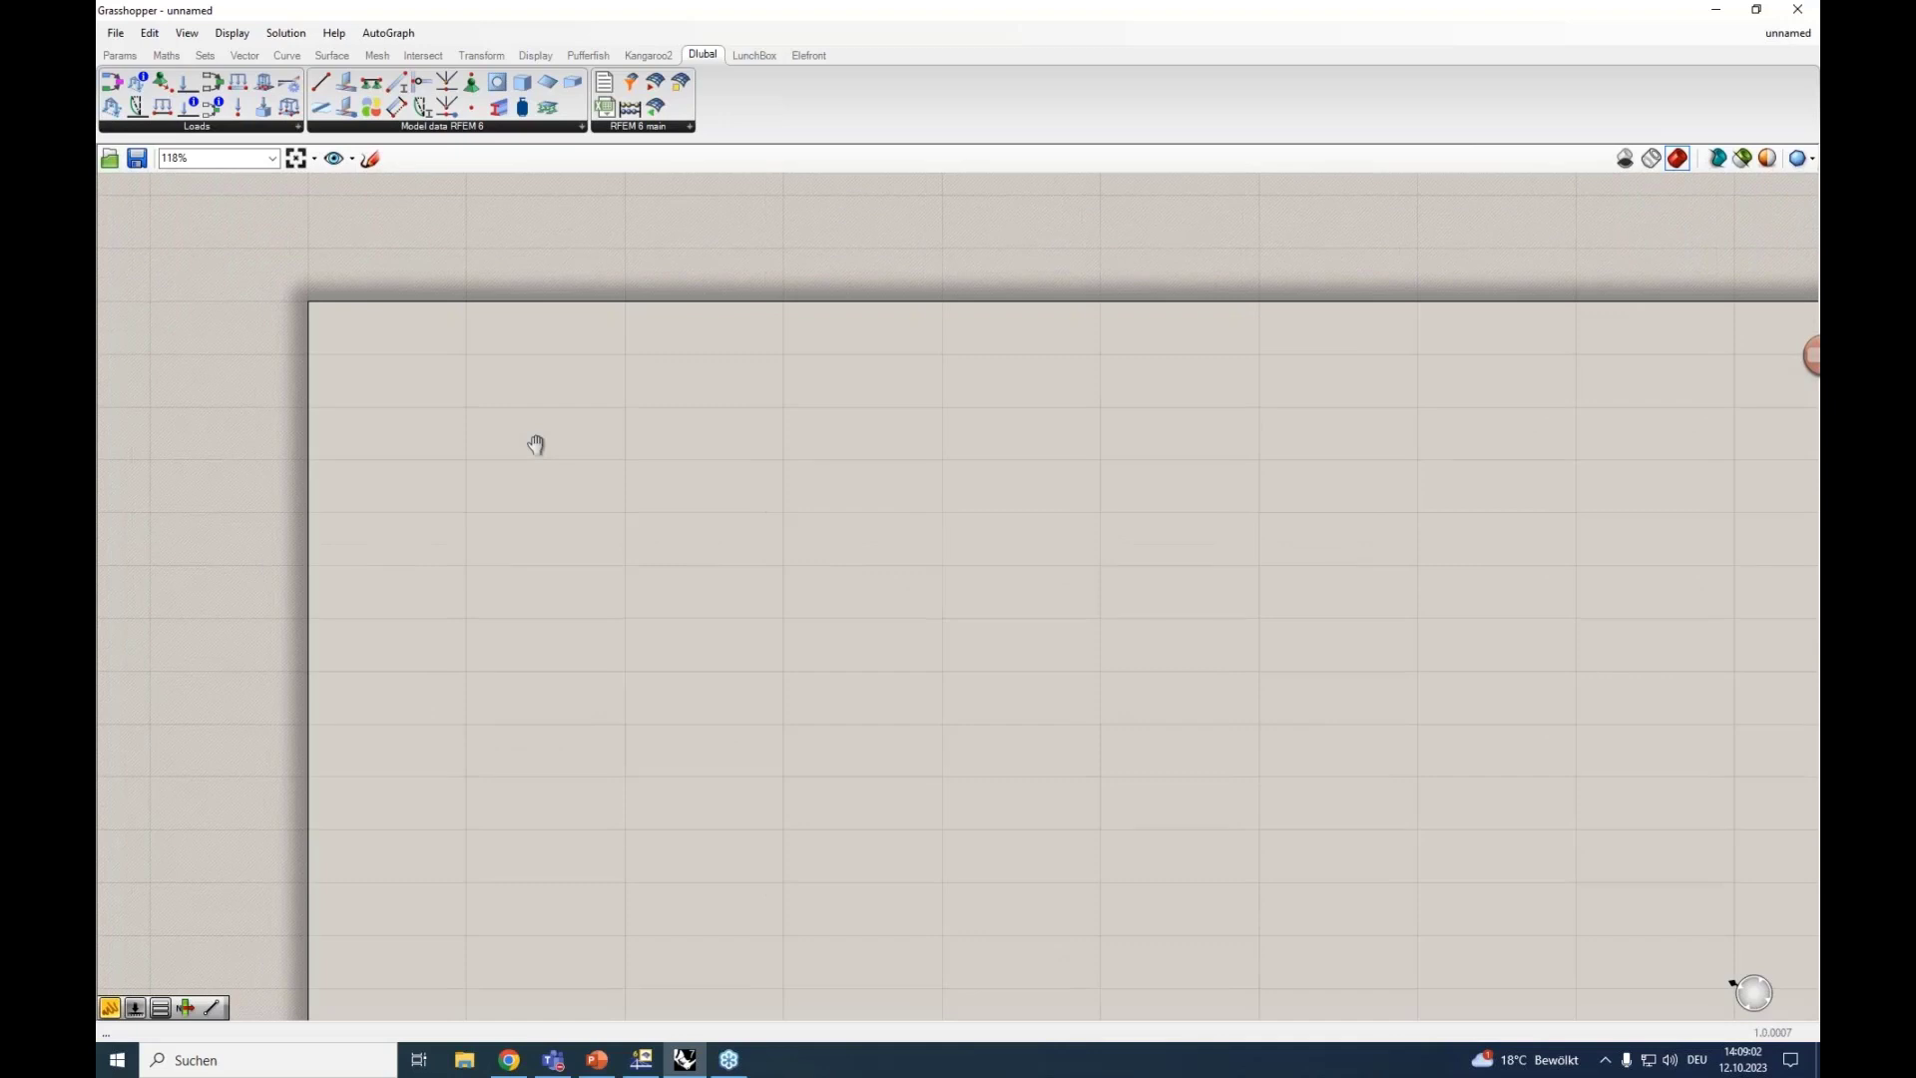
Place a Construct Point component on the empty canvas.
{"action": "left_click", "coordinate": [176, 56]}
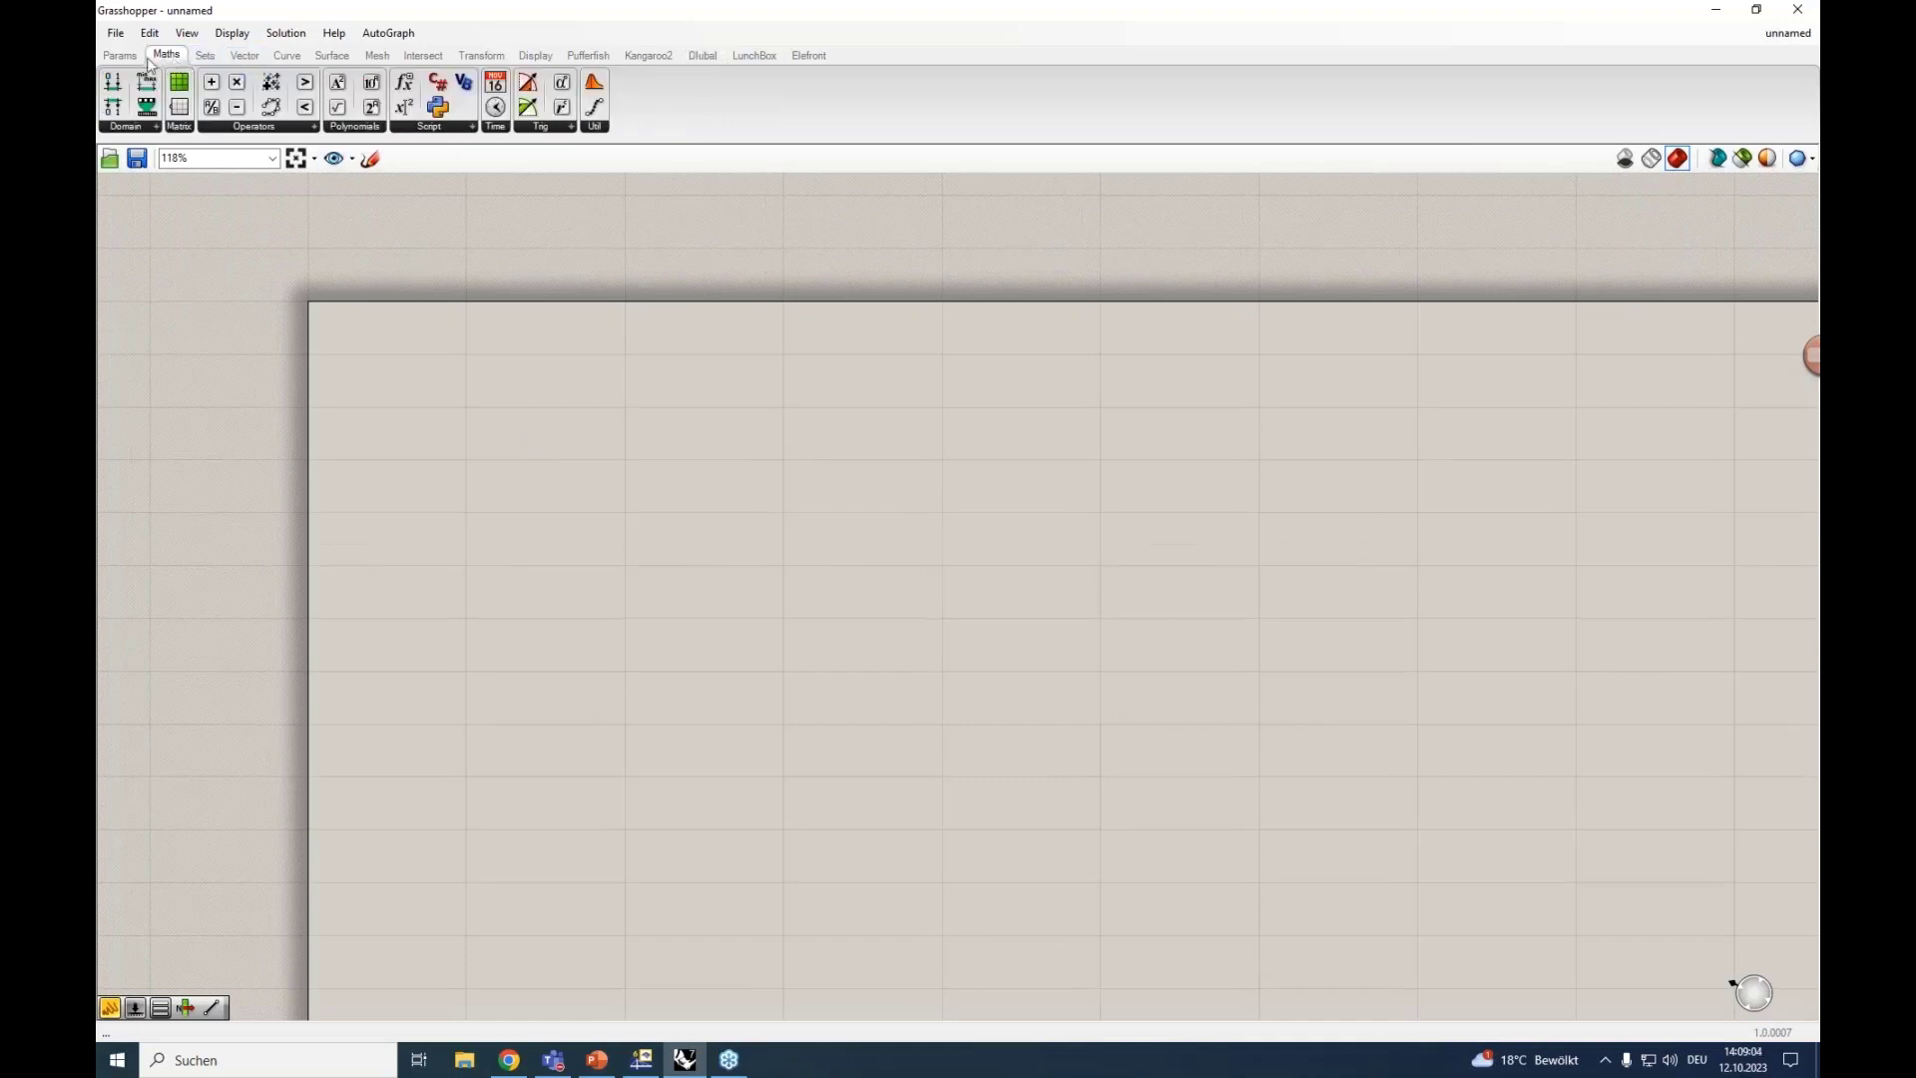
{"action": "left_click", "coordinate": [205, 55]}
{"action": "left_click", "coordinate": [244, 55]}
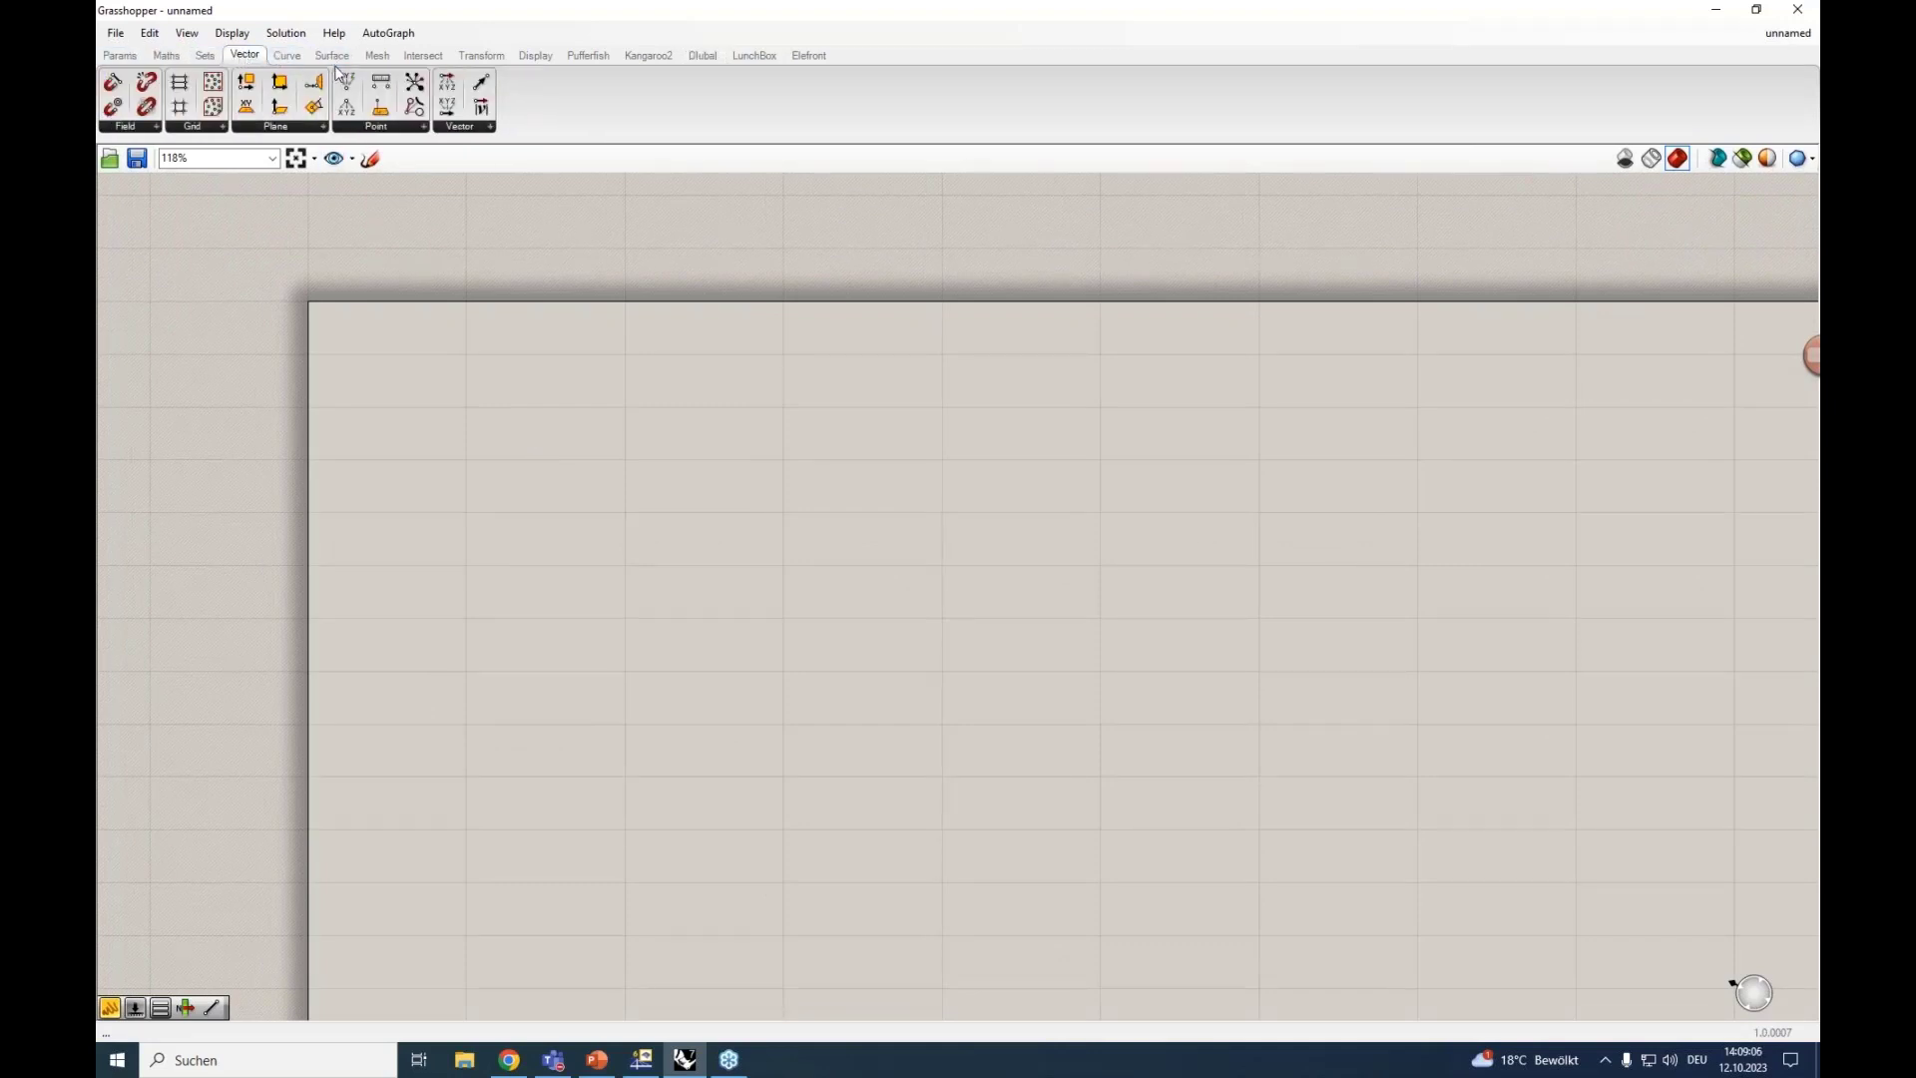
{"action": "left_click_drag", "start_coordinate": [346, 87], "coordinate": [553, 463]}
{"action": "scroll", "coordinate": [557, 464], "scroll_direction": "up", "scroll_amount": 4}
{"action": "left_click", "coordinate": [555, 462]}
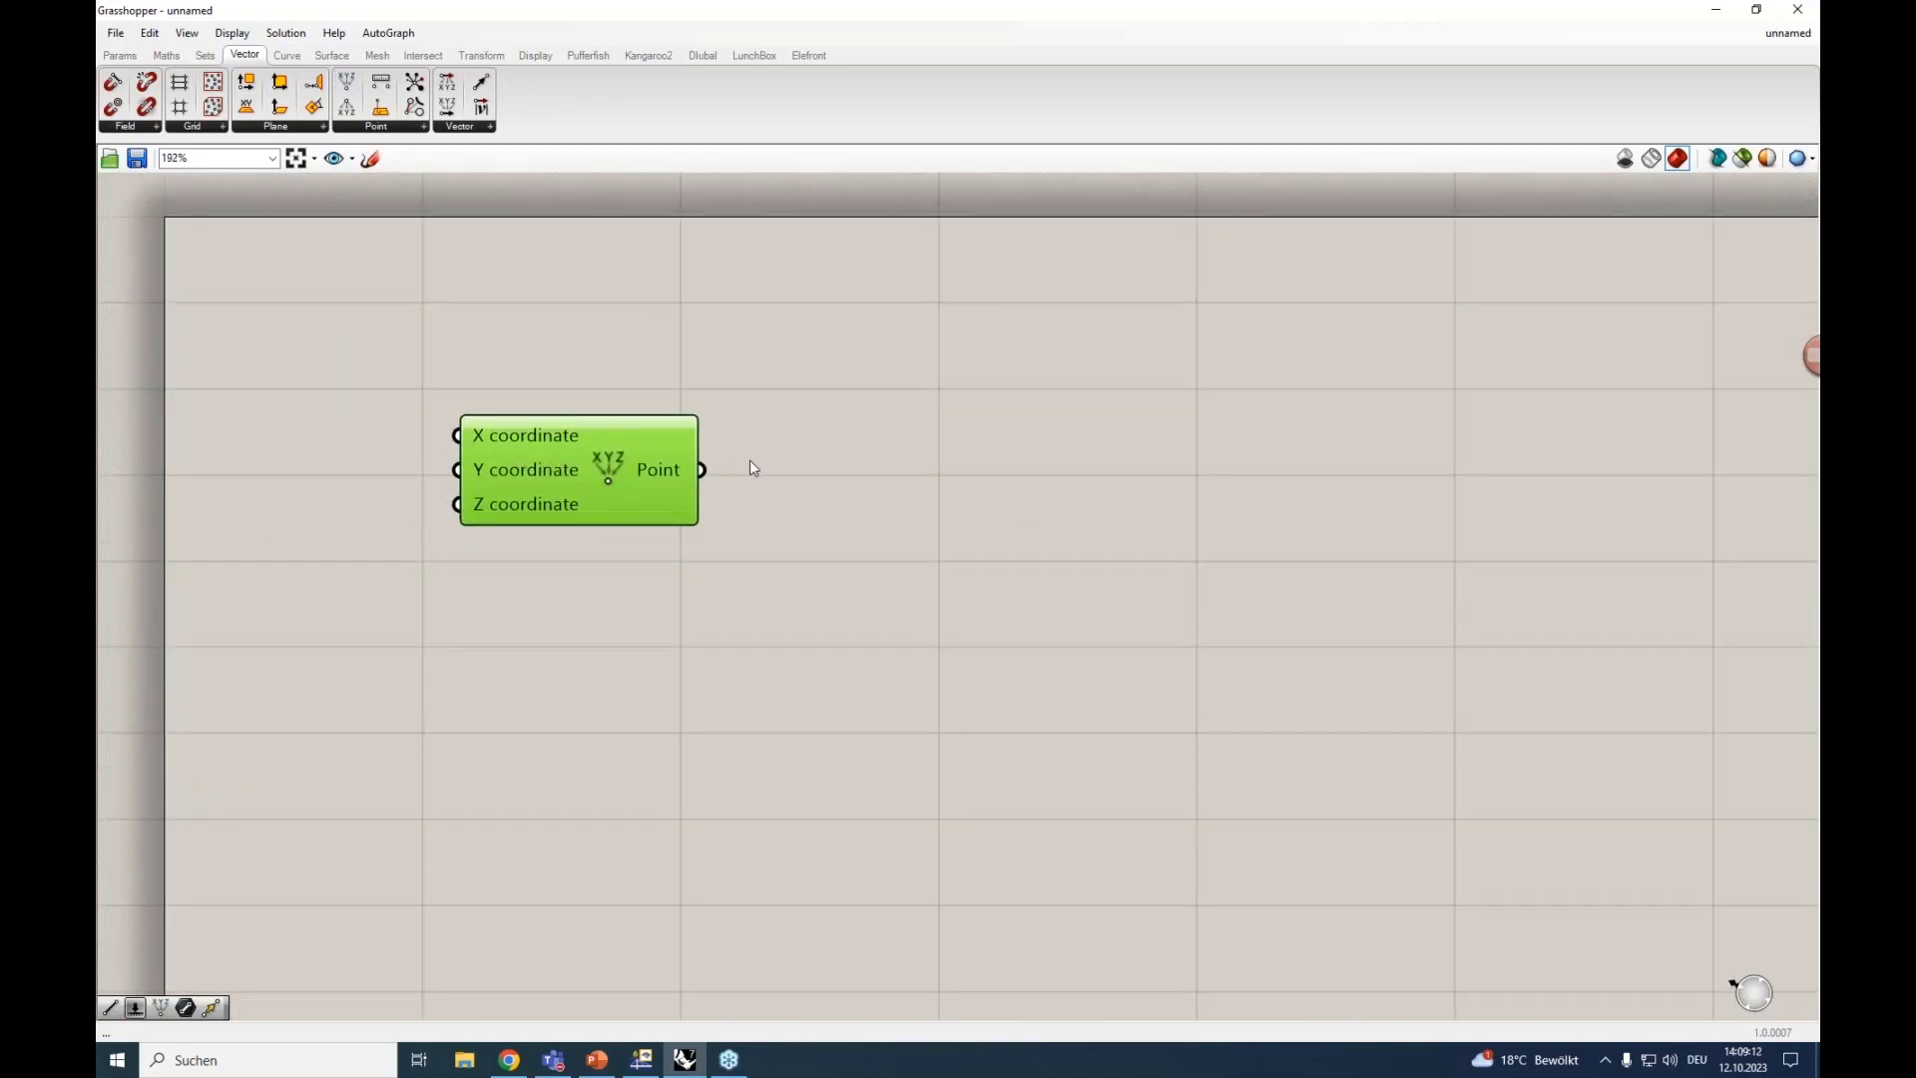
Try pulling a wire from the component's Point output, and delete the Construct Point component.
{"action": "left_click_drag", "start_coordinate": [703, 472], "coordinate": [1237, 476]}
{"action": "scroll", "coordinate": [967, 496], "scroll_direction": "down", "scroll_amount": 3}
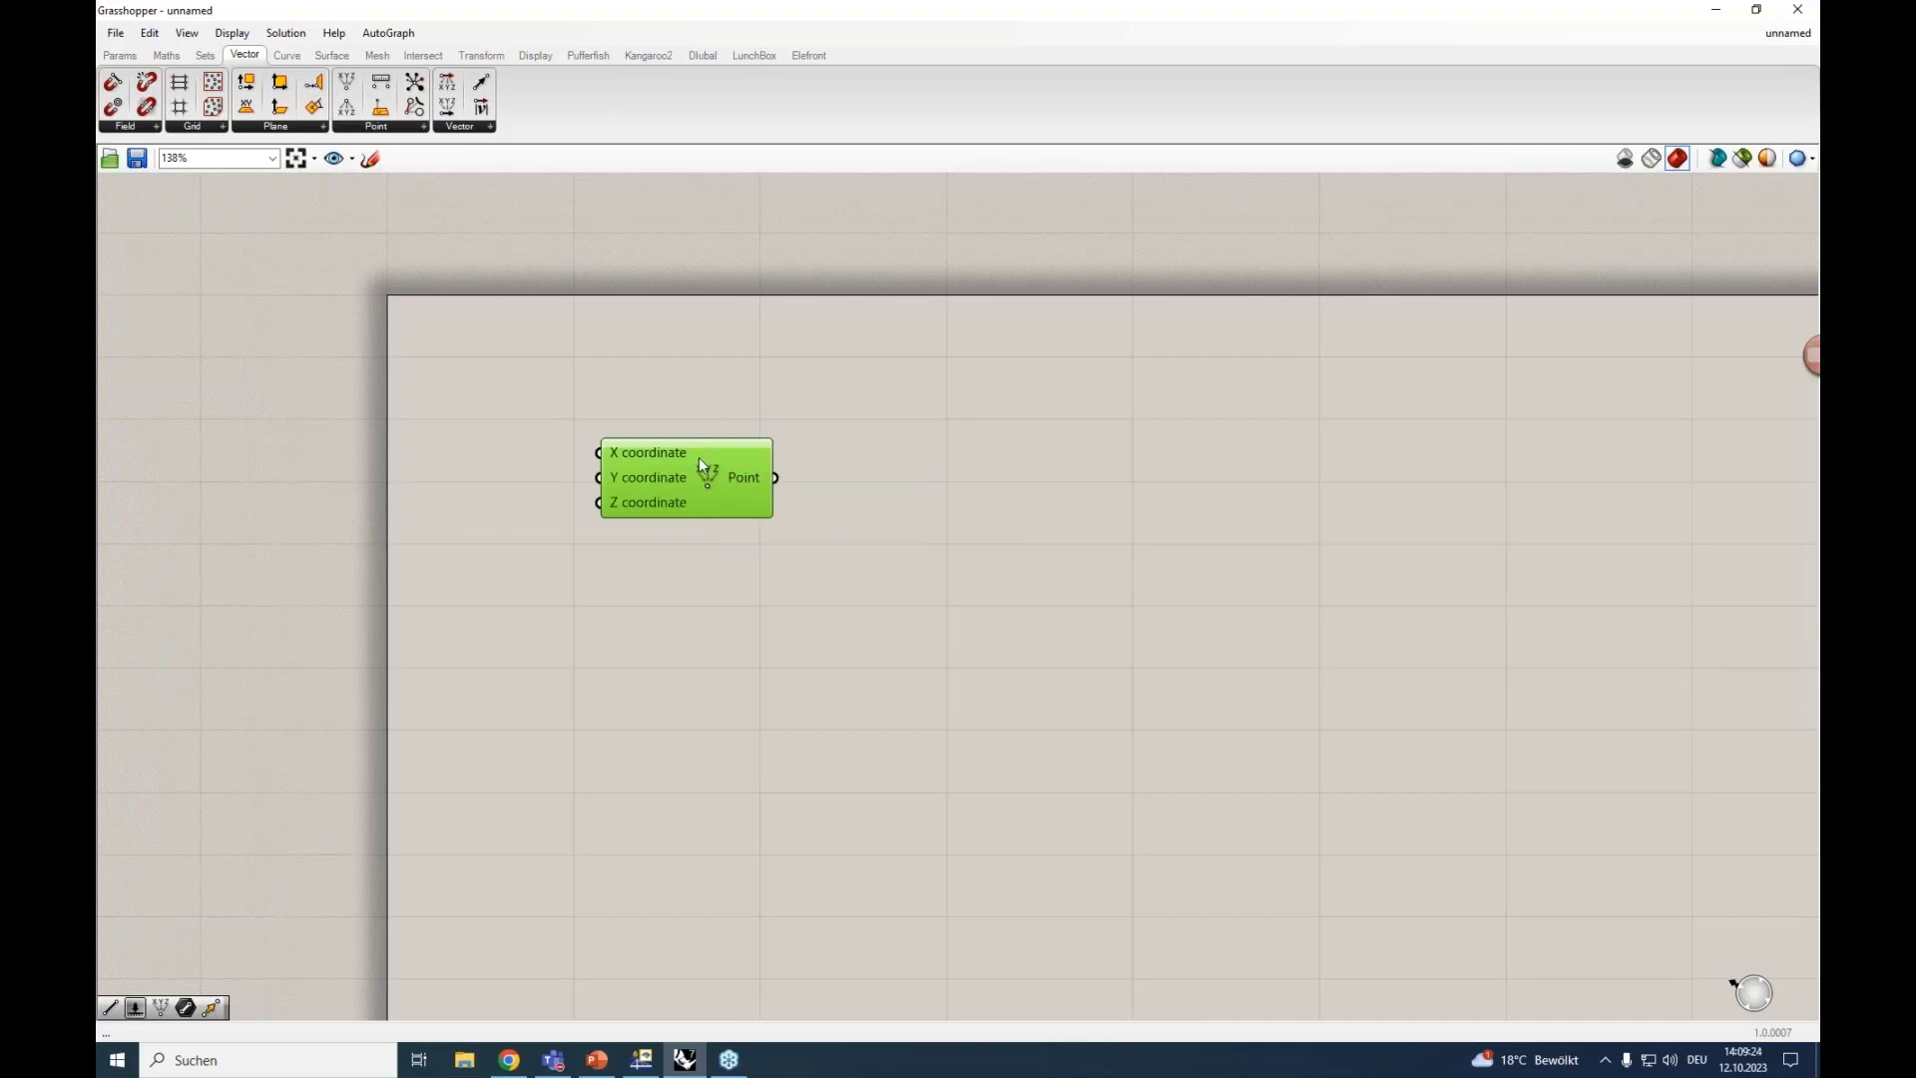
{"action": "key", "text": "Delete"}
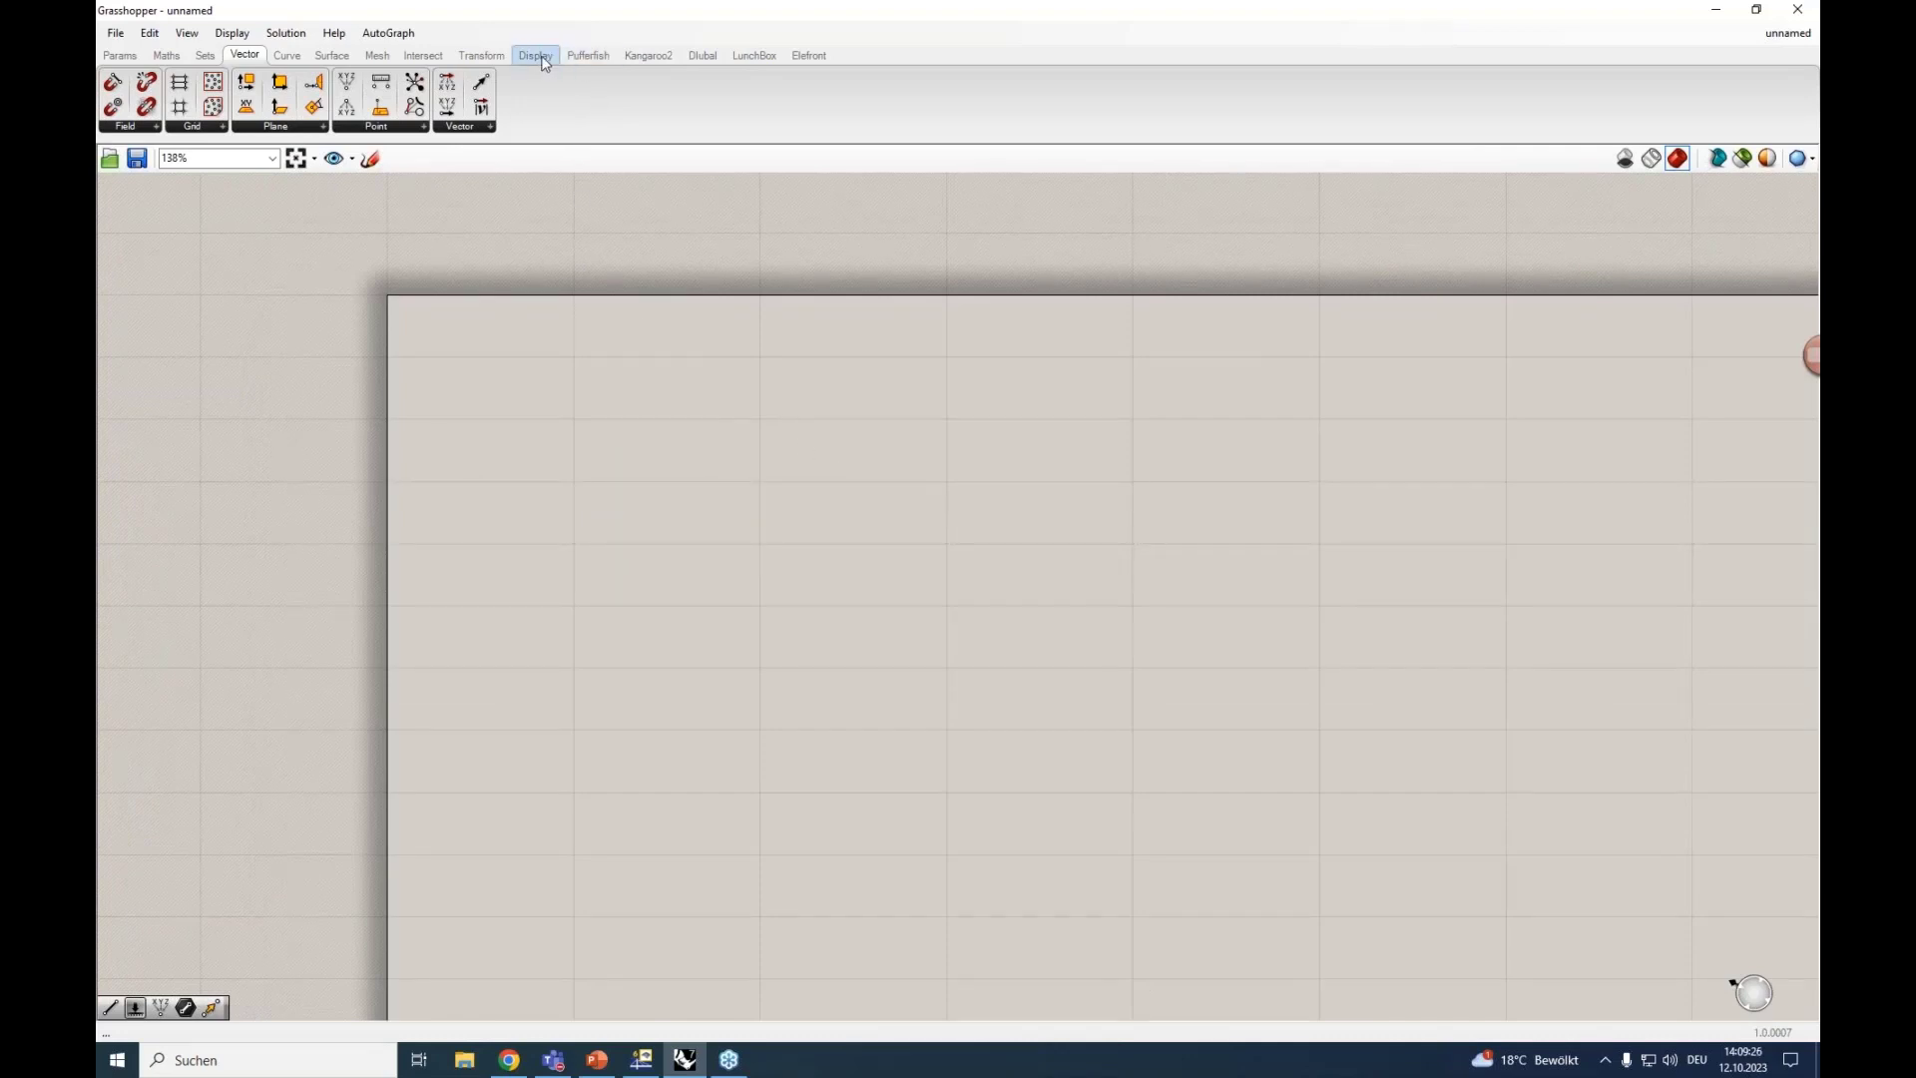
Look through the Dlubal plug-in's component groups for RFEM 6 model data, loads and RFEM 6 main.
{"action": "left_click", "coordinate": [712, 58]}
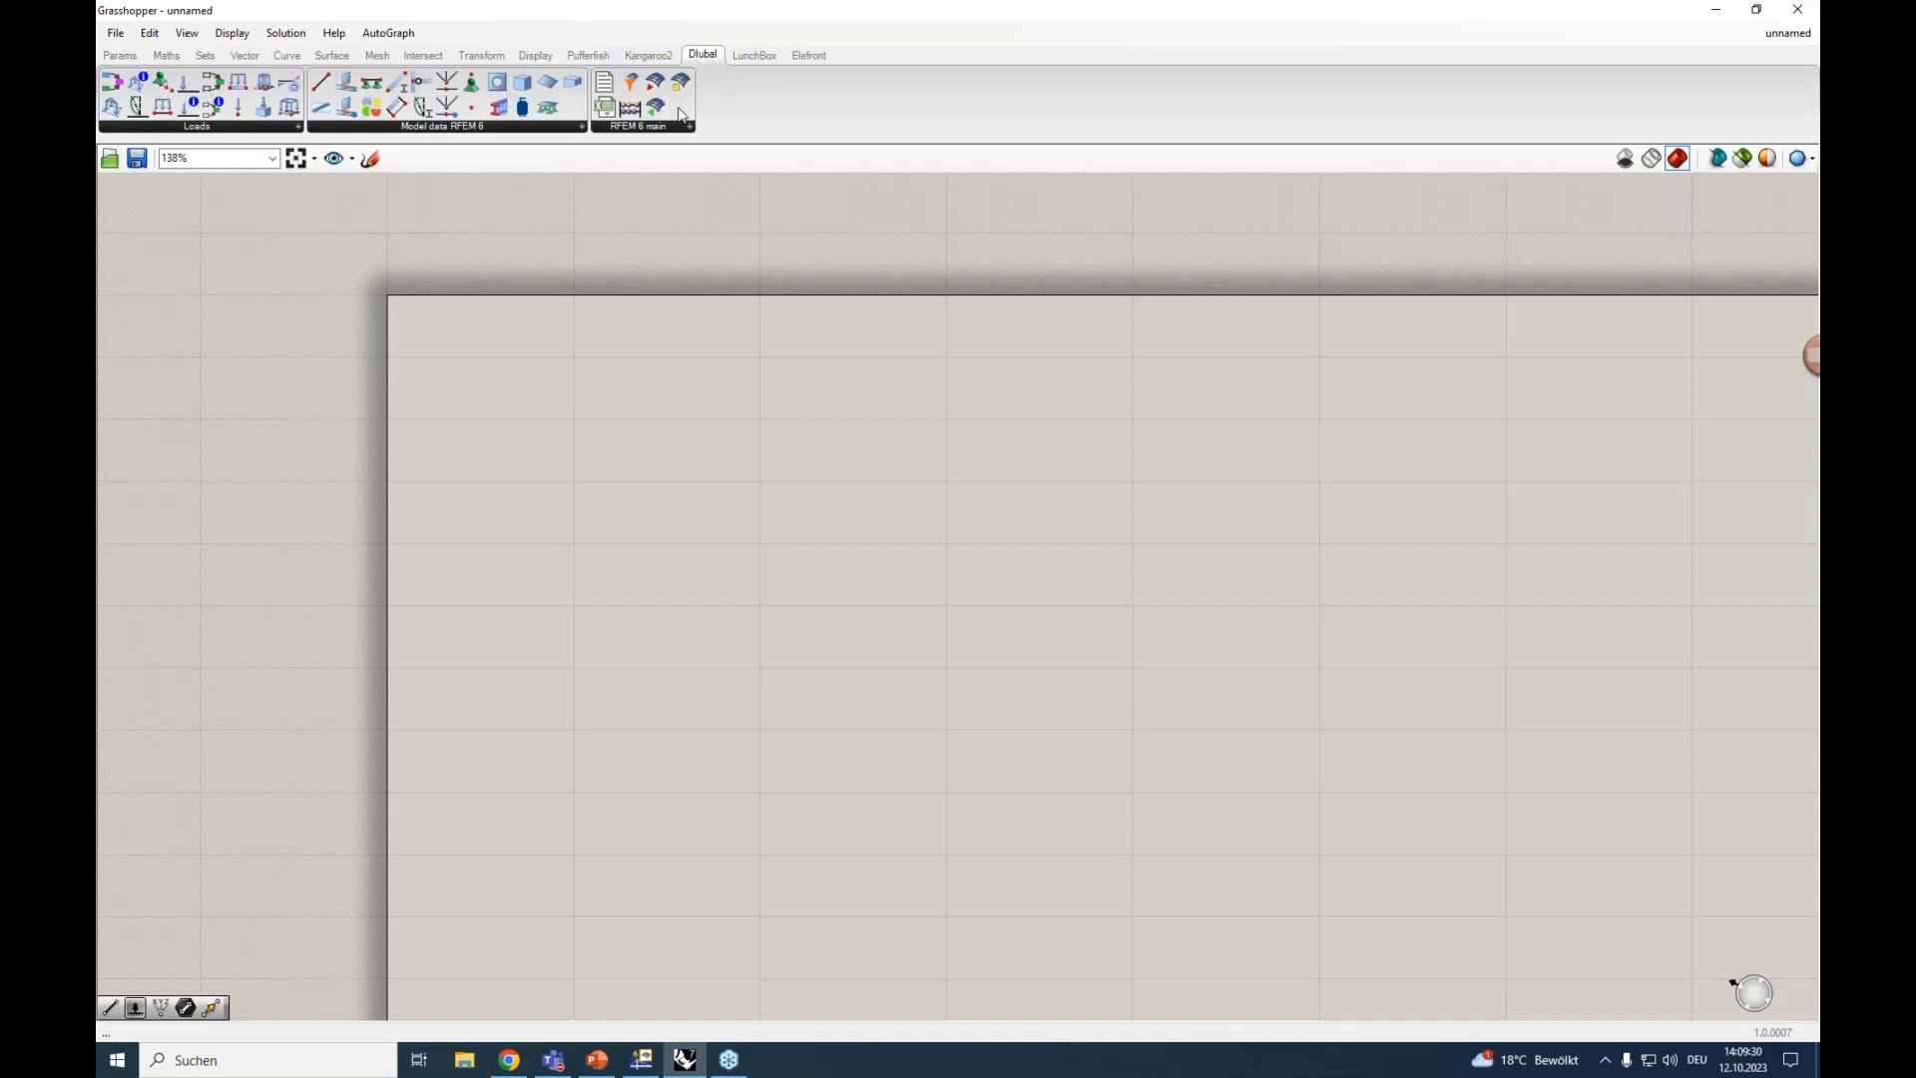
{"action": "left_click", "coordinate": [462, 128]}
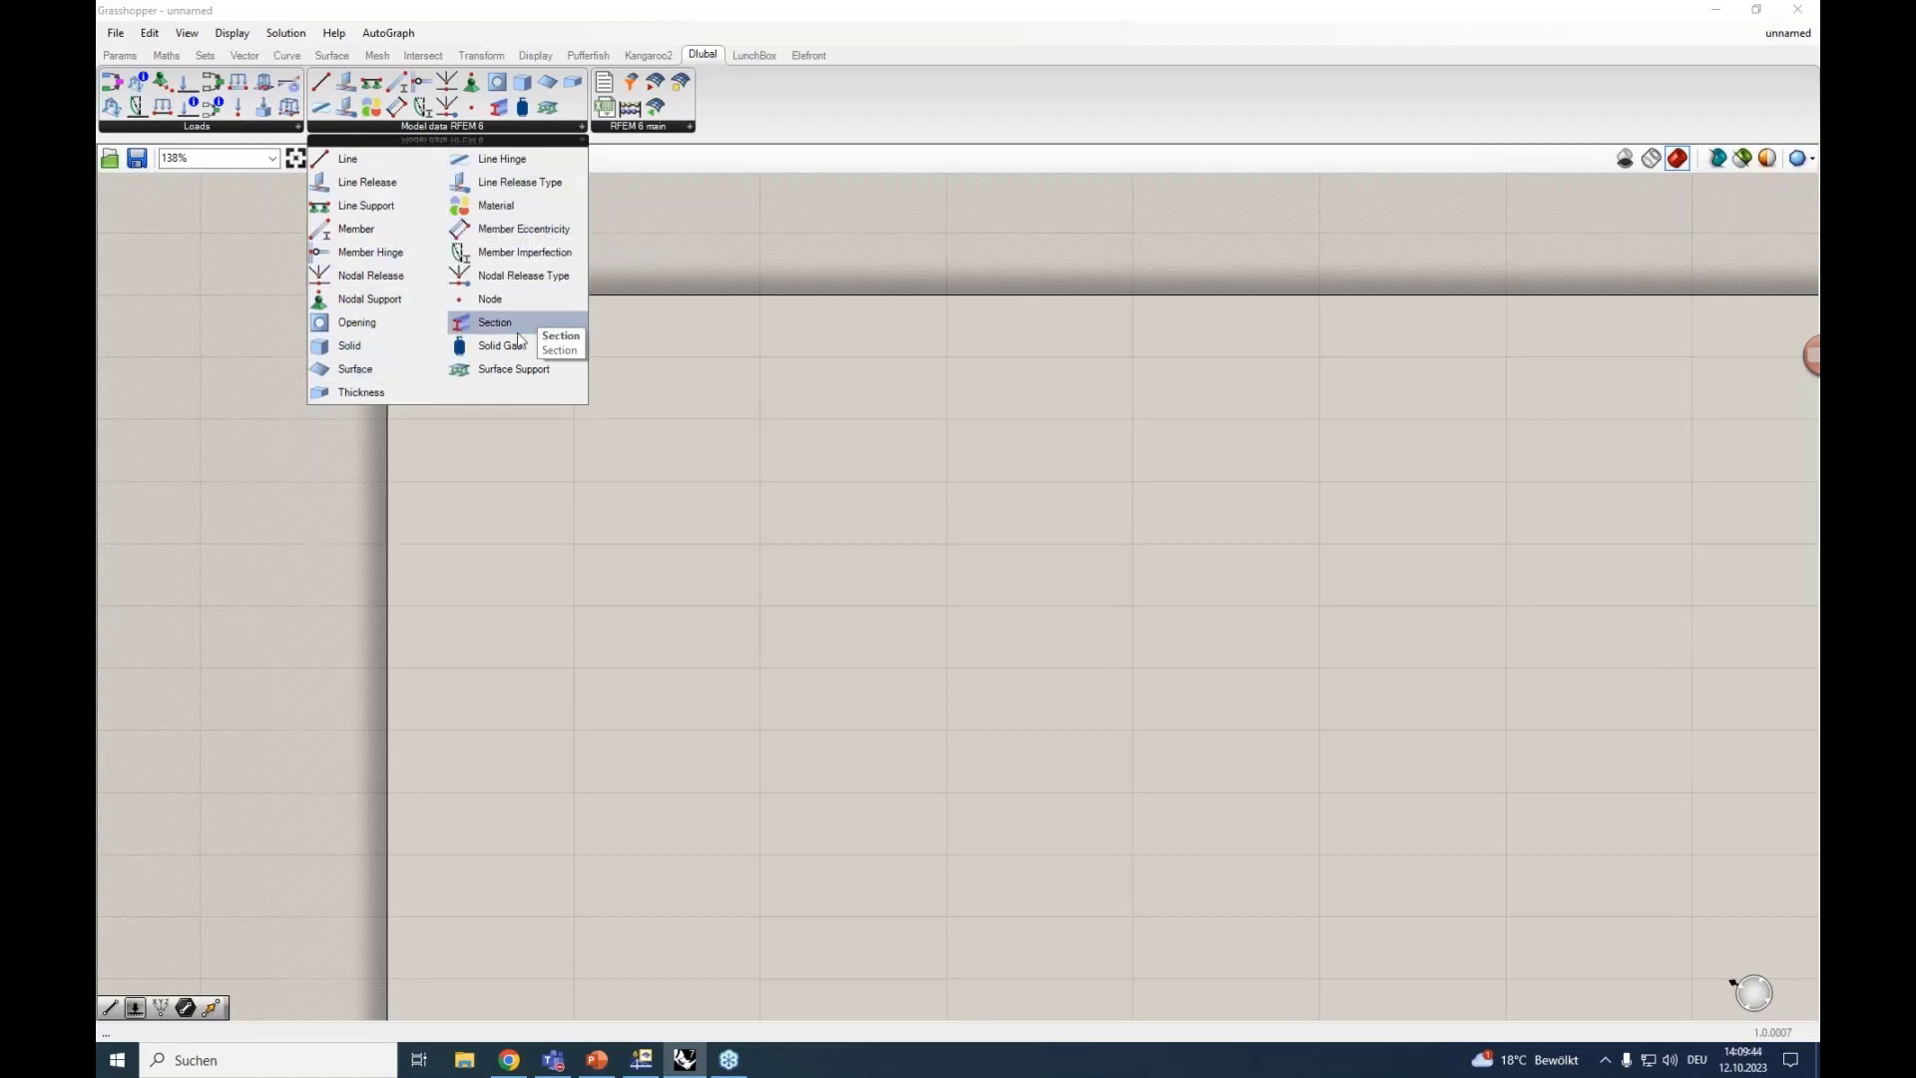
{"action": "left_click", "coordinate": [268, 127]}
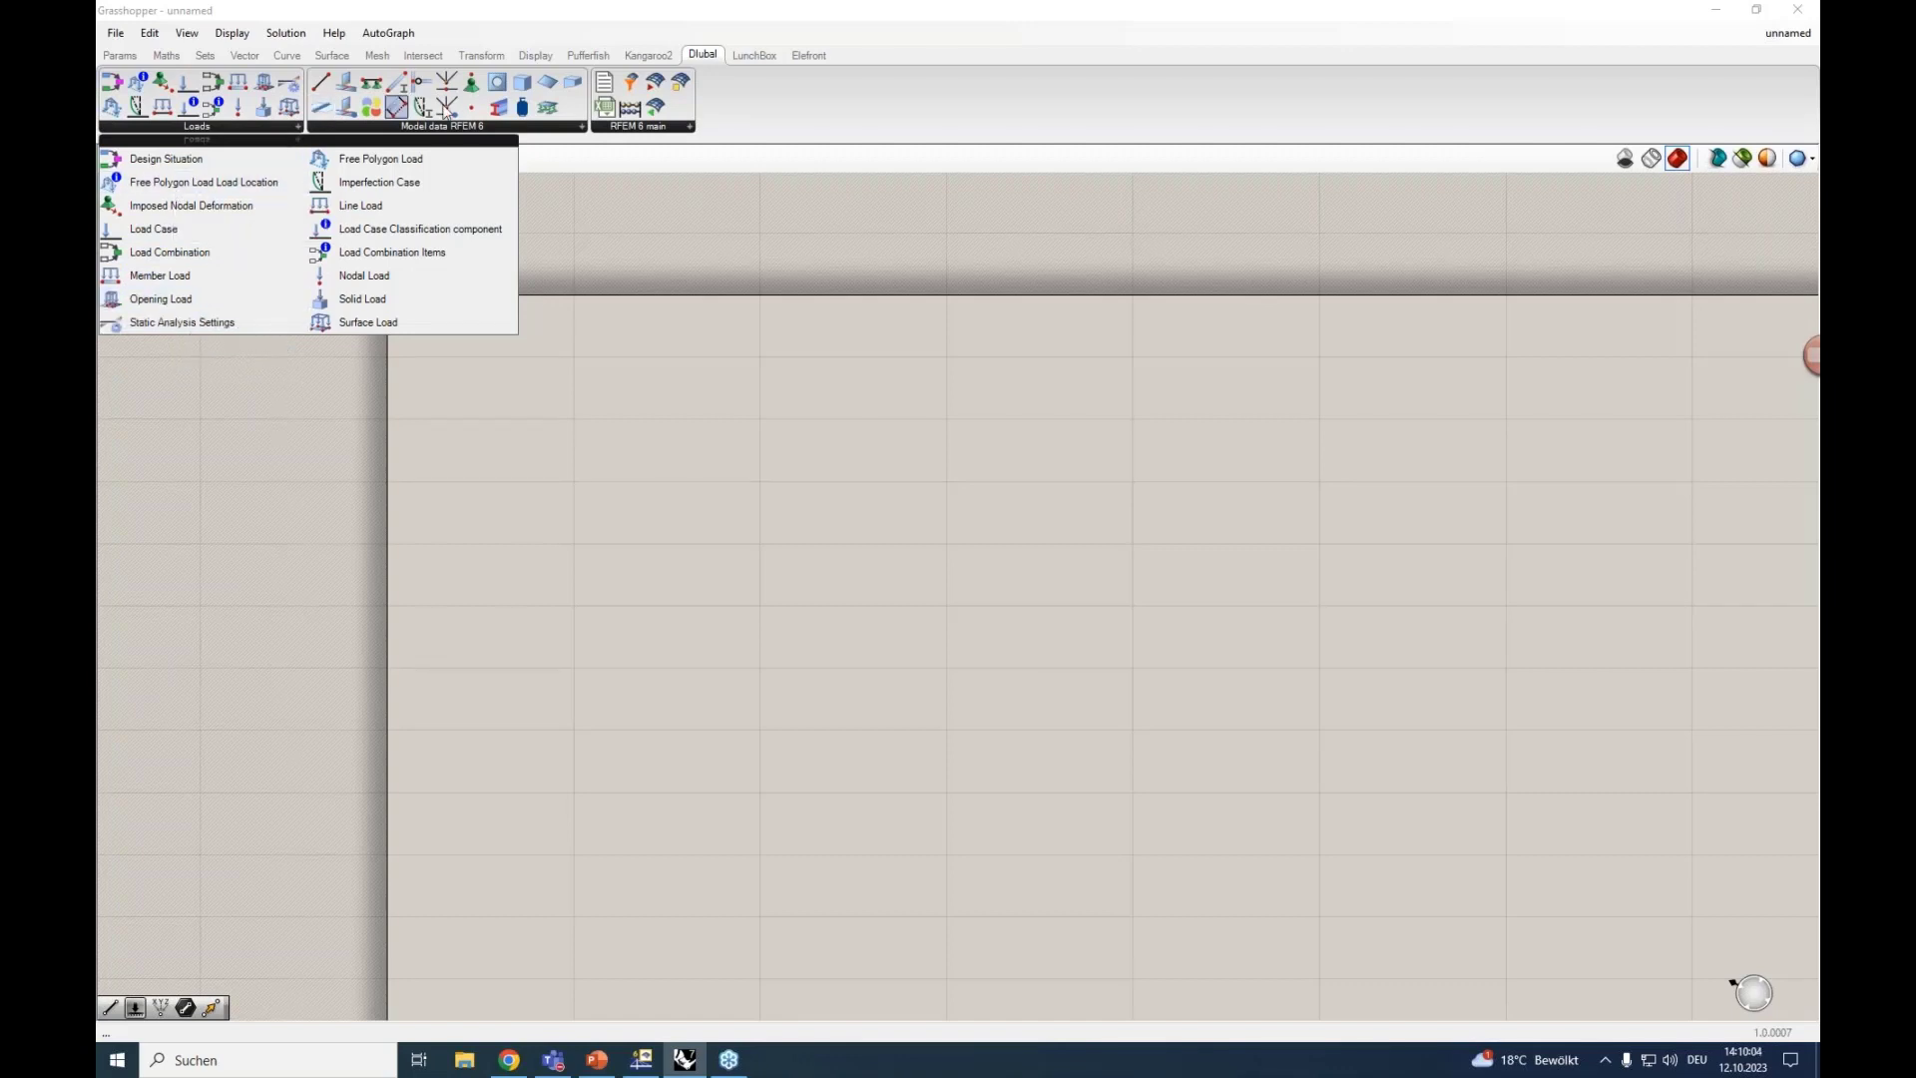
{"action": "left_click", "coordinate": [606, 125]}
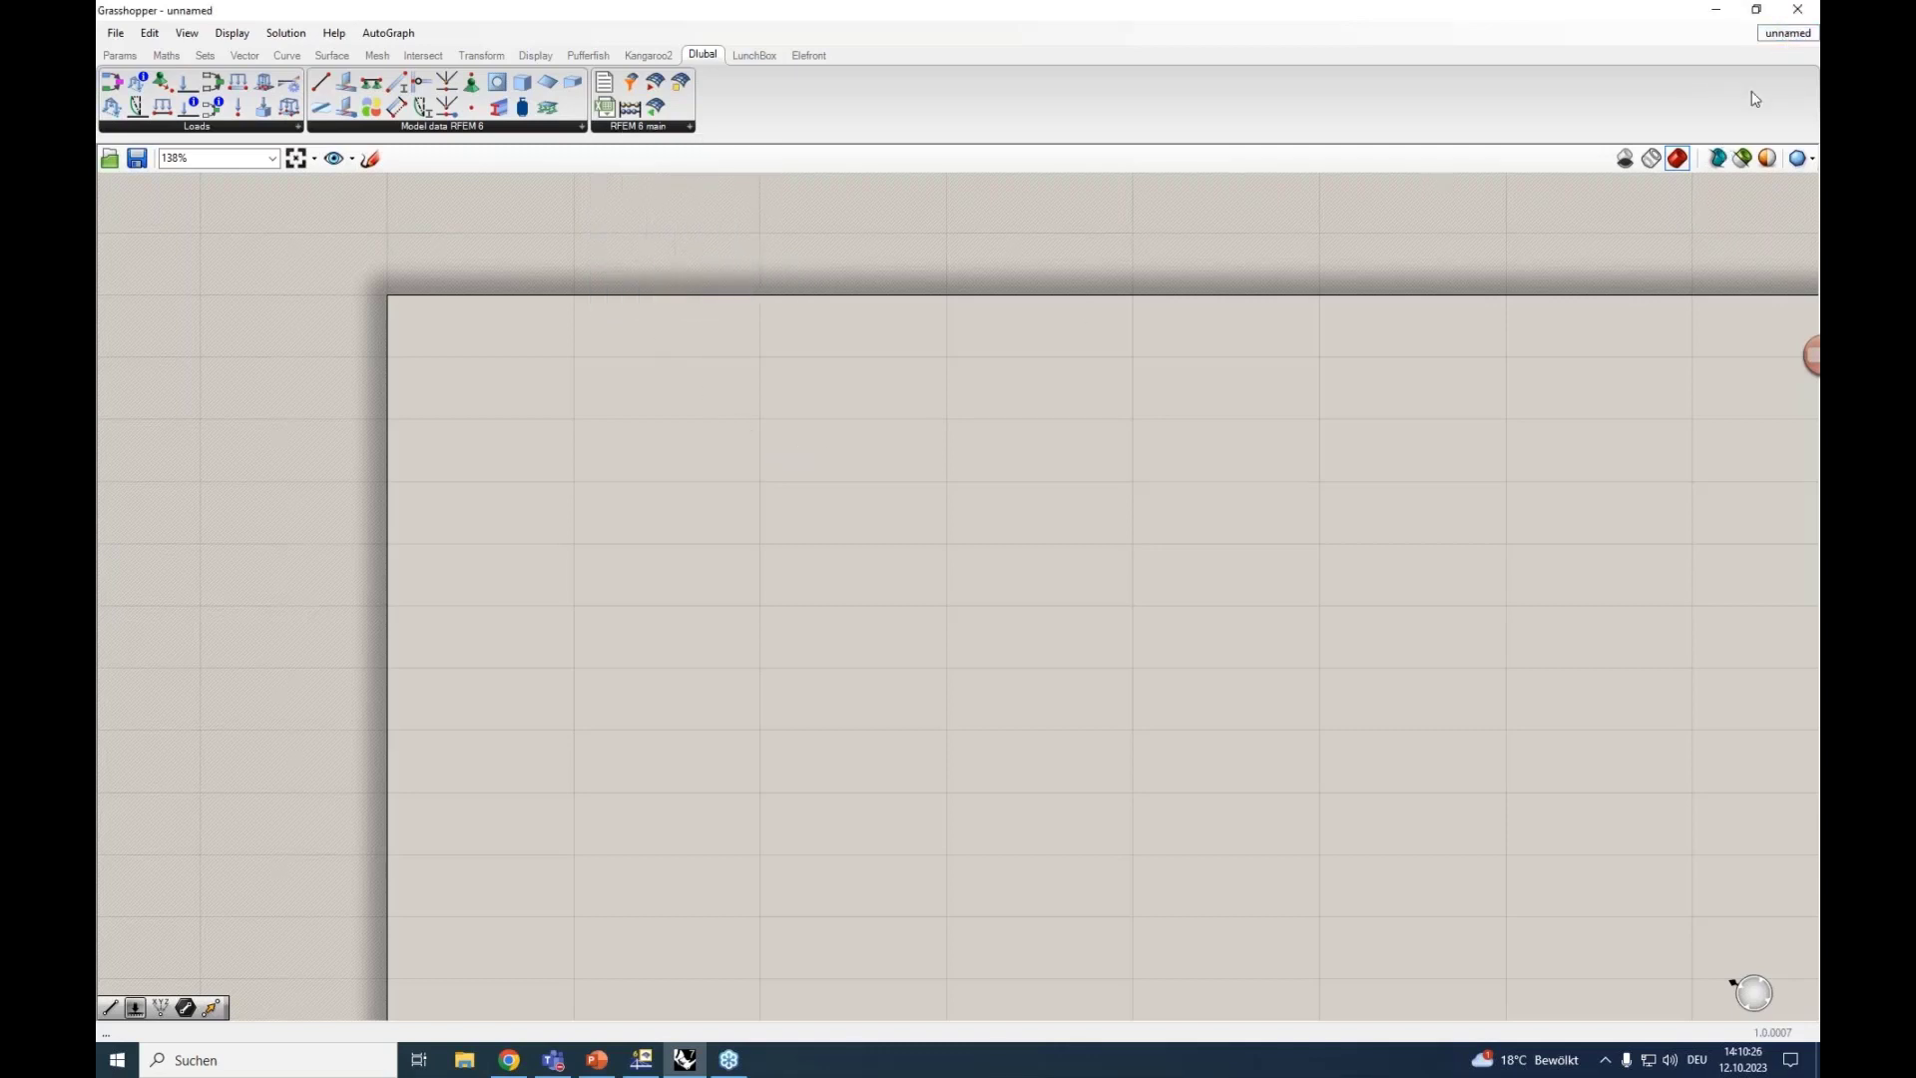
Switch to the definition "2023-10-12_Introduction to RFEM 6 Interface with Grasshopper" and survey its groups from GH Geometry to Final Export.
{"action": "left_click", "coordinate": [1787, 34]}
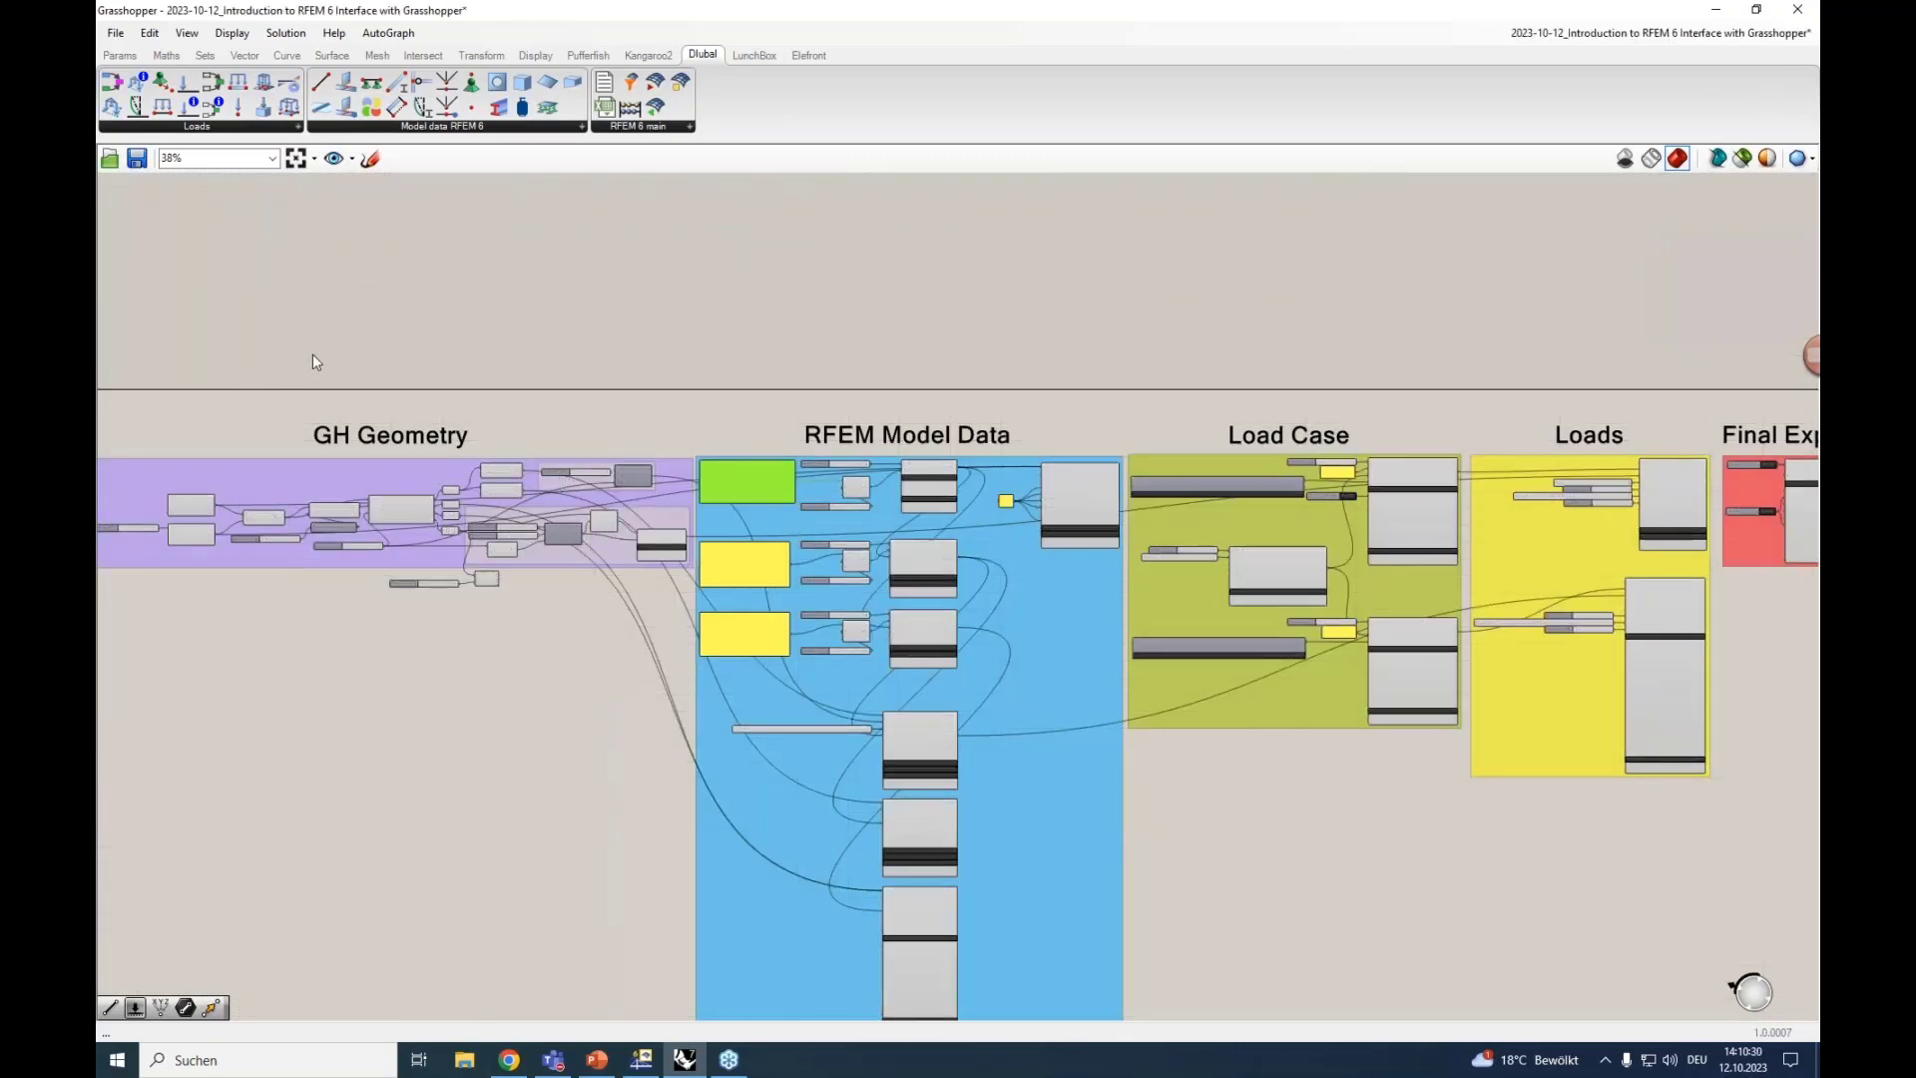
{"action": "right_click_drag", "start_coordinate": [320, 350], "coordinate": [602, 316]}
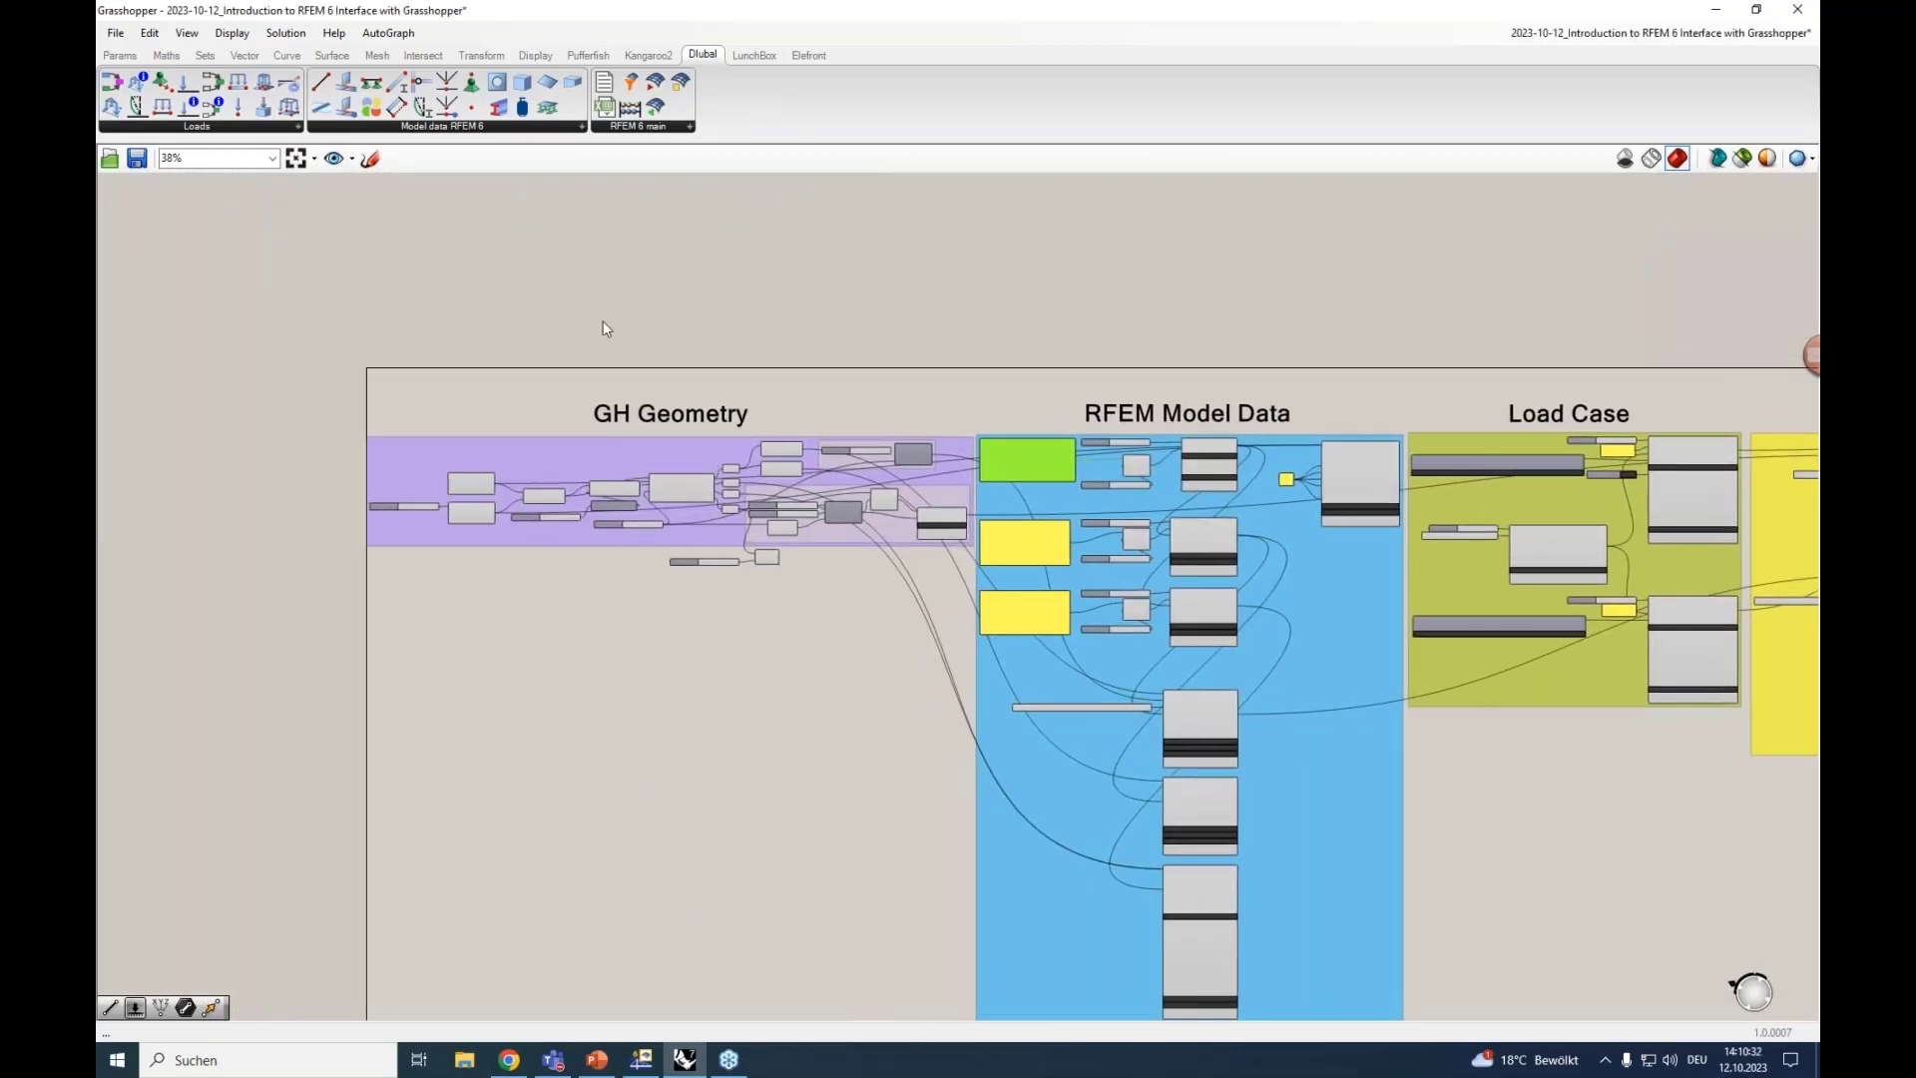
{"action": "scroll", "coordinate": [607, 423], "scroll_direction": "up", "scroll_amount": 4}
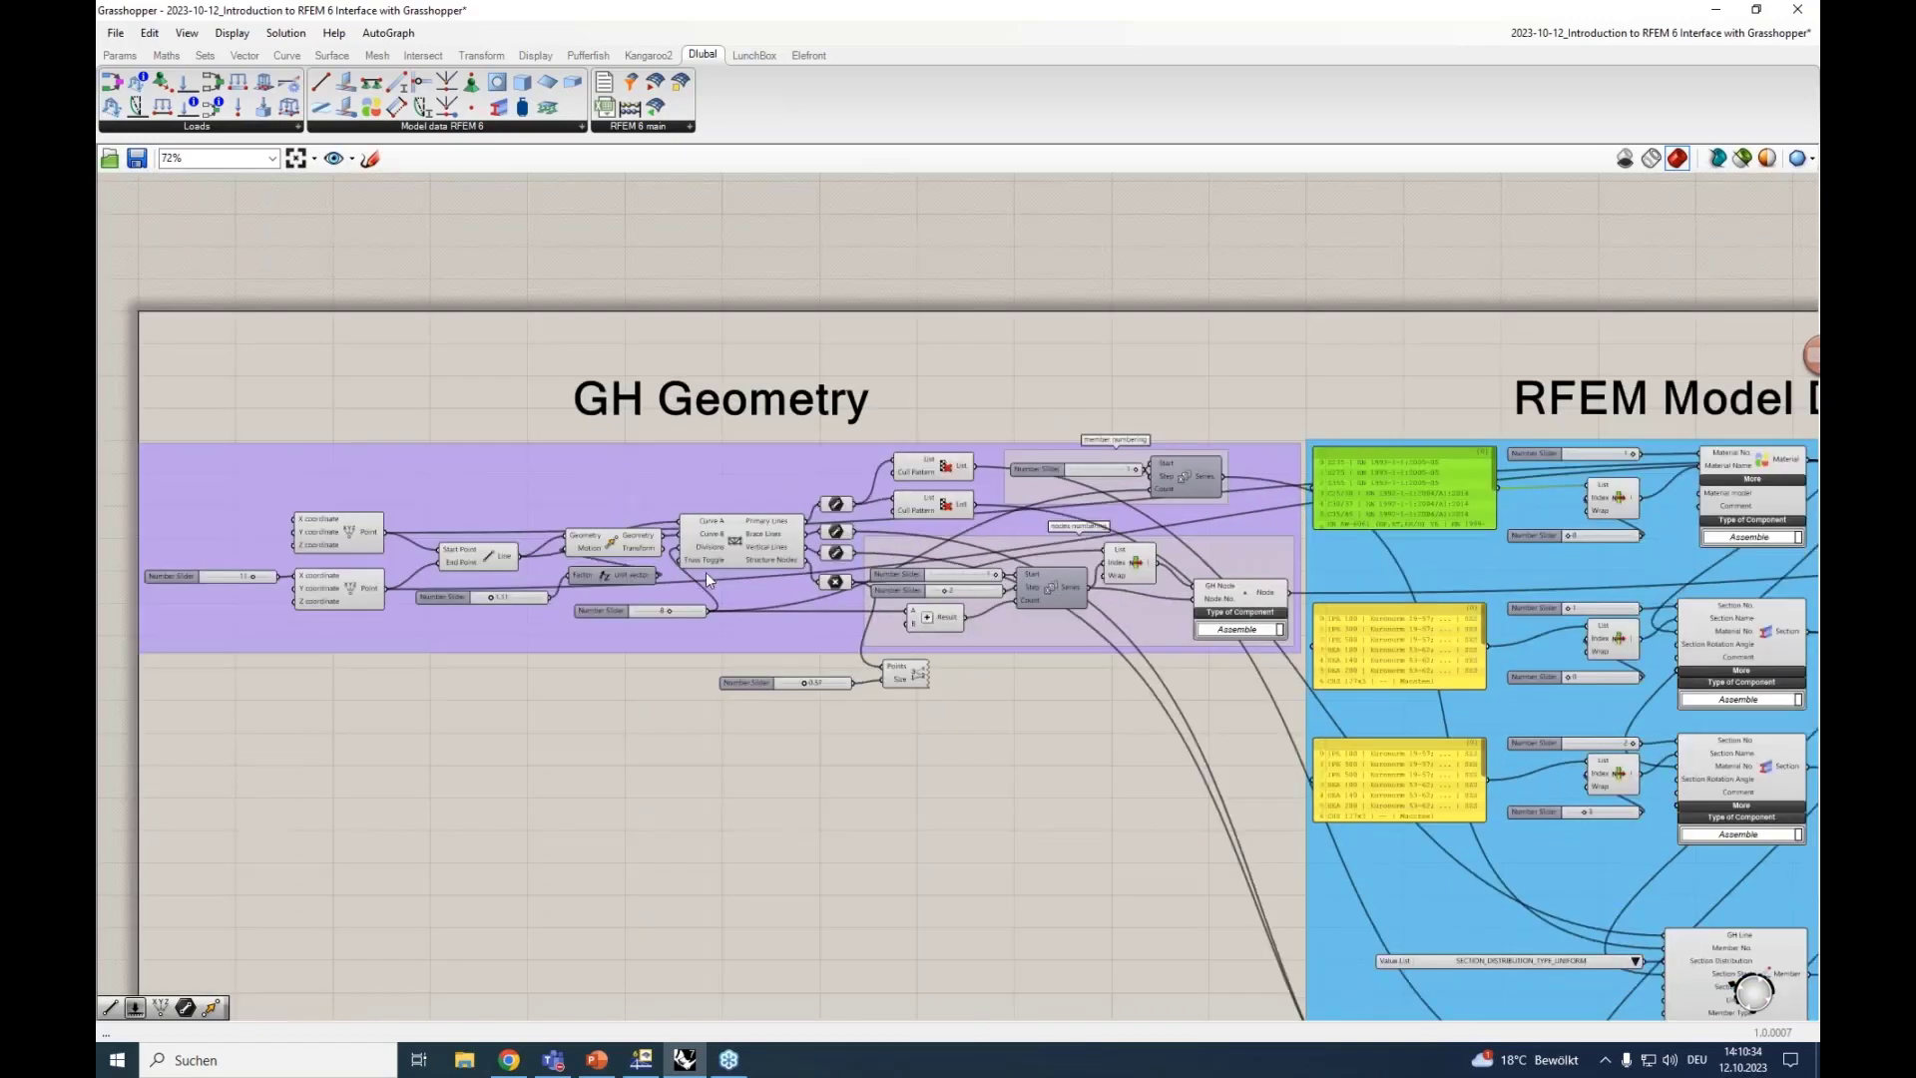
{"action": "right_click_drag", "start_coordinate": [1020, 403], "coordinate": [768, 345]}
{"action": "right_click_drag", "start_coordinate": [1069, 351], "coordinate": [552, 345]}
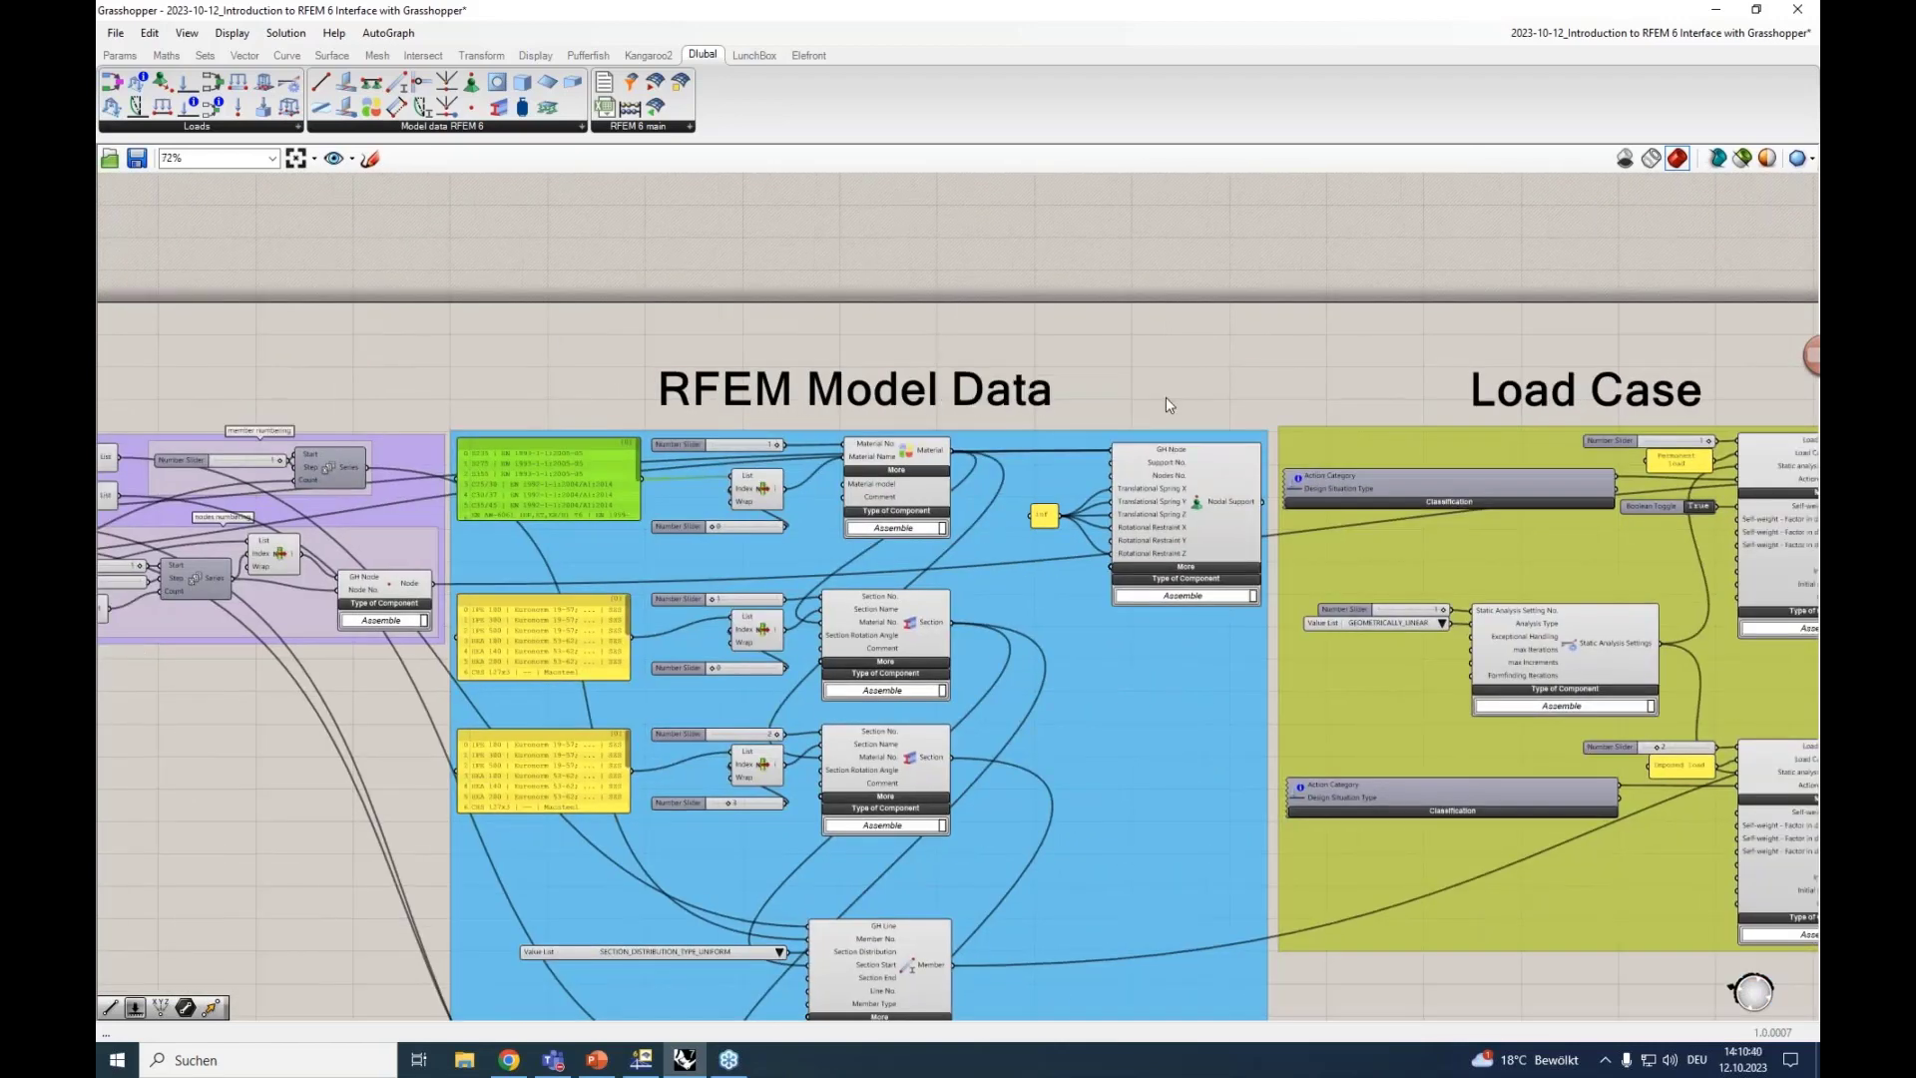
{"action": "right_click_drag", "start_coordinate": [1166, 397], "coordinate": [949, 316]}
{"action": "right_click_drag", "start_coordinate": [1181, 343], "coordinate": [1056, 335]}
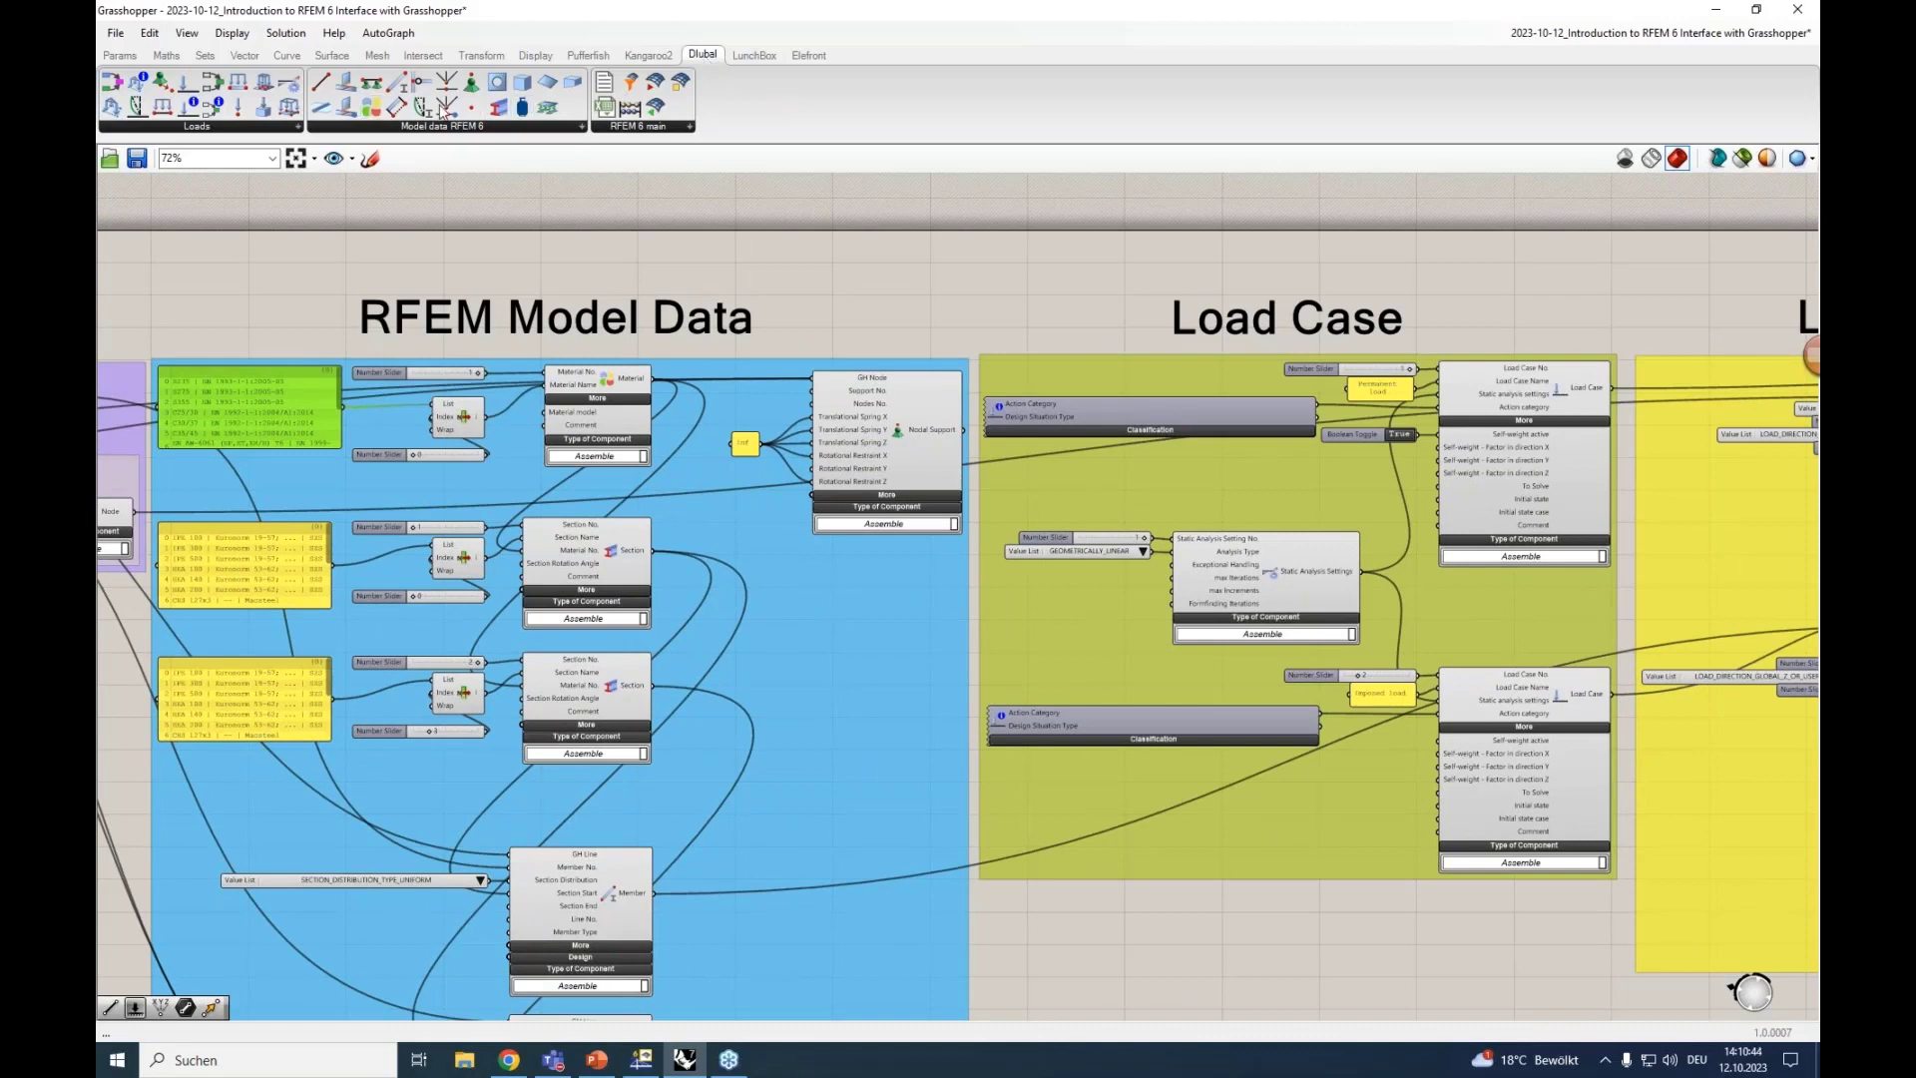
{"action": "scroll", "coordinate": [1057, 296], "scroll_direction": "down", "scroll_amount": 2}
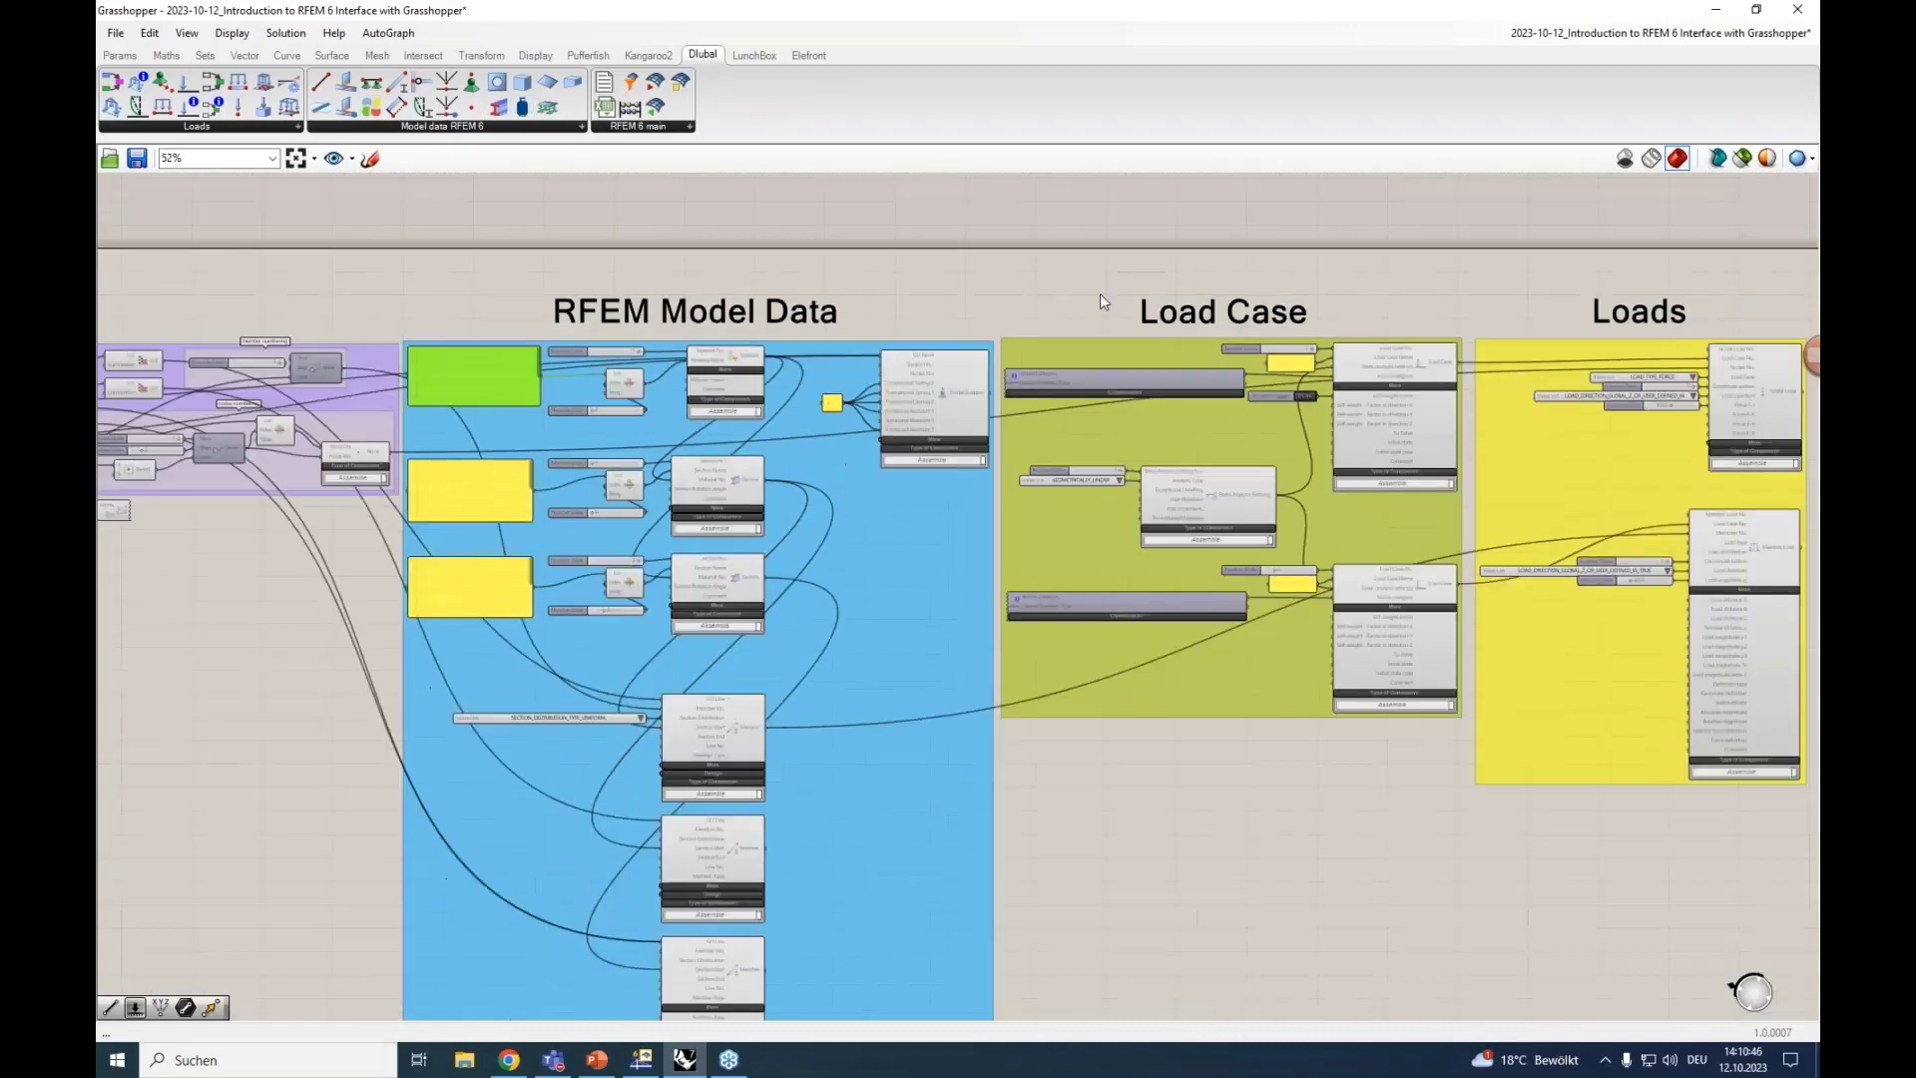
{"action": "right_click_drag", "start_coordinate": [1139, 285], "coordinate": [449, 312]}
{"action": "scroll", "coordinate": [1050, 303], "scroll_direction": "up", "scroll_amount": 3}
{"action": "scroll", "coordinate": [1120, 349], "scroll_direction": "up", "scroll_amount": 1}
{"action": "right_click_drag", "start_coordinate": [1120, 349], "coordinate": [1086, 341]}
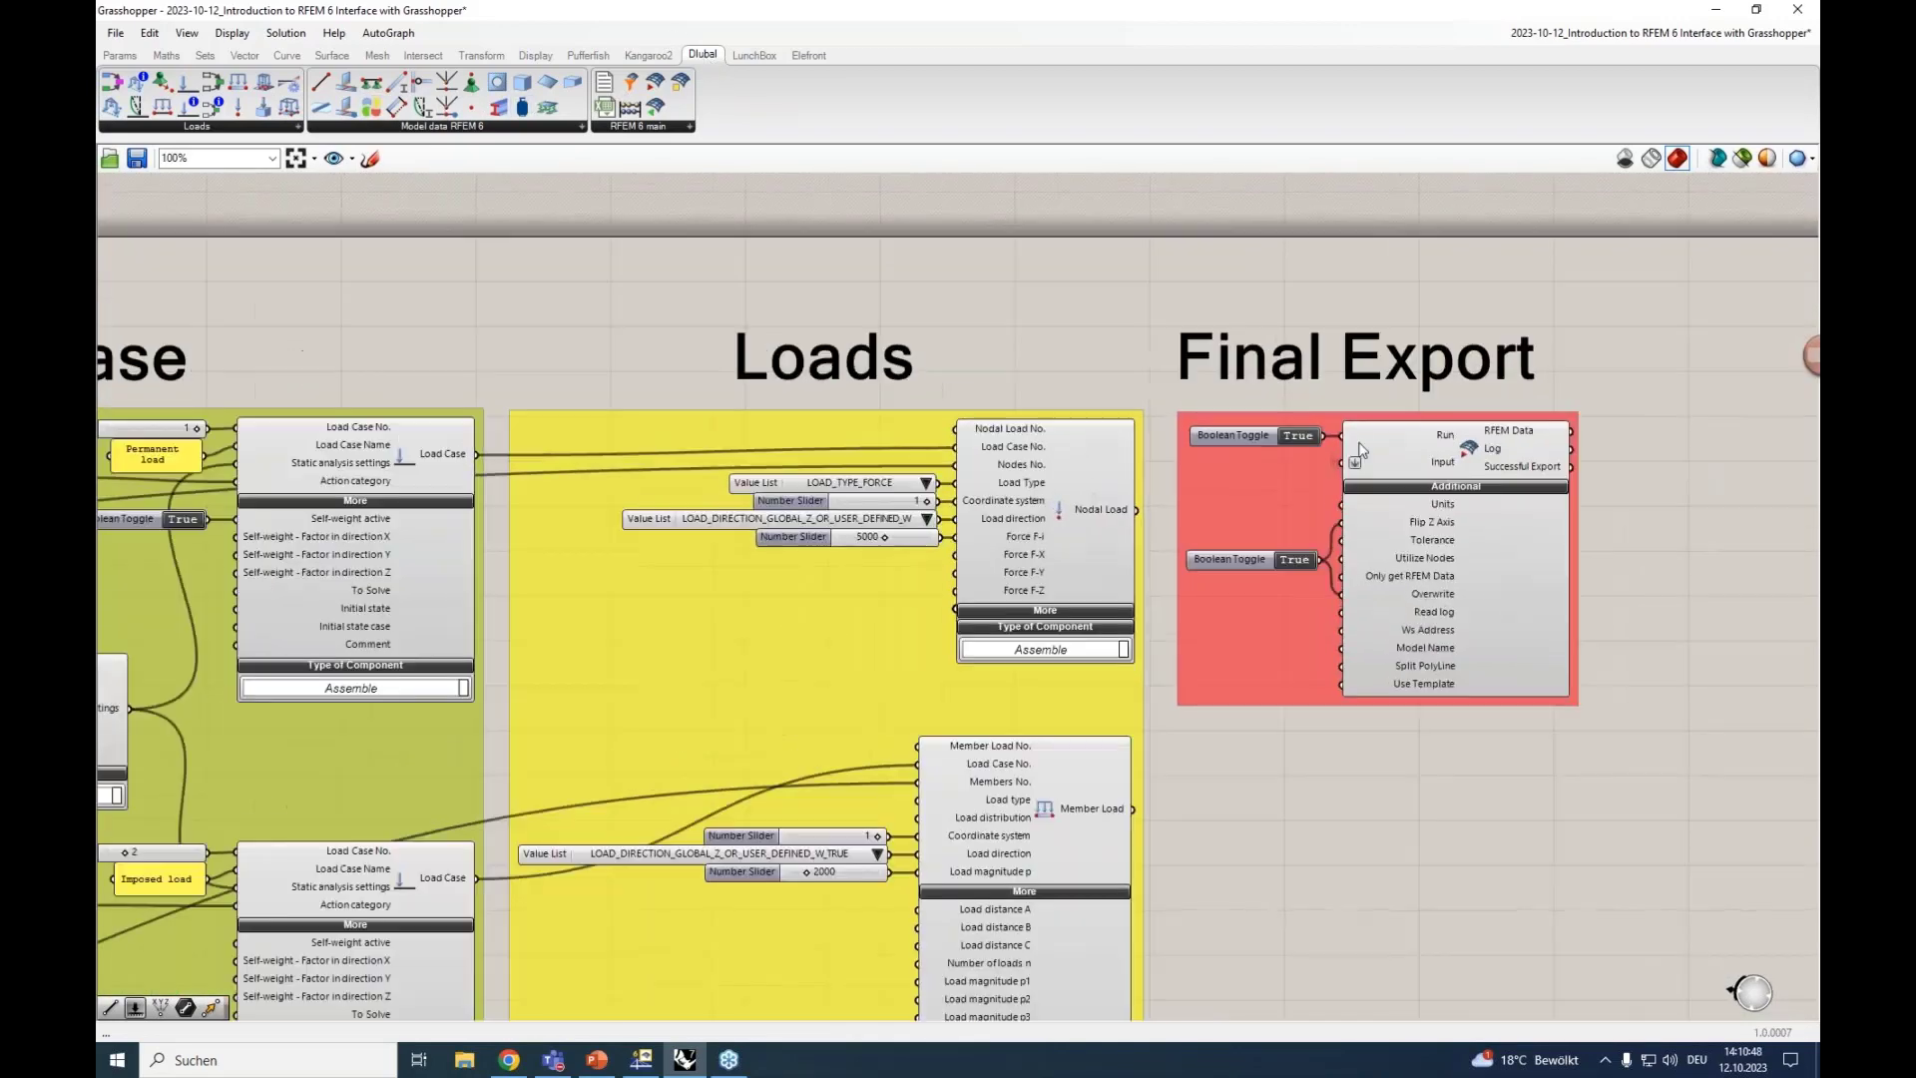
Examine the material, section, nodal support and member components in the RFEM Model Data group.
{"action": "scroll", "coordinate": [1044, 339], "scroll_direction": "down", "scroll_amount": 4}
{"action": "right_click_drag", "start_coordinate": [853, 313], "coordinate": [1426, 330]}
{"action": "scroll", "coordinate": [479, 370], "scroll_direction": "up", "scroll_amount": 3}
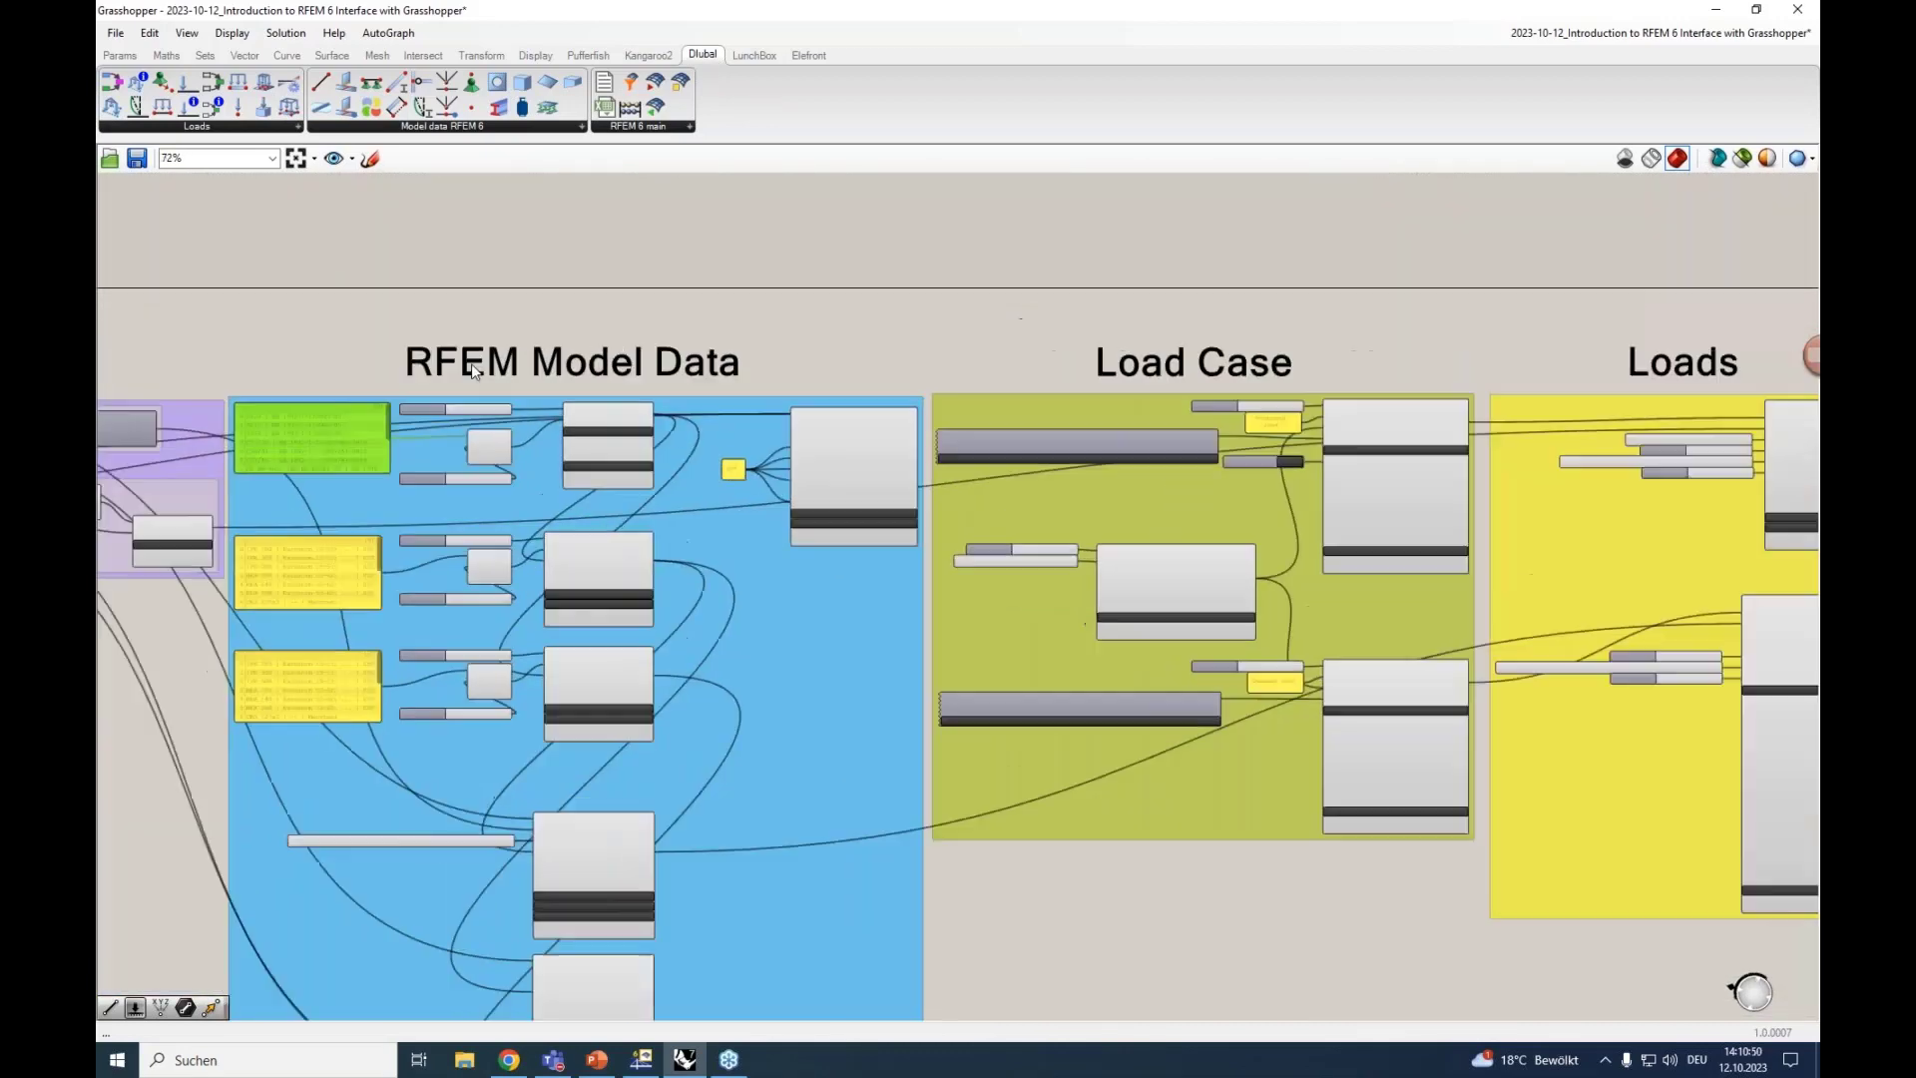
{"action": "right_click_drag", "start_coordinate": [591, 396], "coordinate": [976, 285]}
{"action": "scroll", "coordinate": [976, 286], "scroll_direction": "up", "scroll_amount": 1}
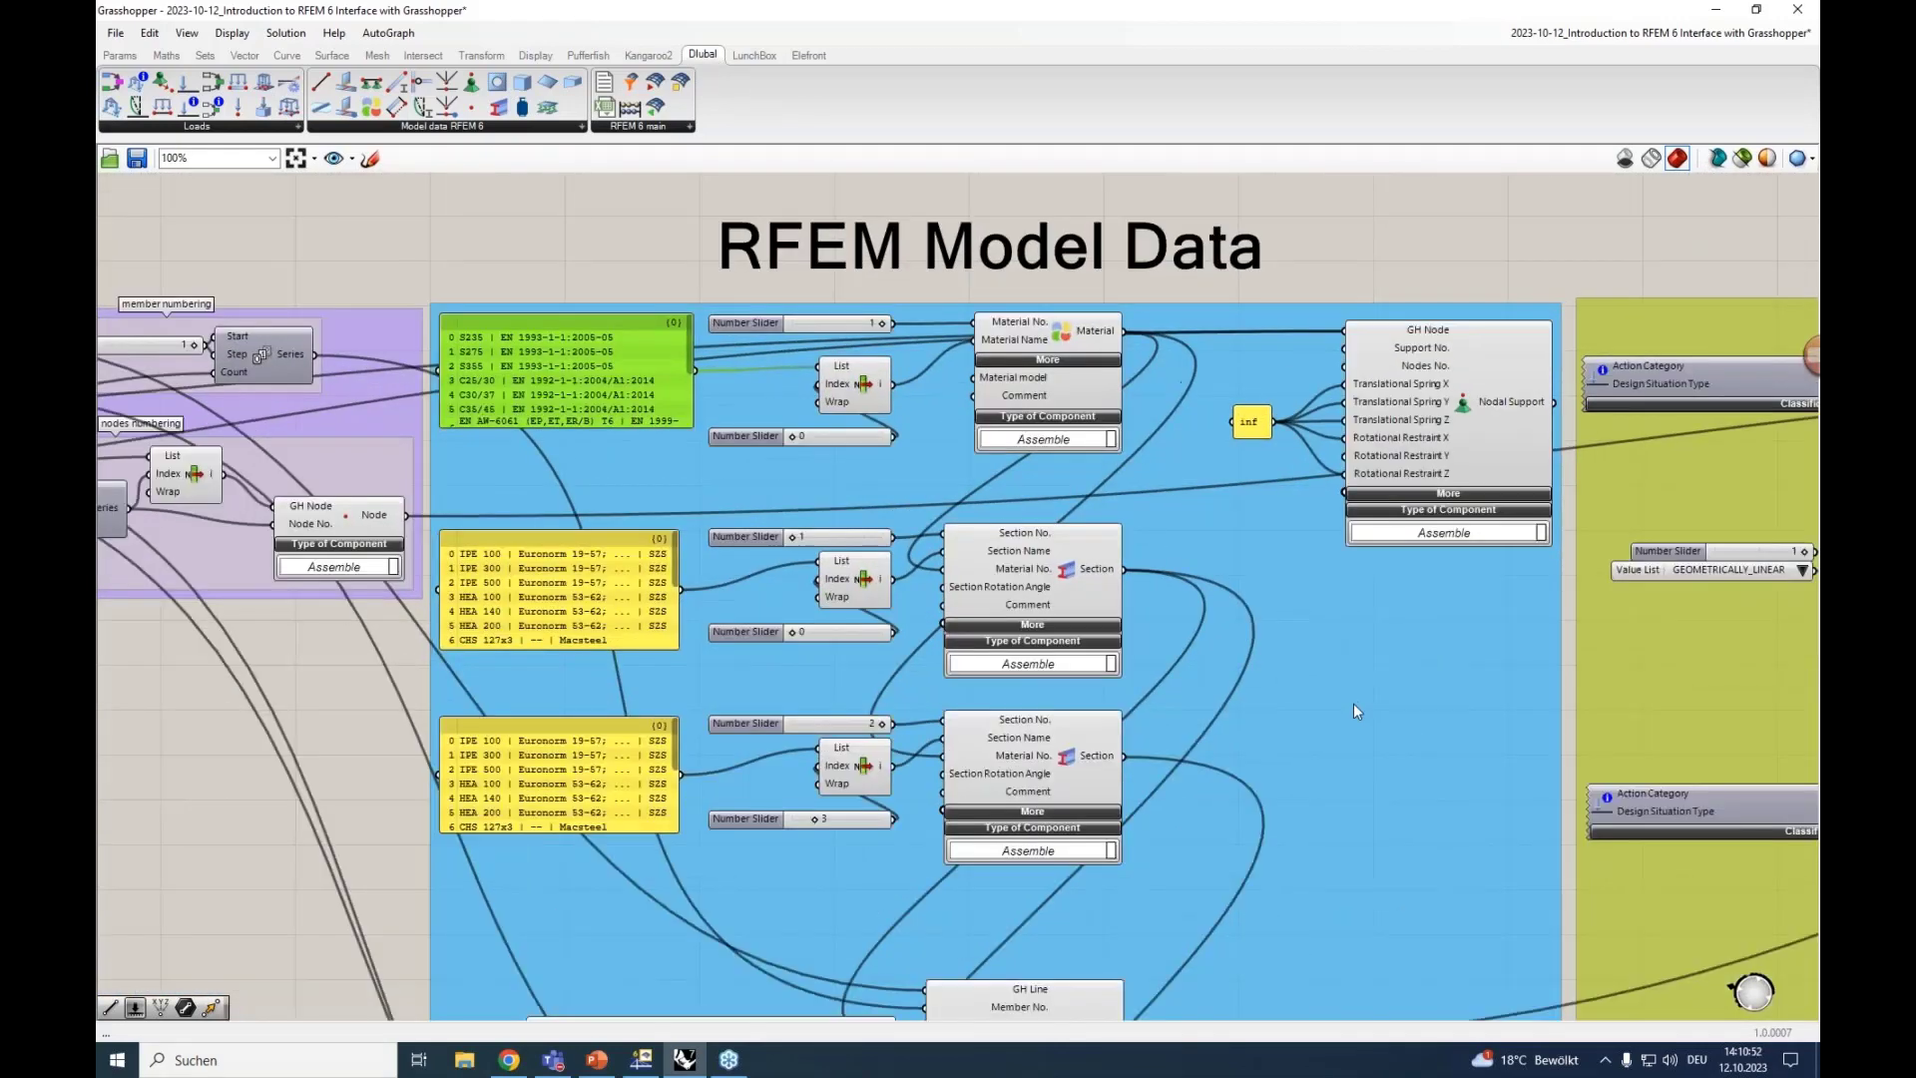
{"action": "right_click_drag", "start_coordinate": [1311, 622], "coordinate": [1081, 177]}
{"action": "scroll", "coordinate": [852, 658], "scroll_direction": "down", "scroll_amount": 2}
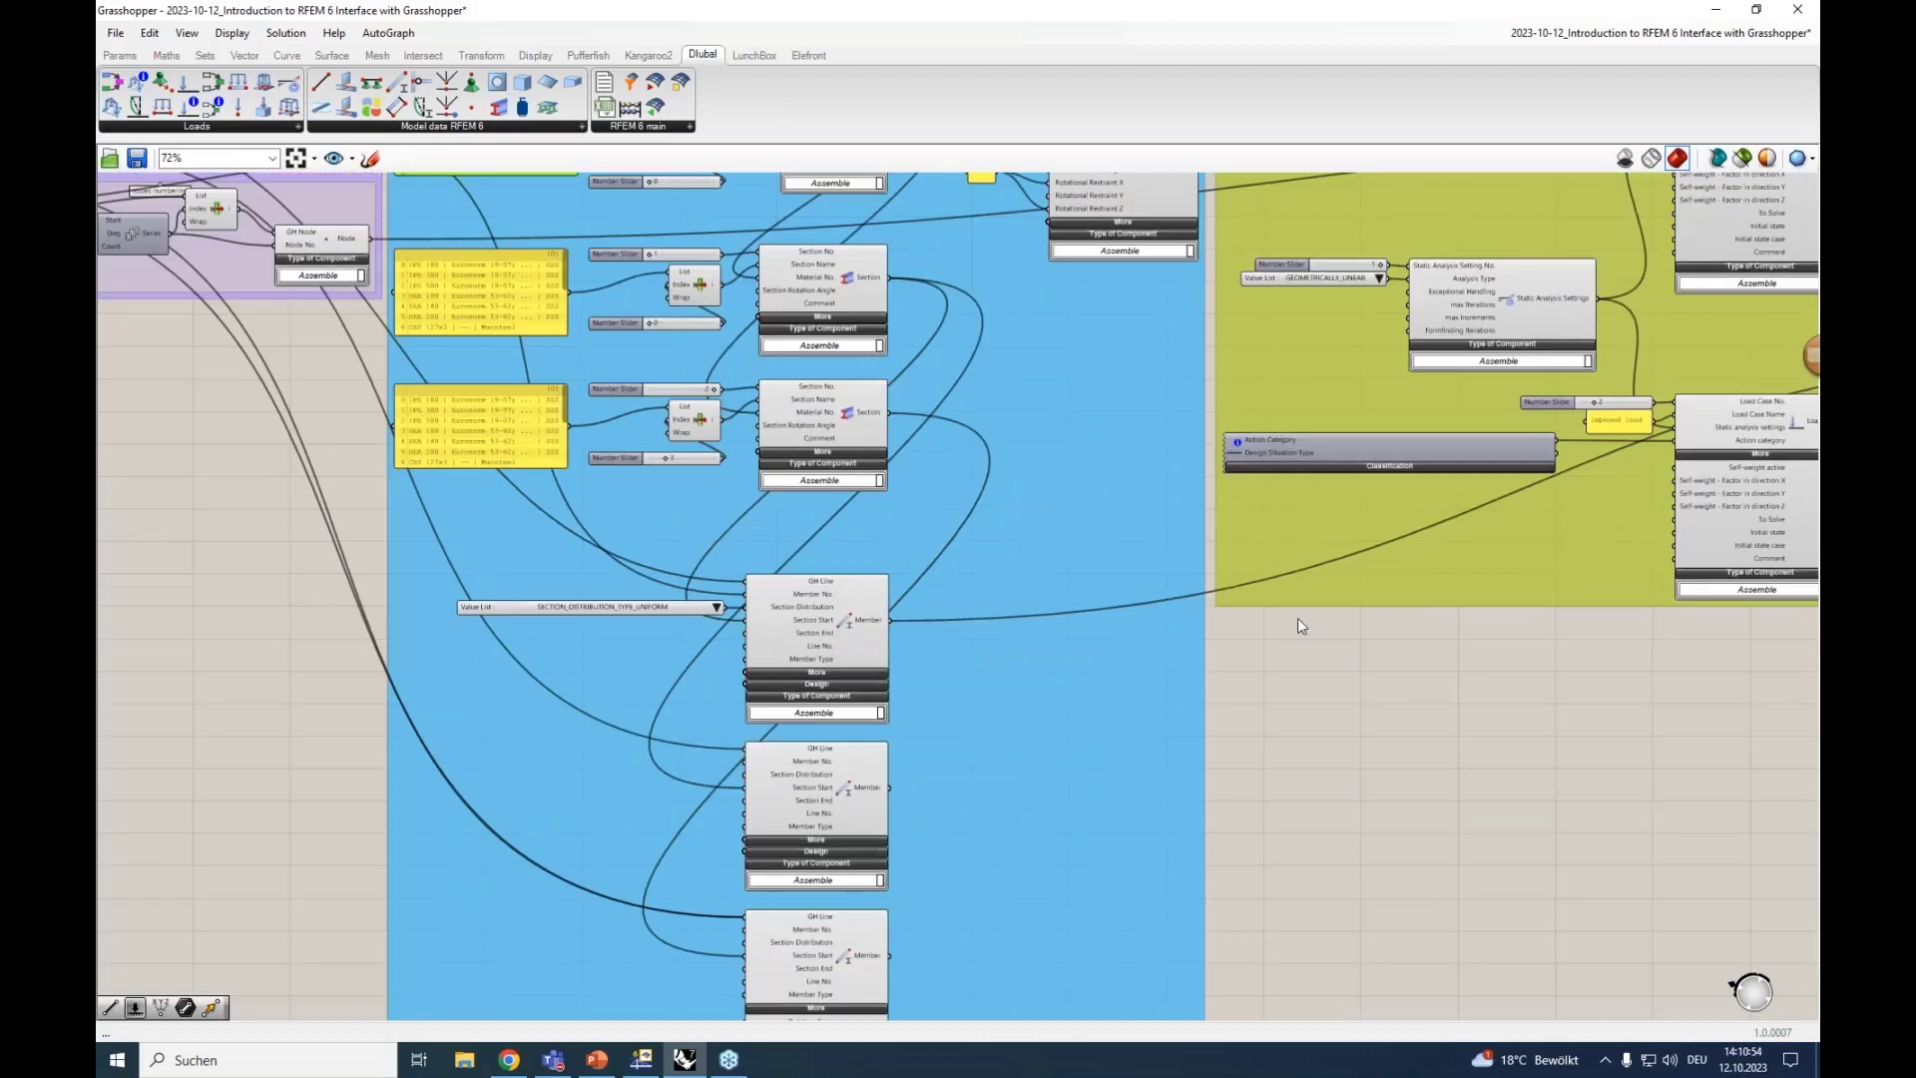
{"action": "right_click_drag", "start_coordinate": [1297, 621], "coordinate": [1131, 930]}
Examine the Load Case, Loads and Final Export groups, and return to the components of the GH Geometry group.
{"action": "scroll", "coordinate": [1020, 472], "scroll_direction": "up", "scroll_amount": 2}
{"action": "right_click_drag", "start_coordinate": [943, 290], "coordinate": [644, 270]}
{"action": "right_click_drag", "start_coordinate": [952, 300], "coordinate": [714, 261]}
{"action": "scroll", "coordinate": [1118, 319], "scroll_direction": "down", "scroll_amount": 1}
{"action": "right_click_drag", "start_coordinate": [1429, 277], "coordinate": [897, 261]}
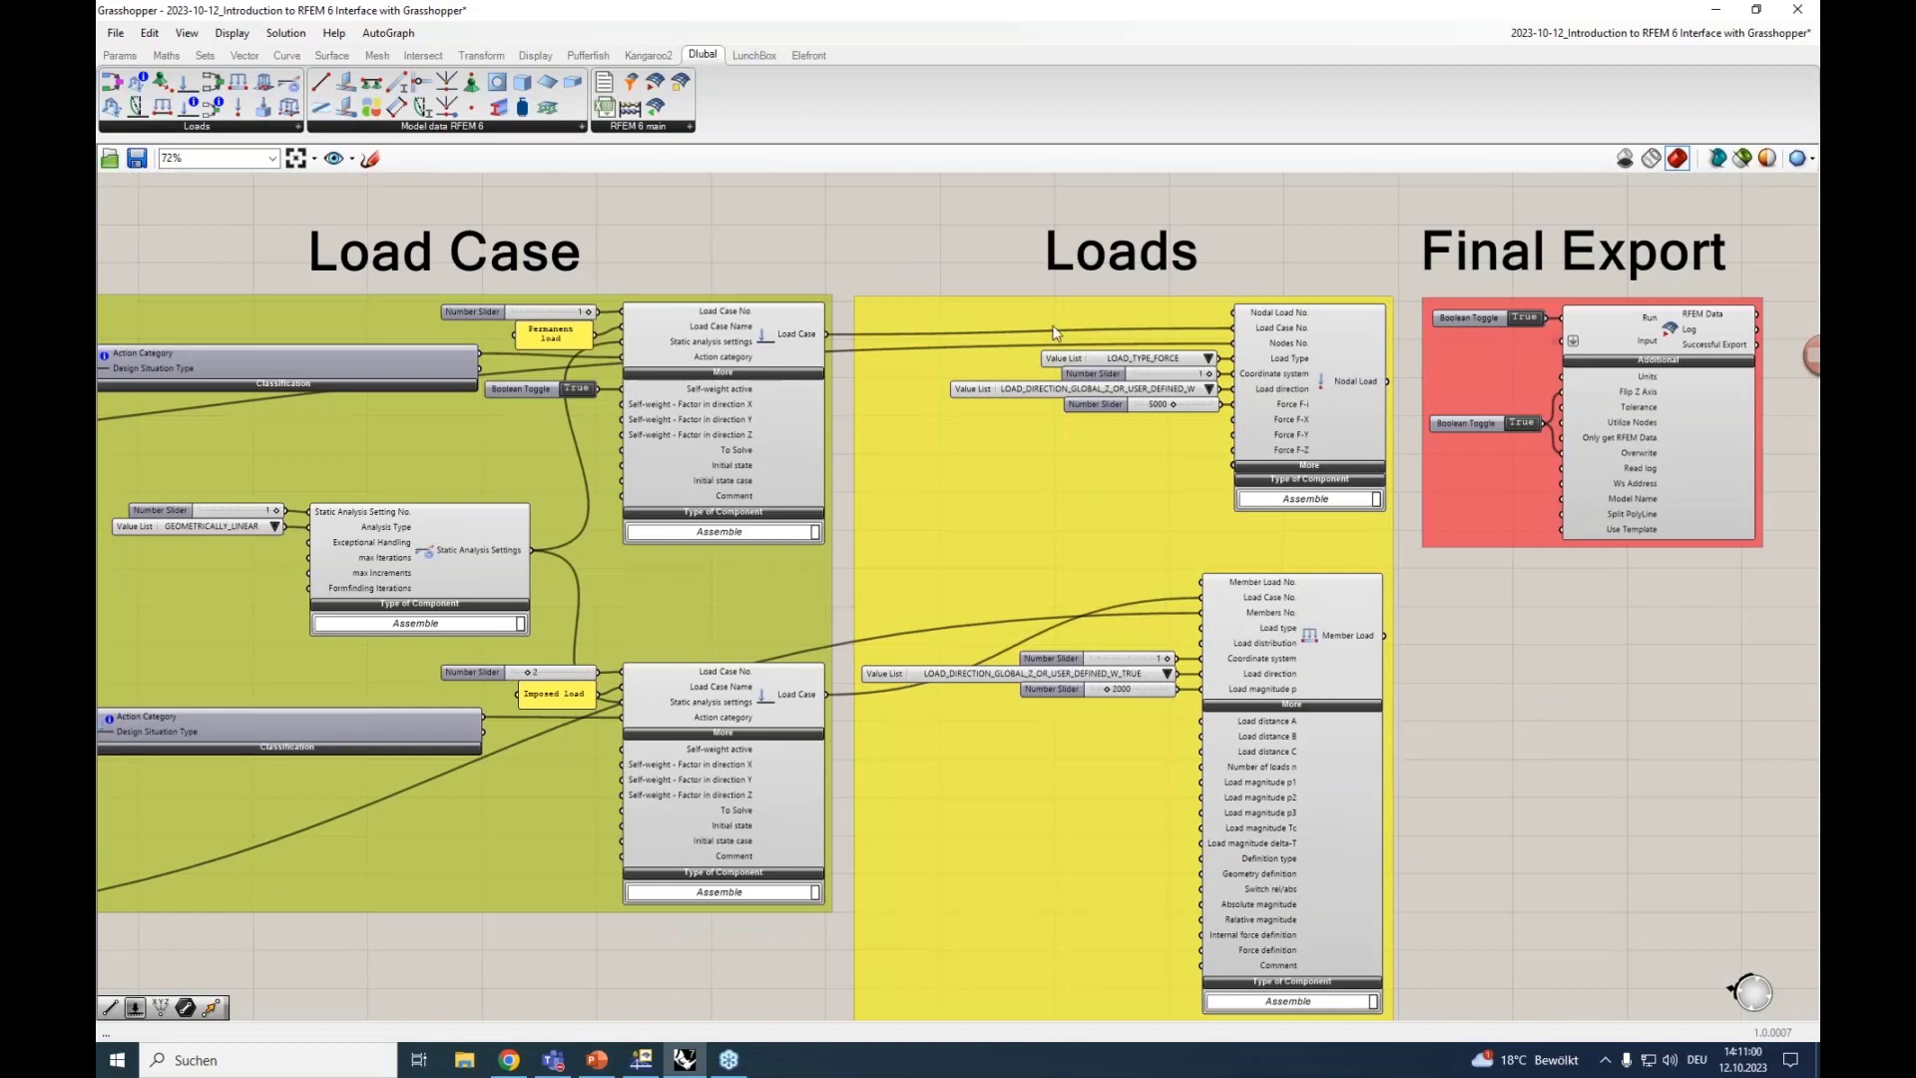
{"action": "scroll", "coordinate": [1053, 329], "scroll_direction": "down", "scroll_amount": 2}
{"action": "right_click_drag", "start_coordinate": [367, 250], "coordinate": [1257, 298]}
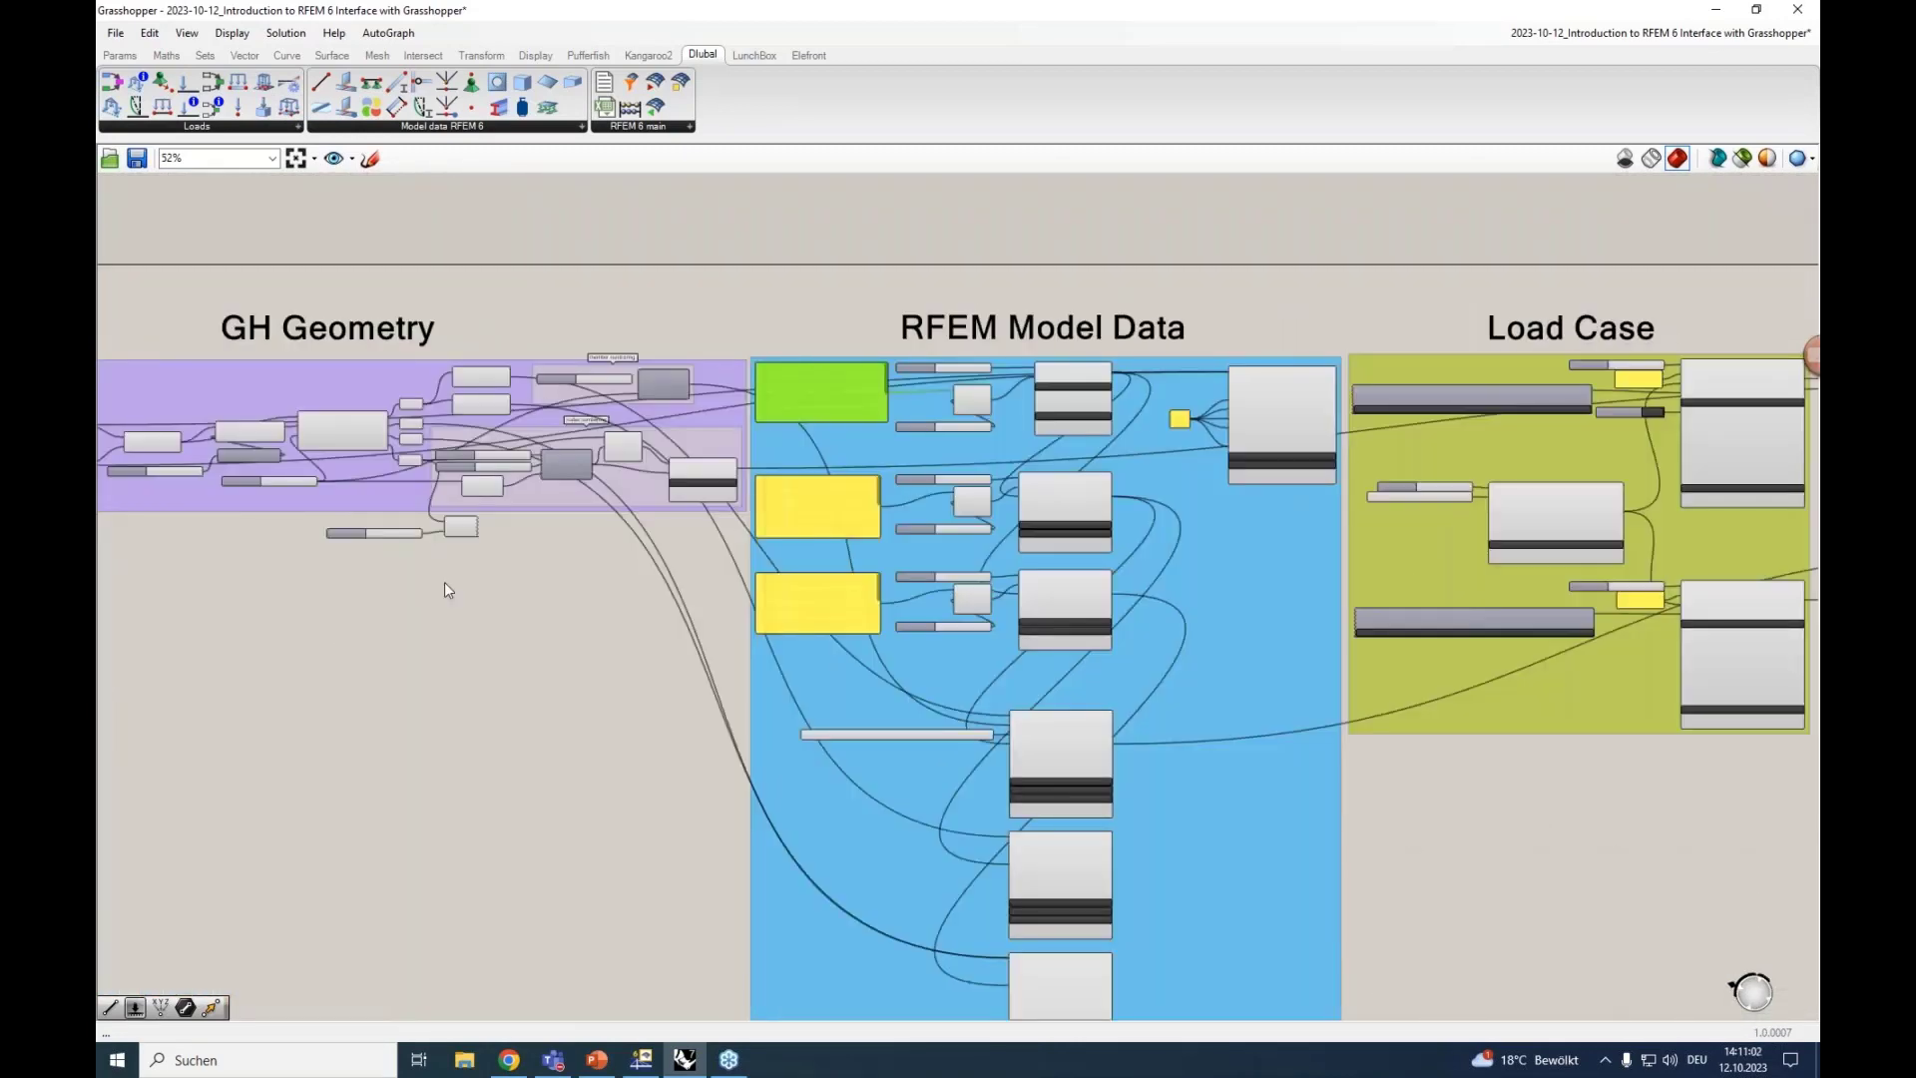
{"action": "right_click_drag", "start_coordinate": [445, 589], "coordinate": [728, 649]}
{"action": "scroll", "coordinate": [667, 491], "scroll_direction": "up", "scroll_amount": 4}
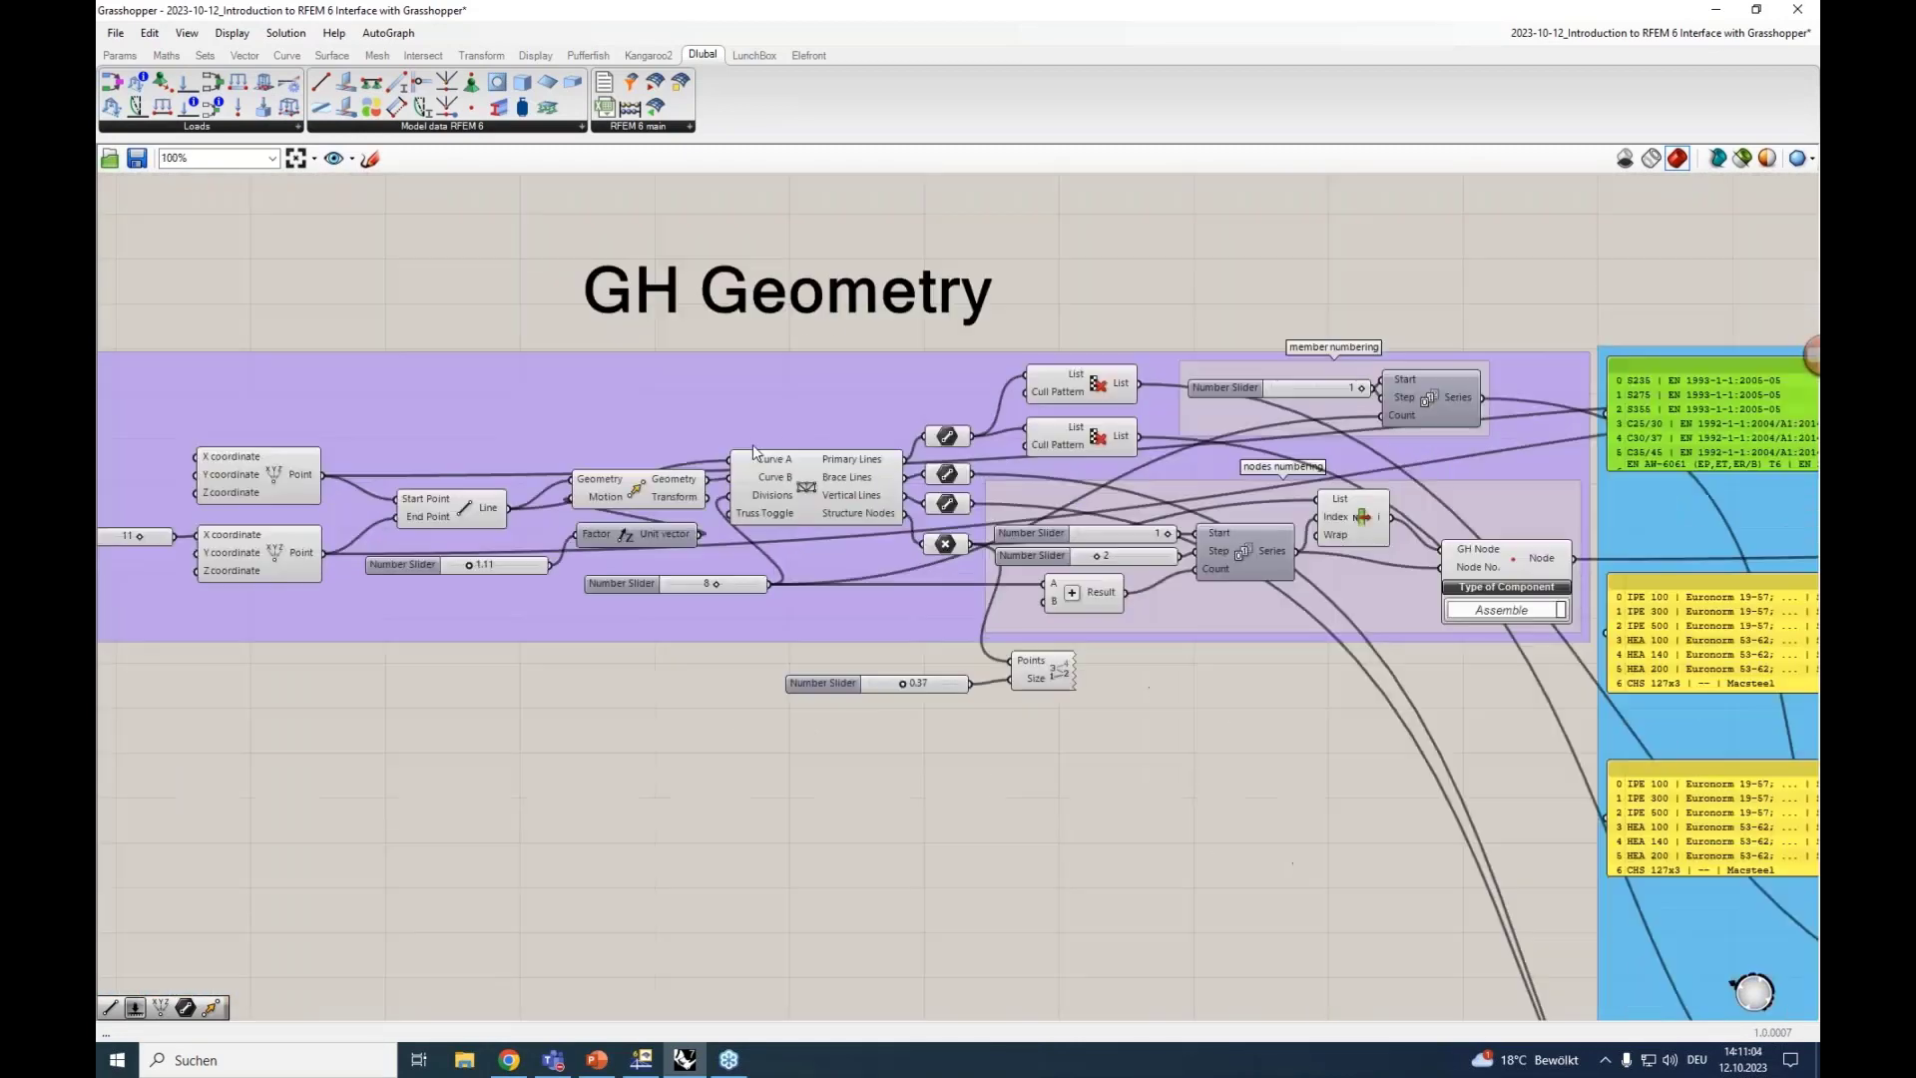
{"action": "scroll", "coordinate": [1101, 372], "scroll_direction": "down", "scroll_amount": 1}
Switch back to the empty unnamed Grasshopper definition.
{"action": "left_click", "coordinate": [1736, 36]}
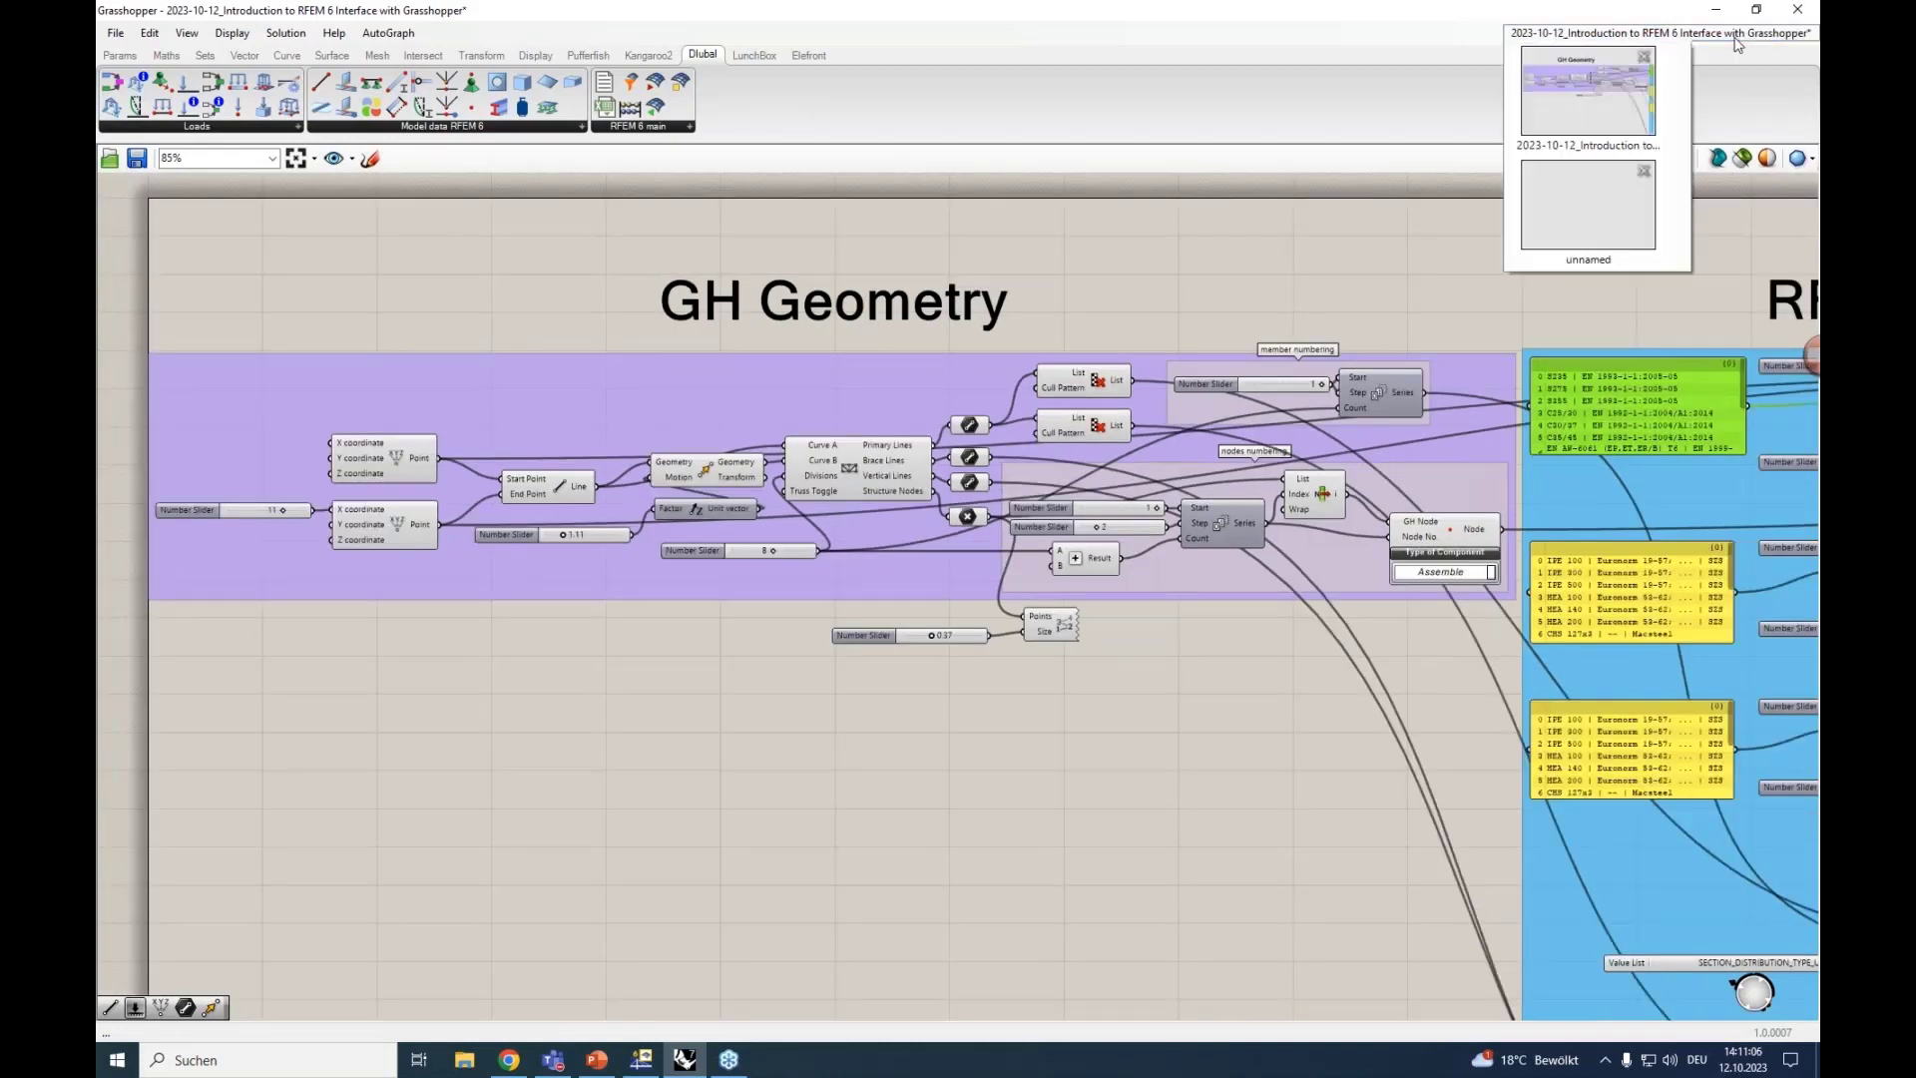
{"action": "left_click", "coordinate": [1613, 213]}
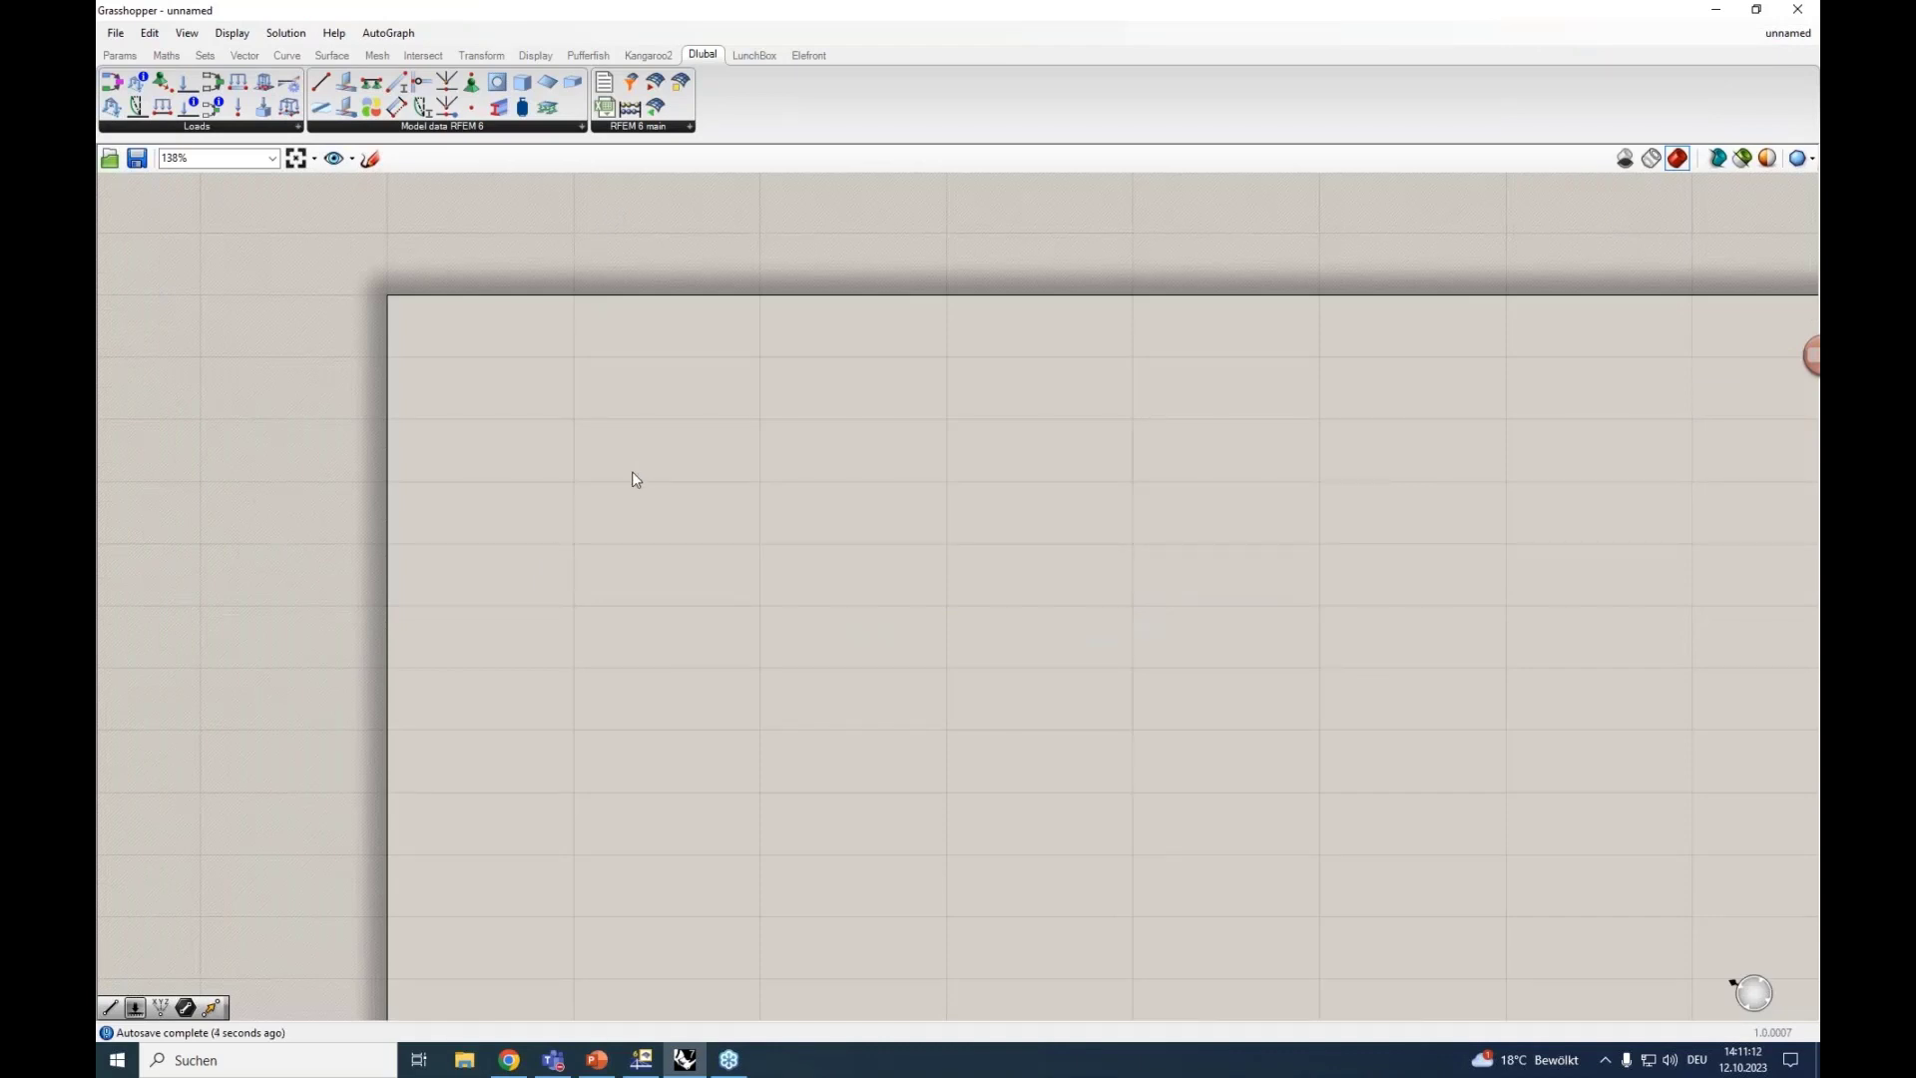
{"action": "scroll", "coordinate": [631, 470], "scroll_direction": "down", "scroll_amount": 1}
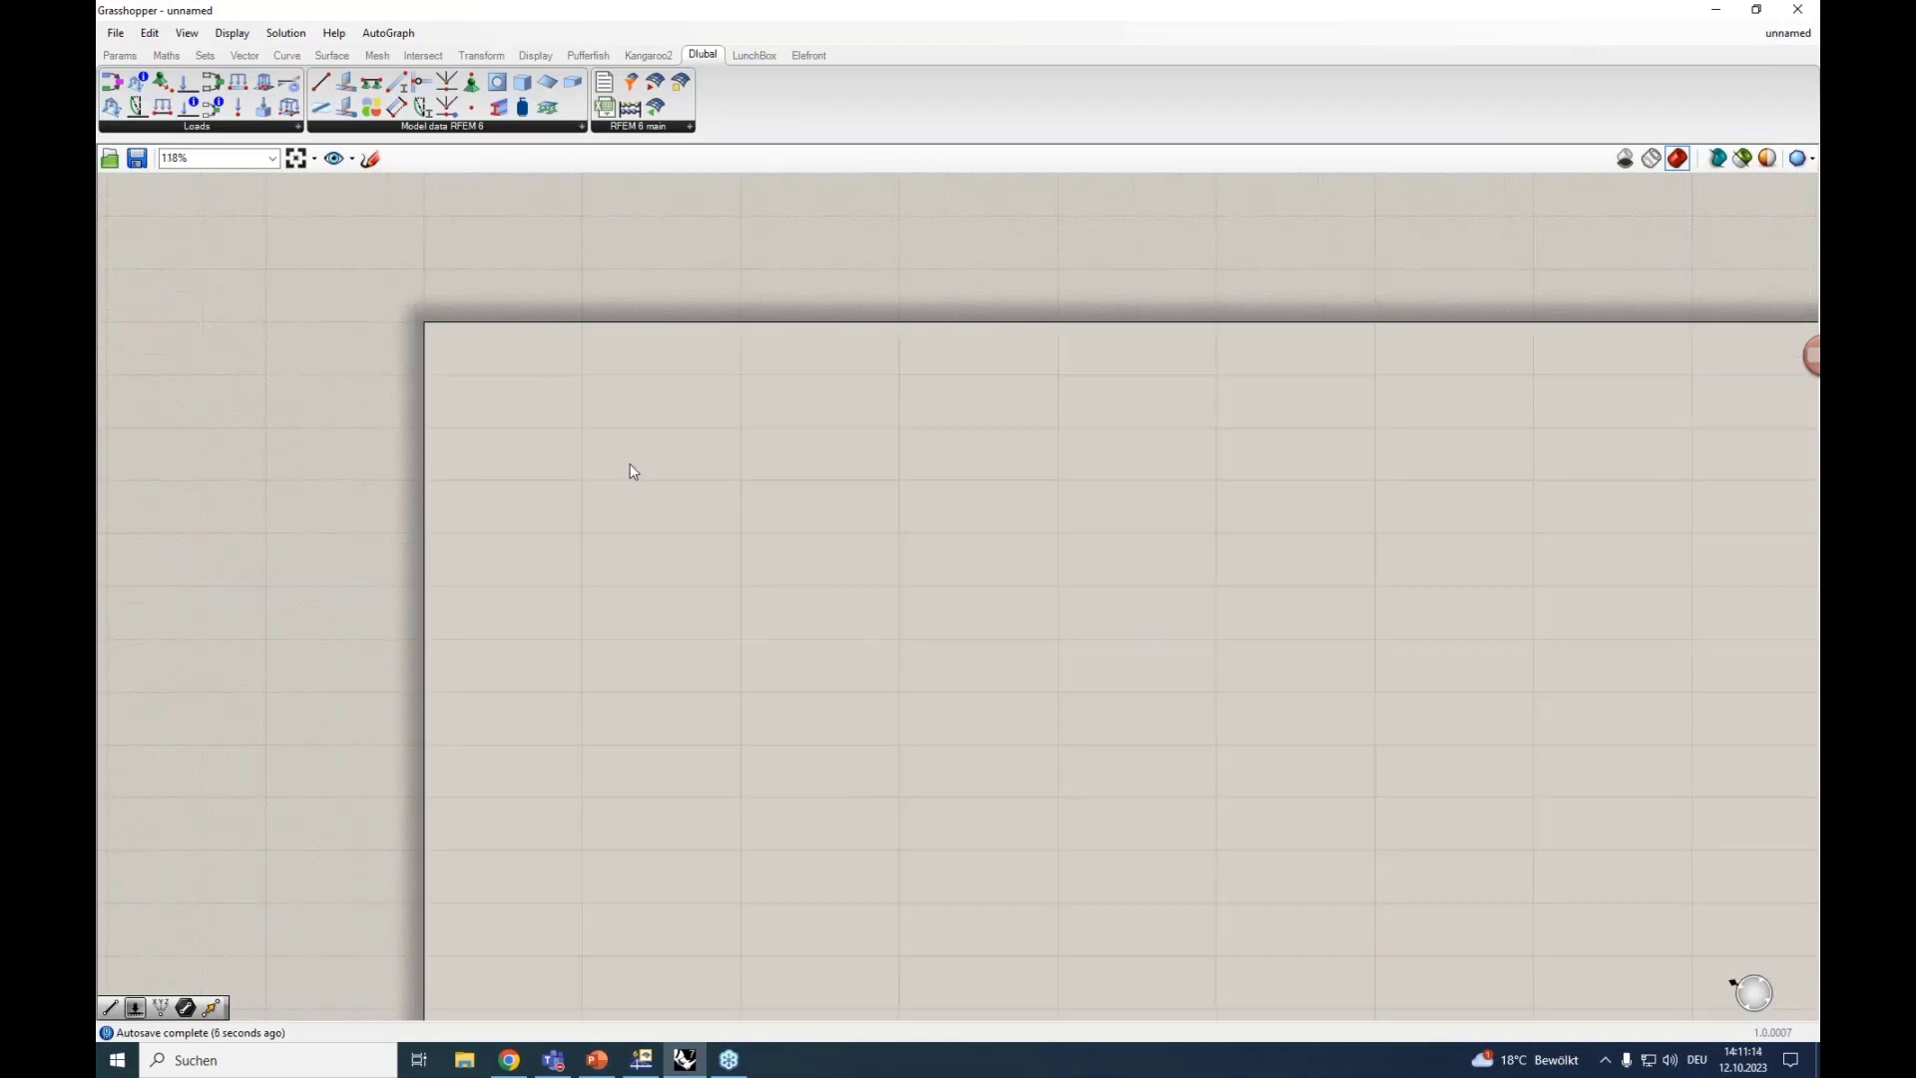
{"action": "scroll", "coordinate": [632, 471], "scroll_direction": "down", "scroll_amount": 4}
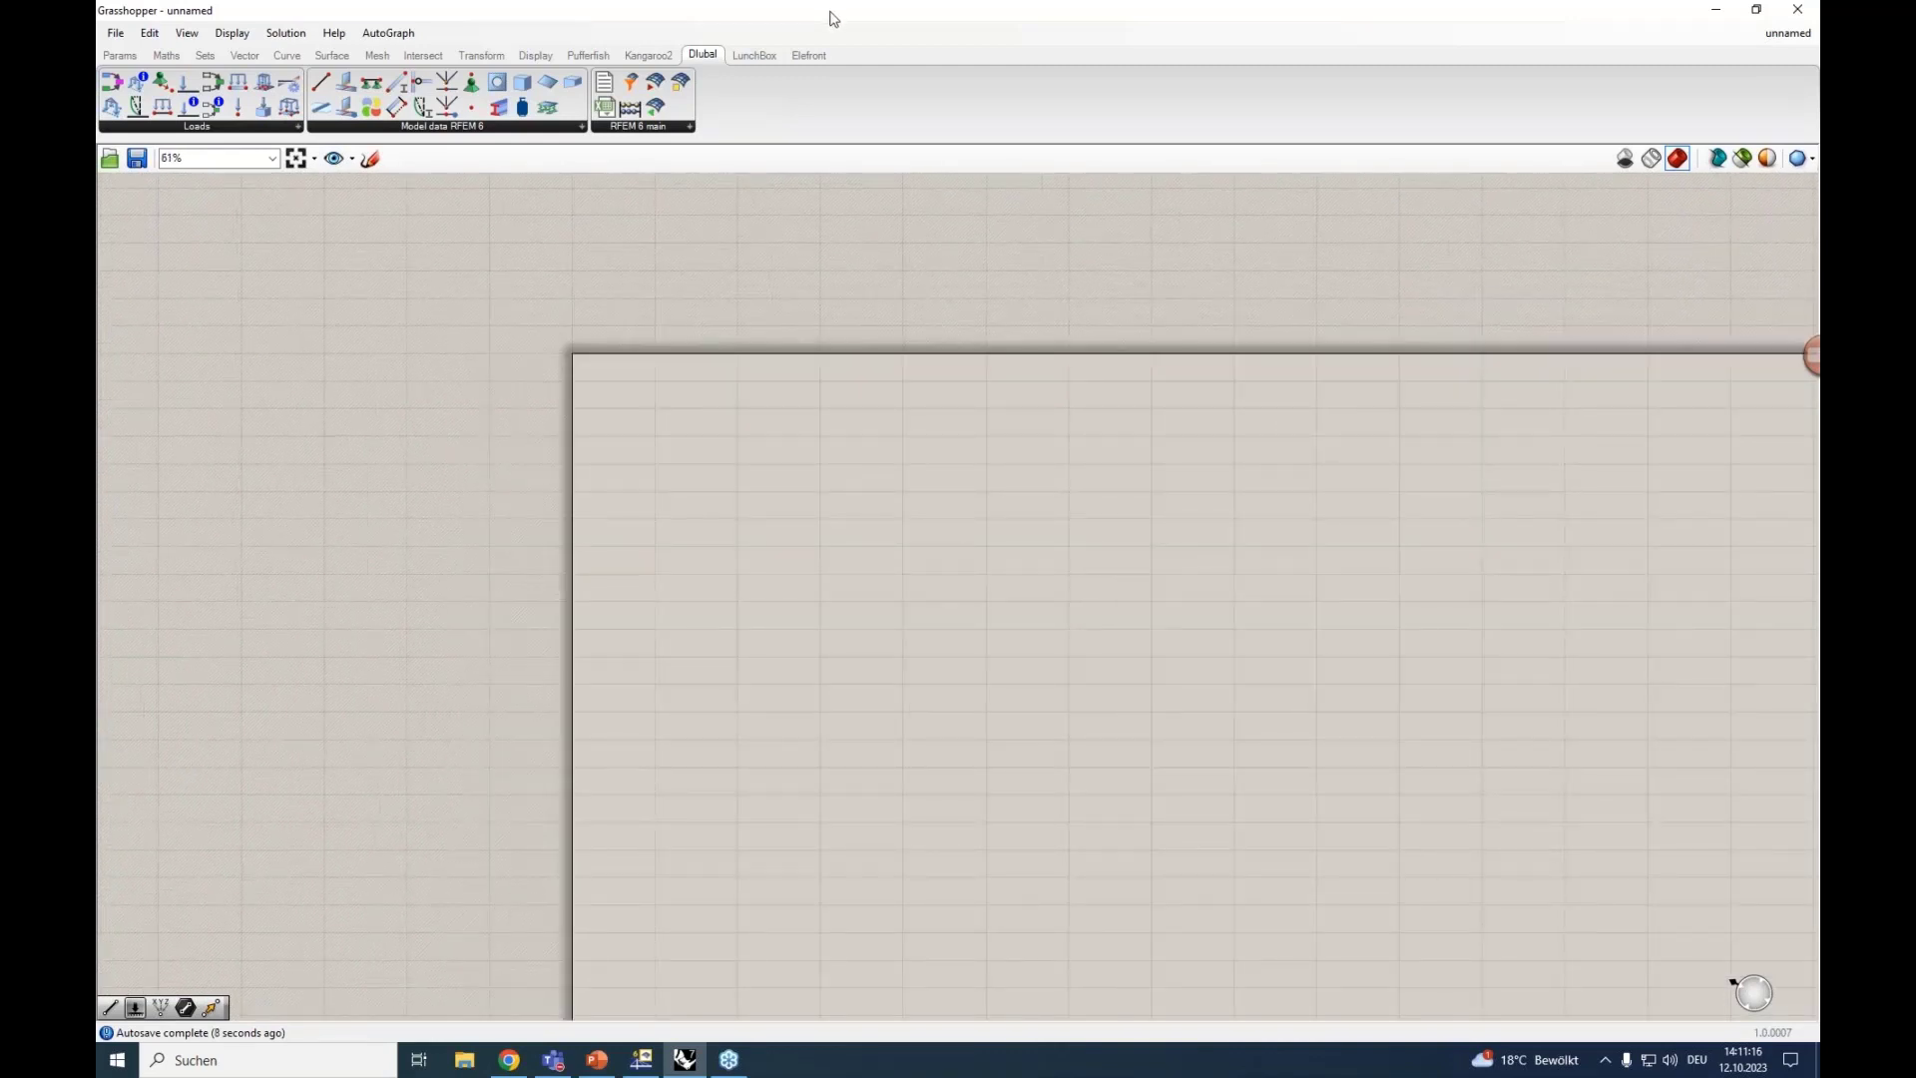
Arrange the Grasshopper window side by side with the Rhino viewports, with the corner of the empty canvas in view.
{"action": "left_click_drag", "start_coordinate": [838, 8], "coordinate": [1816, 60]}
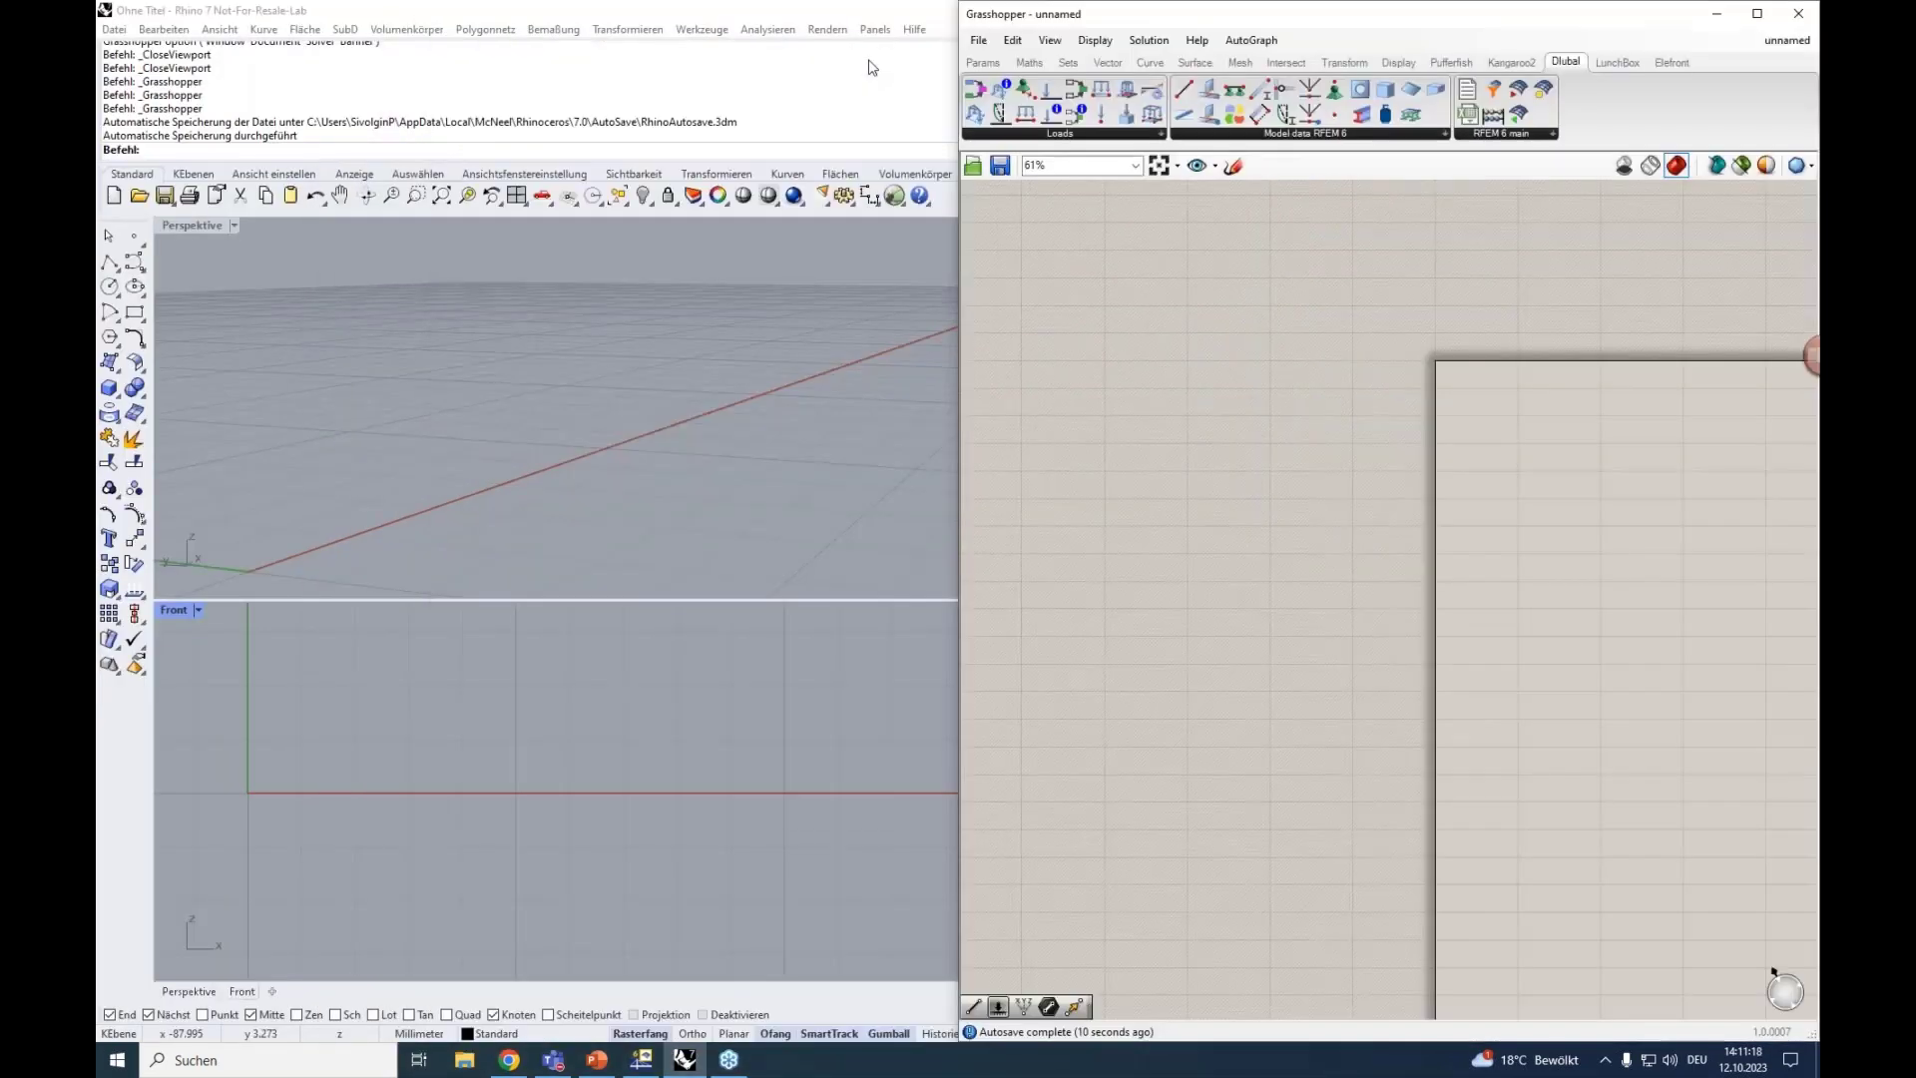
{"action": "left_click", "coordinate": [501, 451]}
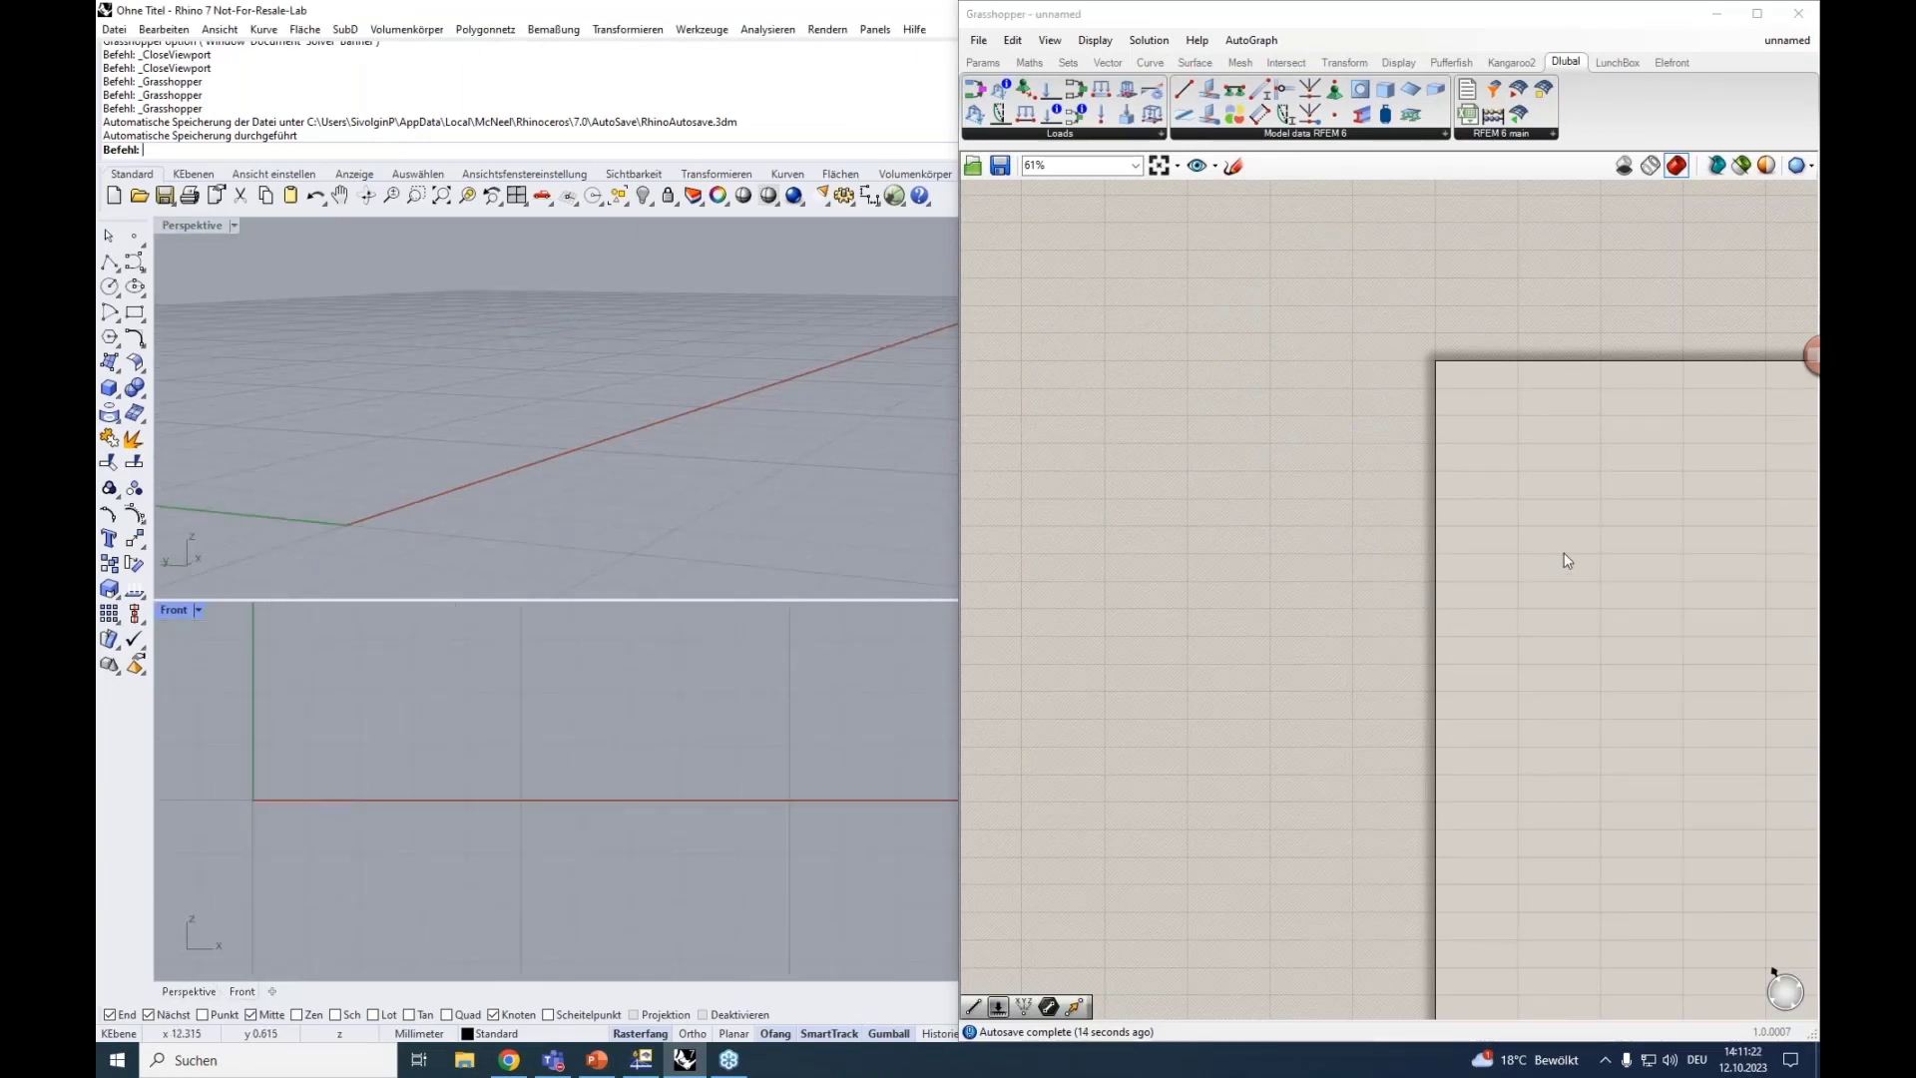
{"action": "scroll", "coordinate": [1122, 476], "scroll_direction": "up", "scroll_amount": 4}
{"action": "right_click_drag", "start_coordinate": [1531, 433], "coordinate": [1236, 452]}
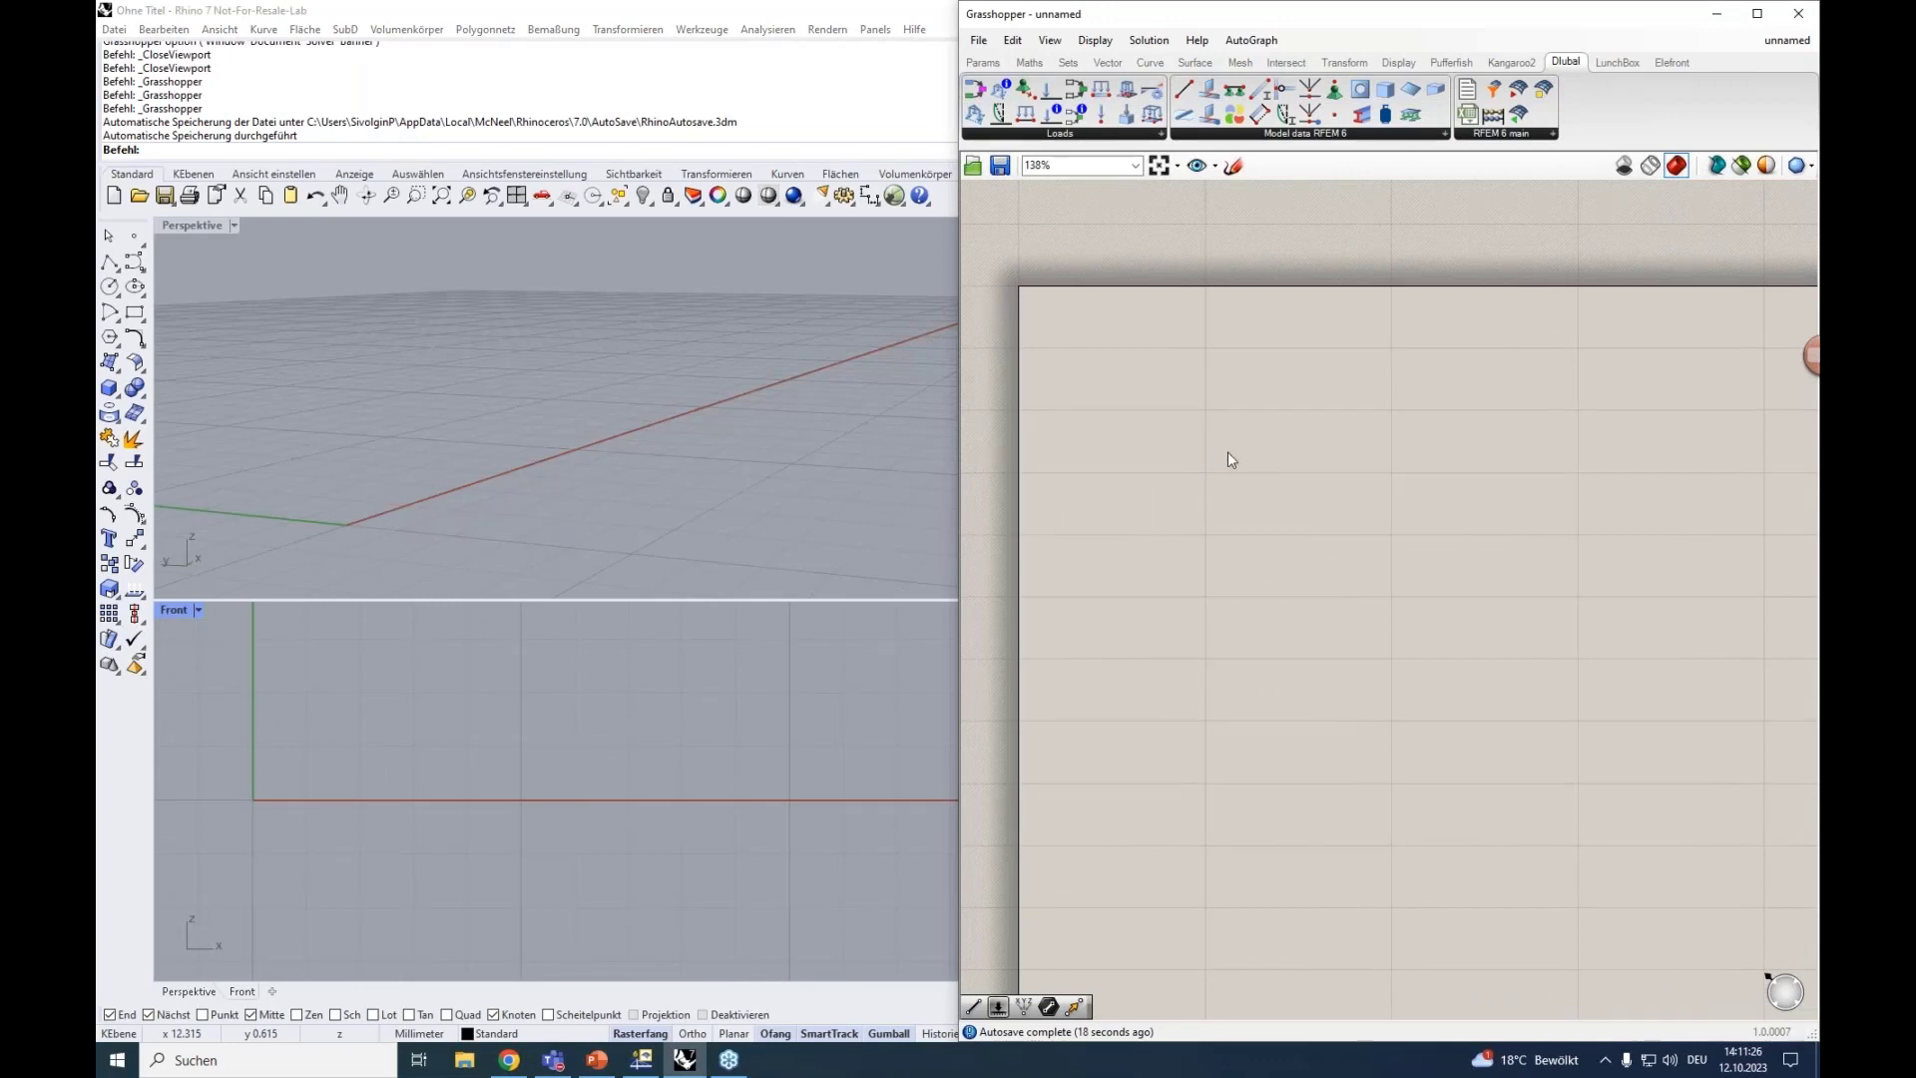
{"action": "right_click_drag", "start_coordinate": [1229, 459], "coordinate": [1265, 432]}
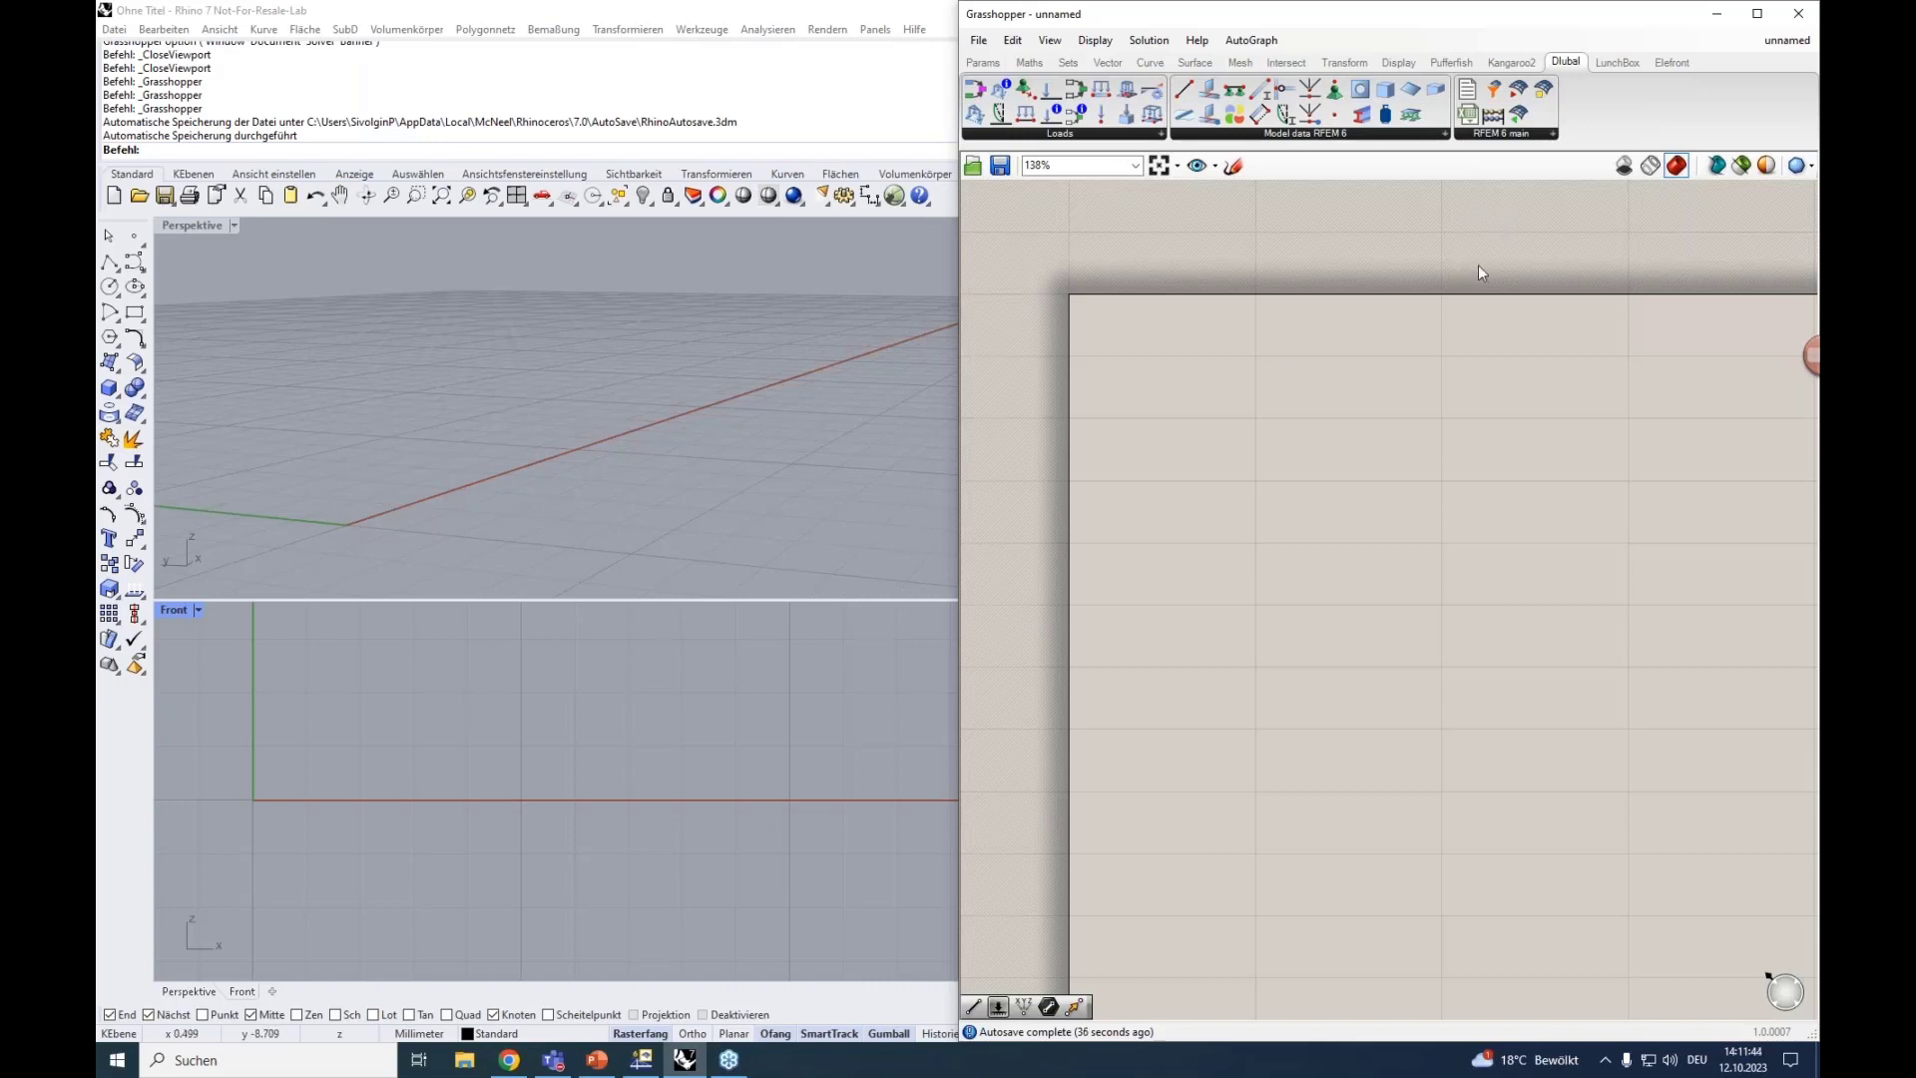
Place a Construct Point component on the canvas and position a duplicate of it below the original.
{"action": "left_click", "coordinate": [1108, 62]}
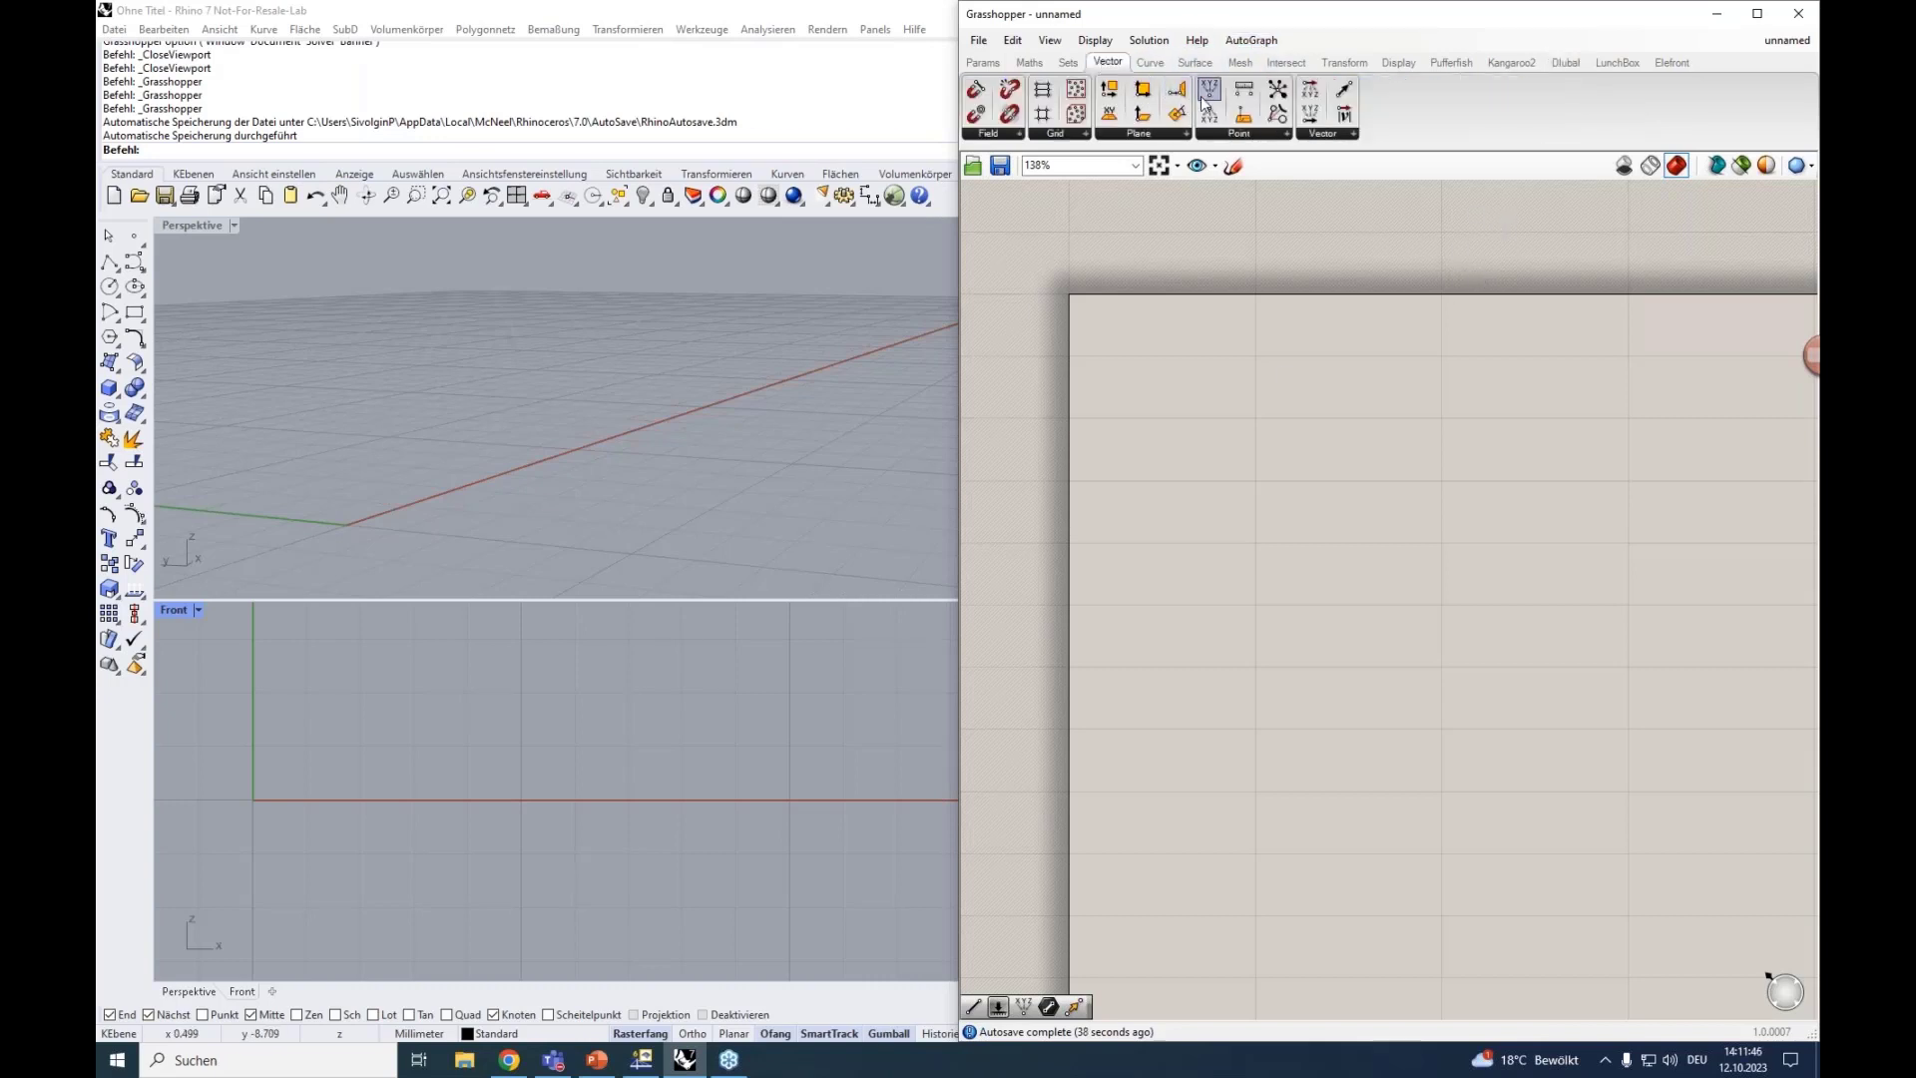
{"action": "left_click_drag", "start_coordinate": [1208, 99], "coordinate": [1313, 419]}
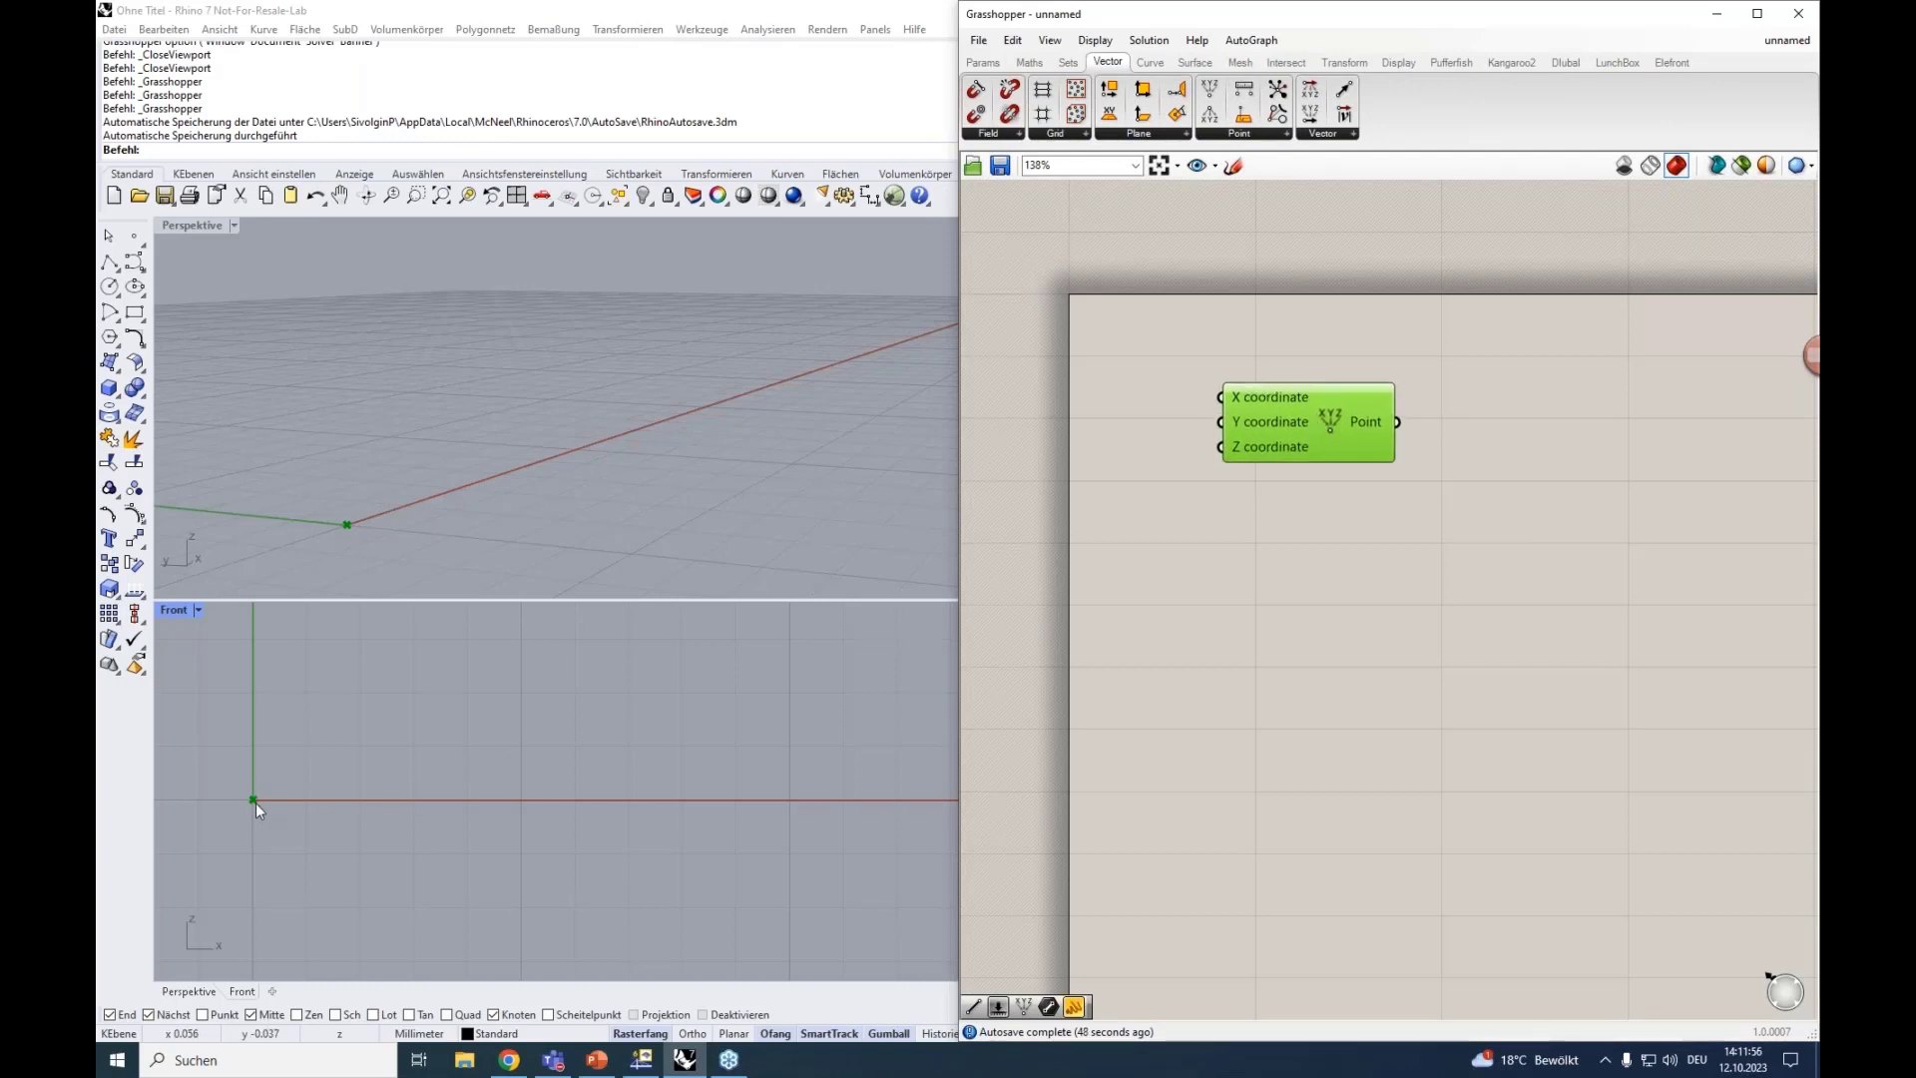
{"action": "left_click_drag", "start_coordinate": [1290, 415], "coordinate": [1294, 637], "text": "alt"}
{"action": "left_click", "coordinate": [1280, 417]}
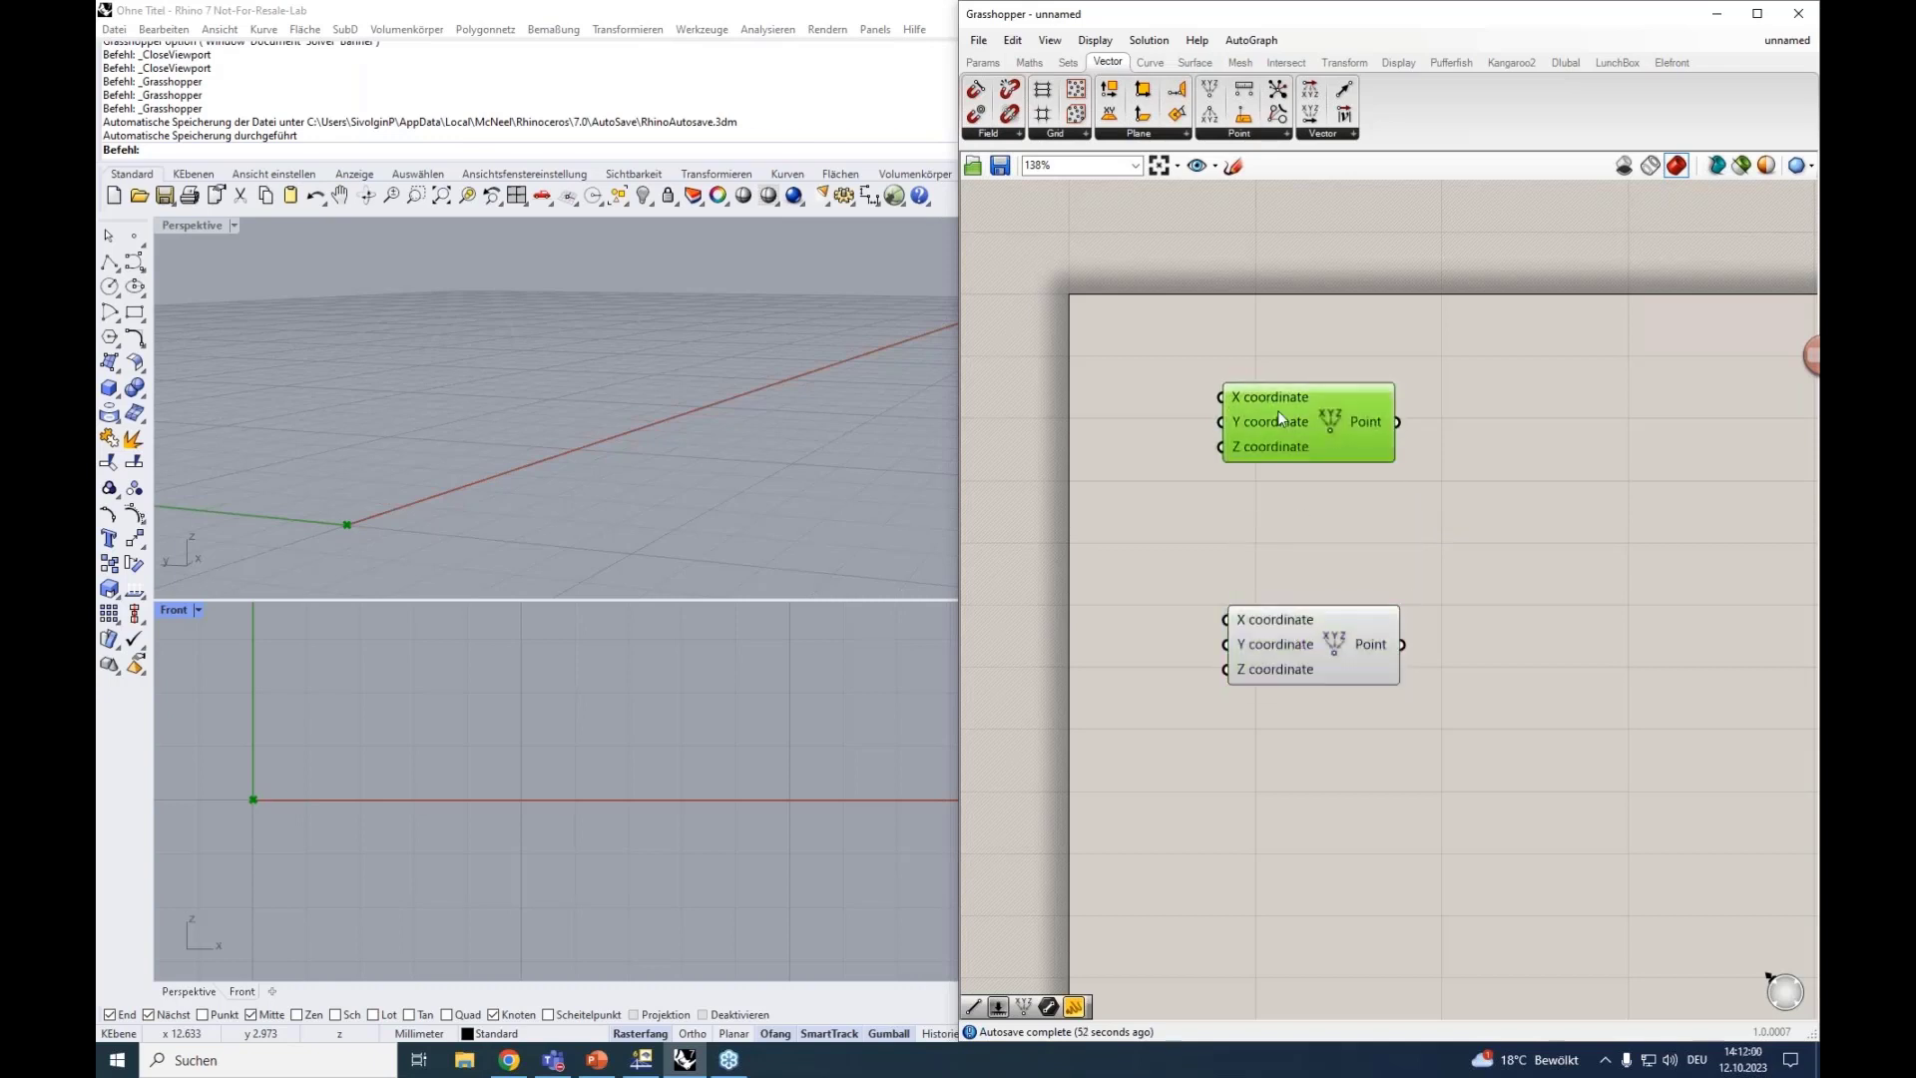
{"action": "left_click", "coordinate": [1286, 646]}
{"action": "left_click", "coordinate": [1318, 406]}
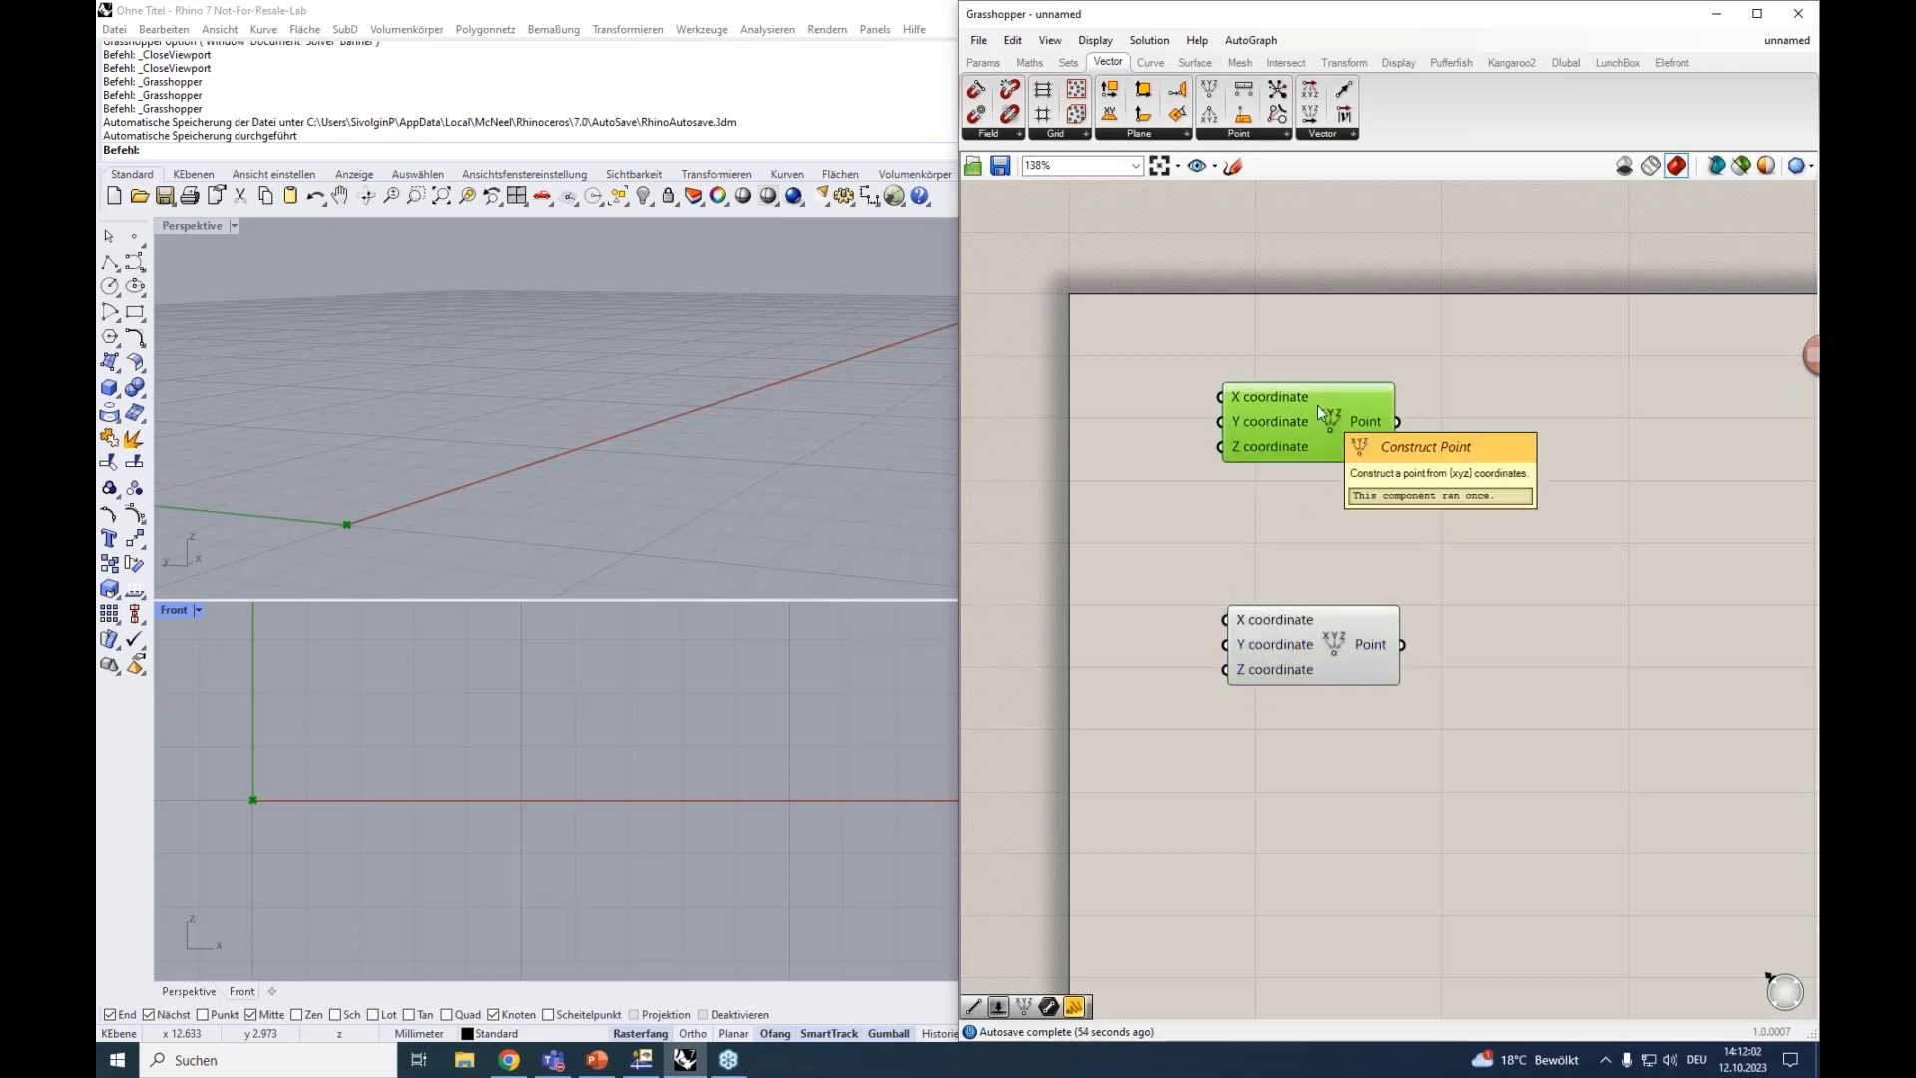
{"action": "left_click_drag", "start_coordinate": [1303, 645], "coordinate": [1391, 644]}
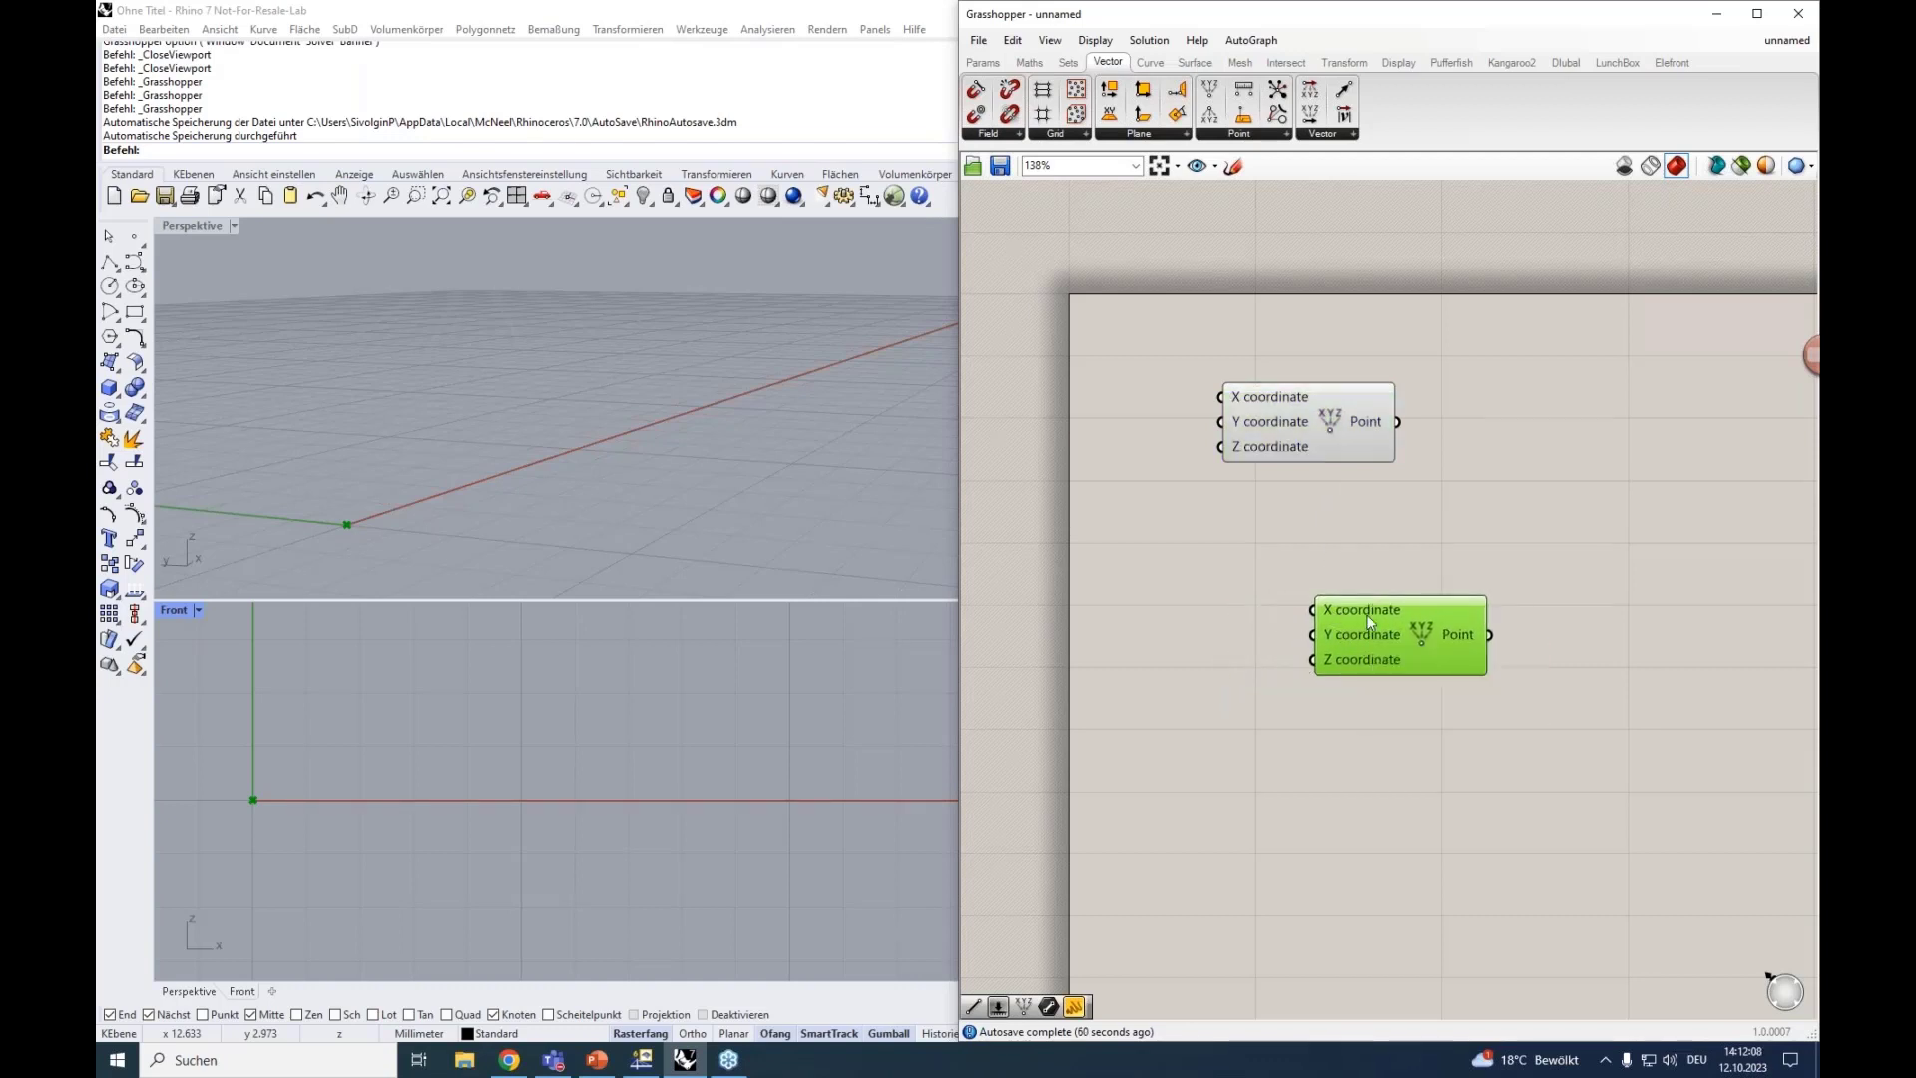
Add an integer number slider ranging from 0 to 15 beside the lower Construct Point component.
{"action": "left_click_drag", "start_coordinate": [1352, 614], "coordinate": [1377, 621]}
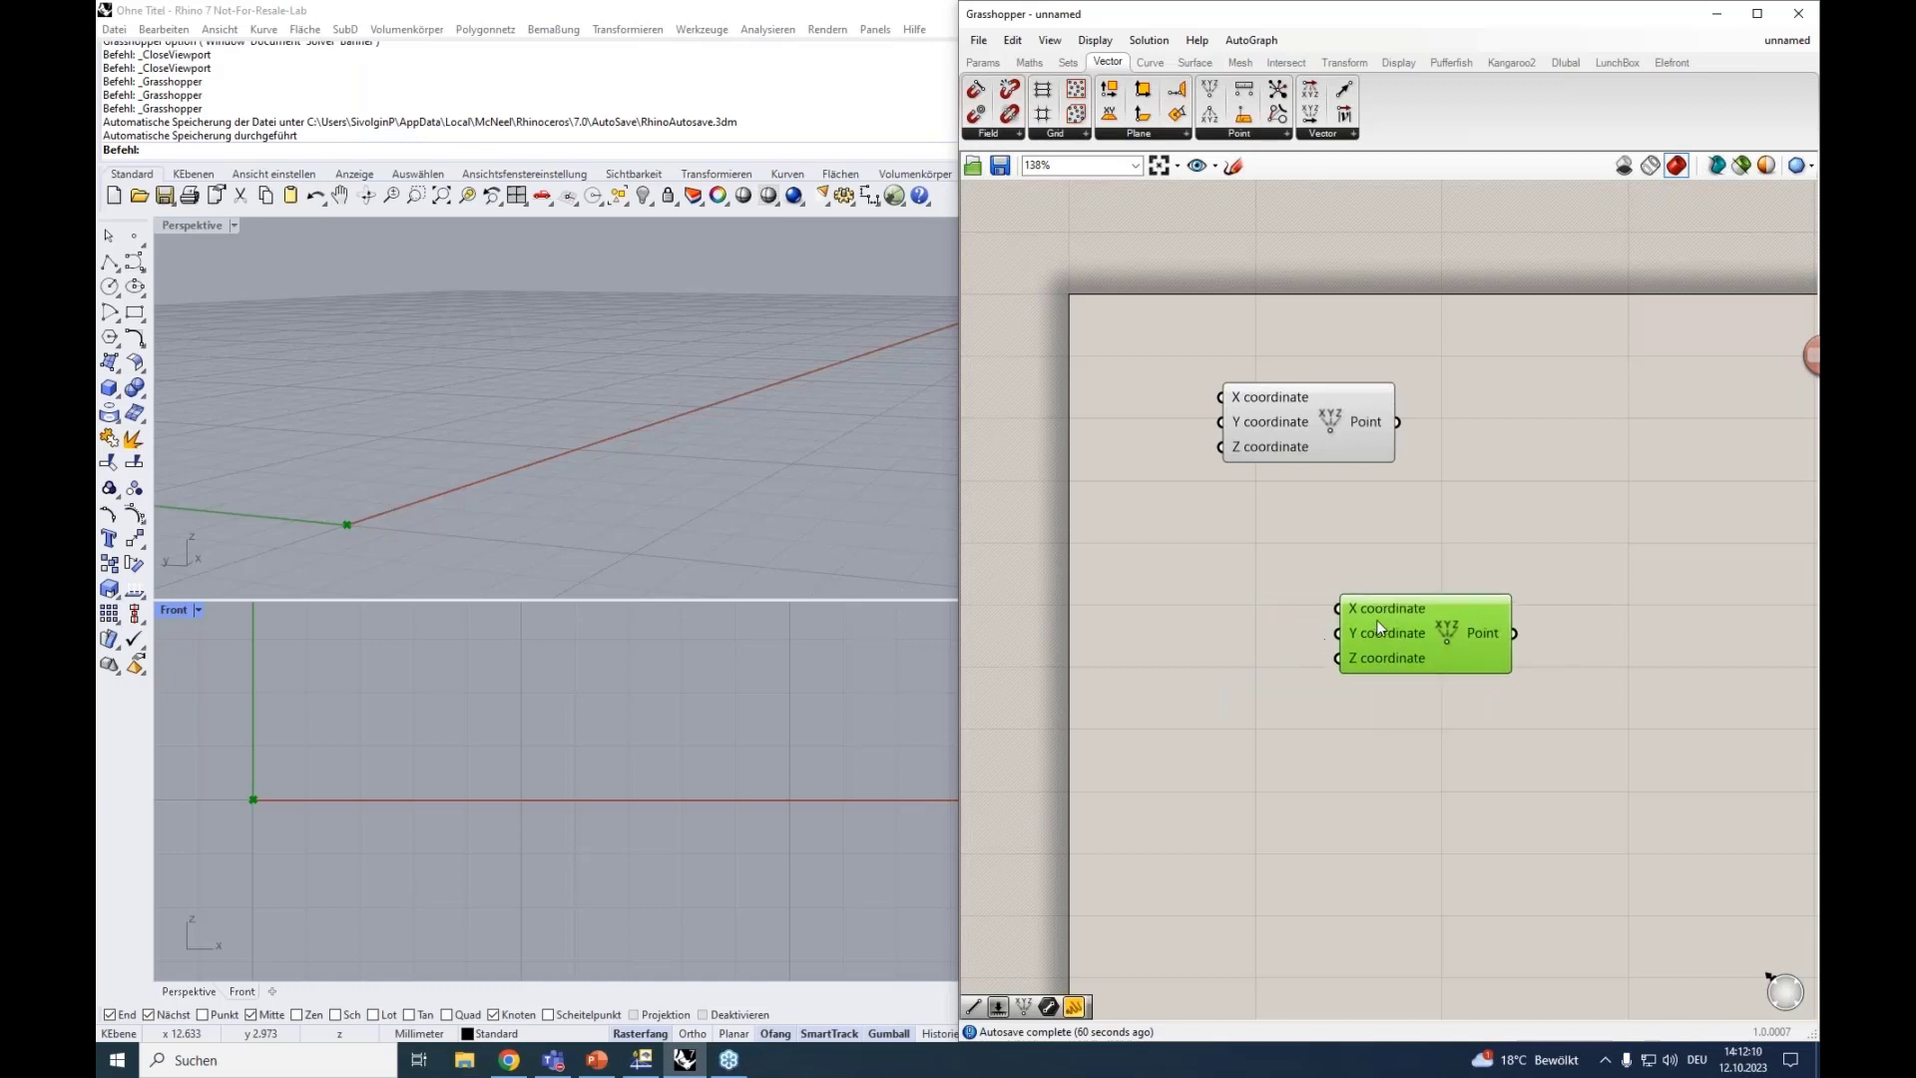
{"action": "double_click", "coordinate": [1162, 613]}
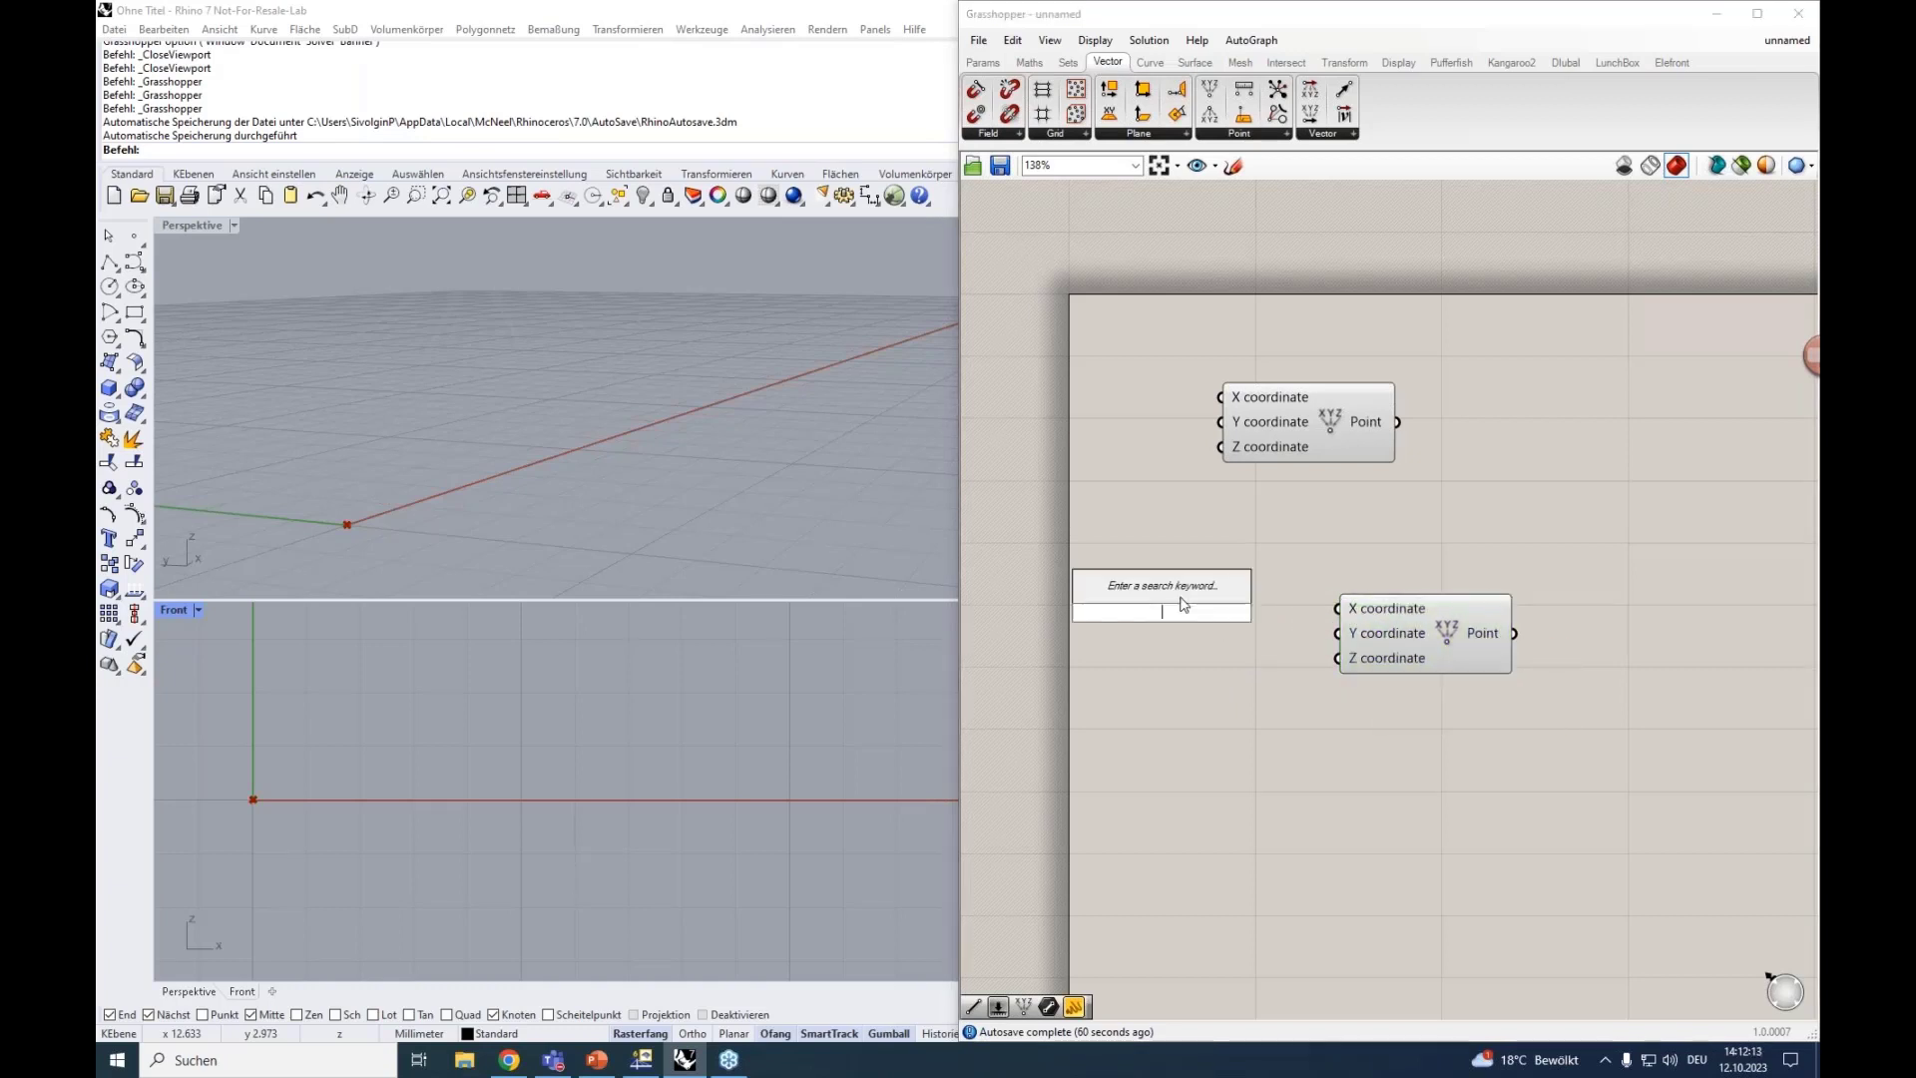
{"action": "double_click", "coordinate": [1149, 597]}
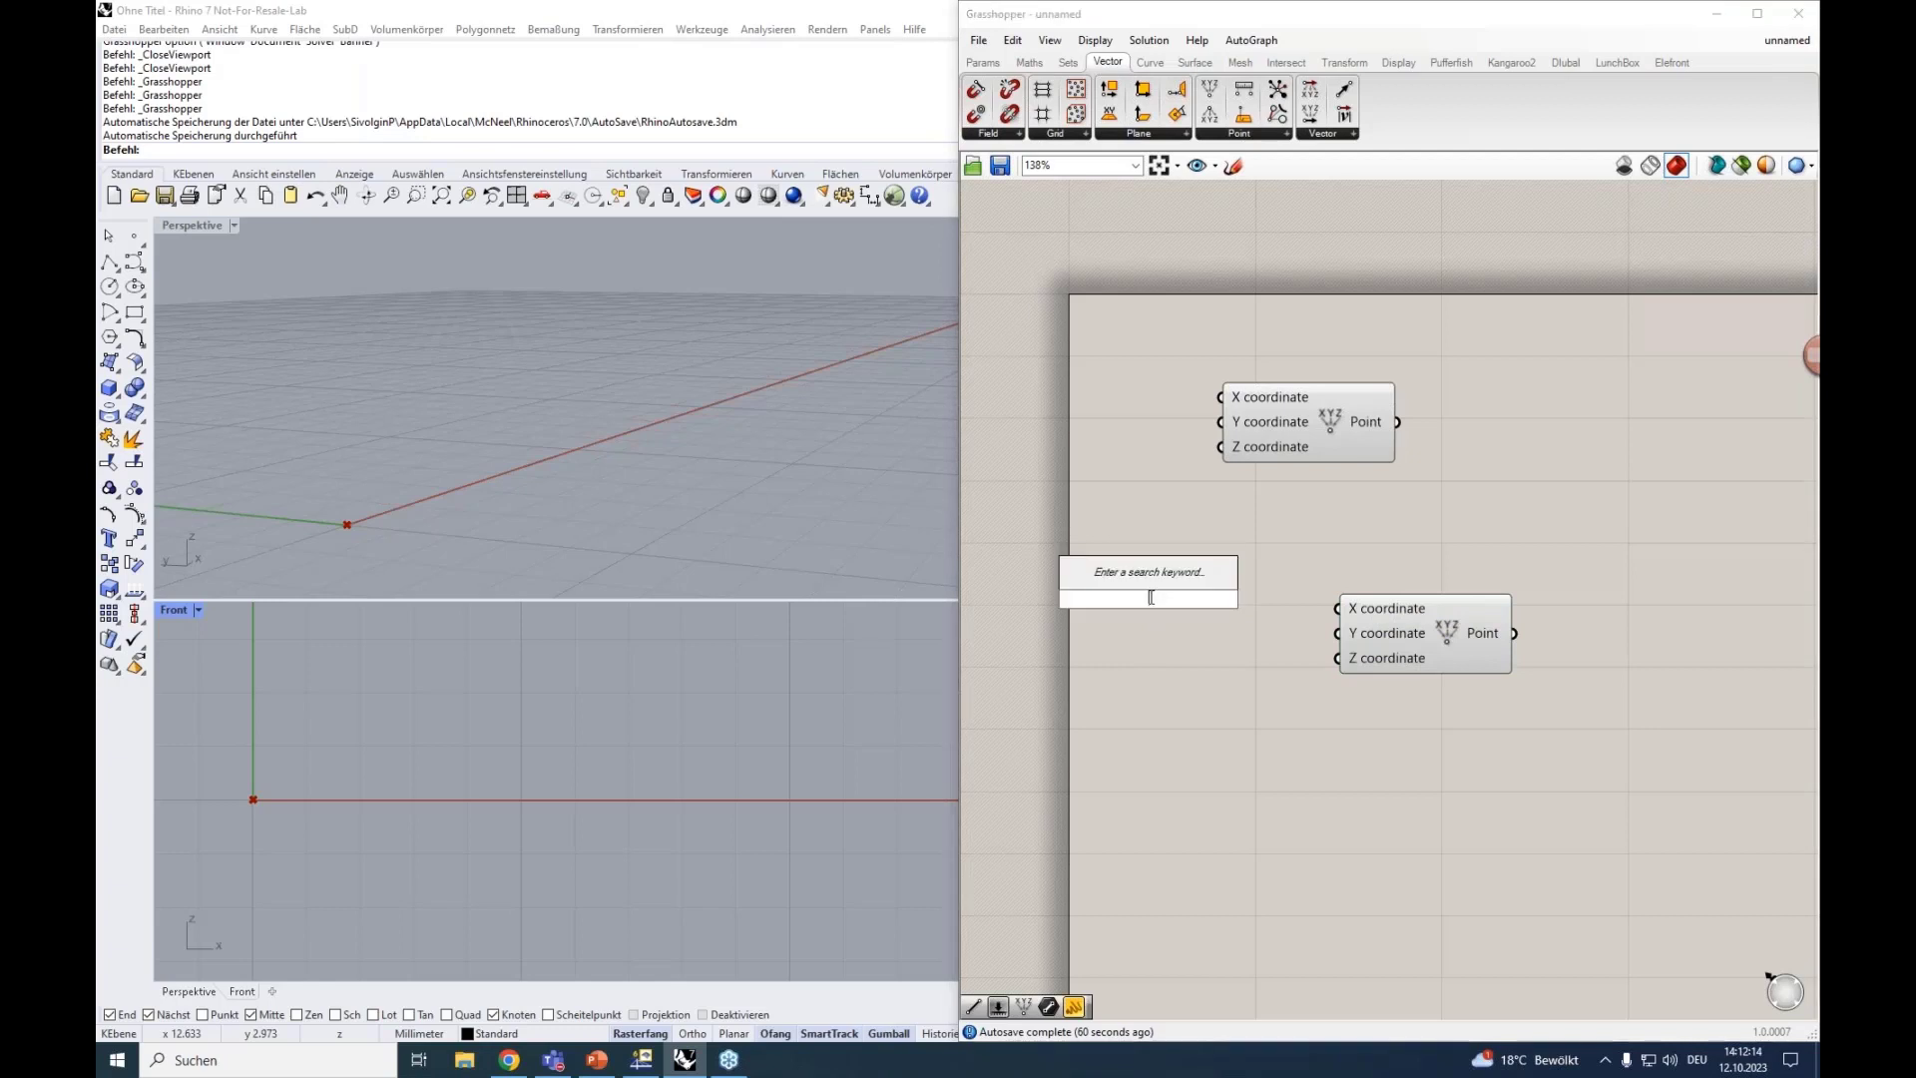
{"action": "type", "text": "^0<"}
{"action": "key", "text": "BackSpace"}
{"action": "key", "text": "BackSpace"}
{"action": "type", "text": "0<"}
{"action": "key", "text": "BackSpace"}
{"action": "key", "text": "BackSpace"}
{"action": "key", "text": "BackSpace"}
{"action": "type", "text": "0<1"}
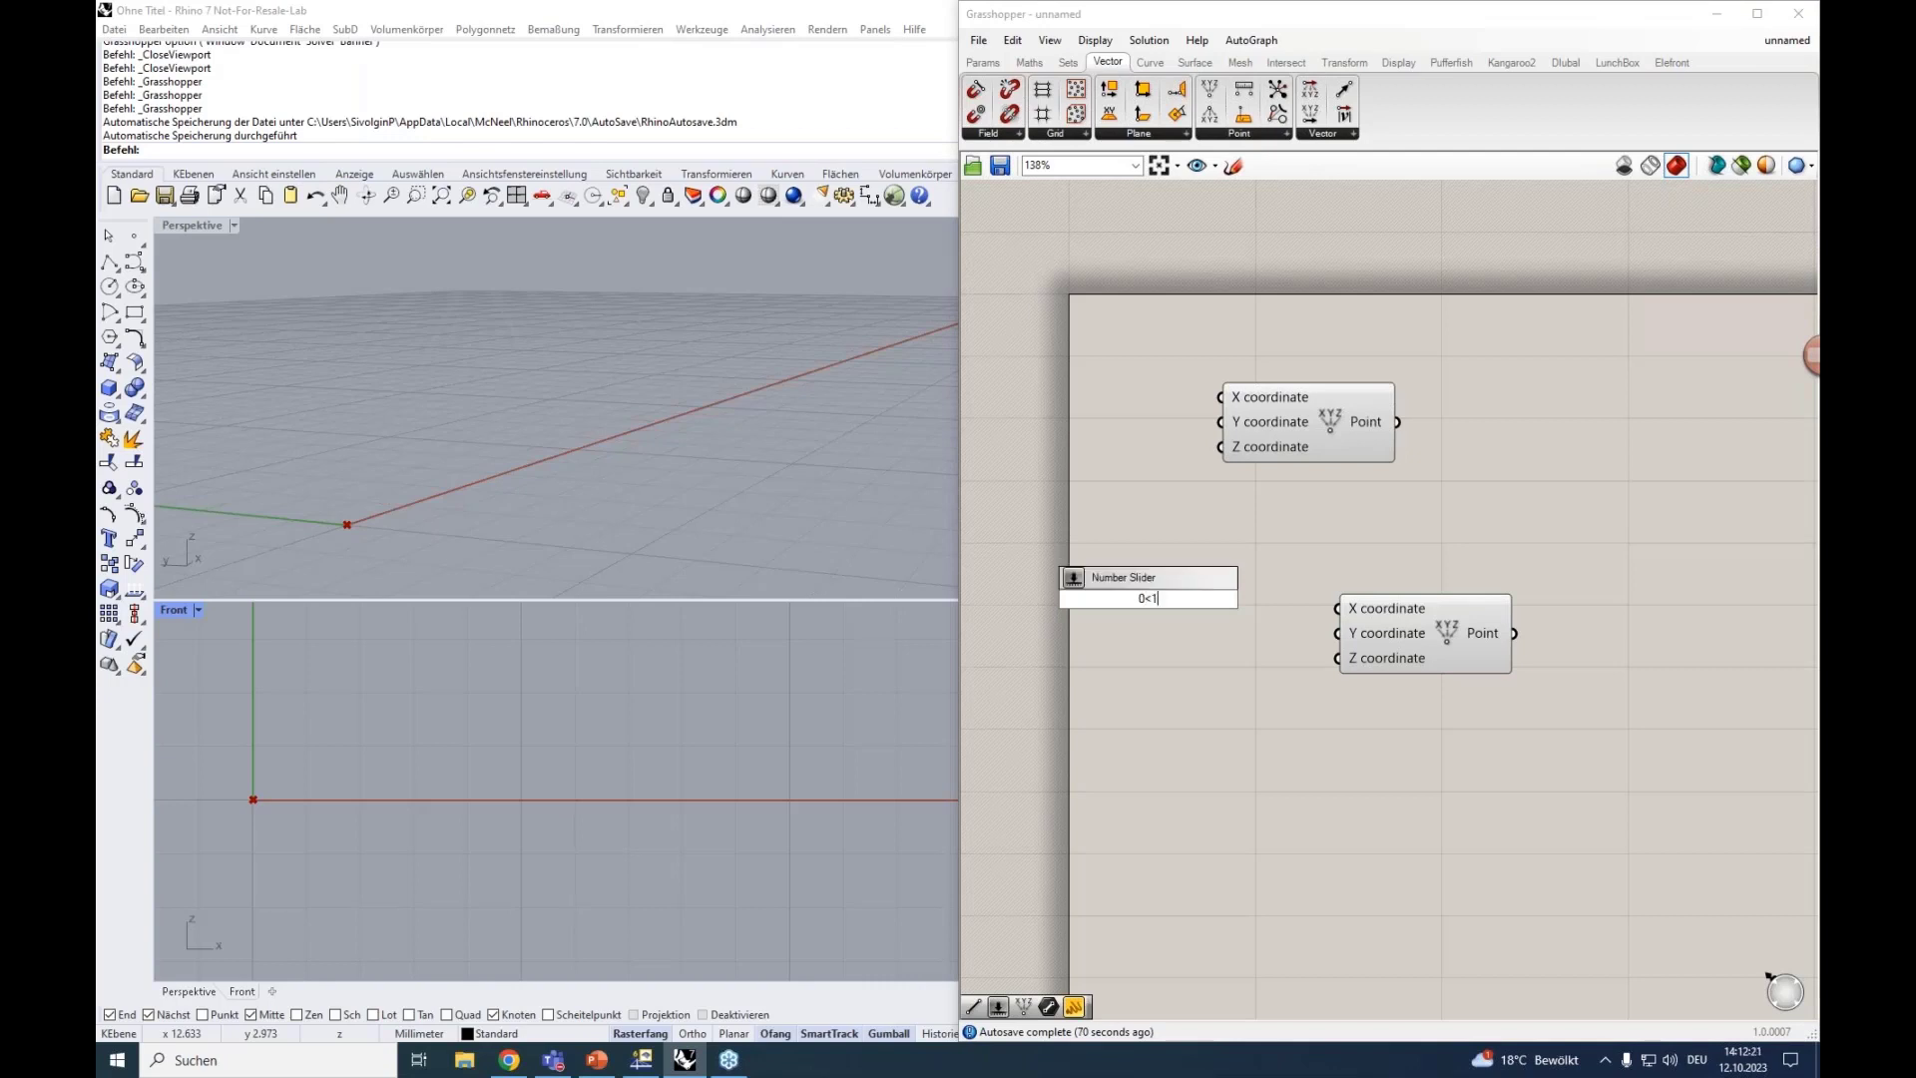
{"action": "type", "text": "5"}
{"action": "key", "text": "Return"}
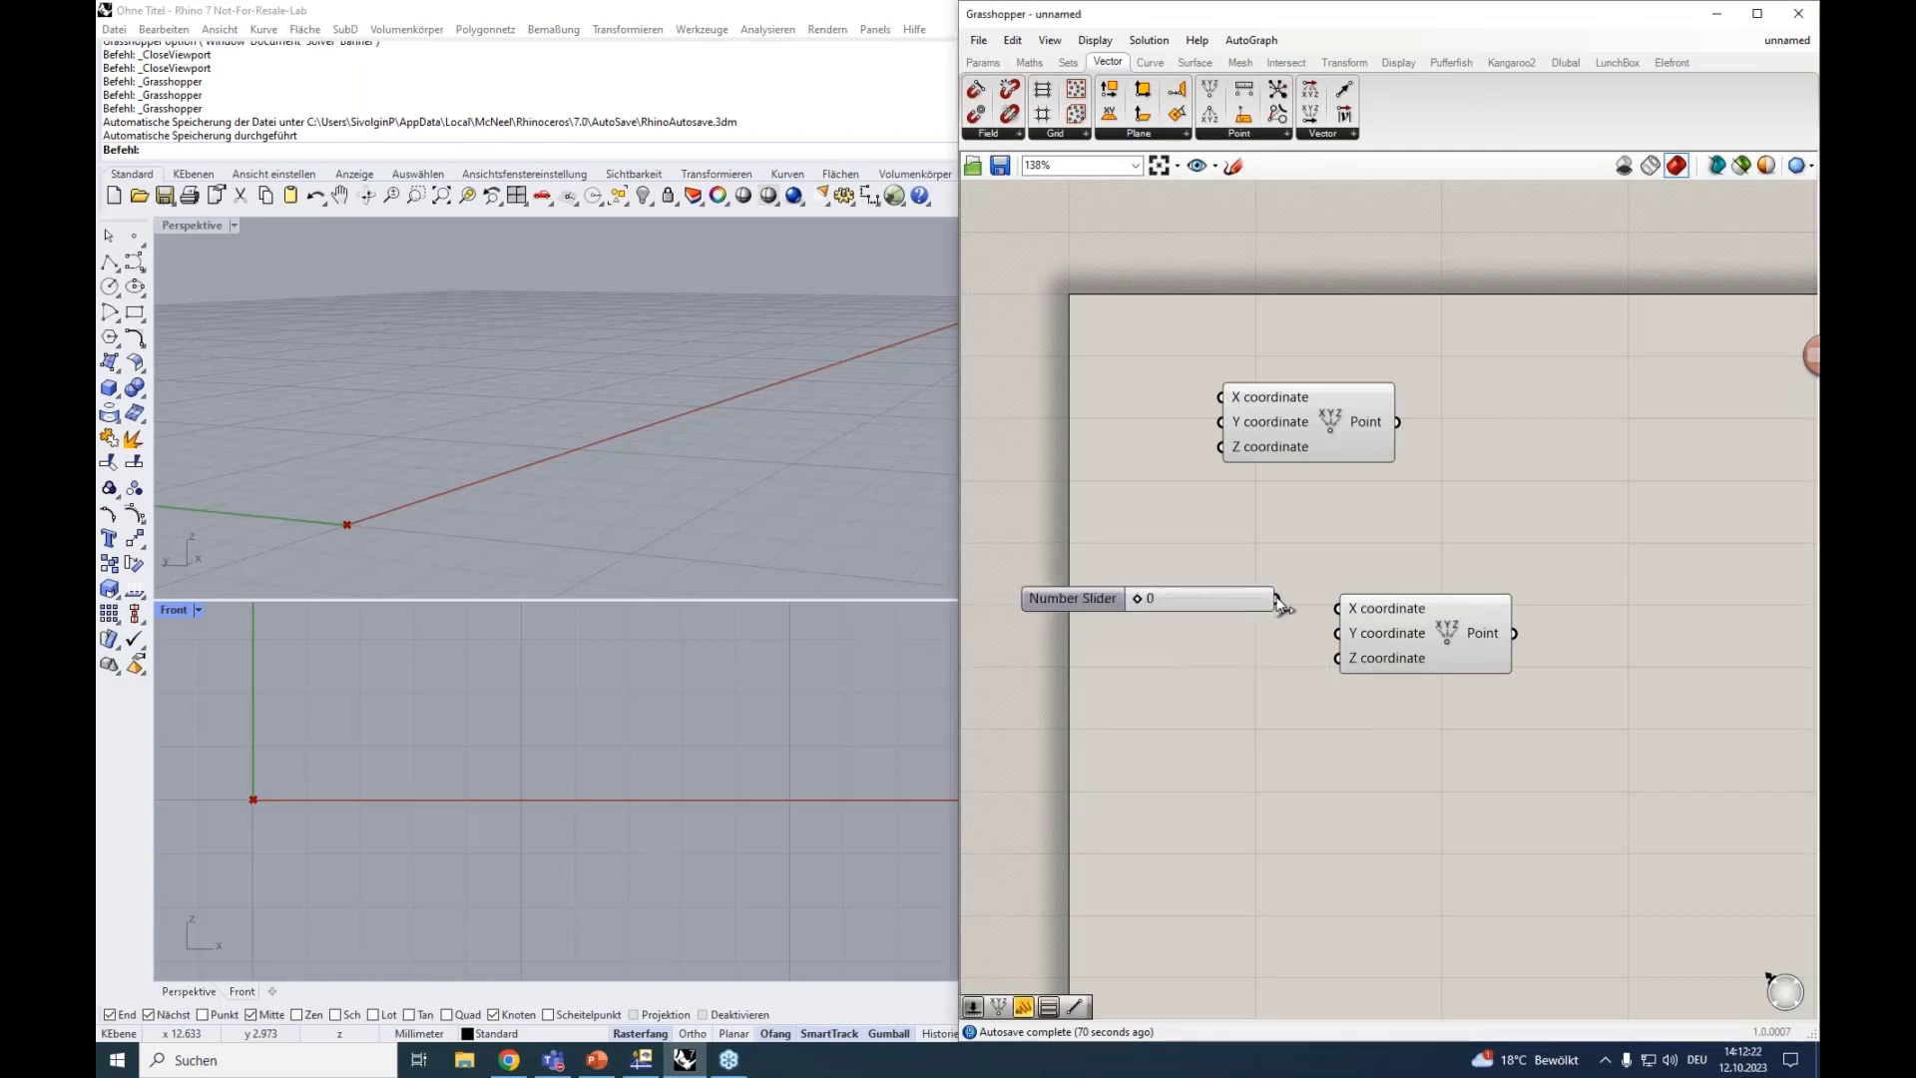
Connect the number slider to the lower point's X coordinate and arrange the two Construct Point components one above the other.
{"action": "left_click_drag", "start_coordinate": [1315, 611], "coordinate": [1399, 619]}
{"action": "left_click_drag", "start_coordinate": [1352, 458], "coordinate": [1511, 493]}
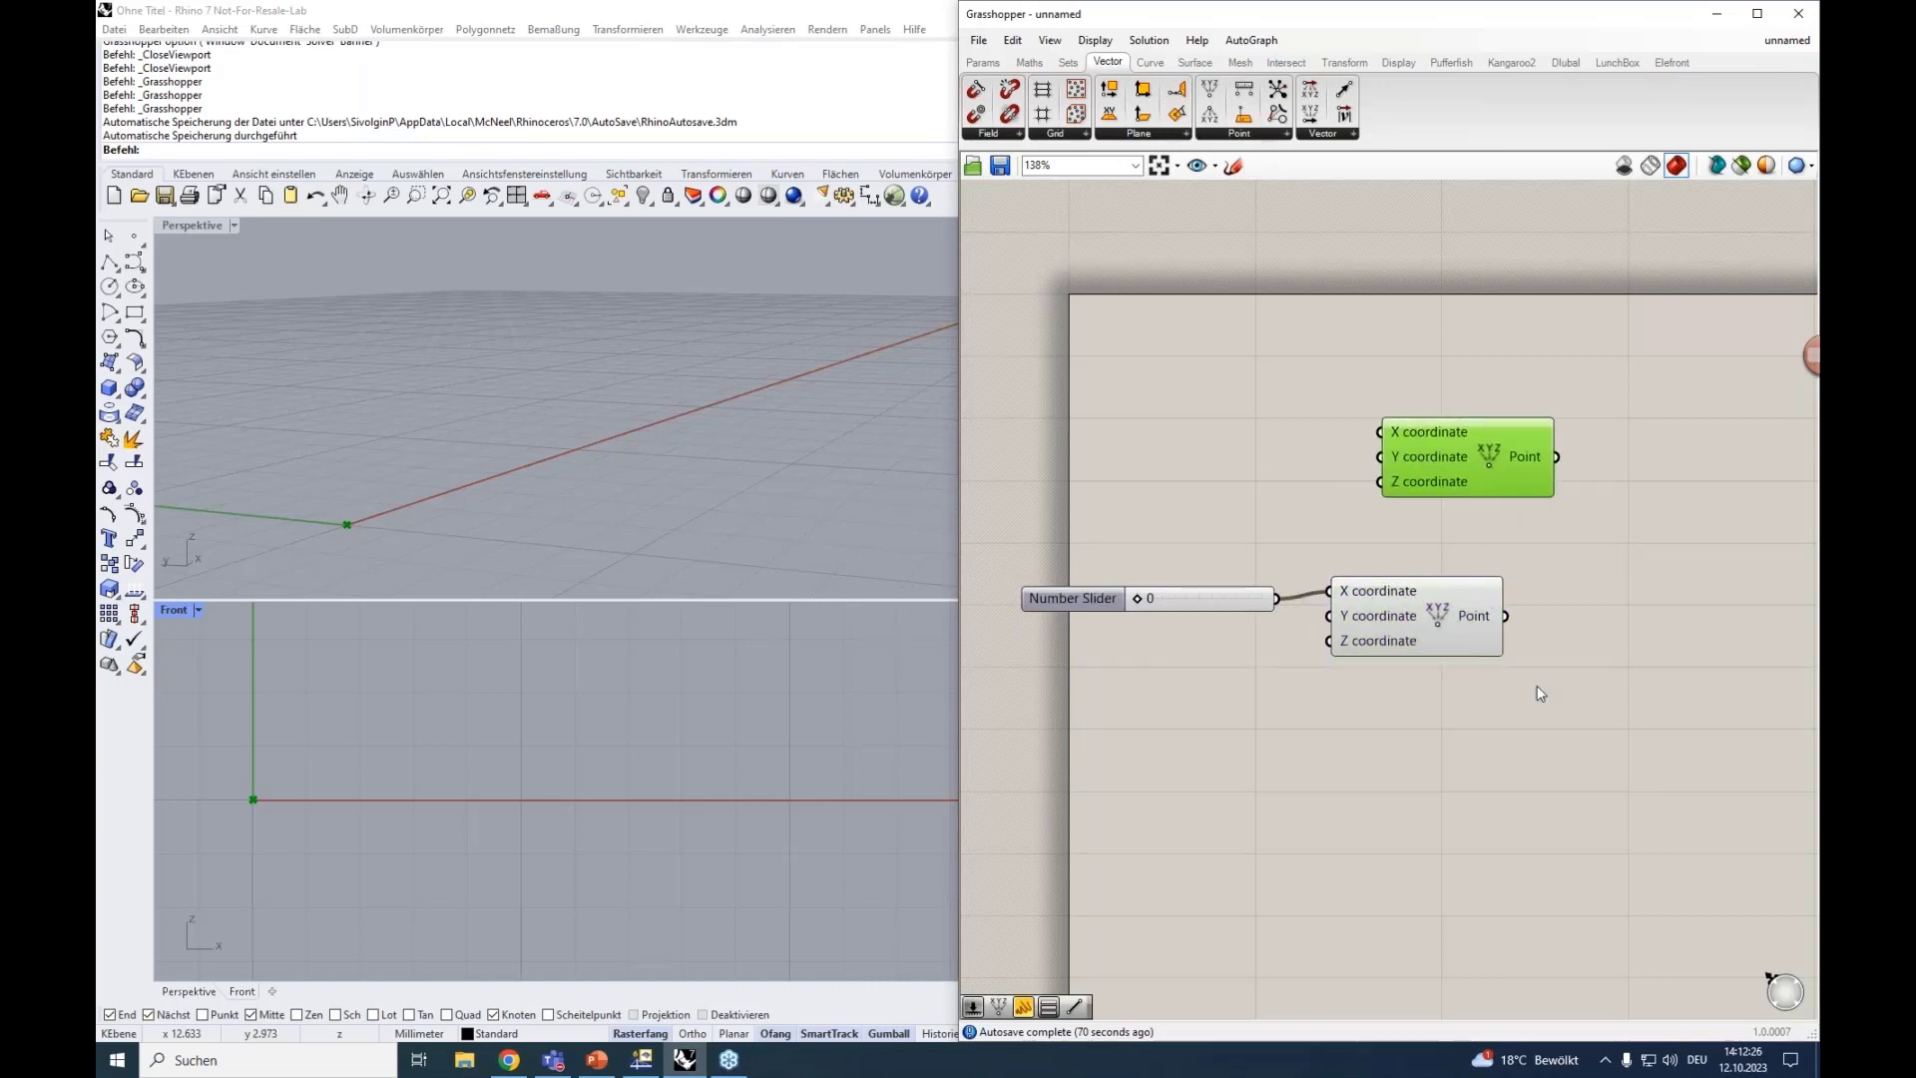
{"action": "left_click_drag", "start_coordinate": [1538, 688], "coordinate": [1089, 539]}
{"action": "left_click_drag", "start_coordinate": [1399, 599], "coordinate": [1468, 596]}
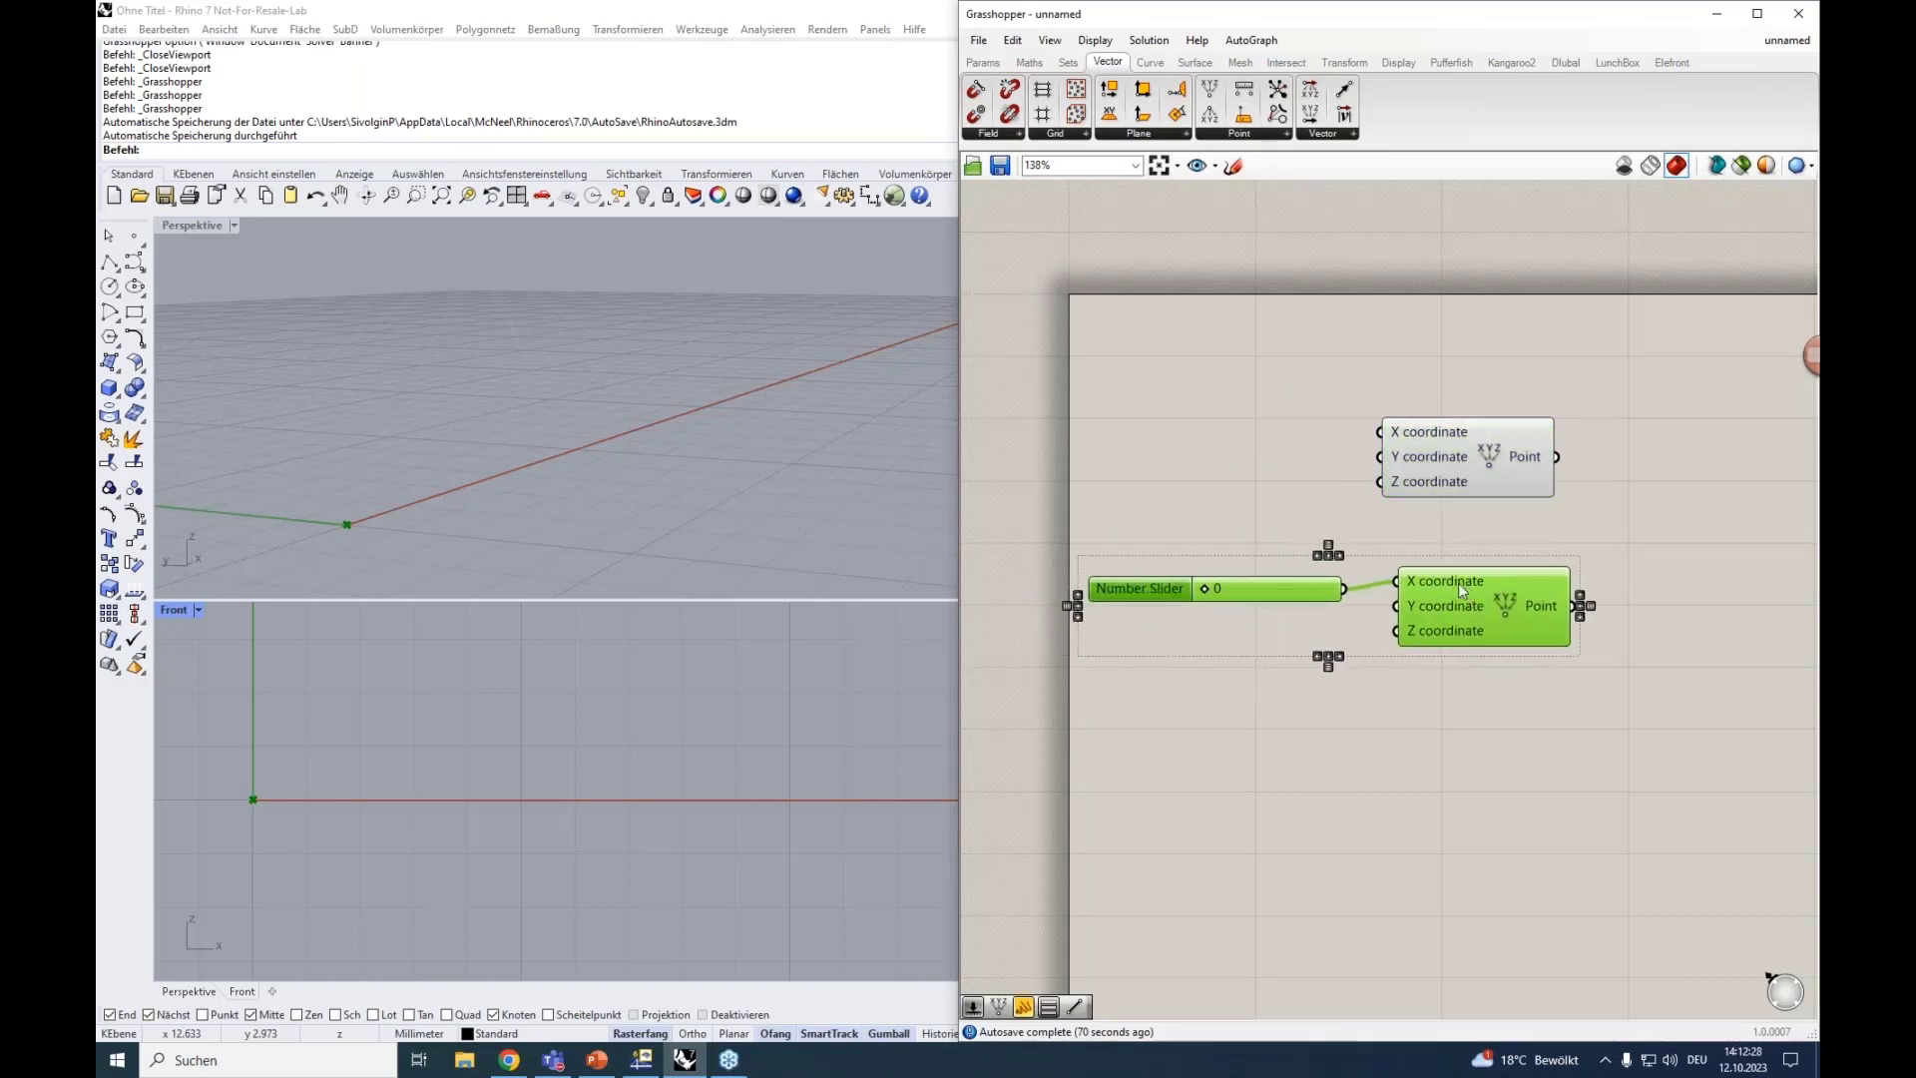
{"action": "right_click_drag", "start_coordinate": [1392, 671], "coordinate": [1262, 634]}
{"action": "right_click_drag", "start_coordinate": [1388, 736], "coordinate": [1342, 741]}
Highlight each point in the Rhino viewports and set the lower point's X coordinate slider to 4.
{"action": "left_click", "coordinate": [1307, 416]}
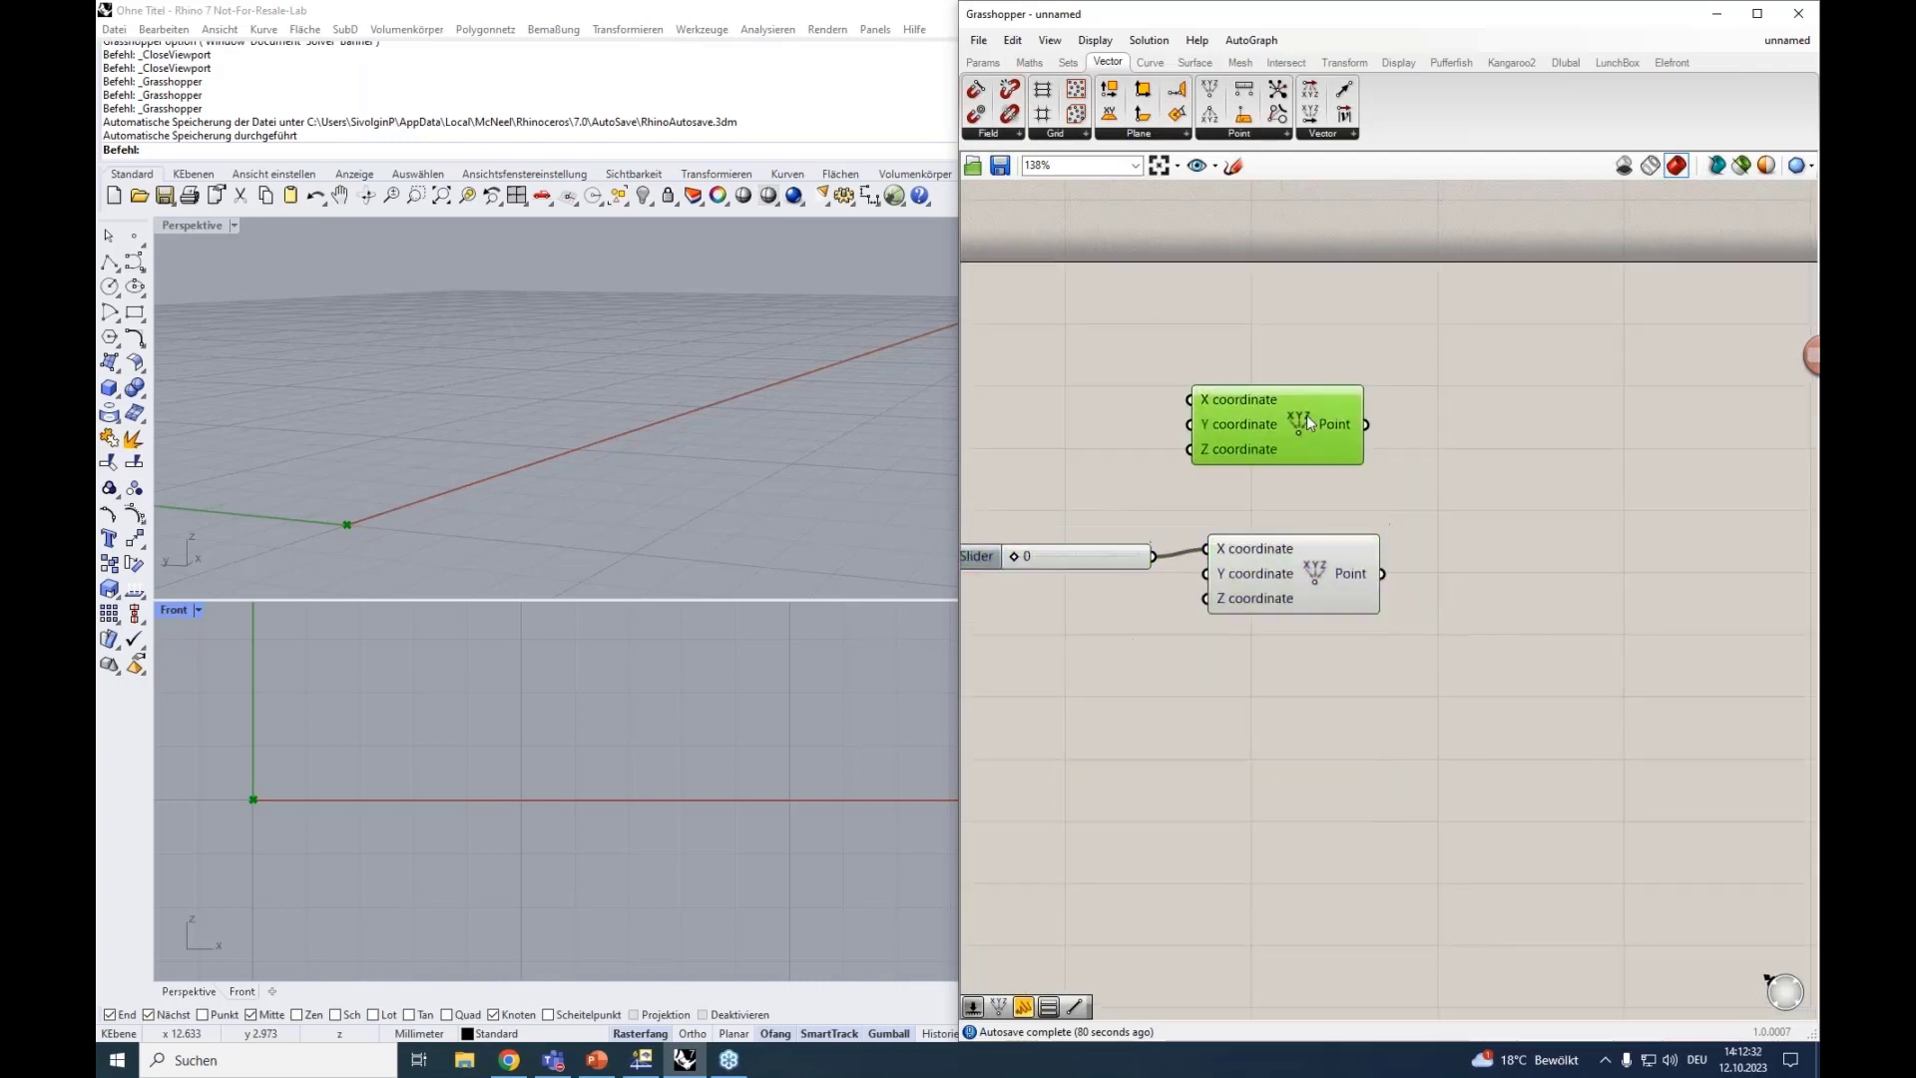
{"action": "left_click", "coordinate": [1296, 540]}
{"action": "left_click_drag", "start_coordinate": [1013, 556], "coordinate": [1048, 557]}
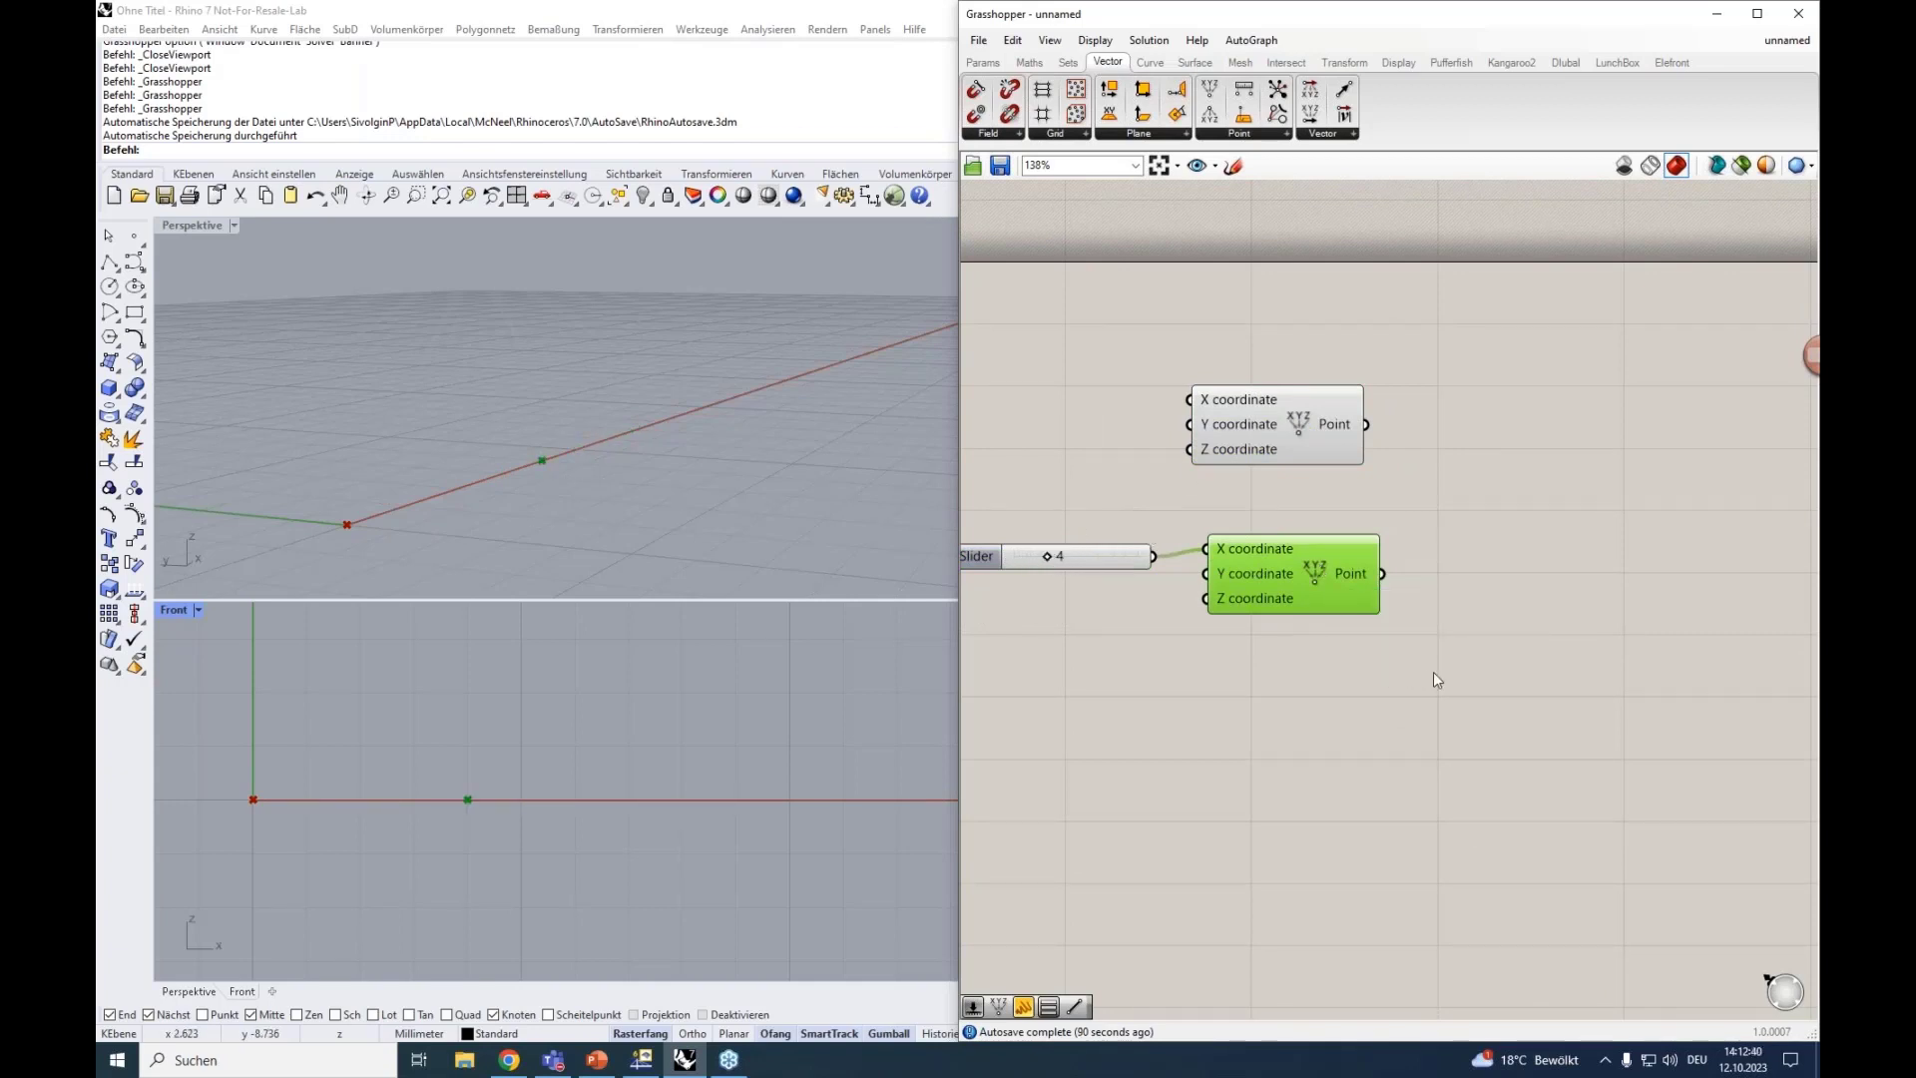
Add a Line component with start and end point inputs beside the two Construct Point components.
{"action": "double_click", "coordinate": [1519, 491]}
{"action": "type", "text": "line"}
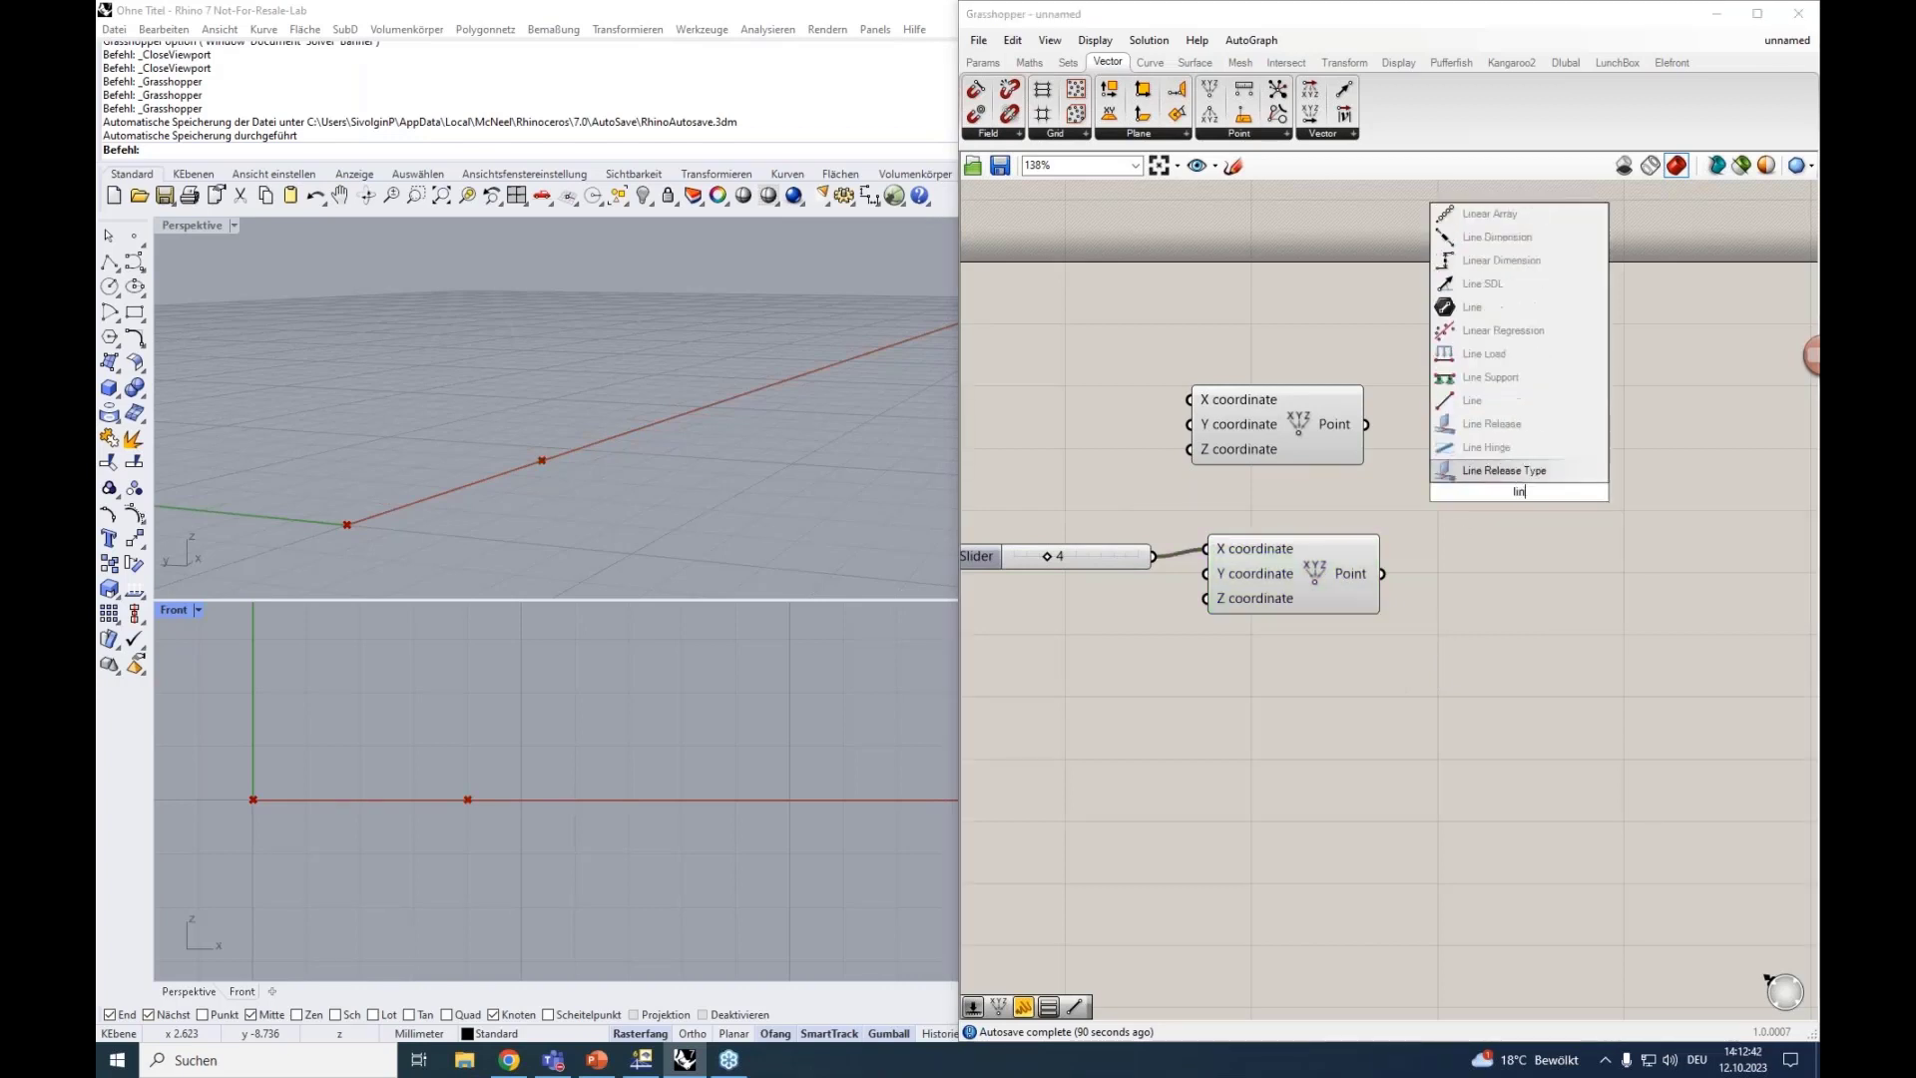
{"action": "left_click", "coordinate": [1468, 472]}
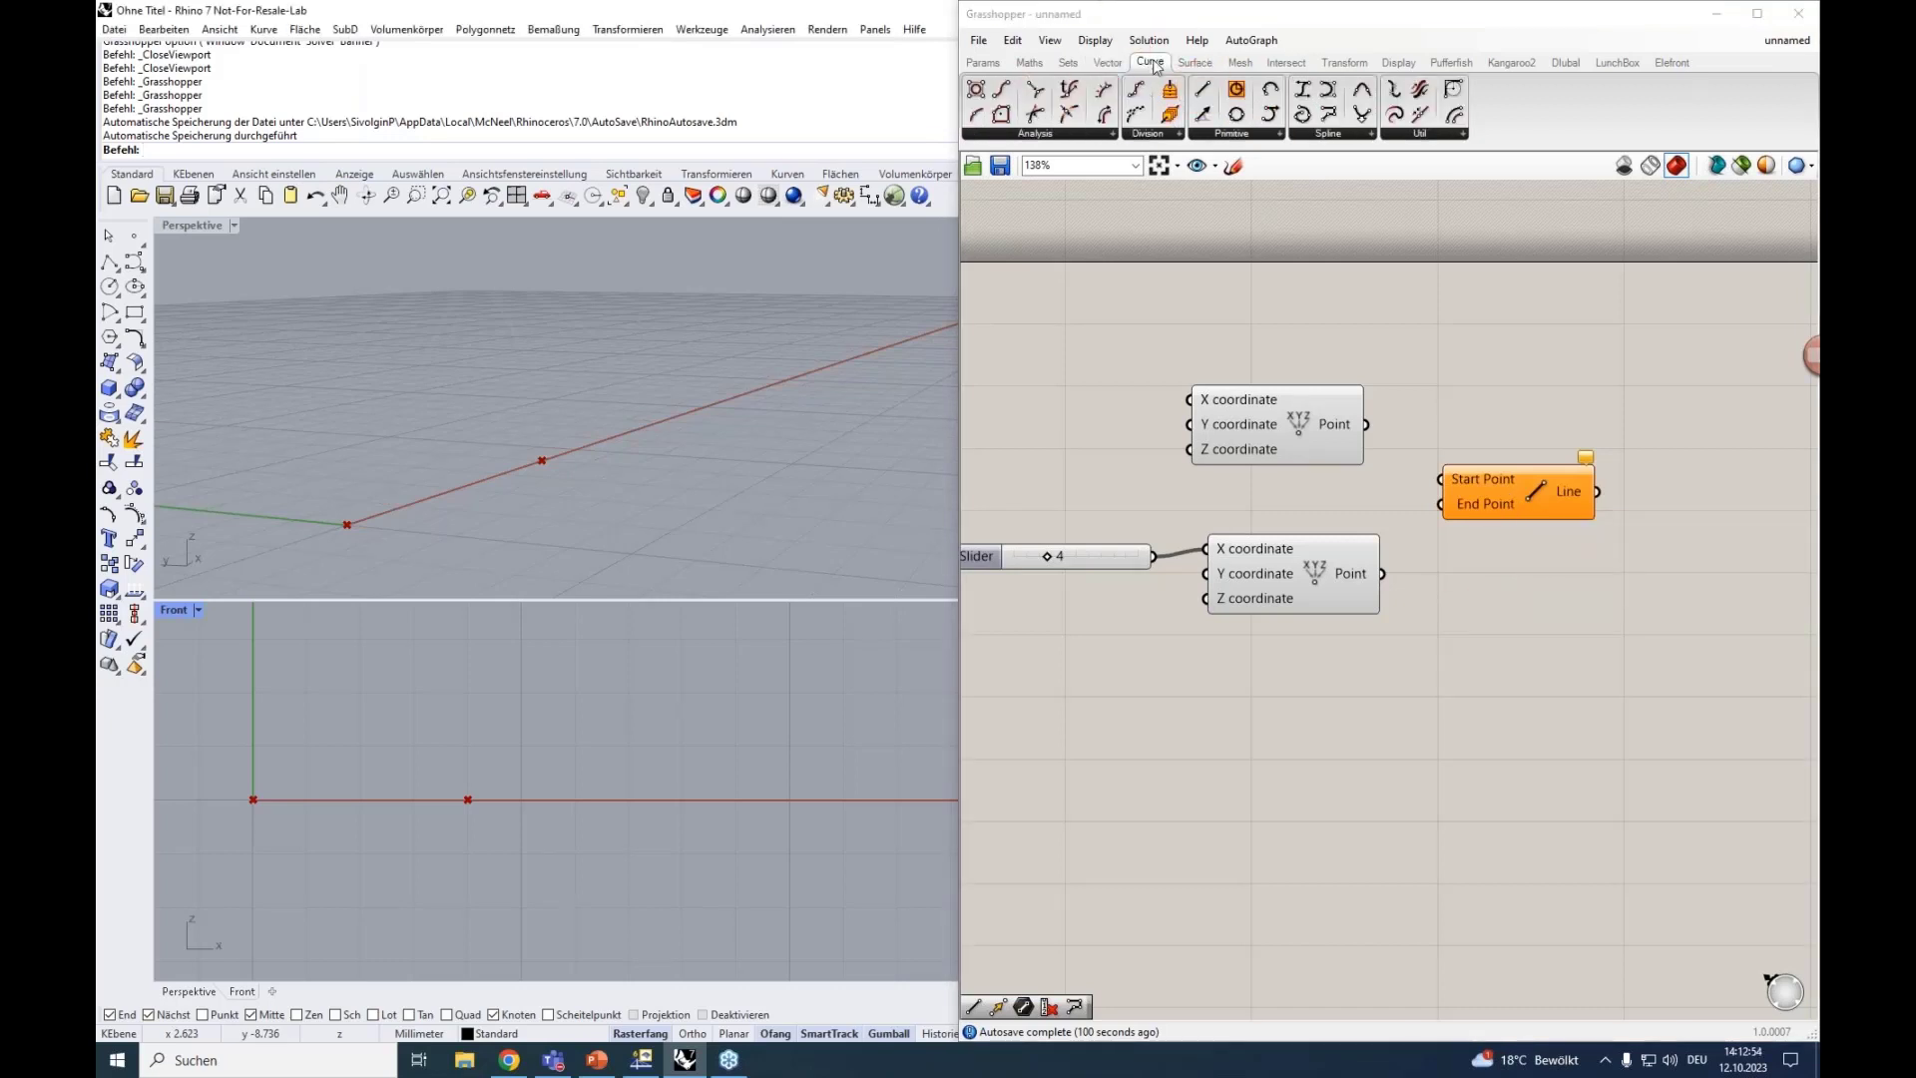
{"action": "left_click", "coordinate": [1201, 90]}
{"action": "left_click", "coordinate": [1493, 351]}
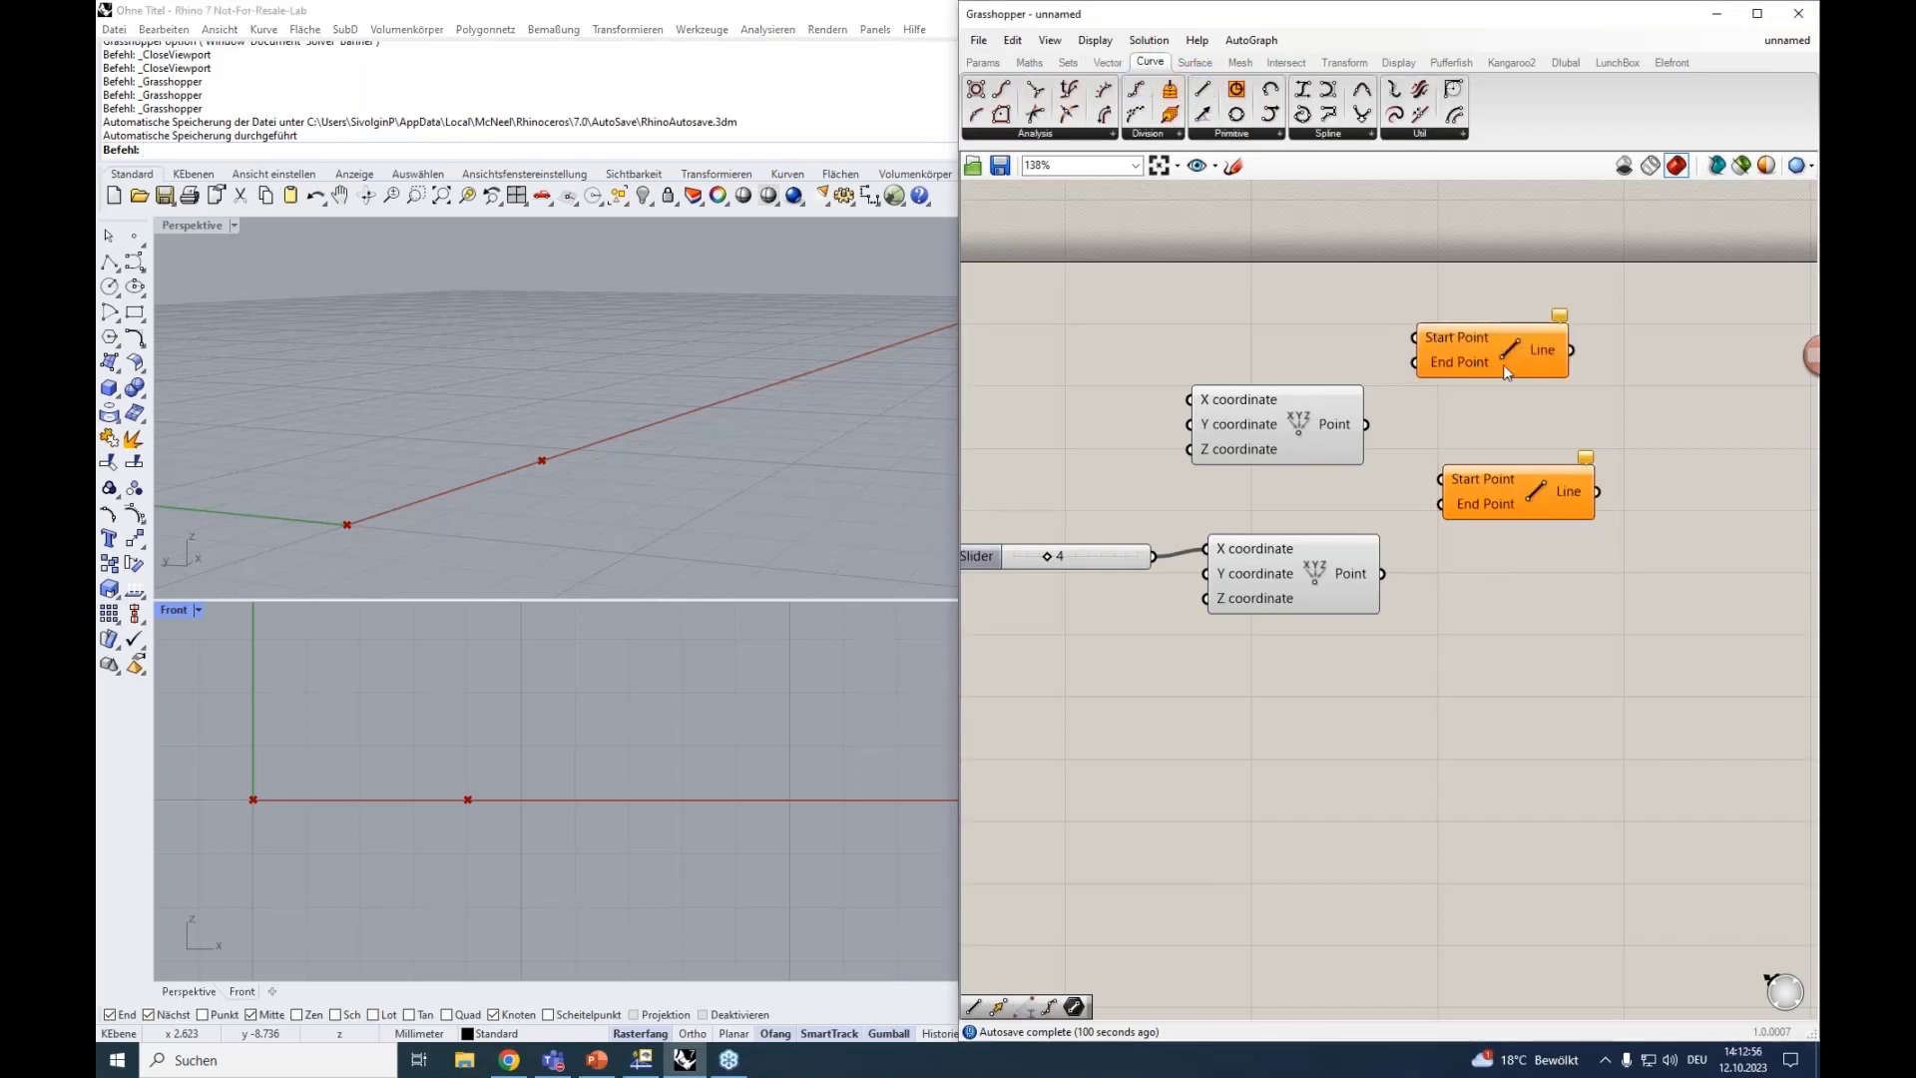
{"action": "left_click", "coordinate": [1507, 354]}
{"action": "key", "text": "Delete"}
Connect the upper point to the Line component's Start Point and the lower point to its End Point, and highlight the line.
{"action": "left_click_drag", "start_coordinate": [1471, 476], "coordinate": [1483, 483]}
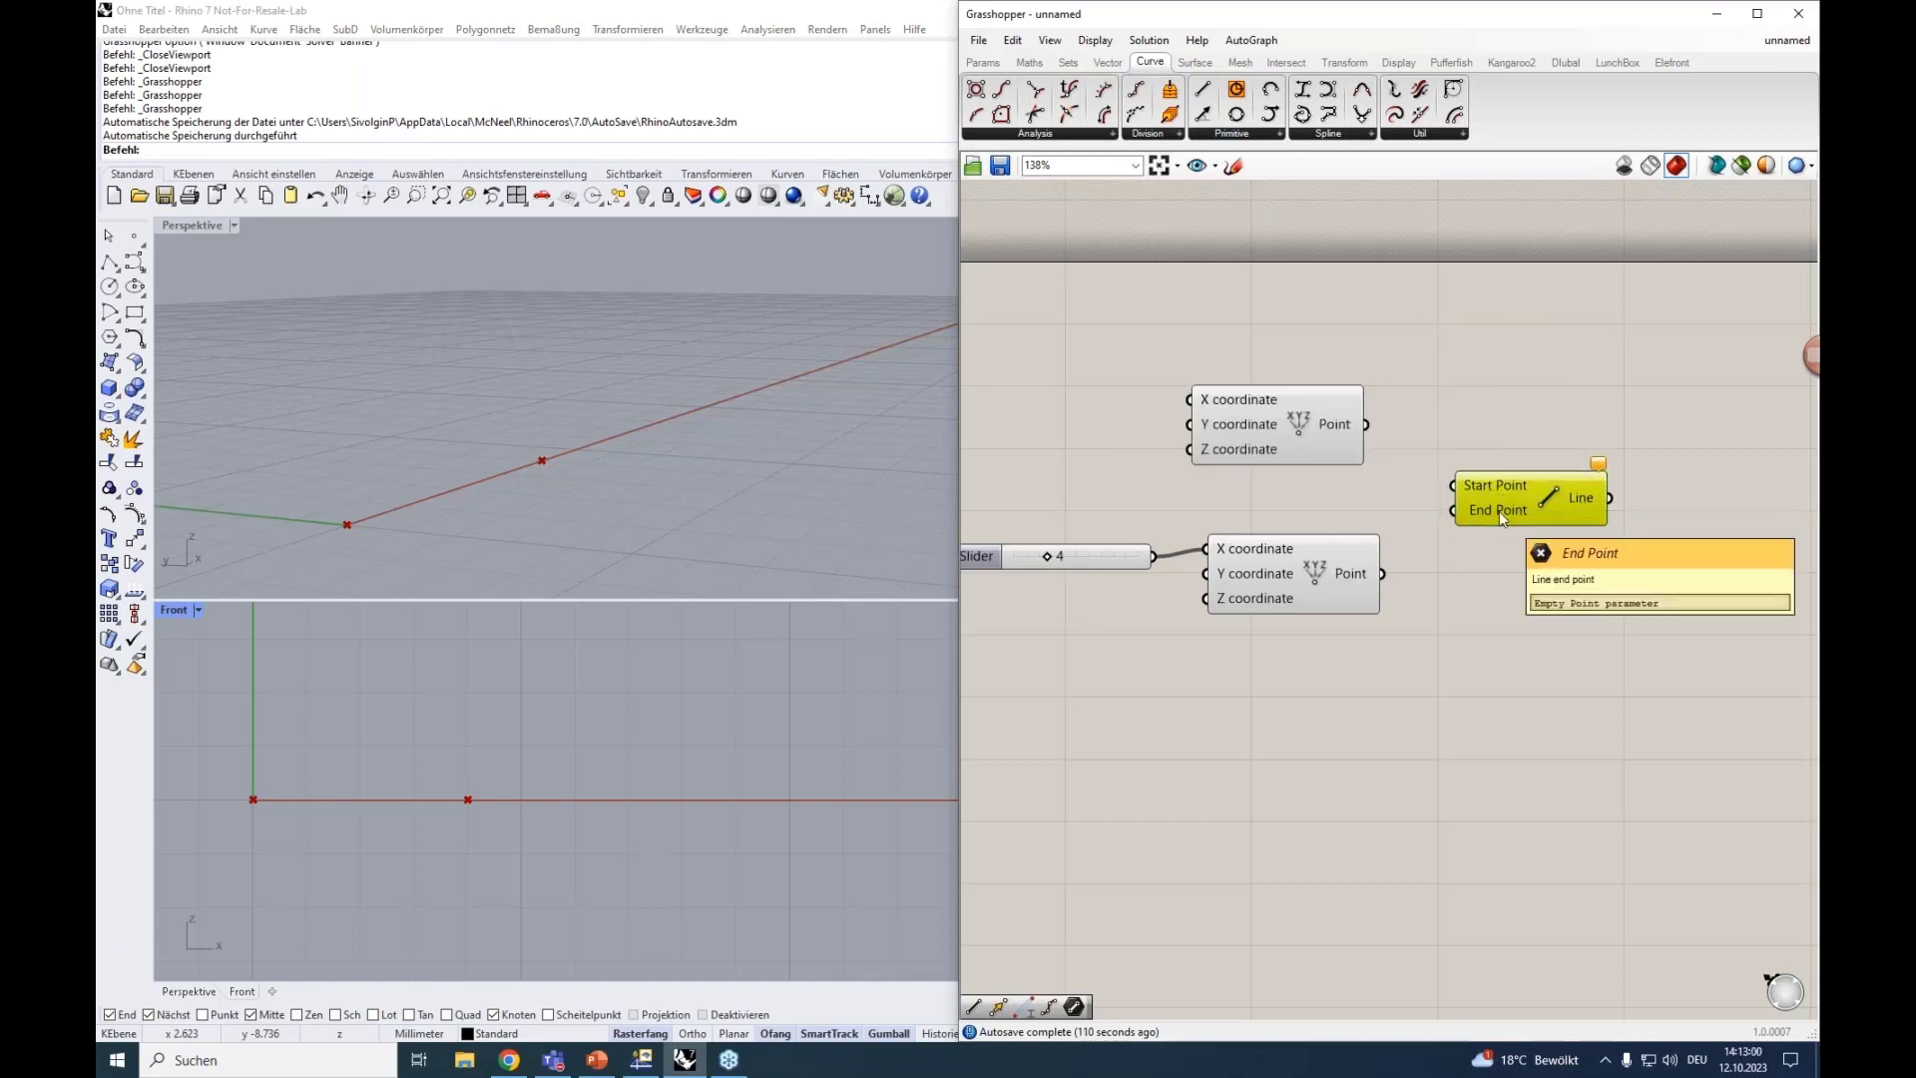
{"action": "scroll", "coordinate": [1499, 511], "scroll_direction": "down", "scroll_amount": 1}
{"action": "scroll", "coordinate": [1499, 511], "scroll_direction": "up", "scroll_amount": 1}
{"action": "right_click_drag", "start_coordinate": [1438, 394], "coordinate": [1387, 364]}
{"action": "left_click", "coordinate": [1263, 407]}
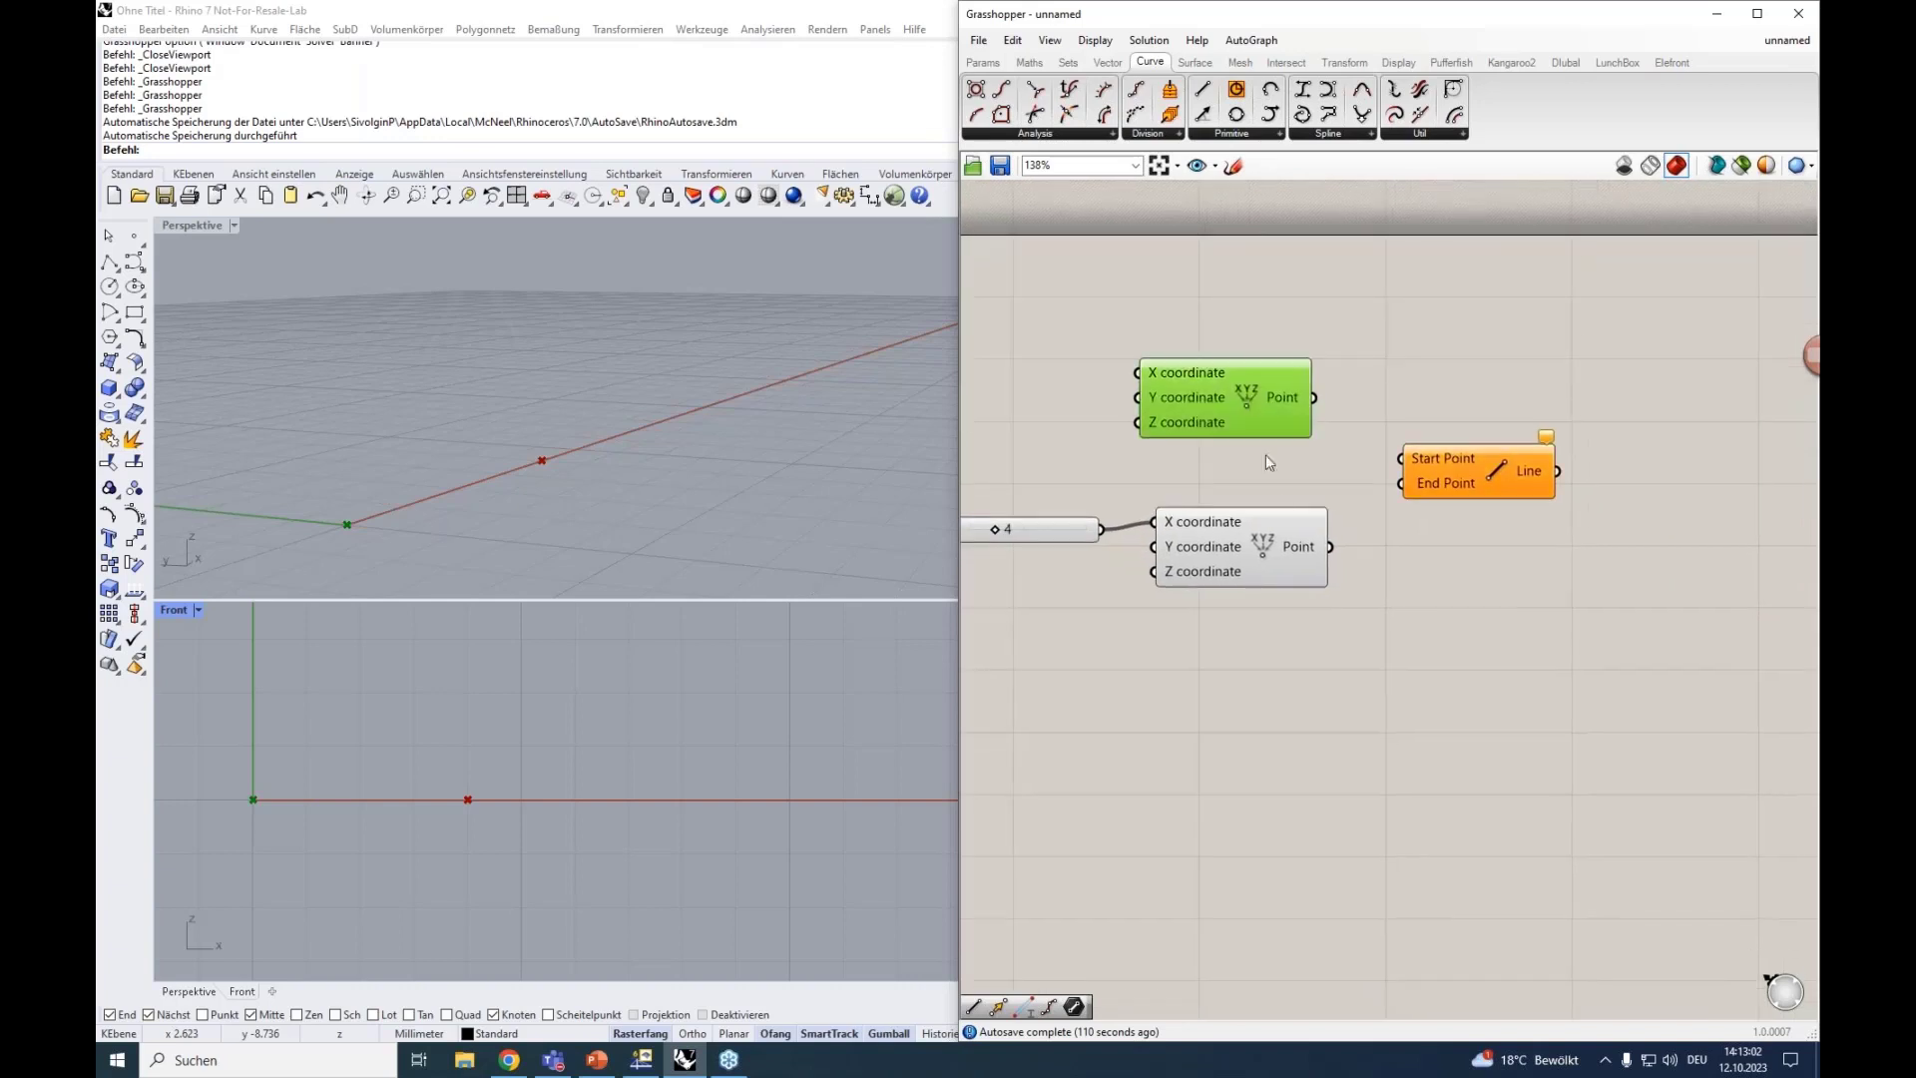
{"action": "left_click", "coordinate": [1265, 524]}
{"action": "left_click_drag", "start_coordinate": [1314, 397], "coordinate": [1402, 459]}
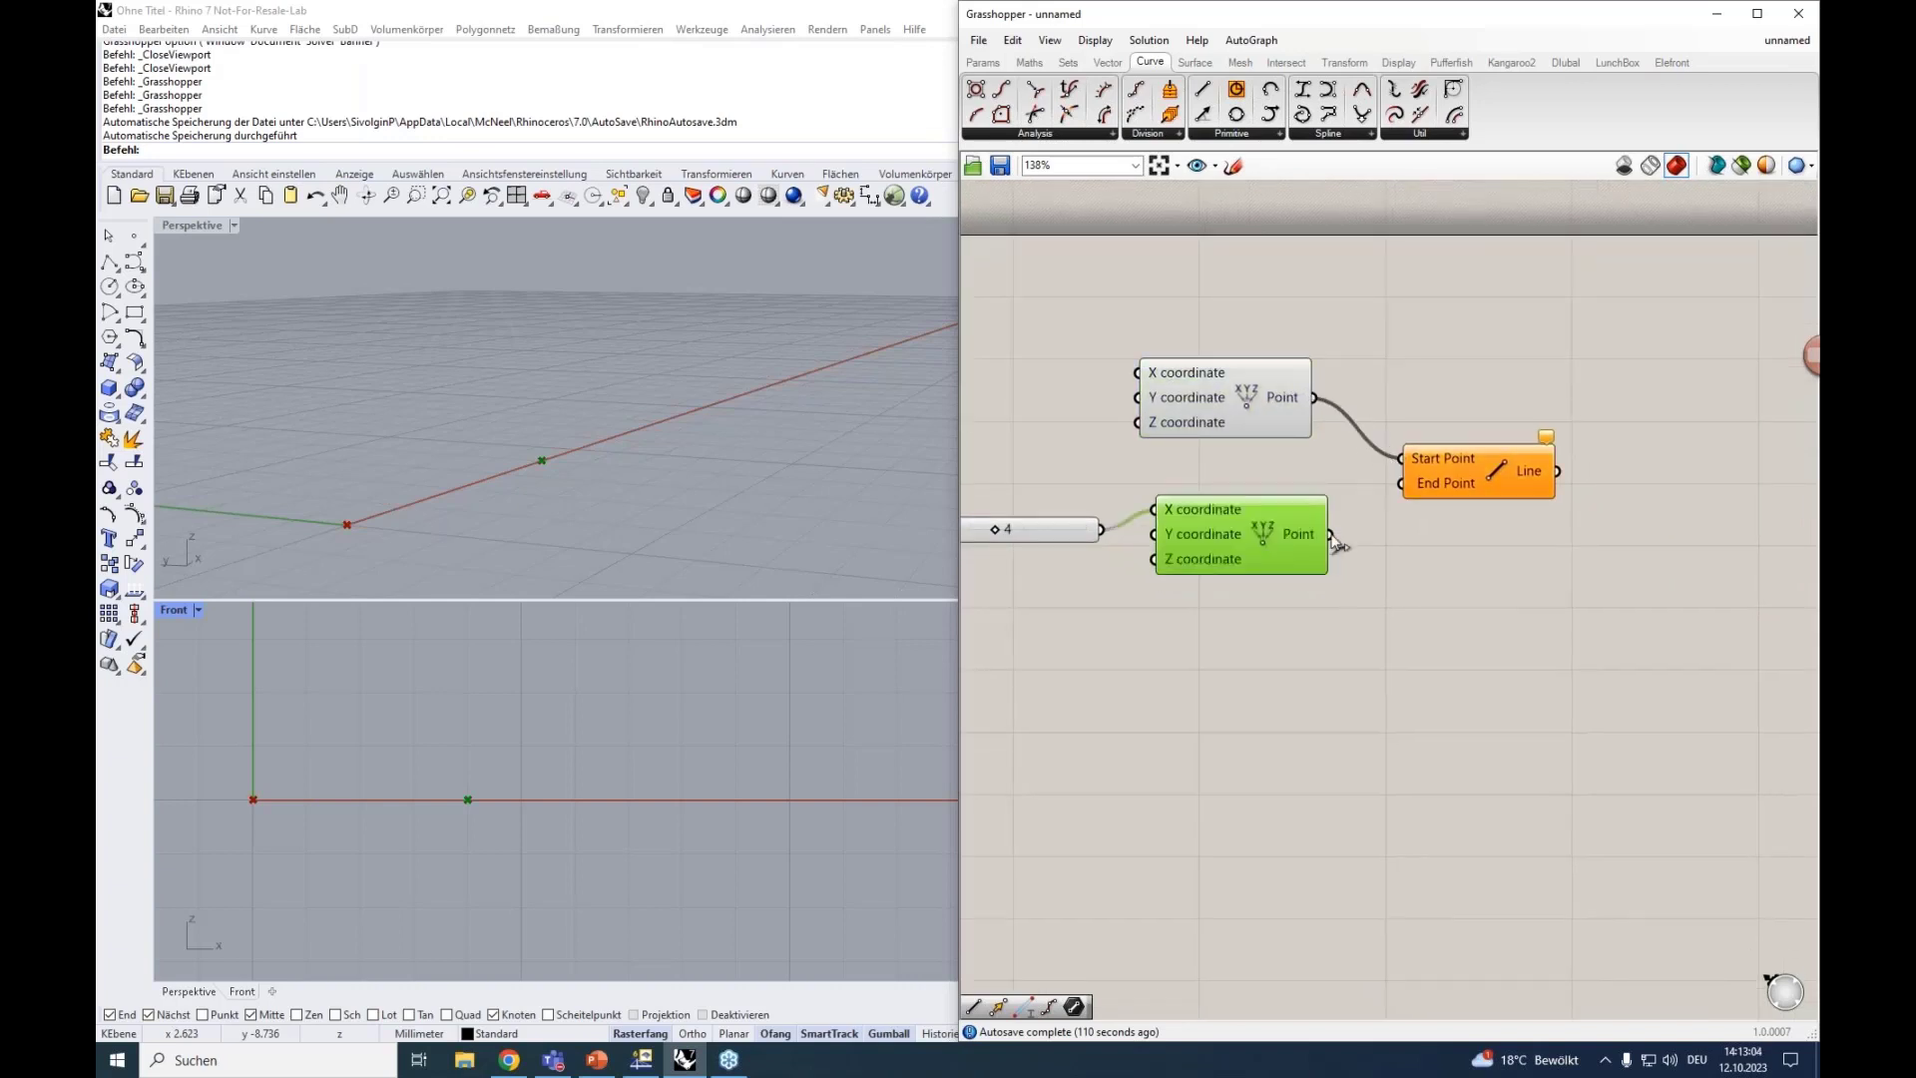
{"action": "left_click_drag", "start_coordinate": [1330, 534], "coordinate": [1423, 487]}
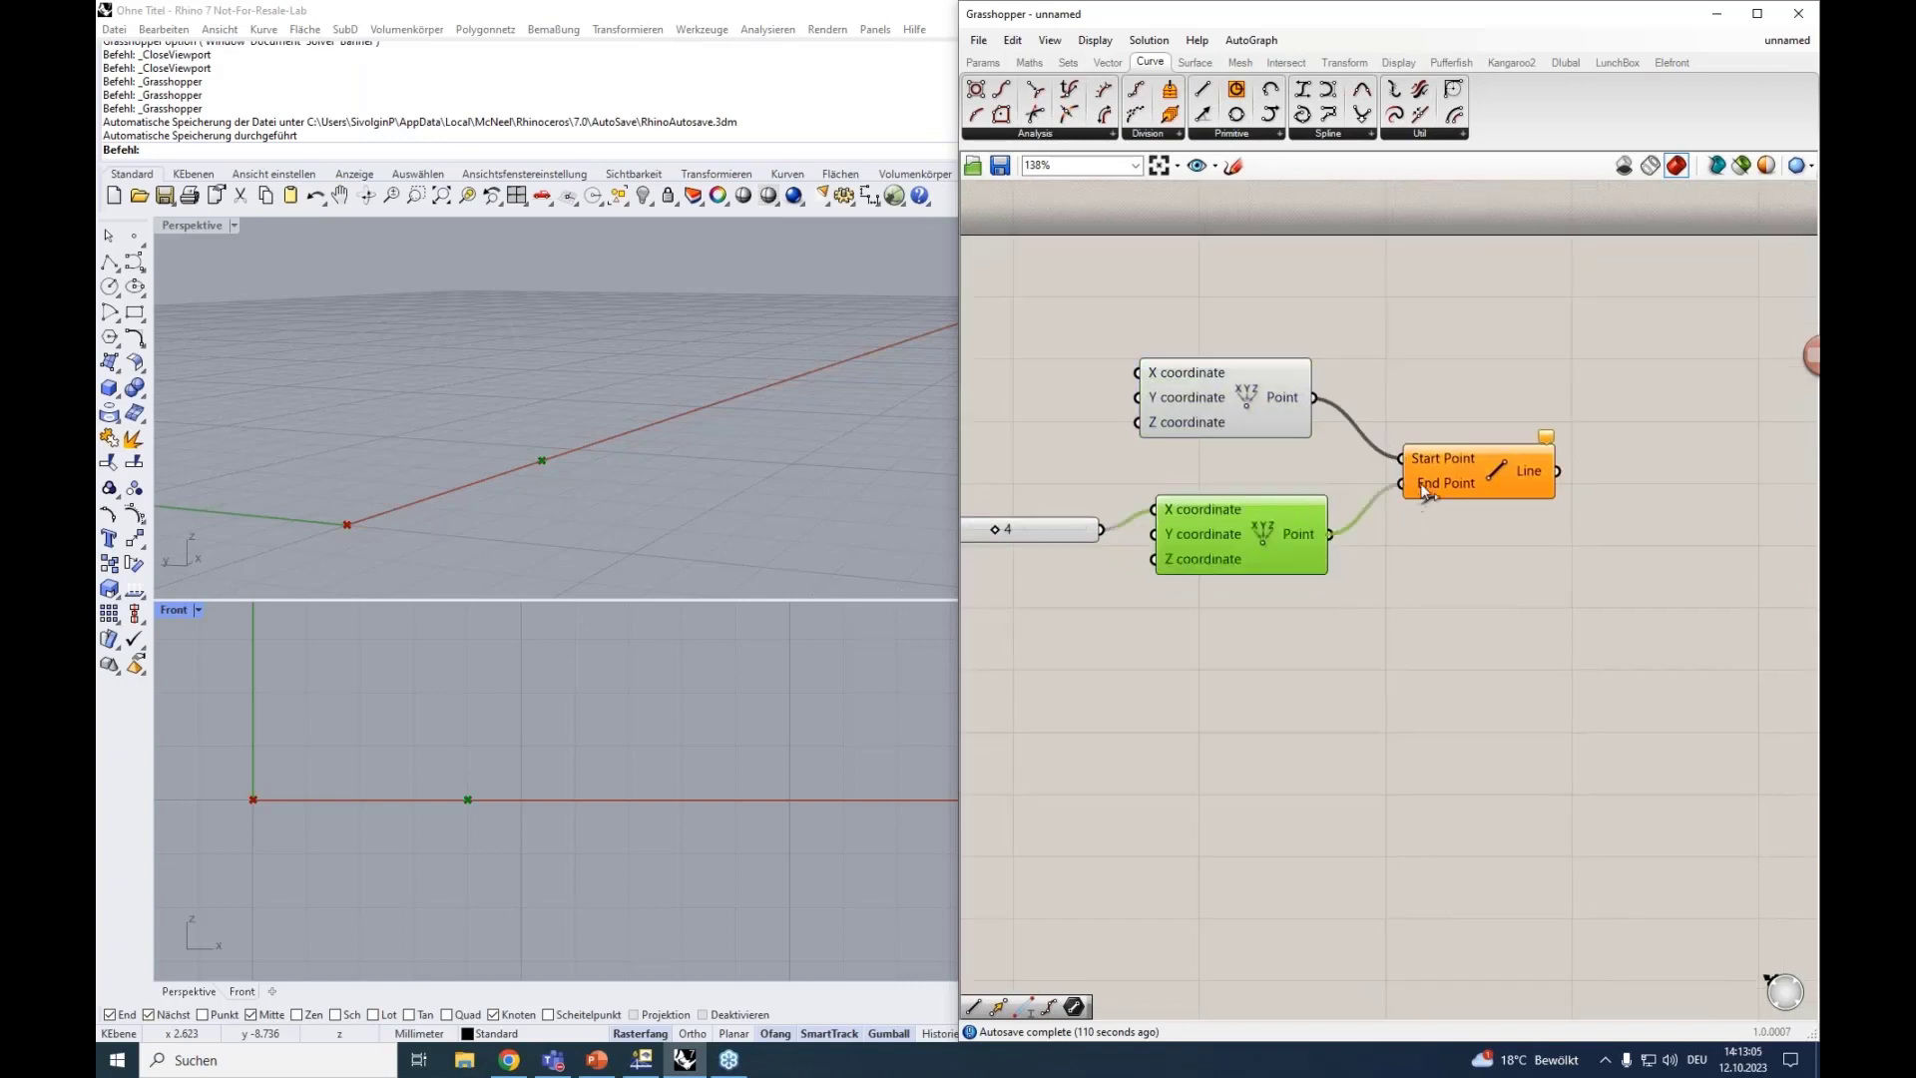
{"action": "left_click", "coordinate": [1531, 474]}
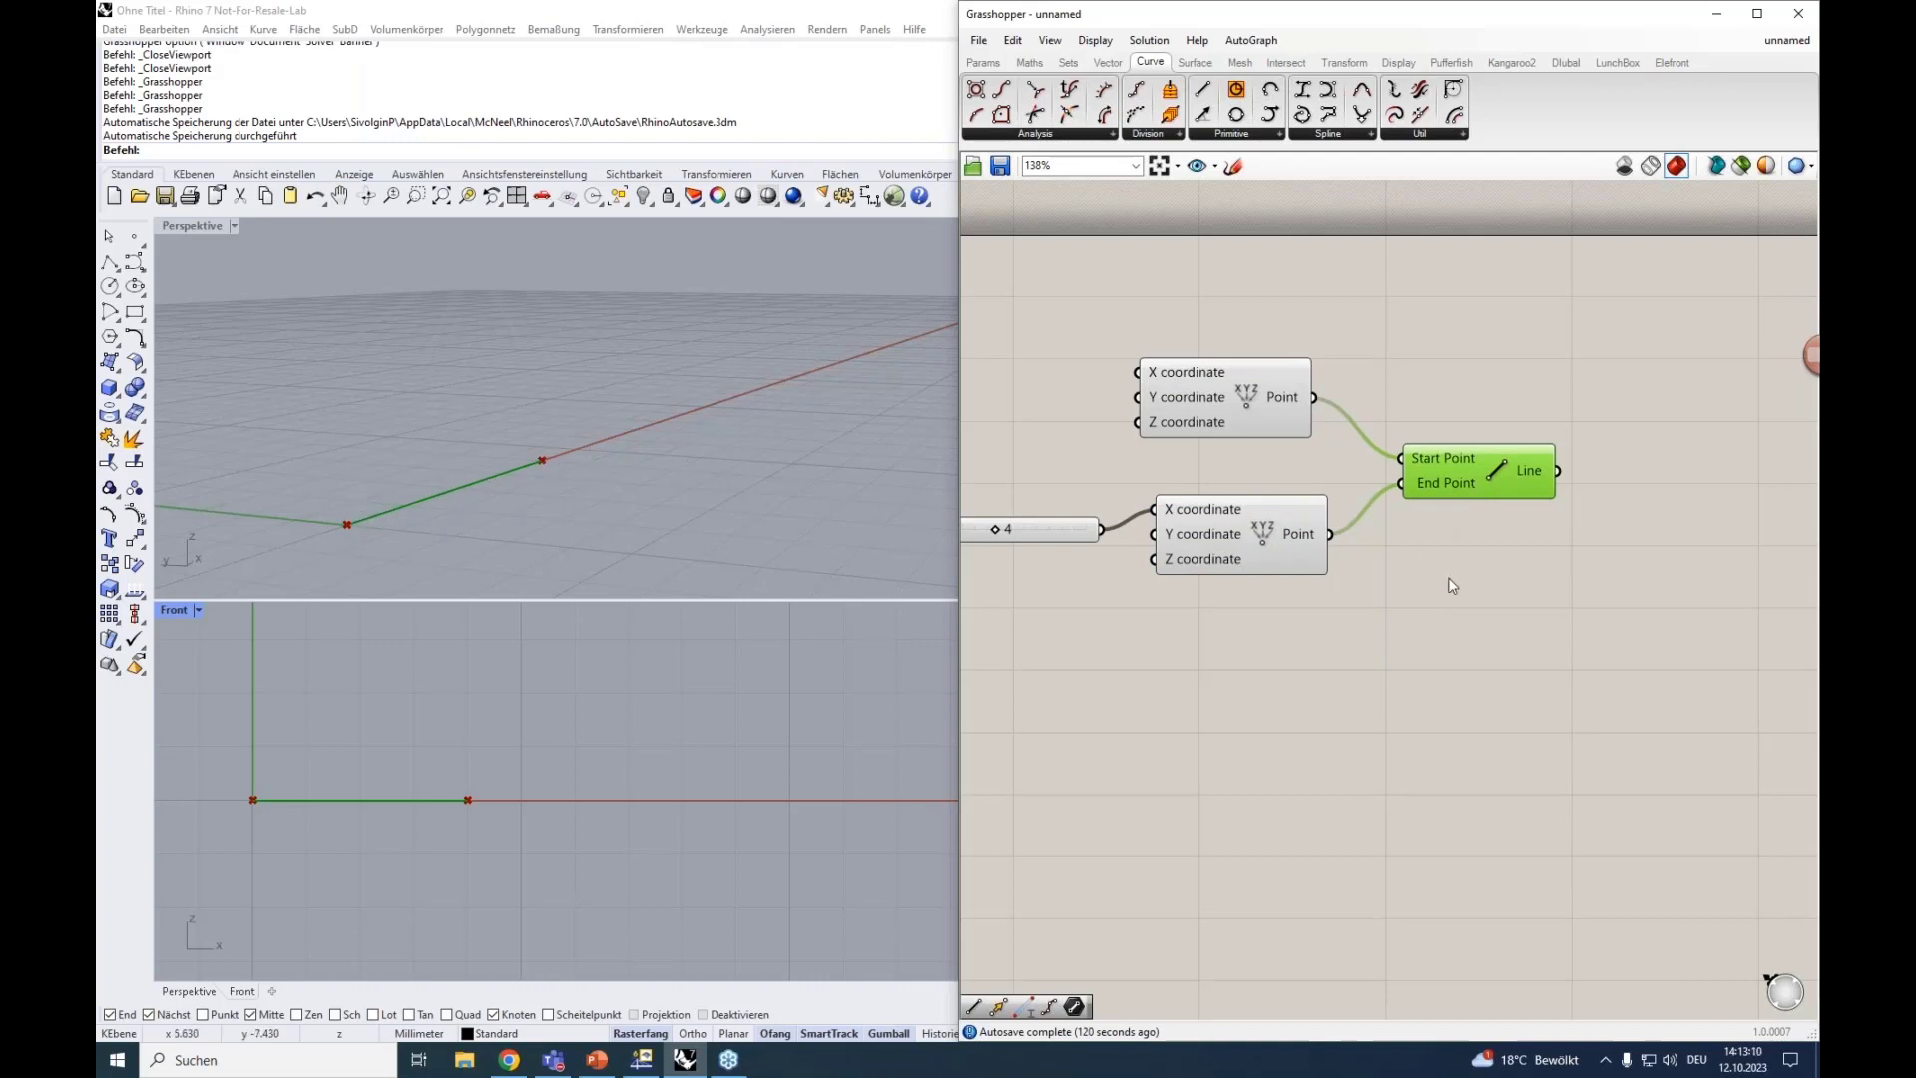
Add a Move component after the Line component and feed the line into its Geometry input.
{"action": "scroll", "coordinate": [1451, 585], "scroll_direction": "down", "scroll_amount": 4}
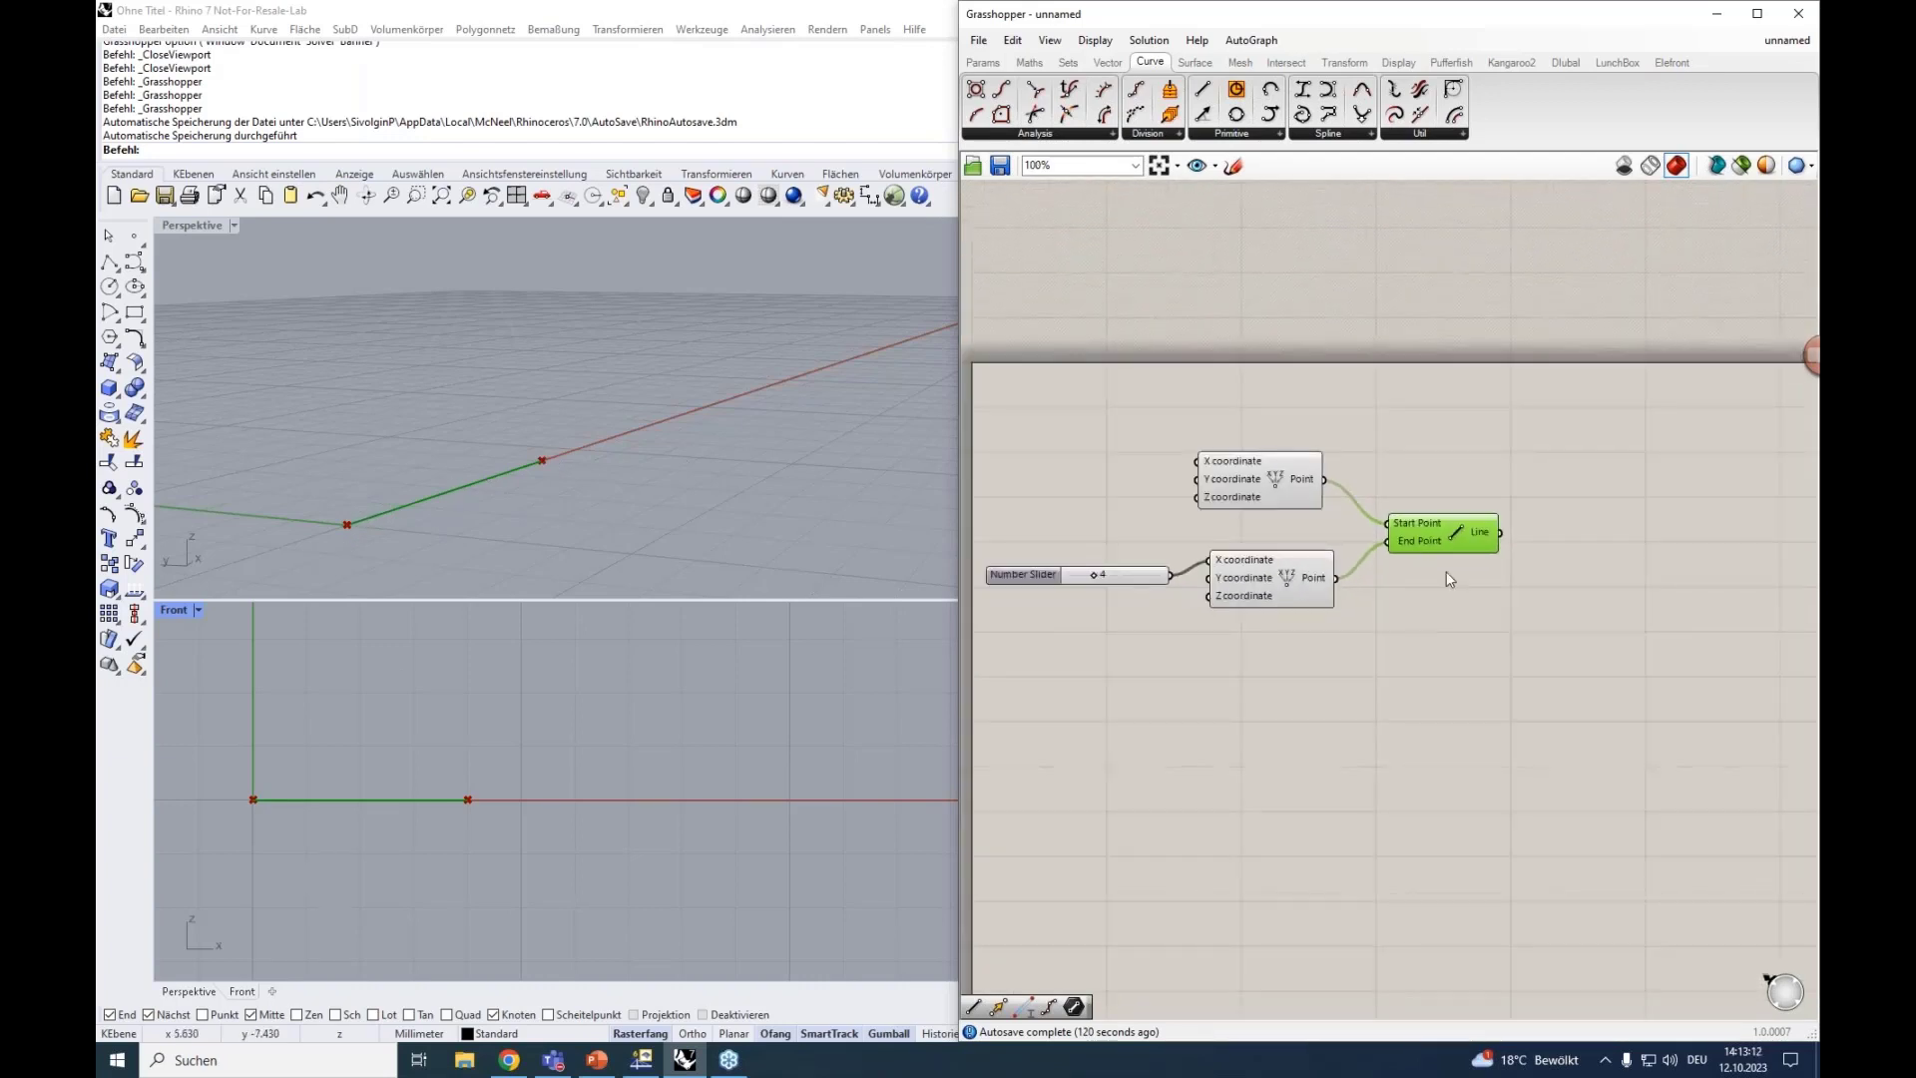
{"action": "double_click", "coordinate": [1563, 570]}
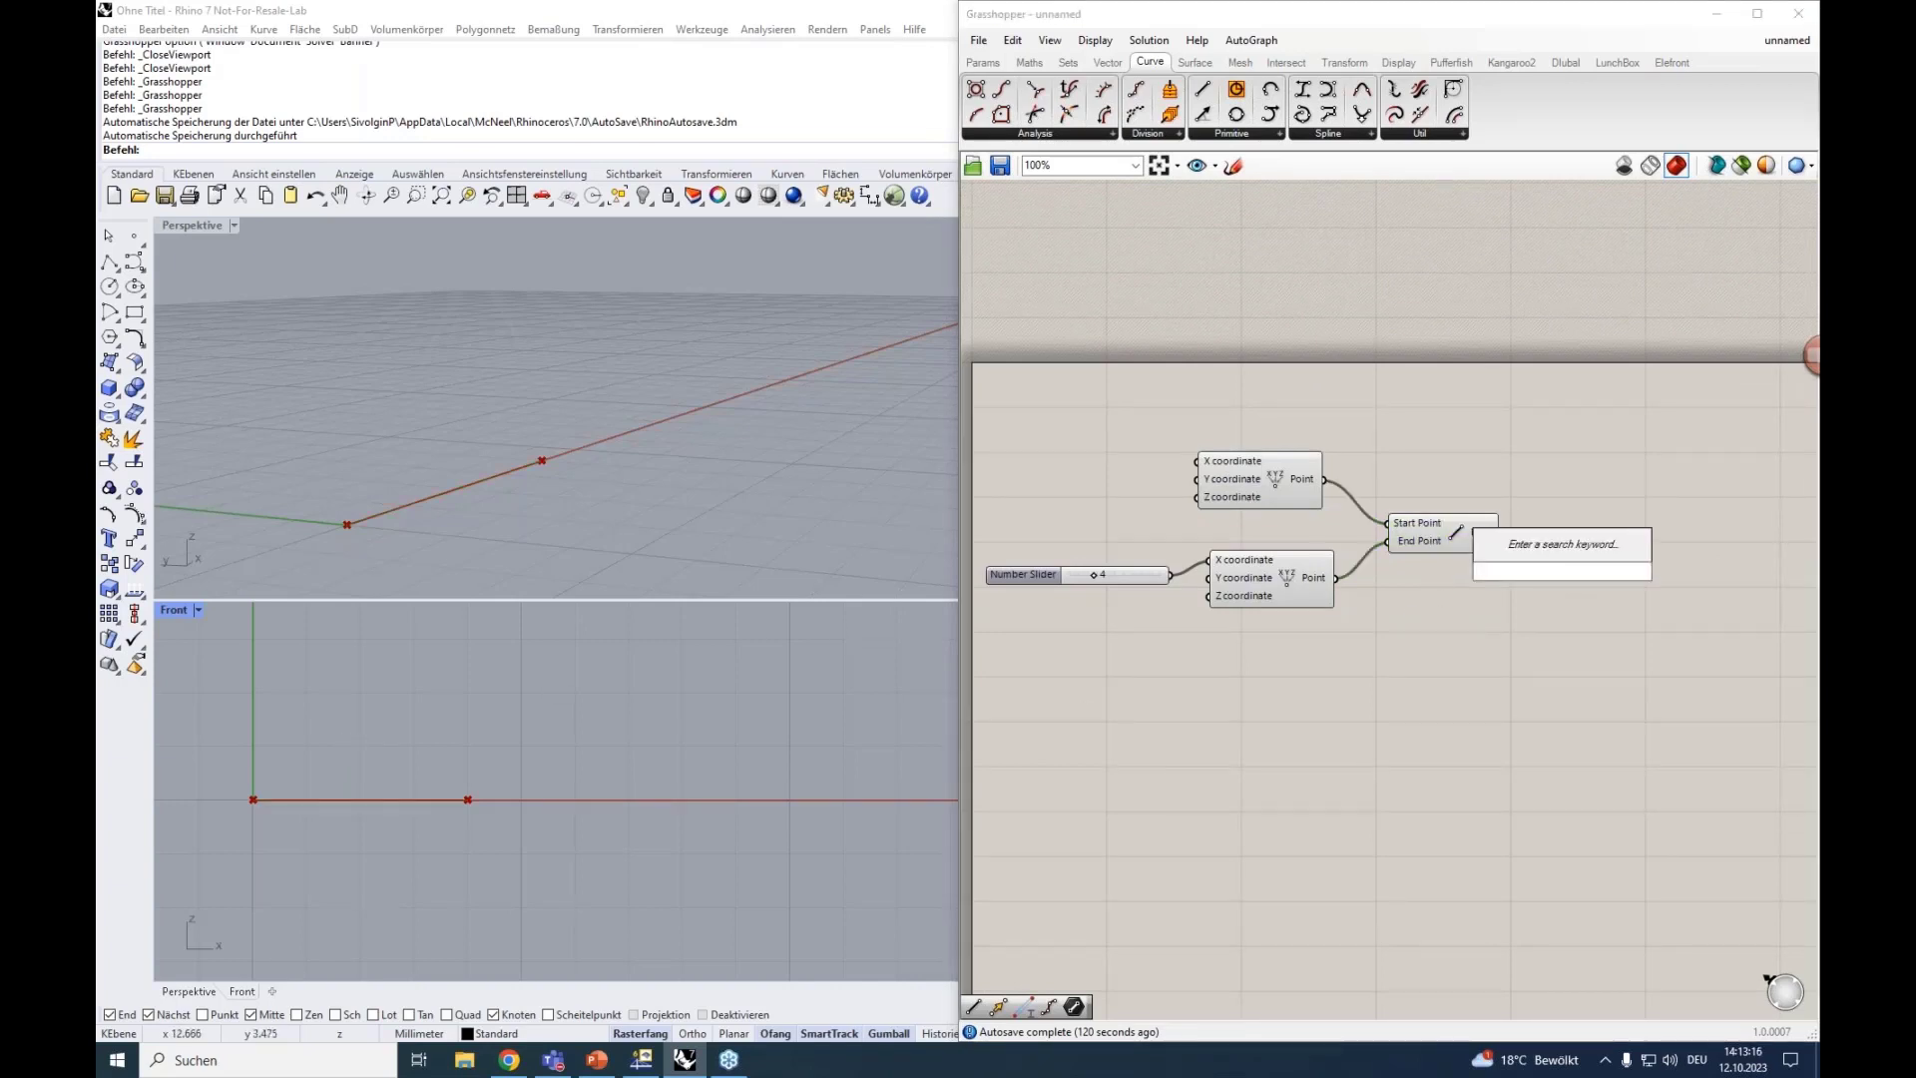
{"action": "type", "text": "move"}
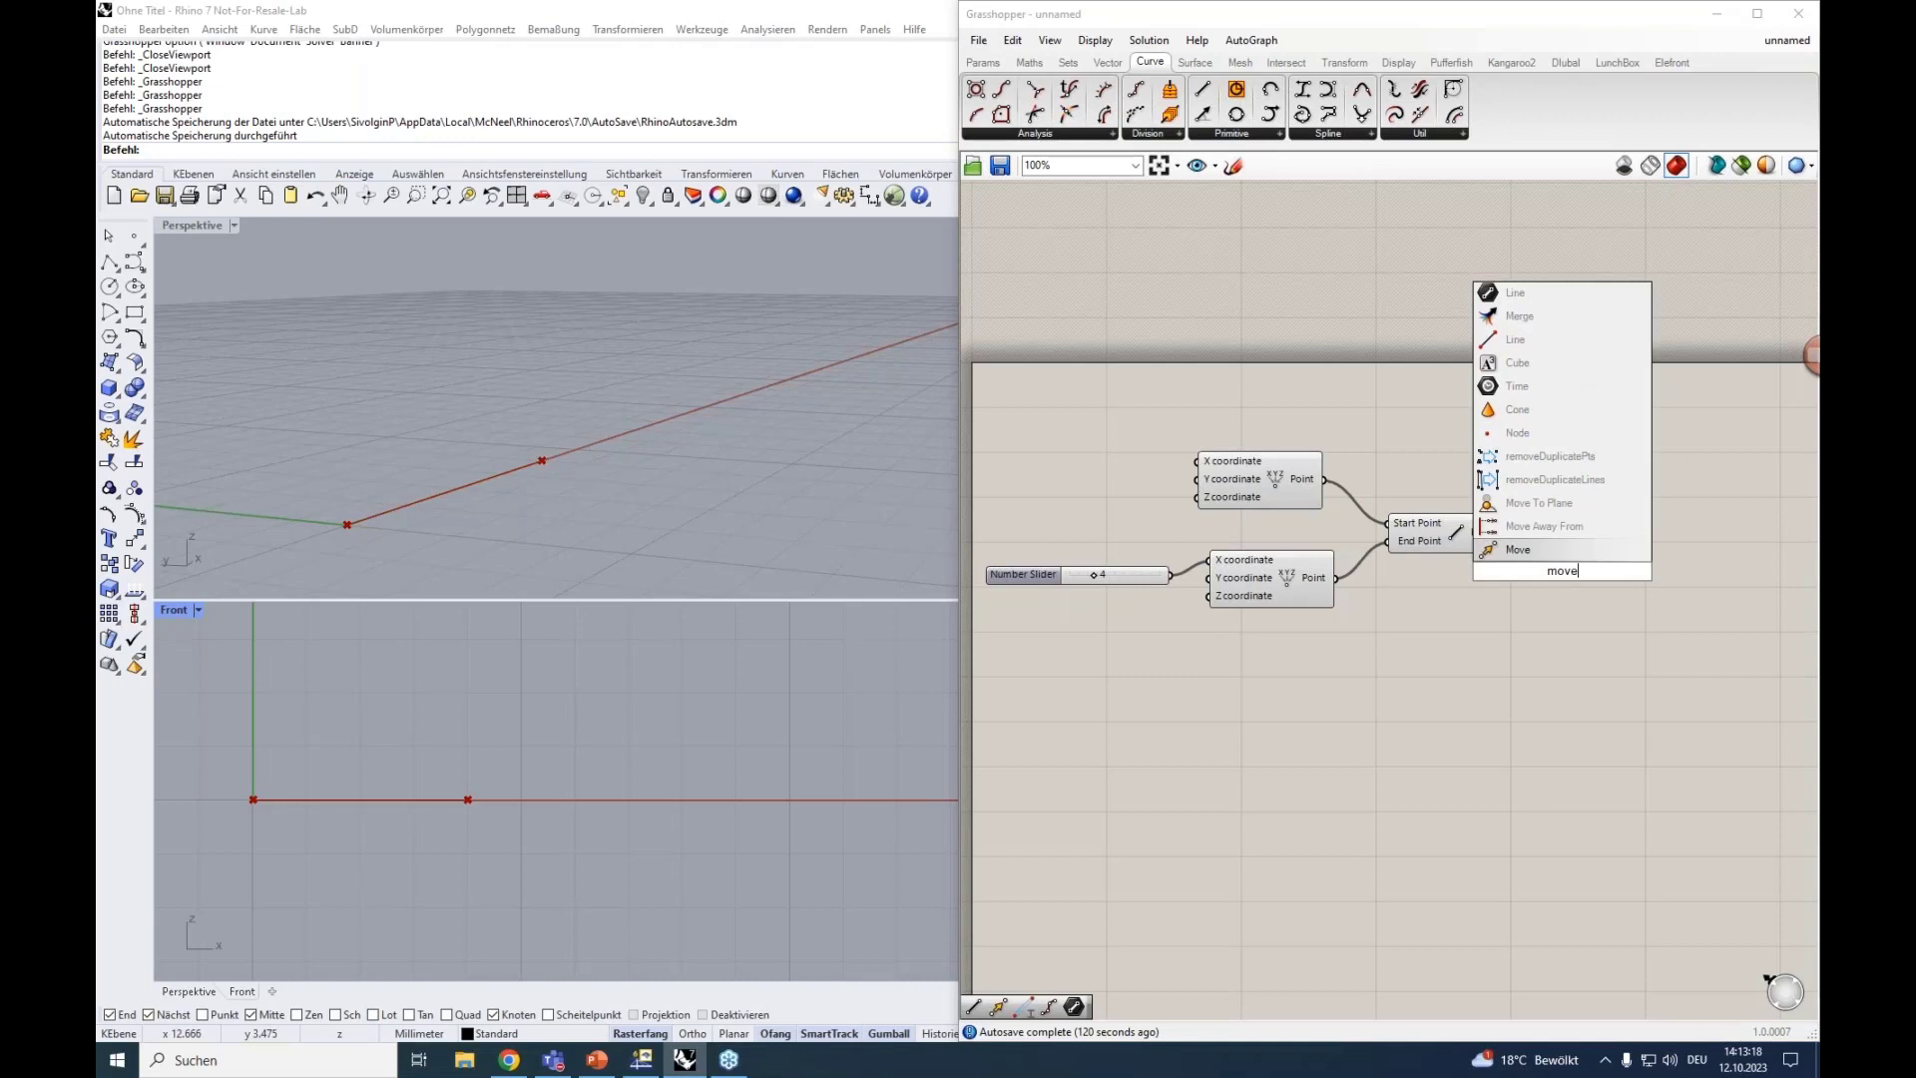
{"action": "left_click", "coordinate": [1517, 549]}
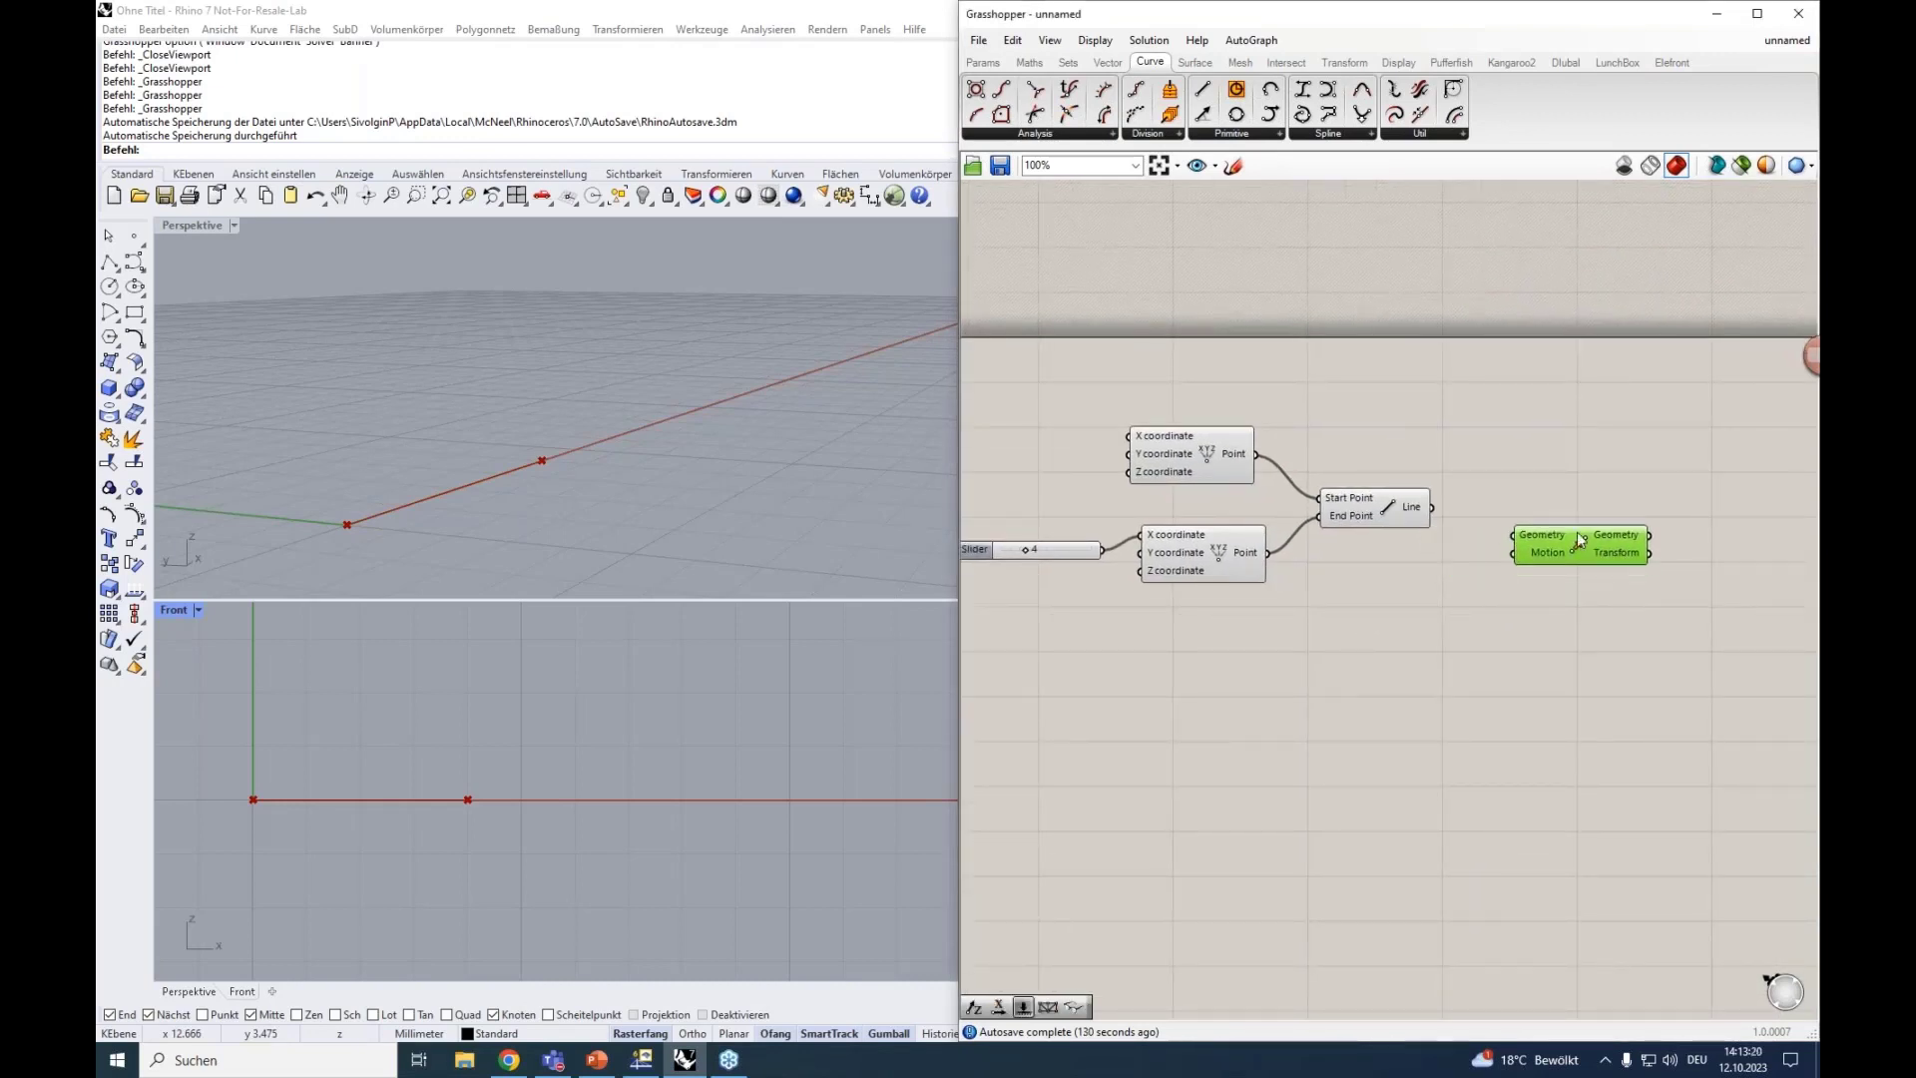
{"action": "left_click_drag", "start_coordinate": [1432, 507], "coordinate": [1514, 535]}
Add a Unit Z vector component below the Move component.
{"action": "double_click", "coordinate": [1482, 637]}
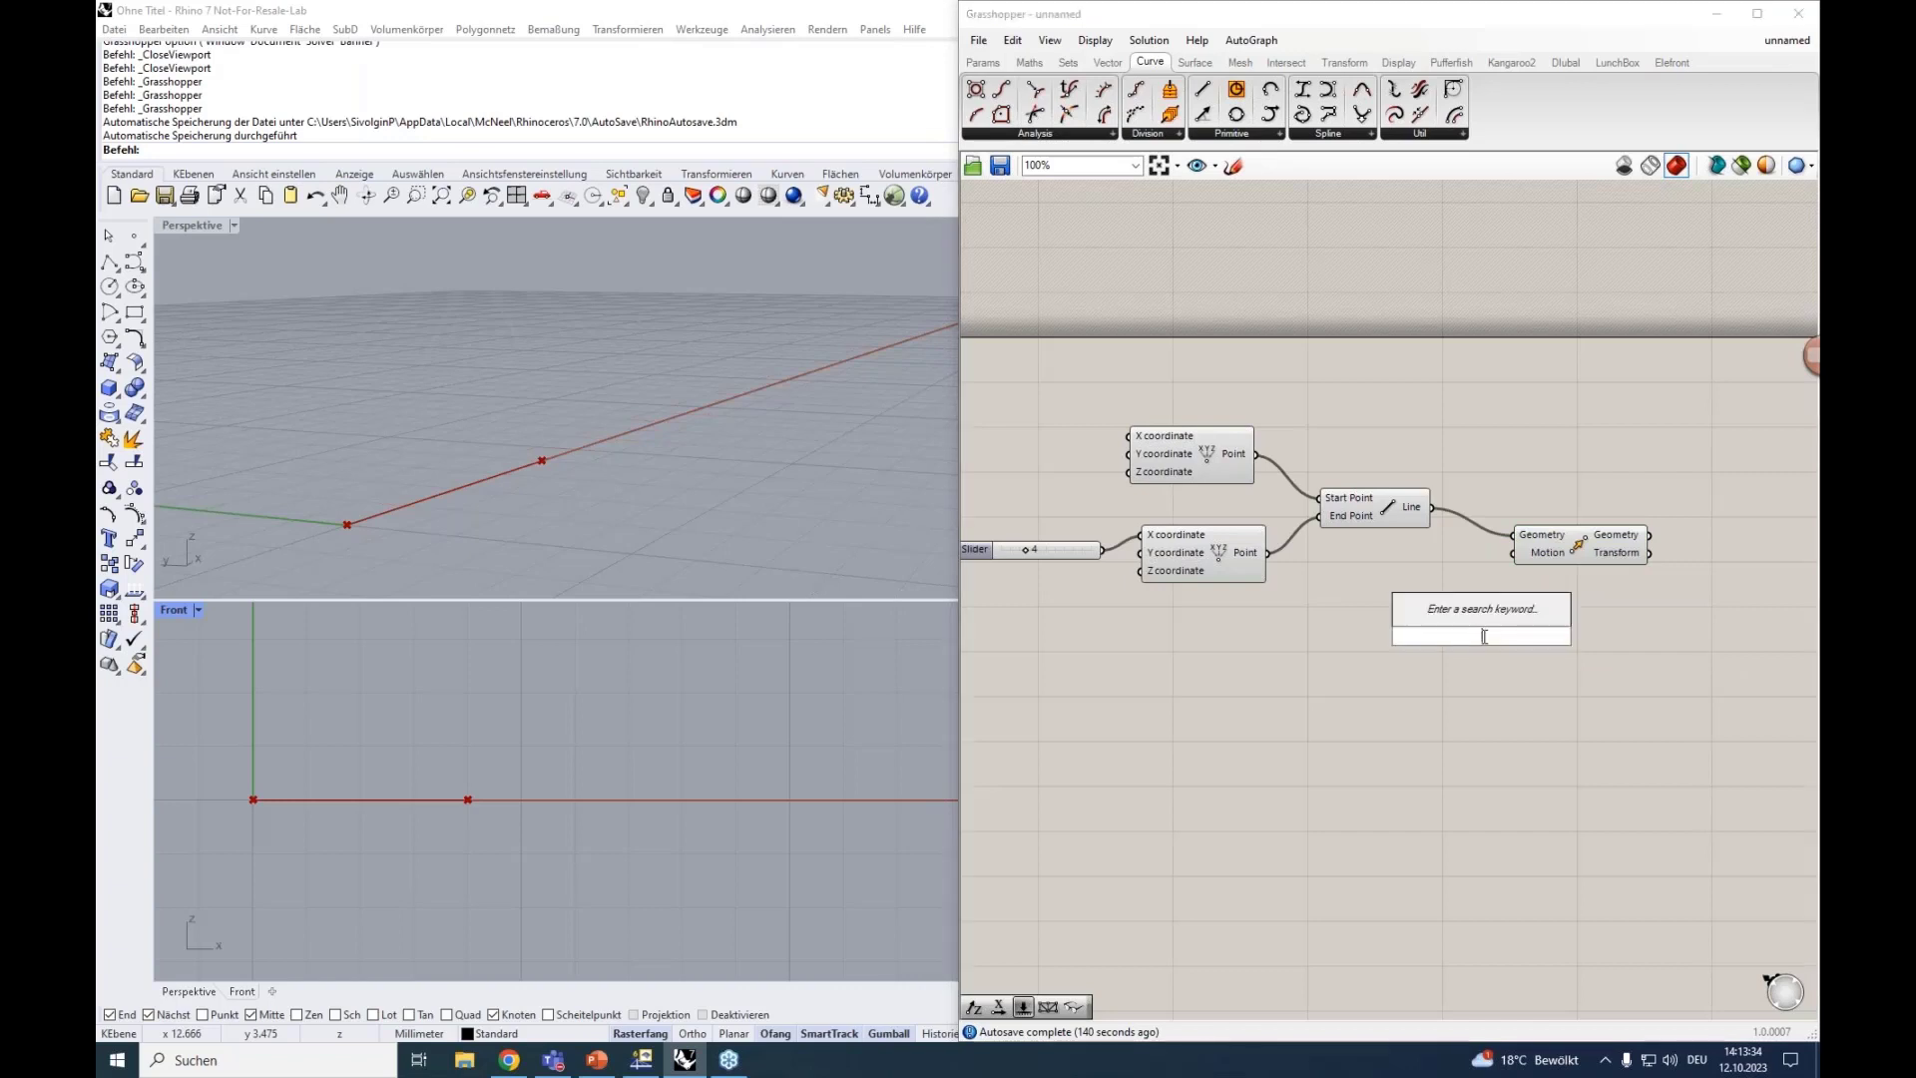
{"action": "type", "text": "unit"}
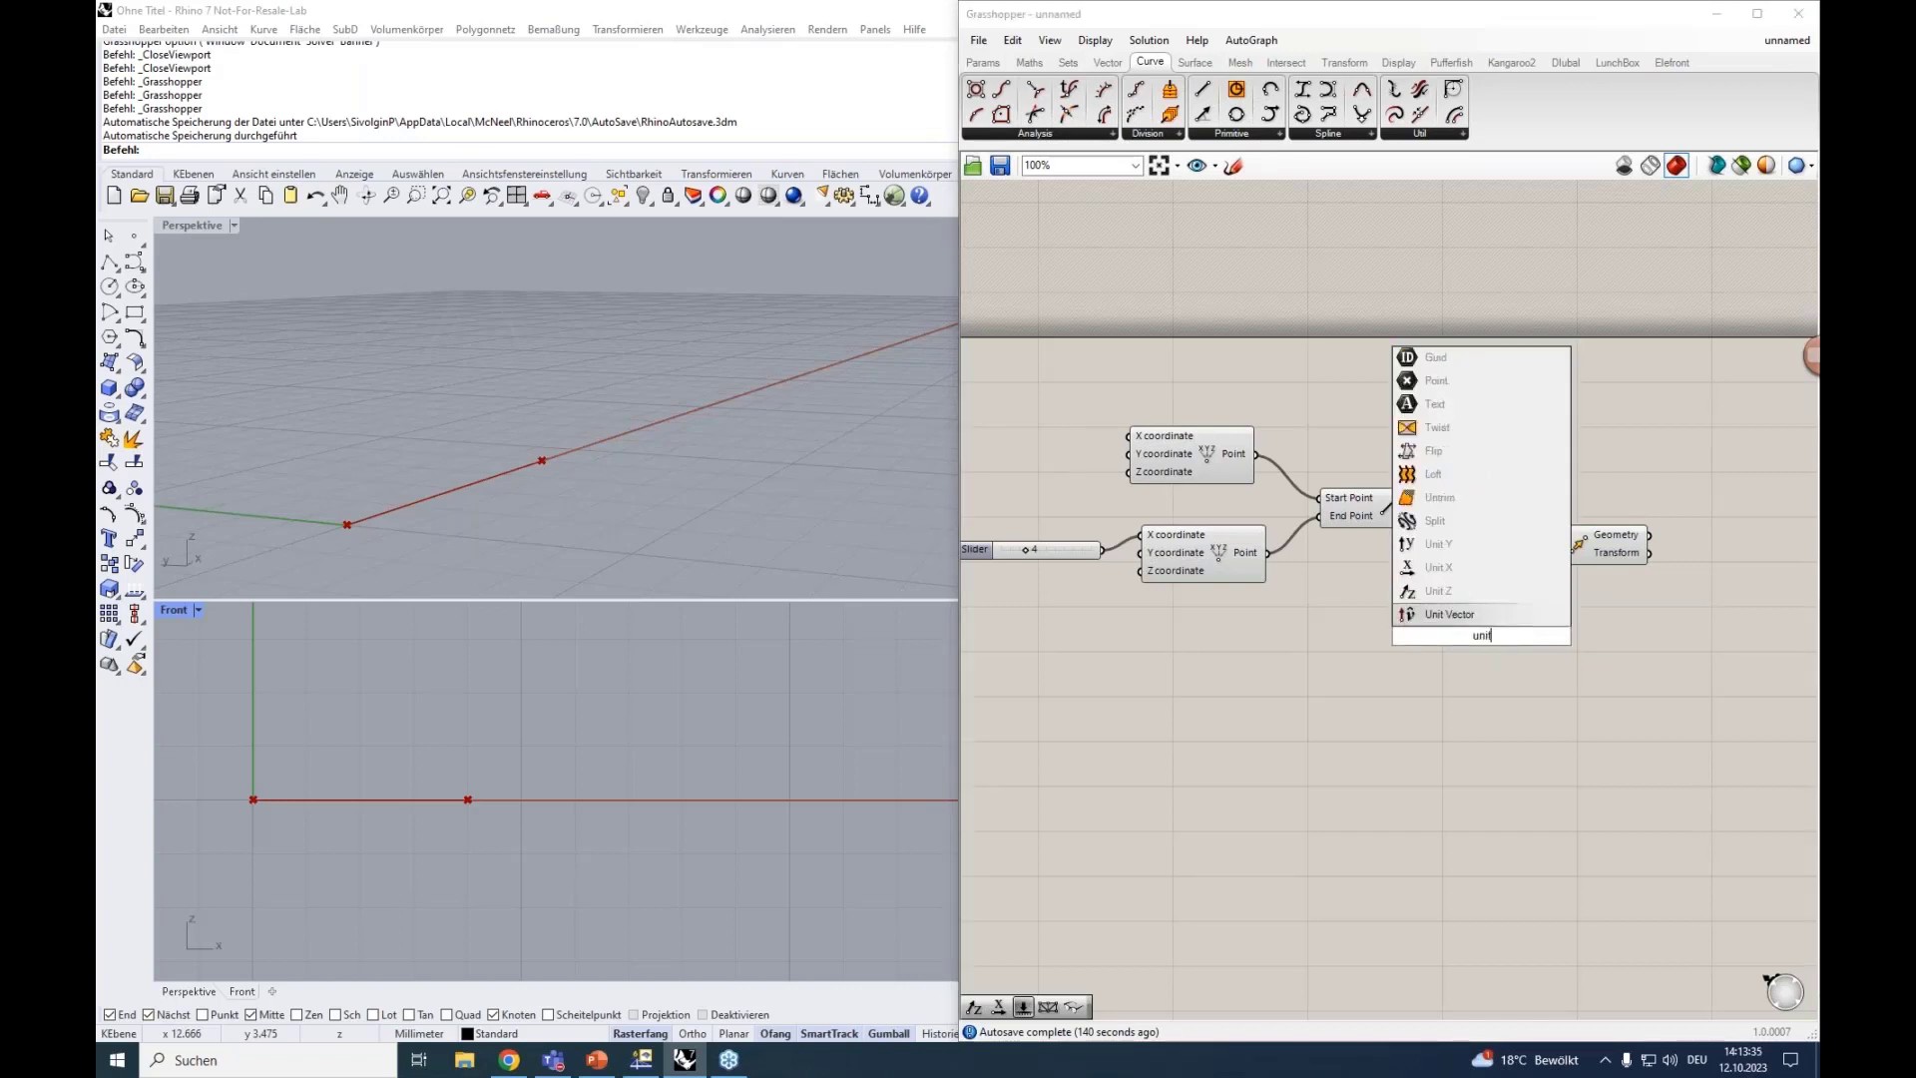
{"action": "left_click", "coordinate": [1451, 612]}
{"action": "left_click_drag", "start_coordinate": [1505, 640], "coordinate": [1492, 633]}
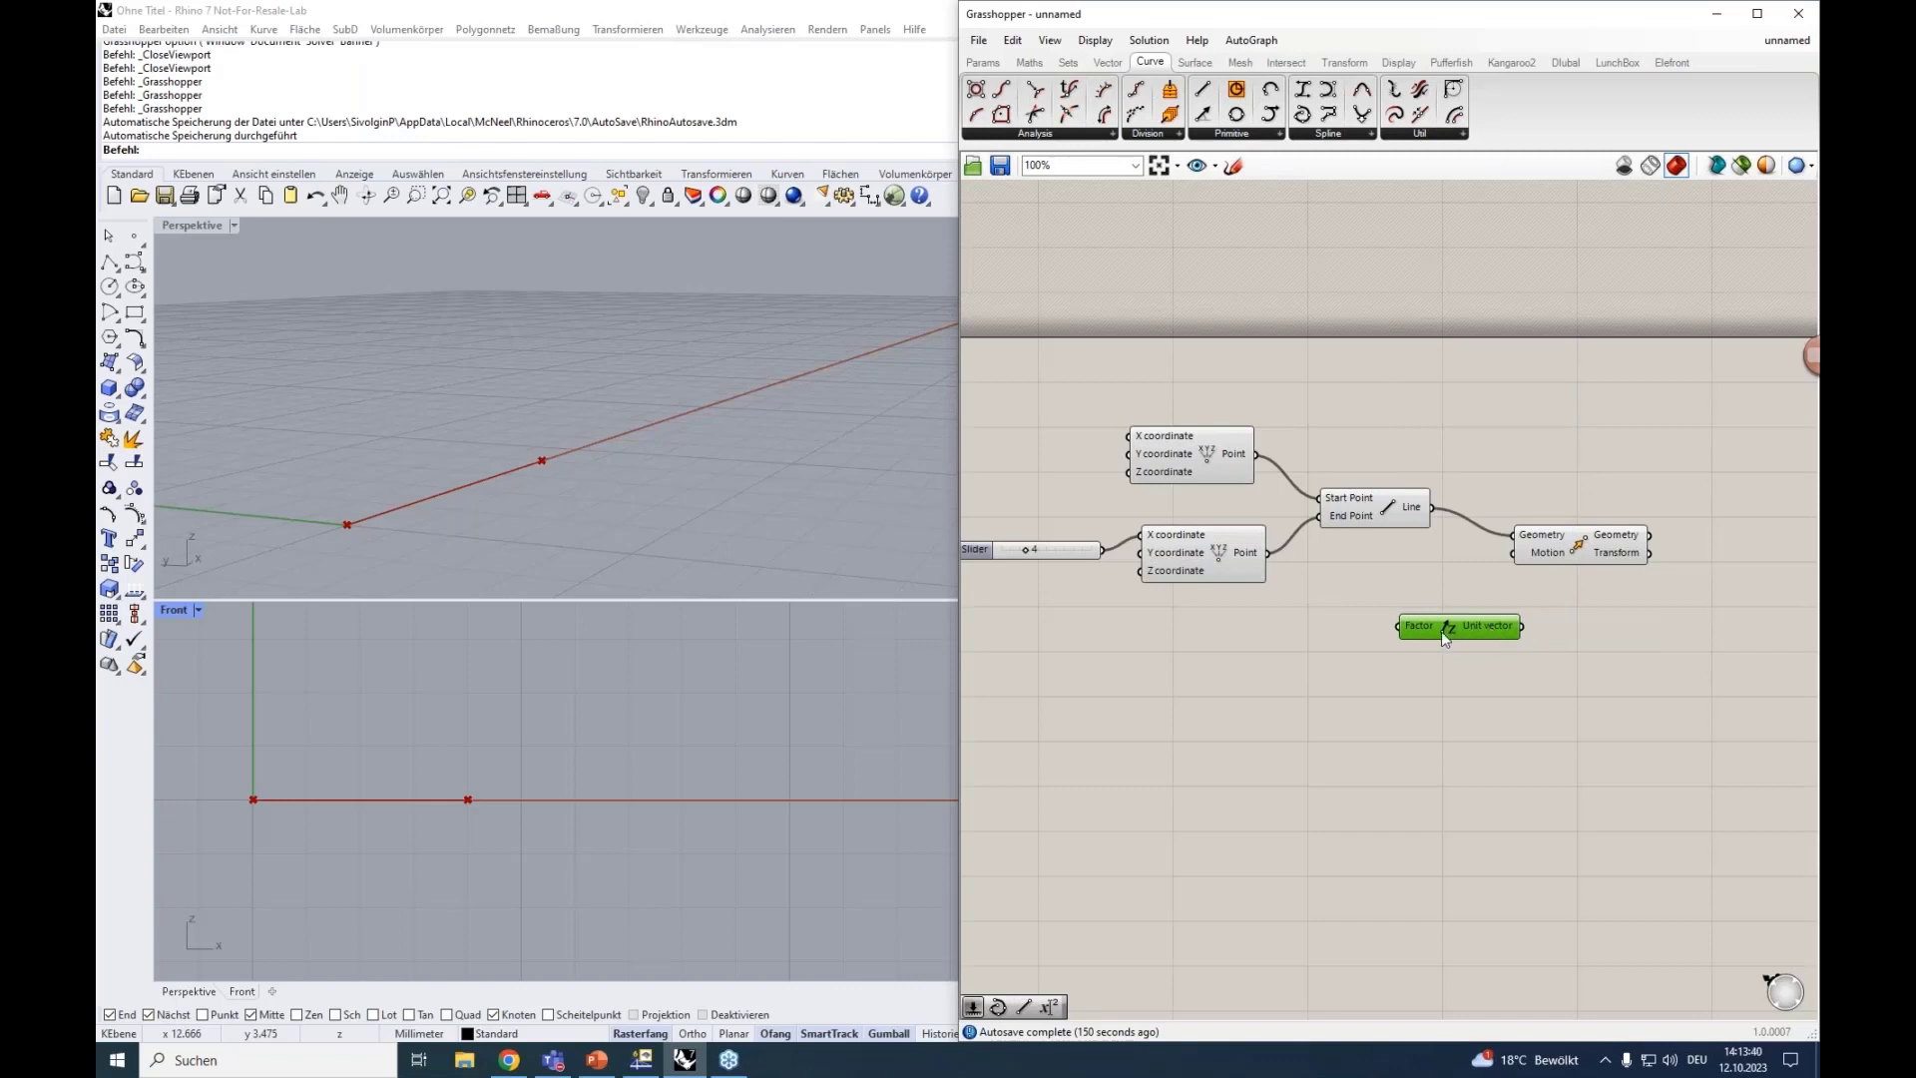
Add a 0 to 5.00 number slider as the Unit Z factor and connect the resulting vector to the Move component's Motion input.
{"action": "double_click", "coordinate": [1261, 627]}
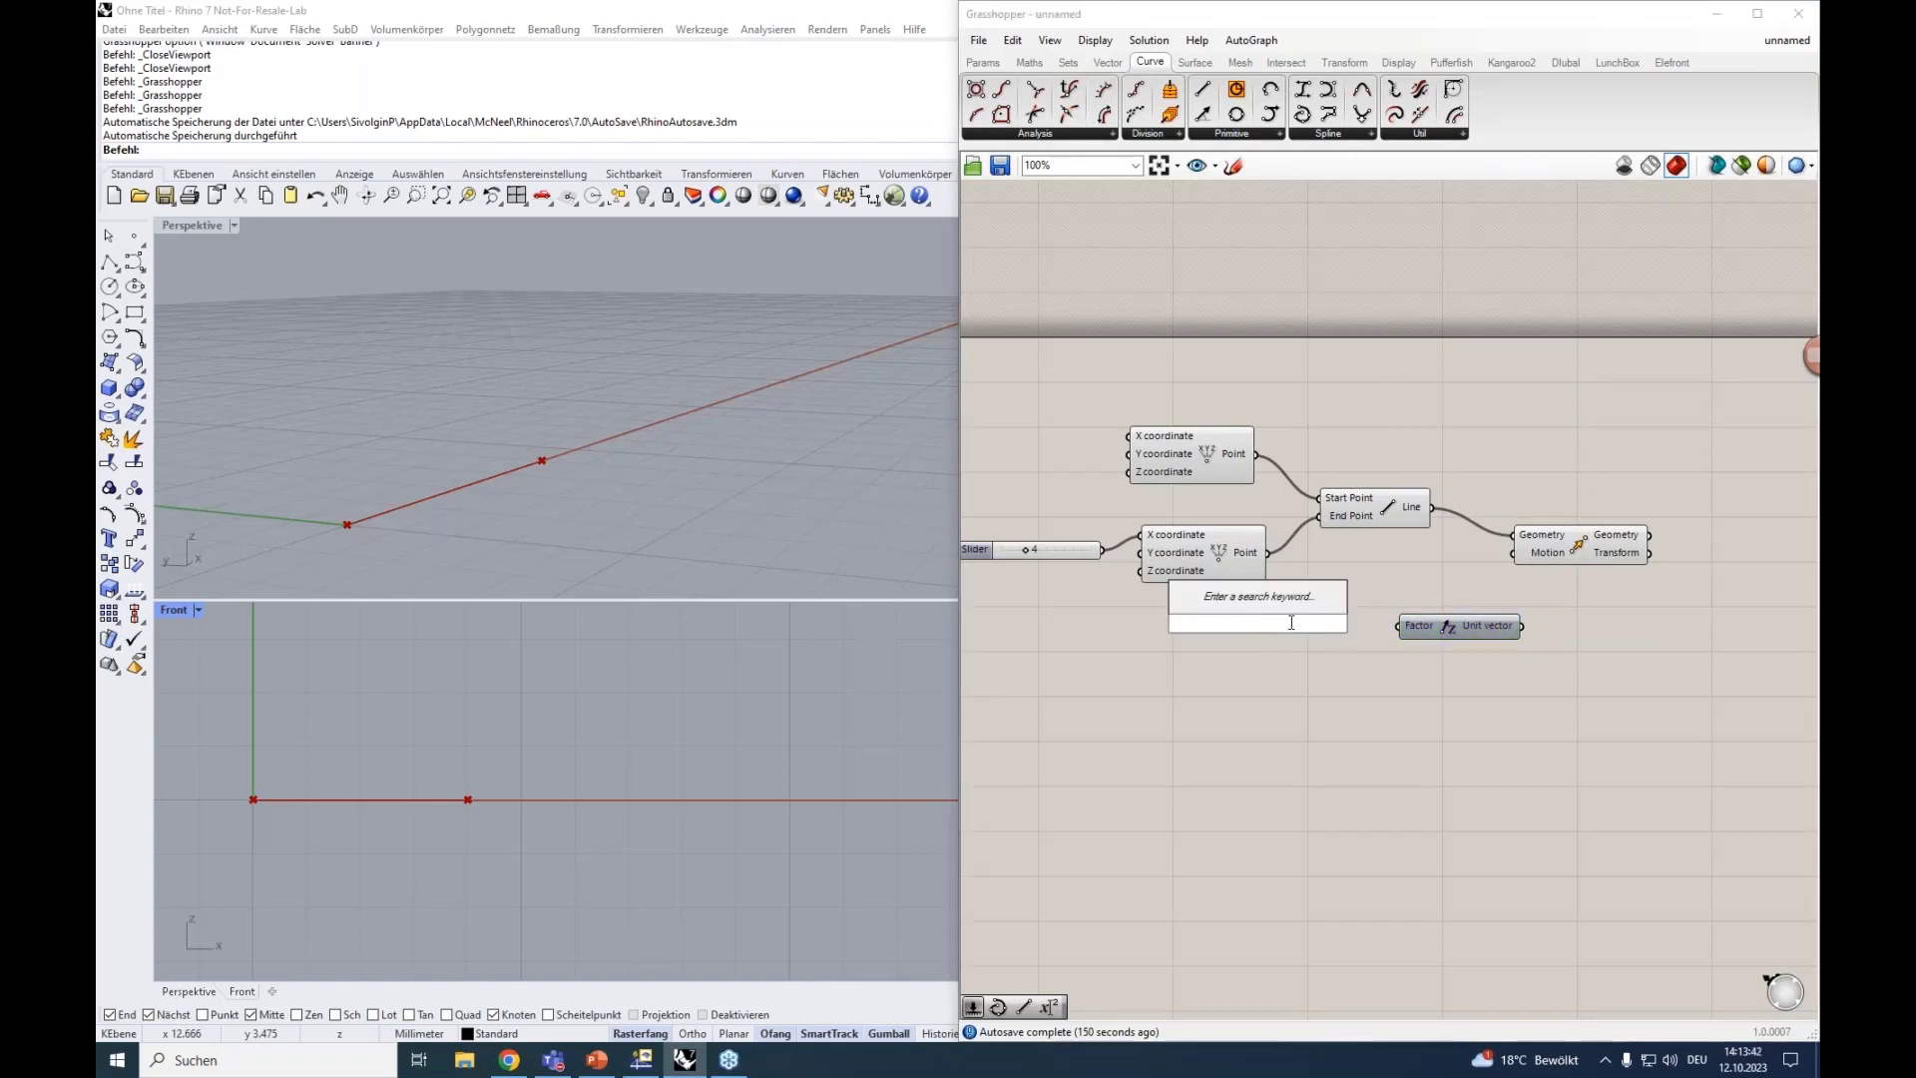
{"action": "type", "text": "0<"}
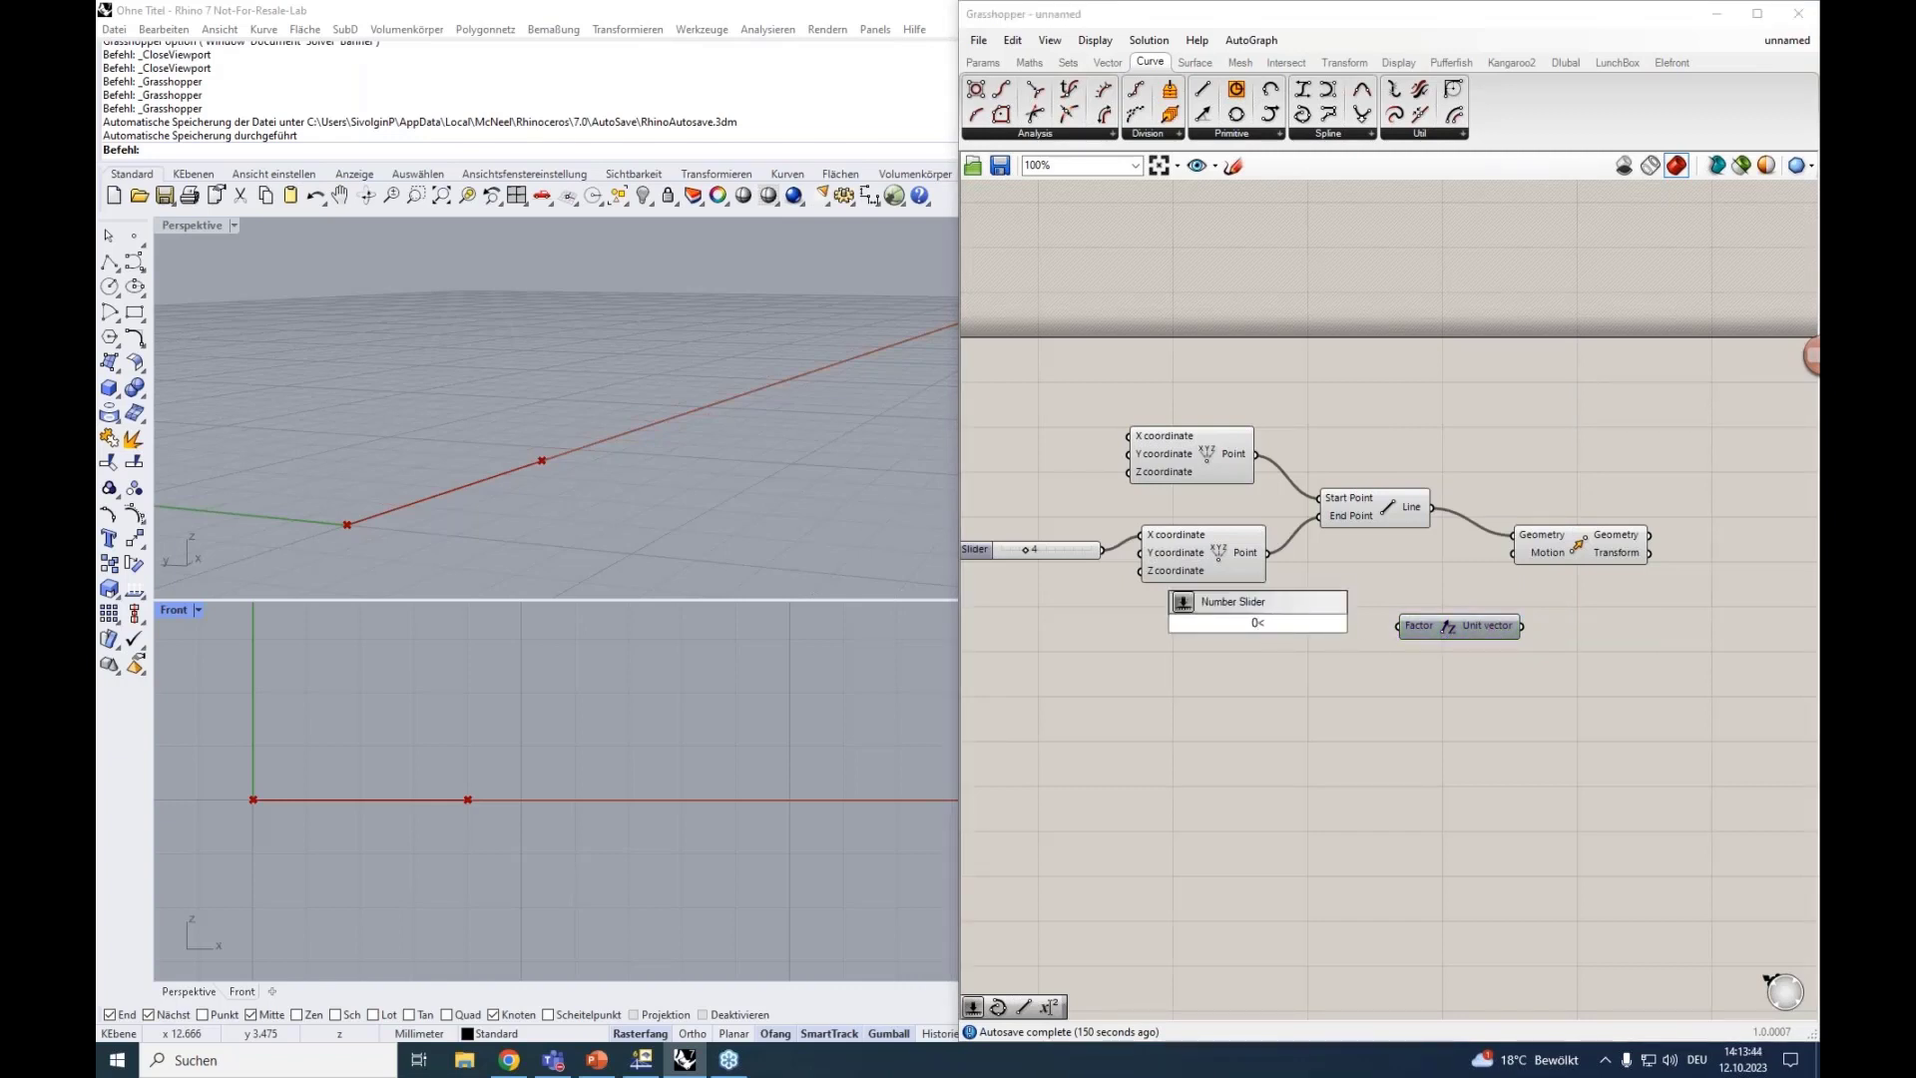
{"action": "type", "text": "5.00"}
{"action": "key", "text": "Return"}
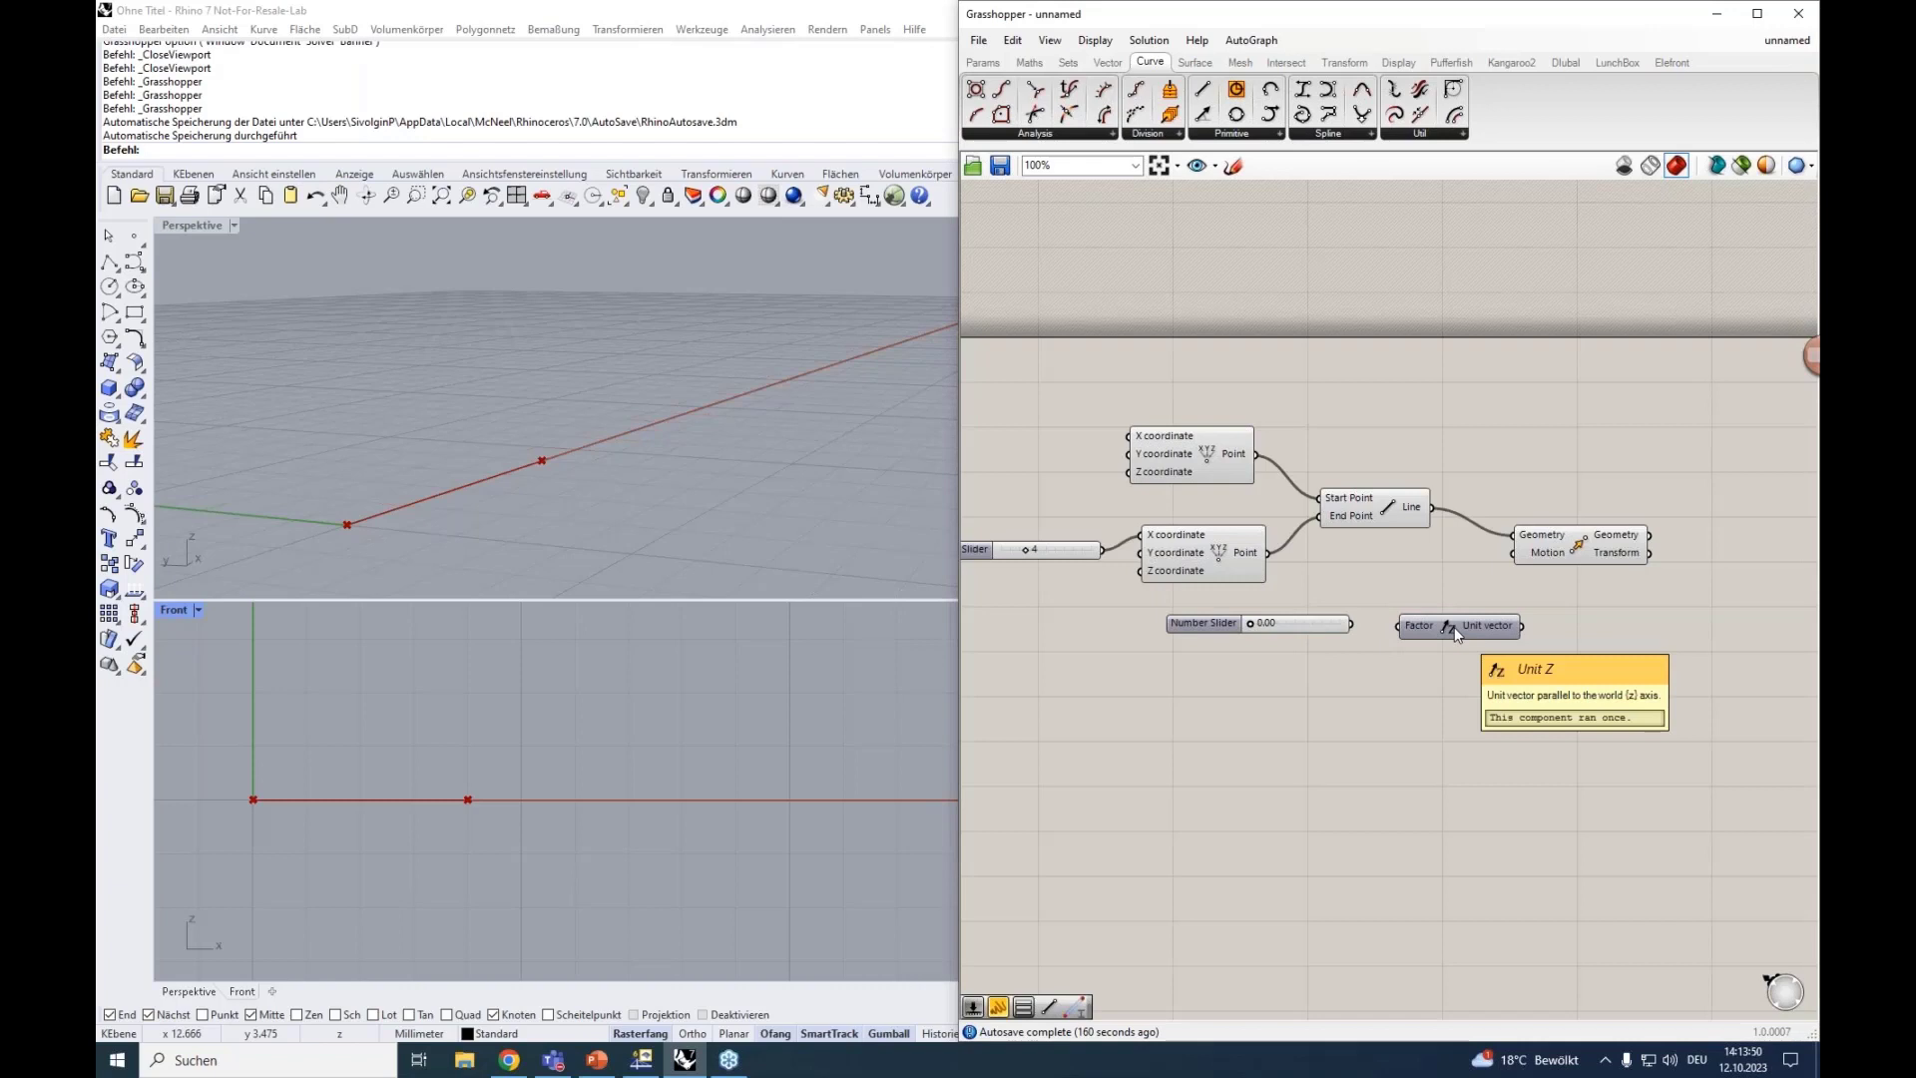
{"action": "left_click_drag", "start_coordinate": [1350, 623], "coordinate": [1407, 626]}
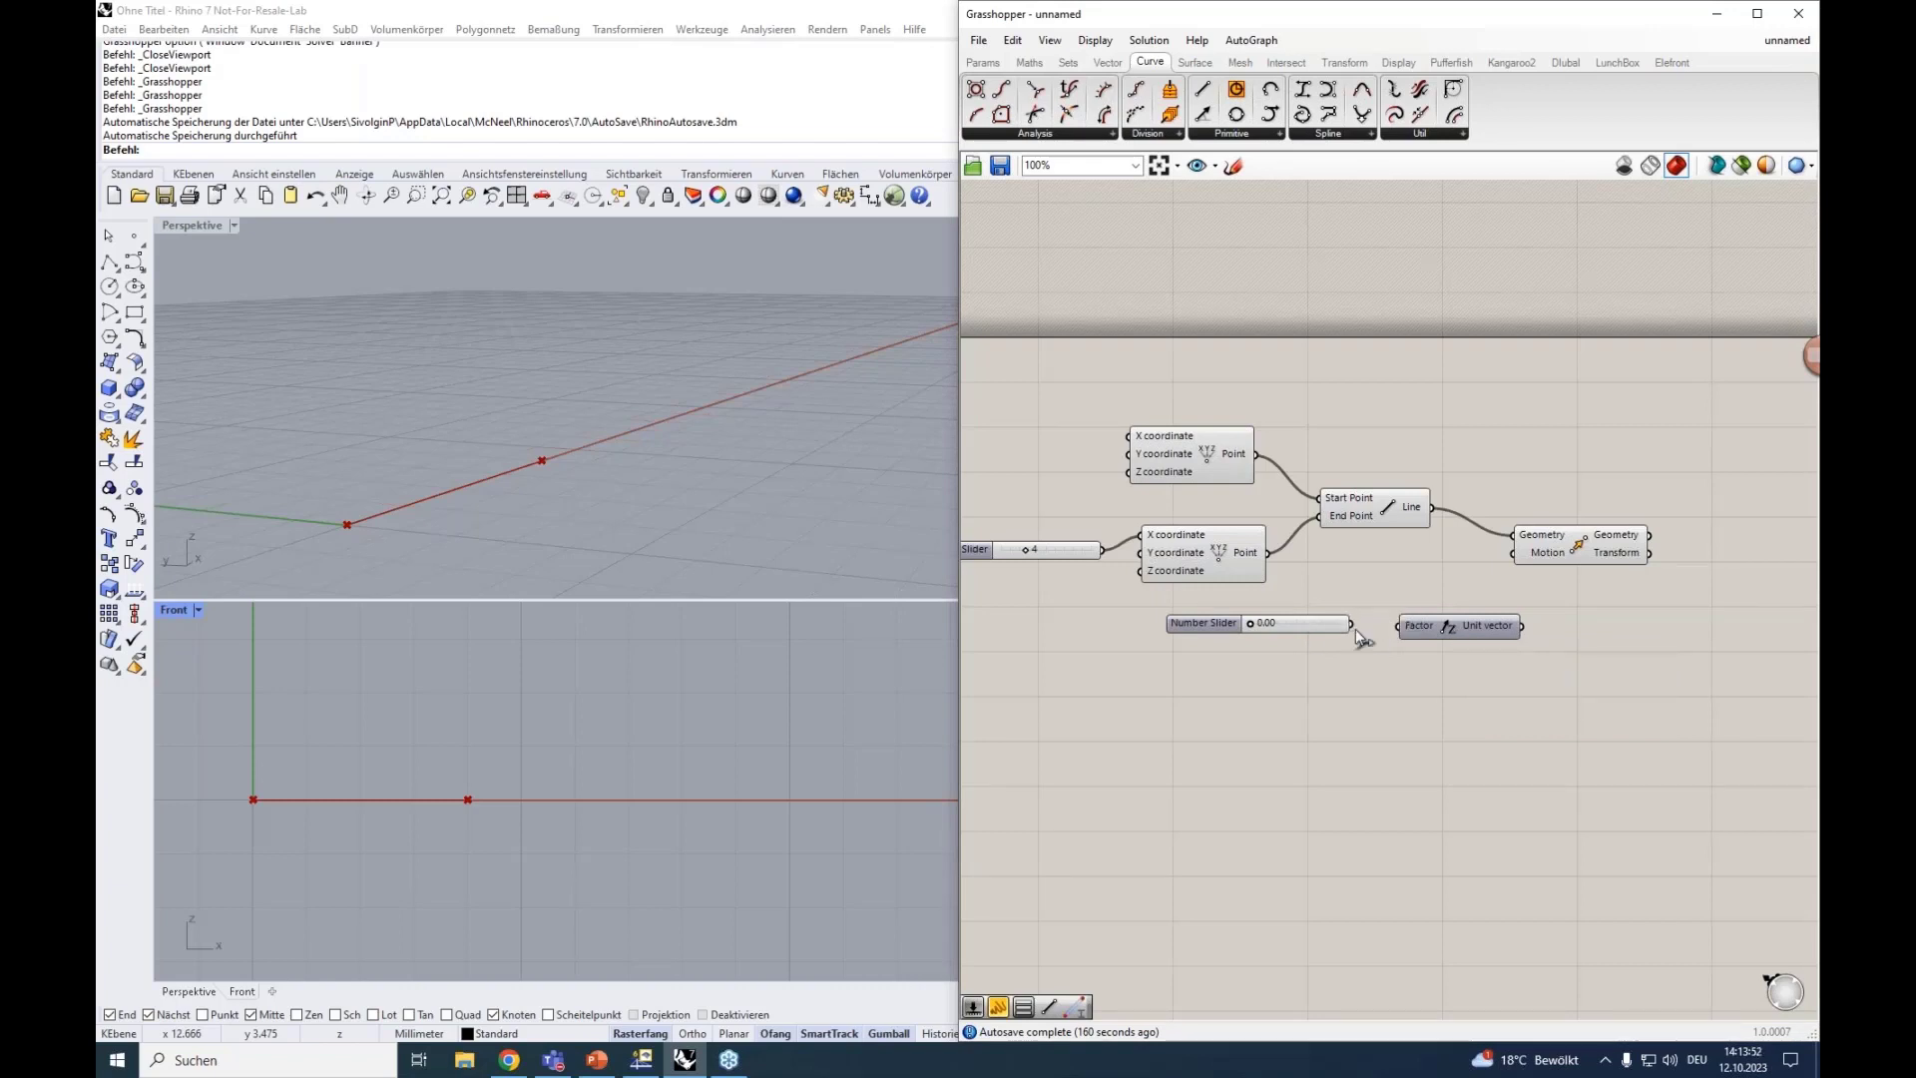
{"action": "left_click_drag", "start_coordinate": [1523, 627], "coordinate": [1584, 563]}
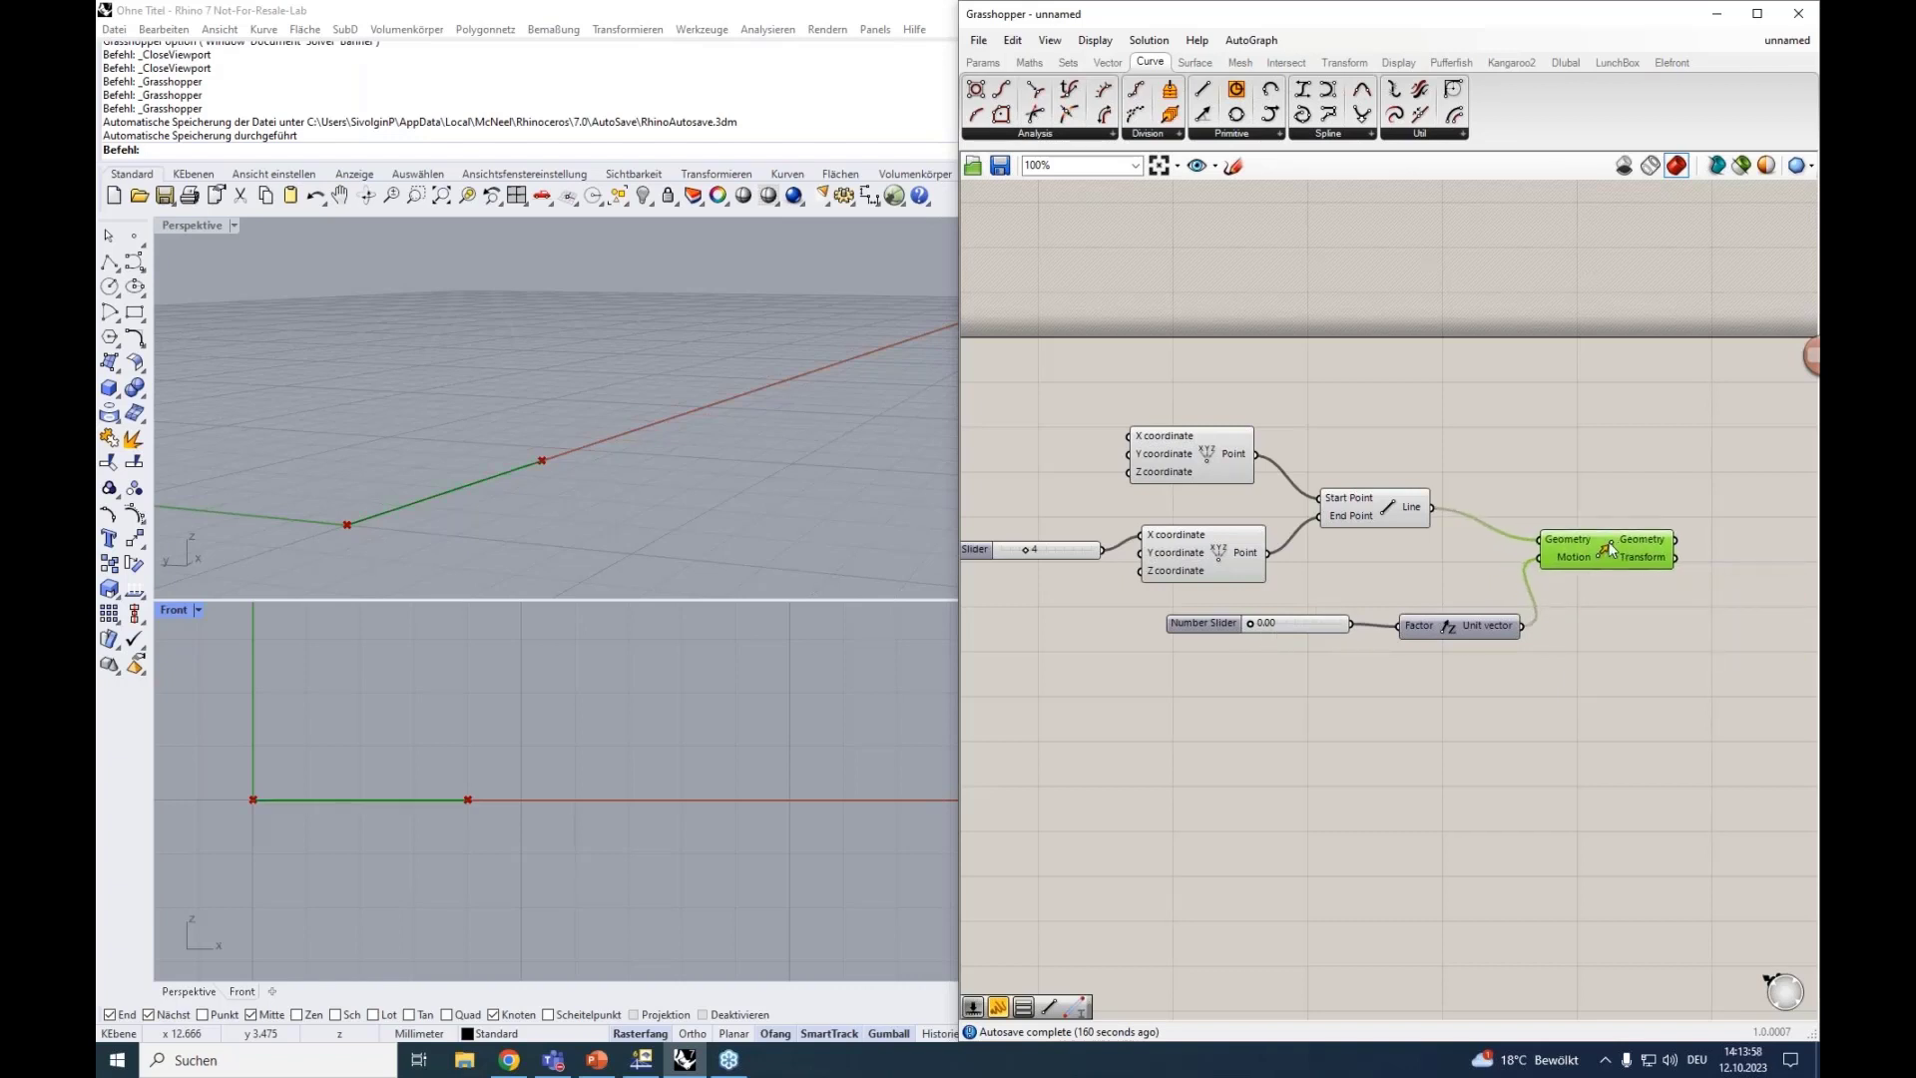
Set the lower point's X coordinate slider to 10 and the Unit Z factor slider to 1.05.
{"action": "left_click_drag", "start_coordinate": [1251, 624], "coordinate": [1283, 619]}
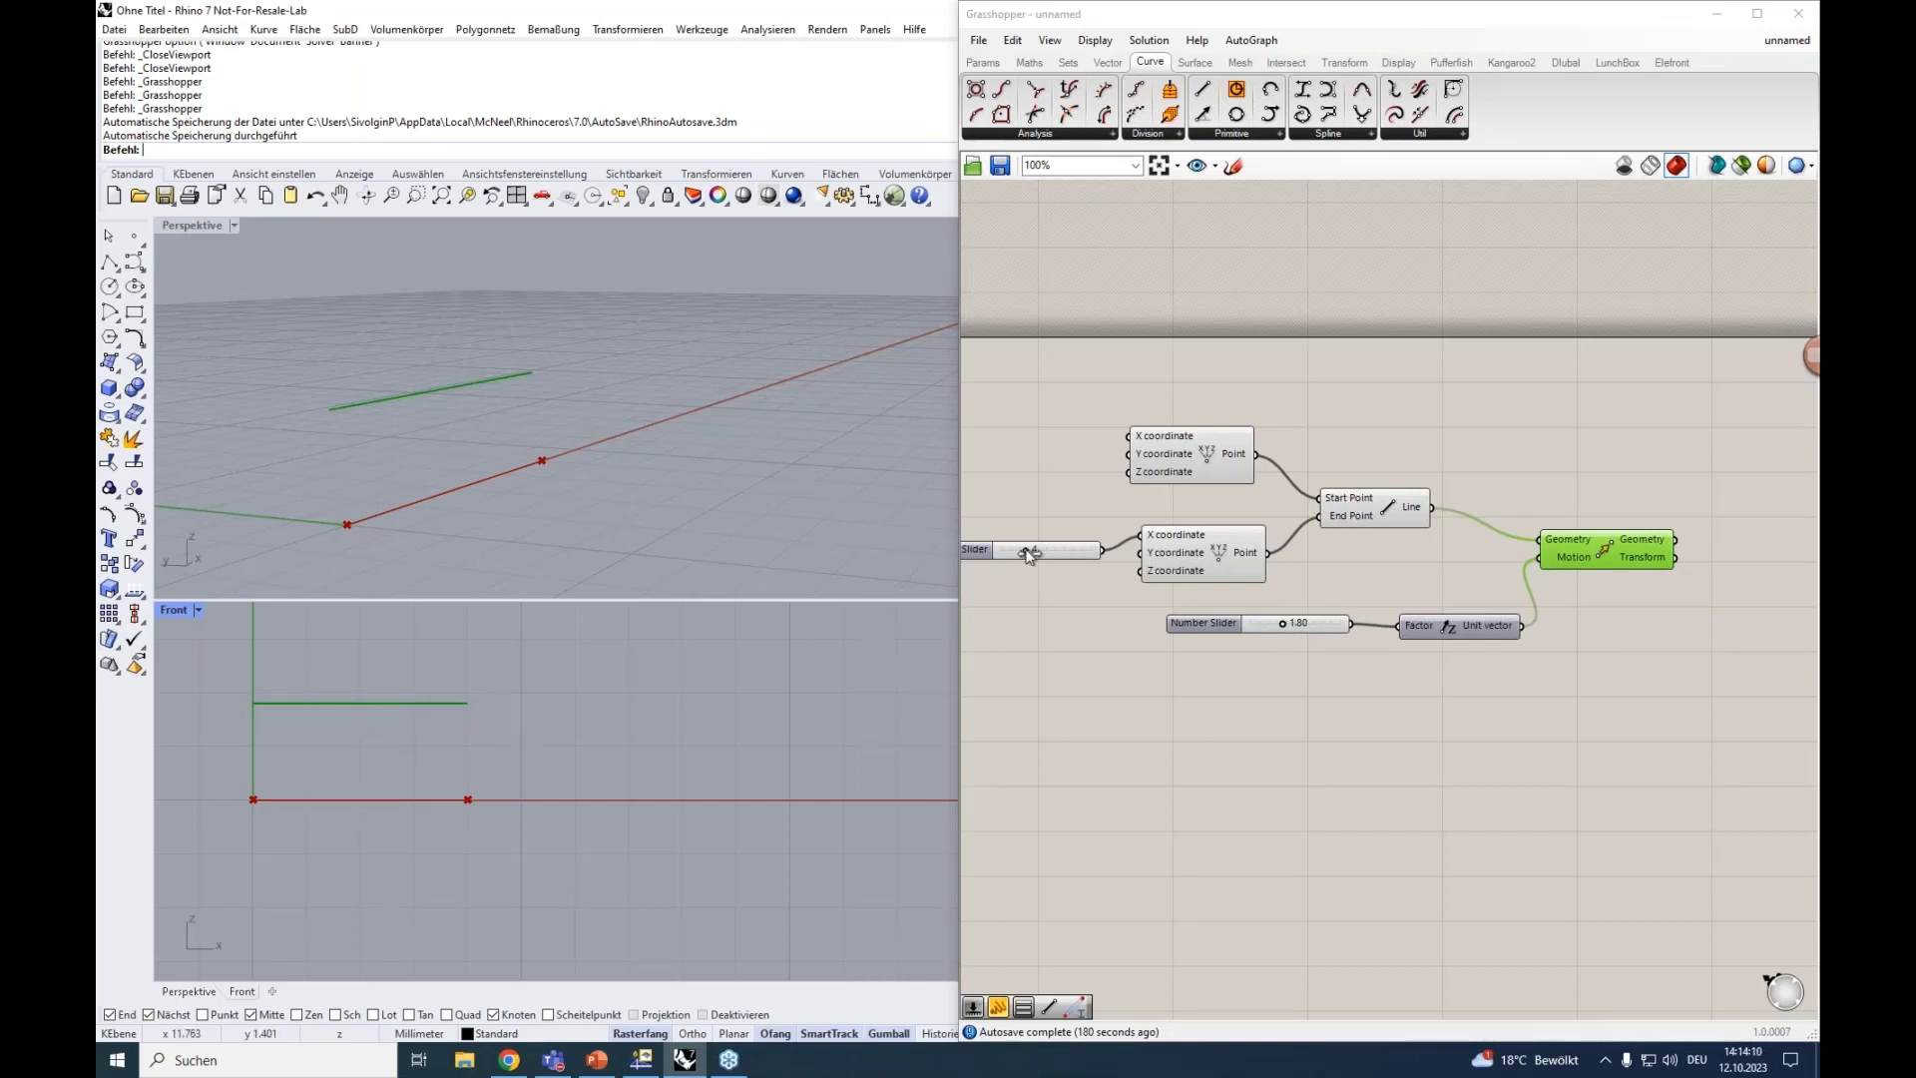
{"action": "left_click_drag", "start_coordinate": [1027, 555], "coordinate": [1064, 559]}
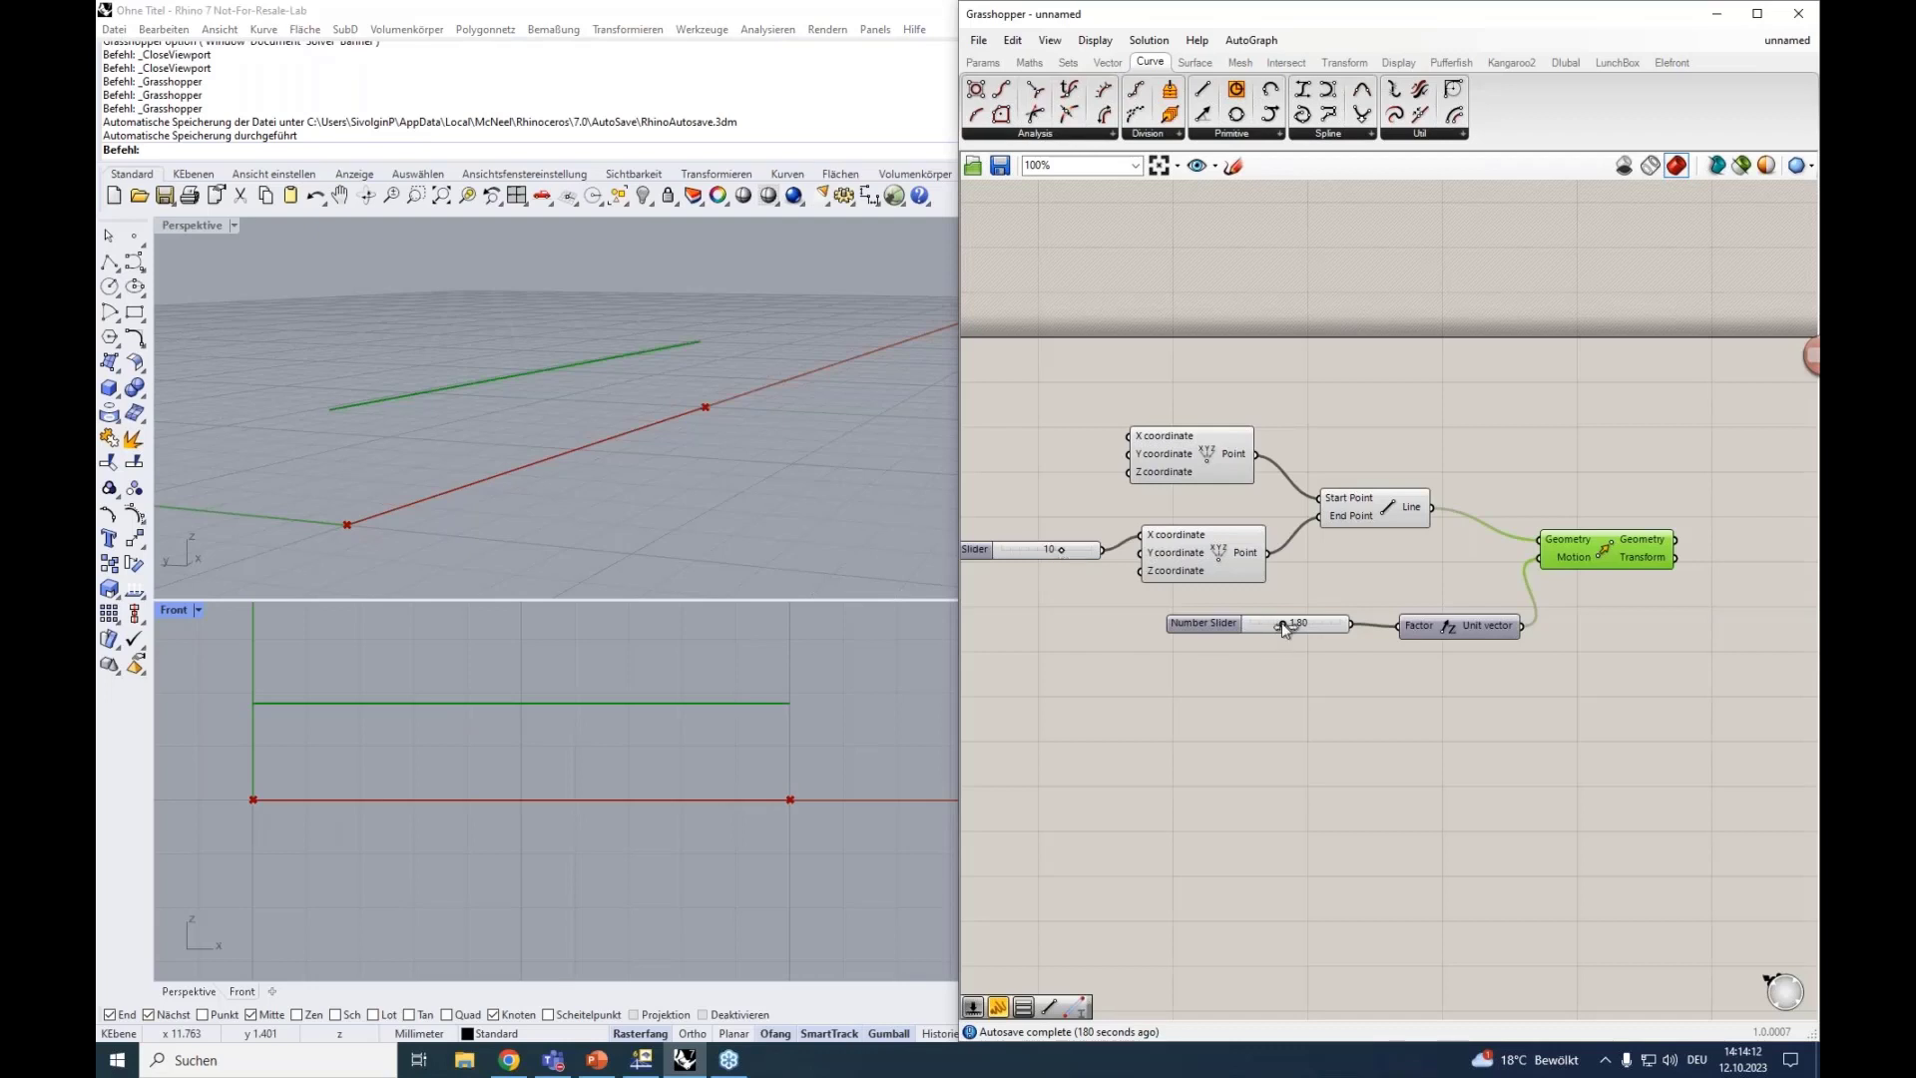
{"action": "left_click_drag", "start_coordinate": [1284, 628], "coordinate": [1269, 630]}
{"action": "right_click_drag", "start_coordinate": [1276, 689], "coordinate": [1254, 650]}
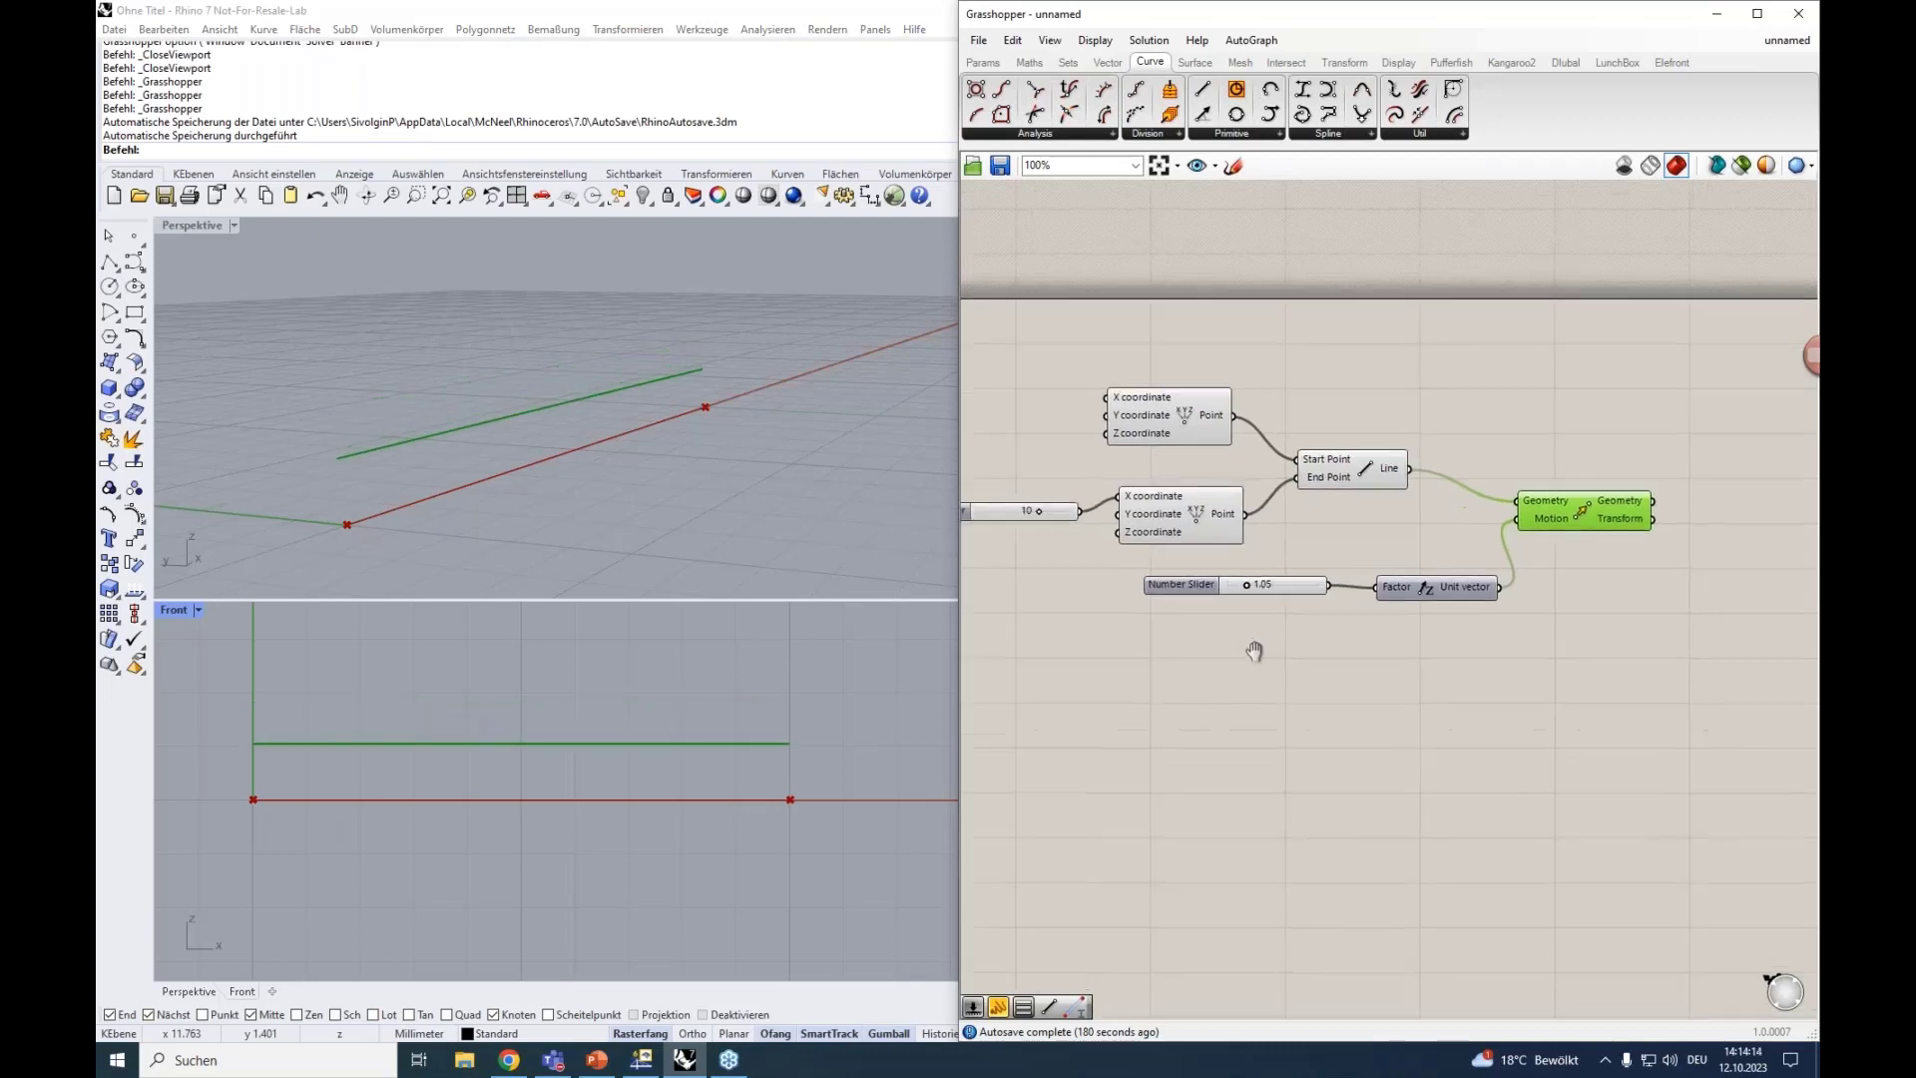
Add a LunchBox 2D Truss component after the Move component.
{"action": "left_click", "coordinate": [1615, 62]}
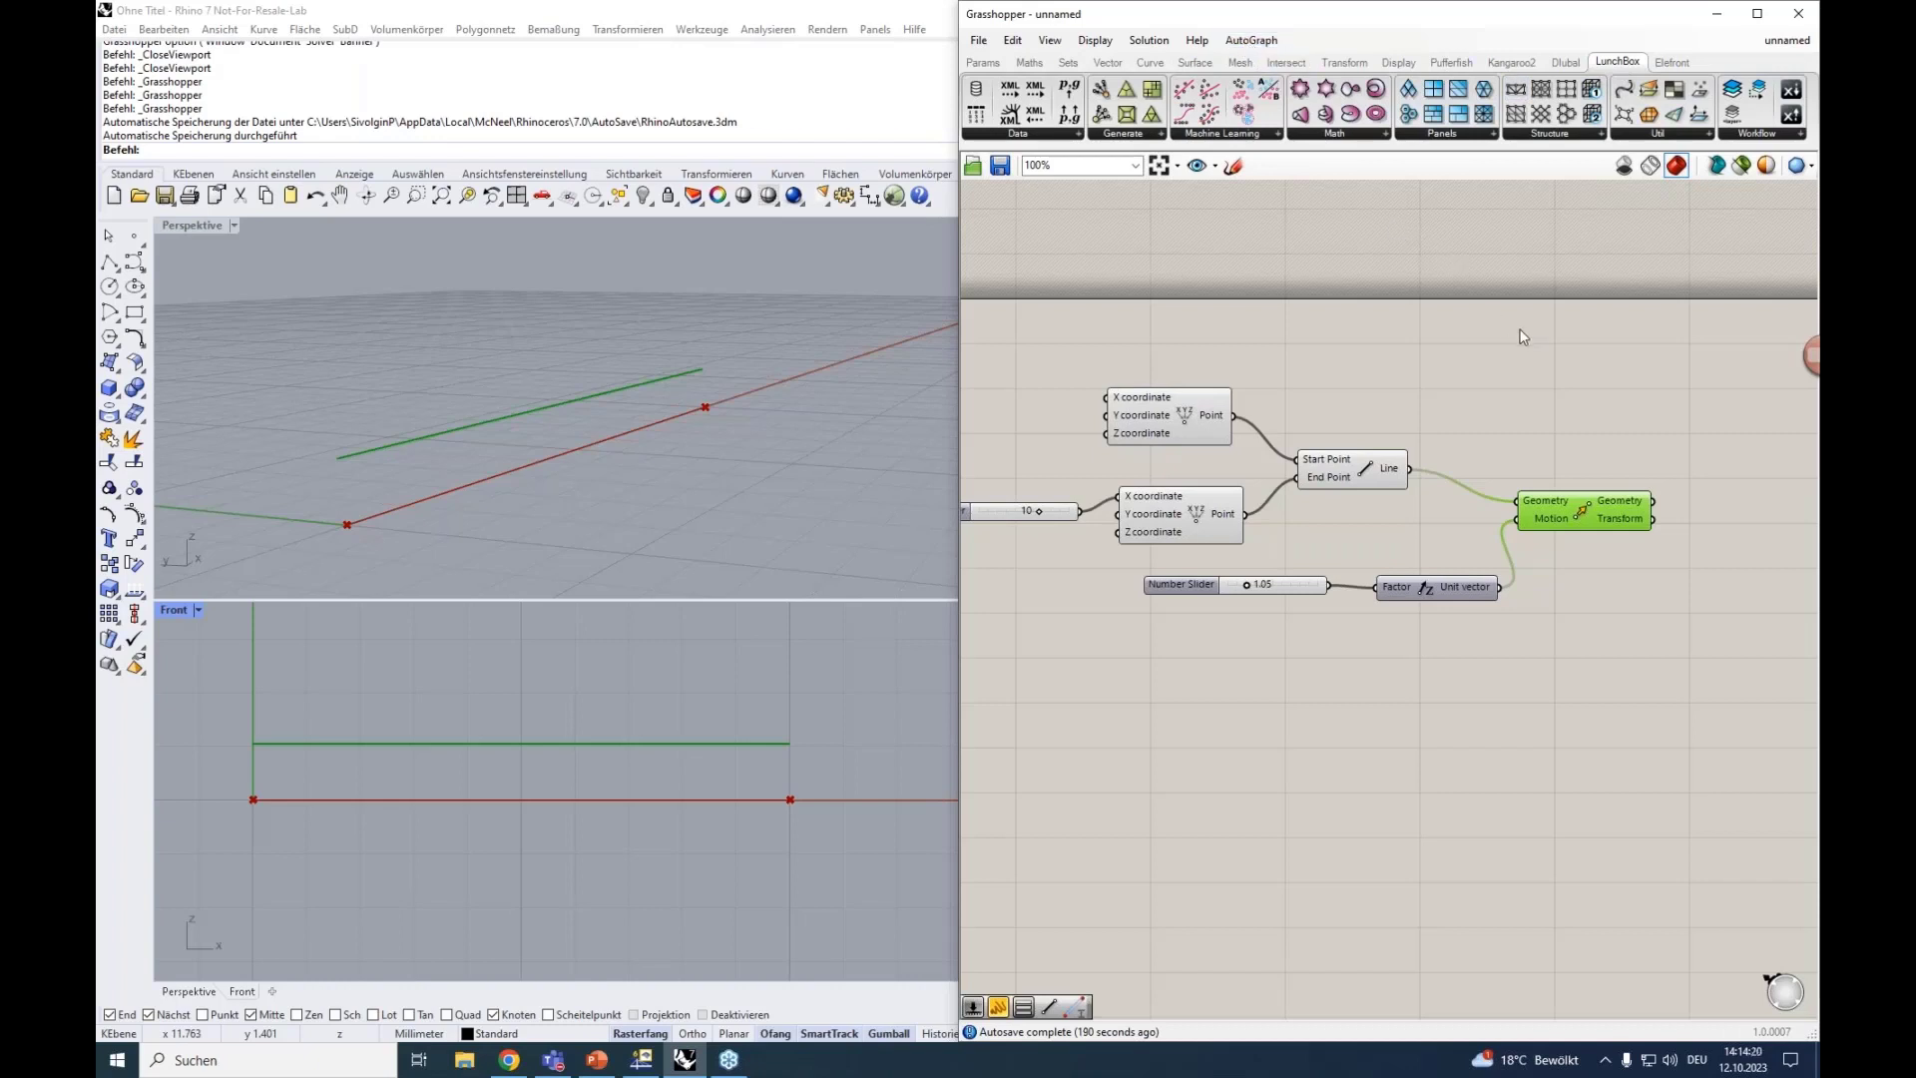
{"action": "right_click_drag", "start_coordinate": [1522, 337], "coordinate": [1413, 301]}
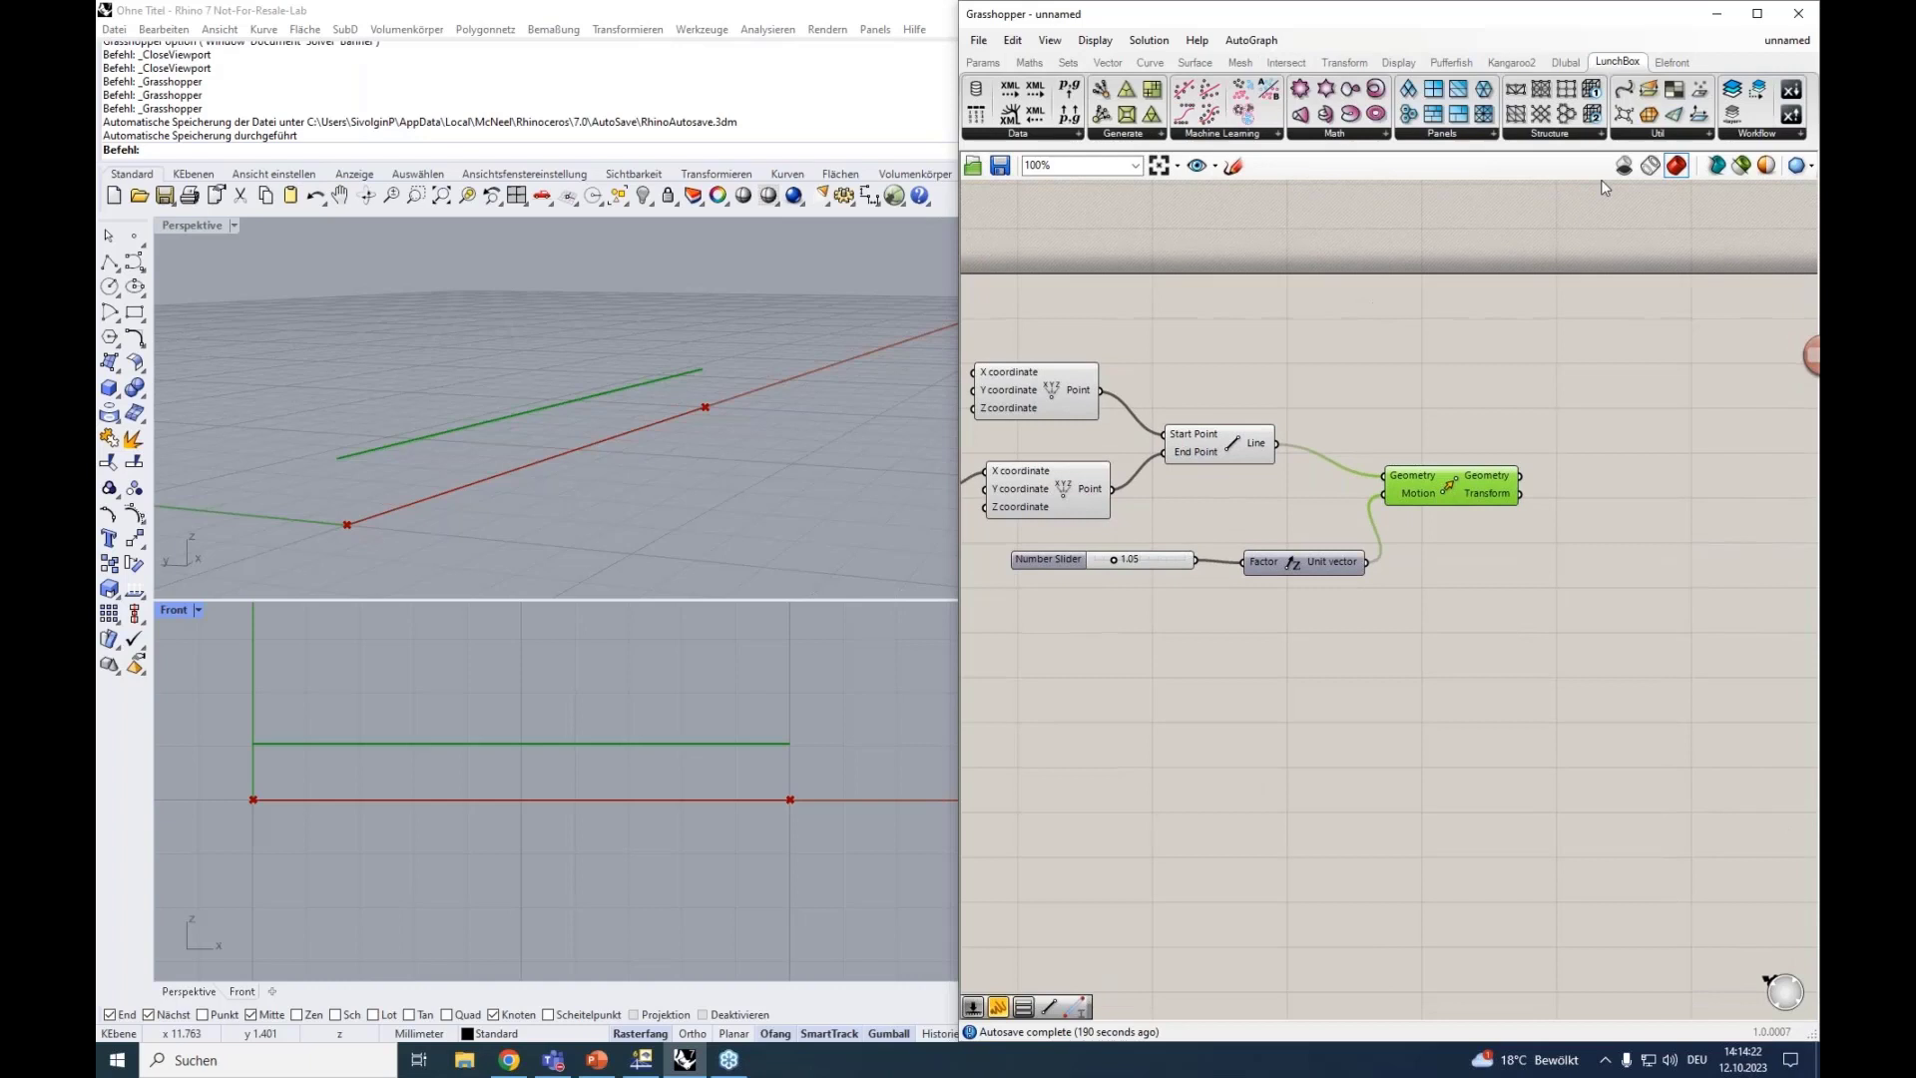
{"action": "left_click", "coordinate": [1567, 136]}
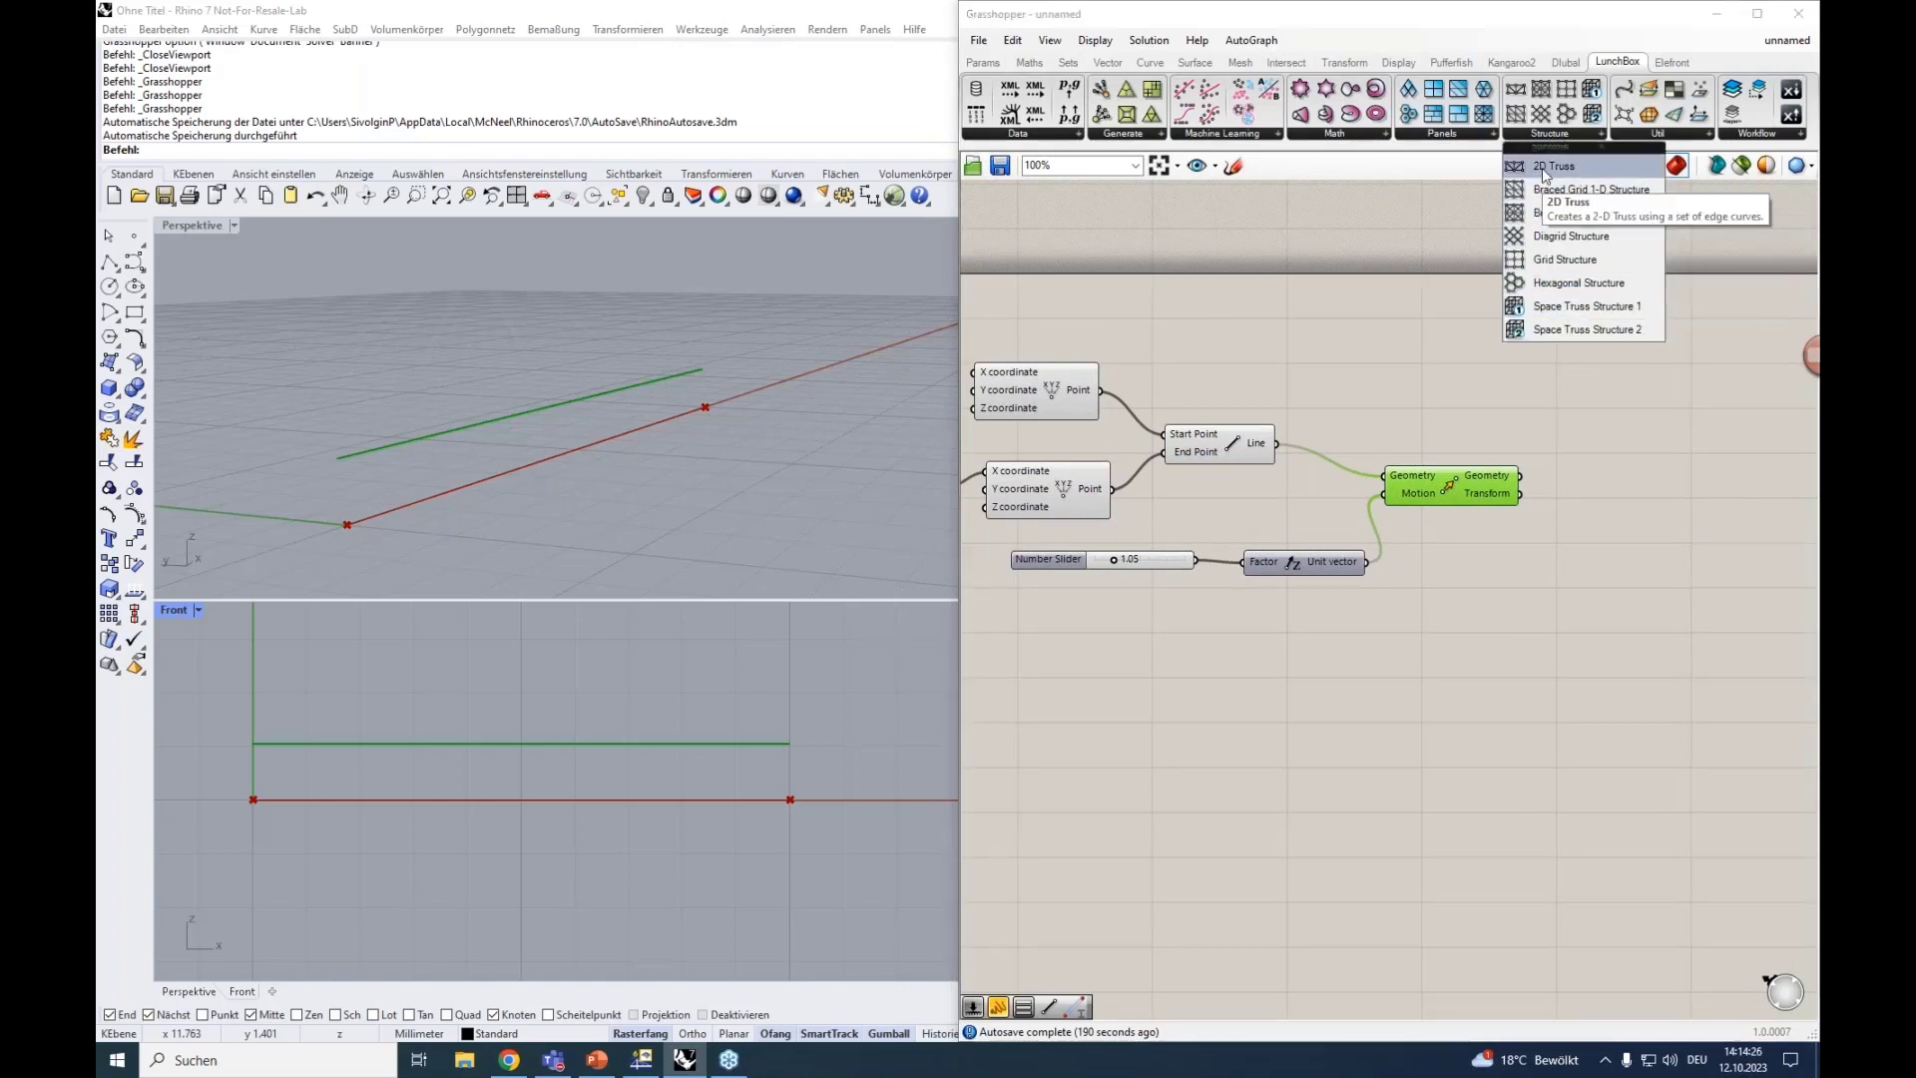
{"action": "left_click_drag", "start_coordinate": [1541, 168], "coordinate": [1630, 455]}
{"action": "right_click_drag", "start_coordinate": [1537, 580], "coordinate": [1569, 569]}
{"action": "left_click_drag", "start_coordinate": [1612, 417], "coordinate": [1624, 429]}
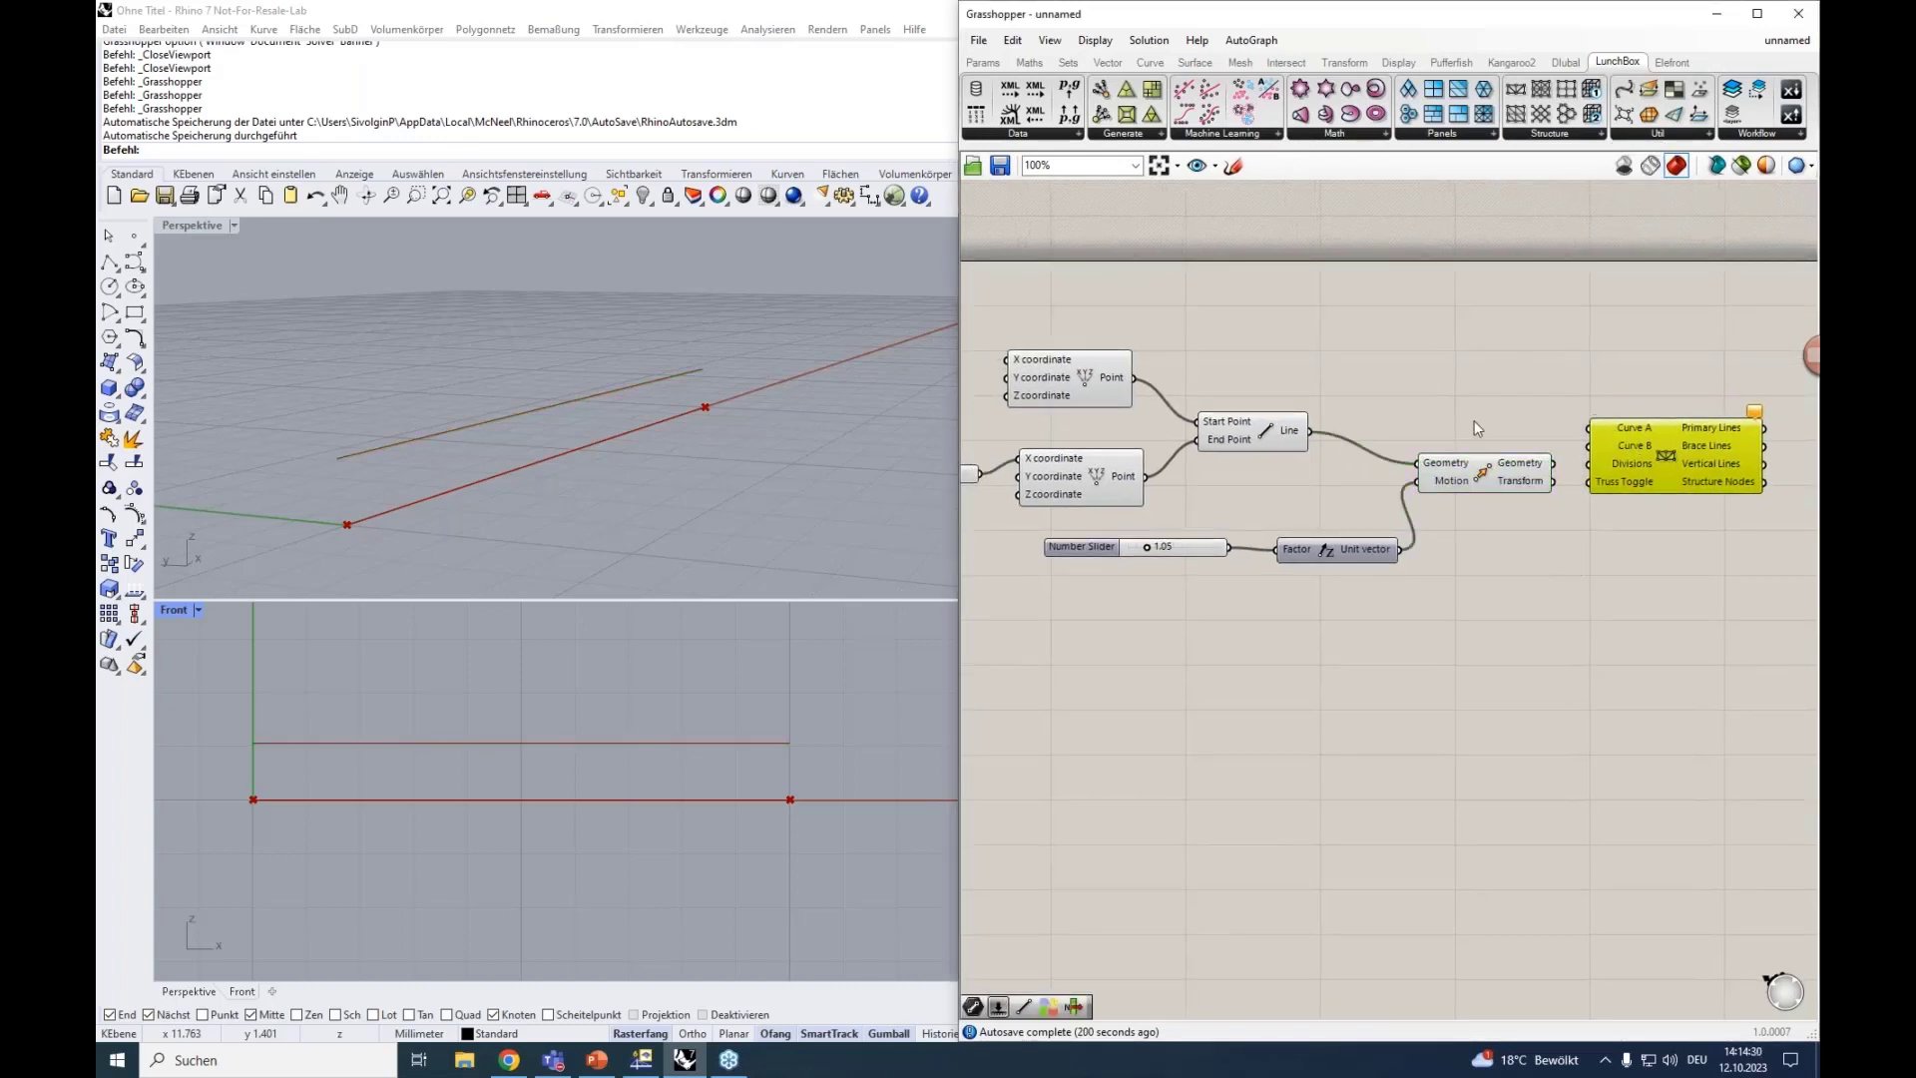
Connect the original line to the 2D Truss component's Curve A and the moved geometry to Curve B.
{"action": "left_click", "coordinate": [1271, 427]}
{"action": "left_click", "coordinate": [1485, 471]}
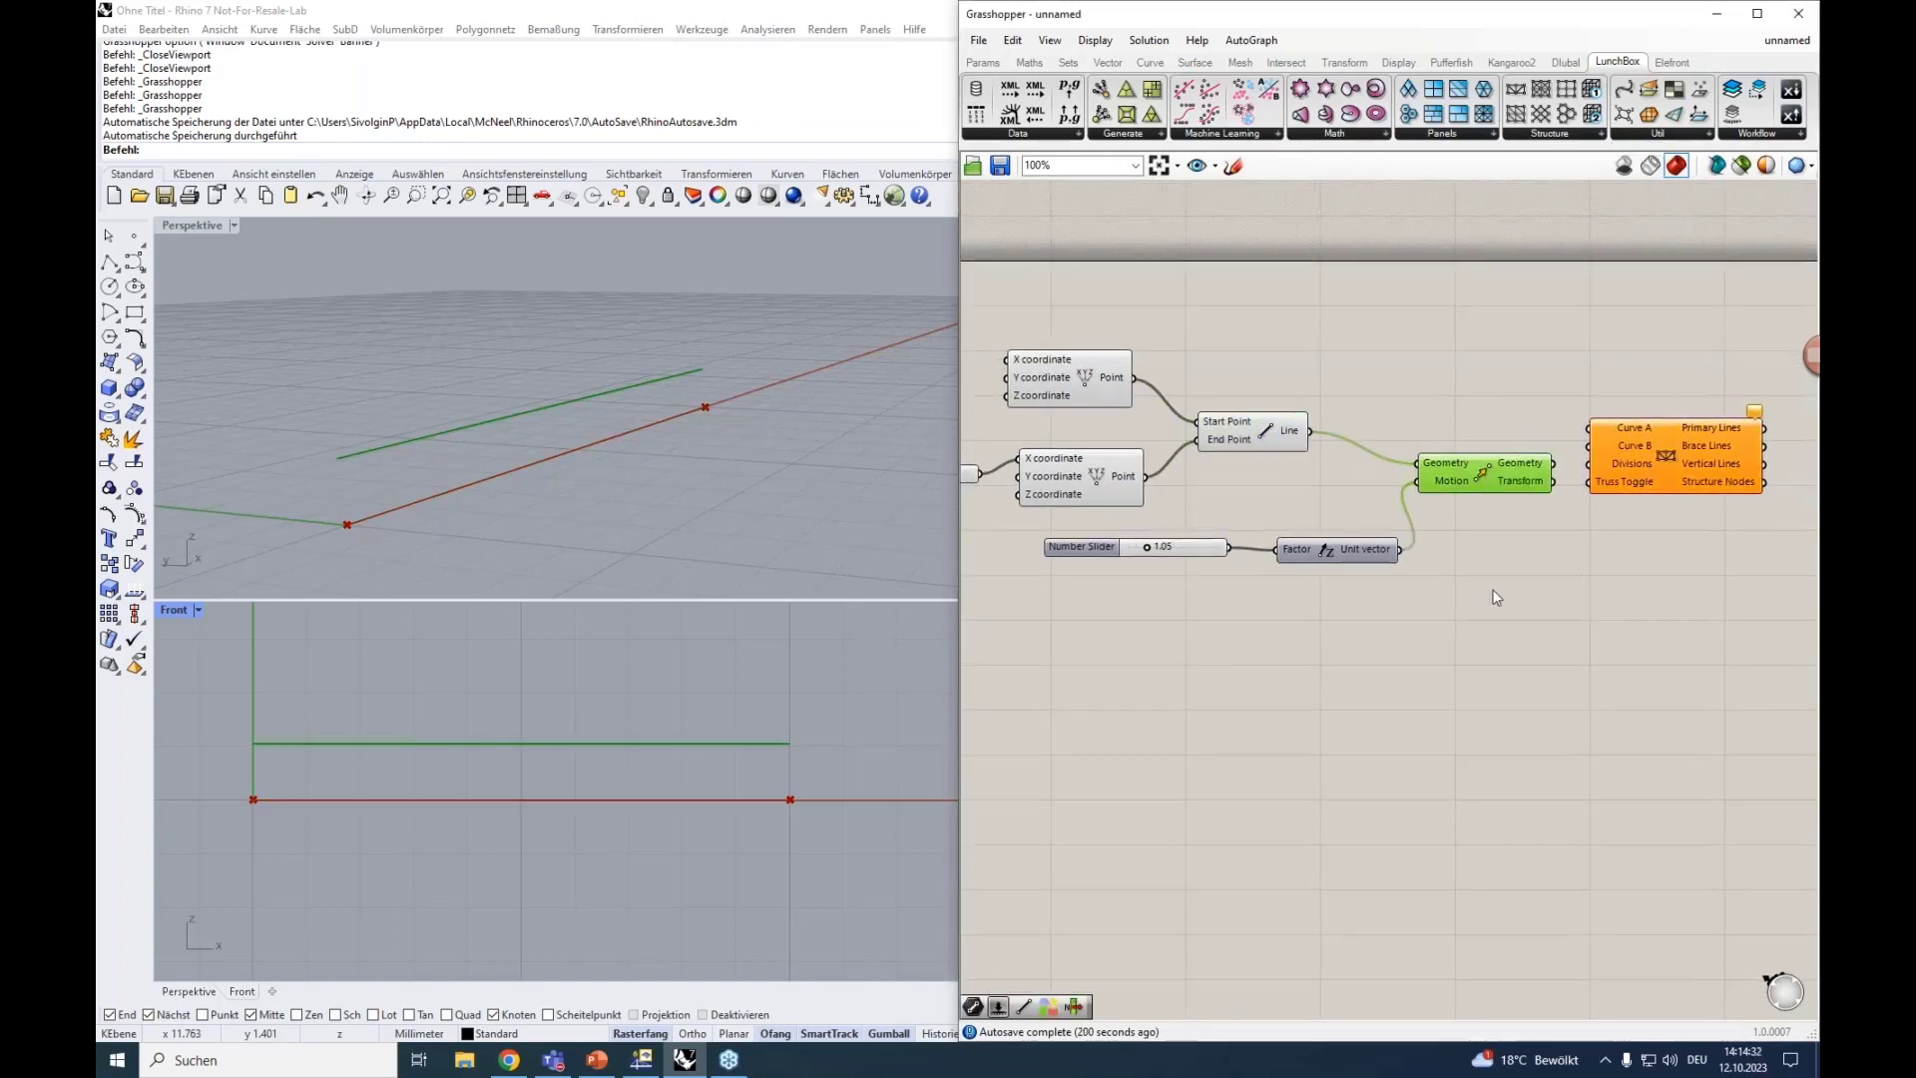
{"action": "right_click_drag", "start_coordinate": [1373, 608], "coordinate": [1085, 632]}
{"action": "left_click_drag", "start_coordinate": [1350, 488], "coordinate": [1447, 518]}
{"action": "right_click_drag", "start_coordinate": [1296, 417], "coordinate": [1350, 400]}
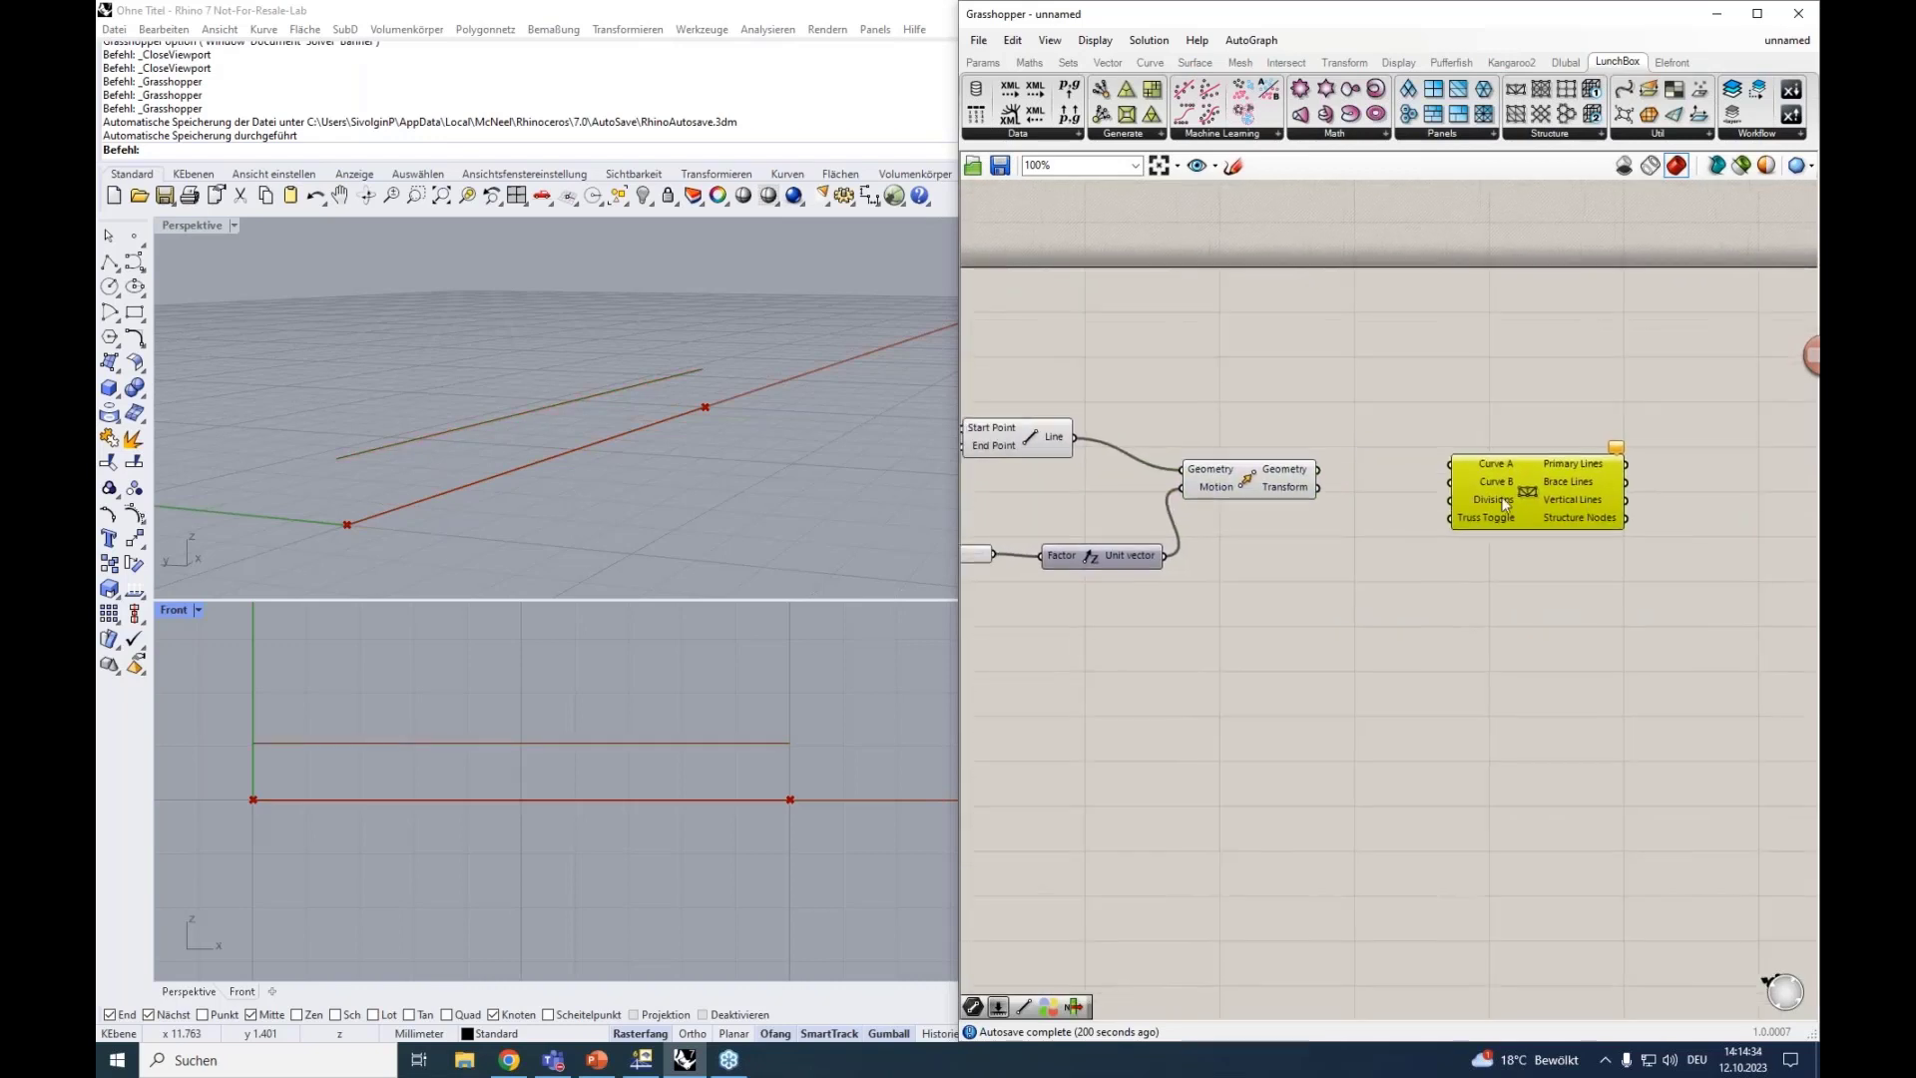
{"action": "left_click_drag", "start_coordinate": [1504, 513], "coordinate": [1472, 481]}
{"action": "left_click_drag", "start_coordinate": [1075, 436], "coordinate": [1417, 450]}
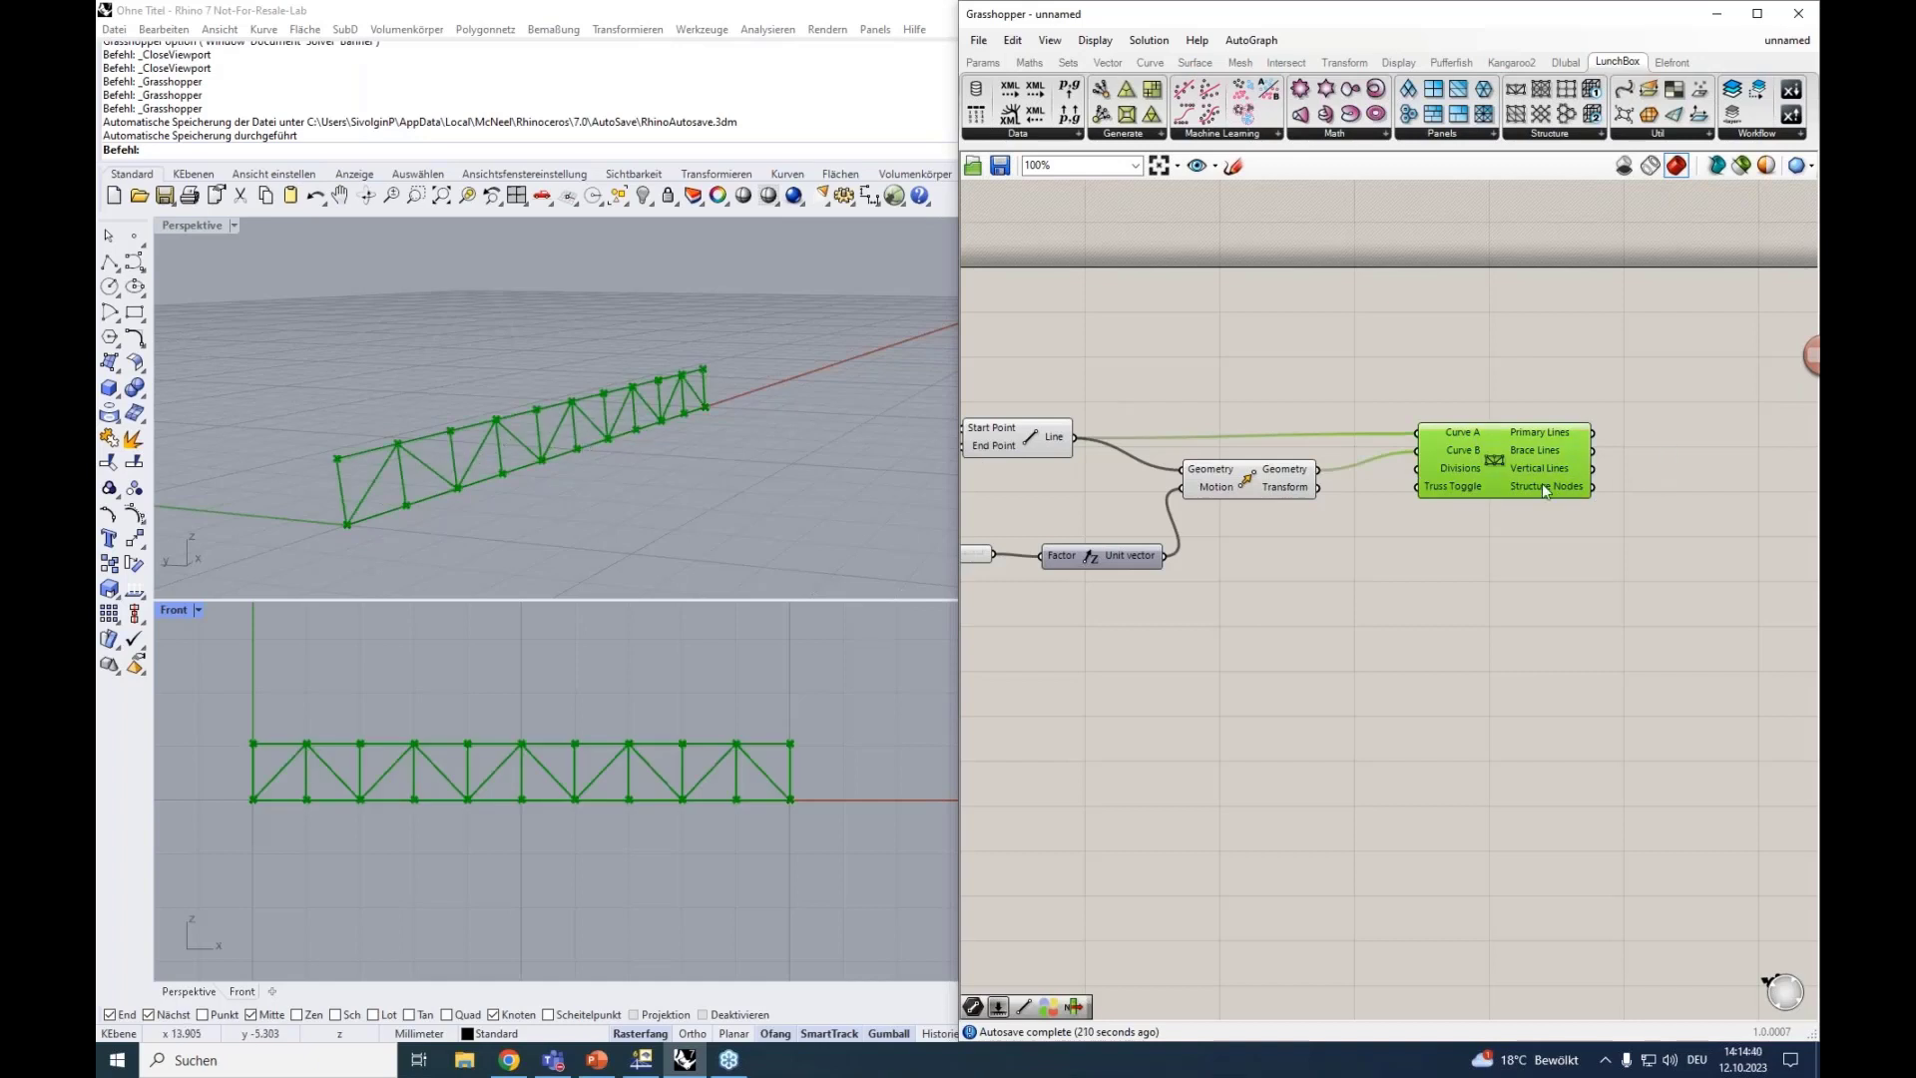
{"action": "mouse_move", "coordinate": [1544, 487]}
{"action": "left_click_drag", "start_coordinate": [1526, 459], "coordinate": [1554, 476]}
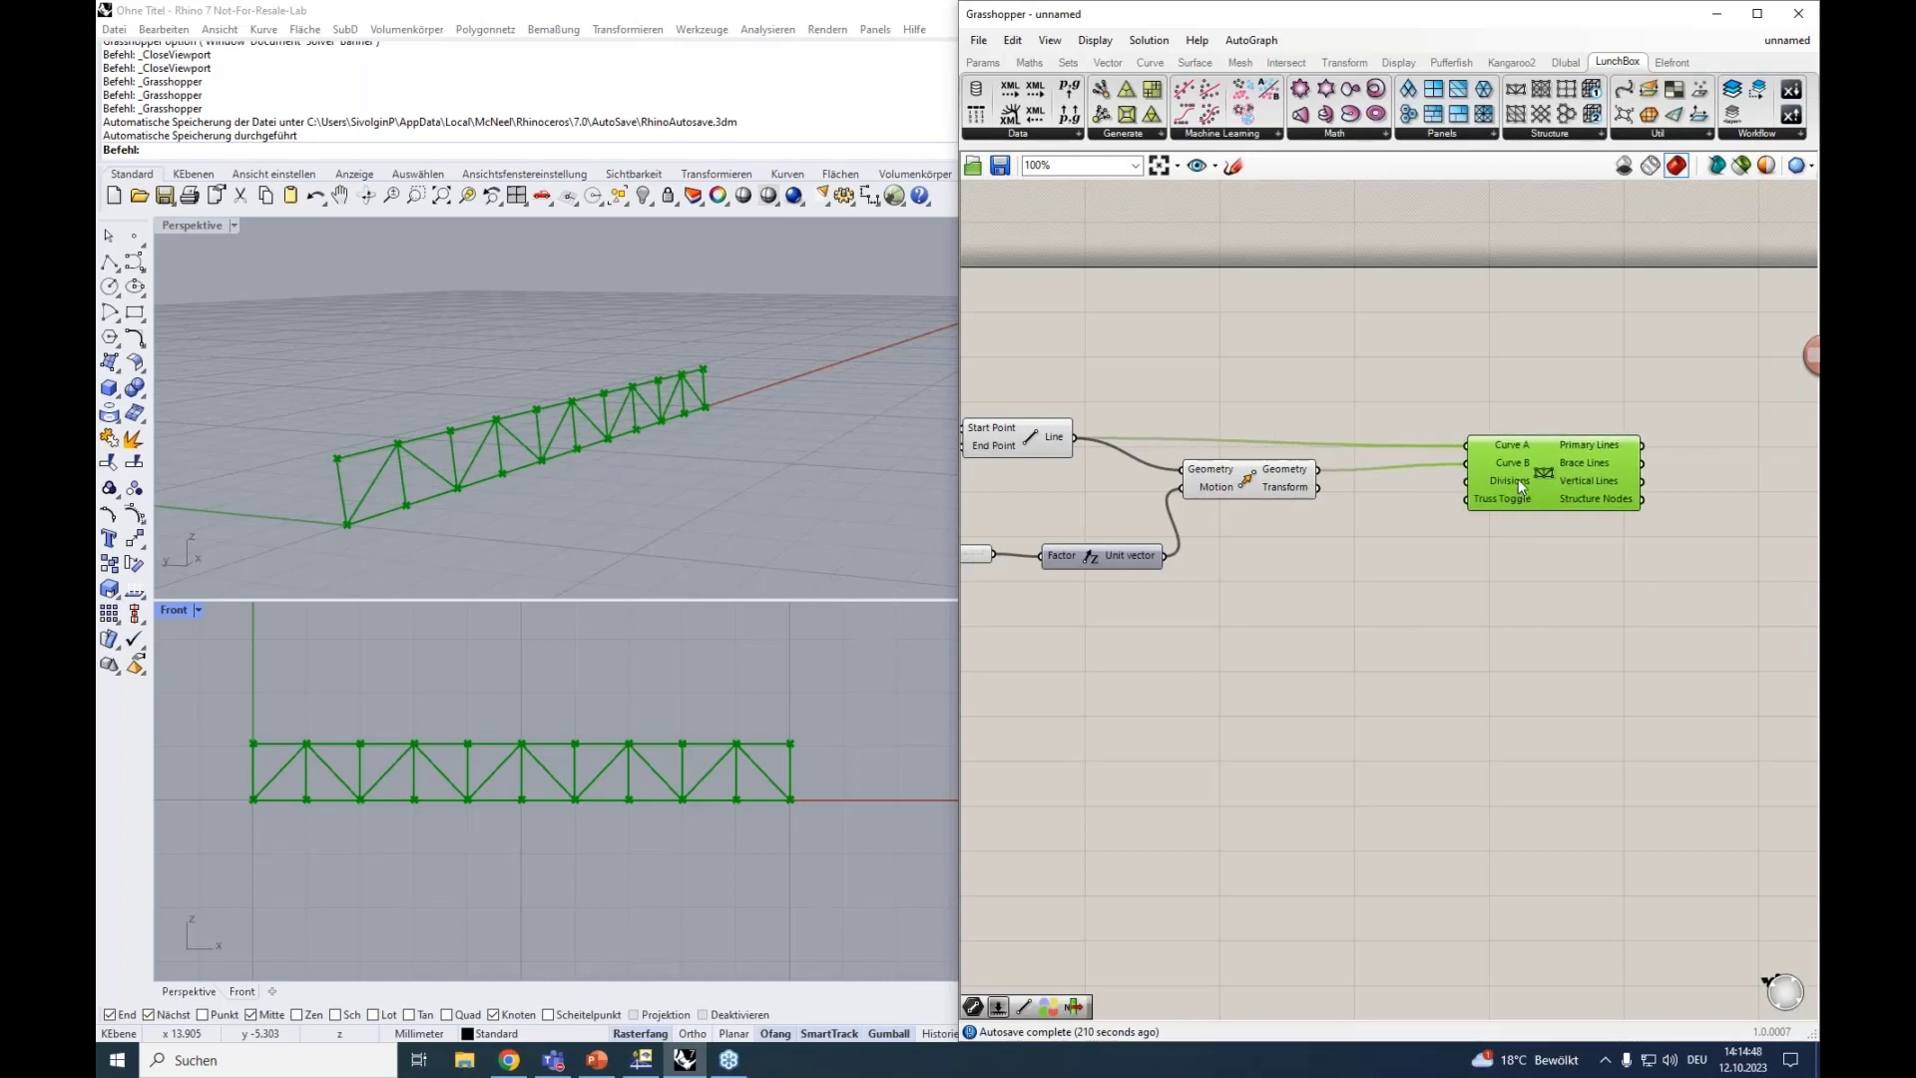
Add a 0 to 15 number slider, connect it to the truss Divisions input and set it to 6.
{"action": "mouse_move", "coordinate": [1518, 479]}
{"action": "double_click", "coordinate": [1378, 551]}
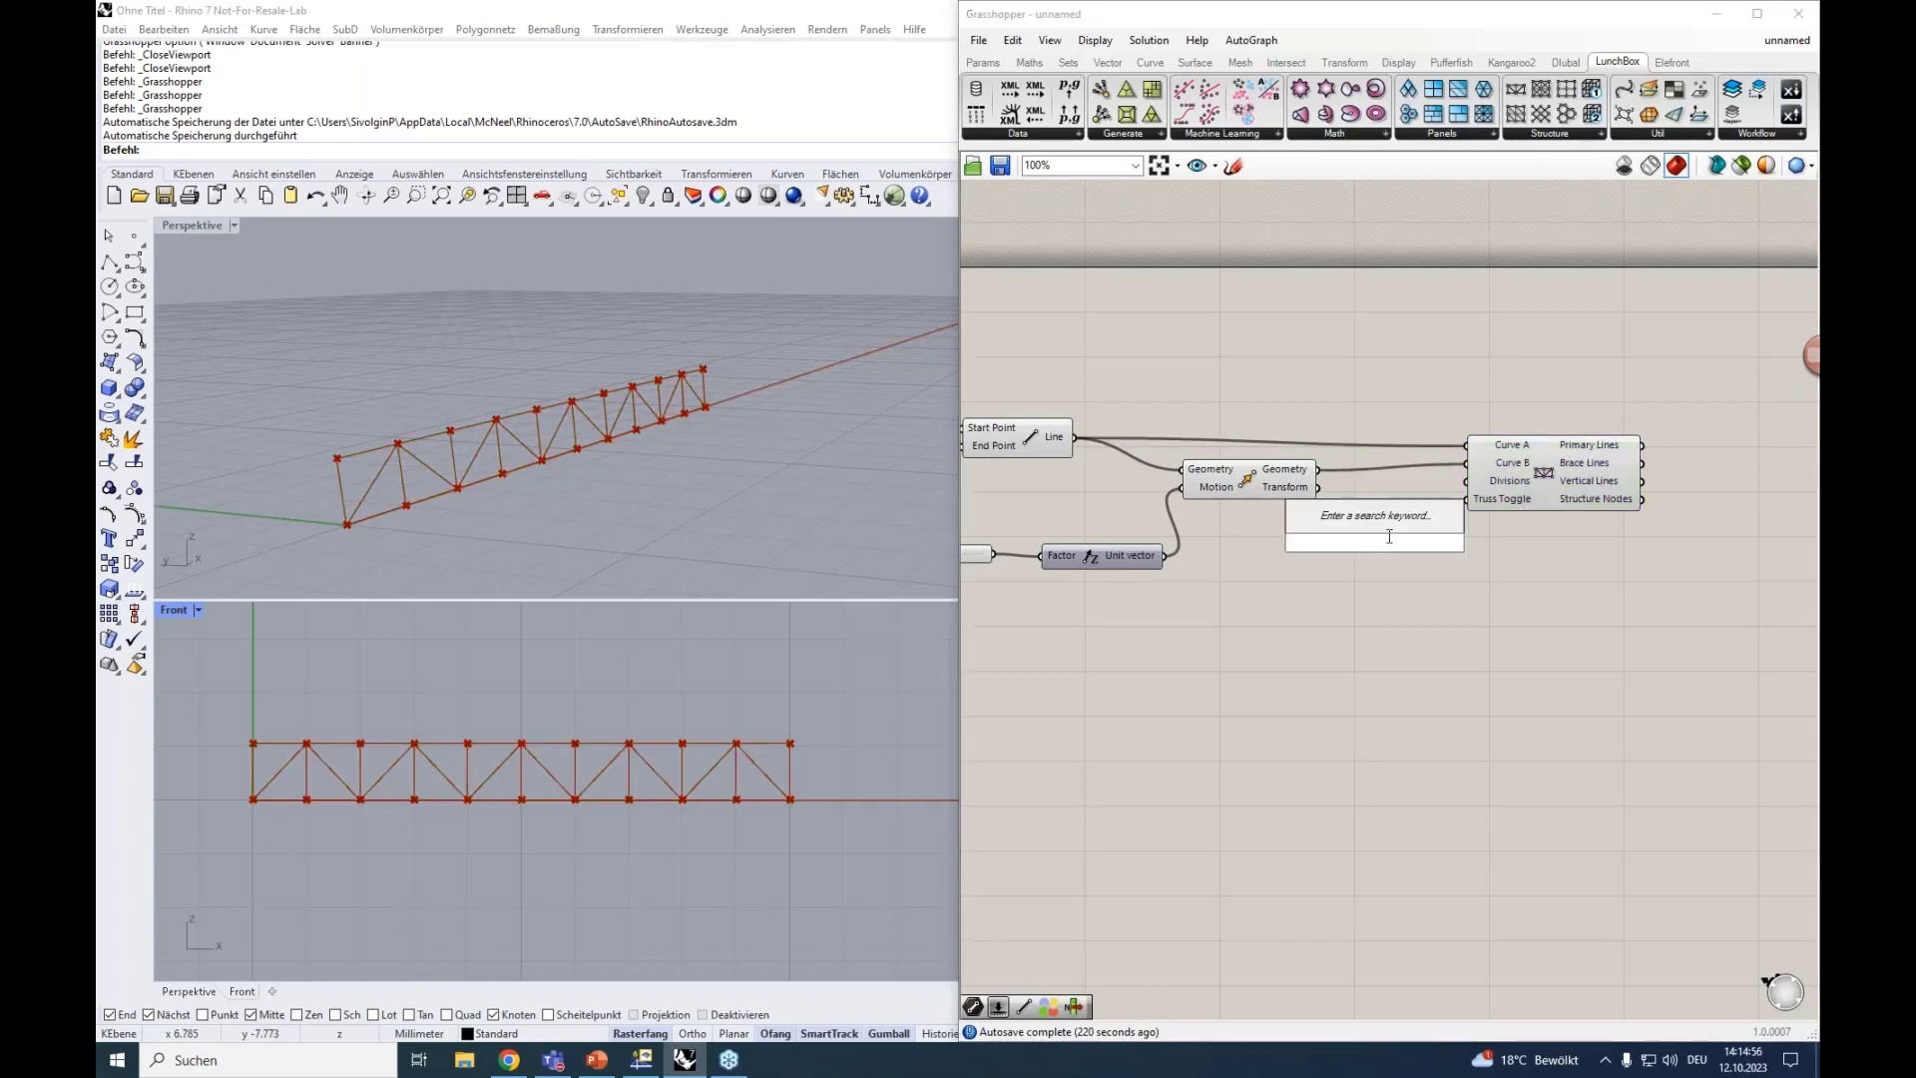
{"action": "type", "text": "0<15"}
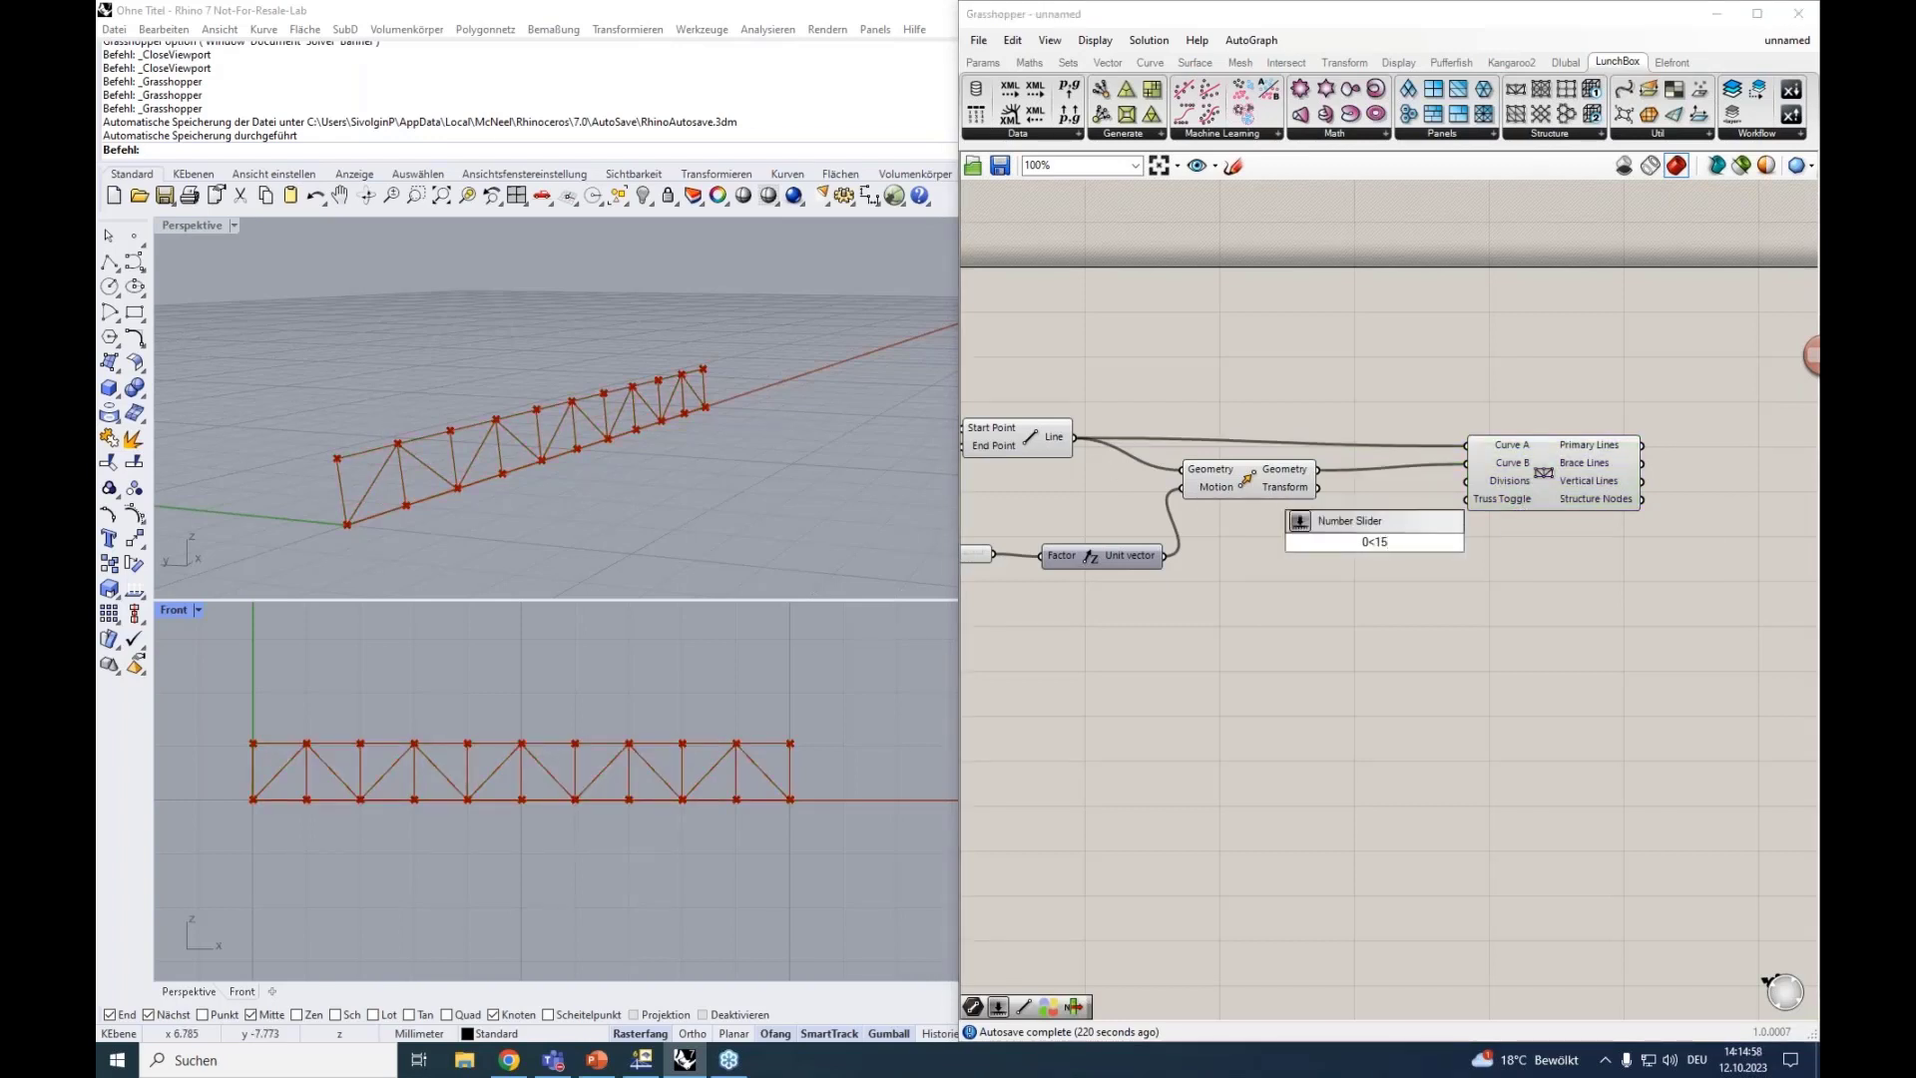
{"action": "key", "text": "Return"}
{"action": "left_click_drag", "start_coordinate": [1470, 536], "coordinate": [1464, 481]}
{"action": "mouse_move", "coordinate": [1368, 543]}
{"action": "left_mouse_down"}
{"action": "mouse_move", "coordinate": [1432, 548]}
{"action": "mouse_move", "coordinate": [1347, 542]}
{"action": "left_mouse_up"}
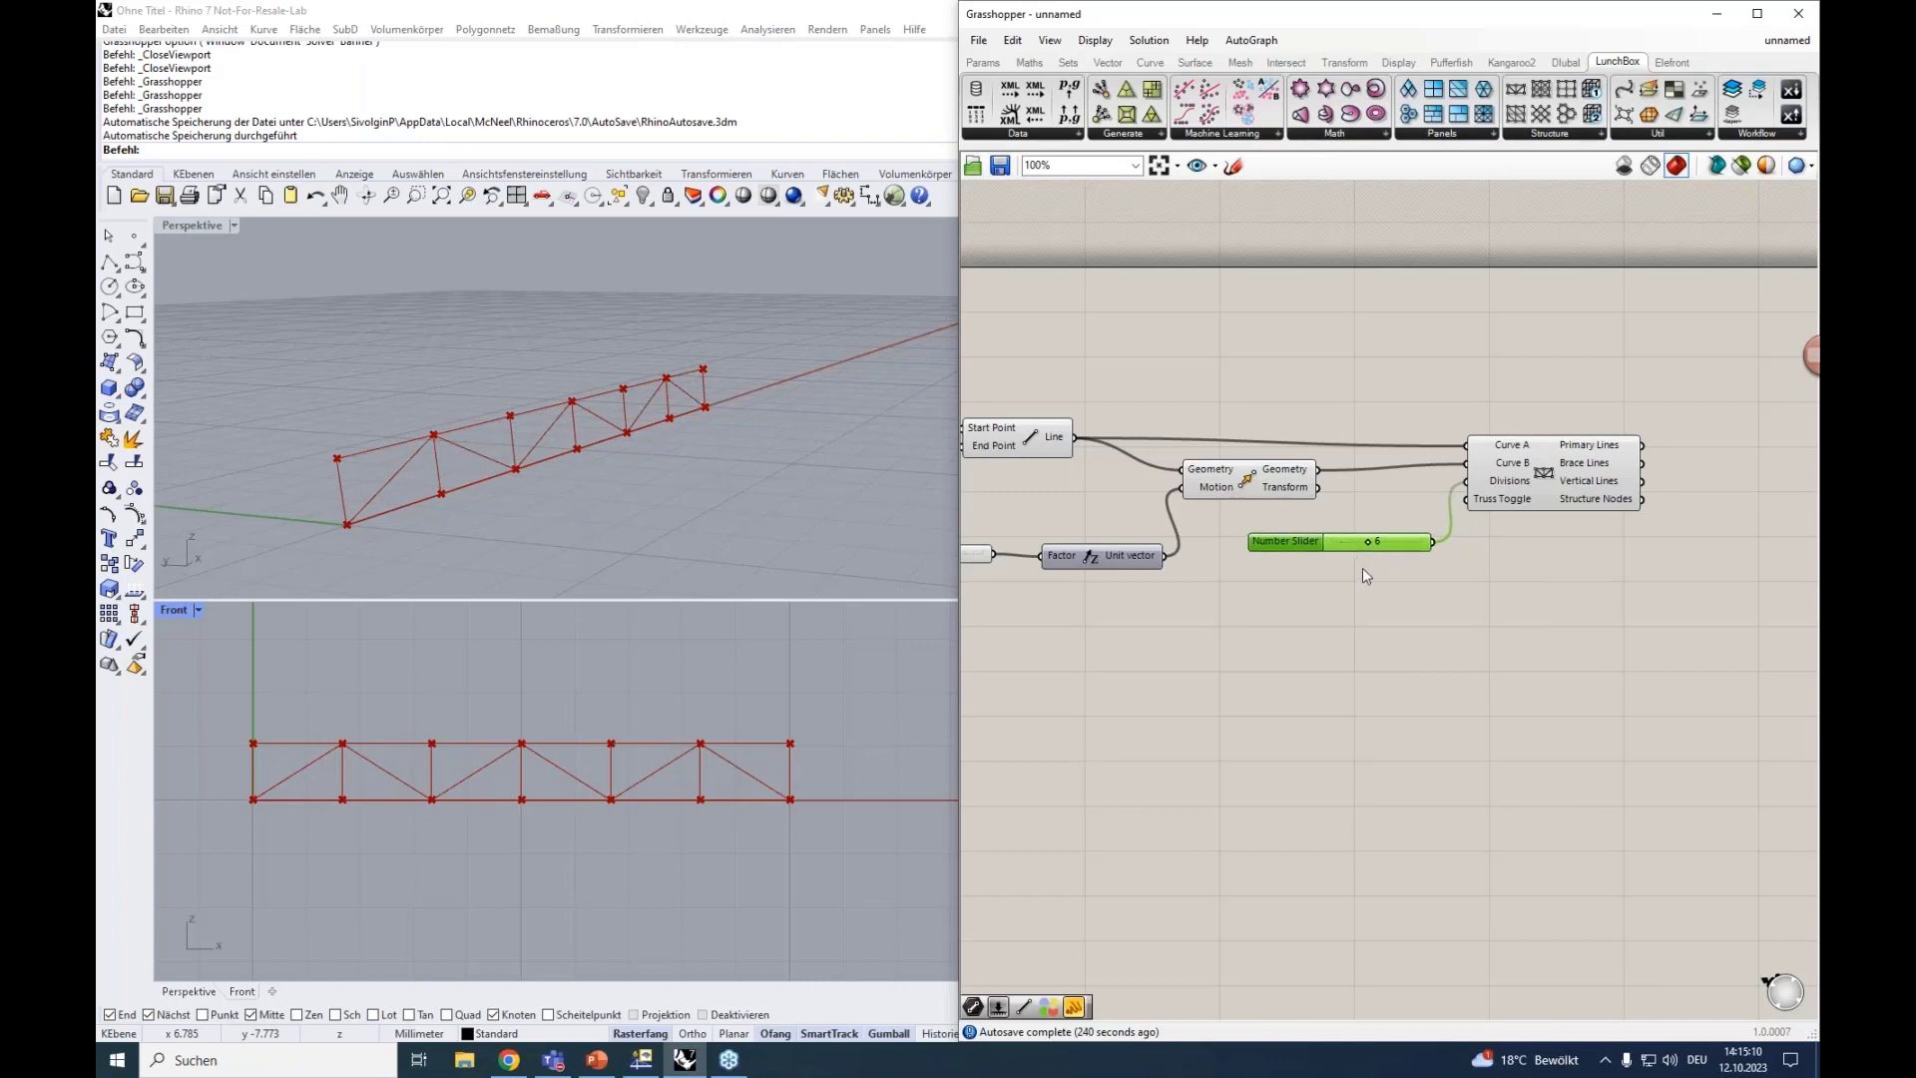
Add a Line parameter container after the 2D Truss component and copy it twice below to get three.
{"action": "right_click_drag", "start_coordinate": [1379, 589], "coordinate": [1185, 643]}
{"action": "scroll", "coordinate": [1415, 509], "scroll_direction": "up", "scroll_amount": 1}
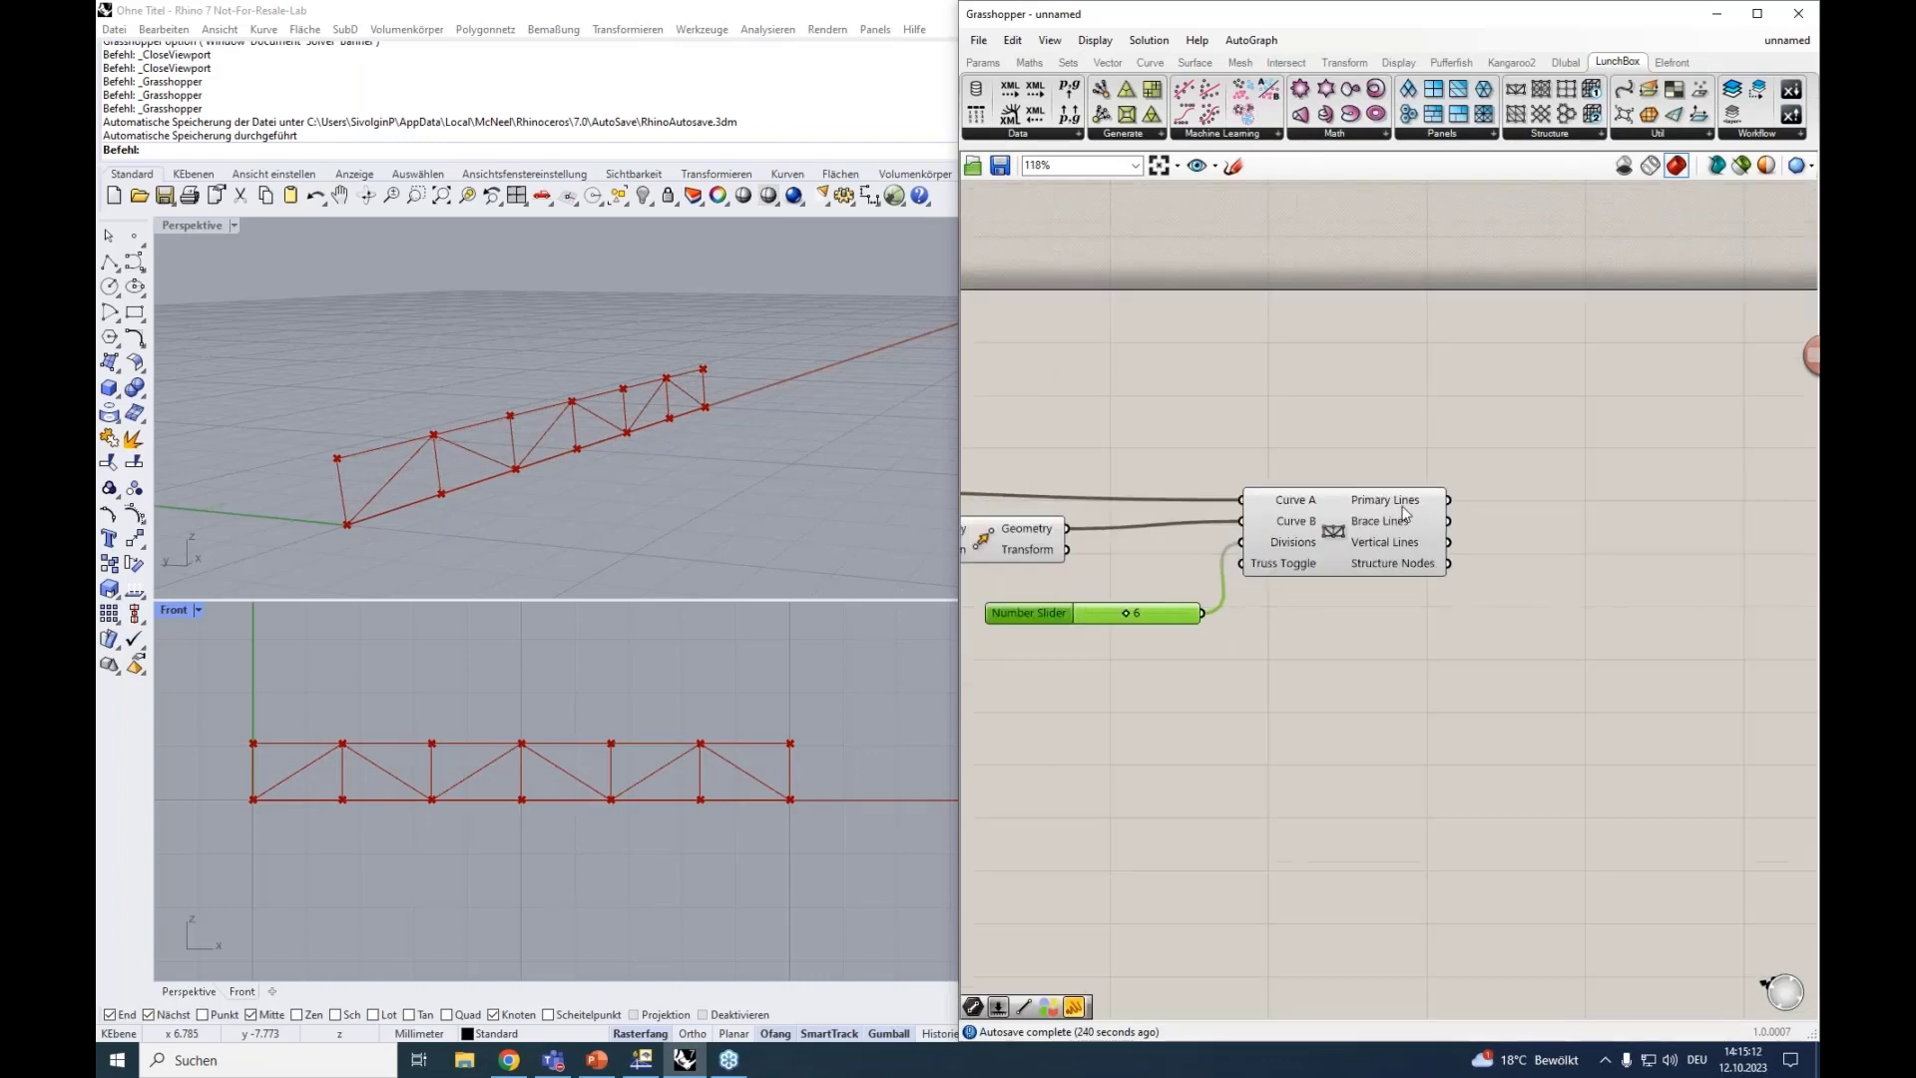
{"action": "left_click", "coordinate": [1376, 544]}
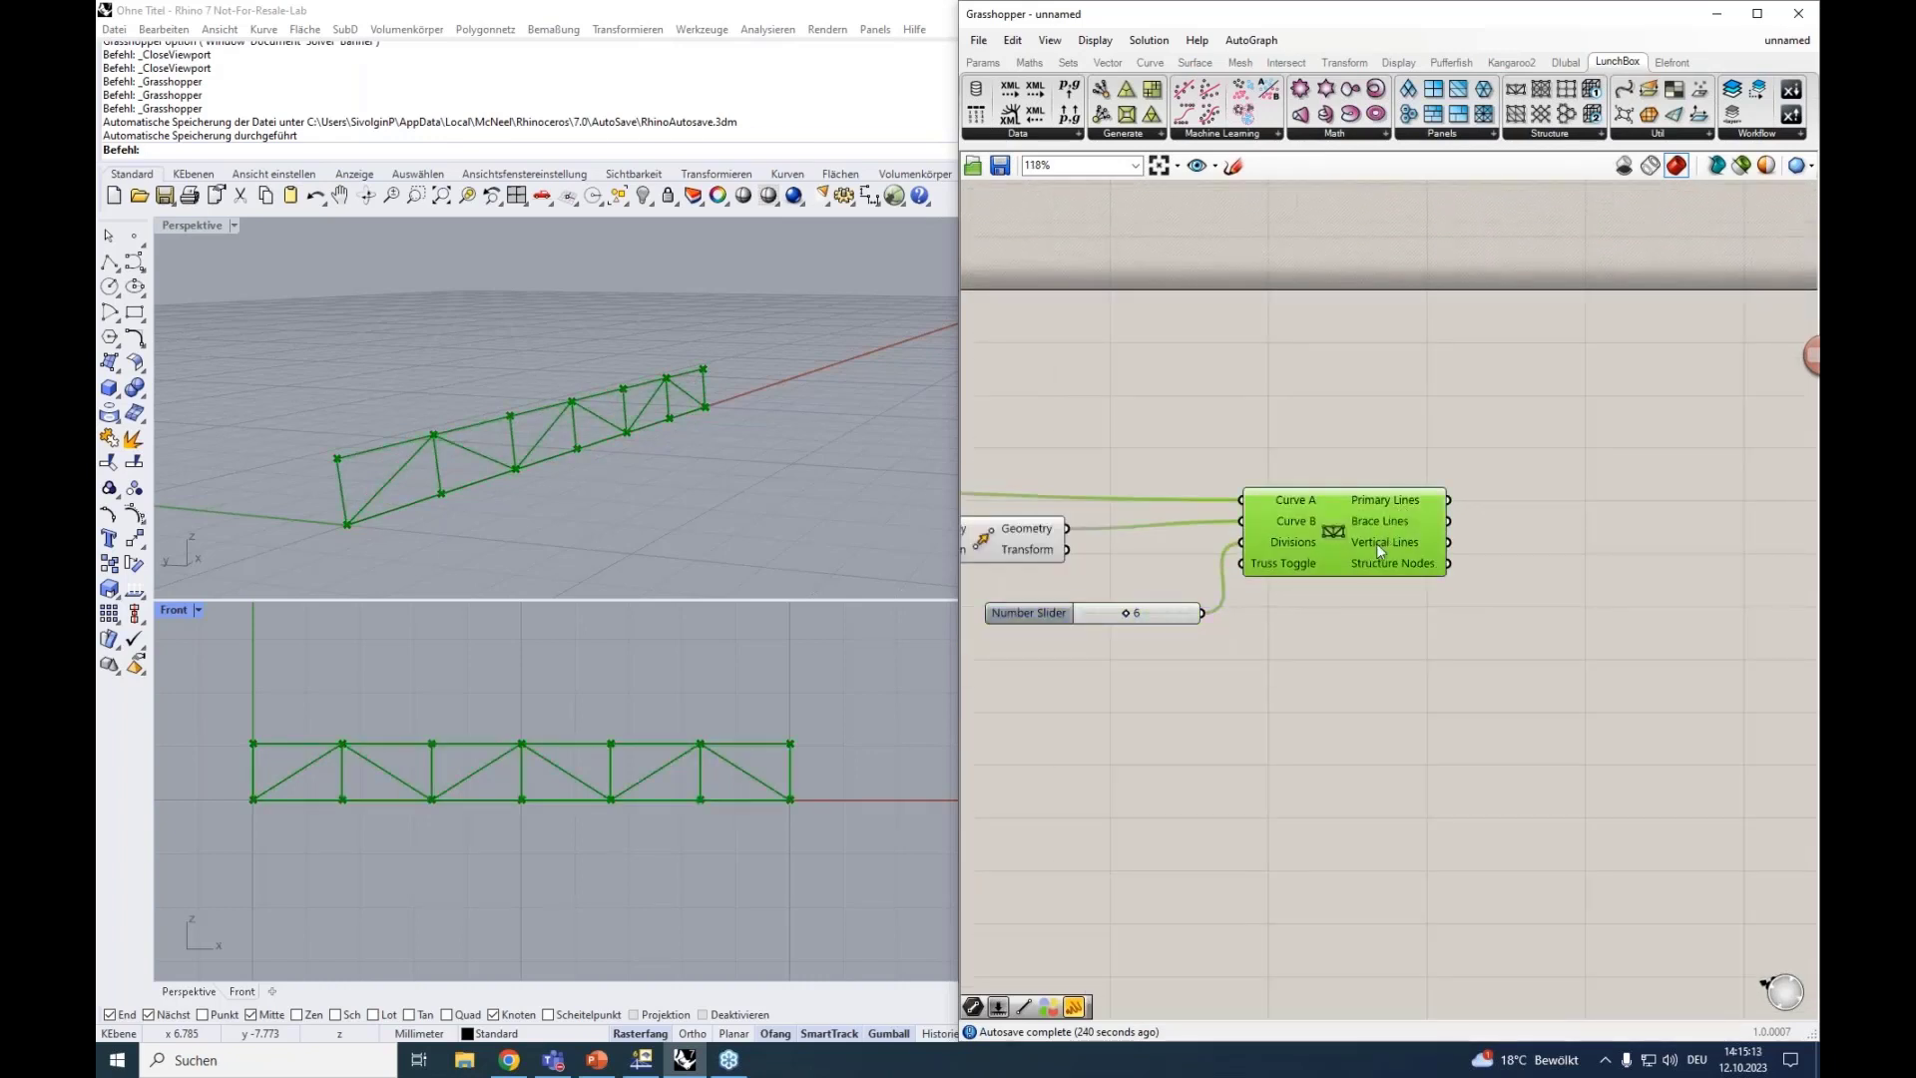
{"action": "double_click", "coordinate": [1559, 507]}
{"action": "type", "text": "line"}
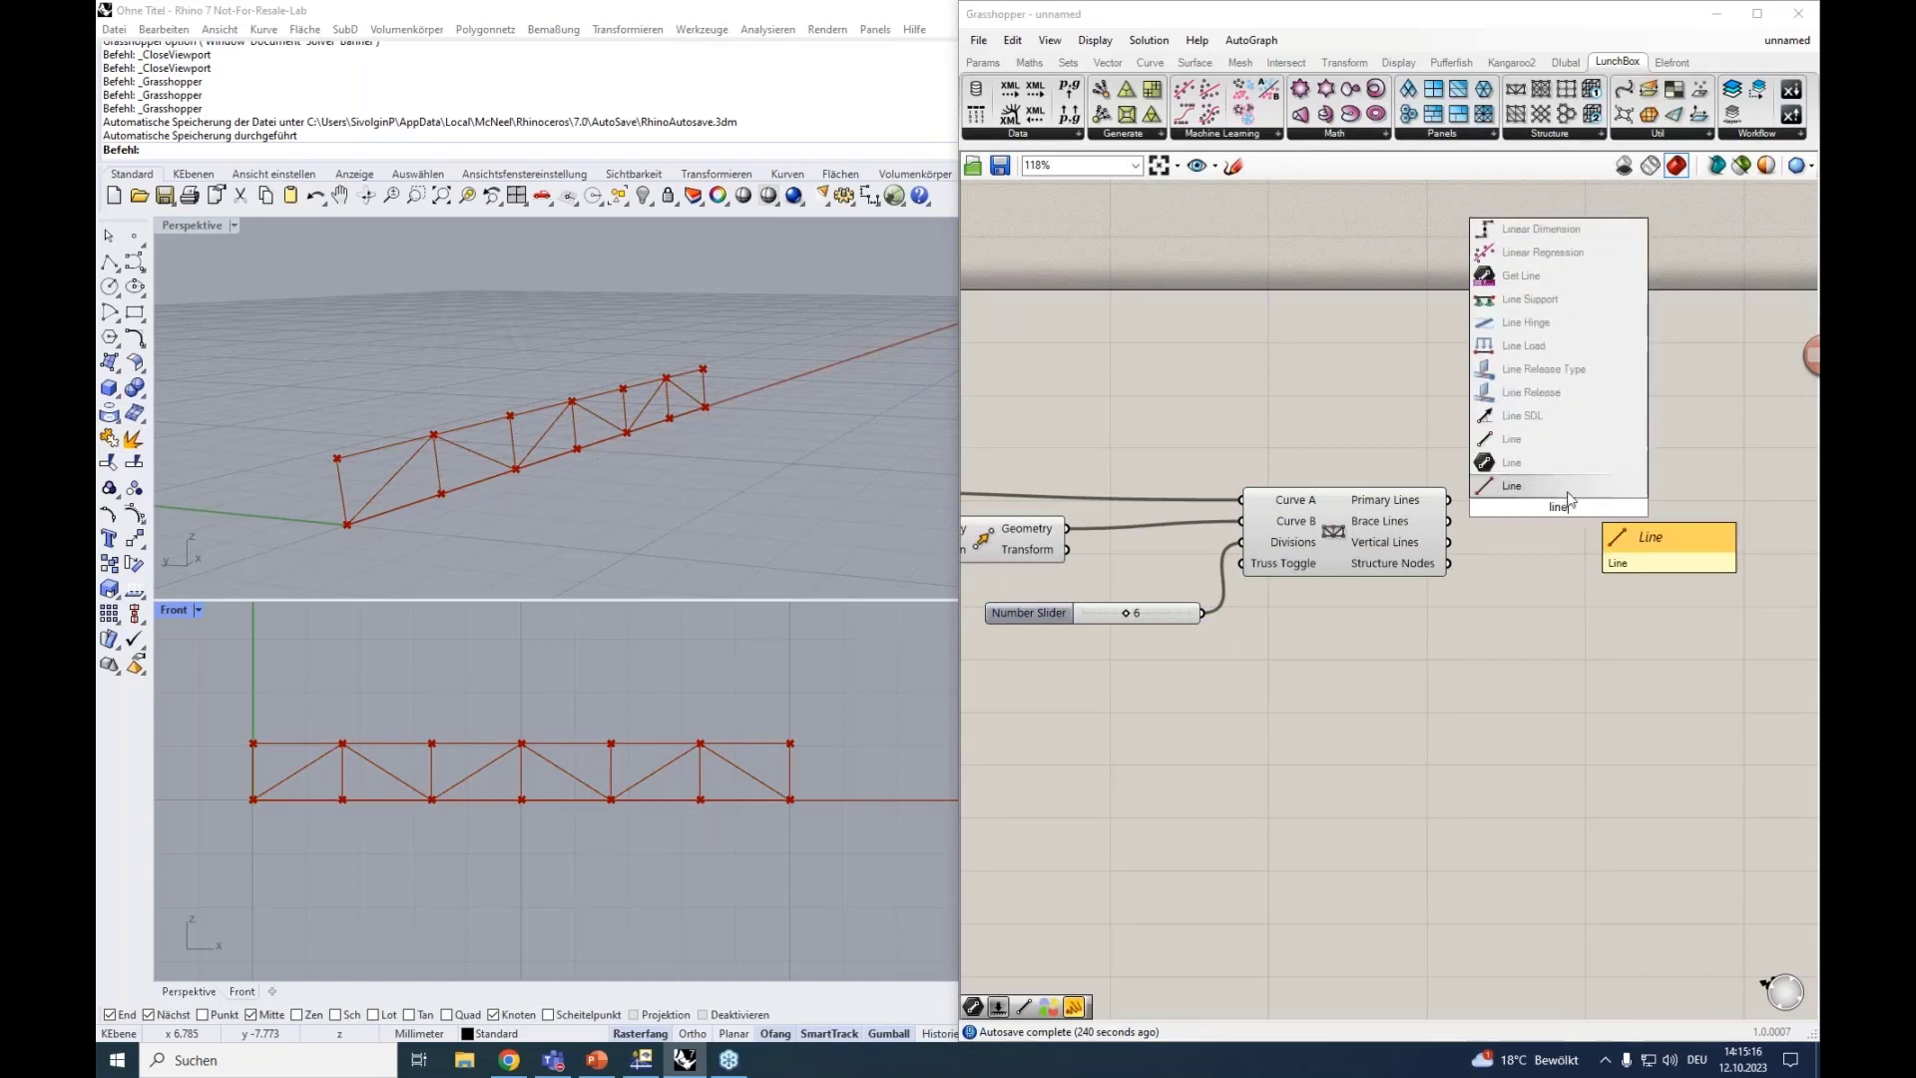
{"action": "left_click", "coordinate": [1532, 461]}
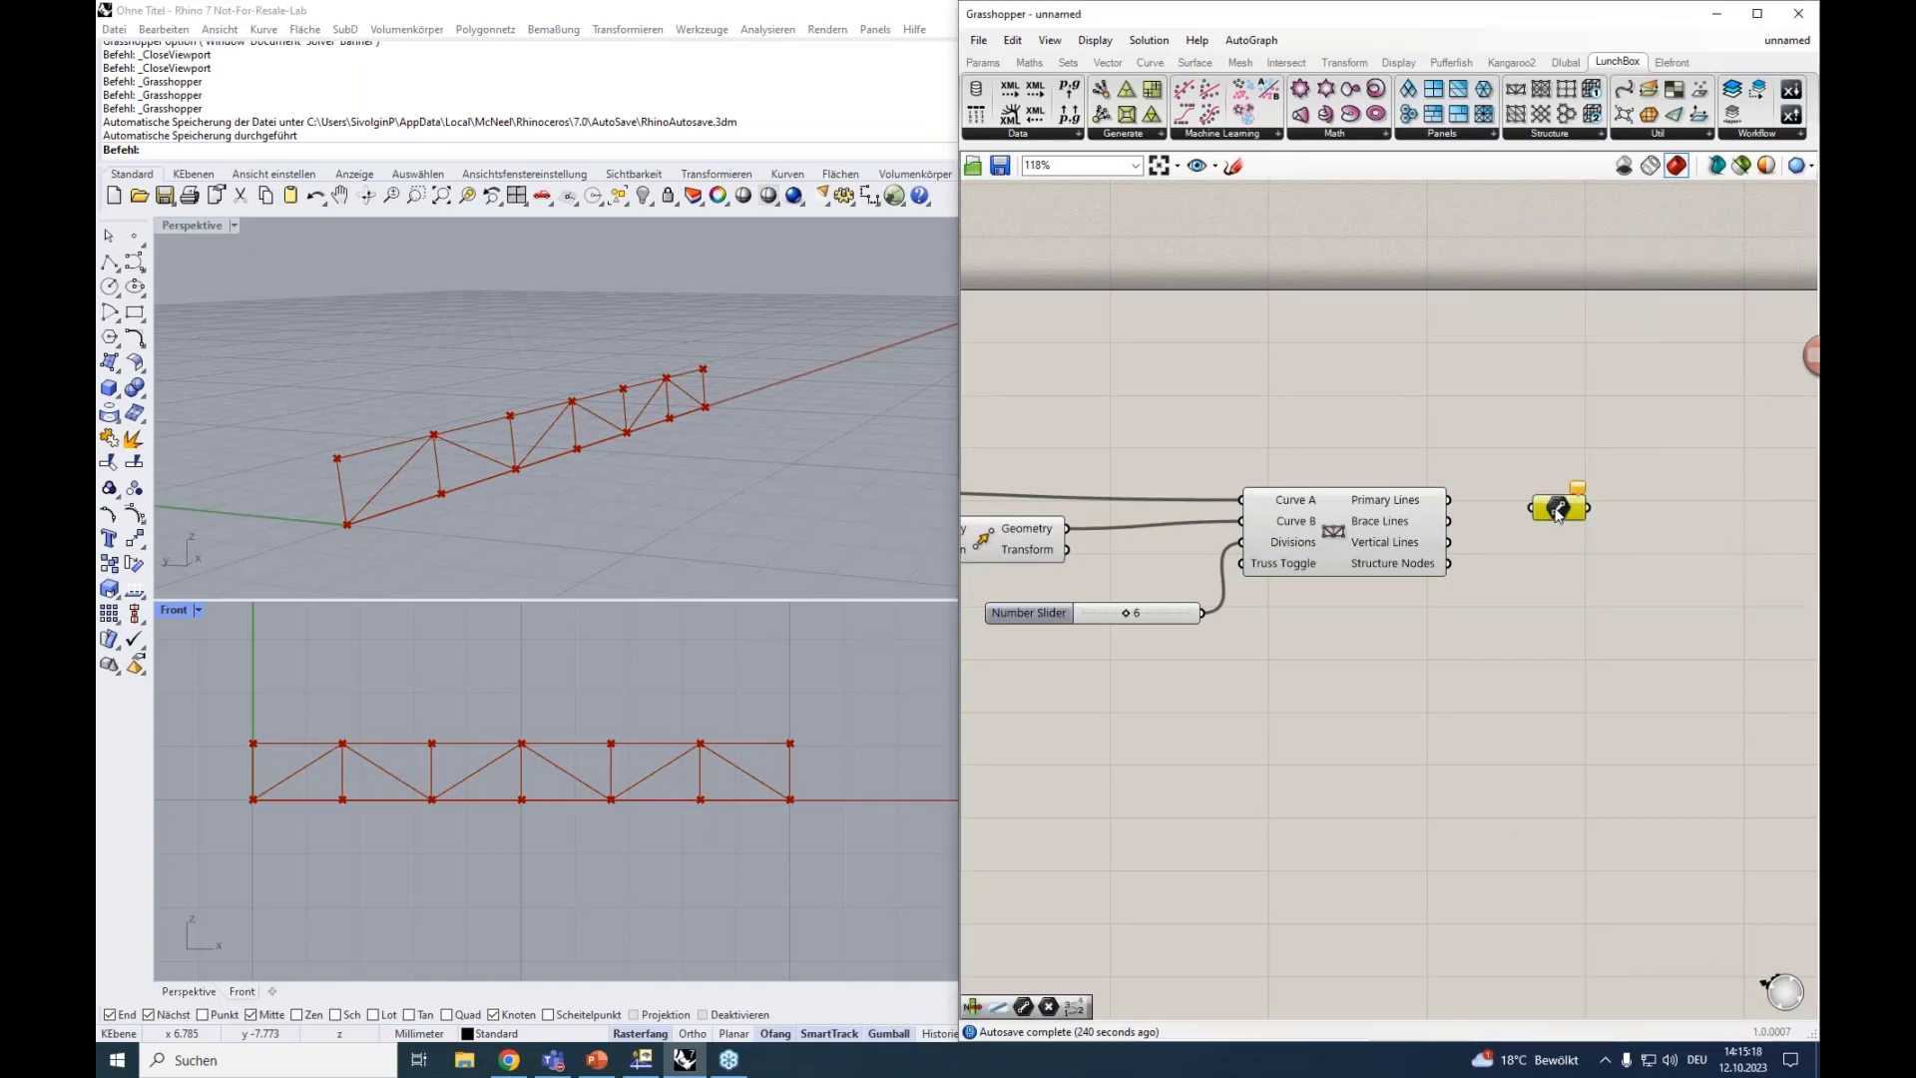
{"action": "left_click_drag", "start_coordinate": [1555, 505], "coordinate": [1554, 607], "text": "alt"}
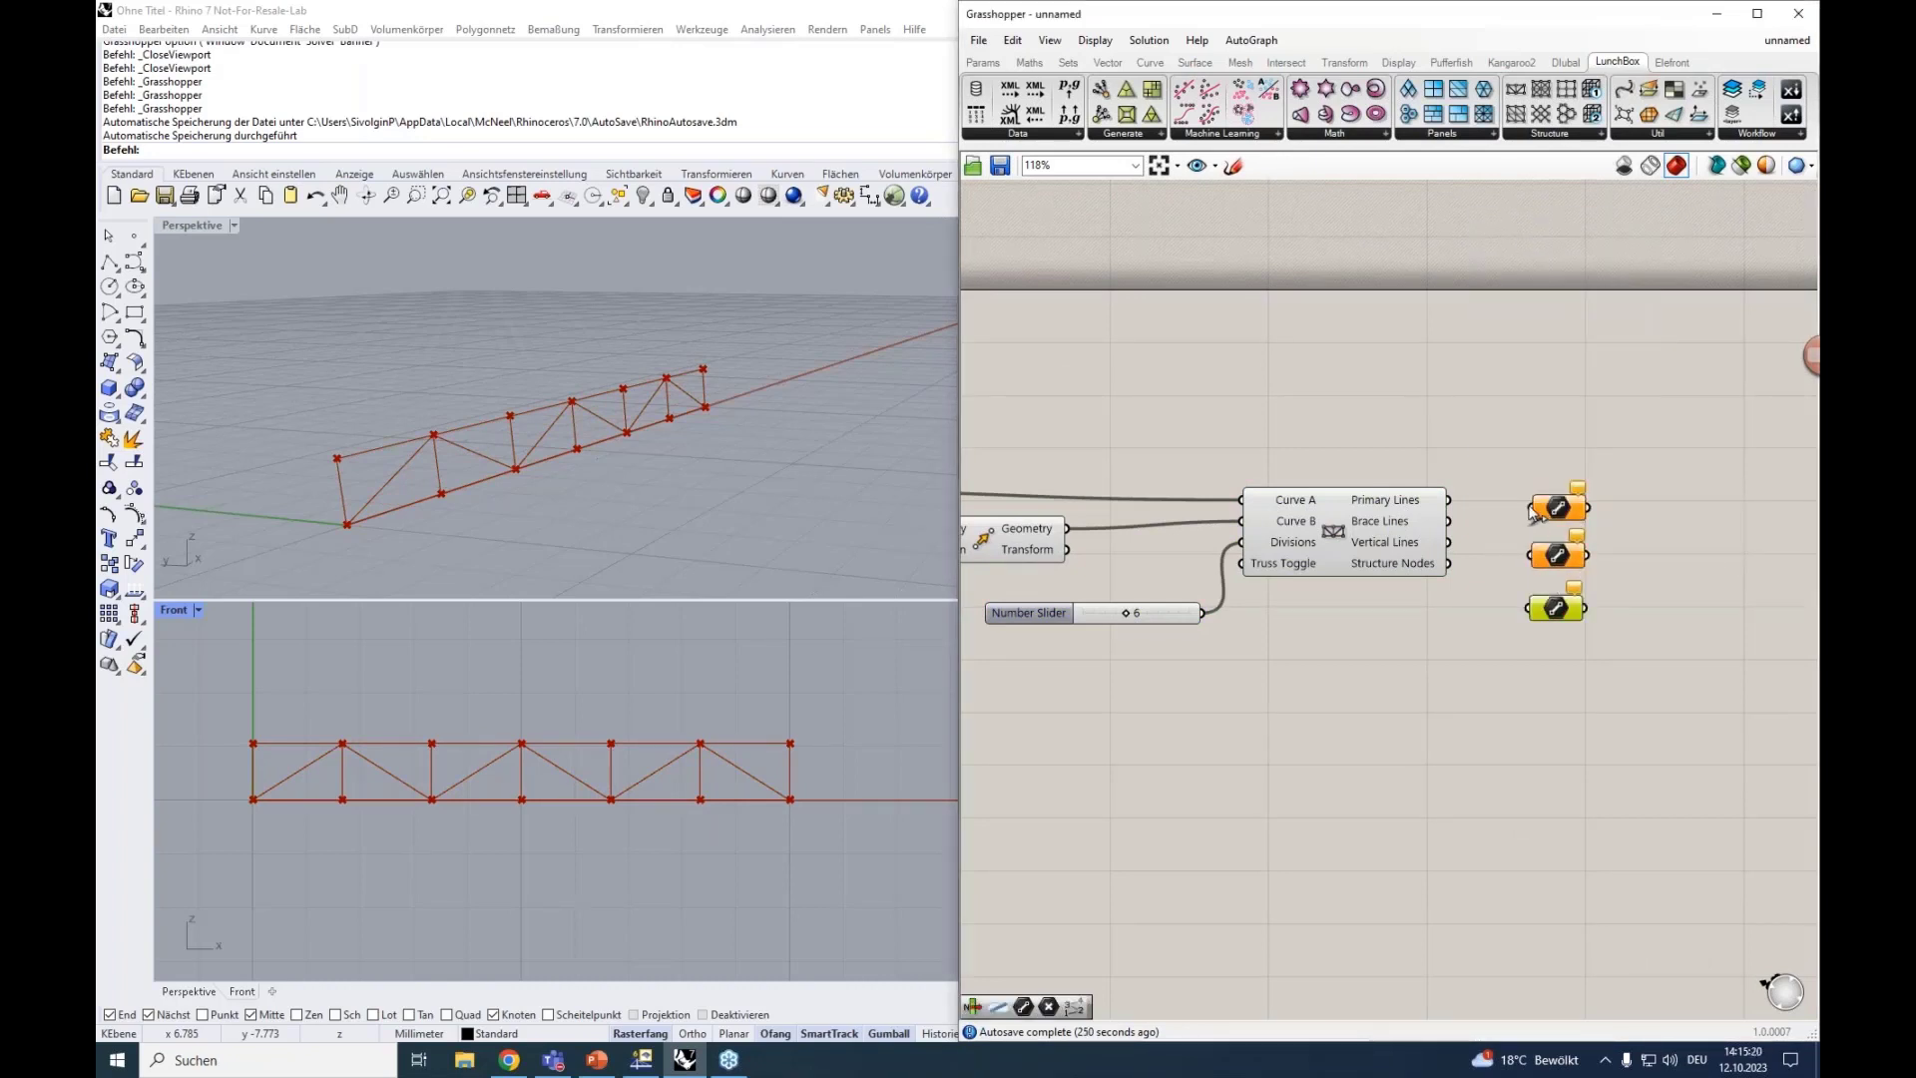
Connect the truss's Primary Lines, Brace Lines and Vertical Lines outputs to the three Line containers in order.
{"action": "left_click_drag", "start_coordinate": [1529, 507], "coordinate": [1447, 499]}
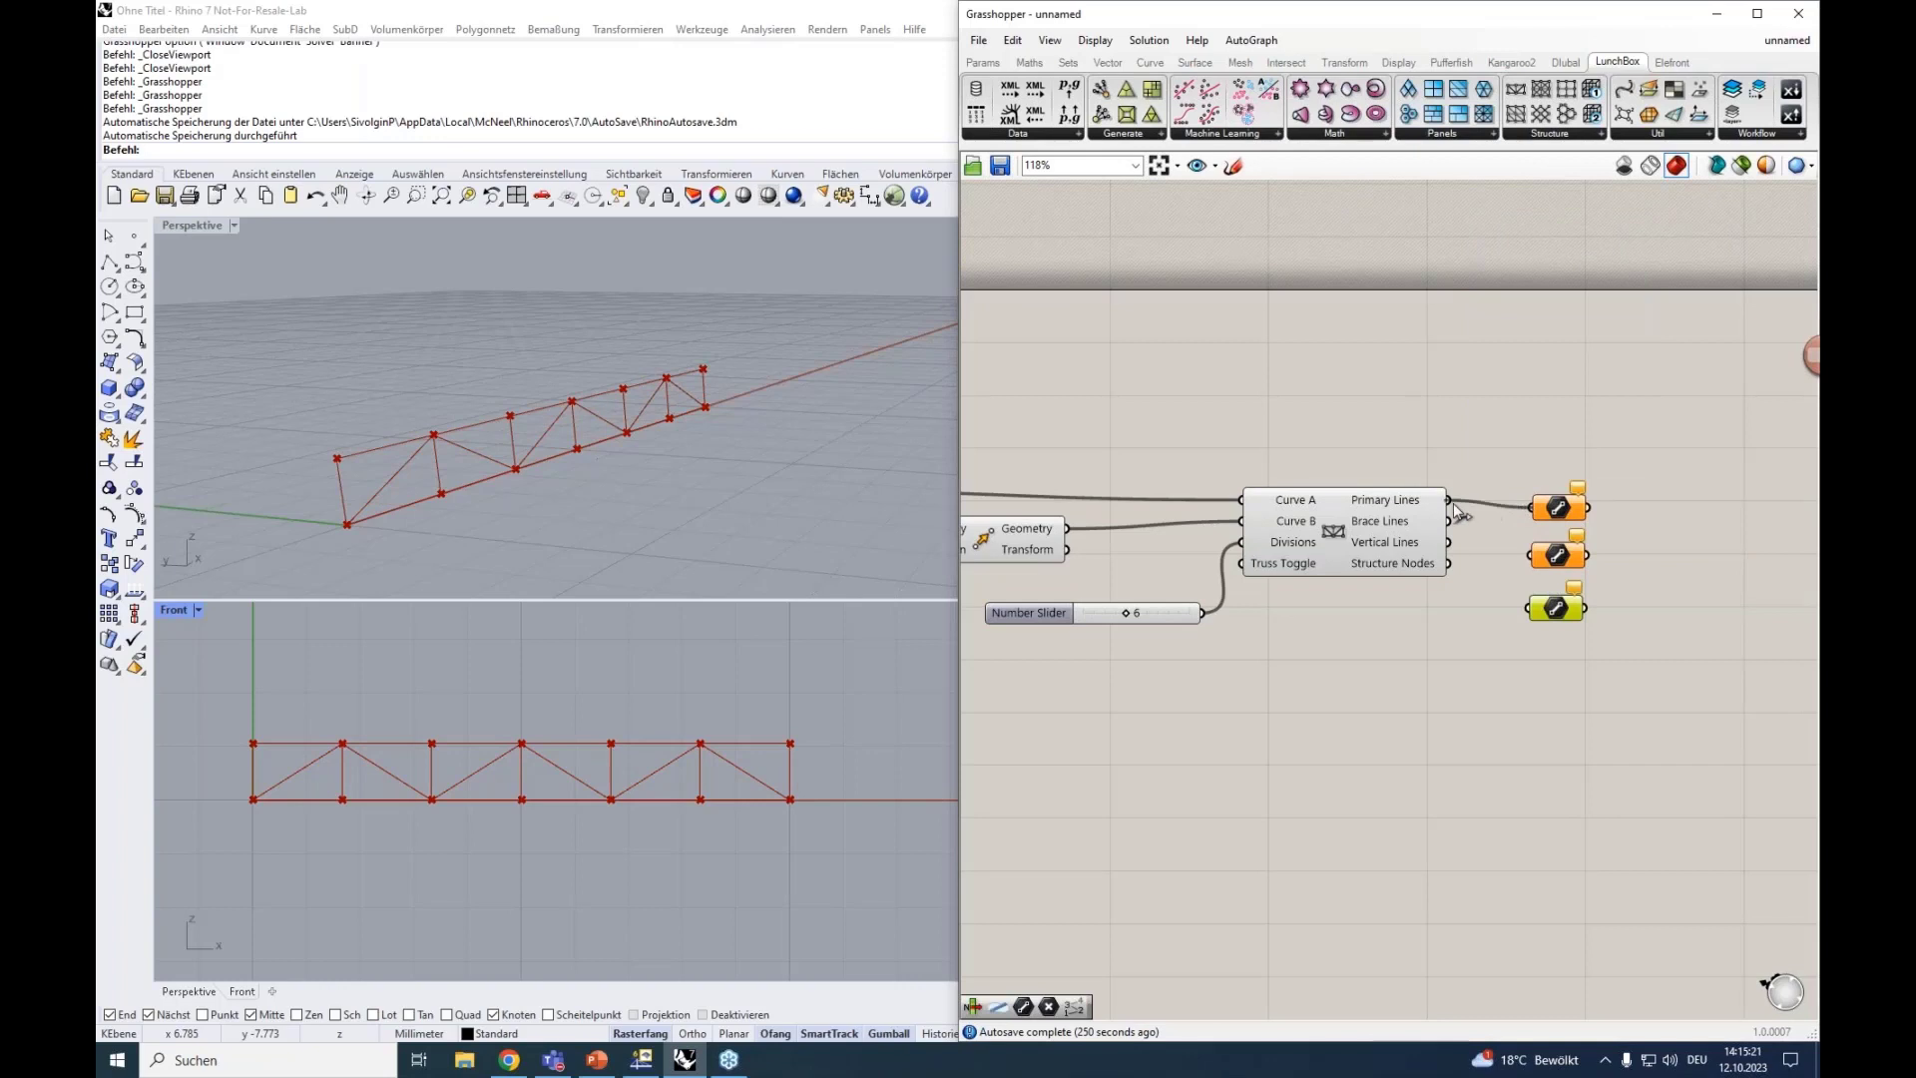
{"action": "left_click", "coordinate": [1554, 508]}
{"action": "right_click_drag", "start_coordinate": [1534, 442], "coordinate": [1520, 434]}
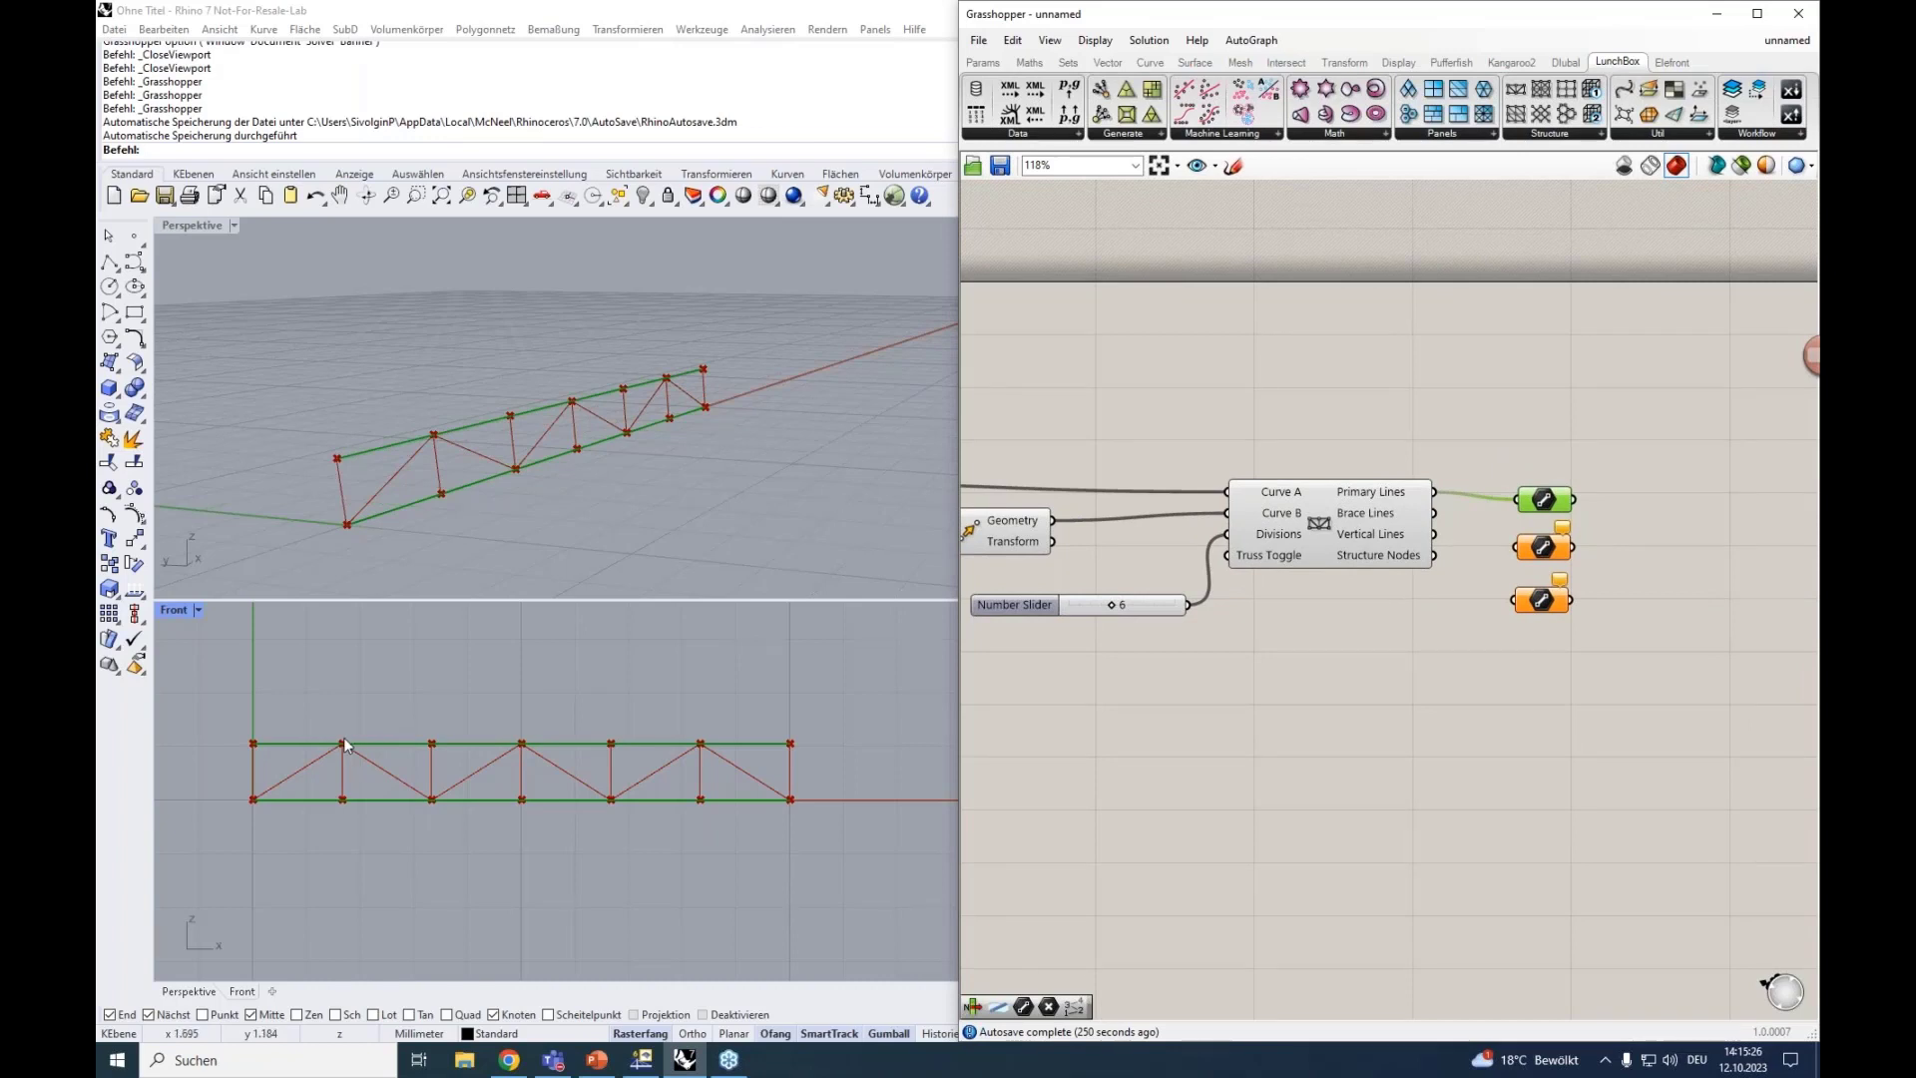
{"action": "left_click_drag", "start_coordinate": [1434, 513], "coordinate": [1518, 547]}
{"action": "left_click", "coordinate": [1538, 554]}
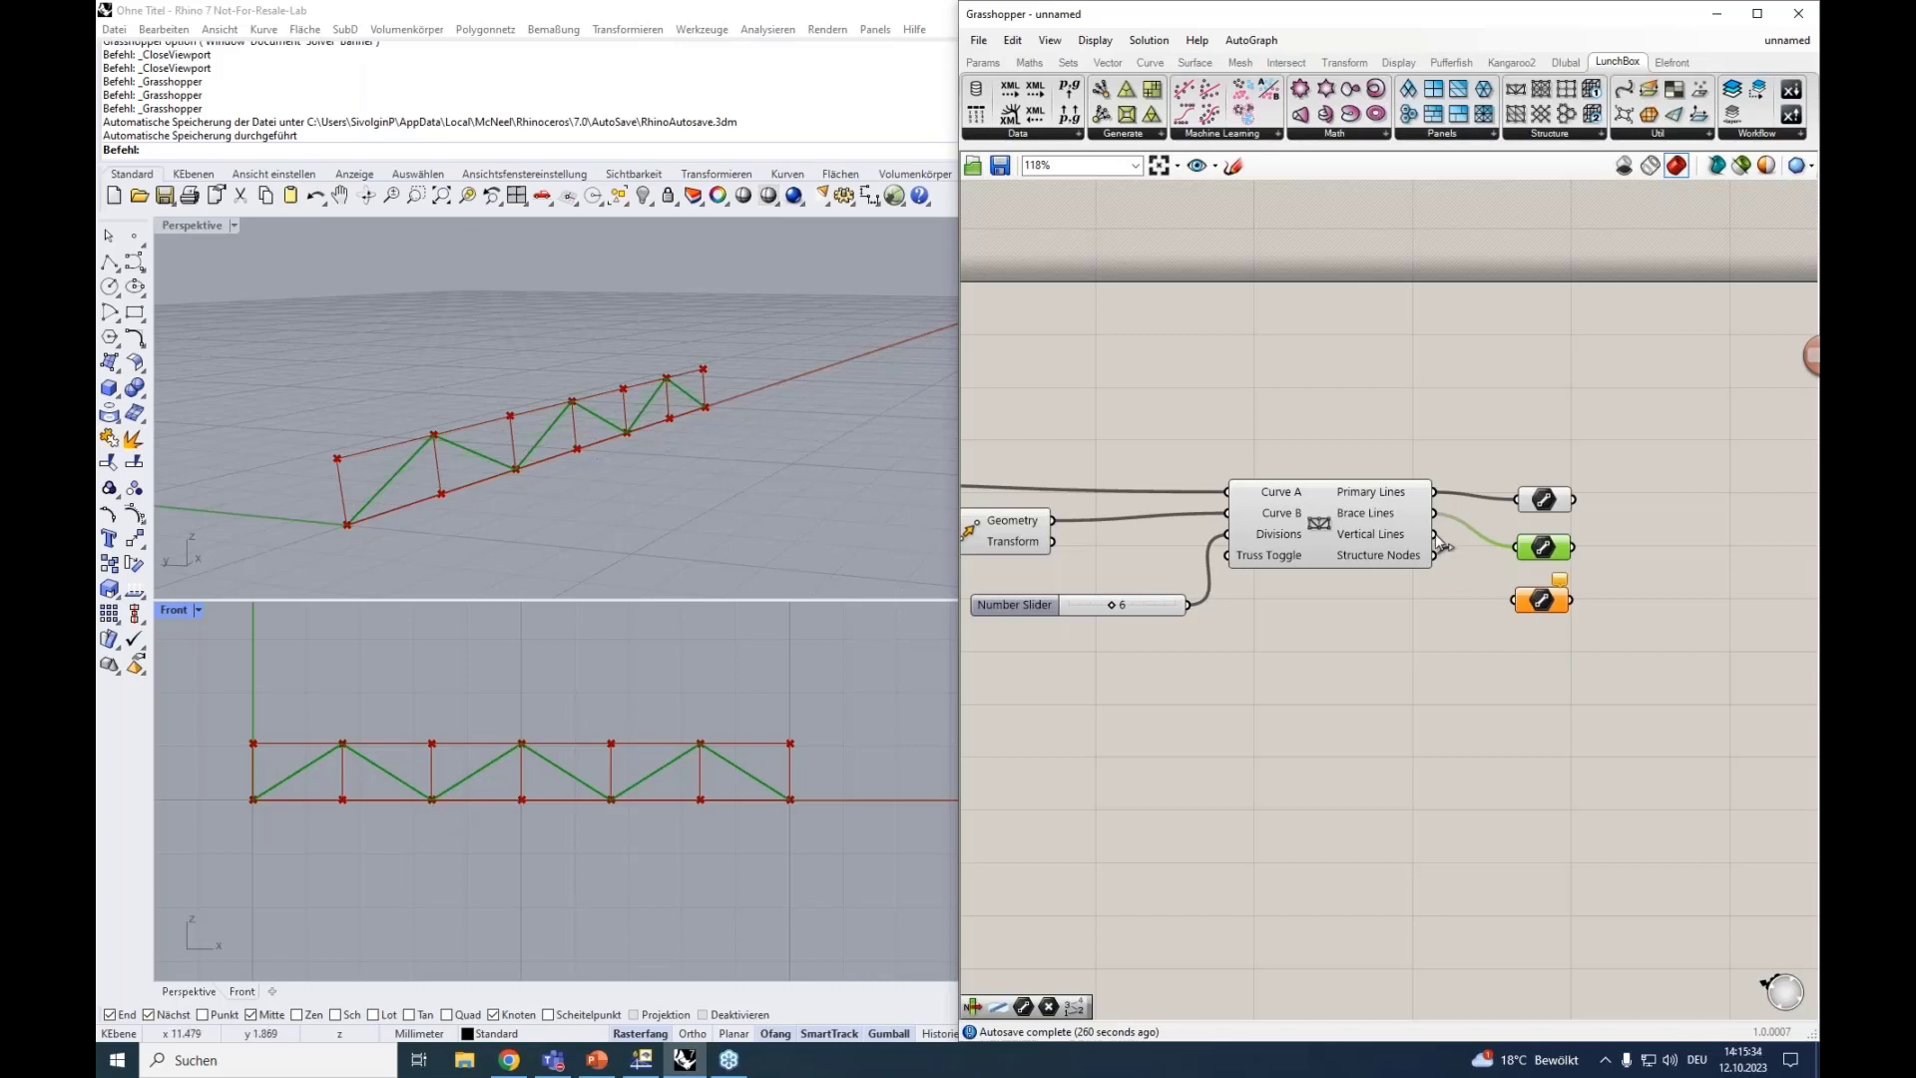
{"action": "left_click_drag", "start_coordinate": [1433, 534], "coordinate": [1517, 600]}
{"action": "left_click", "coordinate": [1536, 601]}
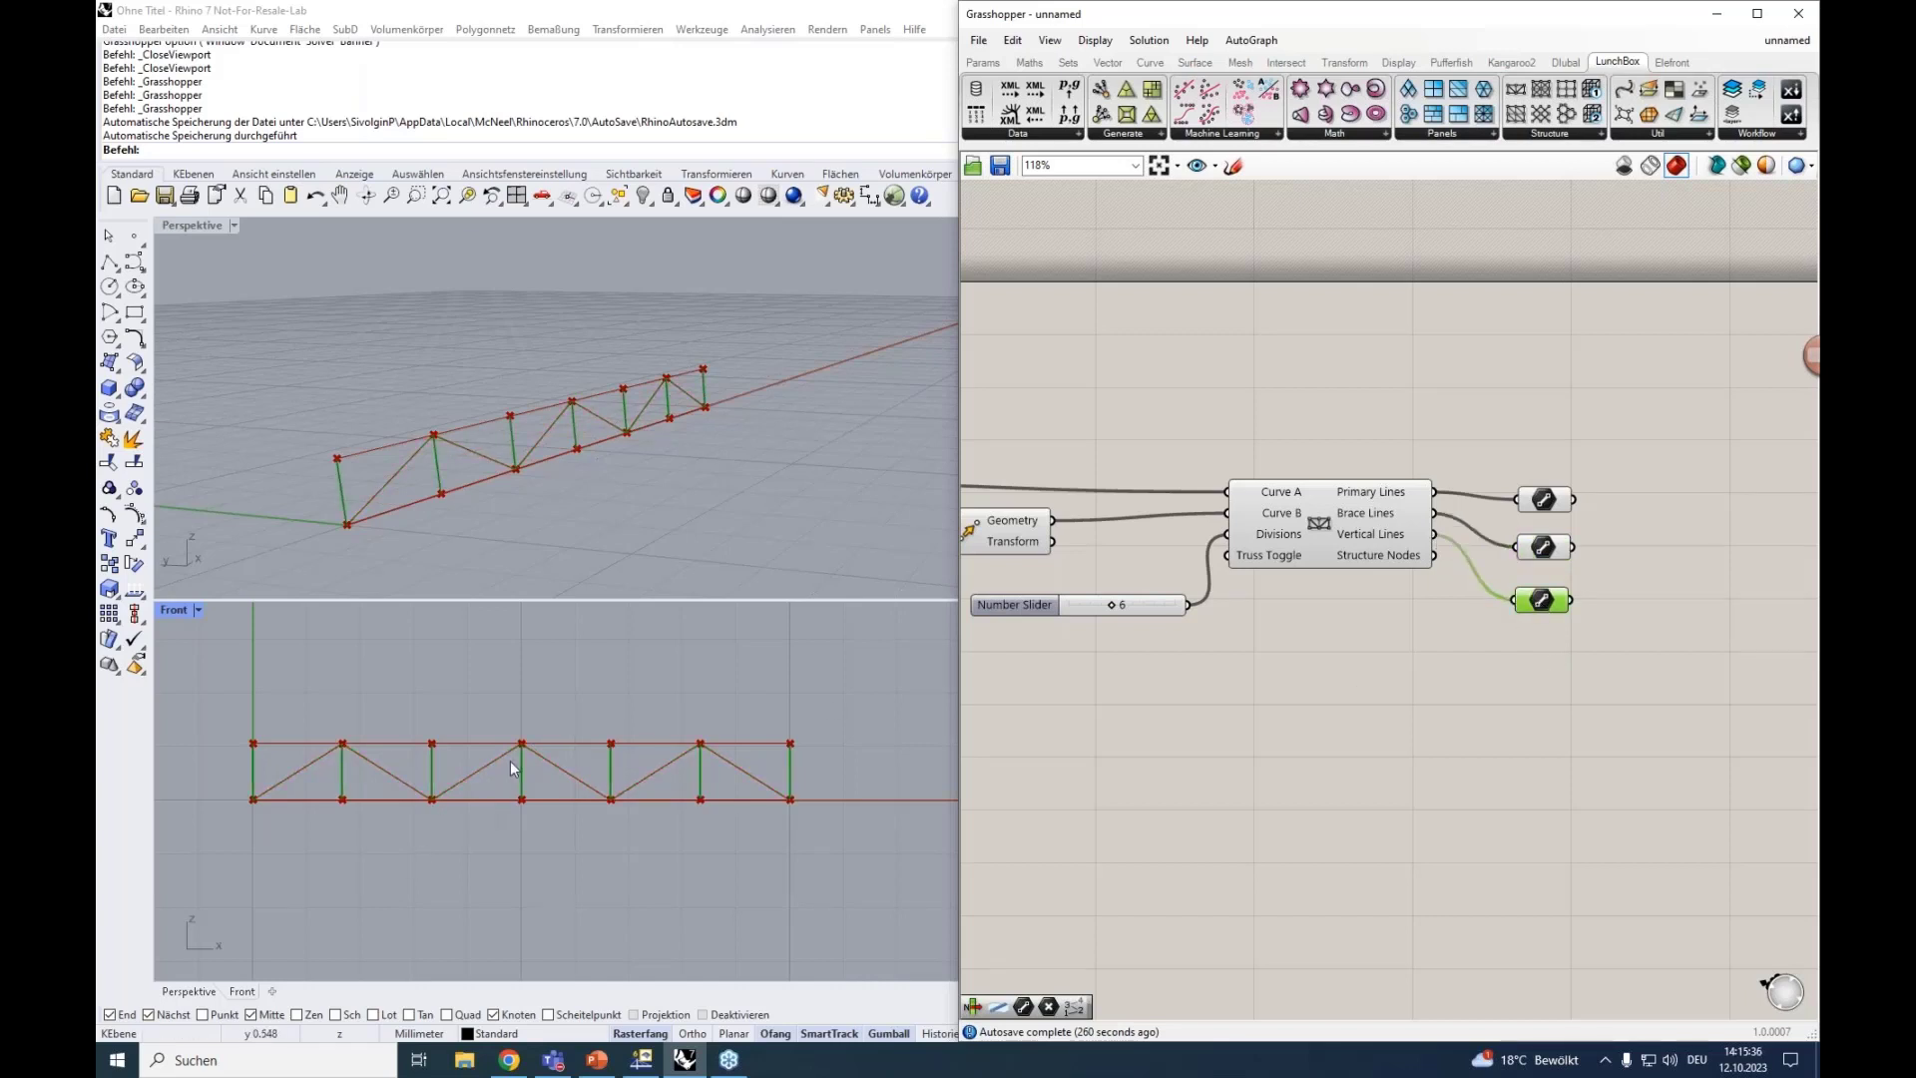
Add a Point container below the Line containers and feed it the truss's Structure Nodes.
{"action": "double_click", "coordinate": [1534, 662]}
{"action": "type", "text": "point"}
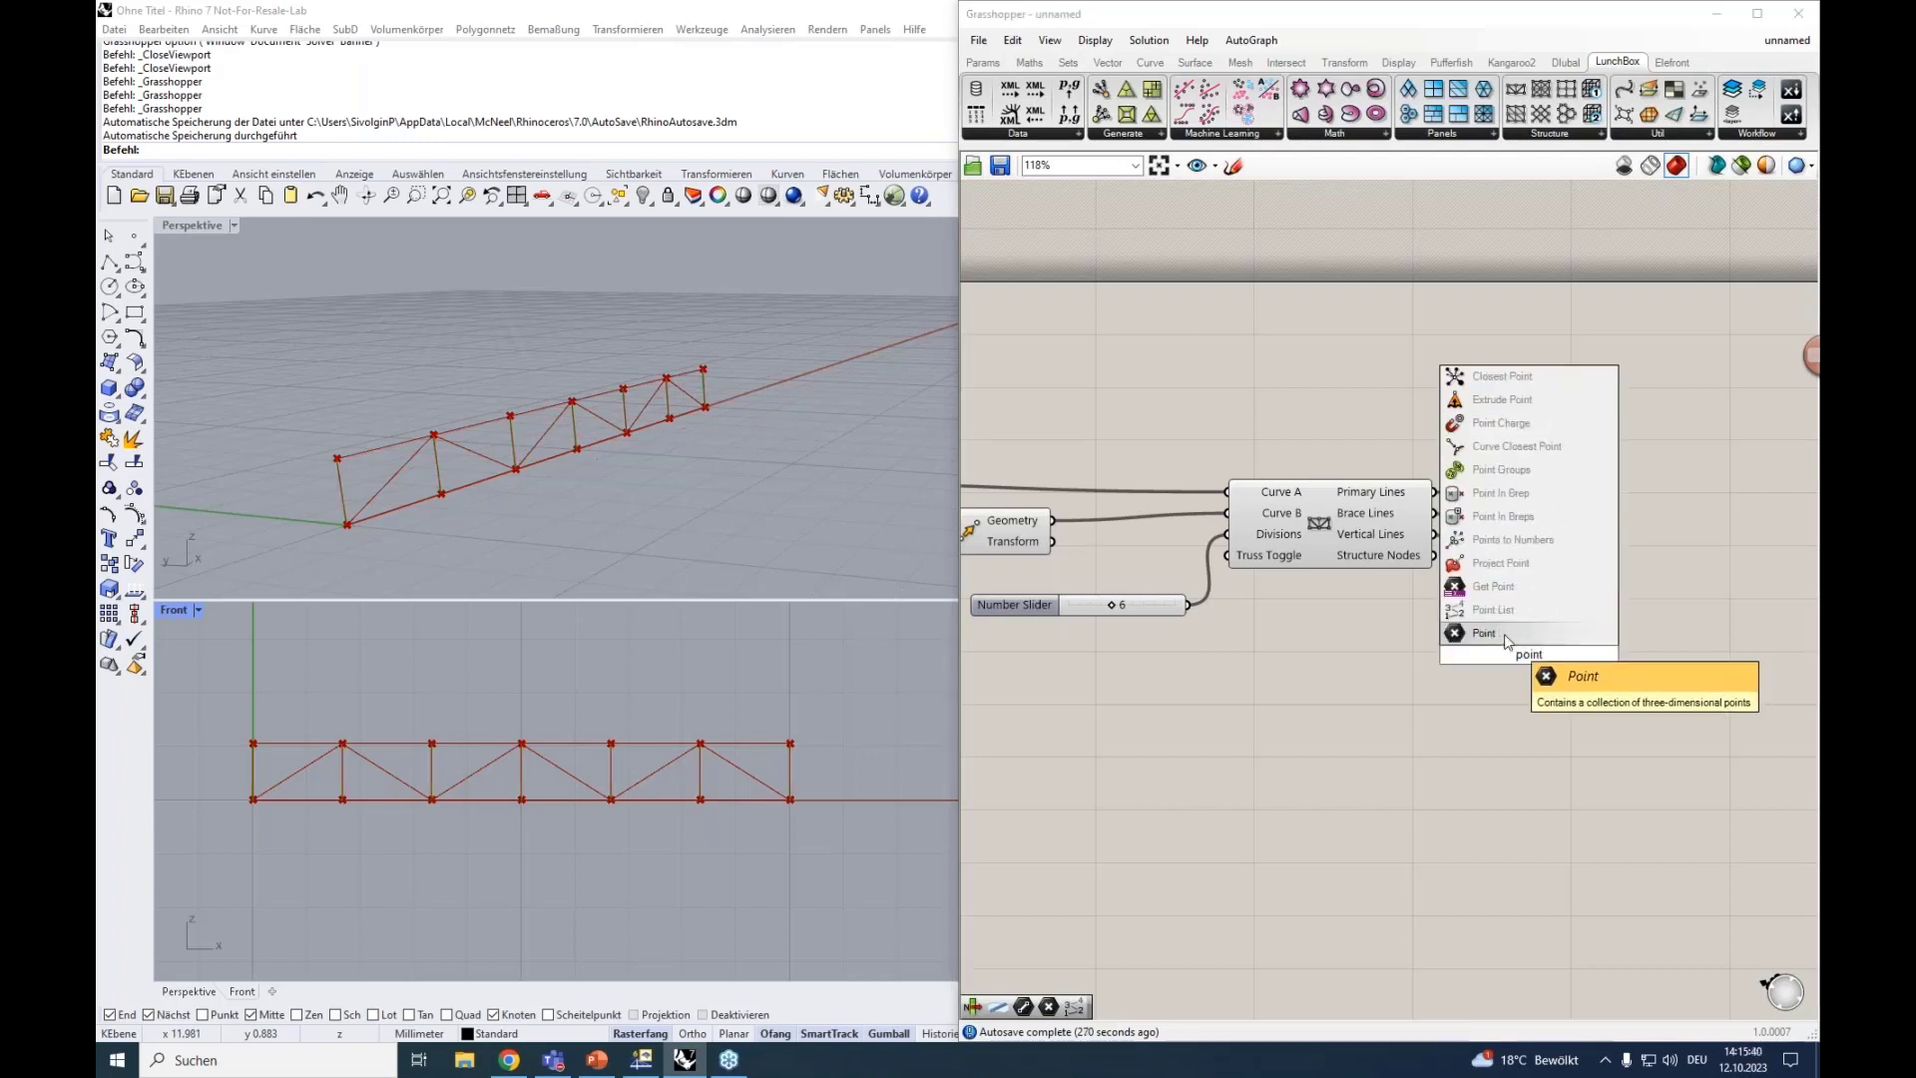
{"action": "key", "text": "Return"}
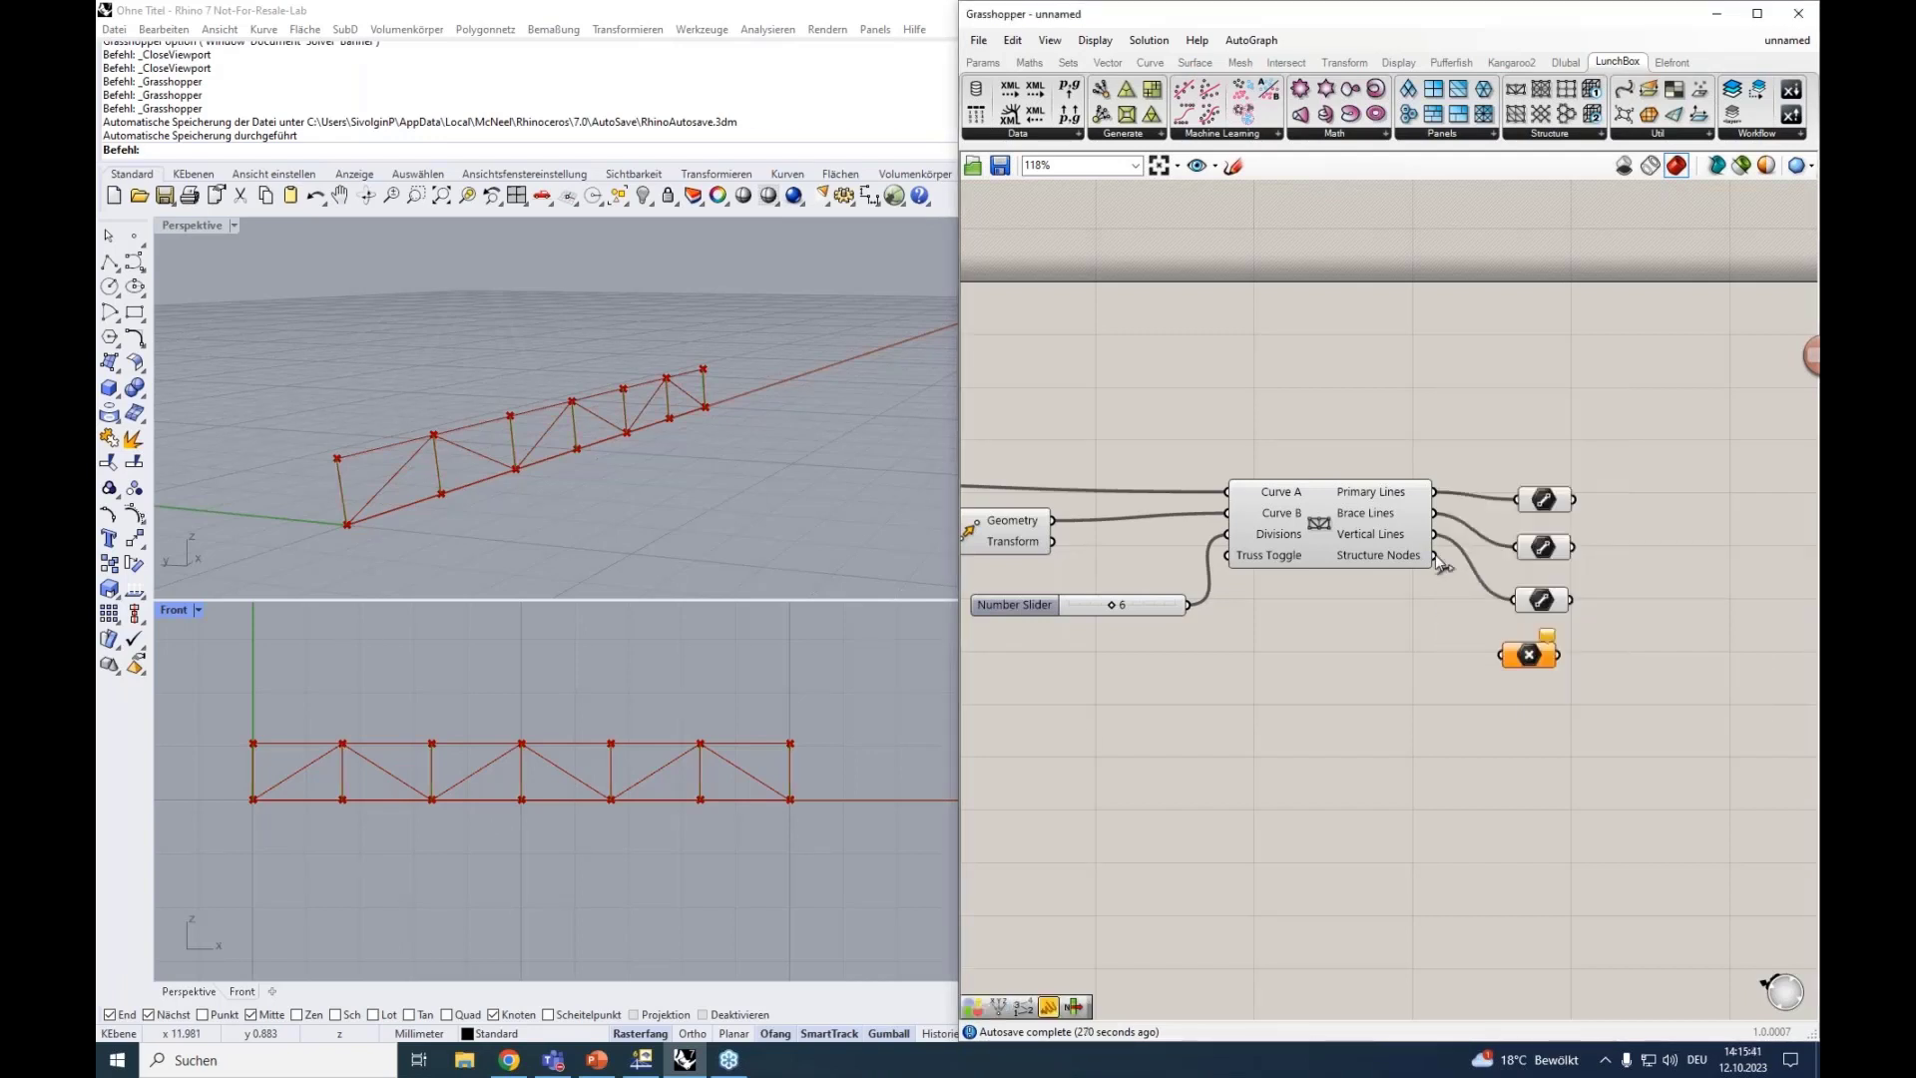
{"action": "left_click_drag", "start_coordinate": [1434, 554], "coordinate": [1501, 654]}
{"action": "left_click", "coordinate": [1527, 657]}
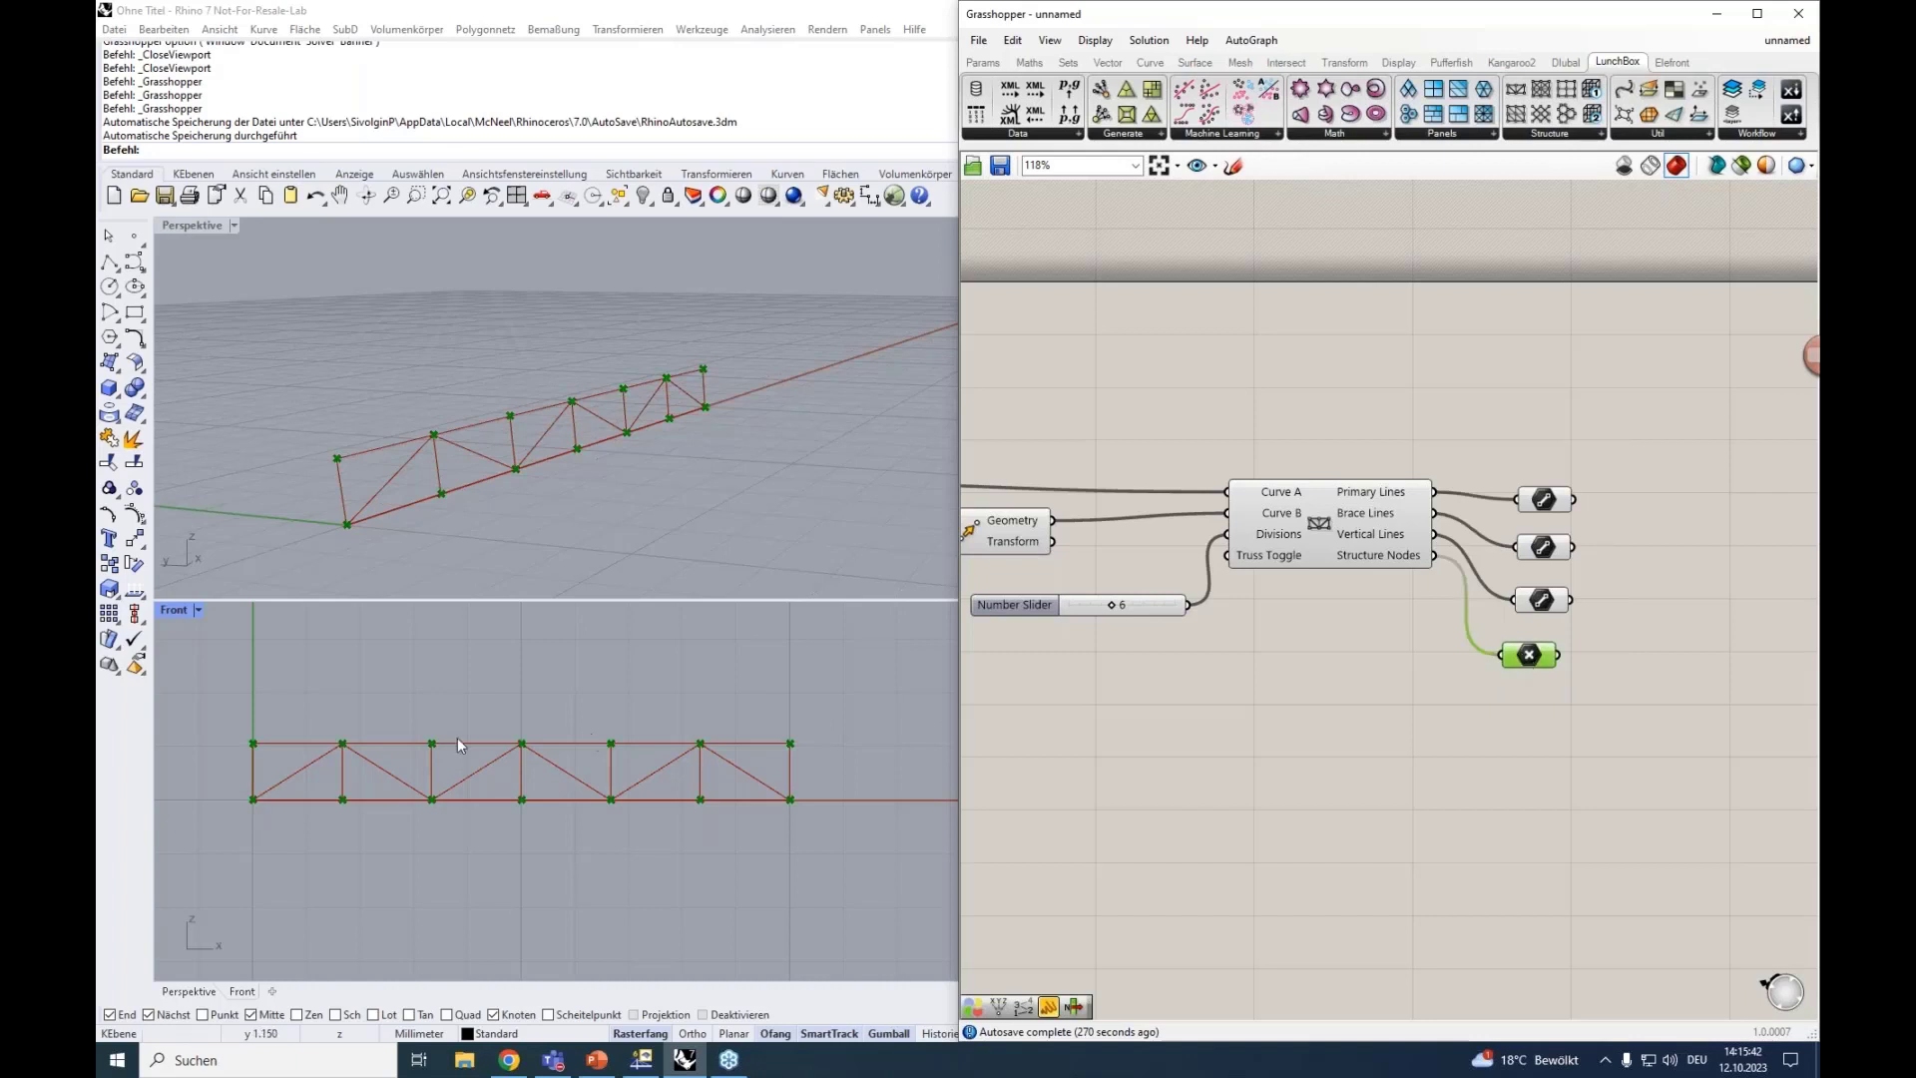
Align and evenly distribute the four output containers in a vertical column beside the 2D Truss component.
{"action": "left_click_drag", "start_coordinate": [1589, 739], "coordinate": [1507, 470]}
{"action": "left_click", "coordinate": [1549, 477]}
{"action": "left_click", "coordinate": [1543, 465]}
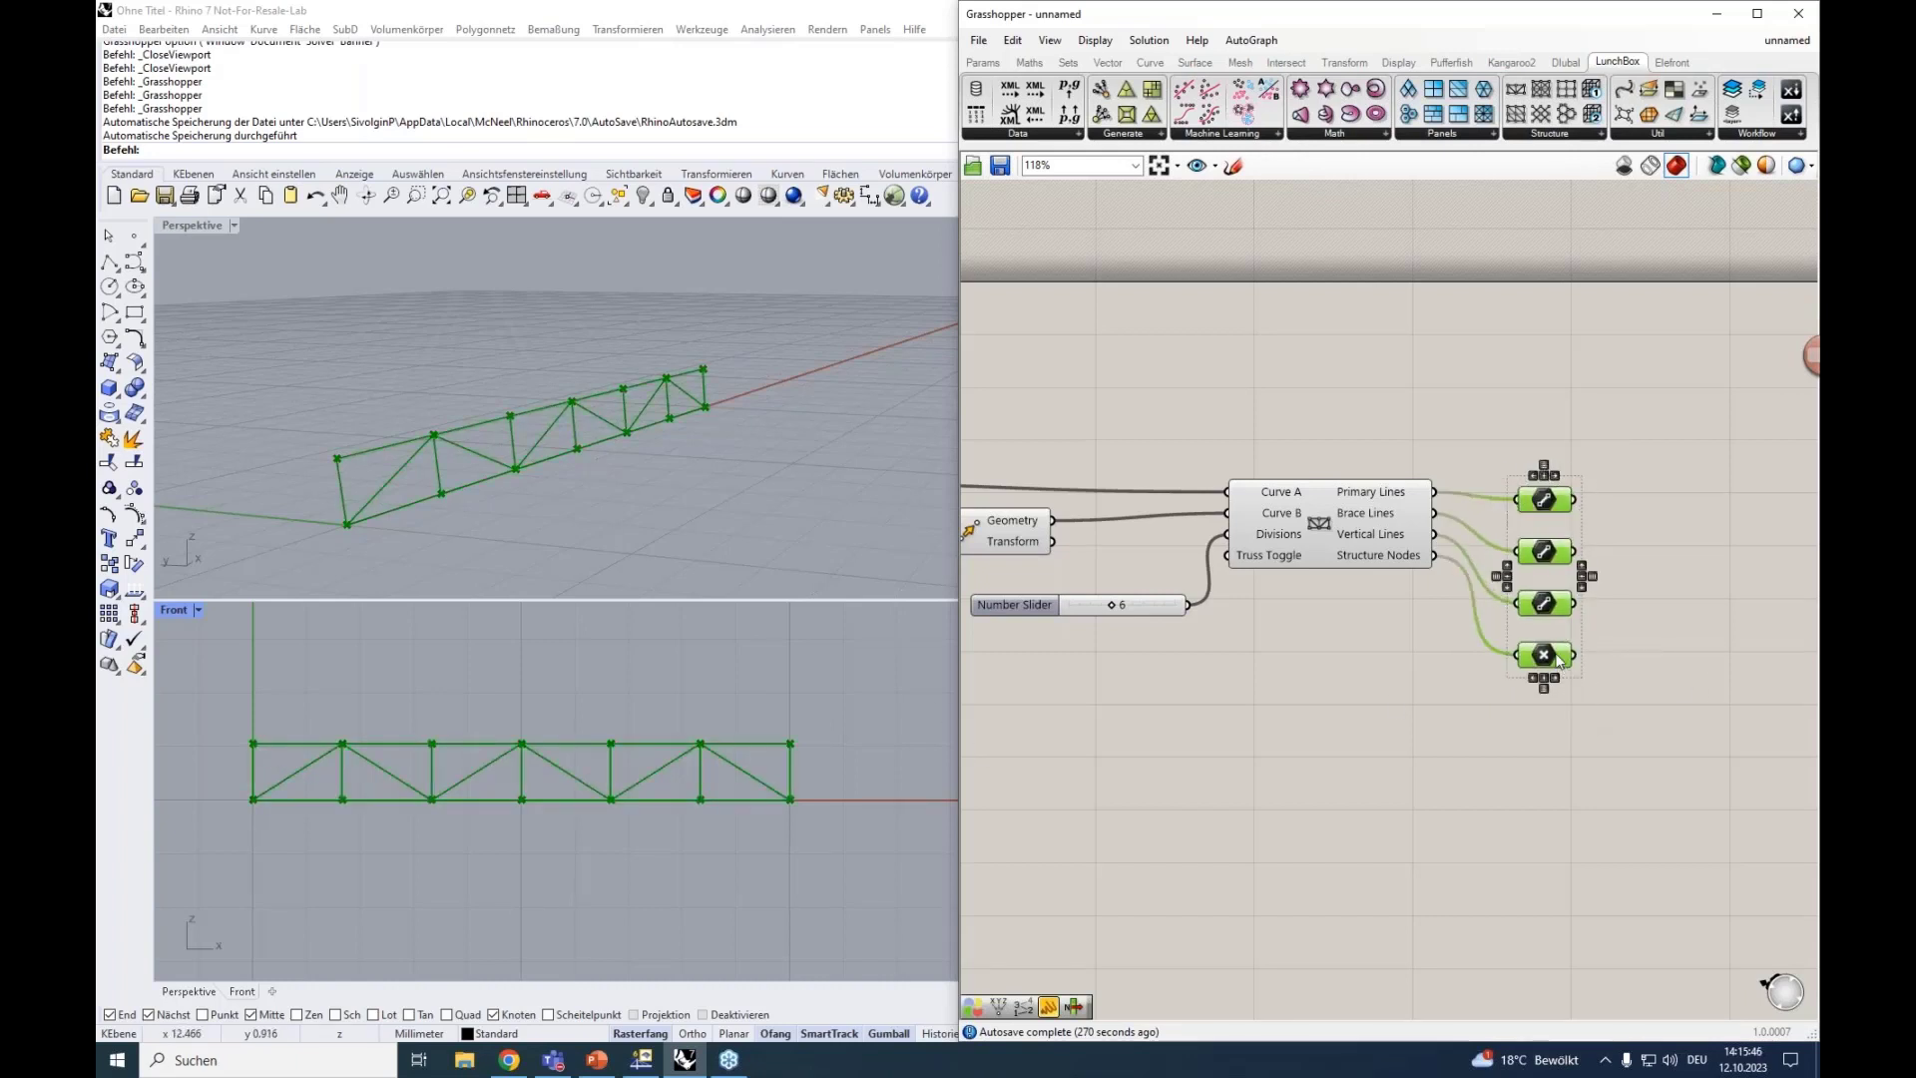
{"action": "left_click_drag", "start_coordinate": [1557, 660], "coordinate": [1539, 612]}
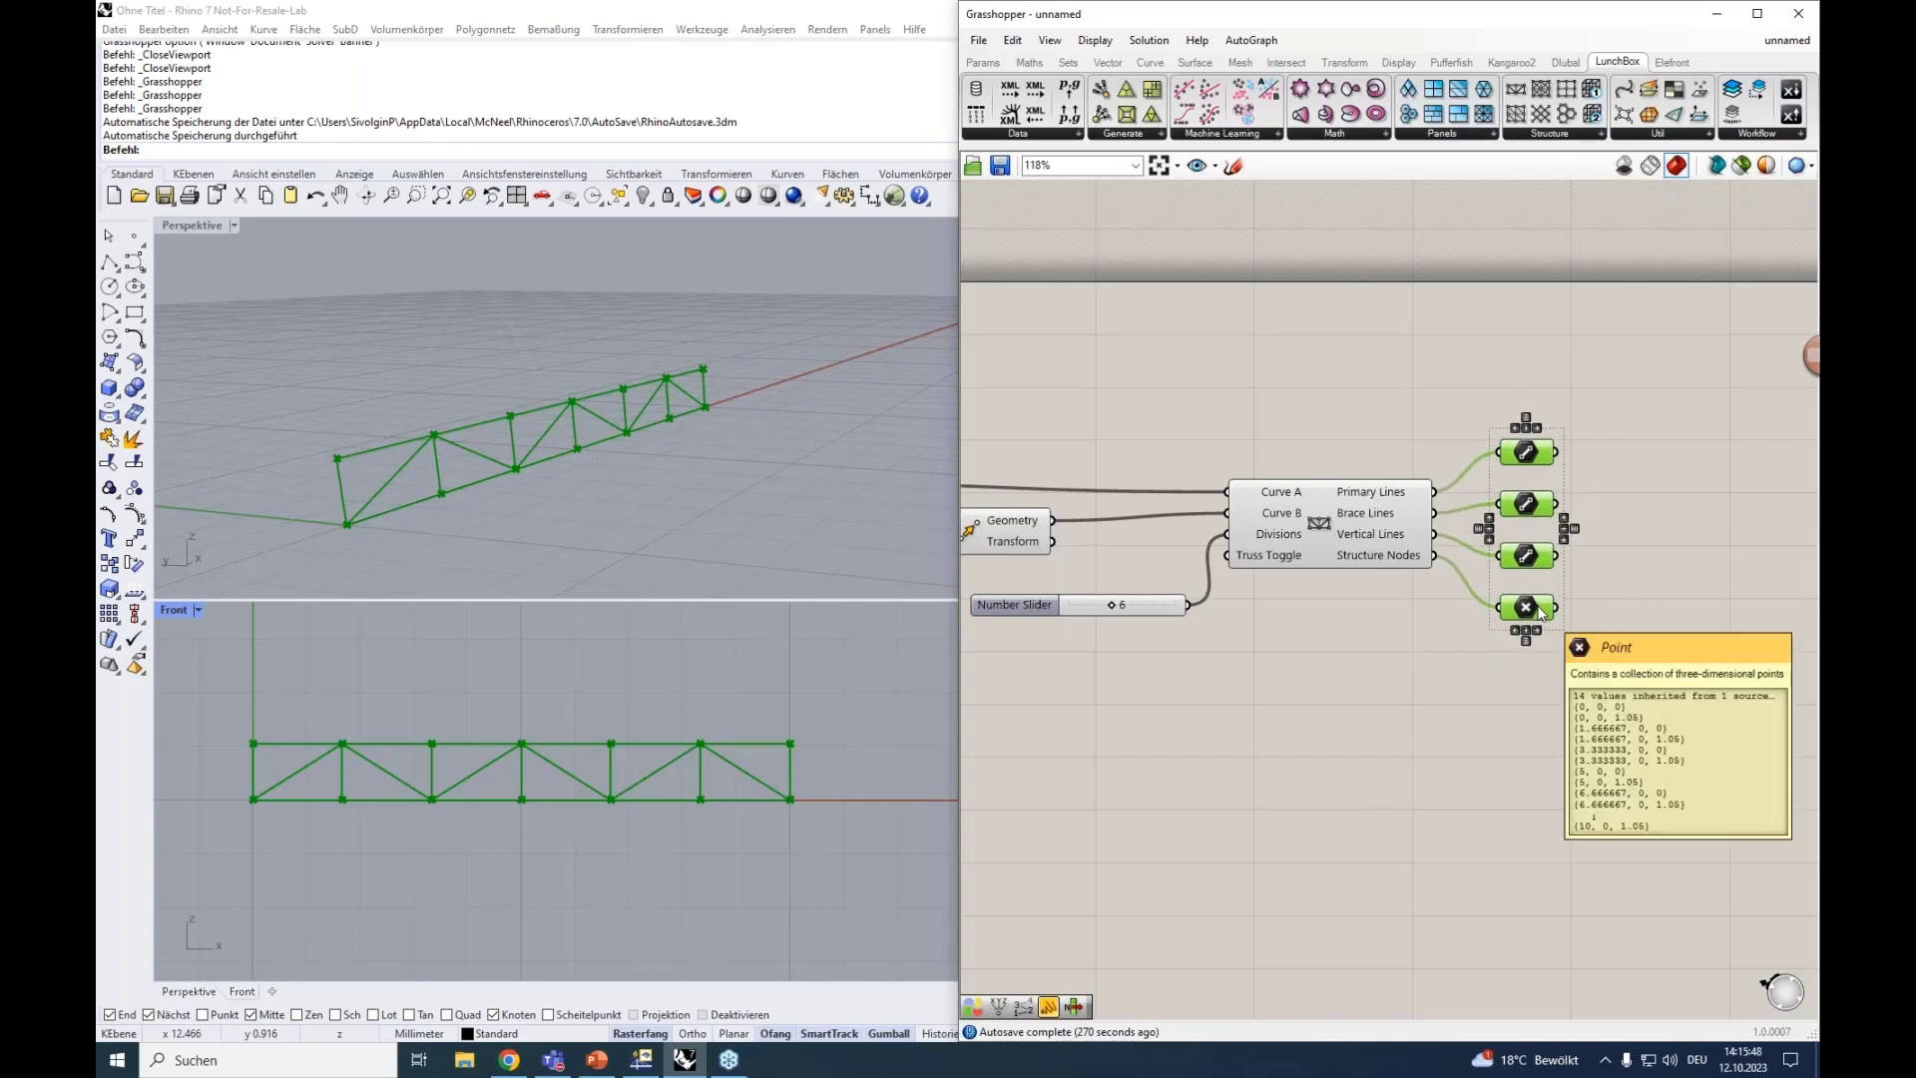
{"action": "right_click_drag", "start_coordinate": [1519, 711], "coordinate": [1428, 644]}
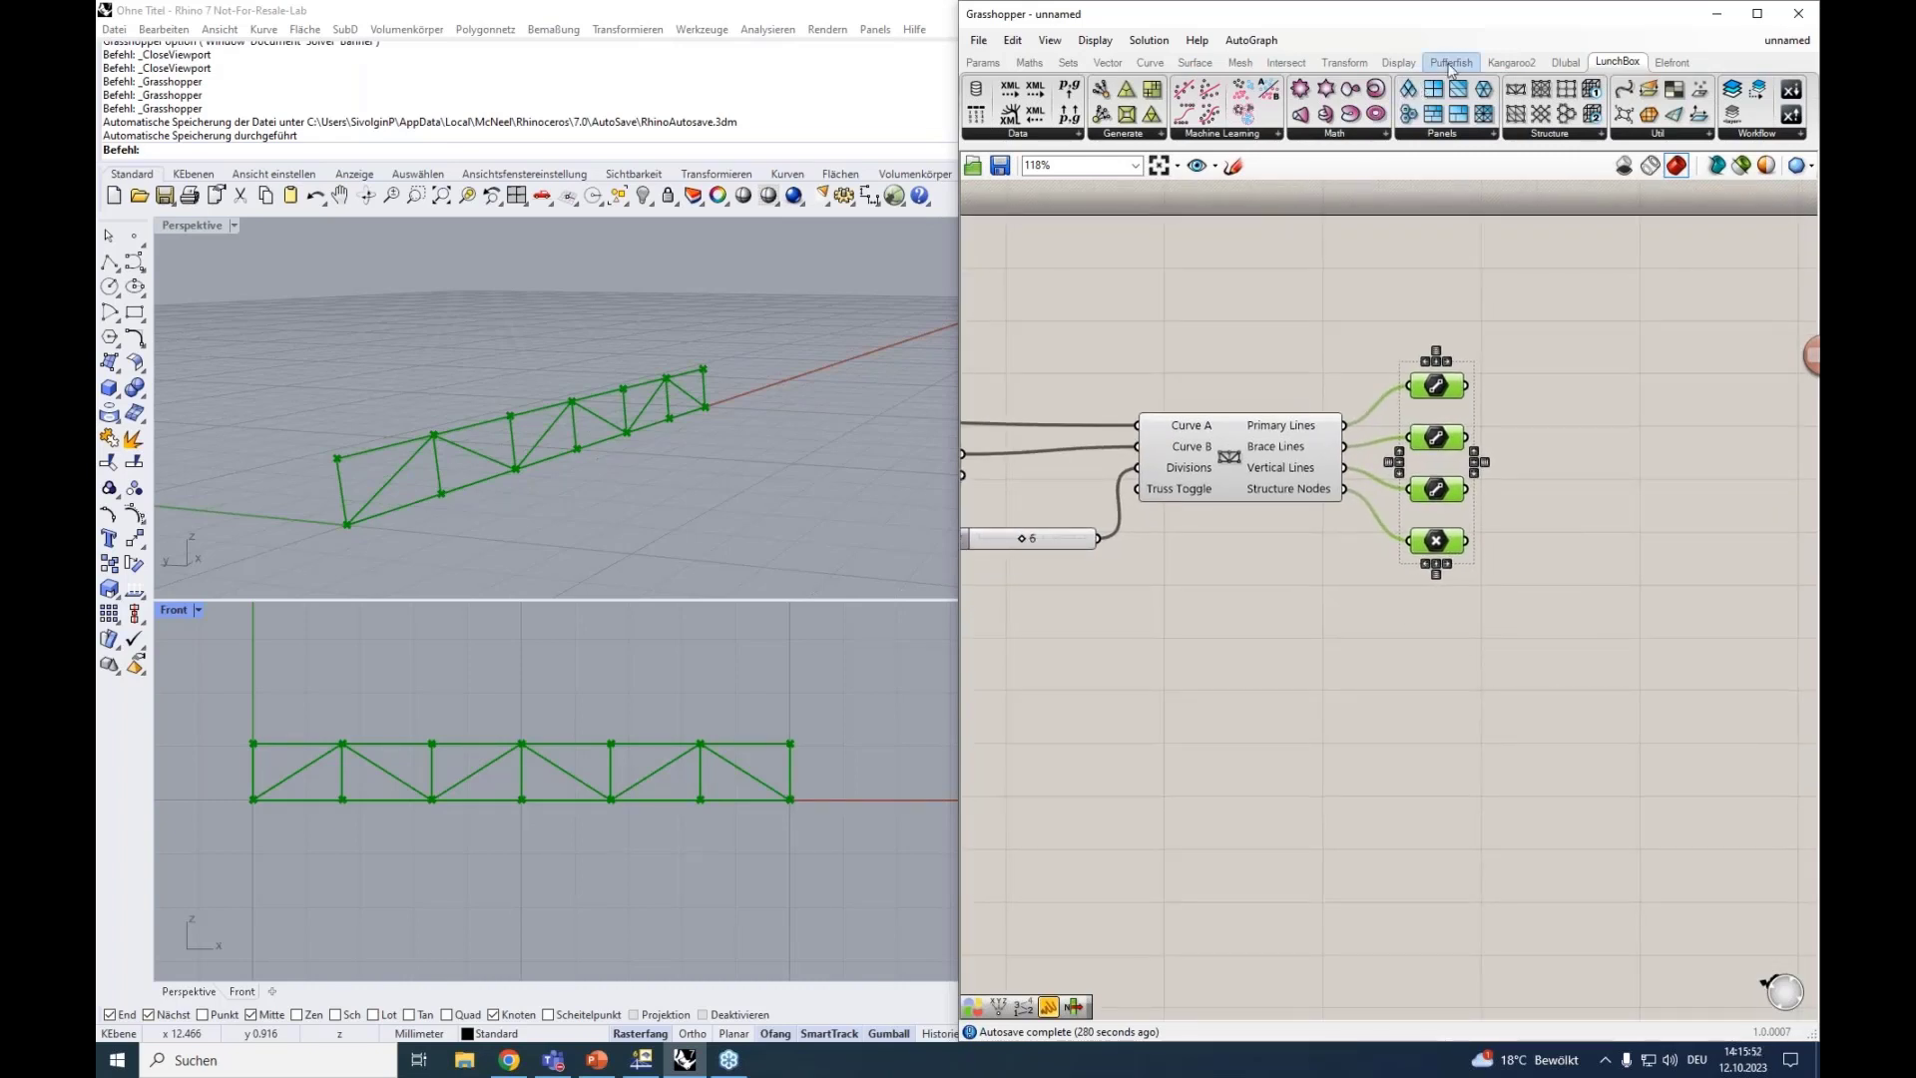
Add a Dlubal RFEM 6 Material component above and beyond the column of output containers.
{"action": "left_click", "coordinate": [1565, 60]}
{"action": "left_click", "coordinate": [1353, 134]}
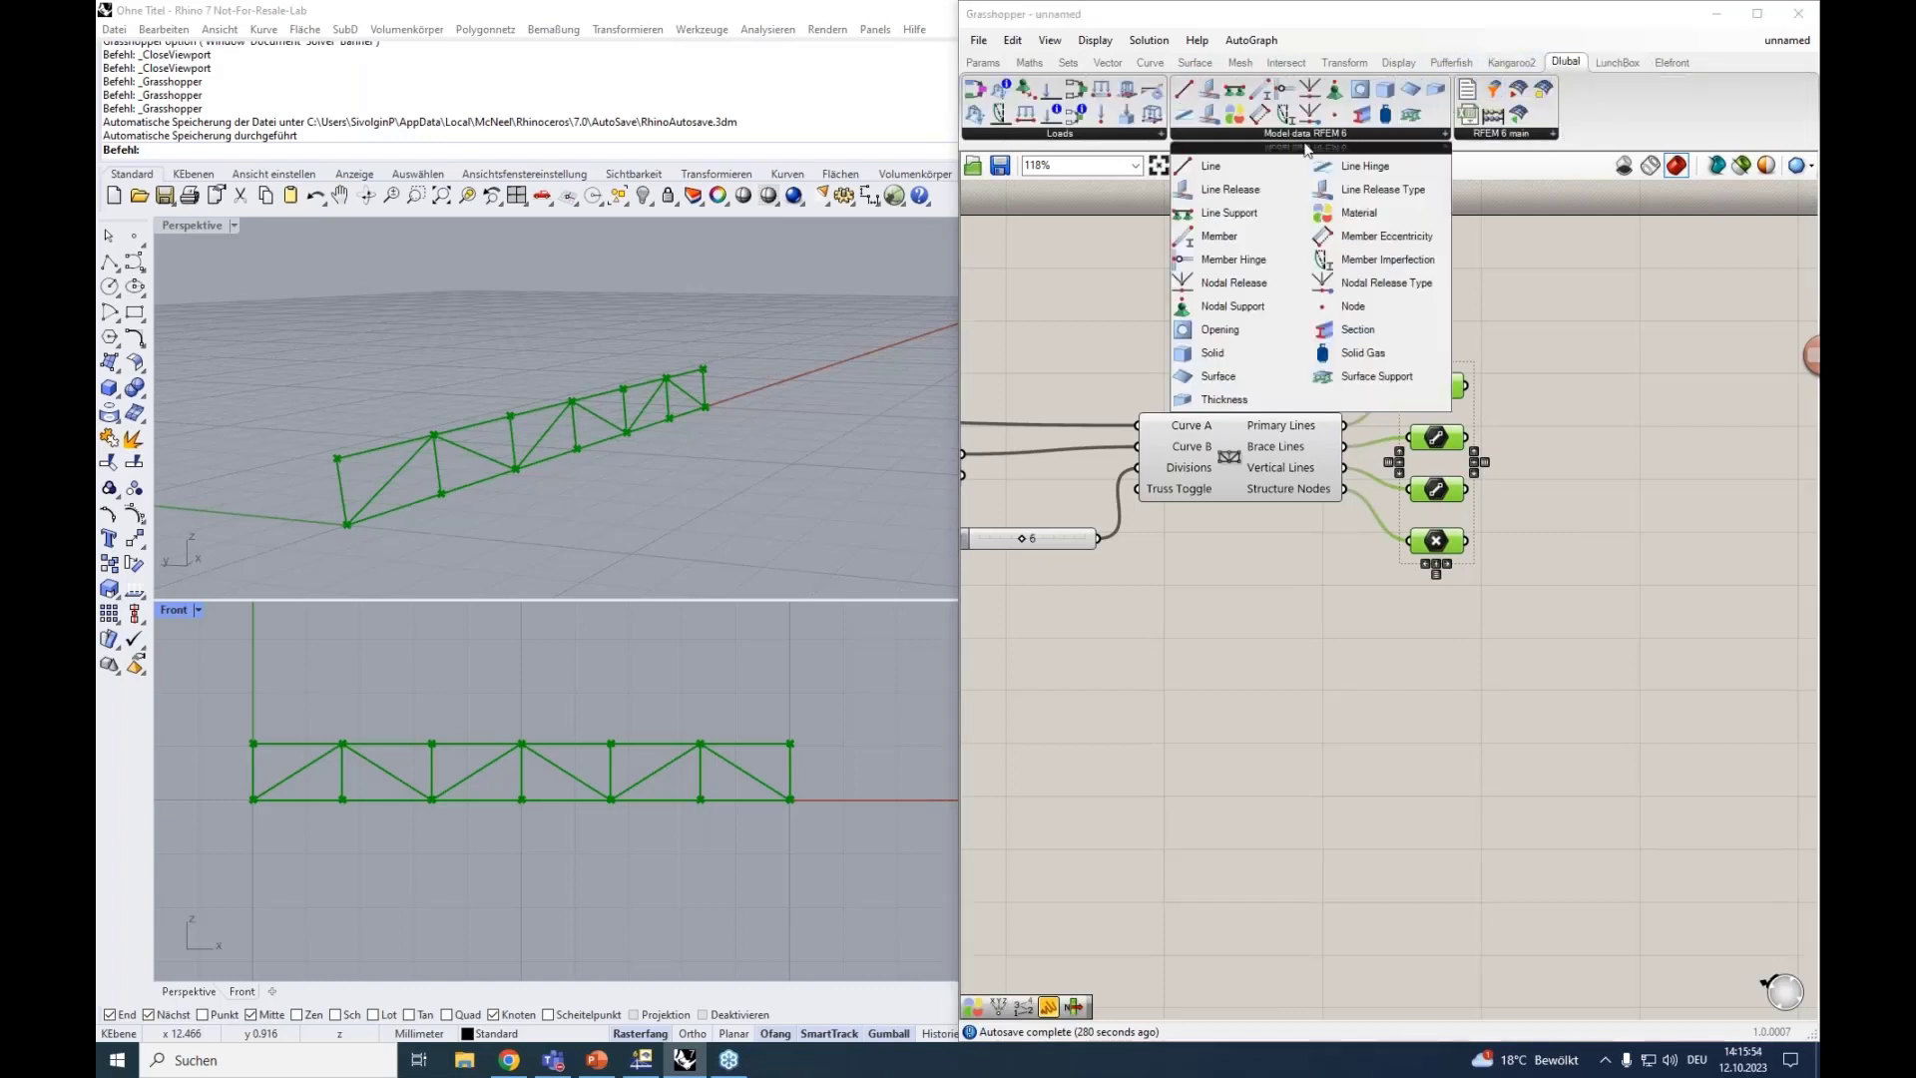
{"action": "left_click", "coordinate": [1066, 134]}
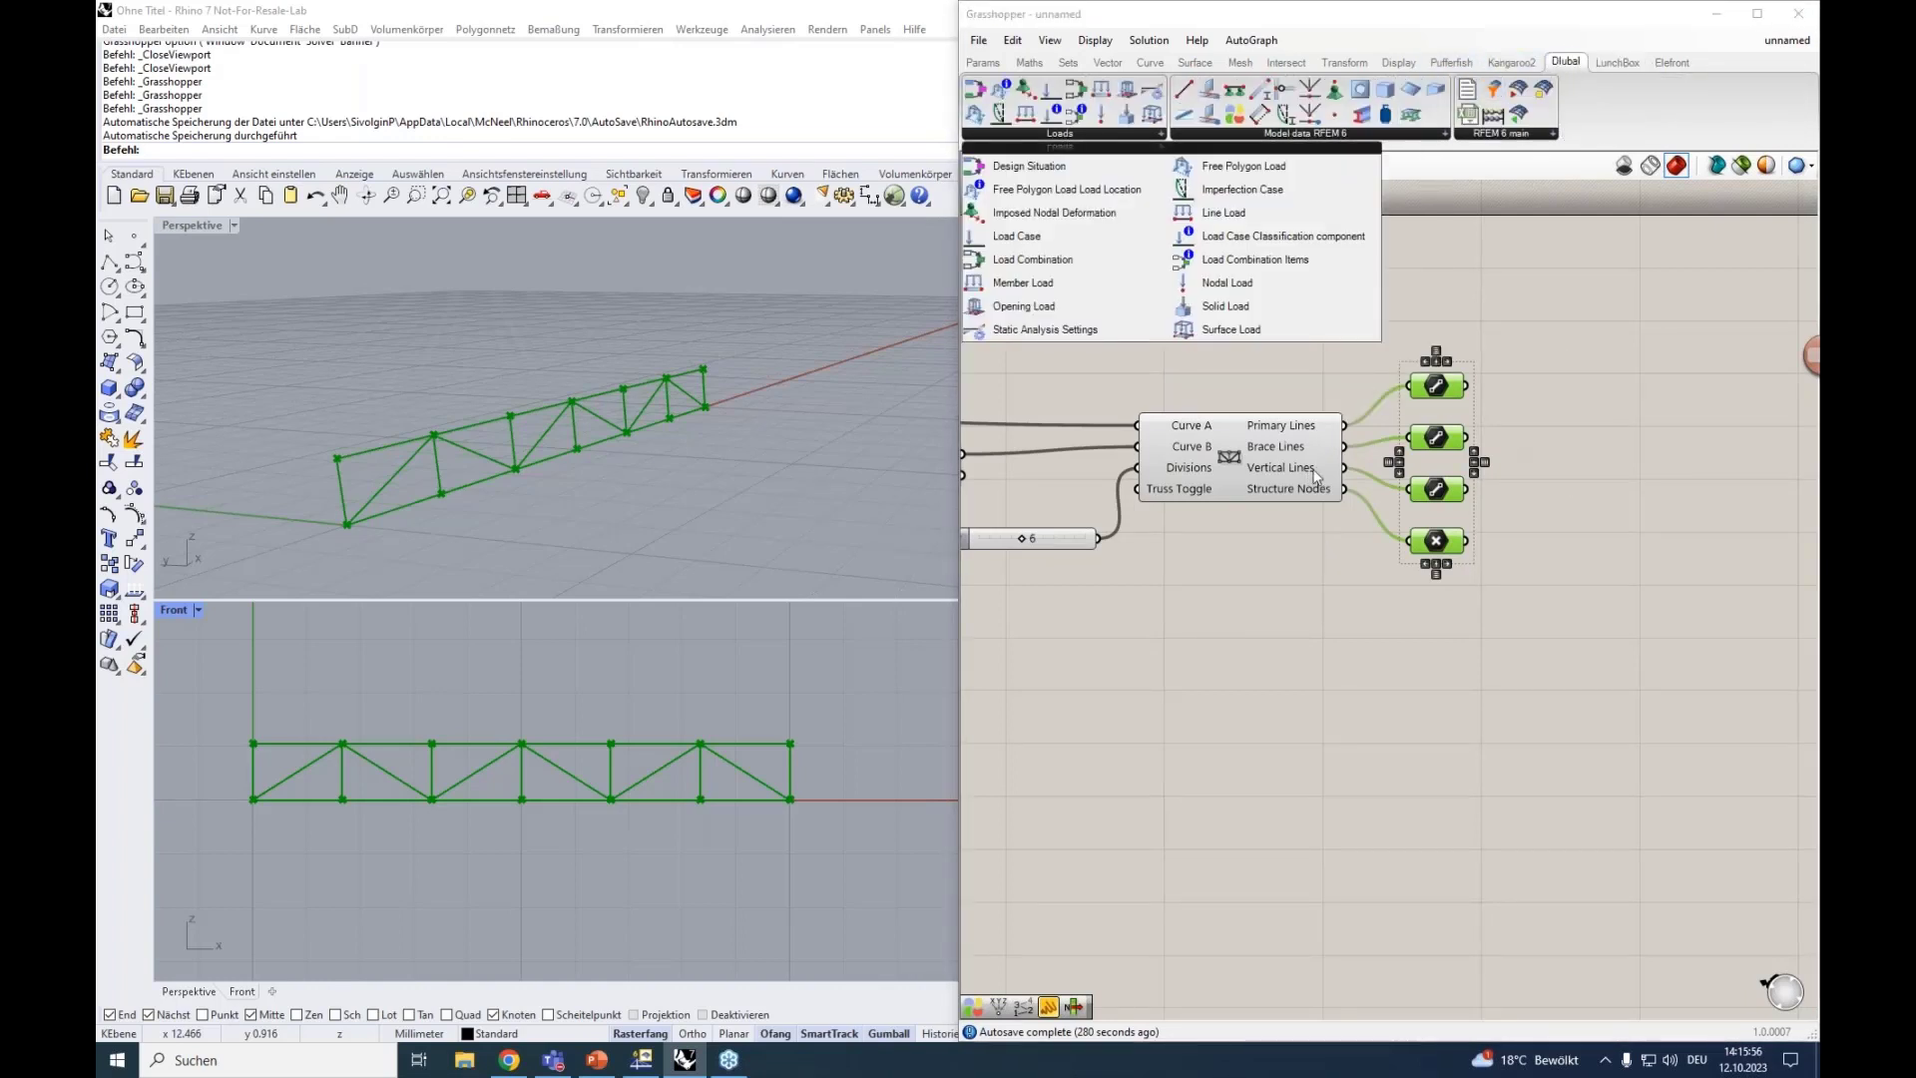
{"action": "mouse_move", "coordinate": [1315, 479]}
{"action": "left_click", "coordinate": [1513, 271]}
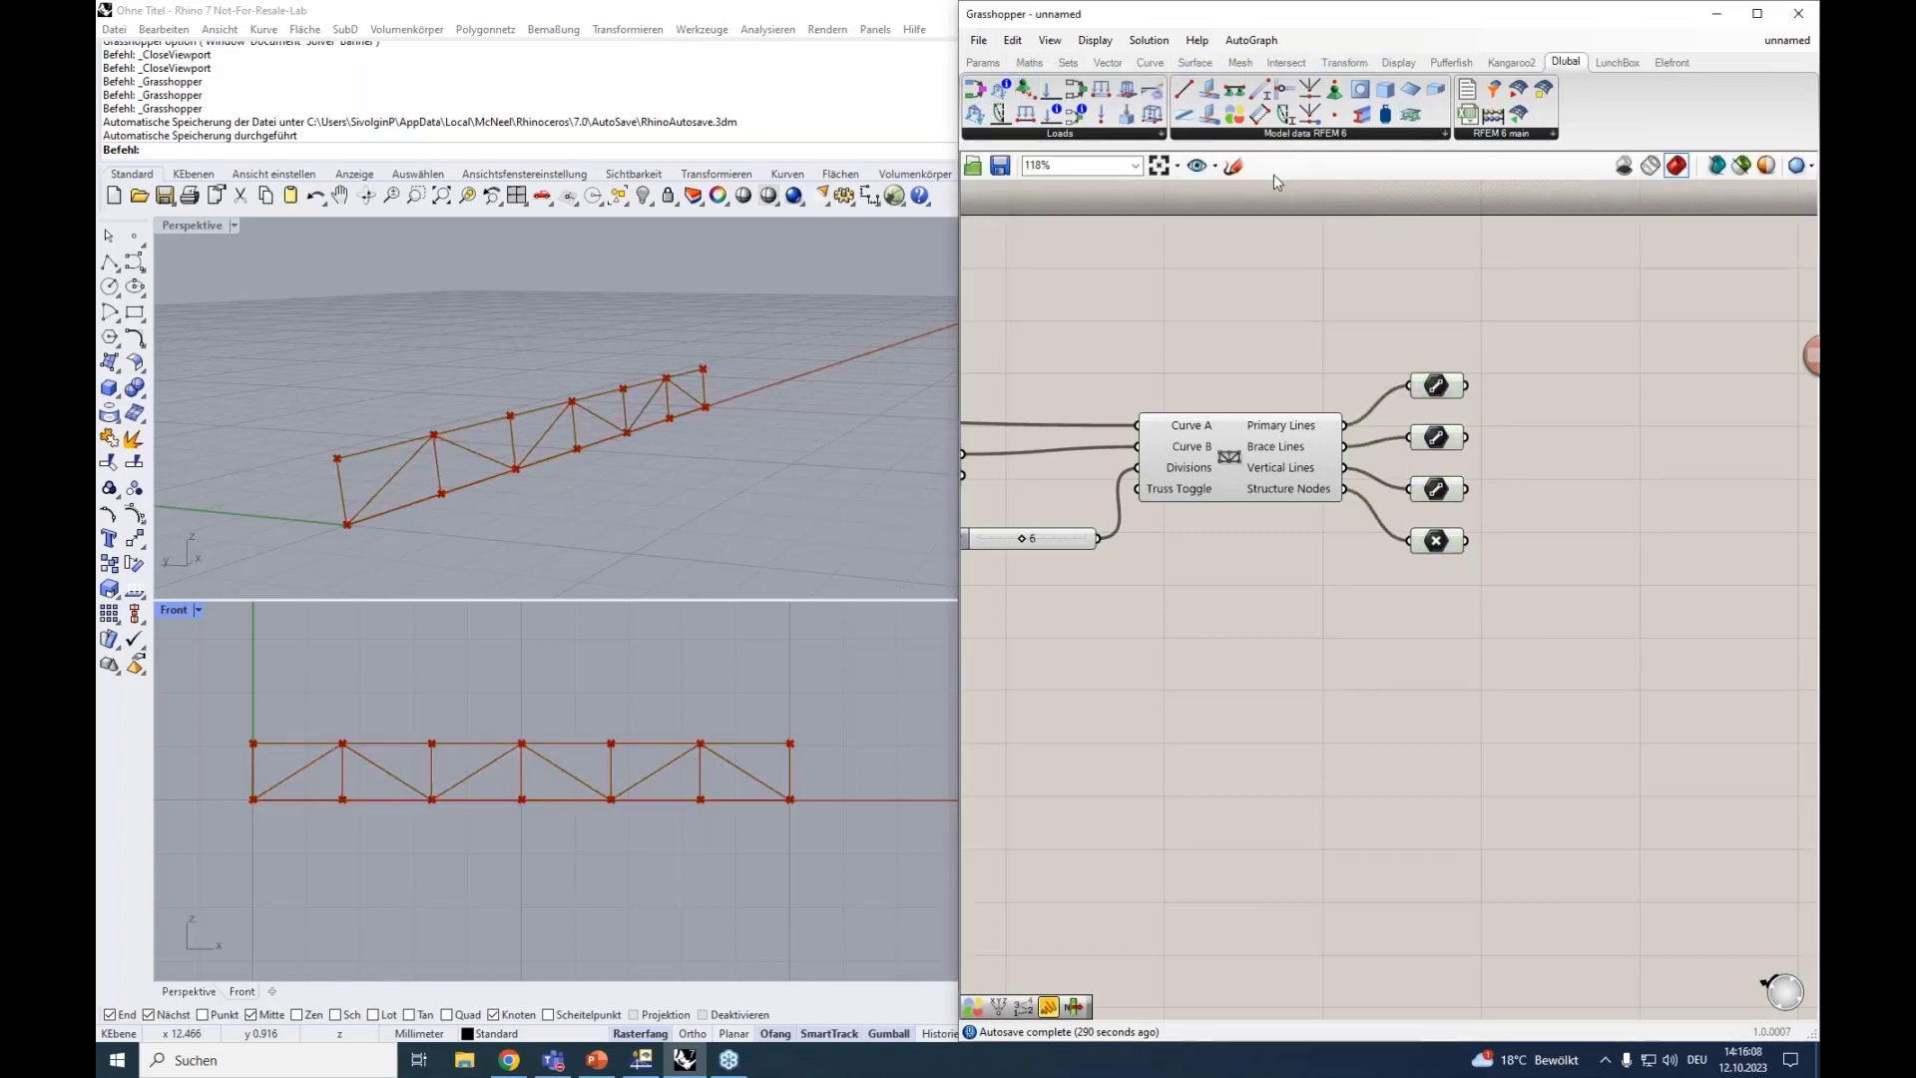
{"action": "right_click_drag", "start_coordinate": [1385, 308], "coordinate": [1244, 354]}
{"action": "left_click", "coordinate": [1359, 132]}
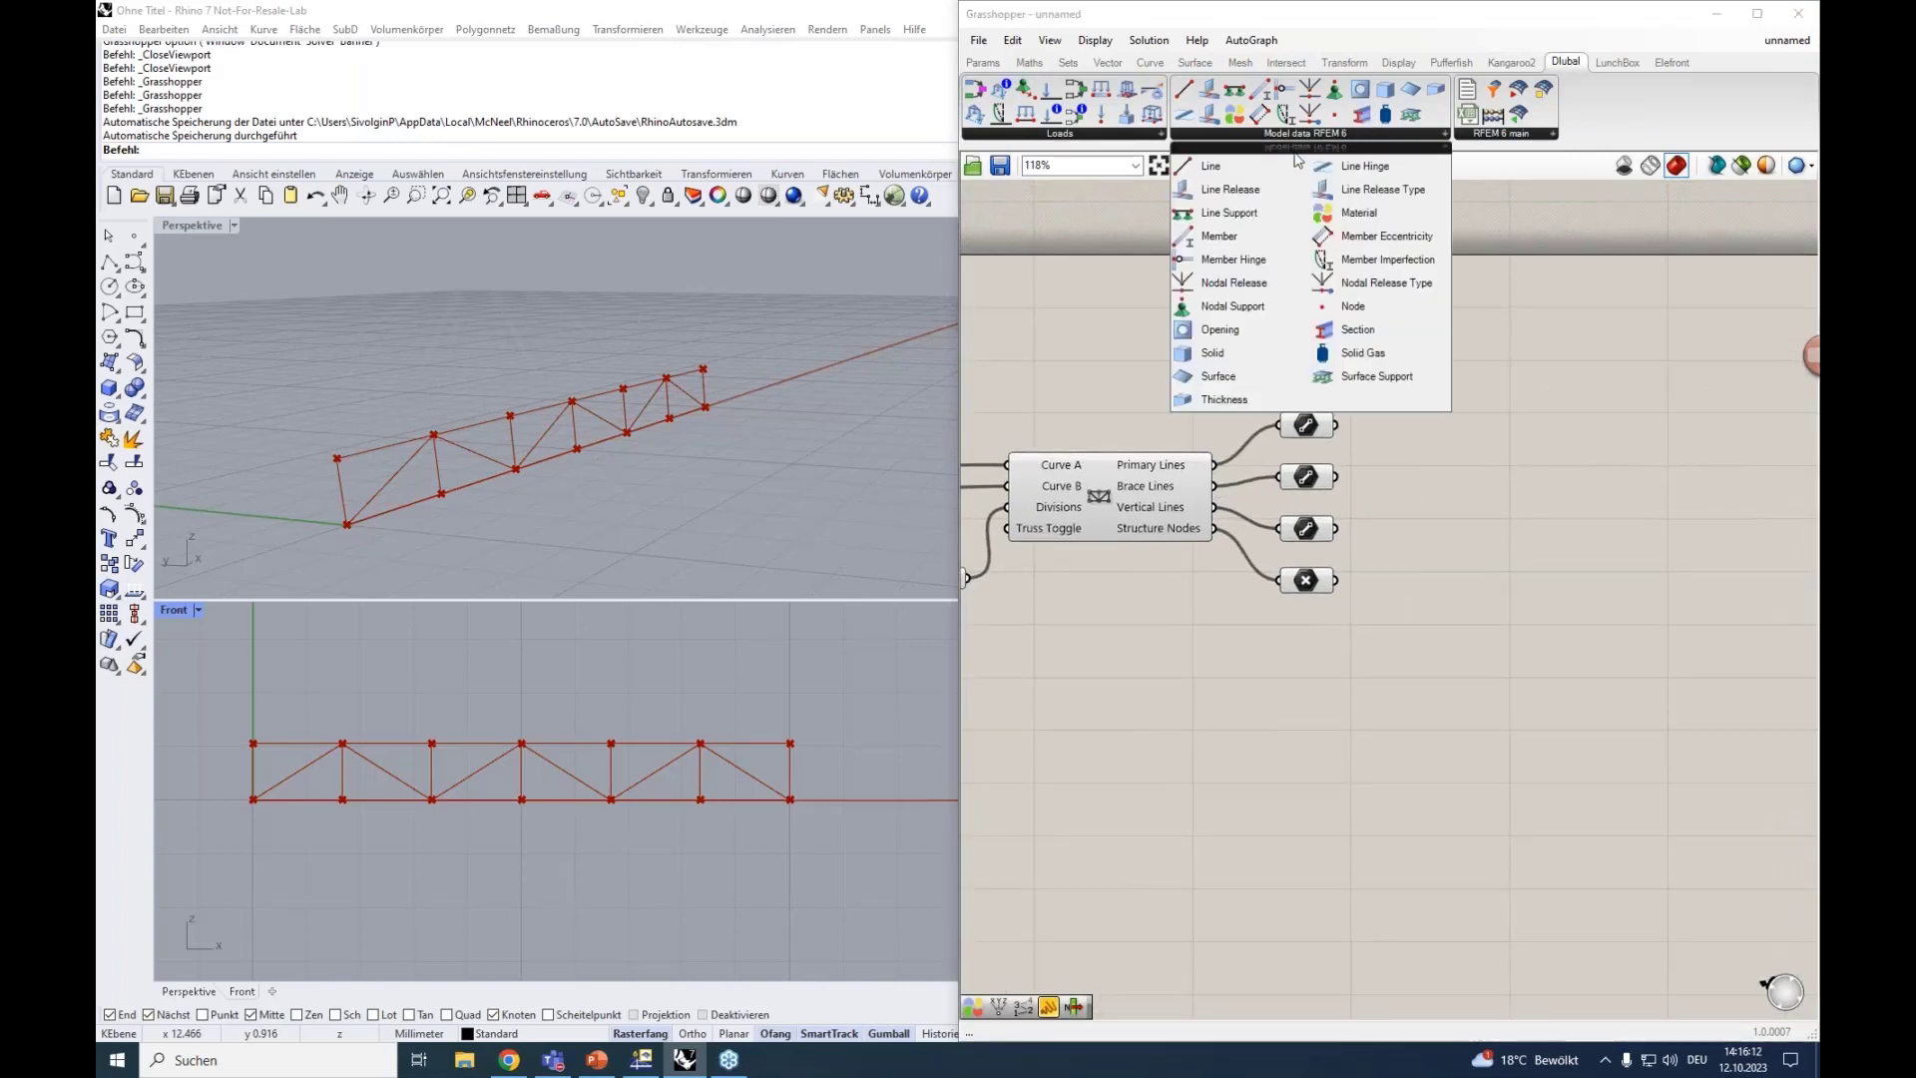
{"action": "left_click_drag", "start_coordinate": [1386, 190], "coordinate": [1522, 384]}
{"action": "scroll", "coordinate": [1524, 367], "scroll_direction": "up", "scroll_amount": 1}
{"action": "left_click", "coordinate": [1542, 390]}
{"action": "right_click_drag", "start_coordinate": [1542, 562], "coordinate": [1436, 481]}
{"action": "left_click_drag", "start_coordinate": [1453, 268], "coordinate": [1537, 293]}
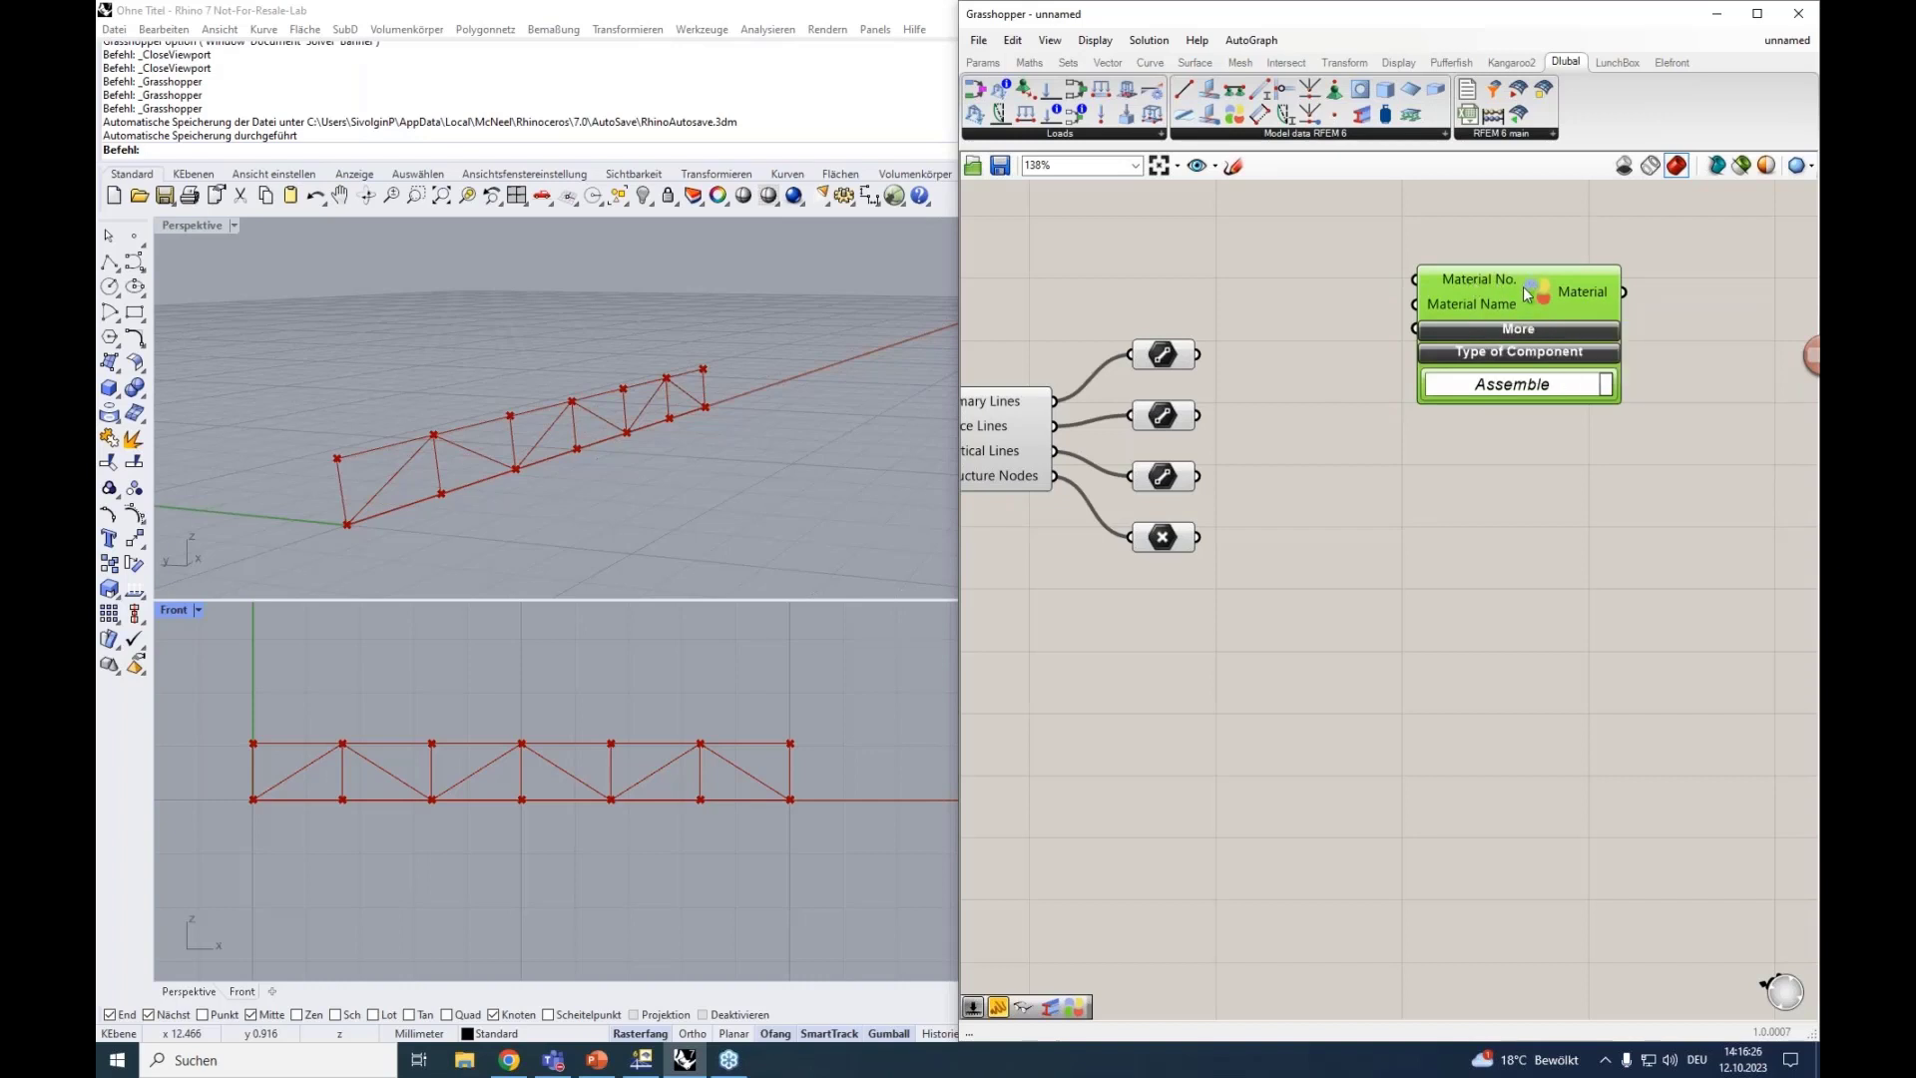
Add a number slider with value 1 and connect it to the Material component's Material No. input.
{"action": "double_click", "coordinate": [1297, 271]}
{"action": "type", "text": "1"}
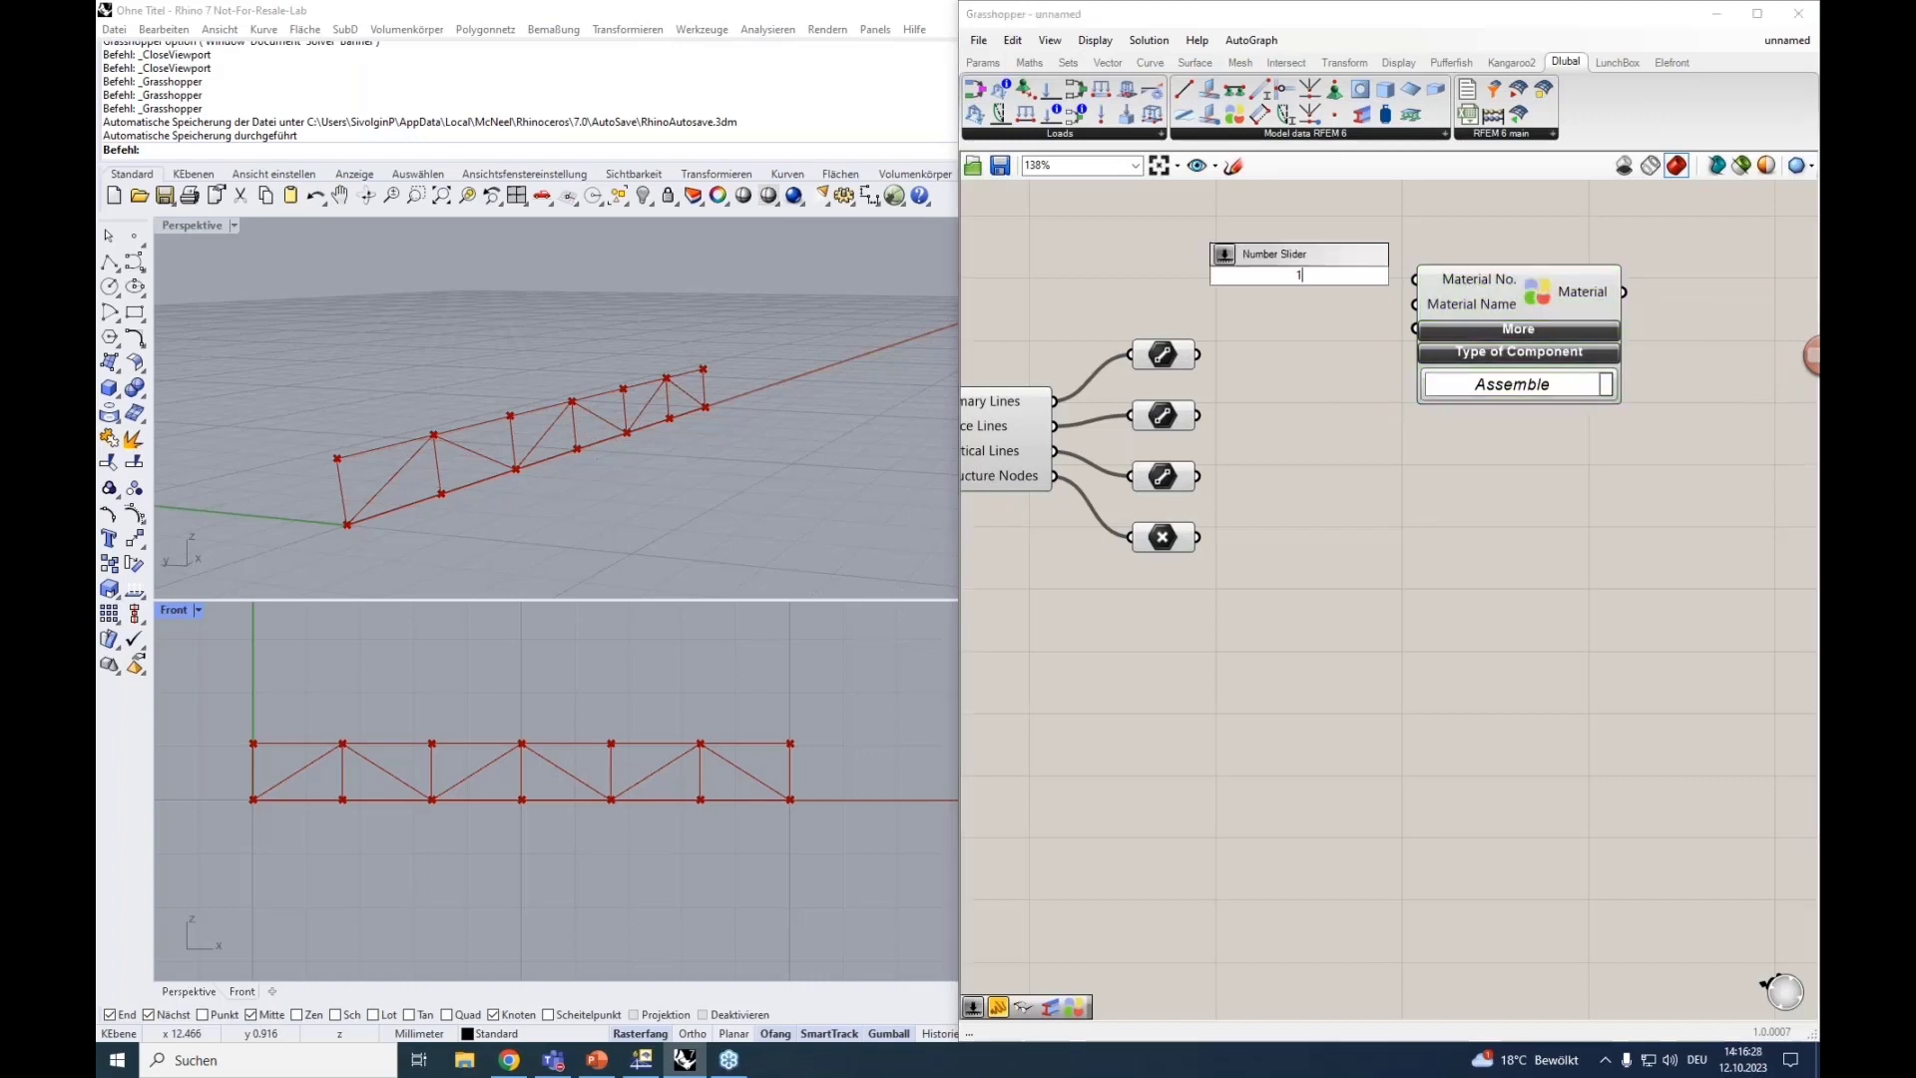
{"action": "key", "text": "Return"}
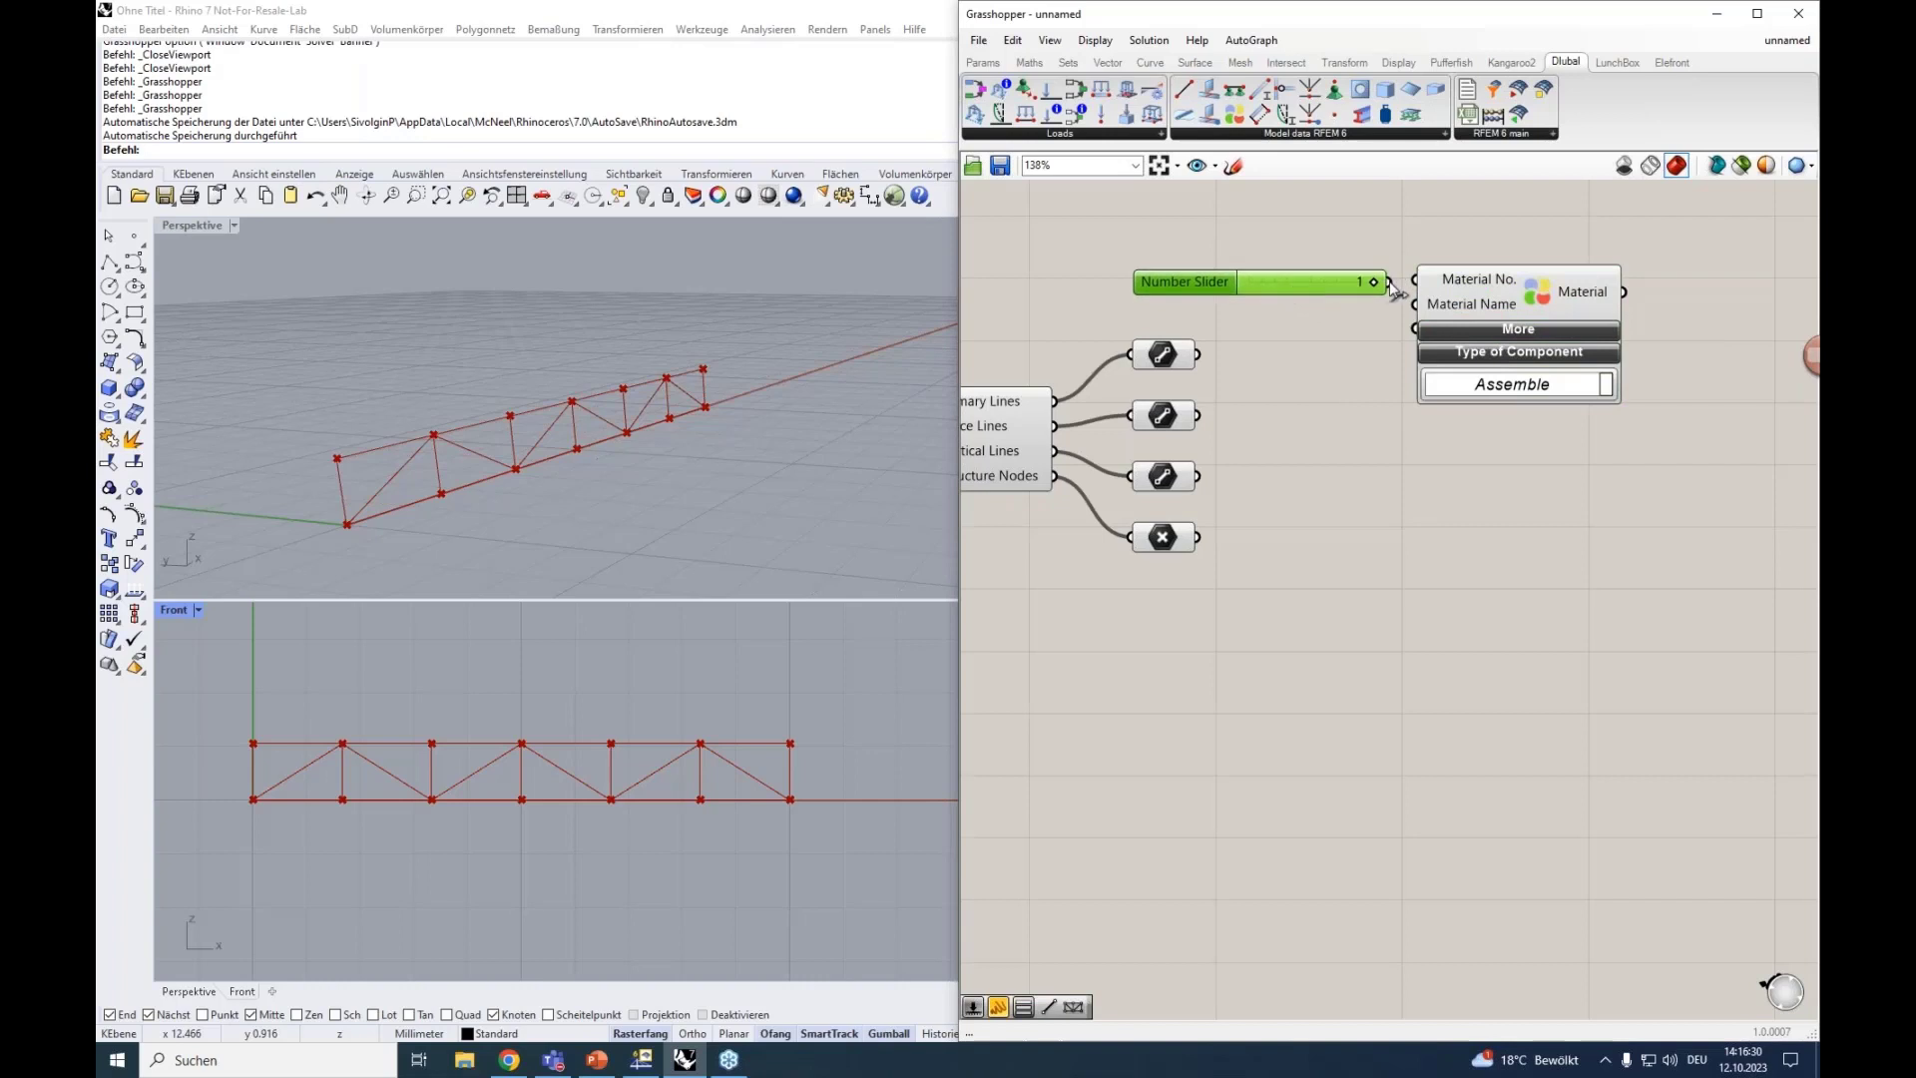
{"action": "left_click_drag", "start_coordinate": [1389, 283], "coordinate": [1526, 308]}
{"action": "left_click_drag", "start_coordinate": [1273, 275], "coordinate": [1333, 278]}
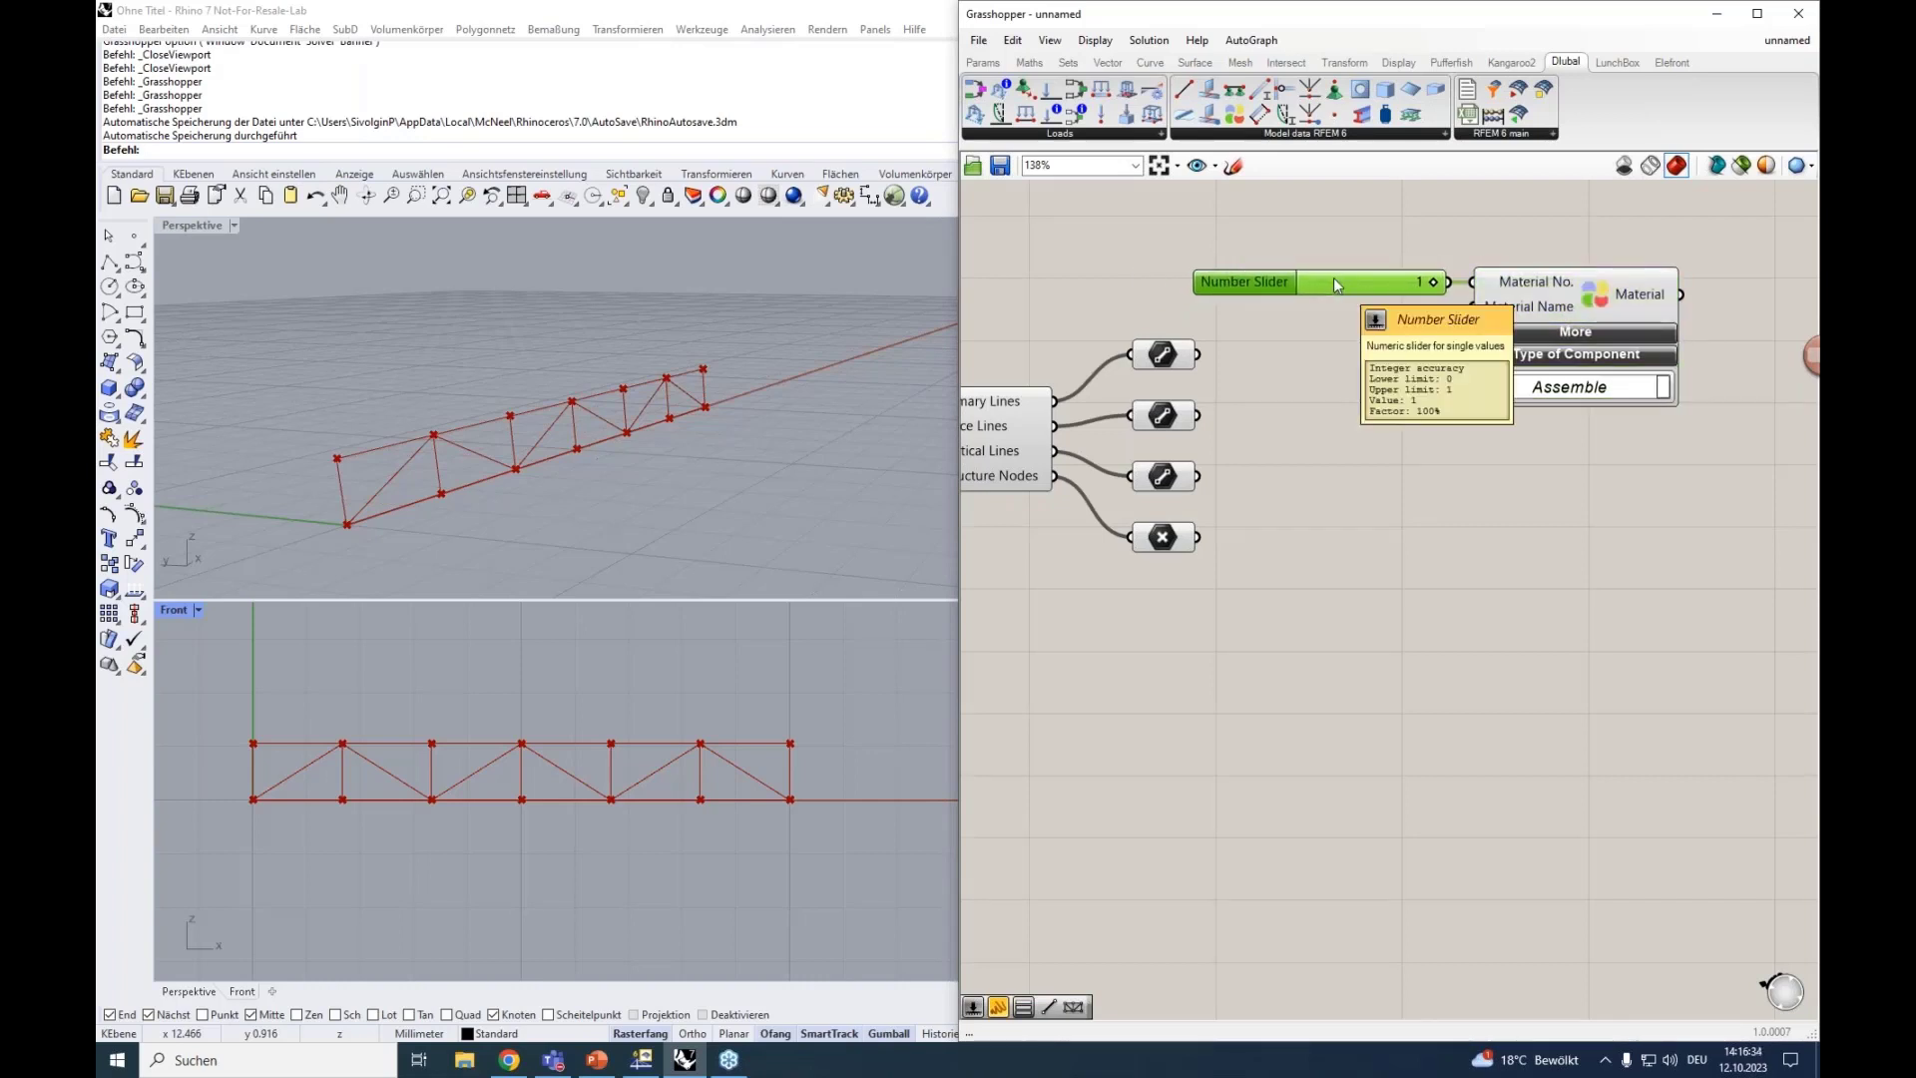
Add a panel containing S235 and connect it to the Material component's Material Name input.
{"action": "double_click", "coordinate": [1374, 325]}
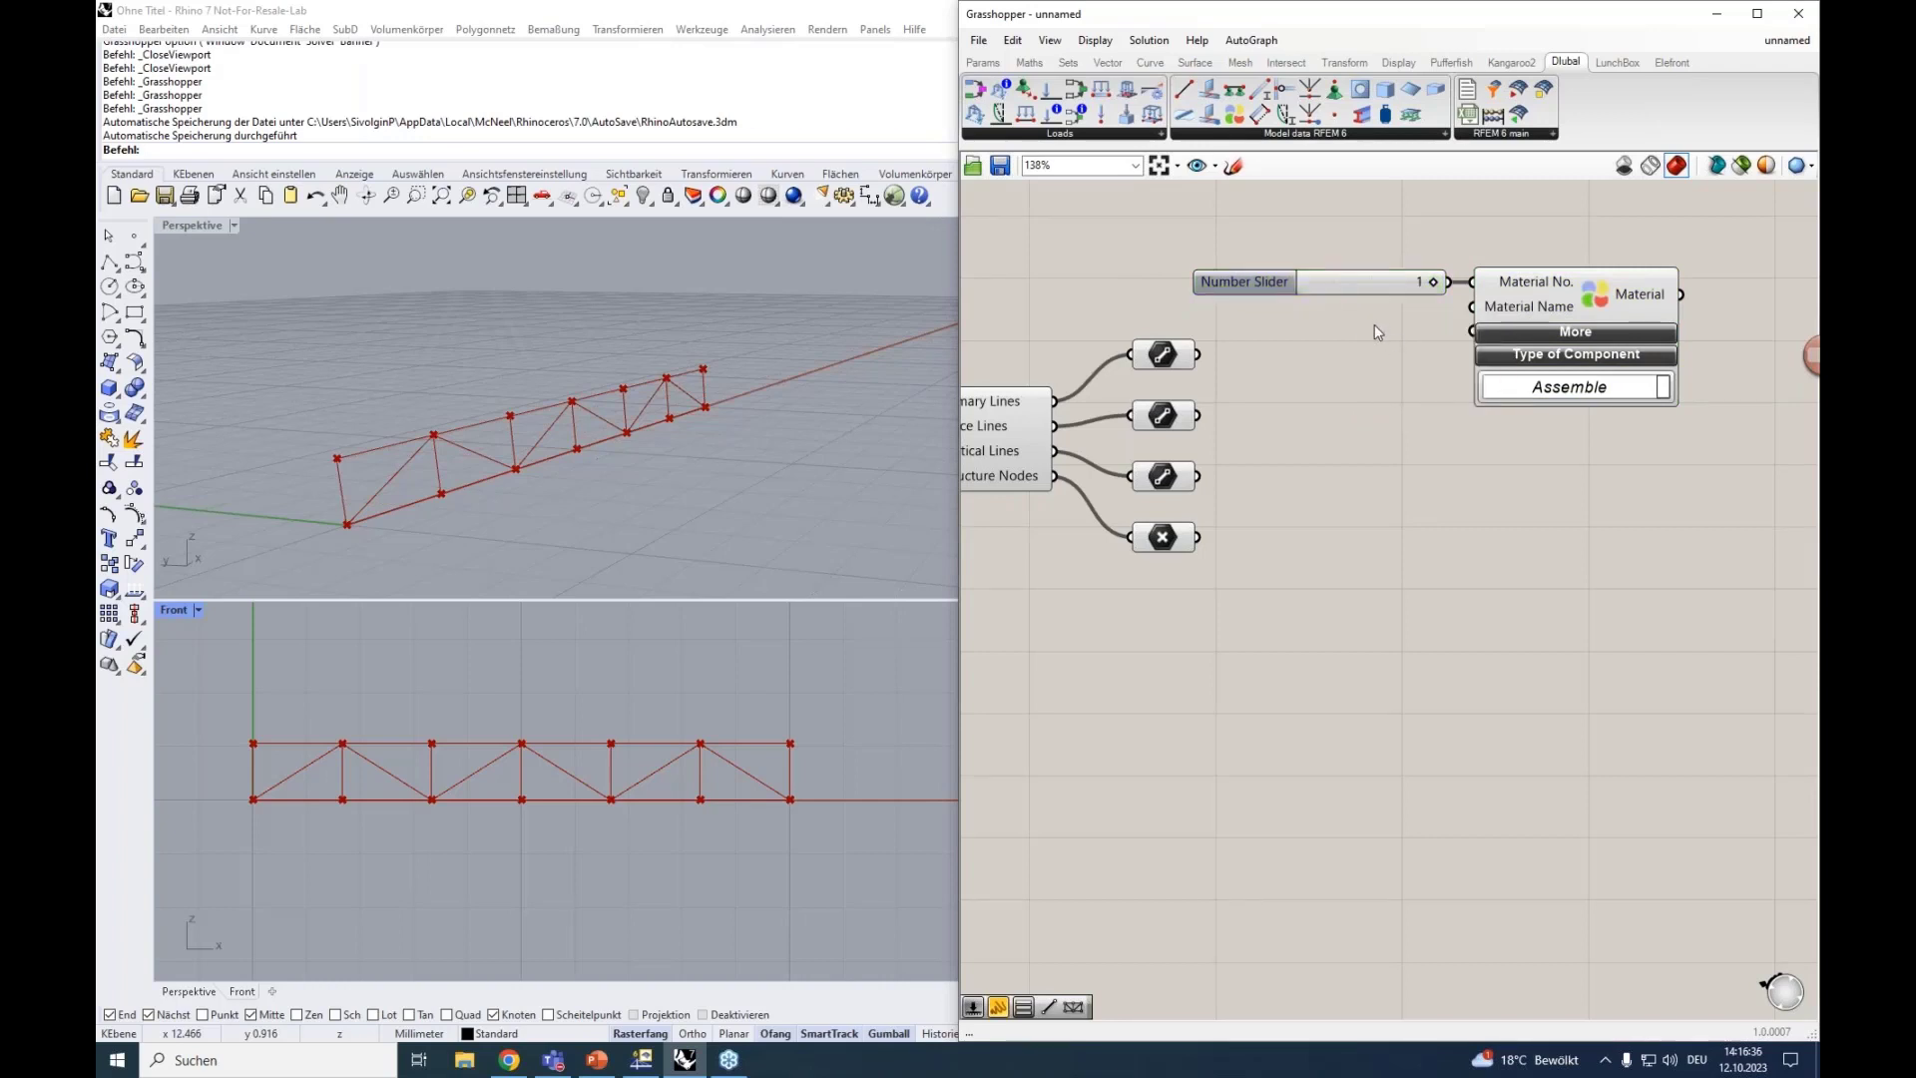
{"action": "type", "text": "\"S235"}
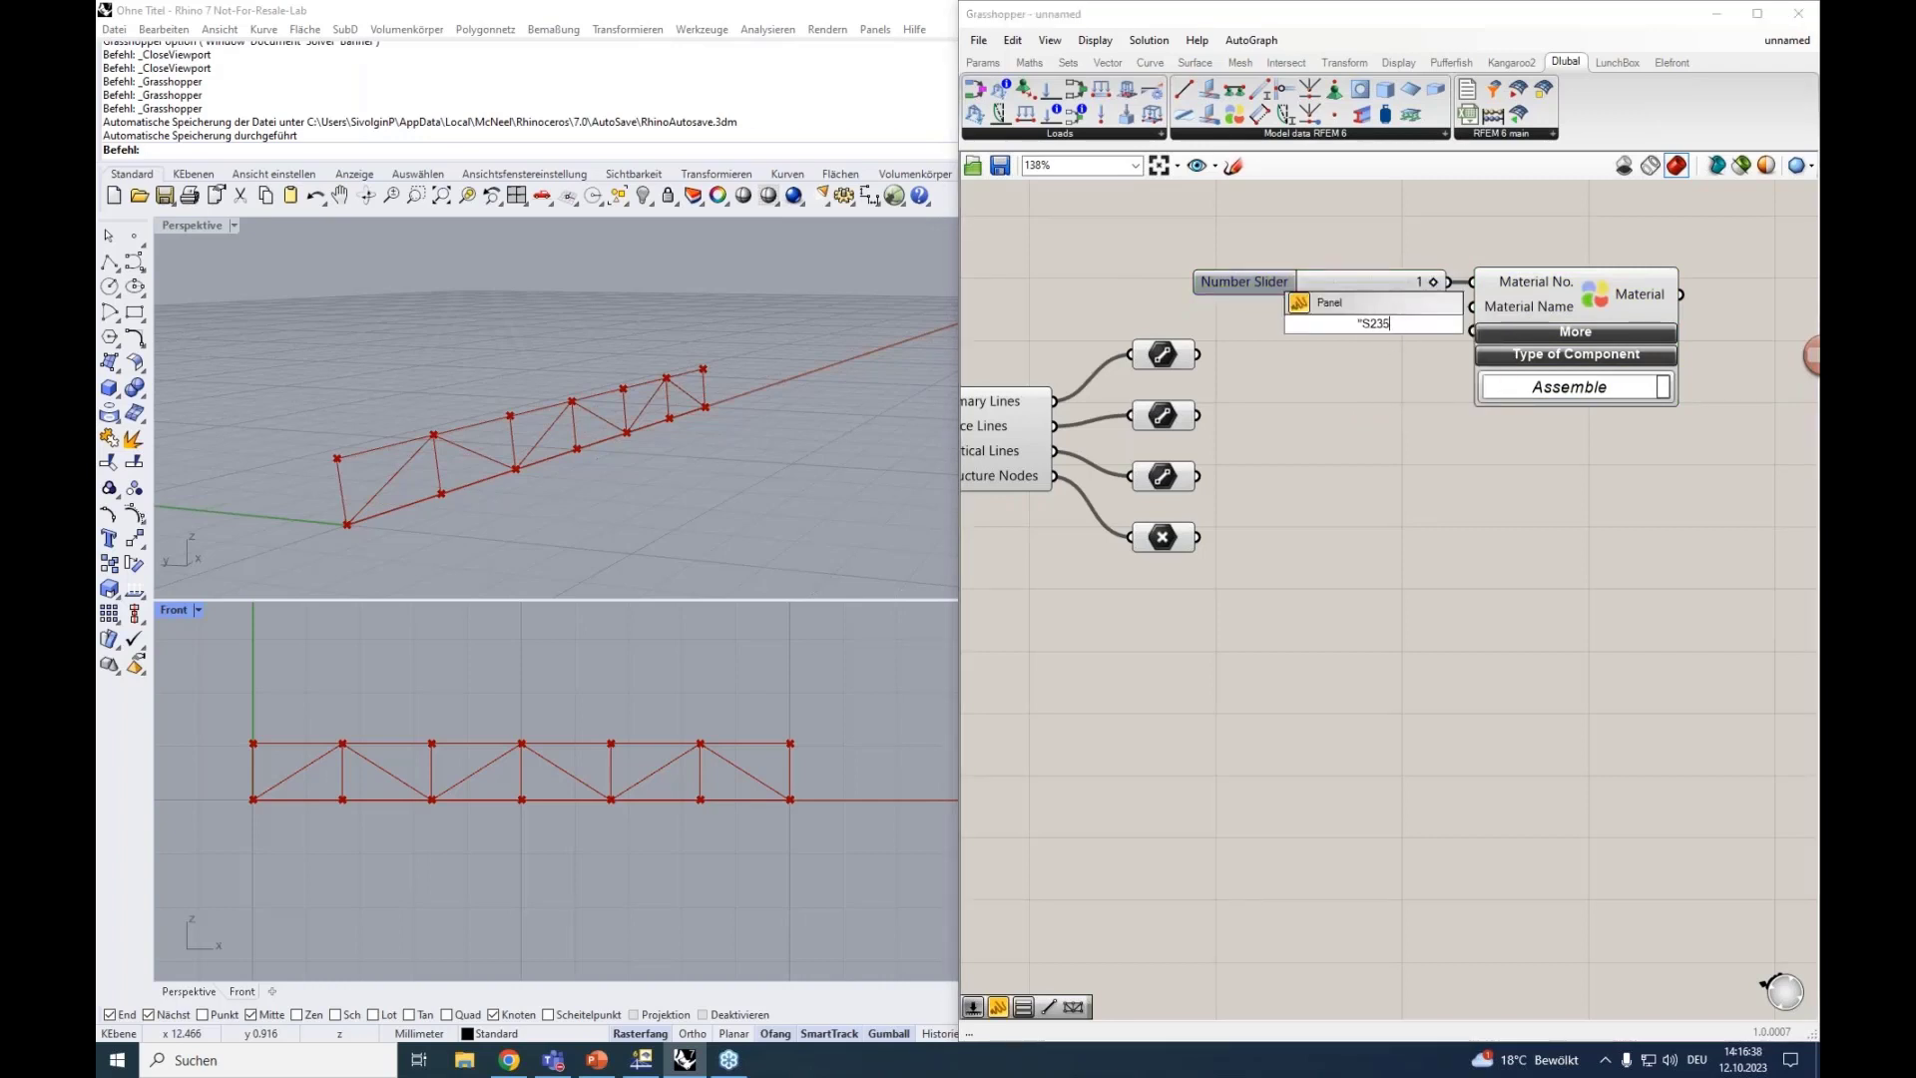
{"action": "key", "text": "Return"}
{"action": "left_click_drag", "start_coordinate": [1387, 326], "coordinate": [1467, 310]}
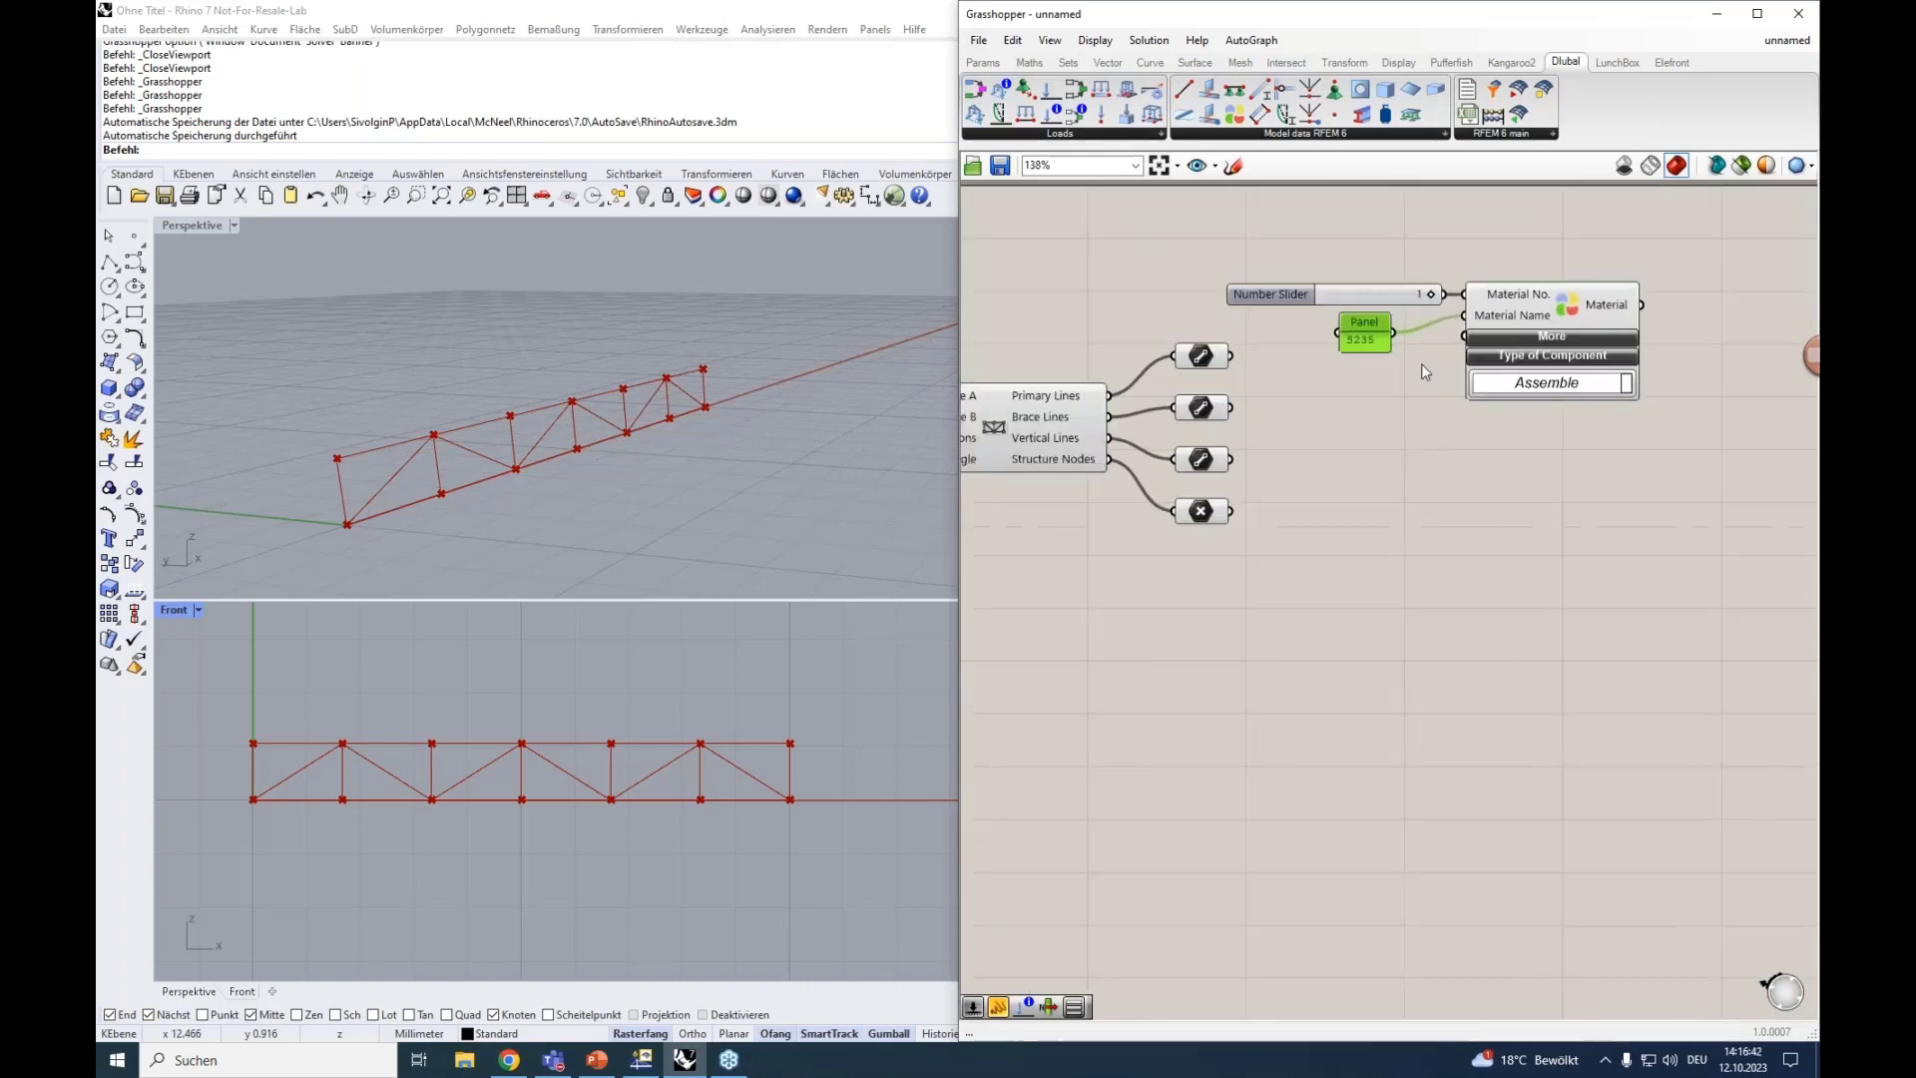
{"action": "left_click", "coordinate": [1422, 365]}
Move the Material component, its number slider and the S235 panel further away from the output containers.
{"action": "left_click_drag", "start_coordinate": [1684, 465], "coordinate": [1185, 228]}
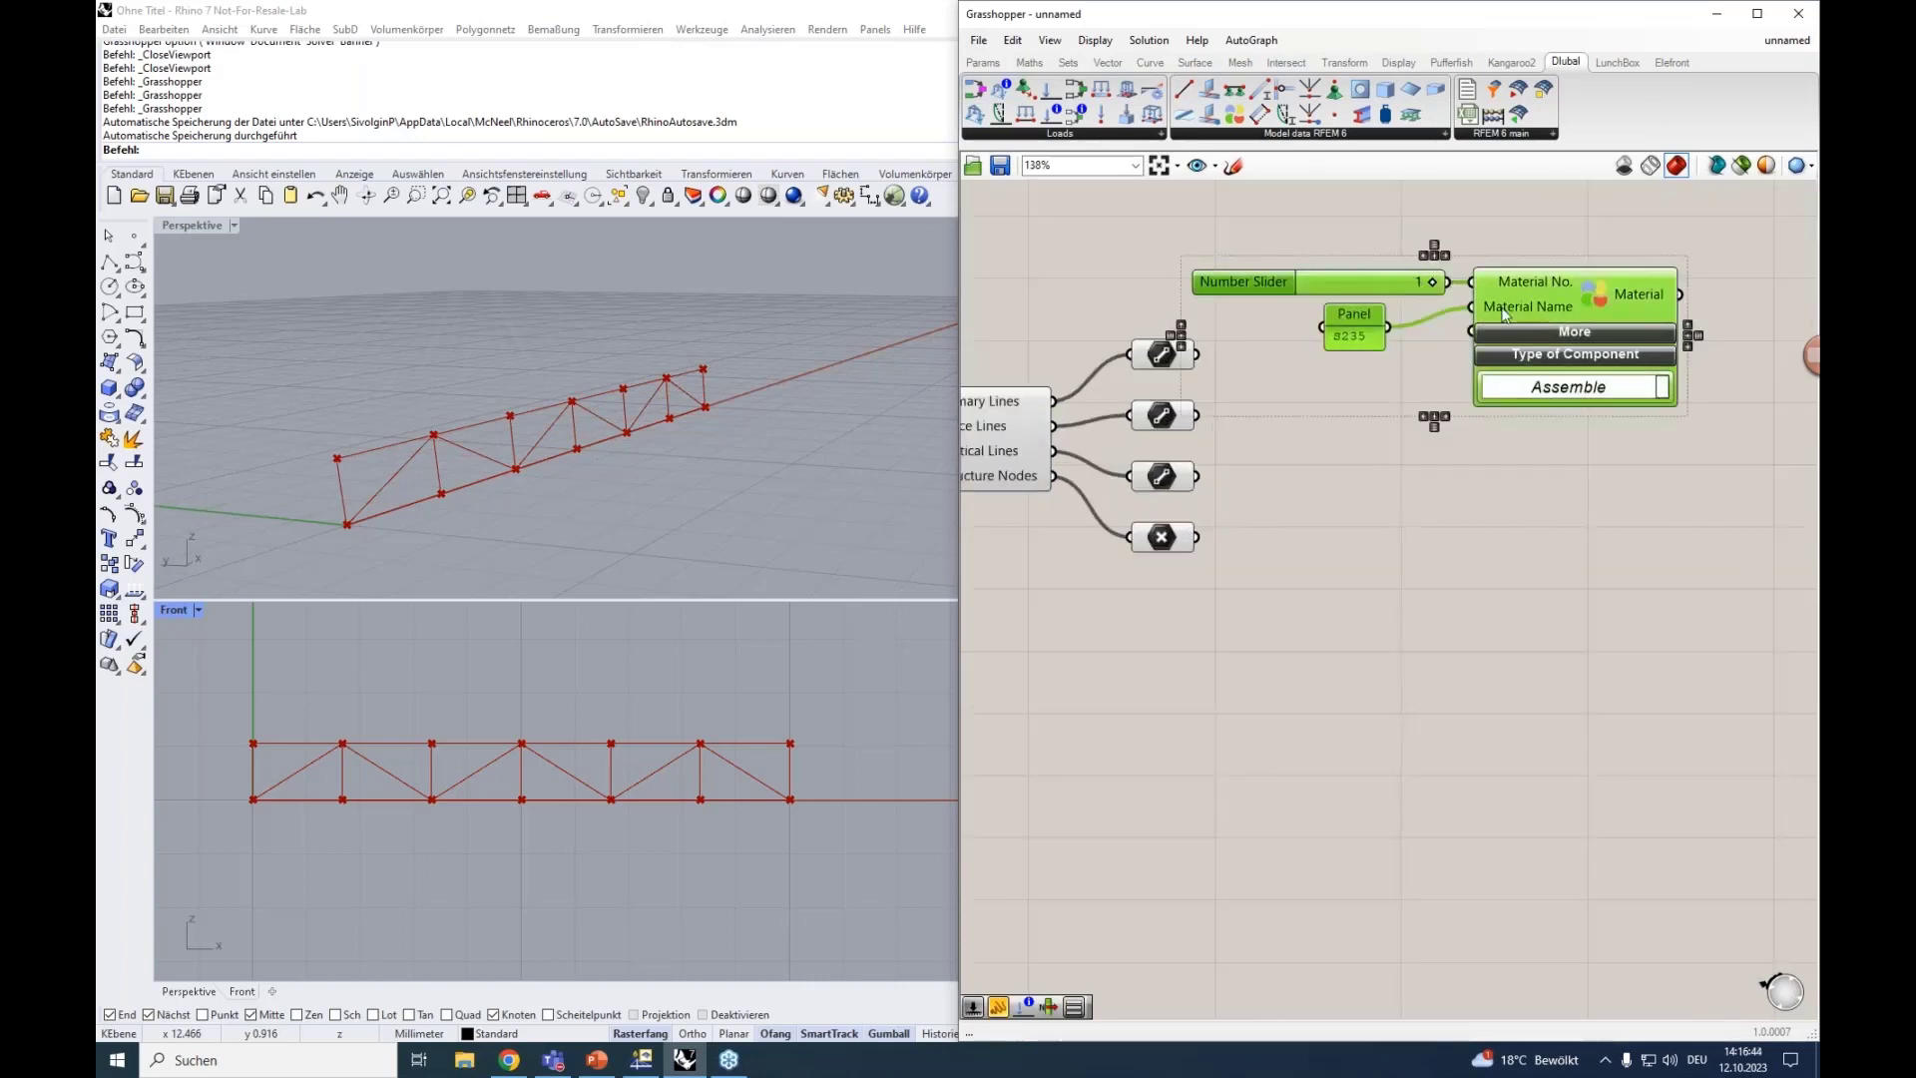
{"action": "left_click_drag", "start_coordinate": [1531, 306], "coordinate": [1618, 314]}
{"action": "left_click", "coordinate": [1511, 542]}
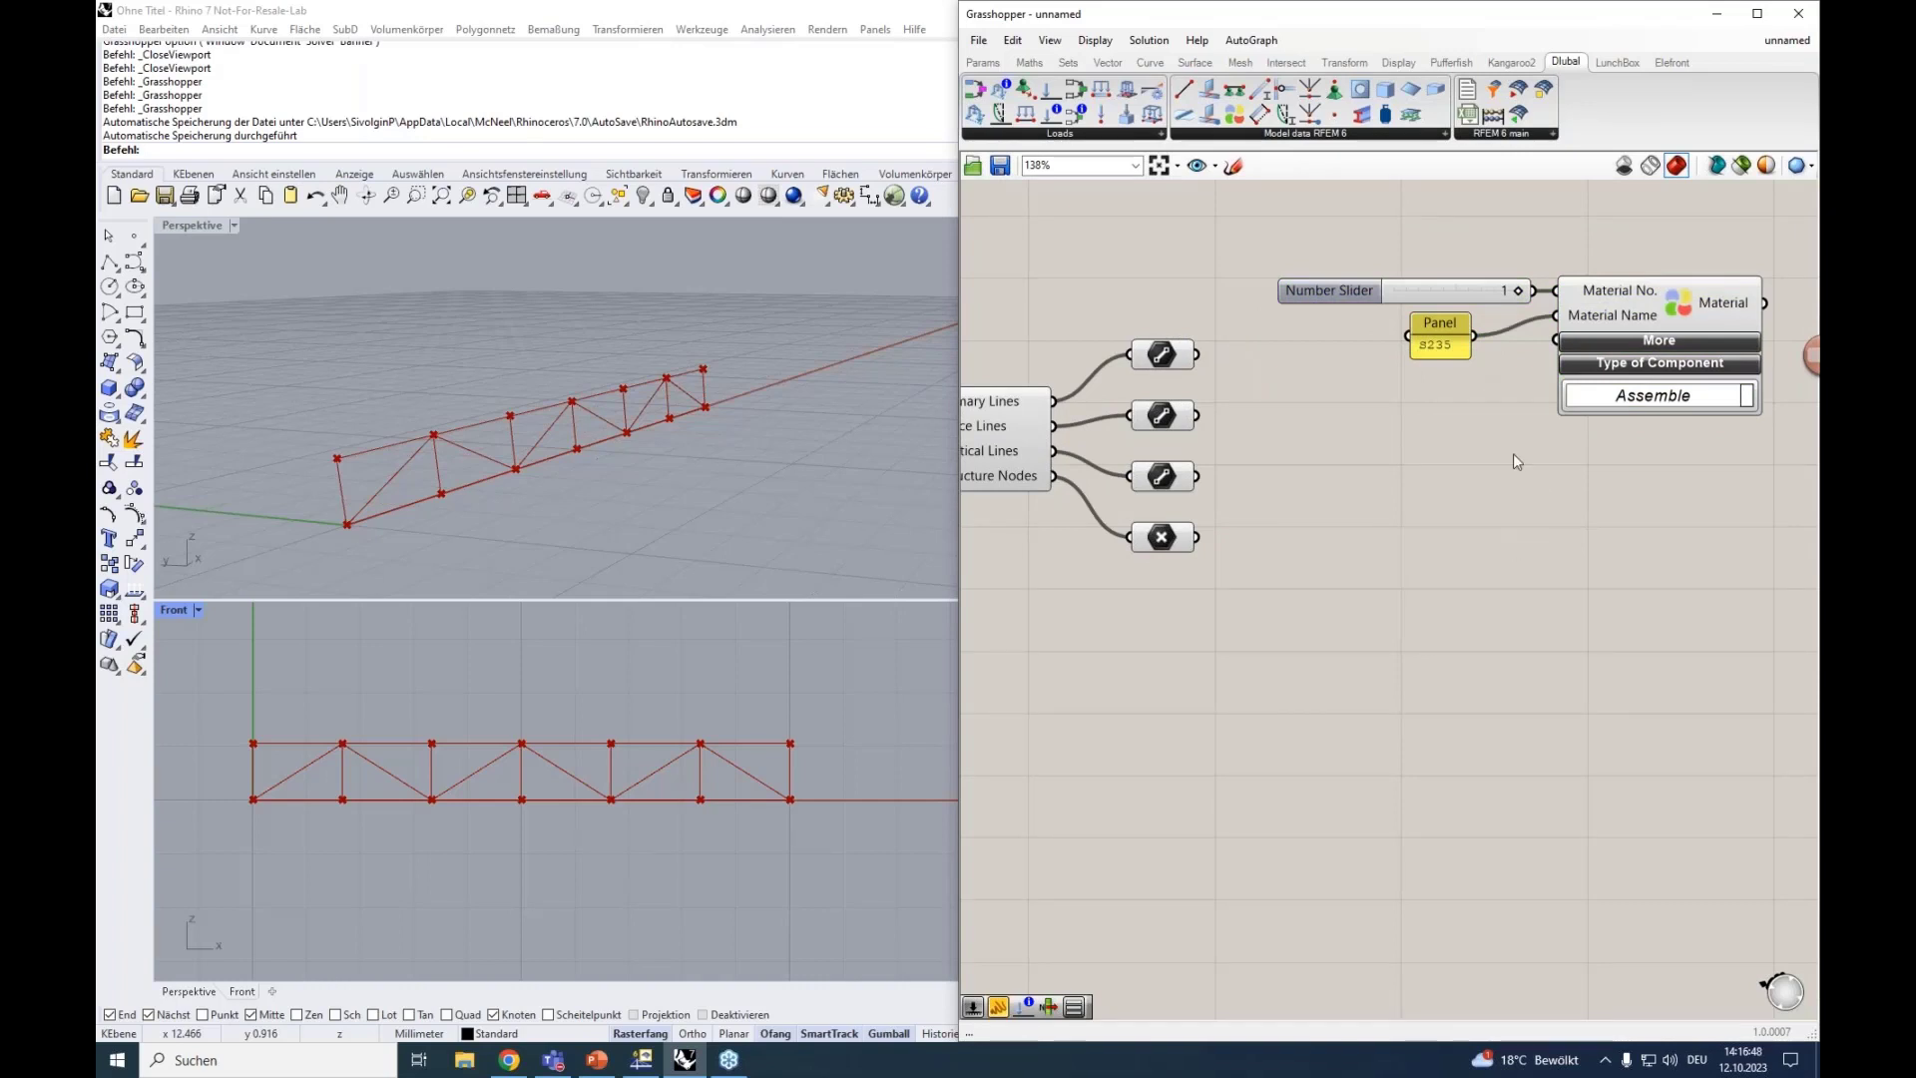
{"action": "right_click_drag", "start_coordinate": [1515, 459], "coordinate": [1437, 422]}
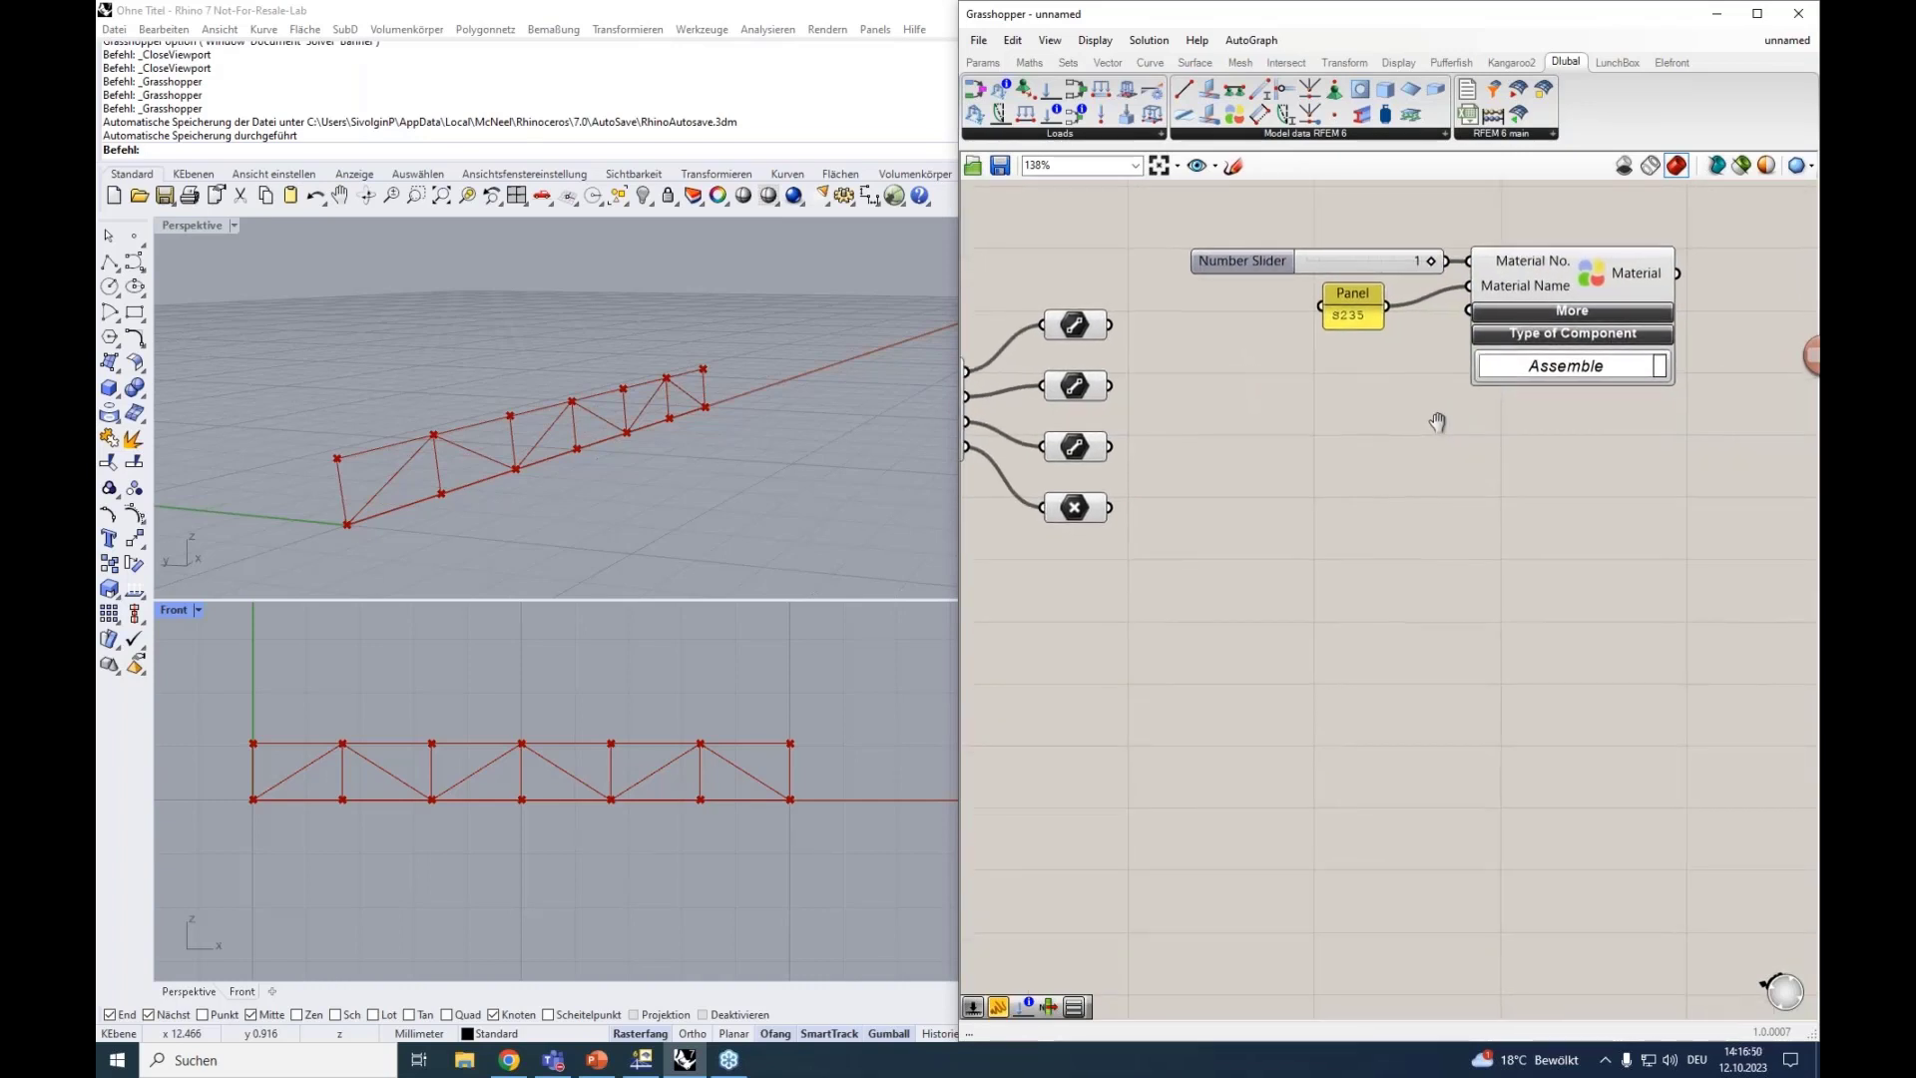
{"action": "scroll", "coordinate": [1437, 422], "scroll_direction": "down", "scroll_amount": 2}
{"action": "scroll", "coordinate": [1437, 422], "scroll_direction": "up", "scroll_amount": 2}
Delete the S235 panel and paste the prepared material list panel from the clipboard history.
{"action": "left_click", "coordinate": [1355, 297]}
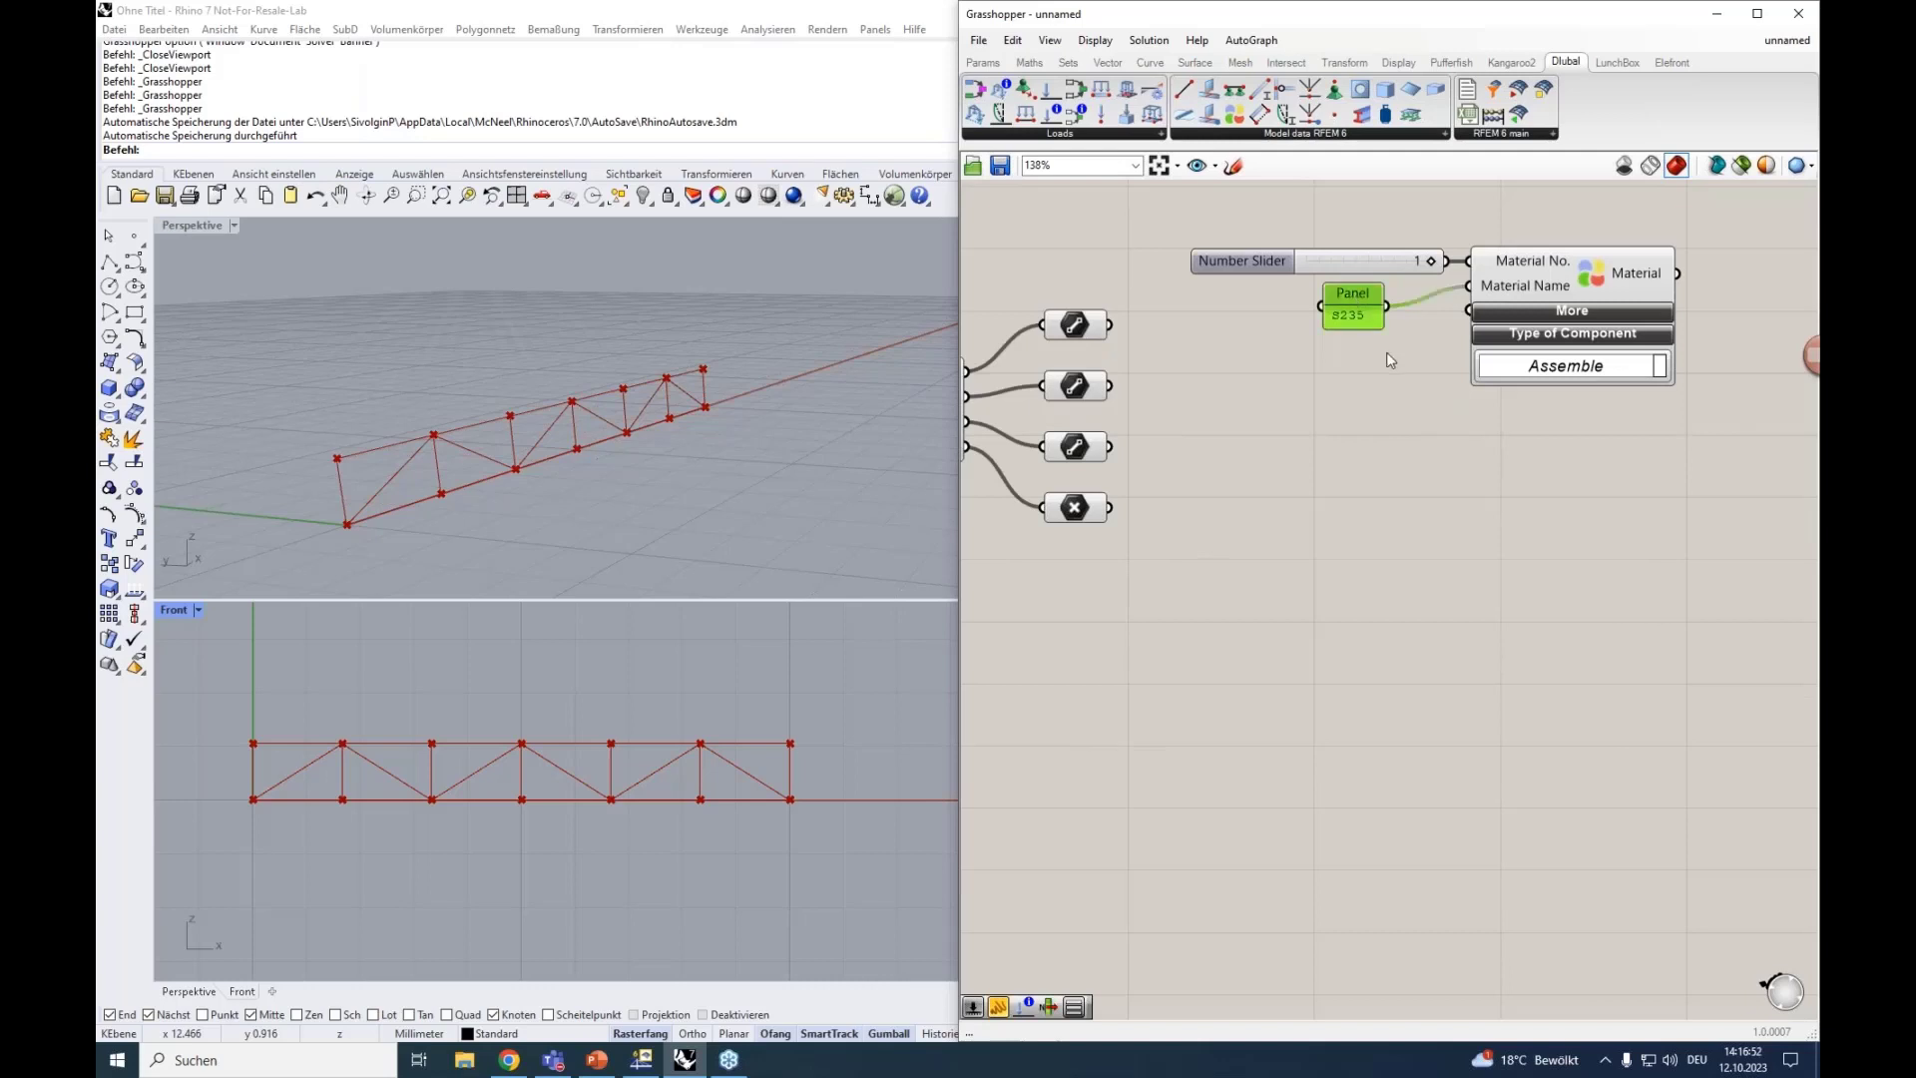
{"action": "key", "text": "Delete"}
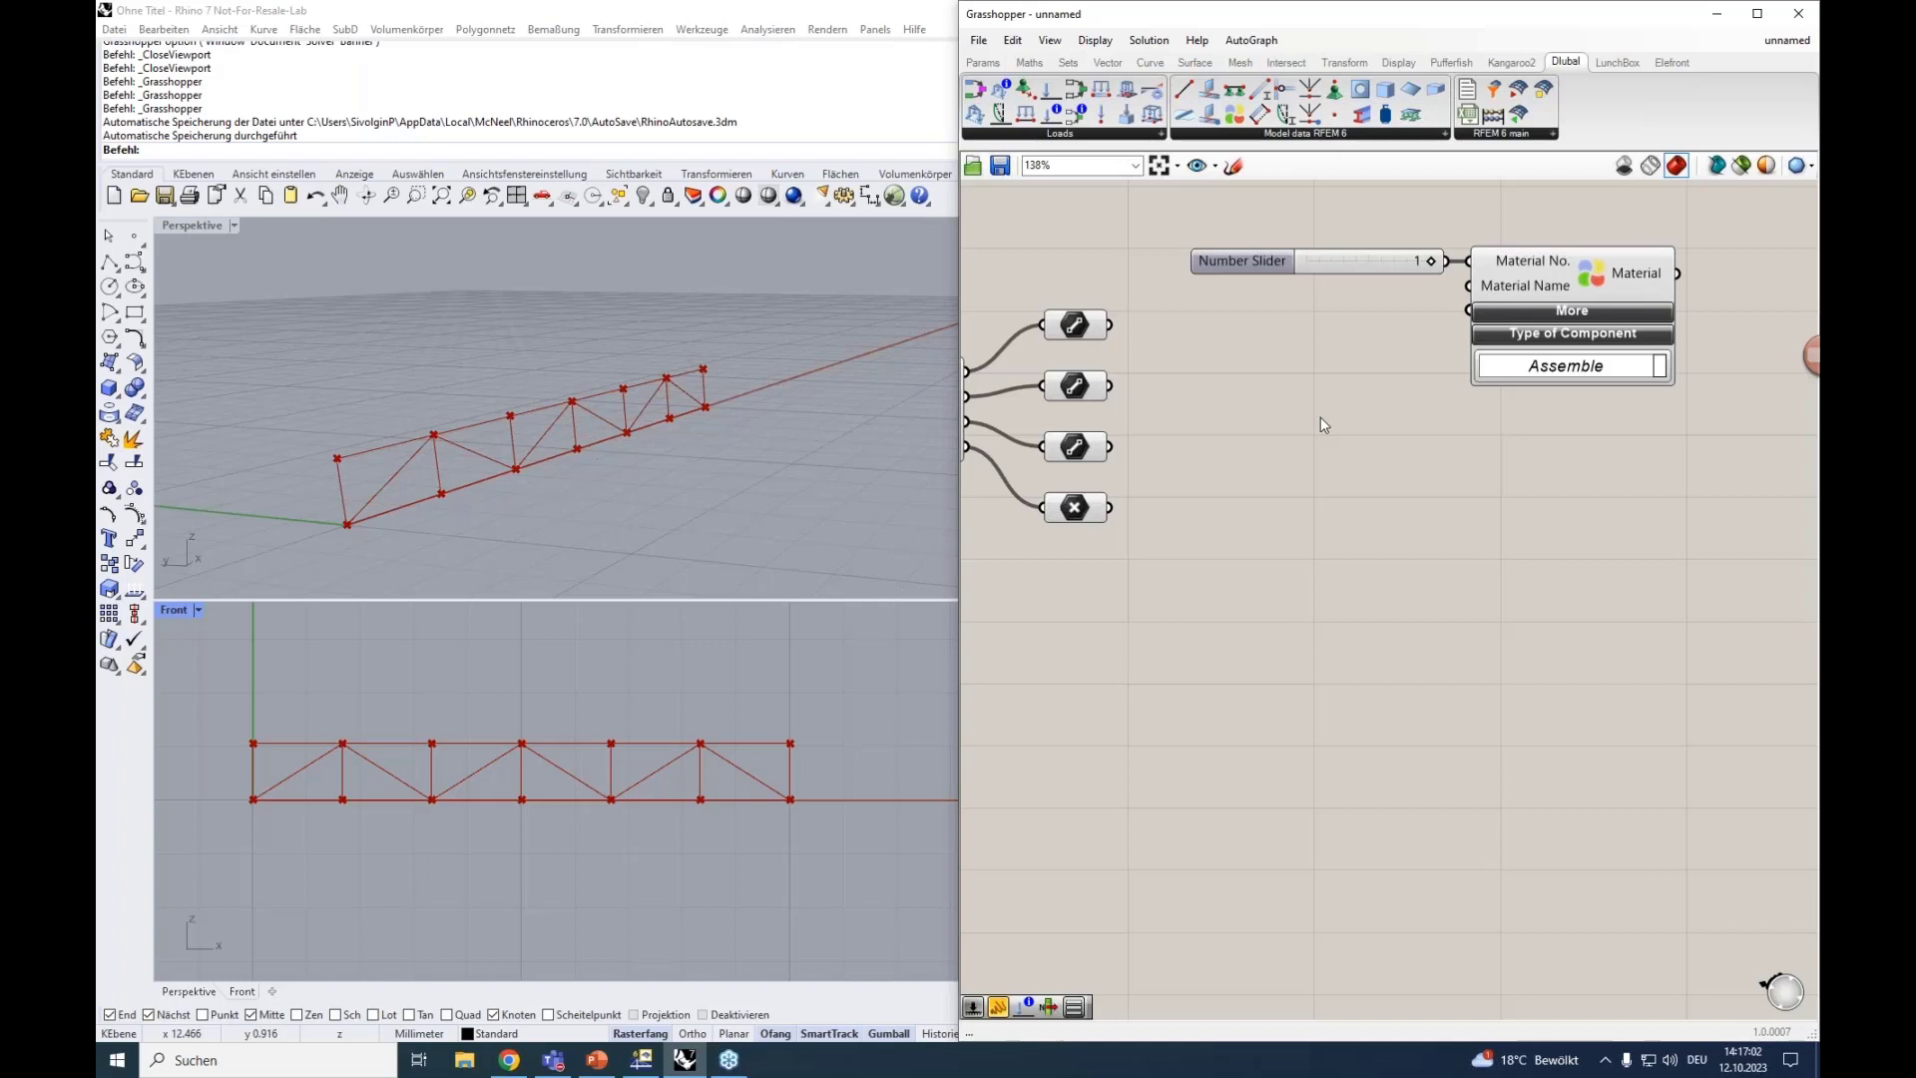
{"action": "mouse_move", "coordinate": [1322, 424]}
{"action": "right_mouse_down"}
{"action": "mouse_move", "coordinate": [1347, 410]}
{"action": "mouse_move", "coordinate": [1347, 439]}
{"action": "right_mouse_up"}
{"action": "key", "text": "super+v"}
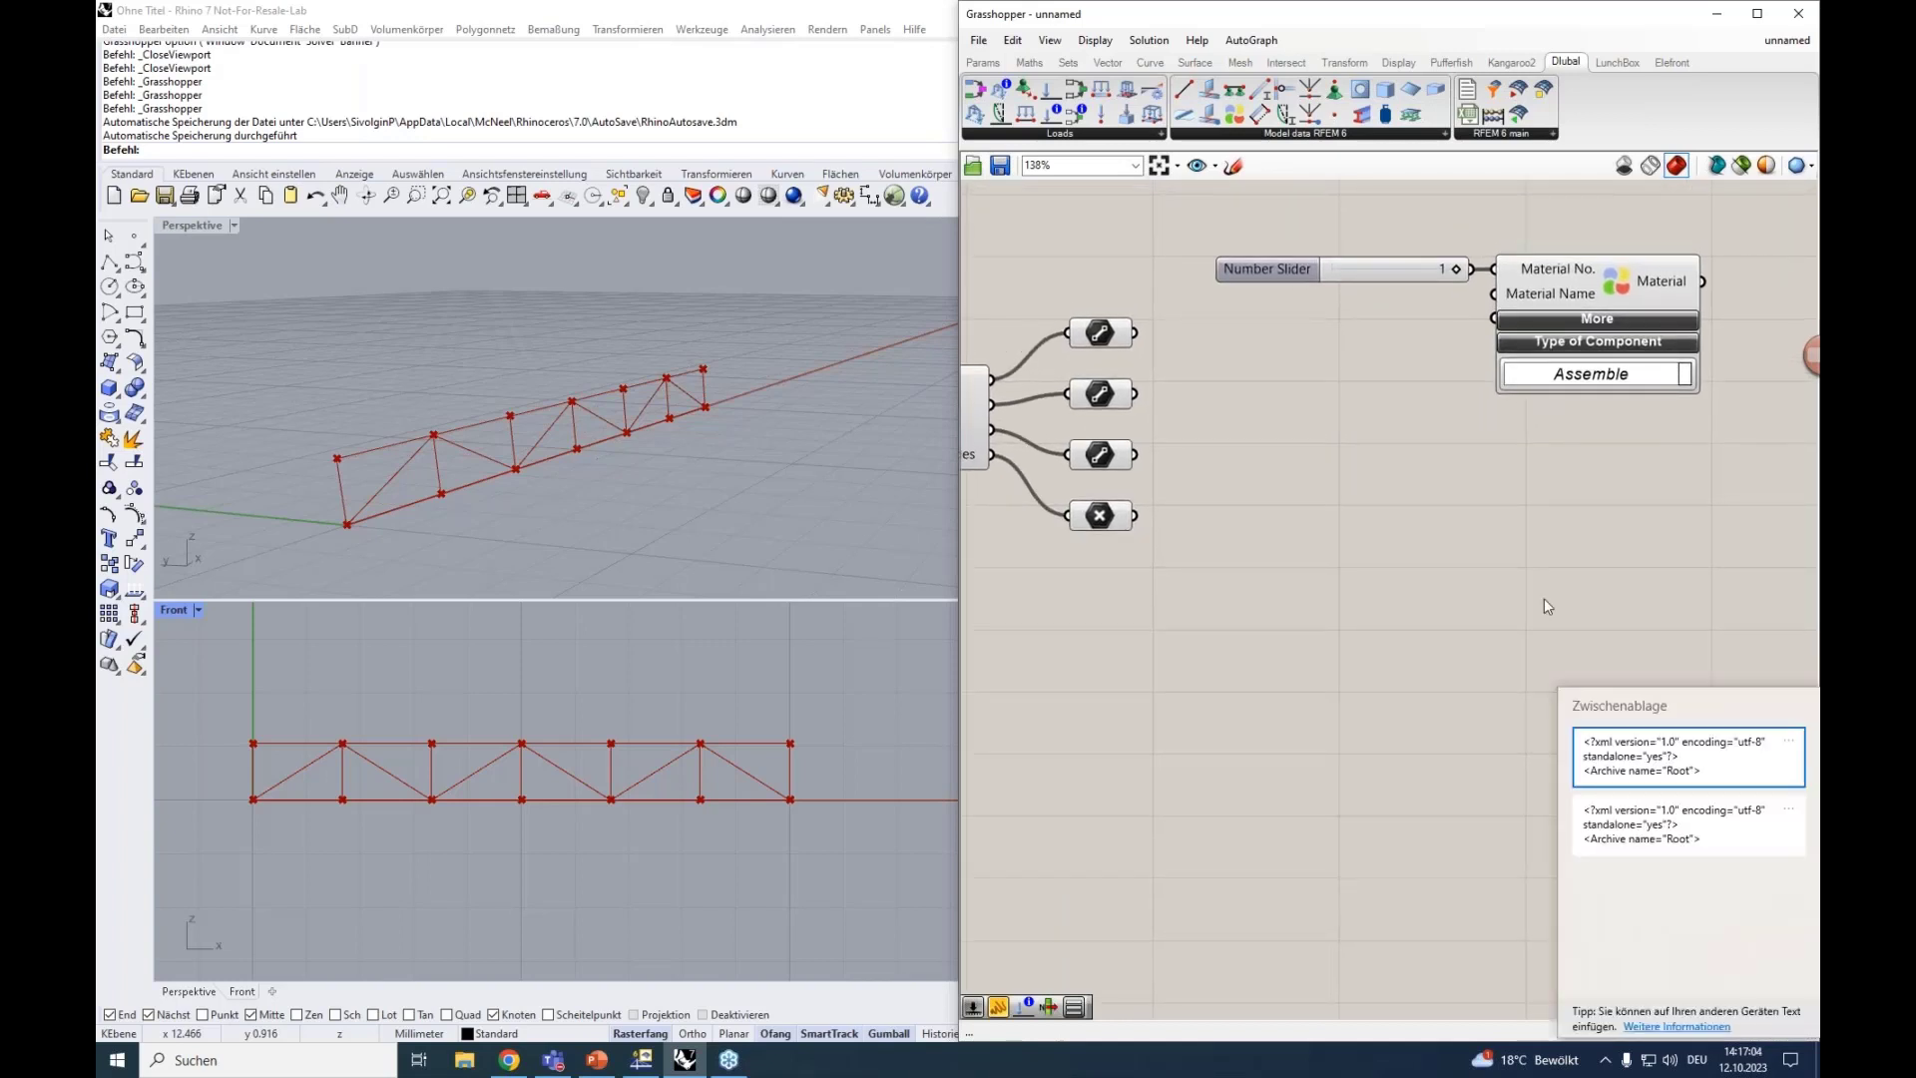
{"action": "left_click", "coordinate": [1630, 747]}
Move the Material component and its slider further out, and place the material list panel between them and the output containers.
{"action": "left_click_drag", "start_coordinate": [1786, 443], "coordinate": [1201, 408]}
{"action": "scroll", "coordinate": [1481, 572], "scroll_direction": "down", "scroll_amount": 5}
{"action": "right_click_drag", "start_coordinate": [1729, 415], "coordinate": [1562, 455]}
{"action": "left_click_drag", "start_coordinate": [1561, 456], "coordinate": [1172, 380]}
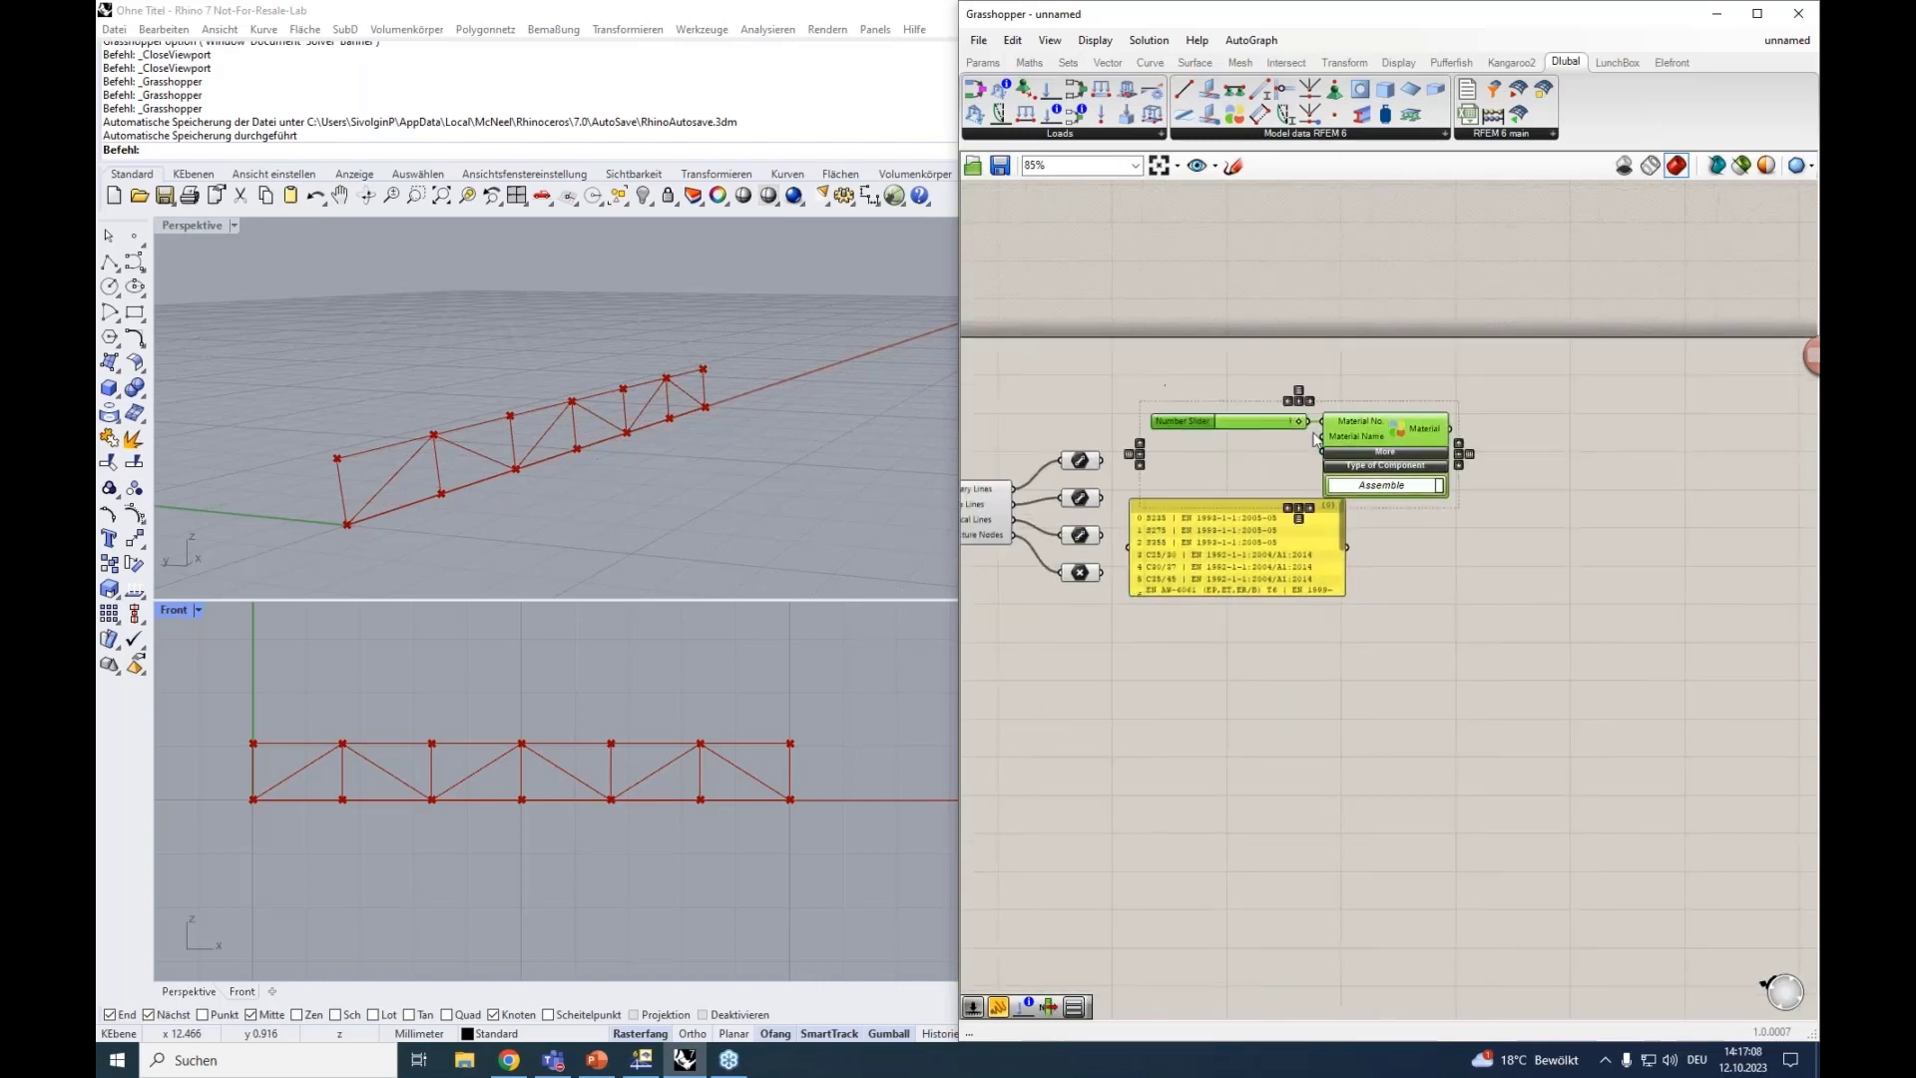
{"action": "left_click_drag", "start_coordinate": [1363, 437], "coordinate": [1564, 446]}
{"action": "left_click_drag", "start_coordinate": [1247, 511], "coordinate": [1296, 465]}
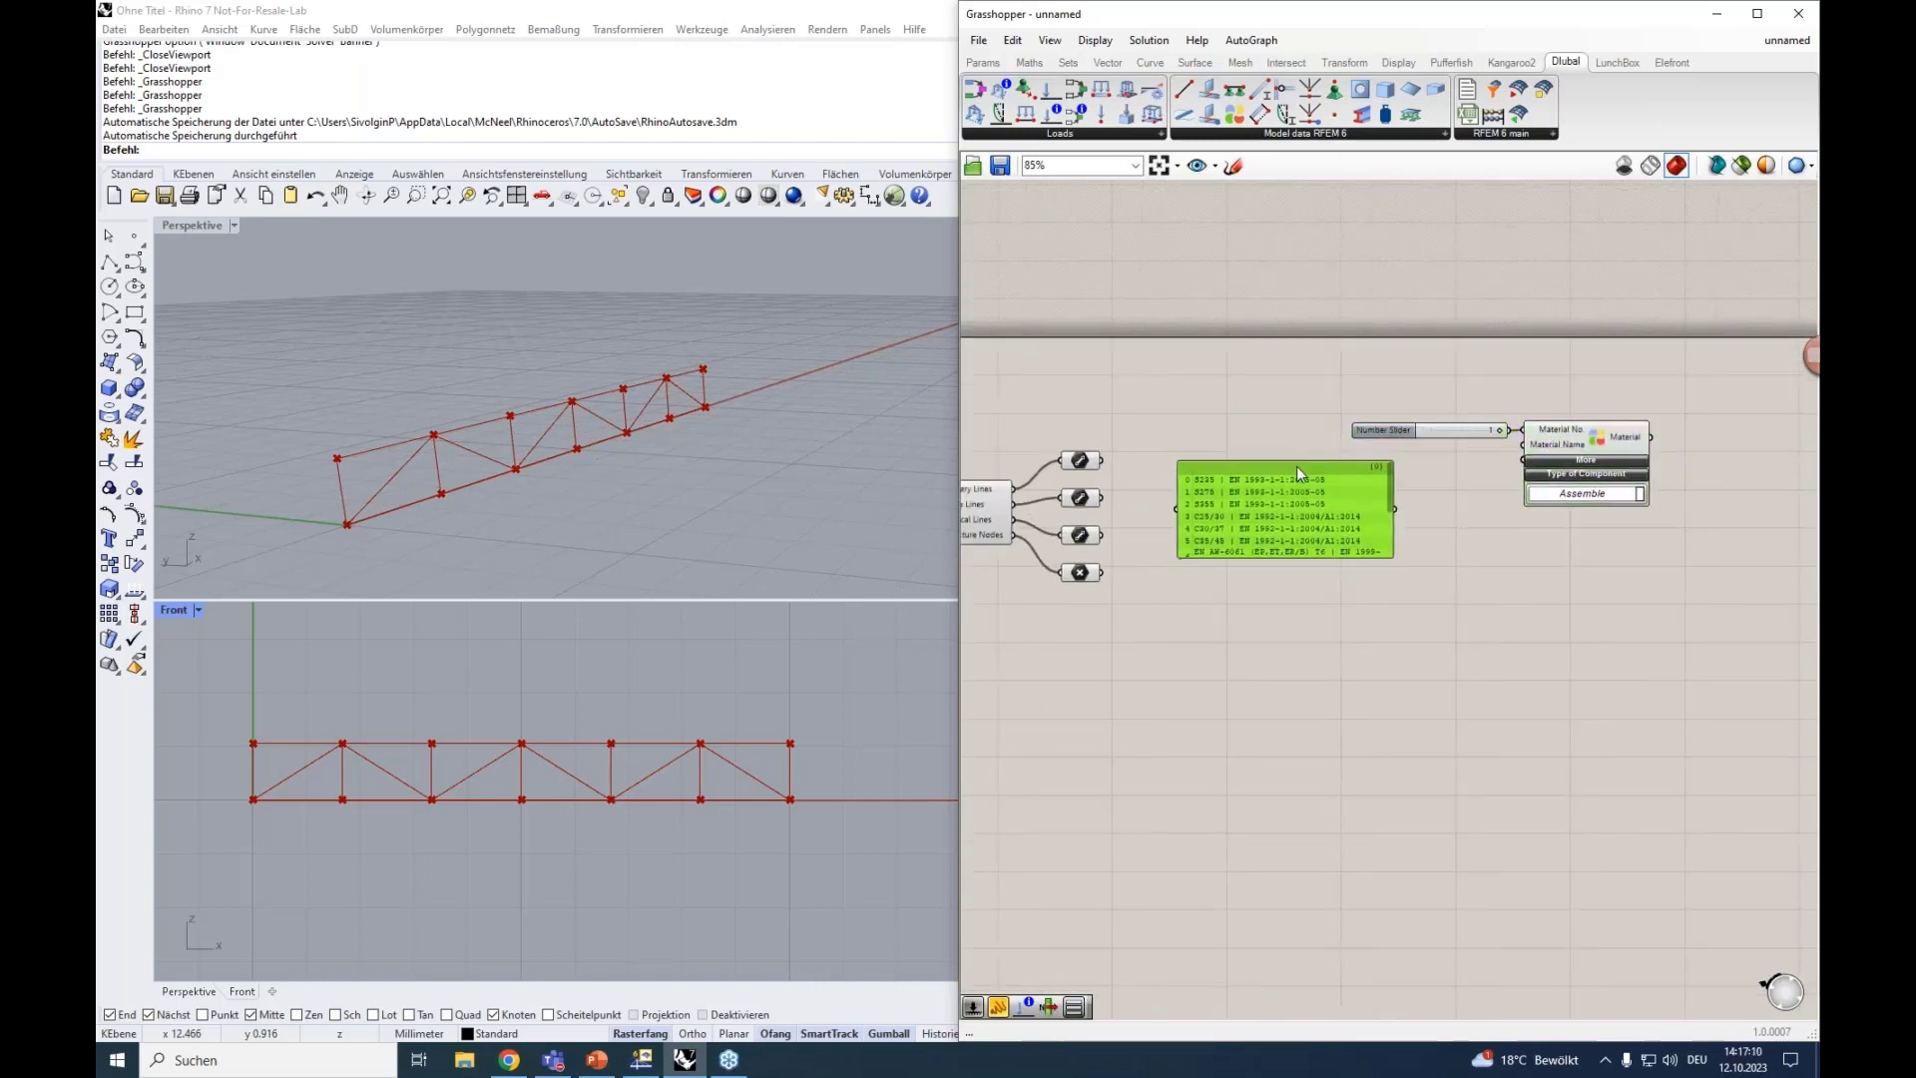
{"action": "left_click", "coordinate": [1333, 638]}
{"action": "scroll", "coordinate": [1271, 555], "scroll_direction": "up", "scroll_amount": 3}
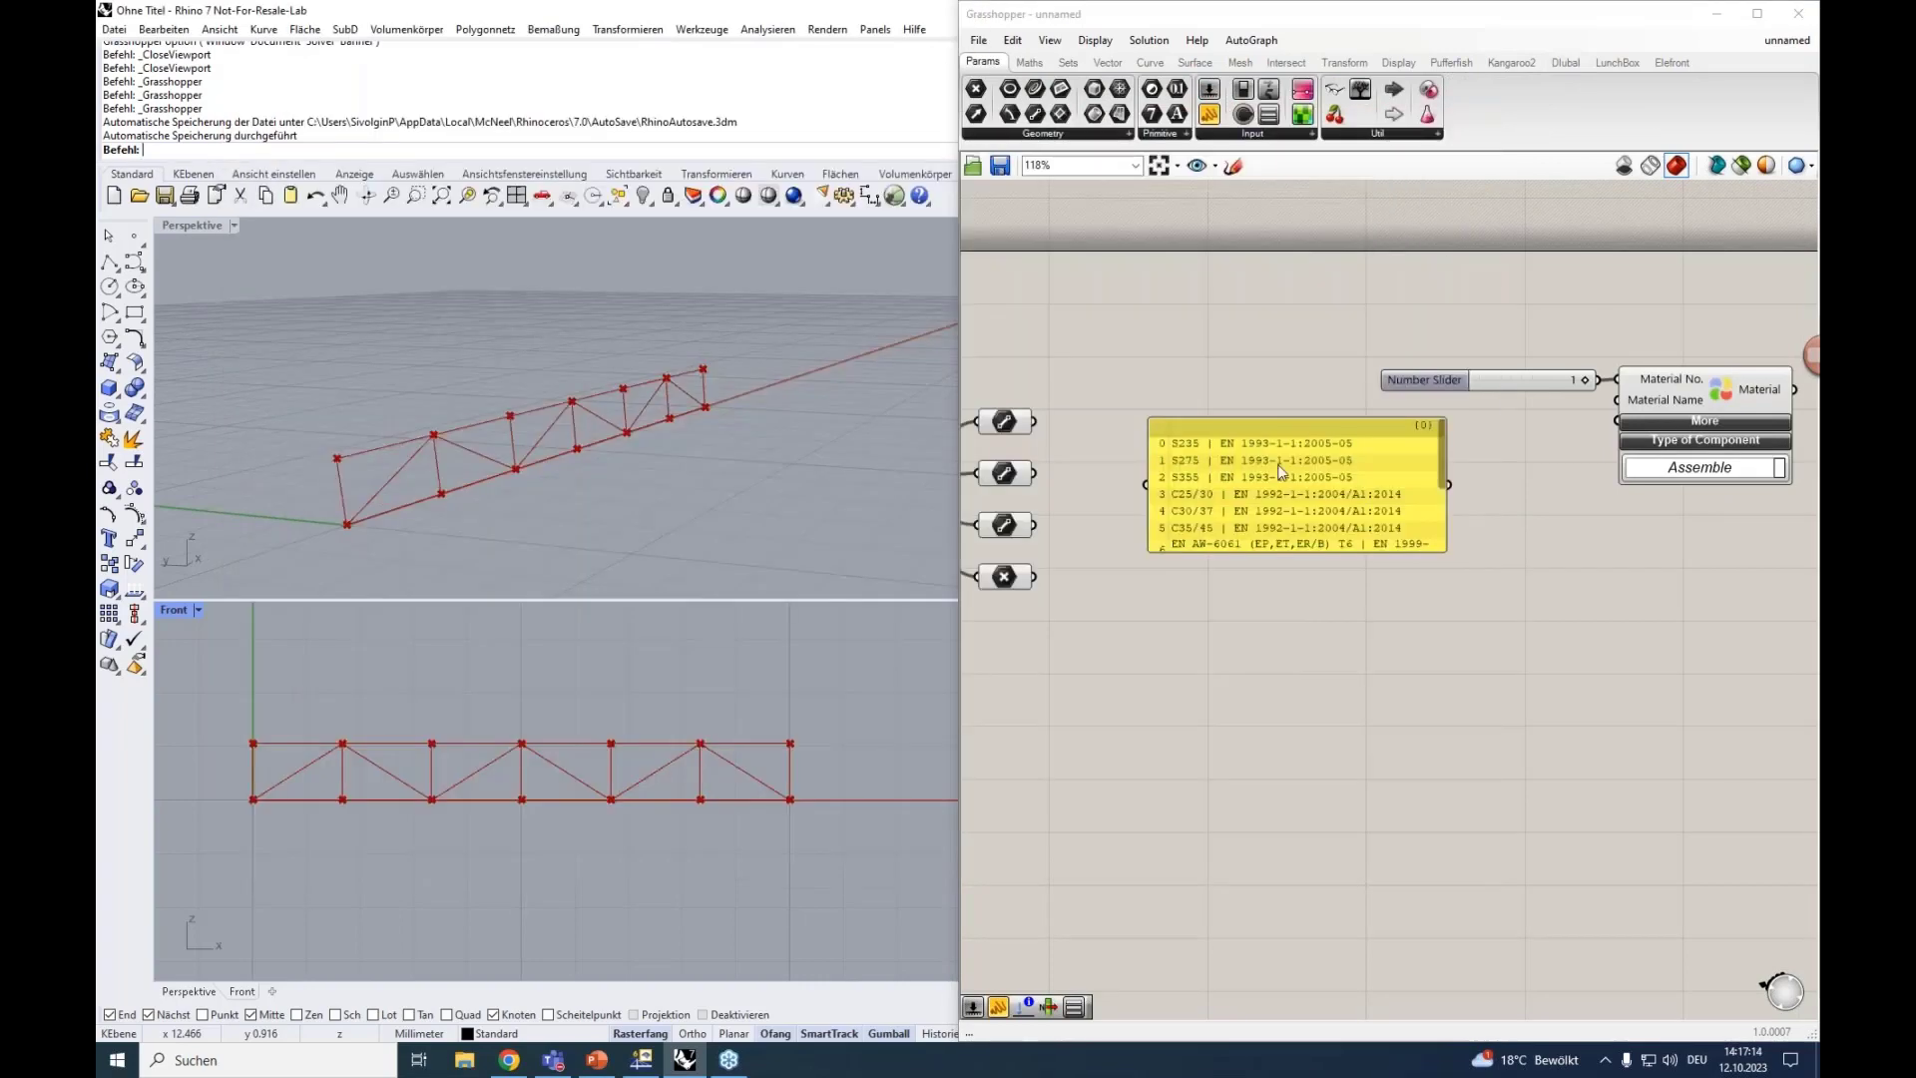
Examine the material names and standards listed in the pasted panel.
{"action": "double_click", "coordinate": [1290, 476]}
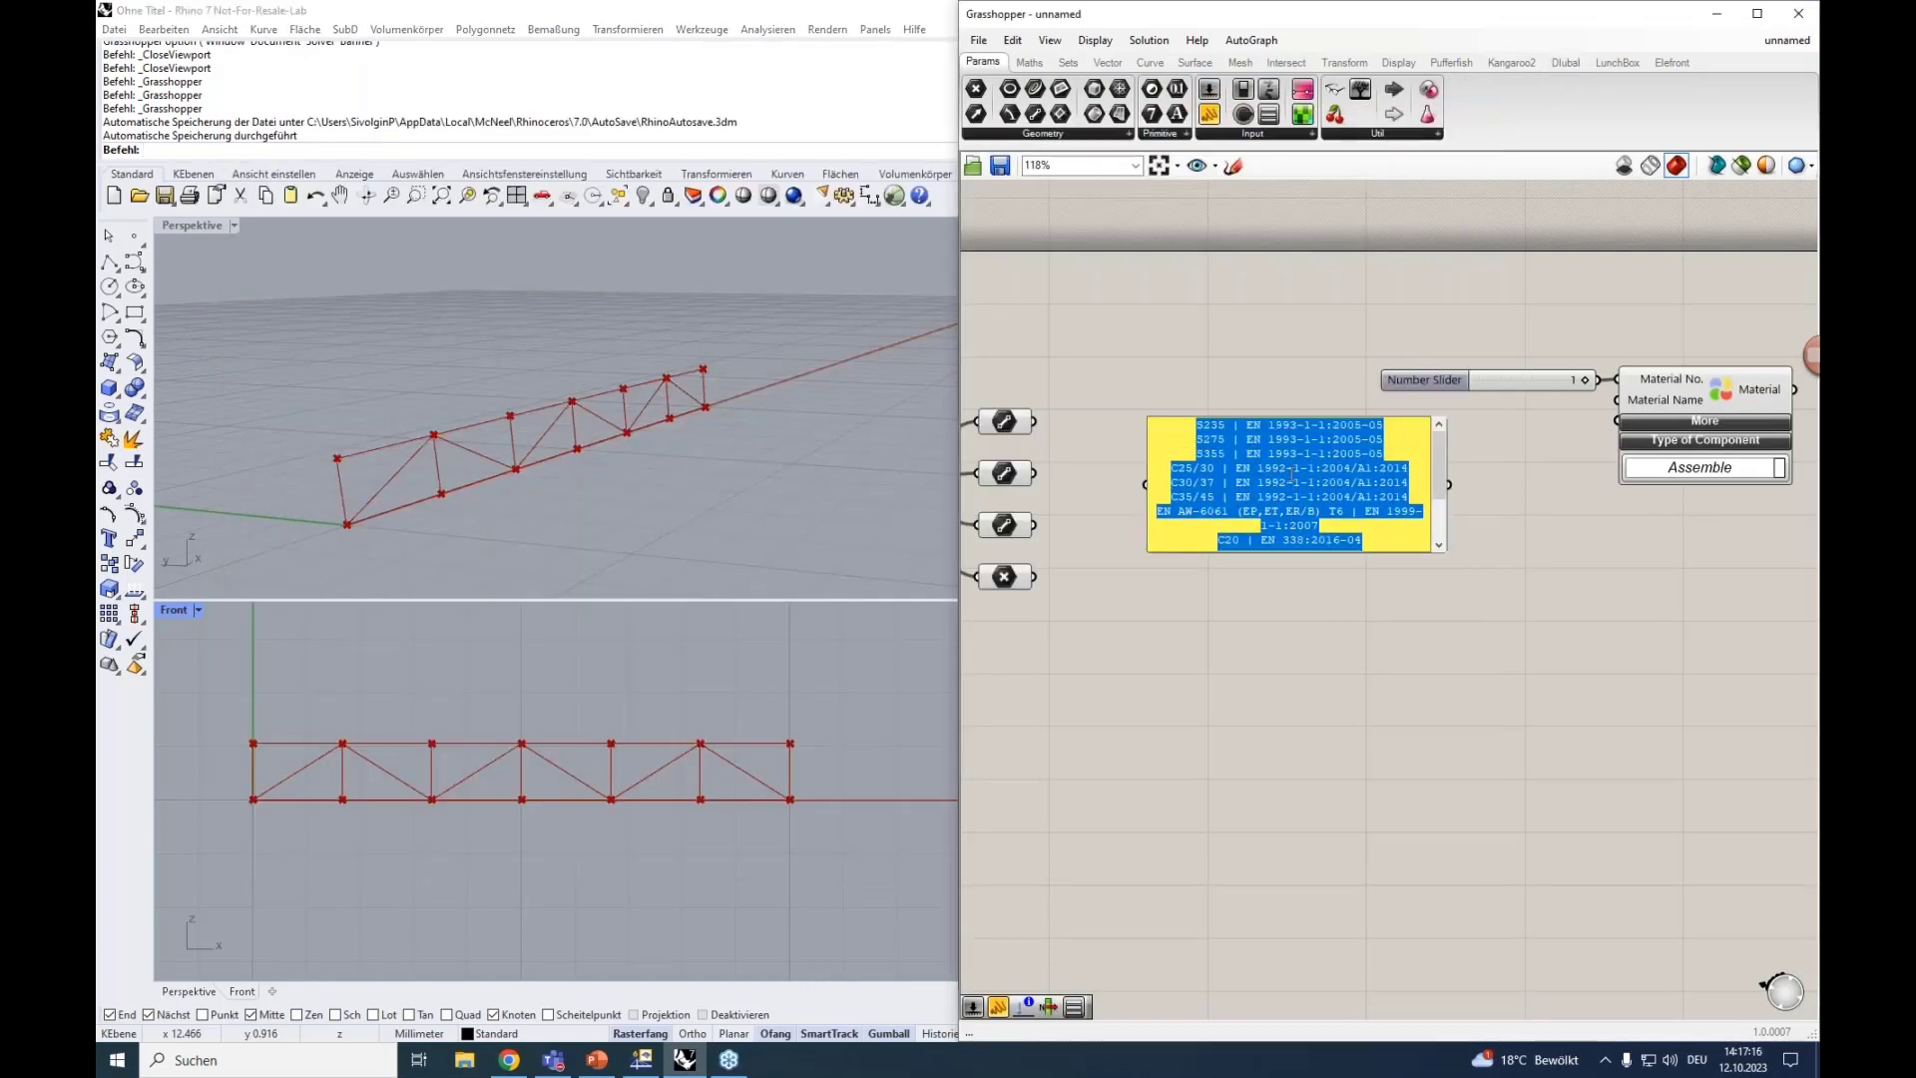
{"action": "left_click", "coordinate": [1326, 627]}
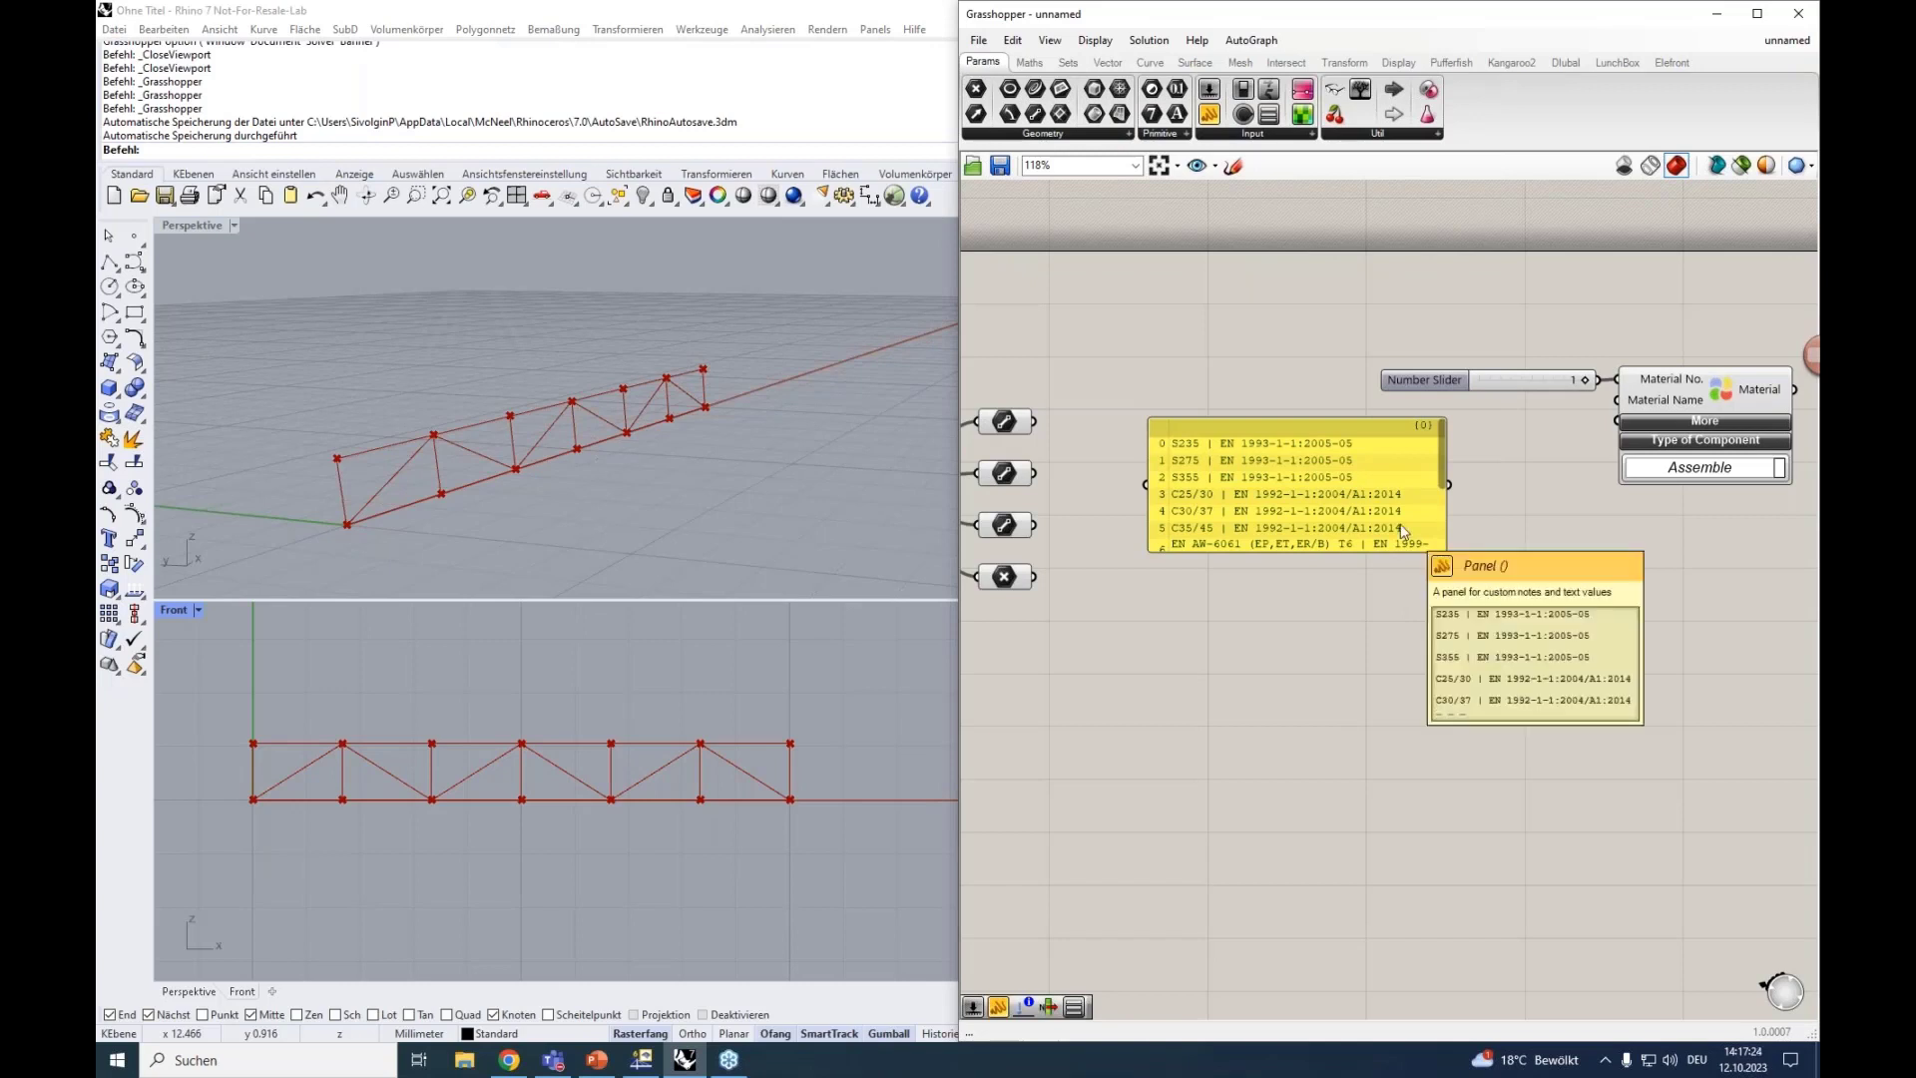
{"action": "left_click_drag", "start_coordinate": [1387, 493], "coordinate": [1387, 489]}
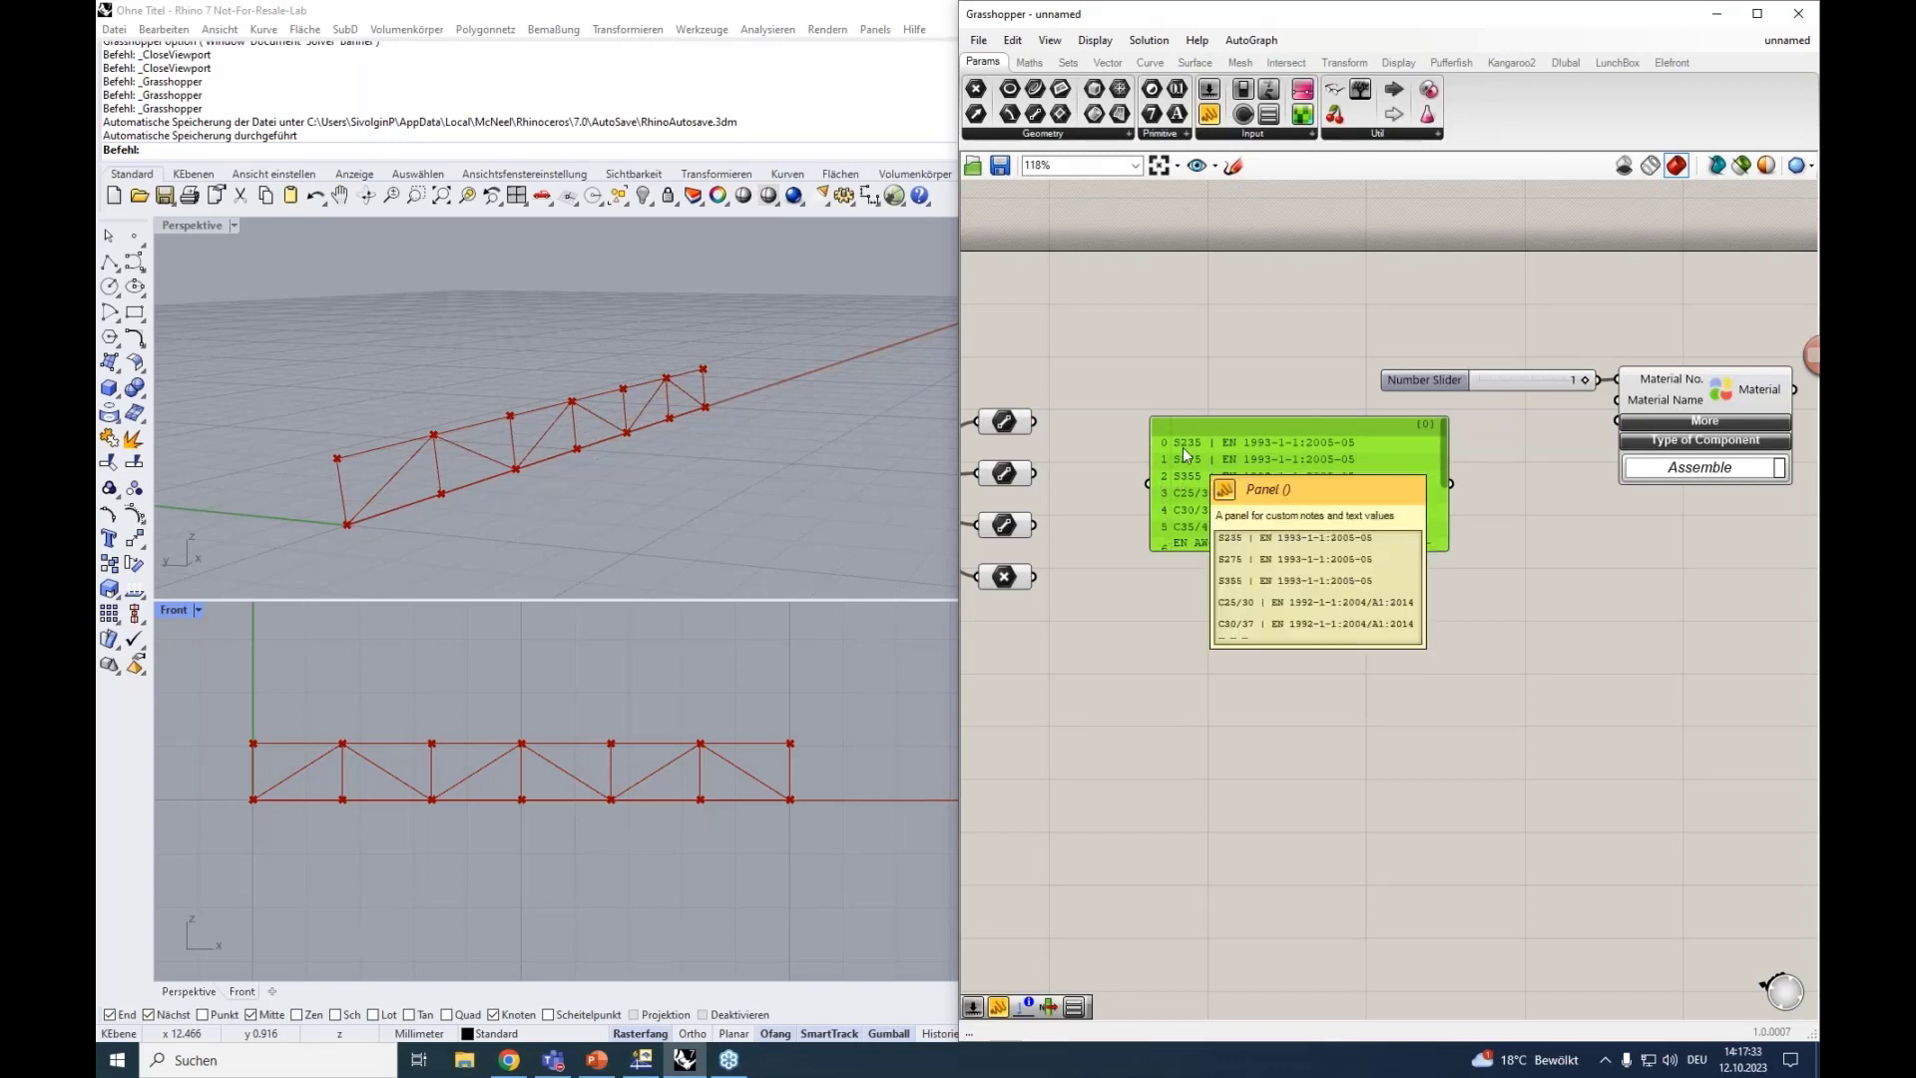
{"action": "left_click", "coordinate": [1487, 555]}
{"action": "left_click_drag", "start_coordinate": [1352, 439], "coordinate": [1323, 436]}
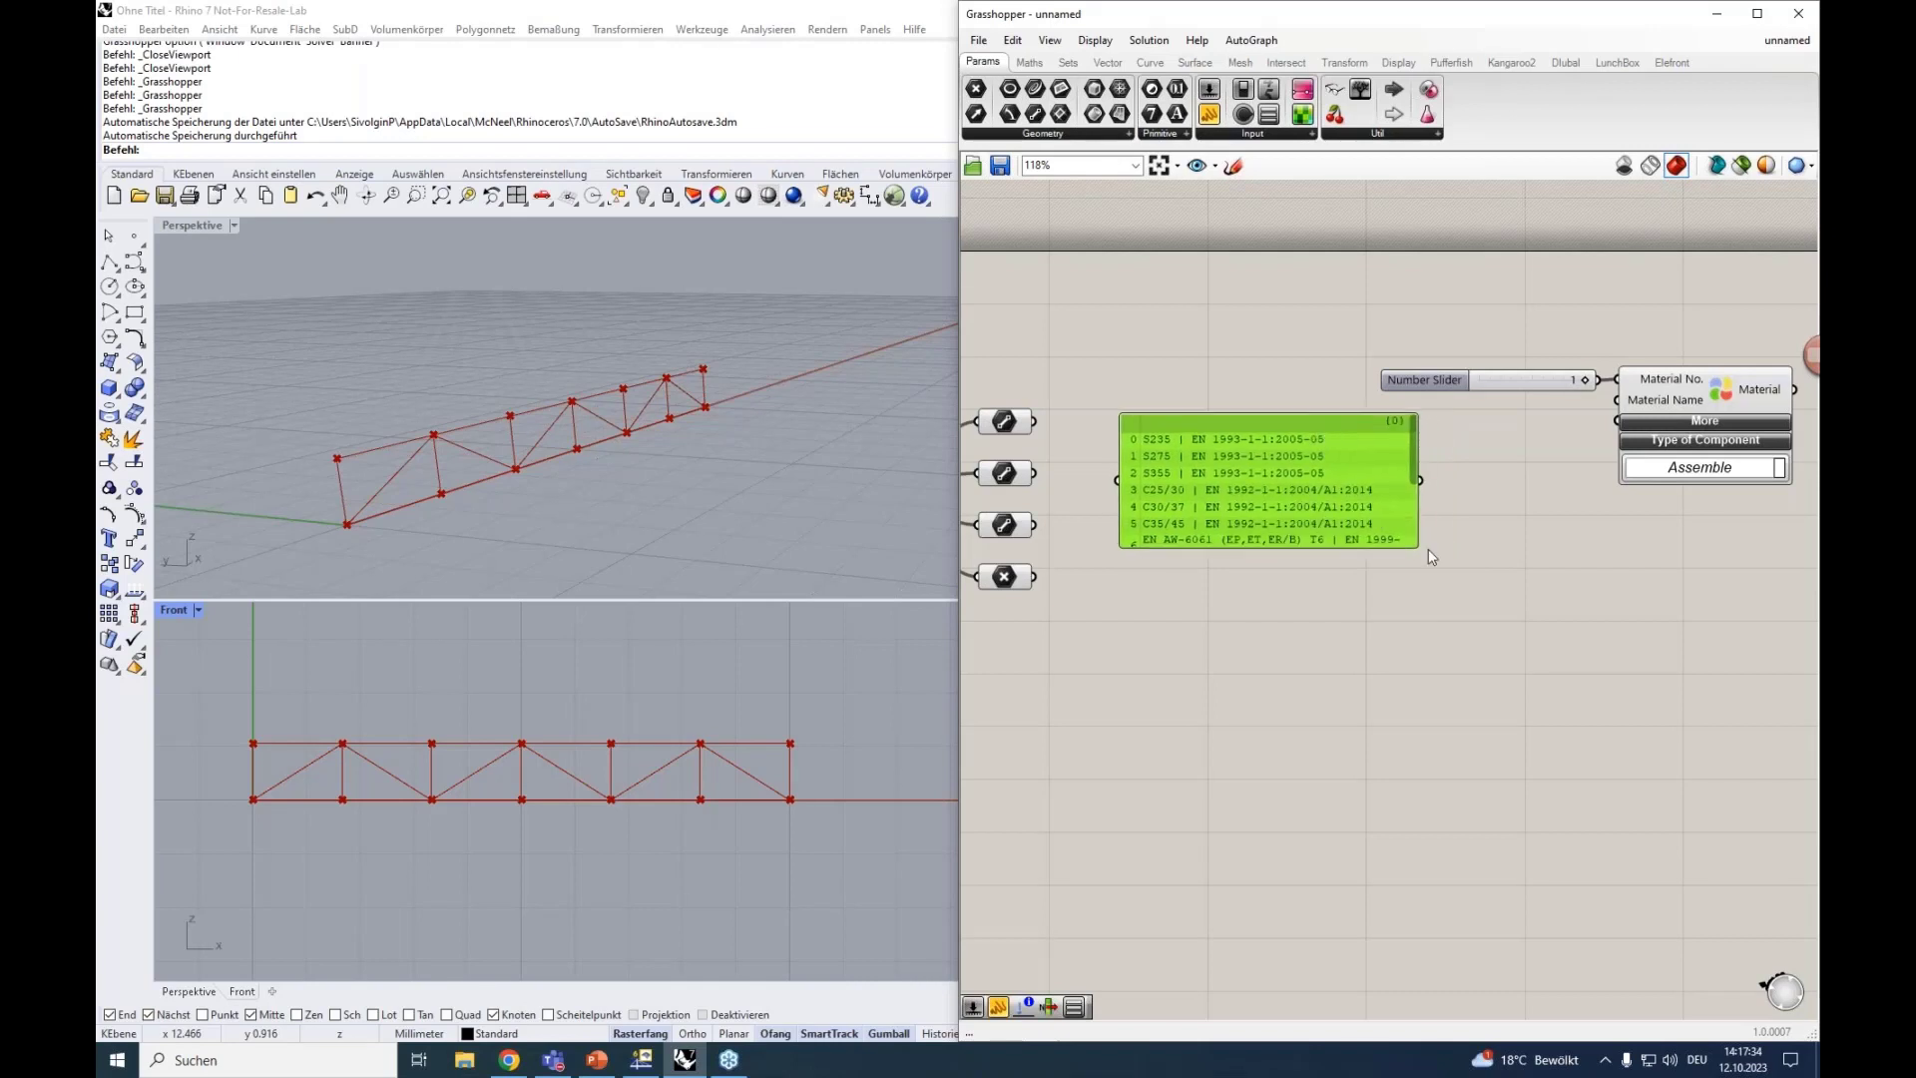
Add a List Item component beside the material list panel and connect the panel to its List input.
{"action": "double_click", "coordinate": [1493, 600]}
{"action": "type", "text": "it"}
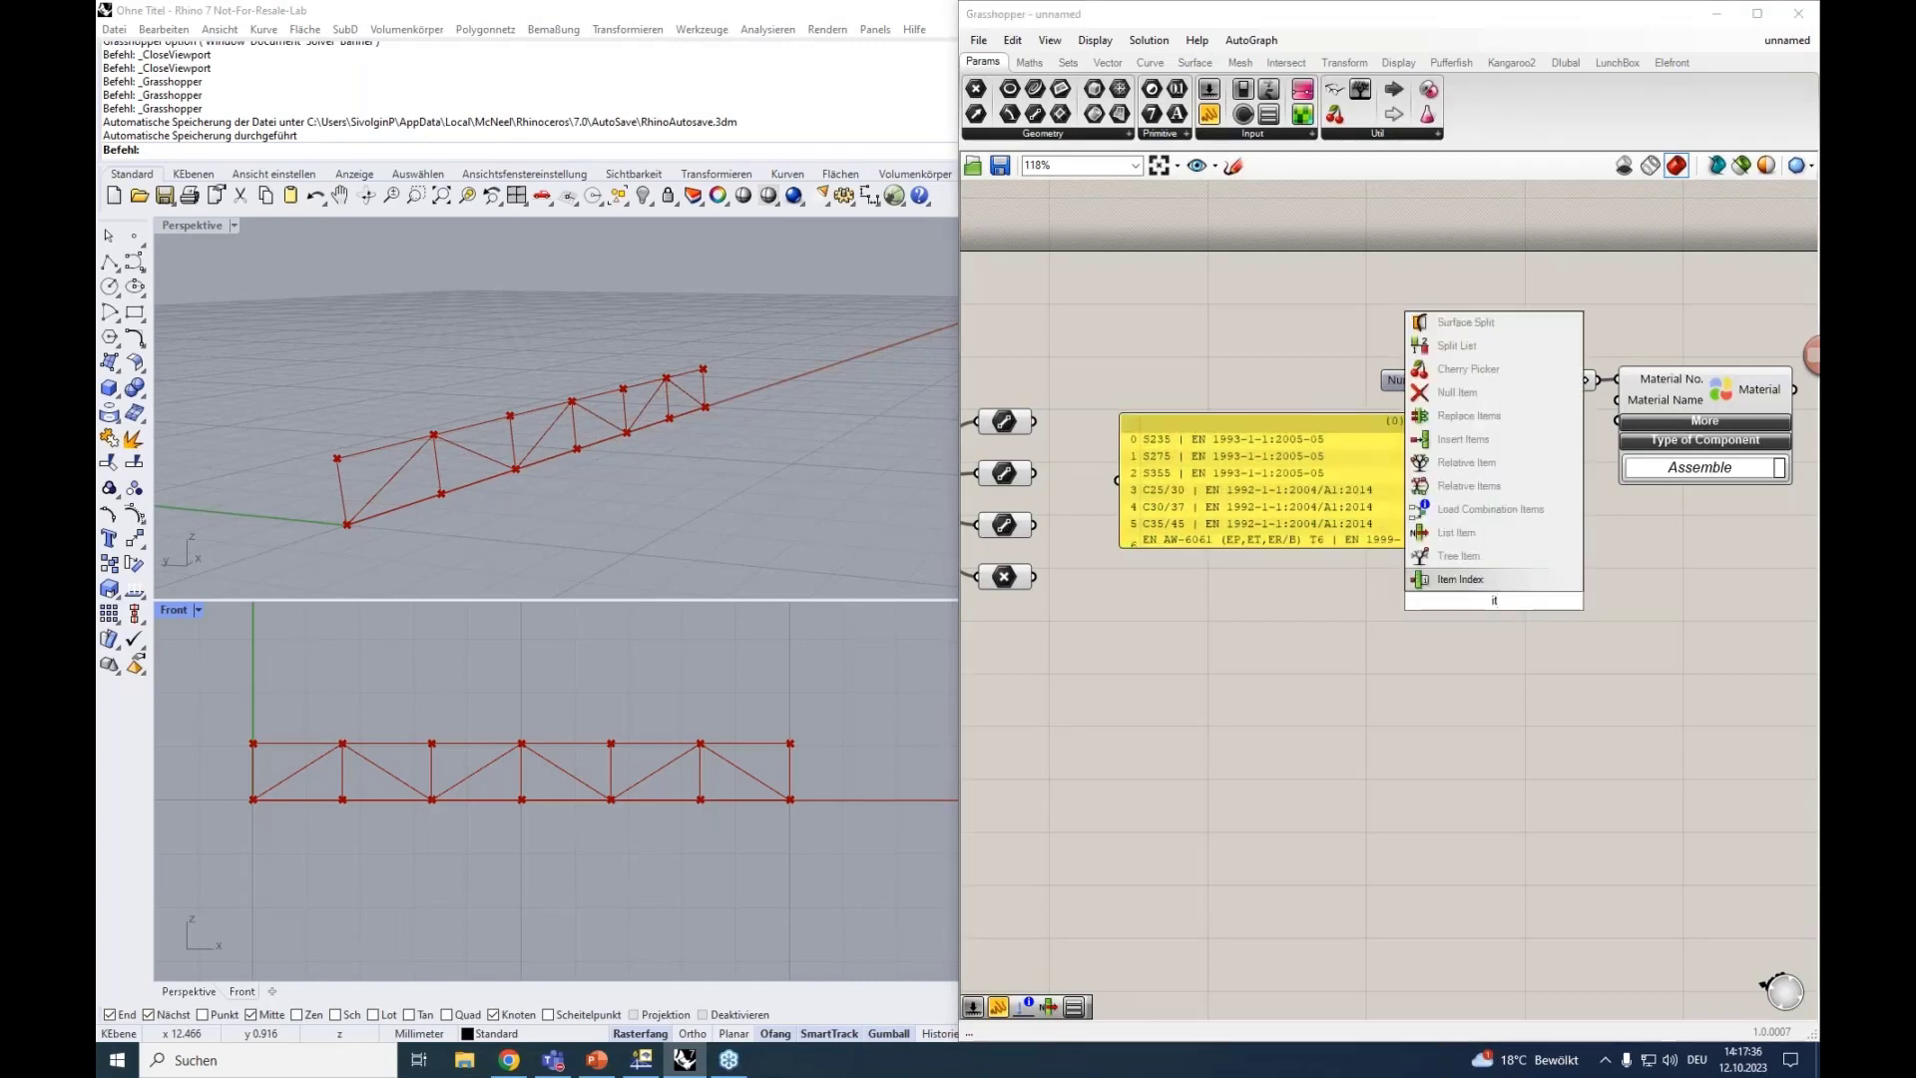
{"action": "left_click", "coordinate": [1485, 530]}
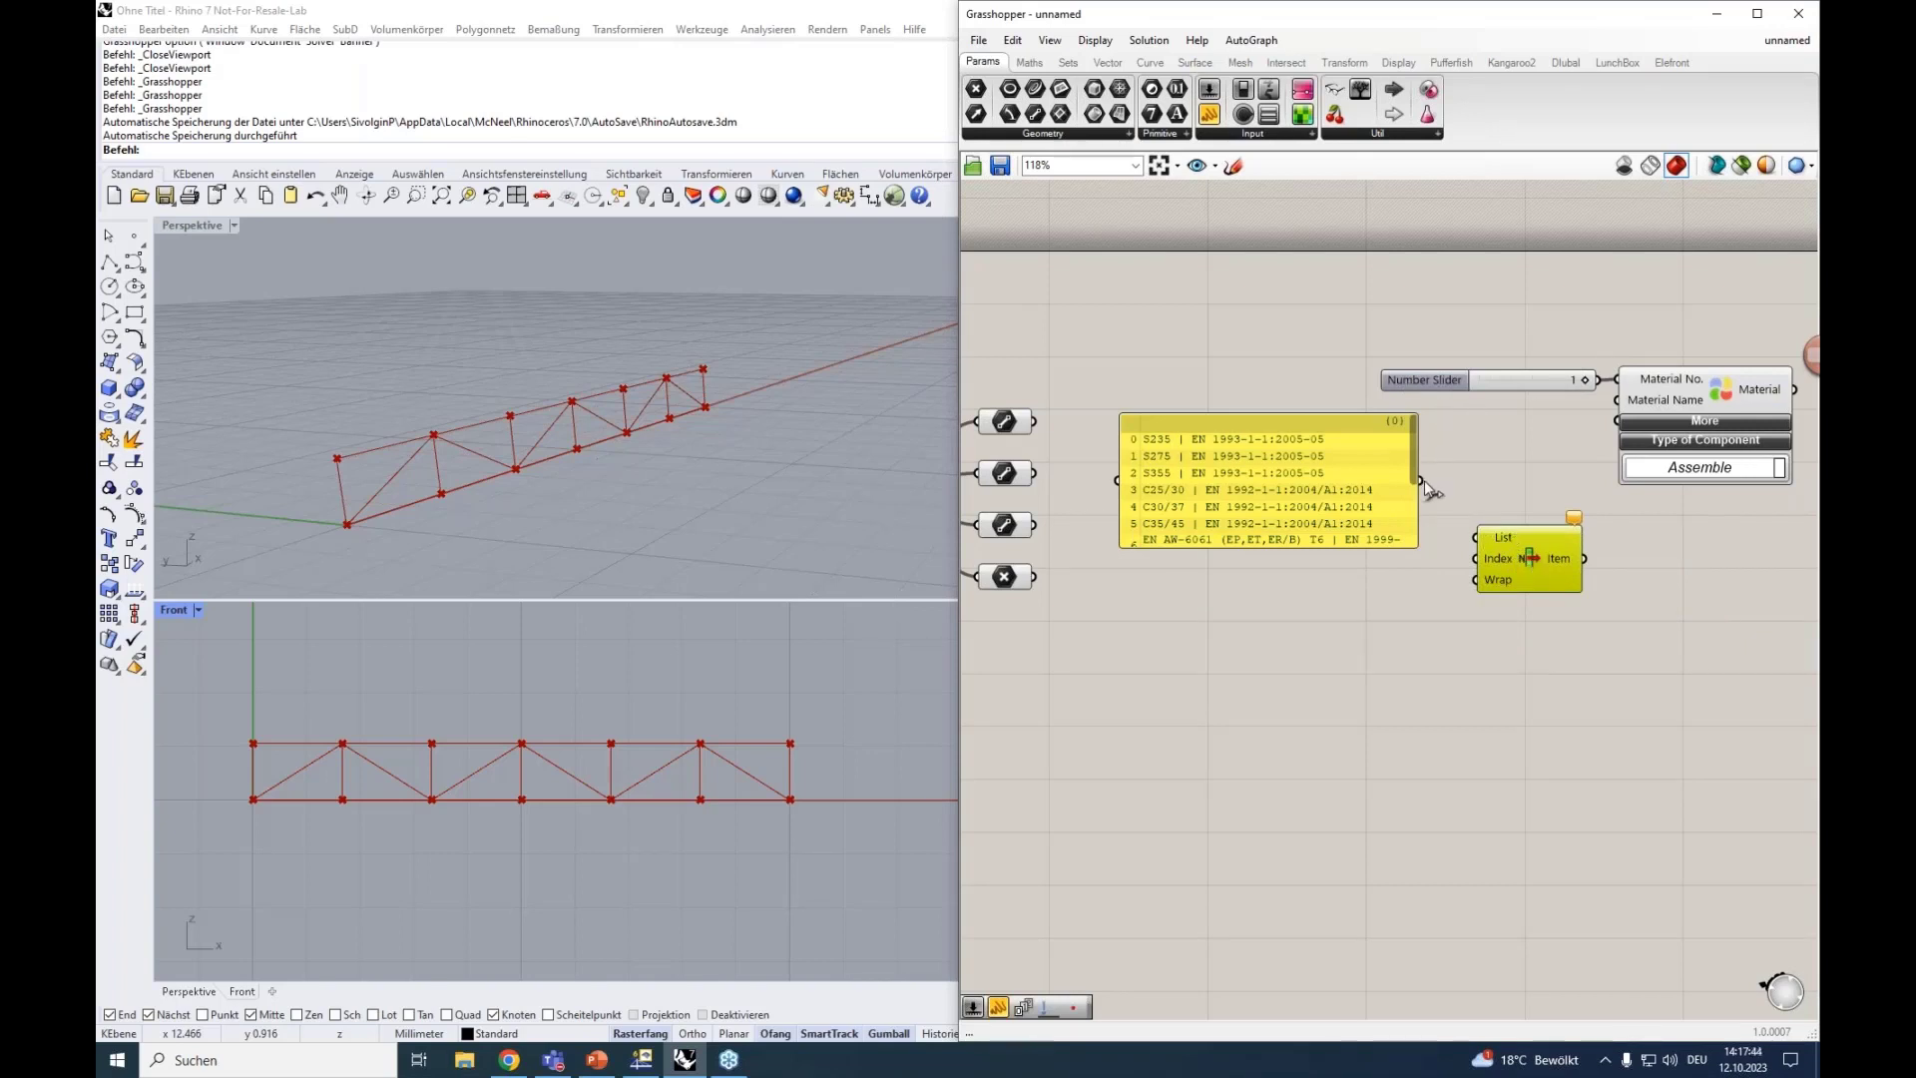
{"action": "left_click_drag", "start_coordinate": [1464, 534], "coordinate": [1464, 537]}
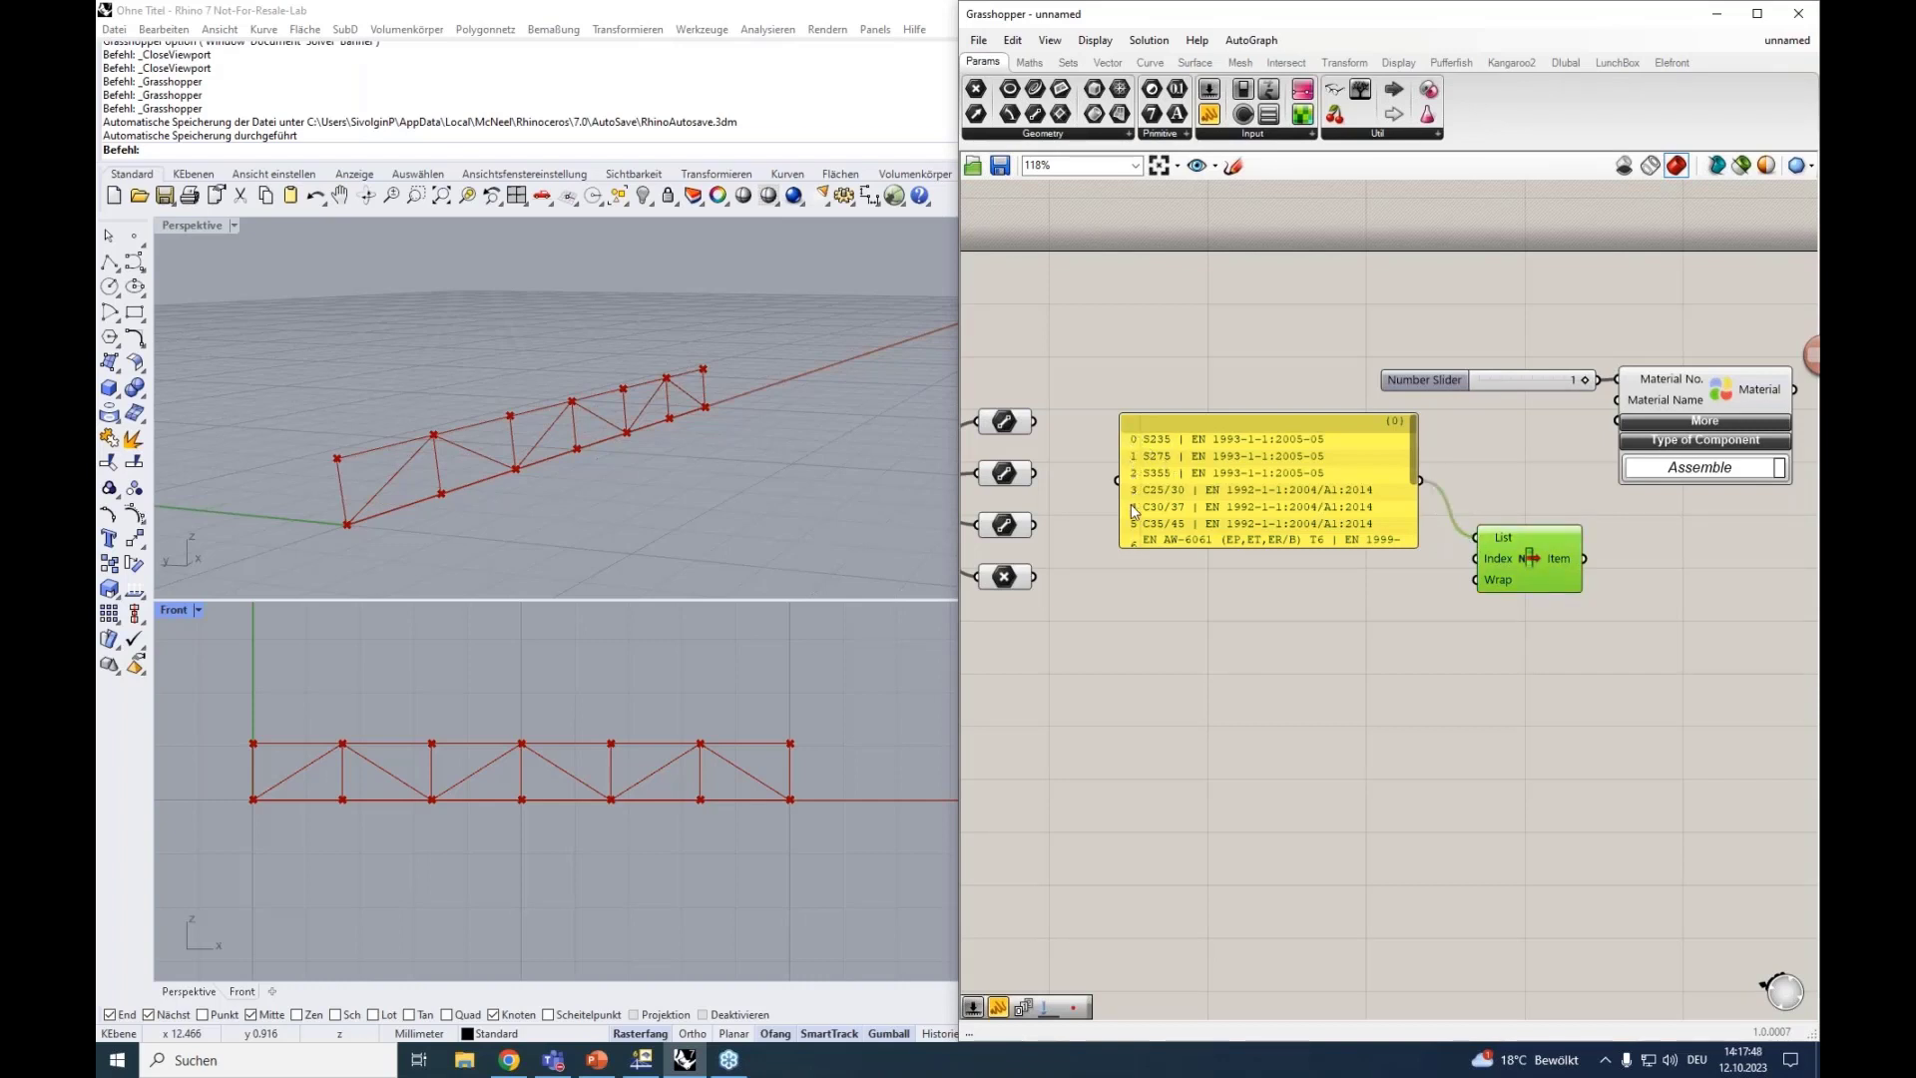
{"action": "double_click", "coordinate": [1312, 571]}
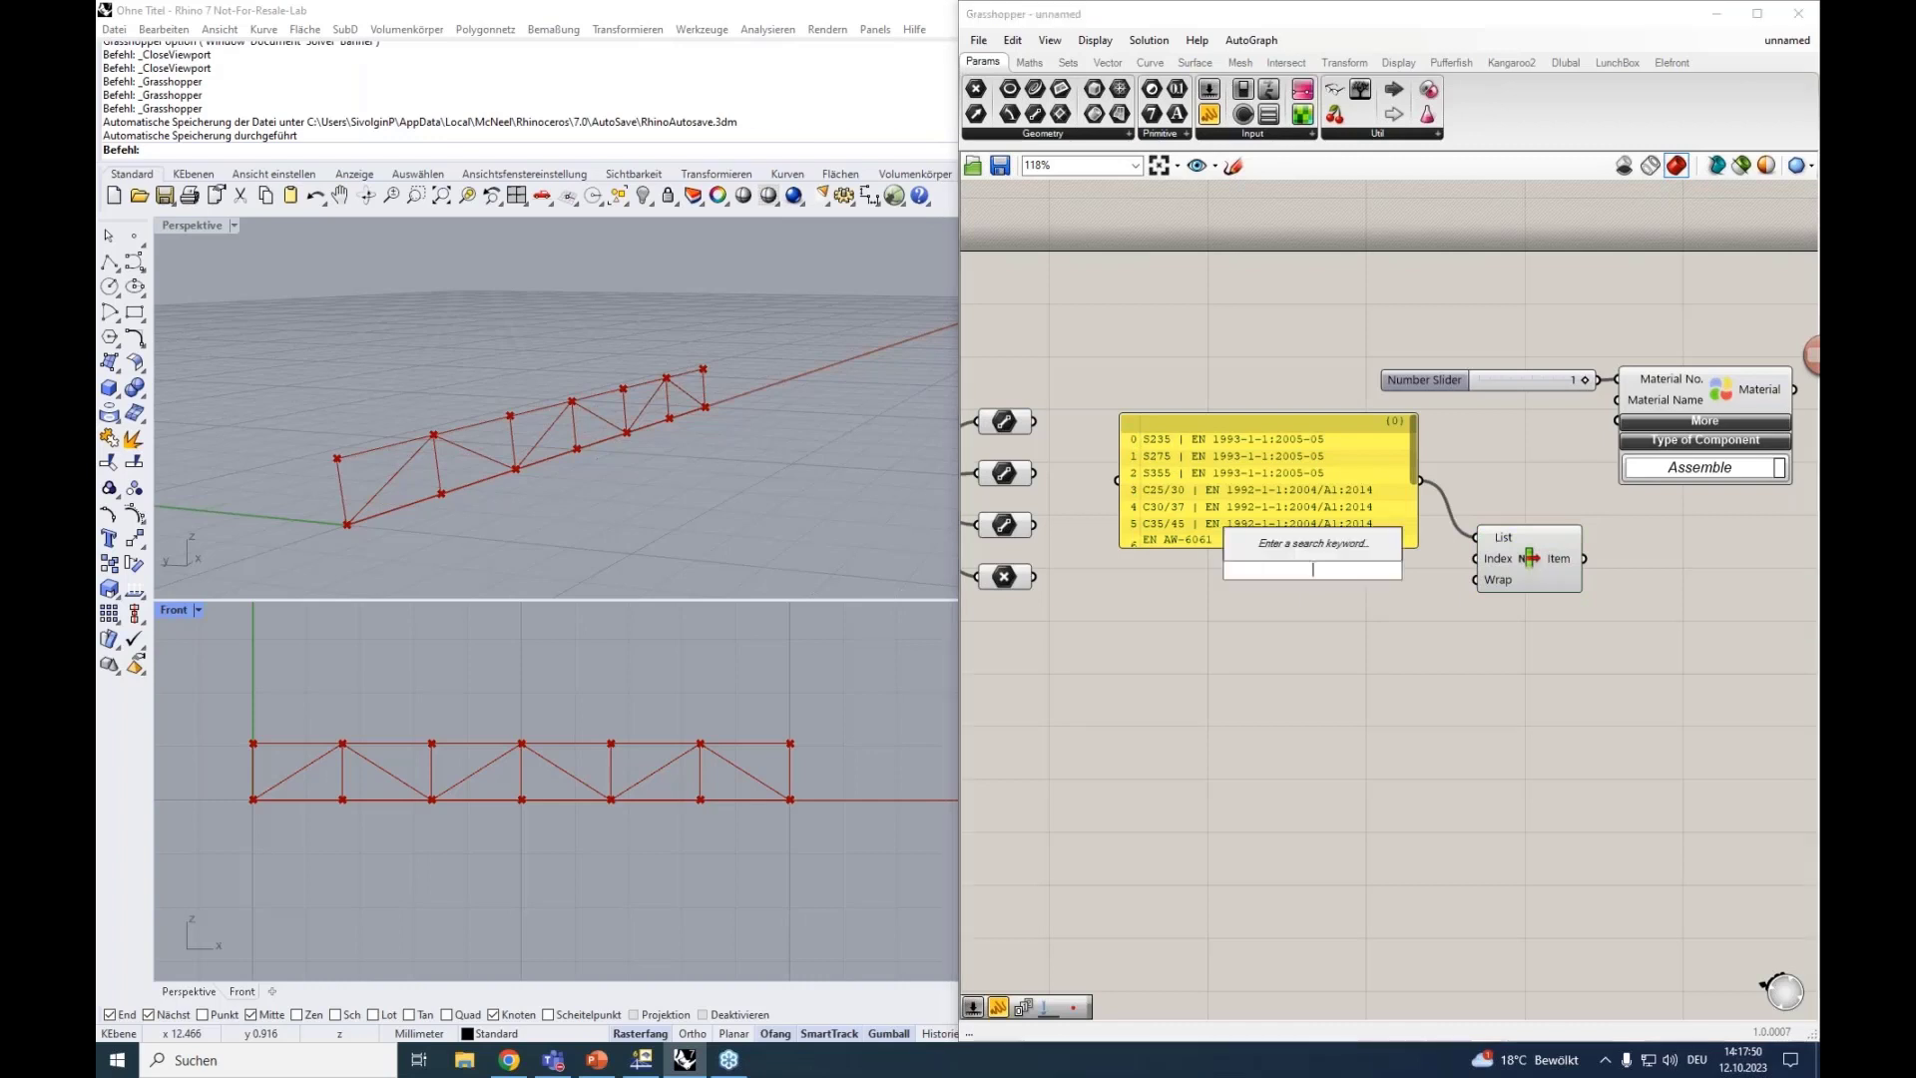
{"action": "type", "text": "0"}
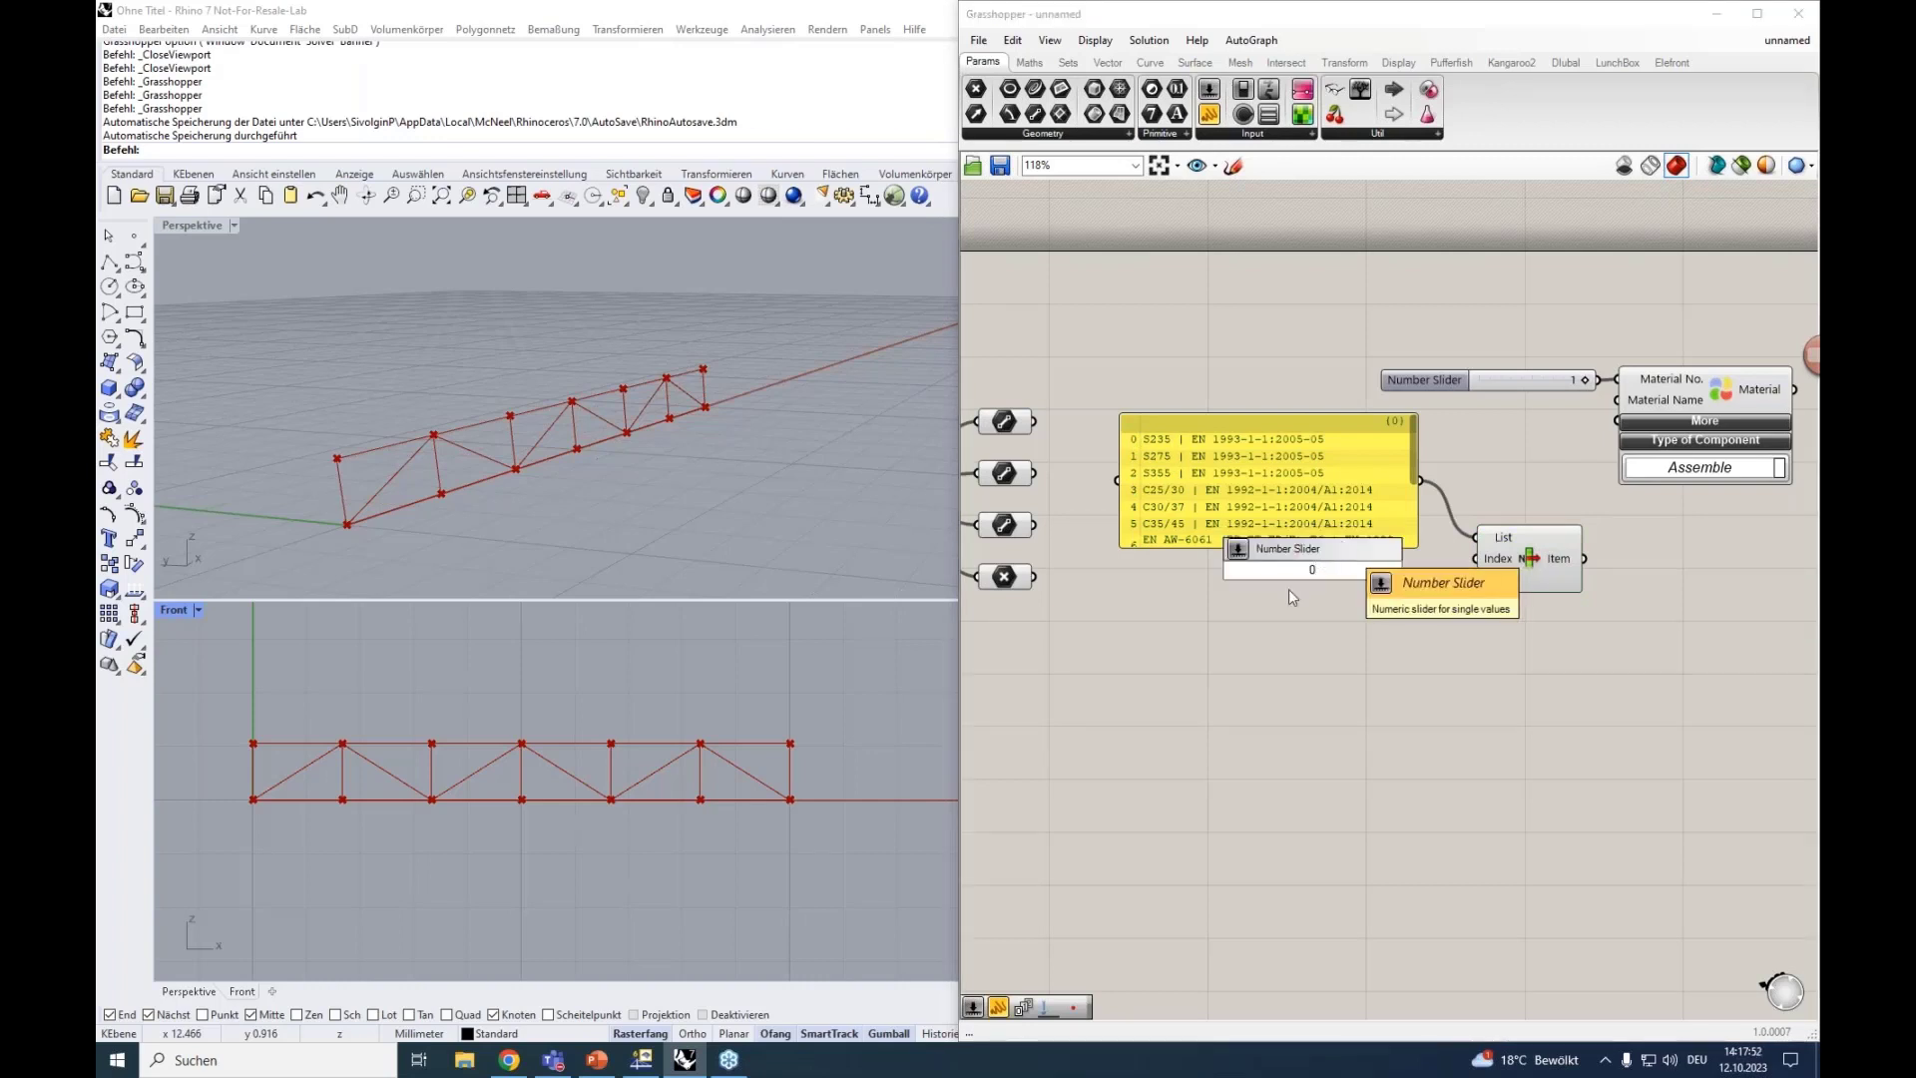
{"action": "left_click", "coordinate": [1174, 568]}
Enlarge the material list panel to show all entries from 0 to 12 and shift it slightly upward.
{"action": "left_click_drag", "start_coordinate": [1183, 546], "coordinate": [1197, 687]}
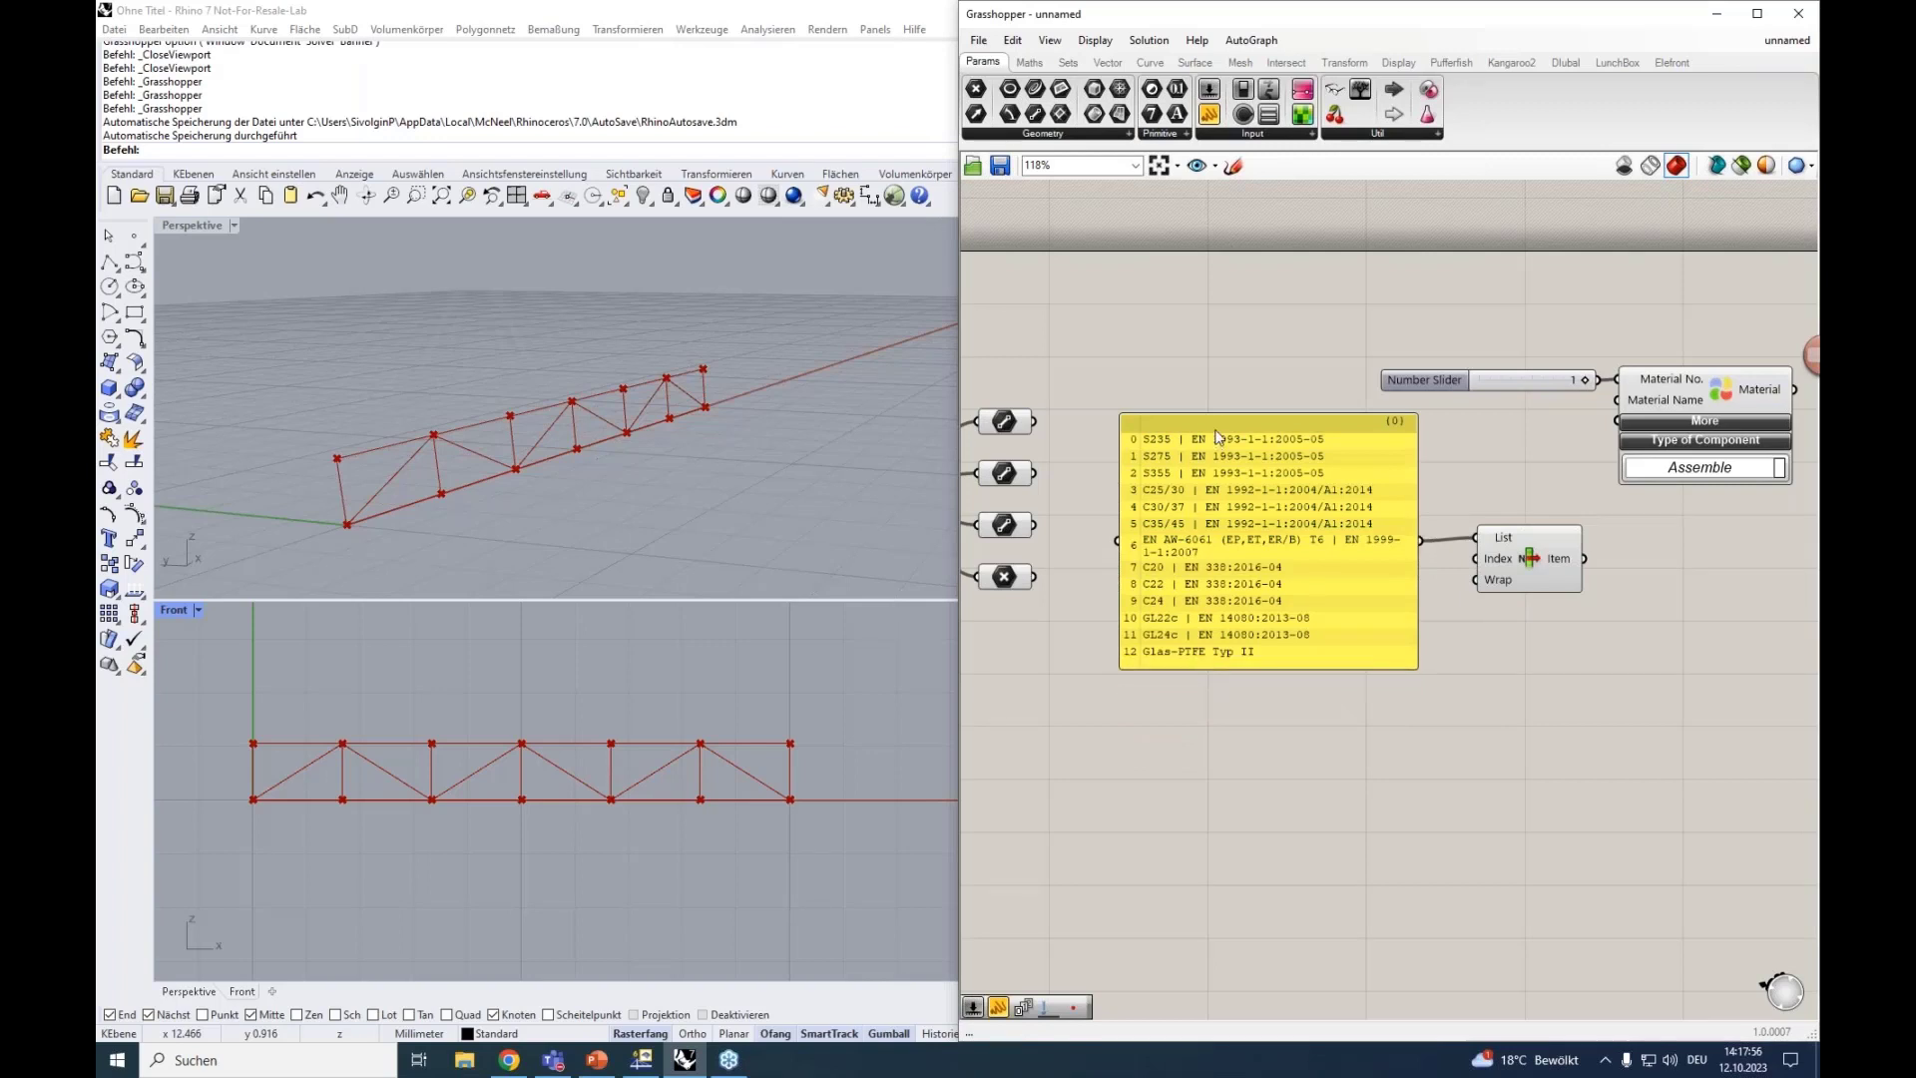
{"action": "left_click_drag", "start_coordinate": [1216, 424], "coordinate": [1195, 375]}
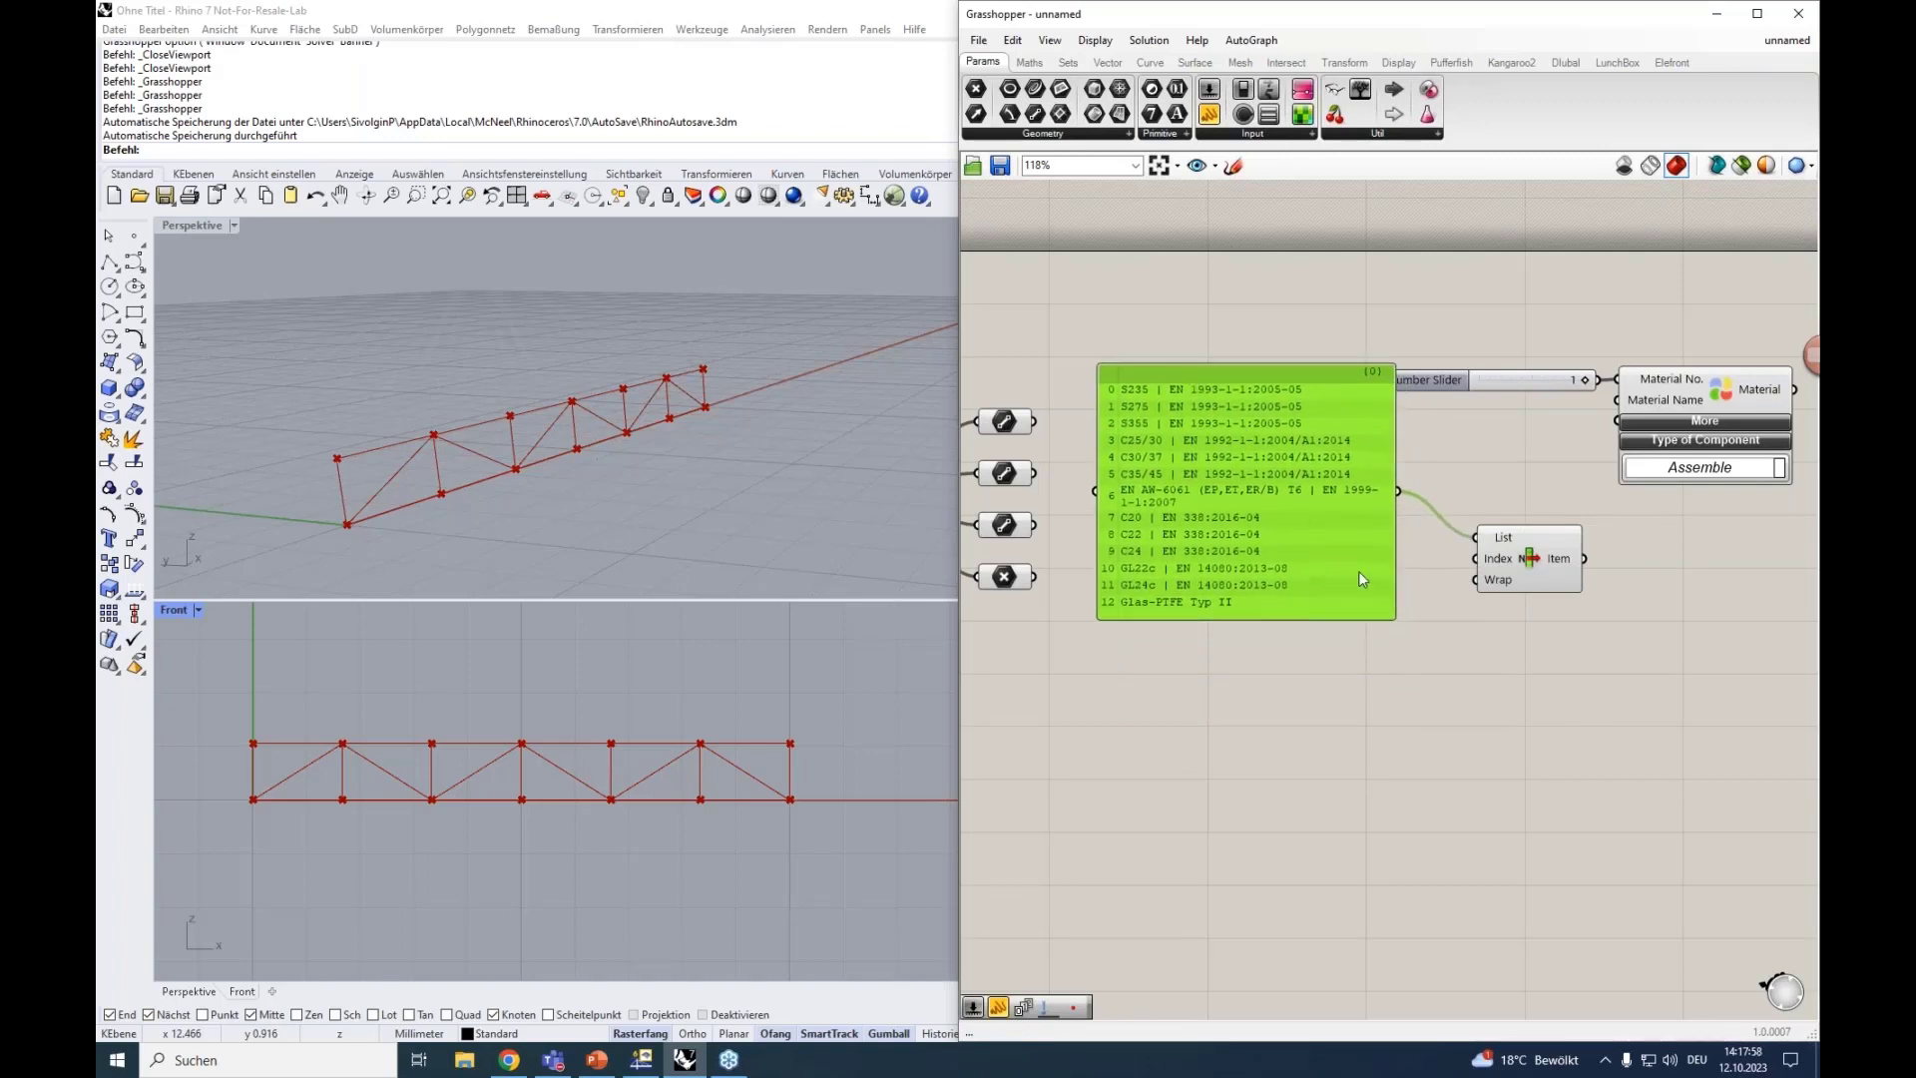
Add a number slider ranging from 0 to 12 below the list panel and connect it to List Item's Index input.
{"action": "double_click", "coordinate": [1399, 662]}
{"action": "type", "text": "0"}
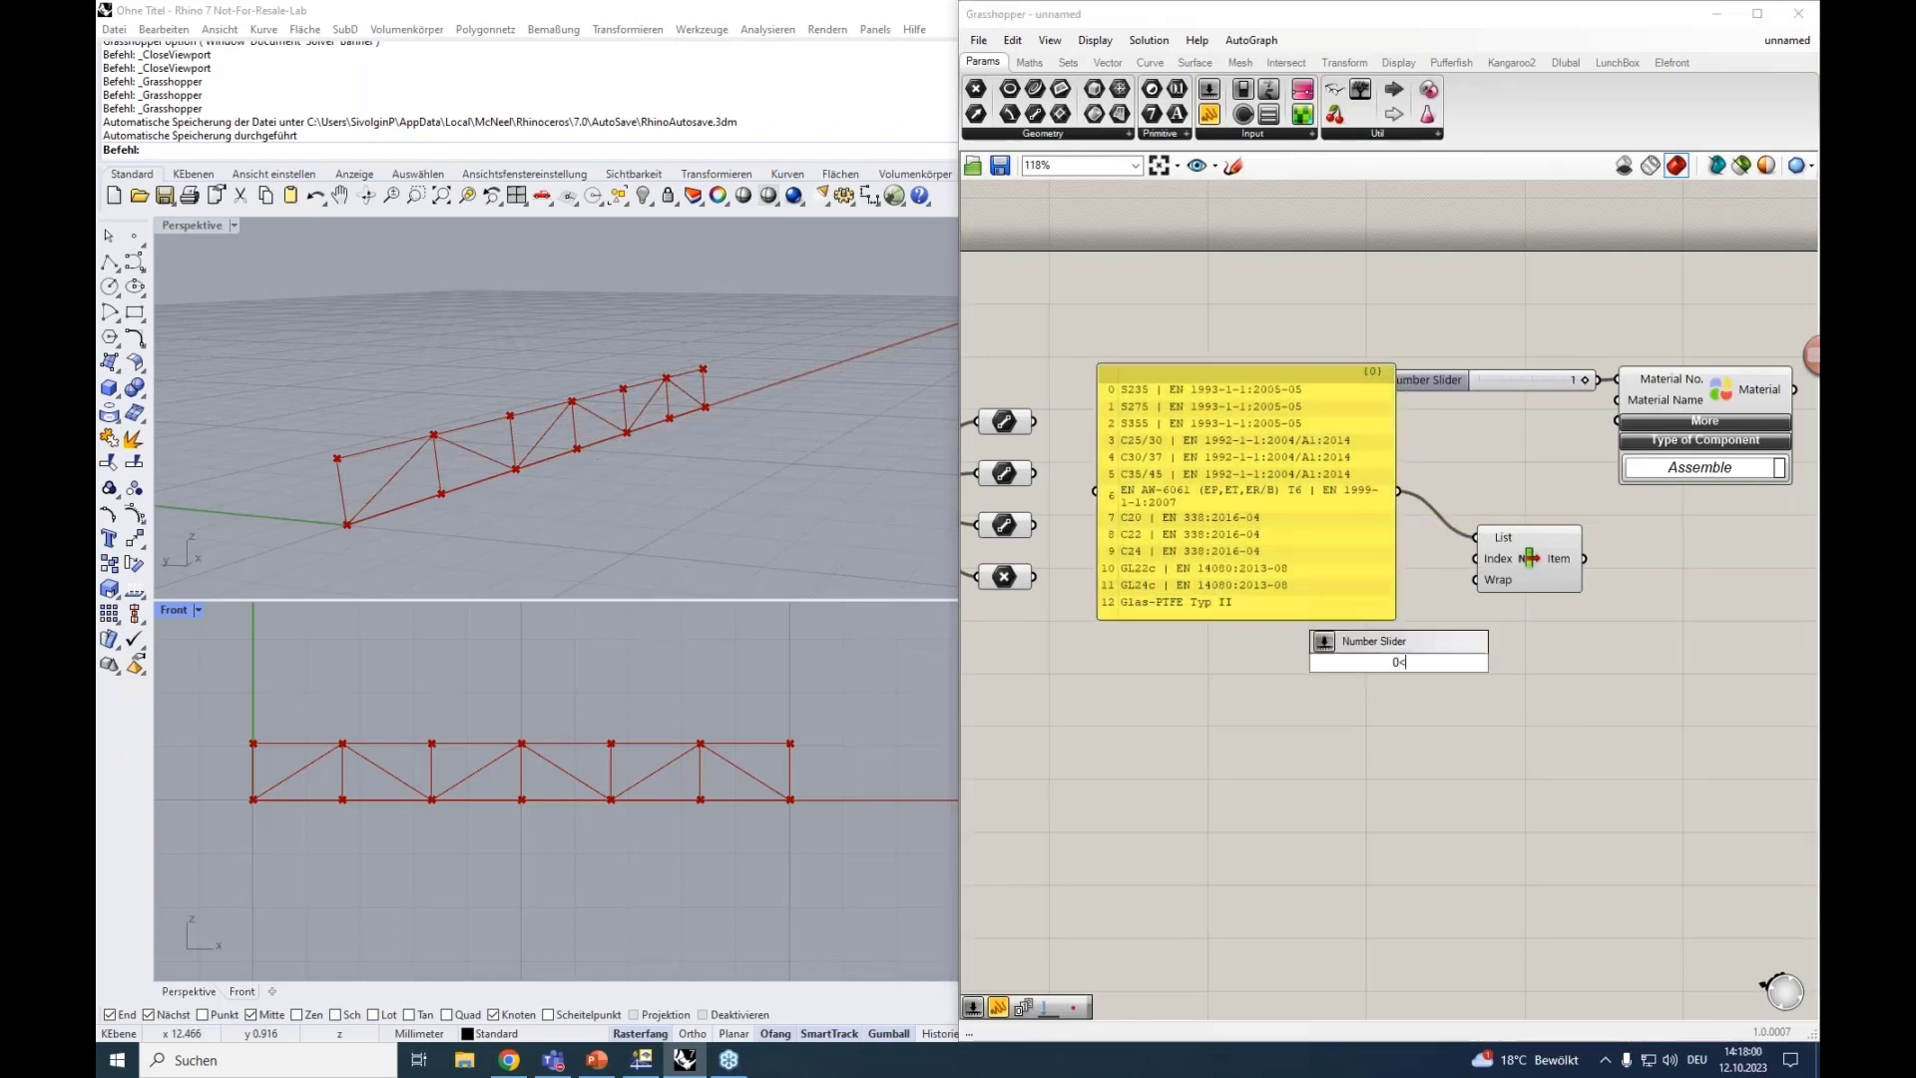
{"action": "type", "text": "<12"}
{"action": "key", "text": "Return"}
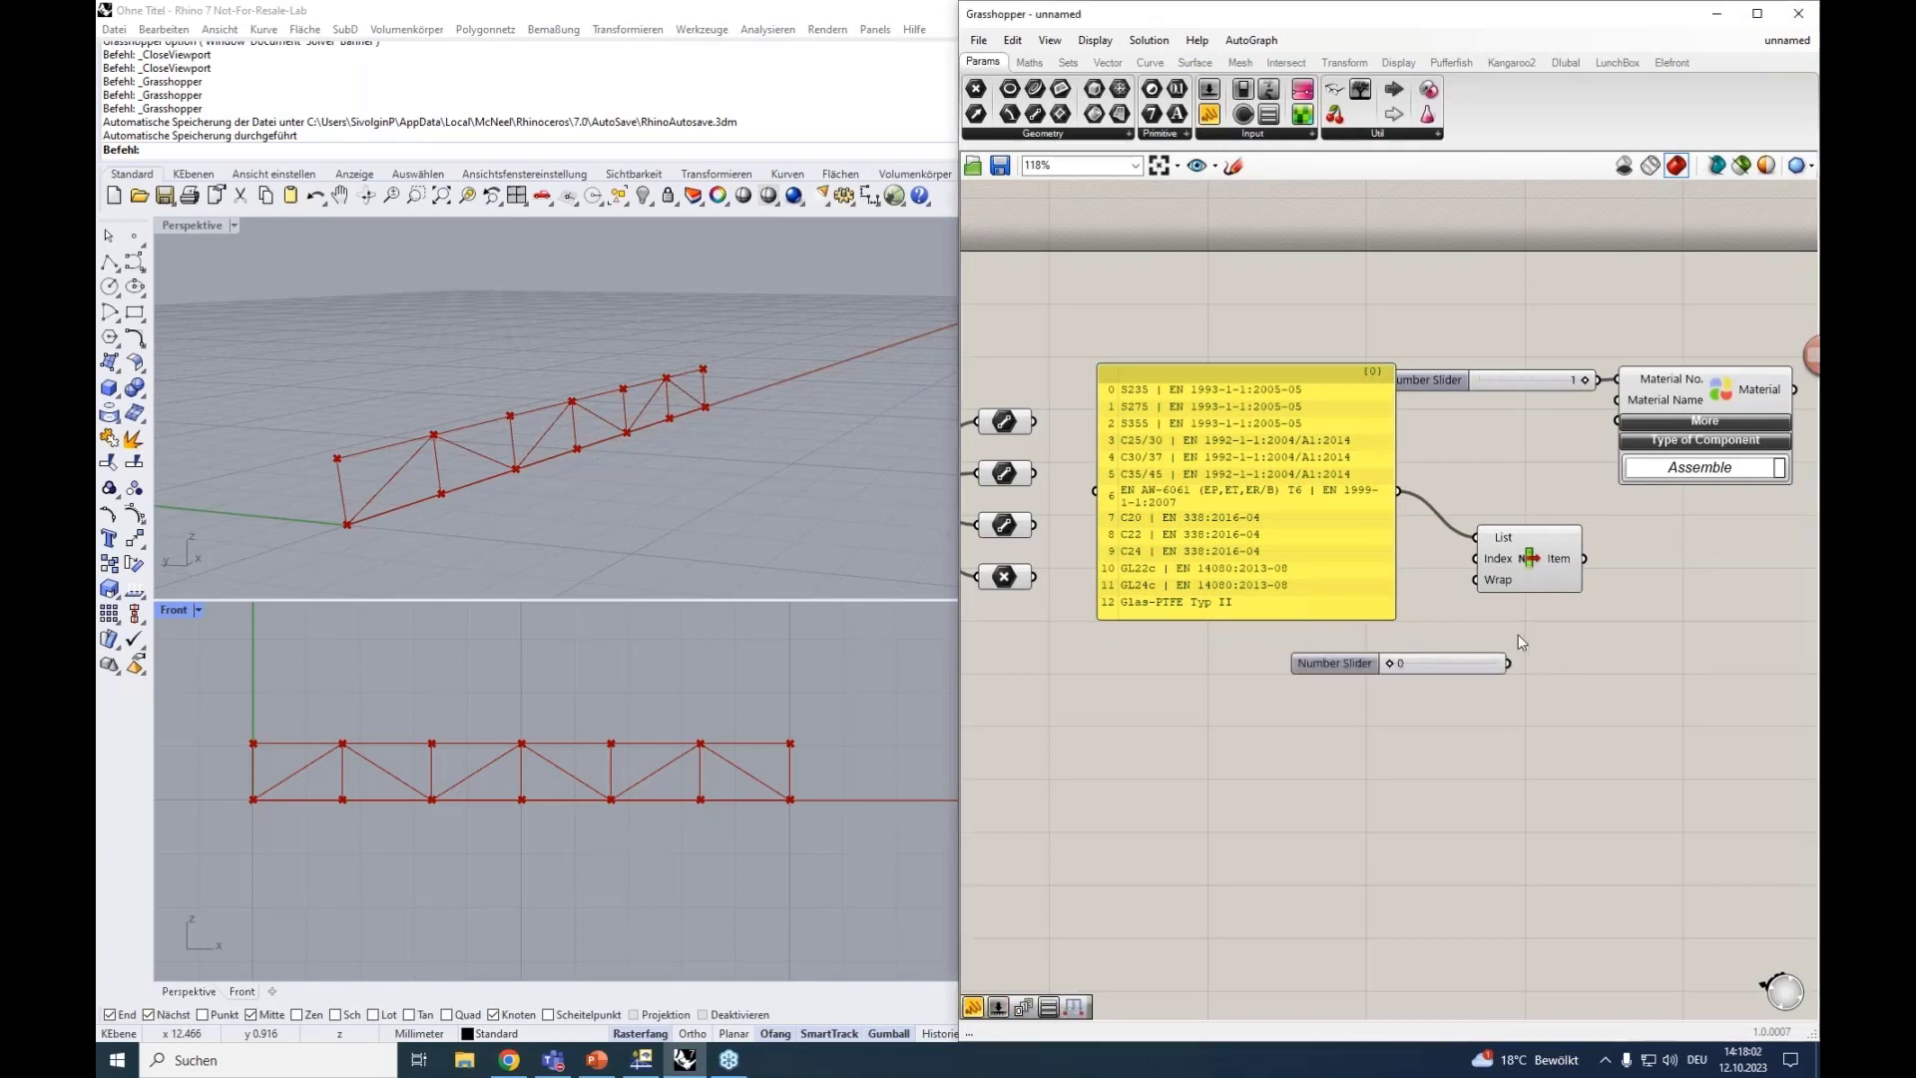
{"action": "left_click_drag", "start_coordinate": [1509, 663], "coordinate": [1475, 559]}
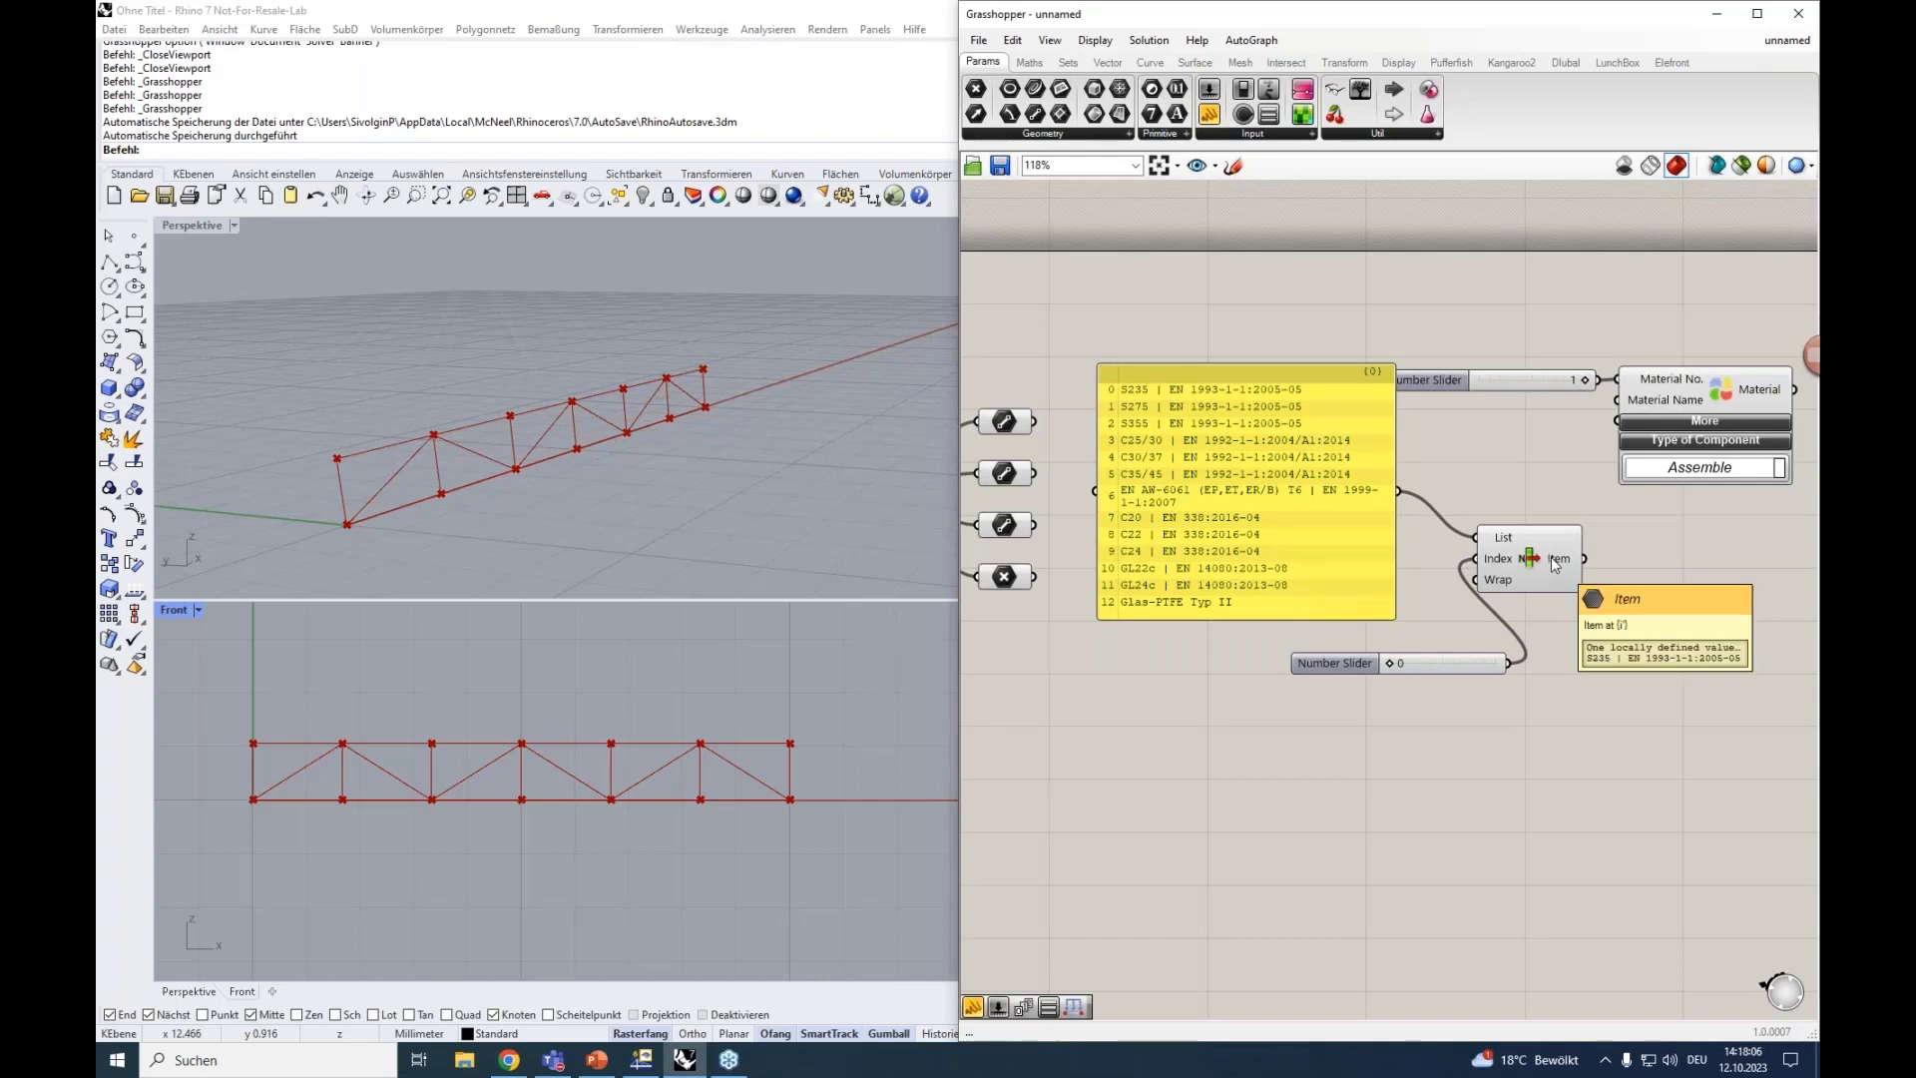
Connect a new panel to List Item's output and set the index slider to 7 to preview the chosen material.
{"action": "double_click", "coordinate": [1666, 598]}
{"action": "type", "text": "\""}
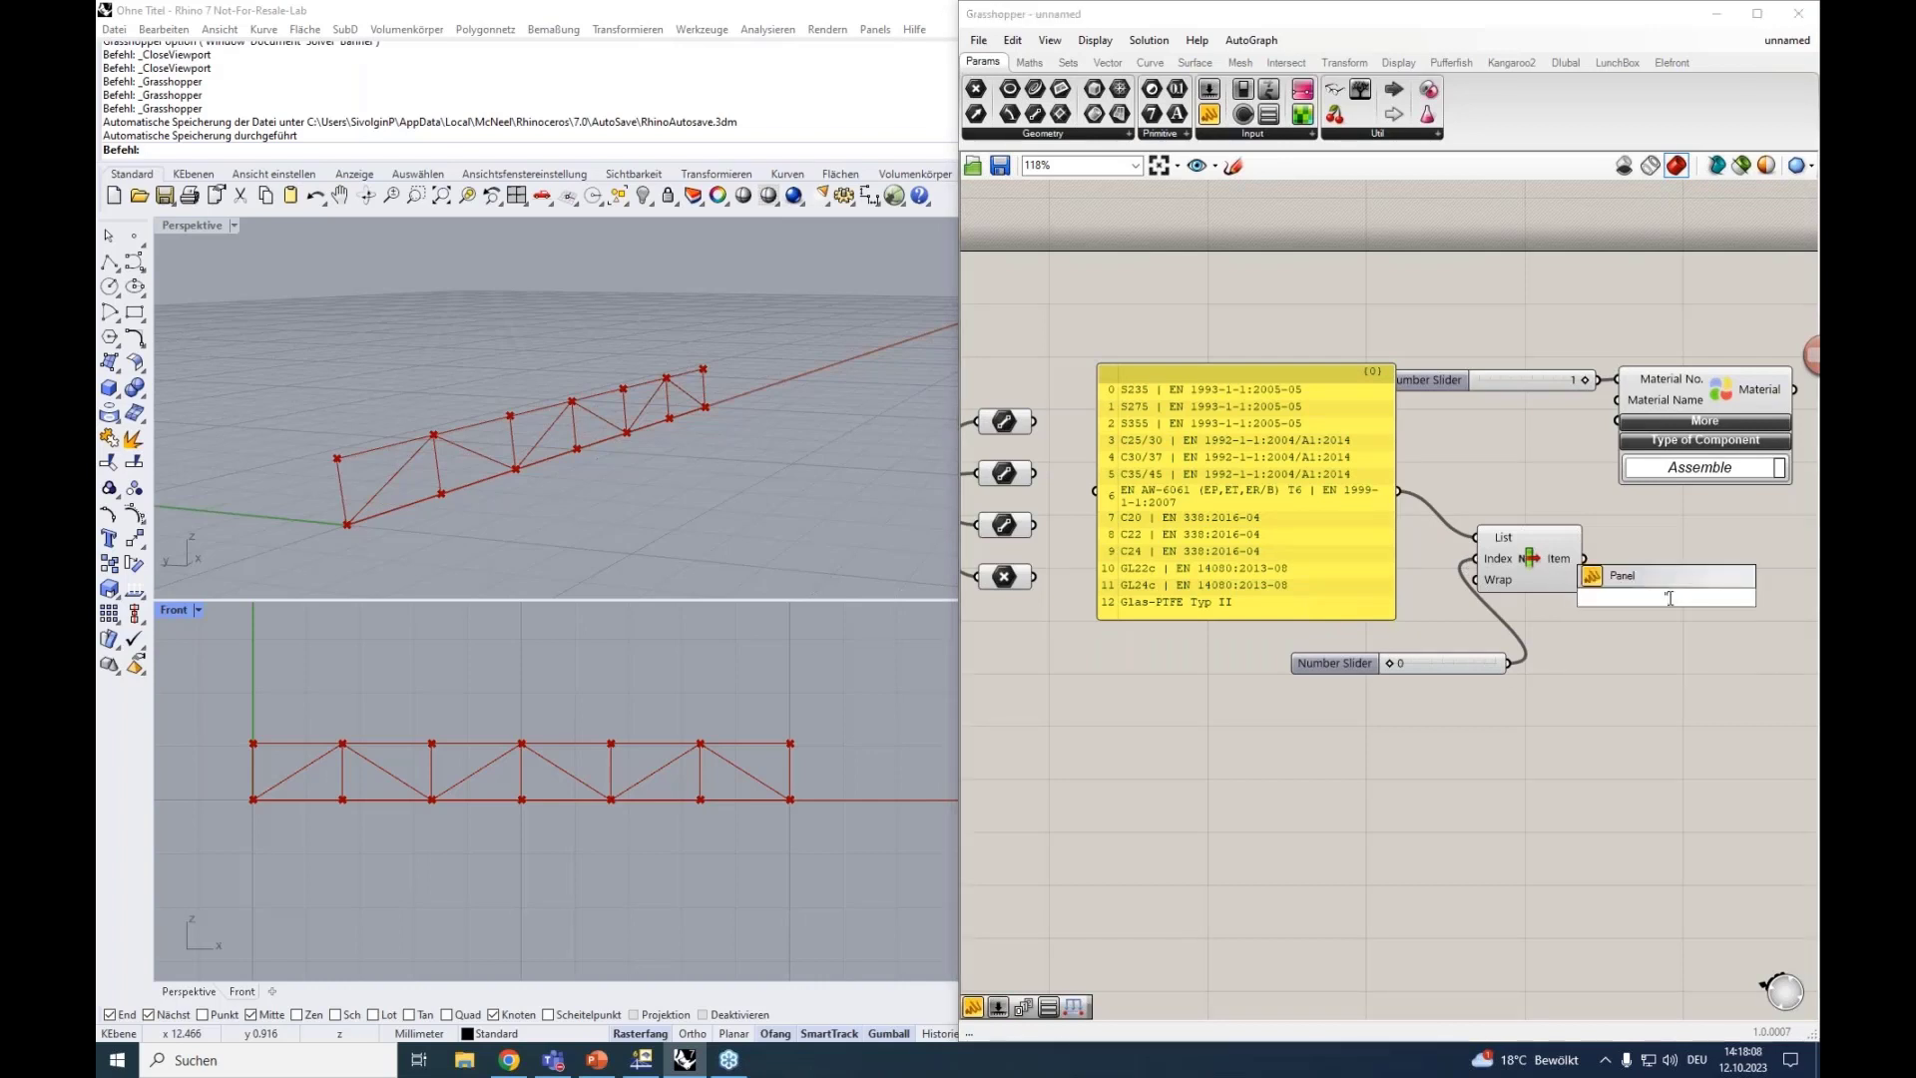
{"action": "key", "text": "Return"}
{"action": "left_click_drag", "start_coordinate": [1667, 556], "coordinate": [1604, 597]}
{"action": "right_click_drag", "start_coordinate": [1594, 503], "coordinate": [1502, 485]}
{"action": "left_click_drag", "start_coordinate": [1303, 649], "coordinate": [1363, 657]}
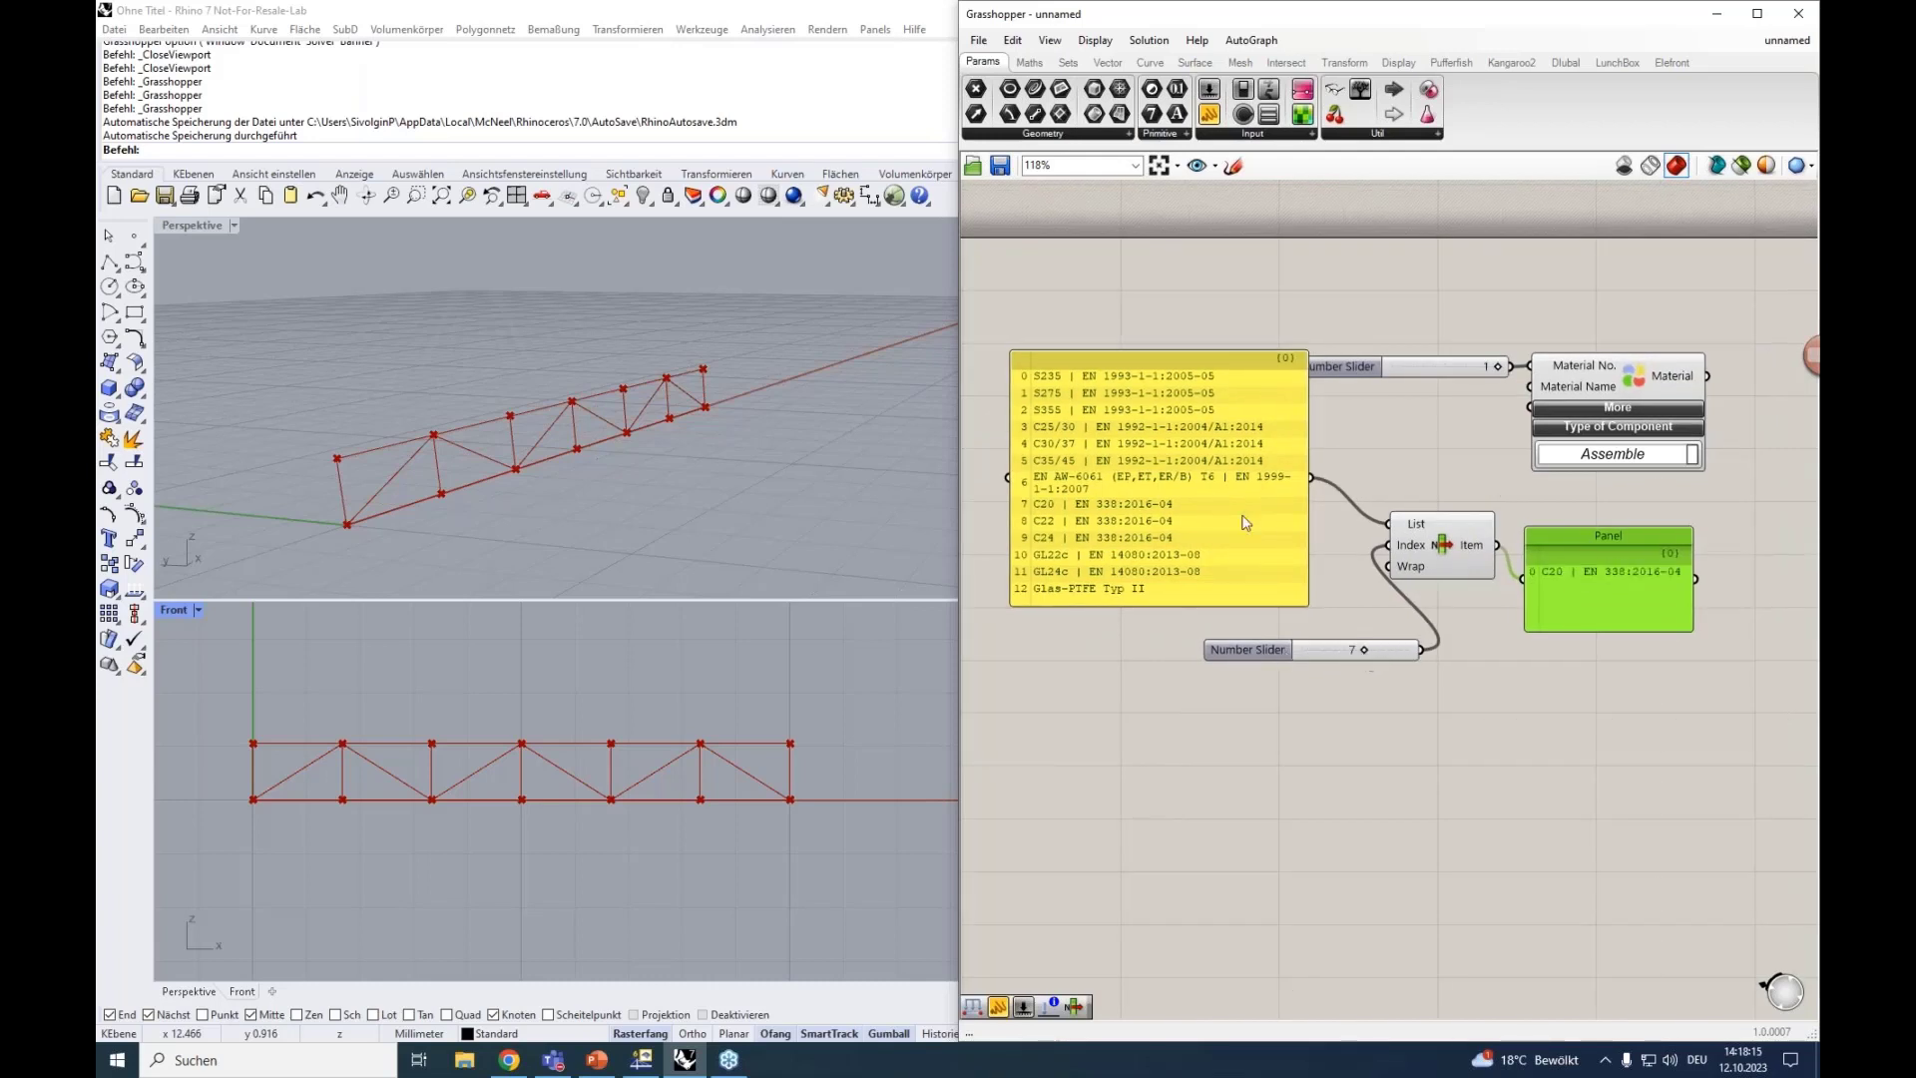
{"action": "left_click", "coordinate": [1409, 650]}
{"action": "key", "text": "Delete"}
{"action": "left_click", "coordinate": [1601, 535]}
{"action": "key", "text": "Delete"}
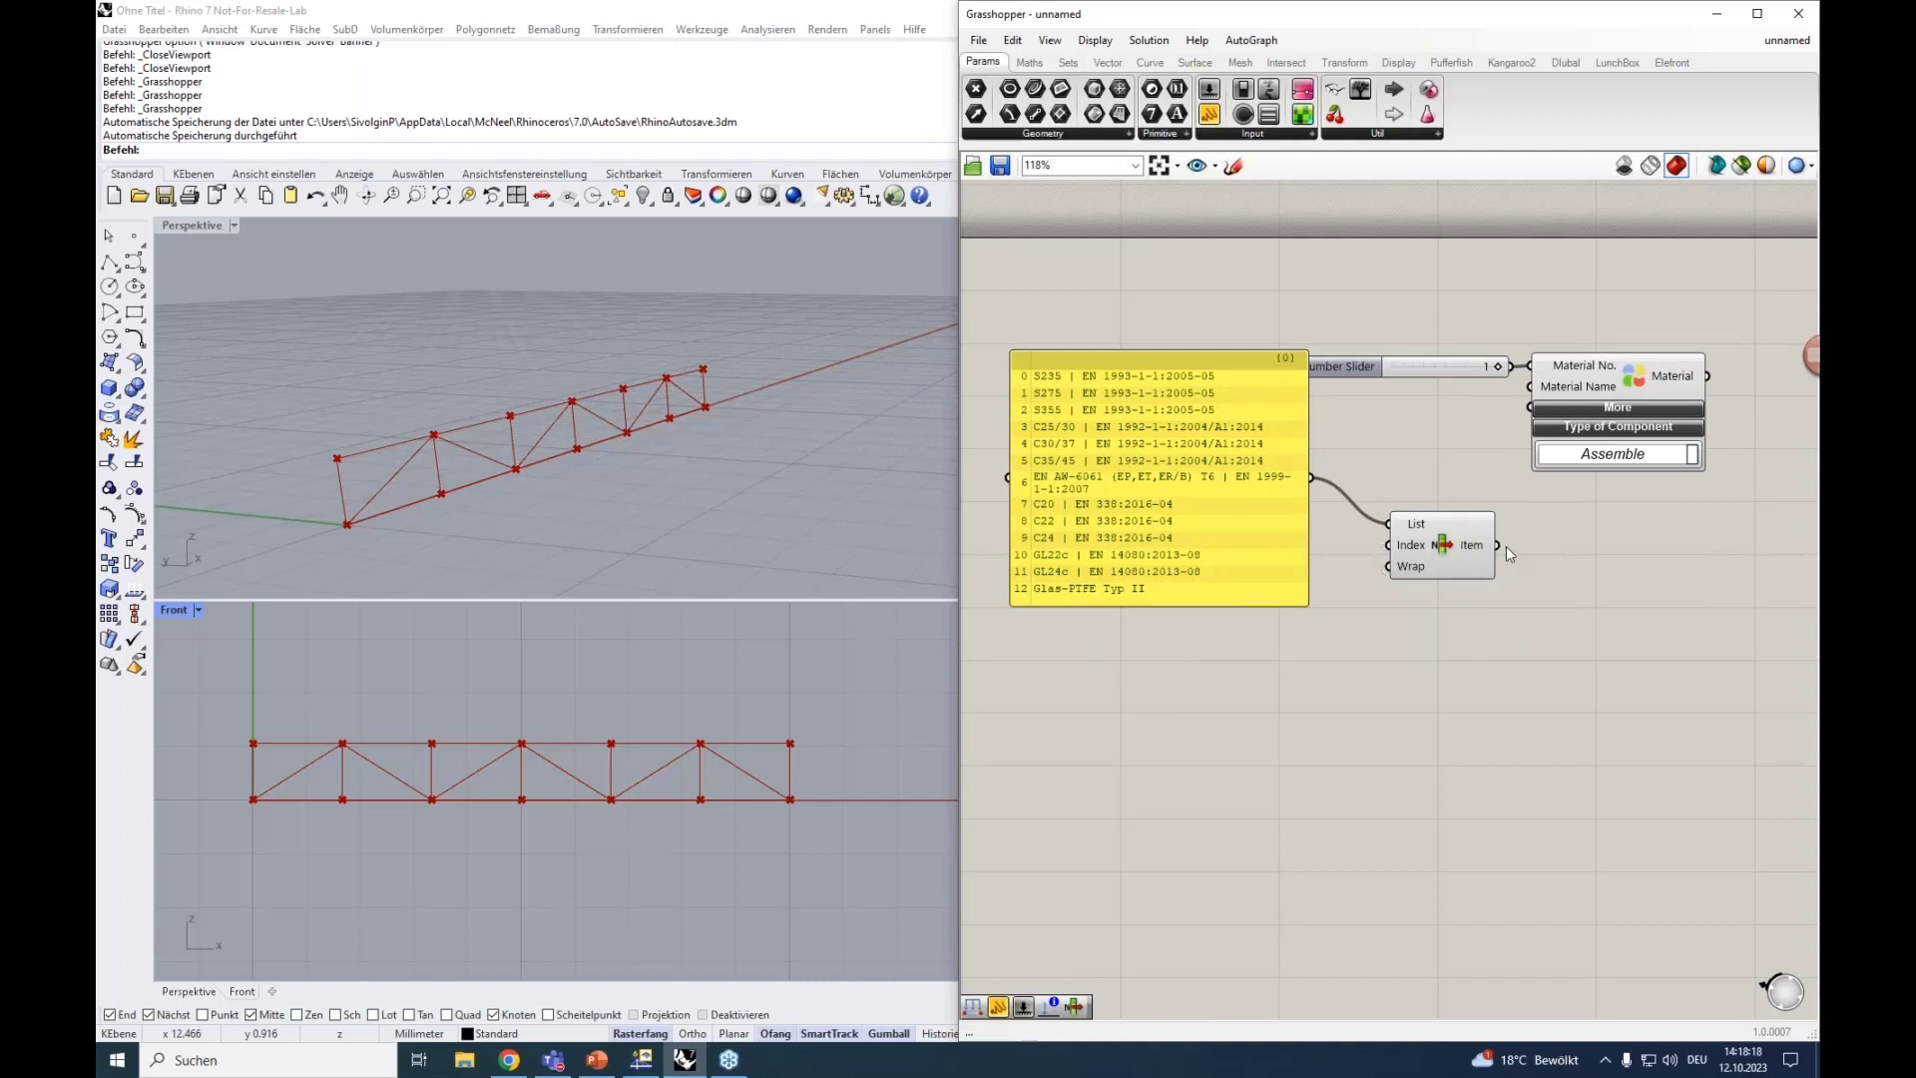
{"action": "left_click_drag", "start_coordinate": [1459, 561], "coordinate": [1446, 482]}
{"action": "key", "text": "ctrl+z"}
{"action": "key", "text": "ctrl+z"}
{"action": "key", "text": "ctrl+z"}
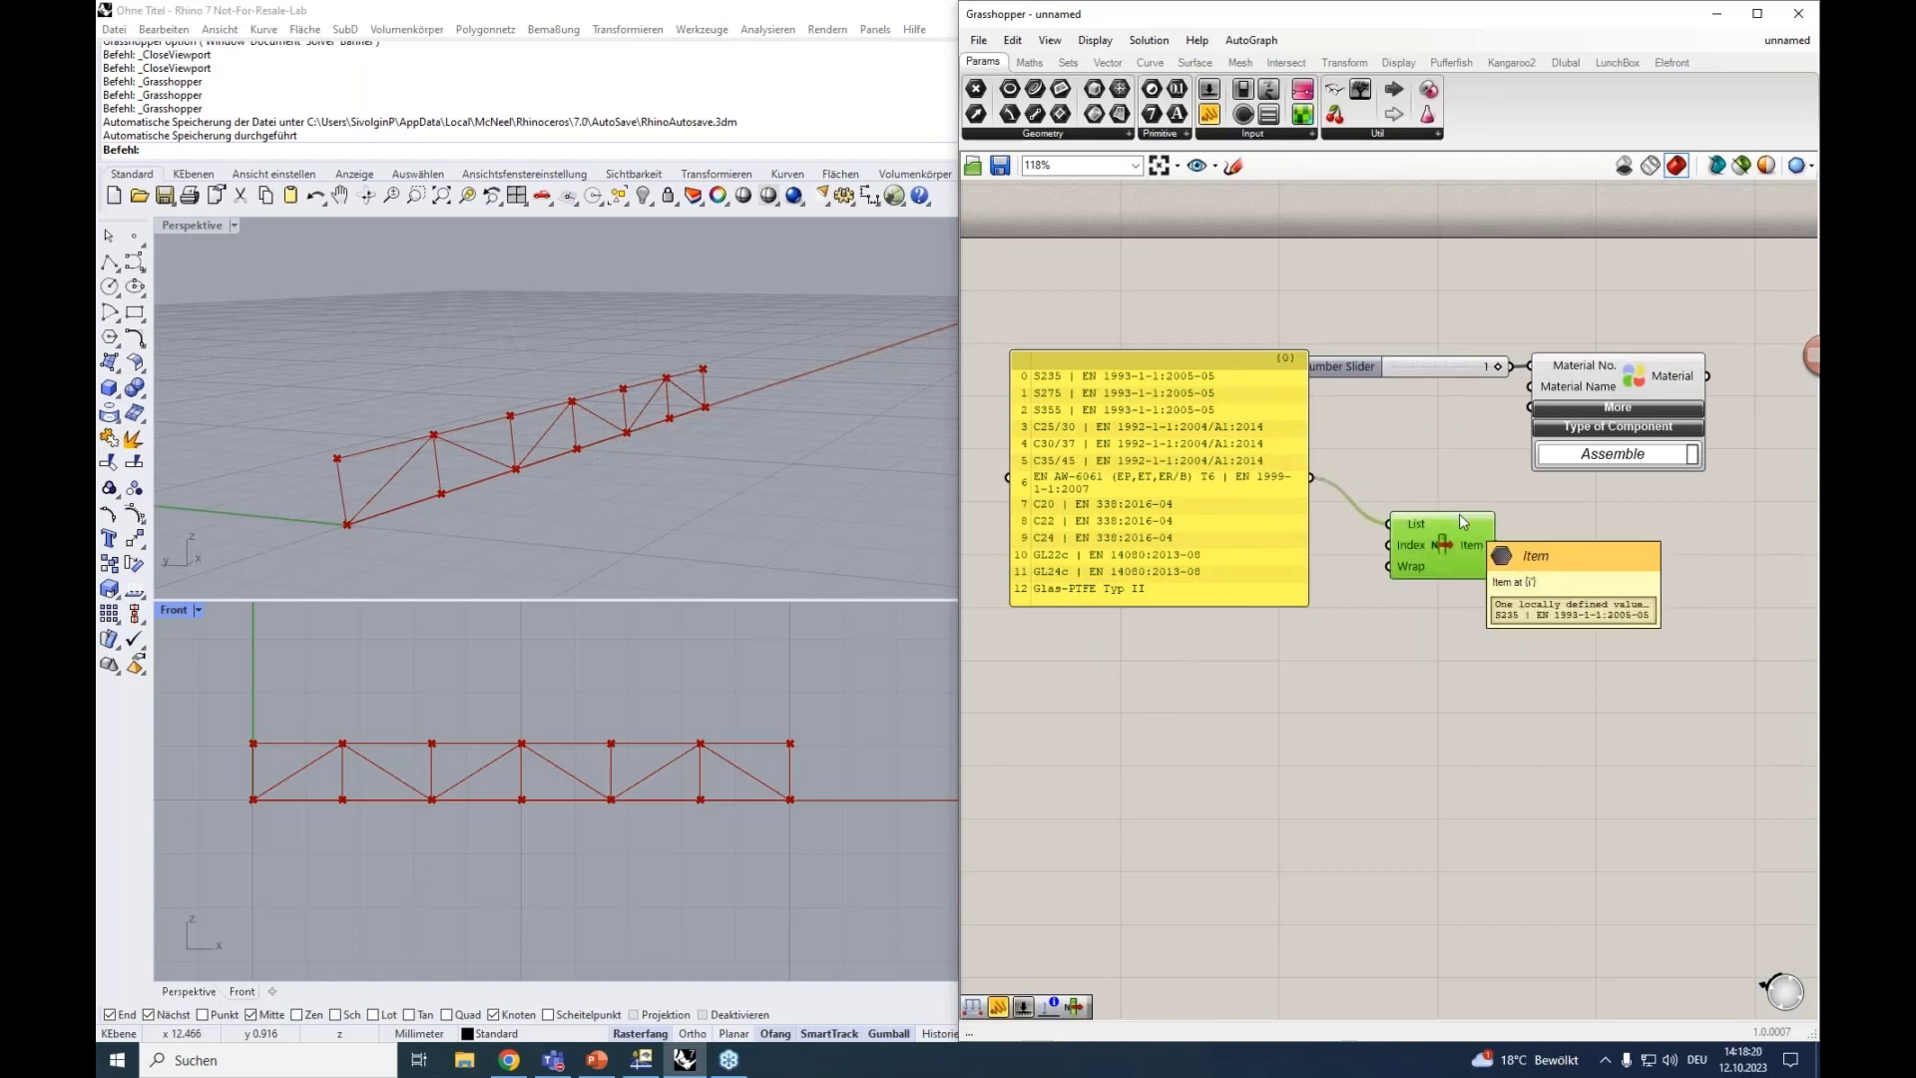
Delete the preview panel and connect List Item's output to the Material component's Material Name input.
{"action": "left_click", "coordinate": [1571, 576]}
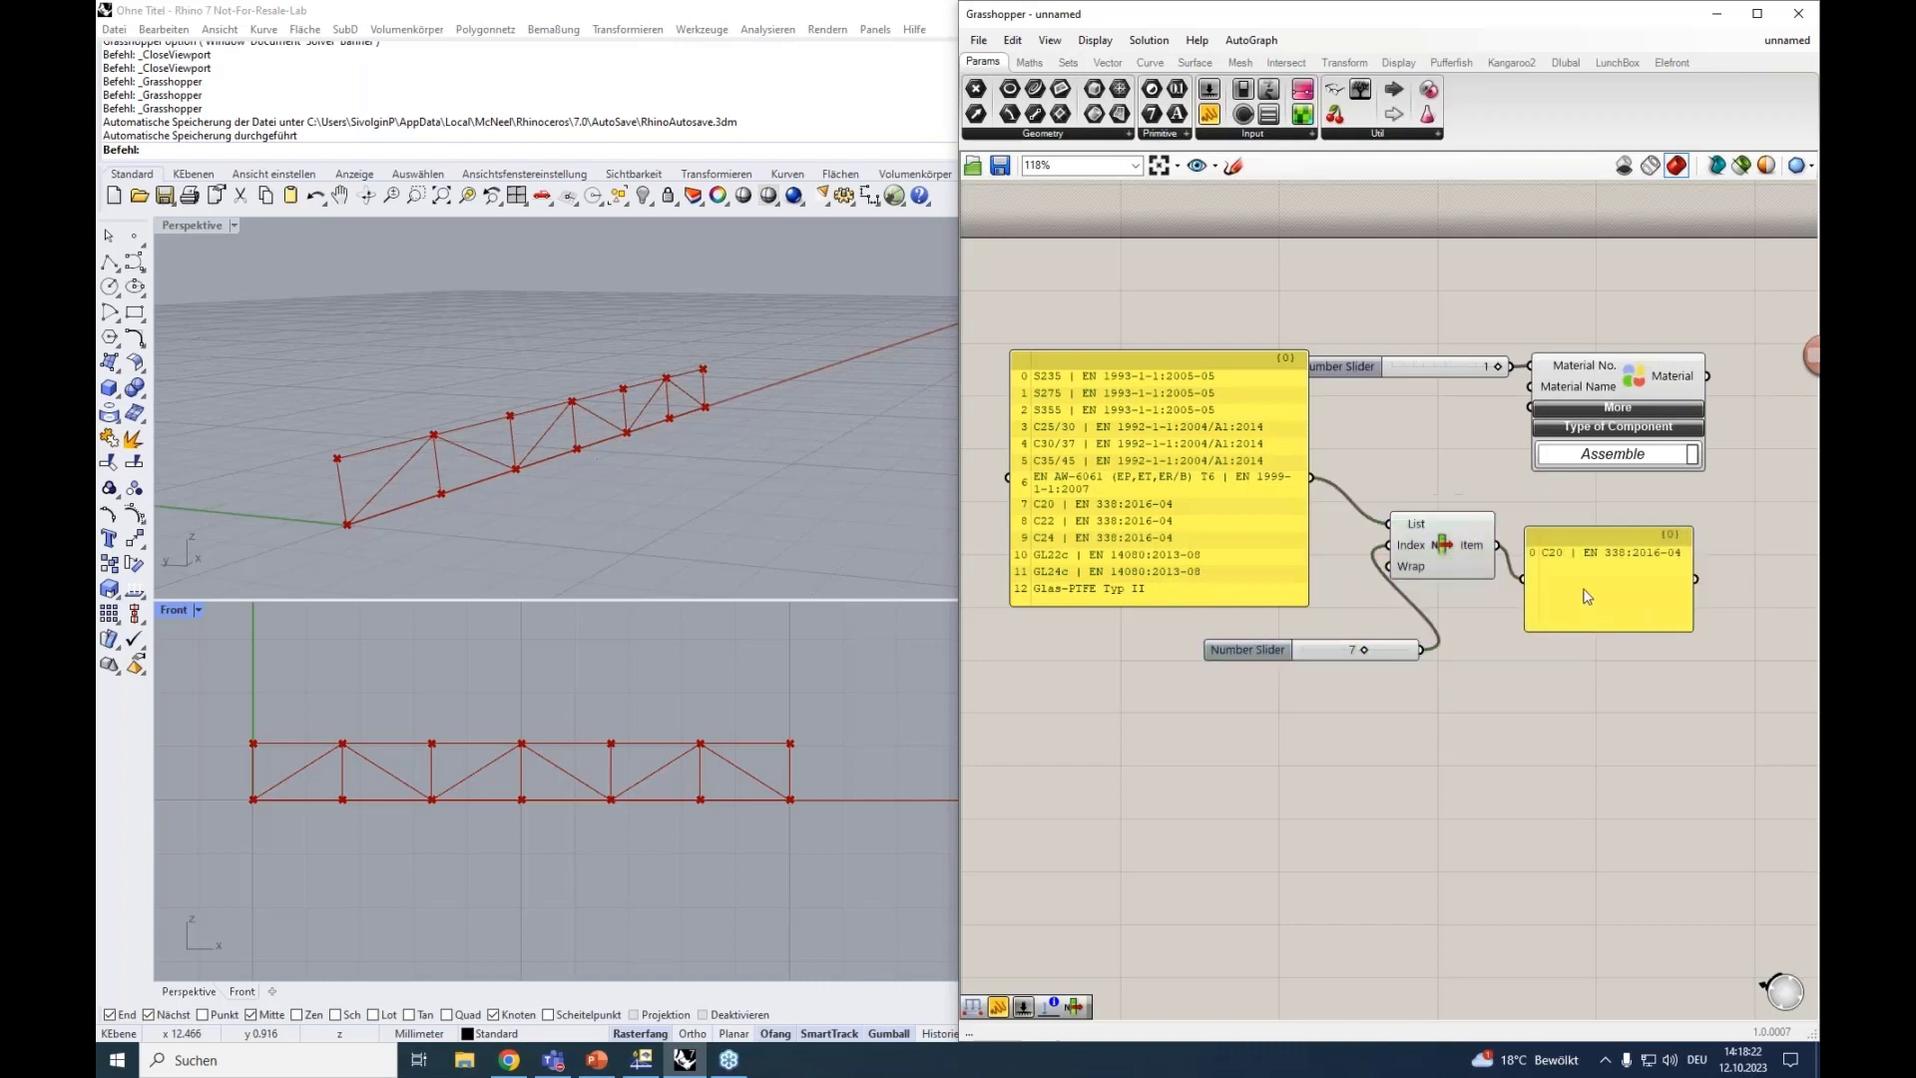
{"action": "key", "text": "Delete"}
{"action": "left_click_drag", "start_coordinate": [1454, 647], "coordinate": [1529, 386]}
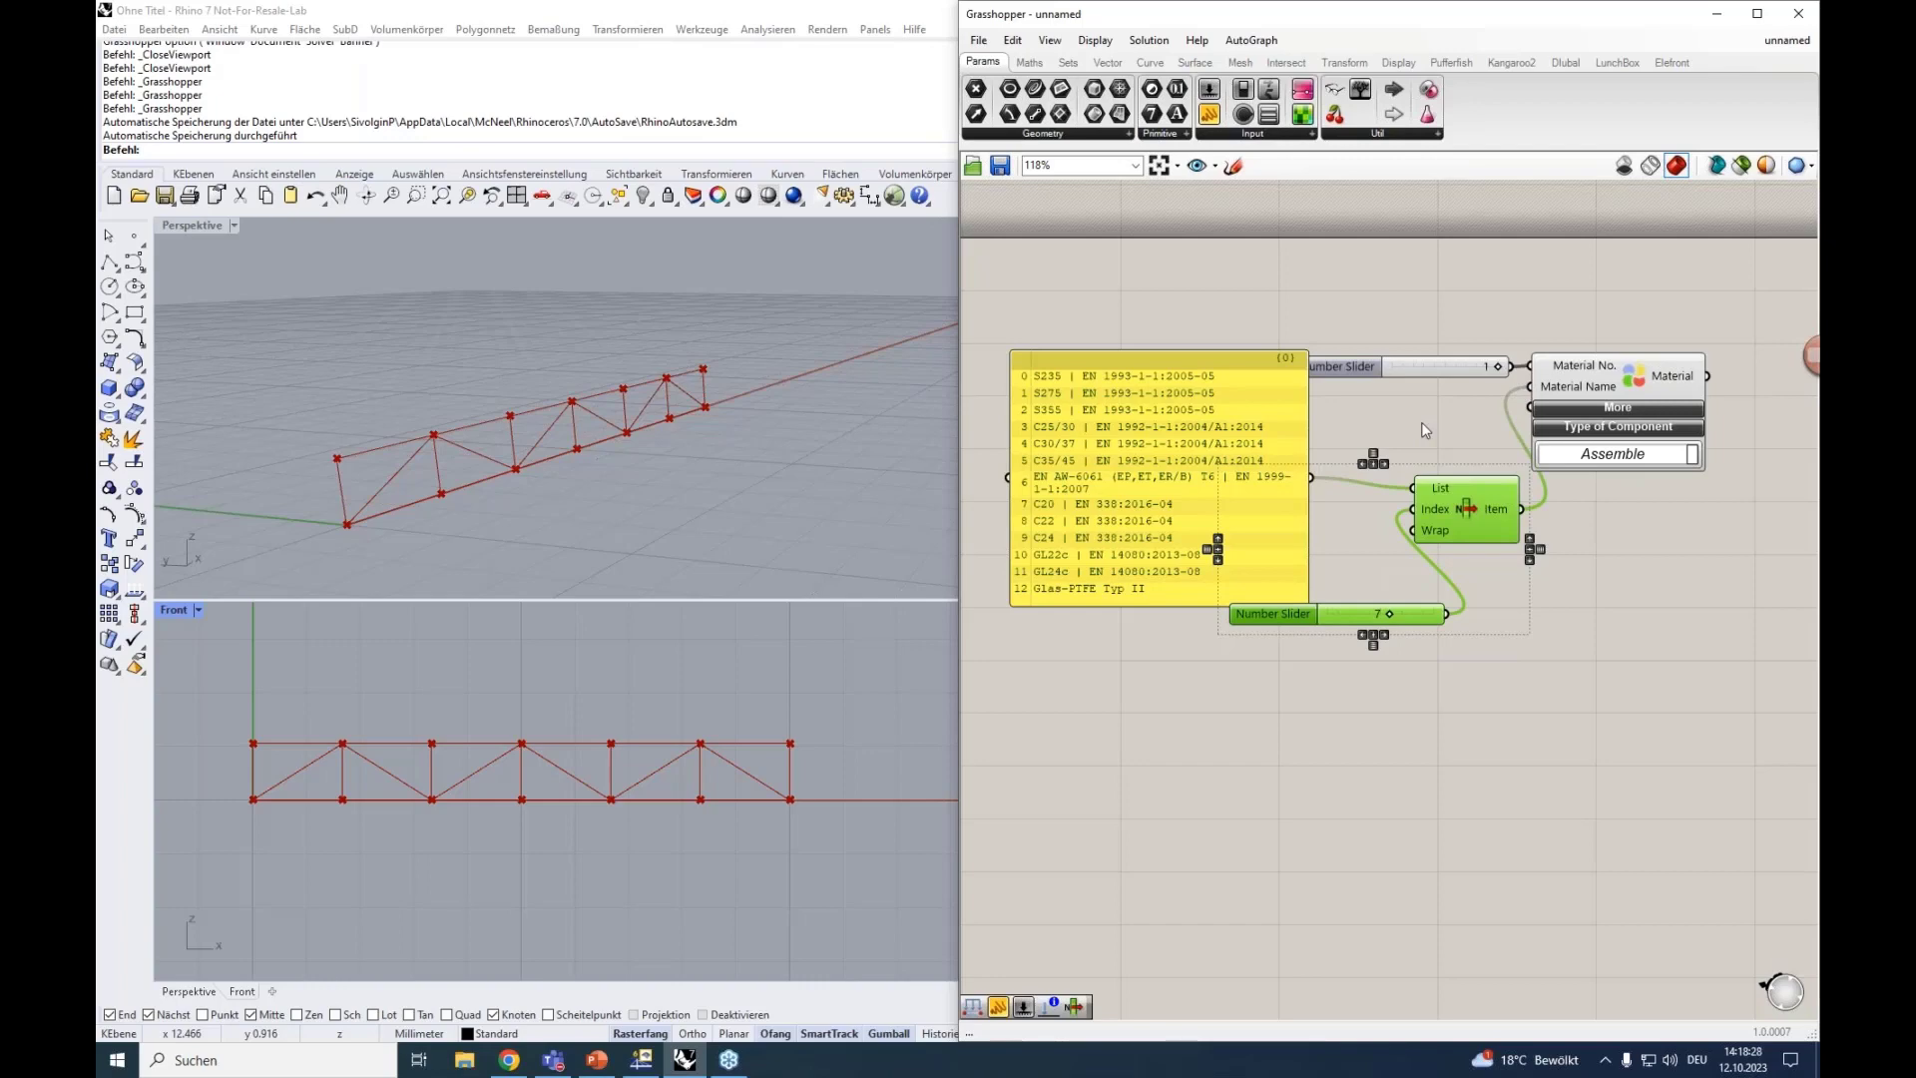
Move the index slider closer beneath List Item to tidy the material definition.
{"action": "scroll", "coordinate": [1421, 427], "scroll_direction": "down", "scroll_amount": 3}
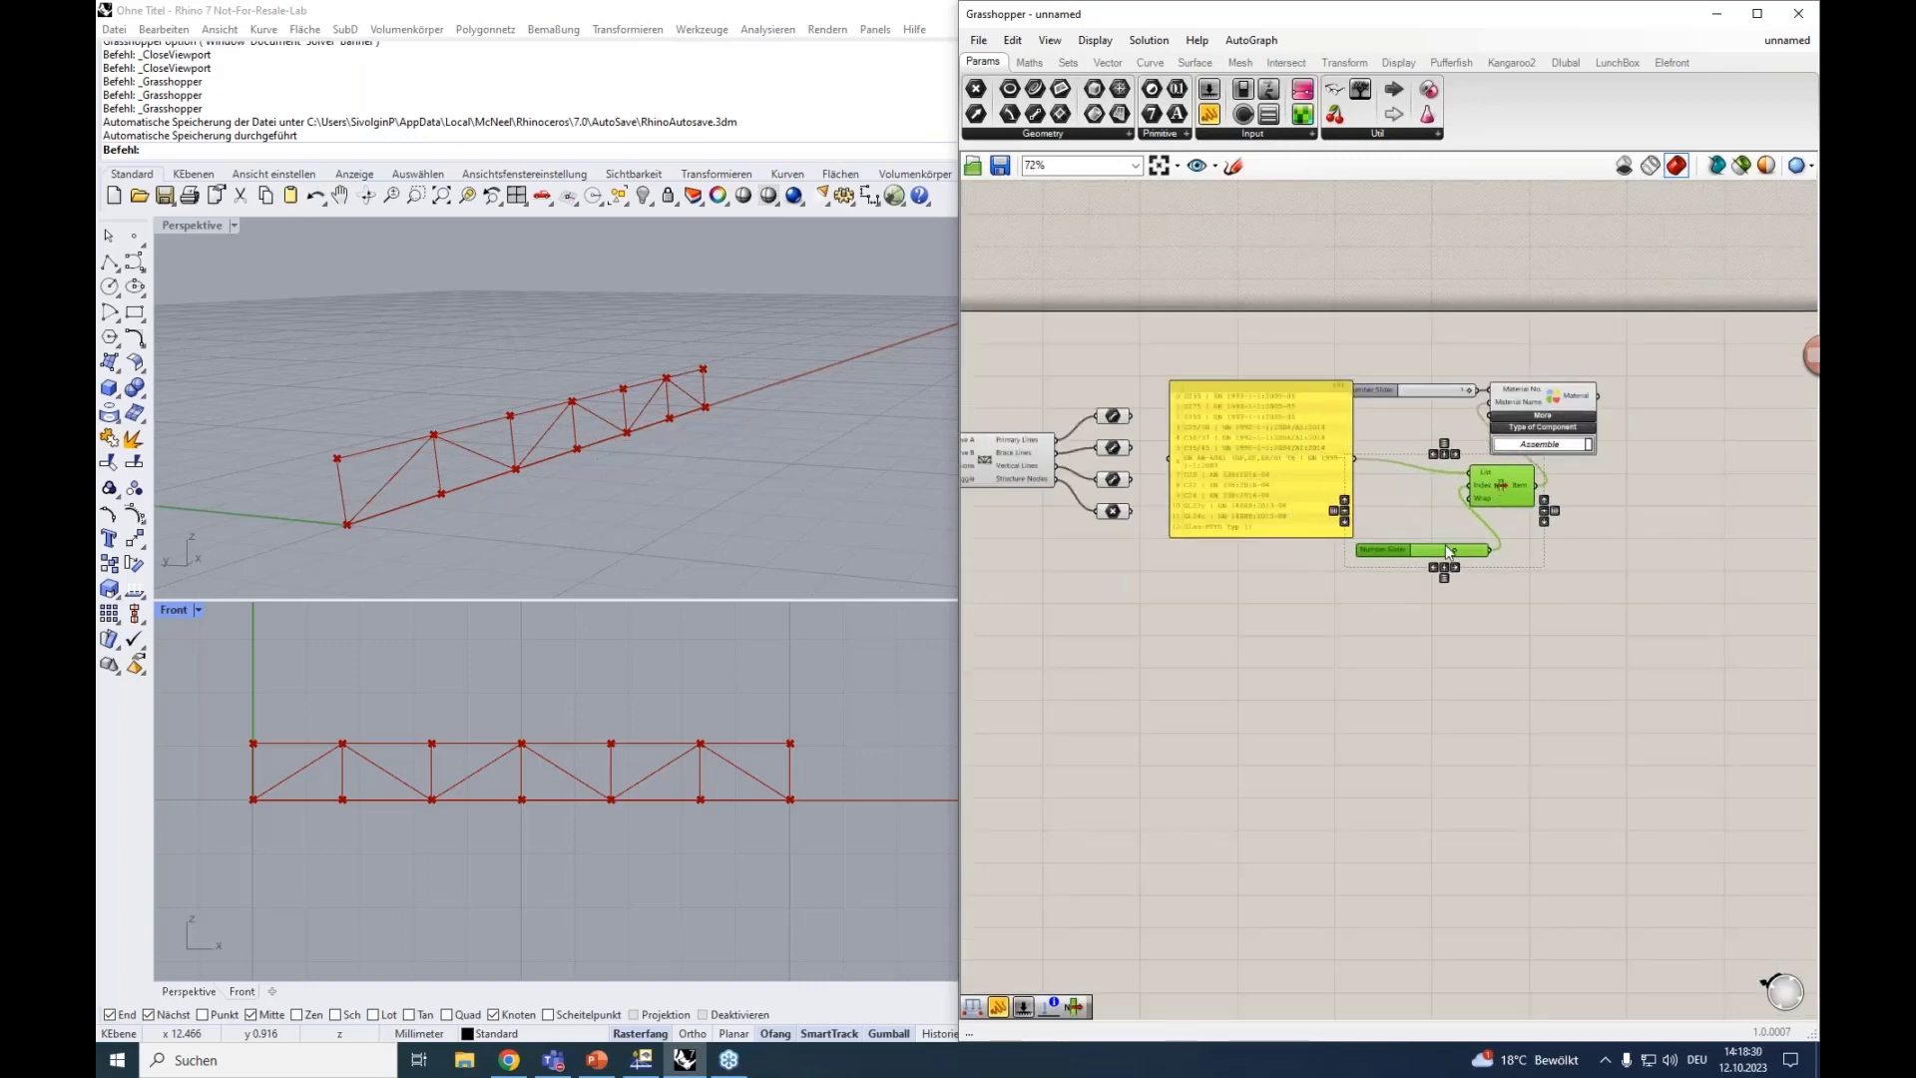
{"action": "mouse_move", "coordinate": [1432, 548]}
{"action": "left_mouse_down"}
{"action": "mouse_move", "coordinate": [1410, 518]}
{"action": "mouse_move", "coordinate": [1428, 525]}
{"action": "left_mouse_up"}
{"action": "left_click", "coordinate": [1437, 568]}
Place a Dlubal RFEM 6 Section component in the free canvas area below the material definition.
{"action": "right_click_drag", "start_coordinate": [1446, 597], "coordinate": [1437, 495]}
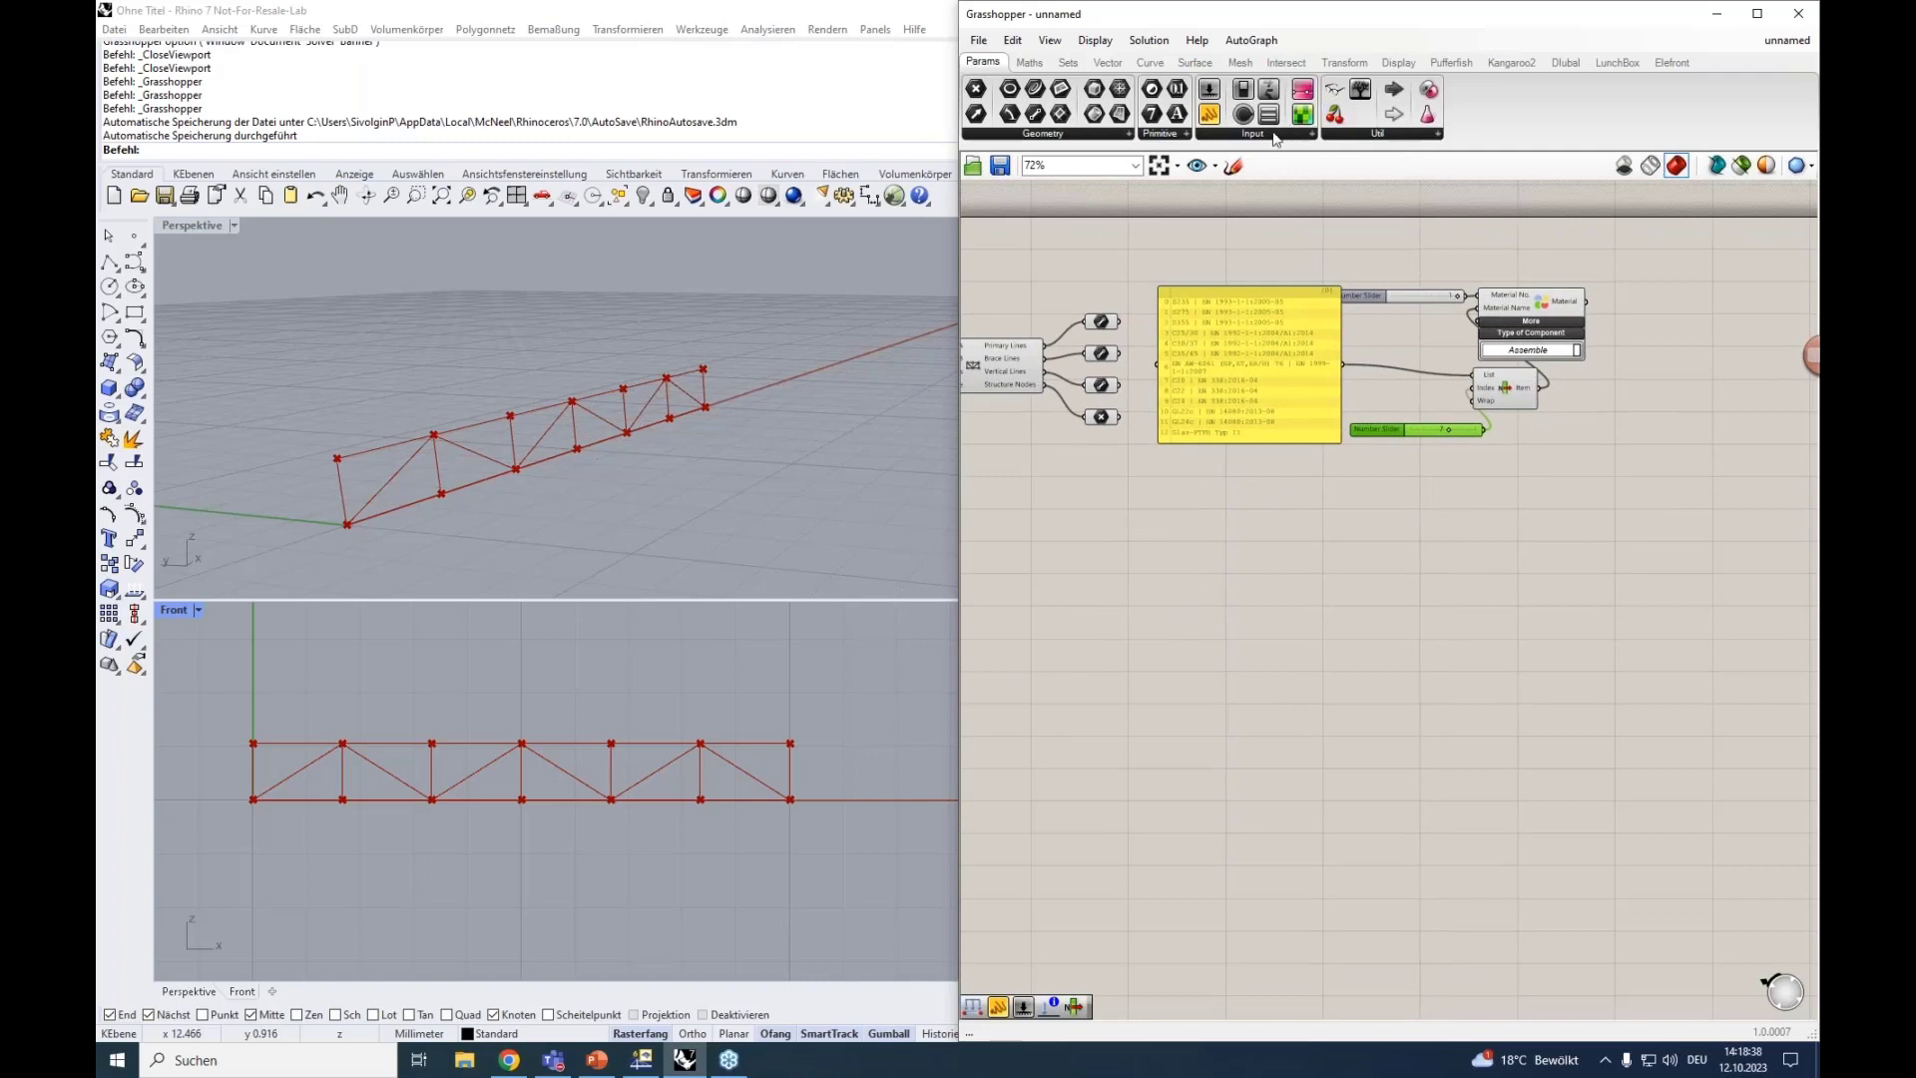
{"action": "left_click", "coordinate": [1564, 62]}
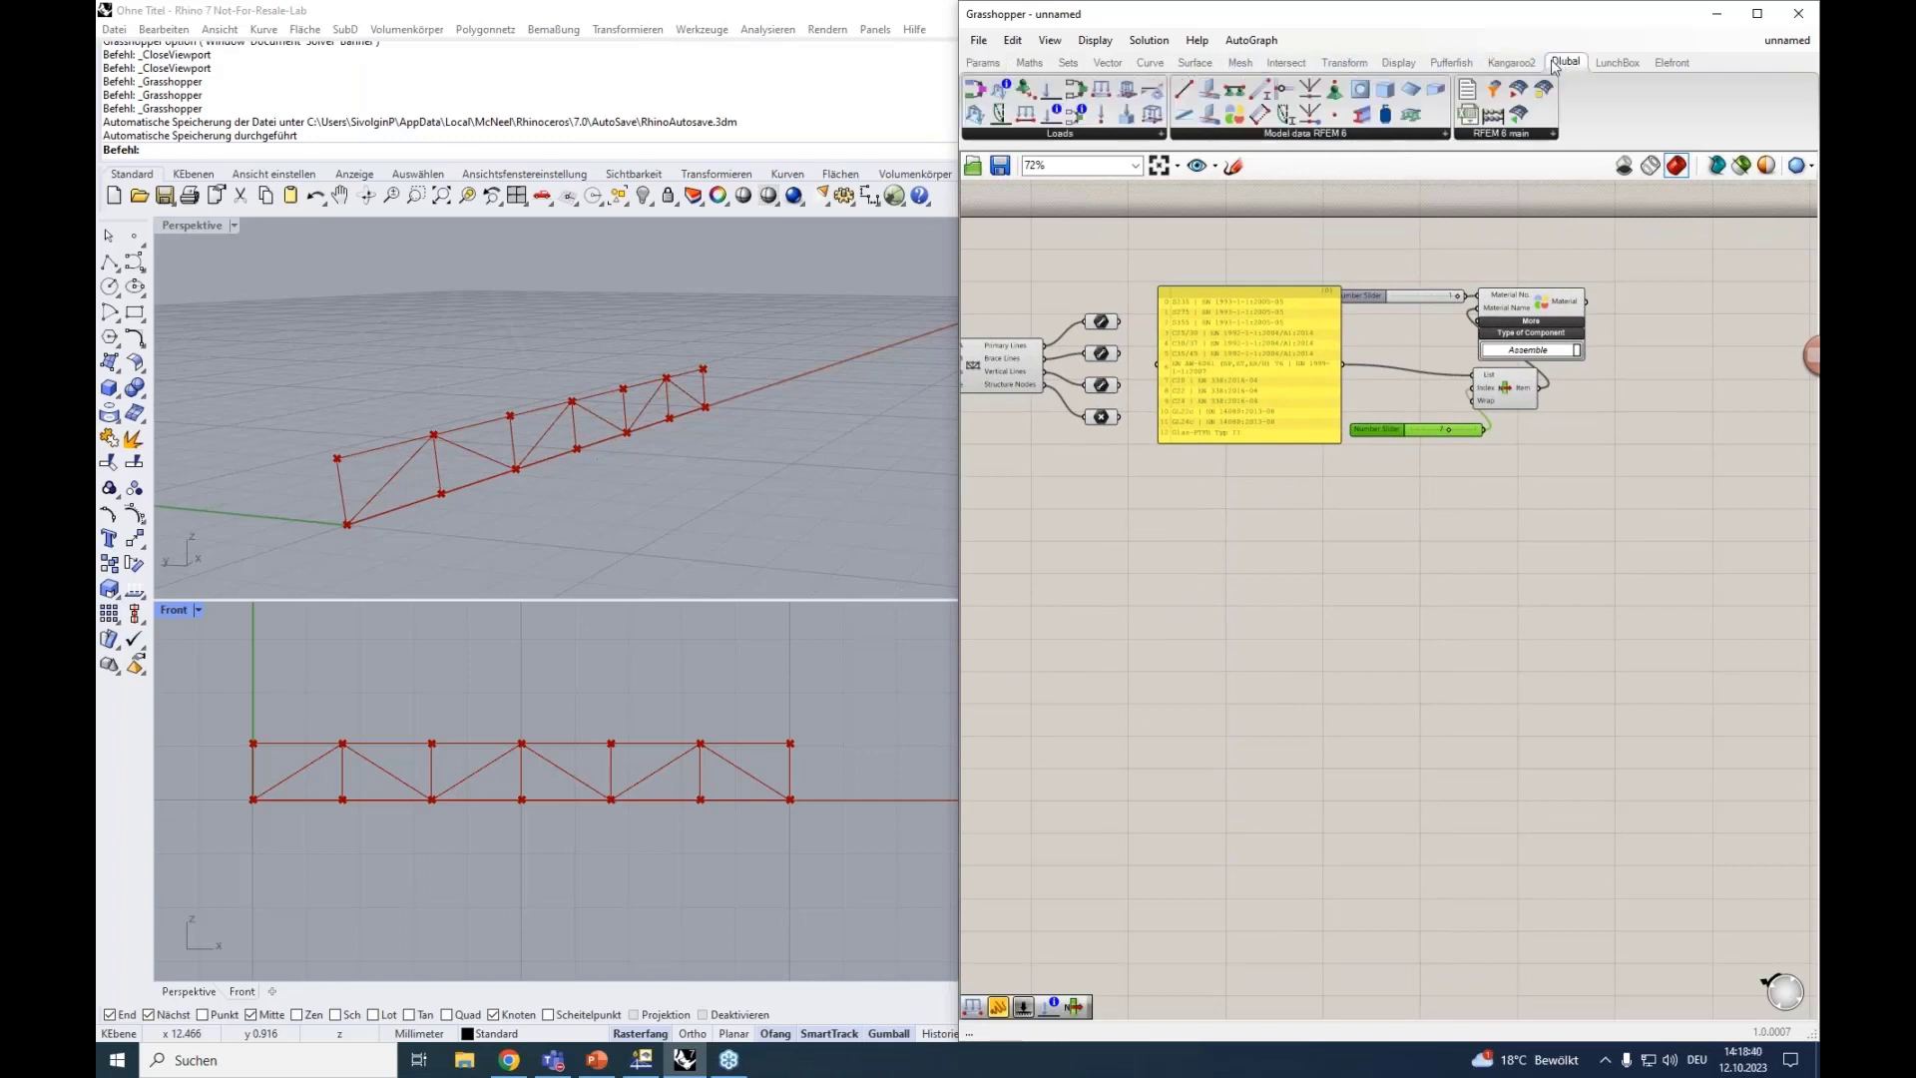
{"action": "left_click", "coordinate": [1264, 130]}
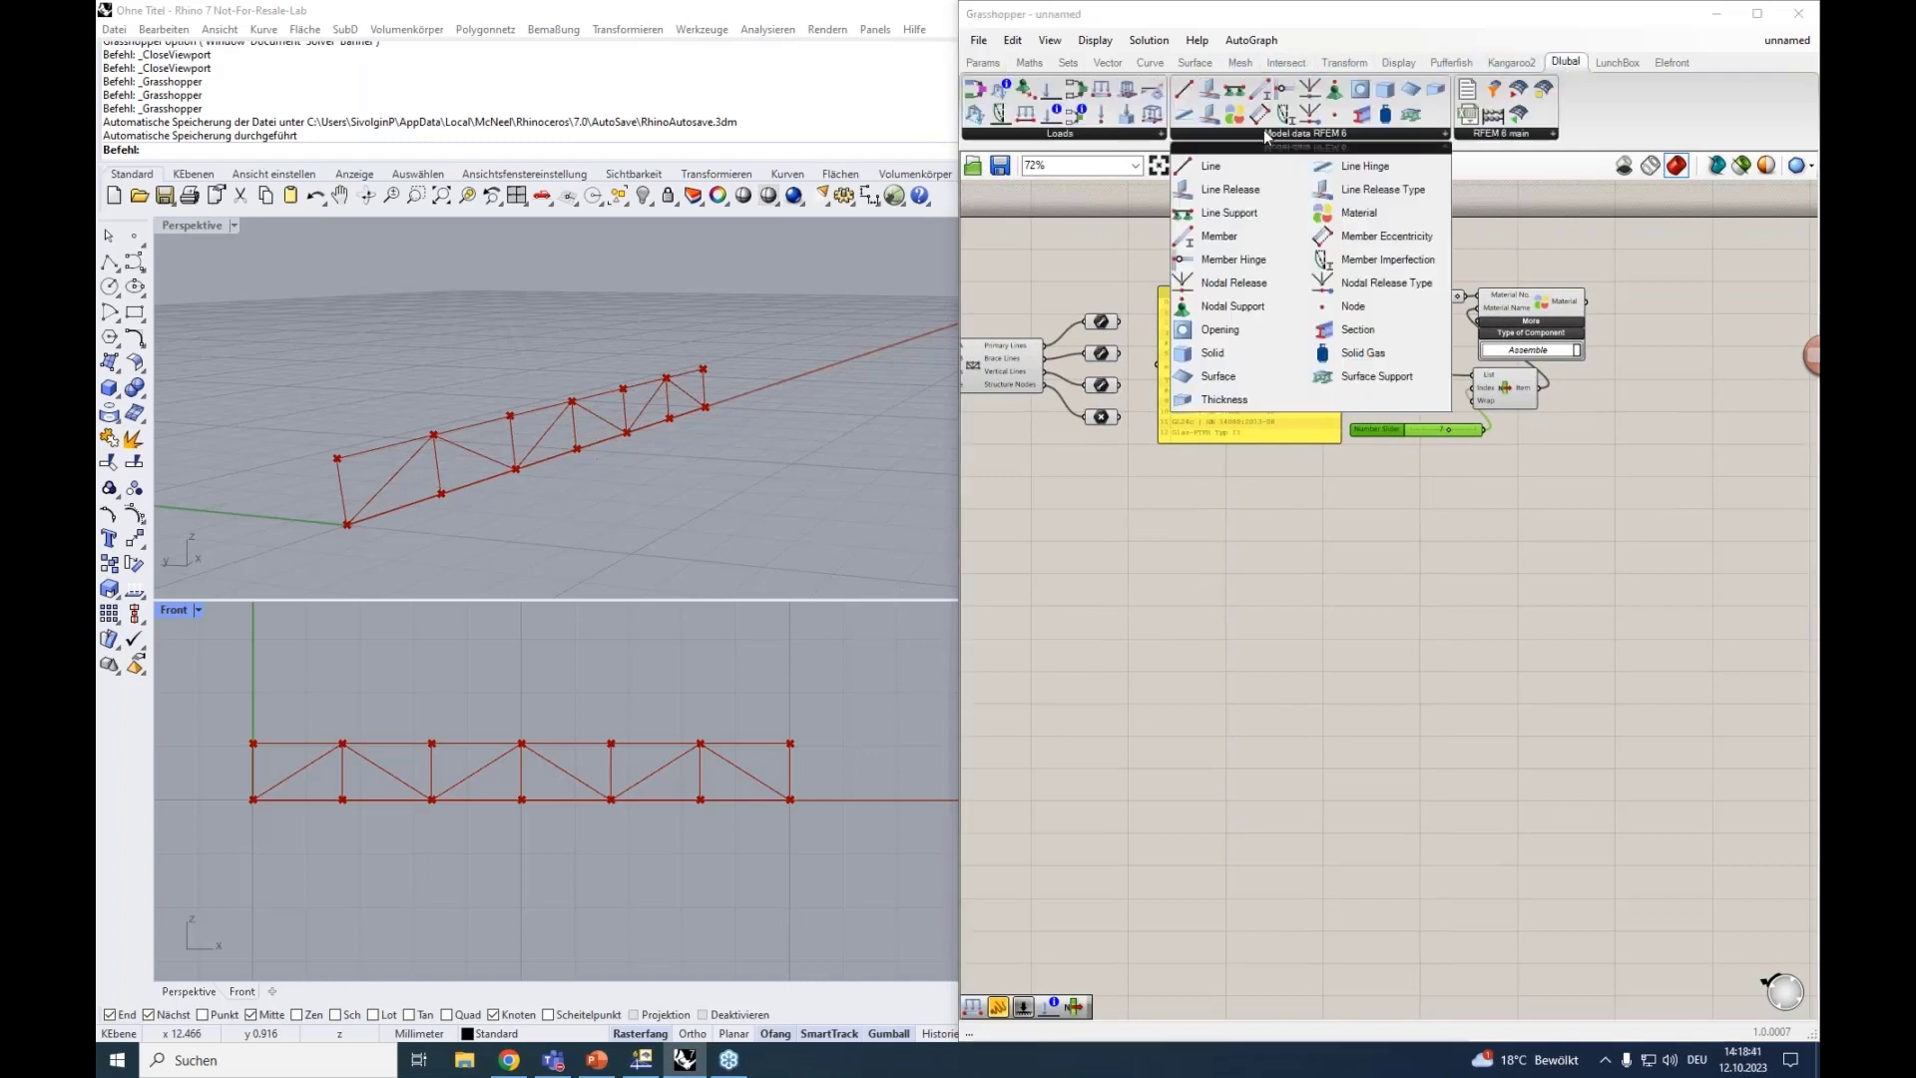
{"action": "left_click", "coordinate": [1362, 332]}
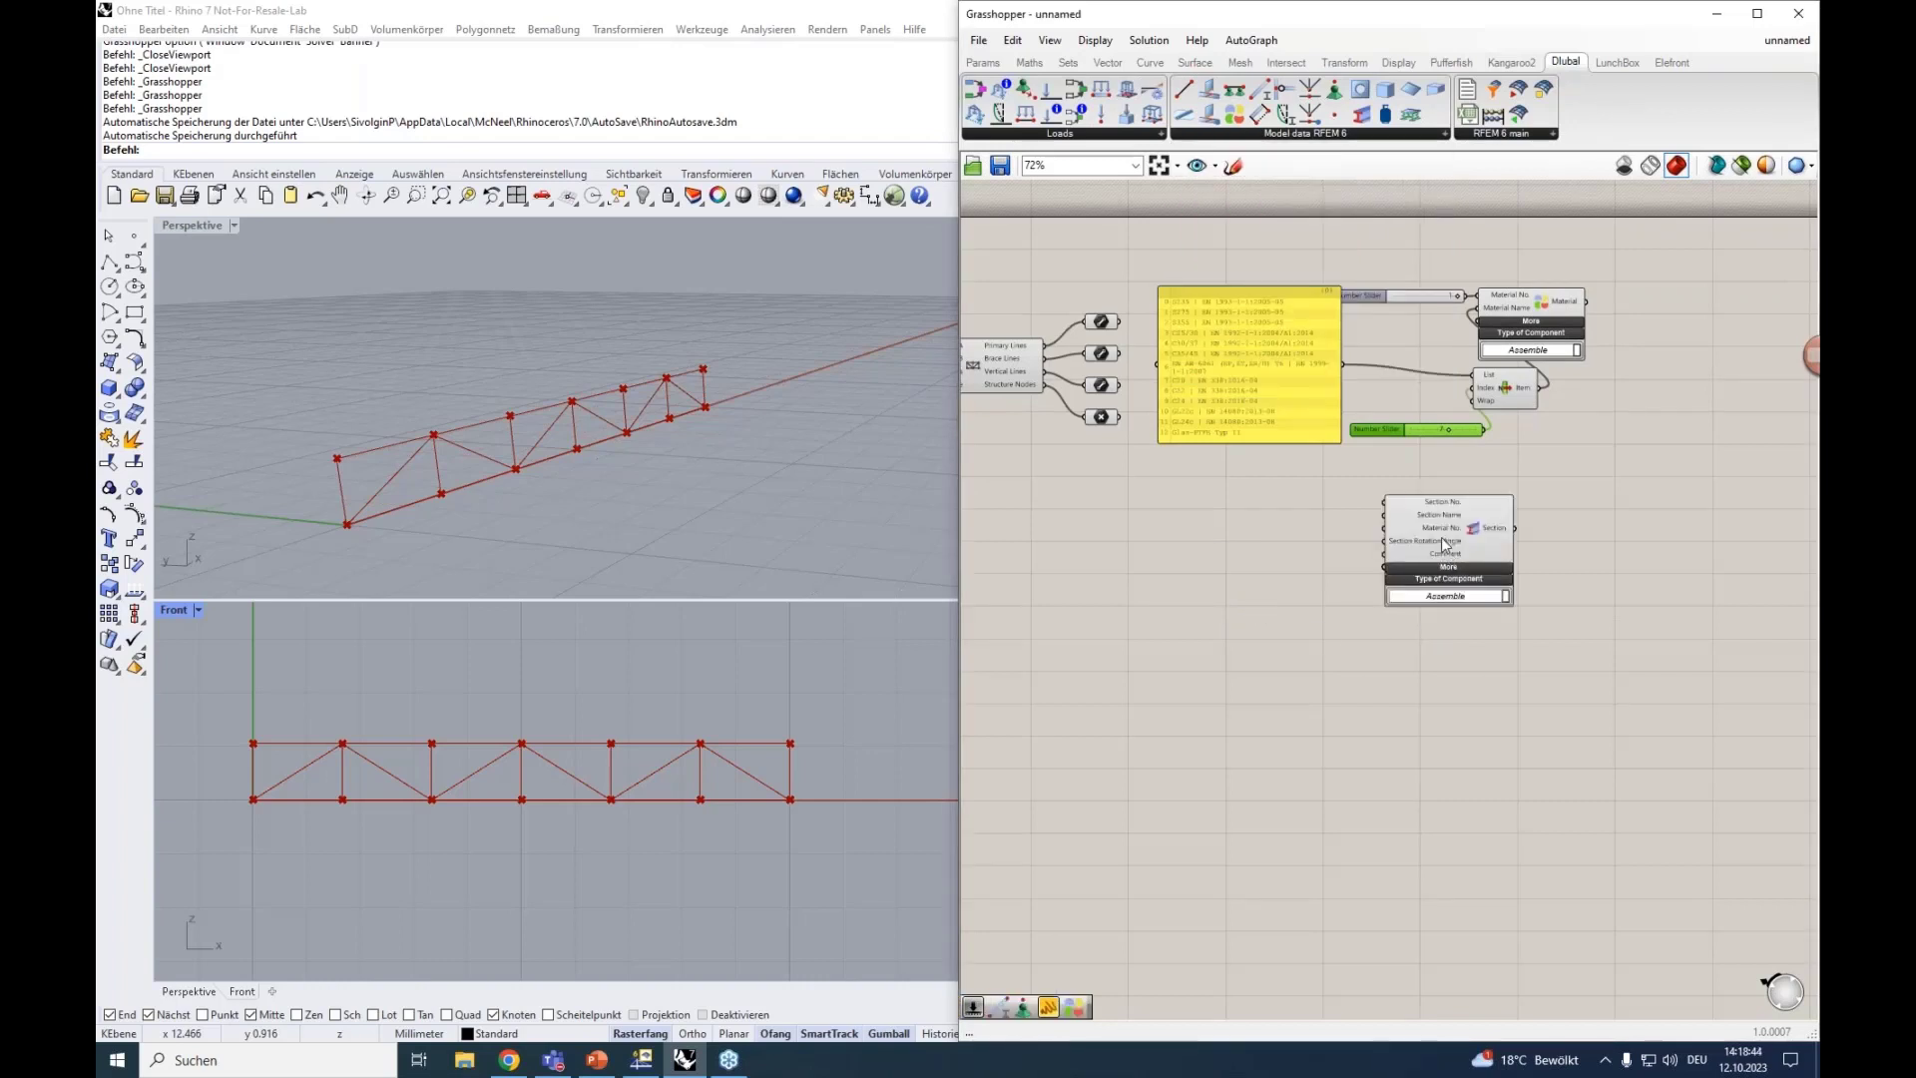
{"action": "left_click", "coordinate": [1474, 591]}
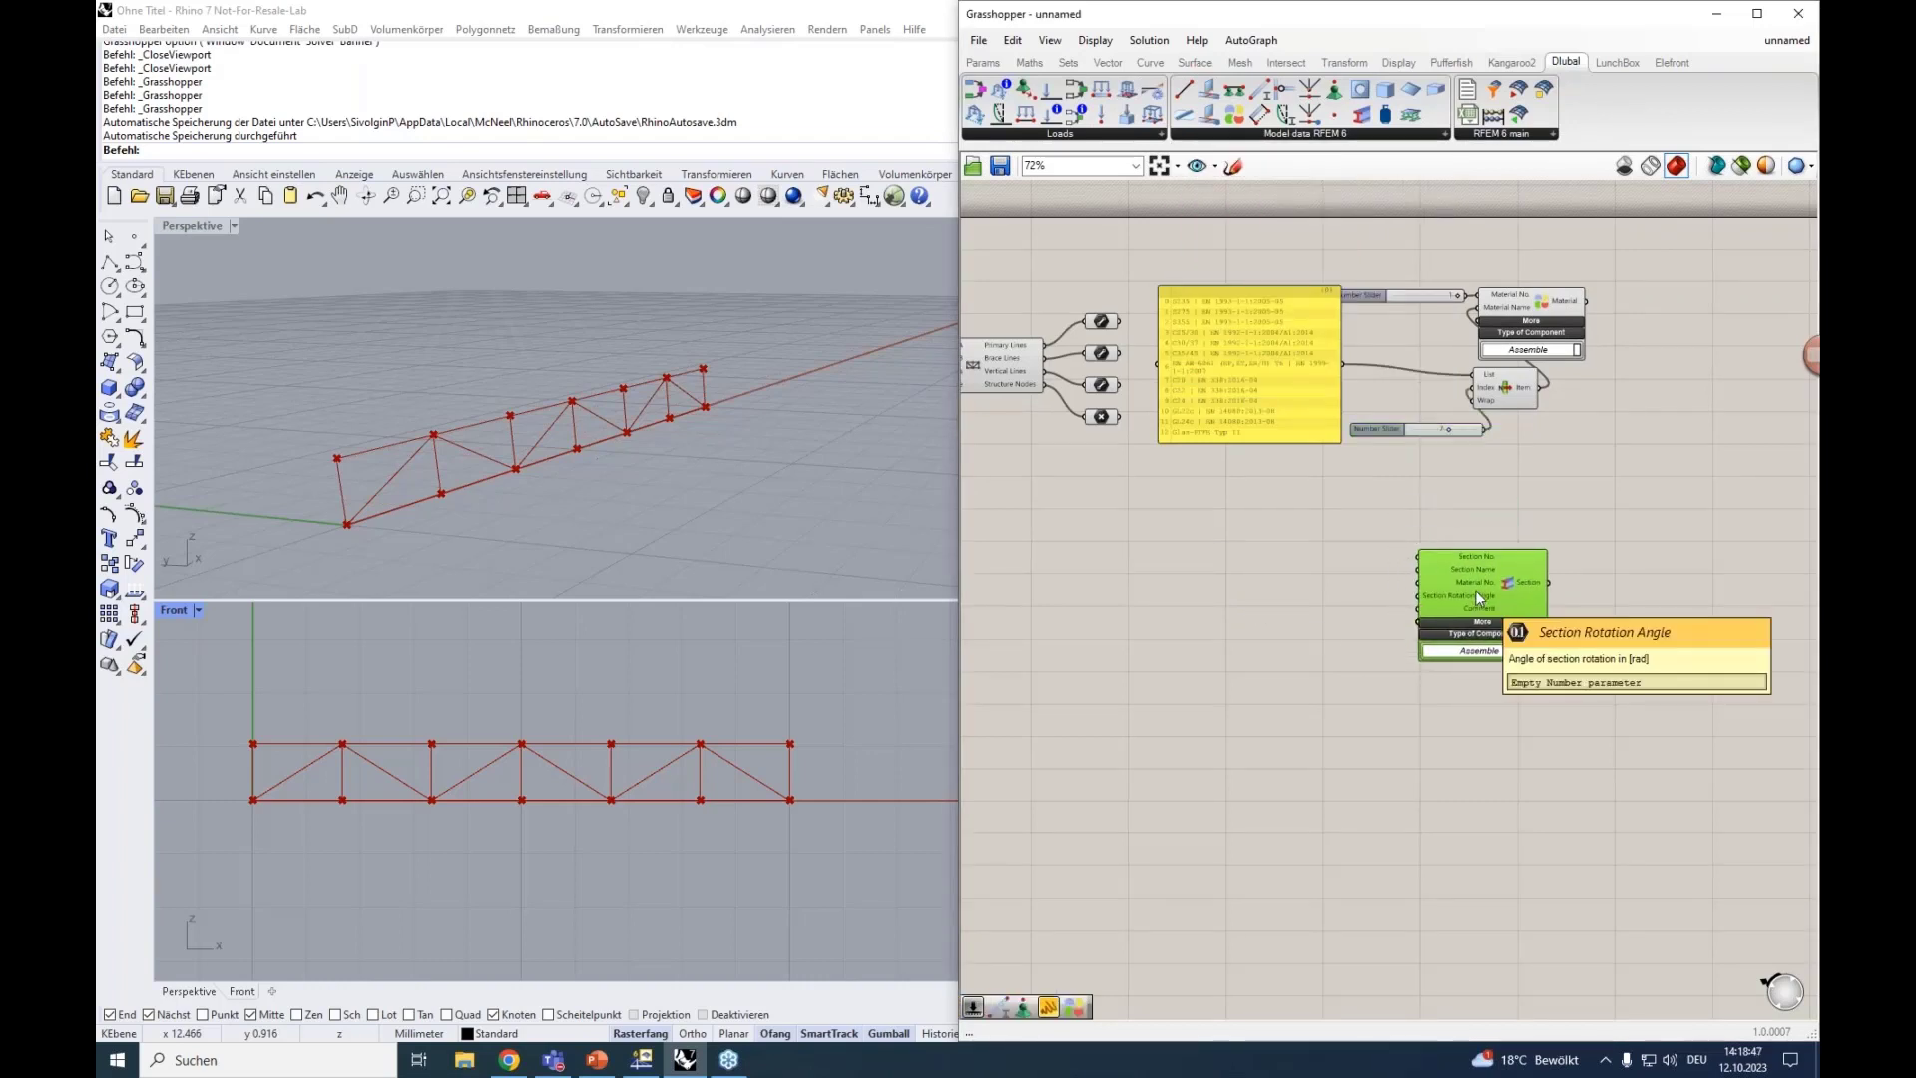
{"action": "left_click_drag", "start_coordinate": [1475, 590], "coordinate": [1583, 579]}
Duplicate the material list panel, index slider and List Item, placing the copies beside the Section component.
{"action": "left_click_drag", "start_coordinate": [1492, 487], "coordinate": [1287, 365]}
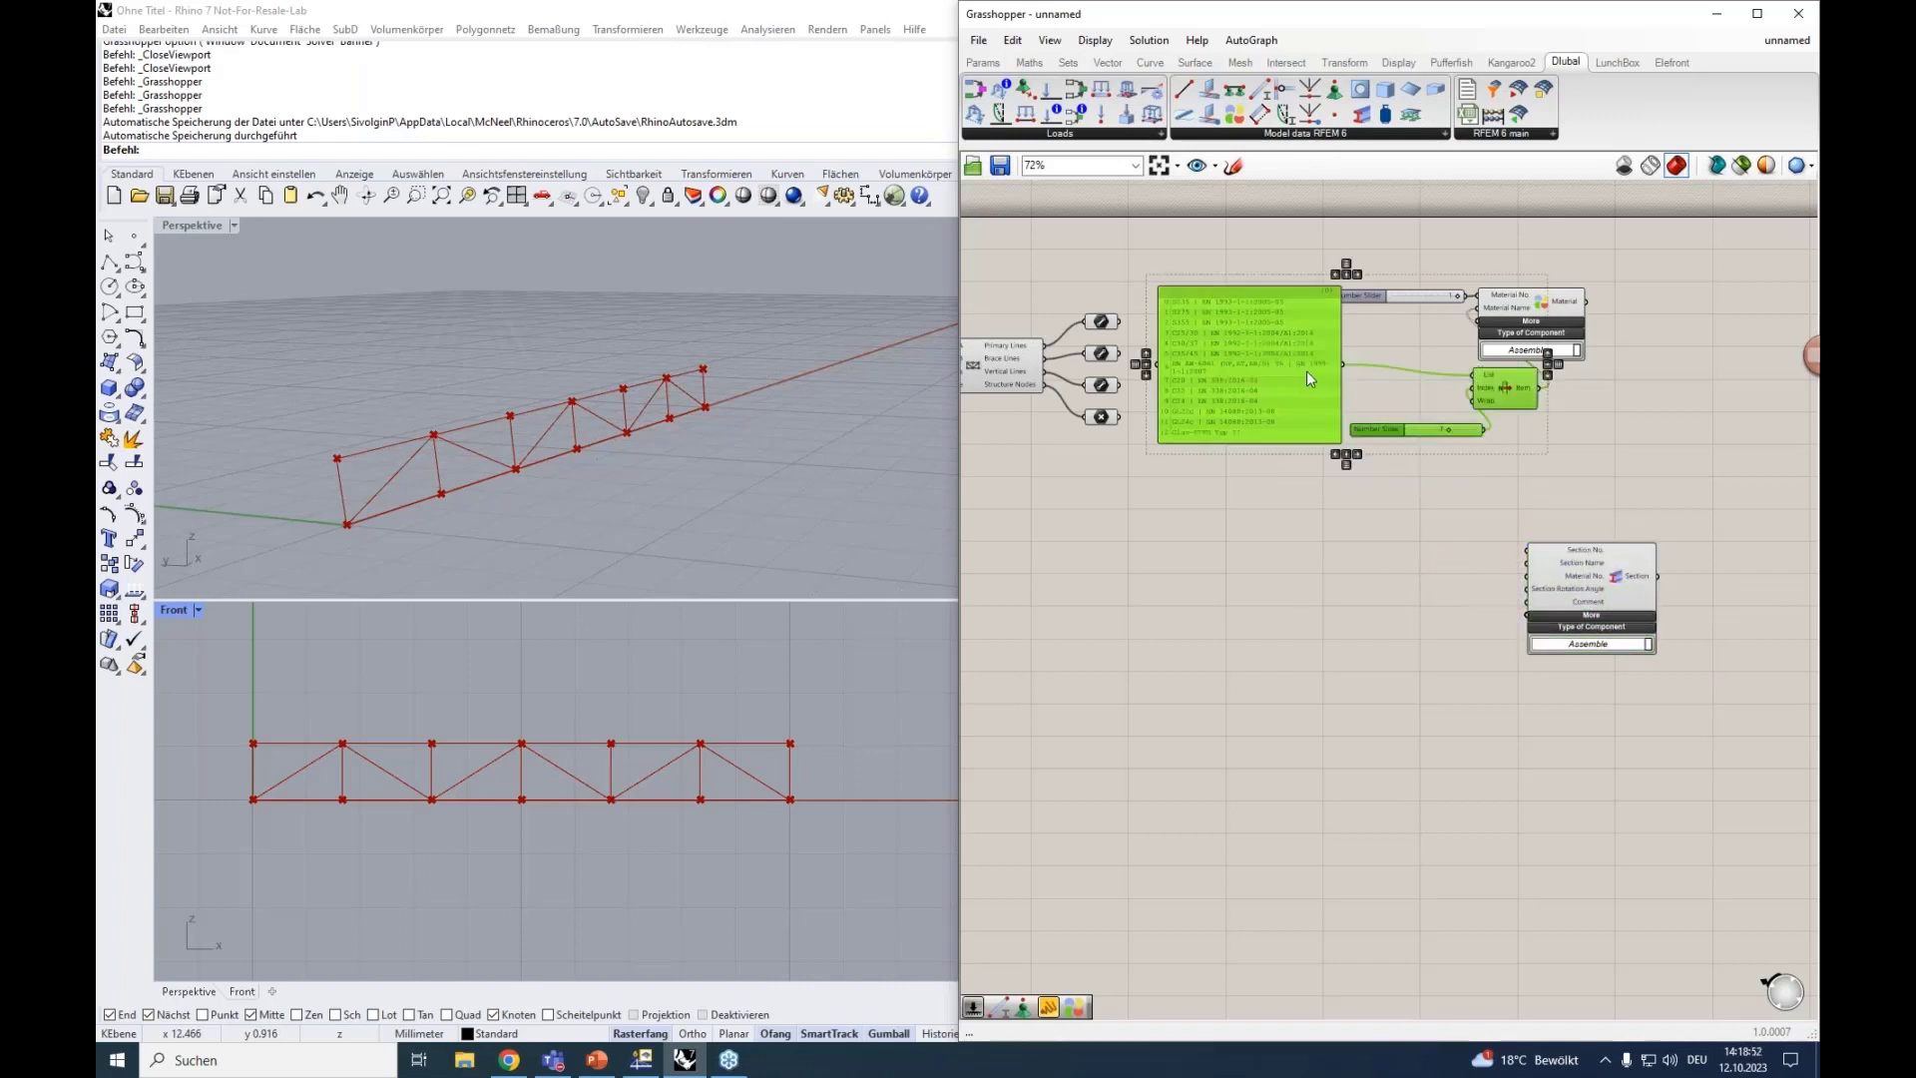
{"action": "key", "text": "ctrl+c"}
{"action": "key", "text": "ctrl+v"}
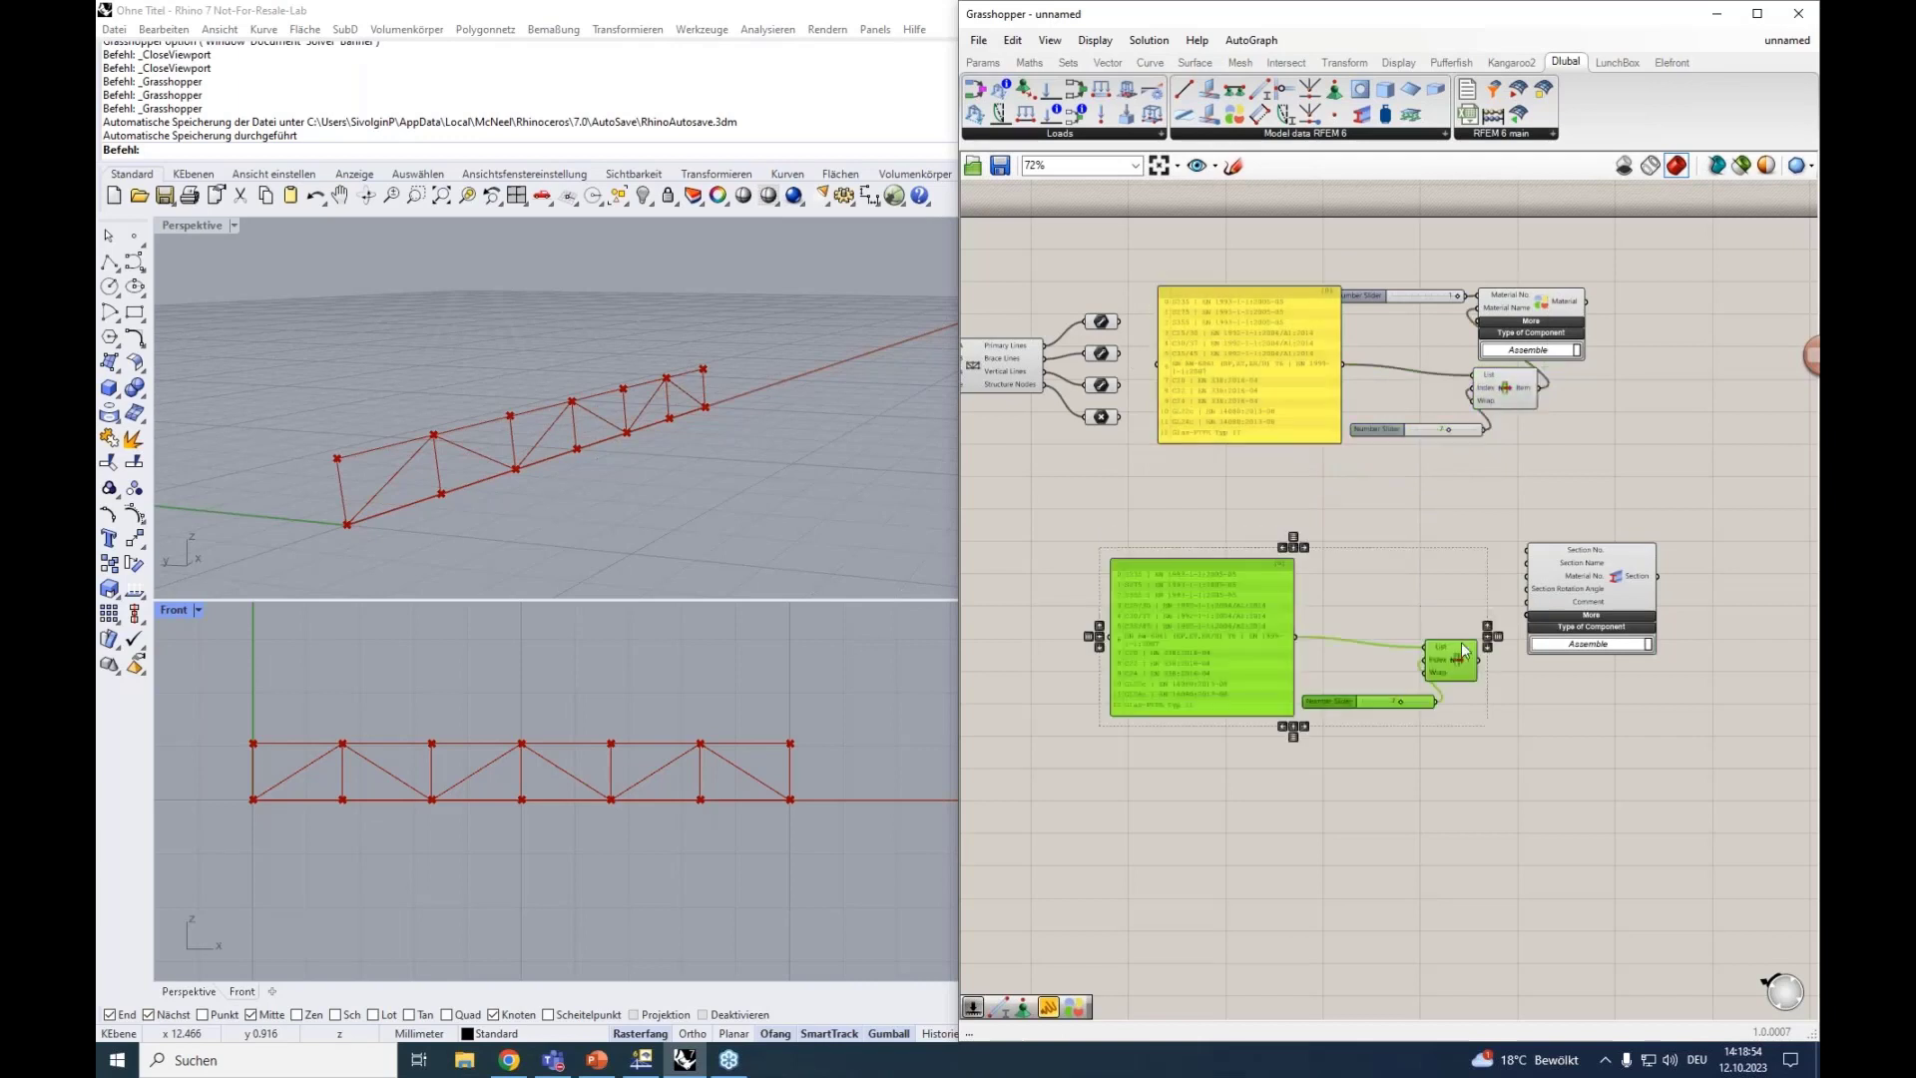
{"action": "scroll", "coordinate": [1468, 635], "scroll_direction": "up", "scroll_amount": 1}
{"action": "left_click", "coordinate": [1527, 530]}
{"action": "left_click_drag", "start_coordinate": [1609, 553], "coordinate": [1588, 538]}
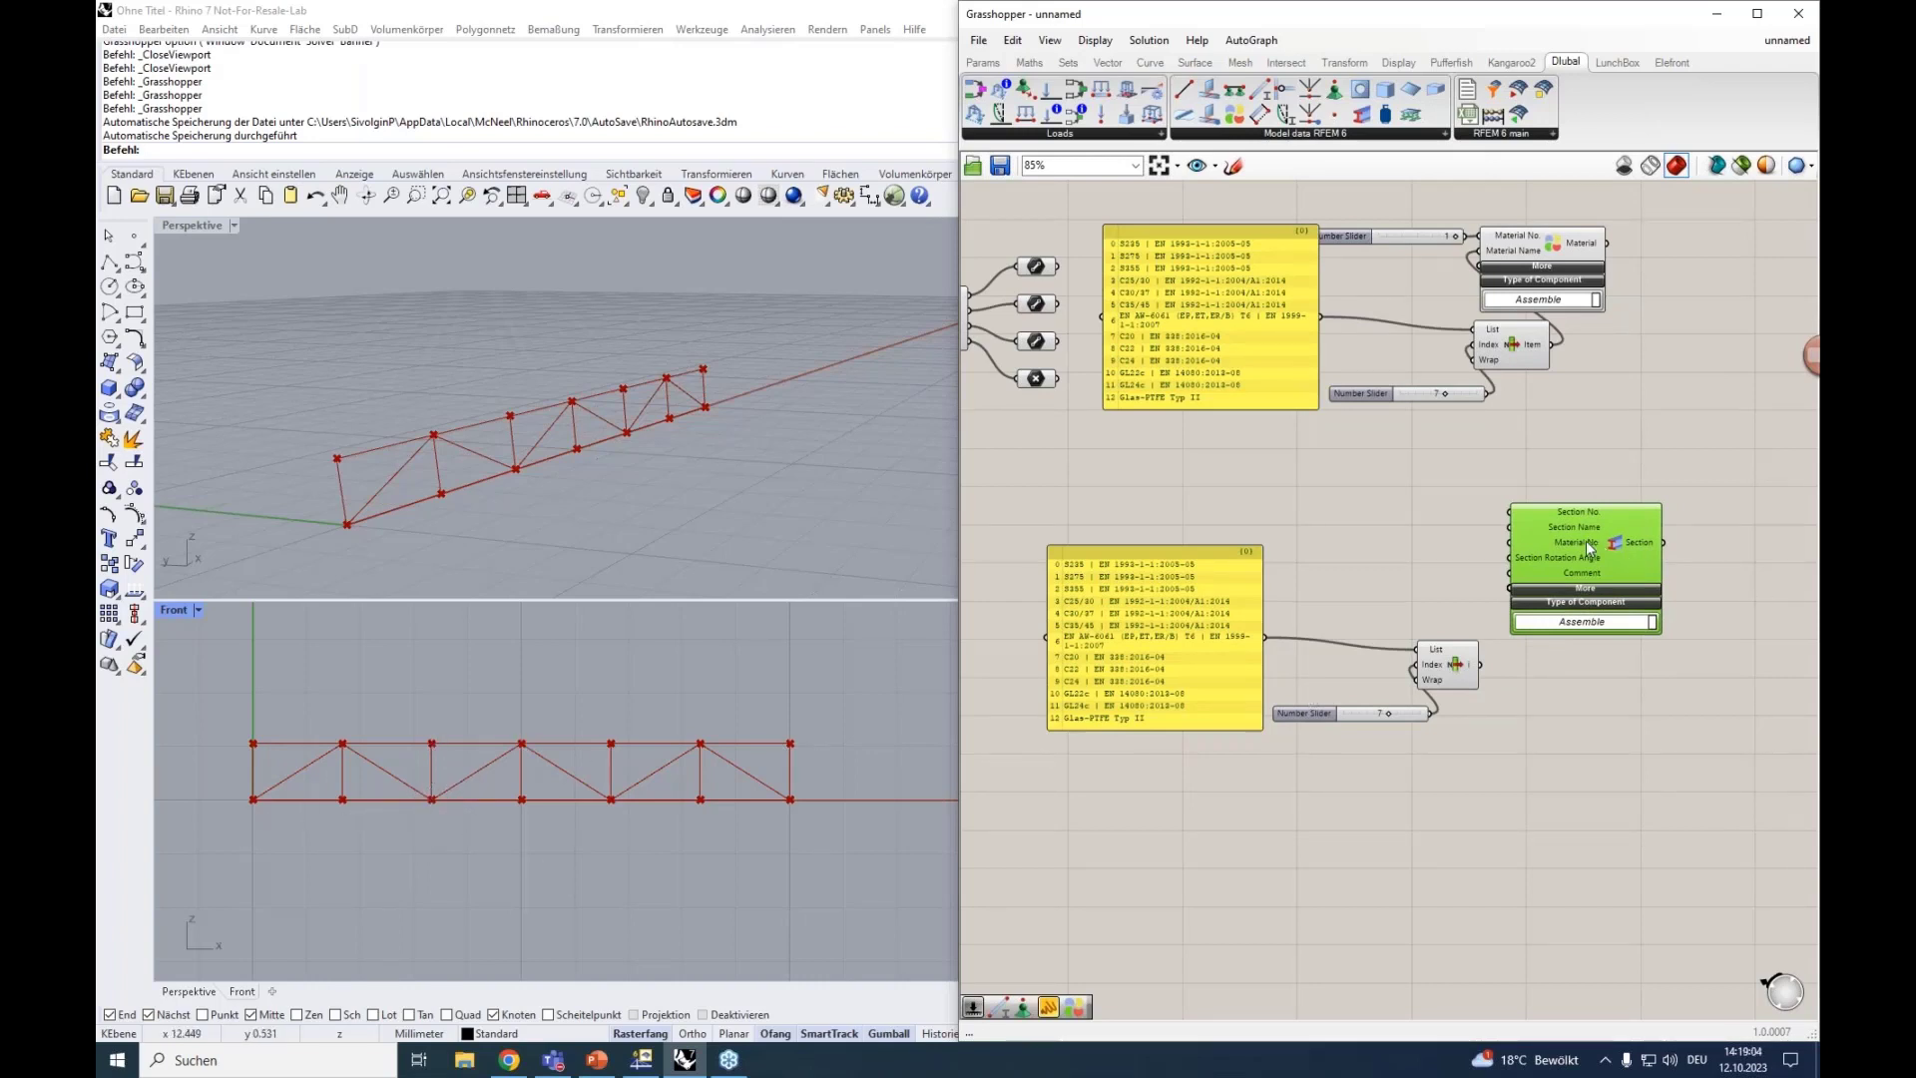
Add a number slider ranging from 1 to 2 for Section No. and connect the copied List Item's output to Section Name.
{"action": "double_click", "coordinate": [1379, 512]}
{"action": "type", "text": "1"}
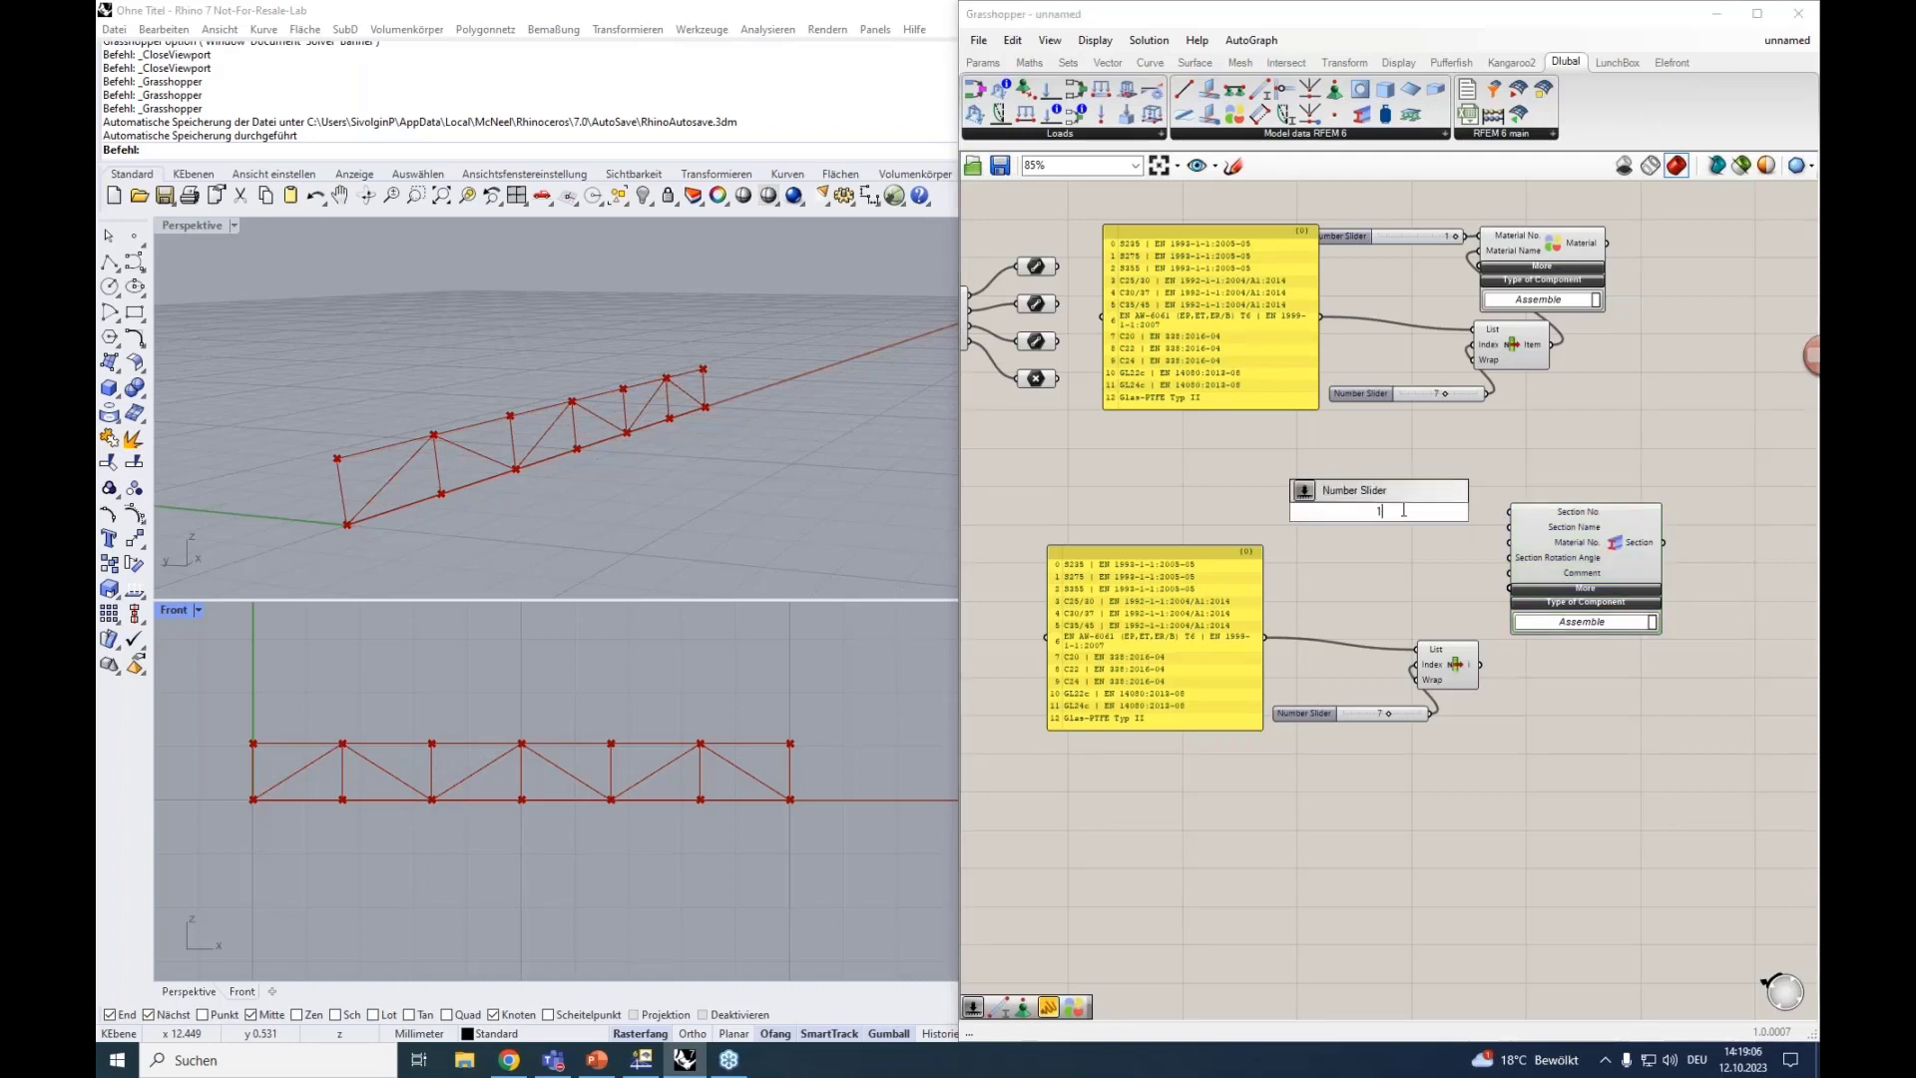
{"action": "type", "text": "<2"}
{"action": "key", "text": "Return"}
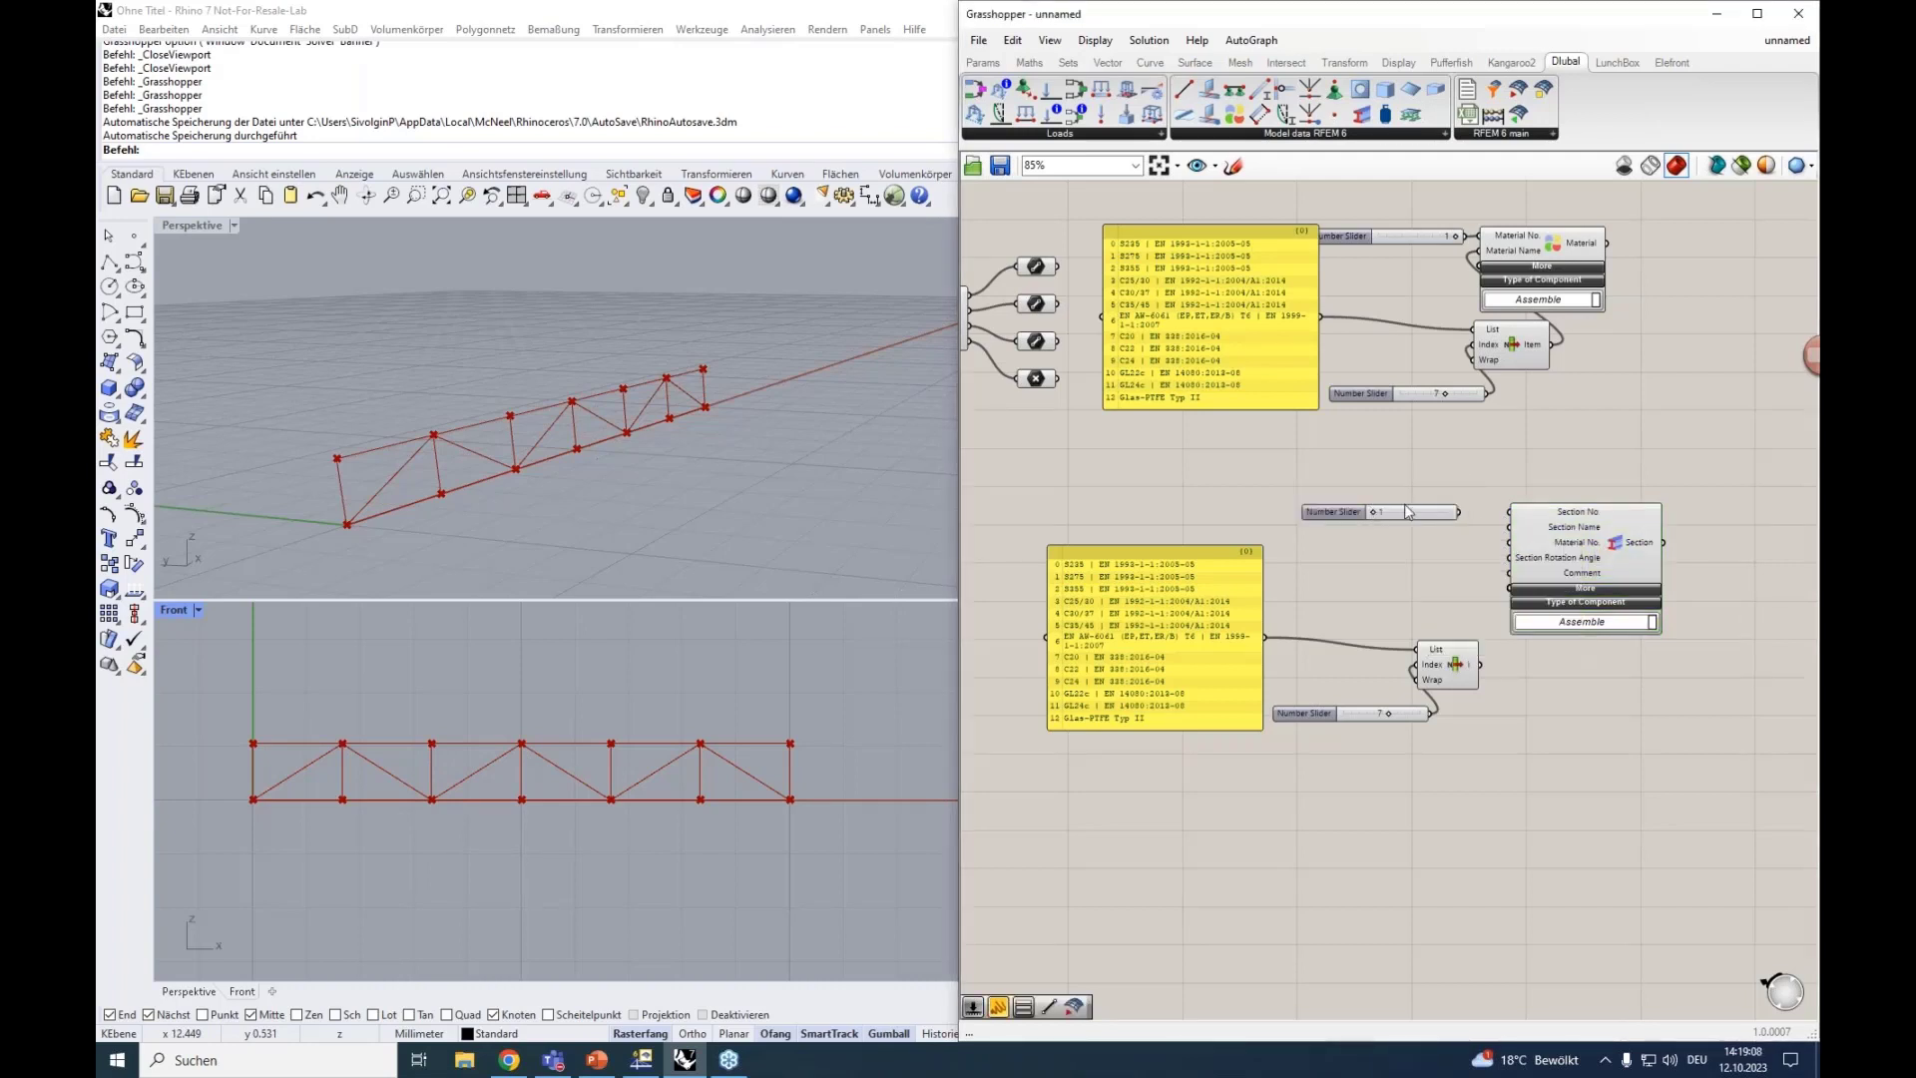
{"action": "mouse_move", "coordinate": [1459, 512]}
{"action": "left_mouse_down"}
{"action": "mouse_move", "coordinate": [1508, 512]}
{"action": "mouse_move", "coordinate": [1441, 513]}
{"action": "left_mouse_up"}
{"action": "right_click_drag", "start_coordinate": [1449, 664], "coordinate": [1403, 604]}
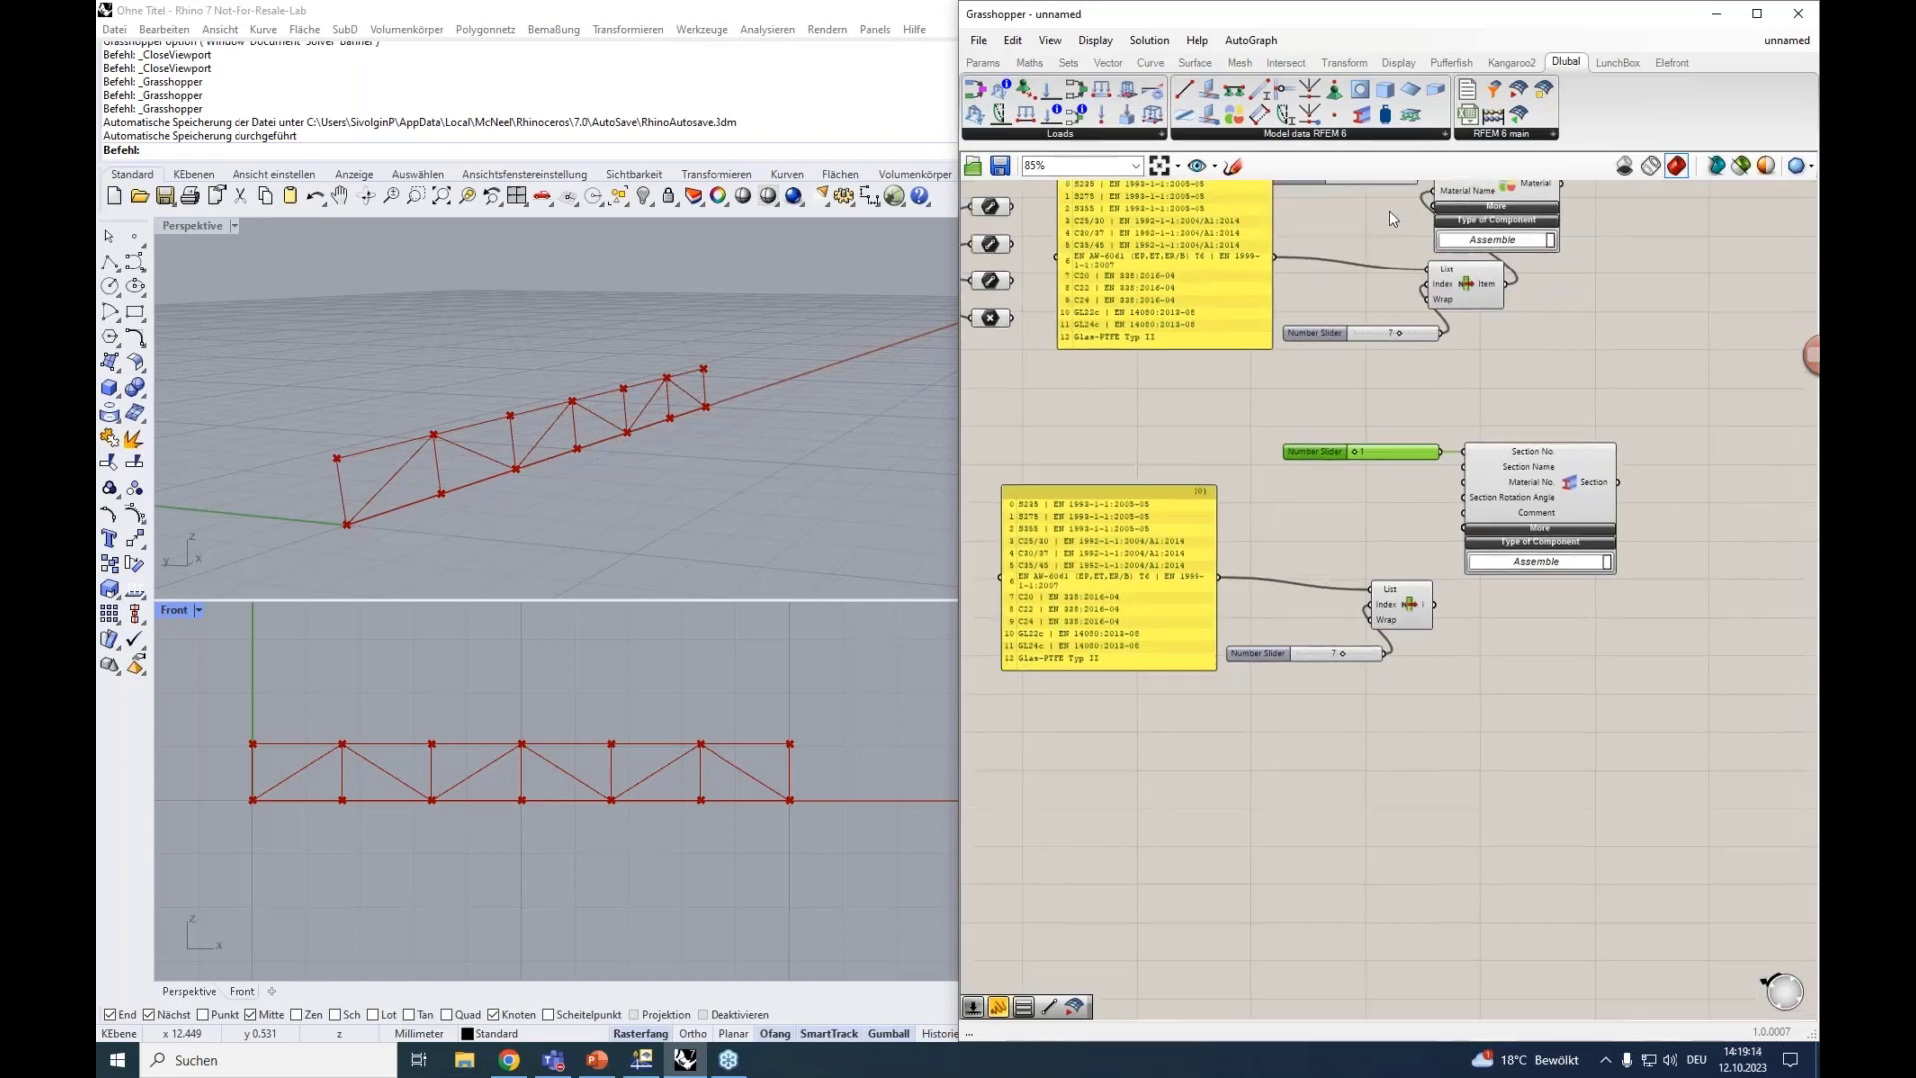
{"action": "right_click_drag", "start_coordinate": [1389, 218], "coordinate": [1392, 246]}
{"action": "left_click_drag", "start_coordinate": [1437, 631], "coordinate": [1464, 510]}
Replace the copied material panel with the previously copied section list, connect it to List Item's List input, and move the index slider beside List Item.
{"action": "left_click", "coordinate": [1081, 529]}
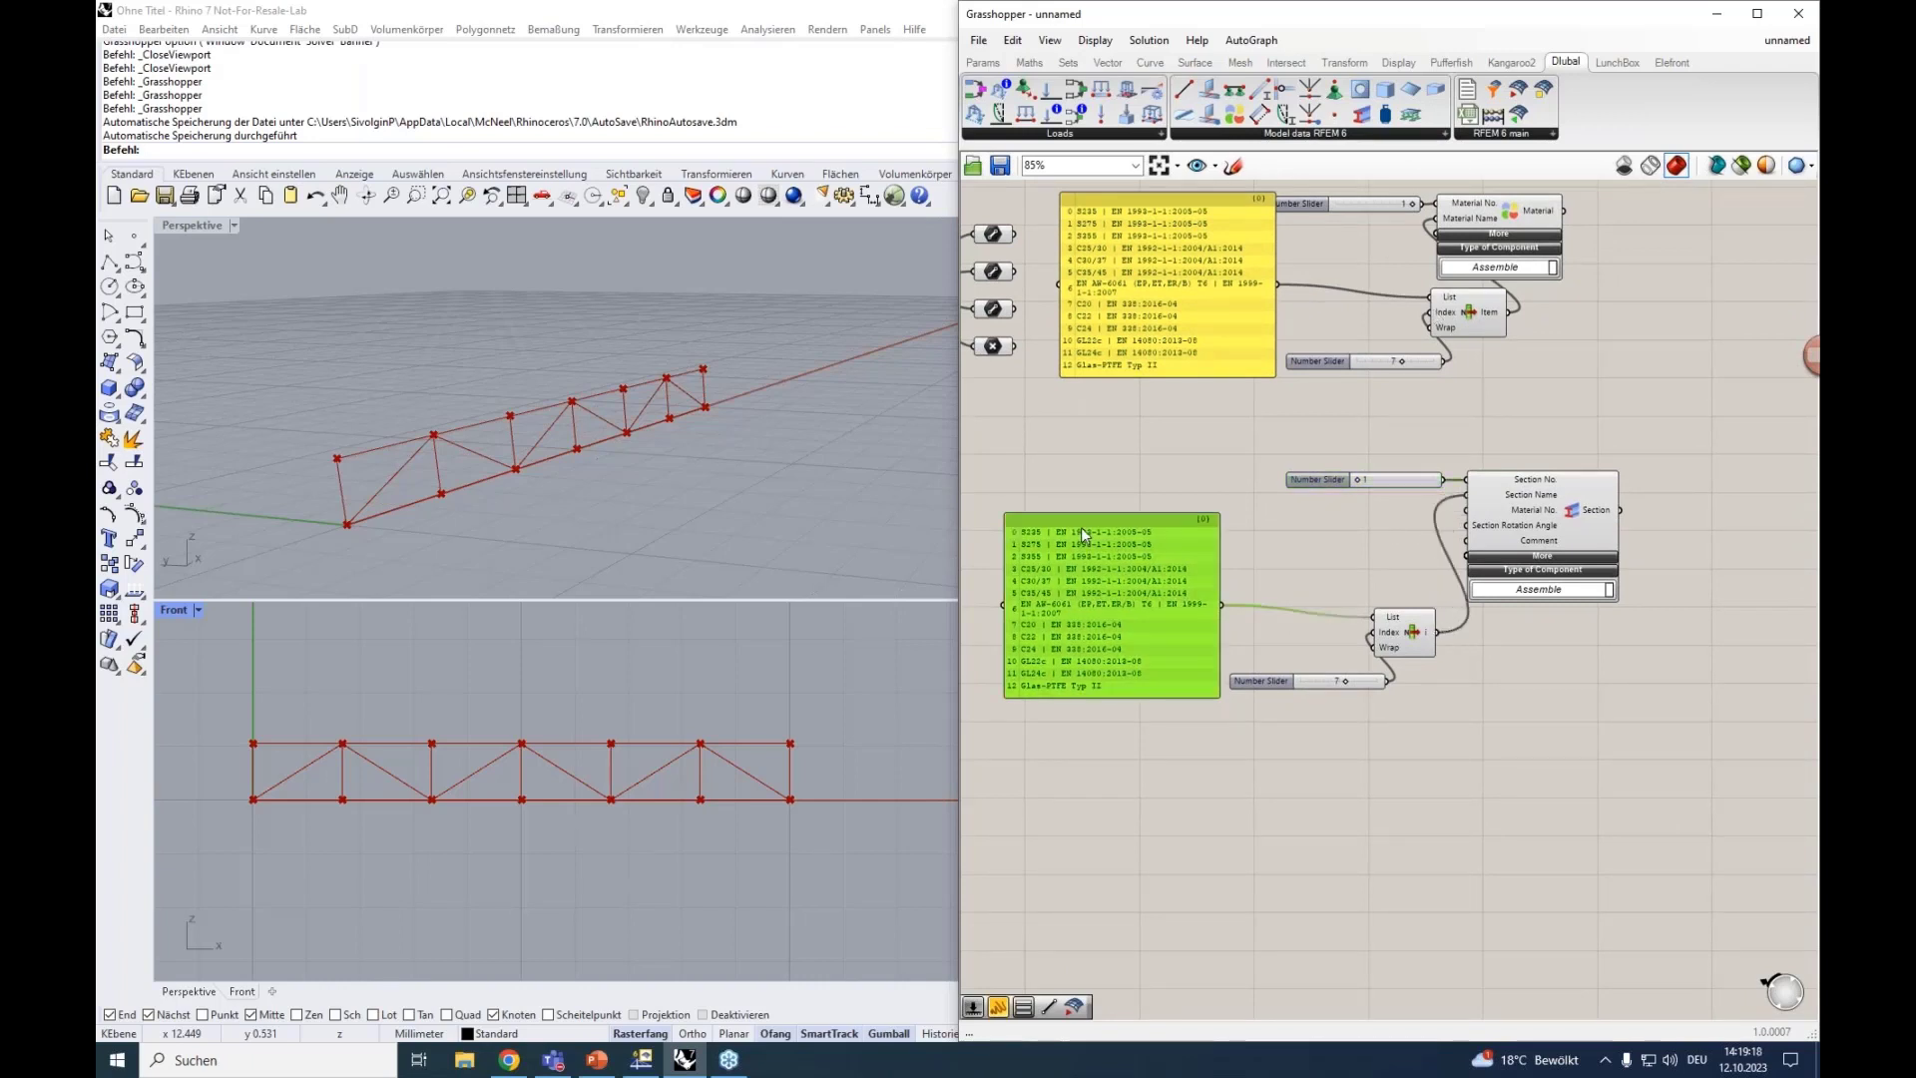
{"action": "key", "text": "ctrl+x"}
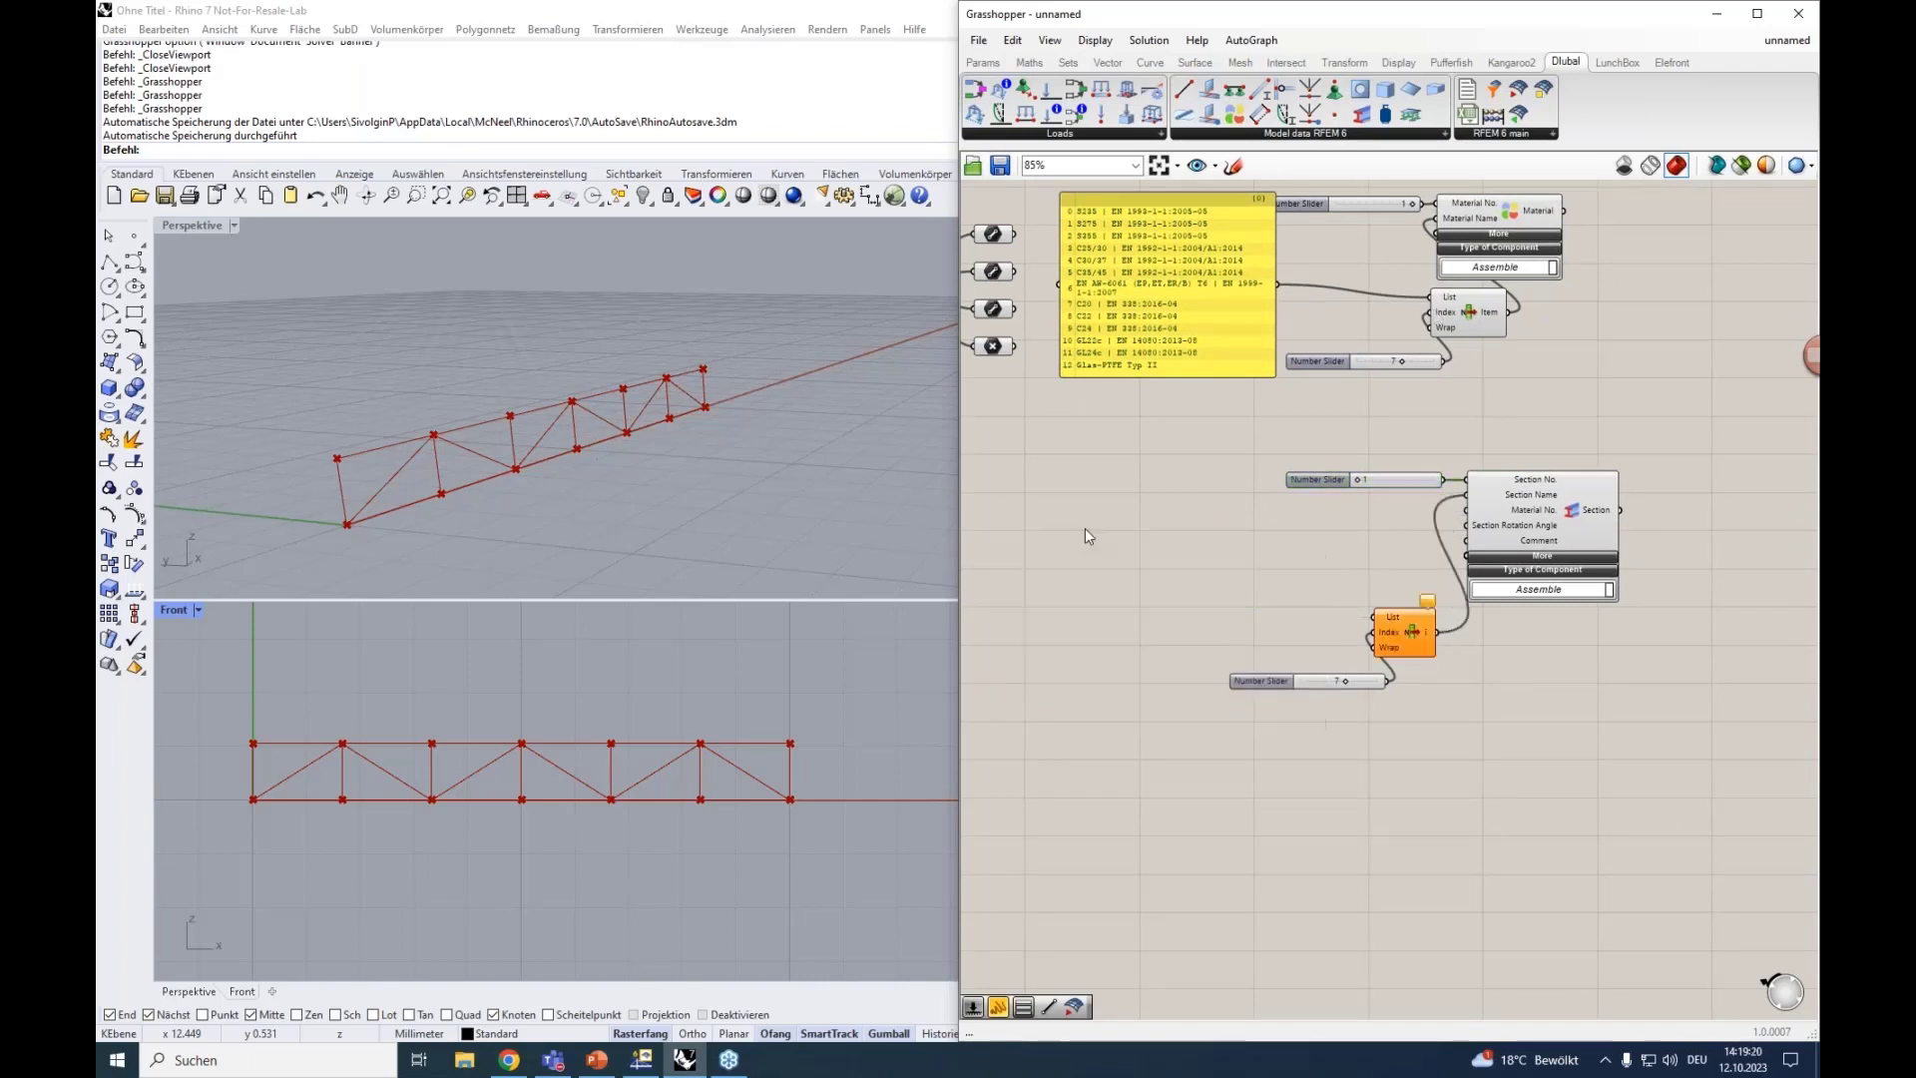
{"action": "key", "text": "super+v"}
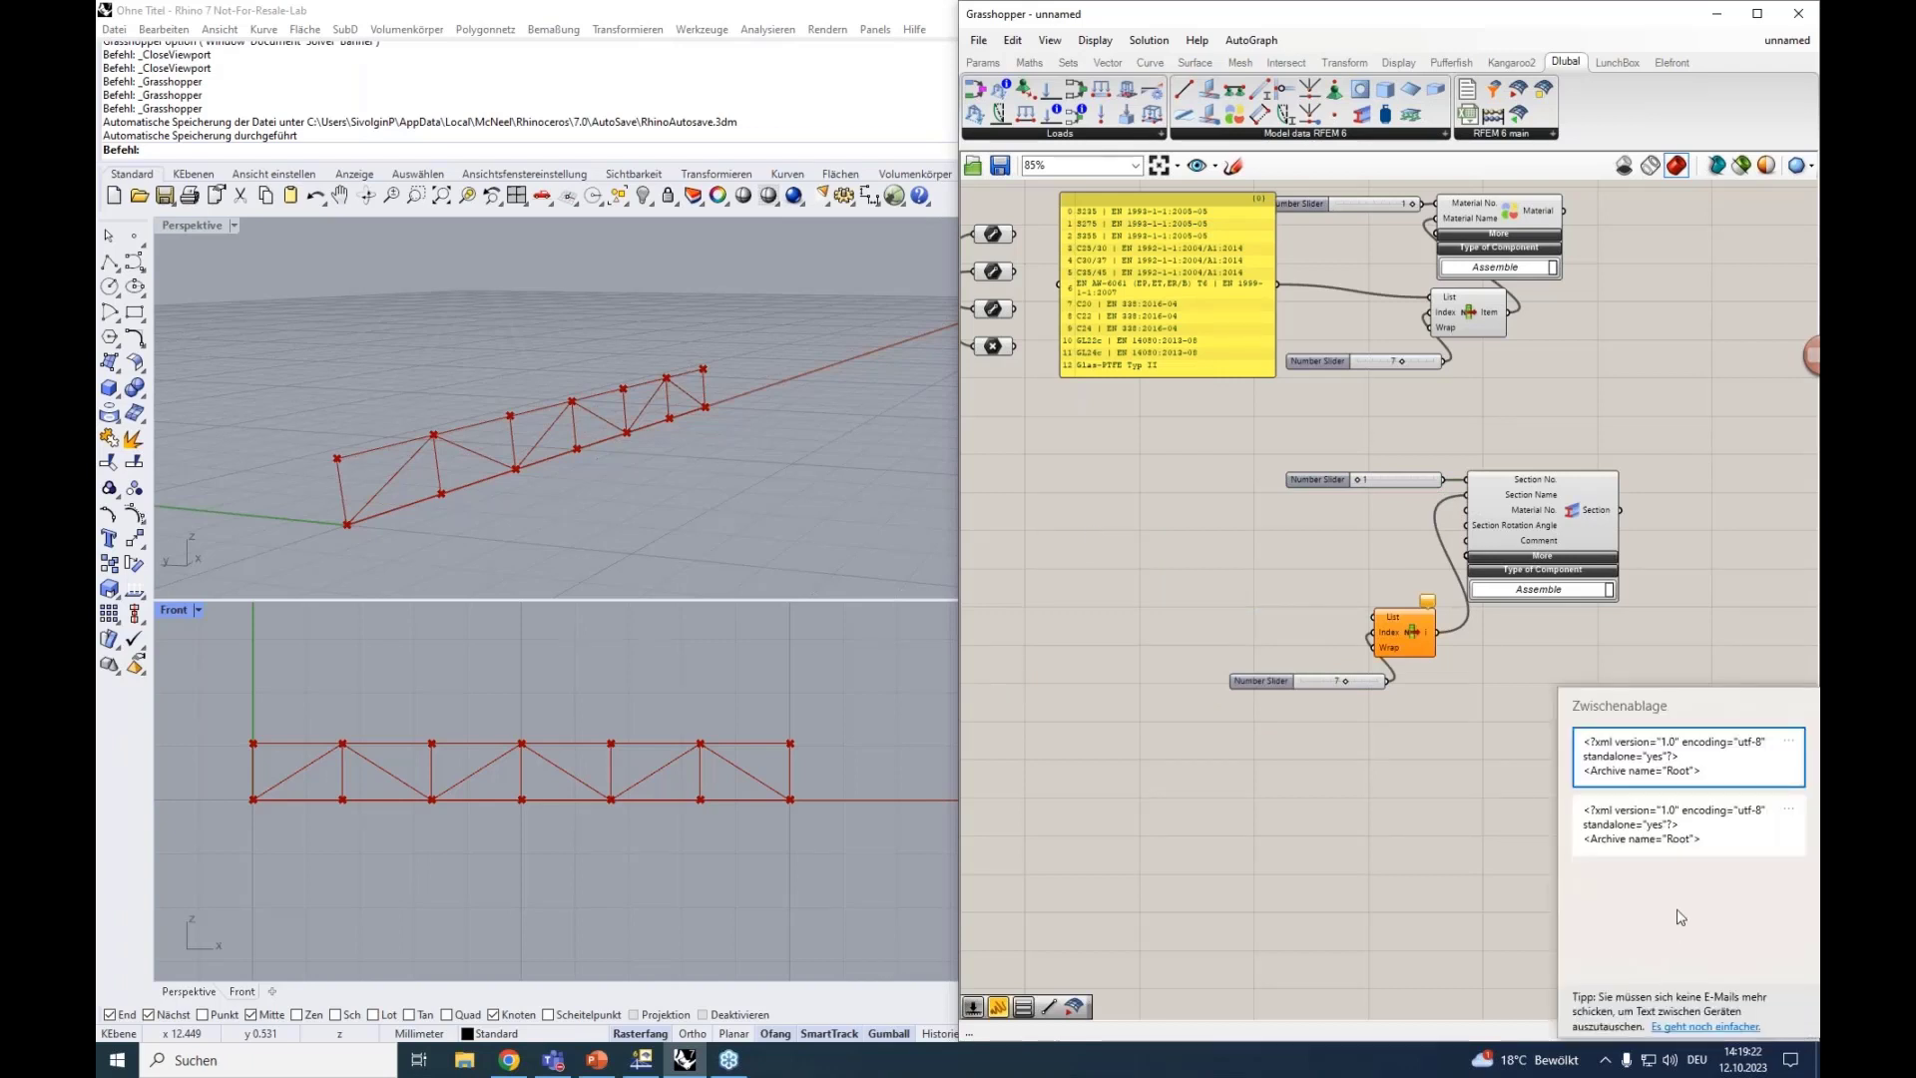
{"action": "left_click", "coordinate": [1686, 825]}
{"action": "left_click_drag", "start_coordinate": [1447, 488], "coordinate": [1064, 495]}
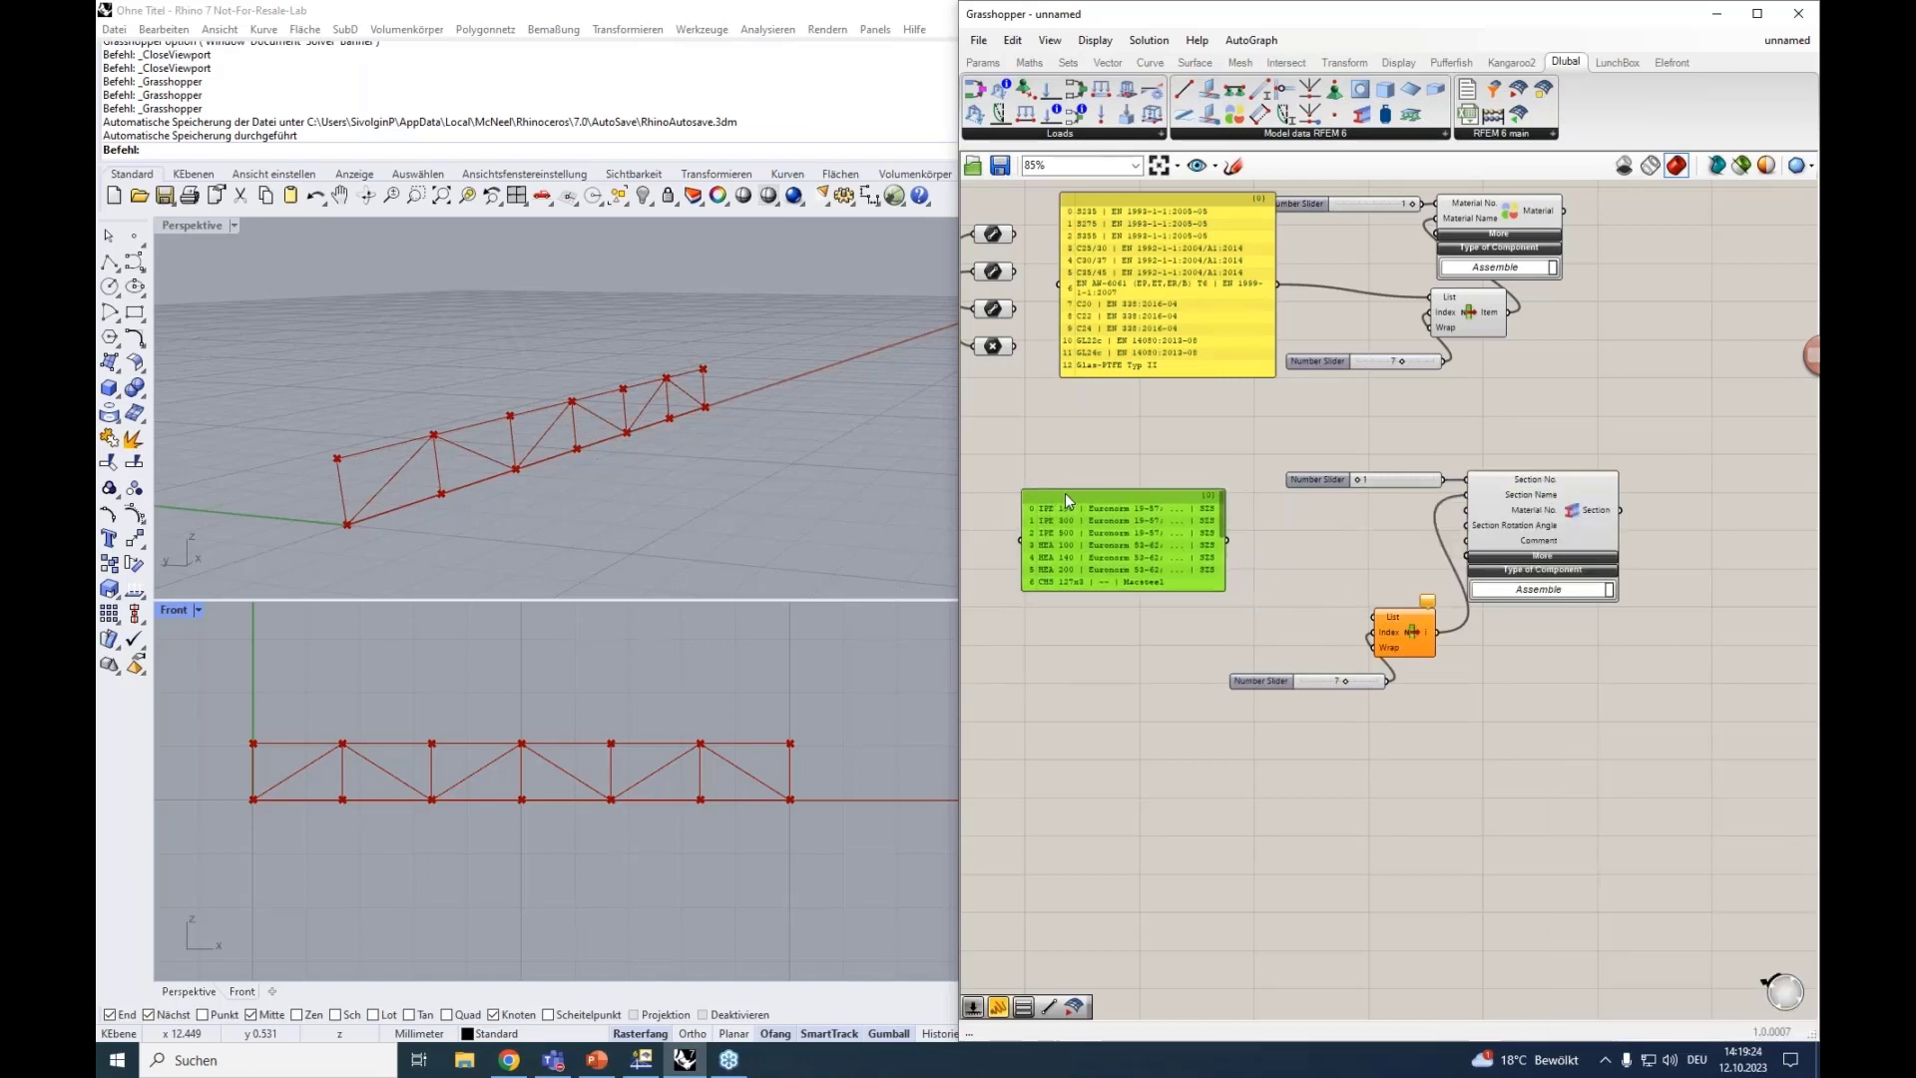
{"action": "left_click_drag", "start_coordinate": [1227, 540], "coordinate": [1373, 617]}
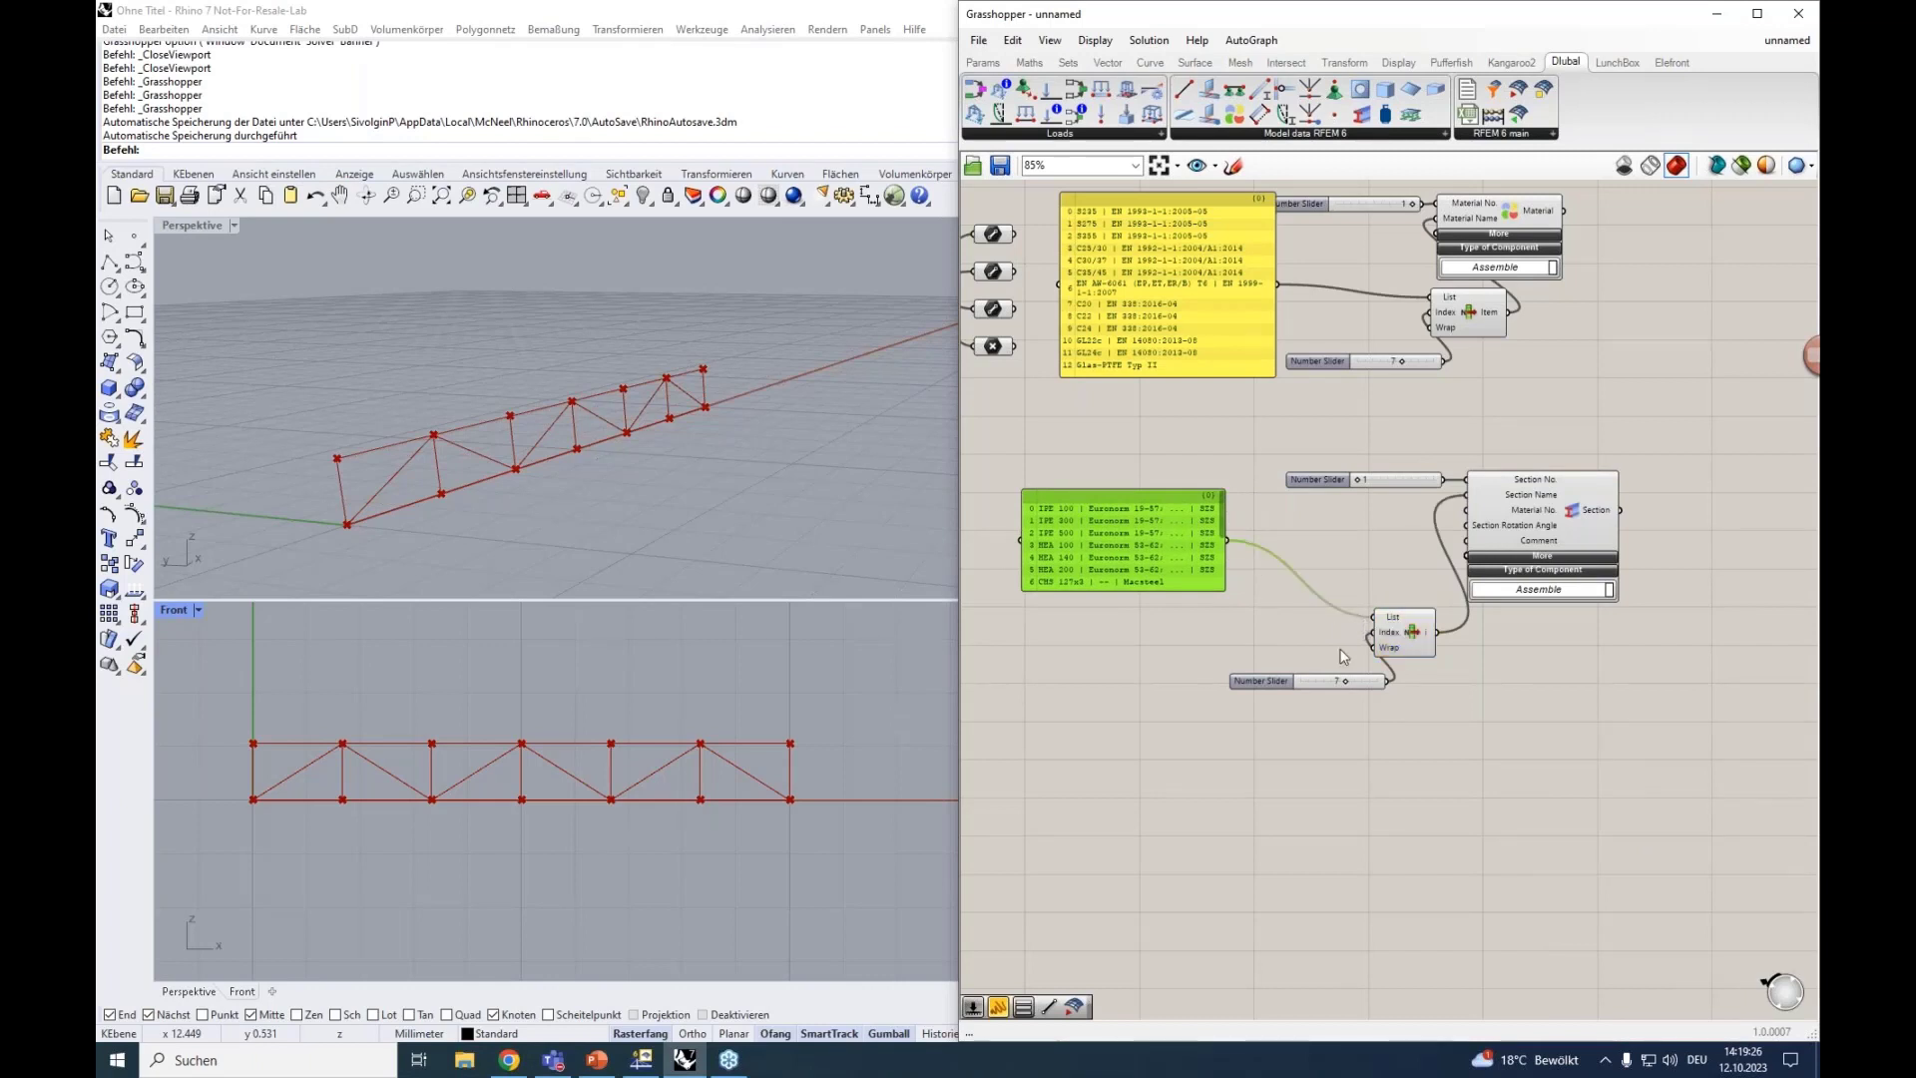
{"action": "left_click_drag", "start_coordinate": [1312, 683], "coordinate": [1275, 637]}
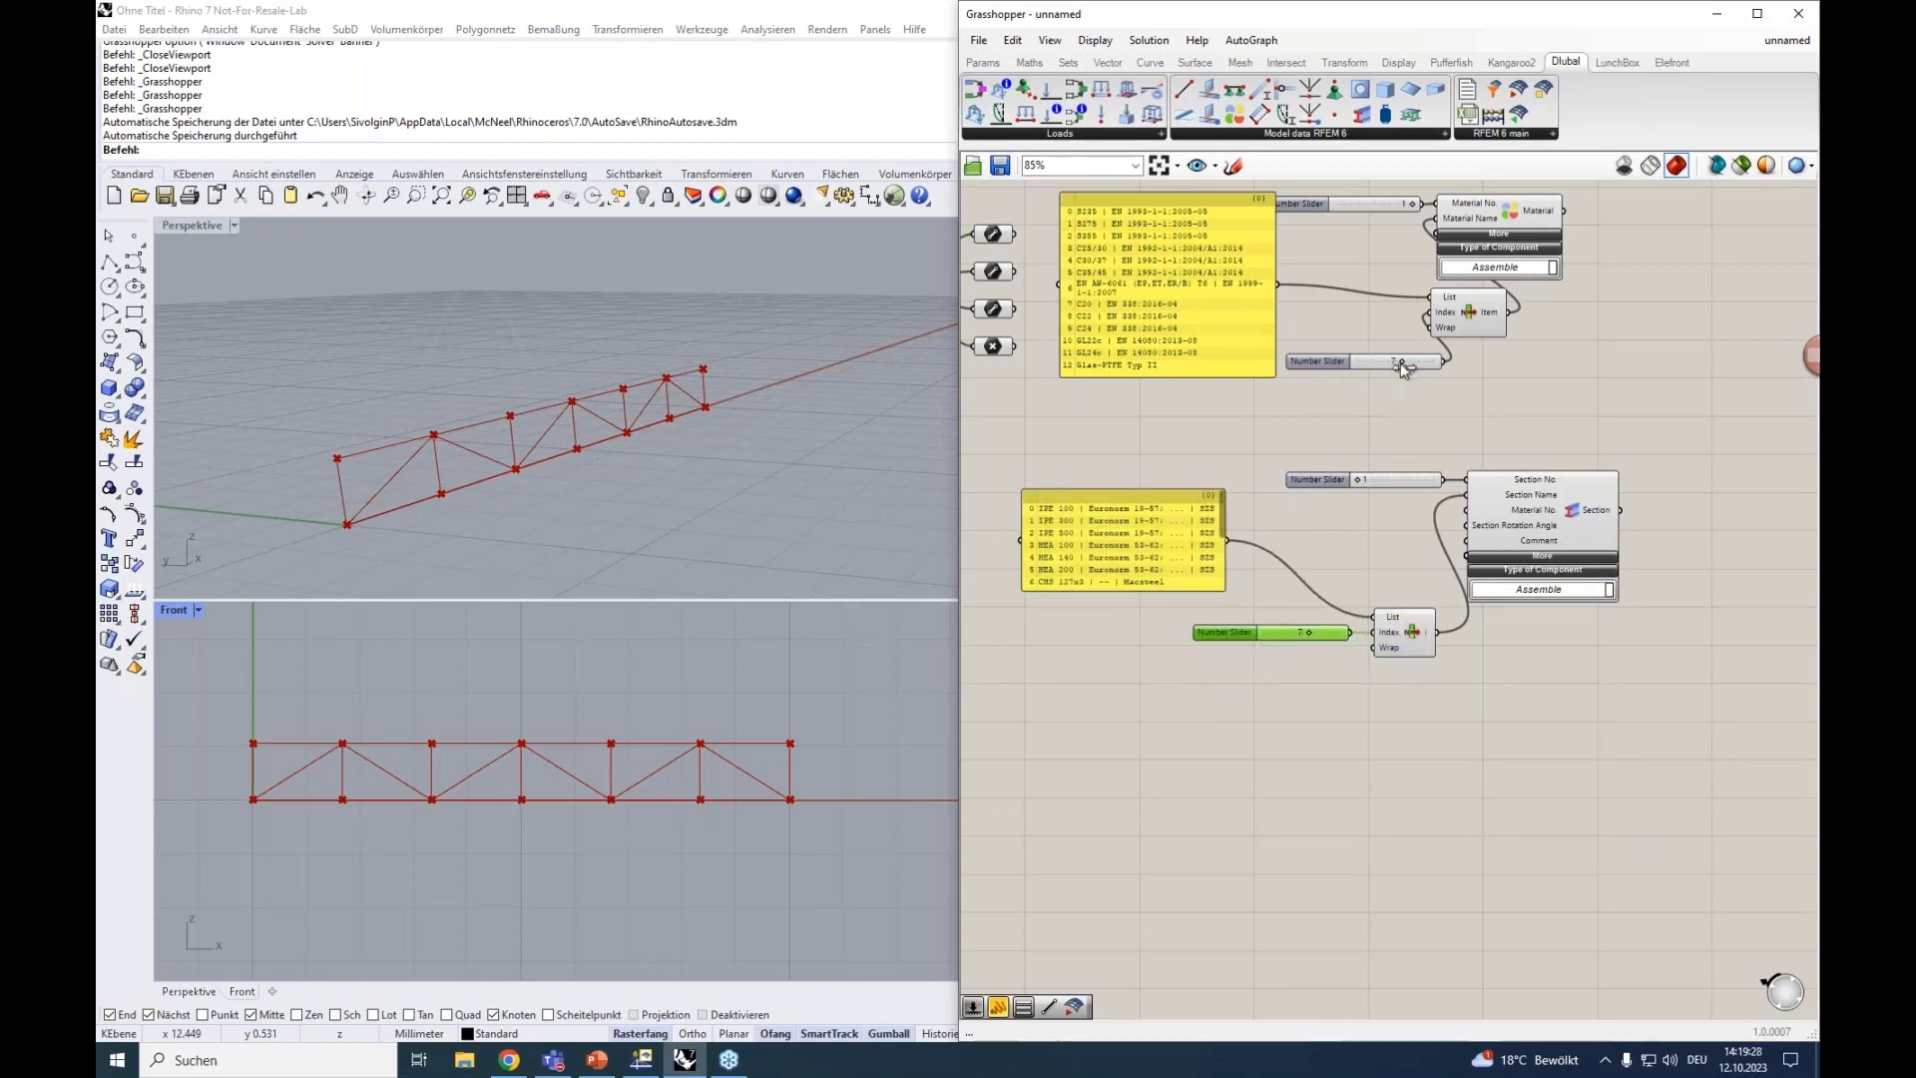
Set the material index slider to 0 and connect the Material output to the Section component's Material No. input.
{"action": "left_click_drag", "start_coordinate": [1401, 363], "coordinate": [1368, 363]}
{"action": "mouse_move", "coordinate": [1516, 517]}
{"action": "scroll", "coordinate": [1493, 519], "scroll_direction": "up", "scroll_amount": 3}
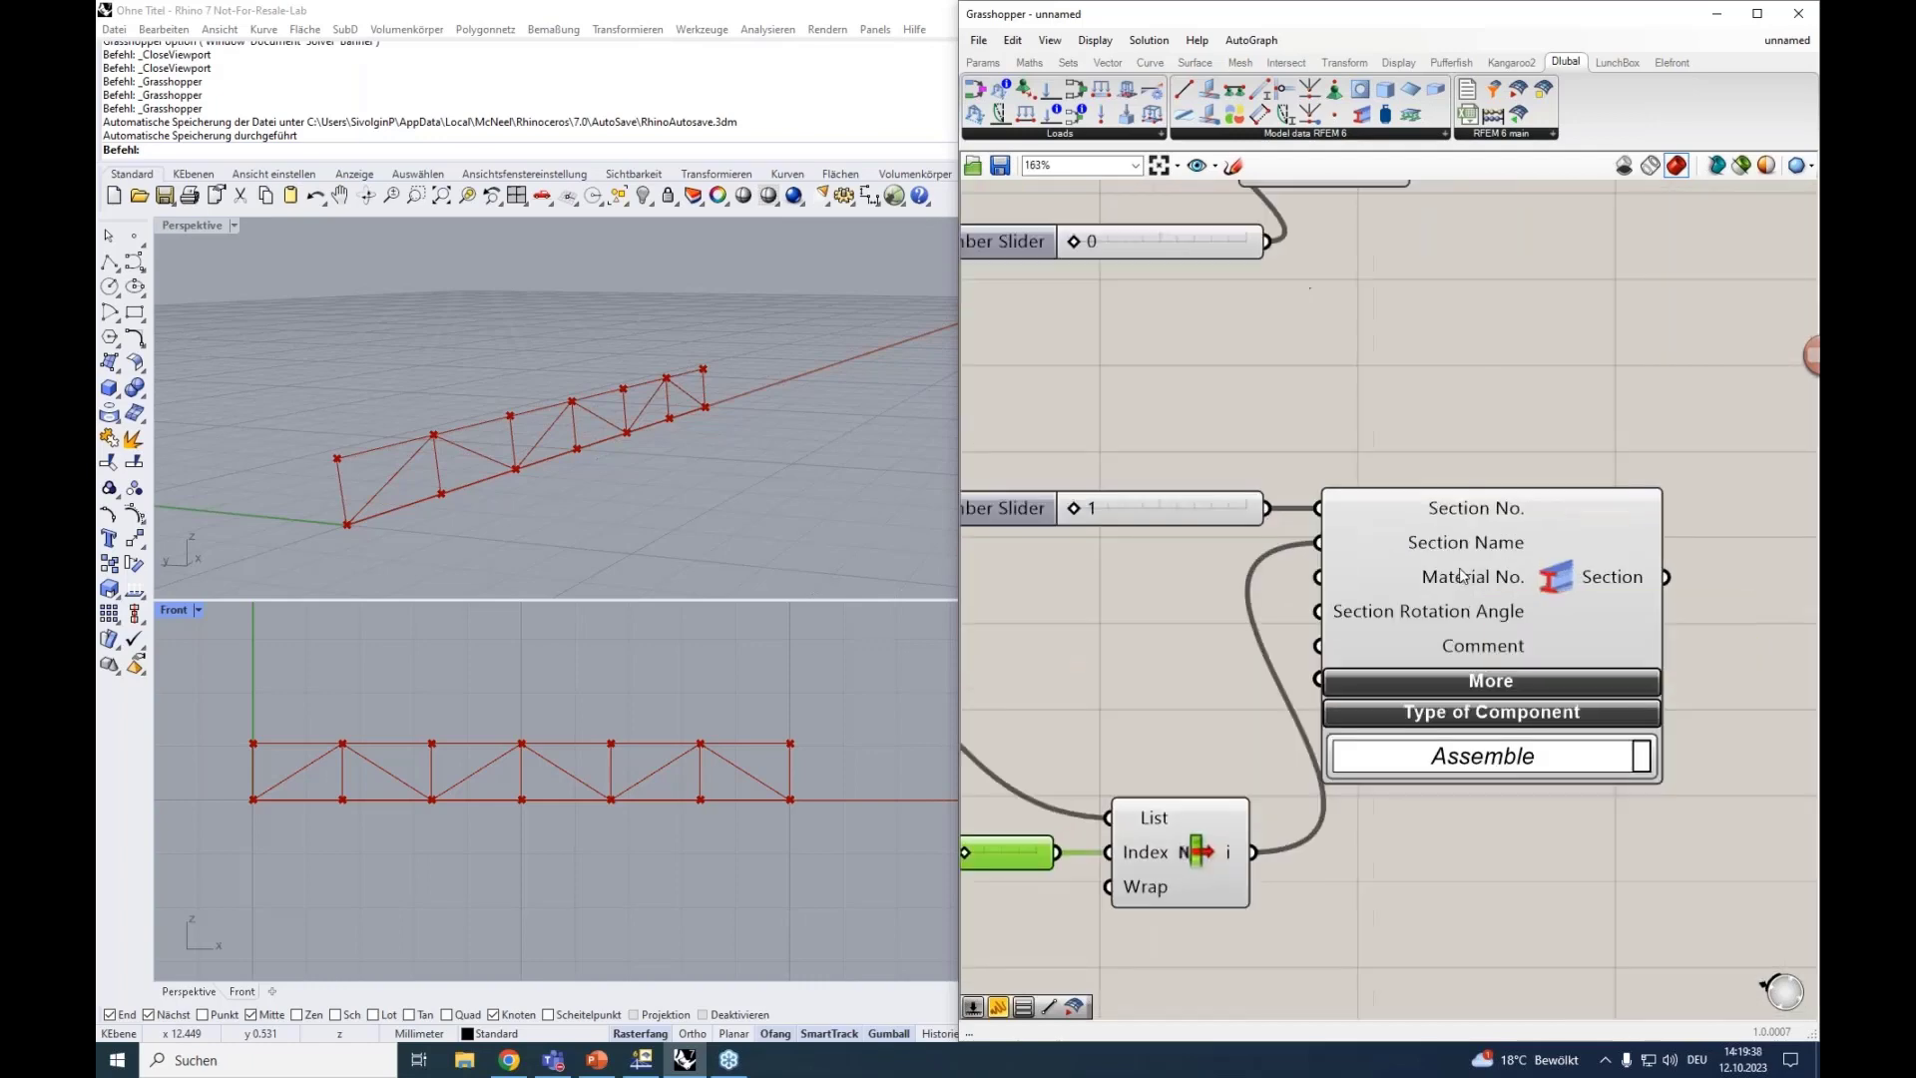
{"action": "scroll", "coordinate": [1460, 575], "scroll_direction": "down", "scroll_amount": 2}
{"action": "mouse_move", "coordinate": [1456, 584]}
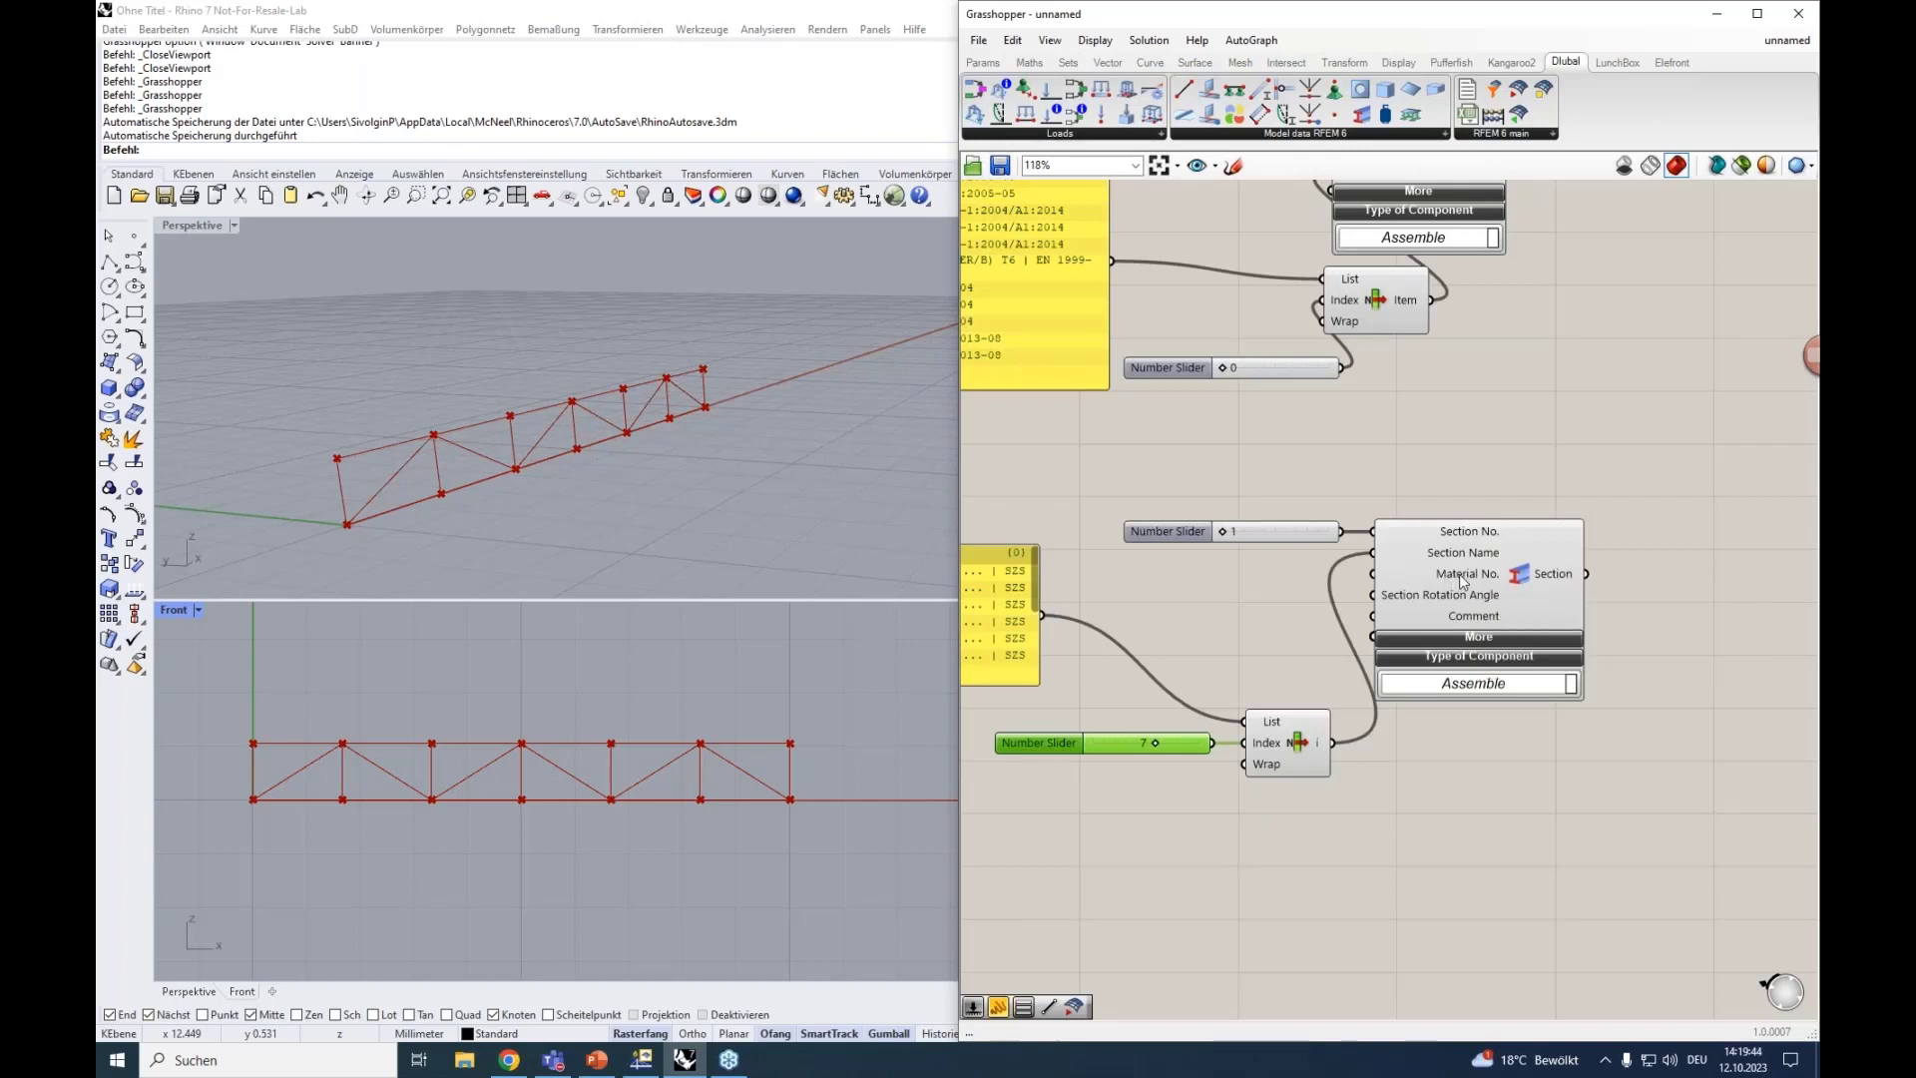
{"action": "right_click_drag", "start_coordinate": [1470, 437], "coordinate": [1439, 524]}
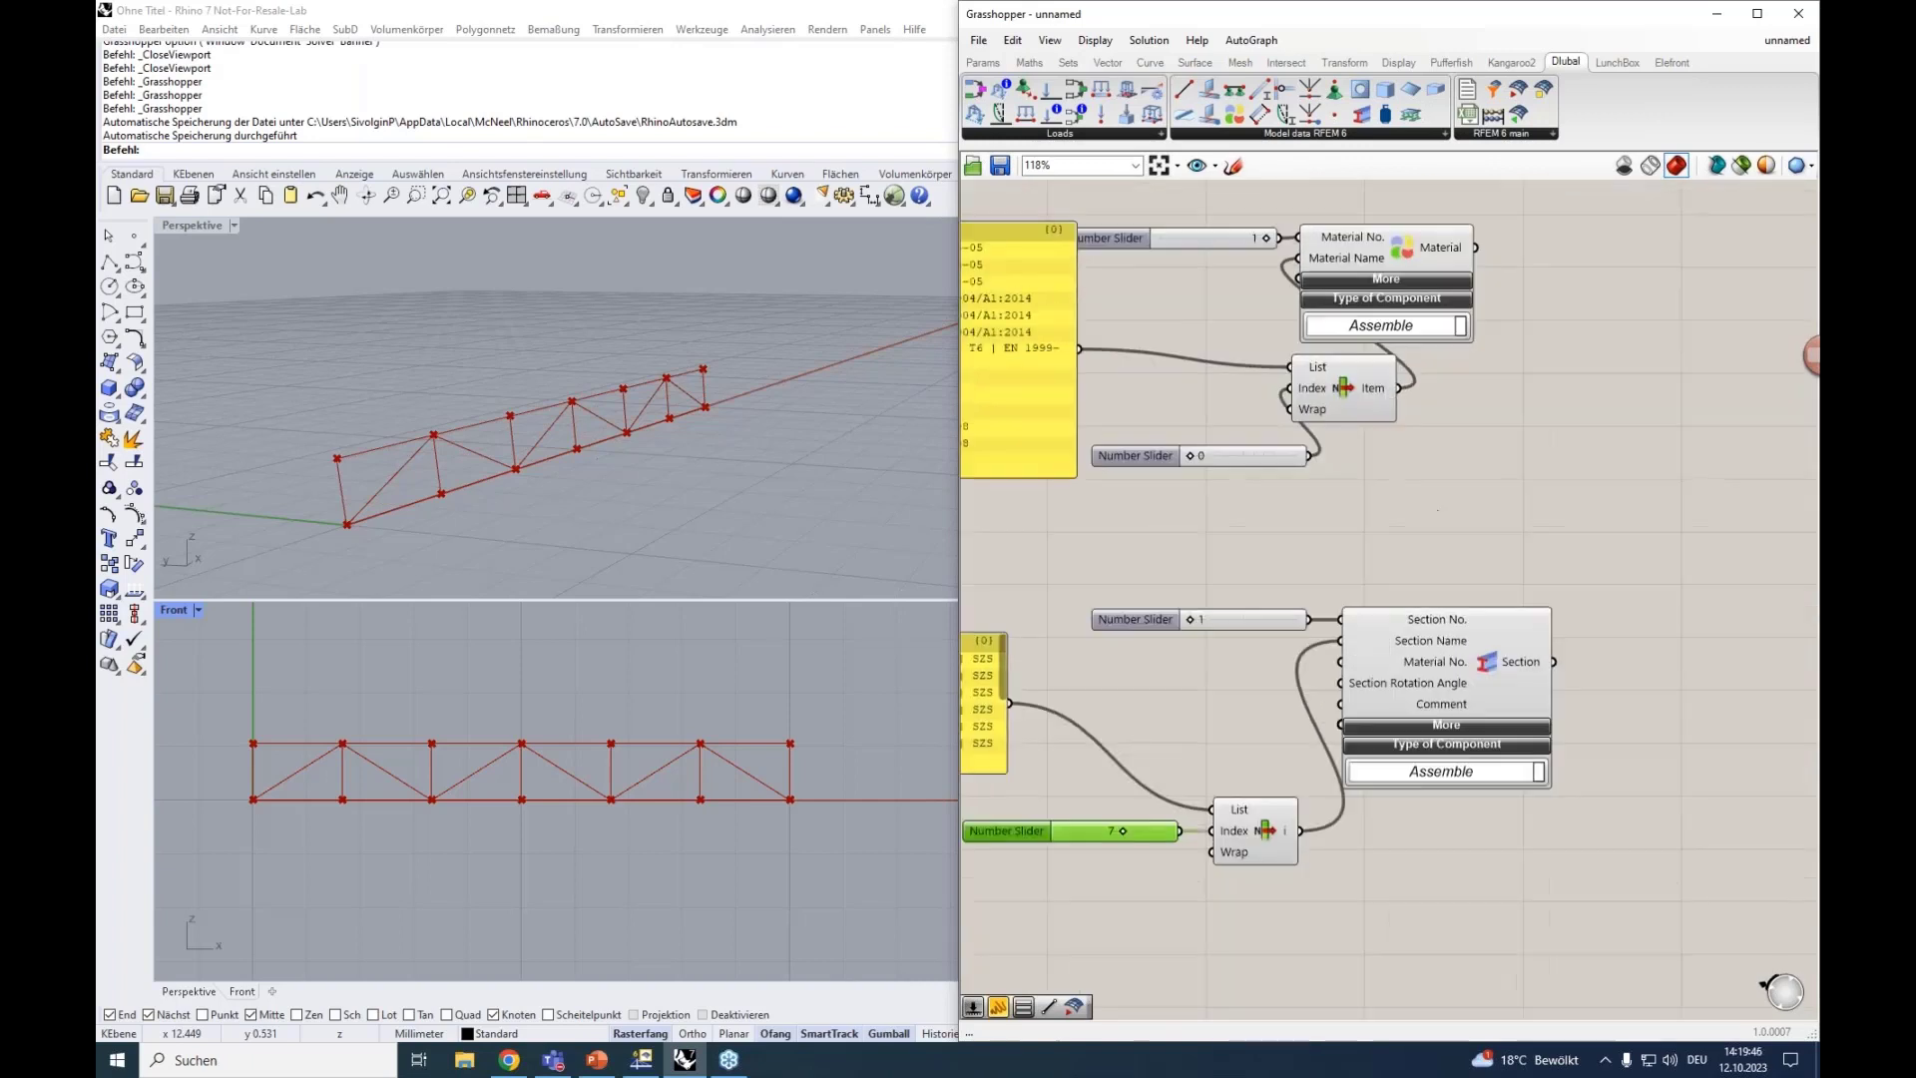
{"action": "mouse_move", "coordinate": [1330, 240]}
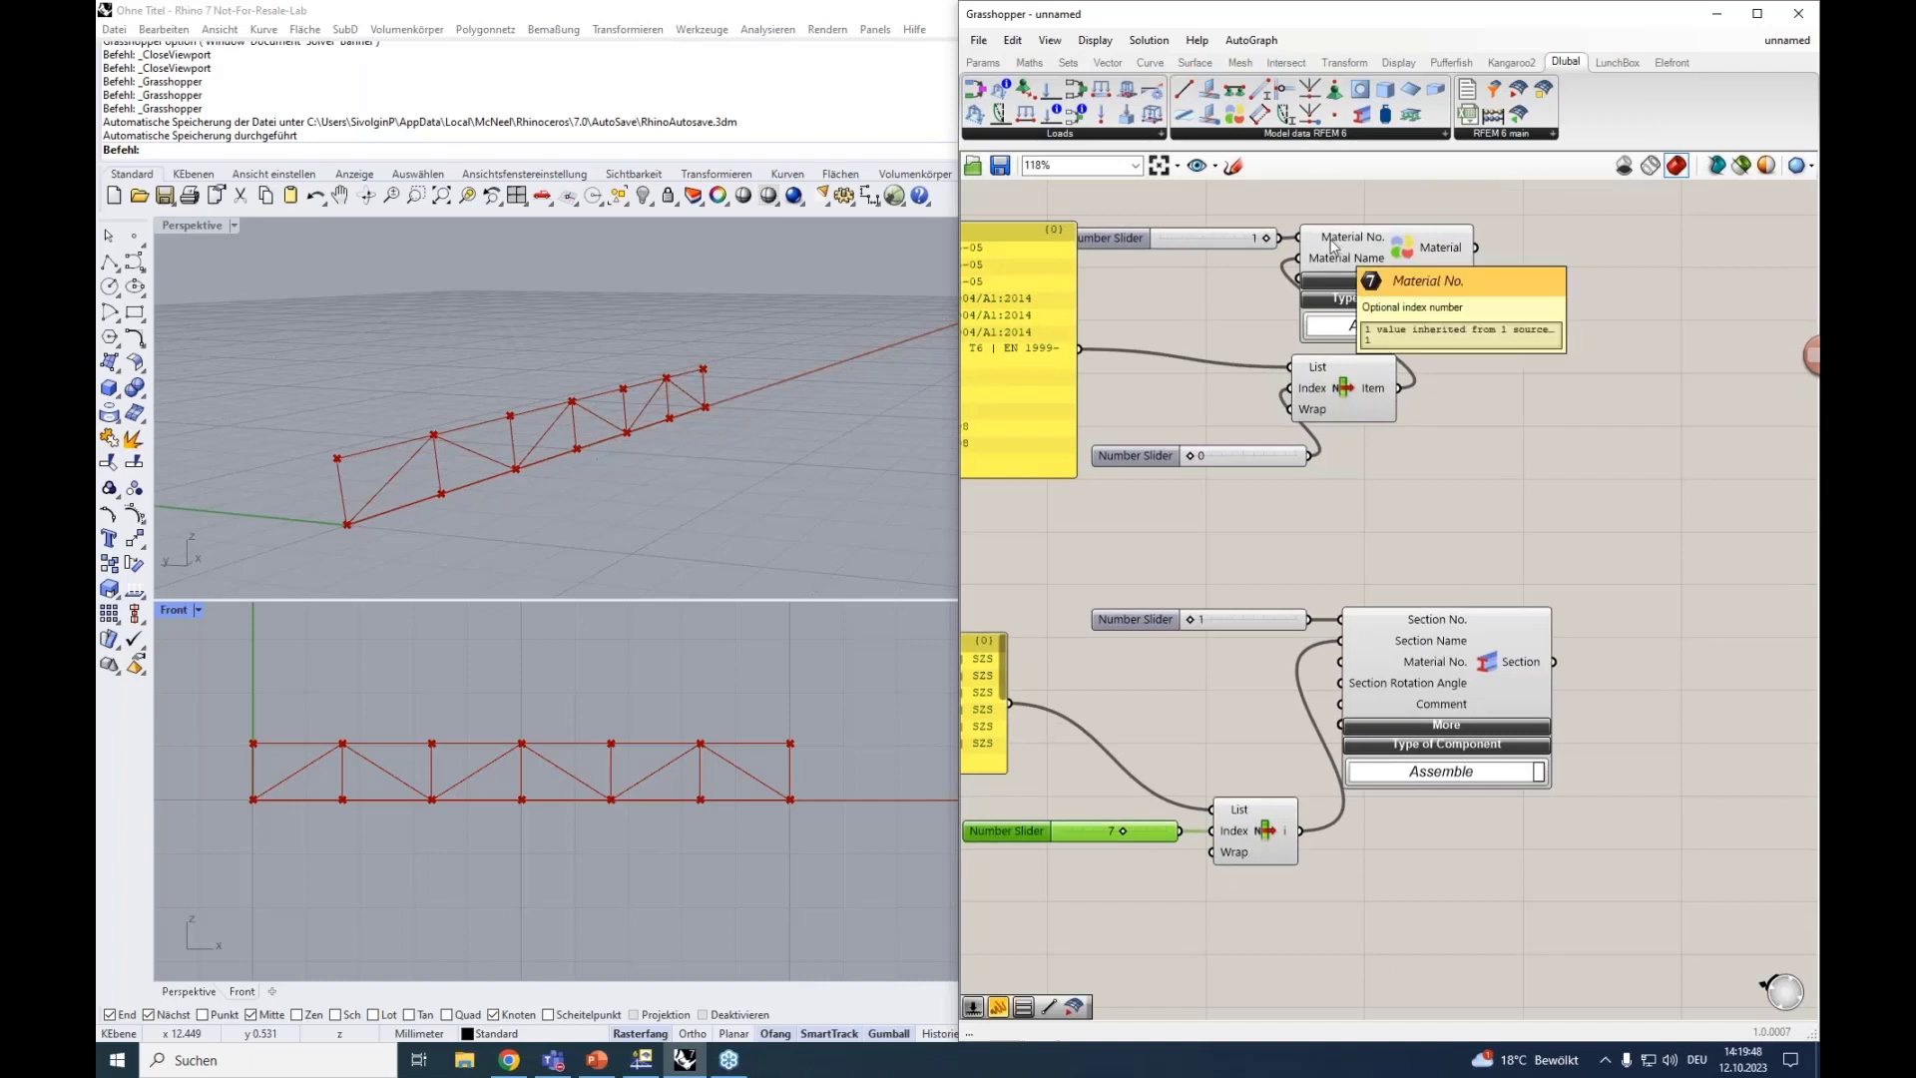
{"action": "left_click", "coordinate": [1416, 249]}
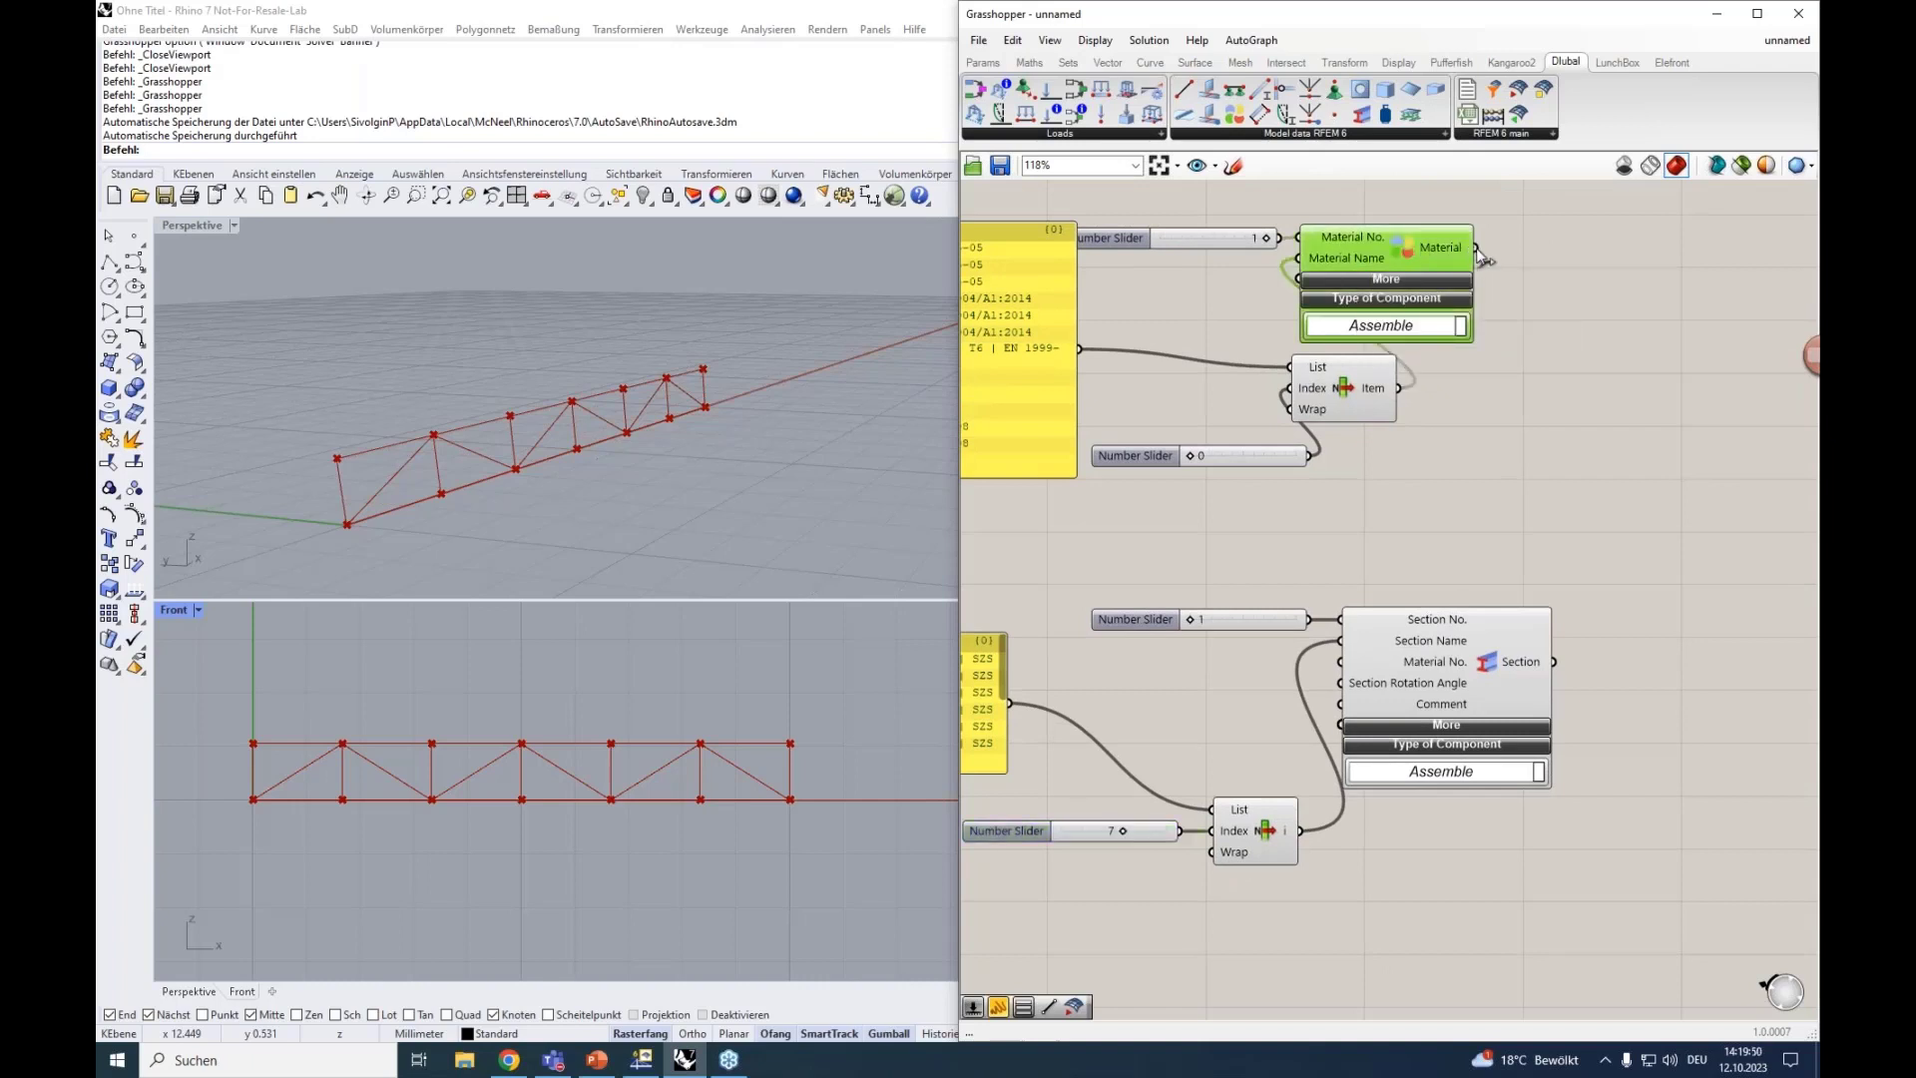
{"action": "left_click_drag", "start_coordinate": [1475, 249], "coordinate": [1340, 667]}
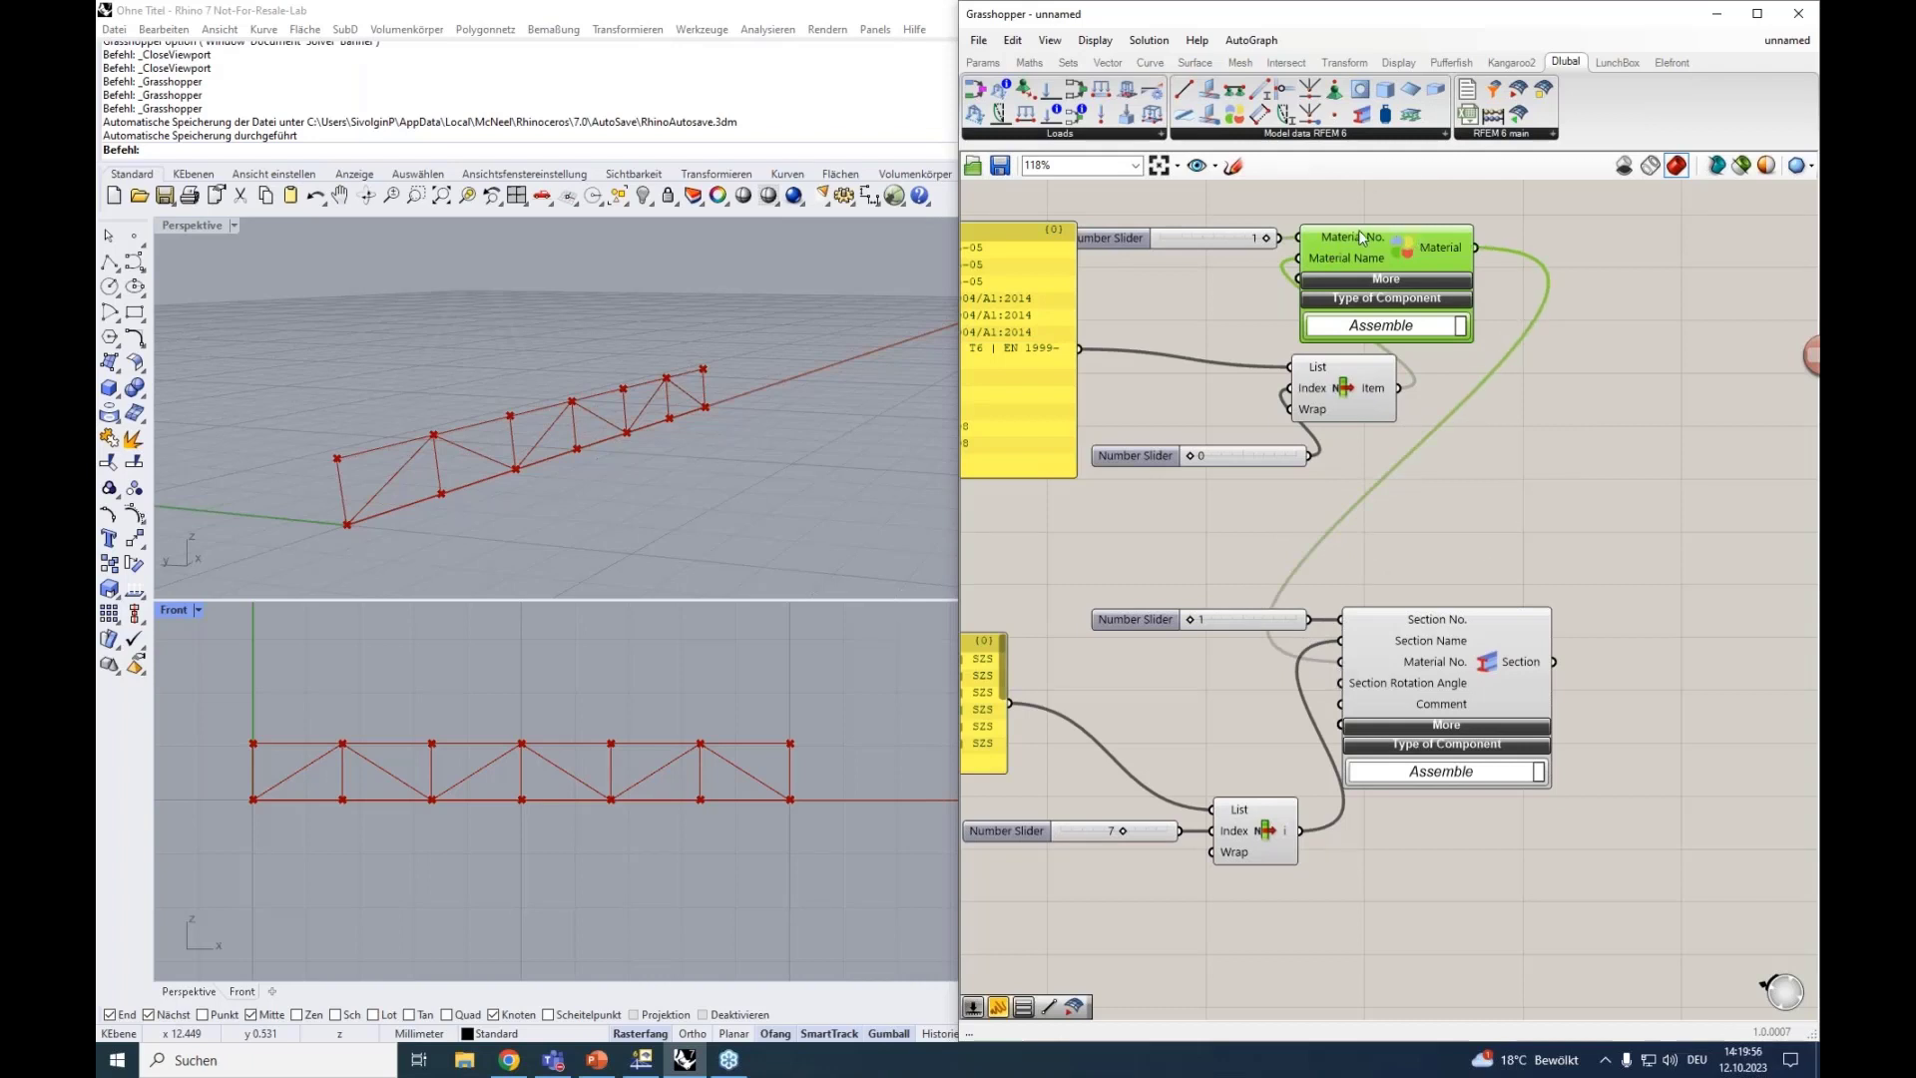
Examine the Section component's additional inputs for area, moments of inertia and dimensions, and collapse them again.
{"action": "left_click", "coordinate": [1447, 707]}
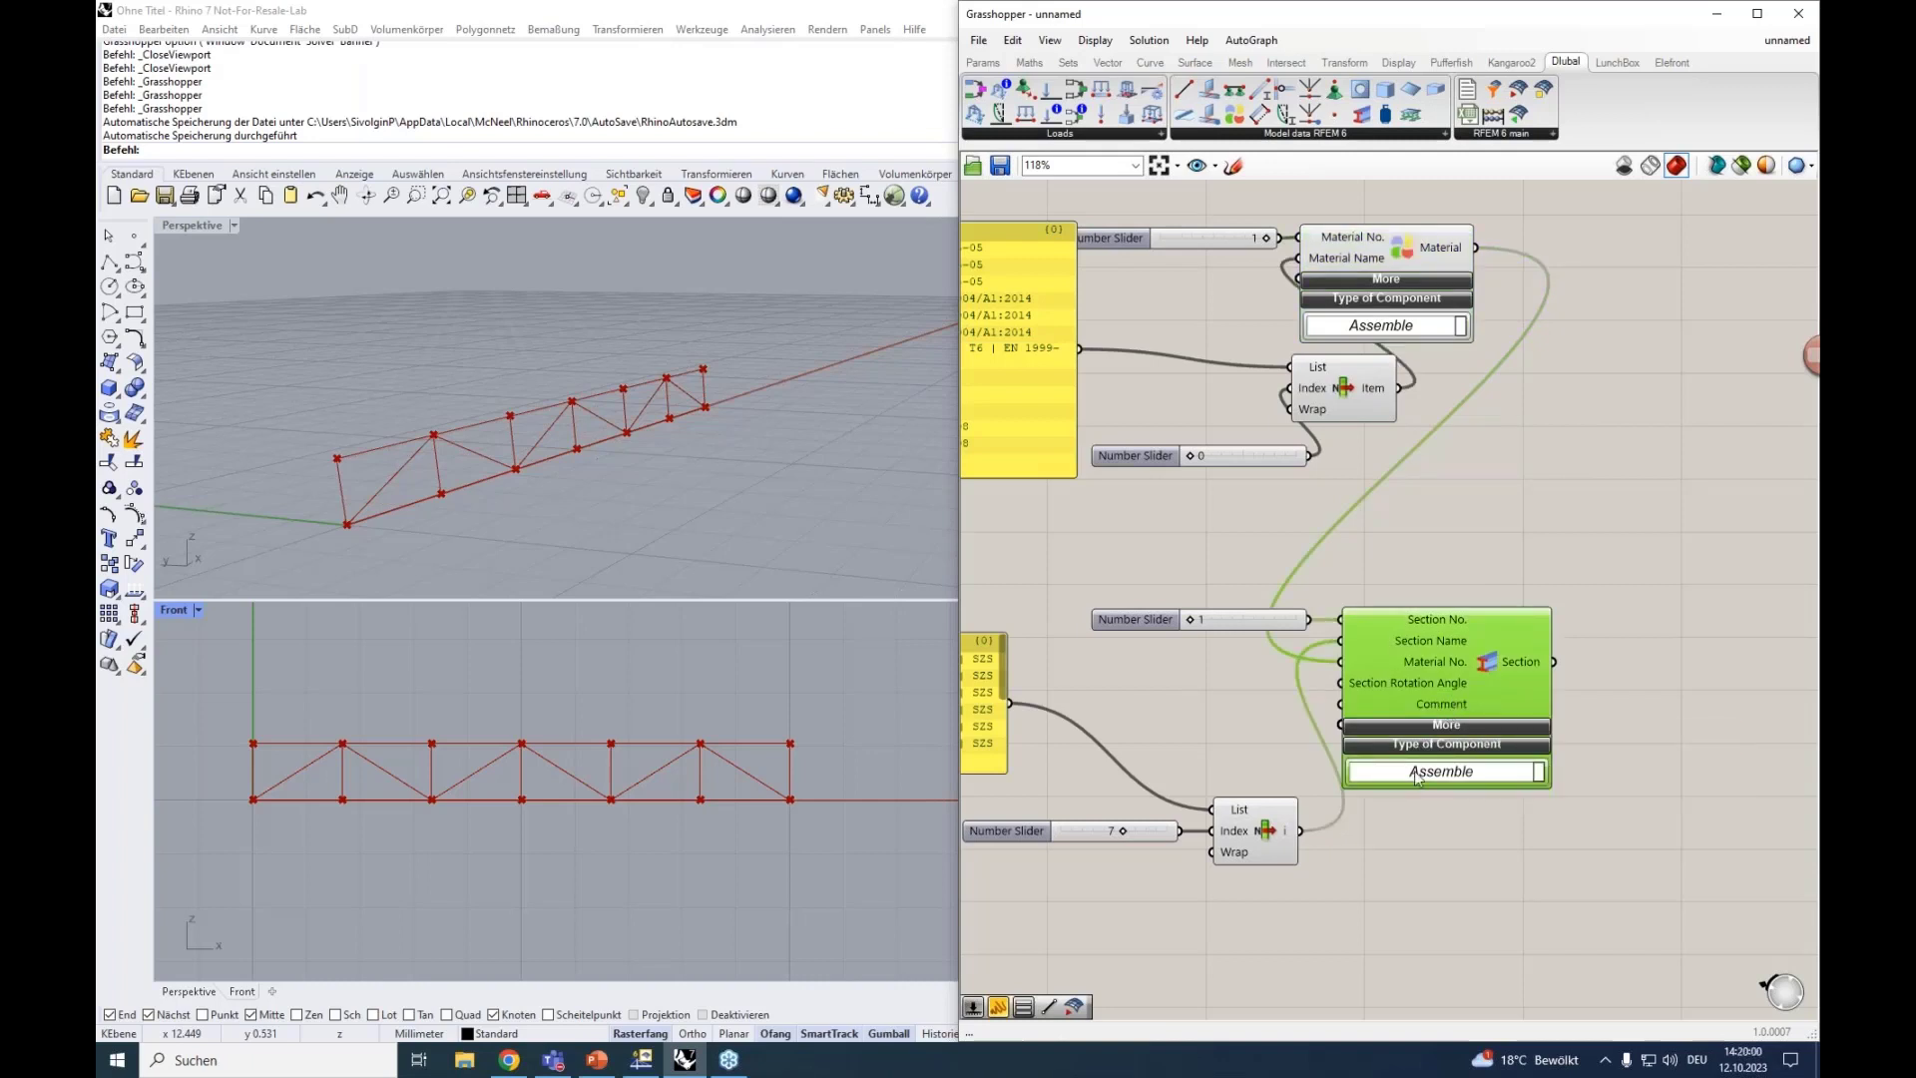
{"action": "right_click_drag", "start_coordinate": [1406, 872], "coordinate": [1471, 778]}
{"action": "left_click", "coordinate": [1512, 630]}
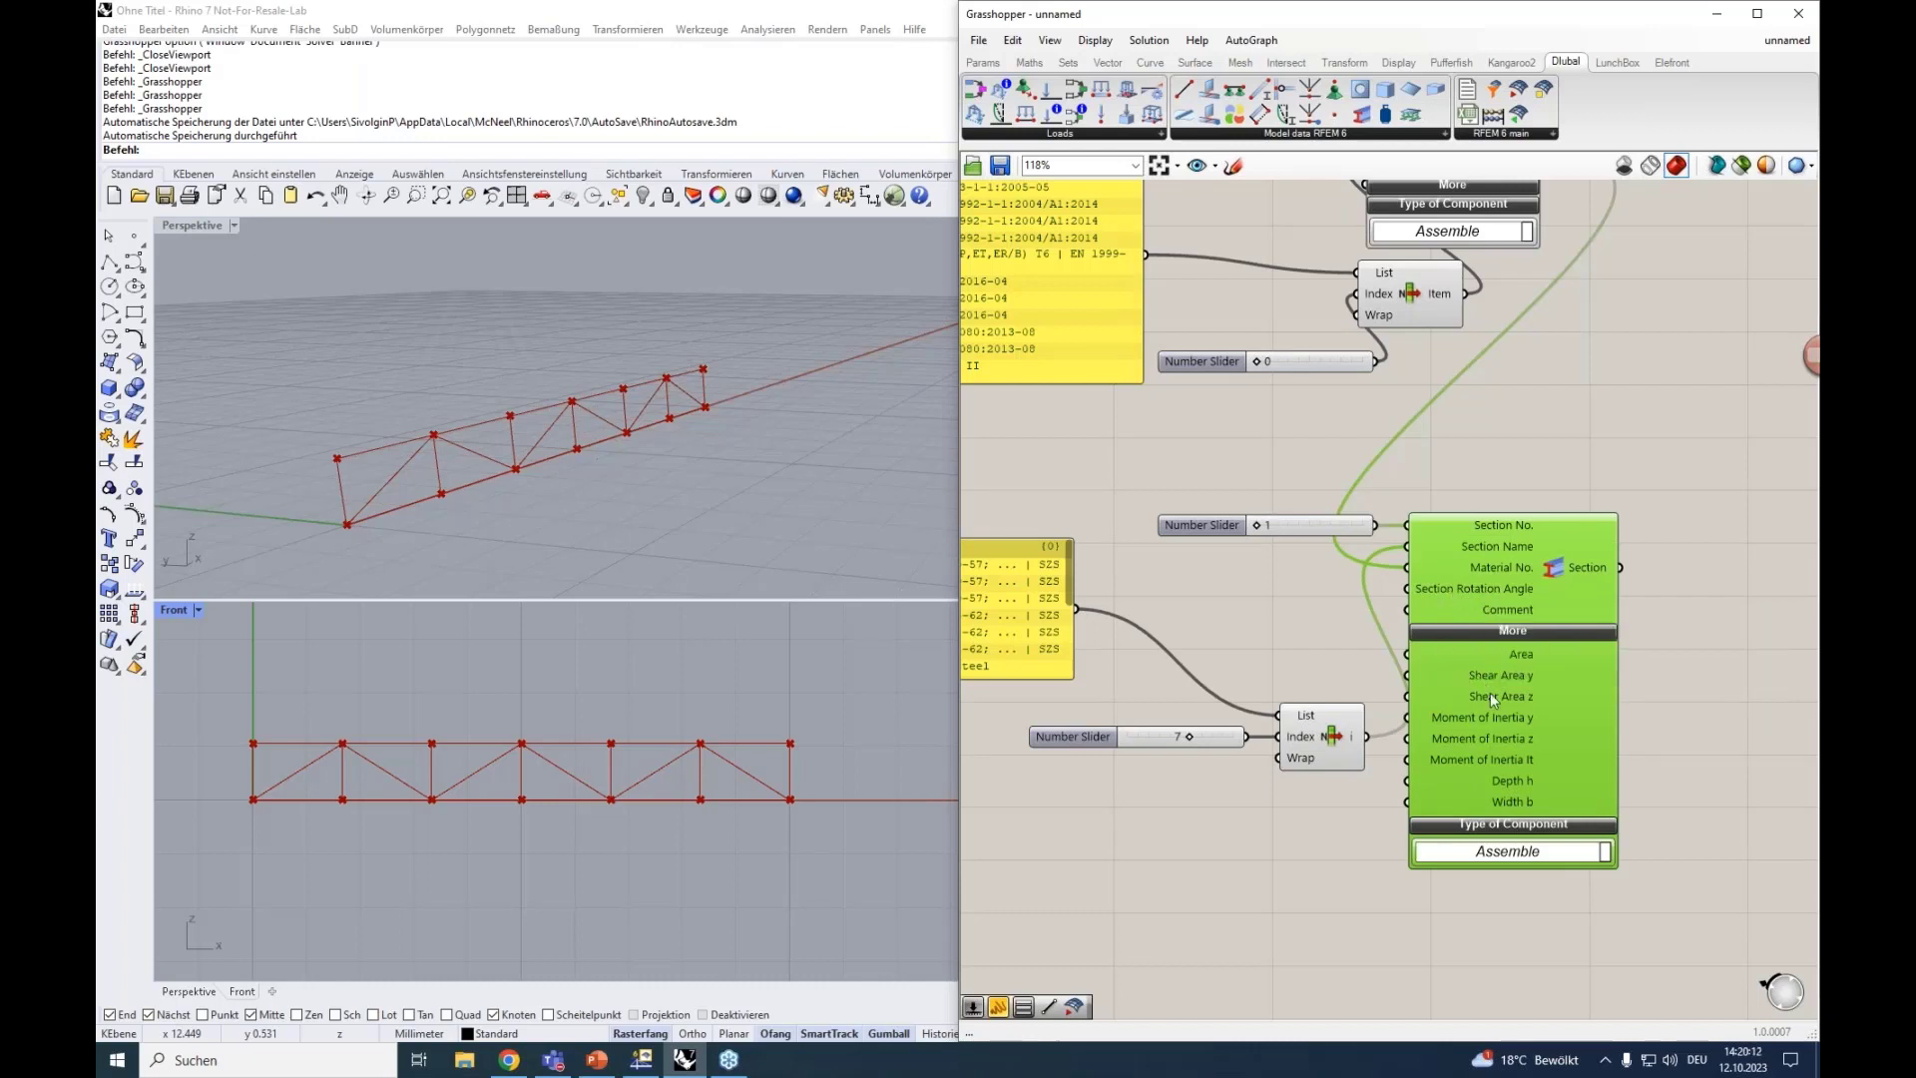
{"action": "left_click", "coordinate": [1508, 632]}
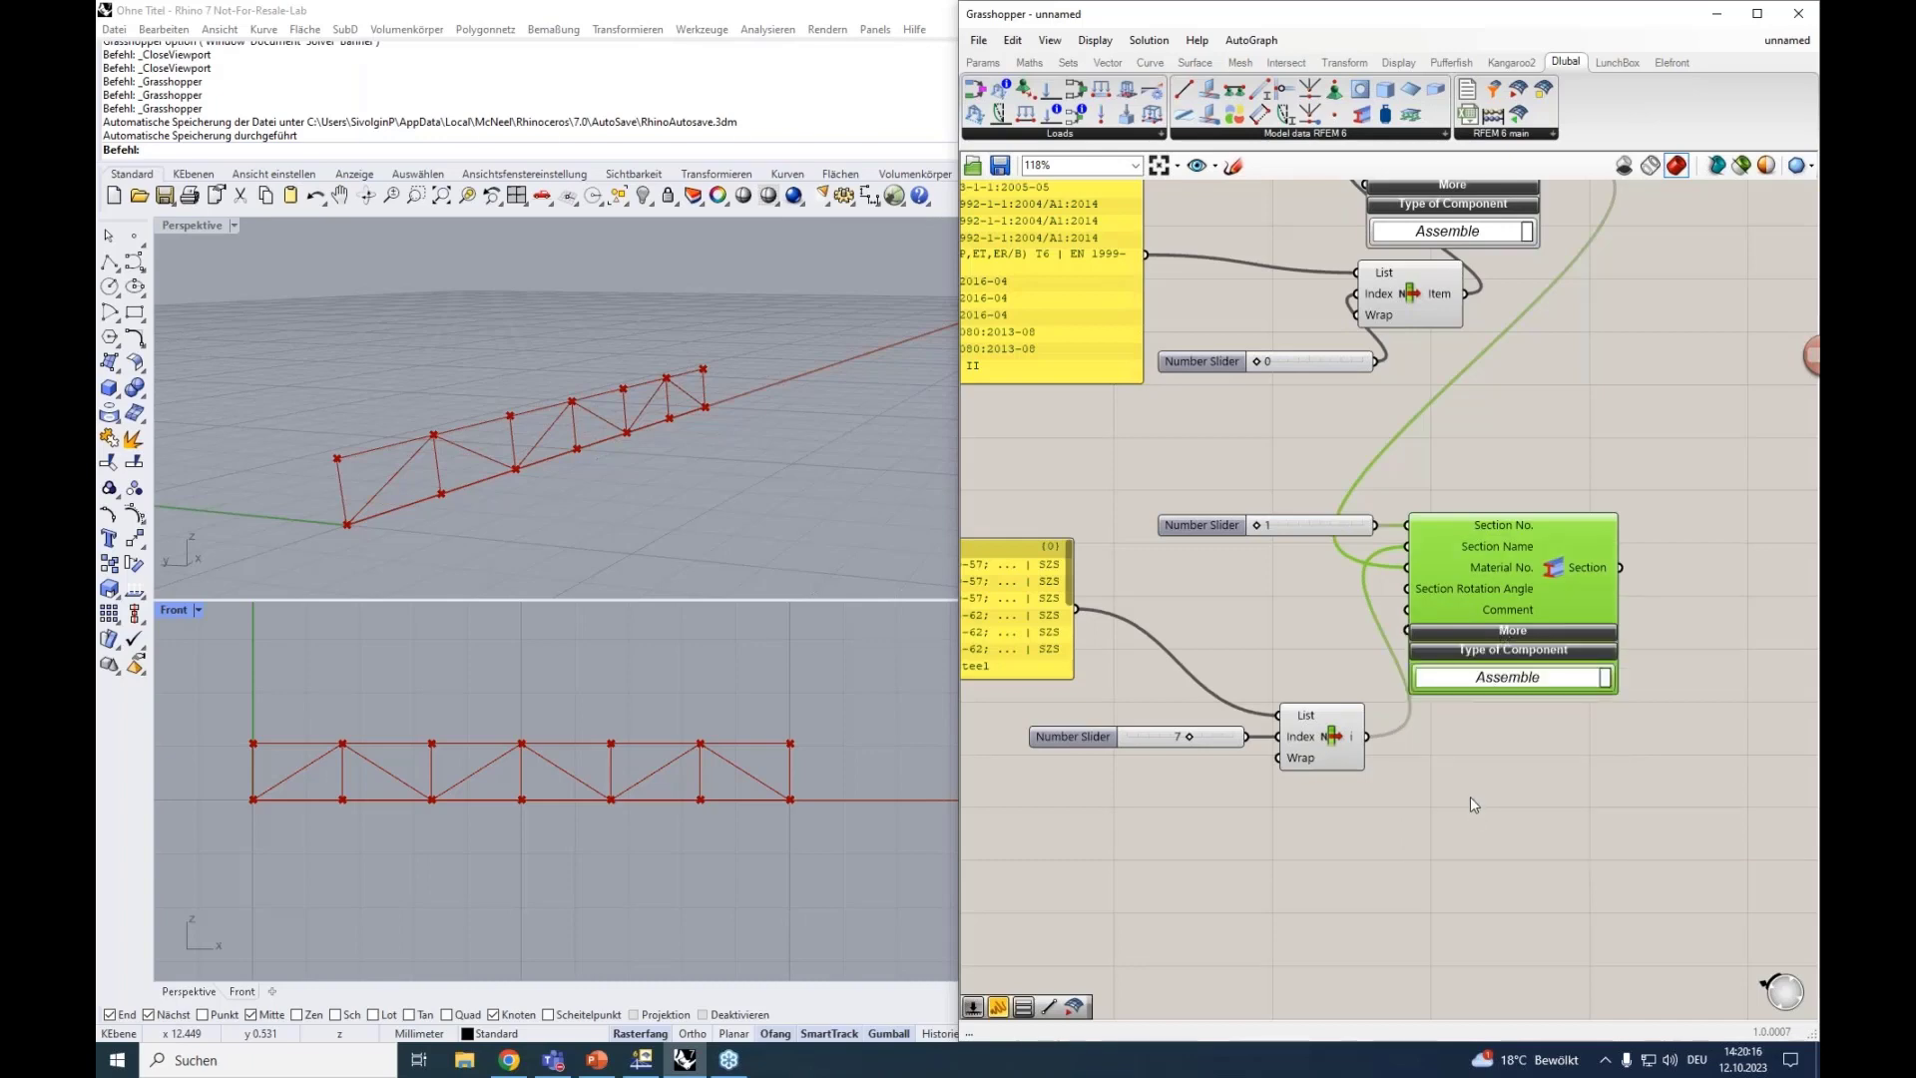
Move the section's List Item with its index slider and the section list panel closer to the Section component.
{"action": "left_click", "coordinate": [1470, 796]}
{"action": "scroll", "coordinate": [1470, 796], "scroll_direction": "down", "scroll_amount": 2}
{"action": "left_click_drag", "start_coordinate": [1437, 794], "coordinate": [1287, 736]}
{"action": "left_click_drag", "start_coordinate": [1355, 748], "coordinate": [1373, 685]}
{"action": "mouse_move", "coordinate": [1090, 621]}
{"action": "left_mouse_down"}
{"action": "mouse_move", "coordinate": [1066, 602]}
{"action": "mouse_move", "coordinate": [1082, 586]}
{"action": "left_mouse_up"}
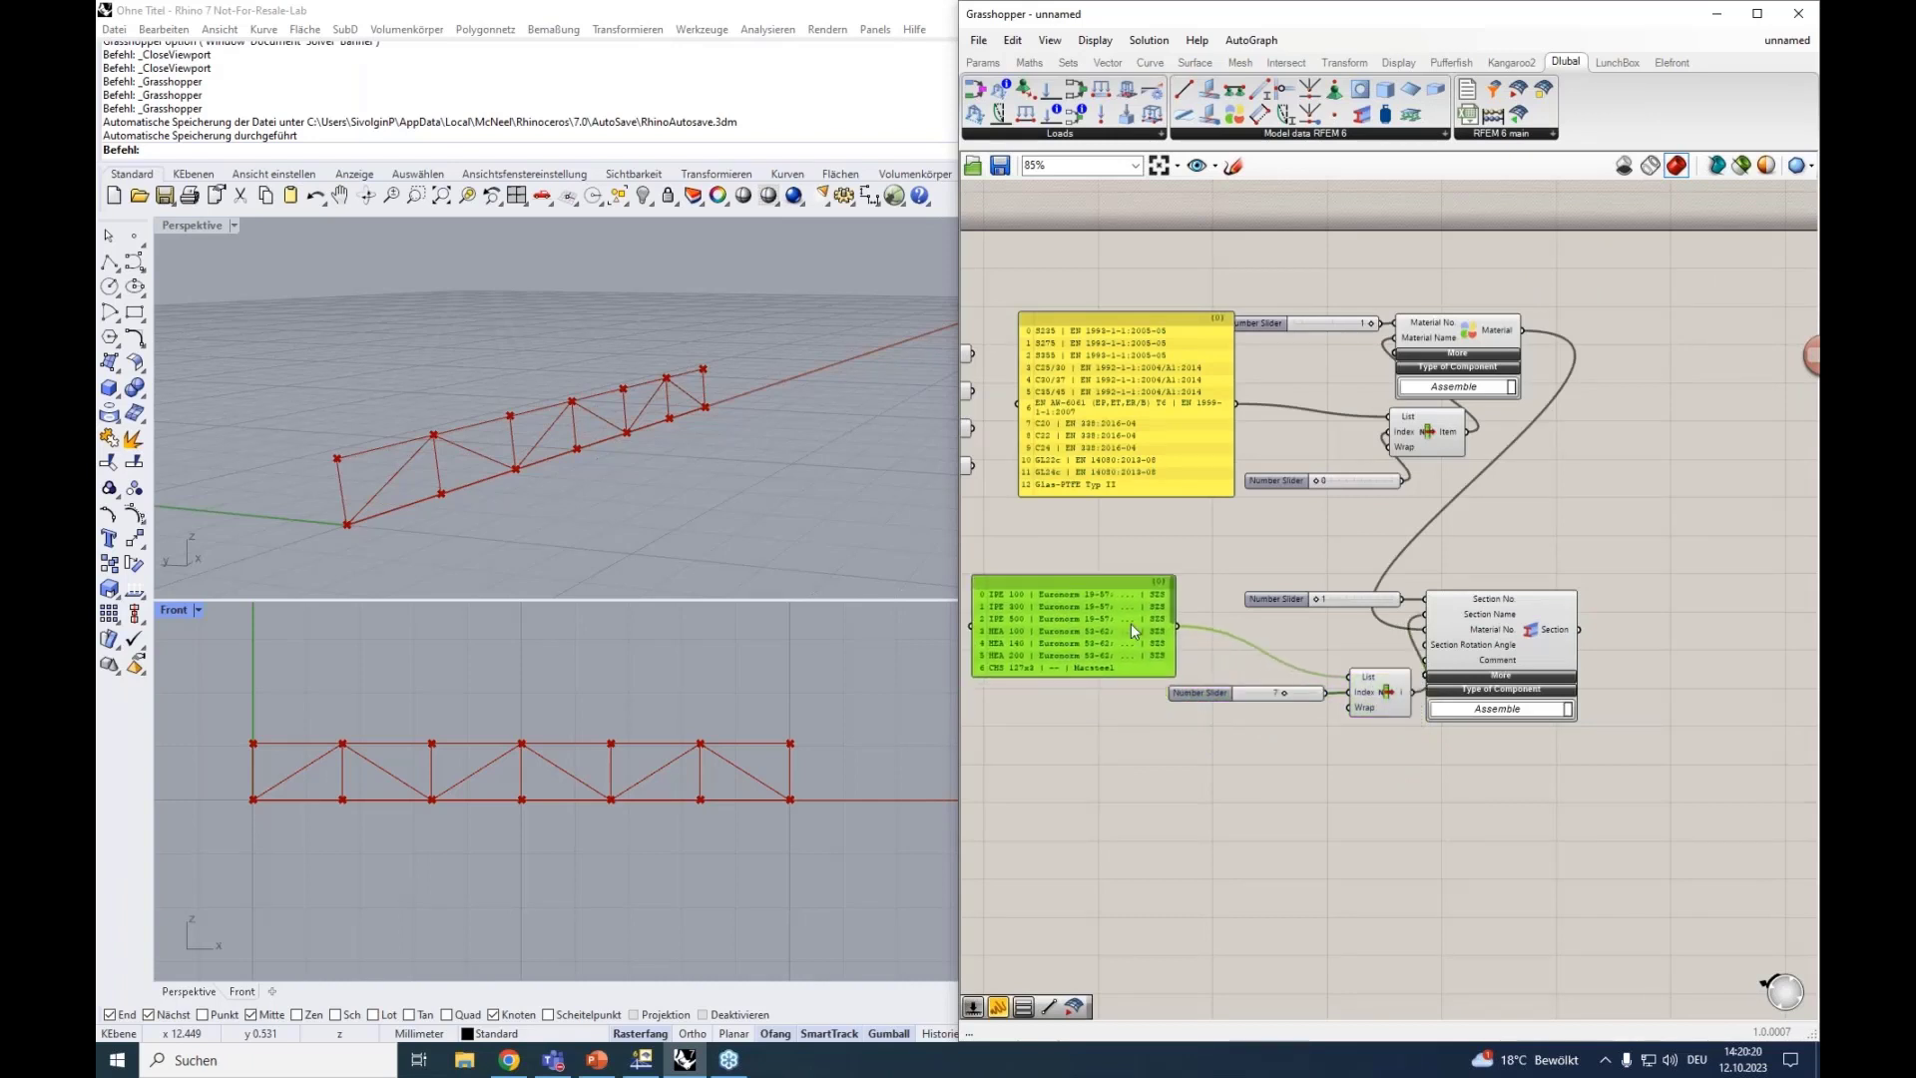
Duplicate the whole section definition directly below the first and set the copy's Section No. slider to 2.
{"action": "left_click", "coordinate": [1301, 777]}
{"action": "right_click_drag", "start_coordinate": [1301, 777], "coordinate": [1465, 728]}
{"action": "left_click_drag", "start_coordinate": [1724, 734], "coordinate": [1226, 512]}
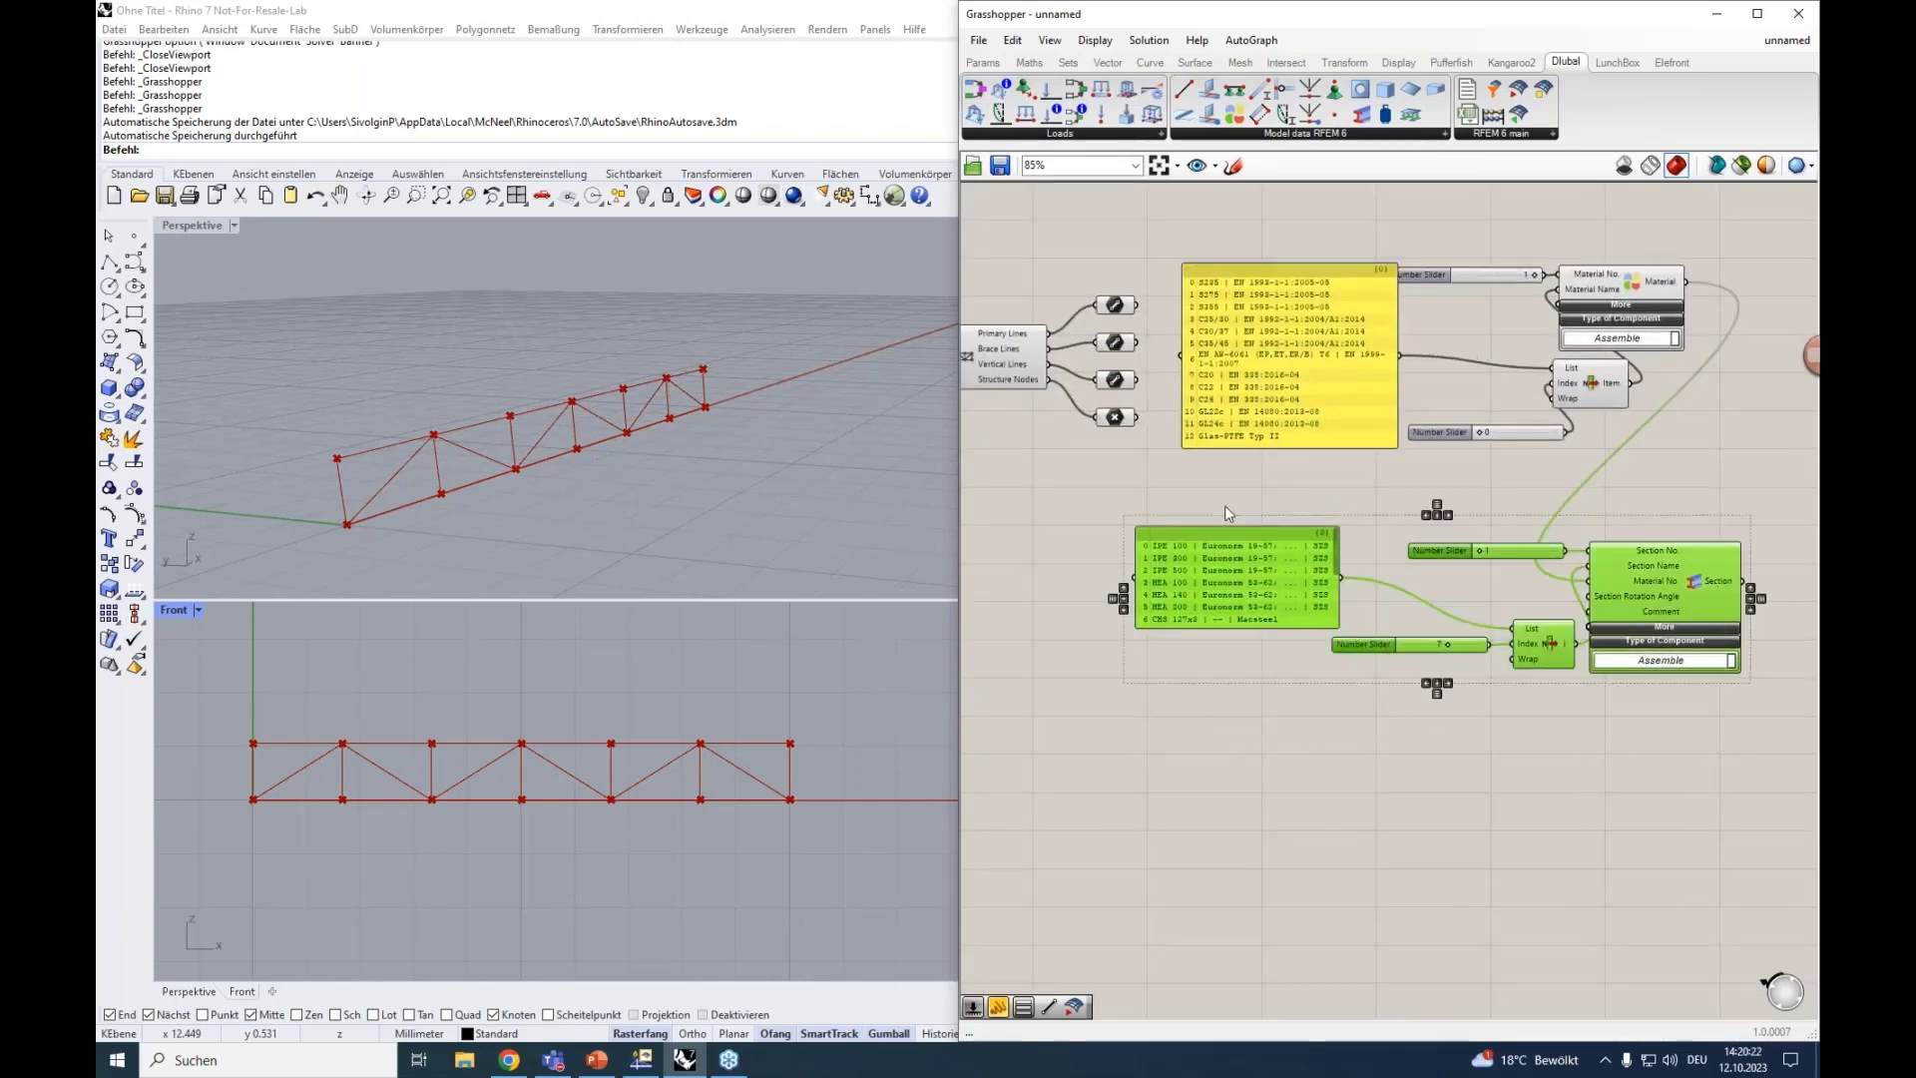
{"action": "key", "text": "ctrl+c"}
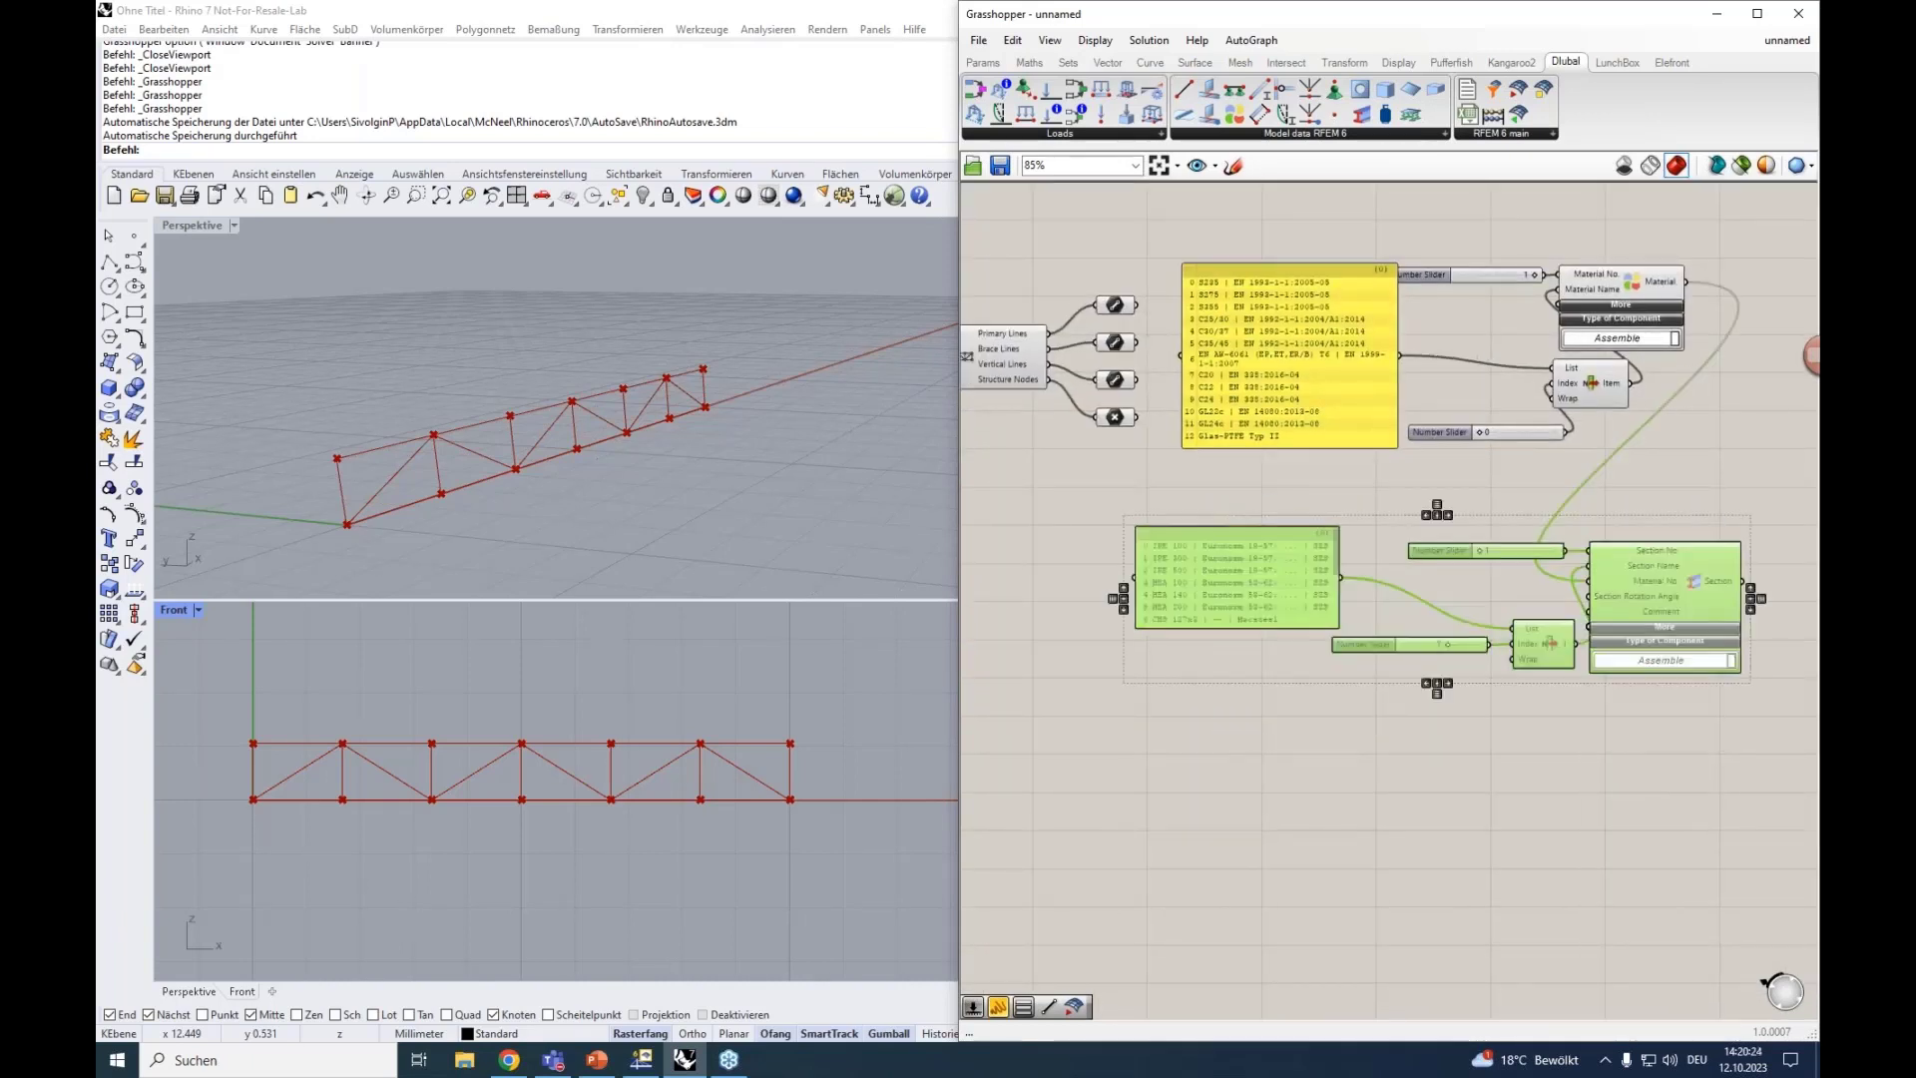
{"action": "key", "text": "ctrl+v"}
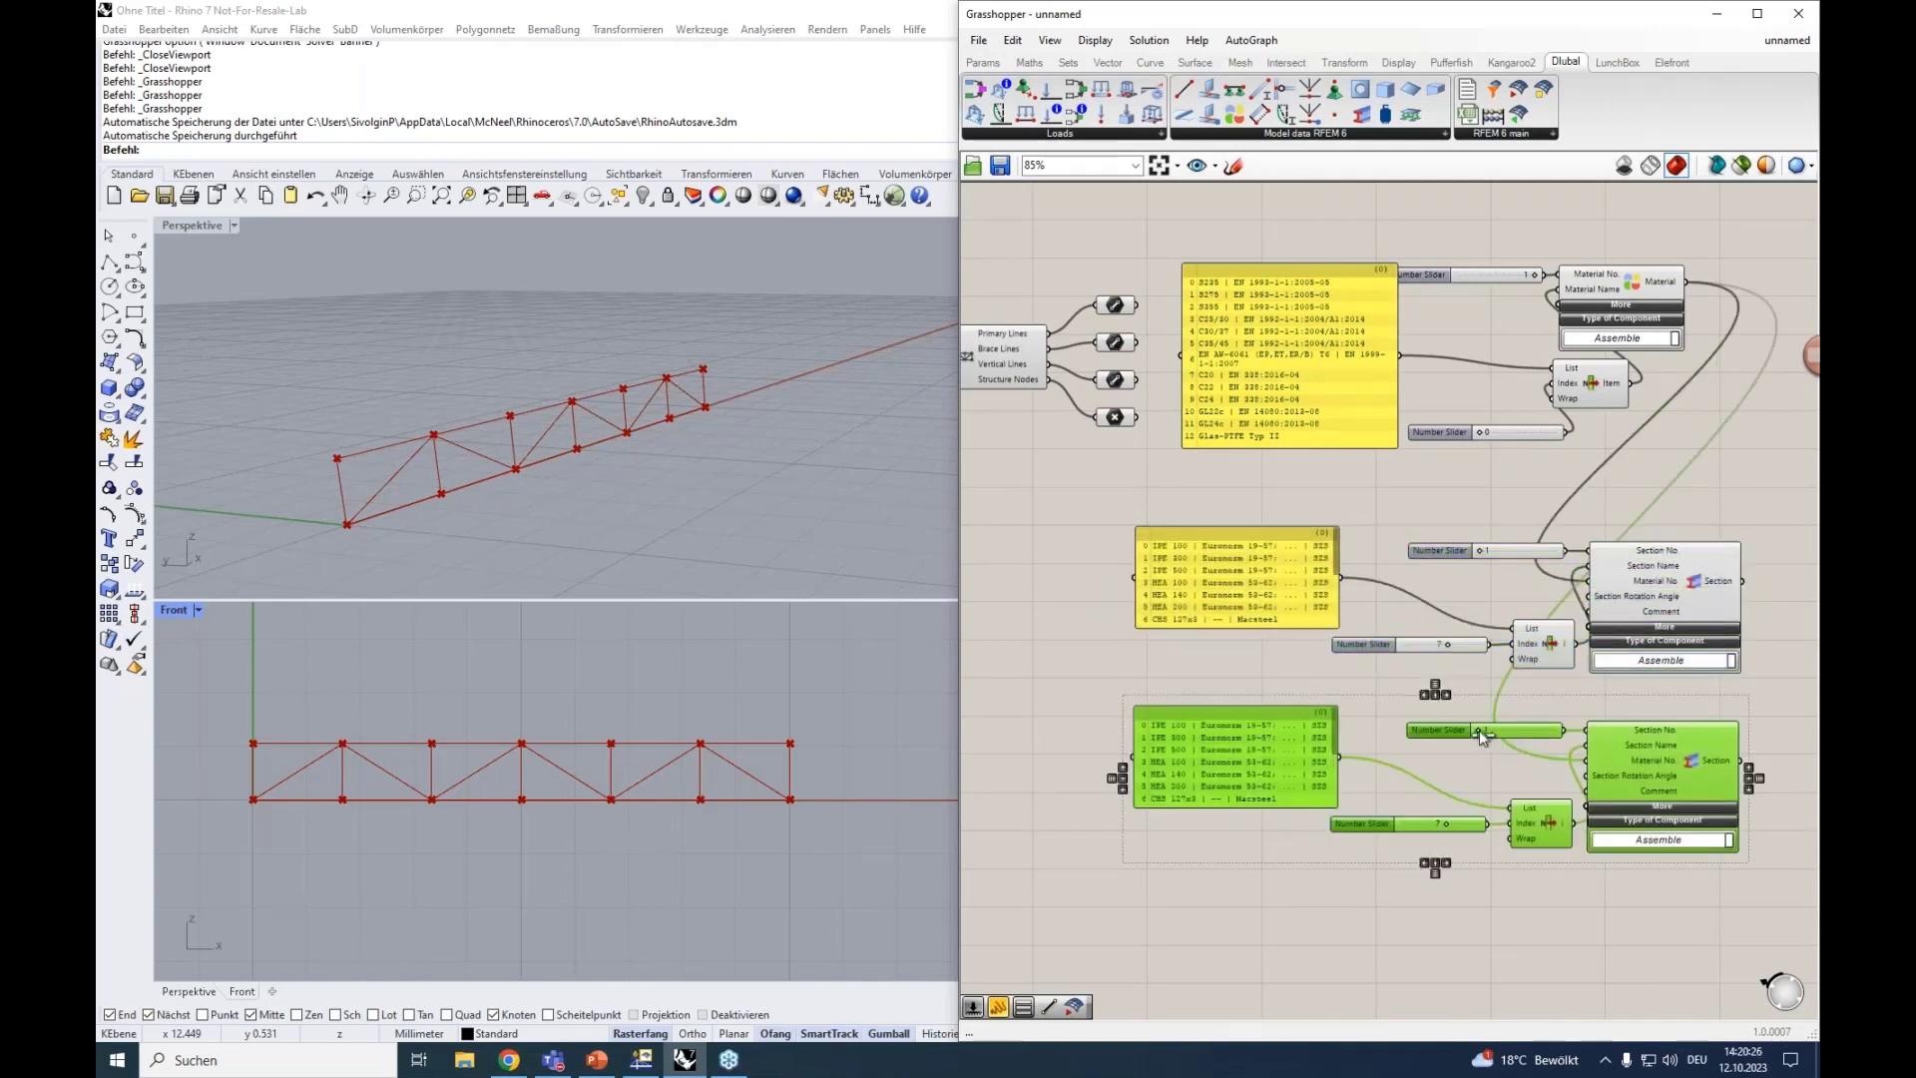
{"action": "left_click_drag", "start_coordinate": [1478, 728], "coordinate": [1552, 730]}
Set the list index sliders to 0 for the first section and 3 for the second section.
{"action": "left_click", "coordinate": [1433, 654]}
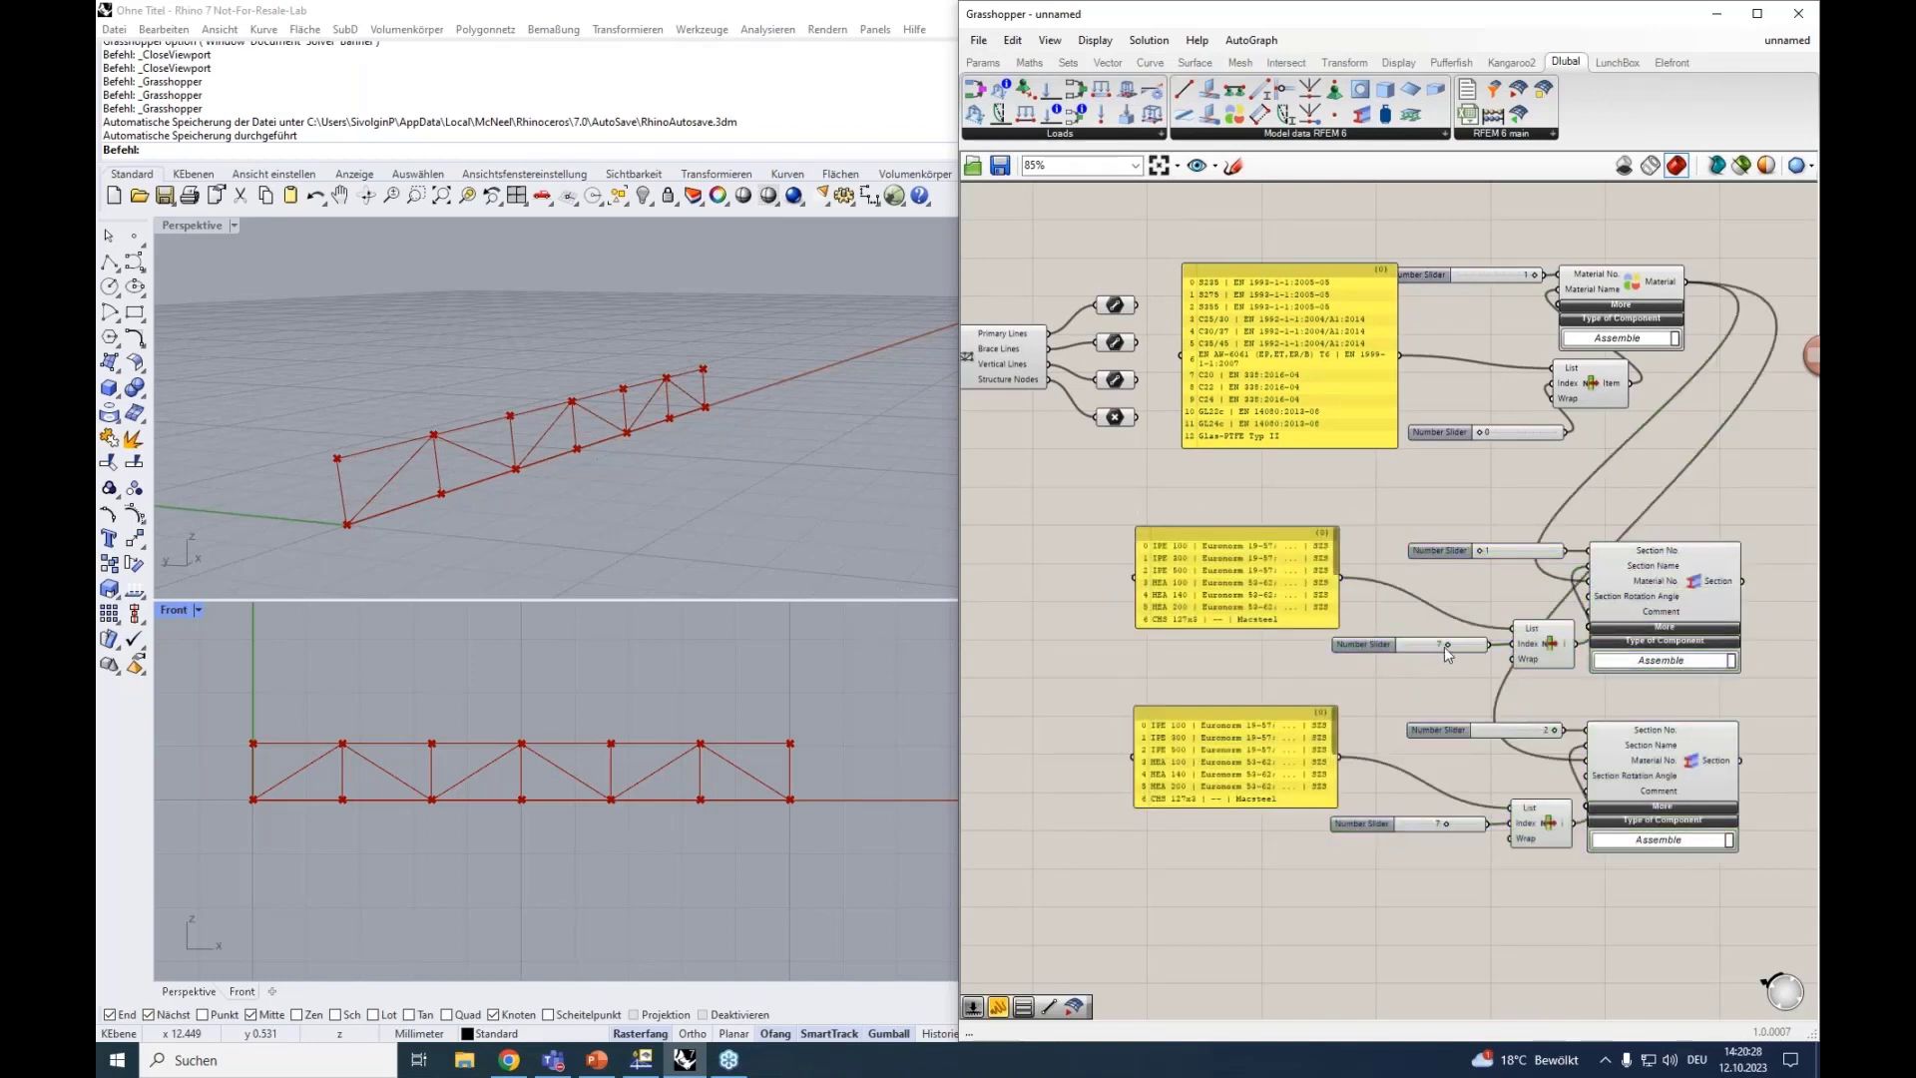
{"action": "left_click_drag", "start_coordinate": [1445, 644], "coordinate": [1403, 643]}
{"action": "left_click_drag", "start_coordinate": [1445, 824], "coordinate": [1433, 828]}
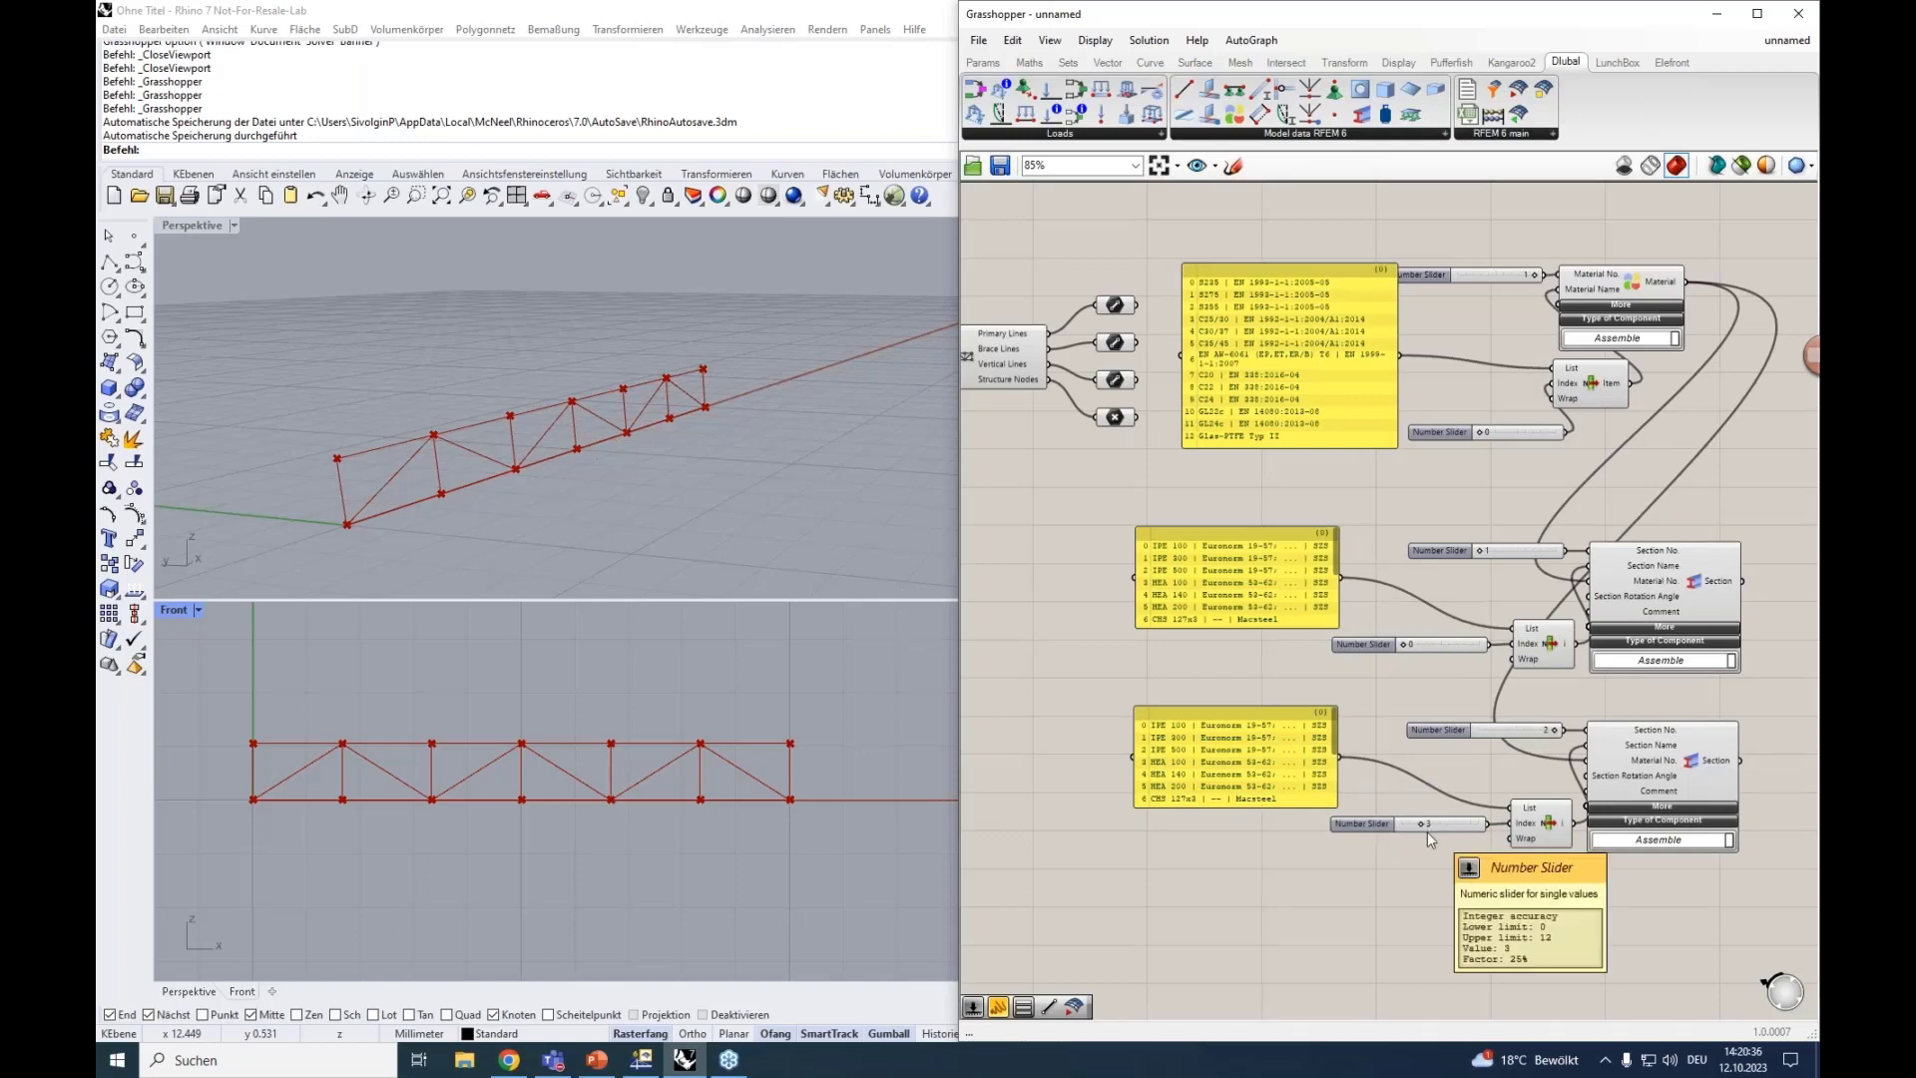
{"action": "right_click_drag", "start_coordinate": [1435, 872], "coordinate": [1393, 800]}
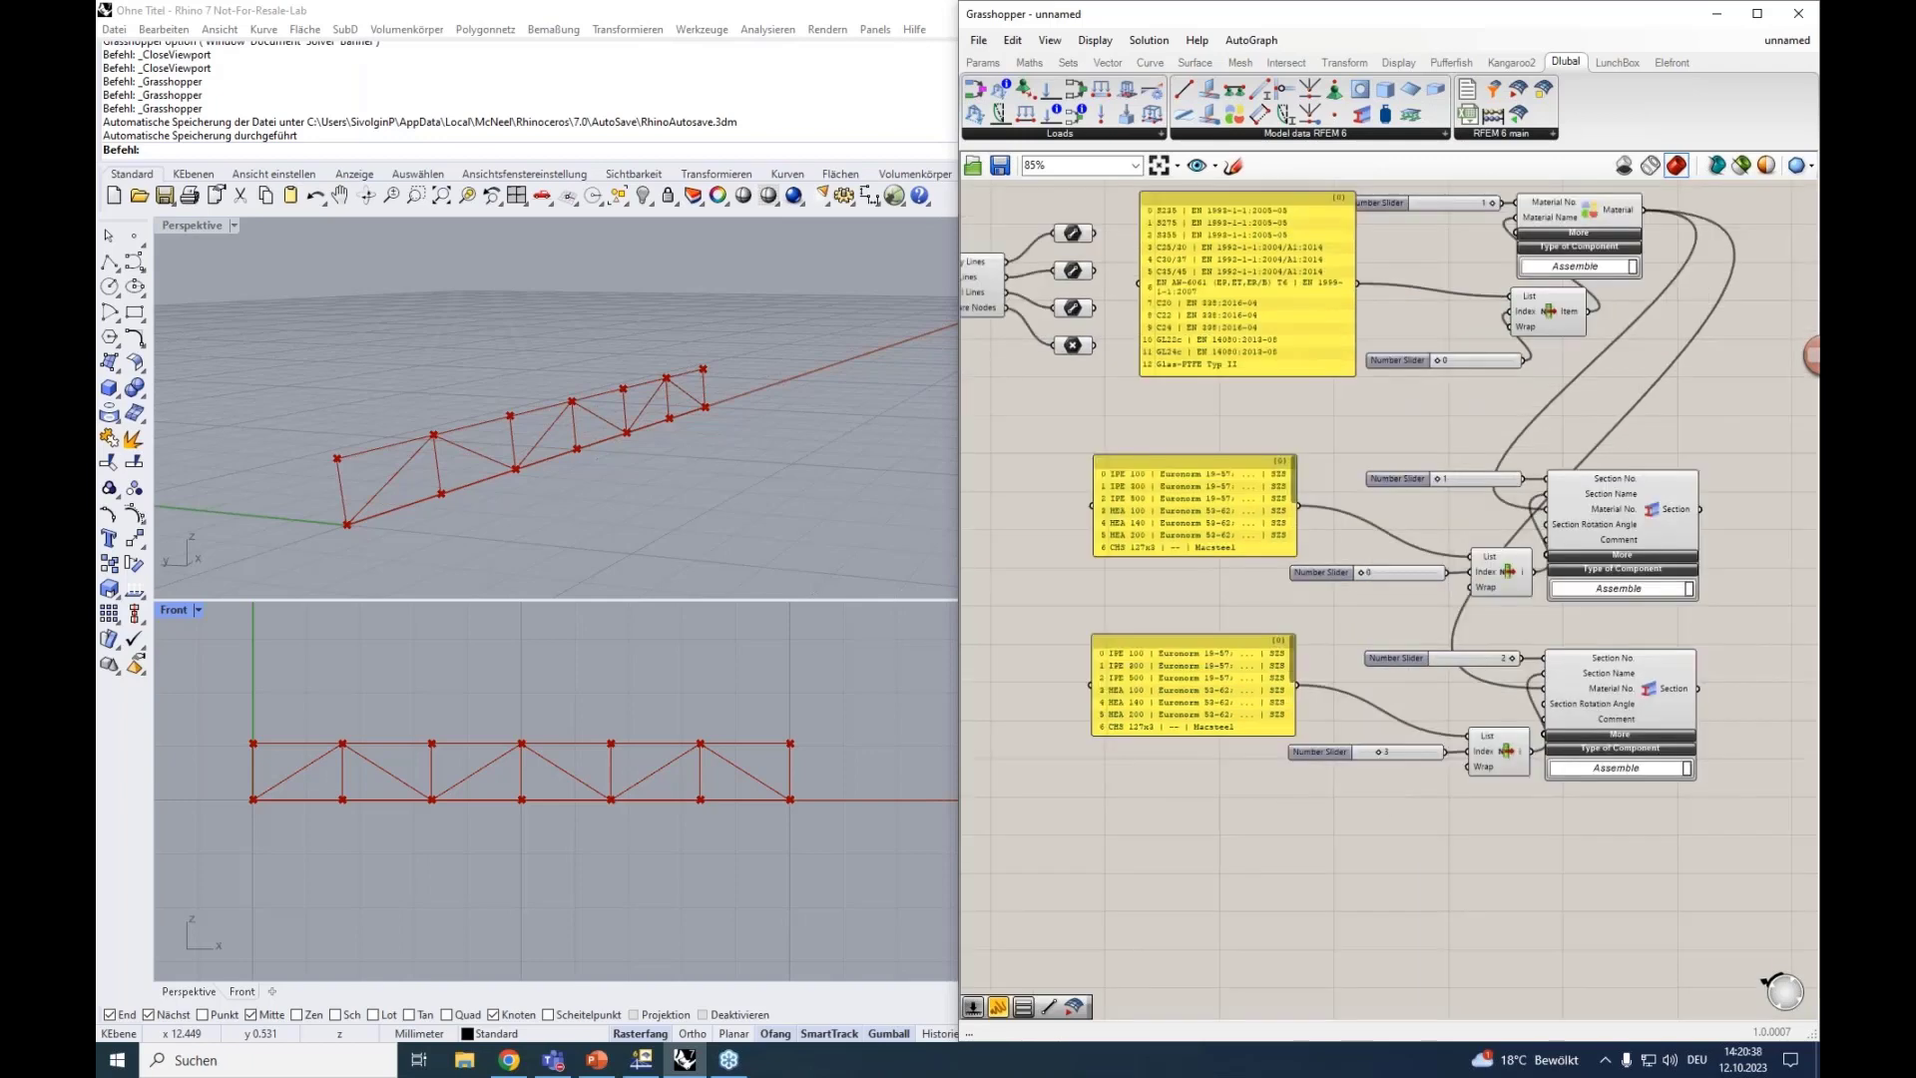
{"action": "scroll", "coordinate": [1417, 750], "scroll_direction": "down", "scroll_amount": 3}
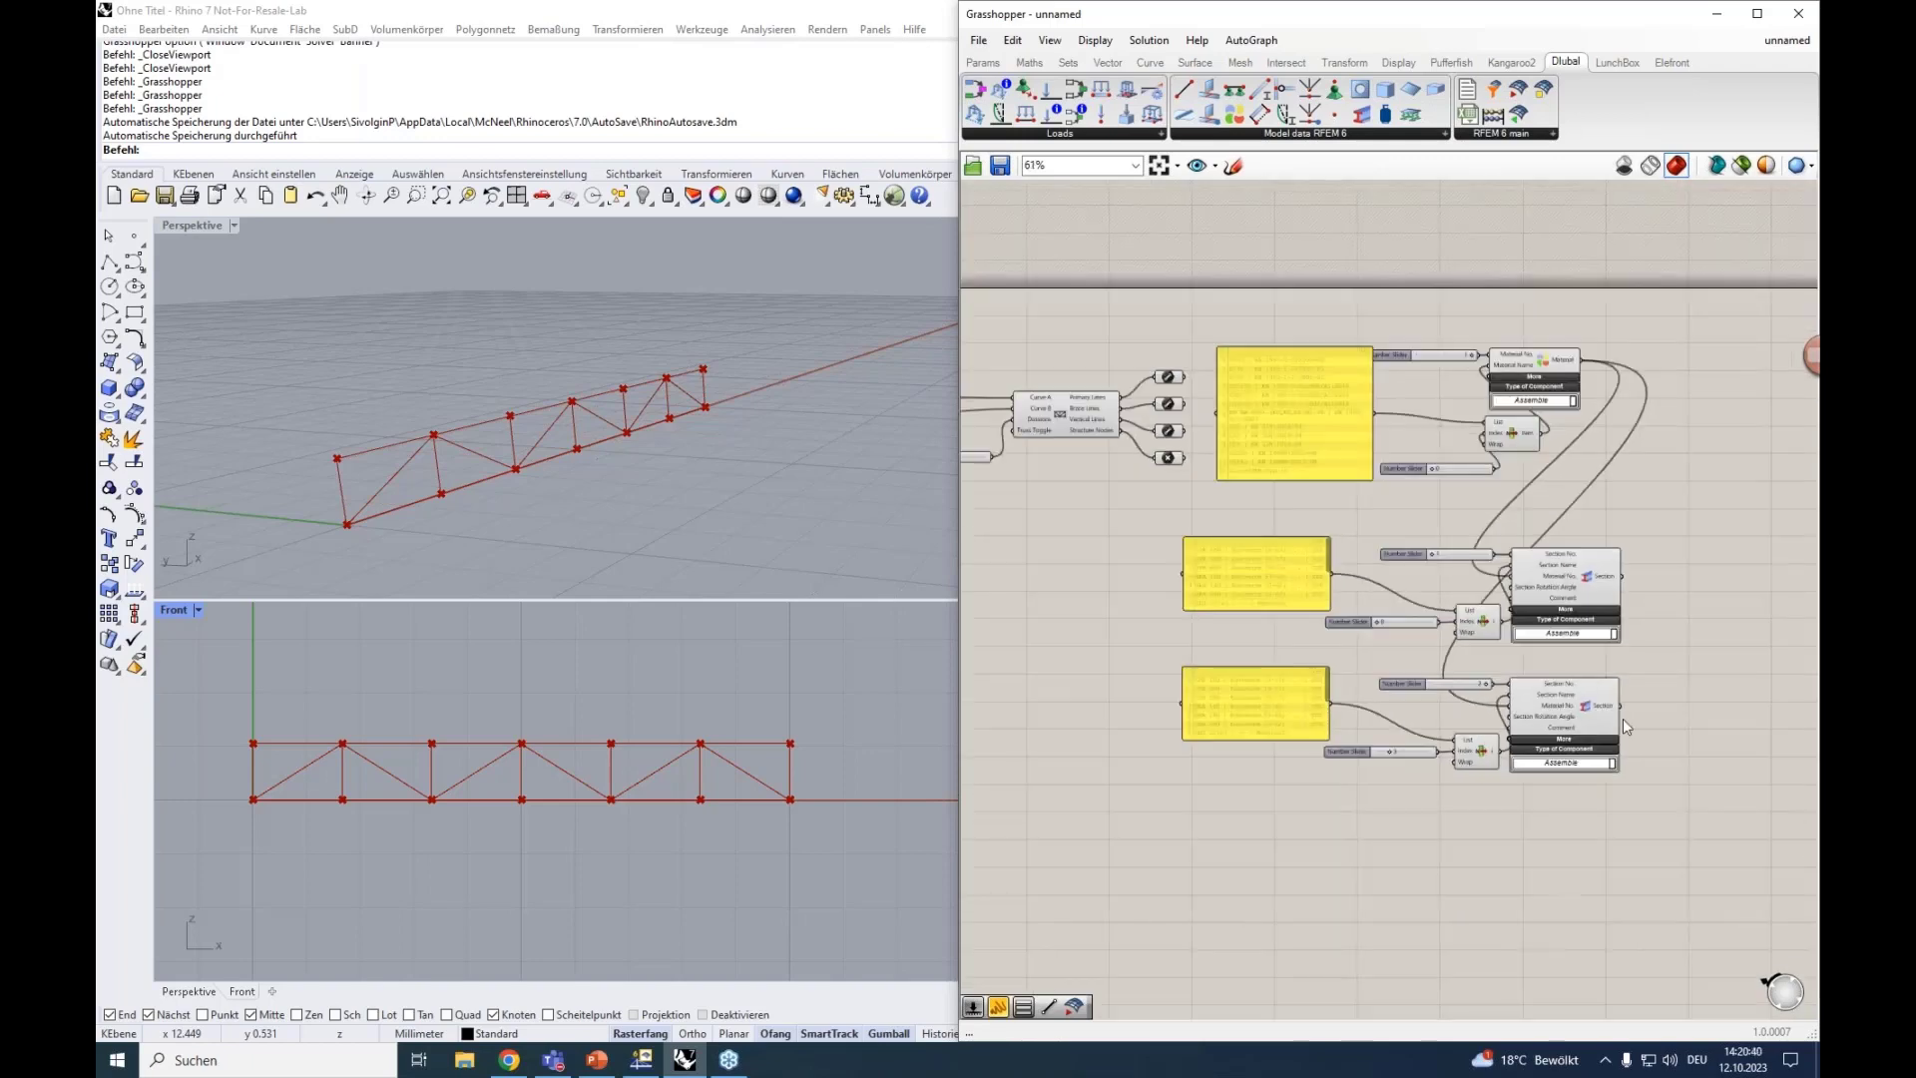
{"action": "scroll", "coordinate": [1624, 666], "scroll_direction": "up", "scroll_amount": 3}
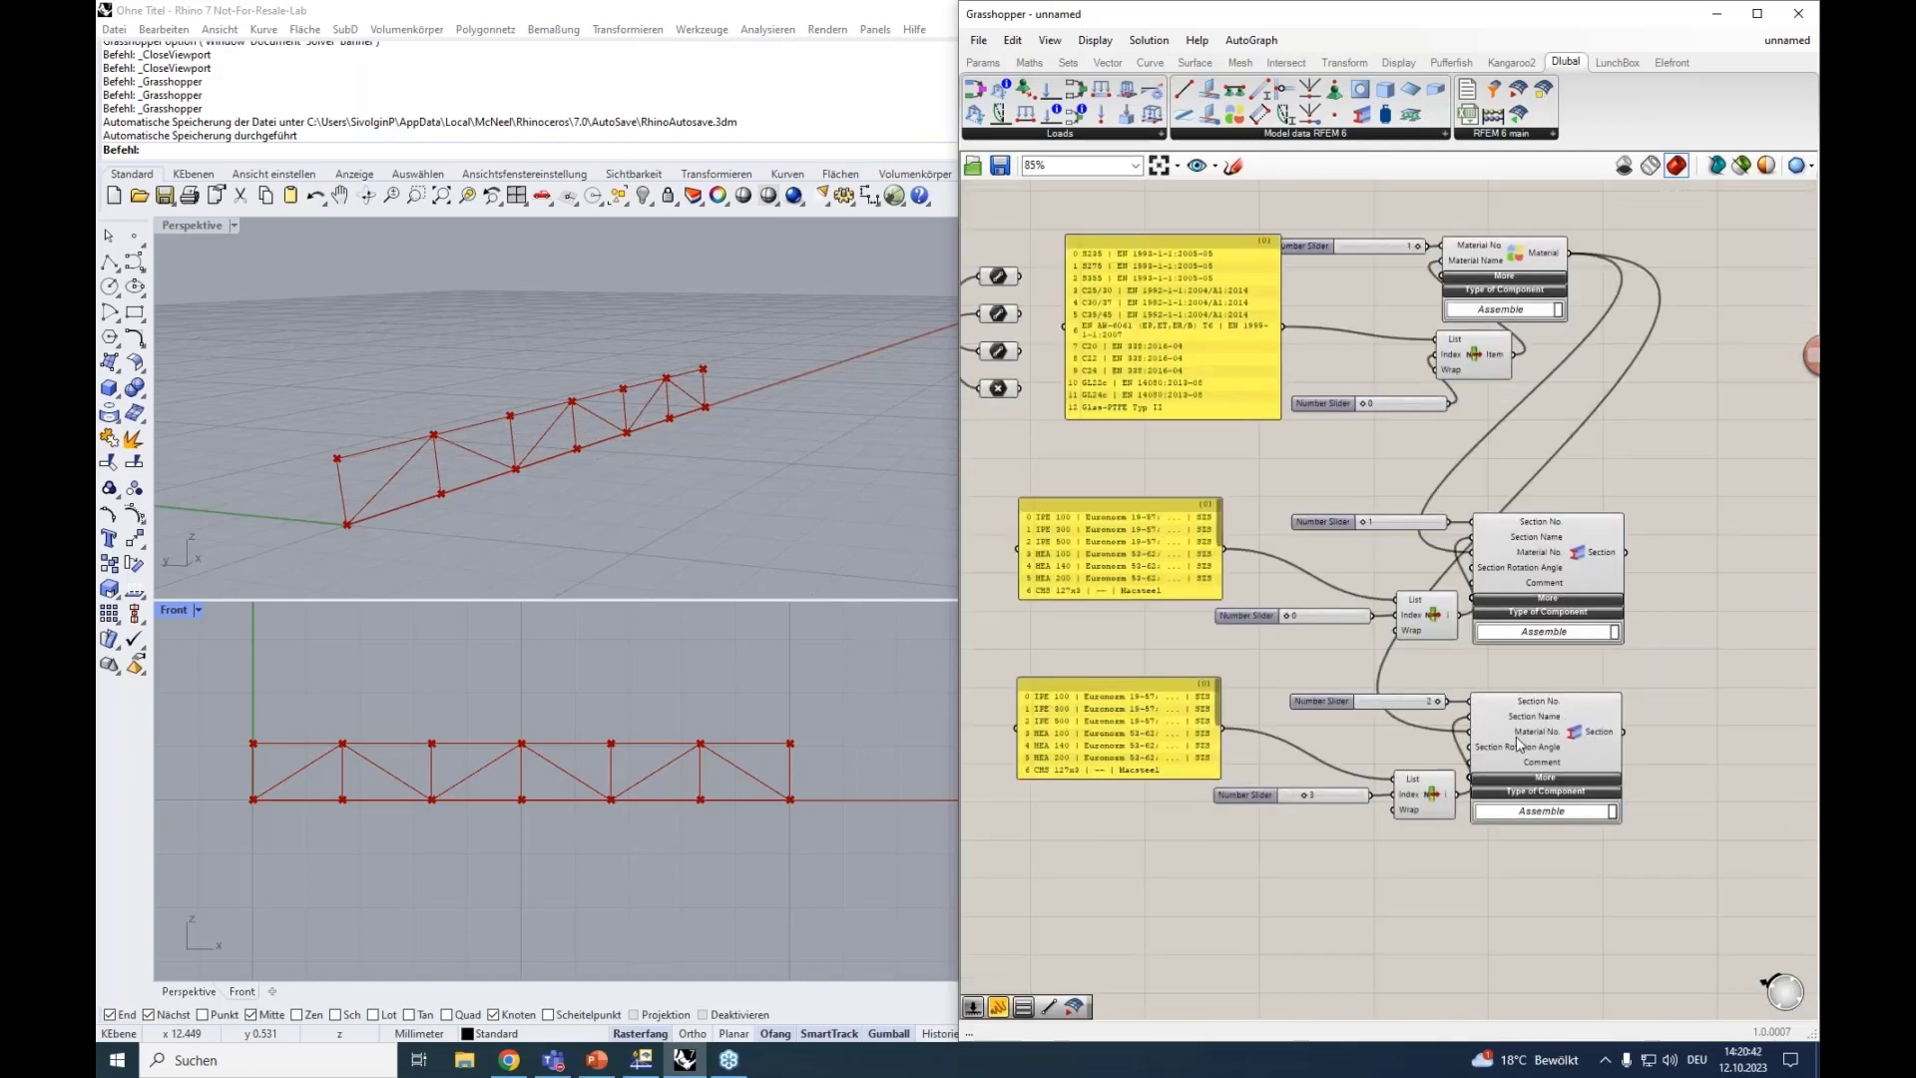
Add a Dlubal RFEM 6 Member component below the two Section components.
{"action": "right_click_drag", "start_coordinate": [1468, 916], "coordinate": [1443, 727]}
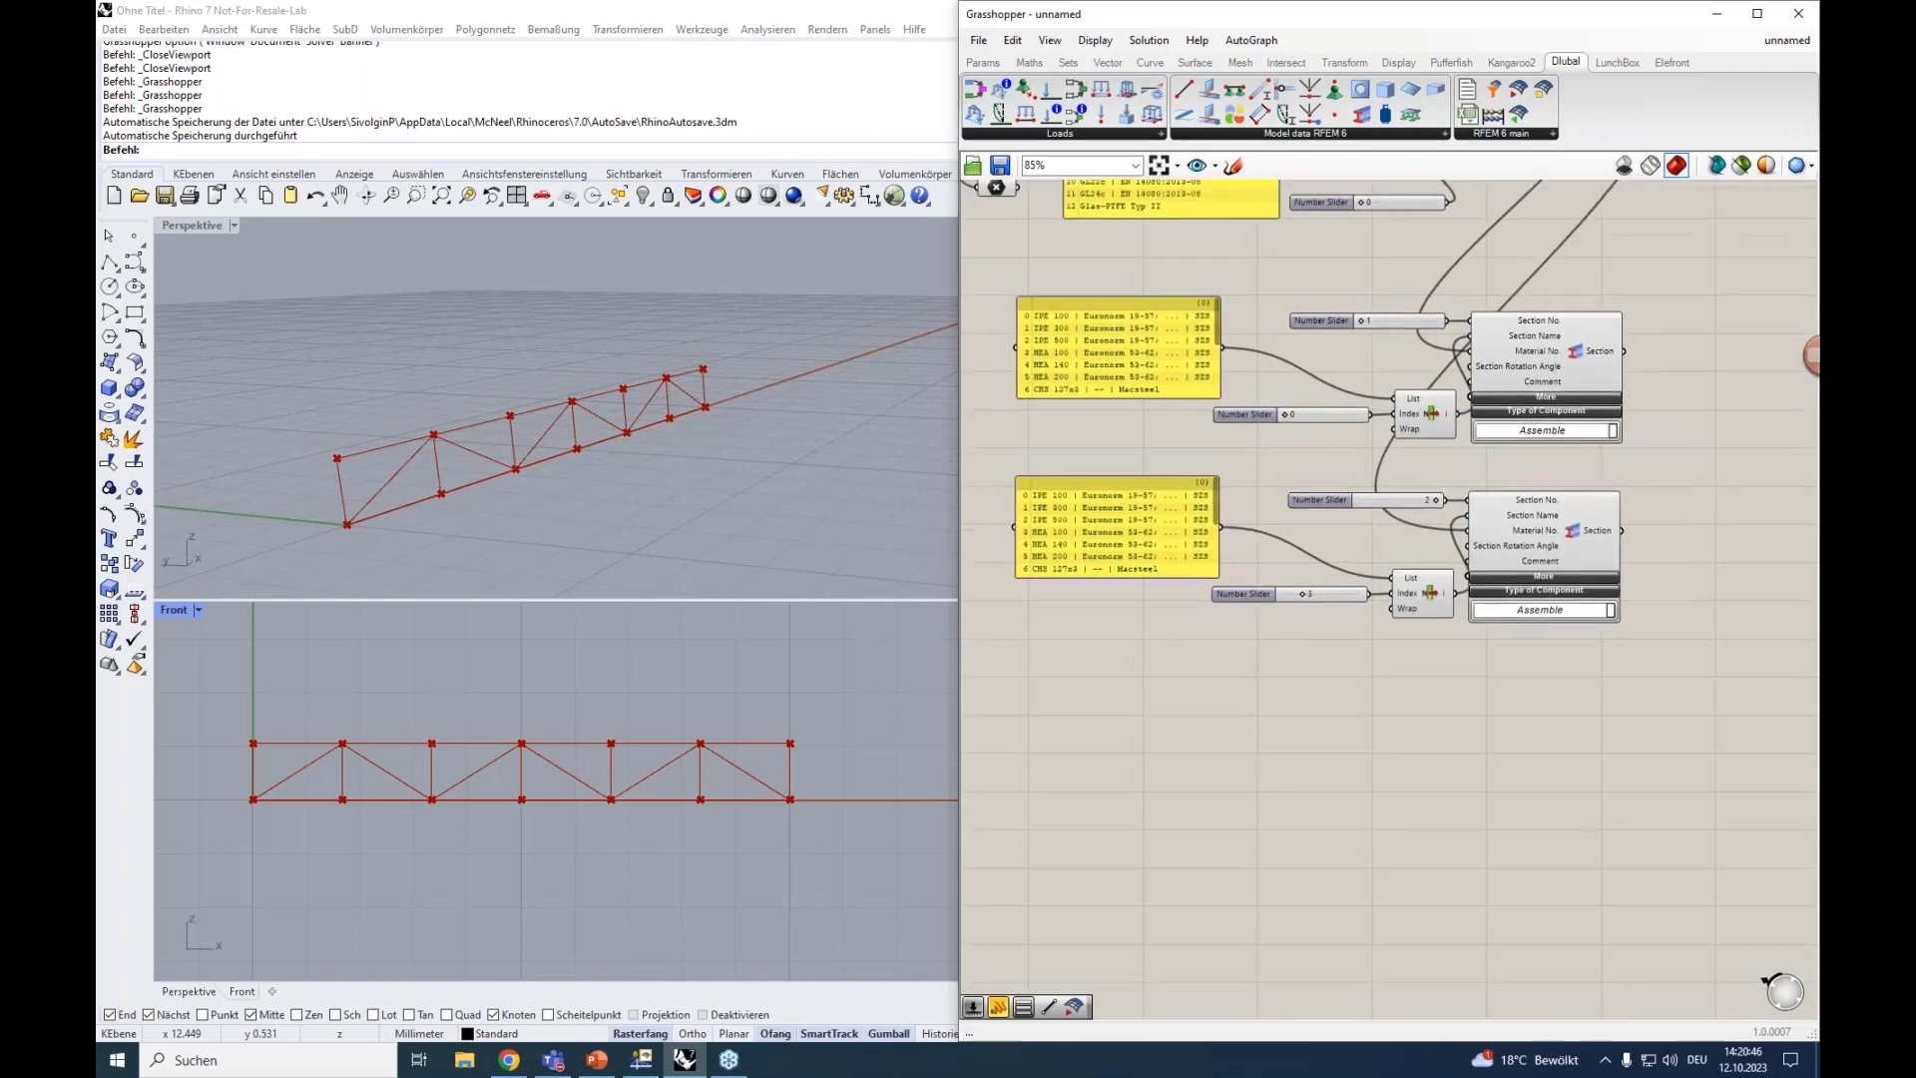
{"action": "scroll", "coordinate": [1437, 711], "scroll_direction": "down", "scroll_amount": 3}
{"action": "left_click", "coordinate": [1413, 139]}
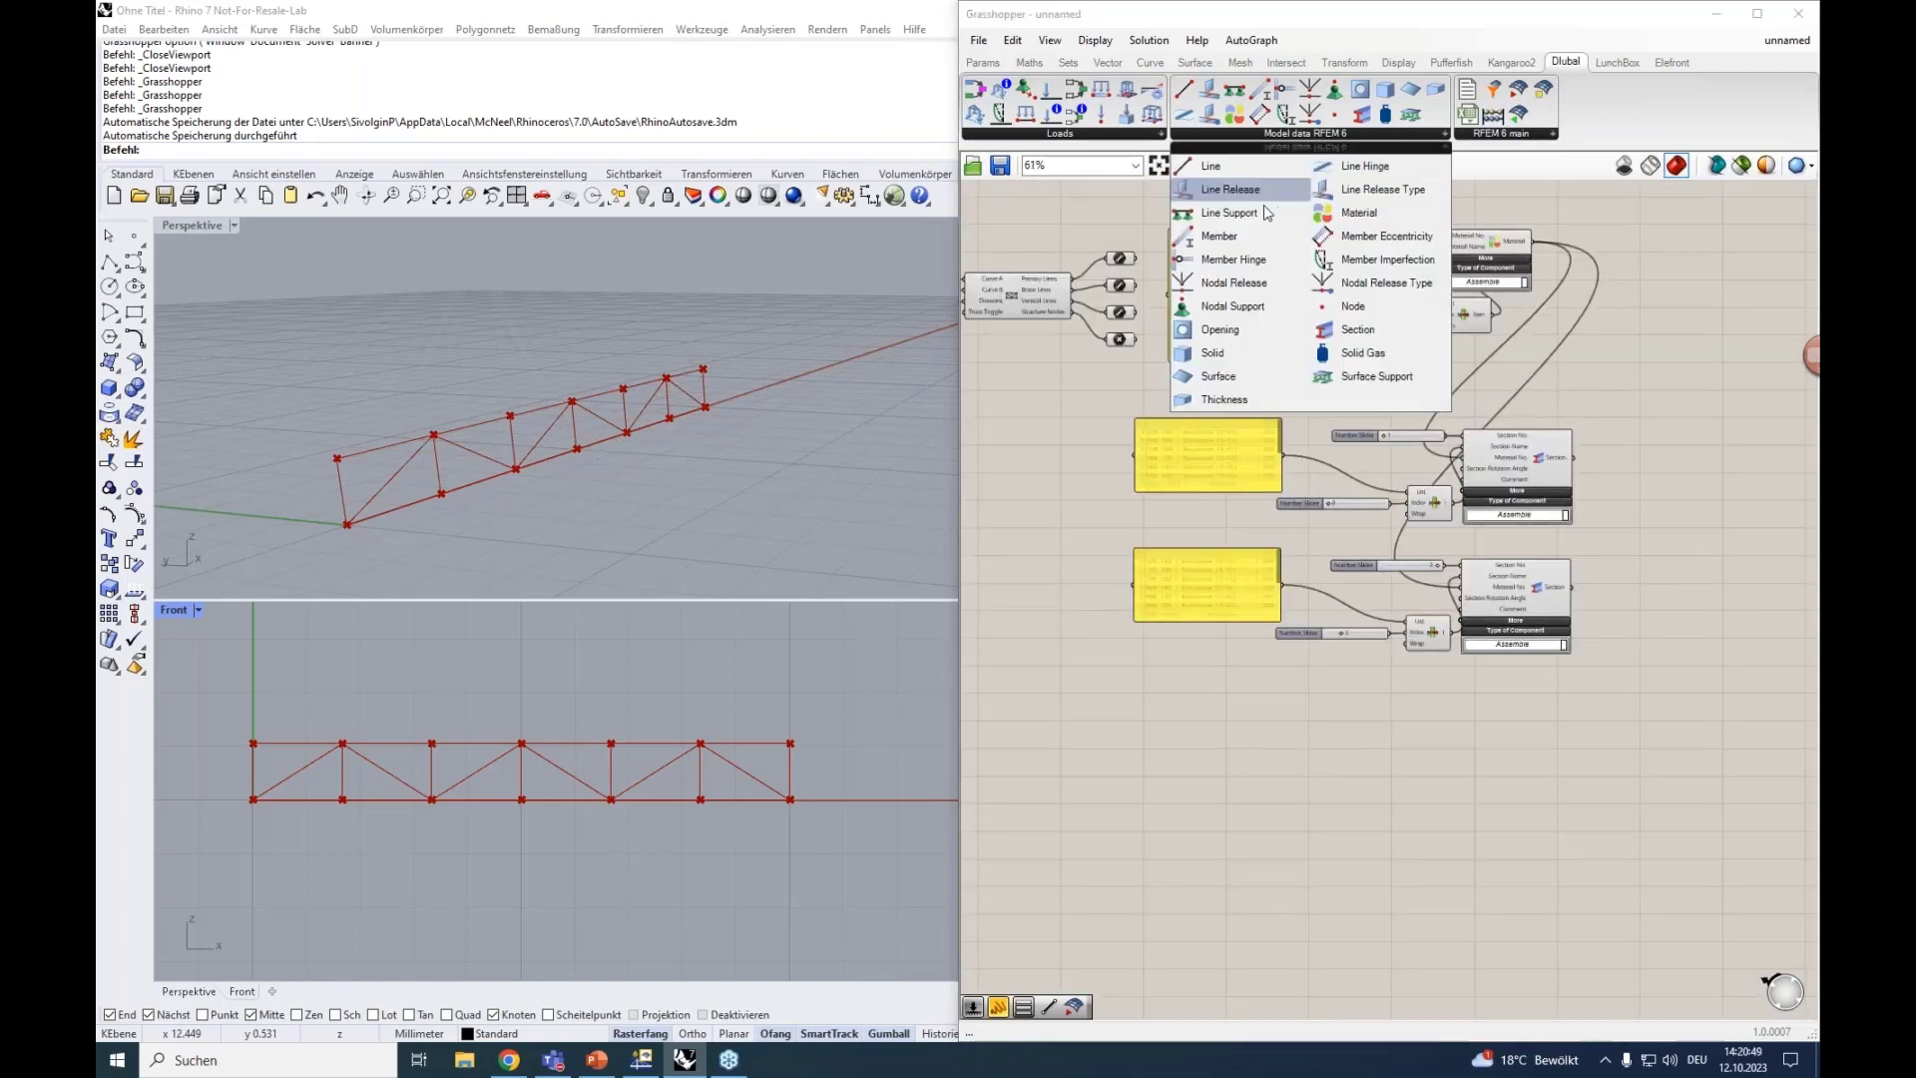
{"action": "left_click_drag", "start_coordinate": [1246, 232], "coordinate": [1441, 761]}
Highlight the truss's primary and brace line parameters to examine which lines each one holds.
{"action": "left_click", "coordinate": [1121, 262]}
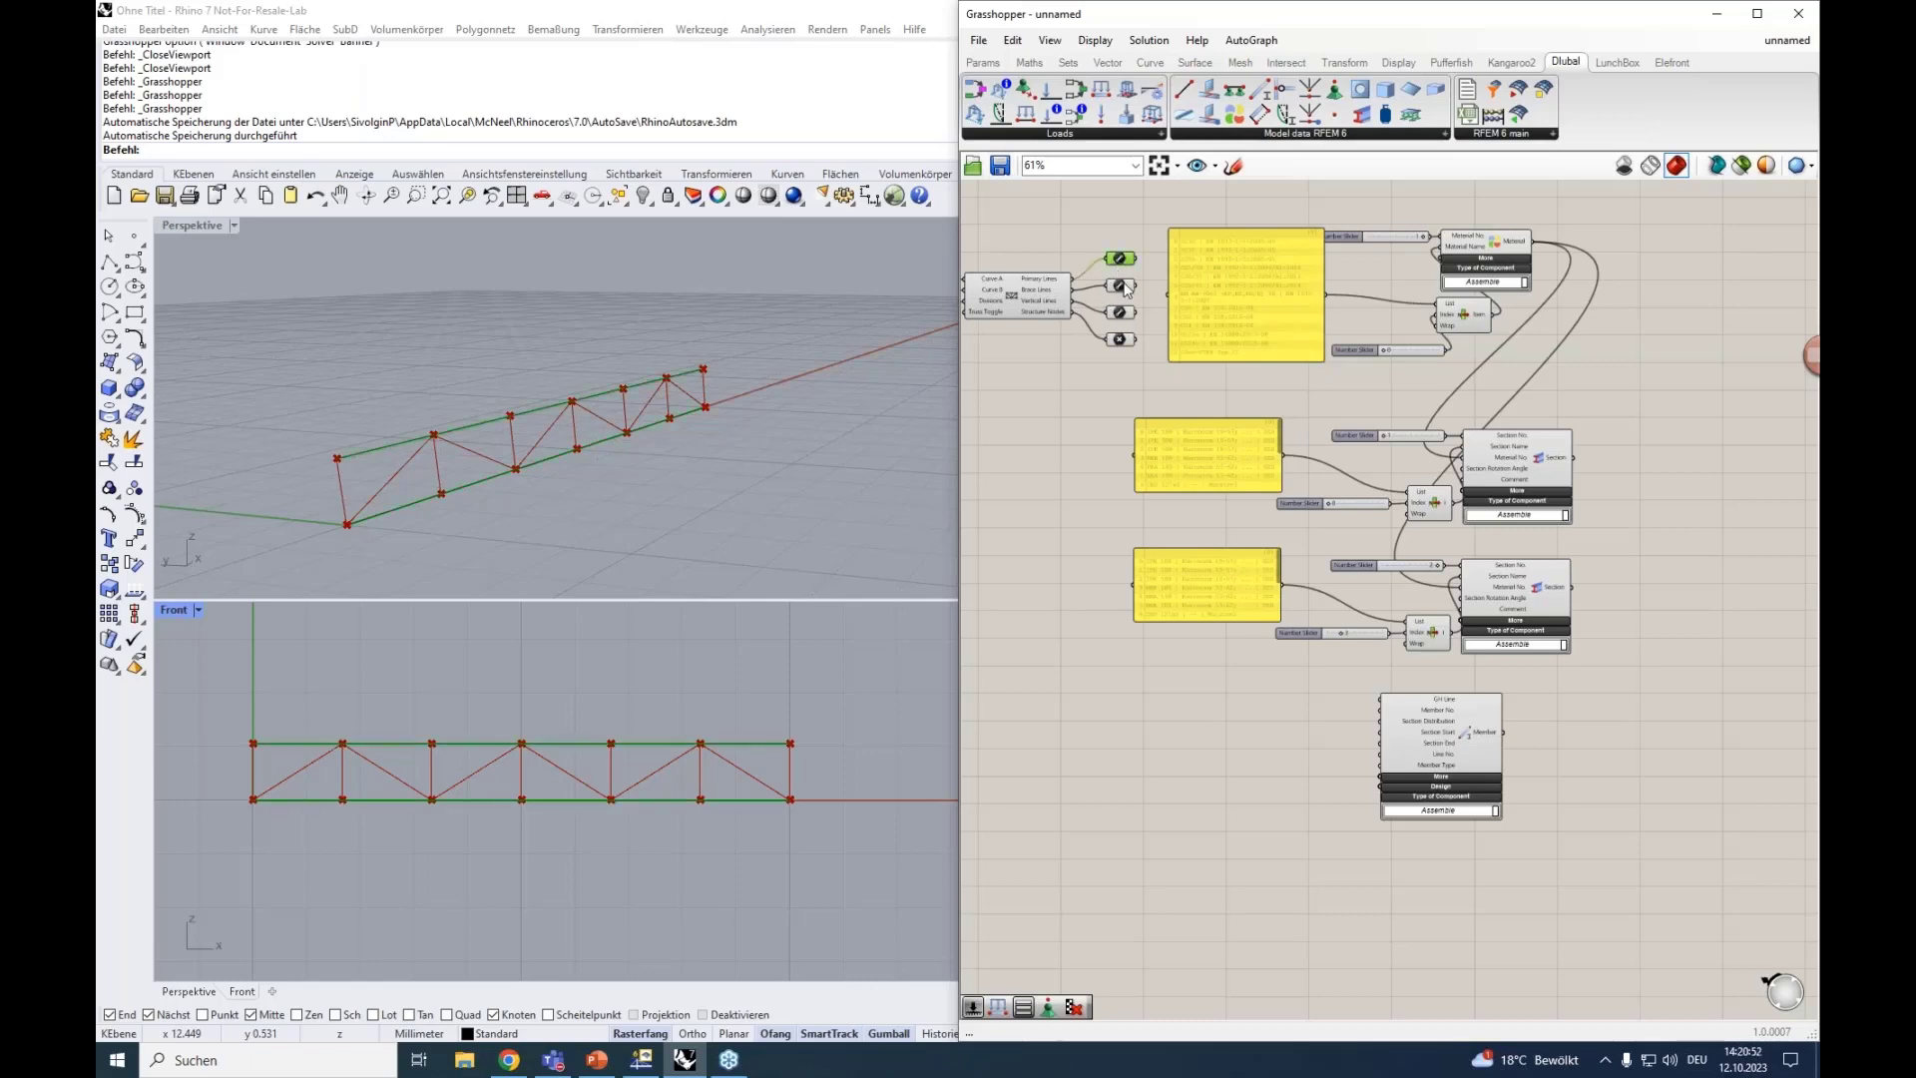
{"action": "left_click", "coordinate": [1115, 289]}
{"action": "scroll", "coordinate": [1116, 284], "scroll_direction": "up", "scroll_amount": 3}
{"action": "left_click", "coordinate": [1118, 263]}
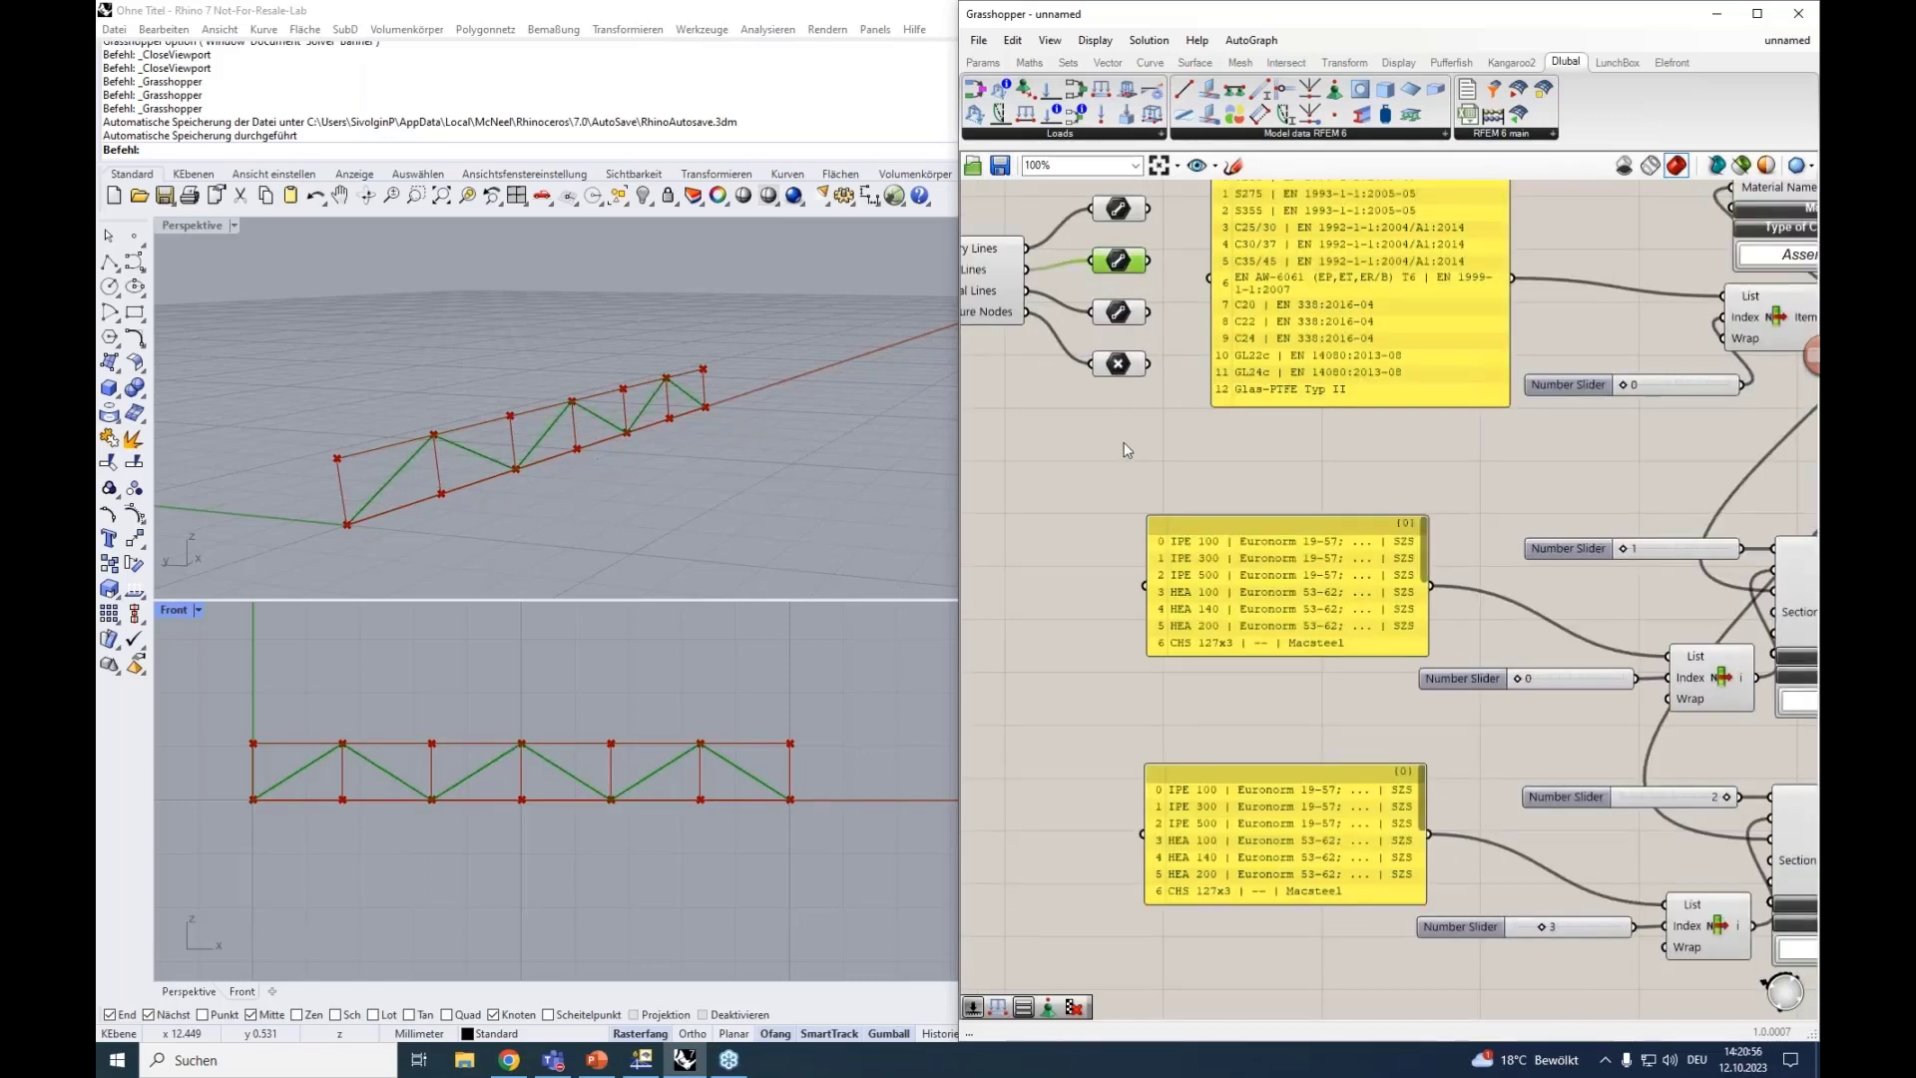
{"action": "scroll", "coordinate": [1123, 451], "scroll_direction": "down", "scroll_amount": 3}
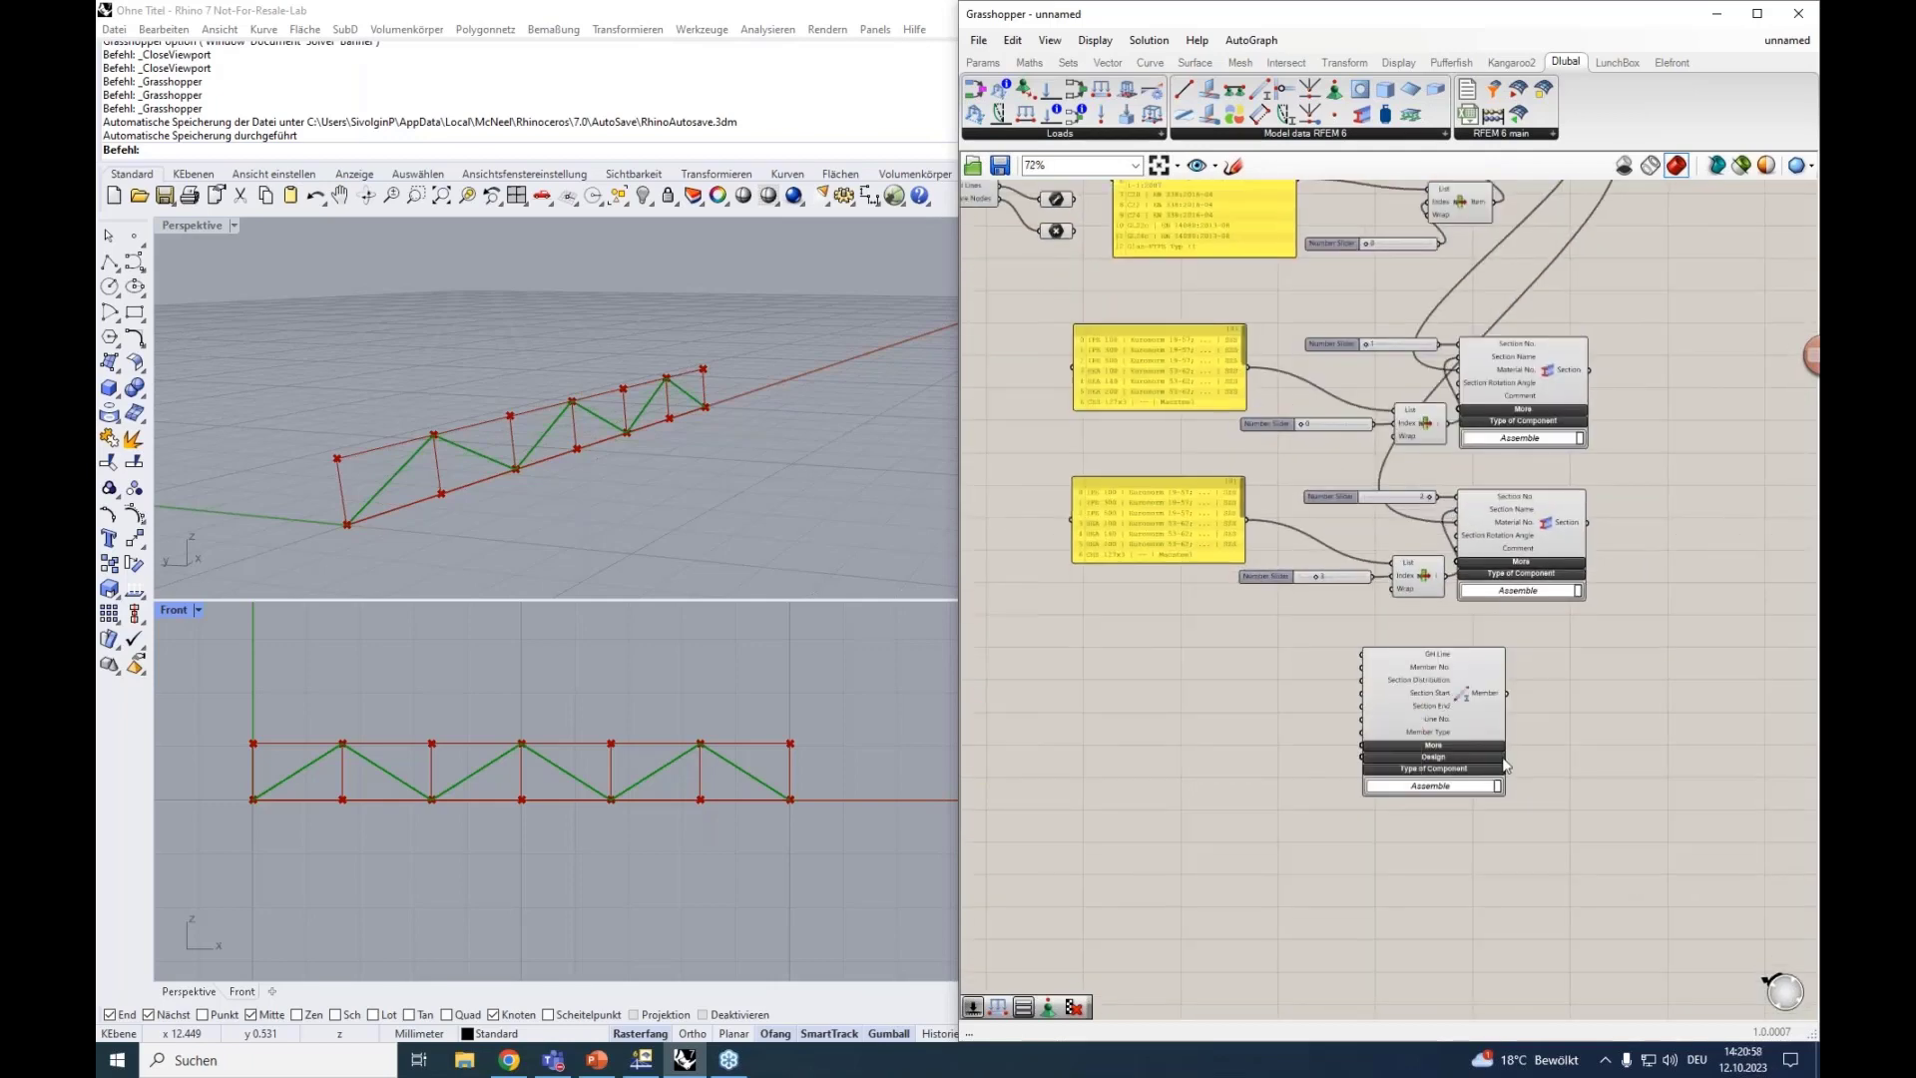
{"action": "scroll", "coordinate": [1443, 684], "scroll_direction": "up", "scroll_amount": 3}
Shift the Member component so it sits beneath the second Section component.
{"action": "left_click", "coordinate": [1407, 686]}
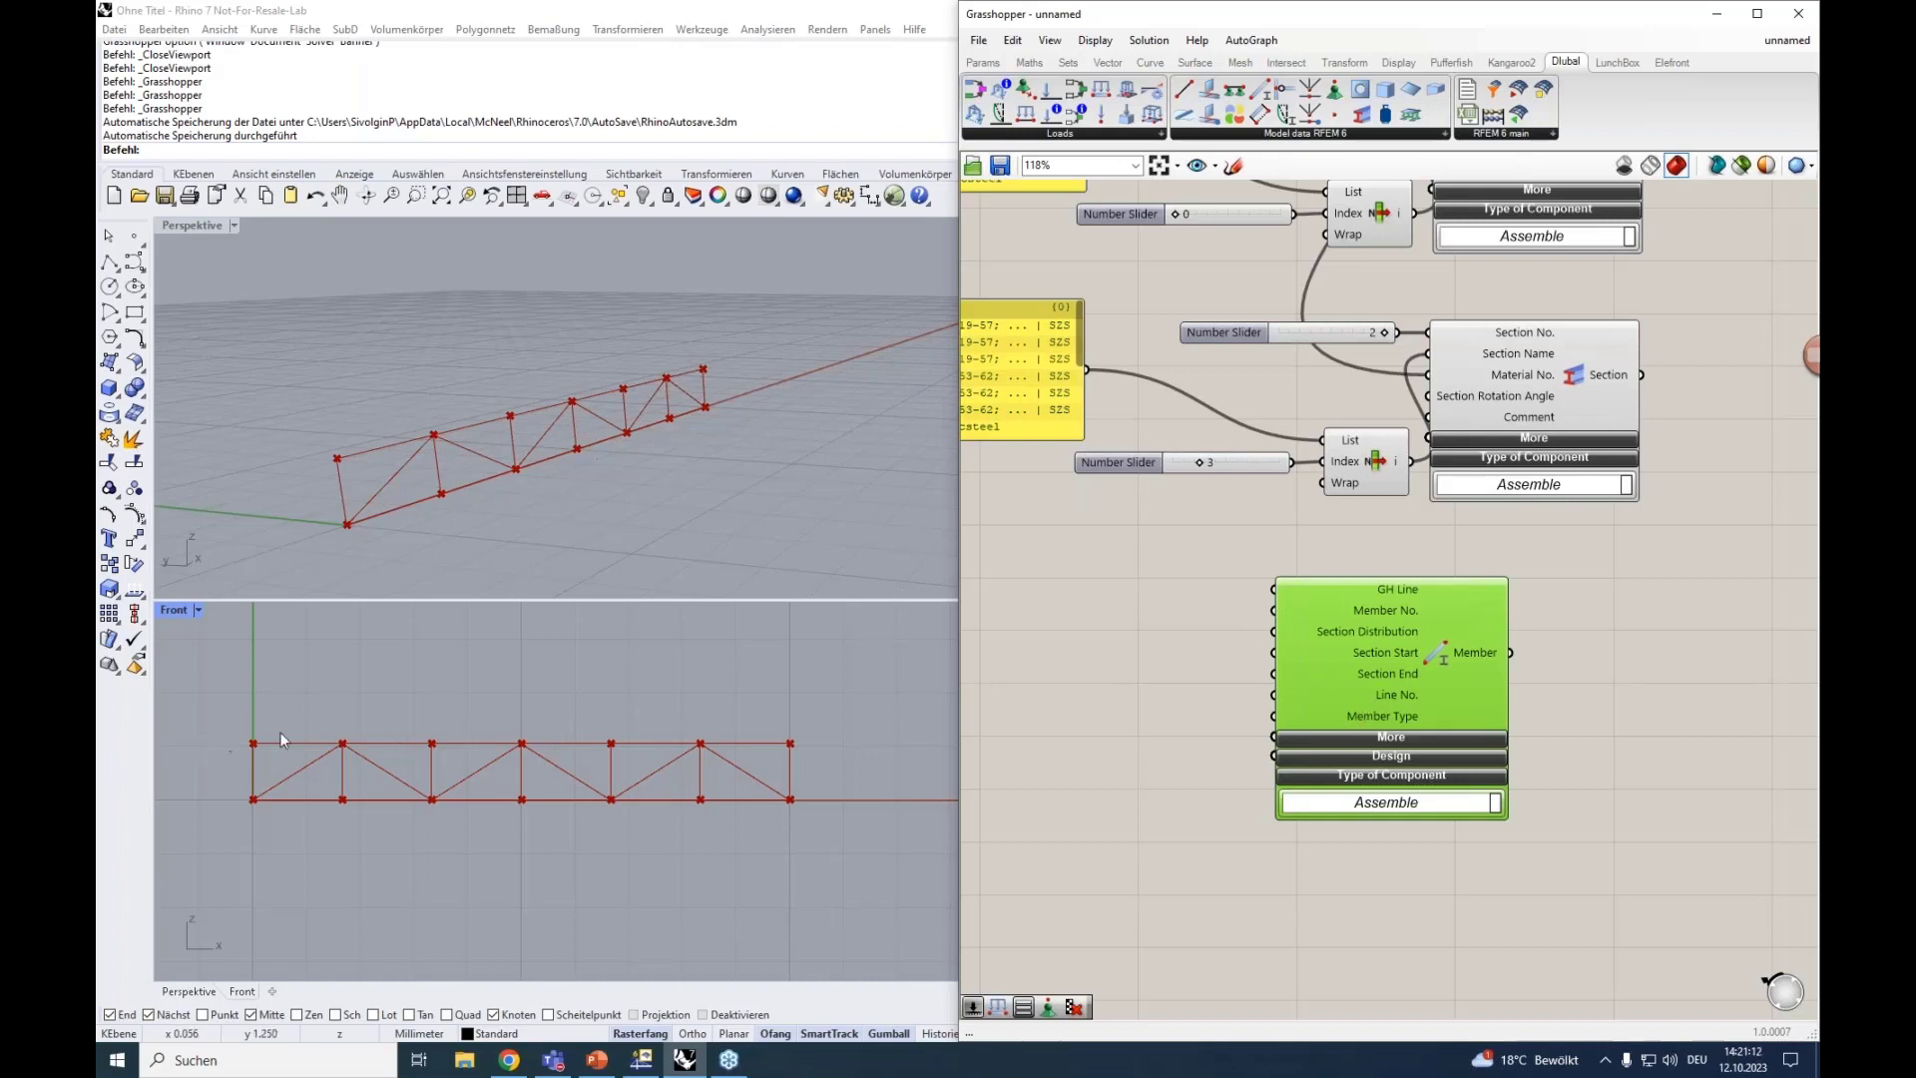
{"action": "left_click_drag", "start_coordinate": [1407, 672], "coordinate": [1483, 665]}
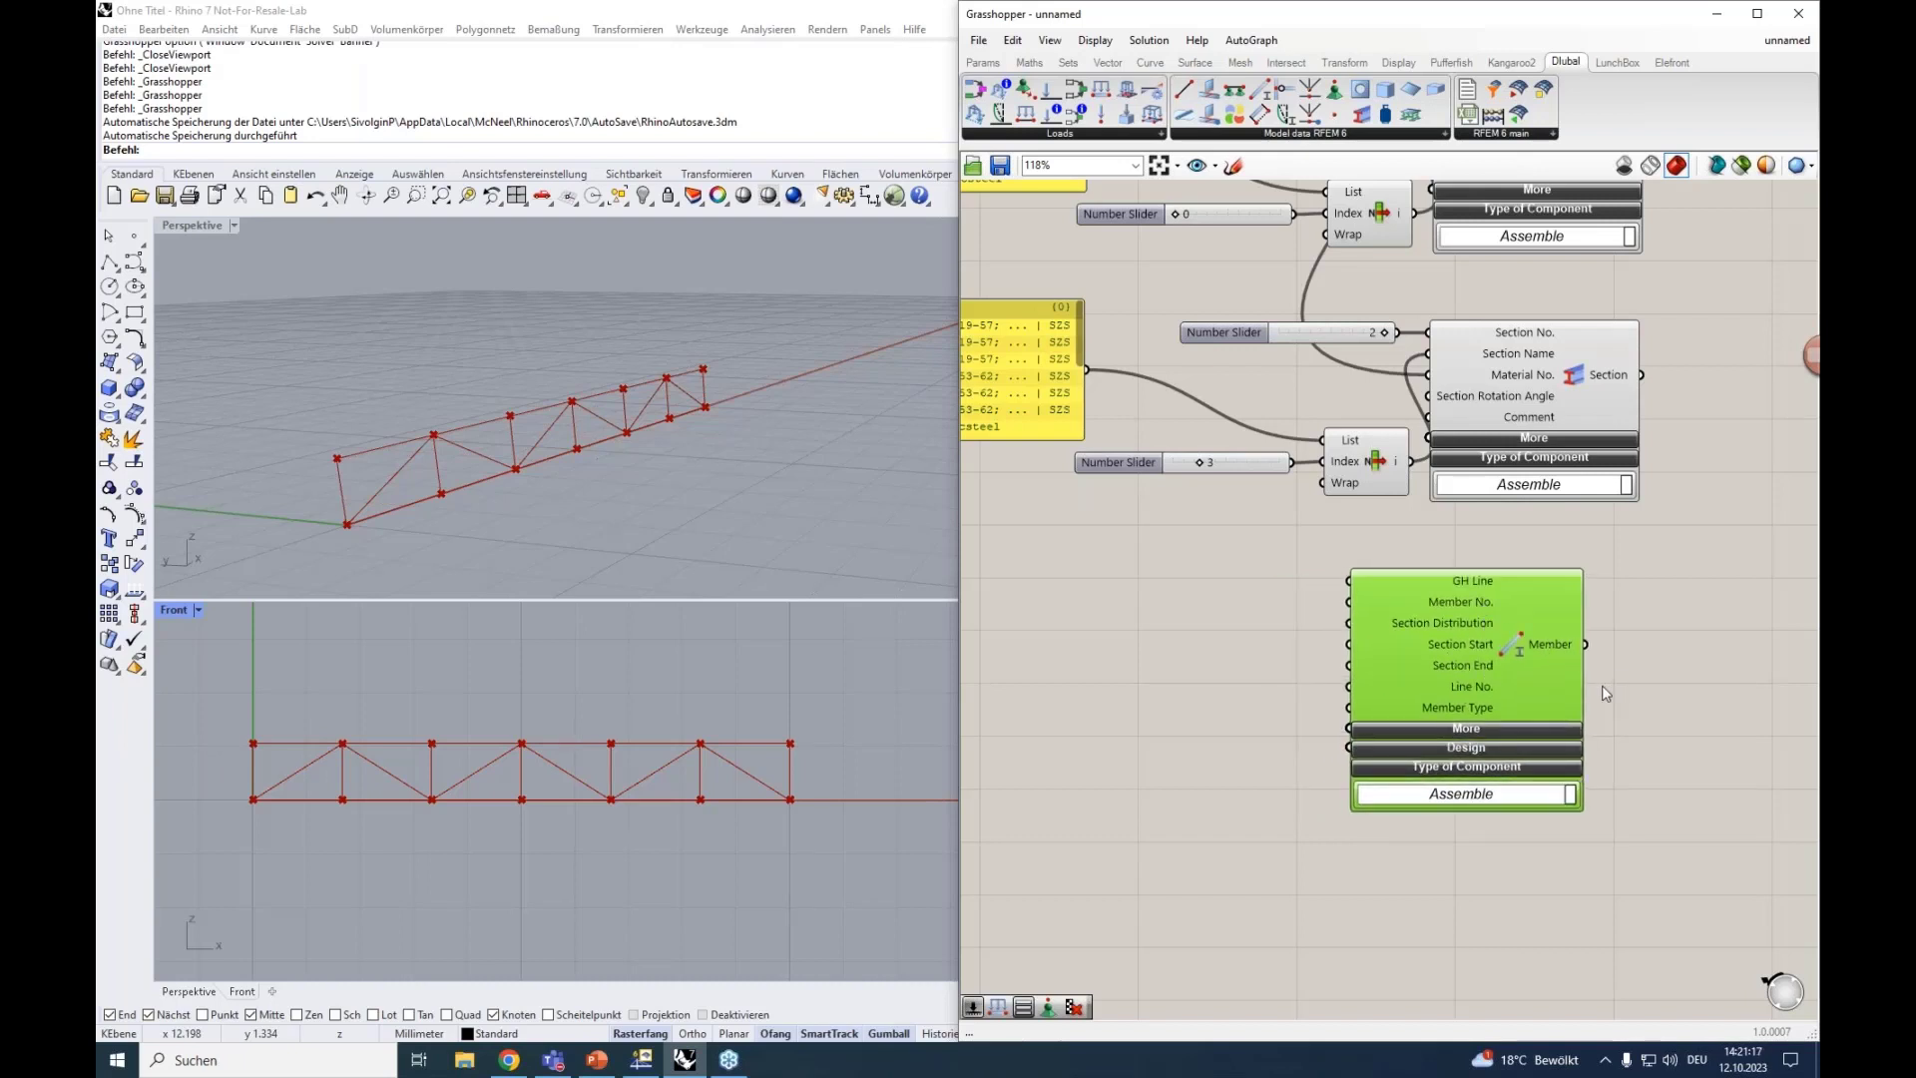
{"action": "scroll", "coordinate": [1429, 591], "scroll_direction": "up", "scroll_amount": 2}
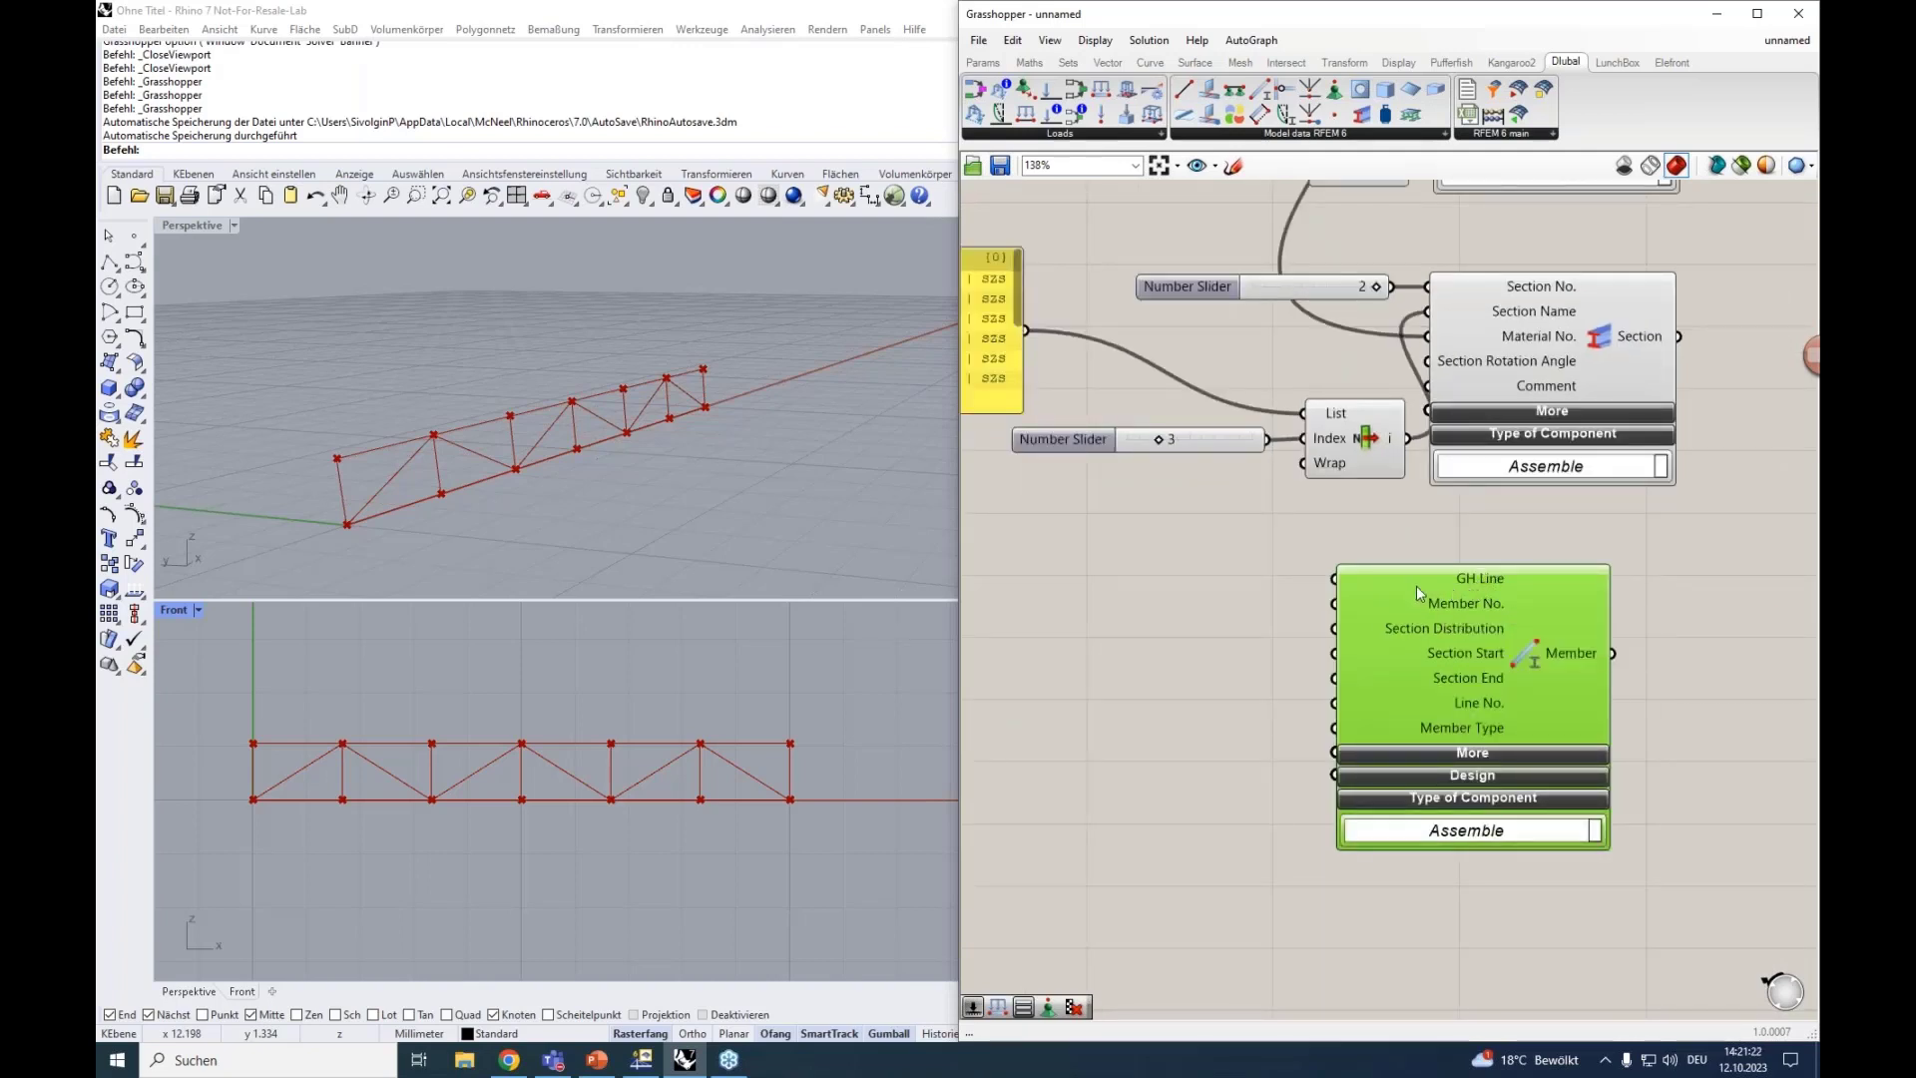
Open up free canvas space between the truss output parameters and the material and section definitions.
{"action": "right_click_drag", "start_coordinate": [1123, 572], "coordinate": [1510, 826]}
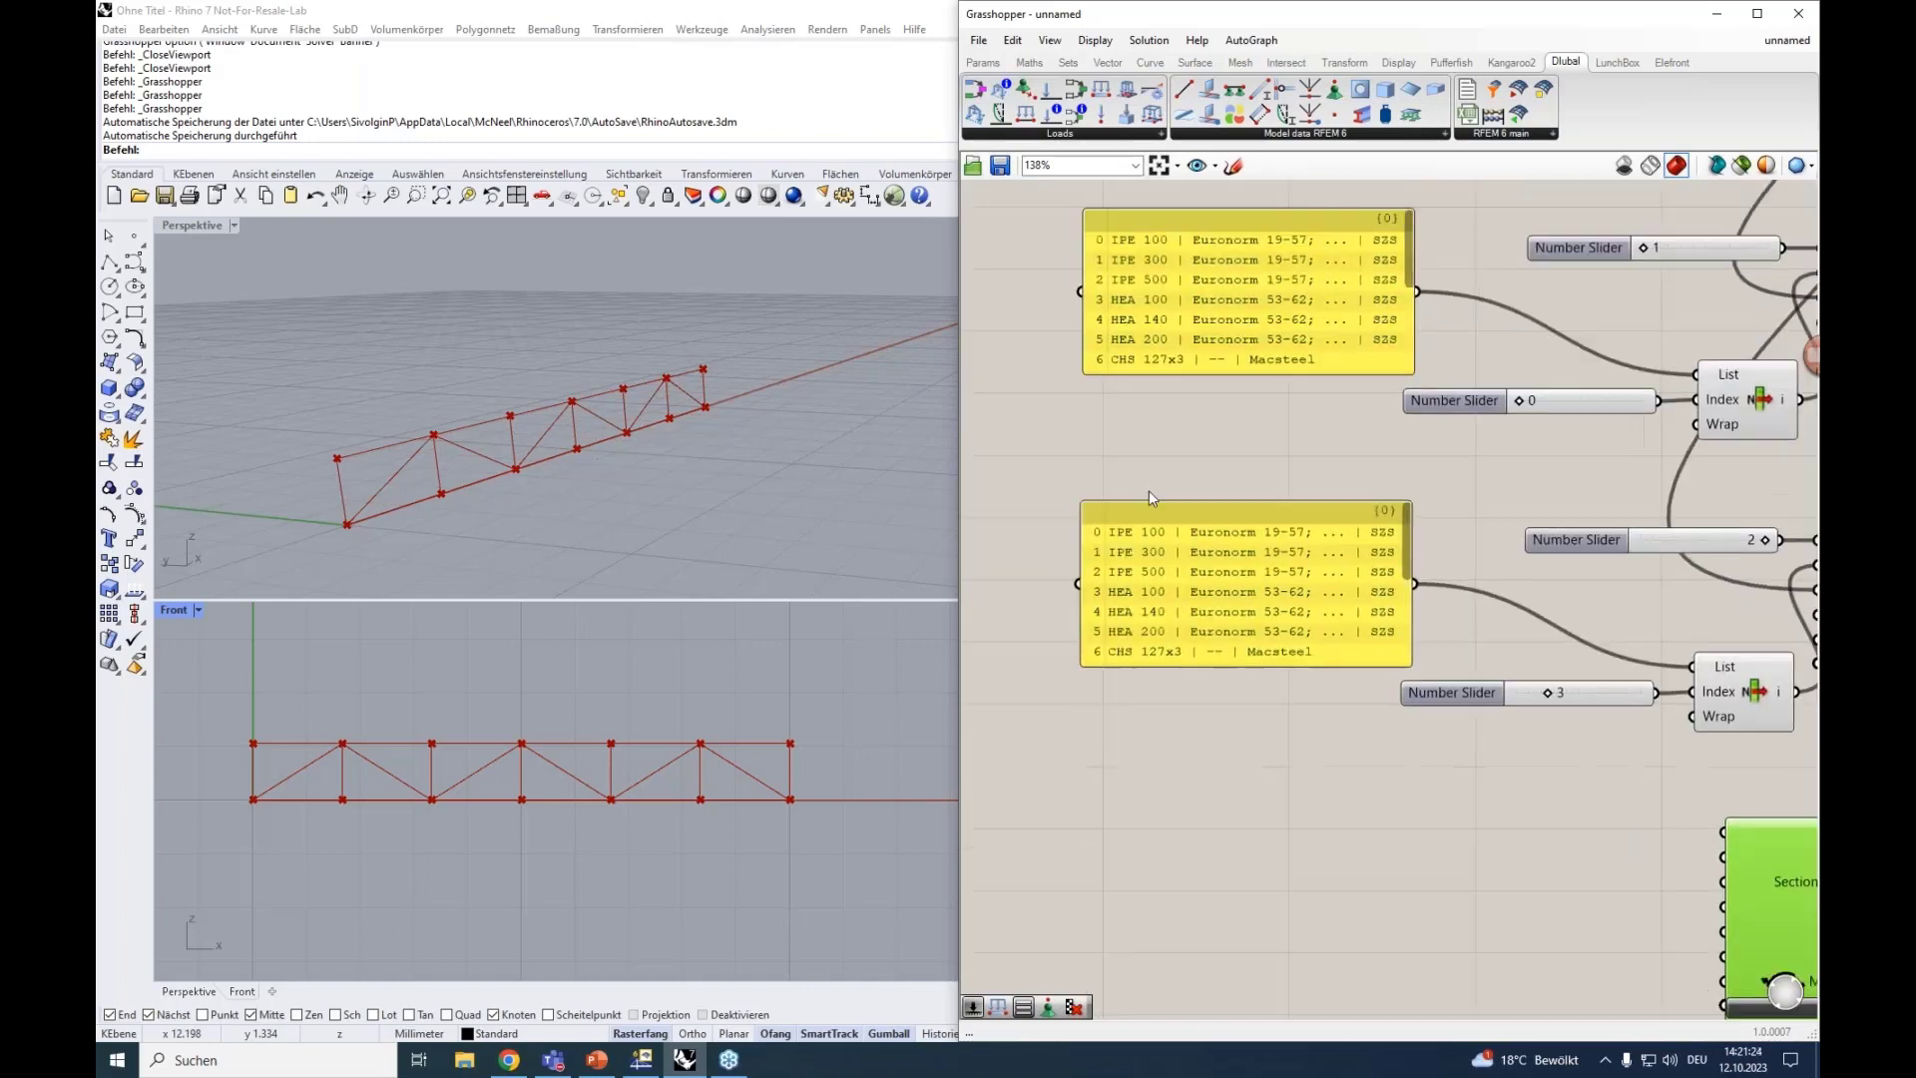
{"action": "mouse_move", "coordinate": [1148, 489]}
{"action": "right_mouse_down"}
{"action": "mouse_move", "coordinate": [1374, 636]}
{"action": "mouse_move", "coordinate": [1231, 607]}
{"action": "mouse_move", "coordinate": [1239, 680]}
{"action": "right_mouse_up"}
{"action": "right_click_drag", "start_coordinate": [1328, 449], "coordinate": [1157, 603]}
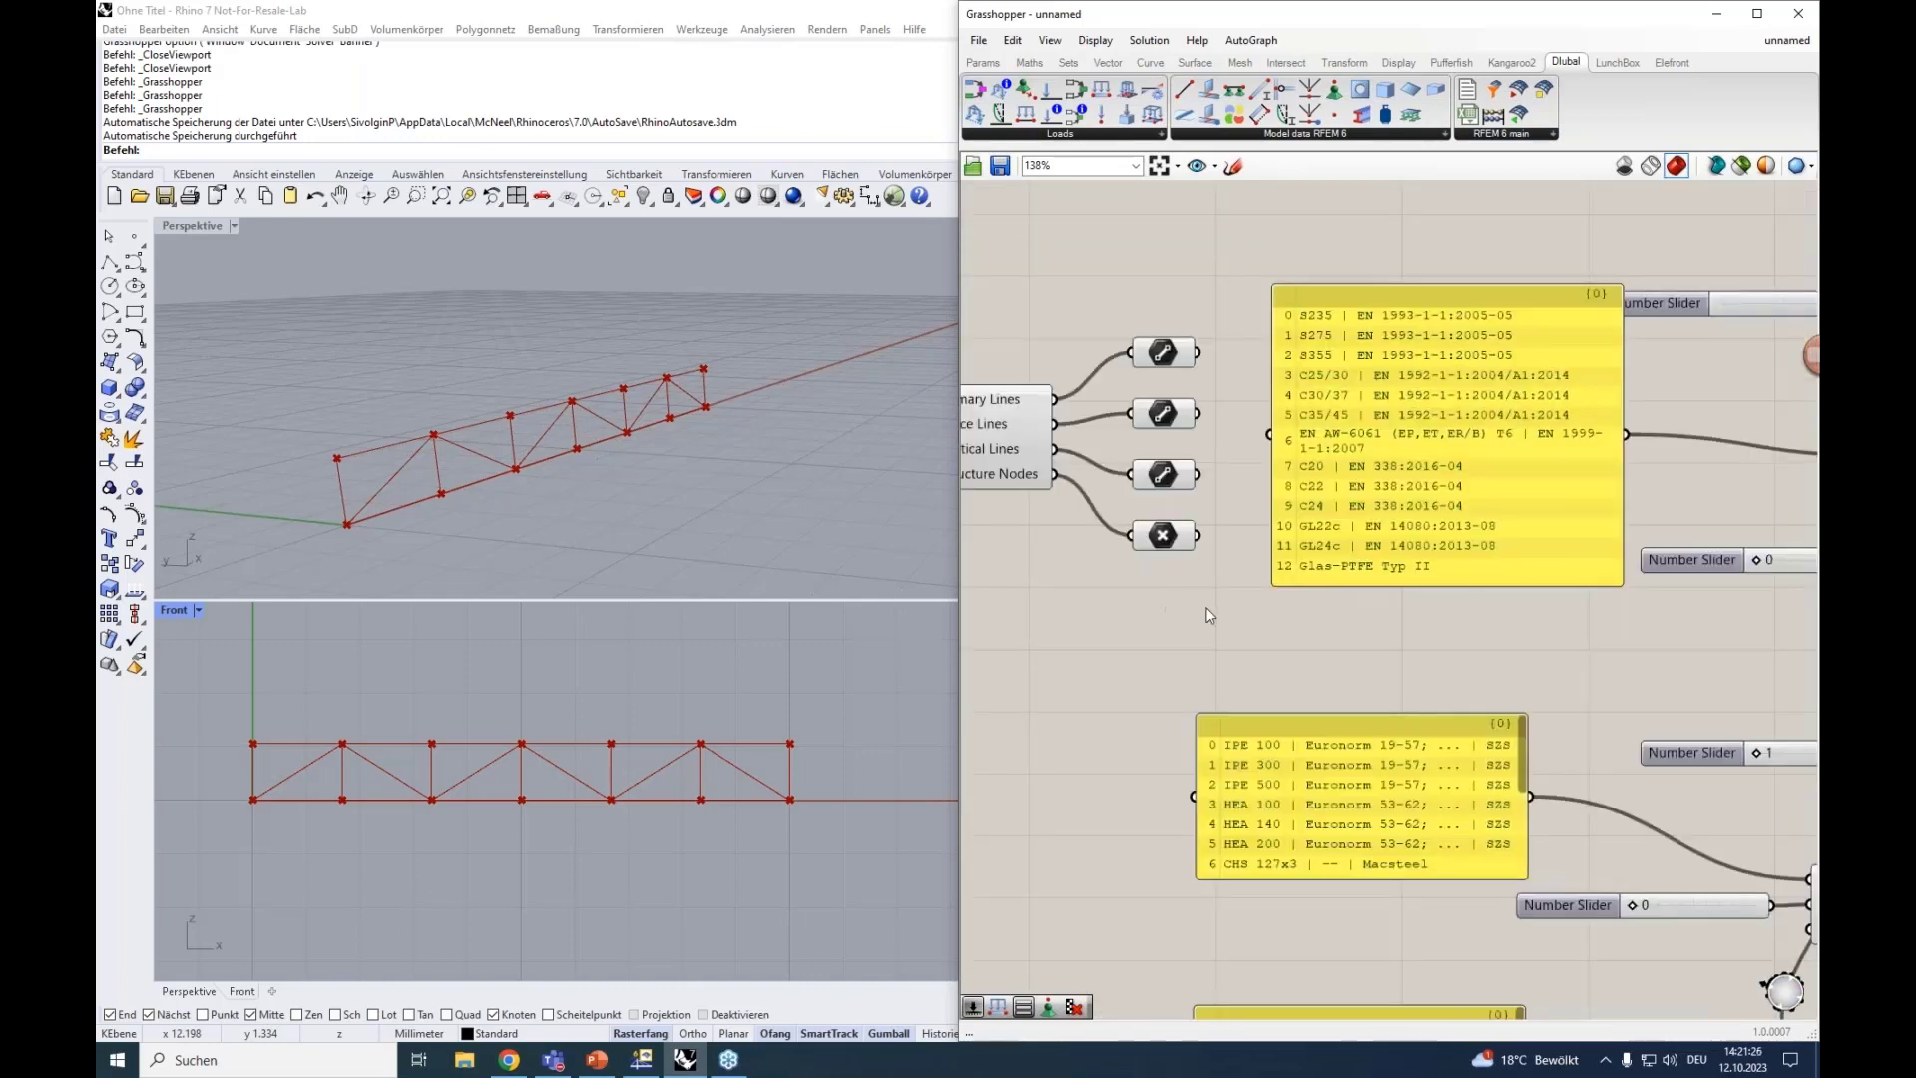
{"action": "left_click_drag", "start_coordinate": [1205, 606], "coordinate": [1363, 597], "text": "alt"}
{"action": "right_click_drag", "start_coordinate": [1364, 596], "coordinate": [1322, 405]}
{"action": "scroll", "coordinate": [1285, 417], "scroll_direction": "down", "scroll_amount": 3}
{"action": "left_click_drag", "start_coordinate": [1375, 812], "coordinate": [1212, 384]}
{"action": "left_click_drag", "start_coordinate": [1261, 490], "coordinate": [1335, 483]}
{"action": "left_click_drag", "start_coordinate": [1346, 816], "coordinate": [1325, 480]}
{"action": "left_click_drag", "start_coordinate": [1227, 439], "coordinate": [1419, 436], "text": "alt"}
{"action": "left_click", "coordinate": [1351, 401]}
{"action": "scroll", "coordinate": [1304, 375], "scroll_direction": "up", "scroll_amount": 4}
{"action": "right_click_drag", "start_coordinate": [1304, 376], "coordinate": [1365, 602]}
Add a Panel fed by the Primary Lines parameter and enlarge it to show the complete line list.
{"action": "left_click", "coordinate": [1142, 380]}
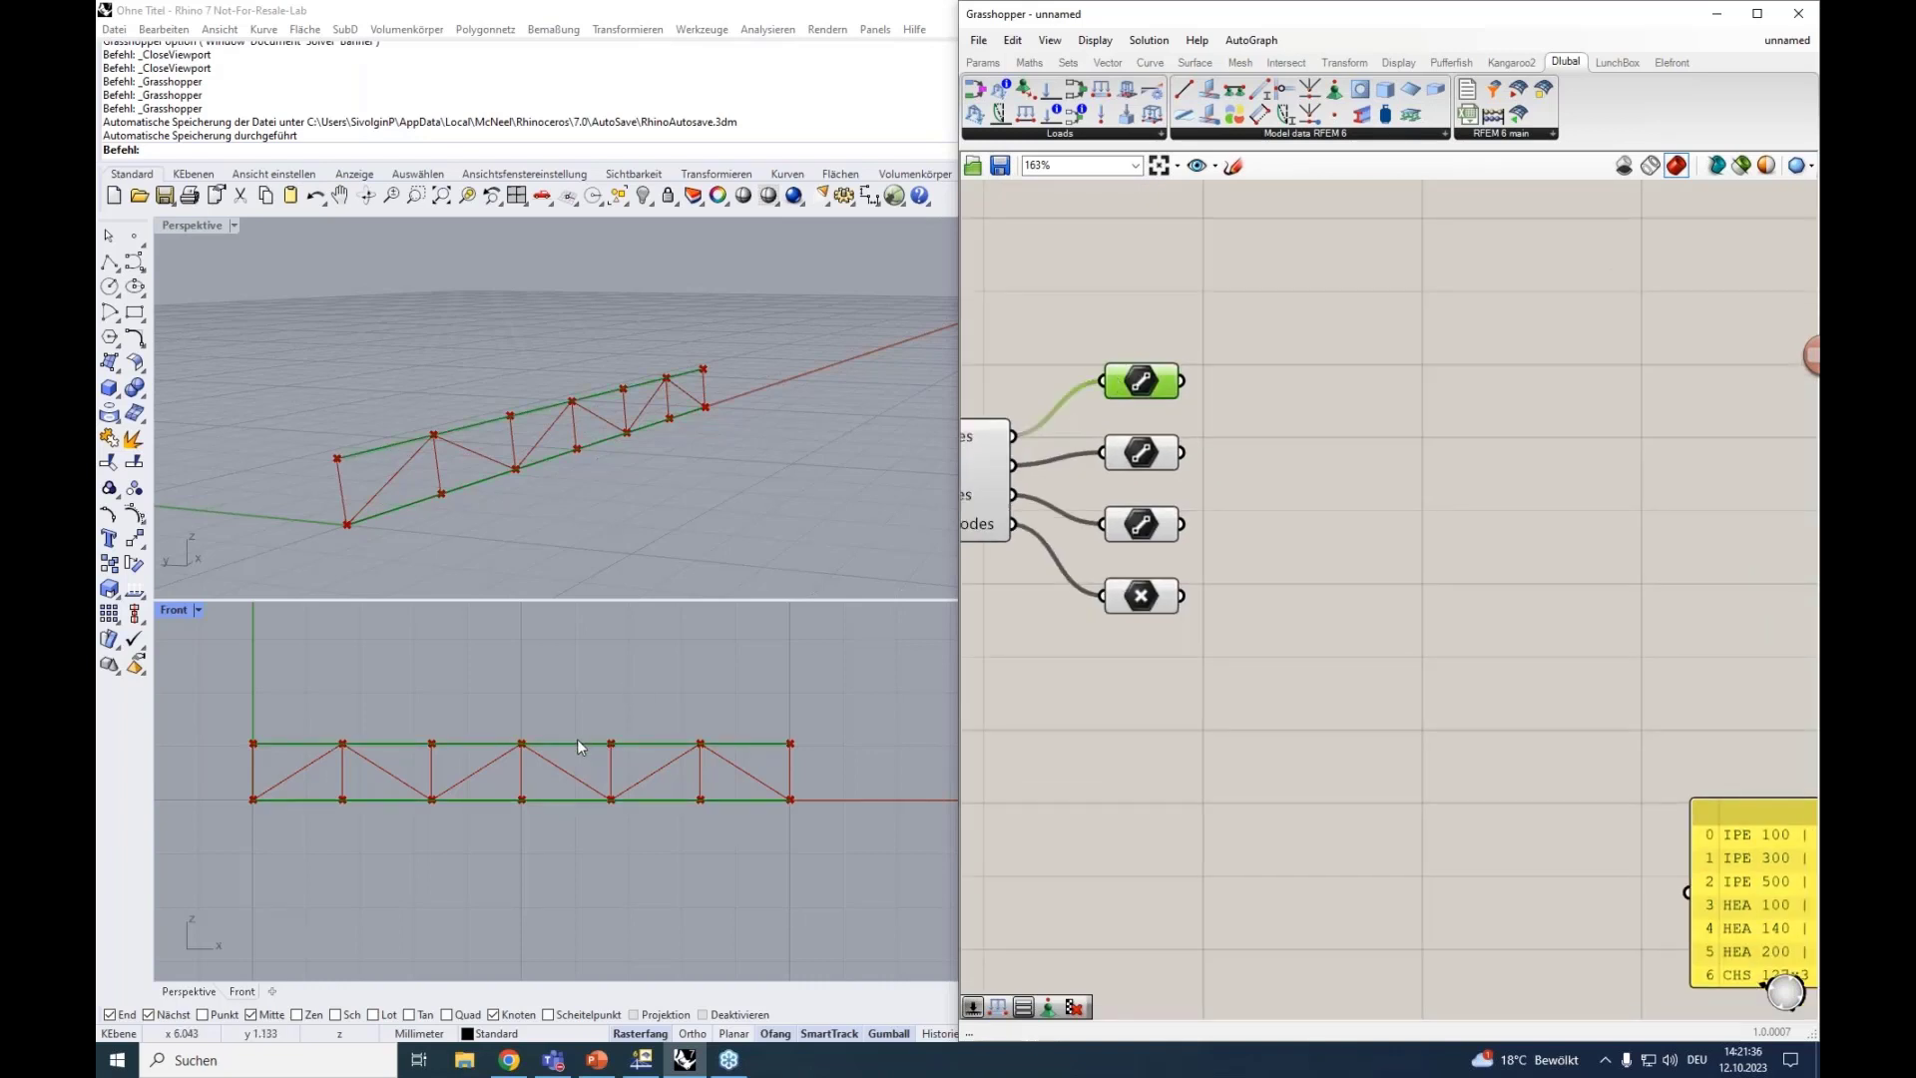
{"action": "double_click", "coordinate": [1315, 381]}
{"action": "type", "text": "\""}
{"action": "key", "text": "Return"}
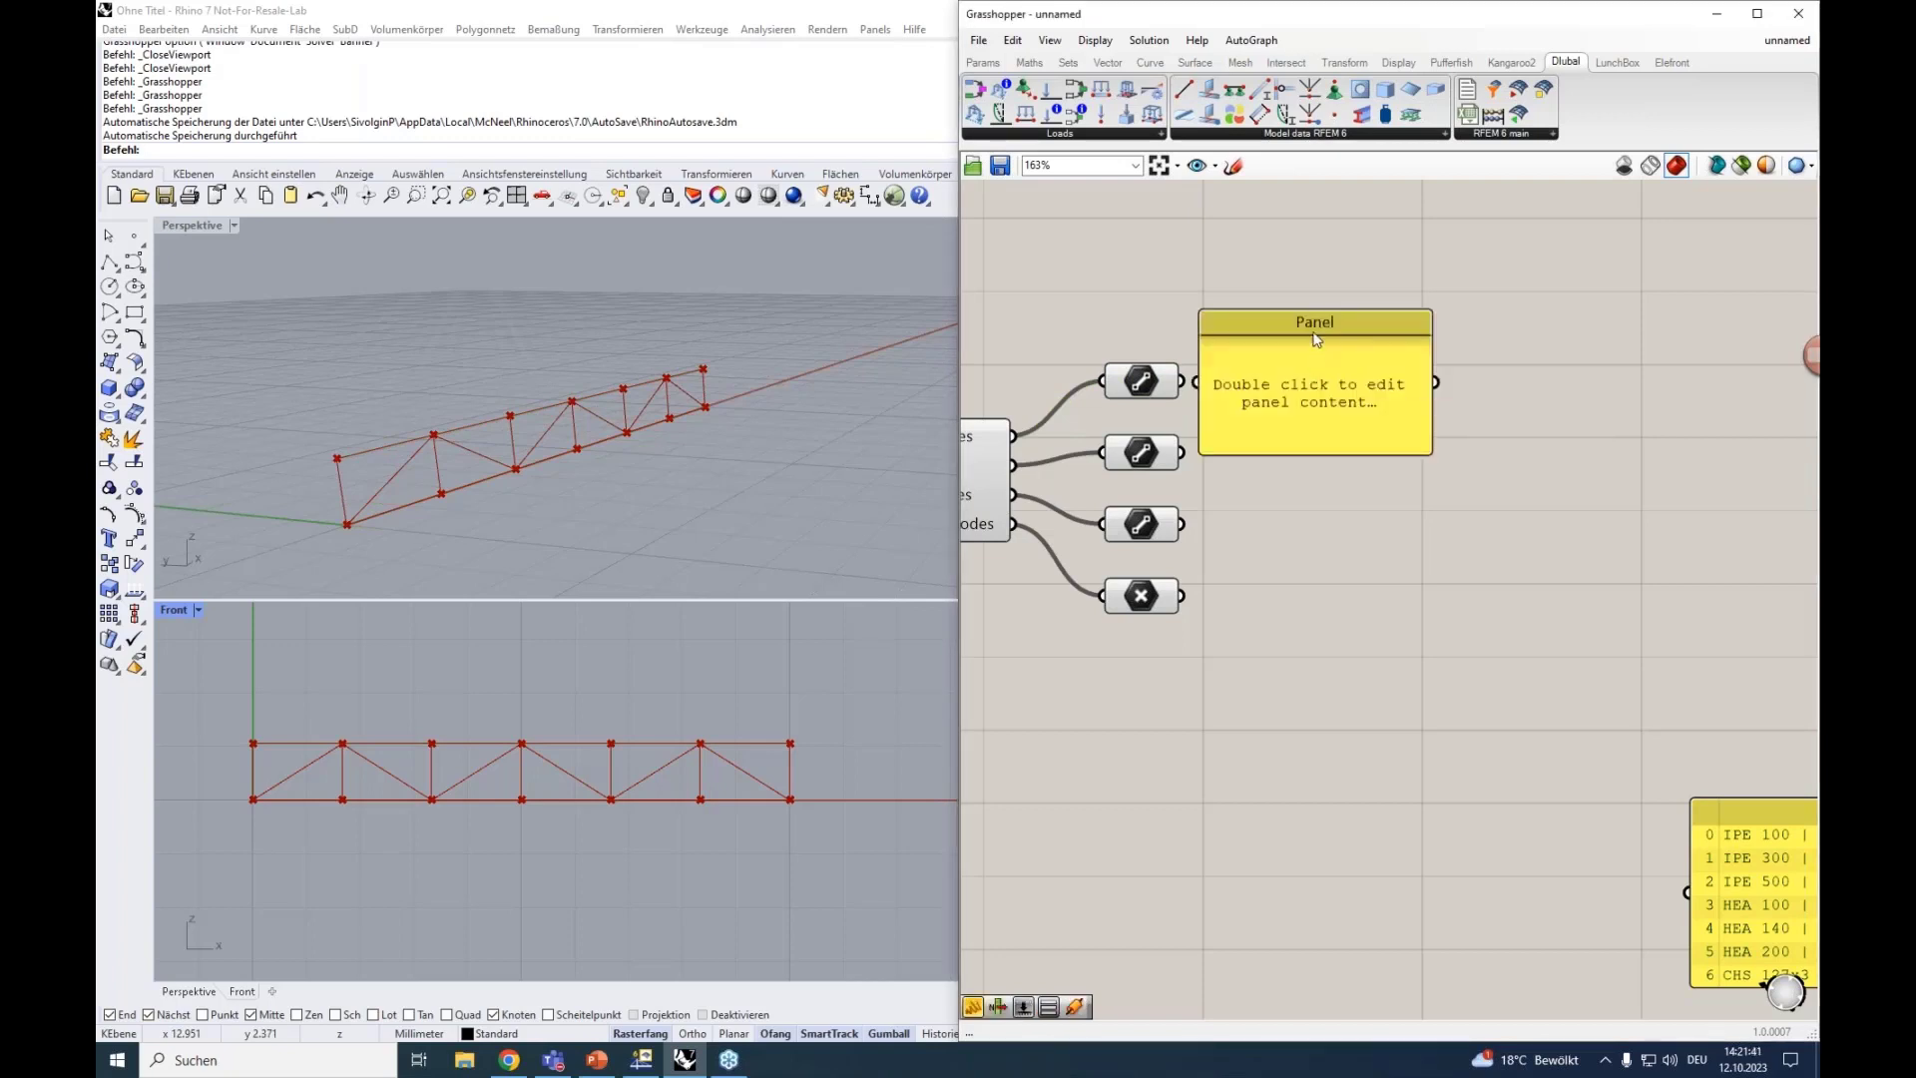
{"action": "left_click", "coordinate": [1273, 397]}
{"action": "left_click_drag", "start_coordinate": [1248, 403], "coordinate": [1181, 380]}
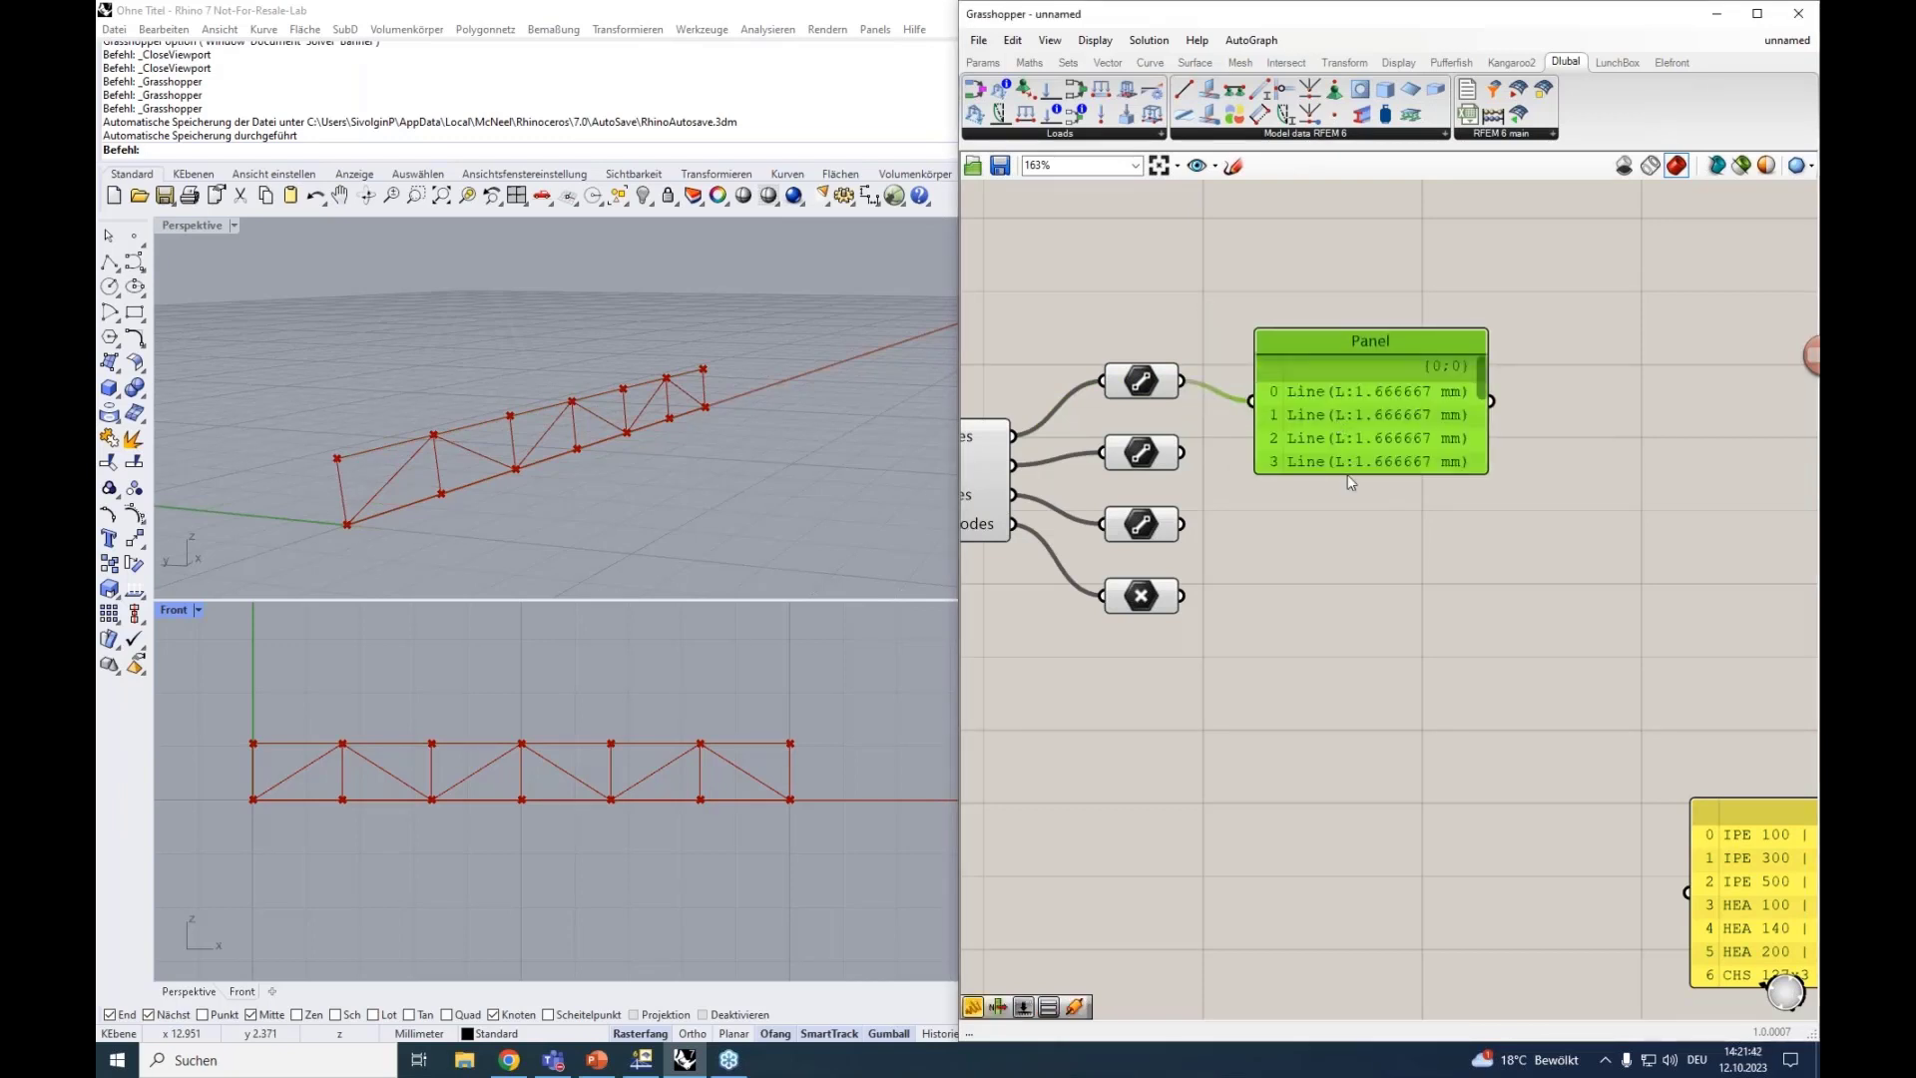
{"action": "left_click_drag", "start_coordinate": [1347, 475], "coordinate": [1310, 714]}
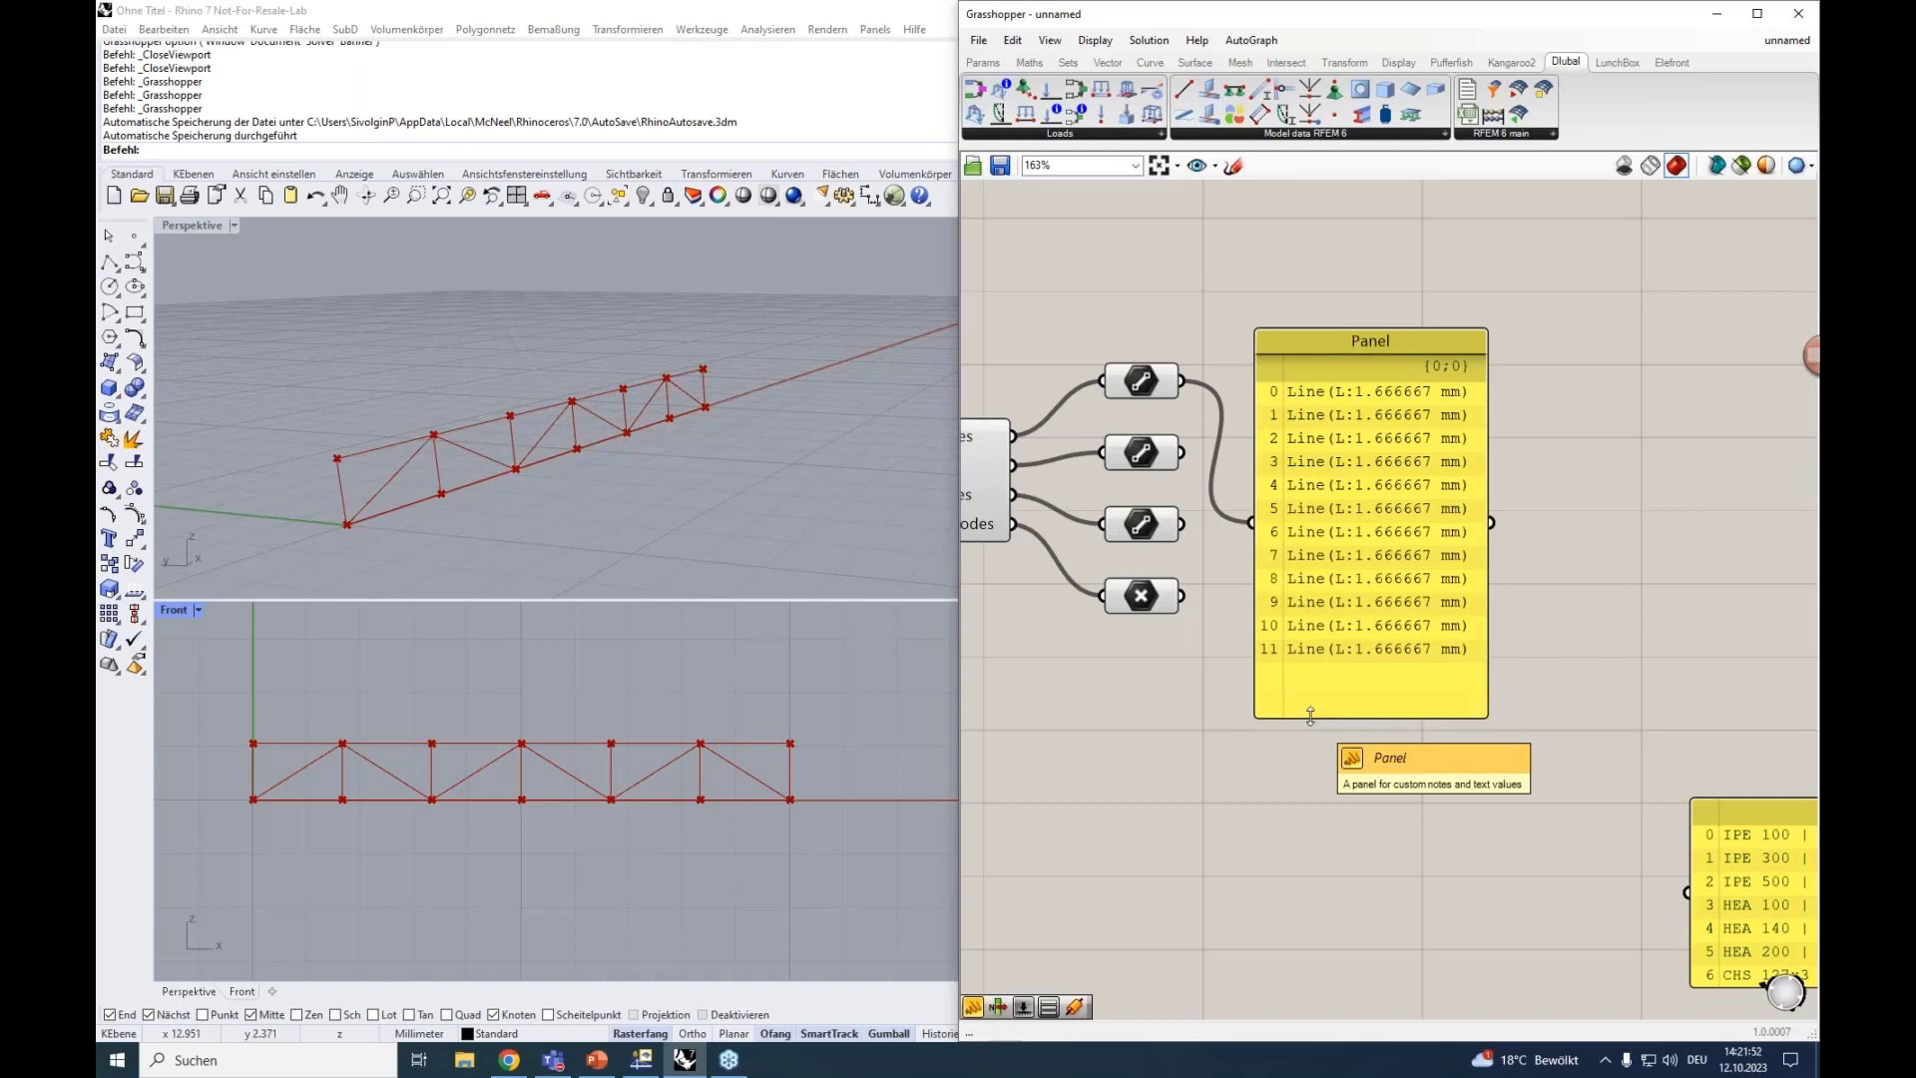
{"action": "left_click", "coordinate": [1142, 380]}
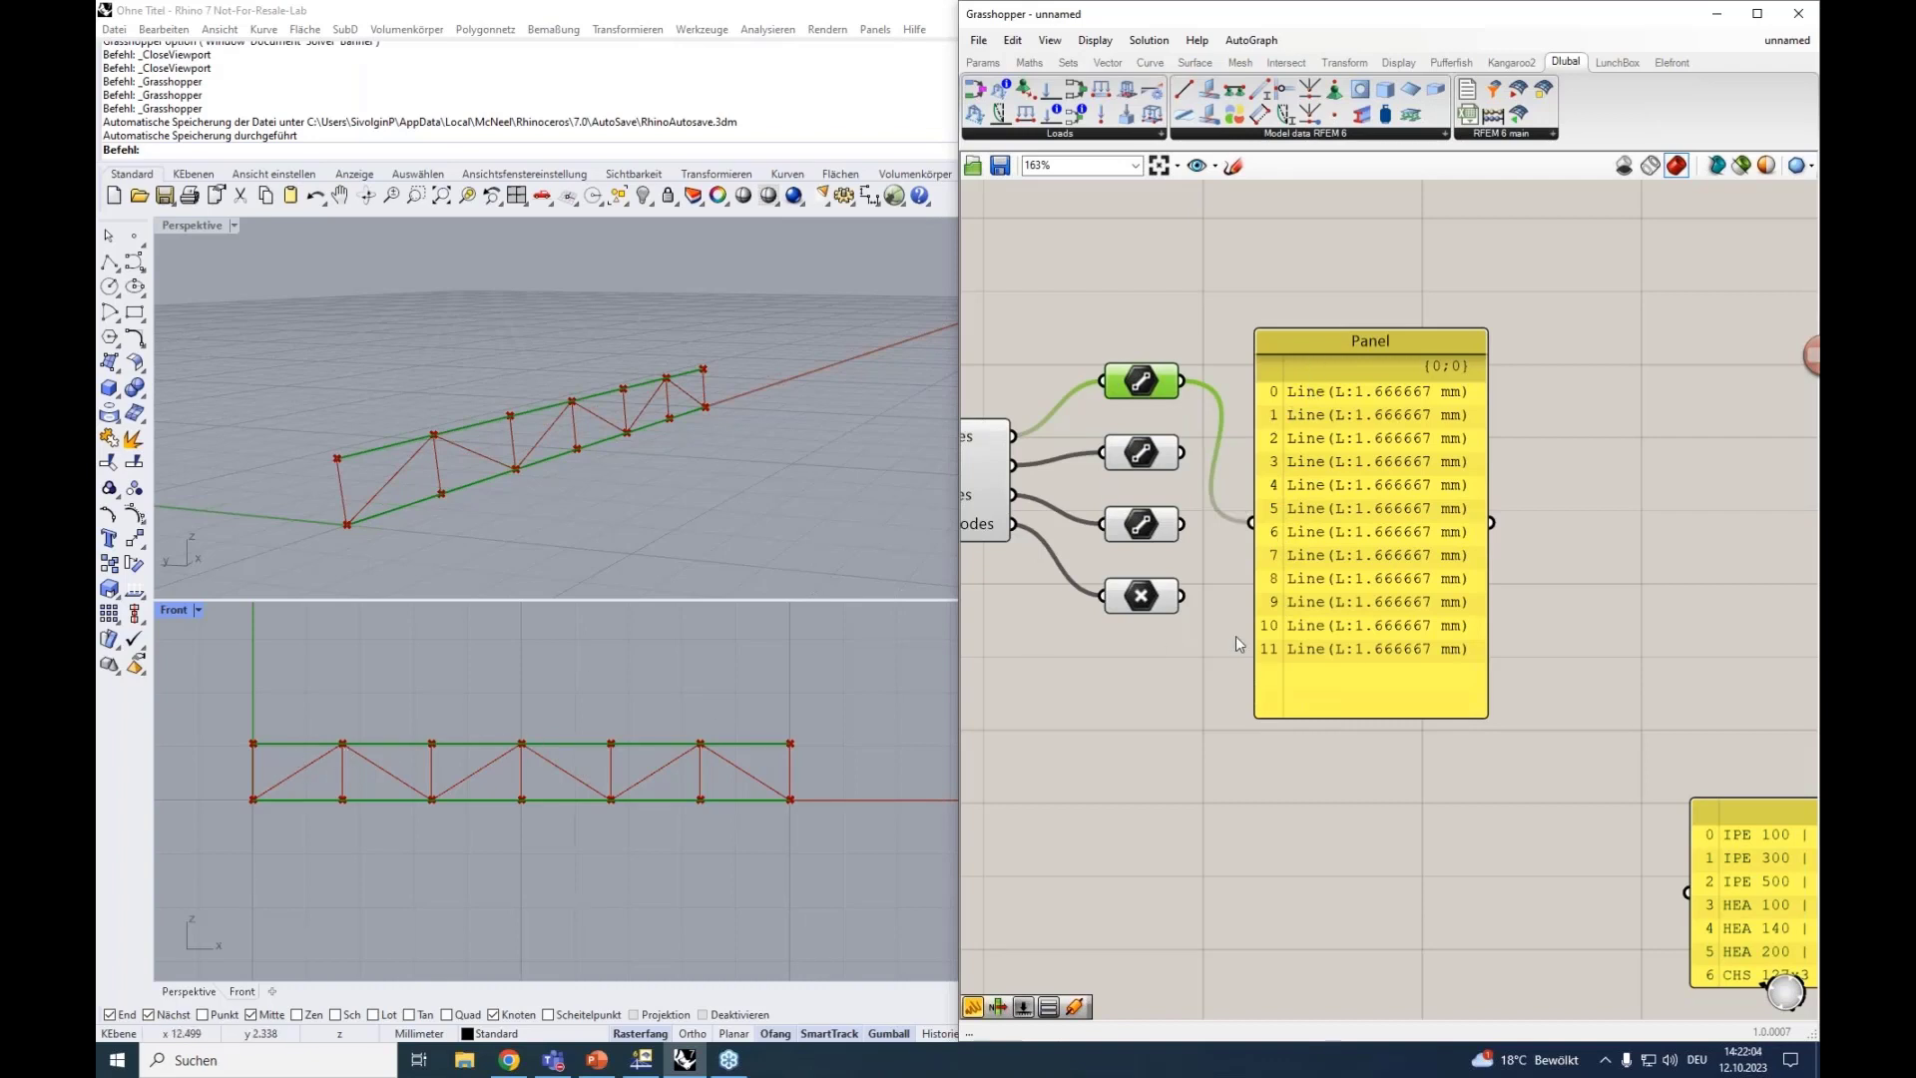
{"action": "right_click_drag", "start_coordinate": [1189, 739], "coordinate": [1087, 764]}
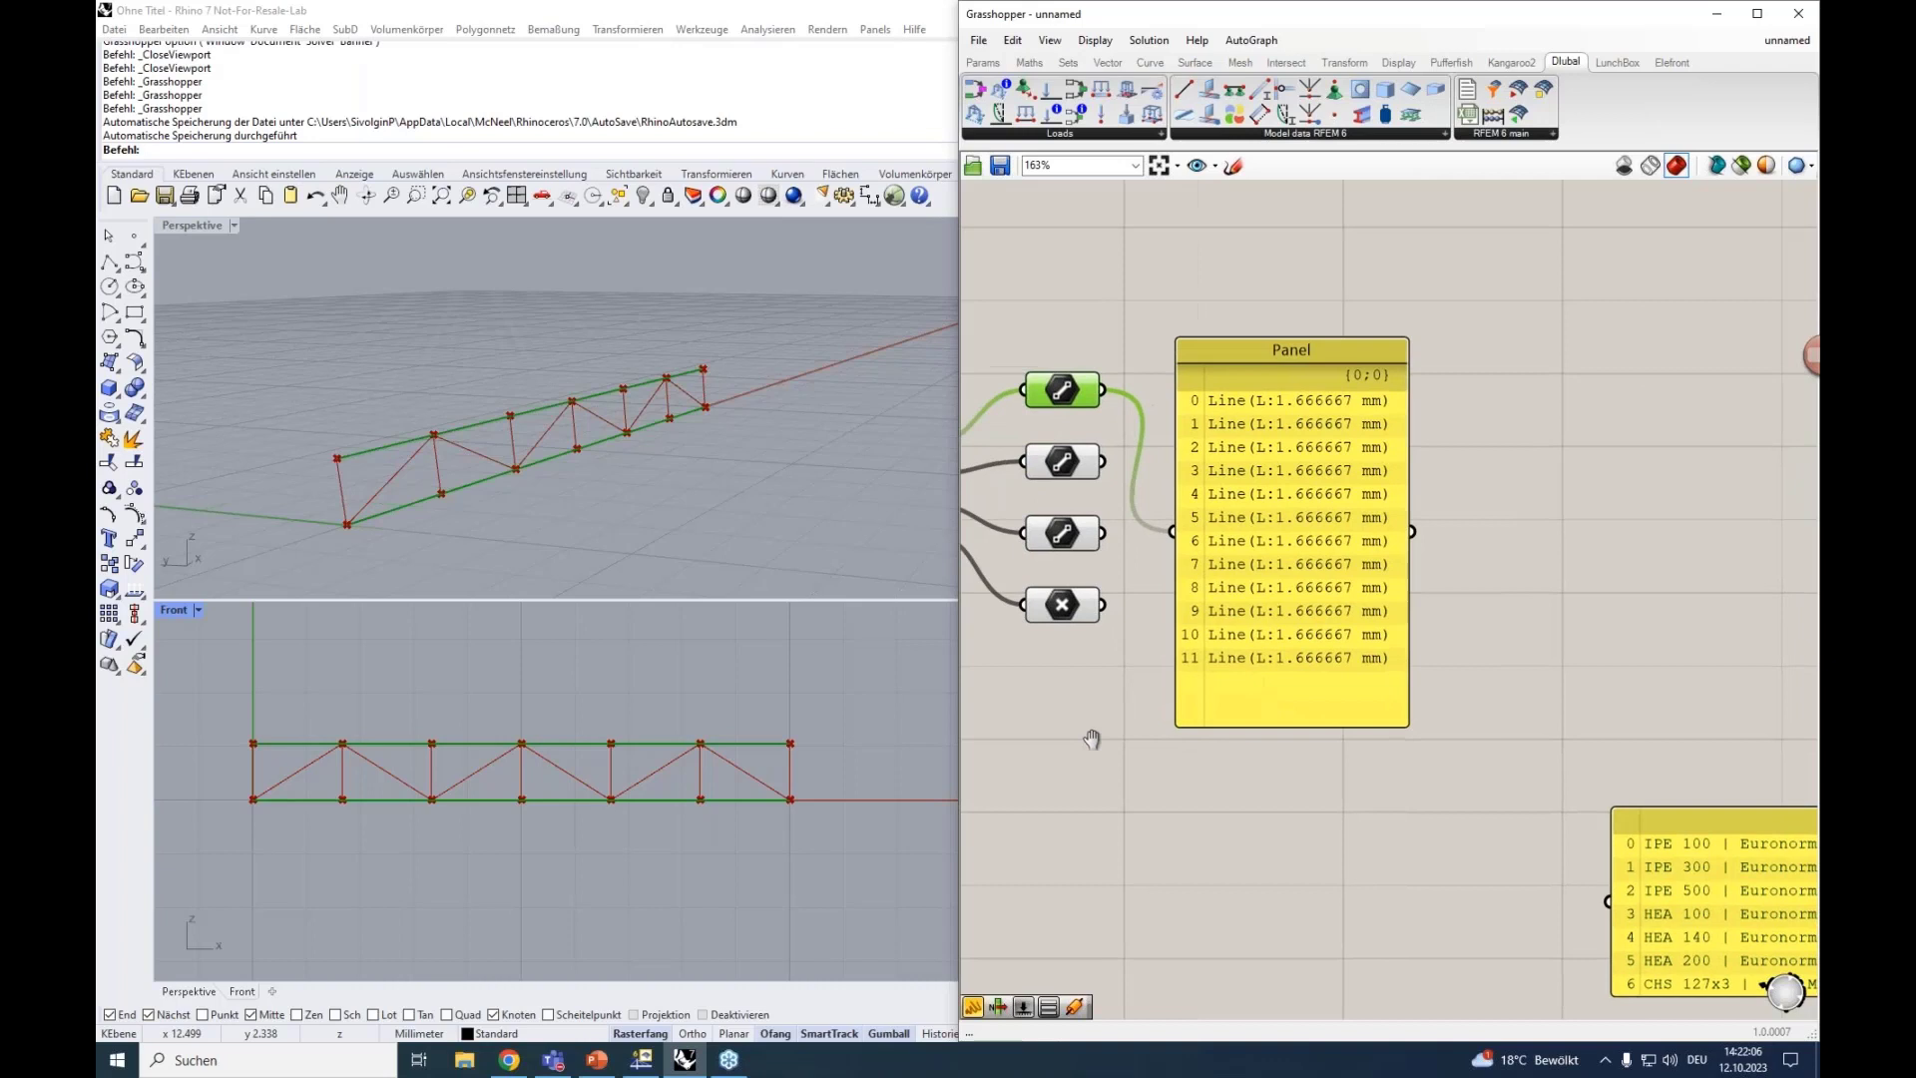
Add a Cull Pattern component beside the primary lines Panel.
{"action": "double_click", "coordinate": [1500, 536]}
{"action": "type", "text": "cull"}
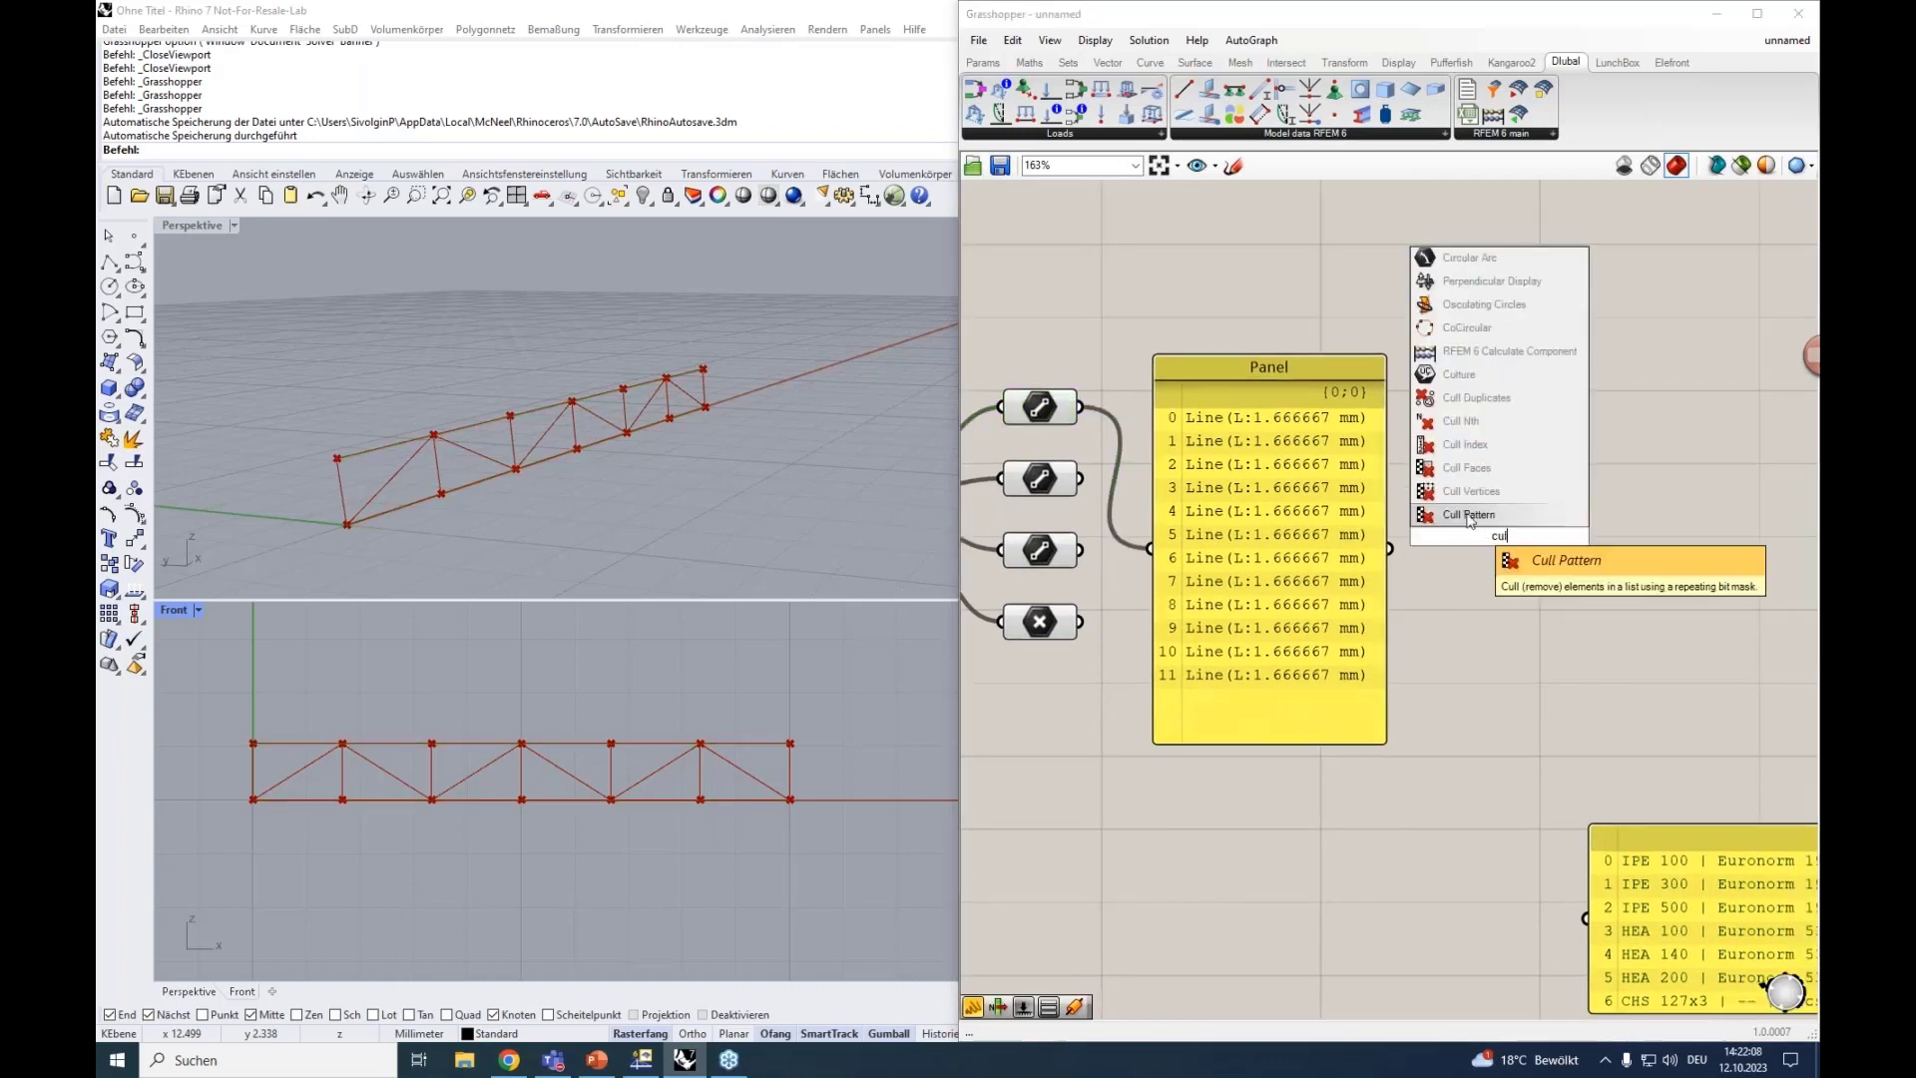
{"action": "left_click", "coordinate": [1466, 518]}
{"action": "left_click_drag", "start_coordinate": [1475, 541], "coordinate": [1533, 543]}
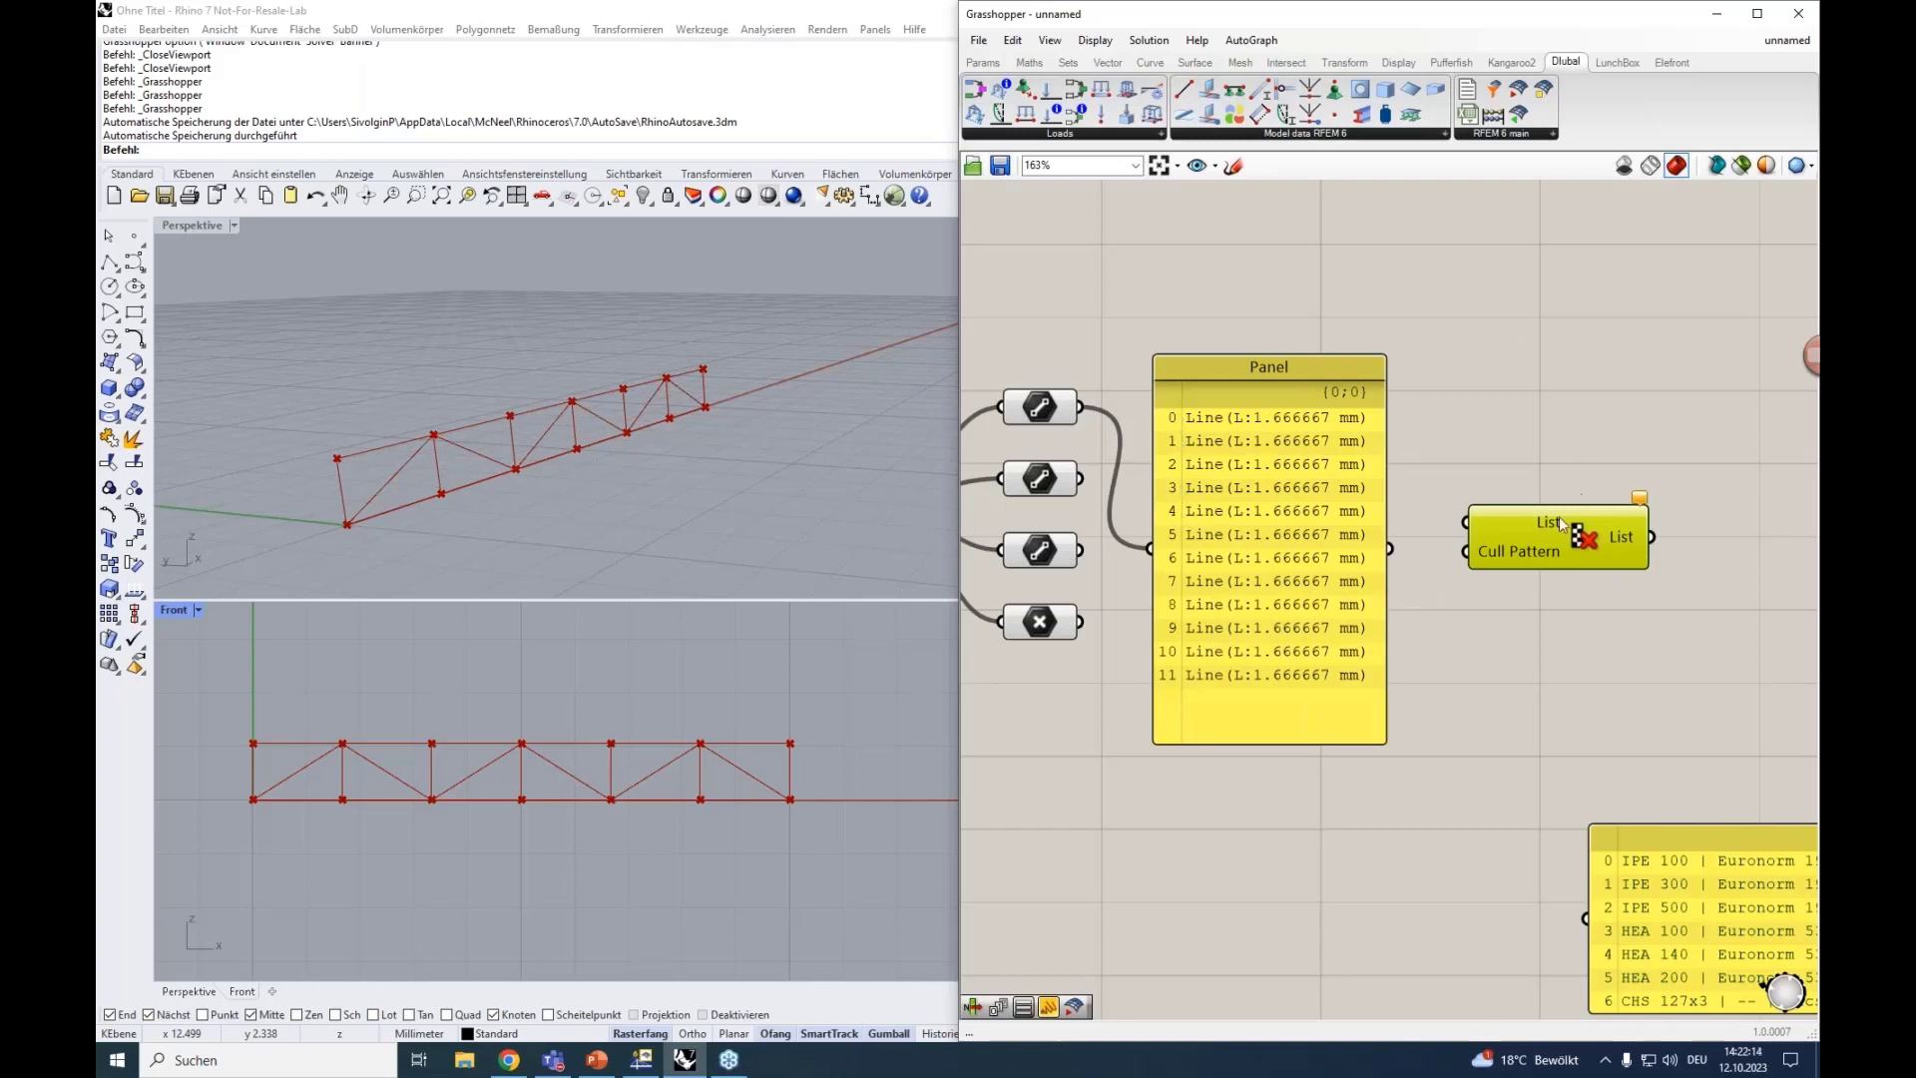
{"action": "mouse_move", "coordinate": [1549, 543]}
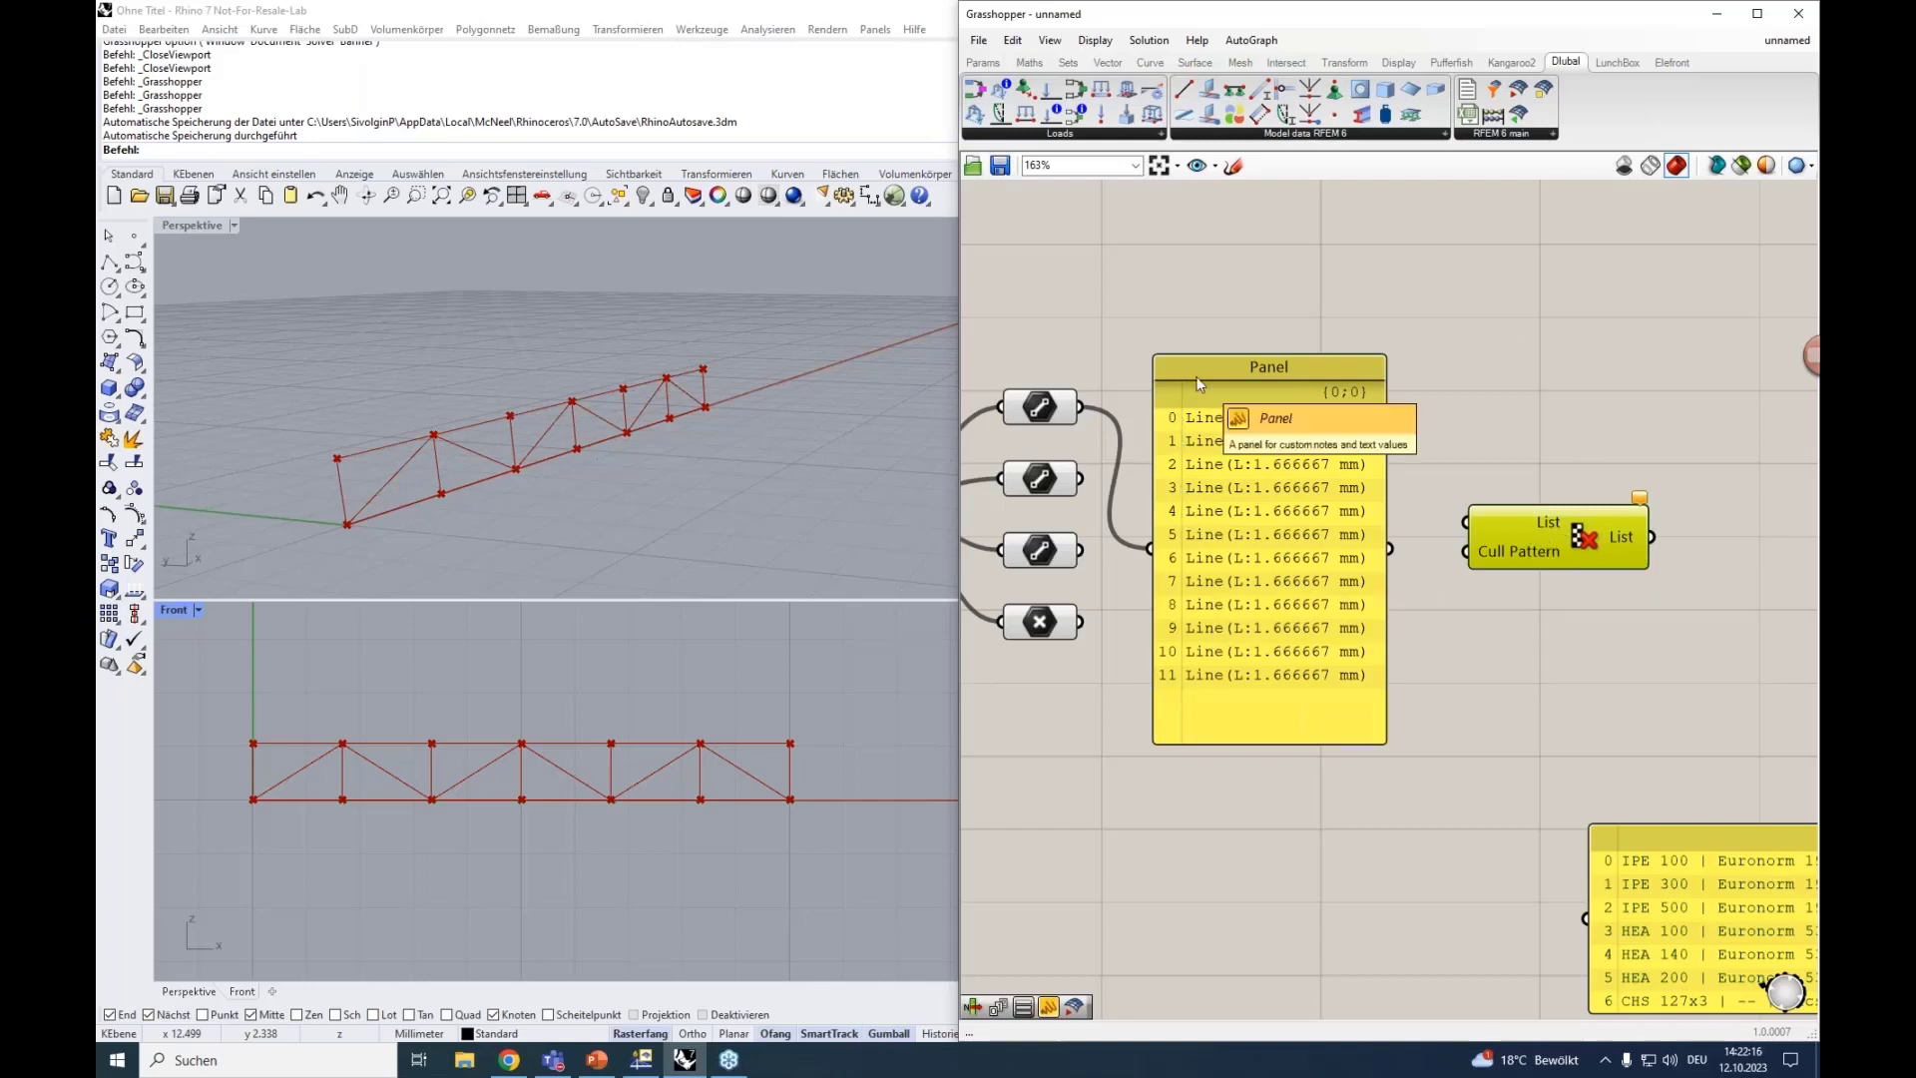
Add a List Item component above the Panel and connect the Primary Lines parameter to its List input.
{"action": "right_click_drag", "start_coordinate": [1203, 324], "coordinate": [1244, 319]}
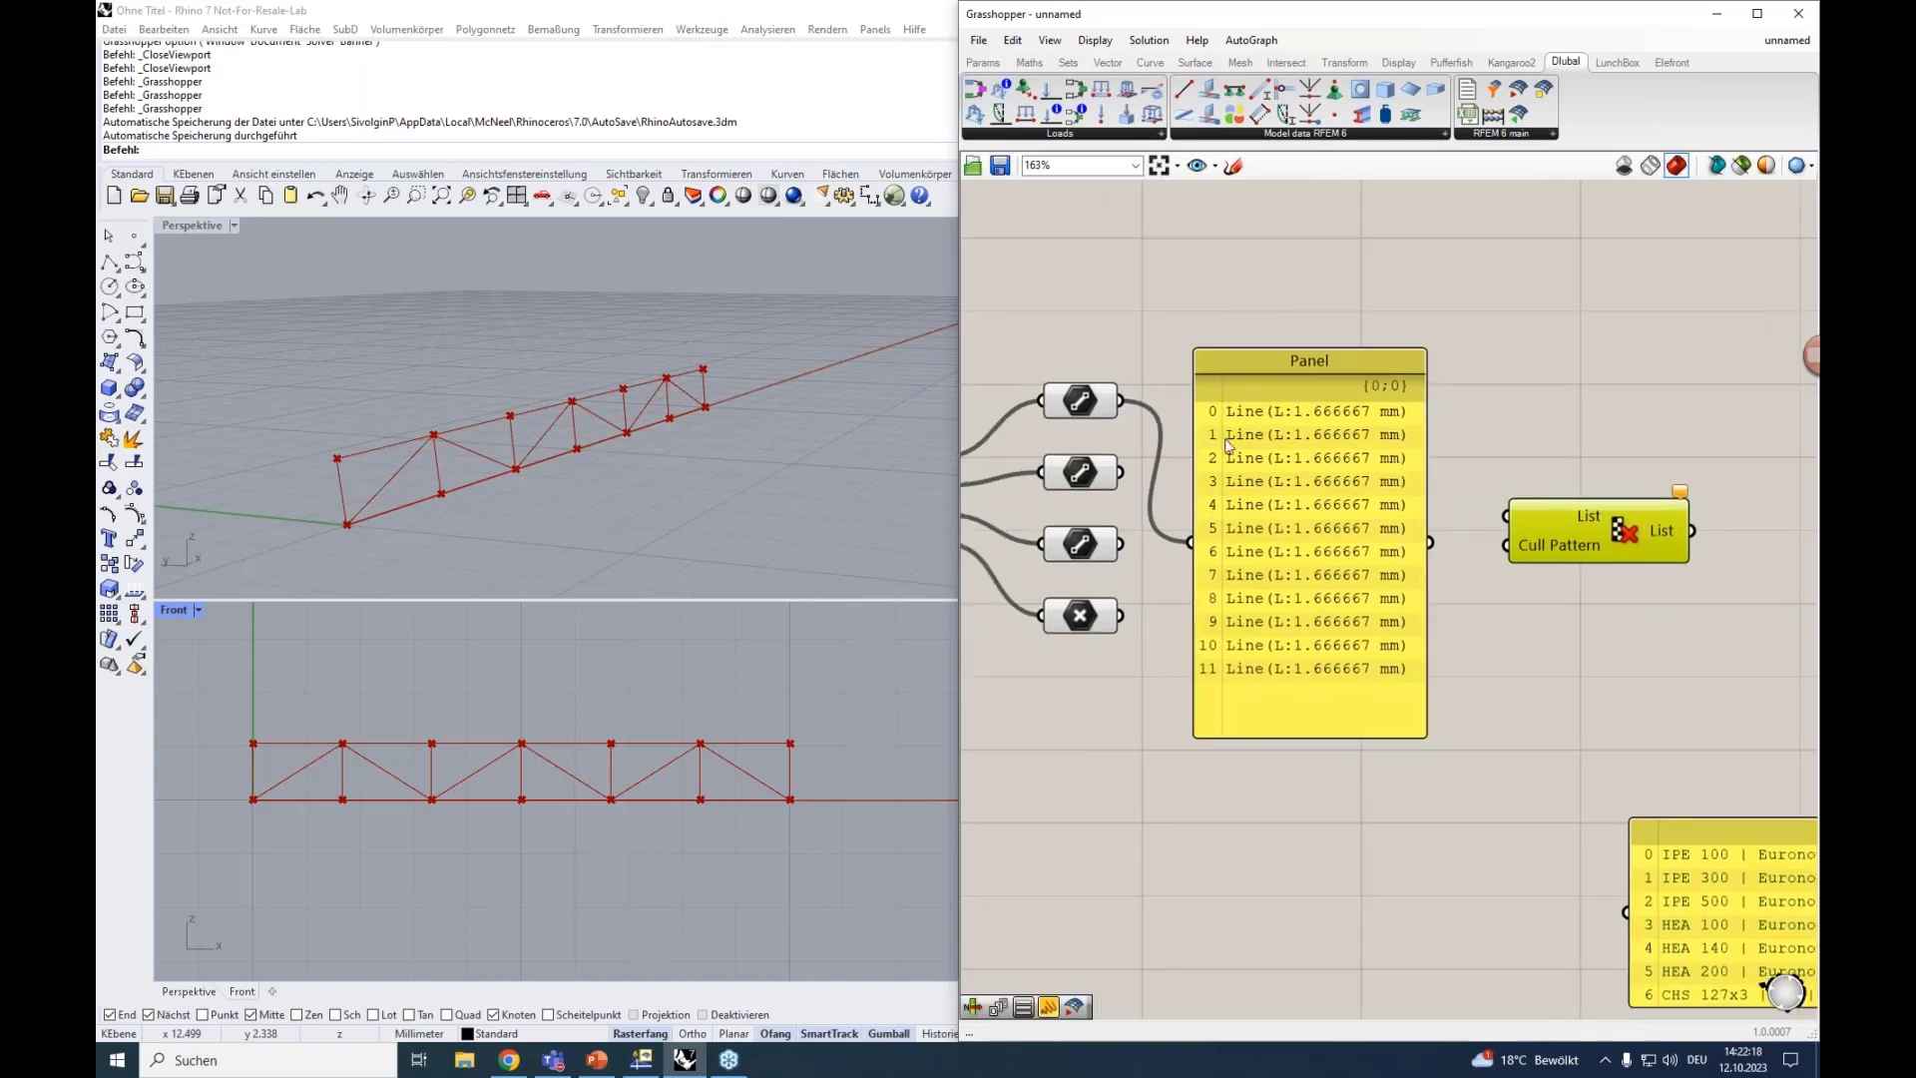
{"action": "left_click", "coordinate": [1100, 385]}
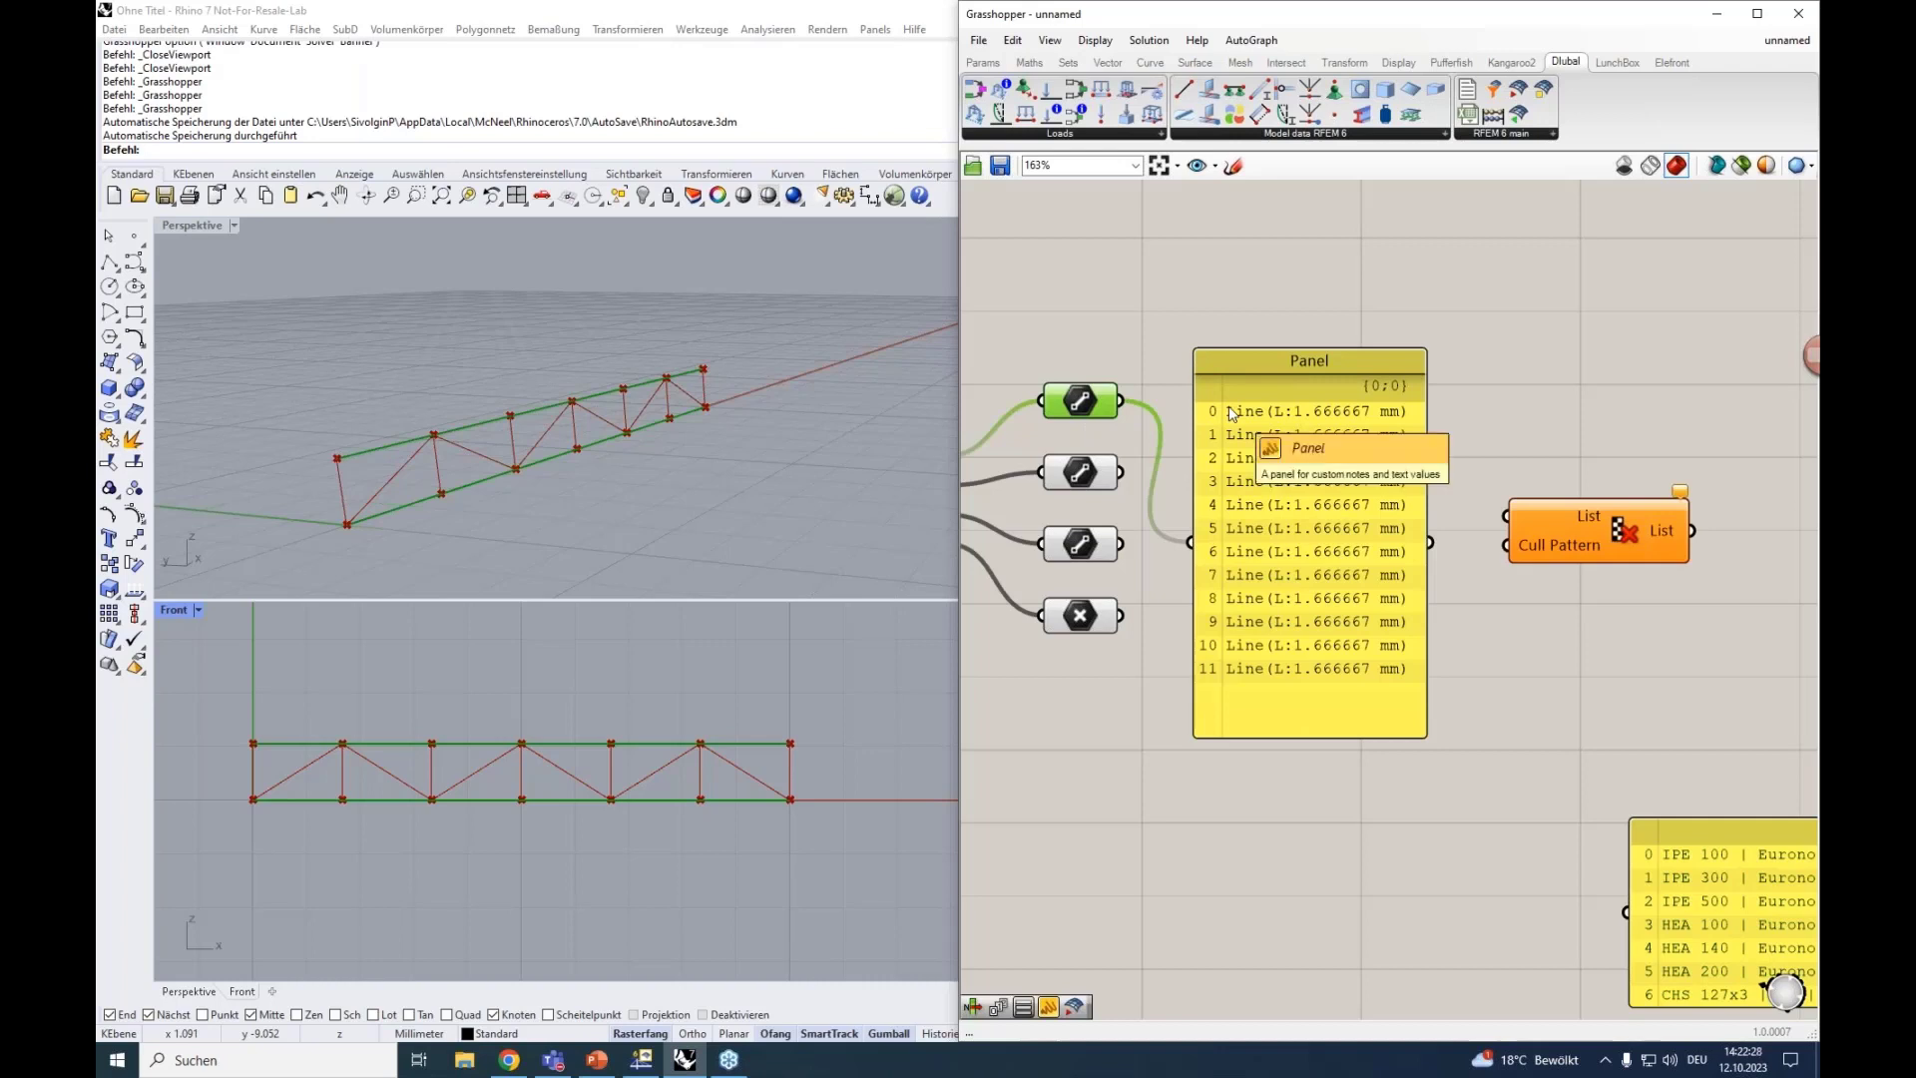
{"action": "right_click_drag", "start_coordinate": [1152, 338], "coordinate": [1240, 444]}
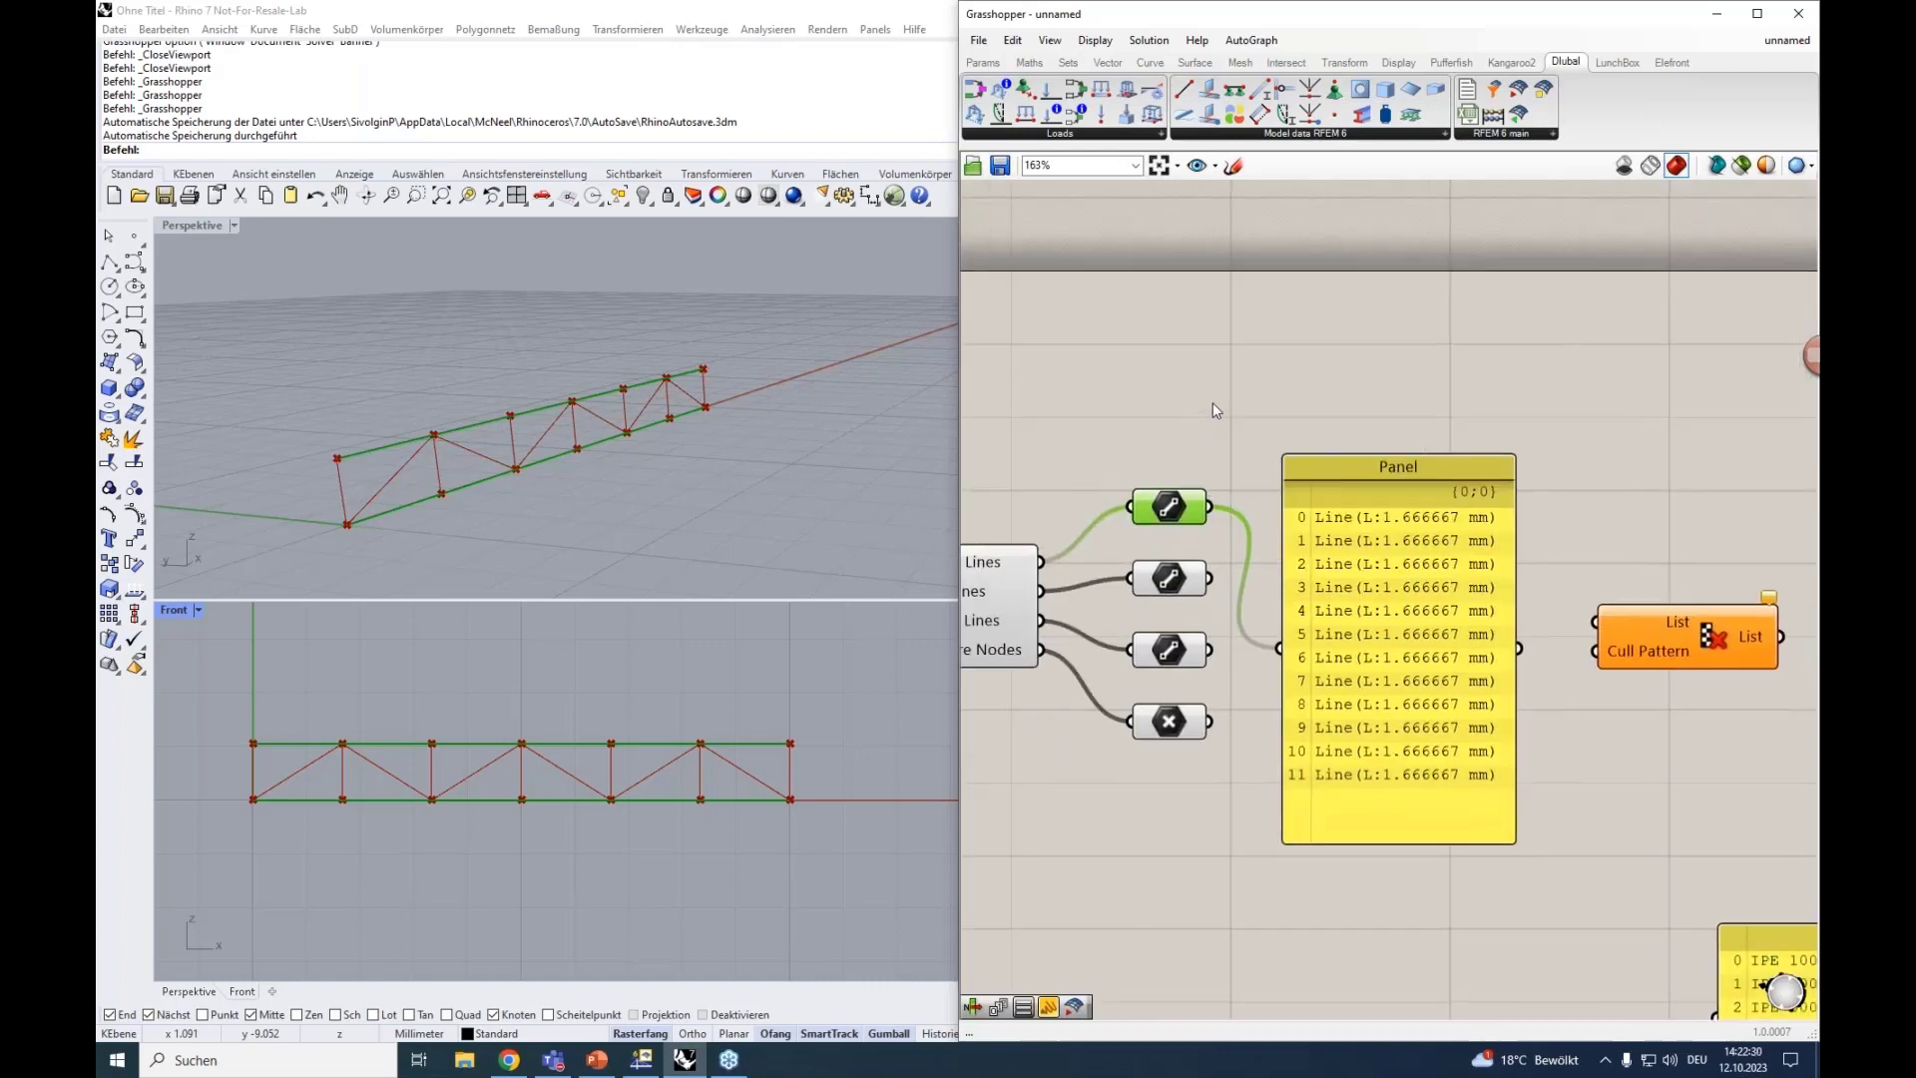
{"action": "double_click", "coordinate": [1201, 376]}
{"action": "type", "text": "ite"}
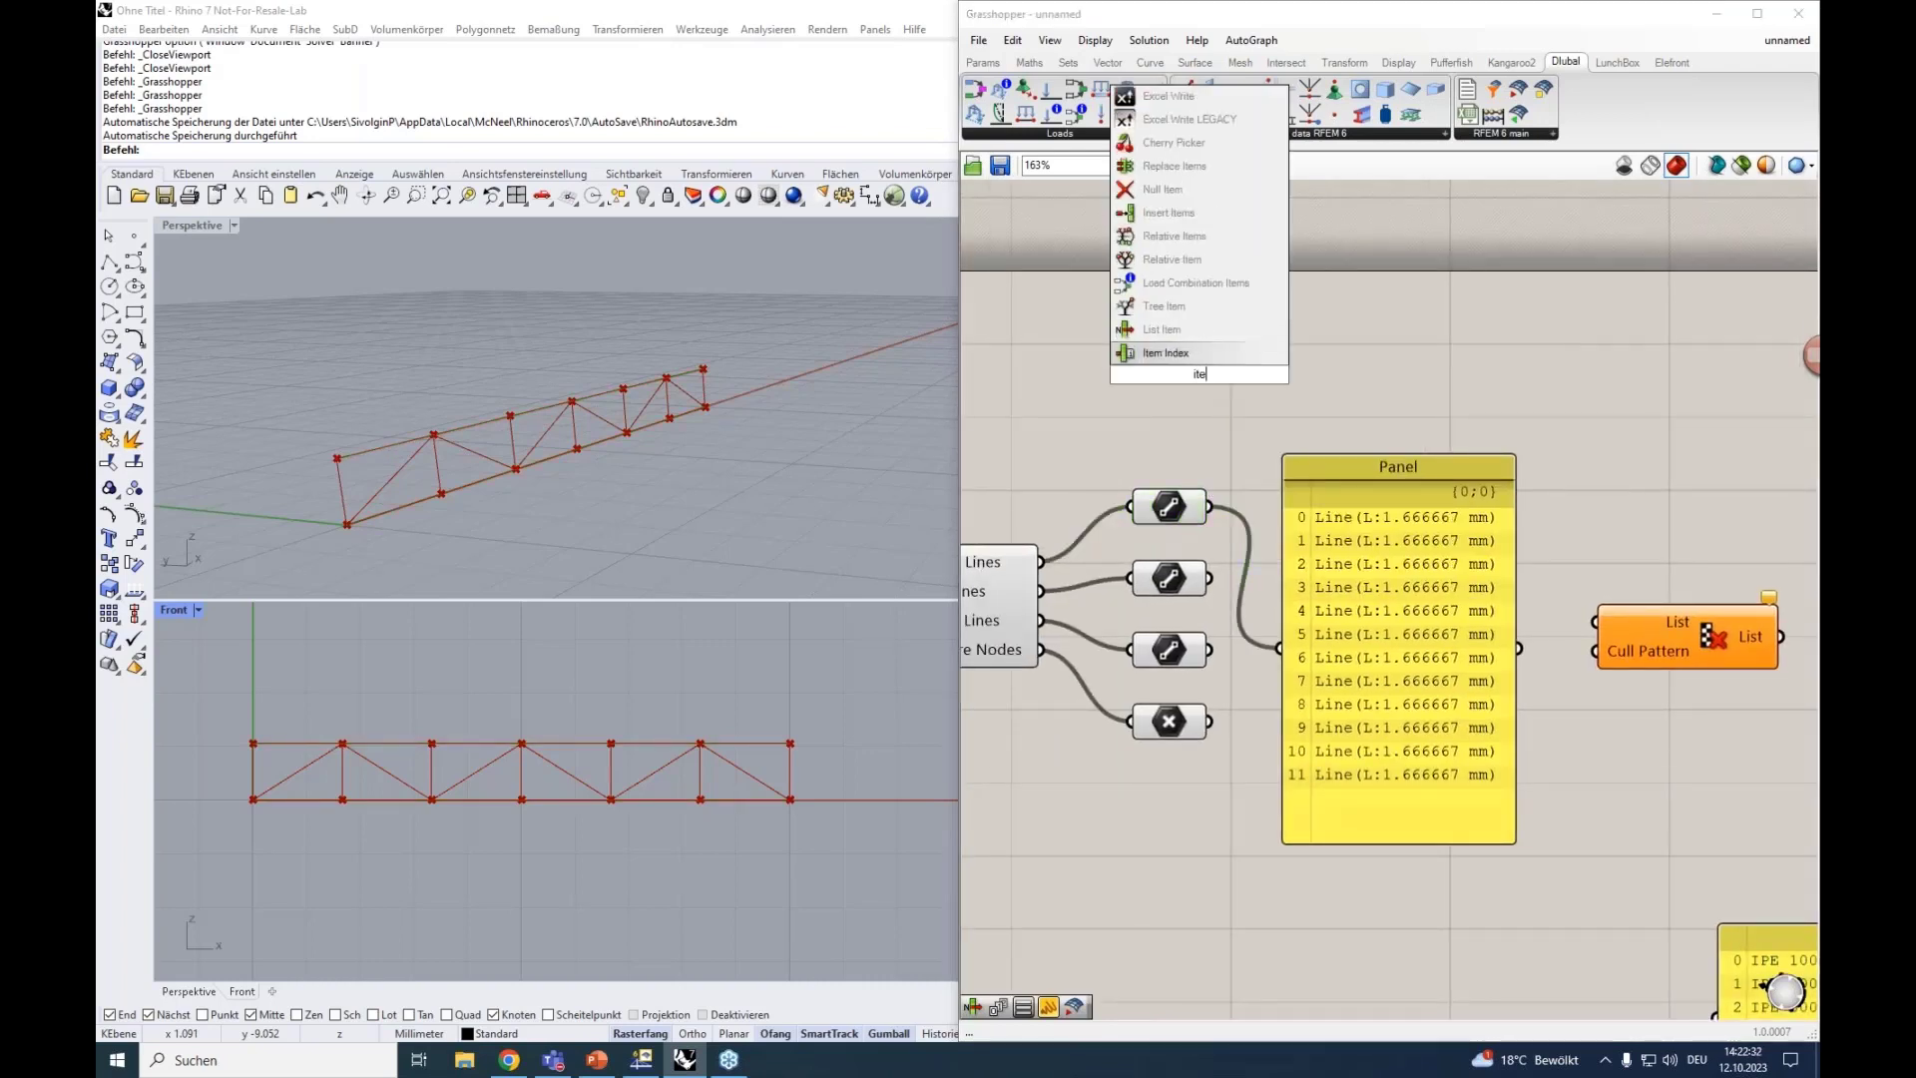
{"action": "left_click", "coordinate": [1181, 332]}
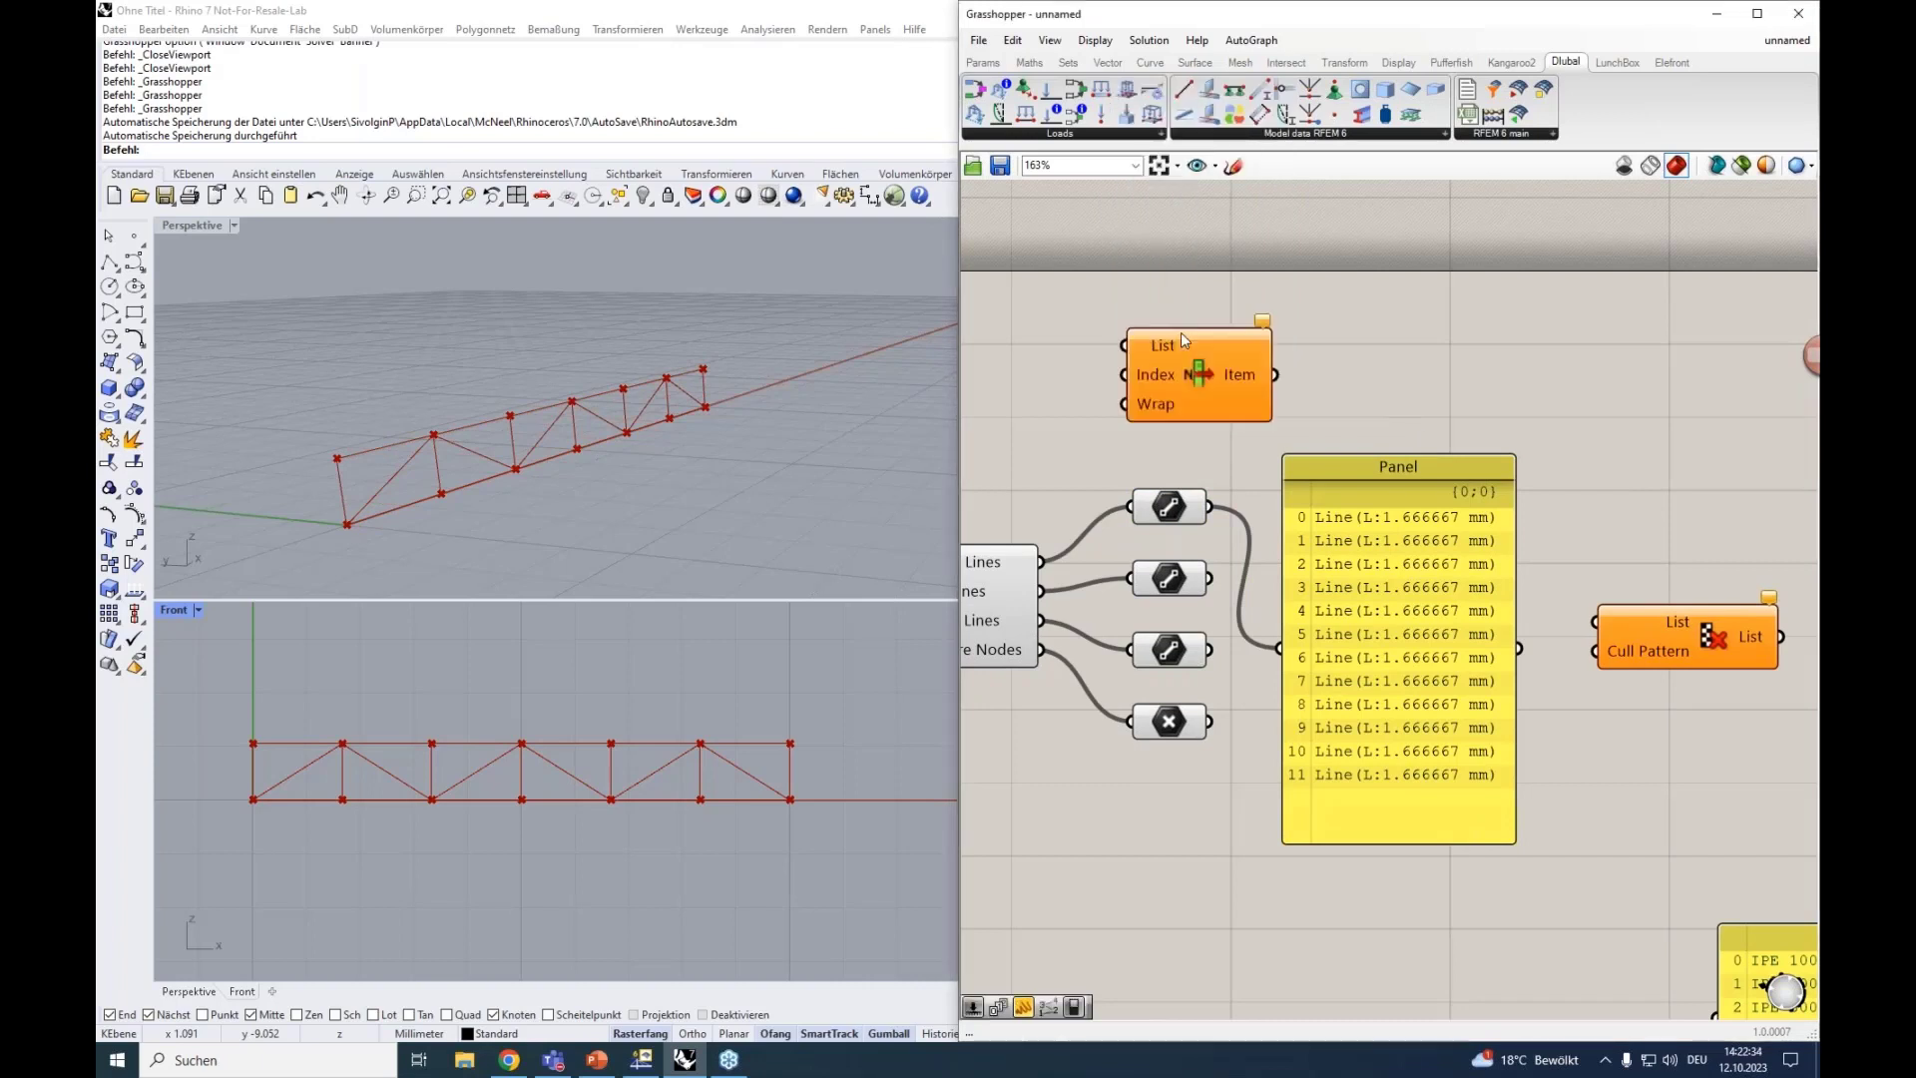
{"action": "left_click", "coordinate": [1235, 351]}
{"action": "left_click_drag", "start_coordinate": [1173, 337], "coordinate": [1209, 506]}
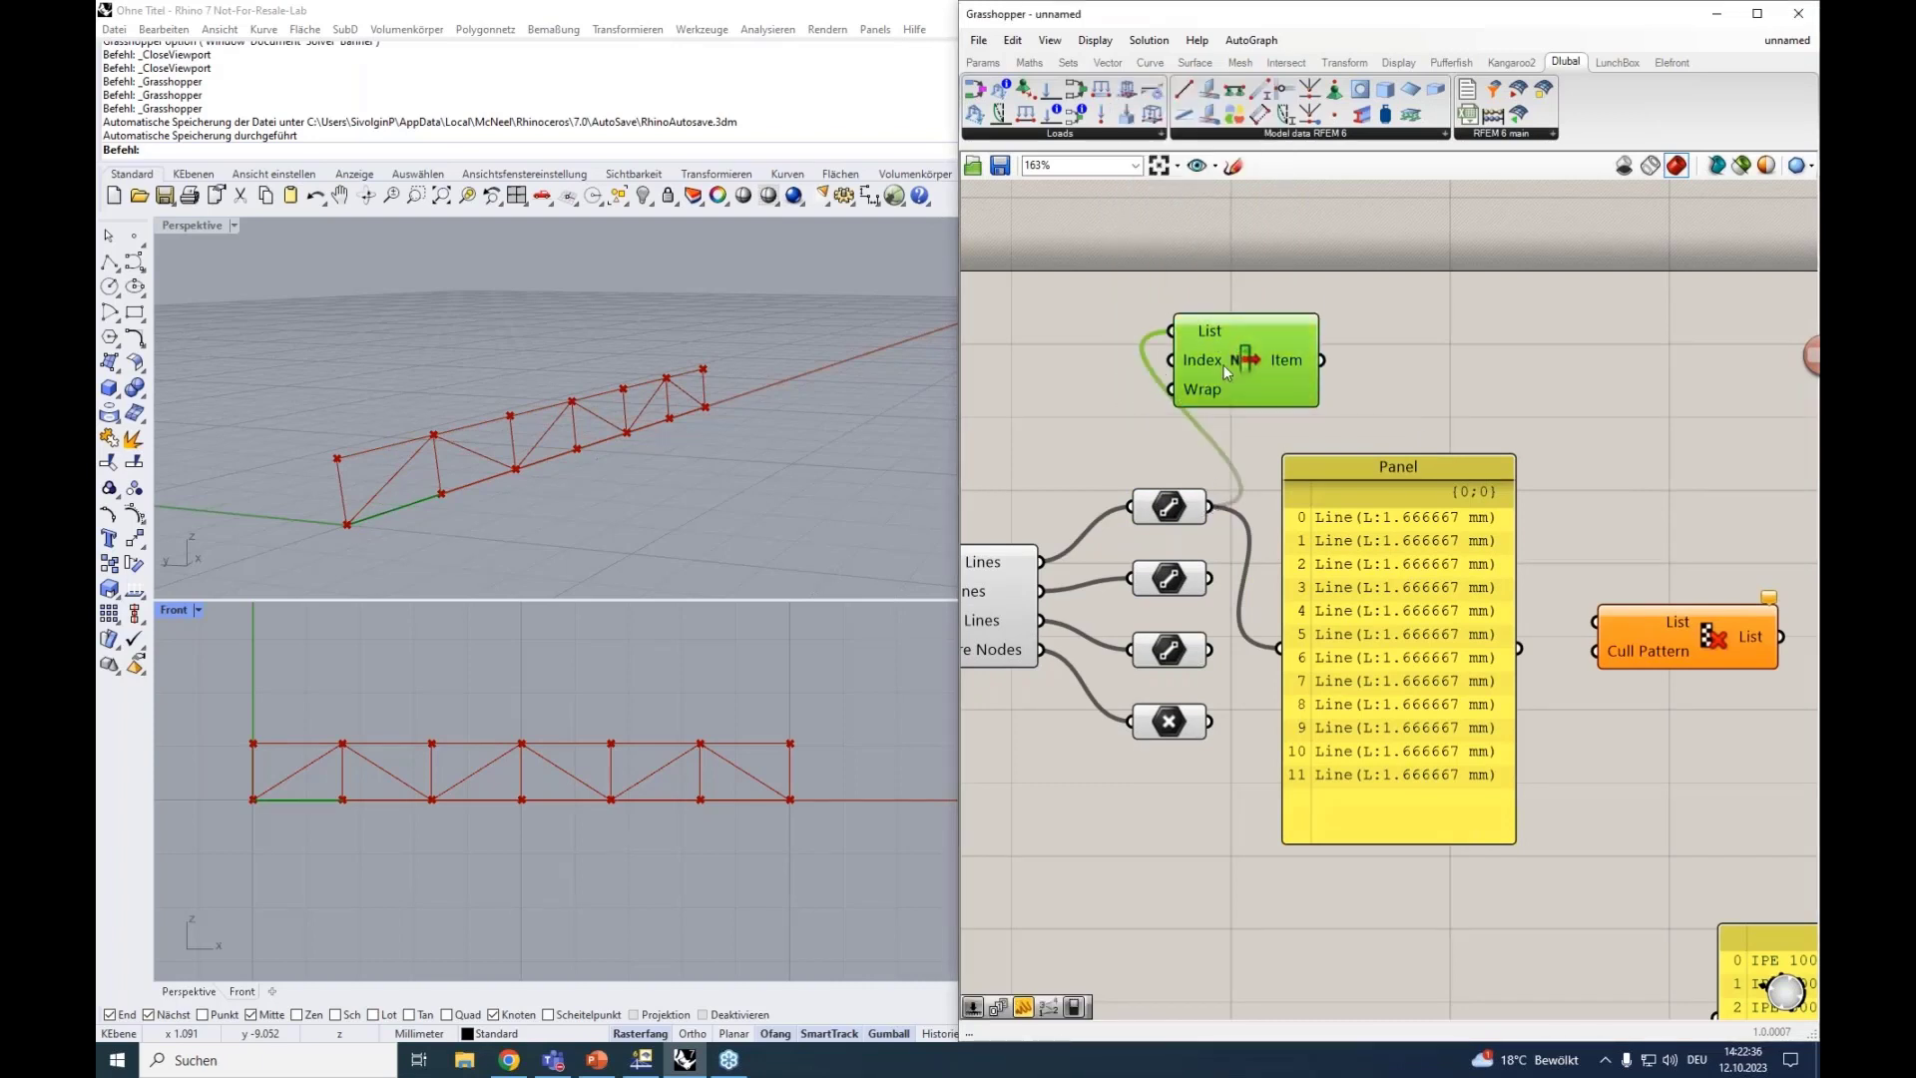
{"action": "left_click_drag", "start_coordinate": [1223, 363], "coordinate": [1343, 356]}
Add a number slider from 0 to 15 and connect it to the List Item's Index input.
{"action": "left_click", "coordinate": [1145, 359]}
{"action": "double_click", "coordinate": [1145, 357]}
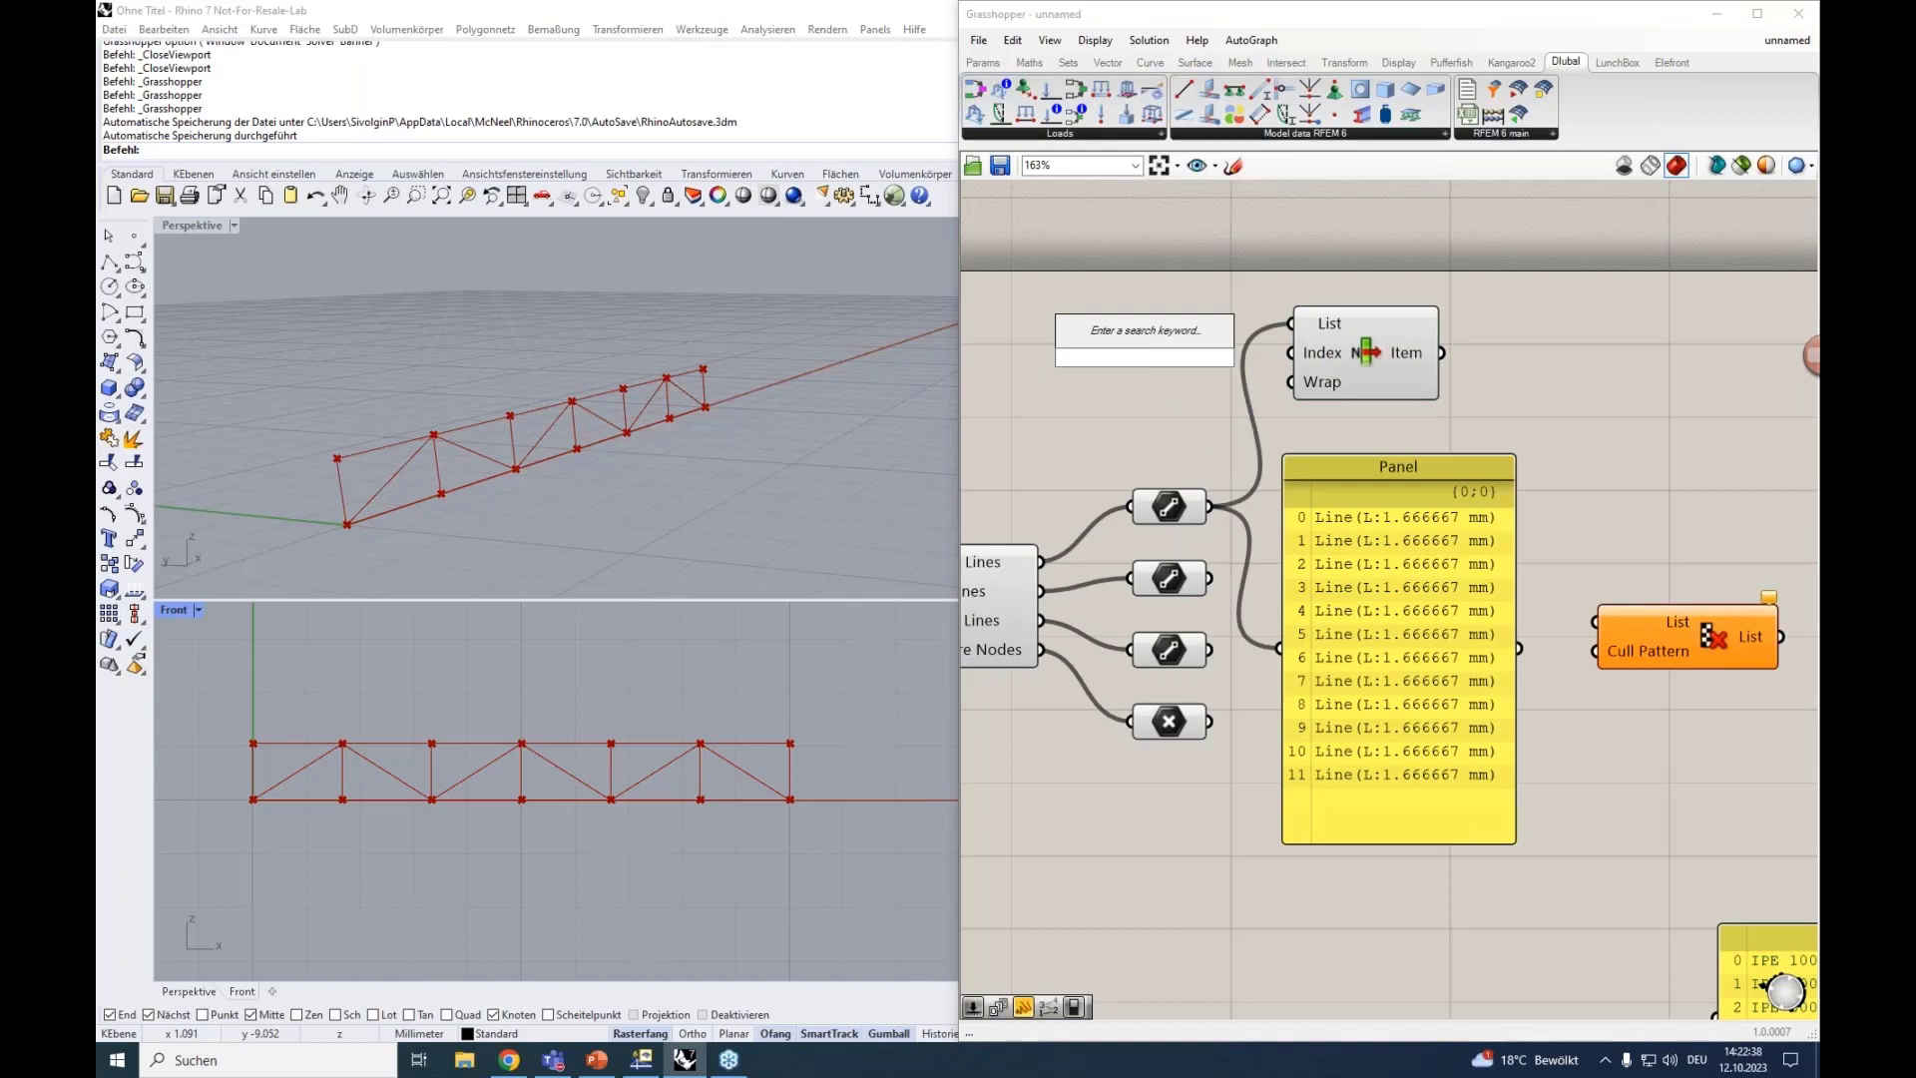
{"action": "type", "text": "0<15"}
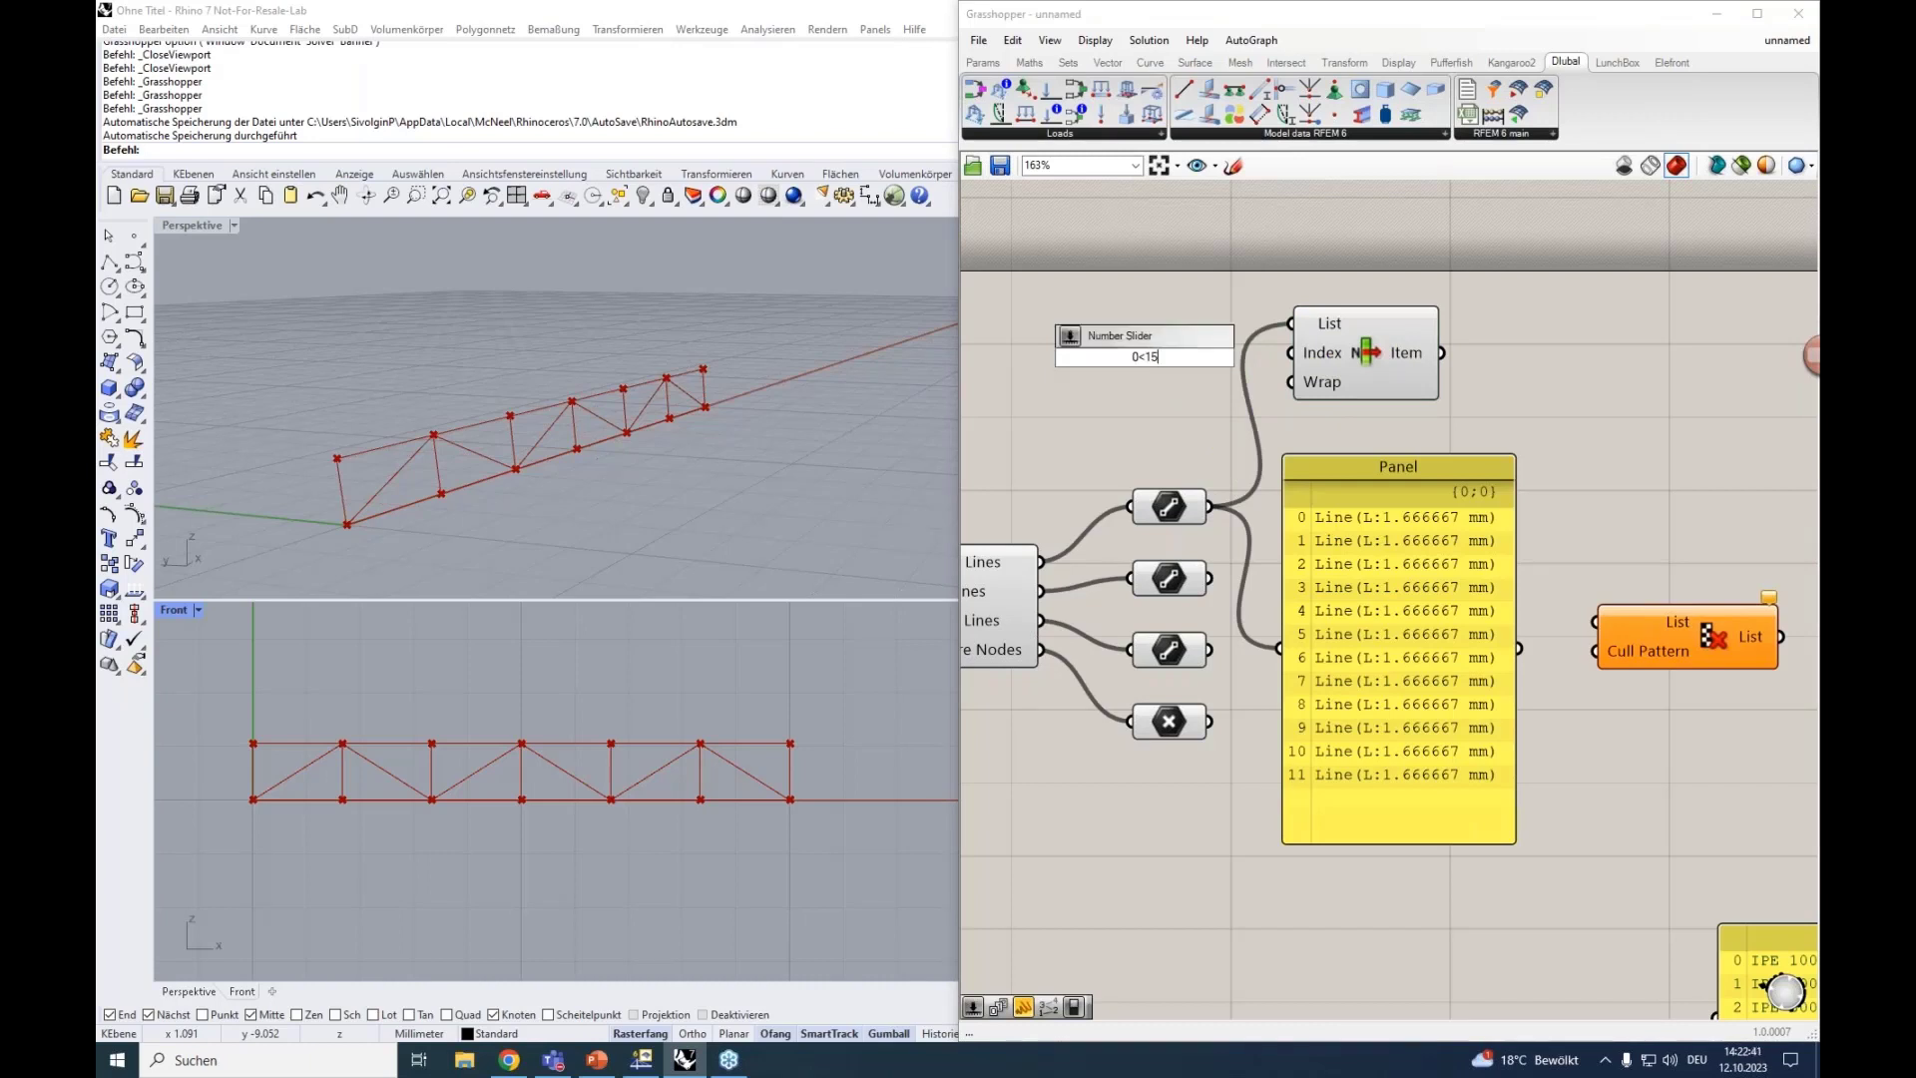
{"action": "key", "text": "Return"}
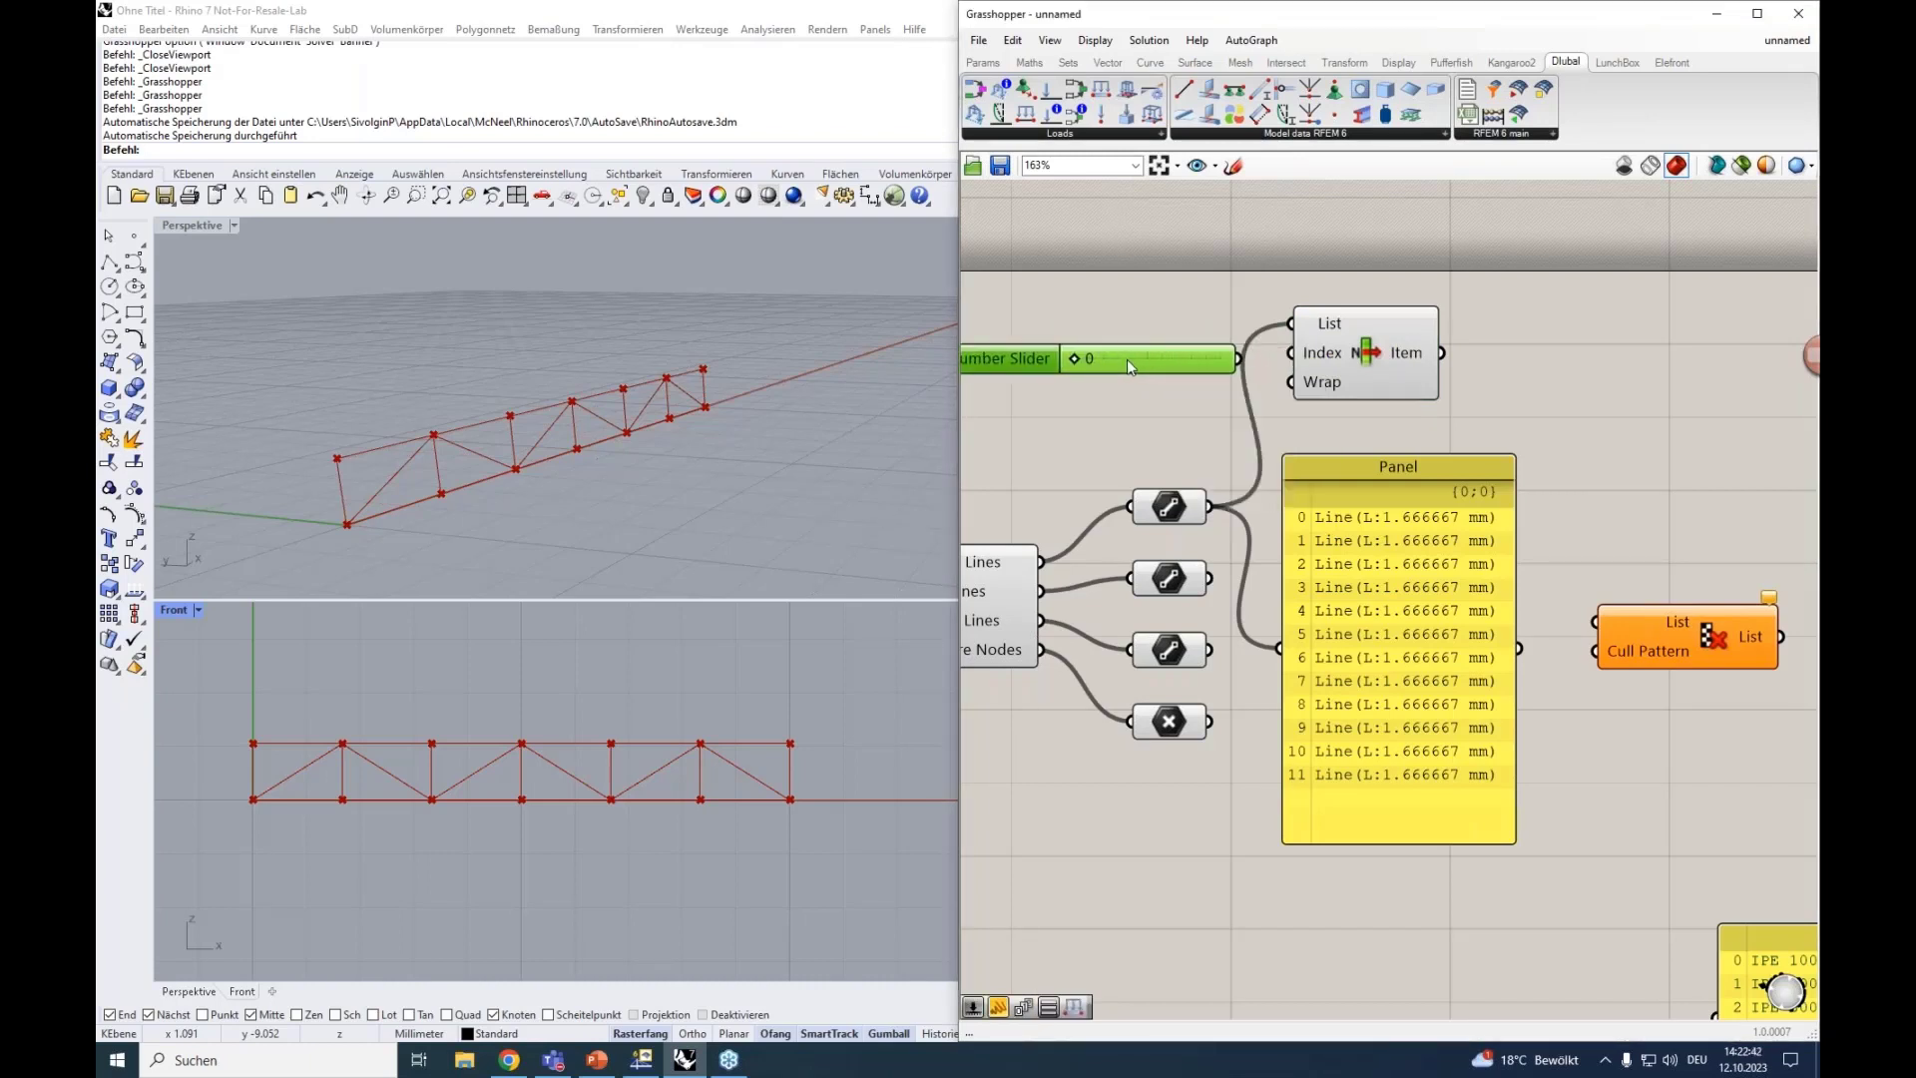
{"action": "left_click_drag", "start_coordinate": [1127, 359], "coordinate": [1292, 361]}
Examine the order of the primary lines by stepping the List Item's index slider to 1 and 3 and back to 0.
{"action": "right_click_drag", "start_coordinate": [1140, 405], "coordinate": [1245, 399]}
{"action": "left_click", "coordinate": [1468, 361]}
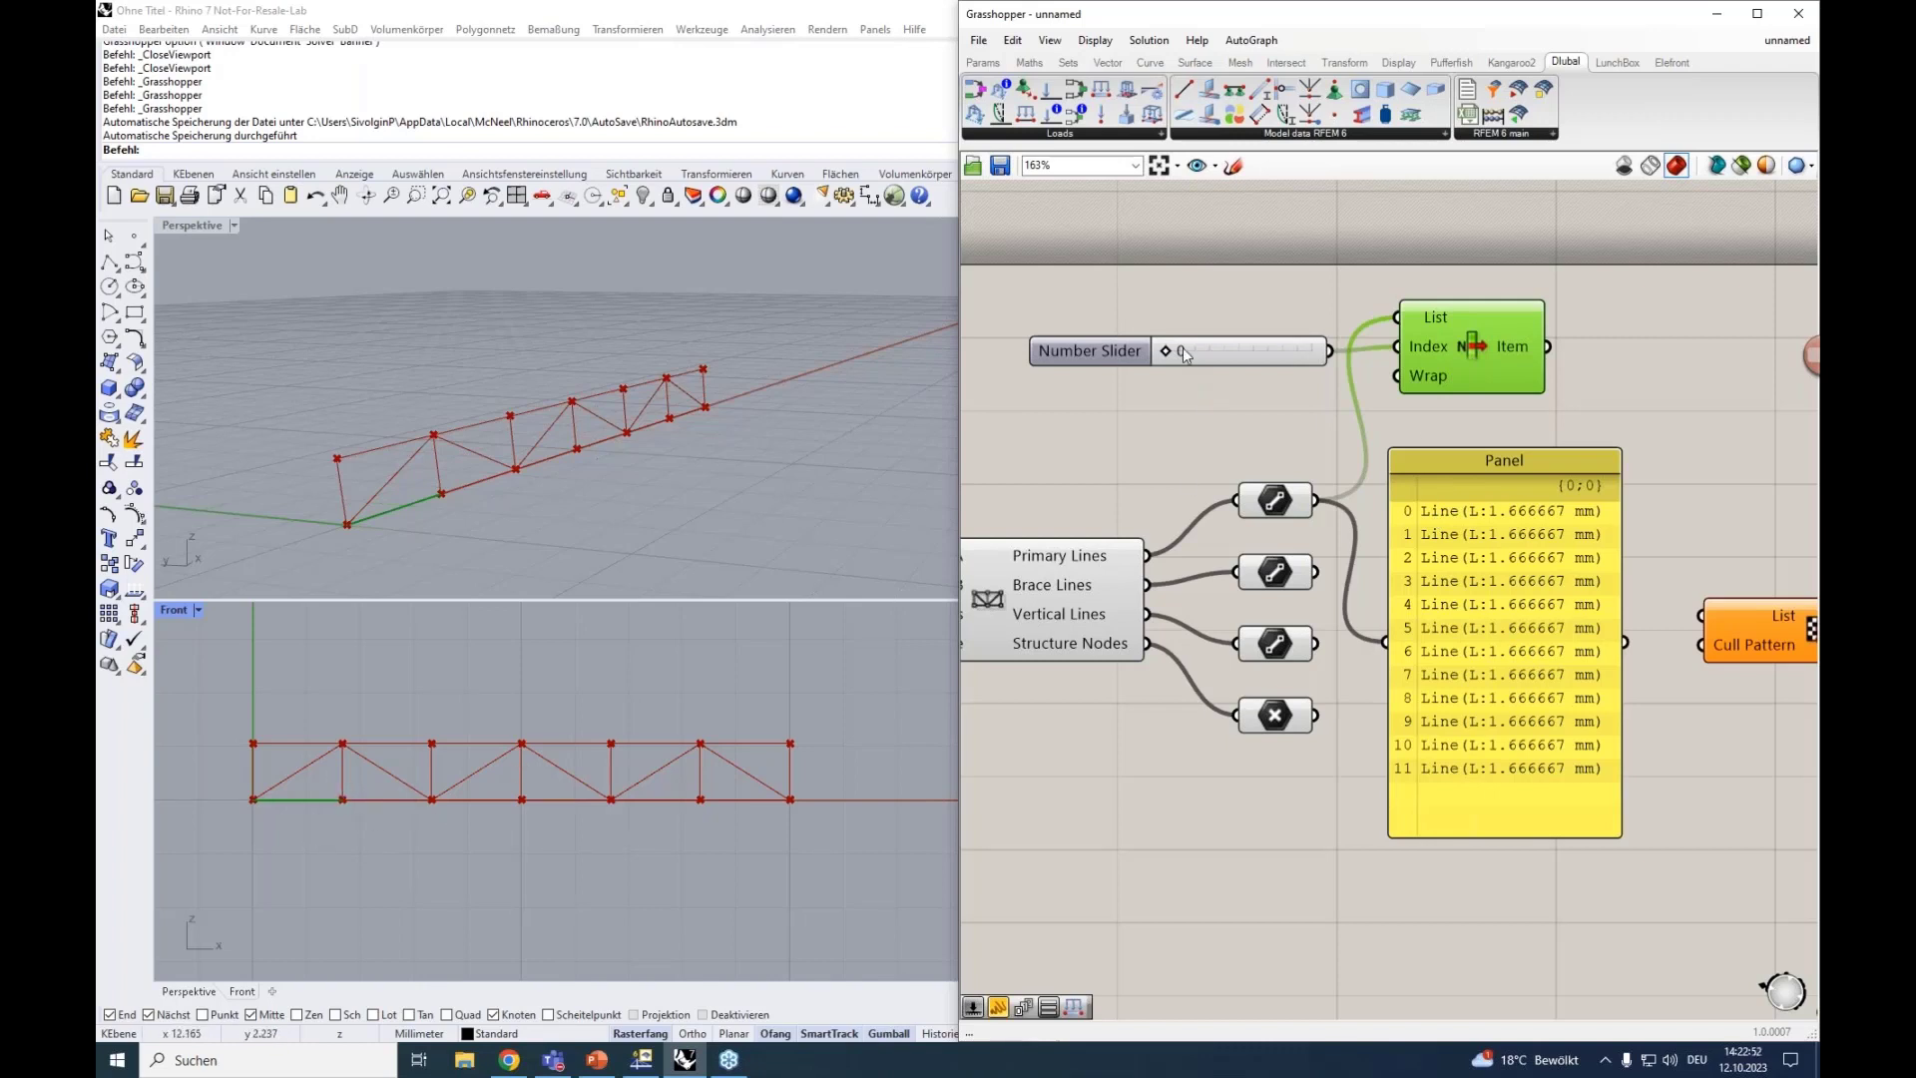
{"action": "left_click_drag", "start_coordinate": [1165, 352], "coordinate": [1180, 355]}
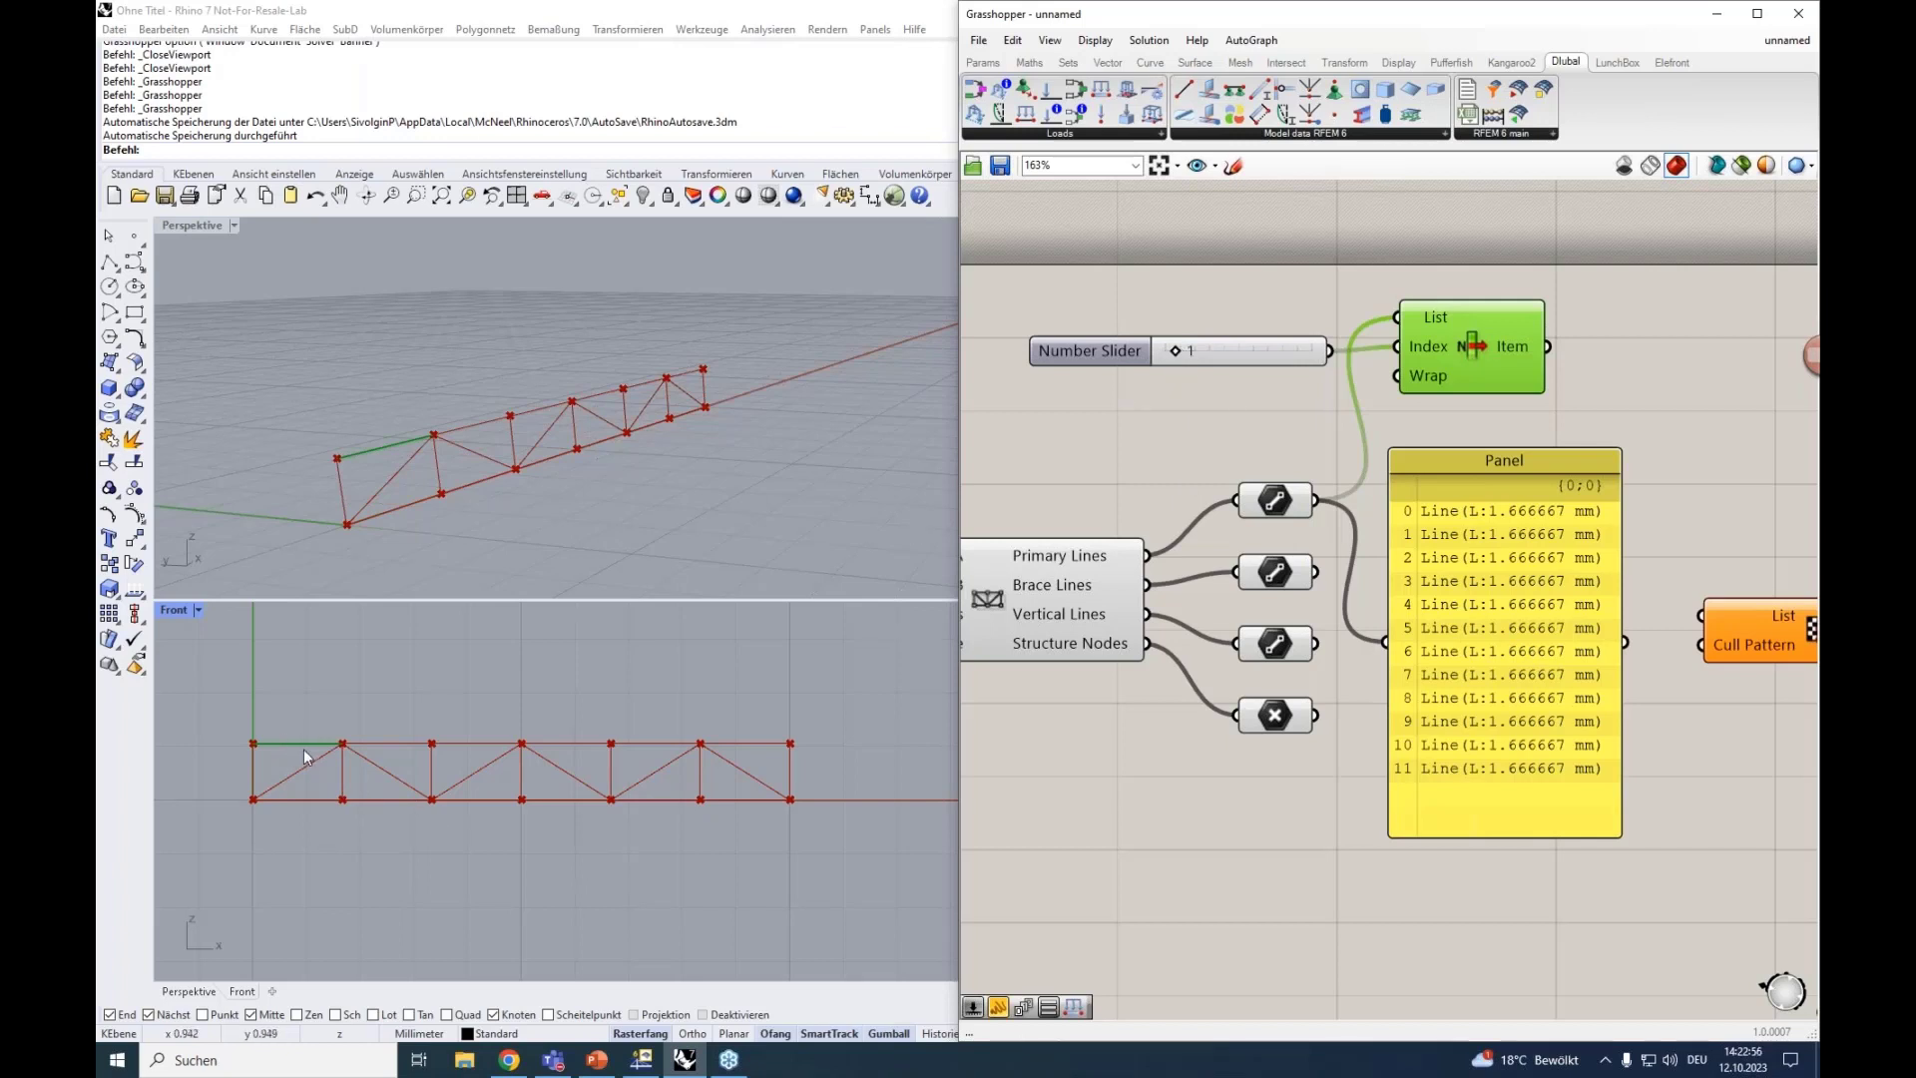
{"action": "left_click_drag", "start_coordinate": [1175, 352], "coordinate": [1193, 354]}
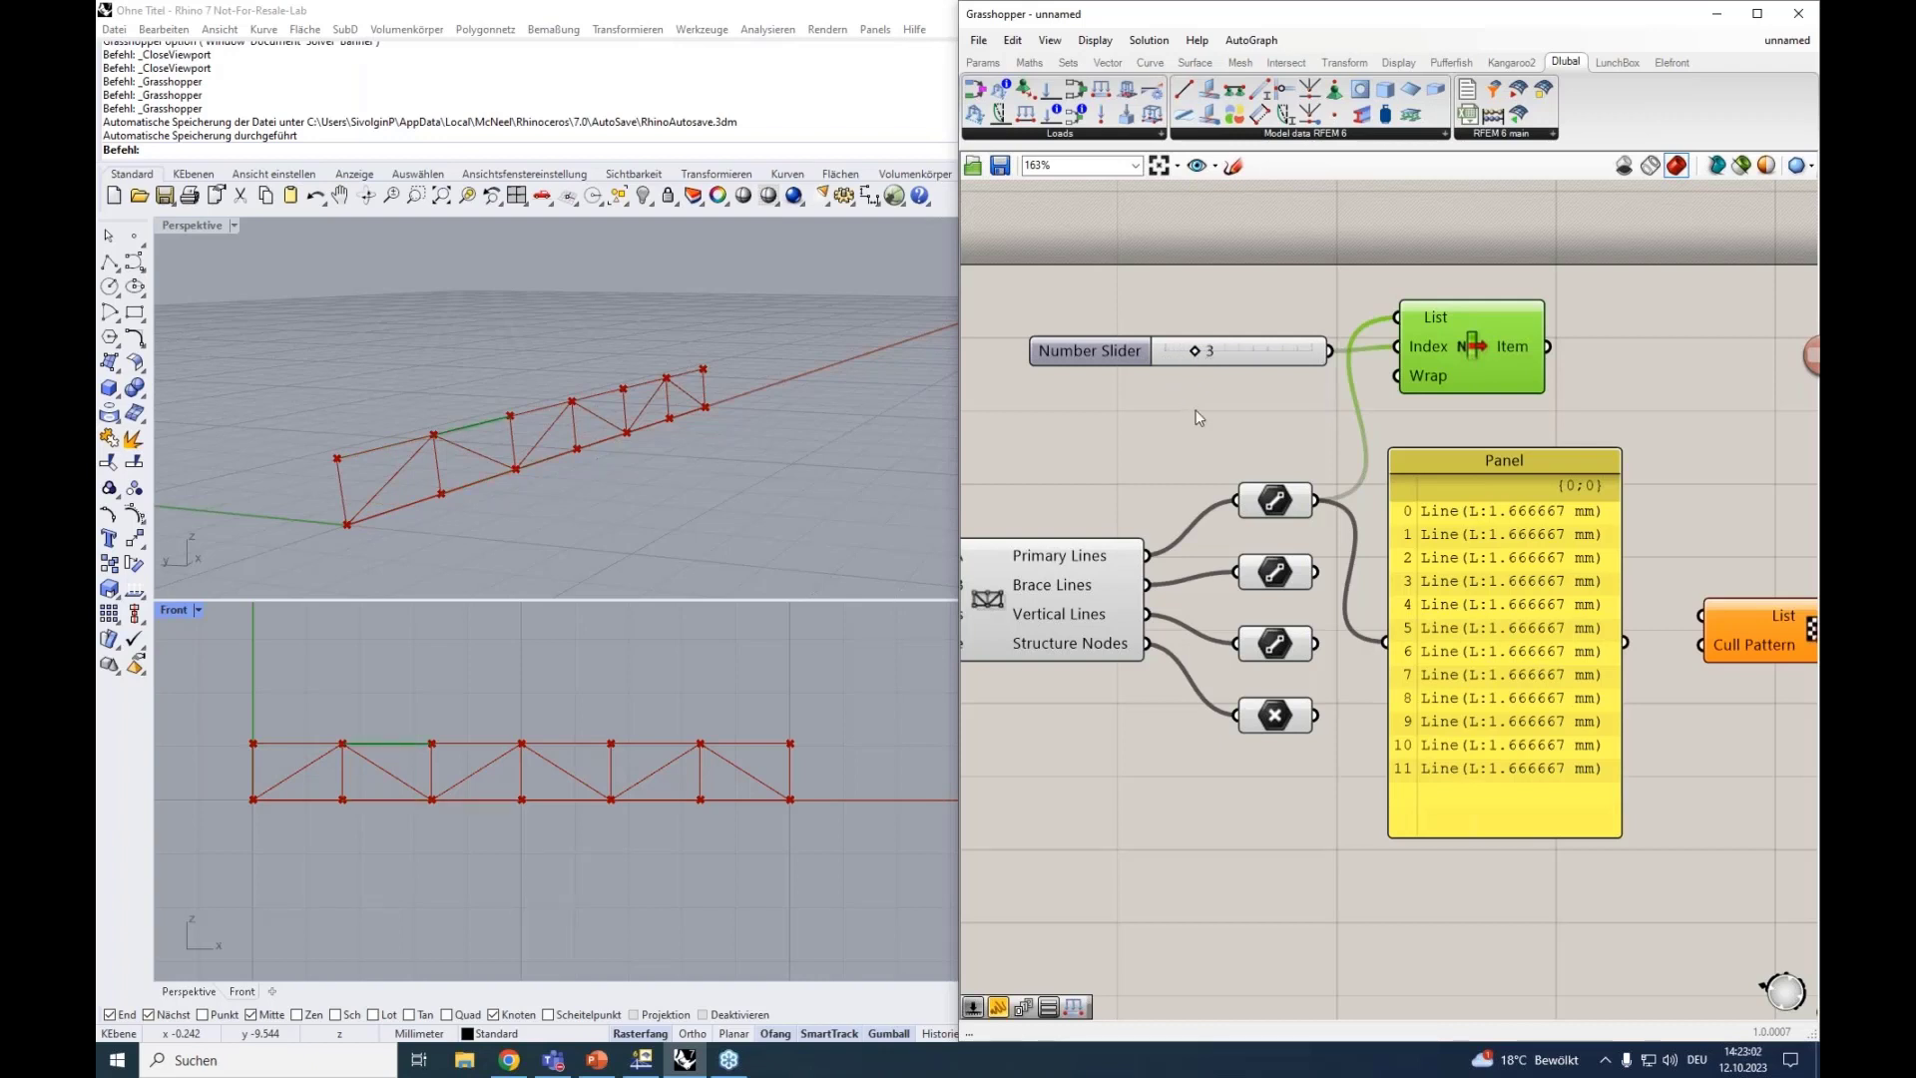
{"action": "mouse_move", "coordinate": [1188, 463]}
{"action": "right_mouse_down"}
{"action": "mouse_move", "coordinate": [1041, 424]}
{"action": "mouse_move", "coordinate": [1162, 444]}
{"action": "right_mouse_up"}
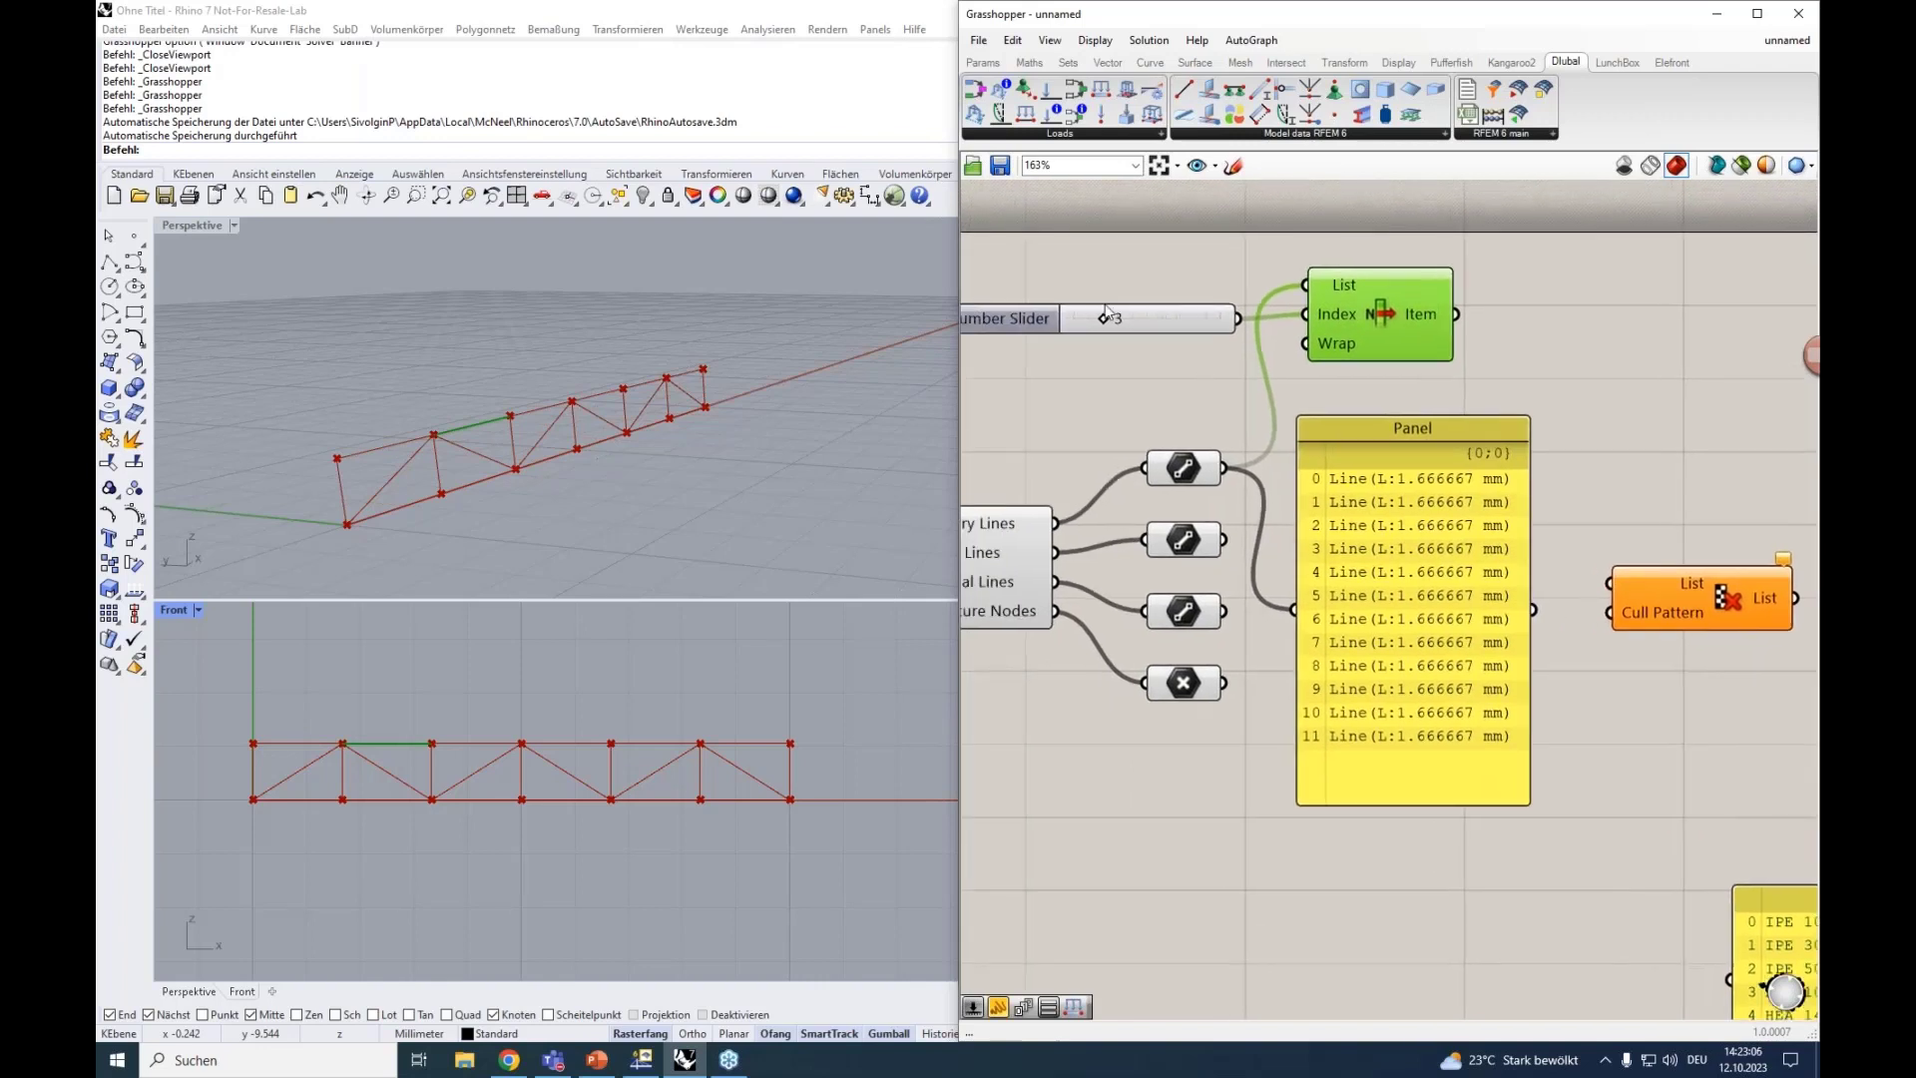
{"action": "left_click_drag", "start_coordinate": [1103, 317], "coordinate": [1073, 320]}
{"action": "left_click_drag", "start_coordinate": [1075, 320], "coordinate": [1083, 325]}
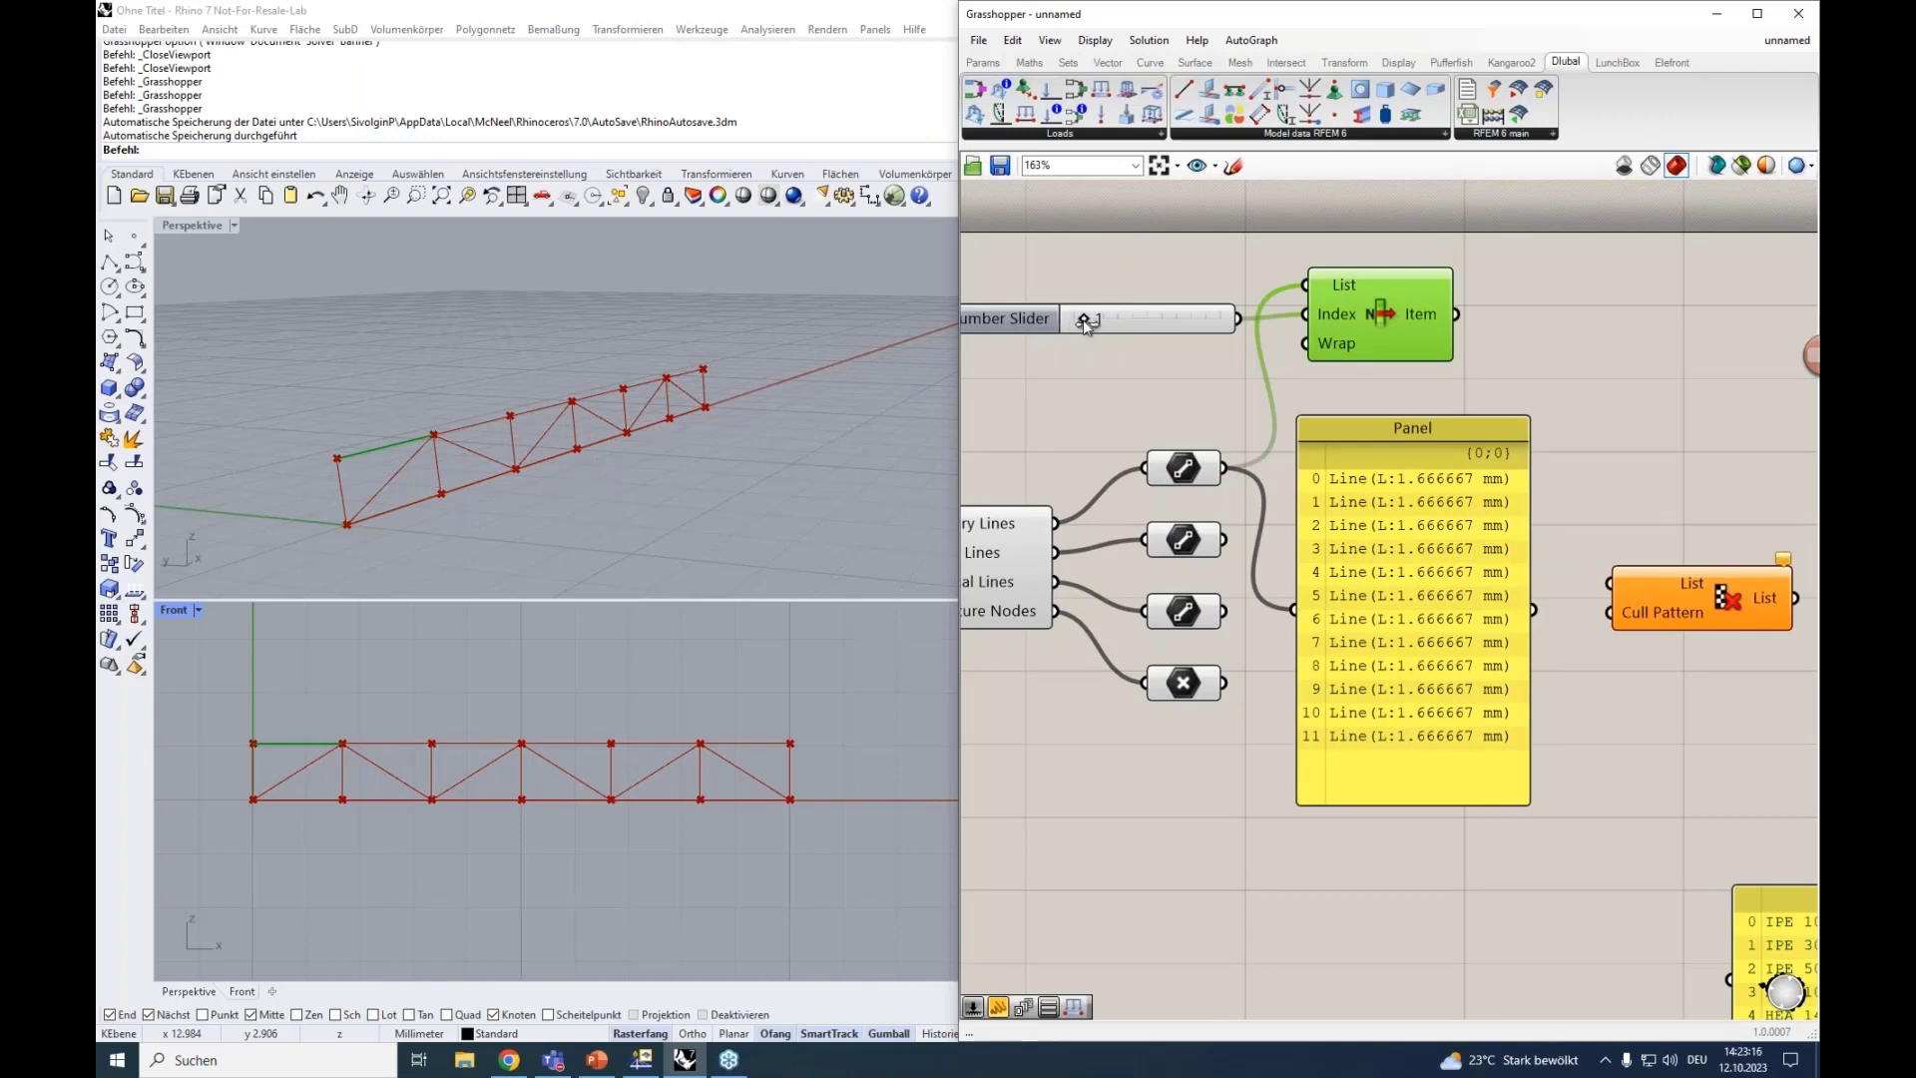
{"action": "mouse_move", "coordinate": [1085, 325]}
{"action": "left_mouse_down"}
{"action": "mouse_move", "coordinate": [1177, 328]}
{"action": "mouse_move", "coordinate": [1073, 327]}
{"action": "left_mouse_up"}
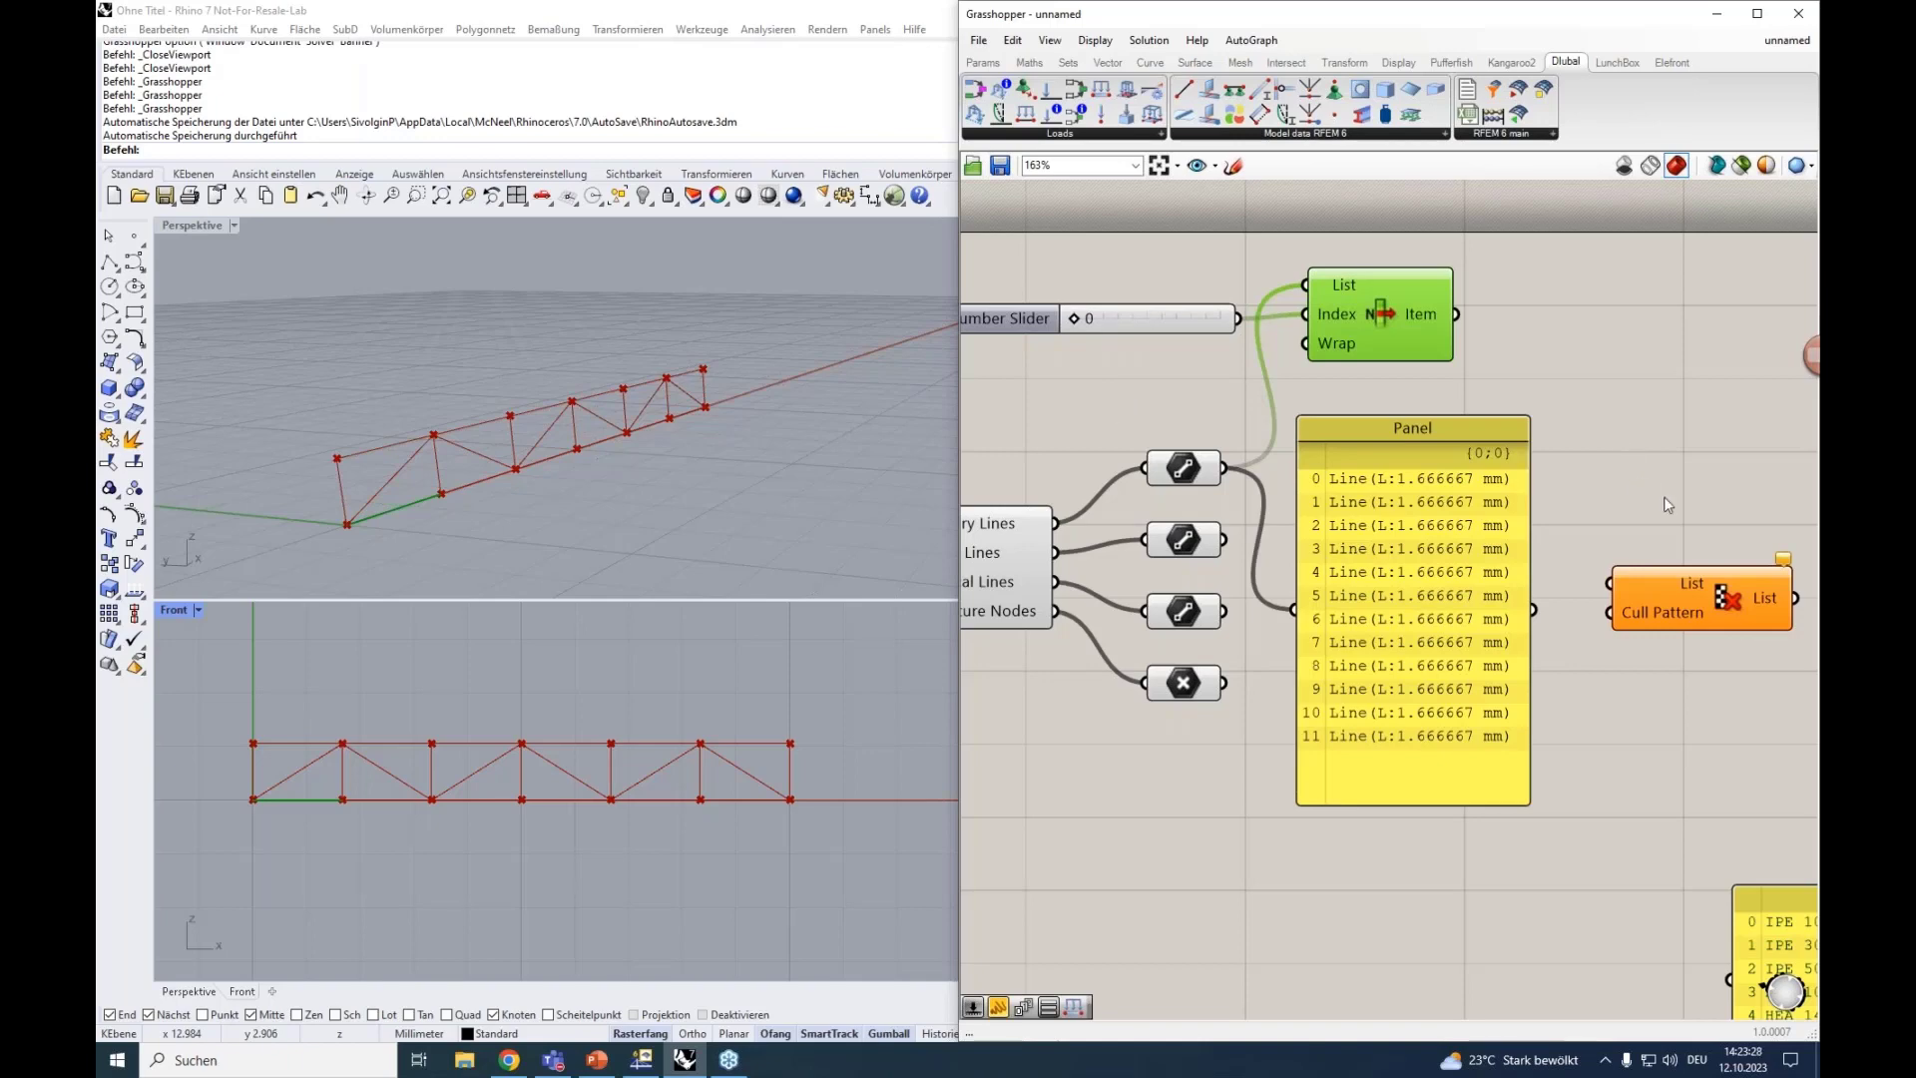
Reduce the Cull Pattern component's boolean collection to one False and one True by deleting the extra entries.
{"action": "scroll", "coordinate": [1662, 494], "scroll_direction": "down", "scroll_amount": 3}
{"action": "right_click", "coordinate": [1586, 477]}
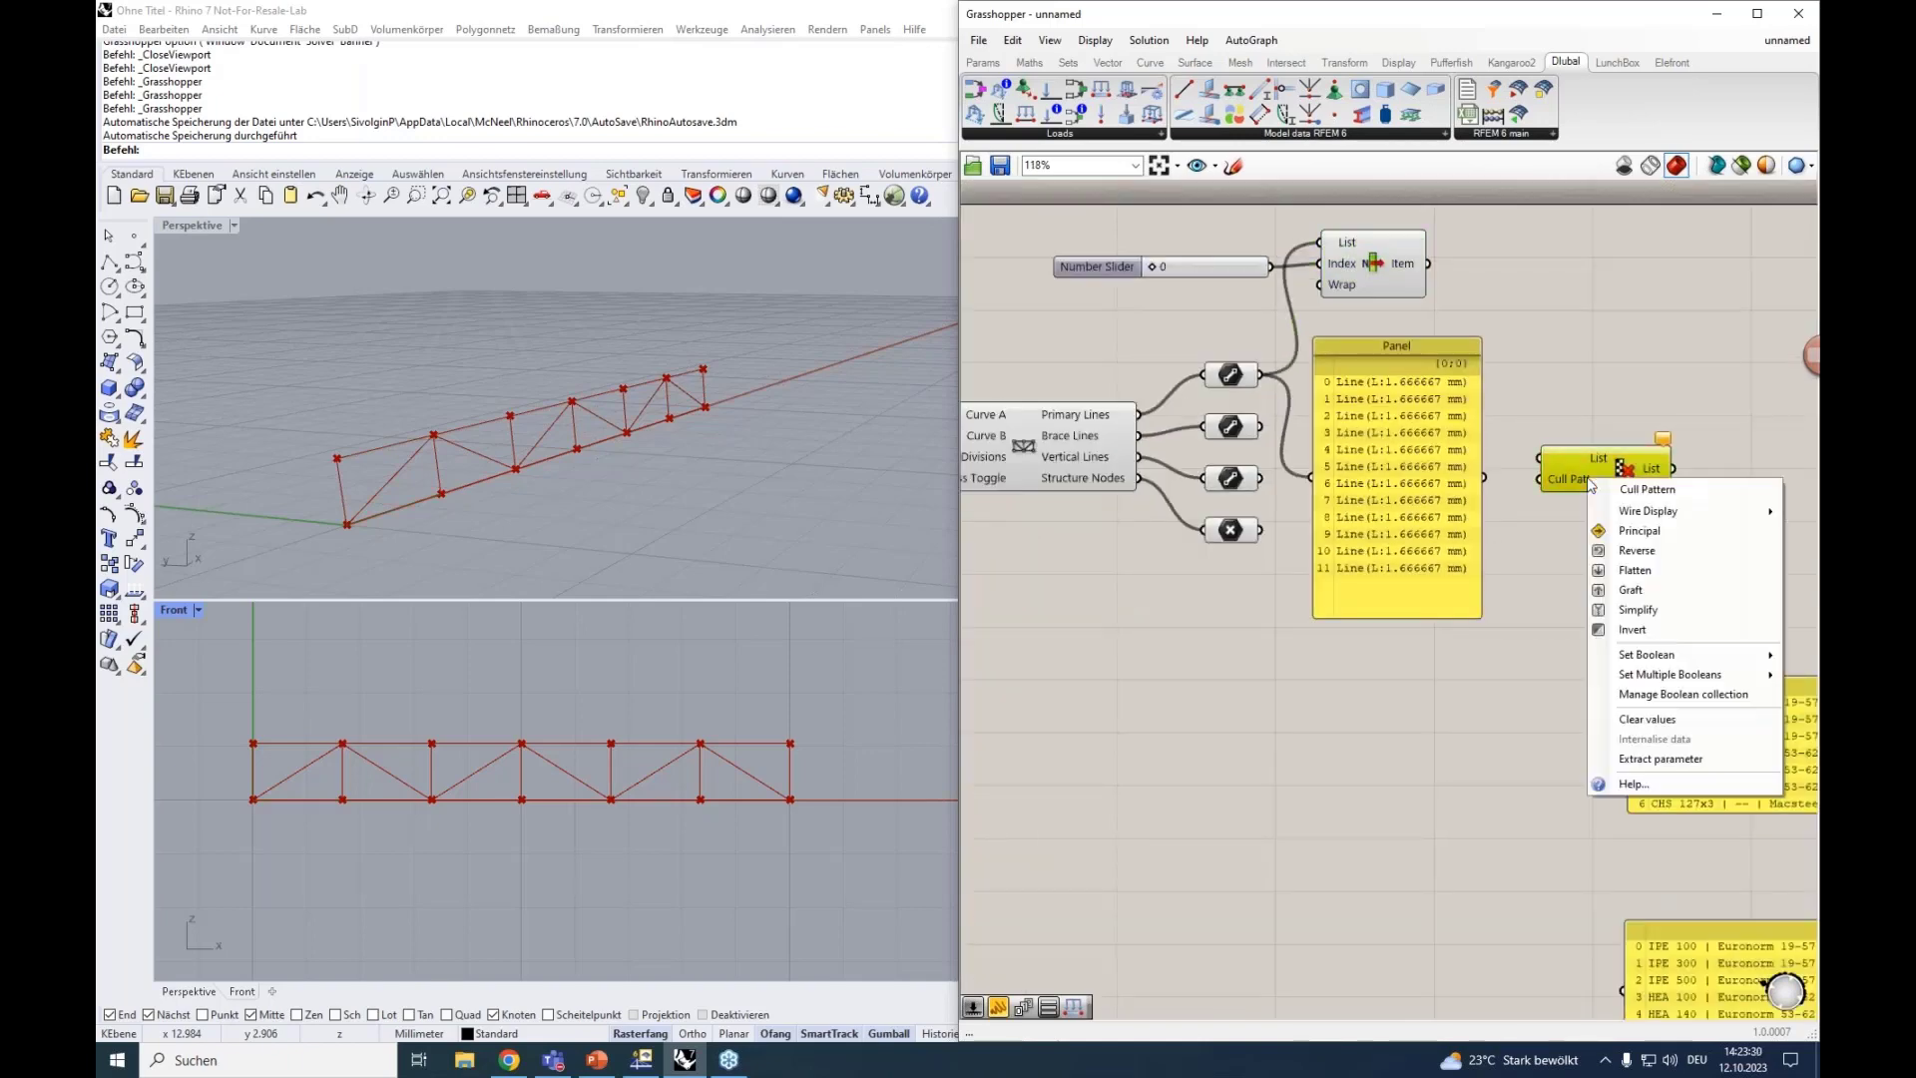
{"action": "left_click", "coordinate": [1568, 529]}
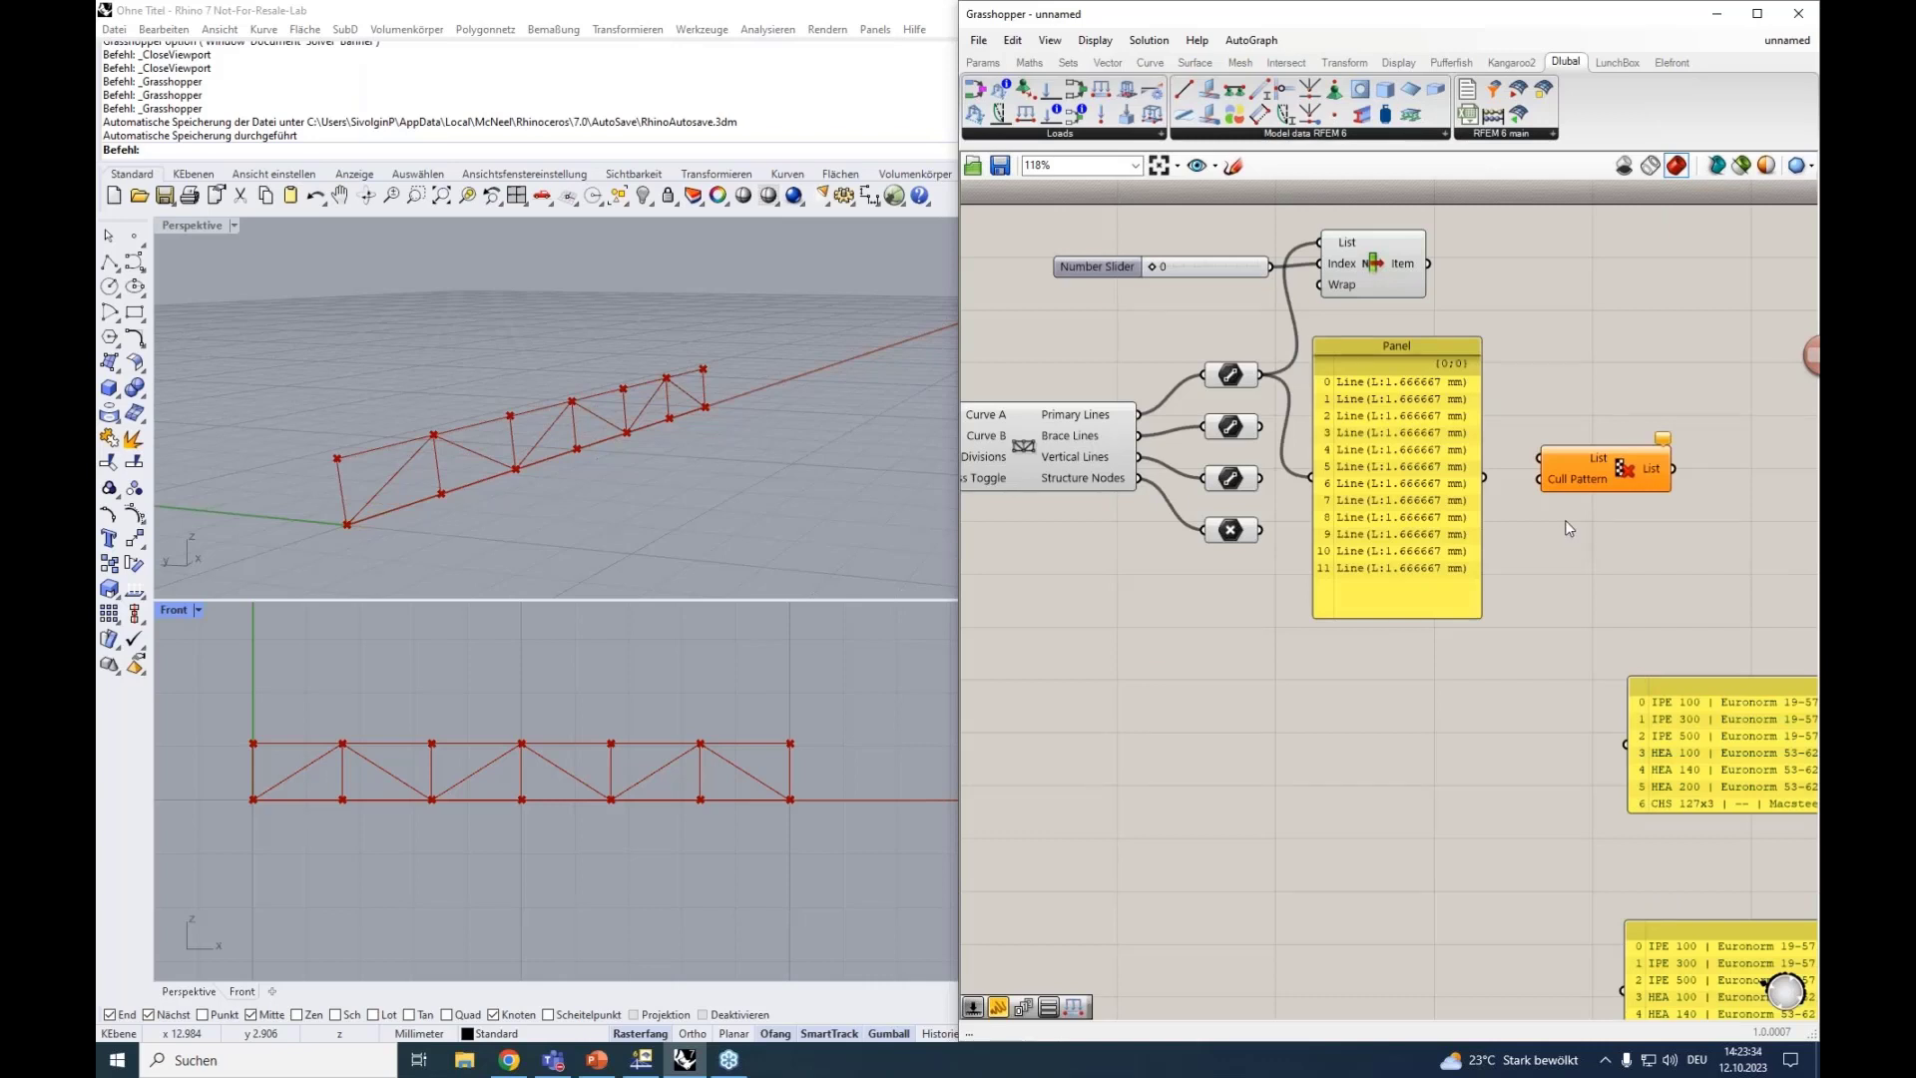
{"action": "right_click", "coordinate": [1584, 473]}
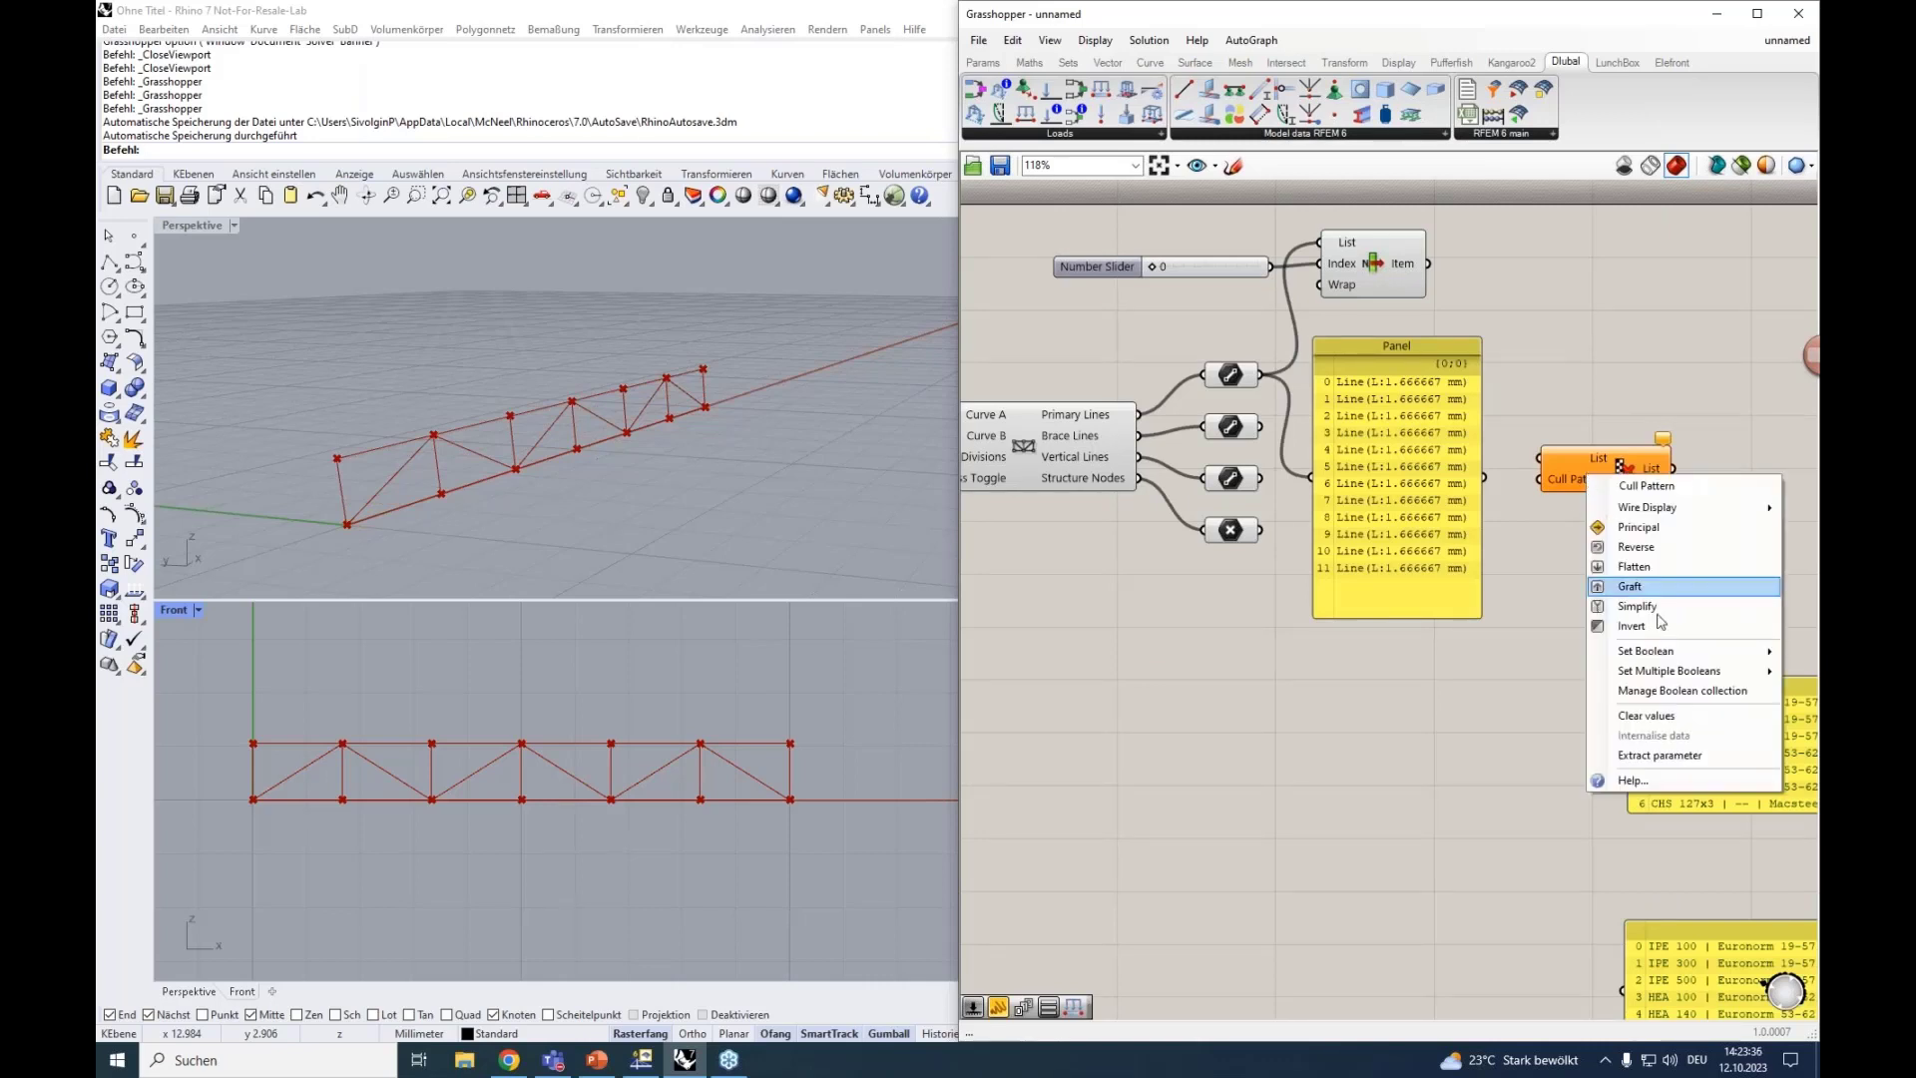
{"action": "left_click", "coordinate": [1663, 692]}
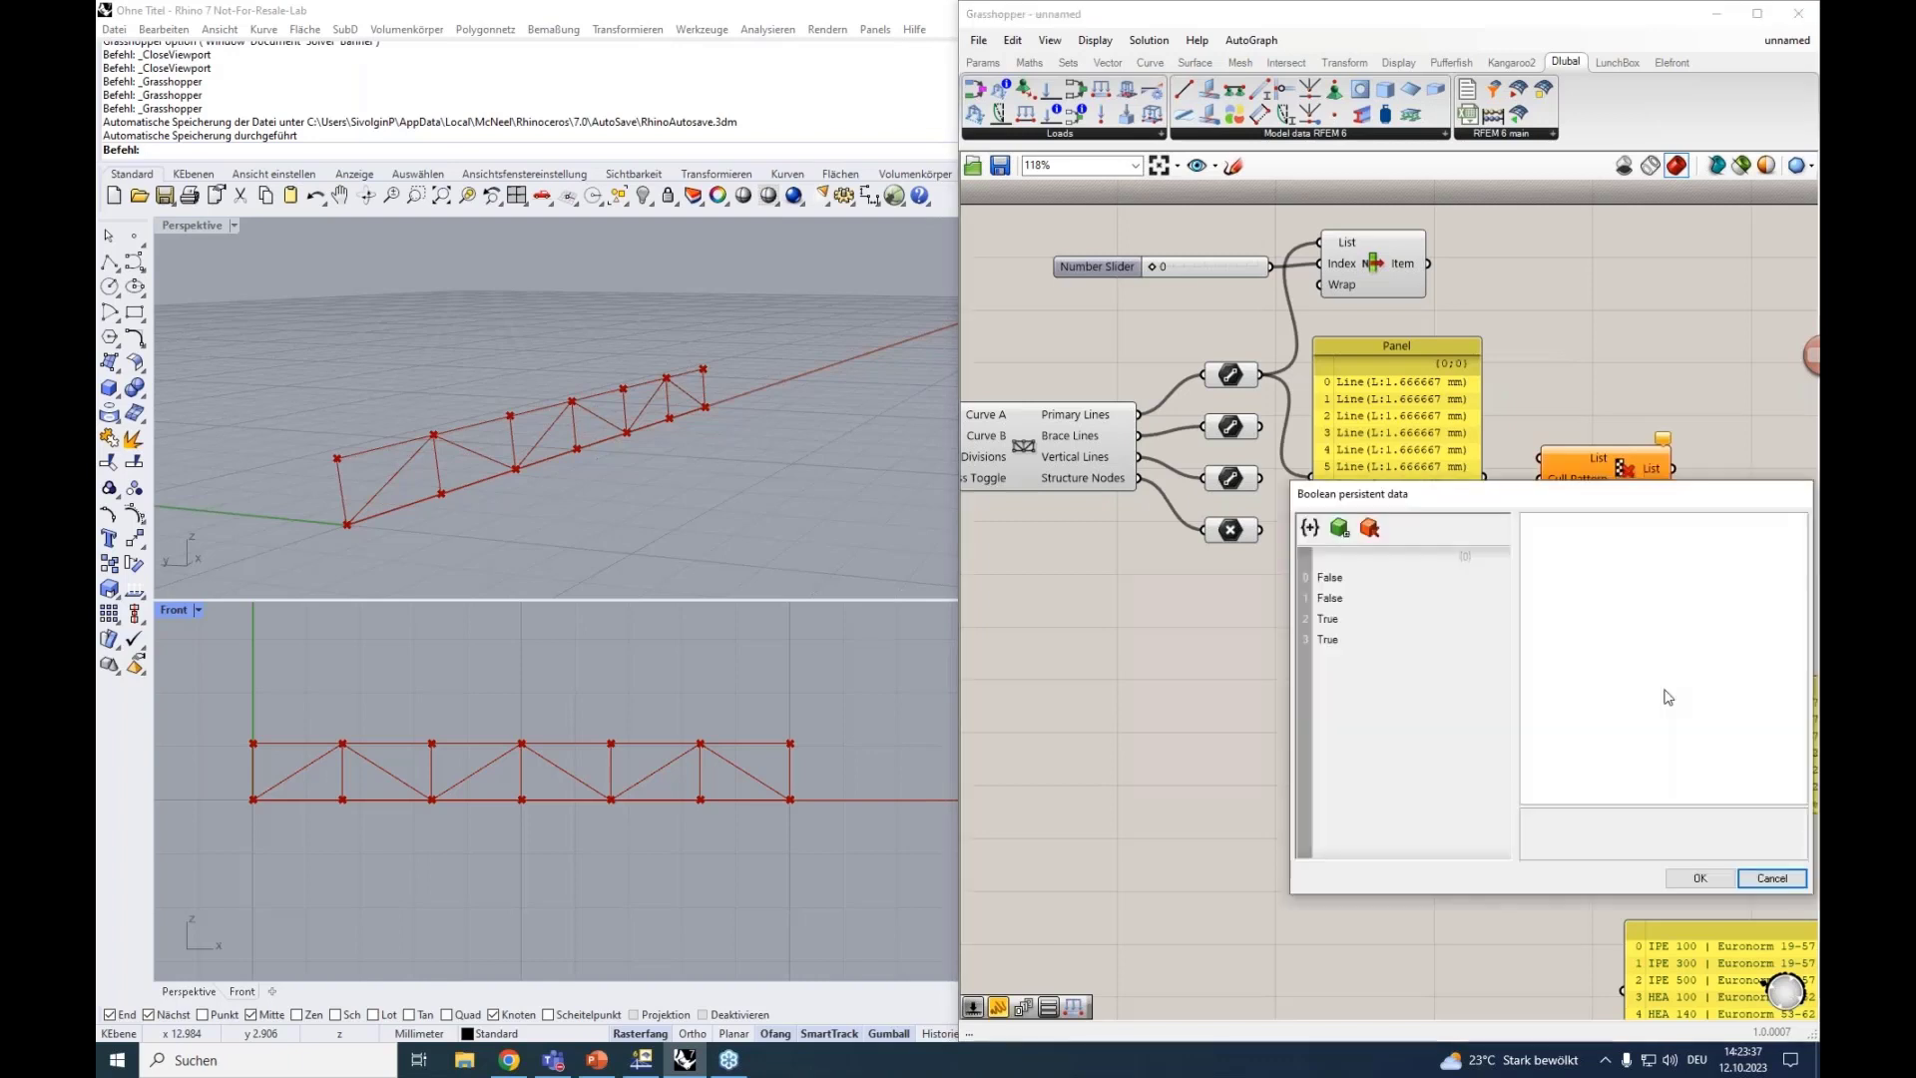
{"action": "left_click", "coordinate": [1335, 598]}
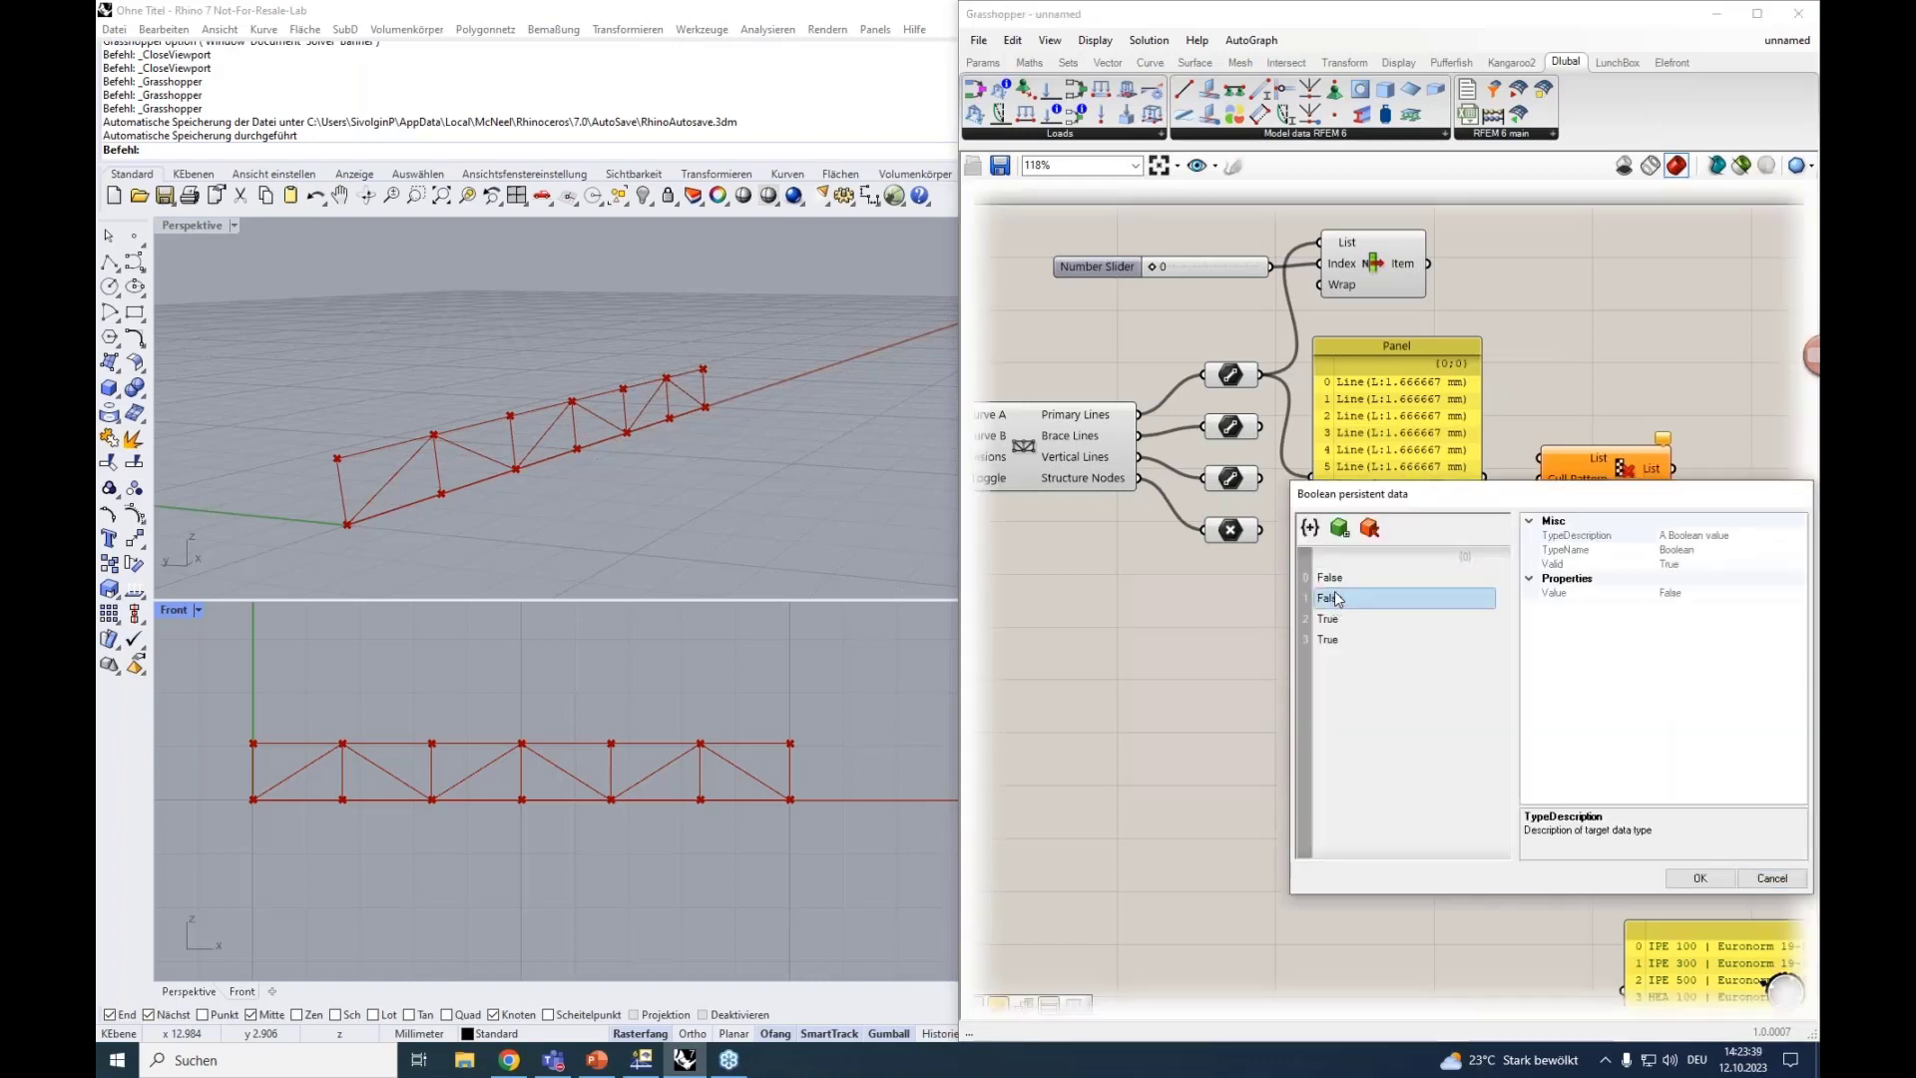
{"action": "left_click", "coordinate": [1370, 529]}
{"action": "left_click", "coordinate": [1372, 532]}
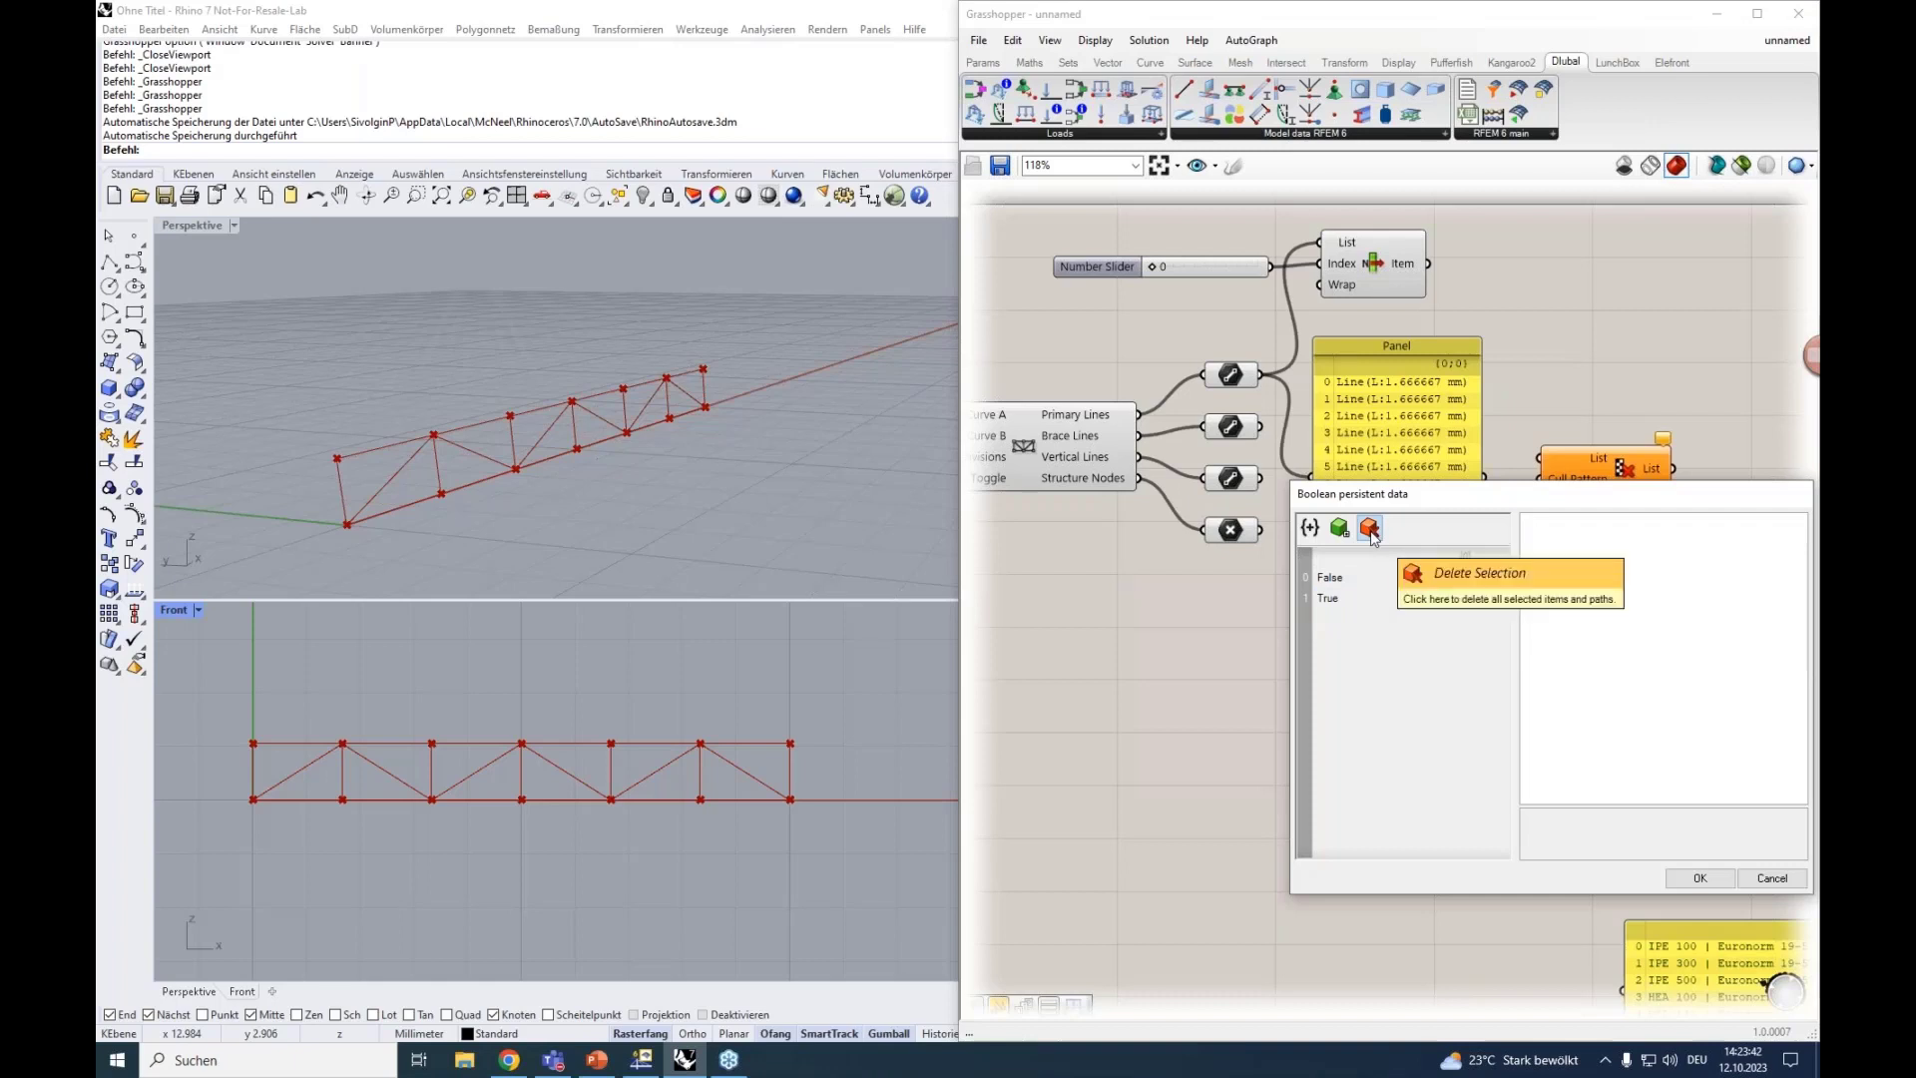
{"action": "left_click", "coordinate": [1342, 586]}
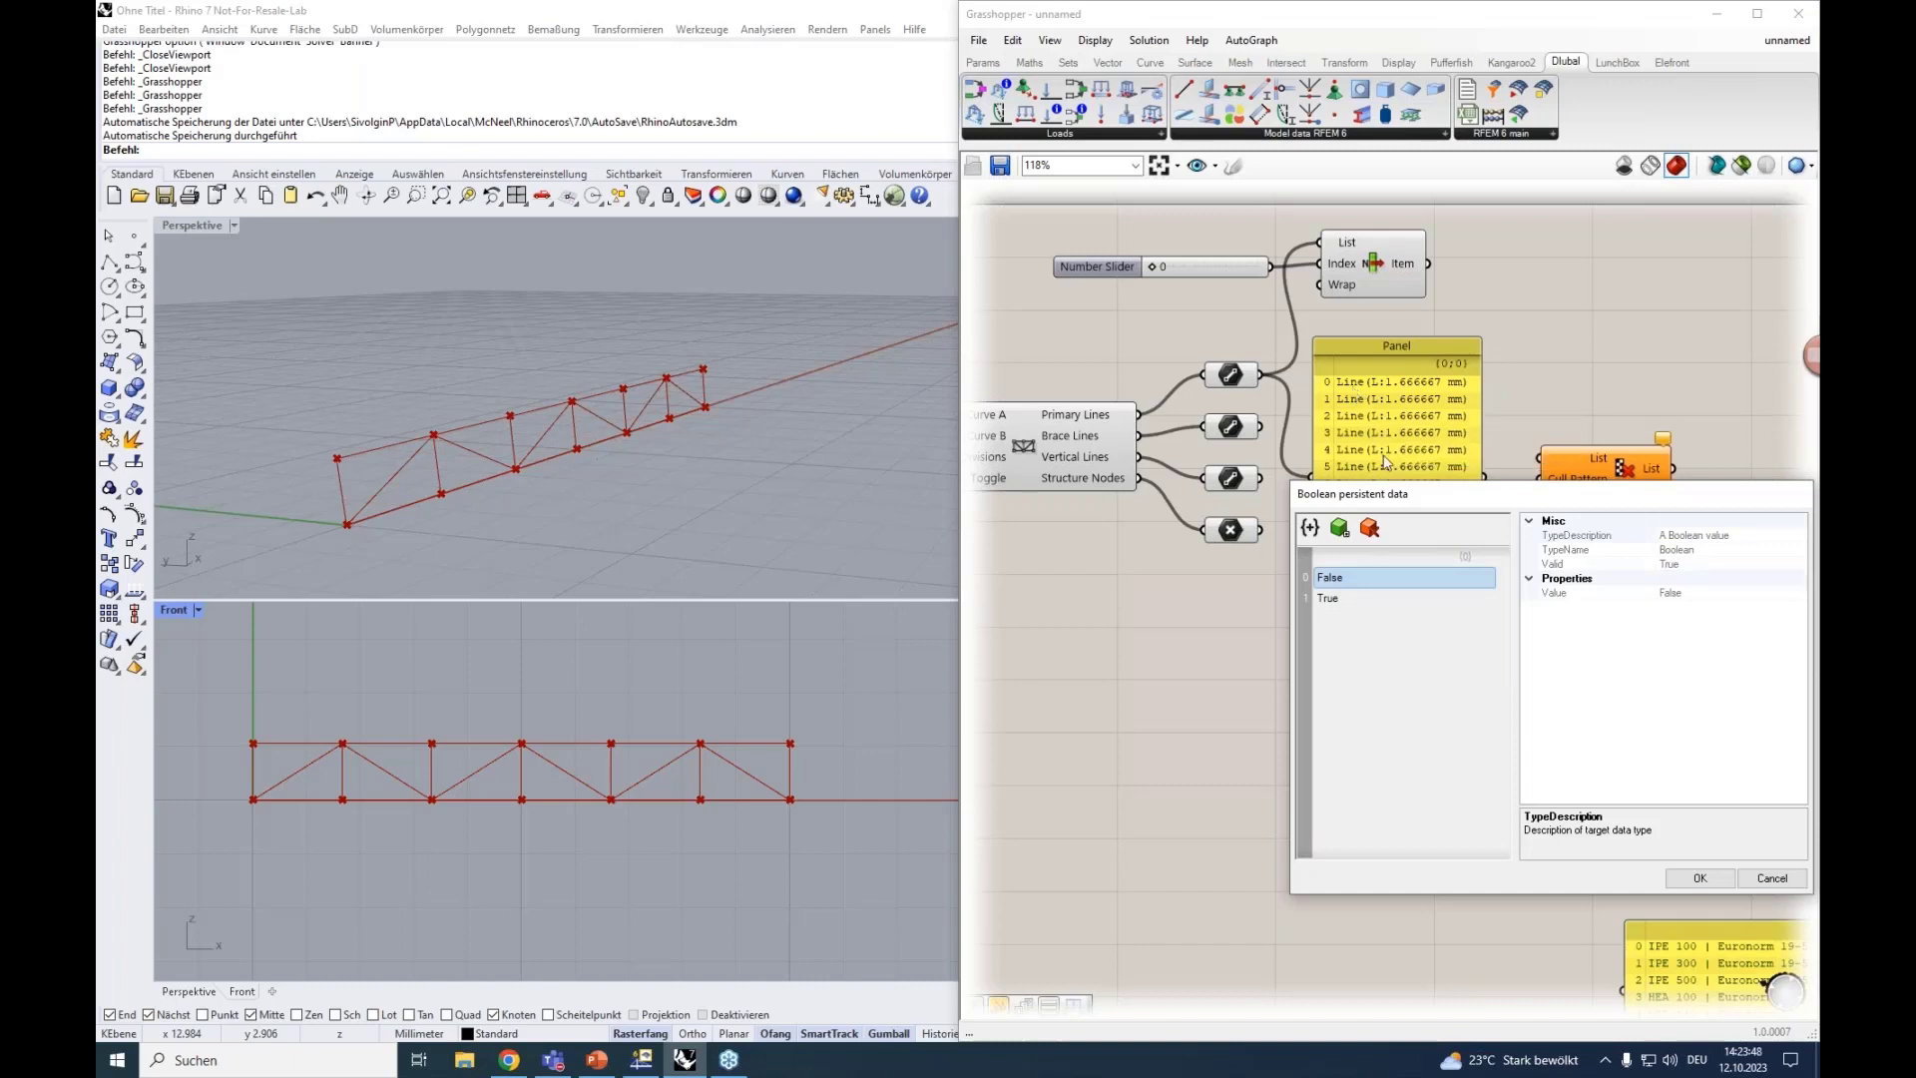
{"action": "left_click", "coordinate": [1327, 599]}
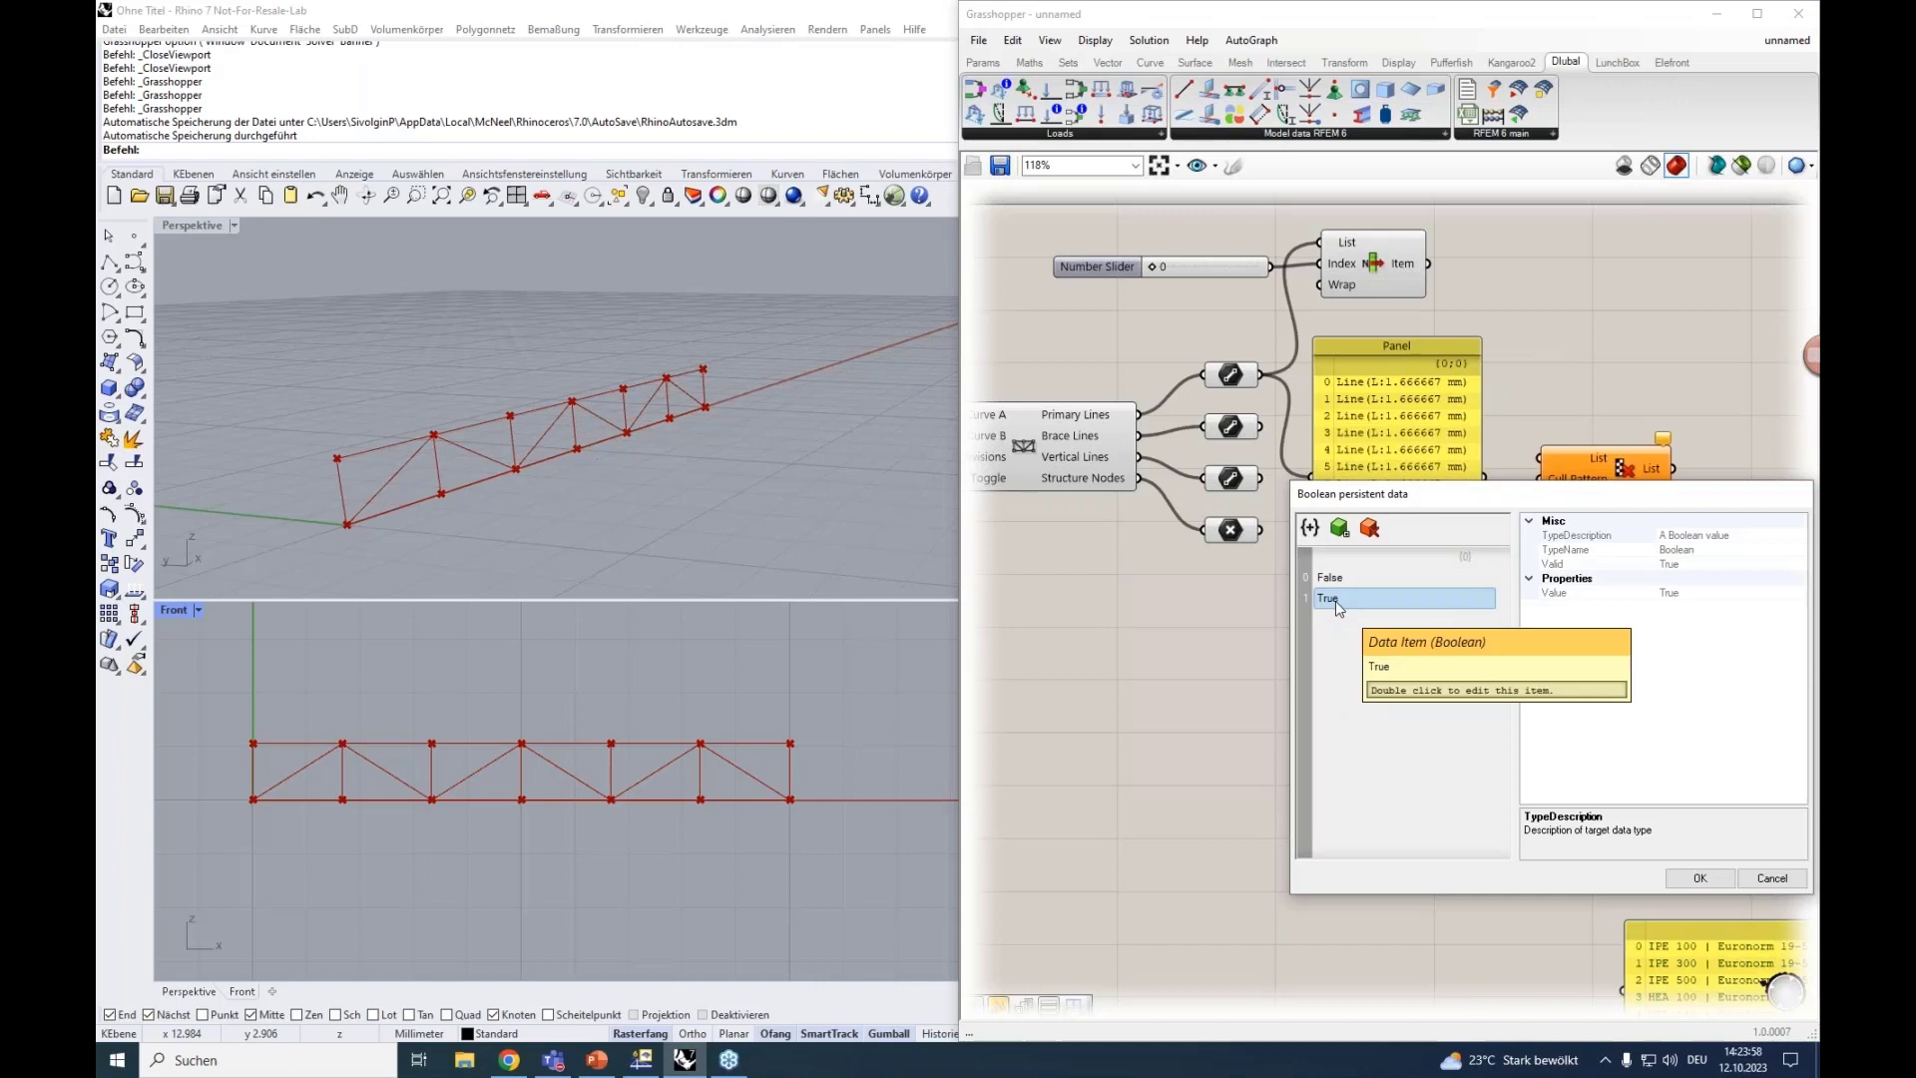
{"action": "left_click", "coordinate": [1336, 580]}
{"action": "left_click", "coordinate": [1336, 594]}
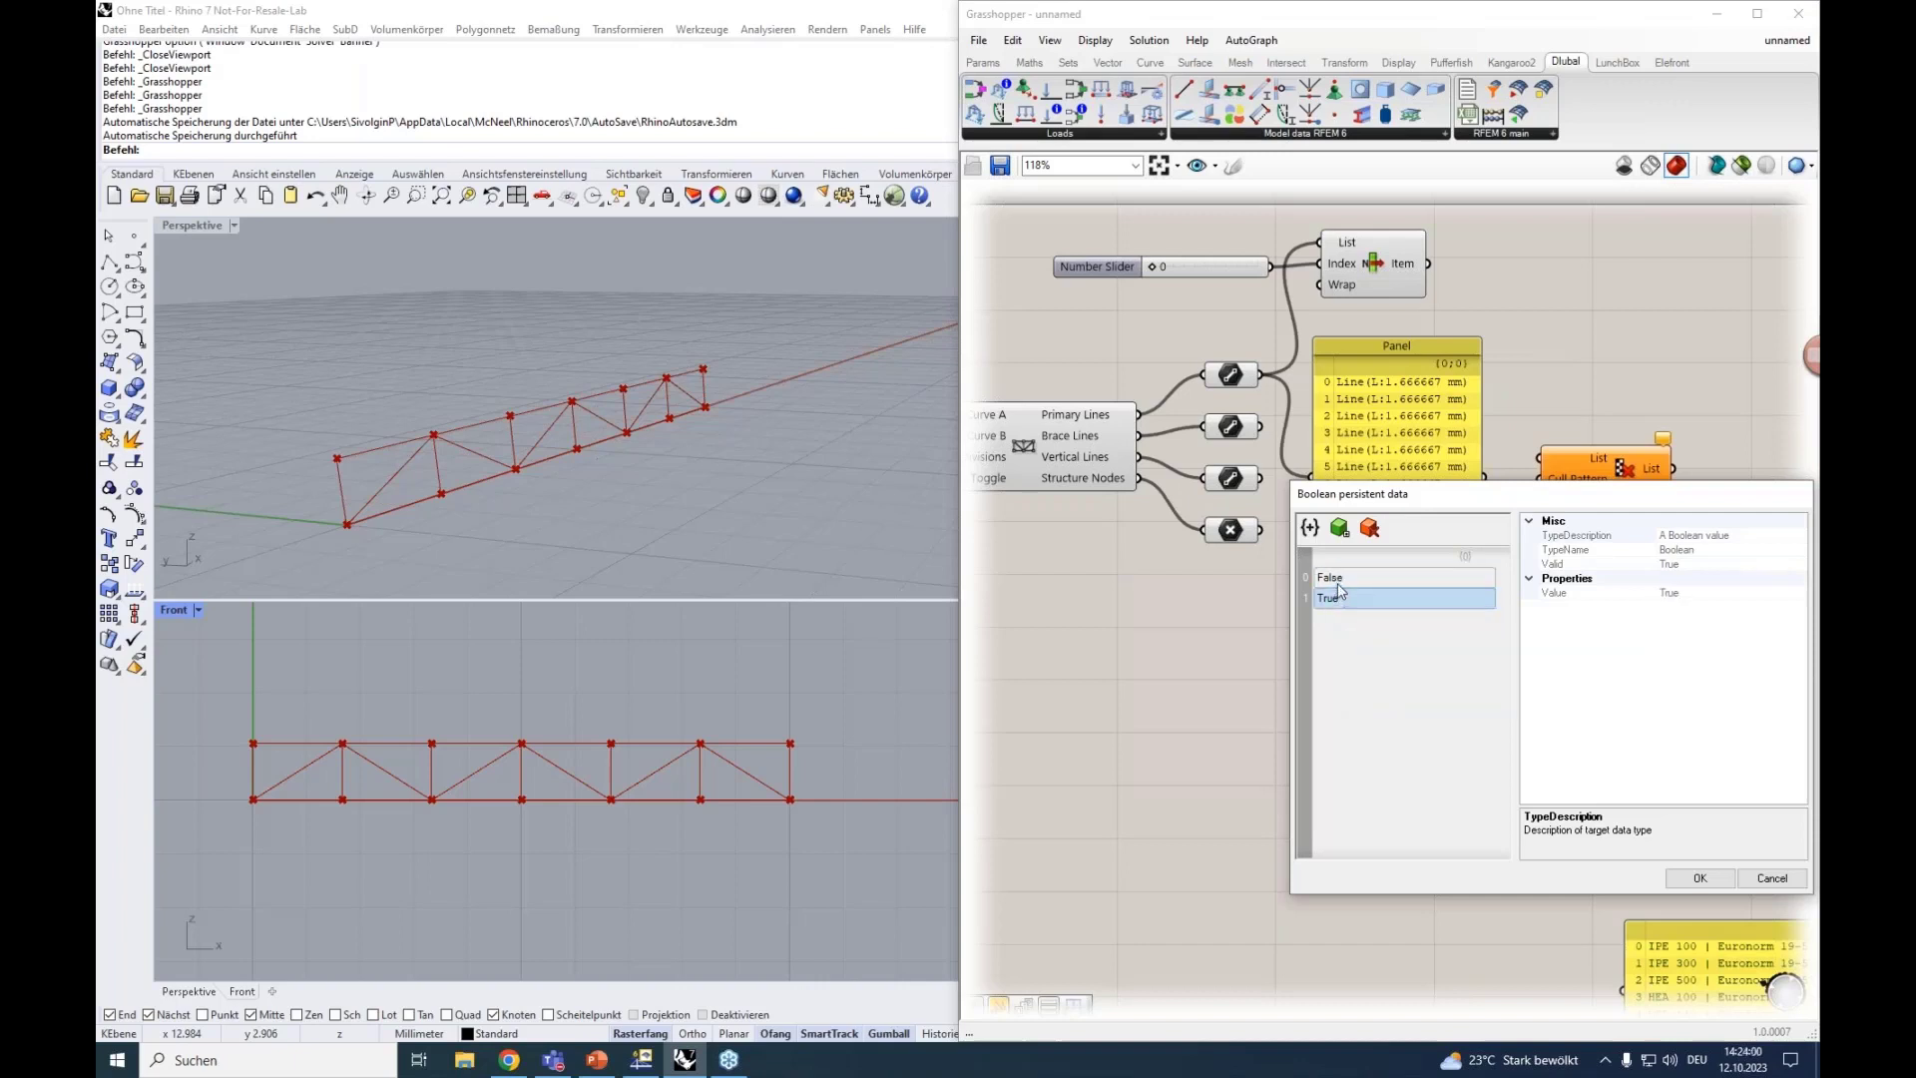
{"action": "left_click", "coordinate": [1337, 580]}
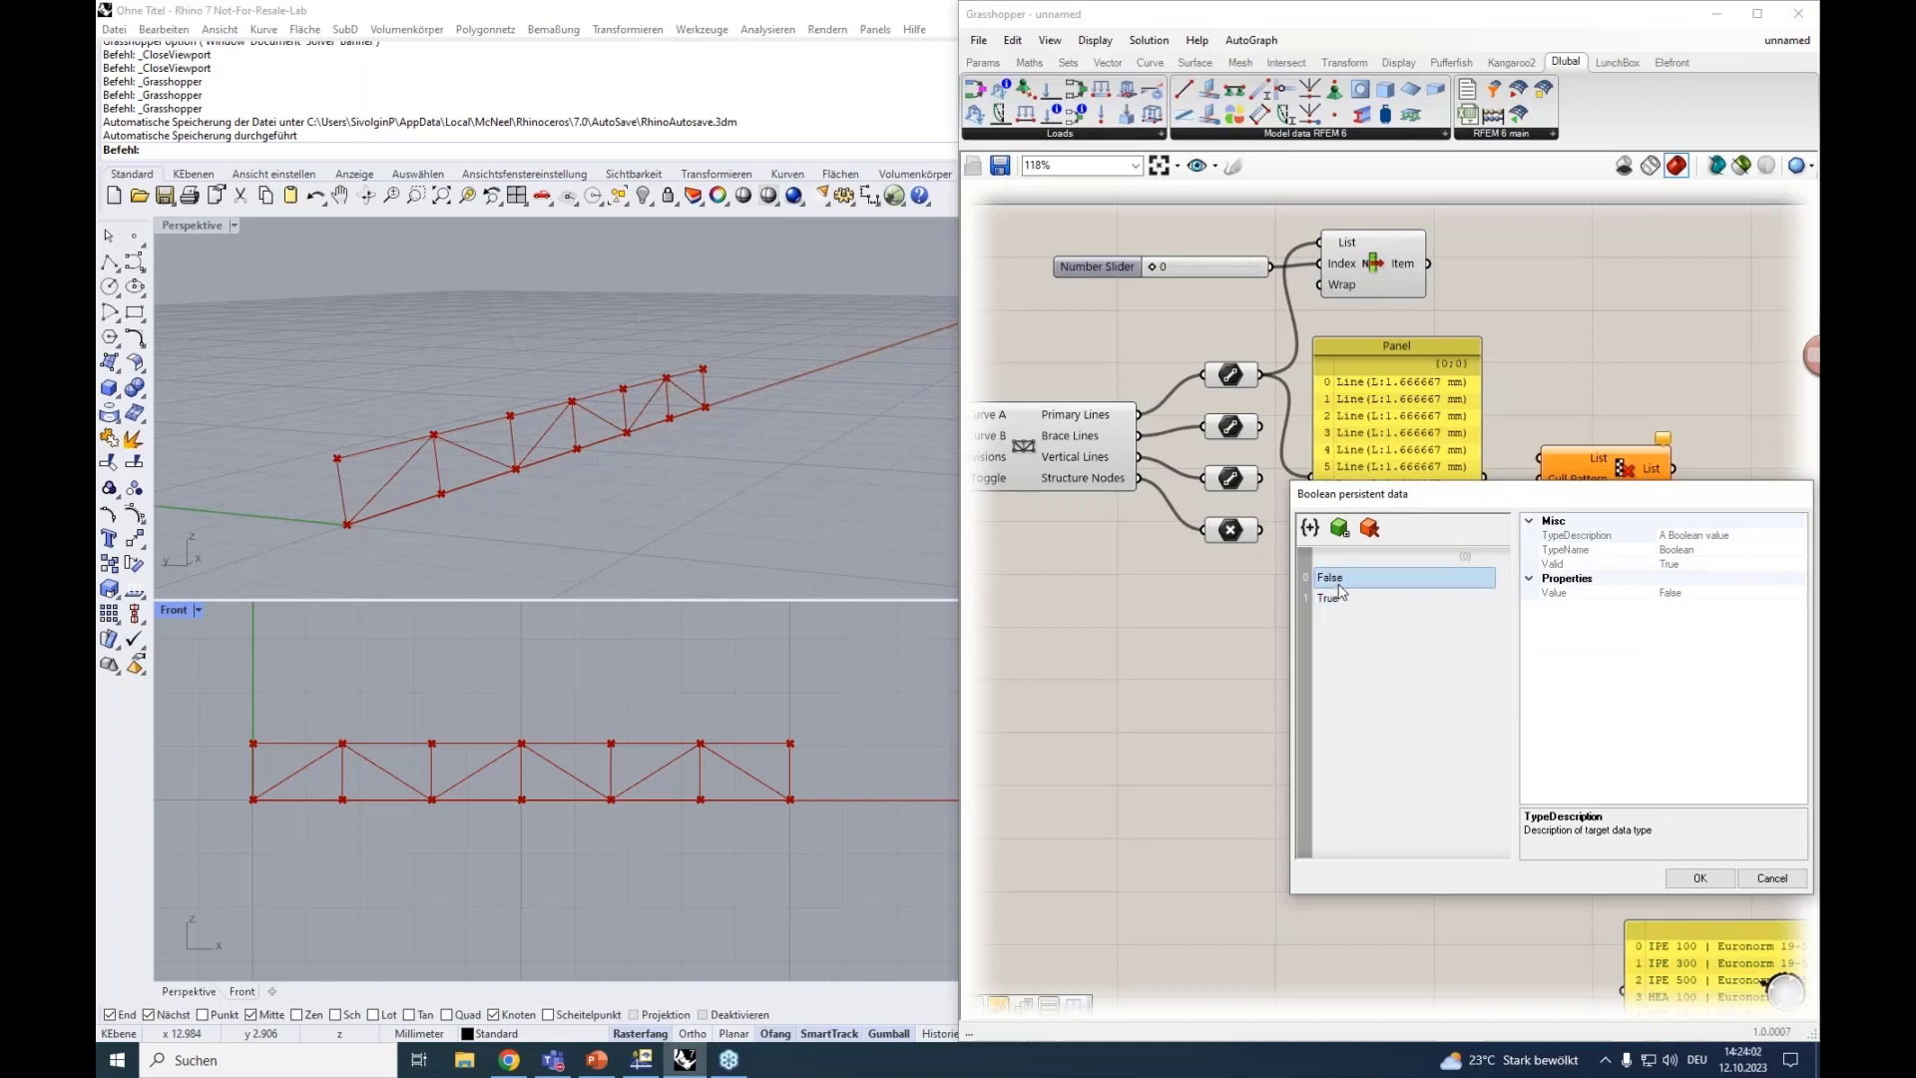
{"action": "left_click", "coordinate": [1339, 598]}
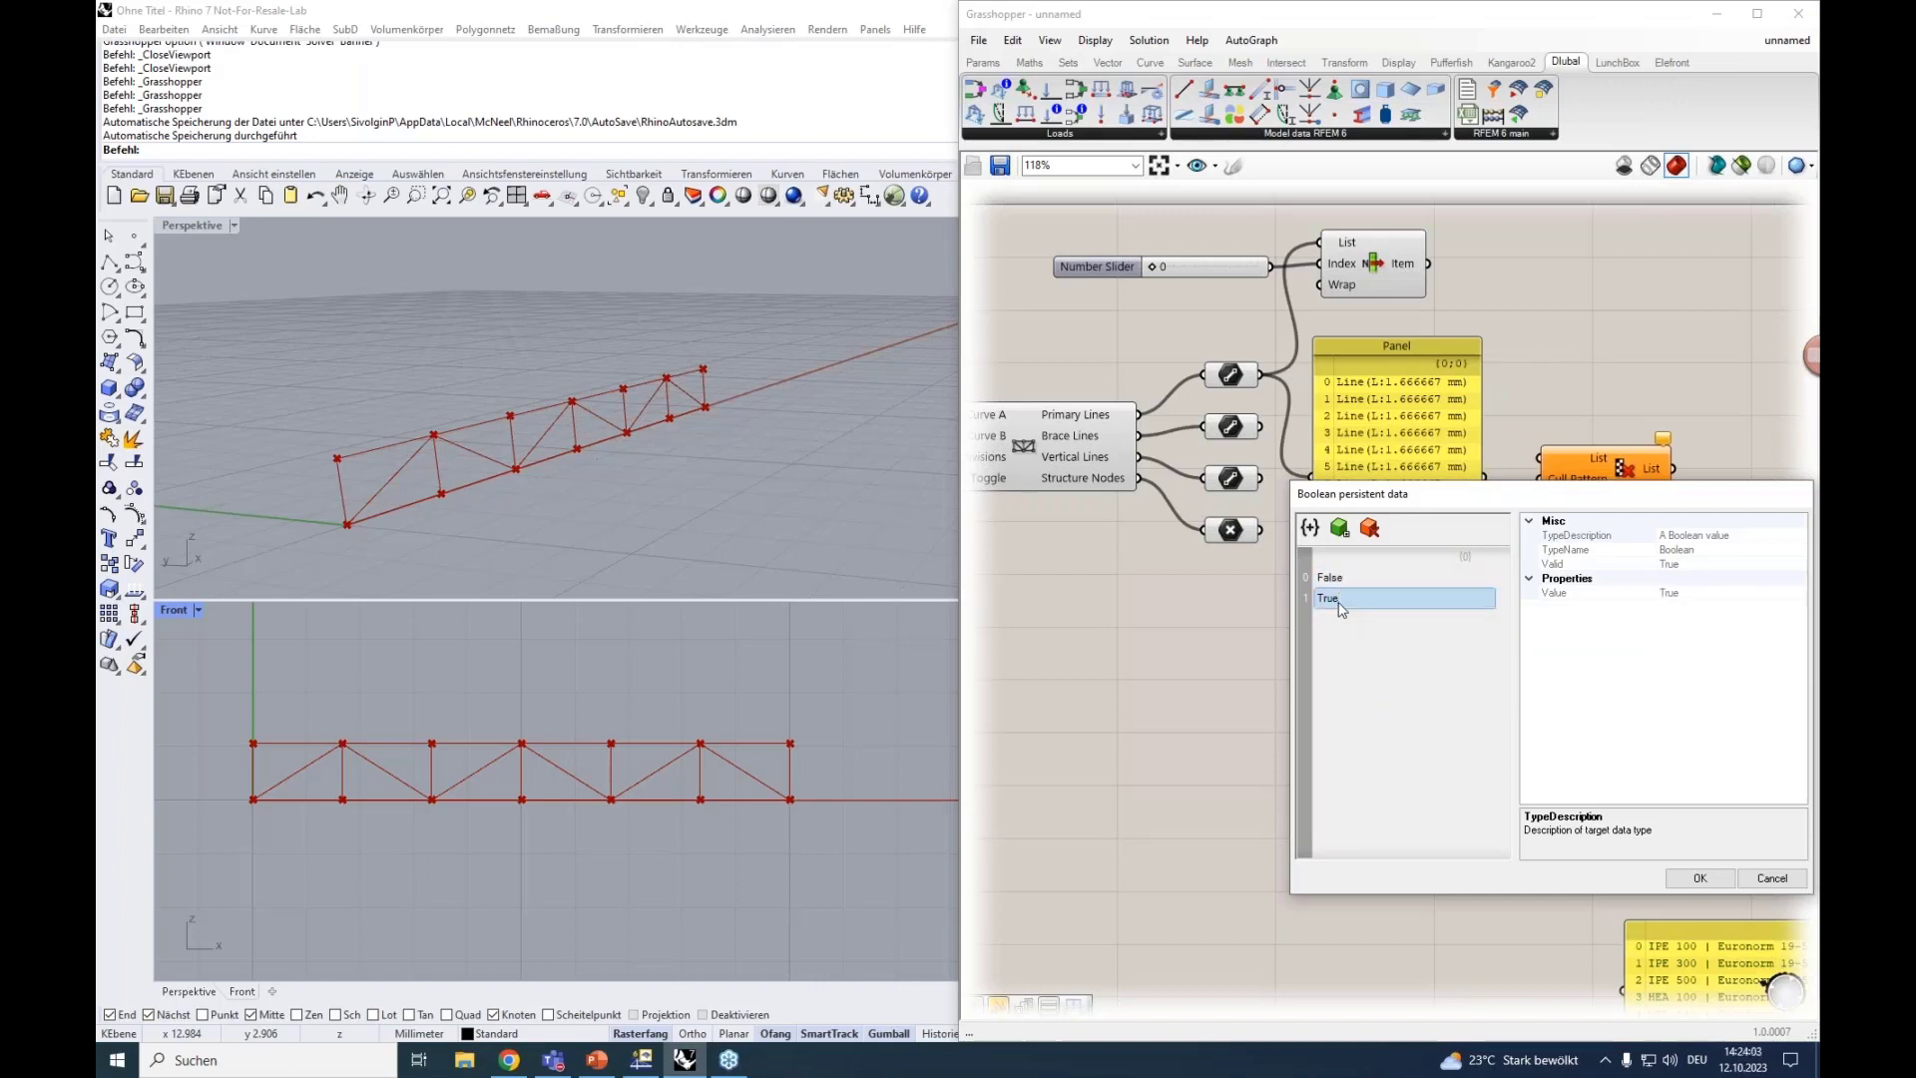
{"action": "left_click", "coordinate": [1699, 878]}
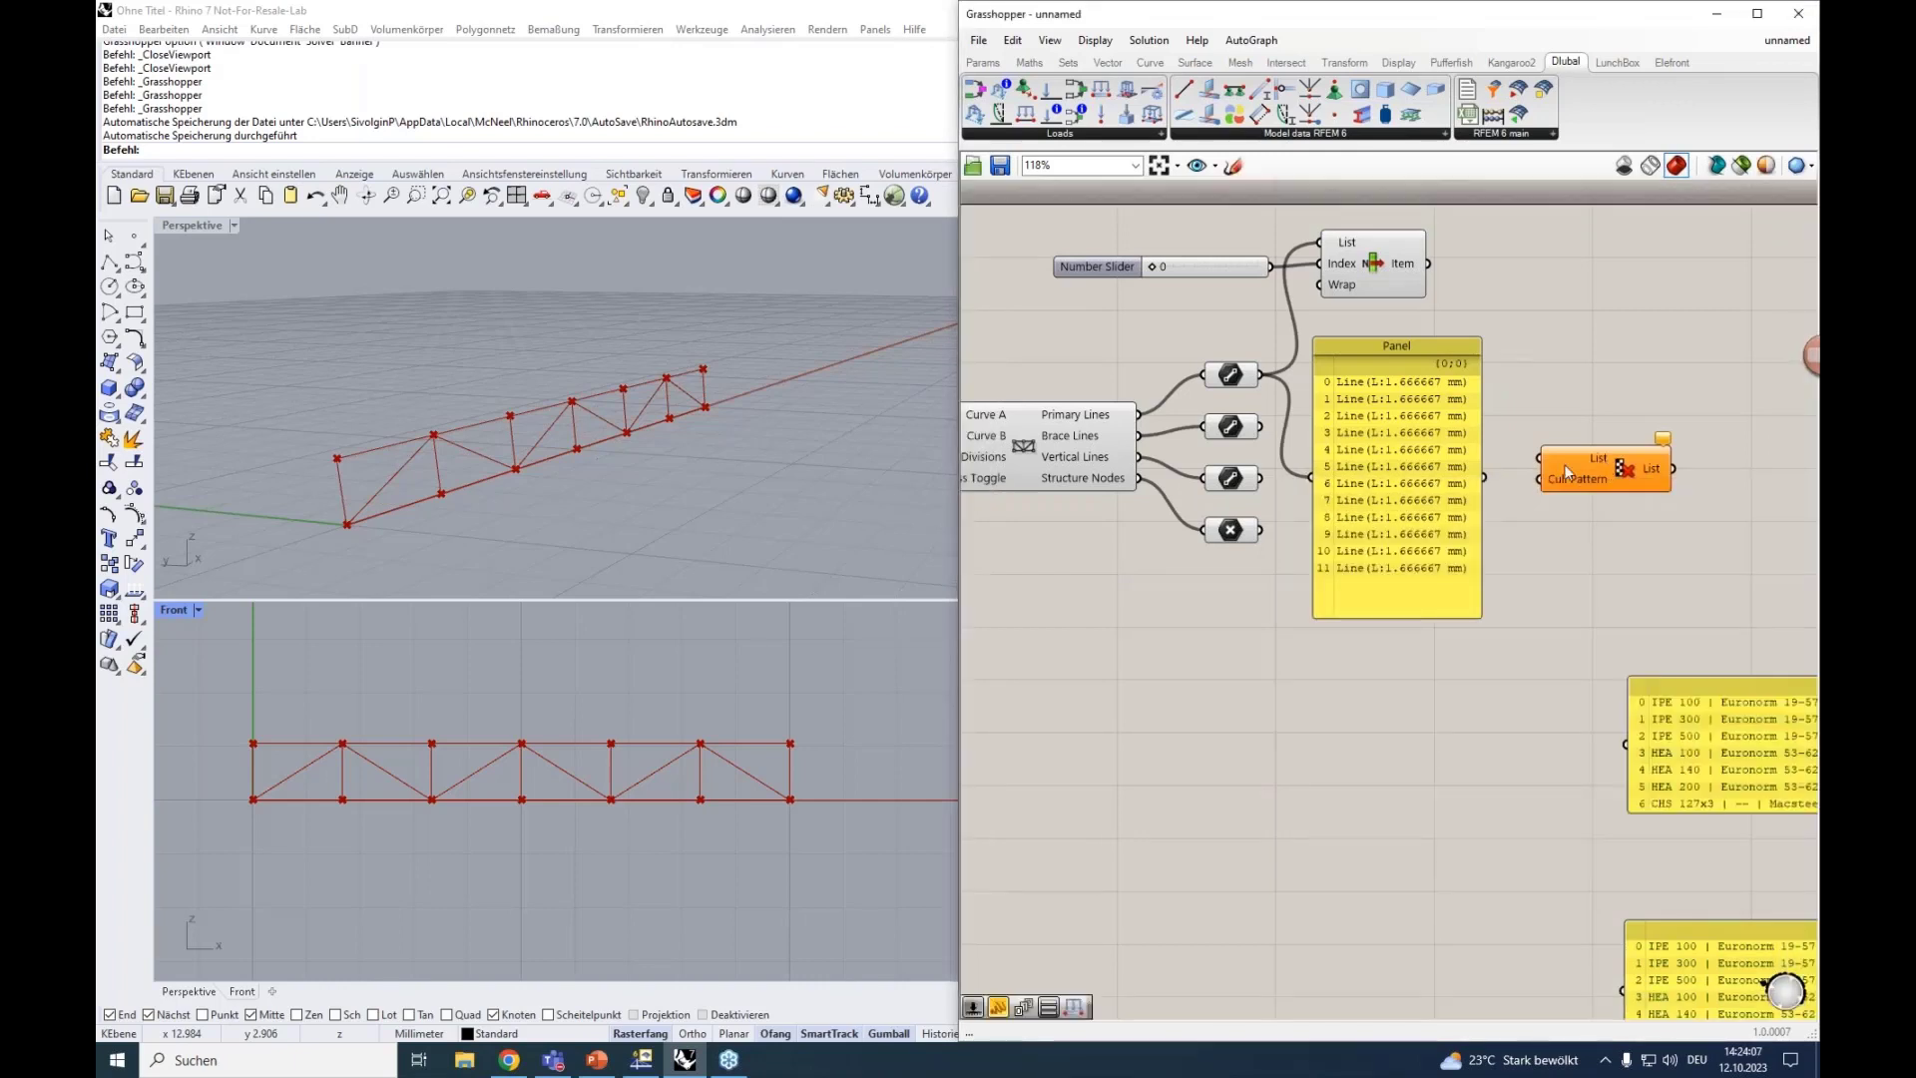
Delete the primary lines Panel, feed the Primary Lines parameter into the Cull Pattern's List input and place the component beside that parameter.
{"action": "left_click", "coordinate": [1418, 347]}
{"action": "key", "text": "Delete"}
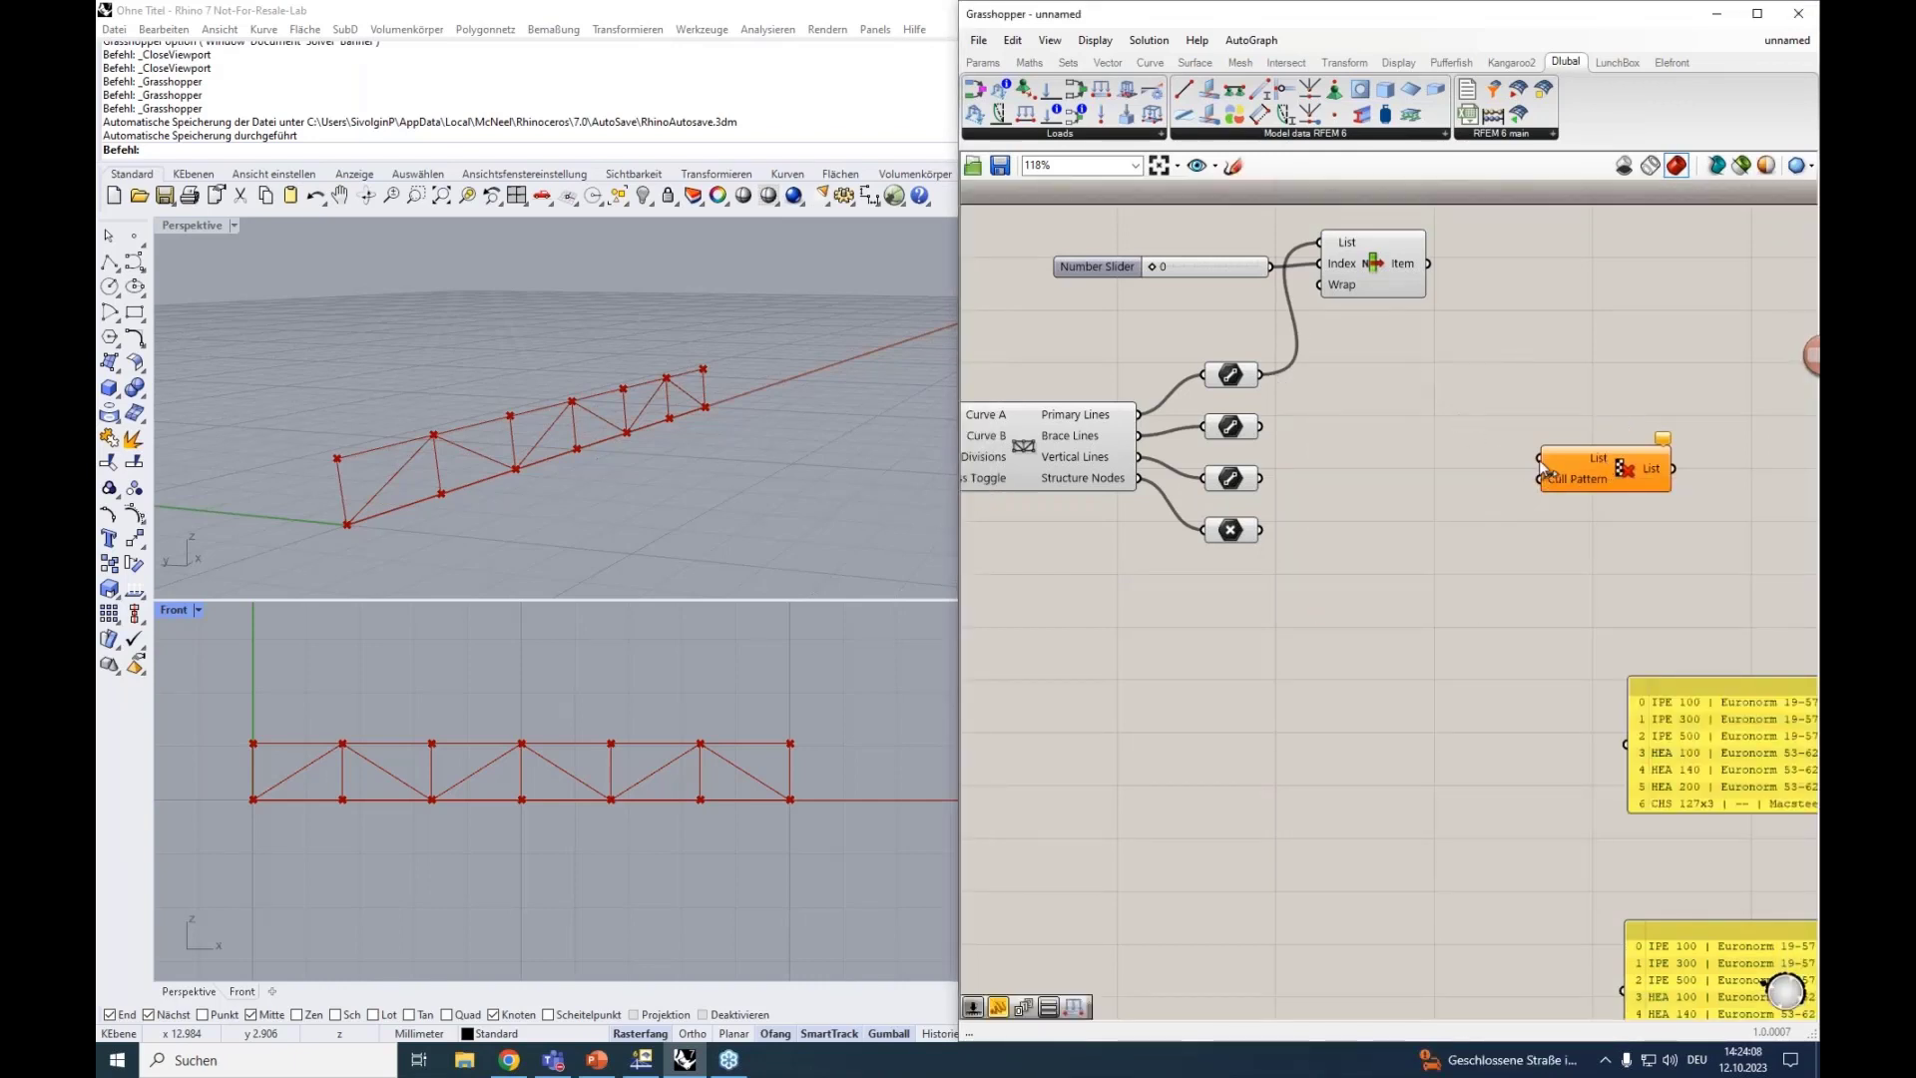
{"action": "left_click_drag", "start_coordinate": [1540, 458], "coordinate": [1260, 374]}
{"action": "left_click_drag", "start_coordinate": [1596, 469], "coordinate": [1415, 363]}
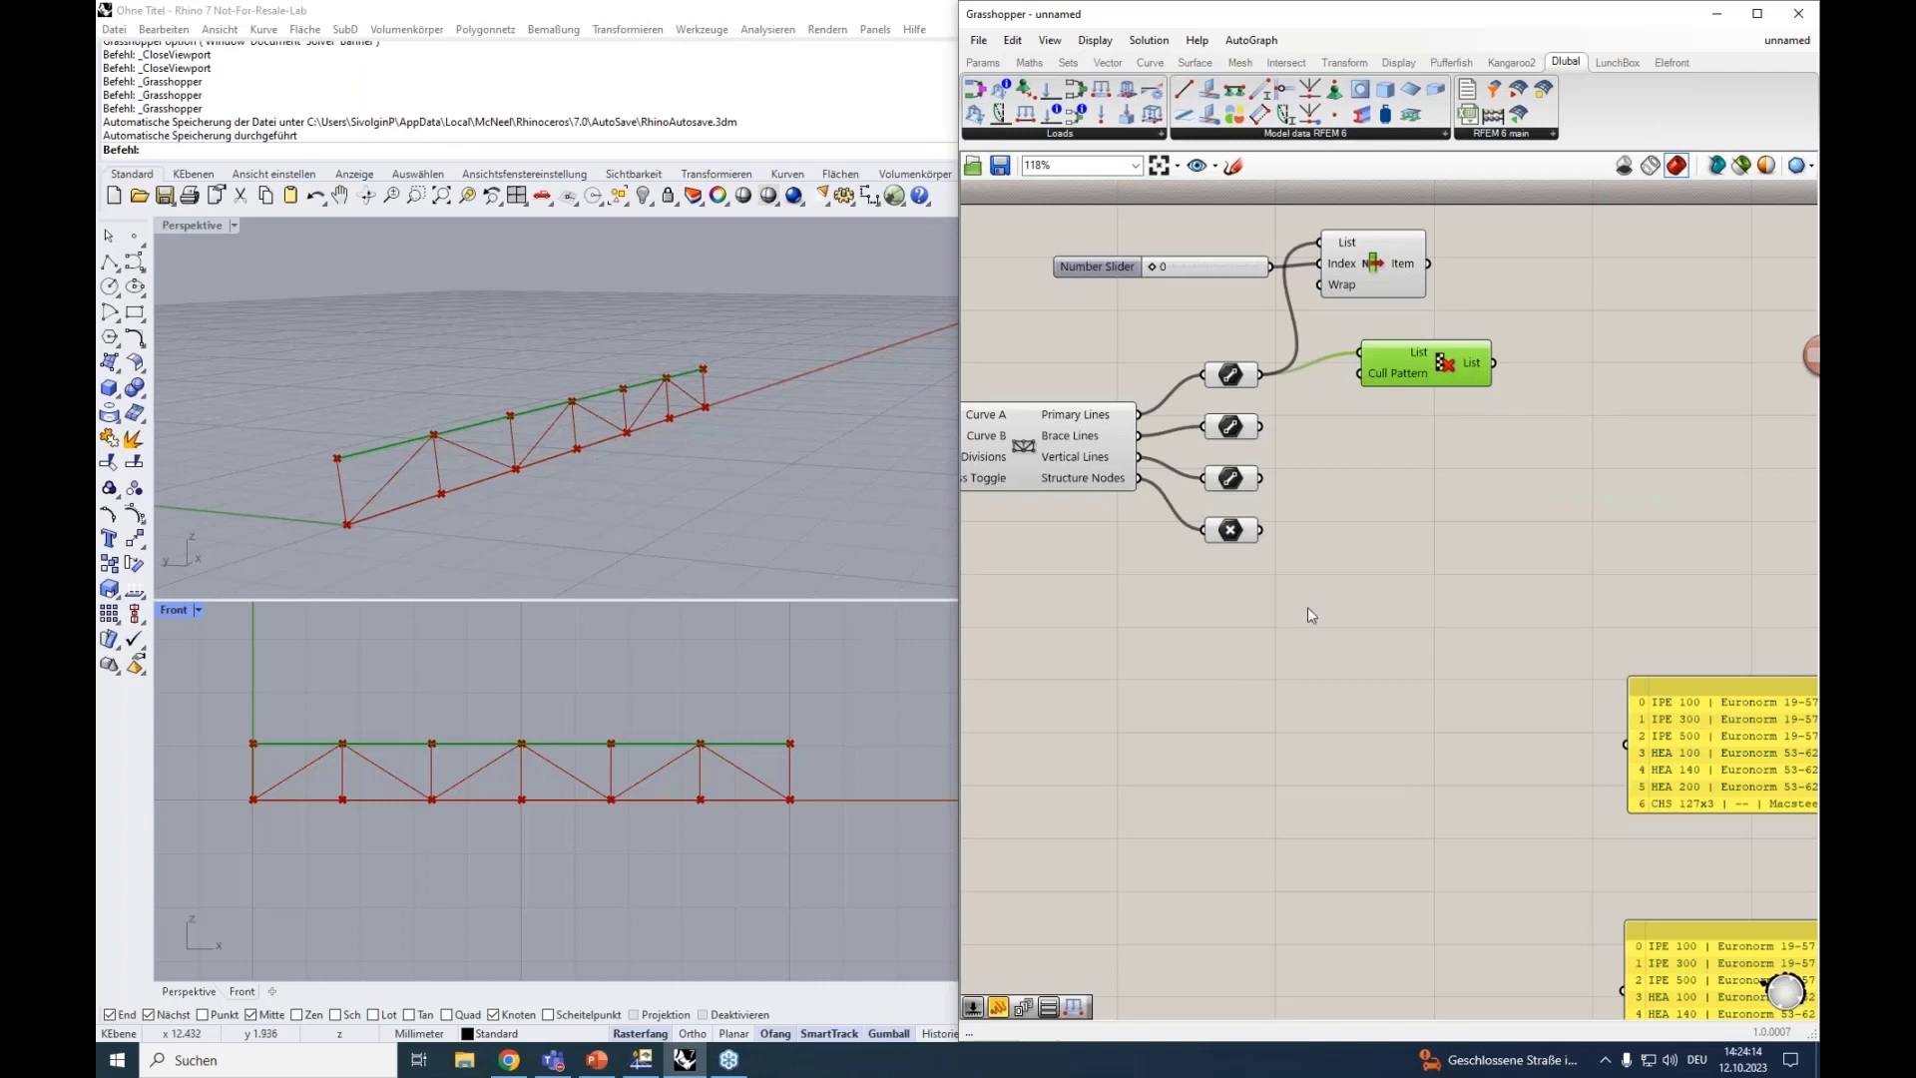
Duplicate the Cull Pattern component below the original and invert the copy's Cull Pattern input.
{"action": "left_click_drag", "start_coordinate": [1405, 369], "coordinate": [1407, 449], "text": "alt"}
{"action": "right_click", "coordinate": [1407, 450]}
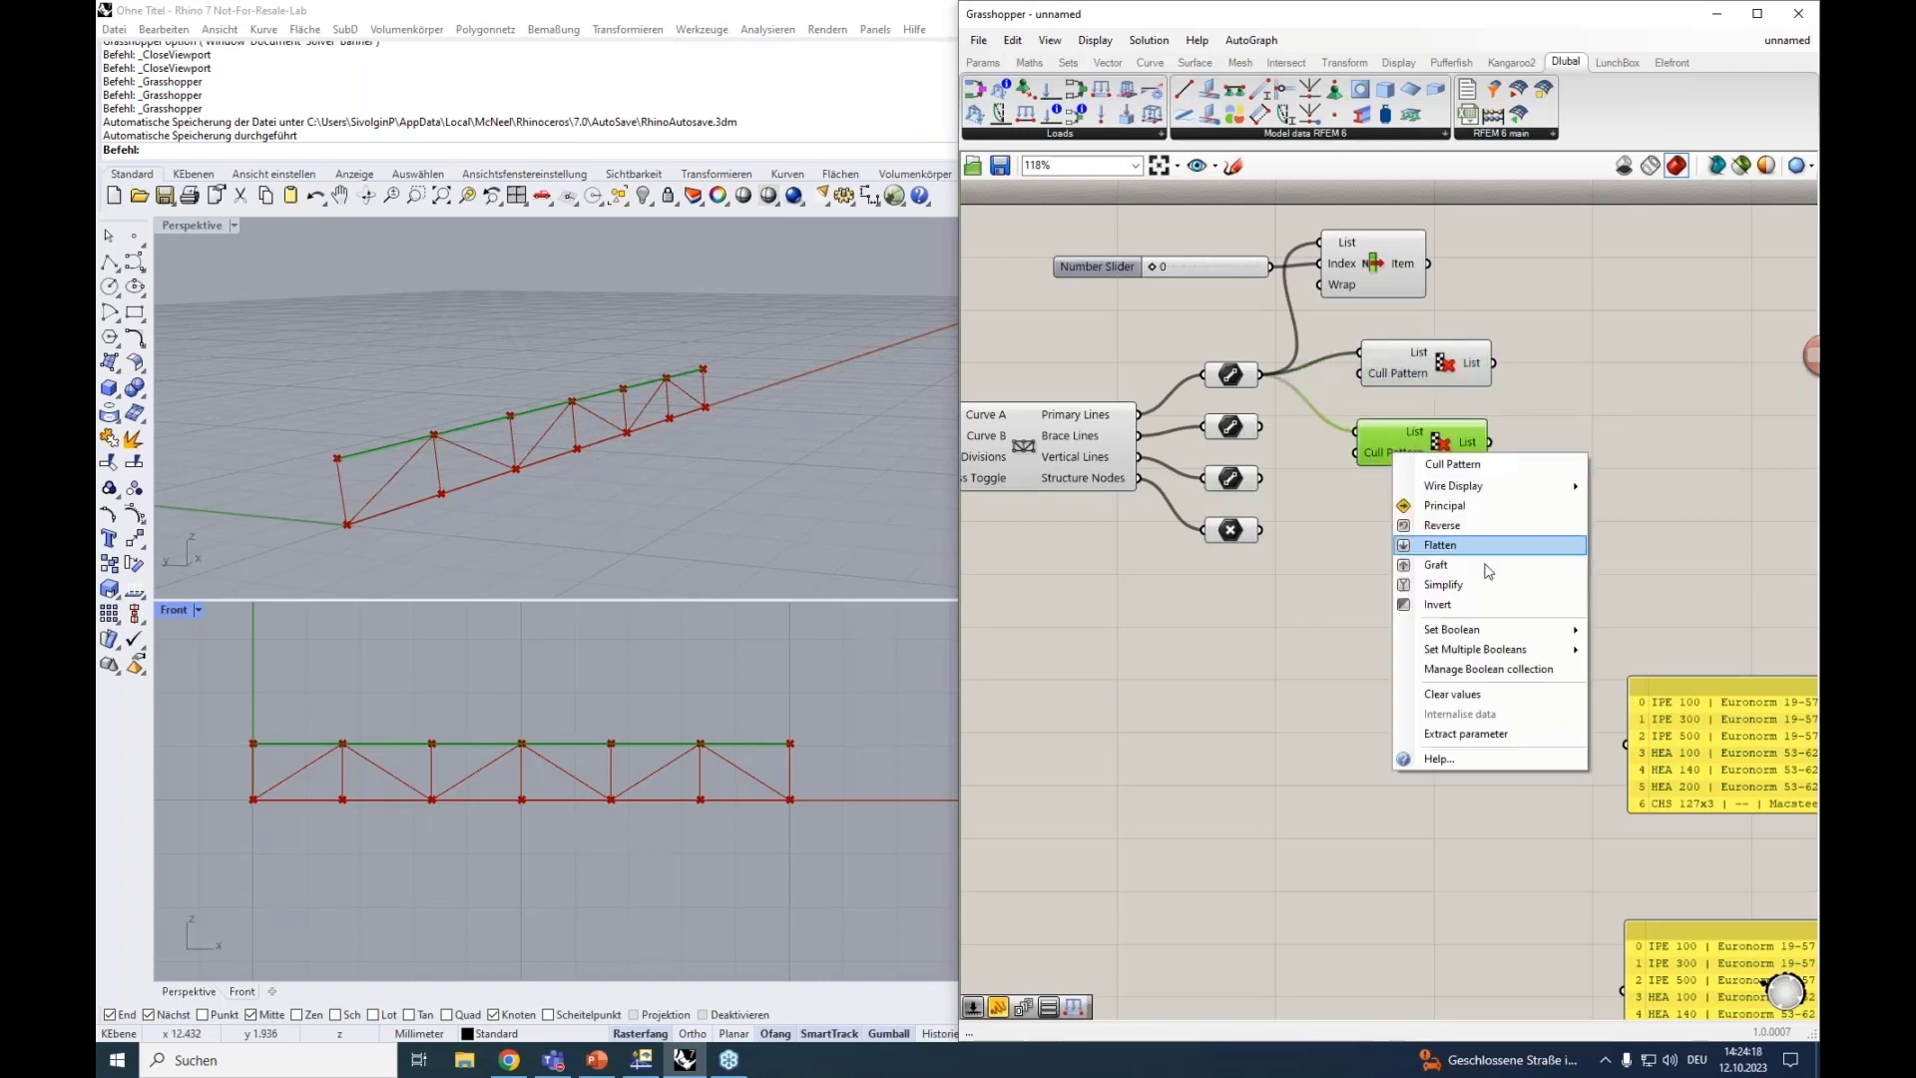
{"action": "left_click", "coordinate": [1438, 604]}
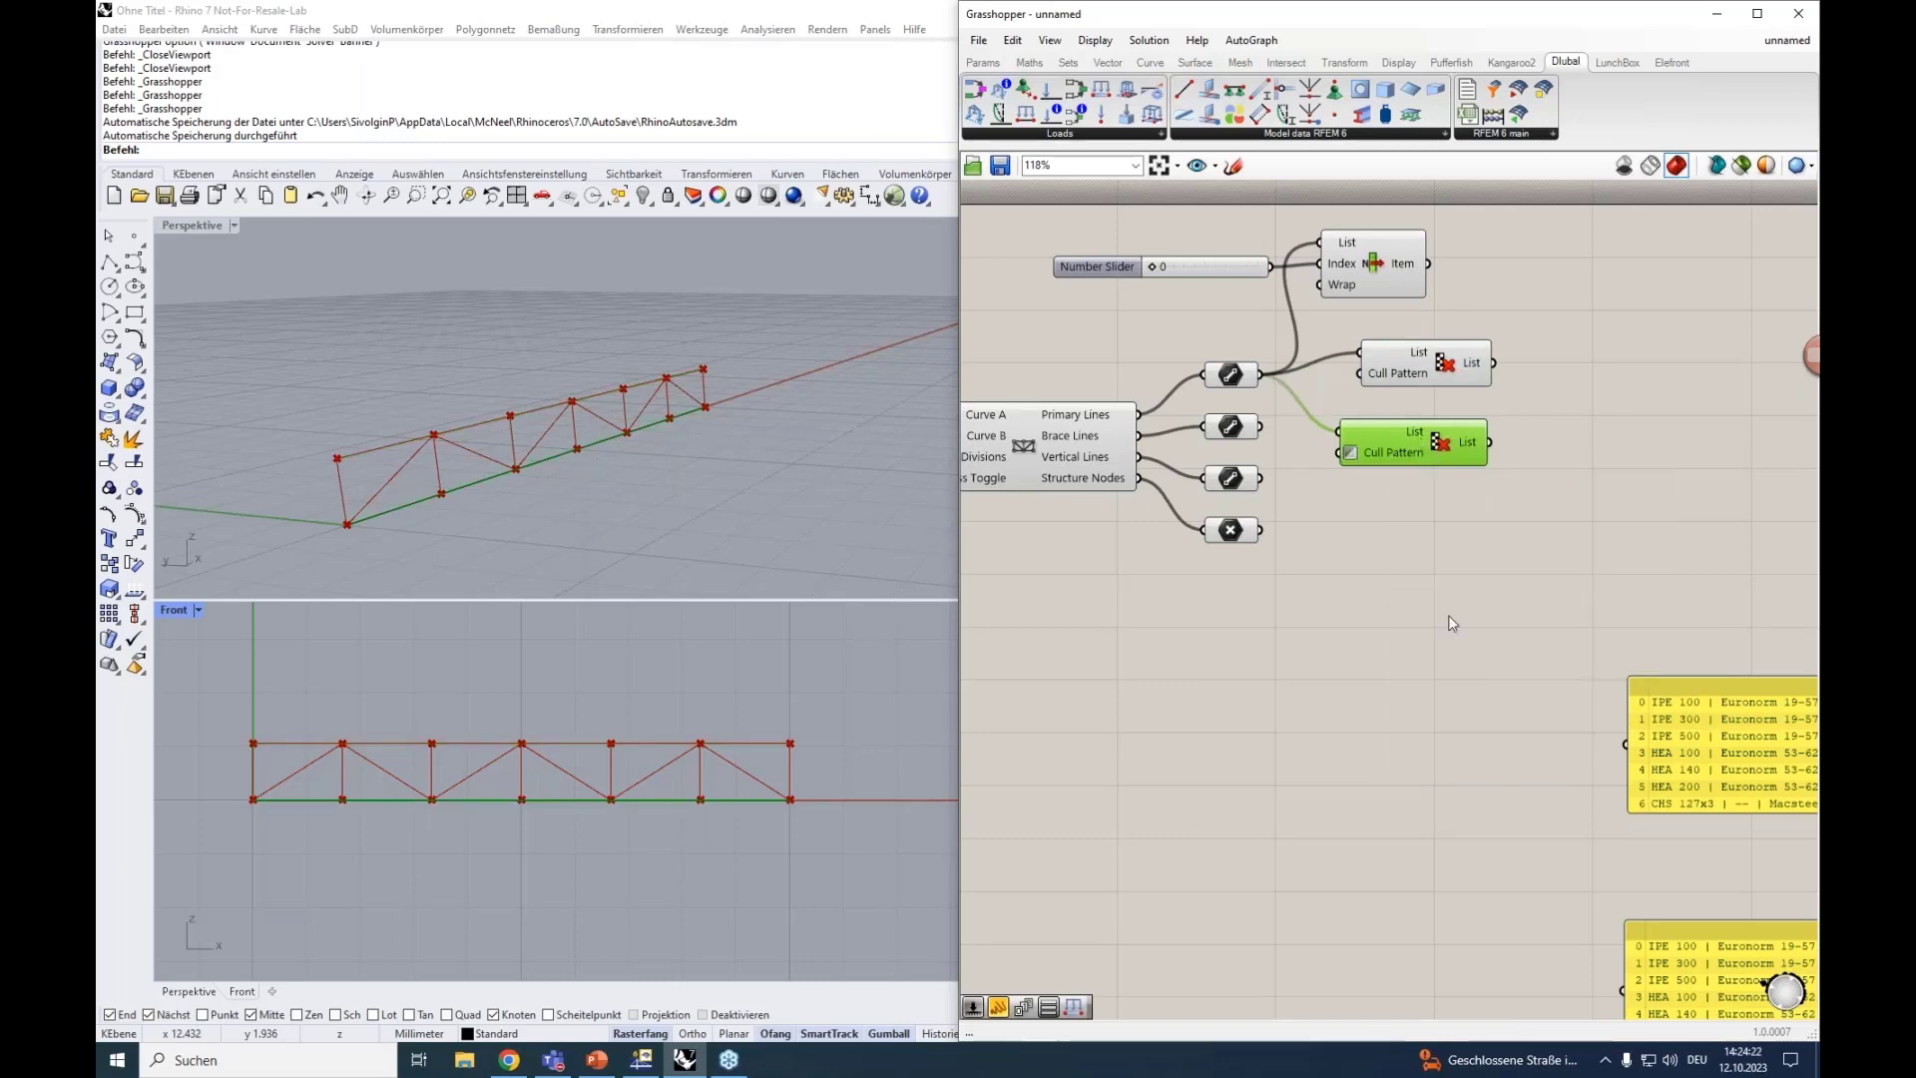
Duplicate the Member component directly below the original Member.
{"action": "scroll", "coordinate": [1449, 617], "scroll_direction": "down", "scroll_amount": 1}
{"action": "right_click_drag", "start_coordinate": [1442, 638], "coordinate": [1163, 477]}
{"action": "scroll", "coordinate": [1091, 440], "scroll_direction": "down", "scroll_amount": 1}
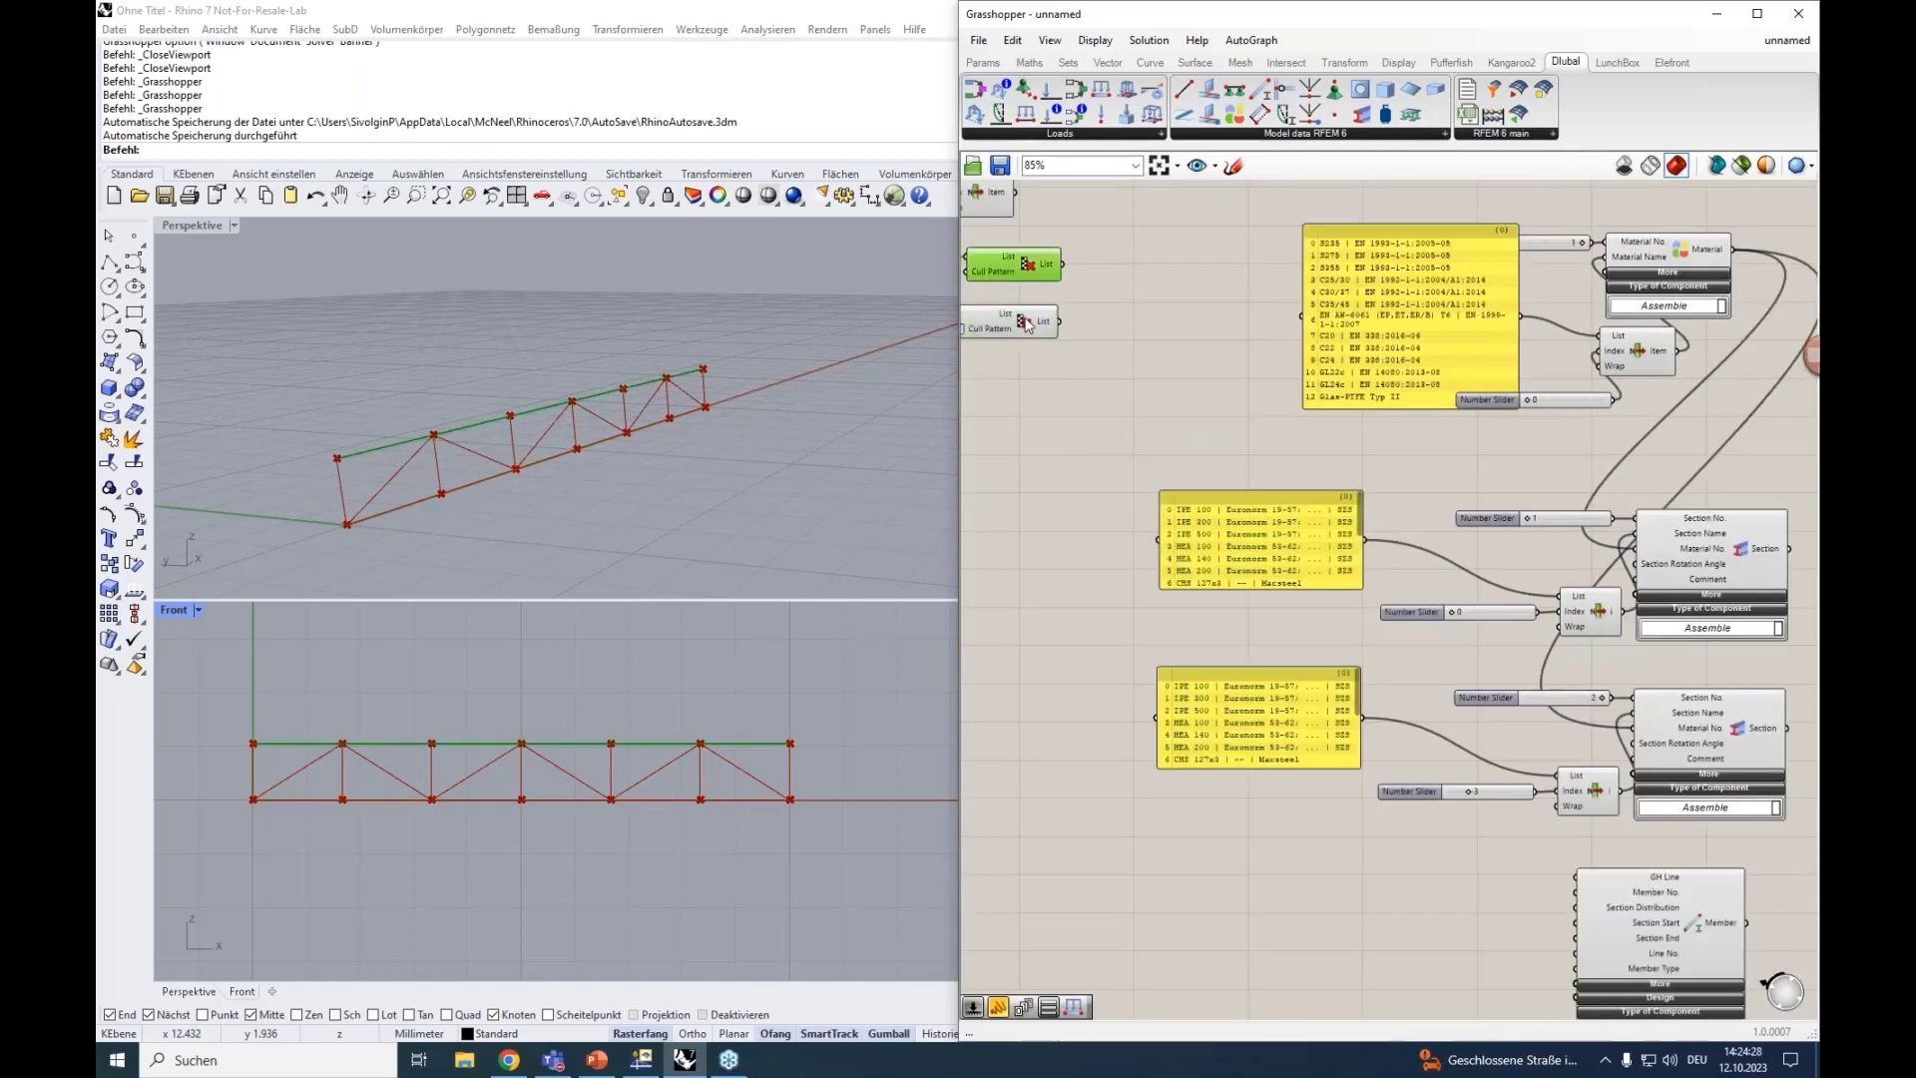
{"action": "right_click_drag", "start_coordinate": [1260, 470], "coordinate": [1198, 357]}
{"action": "scroll", "coordinate": [1445, 743], "scroll_direction": "down", "scroll_amount": 1}
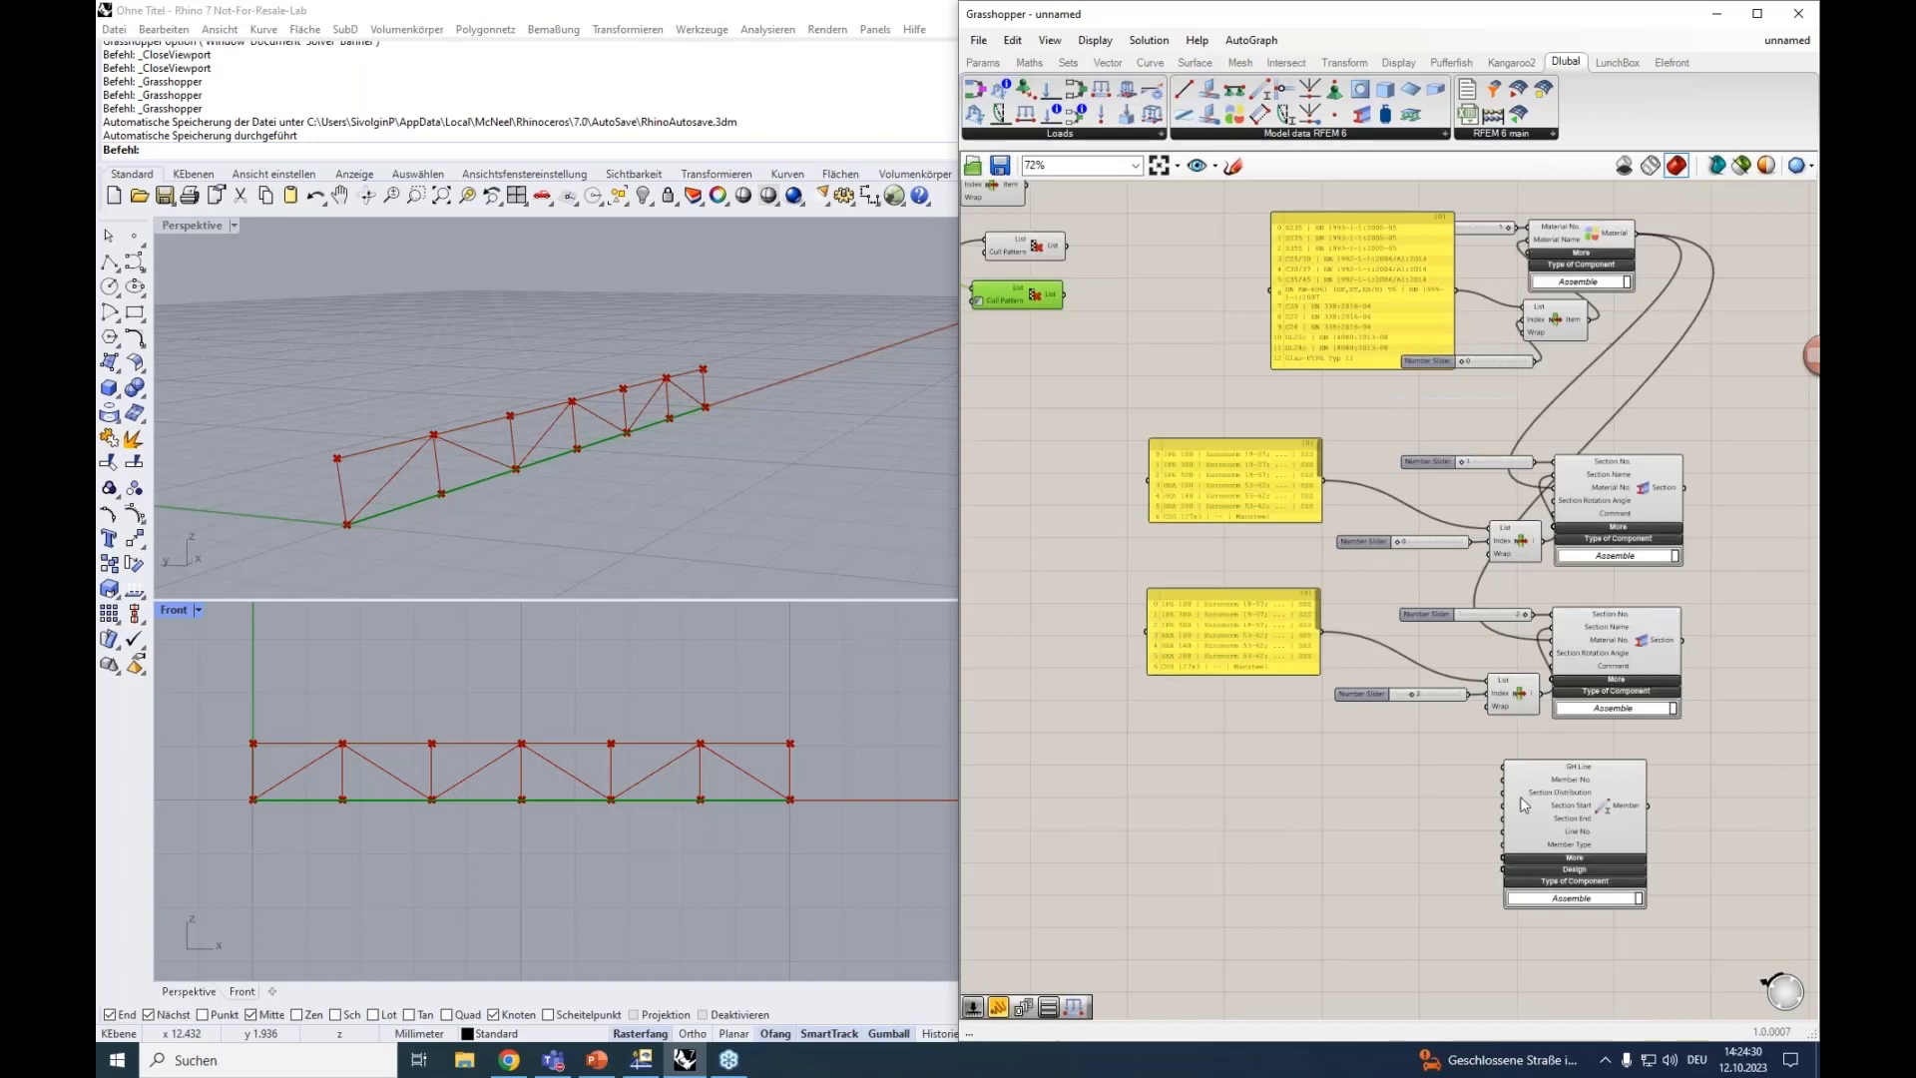
{"action": "left_click", "coordinate": [1559, 810]}
{"action": "left_click_drag", "start_coordinate": [1560, 810], "coordinate": [1561, 838], "text": "alt"}
{"action": "scroll", "coordinate": [1431, 836], "scroll_direction": "up", "scroll_amount": 4}
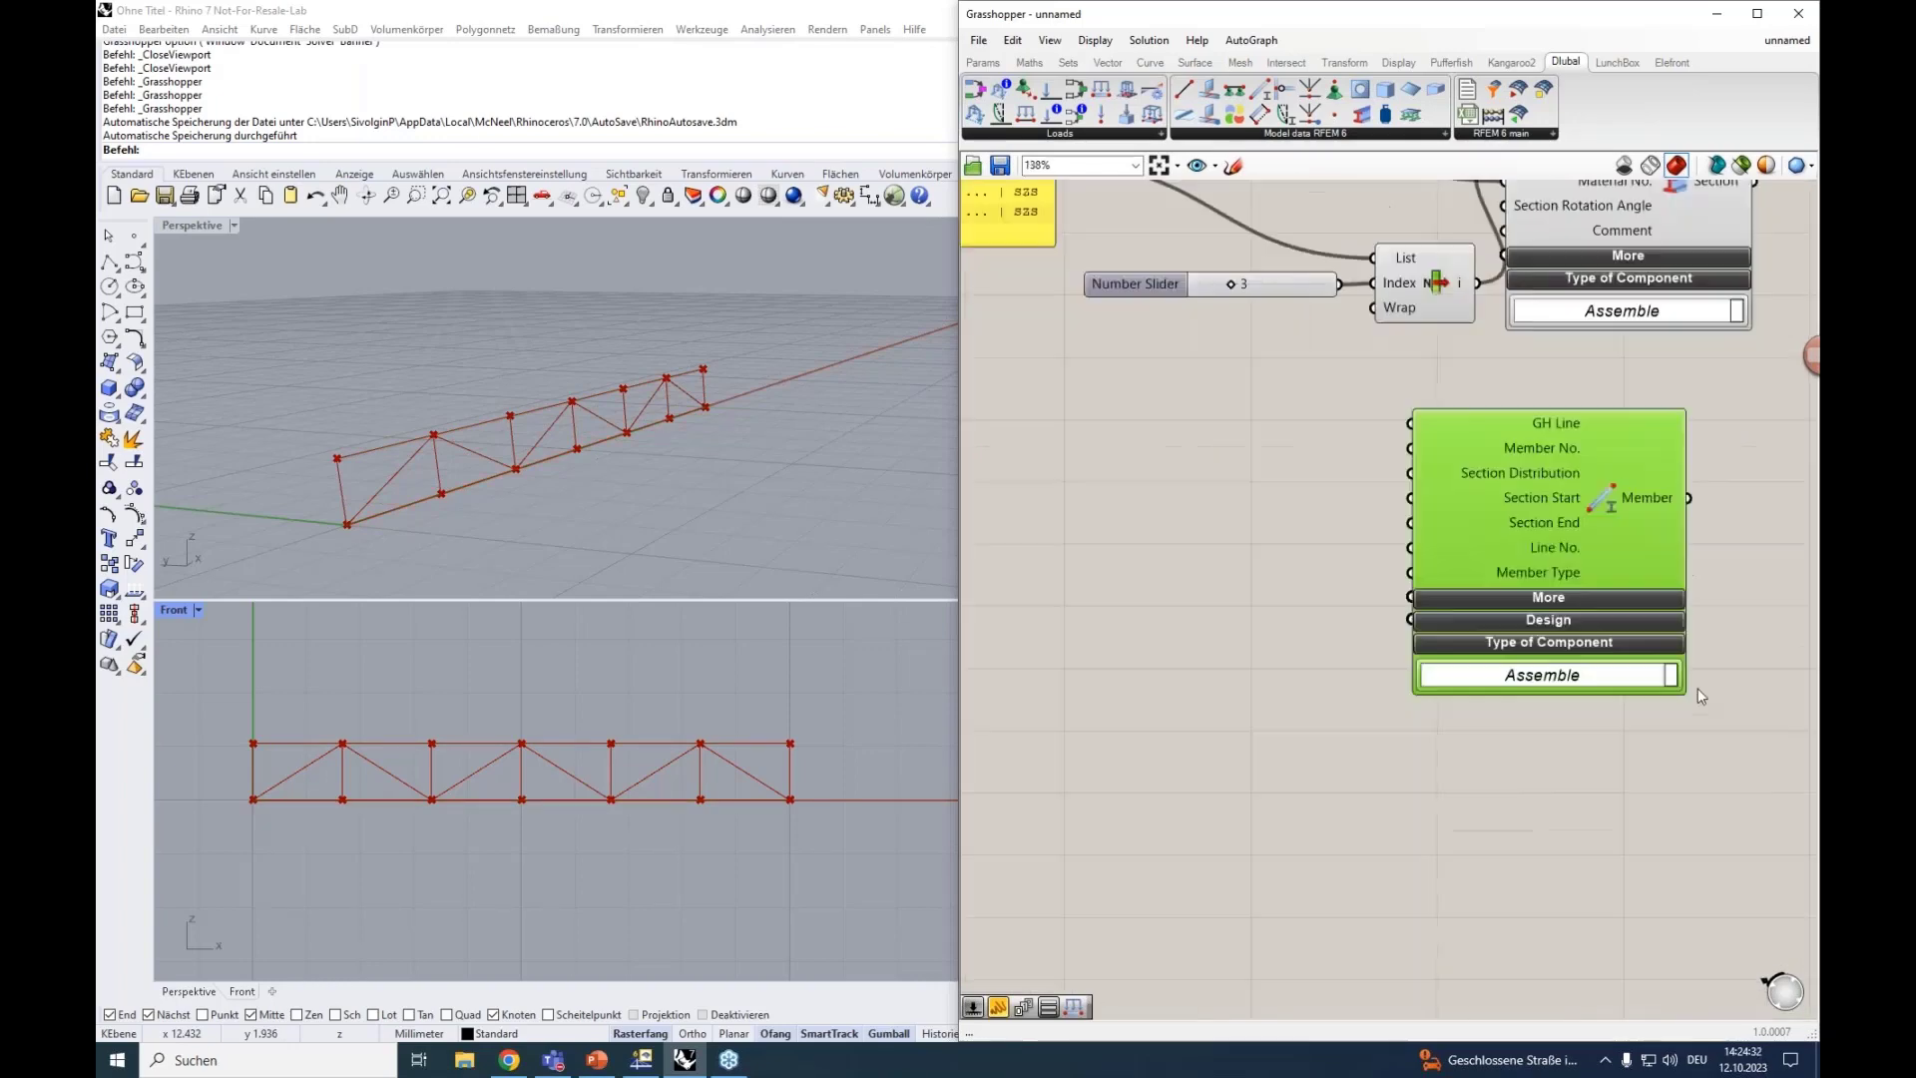
{"action": "left_click_drag", "start_coordinate": [1539, 597], "coordinate": [1542, 953], "text": "alt"}
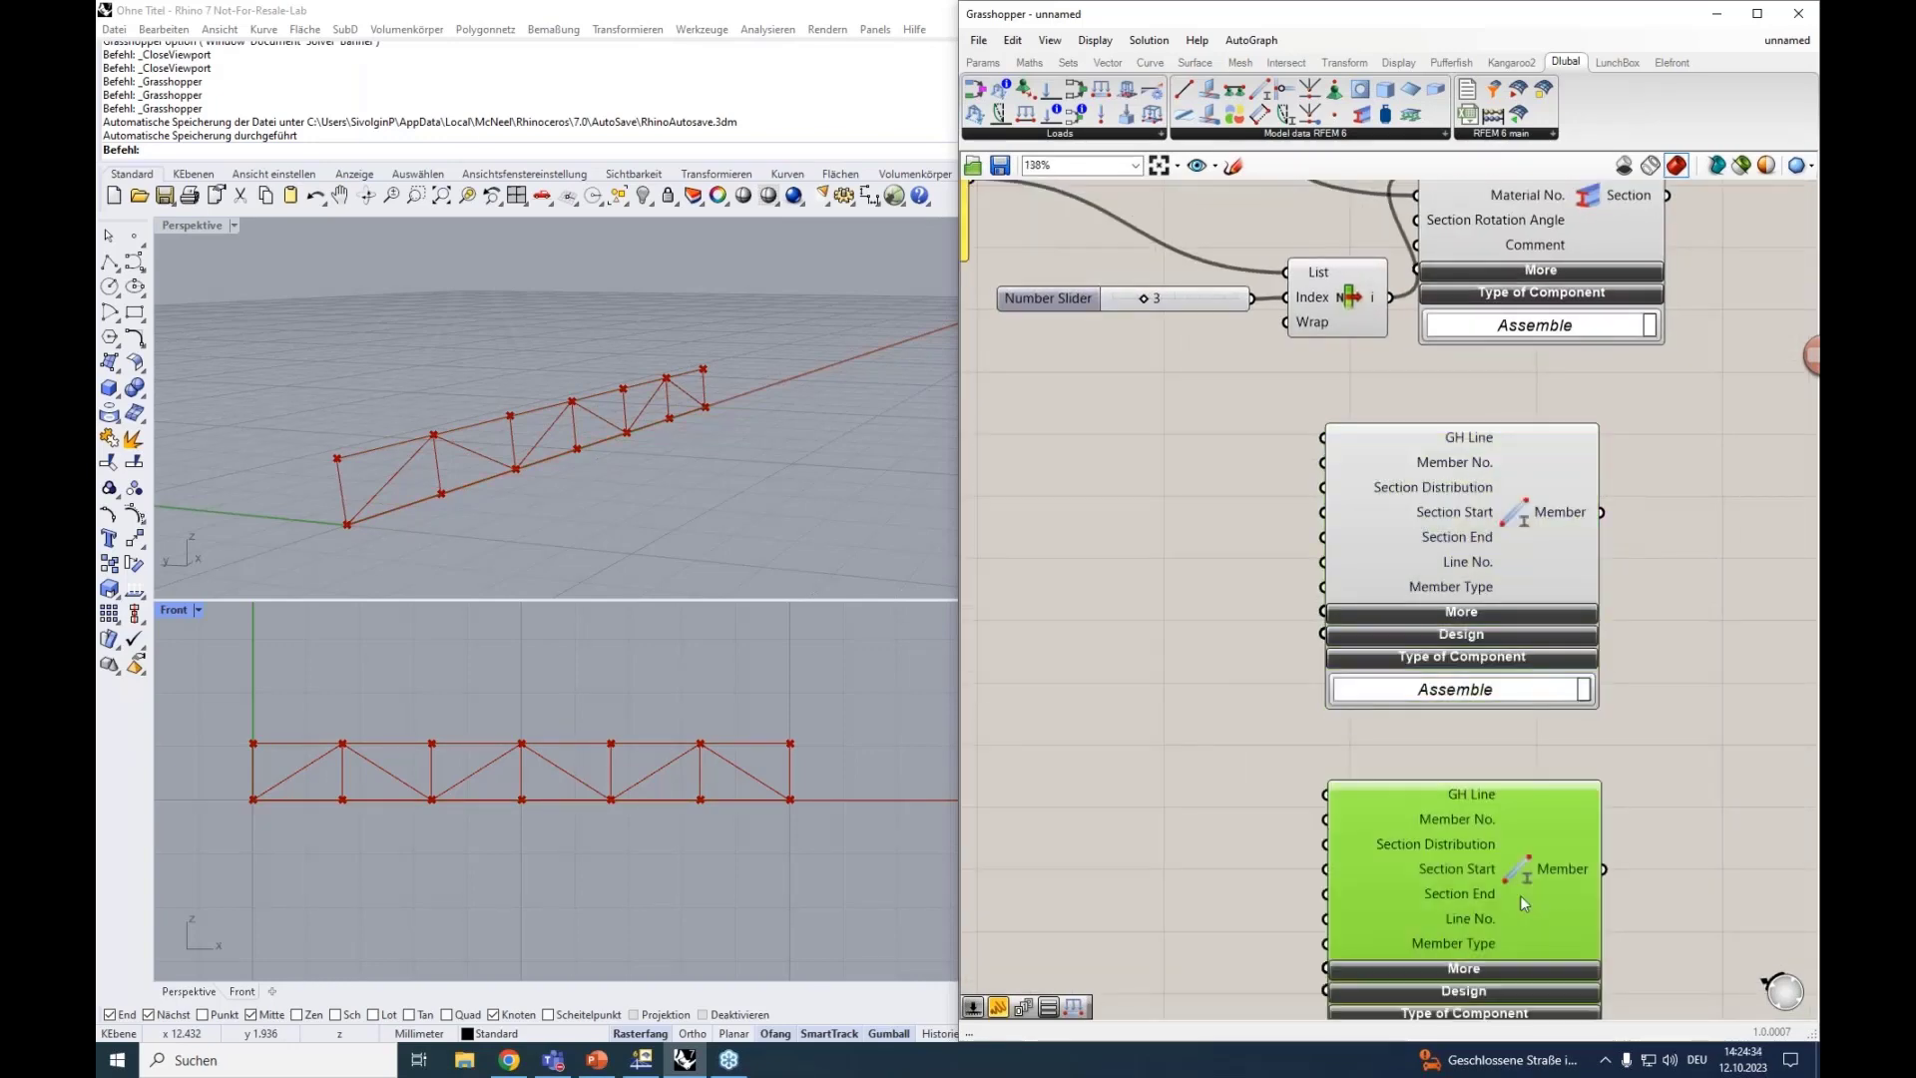
Connect the first Cull Pattern's List output to the first Member's GH Line input and the inverted one to the second Member's.
{"action": "scroll", "coordinate": [1371, 773], "scroll_direction": "down", "scroll_amount": 4}
{"action": "right_click_drag", "start_coordinate": [1147, 570], "coordinate": [1305, 688]}
{"action": "left_click_drag", "start_coordinate": [1064, 197], "coordinate": [1499, 718]}
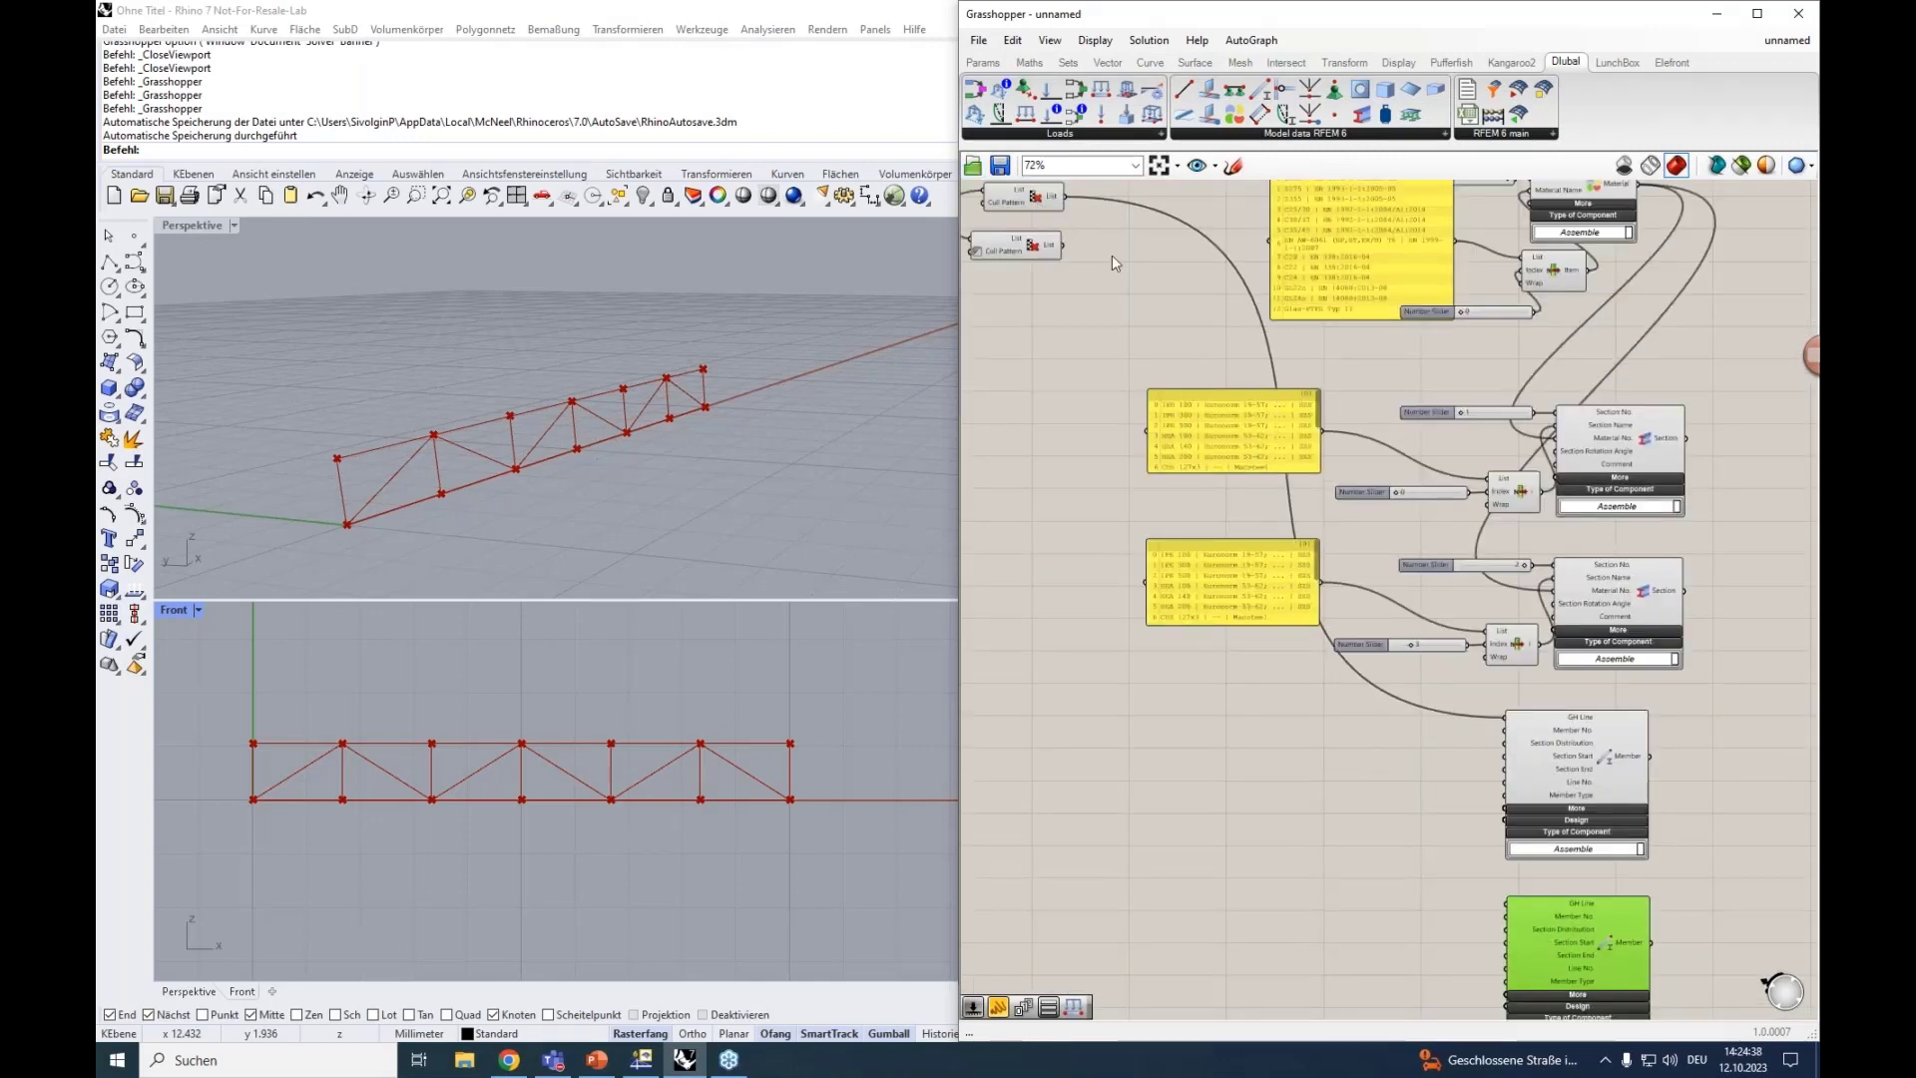
{"action": "left_click_drag", "start_coordinate": [1062, 246], "coordinate": [1499, 902]}
{"action": "right_click_drag", "start_coordinate": [1437, 833], "coordinate": [1387, 708]}
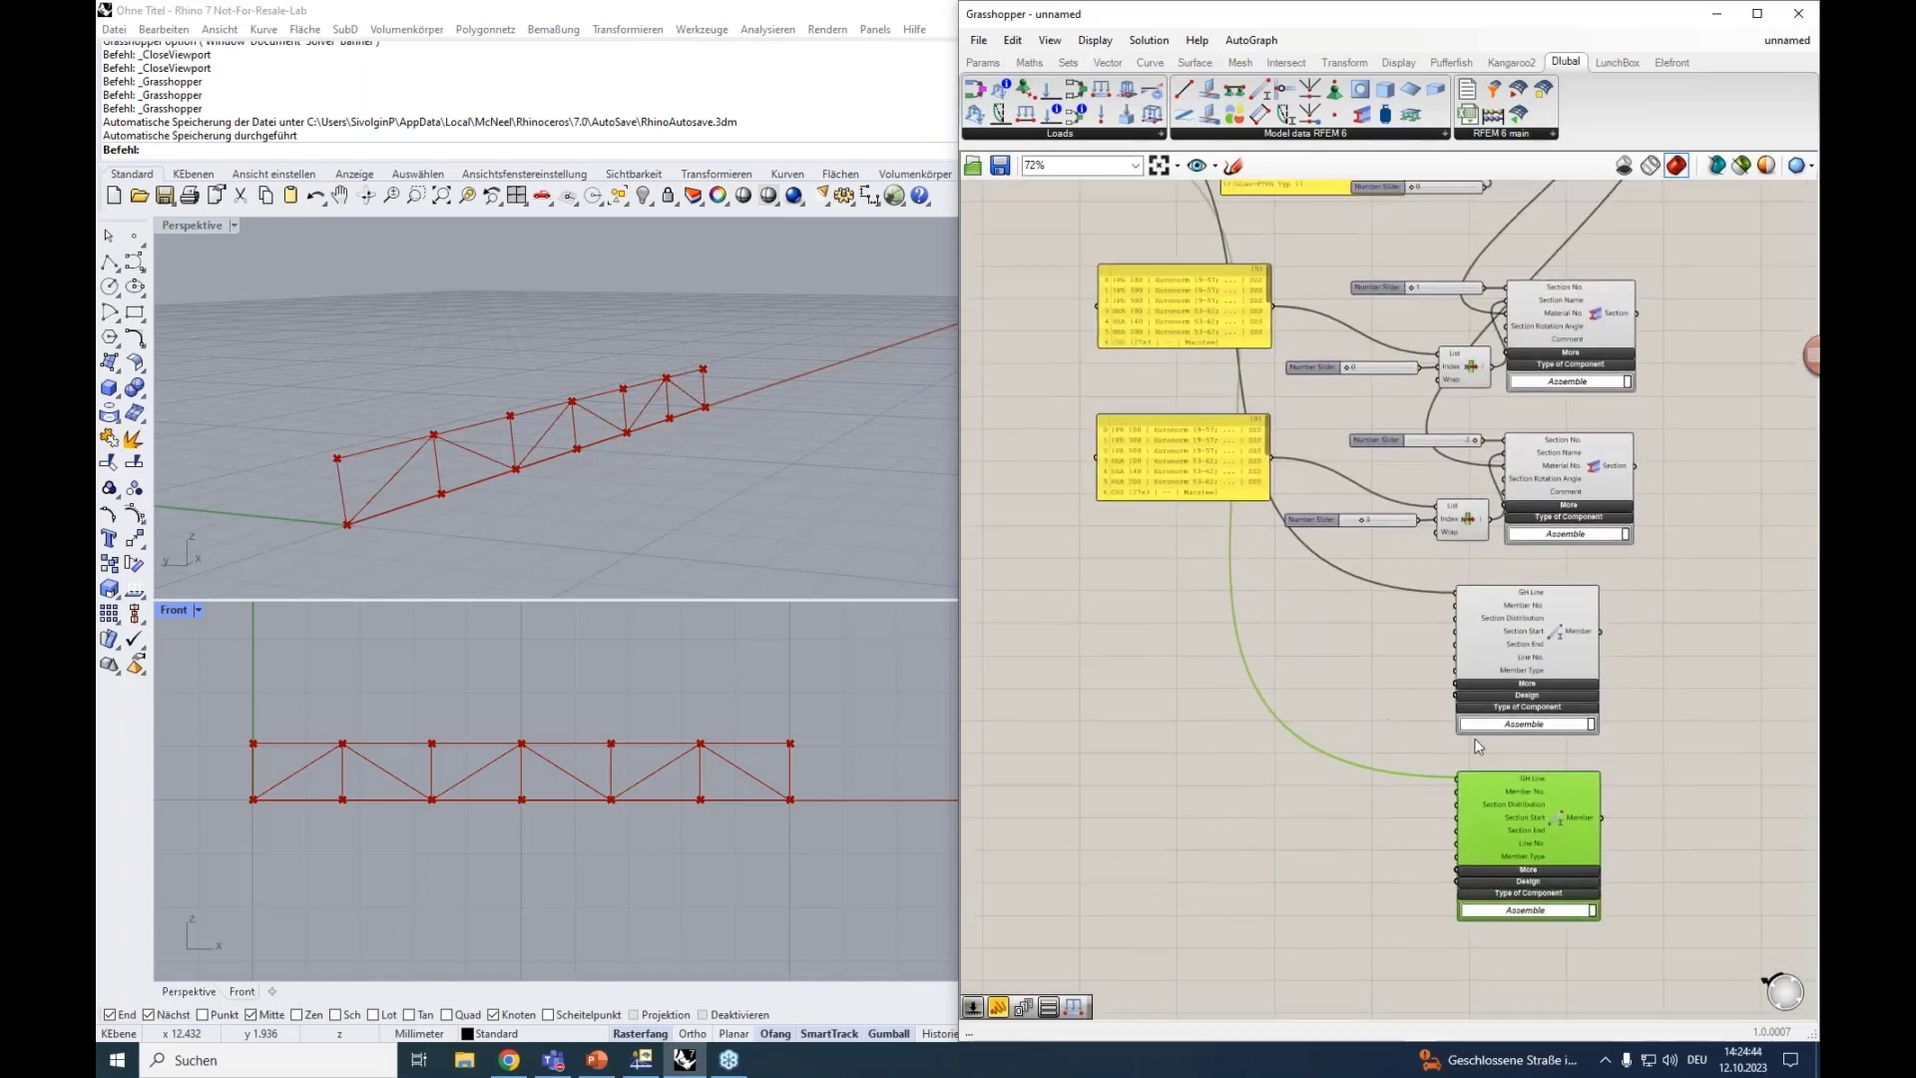
Examine the first Member's Member No. input and a temporary Member Load component's Members No. input, and delete the Member Load.
{"action": "scroll", "coordinate": [1576, 719], "scroll_direction": "up", "scroll_amount": 4}
{"action": "mouse_move", "coordinate": [1467, 499]}
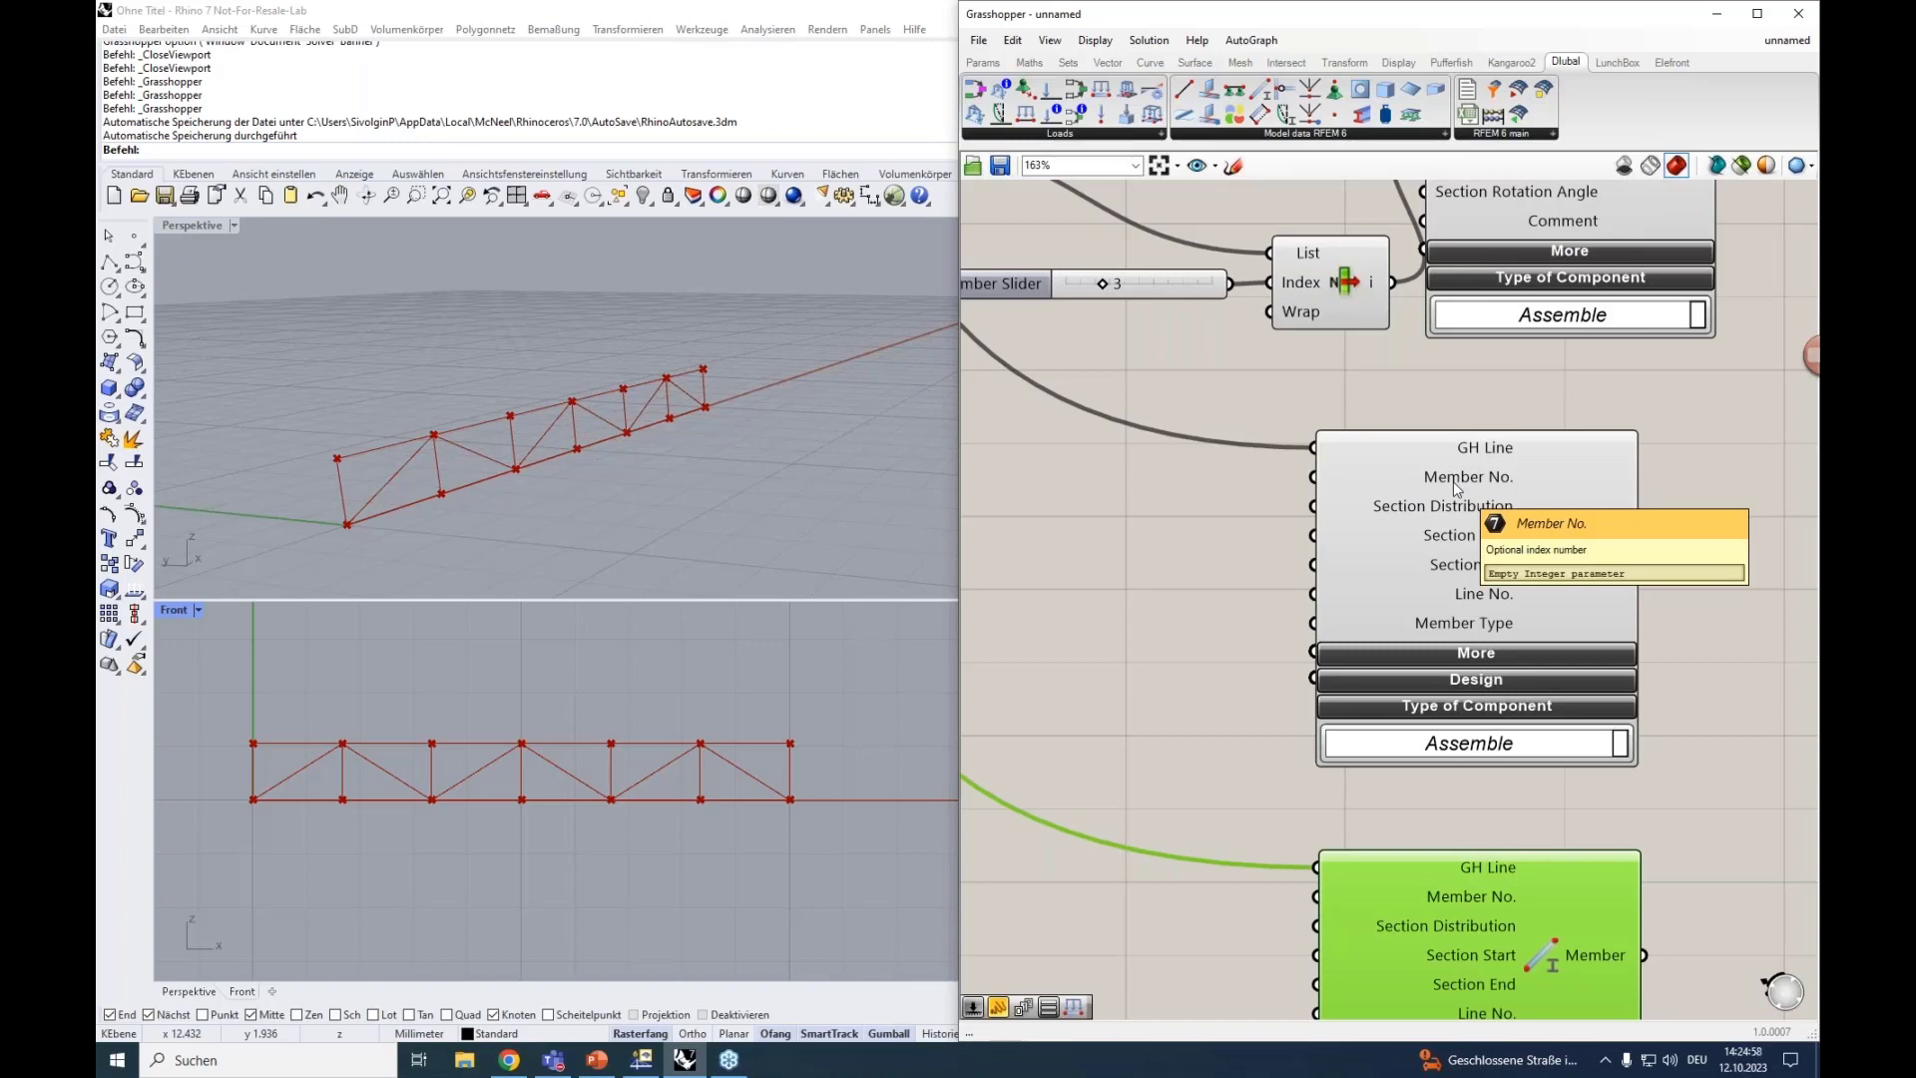
{"action": "scroll", "coordinate": [1452, 481], "scroll_direction": "down", "scroll_amount": 2}
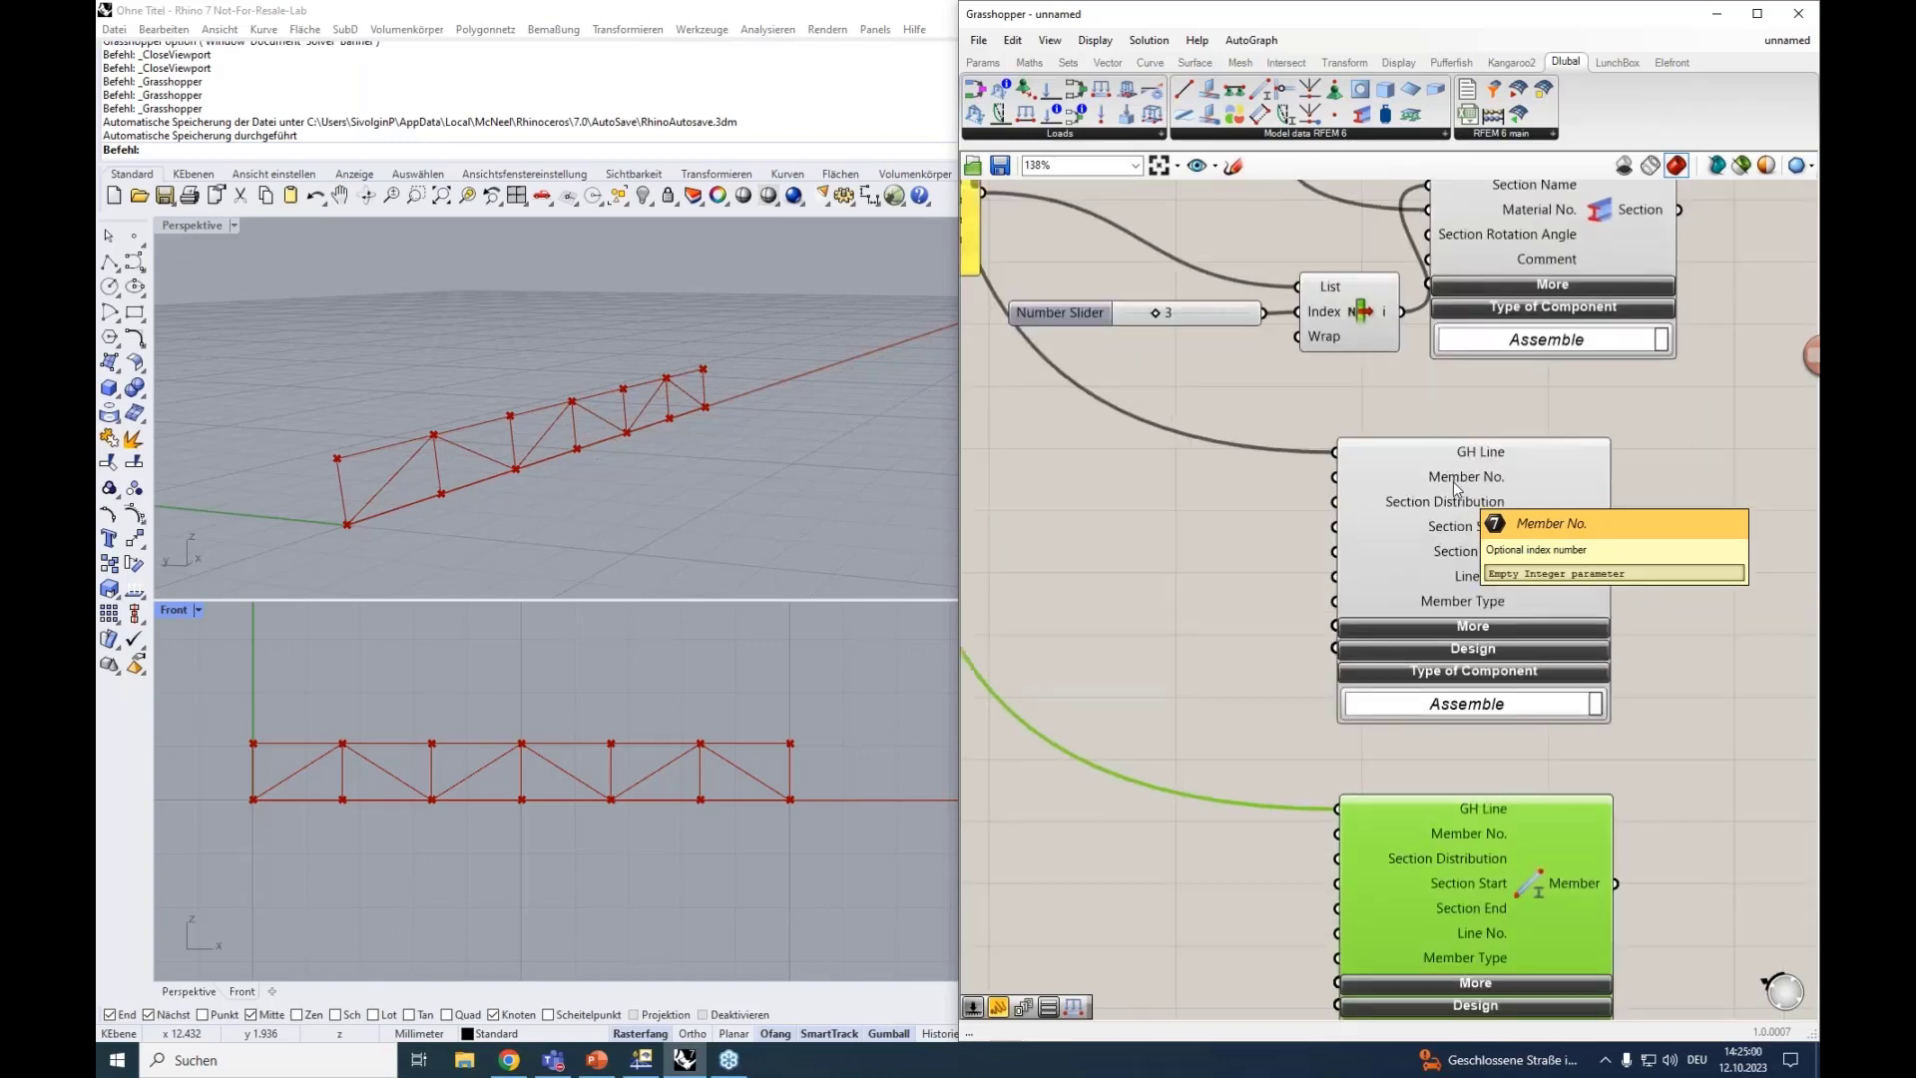
{"action": "right_click_drag", "start_coordinate": [1254, 551], "coordinate": [1105, 523]}
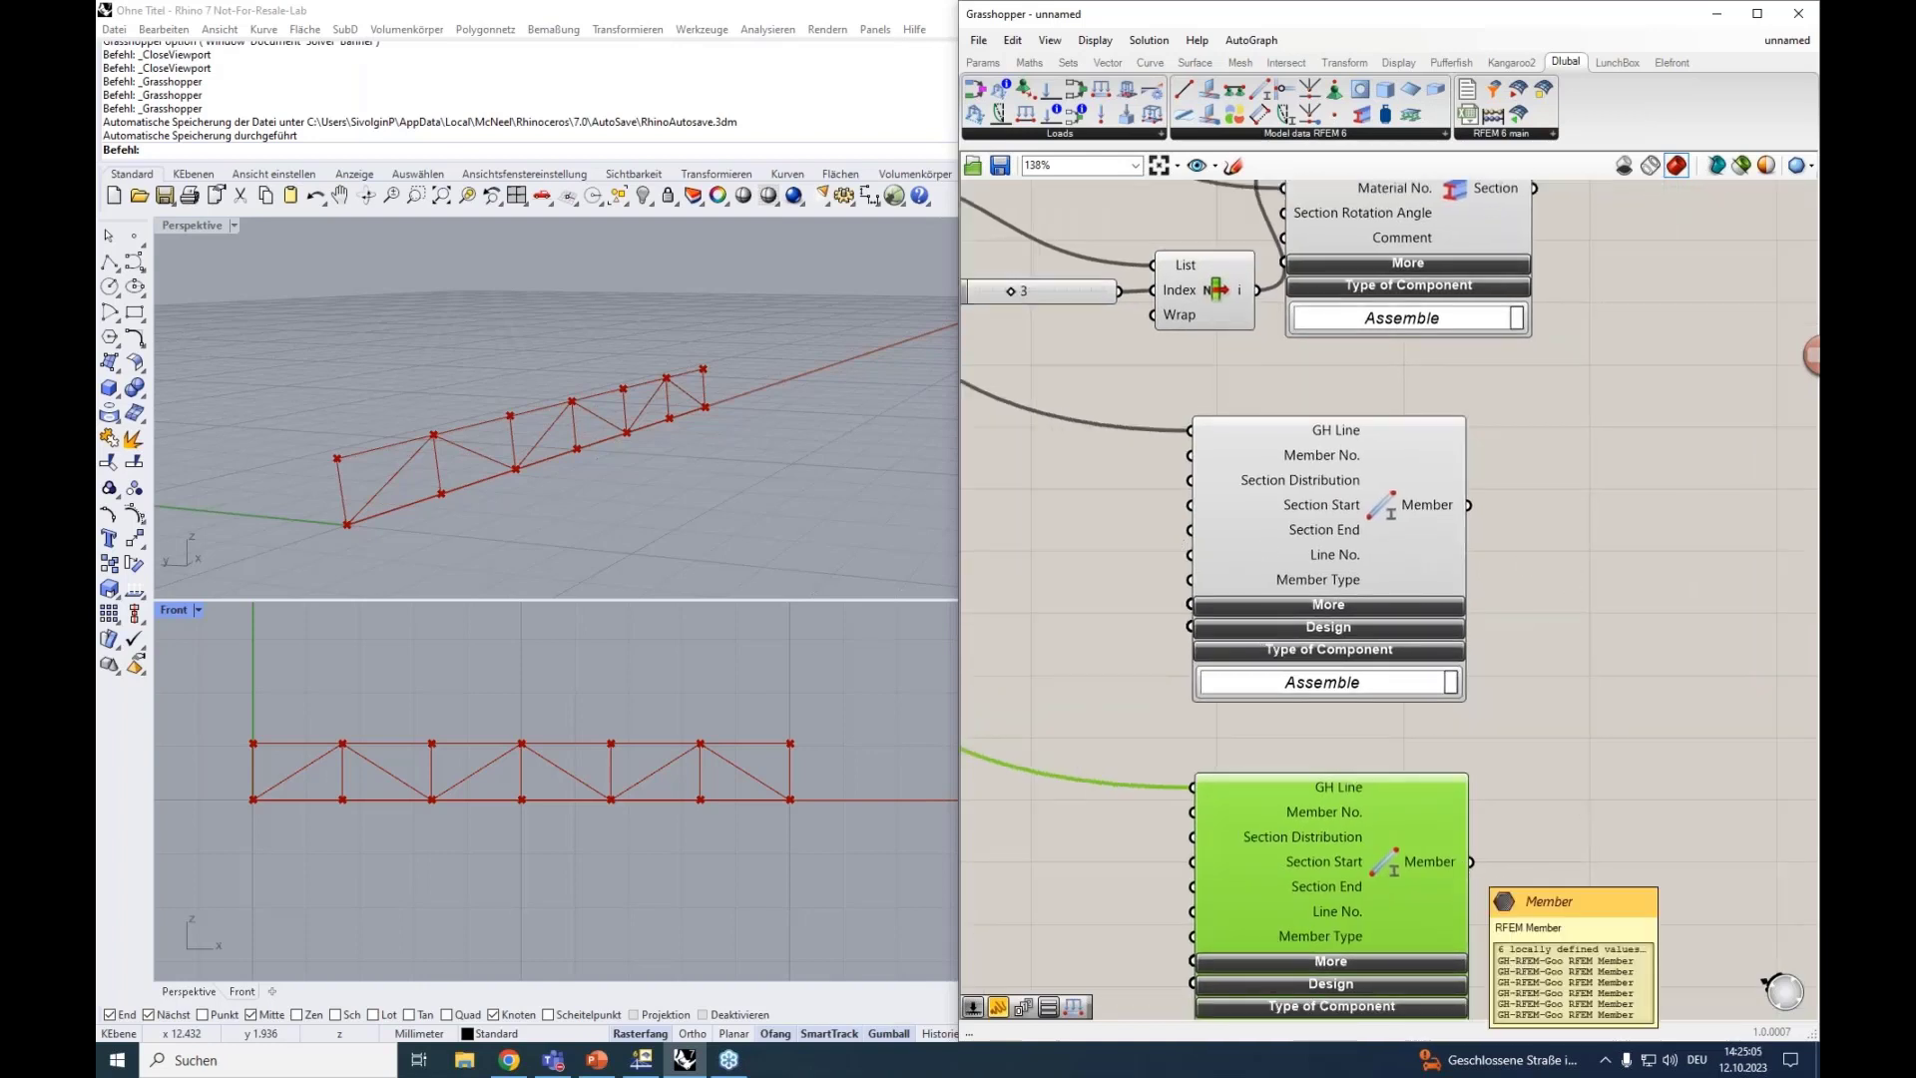
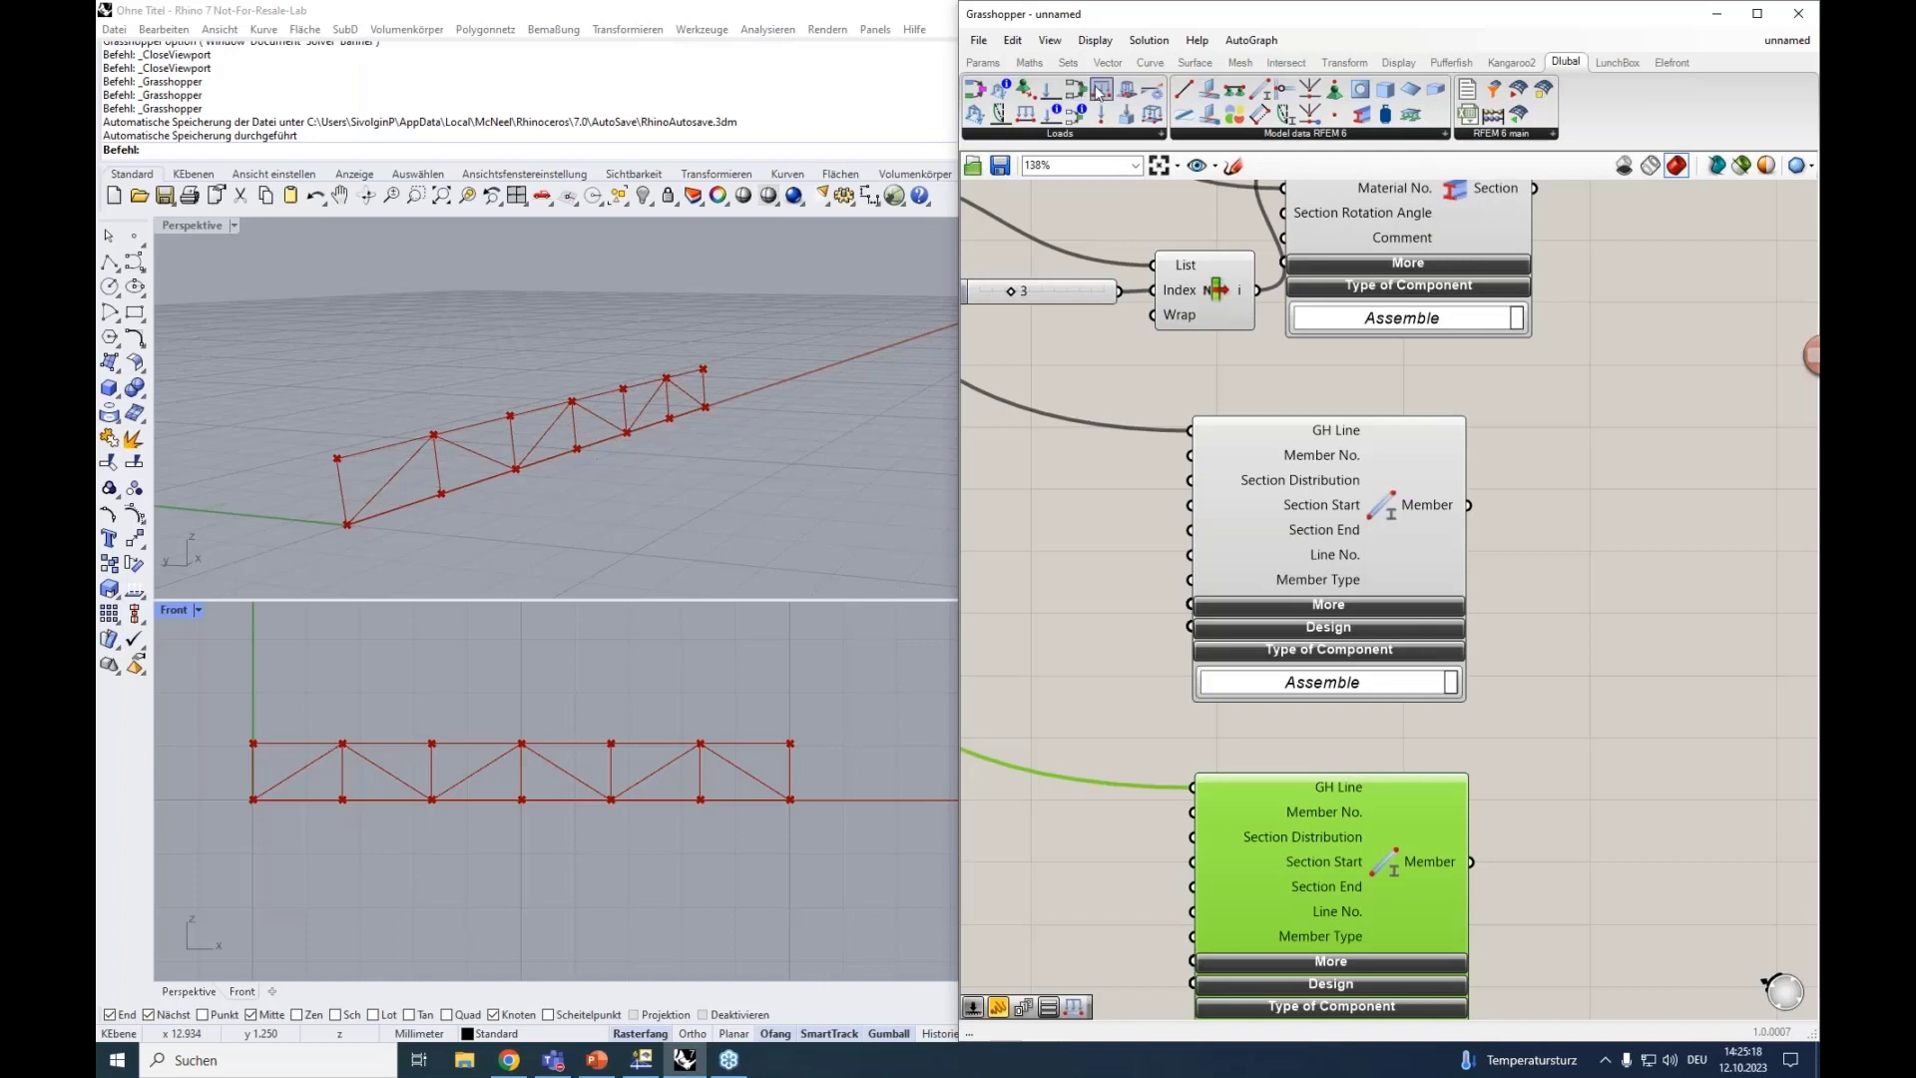
{"action": "left_click_drag", "start_coordinate": [1634, 520], "coordinate": [1636, 519]}
{"action": "left_click", "coordinate": [1654, 449]}
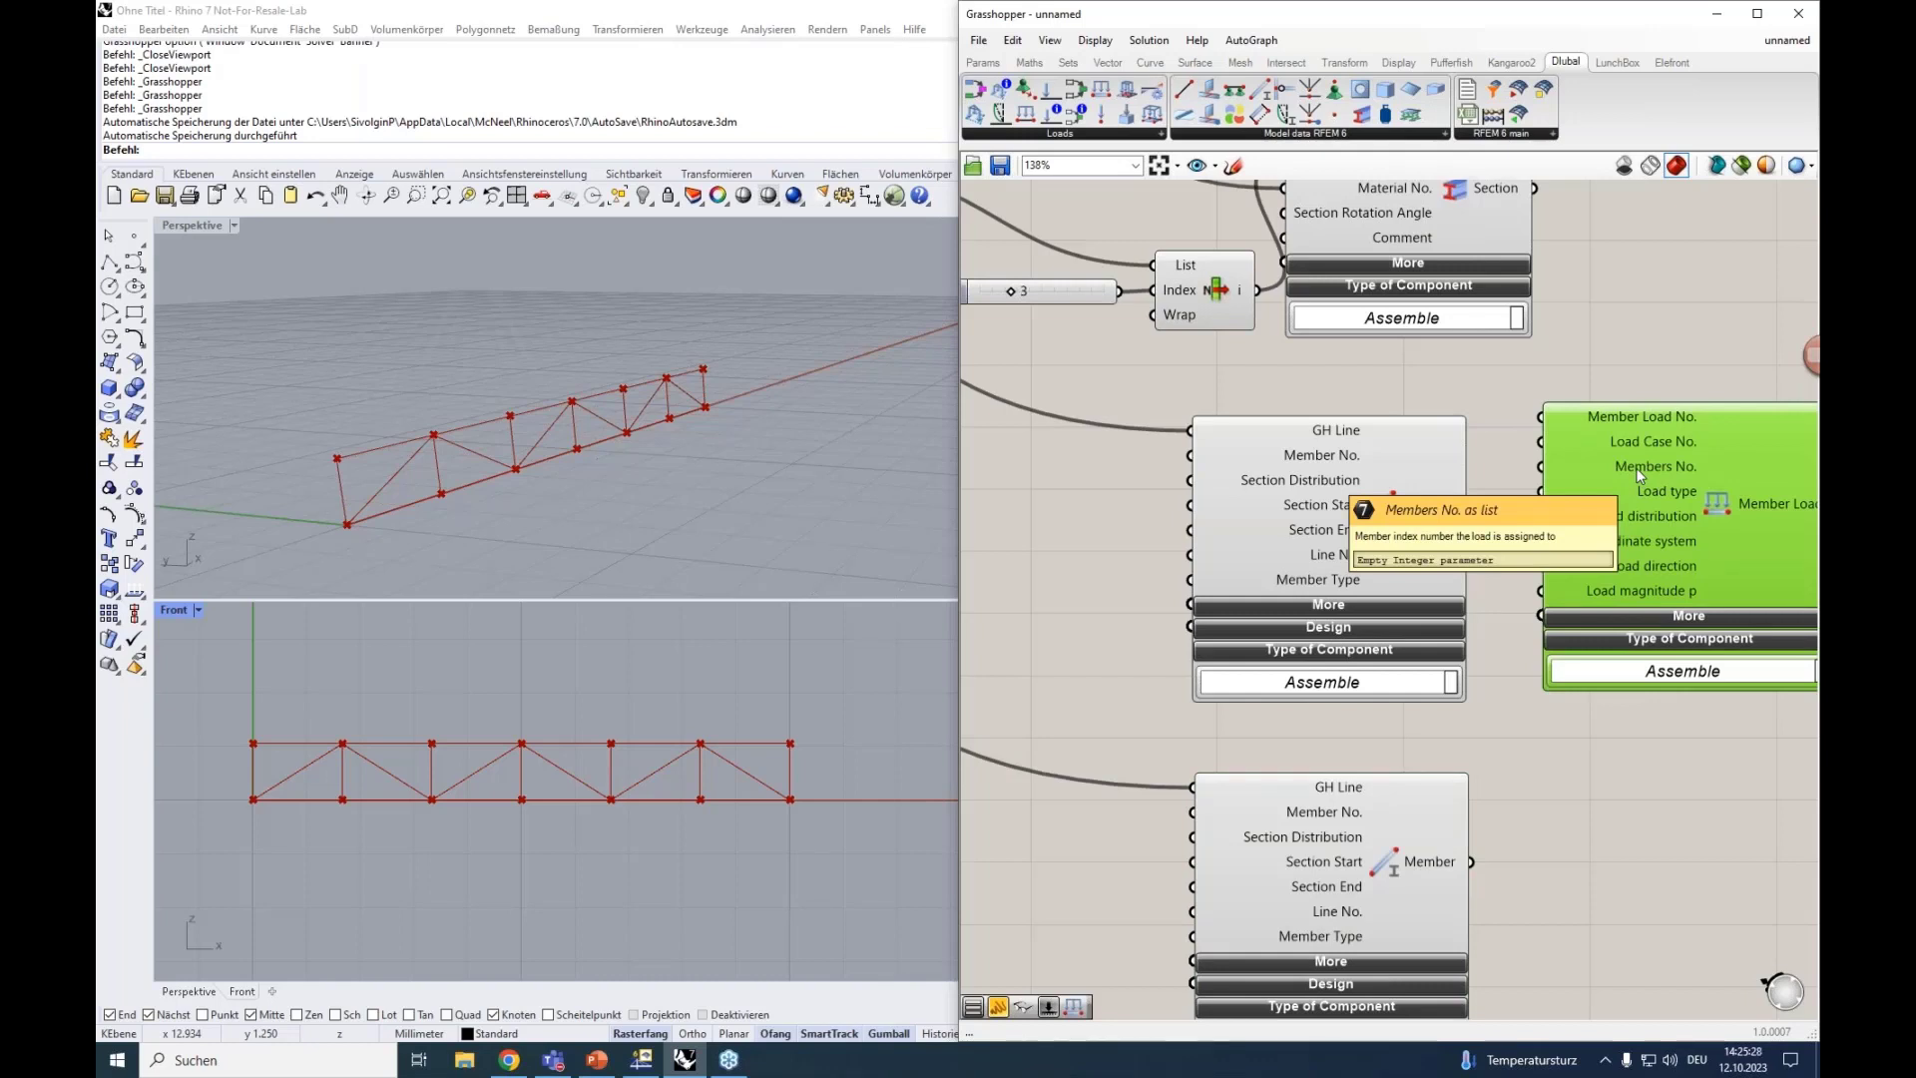
{"action": "key", "text": "Delete"}
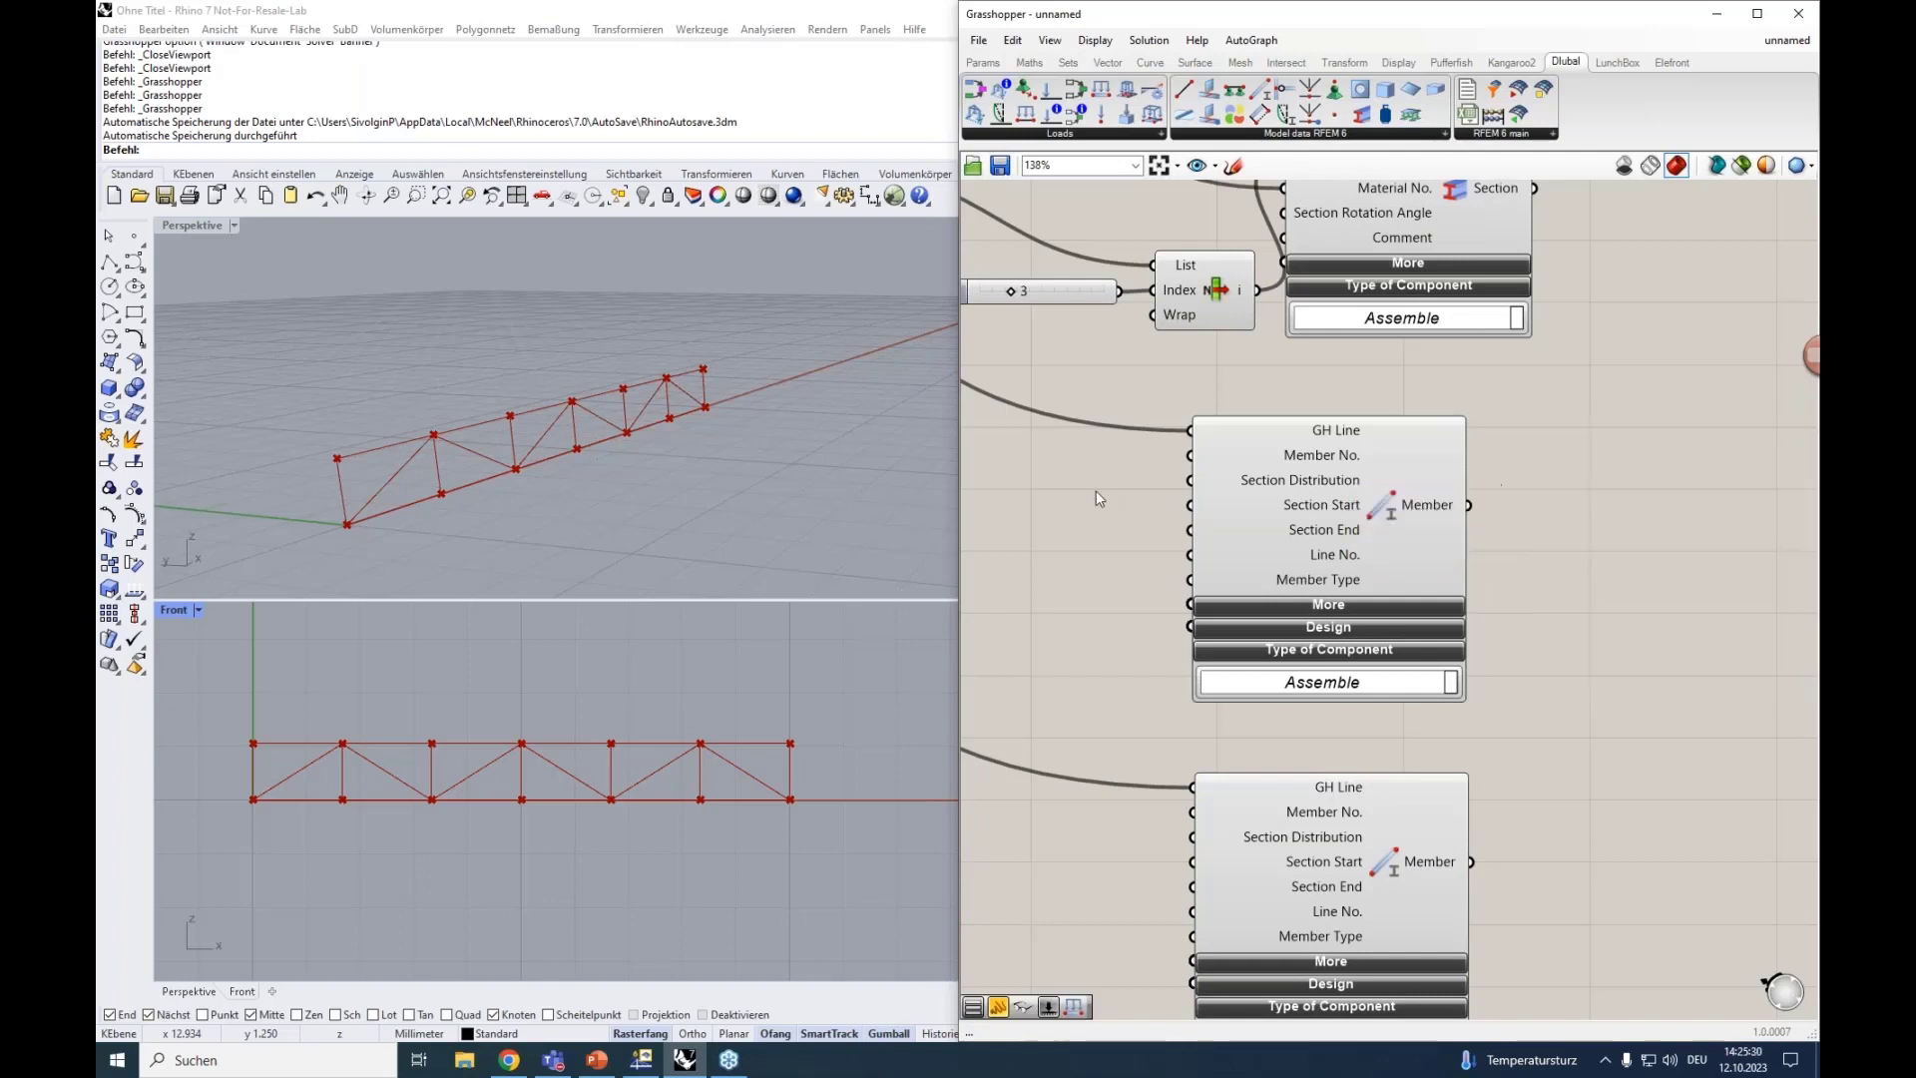
Add a Panel beside the first Member component listing the member numbers 1 to 5 on separate lines.
{"action": "double_click", "coordinate": [1078, 491]}
{"action": "type", "text": "\""}
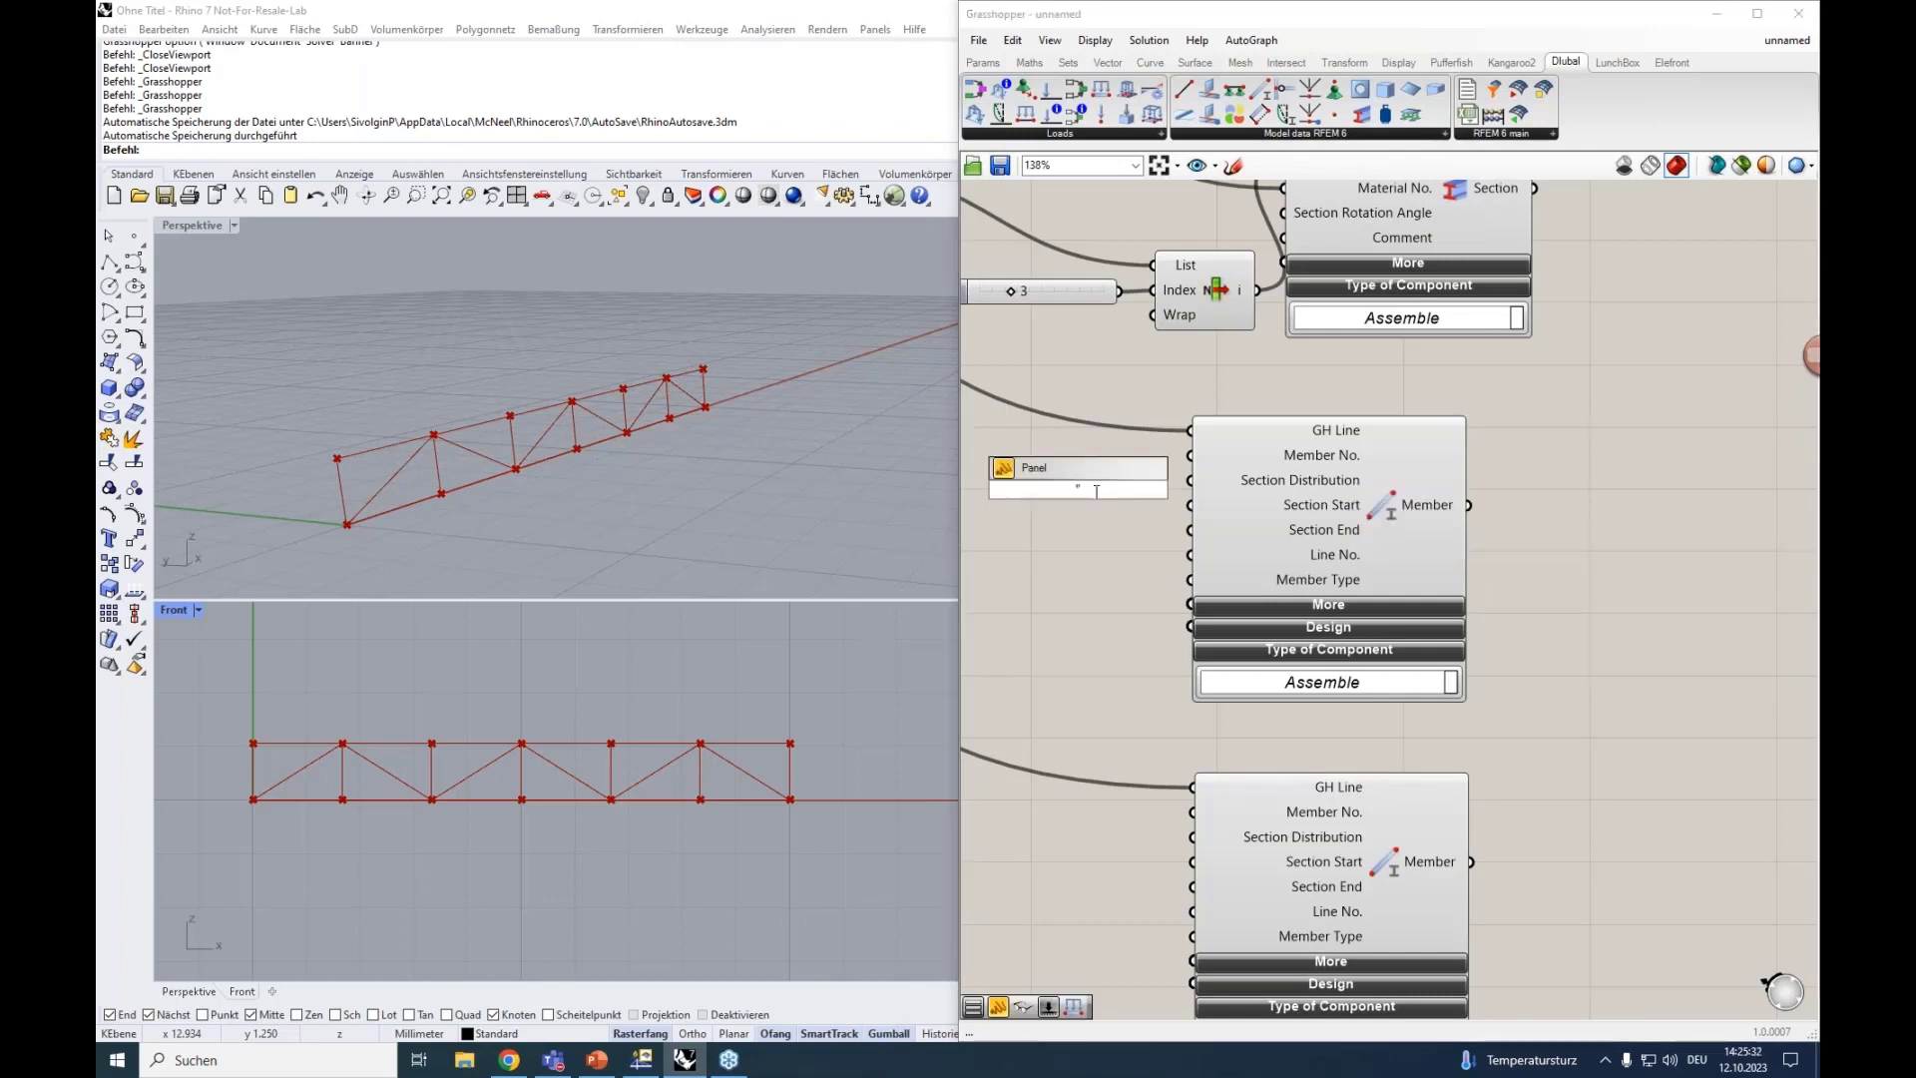
{"action": "key", "text": "Return"}
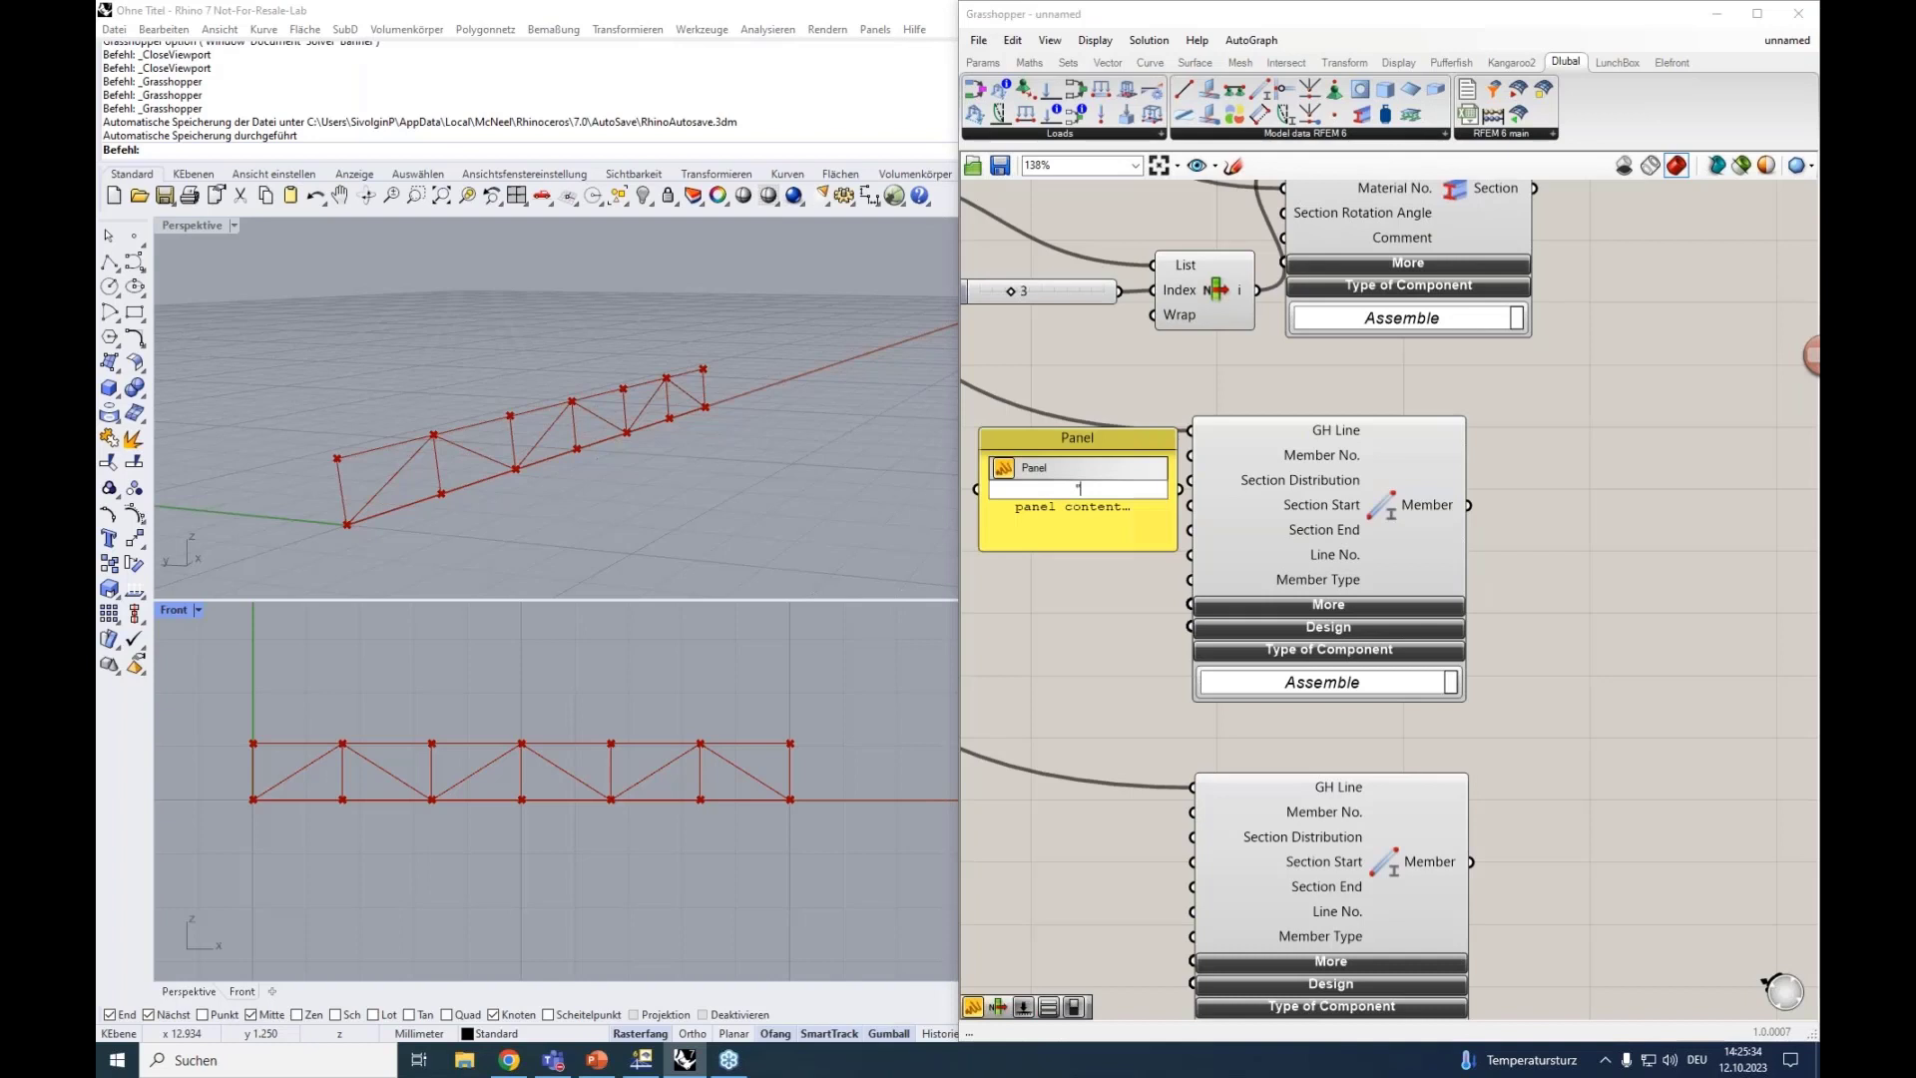
{"action": "type", "text": "1"}
{"action": "key", "text": "Return"}
{"action": "type", "text": "2"}
{"action": "key", "text": "Return"}
{"action": "type", "text": "3"}
{"action": "key", "text": "Return"}
{"action": "type", "text": "4"}
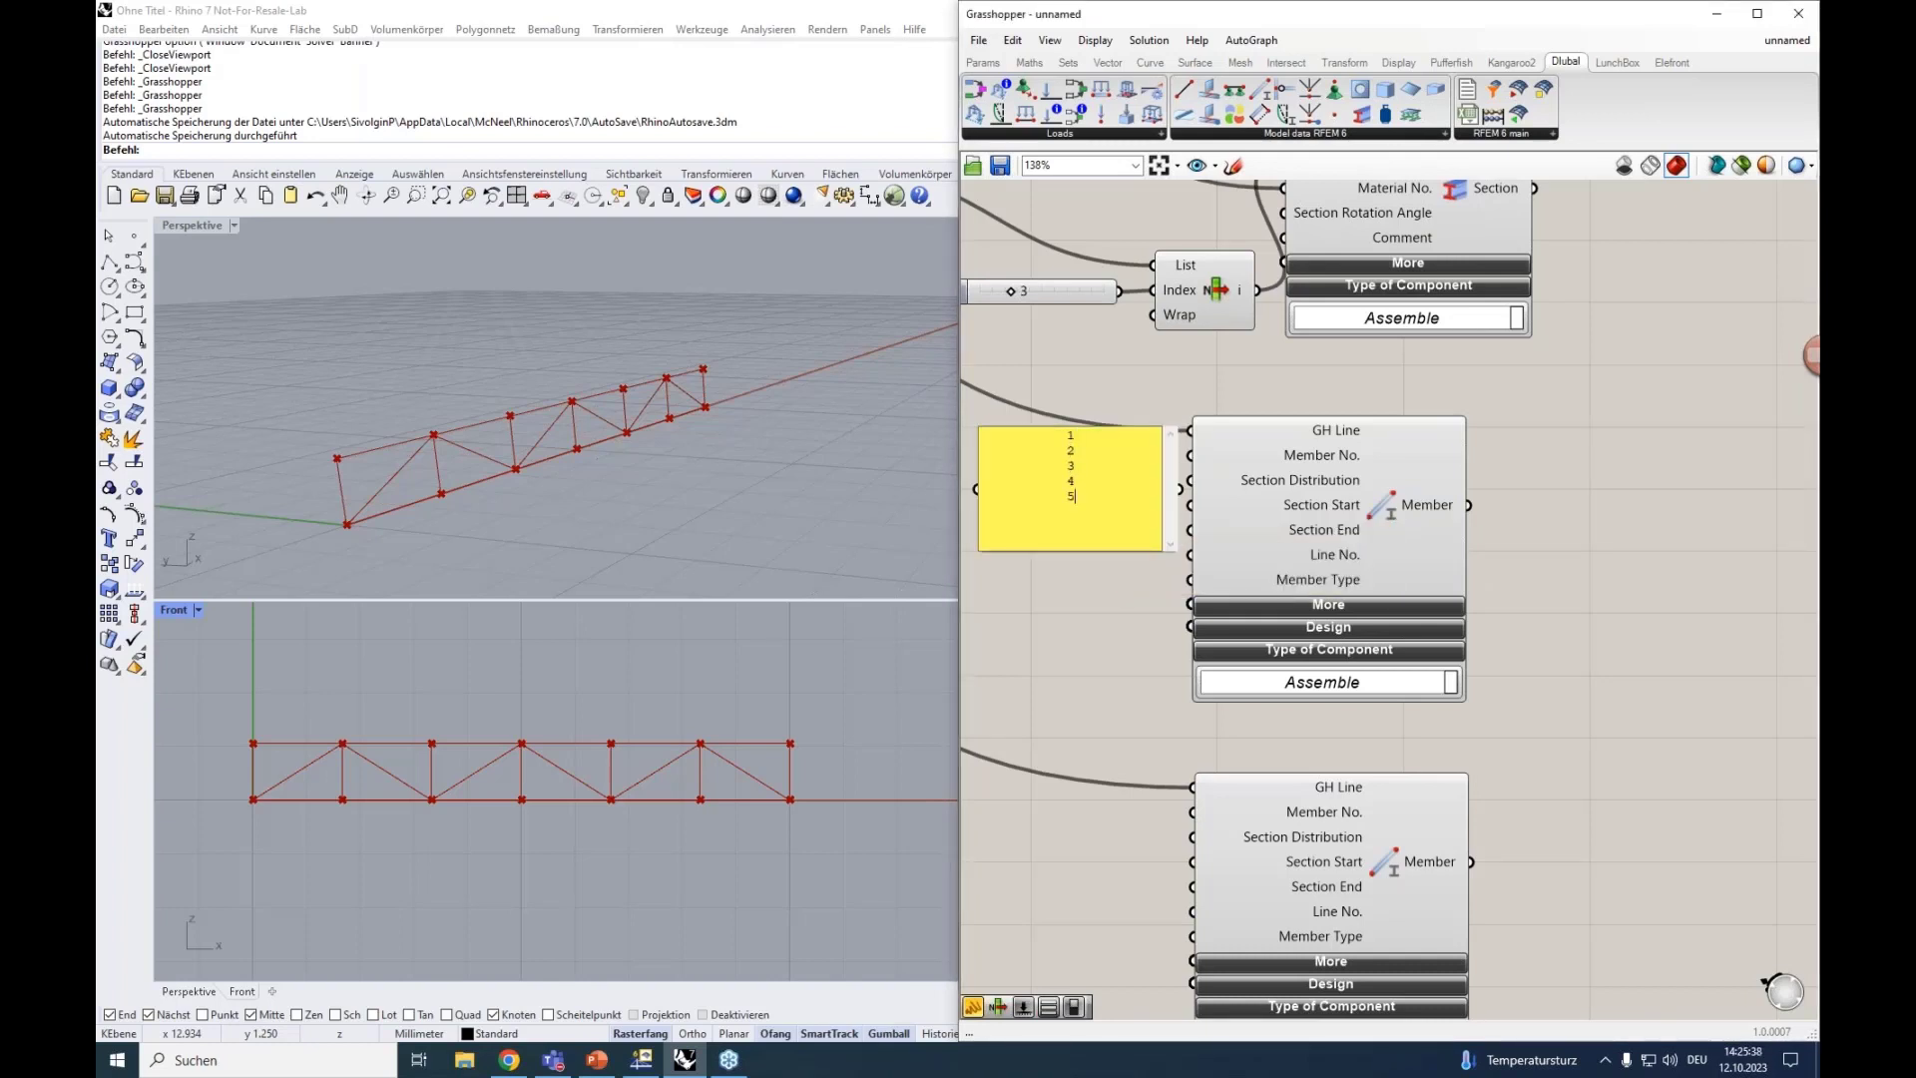
{"action": "left_click", "coordinate": [1098, 600]}
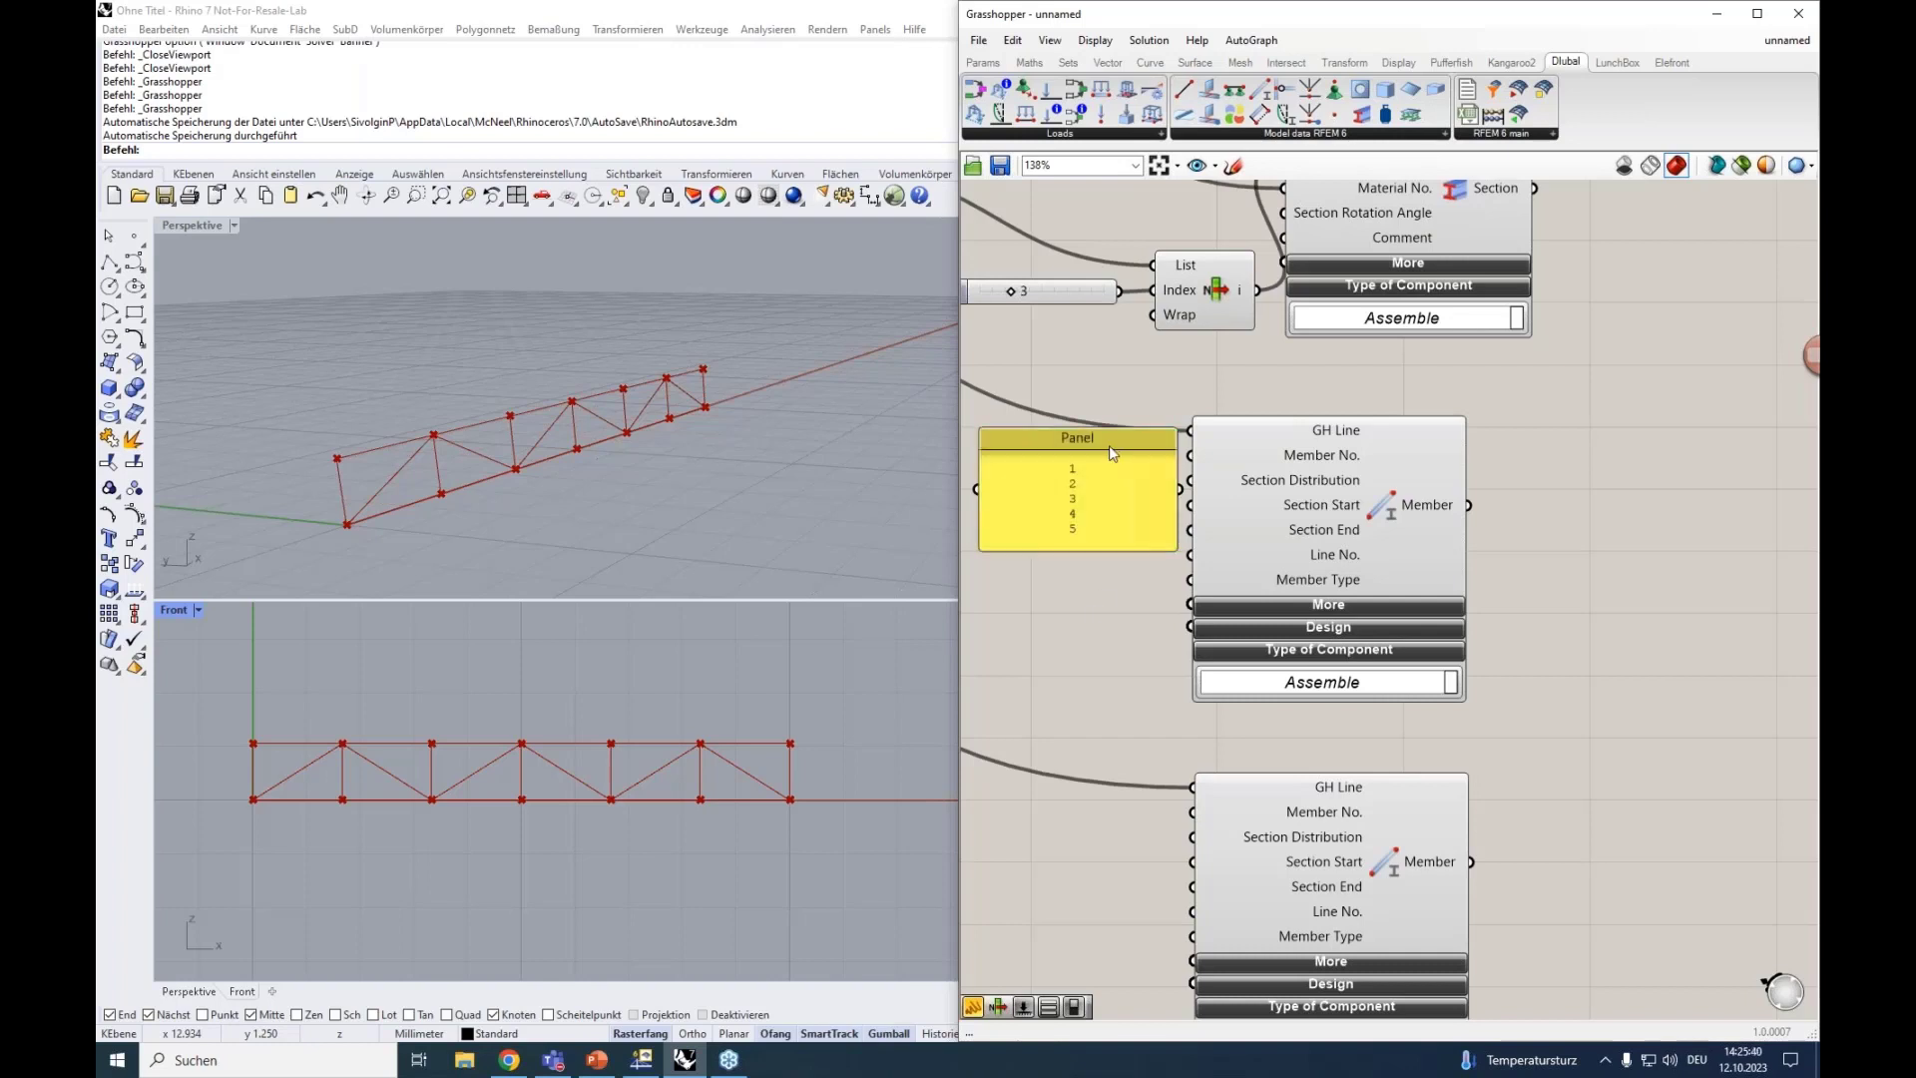
Move the member number Panel away from the first Member component and switch off its Multiline Data option.
{"action": "left_click_drag", "start_coordinate": [1109, 445], "coordinate": [1060, 458]}
{"action": "right_click_drag", "start_coordinate": [1114, 548], "coordinate": [1120, 556]}
{"action": "right_click", "coordinate": [1230, 517]}
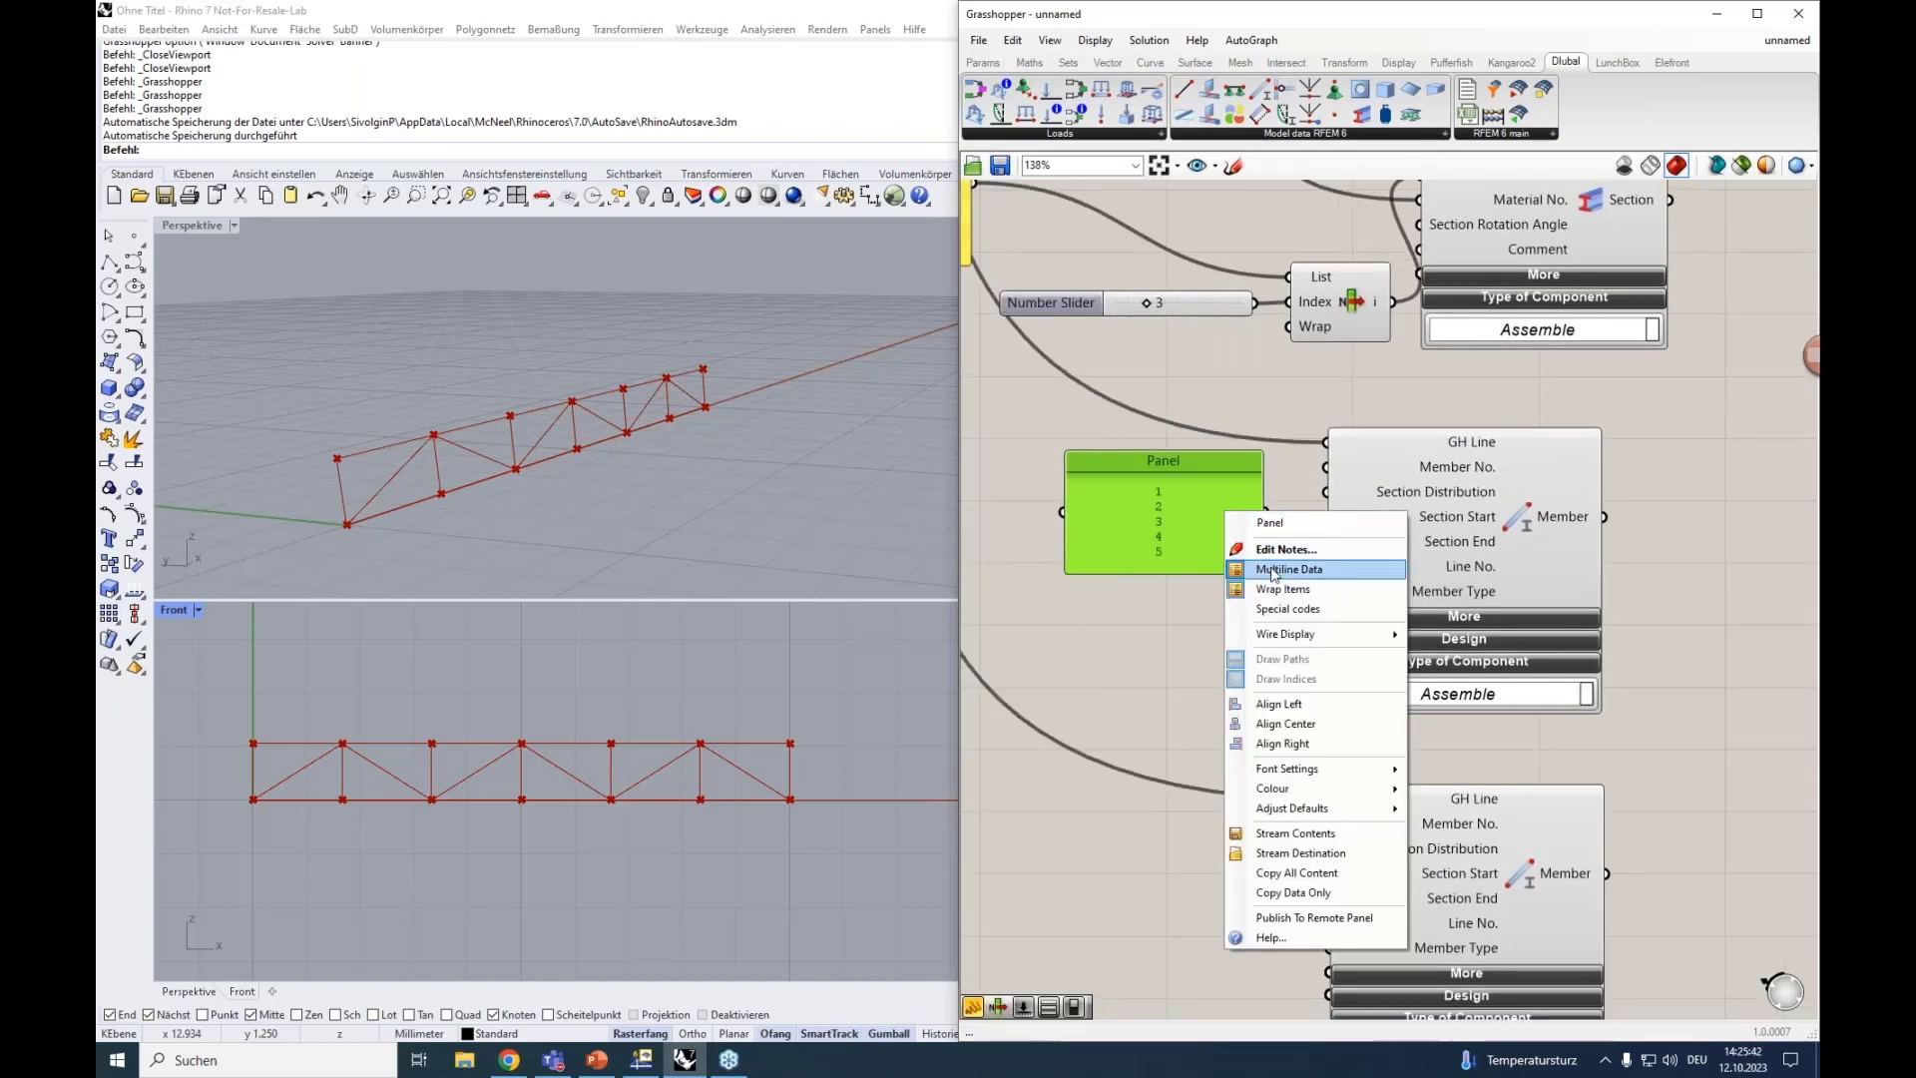
{"action": "left_click", "coordinate": [1287, 565]}
{"action": "mouse_move", "coordinate": [1265, 512]}
{"action": "left_mouse_down"}
{"action": "mouse_move", "coordinate": [1324, 466]}
{"action": "mouse_move", "coordinate": [1284, 486]}
{"action": "left_mouse_up"}
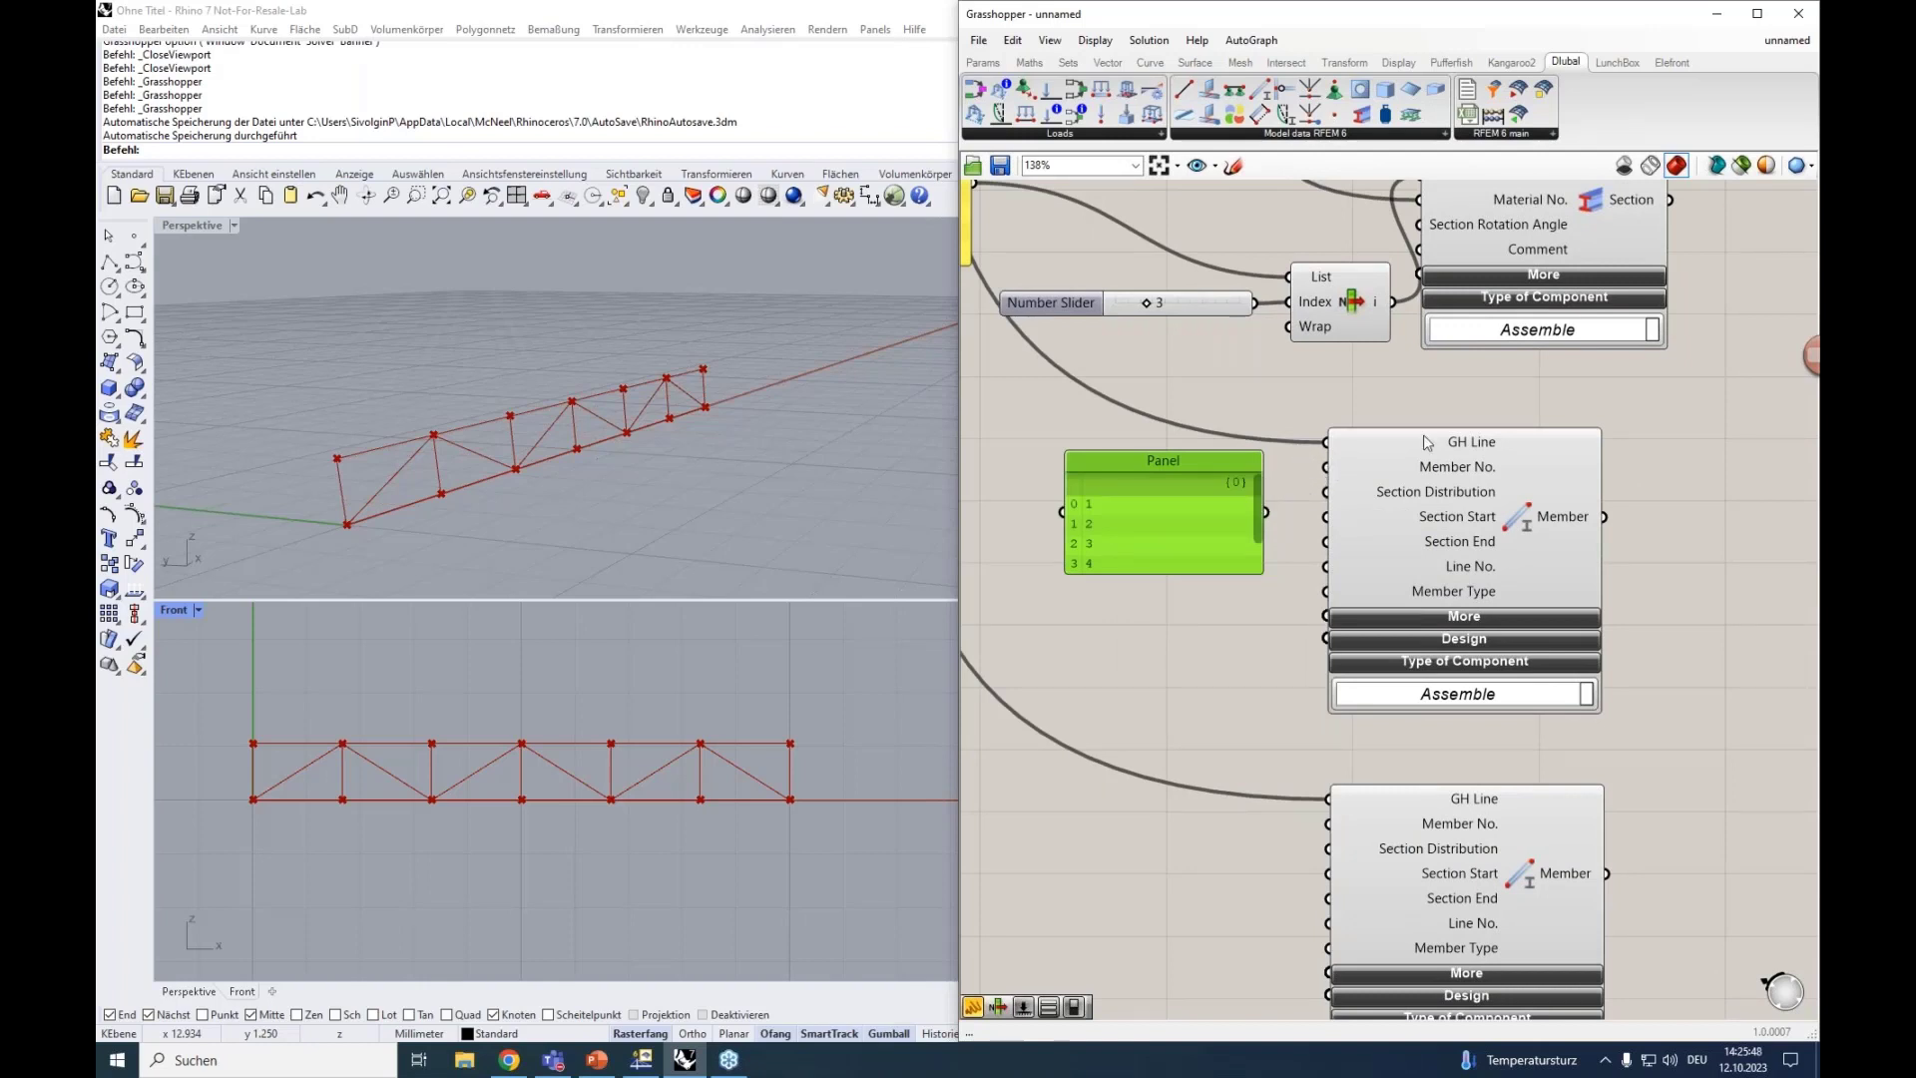
{"action": "mouse_move", "coordinate": [1491, 442]}
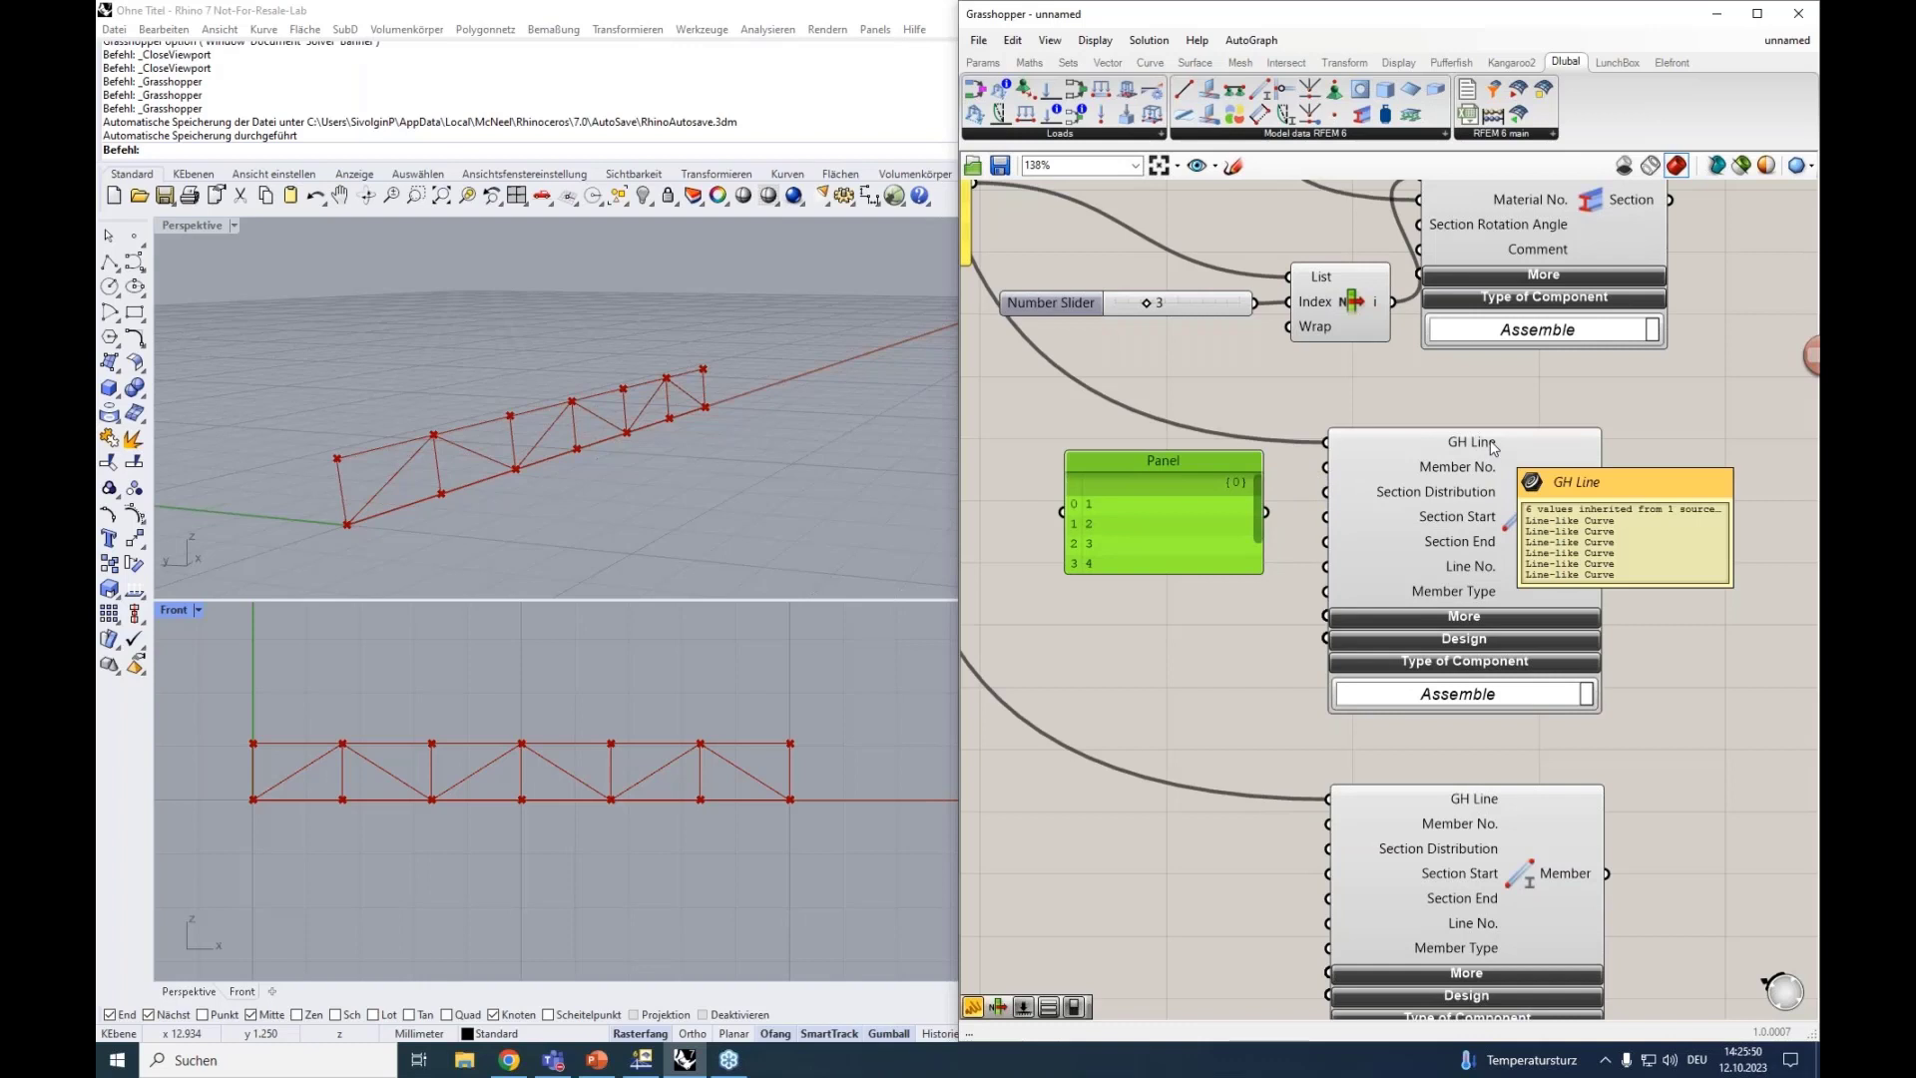
Enlarge the member number Panel to show all its rows and raise the truss divisions slider to 8.
{"action": "mouse_move", "coordinate": [1467, 476]}
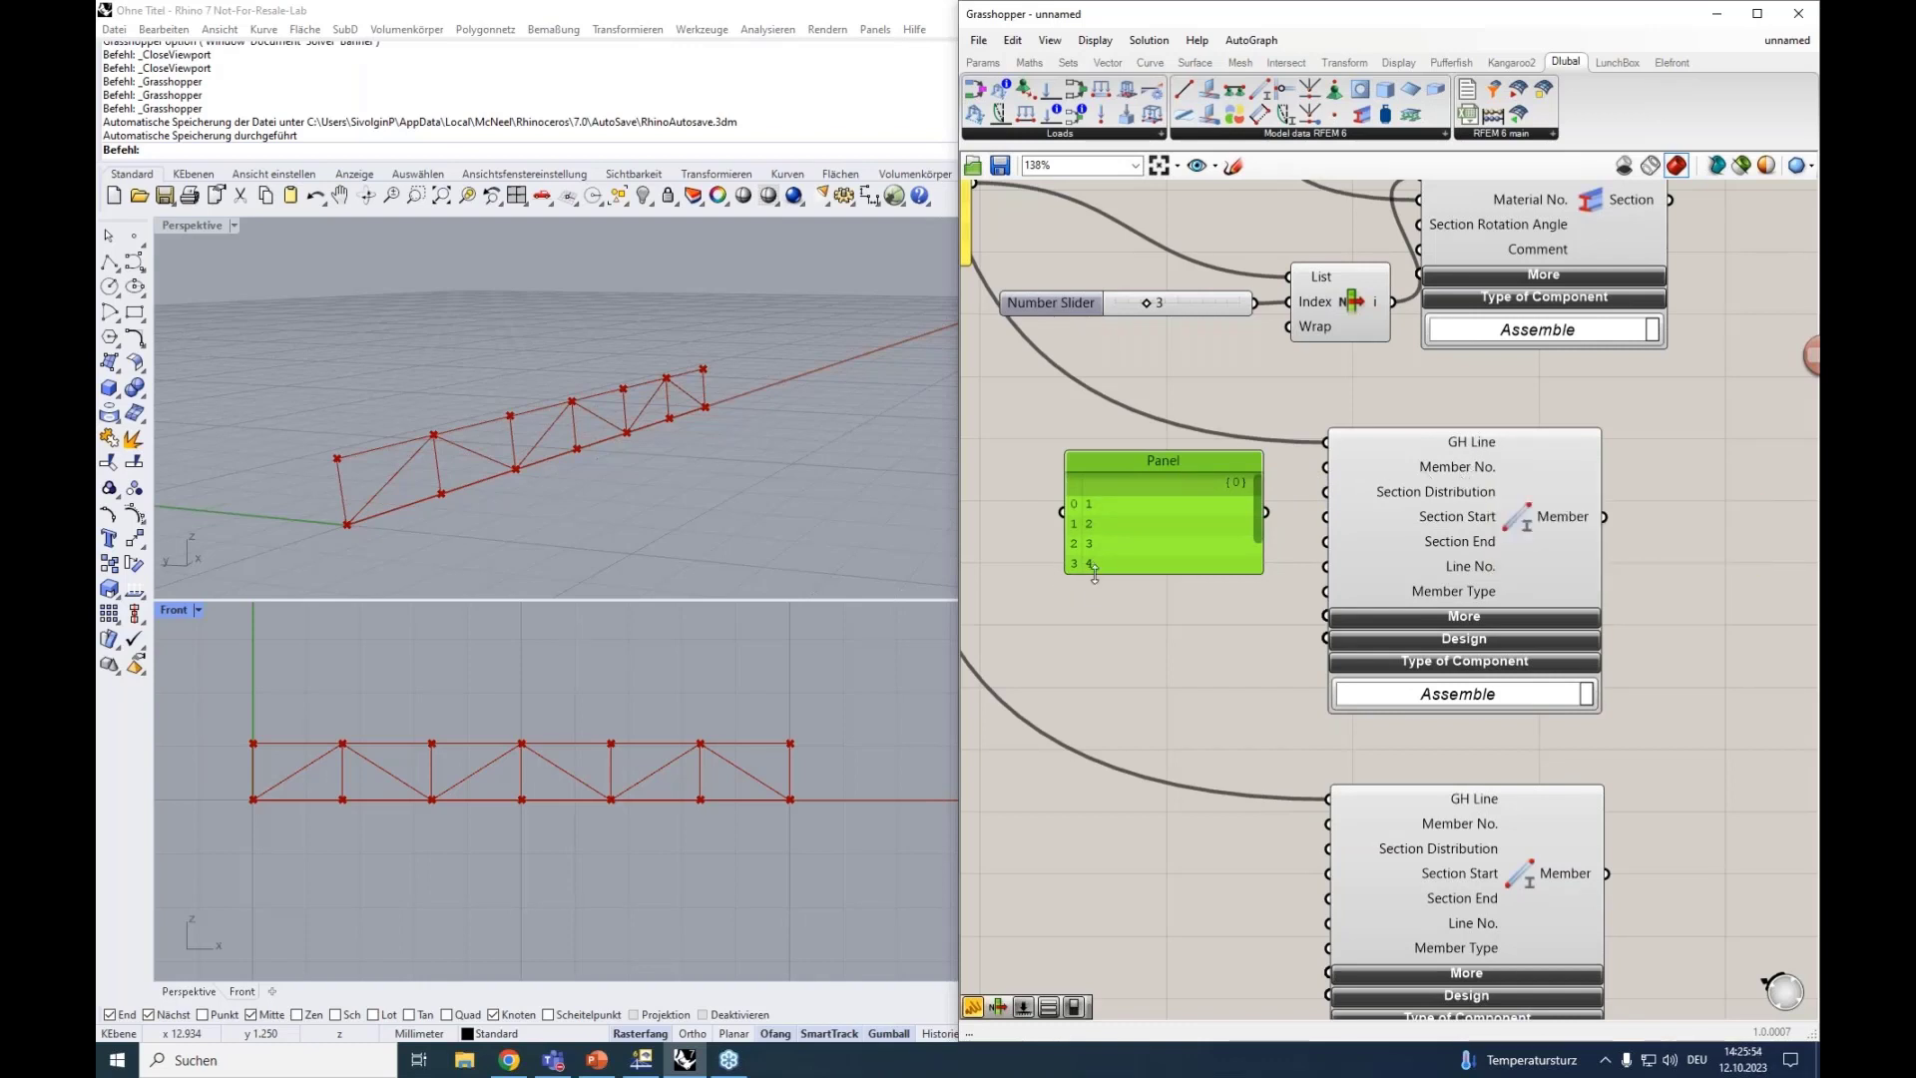
{"action": "left_click_drag", "start_coordinate": [1095, 574], "coordinate": [1095, 625]}
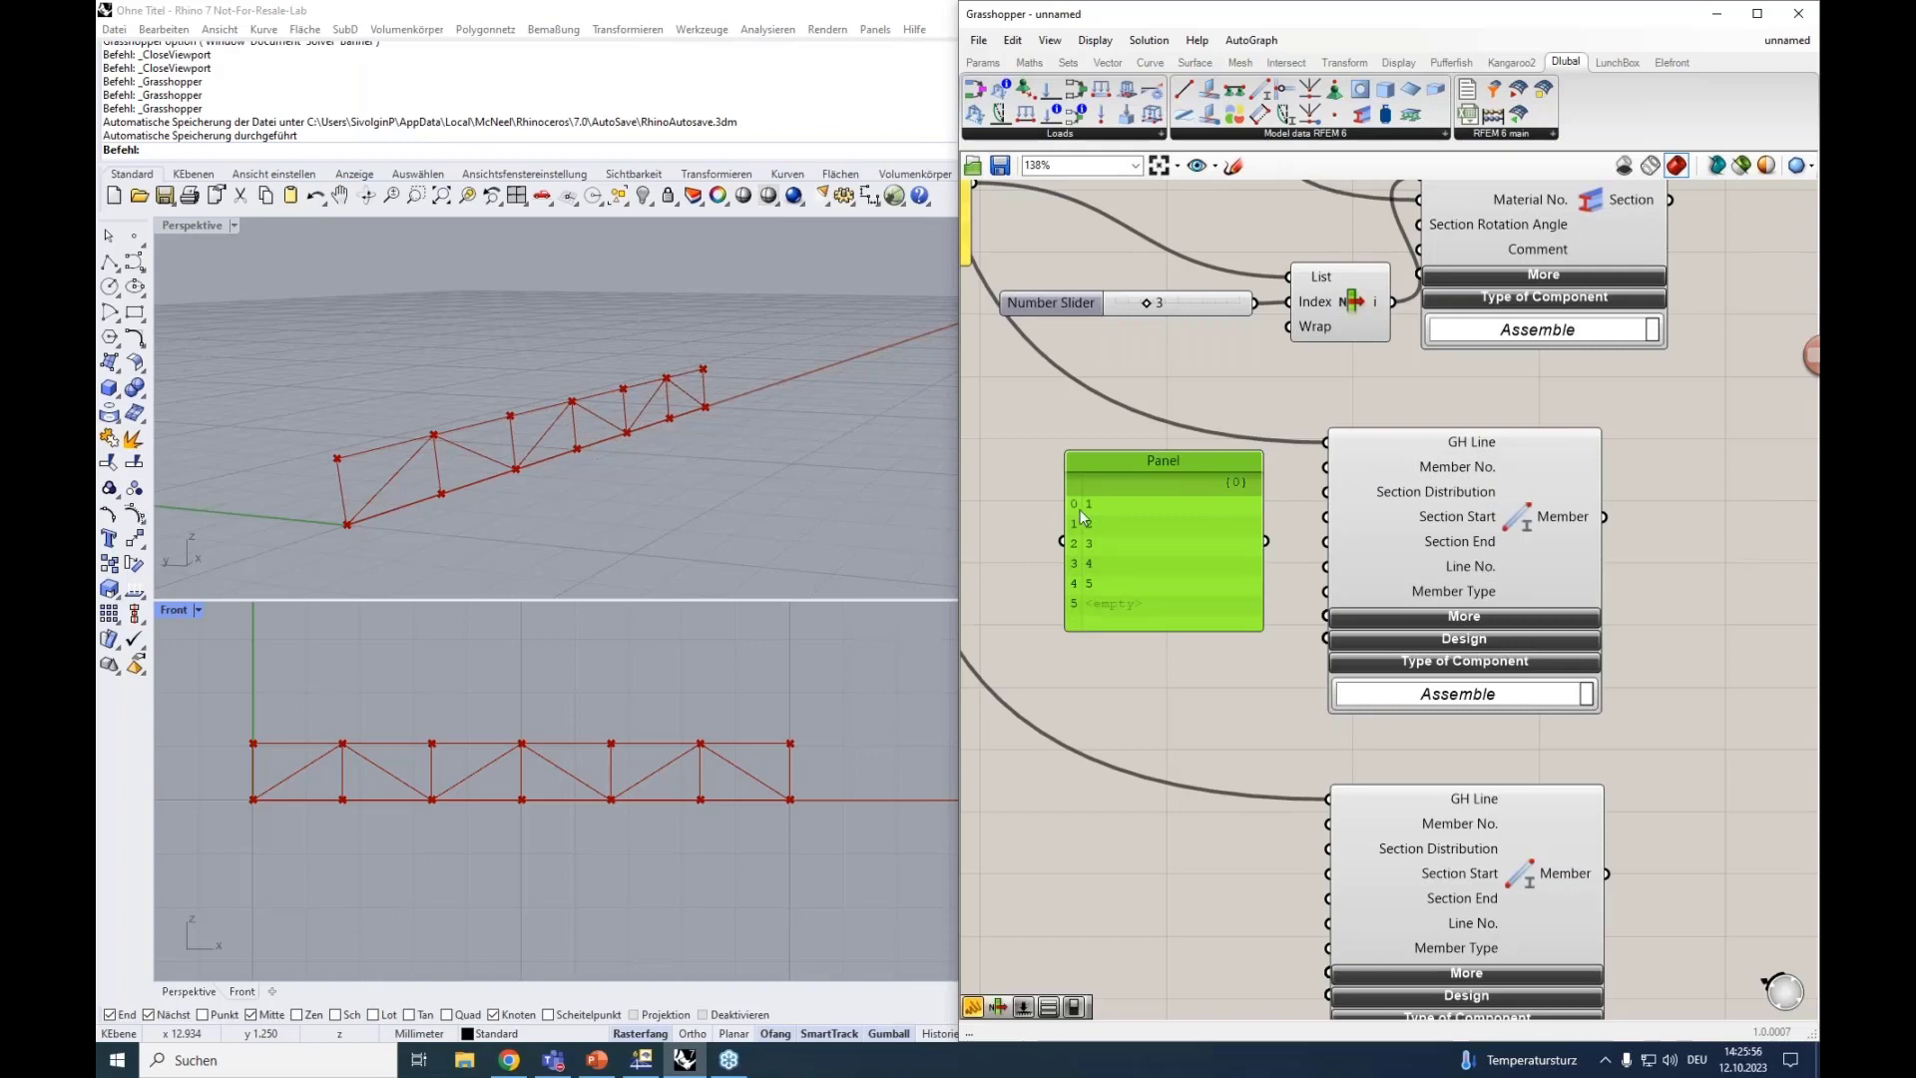
{"action": "right_click_drag", "start_coordinate": [1189, 559], "coordinate": [1283, 654]}
{"action": "scroll", "coordinate": [1283, 654], "scroll_direction": "down", "scroll_amount": 3}
{"action": "right_click_drag", "start_coordinate": [1105, 592], "coordinate": [1502, 793]}
{"action": "scroll", "coordinate": [1134, 457], "scroll_direction": "down", "scroll_amount": 1}
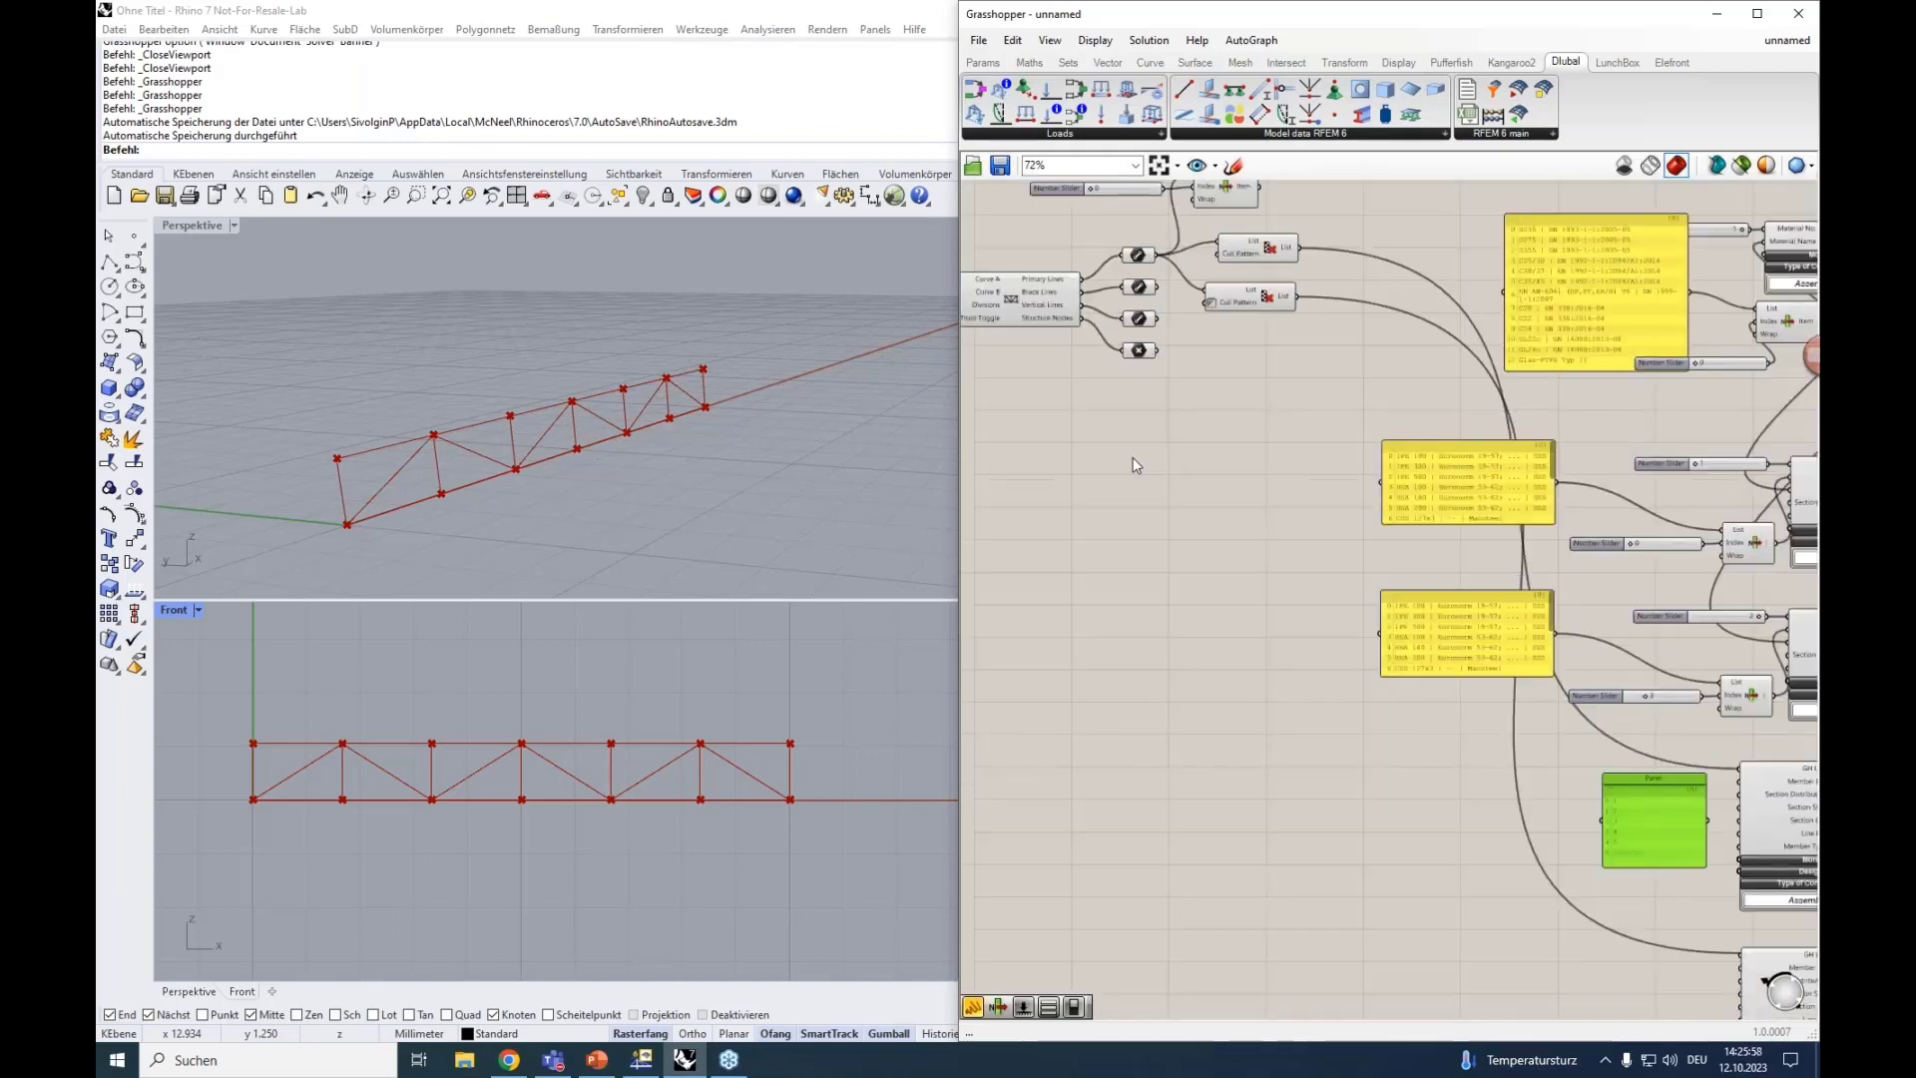
{"action": "right_click_drag", "start_coordinate": [1133, 457], "coordinate": [1287, 606]}
{"action": "right_click_drag", "start_coordinate": [1037, 495], "coordinate": [1200, 568]}
{"action": "scroll", "coordinate": [1197, 584], "scroll_direction": "up", "scroll_amount": 3}
{"action": "mouse_move", "coordinate": [1235, 551]}
{"action": "left_mouse_down"}
{"action": "mouse_move", "coordinate": [1211, 554]}
{"action": "mouse_move", "coordinate": [1246, 556]}
{"action": "left_mouse_up"}
{"action": "right_click_drag", "start_coordinate": [1397, 658], "coordinate": [1000, 479]}
{"action": "right_click_drag", "start_coordinate": [1696, 559], "coordinate": [1058, 389]}
{"action": "scroll", "coordinate": [1776, 444], "scroll_direction": "down", "scroll_amount": 4}
{"action": "scroll", "coordinate": [1535, 682], "scroll_direction": "up", "scroll_amount": 3}
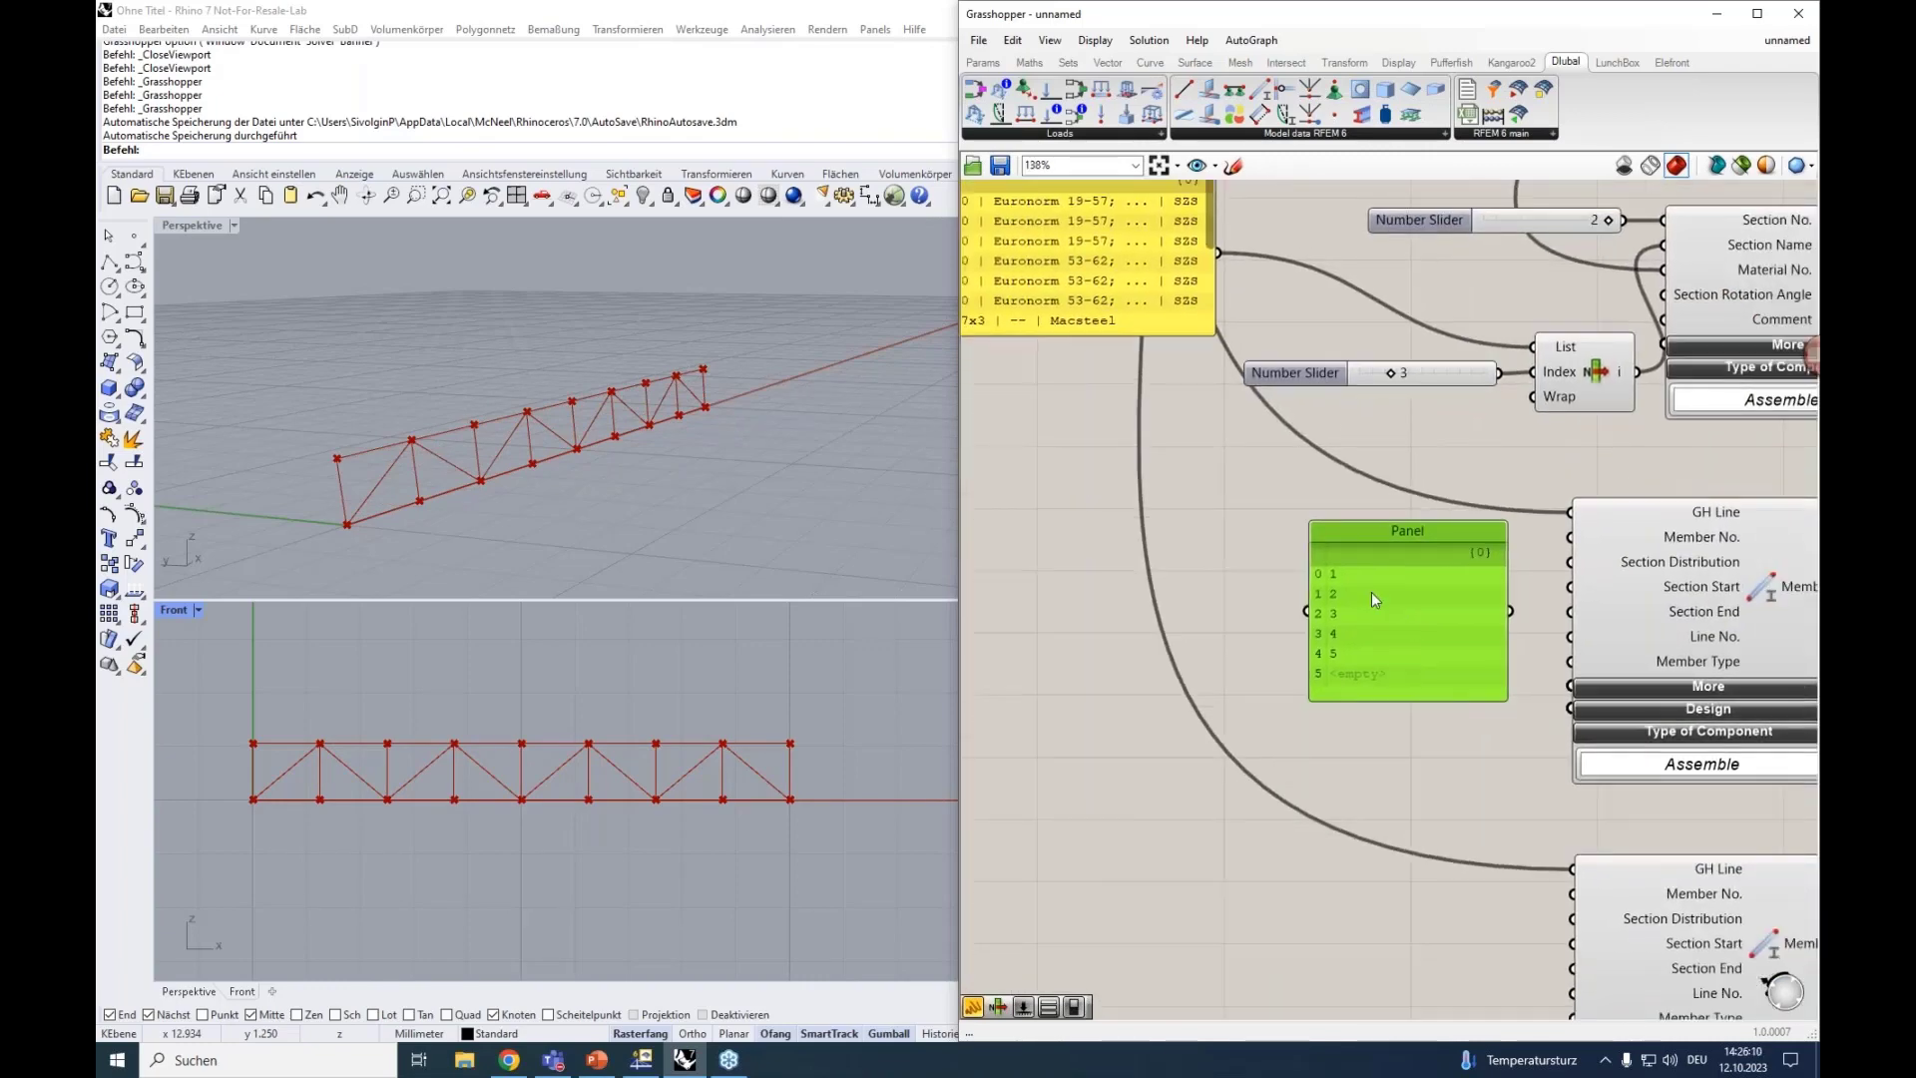
Delete the member number Panel and add a Series component in its place beside the first Member component.
{"action": "left_click_drag", "start_coordinate": [1369, 530], "coordinate": [1298, 499]}
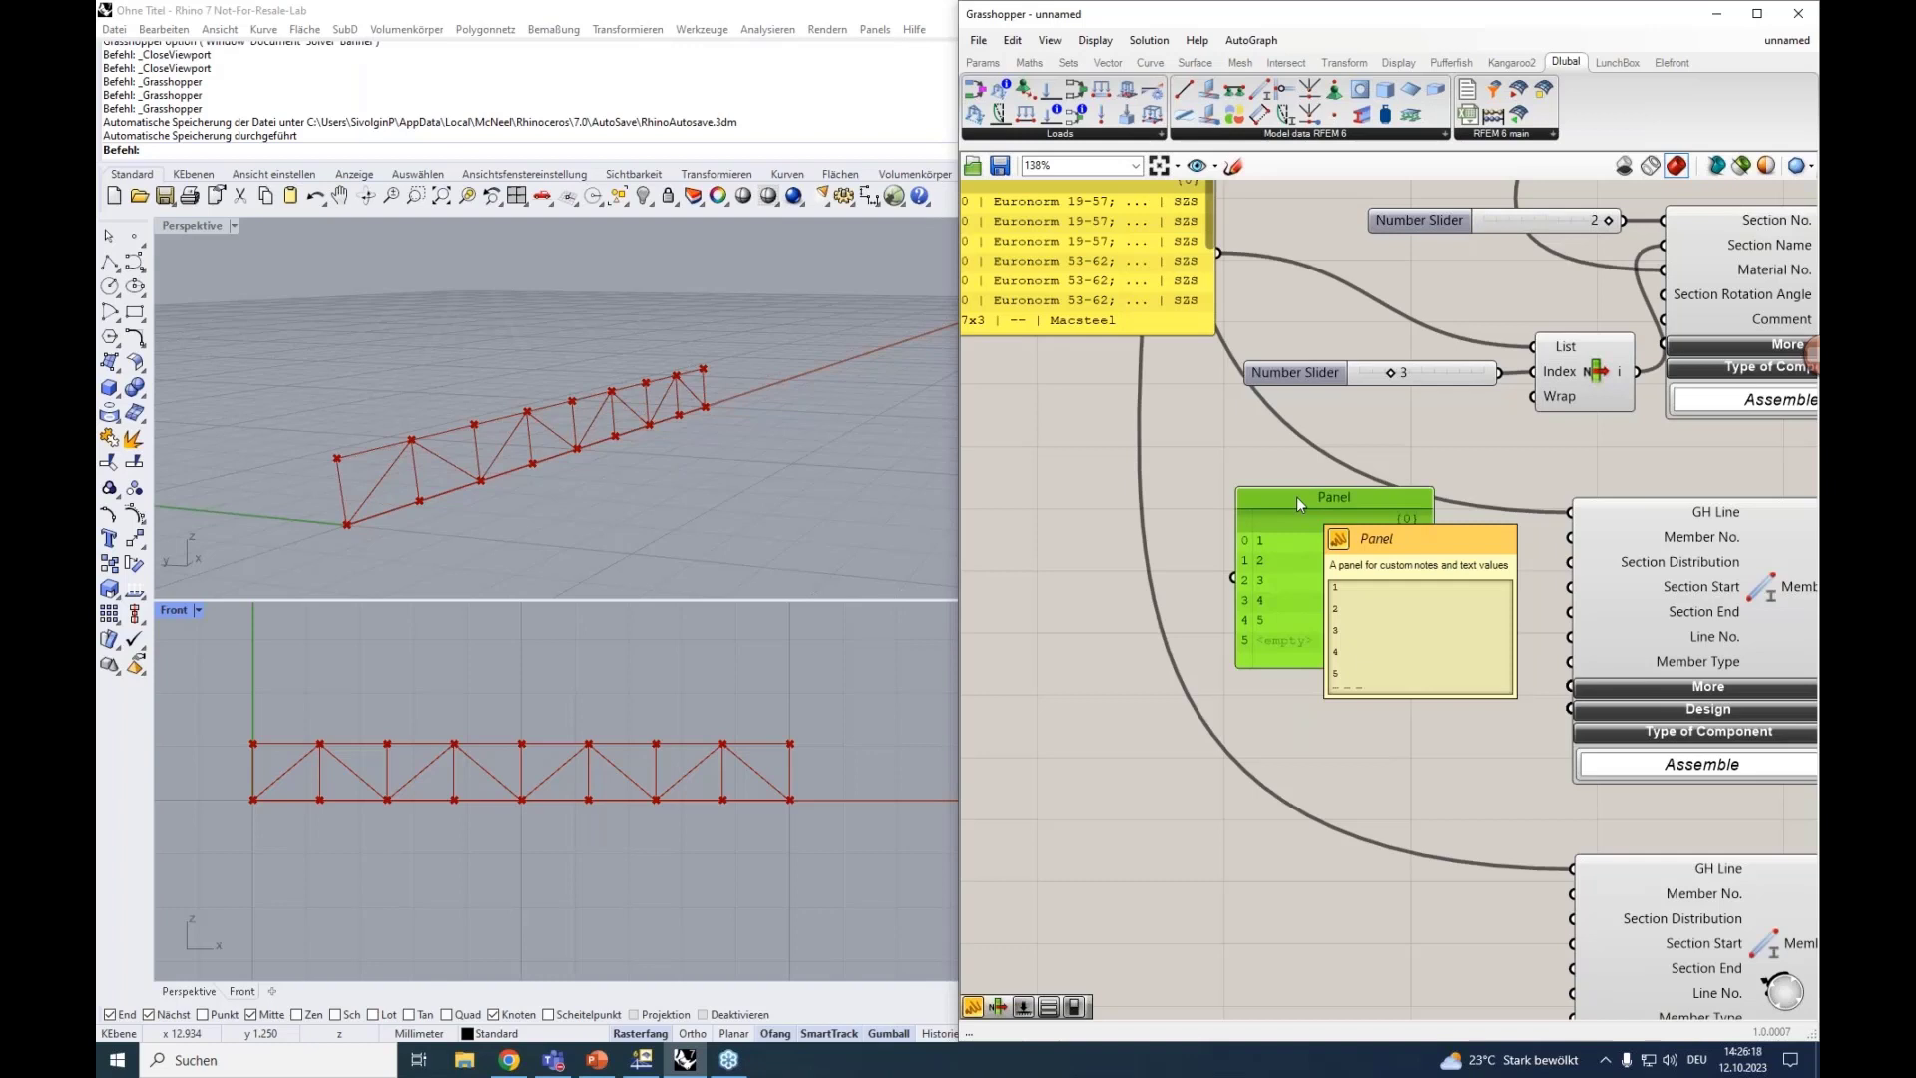
{"action": "key", "text": "Delete"}
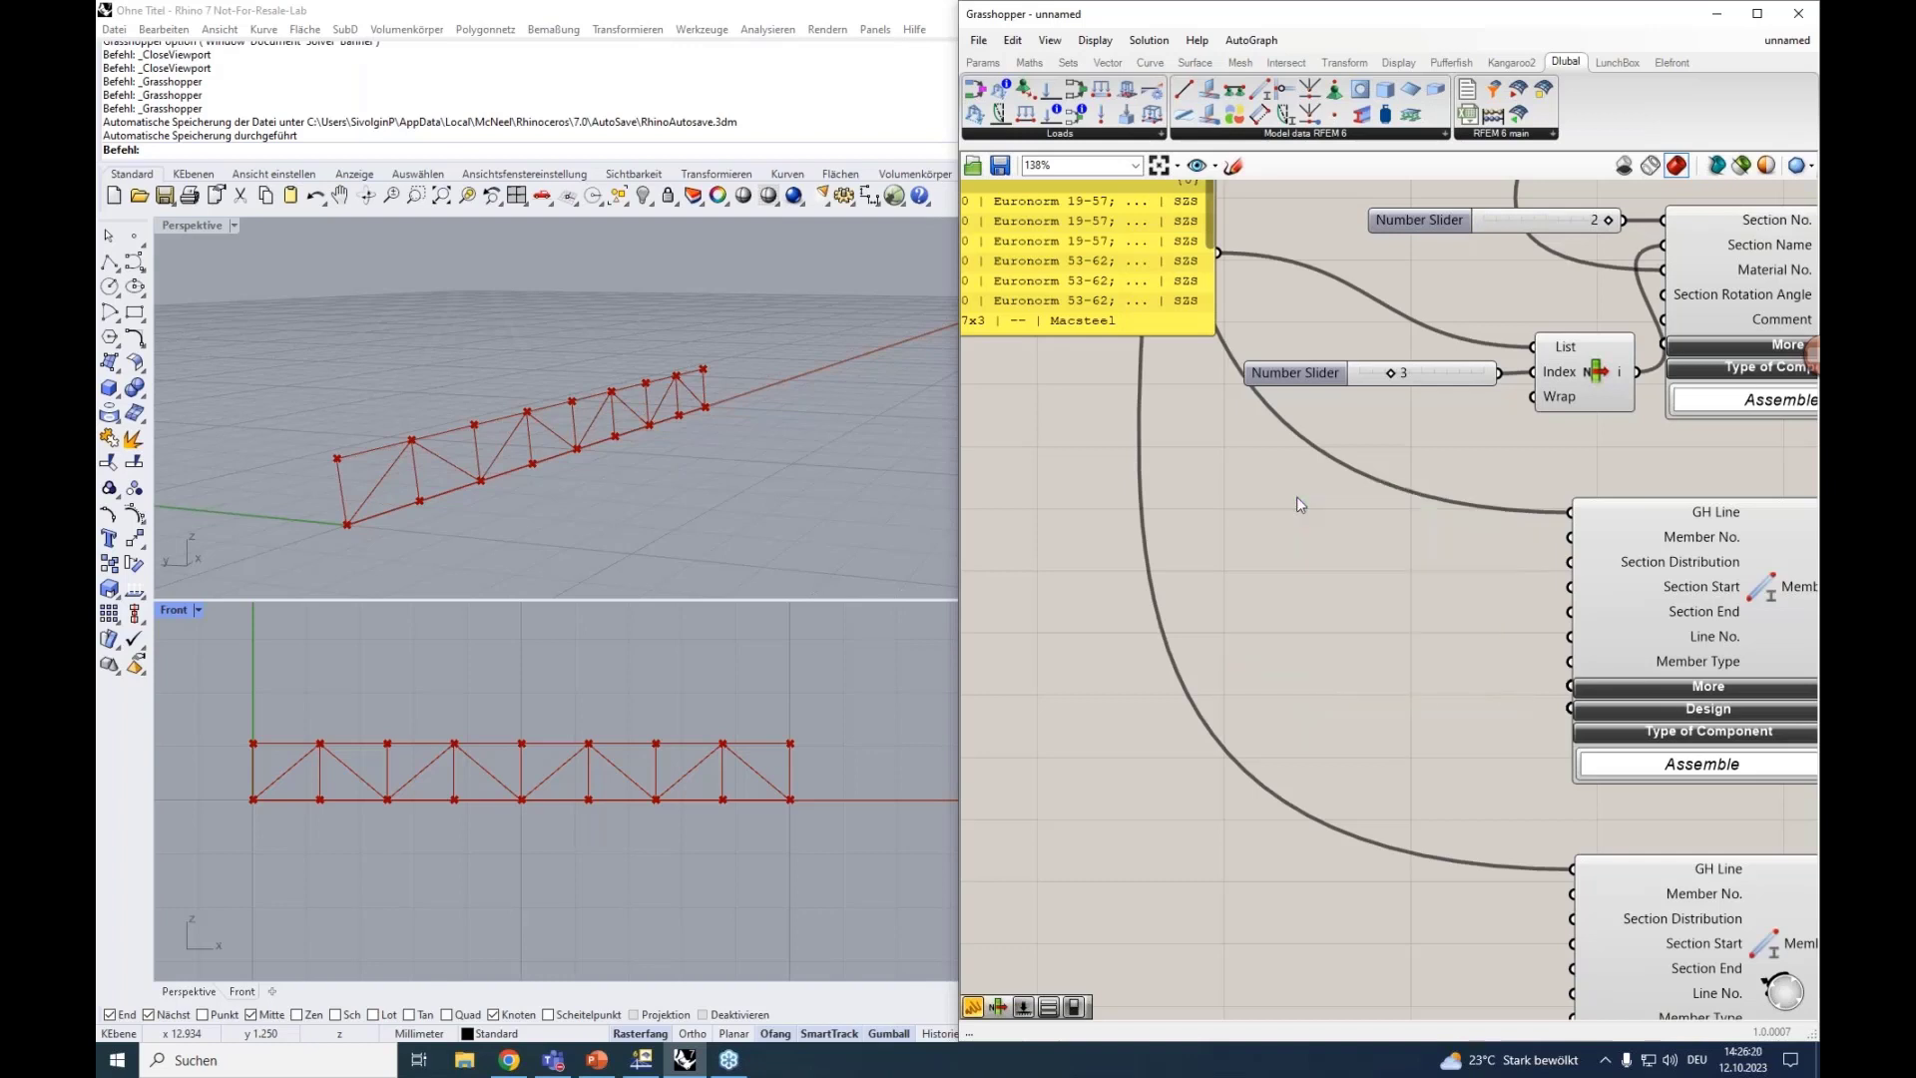
{"action": "right_click_drag", "start_coordinate": [1296, 546], "coordinate": [1336, 543]}
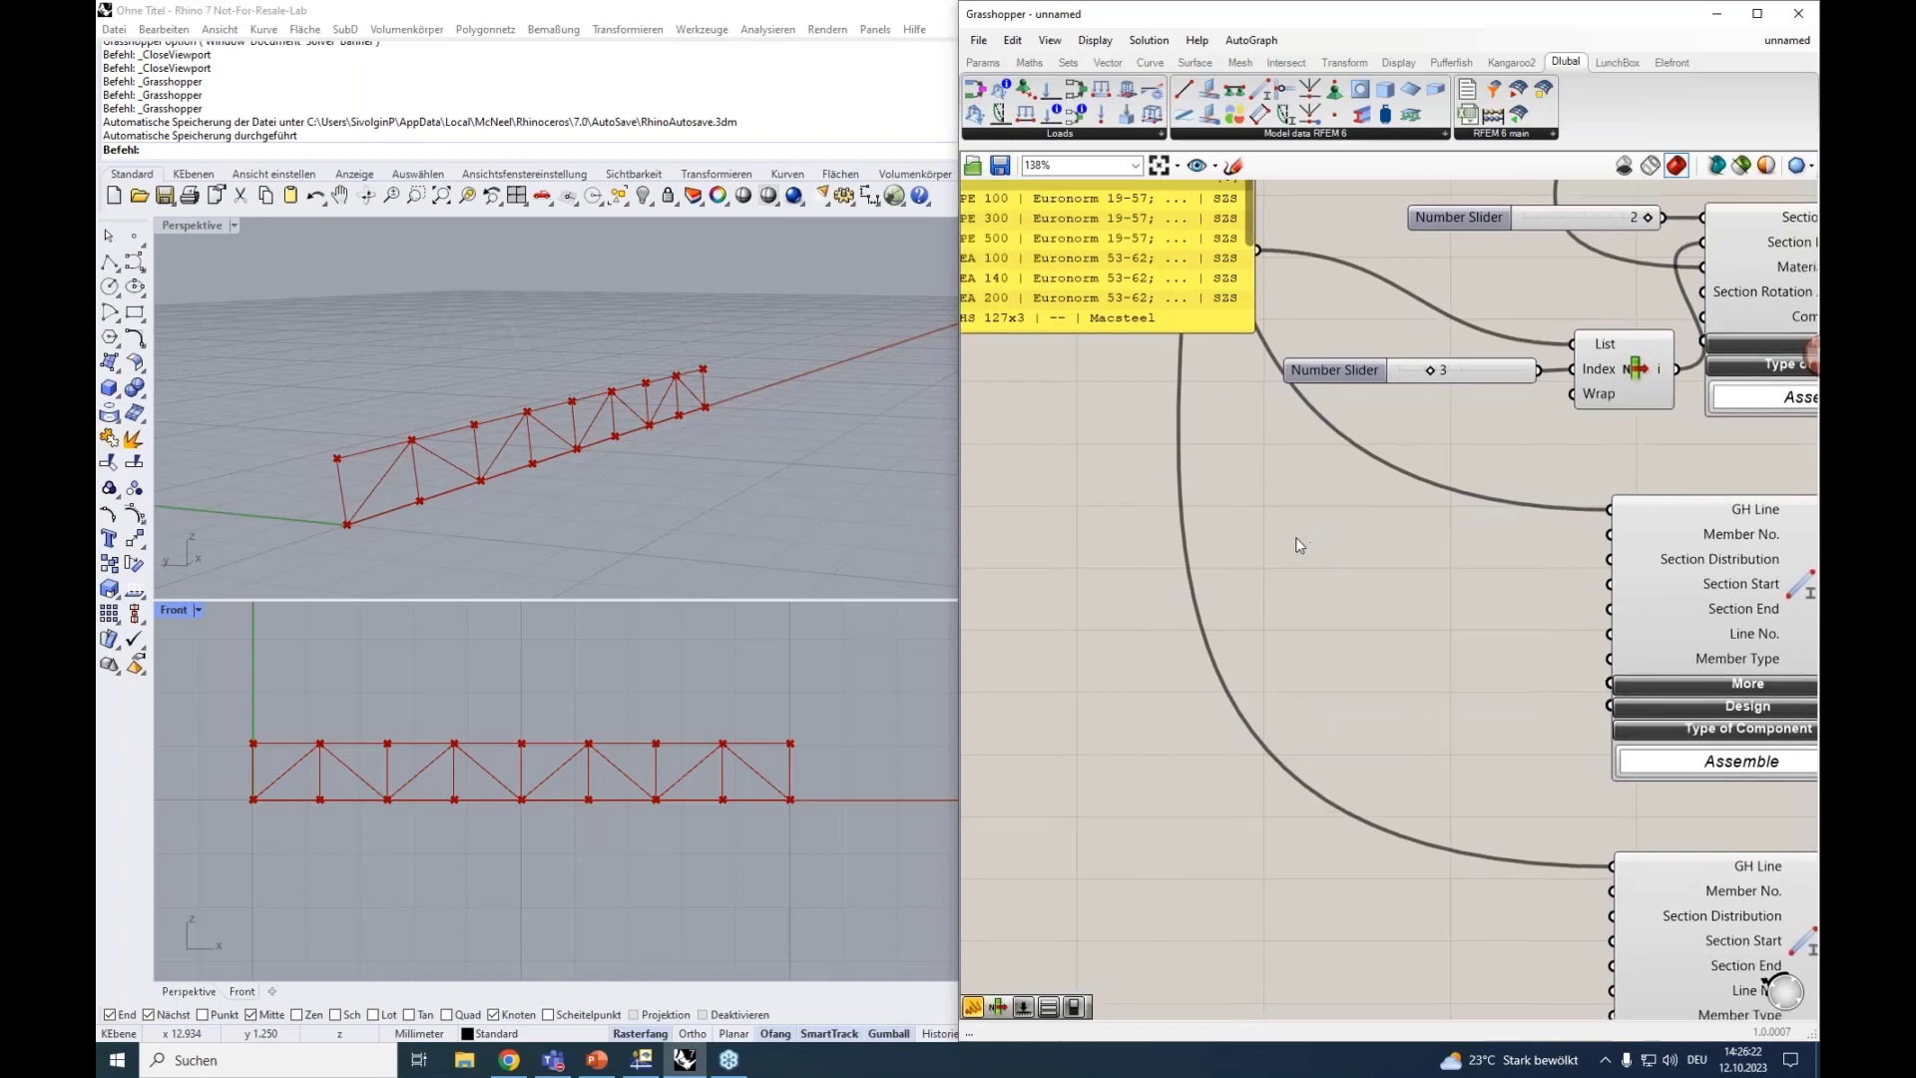
{"action": "double_click", "coordinate": [1297, 561]}
{"action": "type", "text": "series"}
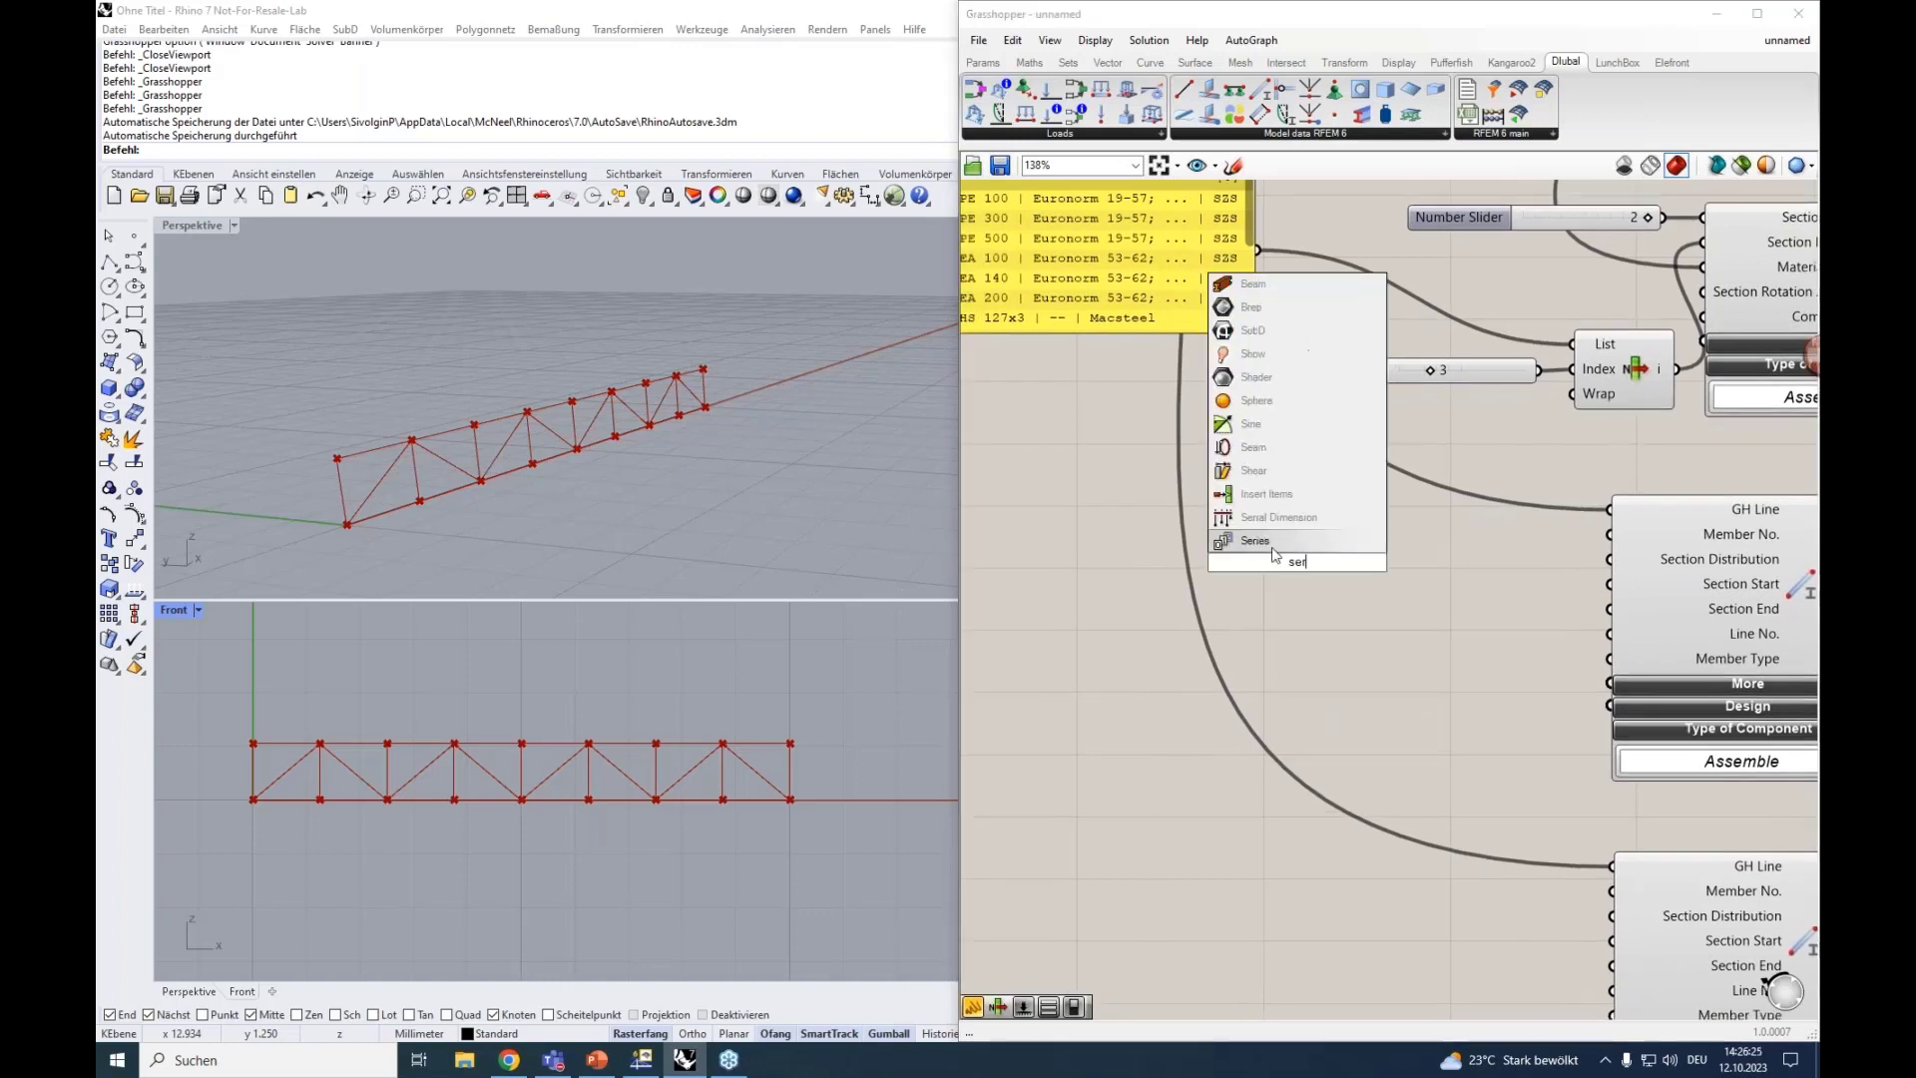
{"action": "key", "text": "Return"}
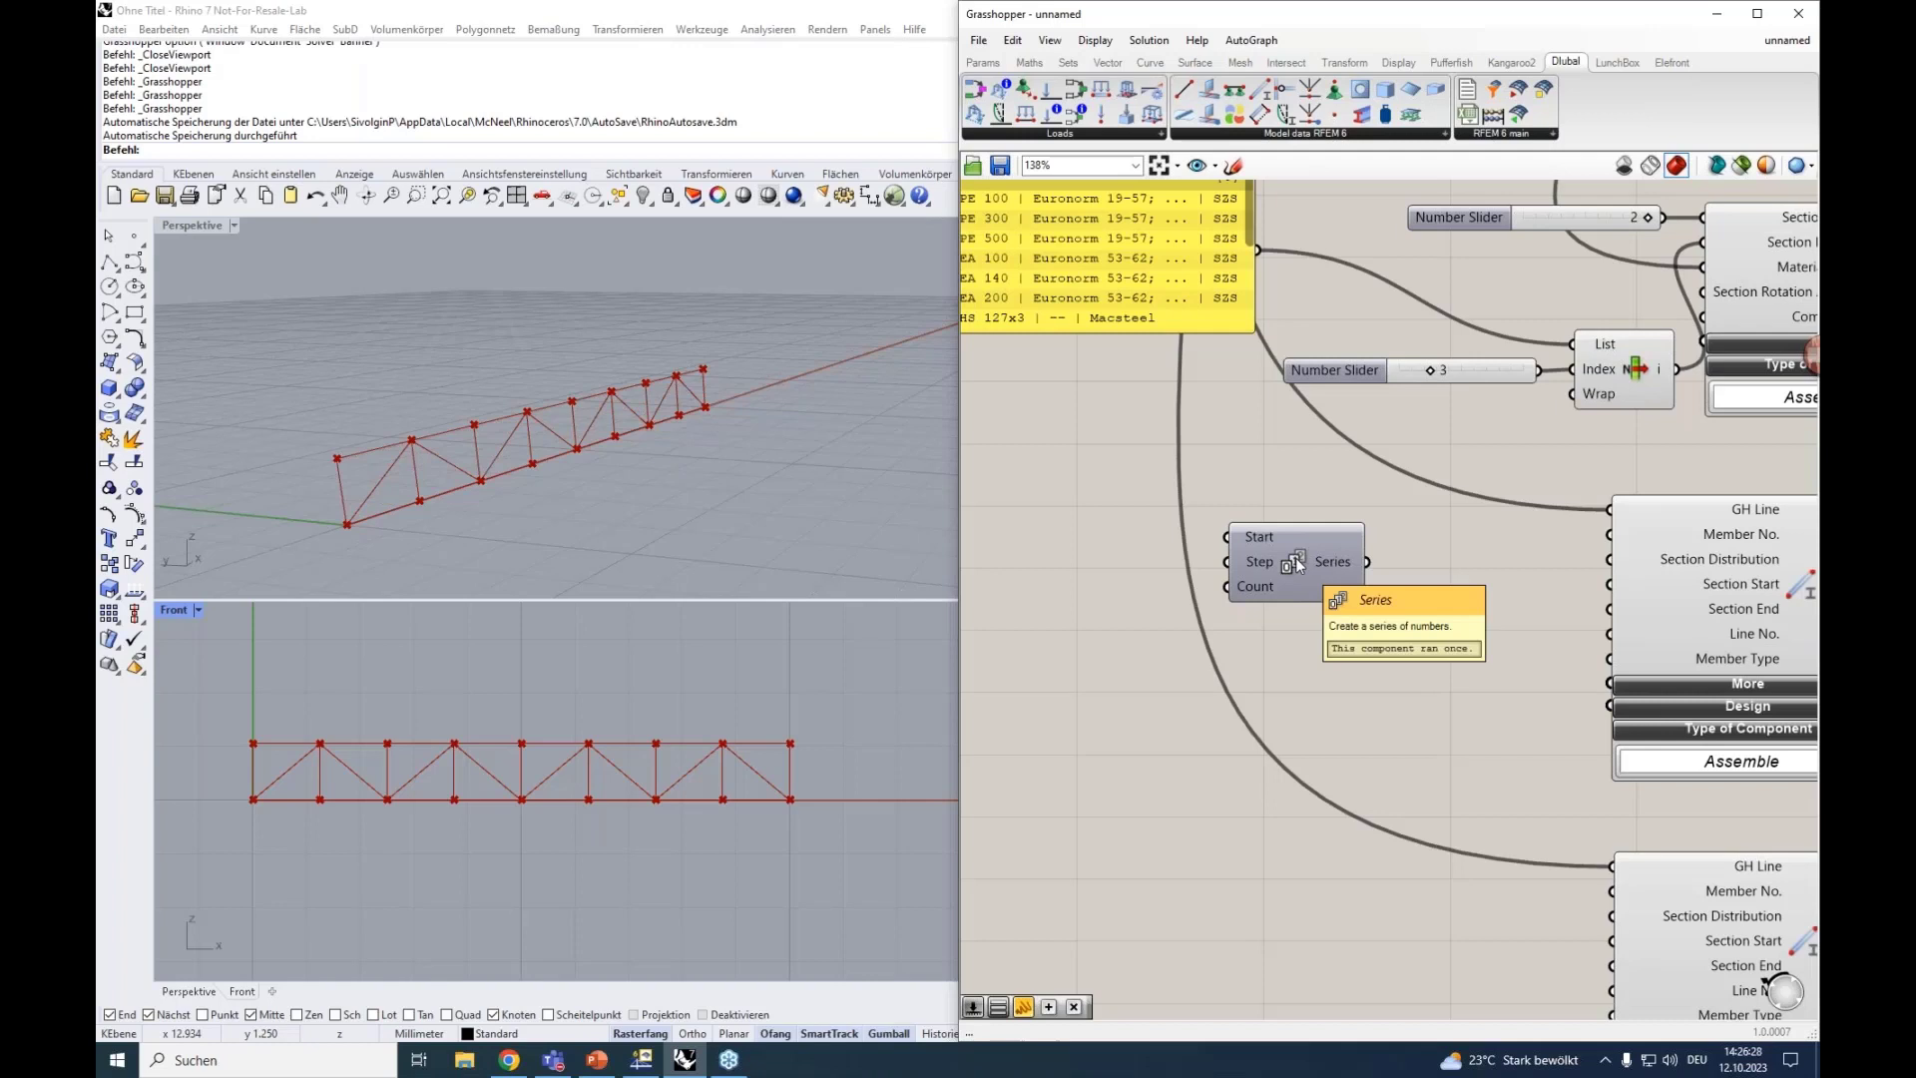
{"action": "left_click_drag", "start_coordinate": [1297, 563], "coordinate": [1324, 570]}
Add a Number Slider with value 1 and connect it to the Start and Step inputs of the Series component.
{"action": "double_click", "coordinate": [1092, 539]}
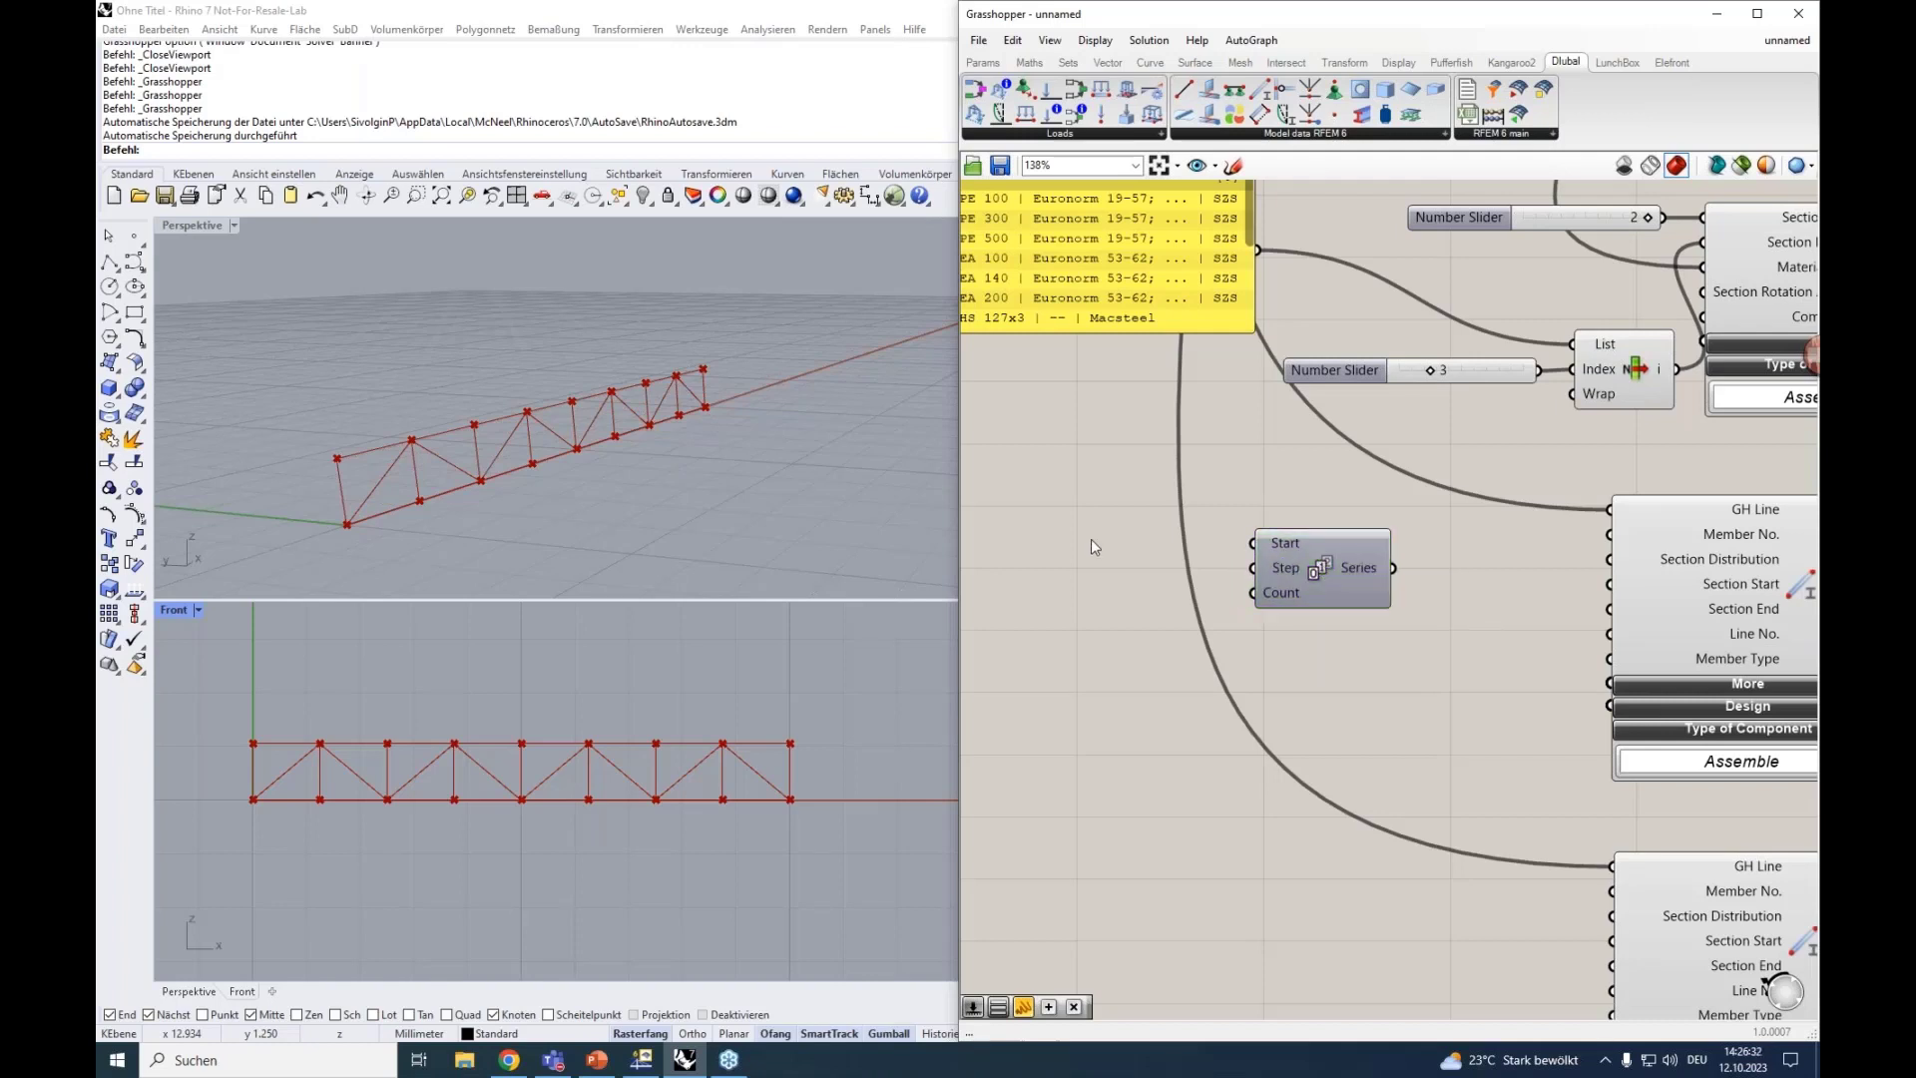
{"action": "type", "text": "1"}
{"action": "key", "text": "Return"}
{"action": "left_click_drag", "start_coordinate": [1218, 539], "coordinate": [1253, 542]}
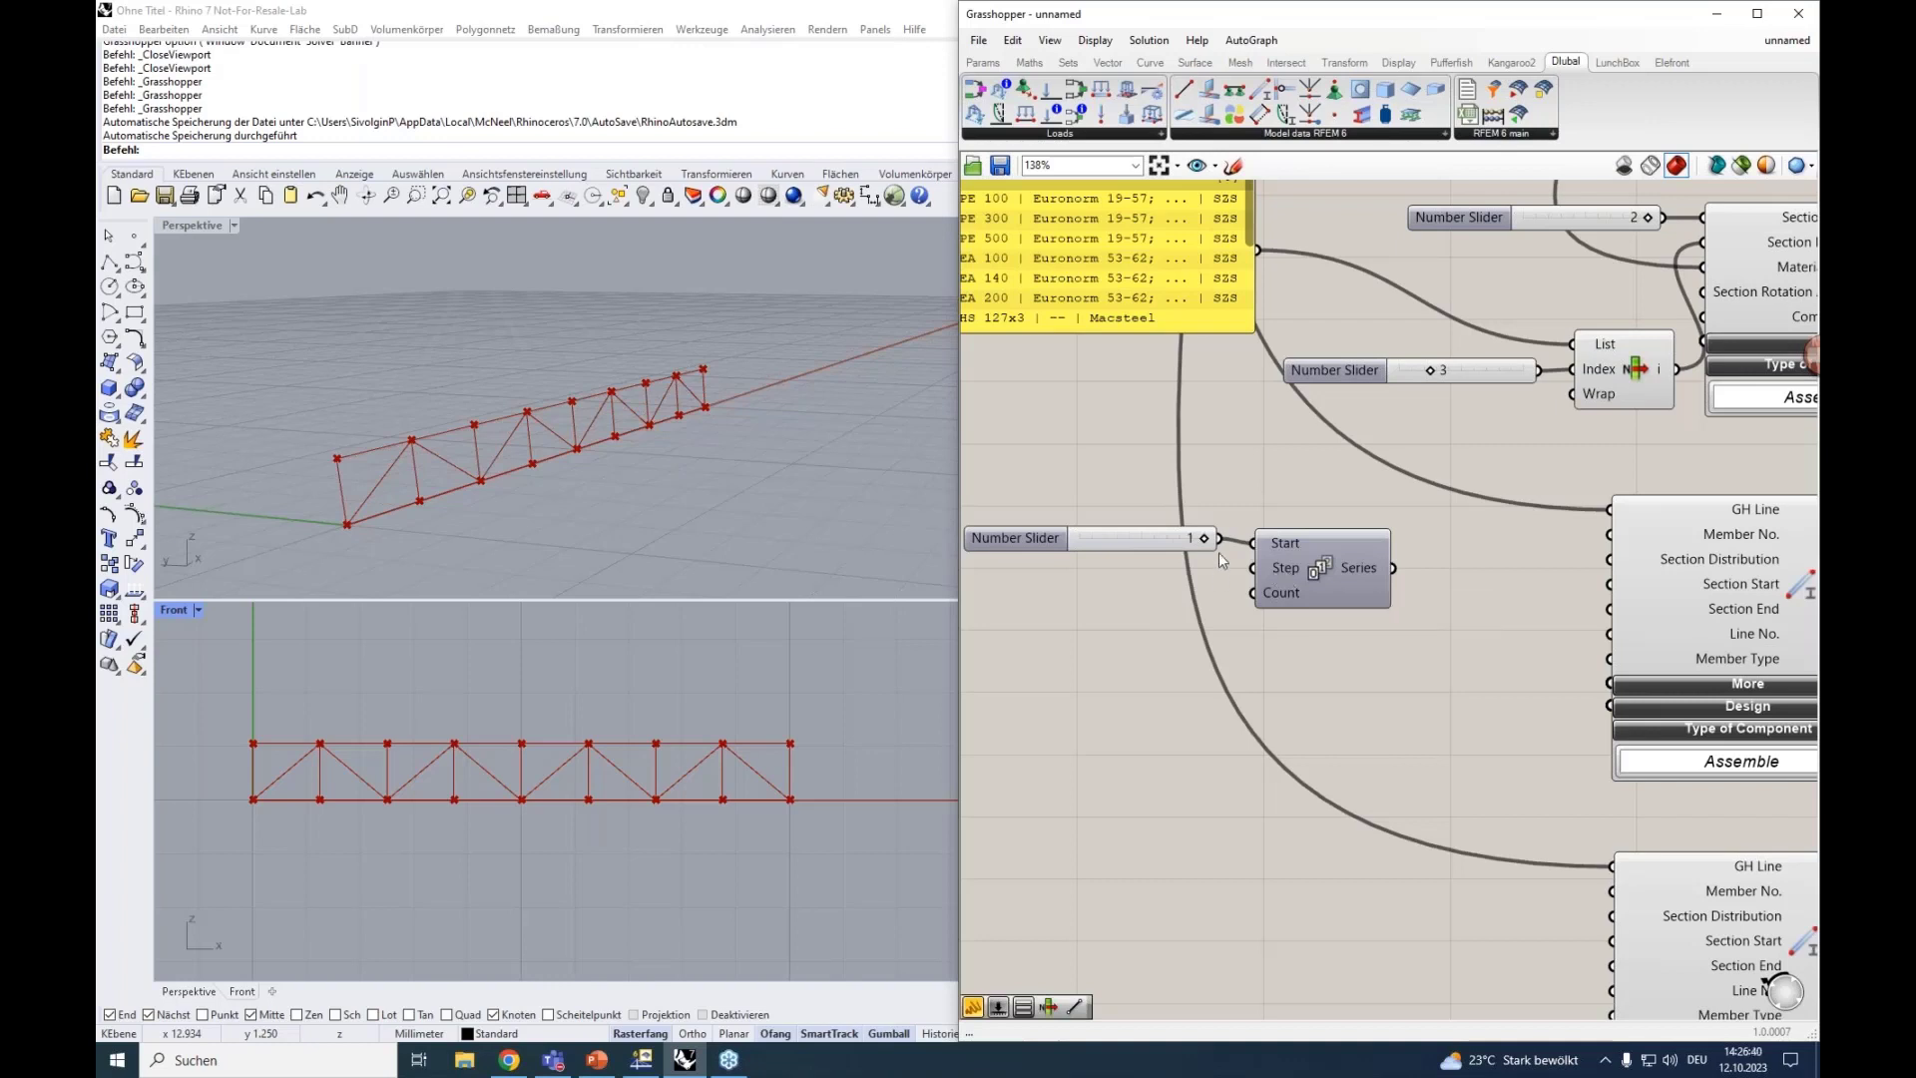
{"action": "left_click_drag", "start_coordinate": [1218, 539], "coordinate": [1252, 568]}
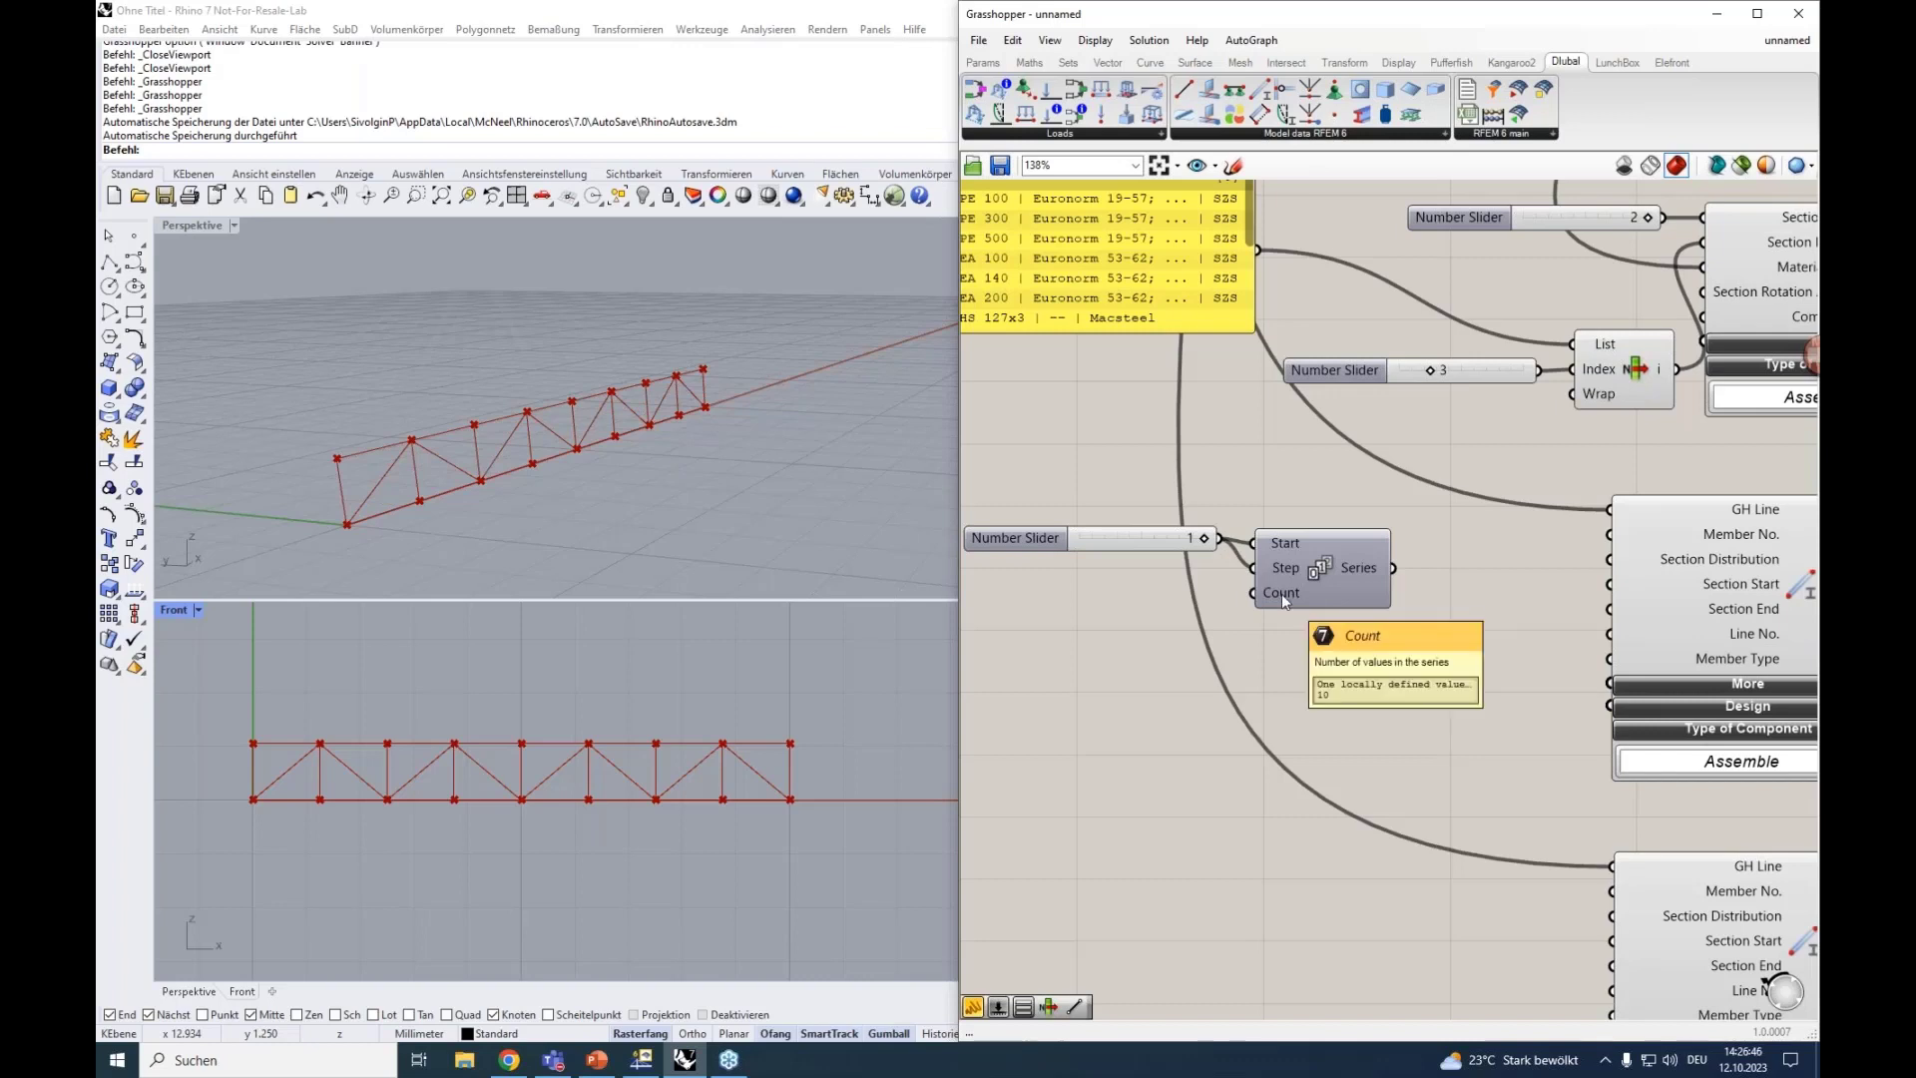
Set the truss divisions slider to 9, connect it to the Series component's Count input and check the output list.
{"action": "scroll", "coordinate": [1177, 467], "scroll_direction": "down", "scroll_amount": 4}
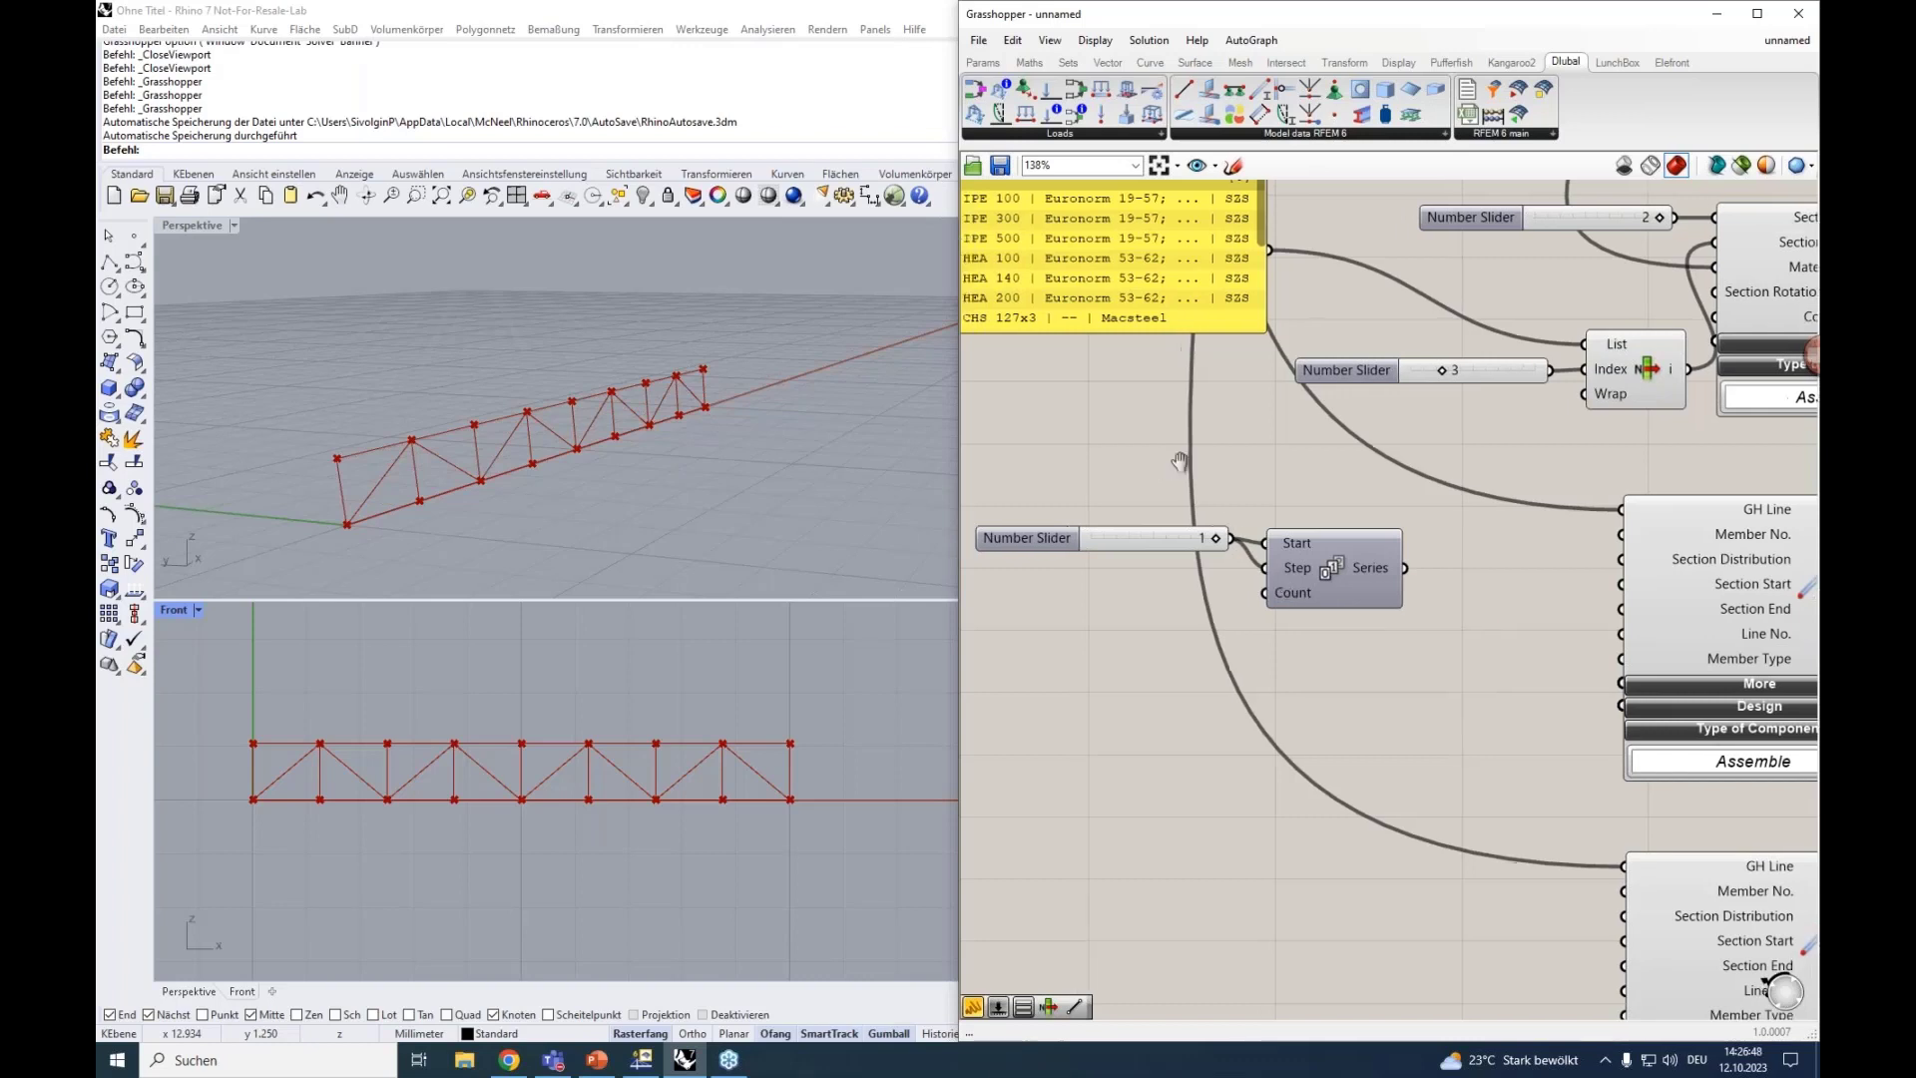
{"action": "right_click_drag", "start_coordinate": [1096, 465], "coordinate": [1442, 648]}
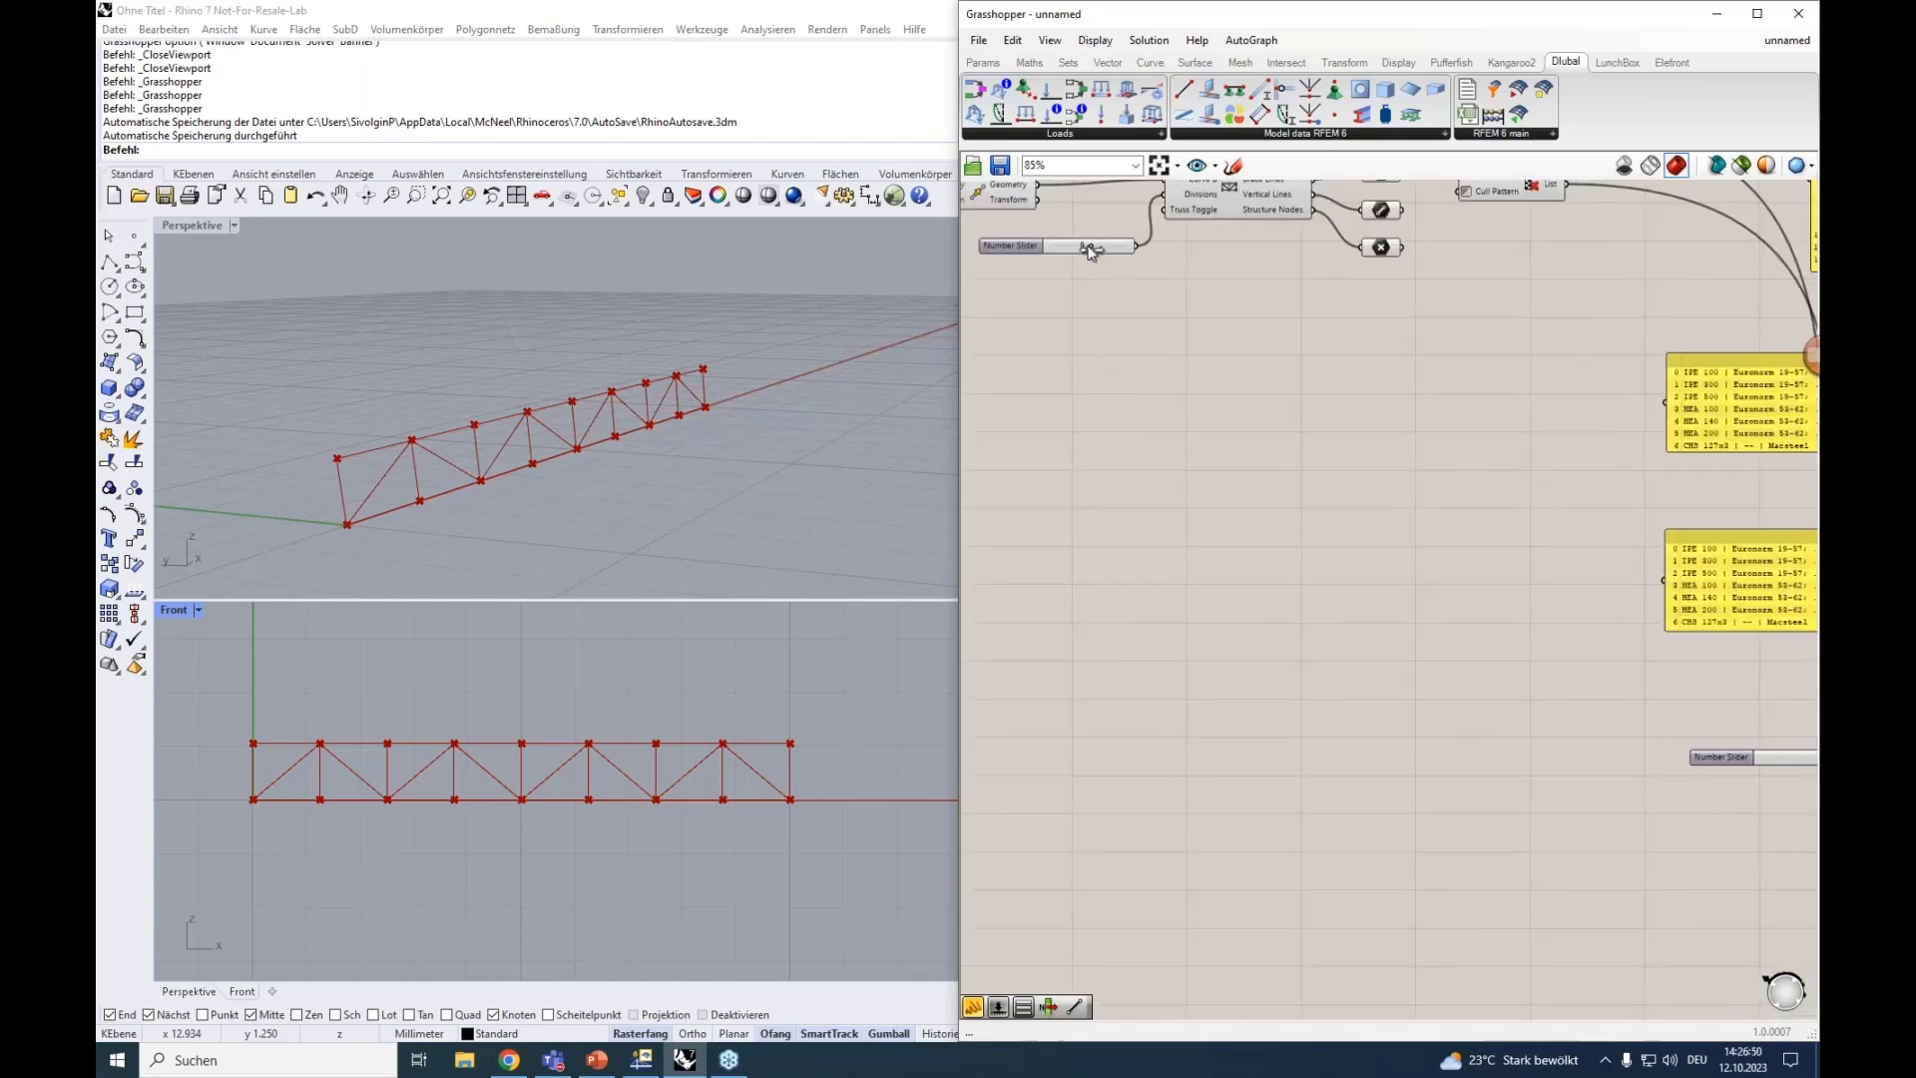
{"action": "left_click_drag", "start_coordinate": [1094, 246], "coordinate": [1104, 256]}
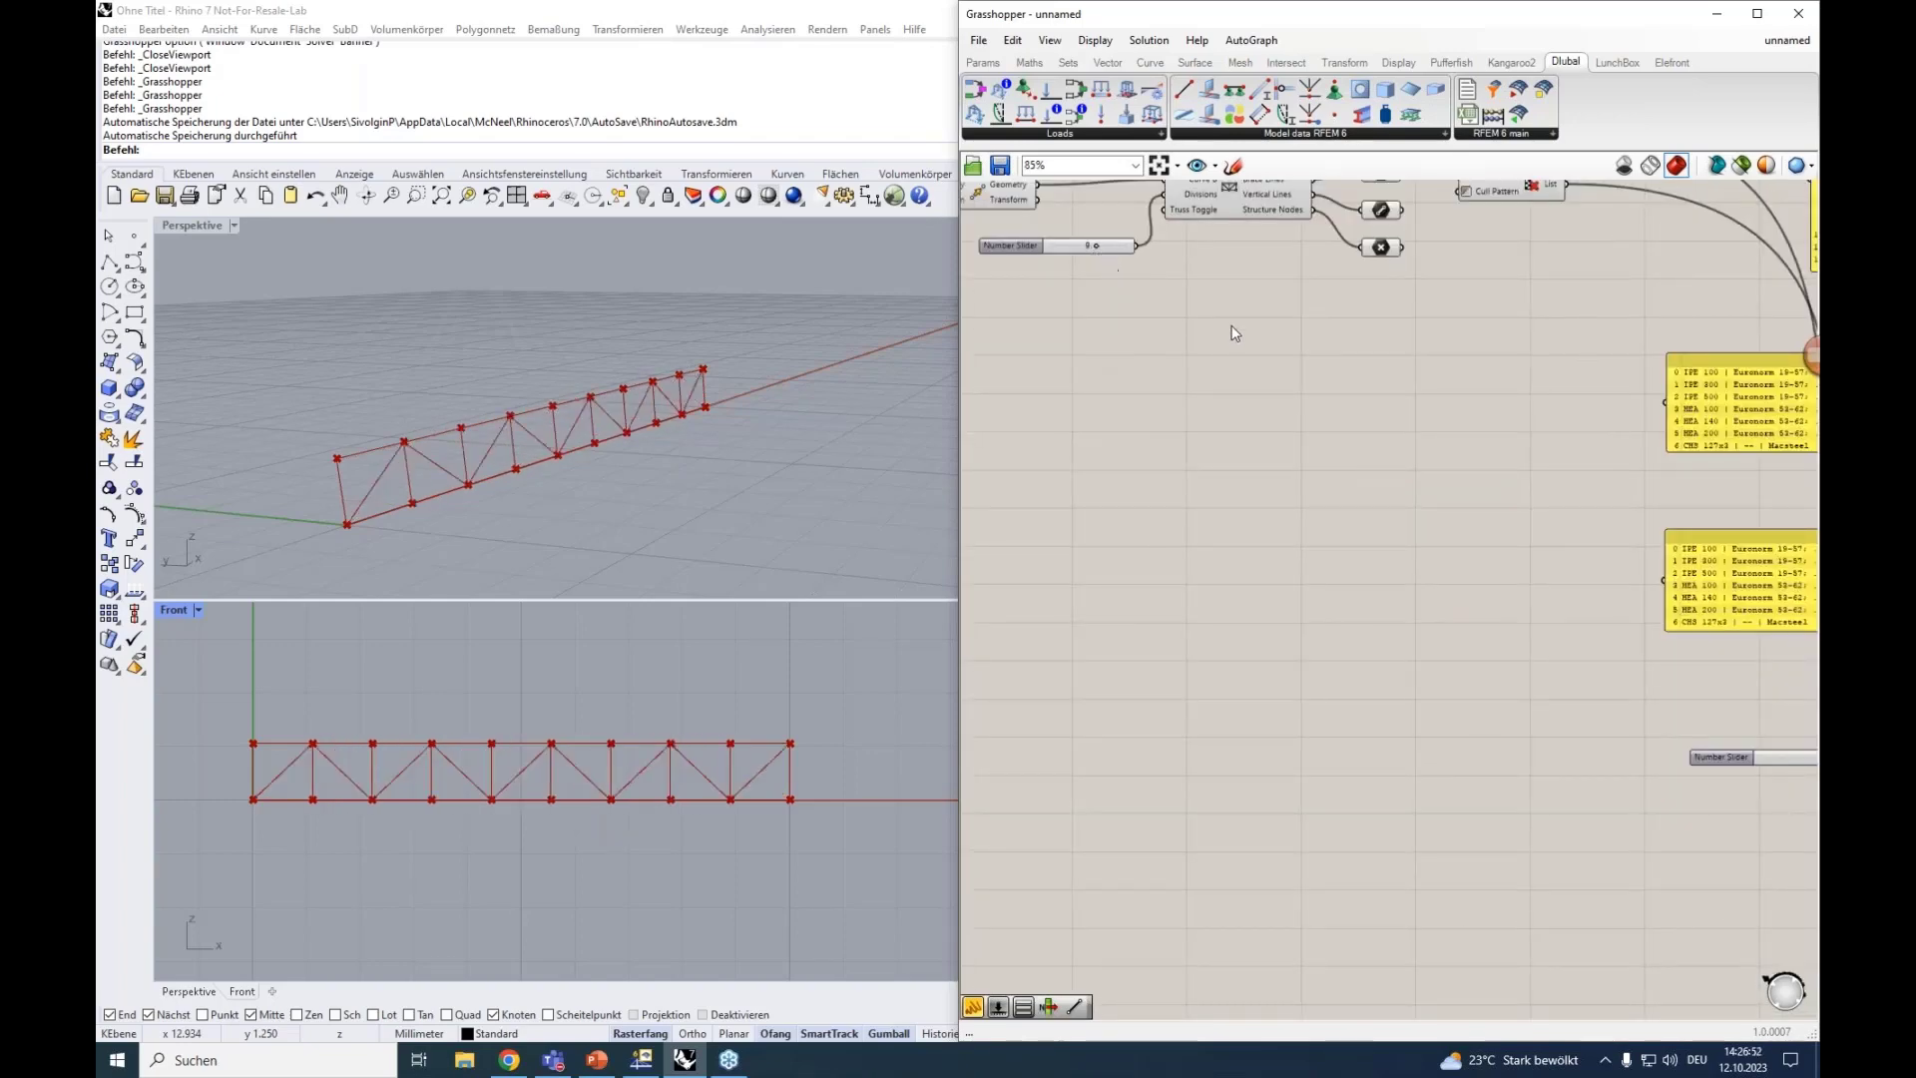
{"action": "right_click_drag", "start_coordinate": [1233, 326], "coordinate": [1138, 306]}
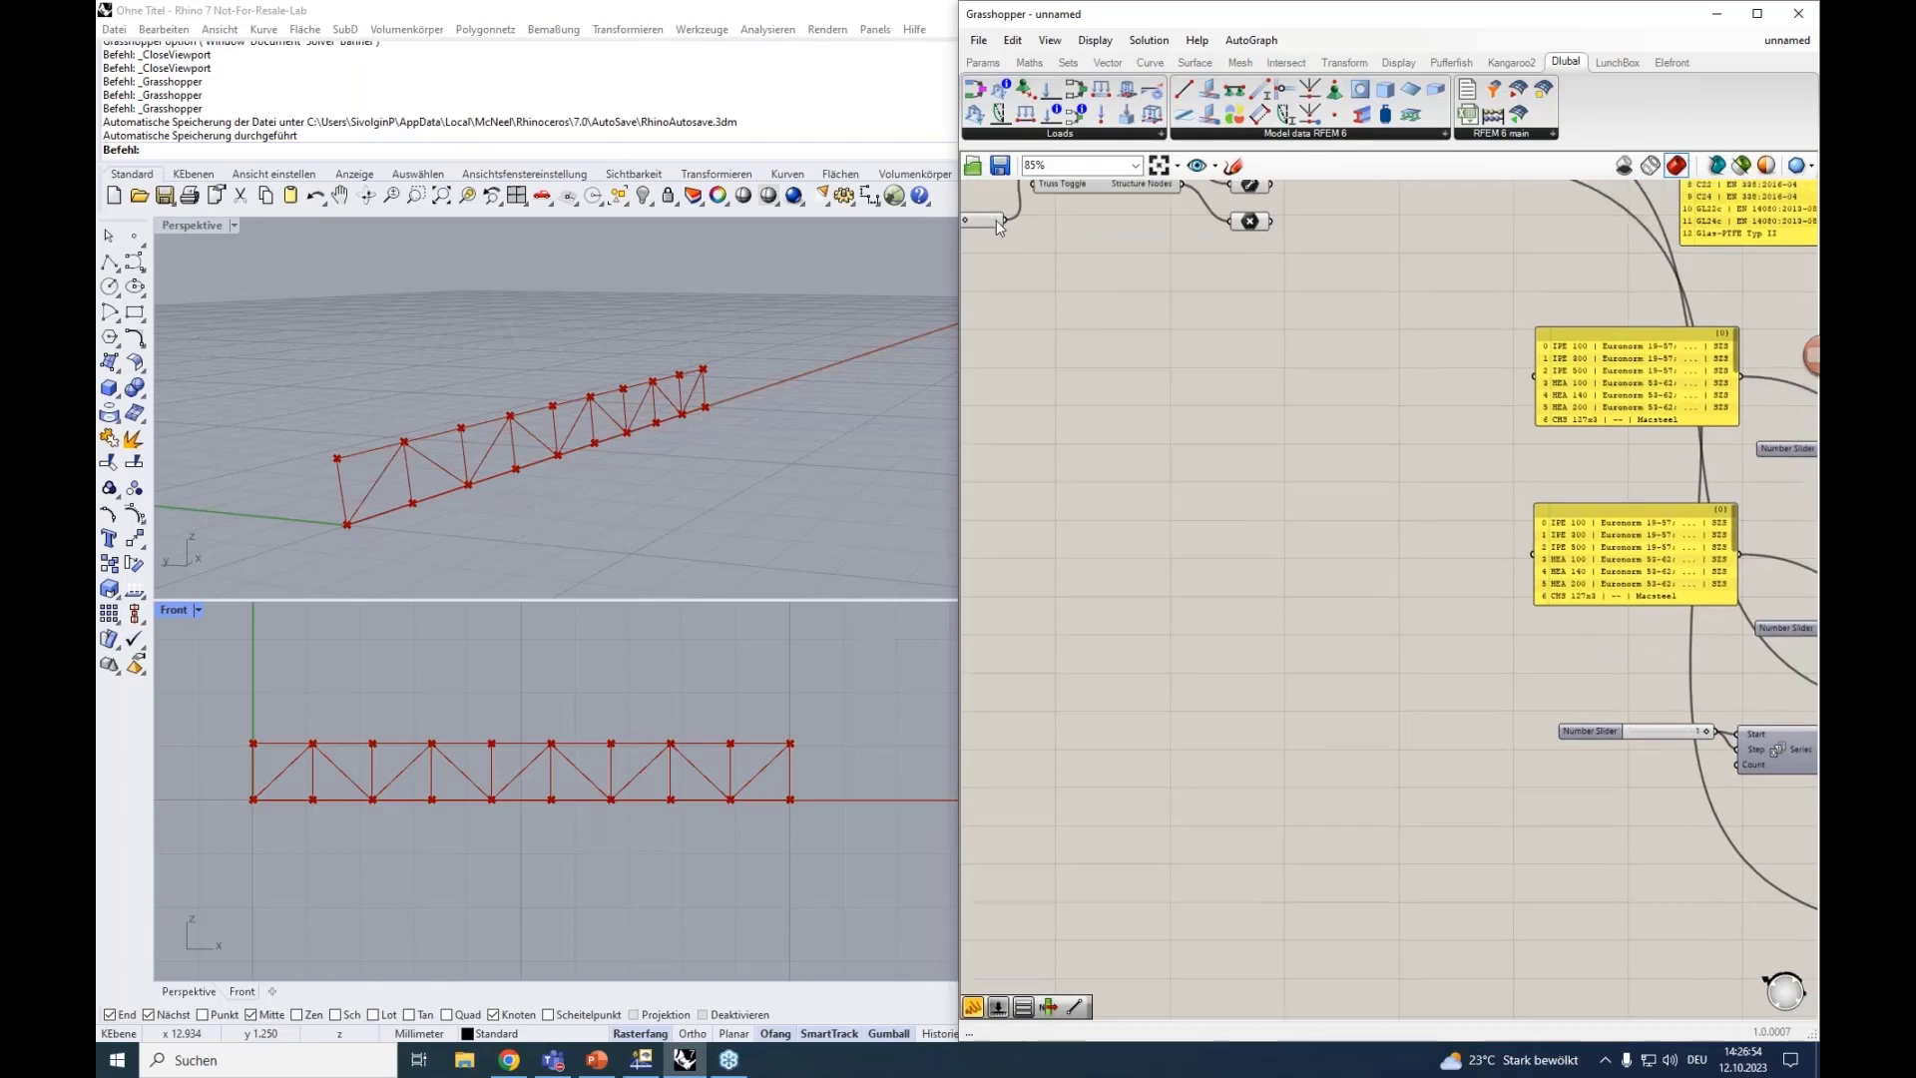
{"action": "left_click_drag", "start_coordinate": [1004, 220], "coordinate": [1738, 764]}
{"action": "right_click_drag", "start_coordinate": [1696, 796], "coordinate": [1408, 726]}
{"action": "mouse_move", "coordinate": [1512, 679]}
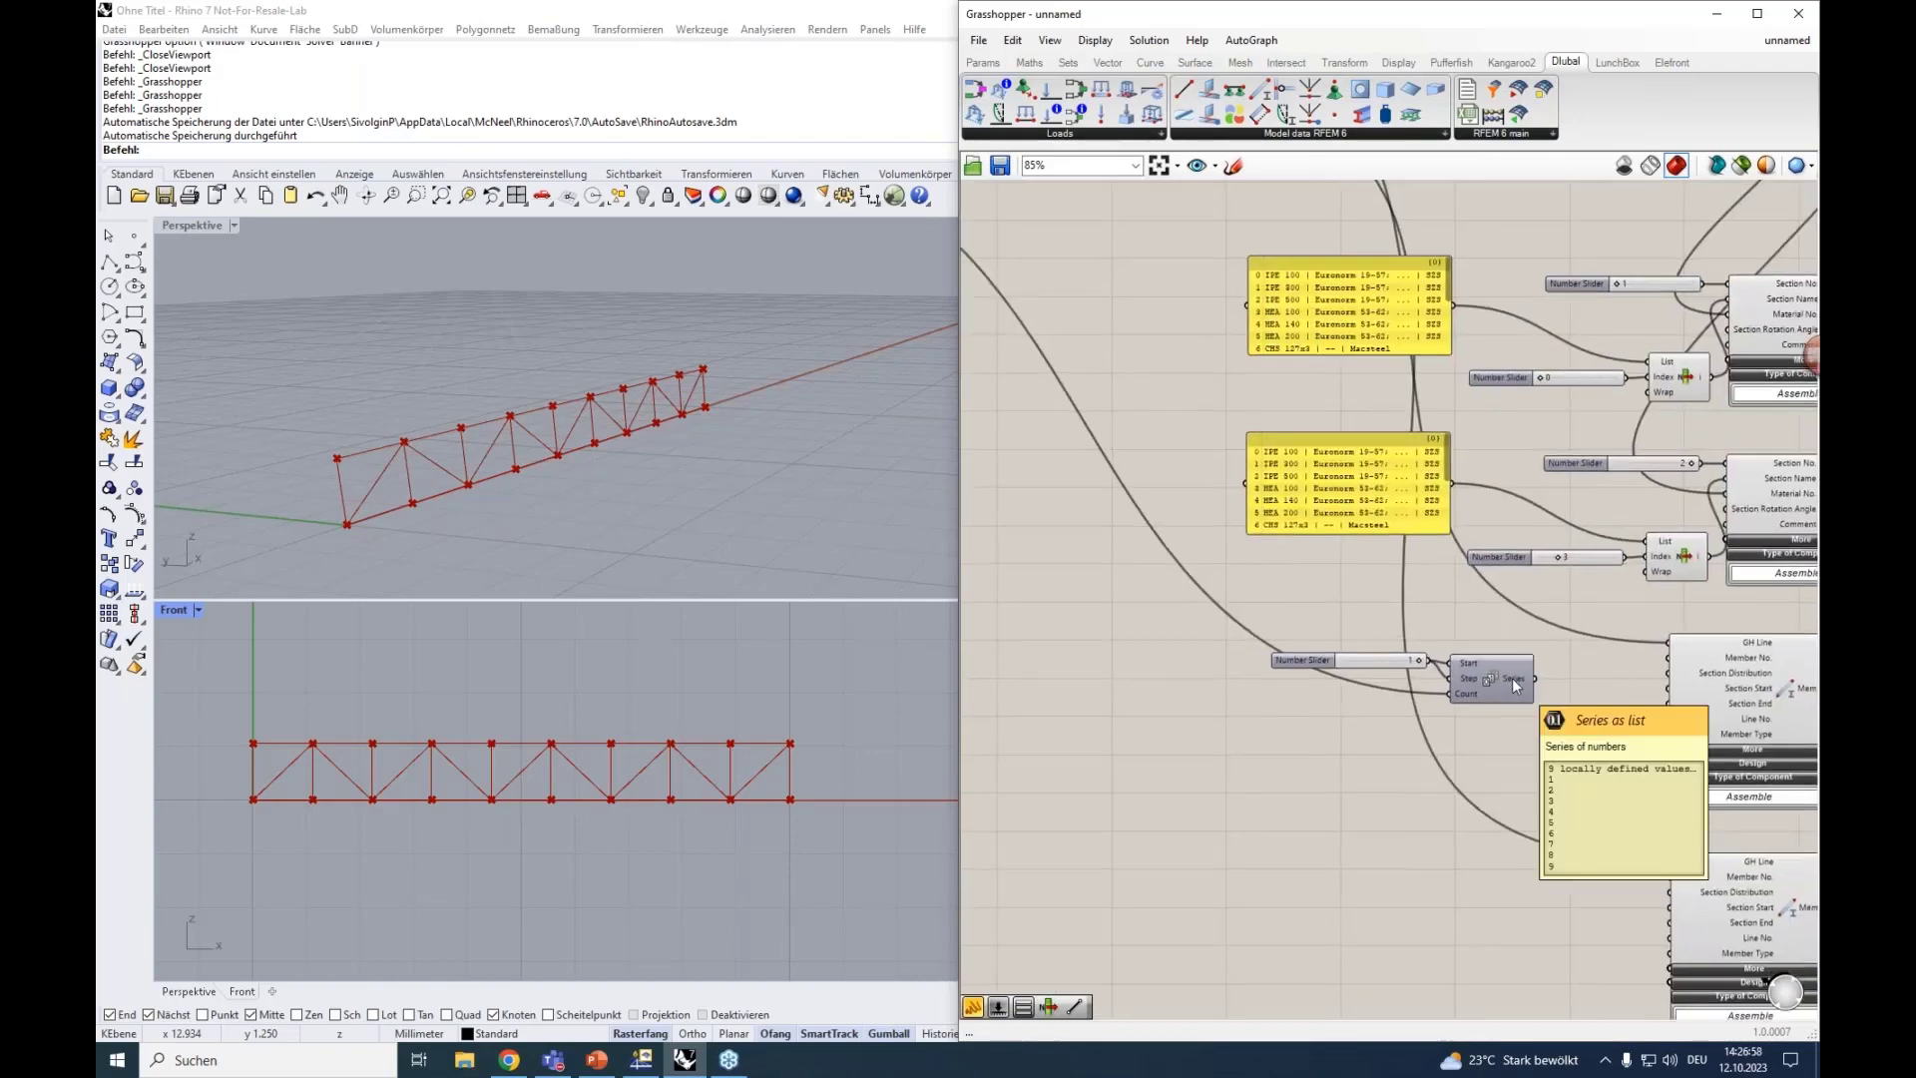
{"action": "scroll", "coordinate": [1512, 679], "scroll_direction": "up", "scroll_amount": 4}
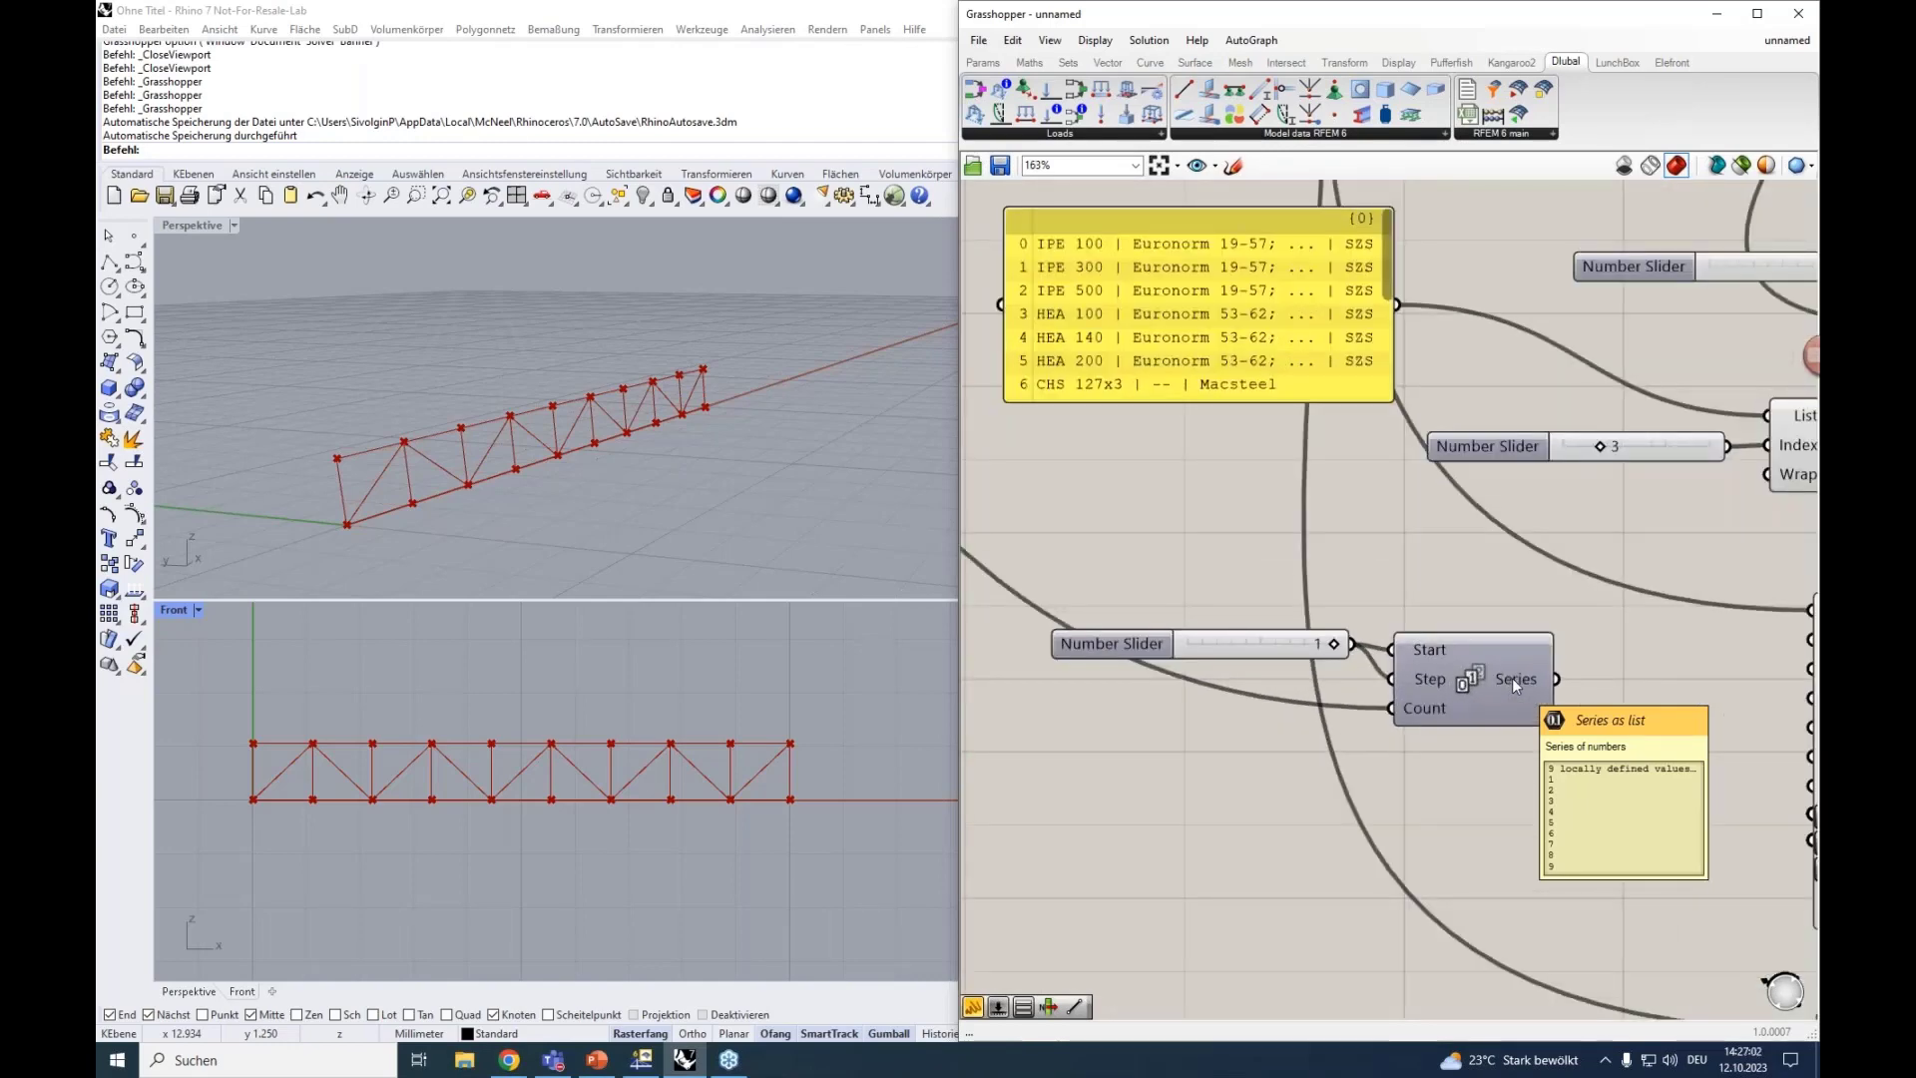
{"action": "scroll", "coordinate": [1512, 681], "scroll_direction": "down", "scroll_amount": 4}
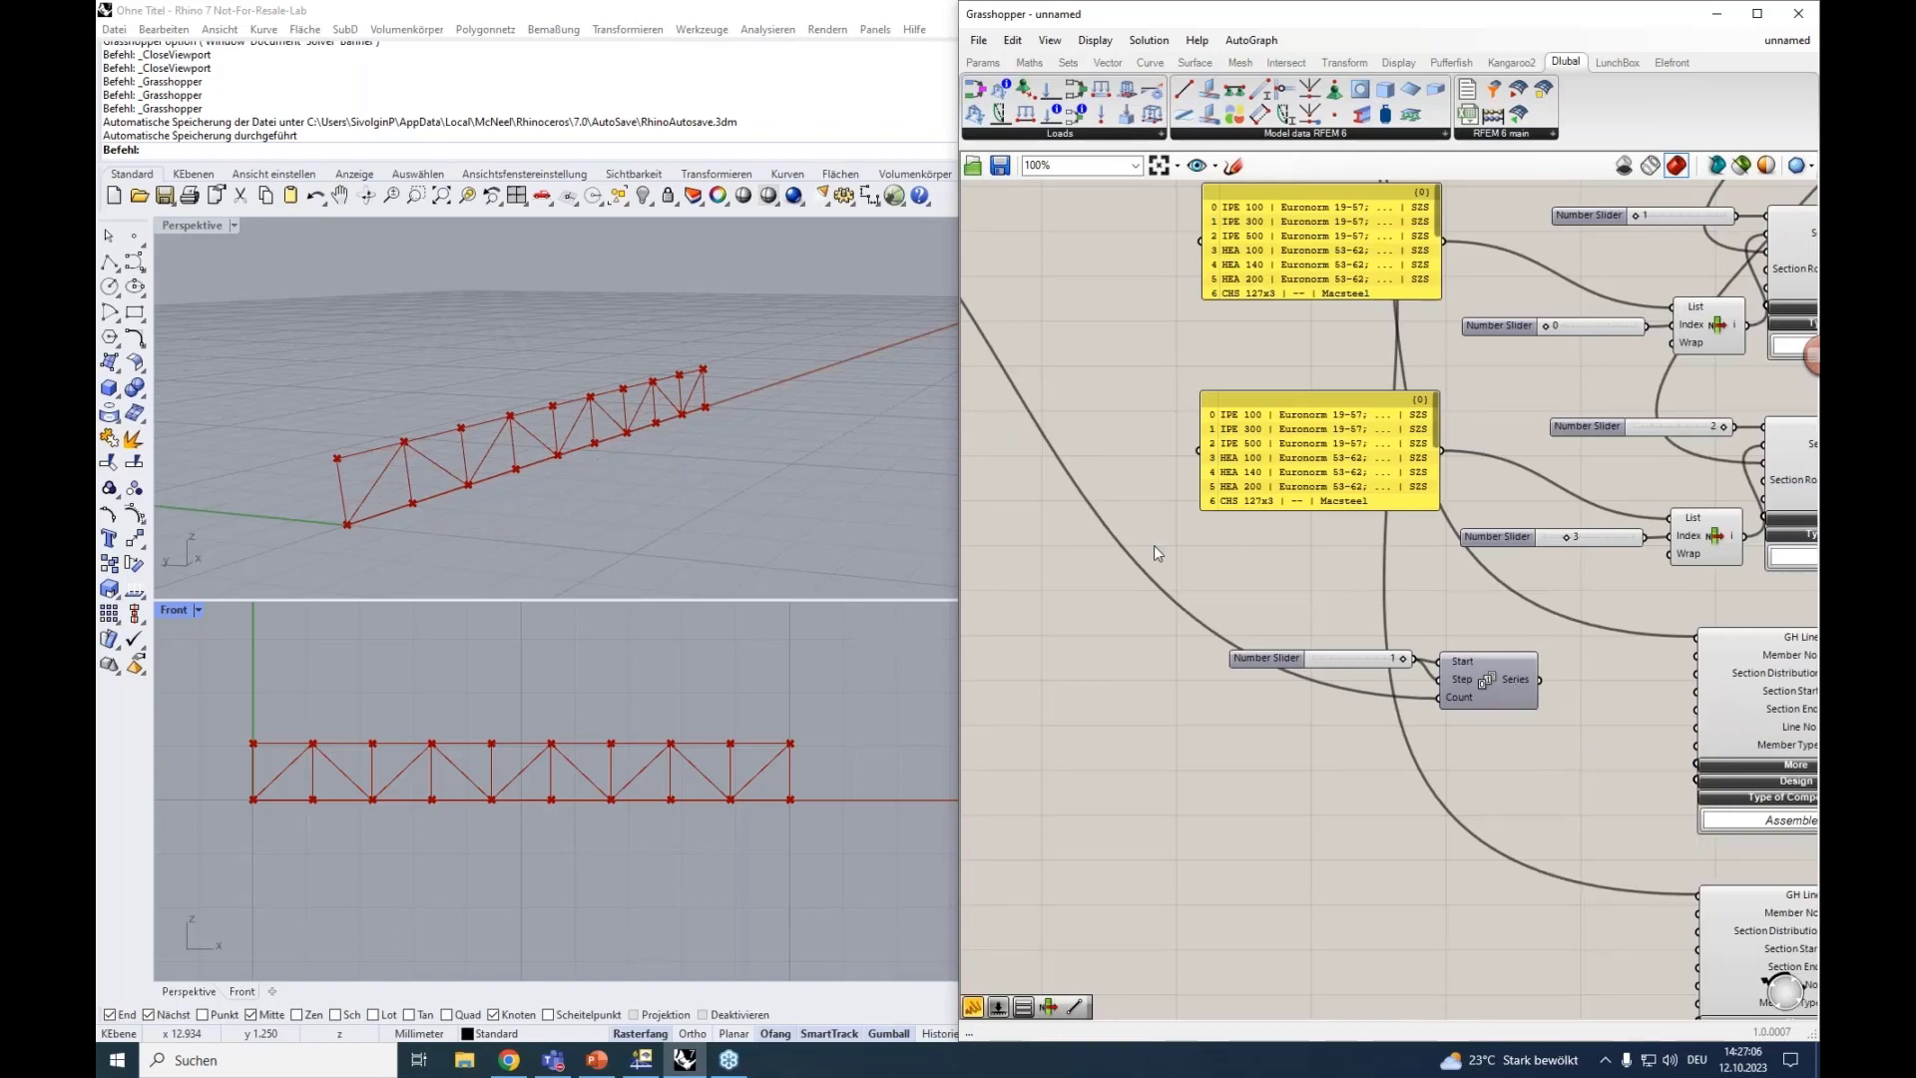
Set the truss divisions slider to 4 and check the number list output by the Series component.
{"action": "right_click_drag", "start_coordinate": [1147, 519], "coordinate": [1361, 764]}
{"action": "right_click_drag", "start_coordinate": [1129, 399], "coordinate": [1435, 550]}
{"action": "right_click_drag", "start_coordinate": [1081, 542], "coordinate": [1164, 523]}
{"action": "left_click_drag", "start_coordinate": [1132, 434], "coordinate": [1103, 434]}
{"action": "right_click_drag", "start_coordinate": [1337, 733], "coordinate": [1028, 381]}
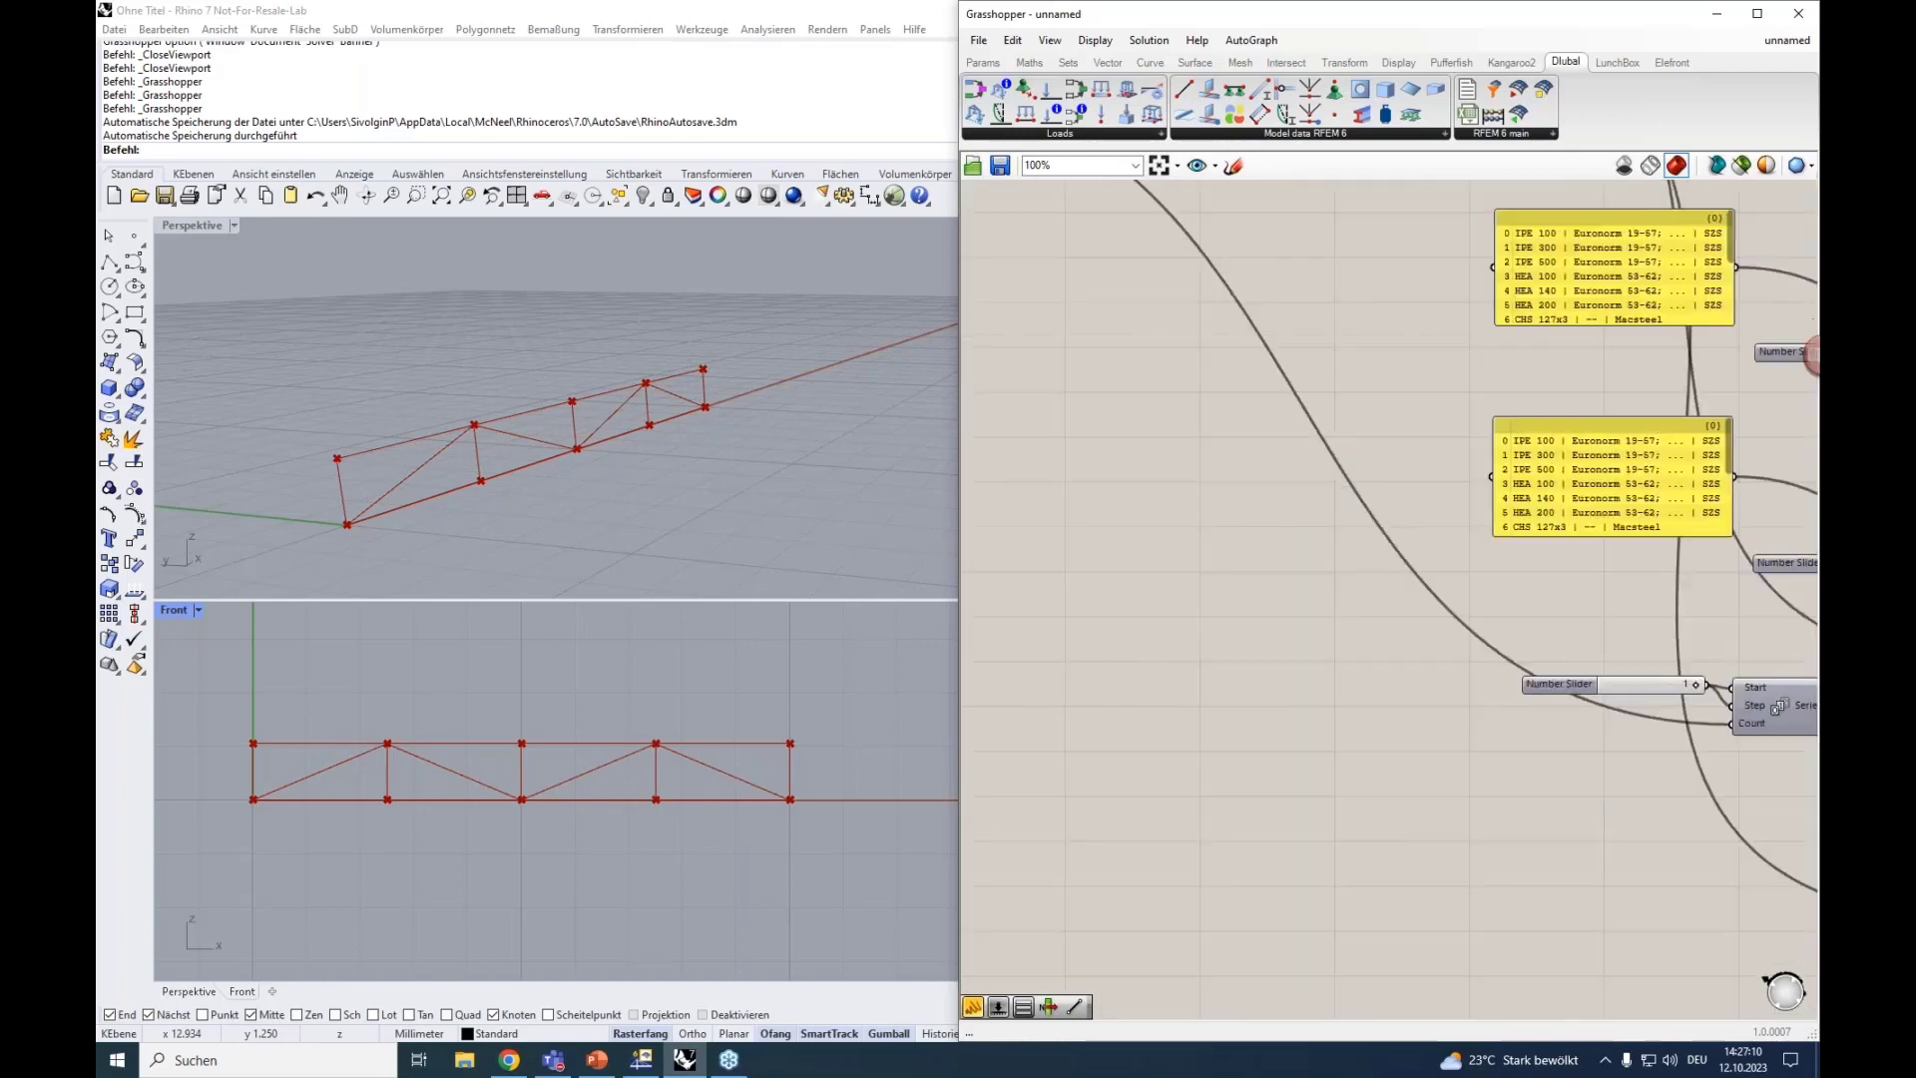
{"action": "right_click_drag", "start_coordinate": [1785, 701], "coordinate": [1129, 673]}
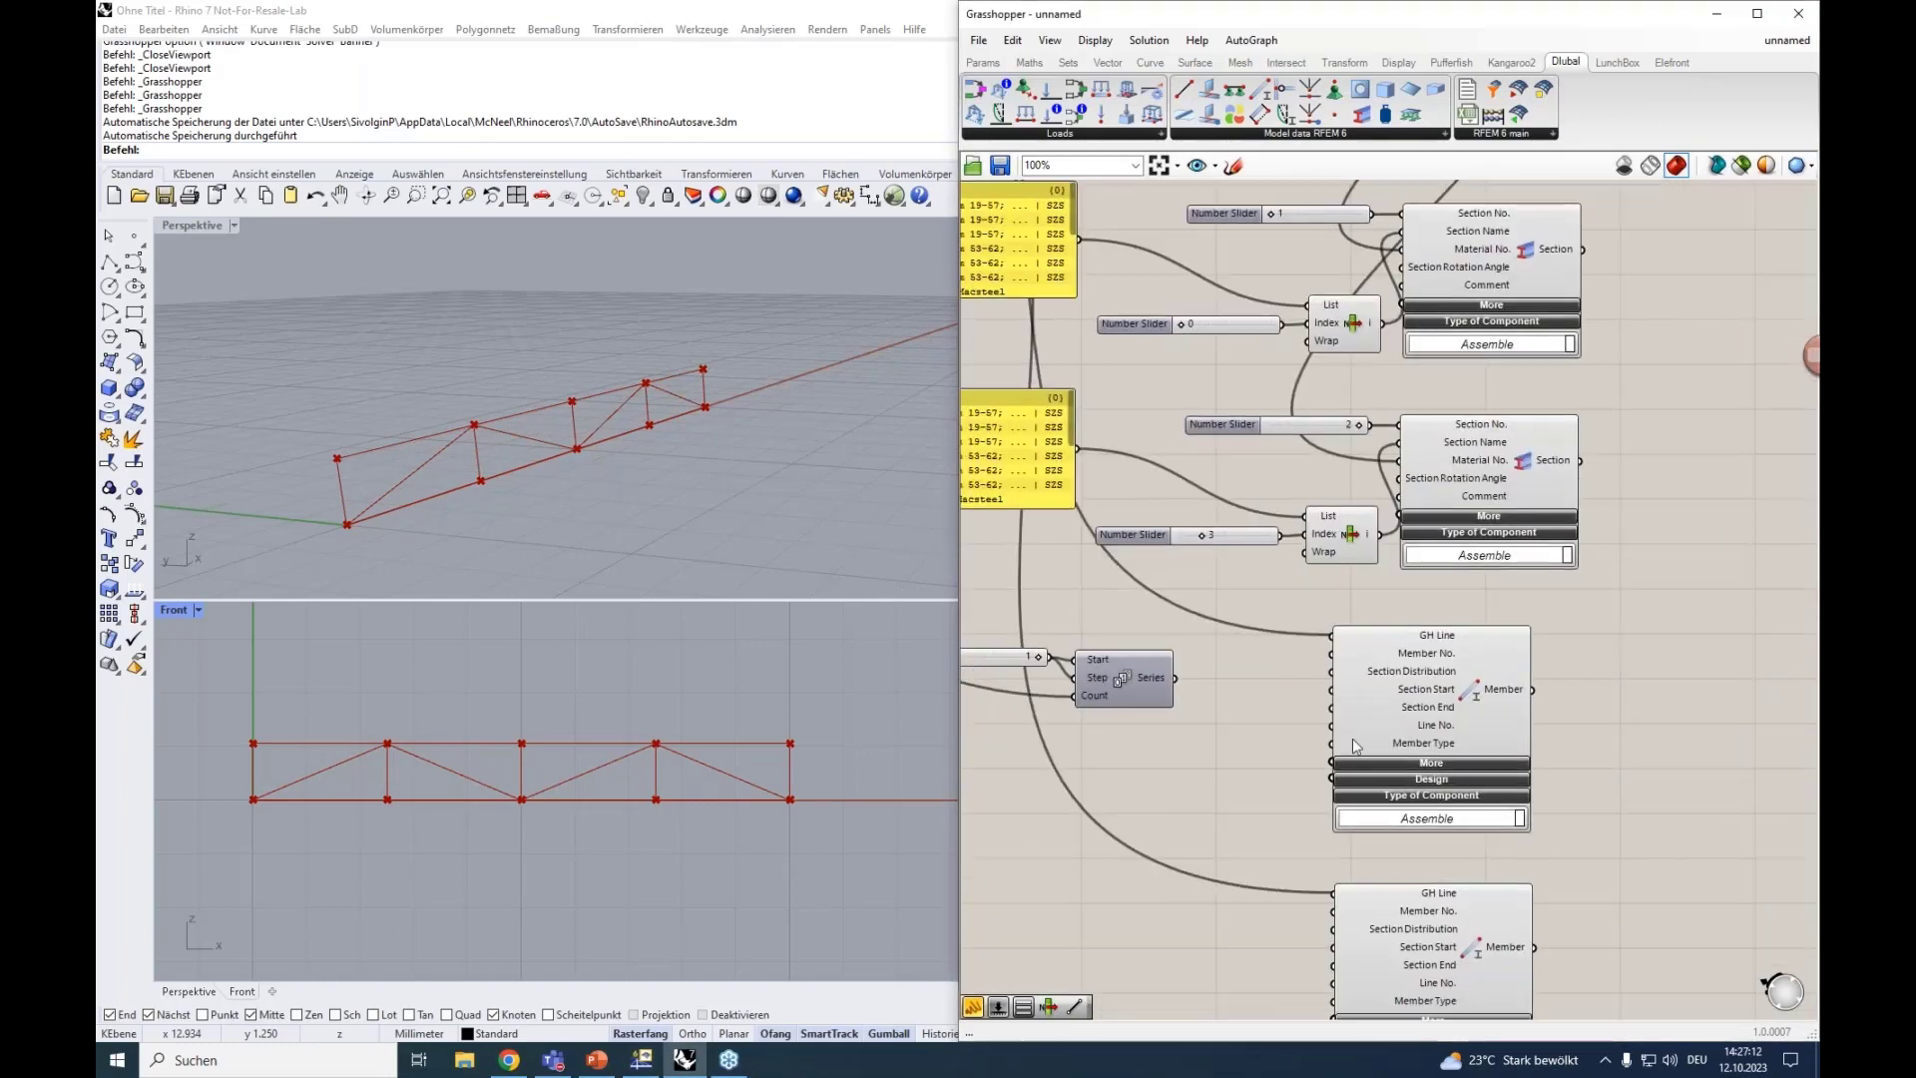
{"action": "mouse_move", "coordinate": [1149, 681]}
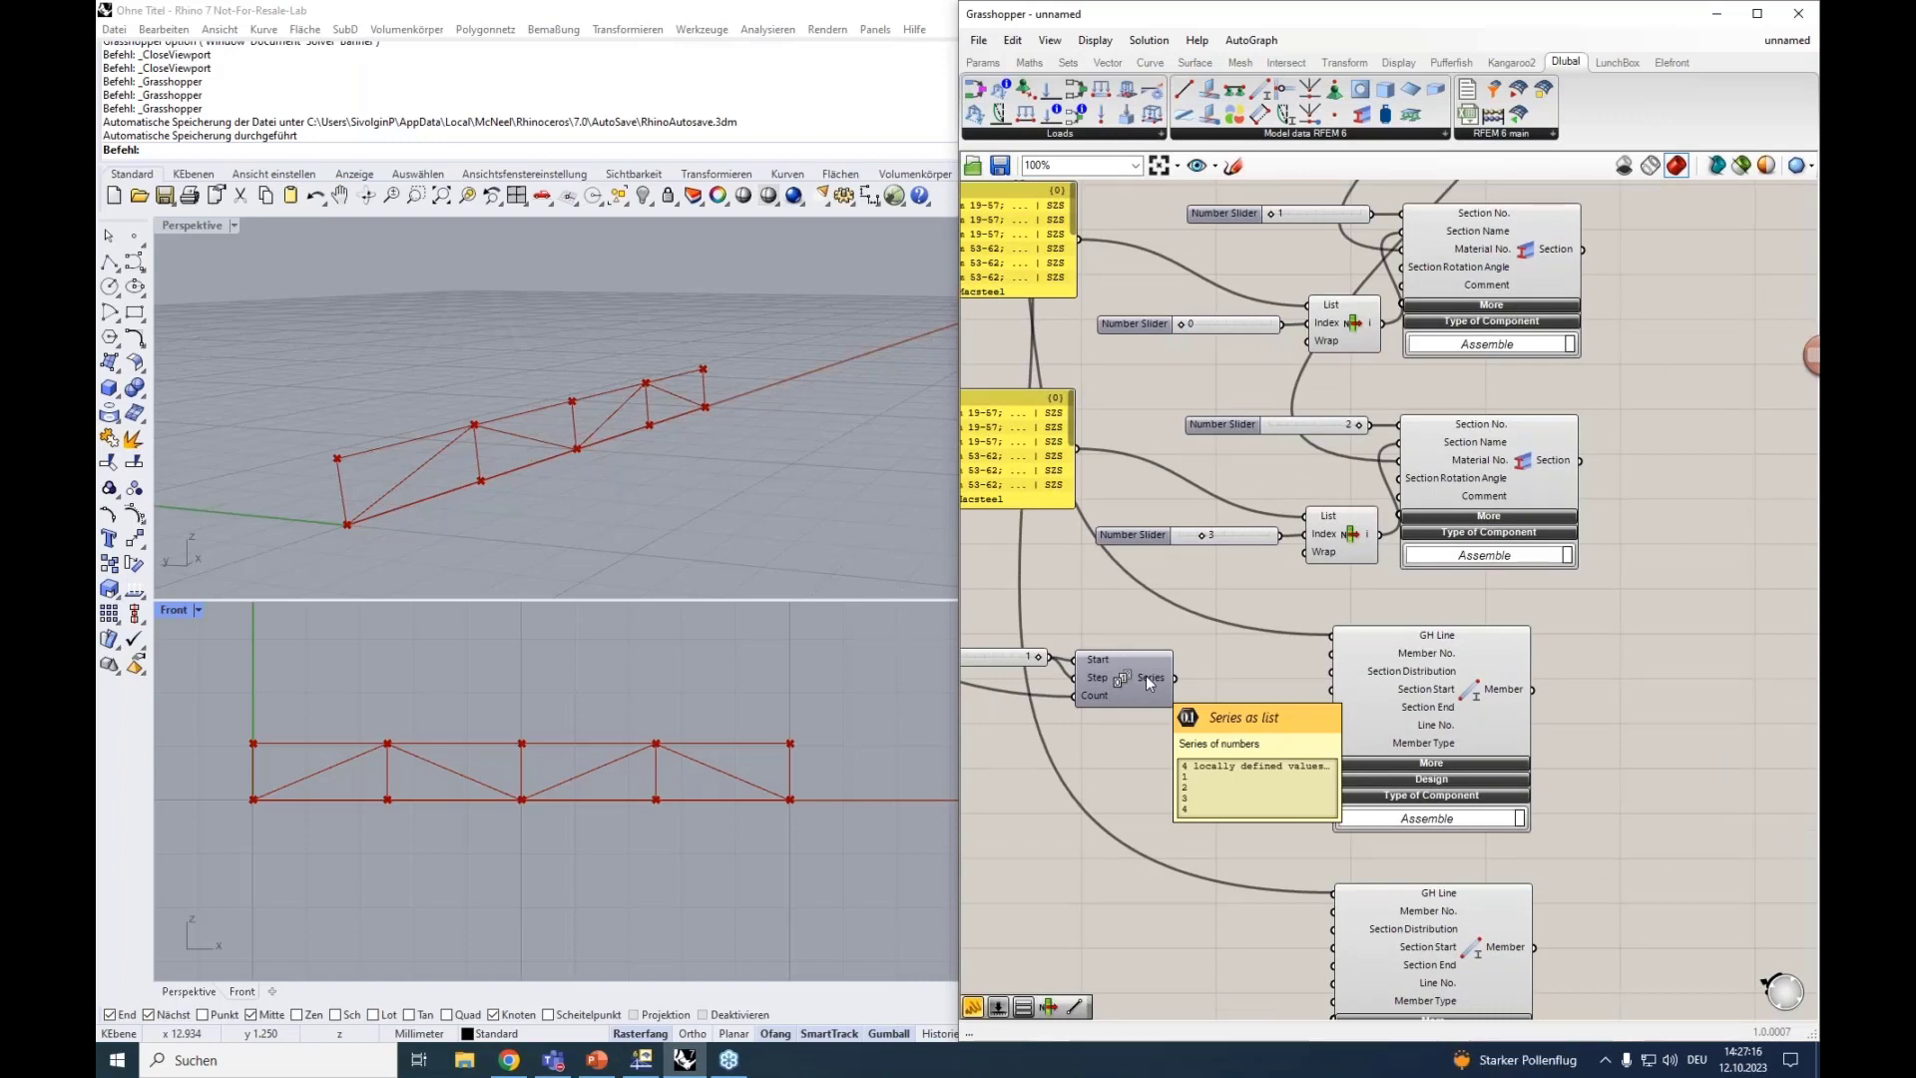
Connect the Series output to the first Member's Member No. input and move the Series with its slider closer to that Member.
{"action": "left_click_drag", "start_coordinate": [1174, 677], "coordinate": [1321, 653]}
{"action": "right_click_drag", "start_coordinate": [1243, 710], "coordinate": [1380, 706]}
{"action": "left_click_drag", "start_coordinate": [1362, 746], "coordinate": [1288, 639]}
{"action": "right_click_drag", "start_coordinate": [1291, 722], "coordinate": [1188, 667]}
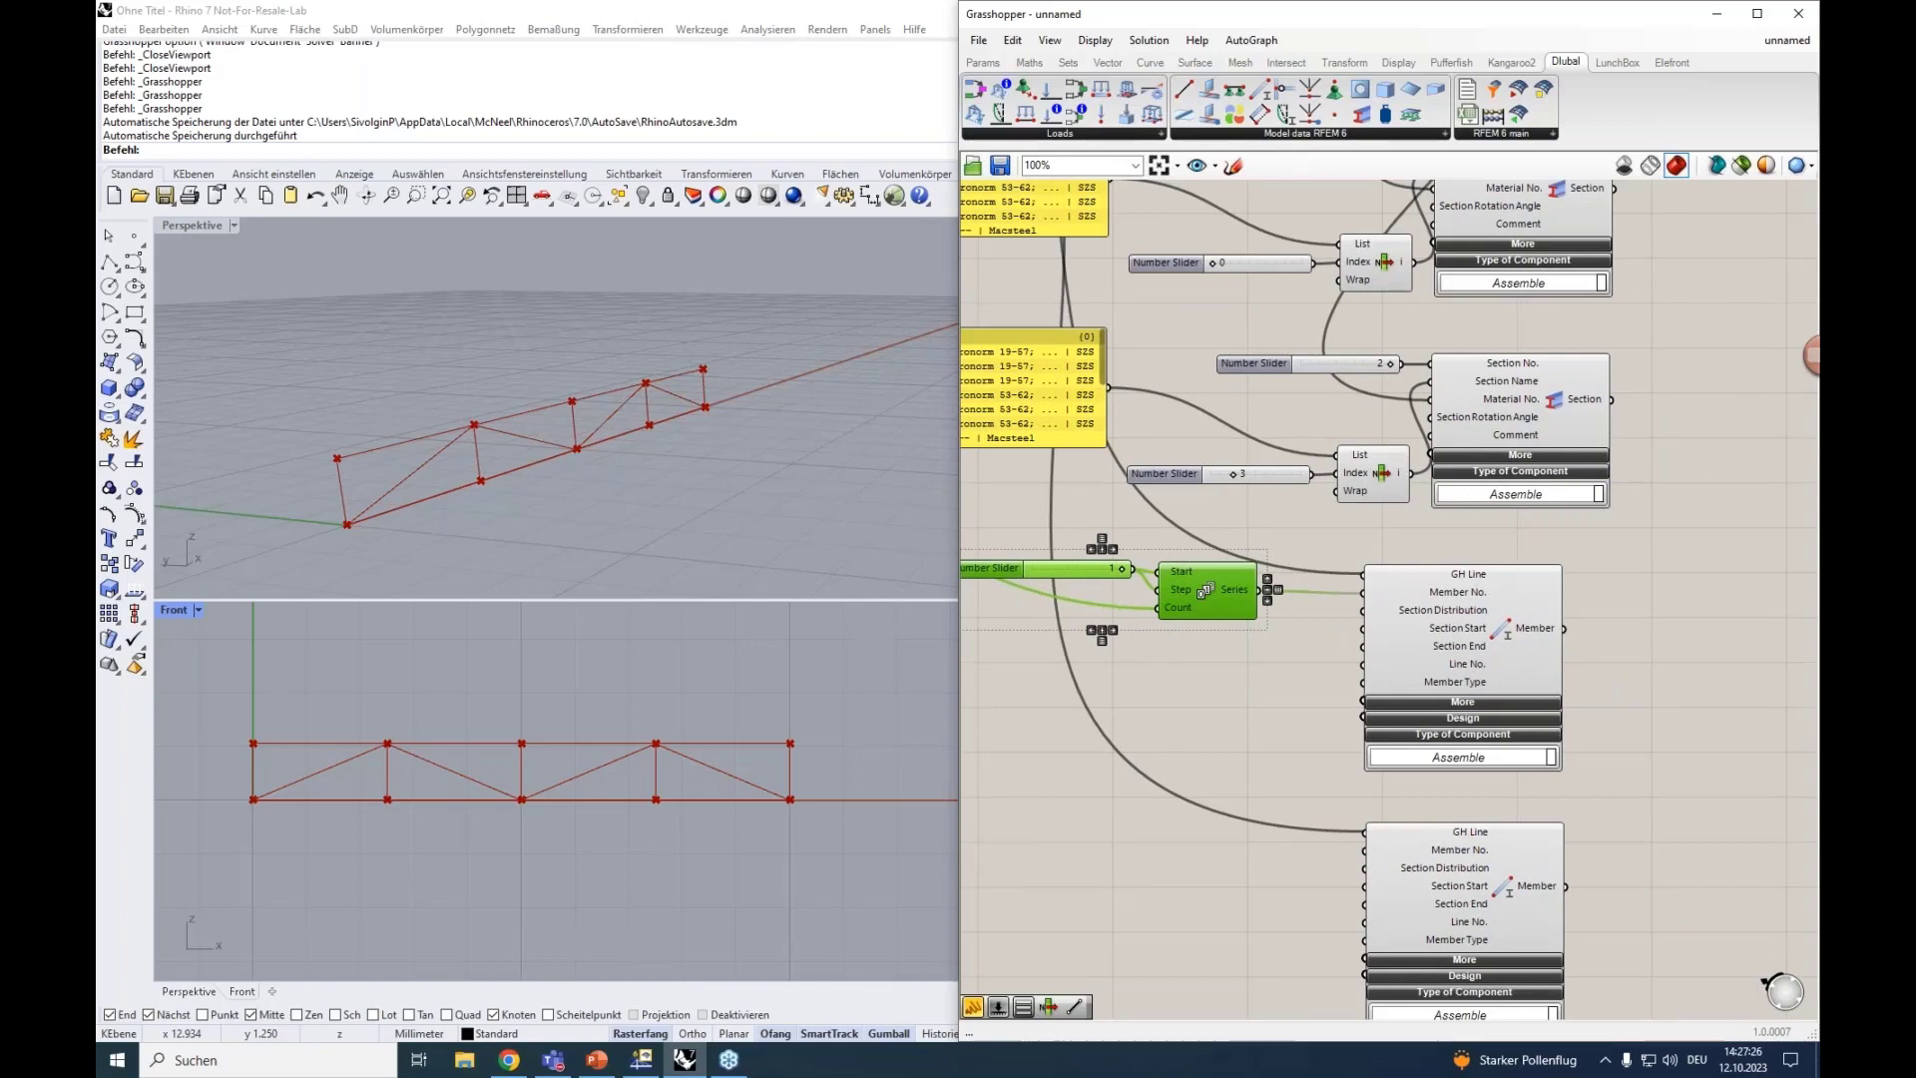
{"action": "scroll", "coordinate": [1475, 635], "scroll_direction": "up", "scroll_amount": 4}
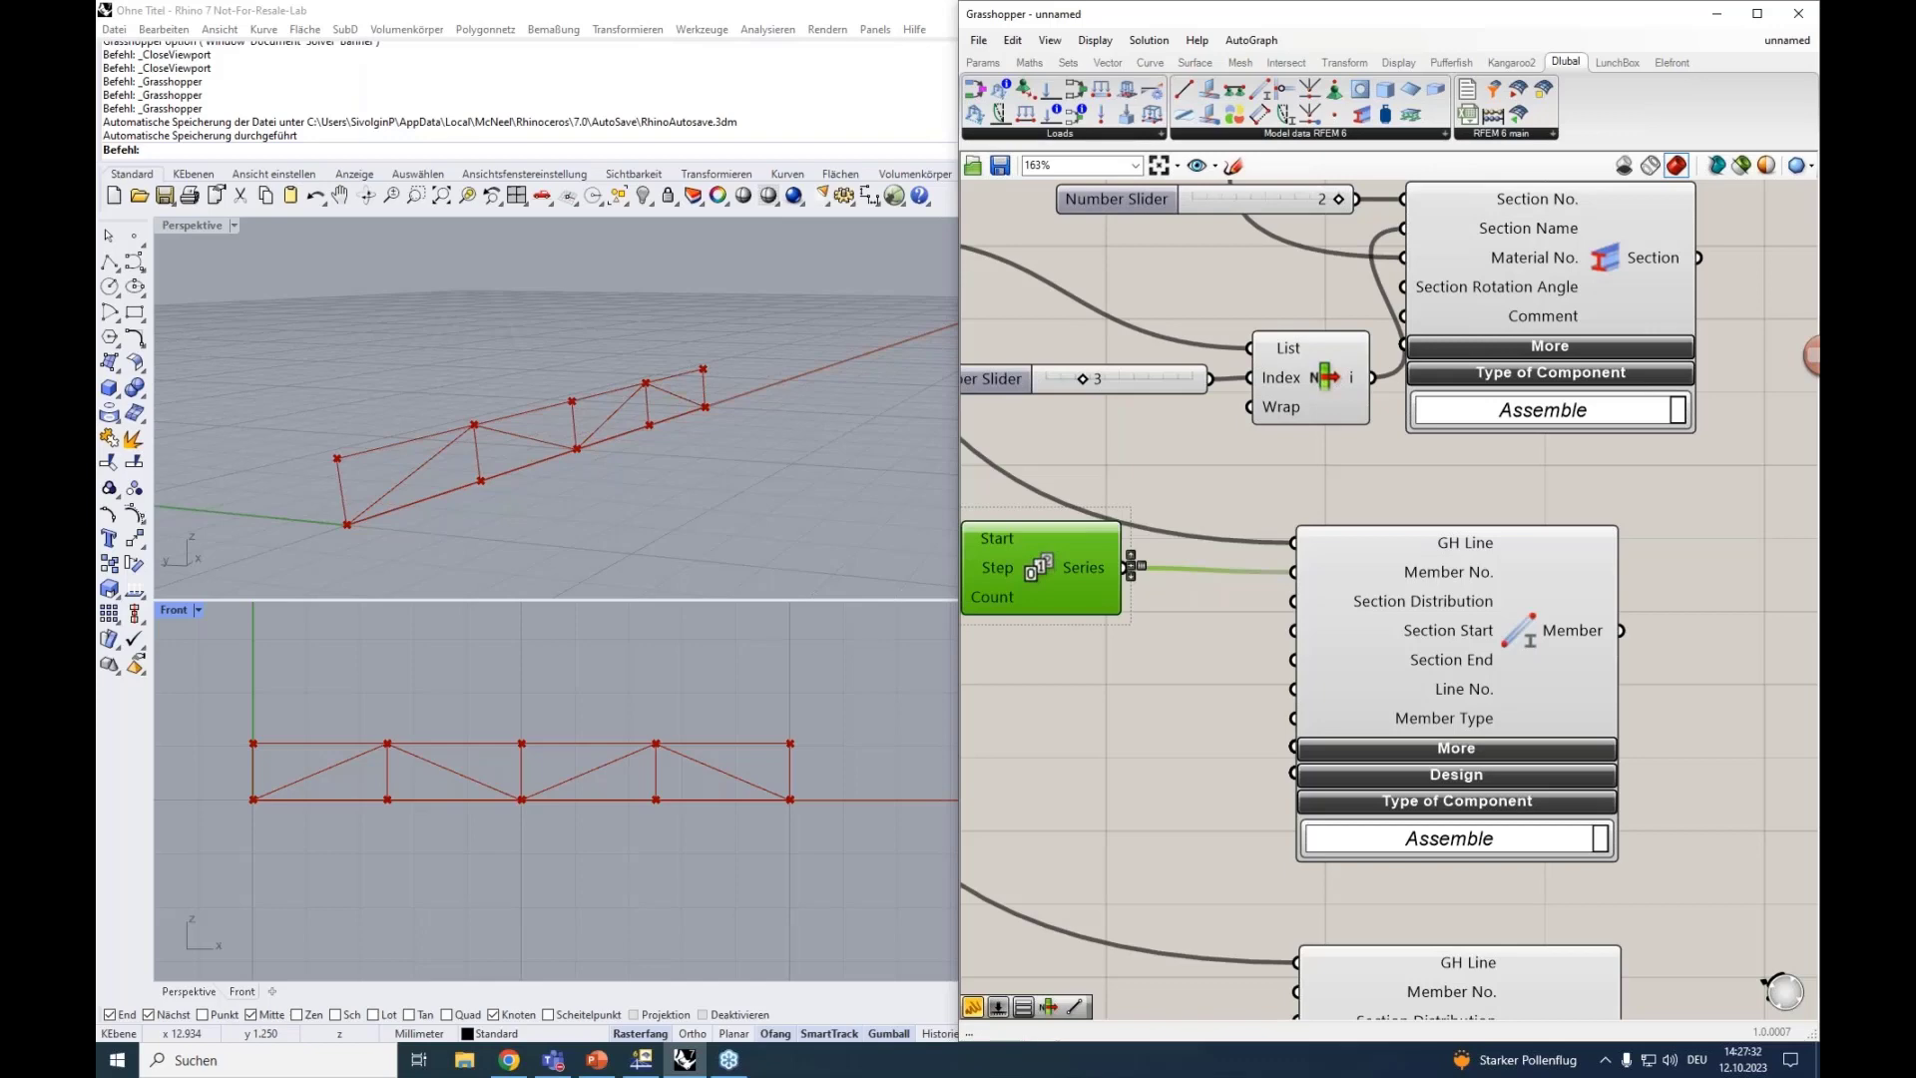
Expand the first Member component's More inputs and move the second Member component down to make room.
{"action": "key", "text": "alt+Tab"}
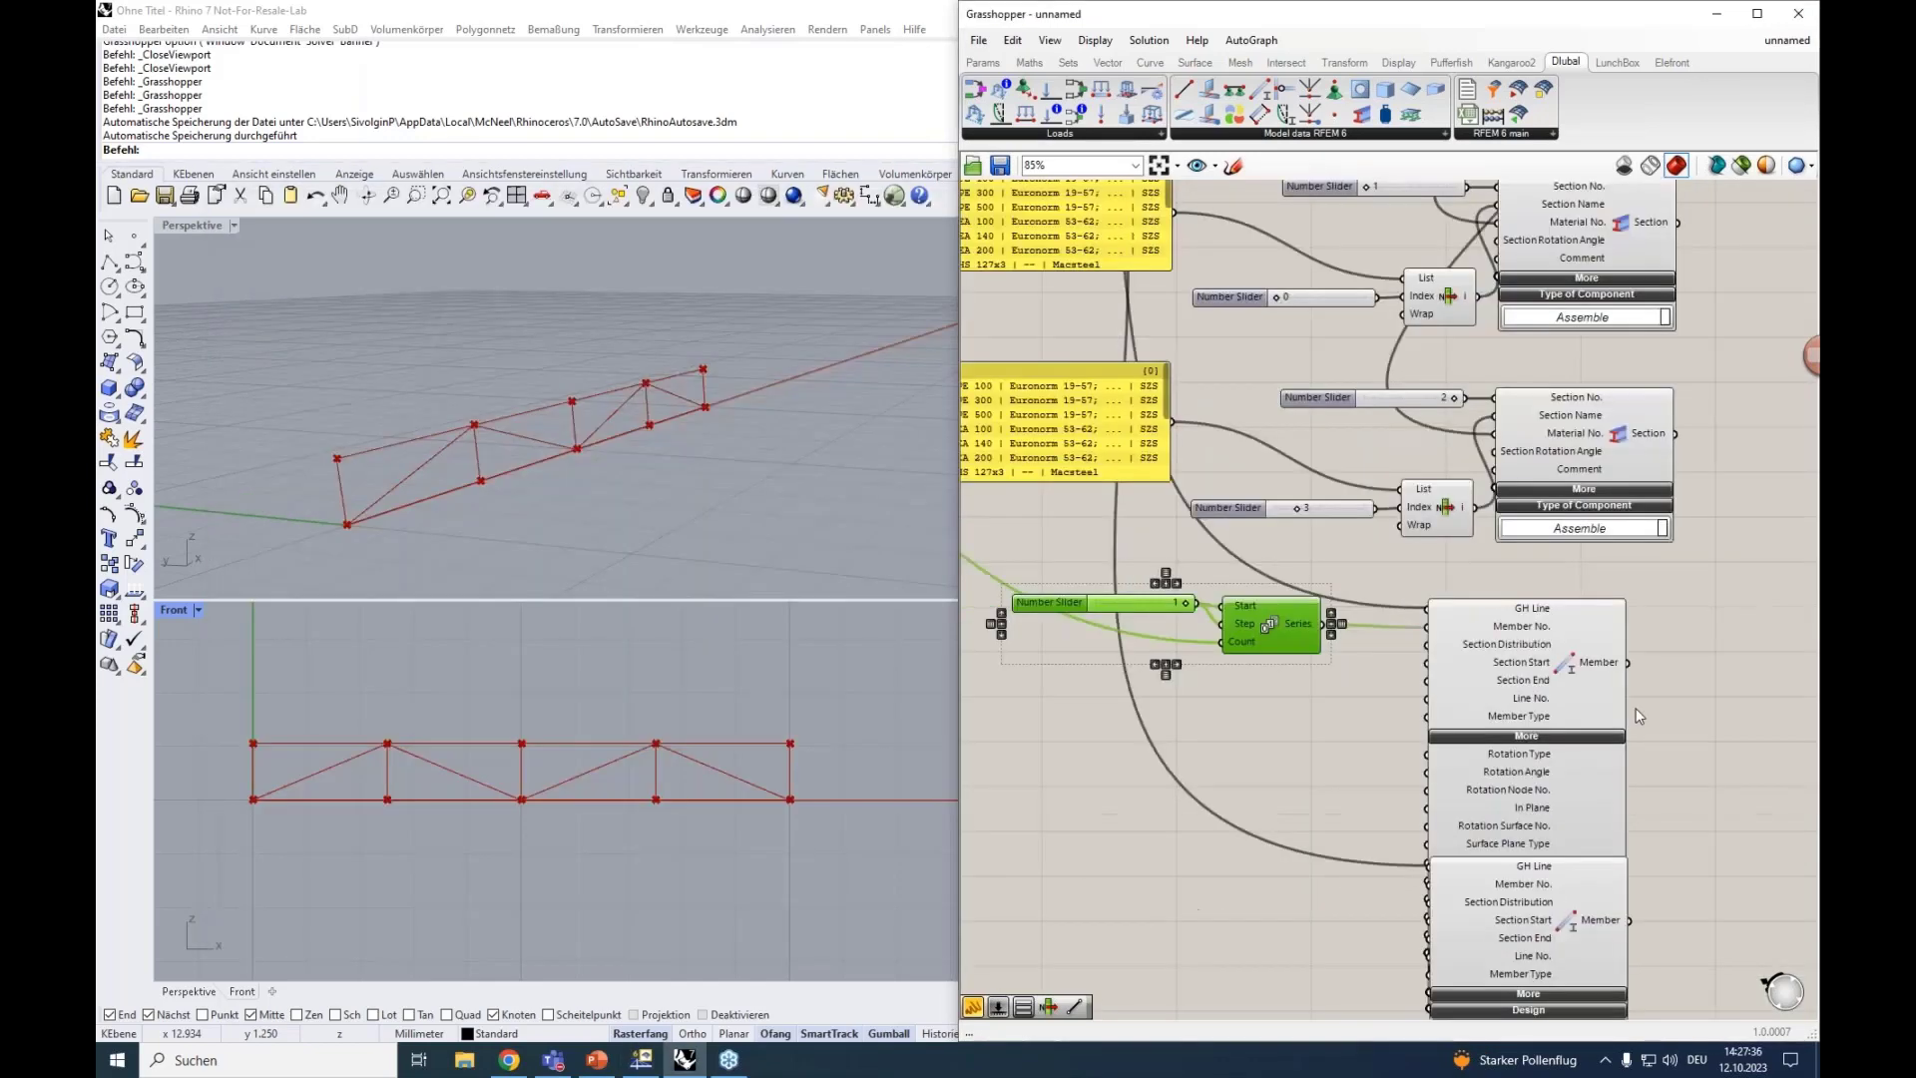
{"action": "scroll", "coordinate": [1638, 715], "scroll_direction": "down", "scroll_amount": 1}
{"action": "left_click_drag", "start_coordinate": [1528, 893], "coordinate": [1532, 1041]}
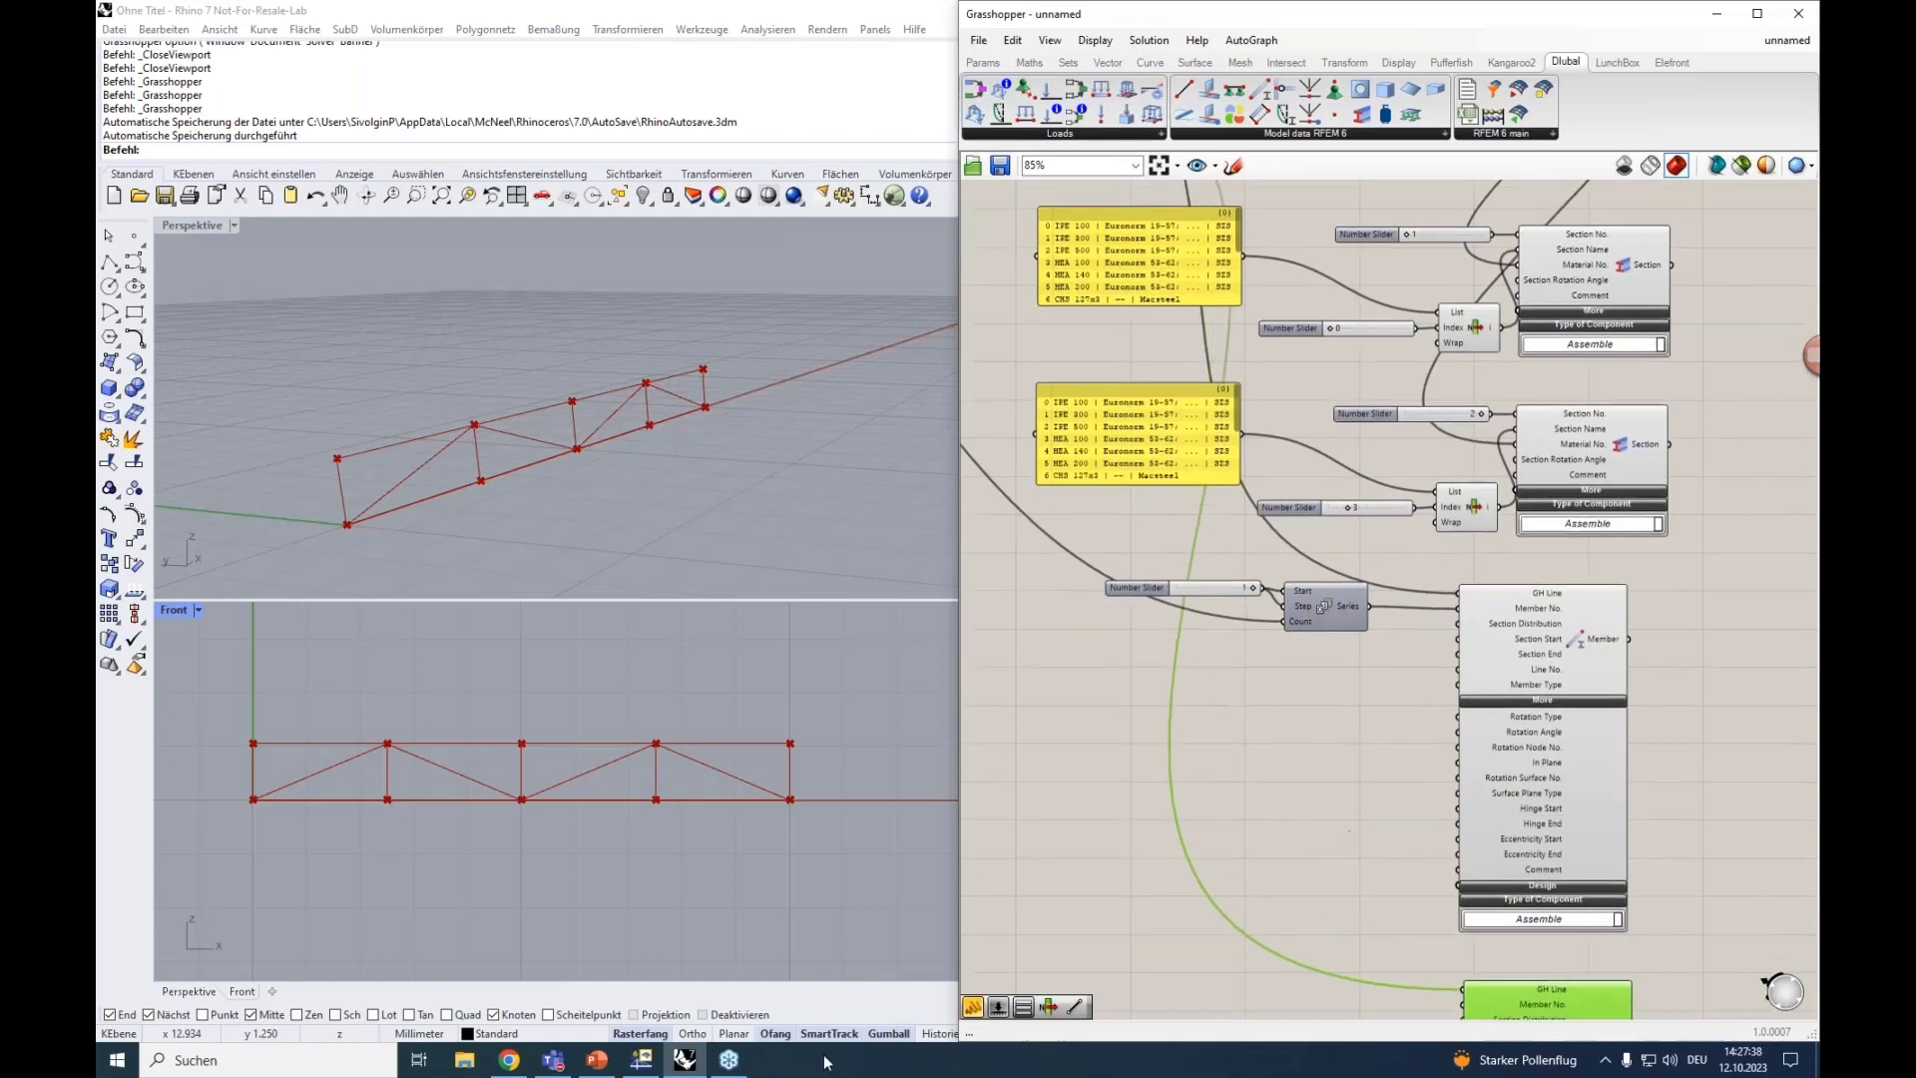
Switch to RFEM 6, examine the New Member dialog's Main and Section settings, and return to the Member component in Grasshopper.
{"action": "left_click", "coordinate": [641, 1059]}
{"action": "left_click_drag", "start_coordinate": [908, 213], "coordinate": [831, 126]}
{"action": "scroll", "coordinate": [1512, 668], "scroll_direction": "up", "scroll_amount": 3}
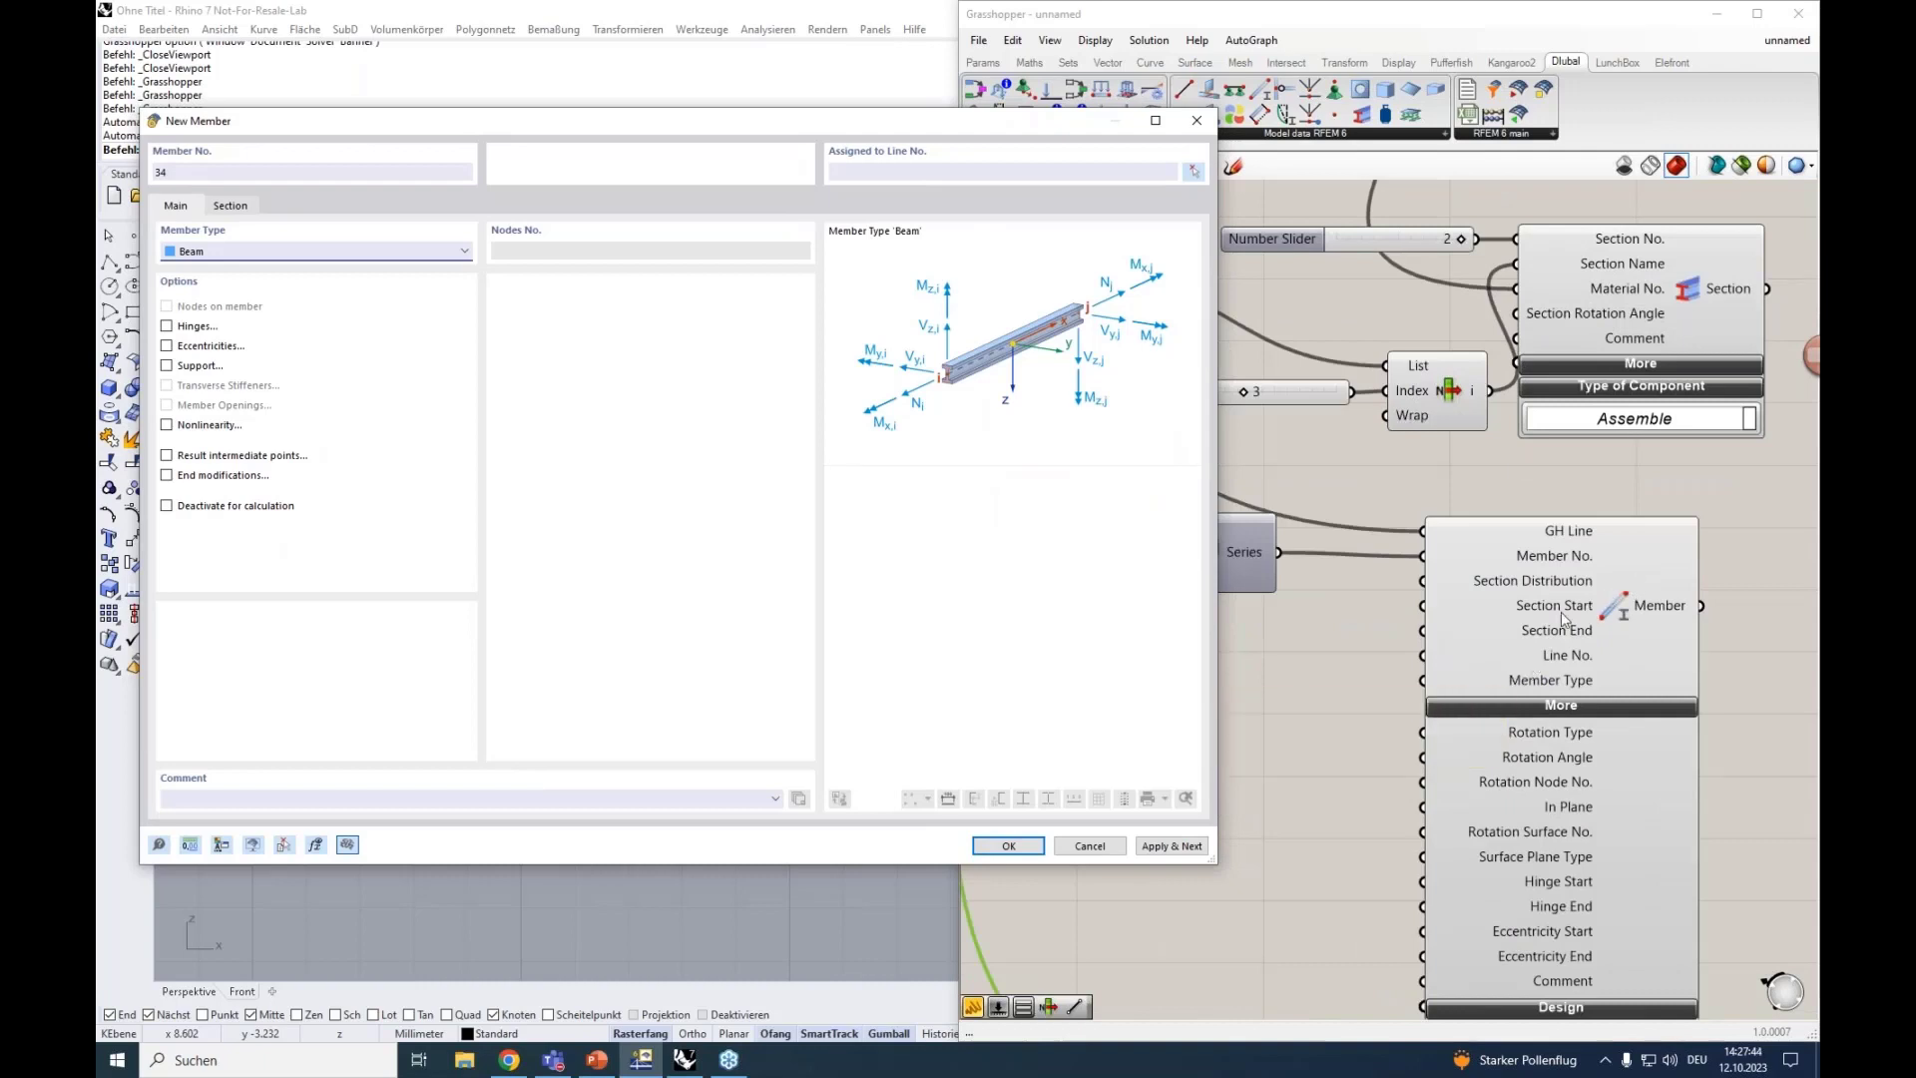
{"action": "left_click", "coordinate": [247, 207]}
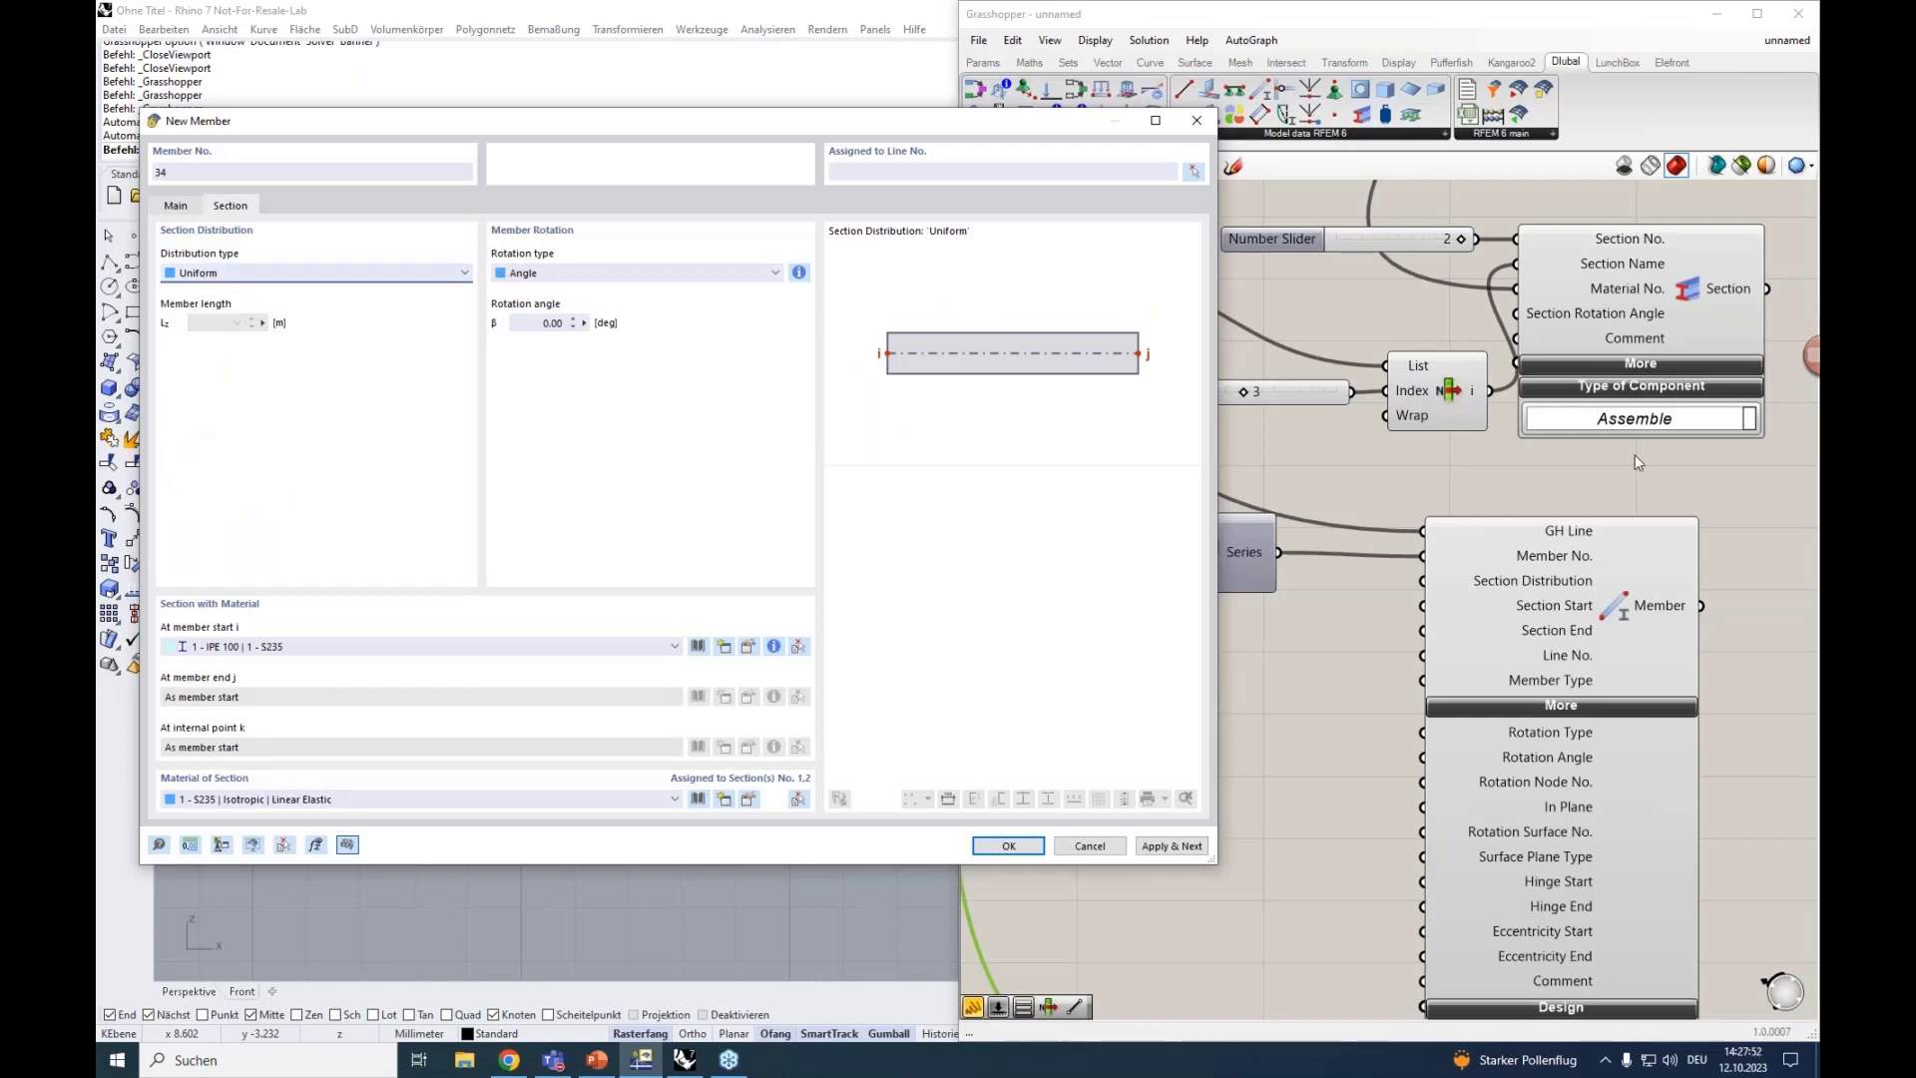
{"action": "left_click", "coordinate": [1560, 590]}
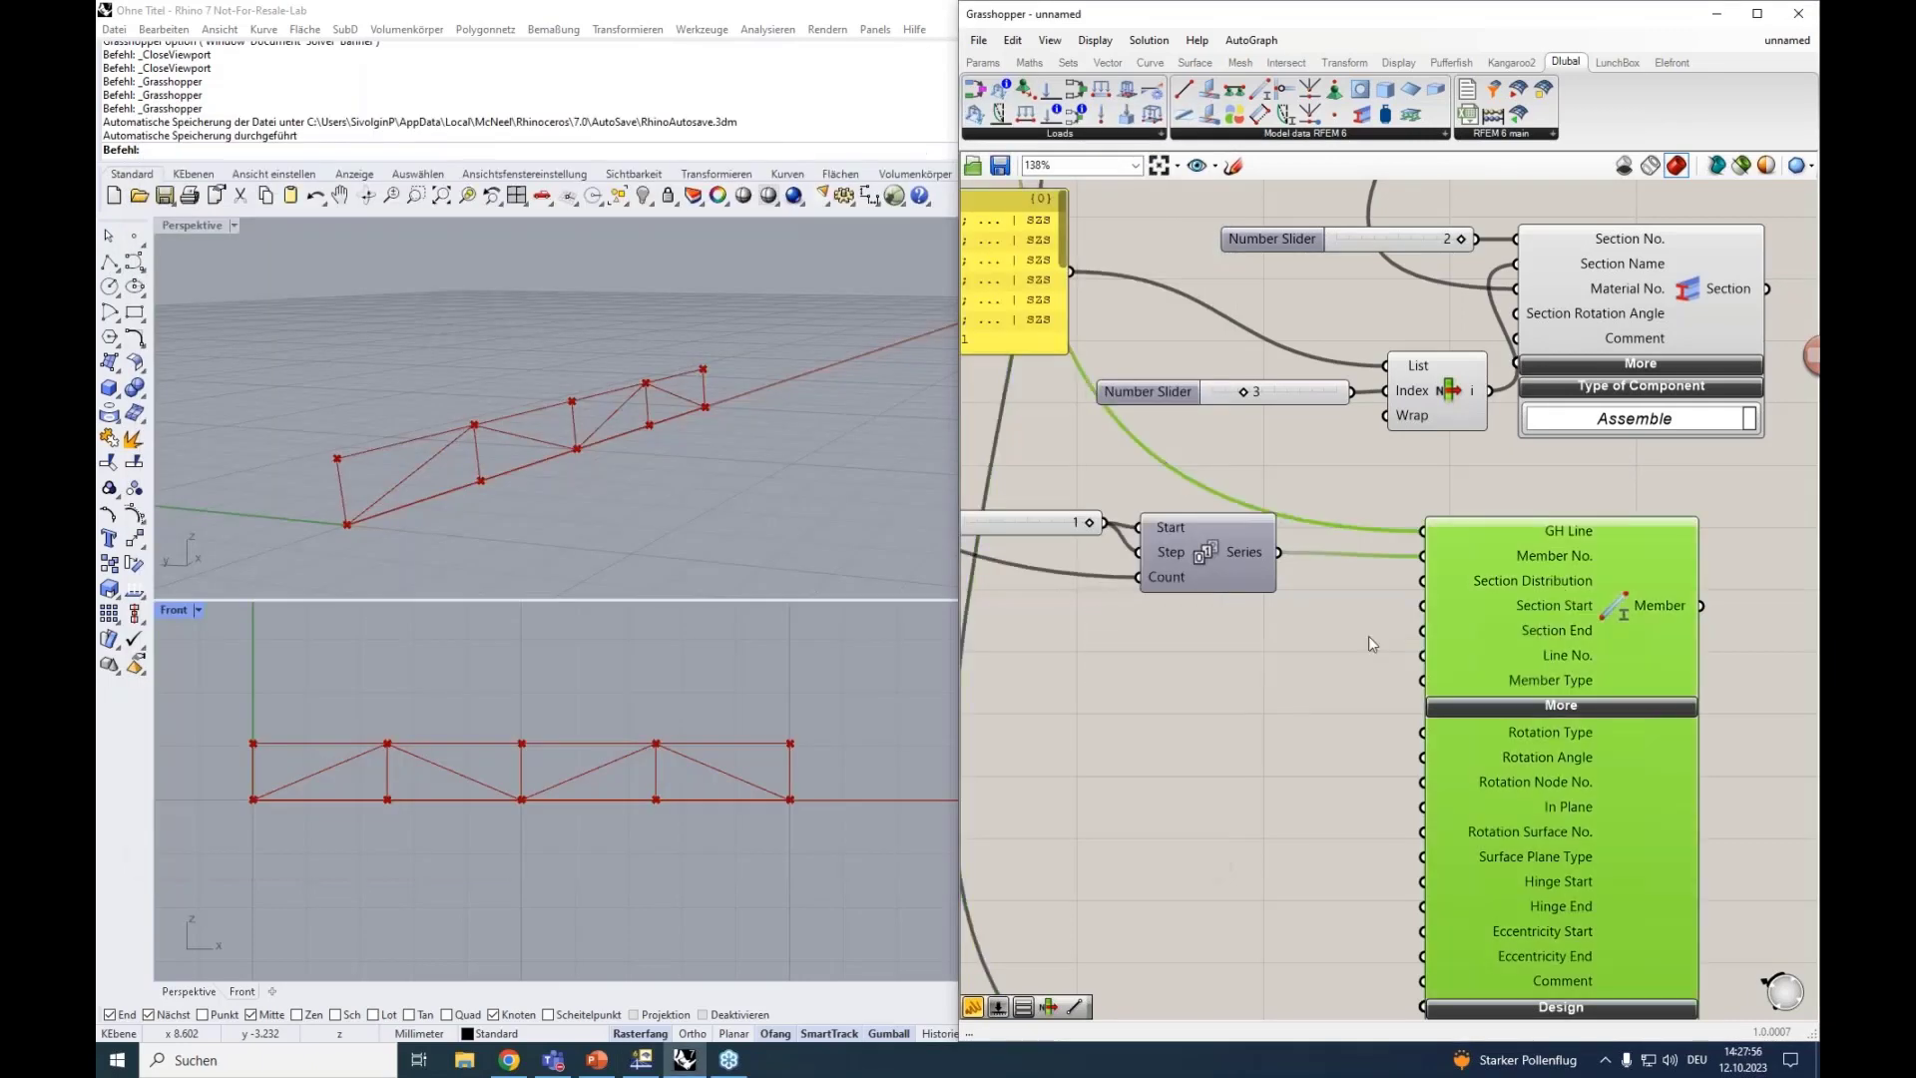
Add a Value List, connect it to the first Member's Section Distribution input and review its distribution type options.
{"action": "left_click", "coordinate": [1373, 643]}
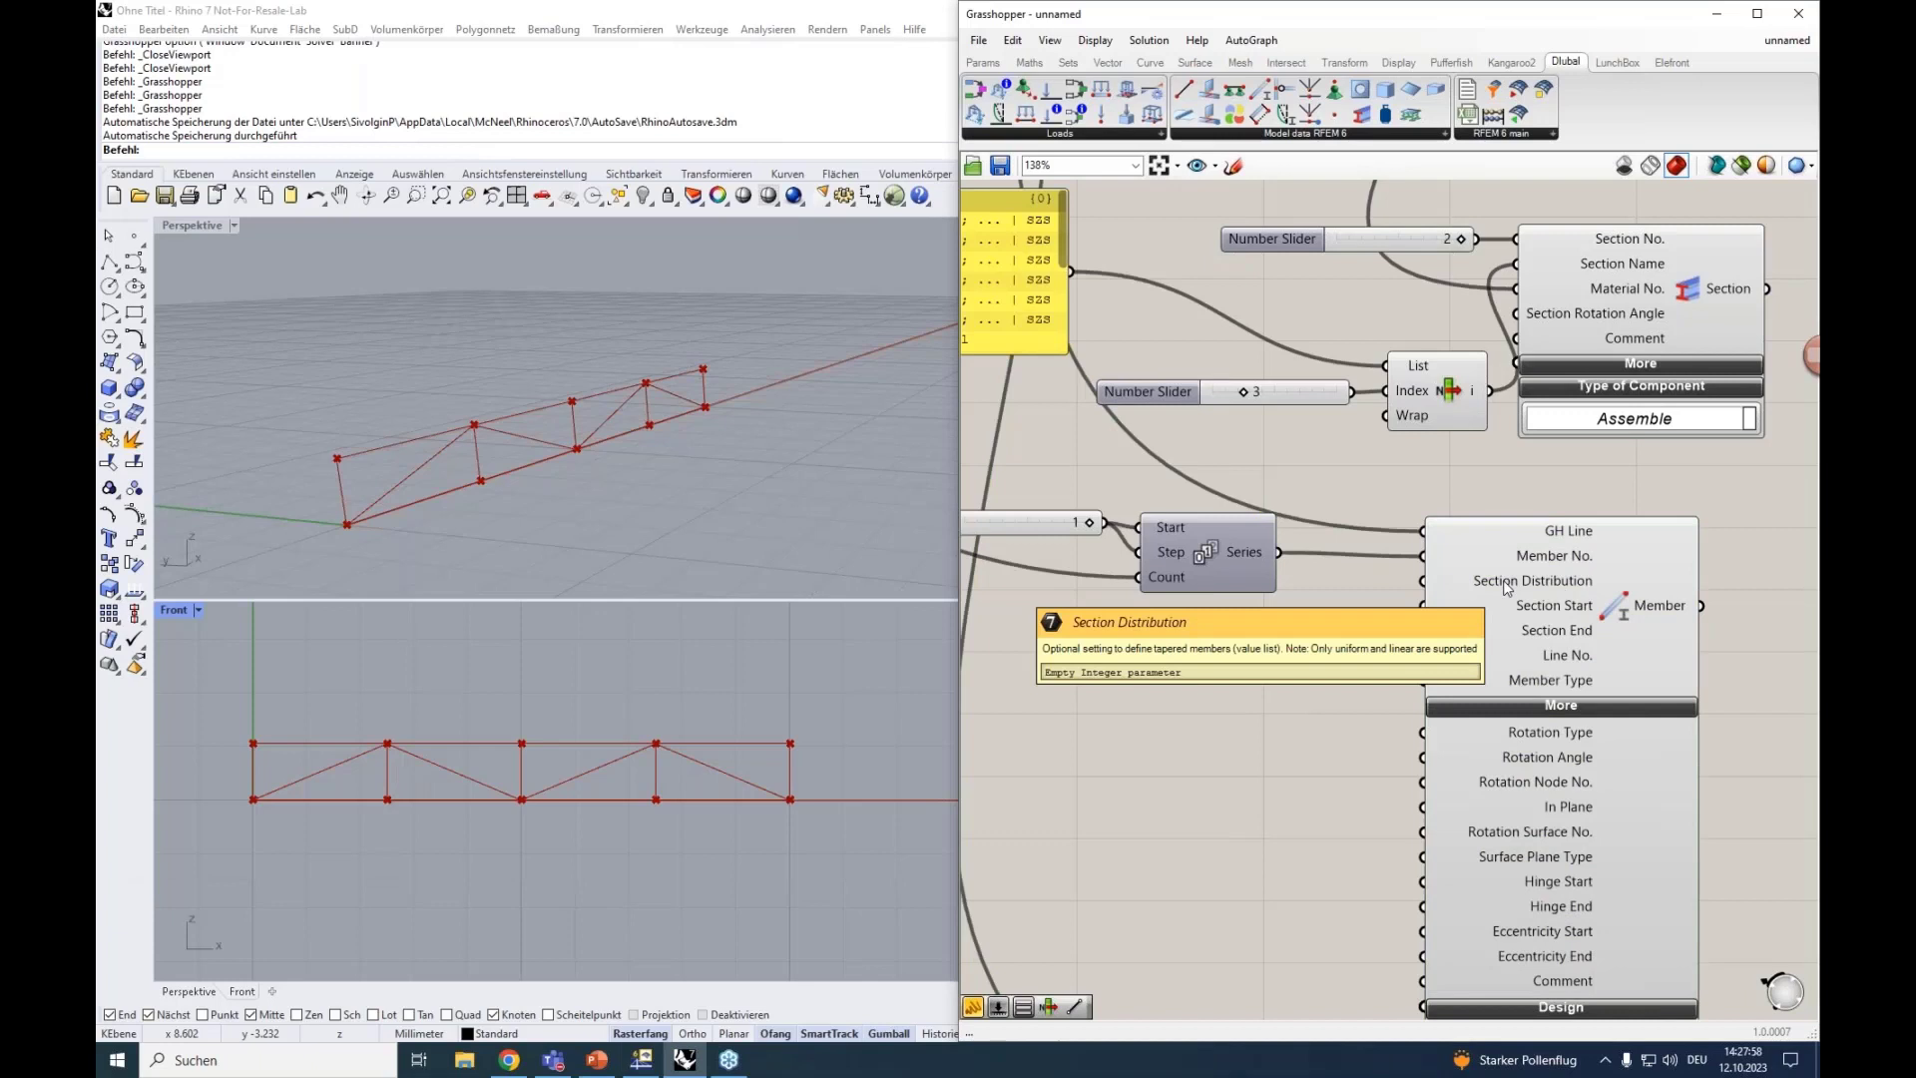
{"action": "right_click", "coordinate": [1272, 647]}
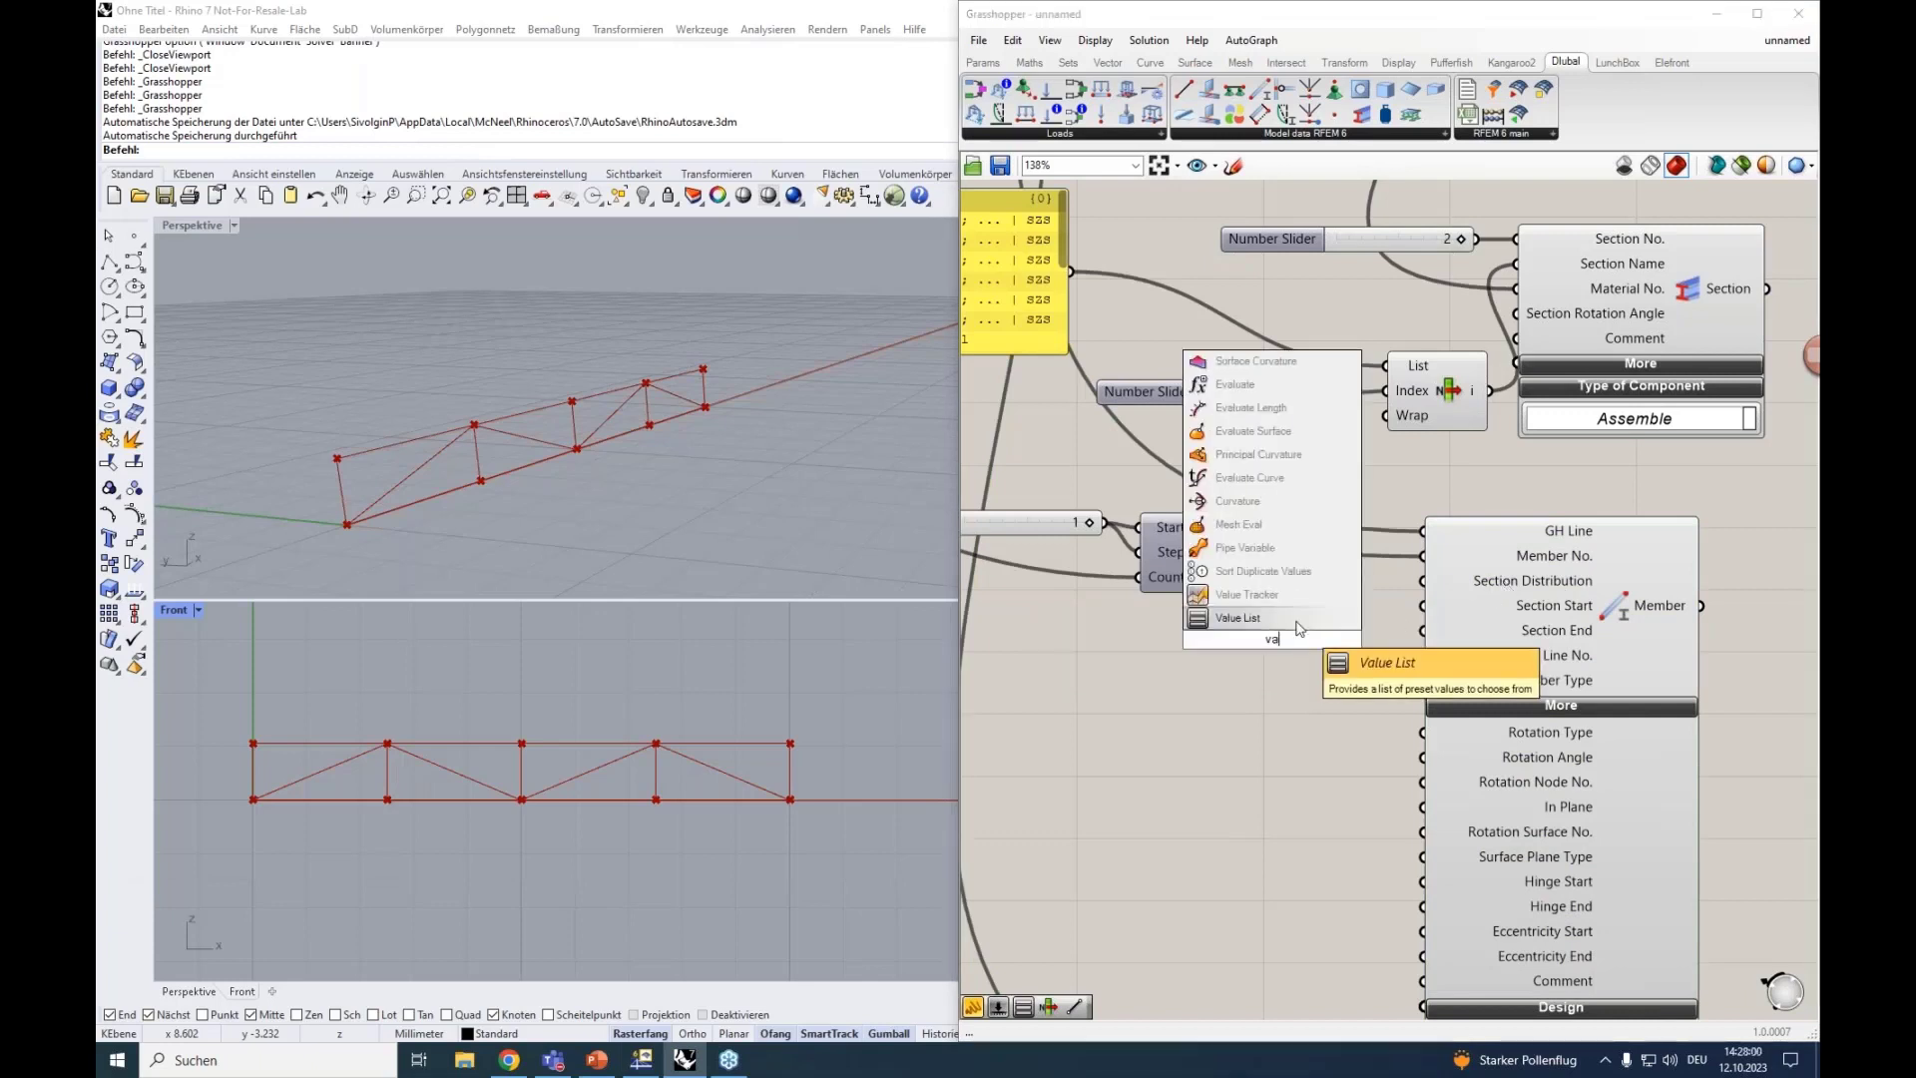
{"action": "left_click", "coordinate": [1272, 629]}
{"action": "left_click_drag", "start_coordinate": [1354, 640], "coordinate": [1422, 581]}
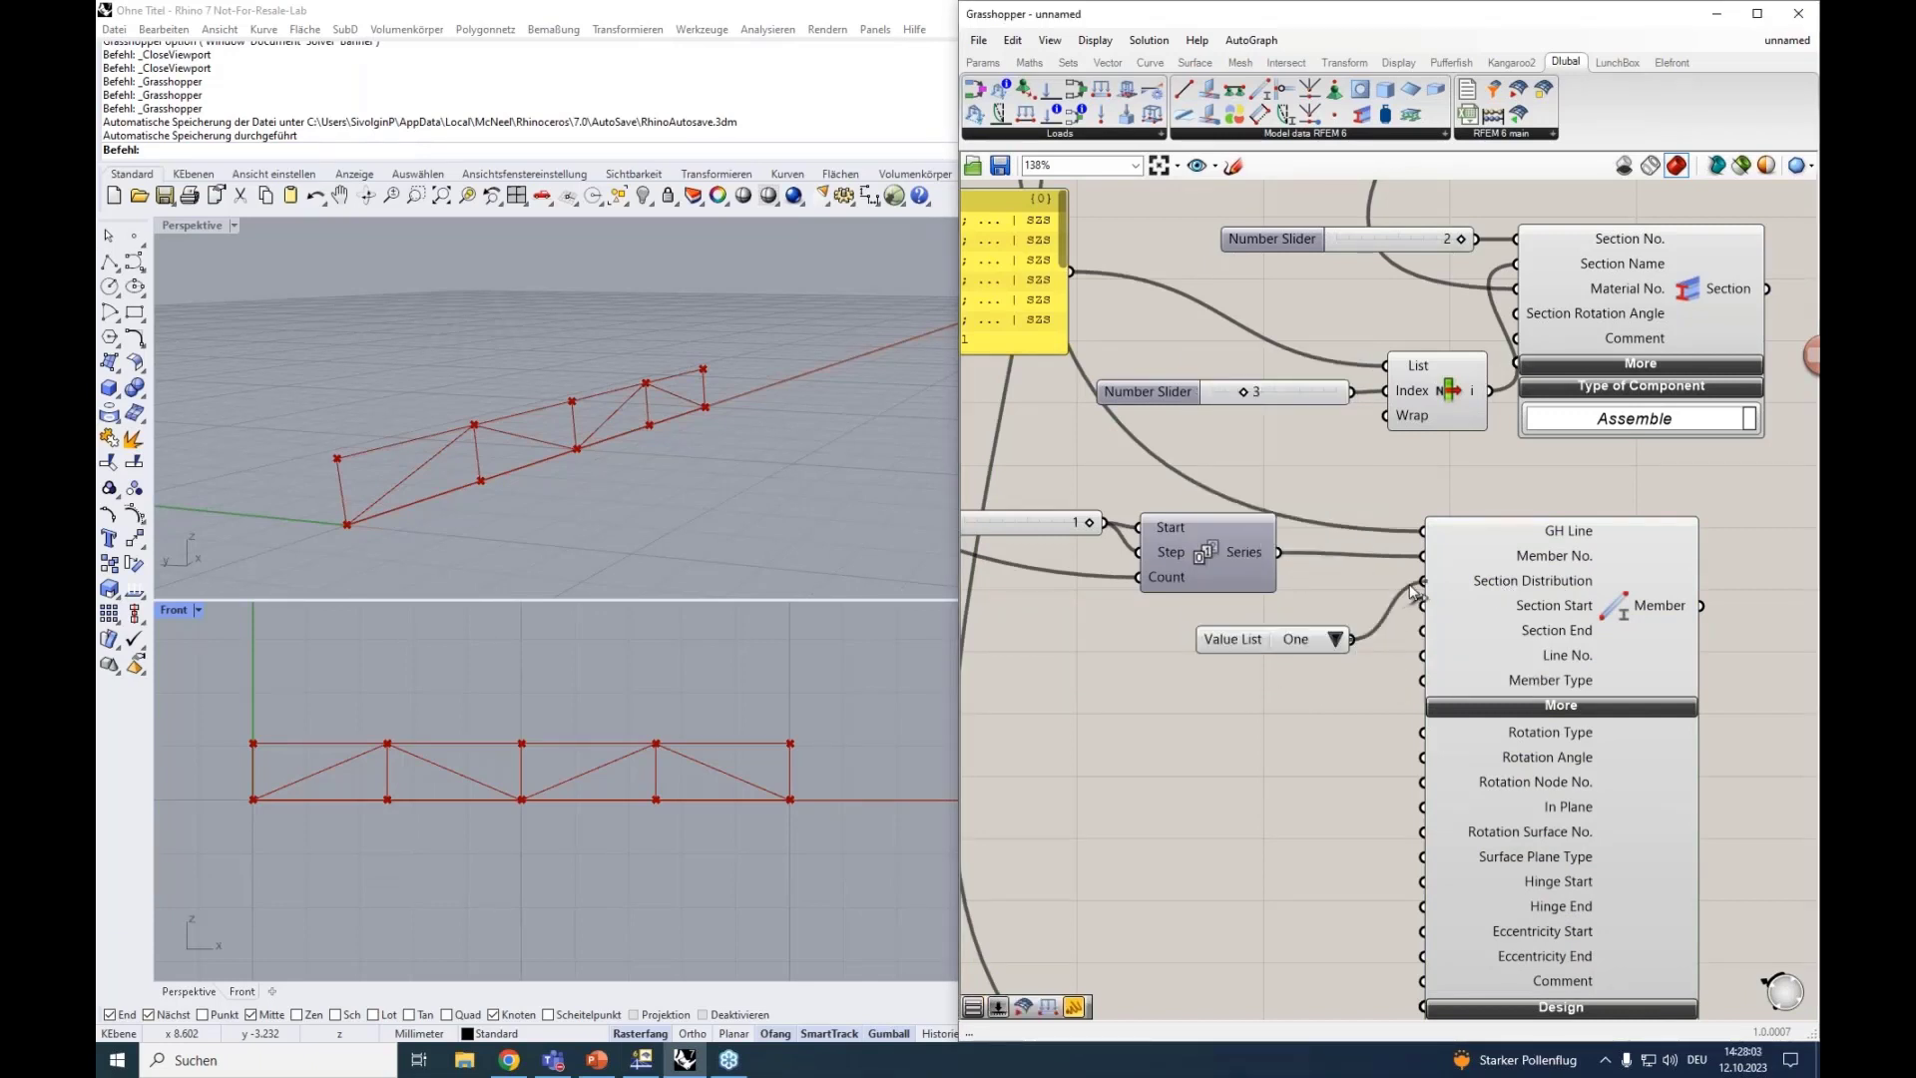
{"action": "left_click", "coordinate": [969, 626]}
{"action": "scroll", "coordinate": [1092, 663], "scroll_direction": "down", "scroll_amount": 3}
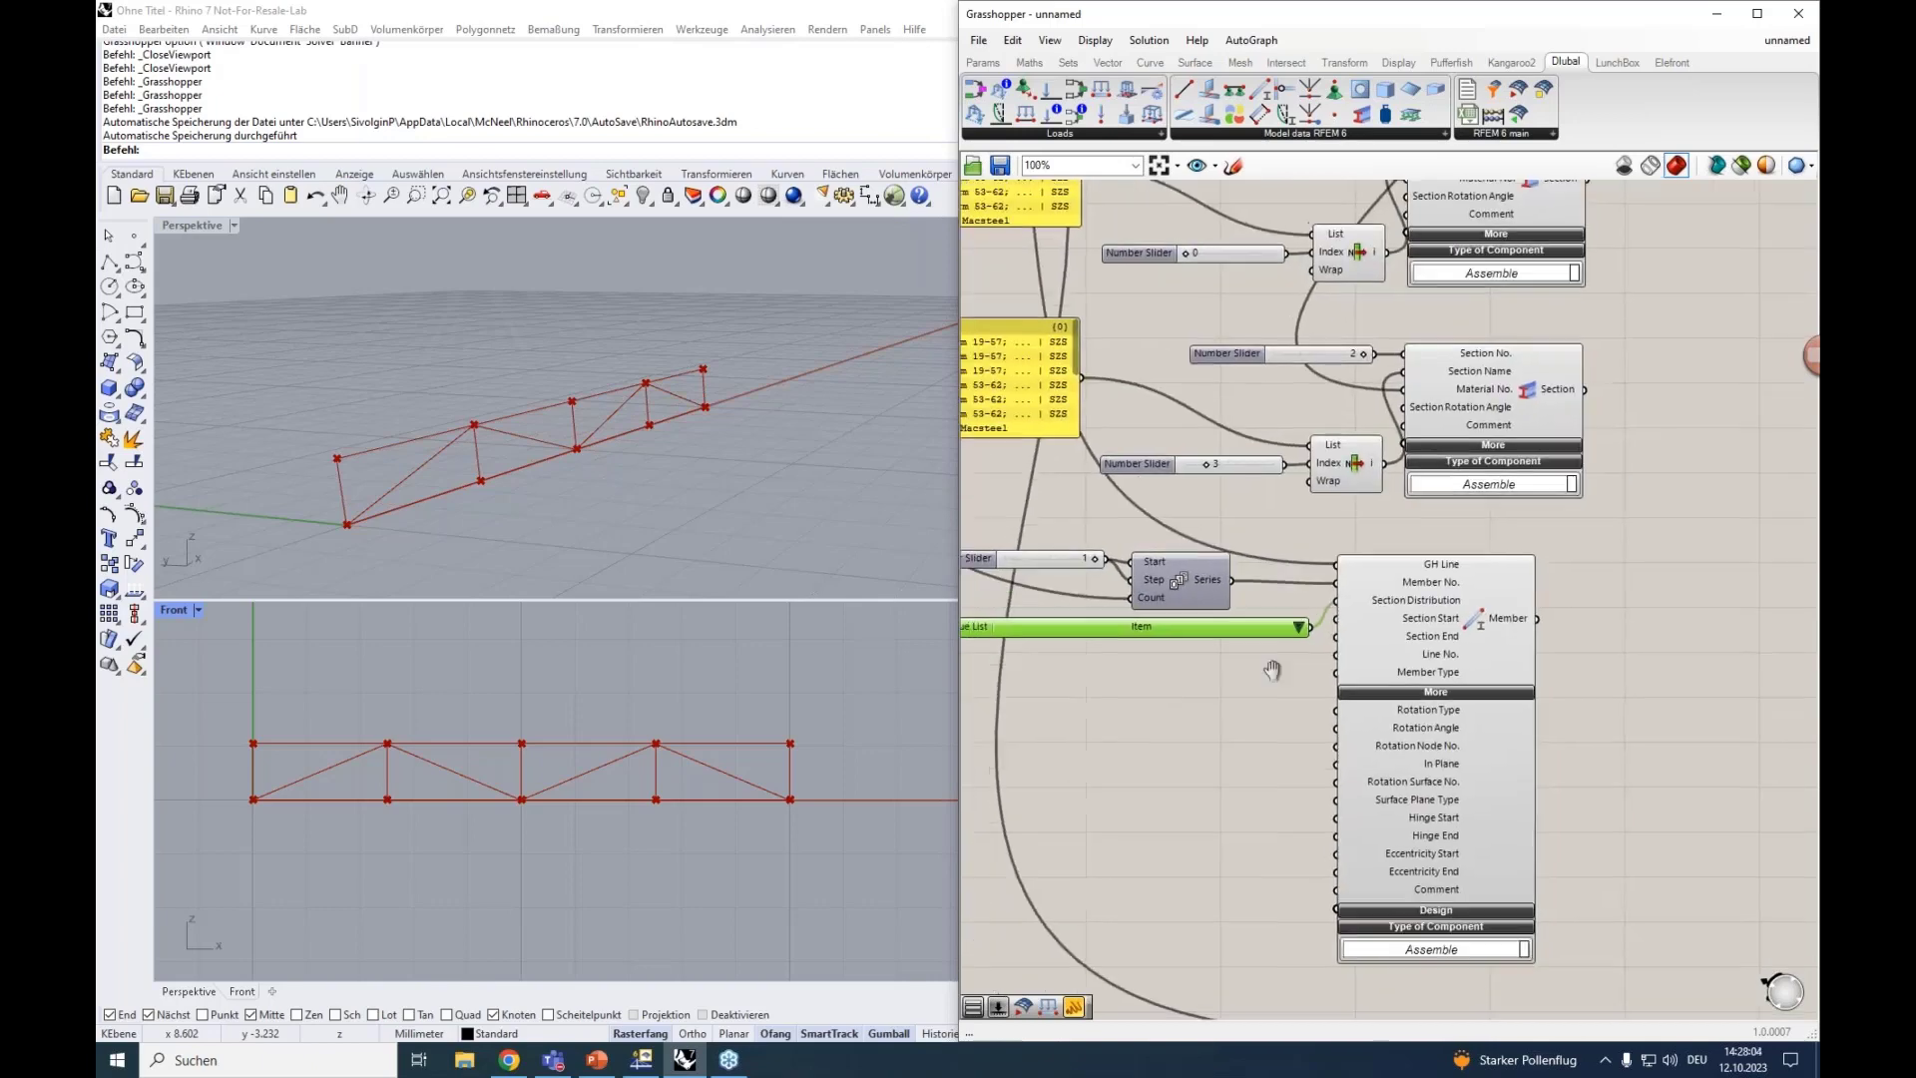
{"action": "left_click", "coordinate": [1461, 615]}
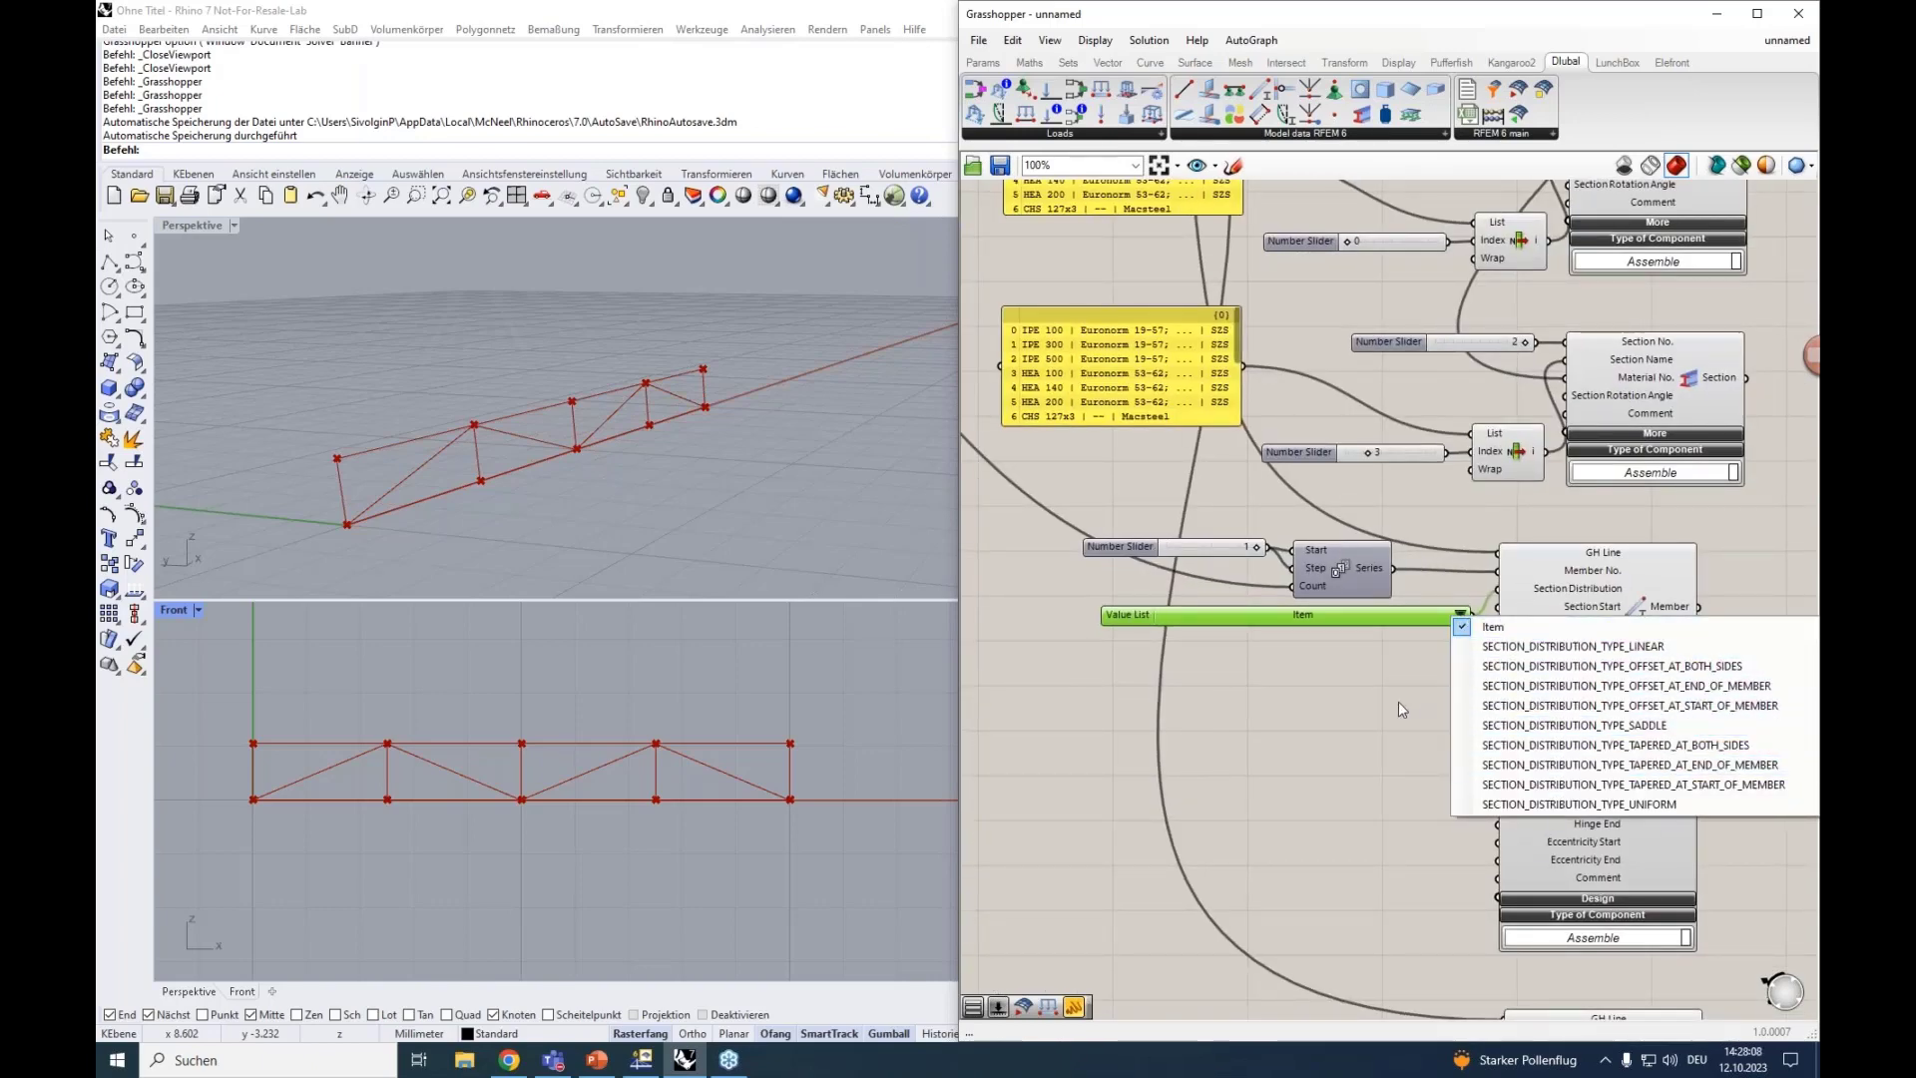
{"action": "left_click", "coordinate": [1348, 684]}
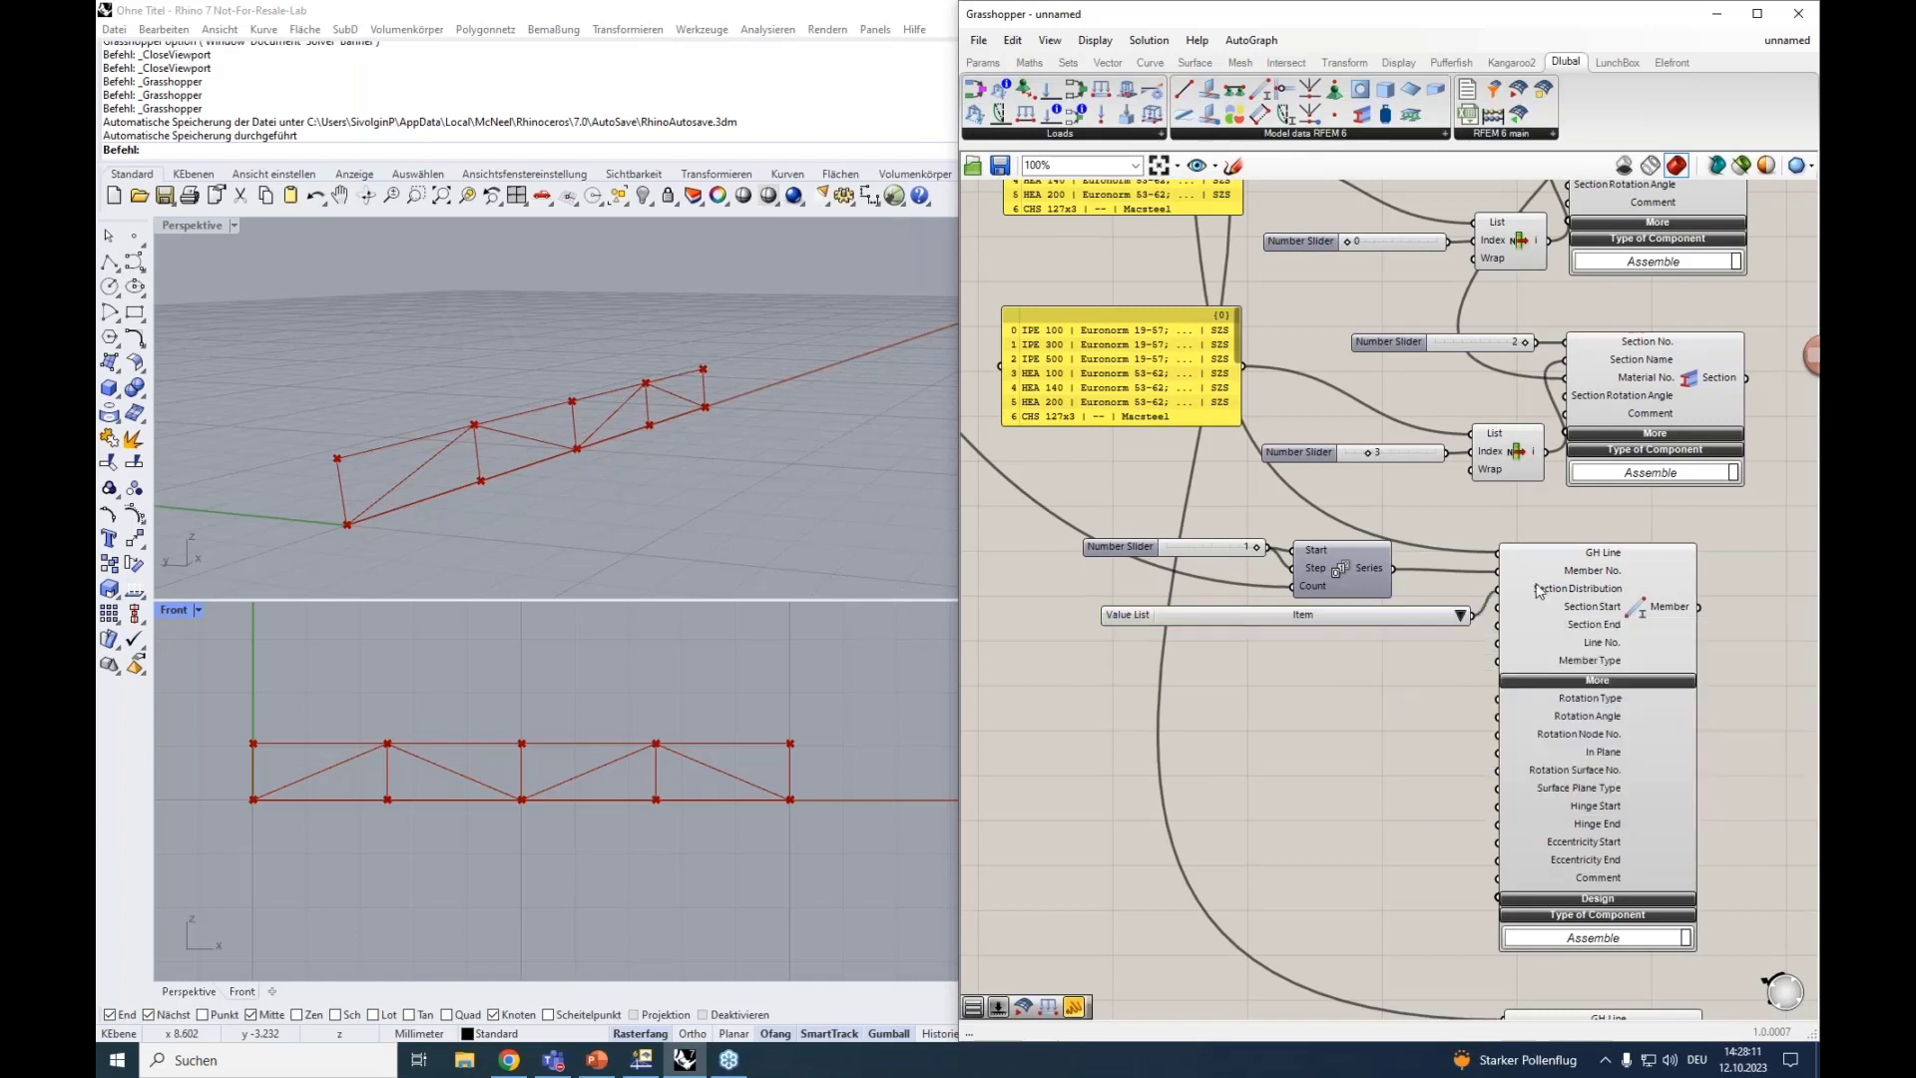
Review the section distribution options again and delete the Value List from the first Member's Section Distribution input.
{"action": "mouse_move", "coordinate": [1551, 593]}
{"action": "left_click", "coordinate": [1459, 615]}
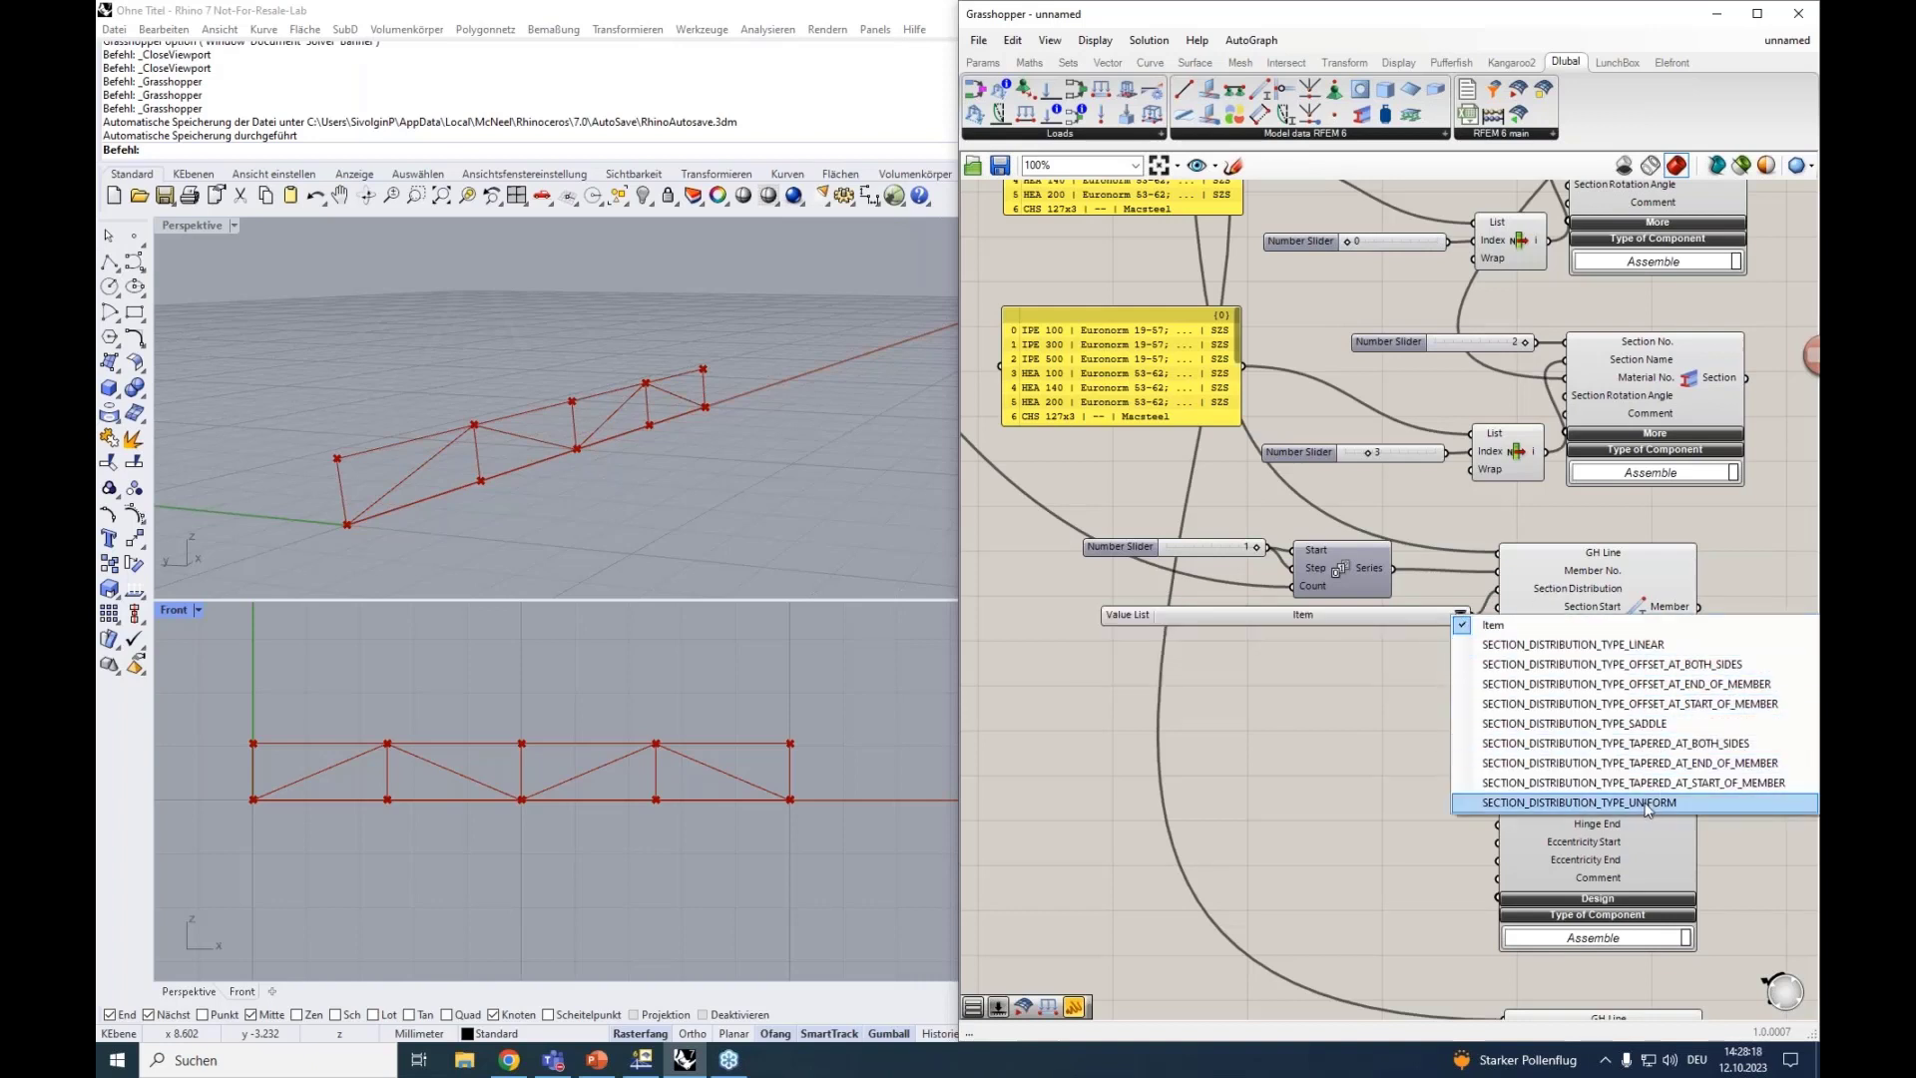
{"action": "left_click", "coordinate": [1215, 618]}
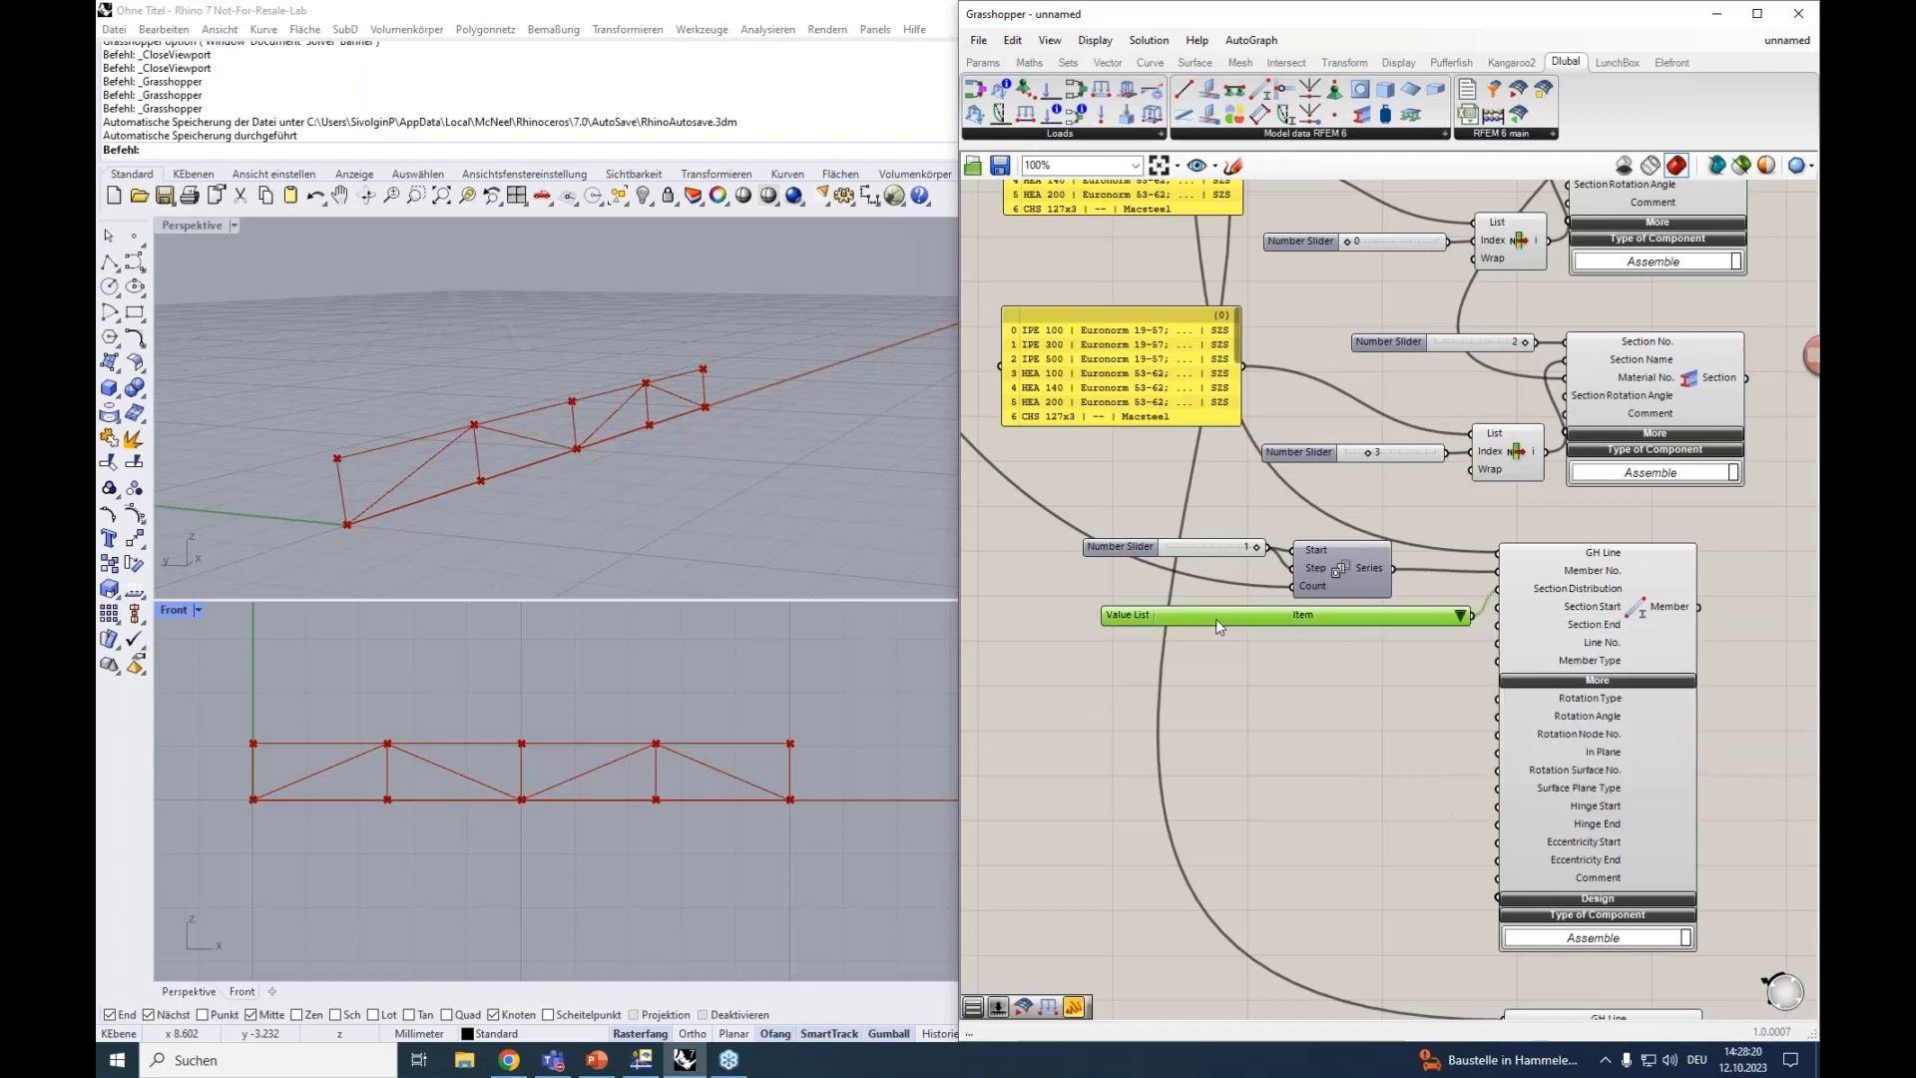
{"action": "key", "text": "Delete"}
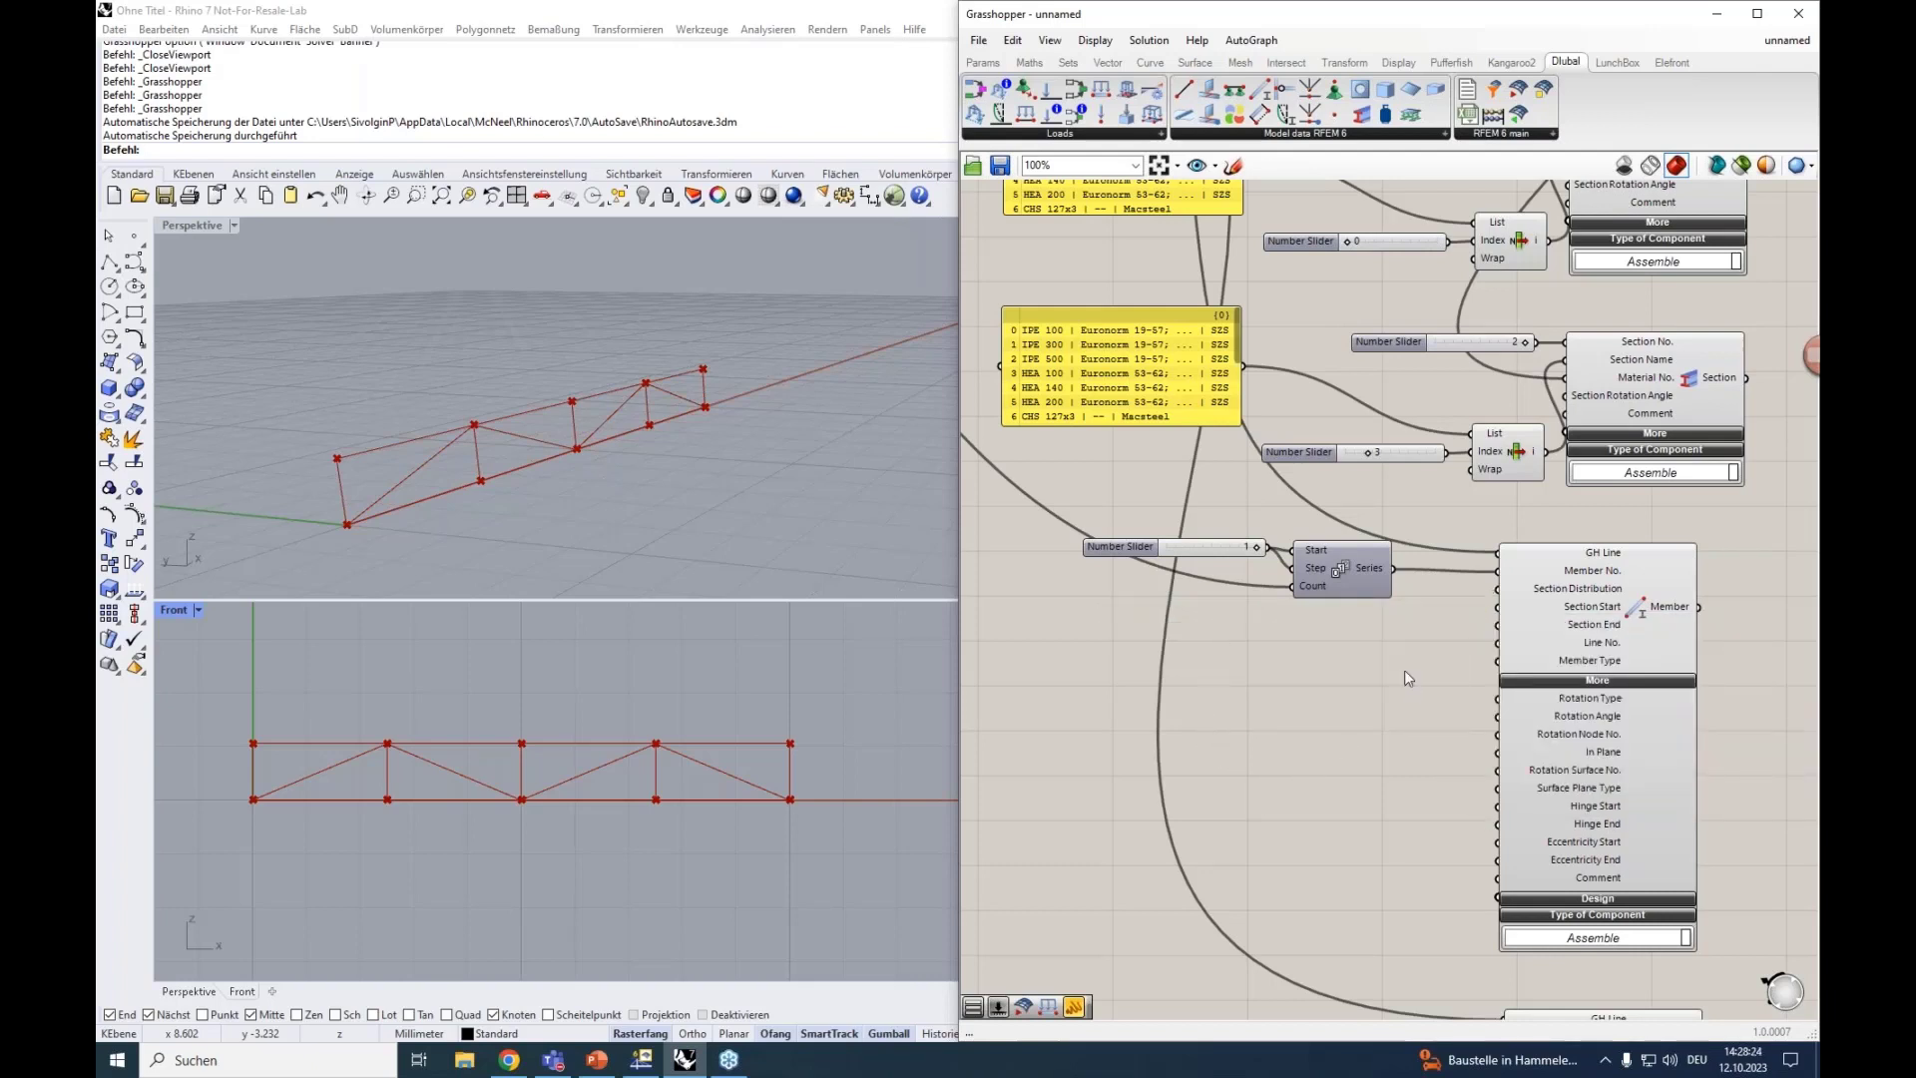
{"action": "scroll", "coordinate": [1404, 668], "scroll_direction": "up", "scroll_amount": 2}
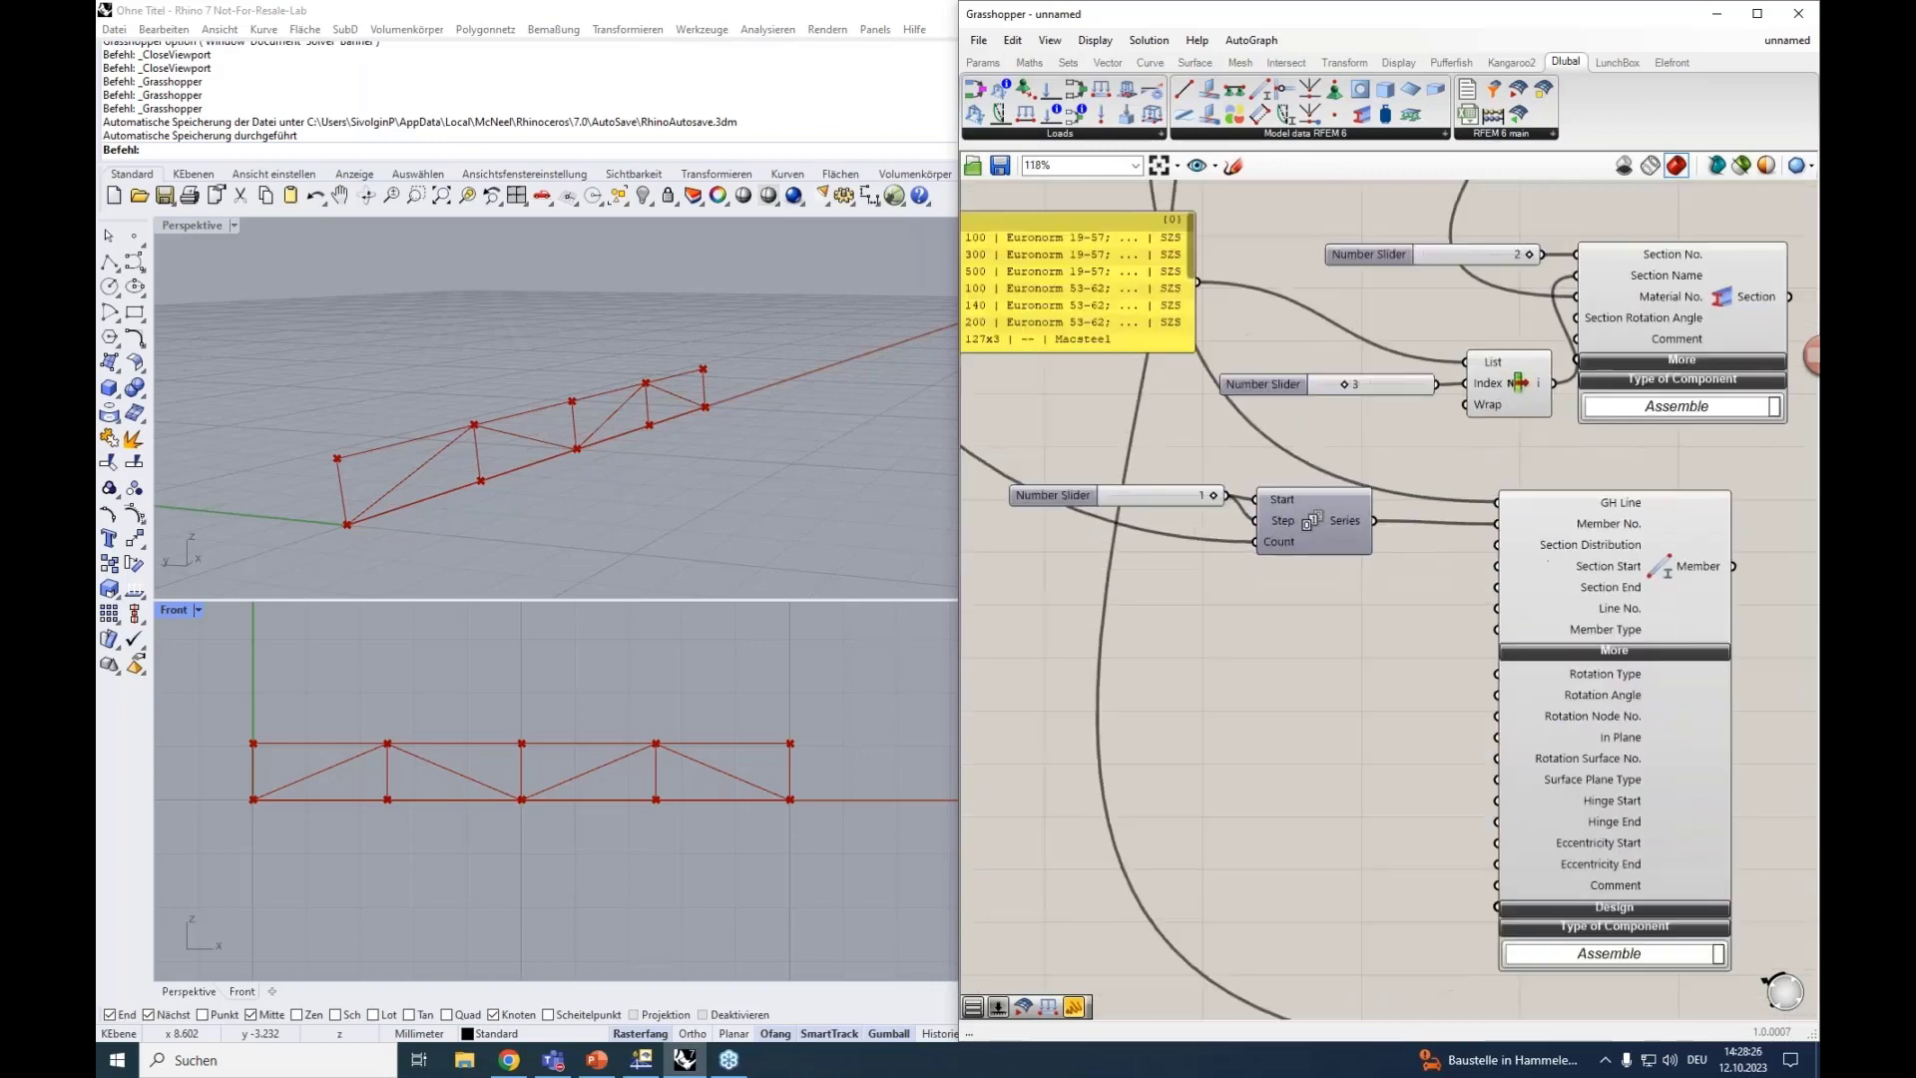
{"action": "scroll", "coordinate": [1395, 647], "scroll_direction": "up", "scroll_amount": 2}
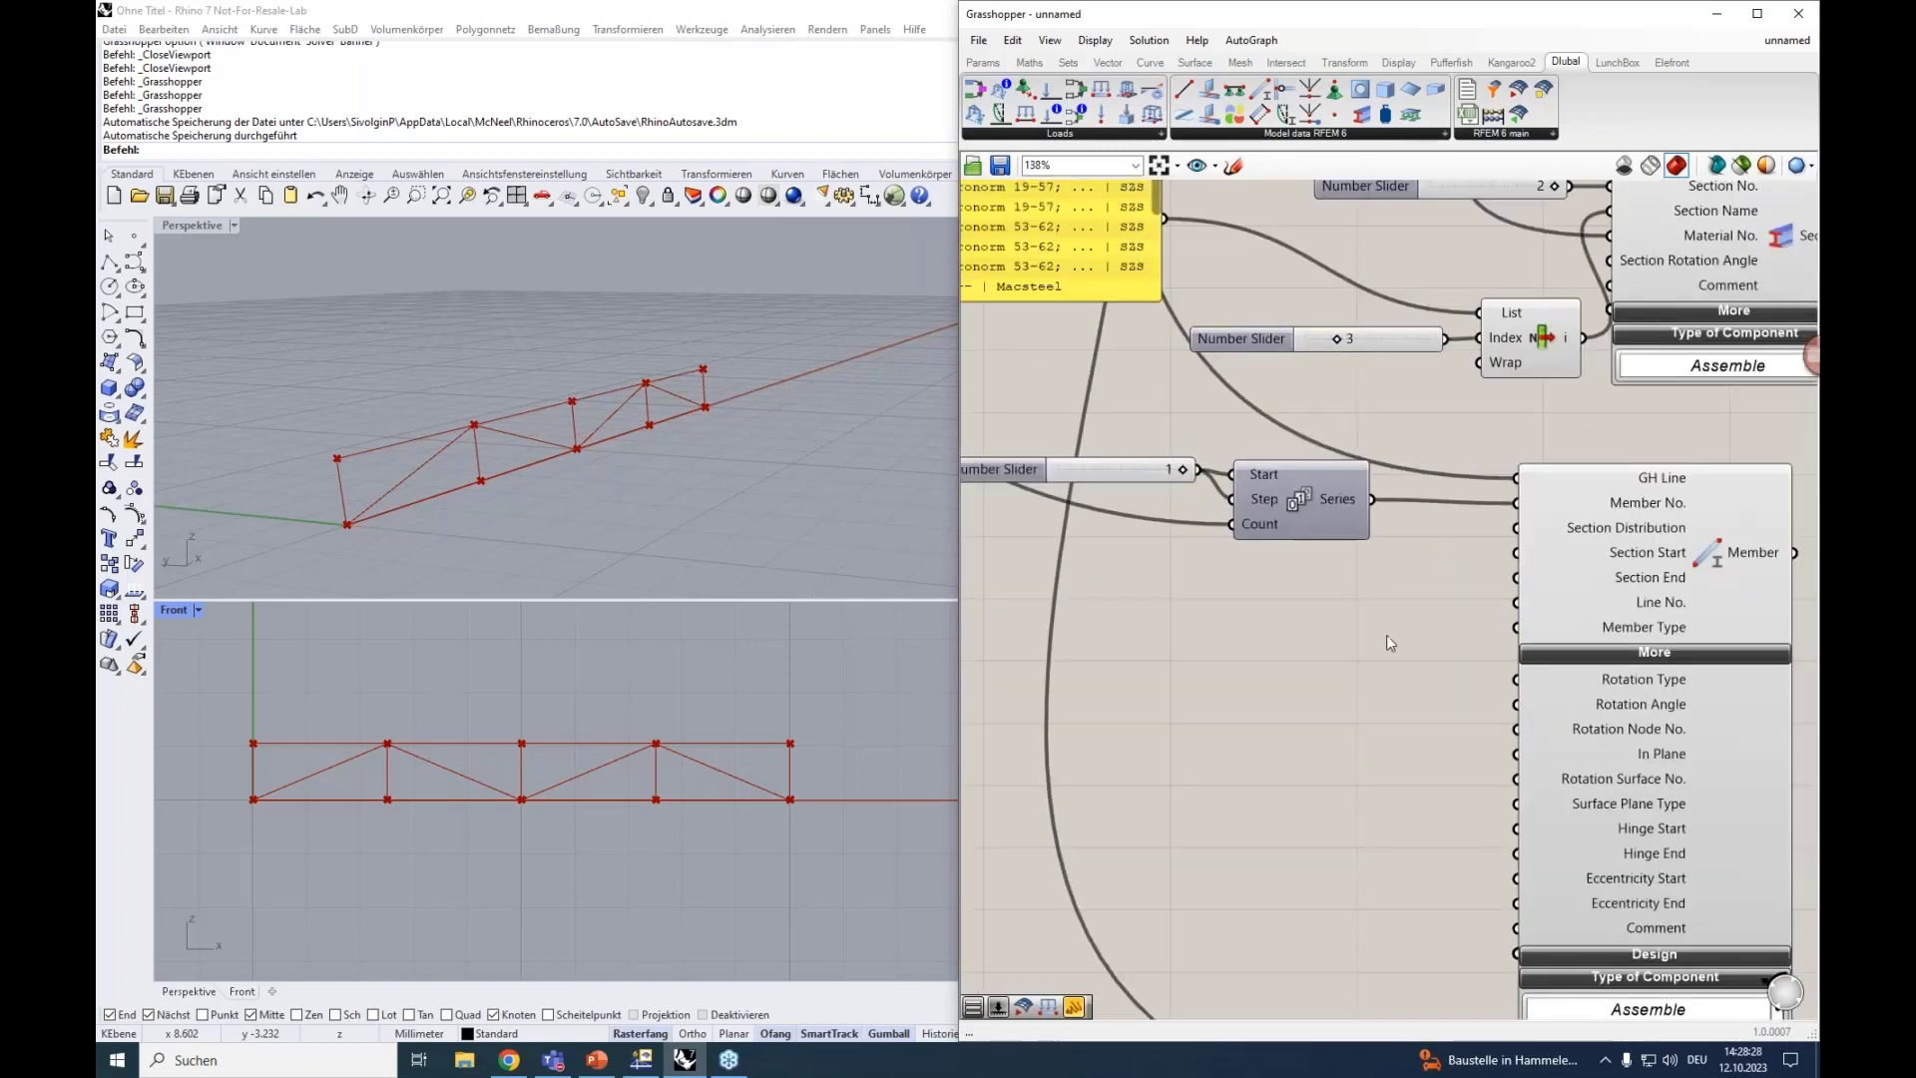
{"action": "right_click_drag", "start_coordinate": [1386, 636], "coordinate": [1369, 637]}
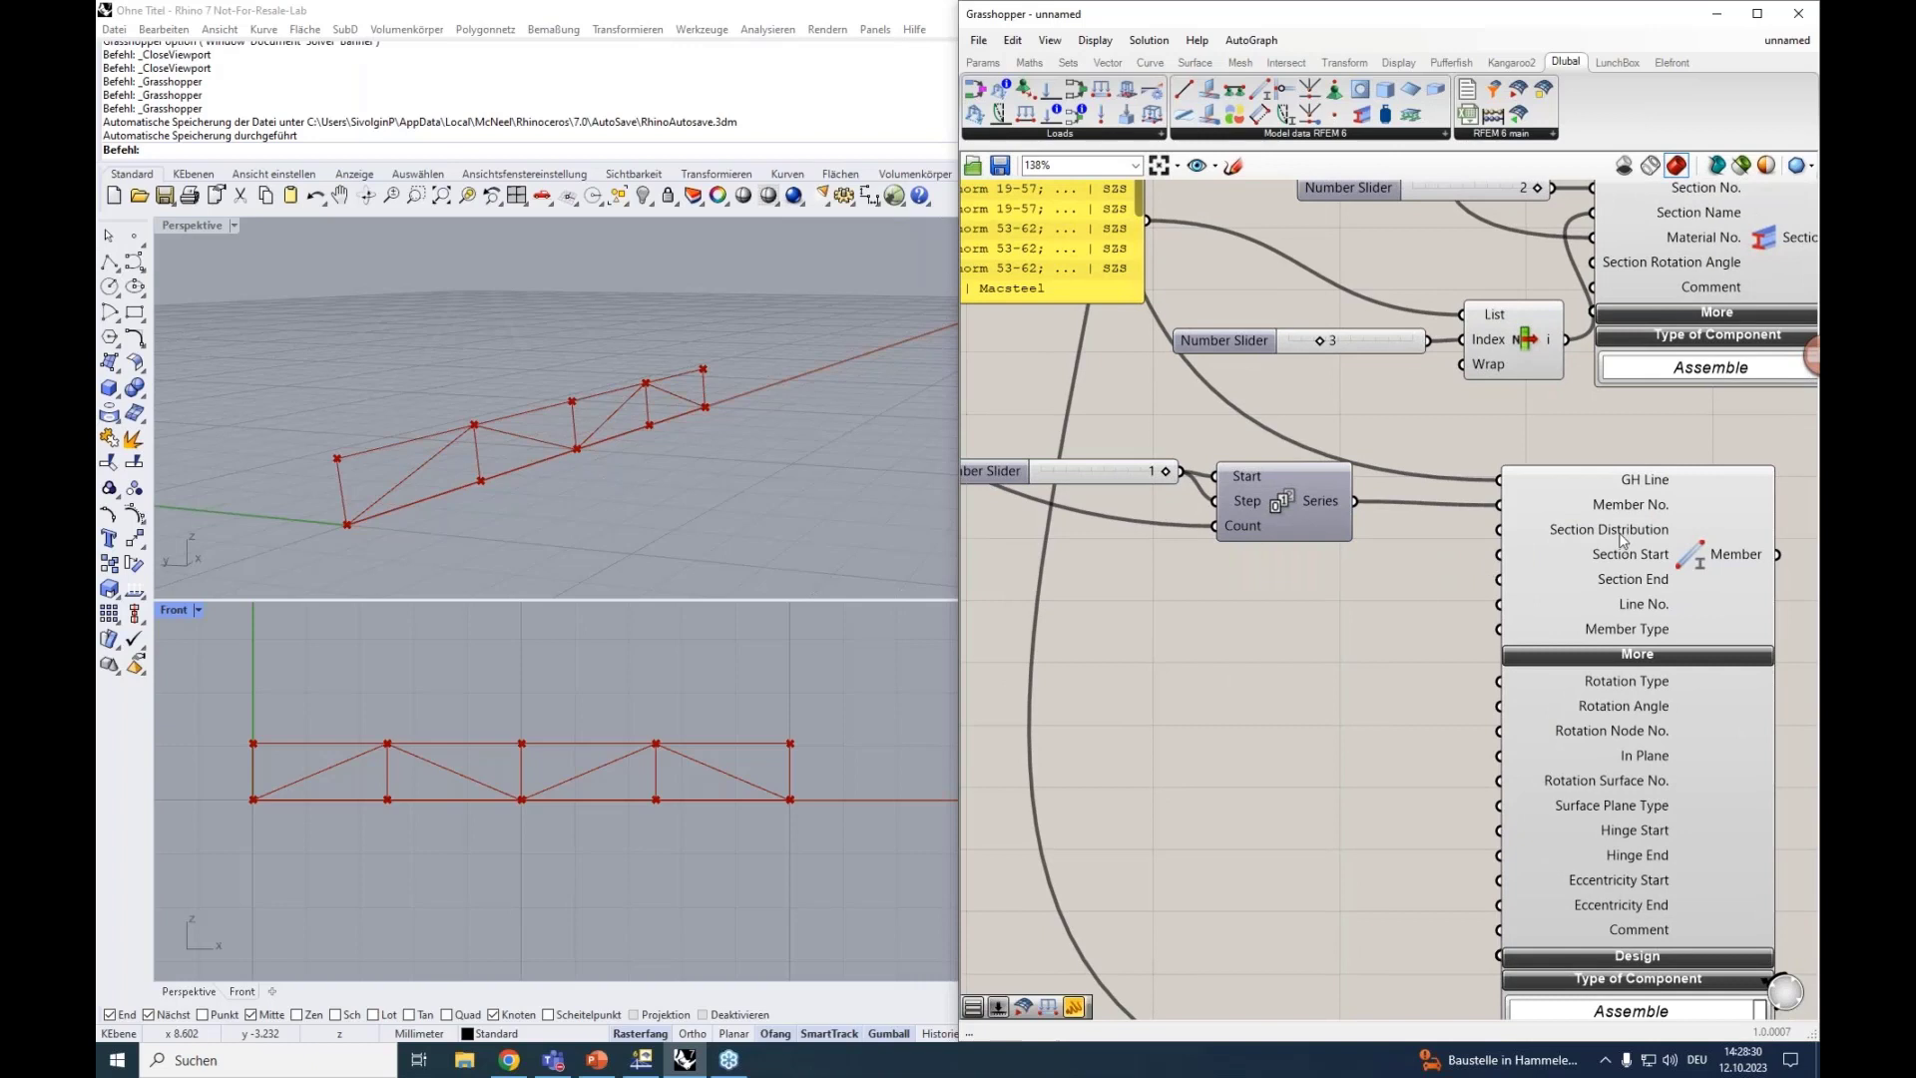
Switch to RFEM 6 and compare the New Member dialog's distribution and rotation types with the Member component's inputs in Grasshopper.
{"action": "left_click", "coordinate": [646, 1061]}
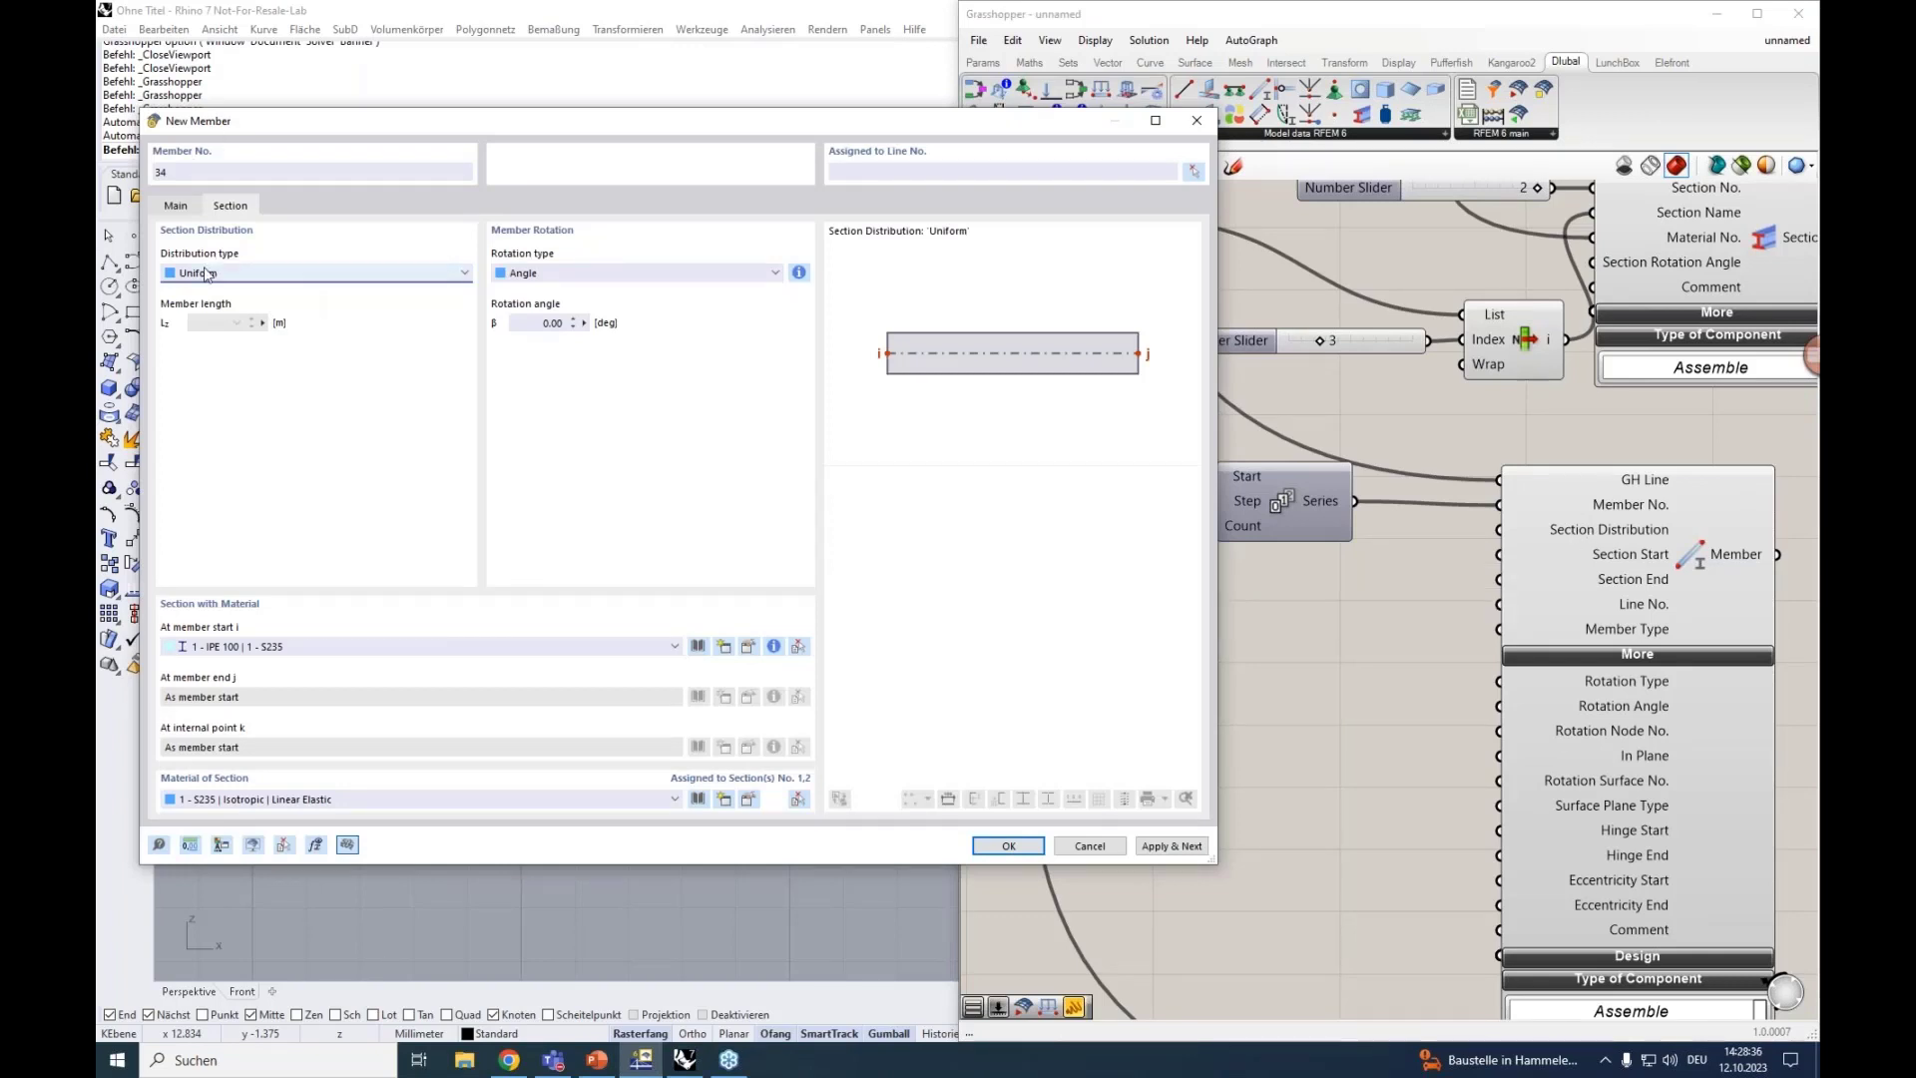
{"action": "left_click", "coordinate": [273, 273]}
{"action": "left_click", "coordinate": [271, 274]}
{"action": "mouse_move", "coordinate": [1649, 690]}
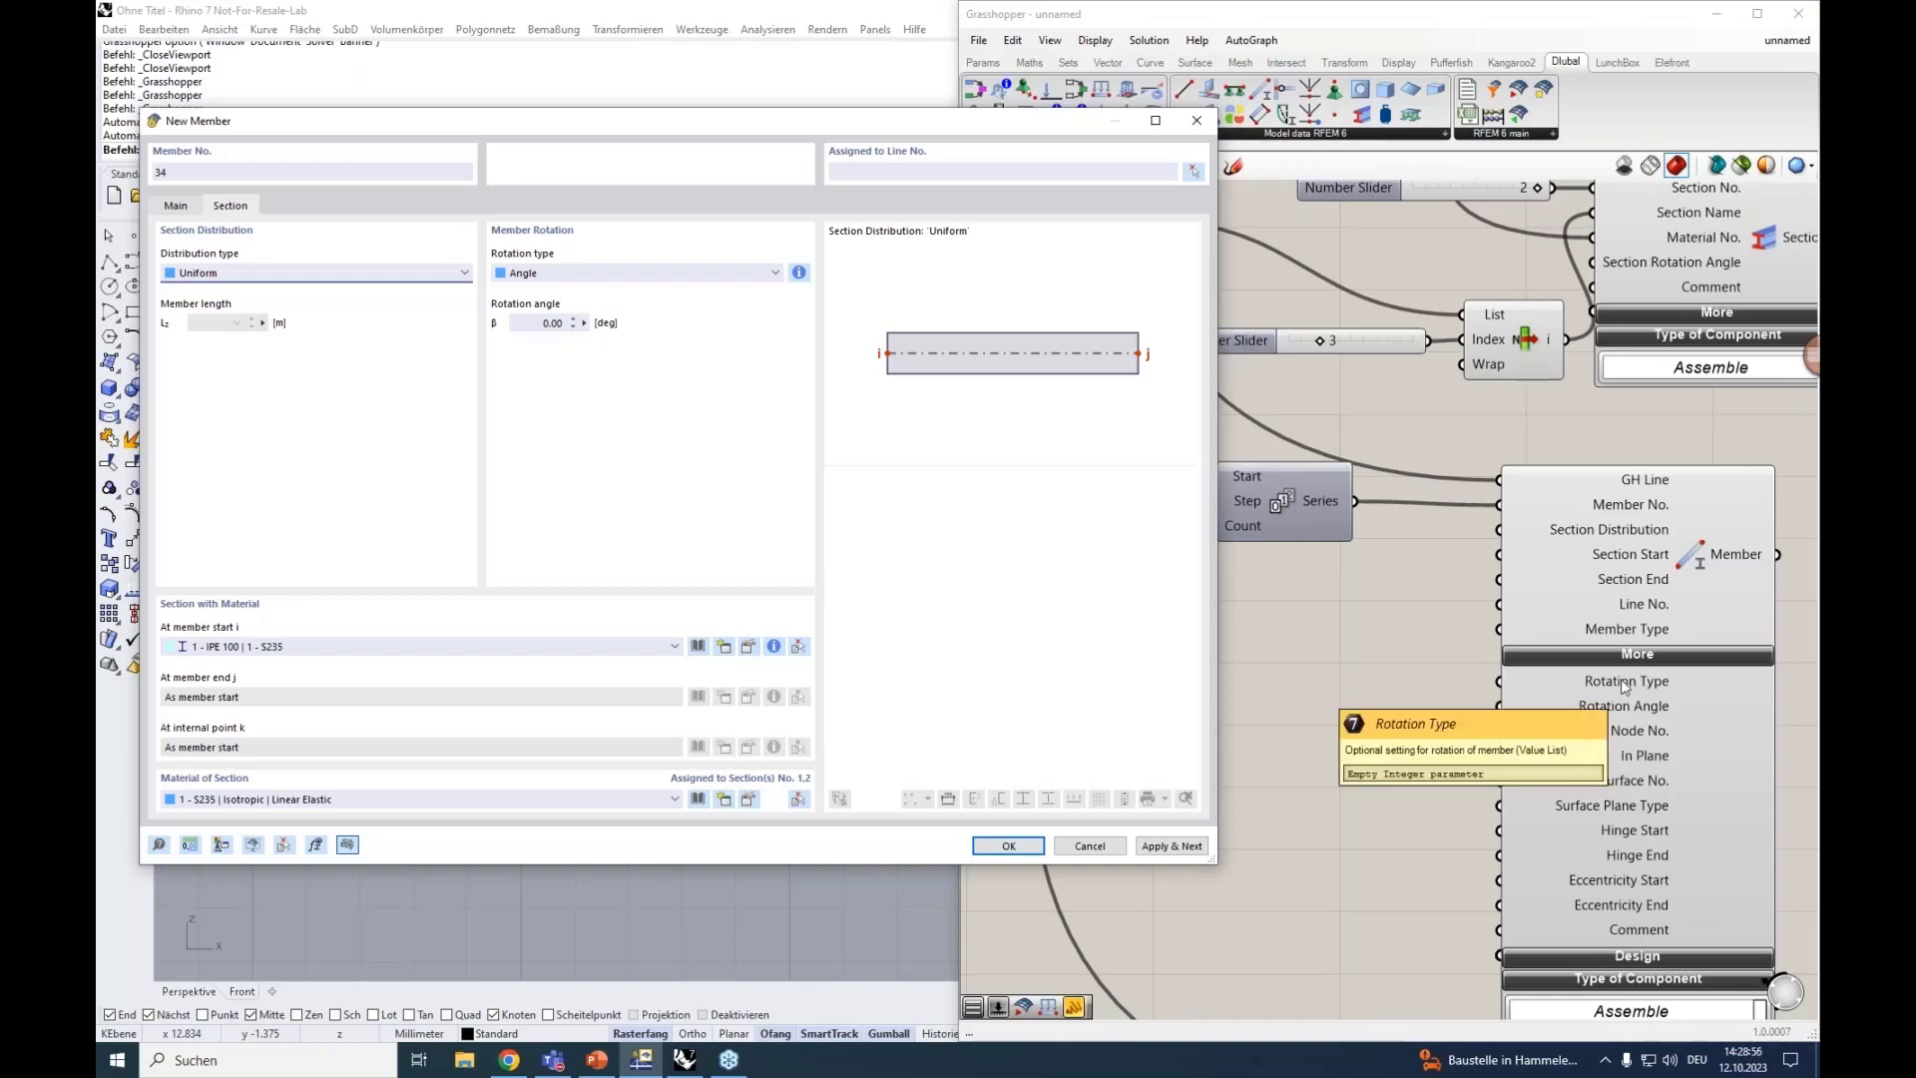
{"action": "left_click", "coordinate": [173, 208]}
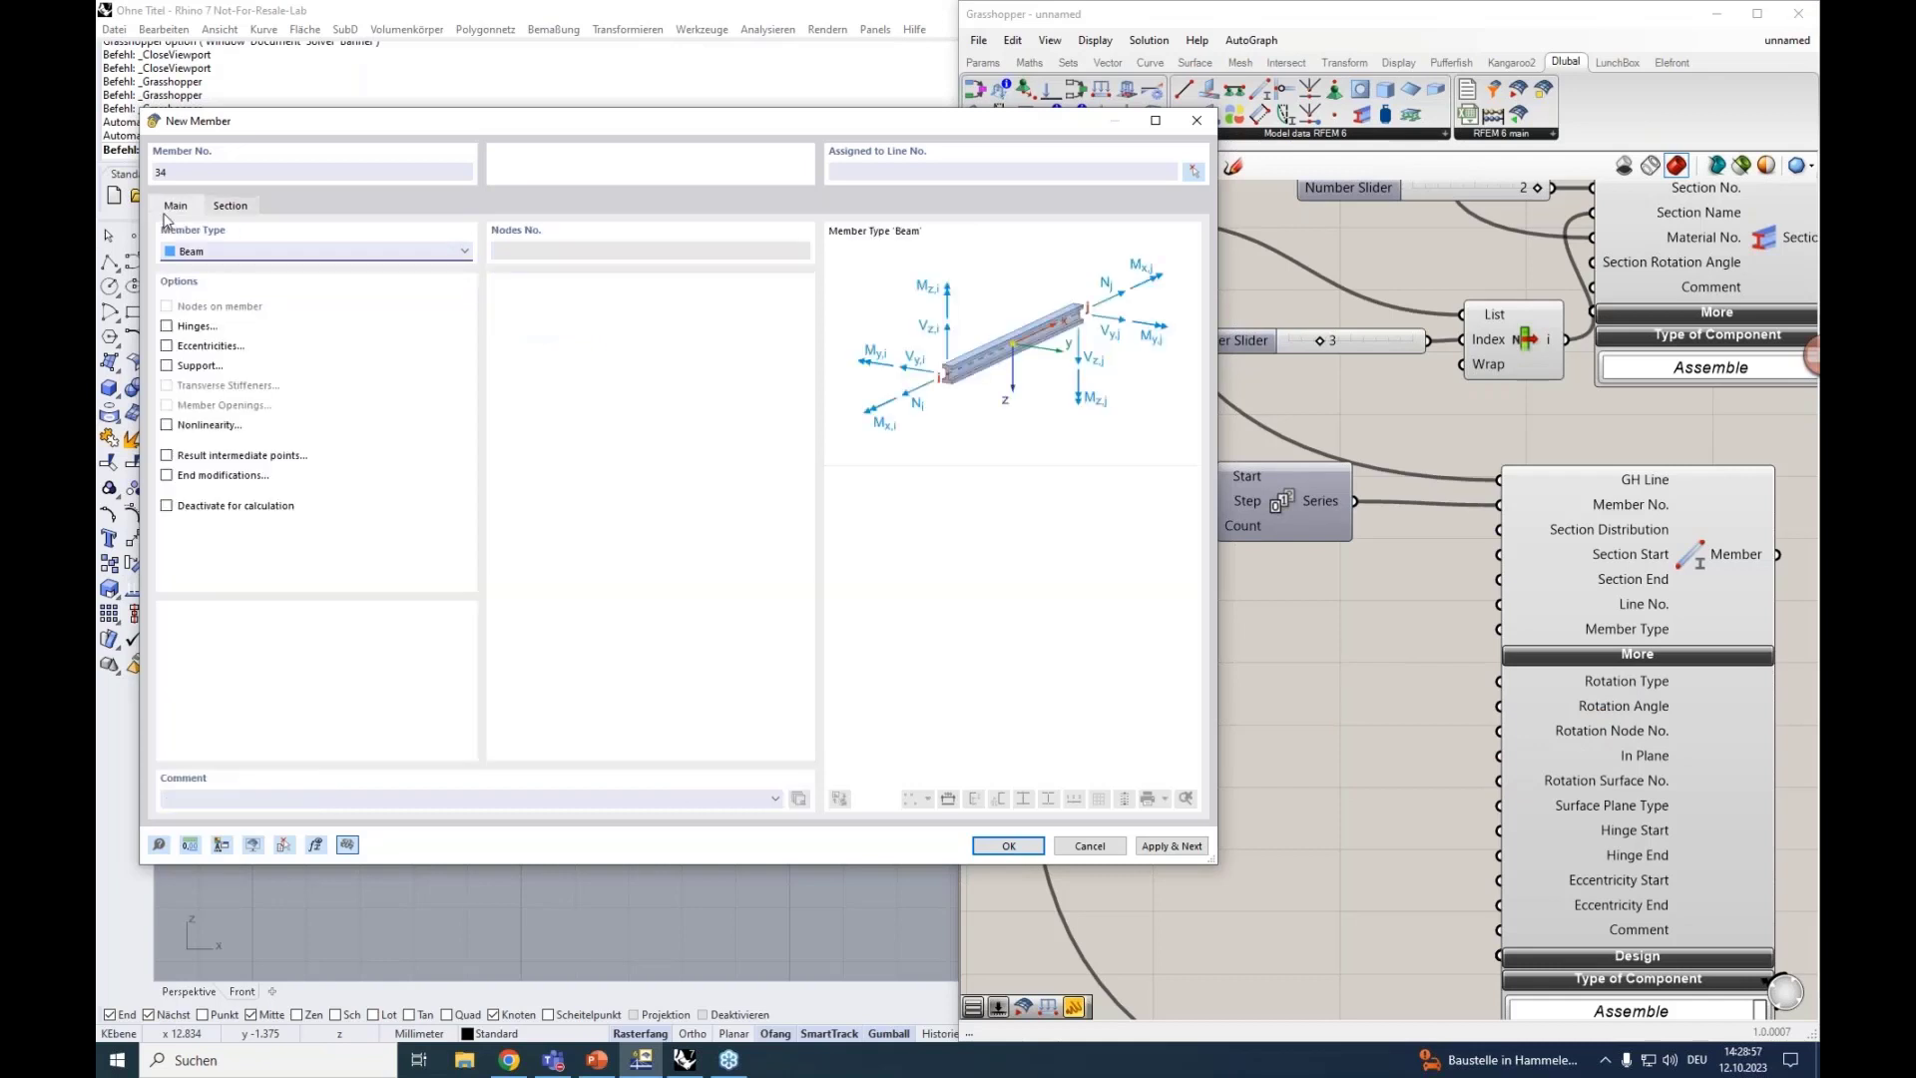
{"action": "left_click", "coordinate": [230, 206]}
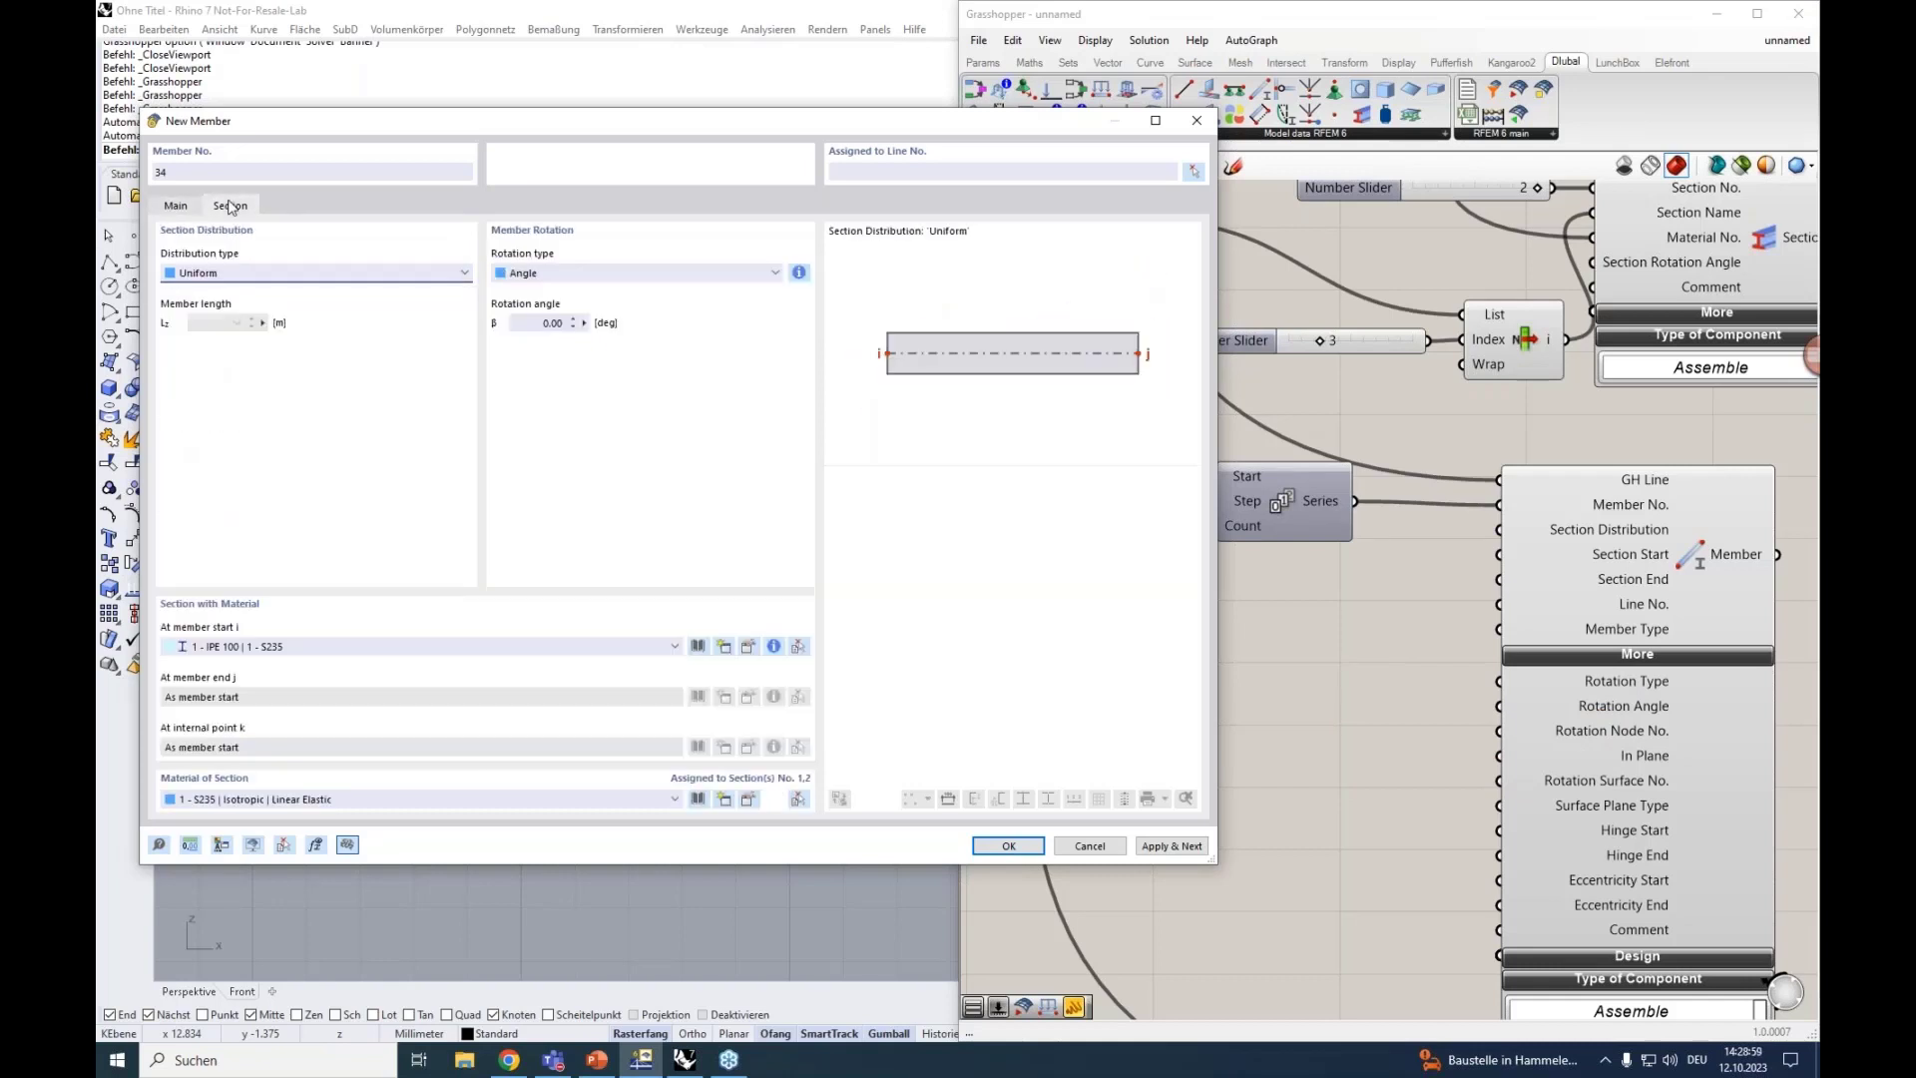
{"action": "left_click", "coordinate": [538, 271]}
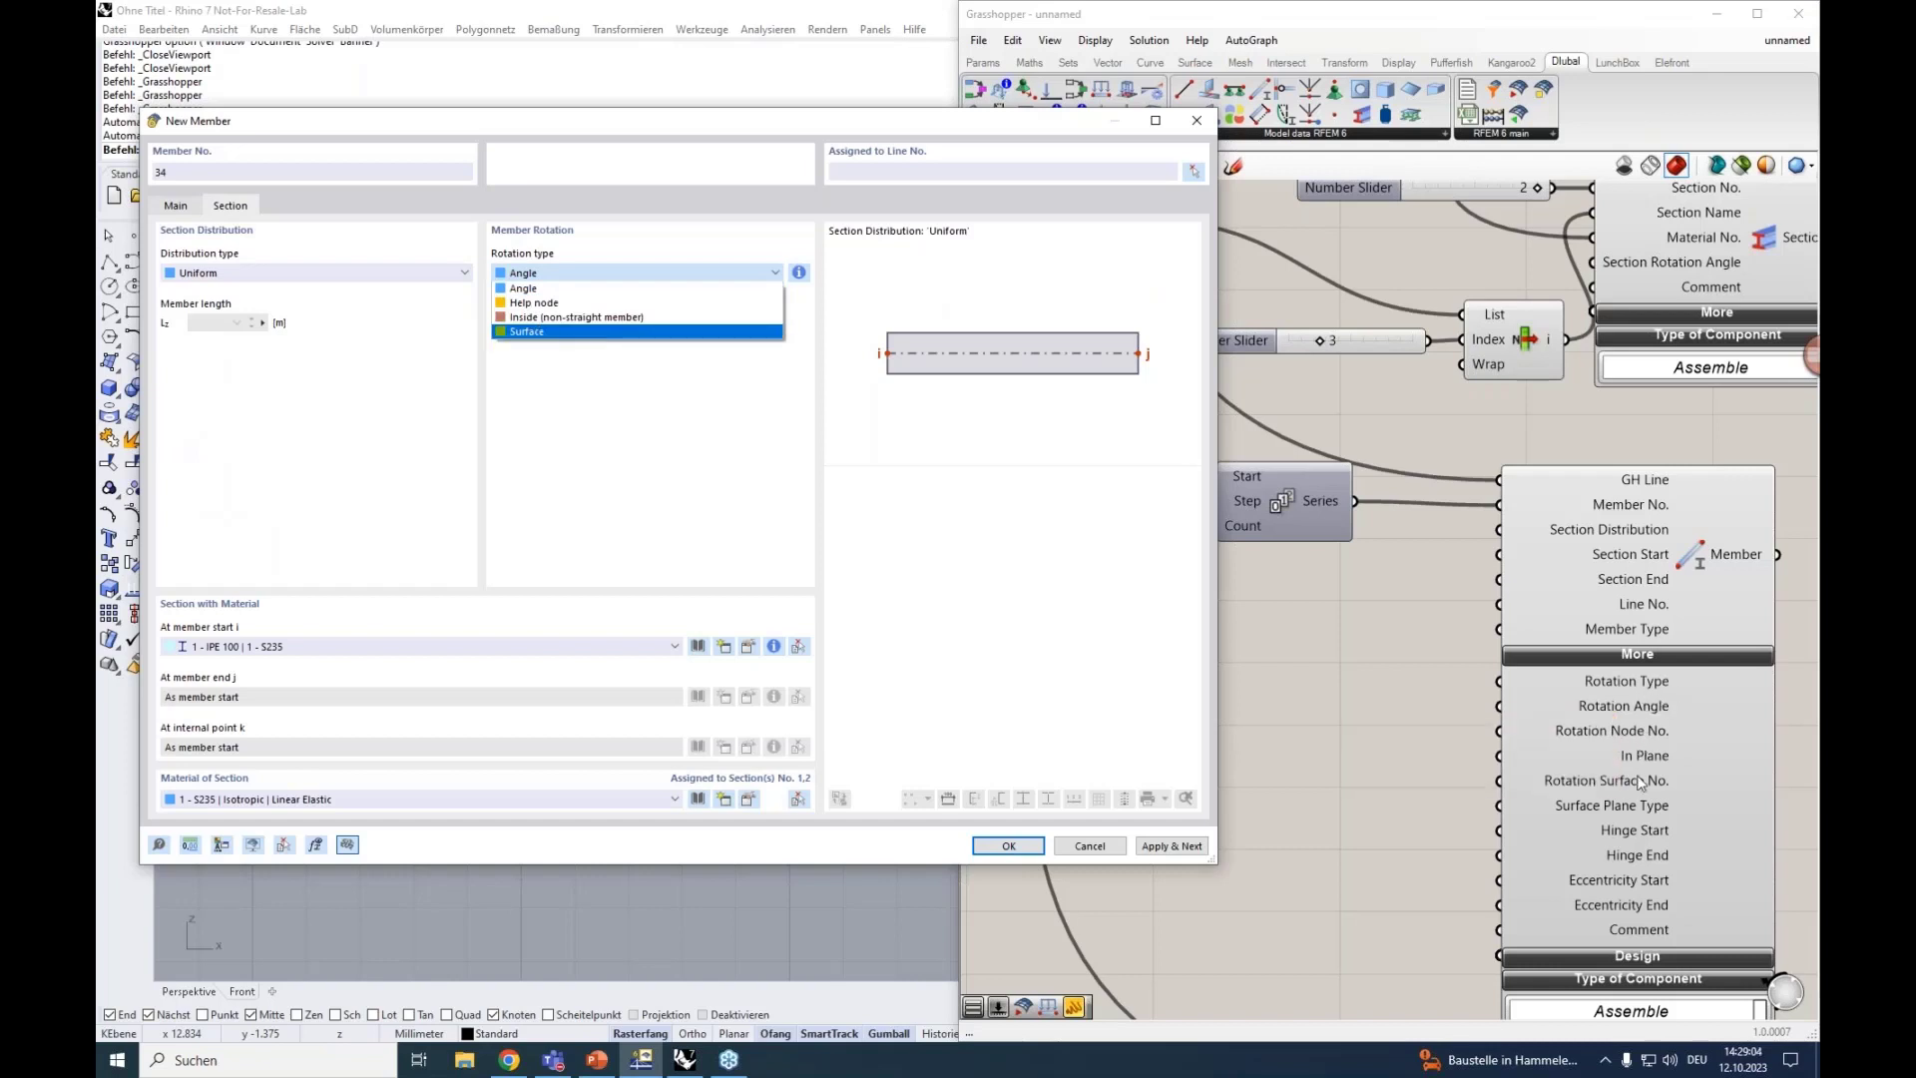
{"action": "mouse_move", "coordinate": [1626, 710]}
Examine the hinge and eccentricity options in the New Member dialog and close it without creating a member.
{"action": "left_click", "coordinate": [176, 204]}
{"action": "left_click", "coordinate": [196, 326]}
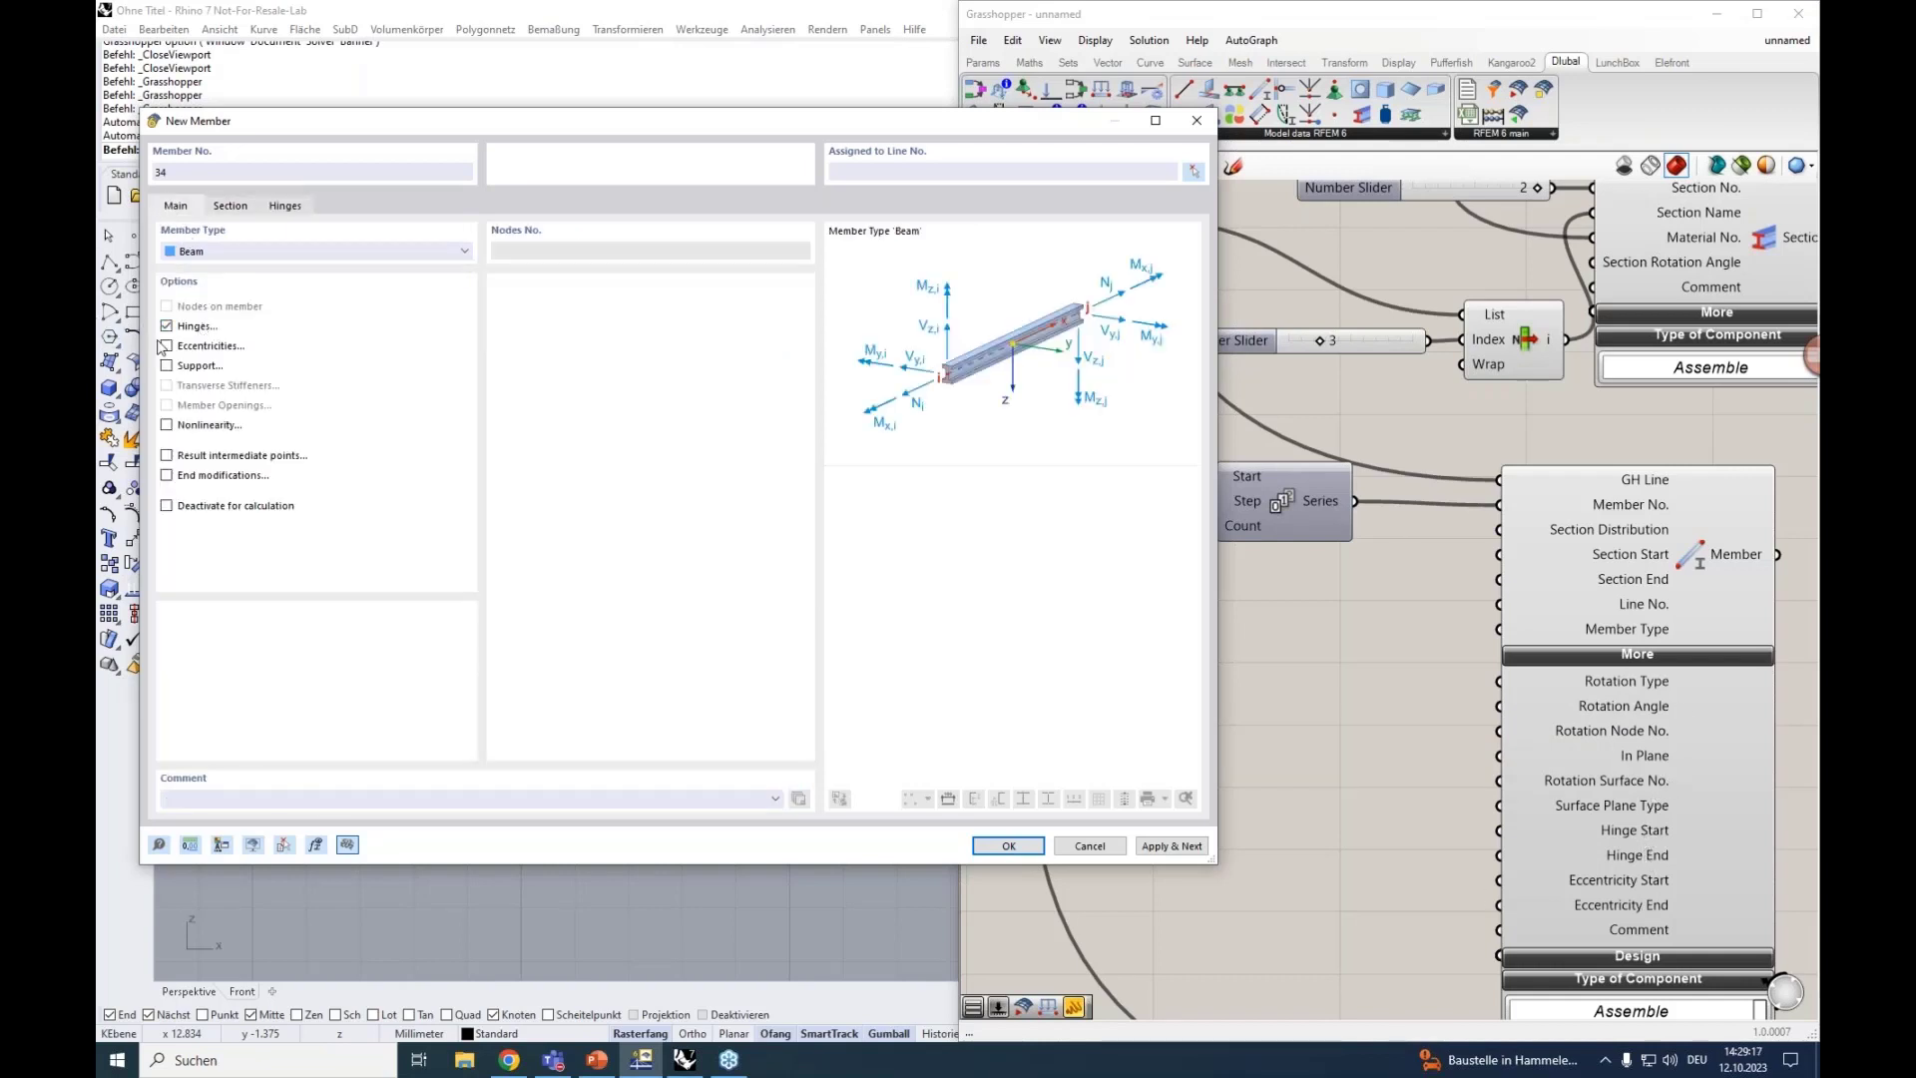
{"action": "left_click", "coordinate": [166, 346]}
{"action": "left_click", "coordinate": [235, 207]}
{"action": "left_click", "coordinate": [284, 205]}
{"action": "left_click", "coordinate": [176, 206]}
{"action": "left_click", "coordinate": [1194, 122]}
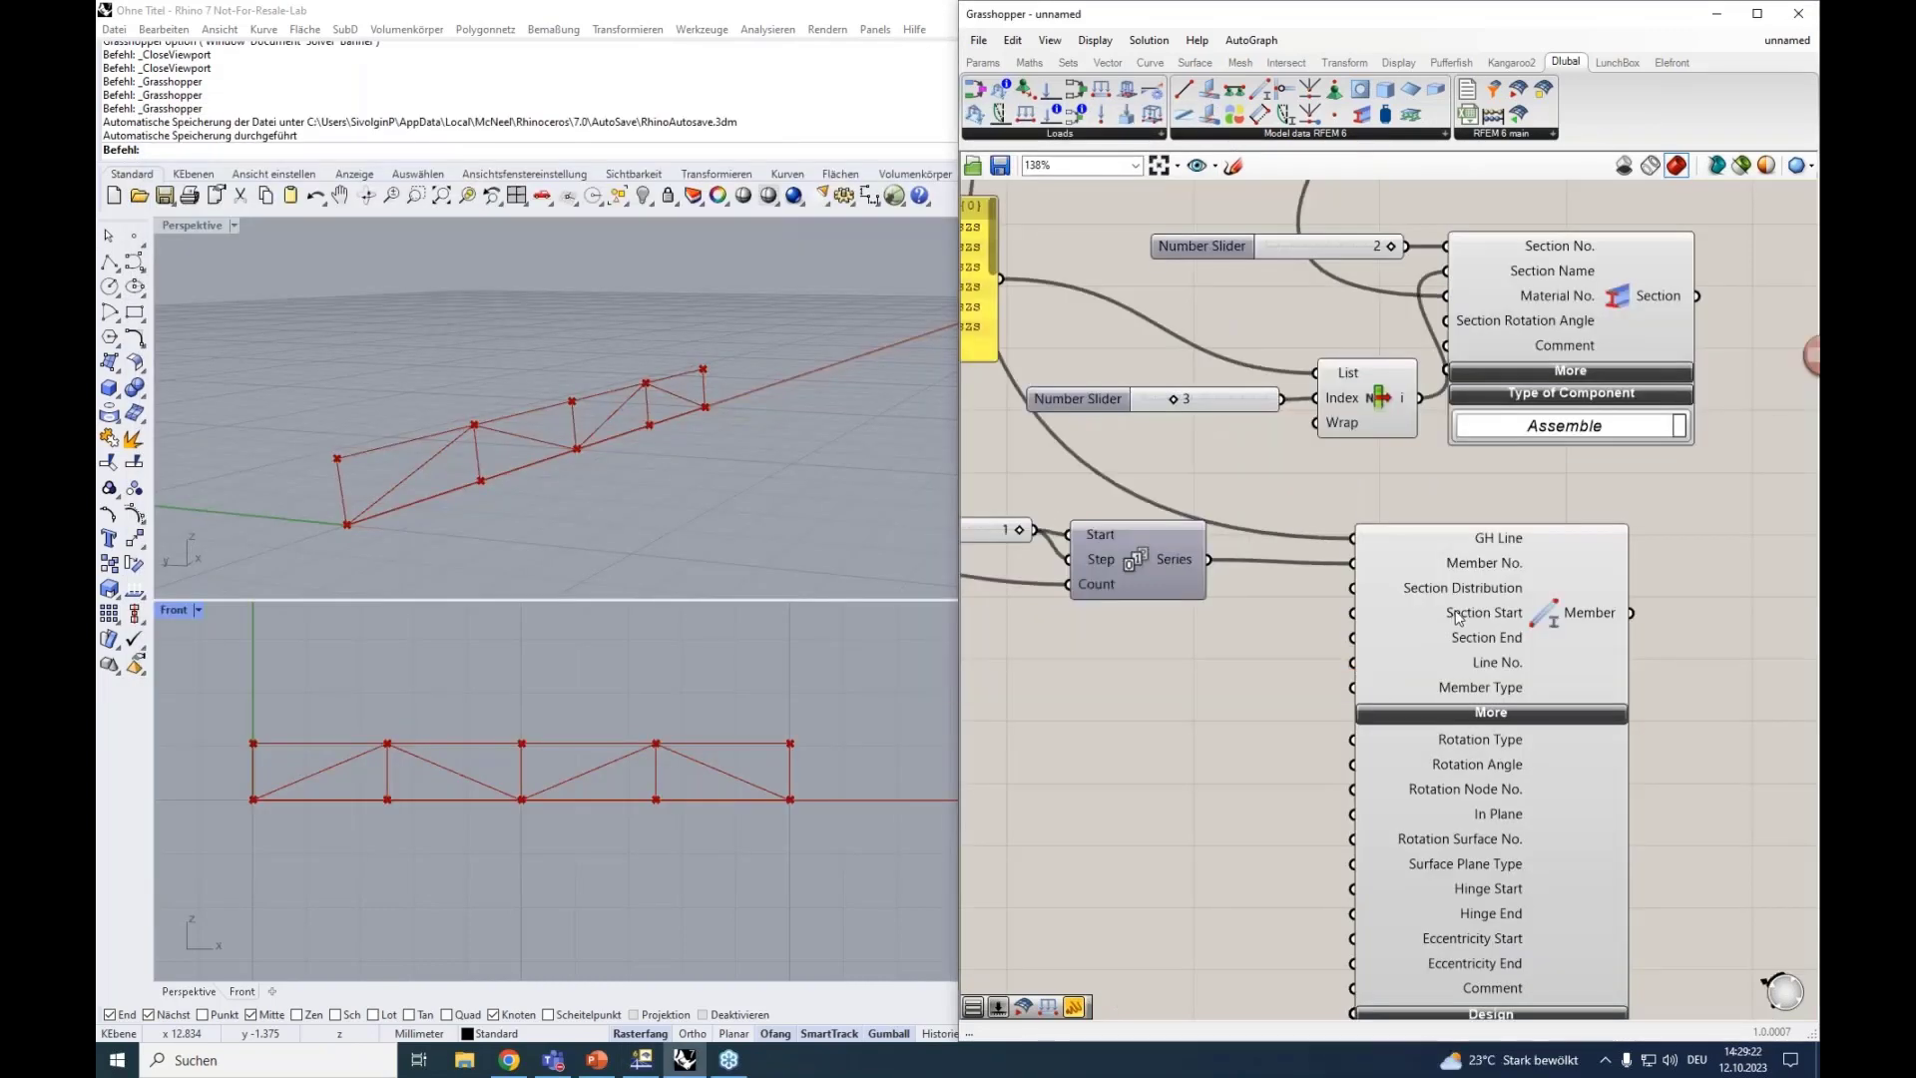
Connect the first Section component's output to the first Member's Section Start input.
{"action": "scroll", "coordinate": [1457, 616], "scroll_direction": "down", "scroll_amount": 2}
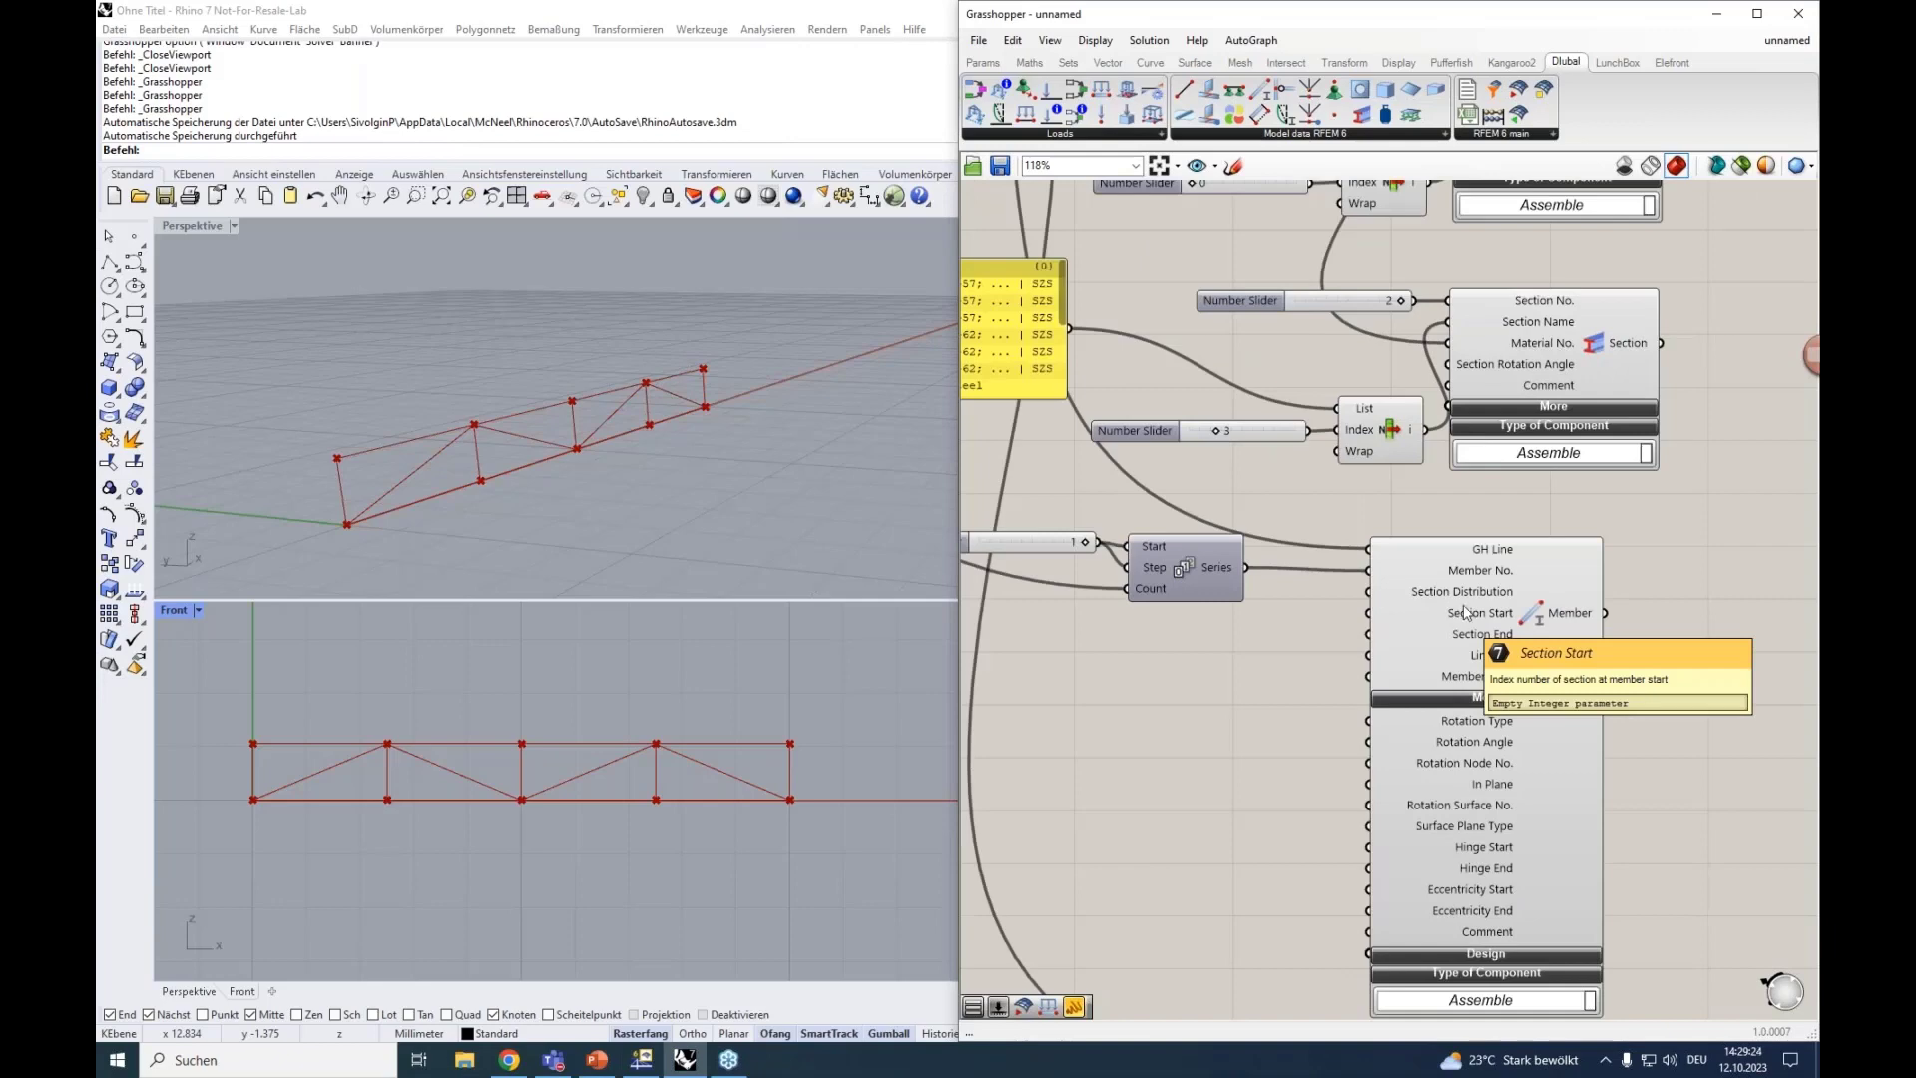
{"action": "scroll", "coordinate": [1507, 524], "scroll_direction": "down", "scroll_amount": 3}
{"action": "scroll", "coordinate": [1512, 330], "scroll_direction": "up", "scroll_amount": 2}
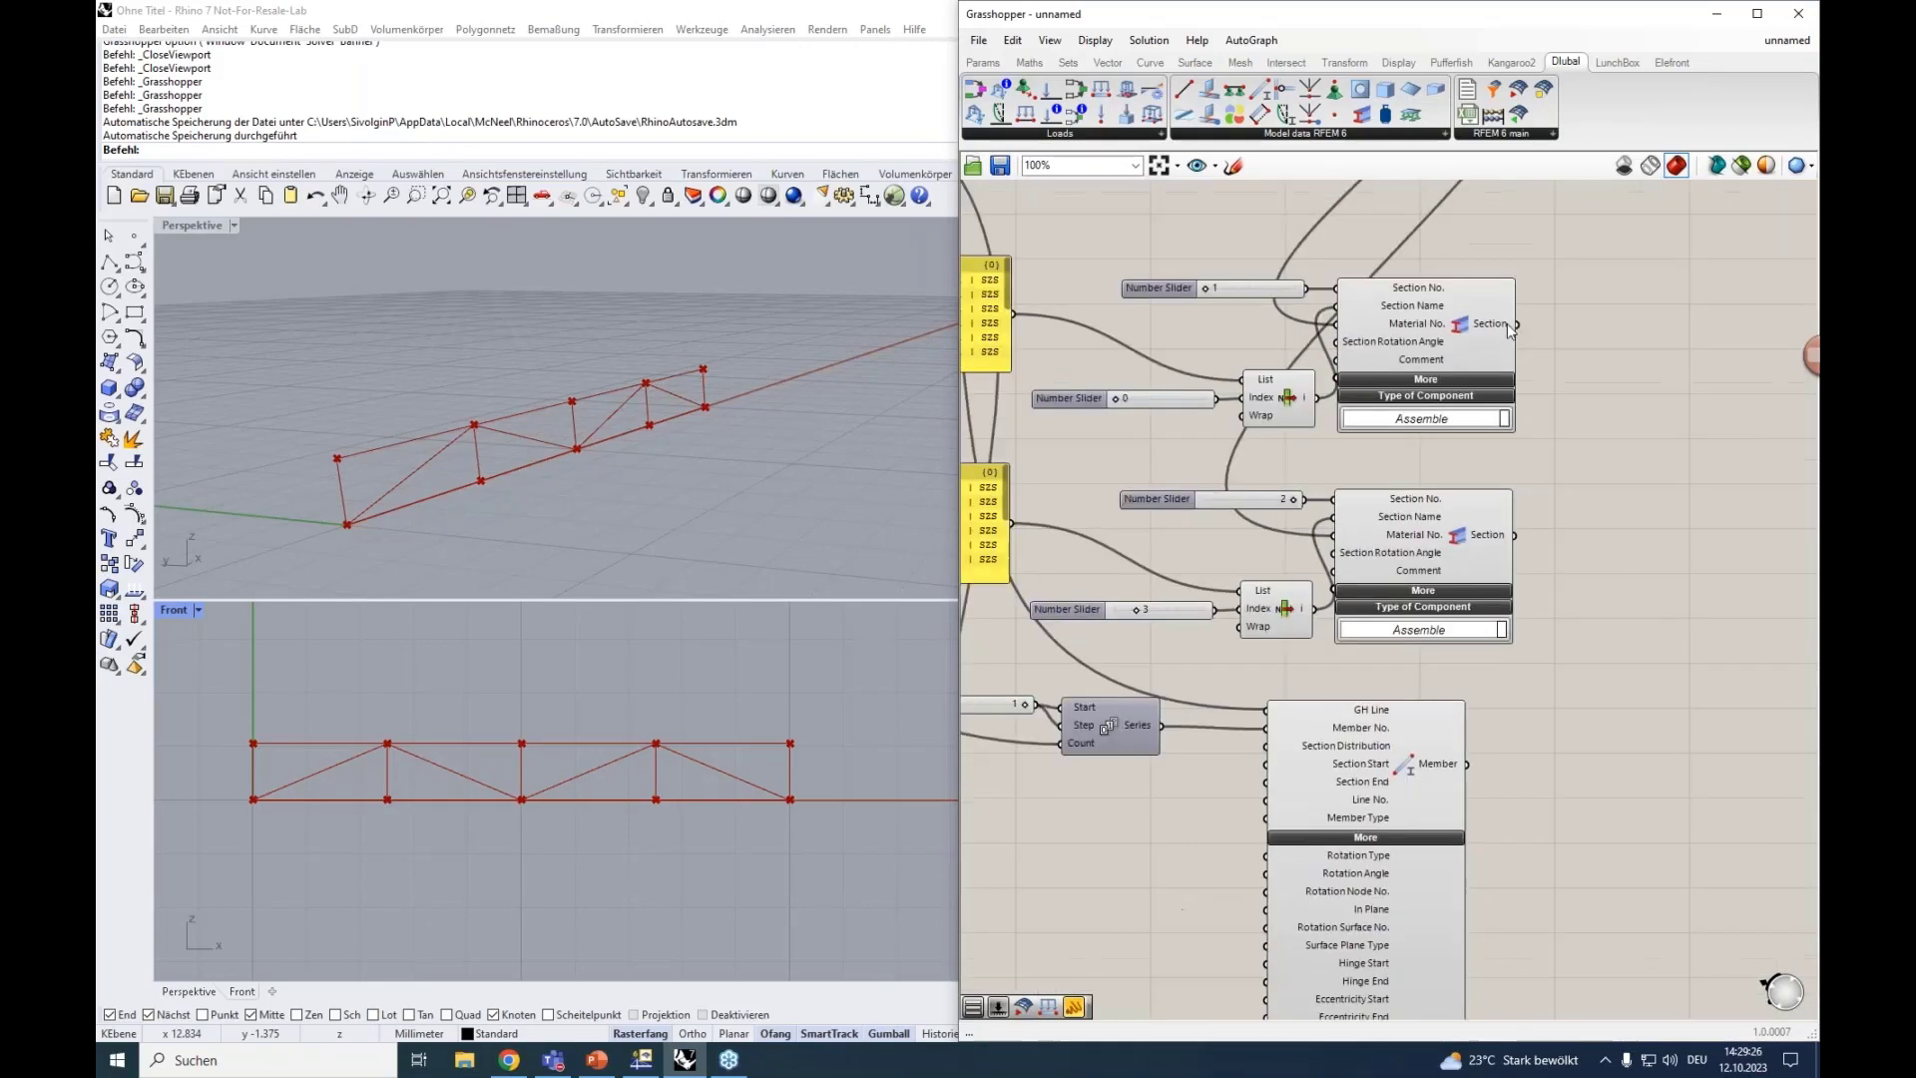
{"action": "left_click", "coordinate": [1415, 295]}
{"action": "left_click_drag", "start_coordinate": [1516, 325], "coordinate": [1253, 762]}
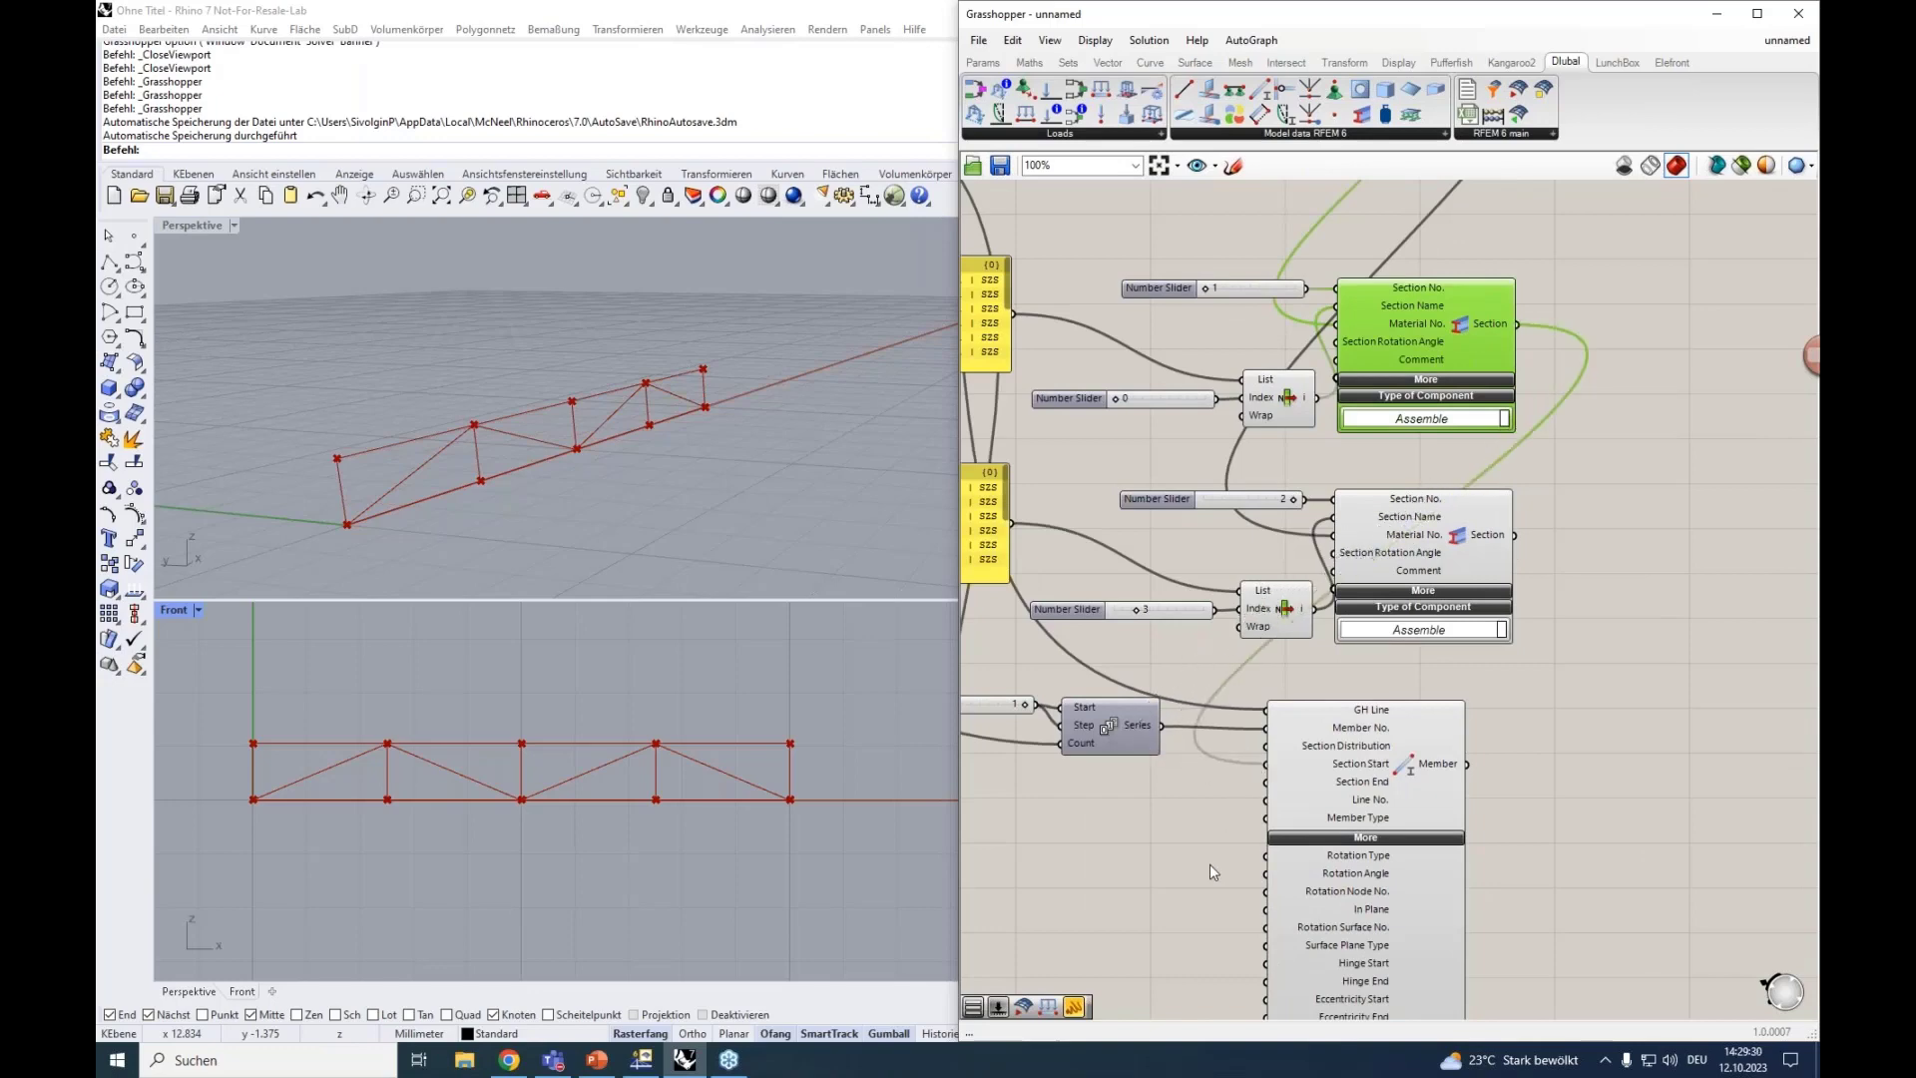
Collapse the first Member's More inputs and move the second Member component up directly beneath it.
{"action": "right_click_drag", "start_coordinate": [1186, 859], "coordinate": [1344, 616]}
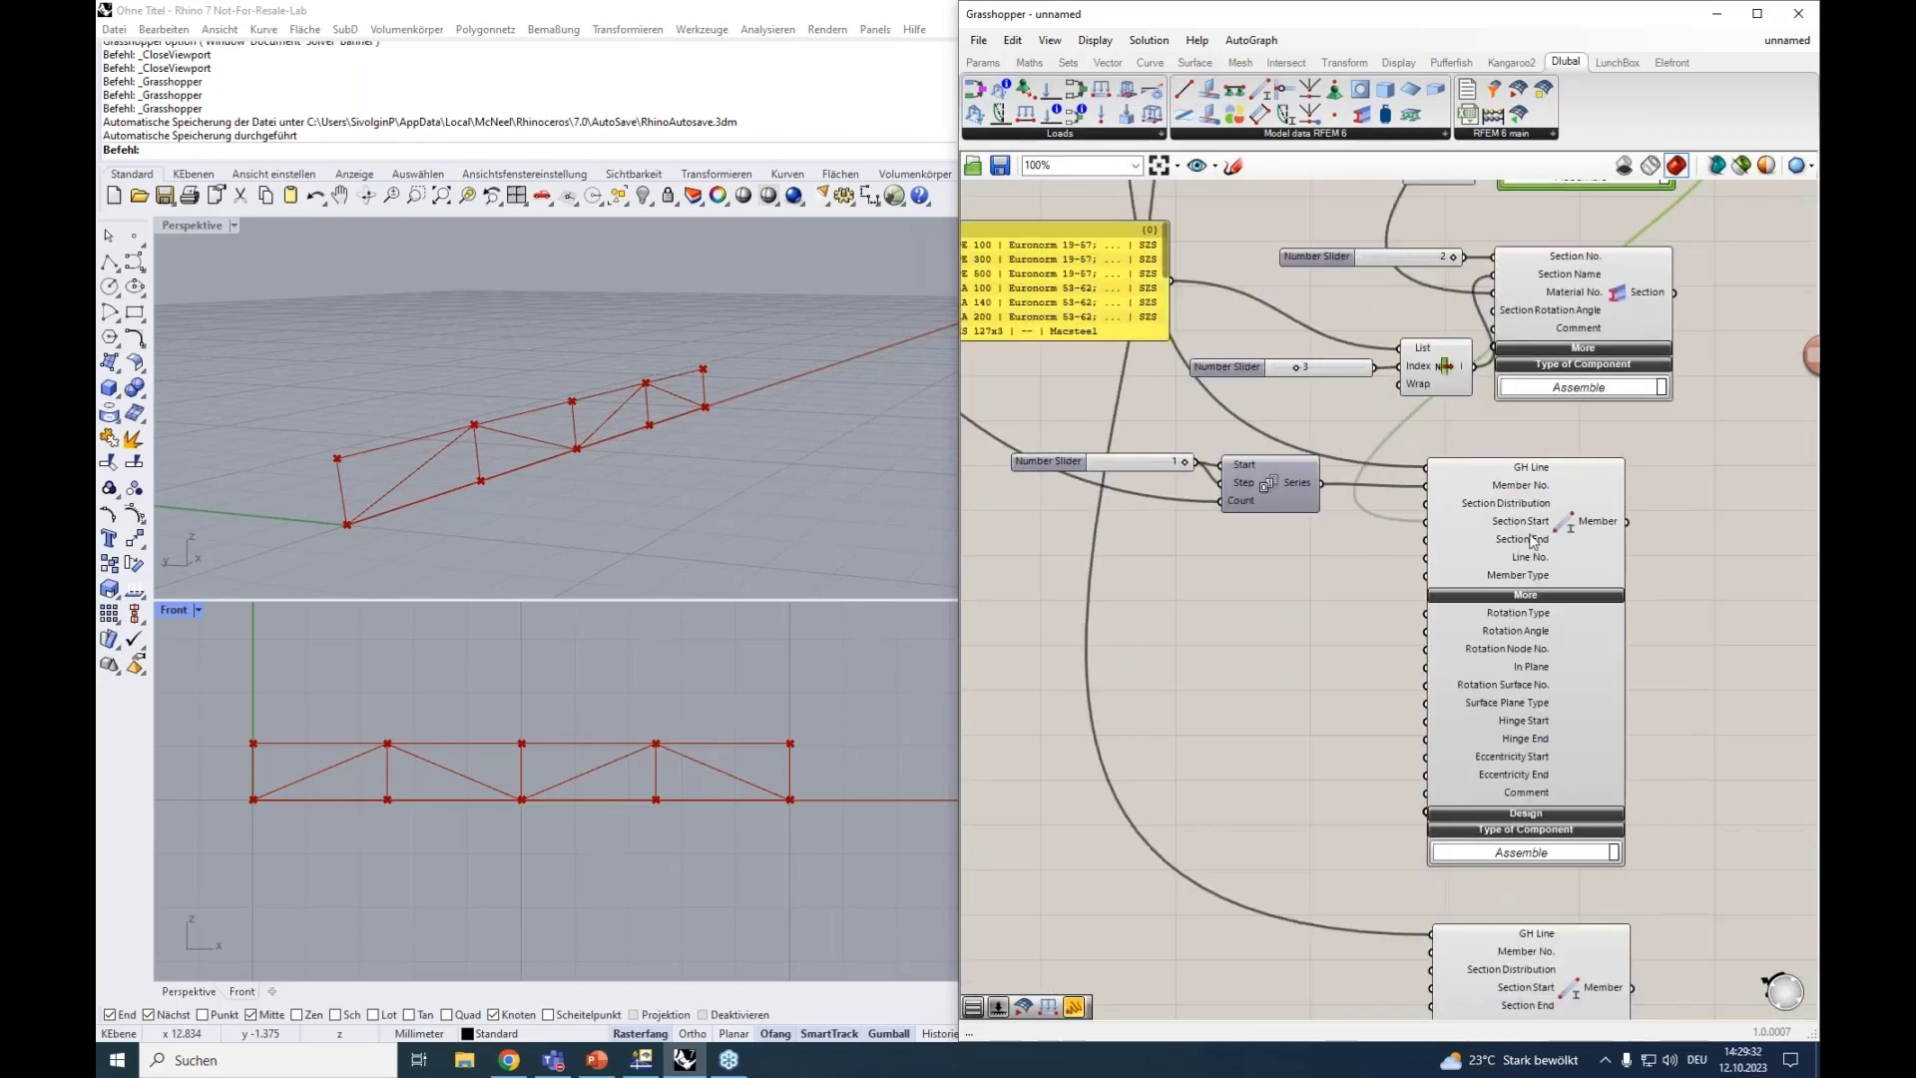
{"action": "left_click", "coordinate": [1537, 535]}
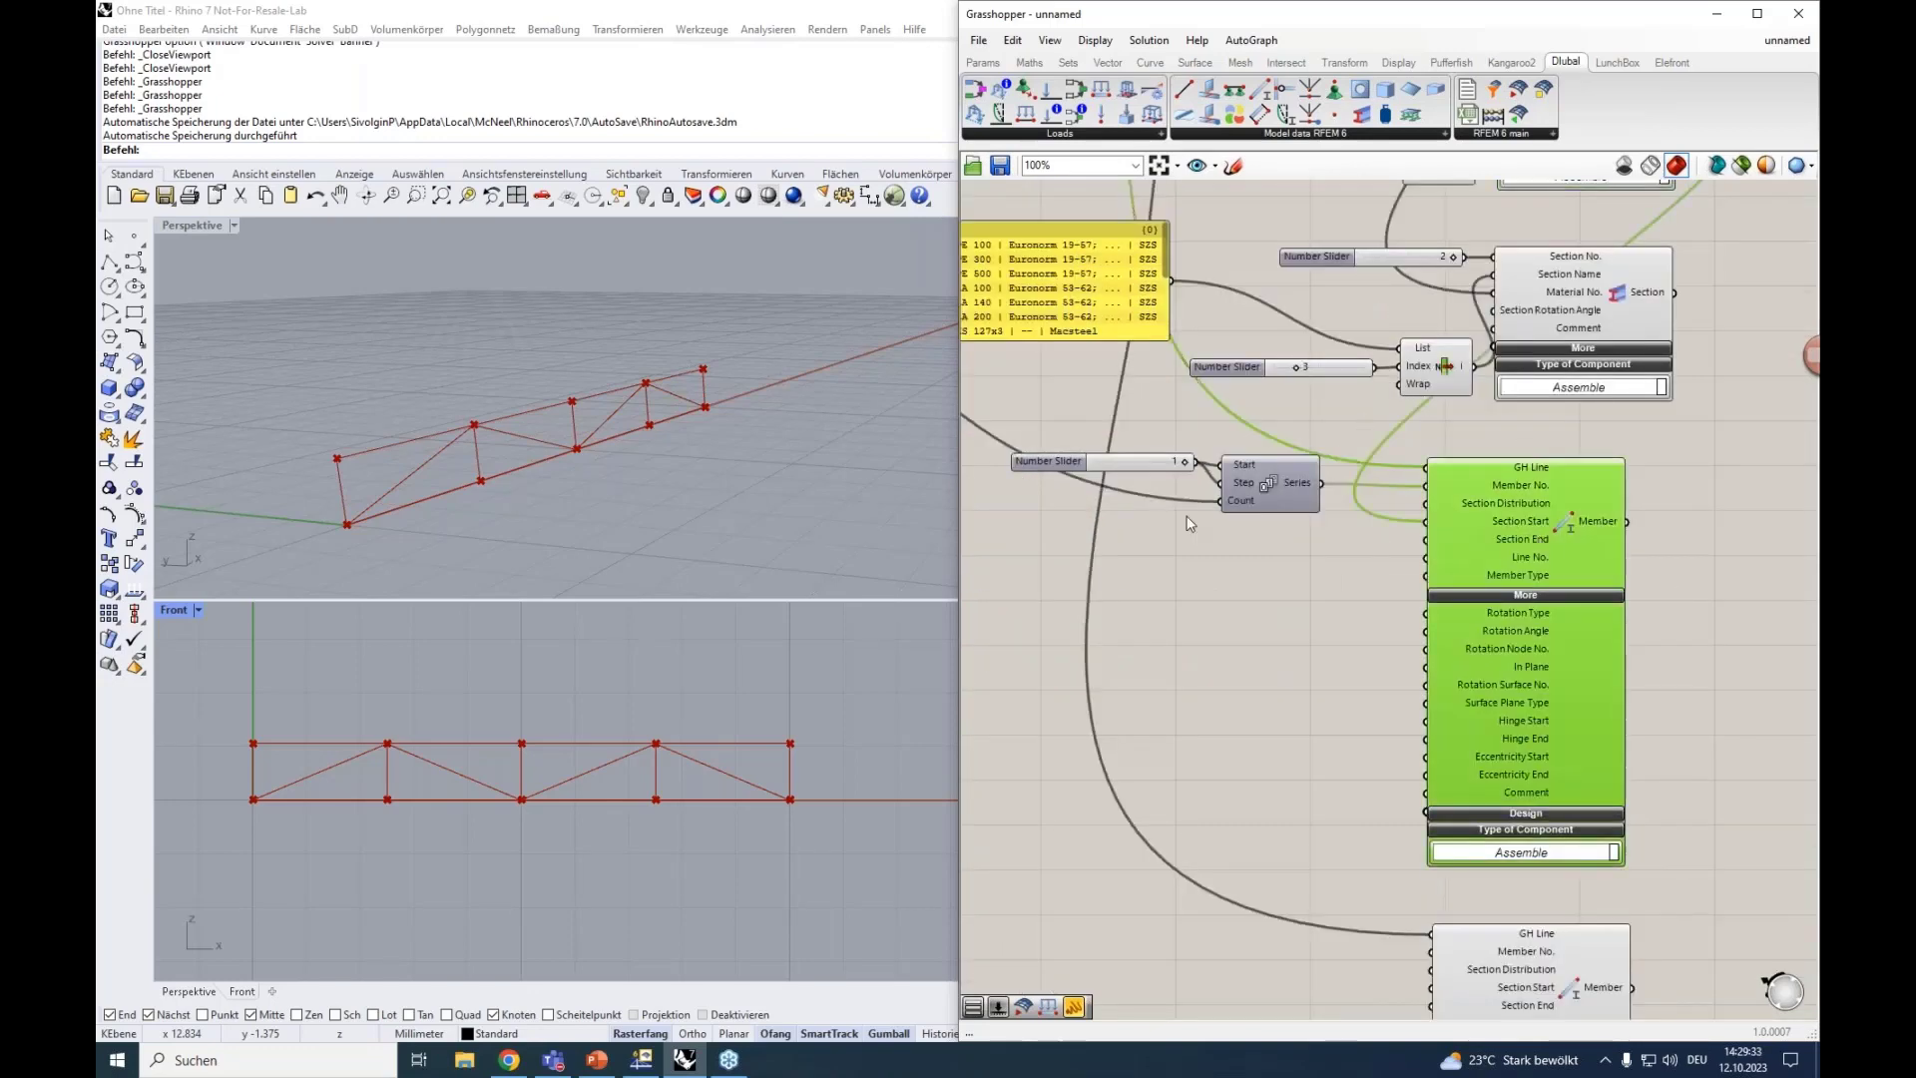
{"action": "left_click", "coordinate": [1560, 594]}
{"action": "right_click_drag", "start_coordinate": [1327, 636], "coordinate": [1360, 570]}
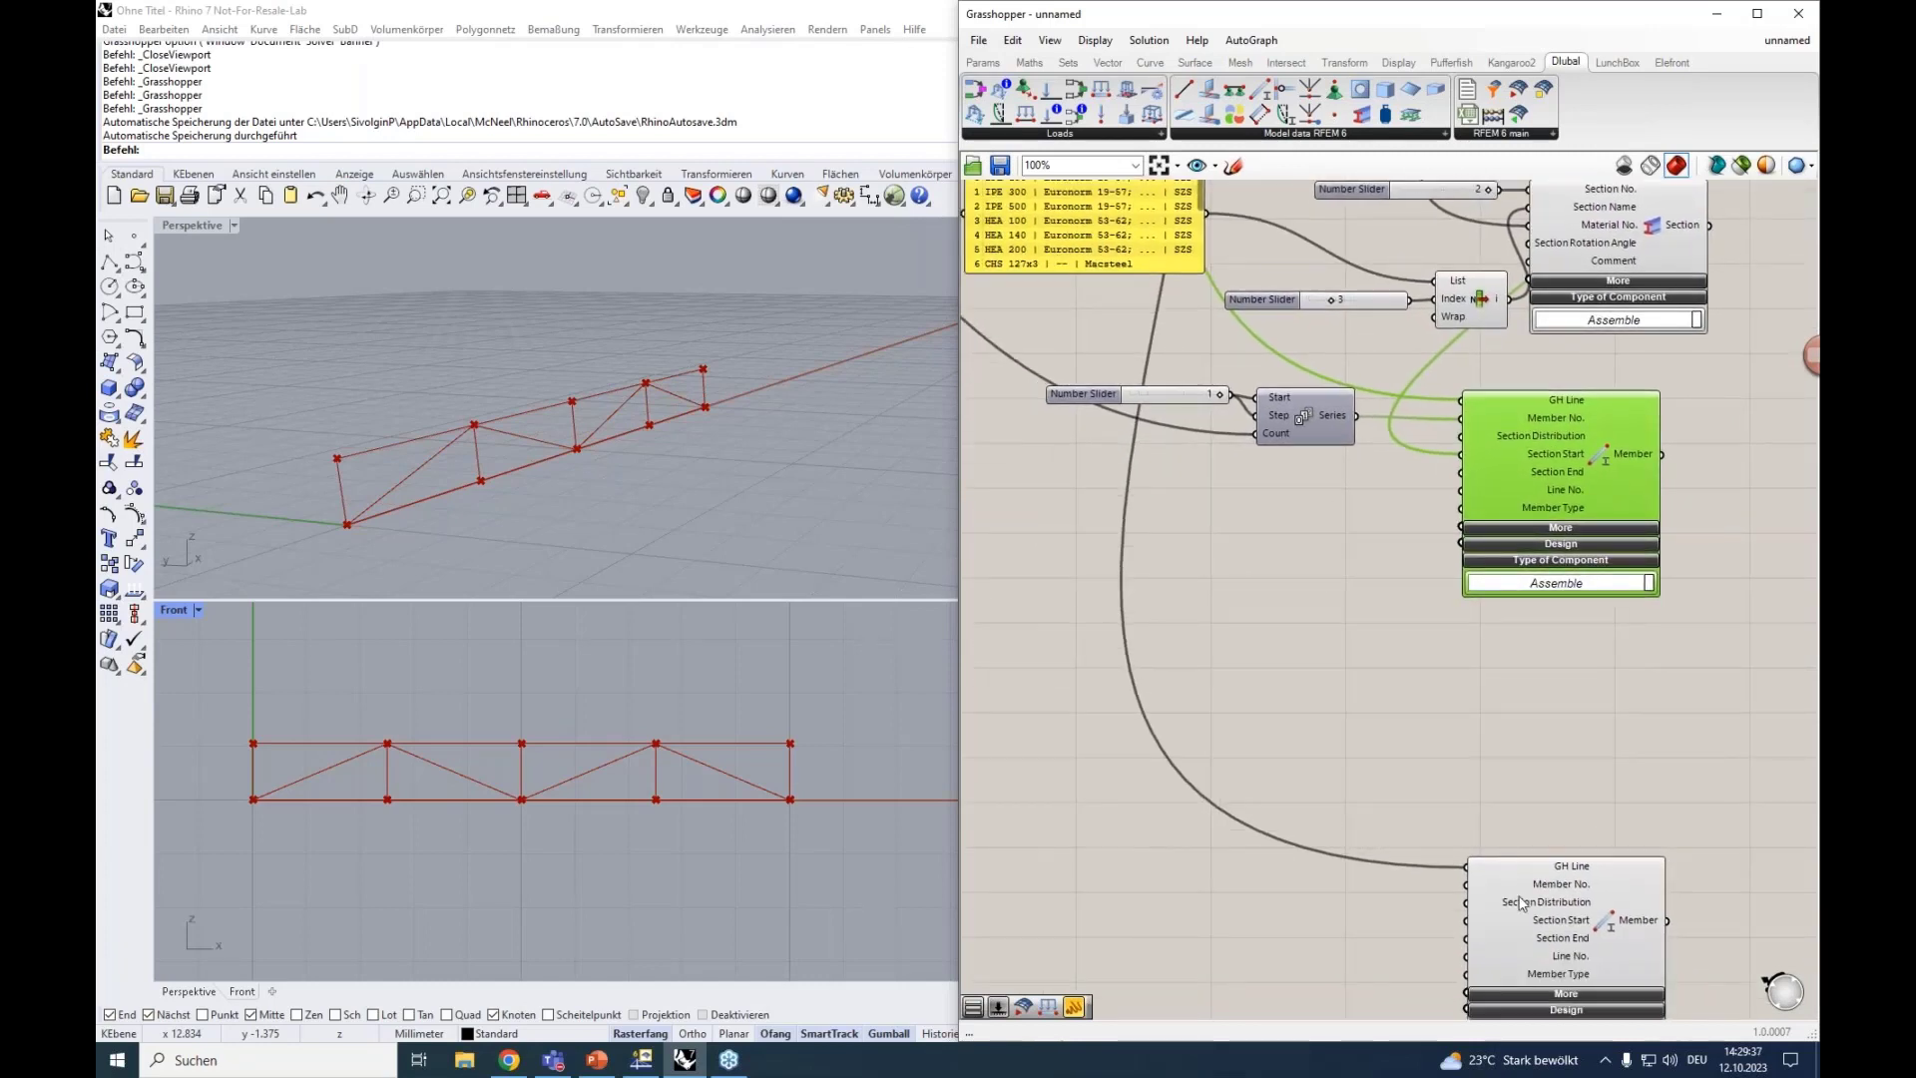
{"action": "left_click_drag", "start_coordinate": [1533, 898], "coordinate": [1554, 696]}
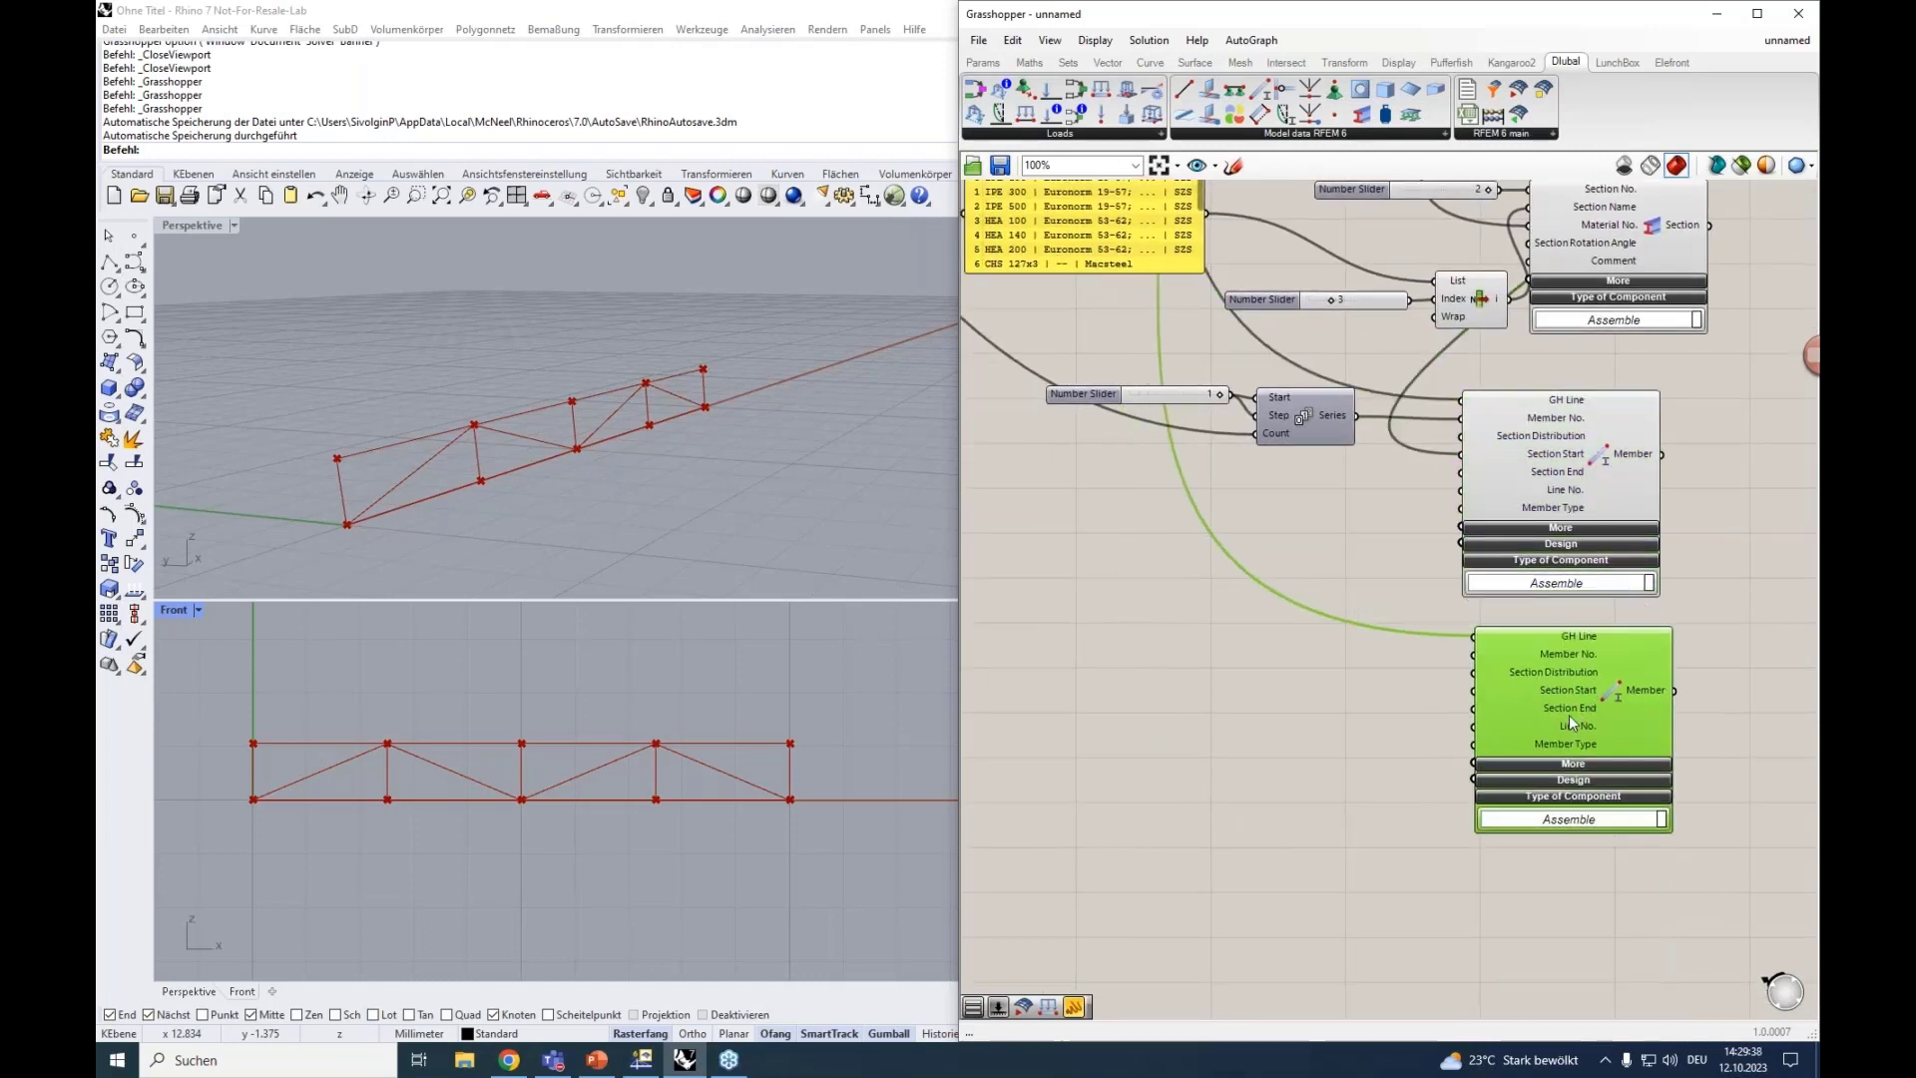
Connect the first Section component's output to the second Member's Section Start input.
{"action": "mouse_move", "coordinate": [1517, 640]}
{"action": "mouse_move", "coordinate": [1547, 692]}
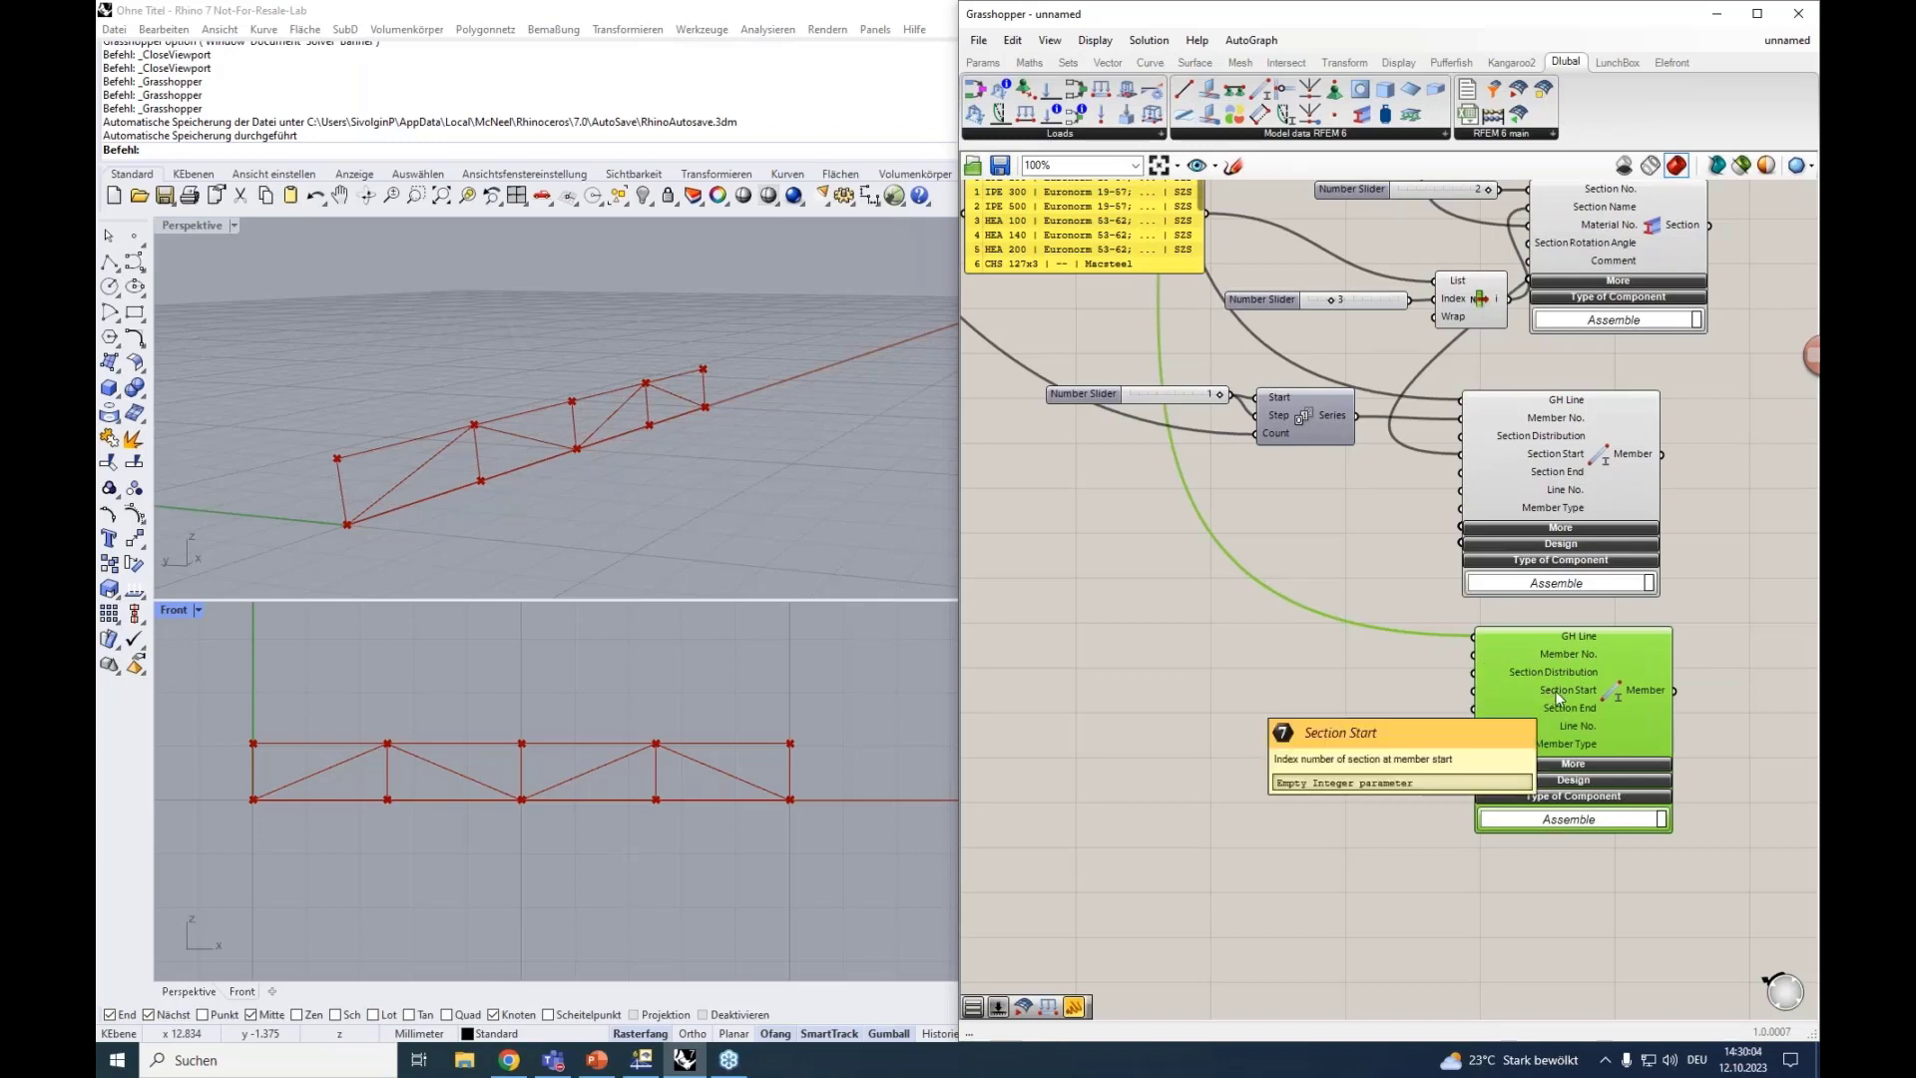
{"action": "scroll", "coordinate": [1262, 880], "scroll_direction": "down", "scroll_amount": 3}
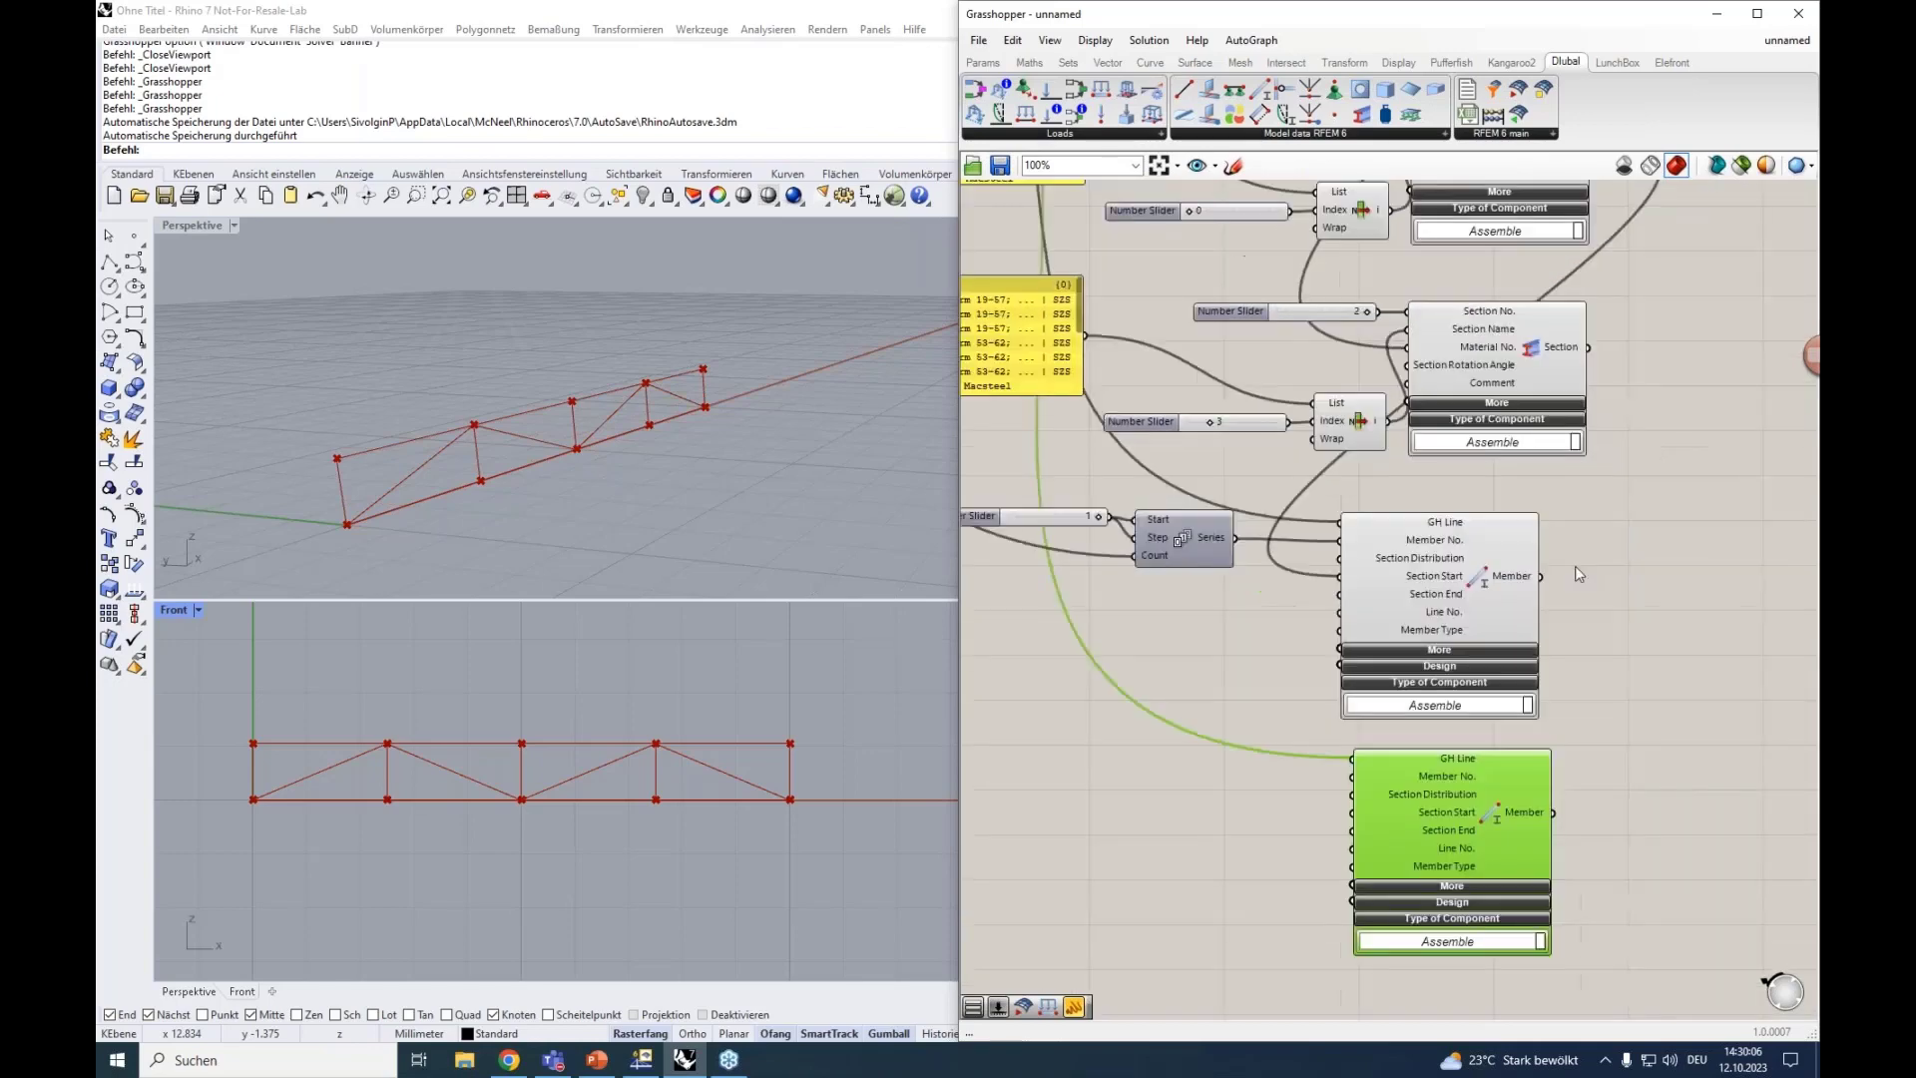
{"action": "left_click_drag", "start_coordinate": [1588, 258], "coordinate": [1417, 738]}
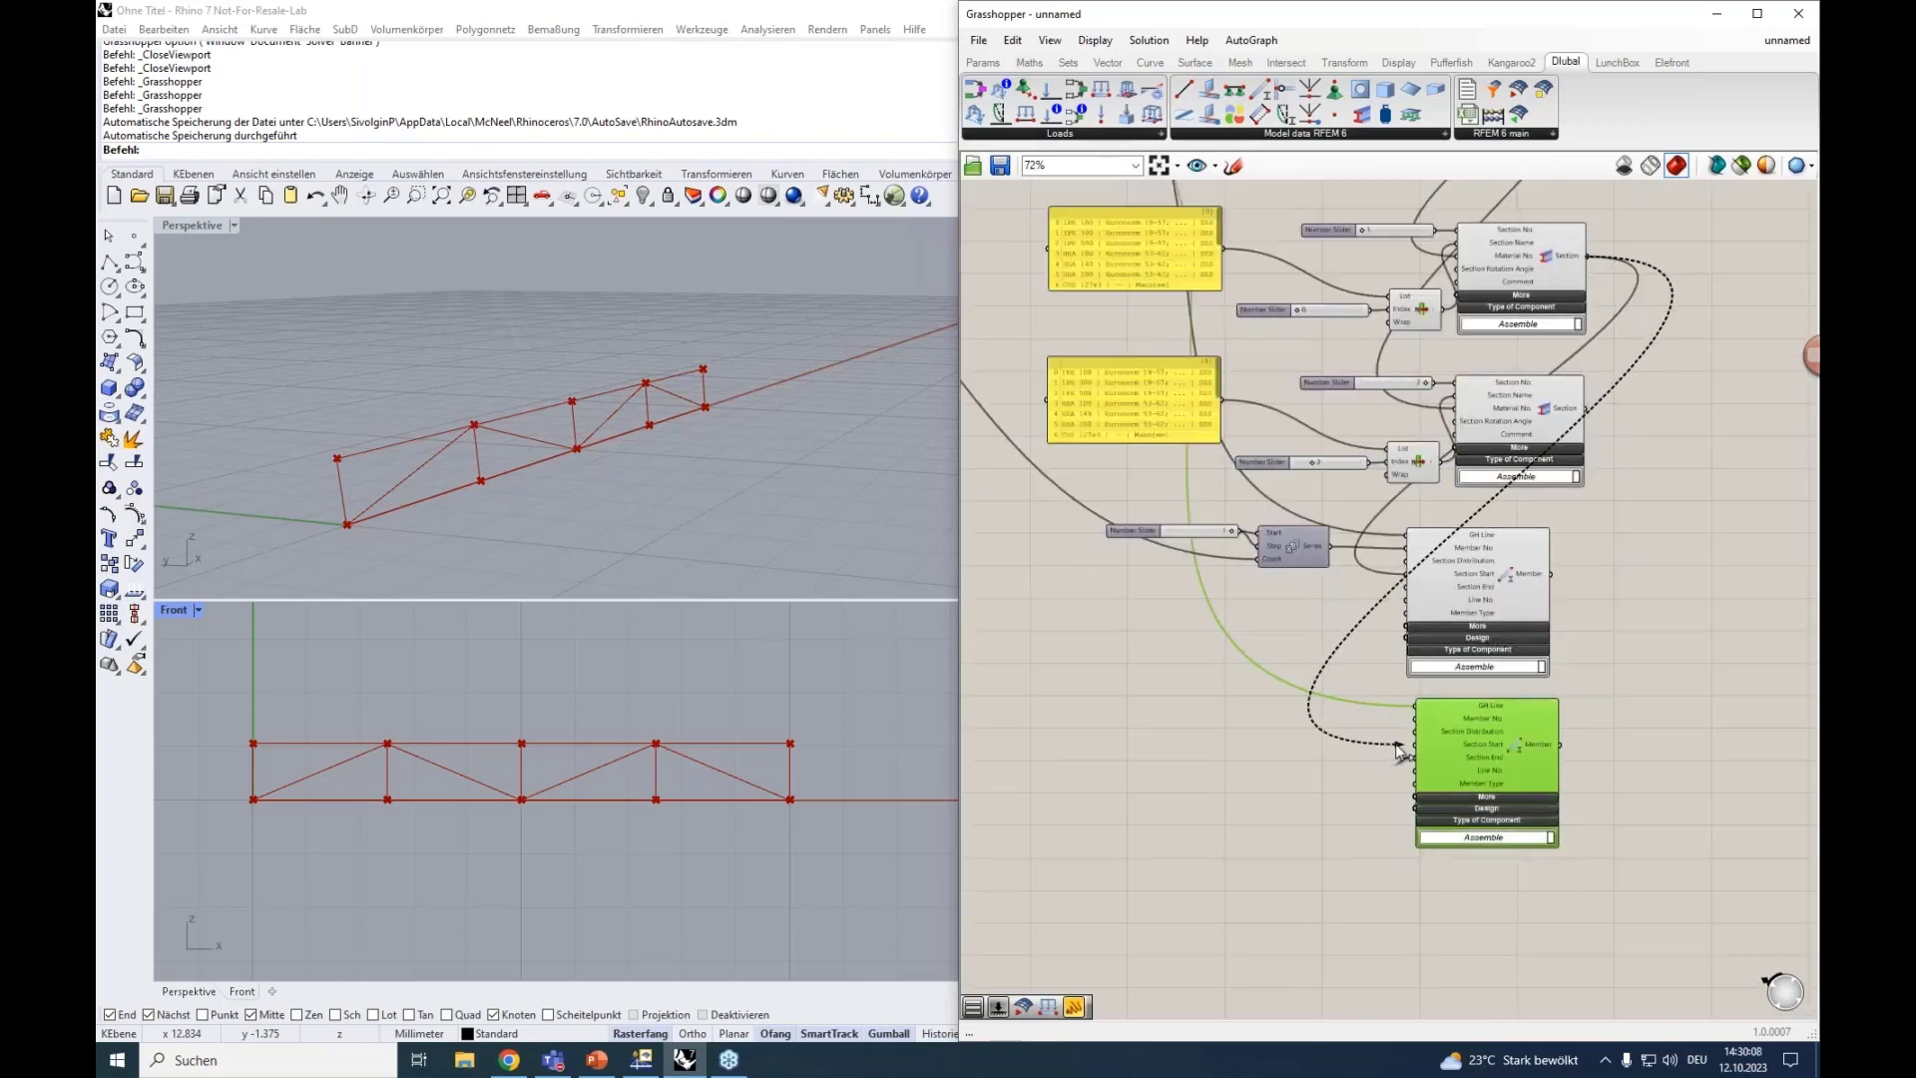
Add a third Member component below the other two and connect the brace lines parameter to its GH Line input.
{"action": "right_click_drag", "start_coordinate": [1327, 795], "coordinate": [1342, 669]}
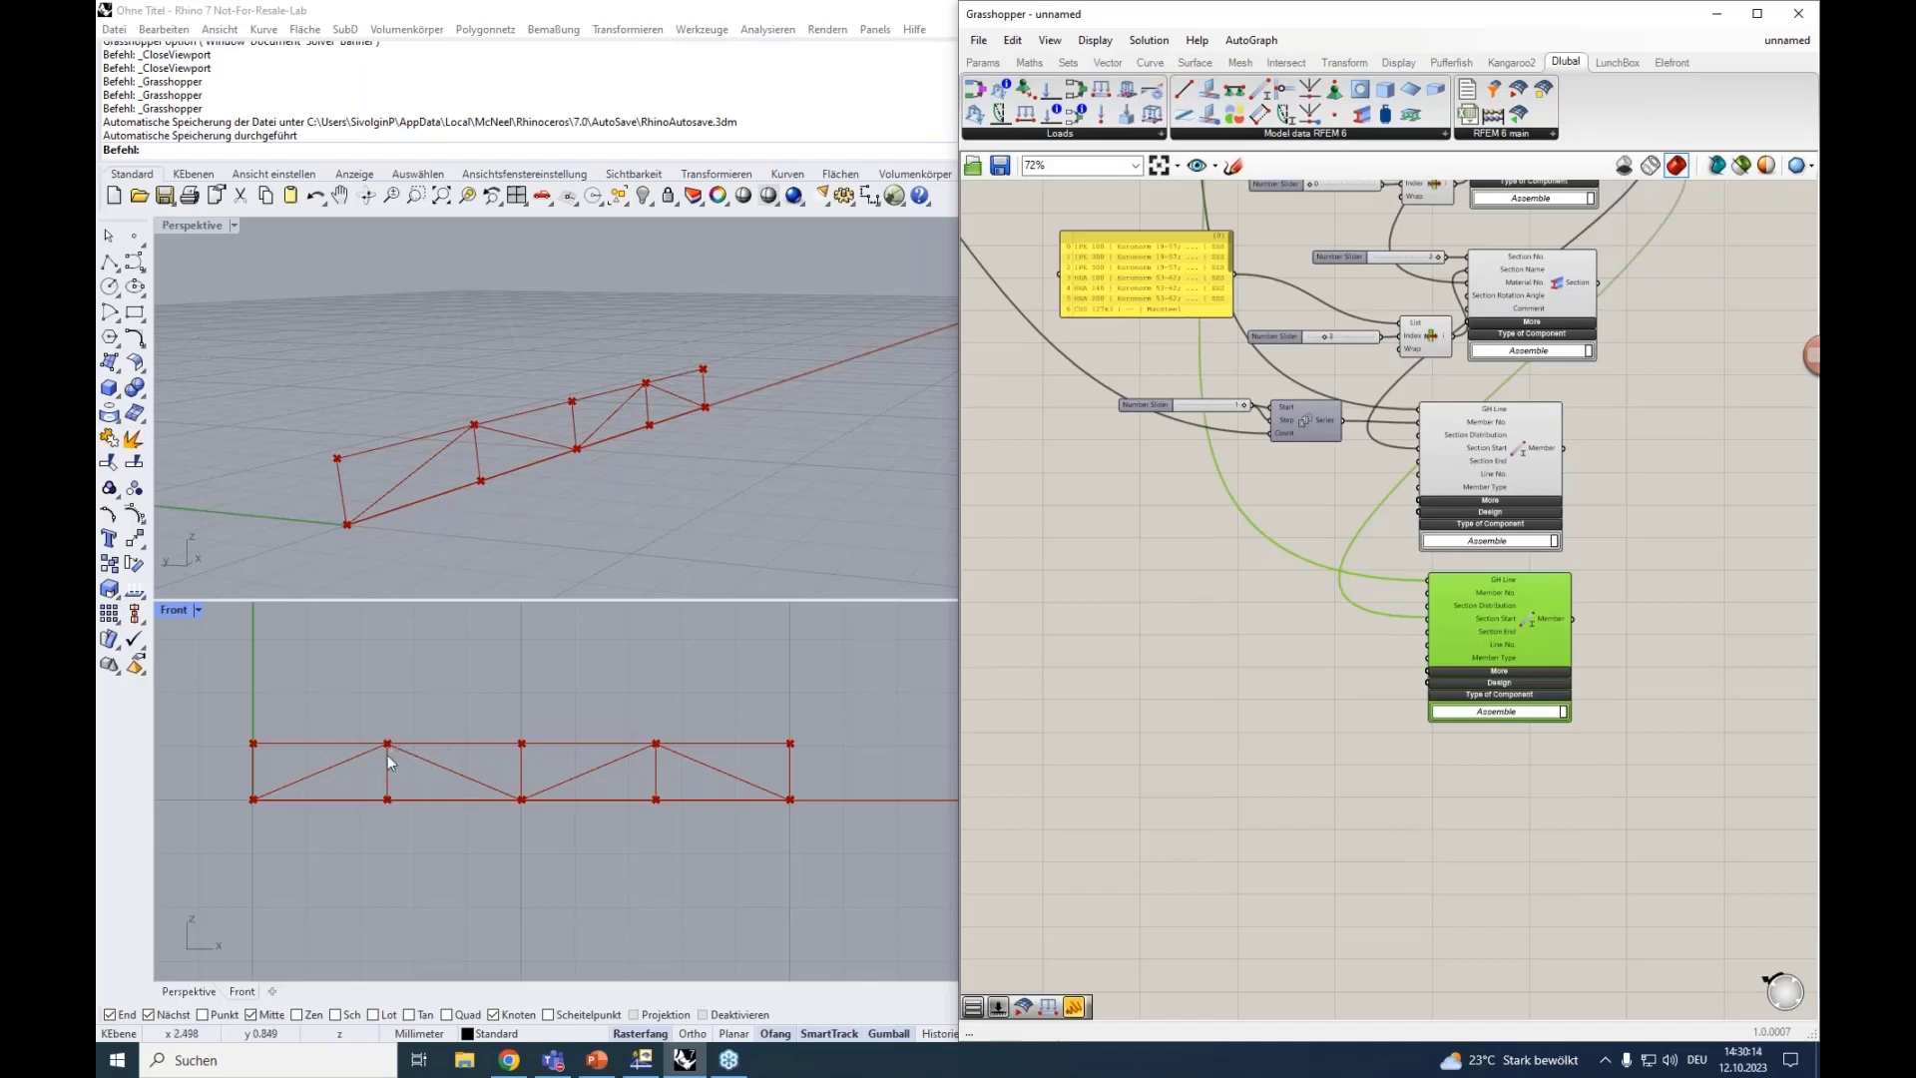
{"action": "double_click", "coordinate": [1443, 811]}
{"action": "type", "text": "memb"}
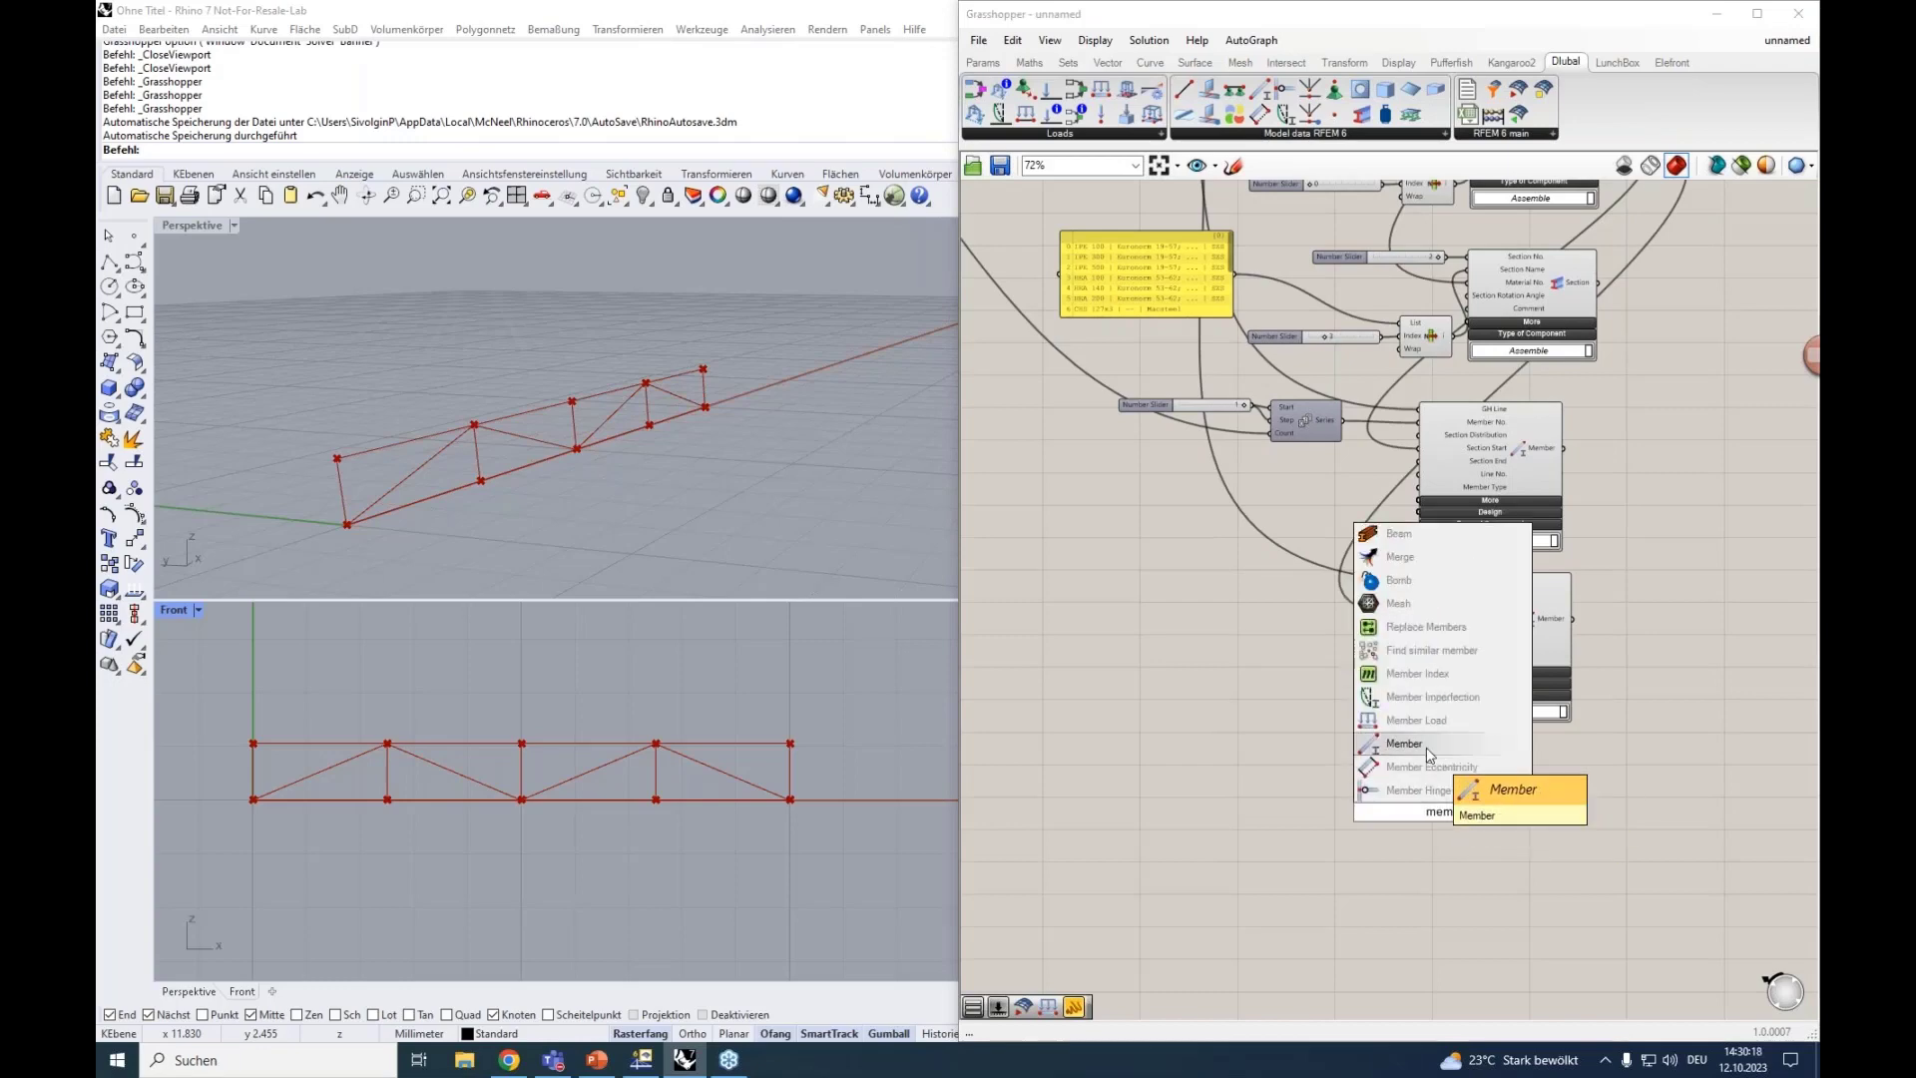
{"action": "left_click", "coordinate": [1427, 747]}
{"action": "right_click_drag", "start_coordinate": [1255, 739], "coordinate": [1527, 927]}
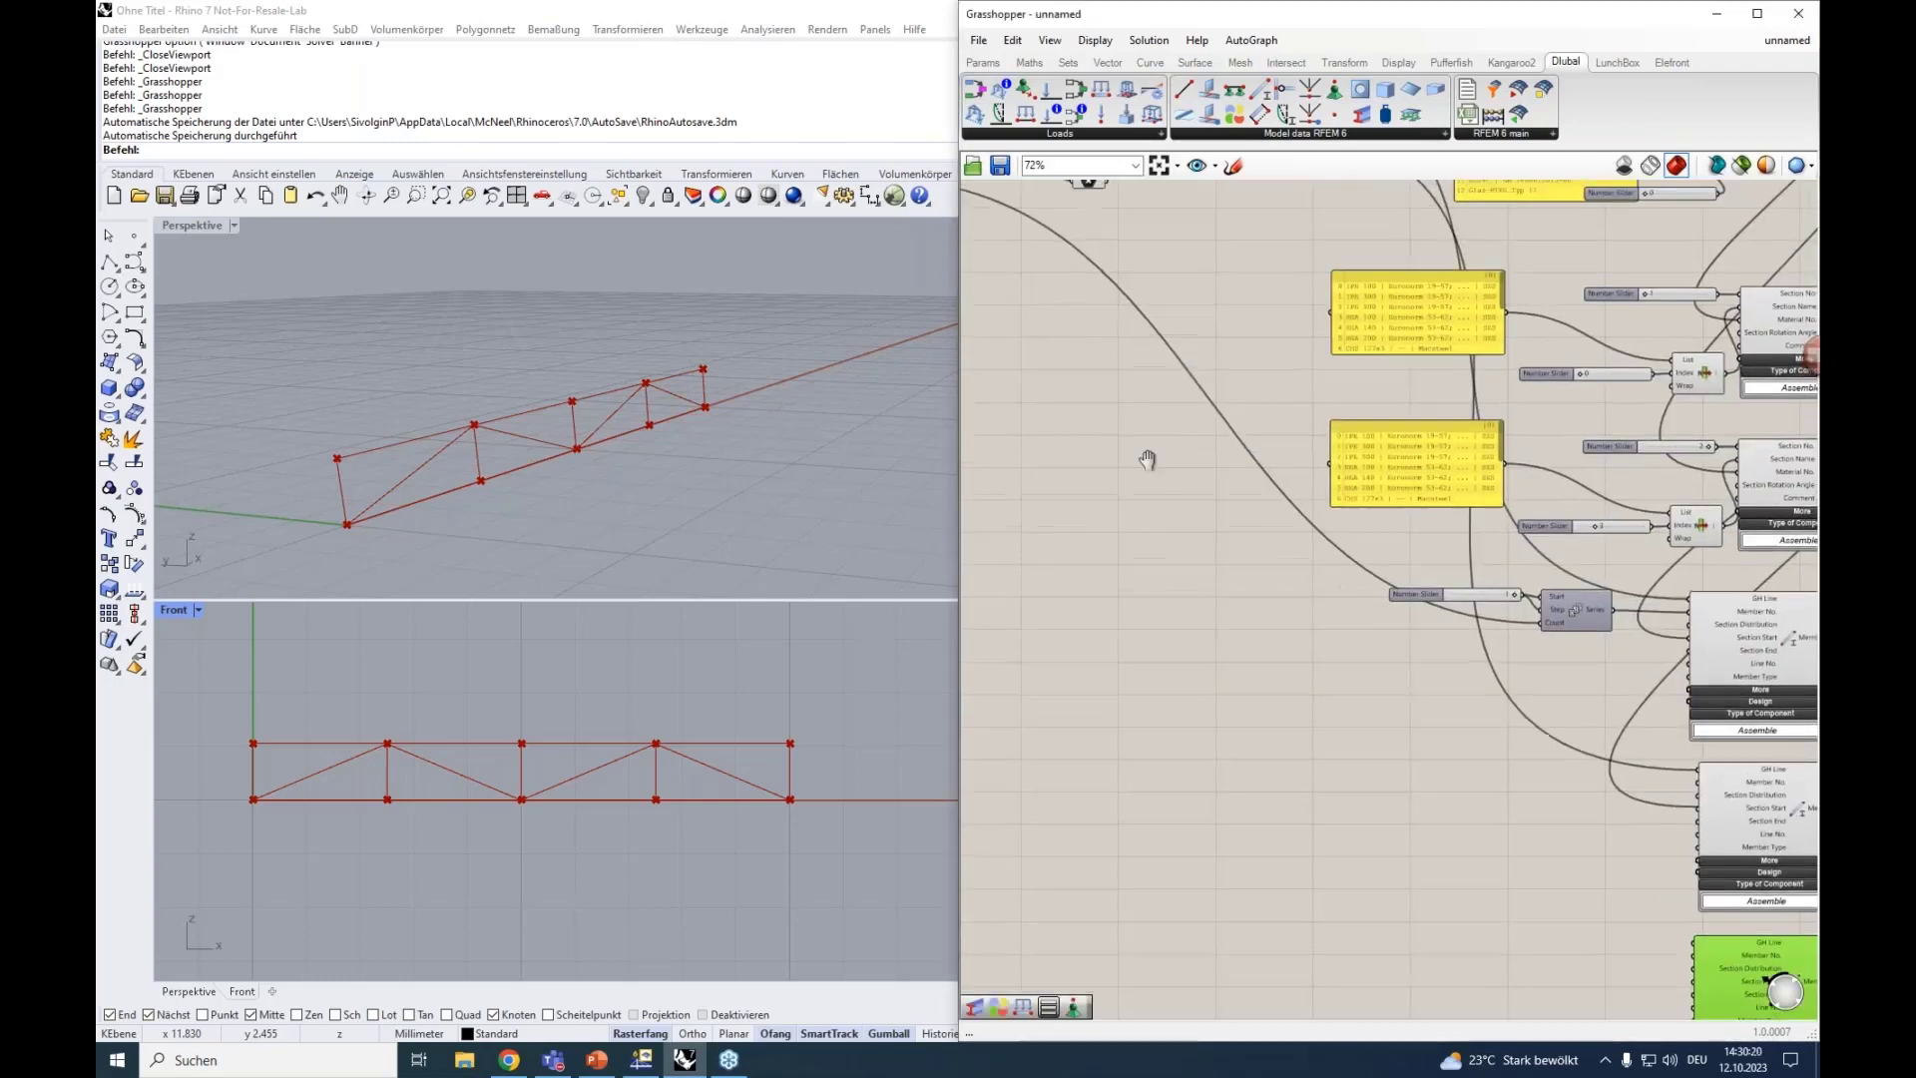
{"action": "right_click_drag", "start_coordinate": [1146, 462], "coordinate": [1200, 663]}
{"action": "left_click", "coordinate": [1150, 321]}
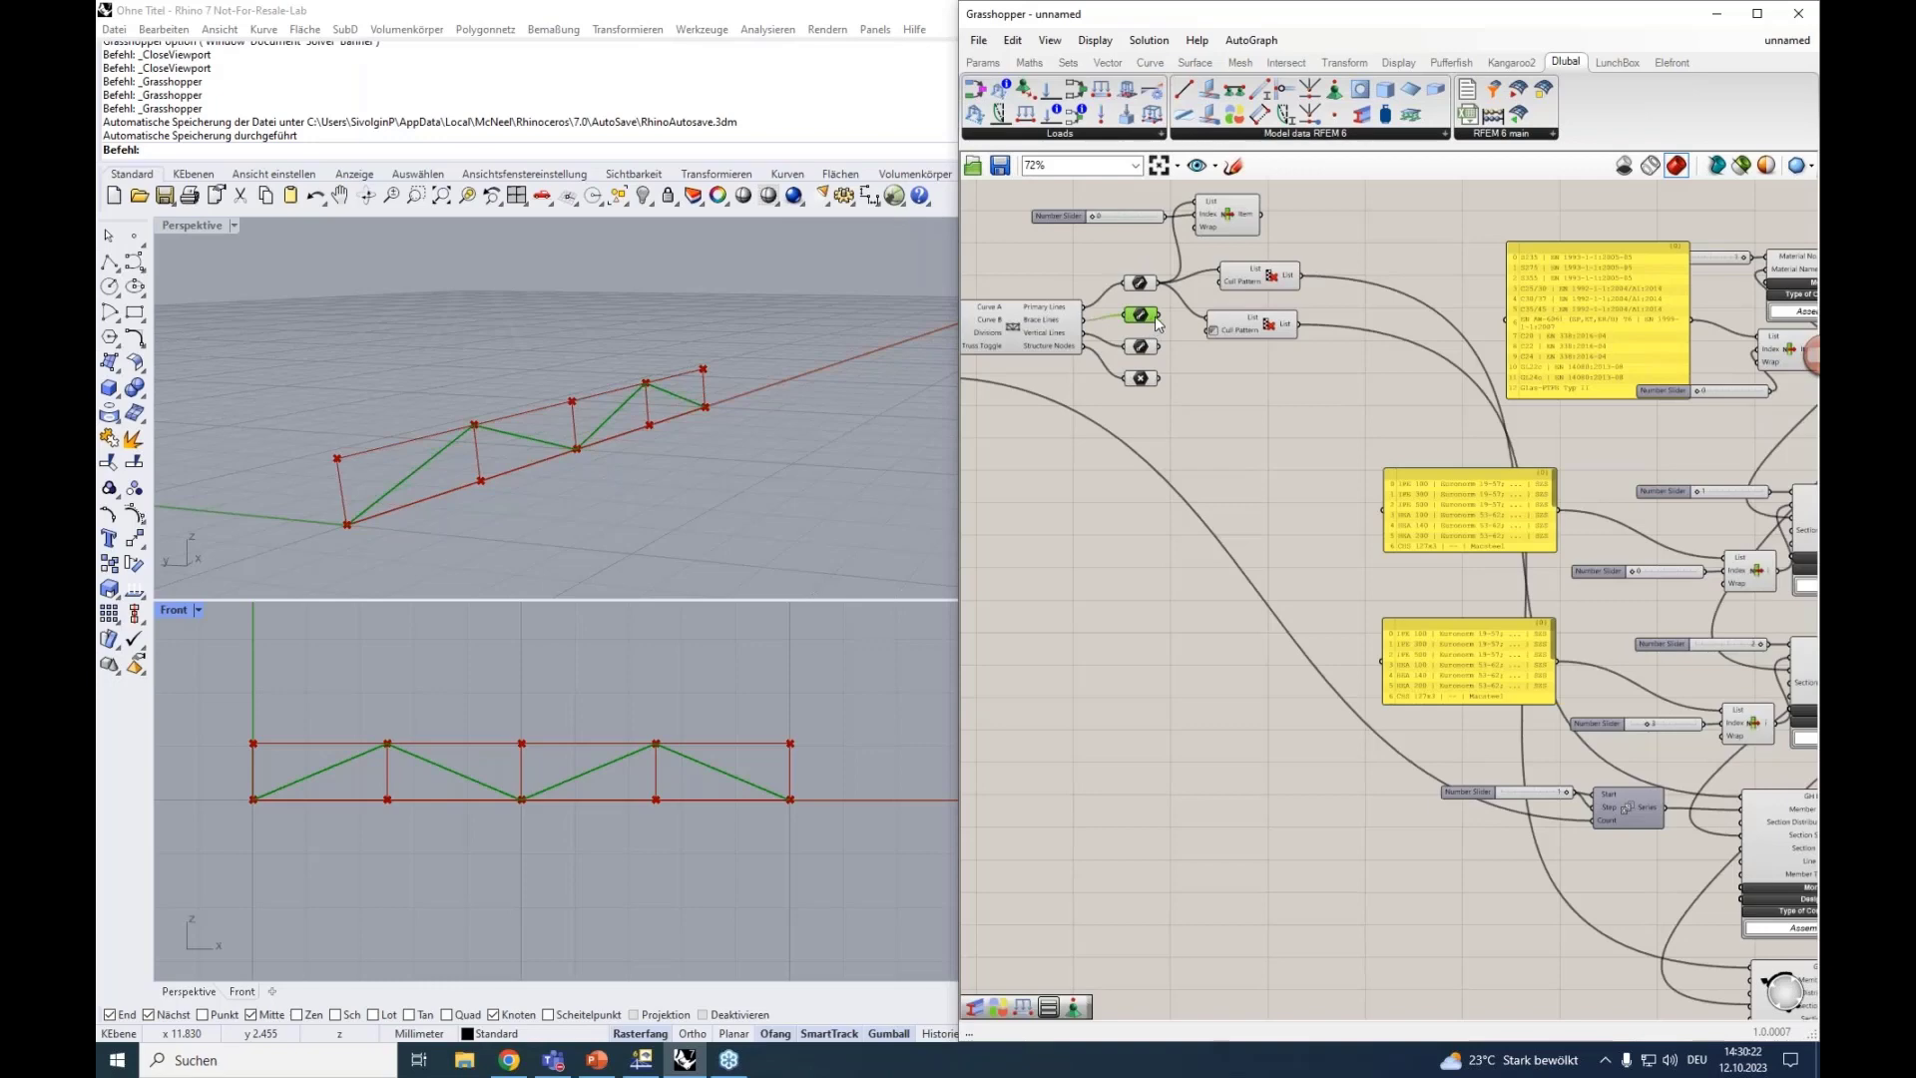
{"action": "left_click_drag", "start_coordinate": [1155, 317], "coordinate": [1616, 939]}
Connect the vertical lines parameter to the second Member's GH Line input and check which lines feed the Member components.
{"action": "right_click_drag", "start_coordinate": [1125, 502], "coordinate": [1289, 736]}
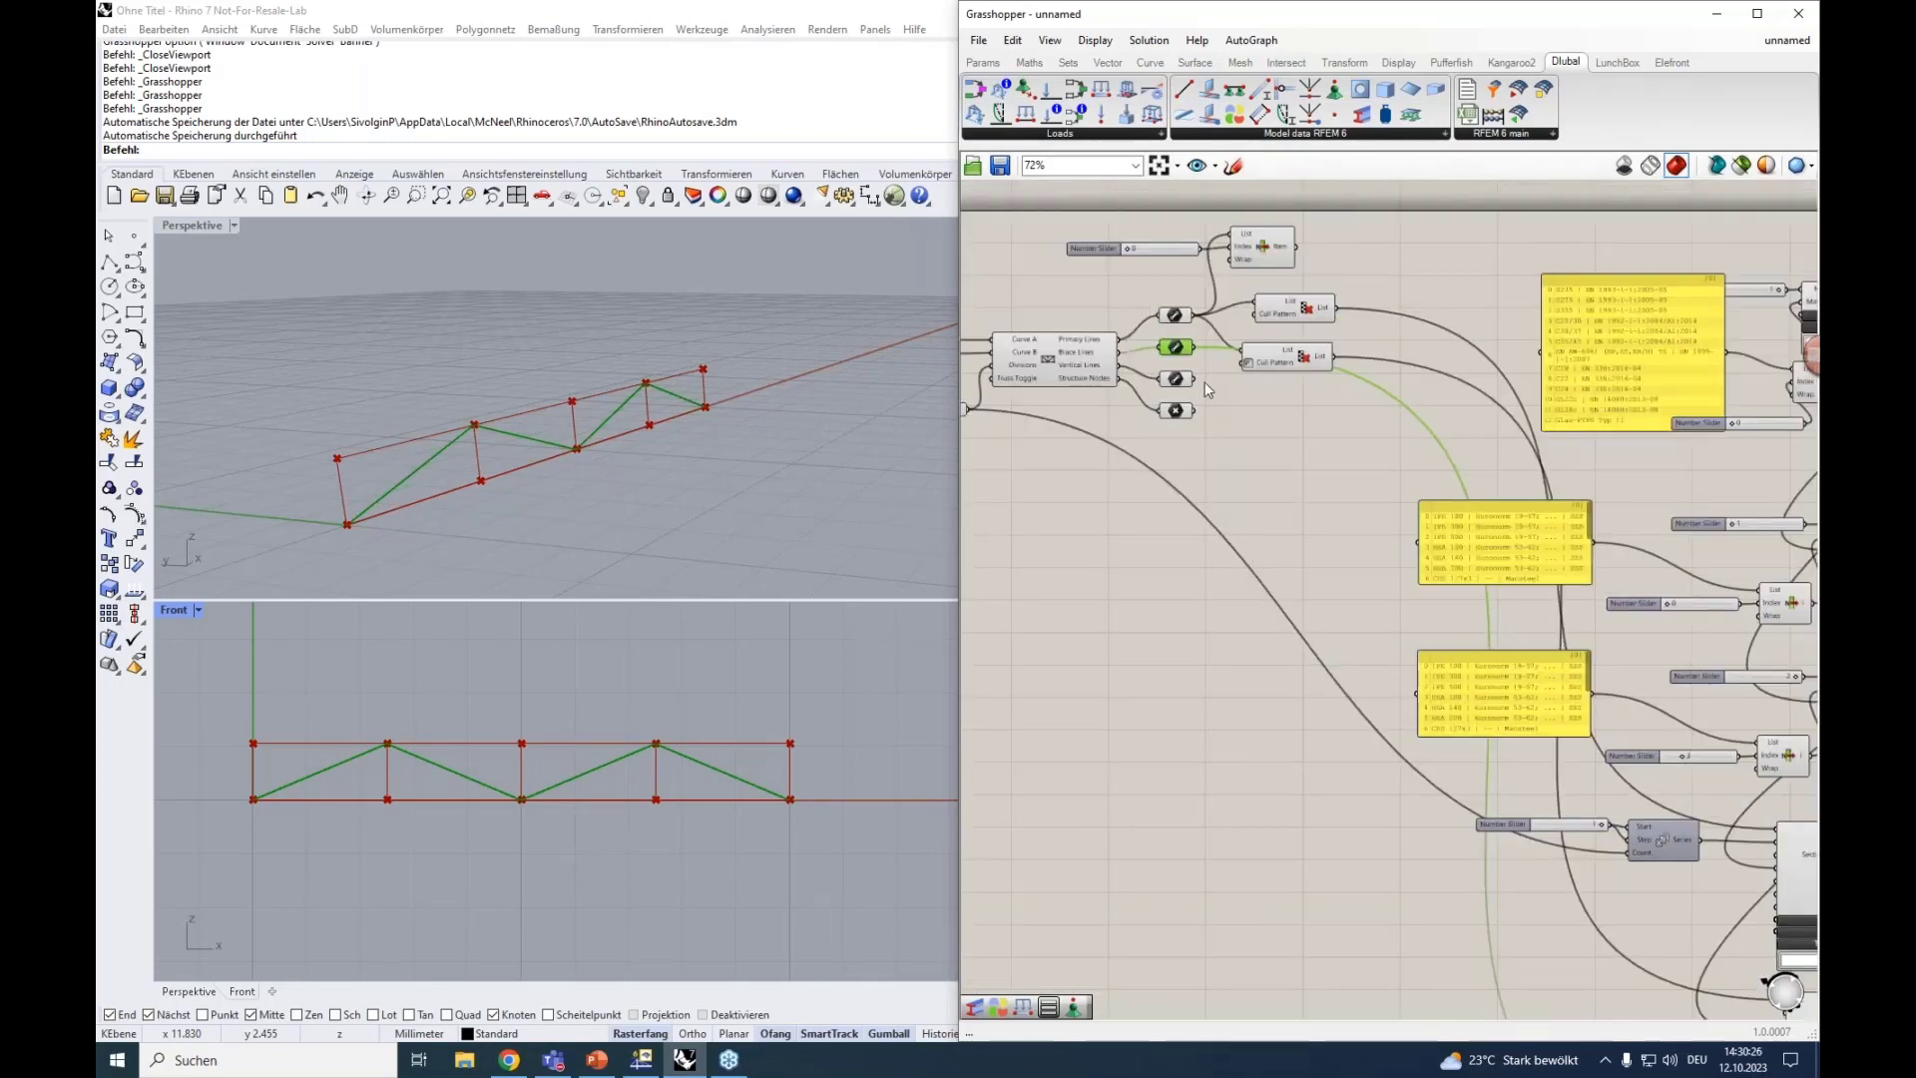
{"action": "left_click_drag", "start_coordinate": [1221, 461], "coordinate": [1547, 776]}
{"action": "right_click_drag", "start_coordinate": [1811, 838], "coordinate": [1547, 776]}
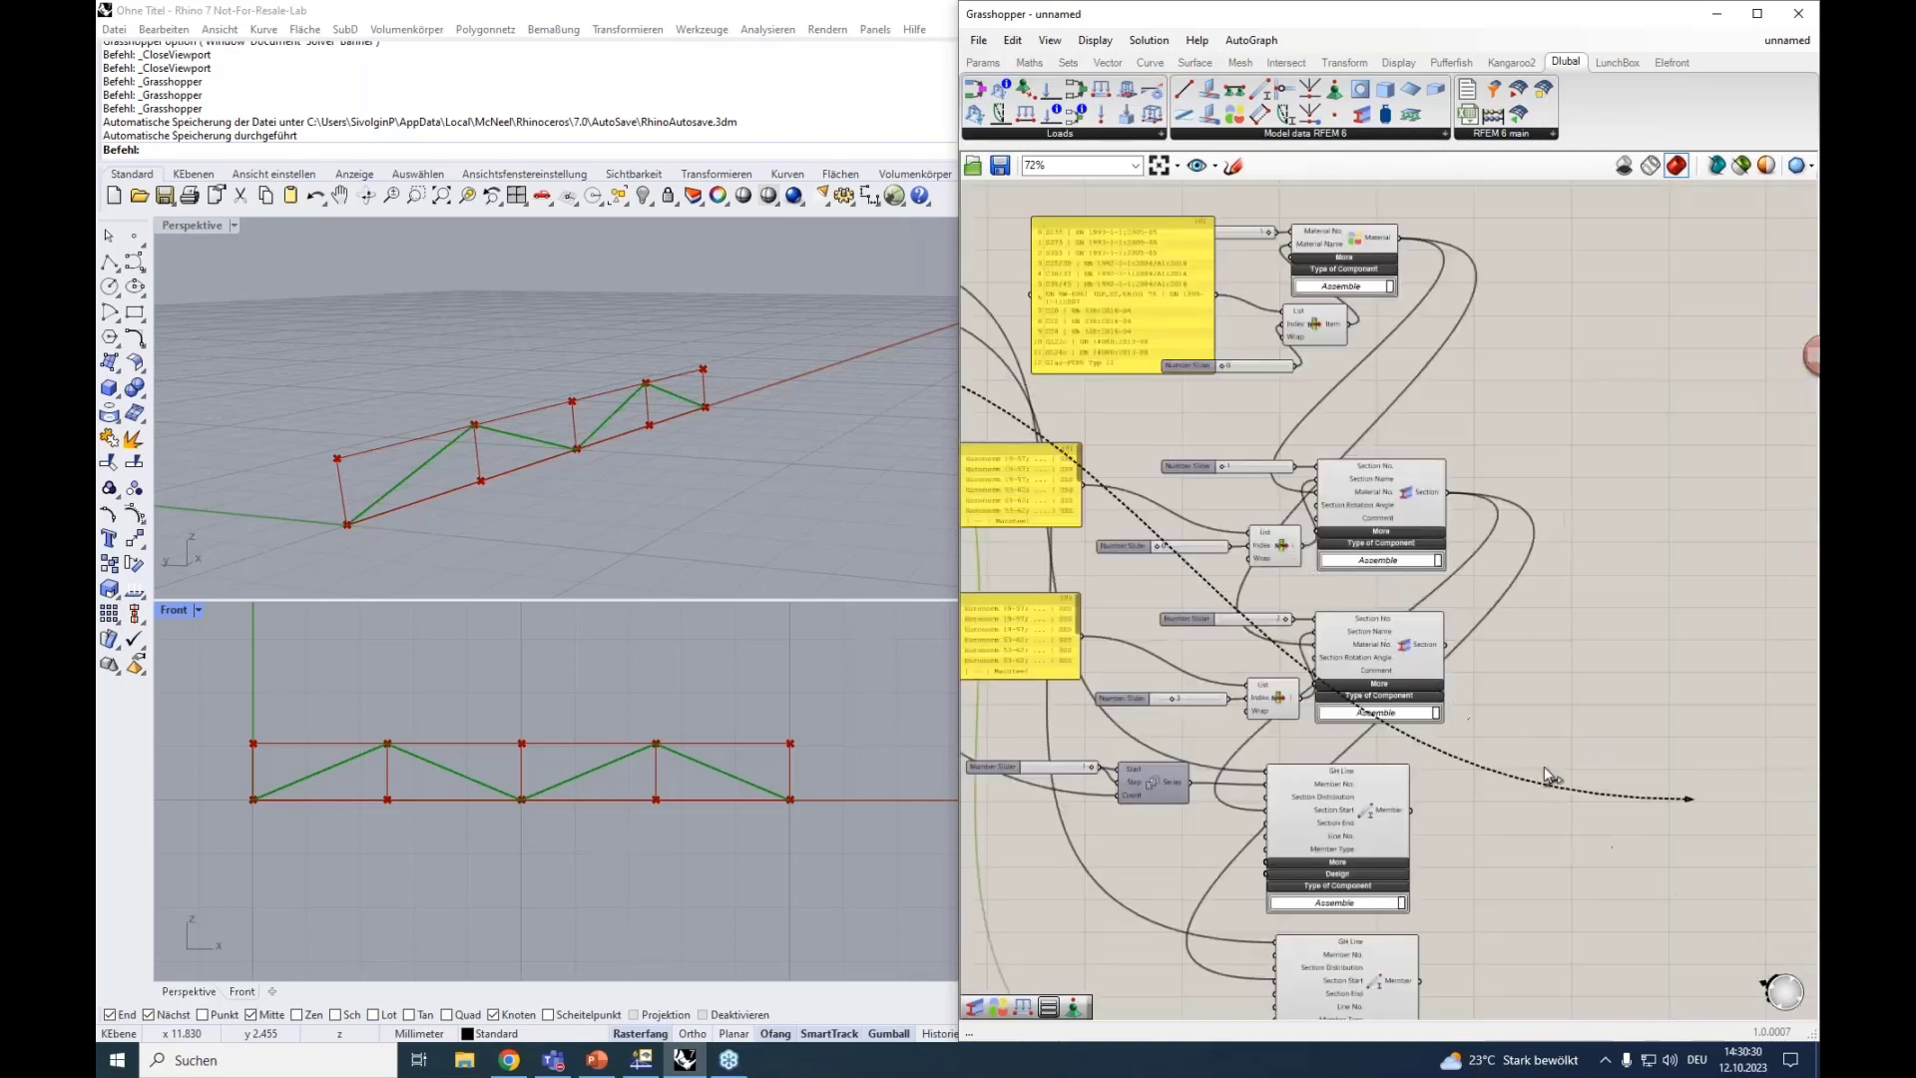
{"action": "left_click_drag", "start_coordinate": [1547, 777], "coordinate": [1271, 940]}
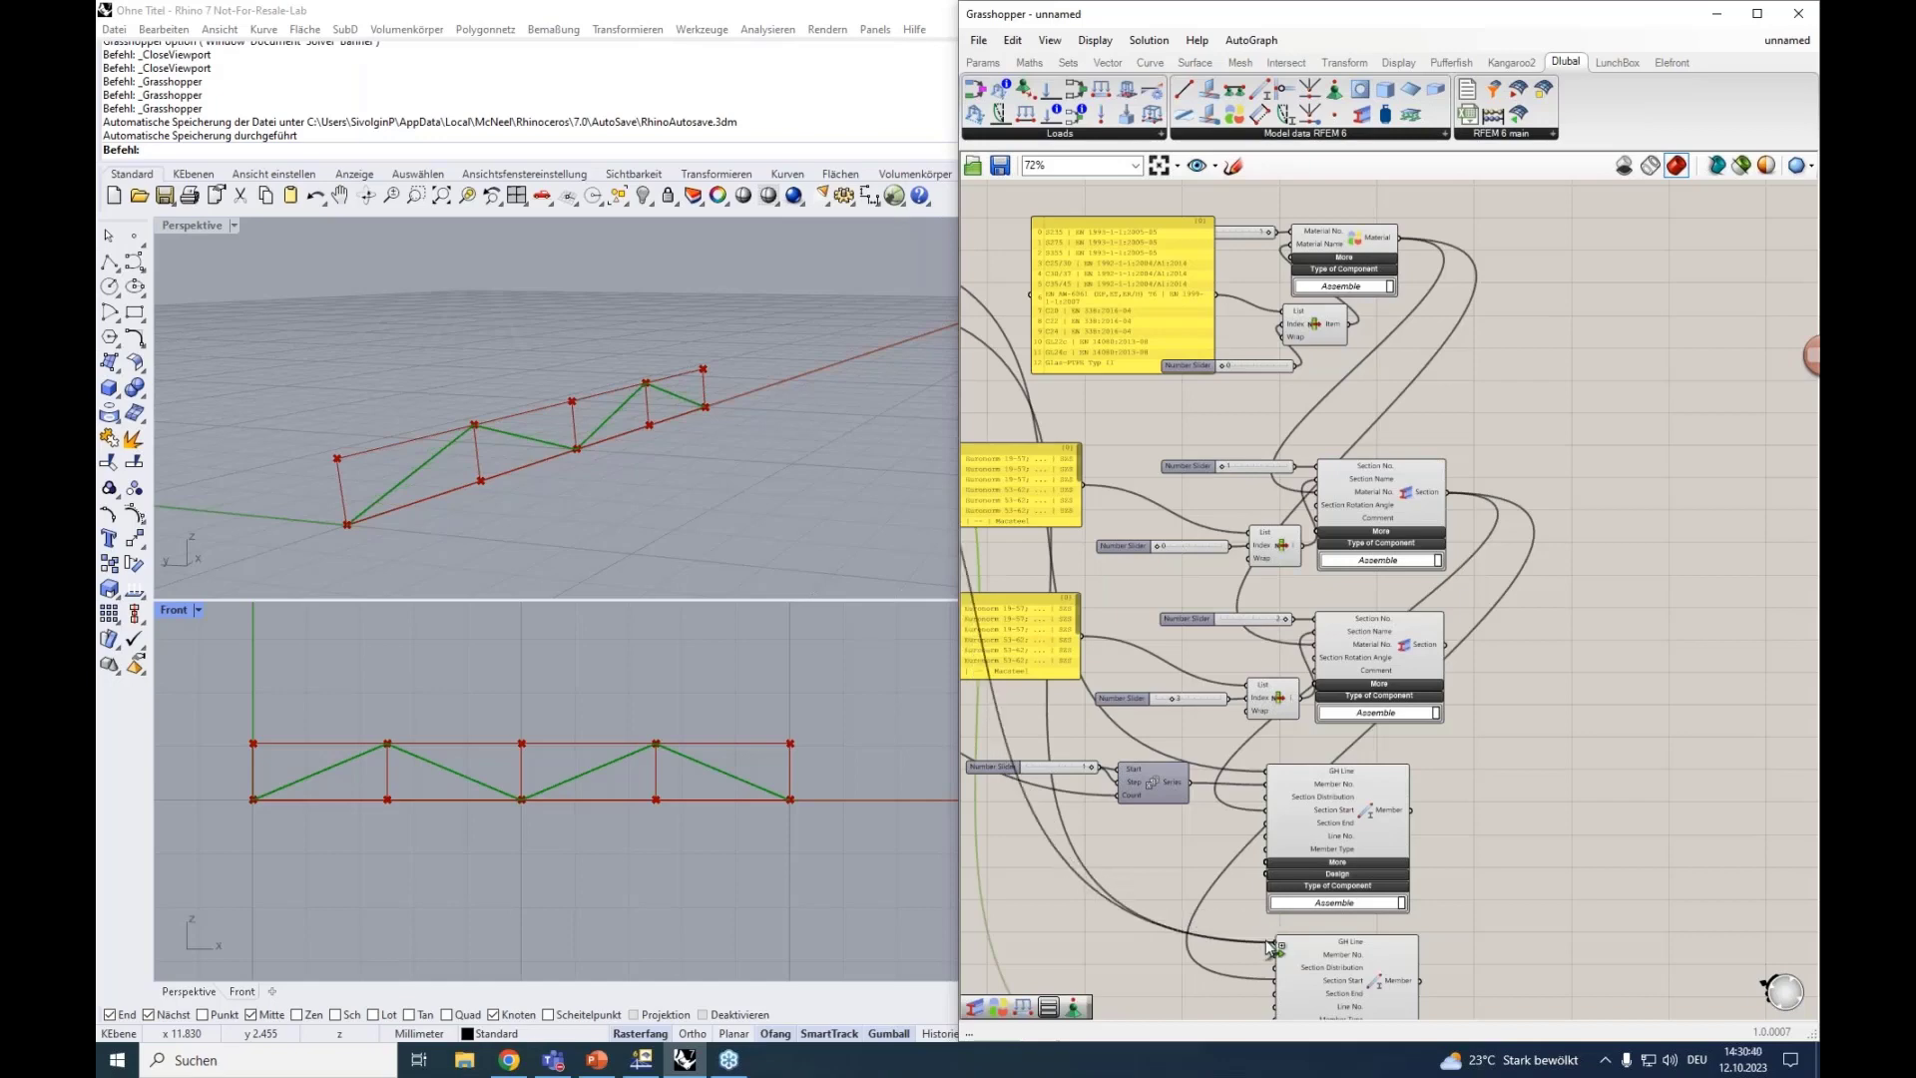
{"action": "scroll", "coordinate": [1132, 895], "scroll_direction": "down", "scroll_amount": 4}
{"action": "right_click_drag", "start_coordinate": [1132, 896], "coordinate": [1575, 746]}
{"action": "scroll", "coordinate": [1369, 431], "scroll_direction": "up", "scroll_amount": 3}
{"action": "scroll", "coordinate": [1369, 437], "scroll_direction": "up", "scroll_amount": 1}
{"action": "left_click", "coordinate": [1320, 503]}
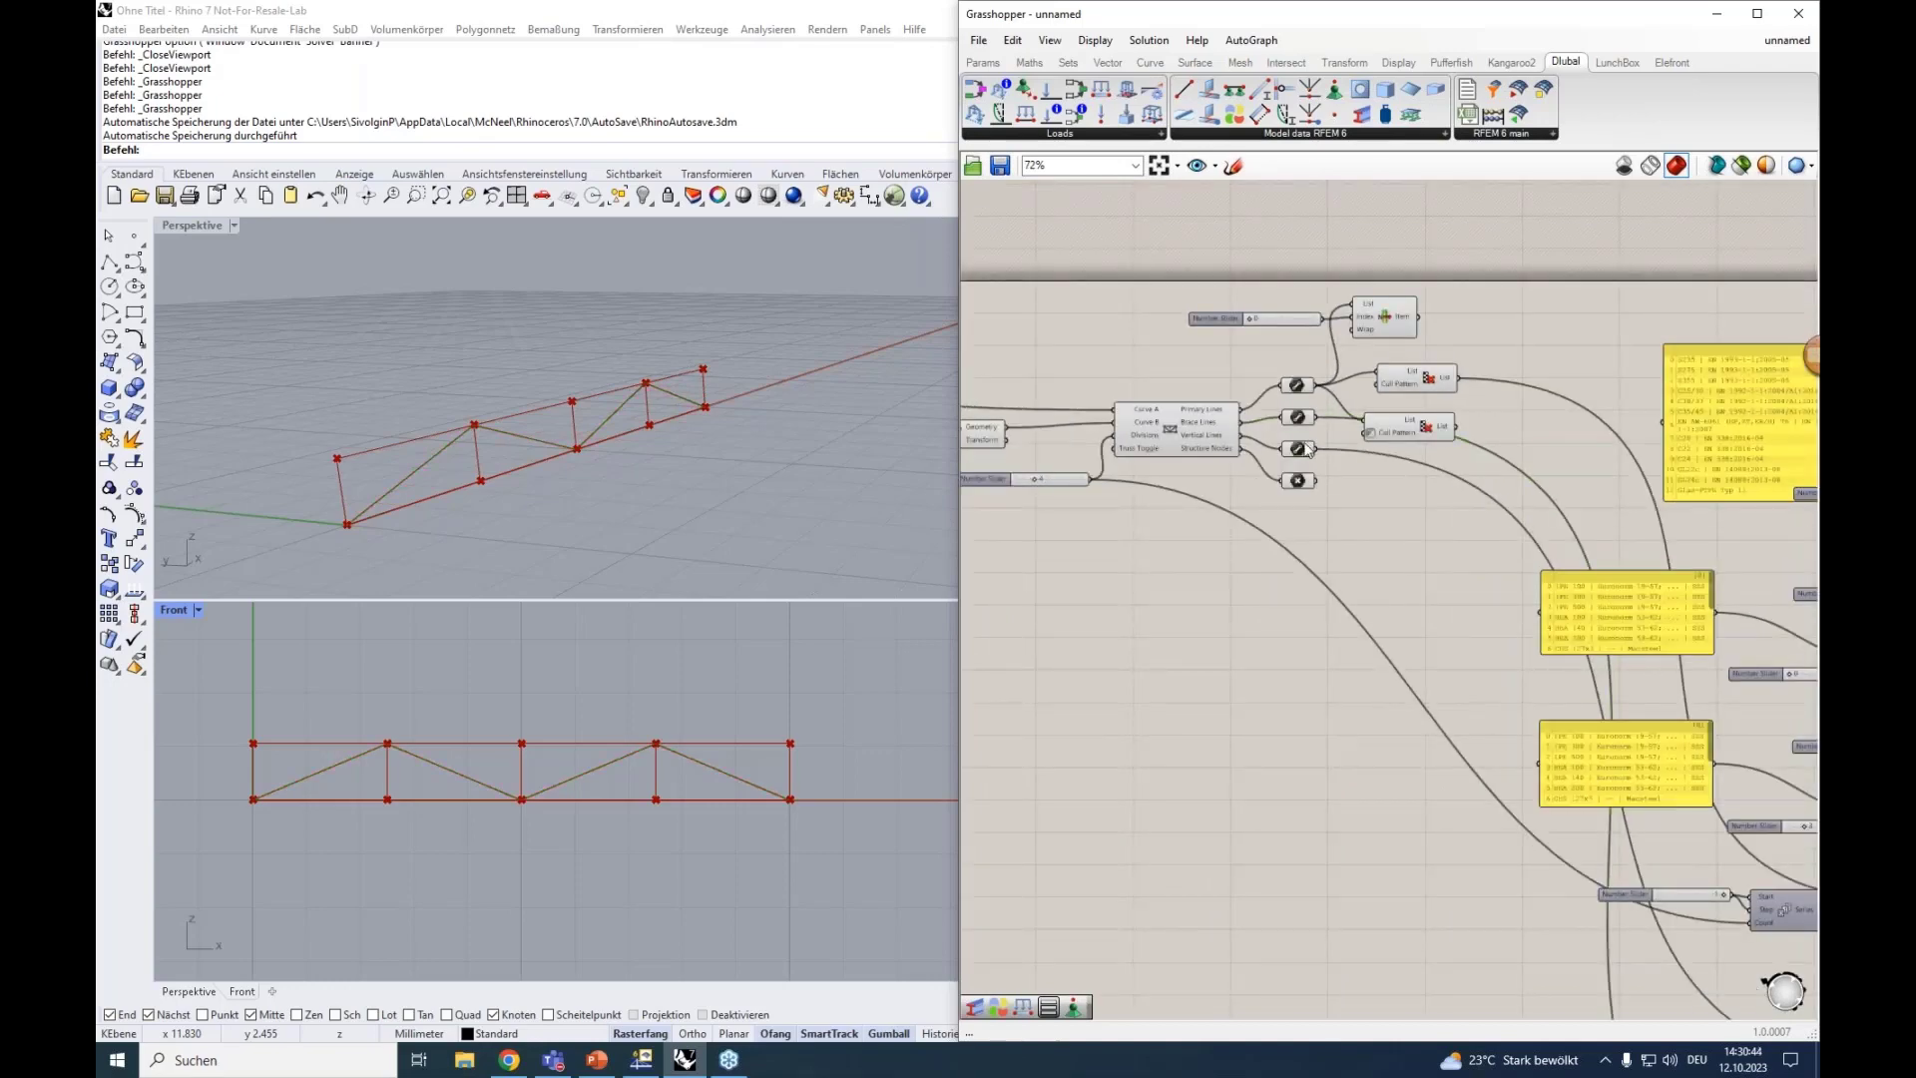
{"action": "left_click", "coordinate": [1302, 445]}
{"action": "right_click_drag", "start_coordinate": [1363, 642], "coordinate": [1004, 352]}
{"action": "right_click_drag", "start_coordinate": [1375, 812], "coordinate": [1212, 696]}
{"action": "scroll", "coordinate": [1287, 769], "scroll_direction": "up", "scroll_amount": 3}
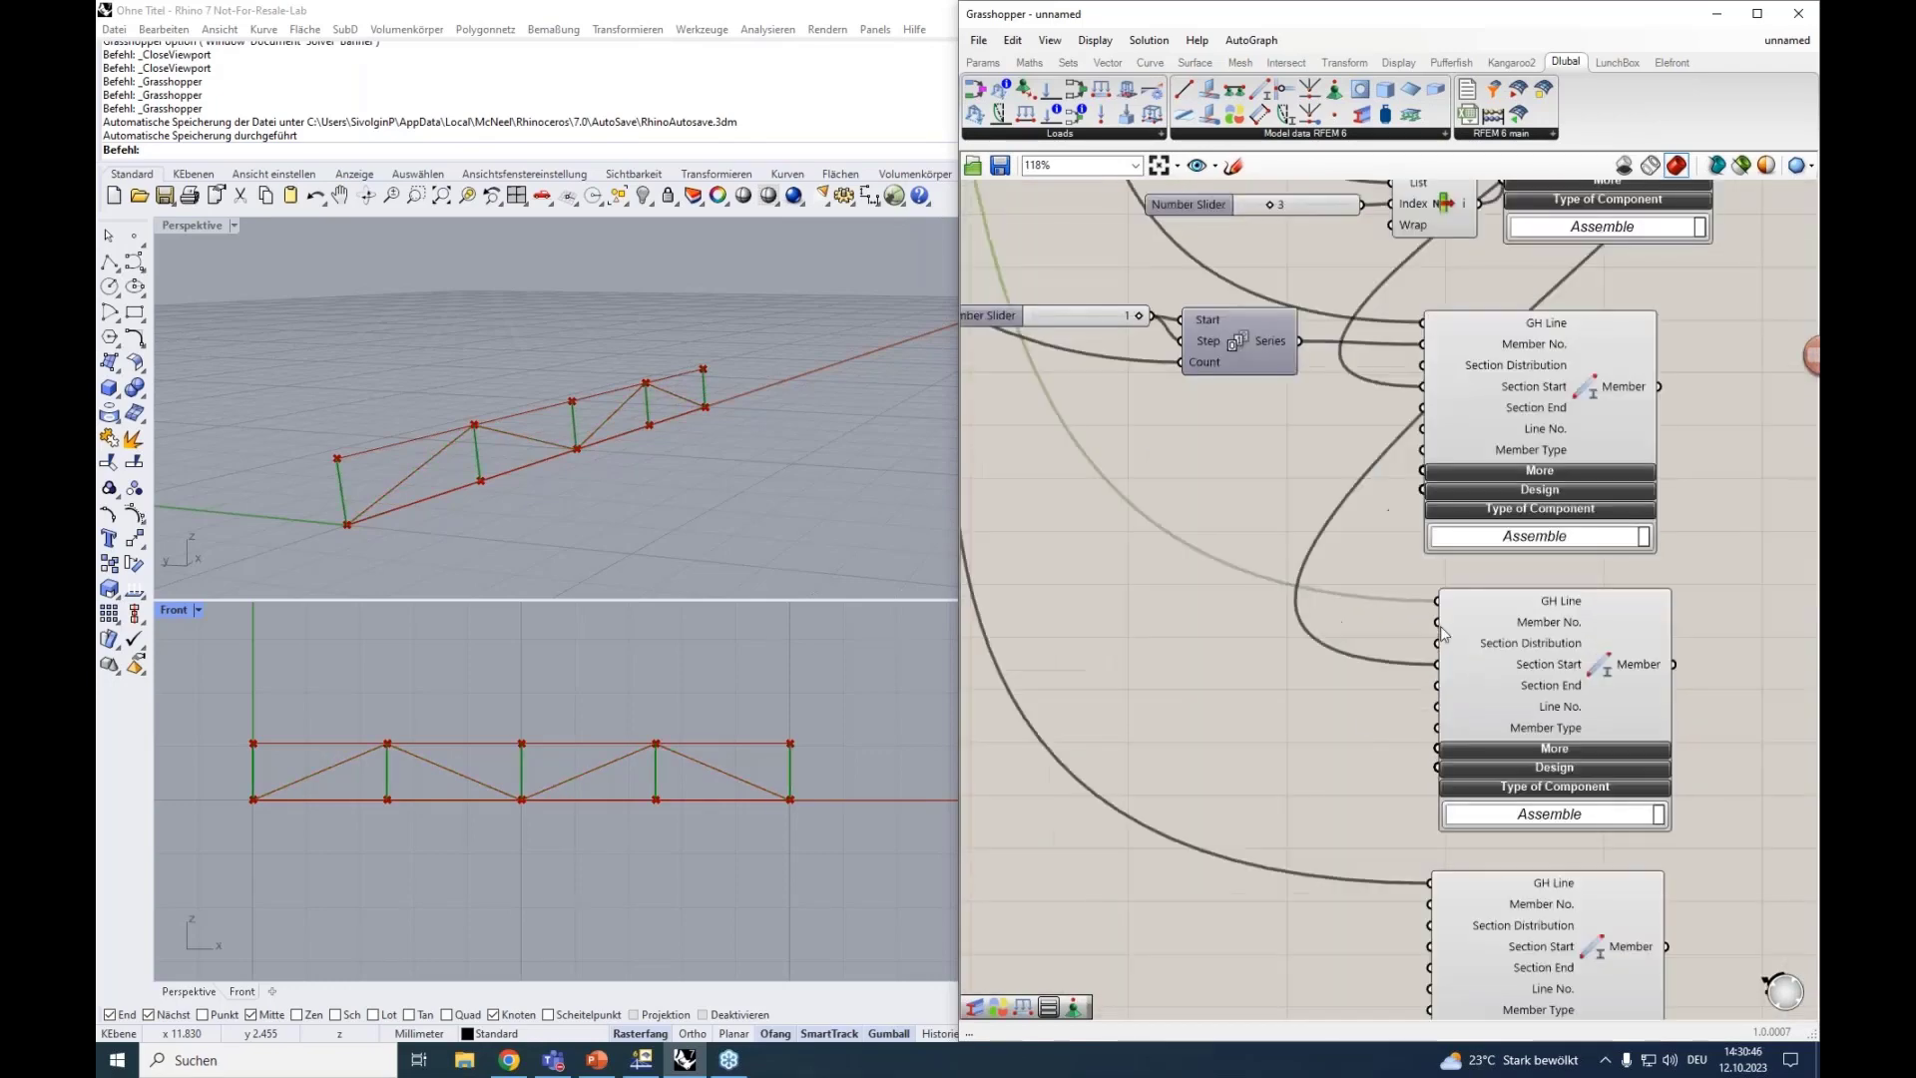
{"action": "scroll", "coordinate": [1283, 774], "scroll_direction": "down", "scroll_amount": 1}
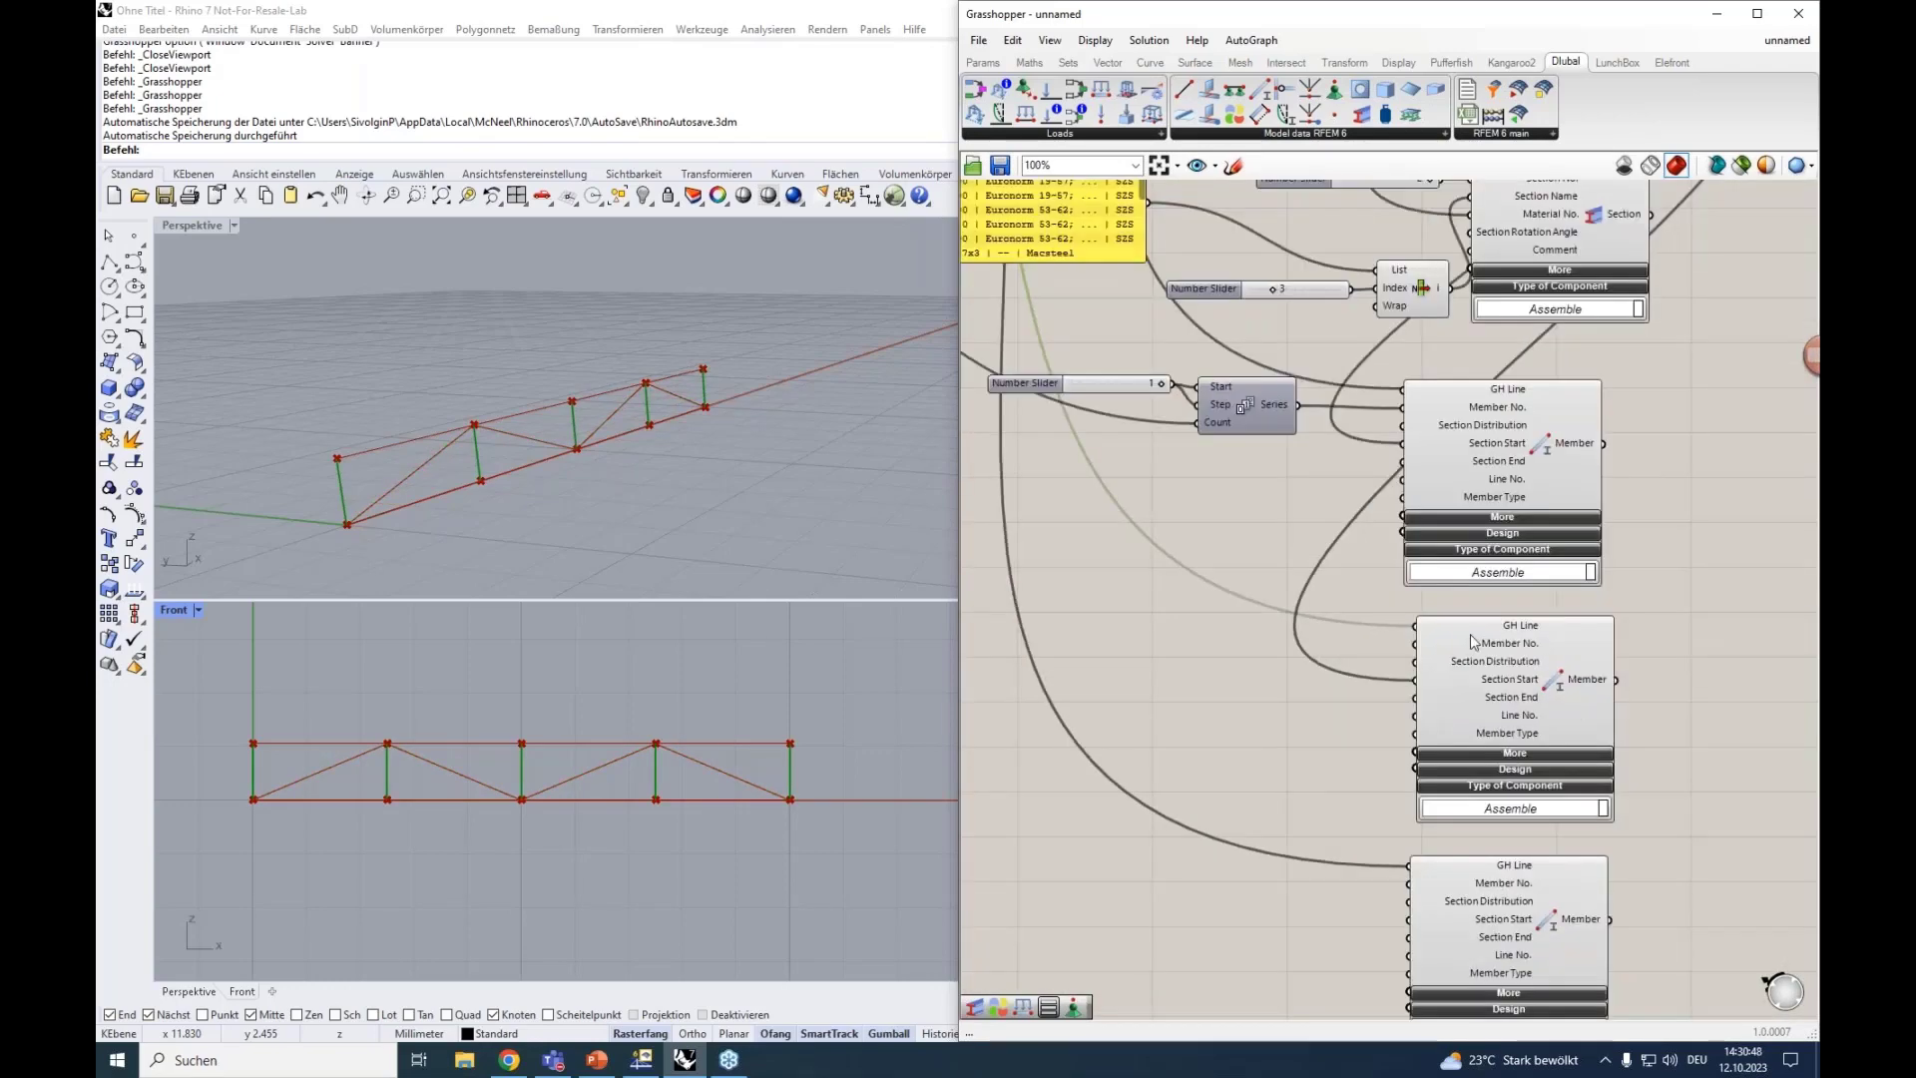
{"action": "right_click_drag", "start_coordinate": [1357, 718], "coordinate": [1221, 793]}
Try to connect the second Section component's output to the second Member's Section Start input.
{"action": "left_click", "coordinate": [1493, 304]}
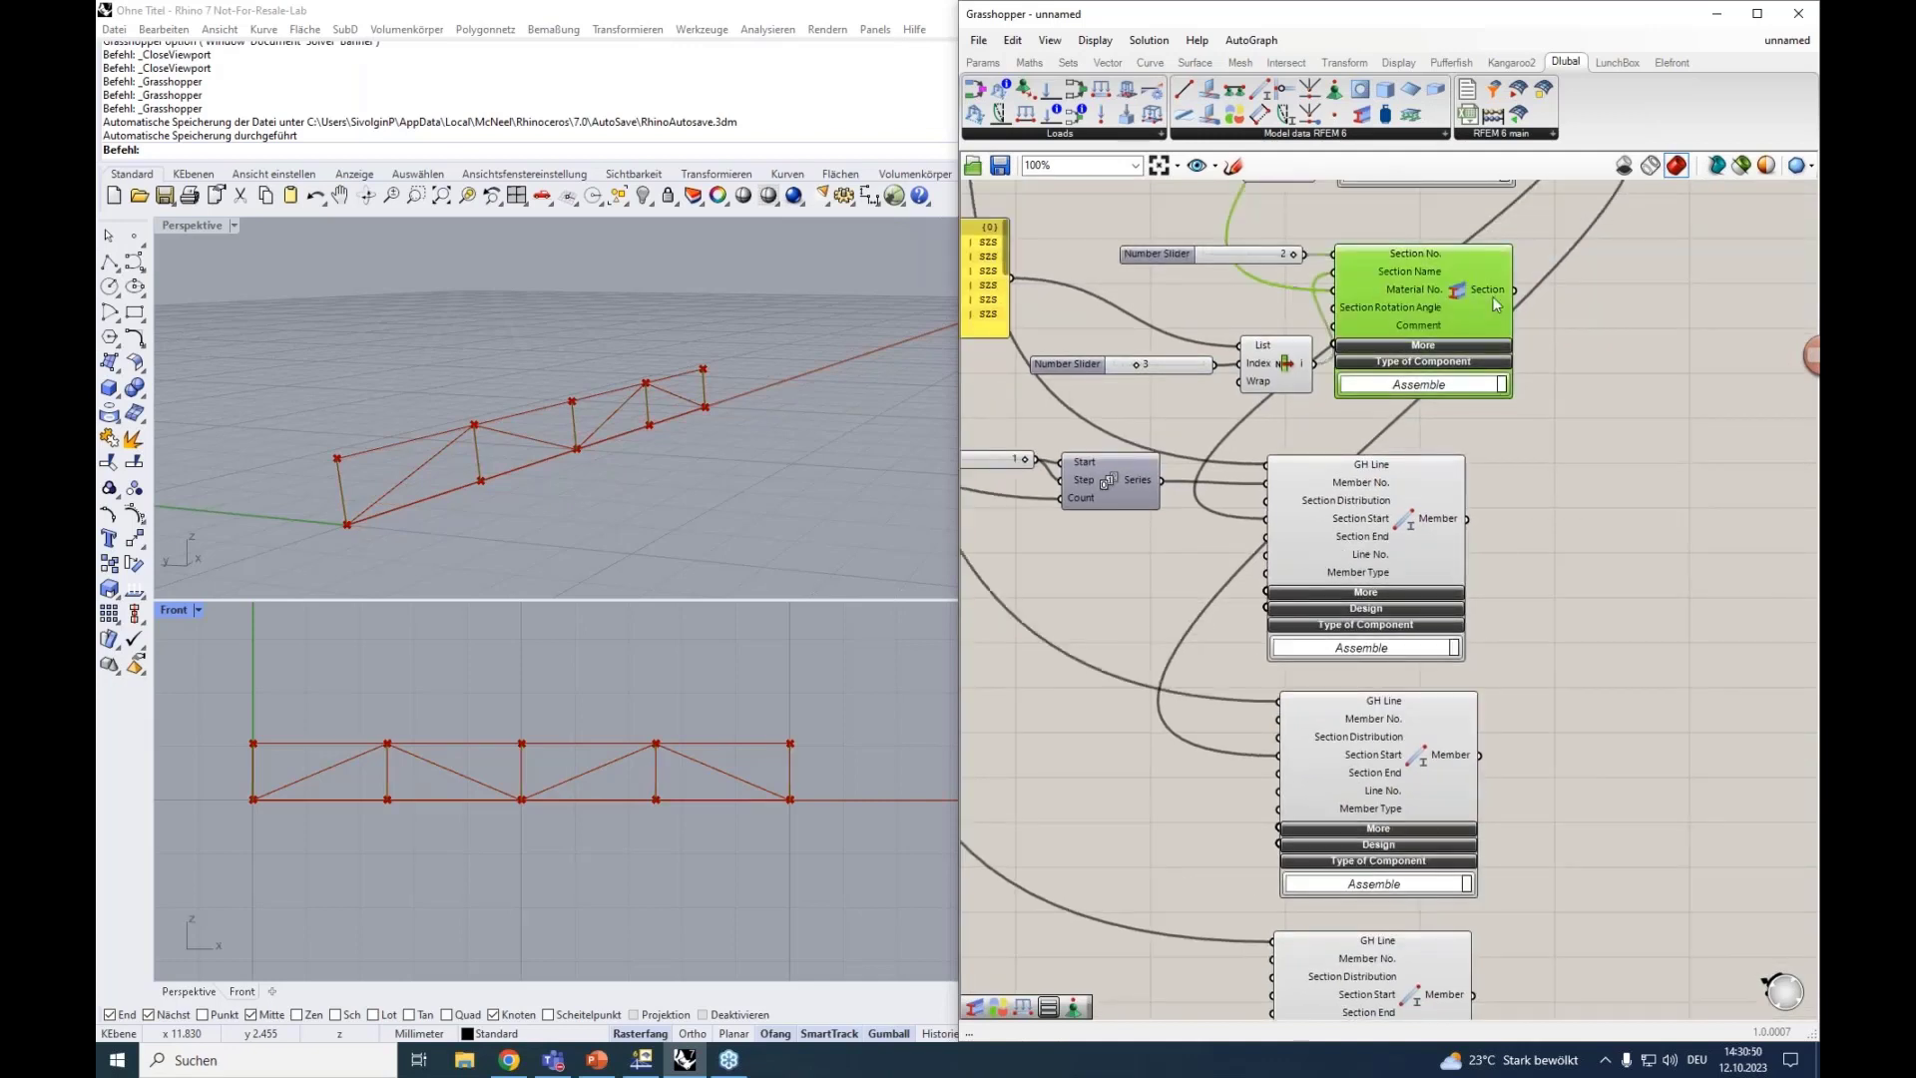
{"action": "left_click_drag", "start_coordinate": [1519, 296], "coordinate": [1265, 760]}
{"action": "left_click", "coordinate": [1367, 744]}
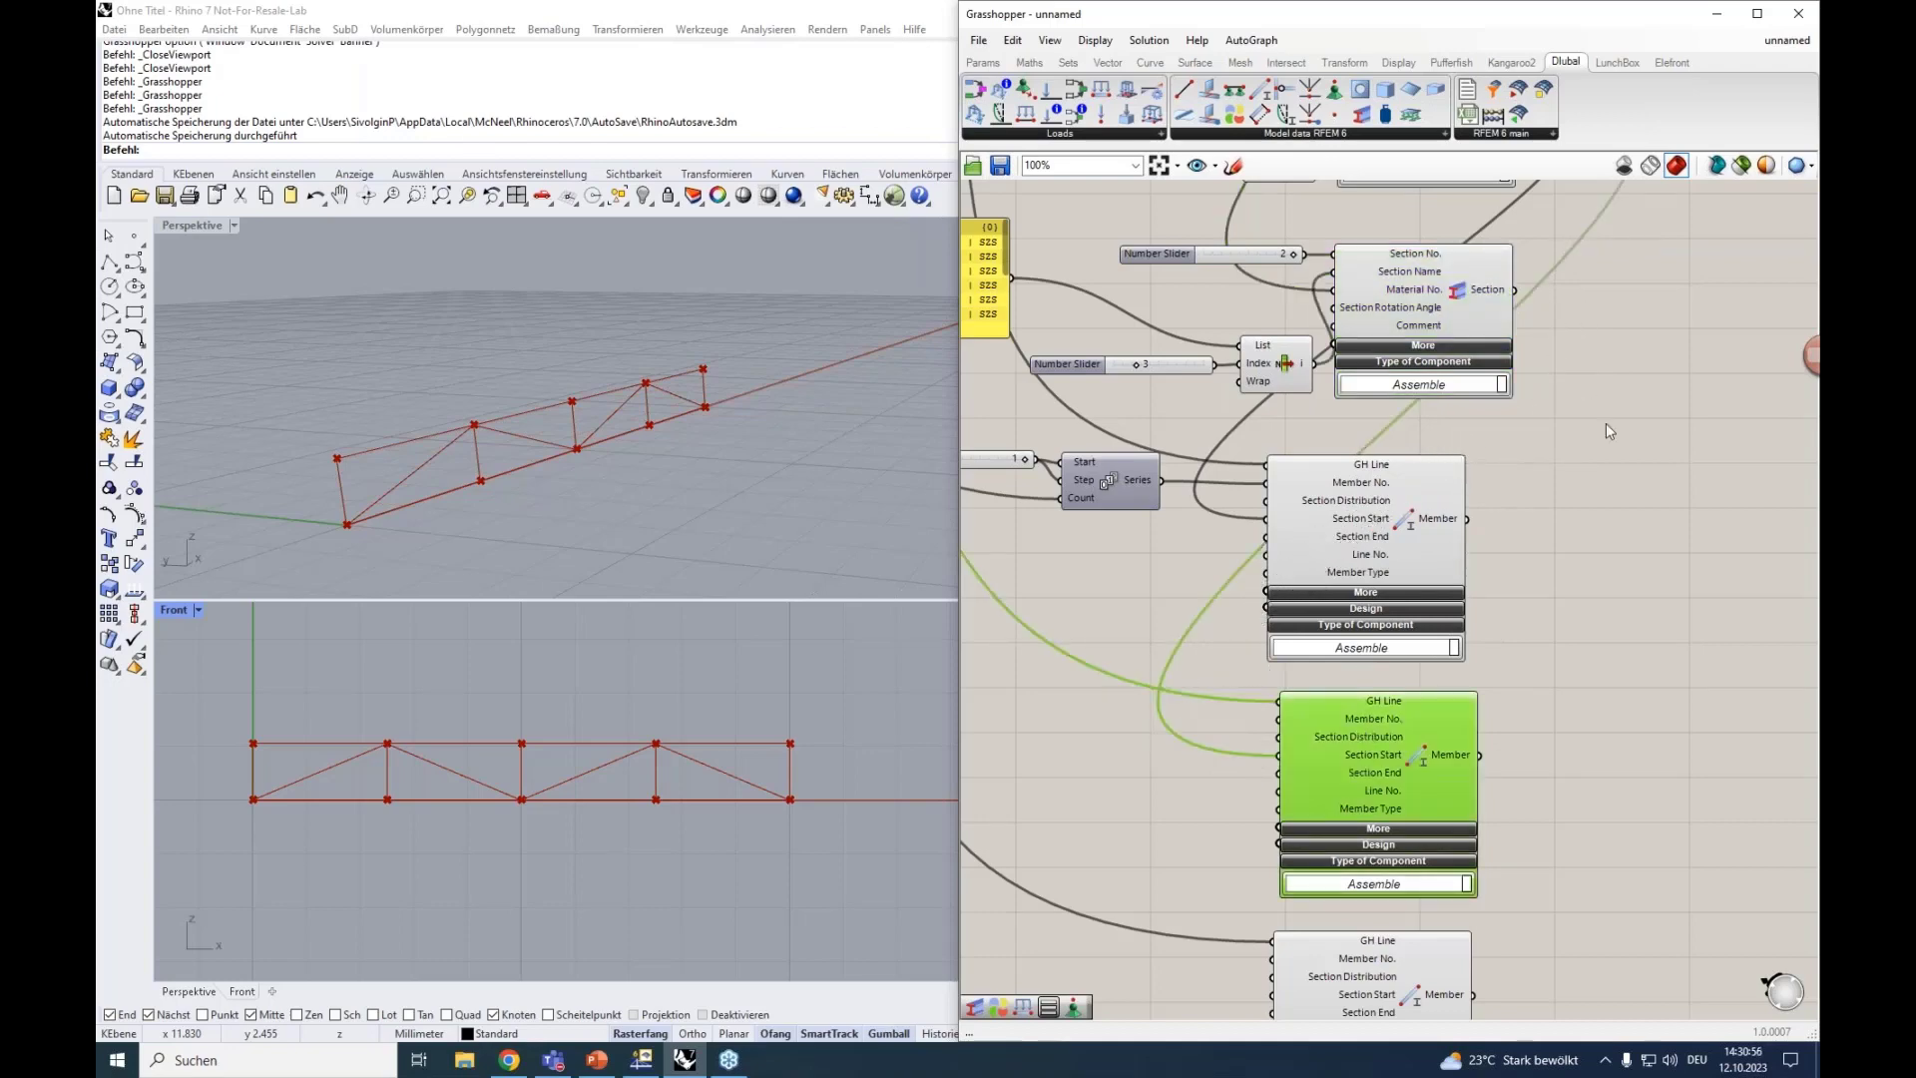
Check which Section feeds the first and second Member components, and connect the second Section component's output to the third Member's Section Start input.
{"action": "right_click_drag", "start_coordinate": [1591, 450], "coordinate": [1553, 326]}
{"action": "left_click", "coordinate": [1365, 401]}
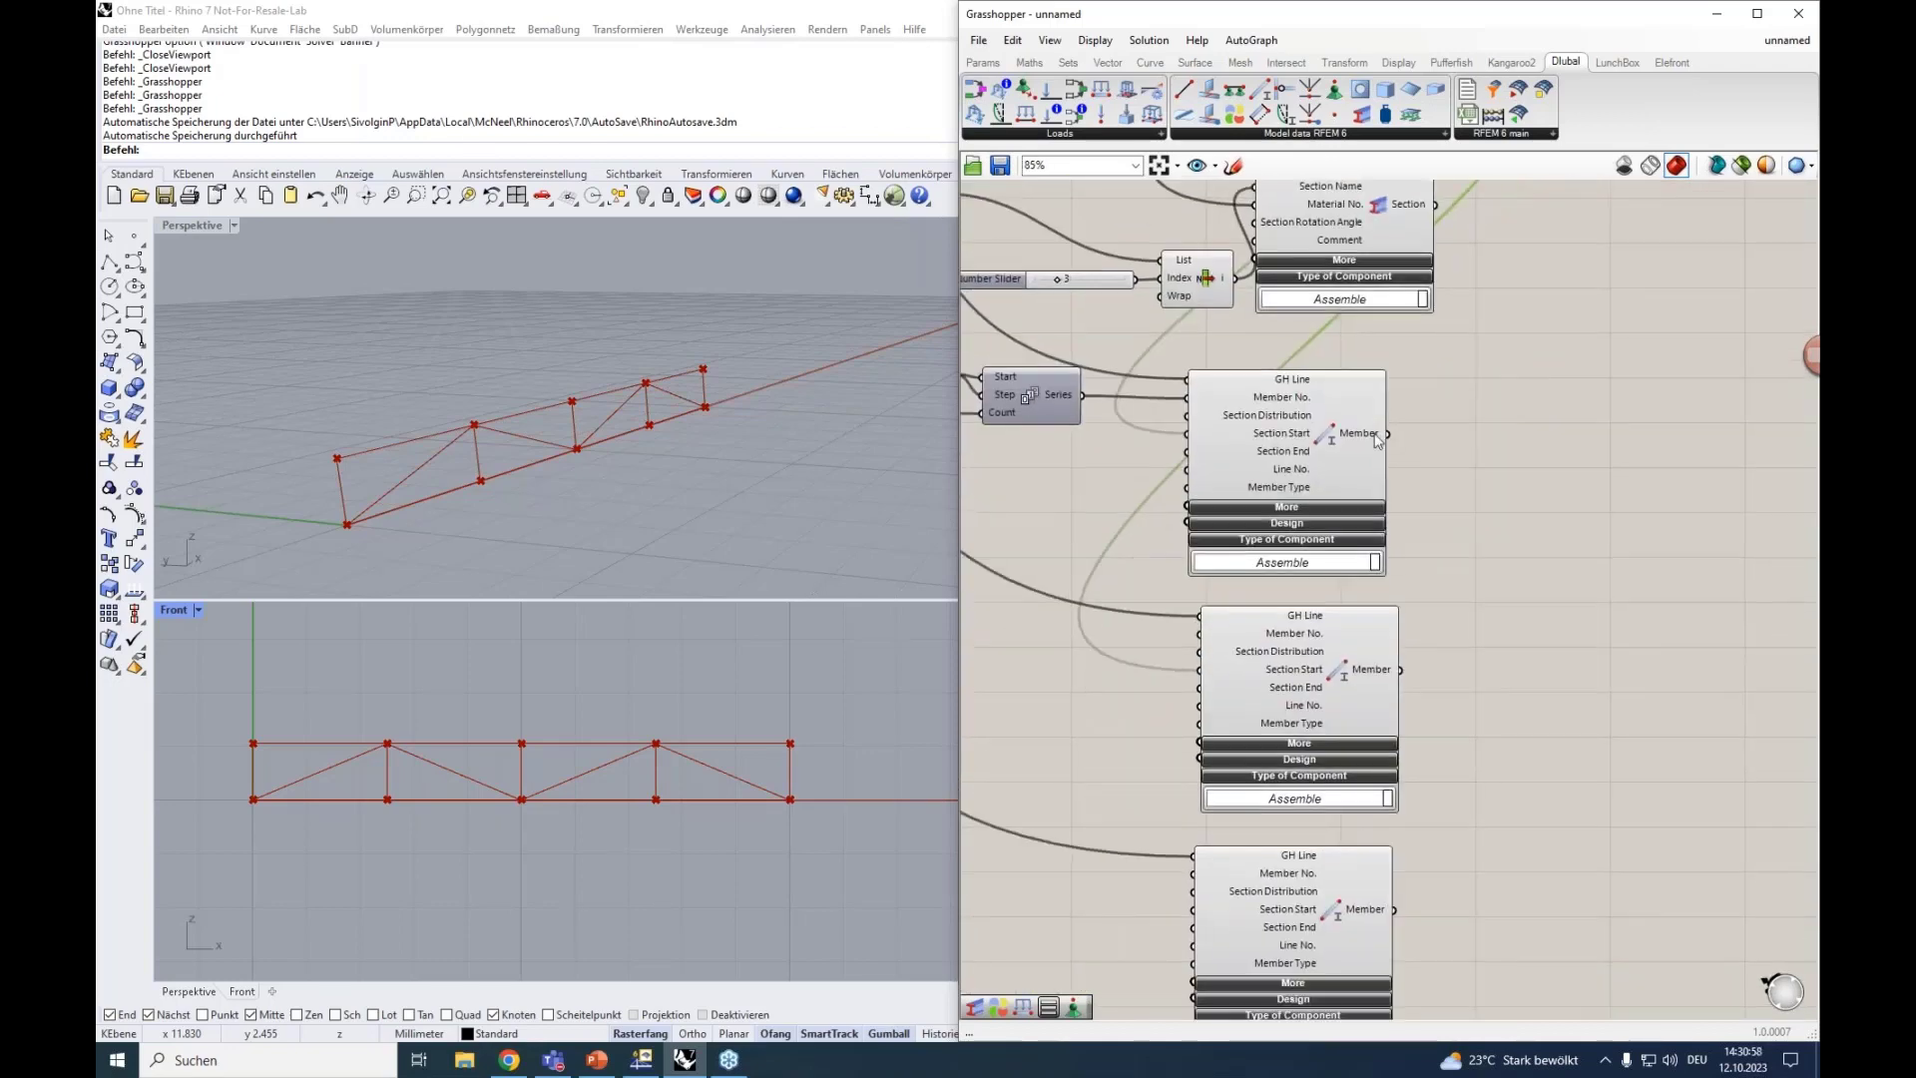
{"action": "scroll", "coordinate": [1377, 429], "scroll_direction": "down", "scroll_amount": 4}
{"action": "scroll", "coordinate": [1397, 214], "scroll_direction": "up", "scroll_amount": 3}
{"action": "left_click", "coordinate": [1326, 576]}
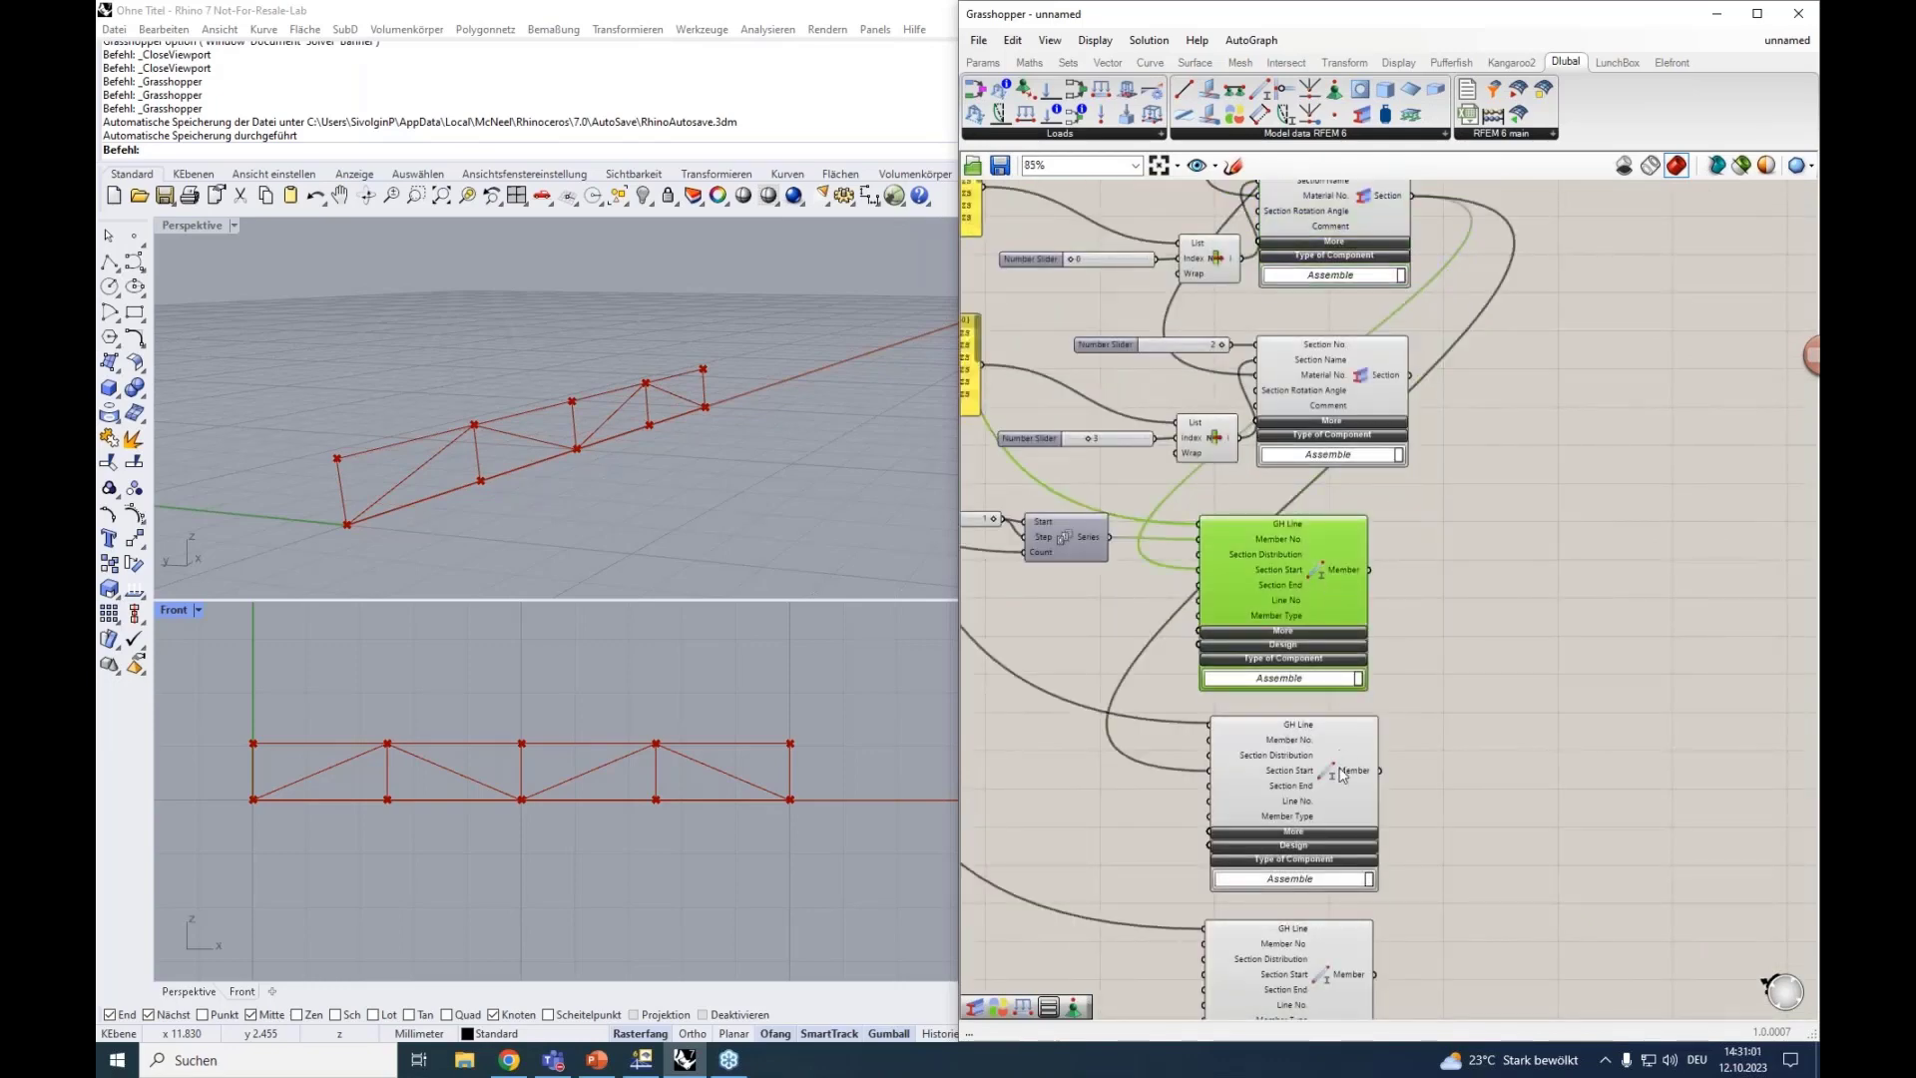
{"action": "left_click", "coordinate": [1335, 774]}
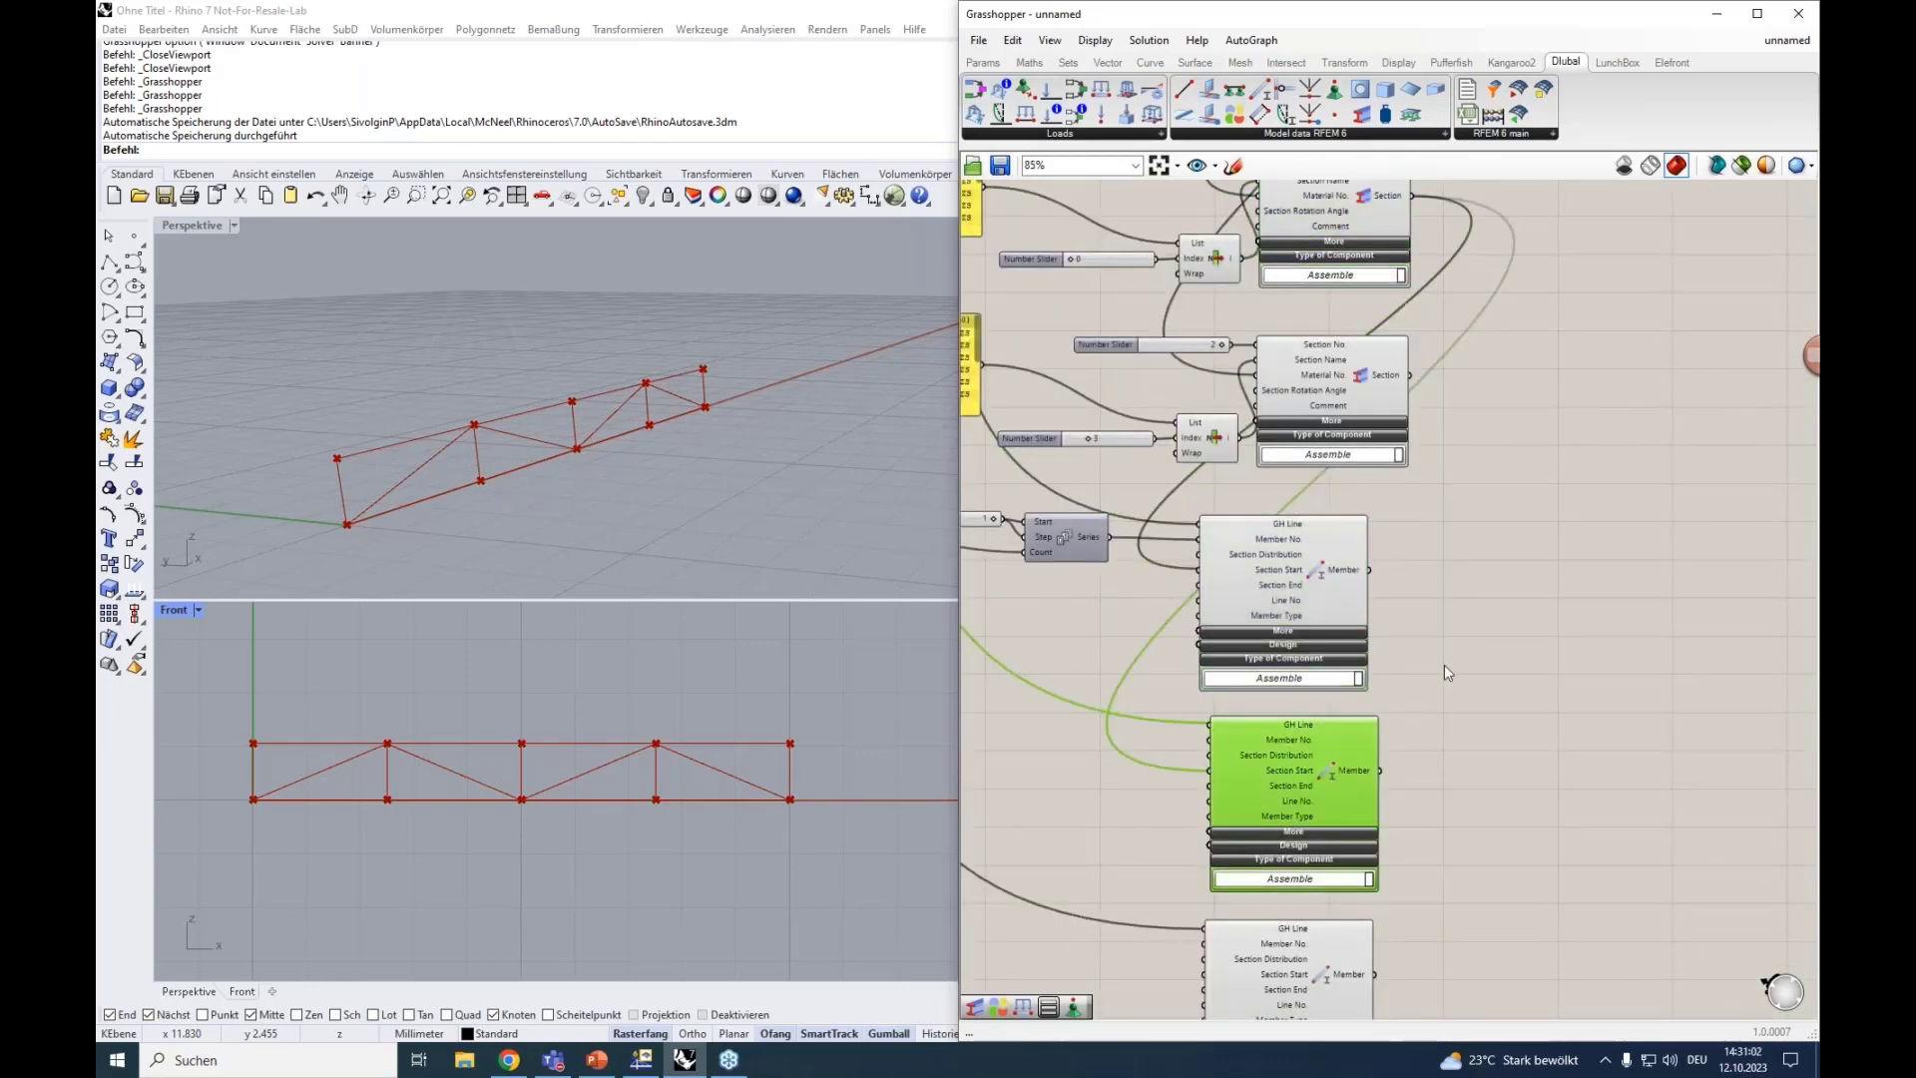
{"action": "scroll", "coordinate": [1444, 664], "scroll_direction": "down", "scroll_amount": 2}
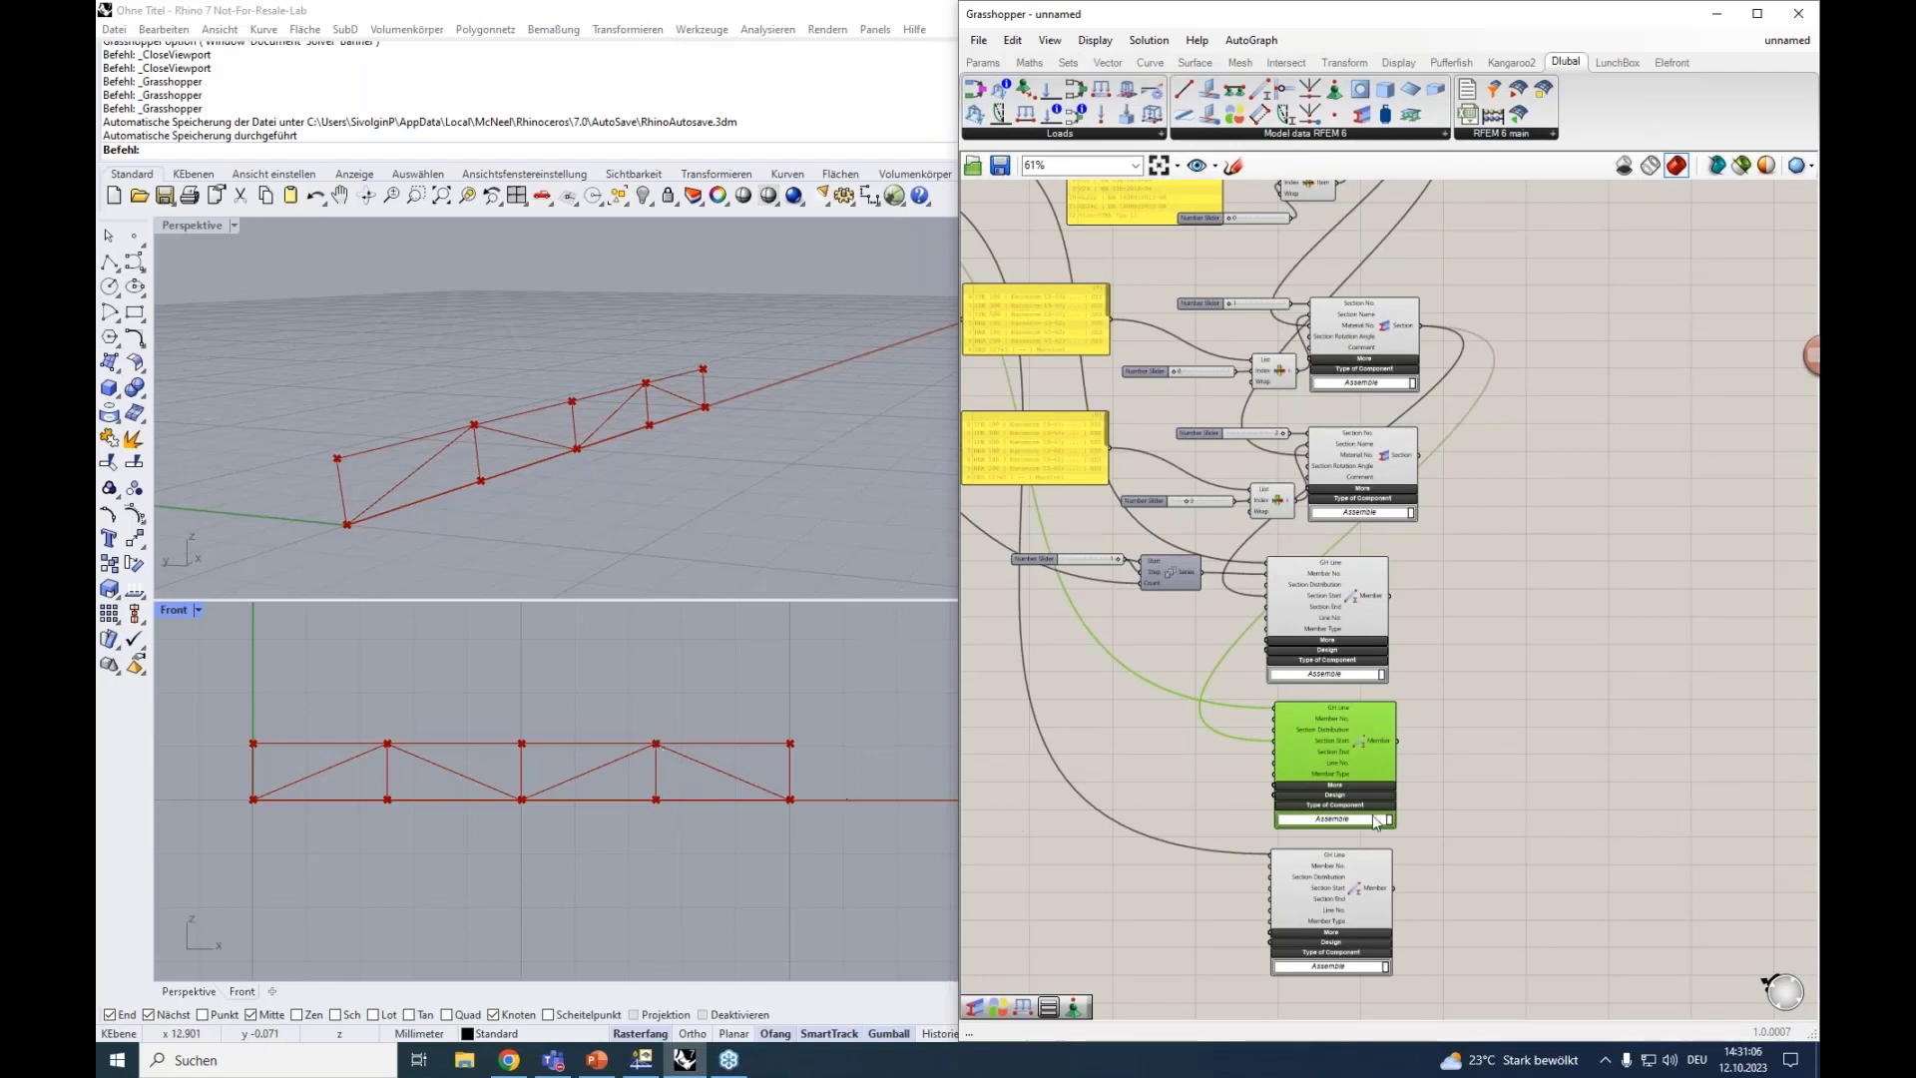
{"action": "left_click_drag", "start_coordinate": [1421, 457], "coordinate": [1278, 894]}
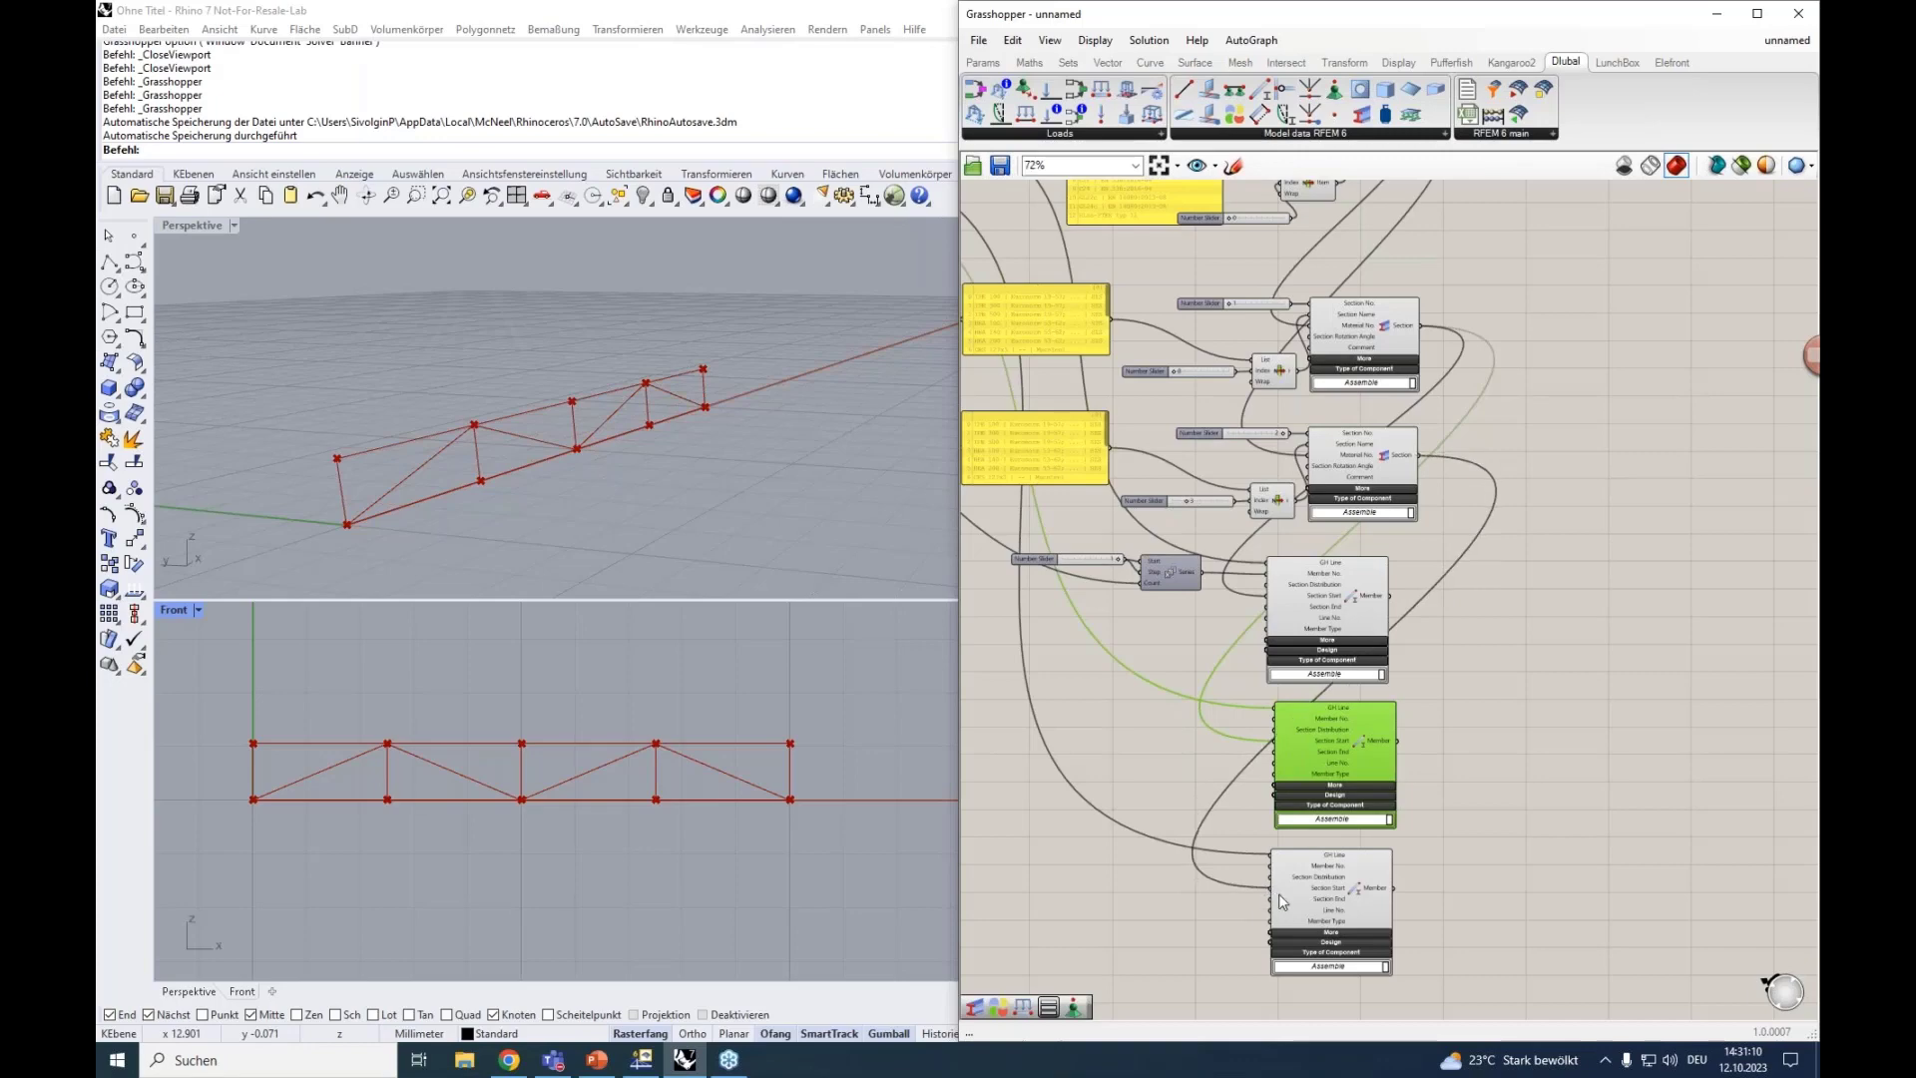
{"action": "scroll", "coordinate": [1278, 894], "scroll_direction": "up", "scroll_amount": 4}
{"action": "right_click_drag", "start_coordinate": [1798, 723], "coordinate": [1718, 555]}
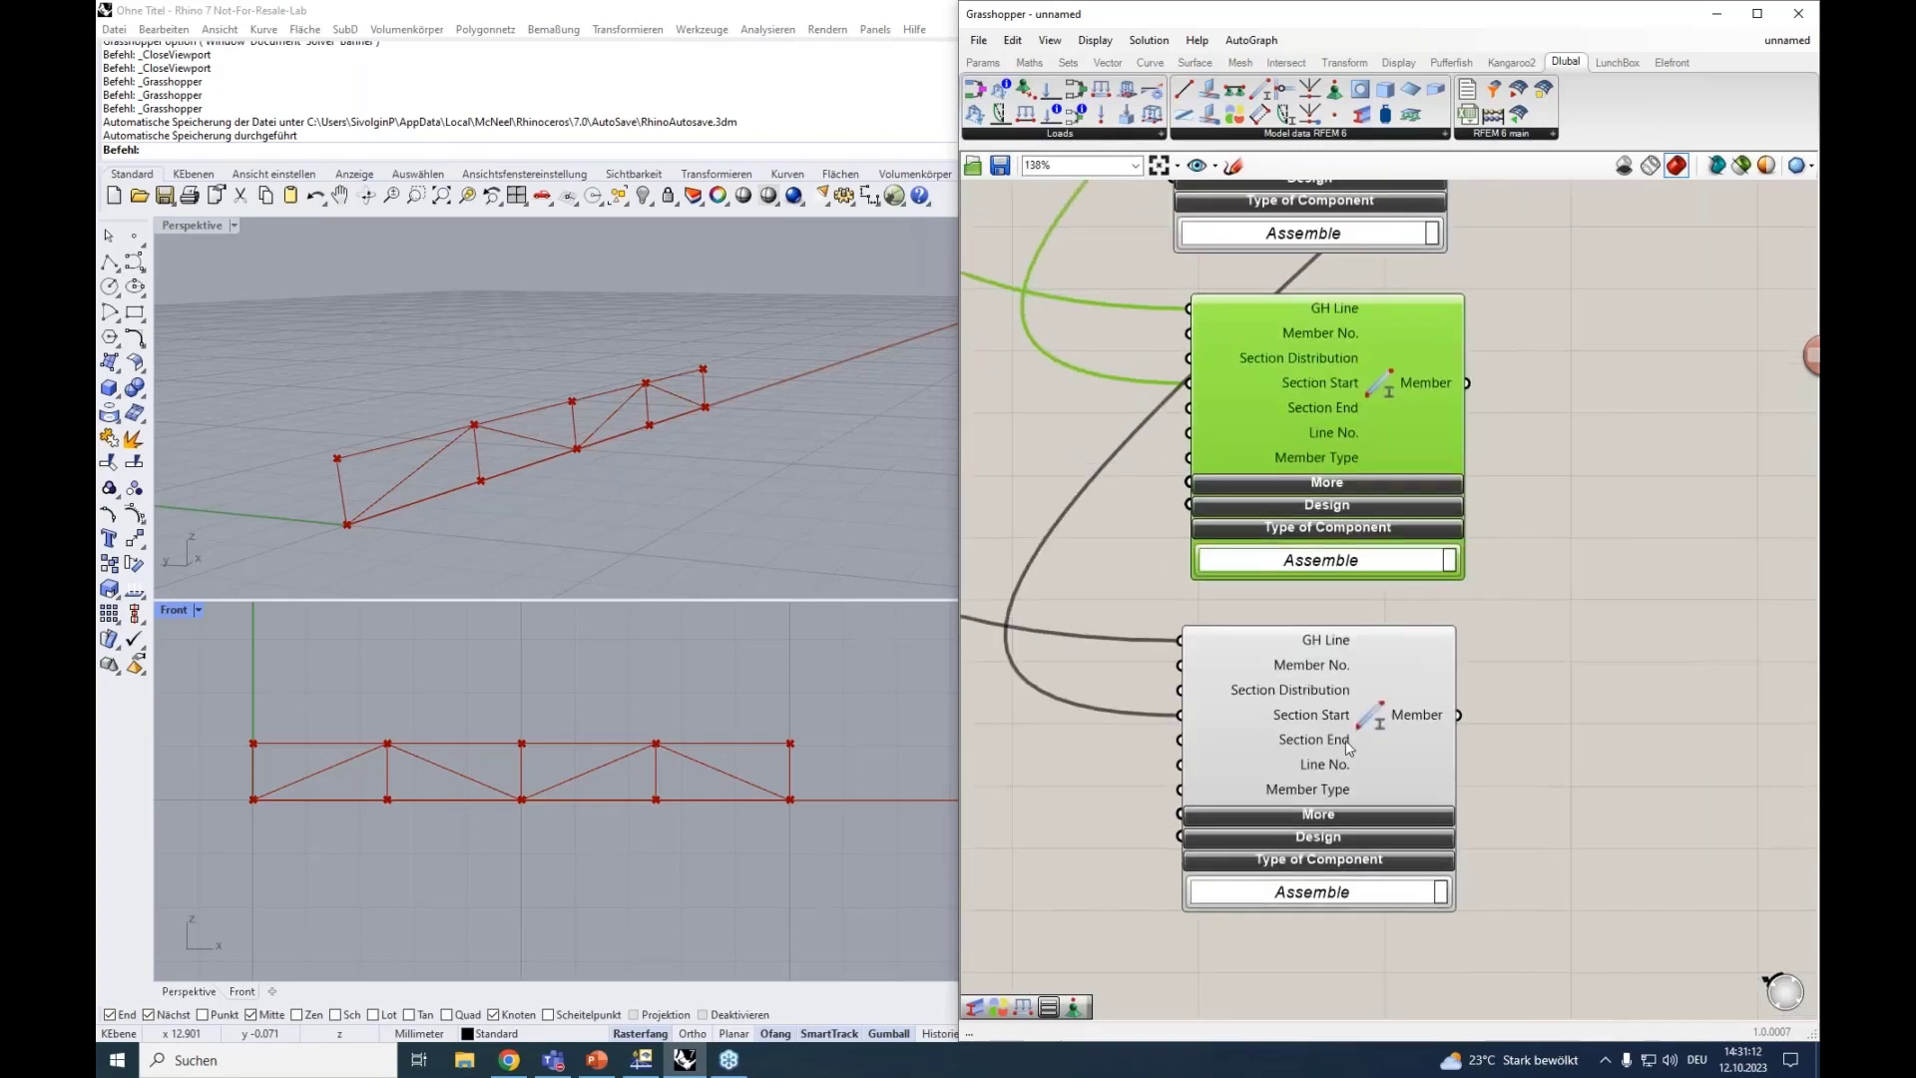
Align the third Member component under the second, and shift all three Member components to line up beneath the Section components.
{"action": "left_click_drag", "start_coordinate": [1344, 740], "coordinate": [1362, 734]}
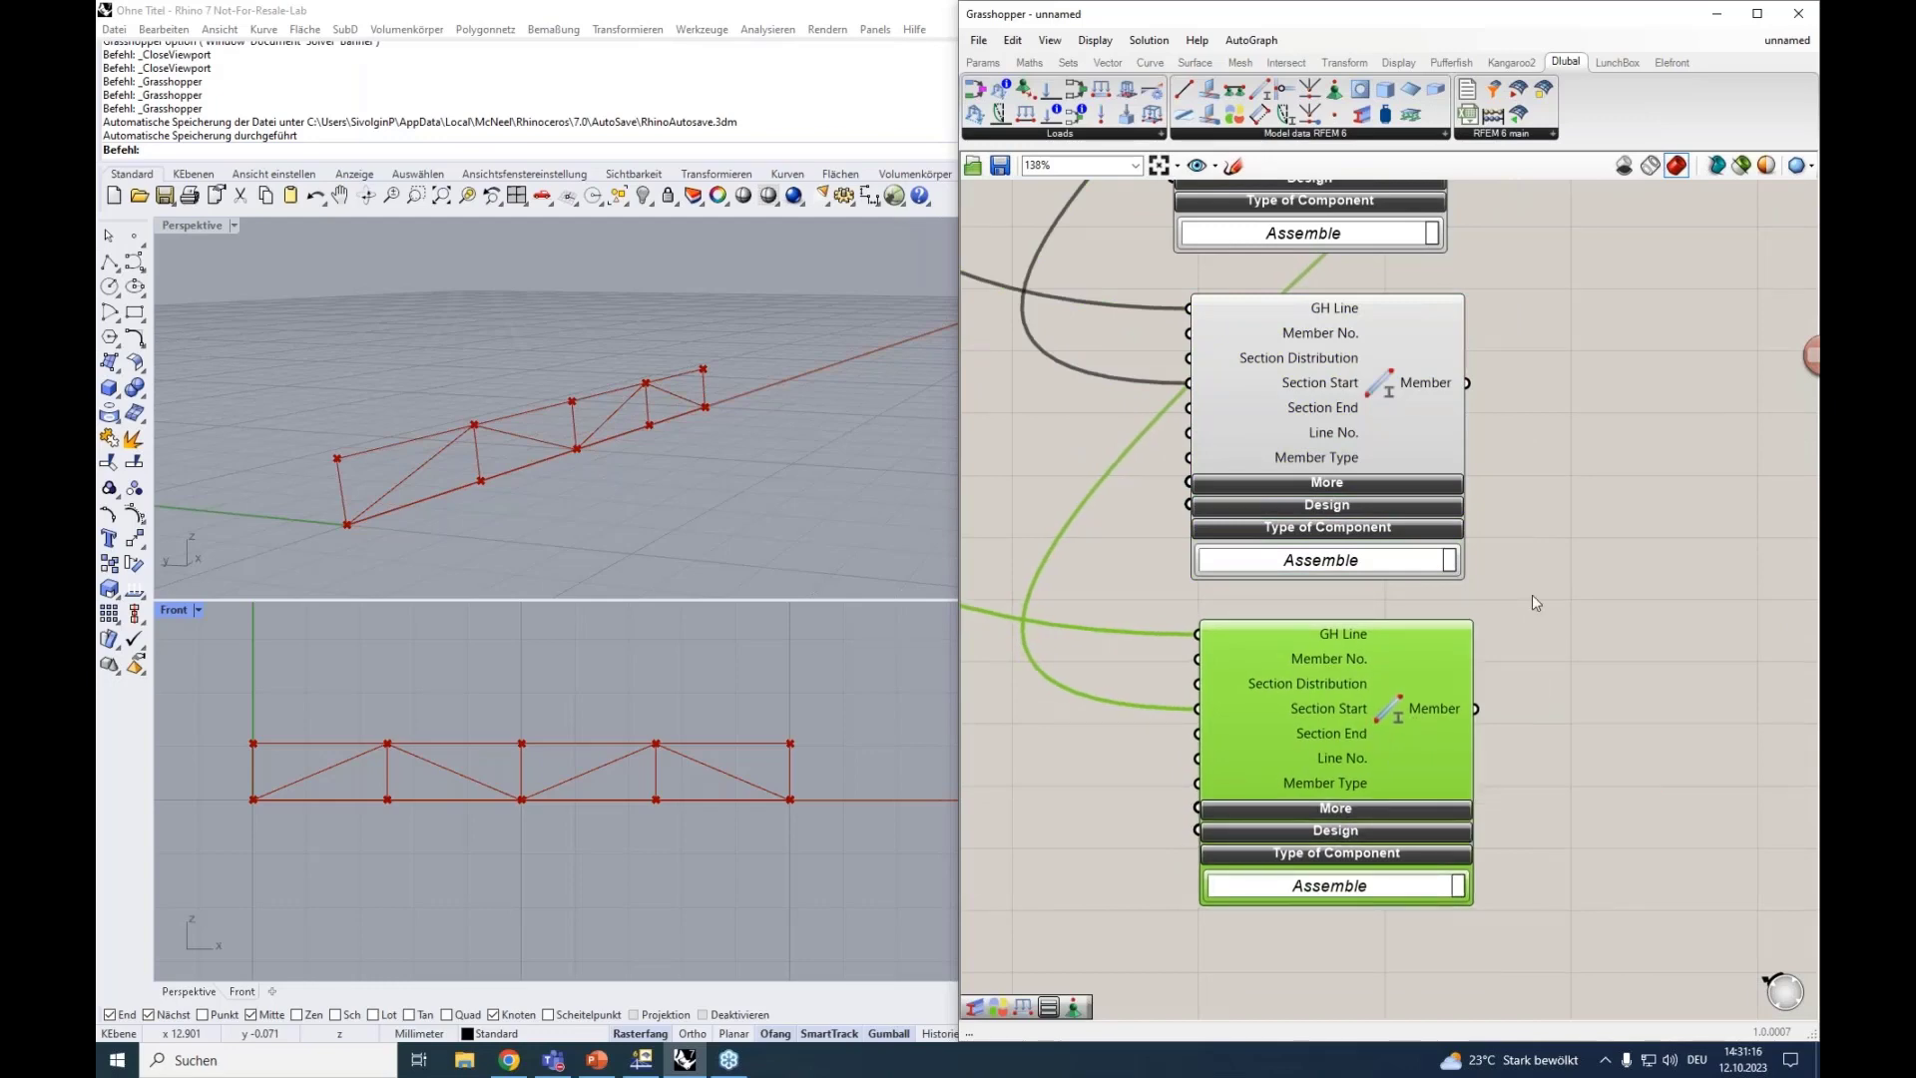
{"action": "scroll", "coordinate": [1533, 589], "scroll_direction": "down", "scroll_amount": 4}
{"action": "right_click_drag", "start_coordinate": [1565, 483], "coordinate": [1512, 606]}
{"action": "scroll", "coordinate": [1540, 792], "scroll_direction": "down", "scroll_amount": 3}
{"action": "scroll", "coordinate": [1541, 792], "scroll_direction": "up", "scroll_amount": 2}
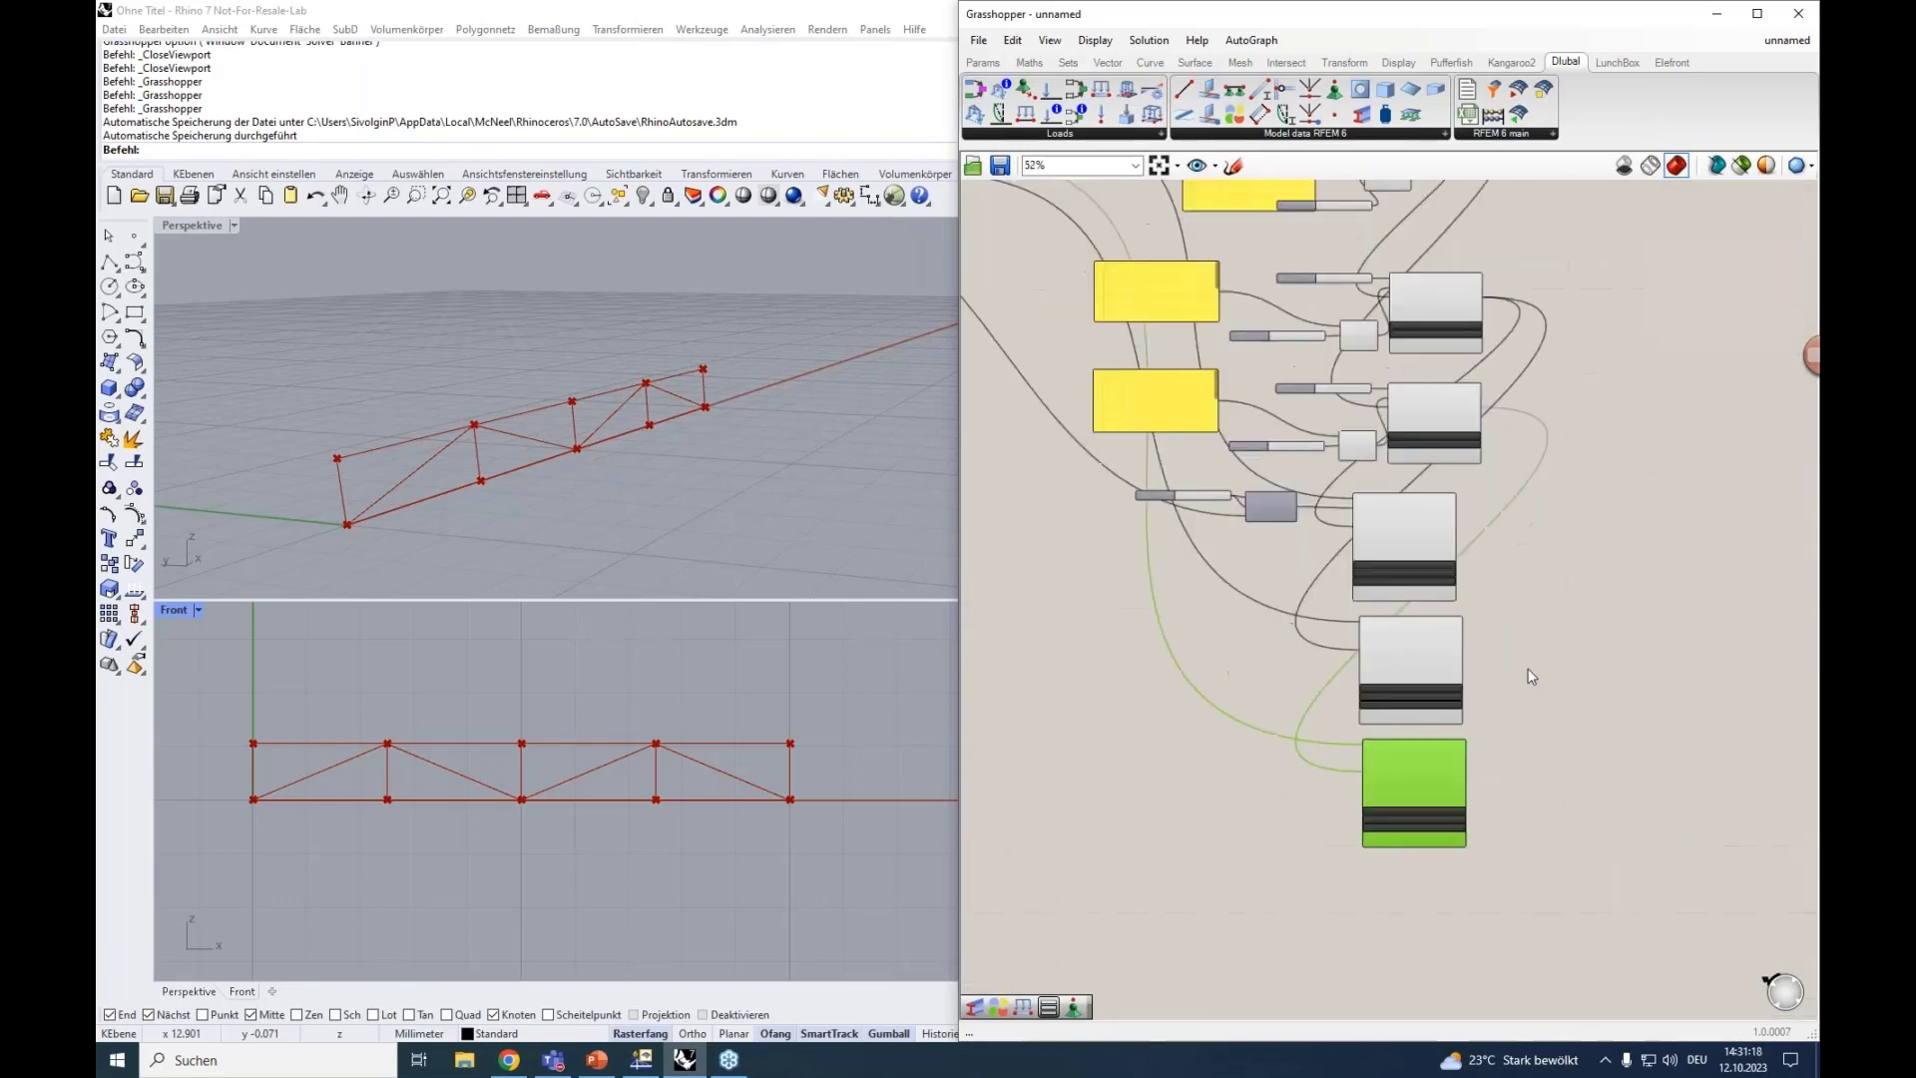
{"action": "left_click_drag", "start_coordinate": [1517, 856], "coordinate": [1369, 547]}
{"action": "left_click", "coordinate": [1586, 479]}
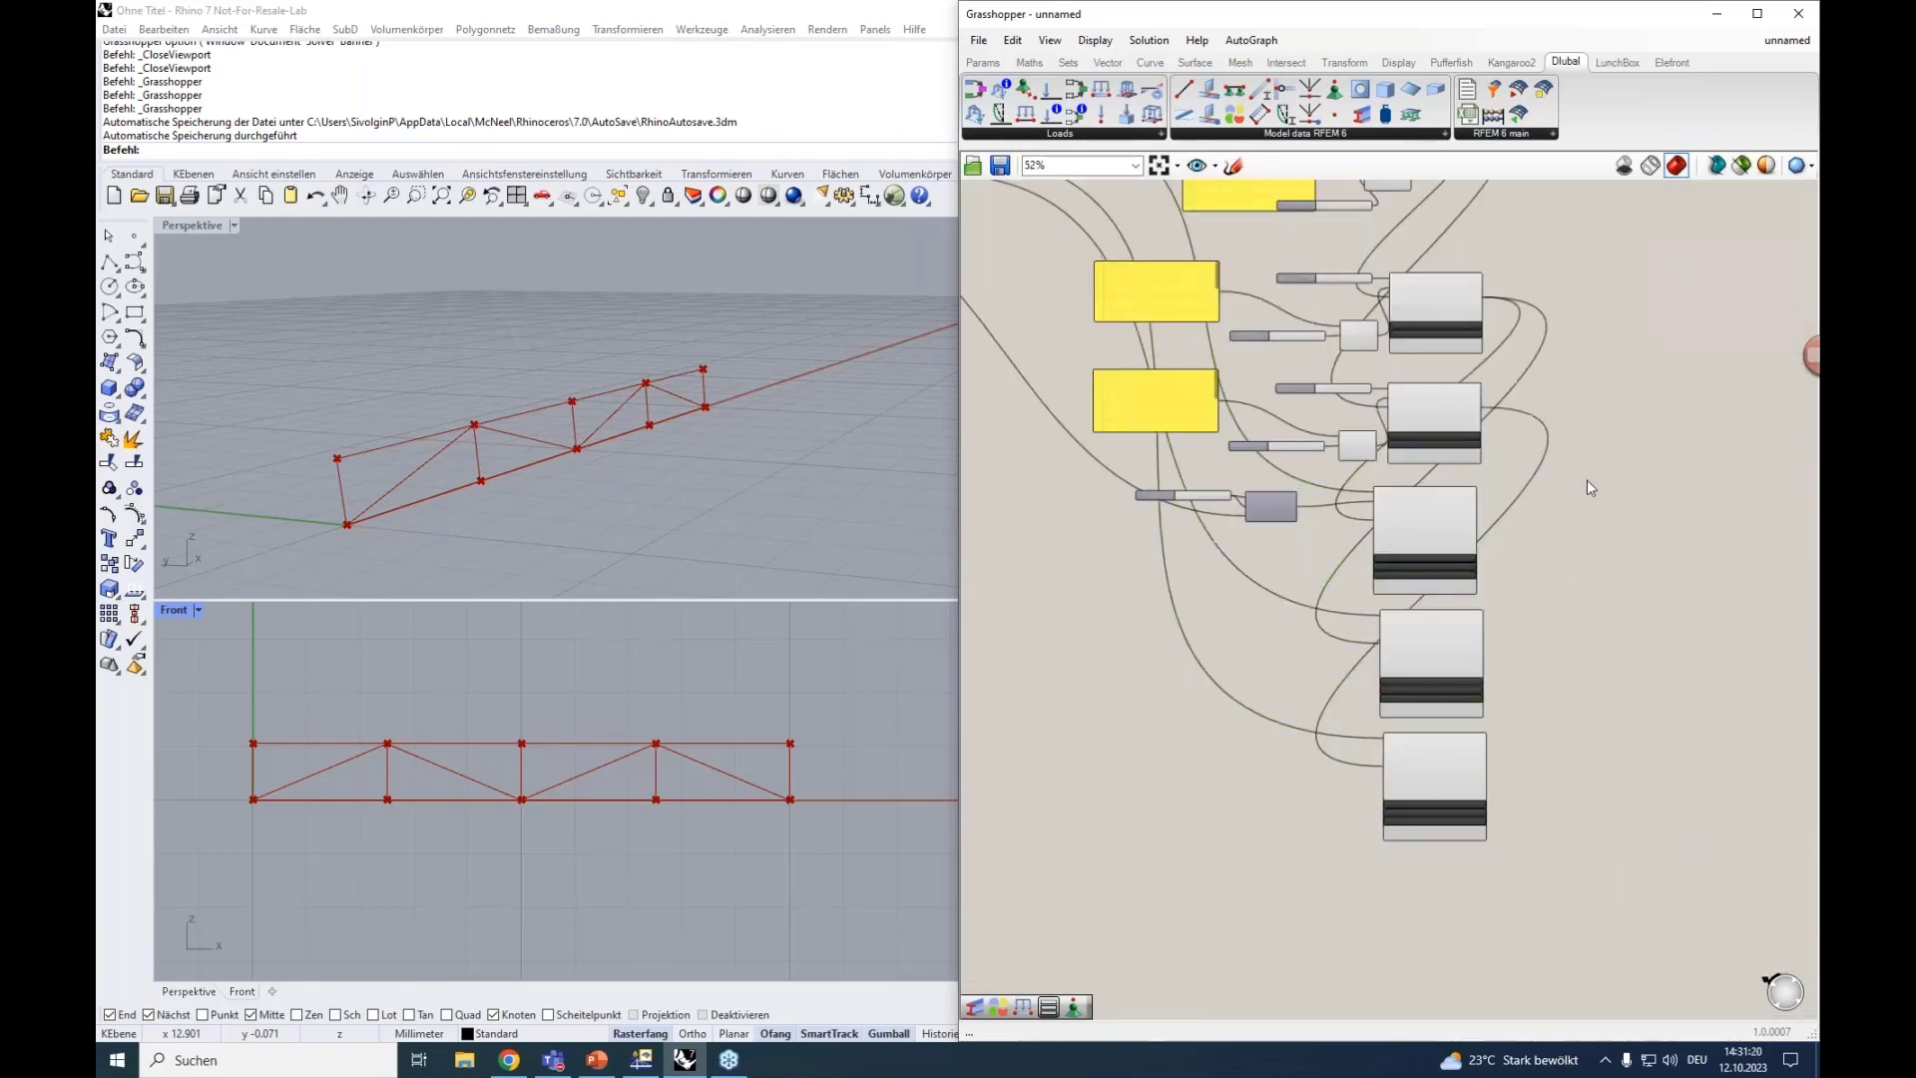
Add a Nodal Support component to the canvas beside the Material component.
{"action": "scroll", "coordinate": [1624, 325], "scroll_direction": "up", "scroll_amount": 2}
{"action": "scroll", "coordinate": [1624, 325], "scroll_direction": "up", "scroll_amount": 2}
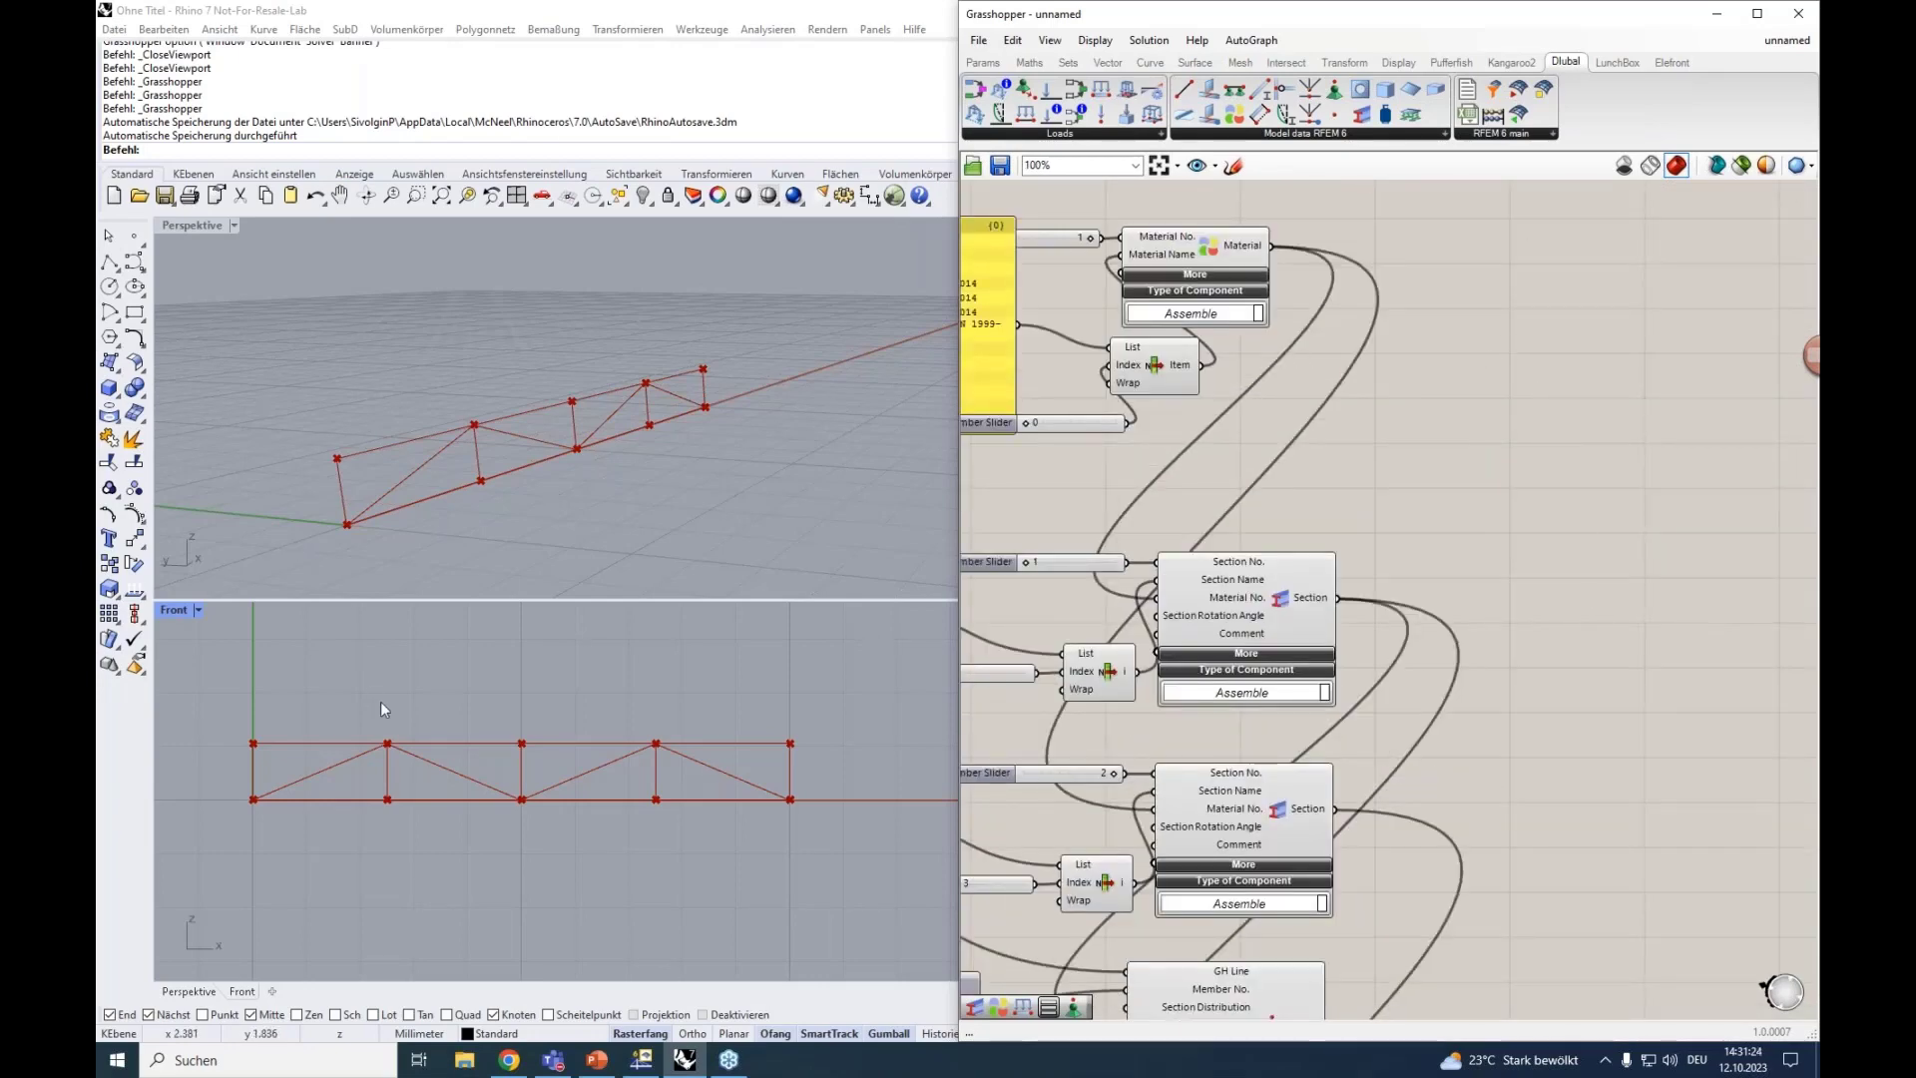
{"action": "left_click", "coordinate": [1349, 134]}
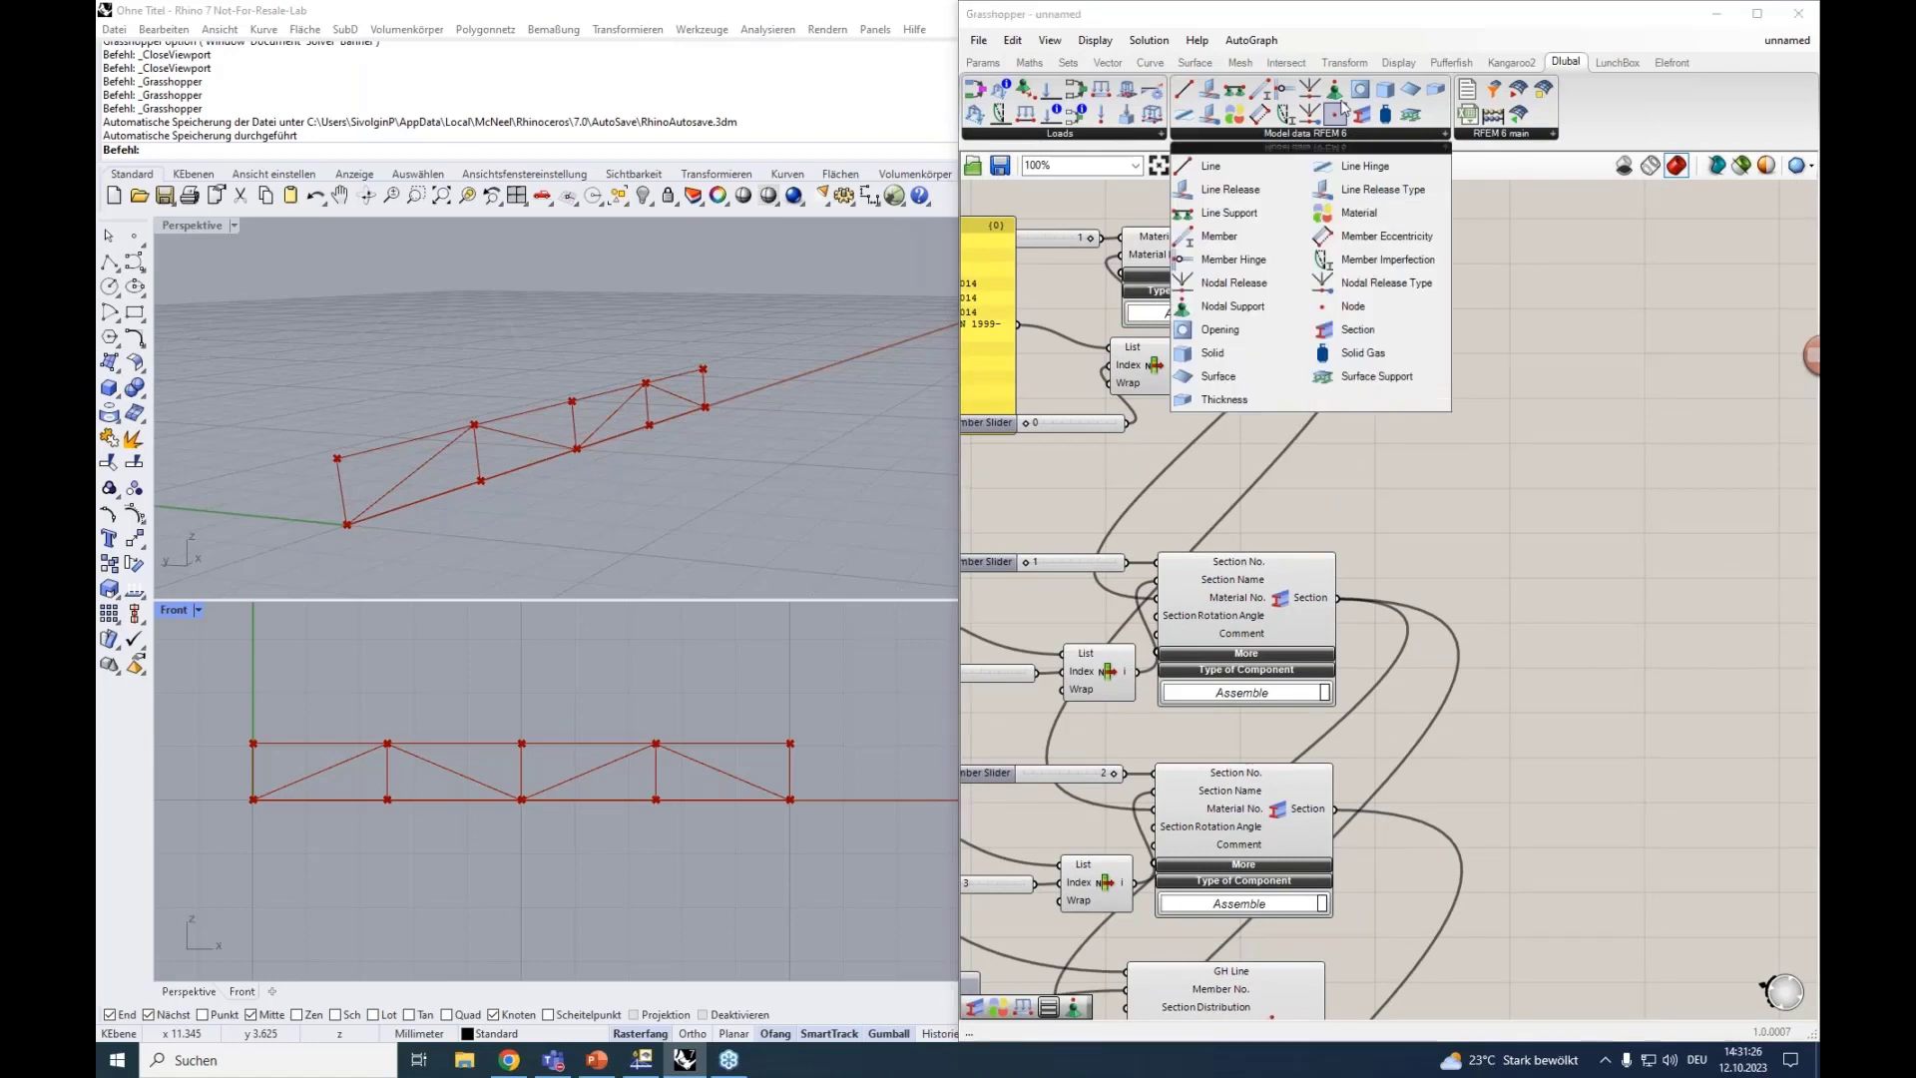
{"action": "left_click_drag", "start_coordinate": [1334, 91], "coordinate": [1500, 394]}
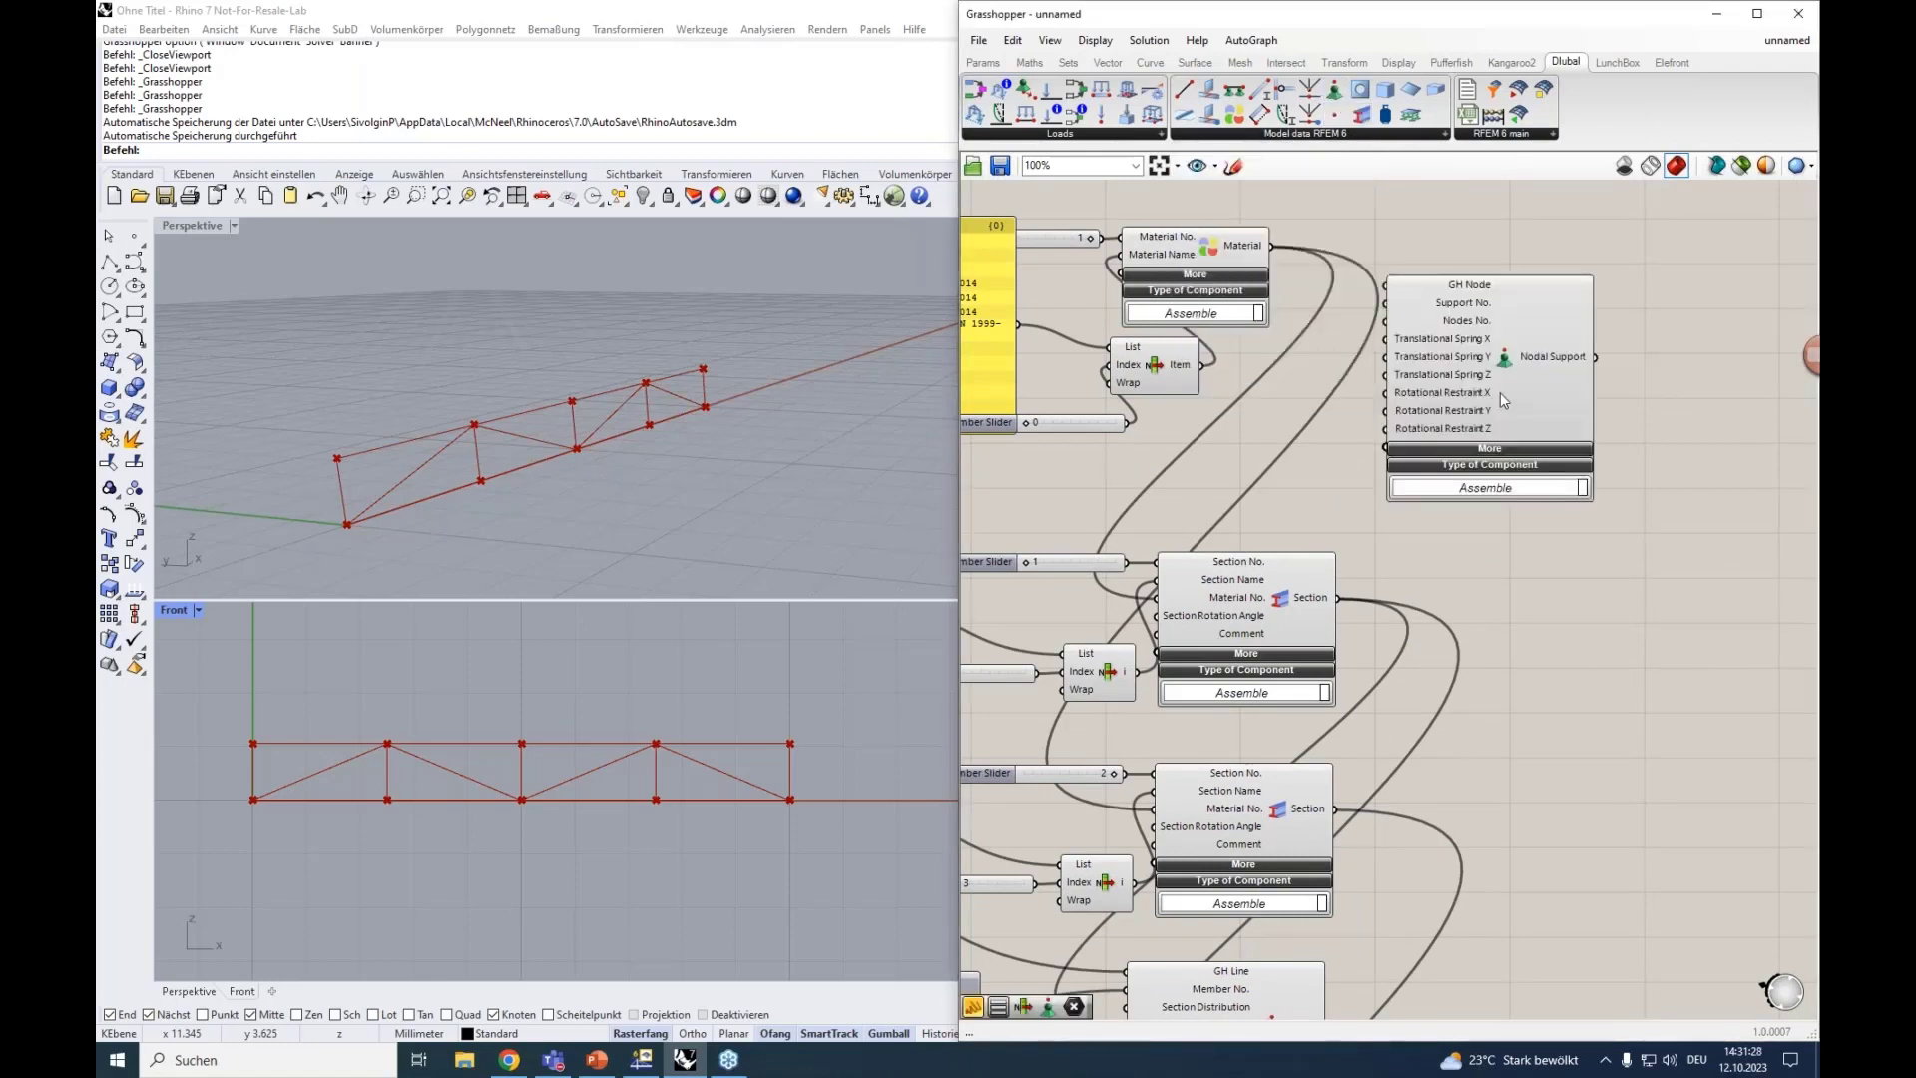
{"action": "left_click", "coordinate": [1317, 136]}
{"action": "scroll", "coordinate": [1464, 504], "scroll_direction": "down", "scroll_amount": 3}
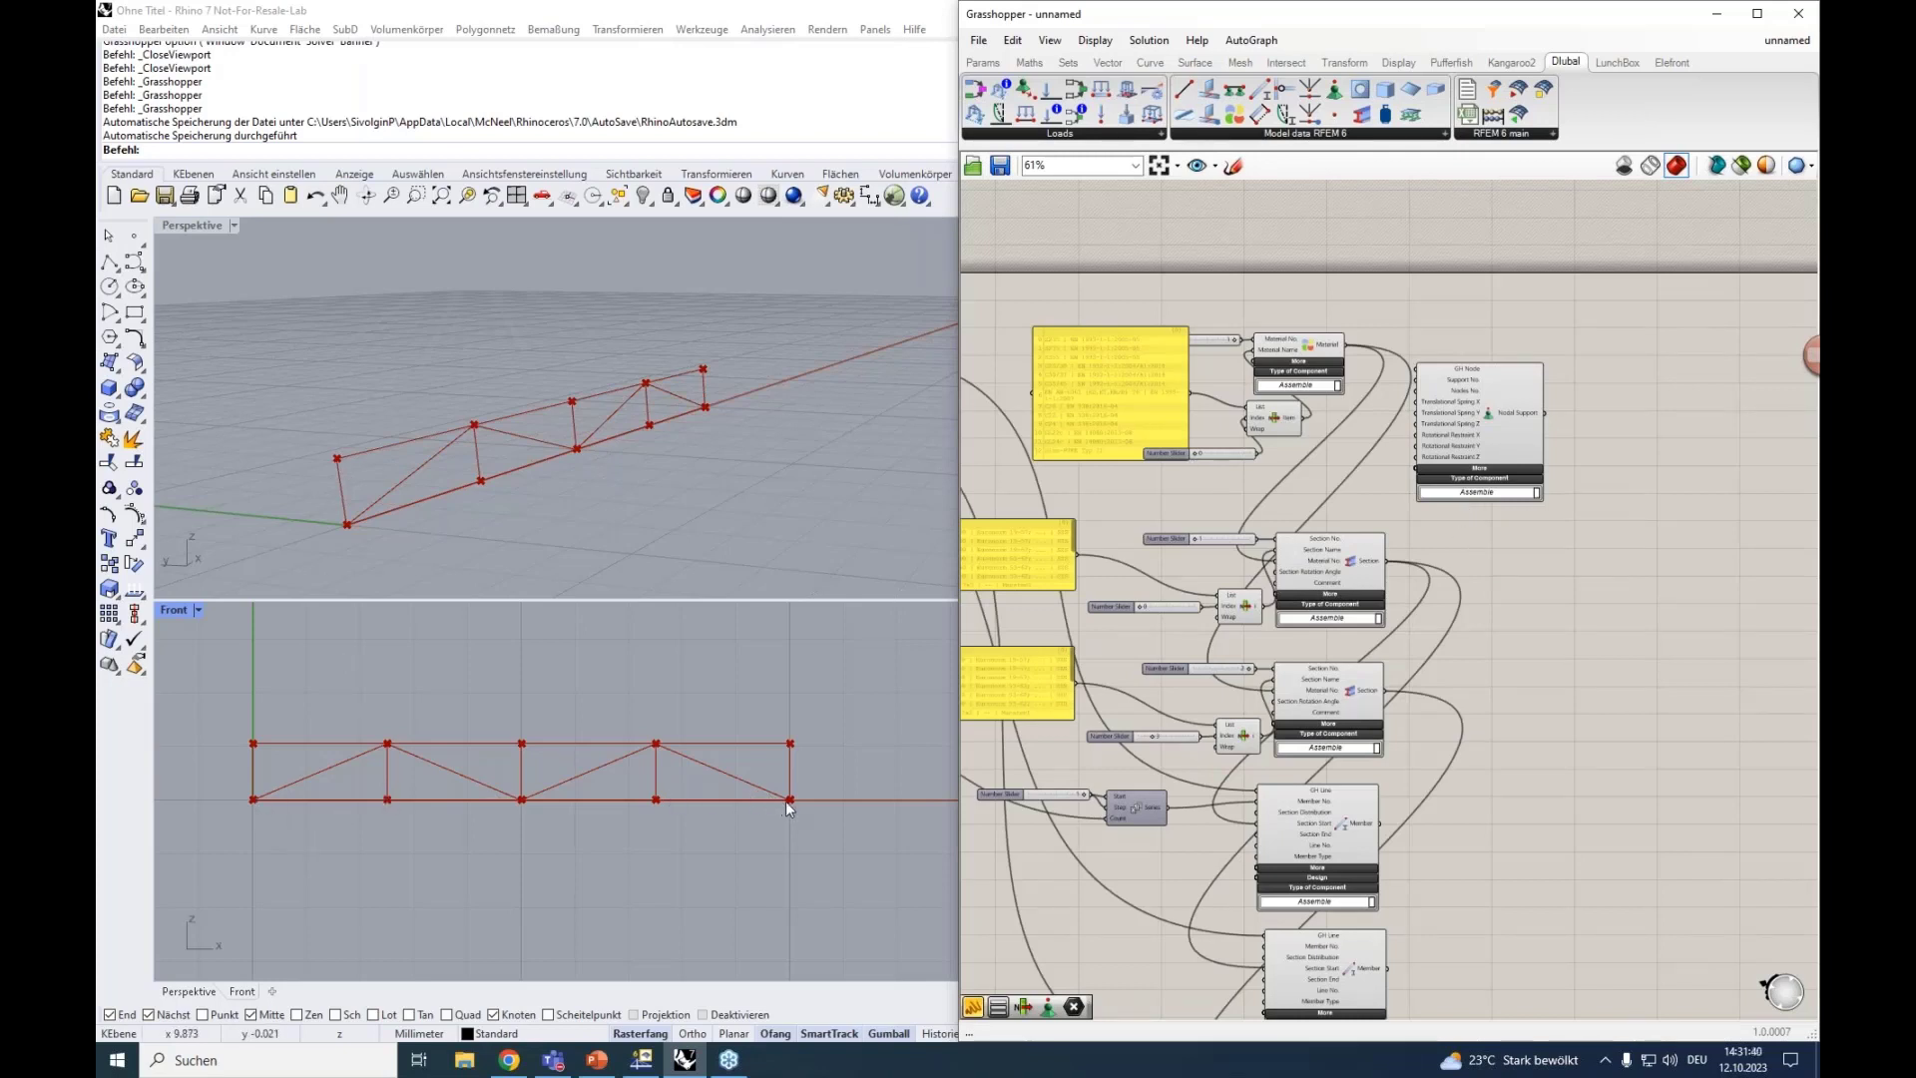
Check which end of the truss's lower chord each of the two point components defines.
{"action": "scroll", "coordinate": [1507, 535], "scroll_direction": "down", "scroll_amount": 1}
{"action": "scroll", "coordinate": [1506, 535], "scroll_direction": "down", "scroll_amount": 2}
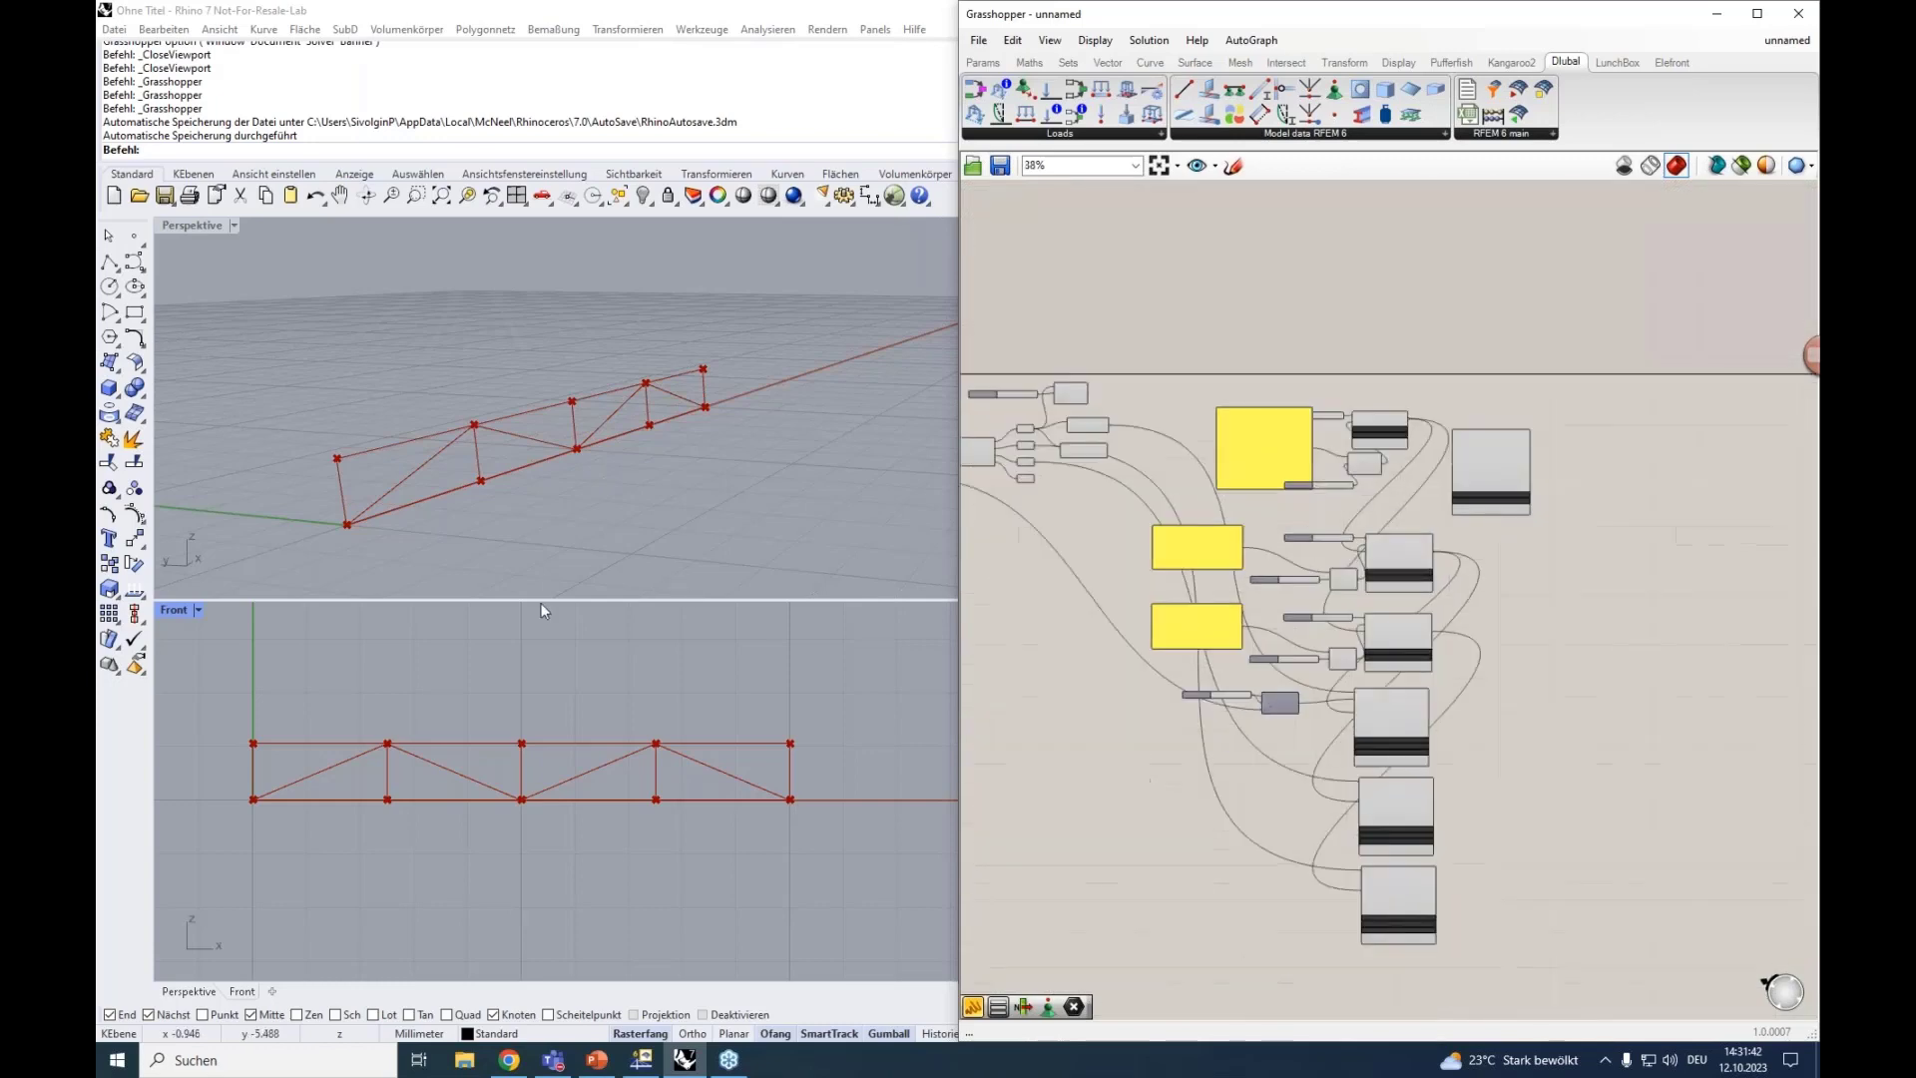
{"action": "right_click_drag", "start_coordinate": [1147, 698], "coordinate": [1493, 683]}
{"action": "scroll", "coordinate": [1027, 503], "scroll_direction": "up", "scroll_amount": 4}
{"action": "right_click_drag", "start_coordinate": [1064, 510], "coordinate": [1244, 639]}
{"action": "scroll", "coordinate": [1244, 639], "scroll_direction": "up", "scroll_amount": 3}
{"action": "left_click", "coordinate": [1238, 424]}
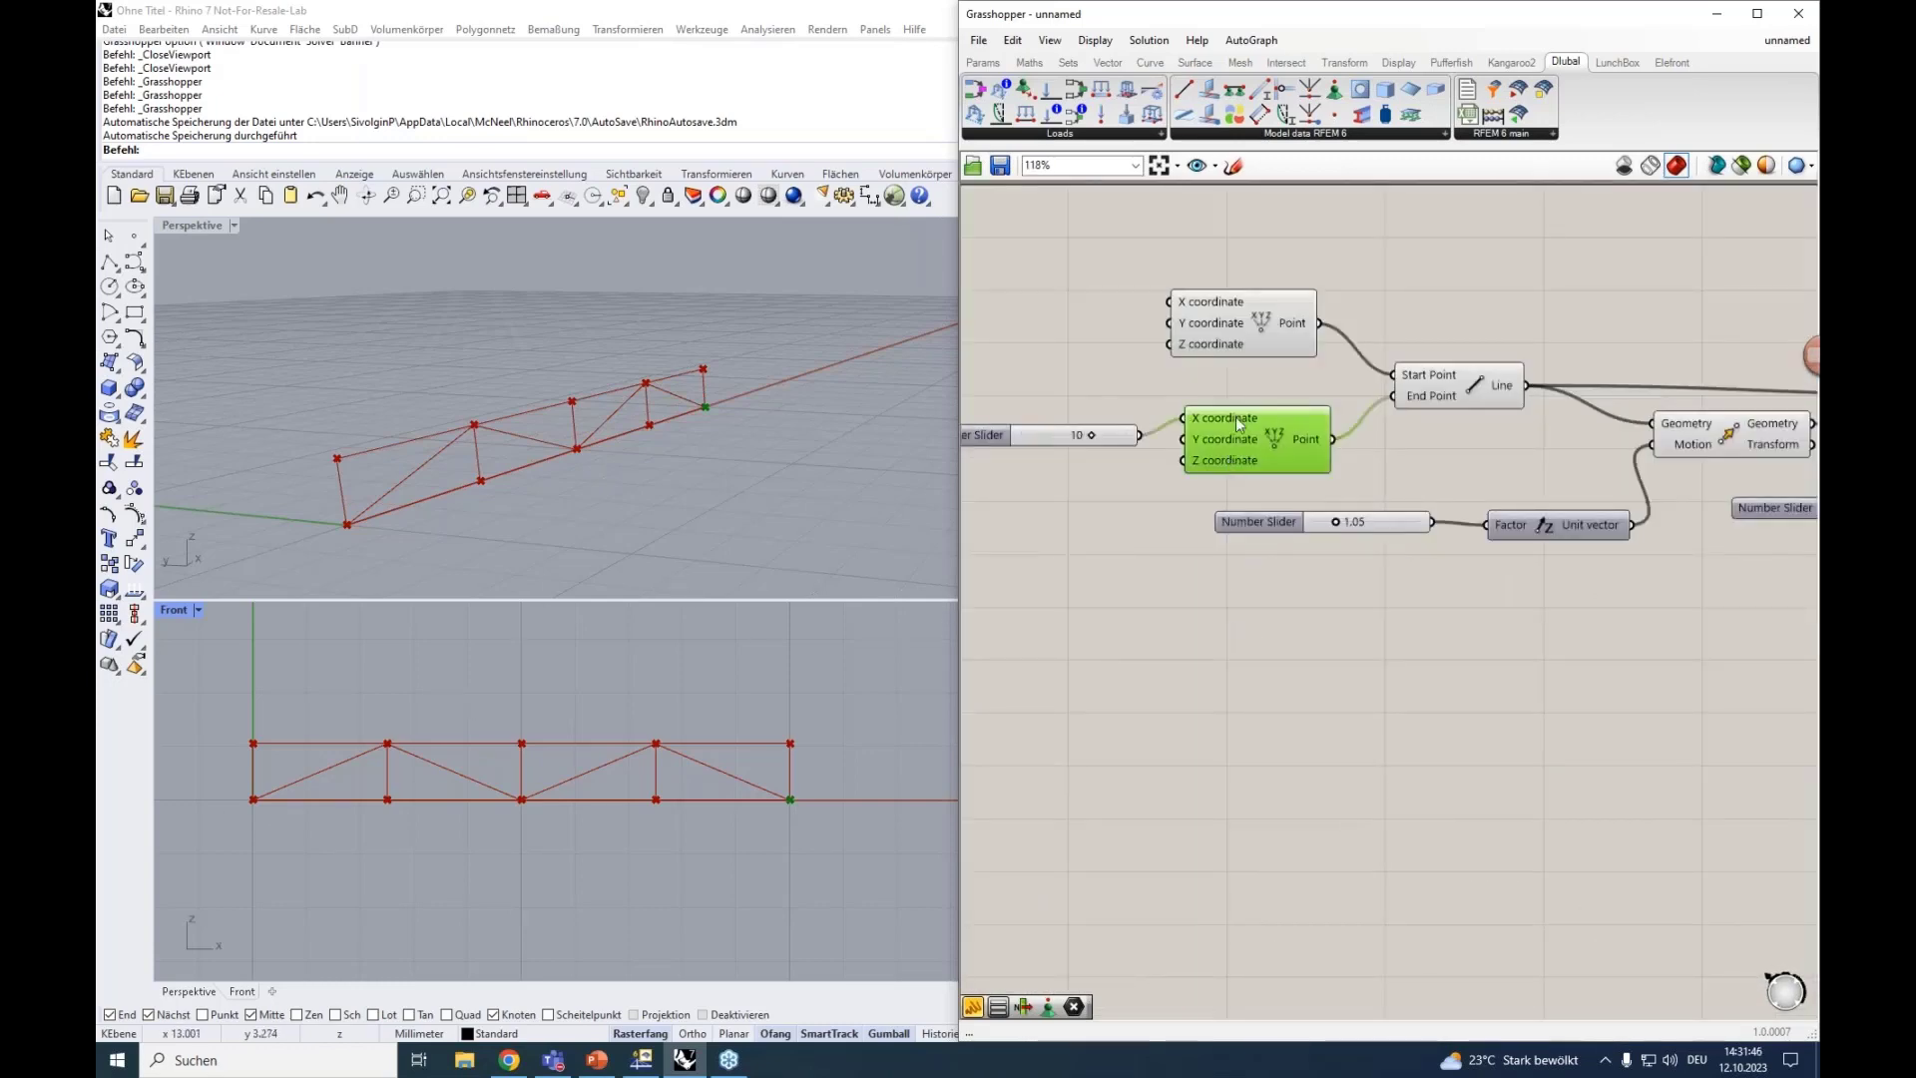
{"action": "left_click", "coordinate": [1242, 336]}
{"action": "left_click", "coordinate": [1242, 455]}
{"action": "left_click", "coordinate": [1243, 327]}
{"action": "scroll", "coordinate": [1325, 674], "scroll_direction": "down", "scroll_amount": 2}
{"action": "right_click_drag", "start_coordinate": [1325, 674], "coordinate": [1236, 639]}
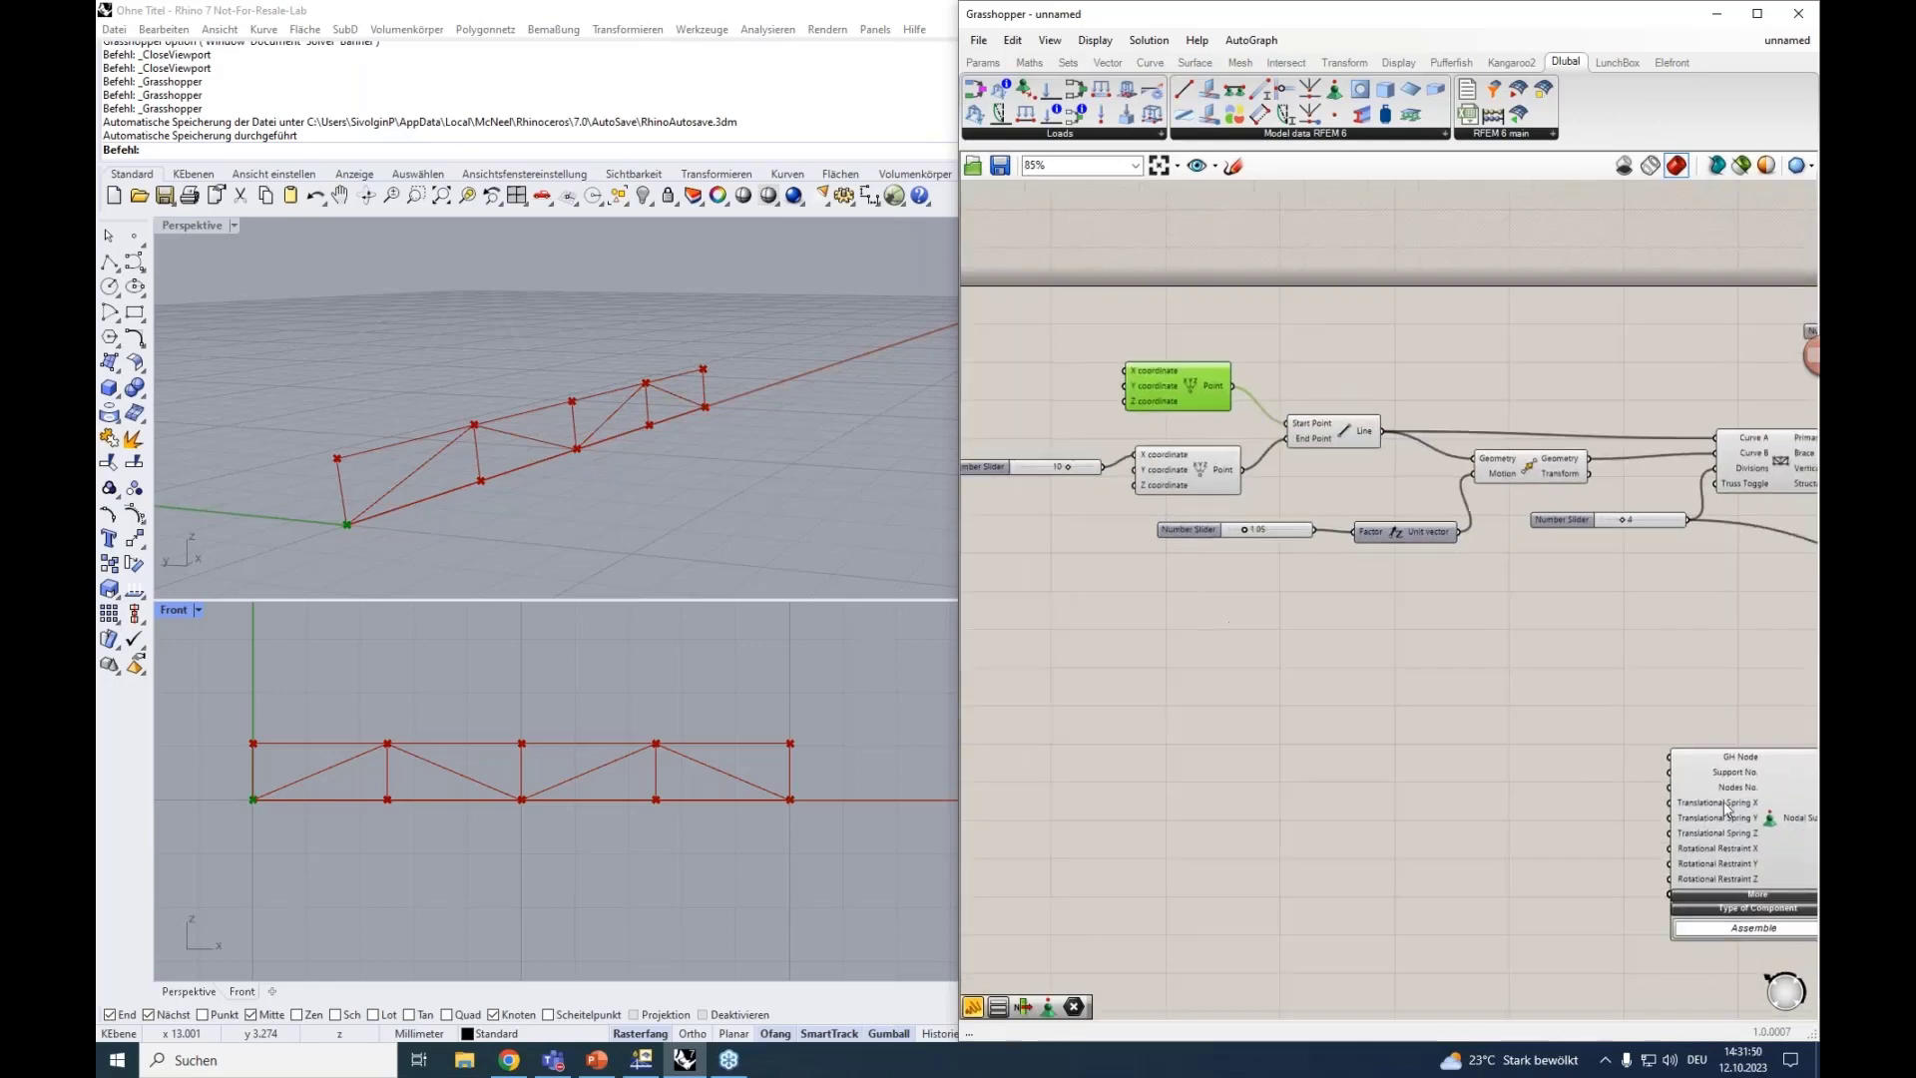
Place the Nodal Support component below the two point components and connect both points to its GH Node input.
{"action": "left_click_drag", "start_coordinate": [1724, 791], "coordinate": [1262, 612]}
{"action": "scroll", "coordinate": [1261, 611], "scroll_direction": "up", "scroll_amount": 2}
{"action": "left_click_drag", "start_coordinate": [1223, 305], "coordinate": [1181, 564]}
{"action": "left_click_drag", "start_coordinate": [1238, 422], "coordinate": [1157, 574], "text": "shift"}
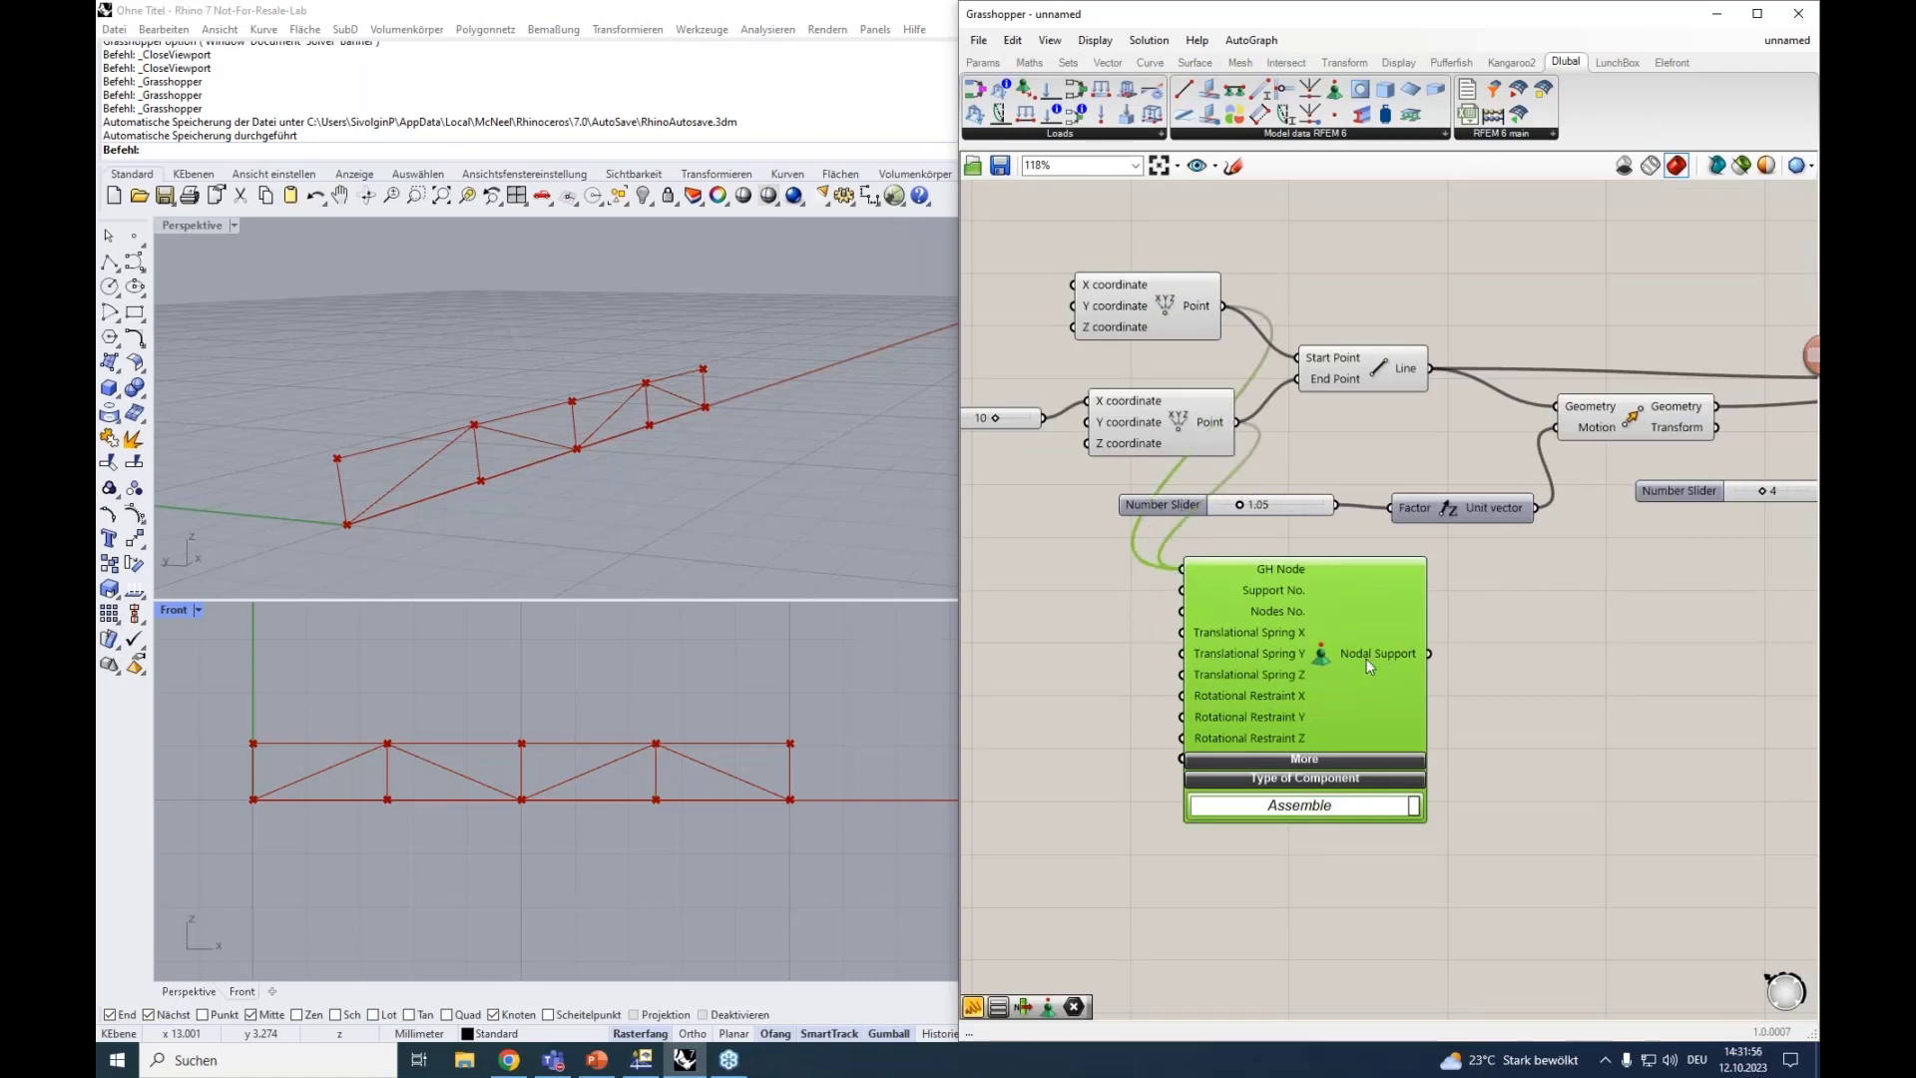
{"action": "left_click_drag", "start_coordinate": [1367, 659], "coordinate": [1433, 681]}
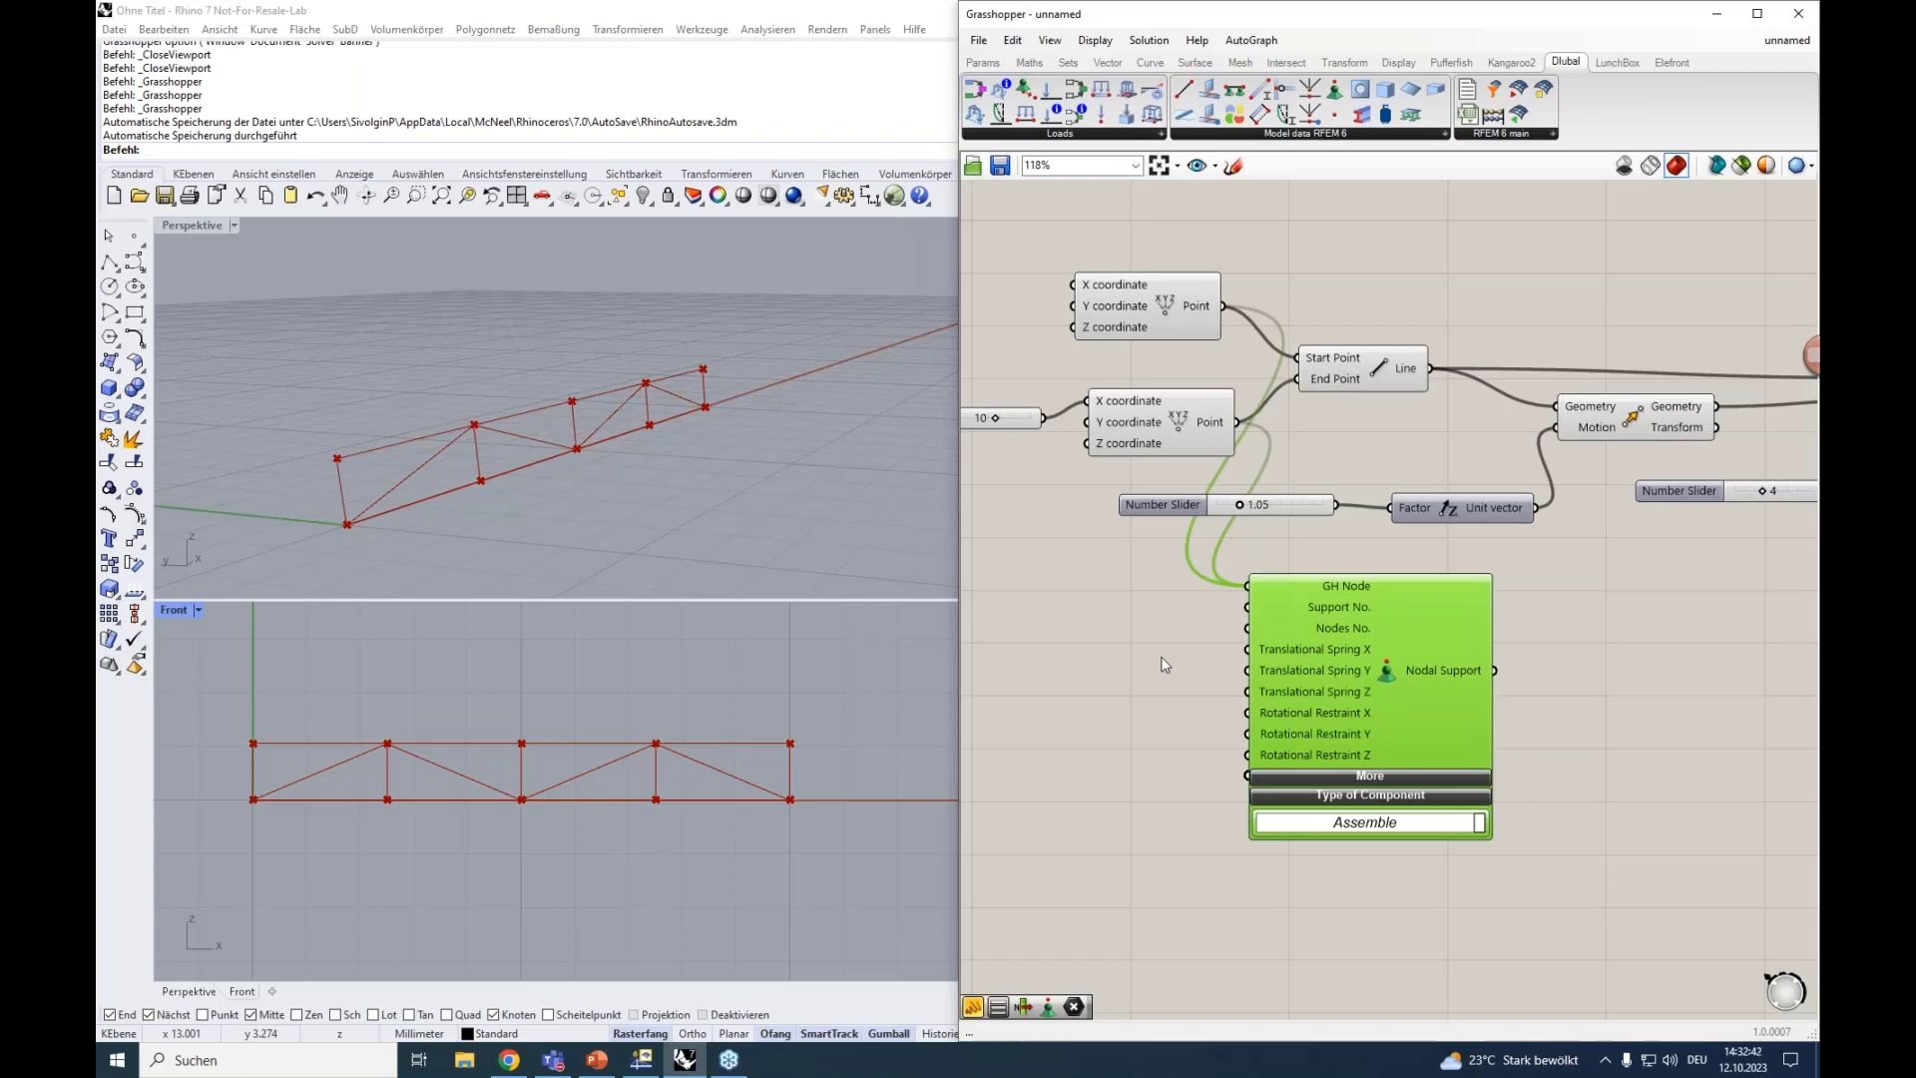
Create a panel containing inf and connect it to Translational Spring X, Y and Z and Rotational Restraint X and Z.
{"action": "double_click", "coordinate": [1126, 661]}
{"action": "type", "text": "\"int"}
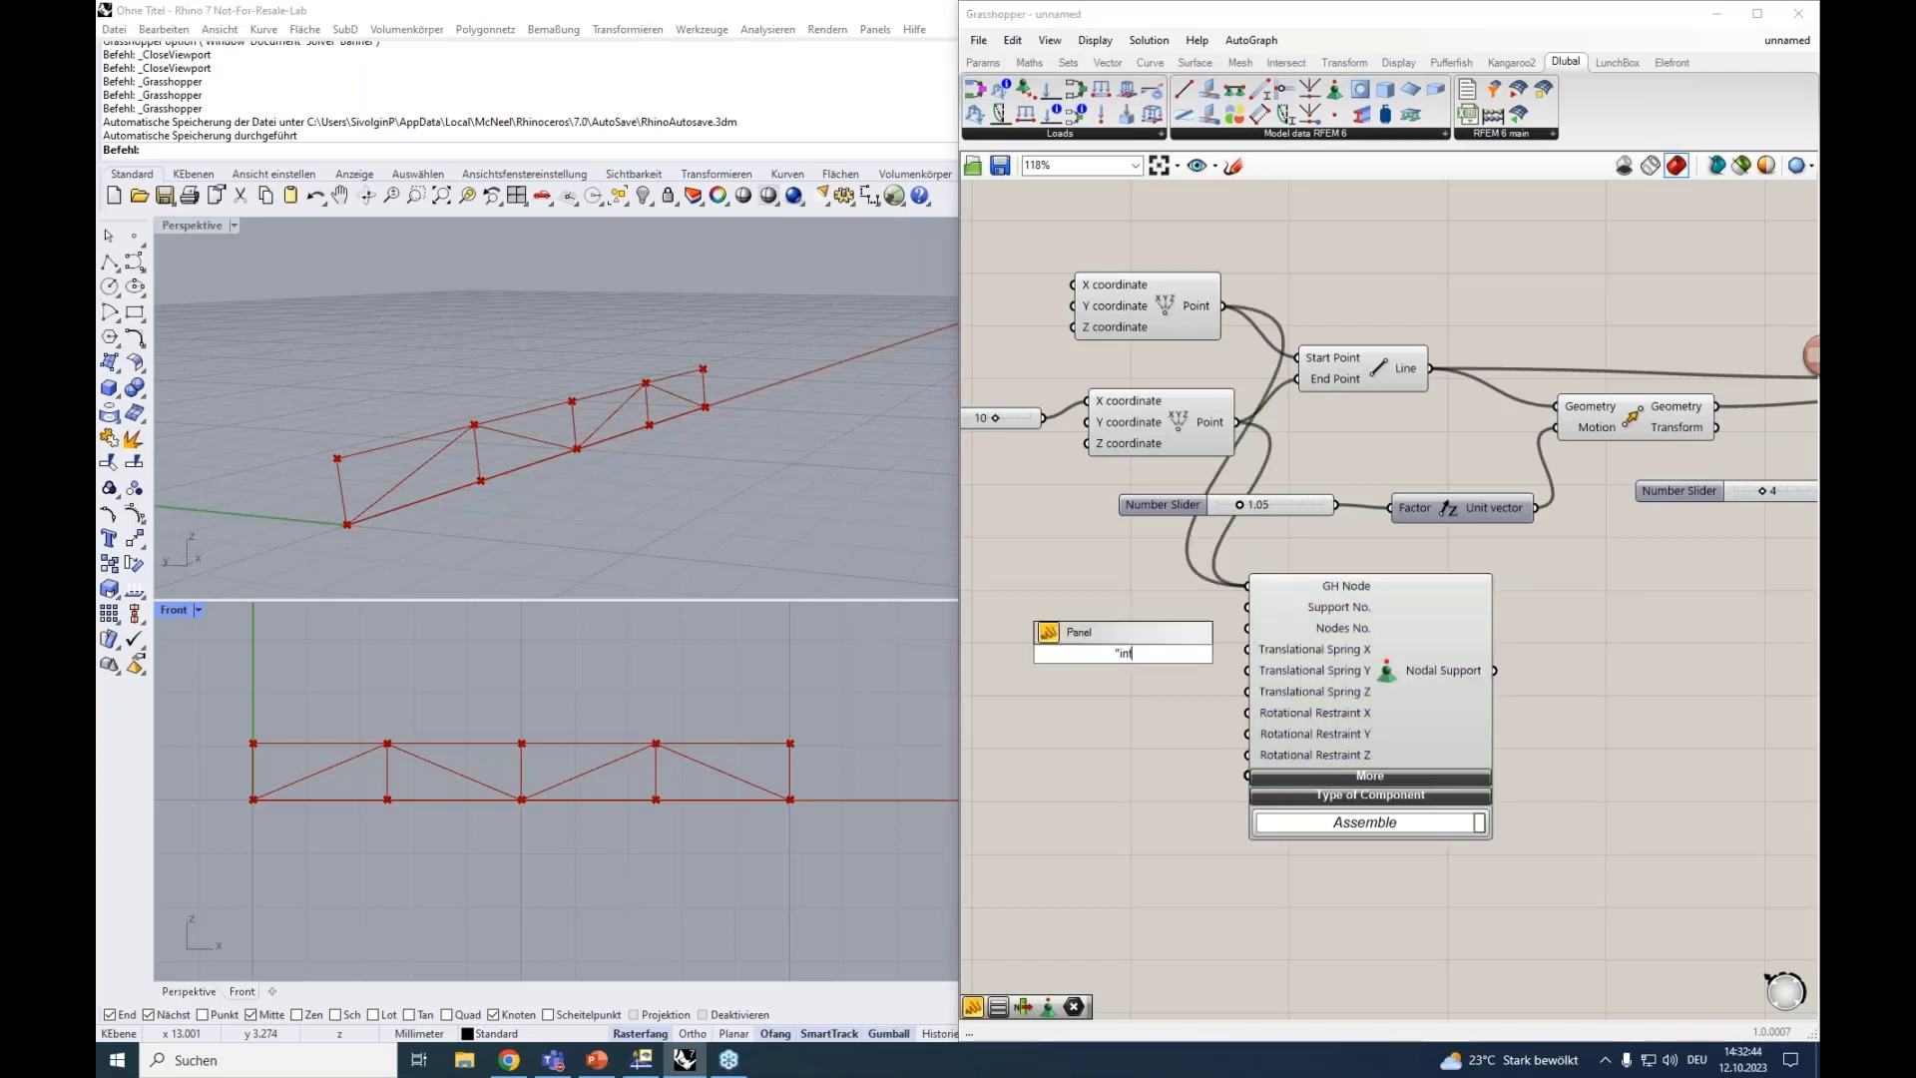
{"action": "key", "text": "Return"}
{"action": "left_click_drag", "start_coordinate": [1148, 654], "coordinate": [1235, 675]}
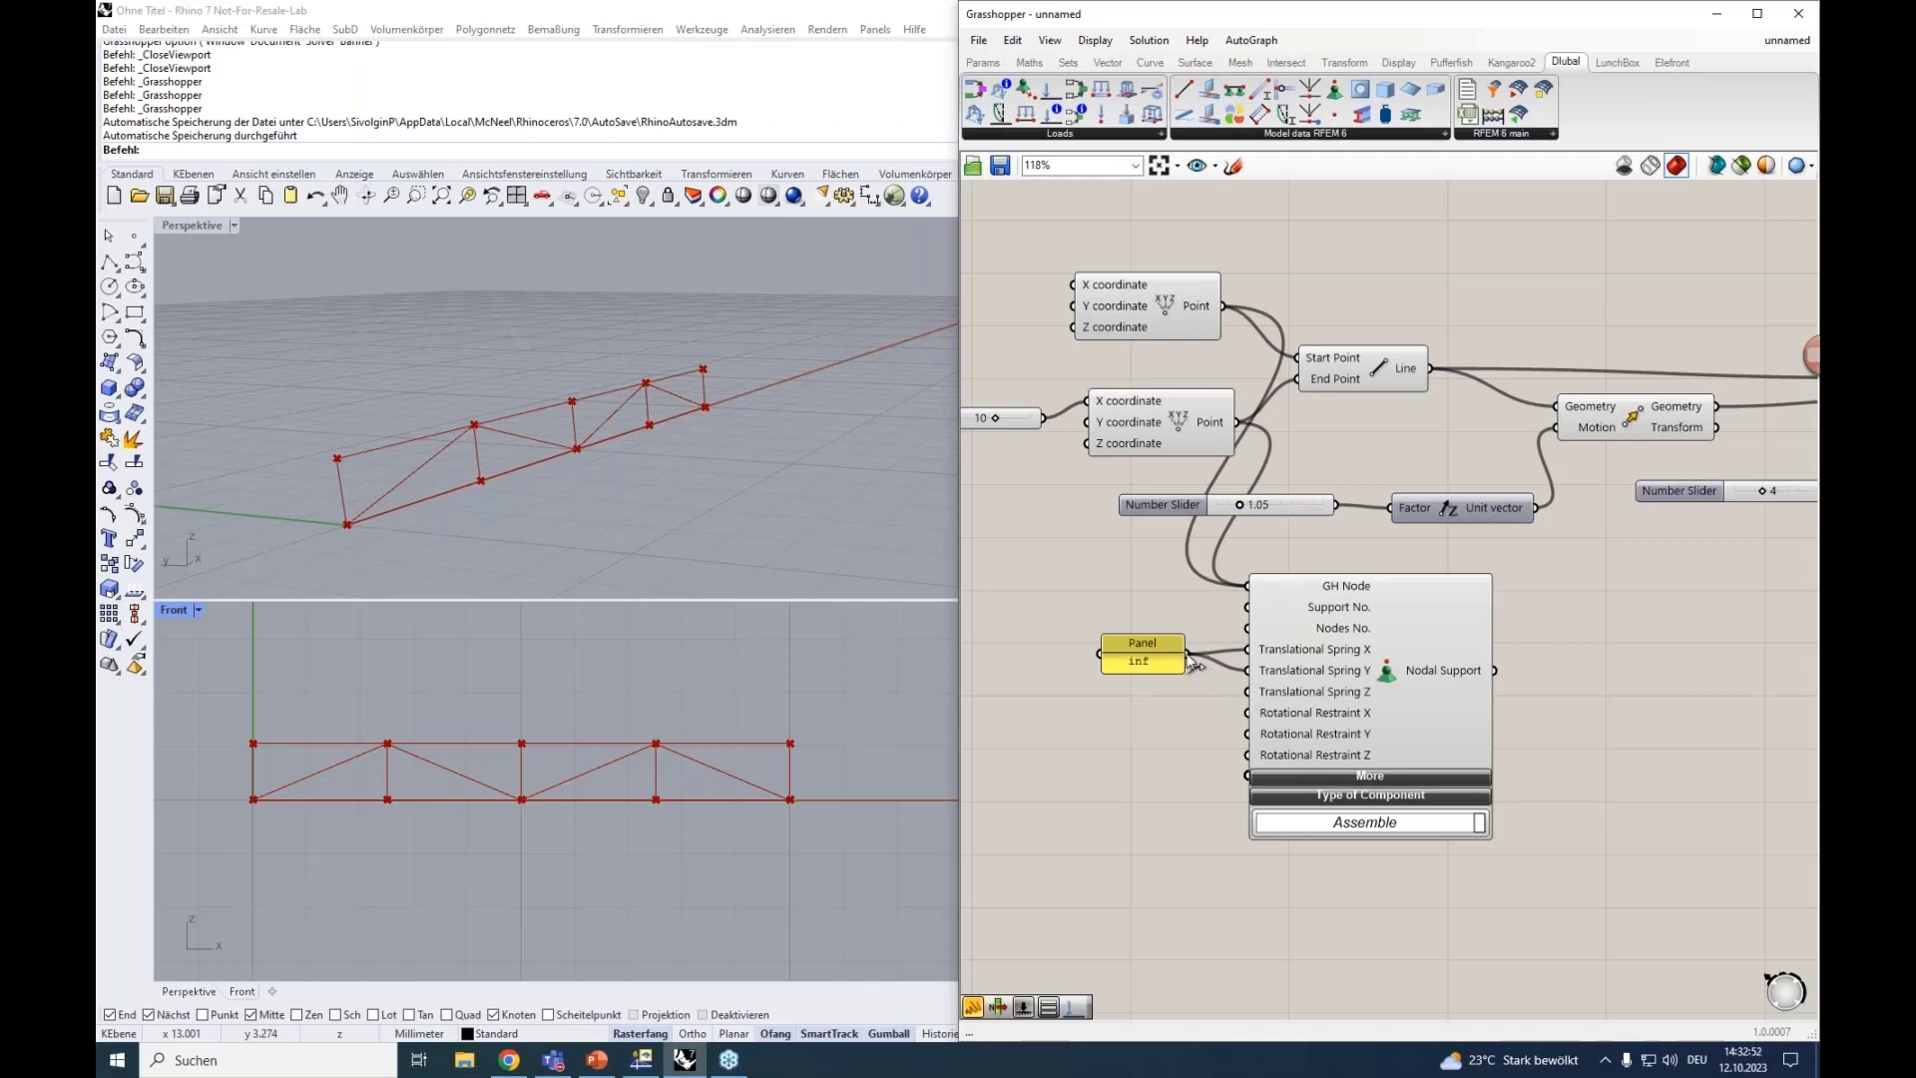
{"action": "left_click_drag", "start_coordinate": [1189, 659], "coordinate": [1249, 756]}
{"action": "left_click_drag", "start_coordinate": [1187, 652], "coordinate": [1245, 700]}
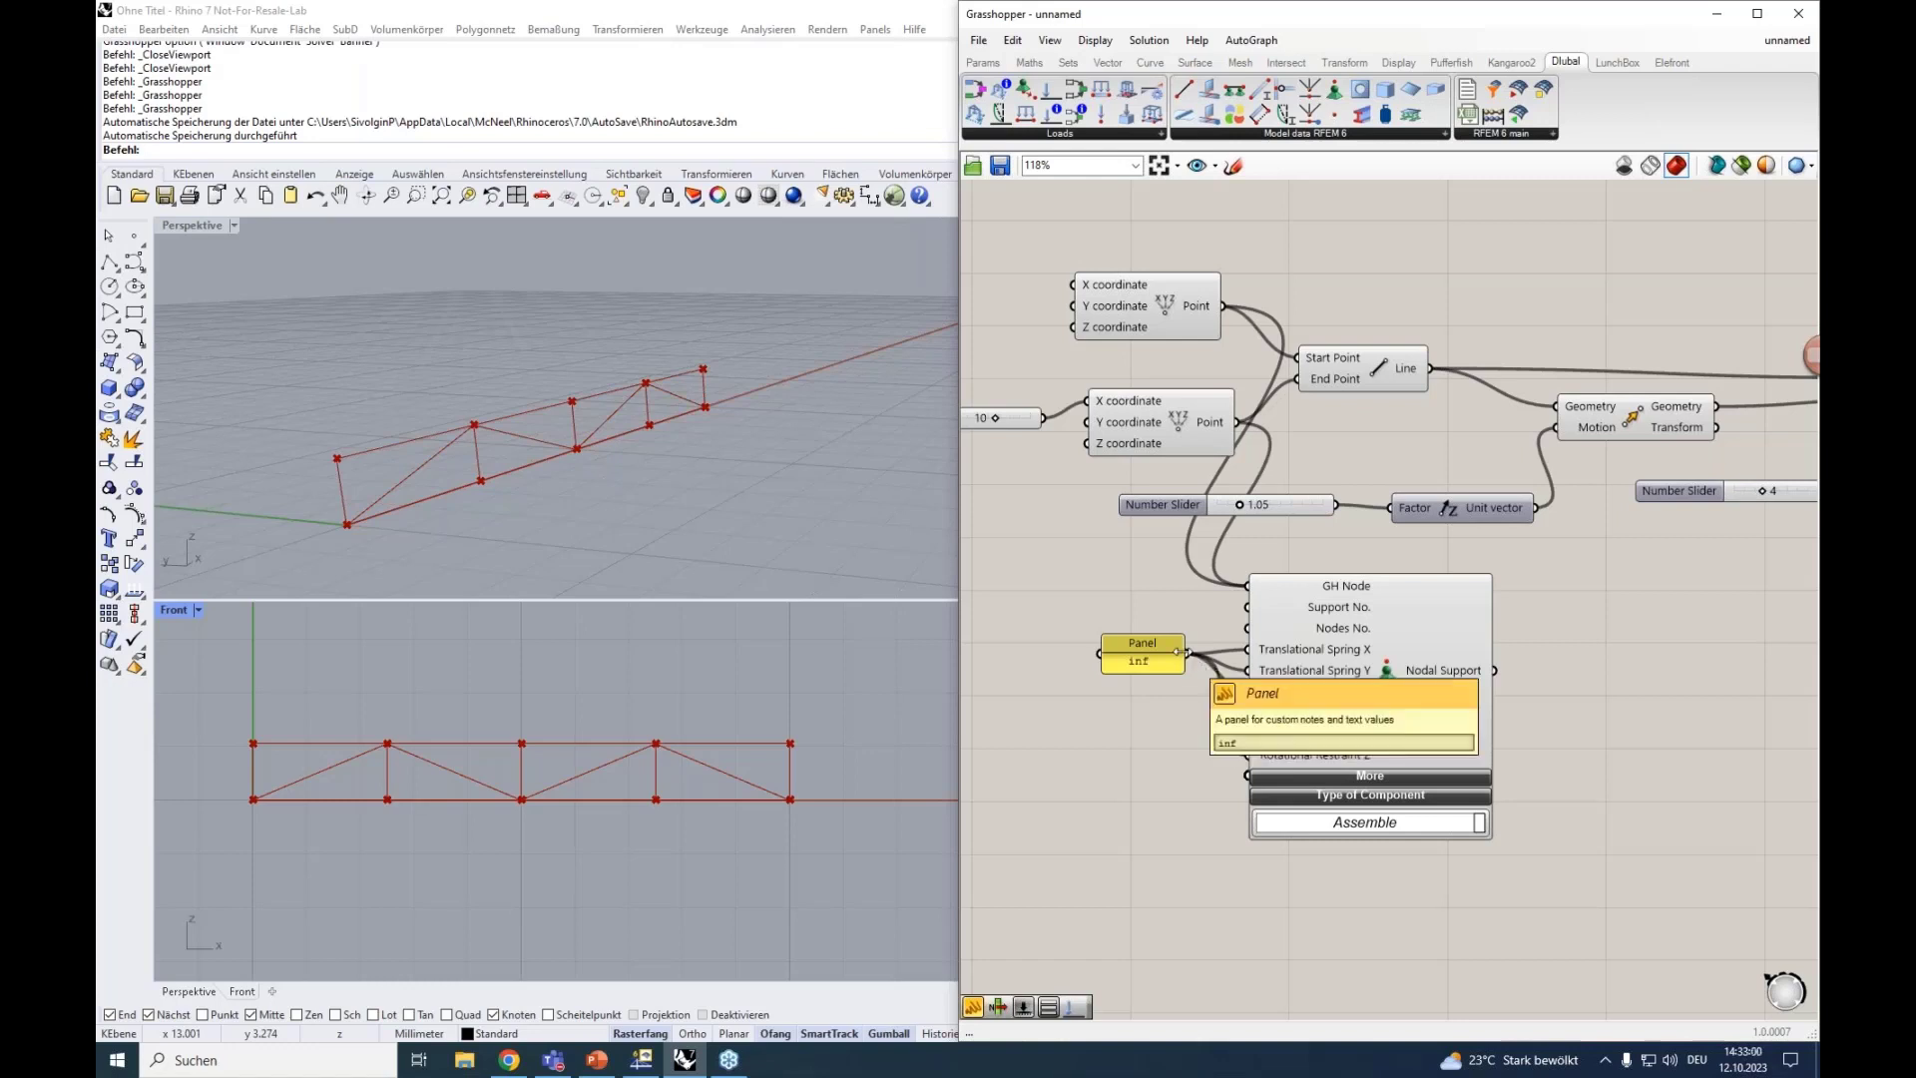
{"action": "left_click_drag", "start_coordinate": [1178, 650], "coordinate": [1137, 656]}
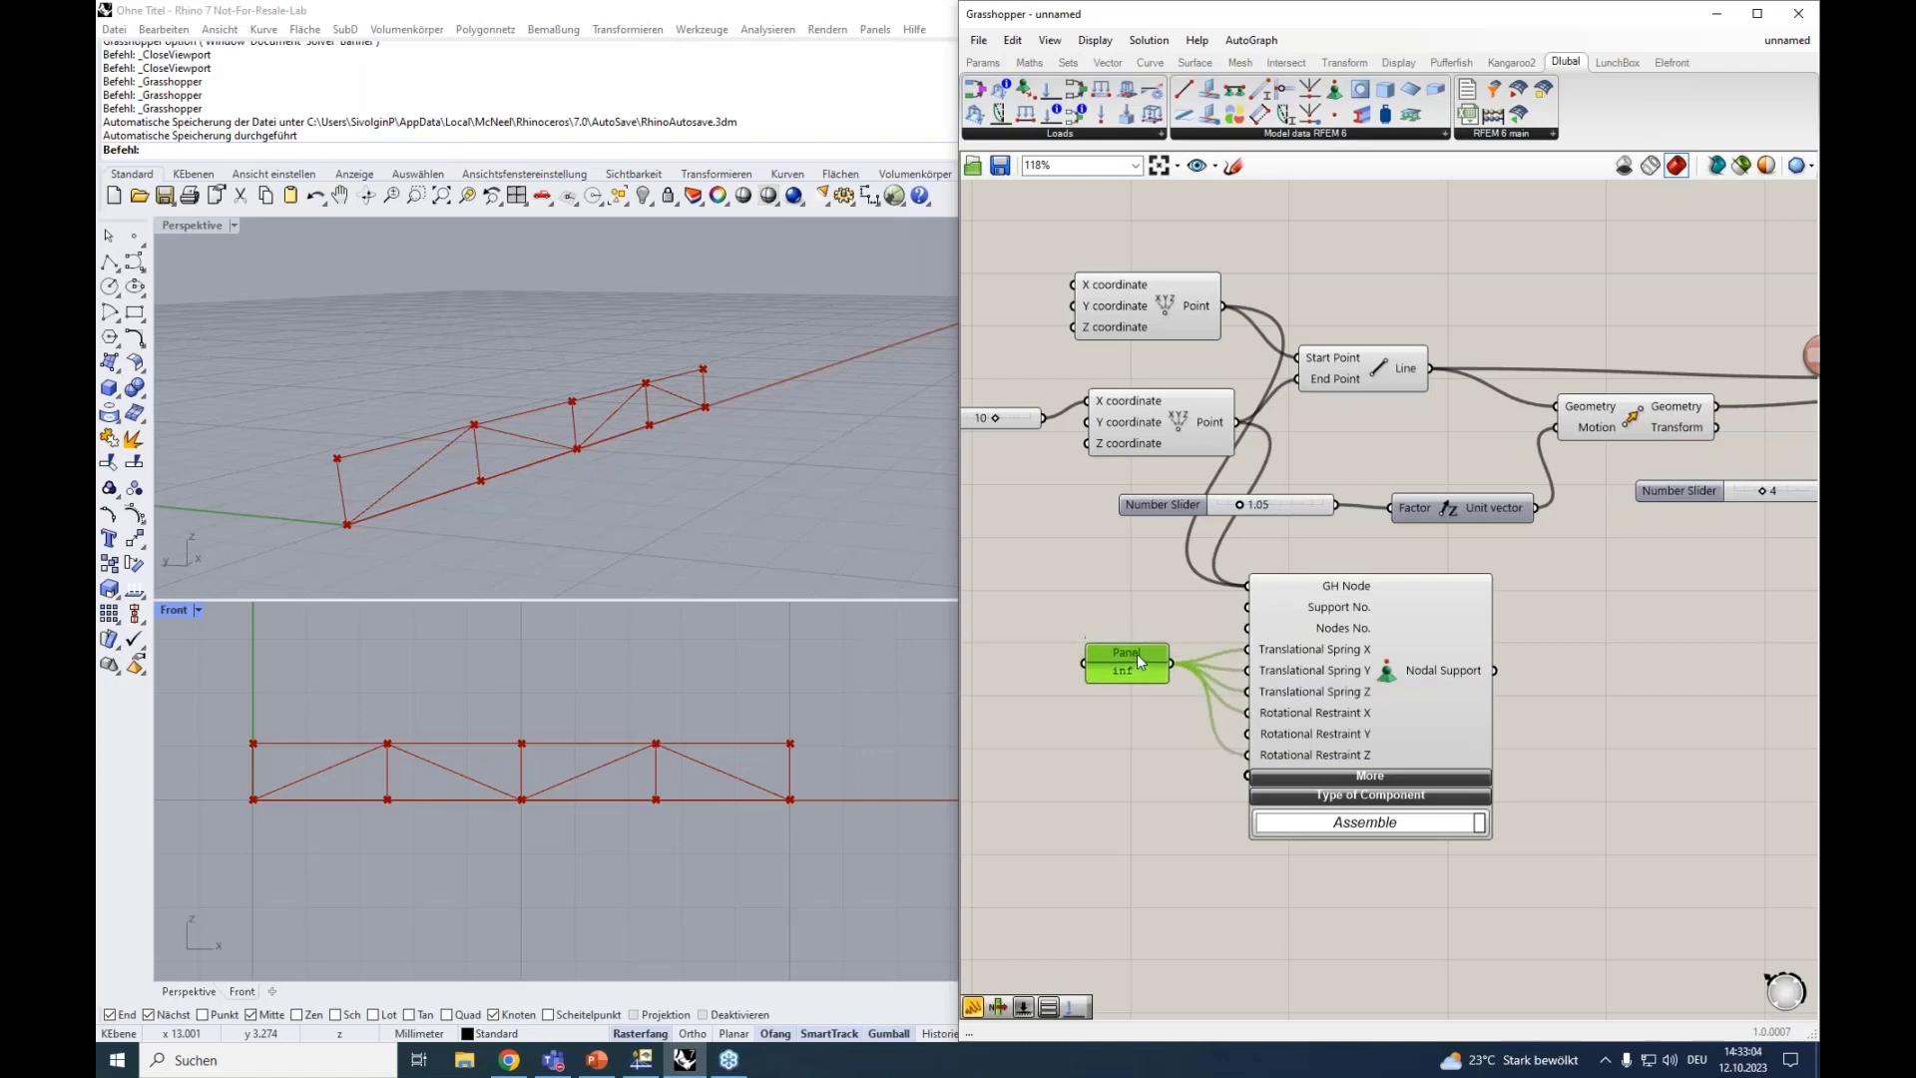
Expand the Nodal Support component's additional inputs and switch to RFEM to open the support of nodes 18,26 beside them.
{"action": "left_click", "coordinate": [1352, 775]}
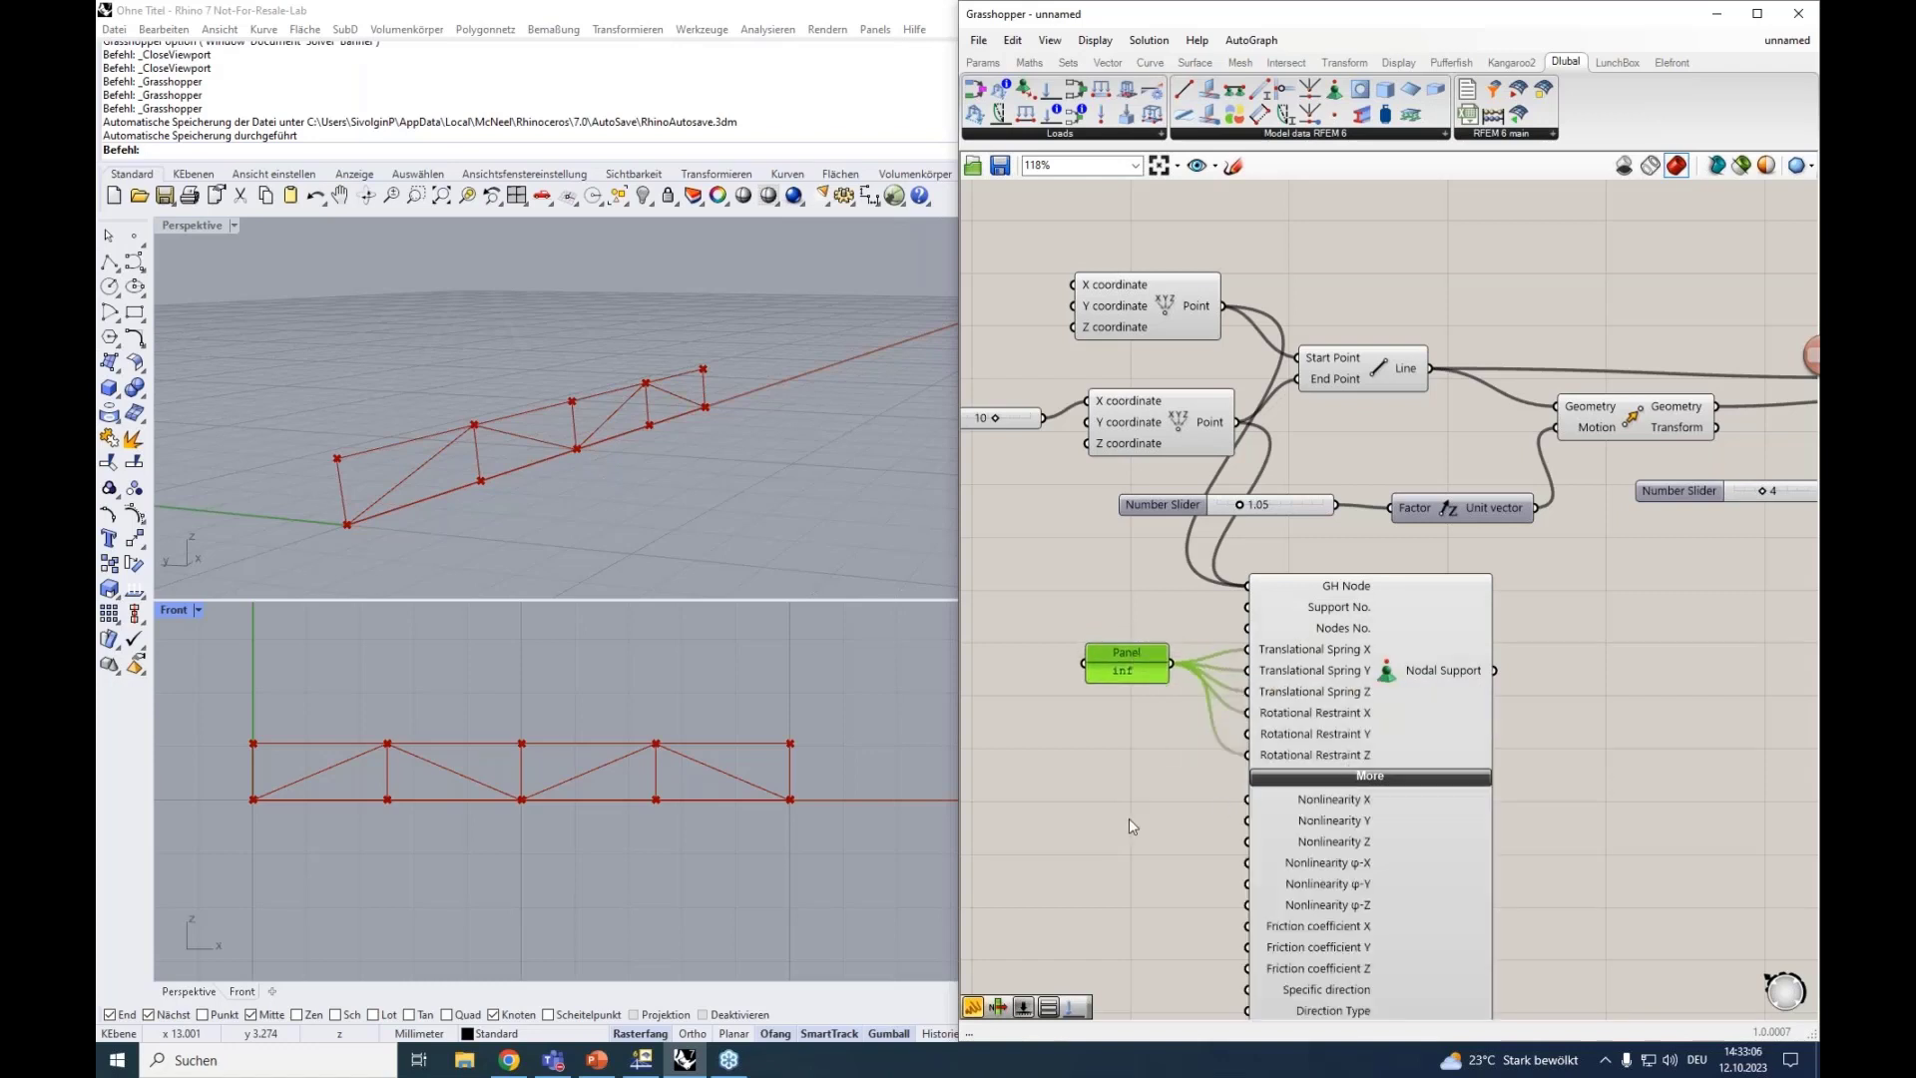
{"action": "right_click_drag", "start_coordinate": [1128, 786], "coordinate": [1154, 539]}
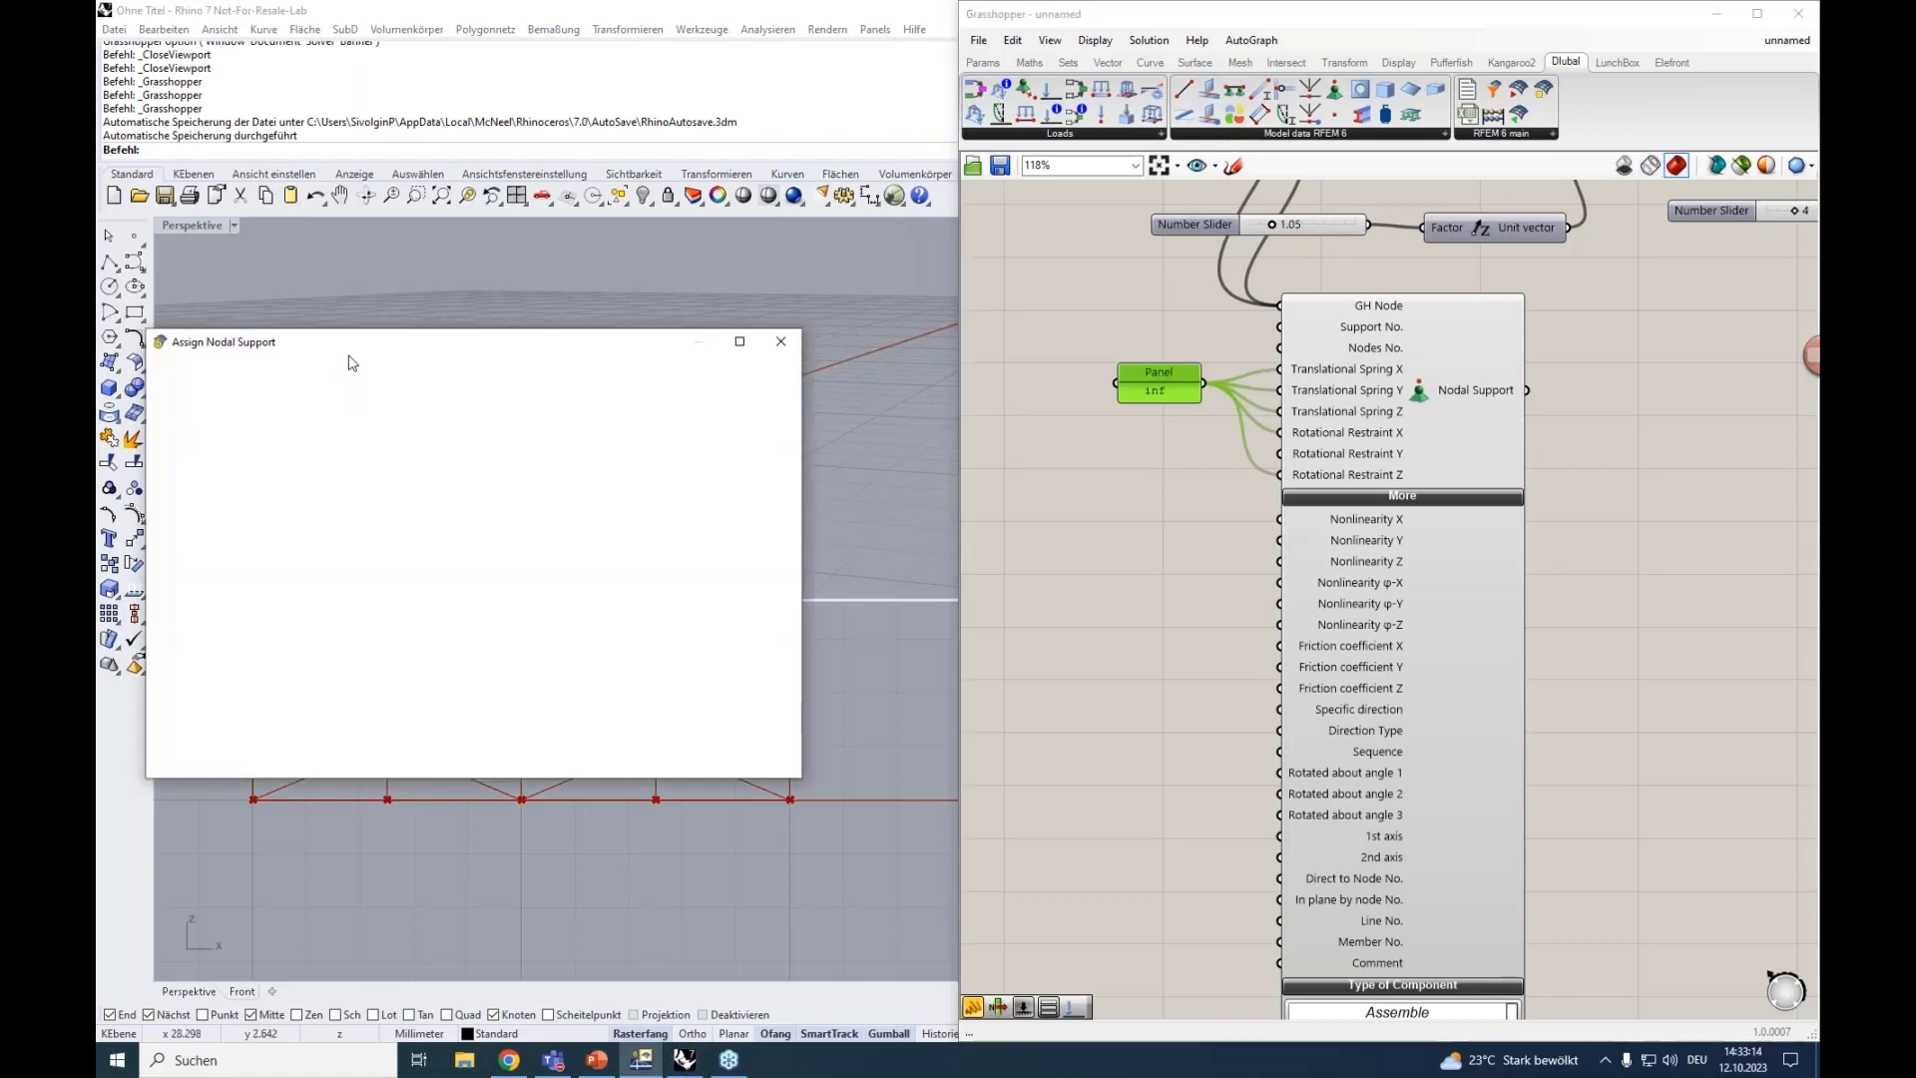
{"action": "left_click_drag", "start_coordinate": [366, 344], "coordinate": [427, 338]}
{"action": "left_click", "coordinate": [433, 467]}
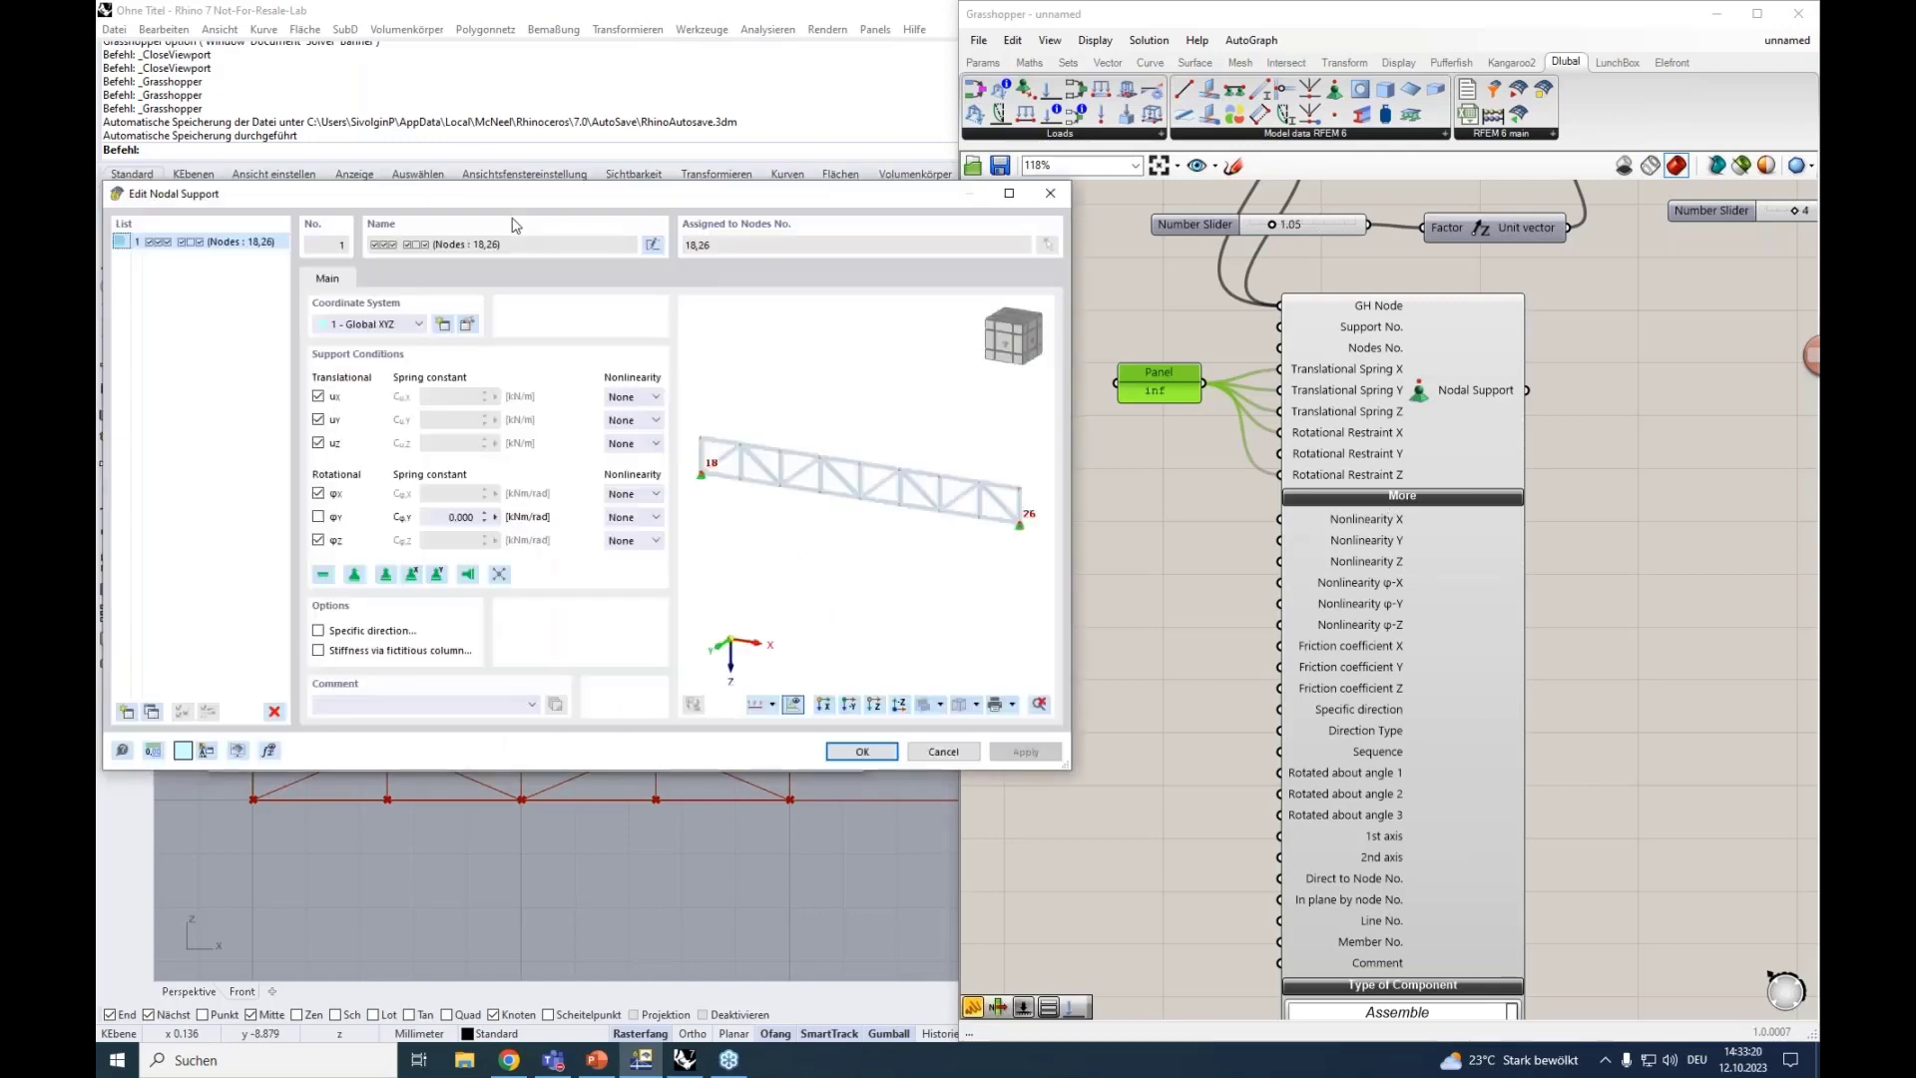
{"action": "left_click_drag", "start_coordinate": [513, 209], "coordinate": [536, 230]}
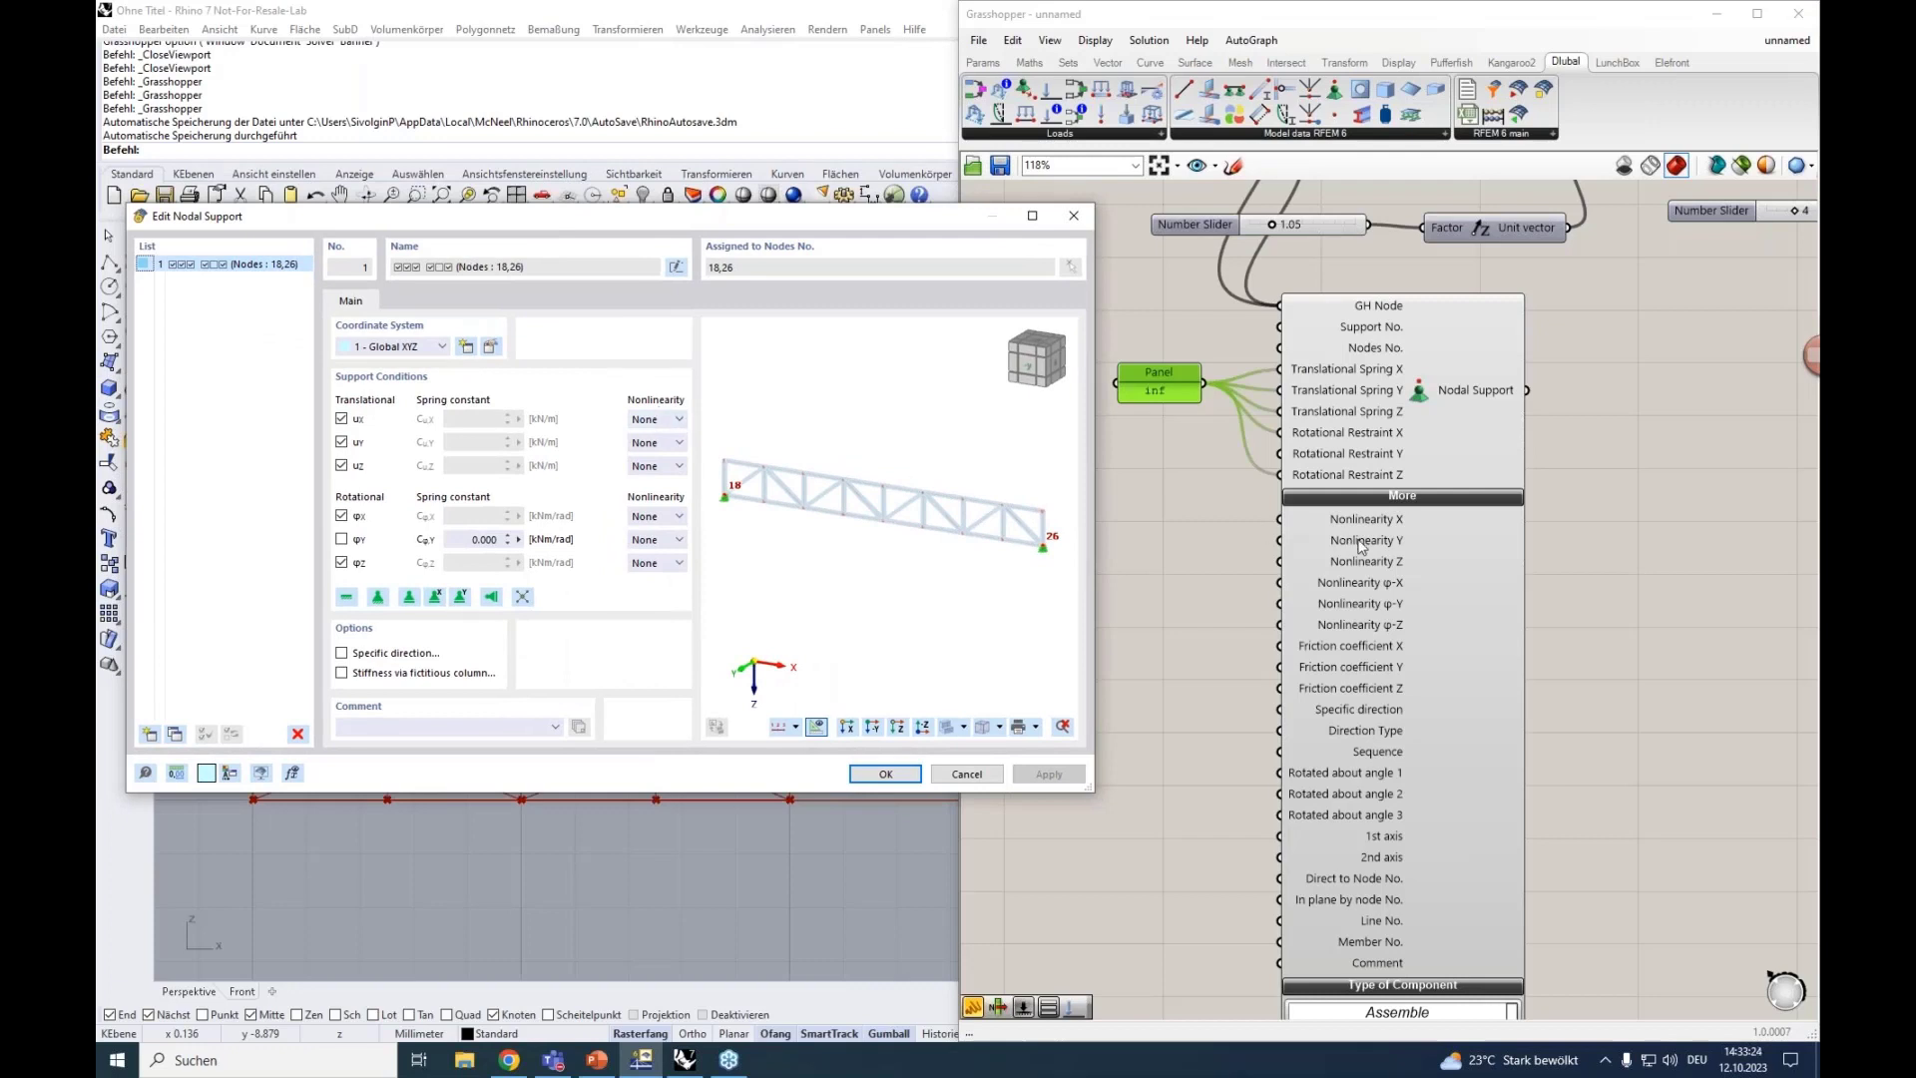
Set the support's nonlinearity in X translation to Friction PY' and view its friction coefficient settings.
{"action": "left_click", "coordinate": [674, 421]}
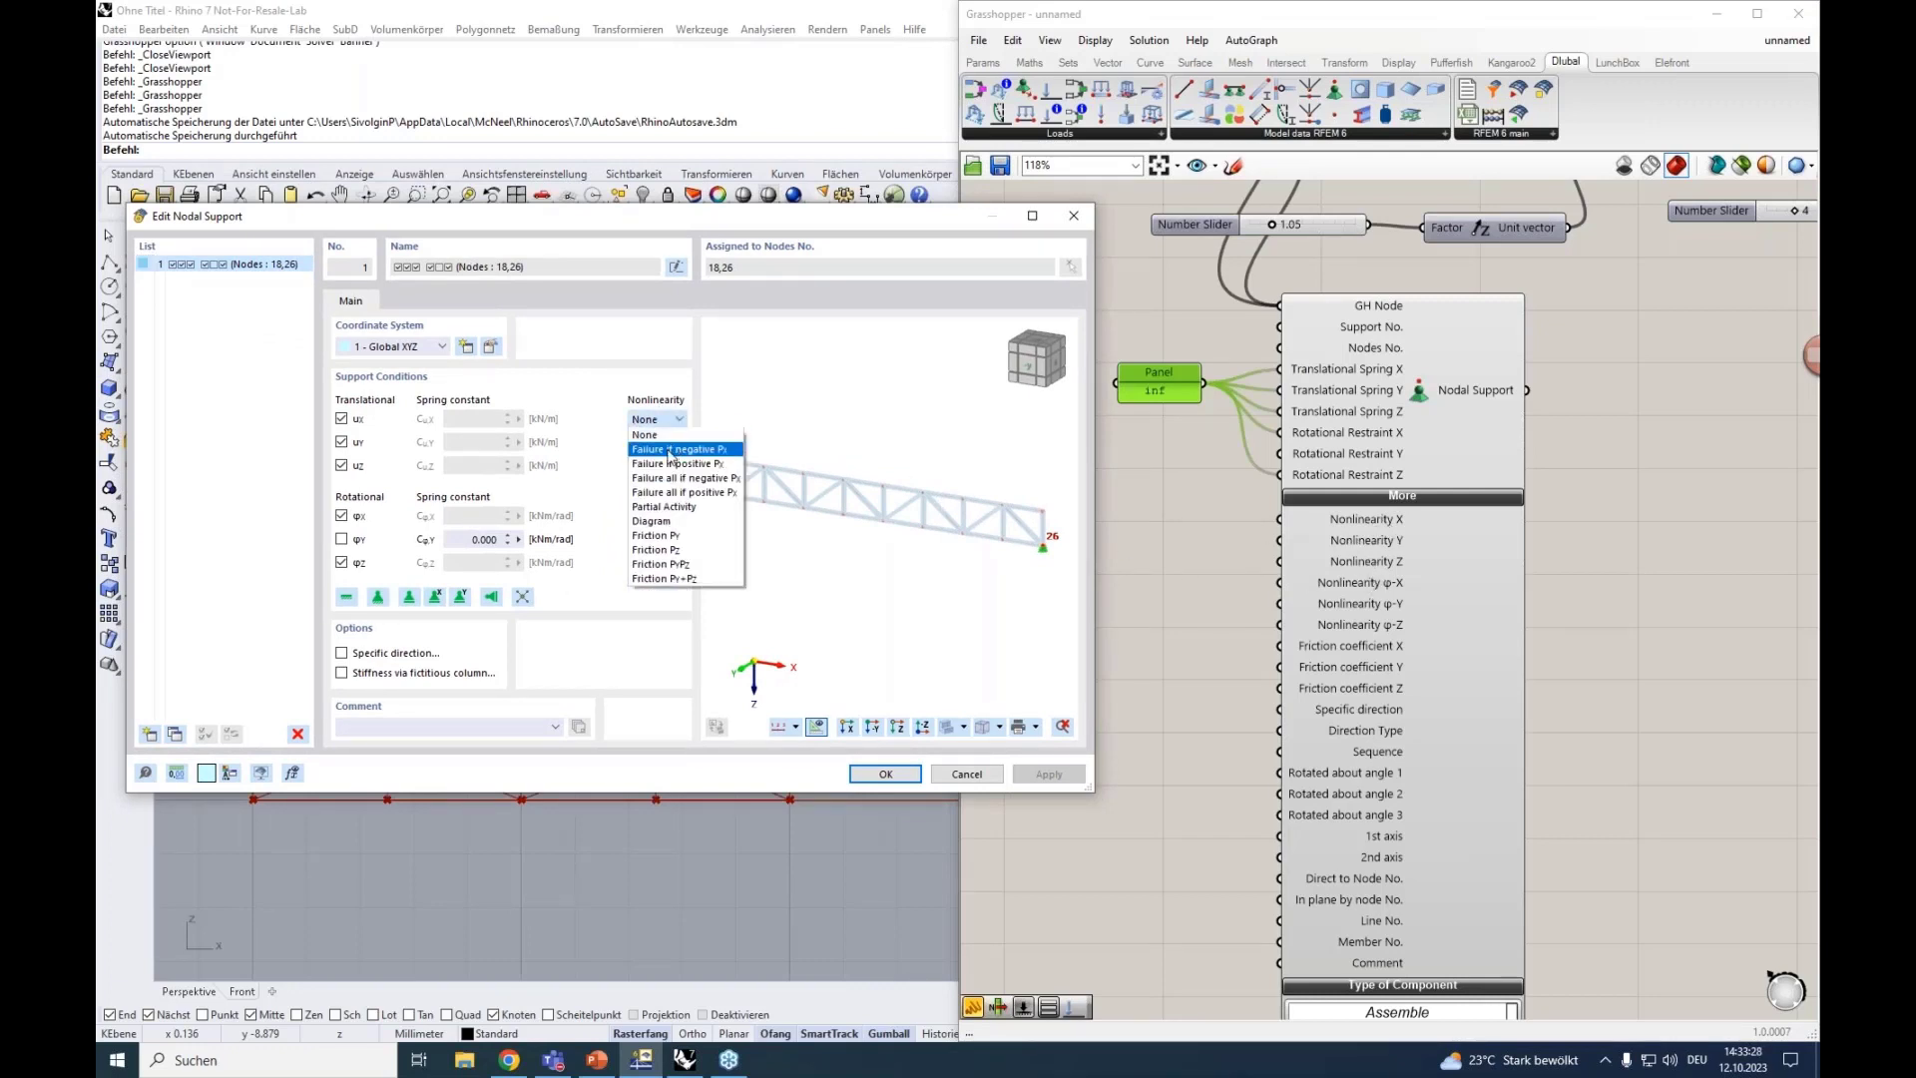
{"action": "left_click", "coordinate": [666, 536]}
{"action": "left_click", "coordinate": [394, 303]}
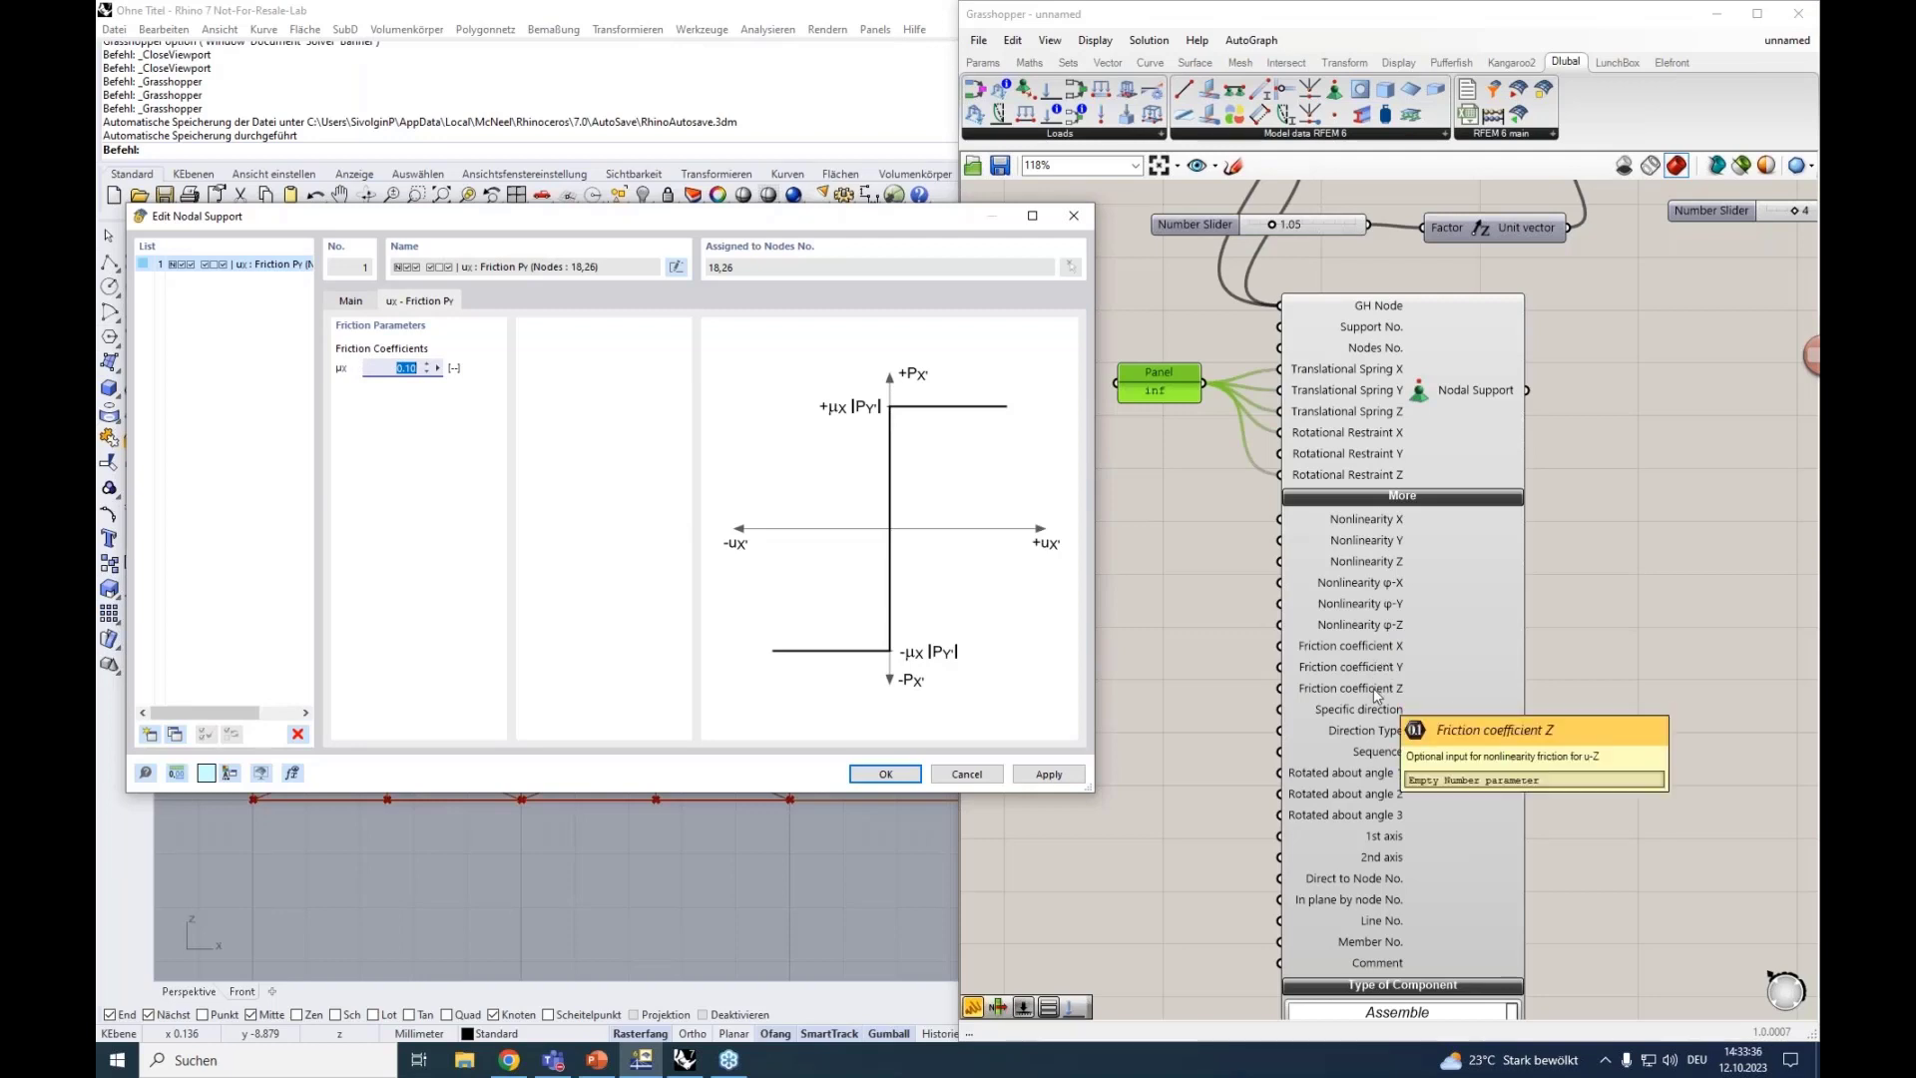
Enable a specific direction for the support, review the available direction types, and close the support dialog without applying the changes.
{"action": "left_click", "coordinate": [344, 303]}
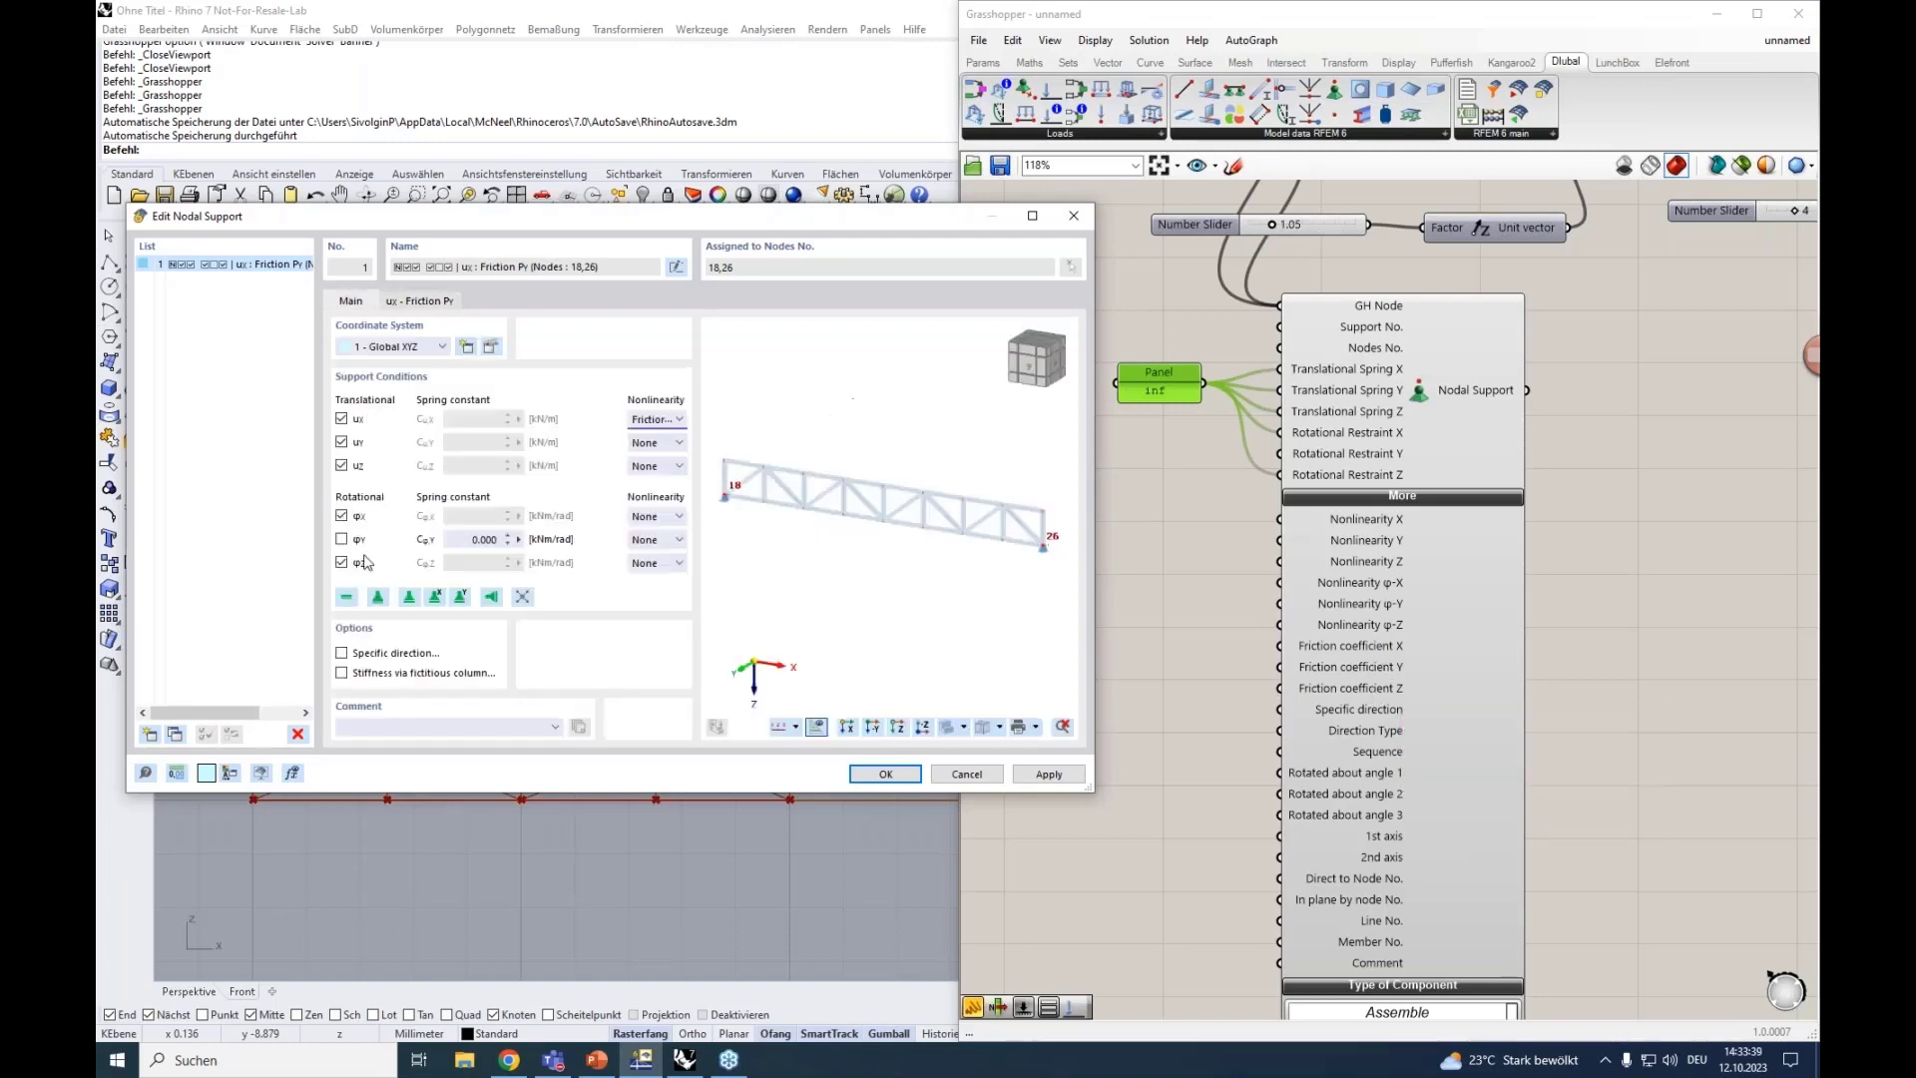
{"action": "left_click", "coordinate": [381, 657]}
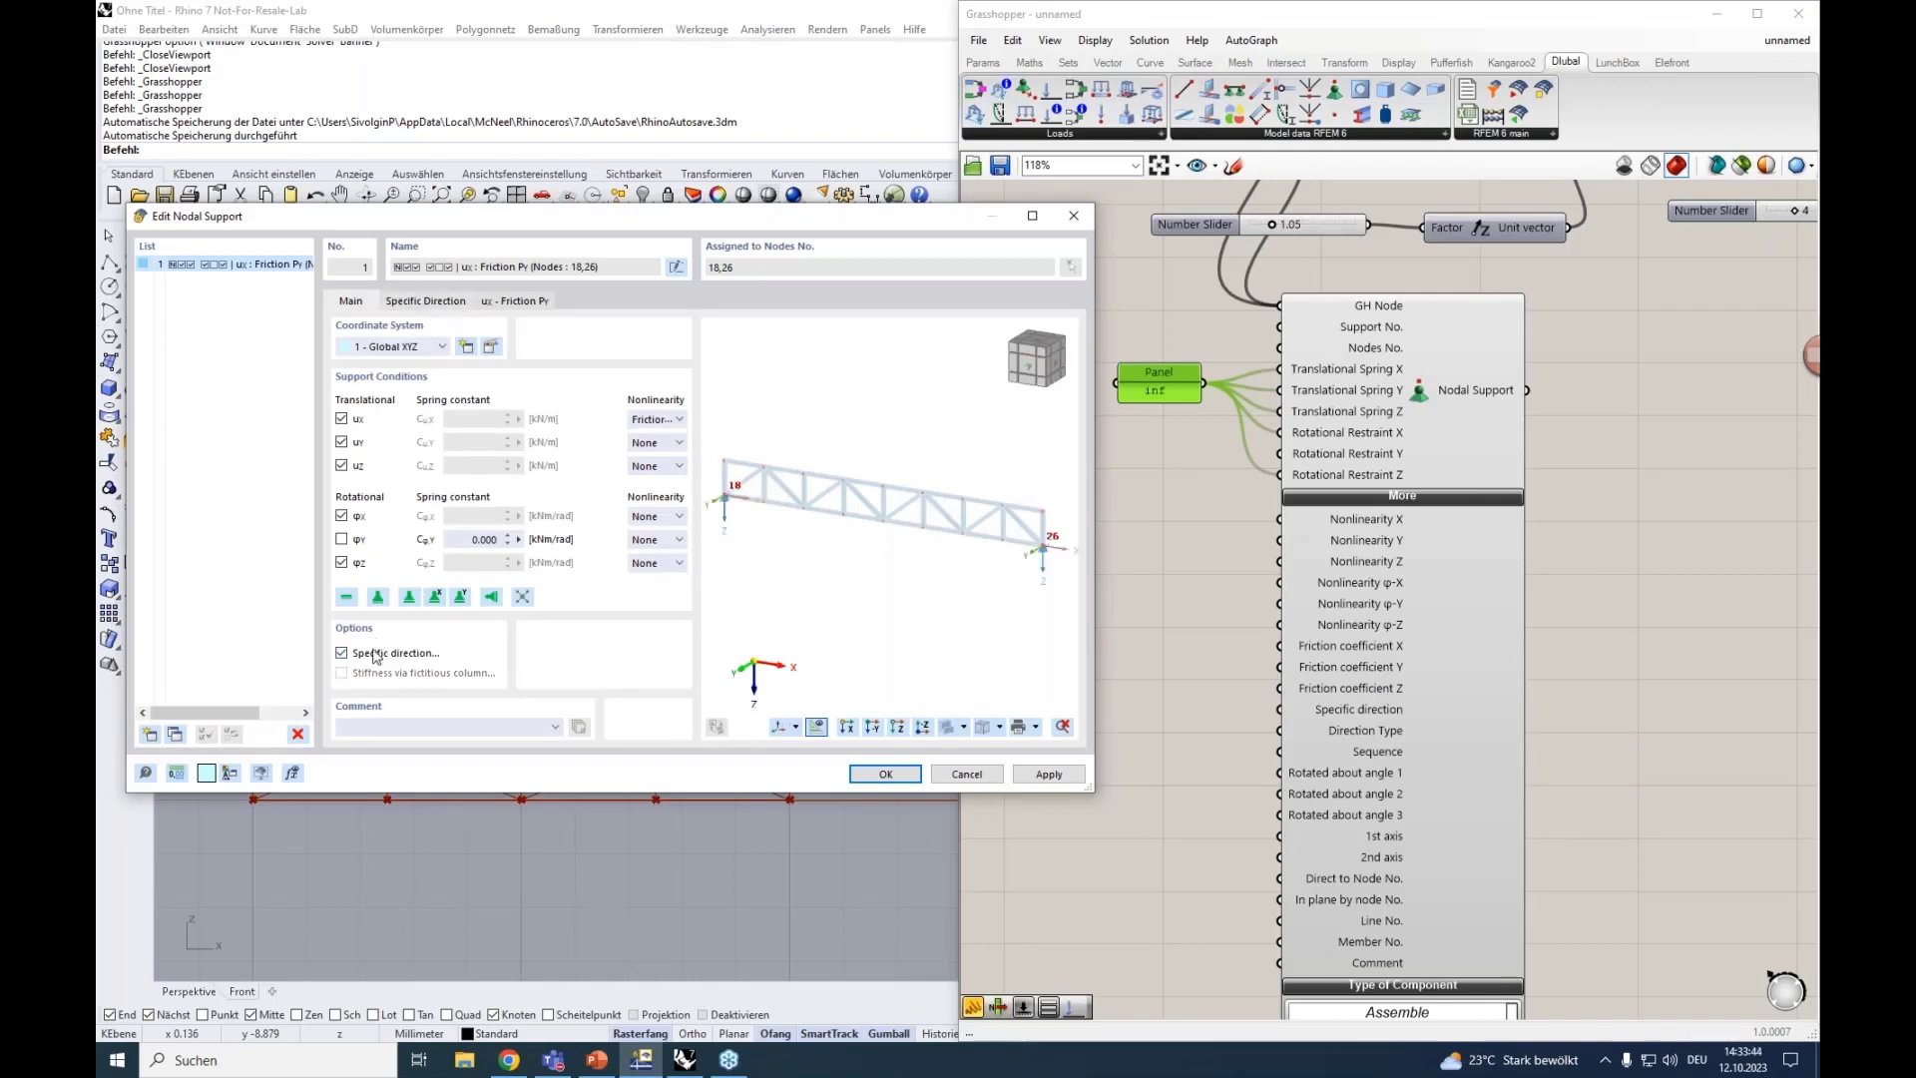
{"action": "left_click", "coordinate": [426, 302]}
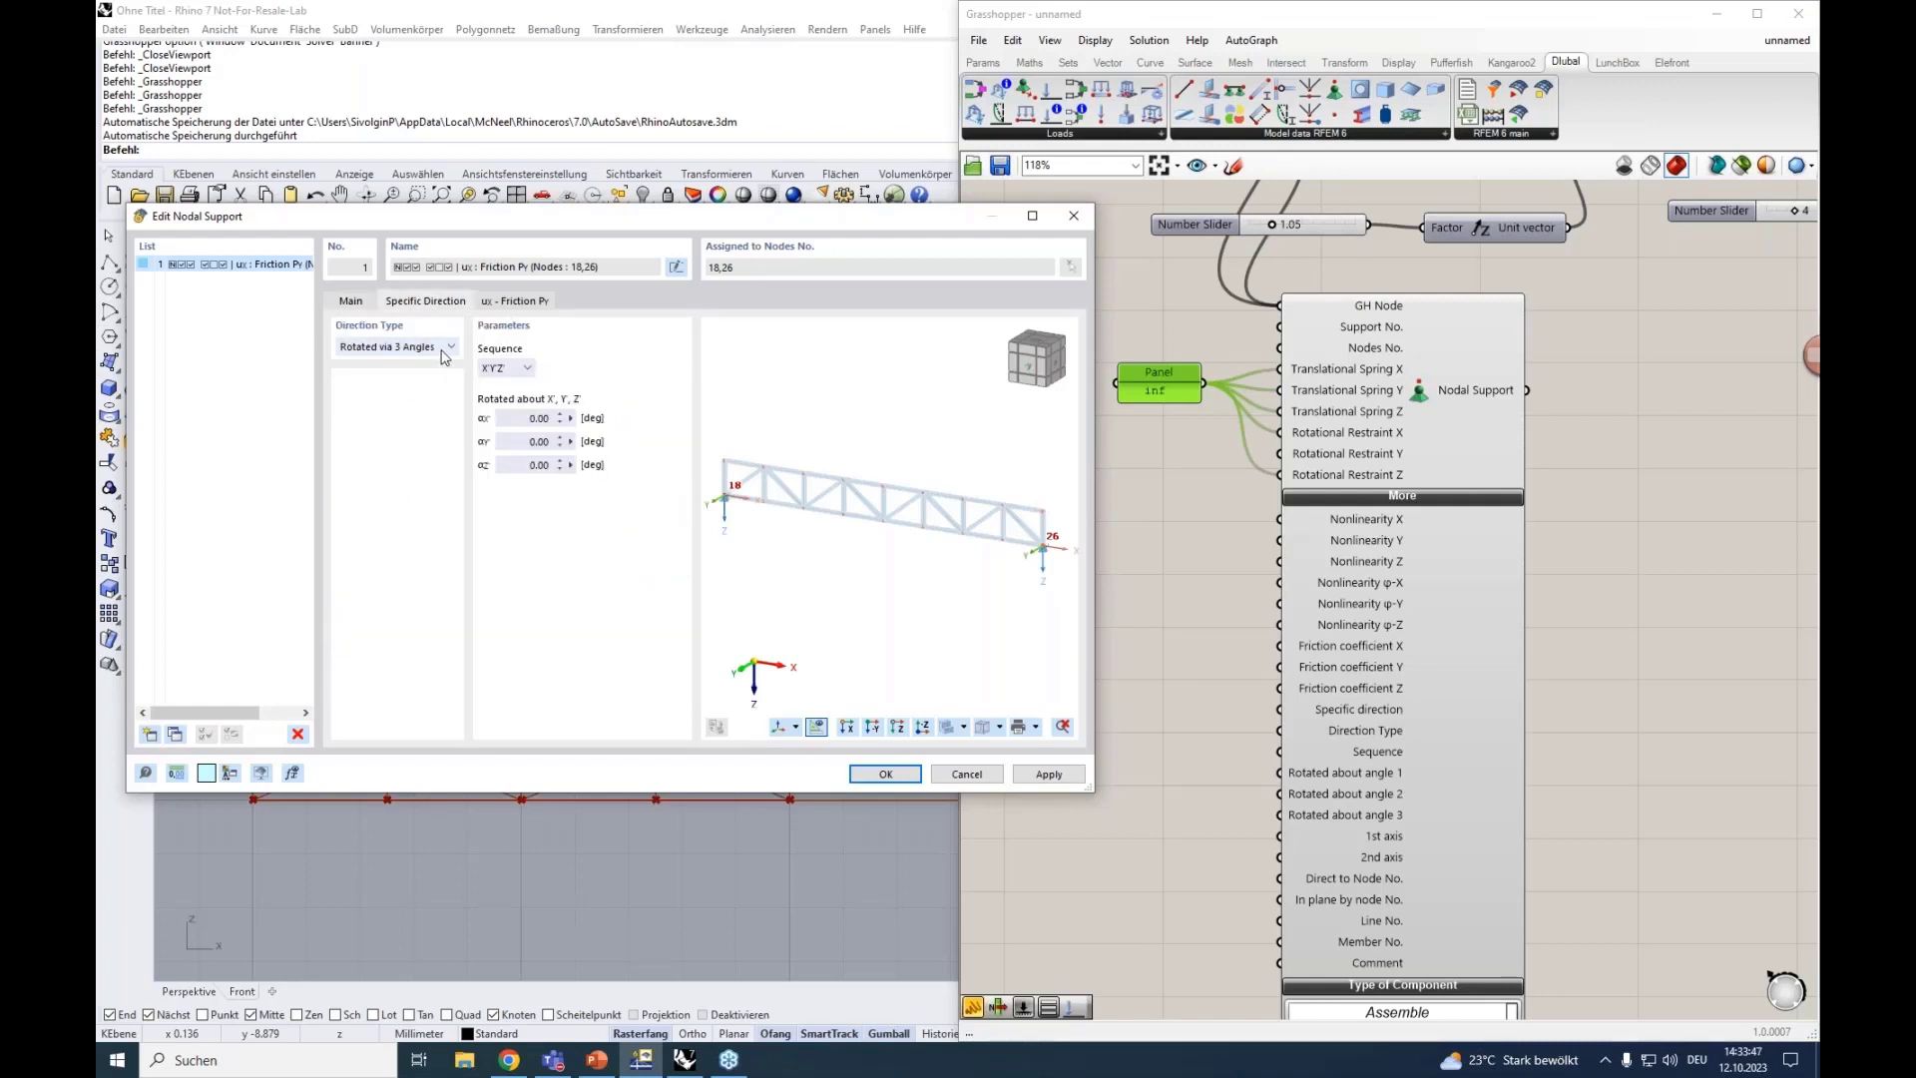
{"action": "left_click", "coordinate": [410, 347]}
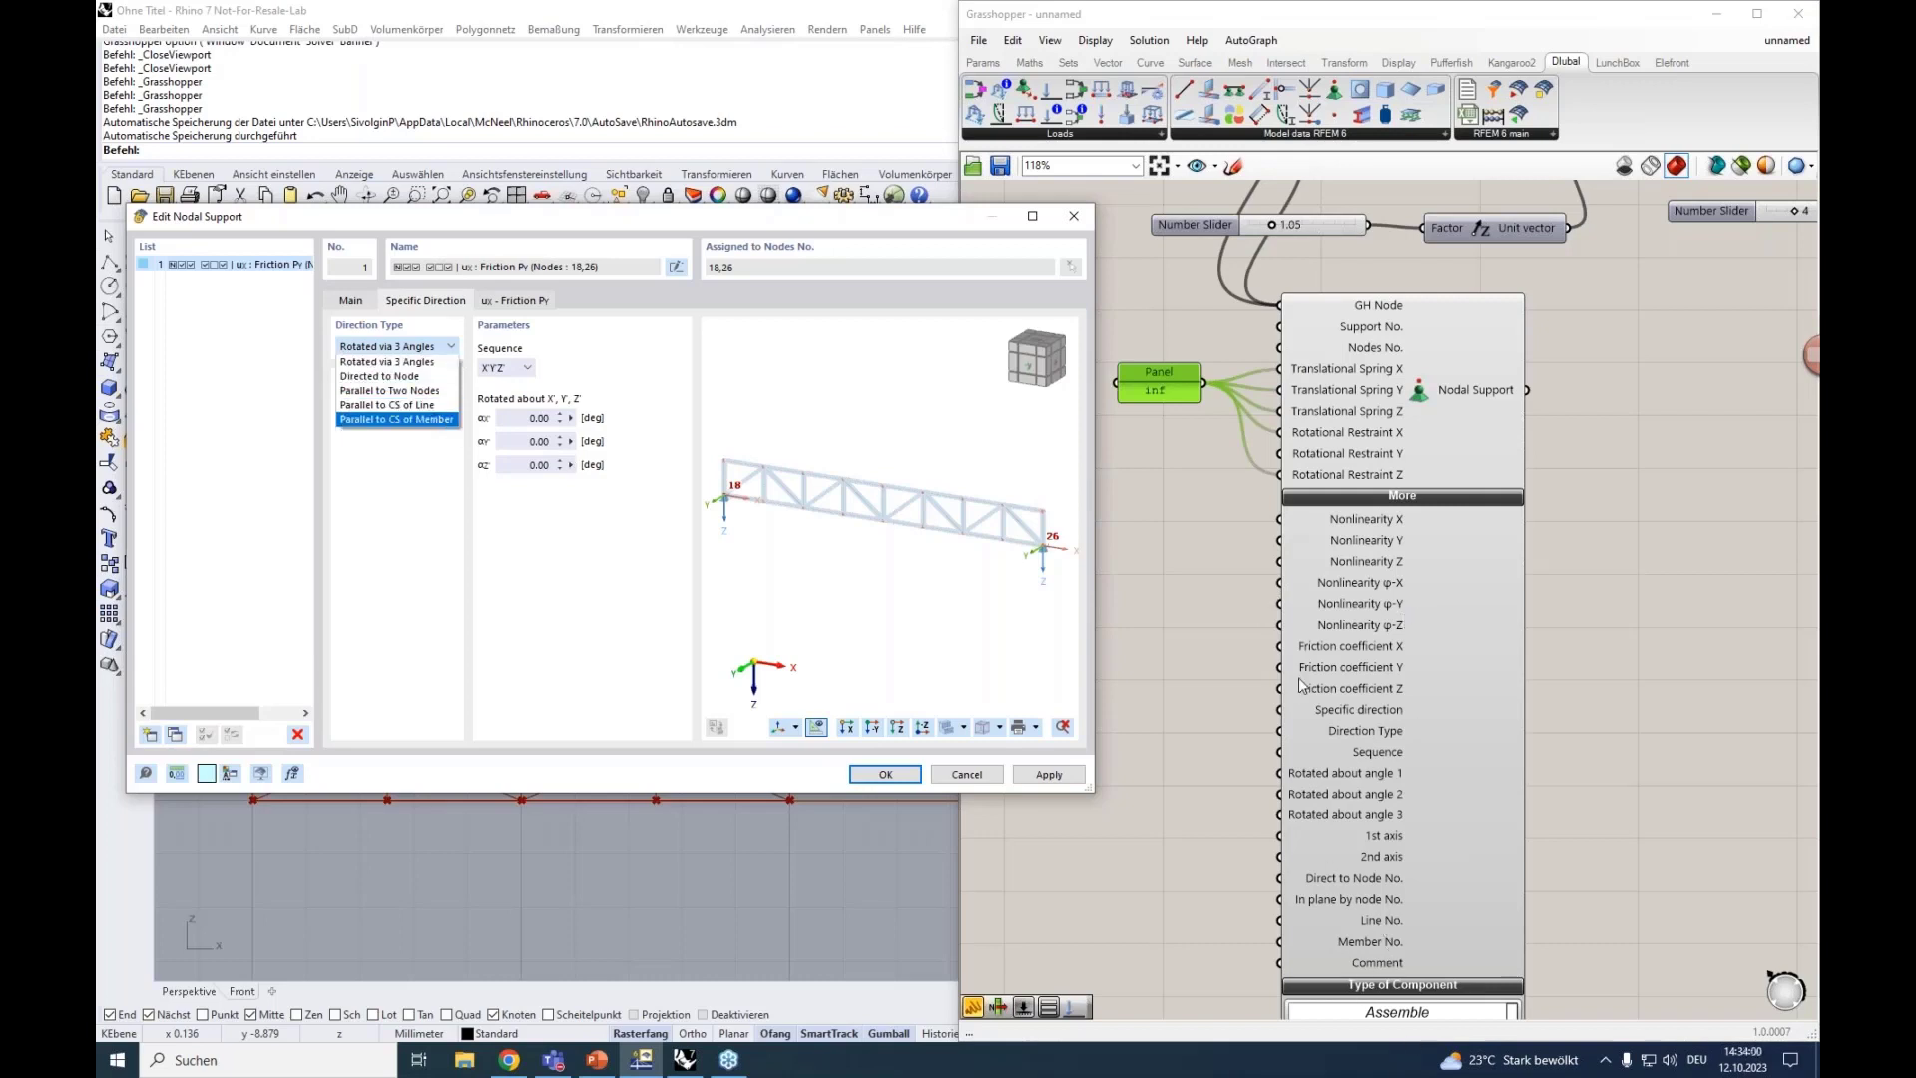
{"action": "left_click", "coordinate": [1071, 223]}
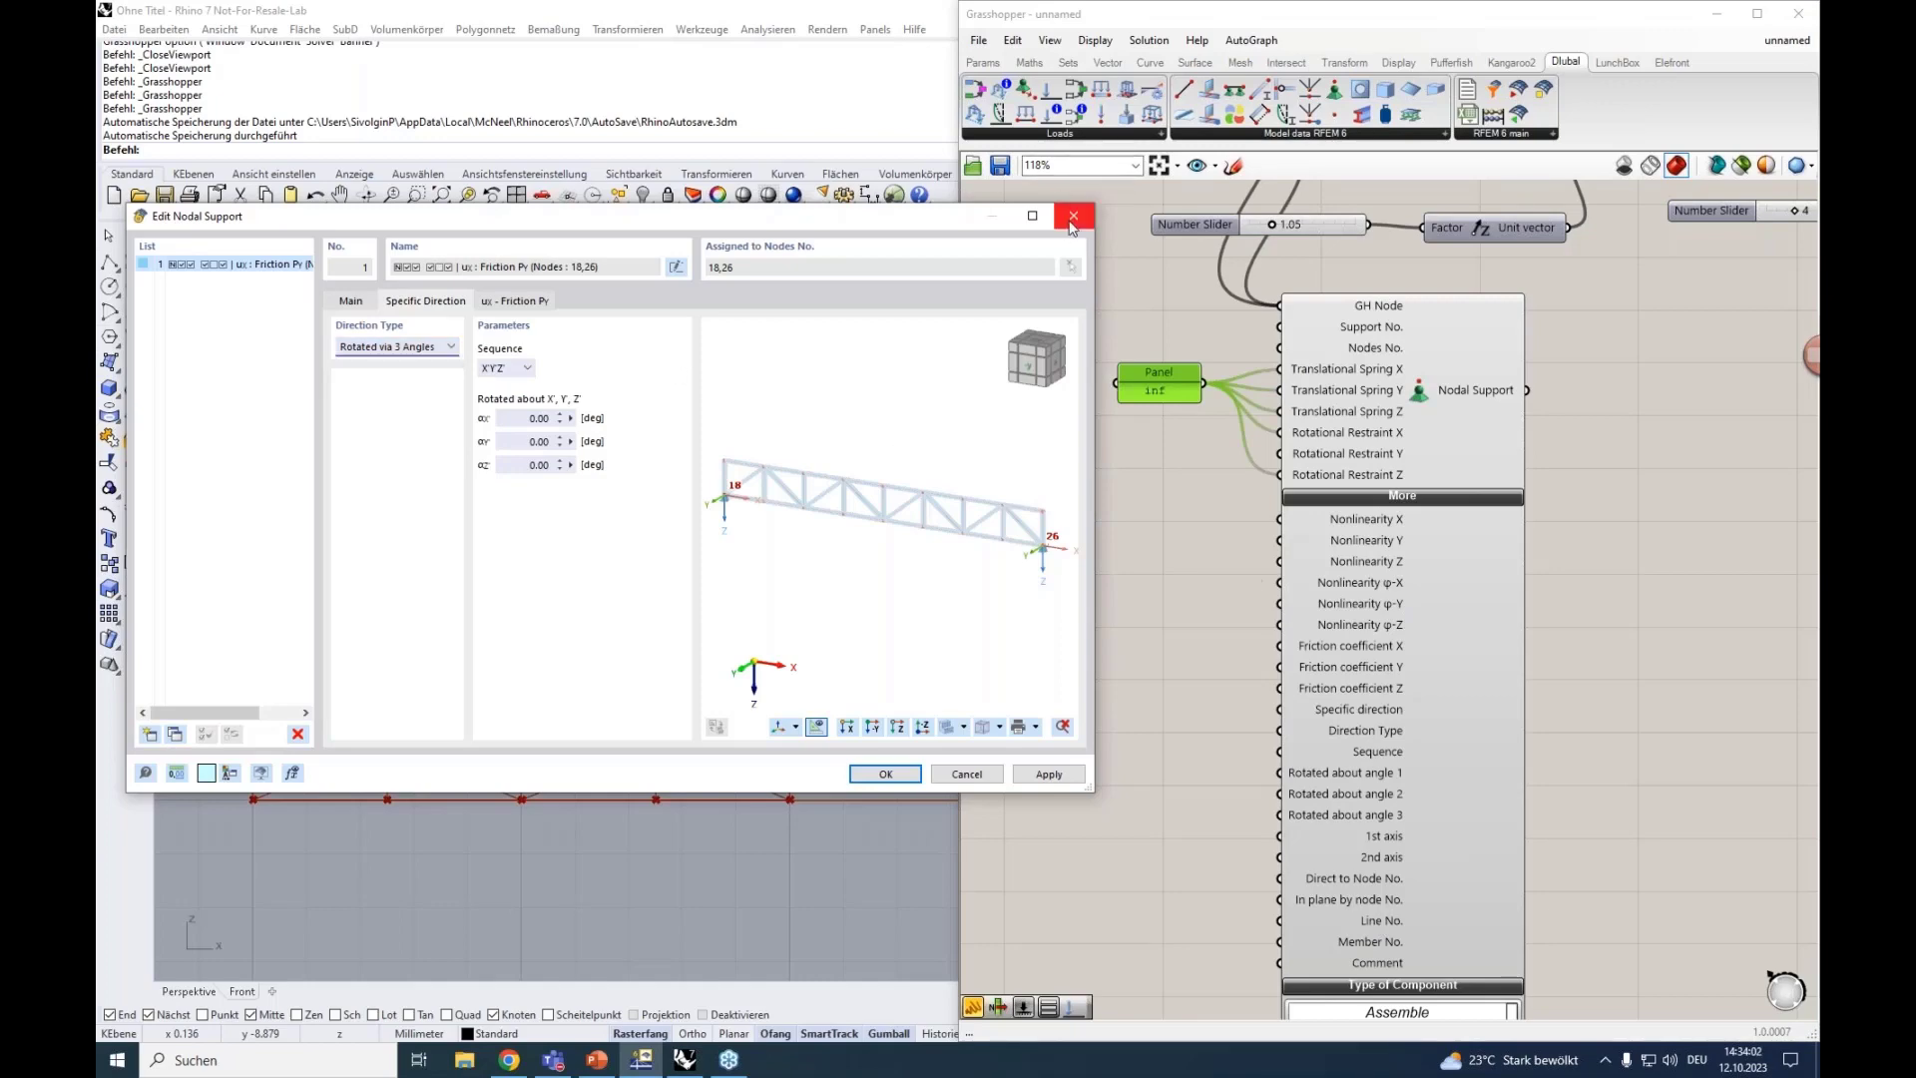
{"action": "left_click", "coordinate": [1071, 223]}
Collapse the Nodal Support component's additional inputs and move it together with its inf panel beside the Material component.
{"action": "left_click", "coordinate": [1402, 498]}
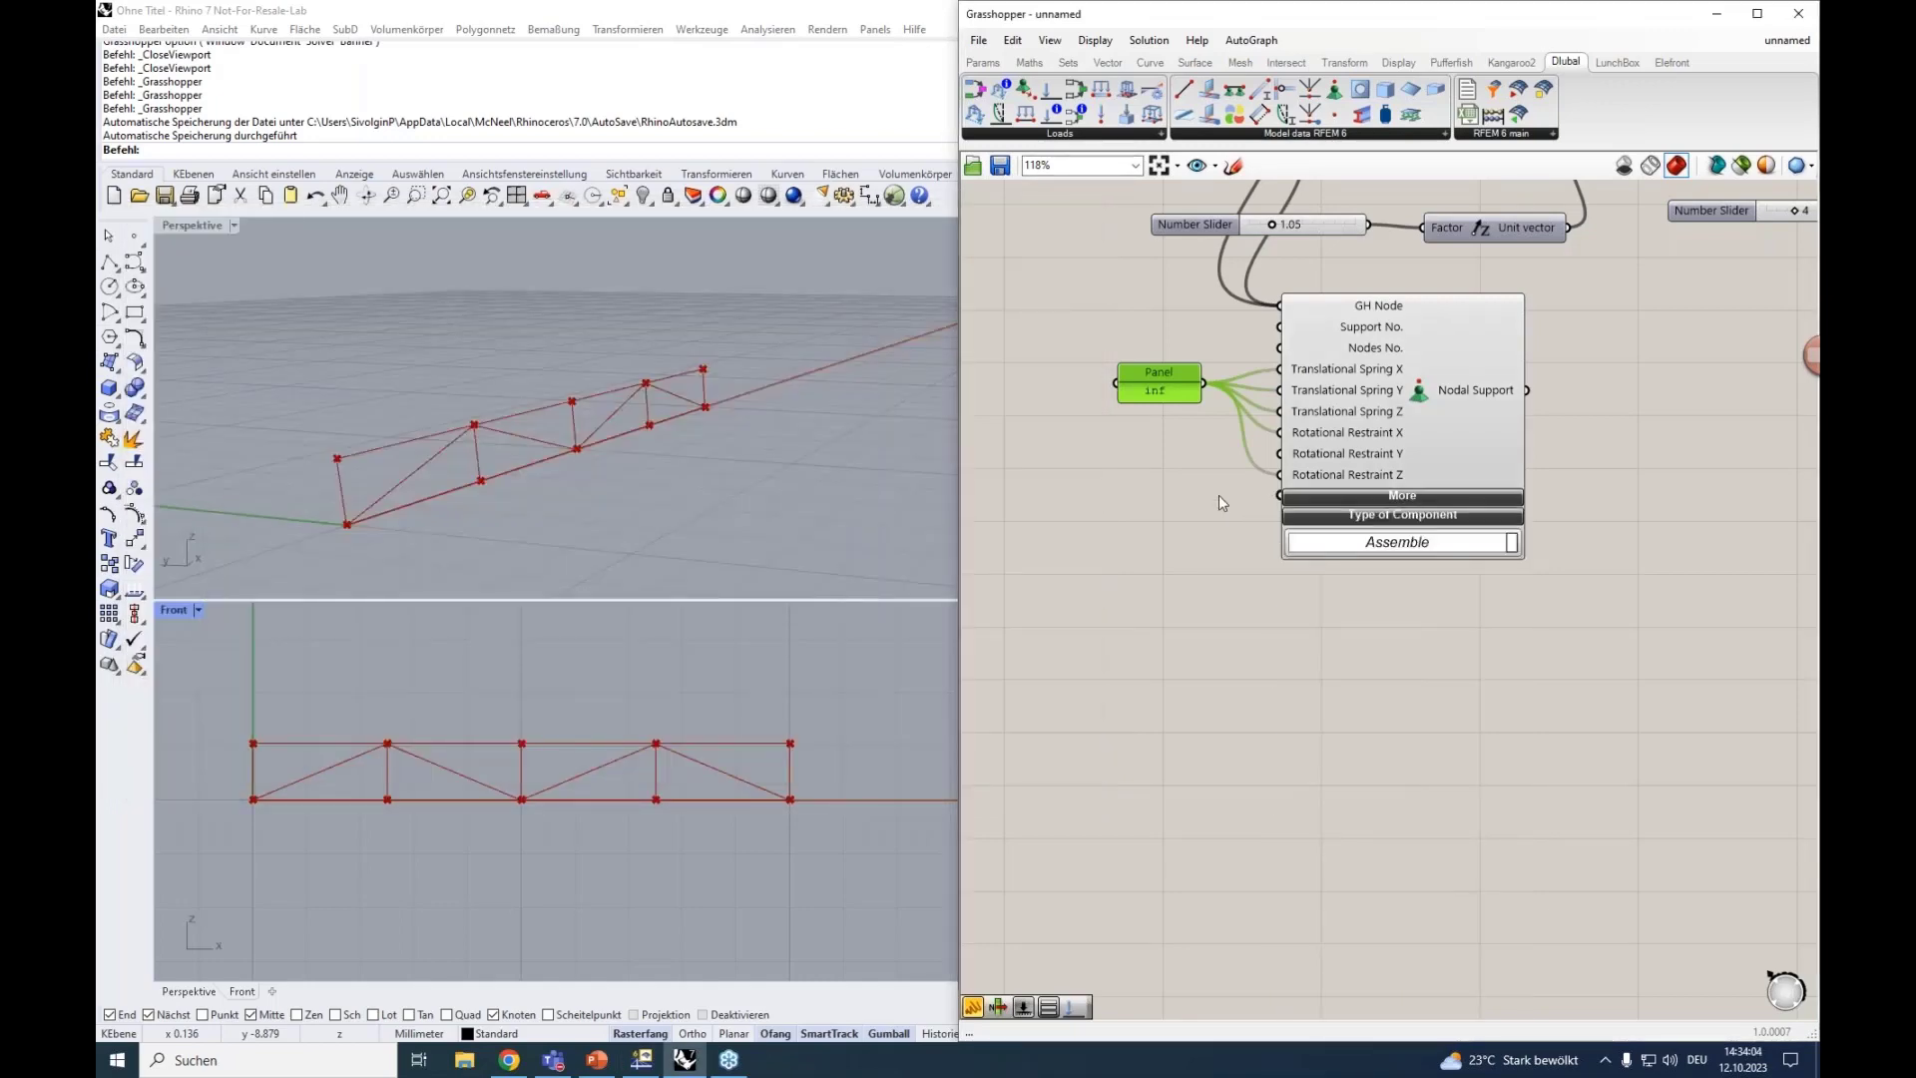
{"action": "scroll", "coordinate": [1182, 476], "scroll_direction": "down", "scroll_amount": 3}
{"action": "scroll", "coordinate": [1182, 477], "scroll_direction": "up", "scroll_amount": 1}
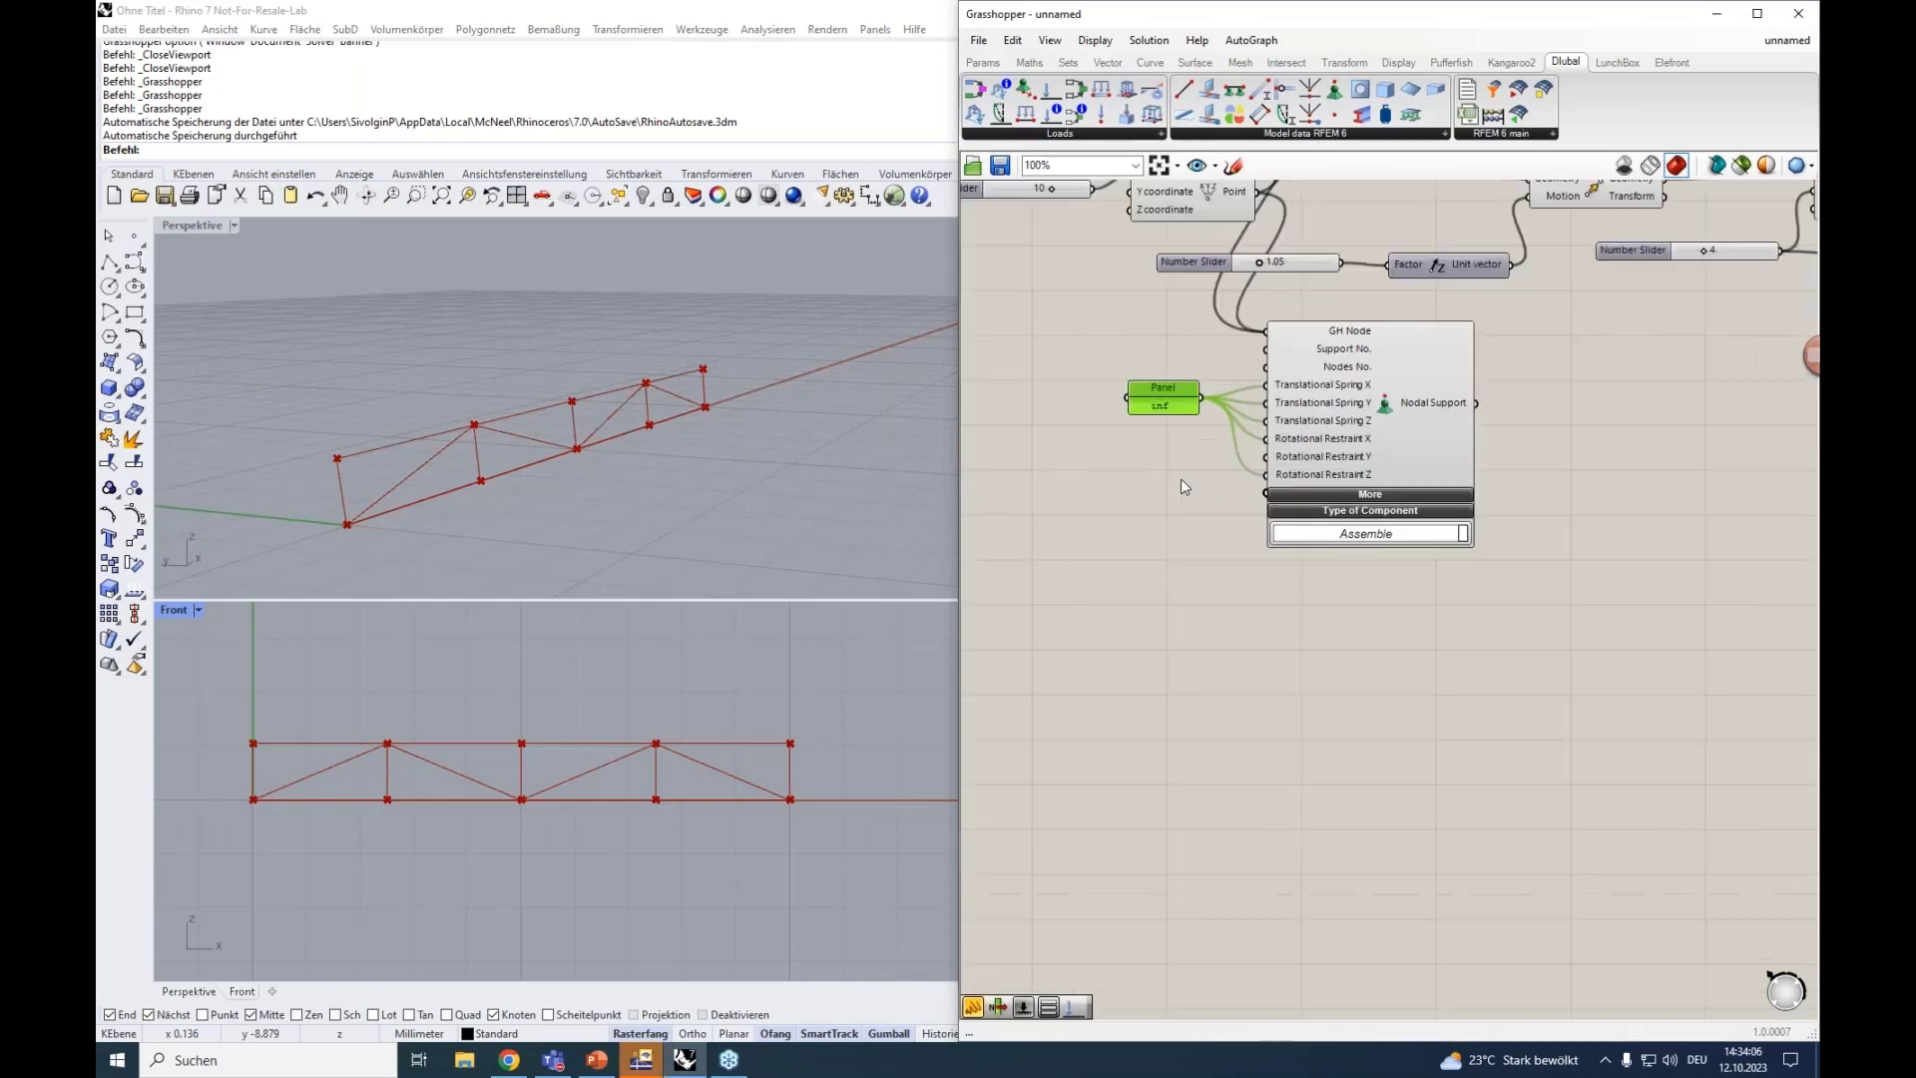
{"action": "scroll", "coordinate": [1118, 469], "scroll_direction": "up", "scroll_amount": 1}
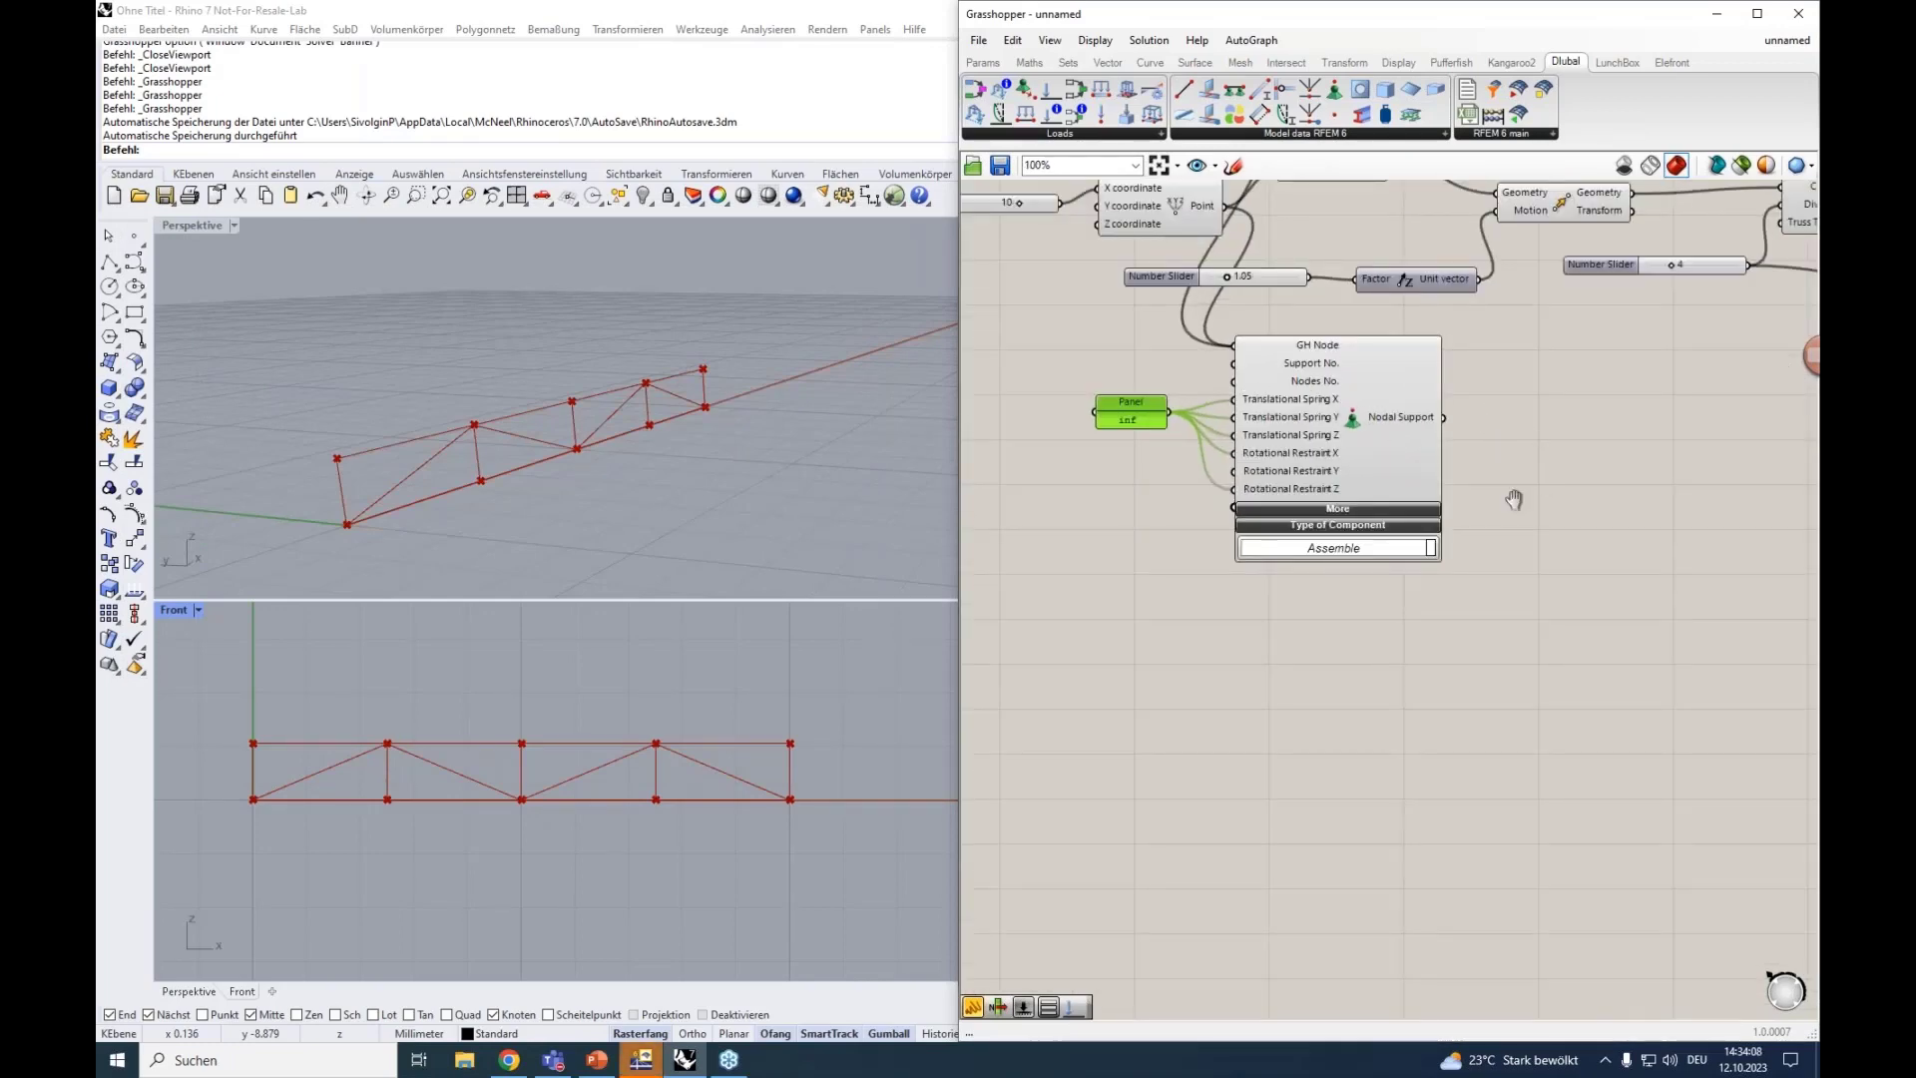
{"action": "scroll", "coordinate": [1506, 494], "scroll_direction": "down", "scroll_amount": 2}
{"action": "left_click_drag", "start_coordinate": [1483, 677], "coordinate": [1078, 514]}
{"action": "right_click_drag", "start_coordinate": [1625, 720], "coordinate": [1433, 695]}
{"action": "left_click_drag", "start_coordinate": [1138, 545], "coordinate": [1401, 375]}
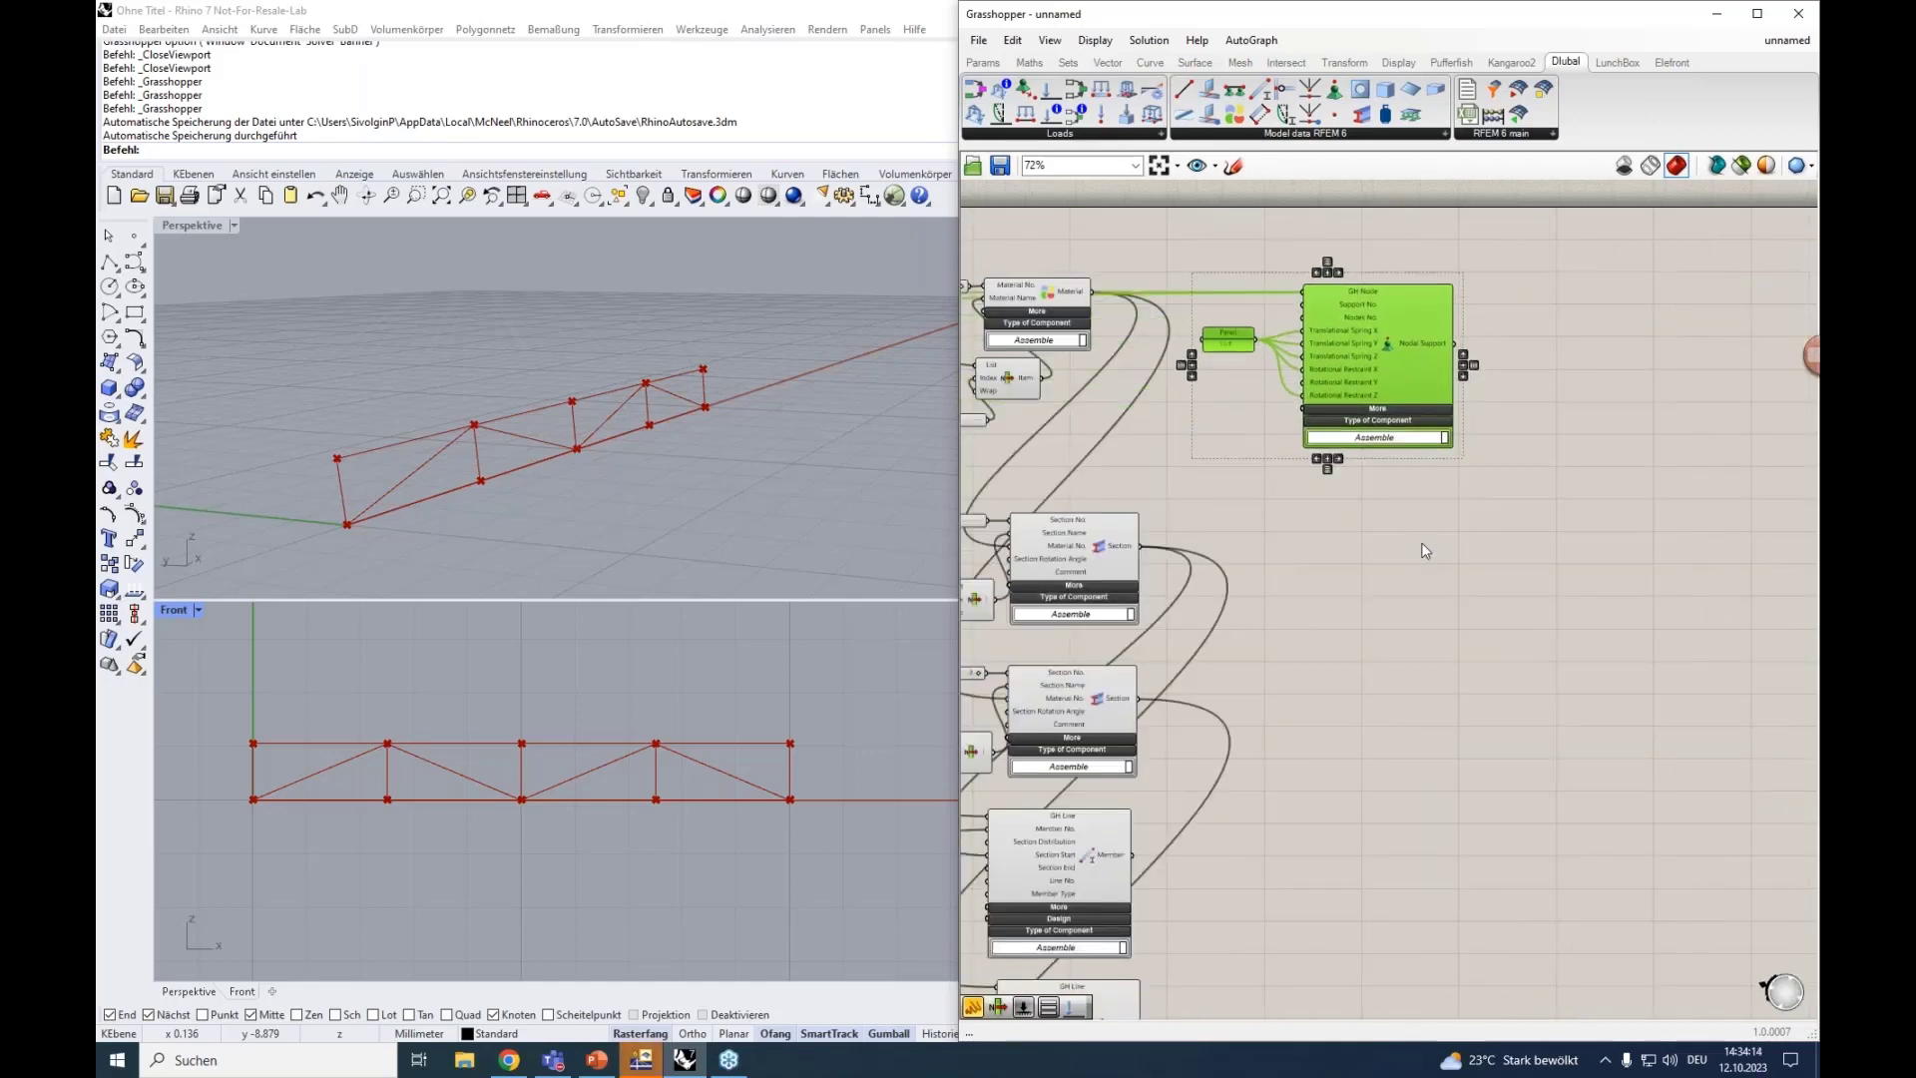
{"action": "left_click", "coordinate": [1415, 556]}
{"action": "right_click_drag", "start_coordinate": [1415, 529], "coordinate": [1376, 579]}
{"action": "scroll", "coordinate": [1379, 547], "scroll_direction": "up", "scroll_amount": 3}
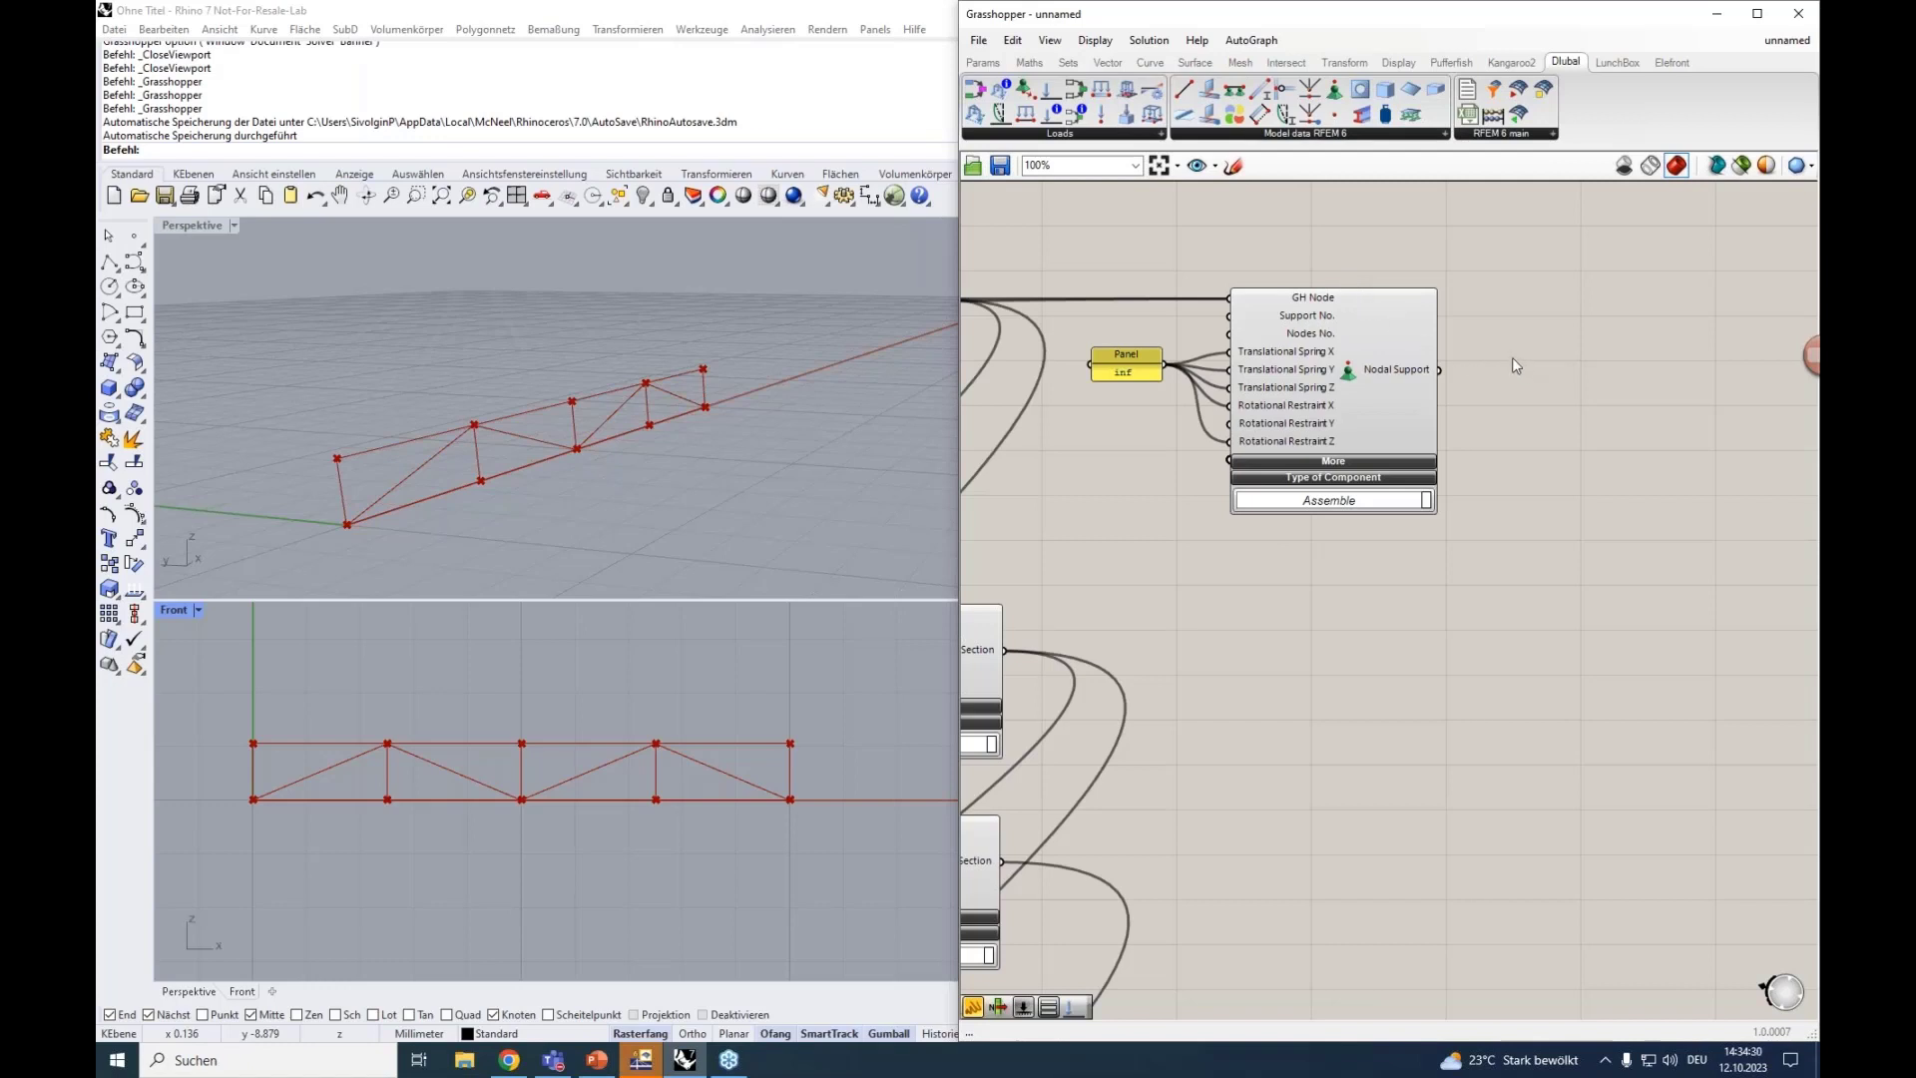
Place a Load Case component from the Dlubal loads group beside the Nodal Support component, leaving space before its inputs.
{"action": "right_click_drag", "start_coordinate": [1512, 380], "coordinate": [1407, 494]}
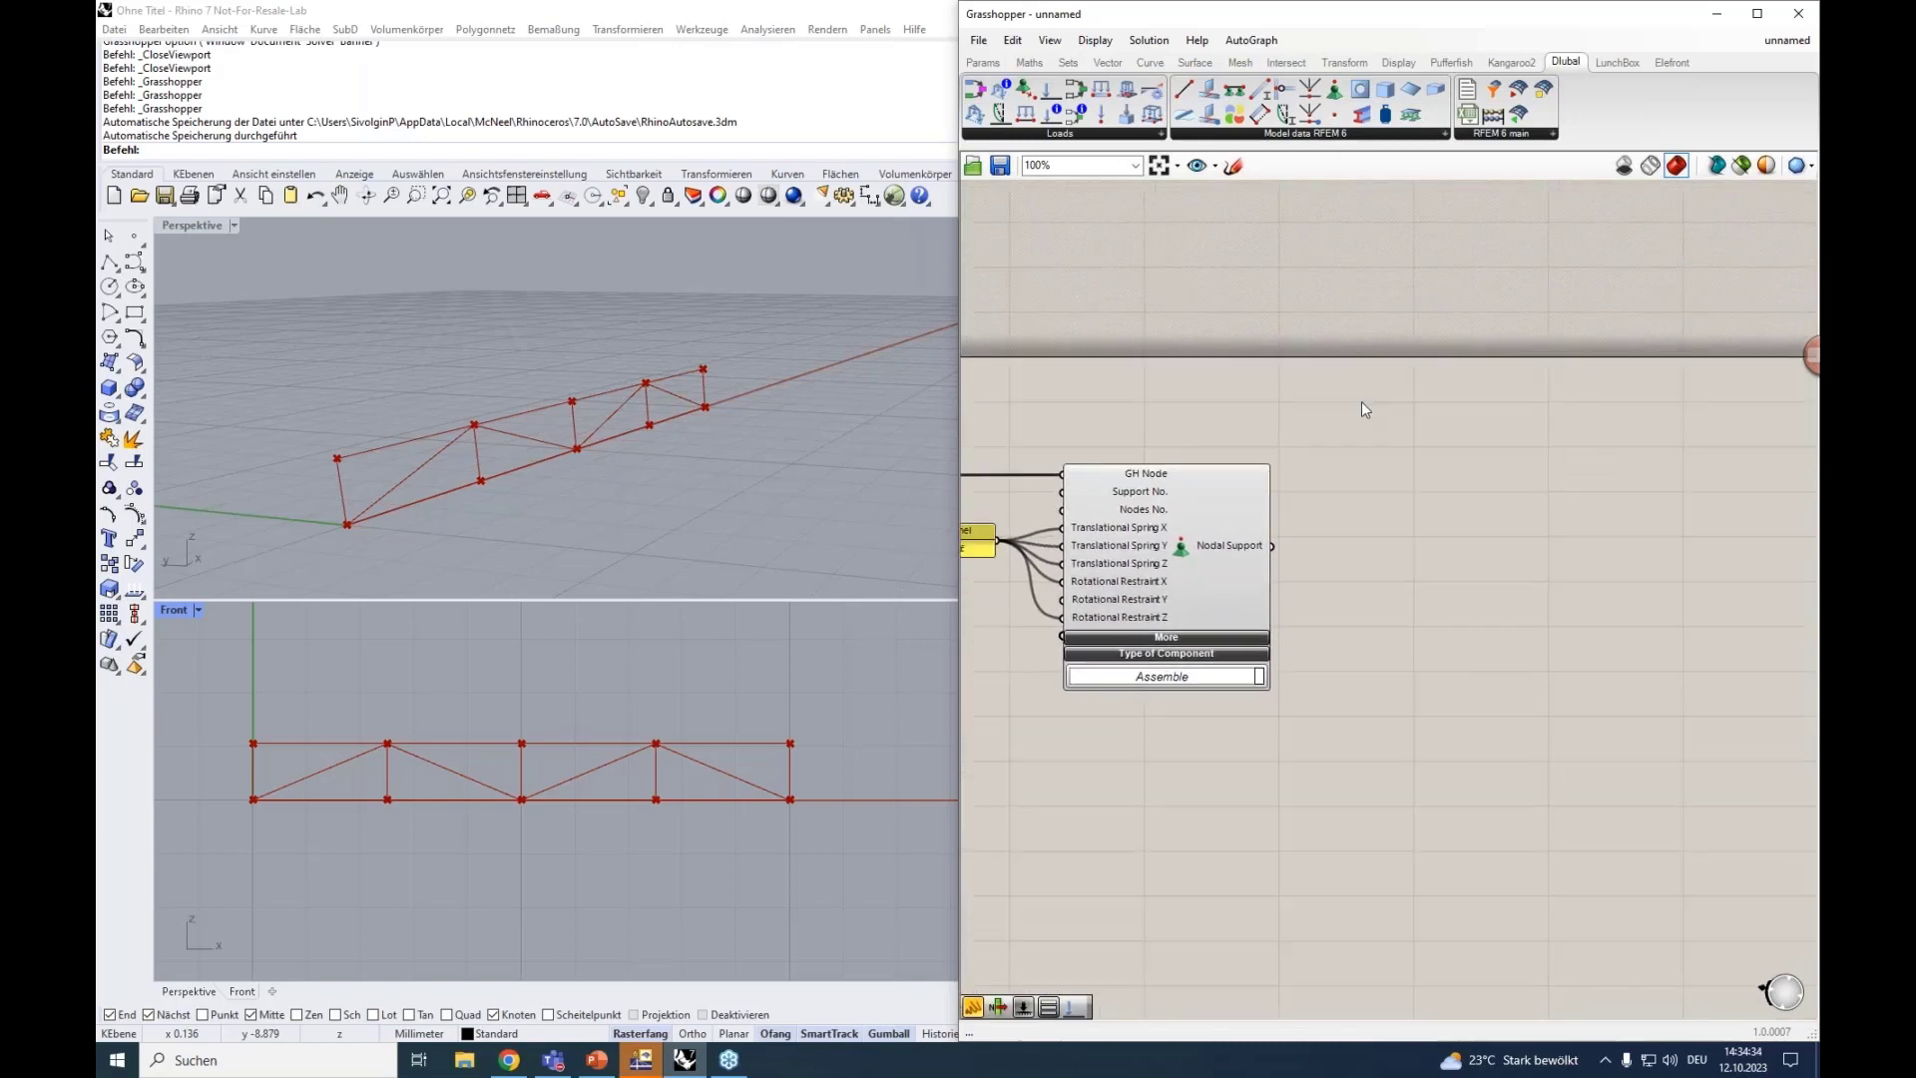
{"action": "left_click", "coordinate": [1066, 139]}
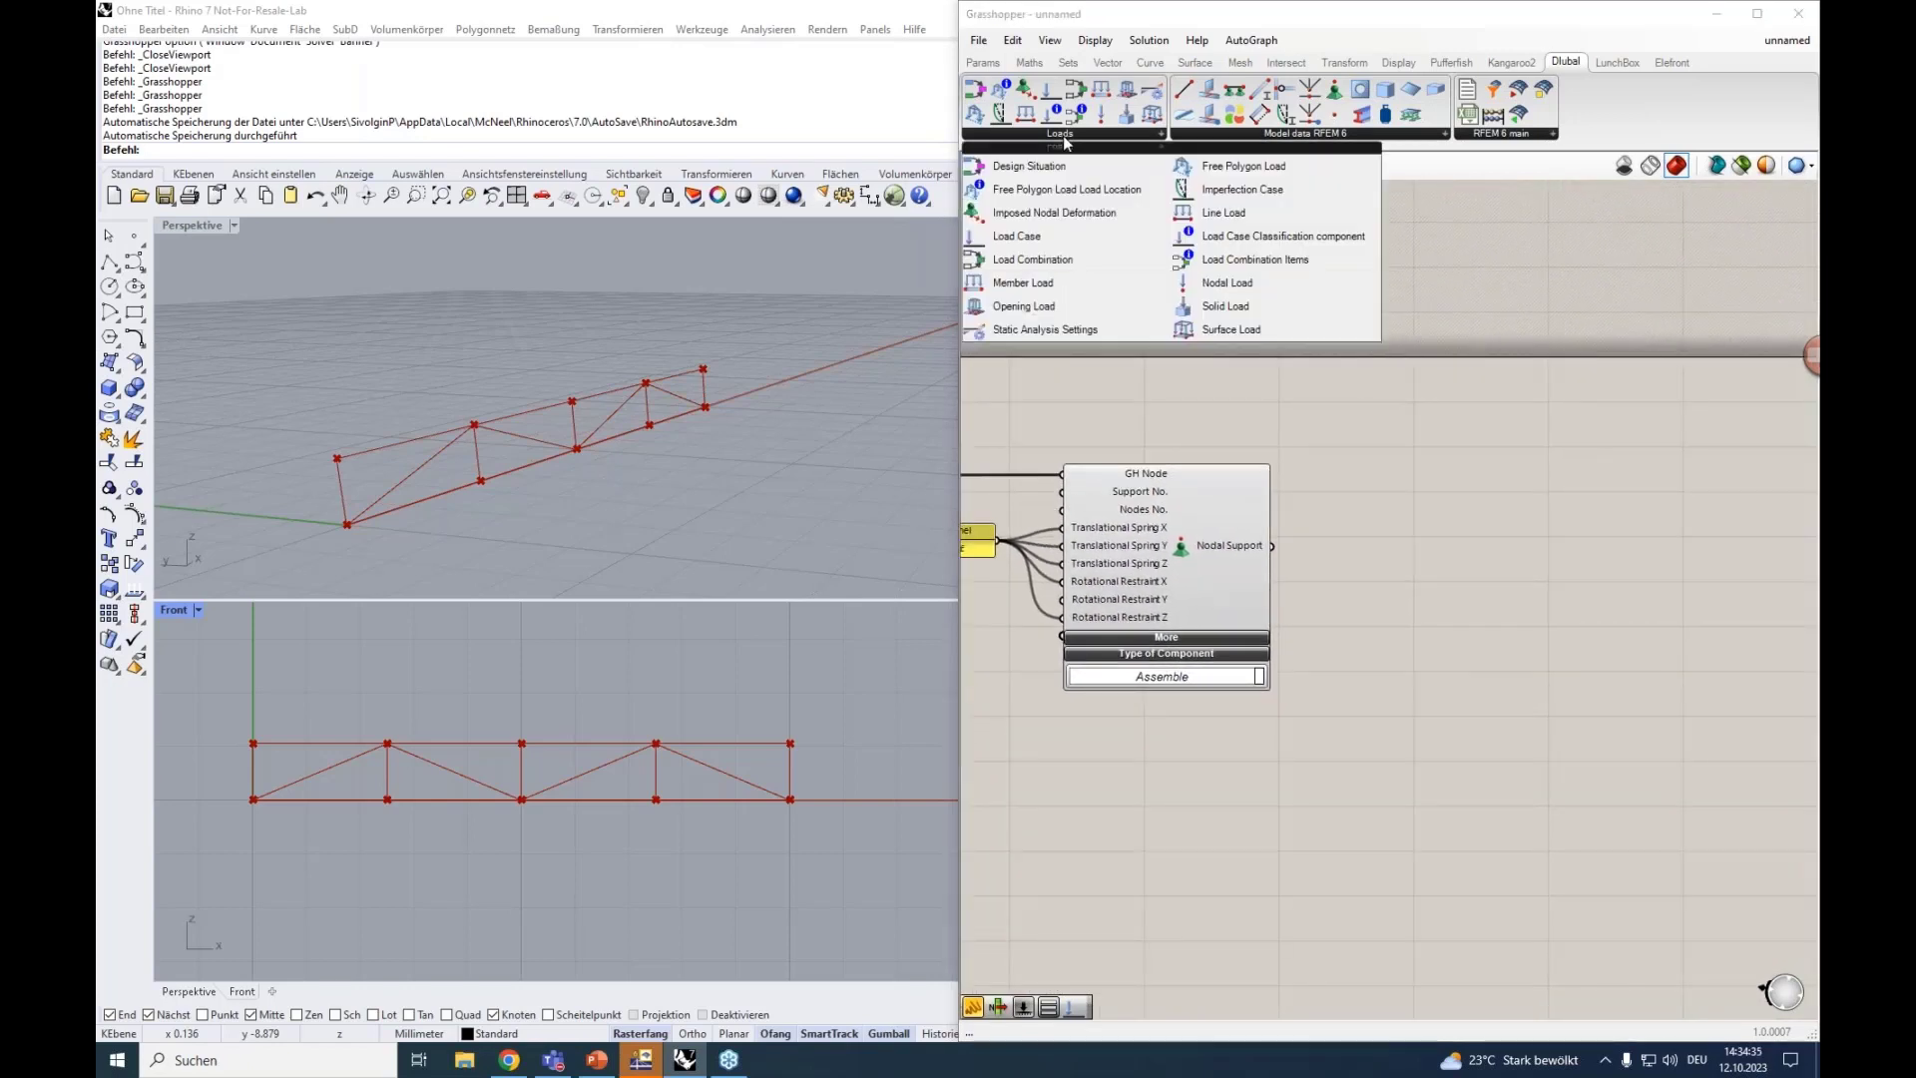
{"action": "left_click", "coordinate": [1012, 239]}
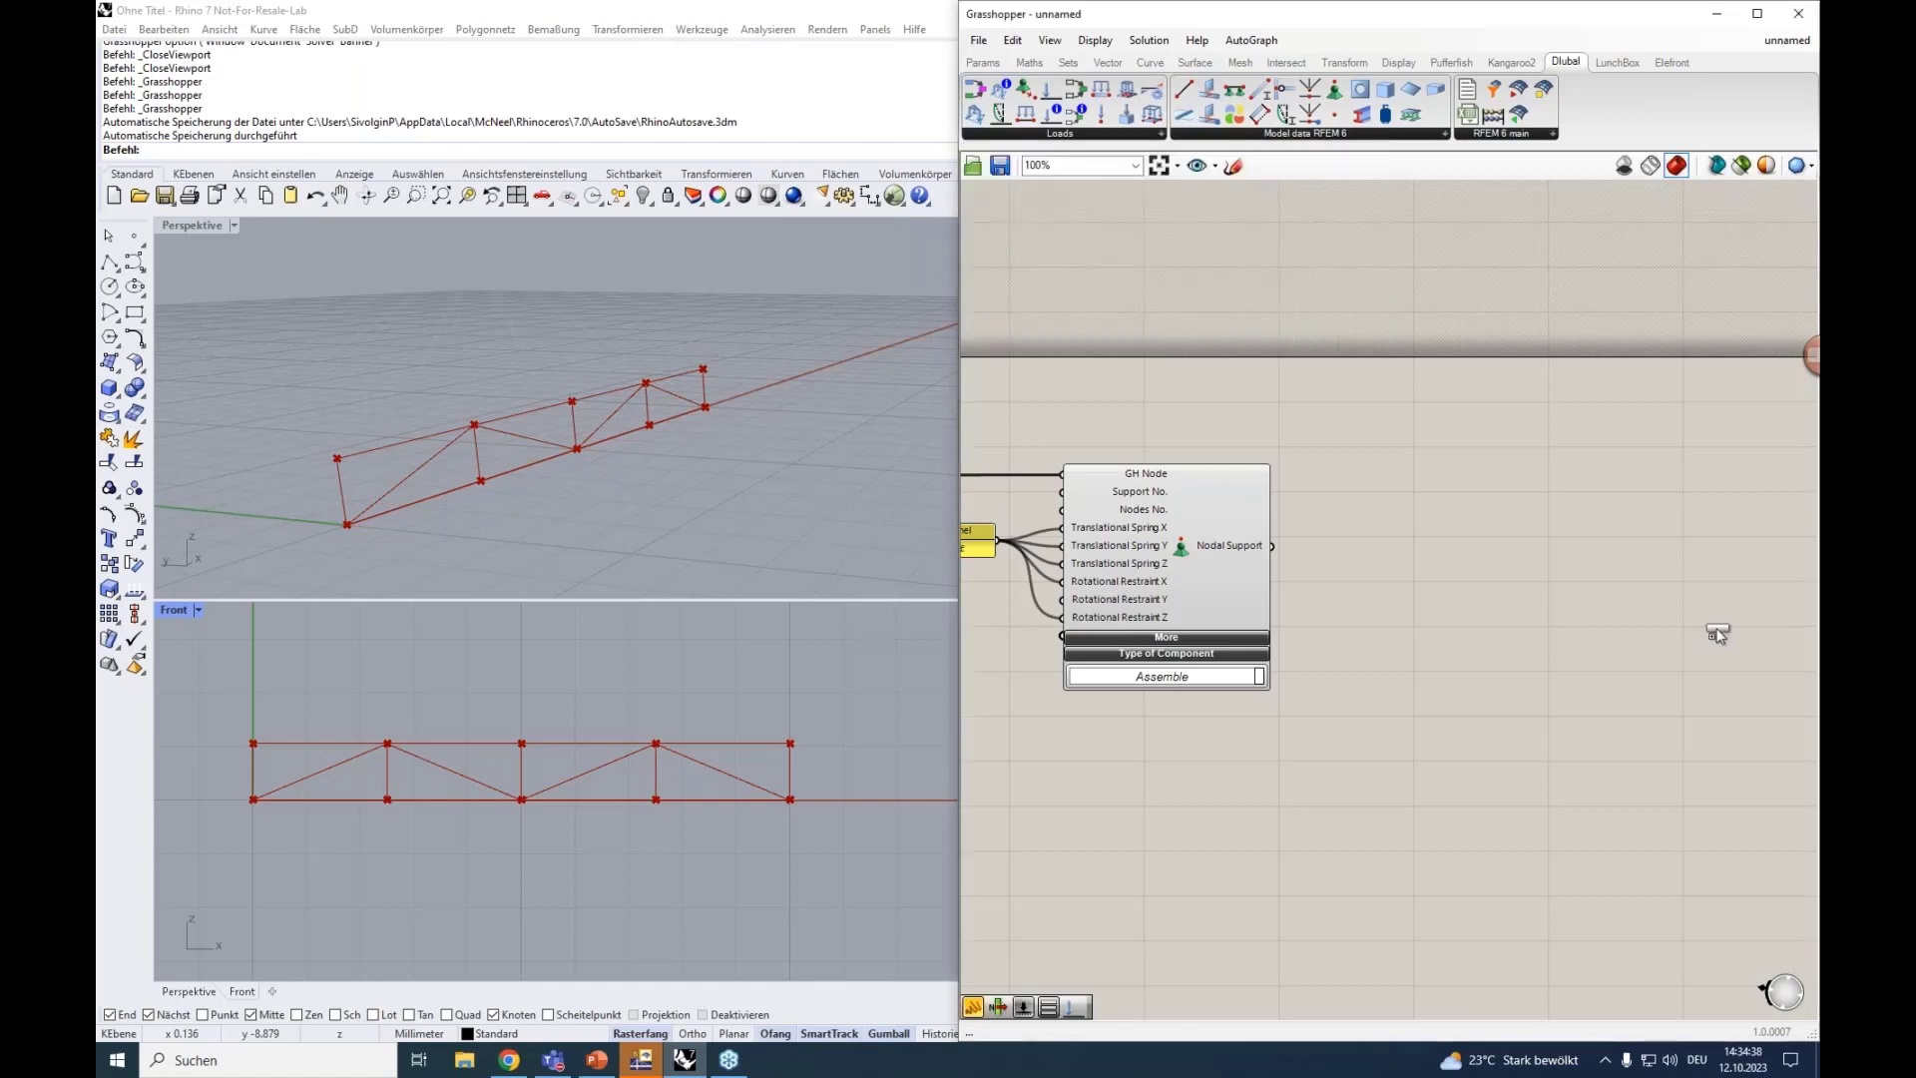
{"action": "left_click", "coordinate": [1656, 518]}
{"action": "left_click_drag", "start_coordinate": [1593, 517], "coordinate": [1515, 519]}
{"action": "scroll", "coordinate": [1515, 518], "scroll_direction": "up", "scroll_amount": 3}
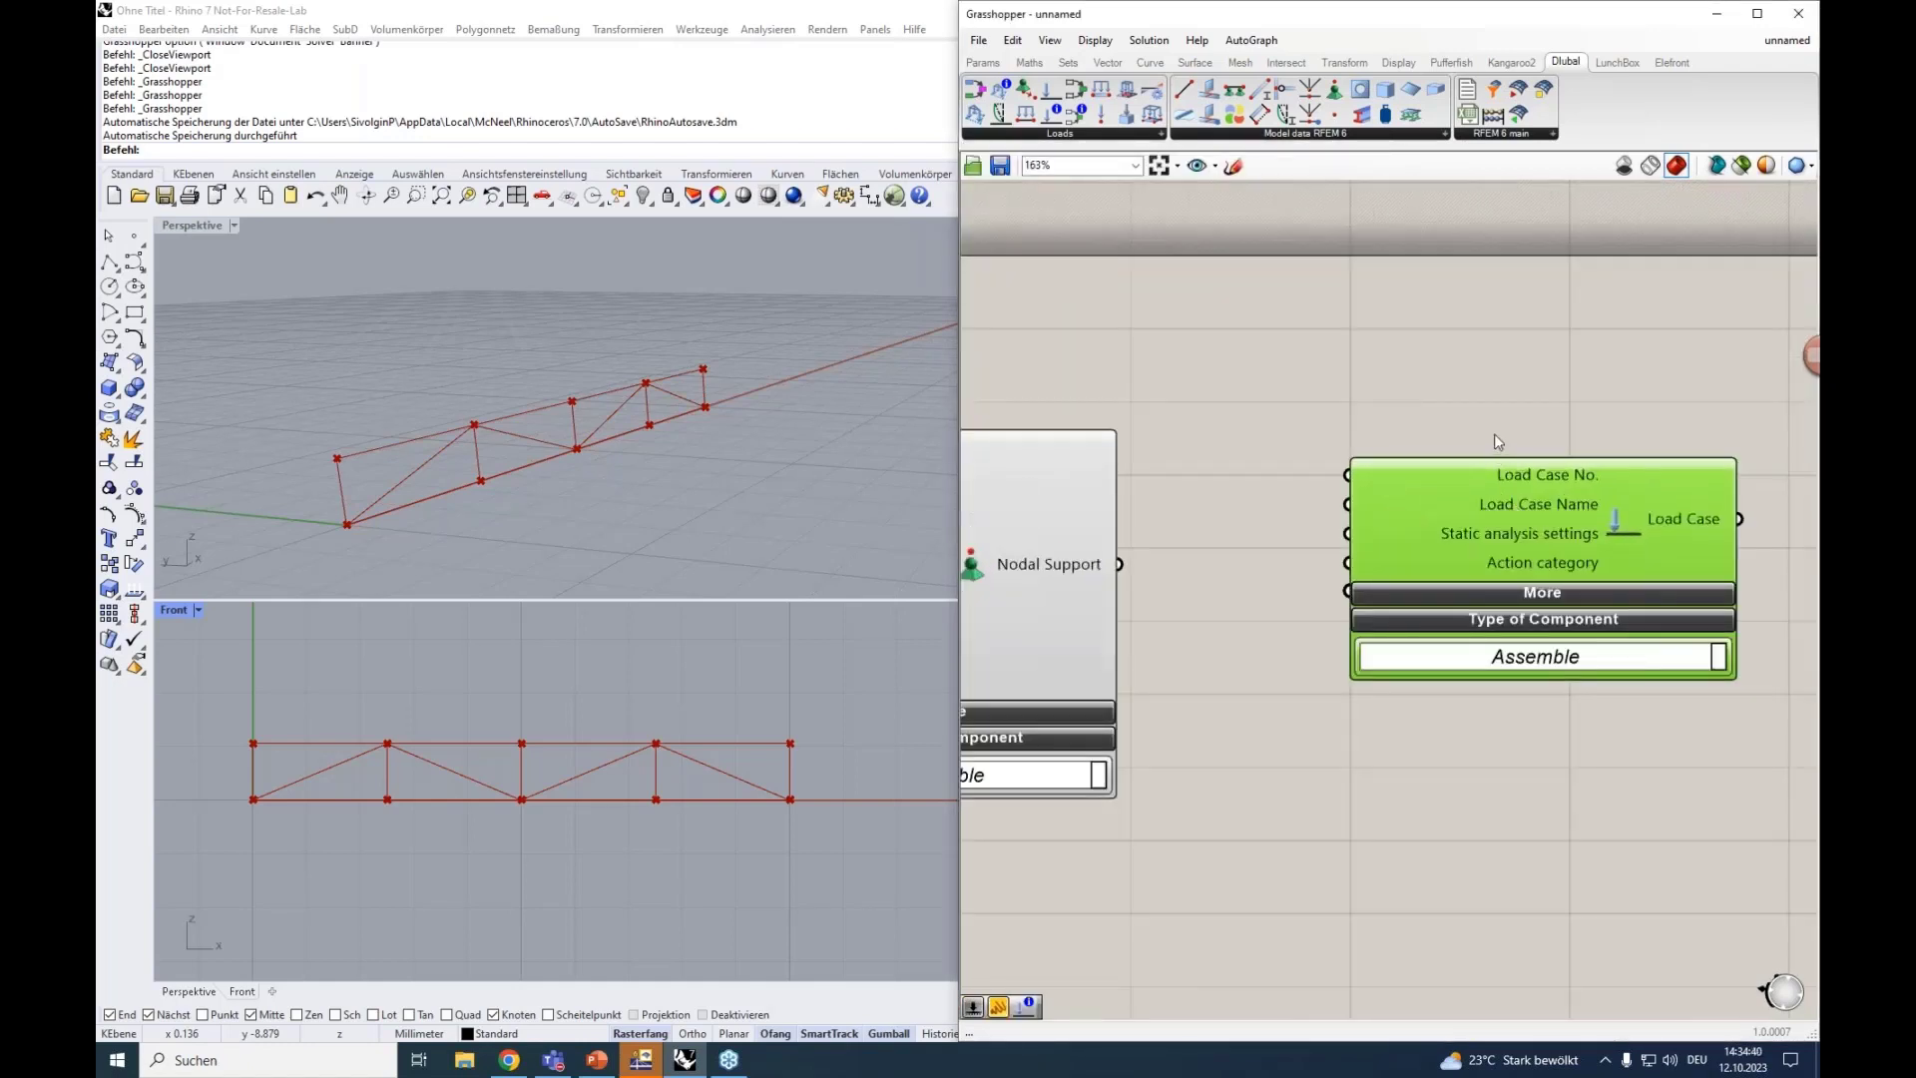
{"action": "left_click_drag", "start_coordinate": [1529, 481], "coordinate": [1550, 478]}
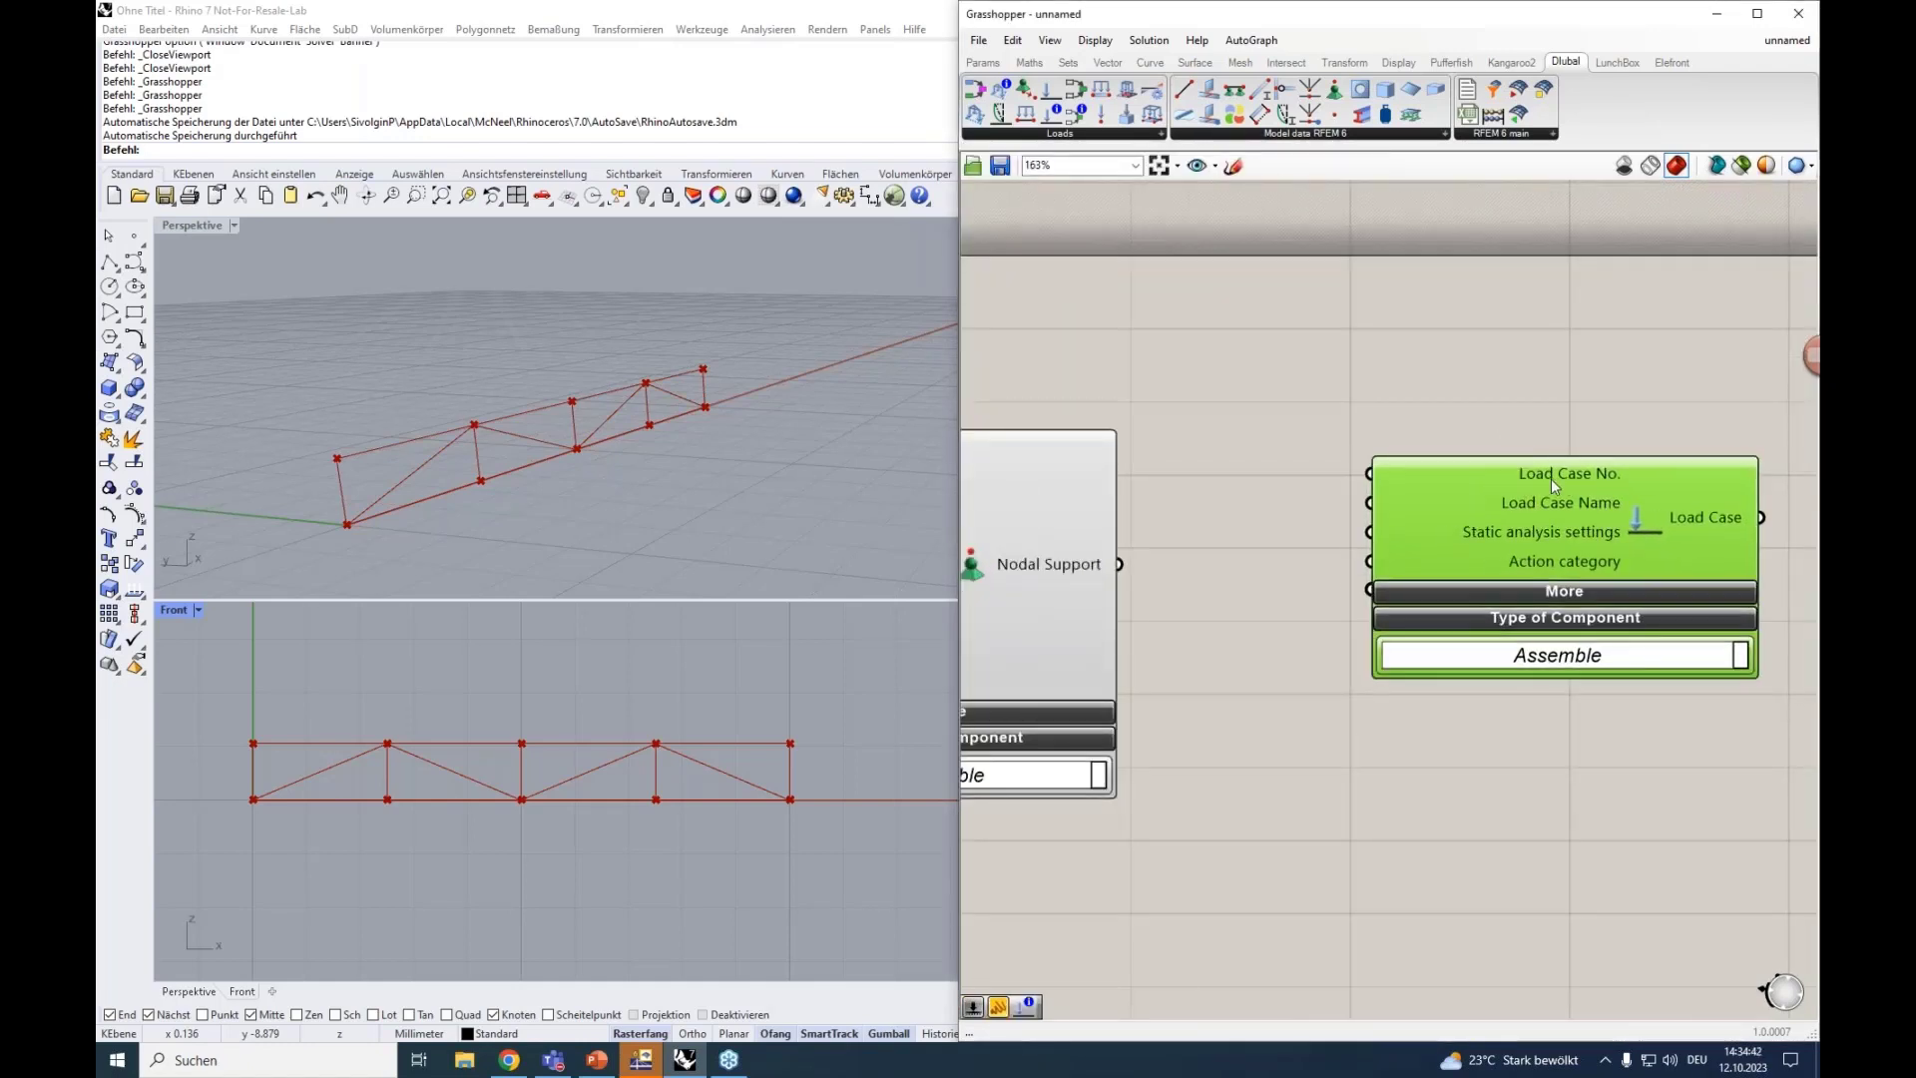
{"action": "right_click_drag", "start_coordinate": [1550, 375], "coordinate": [1504, 378]}
{"action": "left_click_drag", "start_coordinate": [1503, 482], "coordinate": [1548, 484]}
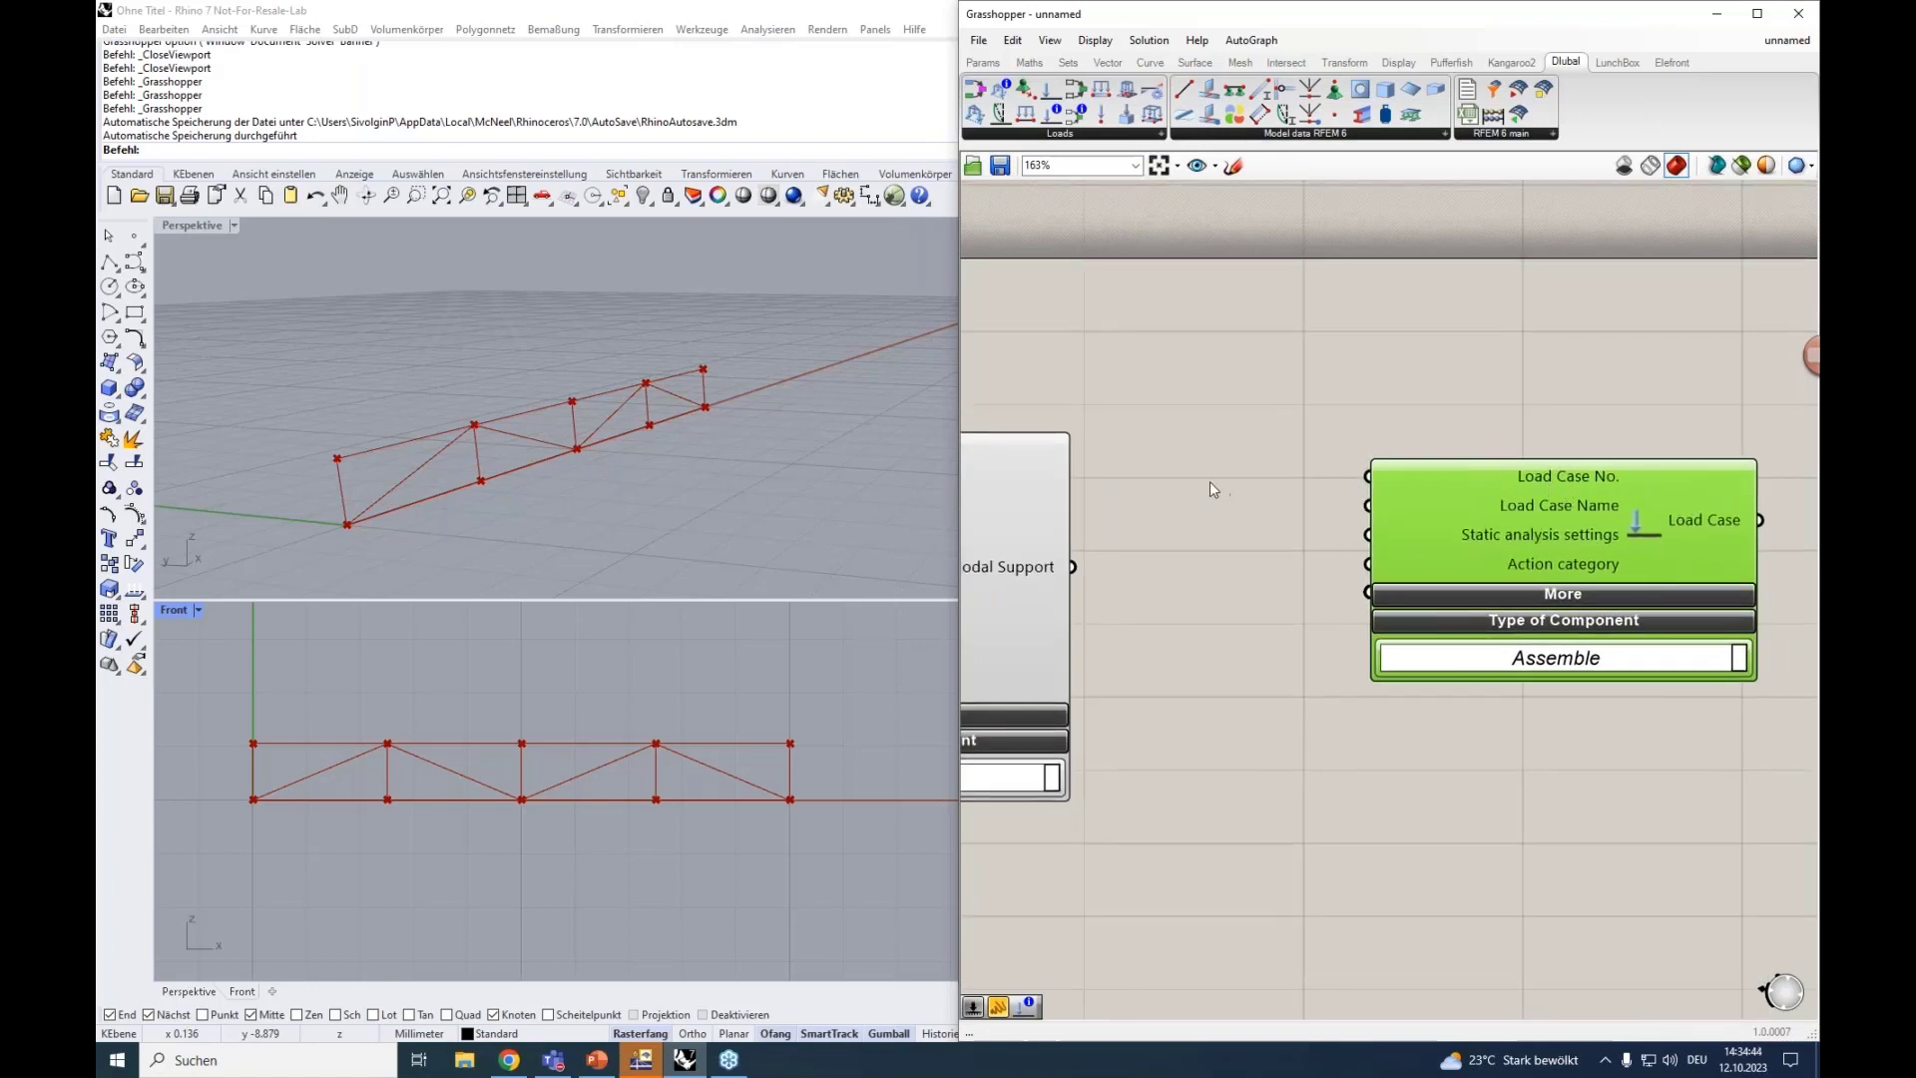
Add a 1<2 number slider set to 1, connect it to Load Case No., and shift both components away from Nodal Support.
{"action": "scroll", "coordinate": [1213, 479], "scroll_direction": "down", "scroll_amount": 2}
{"action": "left_click", "coordinate": [1235, 487]}
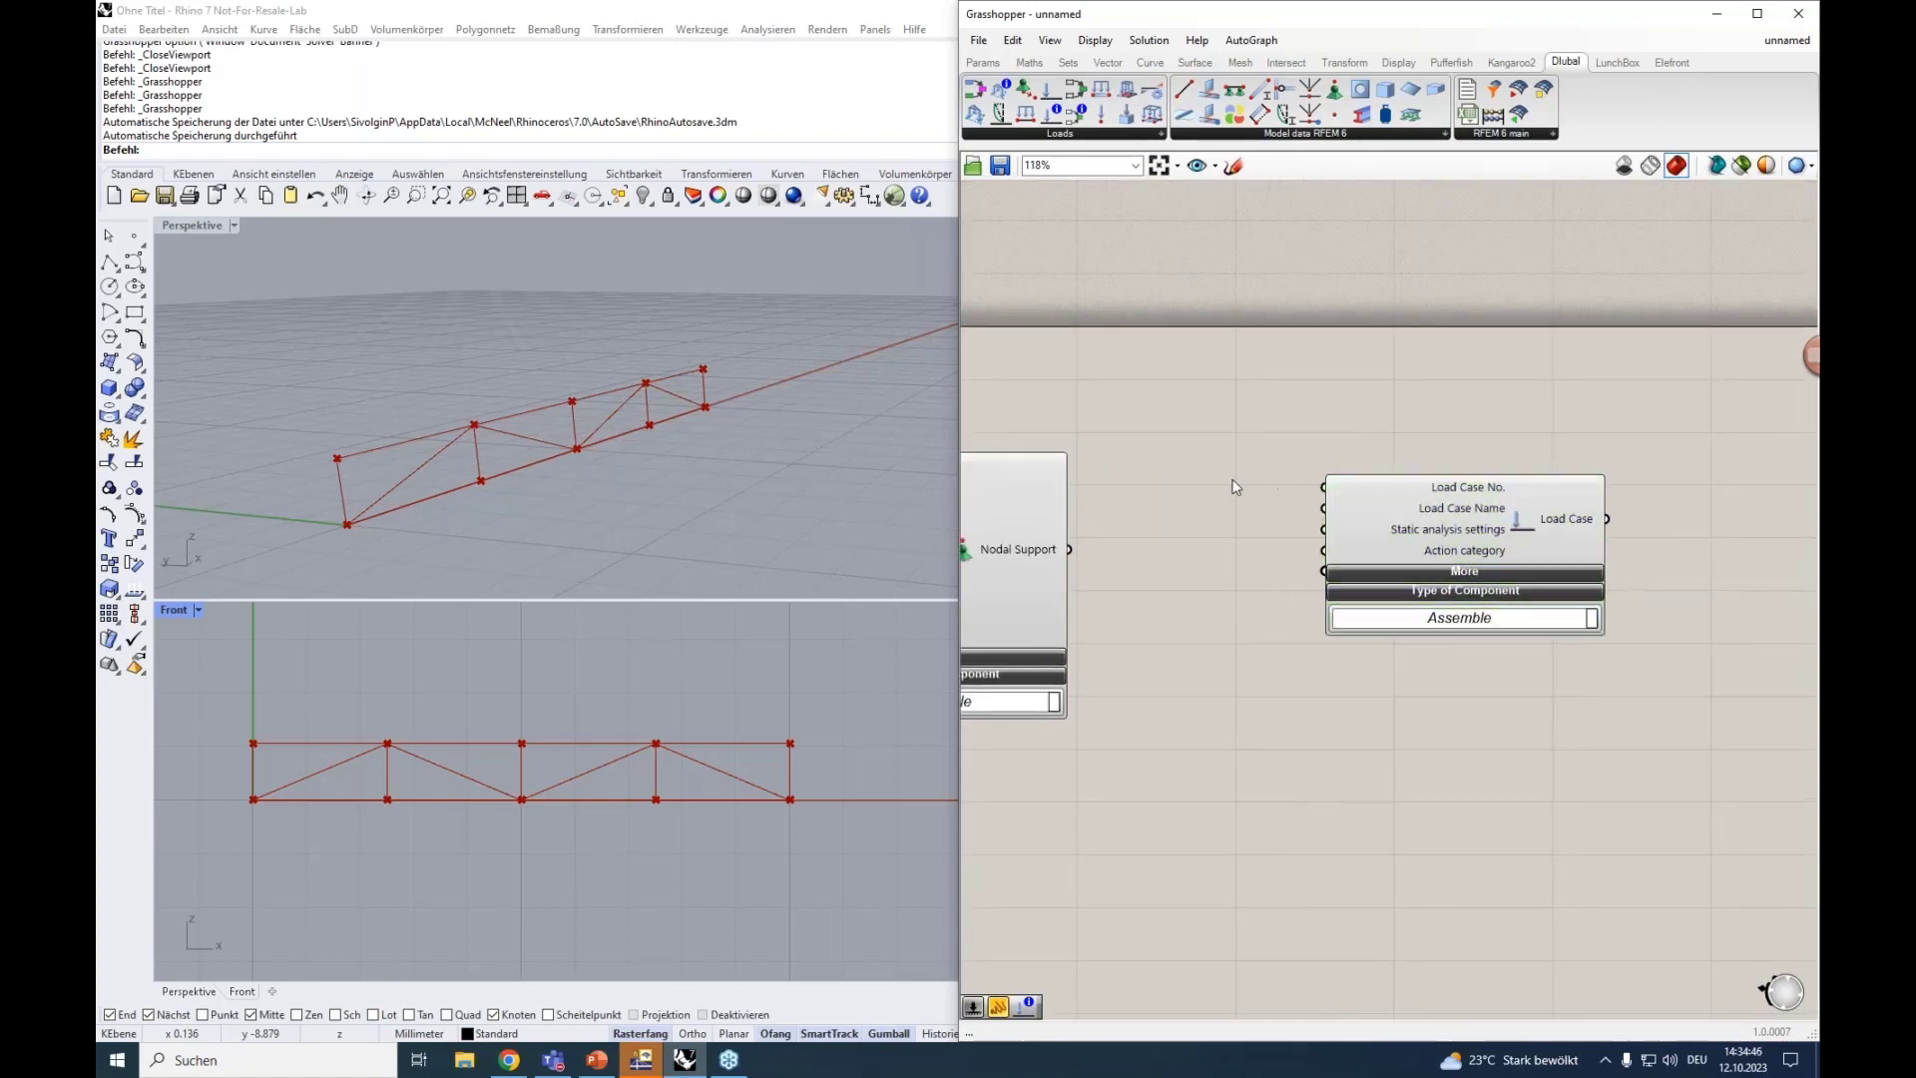
{"action": "double_click", "coordinate": [1235, 487]}
{"action": "type", "text": "1<2"}
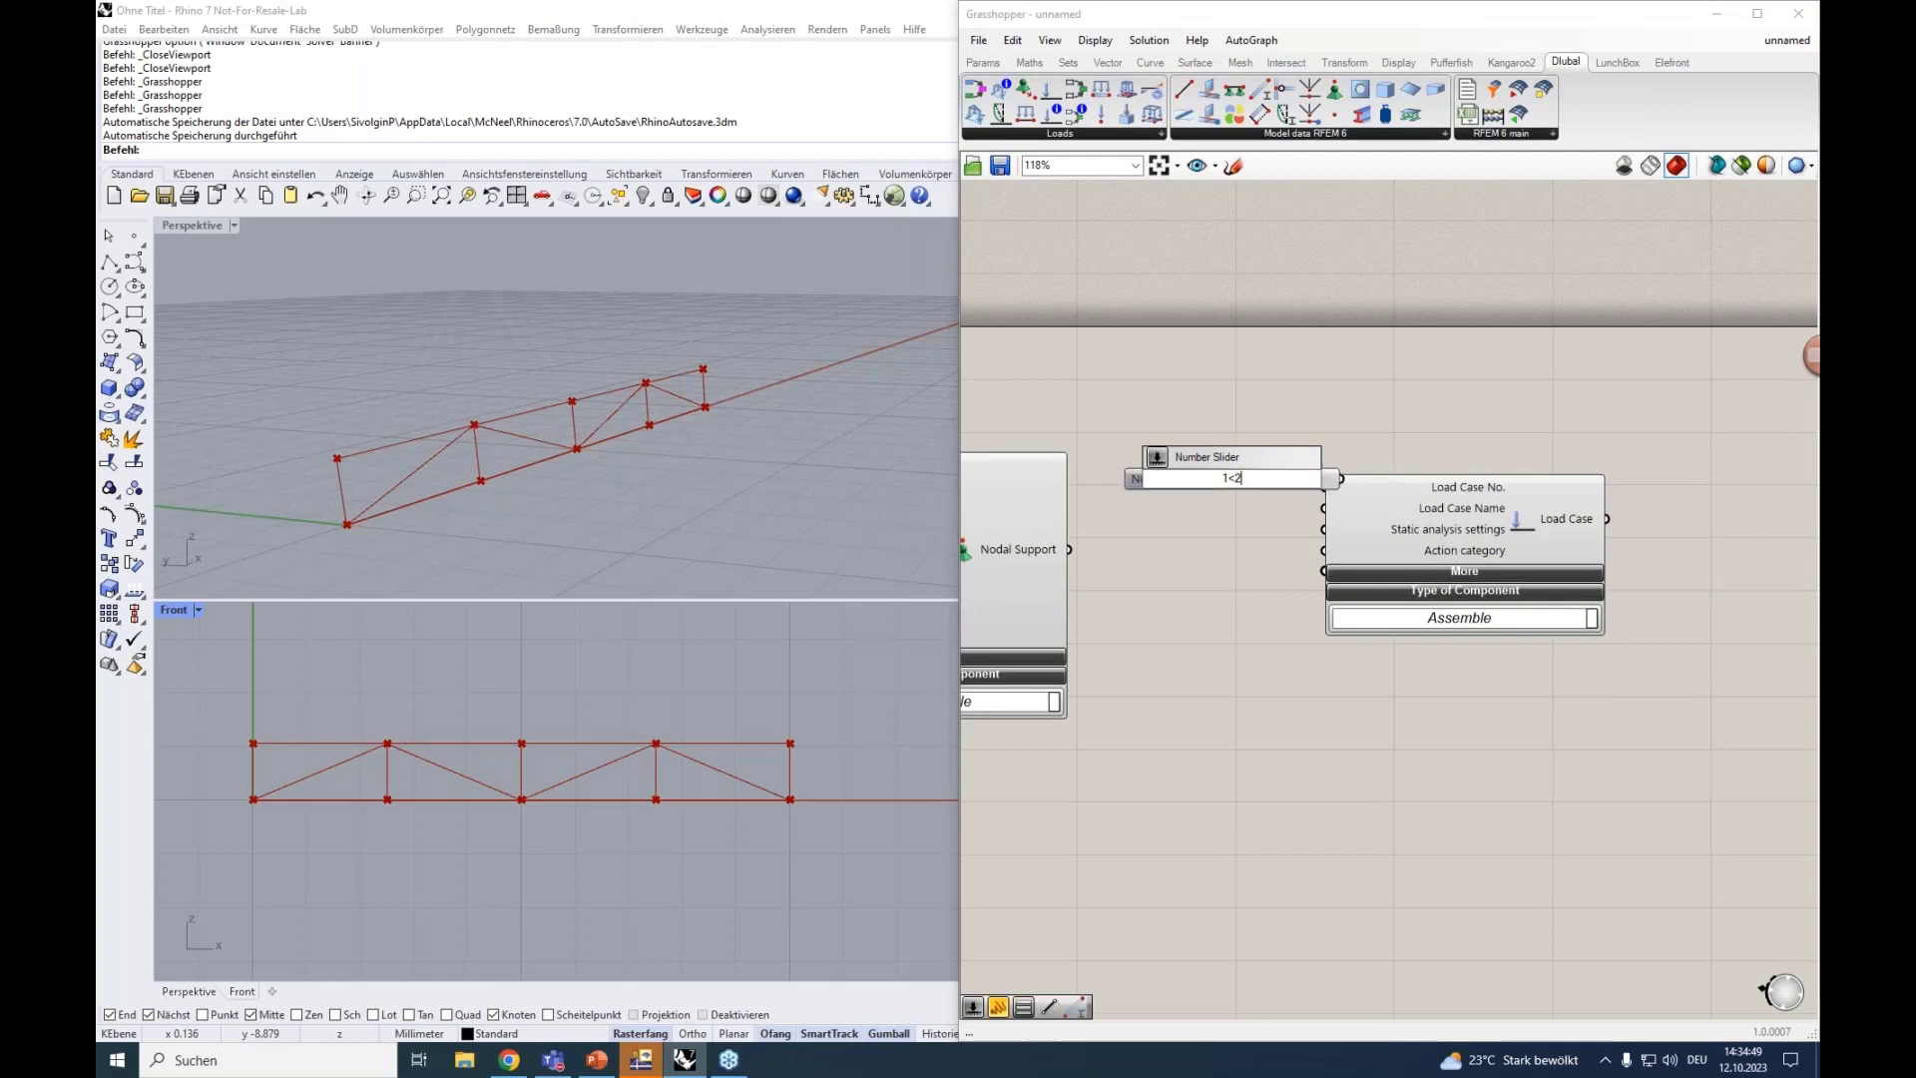
{"action": "key", "text": "Return"}
{"action": "left_click_drag", "start_coordinate": [1398, 507], "coordinate": [1465, 501]}
{"action": "left_click_drag", "start_coordinate": [1341, 479], "coordinate": [1391, 481]}
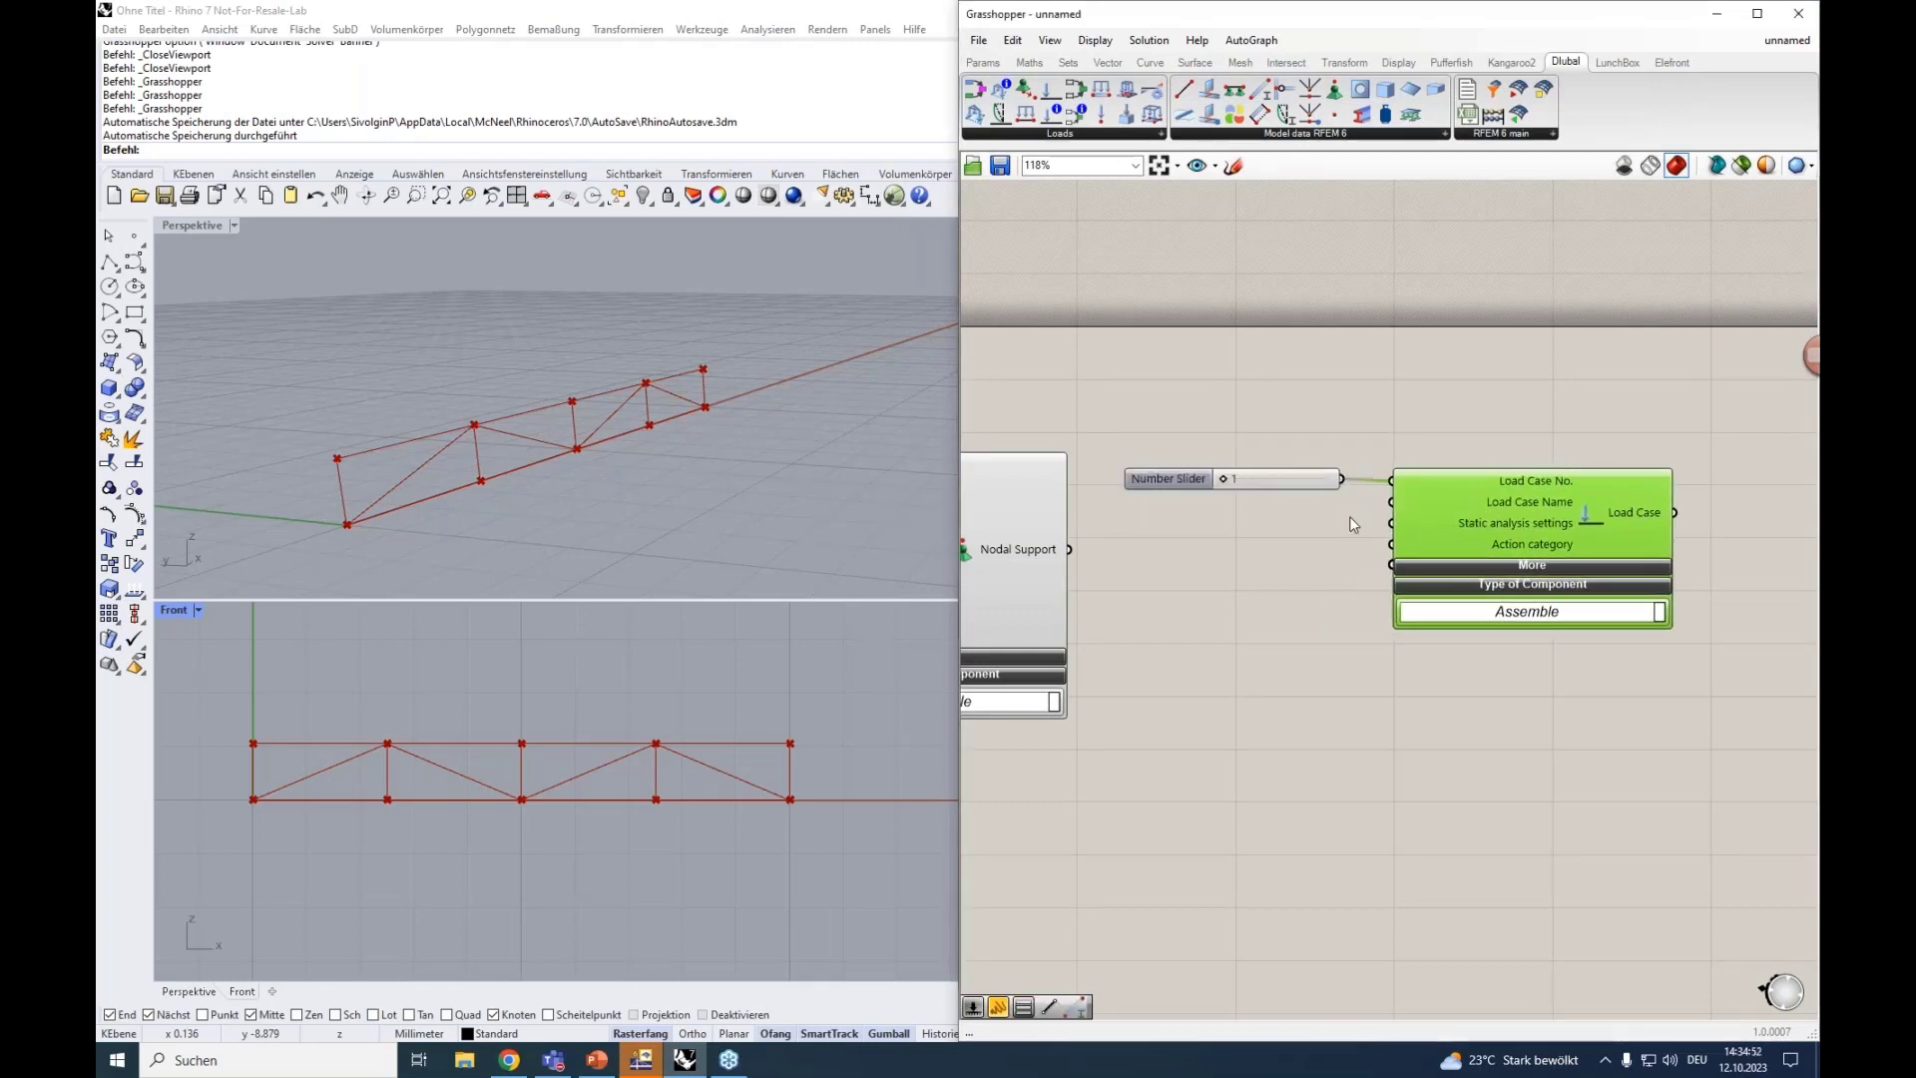
{"action": "left_click_drag", "start_coordinate": [1587, 684], "coordinate": [1291, 469]}
{"action": "left_click_drag", "start_coordinate": [1449, 522], "coordinate": [1515, 519]}
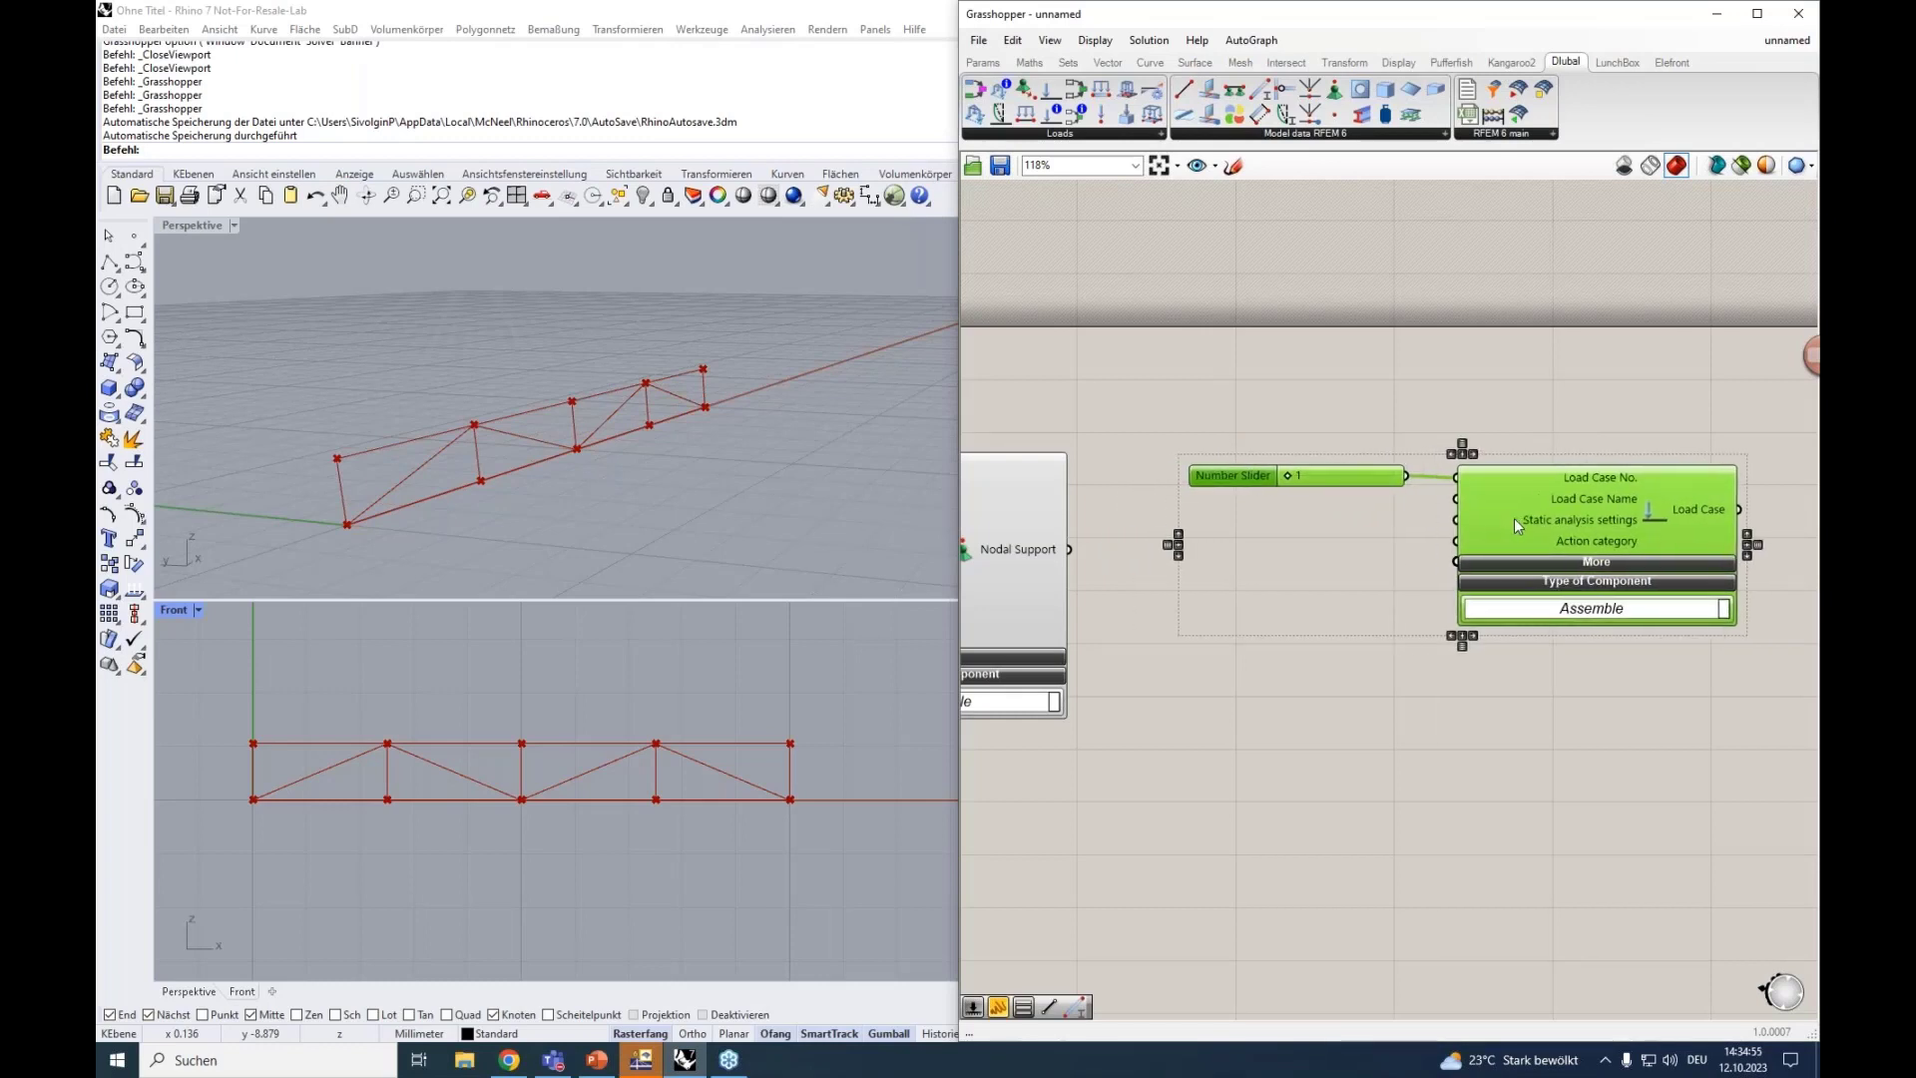
Add a panel containing "permanent load" below the slider and connect it to the Load Case Name input.
{"action": "double_click", "coordinate": [1363, 511]}
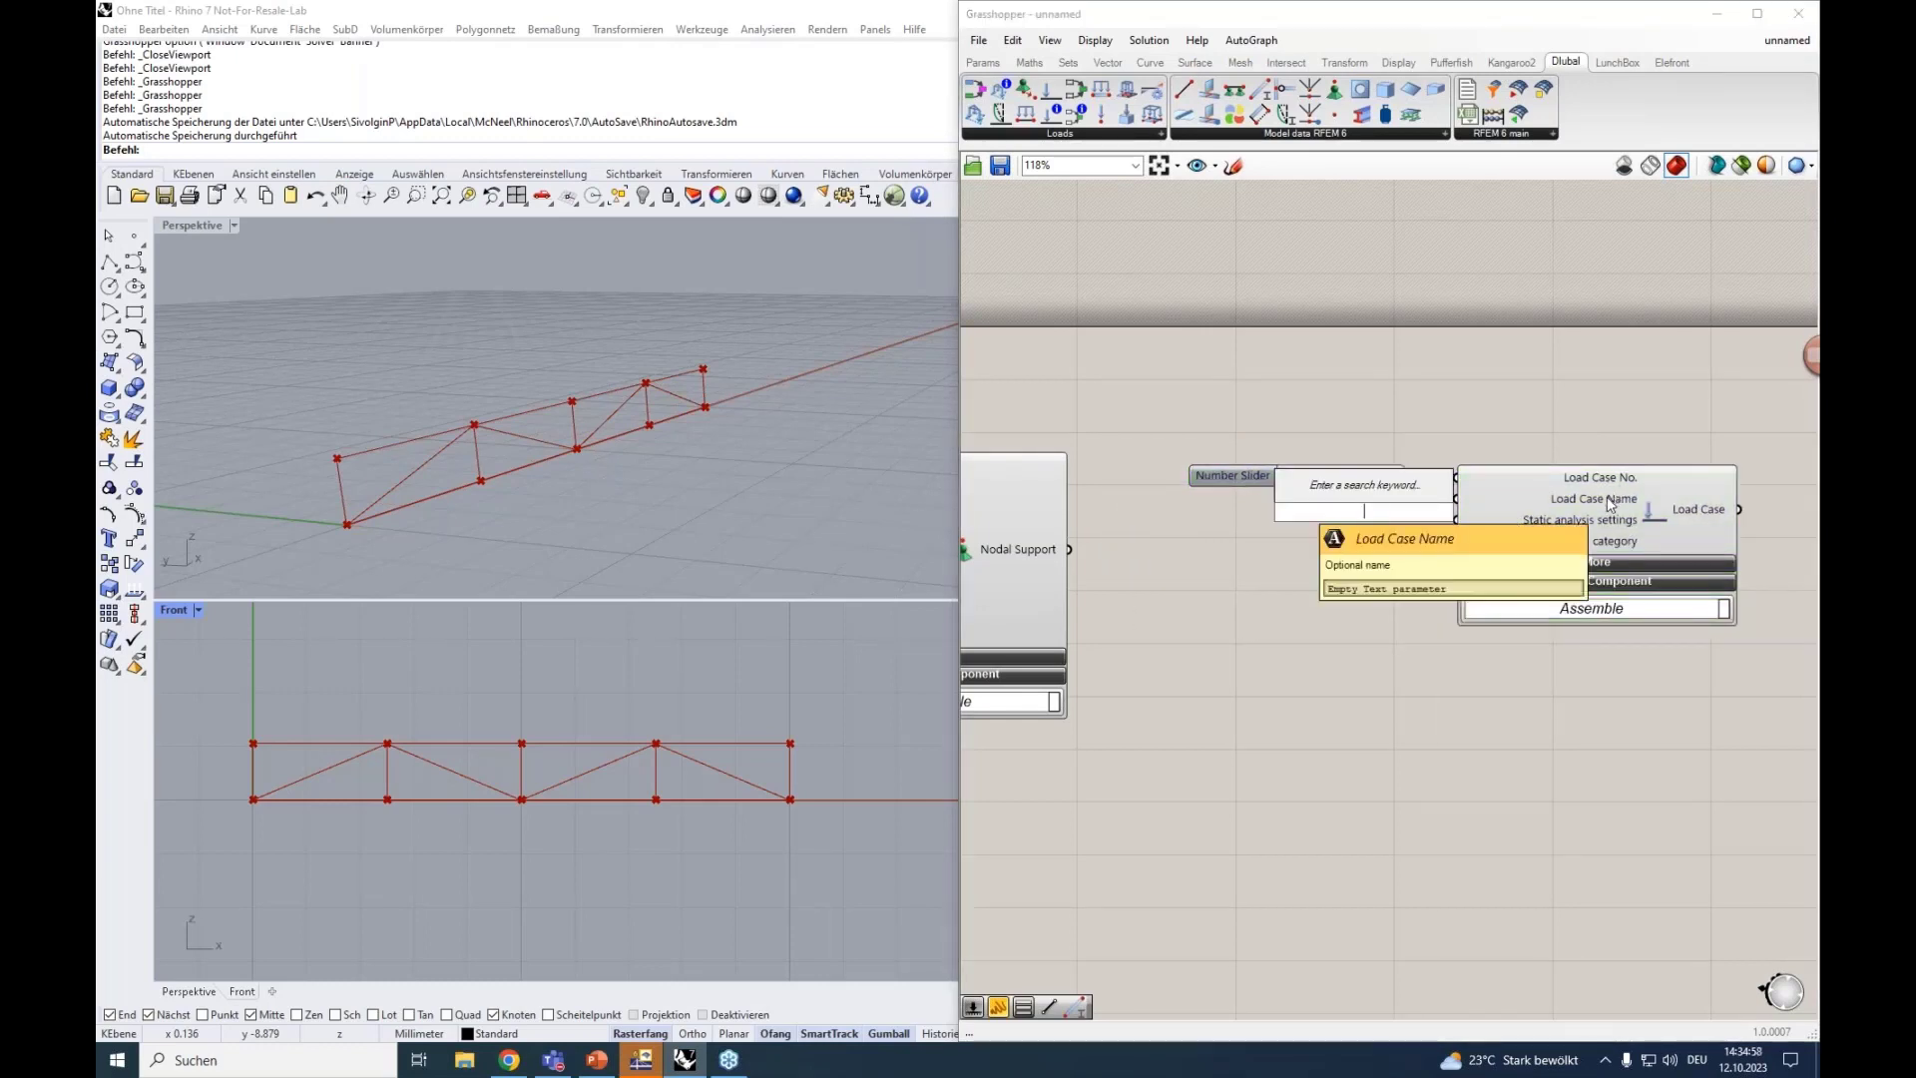
{"action": "type", "text": "\""}
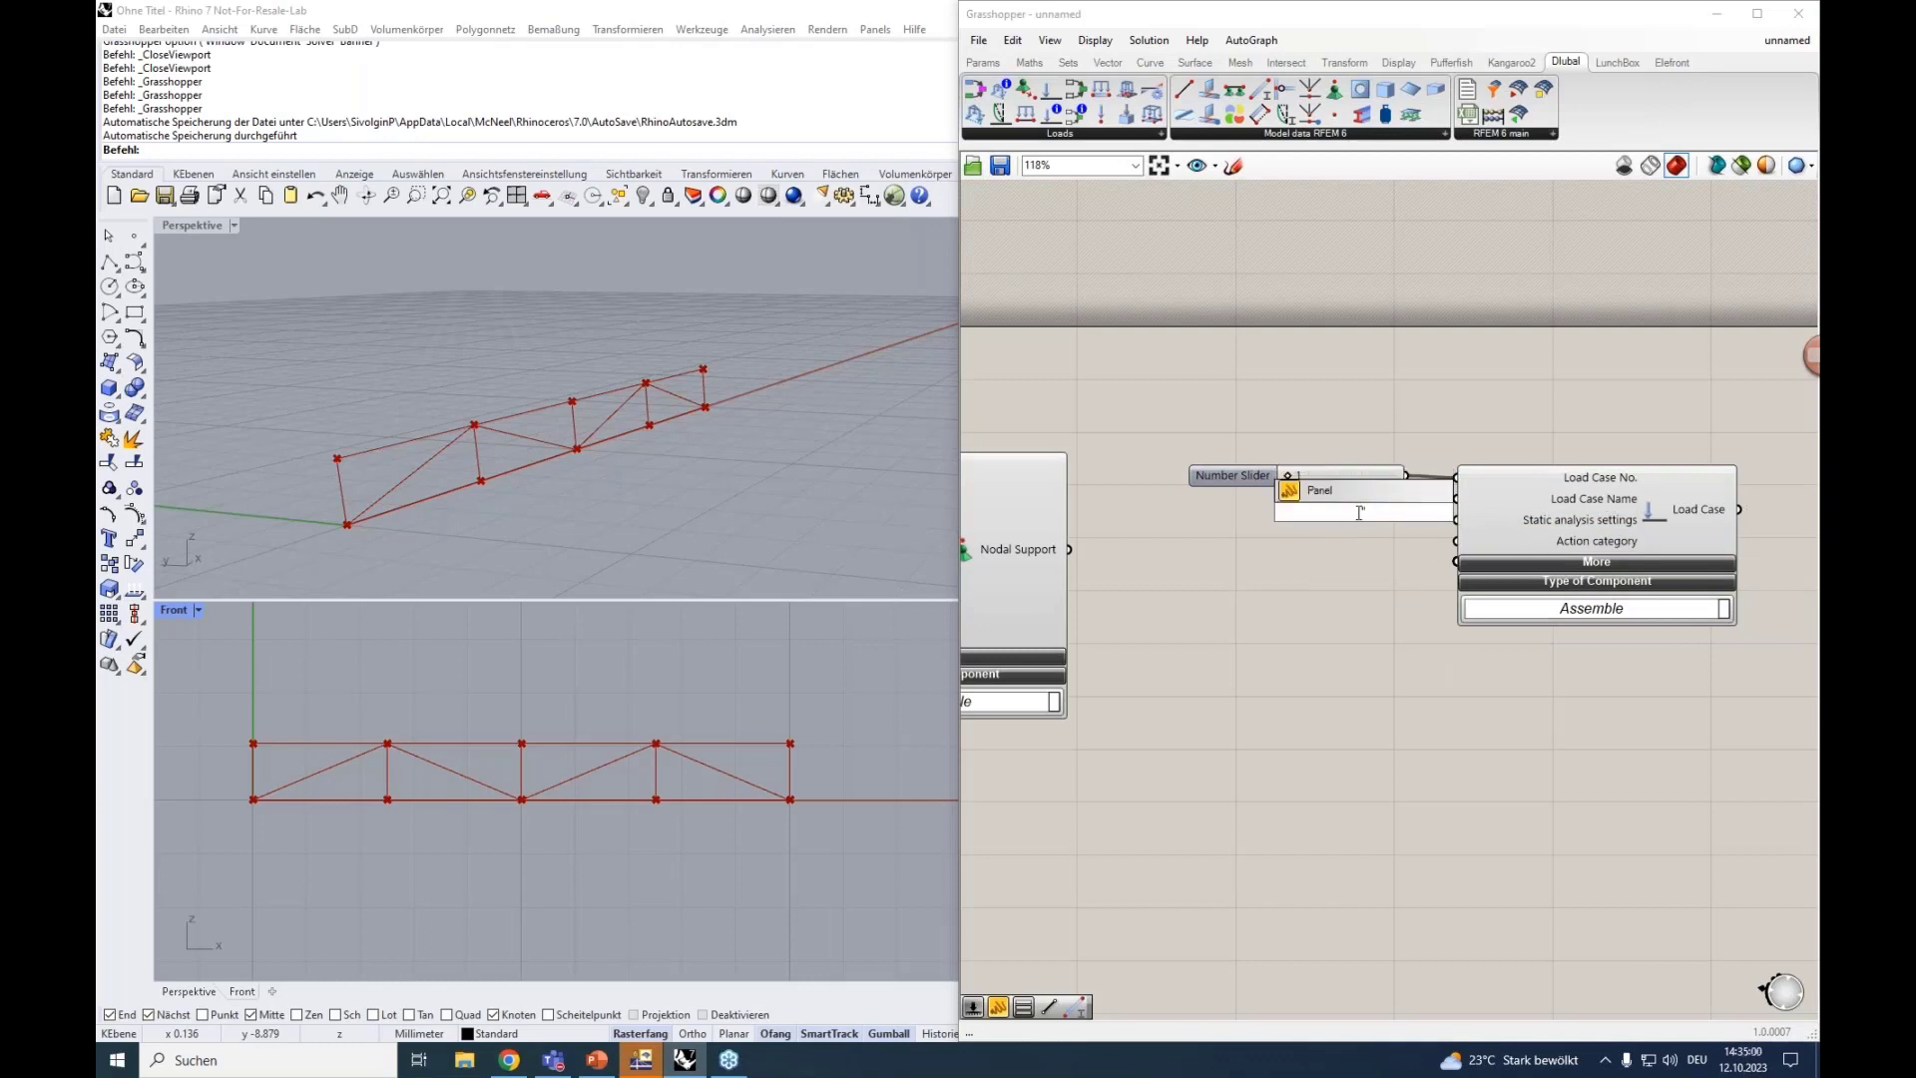
{"action": "key", "text": "Return"}
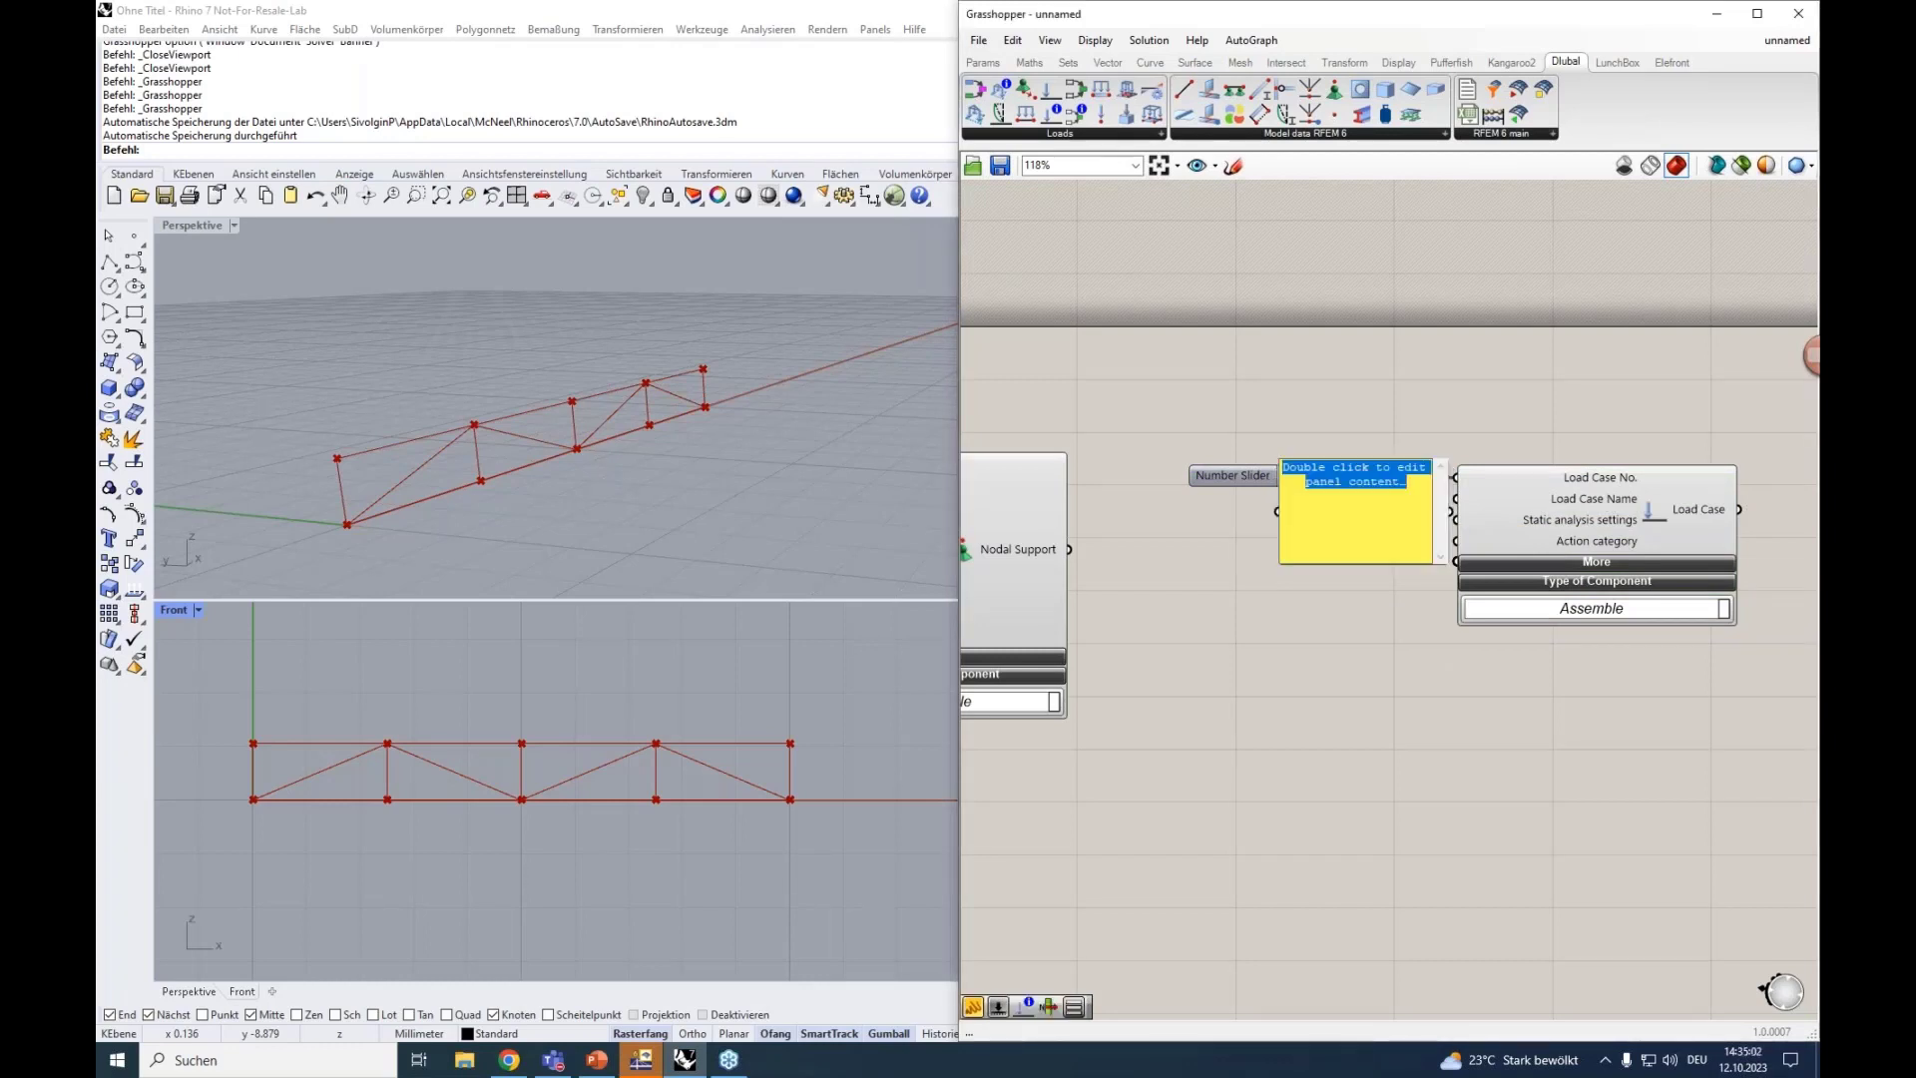
{"action": "type", "text": "permanent loas"}
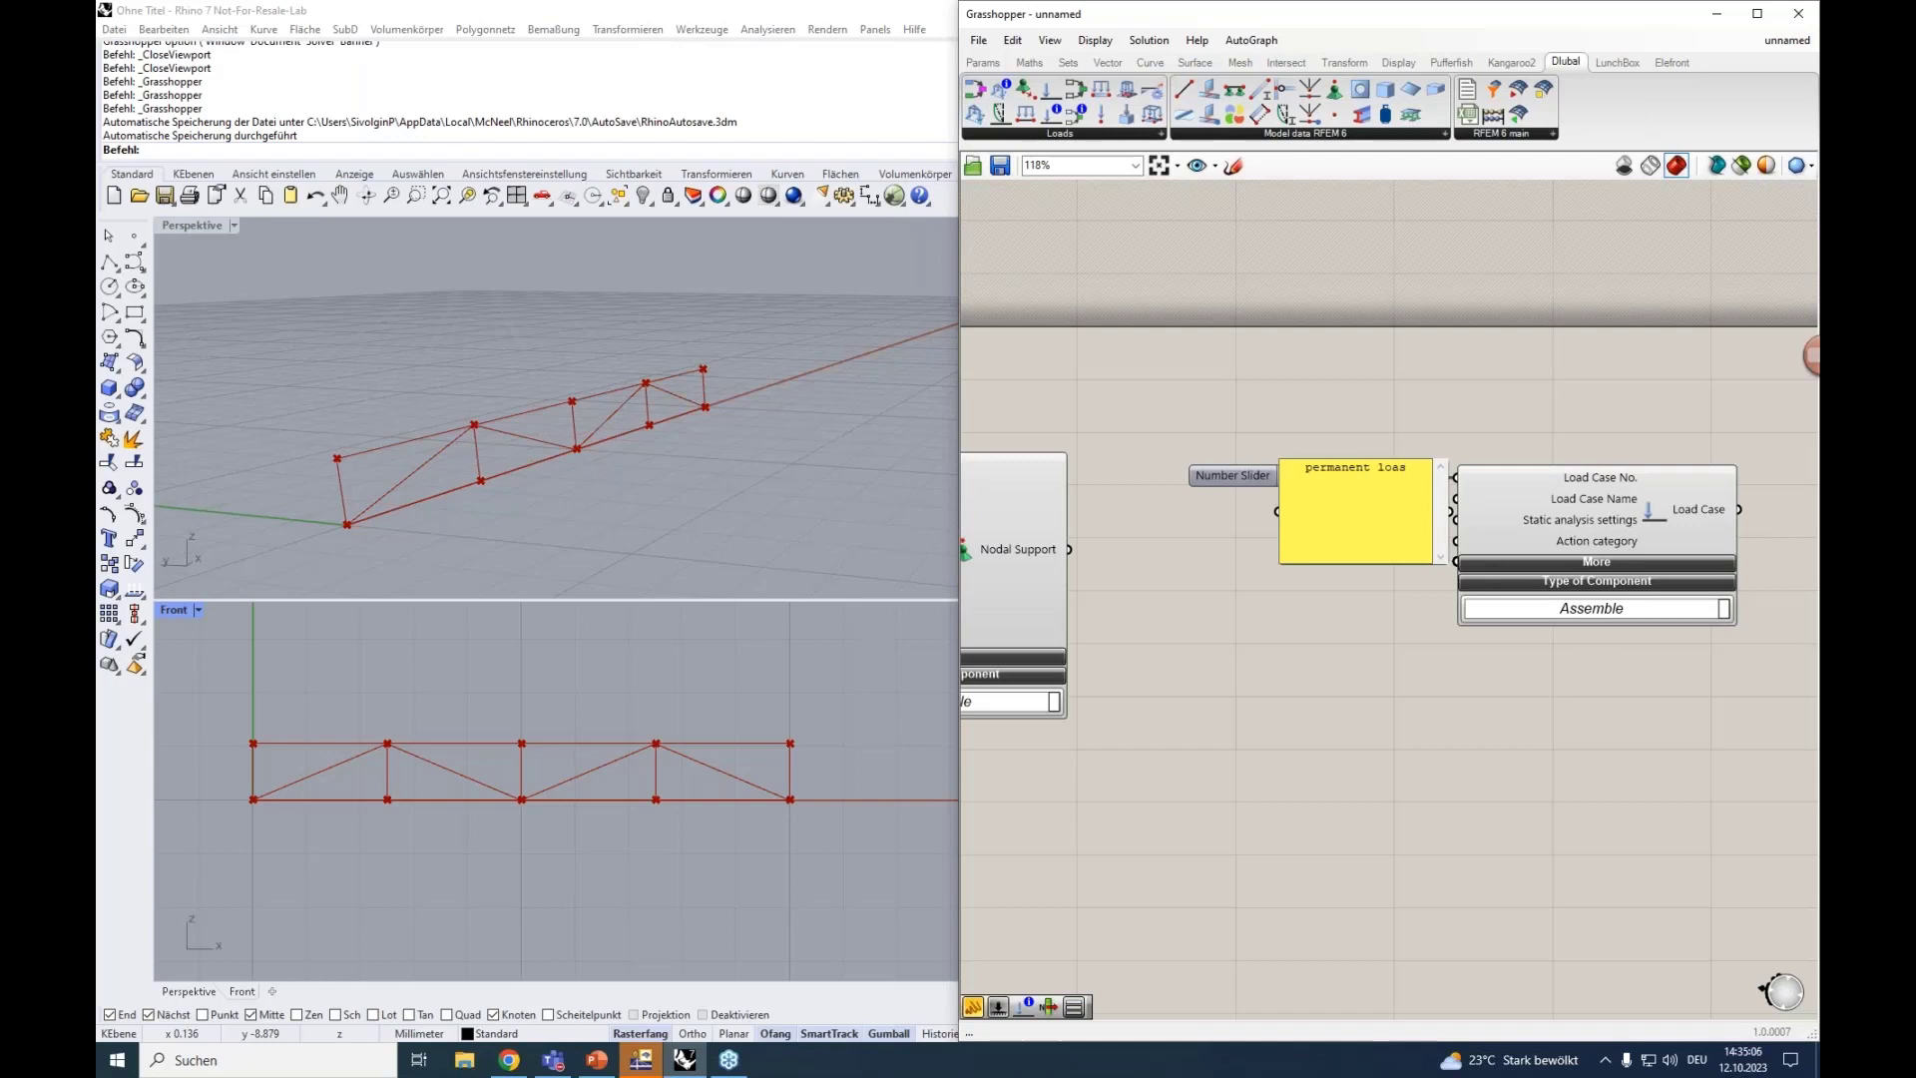
{"action": "key", "text": "BackSpace"}
{"action": "type", "text": "d"}
{"action": "left_click", "coordinate": [1353, 635]}
{"action": "left_click", "coordinate": [1353, 635]}
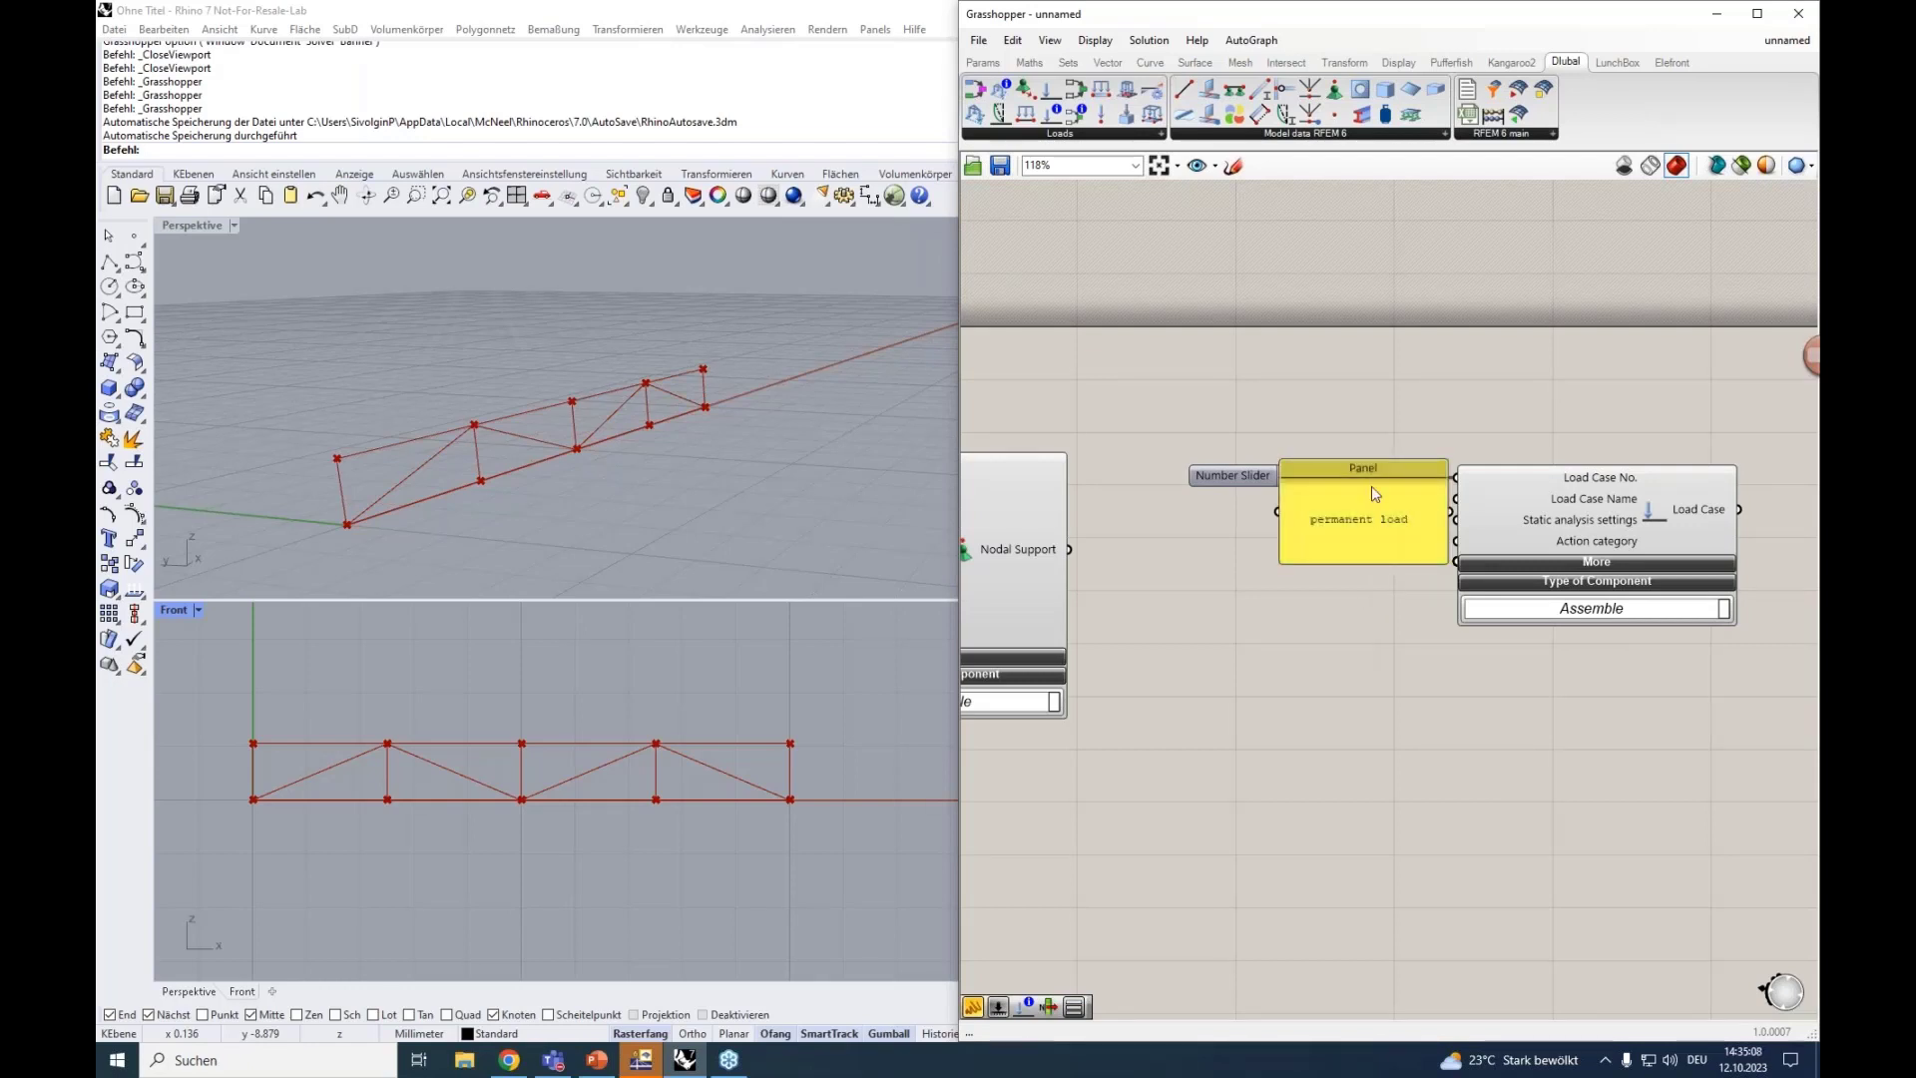
{"action": "left_click_drag", "start_coordinate": [1359, 459], "coordinate": [1456, 499]}
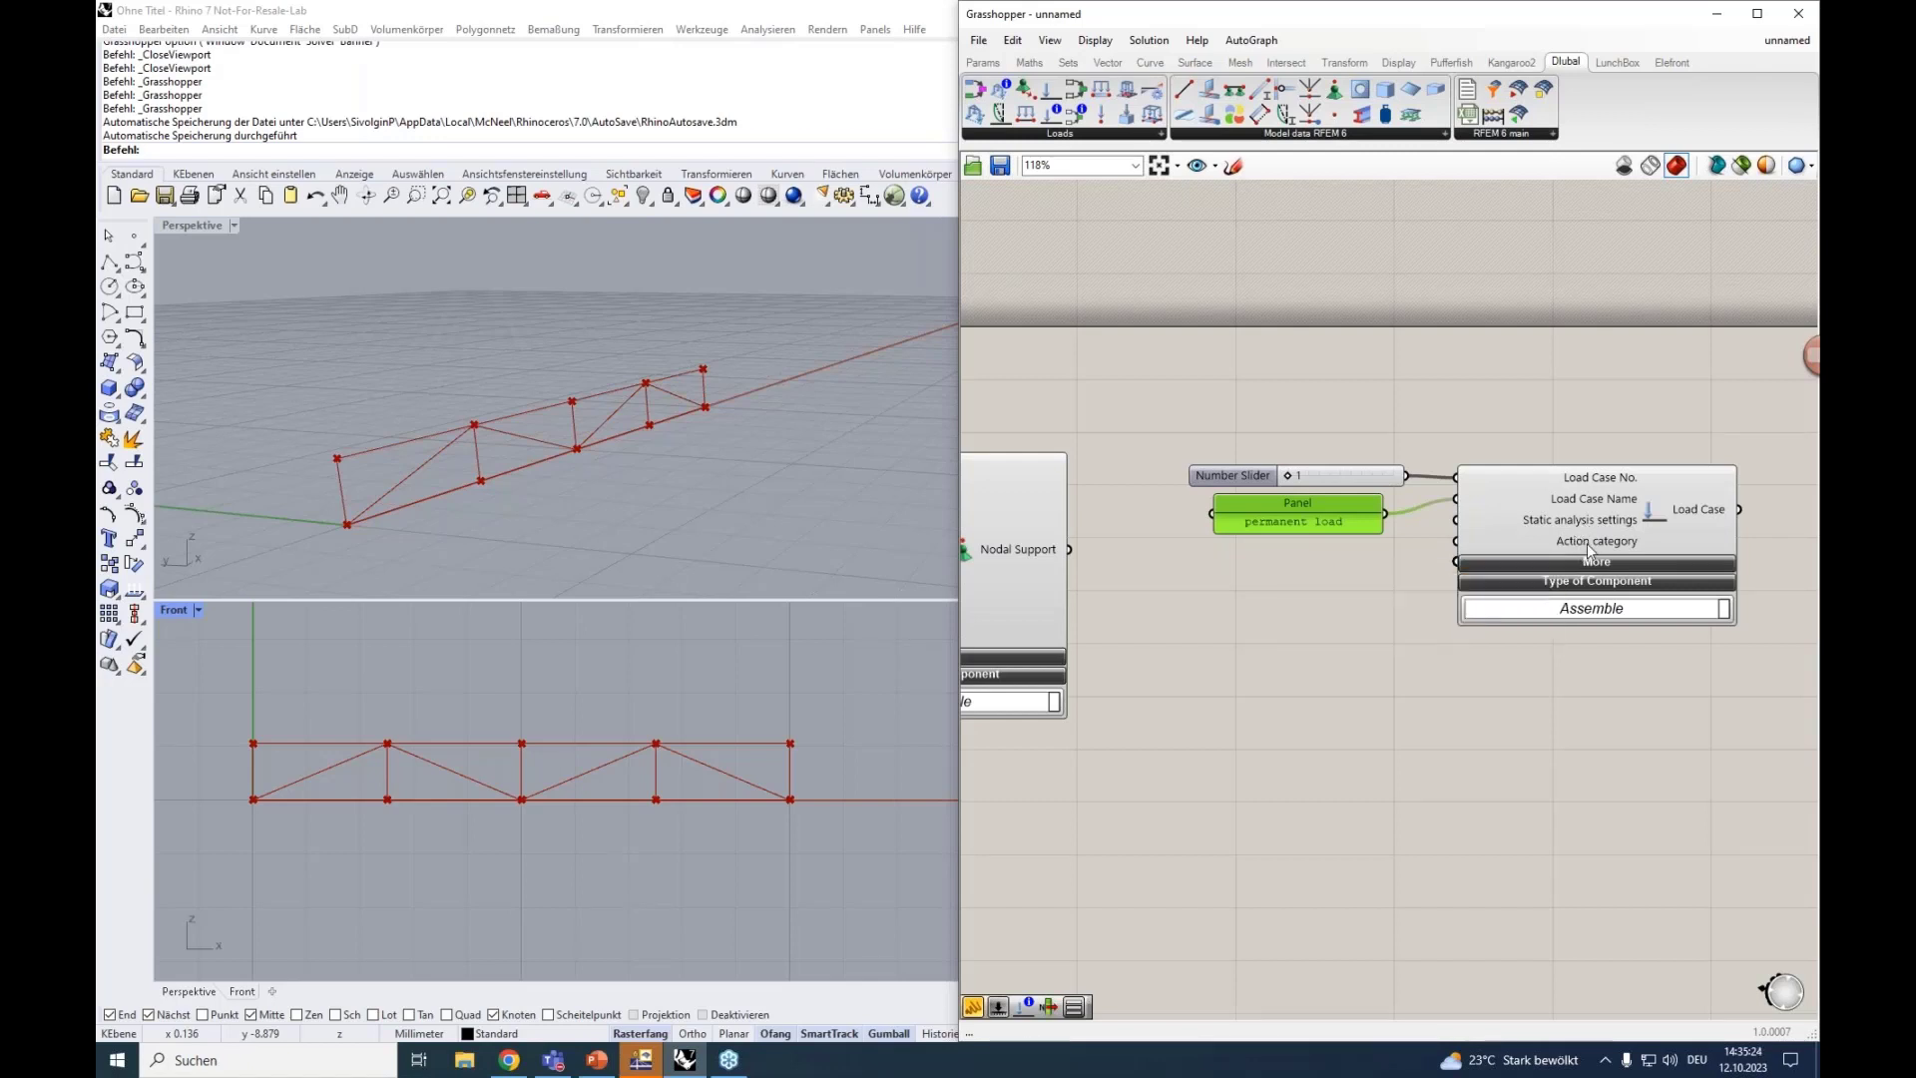
Switch to RFEM, close the nodal support assignment dialog, and view load case LC1's static analysis settings in Load Cases & Combinations.
{"action": "left_click", "coordinate": [640, 1060]}
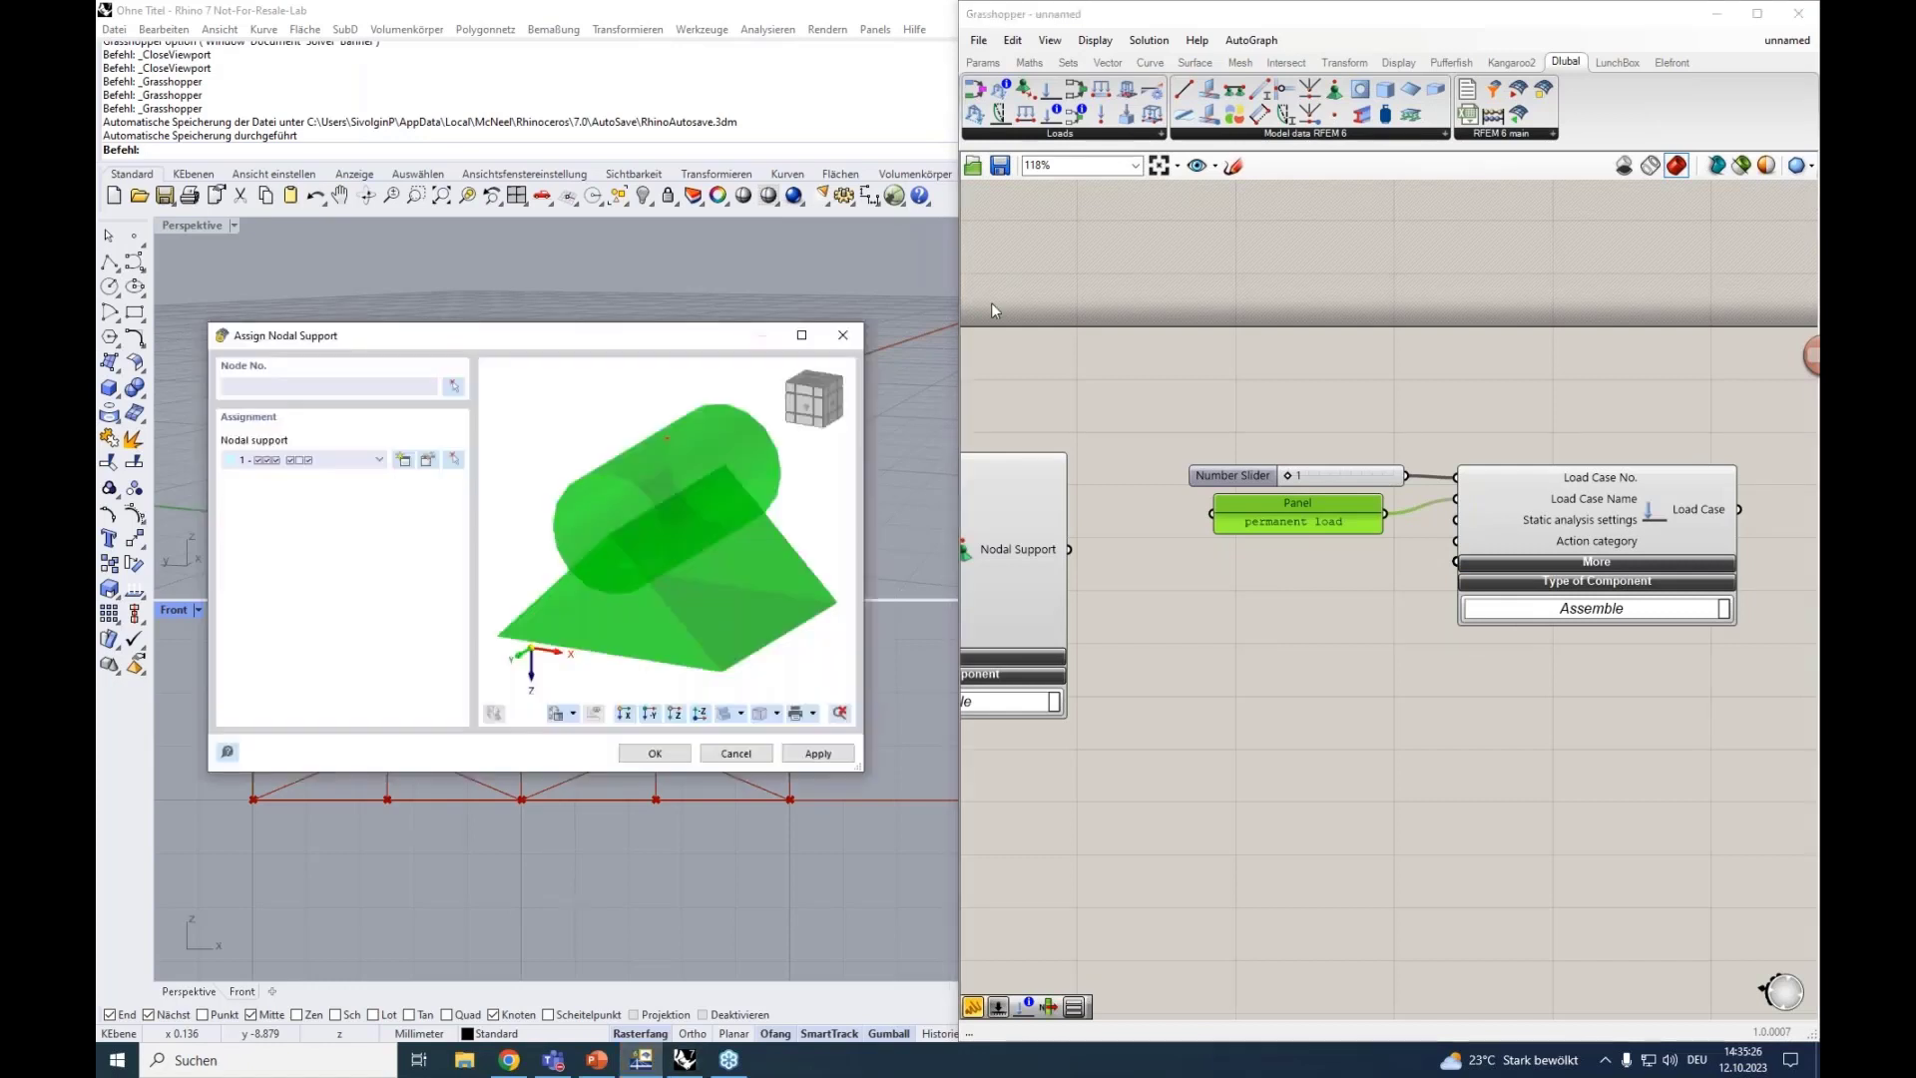
{"action": "left_click", "coordinate": [844, 336]}
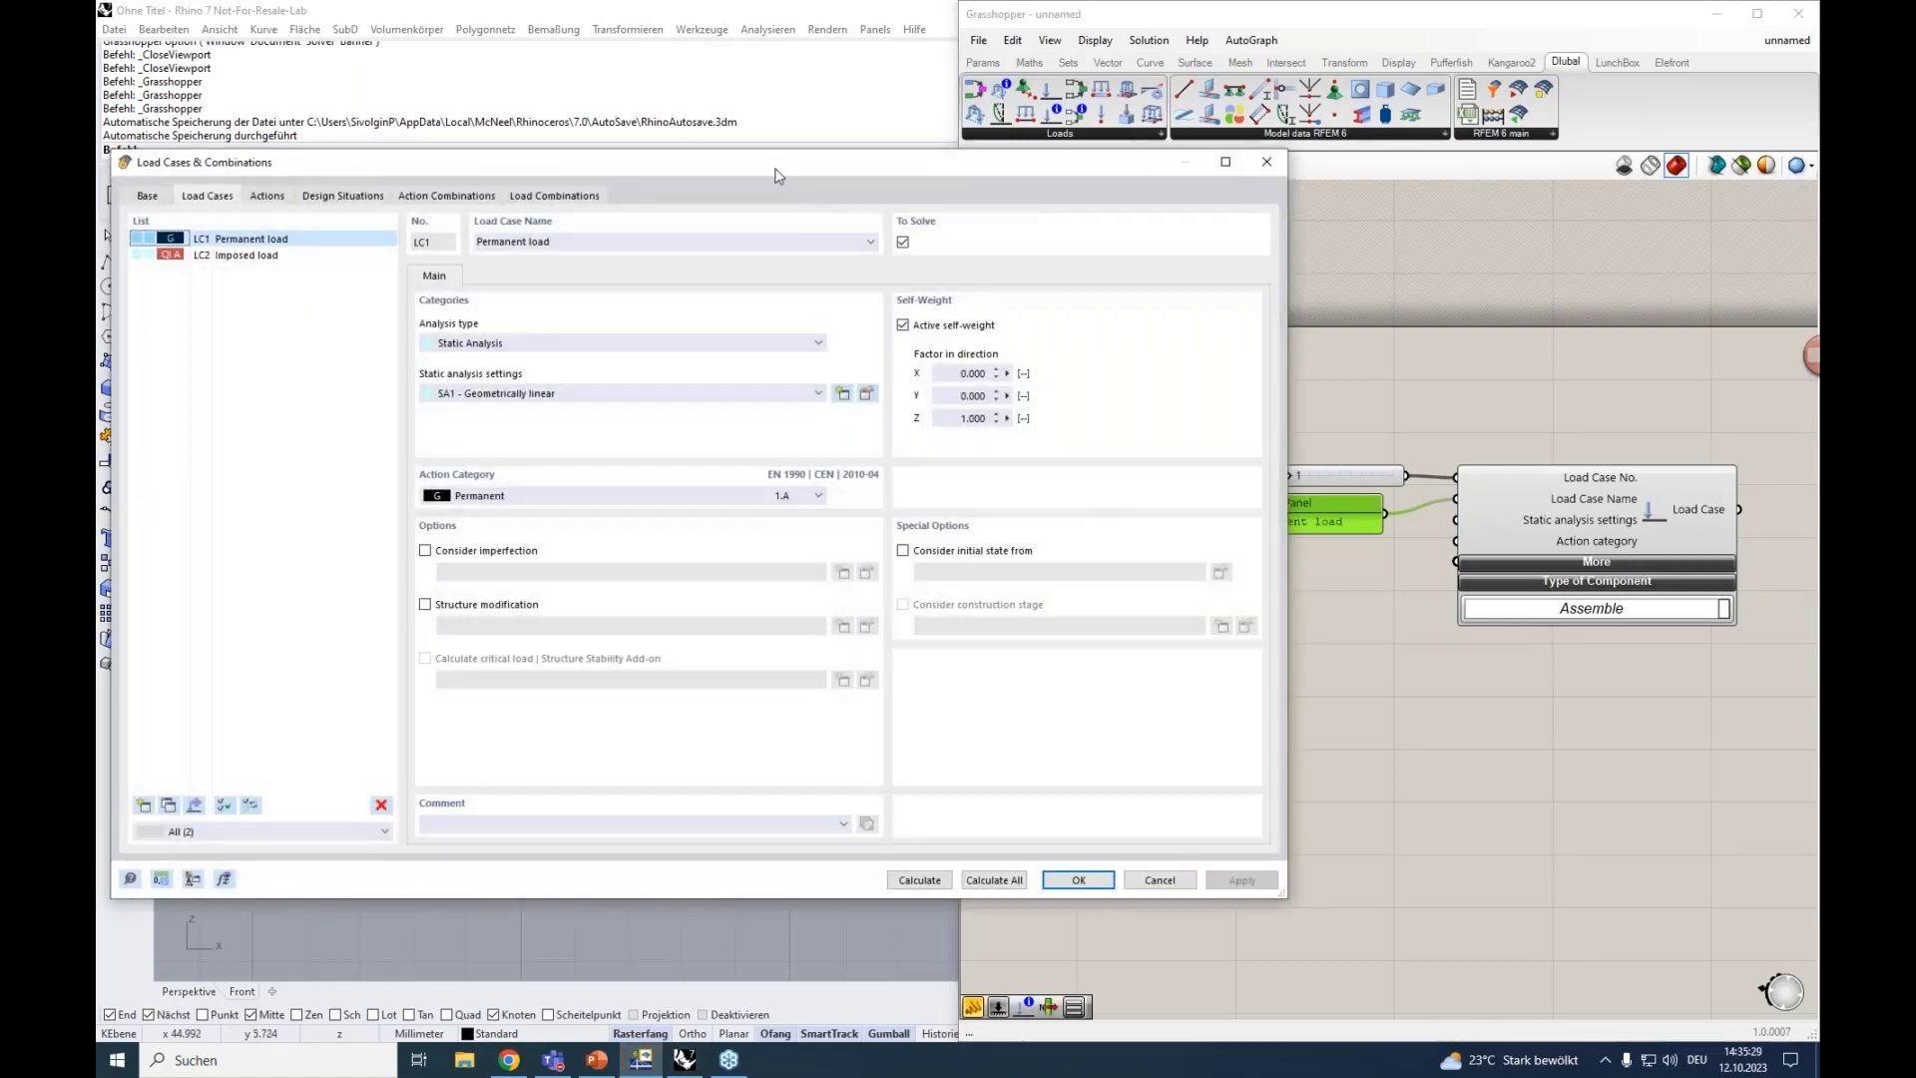
{"action": "left_click_drag", "start_coordinate": [762, 160], "coordinate": [748, 98]}
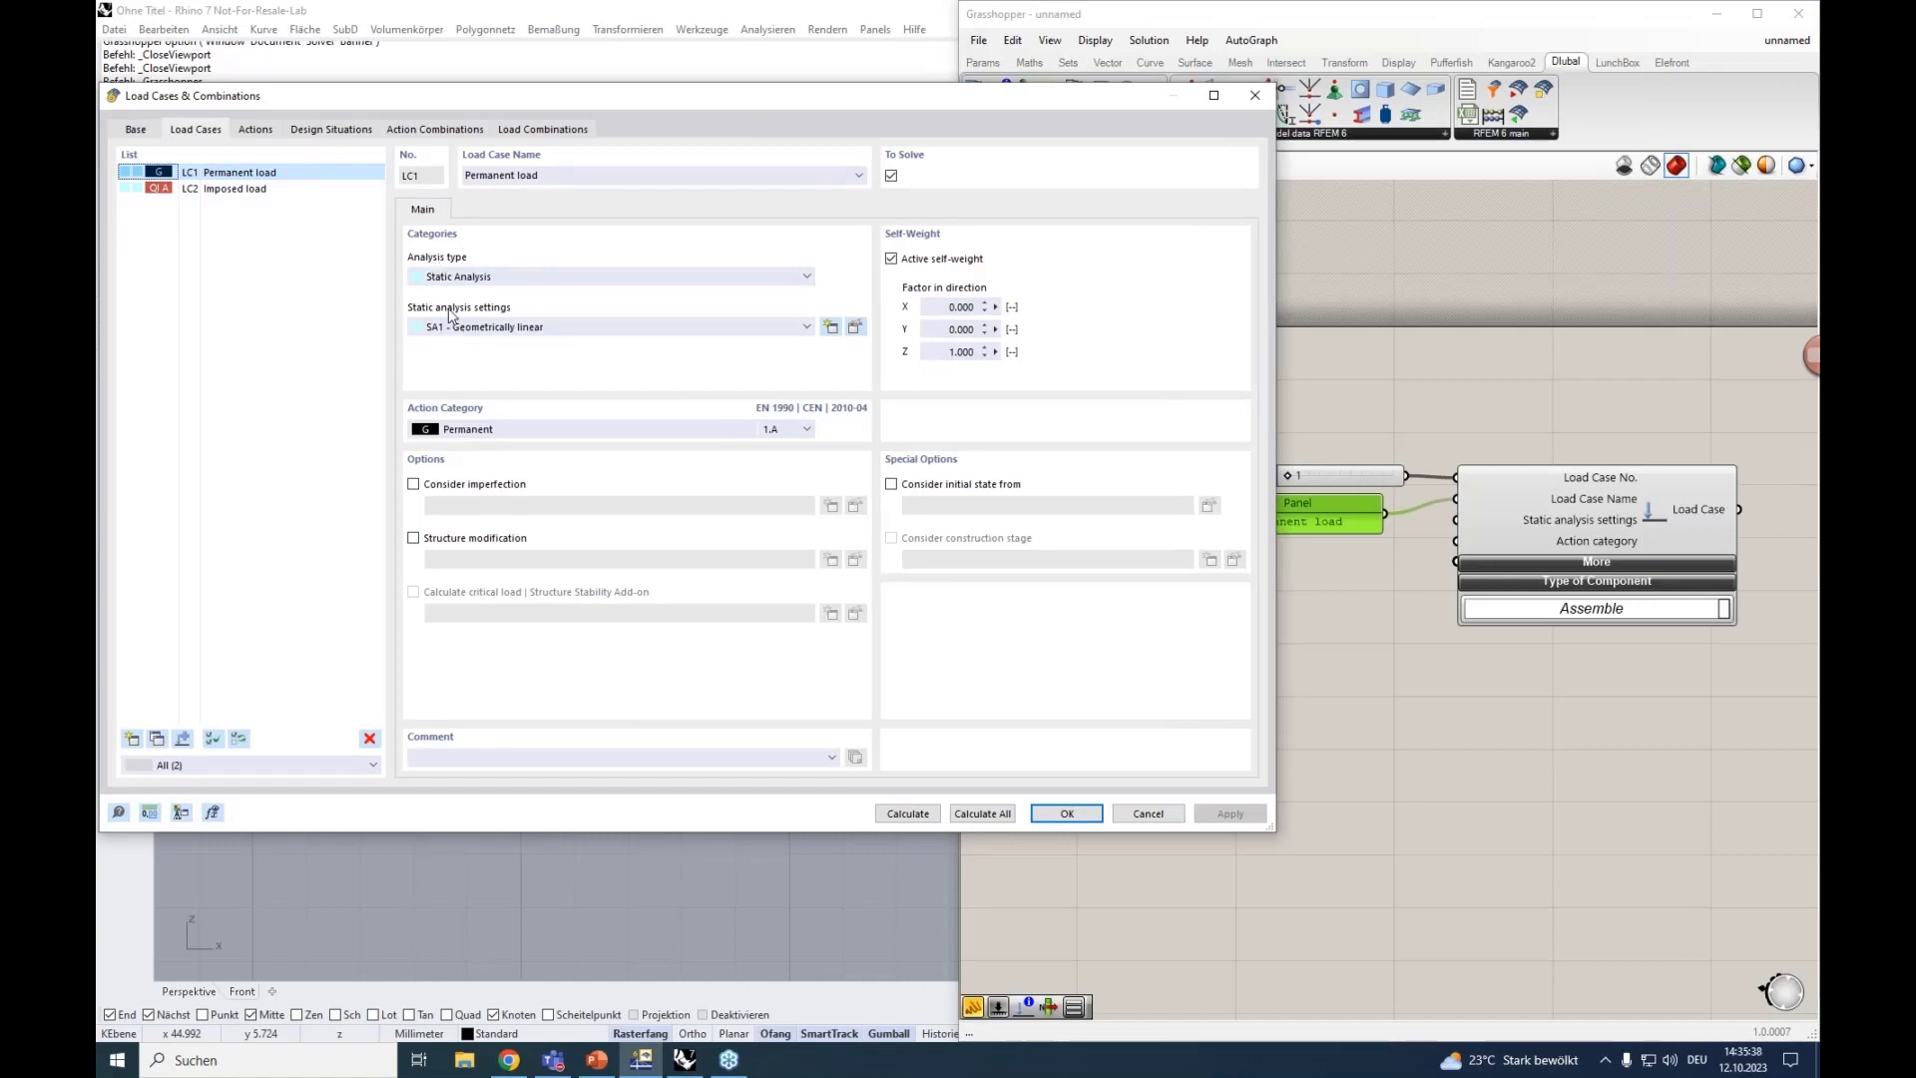
{"action": "left_click", "coordinate": [855, 327]}
{"action": "left_click", "coordinate": [1403, 639]}
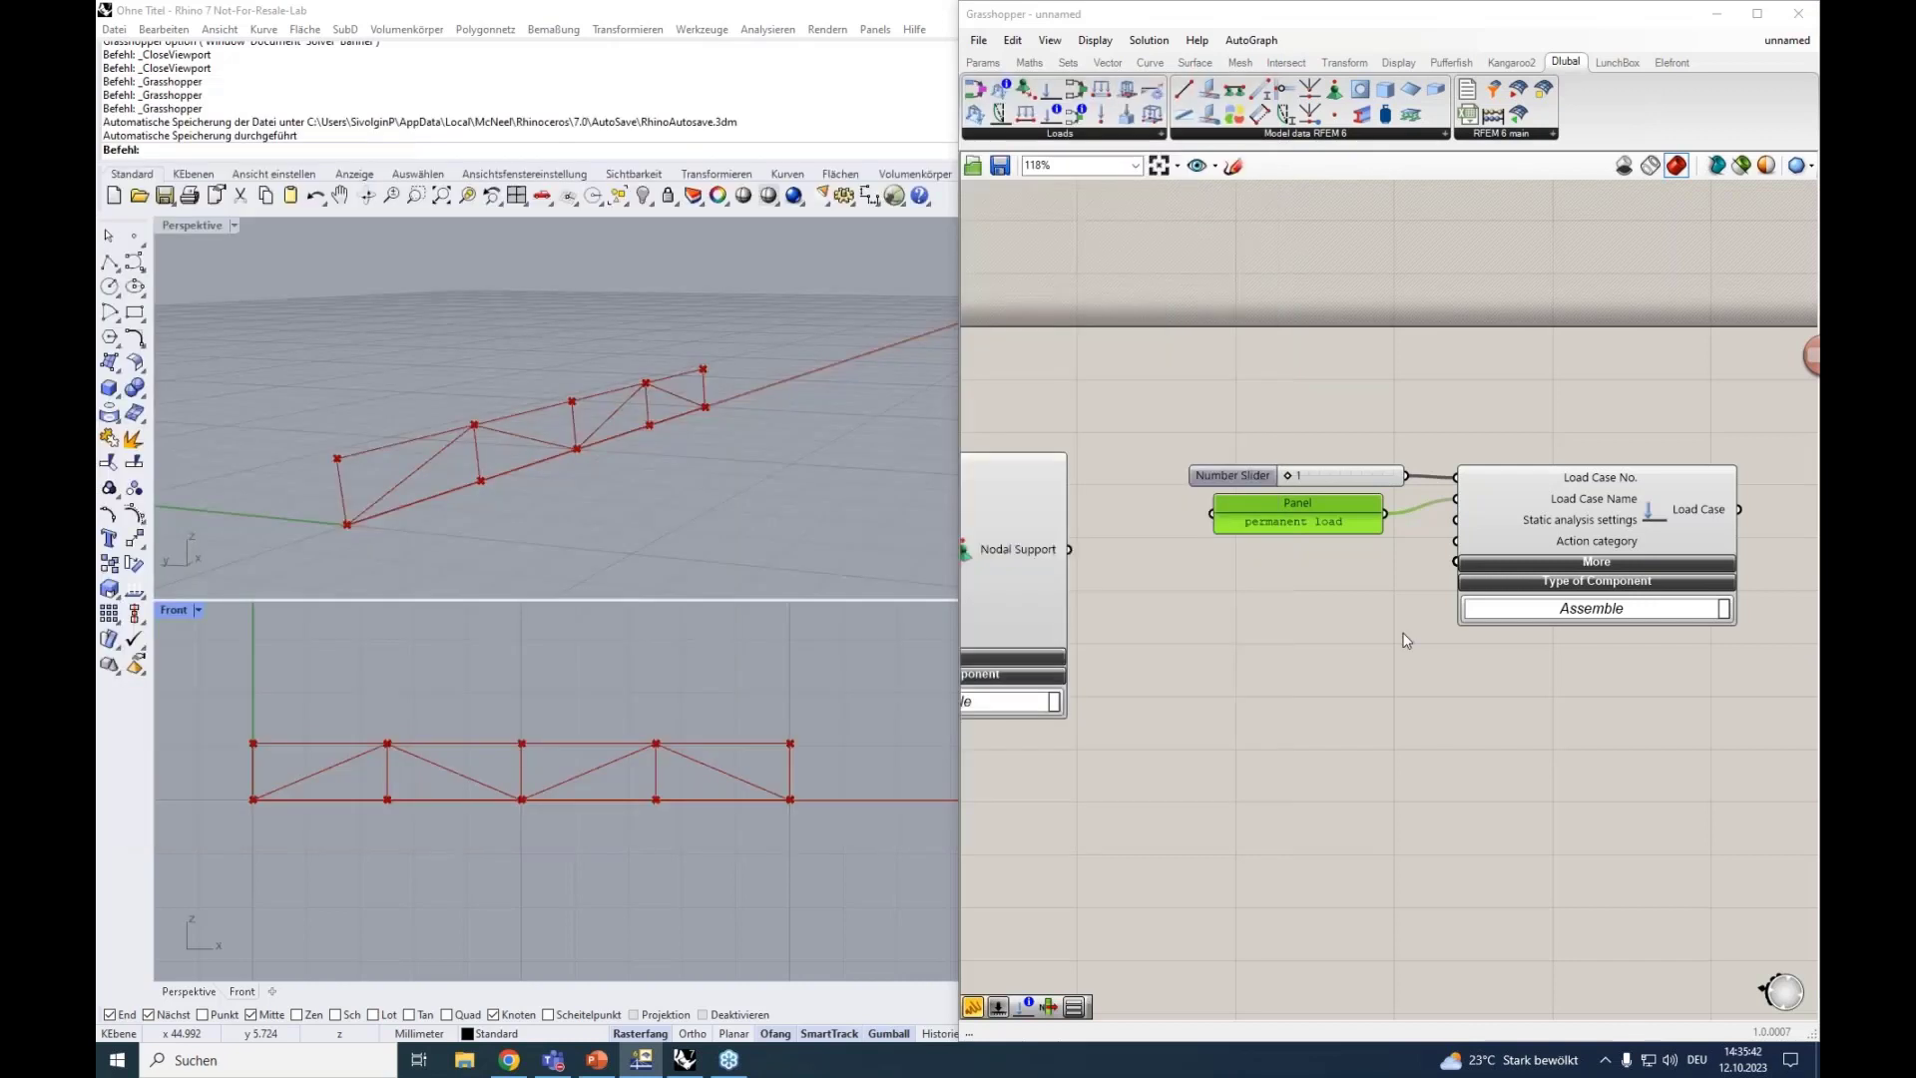
Place a Static Analysis Settings component below the Load Case component, clear of RFEM's load case dialog.
{"action": "left_click", "coordinate": [1045, 134]}
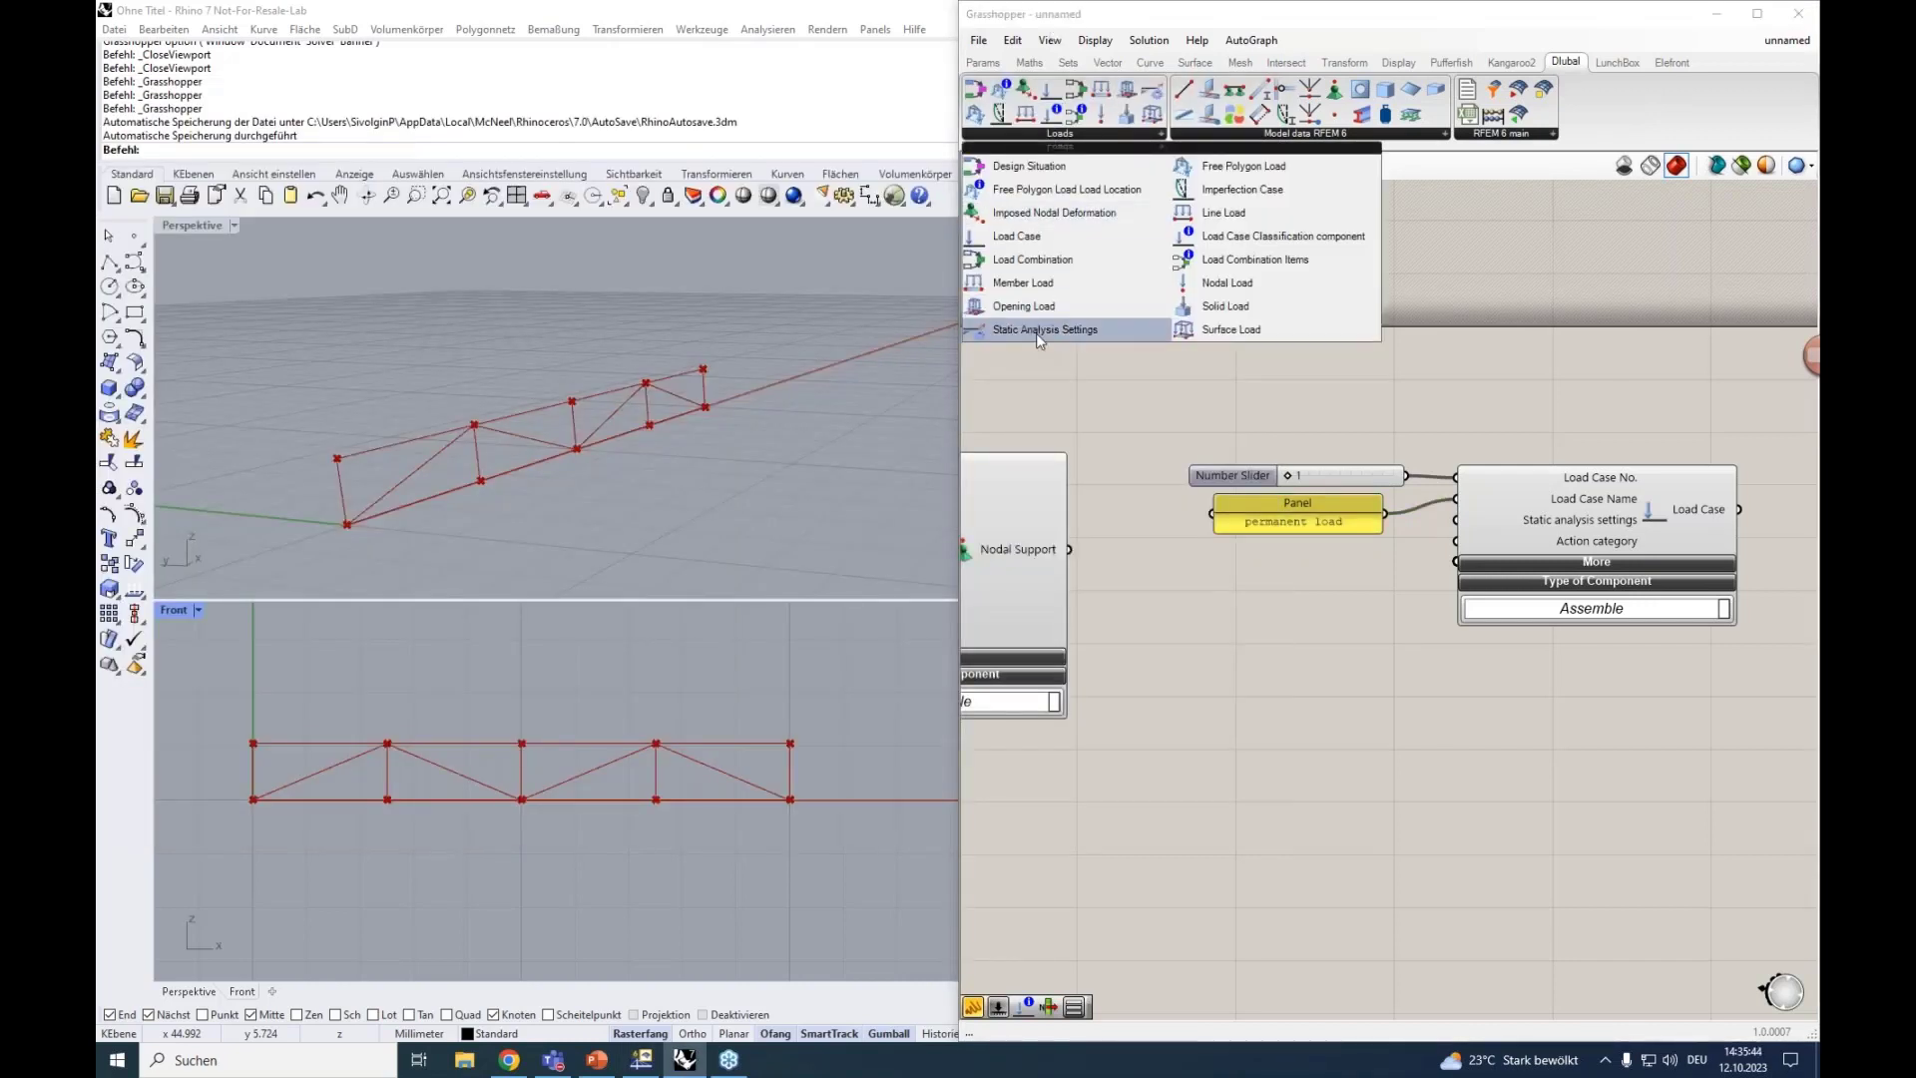
{"action": "left_click_drag", "start_coordinate": [1028, 330], "coordinate": [1315, 721]}
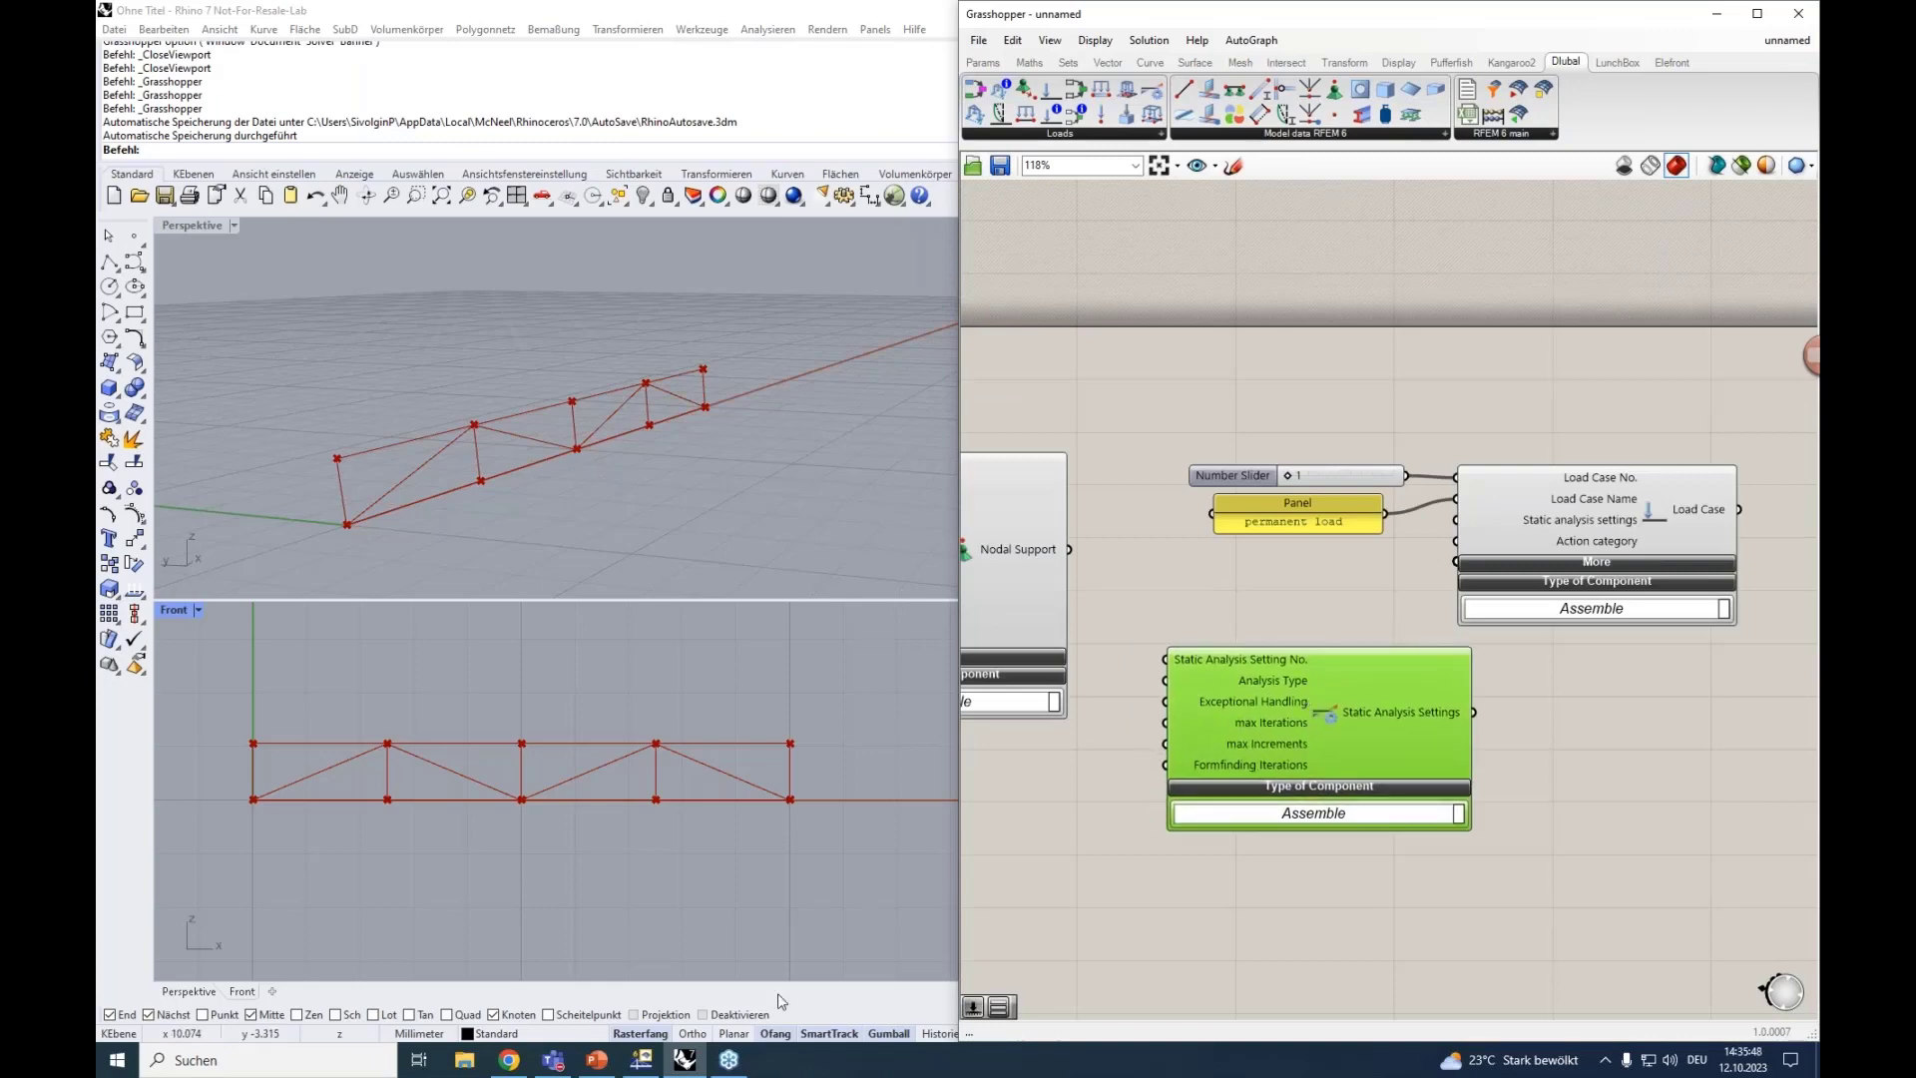
{"action": "left_click", "coordinate": [642, 1059]}
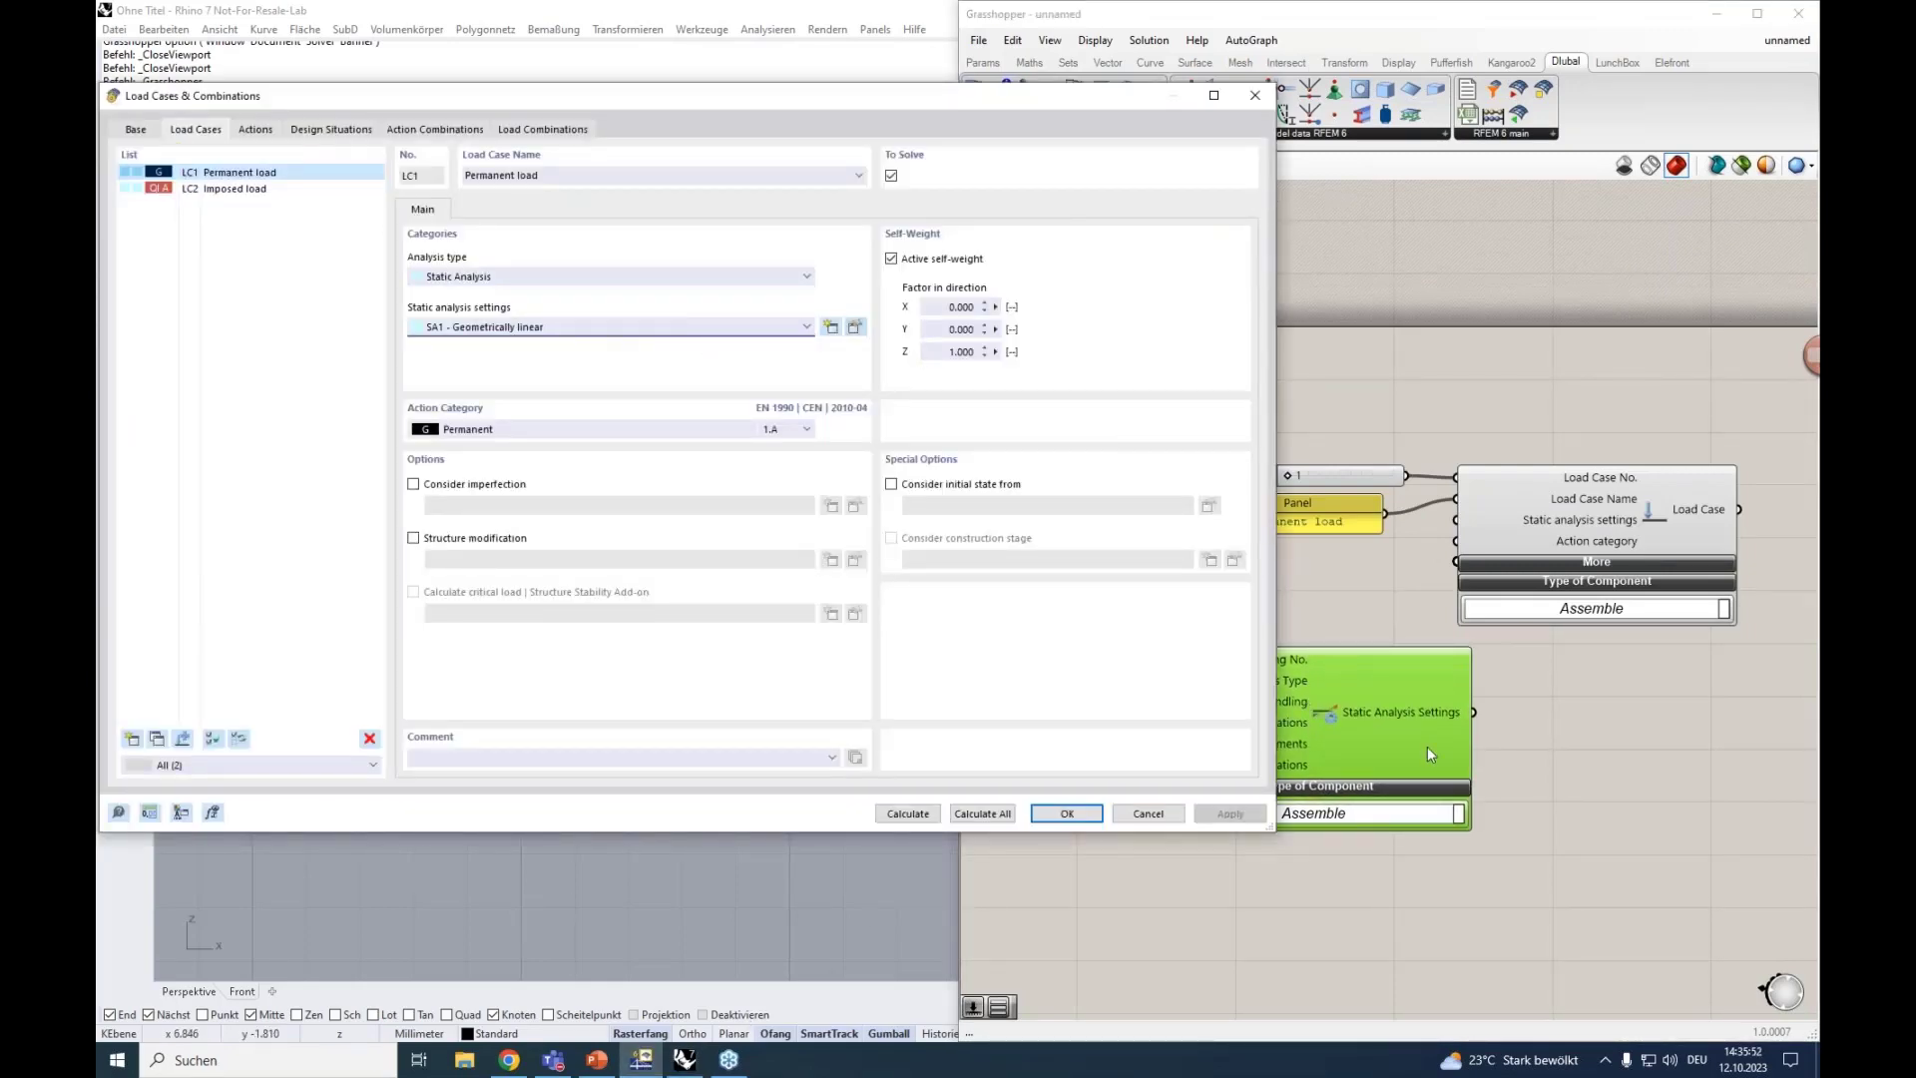
{"action": "left_click_drag", "start_coordinate": [1427, 746], "coordinate": [1666, 746]}
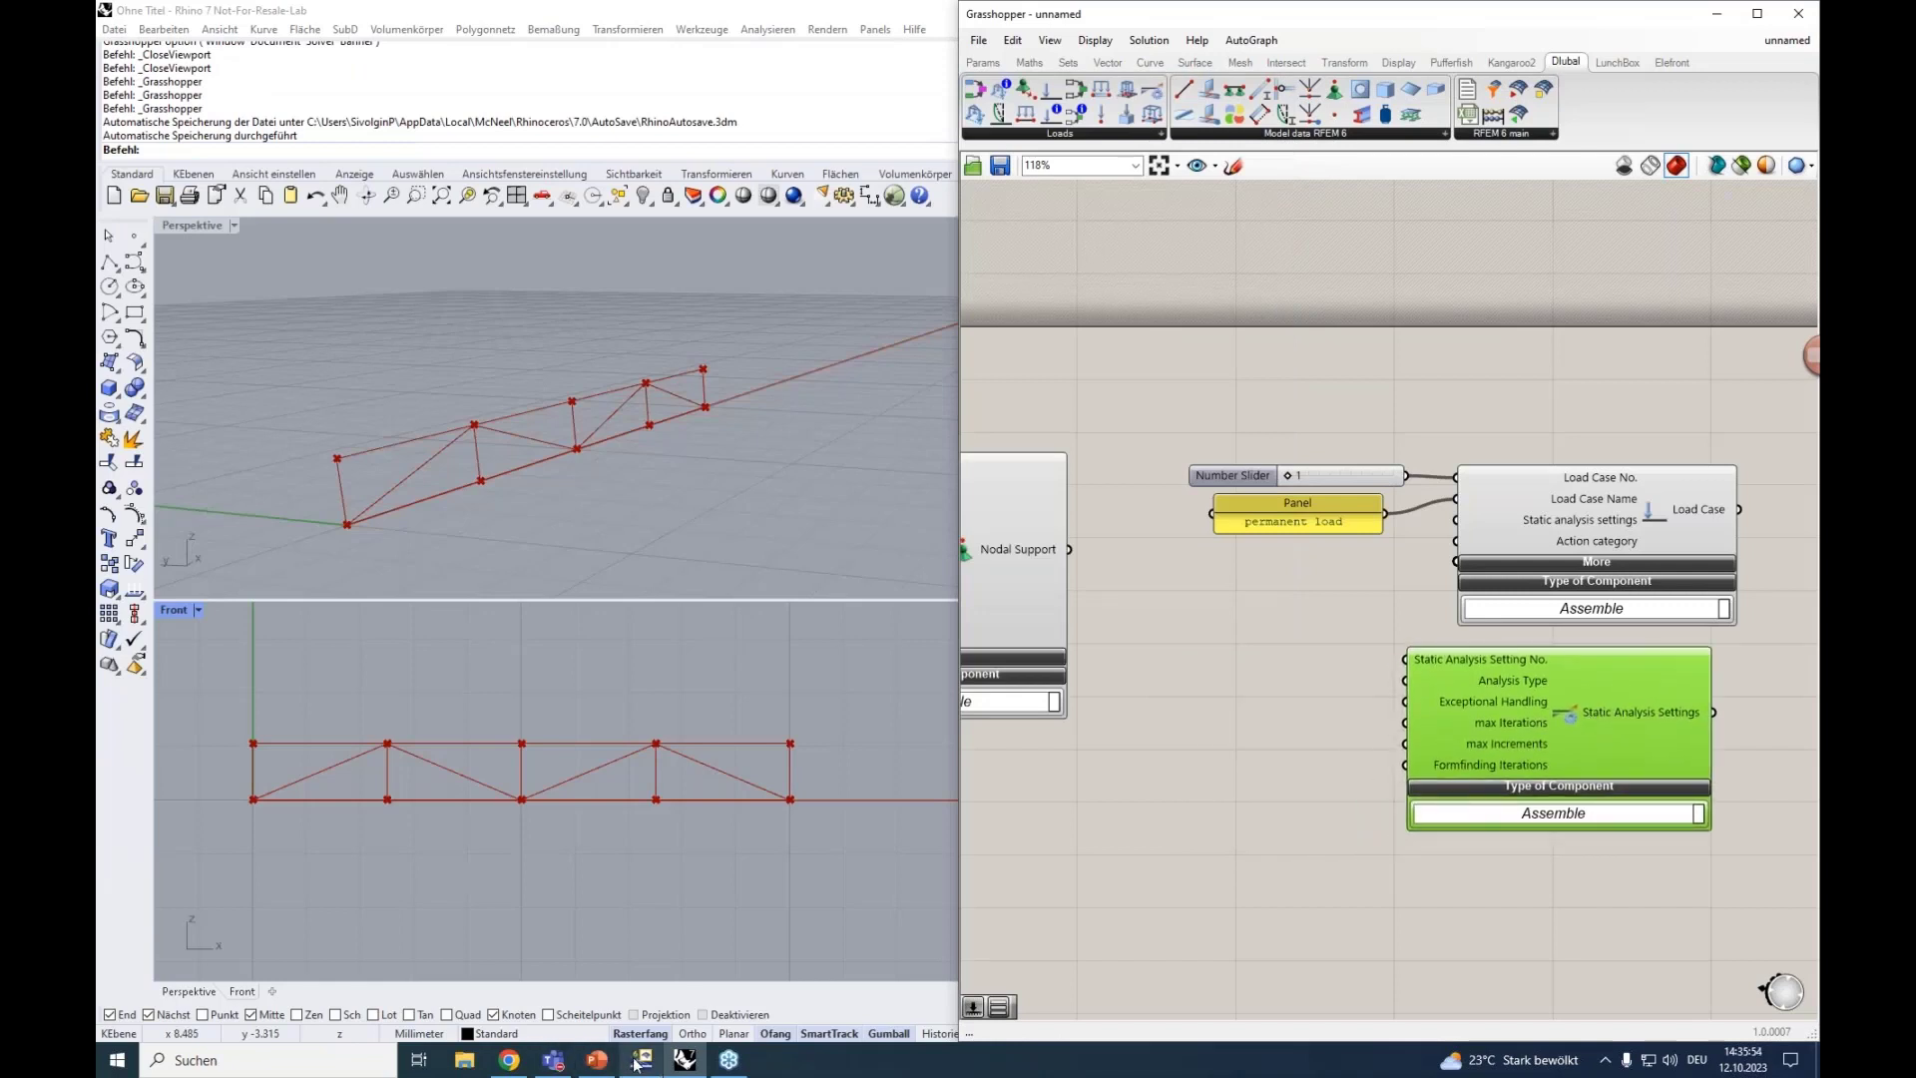
Switch to RFEM and compare SA1's analysis type options and basic settings with the Static Analysis Settings component's inputs.
{"action": "left_click", "coordinate": [642, 1059]}
{"action": "left_click", "coordinate": [855, 326]}
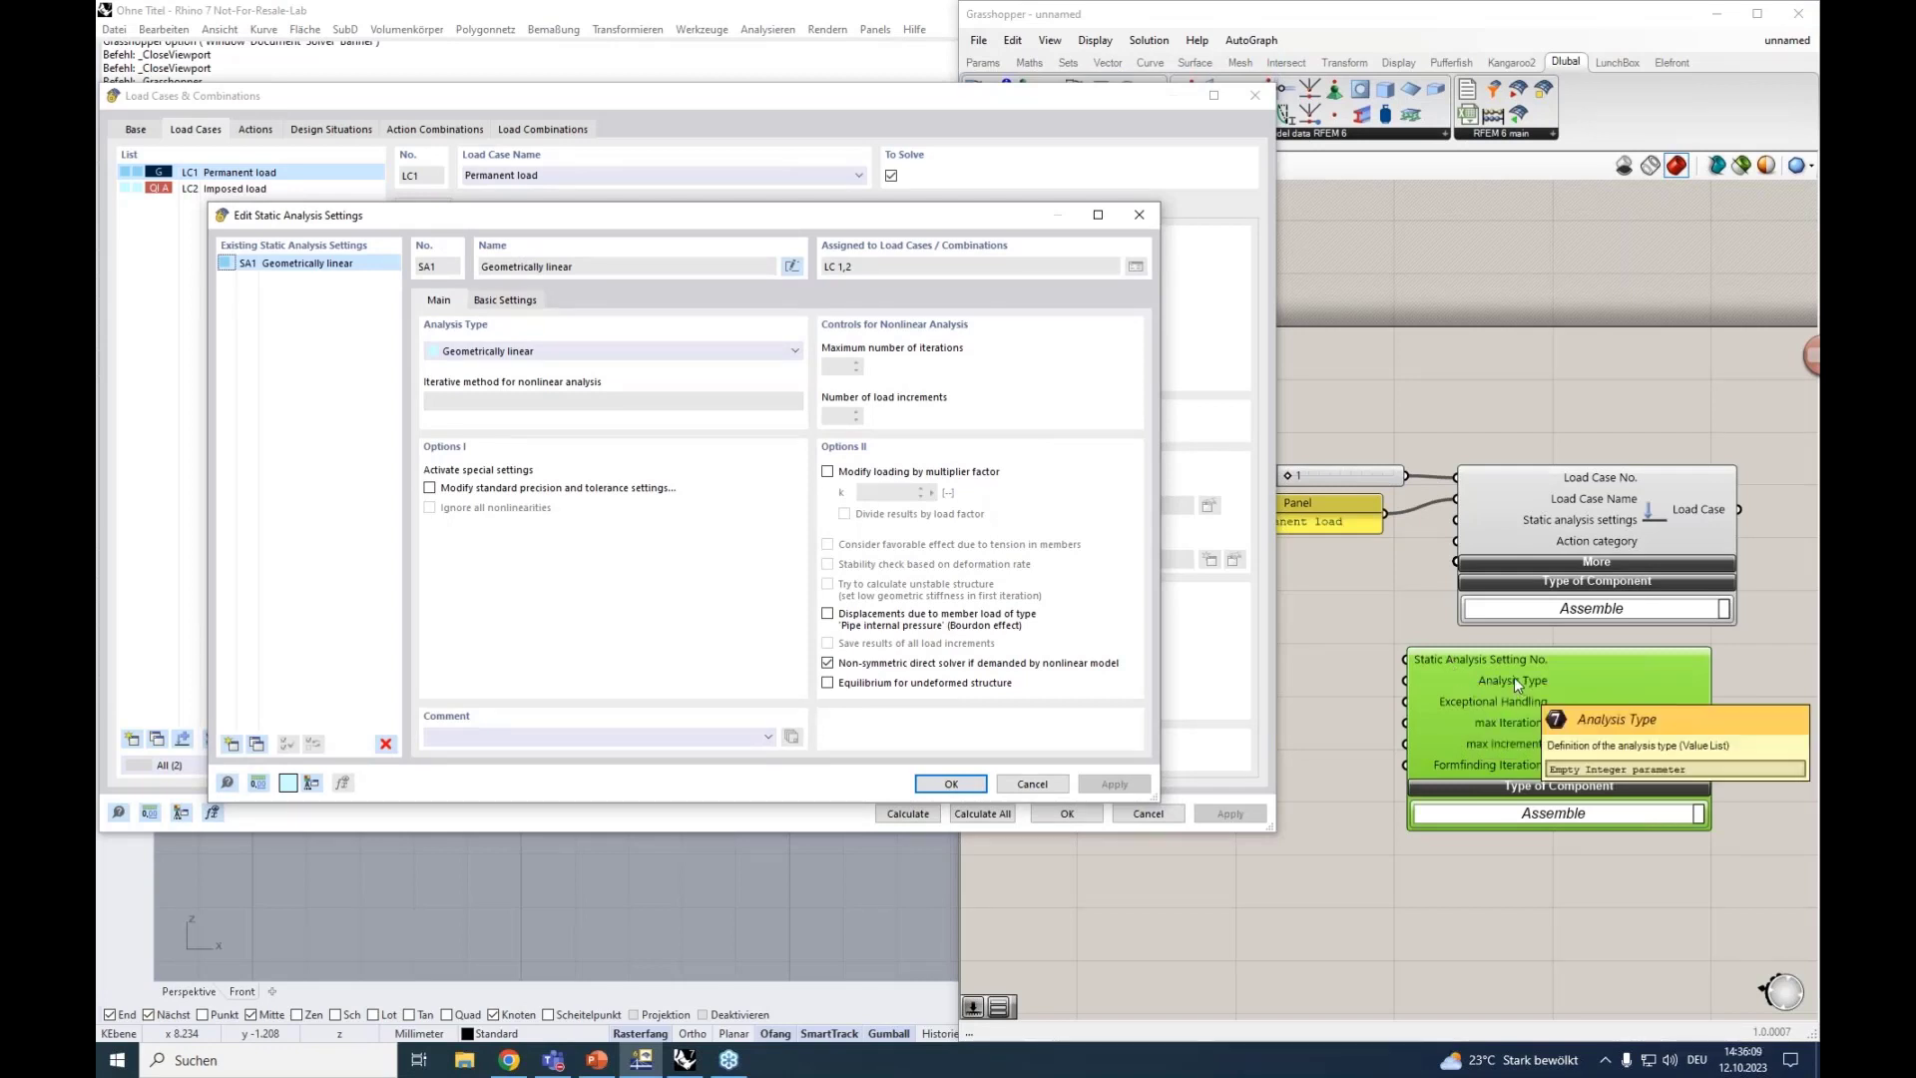
{"action": "left_click", "coordinate": [531, 353]}
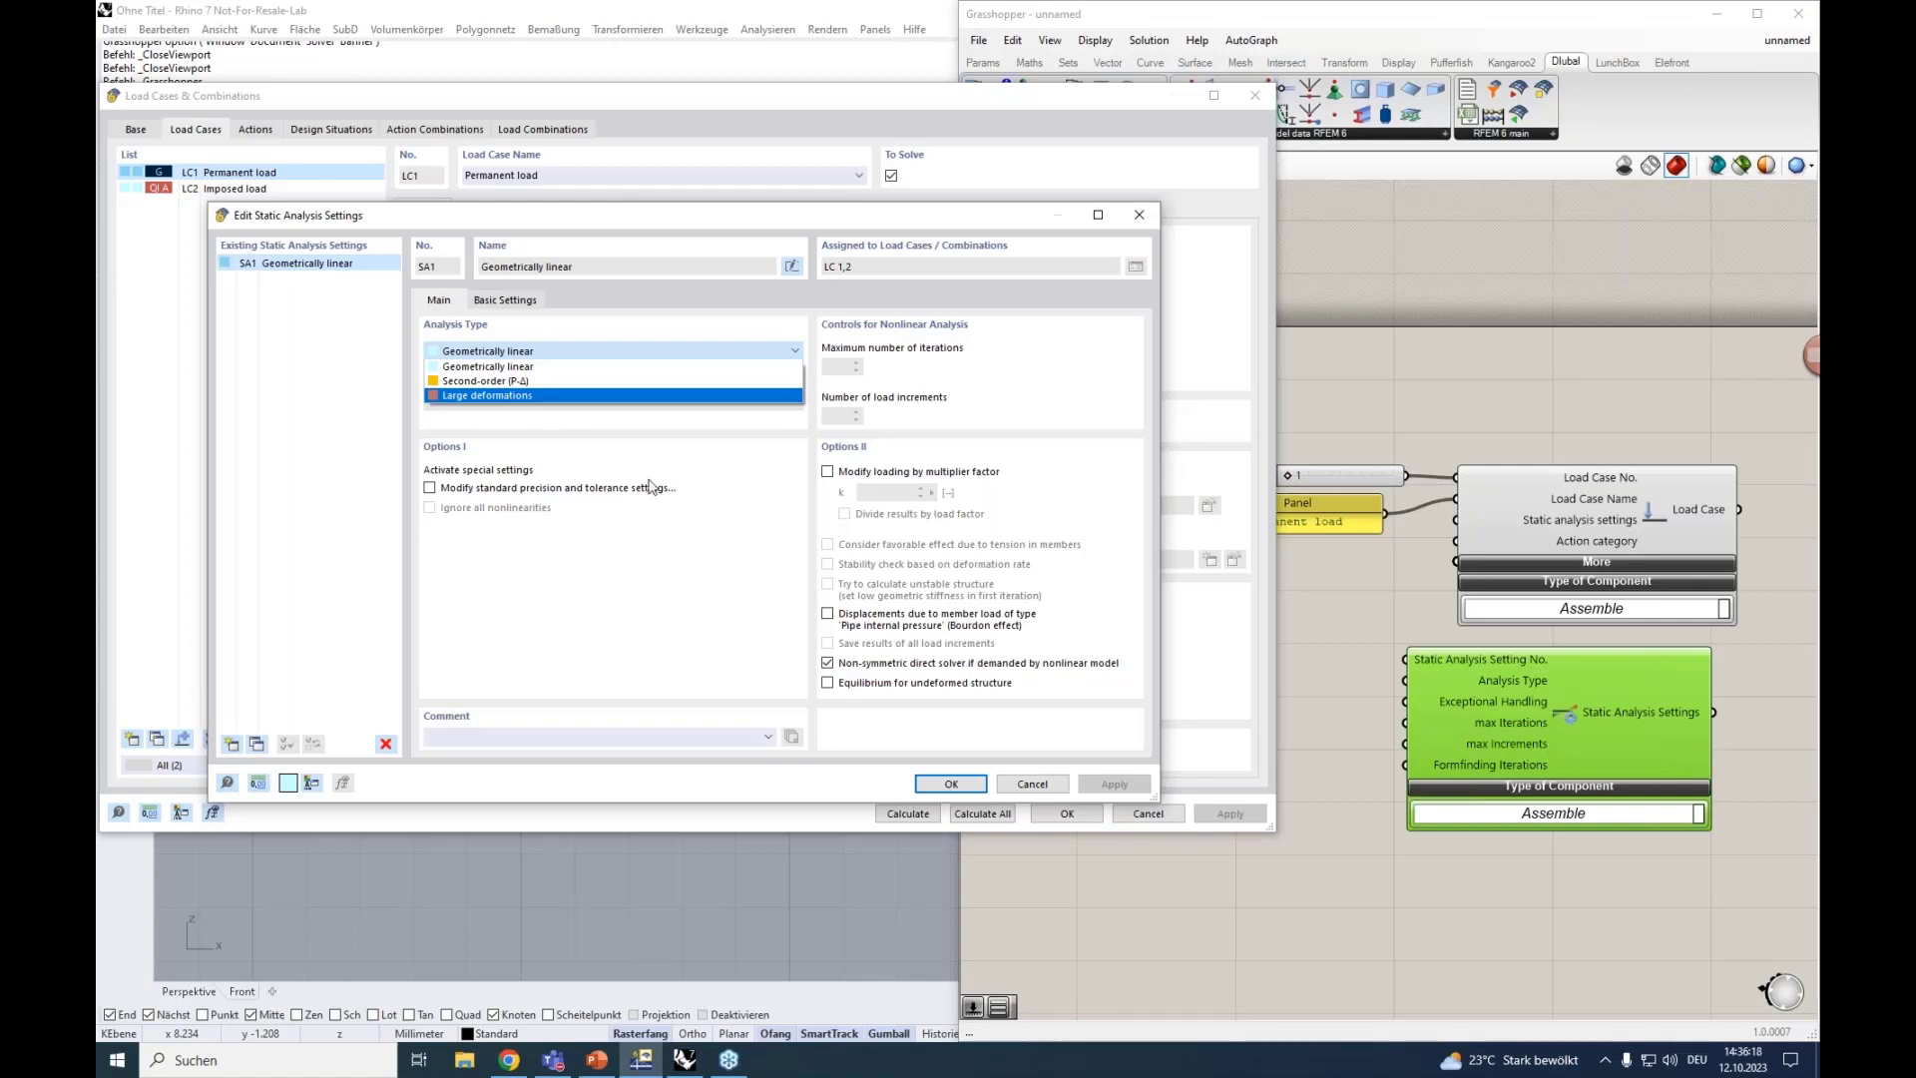
{"action": "mouse_move", "coordinate": [1502, 704]}
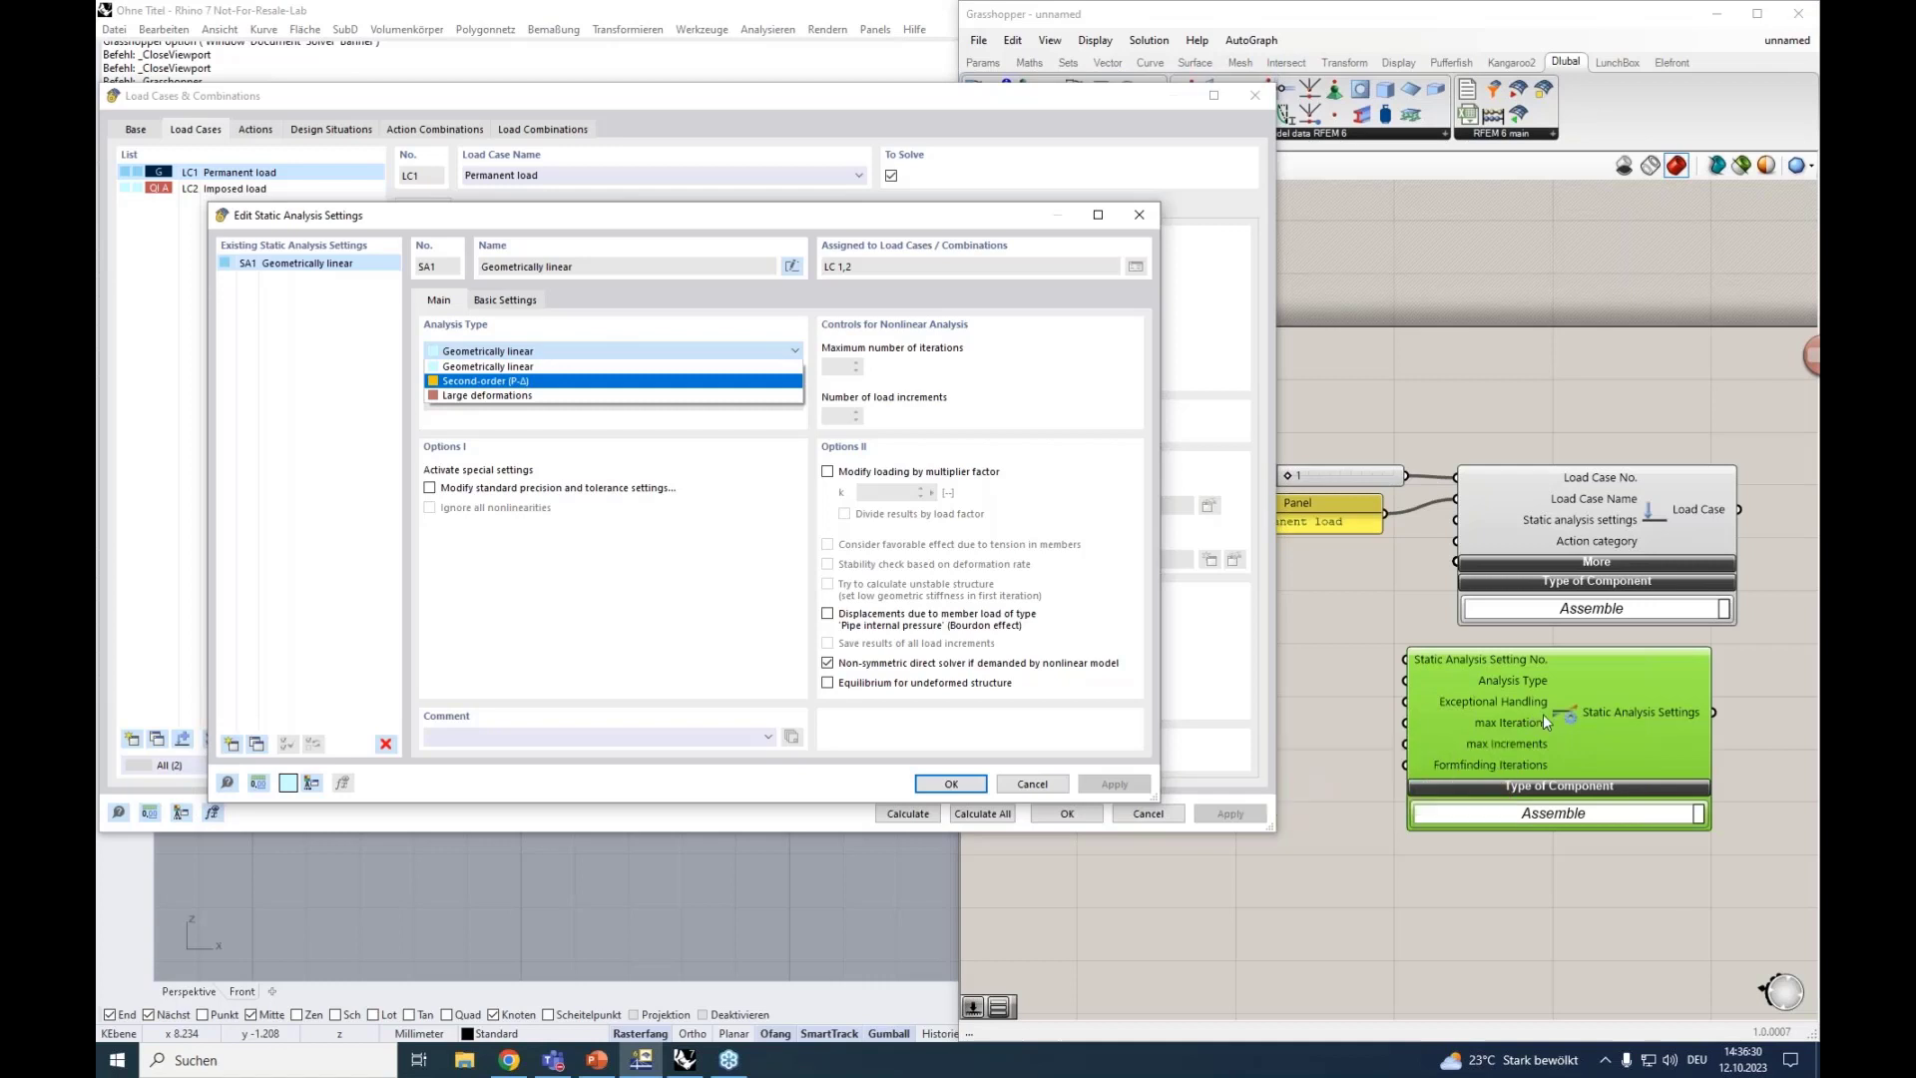
{"action": "left_click", "coordinate": [520, 299]}
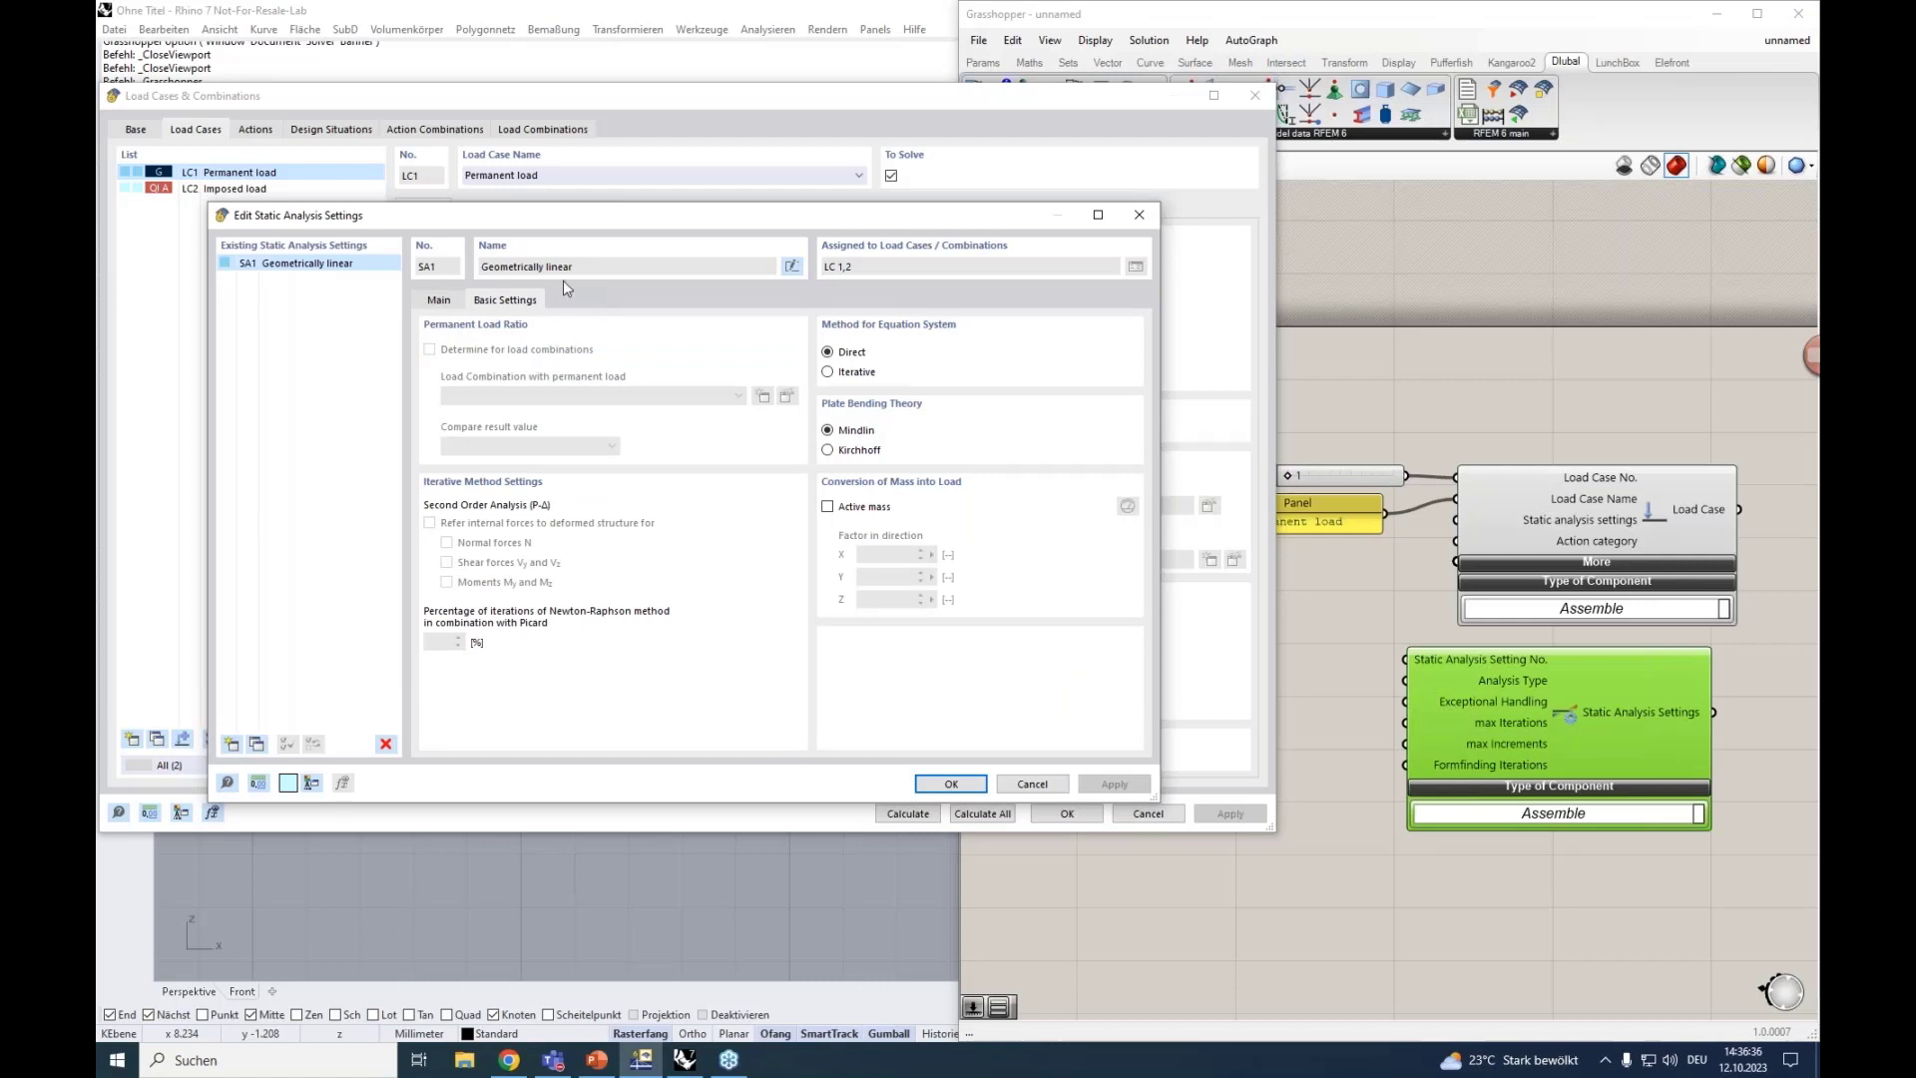
{"action": "mouse_move", "coordinate": [1506, 726]}
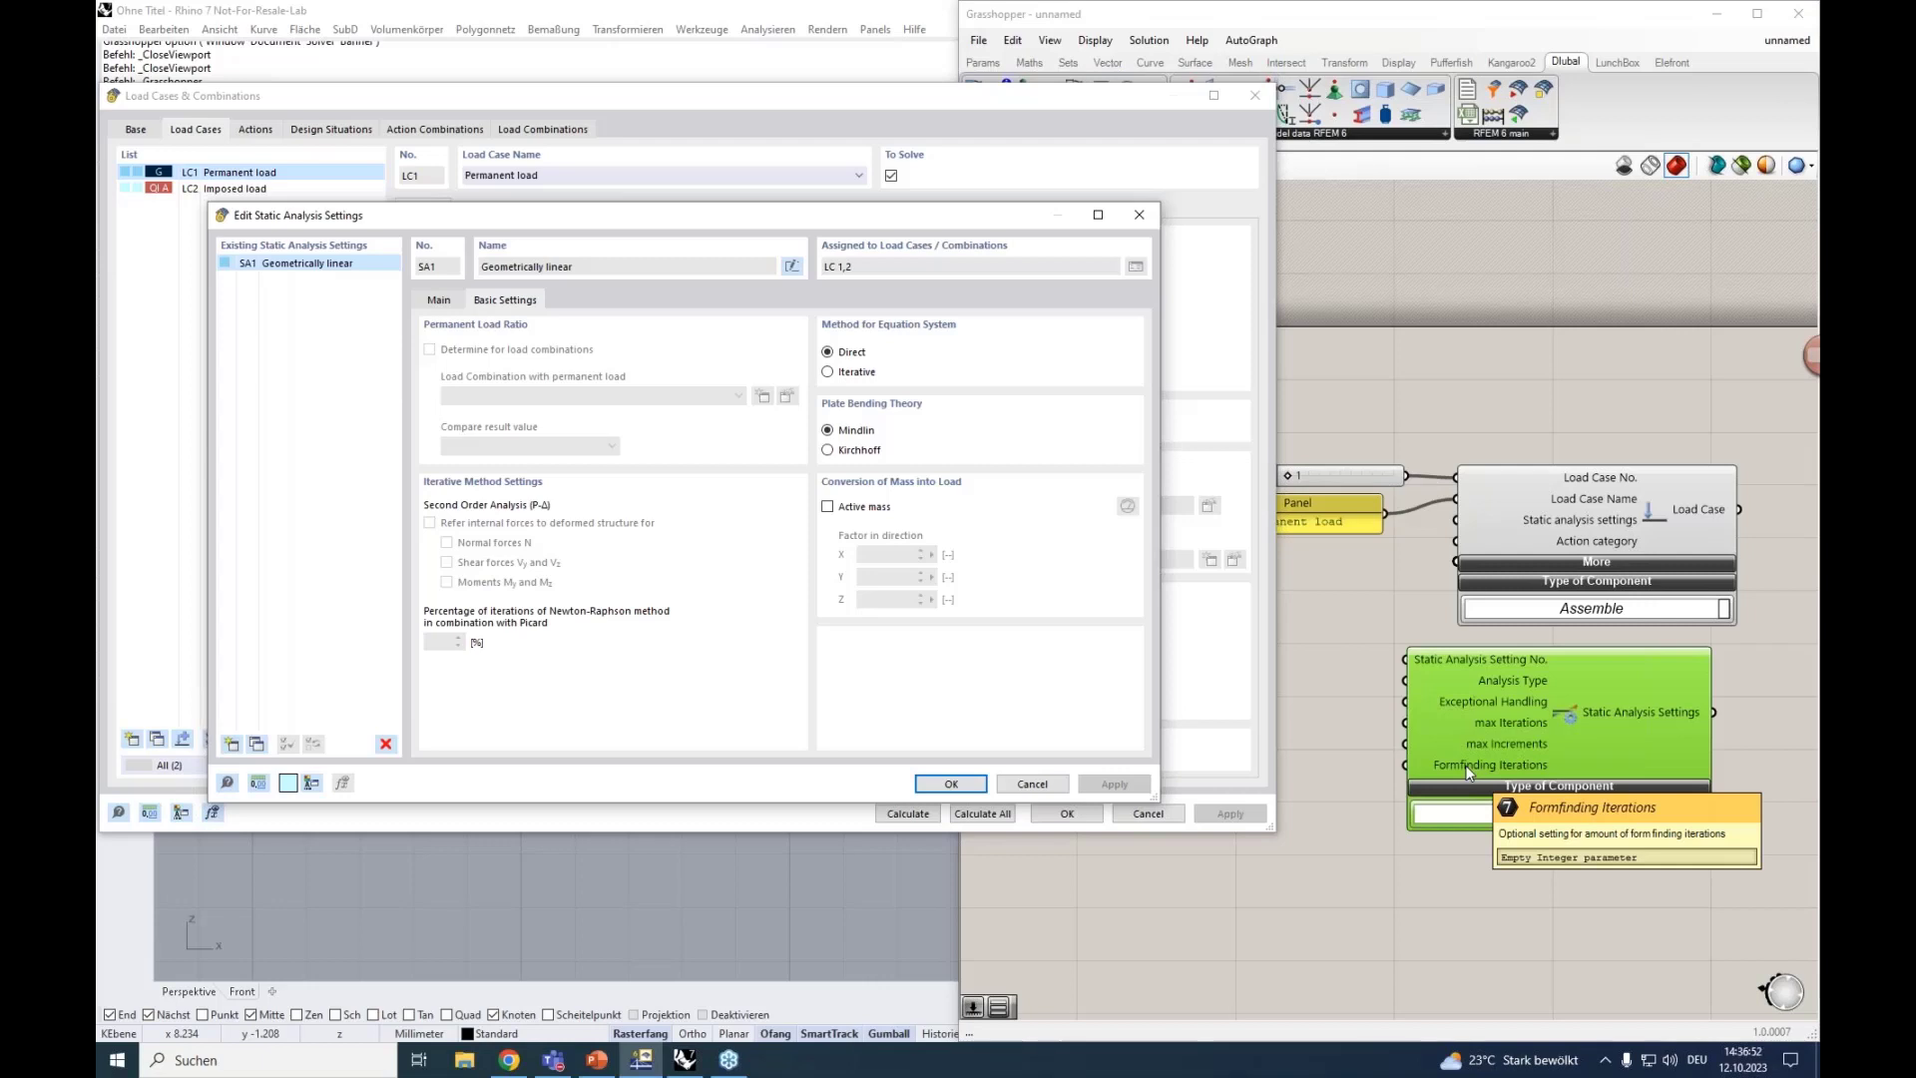
Rearrange the canvas so Static Analysis Settings sits between Nodal Support and the Load Case group.
{"action": "scroll", "coordinate": [1466, 772], "scroll_direction": "down", "scroll_amount": 3}
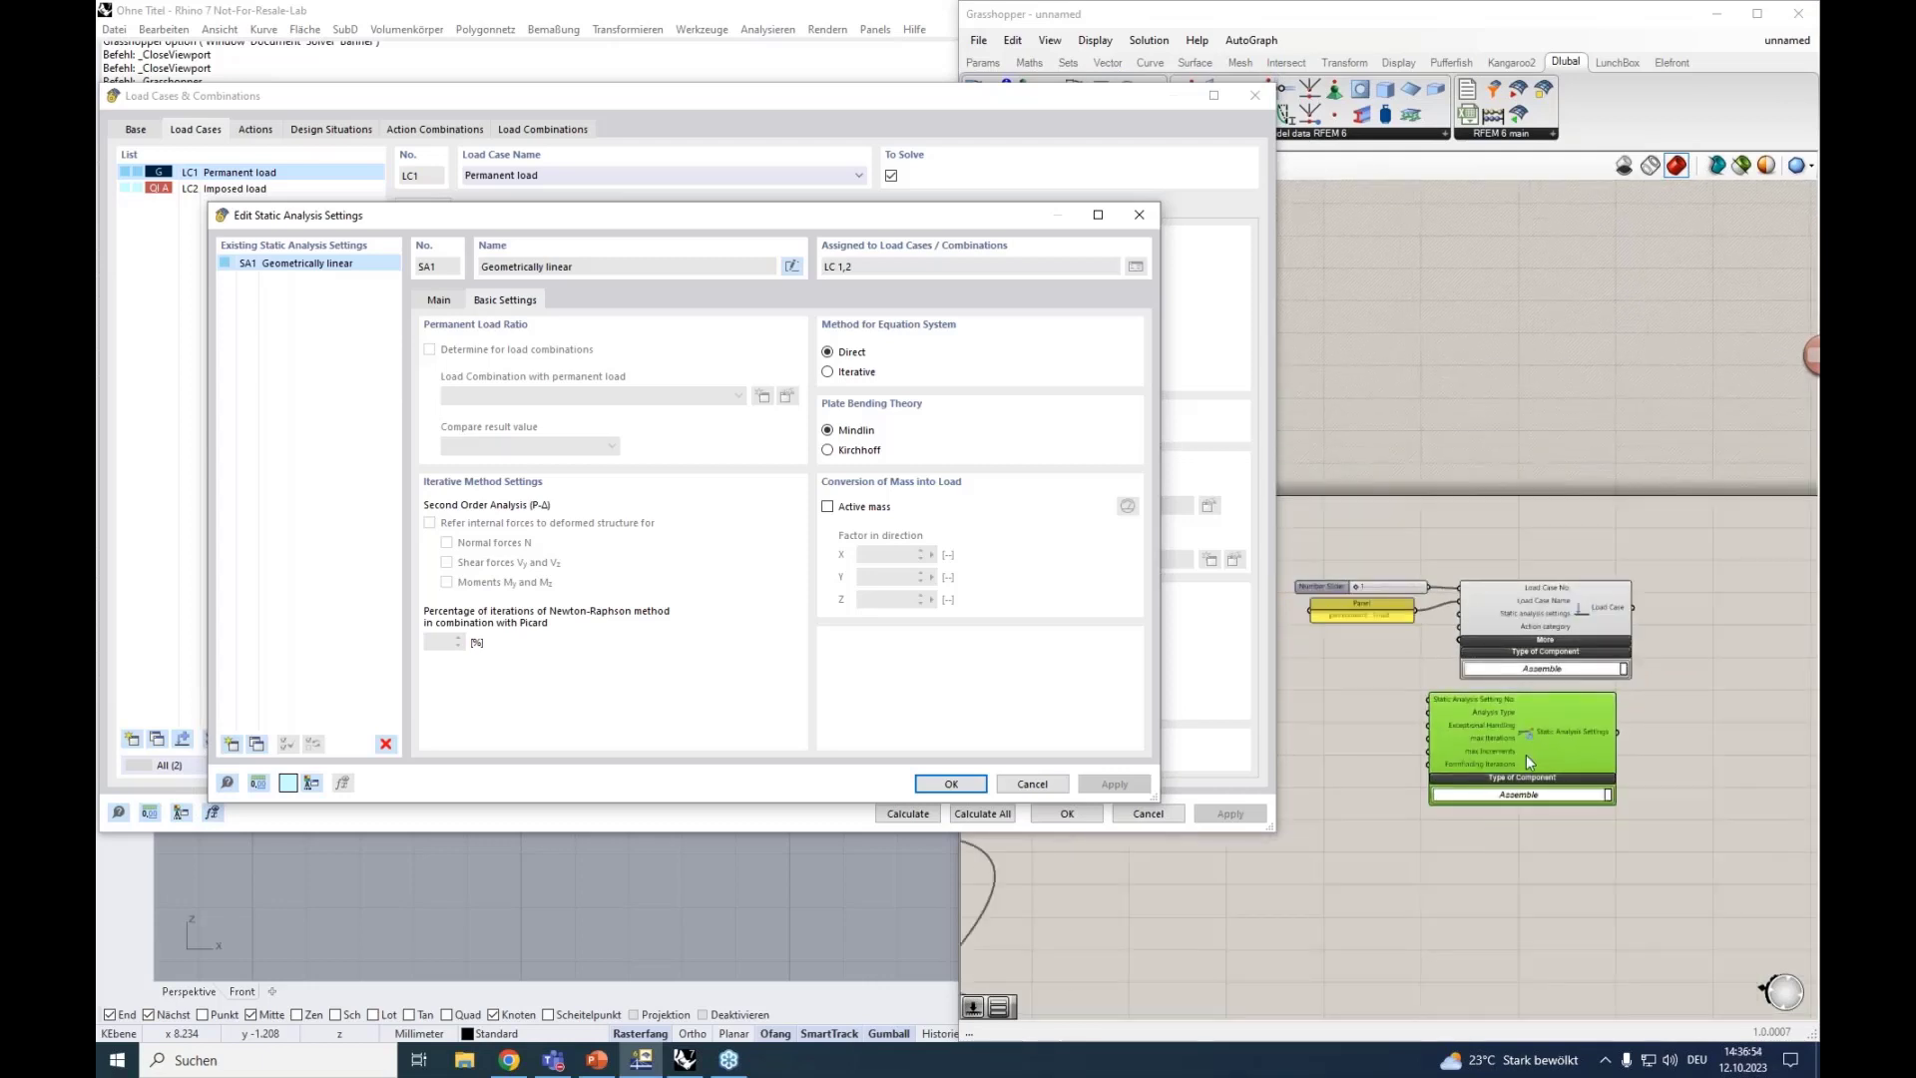
{"action": "right_click_drag", "start_coordinate": [1363, 710], "coordinate": [1389, 696]}
{"action": "left_click_drag", "start_coordinate": [1492, 698], "coordinate": [1339, 702]}
{"action": "left_click_drag", "start_coordinate": [1706, 637], "coordinate": [1359, 569]}
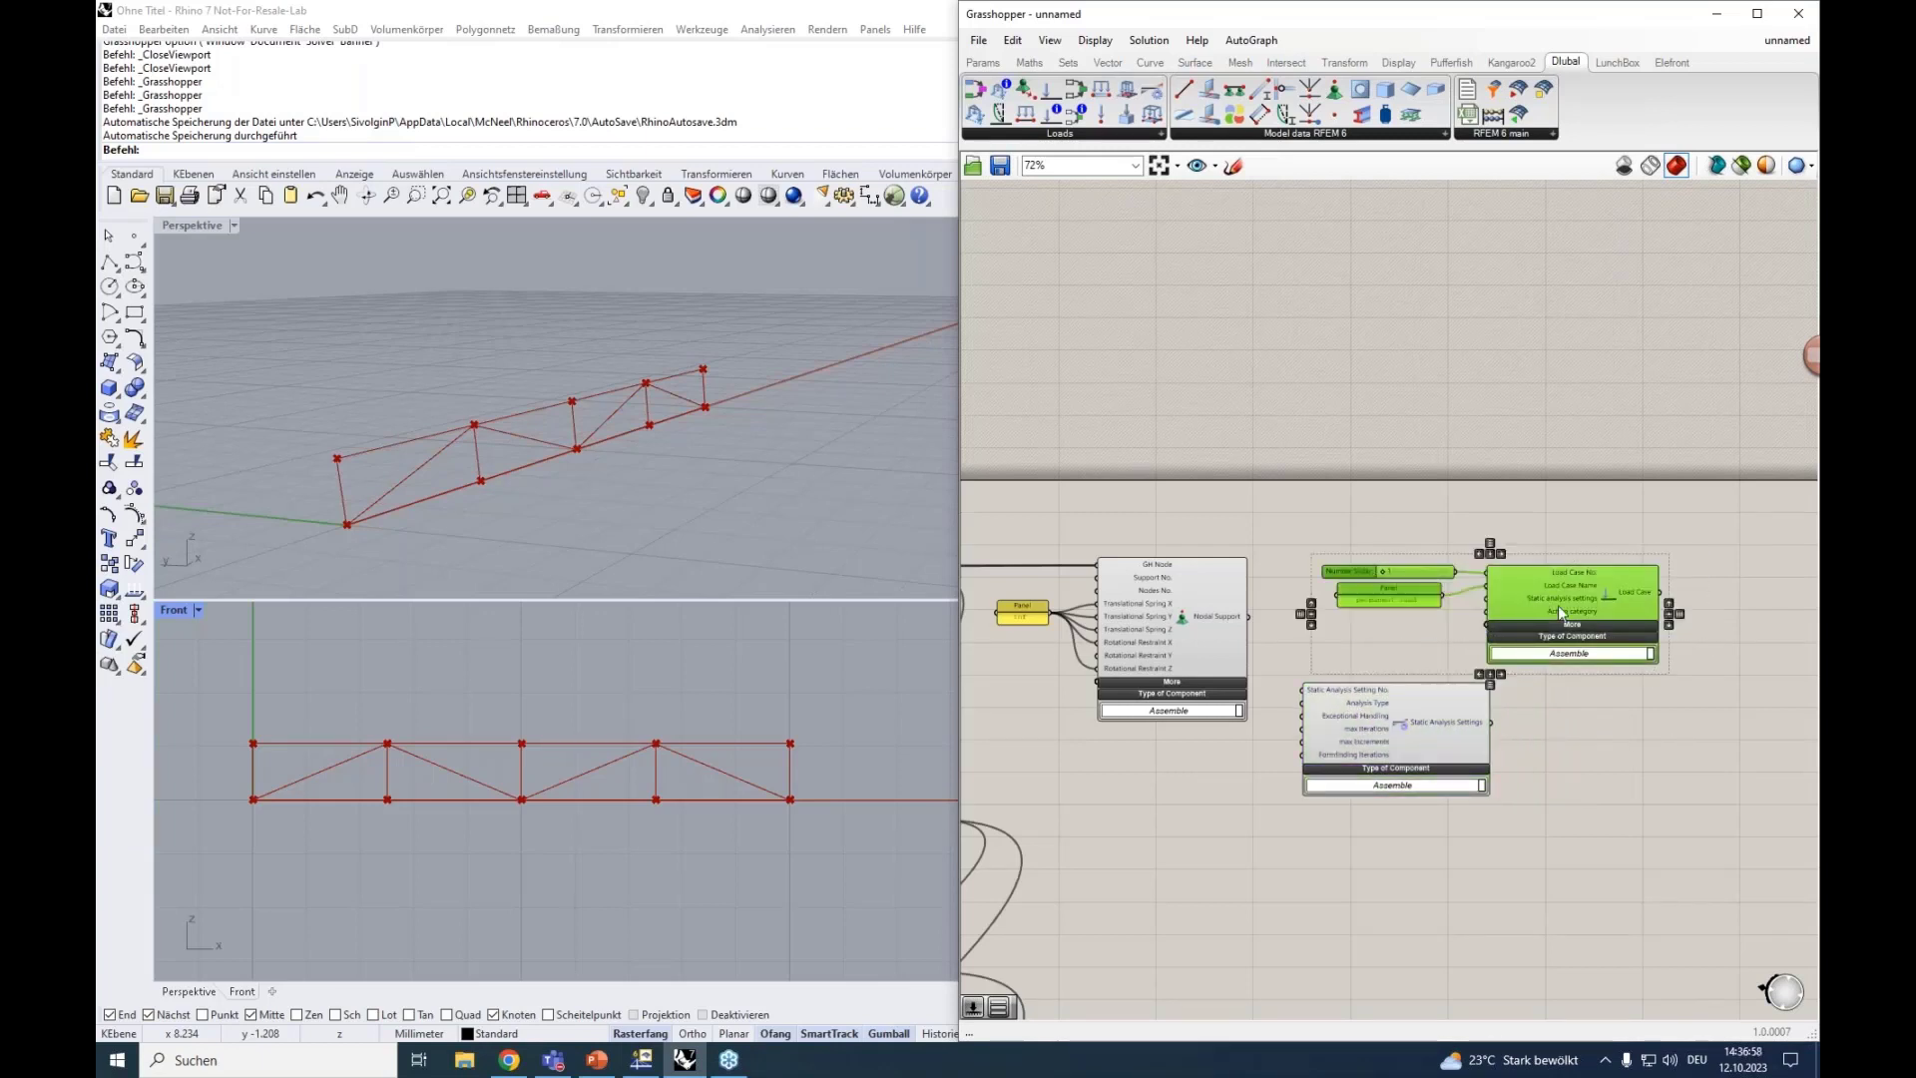
{"action": "left_click_drag", "start_coordinate": [1552, 621], "coordinate": [1700, 615]}
{"action": "right_click_drag", "start_coordinate": [1624, 764], "coordinate": [1502, 748]}
{"action": "left_click_drag", "start_coordinate": [1309, 718], "coordinate": [1420, 704]}
Add a number slider with value 1 and connect it to the Static Analysis Setting No. input.
{"action": "scroll", "coordinate": [1208, 640], "scroll_direction": "up", "scroll_amount": 2}
{"action": "left_click", "coordinate": [1229, 657]}
{"action": "double_click", "coordinate": [1231, 658]}
{"action": "type", "text": "1"}
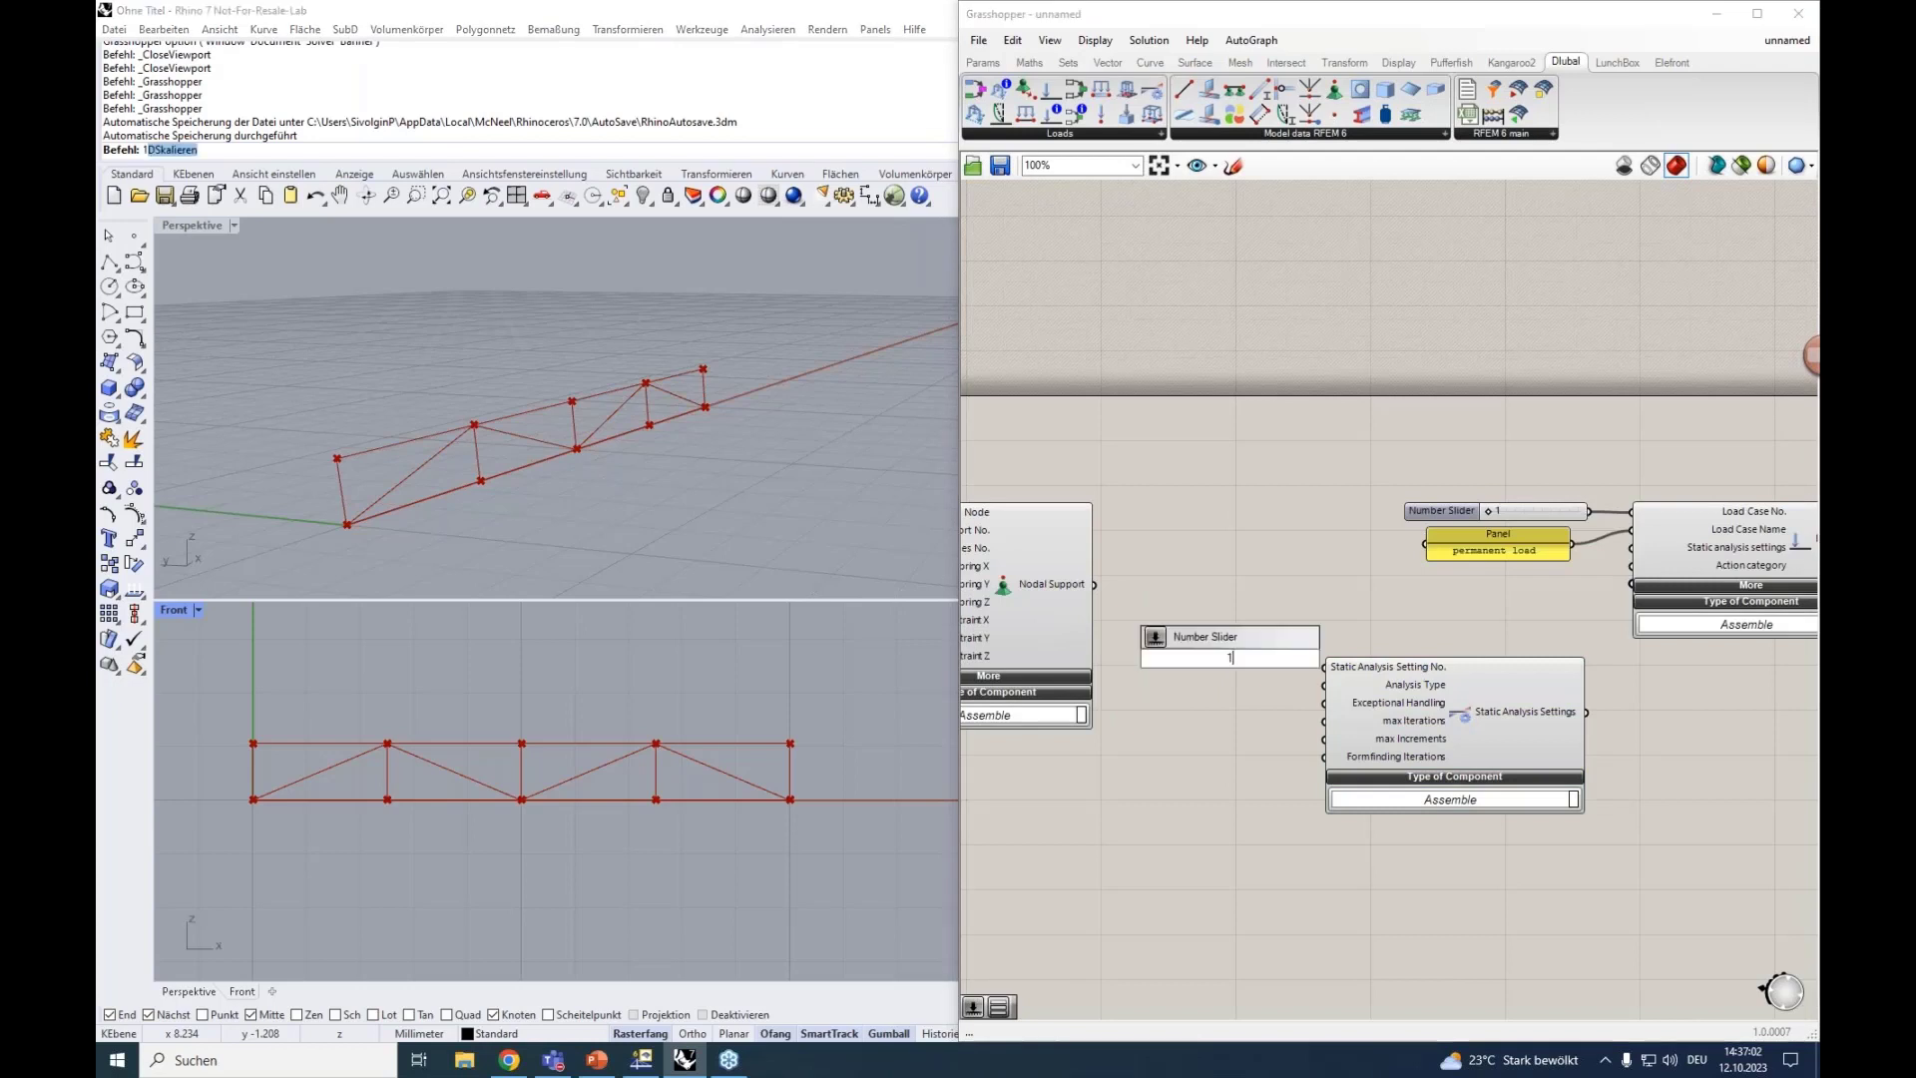
{"action": "key", "text": "Return"}
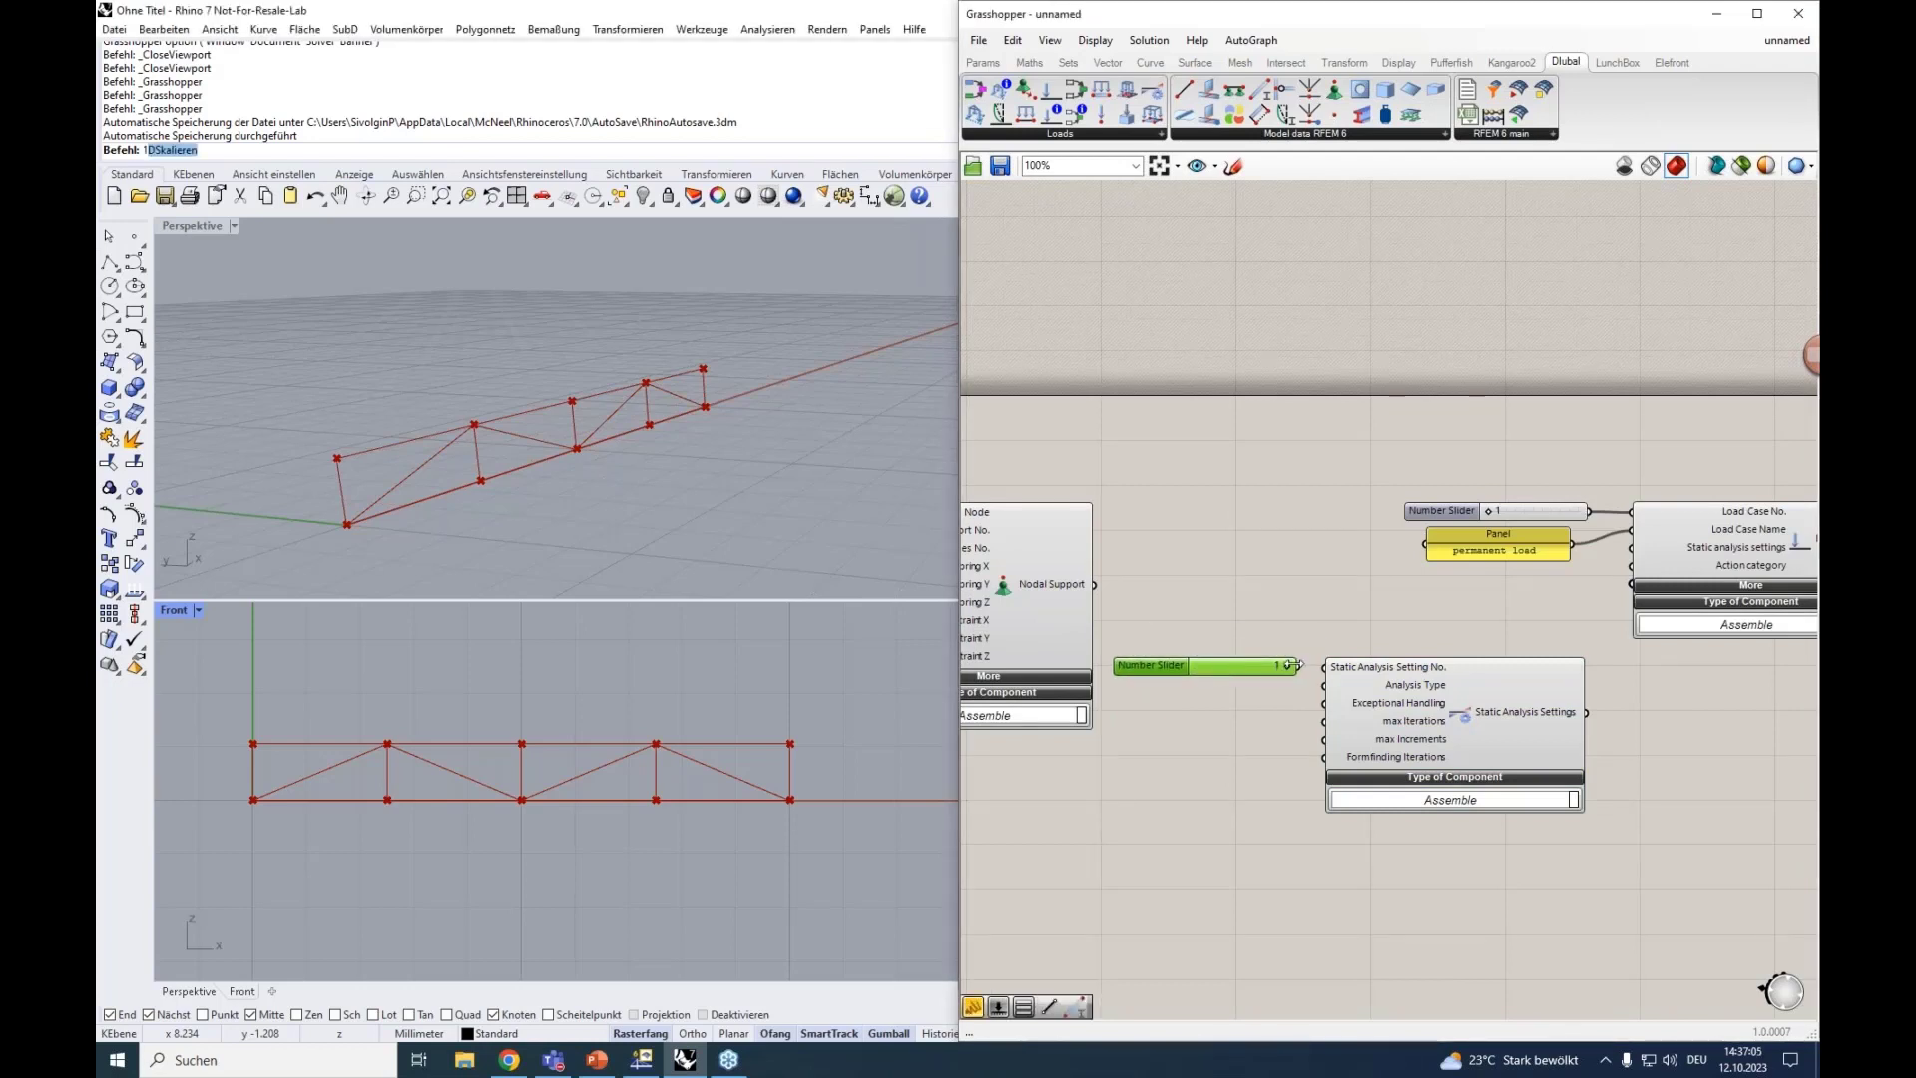
{"action": "left_click_drag", "start_coordinate": [1294, 665], "coordinate": [1333, 666]}
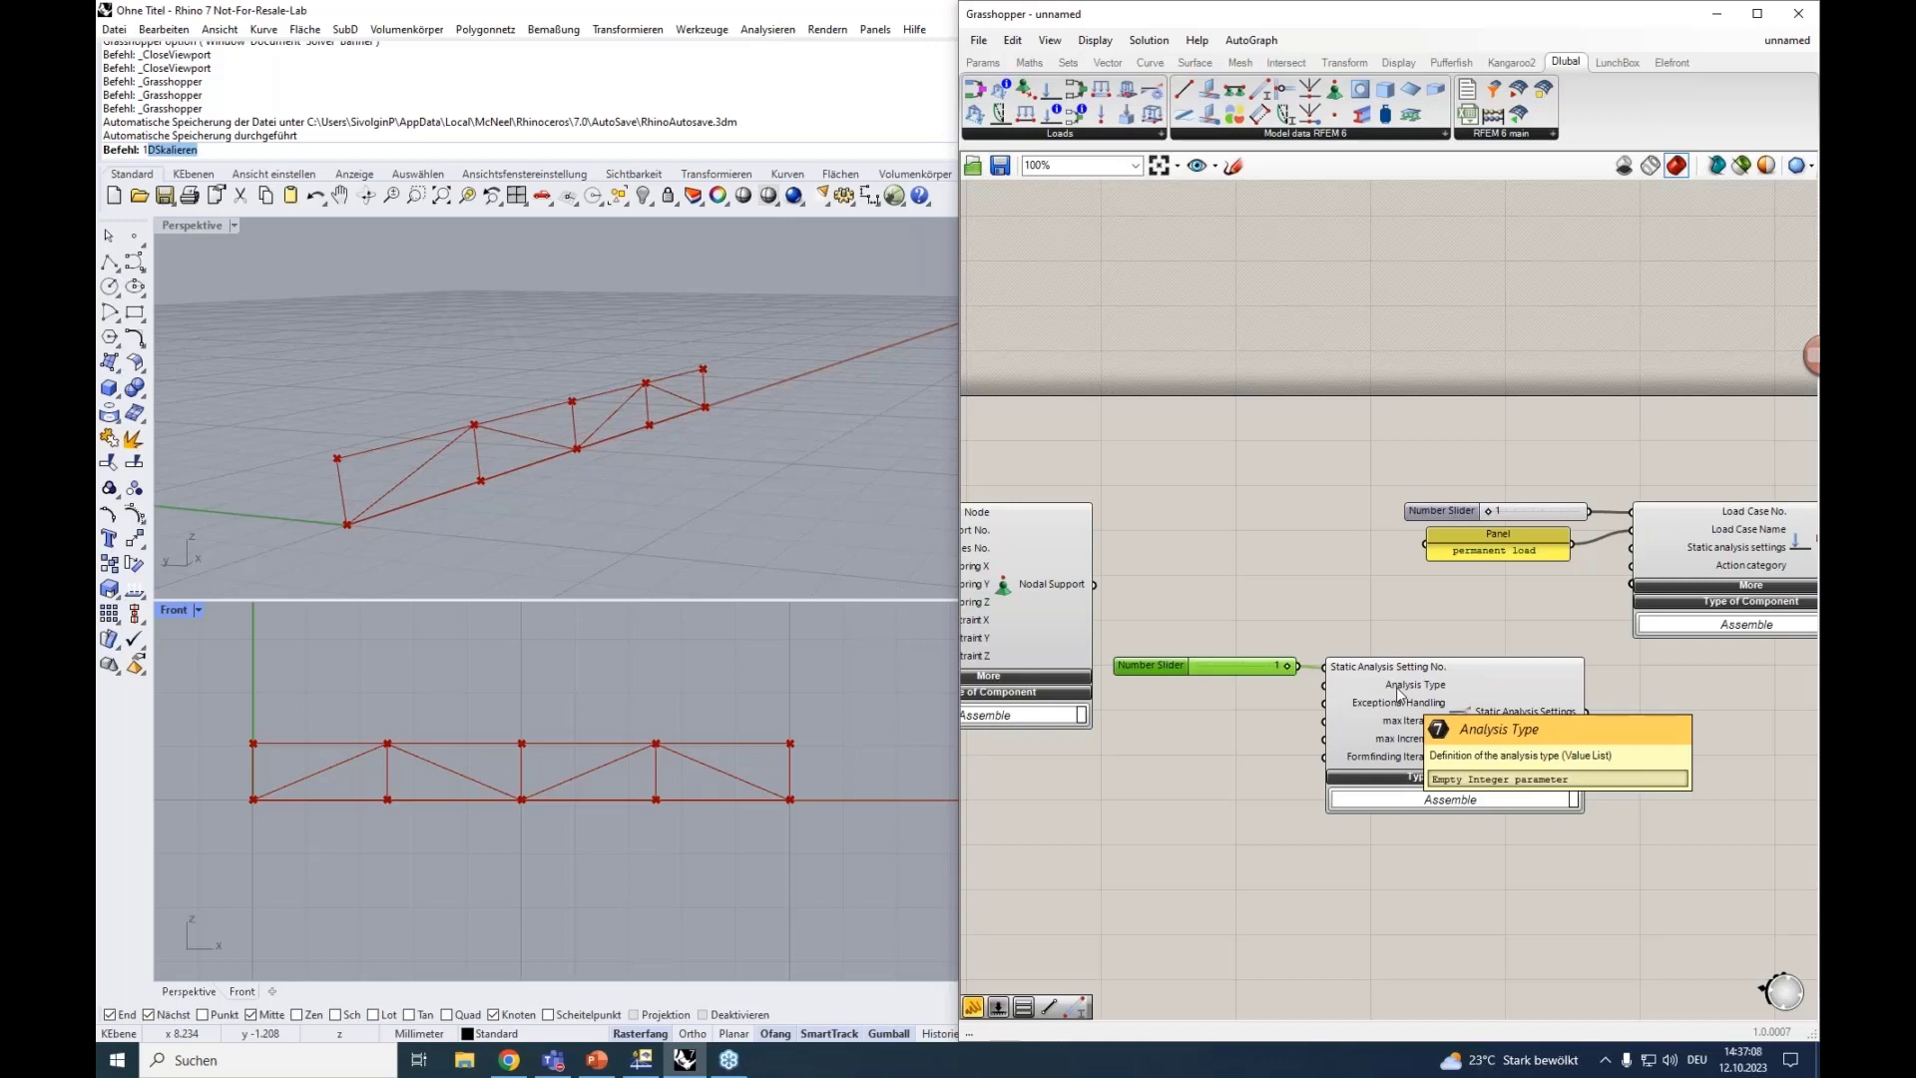
Add a Value List connected to the Analysis Type input of Static Analysis Settings and choose GEOMETRICALLY_LINEAR.
{"action": "double_click", "coordinate": [1200, 696]}
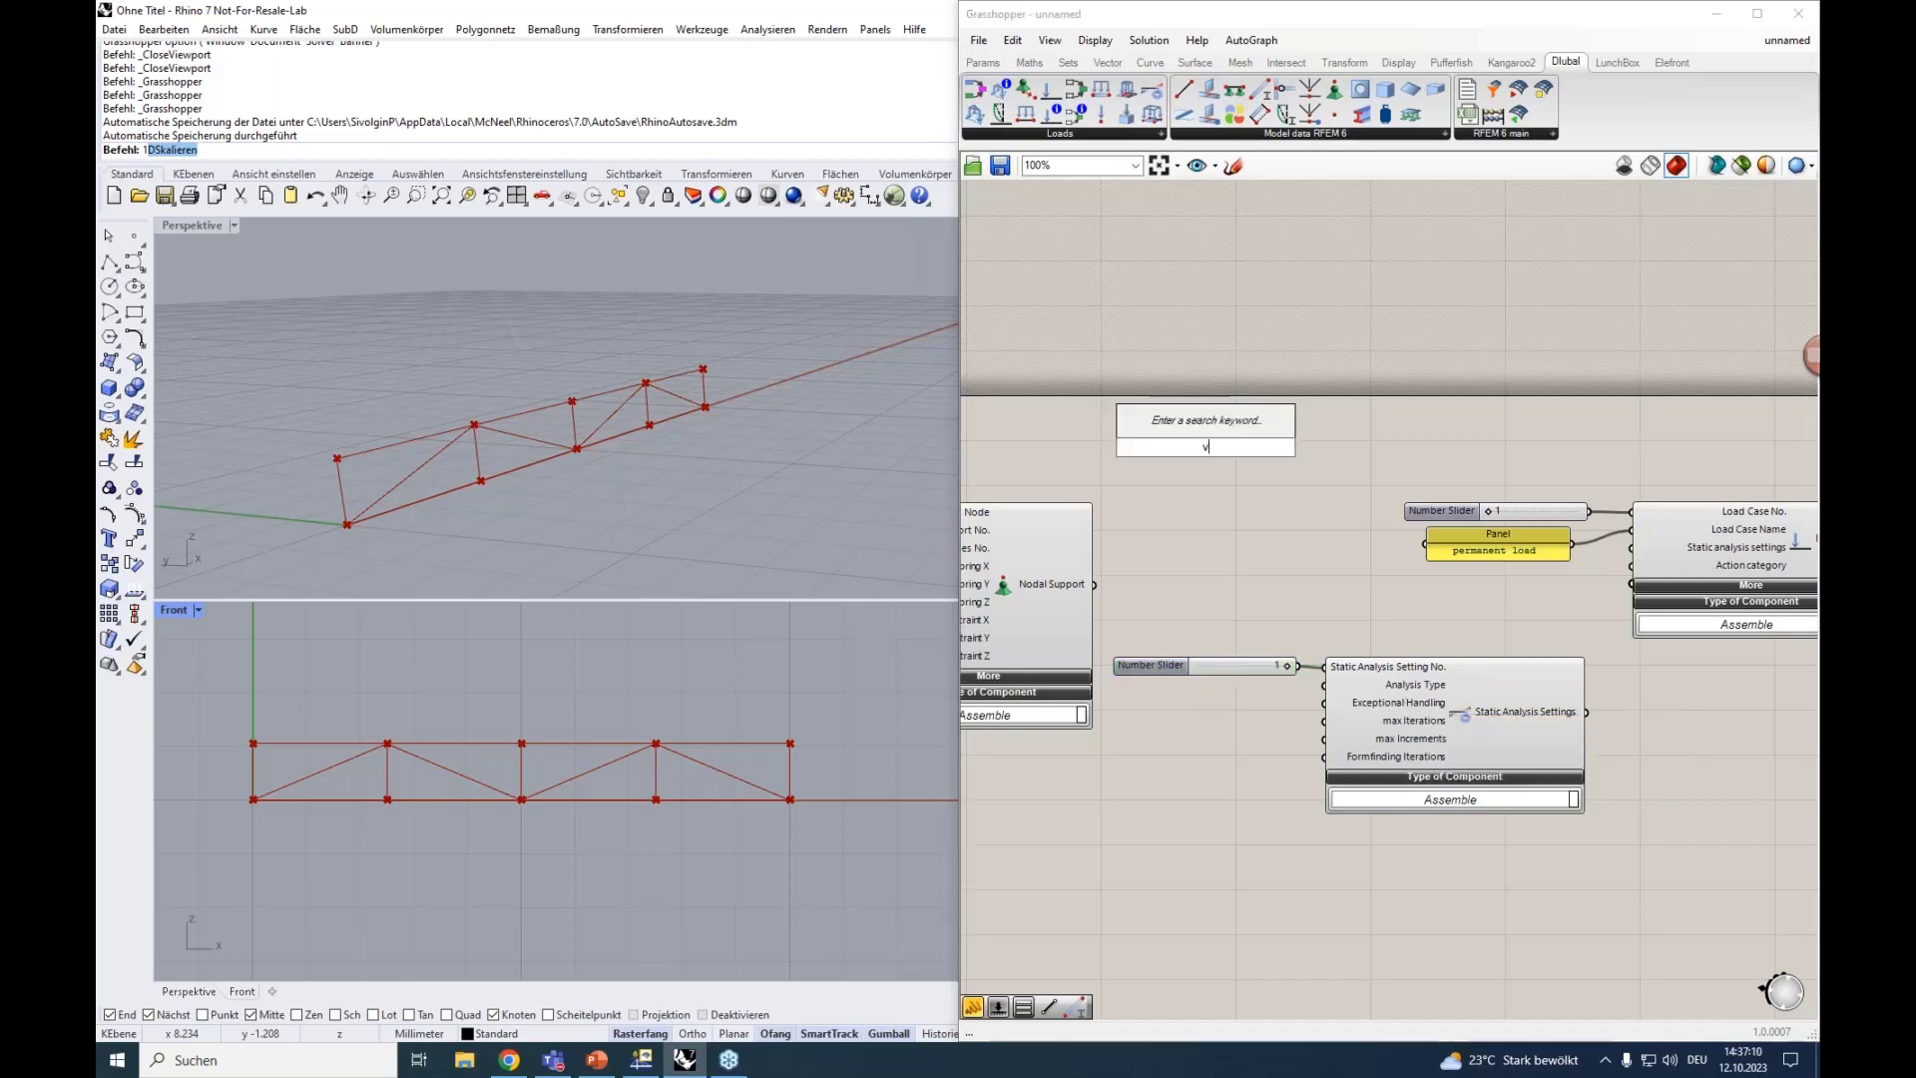
{"action": "type", "text": "va"}
{"action": "left_click", "coordinate": [1218, 672]}
{"action": "left_click_drag", "start_coordinate": [1257, 700], "coordinate": [1324, 685]}
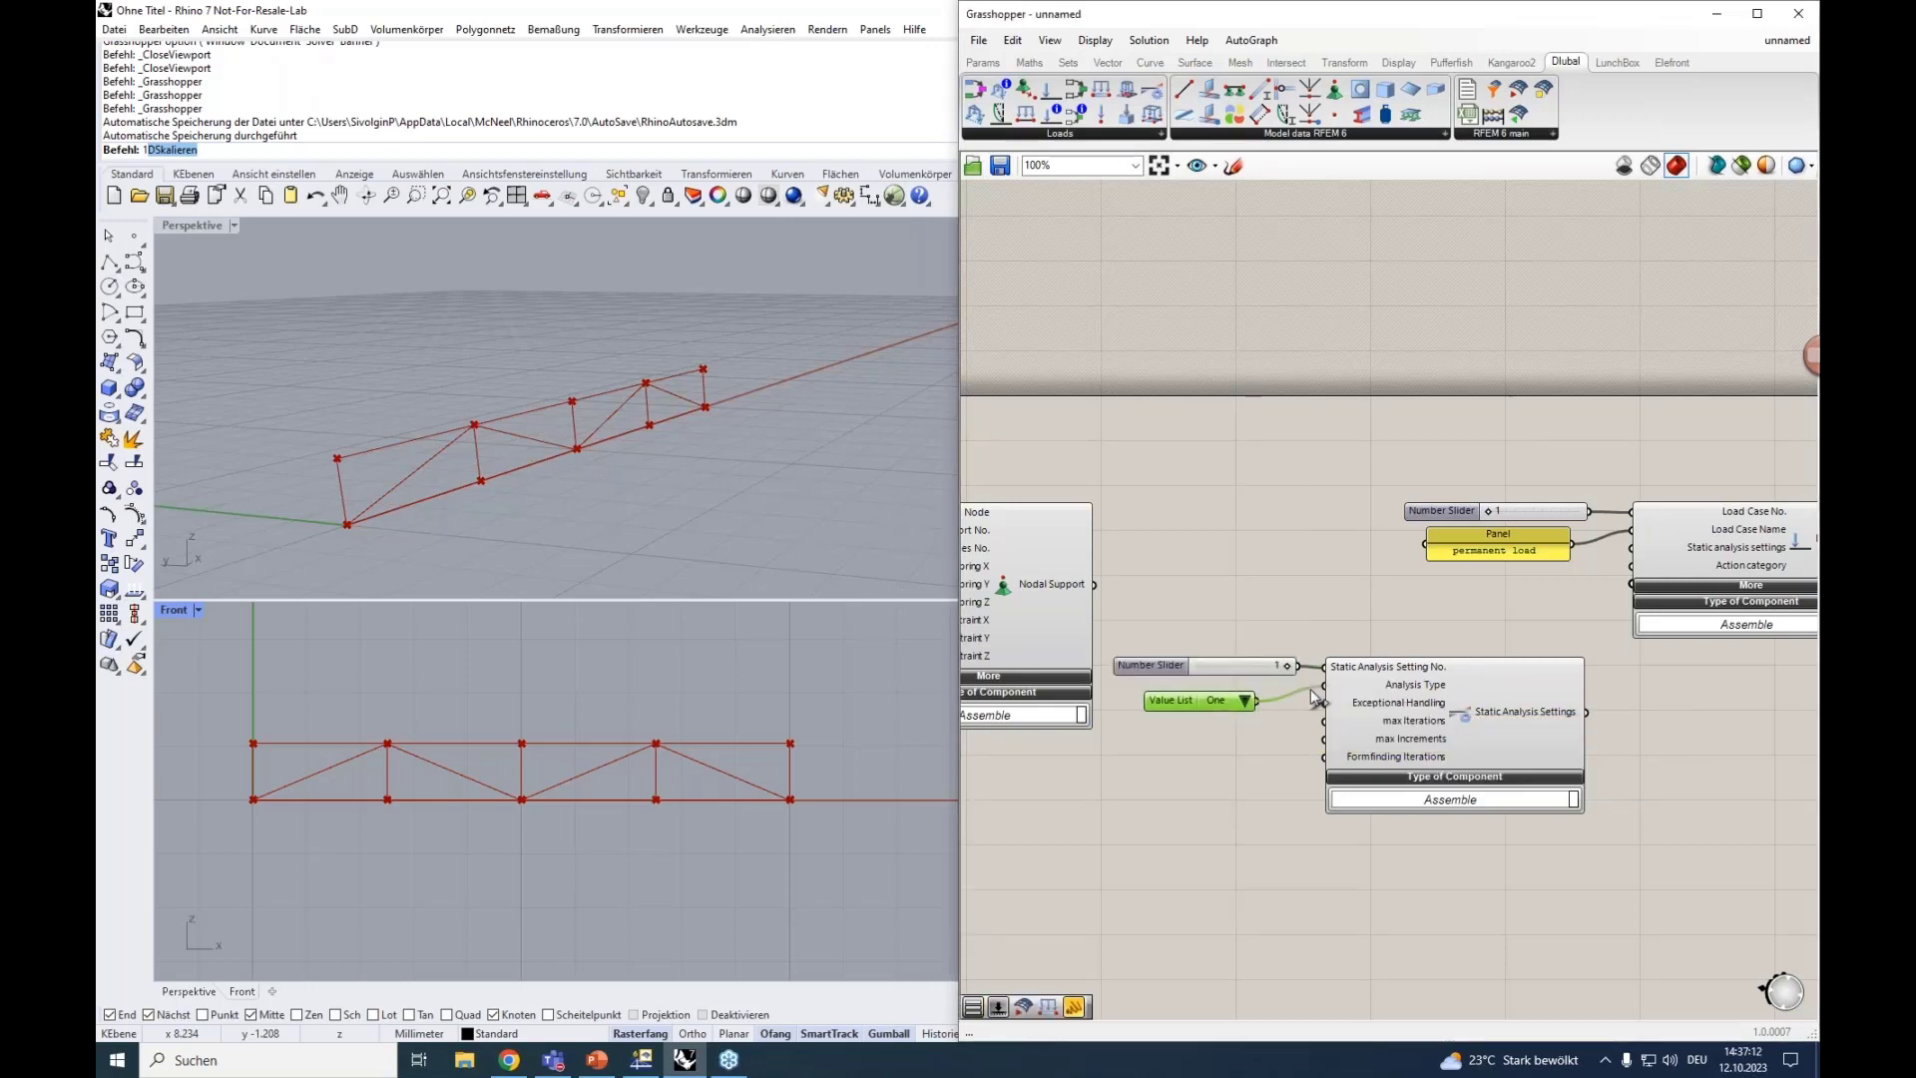
{"action": "left_click", "coordinate": [1303, 693]}
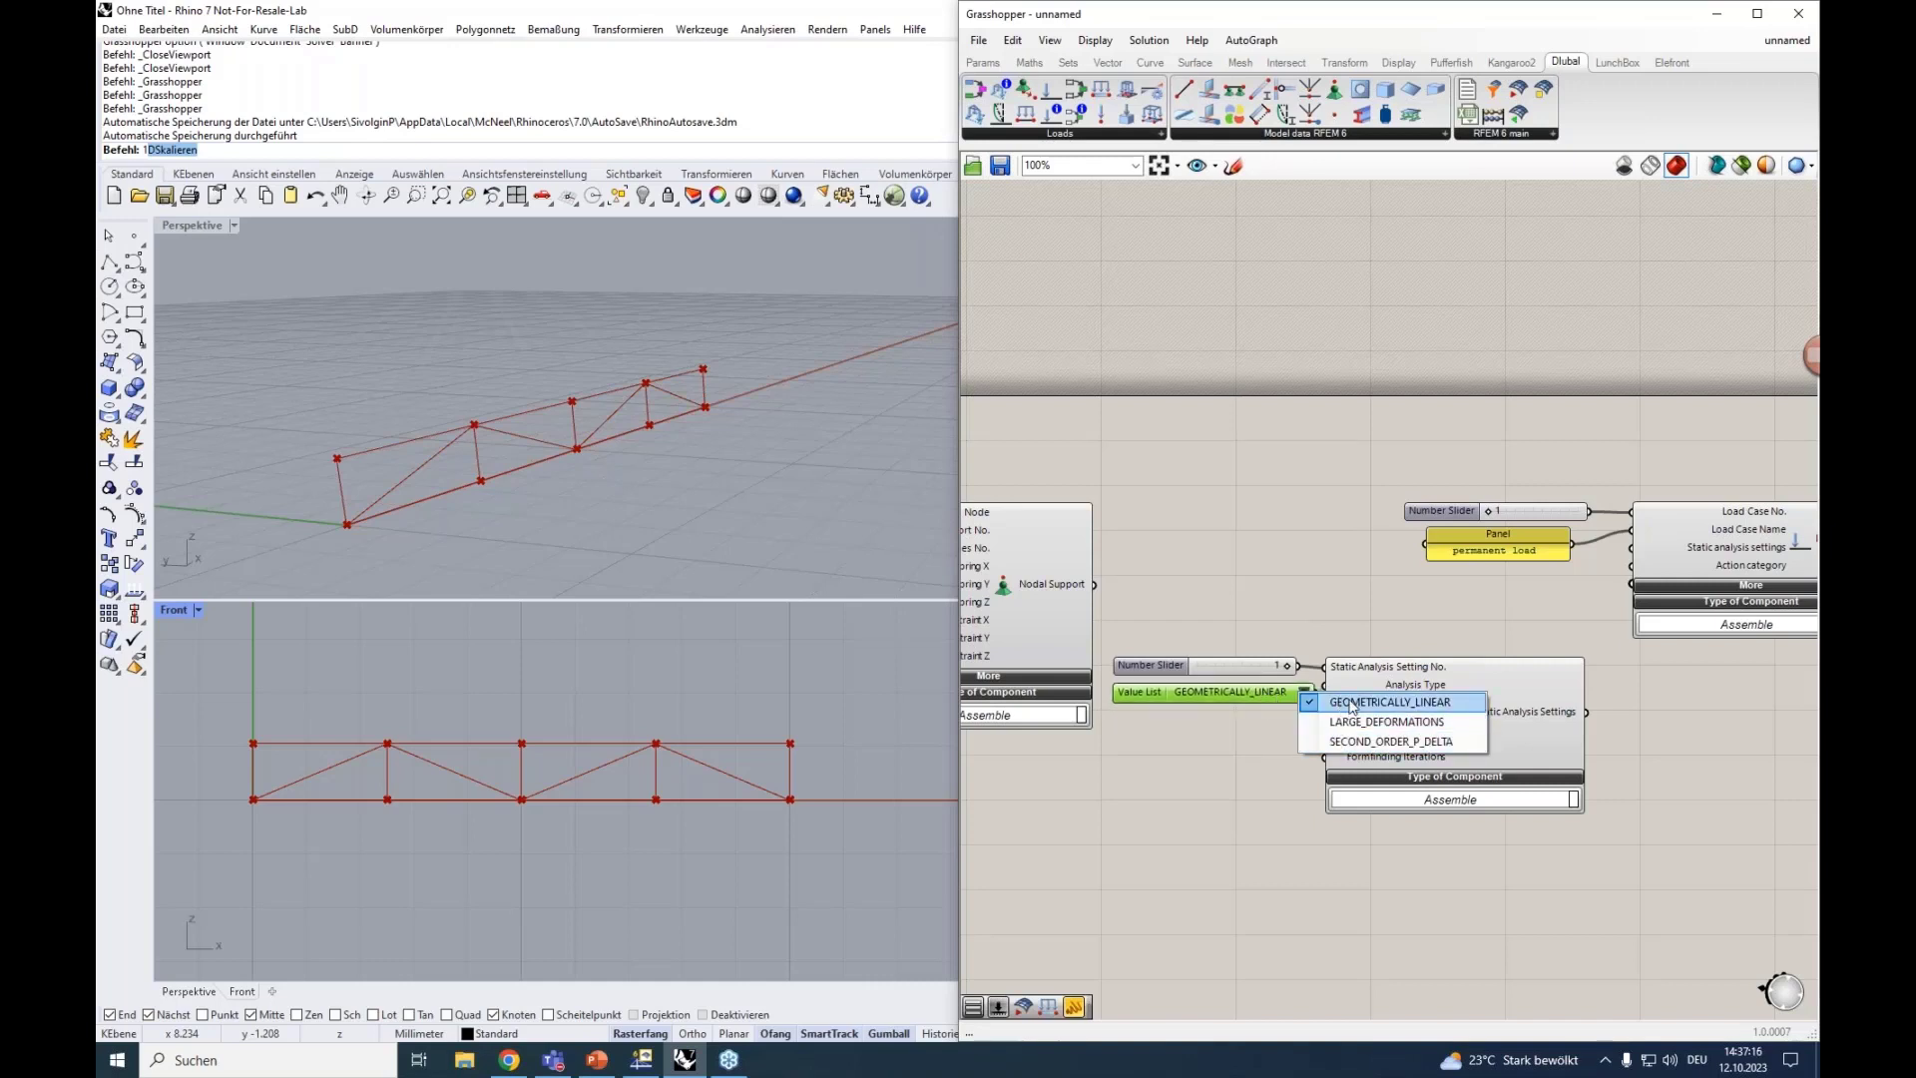
{"action": "left_click", "coordinate": [1270, 725]}
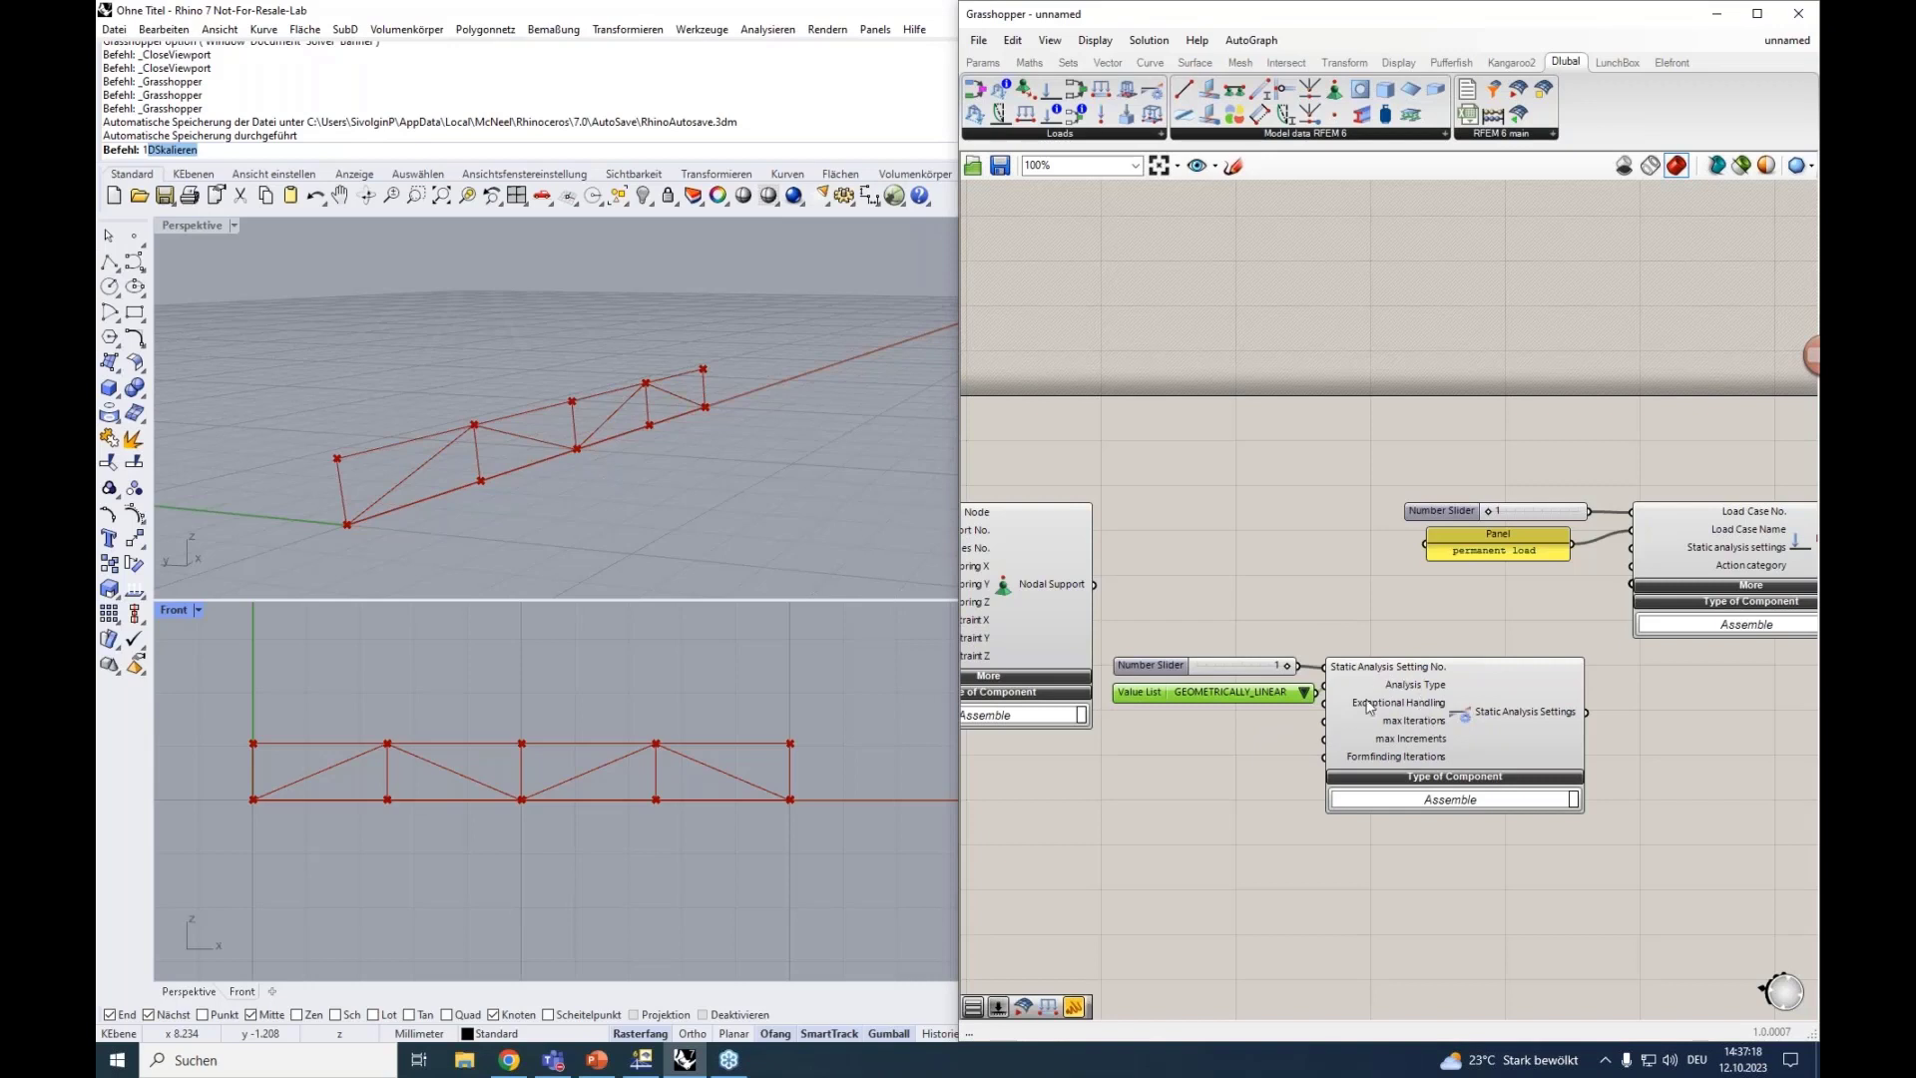
Connect the Static Analysis Settings output to the Load Case's Static analysis settings input and move the Load Case group farther away.
{"action": "right_click_drag", "start_coordinate": [1385, 602], "coordinate": [1272, 594]}
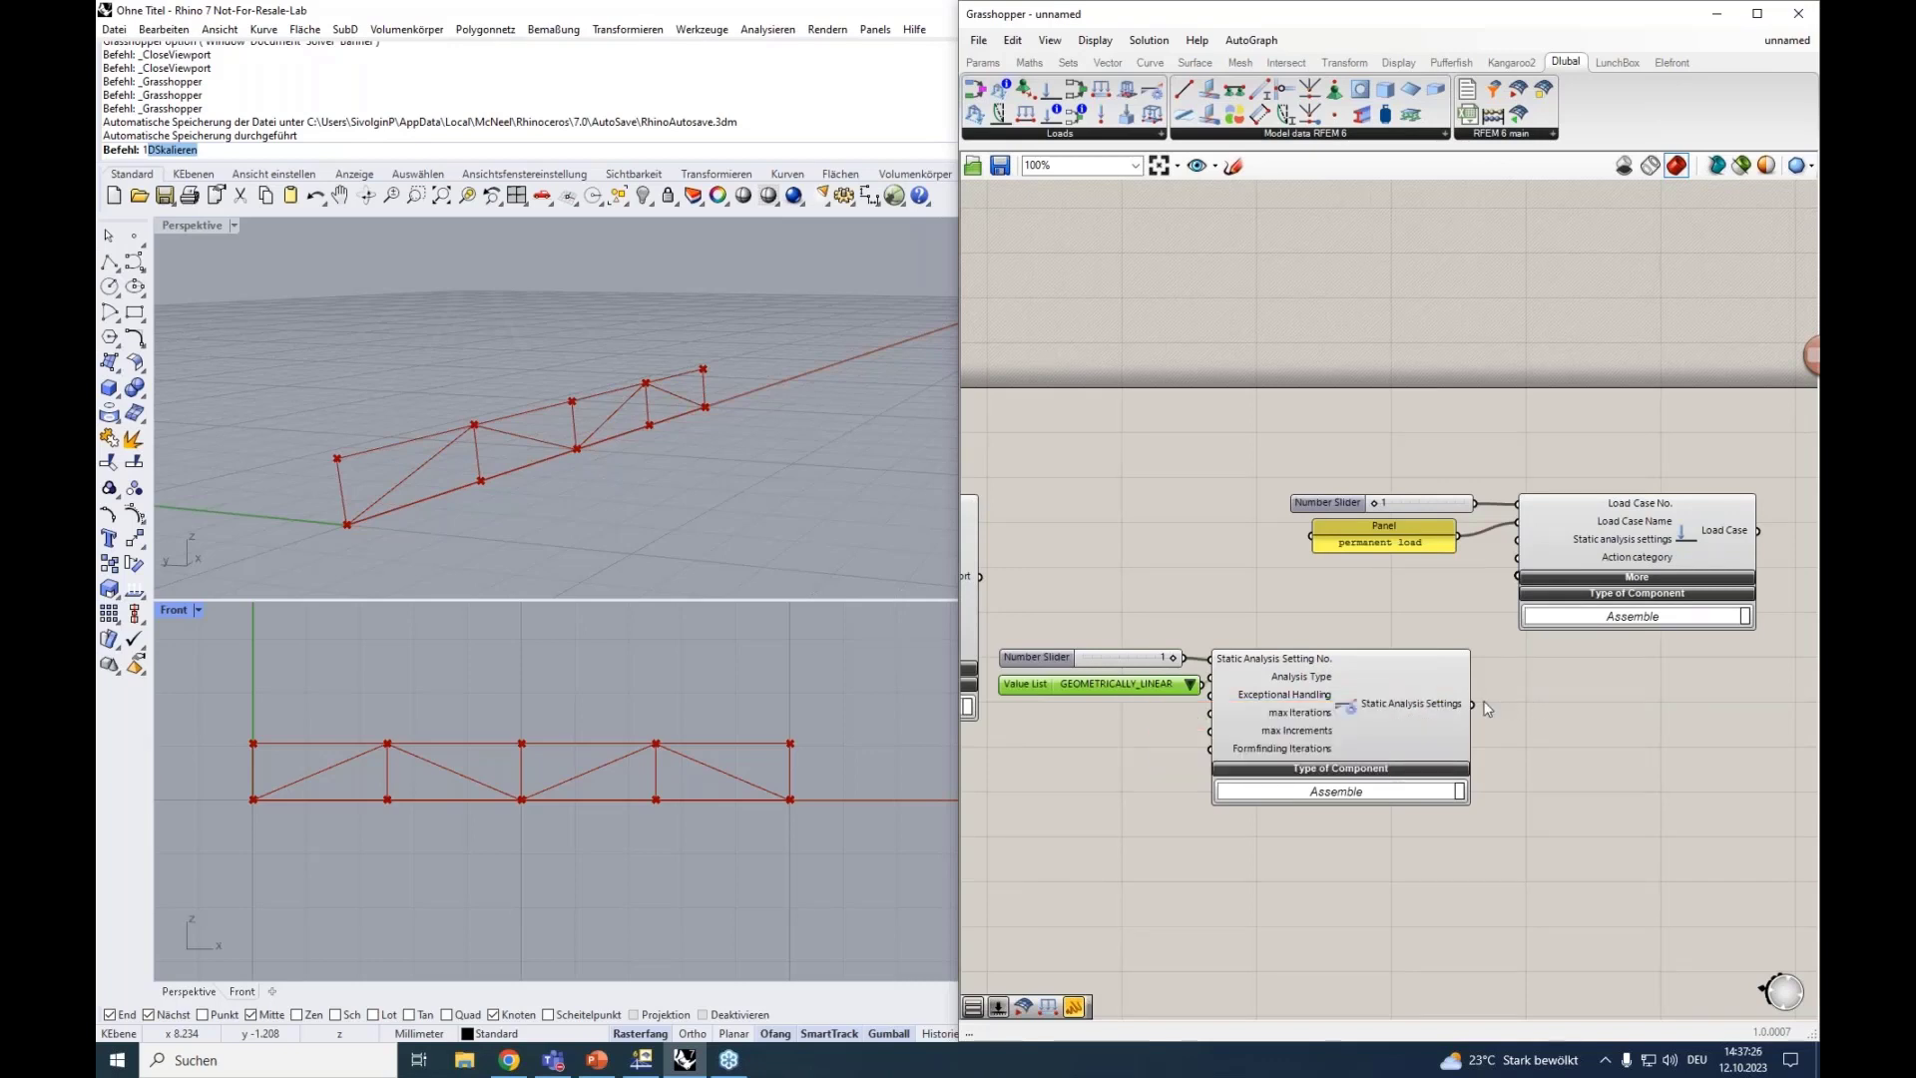
{"action": "left_click_drag", "start_coordinate": [1473, 704], "coordinate": [1517, 538]}
{"action": "right_click_drag", "start_coordinate": [1535, 668], "coordinate": [1384, 671]}
{"action": "left_click_drag", "start_coordinate": [1698, 611], "coordinate": [1223, 489]}
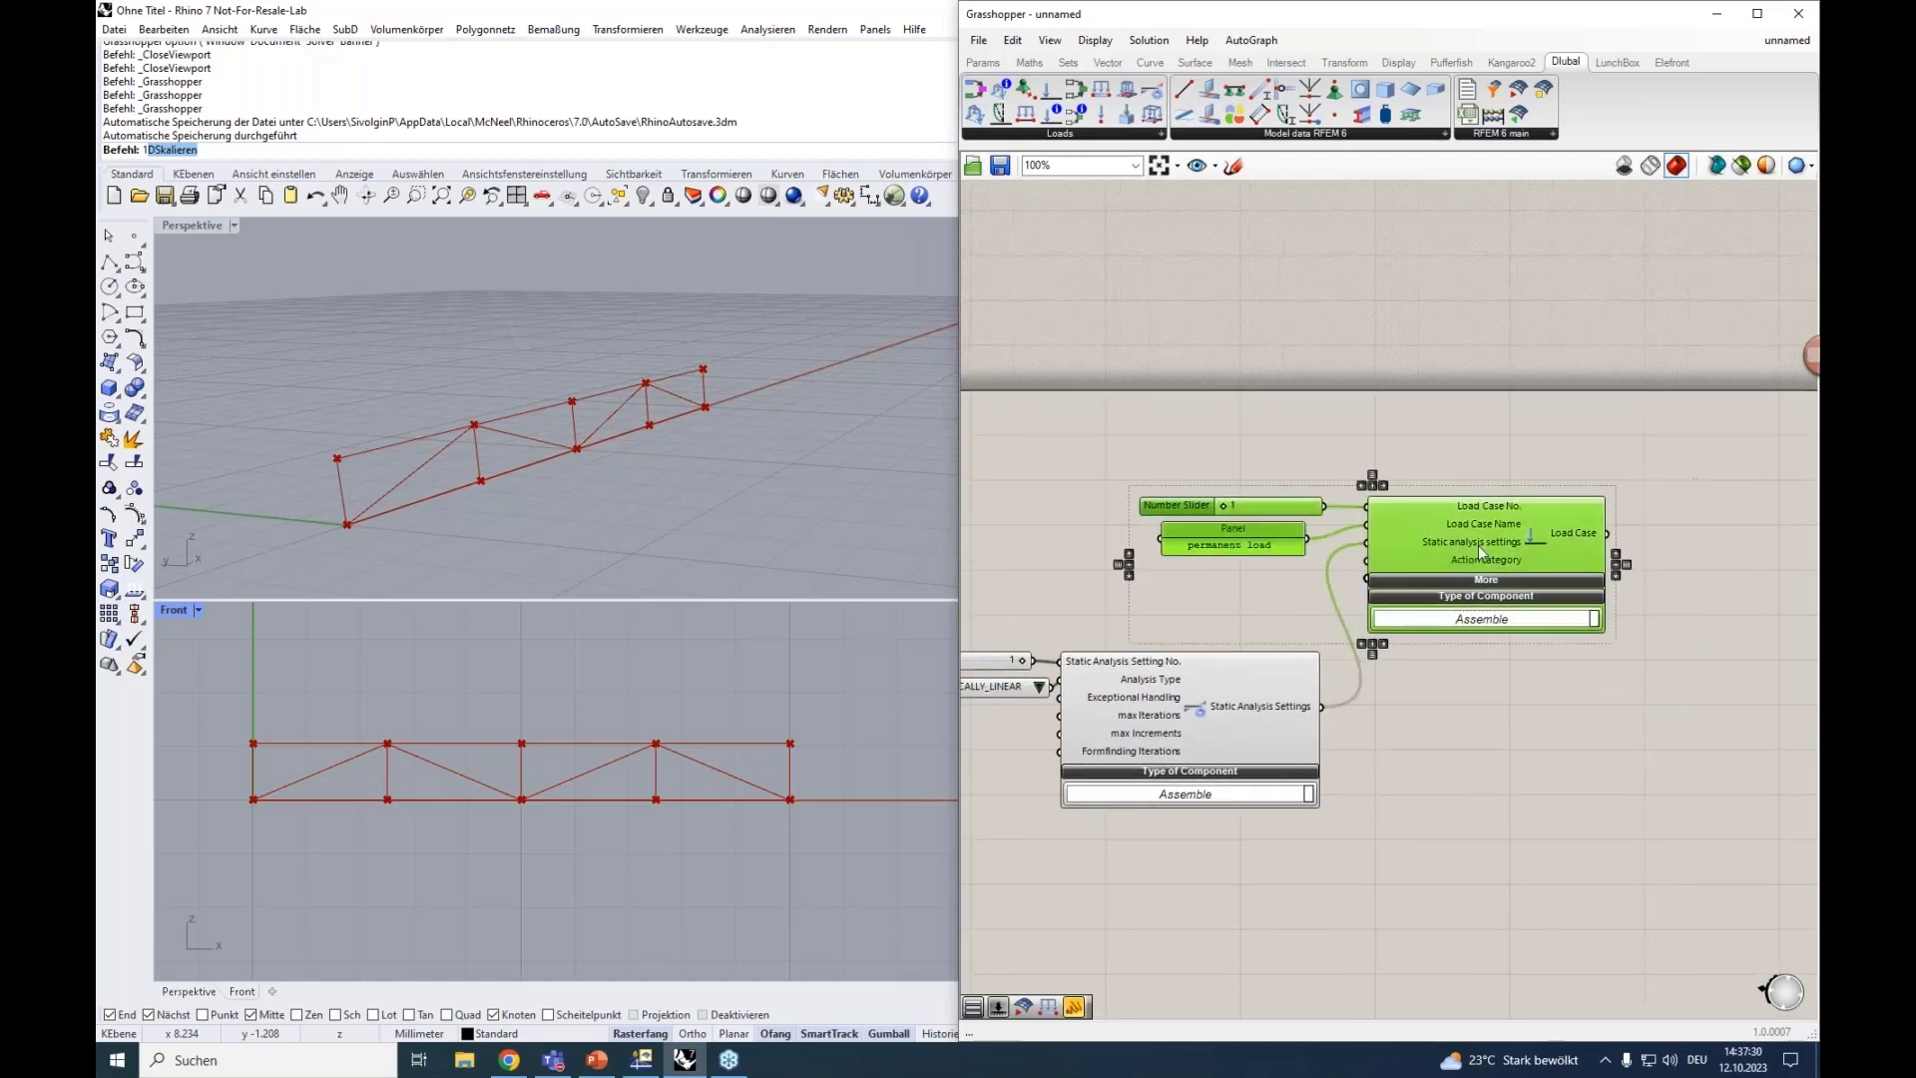
{"action": "left_click_drag", "start_coordinate": [1488, 546], "coordinate": [1632, 545]}
{"action": "right_click_drag", "start_coordinate": [1559, 713], "coordinate": [1549, 707]}
{"action": "left_click", "coordinate": [1538, 733]}
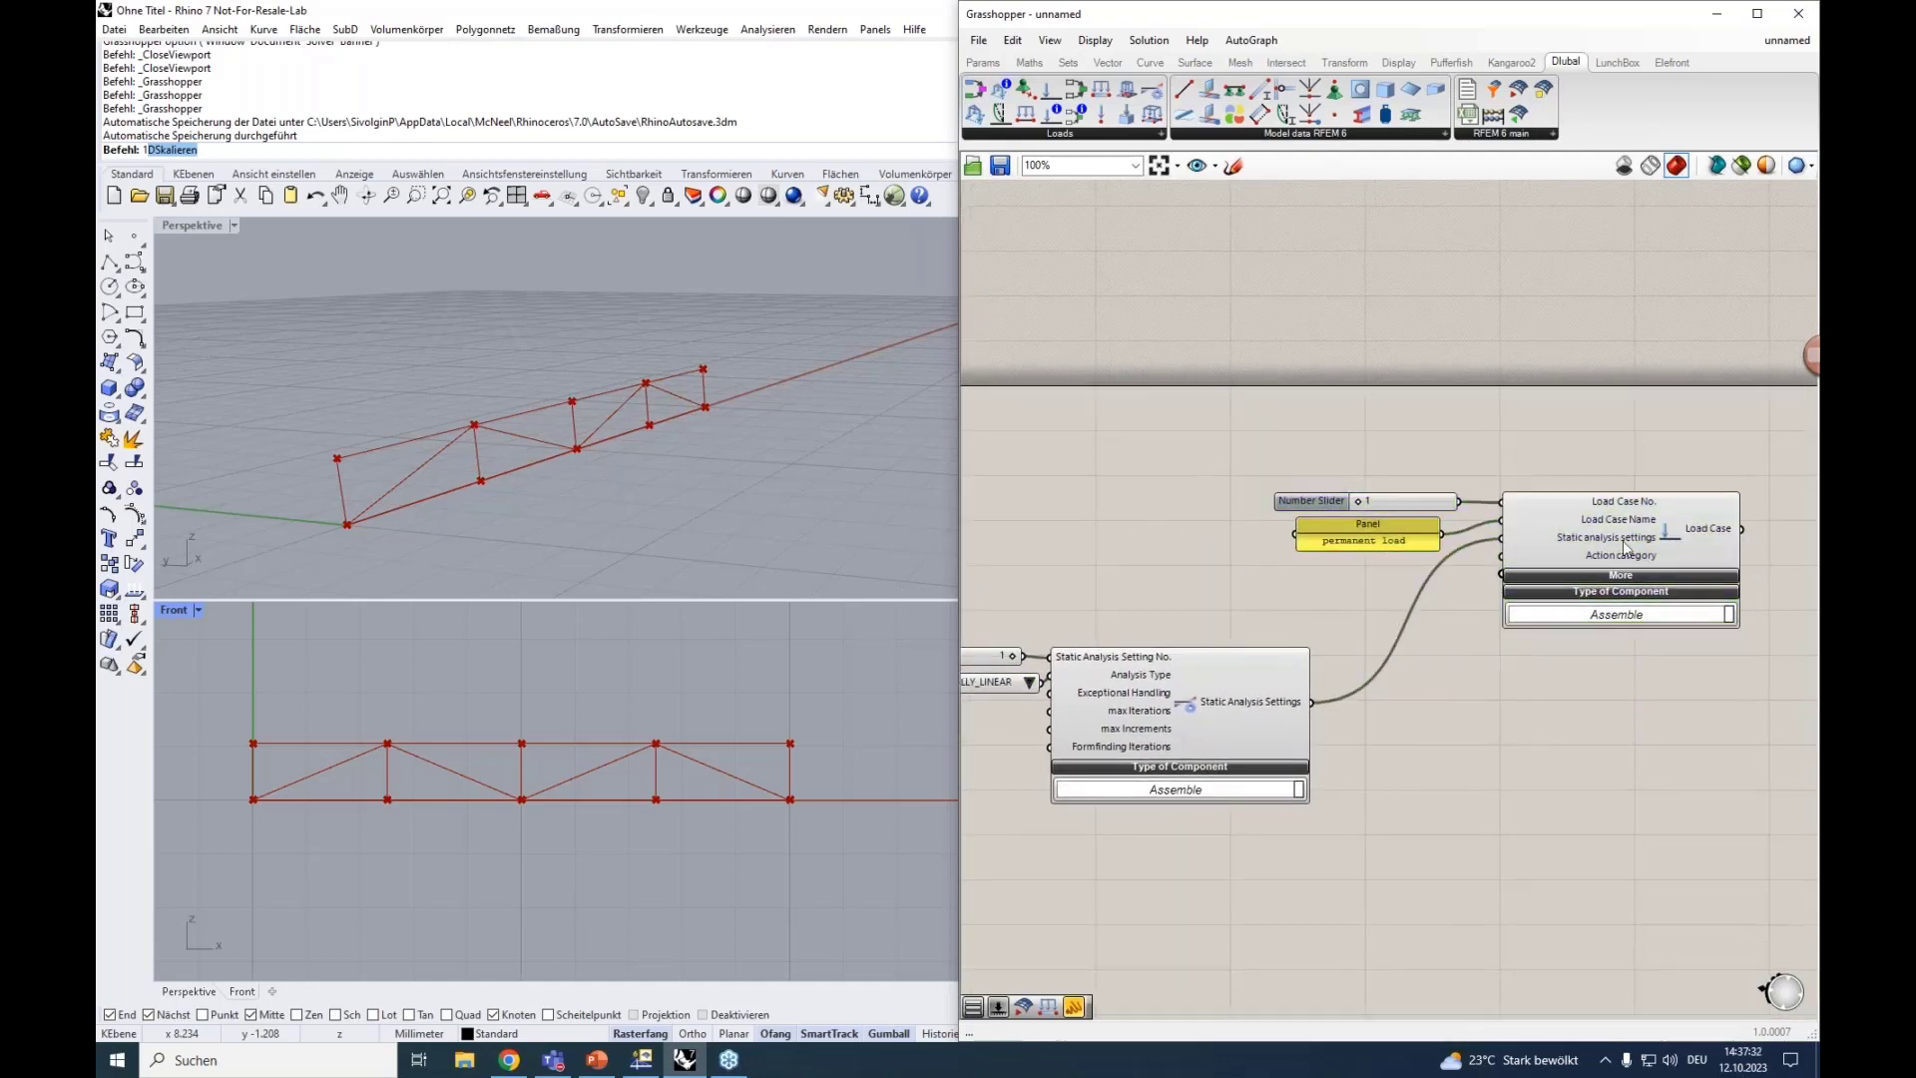
Place the Dlubal component for action category and design situation type below Load Case and expand its Classification section.
{"action": "mouse_move", "coordinate": [1611, 559]}
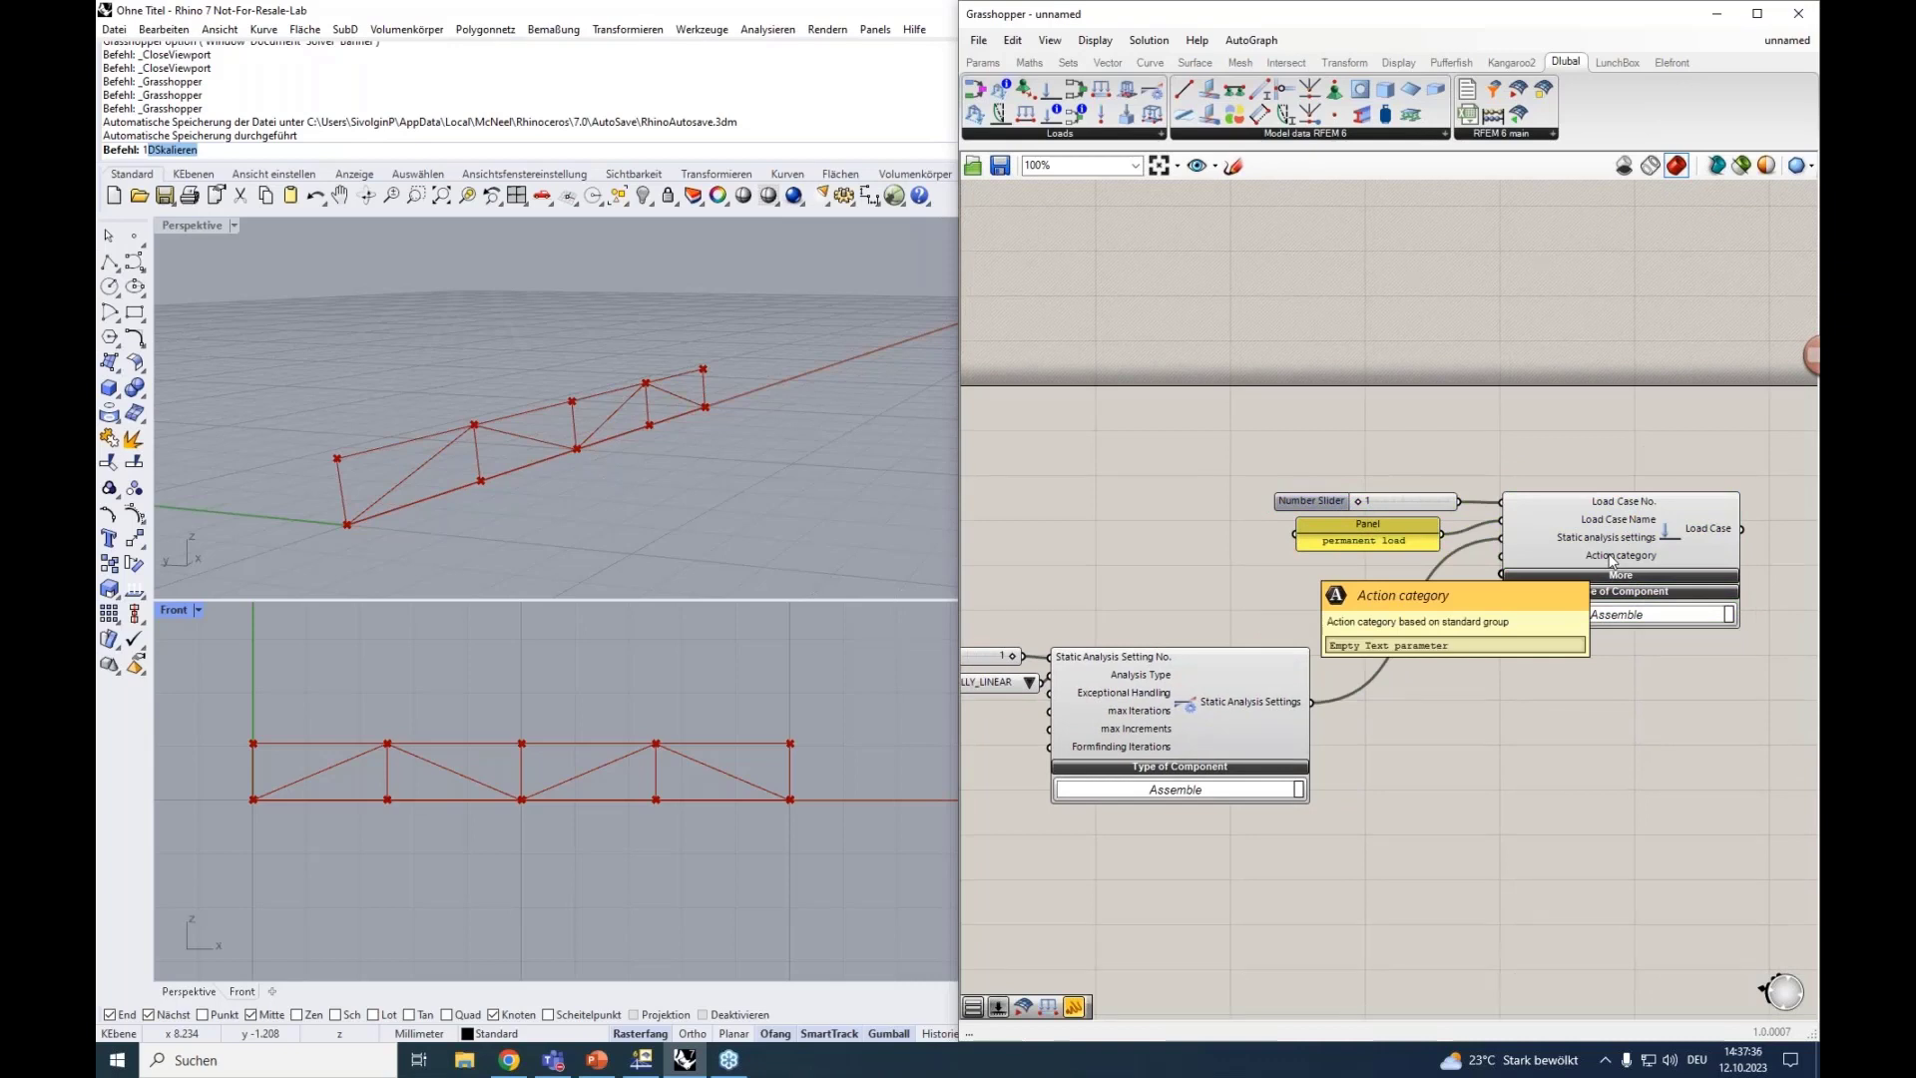
{"action": "left_click", "coordinate": [1081, 134]}
{"action": "left_click", "coordinate": [1225, 242]}
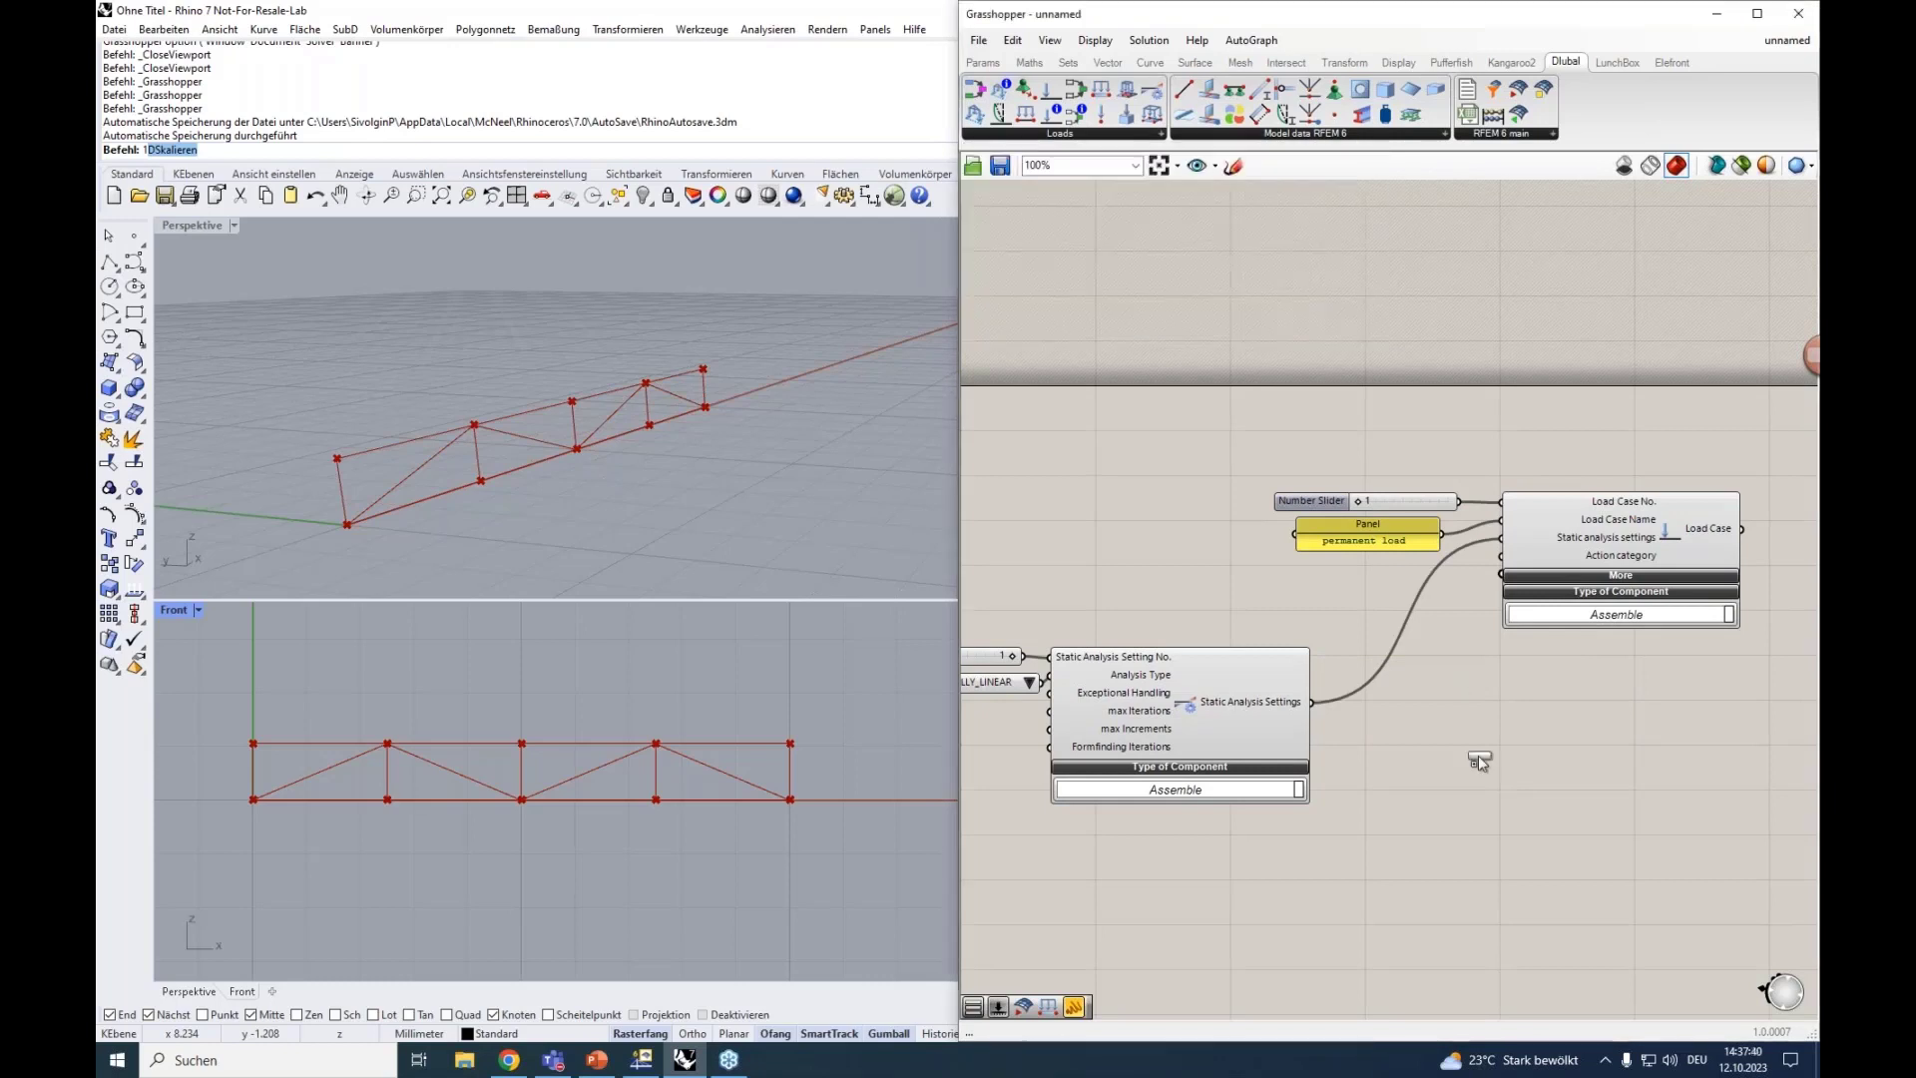
{"action": "left_click", "coordinate": [1481, 767]}
{"action": "right_click_drag", "start_coordinate": [1481, 681], "coordinate": [1429, 608]}
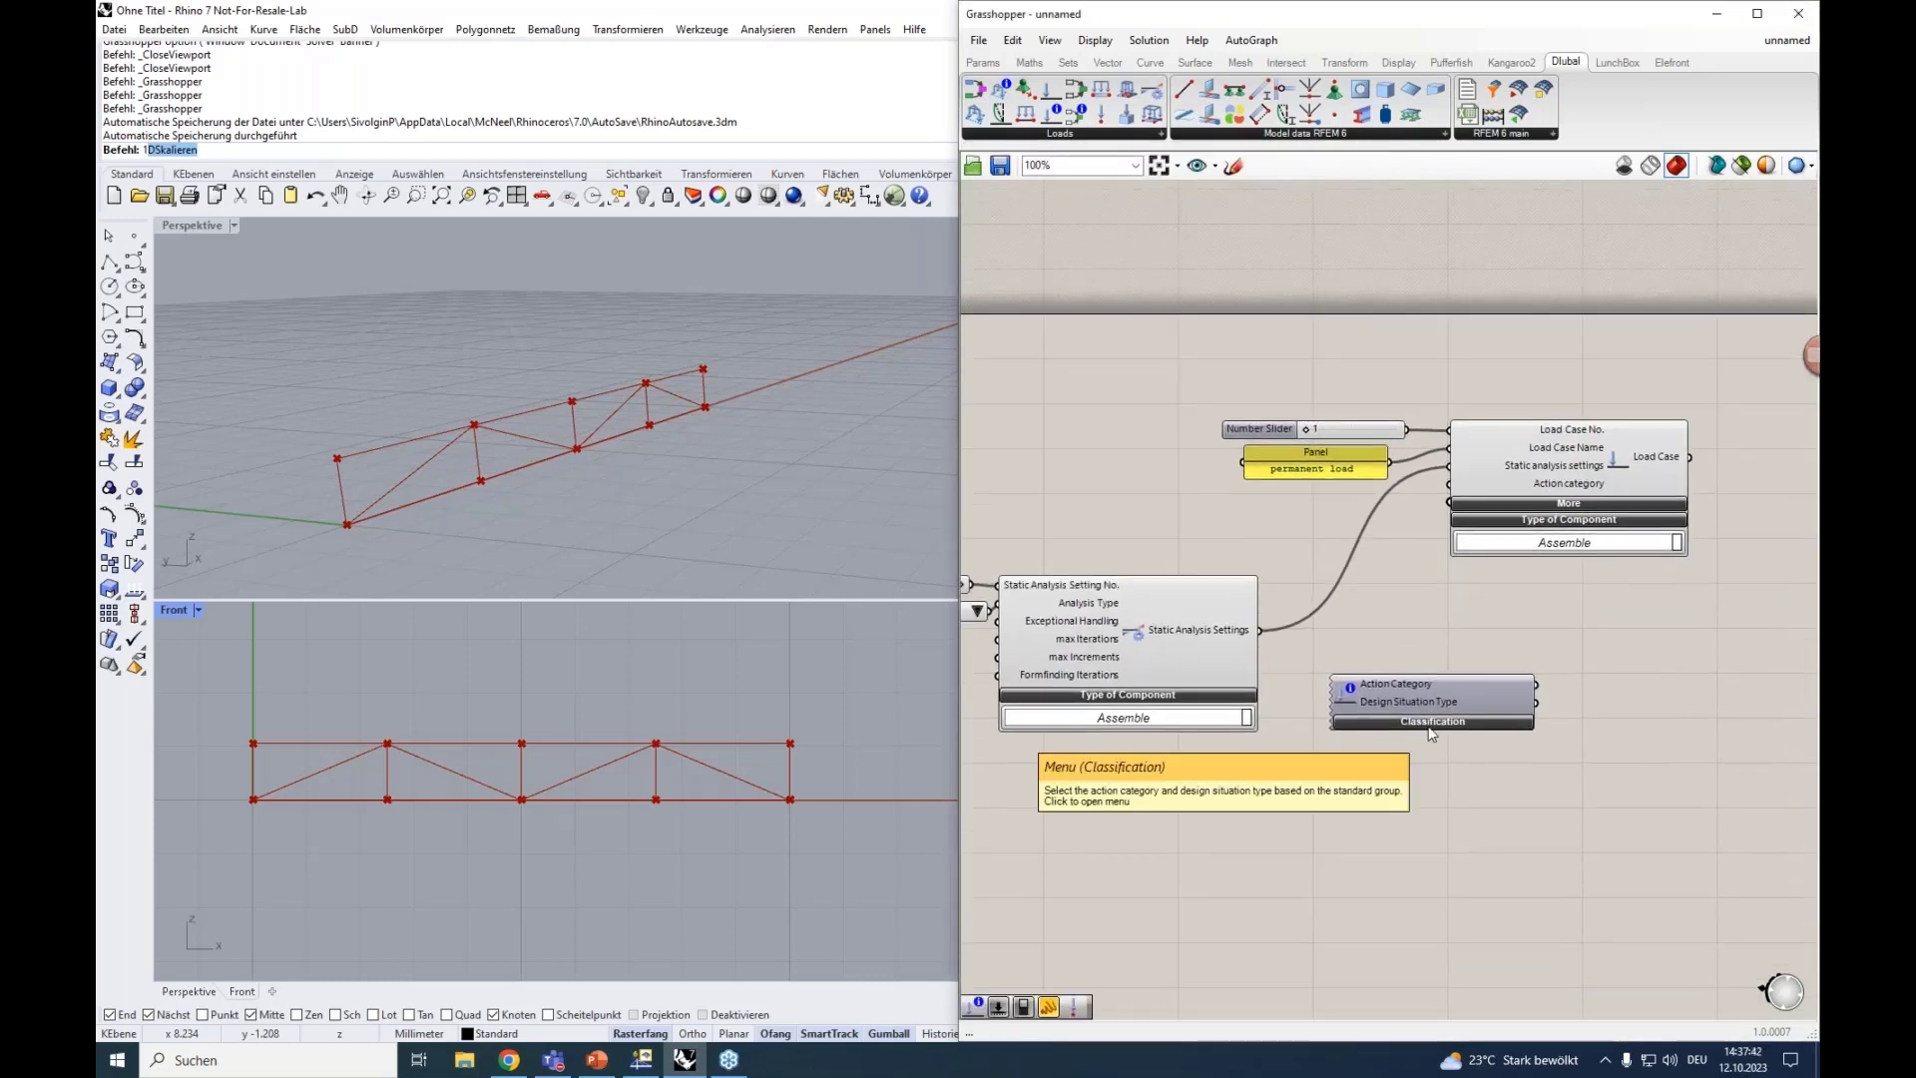
{"action": "left_click", "coordinate": [1416, 720]}
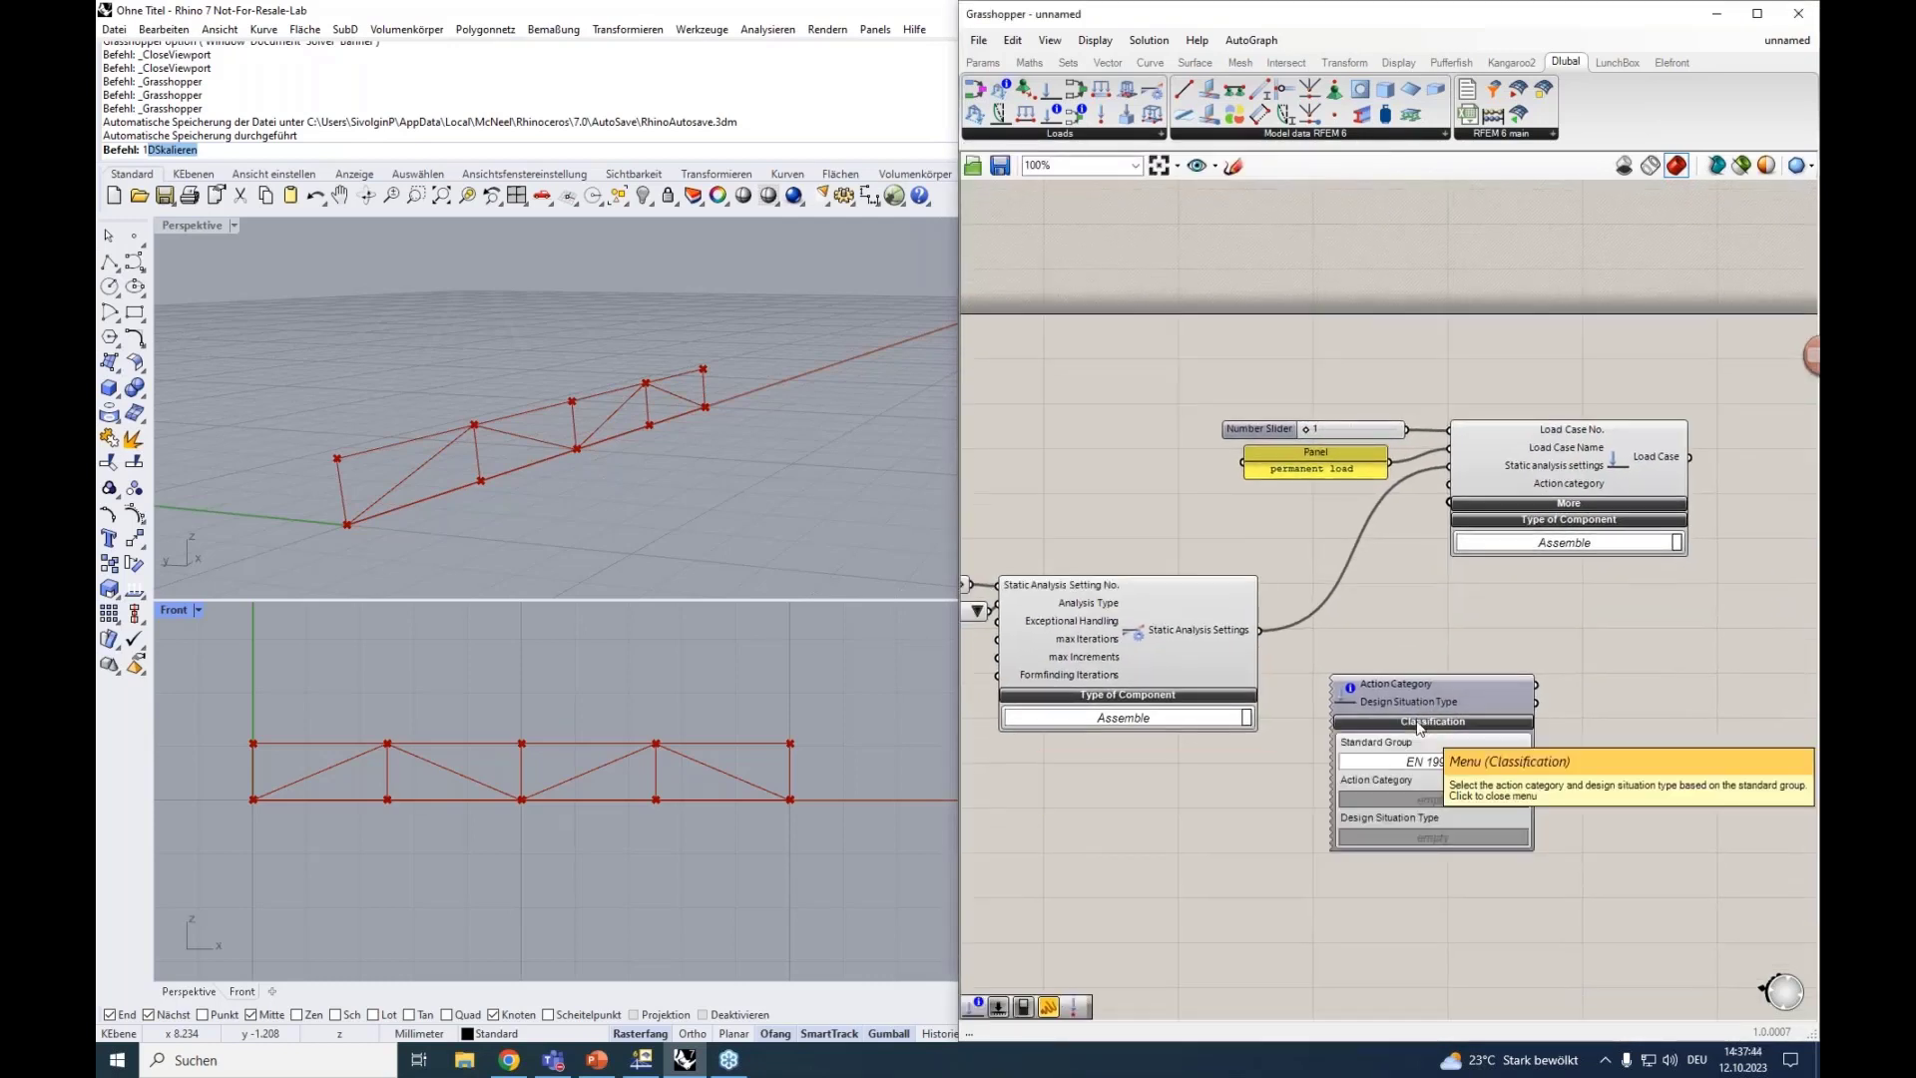
{"action": "scroll", "coordinate": [1423, 754], "scroll_direction": "up", "scroll_amount": 2}
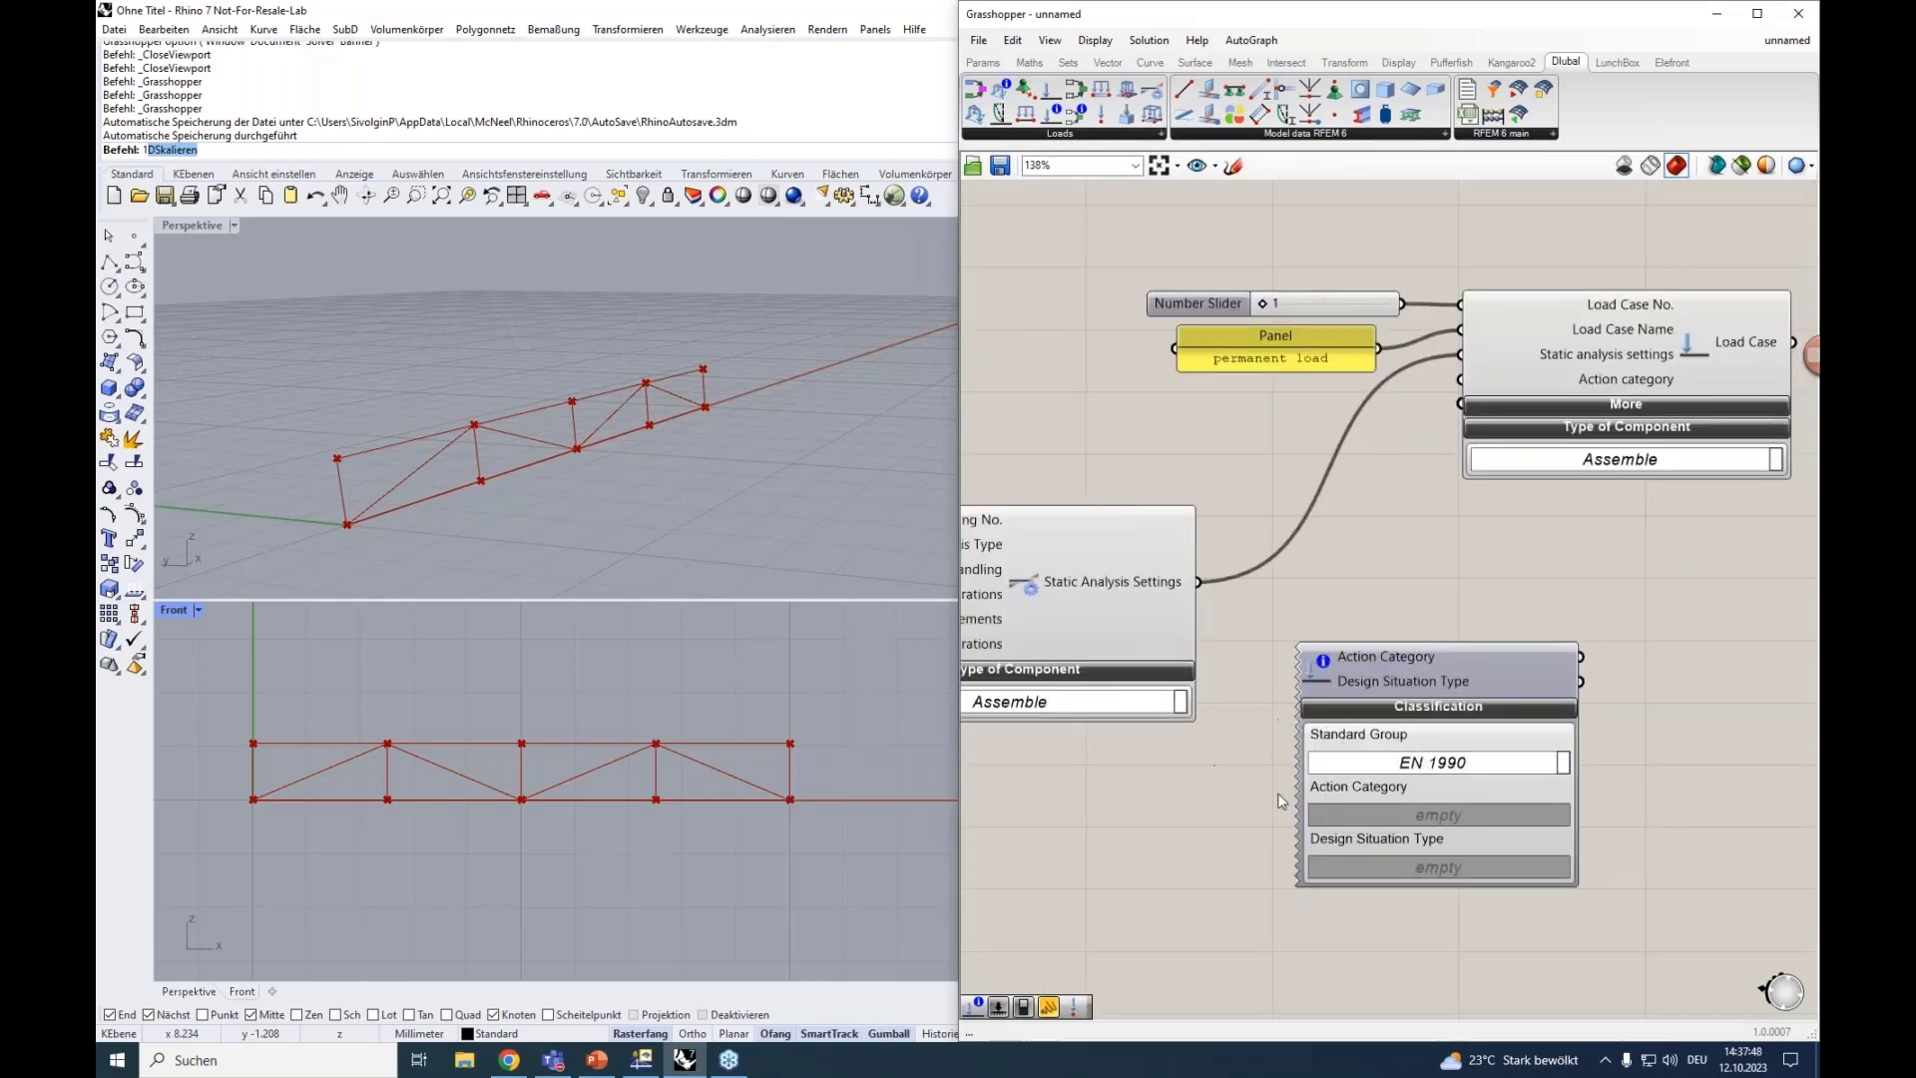
Set the classification's standard group to EN 1990 and its action category to Permanent | G, placing the component closer to Static Analysis Settings.
{"action": "left_click", "coordinate": [1407, 765]}
{"action": "left_click", "coordinate": [1422, 768]}
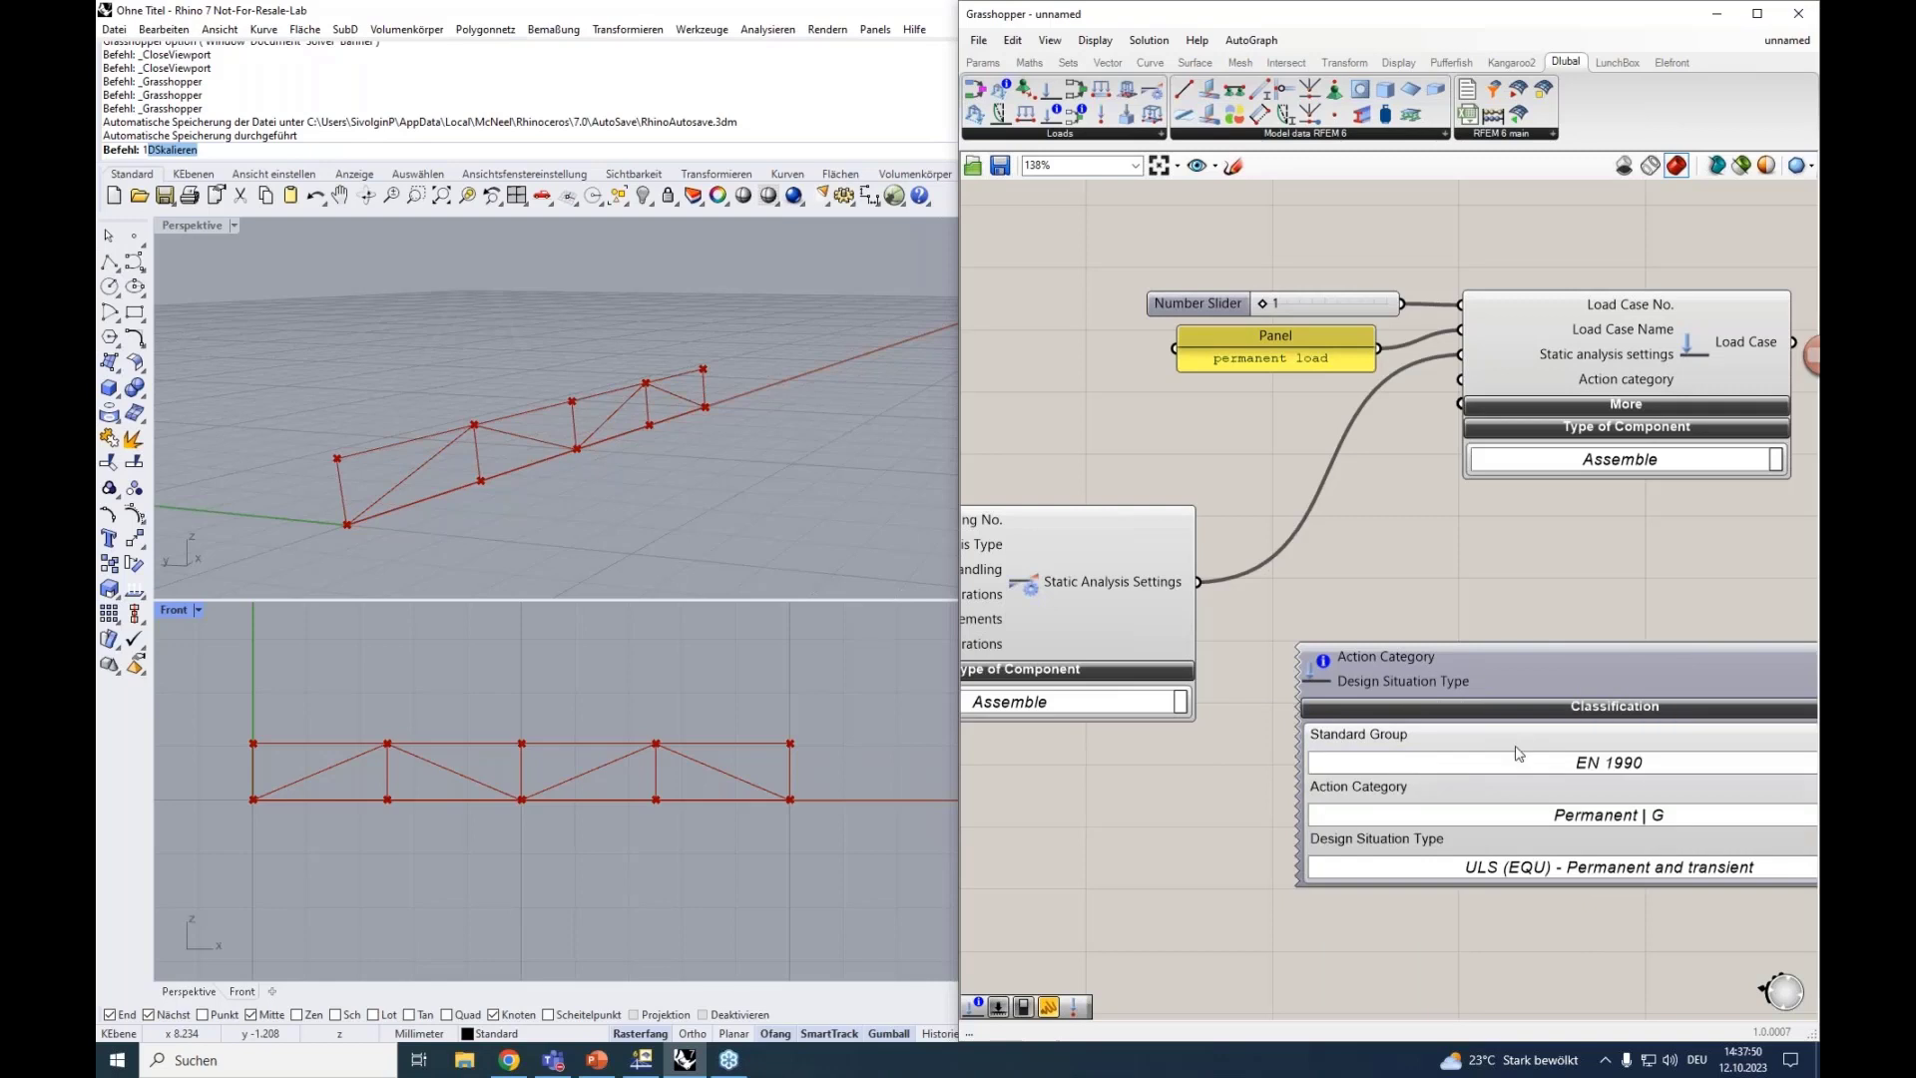
{"action": "left_click_drag", "start_coordinate": [1518, 668], "coordinate": [1434, 649]}
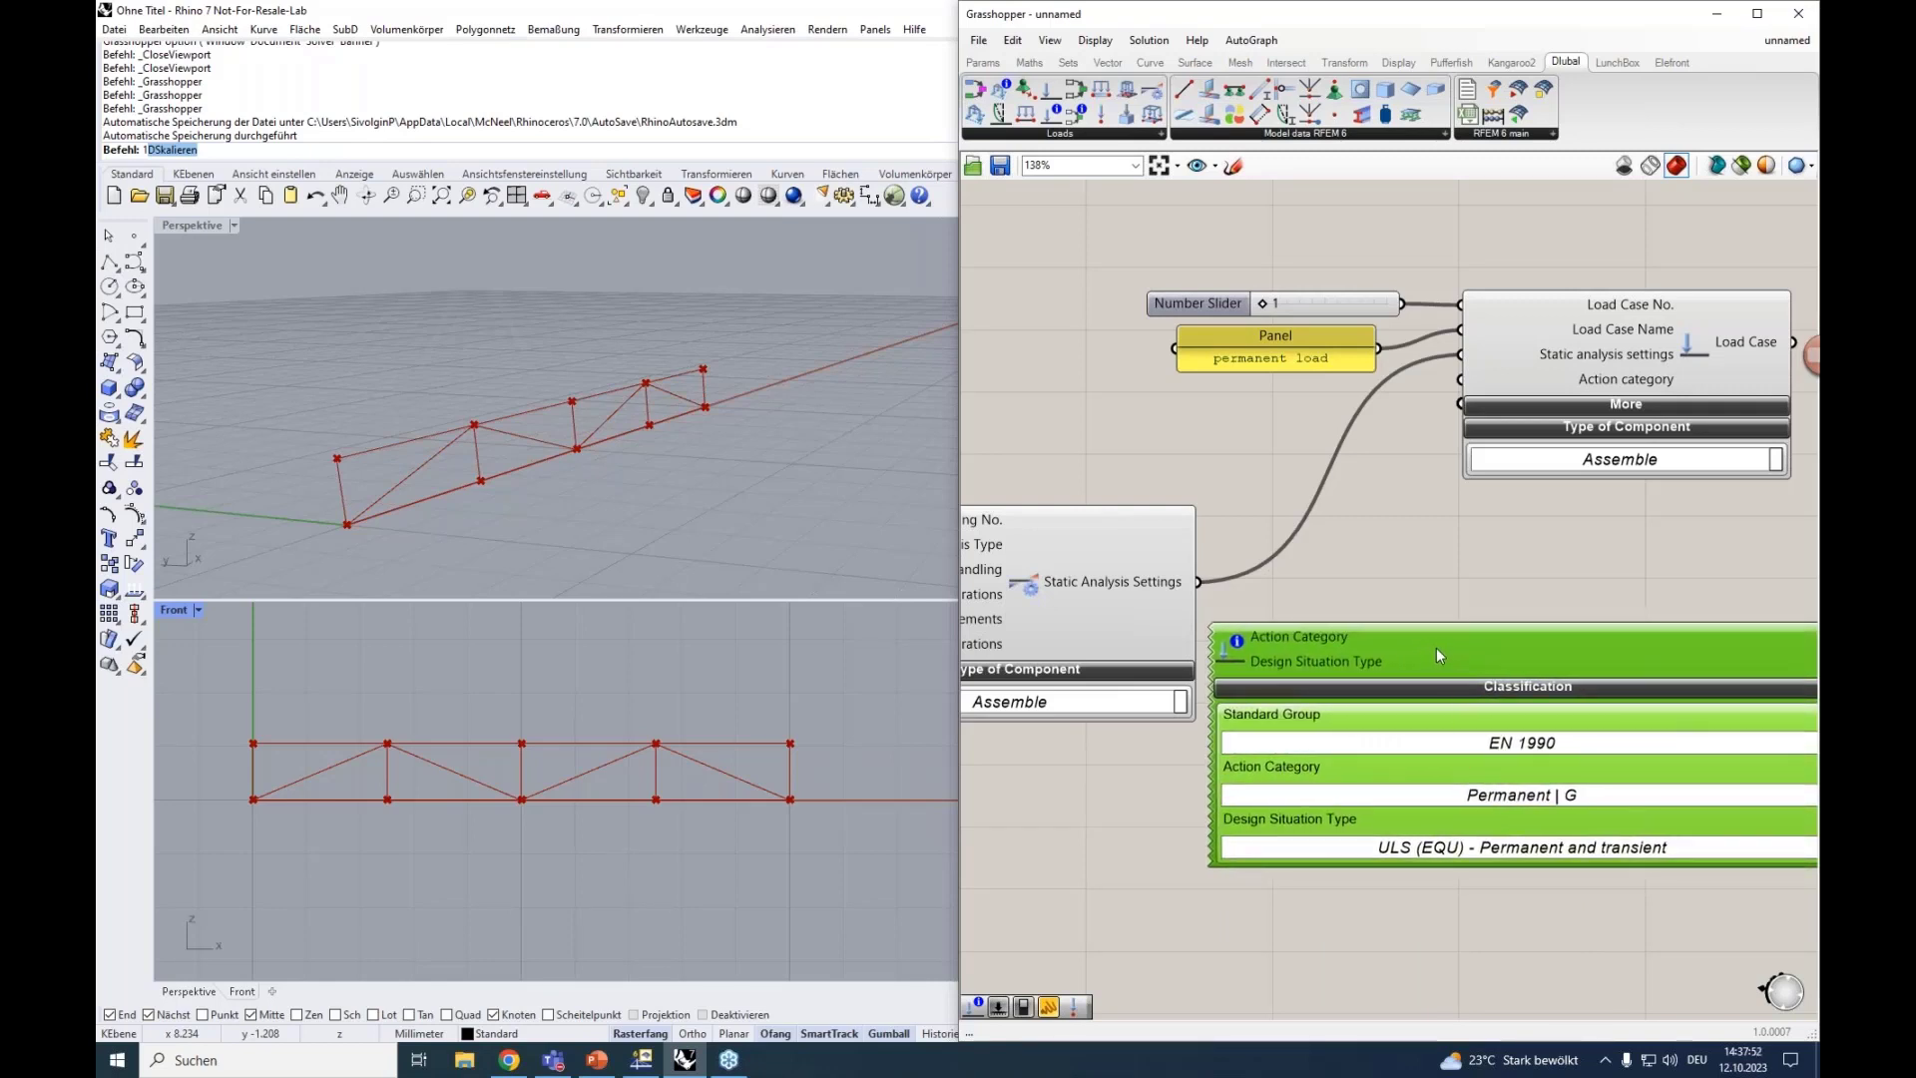
{"action": "right_click_drag", "start_coordinate": [1442, 592], "coordinate": [1446, 548]}
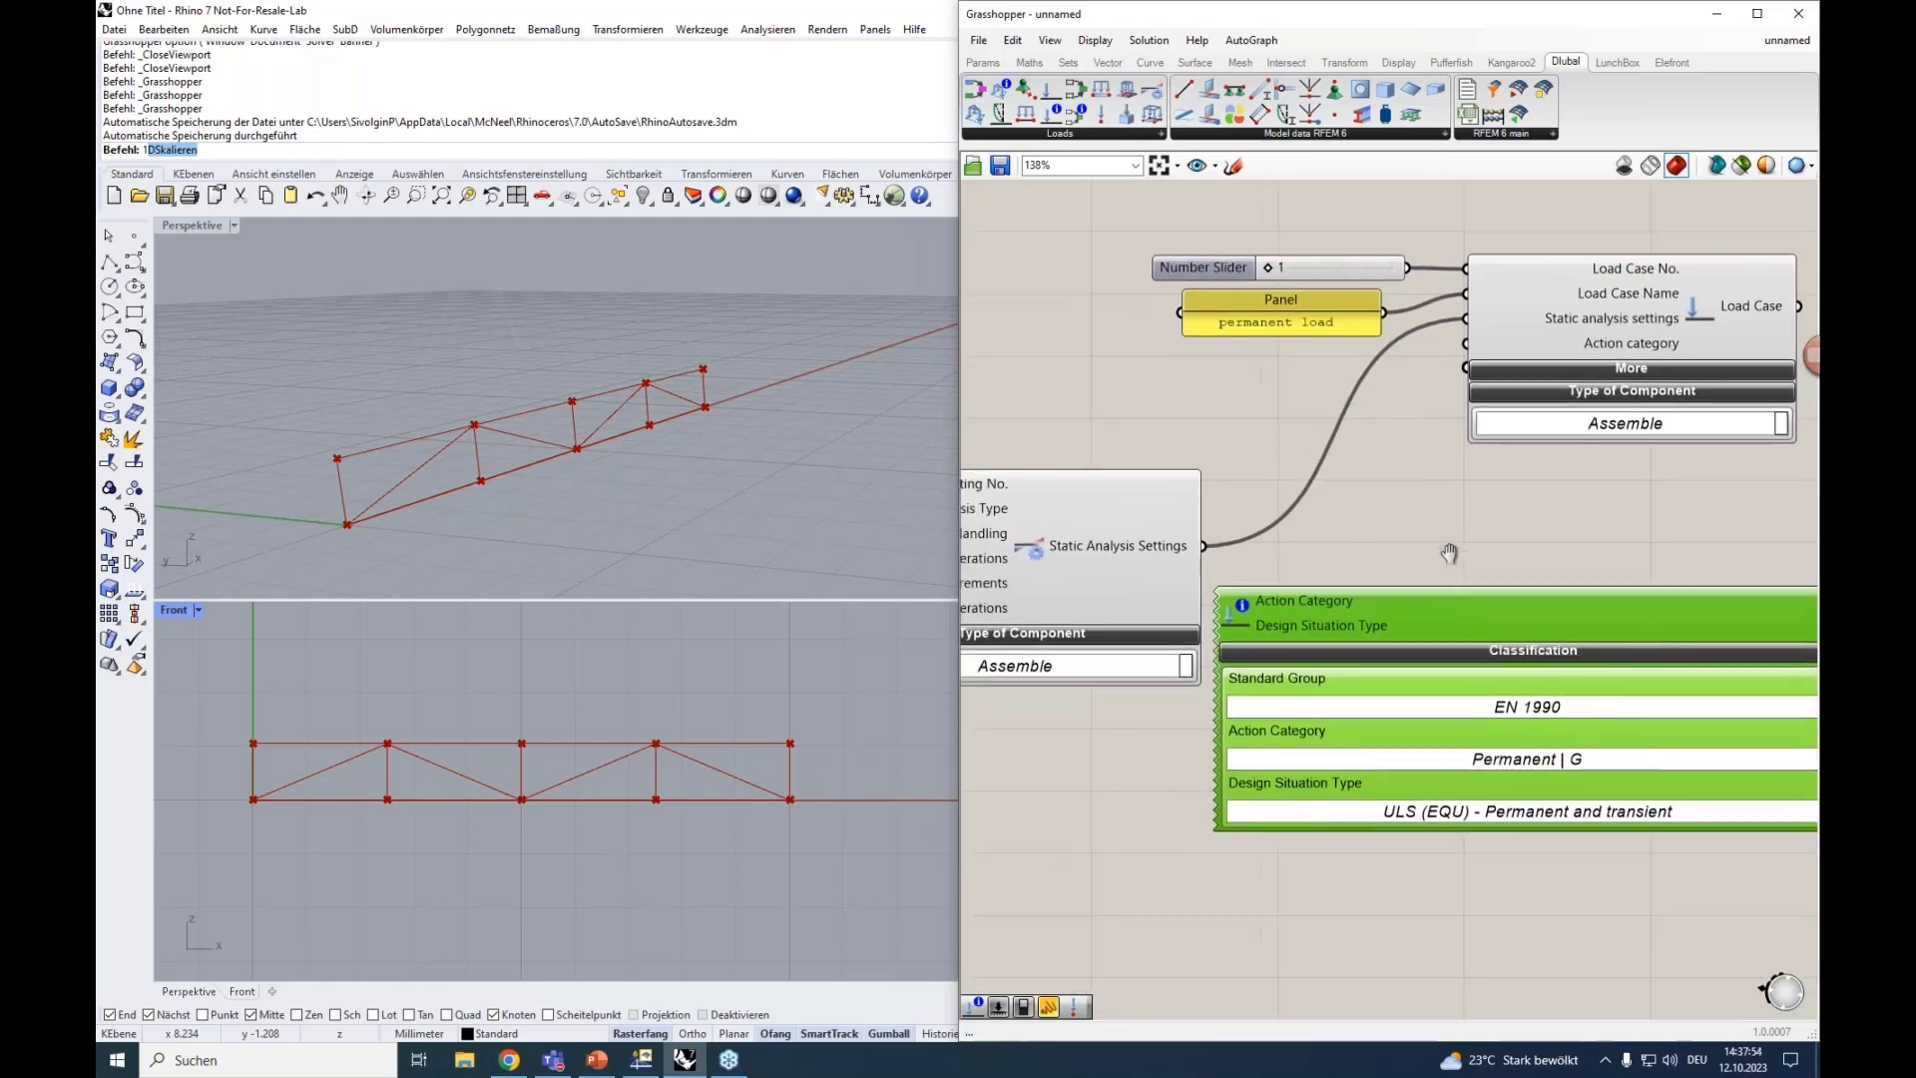
{"action": "scroll", "coordinate": [1443, 594], "scroll_direction": "down", "scroll_amount": 1}
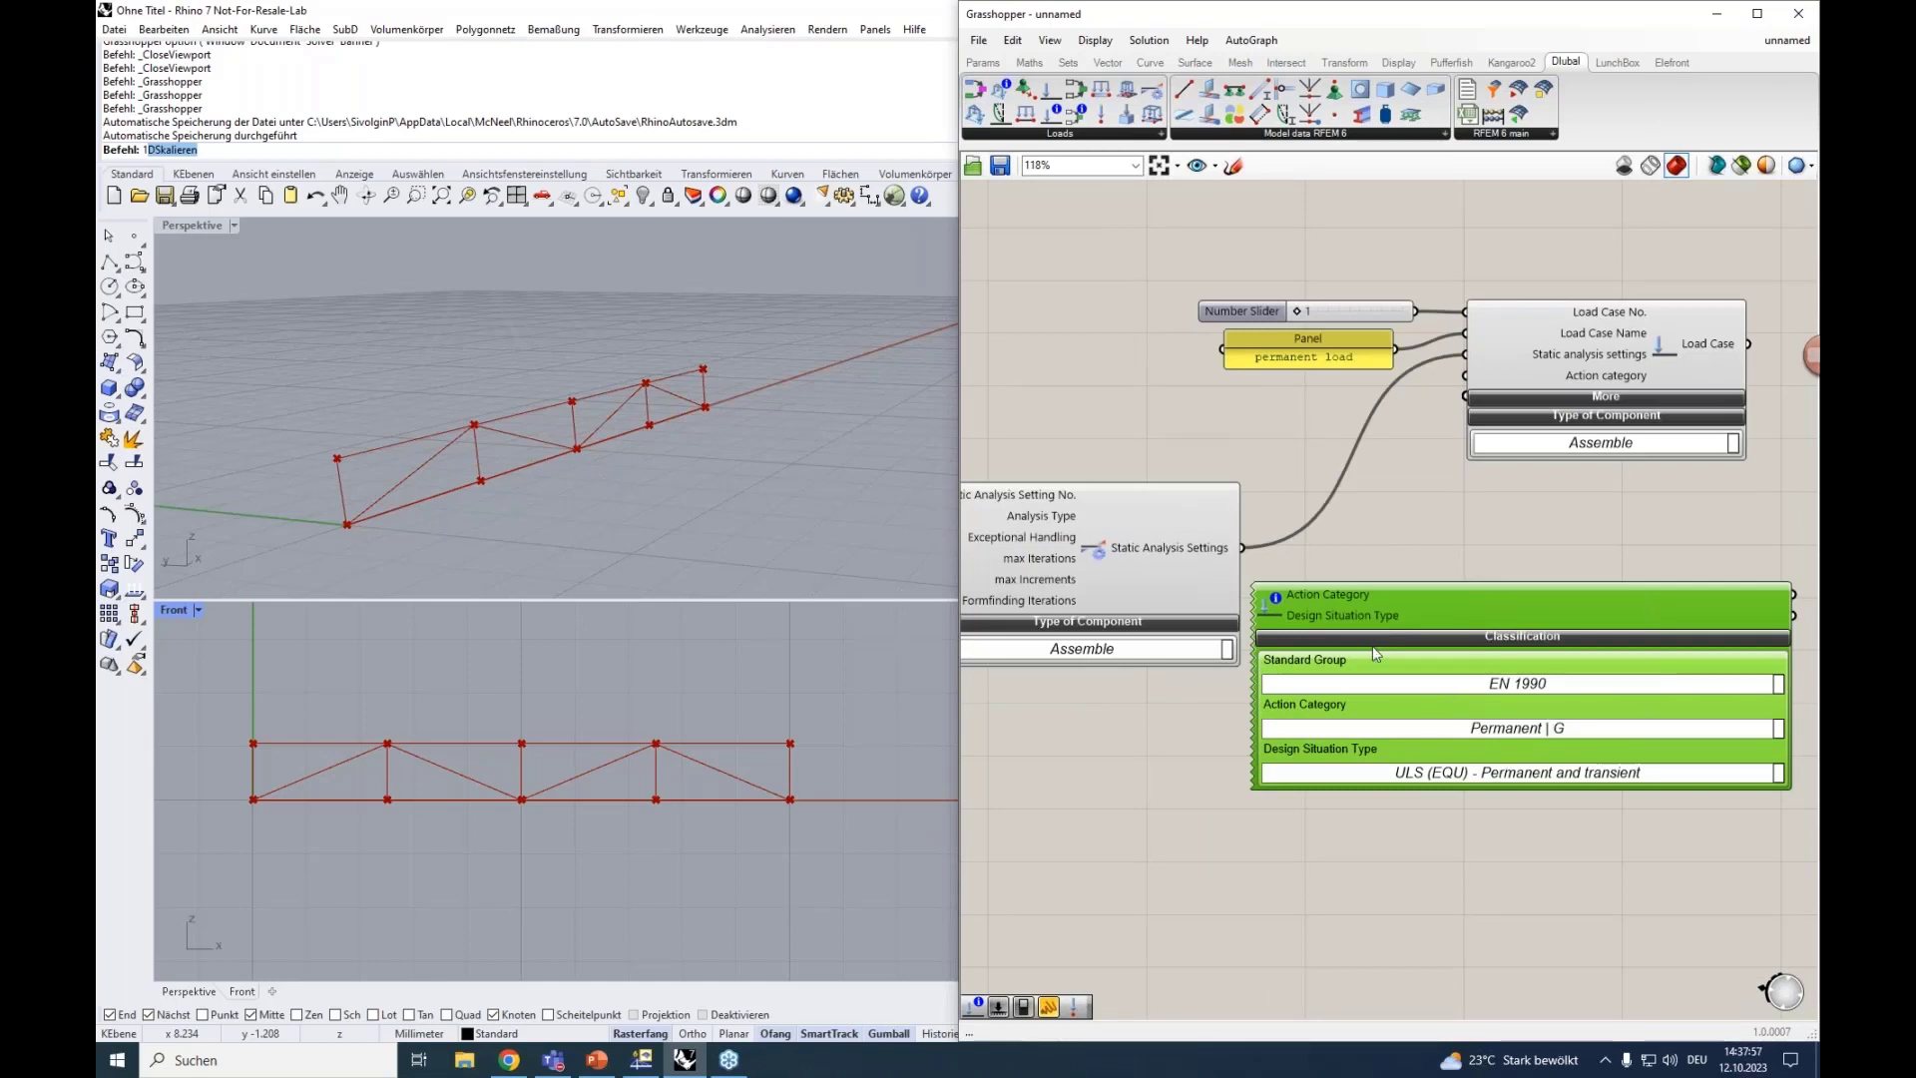
{"action": "left_click", "coordinate": [1462, 727]}
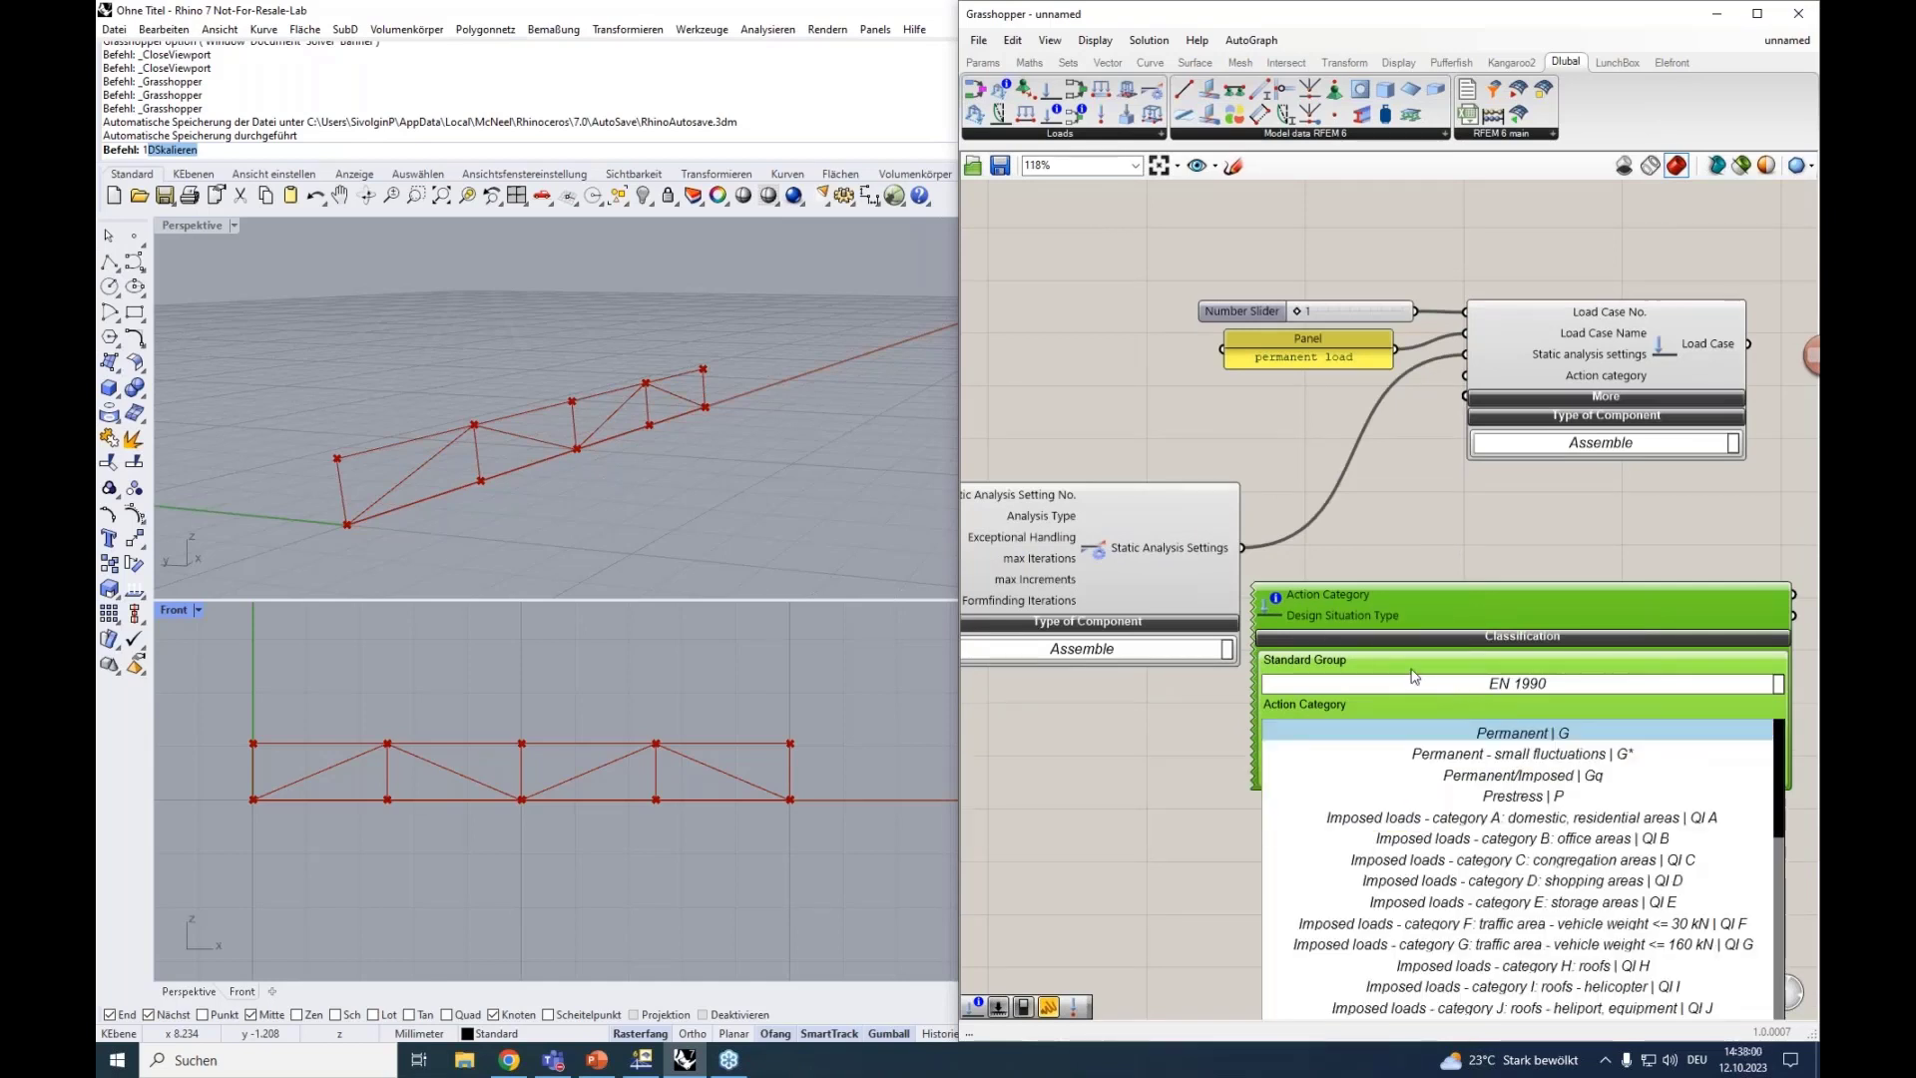
{"action": "left_click", "coordinate": [1478, 733]}
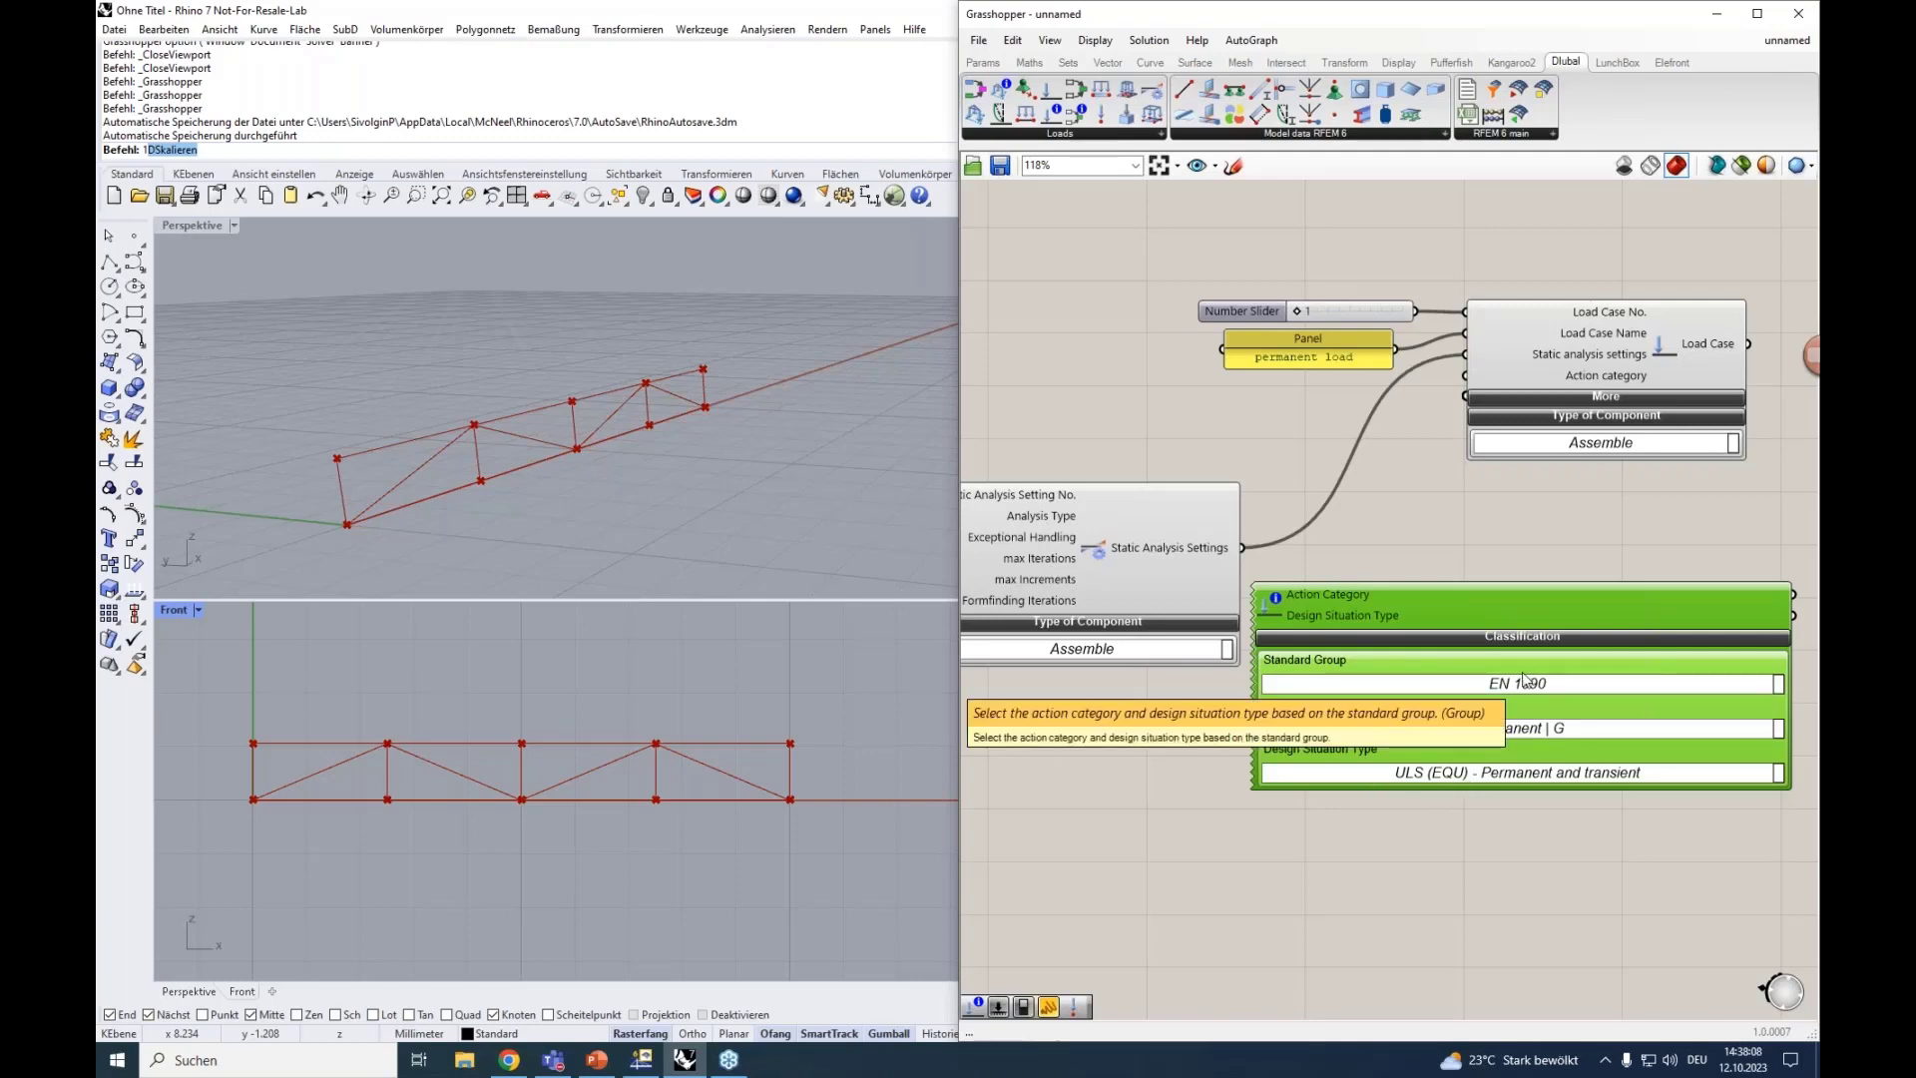
Switch to RFEM, close the load case dialogs and check the load case classification's standard group in the model's base data.
{"action": "left_click", "coordinate": [641, 1059]}
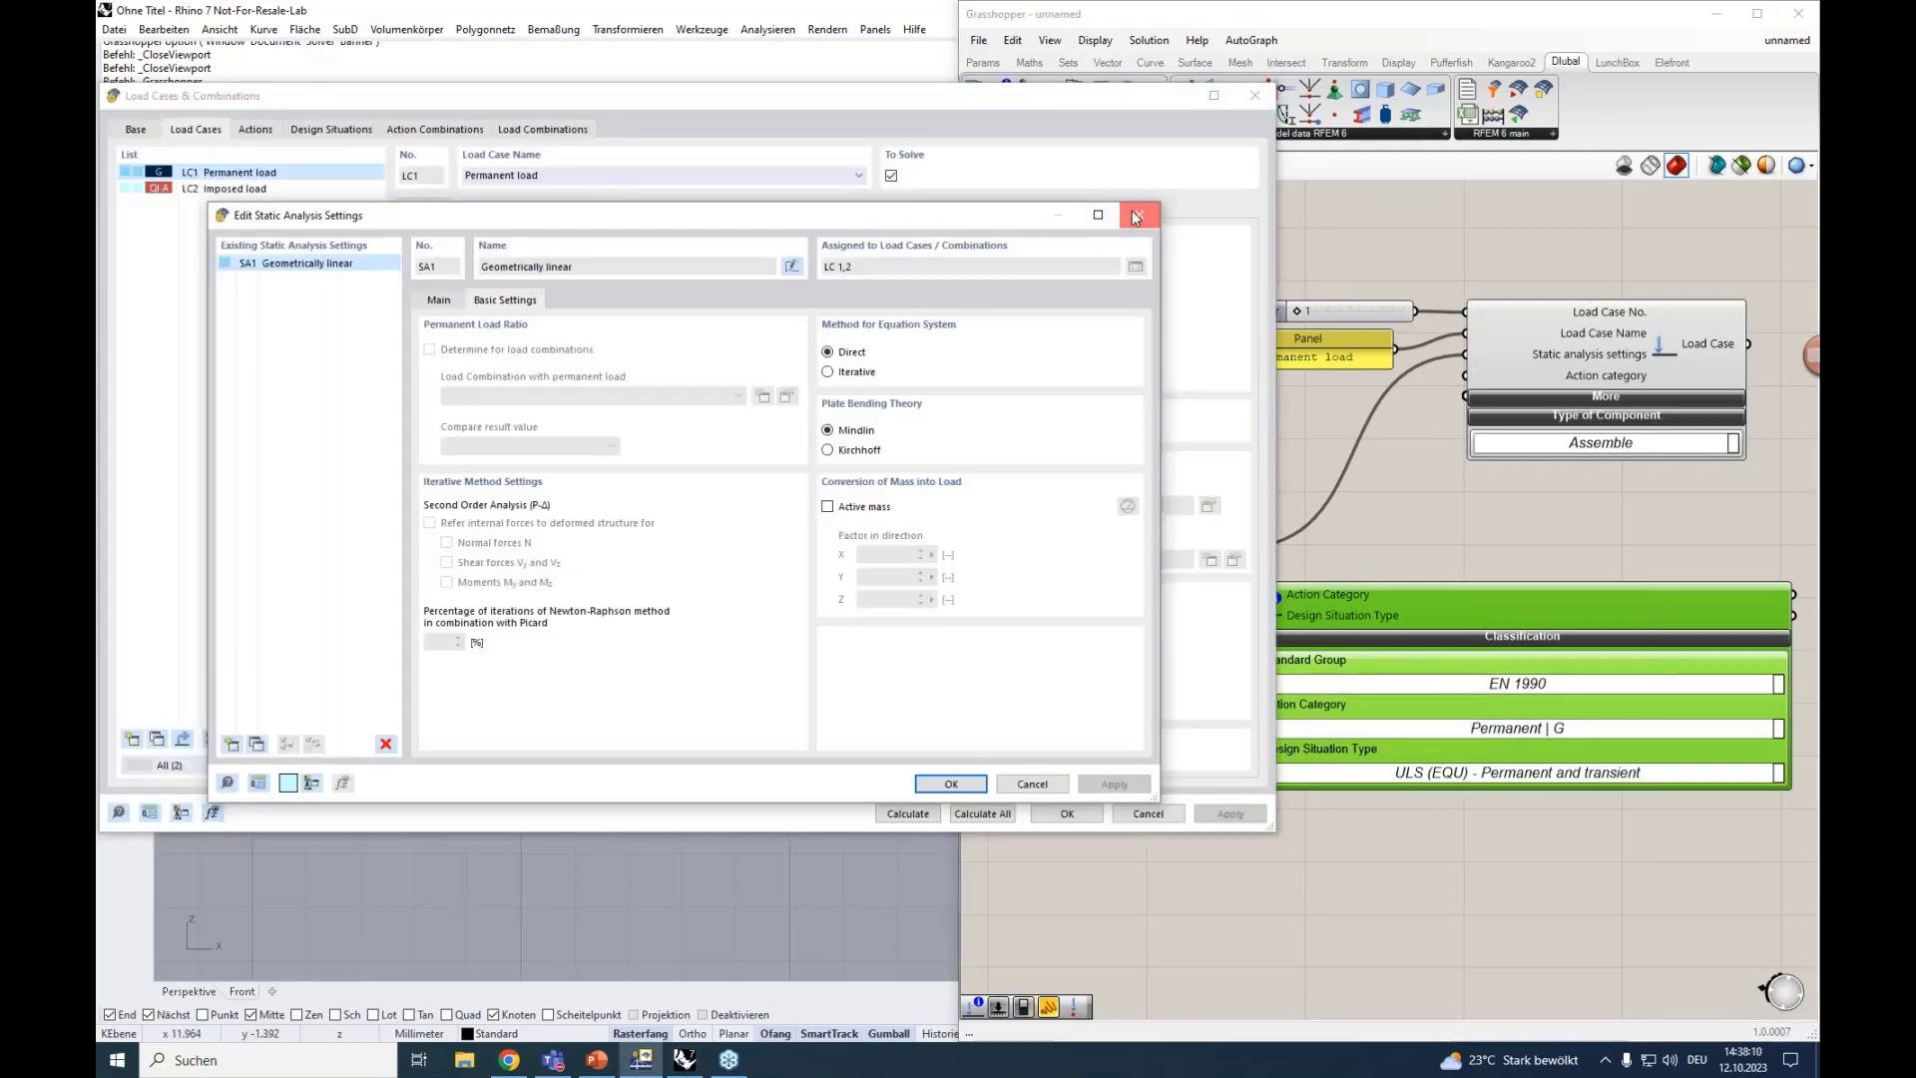
{"action": "left_click", "coordinate": [1136, 215]}
{"action": "left_click", "coordinate": [1254, 95]}
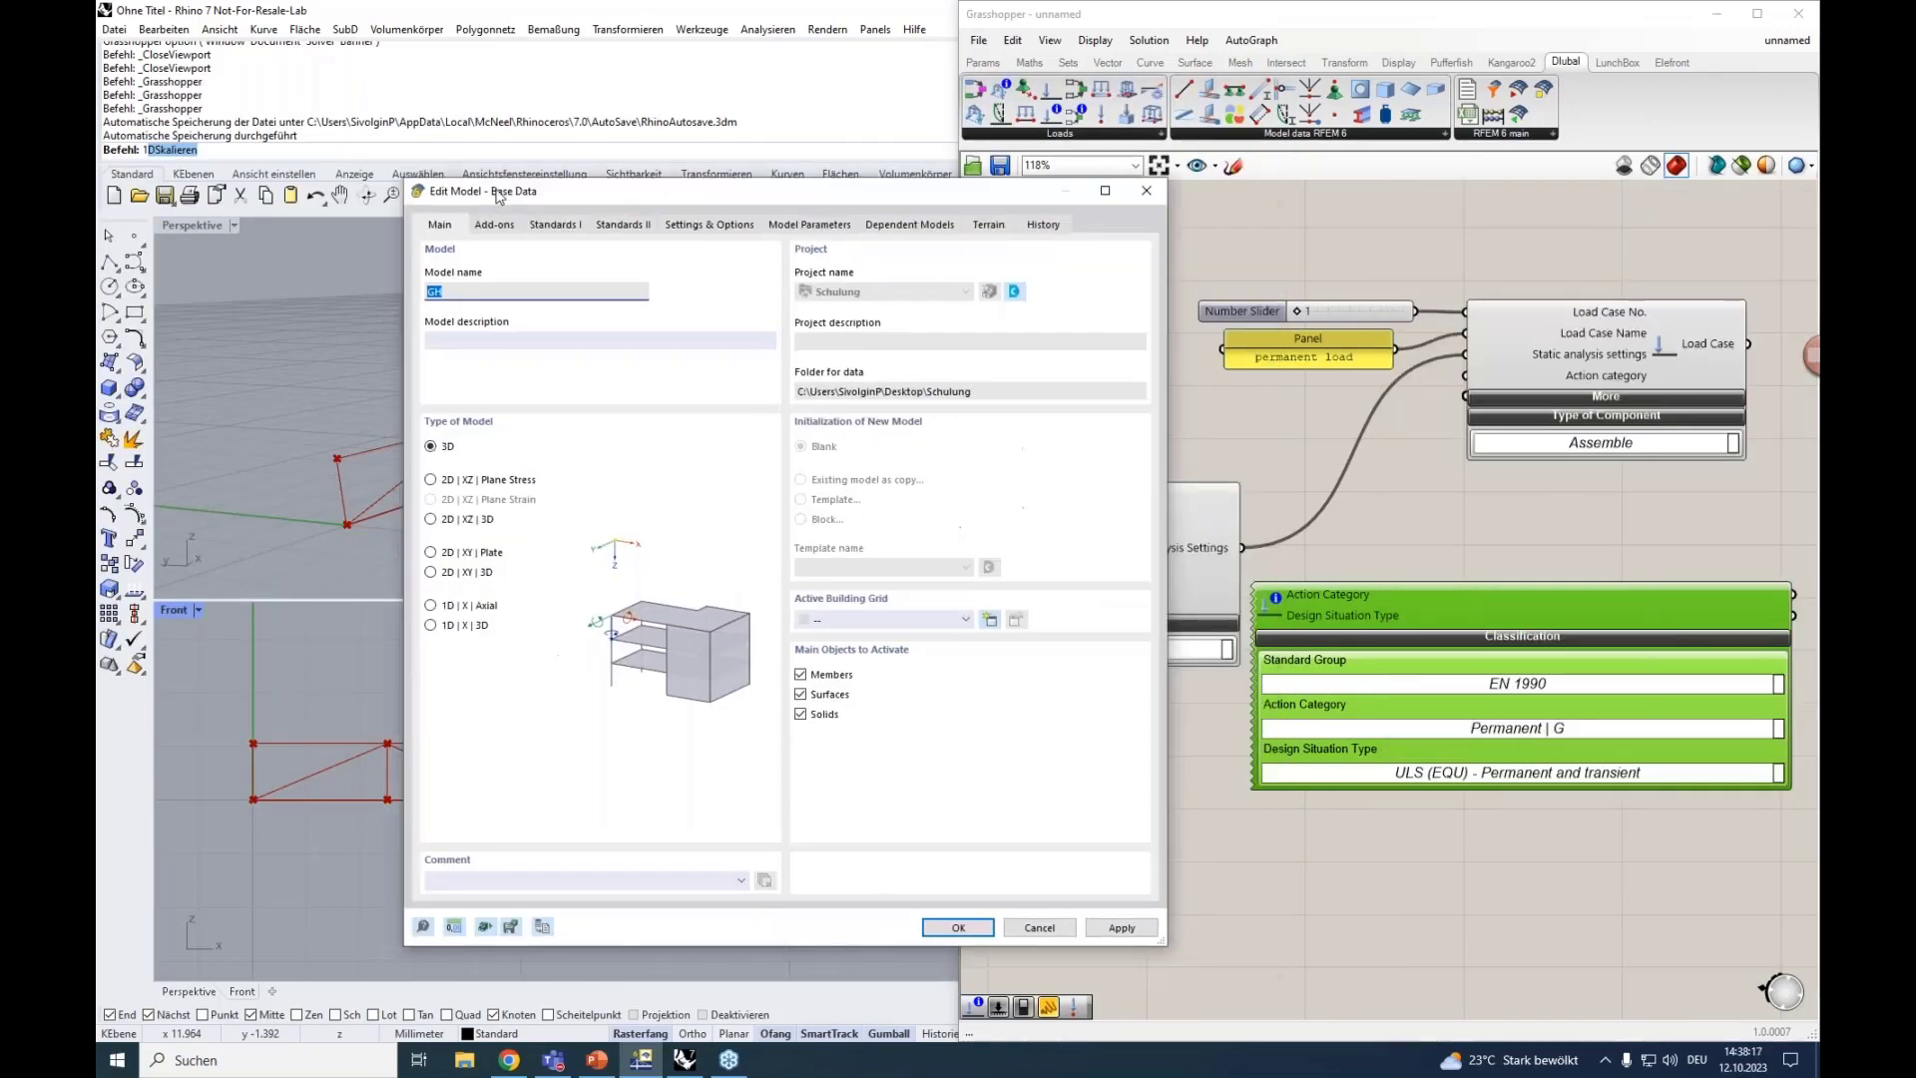
{"action": "left_click", "coordinate": [558, 225]}
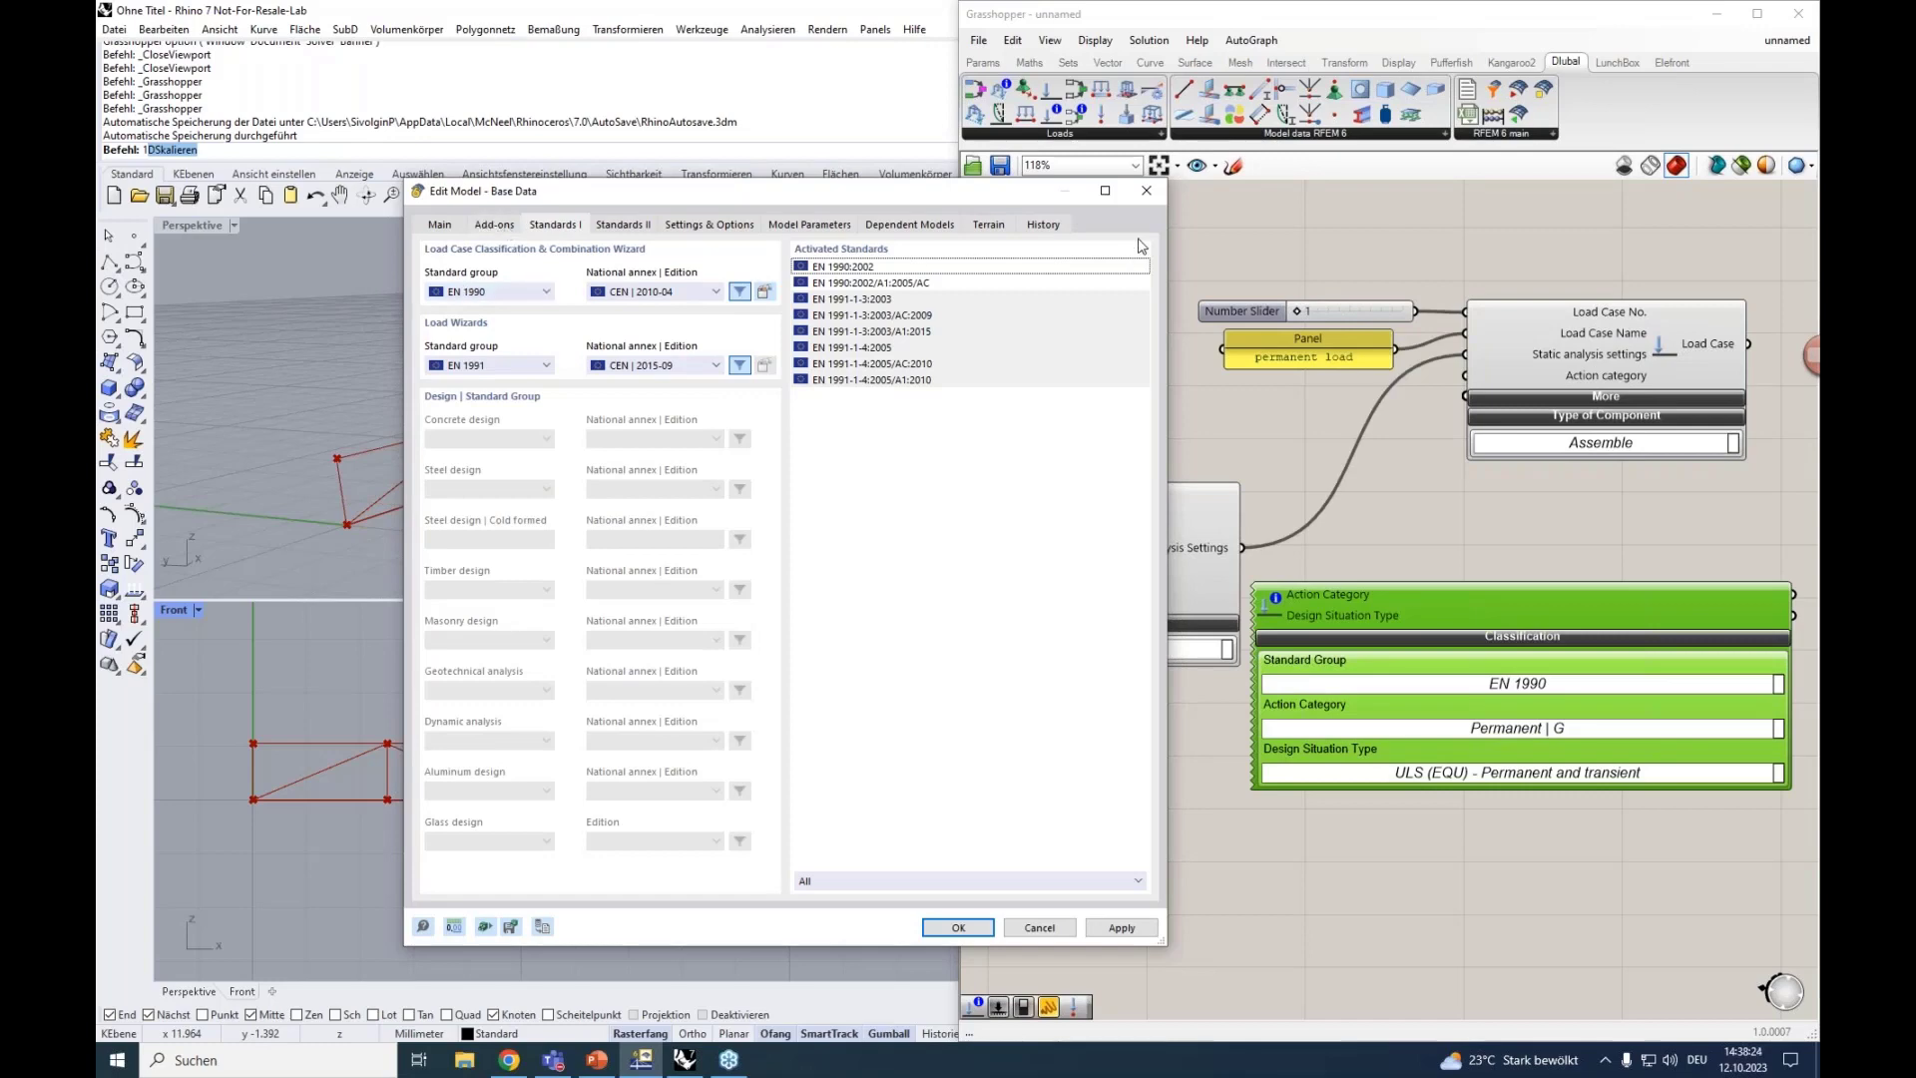
{"action": "left_click", "coordinate": [1145, 193]}
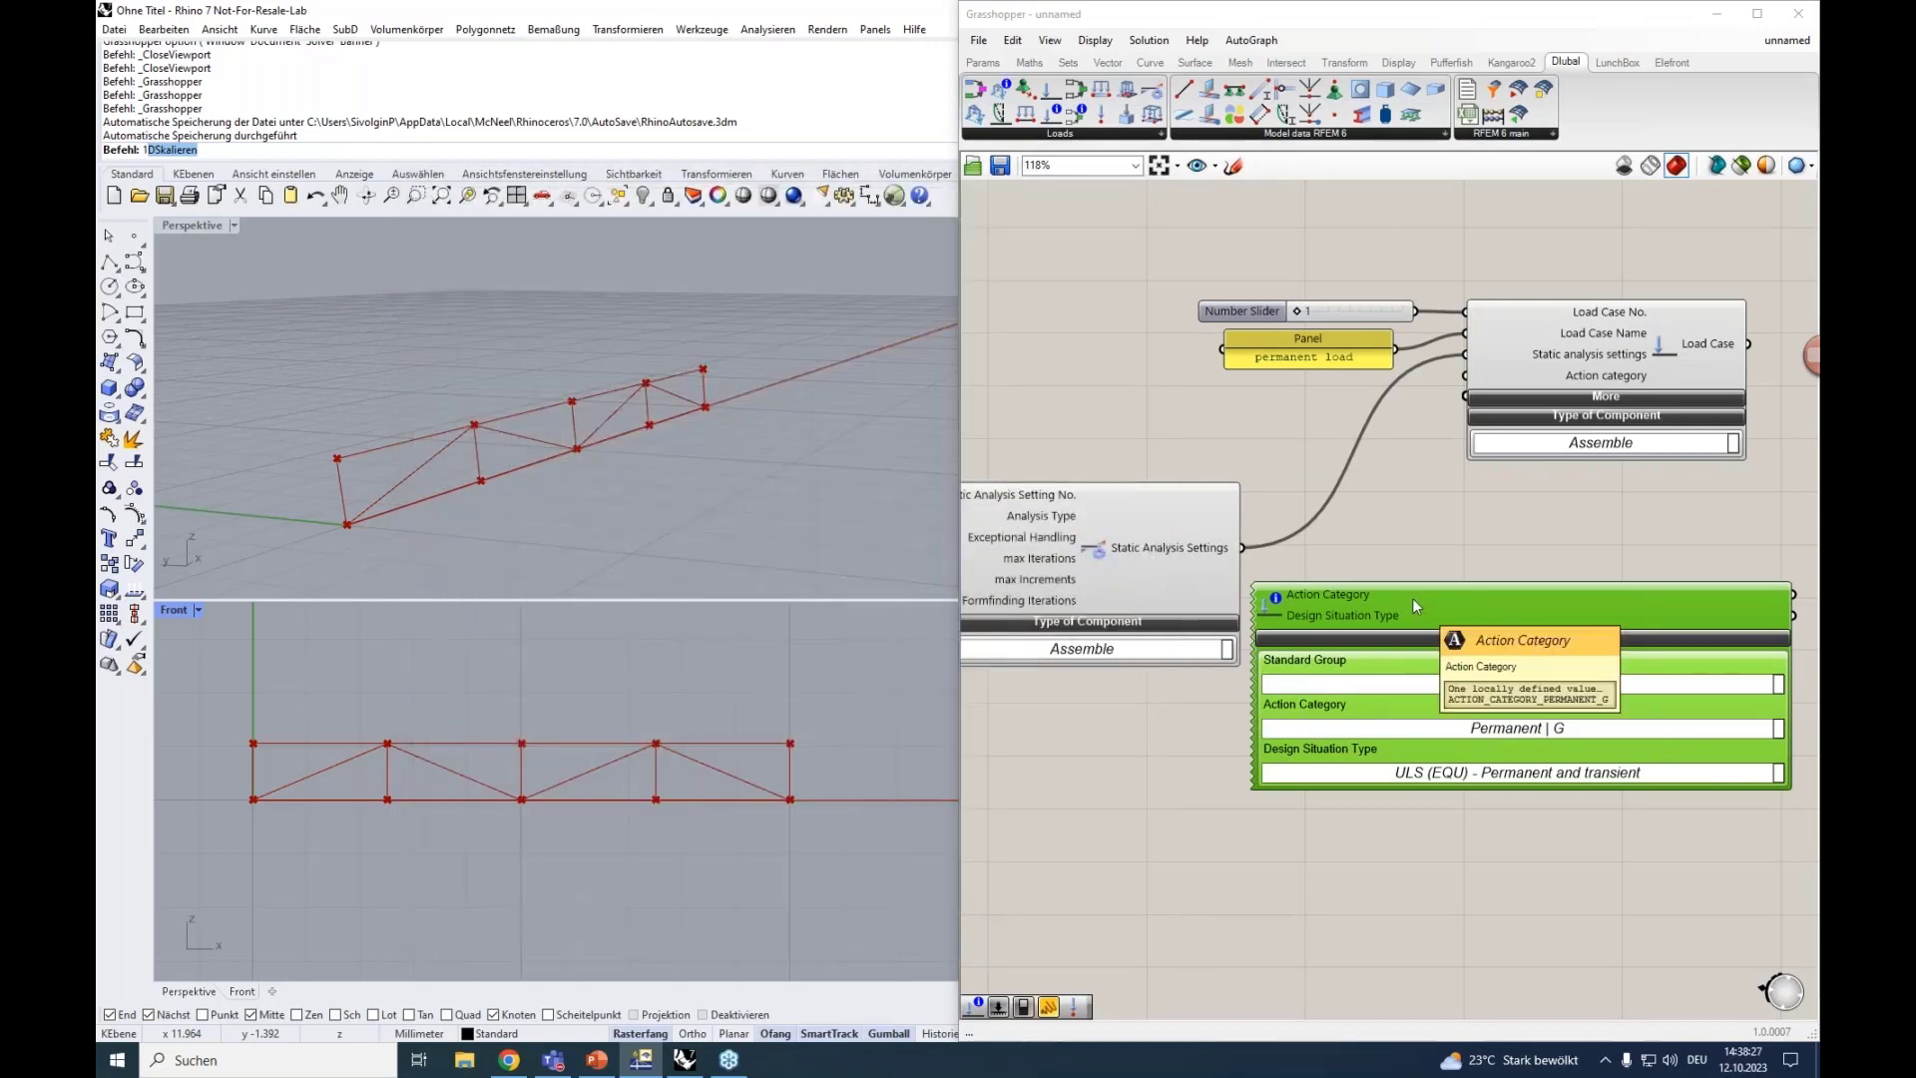
Move the collapsed classification component between the name panel and Static Analysis Settings, and connect its Action Category output to Load Case's Action category.
{"action": "left_click_drag", "start_coordinate": [1448, 609], "coordinate": [1106, 441]}
{"action": "scroll", "coordinate": [1381, 506], "scroll_direction": "down", "scroll_amount": 1}
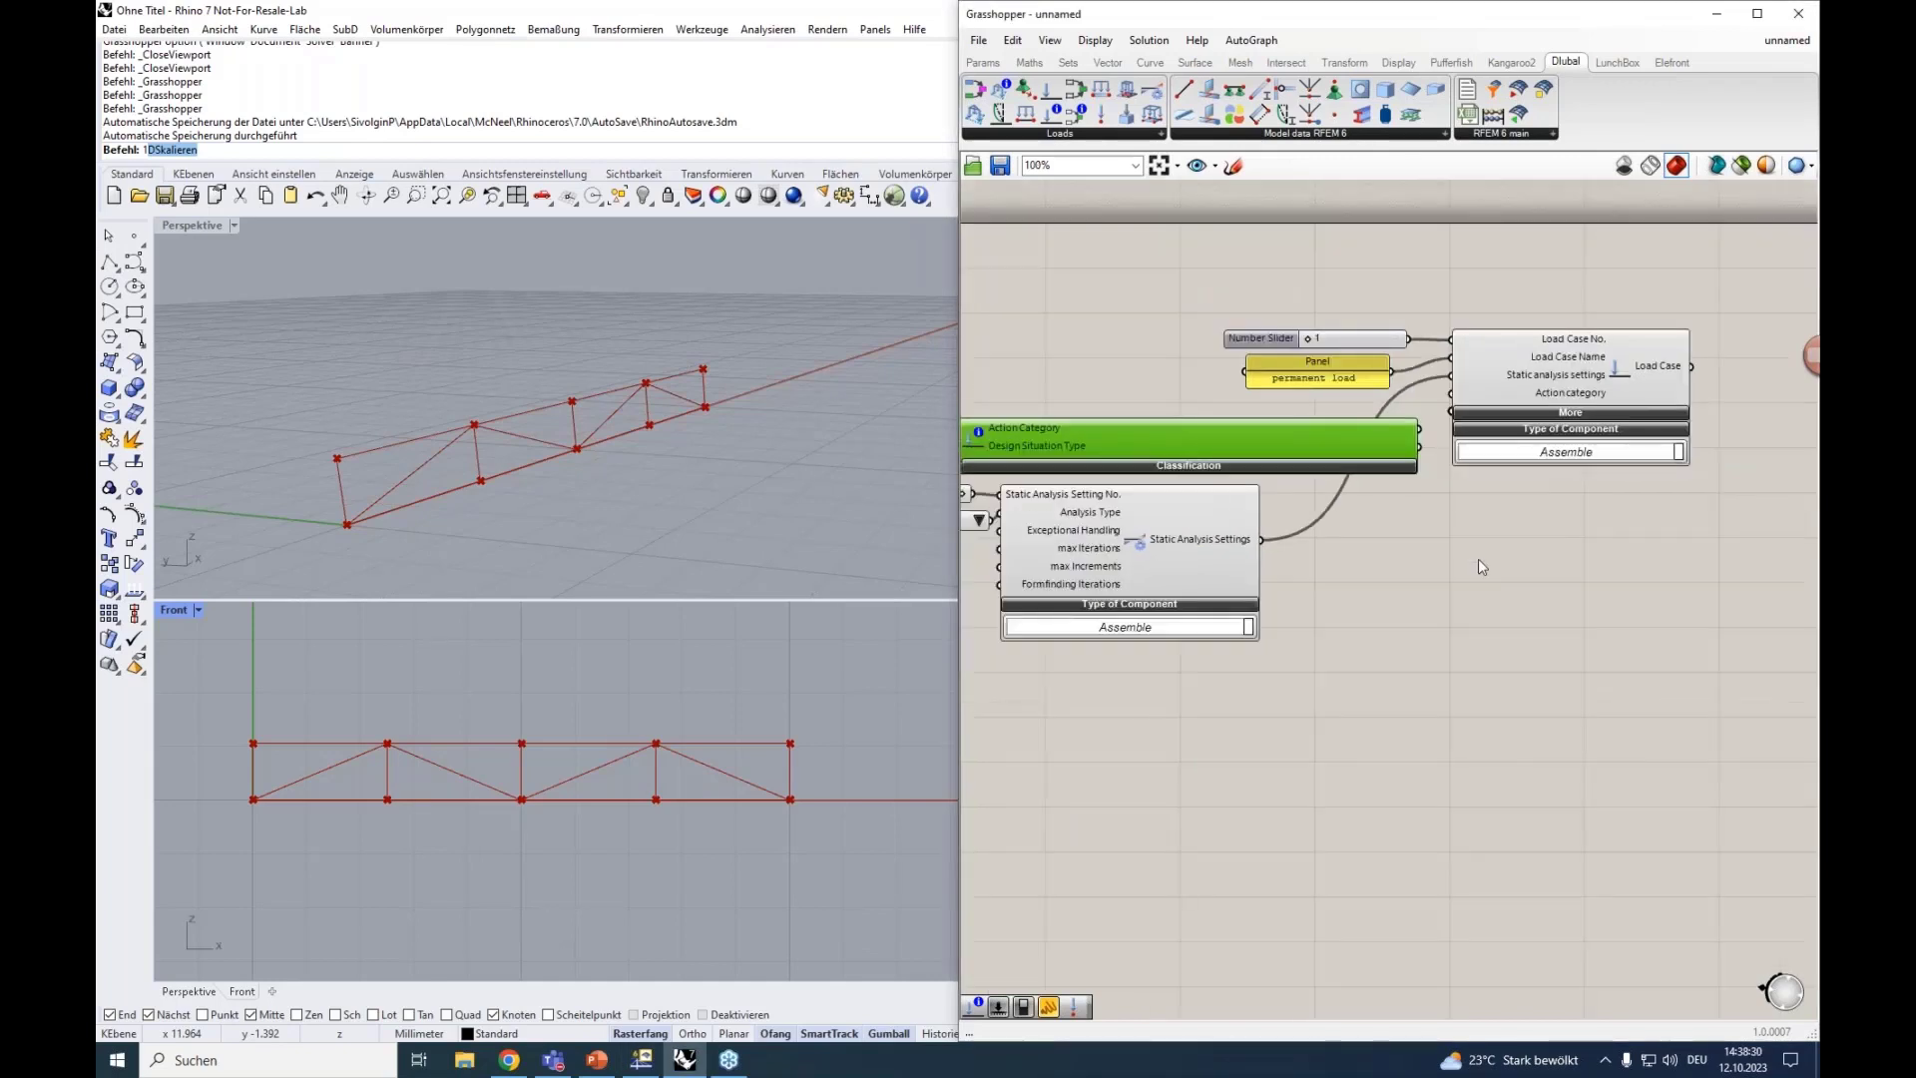
{"action": "right_click_drag", "start_coordinate": [1476, 558], "coordinate": [1566, 577]}
{"action": "left_click_drag", "start_coordinate": [1620, 410], "coordinate": [1657, 409]}
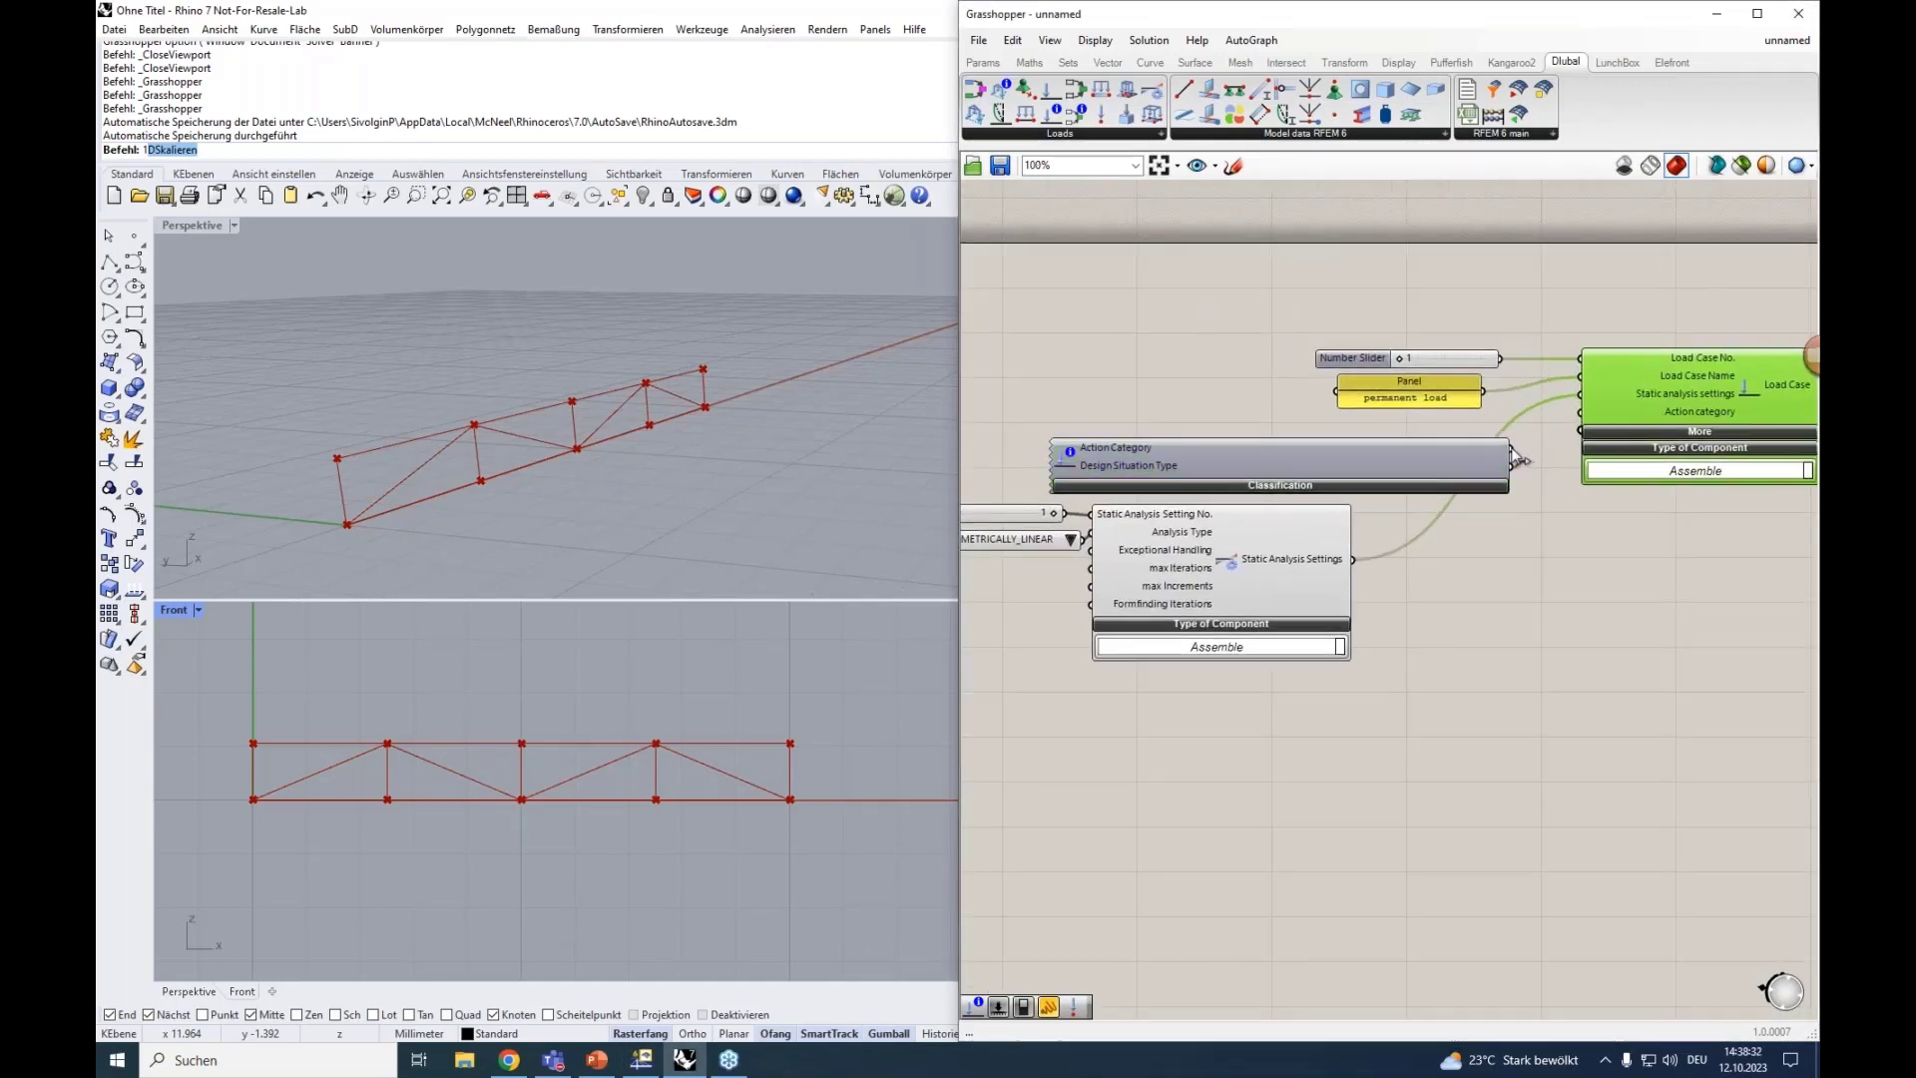
{"action": "left_click_drag", "start_coordinate": [1512, 448], "coordinate": [1579, 415]}
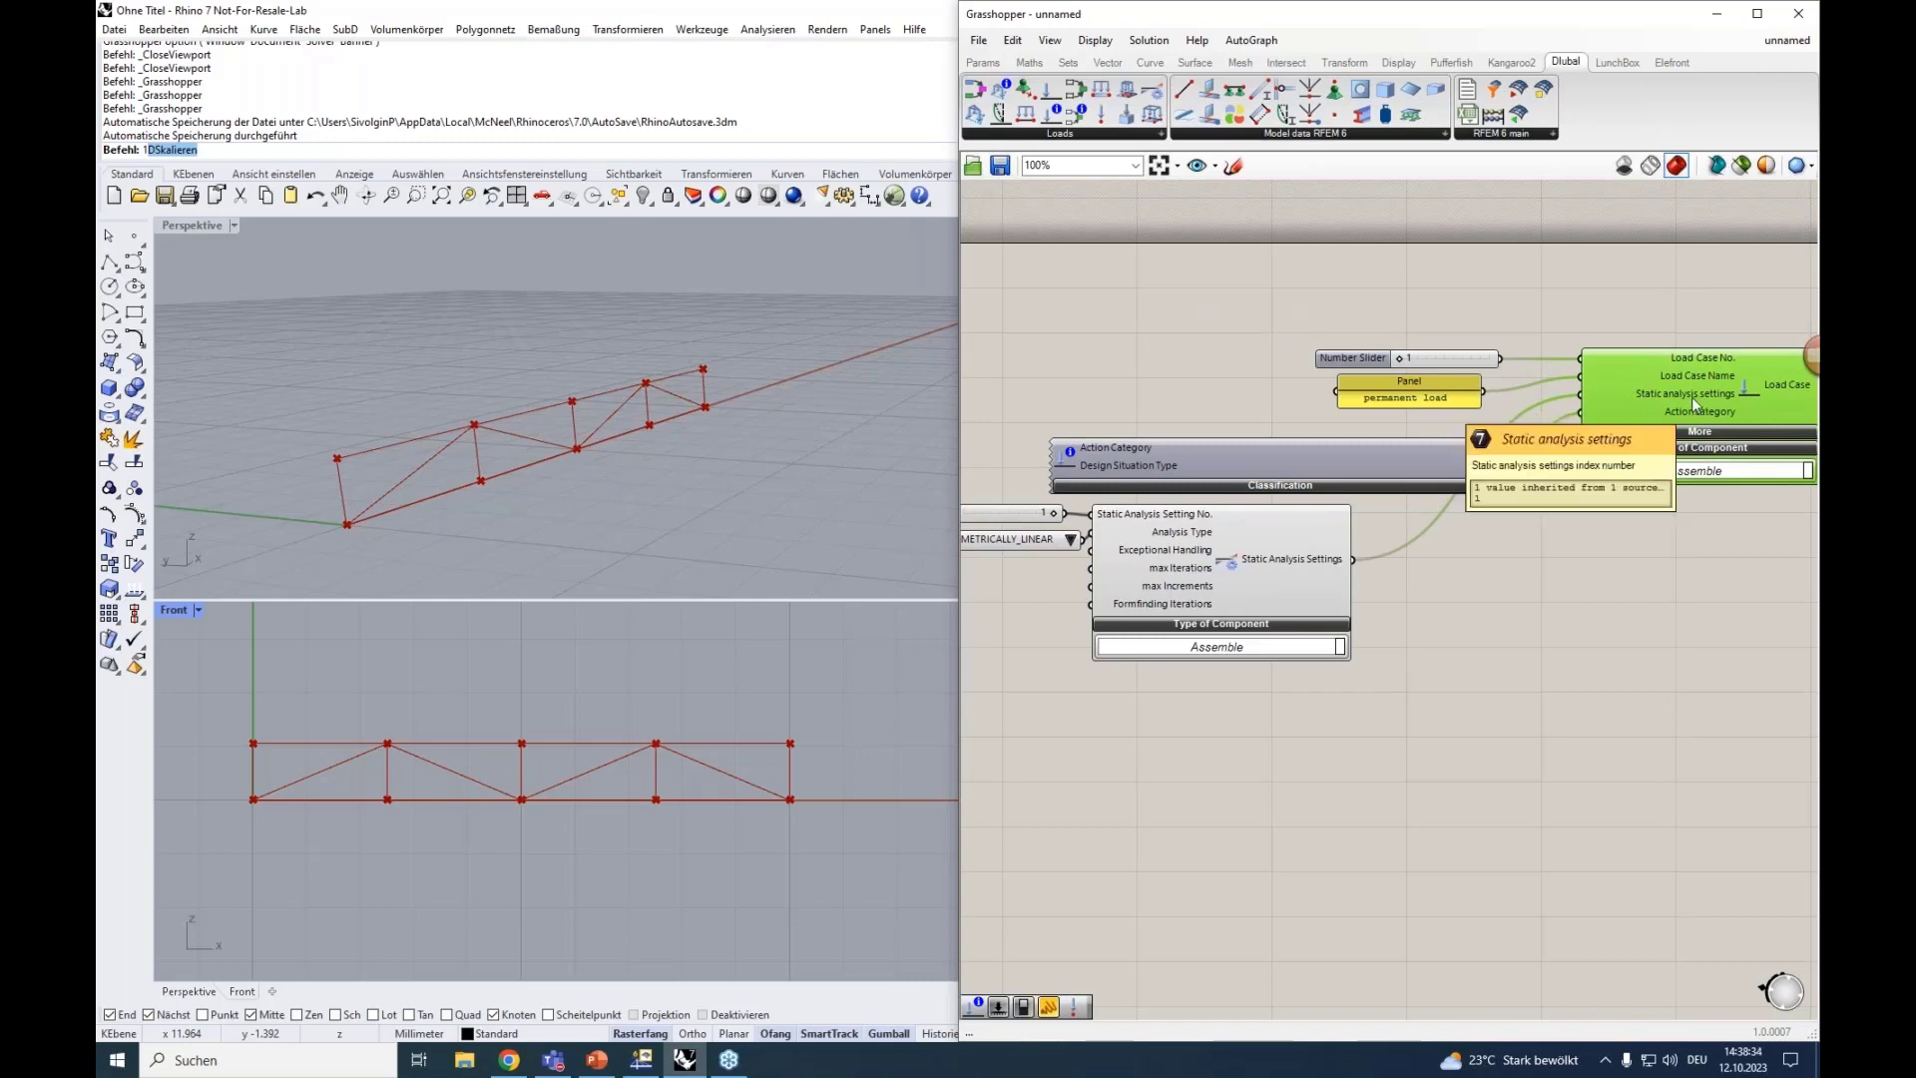
{"action": "left_click_drag", "start_coordinate": [1413, 488], "coordinate": [1394, 476]}
Examine the Load Case component's additional inputs, such as the self-weight activation and direction factors.
{"action": "right_click_drag", "start_coordinate": [1536, 518], "coordinate": [1337, 464]}
{"action": "left_click", "coordinate": [1503, 373]}
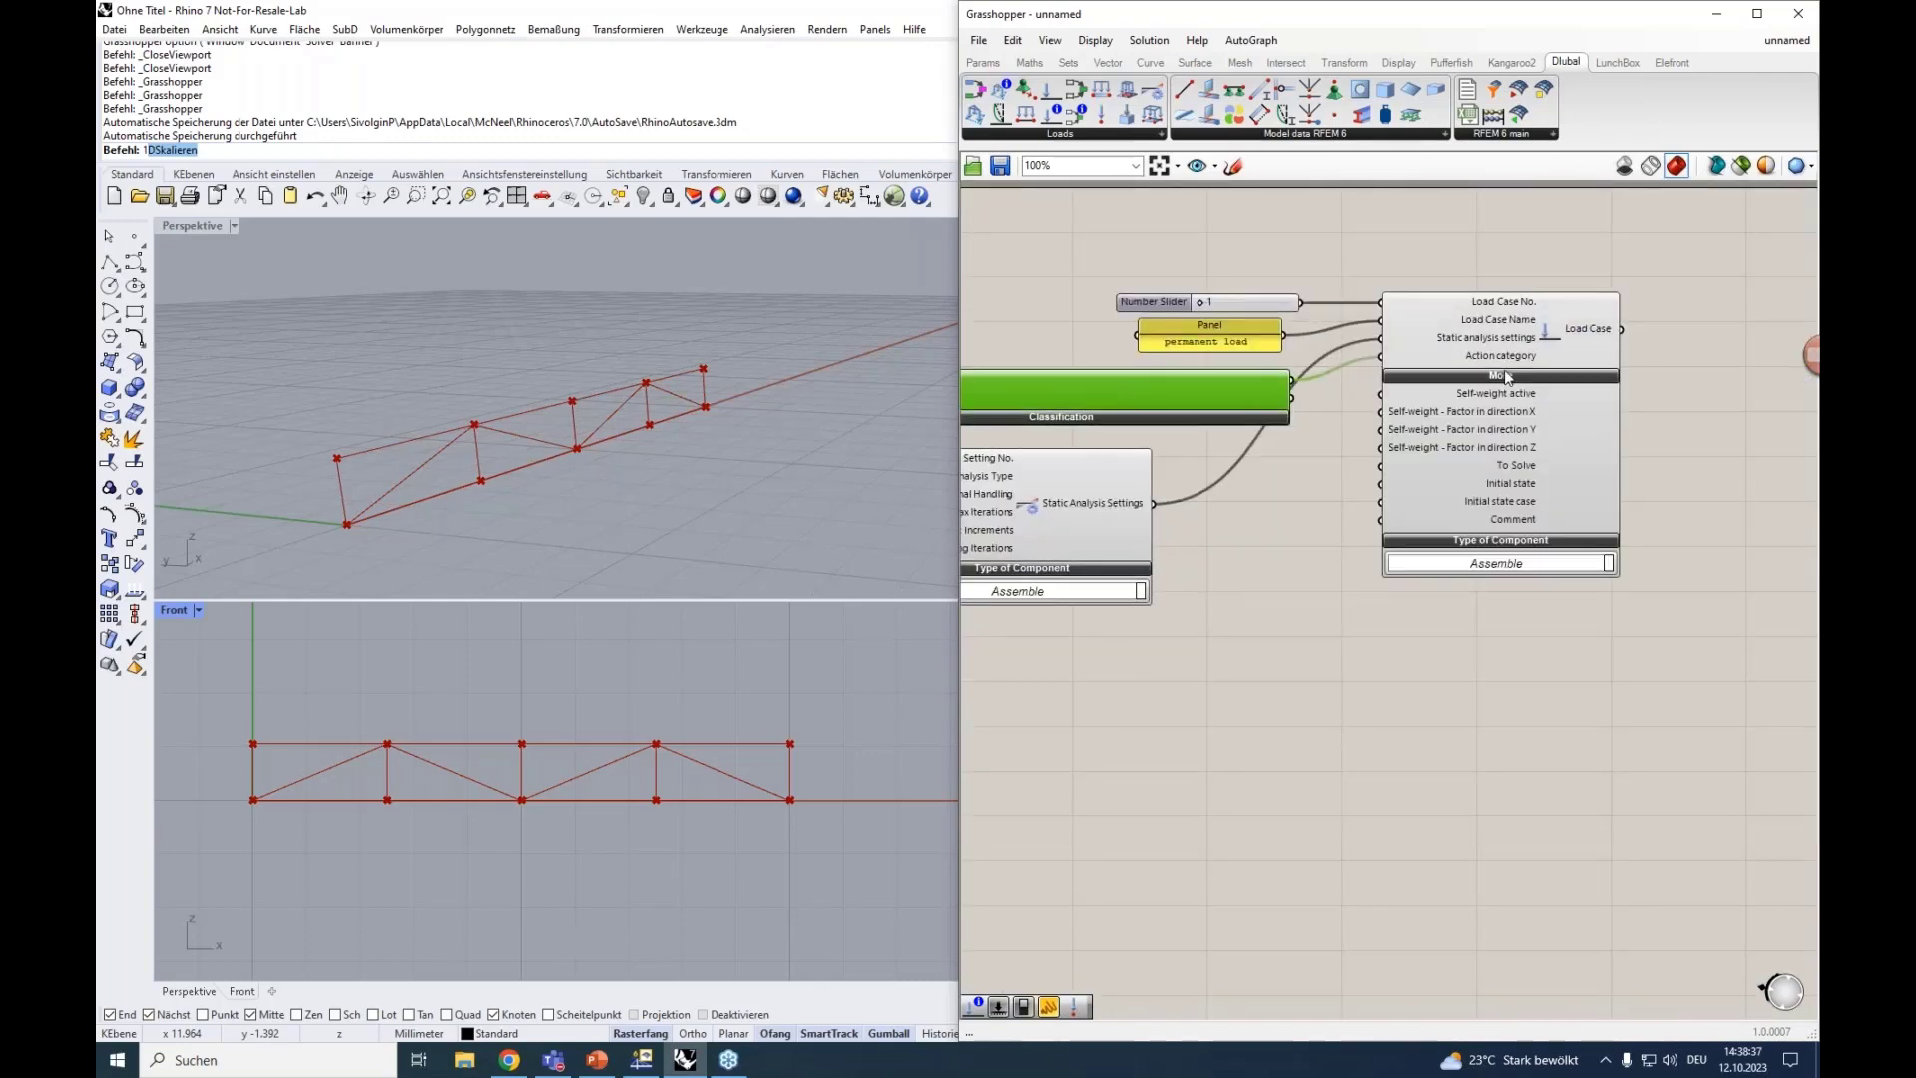
{"action": "scroll", "coordinate": [1463, 381], "scroll_direction": "up", "scroll_amount": 3}
{"action": "right_click_drag", "start_coordinate": [1251, 530], "coordinate": [1213, 584]}
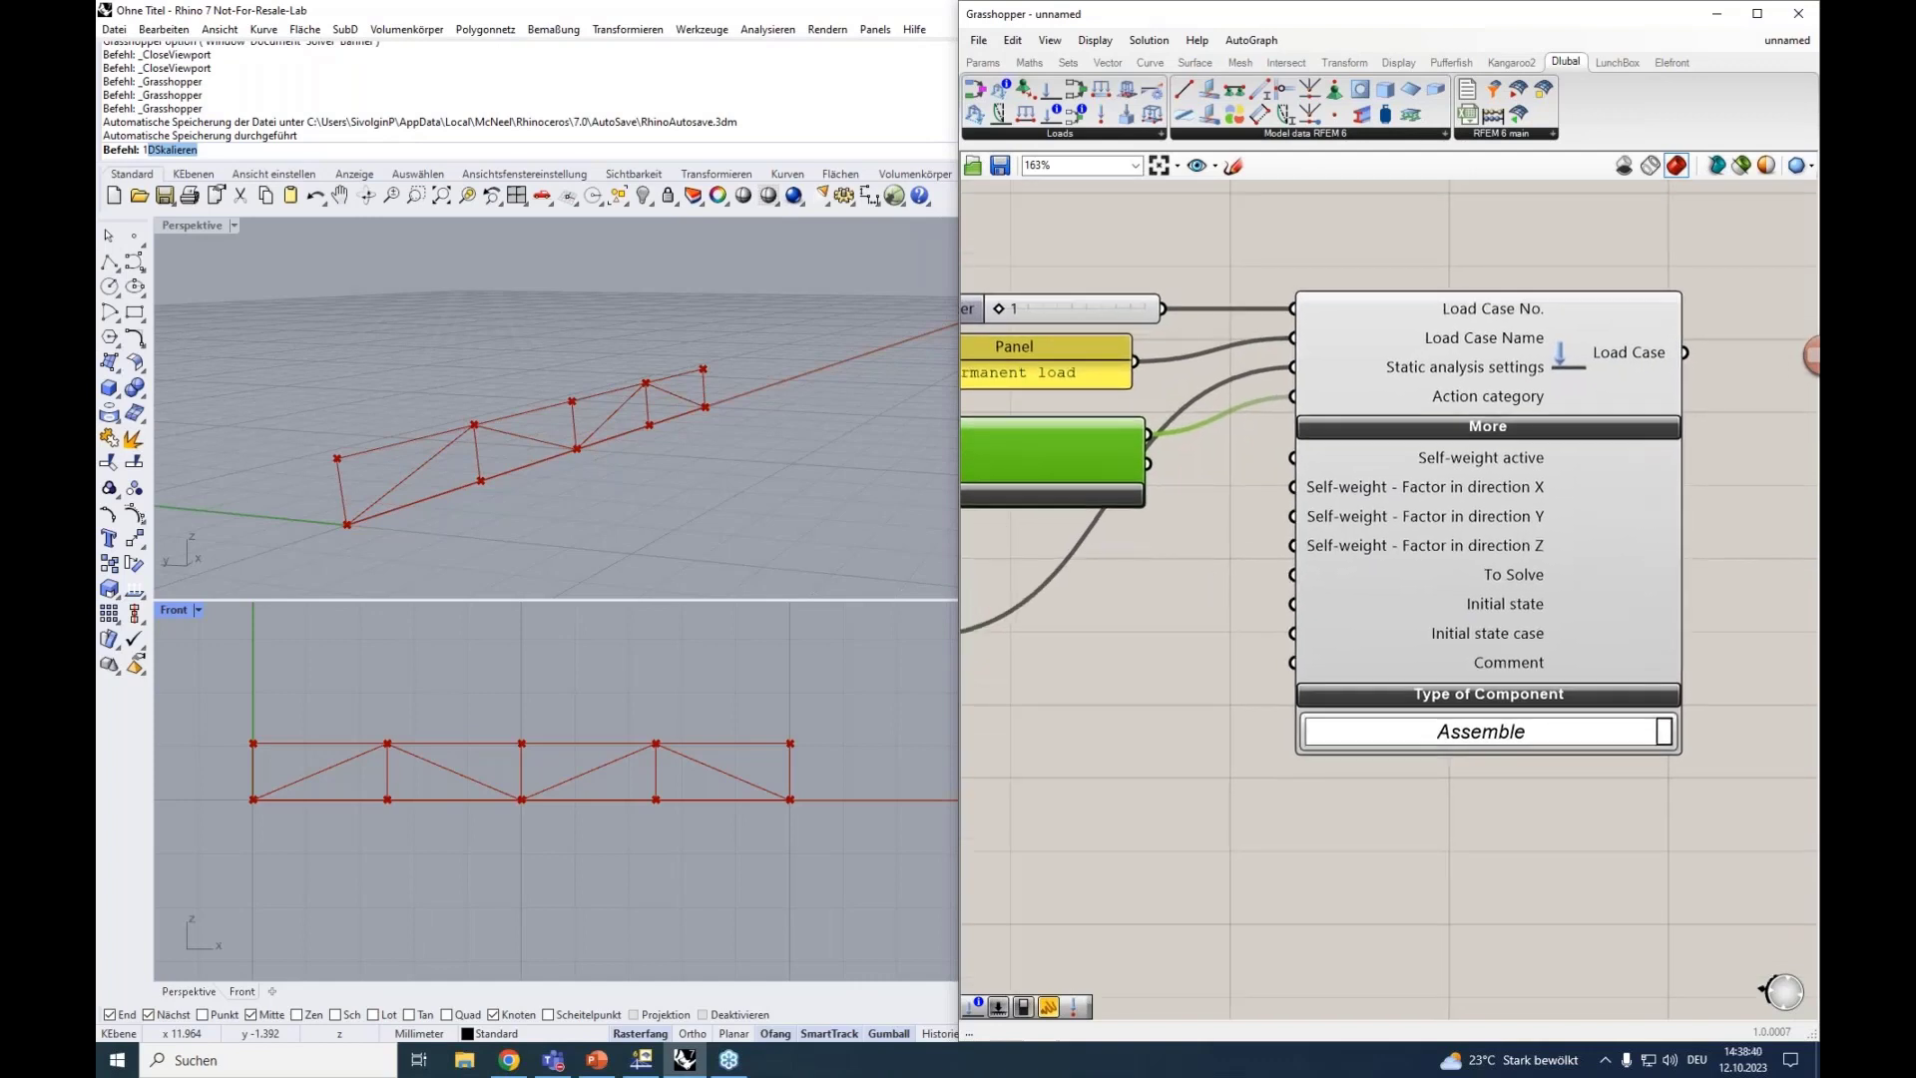
{"action": "mouse_move", "coordinate": [1456, 466]}
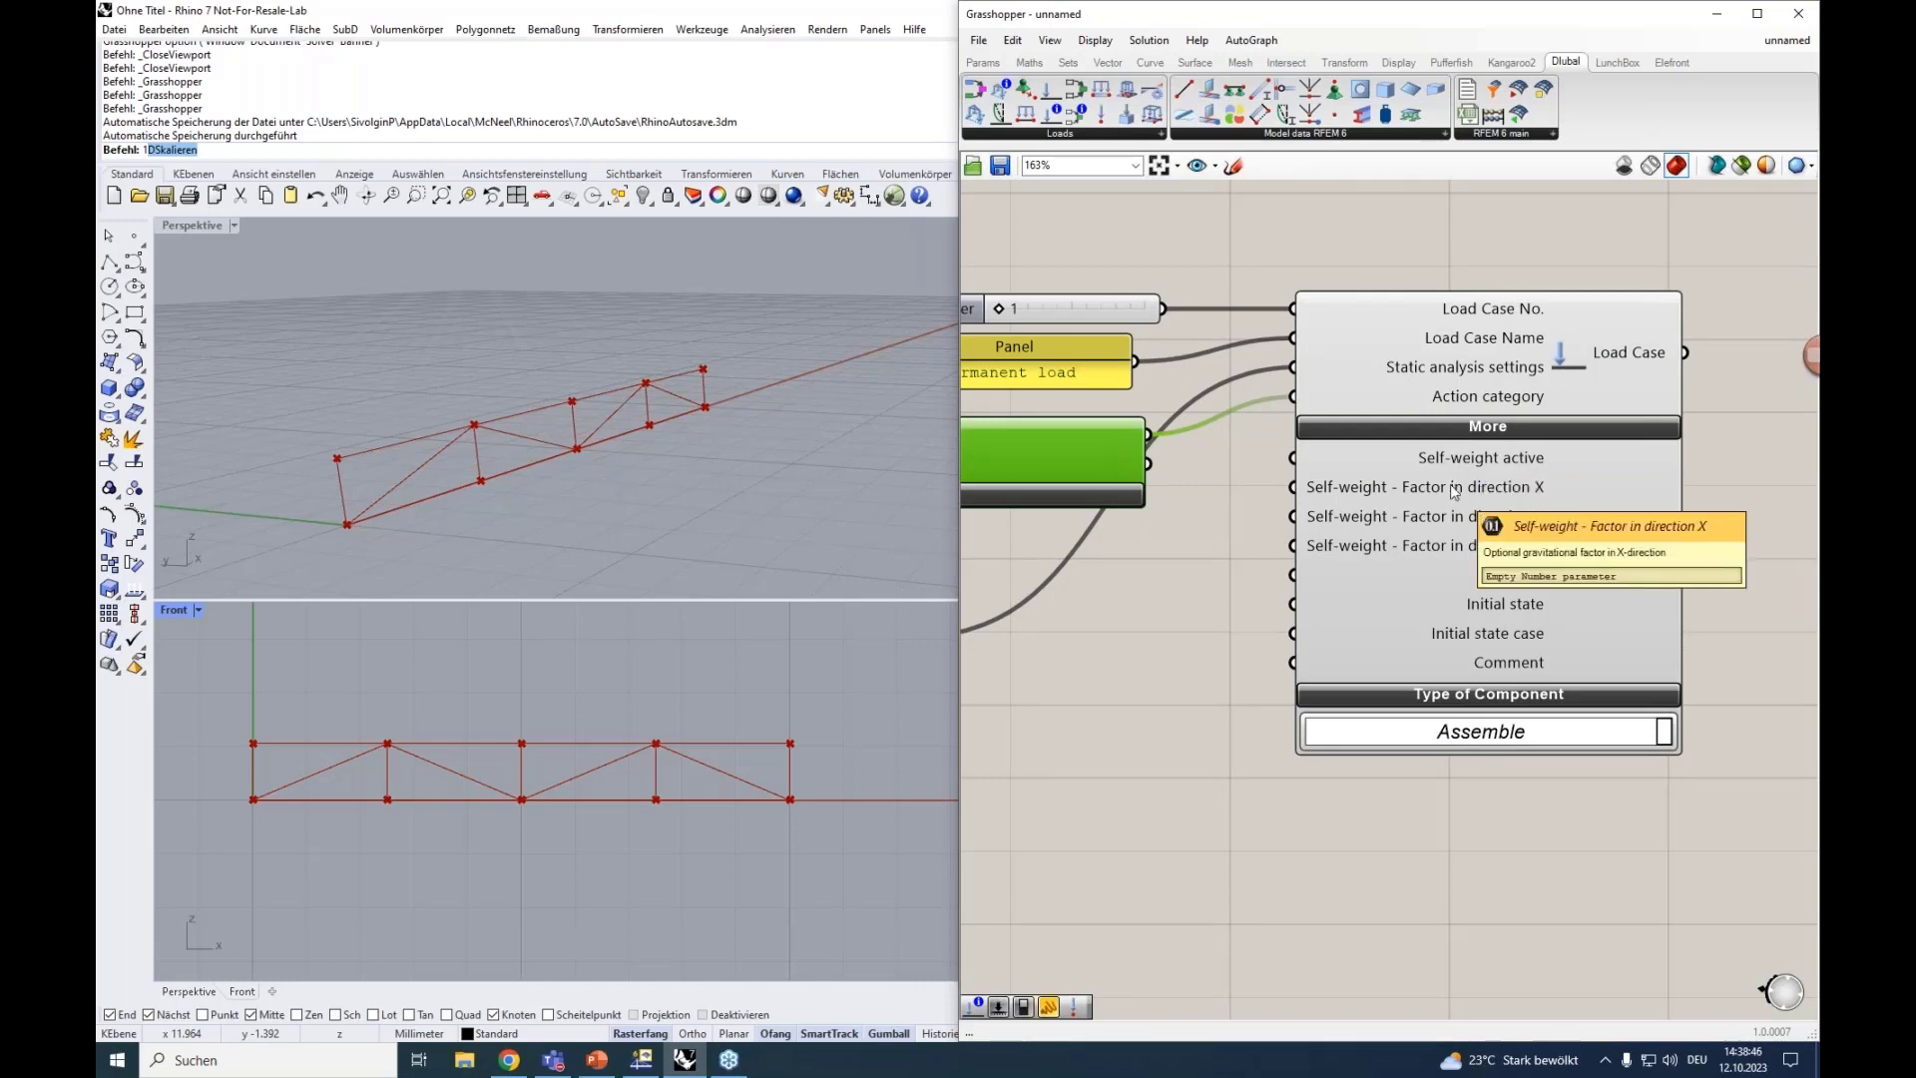
{"action": "mouse_move", "coordinate": [1463, 529]}
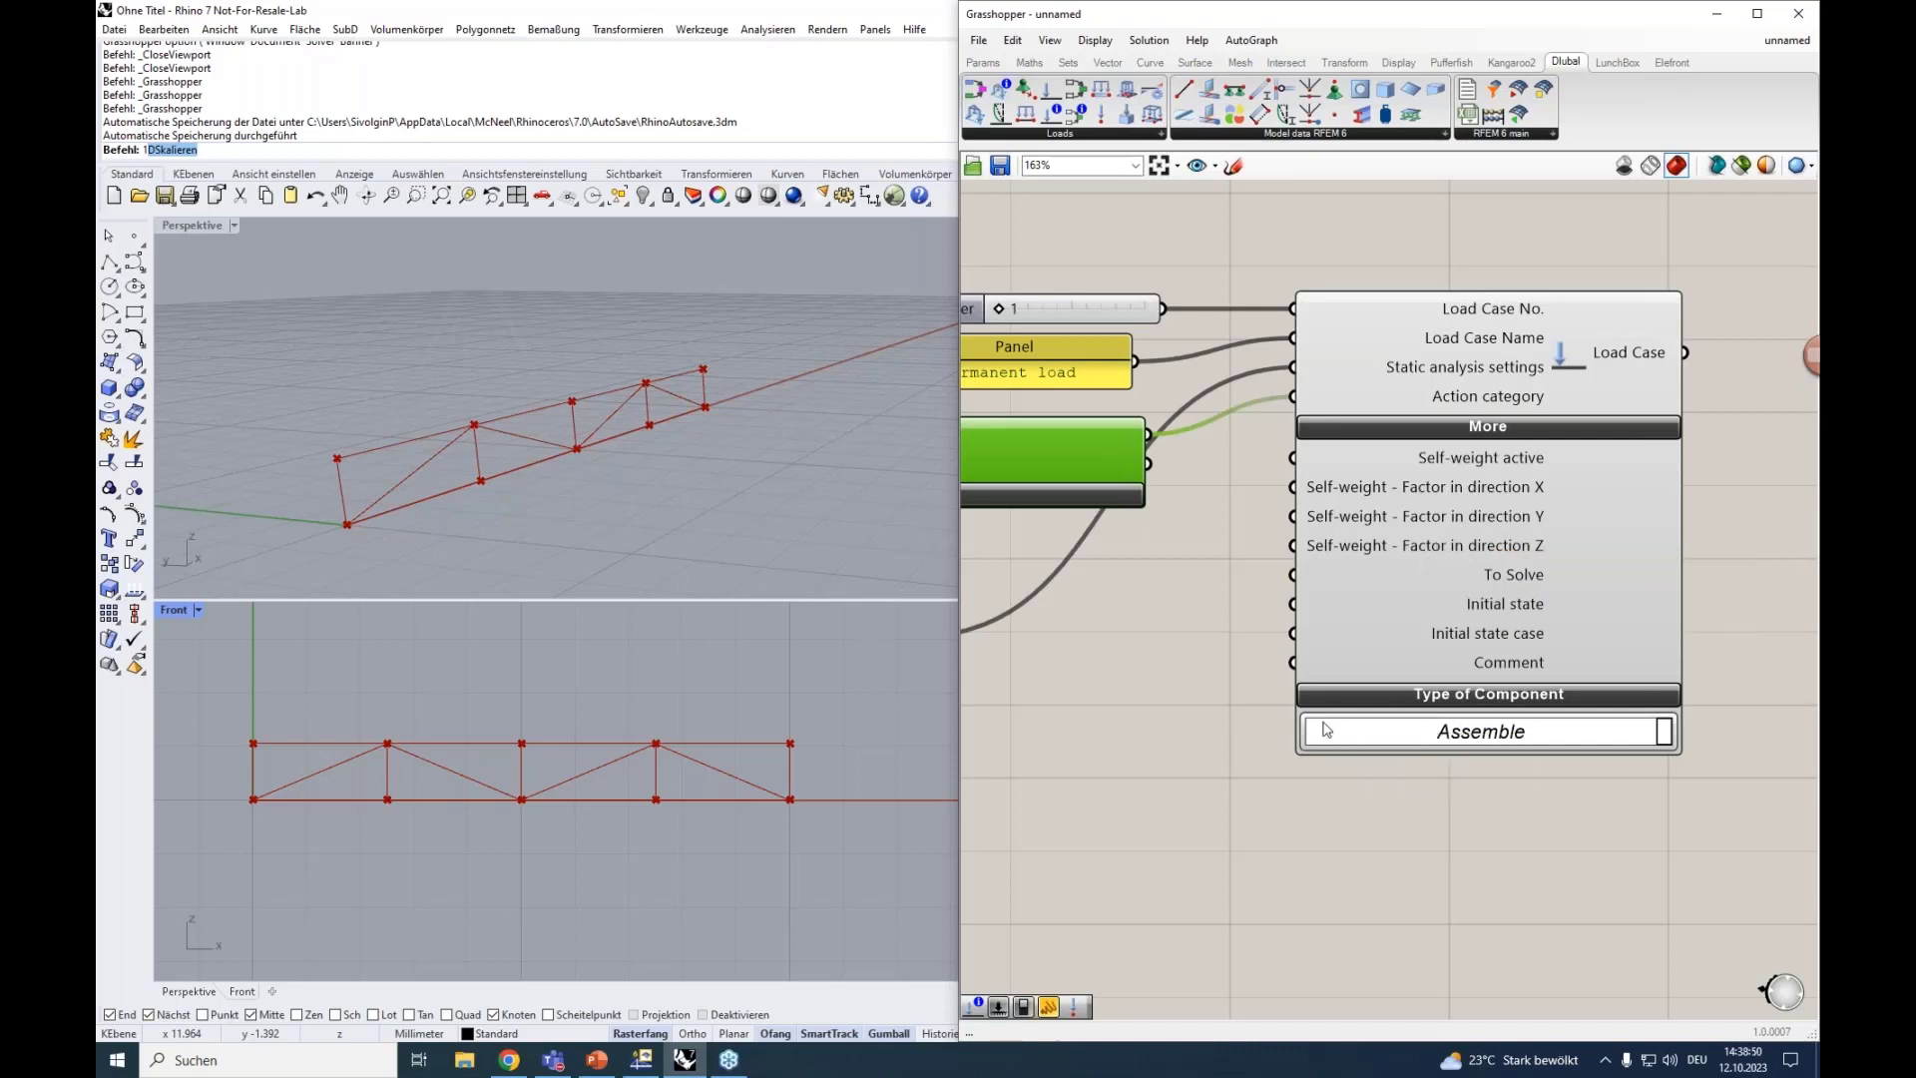
{"action": "mouse_move", "coordinate": [1326, 730]}
{"action": "left_click", "coordinate": [1454, 434]}
{"action": "scroll", "coordinate": [1455, 444], "scroll_direction": "down", "scroll_amount": 4}
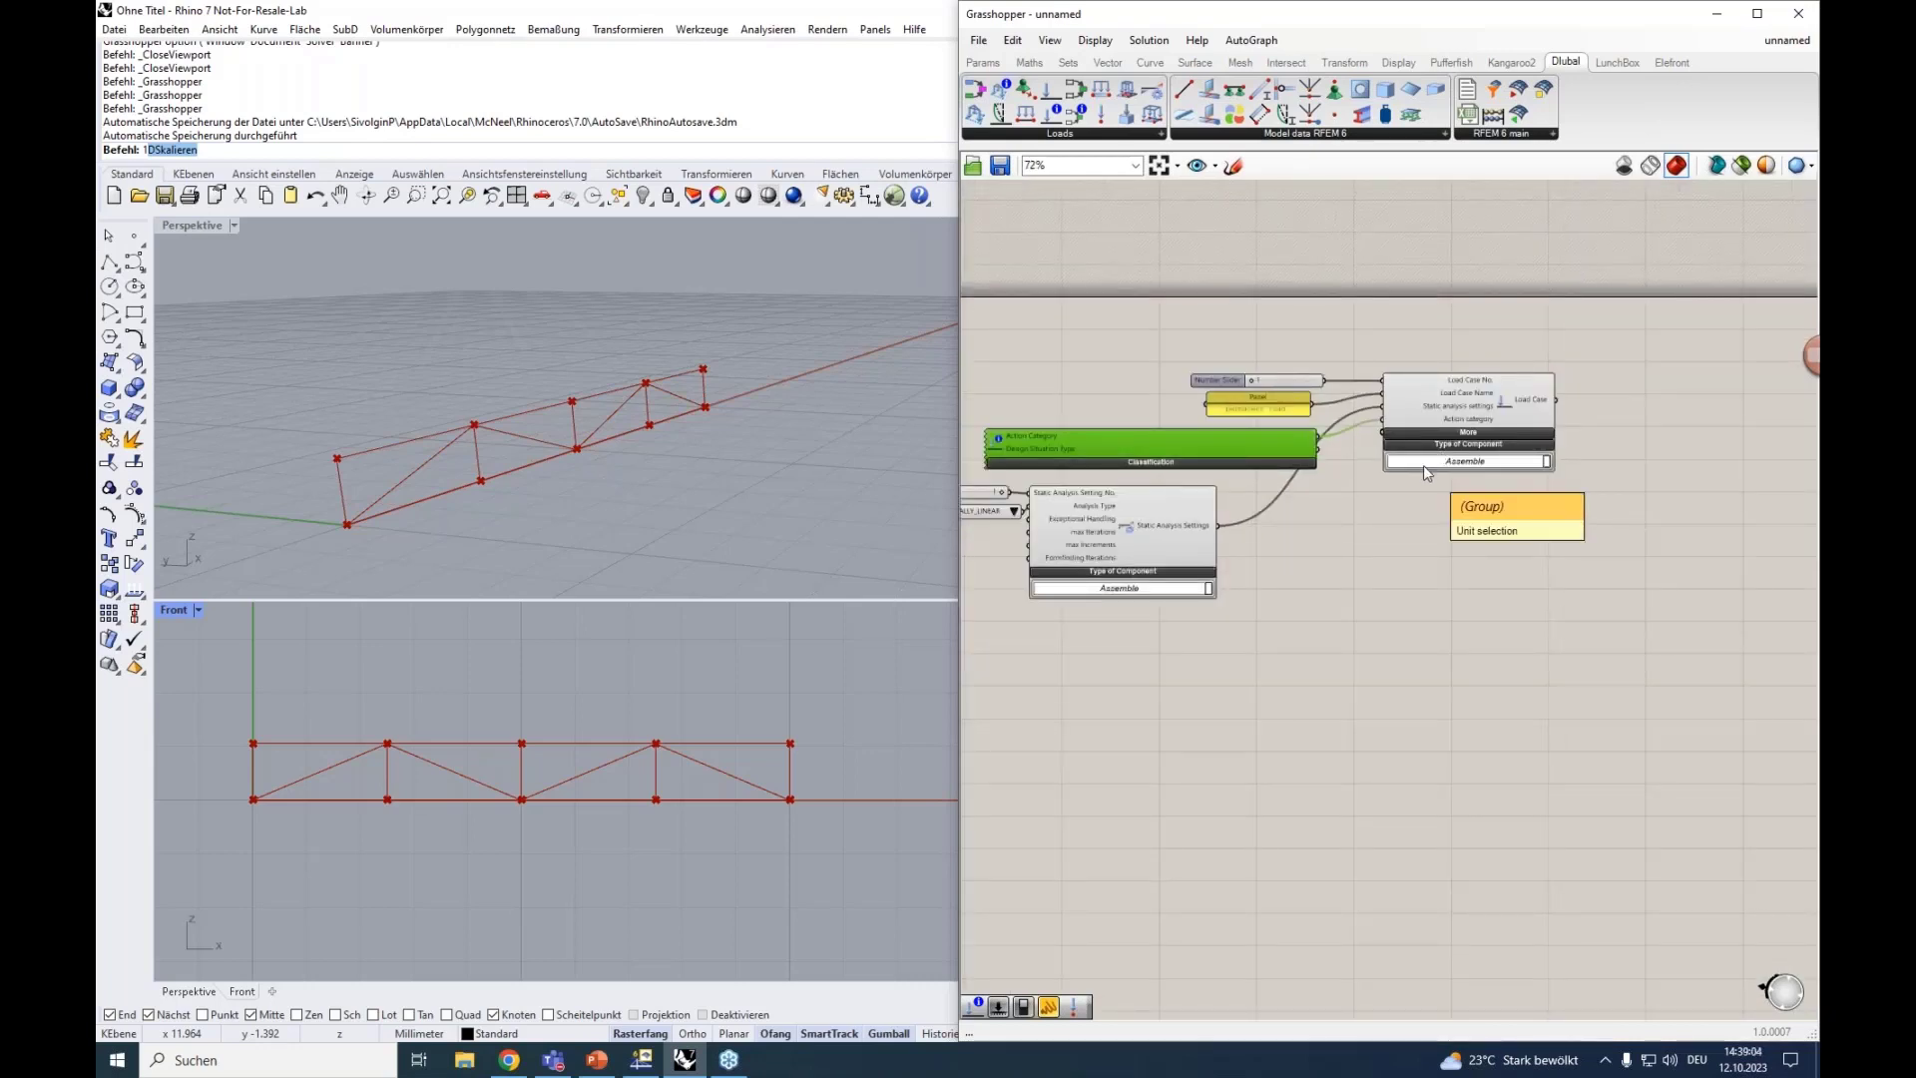
Shift the Load Case group with its slider, panel and classification component sideways, and paste a copy of it below.
{"action": "left_click_drag", "start_coordinate": [1581, 501], "coordinate": [966, 349]}
{"action": "left_click_drag", "start_coordinate": [1375, 404], "coordinate": [1495, 416]}
{"action": "key", "text": "ctrl+c"}
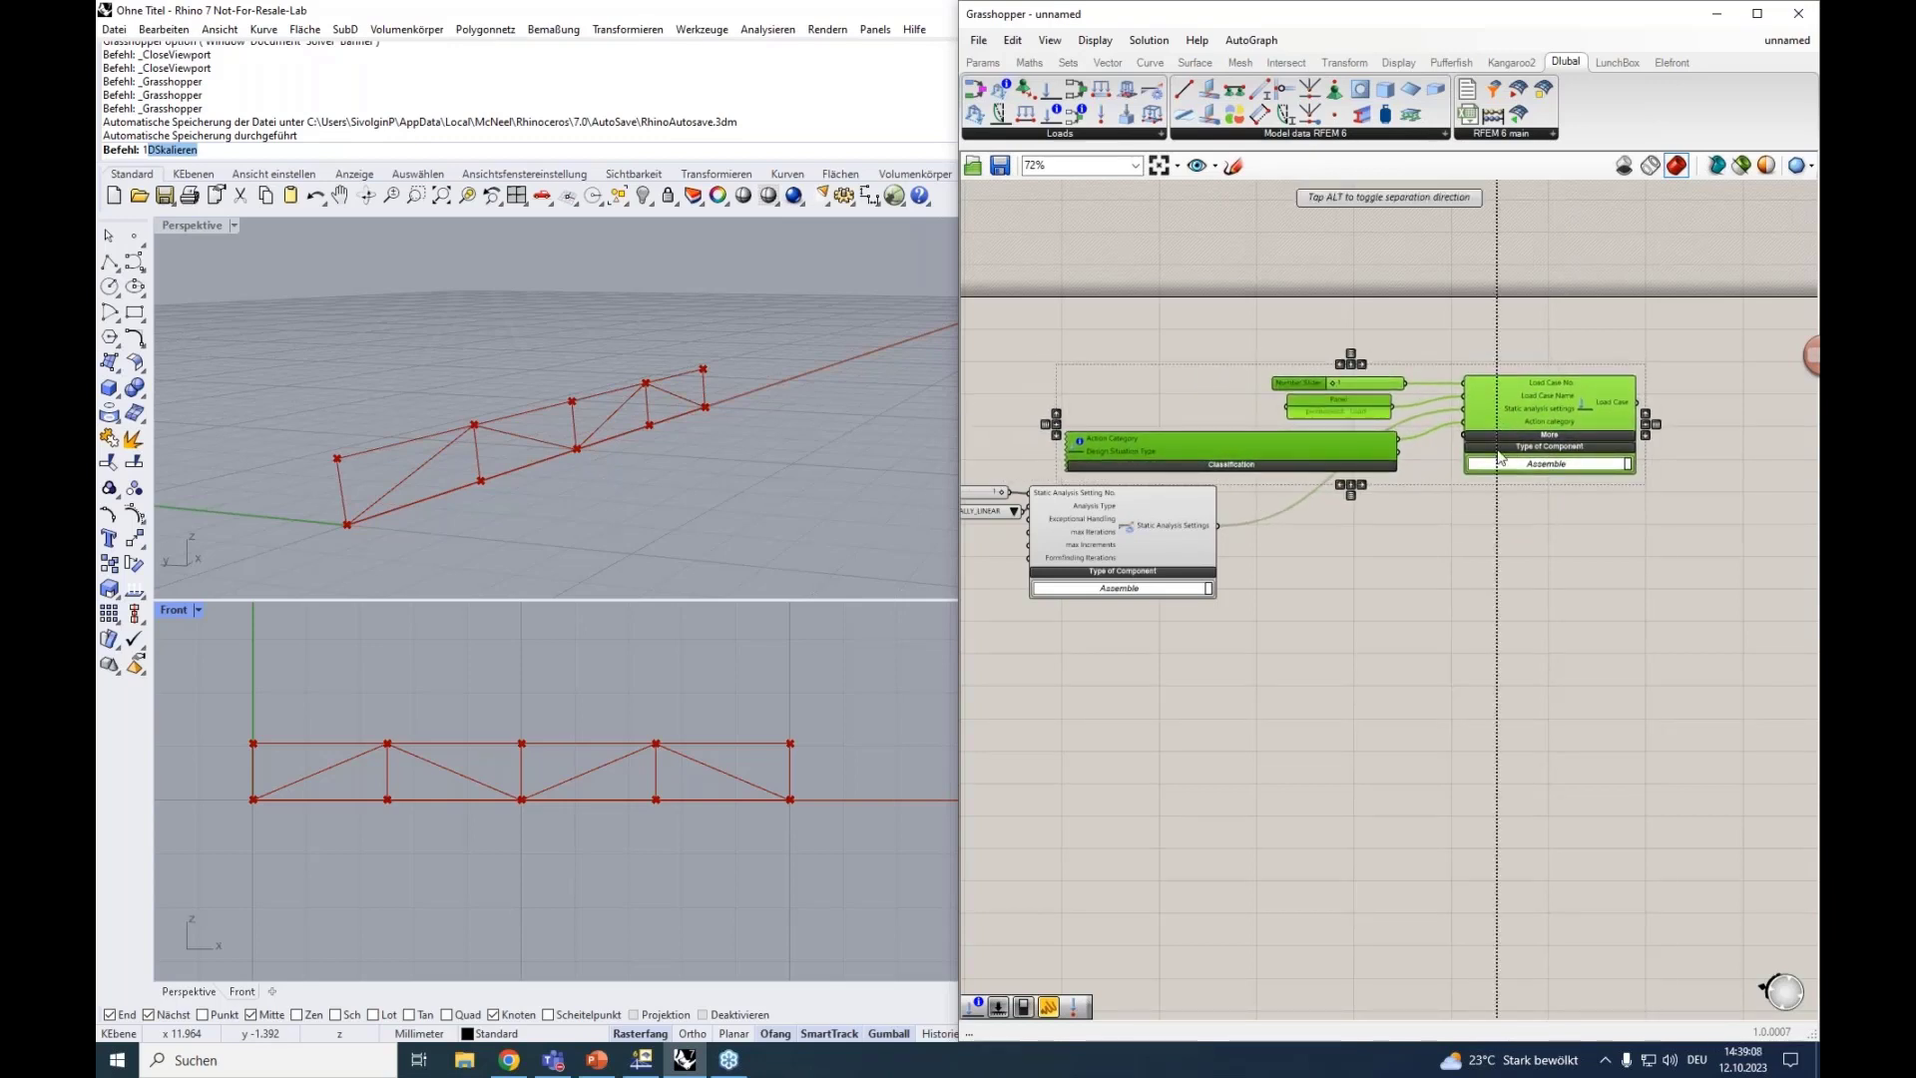
{"action": "key", "text": "ctrl+v"}
{"action": "left_click", "coordinate": [1517, 639]}
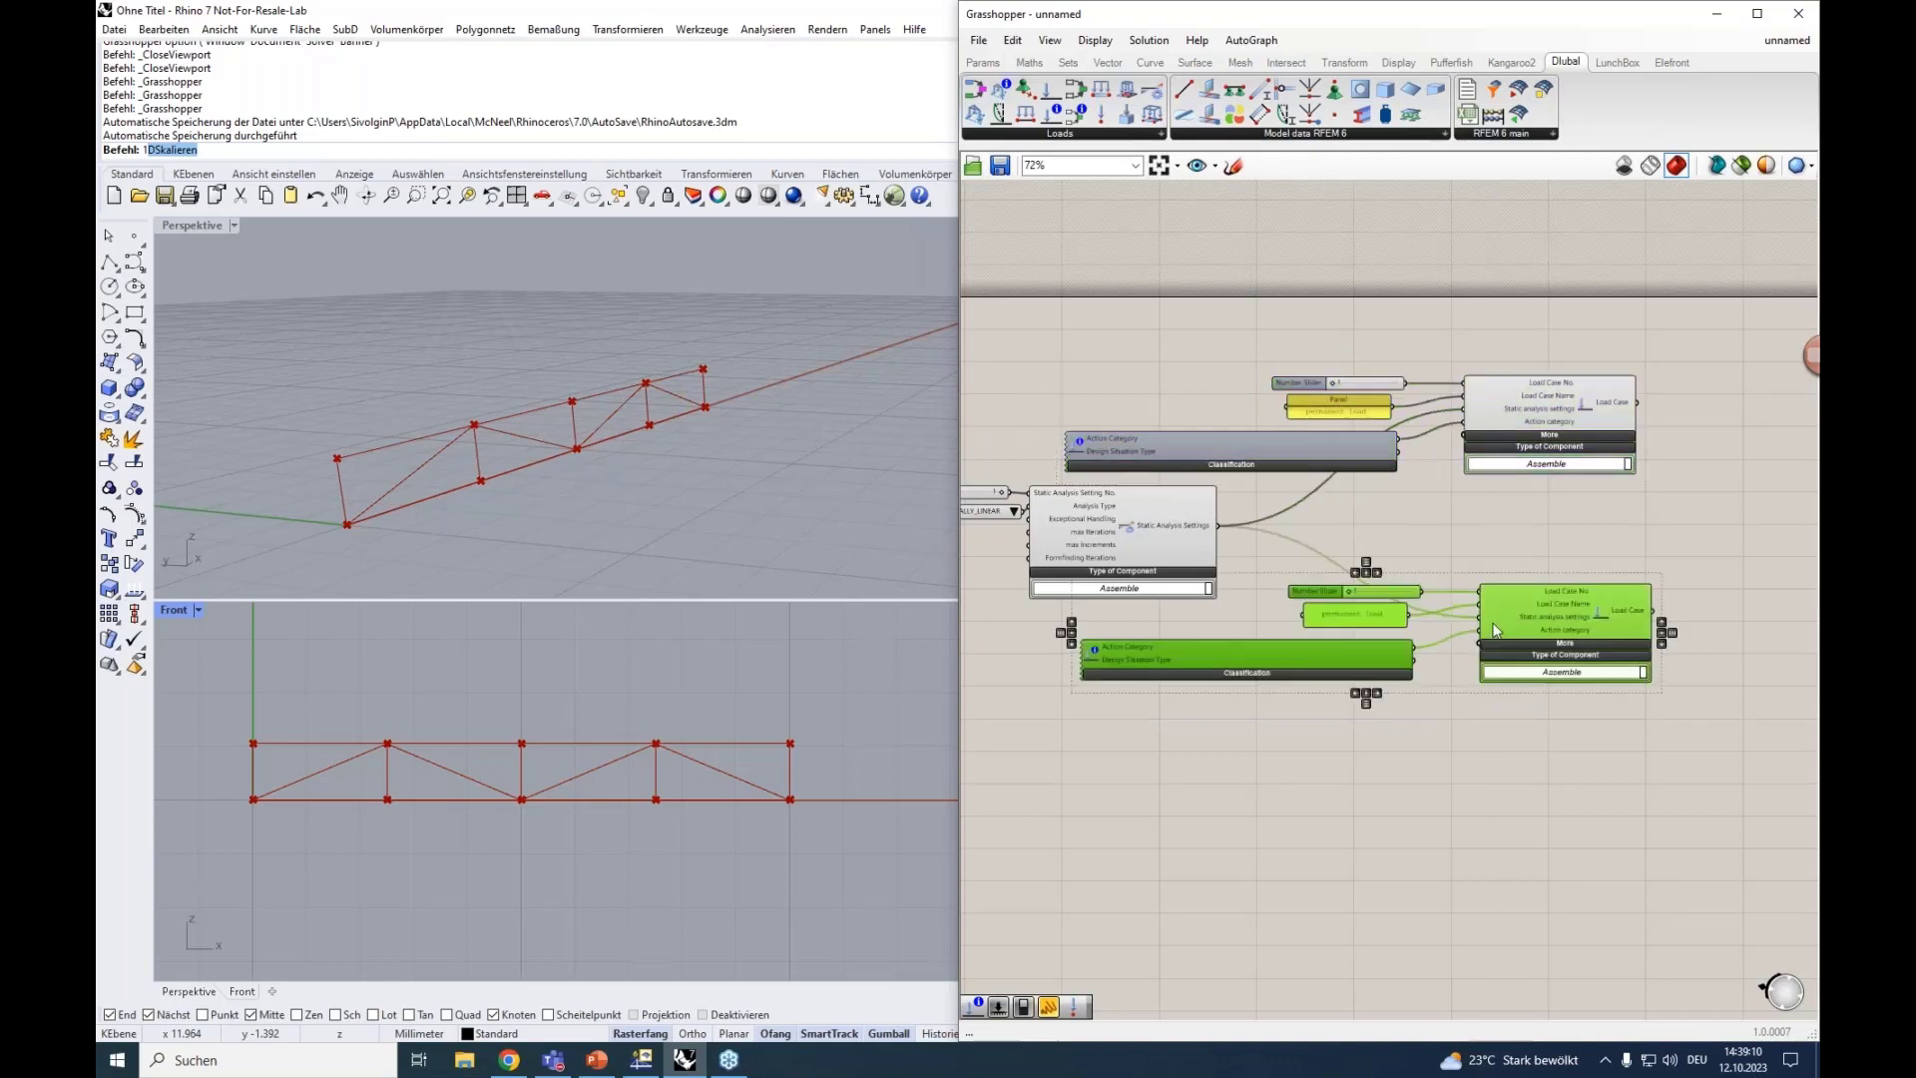
Set the copied load case's number slider to 2 and its name panel to "imposed load".
{"action": "scroll", "coordinate": [1484, 621], "scroll_direction": "up", "scroll_amount": 1}
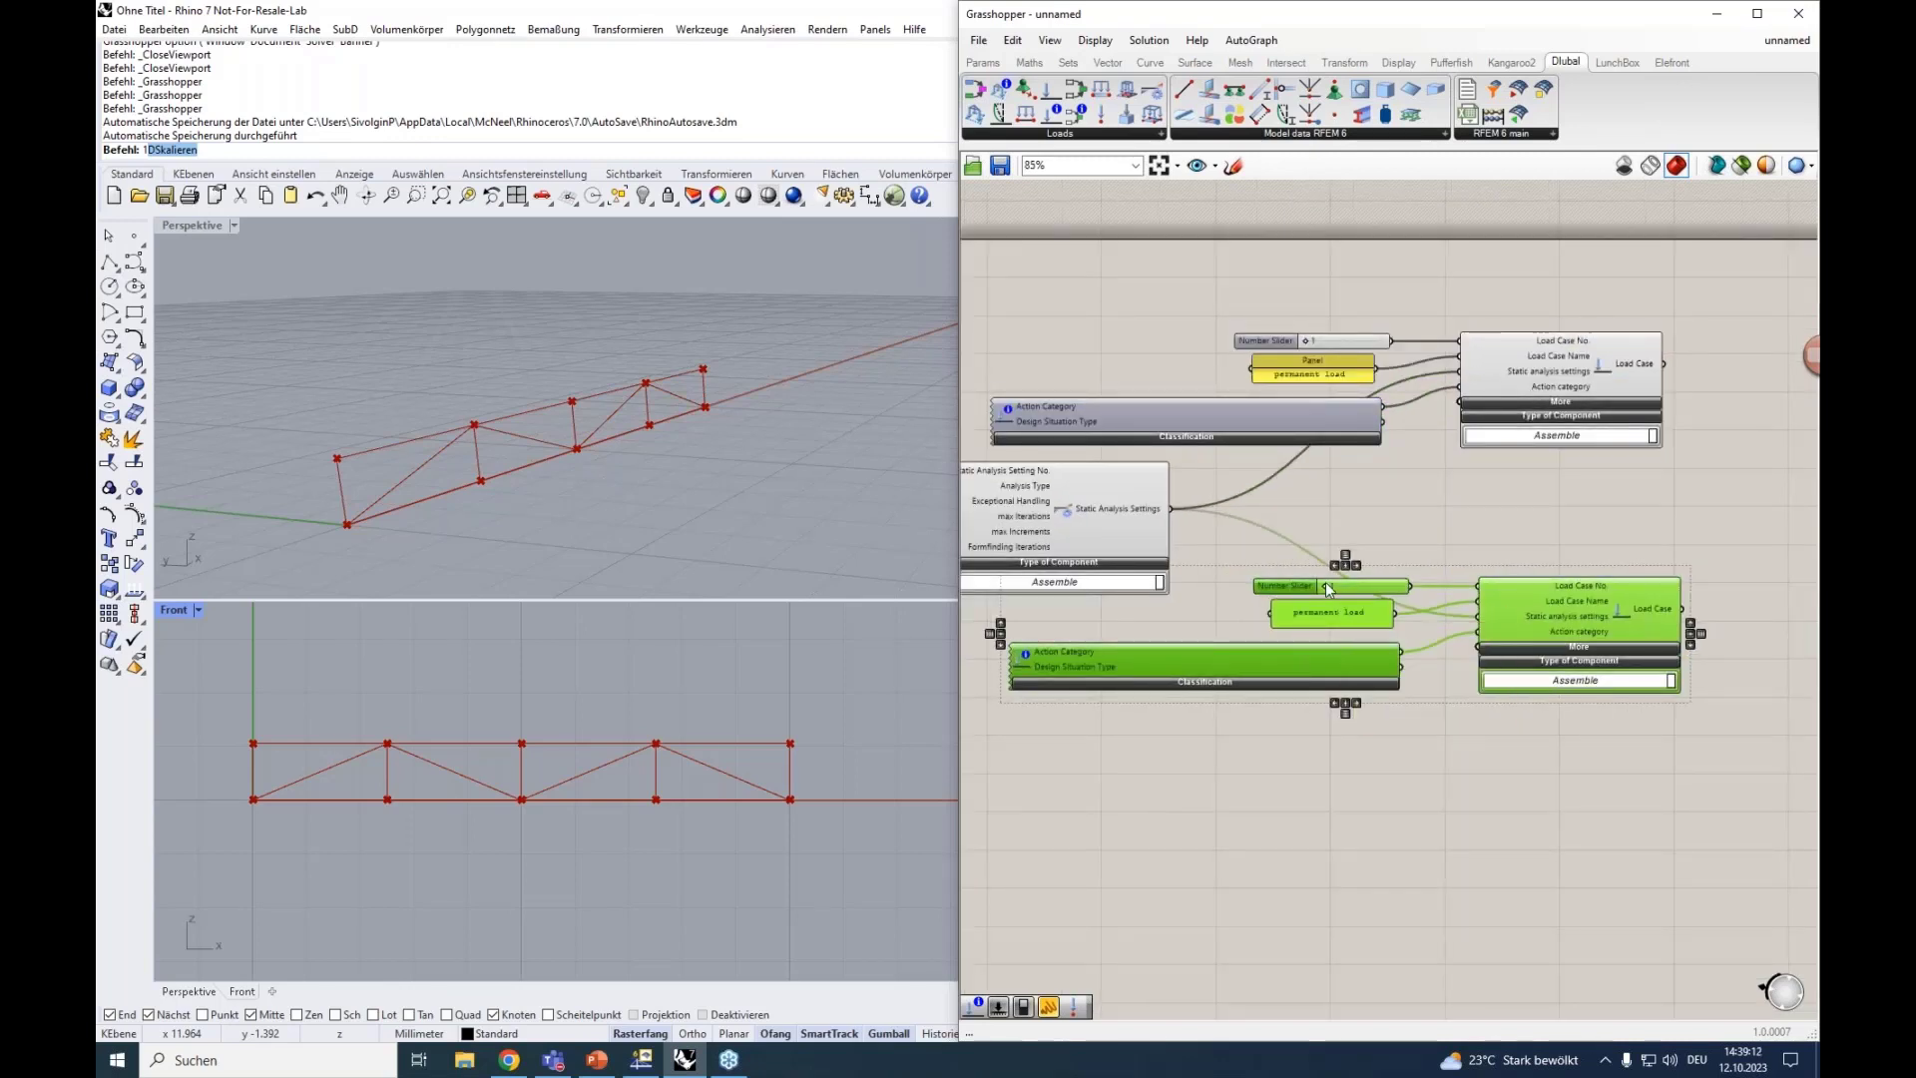
{"action": "left_click_drag", "start_coordinate": [1326, 584], "coordinate": [1402, 586]}
{"action": "double_click", "coordinate": [1359, 613]}
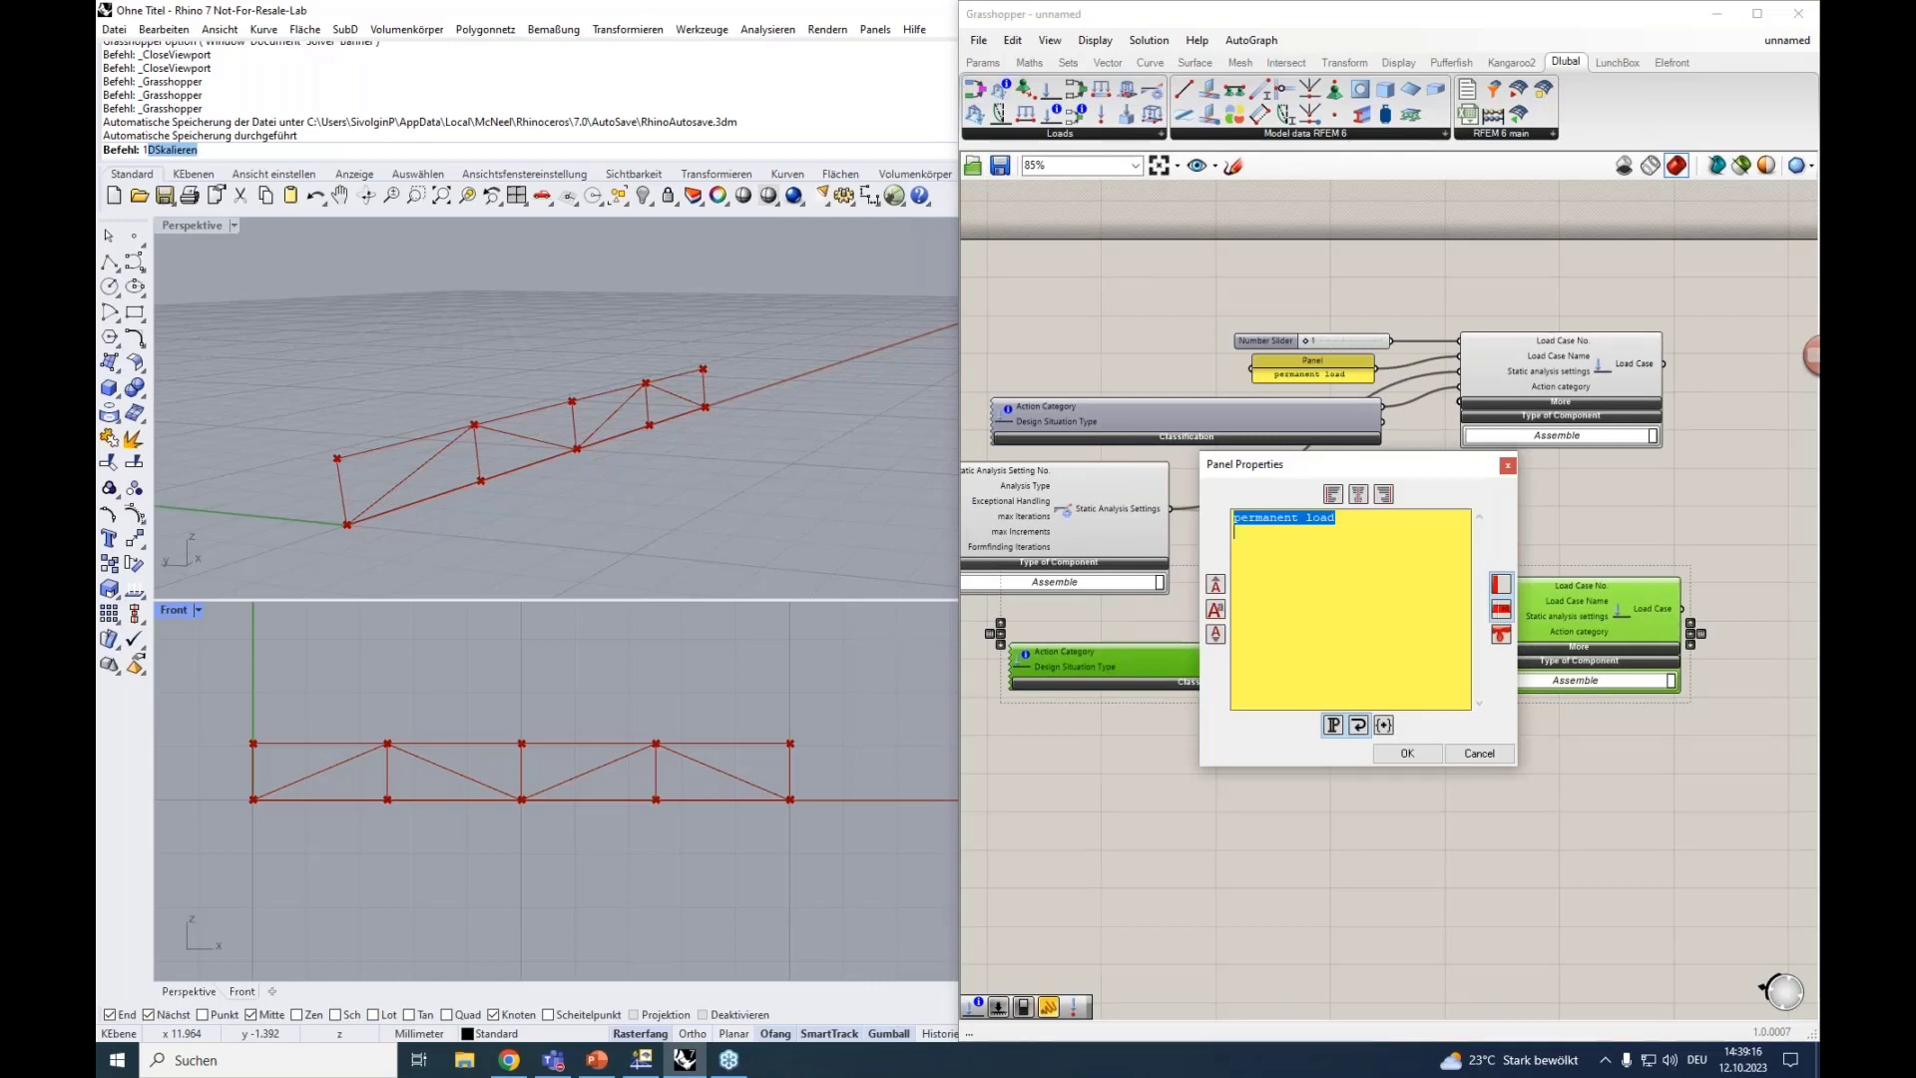
{"action": "type", "text": "imposed load"}
{"action": "left_click", "coordinate": [1392, 753]}
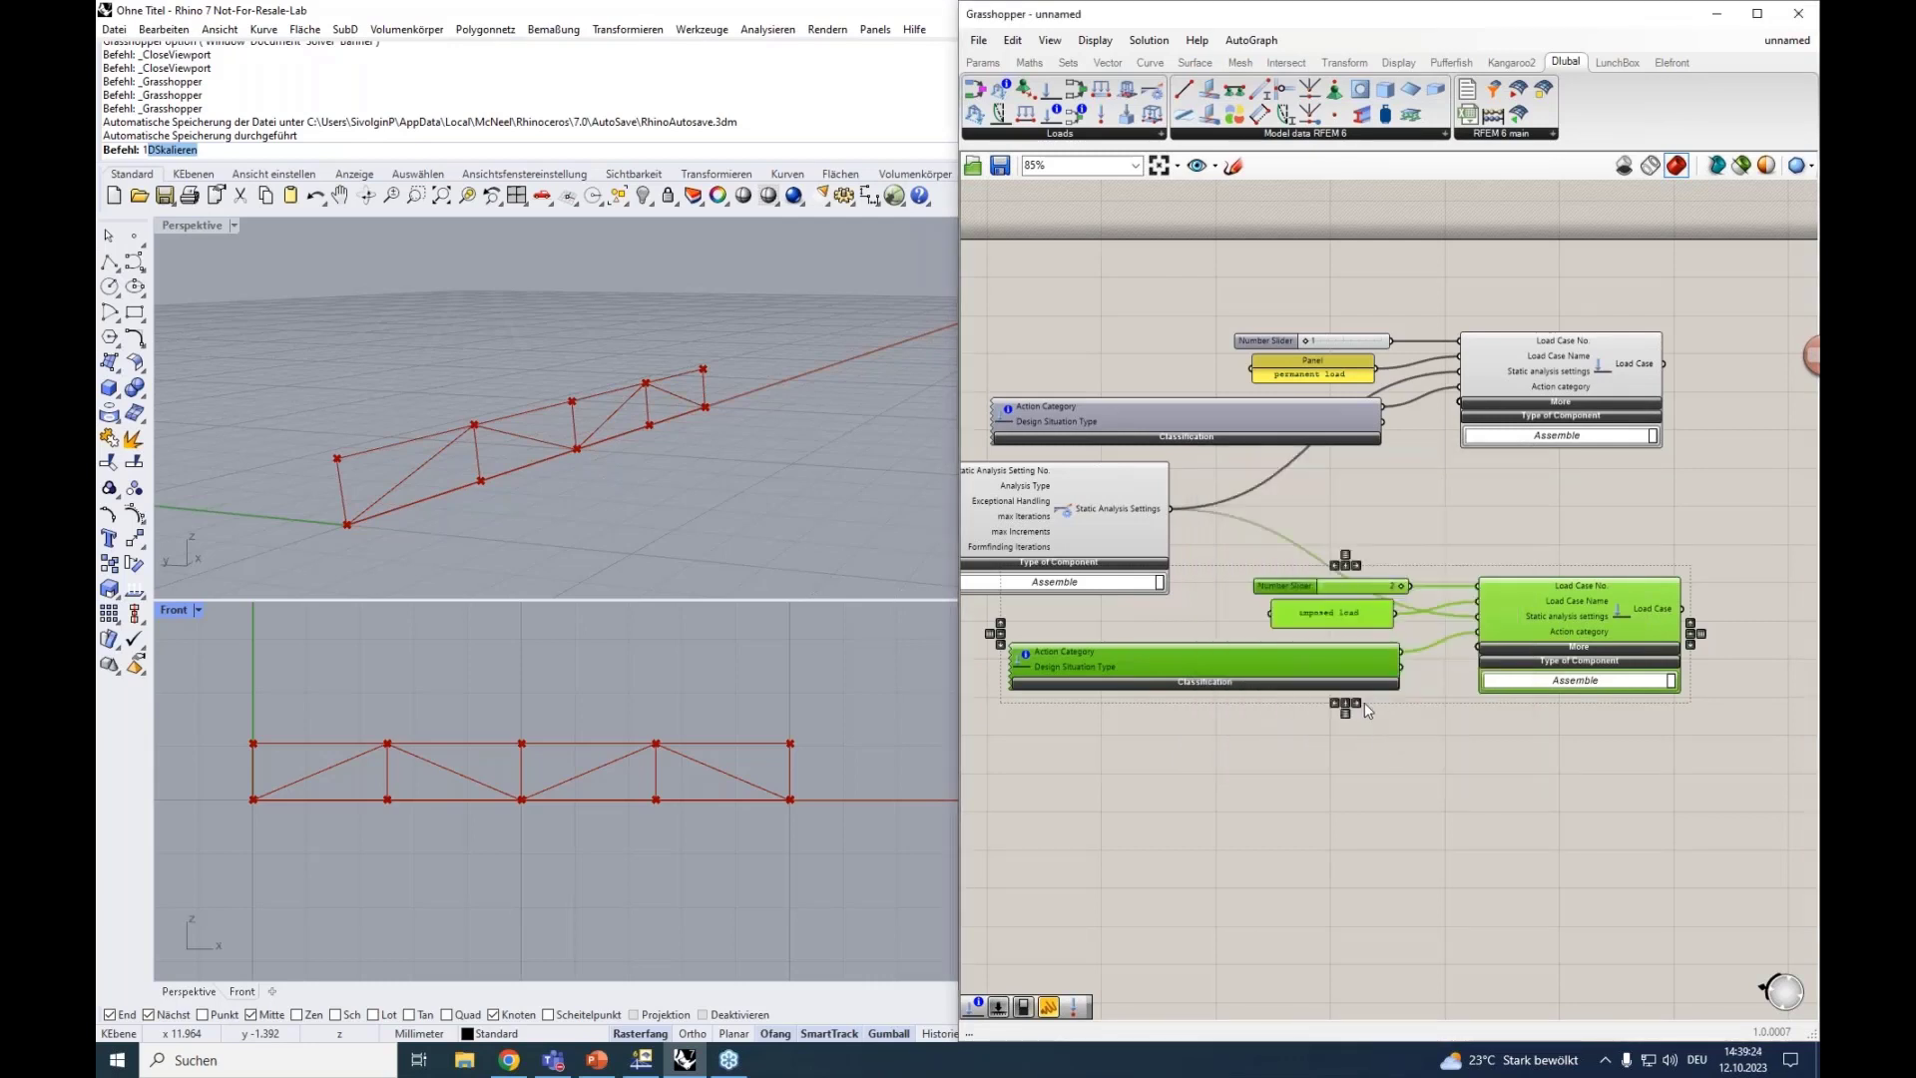
Set the imposed load classification's action category to "Imposed loads - category A: domestic, residential areas | QI A" and collapse the component.
{"action": "left_click", "coordinate": [1327, 682]}
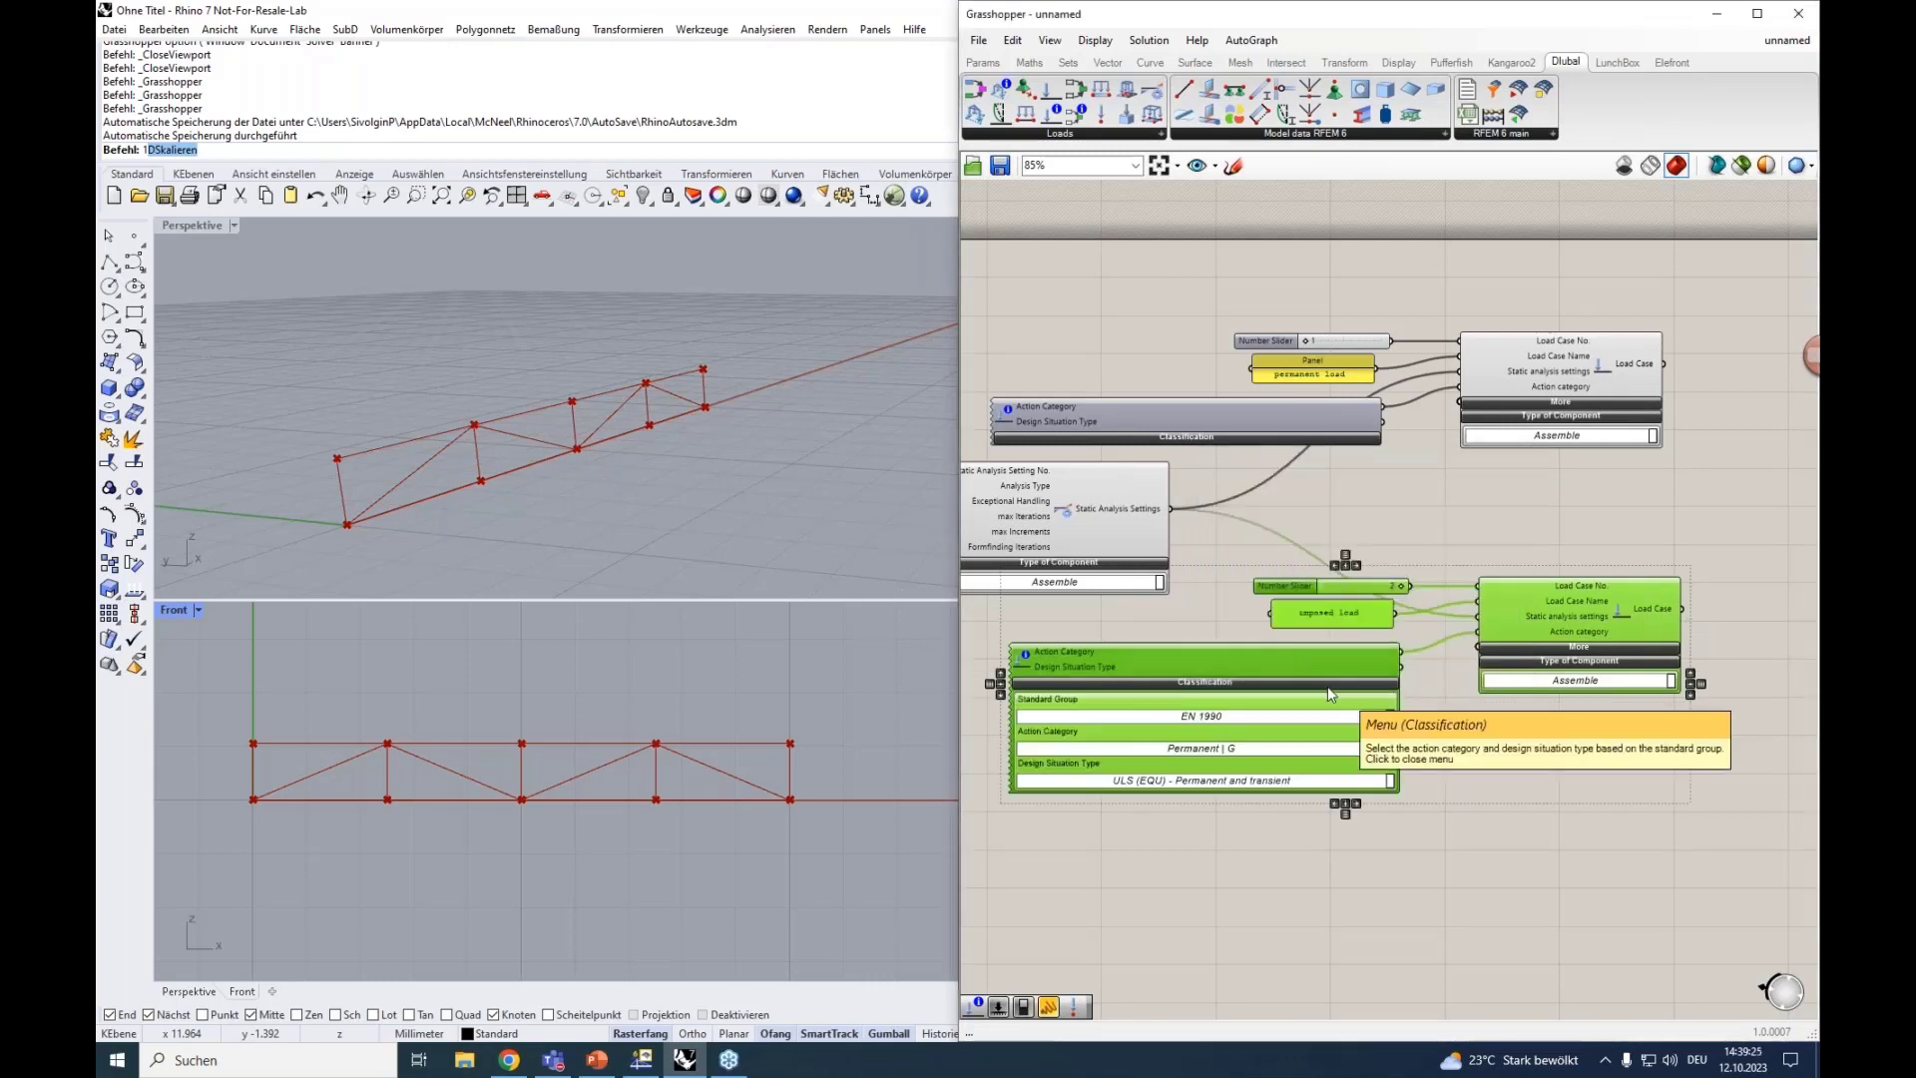
{"action": "left_click", "coordinate": [1162, 749]}
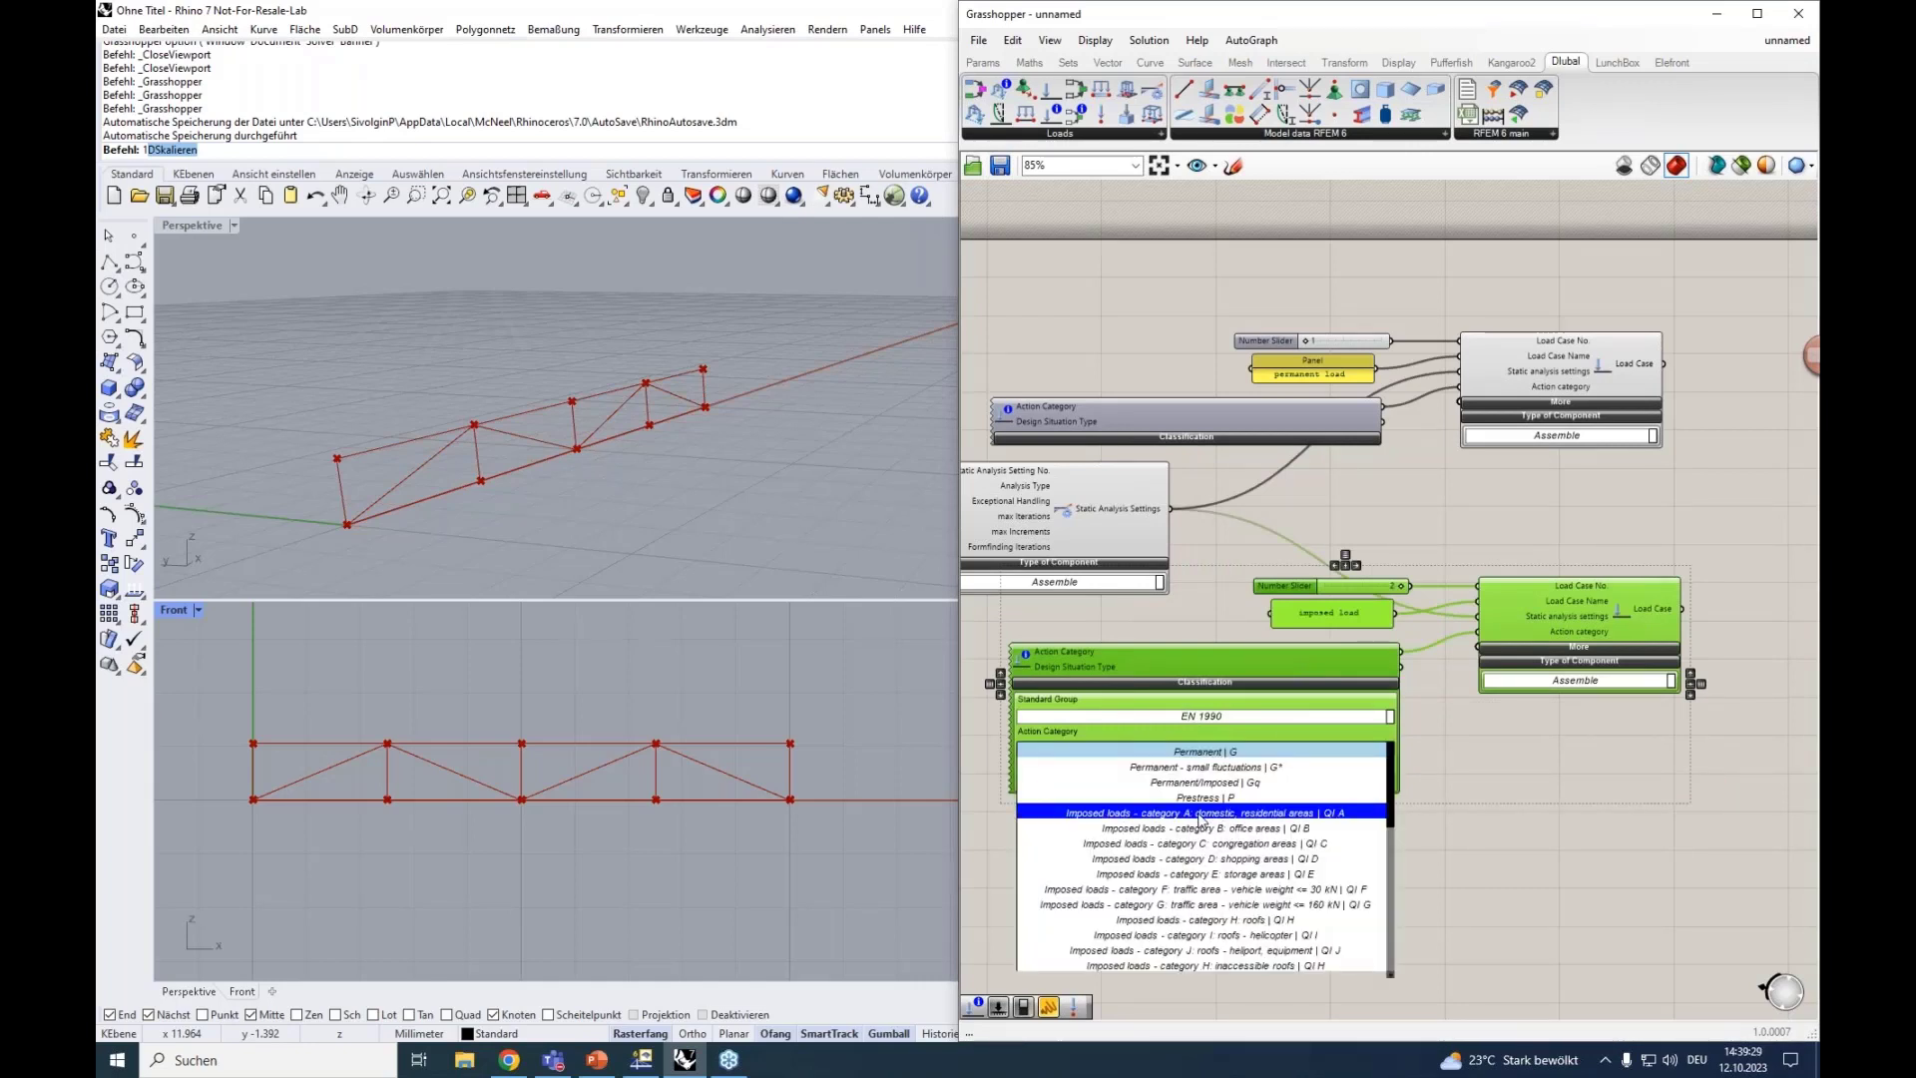
{"action": "left_click", "coordinate": [1116, 824]}
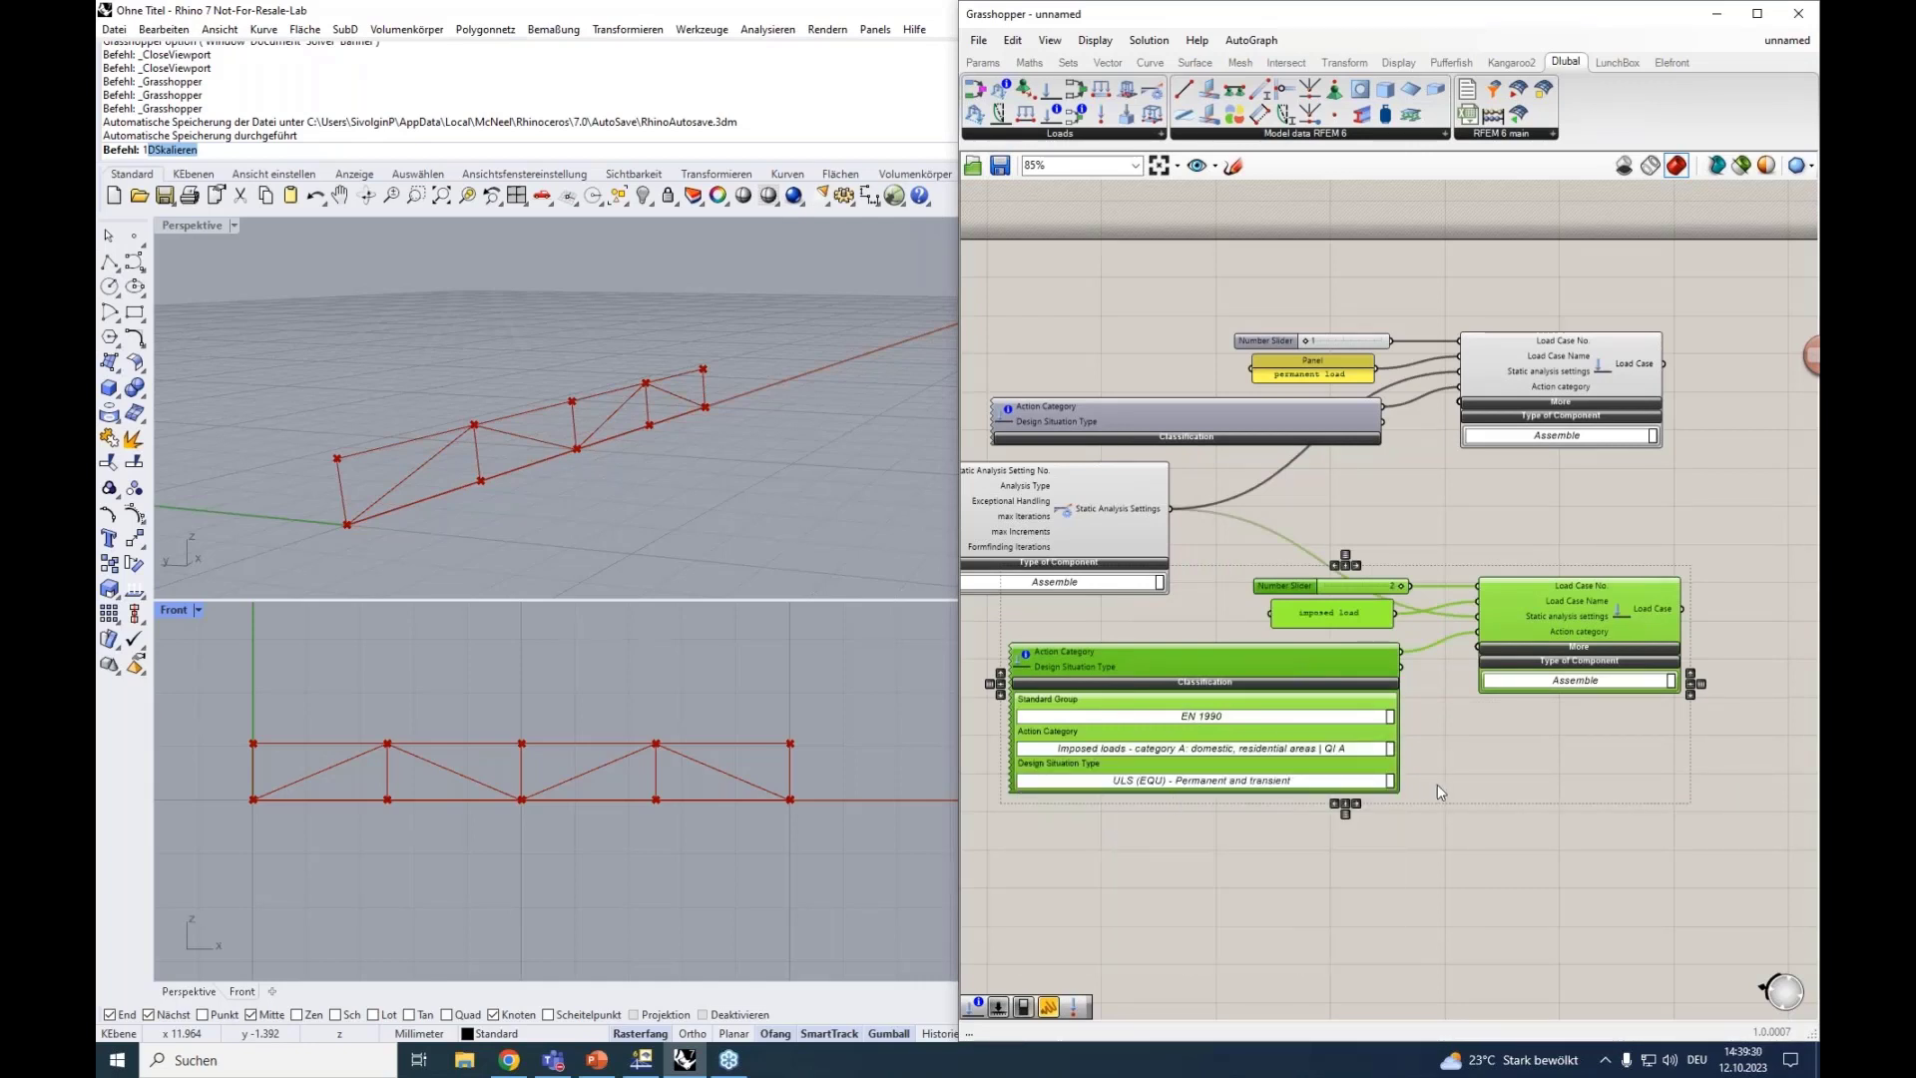
{"action": "left_click", "coordinate": [1305, 685]}
{"action": "left_click", "coordinate": [1577, 751]}
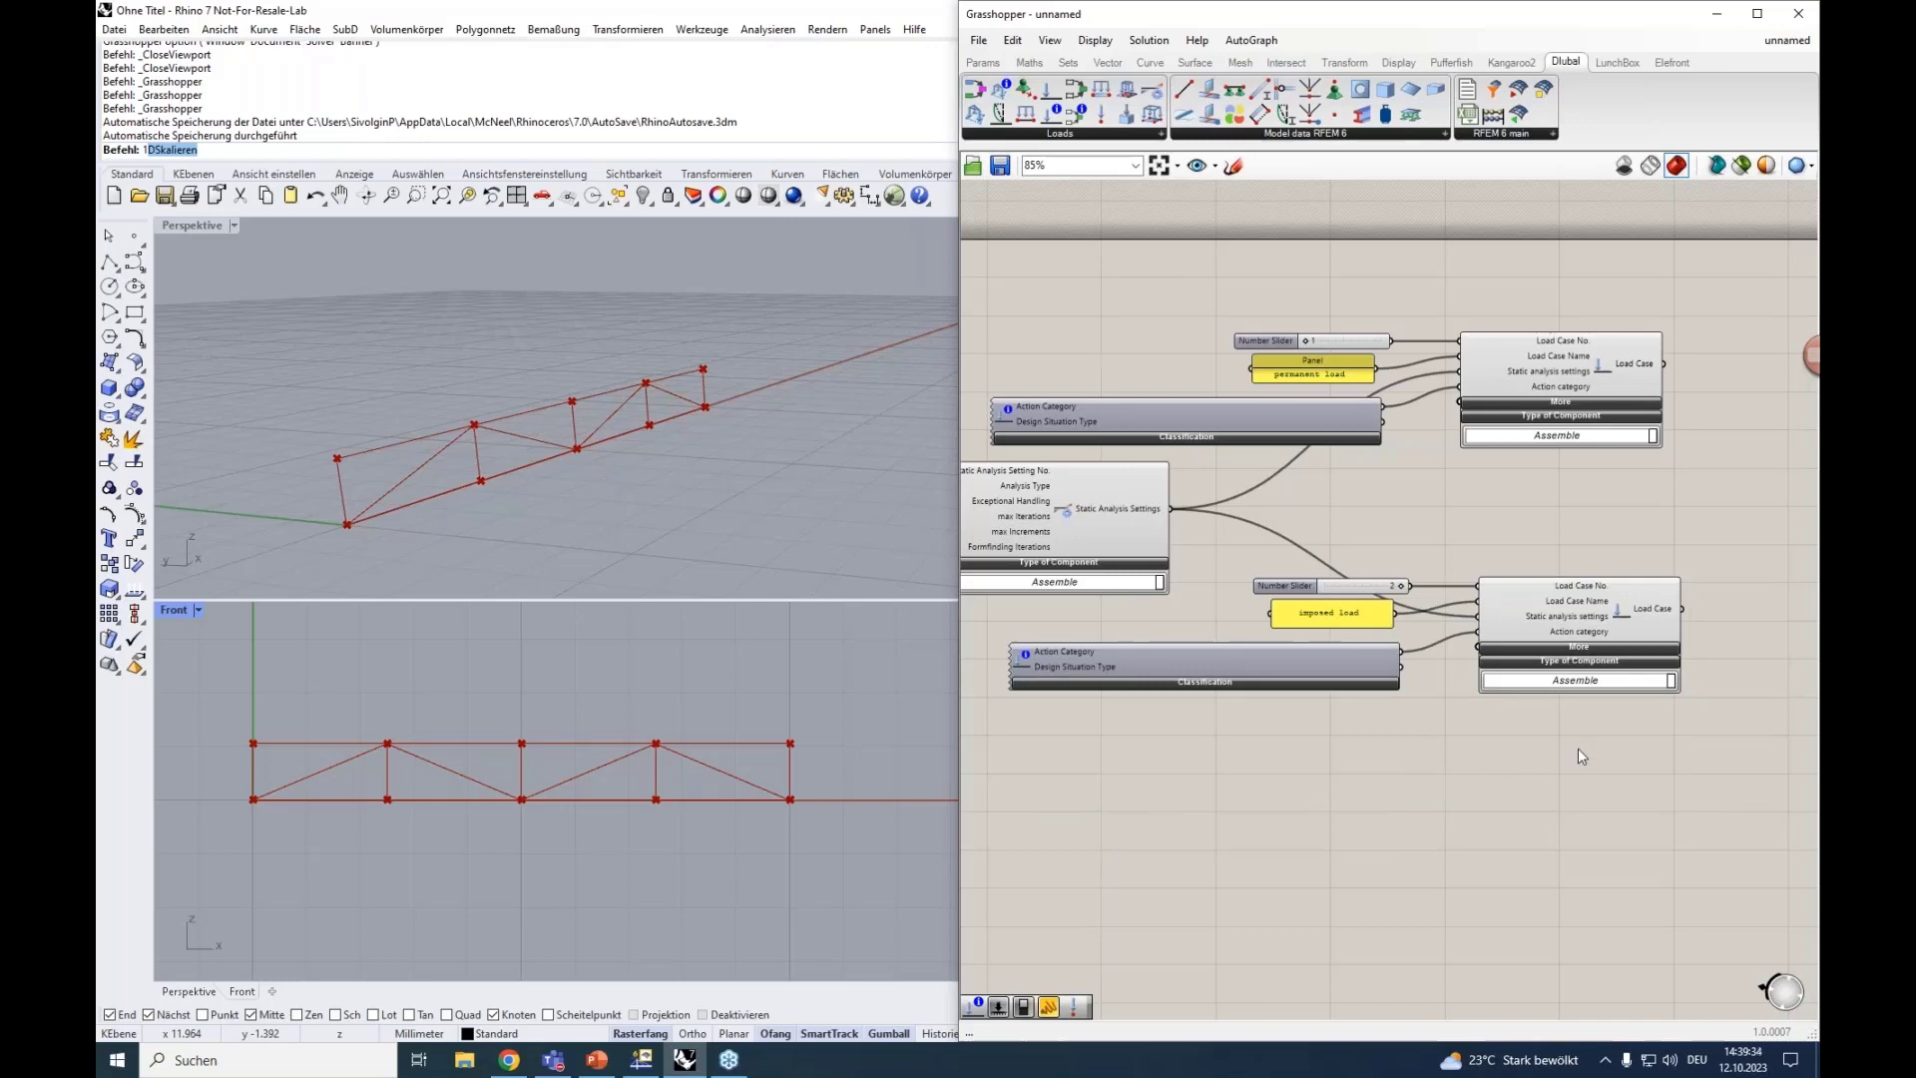
Shift the imposed load case group so it lines up directly beneath the permanent load case group.
{"action": "scroll", "coordinate": [1577, 746], "scroll_direction": "down", "scroll_amount": 3}
{"action": "left_click_drag", "start_coordinate": [1658, 751], "coordinate": [1157, 561]}
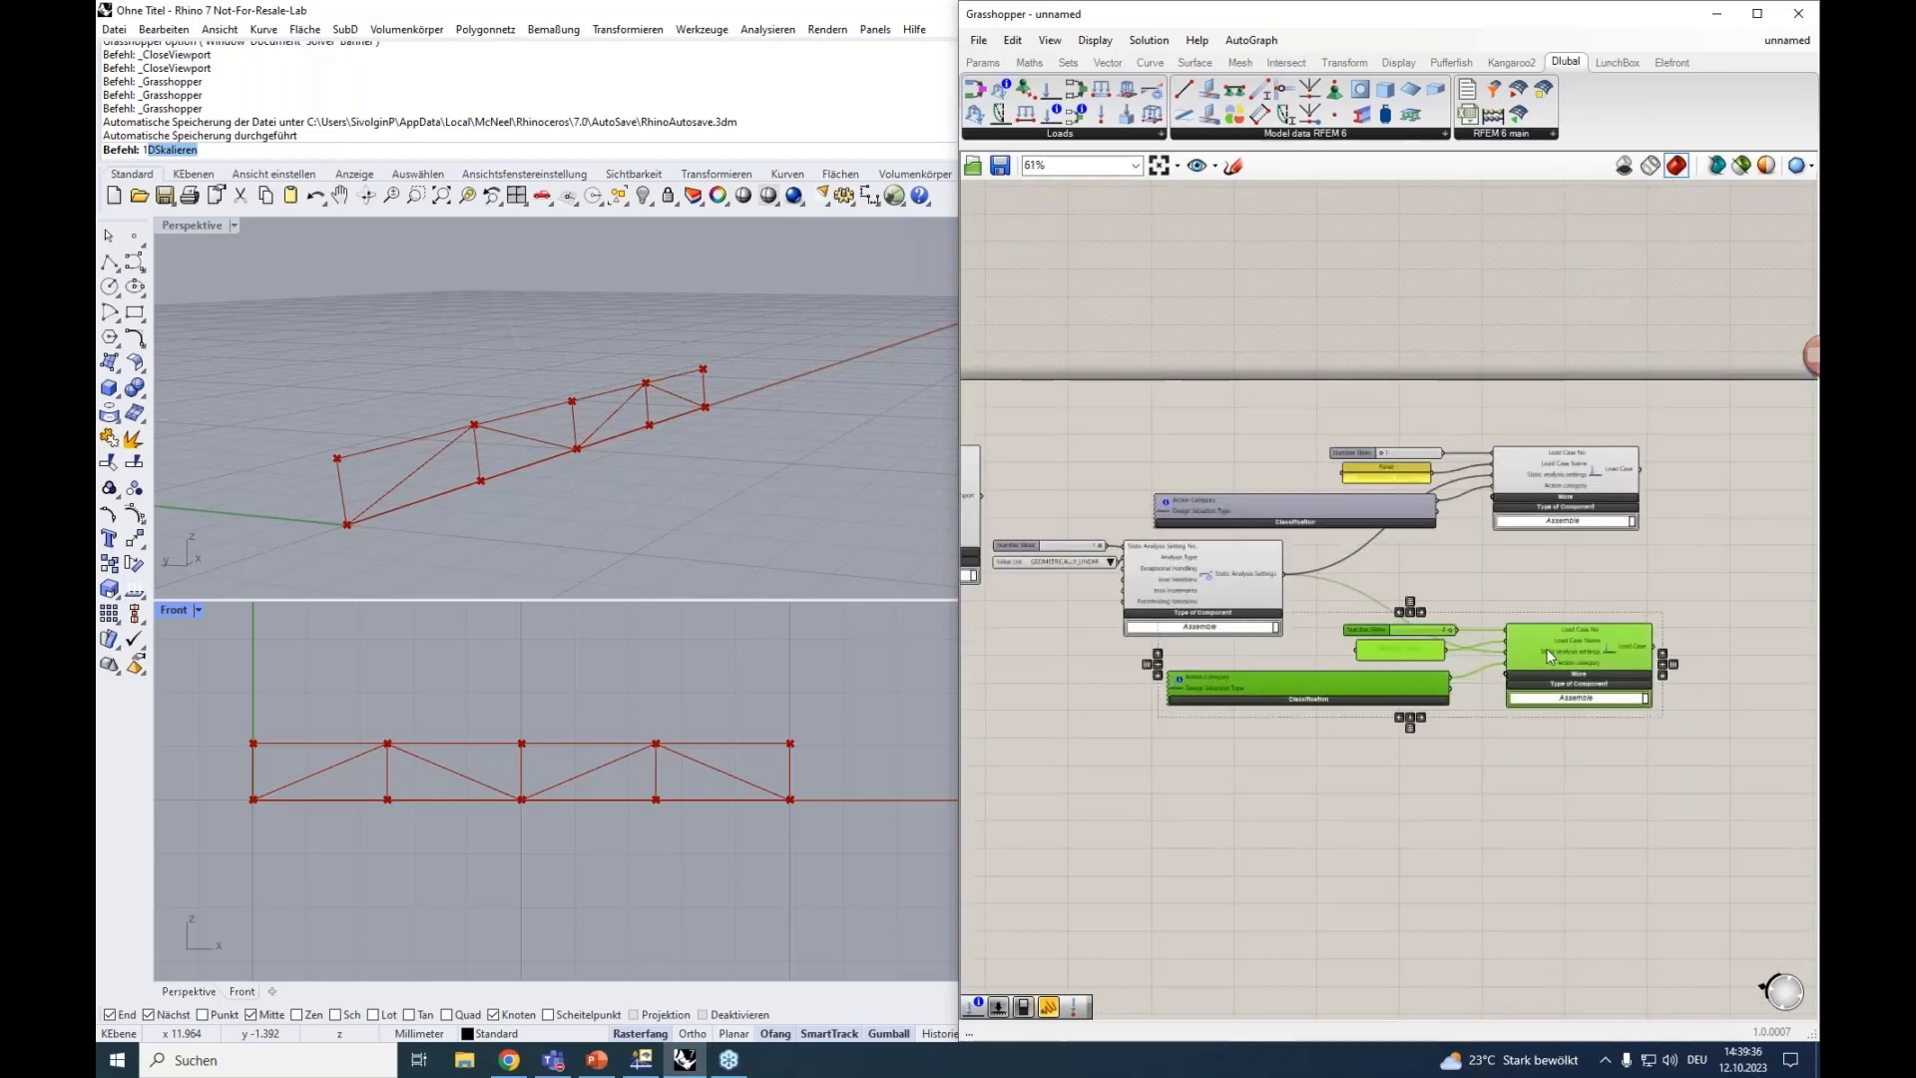
{"action": "left_click_drag", "start_coordinate": [1549, 655], "coordinate": [1541, 626]}
{"action": "scroll", "coordinate": [1662, 557], "scroll_direction": "up", "scroll_amount": 3}
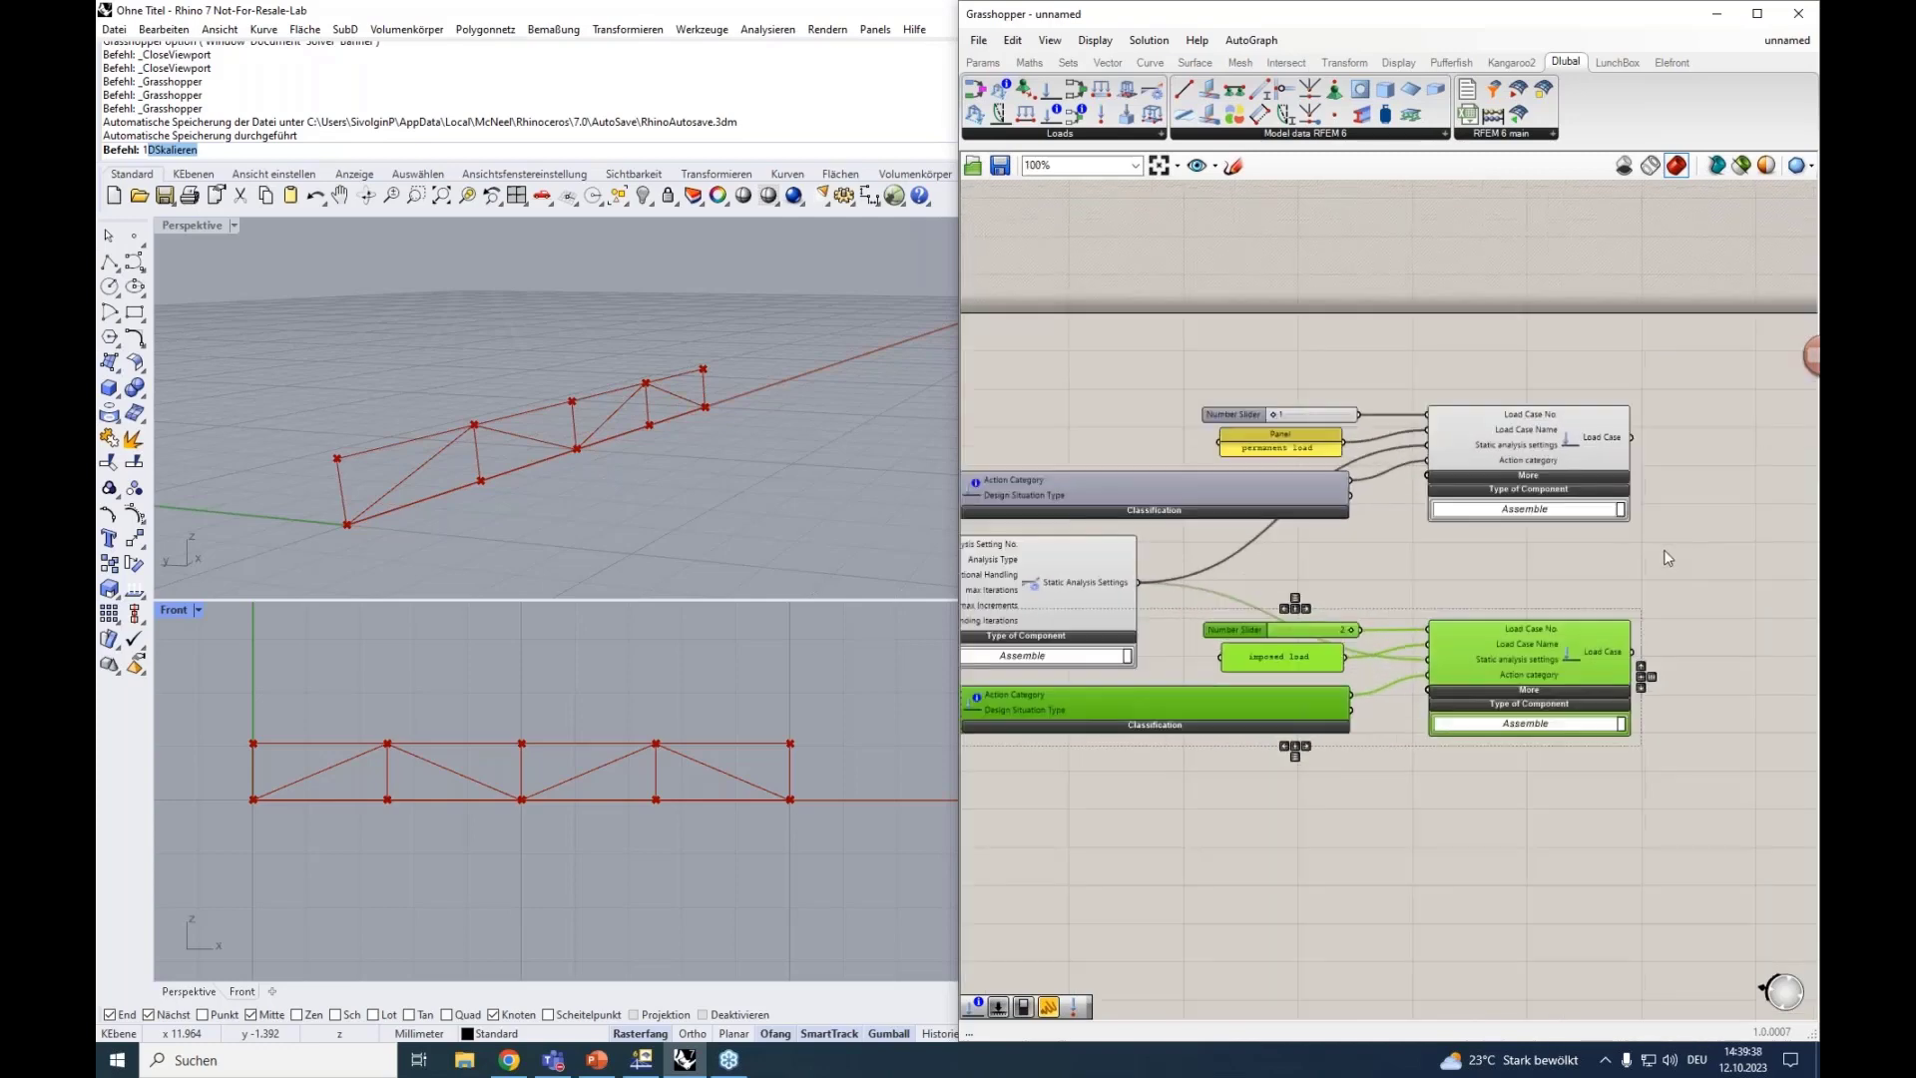
{"action": "scroll", "coordinate": [1662, 557], "scroll_direction": "down", "scroll_amount": 1}
{"action": "right_click_drag", "start_coordinate": [1526, 556], "coordinate": [1520, 570]}
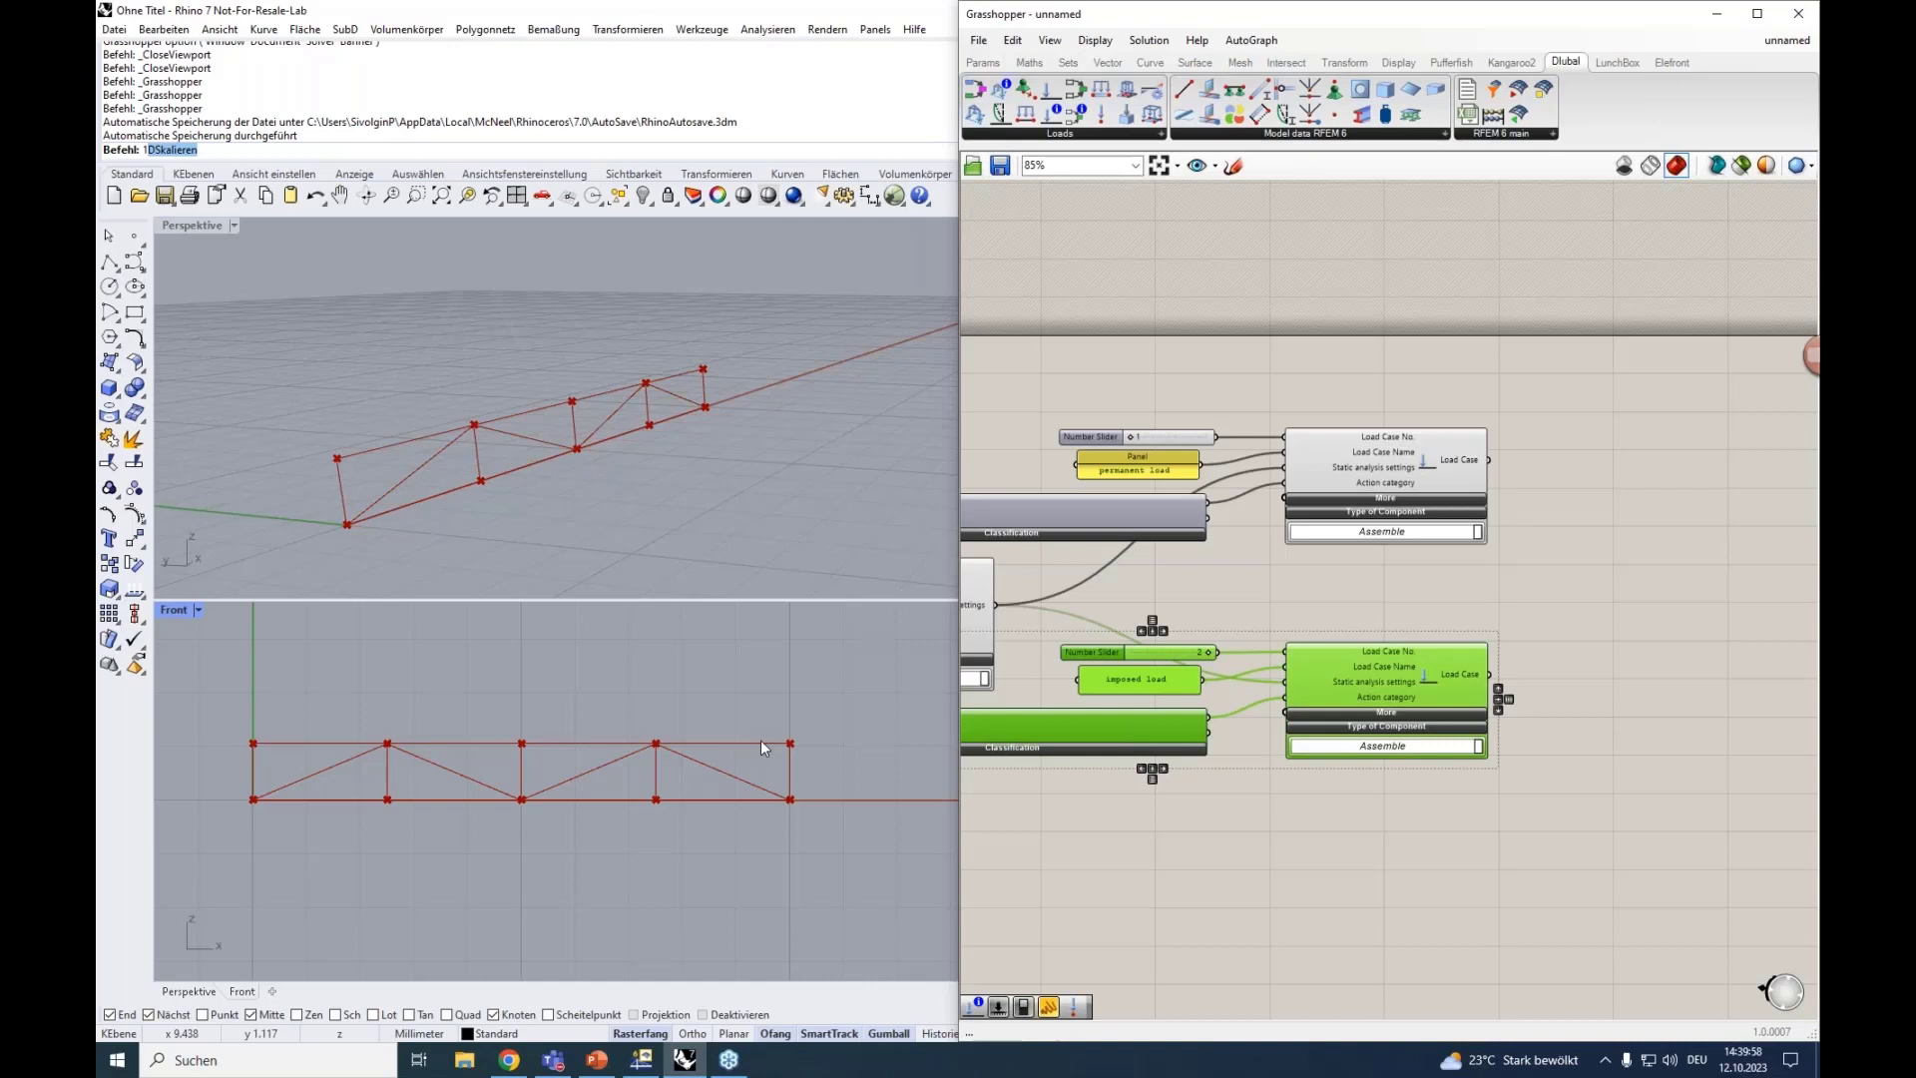
Add a Nodal Load component and place it beside the two Load Case components.
{"action": "left_click", "coordinate": [1342, 134]}
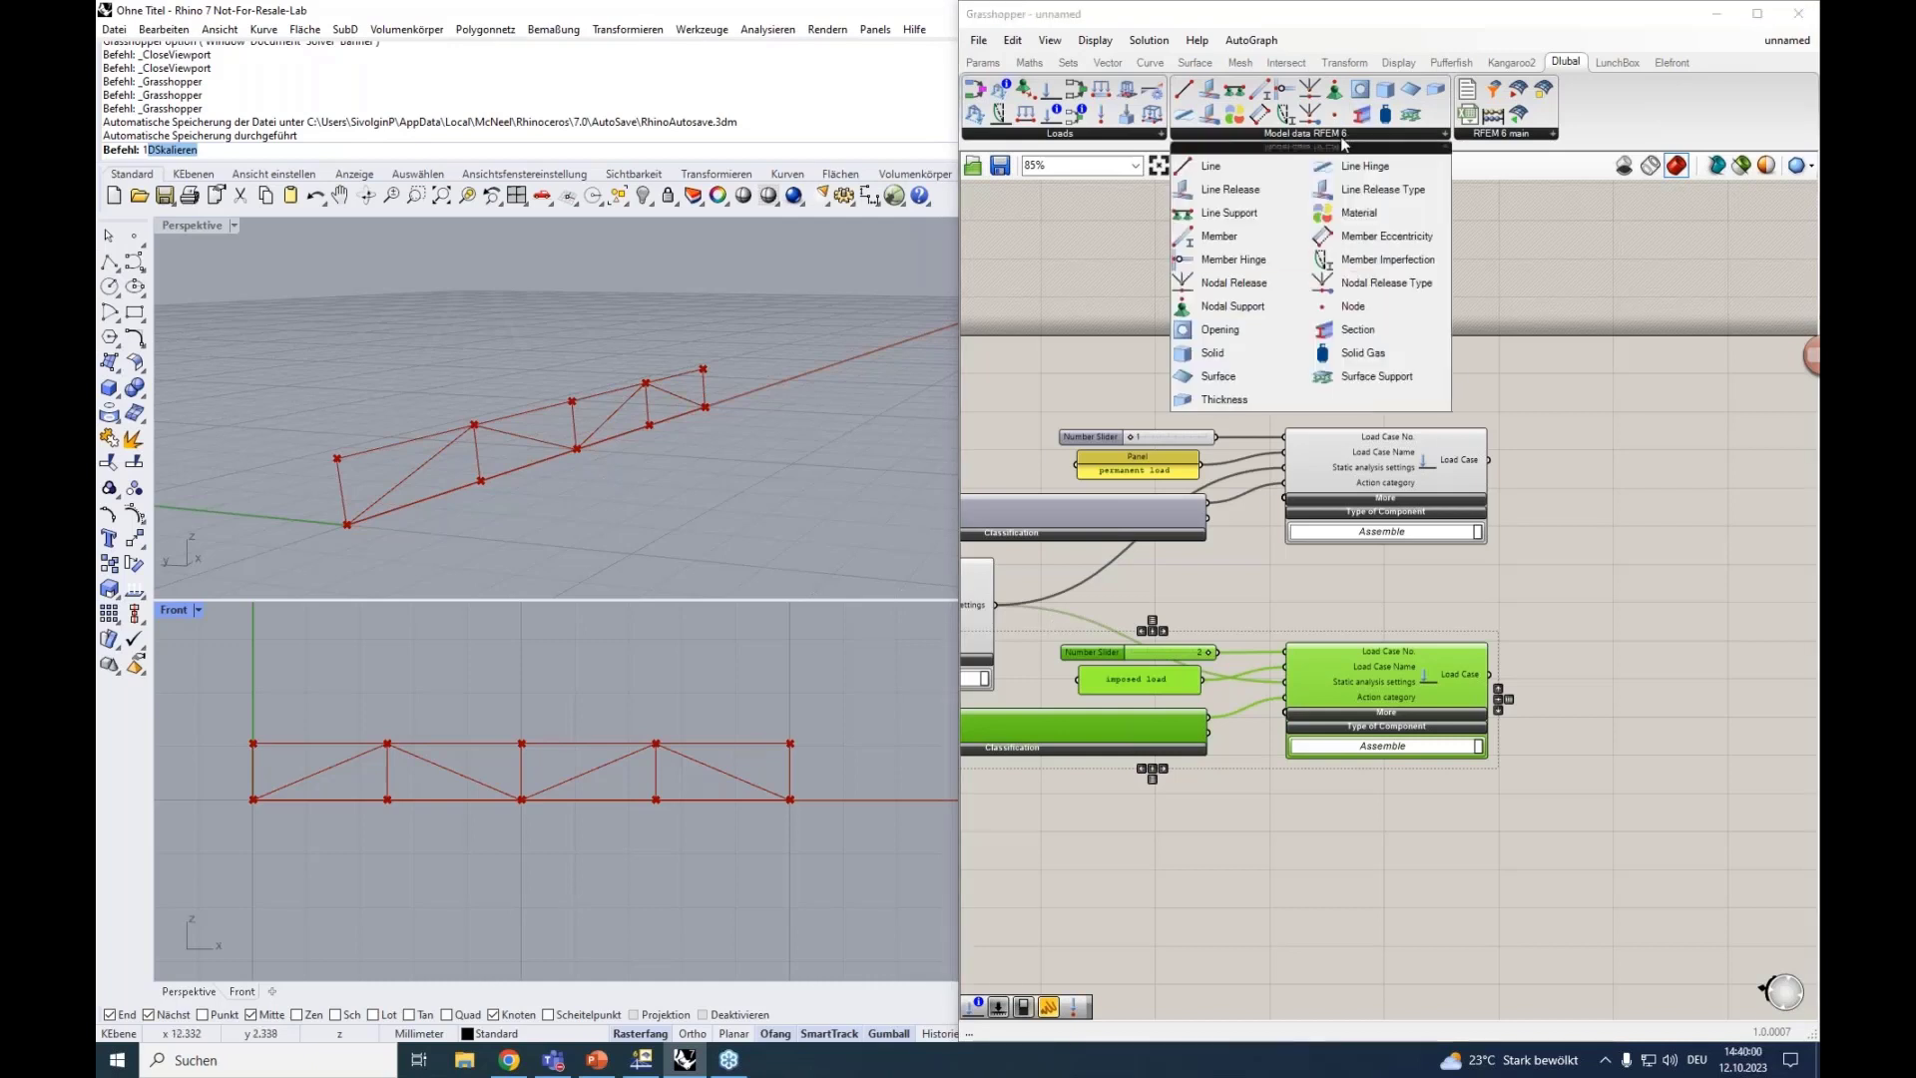
{"action": "left_click", "coordinate": [1160, 134]}
{"action": "left_click", "coordinate": [1247, 283]}
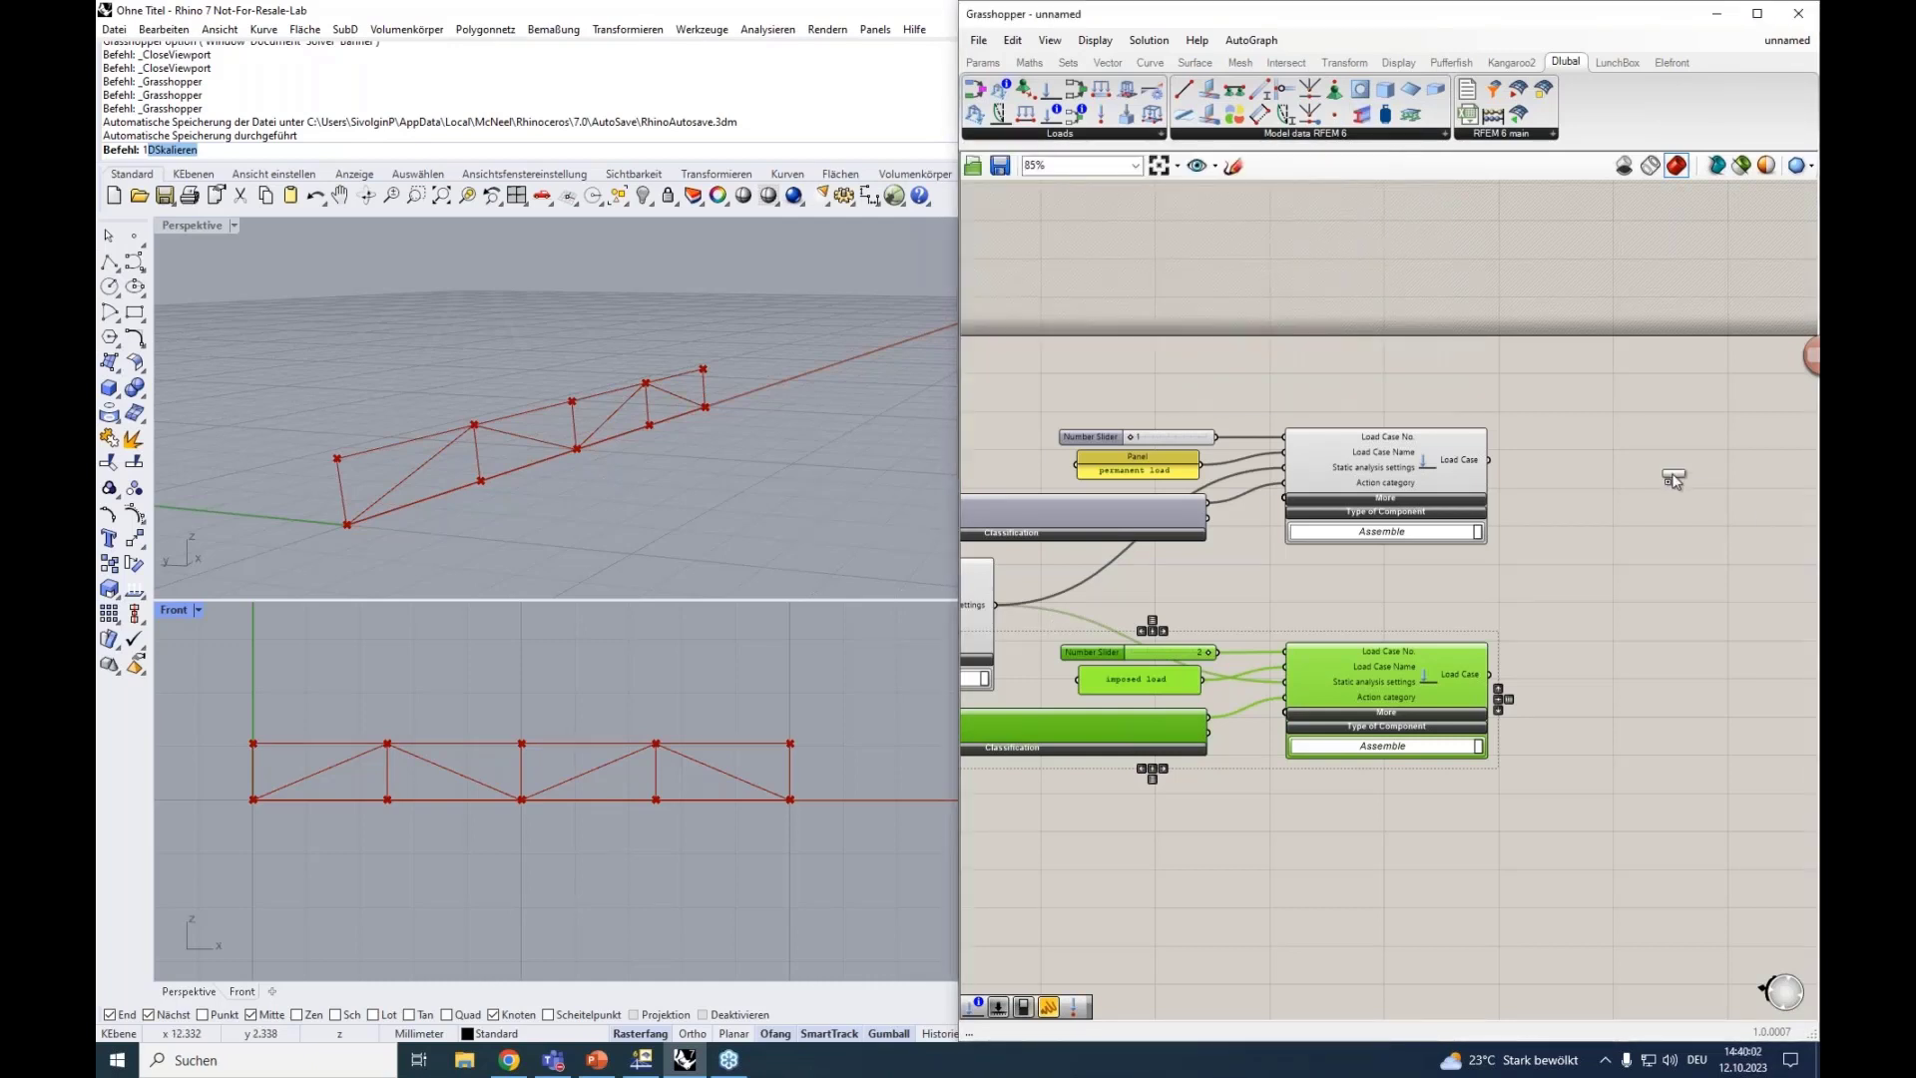
{"action": "left_click", "coordinate": [1672, 475]}
{"action": "right_click_drag", "start_coordinate": [1507, 362], "coordinate": [1190, 376]}
{"action": "left_click_drag", "start_coordinate": [1330, 440], "coordinate": [1423, 471]}
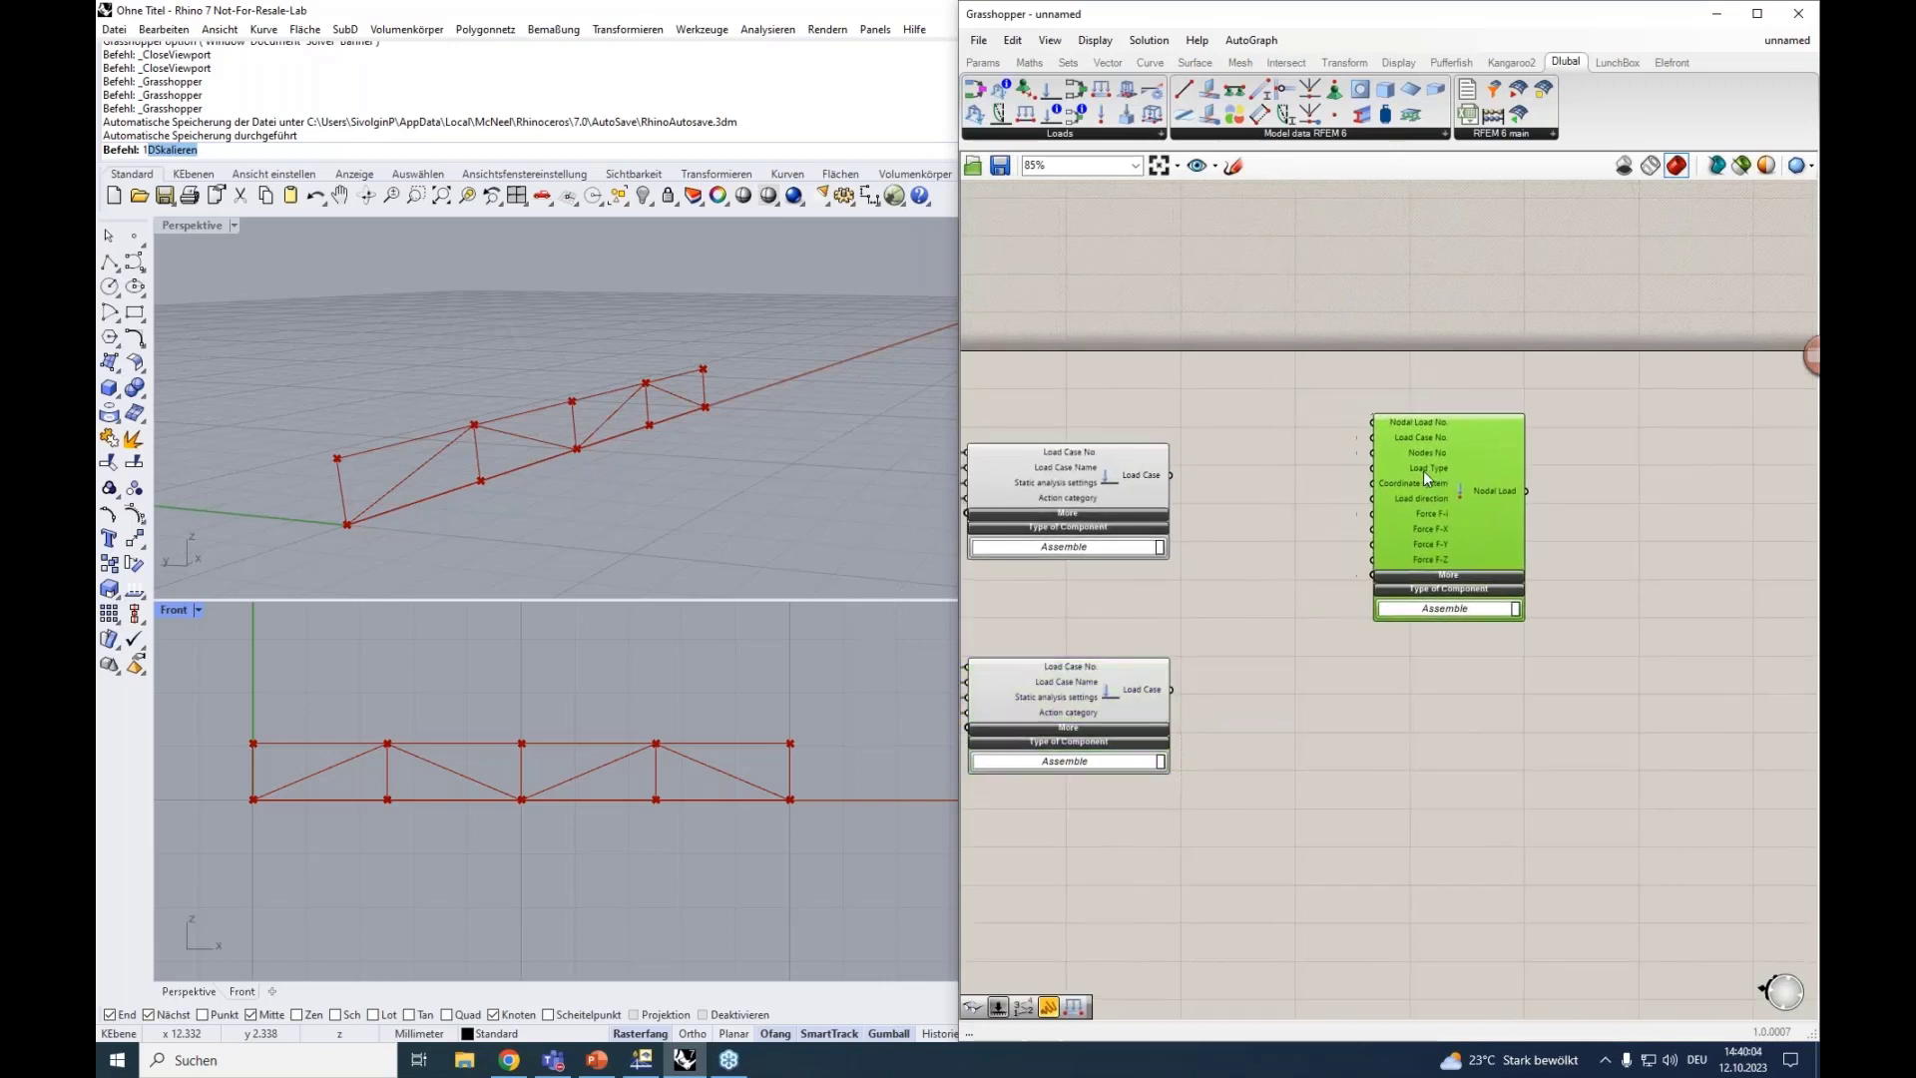
{"action": "scroll", "coordinate": [1390, 421], "scroll_direction": "up", "scroll_amount": 3}
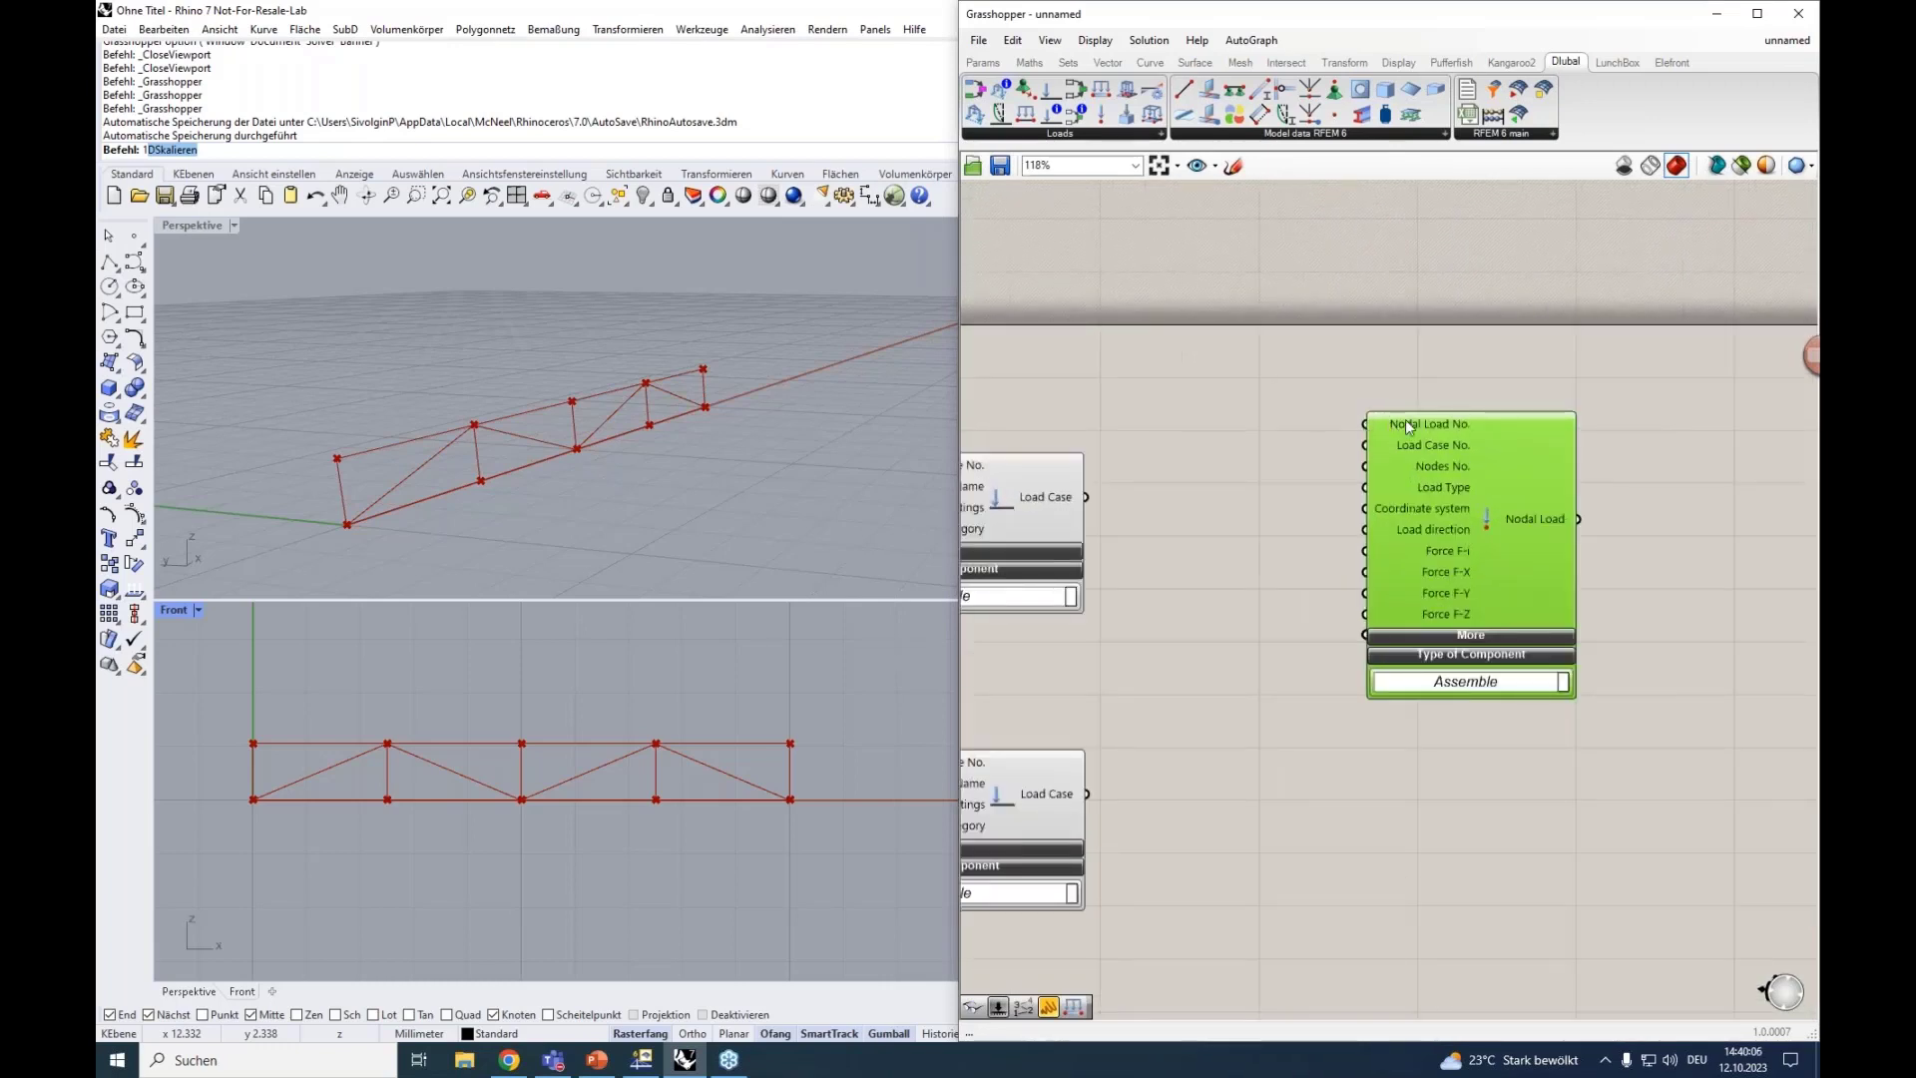
{"action": "mouse_move", "coordinate": [1405, 419]}
Connect the permanent Load Case output to the Nodal Load's Load Case No. input.
{"action": "right_click_drag", "start_coordinate": [1092, 499], "coordinate": [1319, 459]}
{"action": "left_click", "coordinate": [1205, 521]}
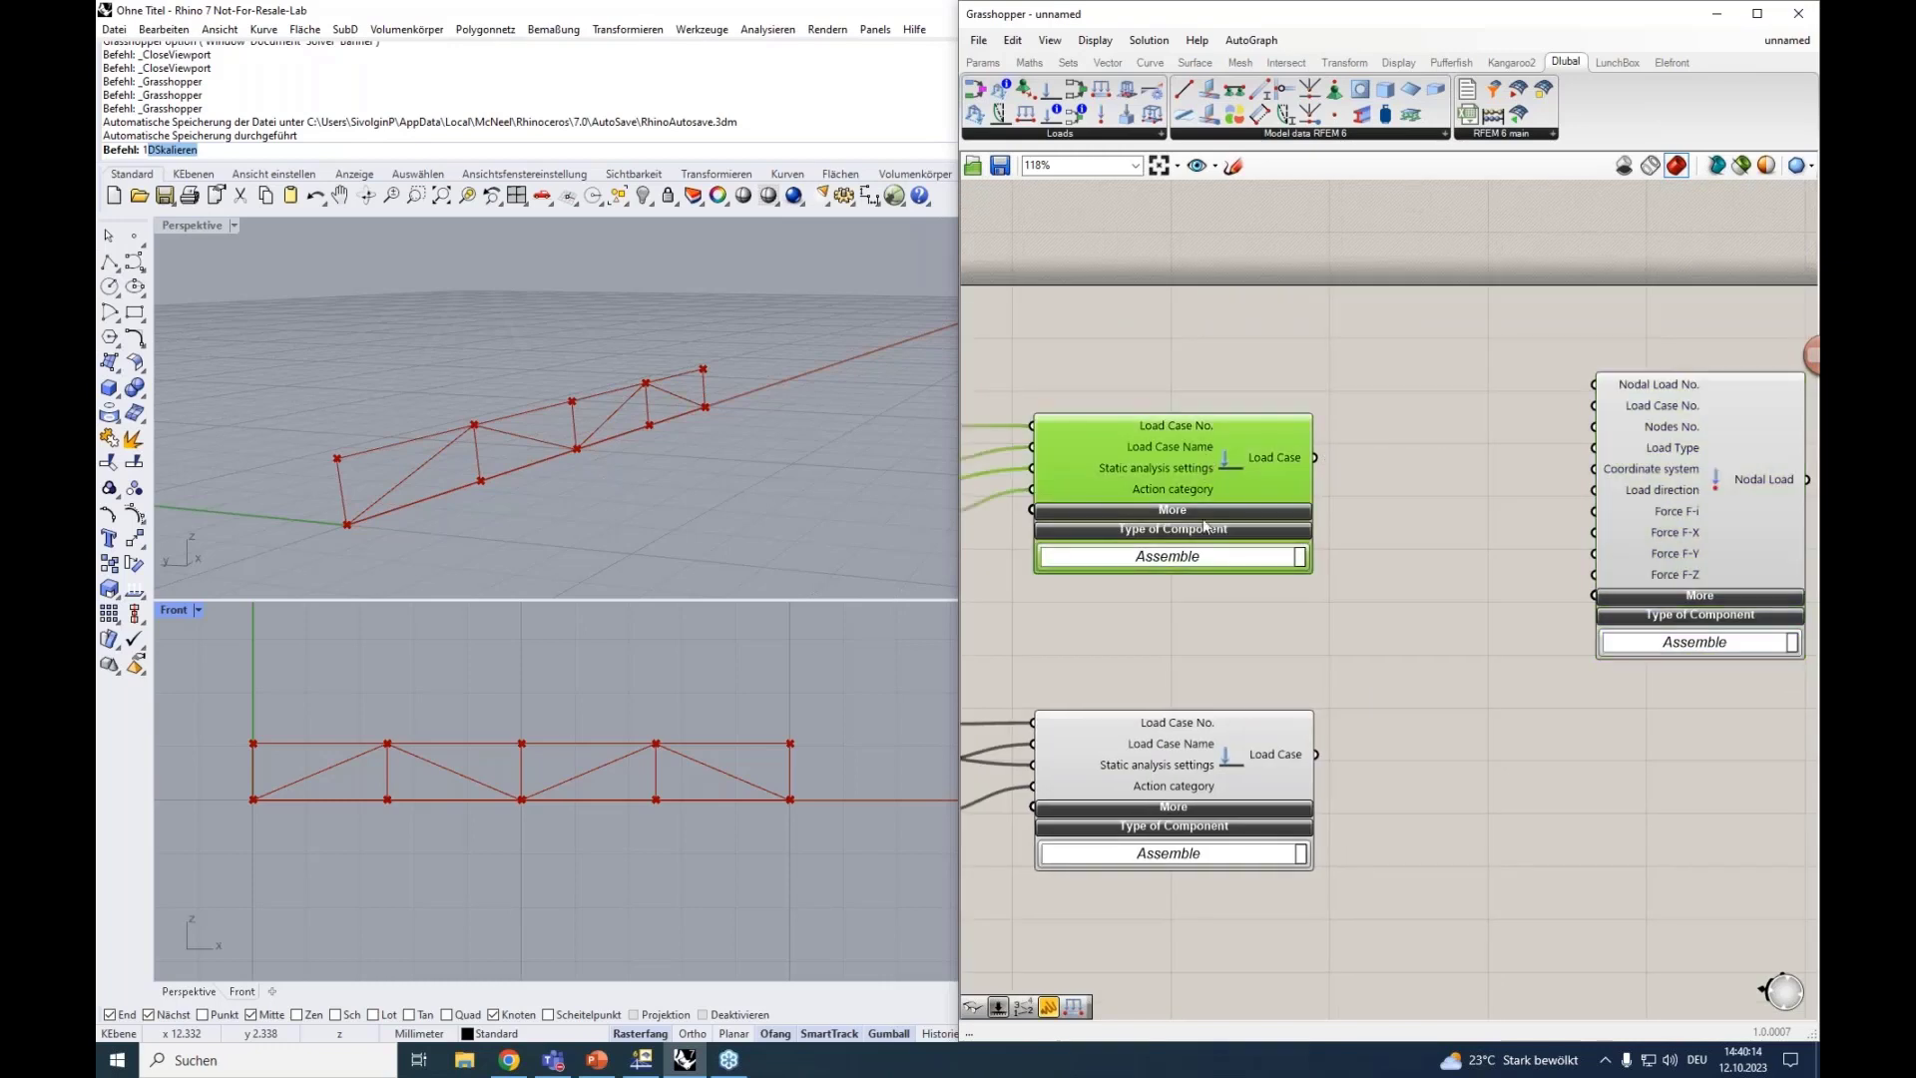
{"action": "left_click", "coordinate": [1235, 760]}
{"action": "right_click_drag", "start_coordinate": [1432, 526], "coordinate": [1334, 523]}
{"action": "left_click_drag", "start_coordinate": [1217, 455], "coordinate": [1473, 407]}
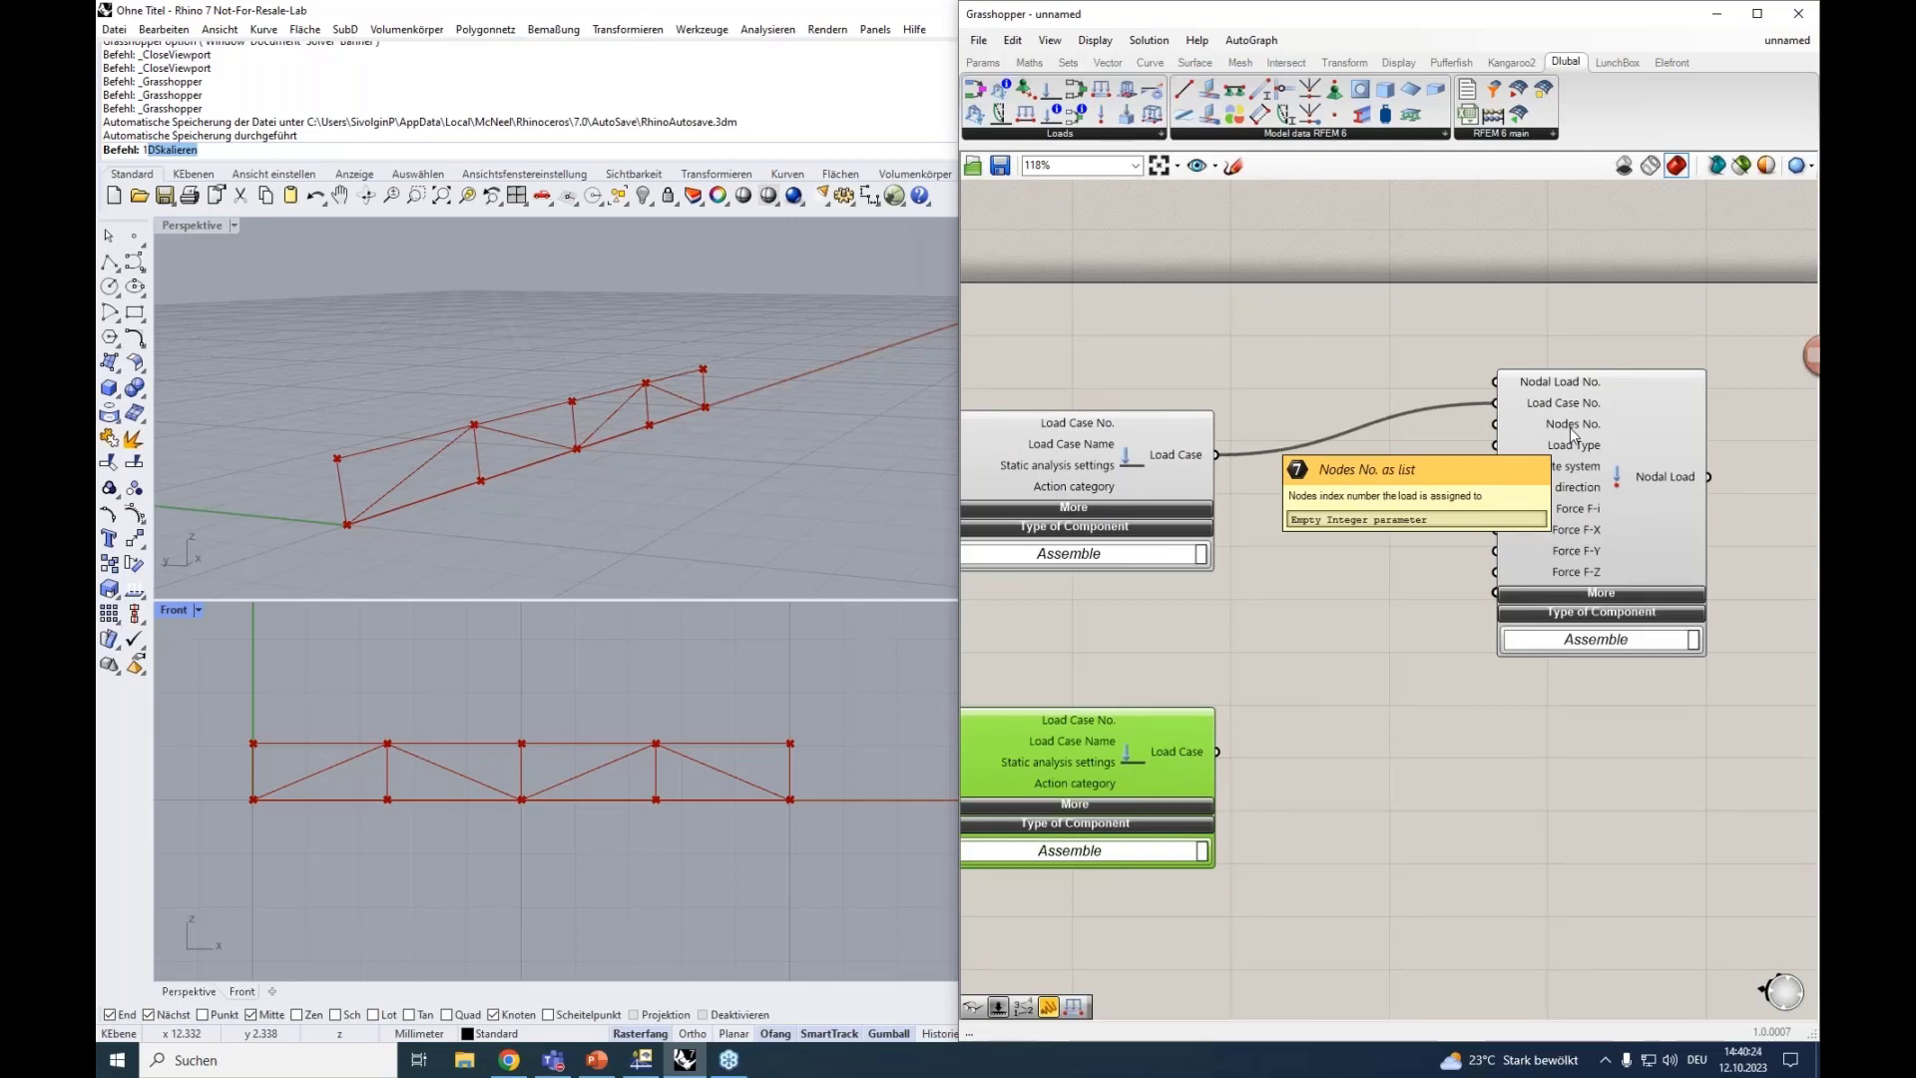
Add a Point List component below the structure nodes point parameter and connect that parameter to its Points input.
{"action": "scroll", "coordinate": [1403, 504], "scroll_direction": "down", "scroll_amount": 5}
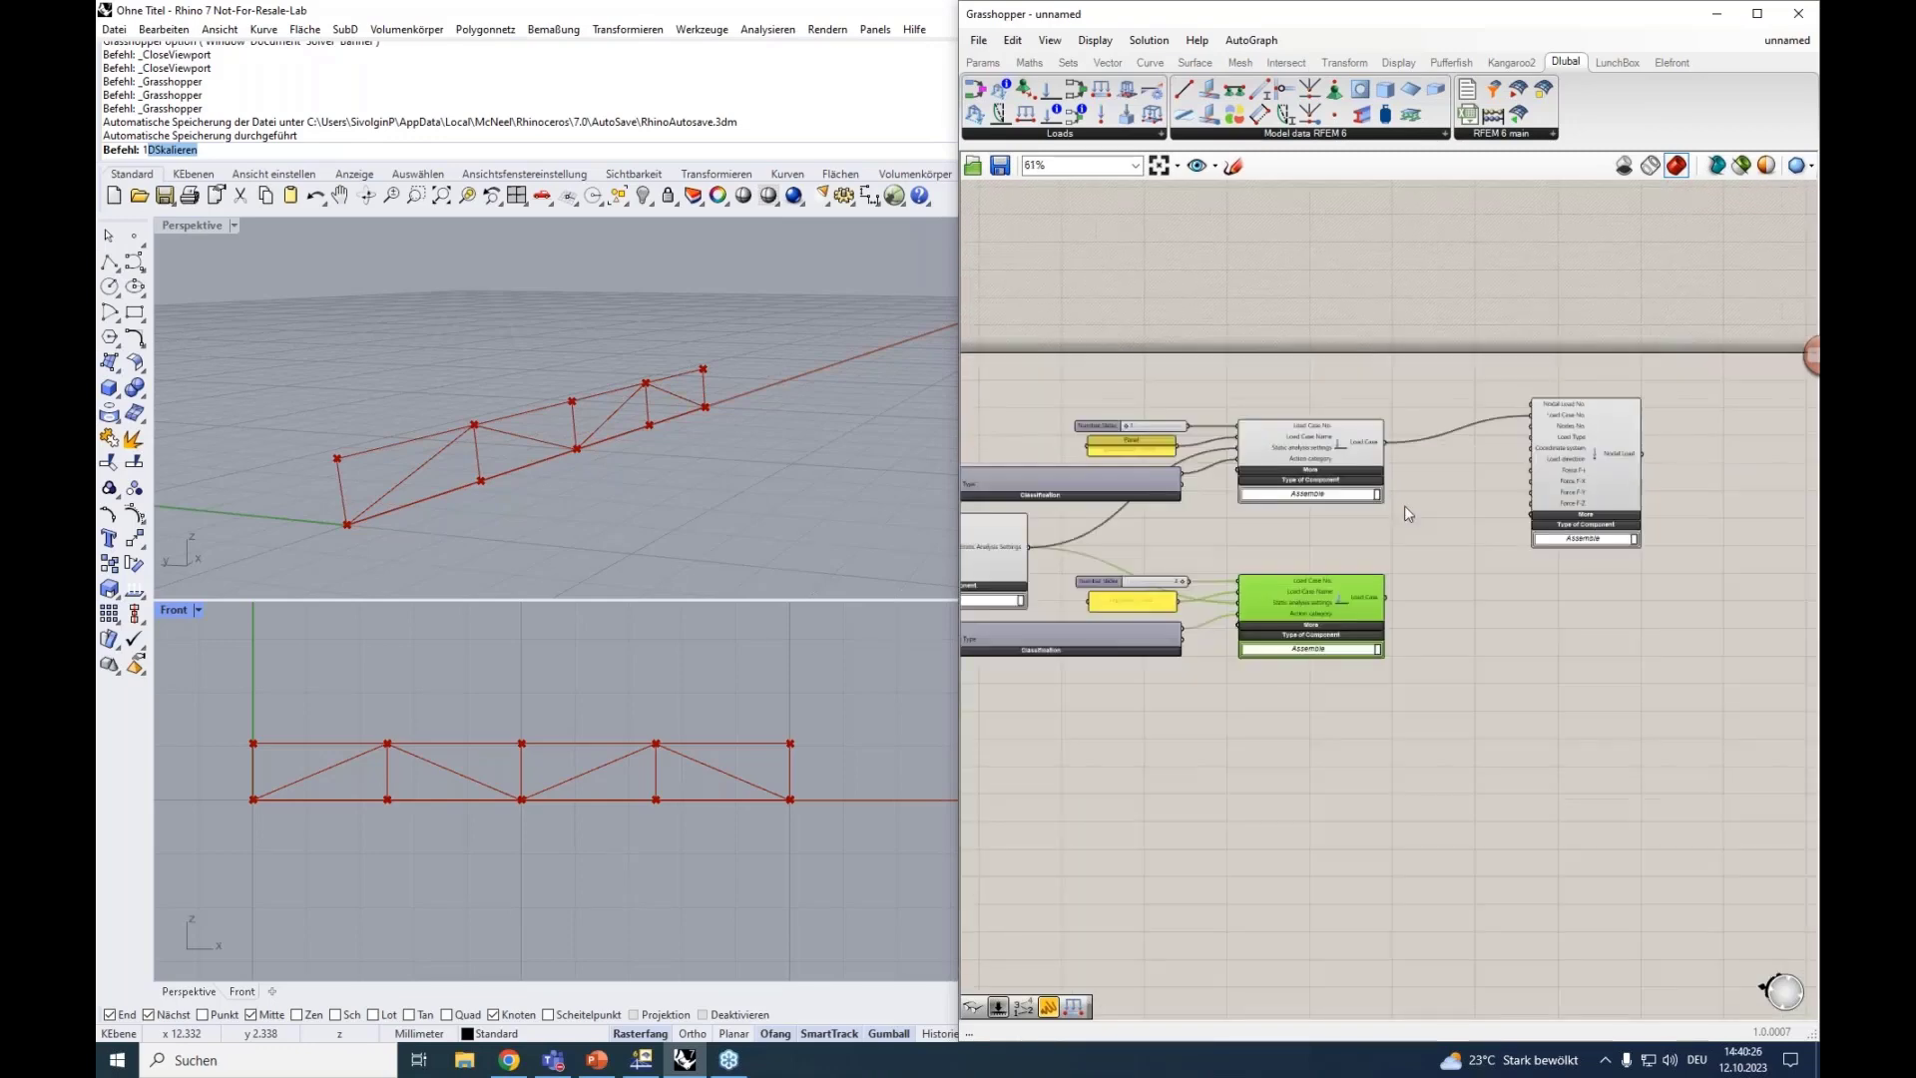
{"action": "right_click_drag", "start_coordinate": [1323, 554], "coordinate": [1737, 540]}
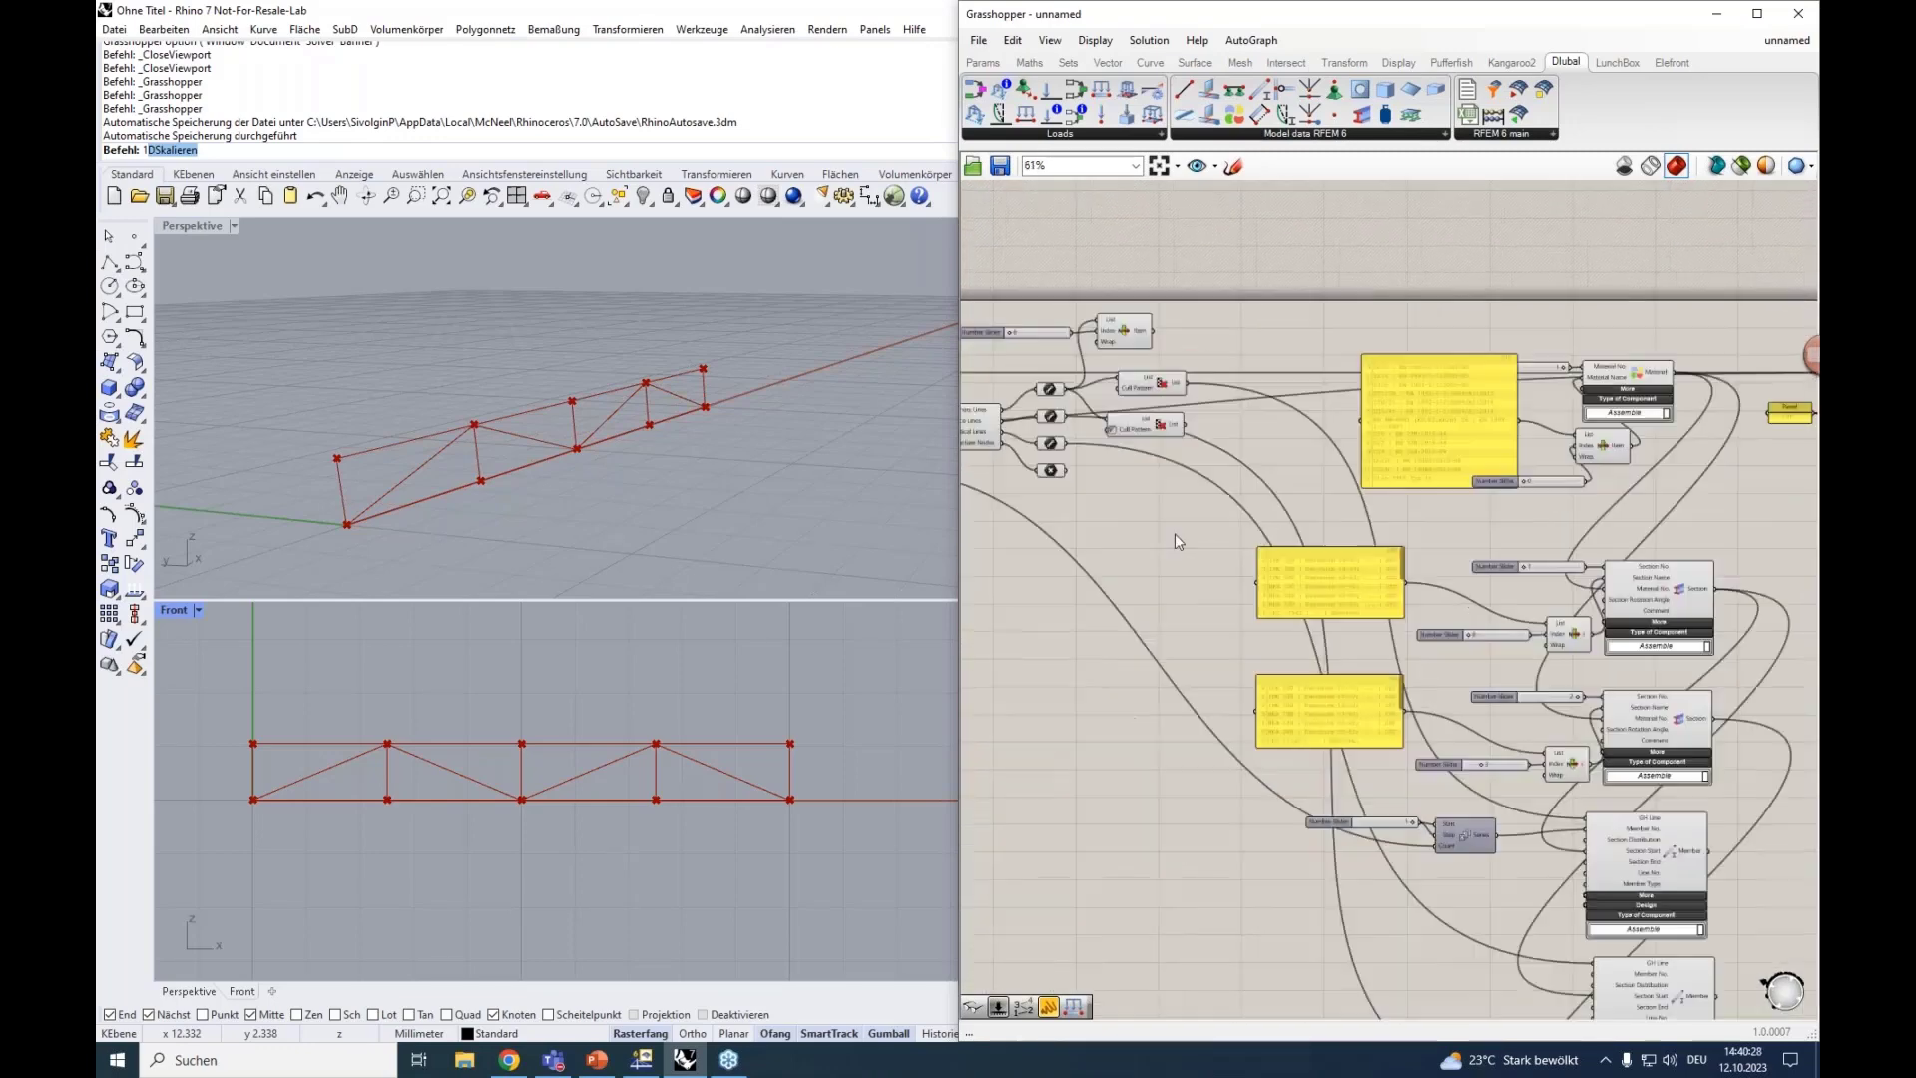
{"action": "scroll", "coordinate": [1044, 509], "scroll_direction": "up", "scroll_amount": 3}
{"action": "right_click_drag", "start_coordinate": [1135, 522], "coordinate": [1260, 562]}
{"action": "scroll", "coordinate": [1091, 420], "scroll_direction": "up", "scroll_amount": 2}
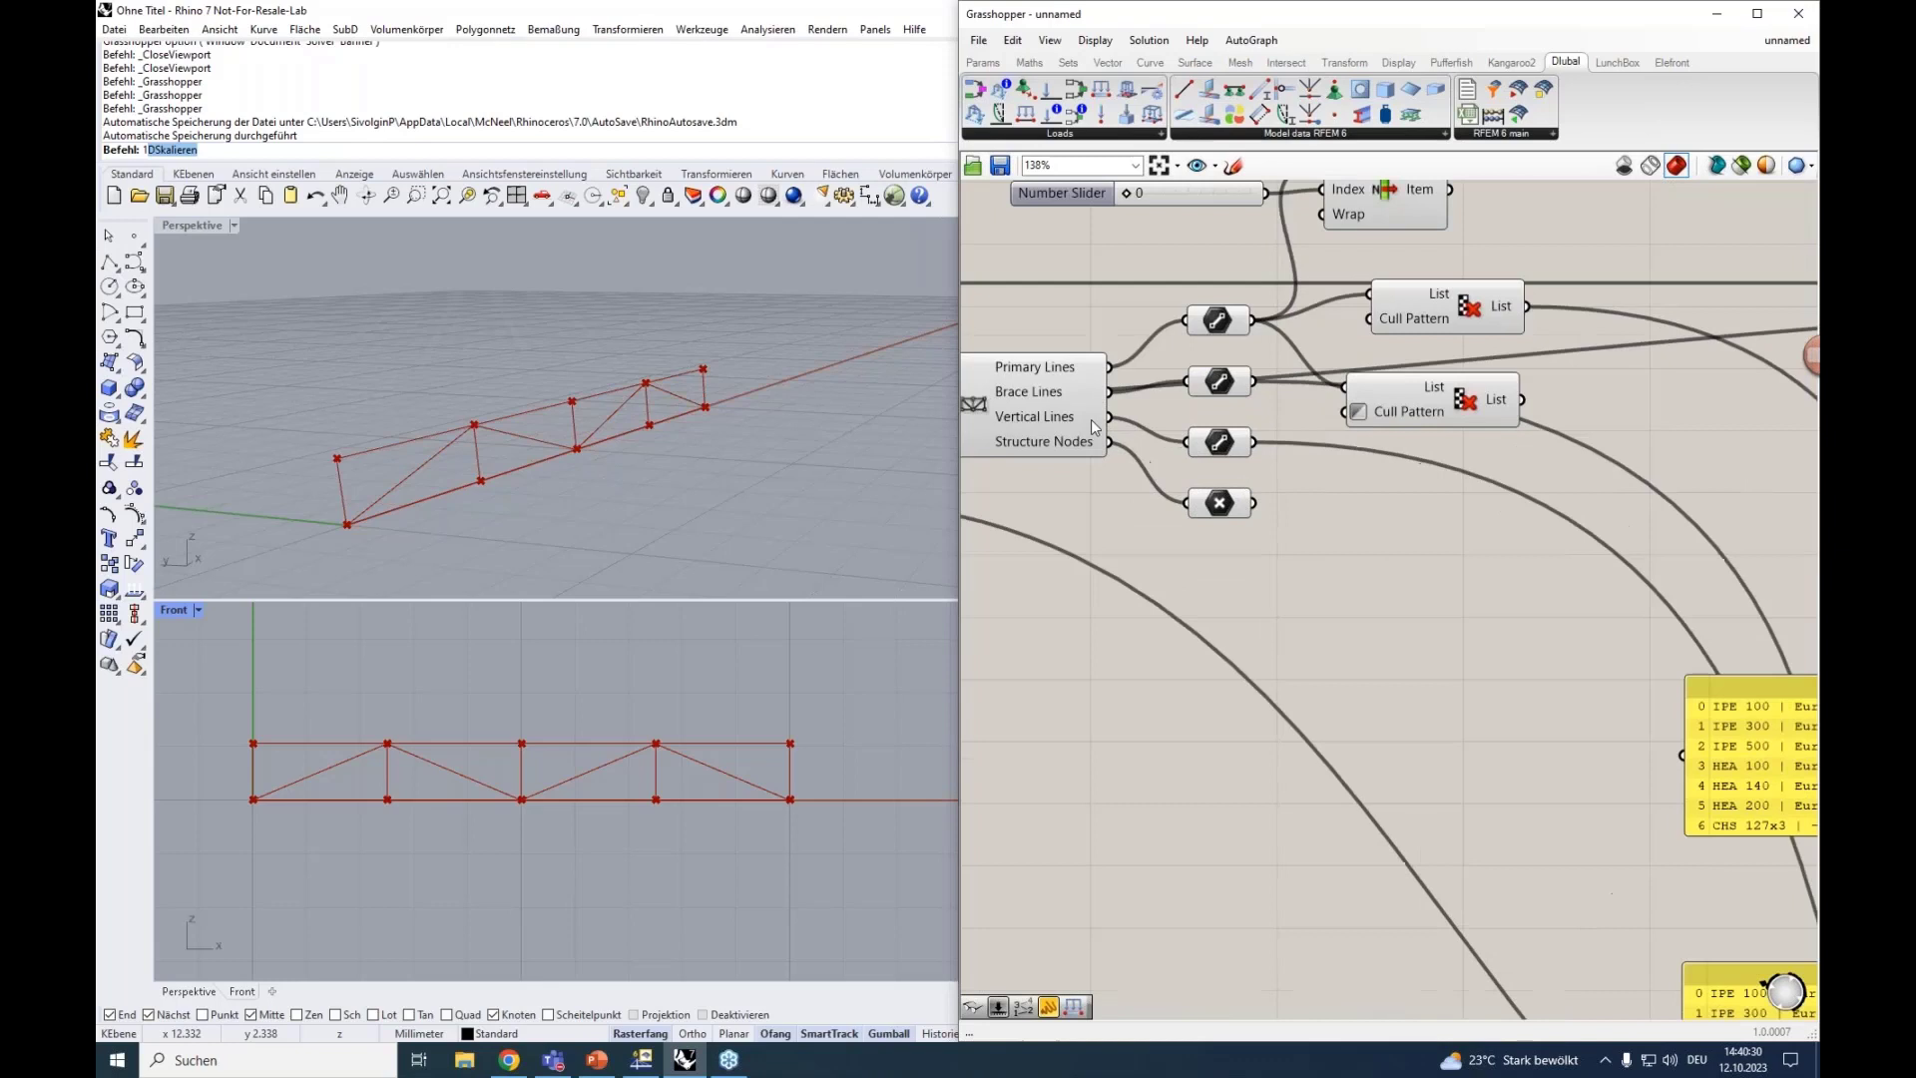
{"action": "left_click", "coordinate": [1209, 504]}
{"action": "double_click", "coordinate": [1261, 623]}
{"action": "type", "text": "point"}
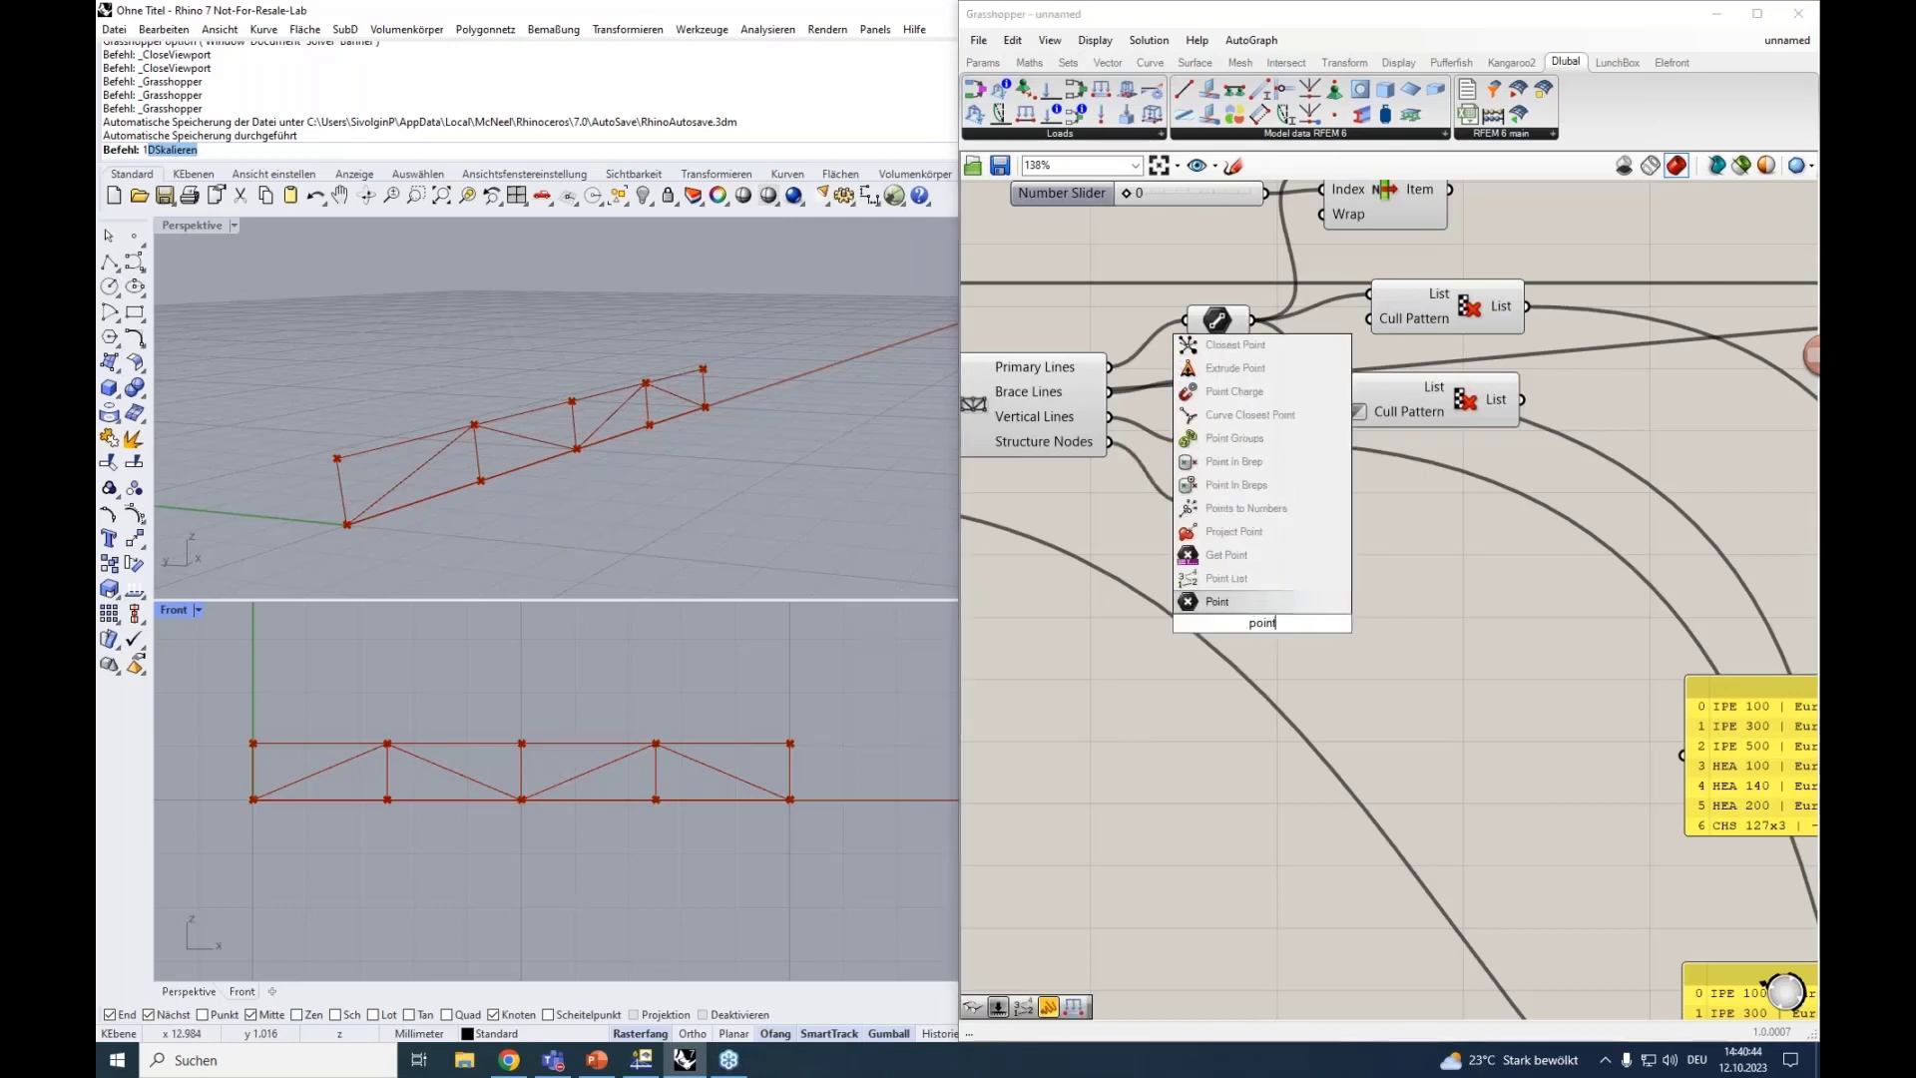
{"action": "left_click", "coordinate": [1266, 578]}
{"action": "left_click_drag", "start_coordinate": [1217, 609], "coordinate": [1253, 503]}
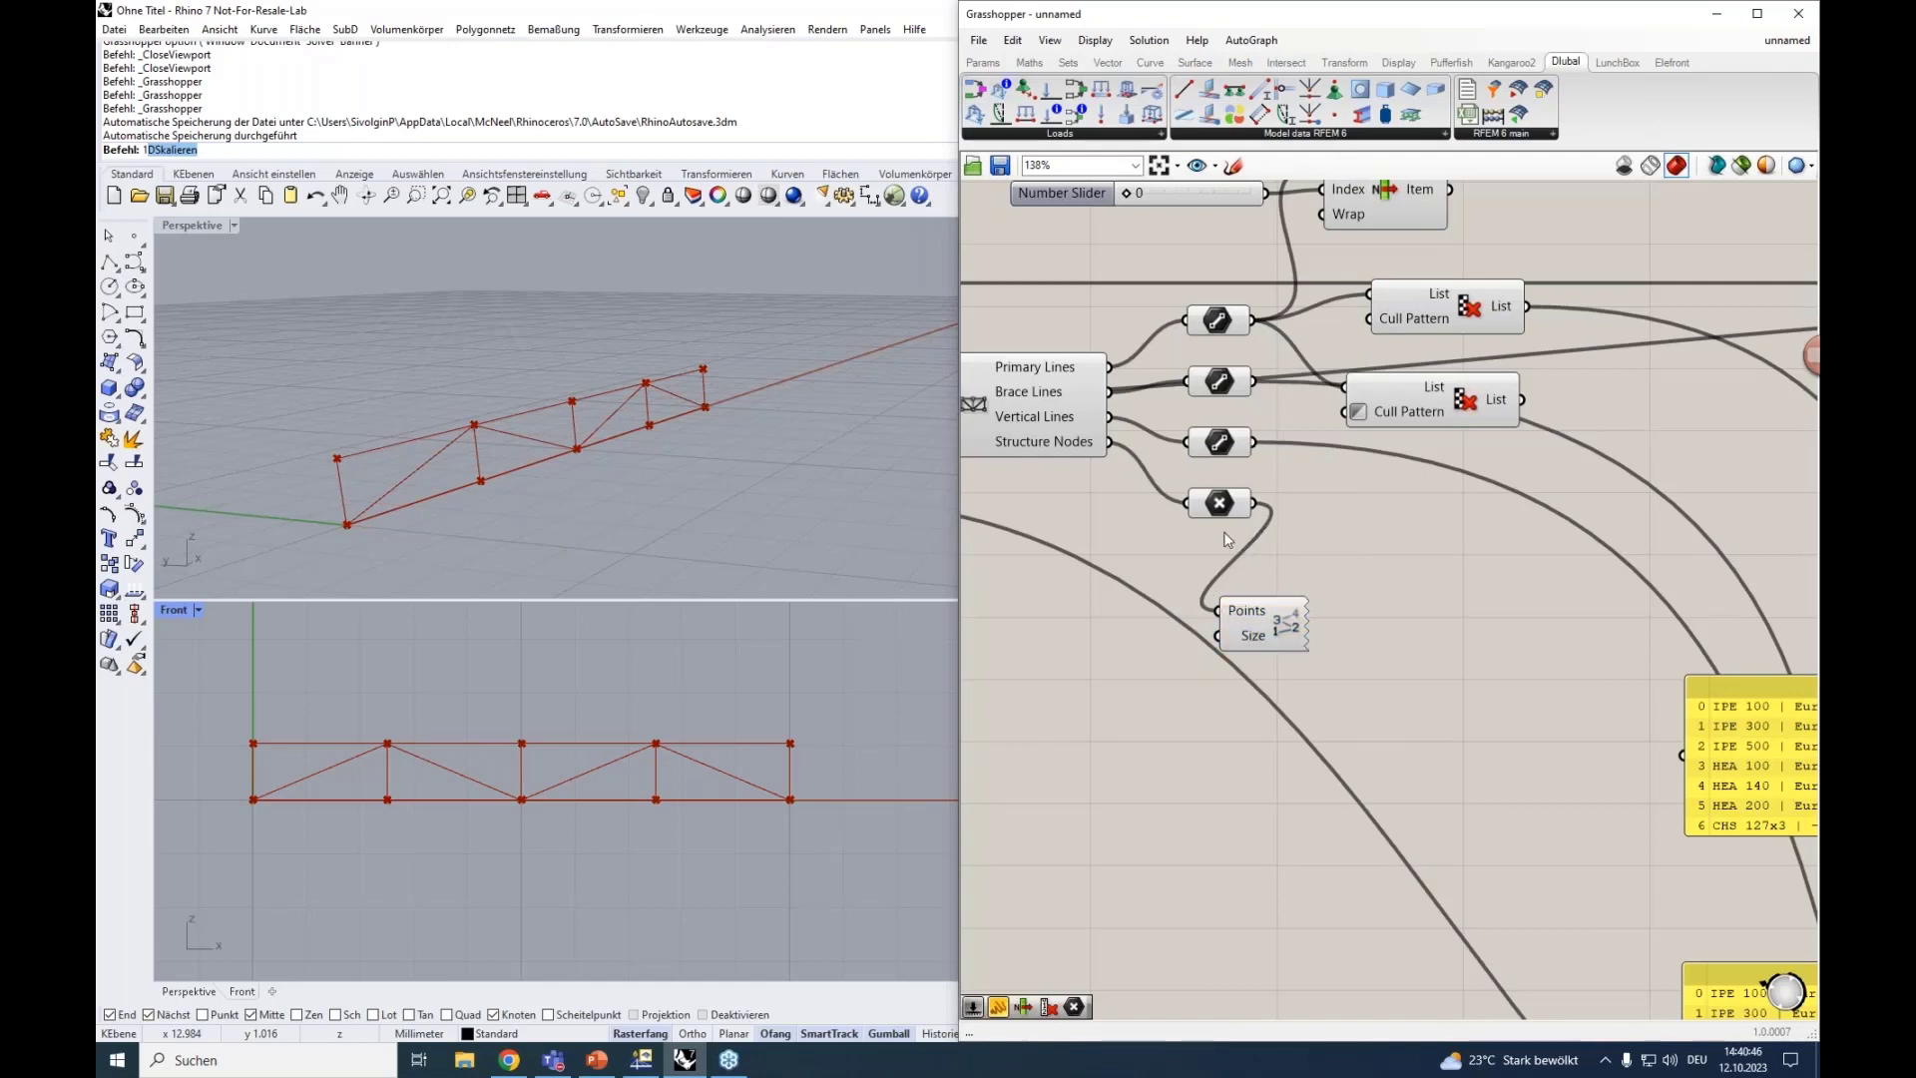
Add a number slider from 0 to 1.00, connect it to the Point List's Size input, and set it to 0.54.
{"action": "right_click_drag", "start_coordinate": [1082, 635], "coordinate": [1154, 613]}
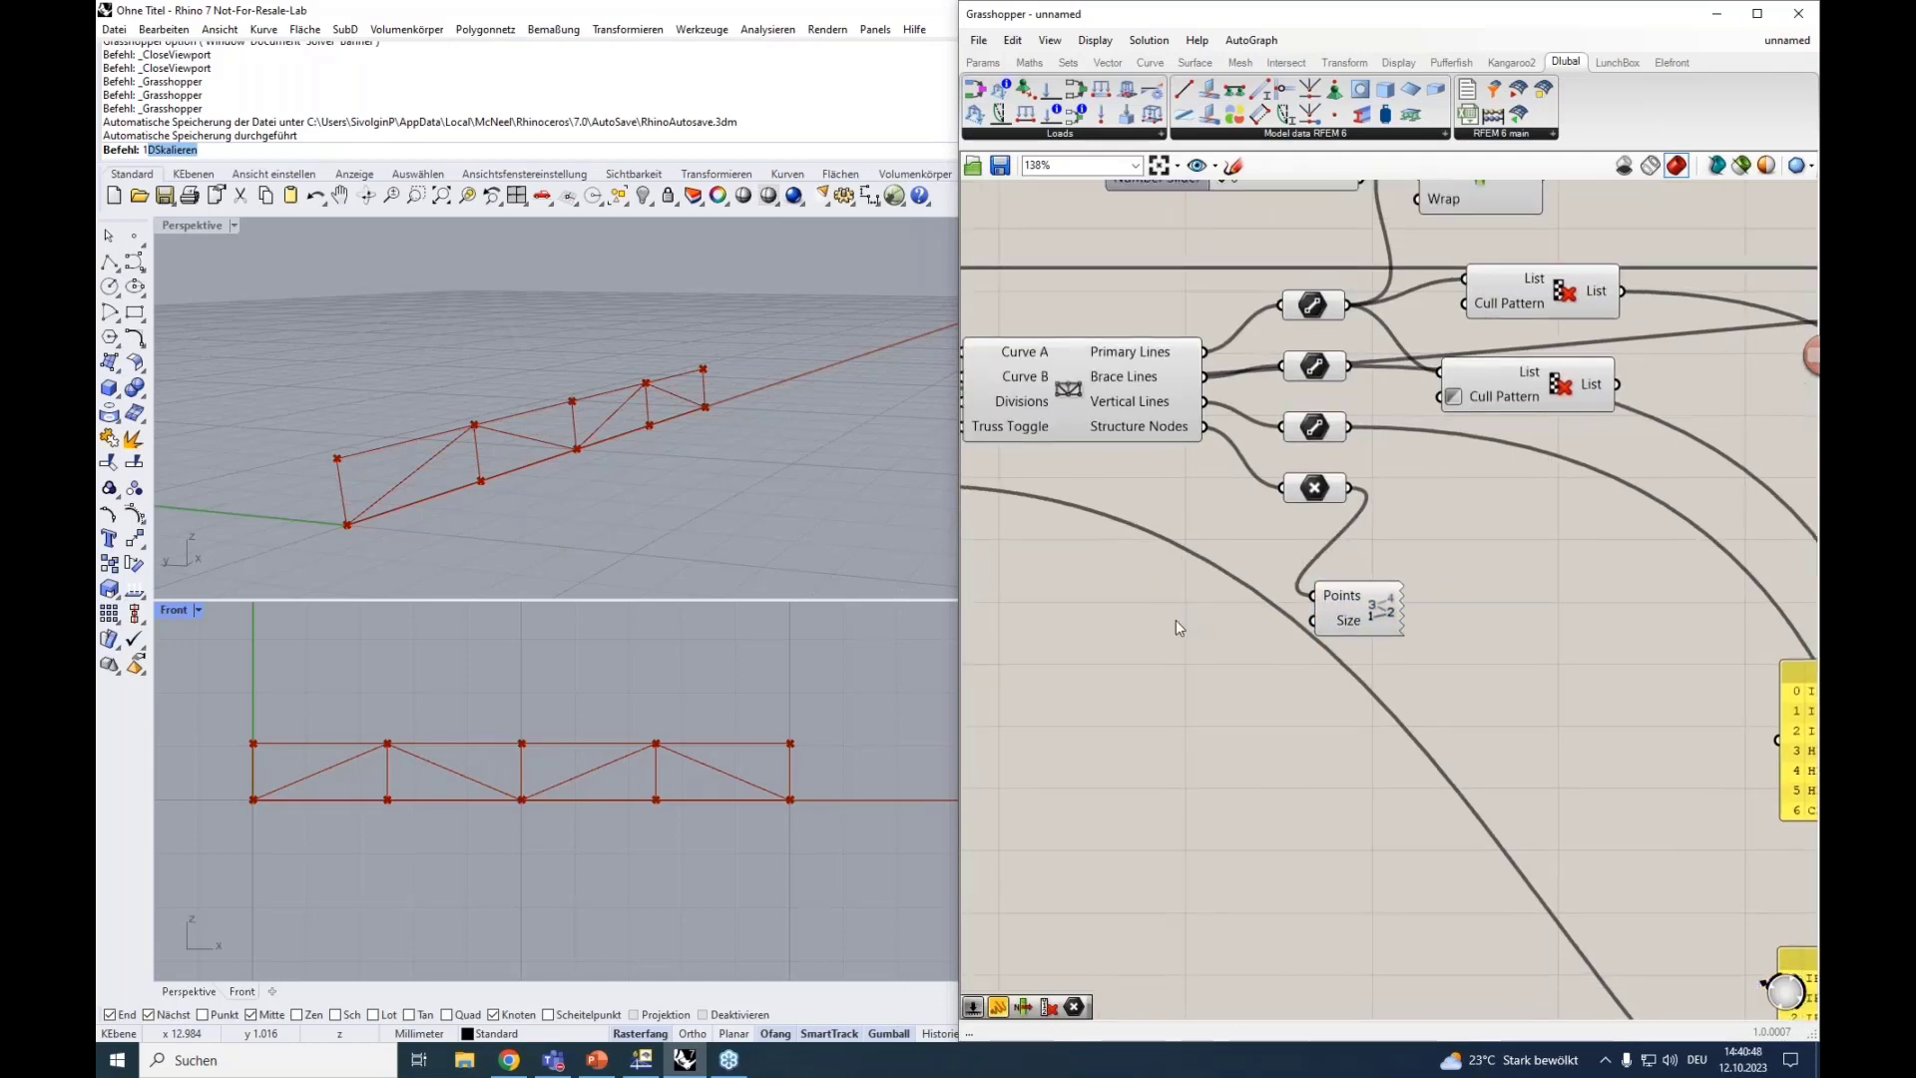
{"action": "double_click", "coordinate": [1176, 623]}
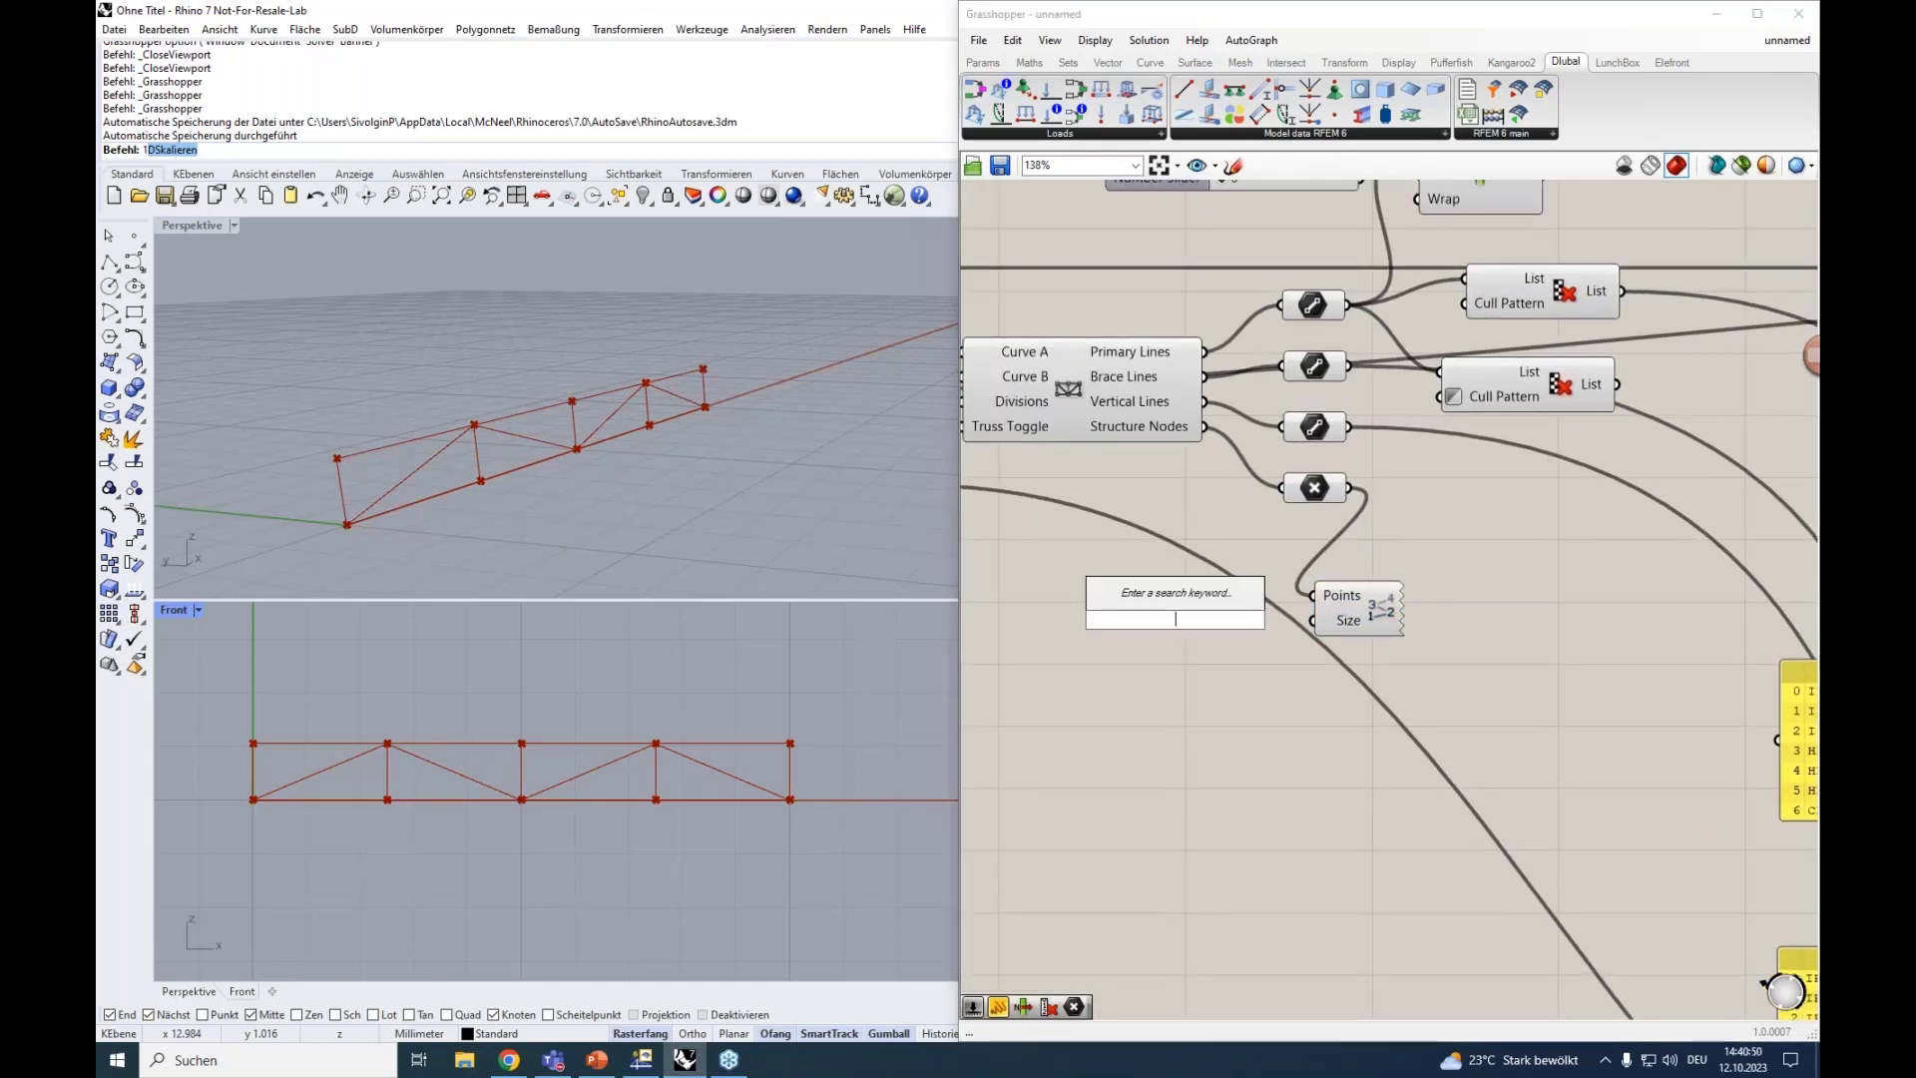
{"action": "type", "text": "0<"}
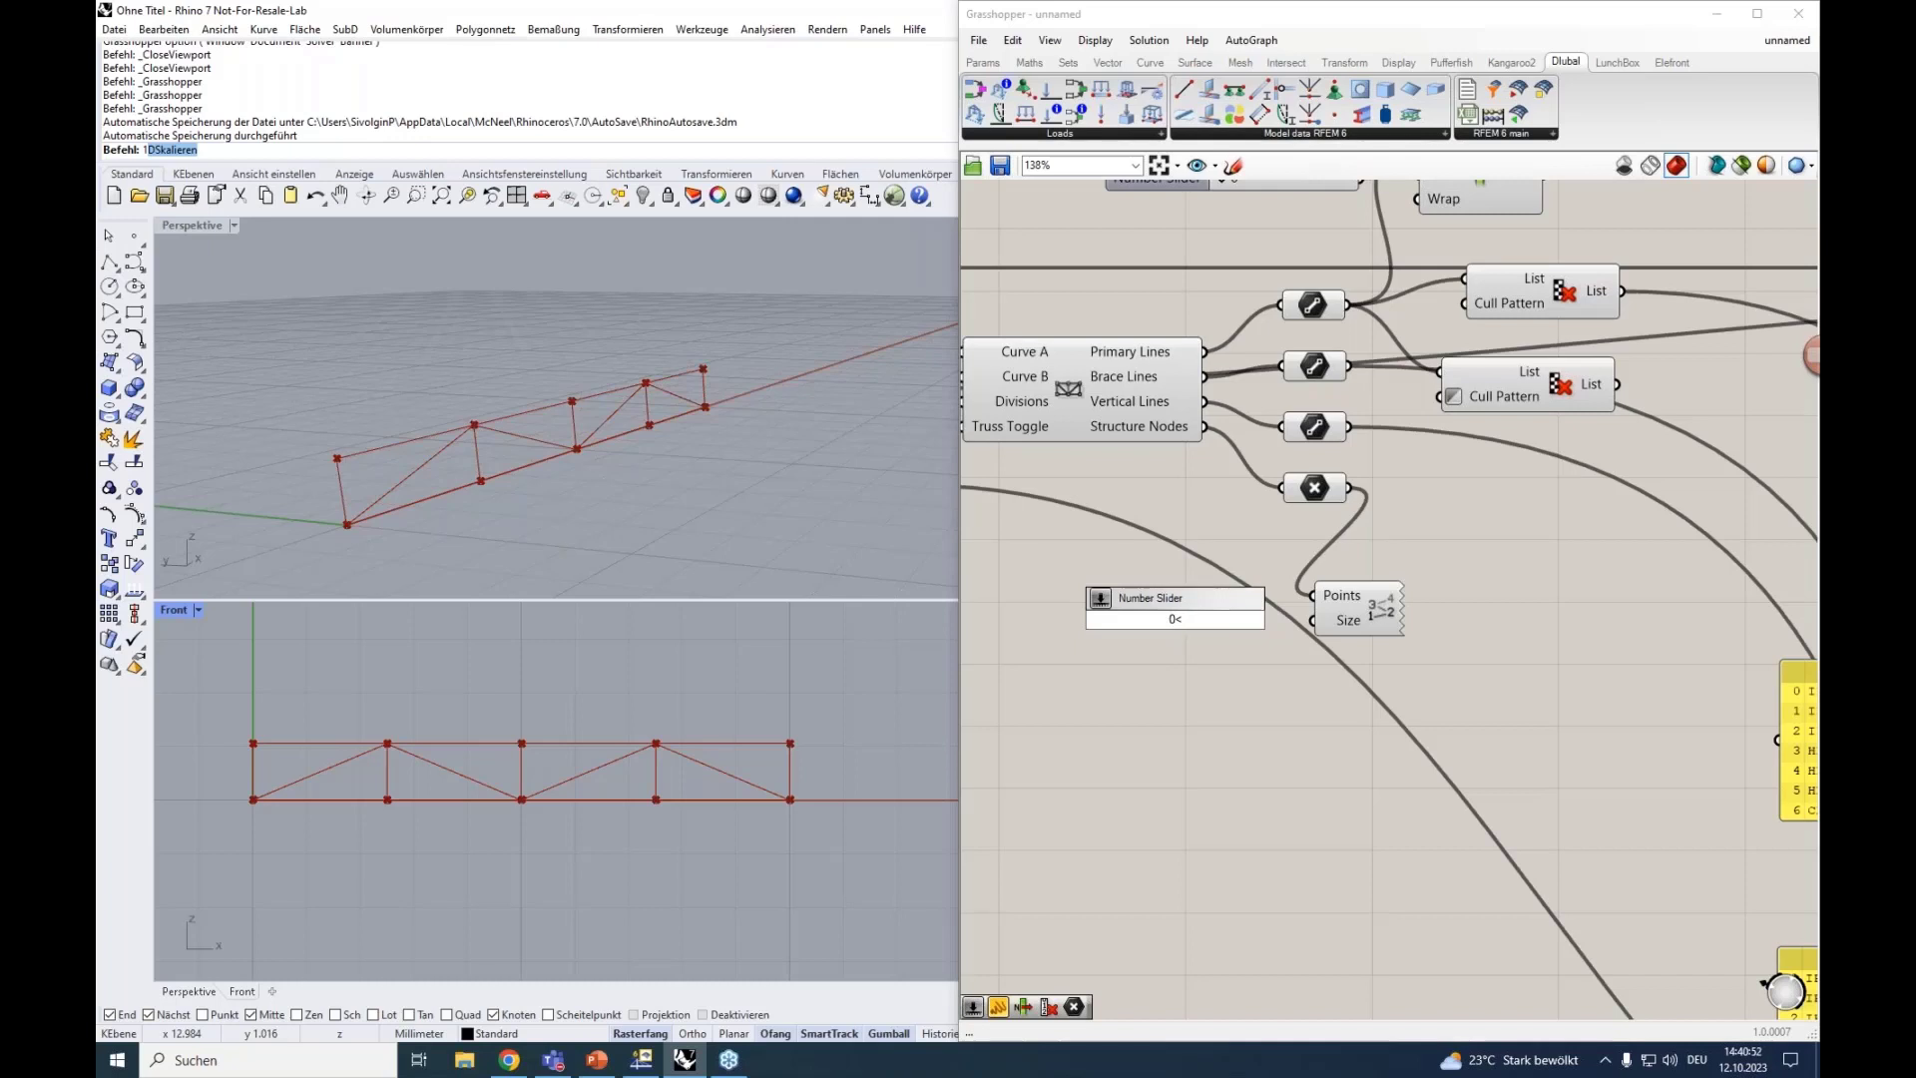
{"action": "type", "text": "1.00"}
{"action": "key", "text": "Return"}
{"action": "left_click_drag", "start_coordinate": [1139, 625], "coordinate": [1104, 624]}
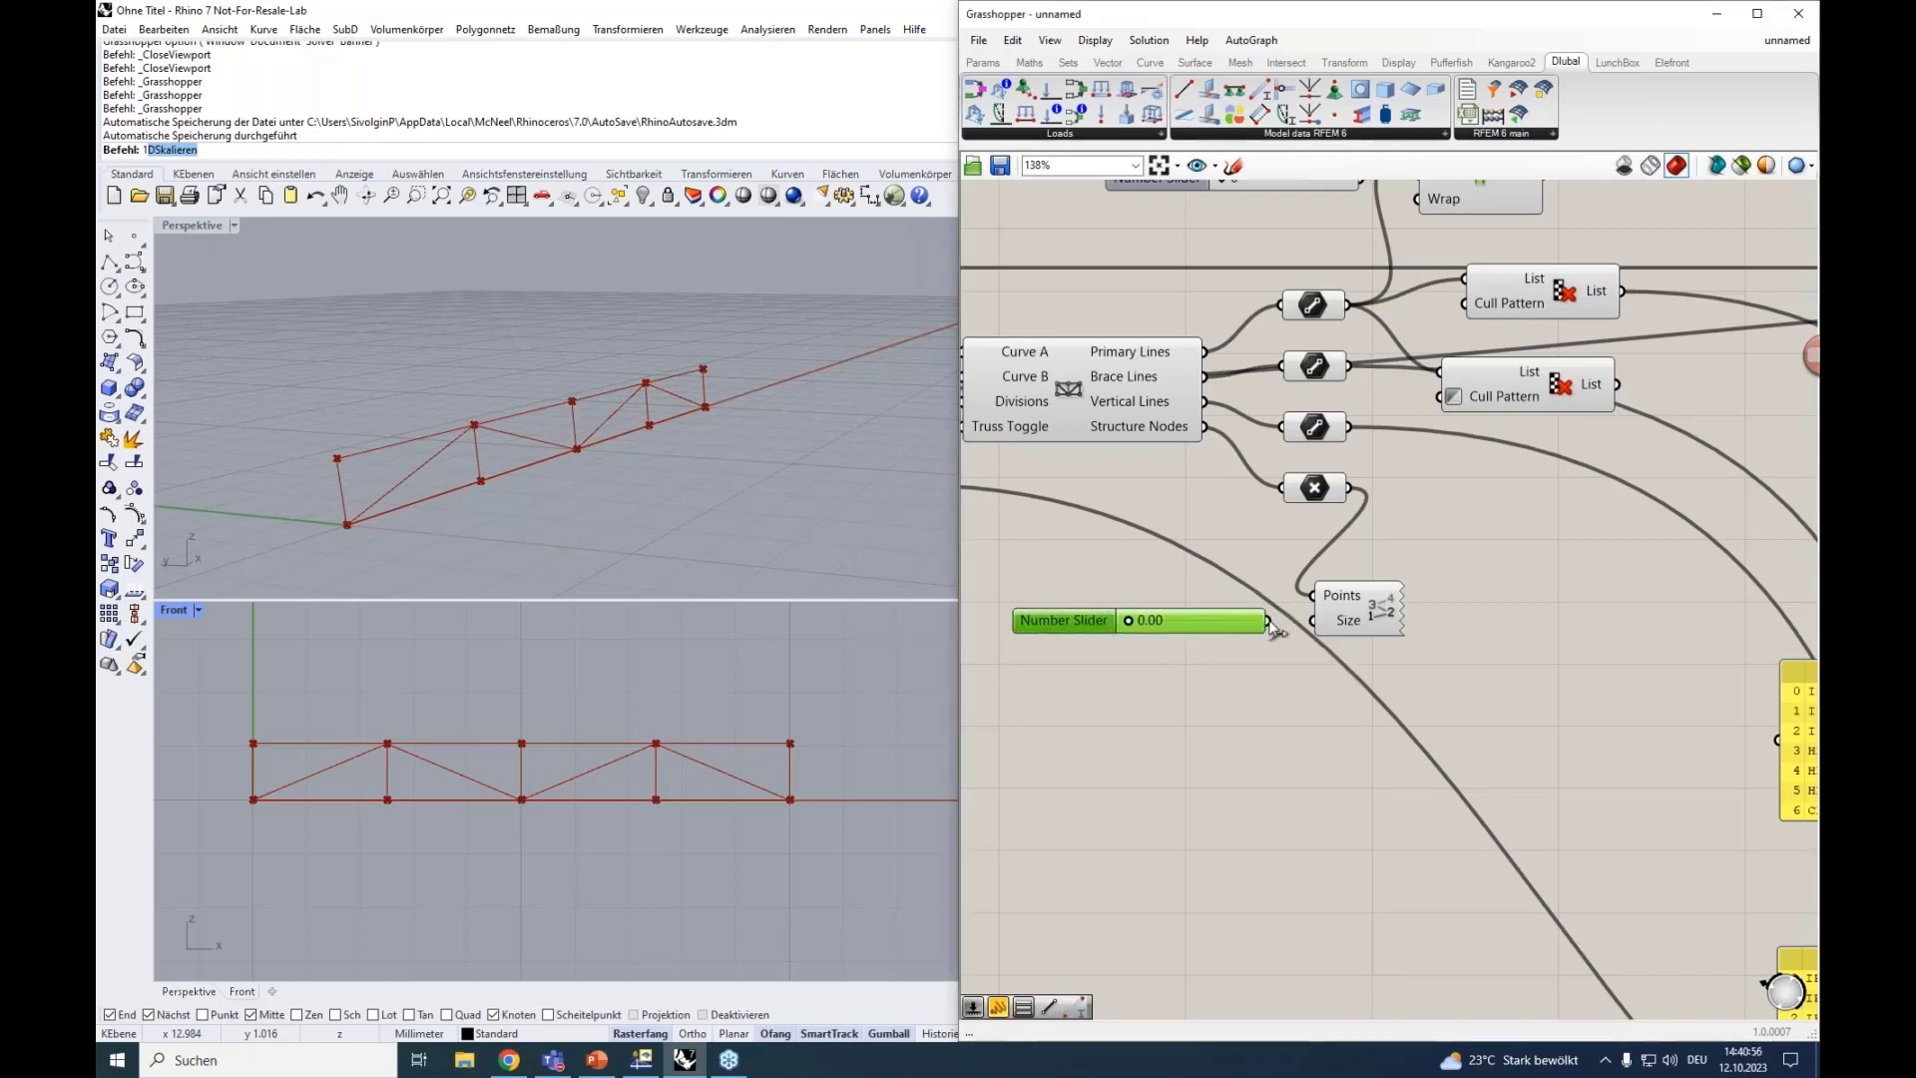
{"action": "left_click_drag", "start_coordinate": [1304, 626], "coordinate": [1324, 621]}
{"action": "left_click_drag", "start_coordinate": [1128, 621], "coordinate": [1206, 623]}
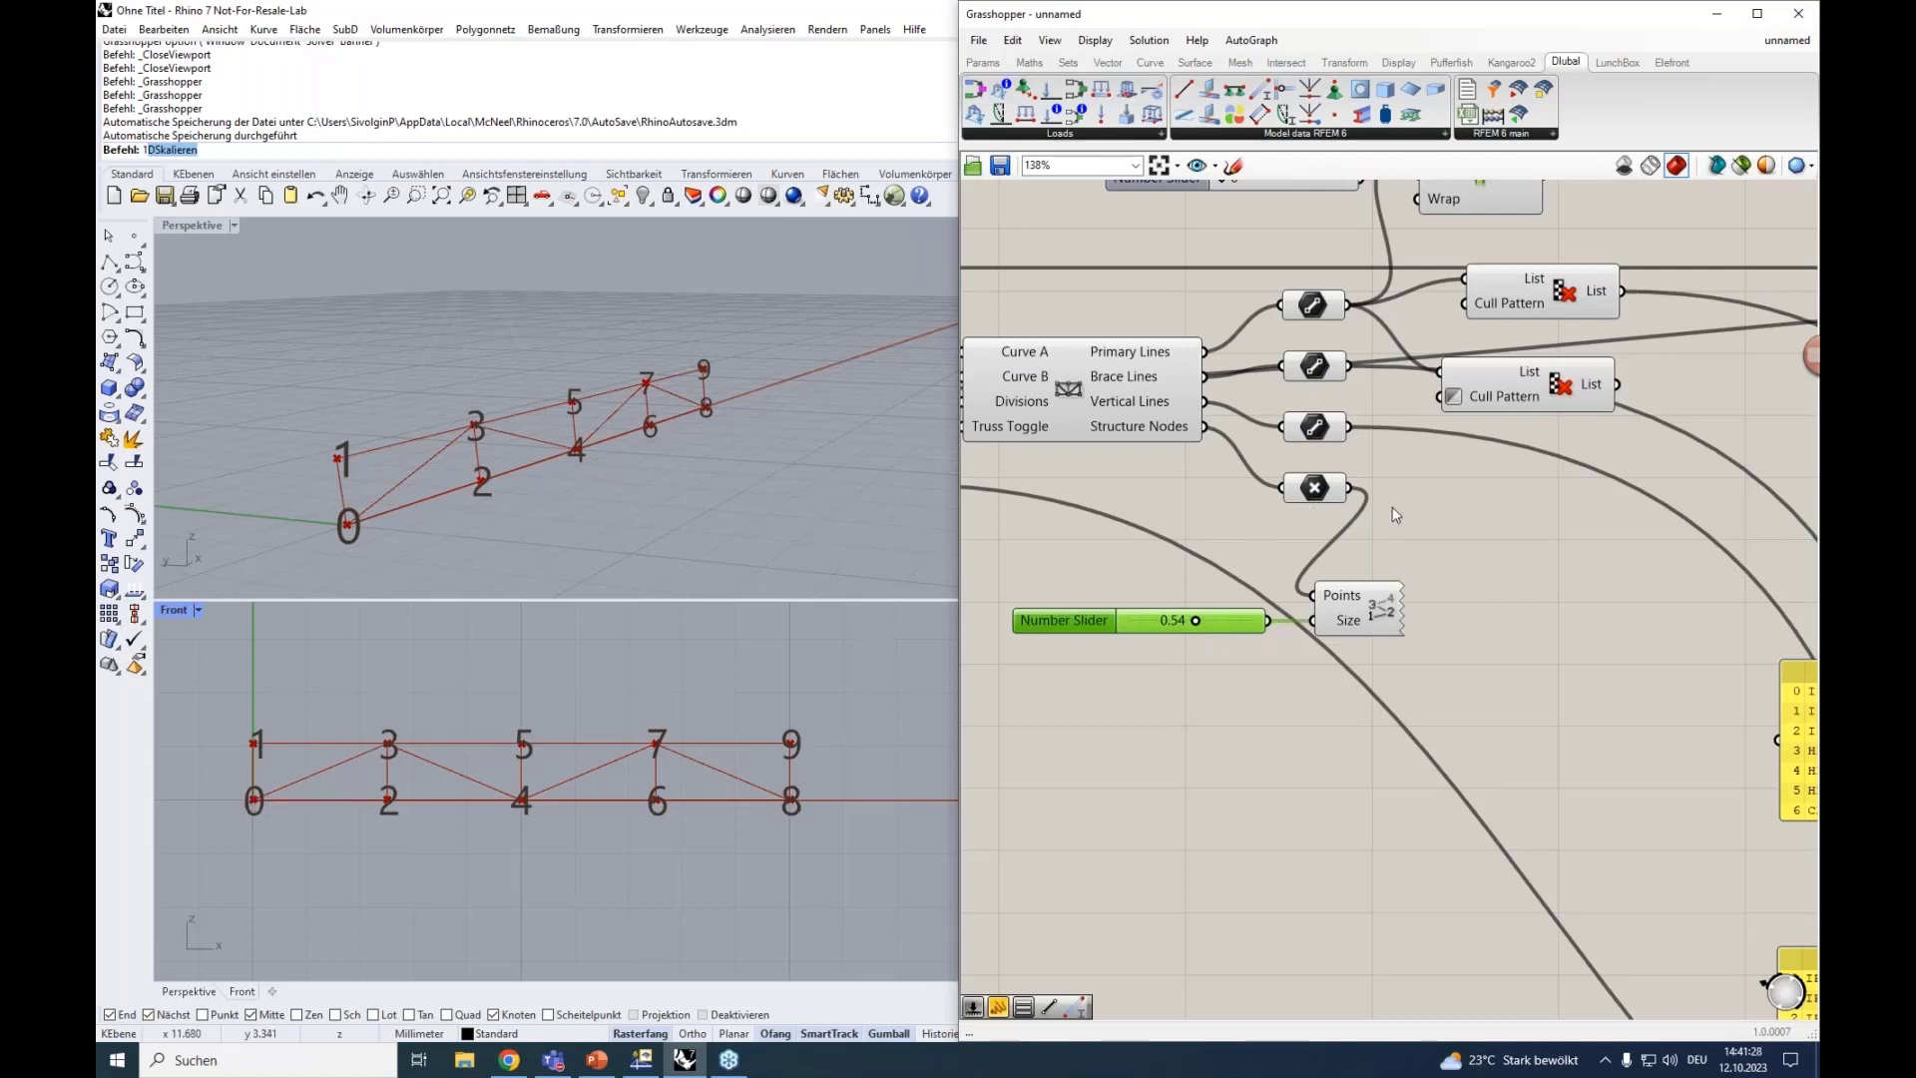
Add an enlarged panel fed by the structure nodes point parameter and place it below the point size slider.
{"action": "scroll", "coordinate": [1395, 515], "scroll_direction": "down", "scroll_amount": 1}
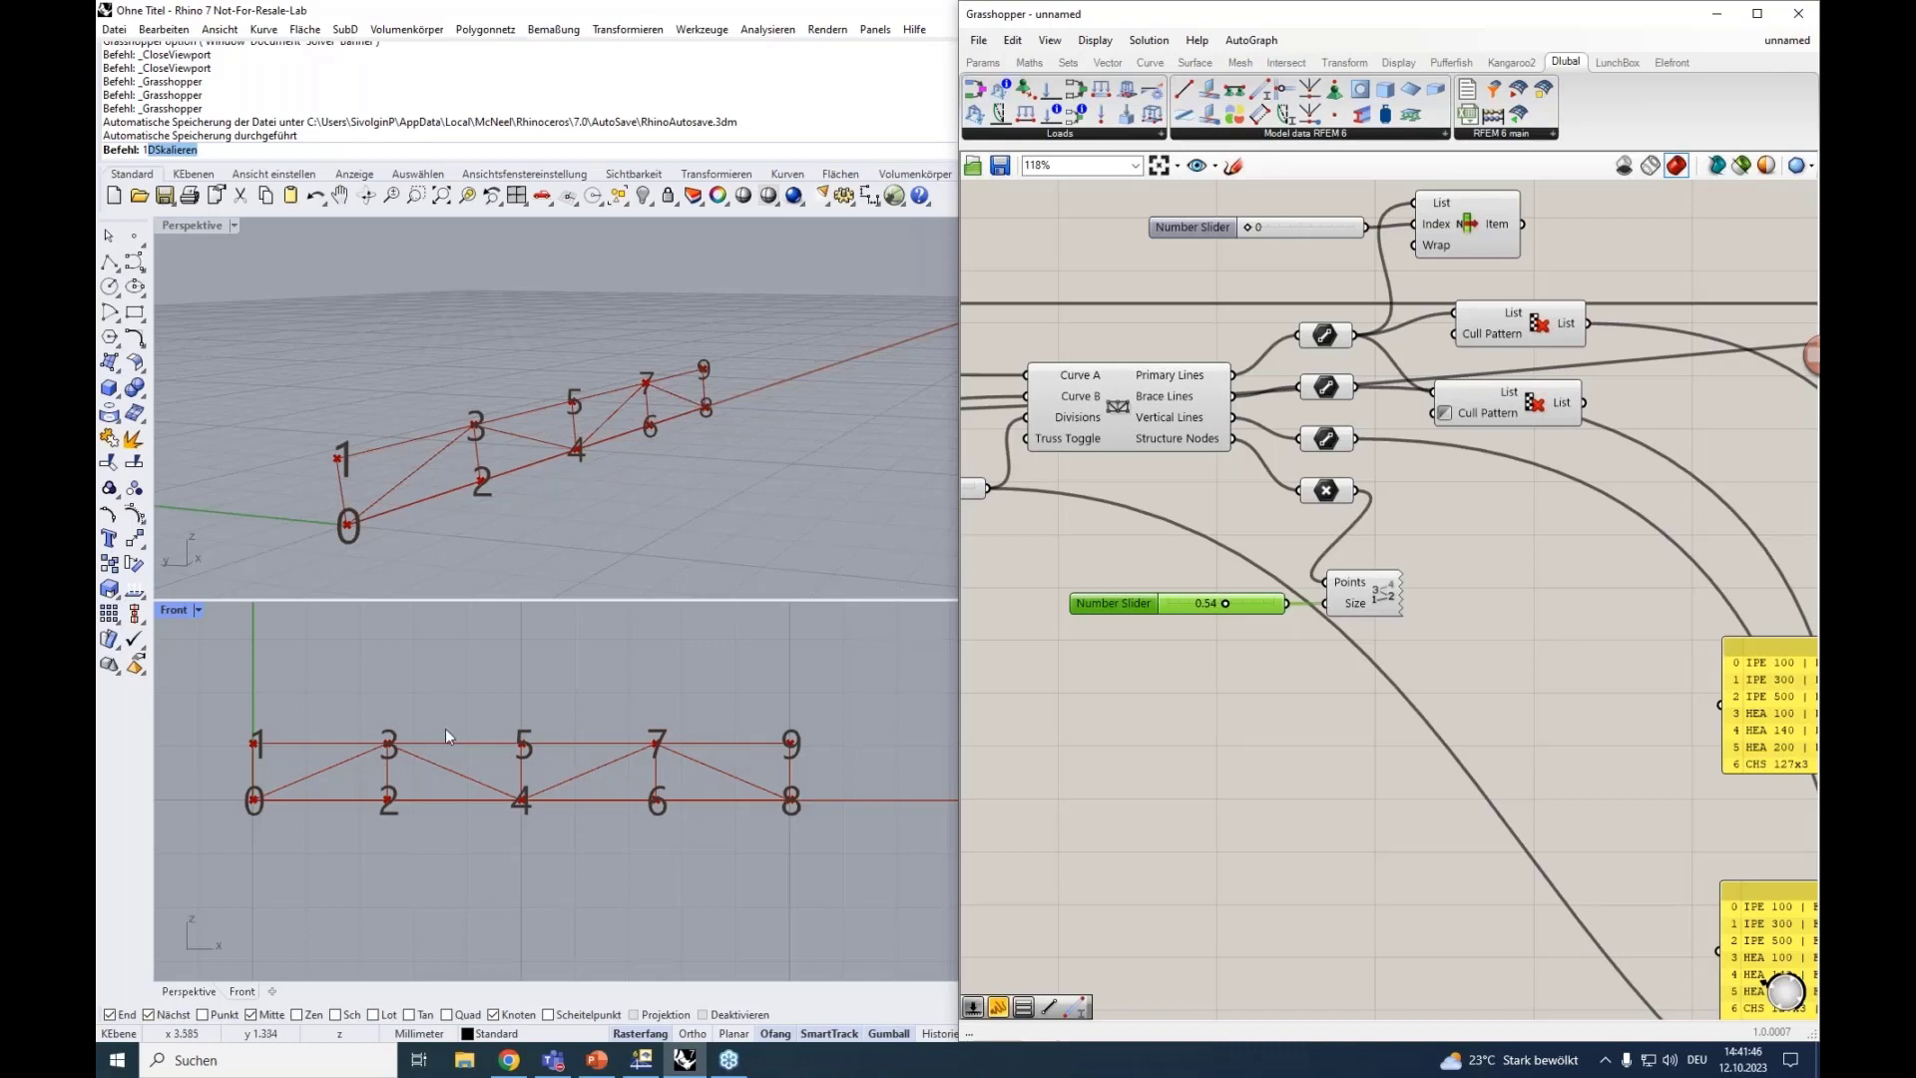
{"action": "left_click", "coordinate": [1458, 564]}
{"action": "double_click", "coordinate": [1455, 557]}
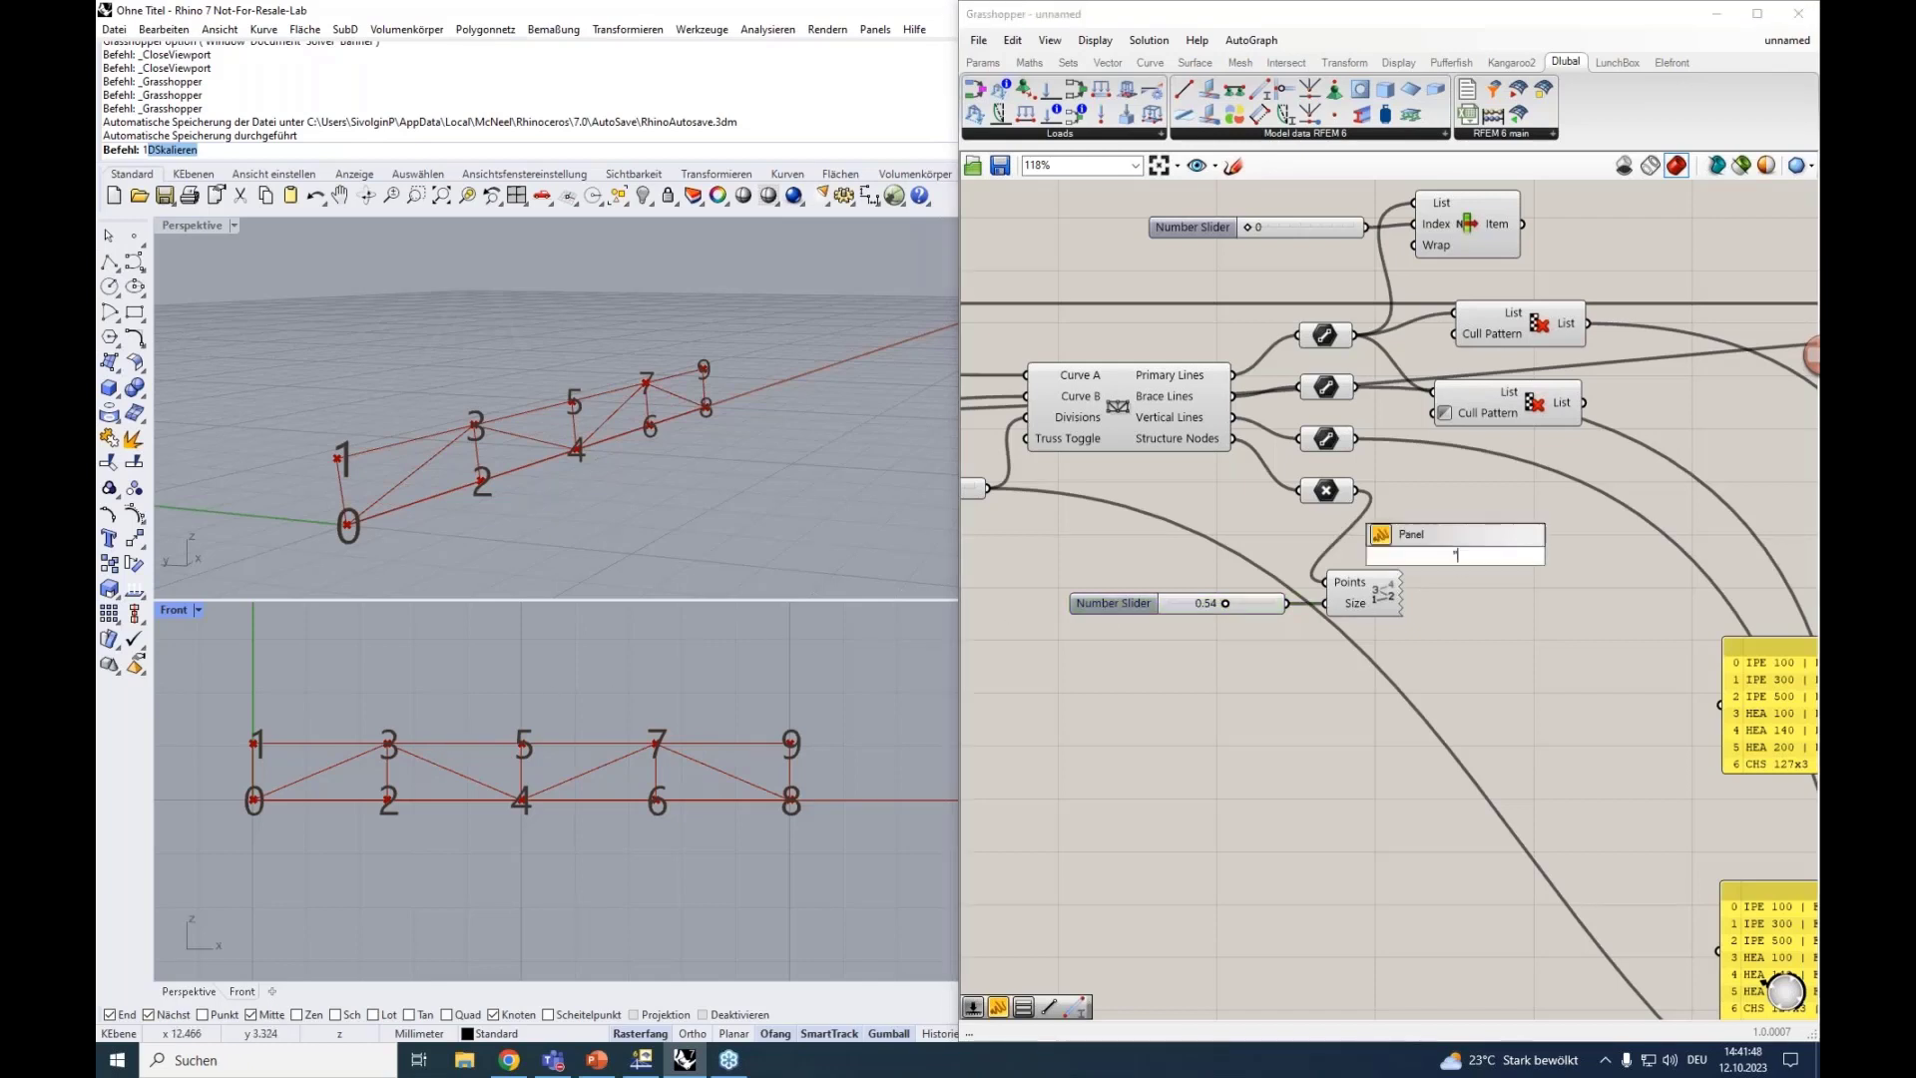
{"action": "key", "text": "Return"}
{"action": "left_click", "coordinate": [1464, 515]}
{"action": "left_click_drag", "start_coordinate": [1463, 515], "coordinate": [1503, 508]}
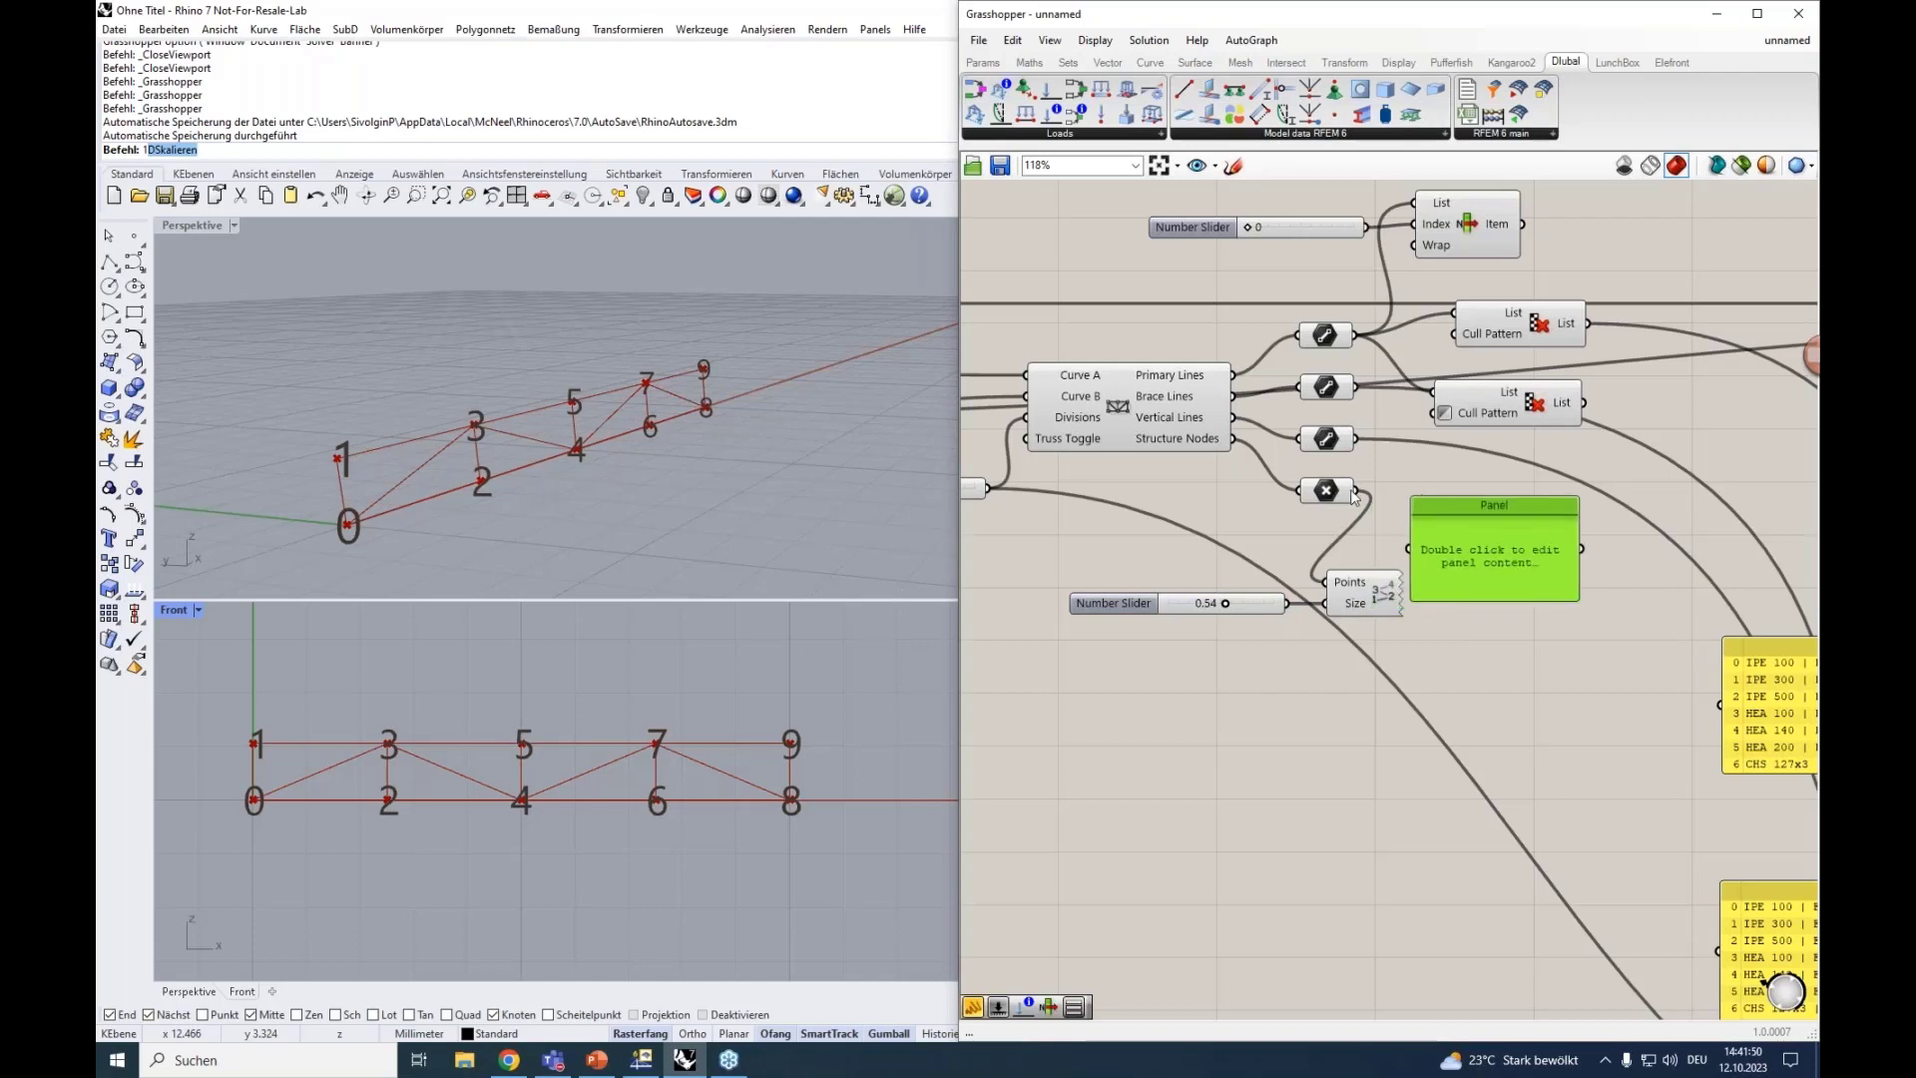
{"action": "left_click_drag", "start_coordinate": [1354, 490], "coordinate": [1427, 731]}
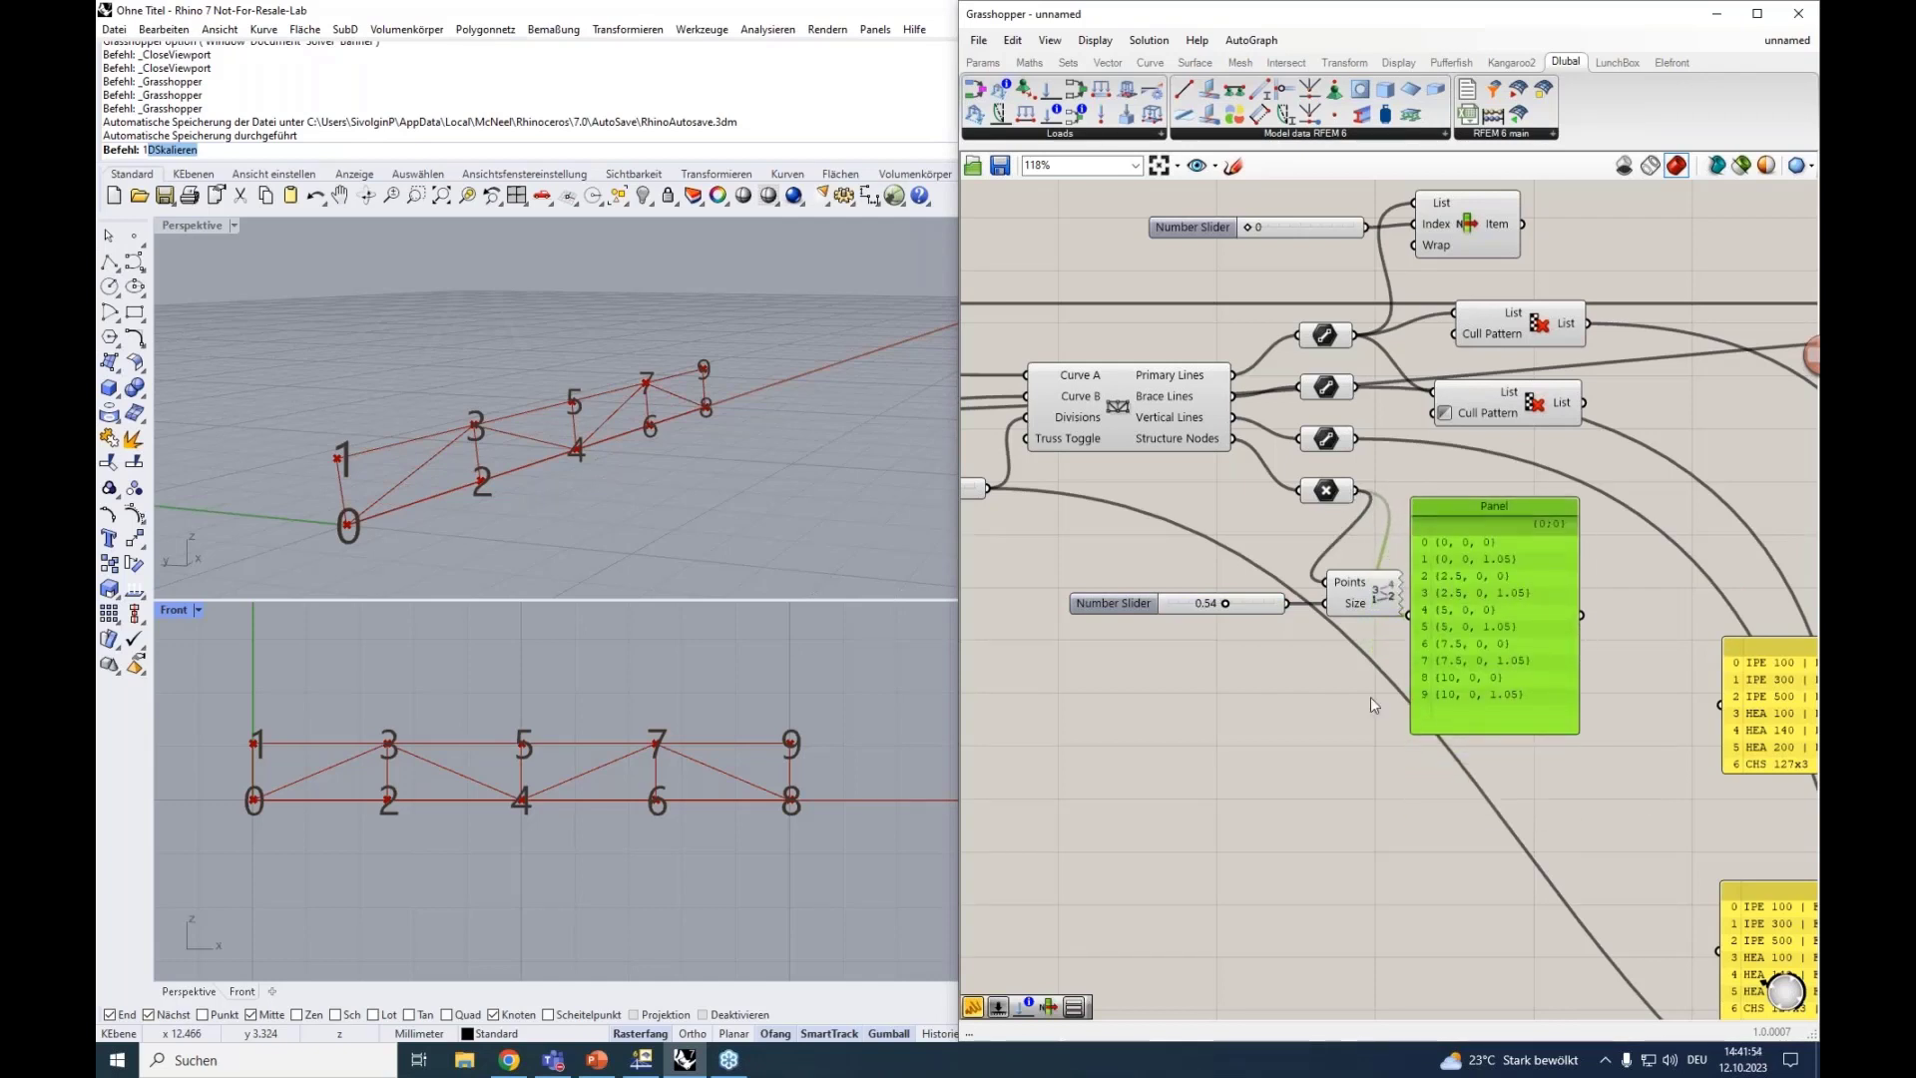
{"action": "left_click_drag", "start_coordinate": [1501, 501], "coordinate": [1109, 700]}
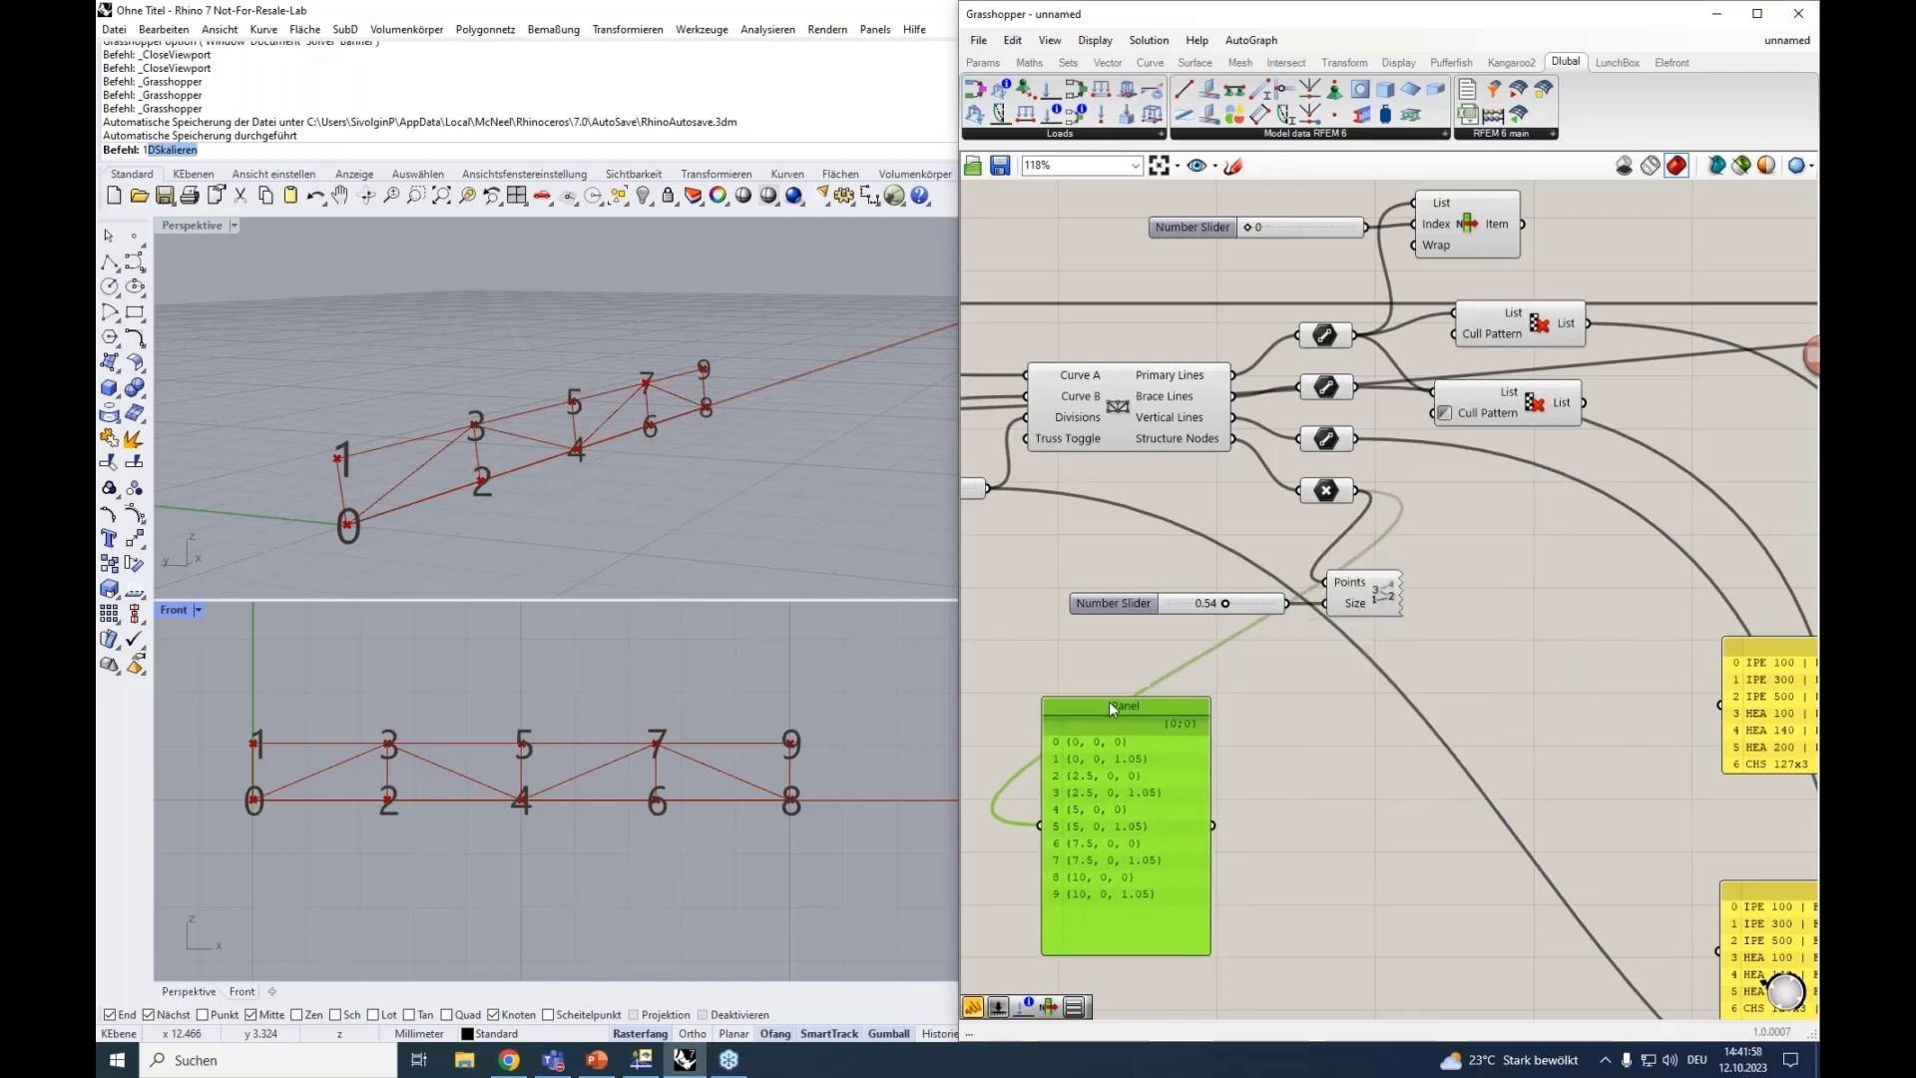
Add a List Item component and connect the structure nodes point parameter to its List input.
{"action": "double_click", "coordinate": [1494, 589]}
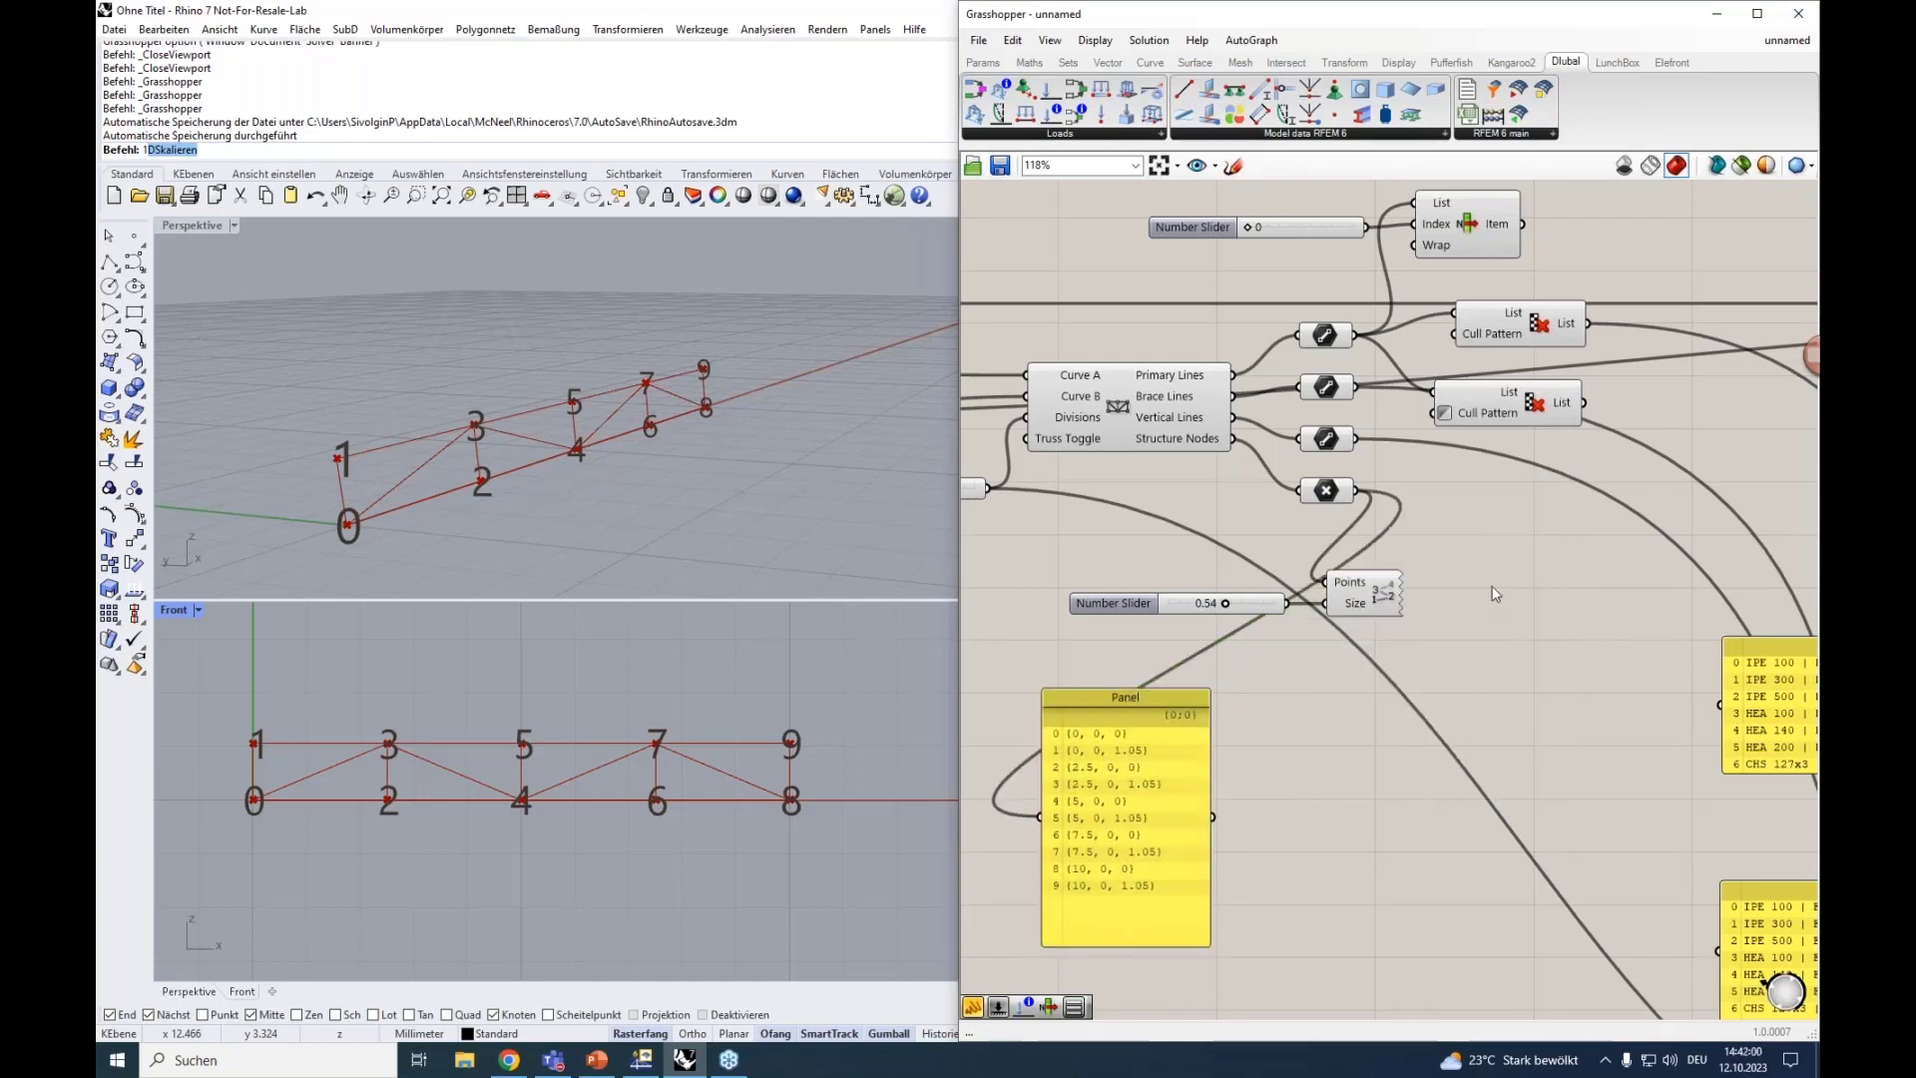
{"action": "type", "text": "list"}
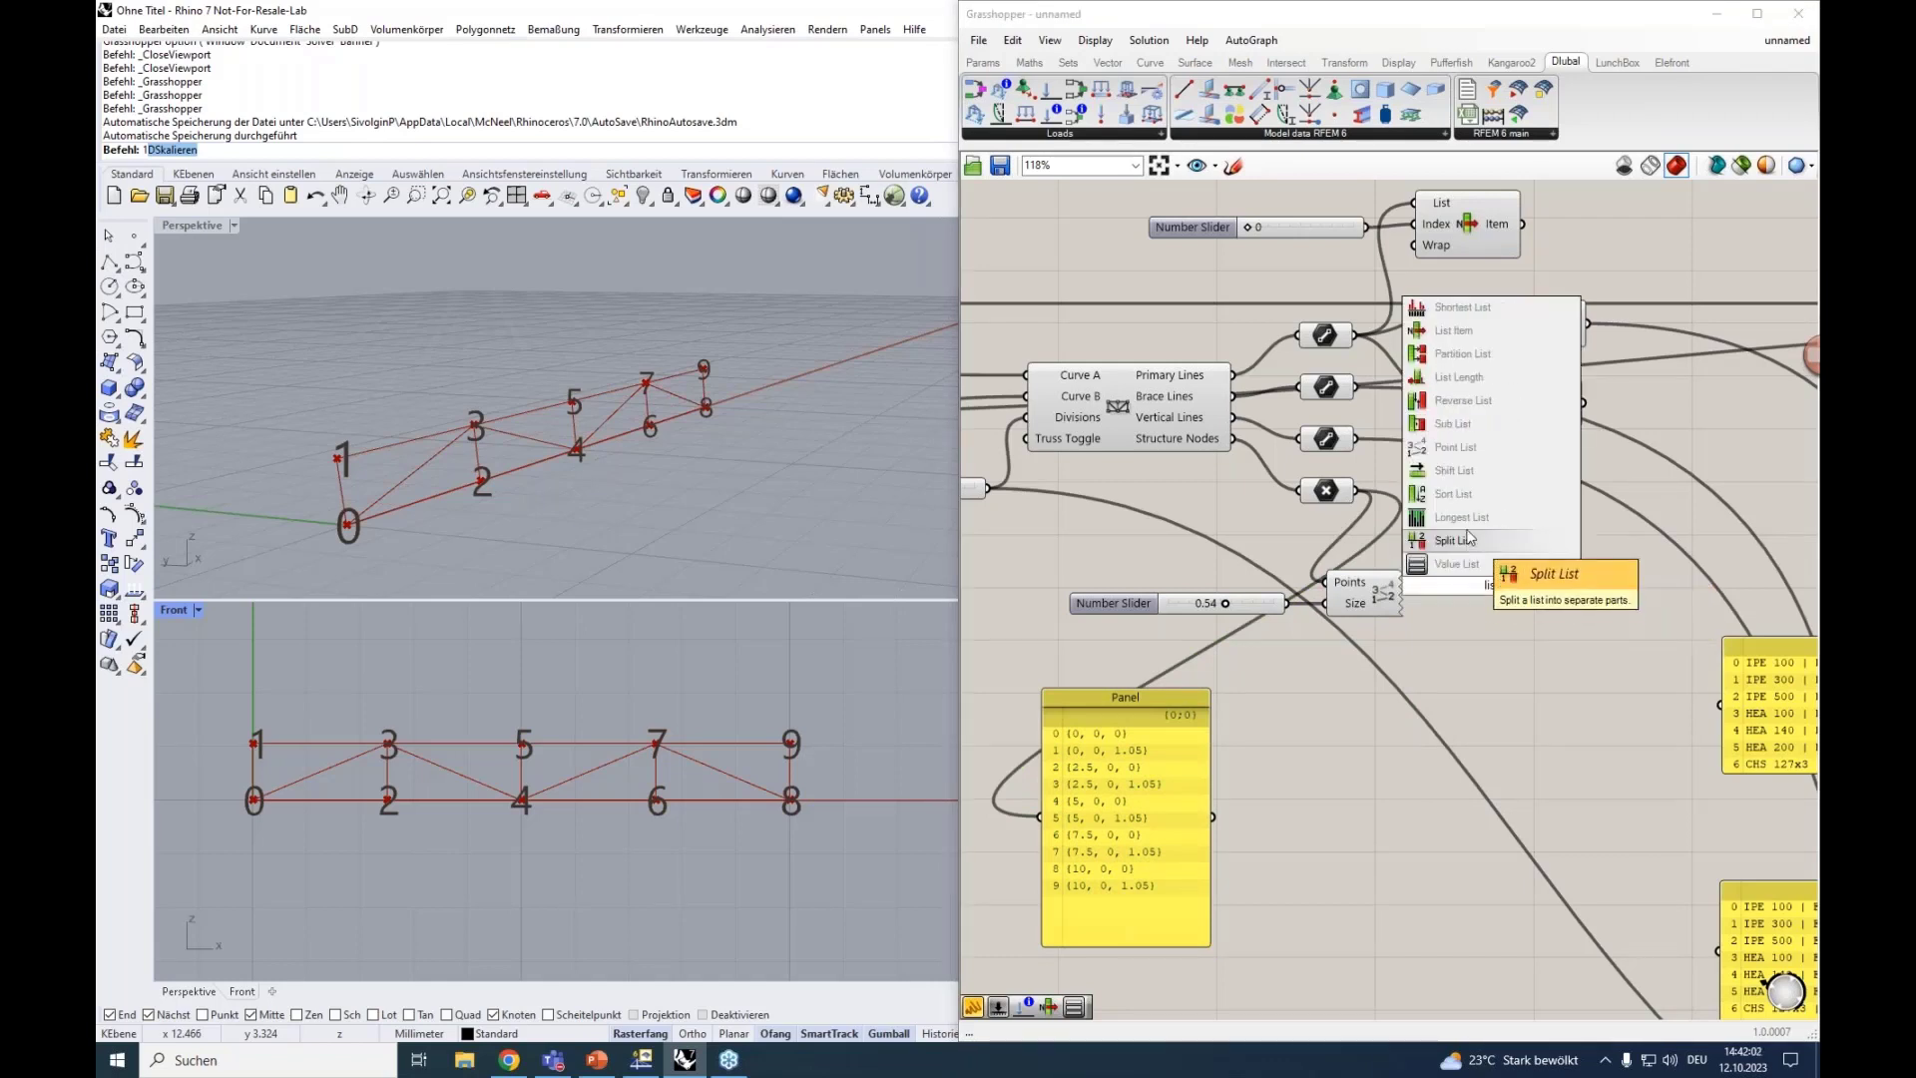
{"action": "type", "text": " ite"}
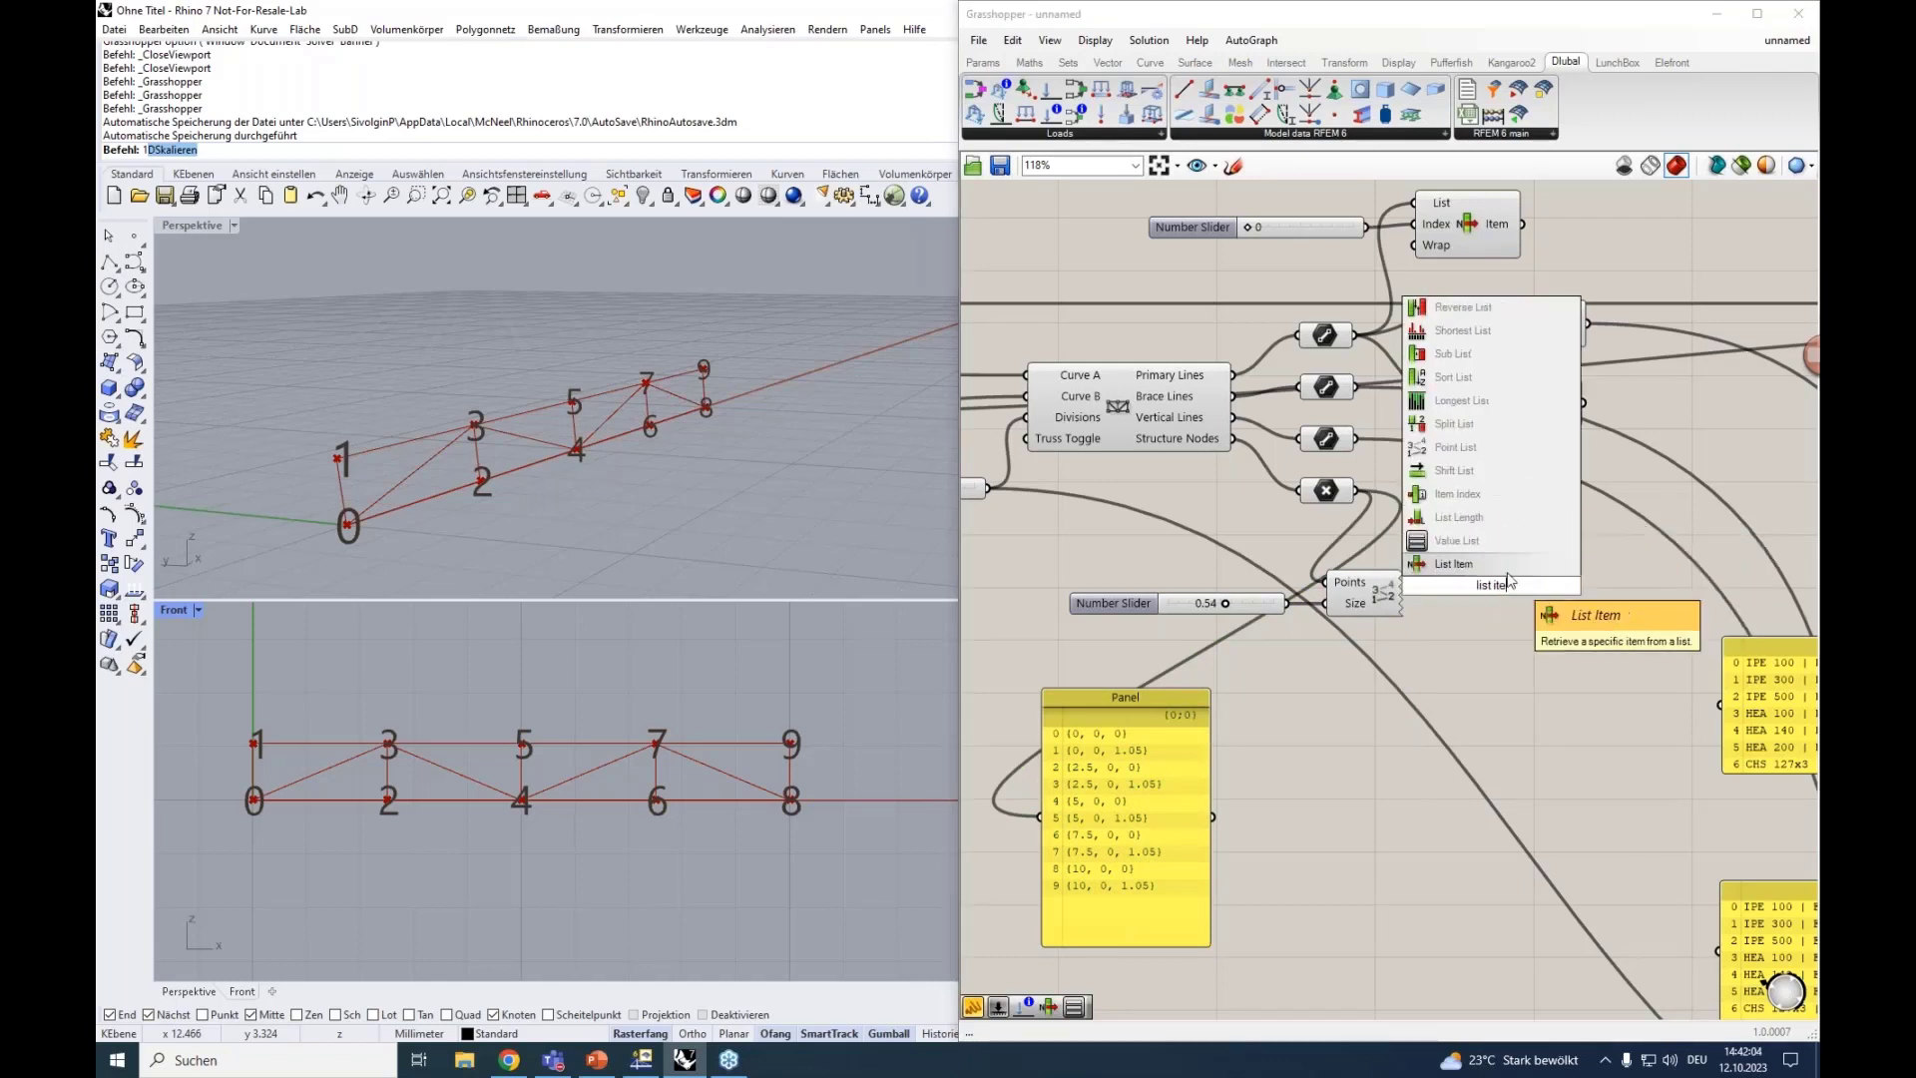
{"action": "left_click", "coordinate": [1489, 564]}
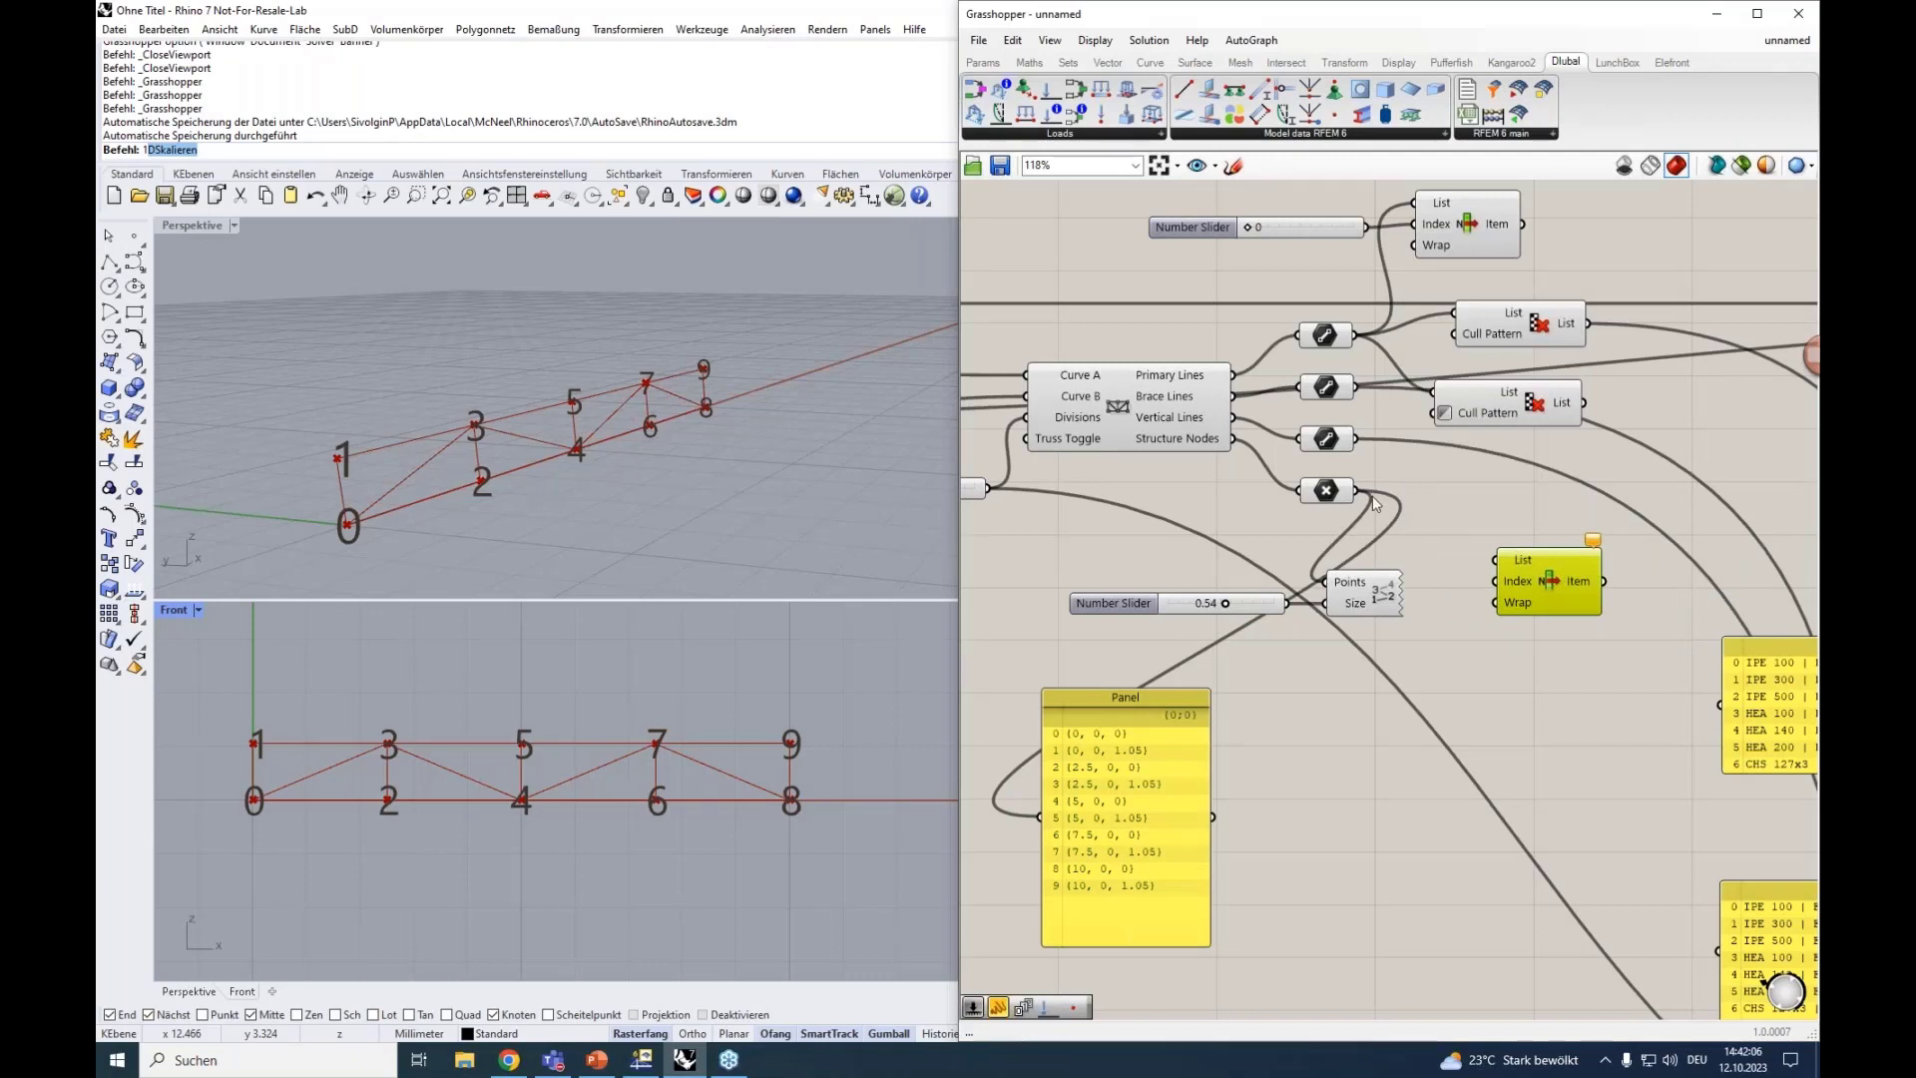
{"action": "left_click_drag", "start_coordinate": [1355, 490], "coordinate": [1486, 559]}
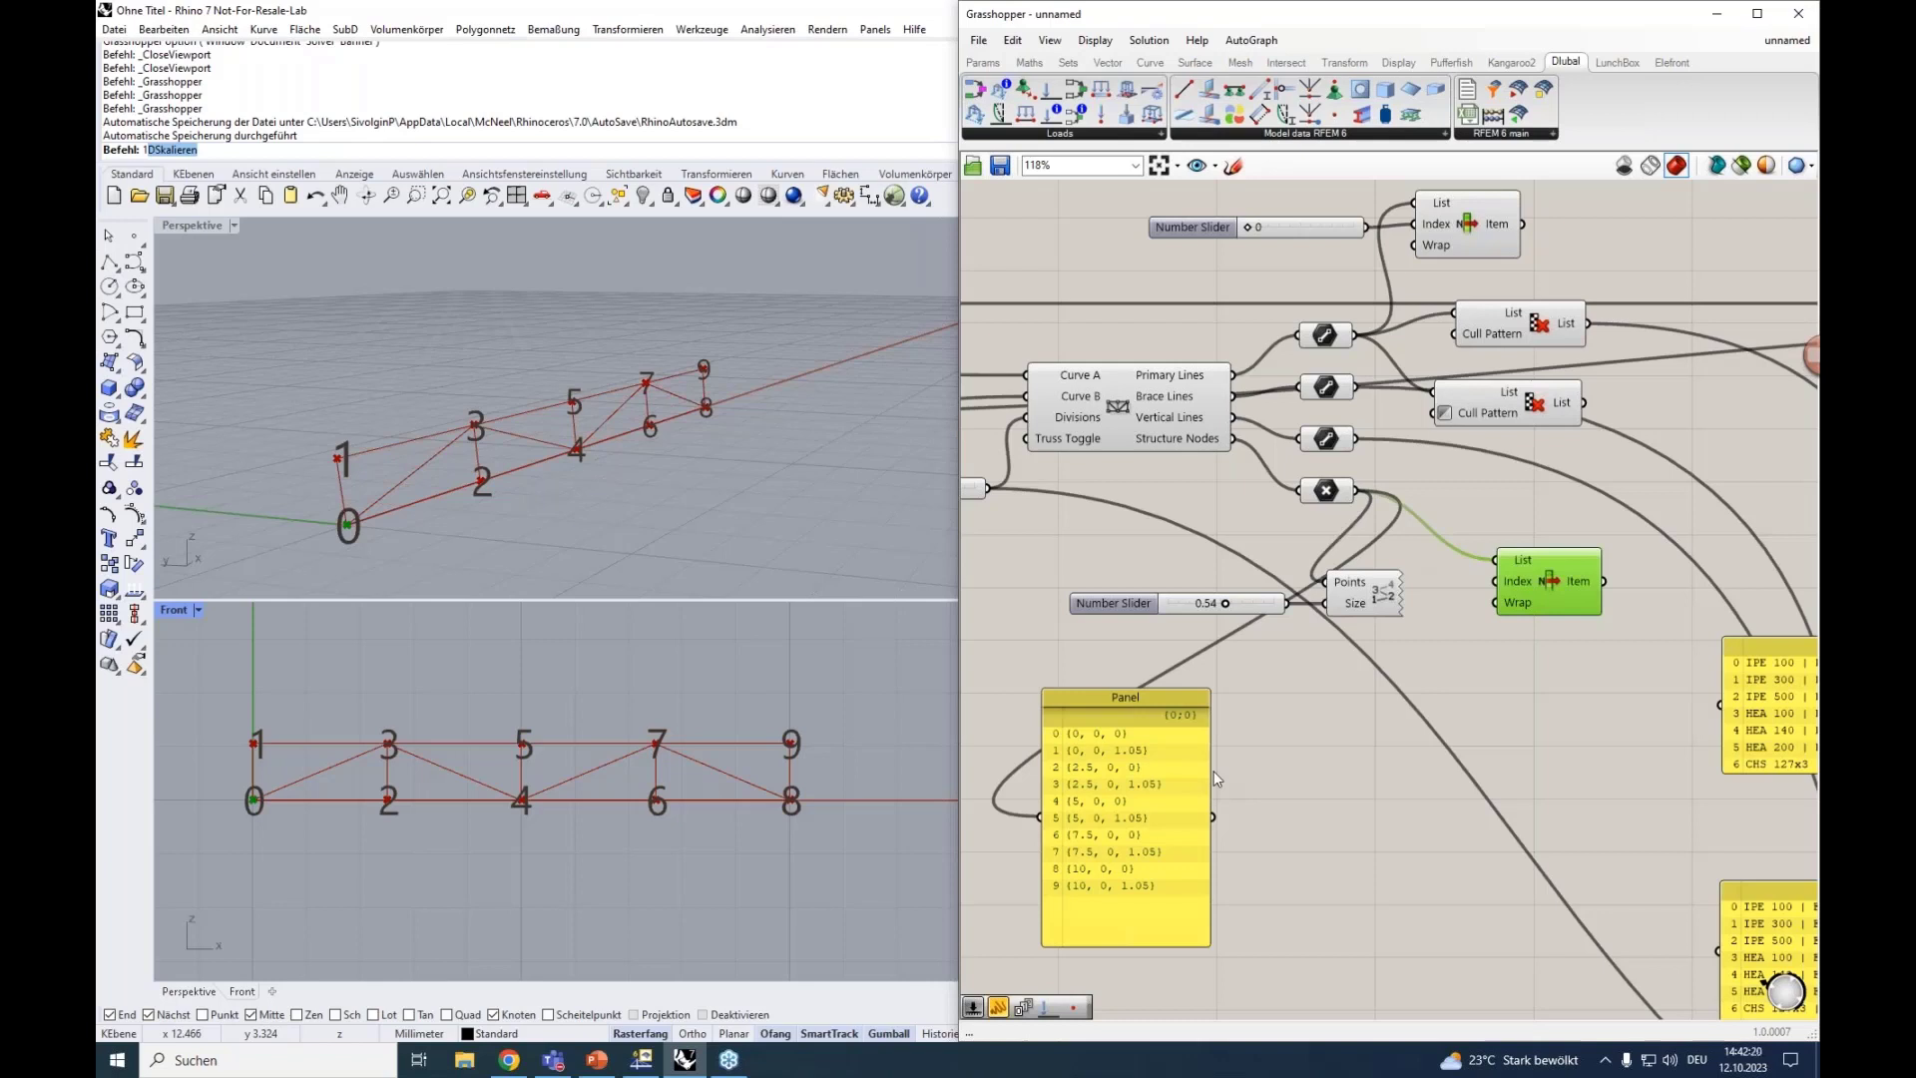
Add a Series component and place it below the List Item component.
{"action": "right_click", "coordinate": [1379, 751]}
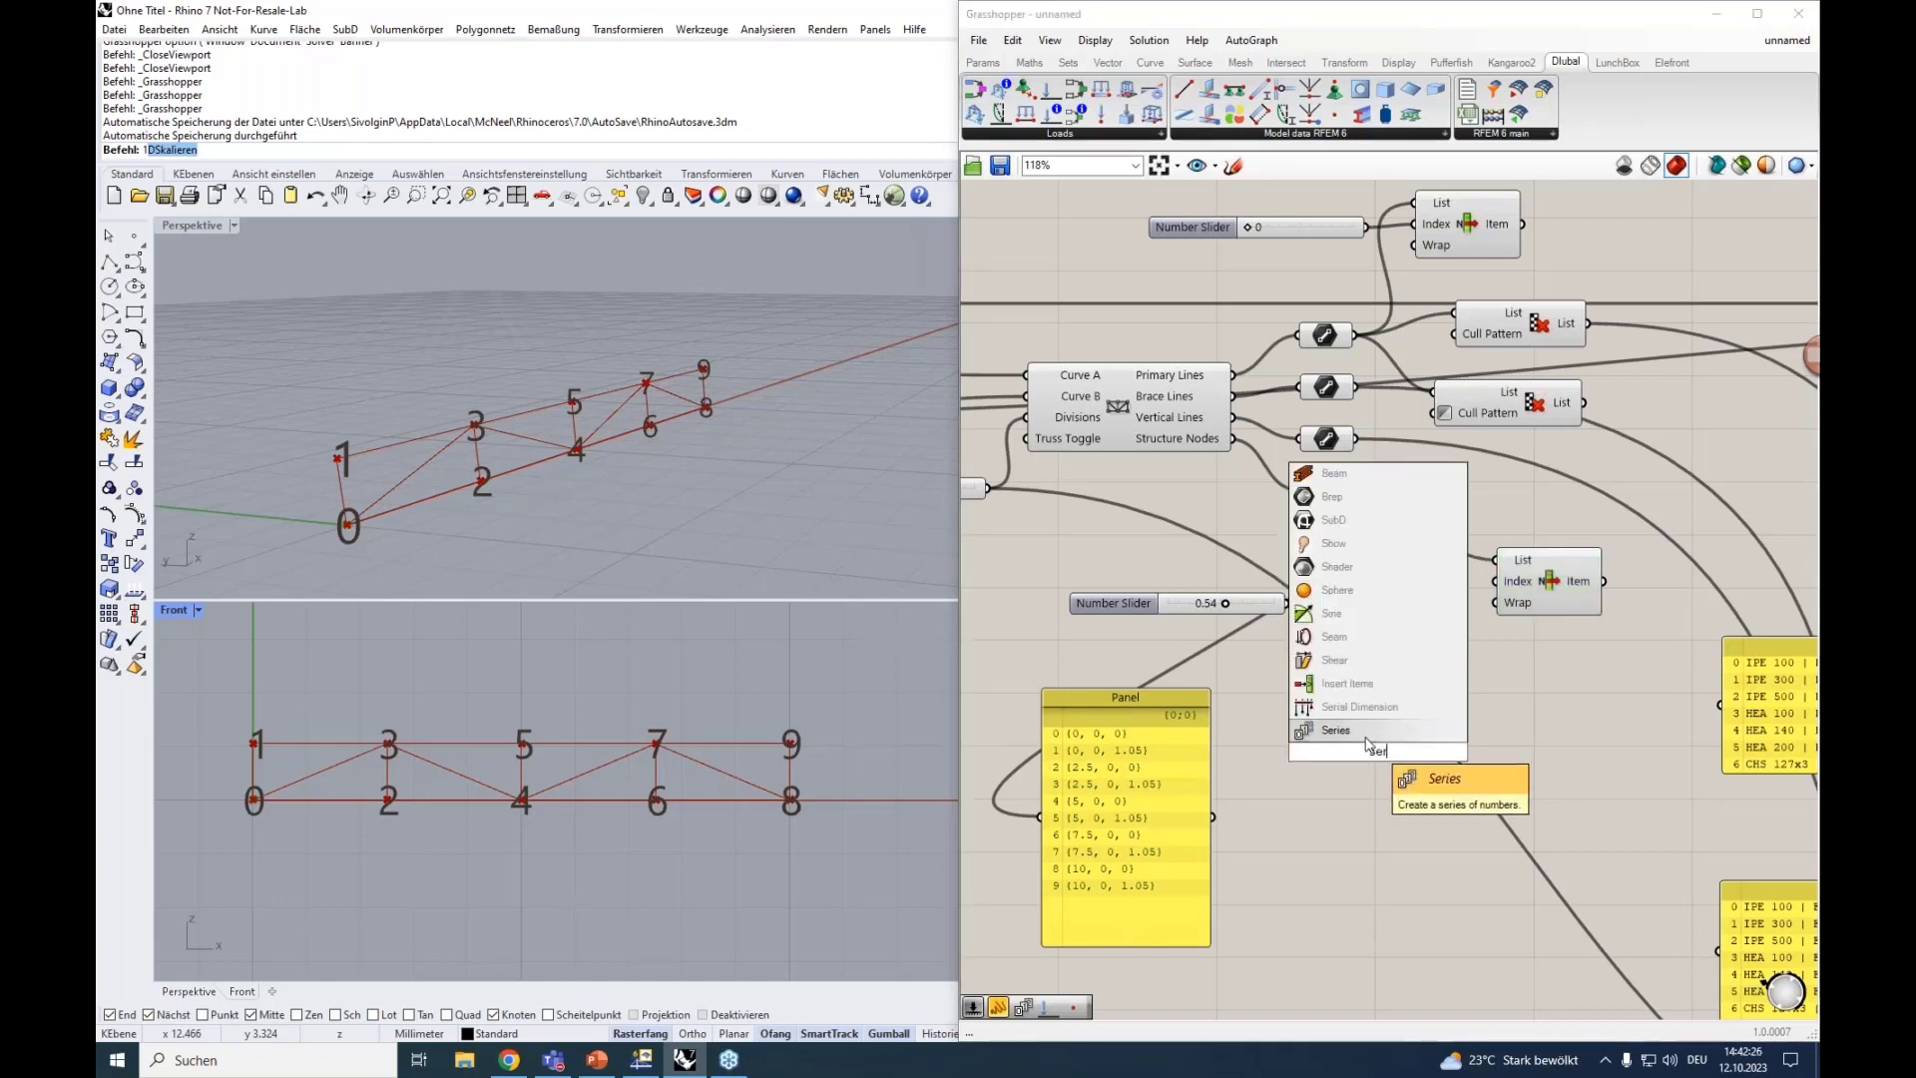
{"action": "left_click", "coordinate": [1375, 748]}
{"action": "left_click_drag", "start_coordinate": [1335, 736], "coordinate": [1477, 716]}
{"action": "type", "text": "1"}
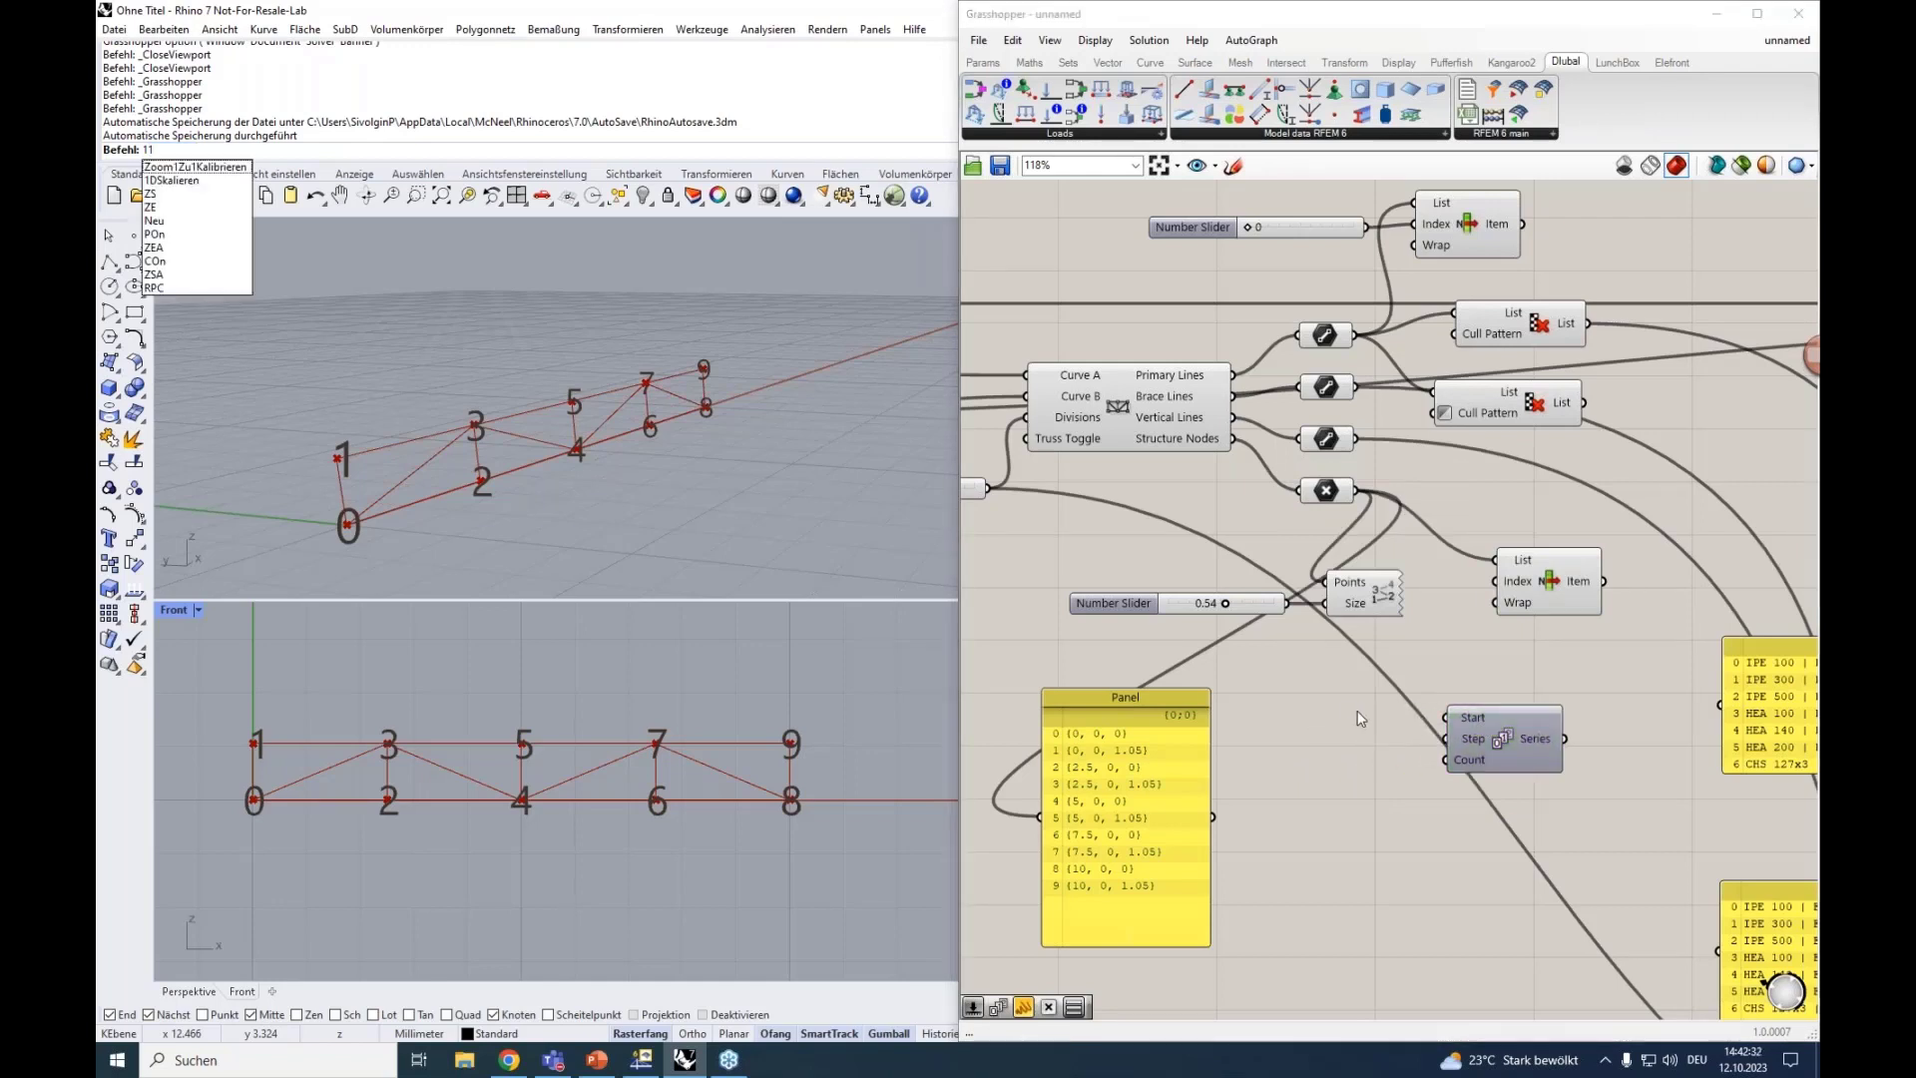
Add number sliders with values 1 and 2 and connect them to the Series component's Start and Step inputs.
{"action": "double_click", "coordinate": [1345, 721]}
{"action": "type", "text": "1"}
{"action": "key", "text": "Return"}
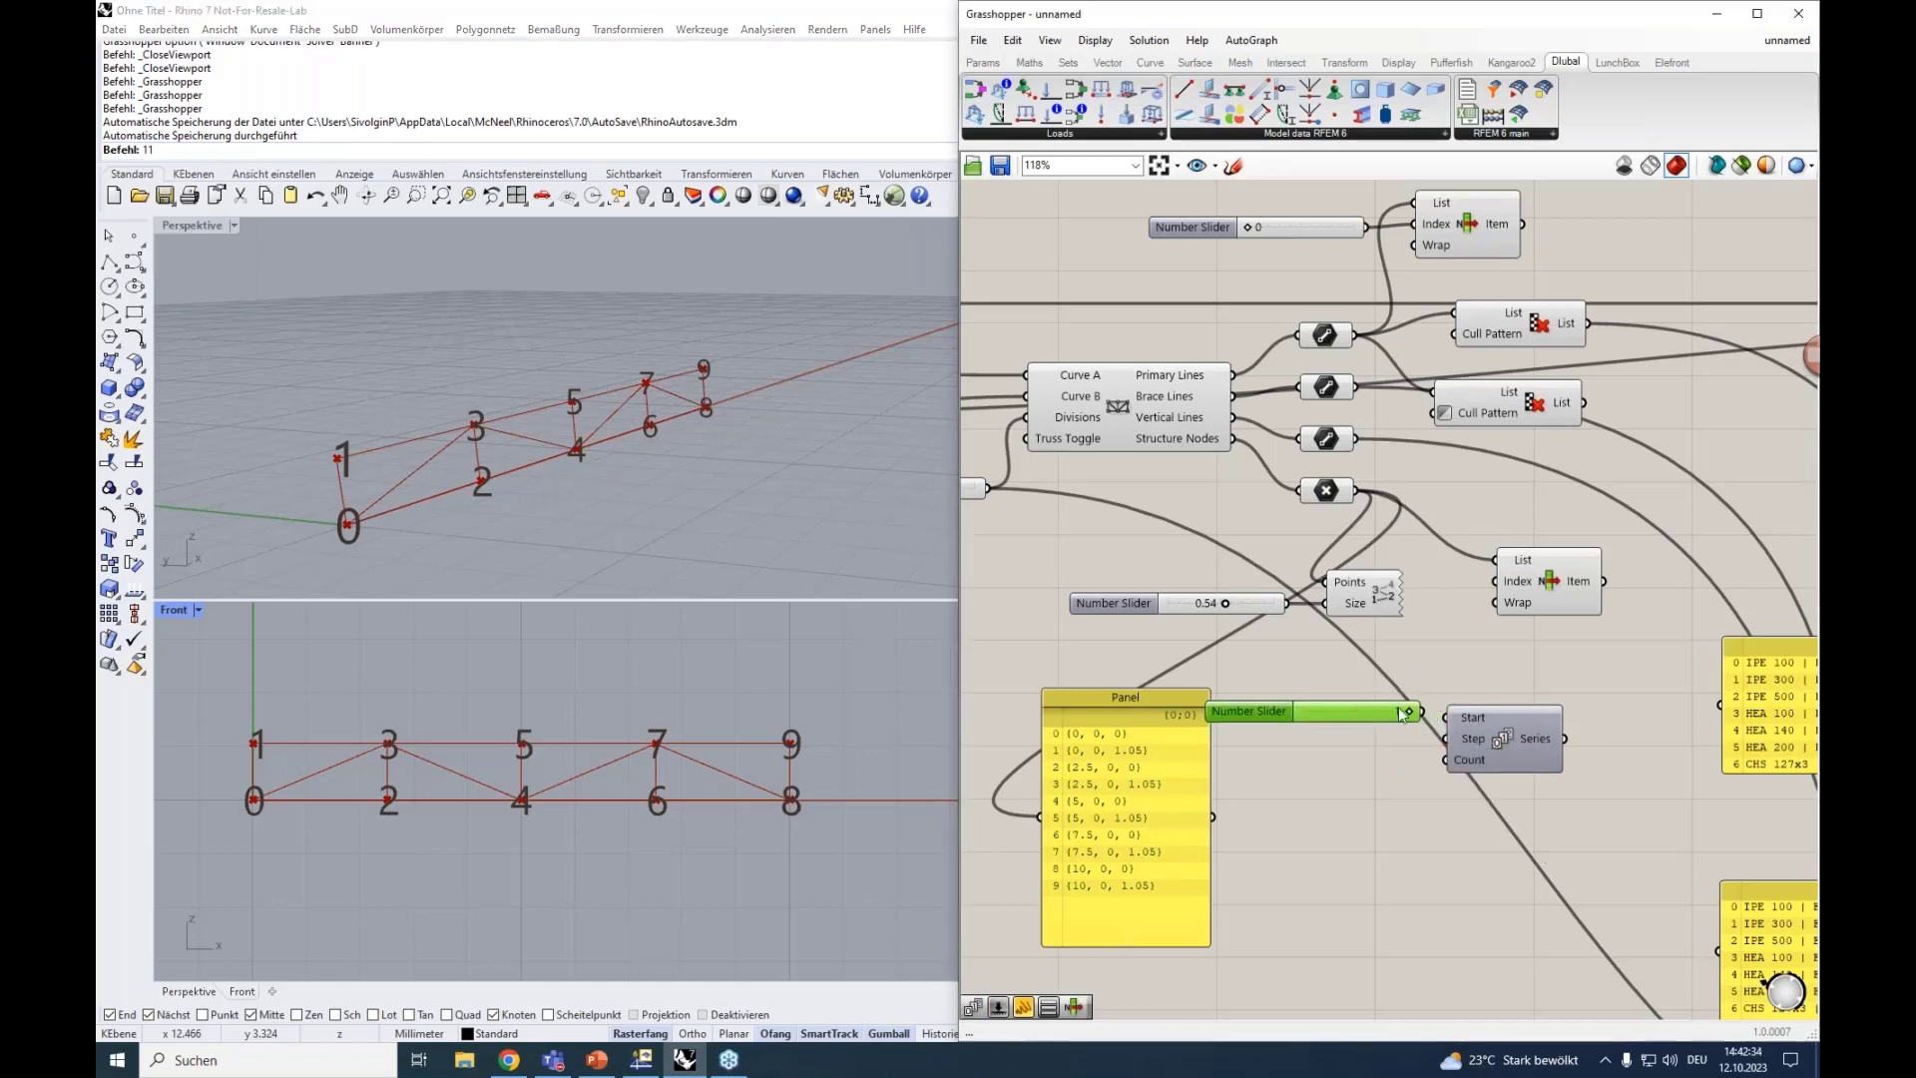
{"action": "left_click_drag", "start_coordinate": [1409, 711], "coordinate": [1449, 720]}
{"action": "double_click", "coordinate": [1345, 734]}
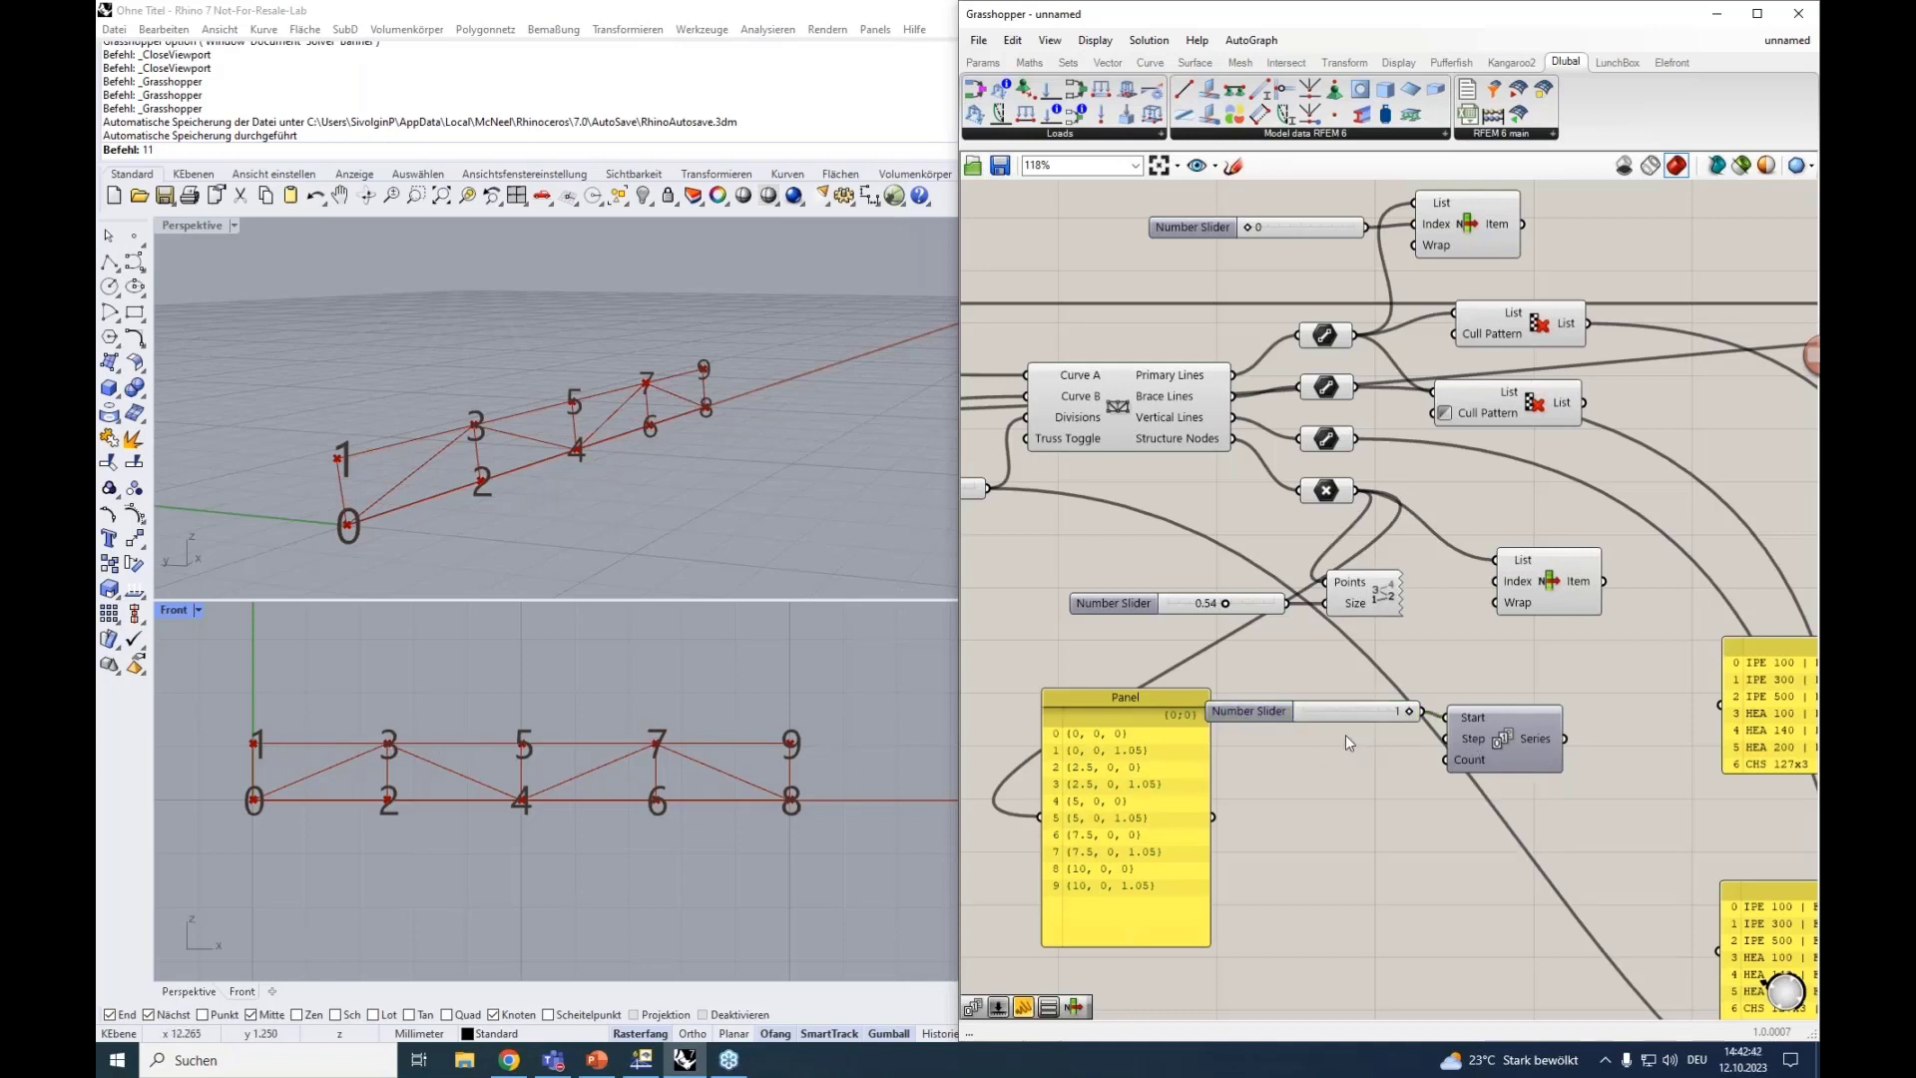
{"action": "type", "text": "2"}
{"action": "key", "text": "Return"}
{"action": "left_click_drag", "start_coordinate": [1319, 734], "coordinate": [1283, 735]}
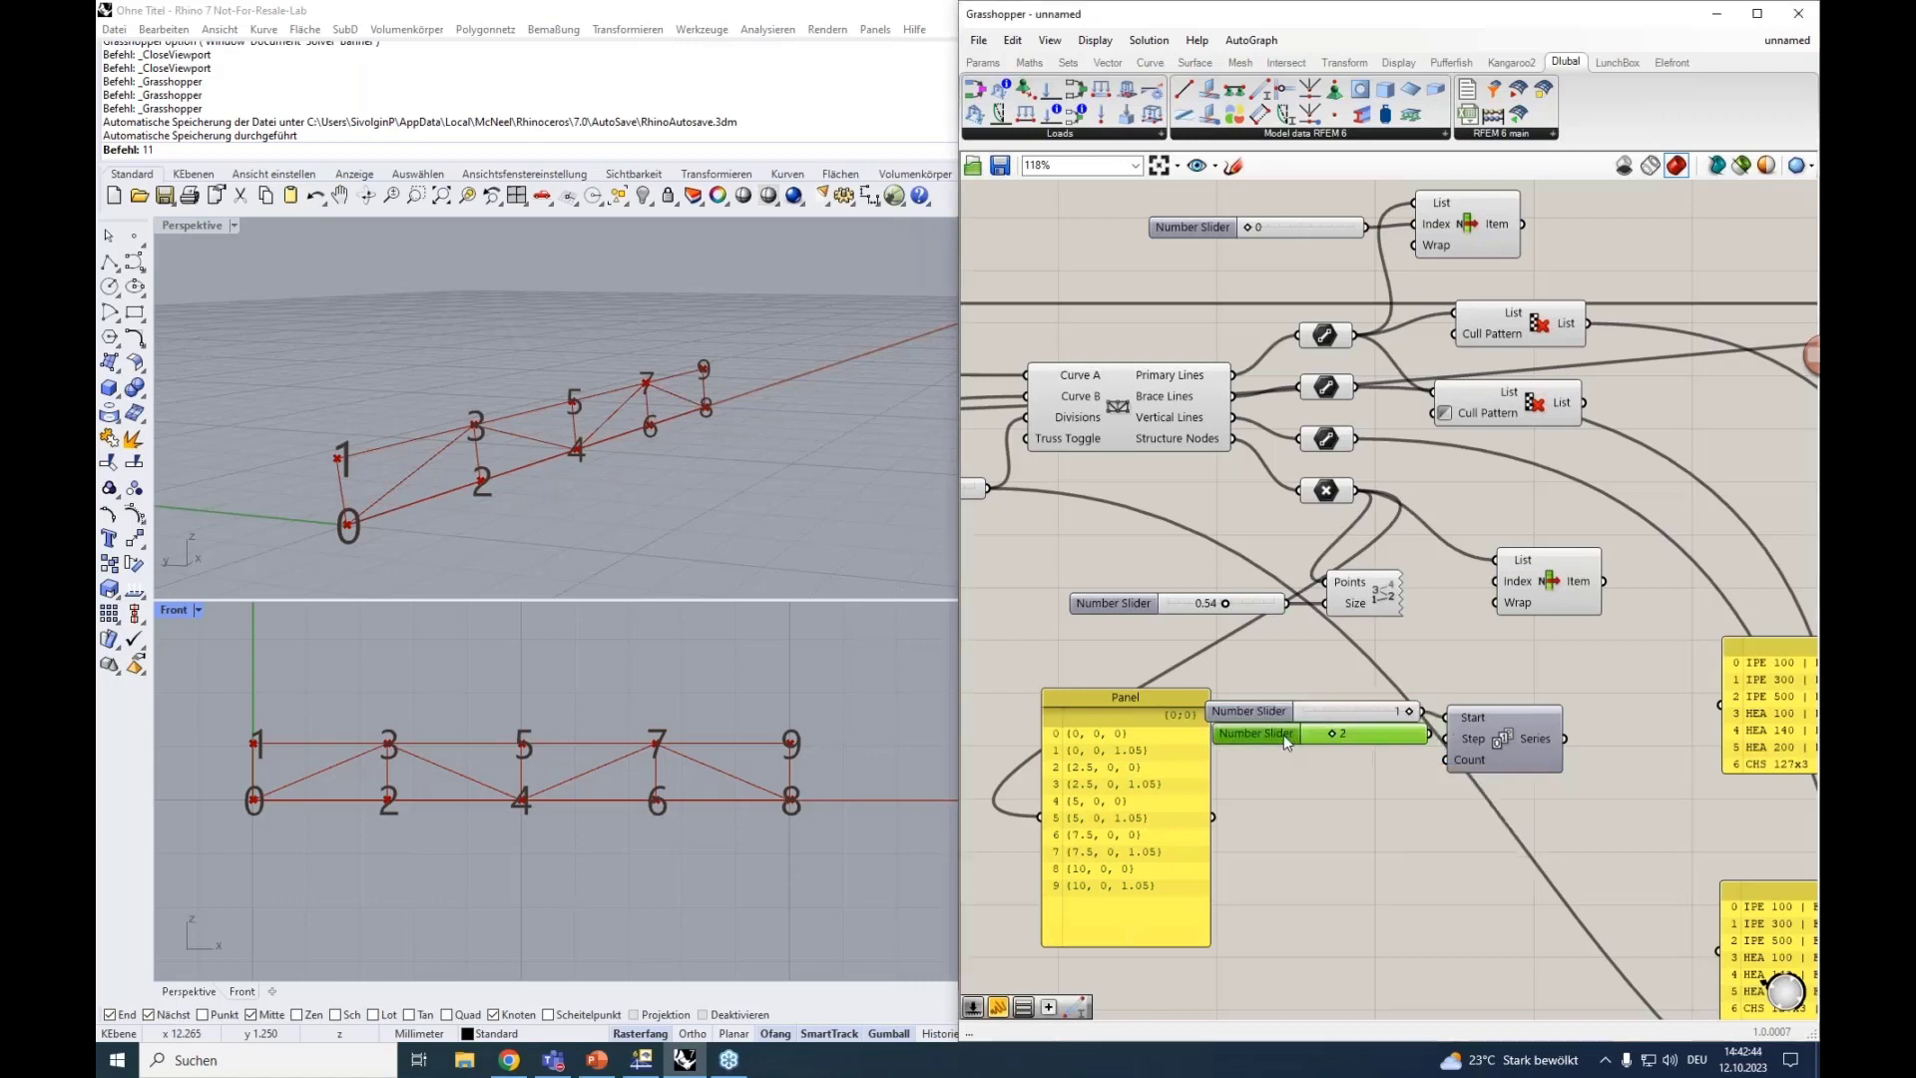
{"action": "left_click_drag", "start_coordinate": [1422, 735], "coordinate": [1449, 739]}
Try the truss with 2 divisions, move the nodes panel clear of the Series sliders, and set the divisions slider to 5.
{"action": "mouse_move", "coordinate": [1537, 736]}
{"action": "scroll", "coordinate": [1109, 650], "scroll_direction": "down", "scroll_amount": 1}
{"action": "scroll", "coordinate": [1109, 650], "scroll_direction": "up", "scroll_amount": 1}
{"action": "right_click_drag", "start_coordinate": [1105, 645], "coordinate": [1209, 614]}
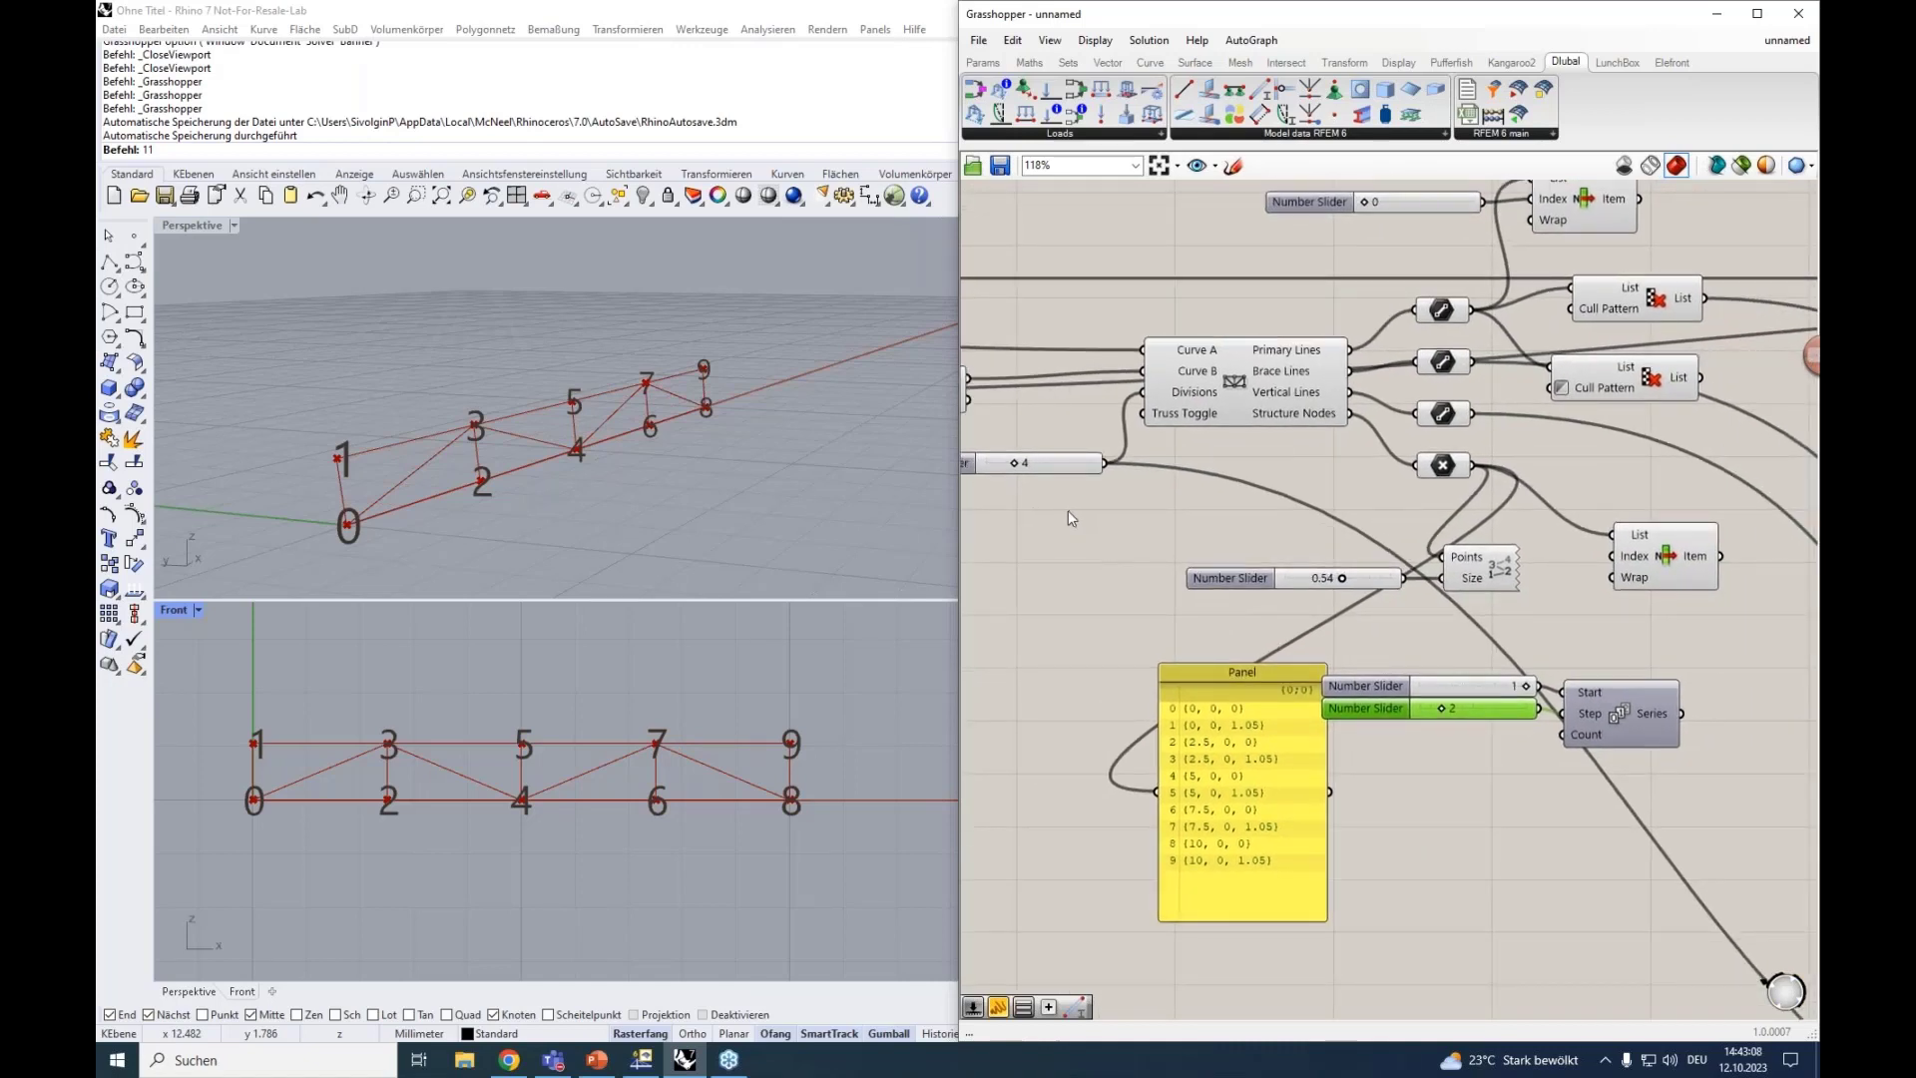
{"action": "right_click_drag", "start_coordinate": [1038, 534], "coordinate": [1056, 547]}
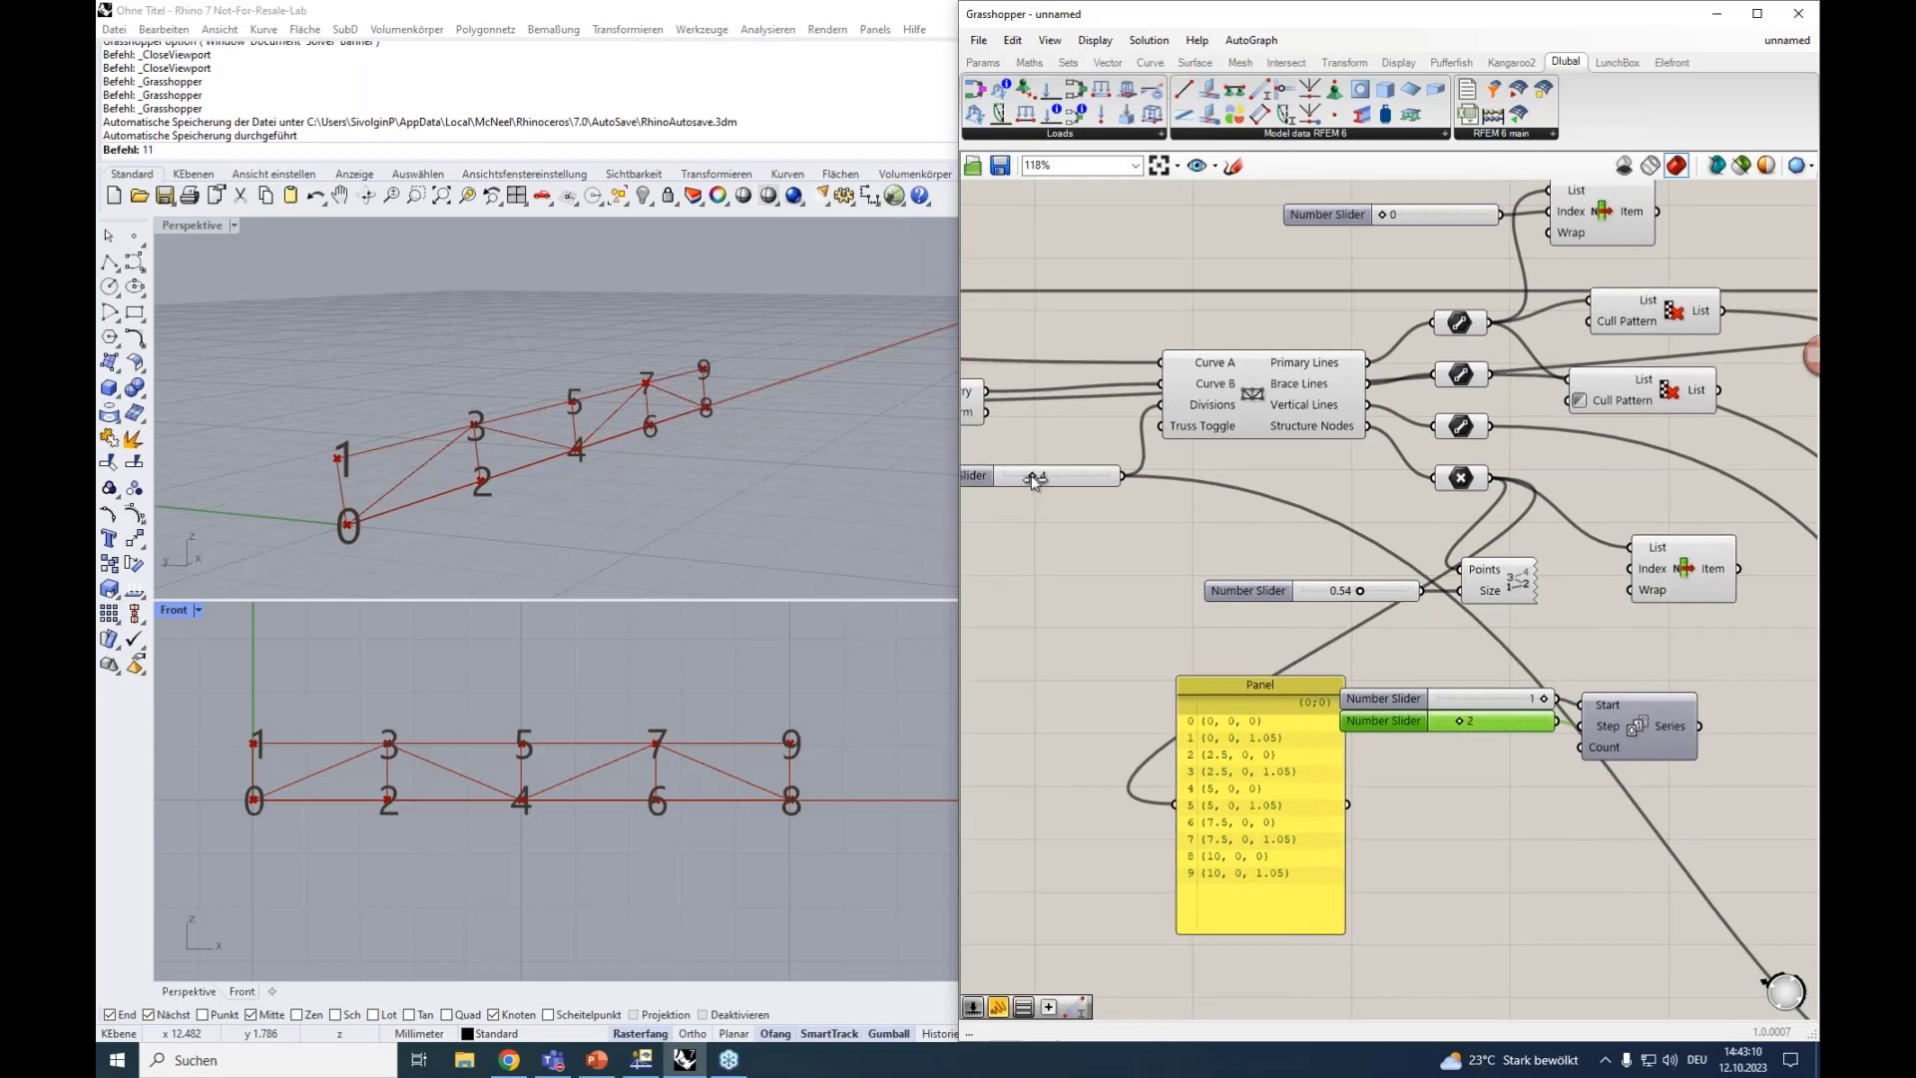
{"action": "left_click_drag", "start_coordinate": [1031, 477], "coordinate": [1017, 477]}
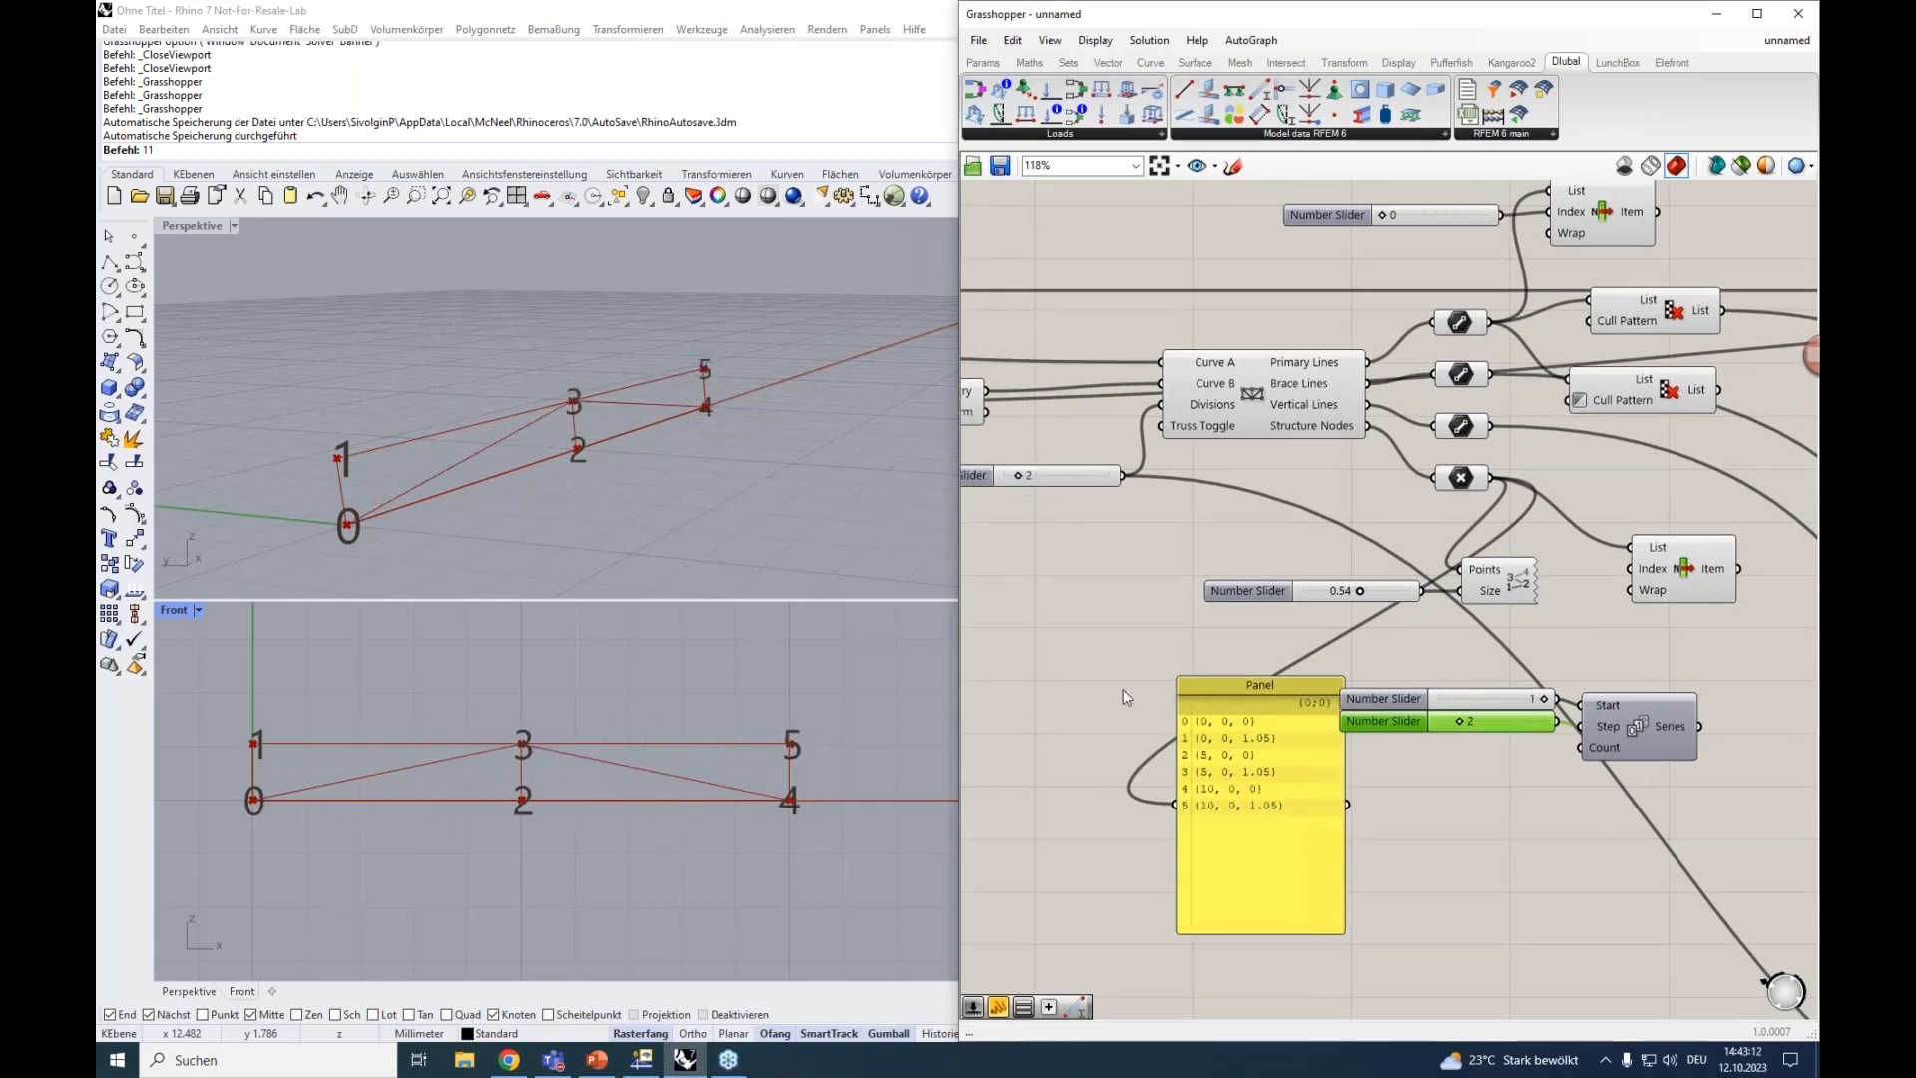
{"action": "left_click_drag", "start_coordinate": [1233, 696], "coordinate": [1093, 720]}
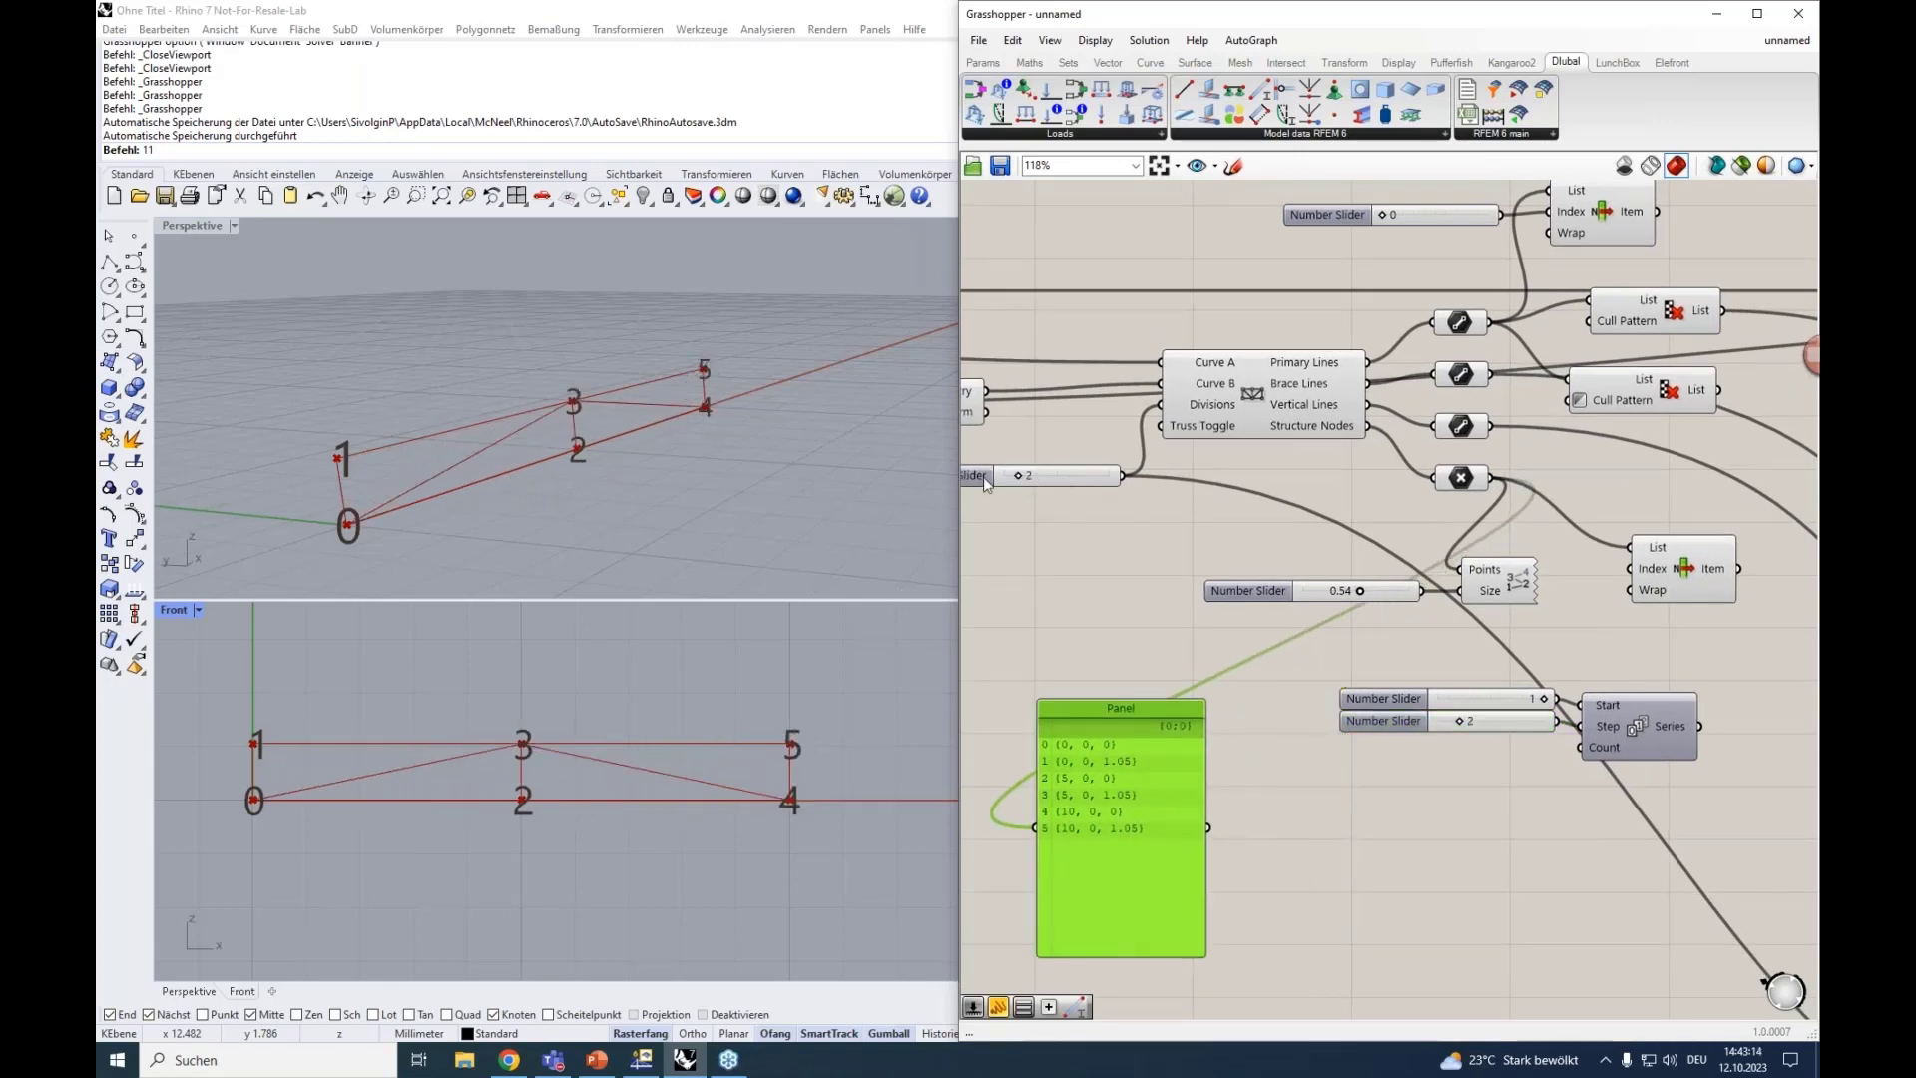
{"action": "left_click_drag", "start_coordinate": [1017, 477], "coordinate": [1039, 477]}
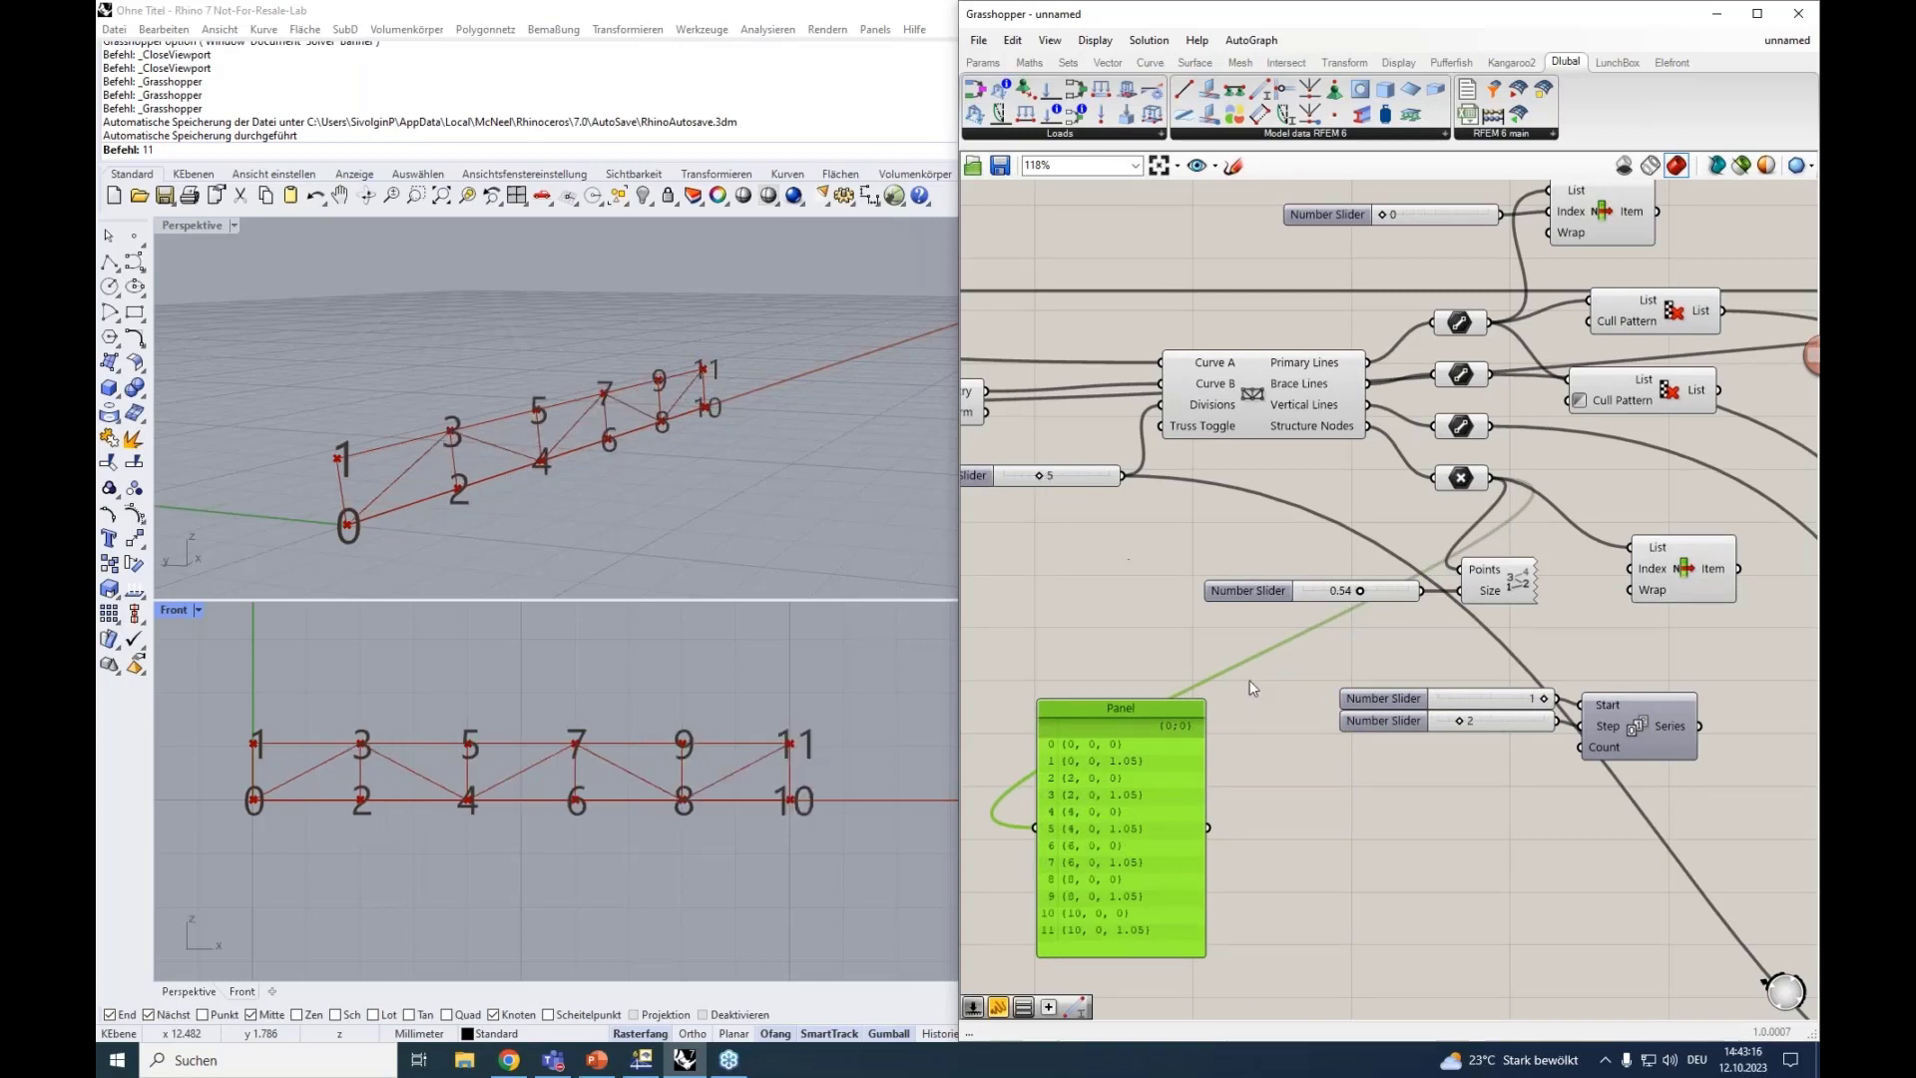
Add an Addition component that adds 1 to the divisions slider value and connect its result to the Series Count input.
{"action": "double_click", "coordinate": [1315, 805]}
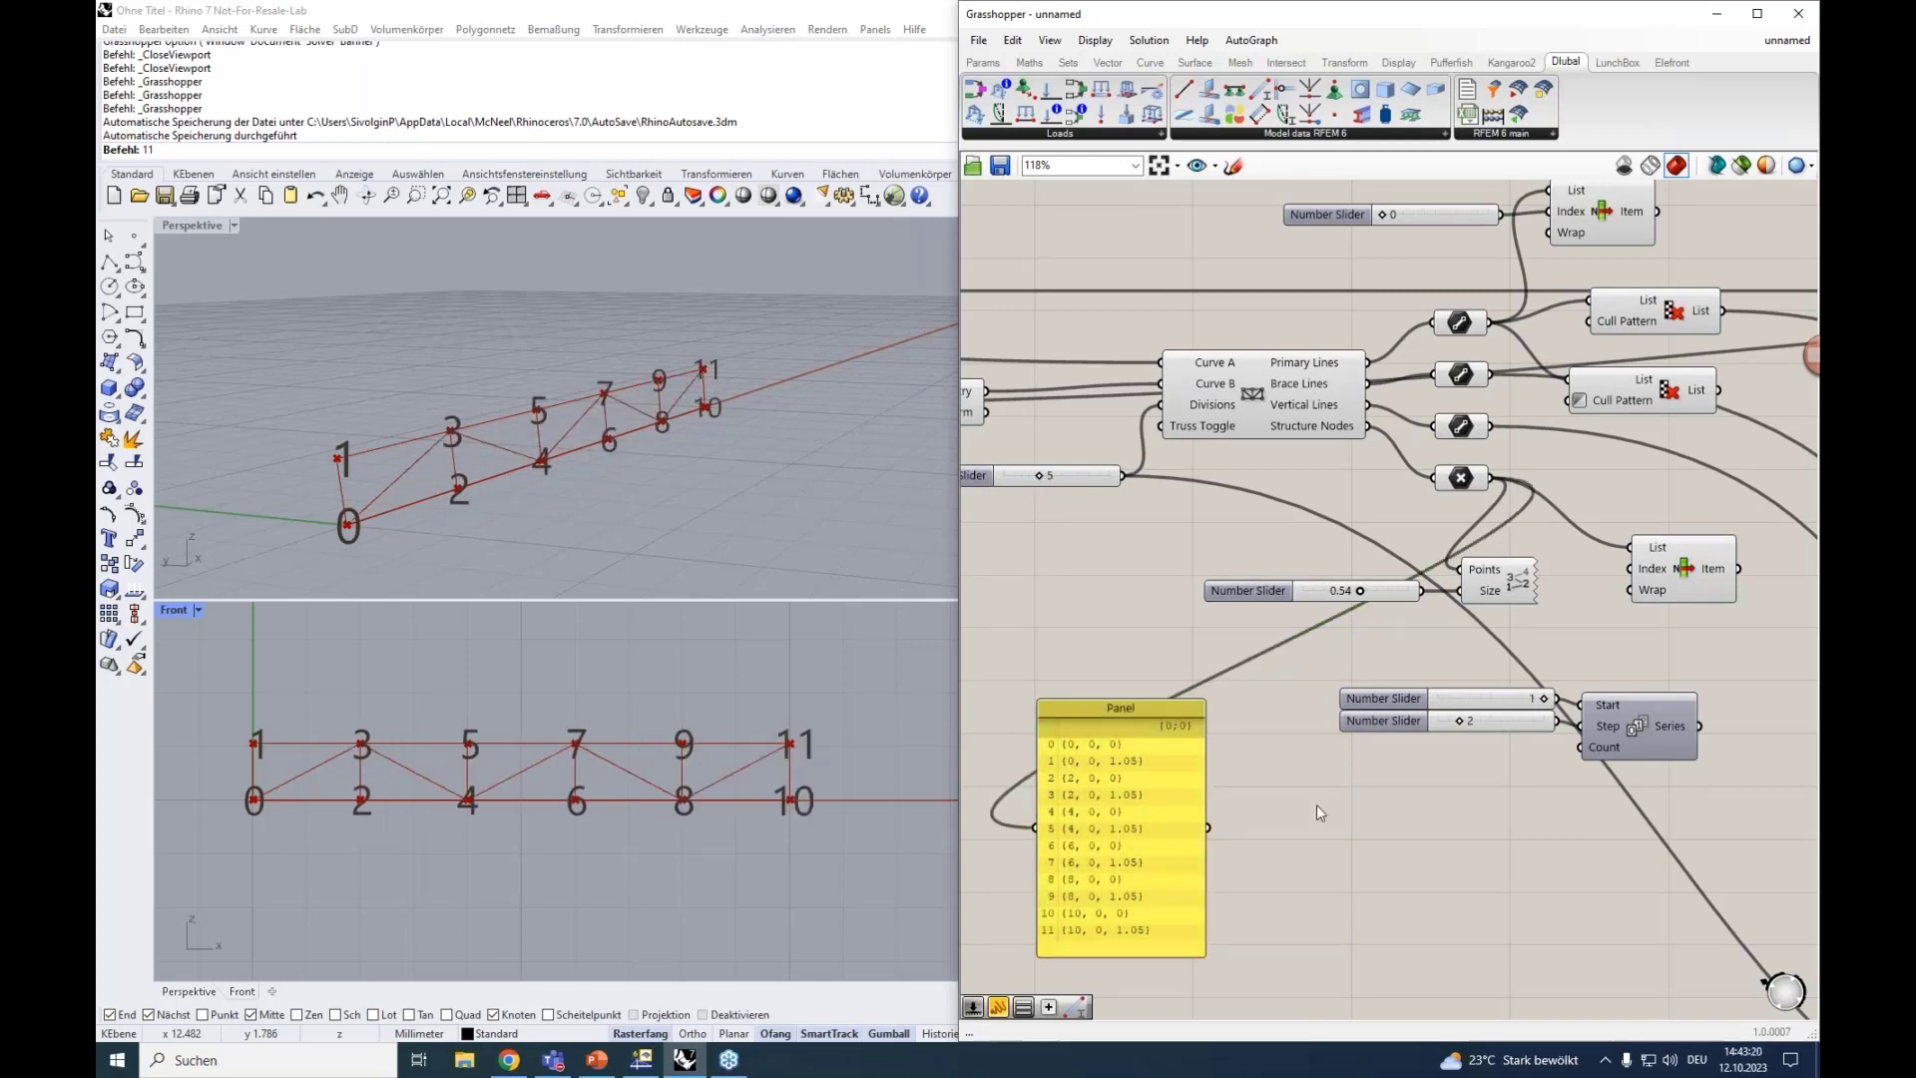
{"action": "type", "text": "+1"}
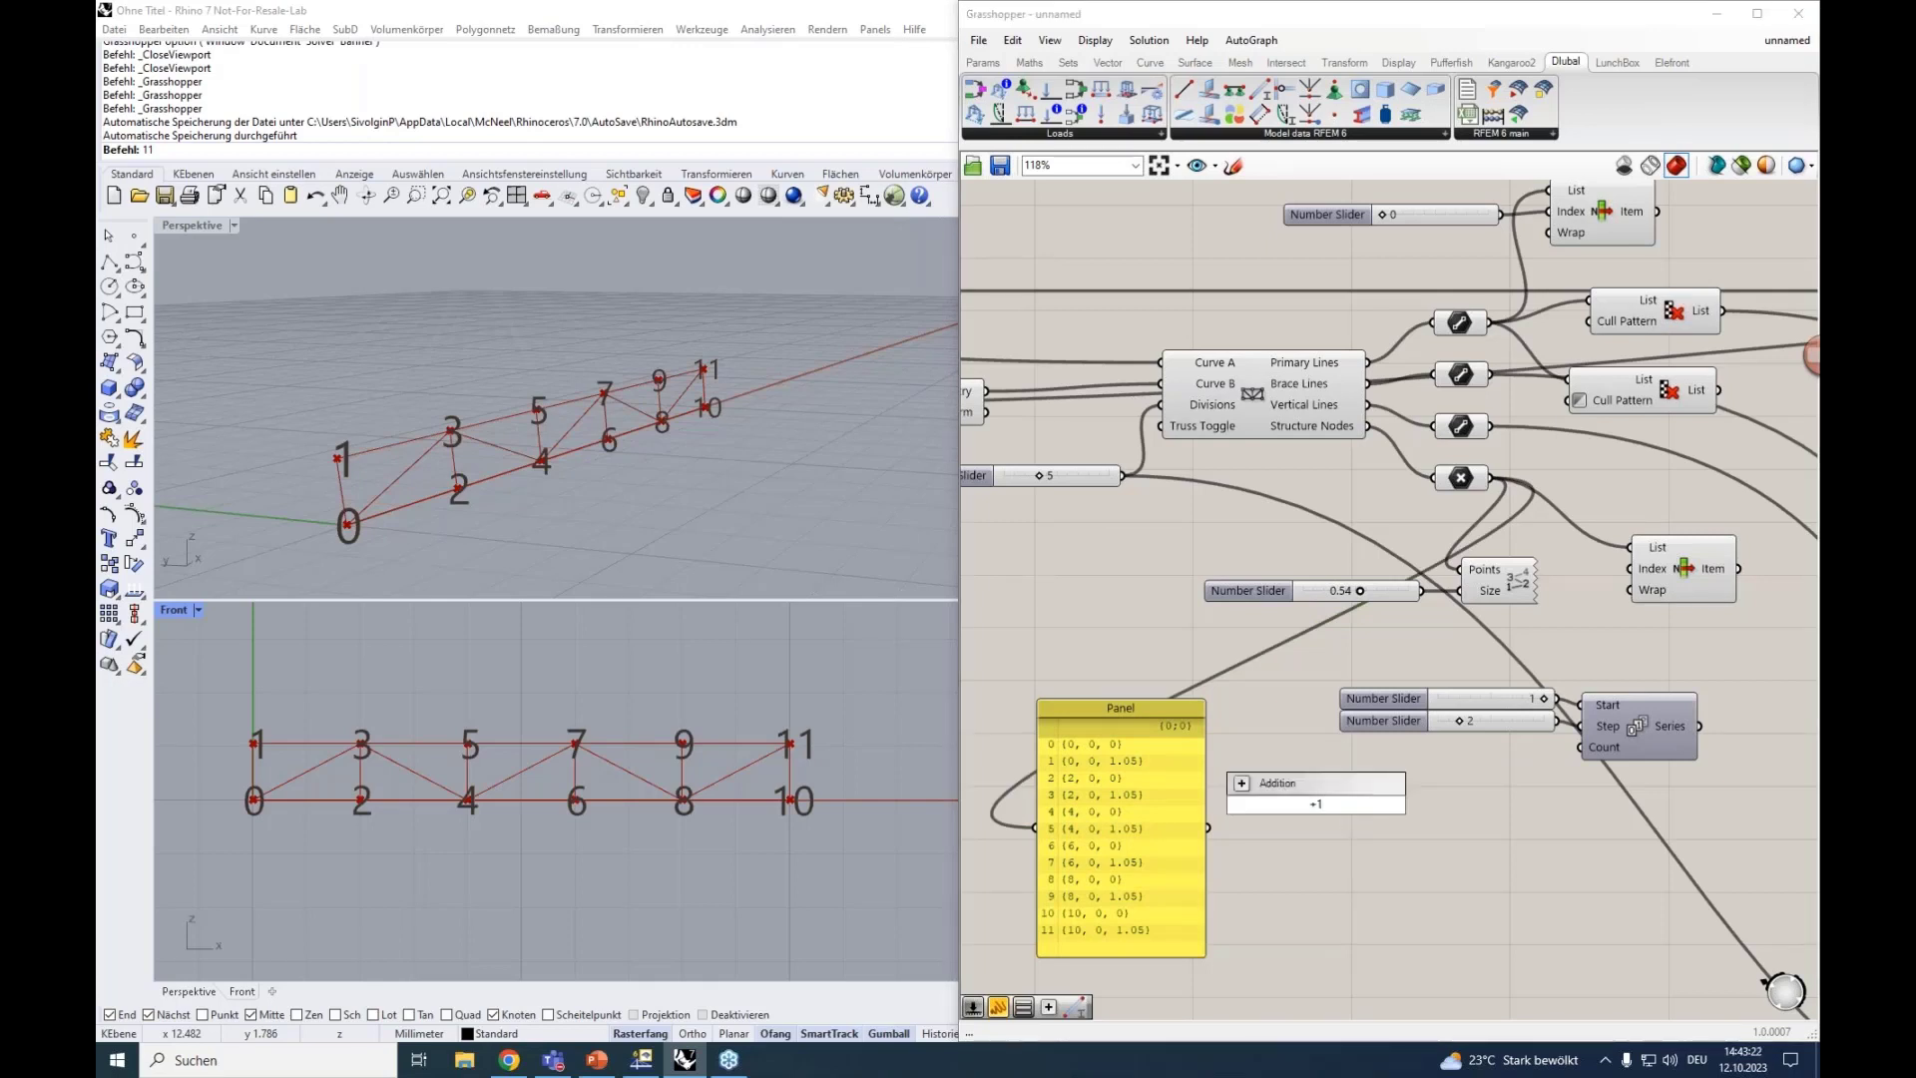
{"action": "key", "text": "Return"}
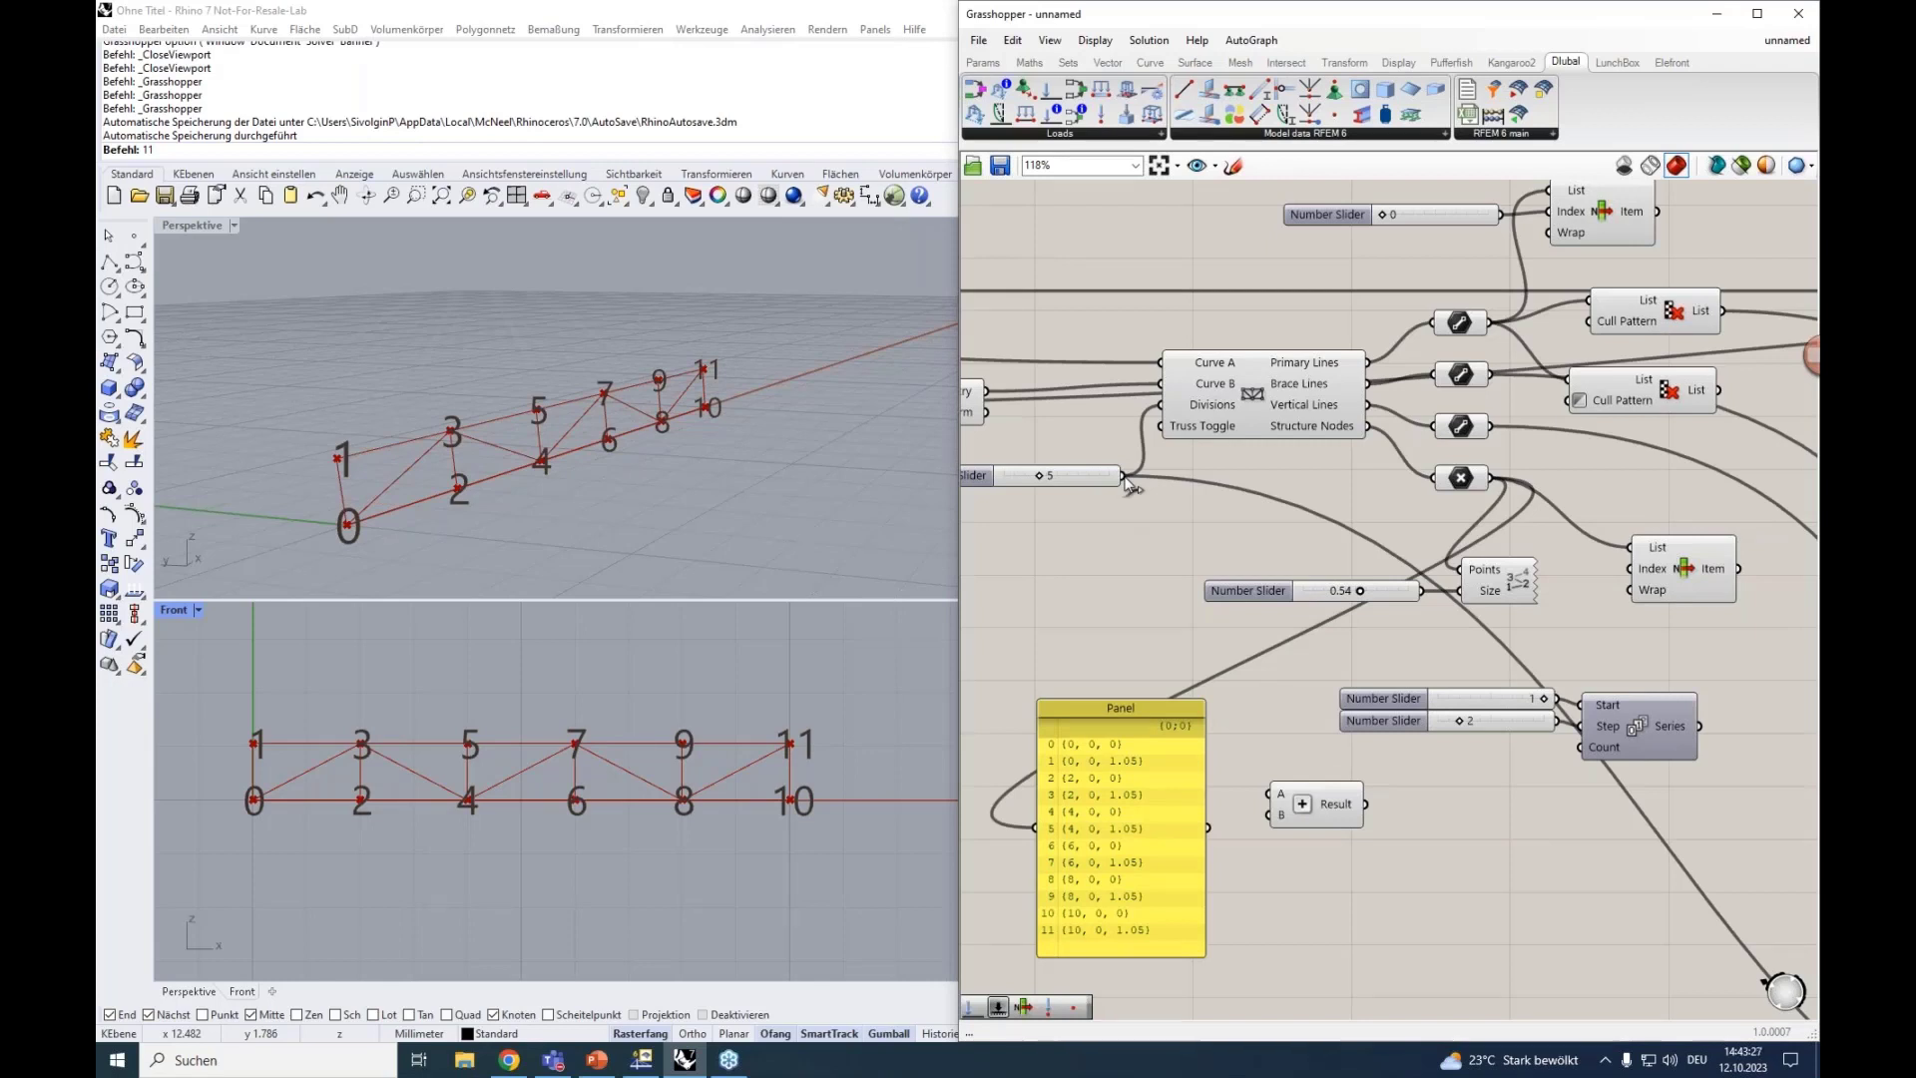
{"action": "left_click_drag", "start_coordinate": [1124, 477], "coordinate": [1579, 747]}
{"action": "left_click", "coordinate": [1656, 735]}
{"action": "mouse_move", "coordinate": [1659, 734]}
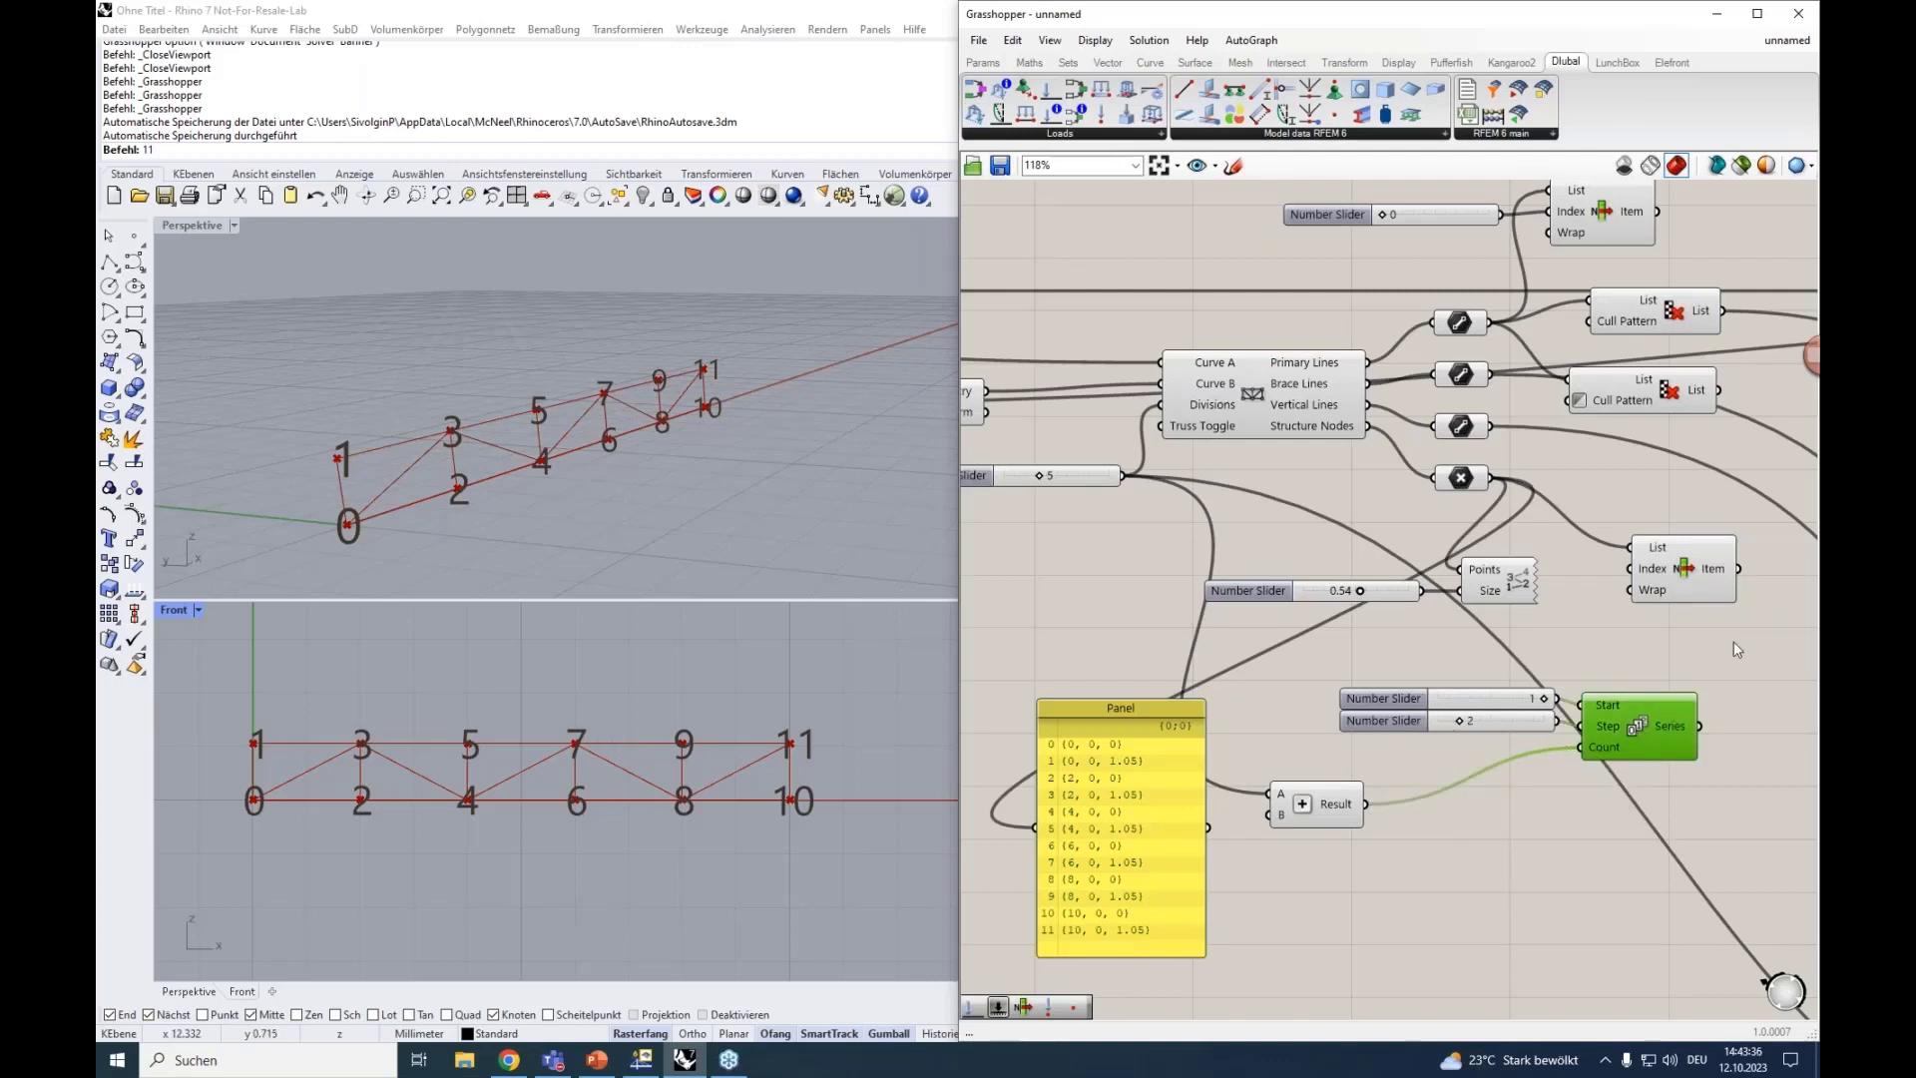
Make room on the canvas, place the List Item beside the Series component, and connect the Series output to its Index input.
{"action": "right_click_drag", "start_coordinate": [1736, 649], "coordinate": [1391, 637]}
{"action": "left_click", "coordinate": [1470, 659]}
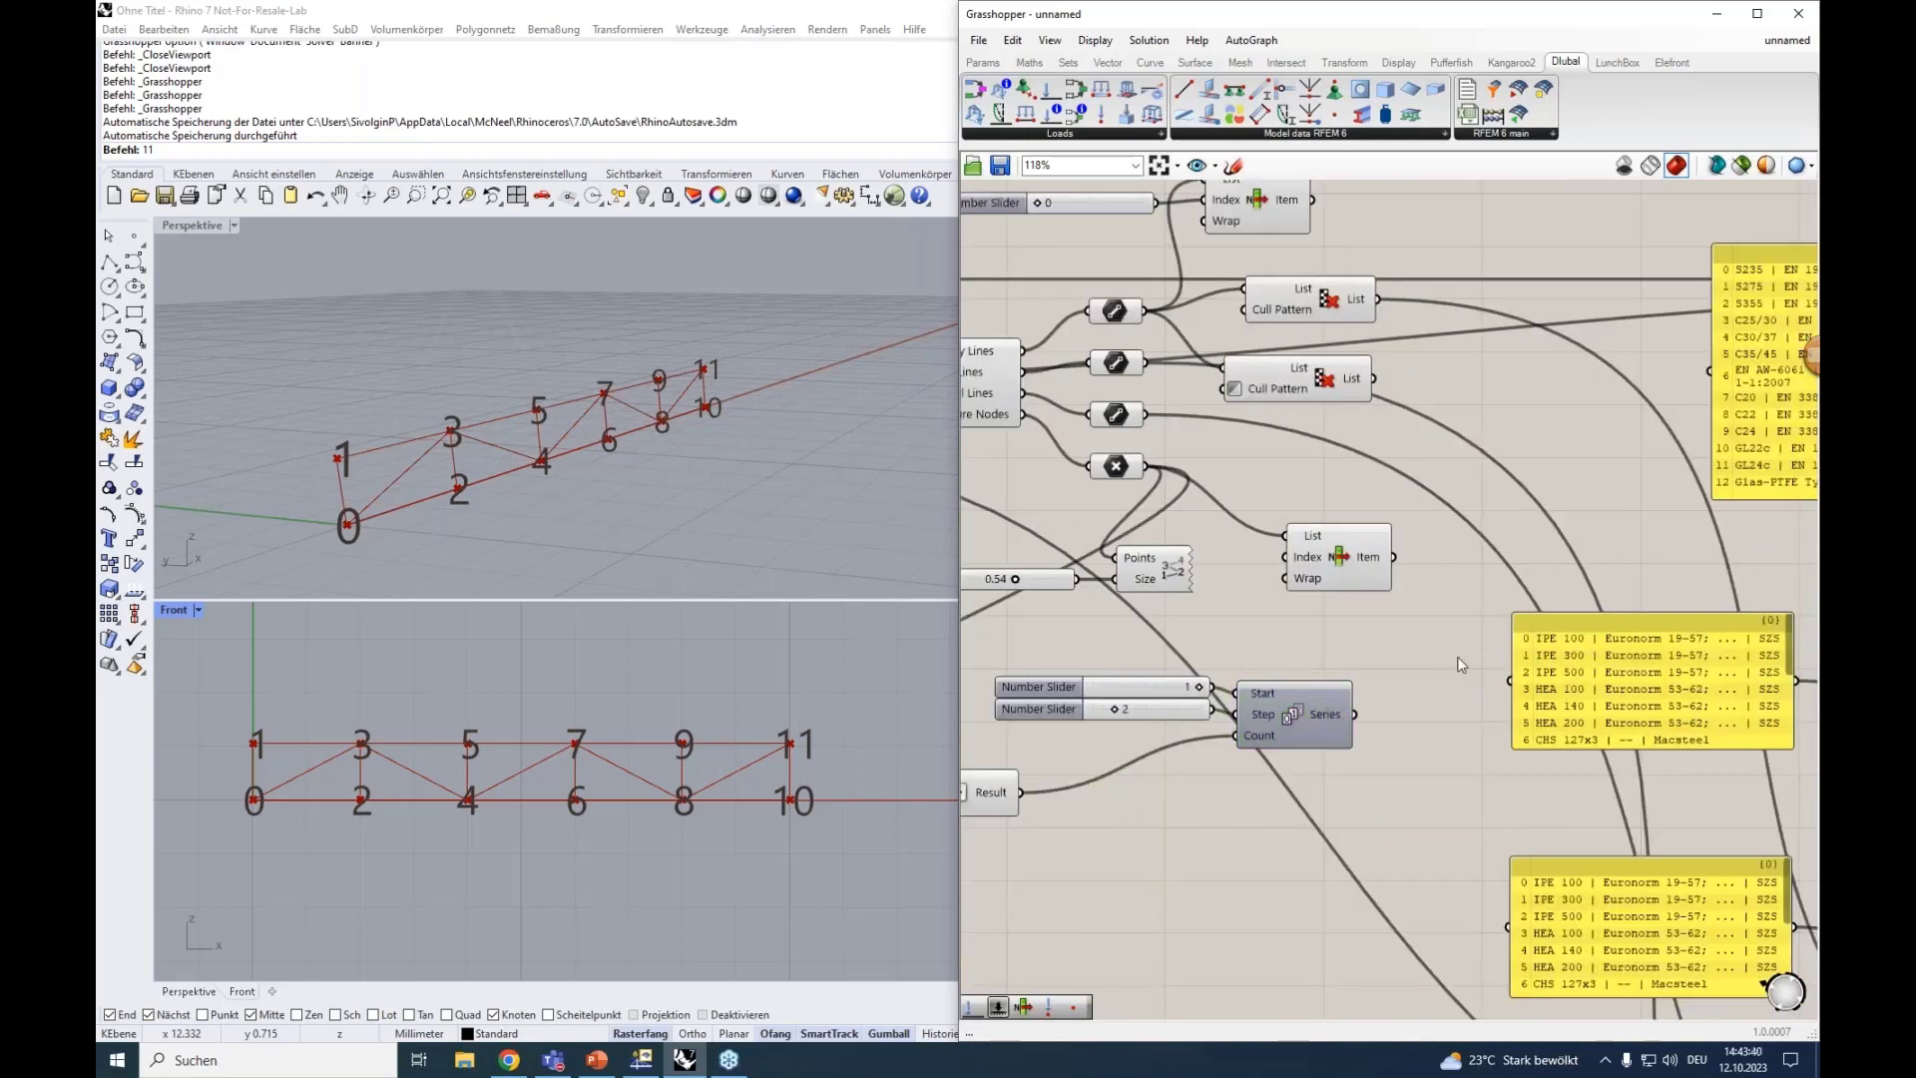
{"action": "left_click_drag", "start_coordinate": [1461, 664], "coordinate": [1769, 650], "text": "alt"}
{"action": "left_click_drag", "start_coordinate": [1313, 539], "coordinate": [1471, 590]}
{"action": "left_click_drag", "start_coordinate": [1355, 714], "coordinate": [1303, 704]}
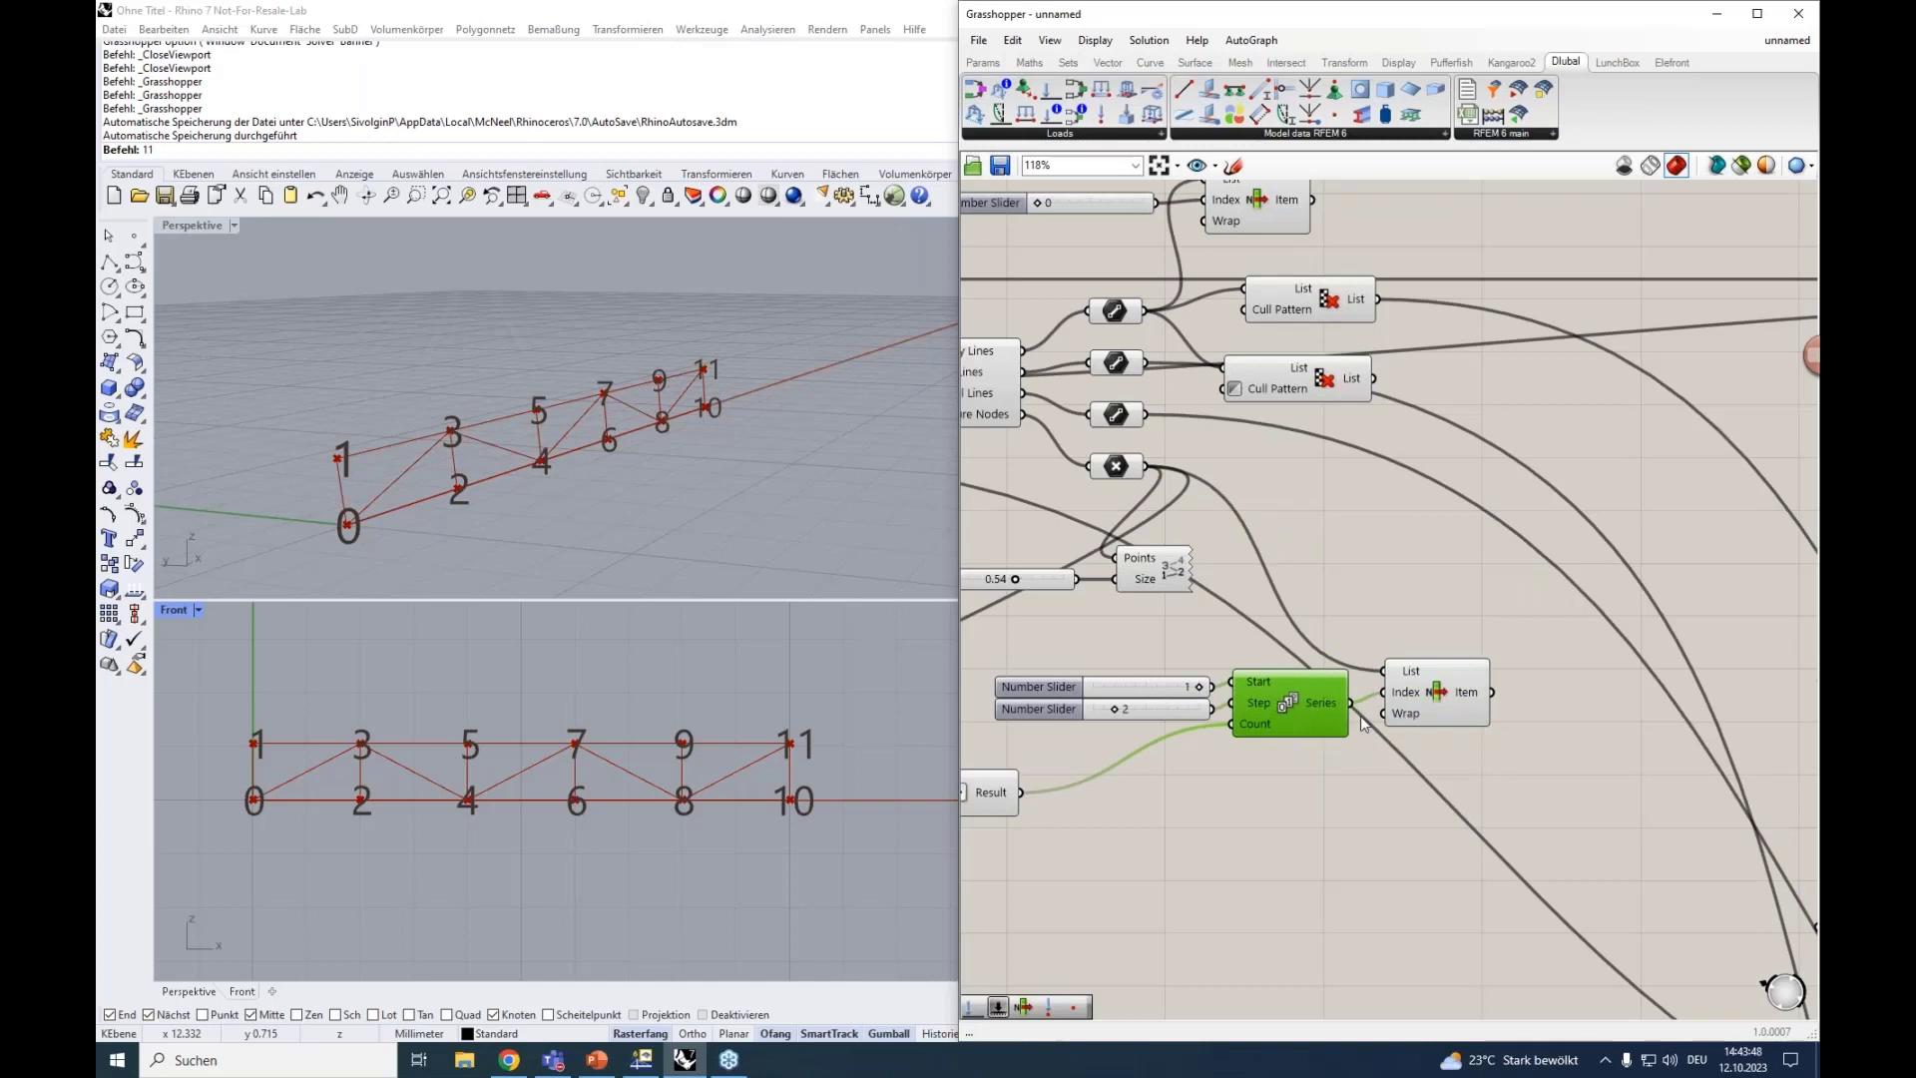
{"action": "left_click", "coordinate": [1461, 703]}
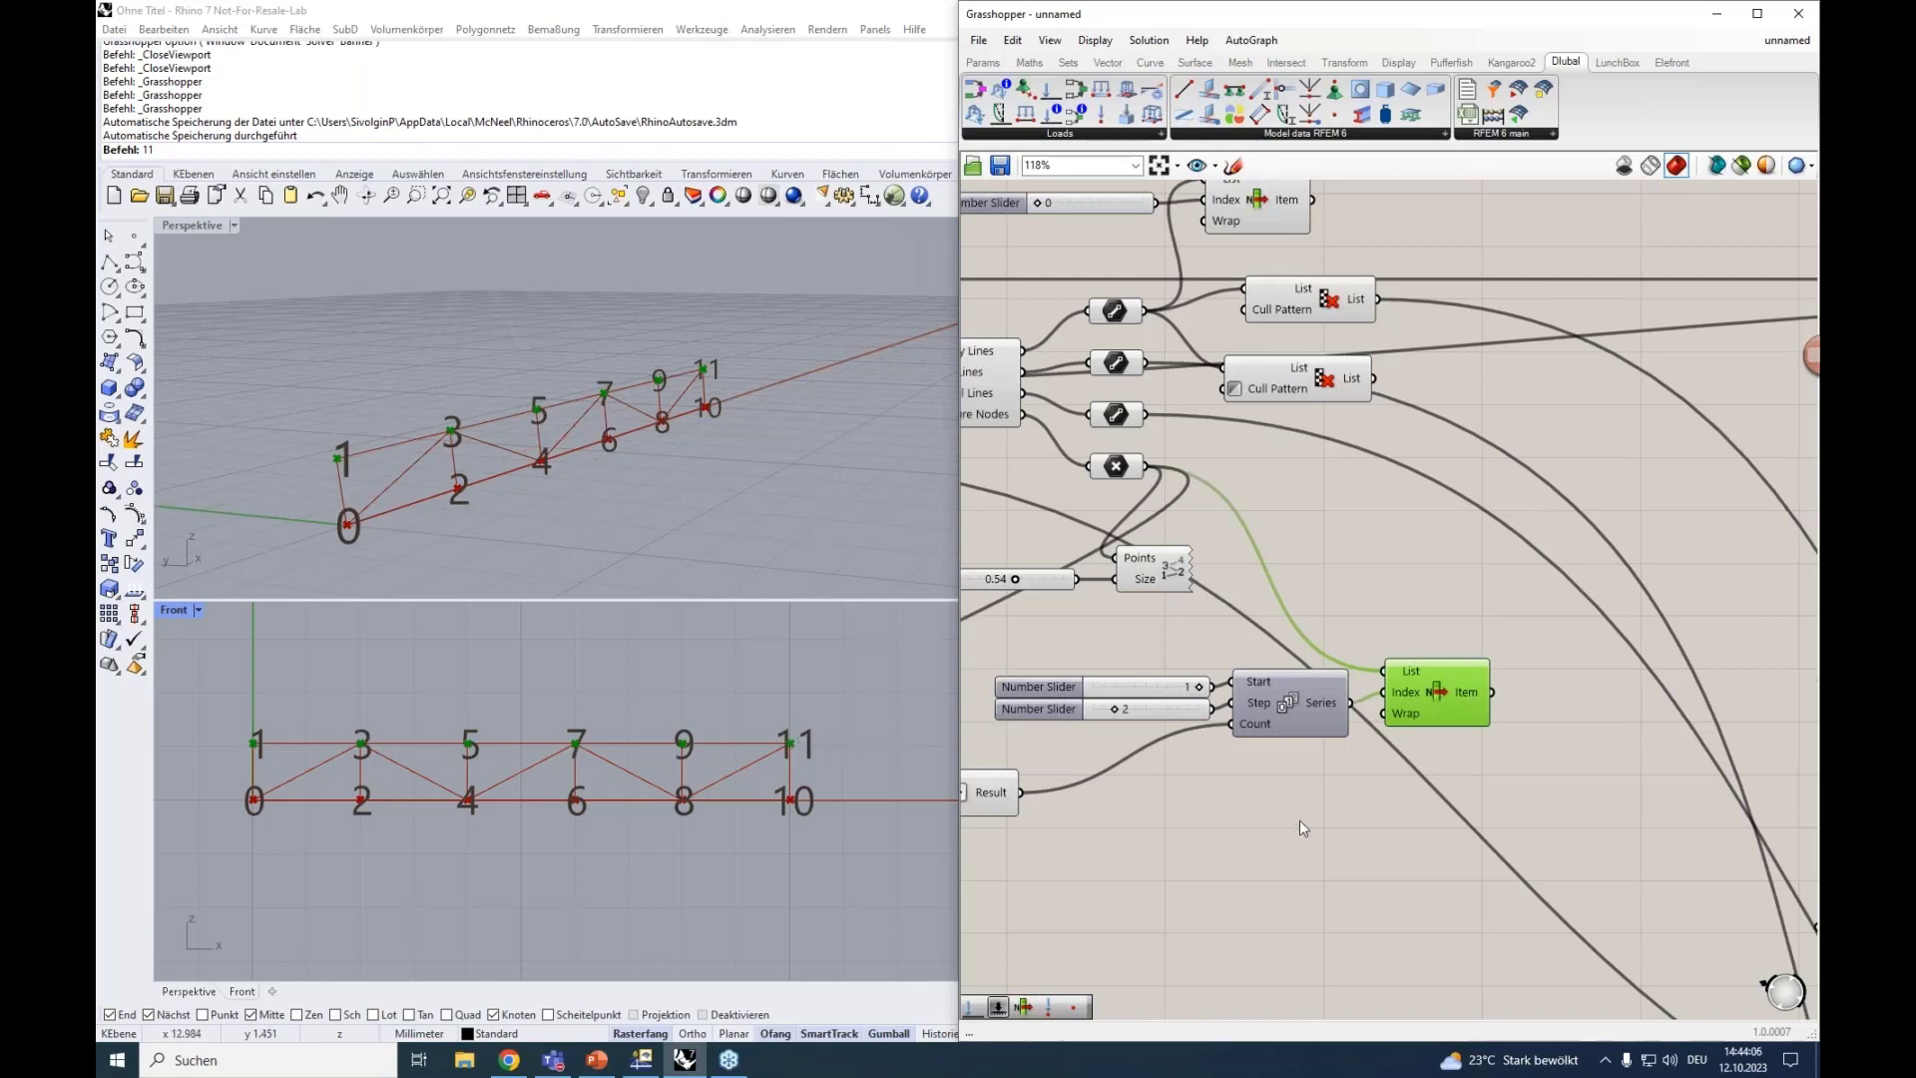
Add an RFEM Node component, feeding its GH Node input from the List Item and its Node No. input from the Series.
{"action": "right_click_drag", "start_coordinate": [1299, 818], "coordinate": [1085, 825]}
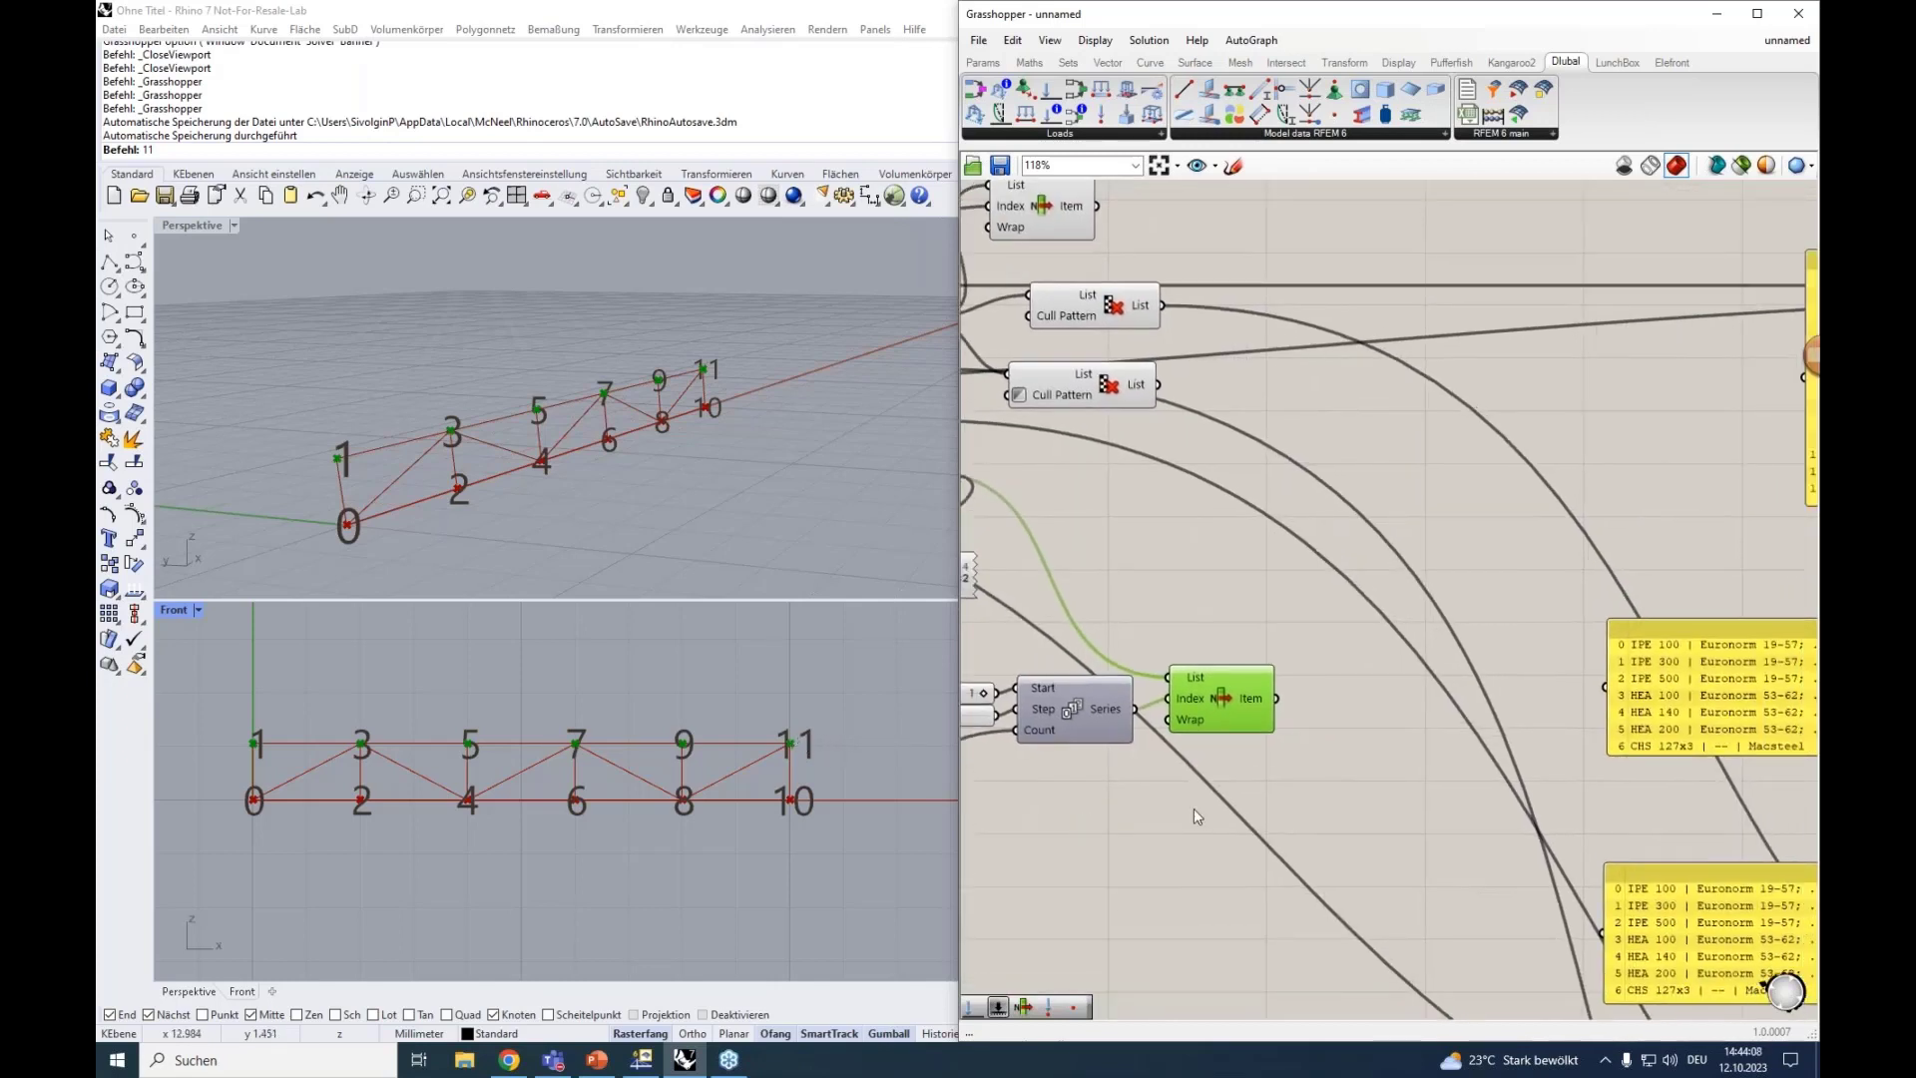
{"action": "left_click_drag", "start_coordinate": [1327, 124], "coordinate": [1394, 706]}
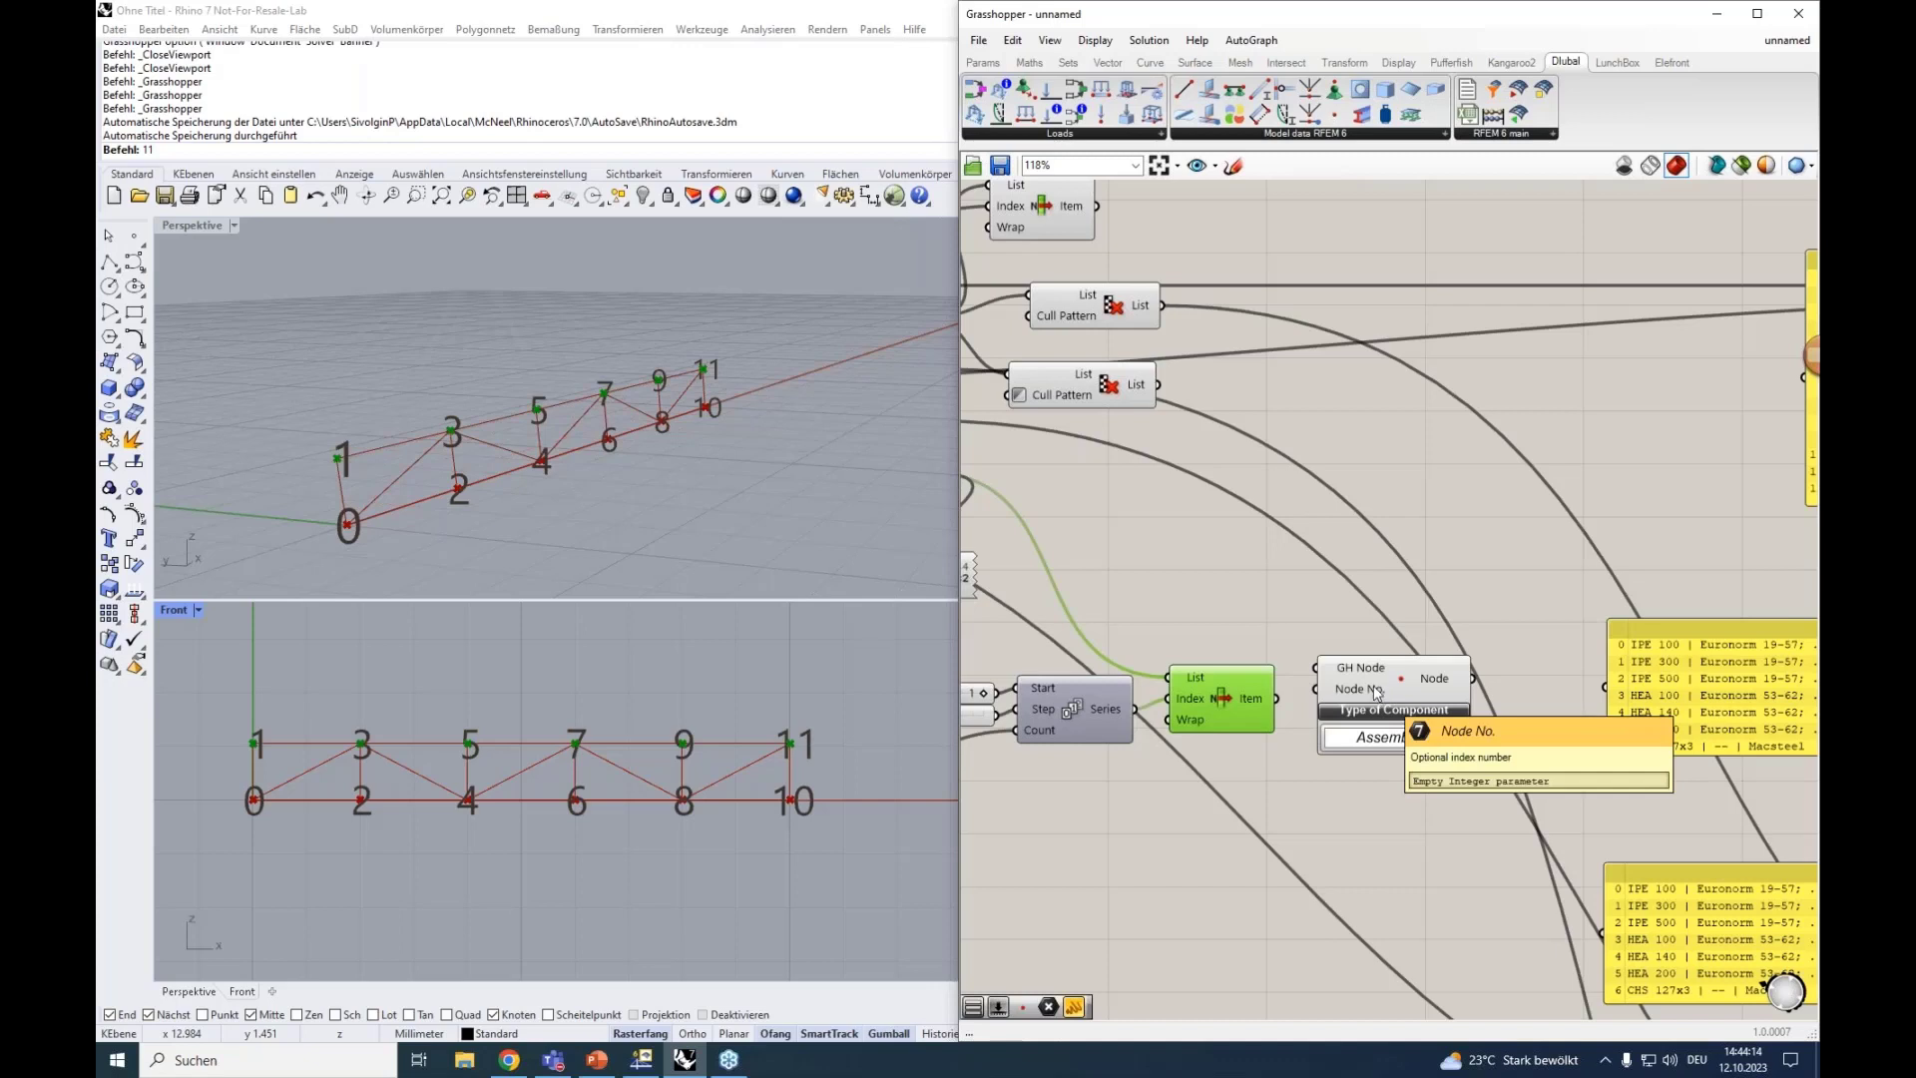
{"action": "left_click_drag", "start_coordinate": [1361, 681], "coordinate": [1379, 716]}
{"action": "right_click_drag", "start_coordinate": [1344, 625], "coordinate": [1329, 584]}
{"action": "left_click", "coordinate": [1207, 657]}
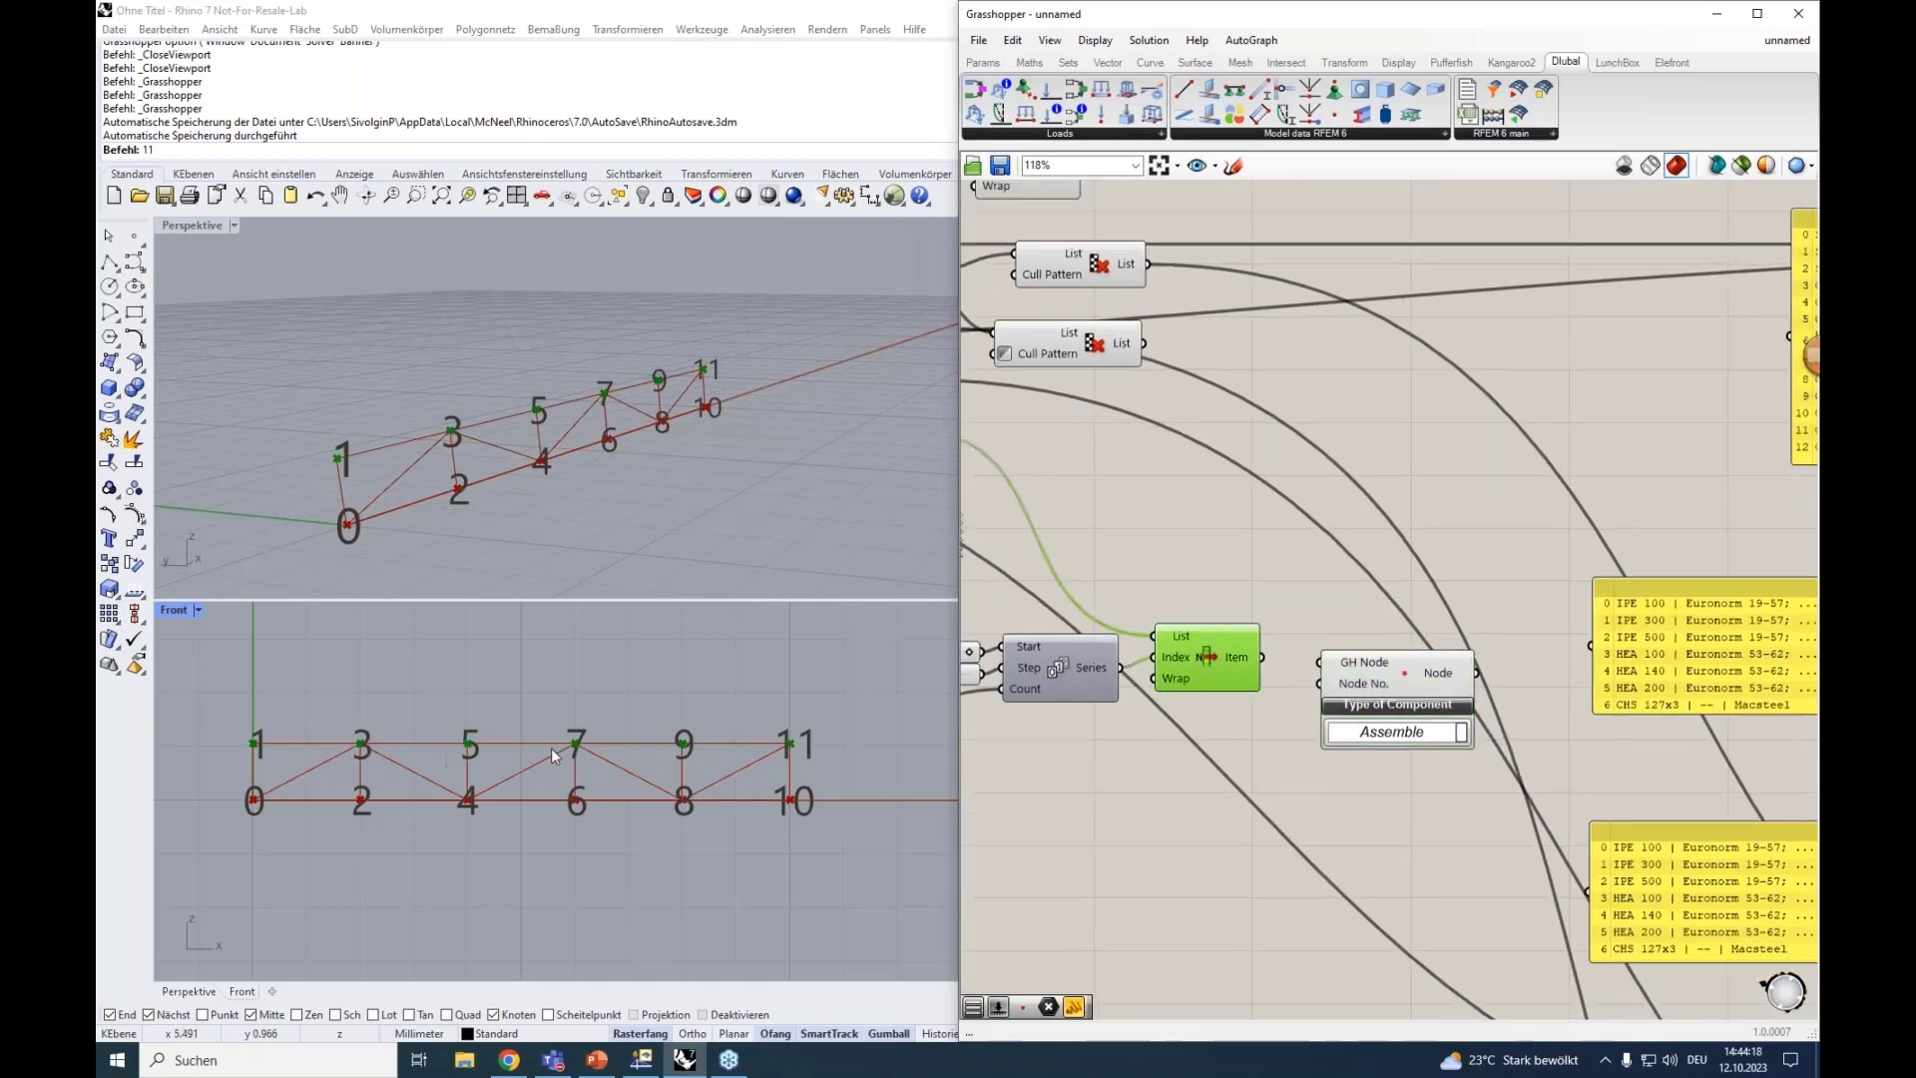
{"action": "left_click_drag", "start_coordinate": [1262, 657], "coordinate": [1323, 665]}
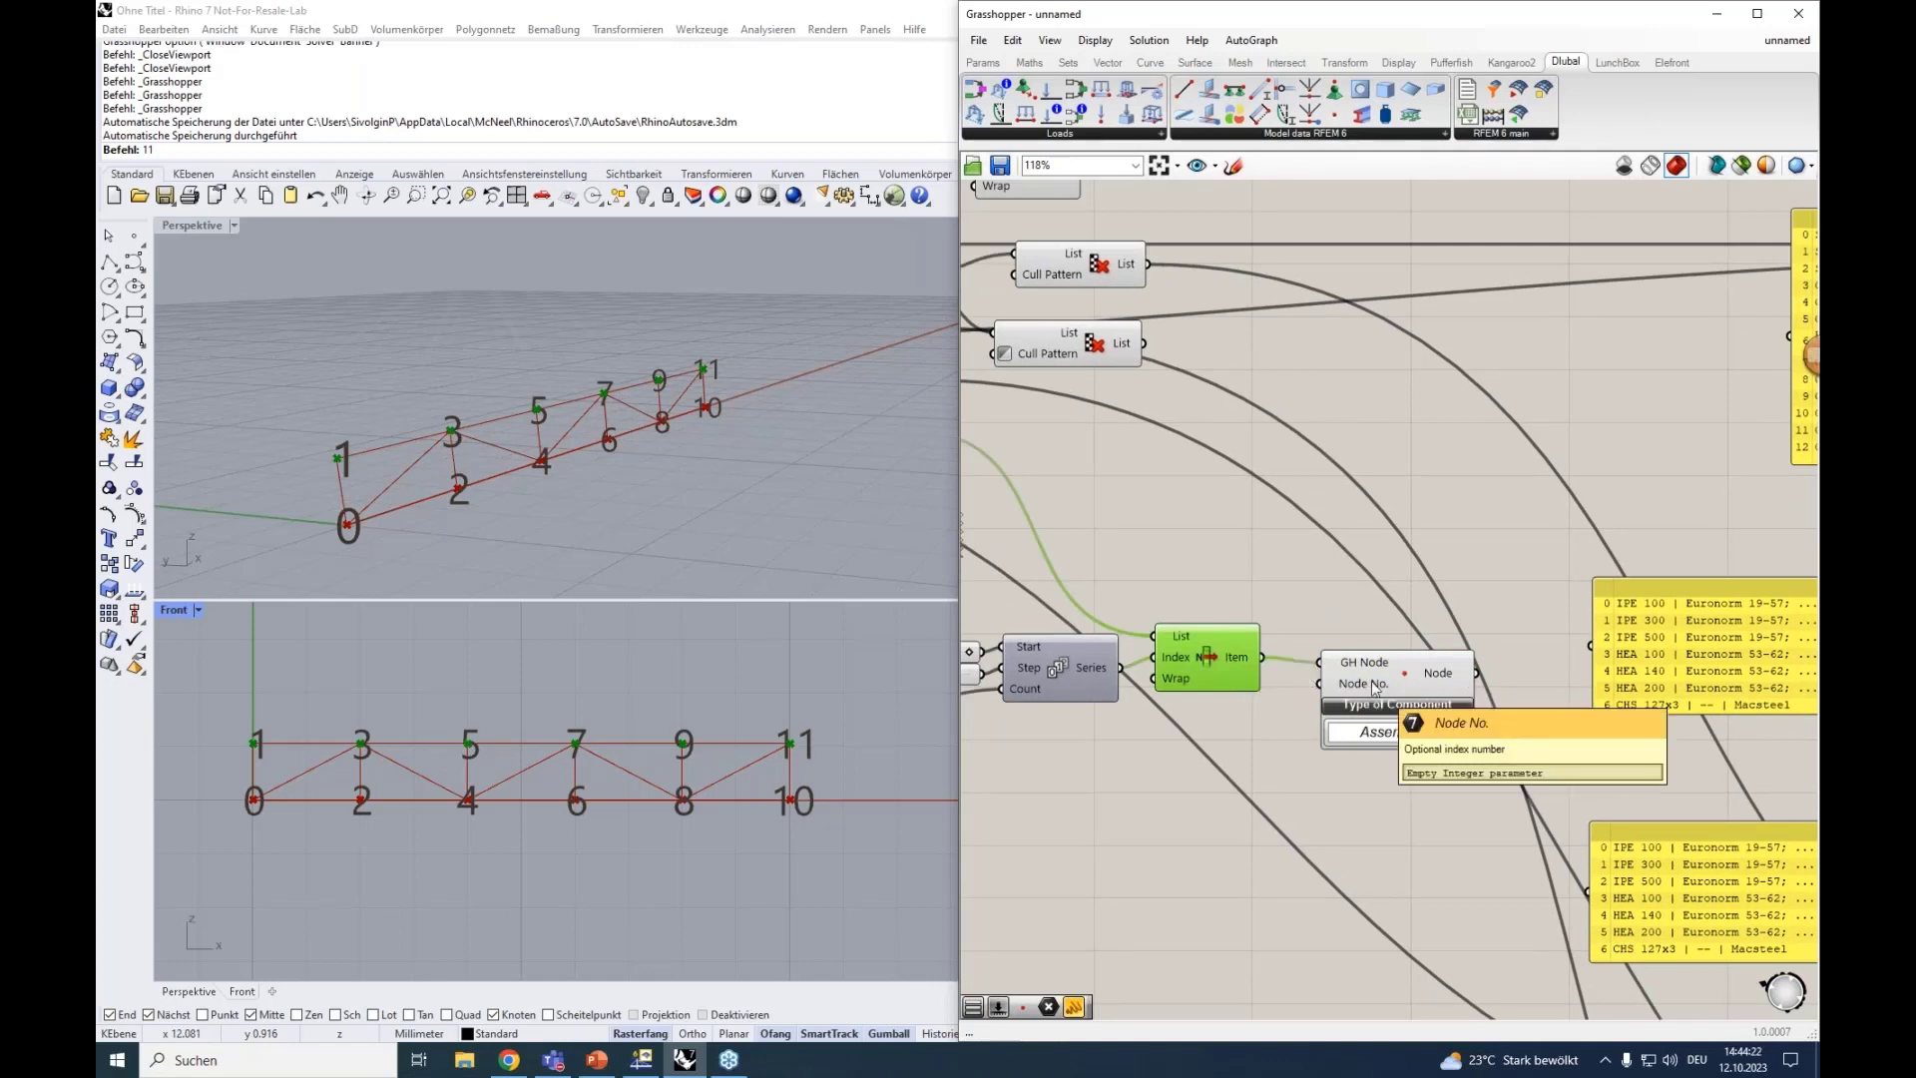
{"action": "left_click", "coordinate": [1110, 675]}
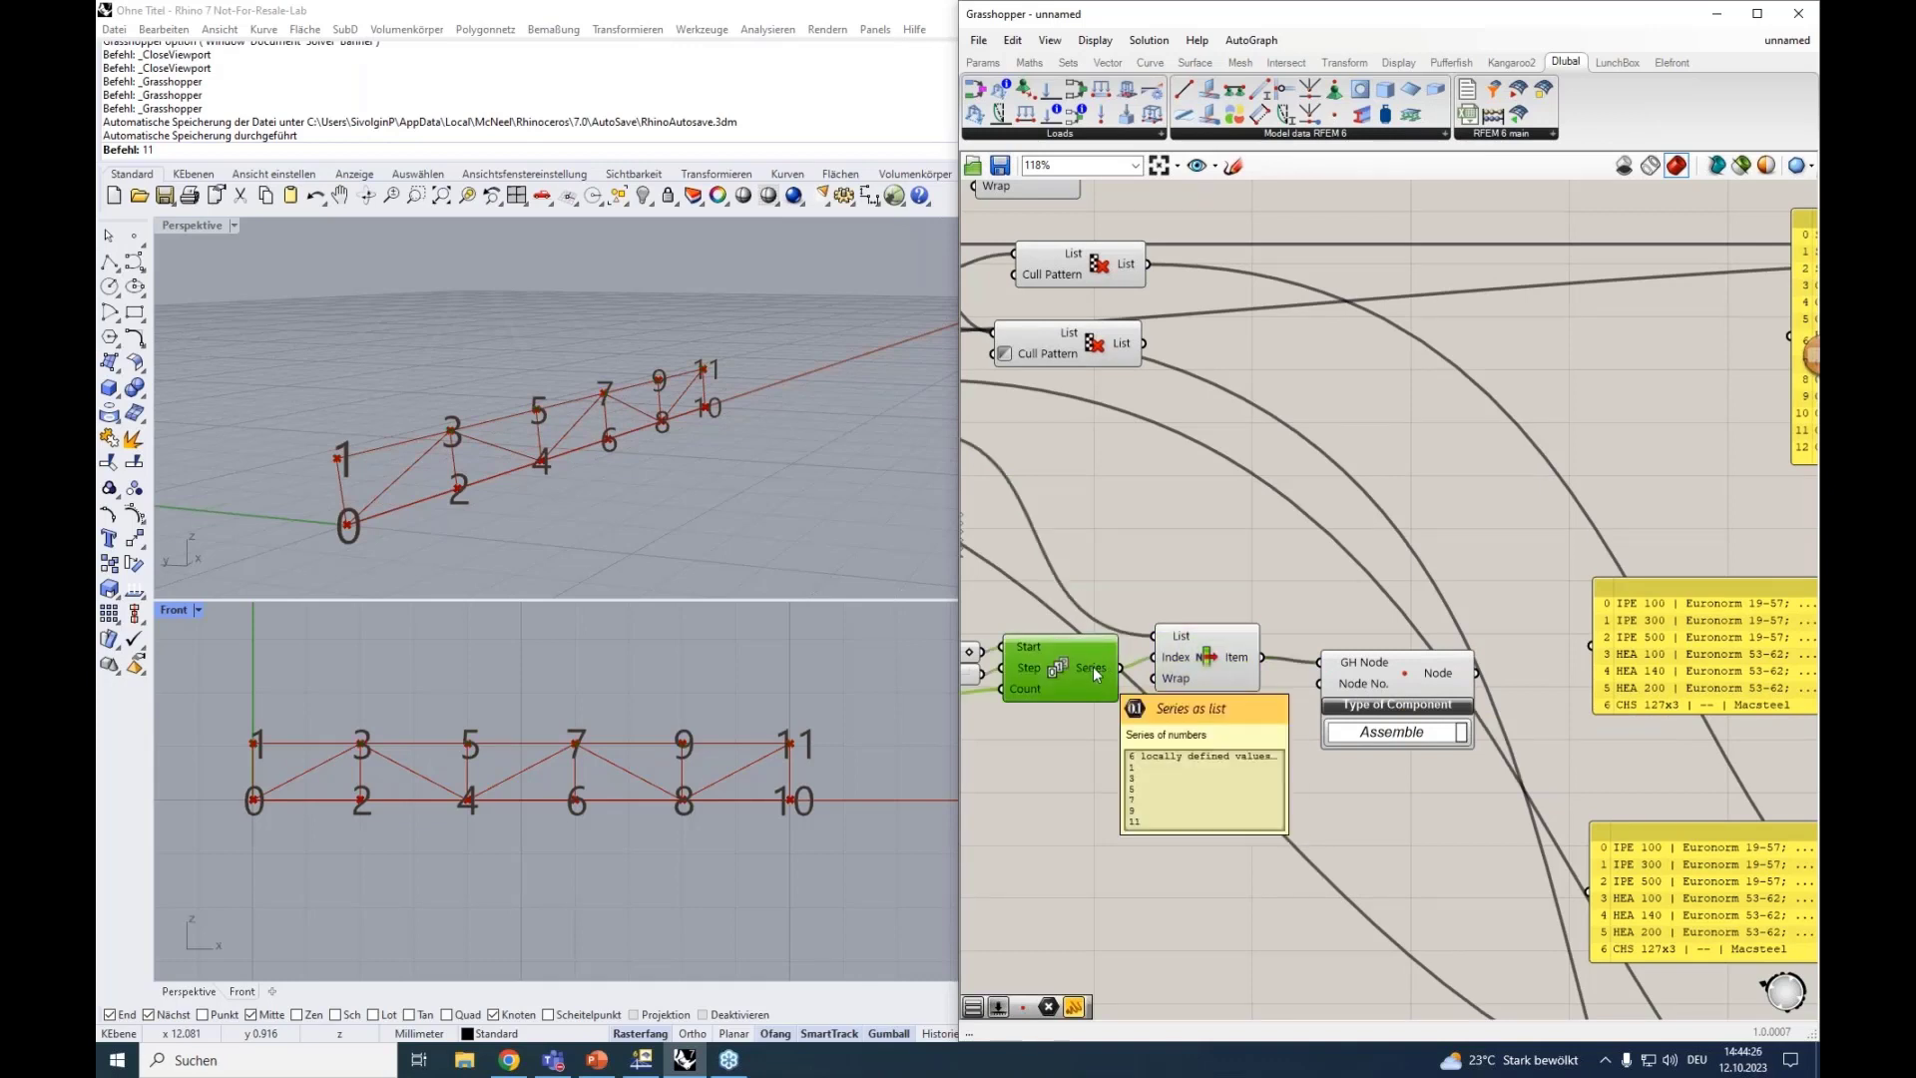
{"action": "left_click_drag", "start_coordinate": [1119, 668], "coordinate": [1318, 684]}
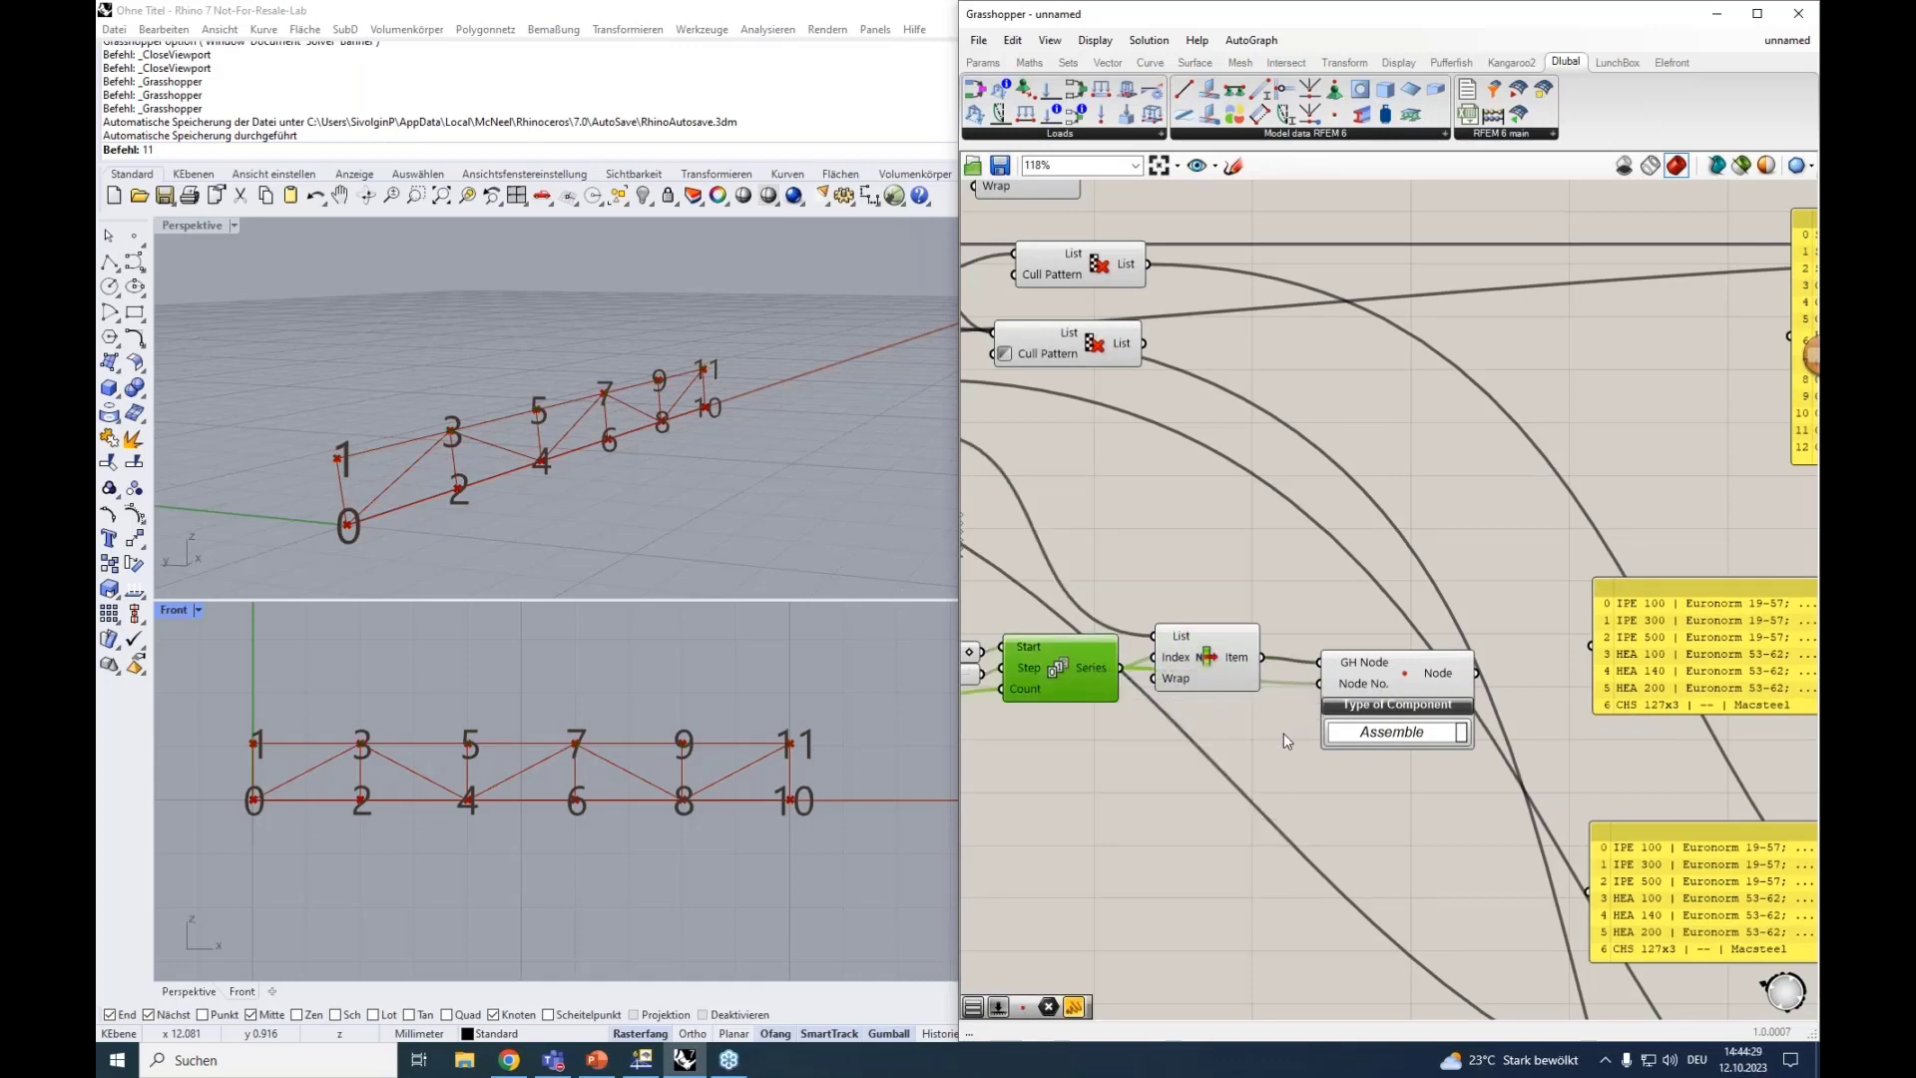
Connect the Node component's output to the Nodal Load's Nodes No. input and expand the Nodal Load's additional inputs.
{"action": "left_click", "coordinate": [1402, 695]}
{"action": "right_click_drag", "start_coordinate": [1342, 786], "coordinate": [1134, 778]}
{"action": "scroll", "coordinate": [1275, 676], "scroll_direction": "down", "scroll_amount": 10}
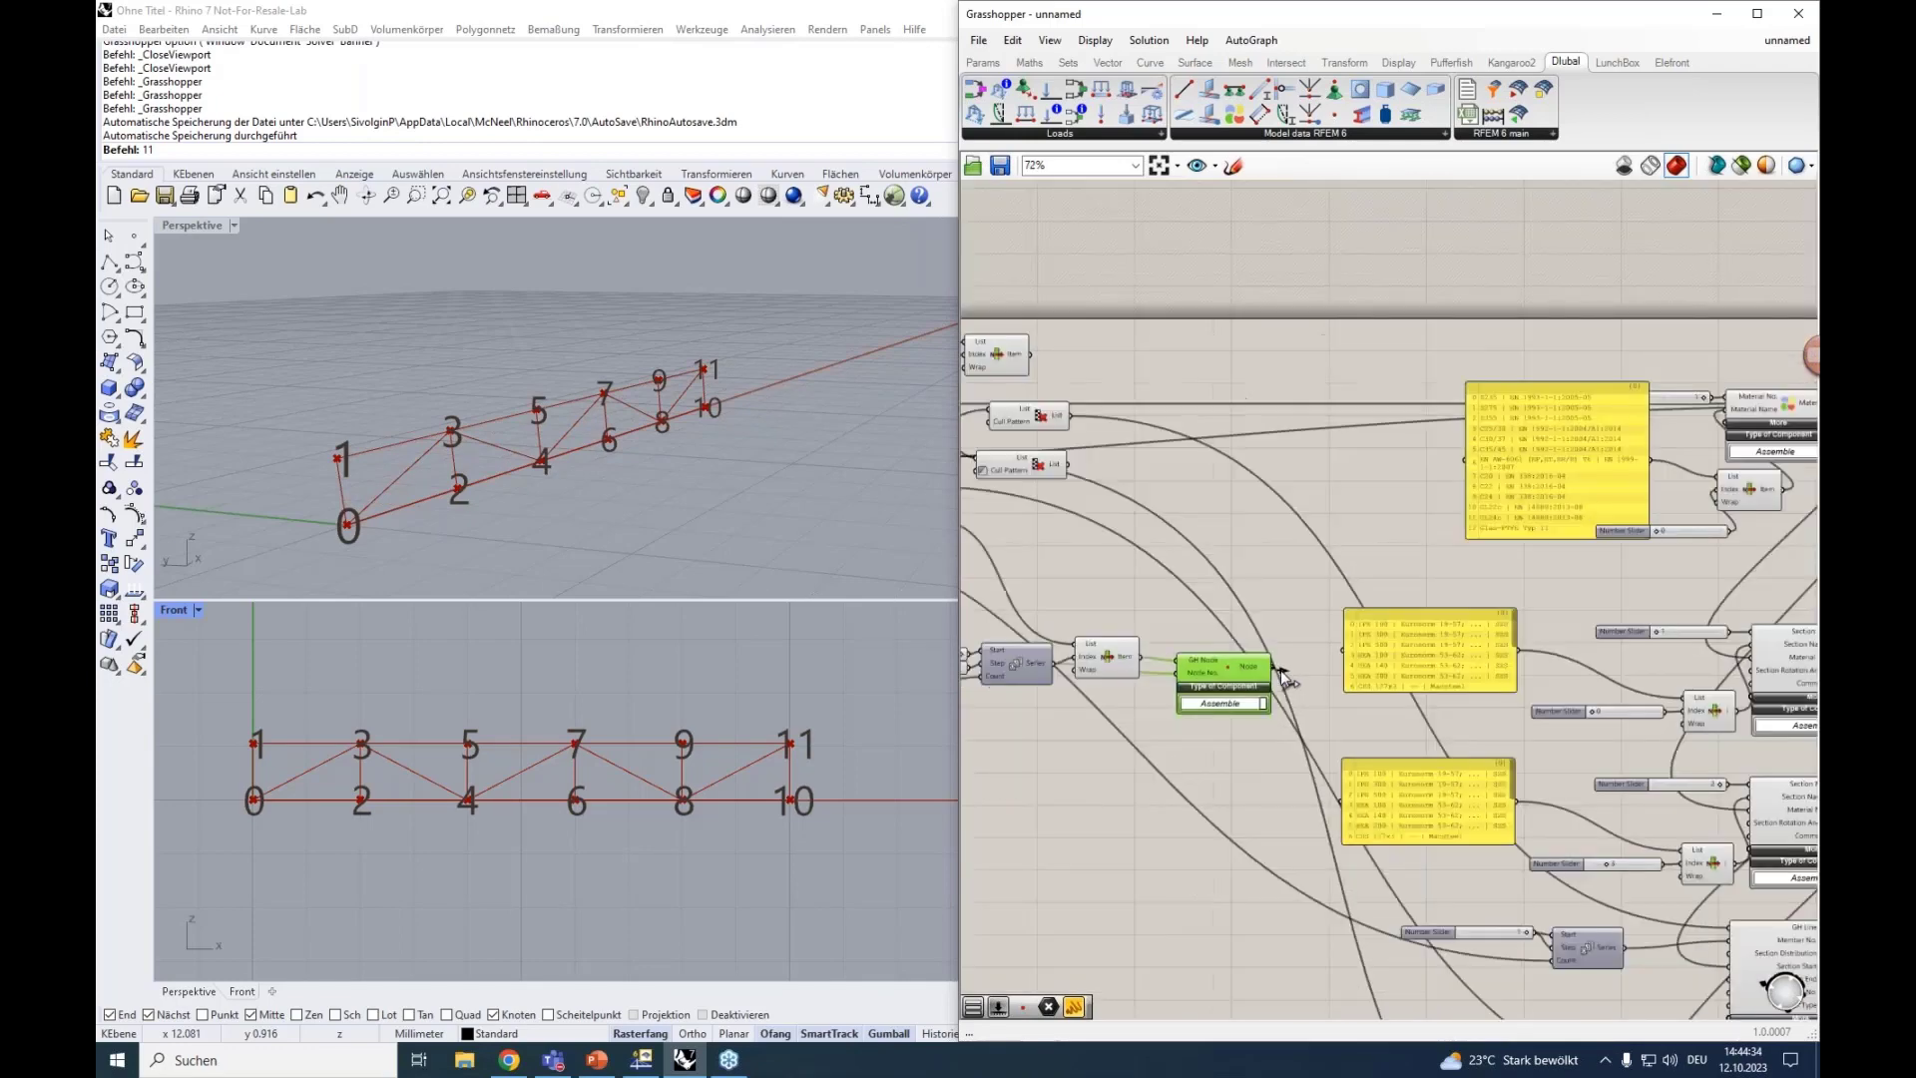
{"action": "left_click_drag", "start_coordinate": [1816, 618], "coordinate": [1375, 544]}
{"action": "scroll", "coordinate": [1536, 603], "scroll_direction": "up", "scroll_amount": 10}
{"action": "scroll", "coordinate": [1629, 554], "scroll_direction": "up", "scroll_amount": 3}
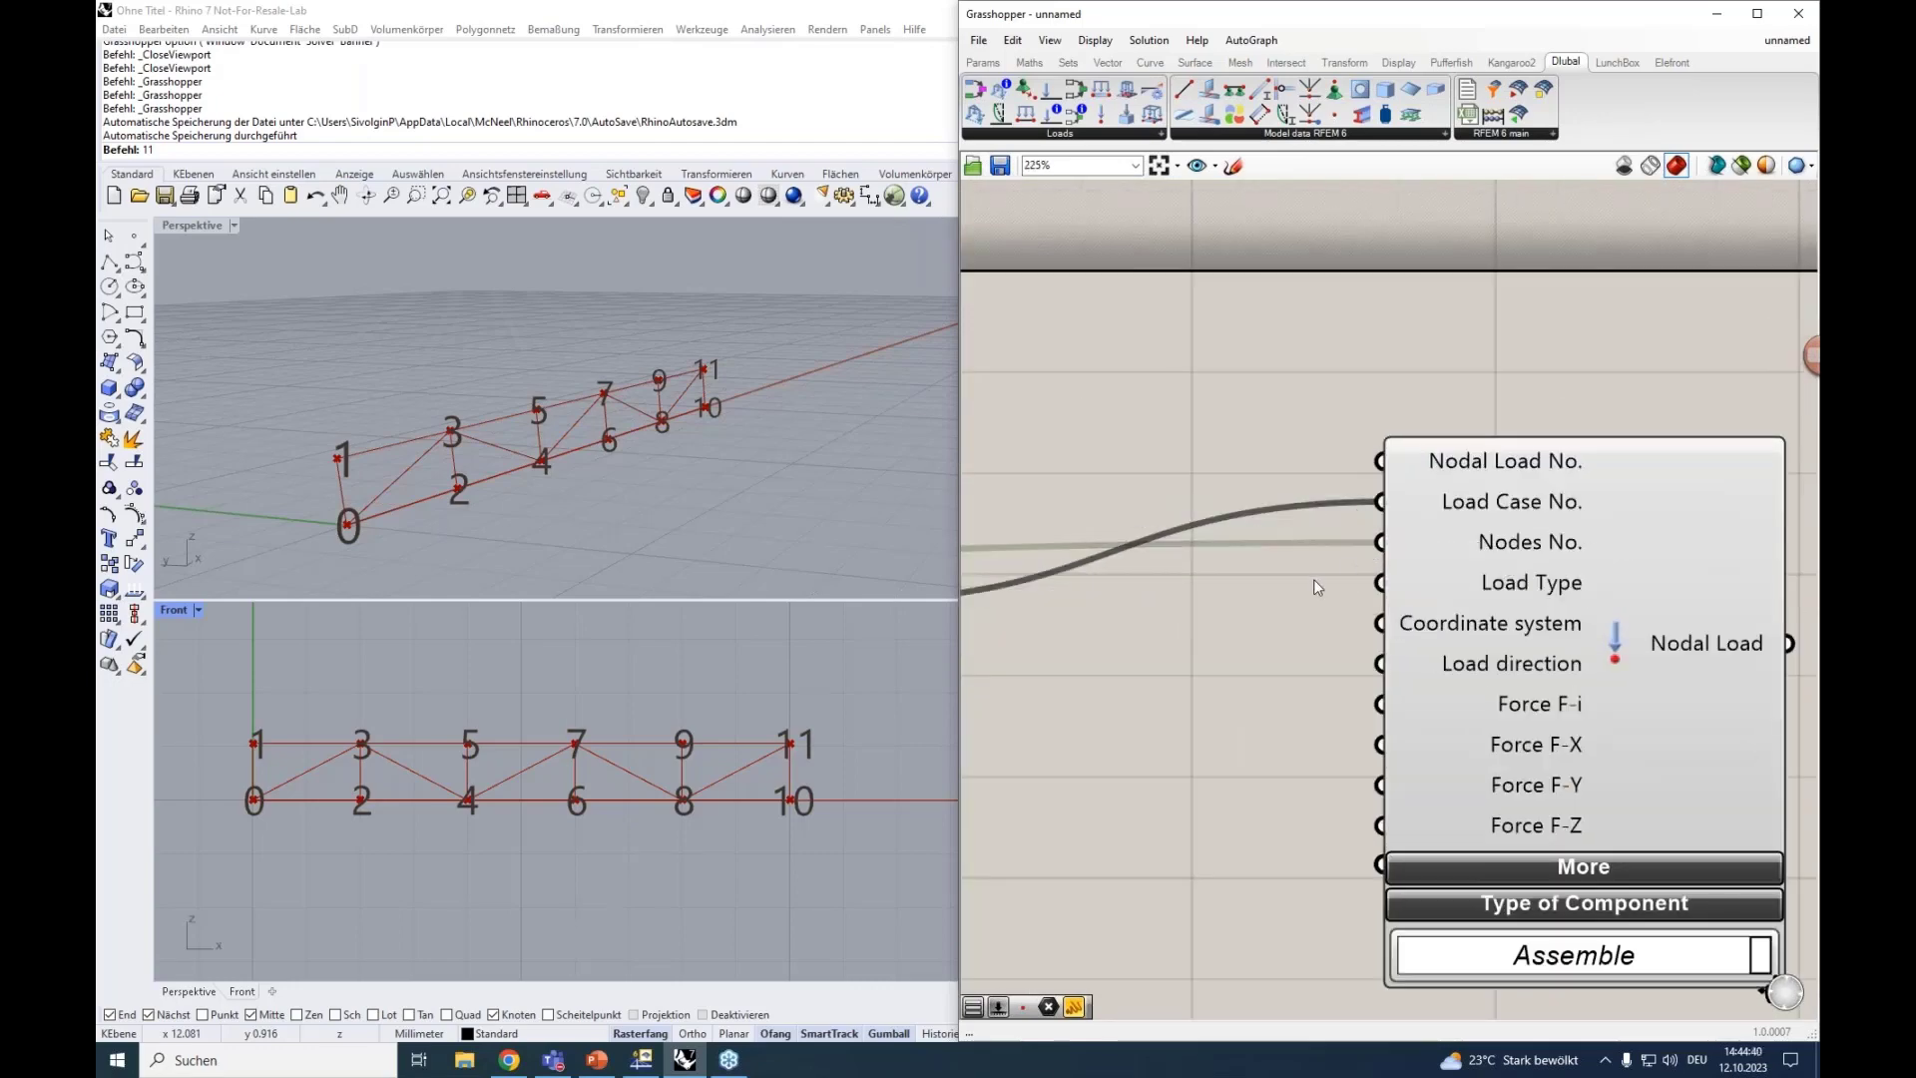
{"action": "scroll", "coordinate": [1279, 619], "scroll_direction": "down", "scroll_amount": 2}
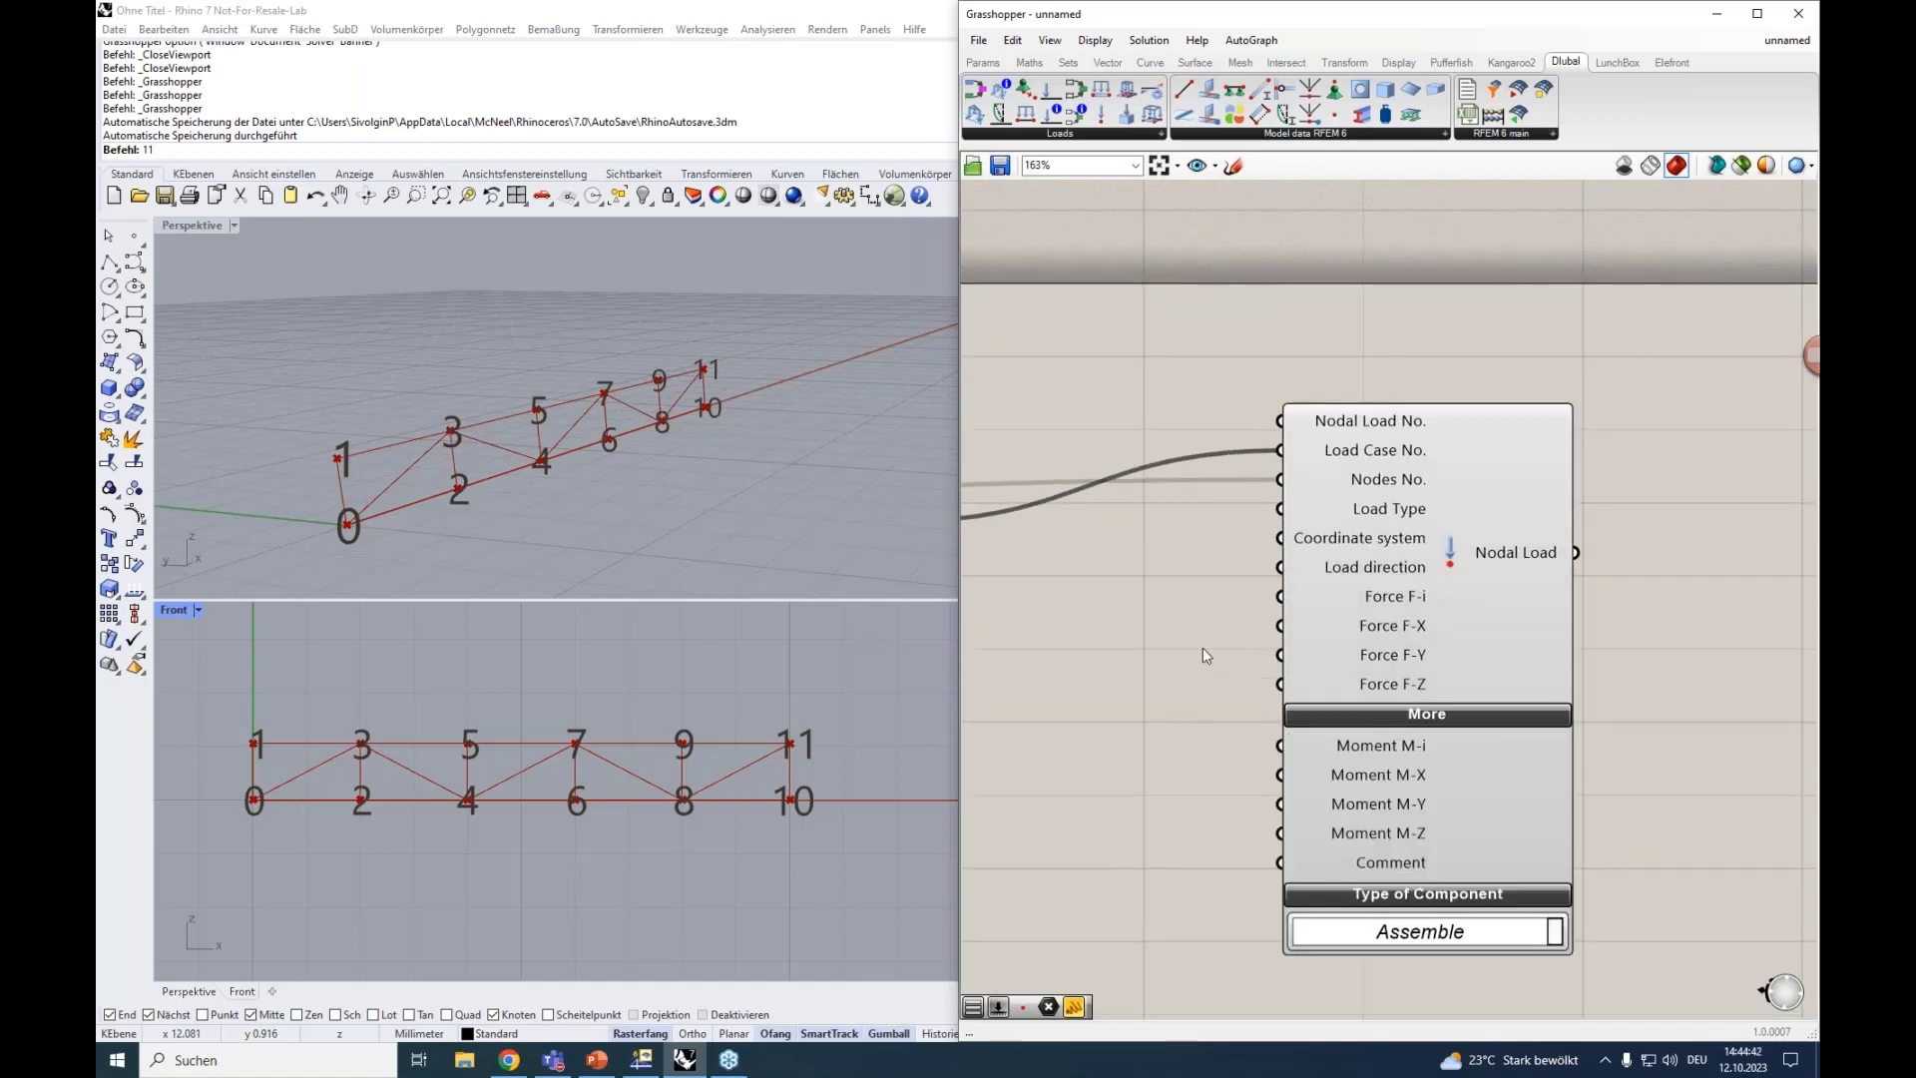
{"action": "right_click_drag", "start_coordinate": [1202, 648], "coordinate": [1212, 663]}
{"action": "left_click_drag", "start_coordinate": [1375, 566], "coordinate": [1413, 571]}
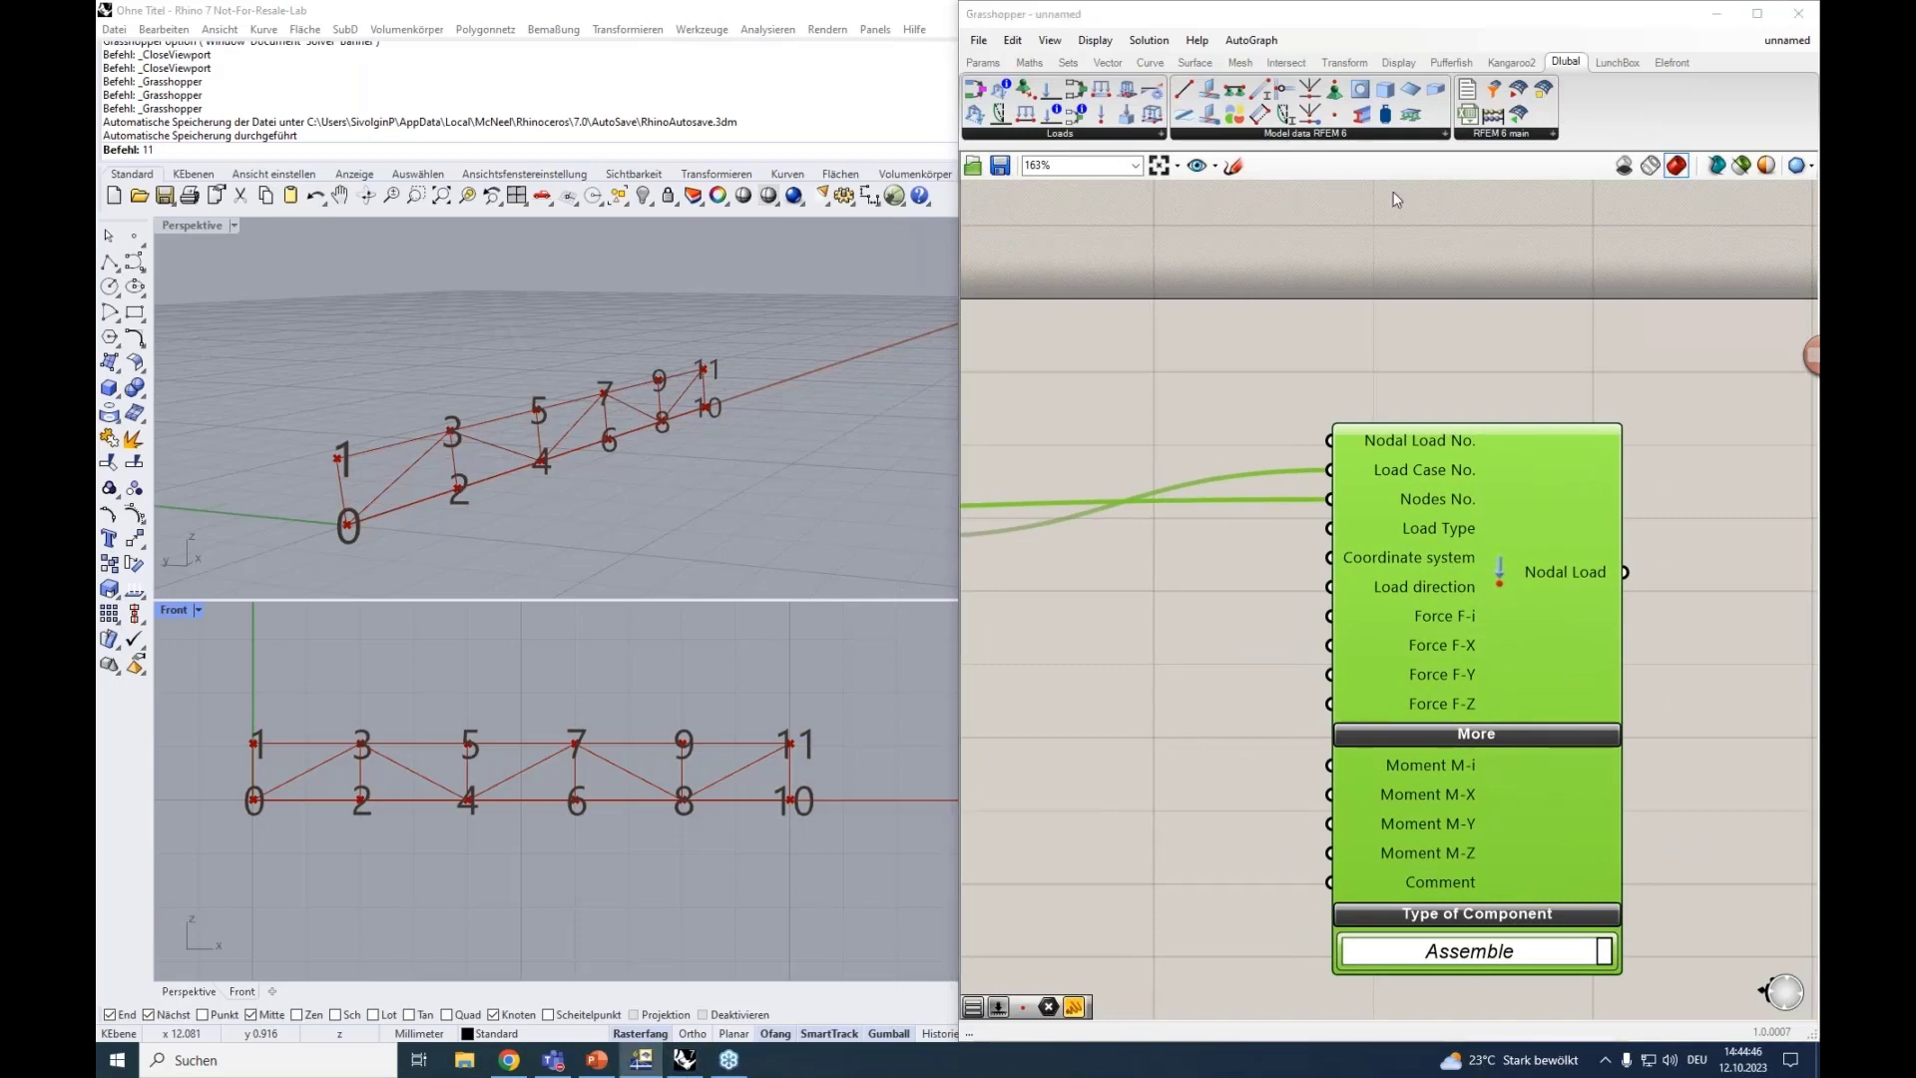
Switch to RFEM and compare the New Nodal Load dialog's load categories with the inputs of the Grasshopper Nodal Load component.
{"action": "left_click_drag", "start_coordinate": [418, 249], "coordinate": [447, 236]}
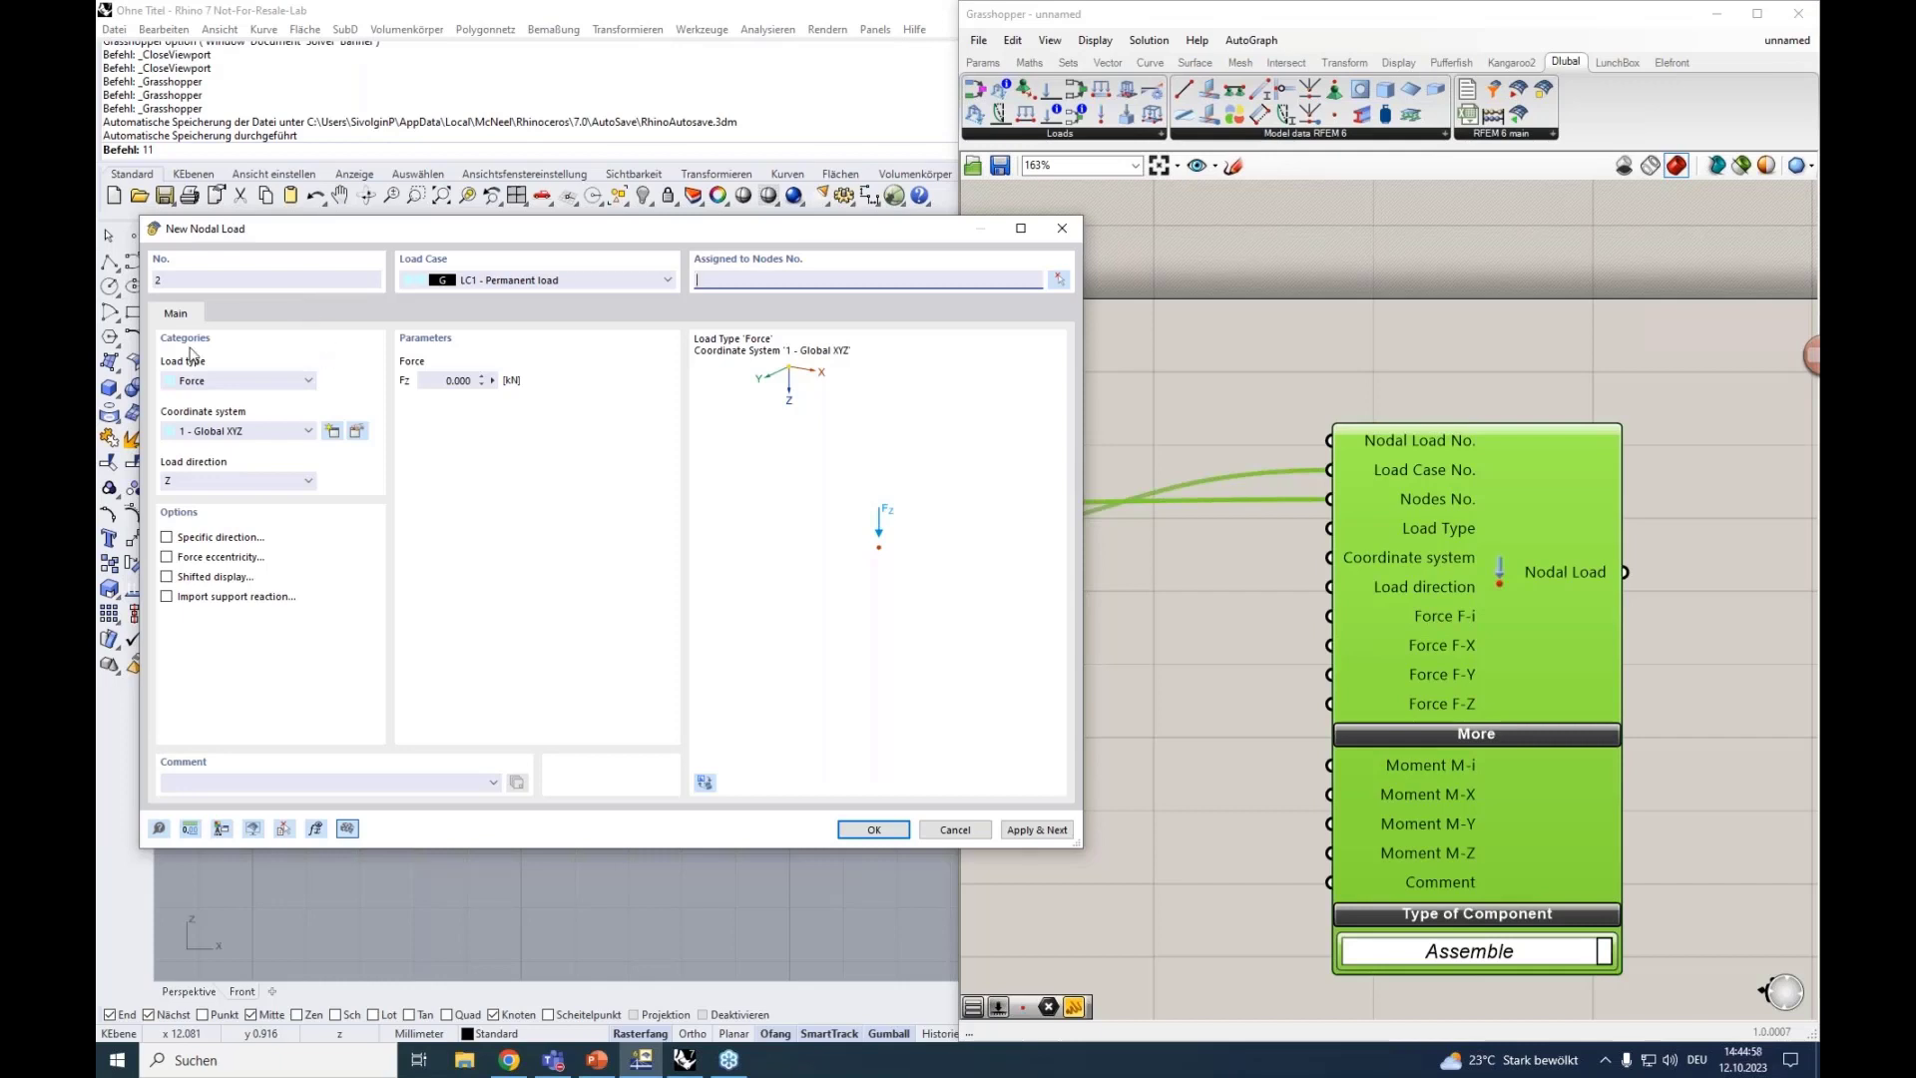
{"action": "left_click", "coordinate": [209, 383]}
{"action": "left_click", "coordinate": [210, 383]}
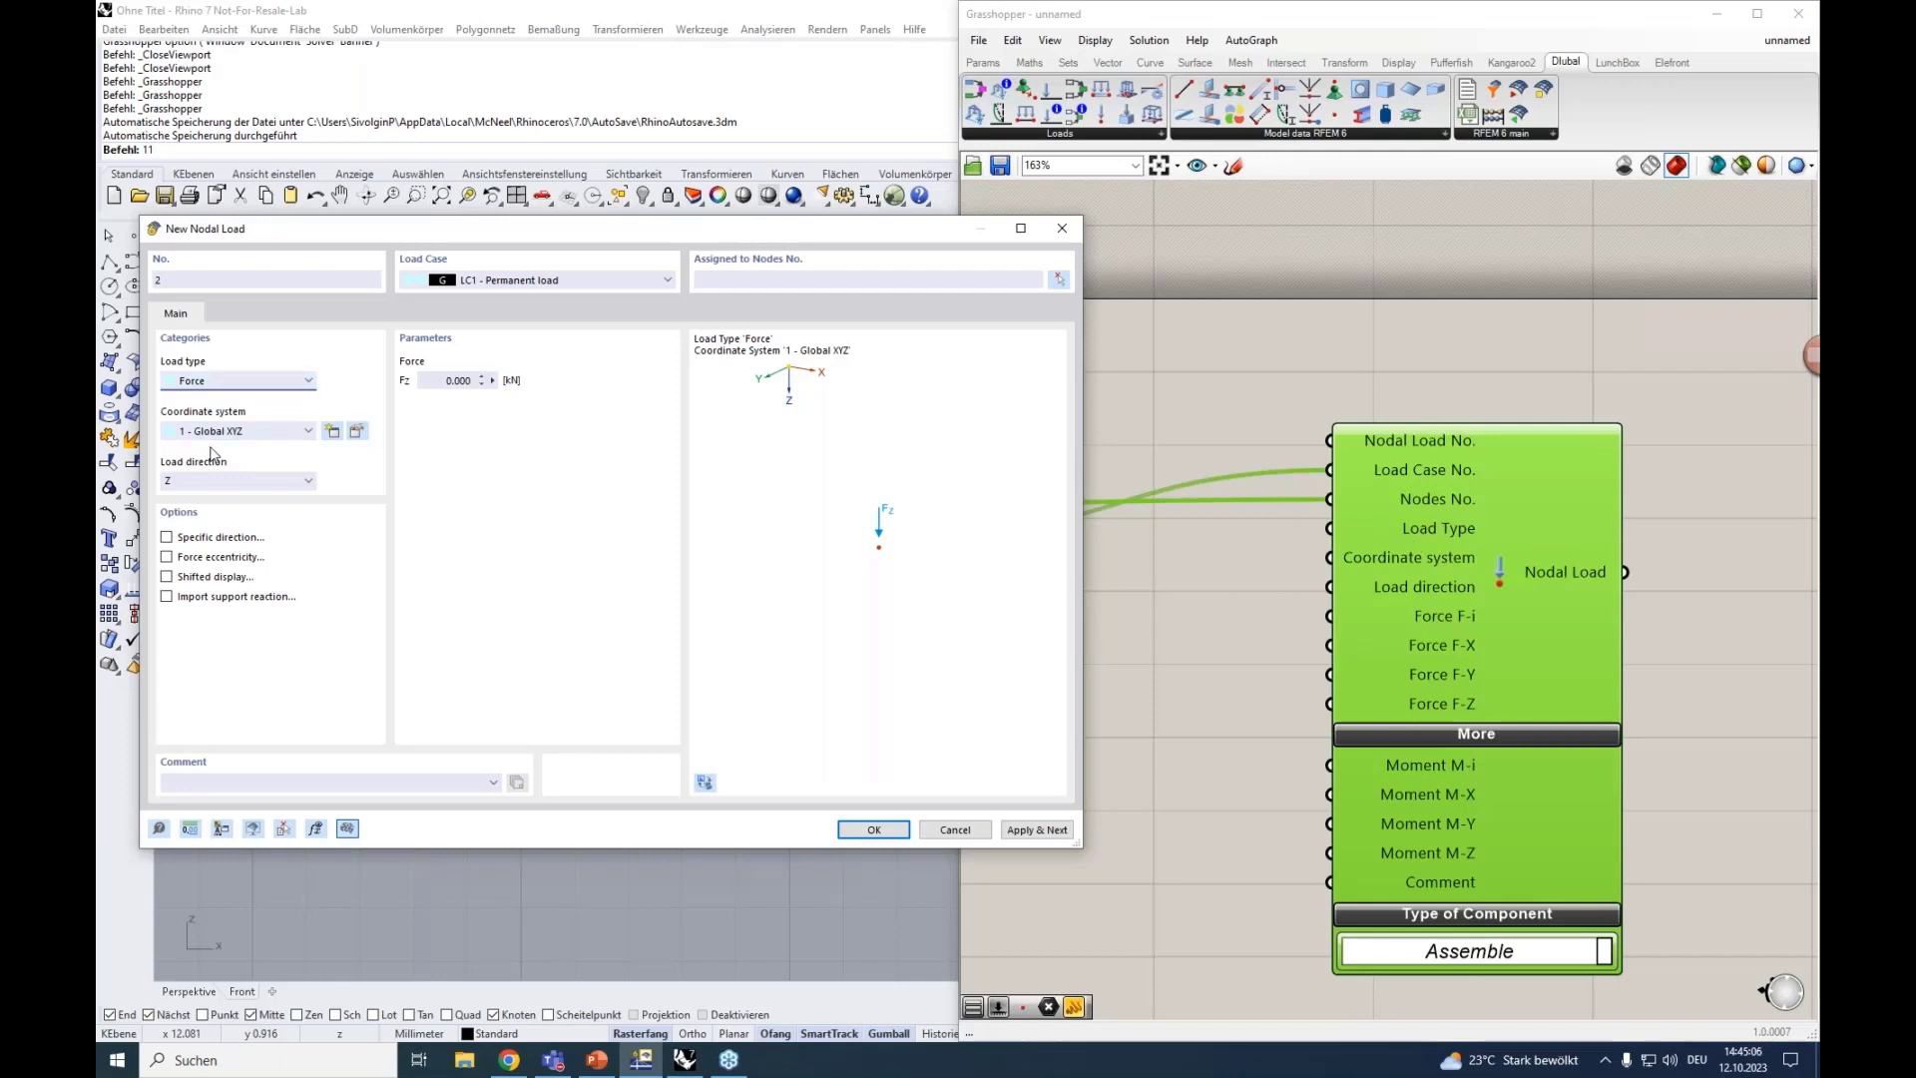
{"action": "mouse_move", "coordinate": [1464, 588]}
{"action": "left_click_drag", "start_coordinate": [1438, 507], "coordinate": [1416, 510]}
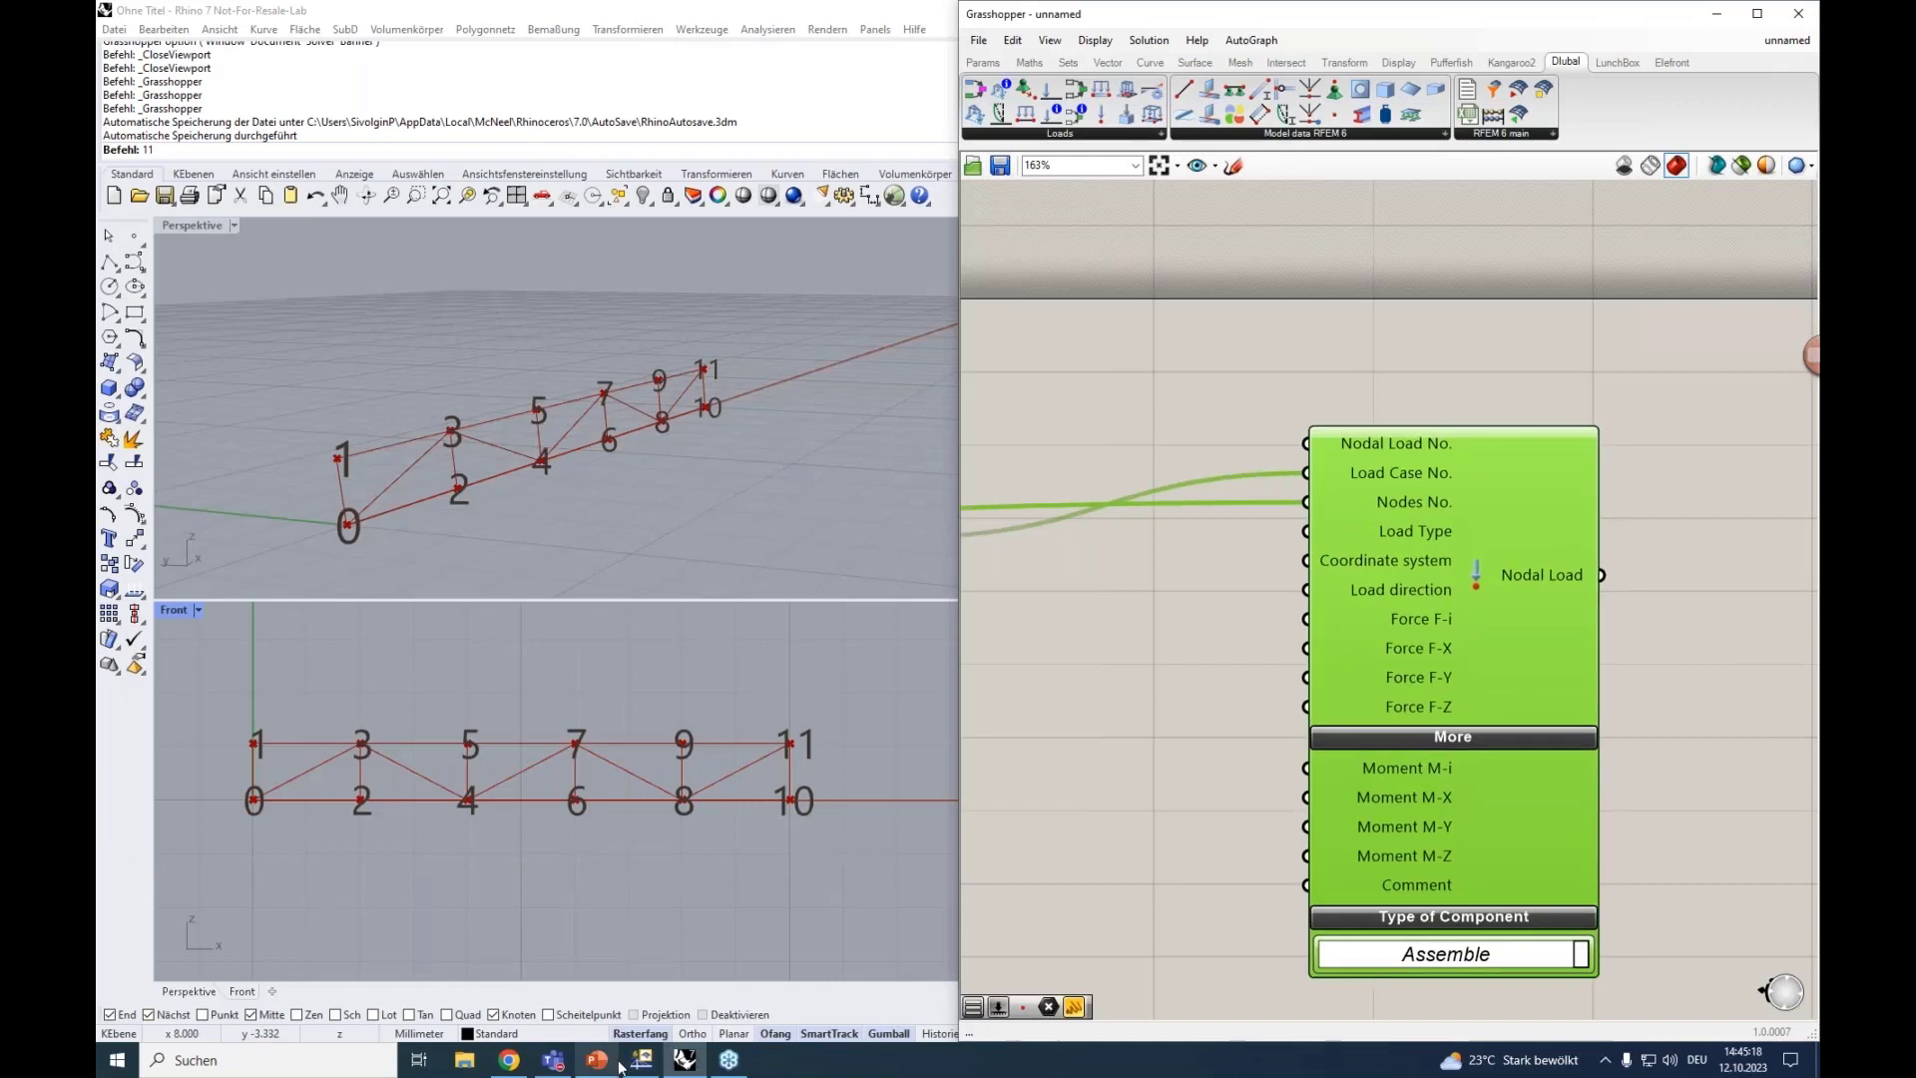
Return to RFEM's New Nodal Load dialog and examine the parameters for the Moment, Components and Force load types.
{"action": "left_click", "coordinate": [640, 1060]}
{"action": "left_click", "coordinate": [244, 385]}
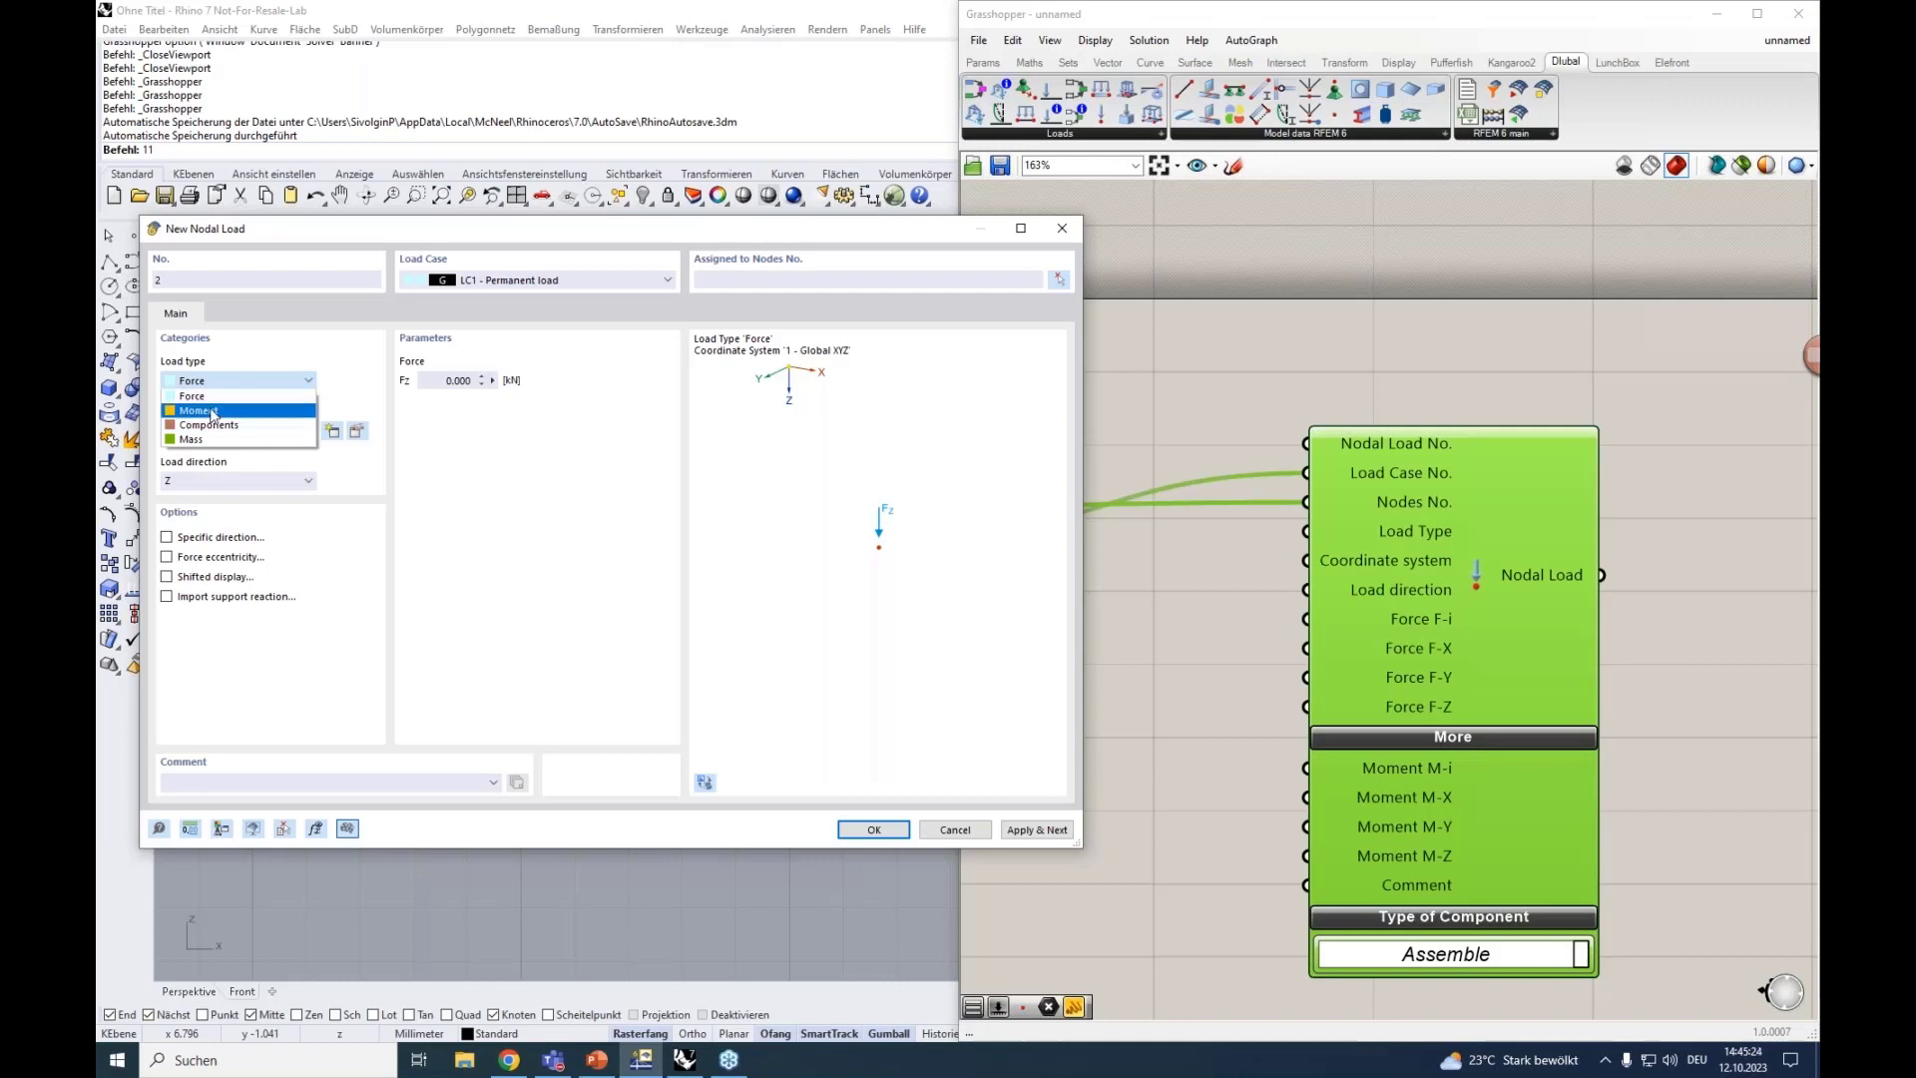
{"action": "left_click", "coordinate": [212, 412]}
{"action": "left_click", "coordinate": [244, 381]}
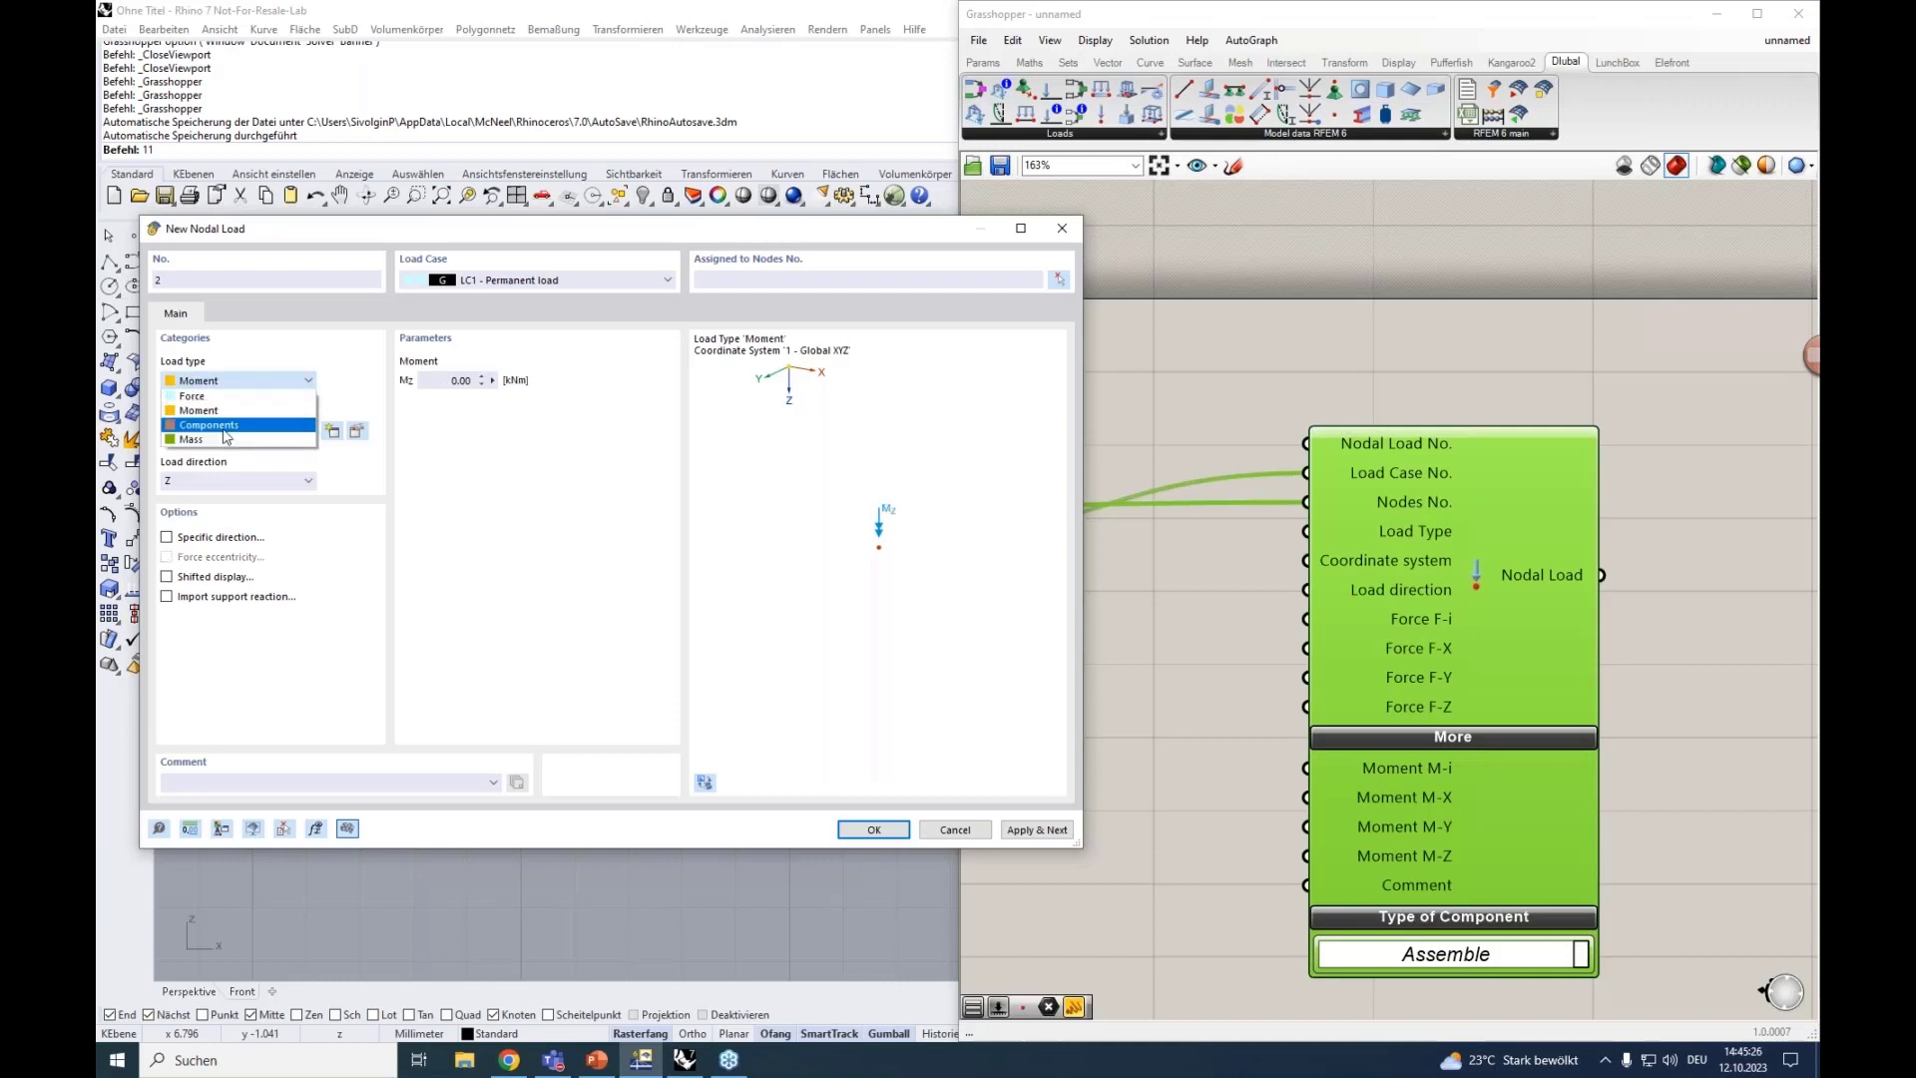
{"action": "left_click", "coordinate": [245, 425]}
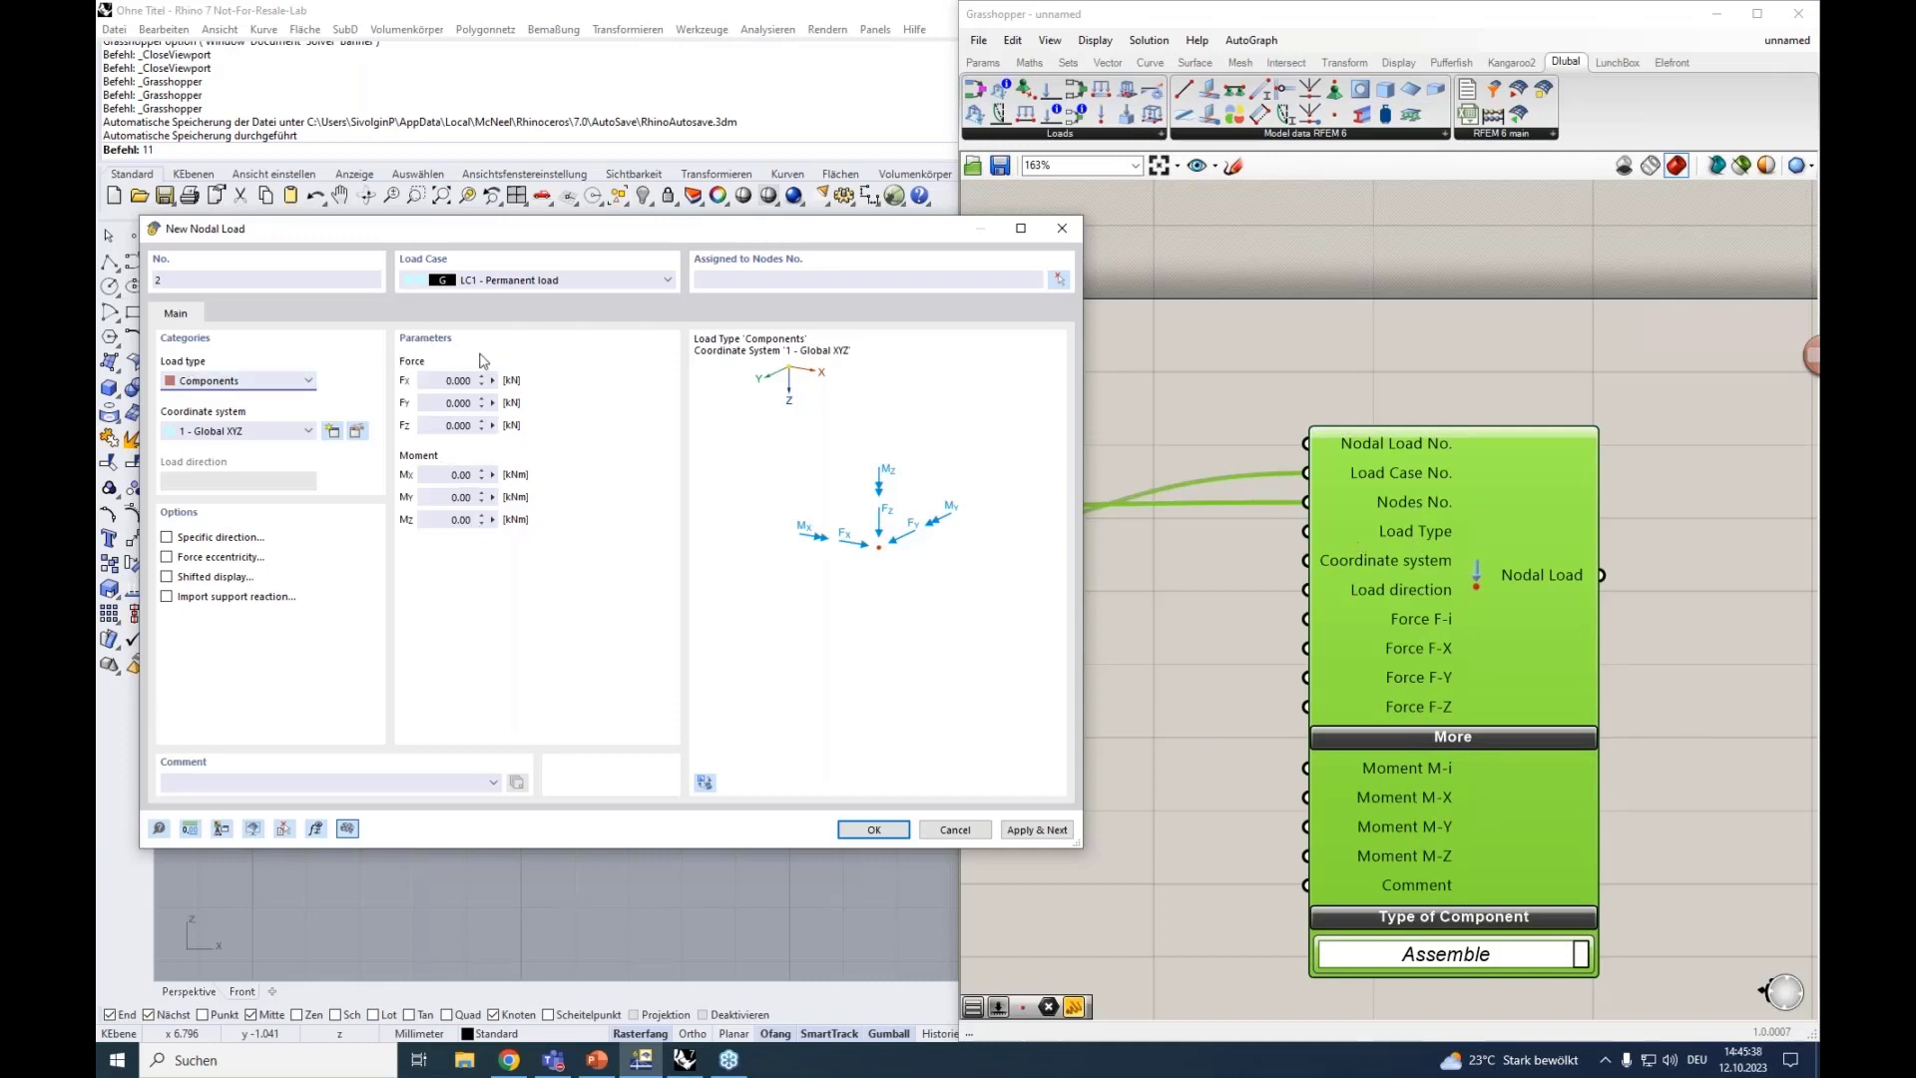
{"action": "left_click", "coordinate": [238, 381]}
{"action": "left_click", "coordinate": [221, 400]}
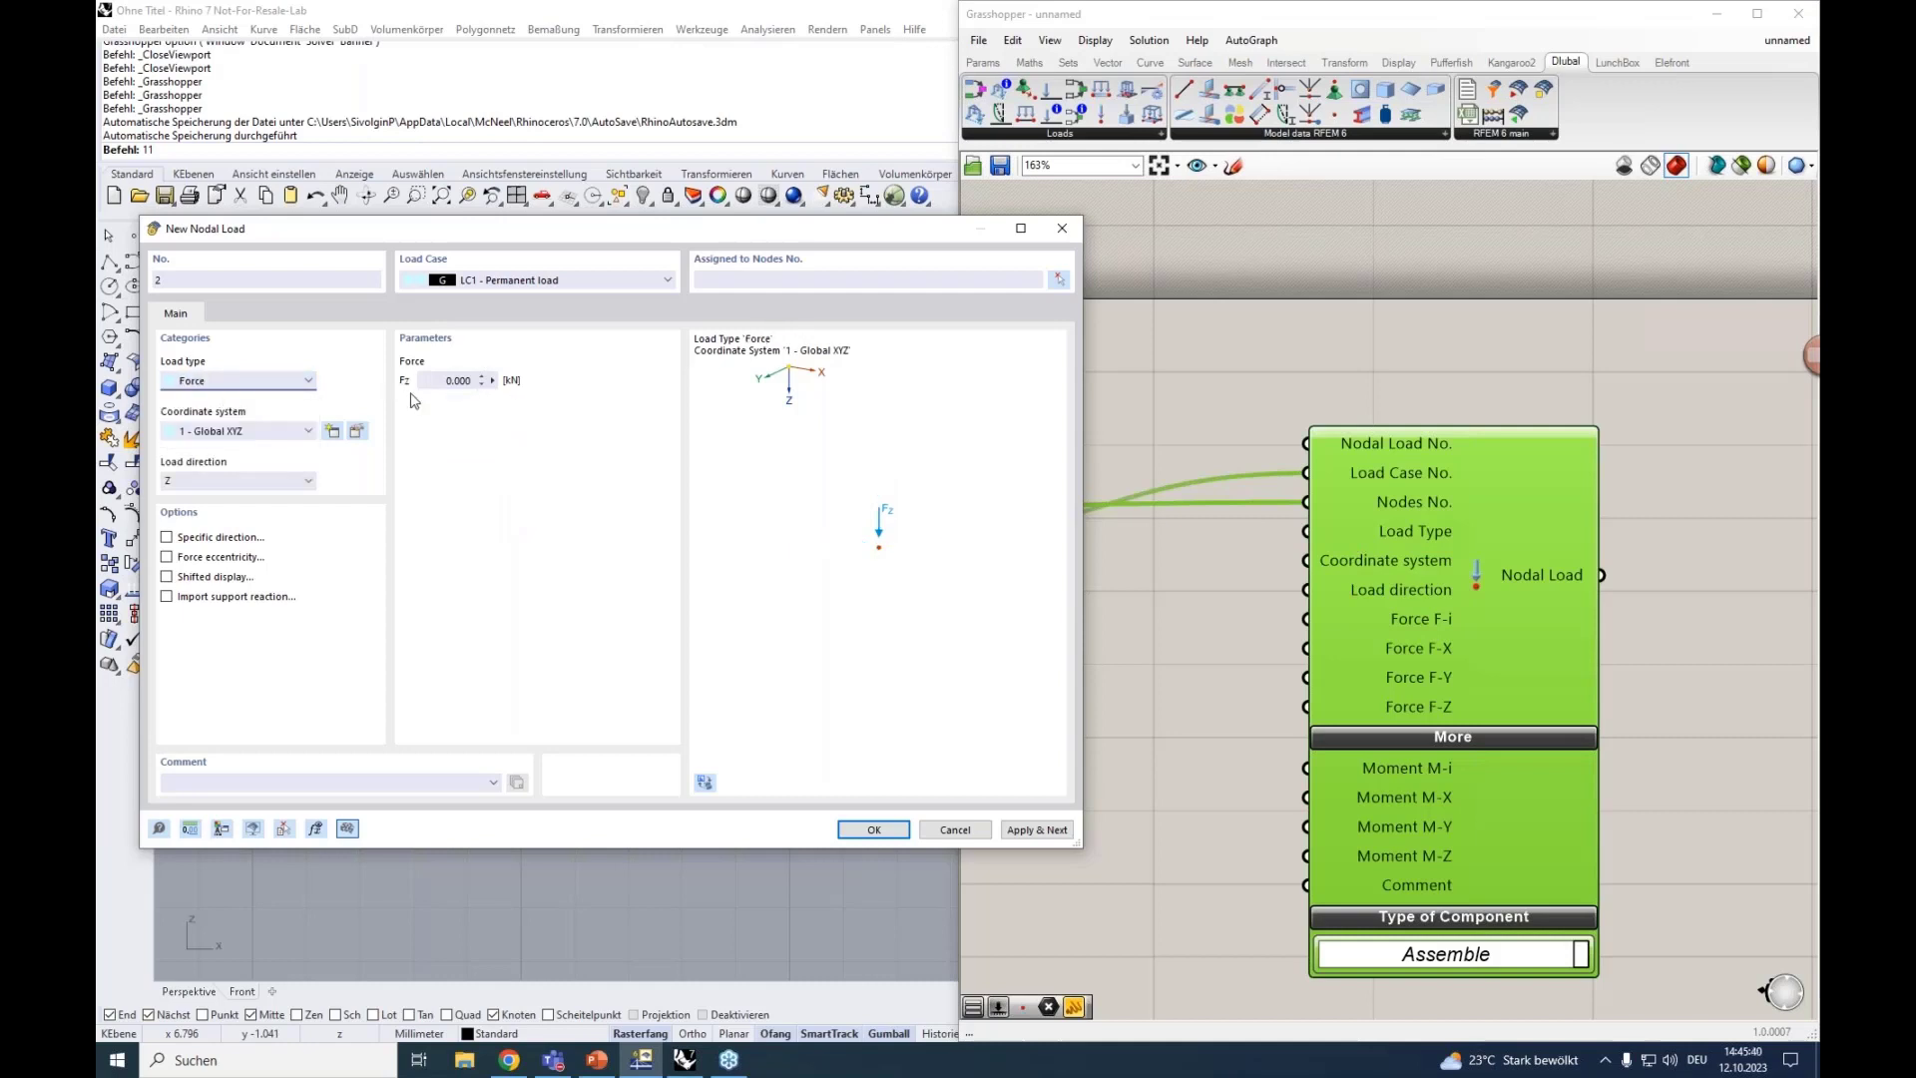
{"action": "left_click", "coordinate": [477, 380]}
Switch back to Grasshopper, create a value list for the Nodal Load's Load Type input, and set it to LOAD_TYPE_FORCE.
{"action": "left_click", "coordinate": [1189, 588]}
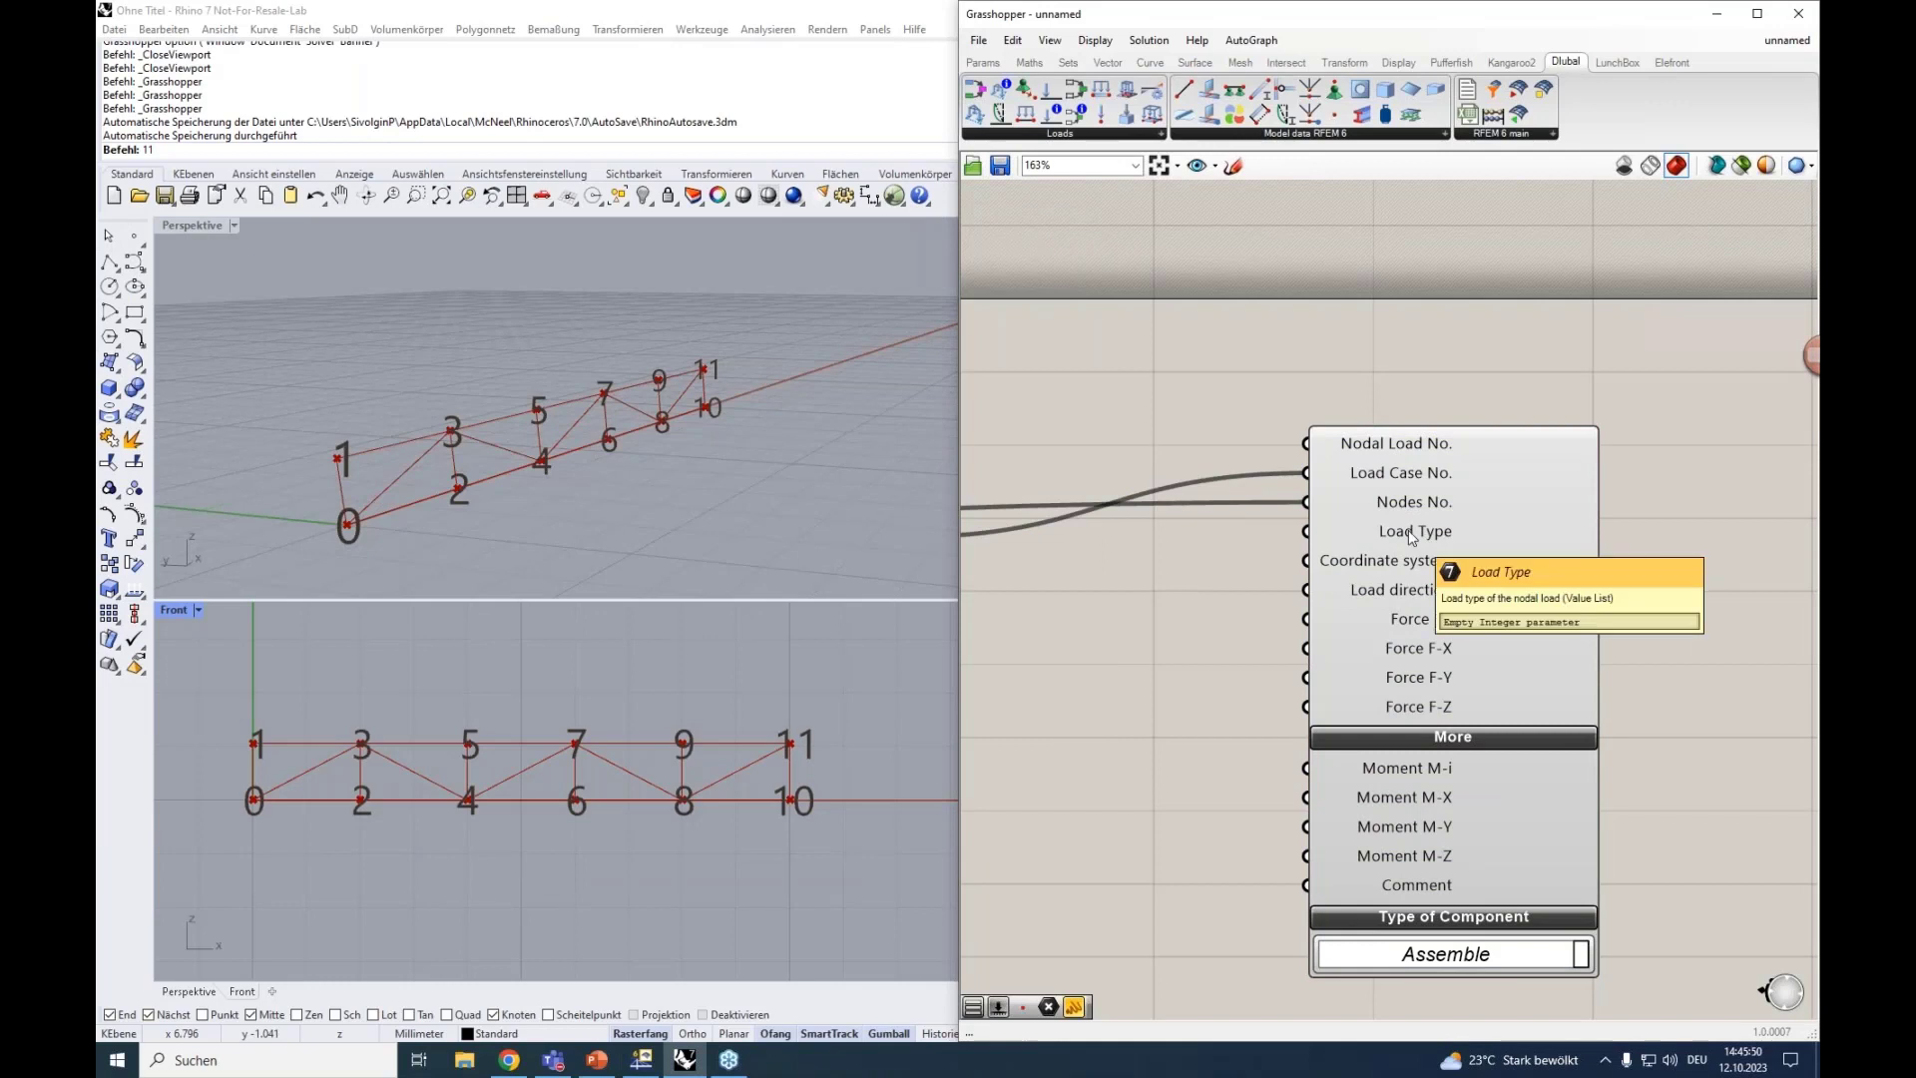
{"action": "right_click", "coordinate": [1186, 543]}
{"action": "left_click", "coordinate": [1199, 517]}
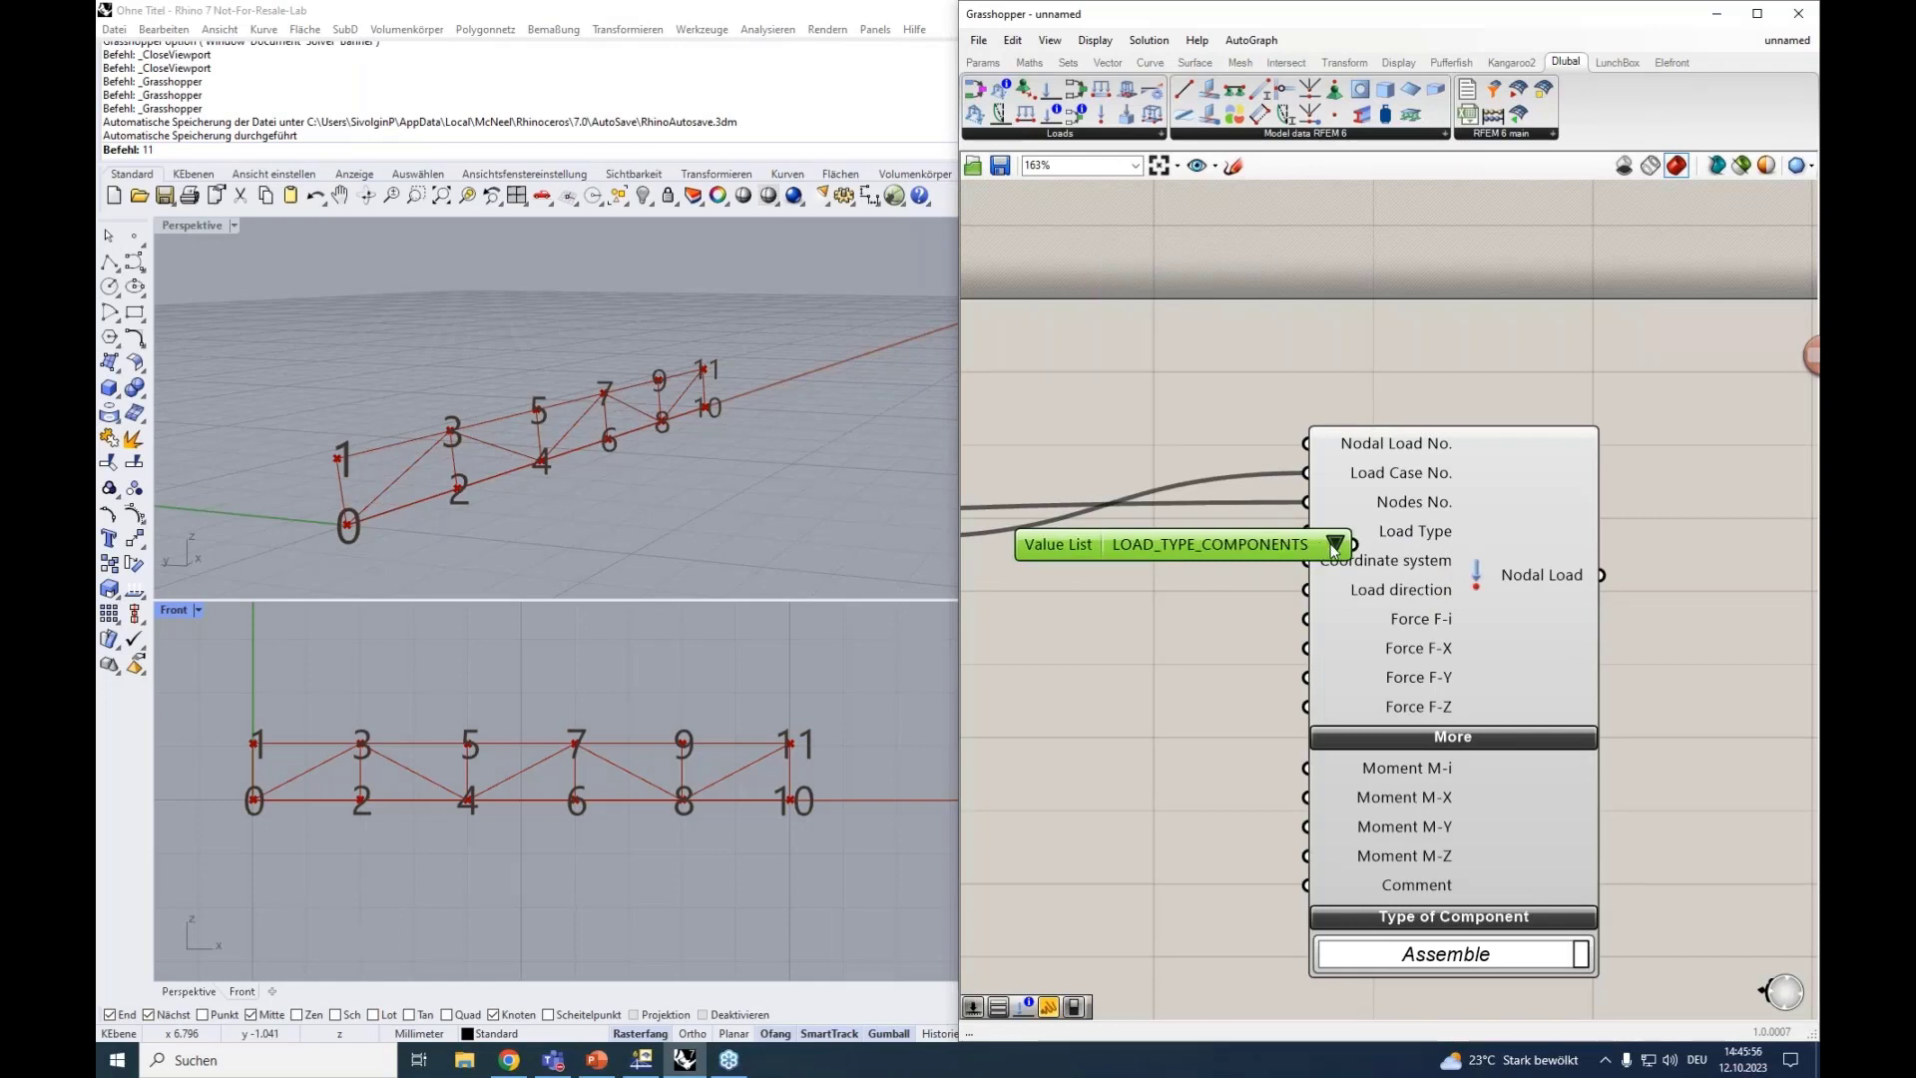
{"action": "left_click", "coordinate": [1333, 545]}
{"action": "left_click", "coordinate": [1413, 574]}
{"action": "left_click_drag", "start_coordinate": [1213, 544], "coordinate": [1156, 531]}
{"action": "mouse_move", "coordinate": [1388, 559]}
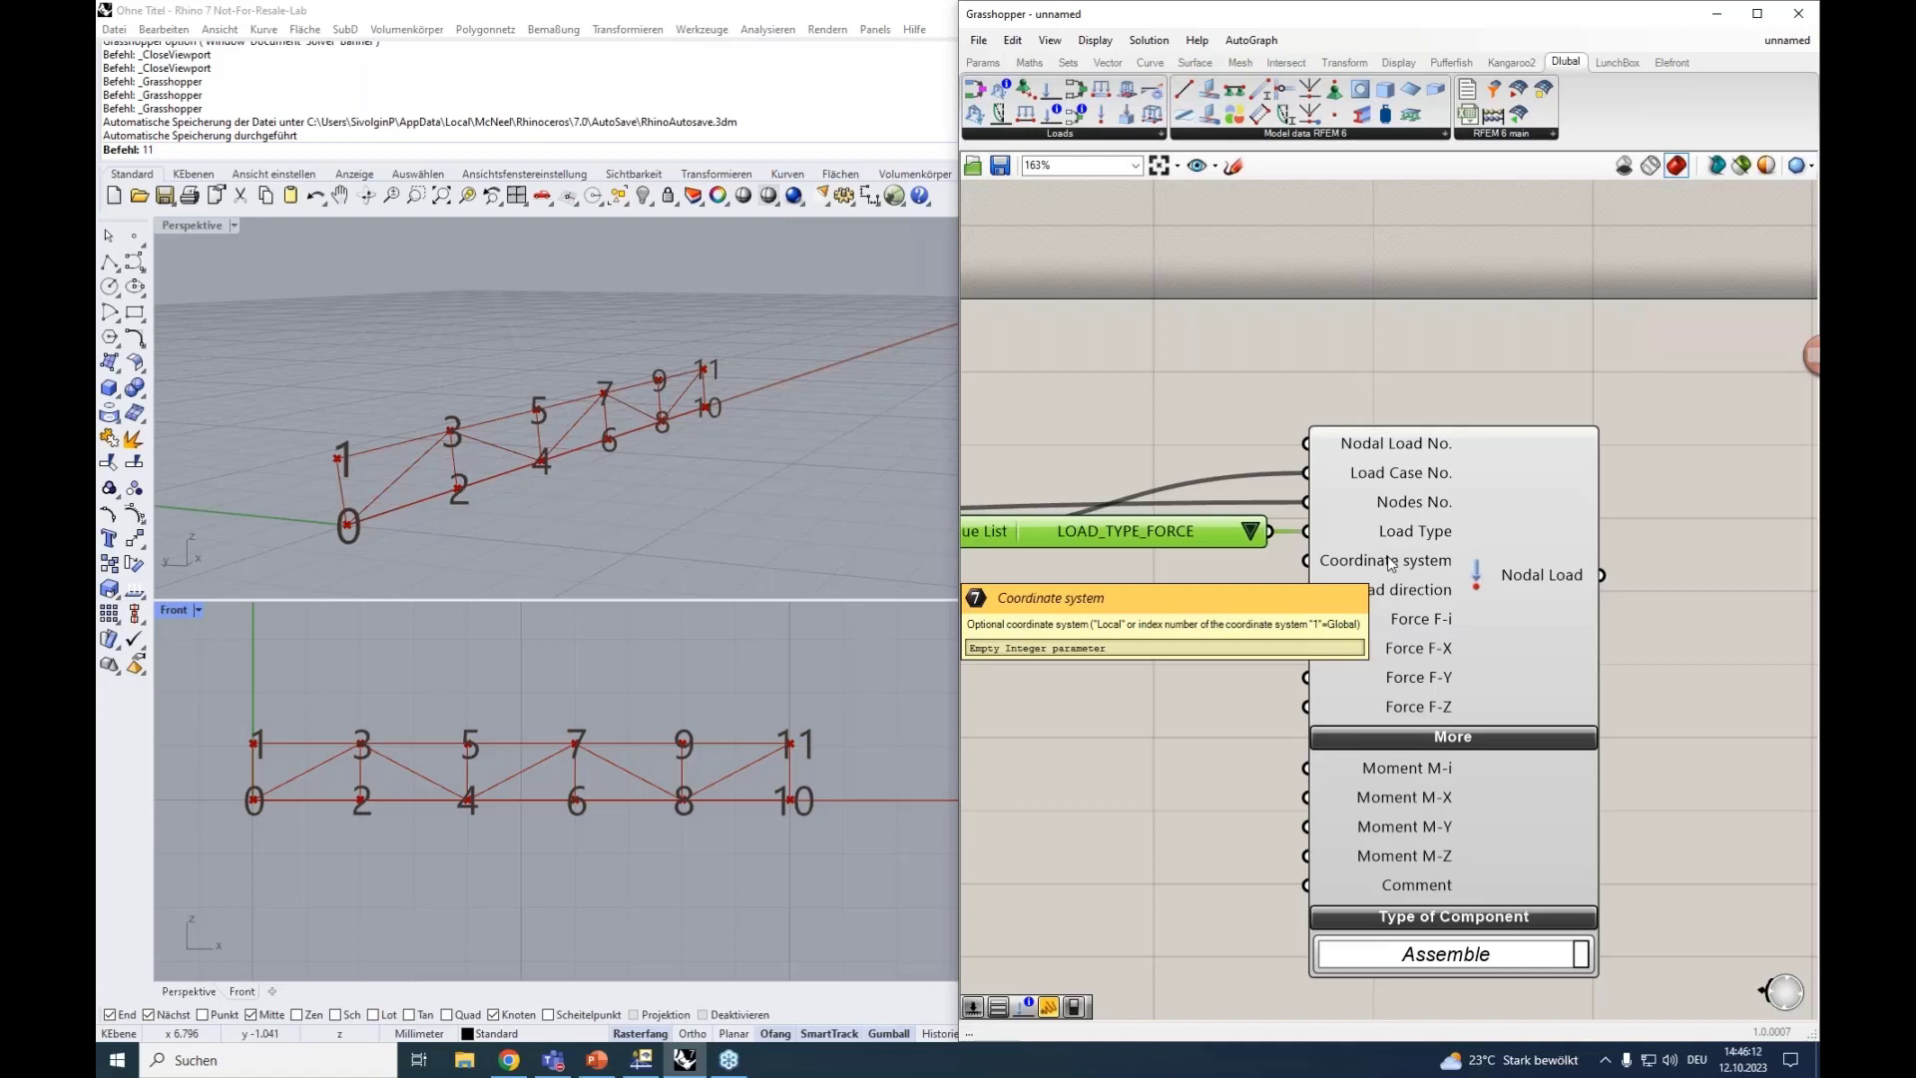
Add a number slider with value 1 and connect it to the Nodal Load's Coordinate system input.
{"action": "double_click", "coordinate": [1182, 579]}
{"action": "type", "text": "1"}
{"action": "key", "text": "Return"}
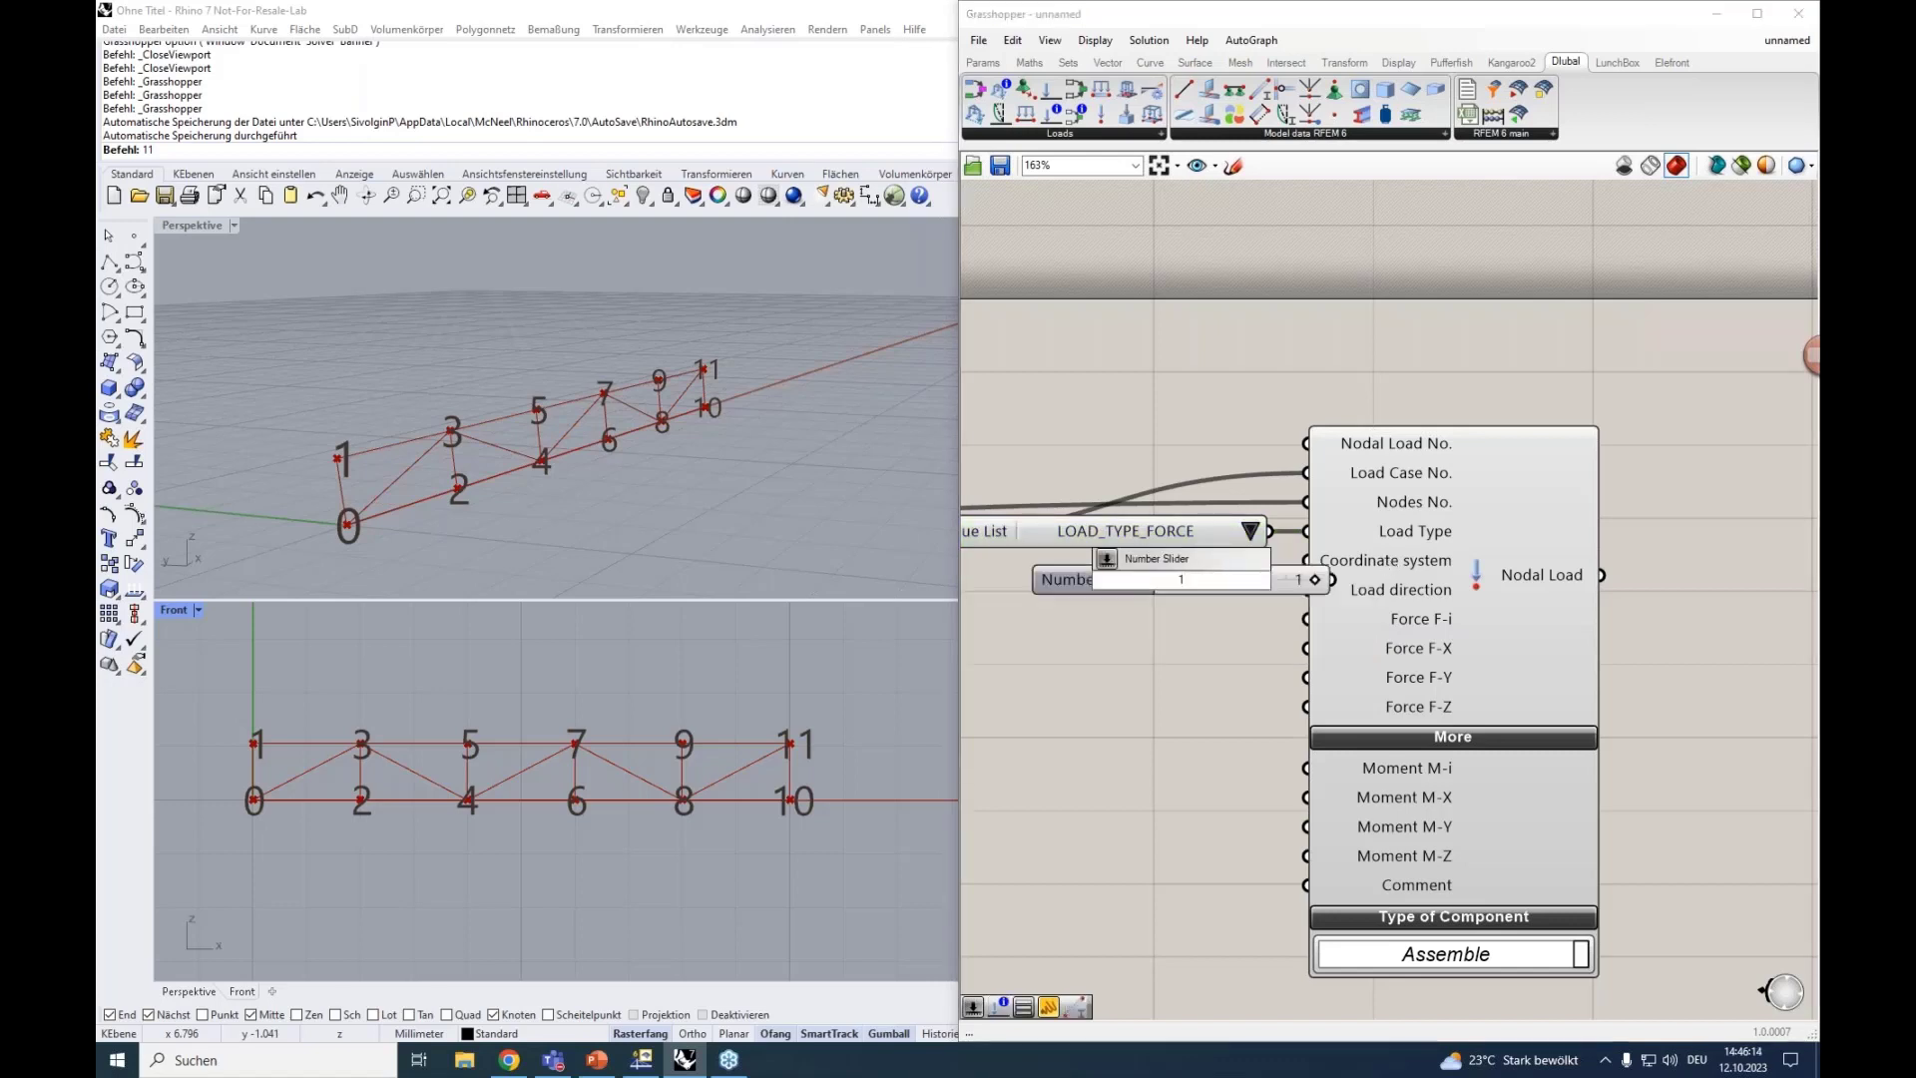
{"action": "mouse_move", "coordinate": [1211, 579]}
{"action": "left_mouse_down"}
{"action": "mouse_move", "coordinate": [1131, 582]}
{"action": "mouse_move", "coordinate": [1304, 560]}
{"action": "mouse_move", "coordinate": [1229, 571]}
{"action": "left_mouse_up"}
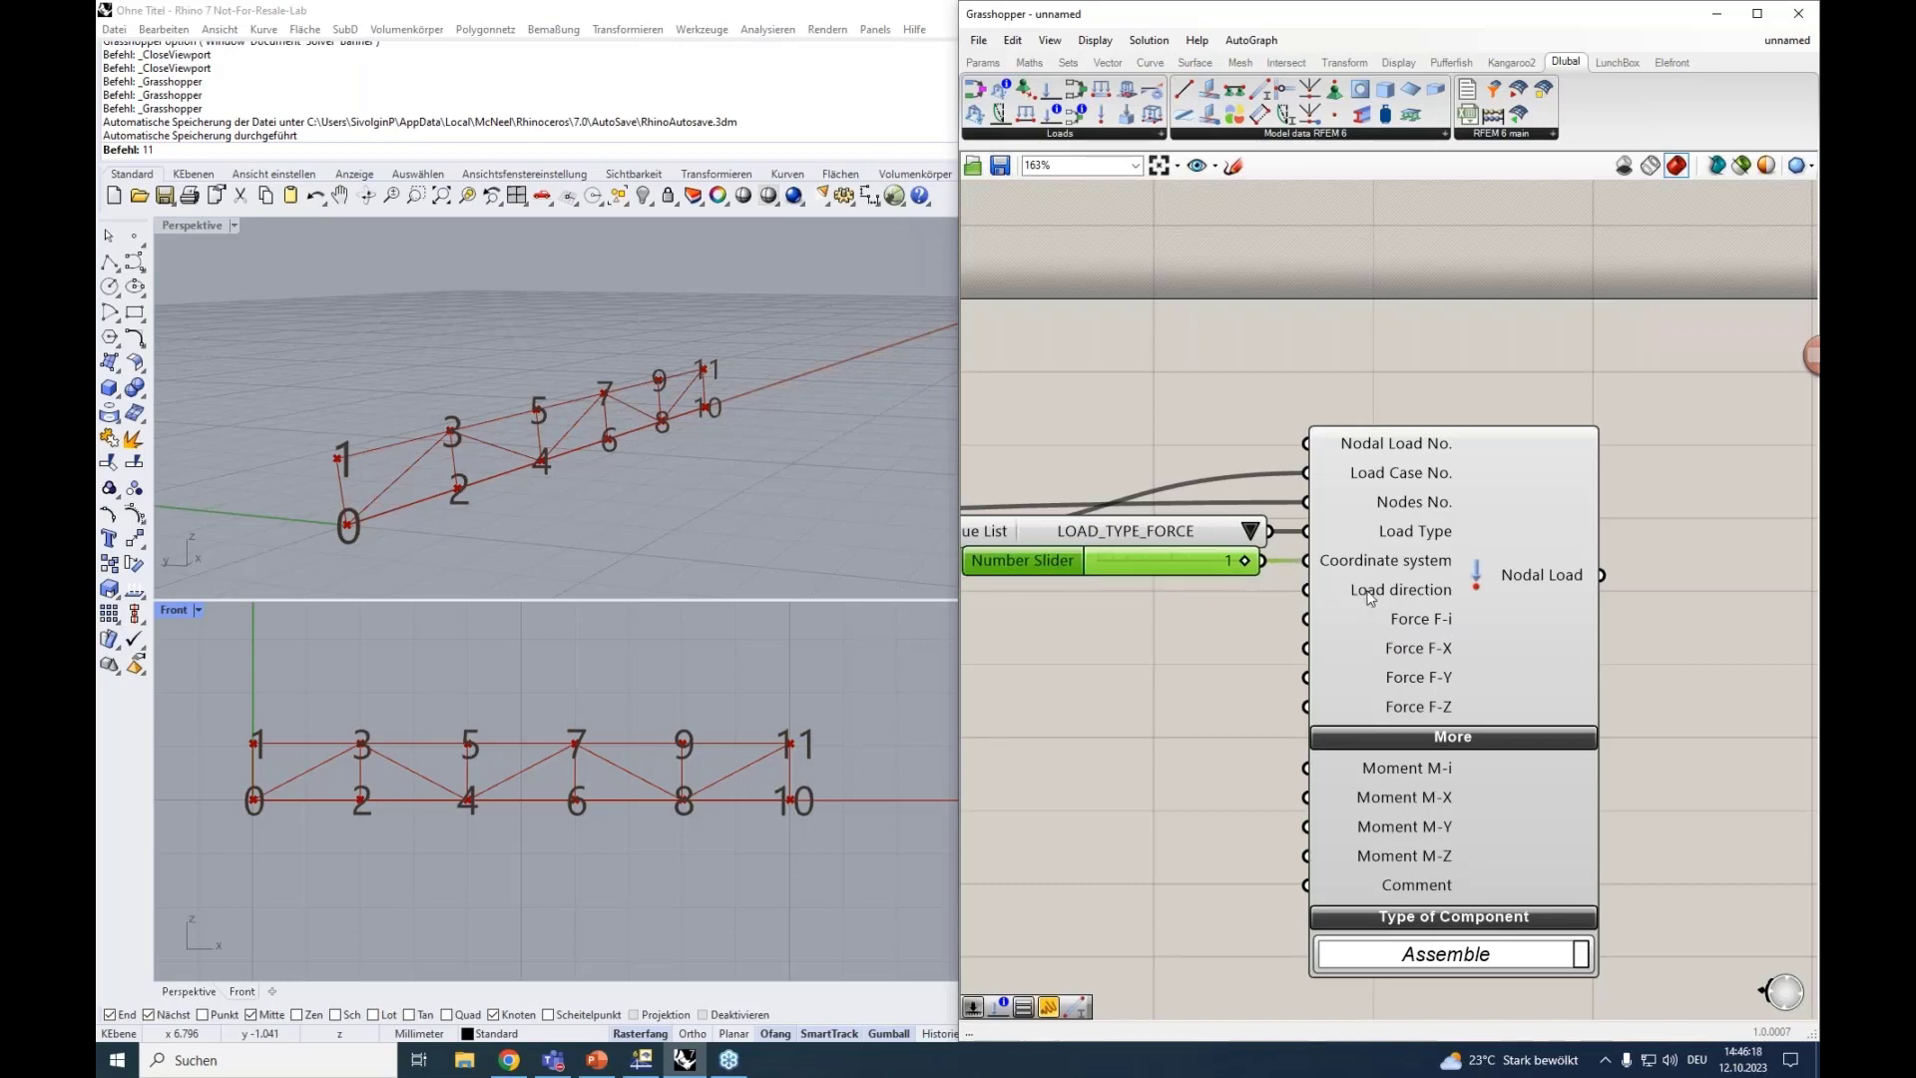
Create a value list for the Nodal Load's Load direction input and set it to LOAD_DIRECTION_GLOBAL_Z_OR_USER_DEFINED_W.
{"action": "mouse_move", "coordinate": [1369, 597]}
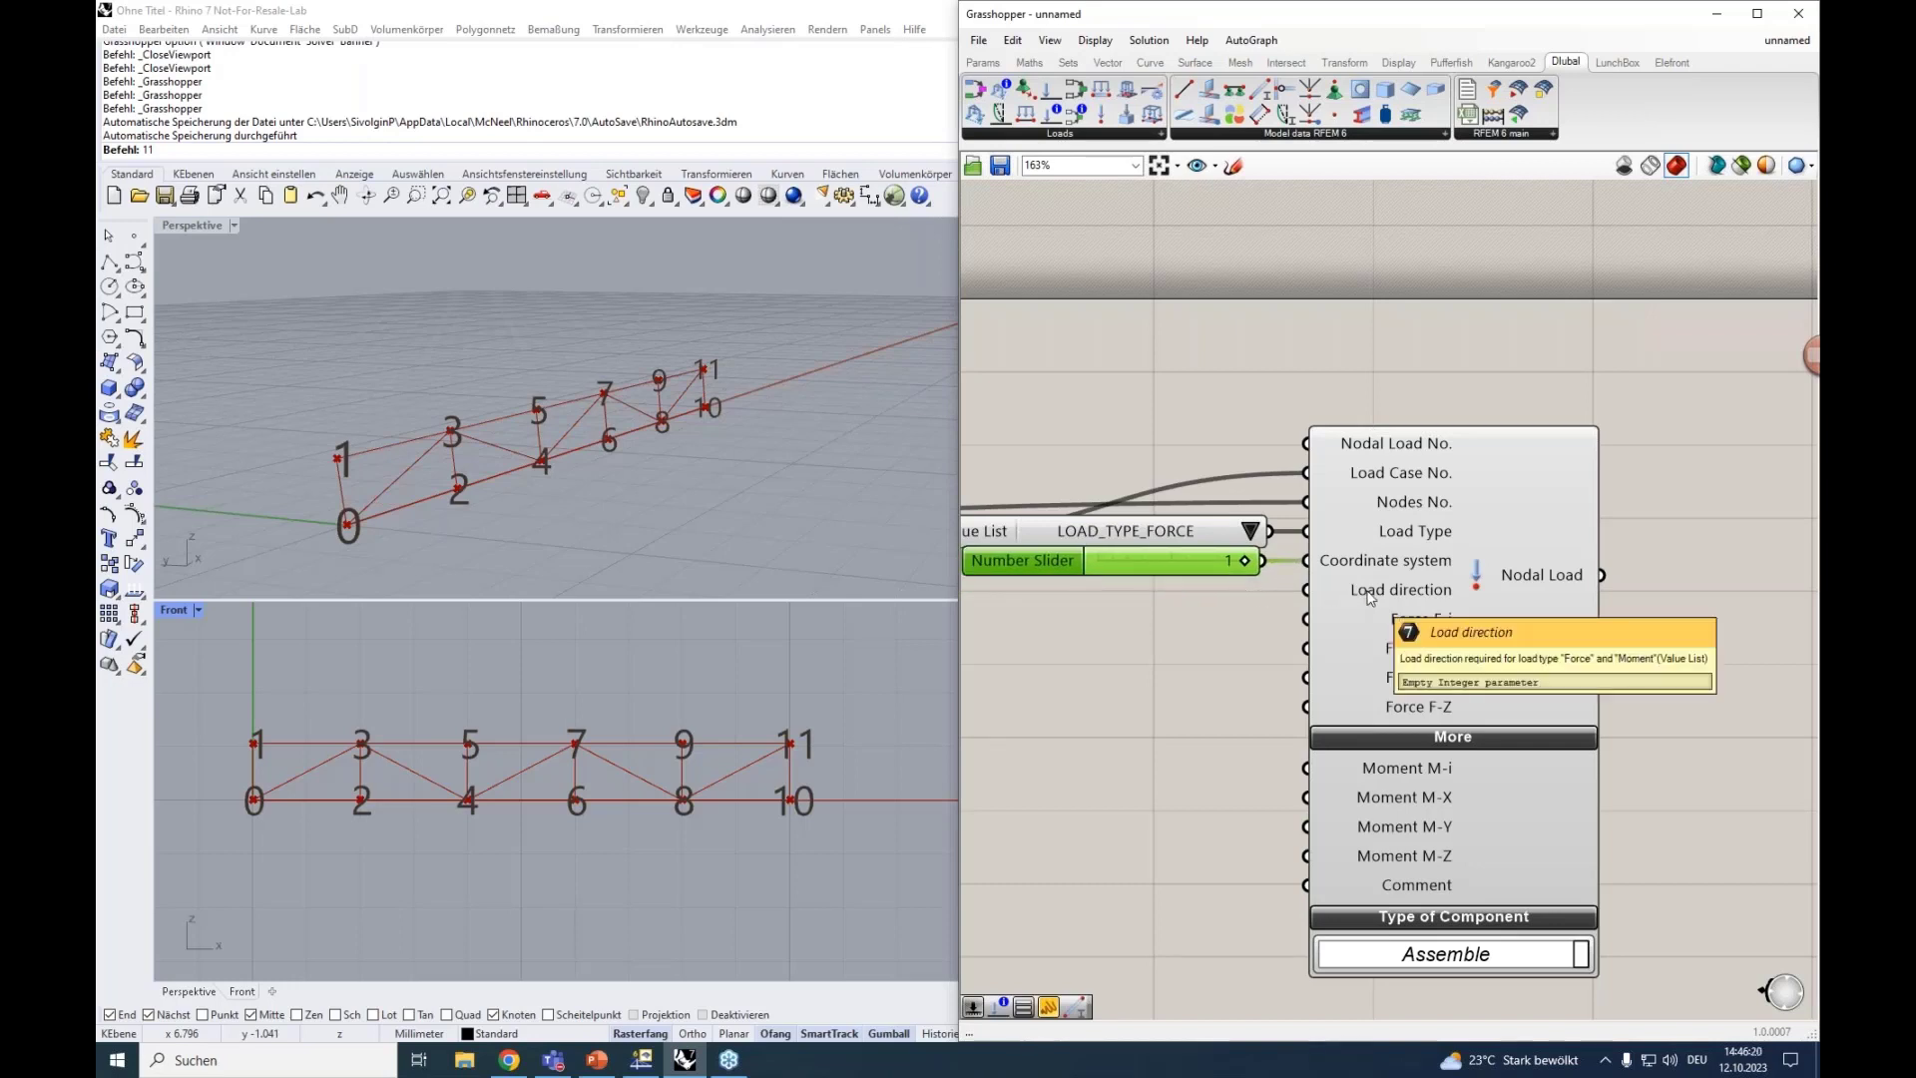
{"action": "double_click", "coordinate": [1123, 627]}
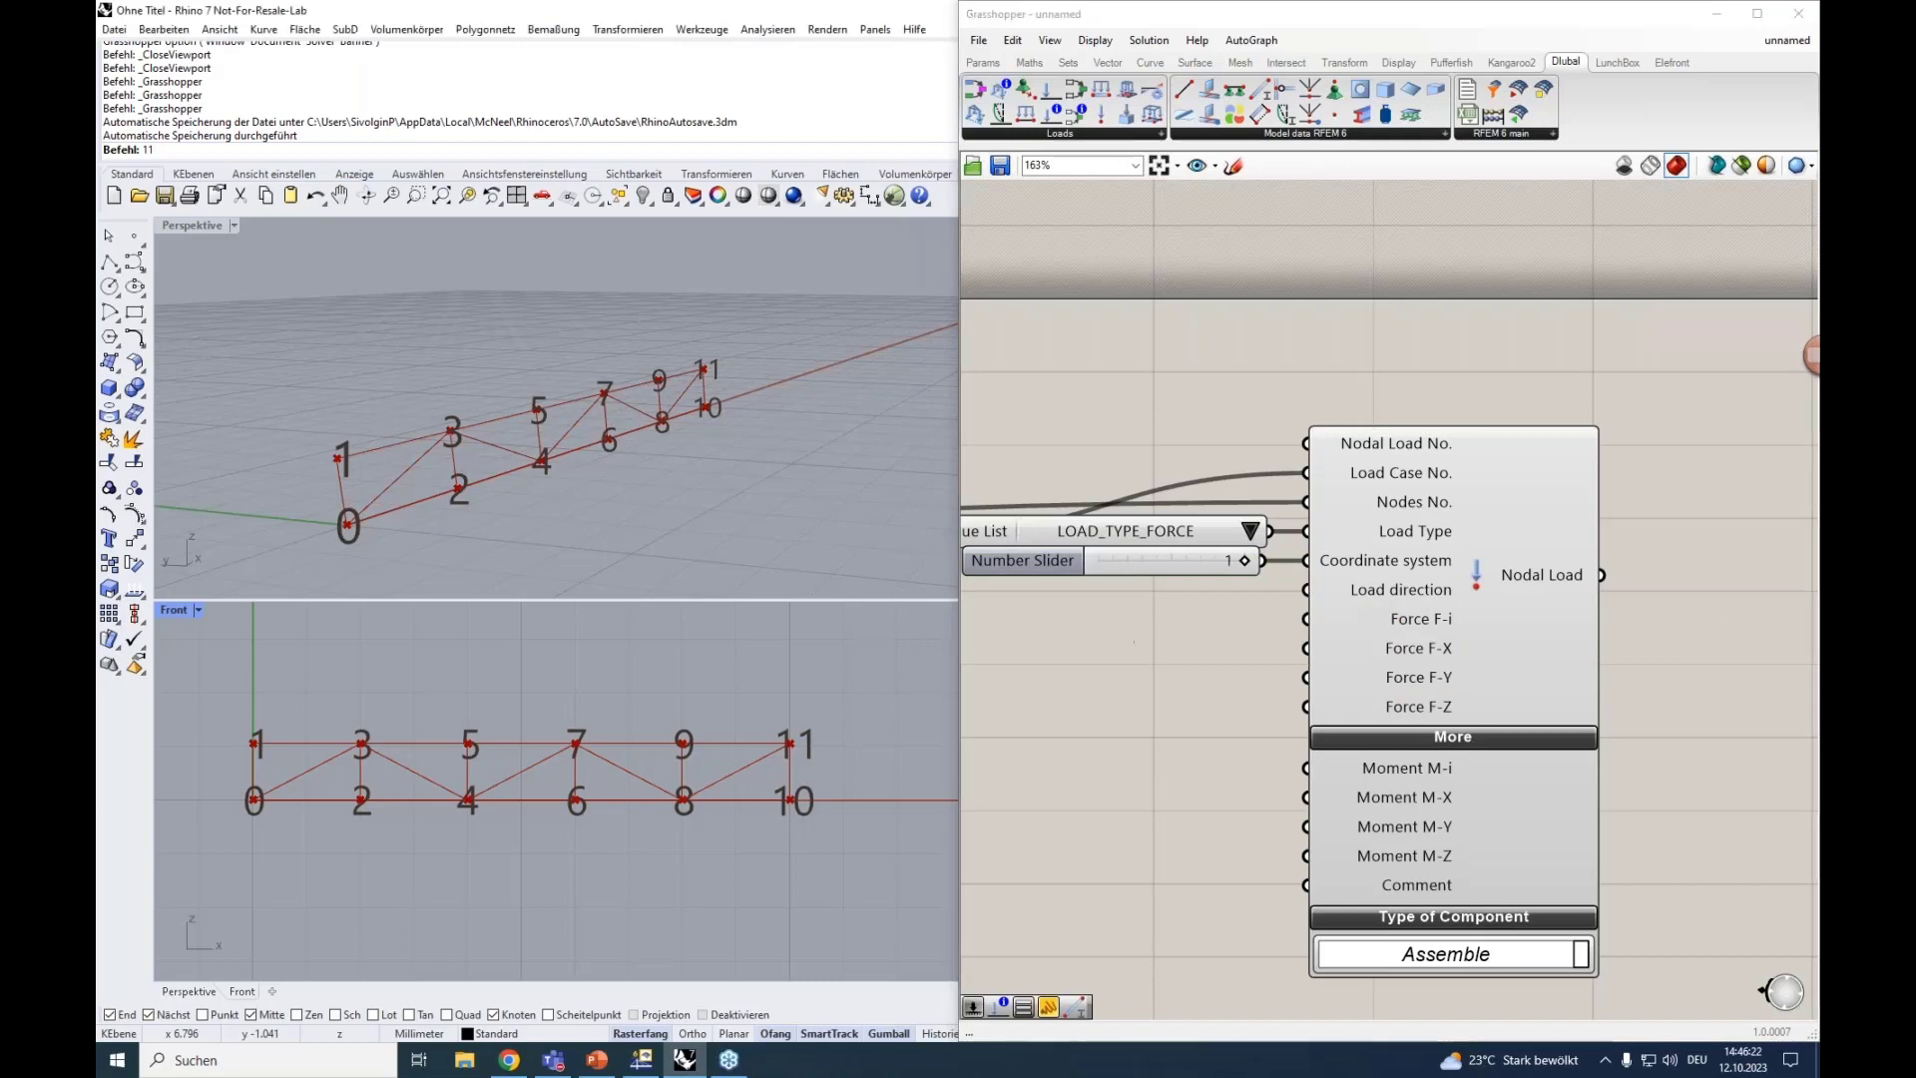
{"action": "type", "text": "av"}
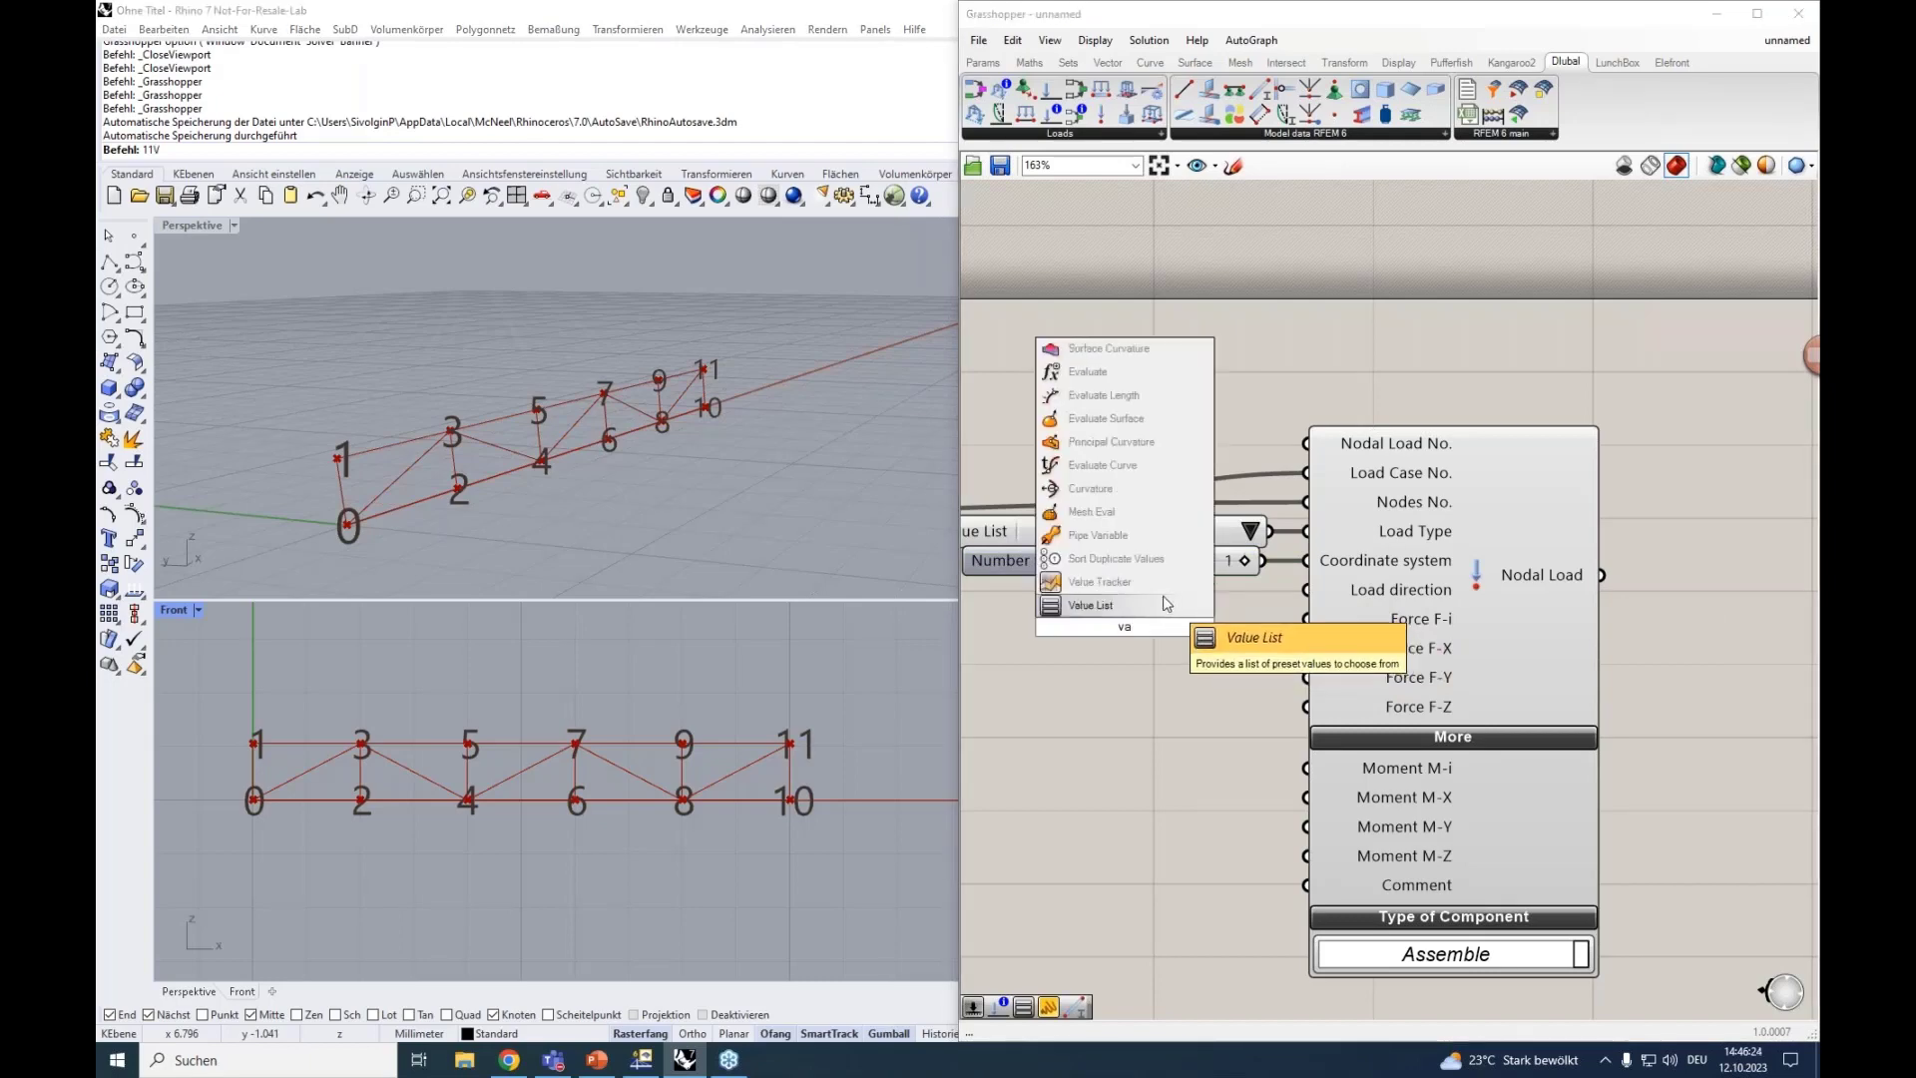
{"action": "key", "text": "Return"}
{"action": "left_click_drag", "start_coordinate": [1223, 628], "coordinate": [1105, 616]}
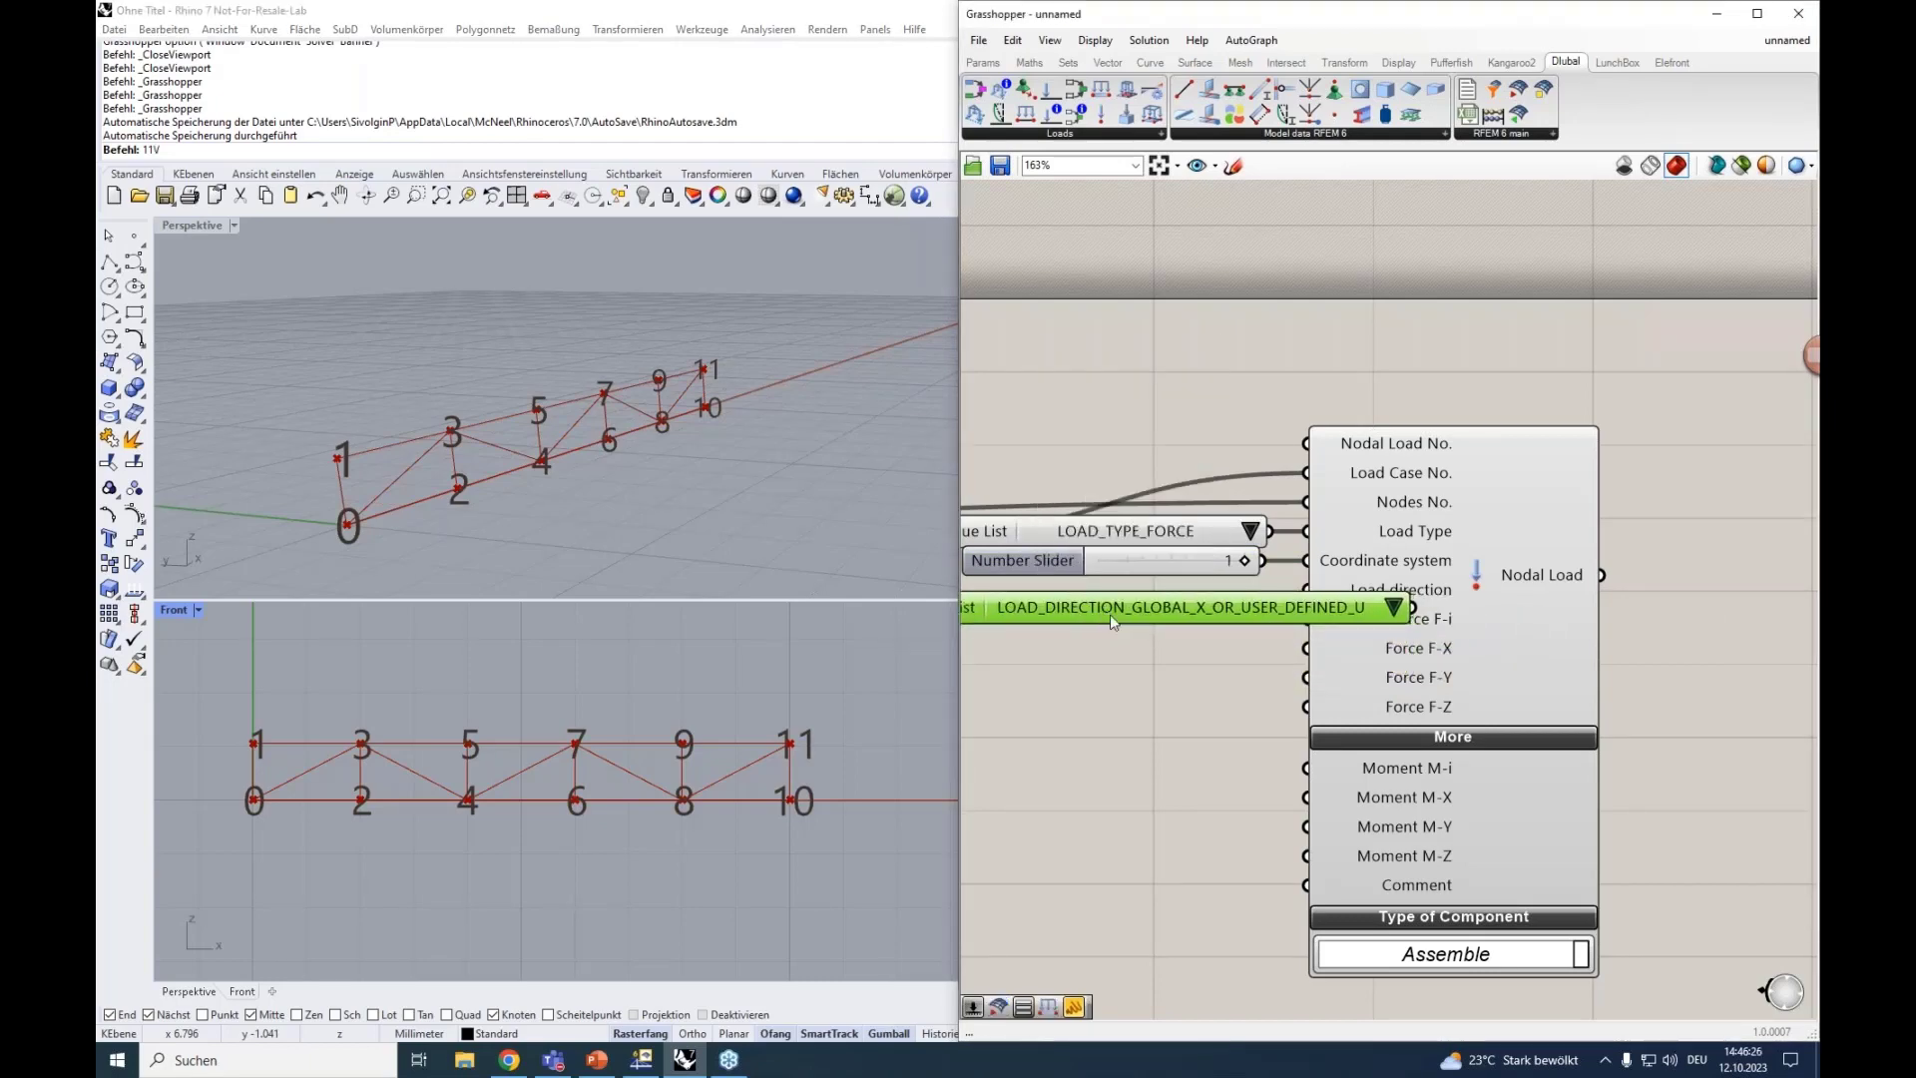
{"action": "scroll", "coordinate": [1136, 662], "scroll_direction": "down", "scroll_amount": 2}
{"action": "right_click_drag", "start_coordinate": [1135, 662], "coordinate": [1302, 652]}
{"action": "left_click_drag", "start_coordinate": [1508, 670], "coordinate": [1622, 691]}
{"action": "left_click", "coordinate": [1495, 611]}
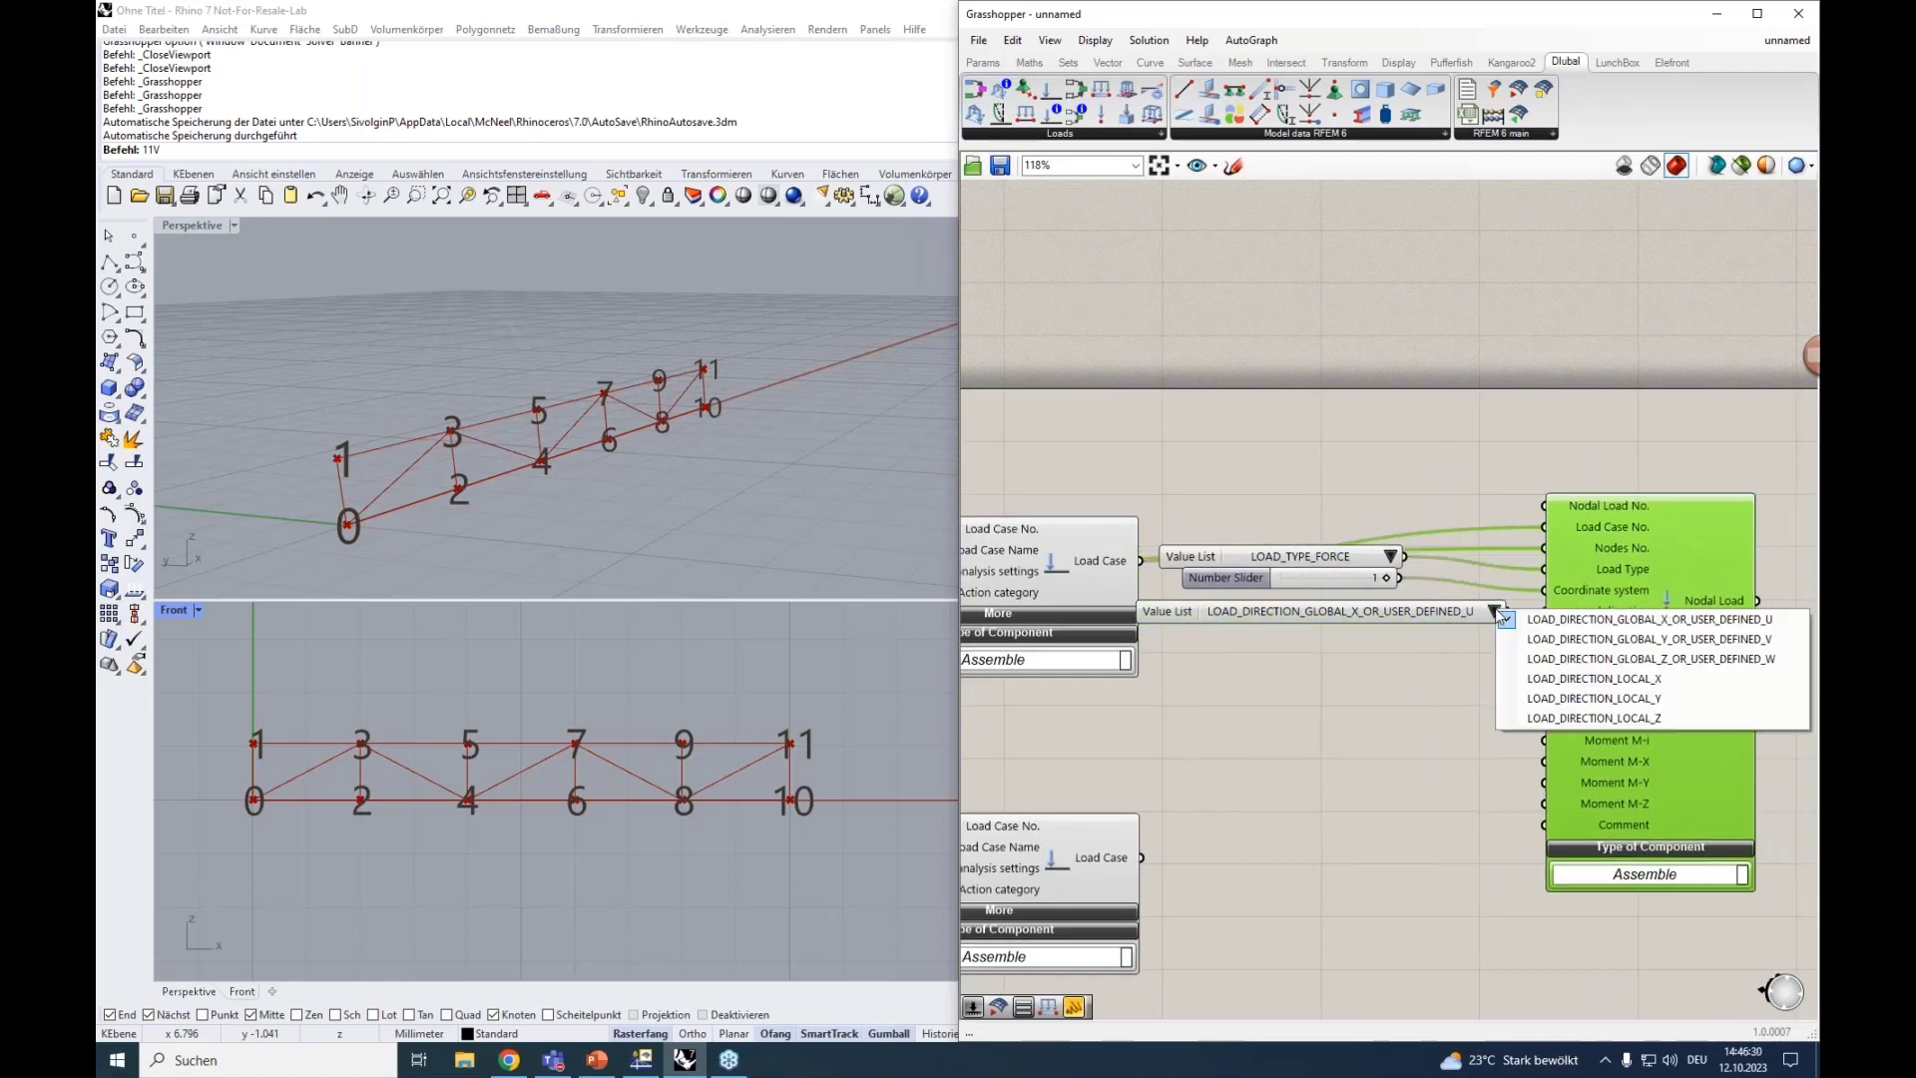
{"action": "left_click", "coordinate": [1573, 660]}
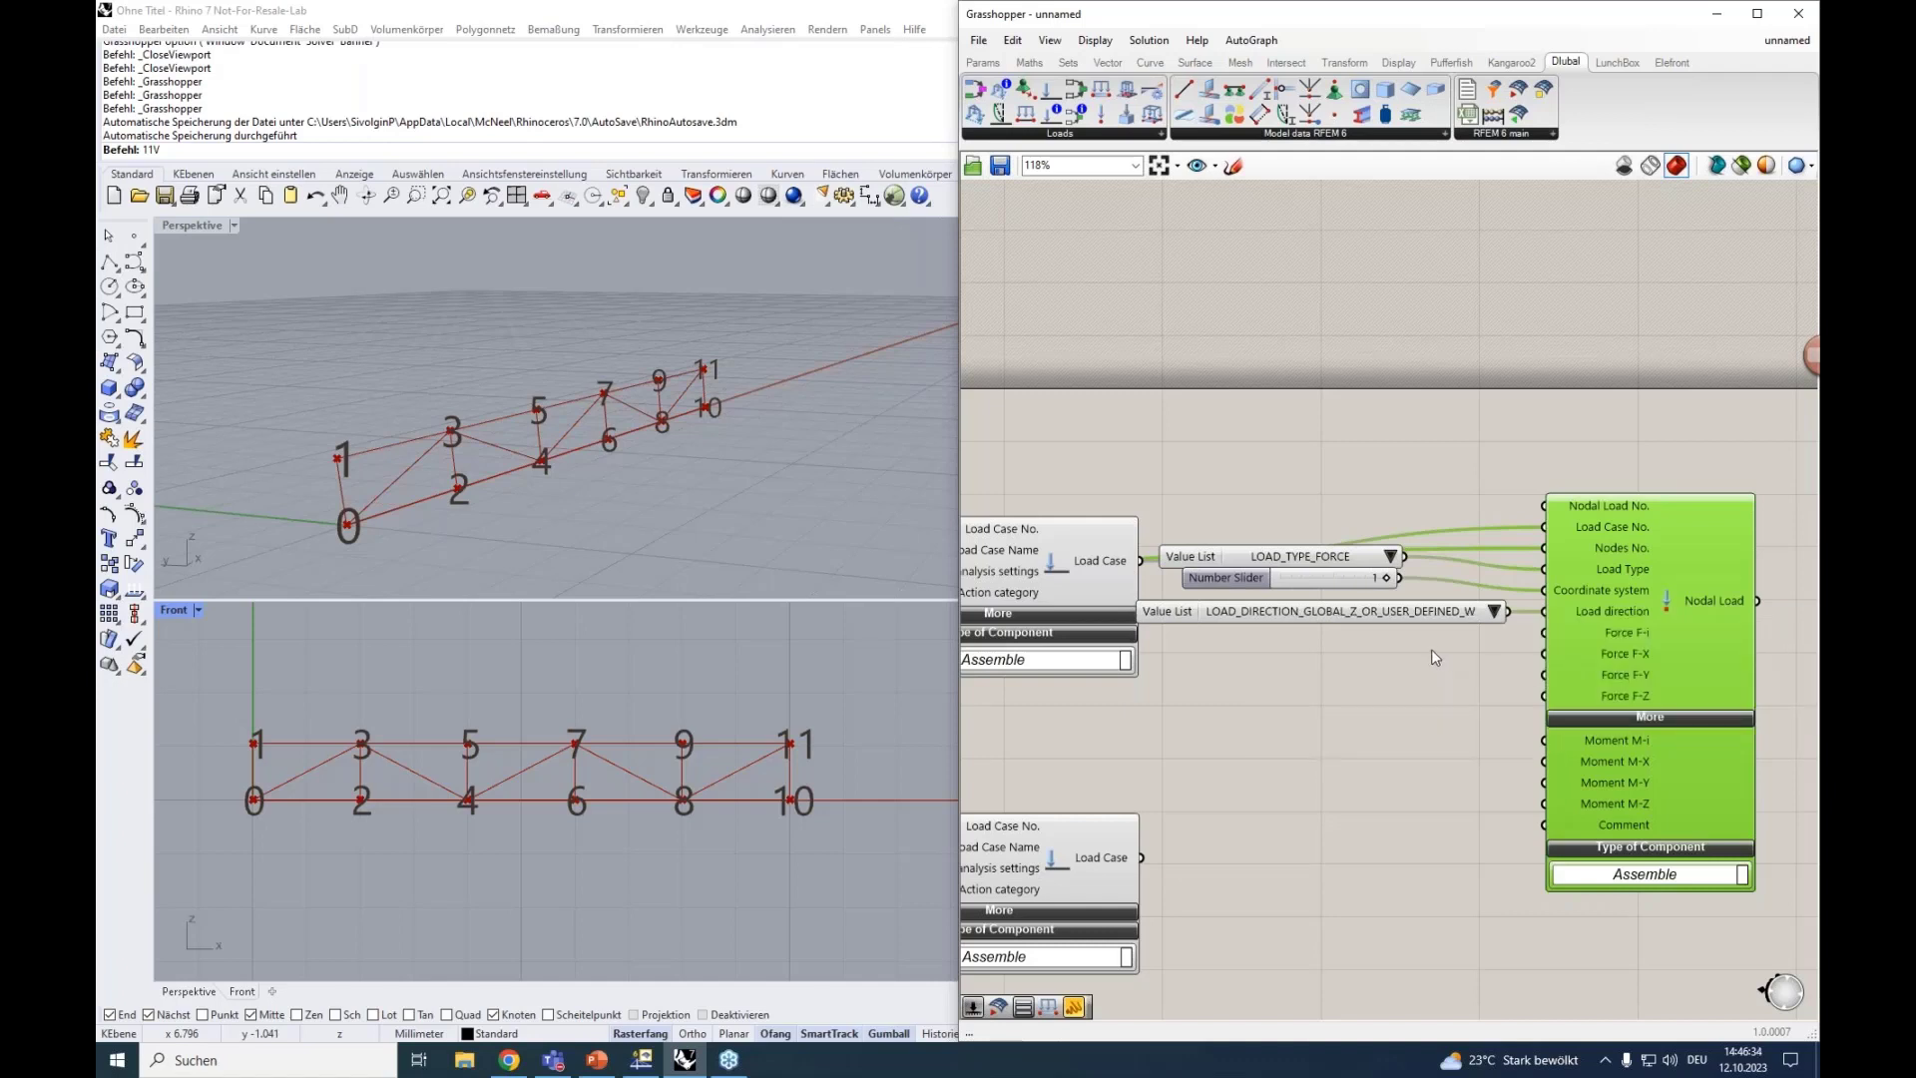
{"action": "right_click", "coordinate": [1499, 643]}
{"action": "left_click", "coordinate": [1384, 675]}
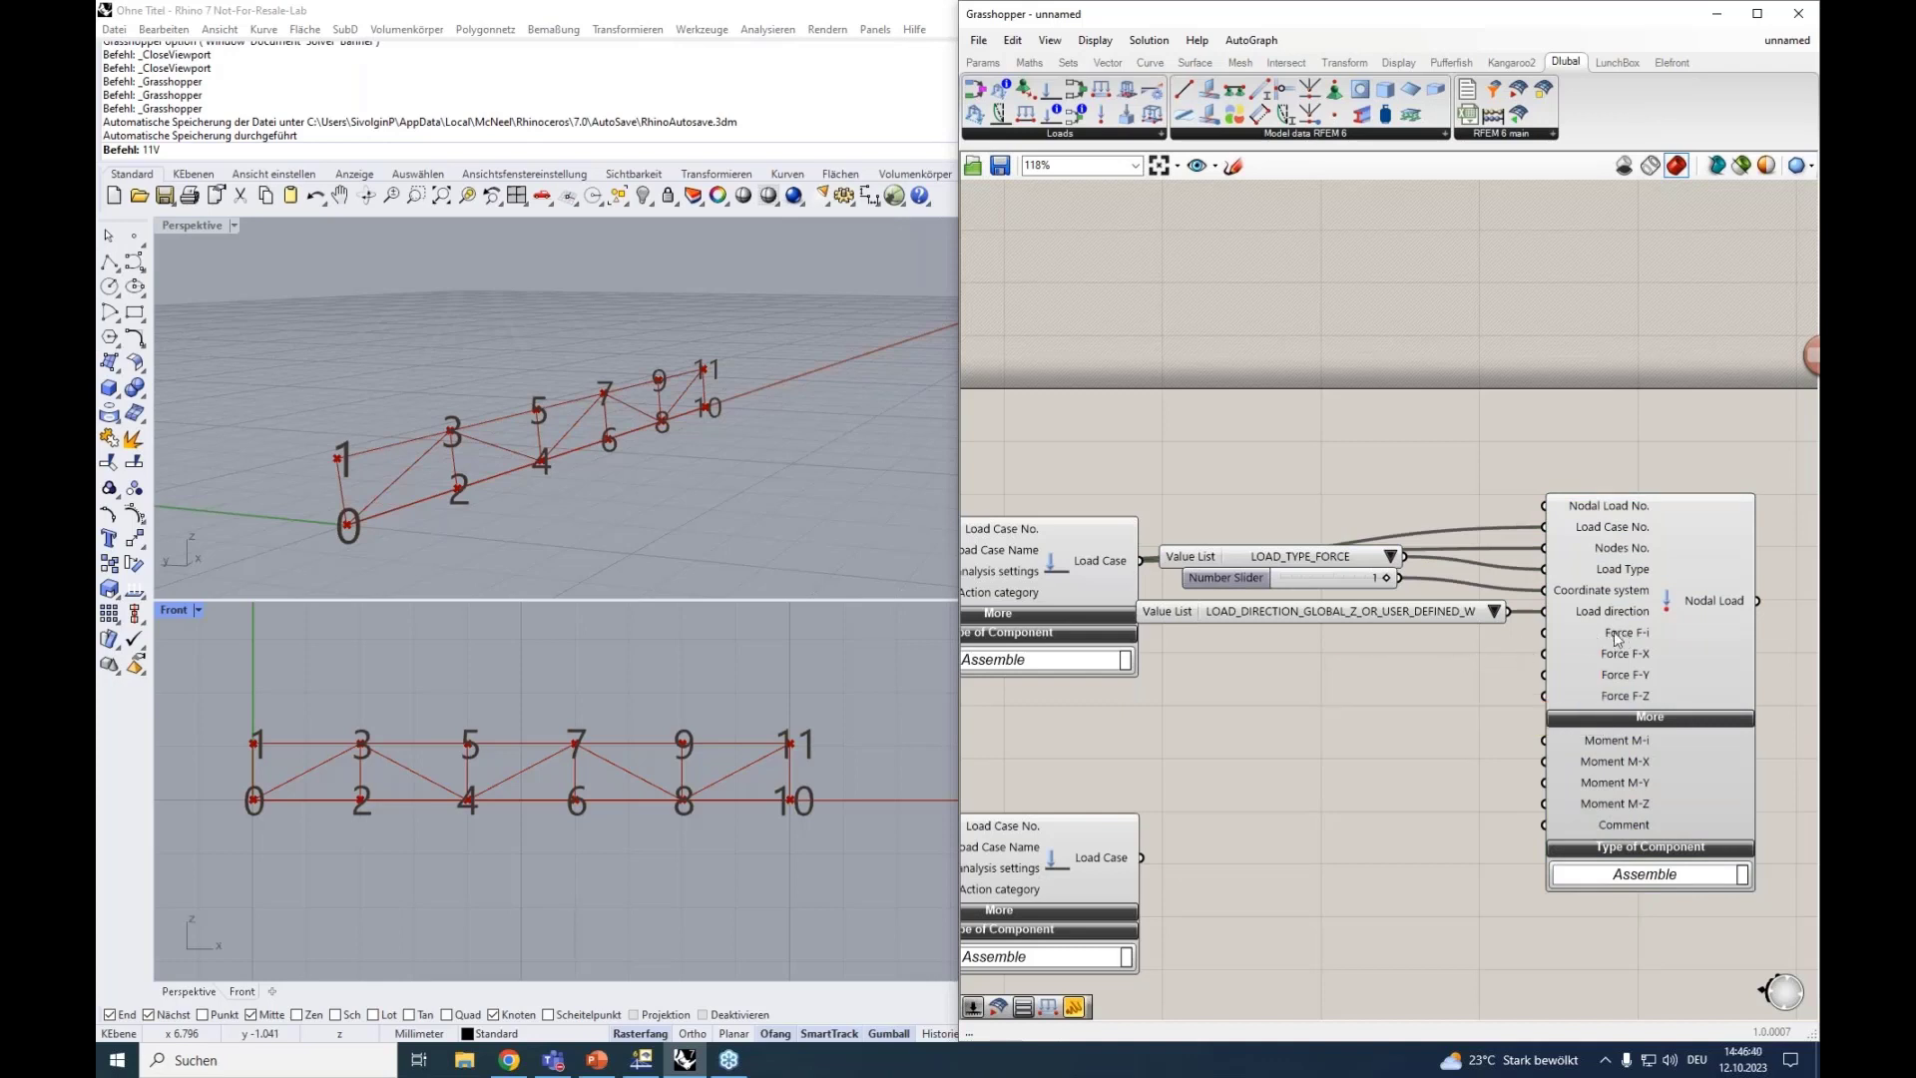
Add a number slider with value 3000 and connect it to the Nodal Load's Force F-i input.
{"action": "mouse_move", "coordinate": [1616, 636]}
{"action": "double_click", "coordinate": [1422, 658]}
{"action": "type", "text": "3000"}
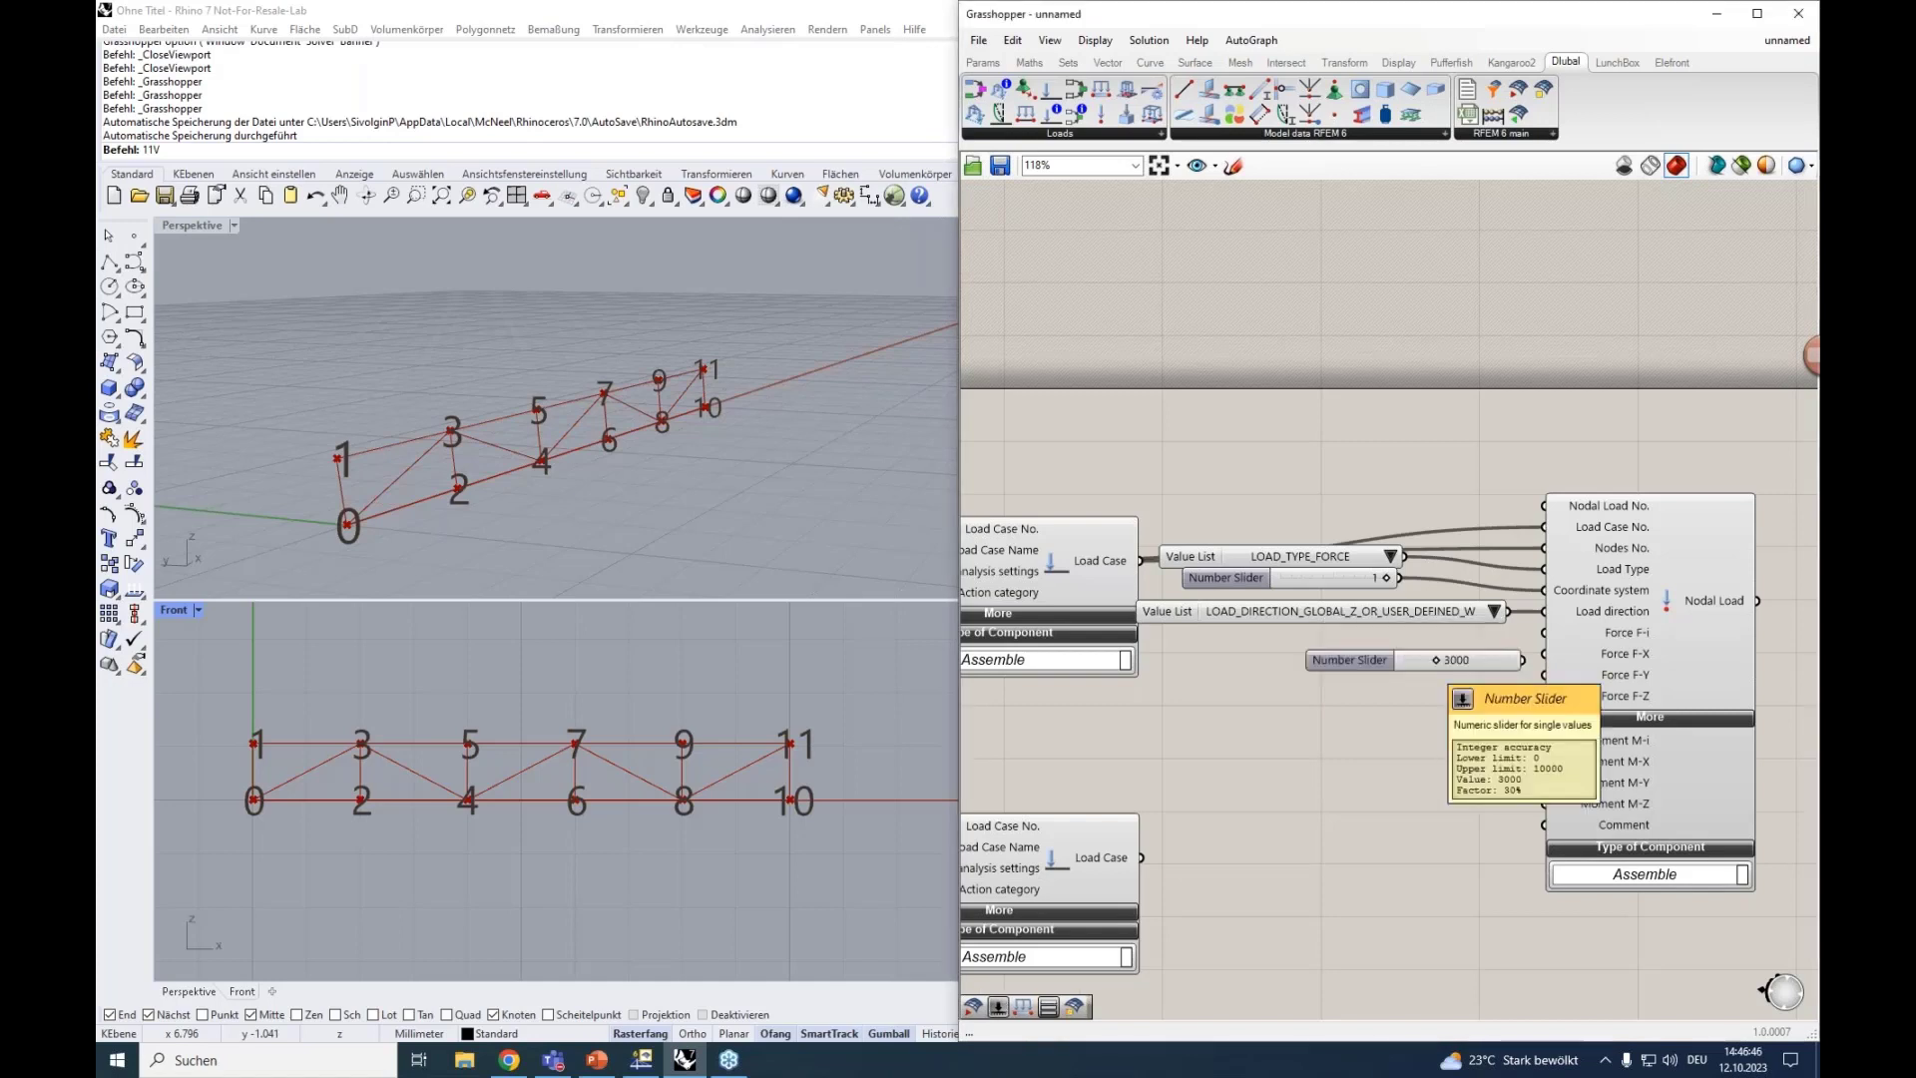
{"action": "key", "text": "Return"}
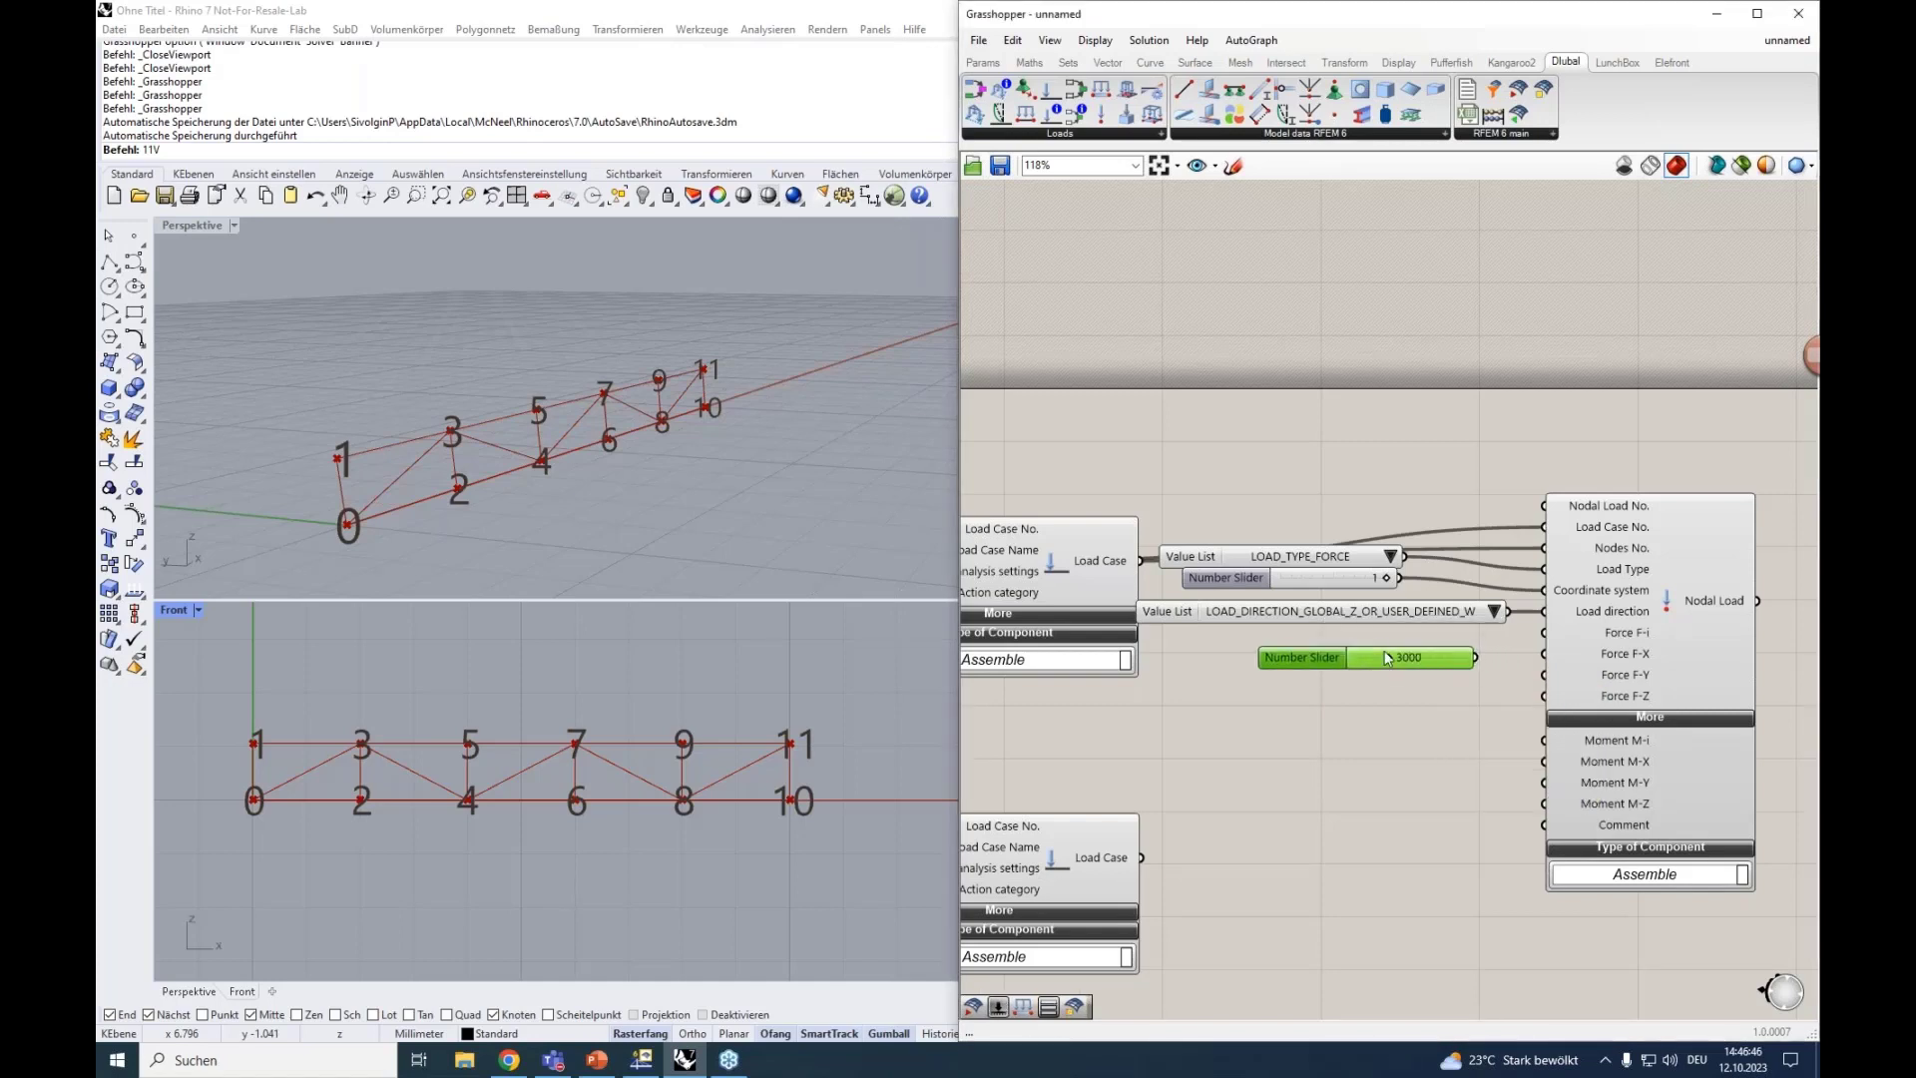
{"action": "left_click_drag", "start_coordinate": [1475, 656], "coordinate": [1544, 633]}
Collapse the Nodal Load's additional inputs and shift the component with its value lists and sliders away from the Load Case components.
{"action": "right_click_drag", "start_coordinate": [1487, 727], "coordinate": [1400, 636]}
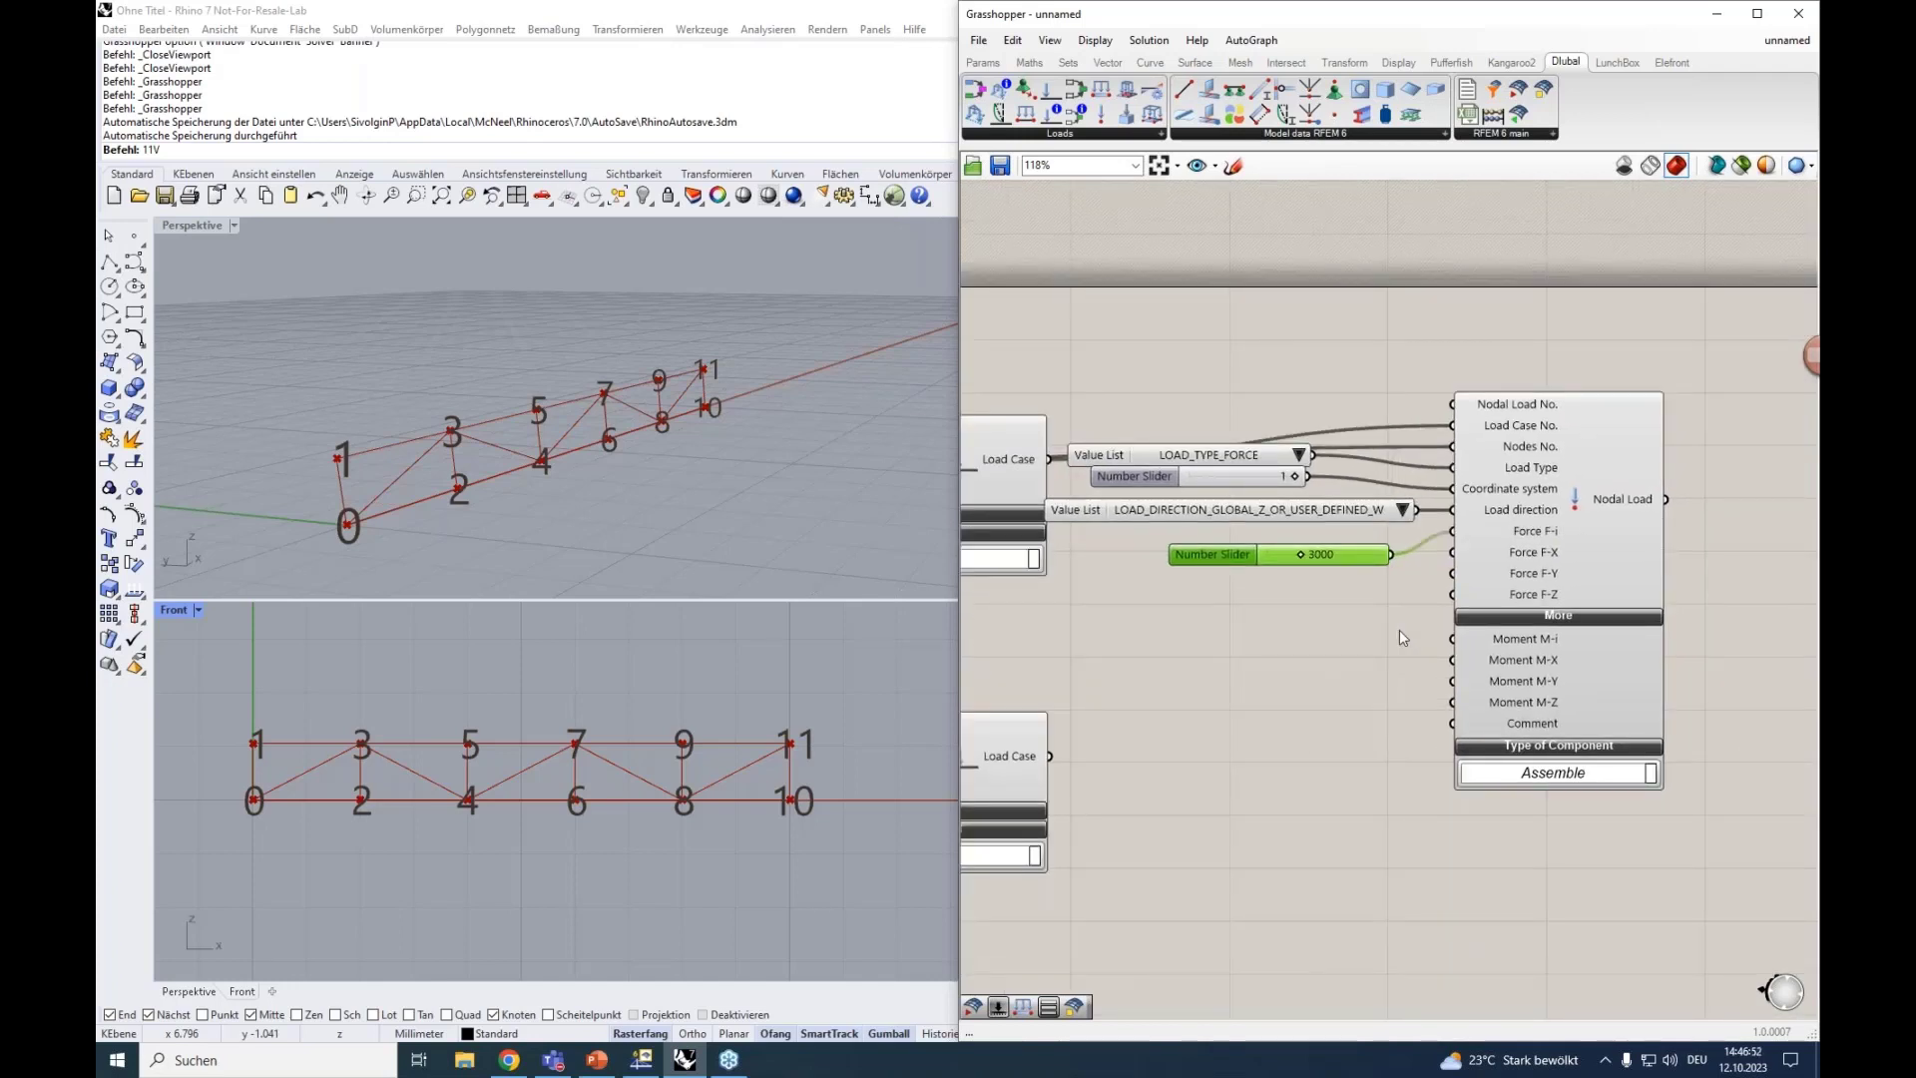
{"action": "left_click", "coordinate": [1501, 612]}
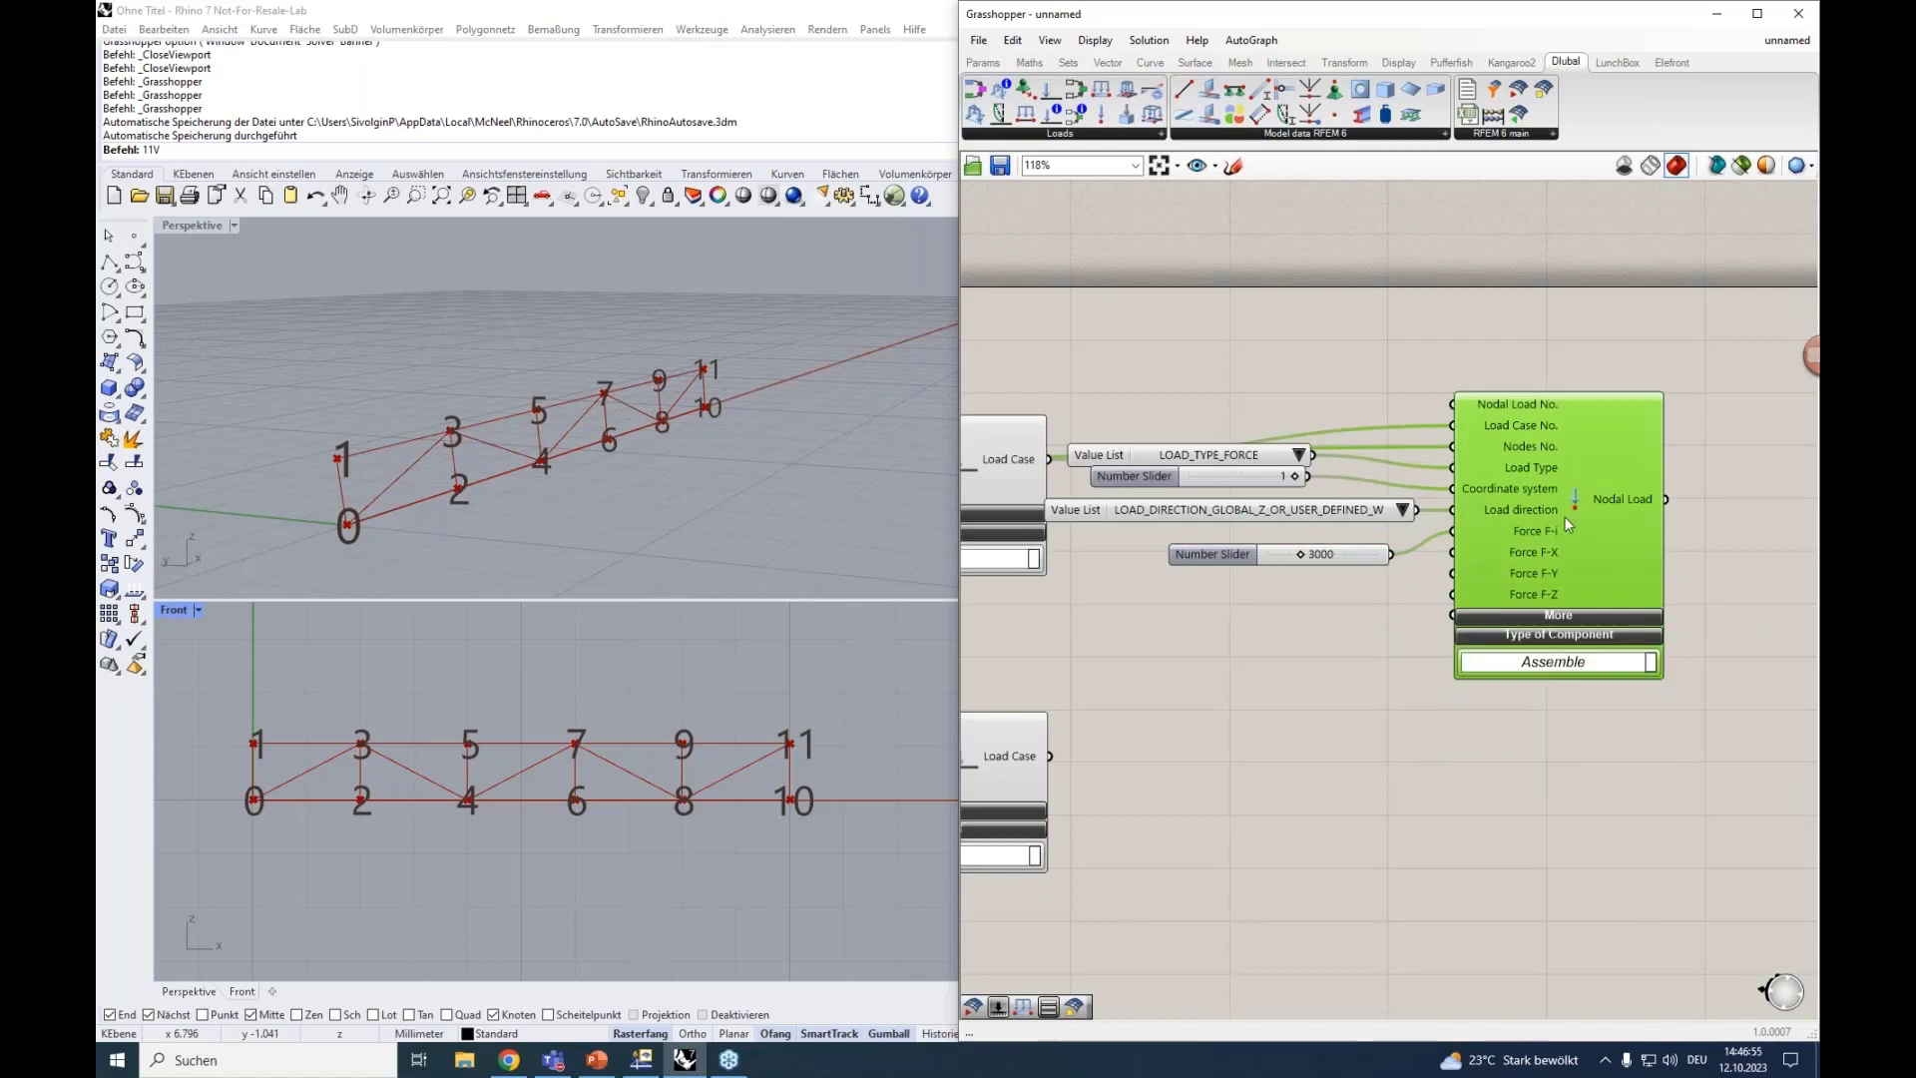
{"action": "left_click_drag", "start_coordinate": [1638, 744], "coordinate": [1226, 335]}
{"action": "left_click_drag", "start_coordinate": [1517, 474], "coordinate": [1593, 472]}
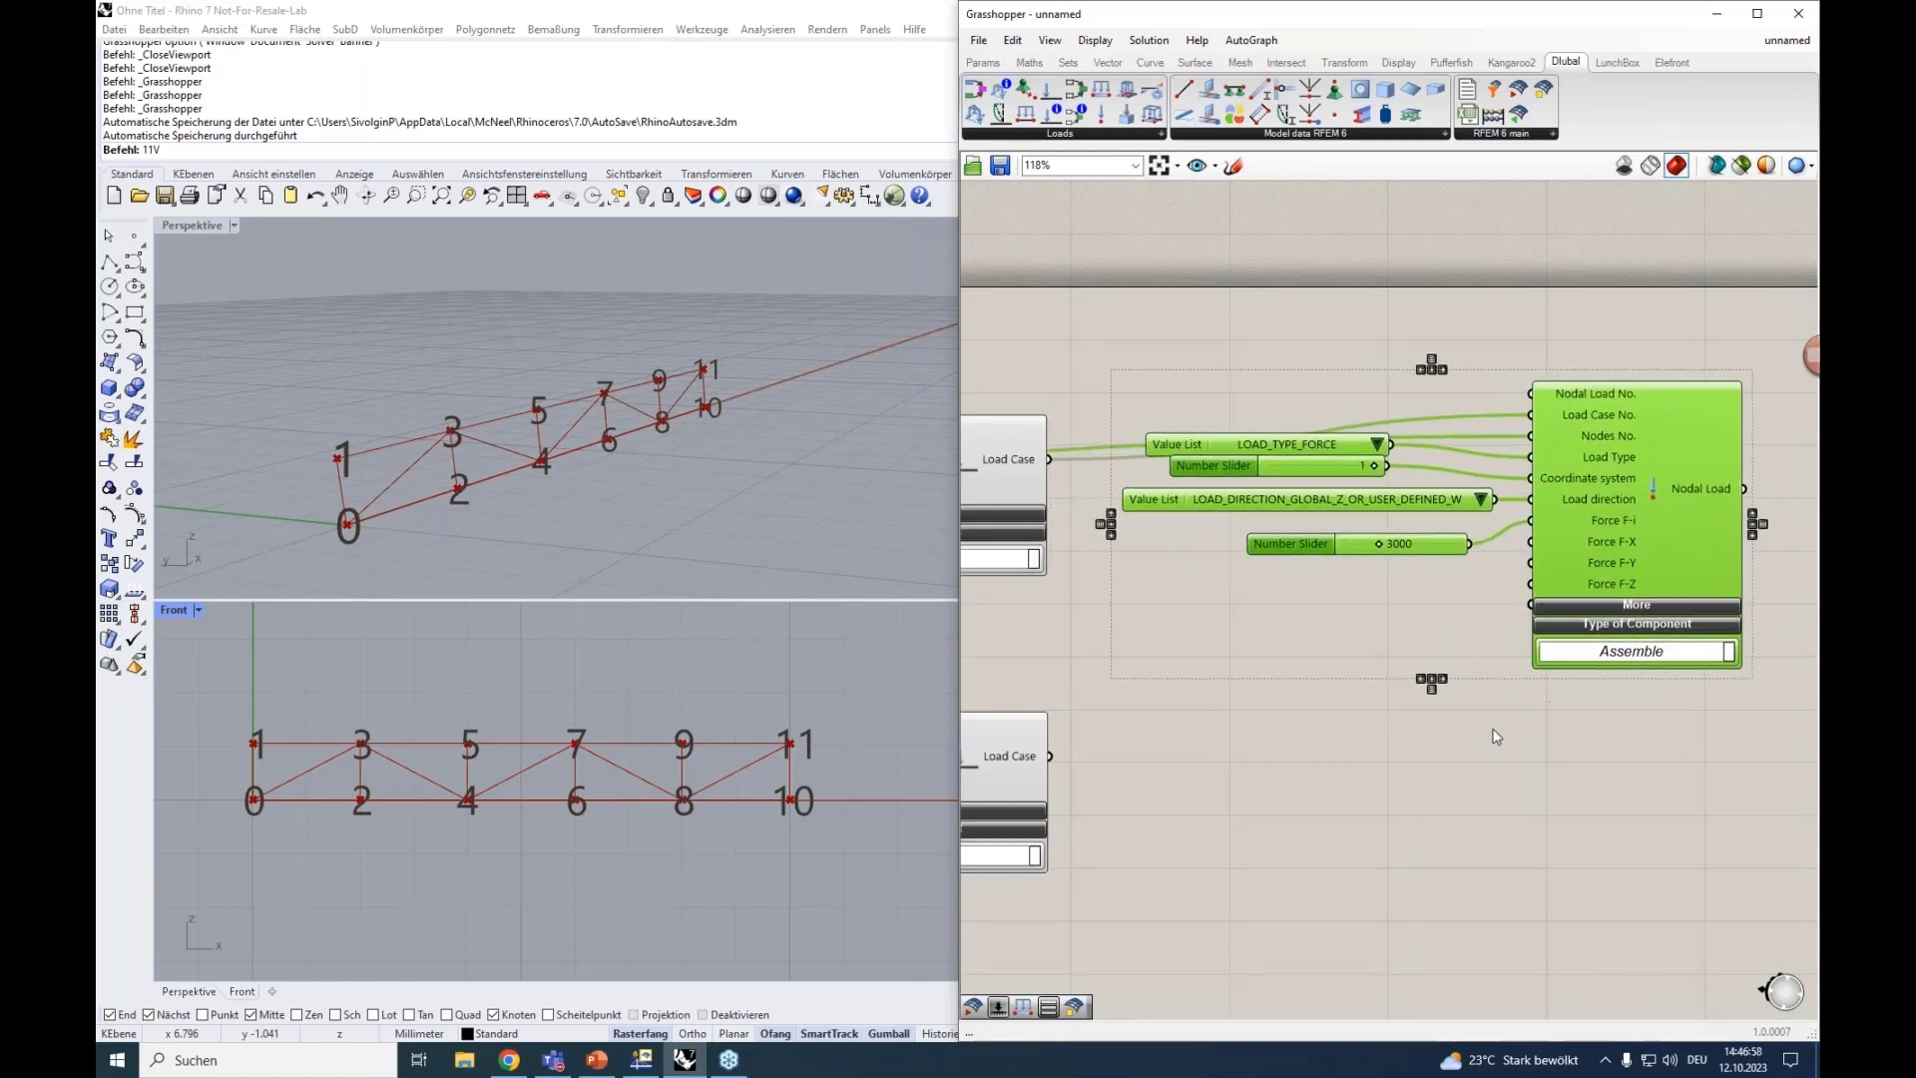
{"action": "right_click_drag", "start_coordinate": [1369, 810], "coordinate": [1347, 667]}
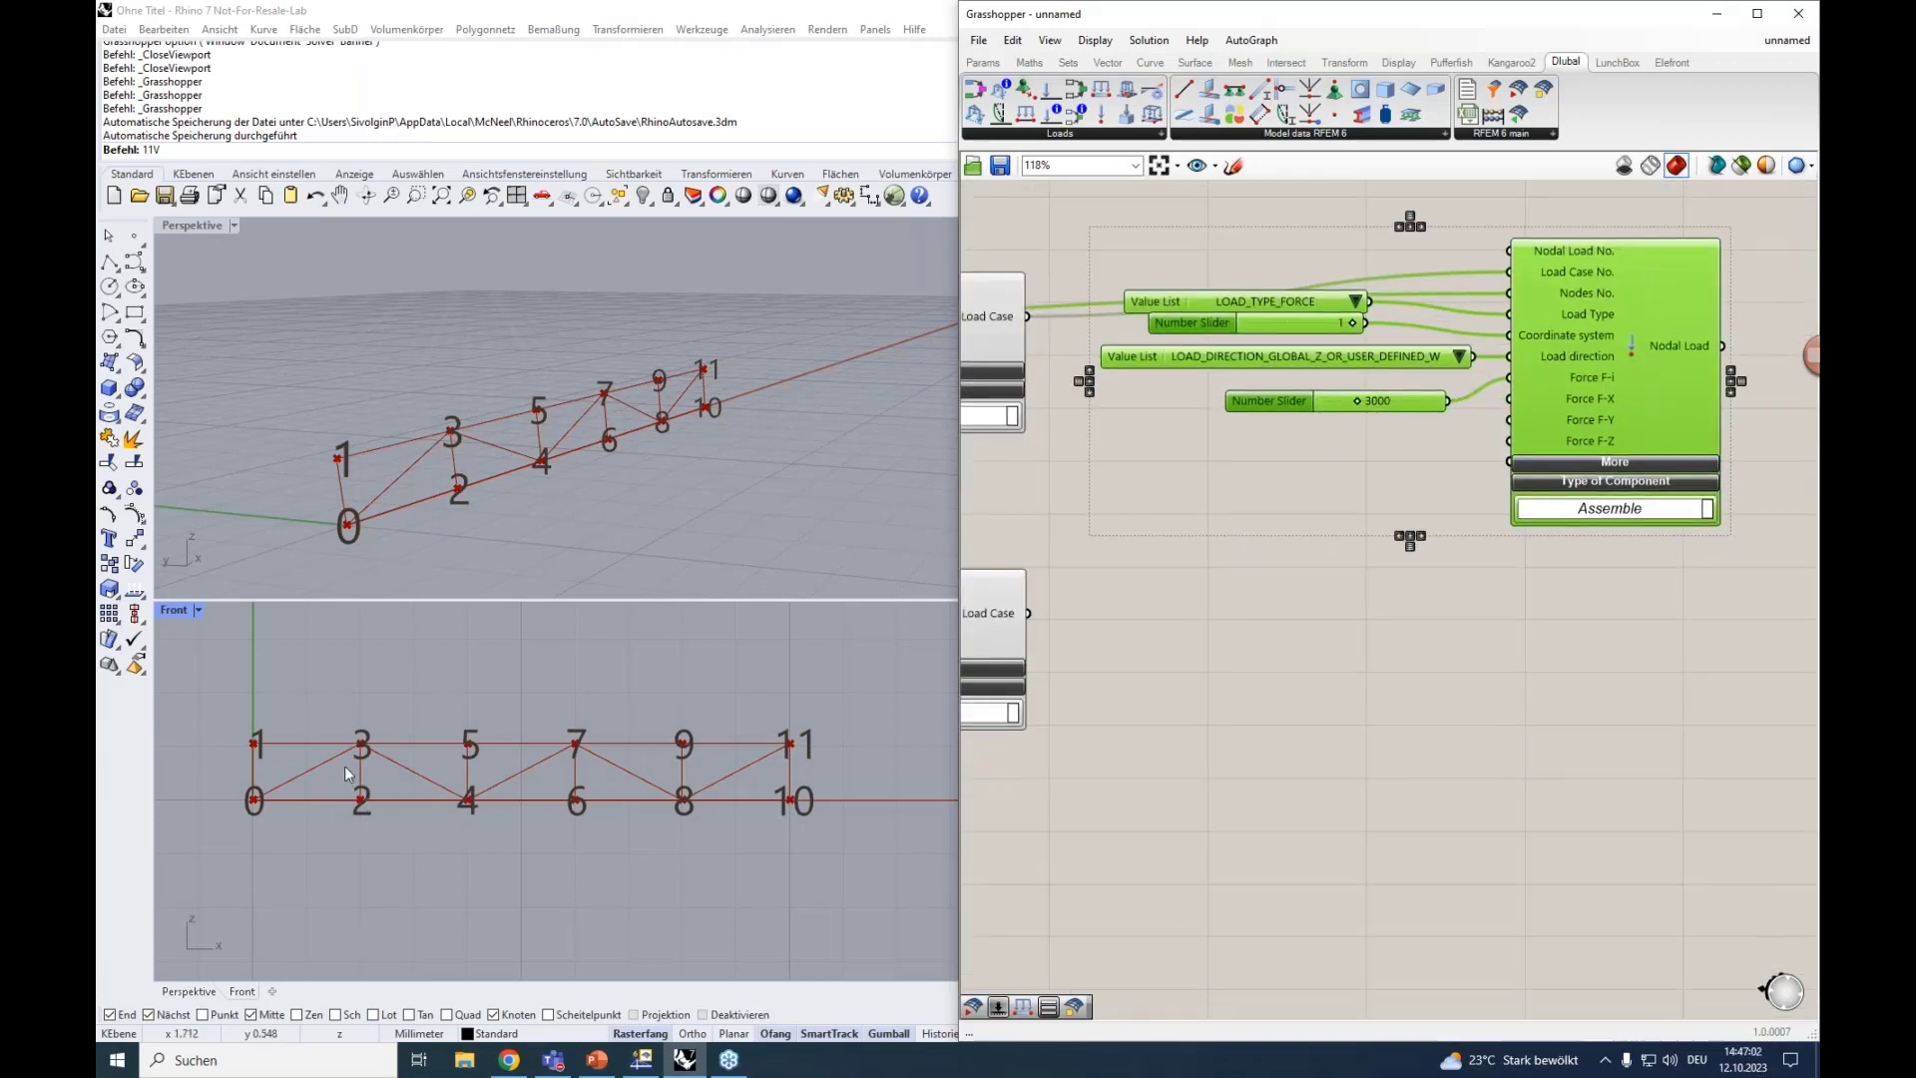
{"action": "left_click", "coordinate": [1410, 767]}
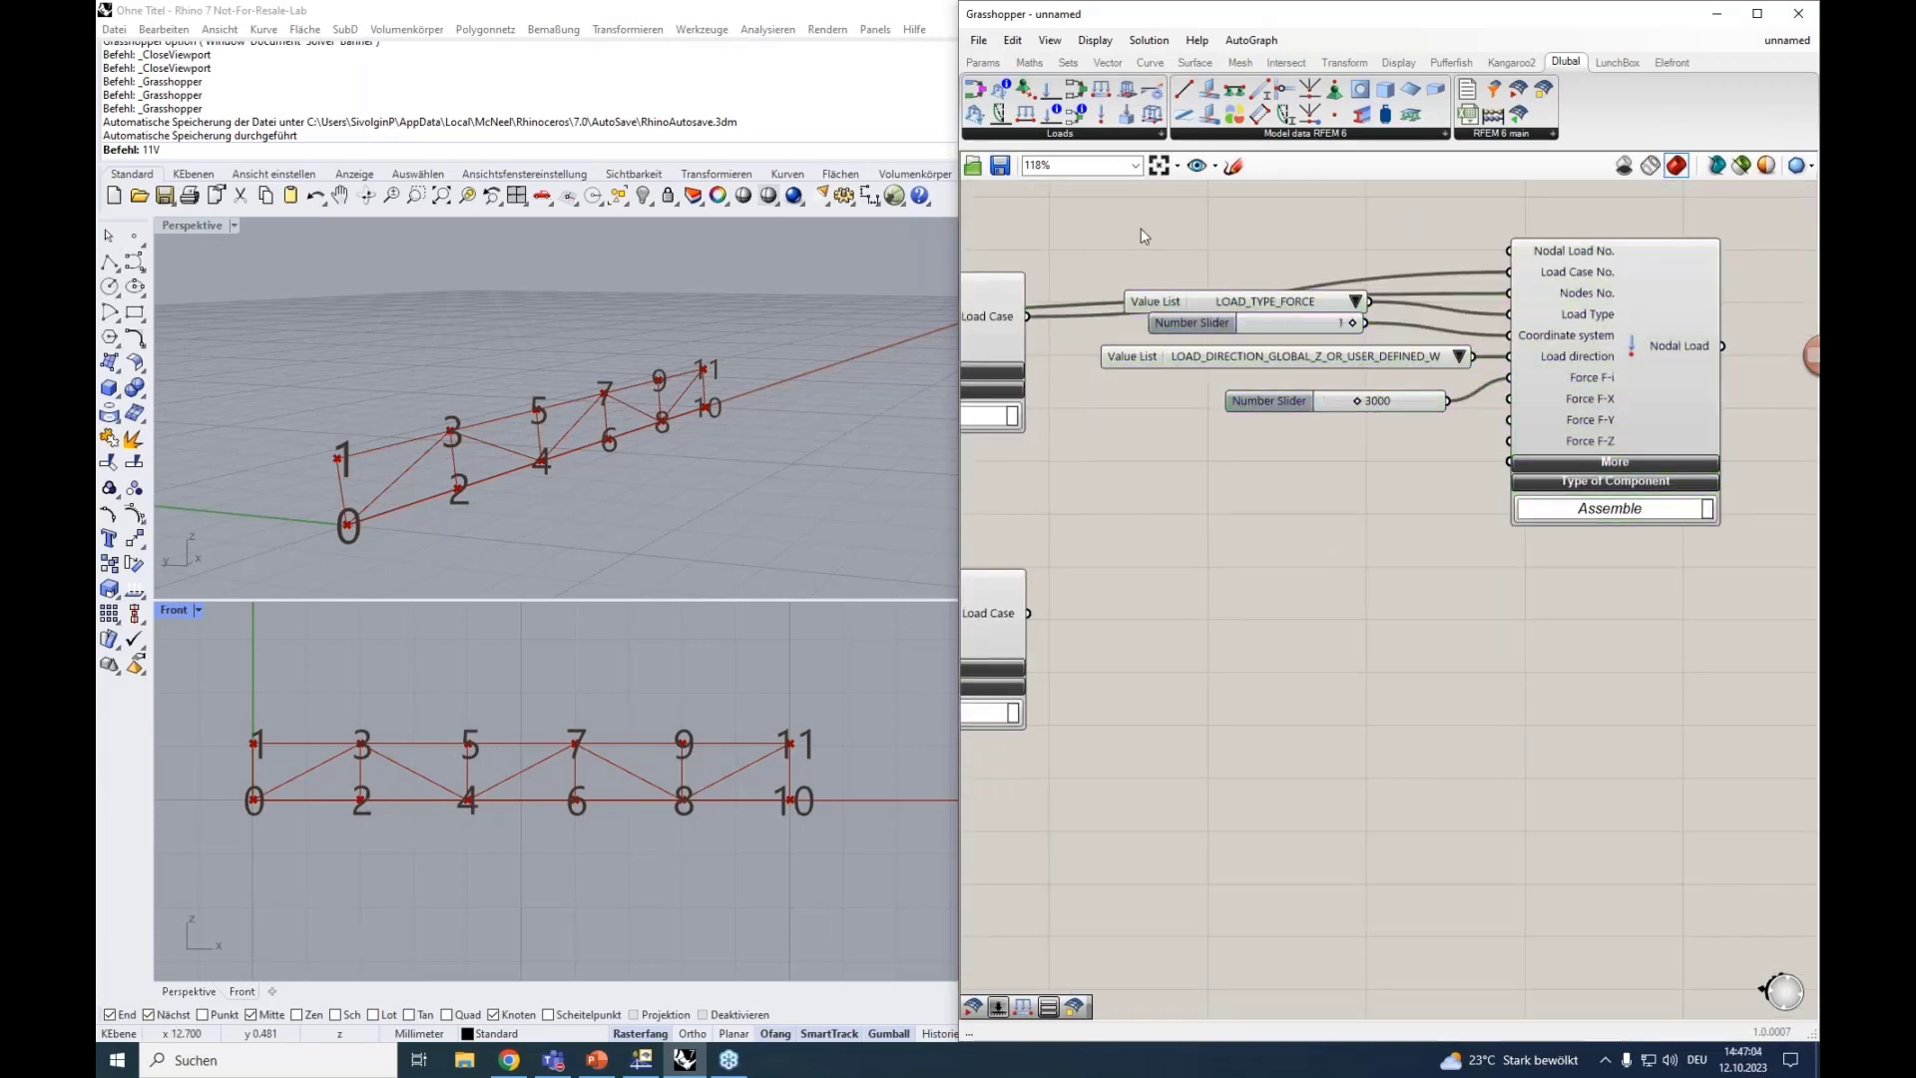
Place a Member Load component below the Nodal Load and connect the second Load Case's output to its Load Case No. input.
{"action": "left_click", "coordinate": [1020, 135]}
{"action": "left_click_drag", "start_coordinate": [1022, 283], "coordinate": [1593, 692]}
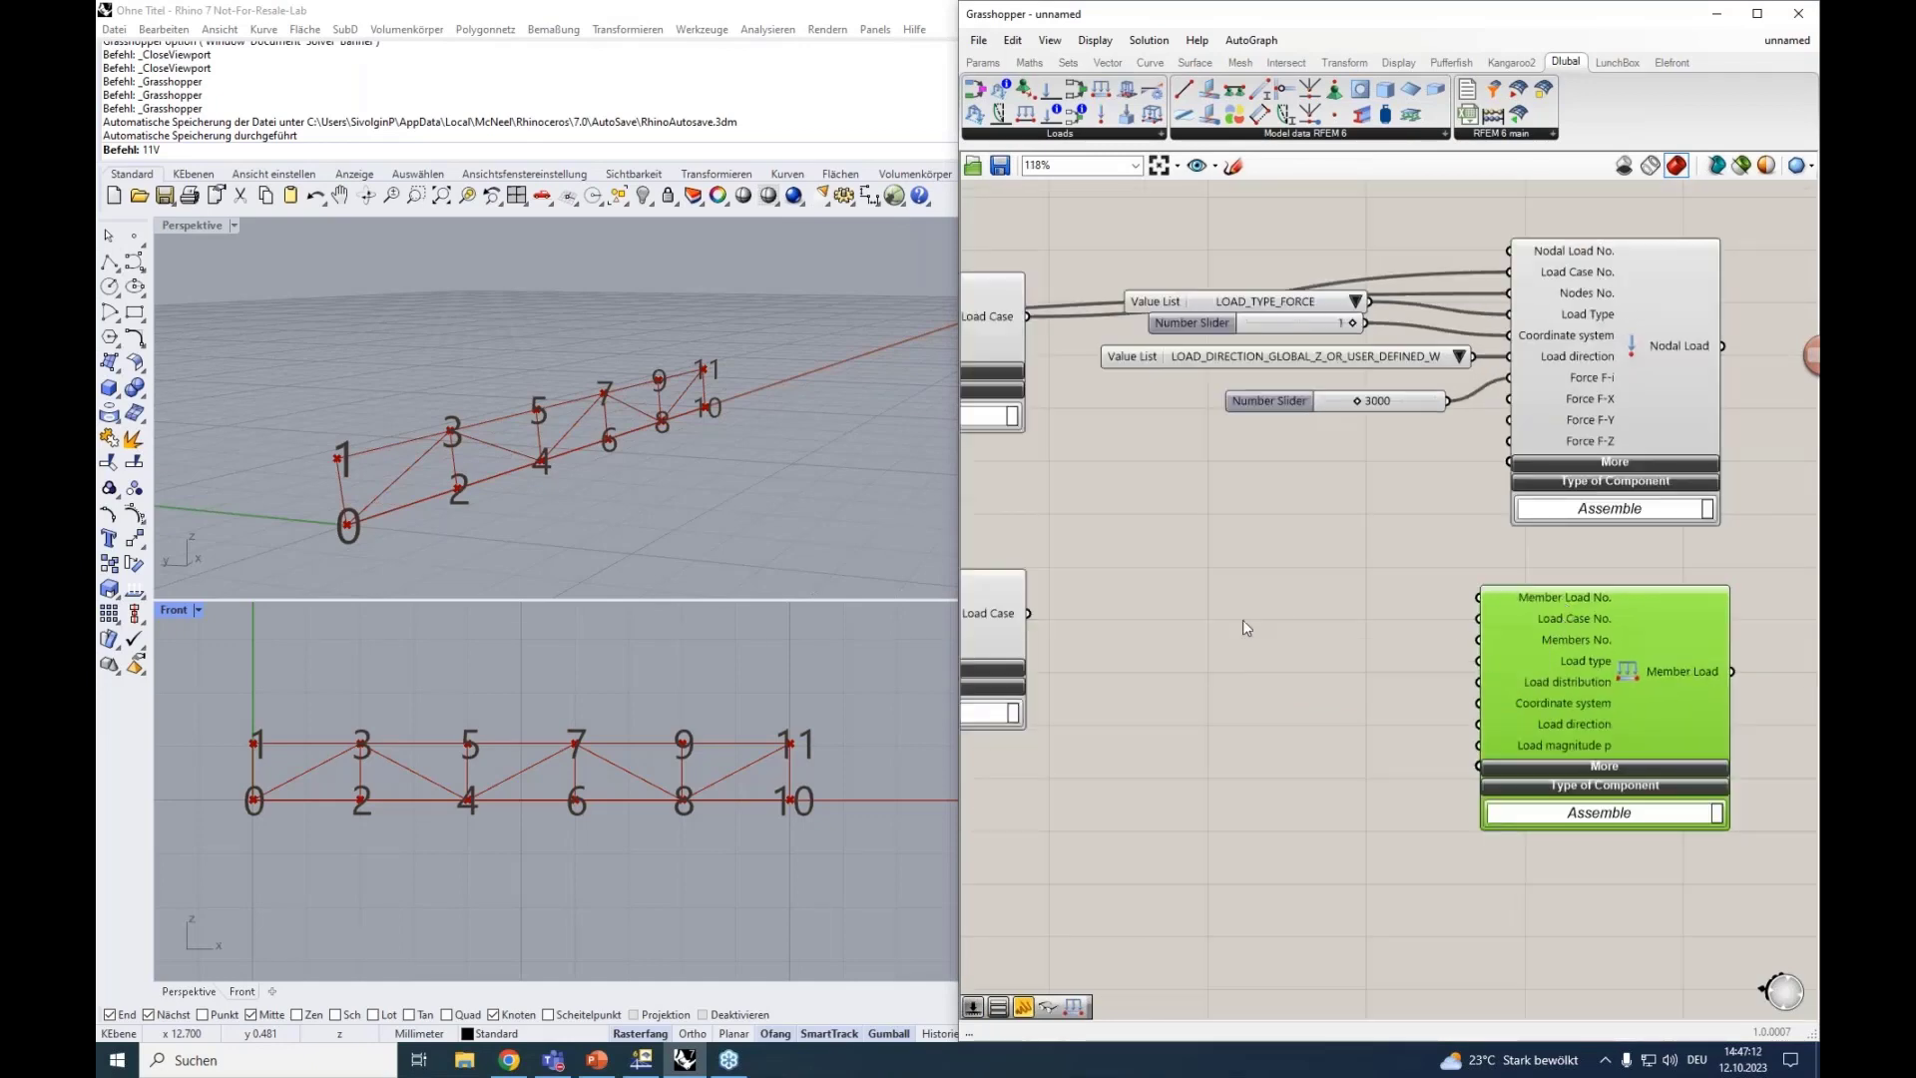
{"action": "right_click", "coordinate": [1276, 662]}
{"action": "left_click", "coordinate": [1183, 640]}
{"action": "scroll", "coordinate": [1194, 620], "scroll_direction": "down", "scroll_amount": 2}
{"action": "right_click_drag", "start_coordinate": [1233, 614], "coordinate": [1327, 609]}
{"action": "left_click", "coordinate": [1115, 621]}
{"action": "left_click_drag", "start_coordinate": [1164, 611], "coordinate": [1483, 631]}
{"action": "scroll", "coordinate": [1483, 630], "scroll_direction": "up", "scroll_amount": 3}
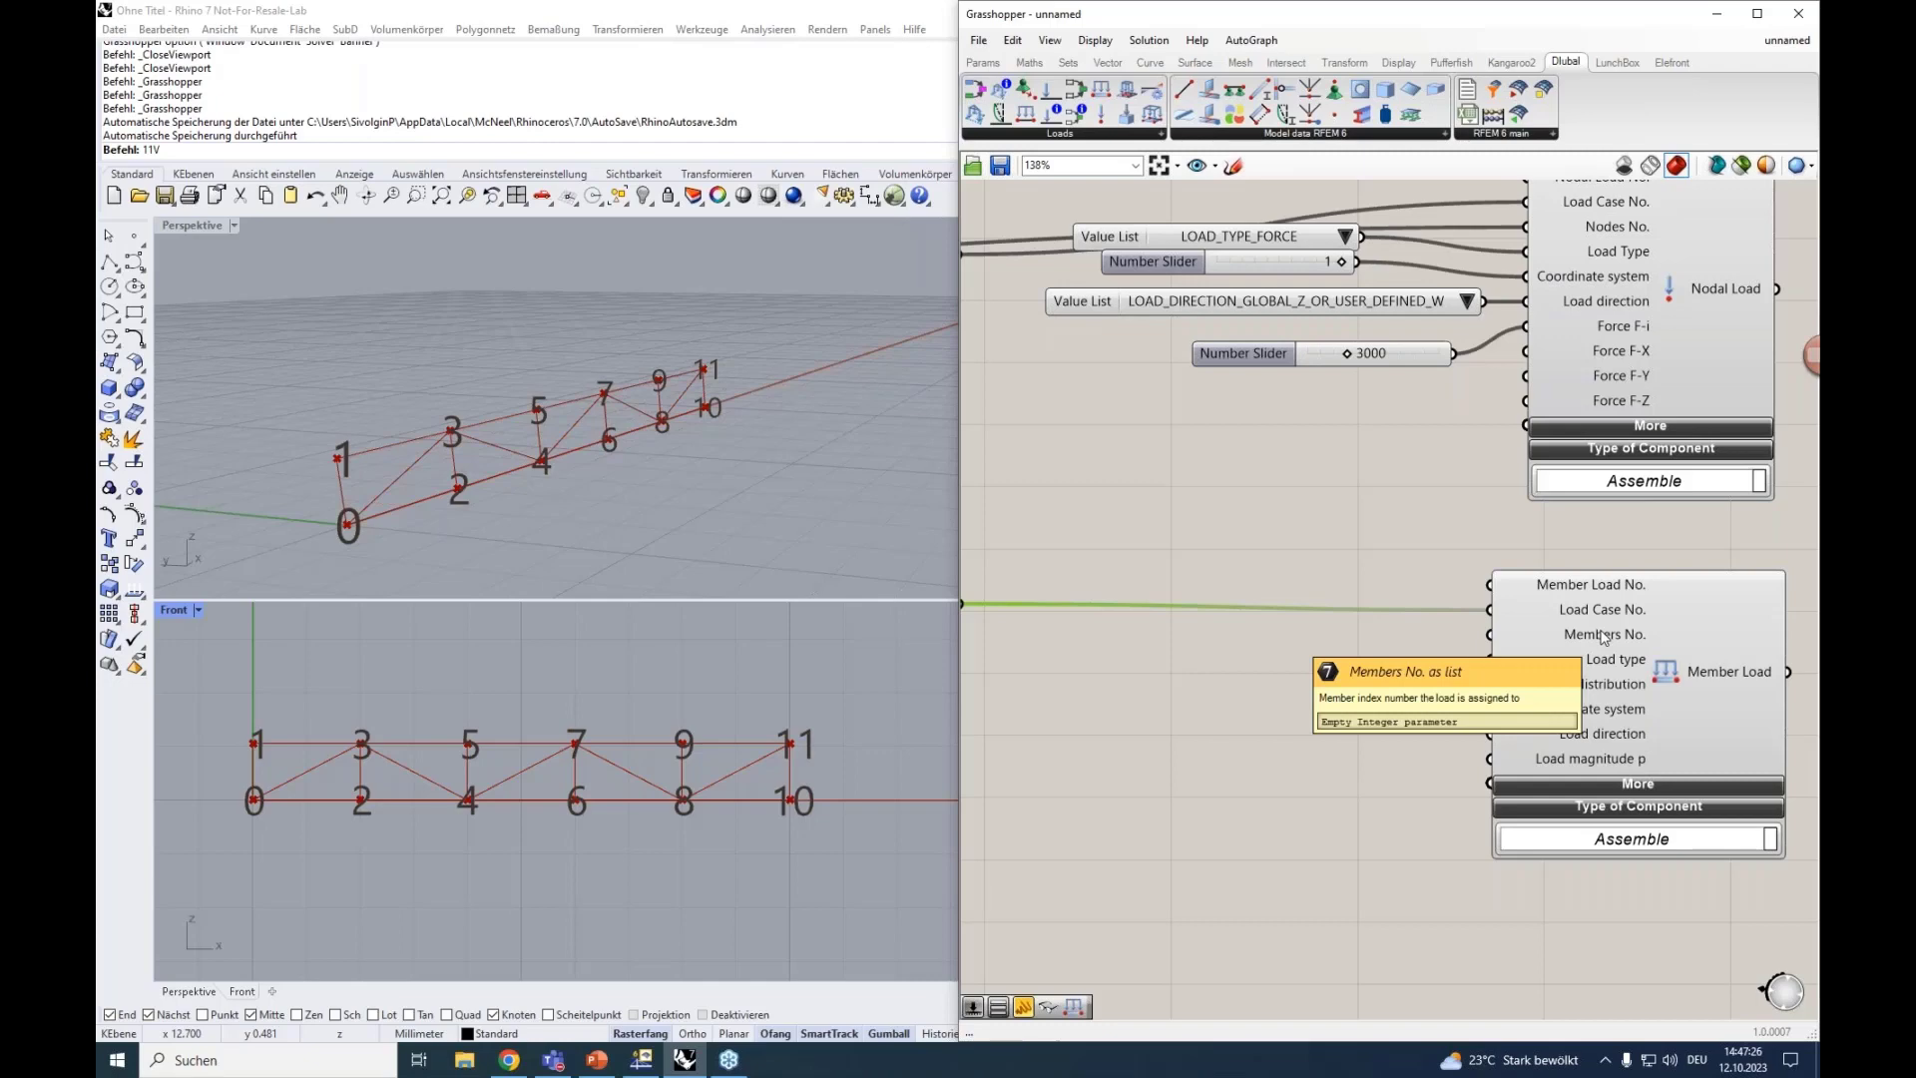
Connect the output of the first Member component to the Member Load's Members No. input.
{"action": "scroll", "coordinate": [1600, 634], "scroll_direction": "down", "scroll_amount": 4}
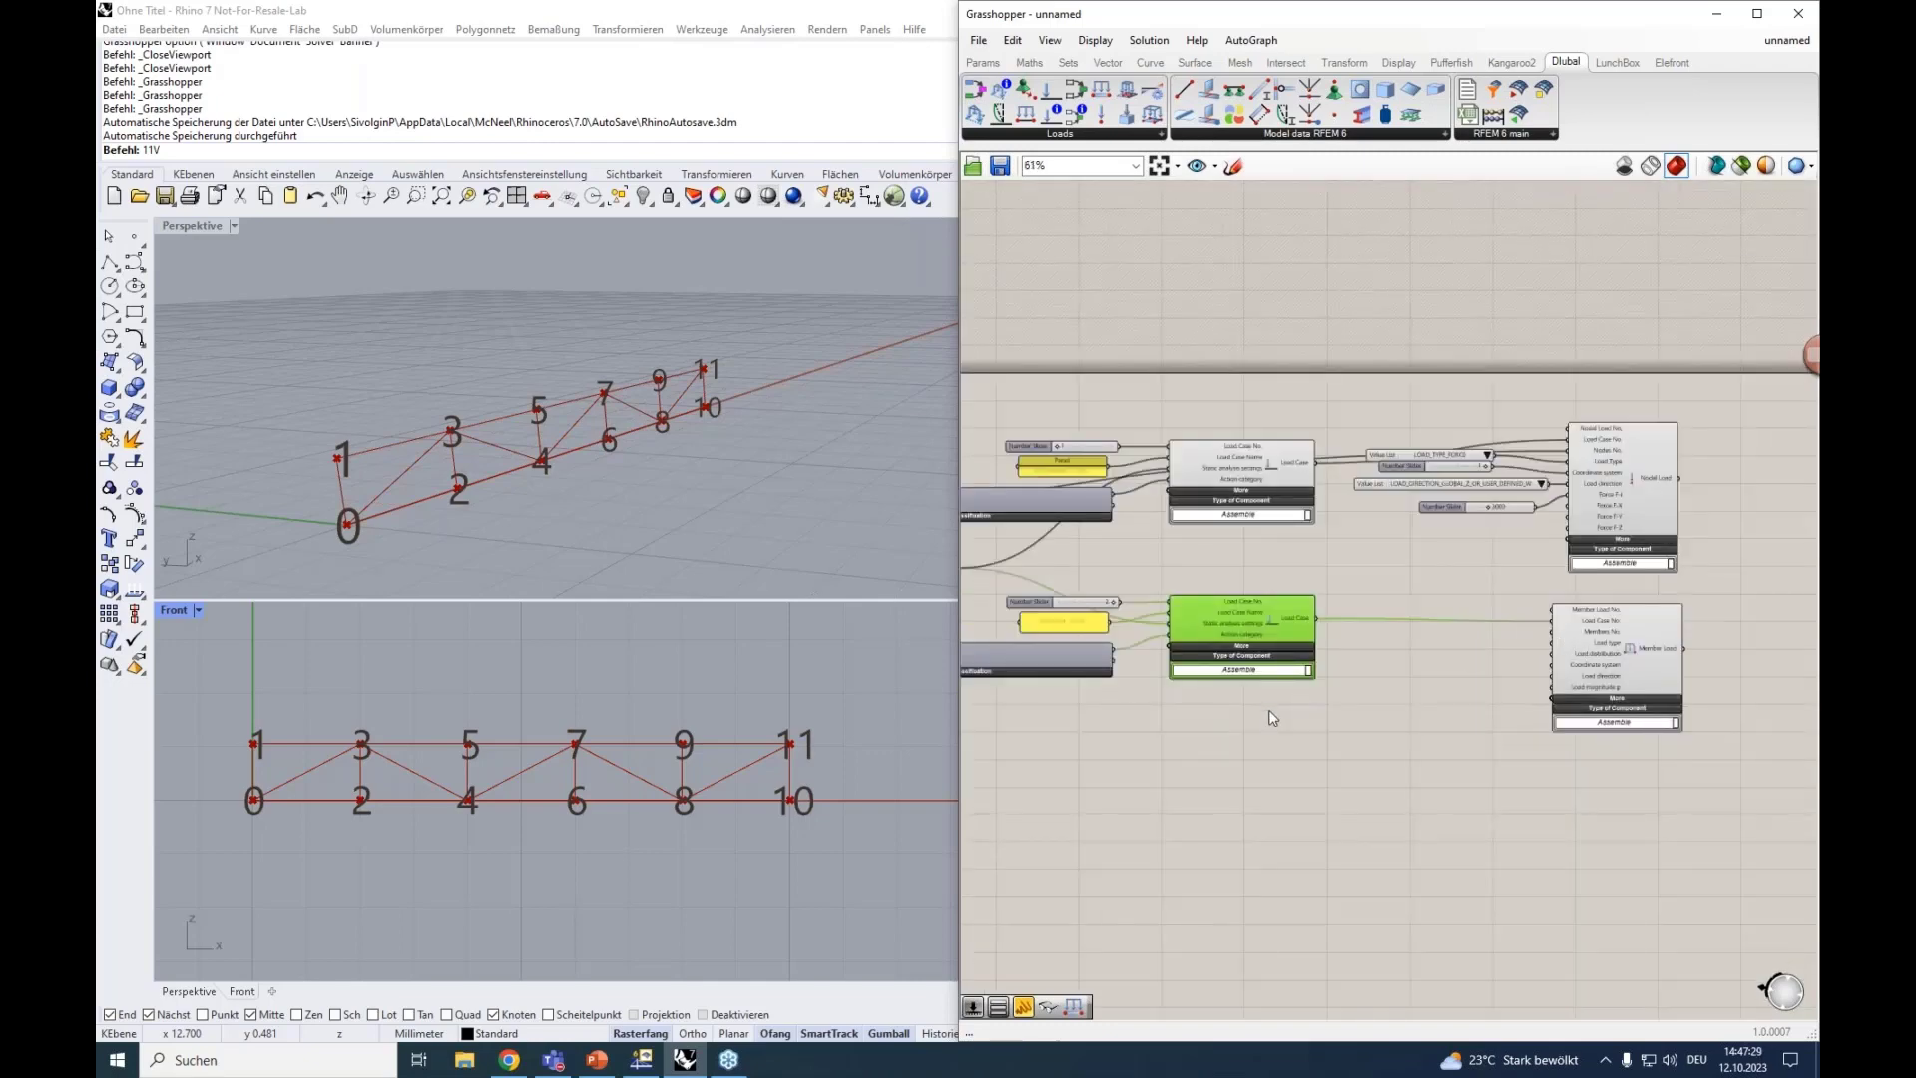
{"action": "right_click_drag", "start_coordinate": [1237, 778], "coordinate": [1686, 703]}
{"action": "right_click_drag", "start_coordinate": [1293, 695], "coordinate": [1683, 708]}
{"action": "scroll", "coordinate": [1038, 627], "scroll_direction": "up", "scroll_amount": 3}
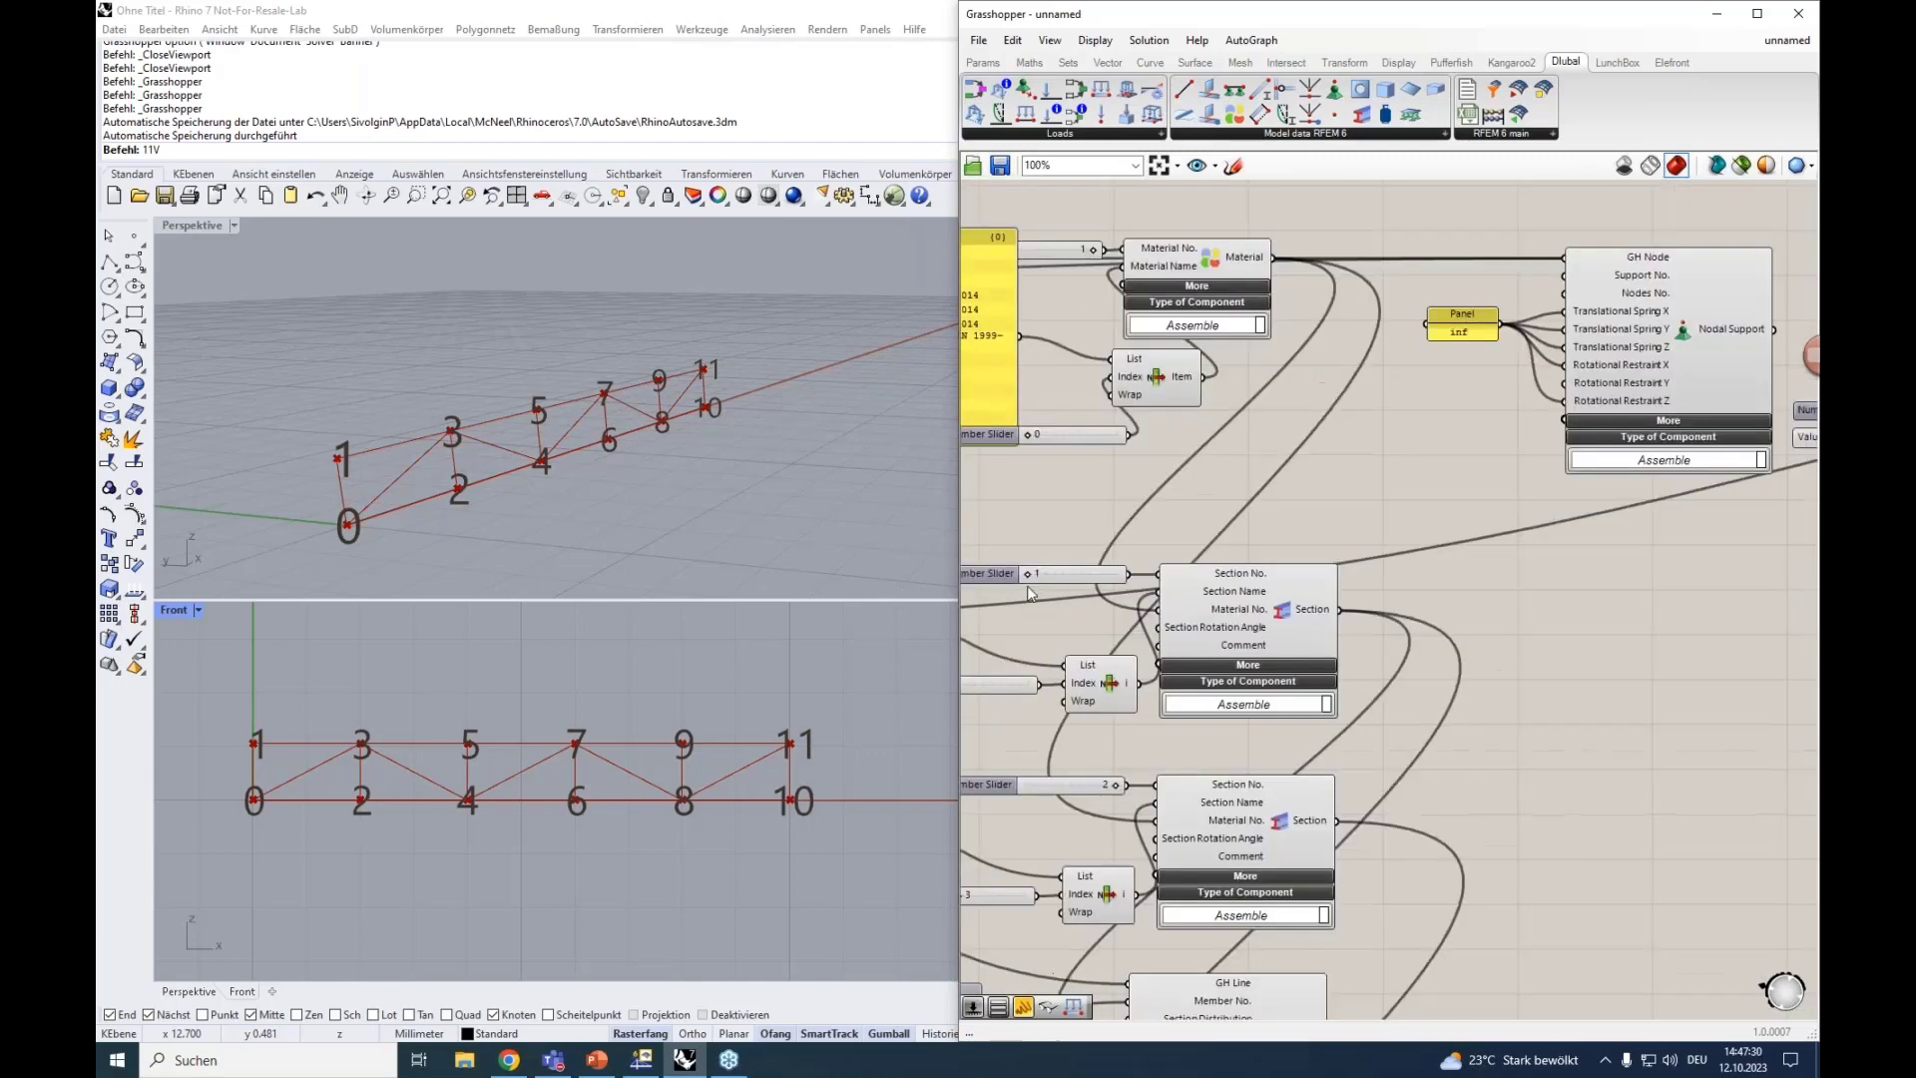
{"action": "right_click_drag", "start_coordinate": [1045, 626], "coordinate": [1287, 372]}
{"action": "scroll", "coordinate": [1309, 594], "scroll_direction": "down", "scroll_amount": 2}
{"action": "left_click_drag", "start_coordinate": [1236, 710], "coordinate": [1054, 603]}
{"action": "scroll", "coordinate": [1417, 661], "scroll_direction": "up", "scroll_amount": 2}
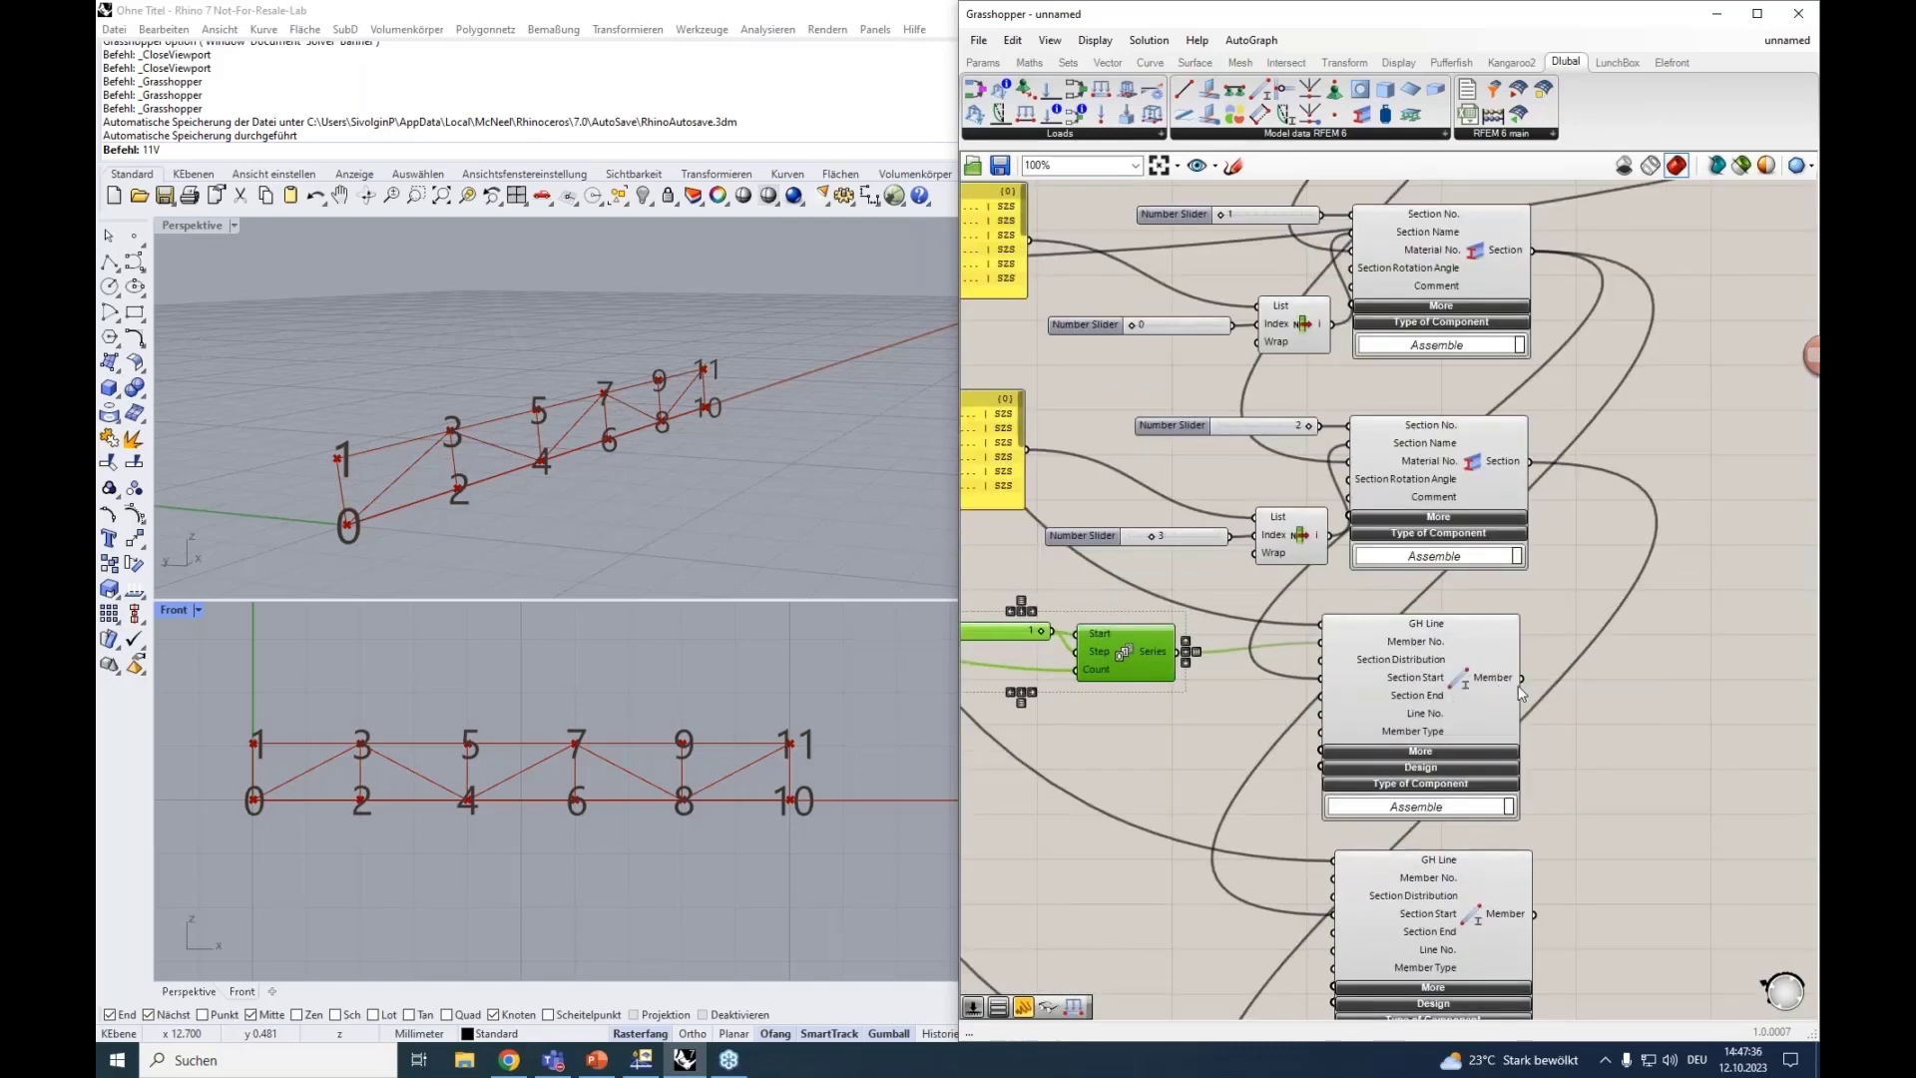
{"action": "left_click_drag", "start_coordinate": [1520, 678], "coordinate": [1787, 632]}
{"action": "right_click_drag", "start_coordinate": [1818, 635], "coordinate": [1787, 633]}
{"action": "left_click_drag", "start_coordinate": [1786, 633], "coordinate": [1613, 629]}
{"action": "right_click_drag", "start_coordinate": [1787, 632], "coordinate": [1612, 629]}
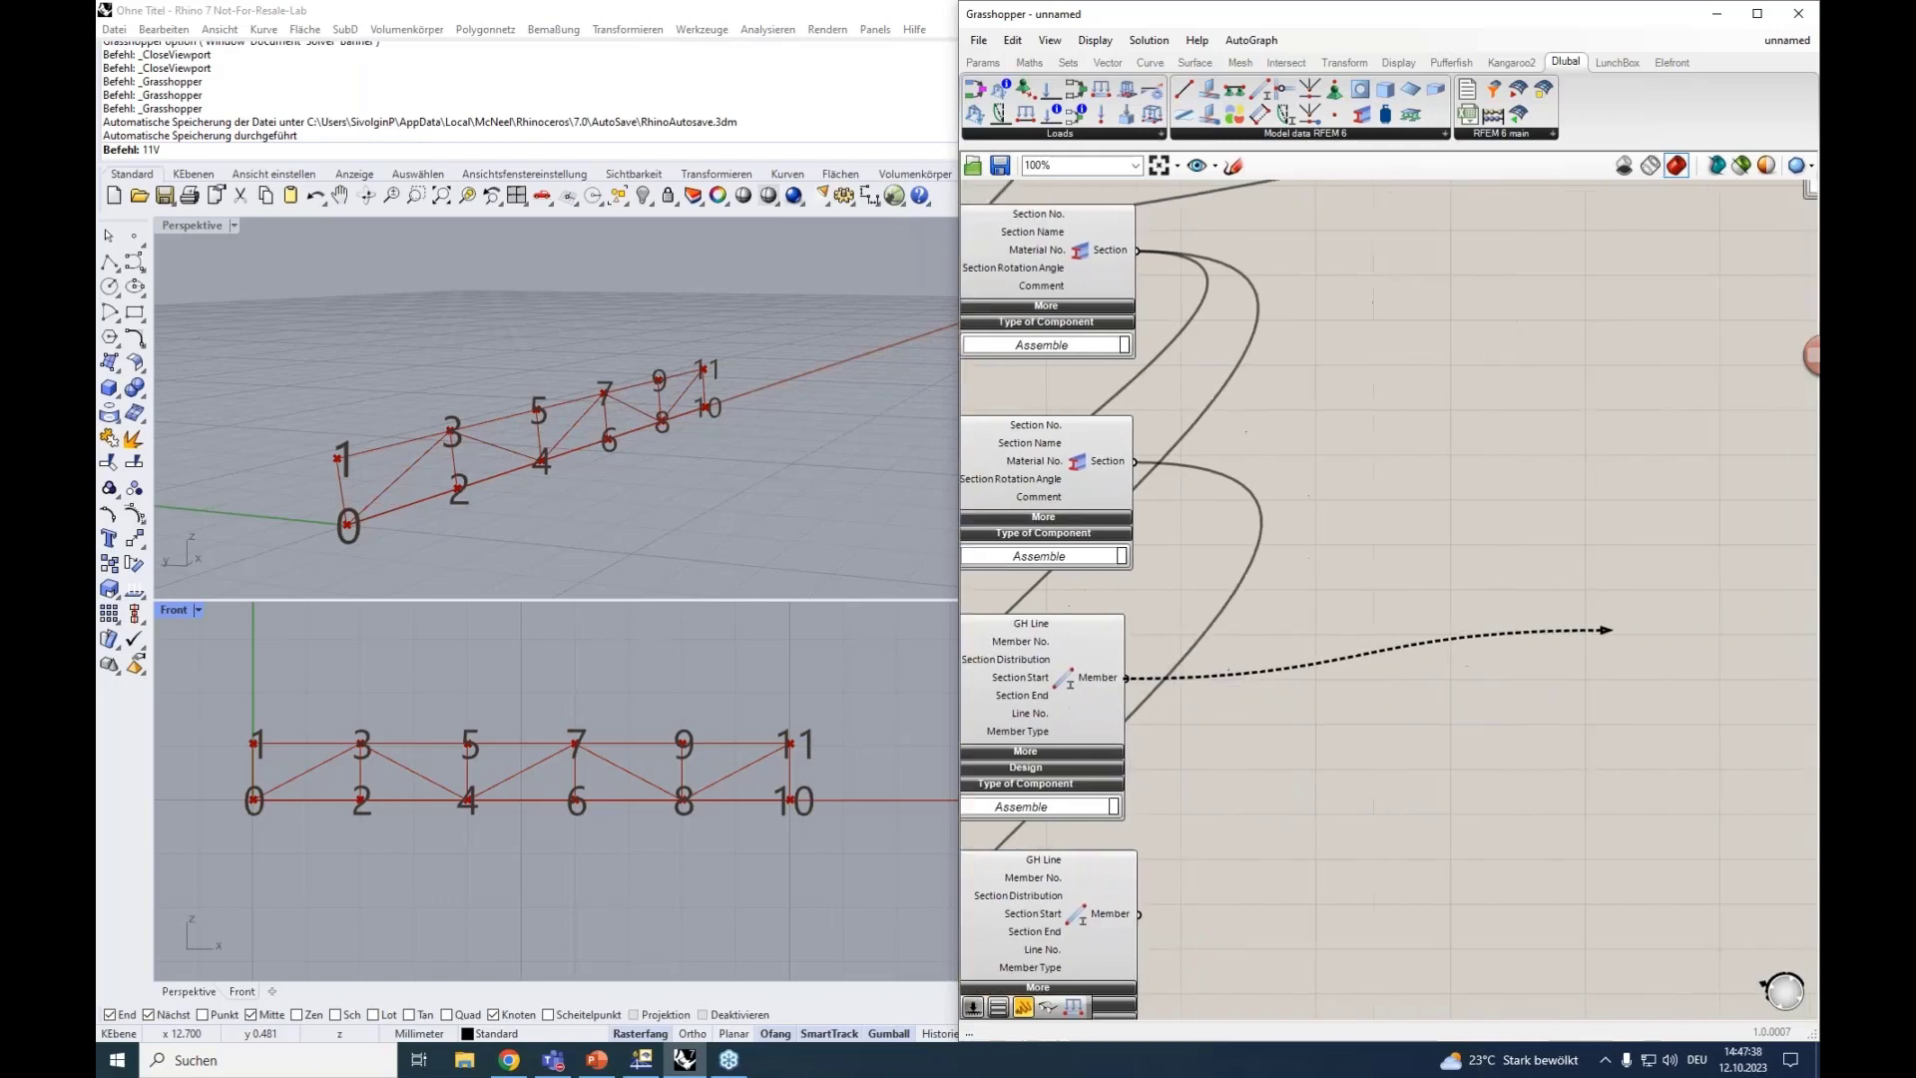
{"action": "left_click_drag", "start_coordinate": [1612, 630], "coordinate": [1266, 630]}
{"action": "right_click_drag", "start_coordinate": [1612, 629], "coordinate": [1266, 629]}
{"action": "scroll", "coordinate": [1721, 525], "scroll_direction": "down", "scroll_amount": 1}
{"action": "left_click_drag", "start_coordinate": [1266, 630], "coordinate": [1810, 465]}
{"action": "scroll", "coordinate": [1709, 520], "scroll_direction": "down", "scroll_amount": 3}
{"action": "right_click_drag", "start_coordinate": [1804, 469], "coordinate": [1150, 467]}
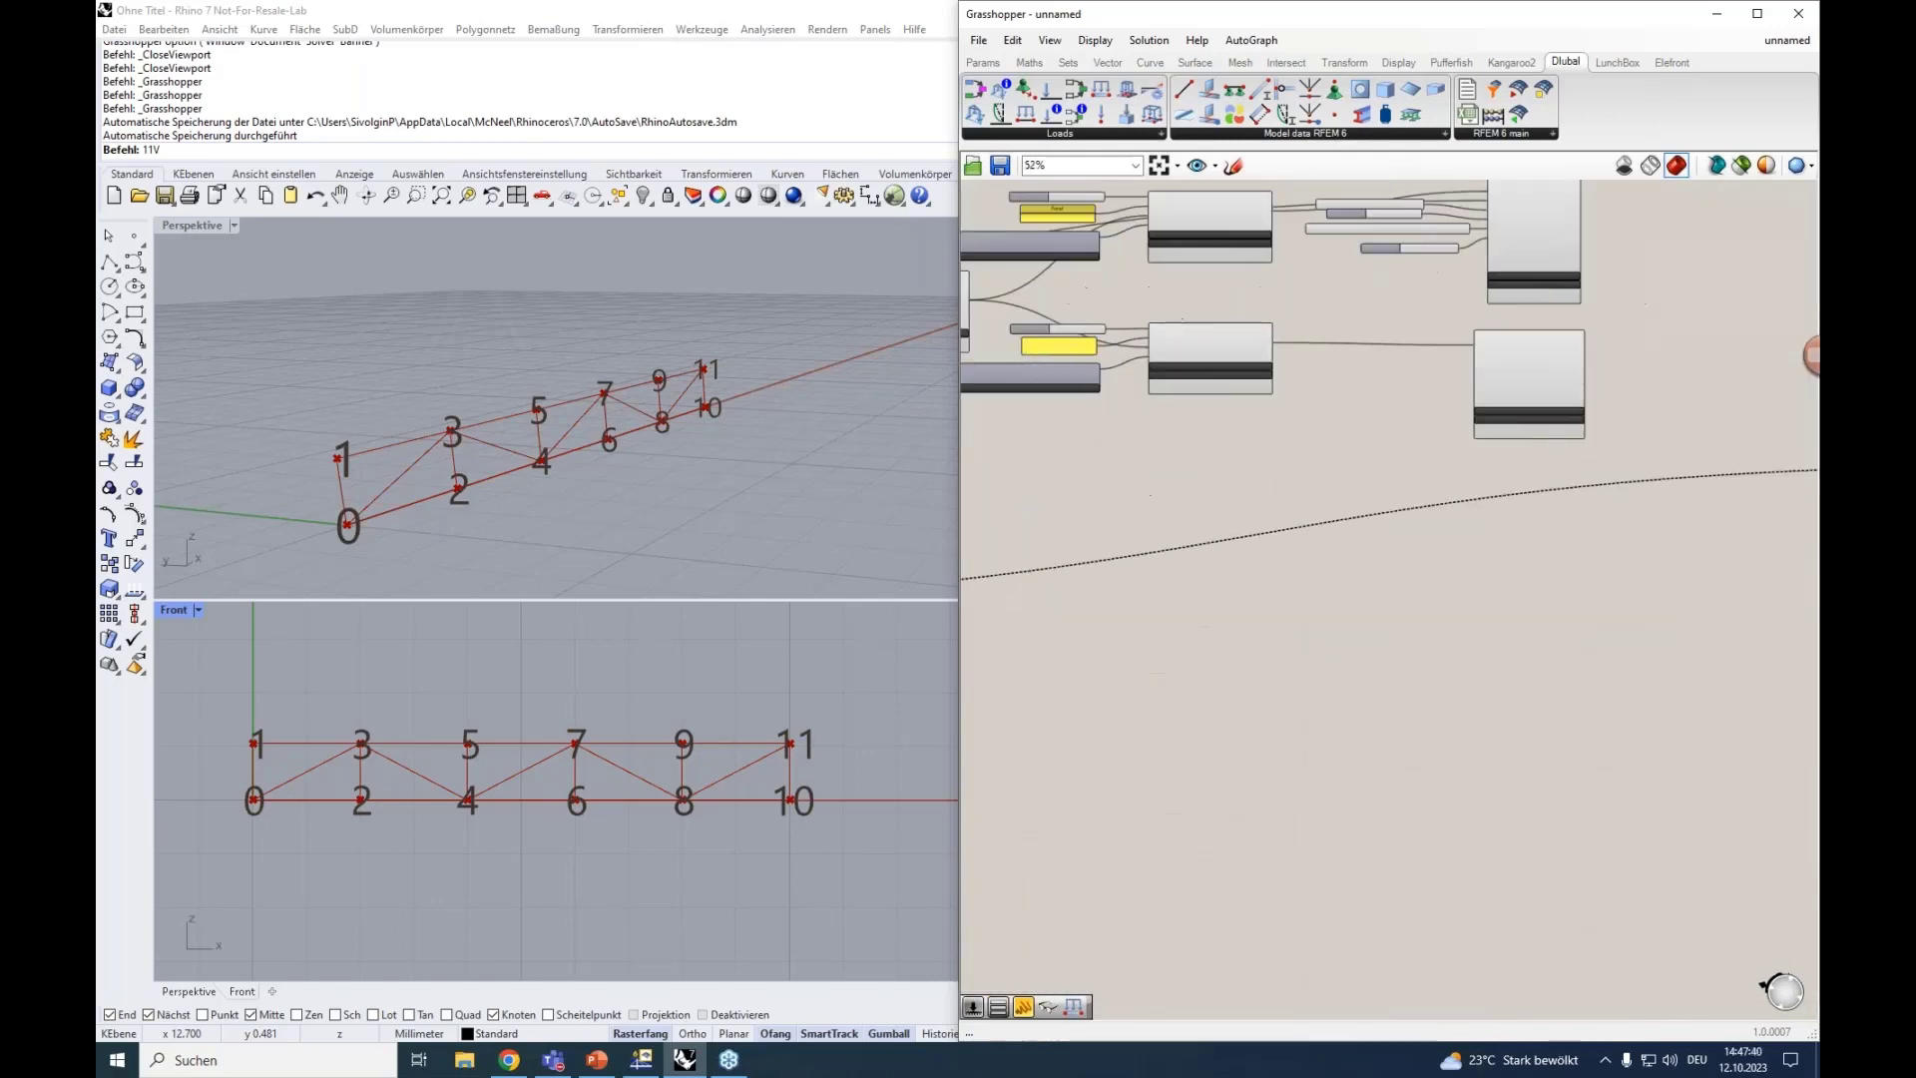
{"action": "scroll", "coordinate": [1686, 327], "scroll_direction": "up", "scroll_amount": 2}
{"action": "left_click_drag", "start_coordinate": [1810, 464], "coordinate": [1315, 391]}
{"action": "scroll", "coordinate": [1587, 293], "scroll_direction": "up", "scroll_amount": 2}
{"action": "scroll", "coordinate": [1303, 393], "scroll_direction": "up", "scroll_amount": 2}
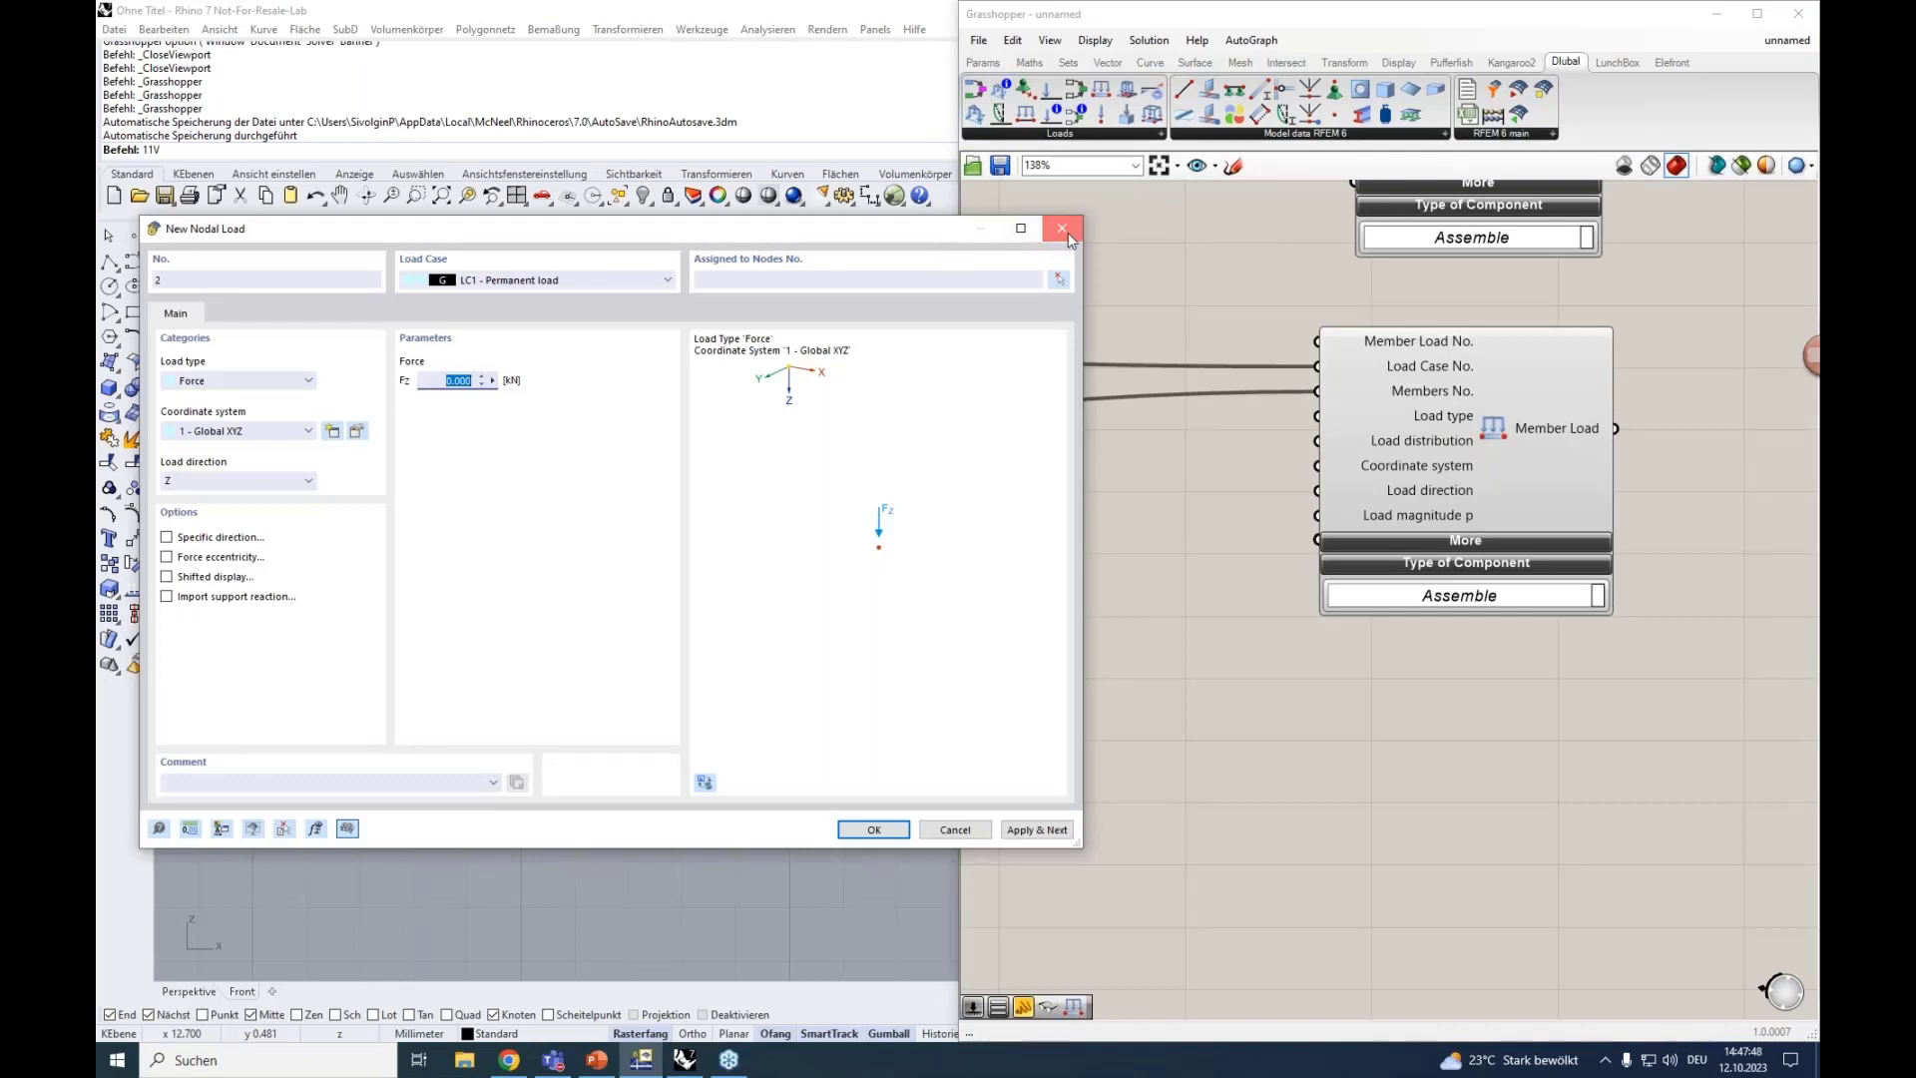
Replace RFEM's New Nodal Load dialog with the New Member Load dialog and expand the Grasshopper Member Load's additional inputs.
{"action": "left_click", "coordinate": [1069, 232]}
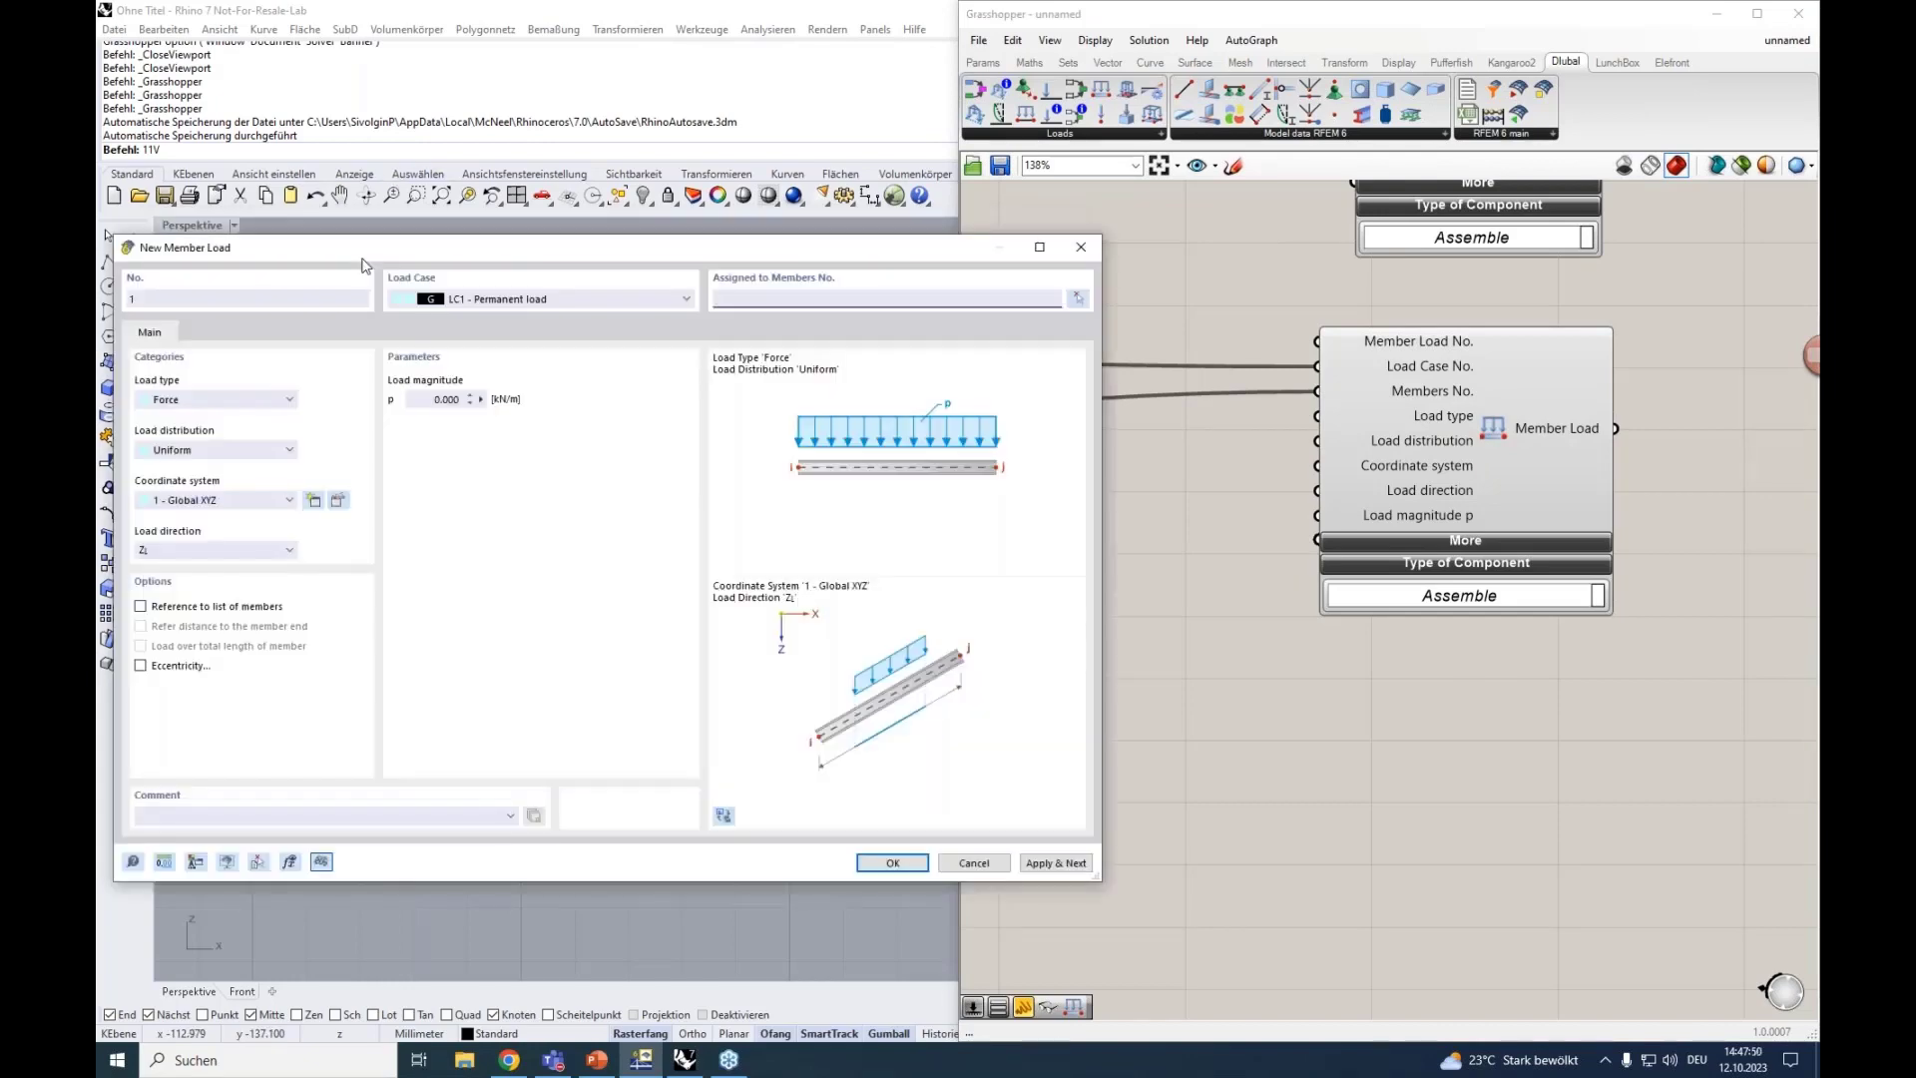
{"action": "left_click_drag", "start_coordinate": [376, 278], "coordinate": [388, 157]}
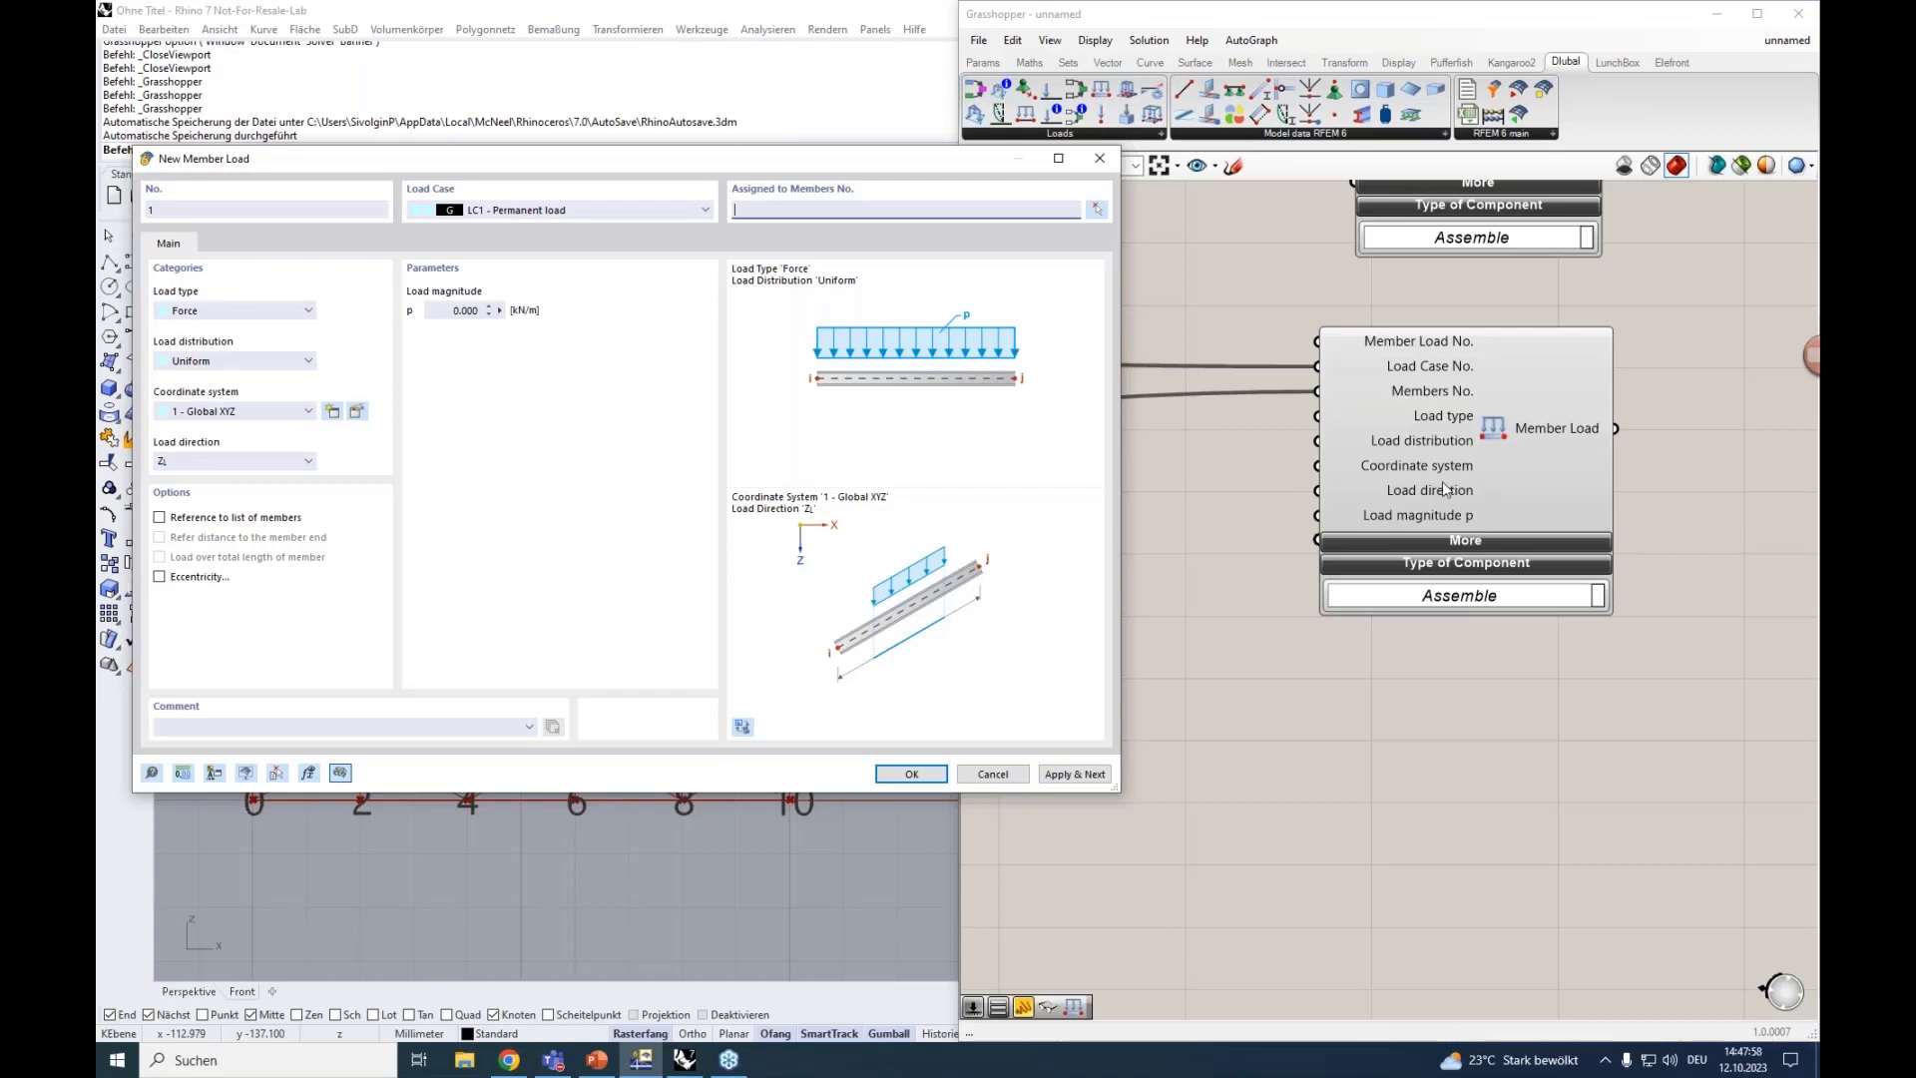
{"action": "left_click", "coordinate": [1455, 544]}
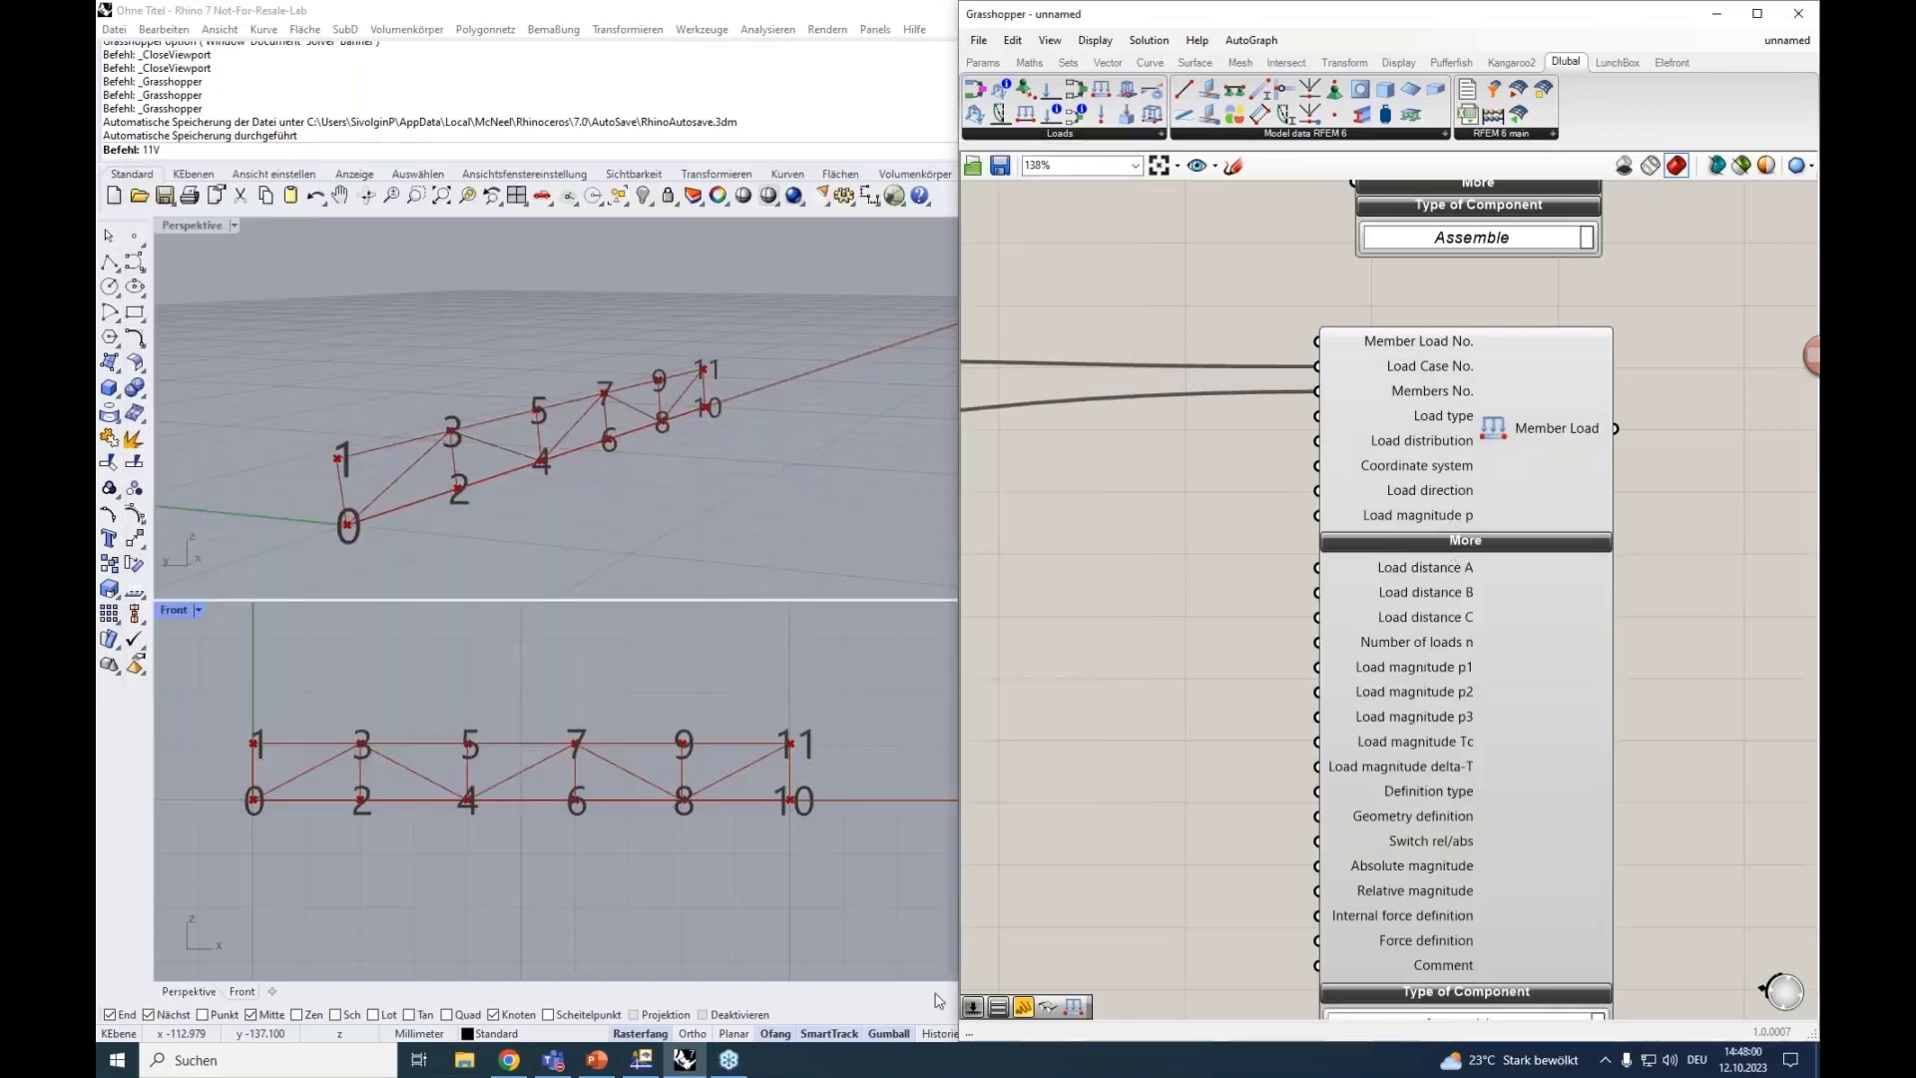
Return to RFEM's New Member Load dialog and compare its load type options with the Grasshopper Member Load inputs.
{"action": "left_click", "coordinate": [640, 1061]}
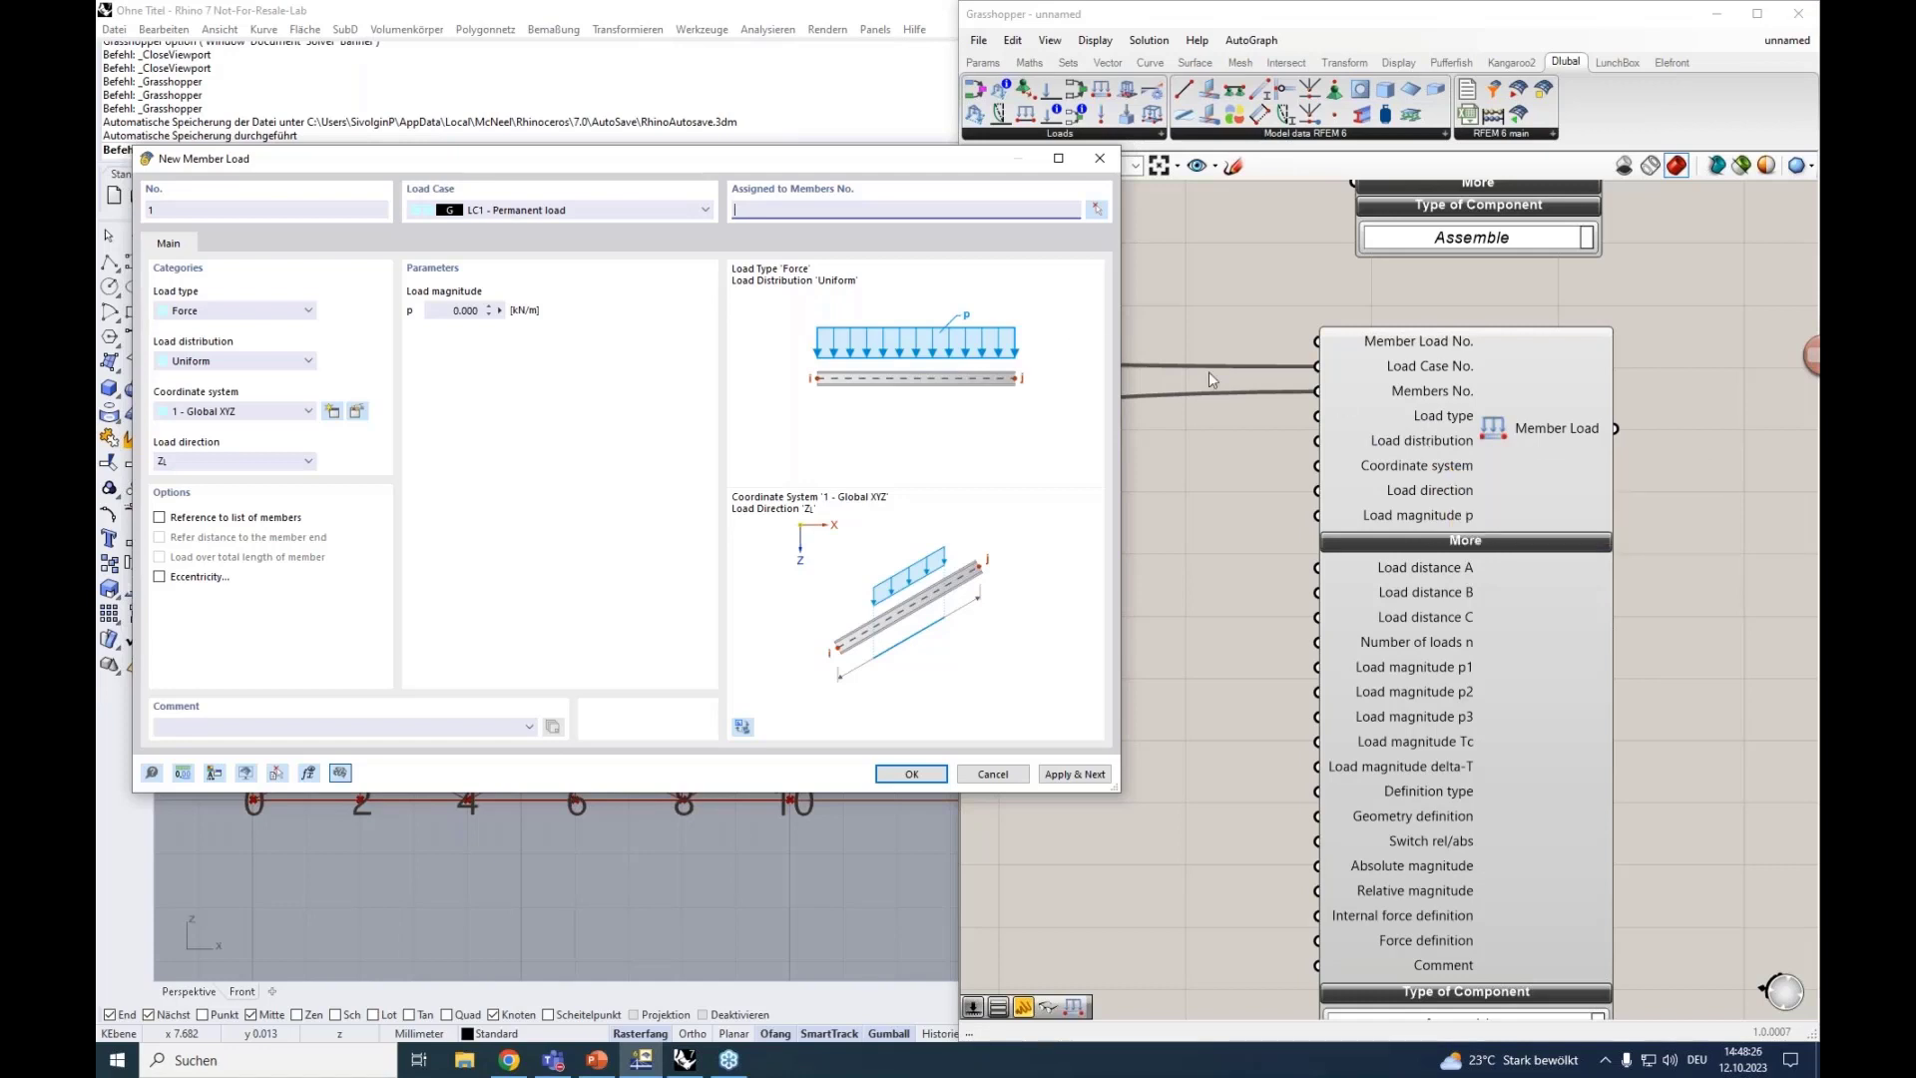
{"action": "left_click", "coordinate": [230, 310]}
{"action": "left_click", "coordinate": [228, 315]}
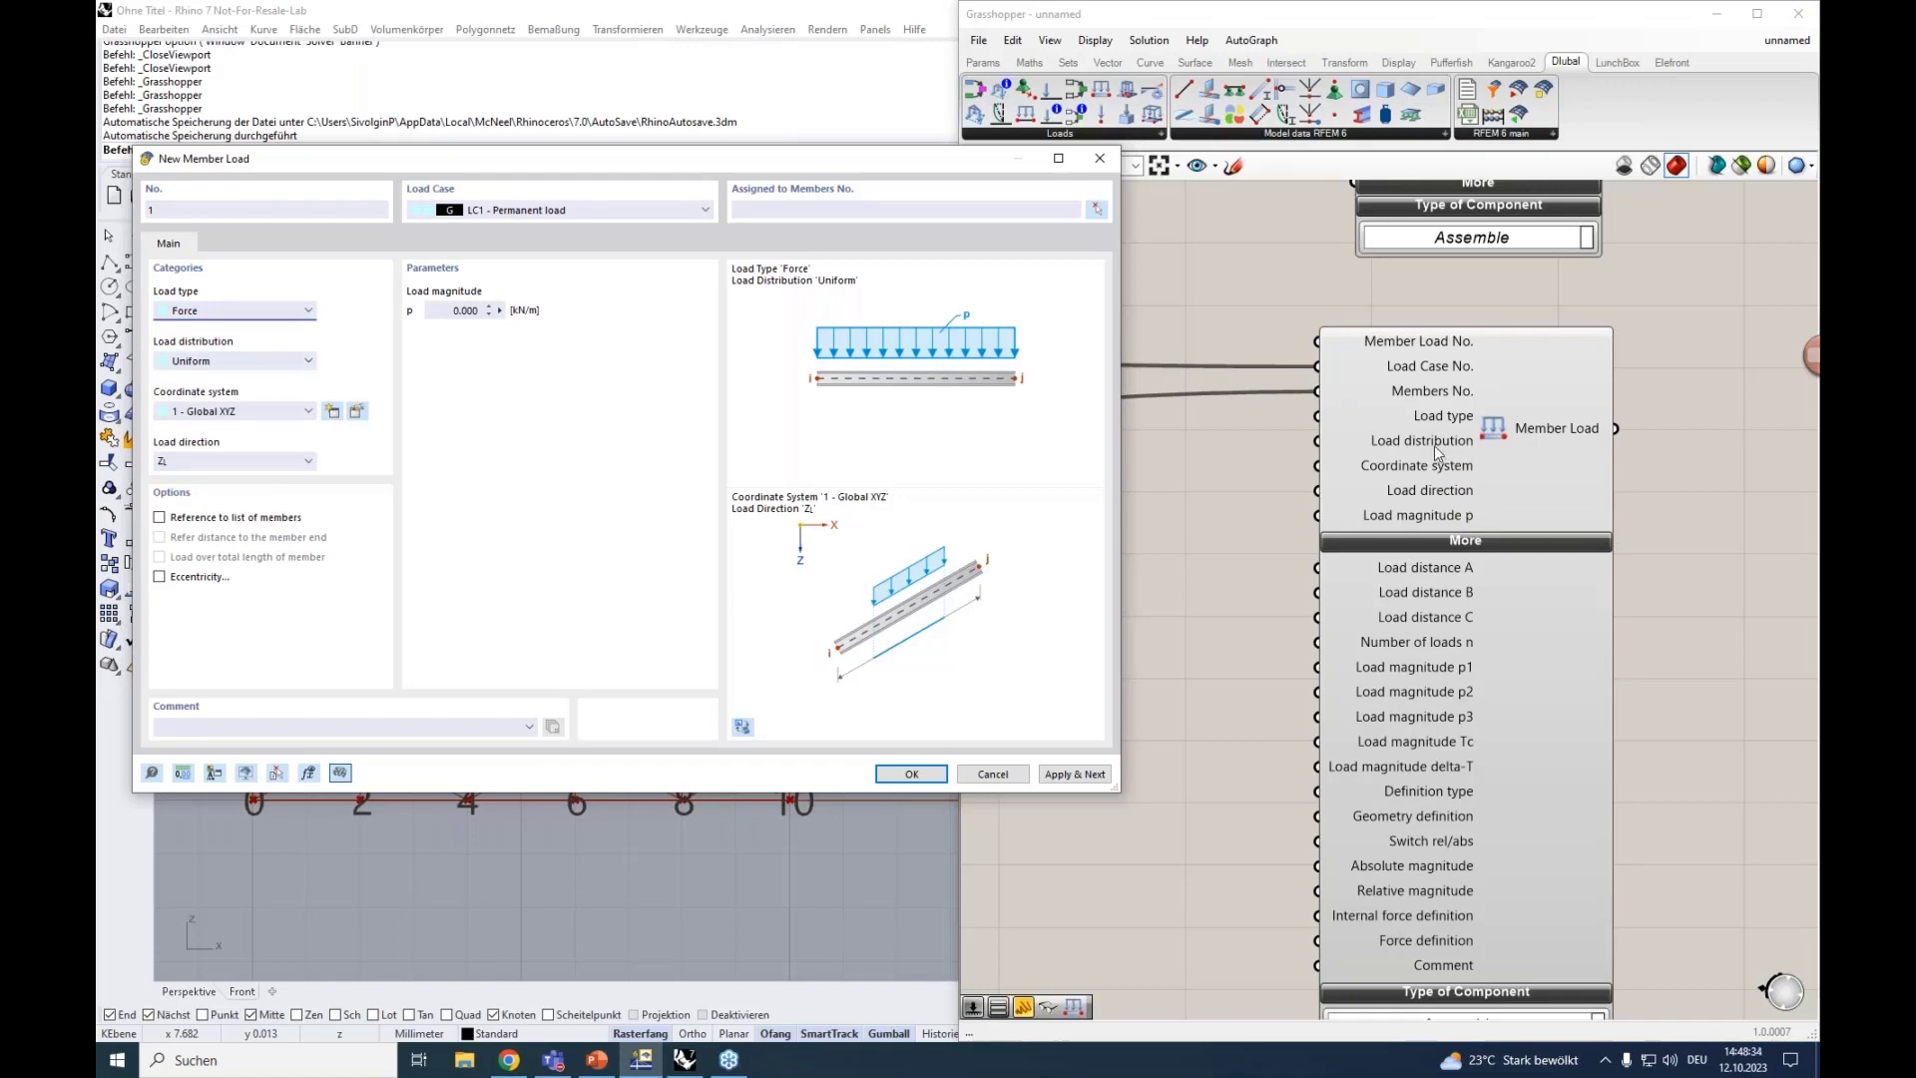
{"action": "mouse_move", "coordinate": [1434, 450]}
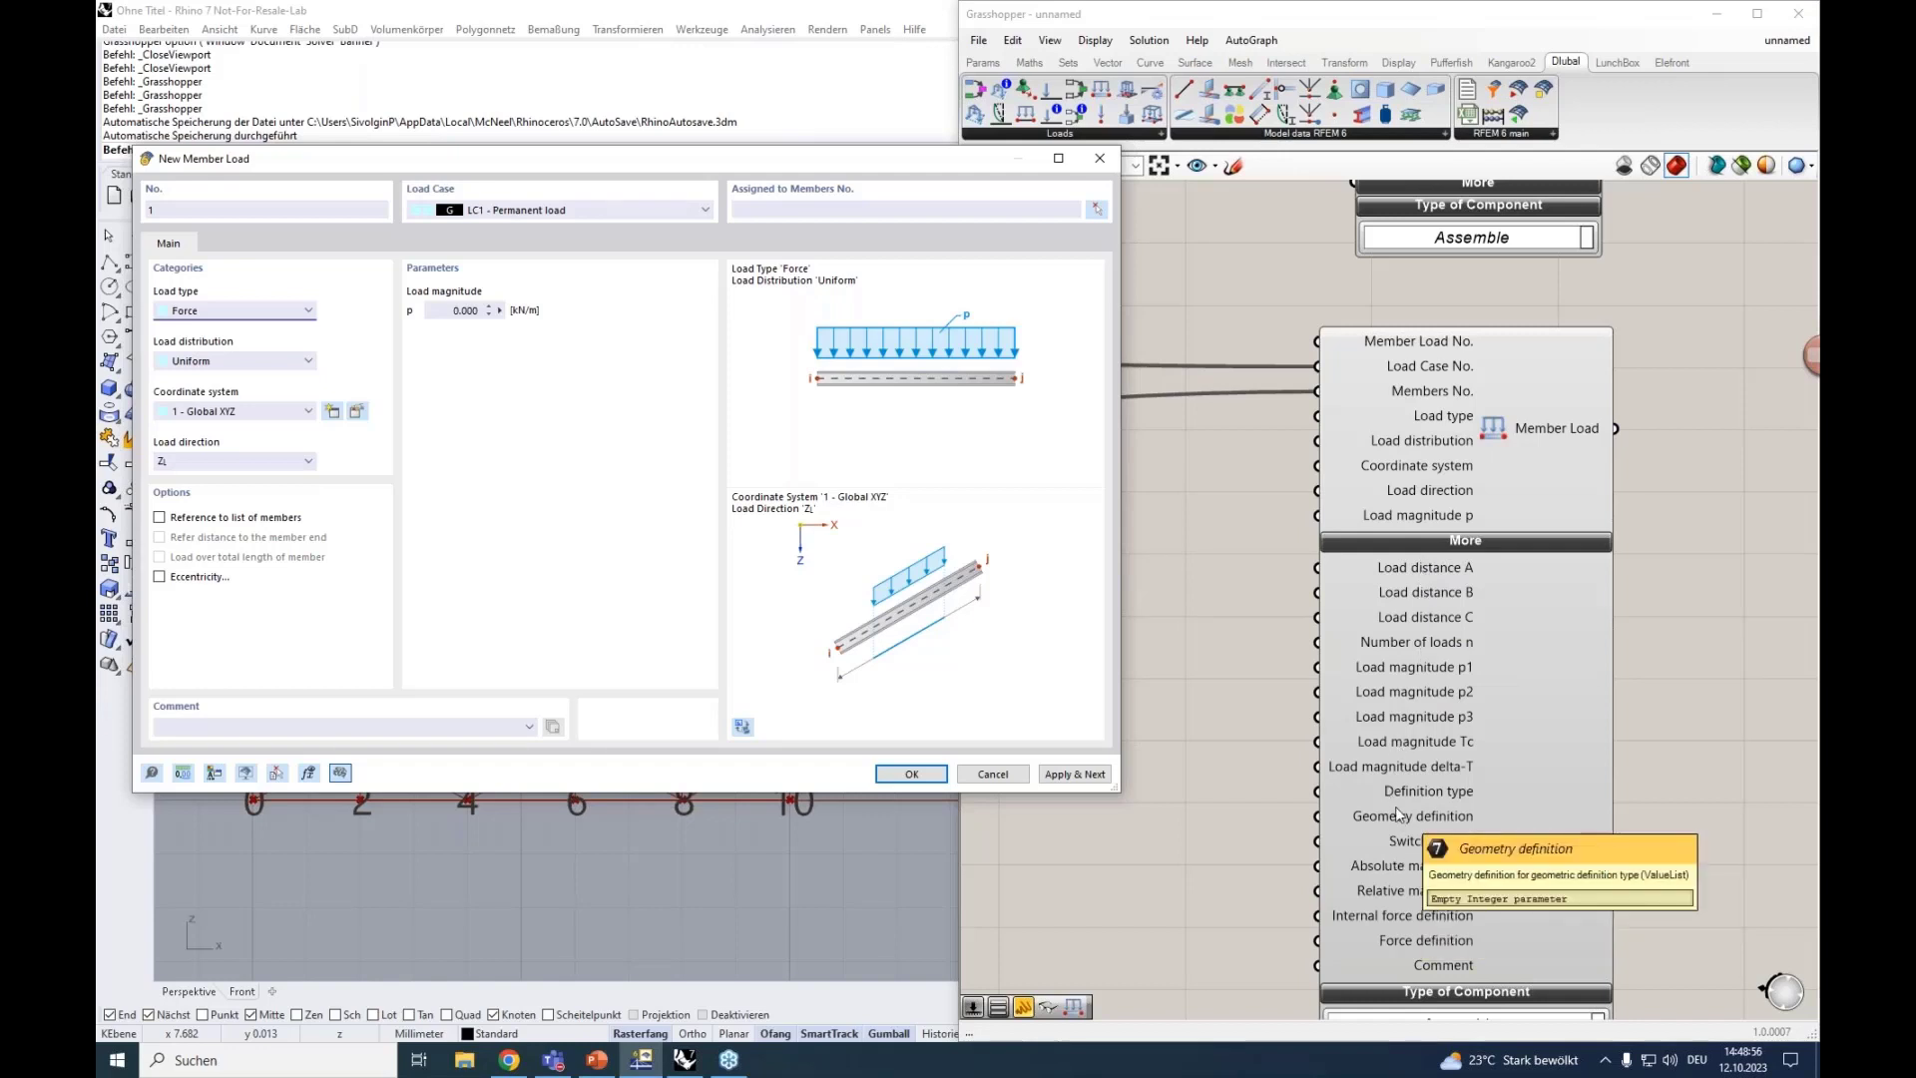
{"action": "left_click", "coordinate": [211, 311]}
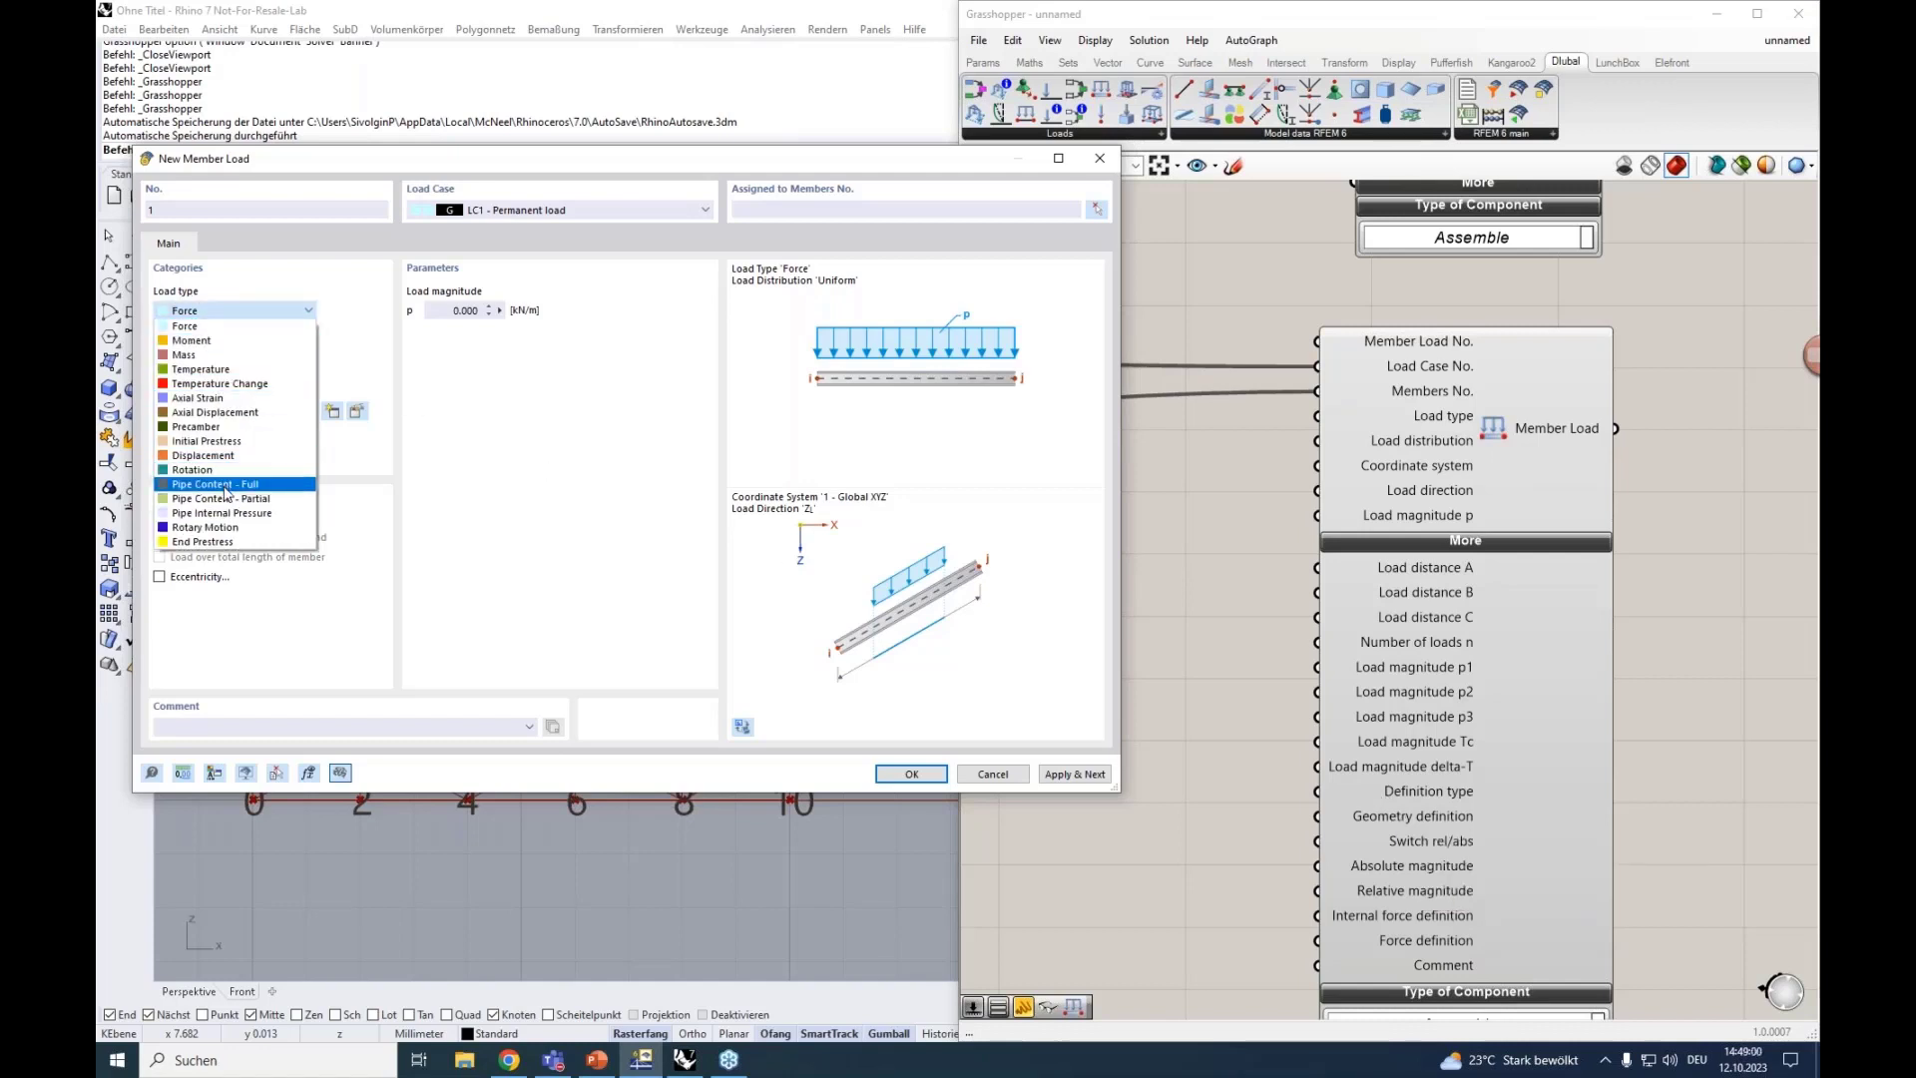
Choose the Trapezoidal load distribution in RFEM's New Member Load dialog and compare its parameters with the Grasshopper Member Load inputs.
{"action": "left_click", "coordinate": [239, 361]}
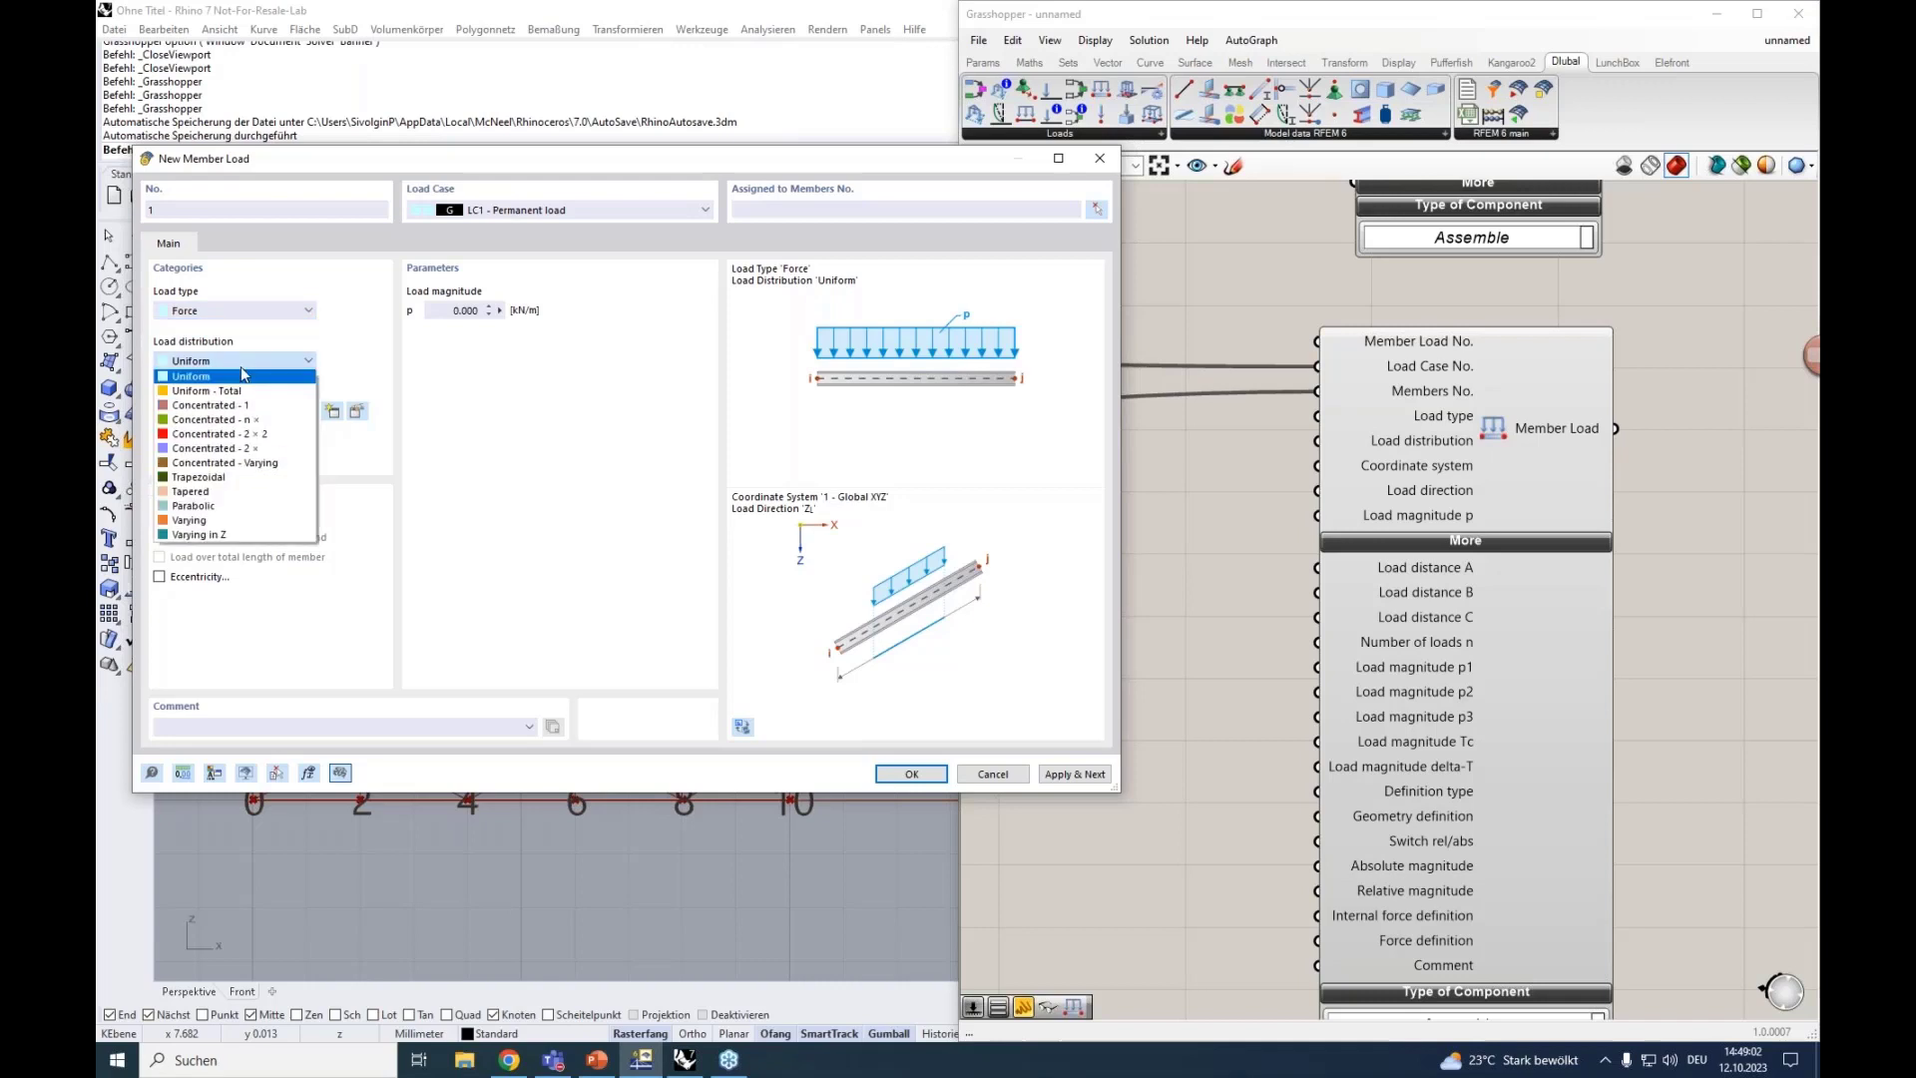
{"action": "left_click", "coordinate": [276, 483]}
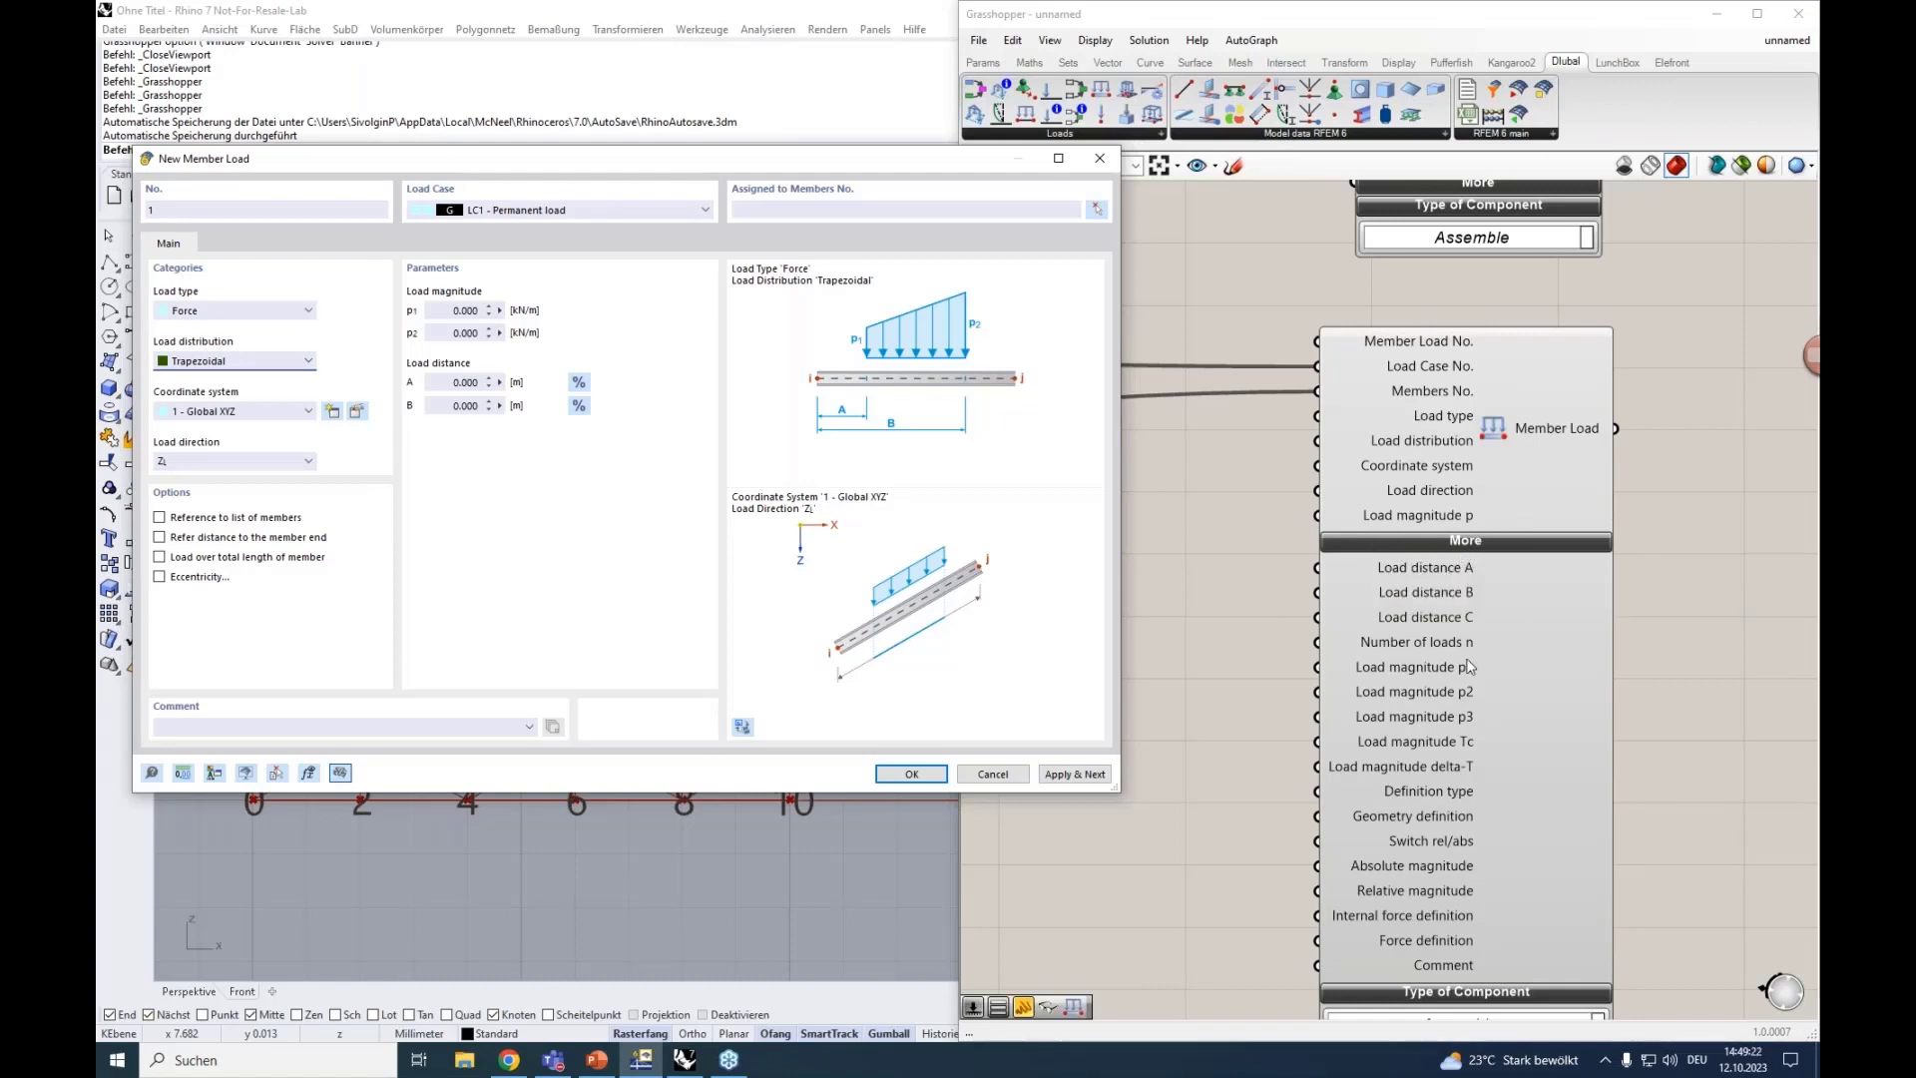
{"action": "right_click_drag", "start_coordinate": [1527, 523], "coordinate": [1526, 479]}
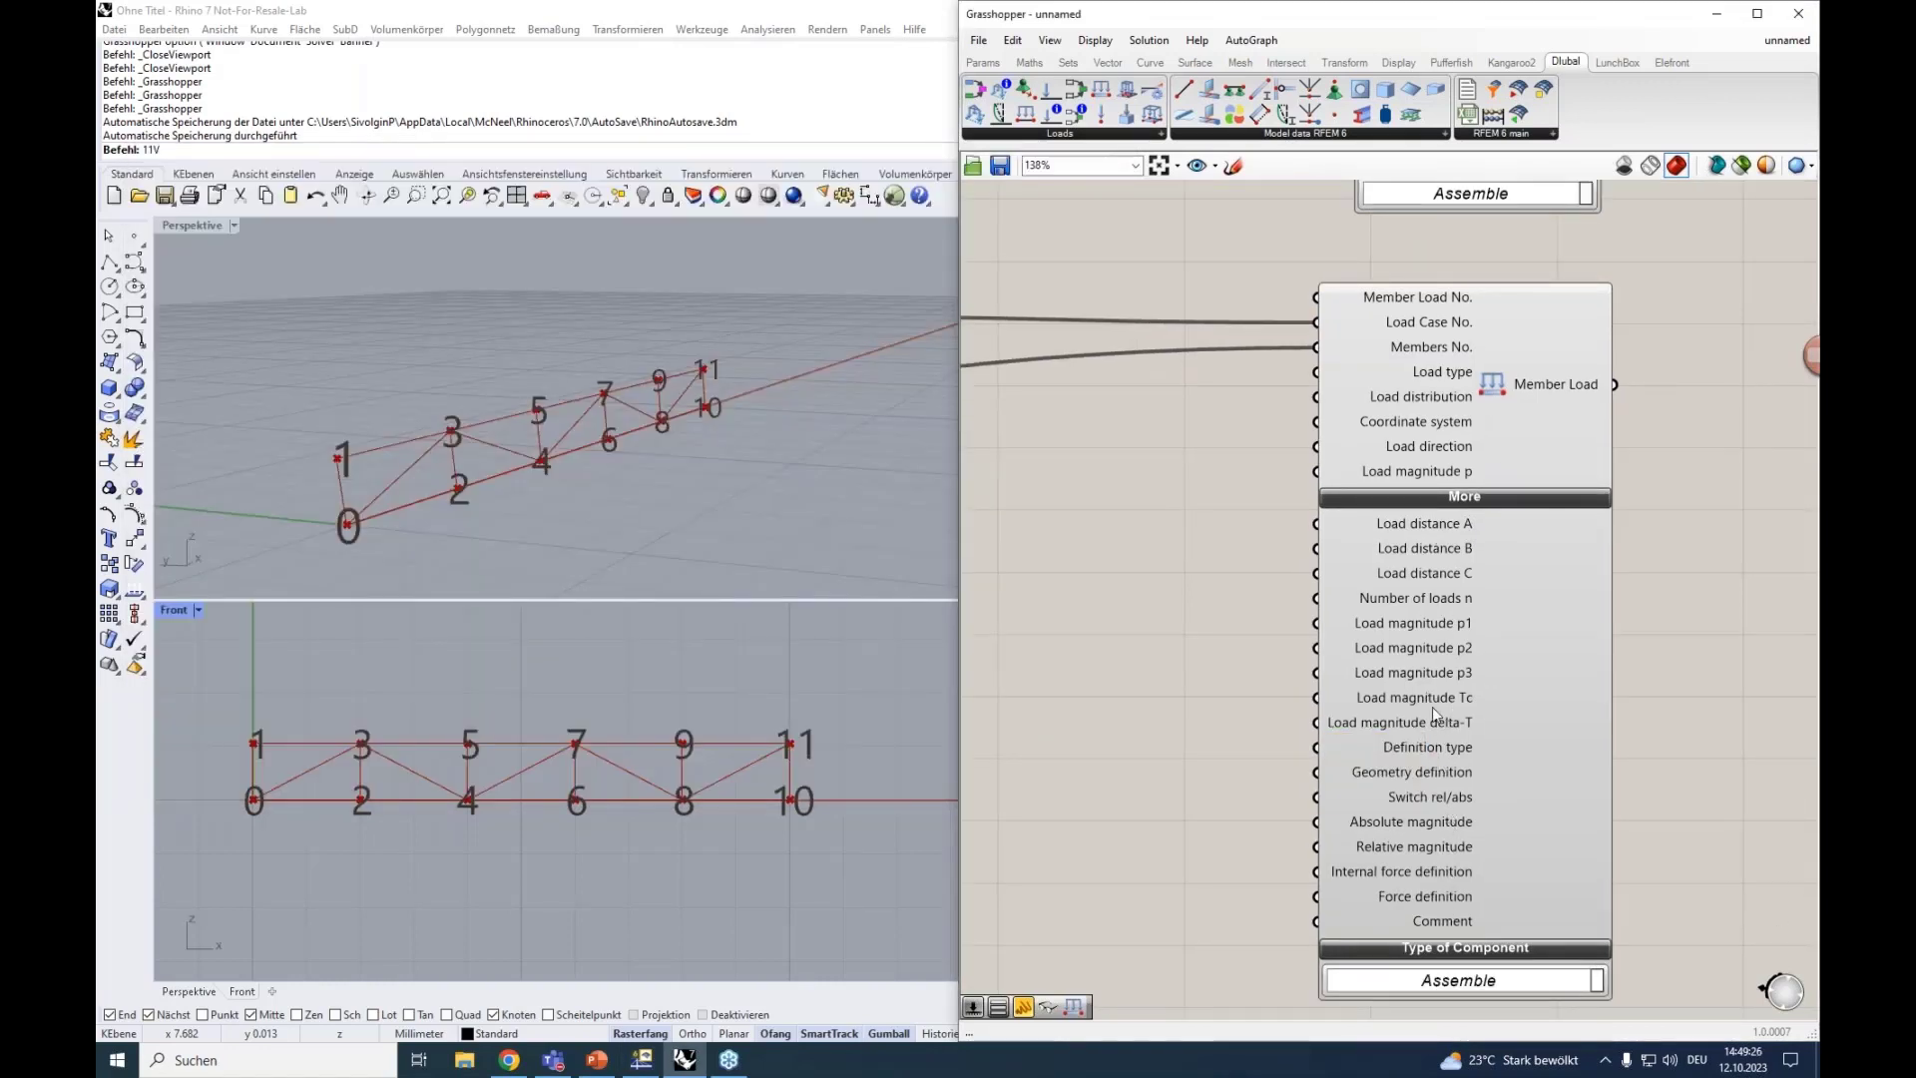
Return to RFEM's New Member Load dialog and review the available load distribution and load type options.
{"action": "left_click", "coordinate": [642, 1059]}
{"action": "left_click", "coordinate": [231, 365]}
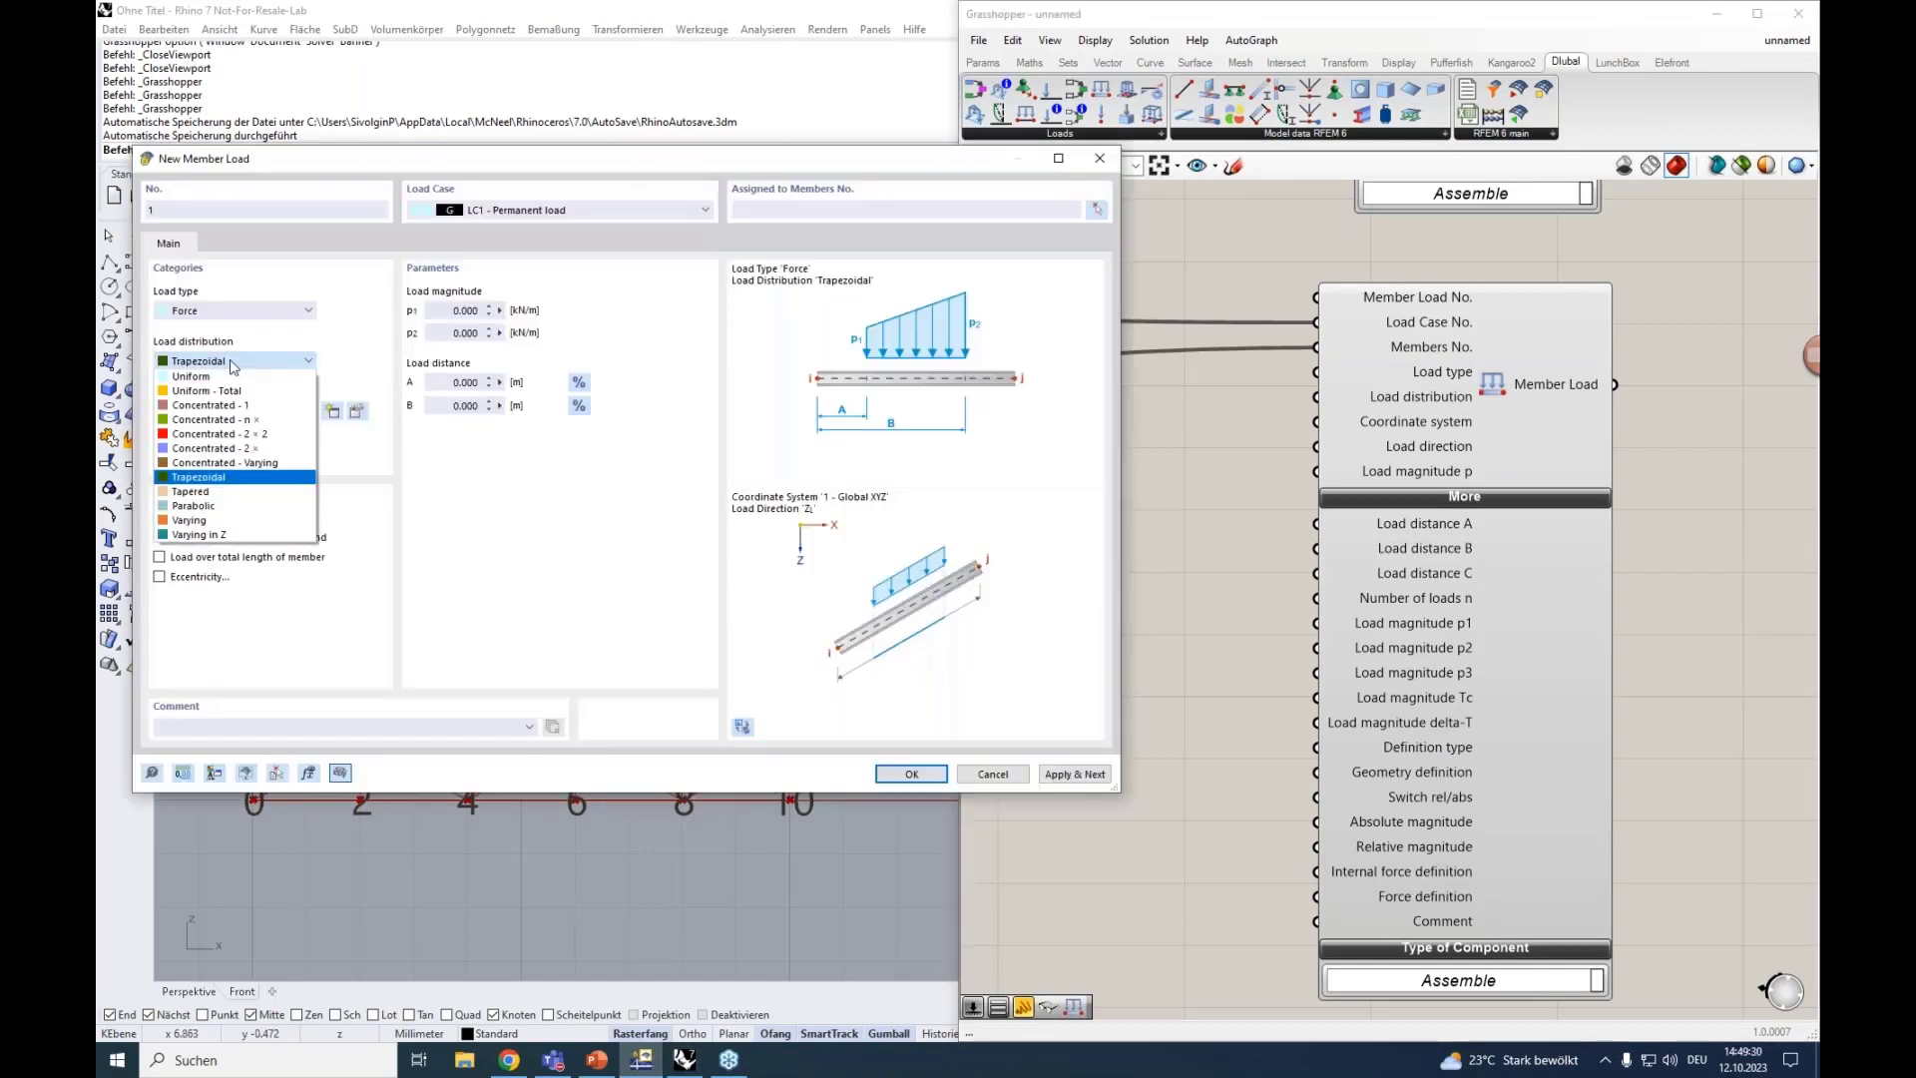
{"action": "left_click", "coordinate": [233, 368]}
{"action": "left_click", "coordinate": [282, 310]}
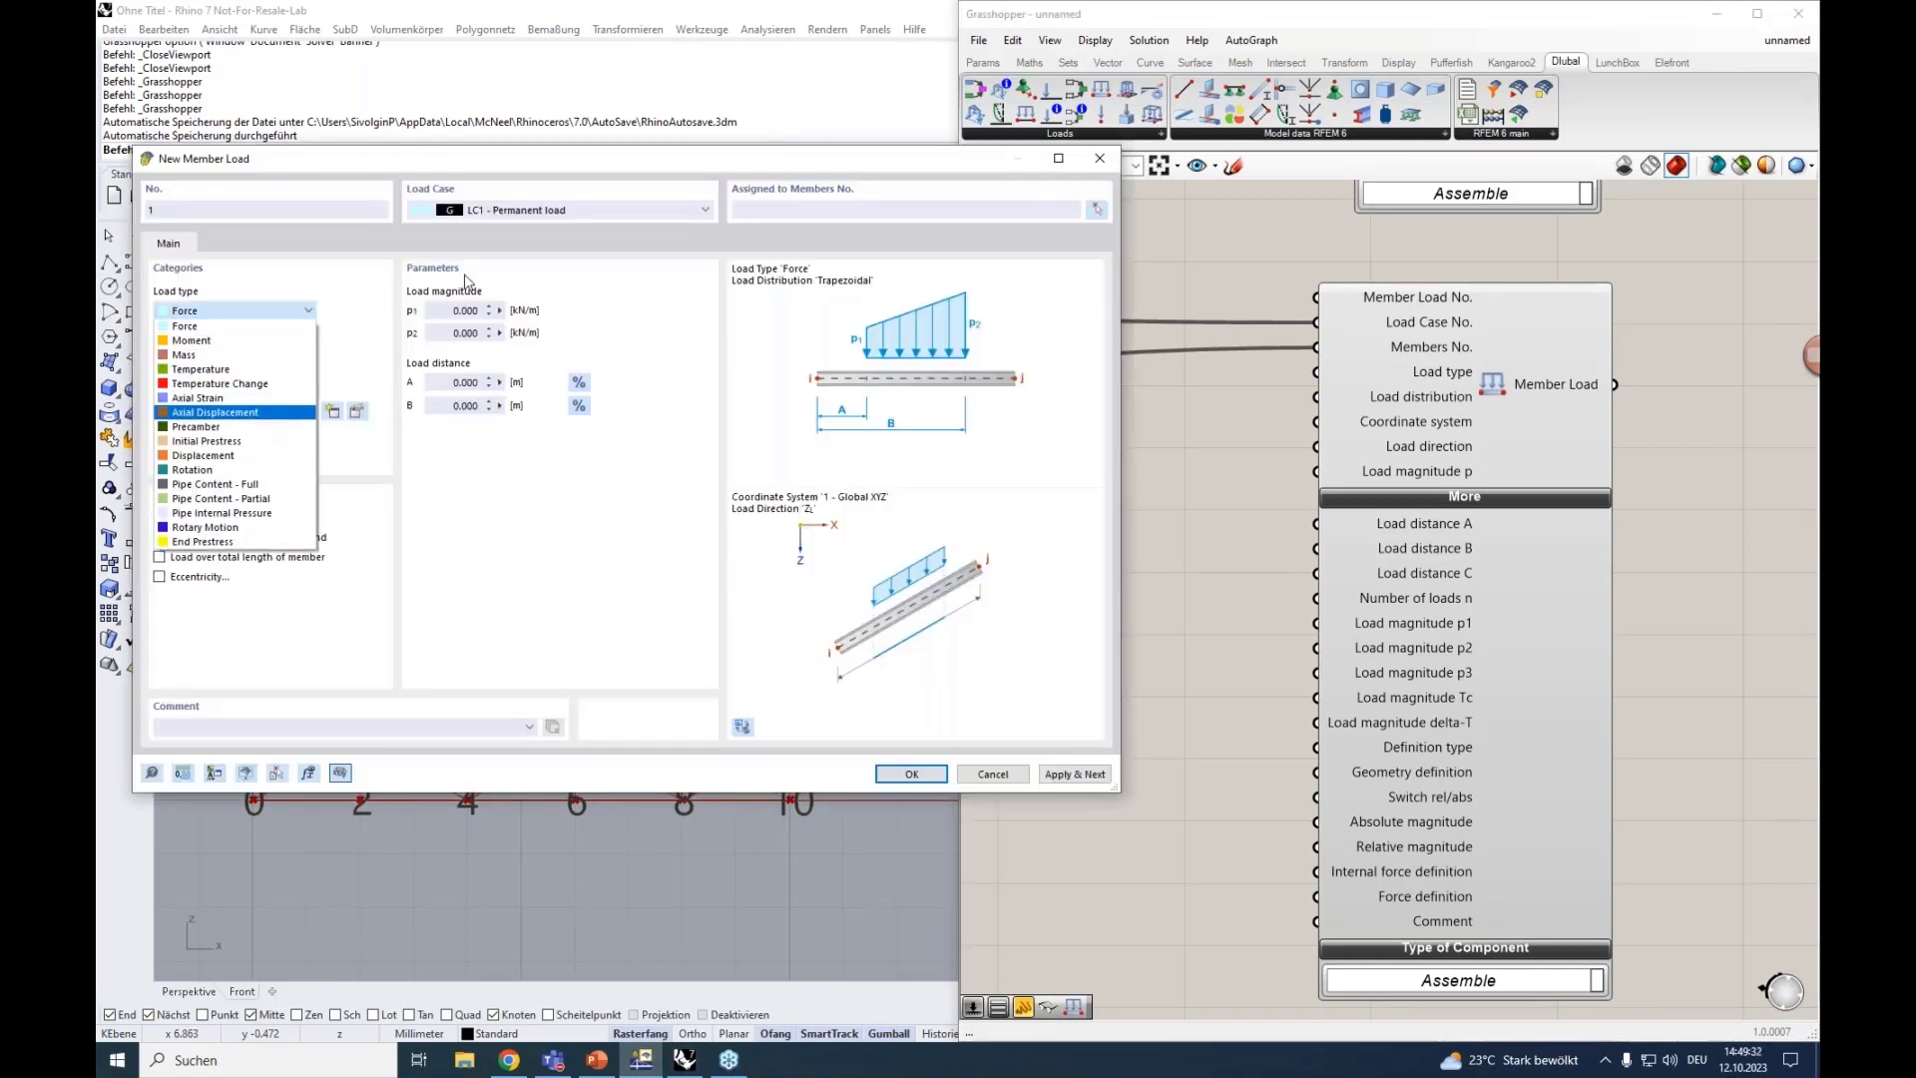
{"action": "left_click", "coordinate": [587, 481]}
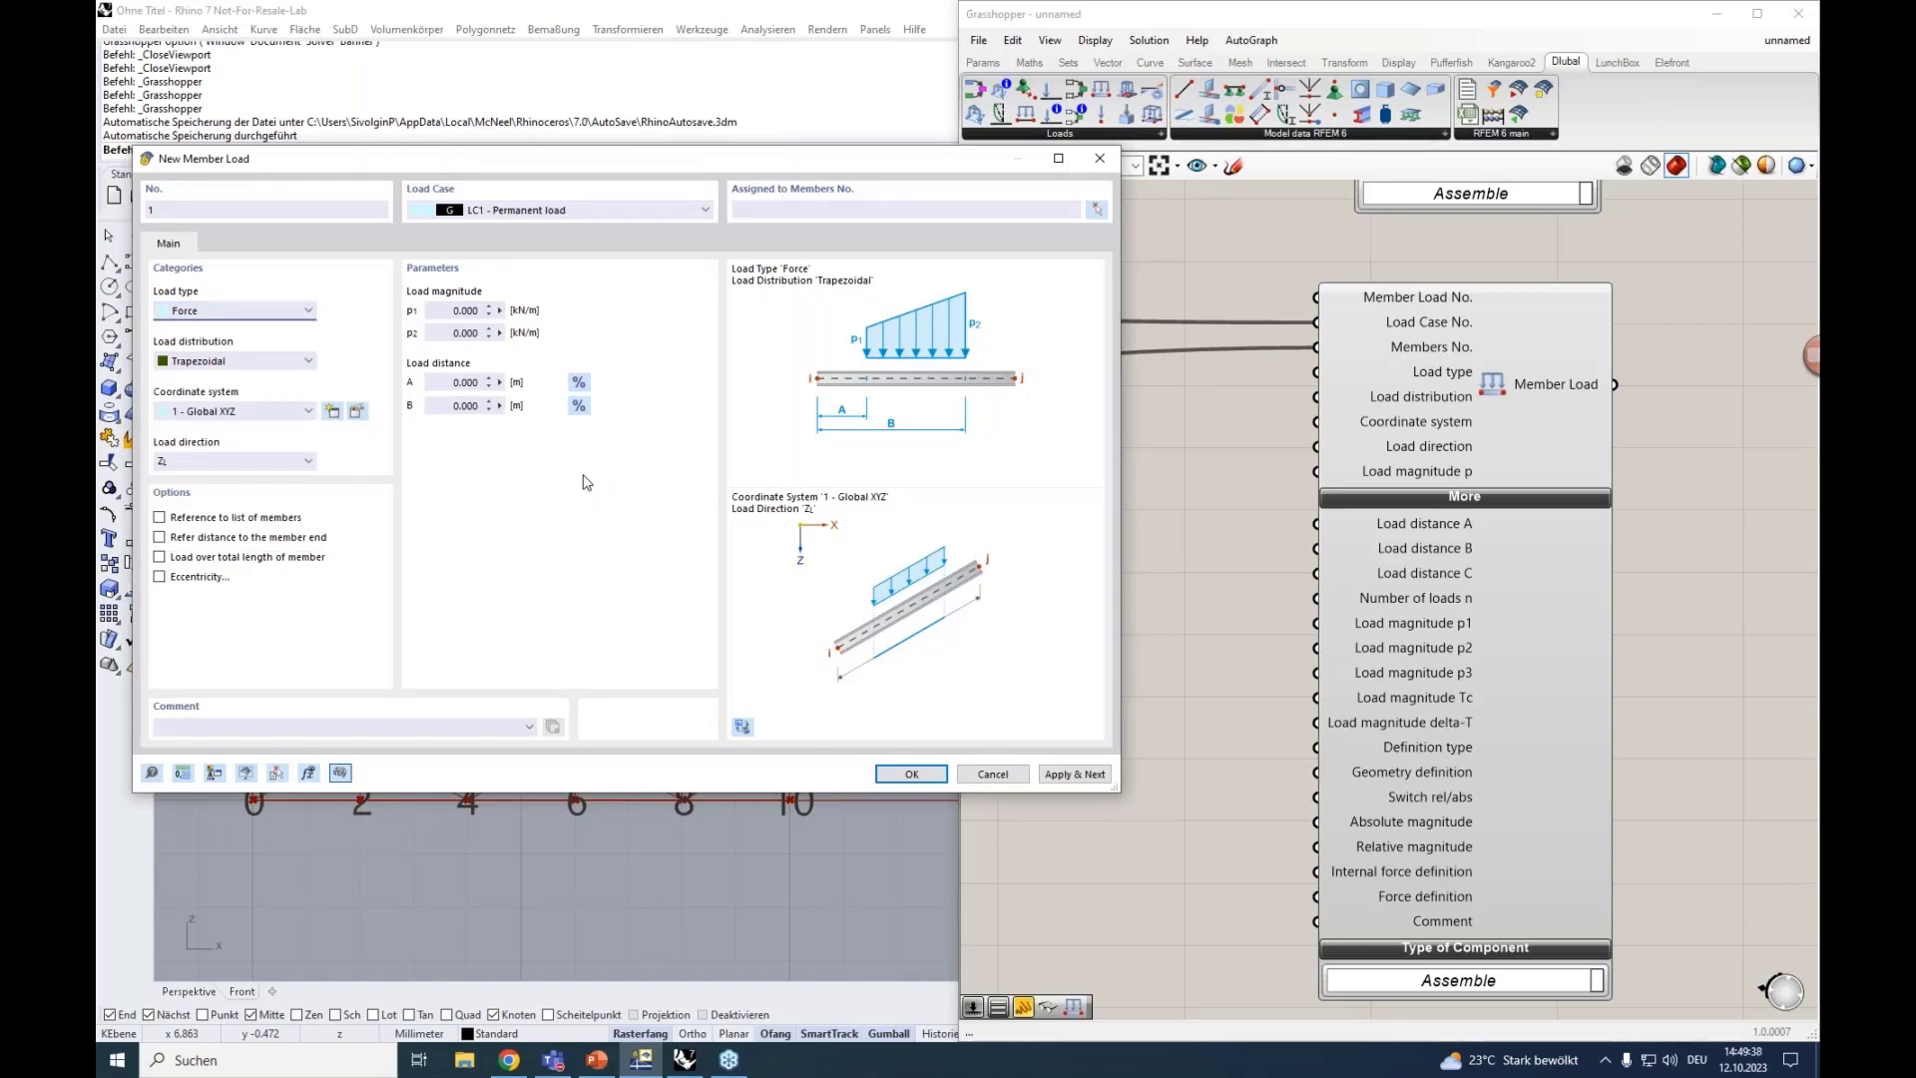
Back in Grasshopper, add a number slider set to 1 and connect it to the Member Load's Coordinate system input.
{"action": "left_click", "coordinate": [1243, 426]}
{"action": "right_click_drag", "start_coordinate": [1259, 421], "coordinate": [1256, 468]}
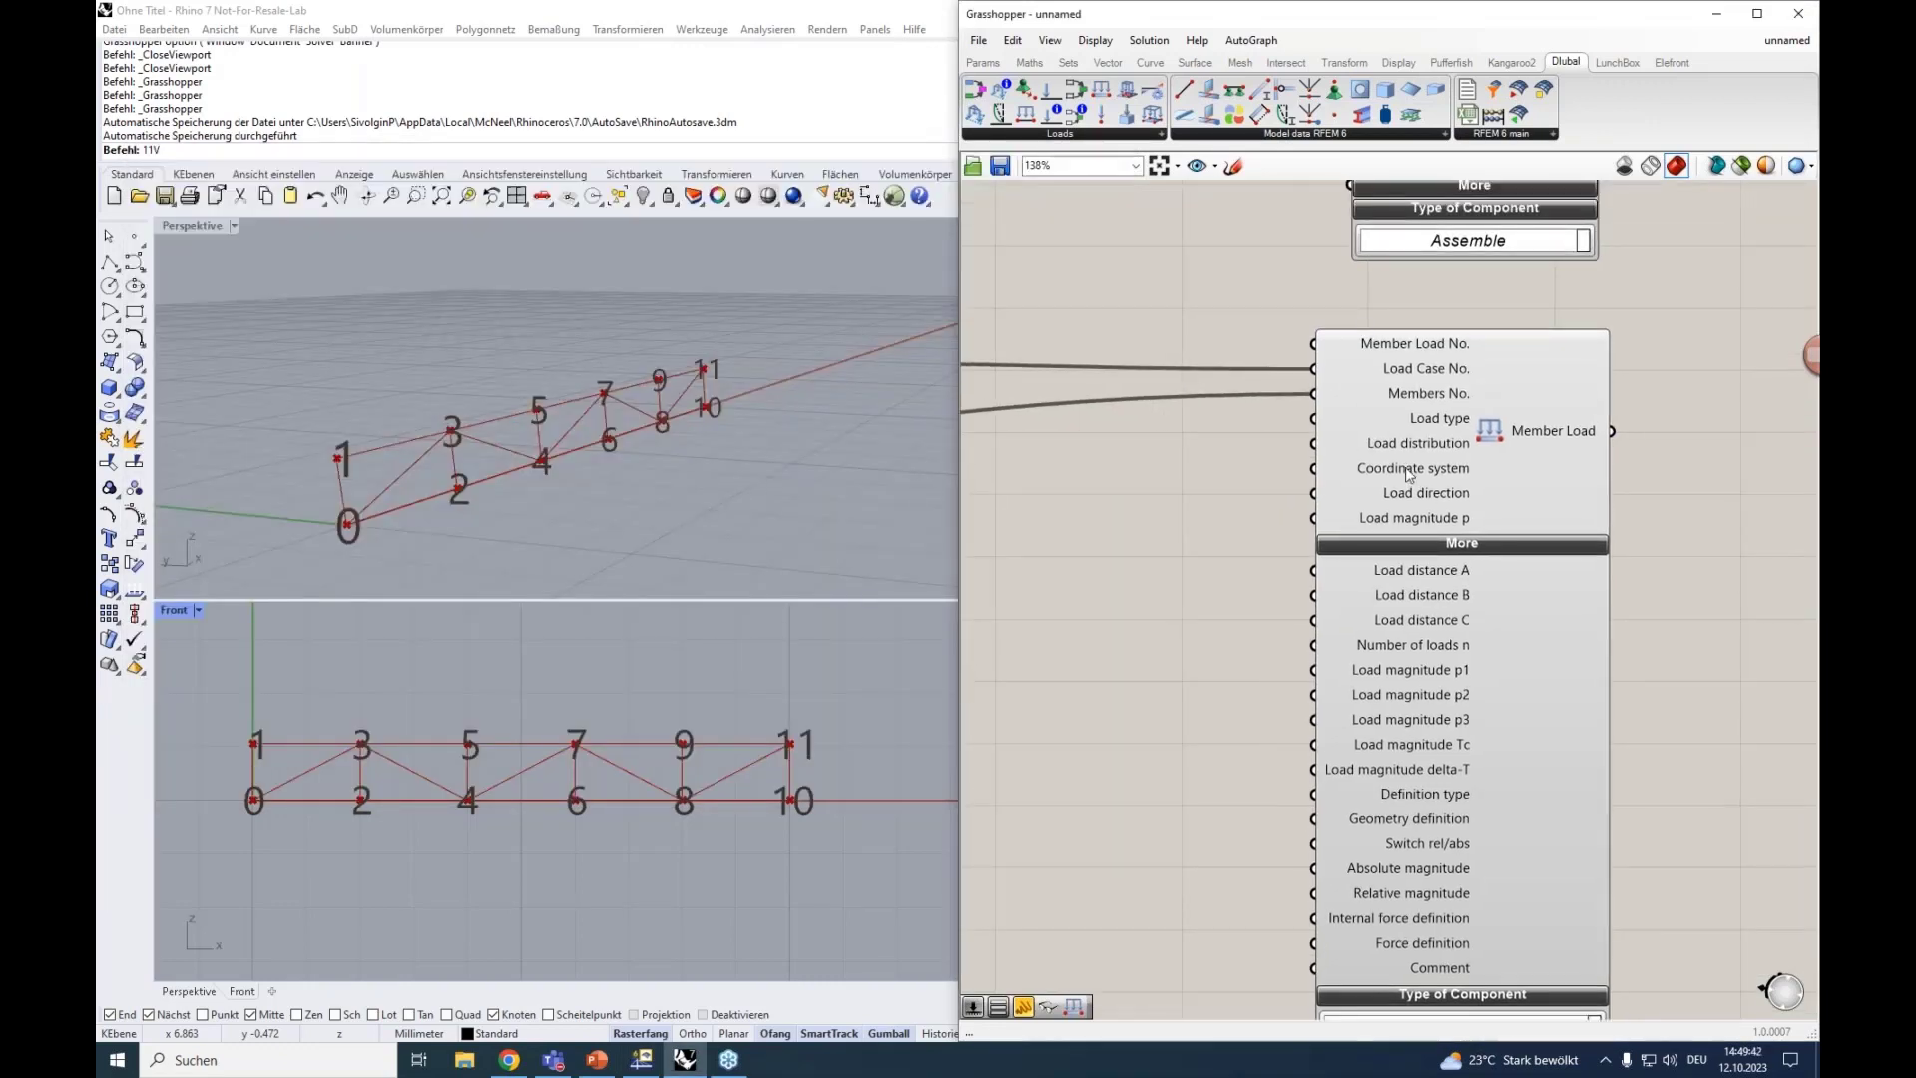
{"action": "mouse_move", "coordinate": [1409, 475]}
{"action": "double_click", "coordinate": [1211, 469]}
{"action": "type", "text": "1"}
{"action": "key", "text": "Return"}
{"action": "left_click_drag", "start_coordinate": [1295, 476], "coordinate": [1235, 482]}
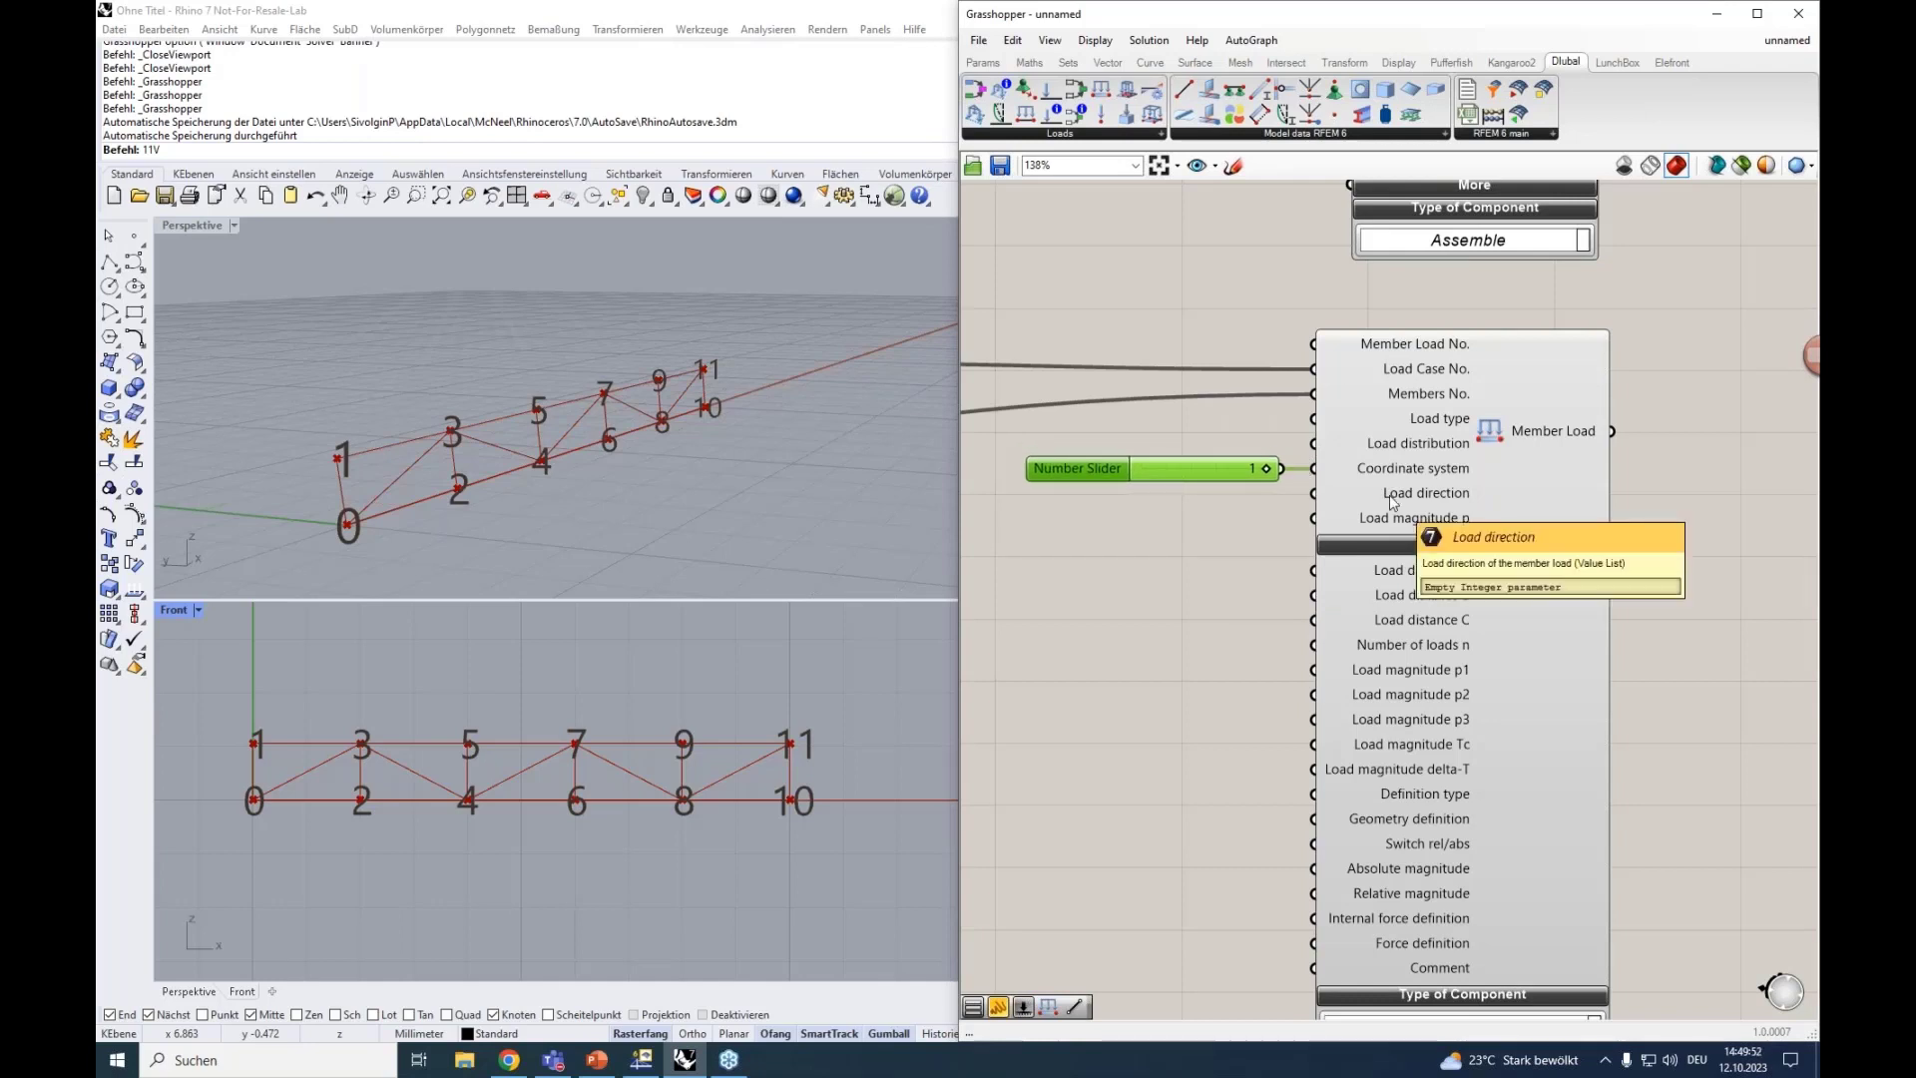
Add a Value List for the Member Load's Load direction input and set it to LOAD_DIRECTION_GLOBAL_Z_OR_USER_DEFINED_W_TRUE.
{"action": "double_click", "coordinate": [1103, 539]}
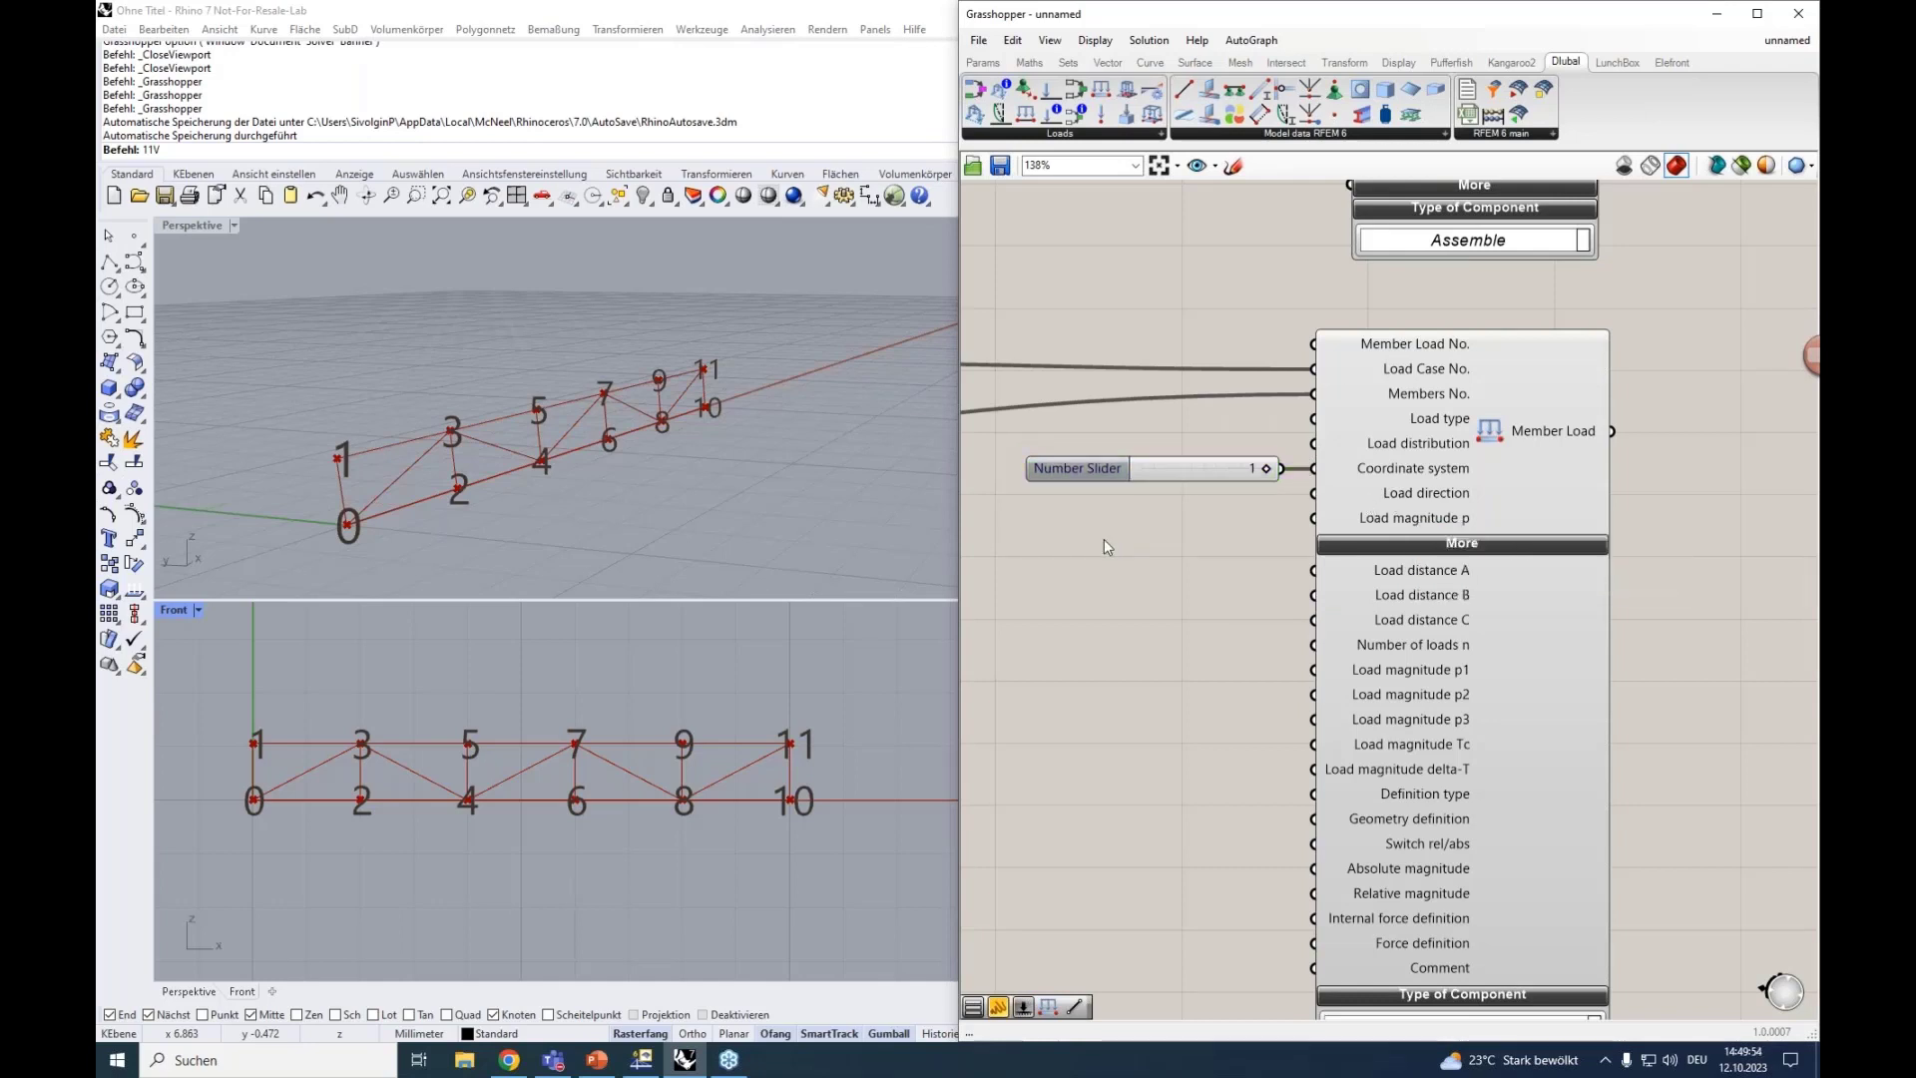
{"action": "type", "text": "val"}
{"action": "left_click", "coordinate": [1129, 518]}
{"action": "left_click_drag", "start_coordinate": [1201, 525], "coordinate": [1313, 493]}
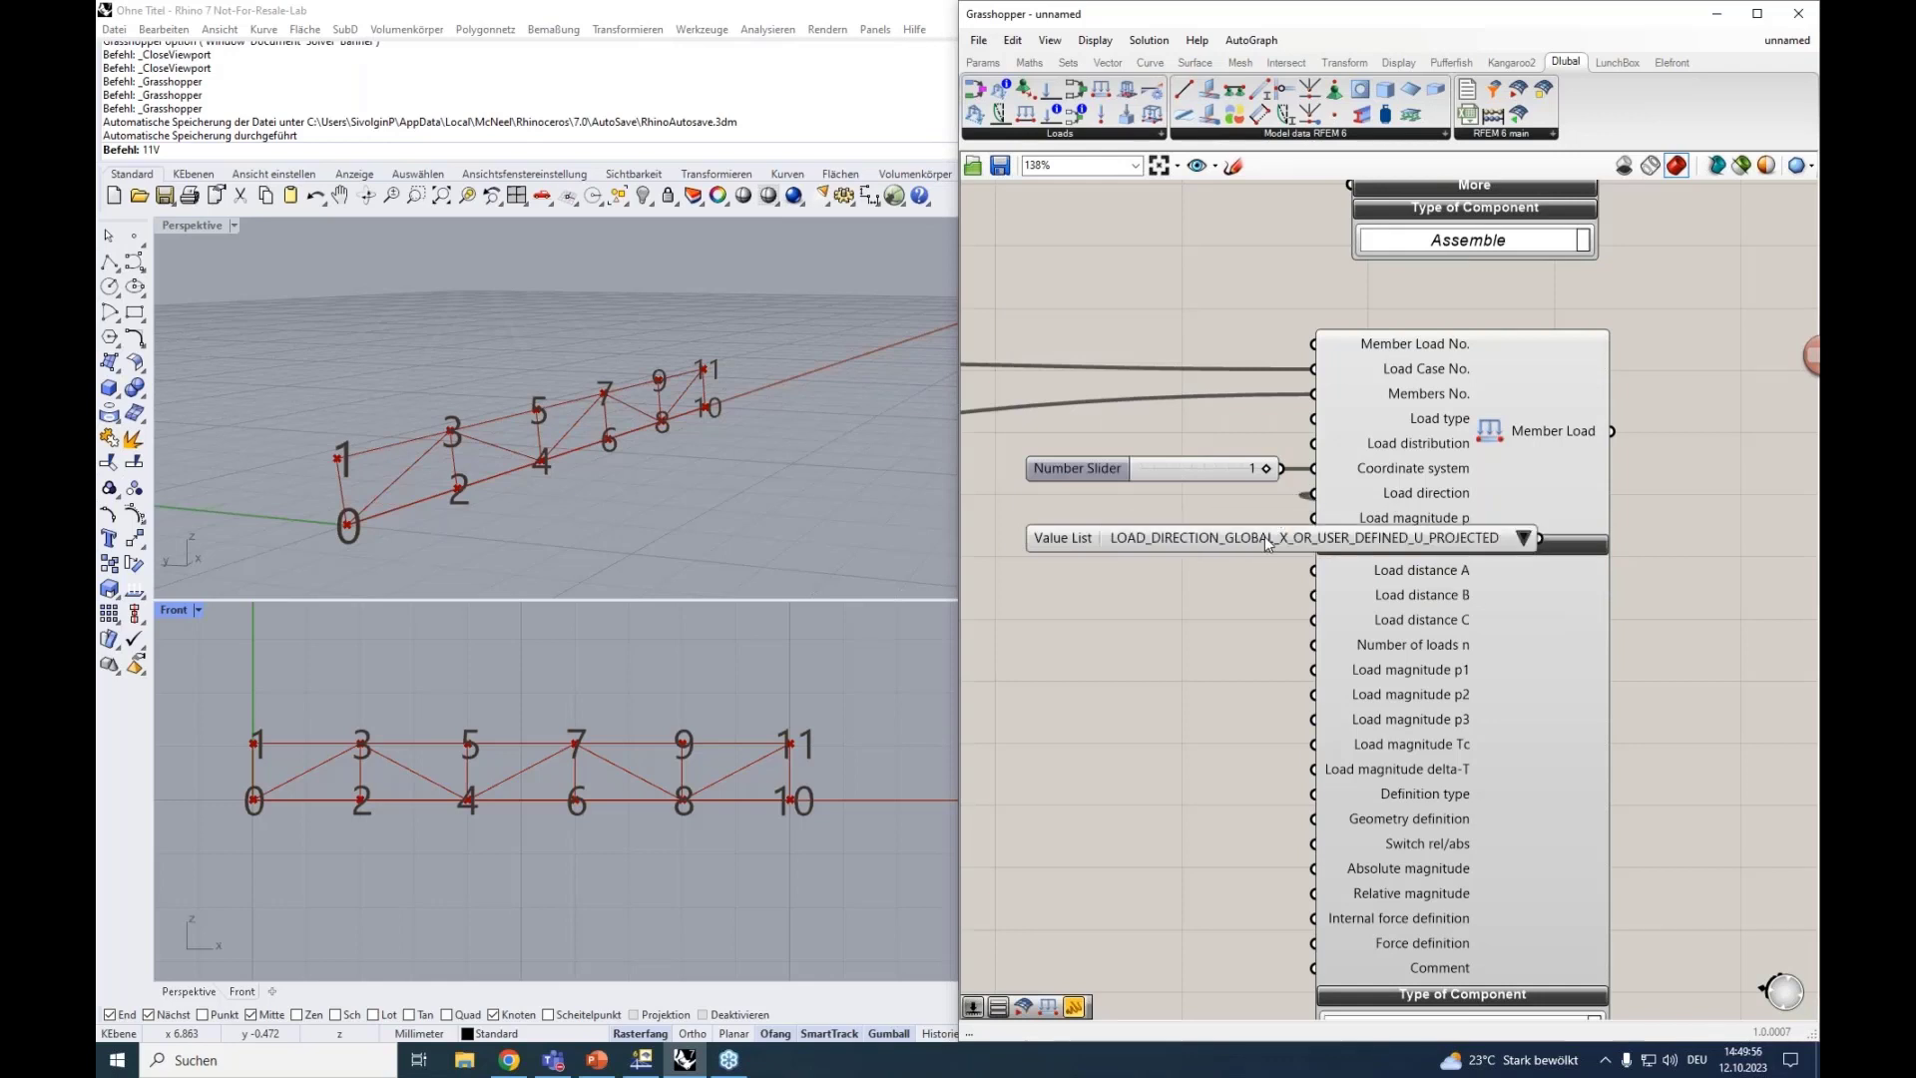
{"action": "left_click", "coordinate": [1262, 540]}
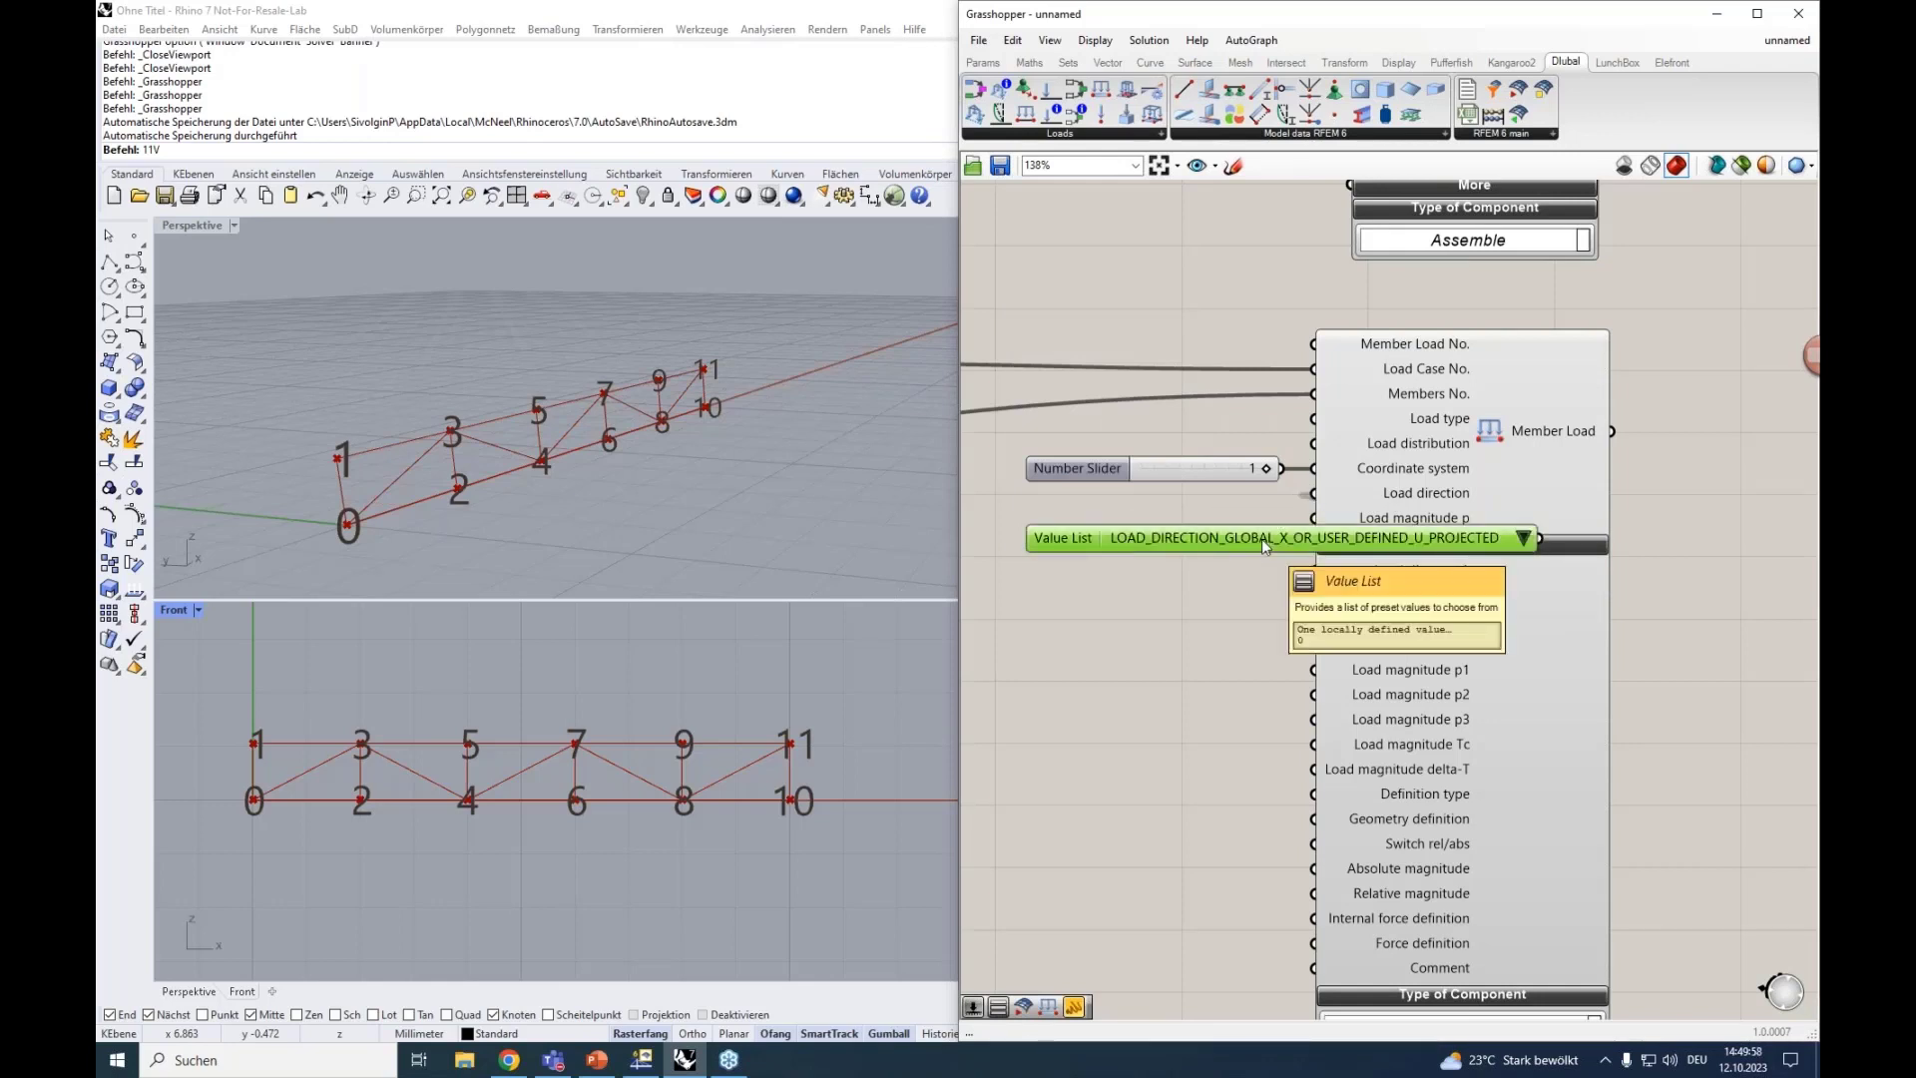
{"action": "left_click", "coordinate": [1522, 538]}
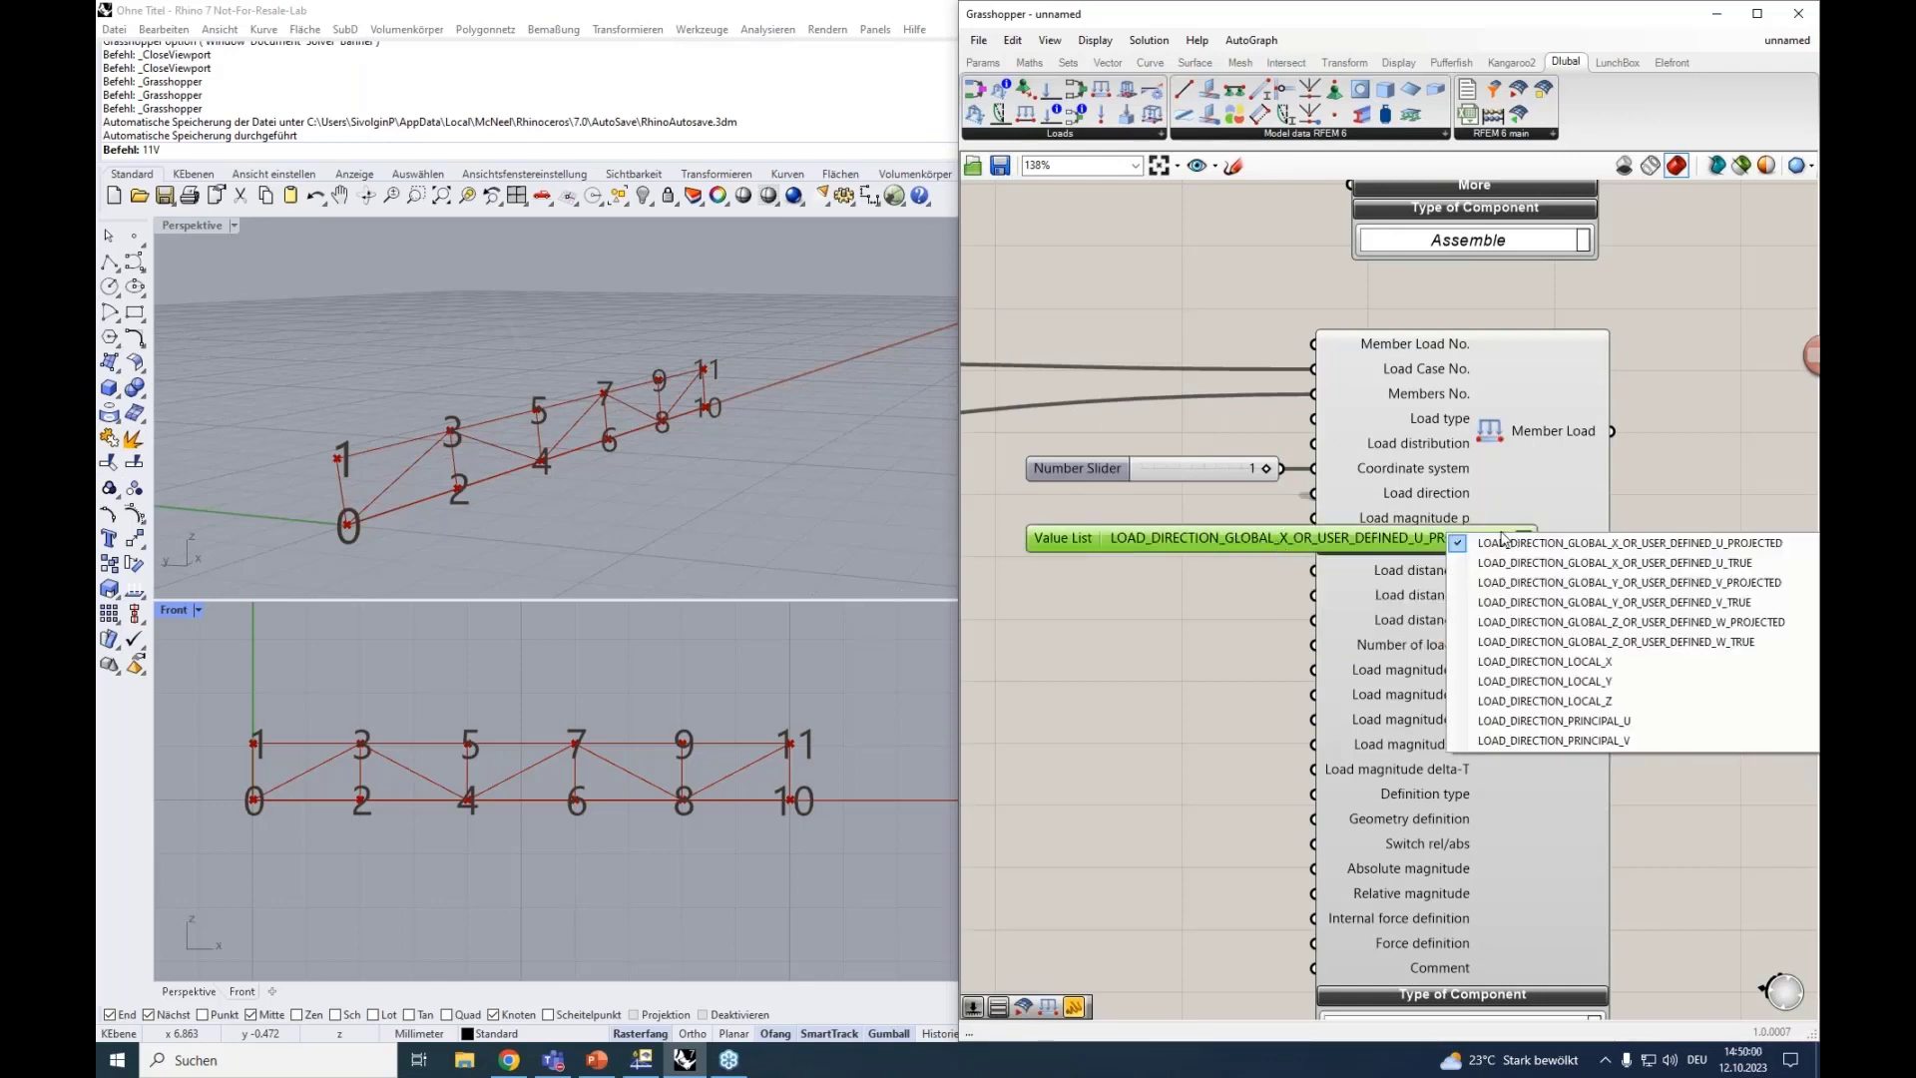
{"action": "left_click", "coordinate": [1552, 643]}
{"action": "left_click_drag", "start_coordinate": [1417, 539], "coordinate": [1123, 507]}
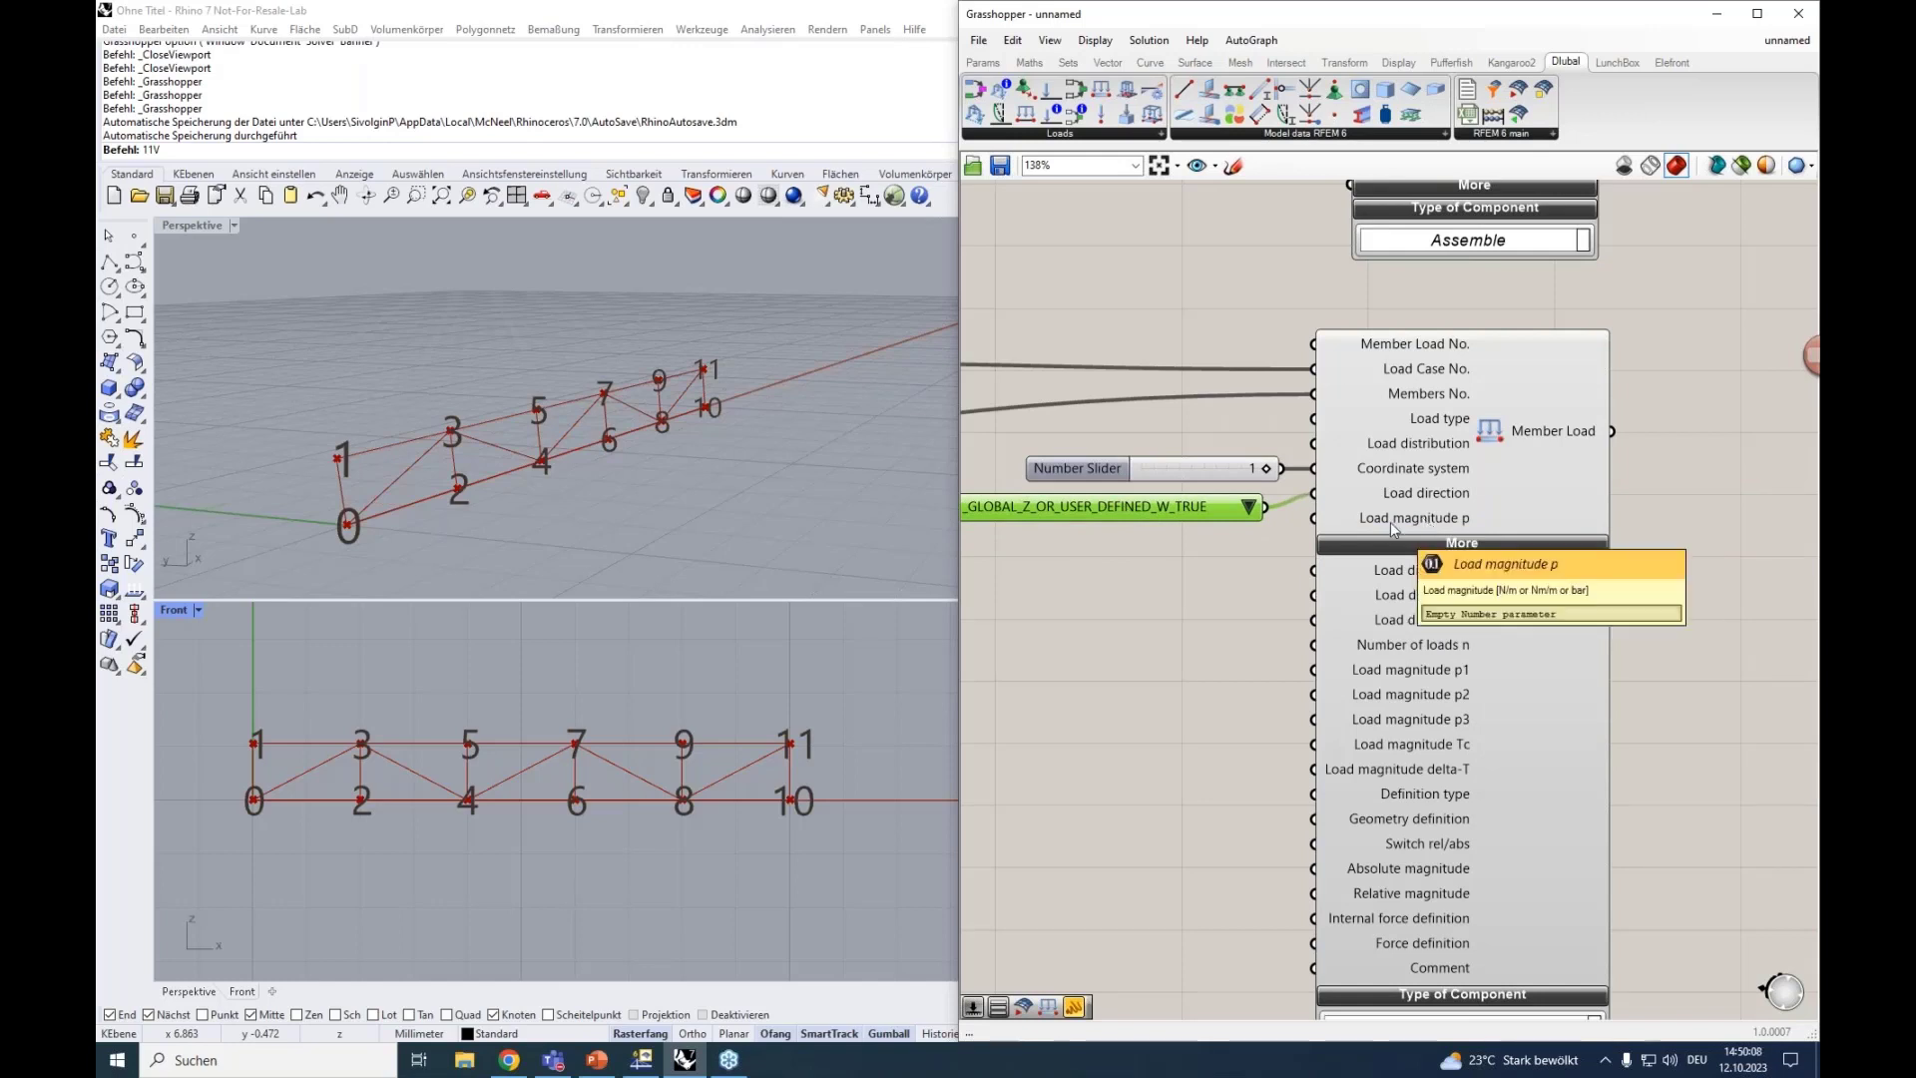
Connect a number slider of 2000 to the Member Load's Load magnitude p input and collapse the component's additional inputs.
{"action": "right_click_drag", "start_coordinate": [1097, 574], "coordinate": [1267, 554]}
{"action": "left_click", "coordinate": [1230, 538]}
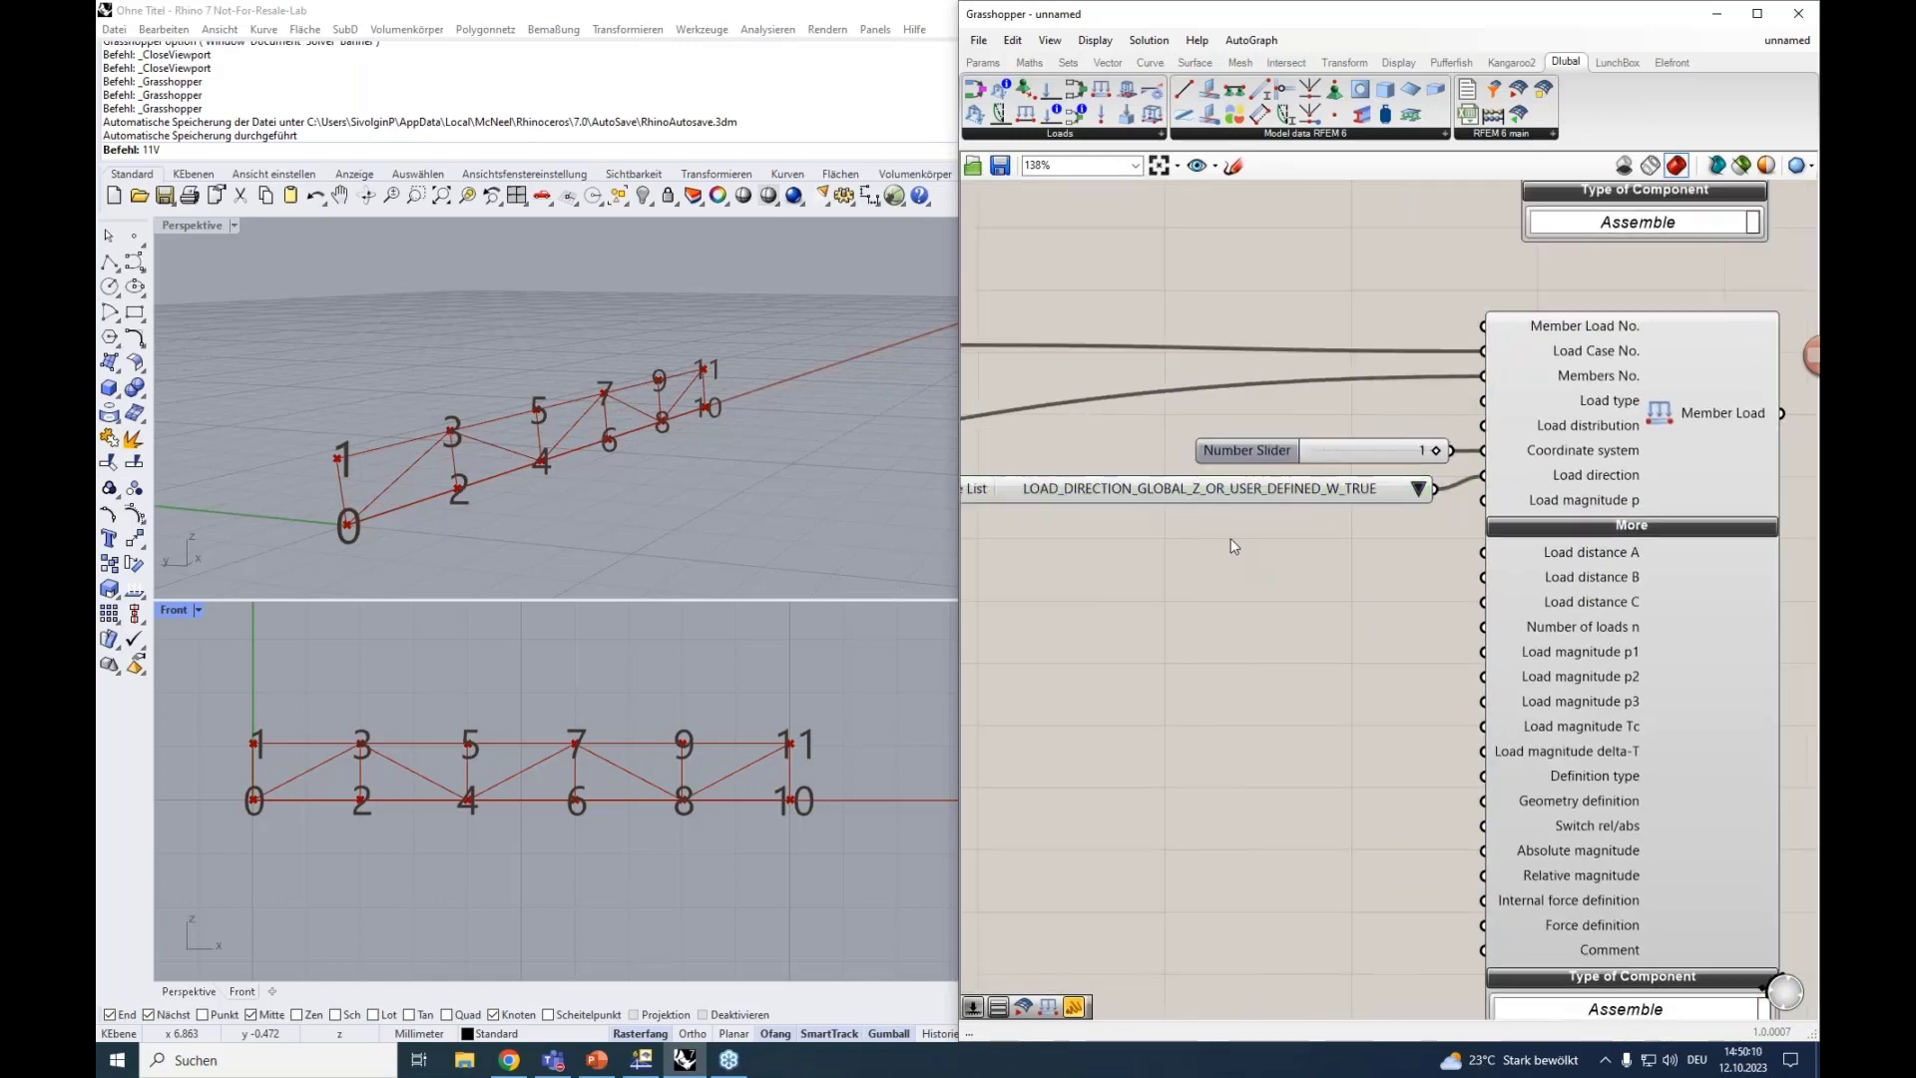
{"action": "double_click", "coordinate": [1231, 544]}
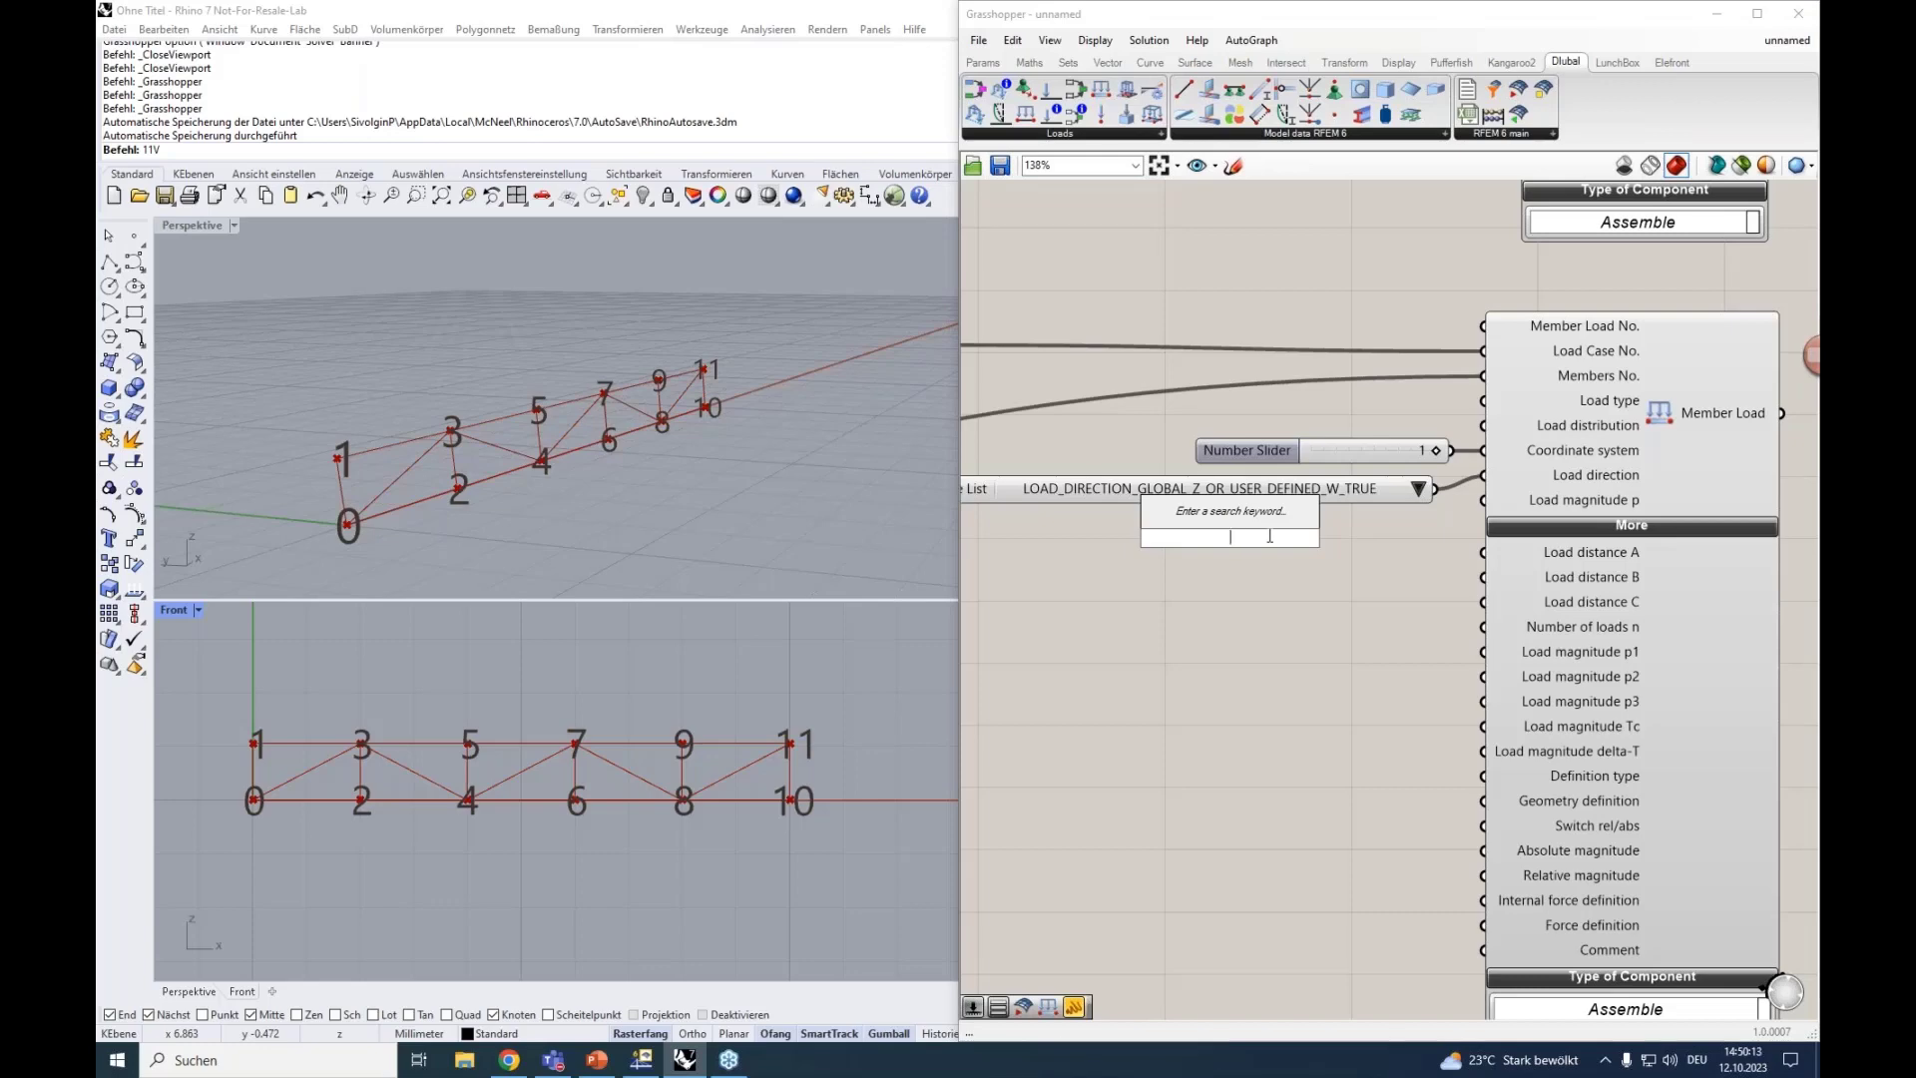
{"action": "type", "text": "2000"}
{"action": "key", "text": "Return"}
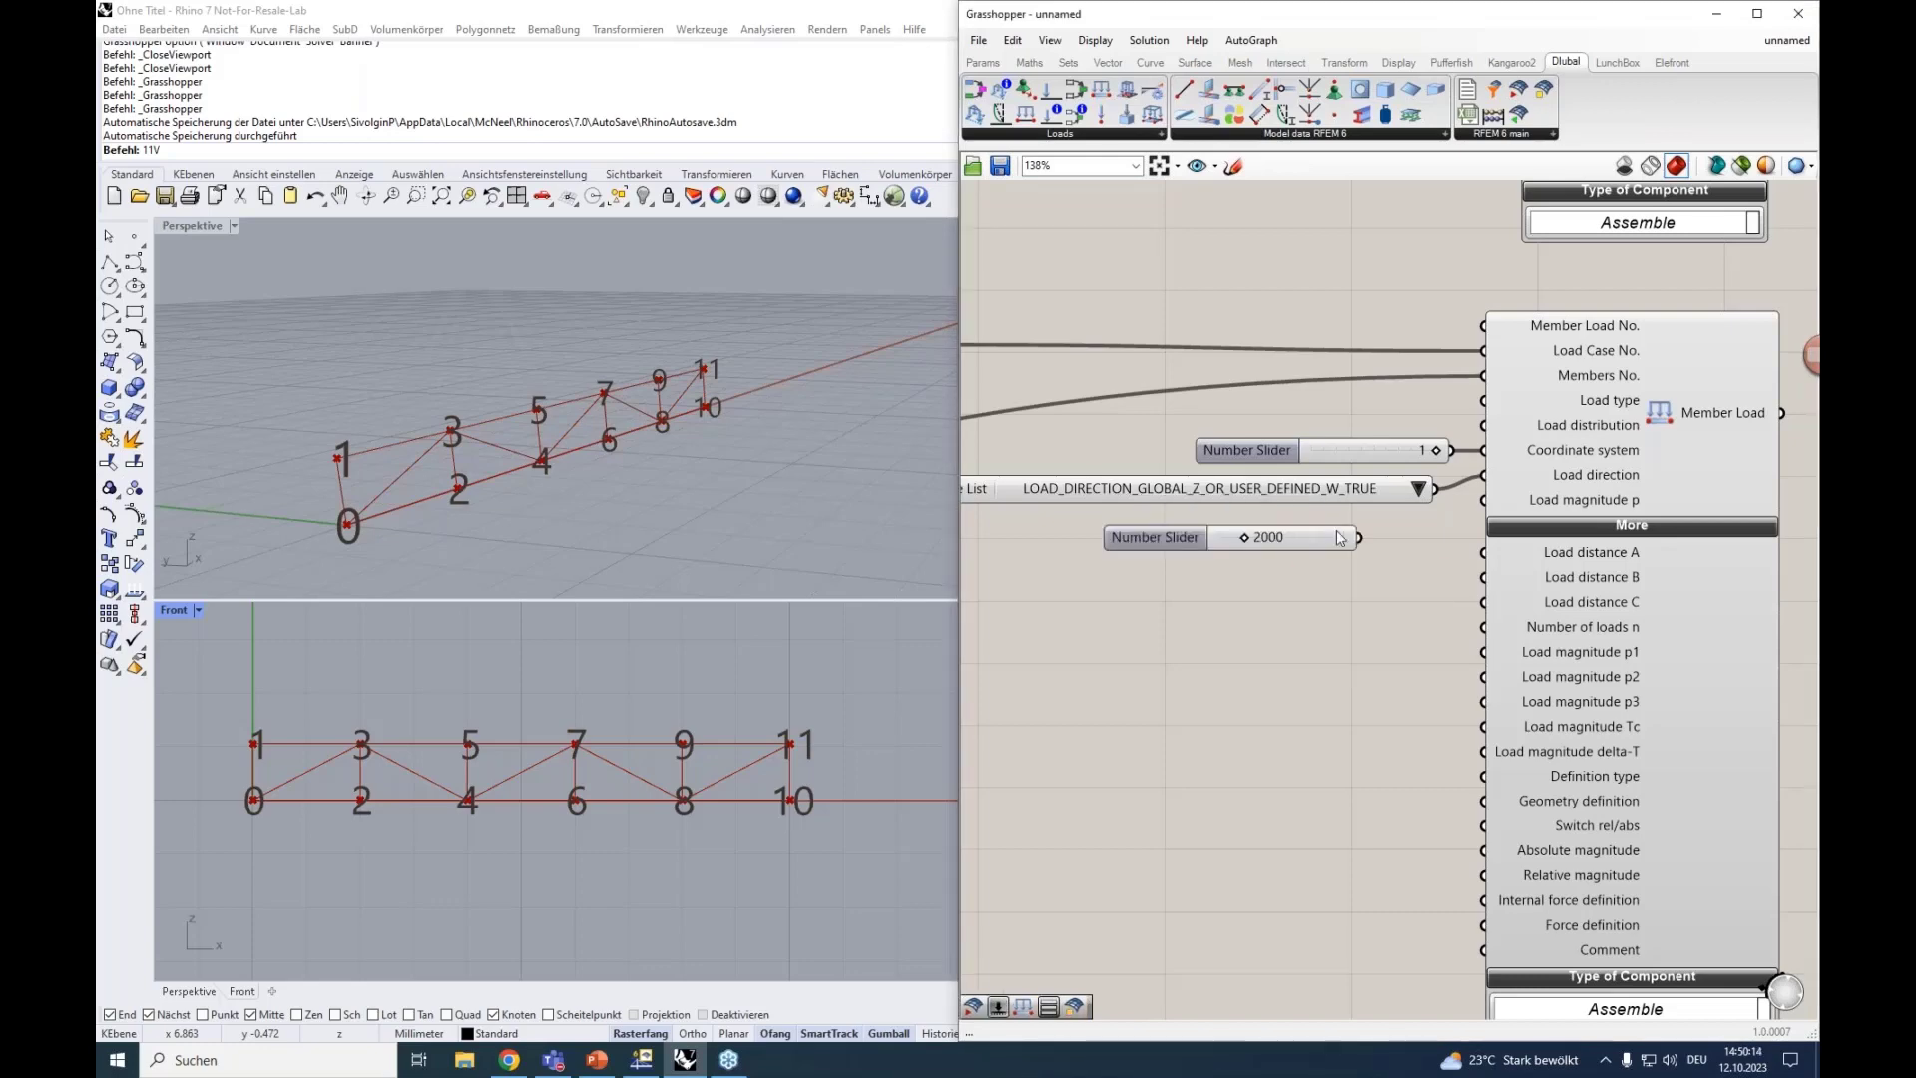
{"action": "scroll", "coordinate": [1430, 547], "scroll_direction": "down", "scroll_amount": 2}
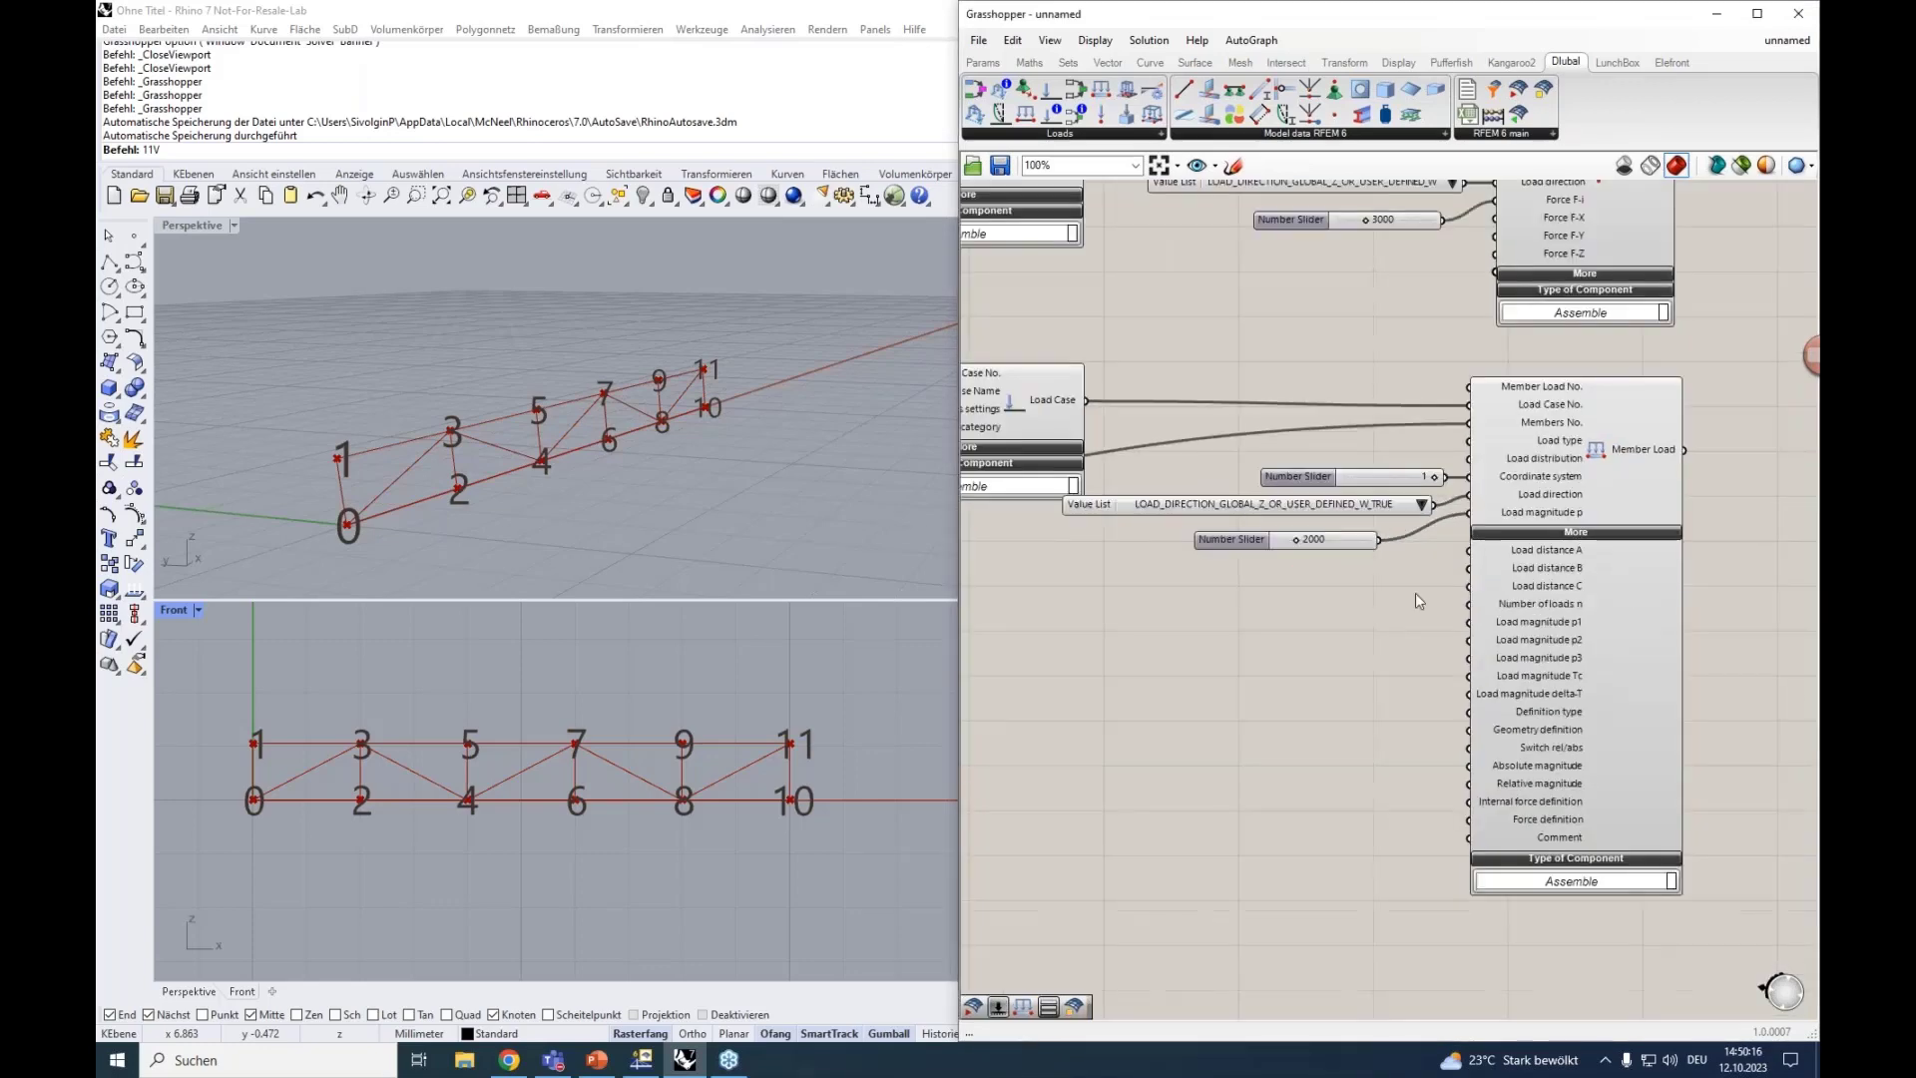
{"action": "left_click", "coordinate": [1574, 533]}
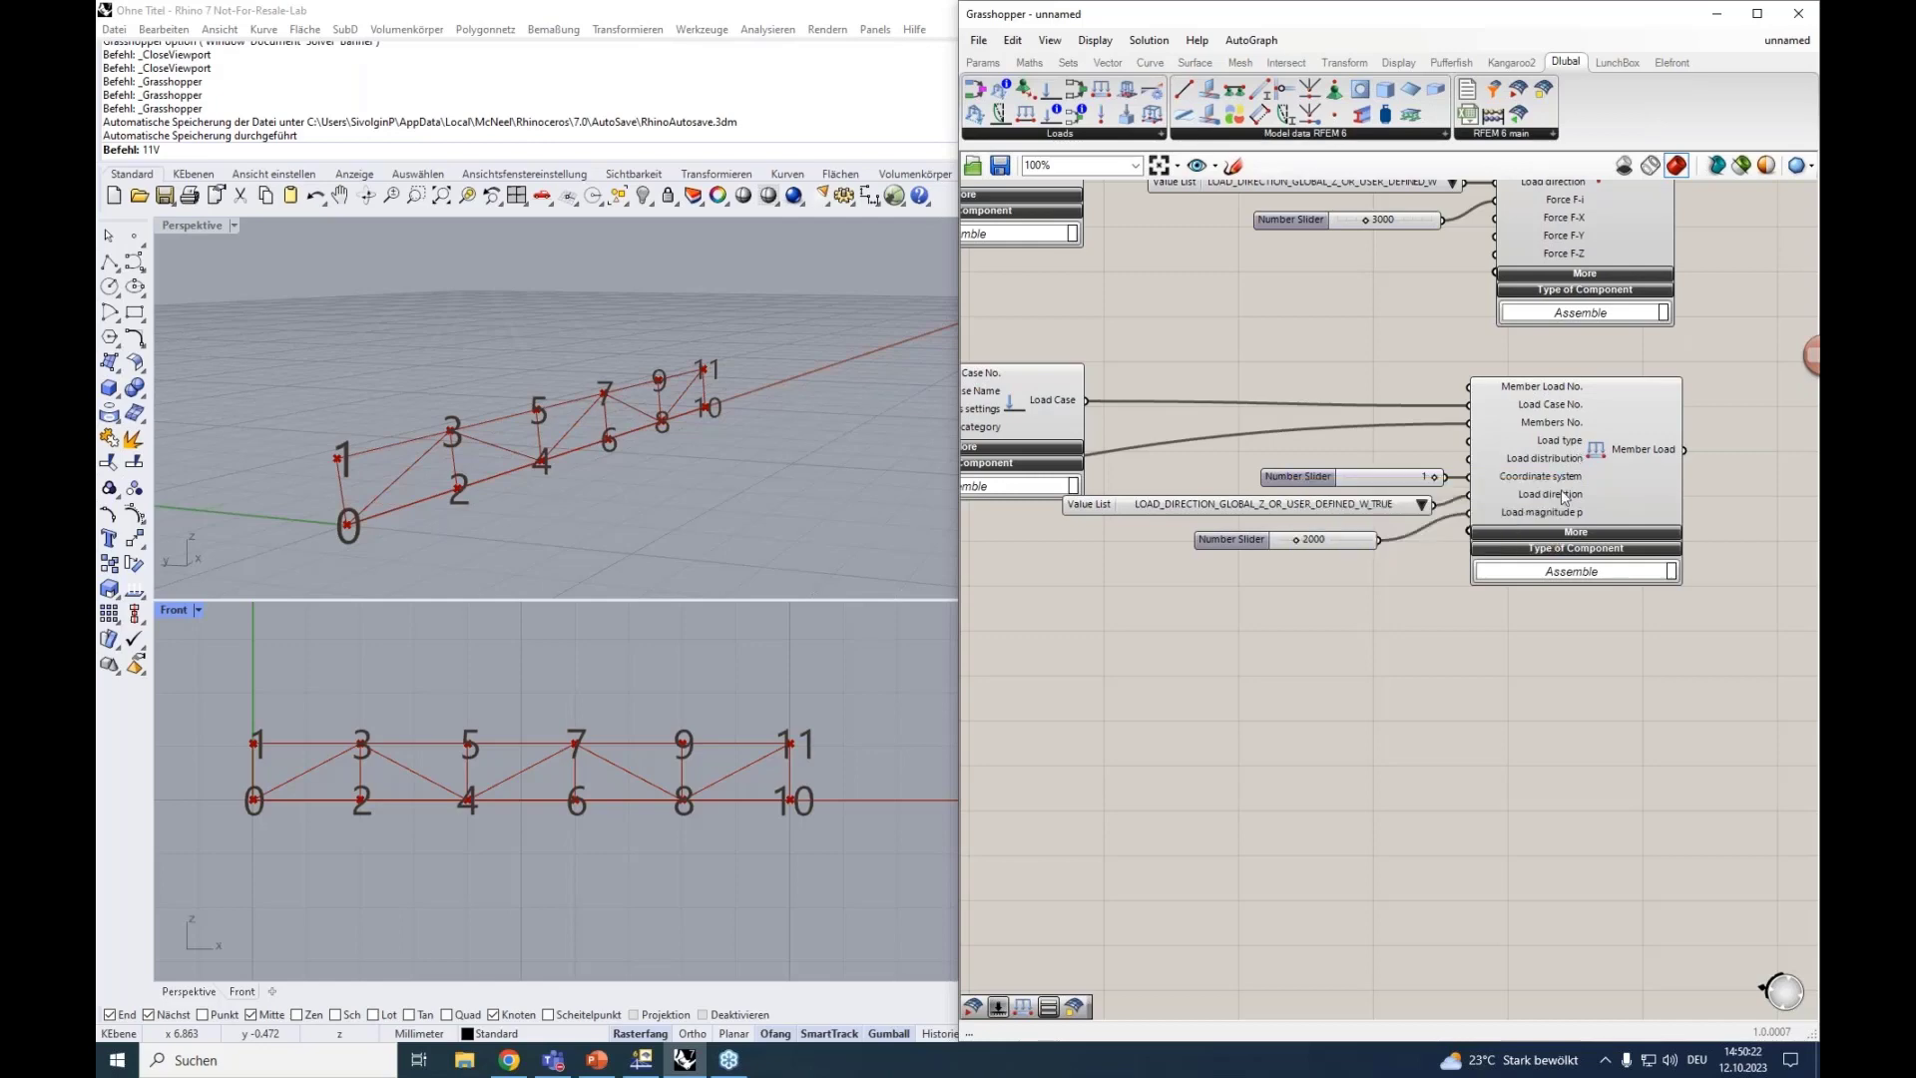
Place an RFEM 6 Export component beside the Nodal Load and Member Load components and expand its Additional inputs.
{"action": "scroll", "coordinate": [1577, 584], "scroll_direction": "down", "scroll_amount": 3}
{"action": "right_click_drag", "start_coordinate": [1492, 660], "coordinate": [1276, 758]}
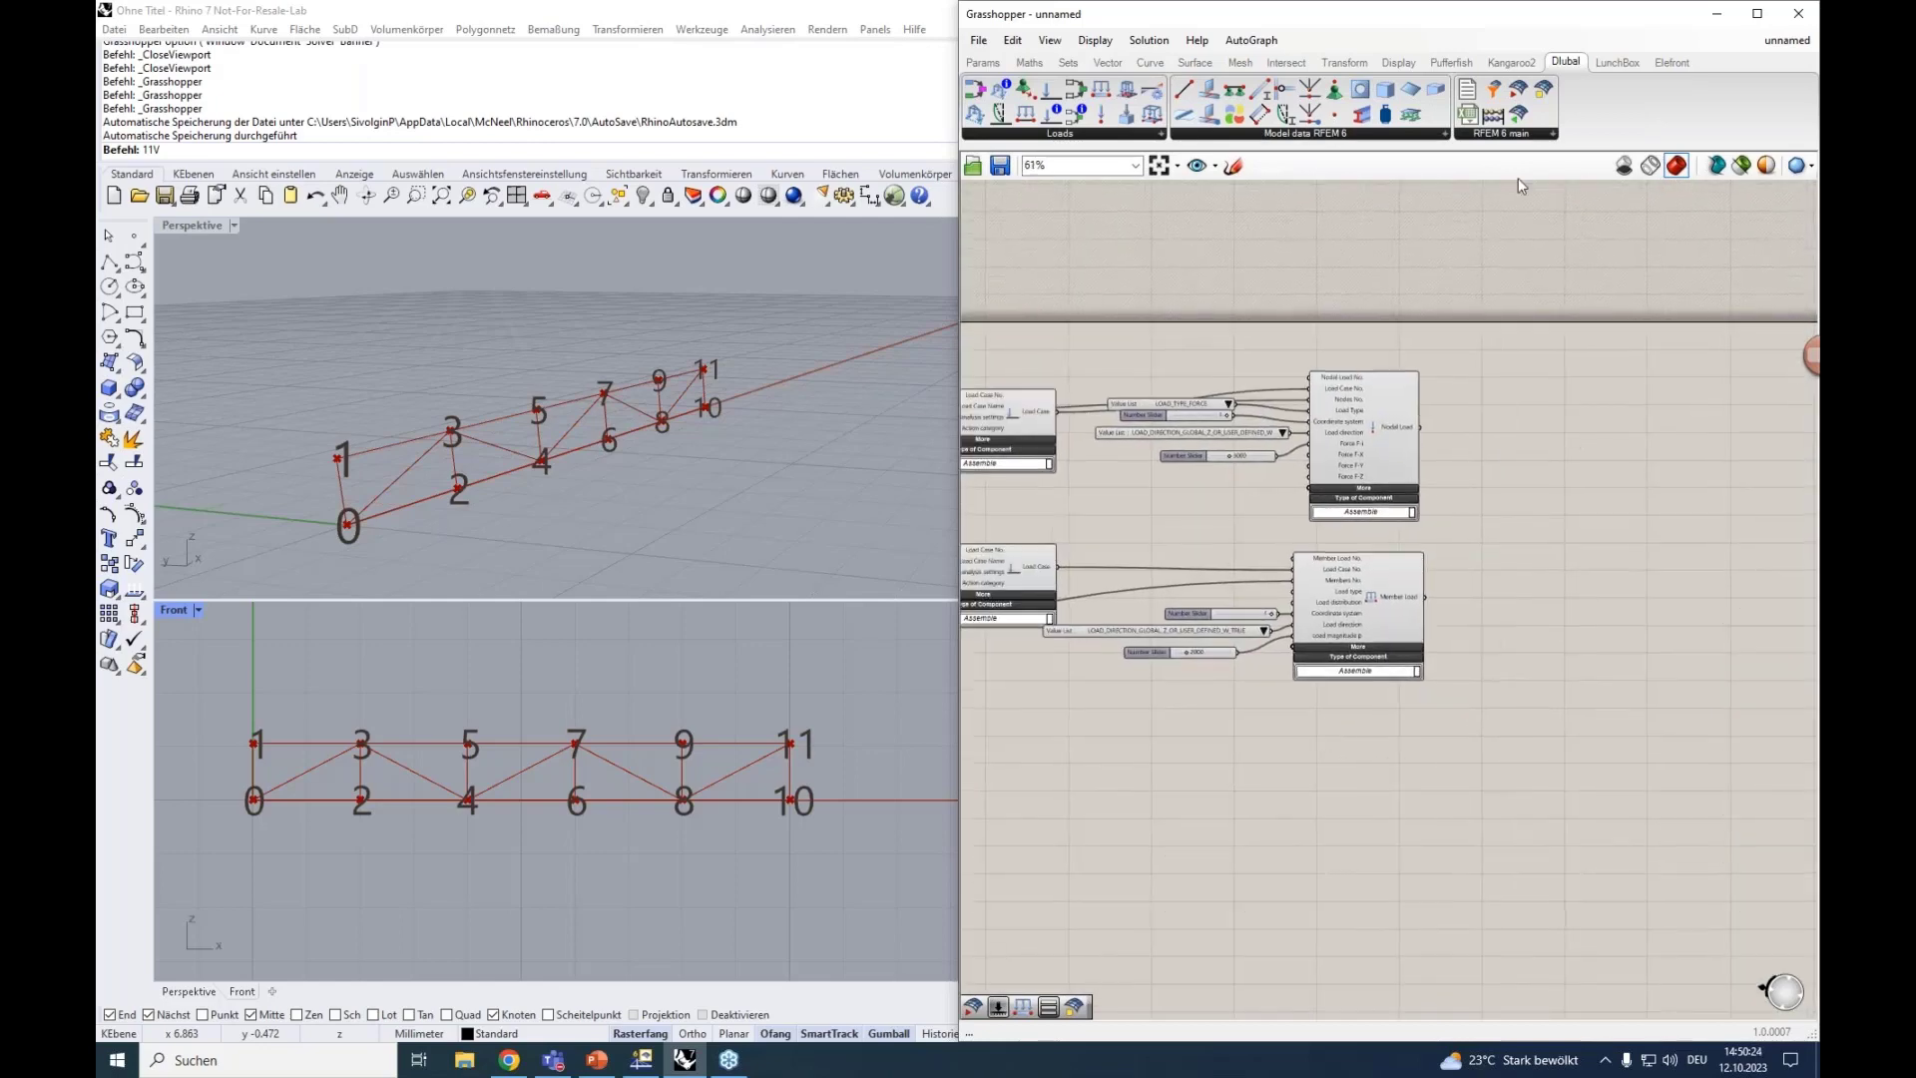
{"action": "left_click", "coordinate": [1504, 134]}
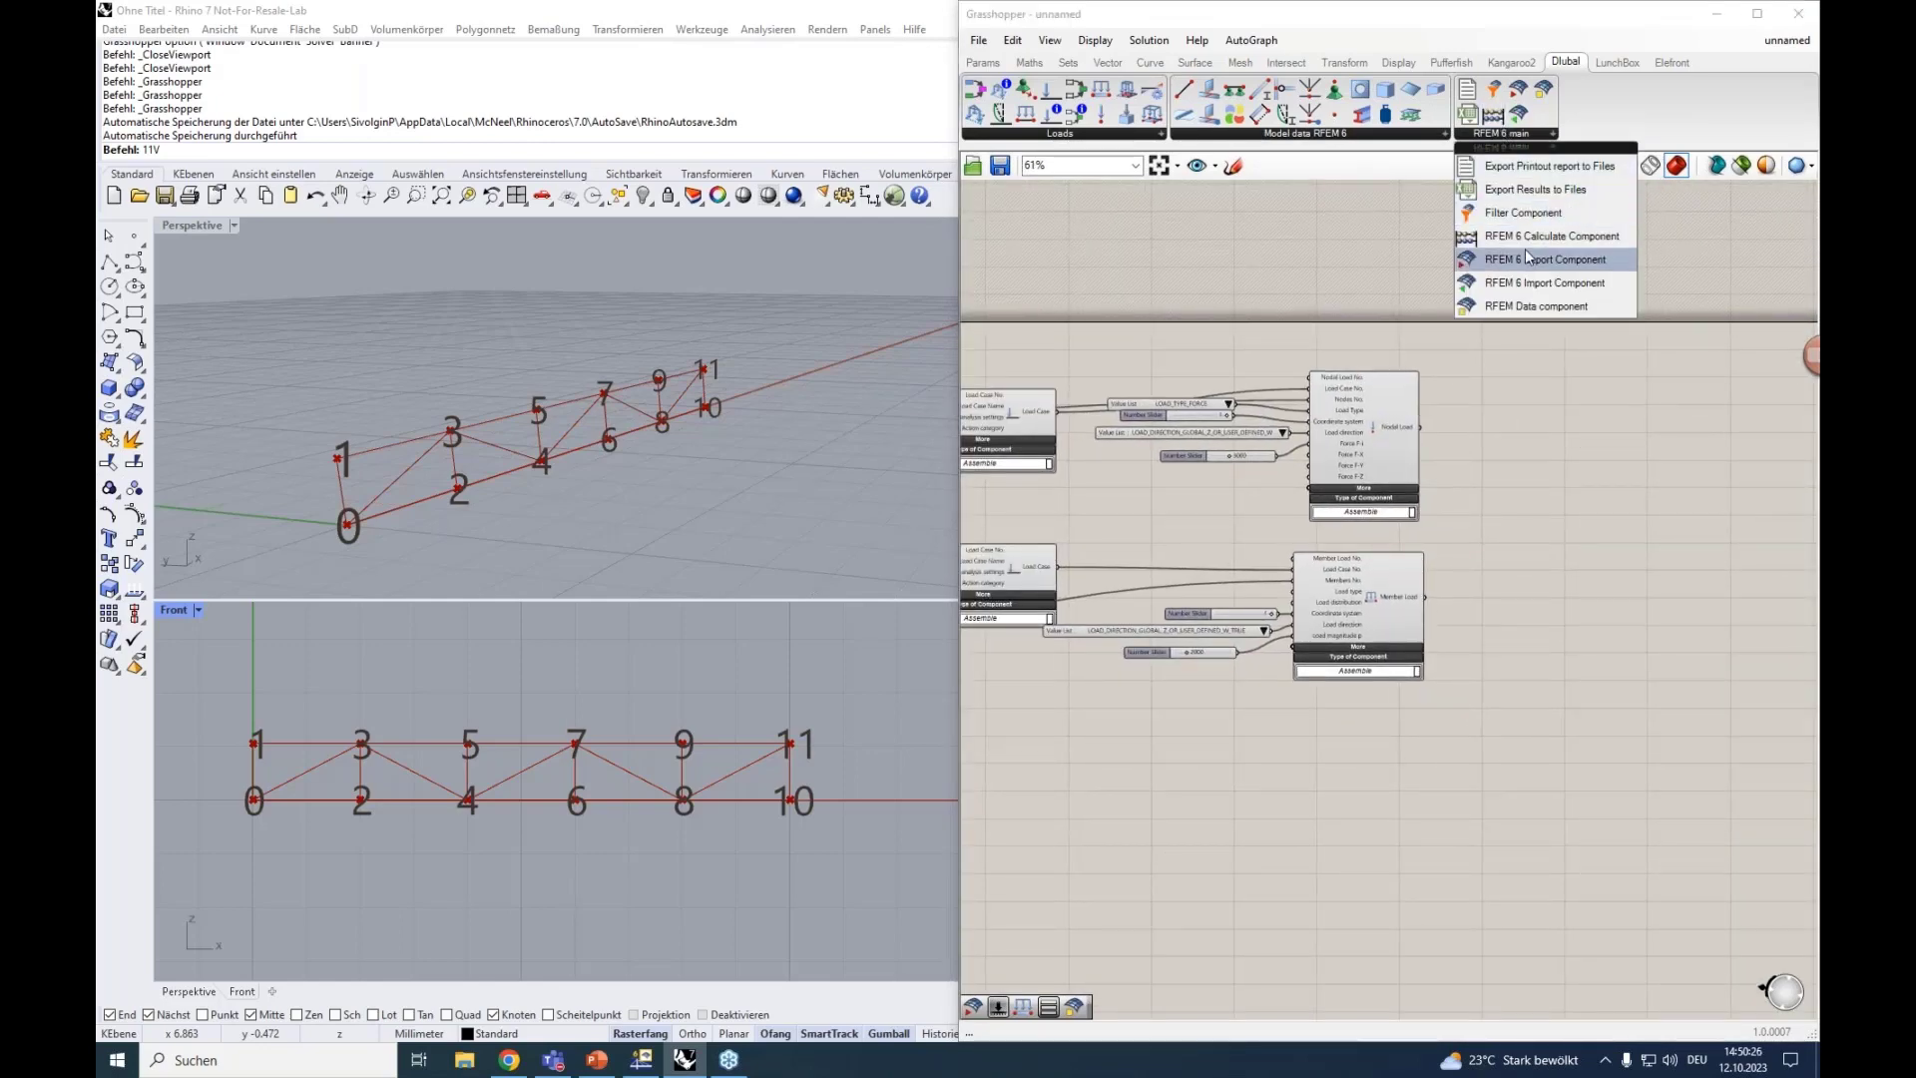
{"action": "left_click_drag", "start_coordinate": [1525, 249], "coordinate": [1472, 499]}
{"action": "scroll", "coordinate": [1579, 493], "scroll_direction": "up", "scroll_amount": 5}
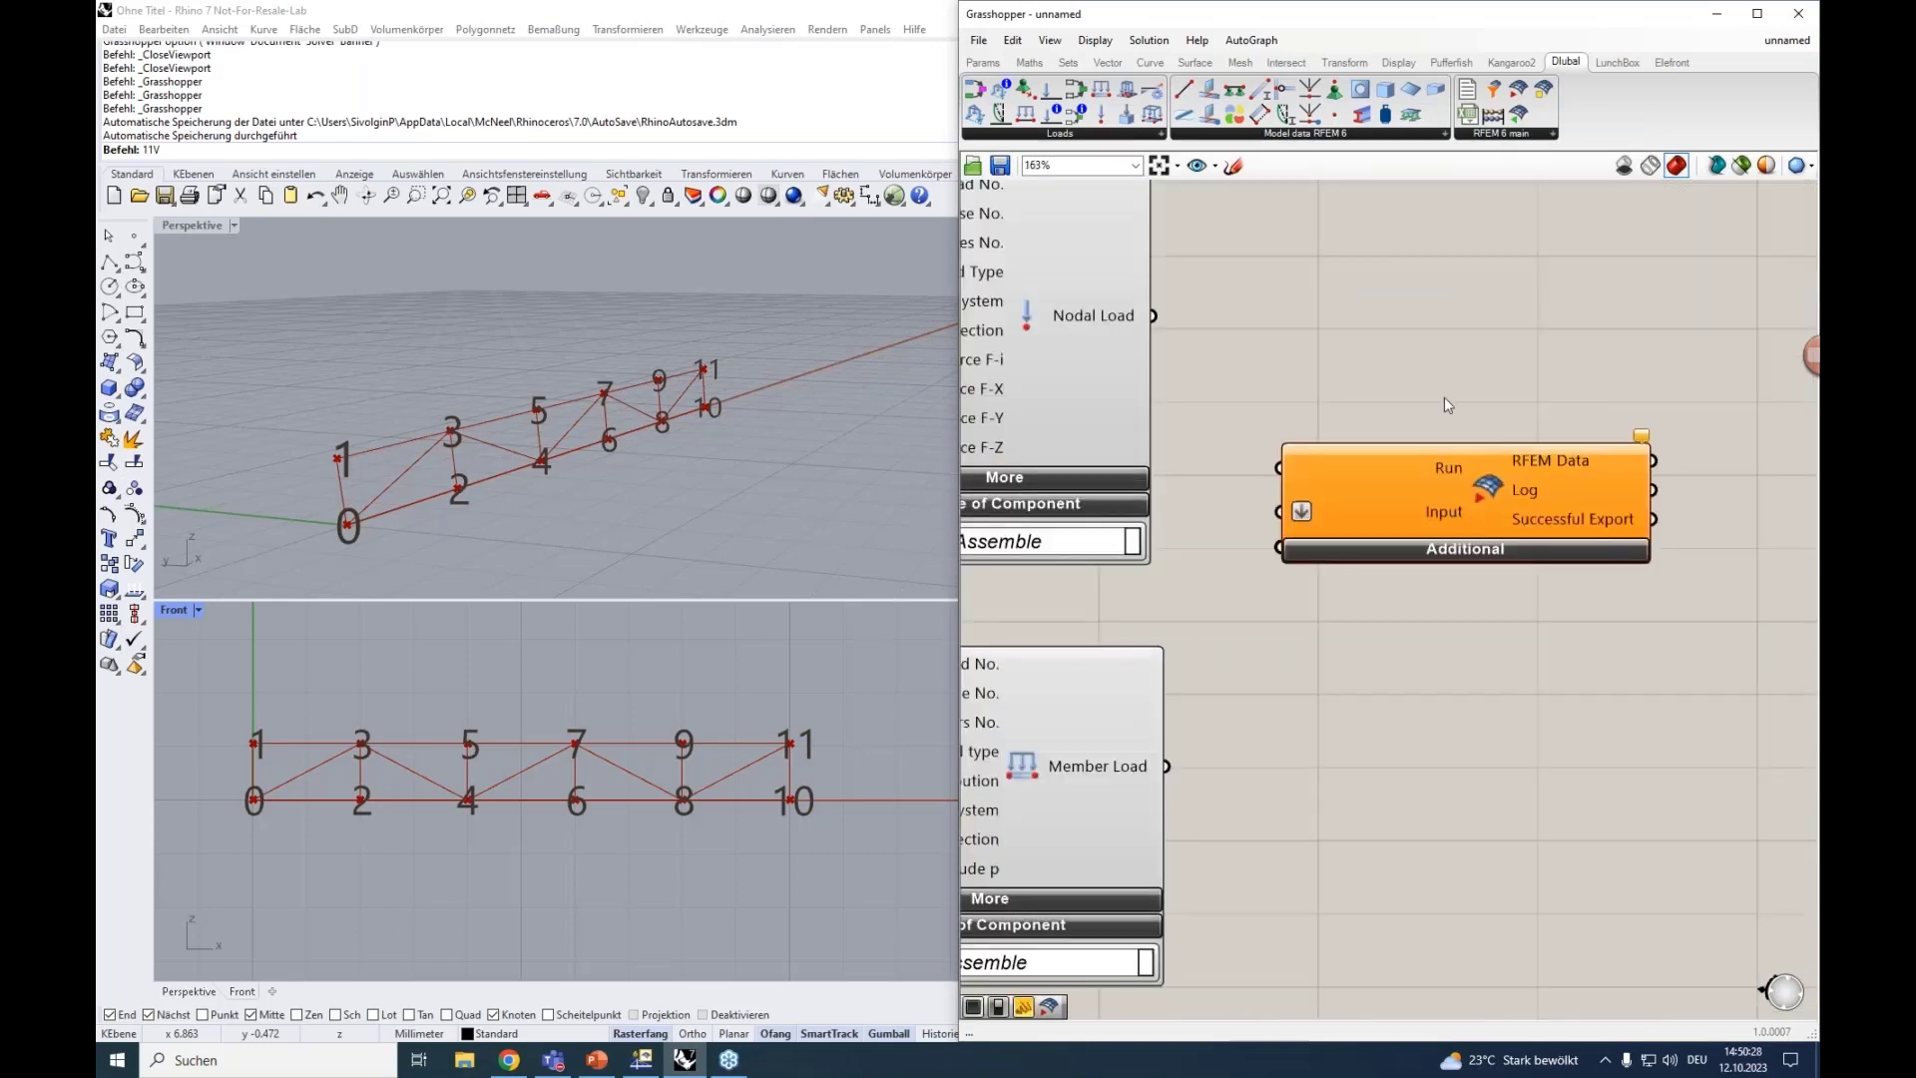
{"action": "left_click", "coordinate": [1443, 554]}
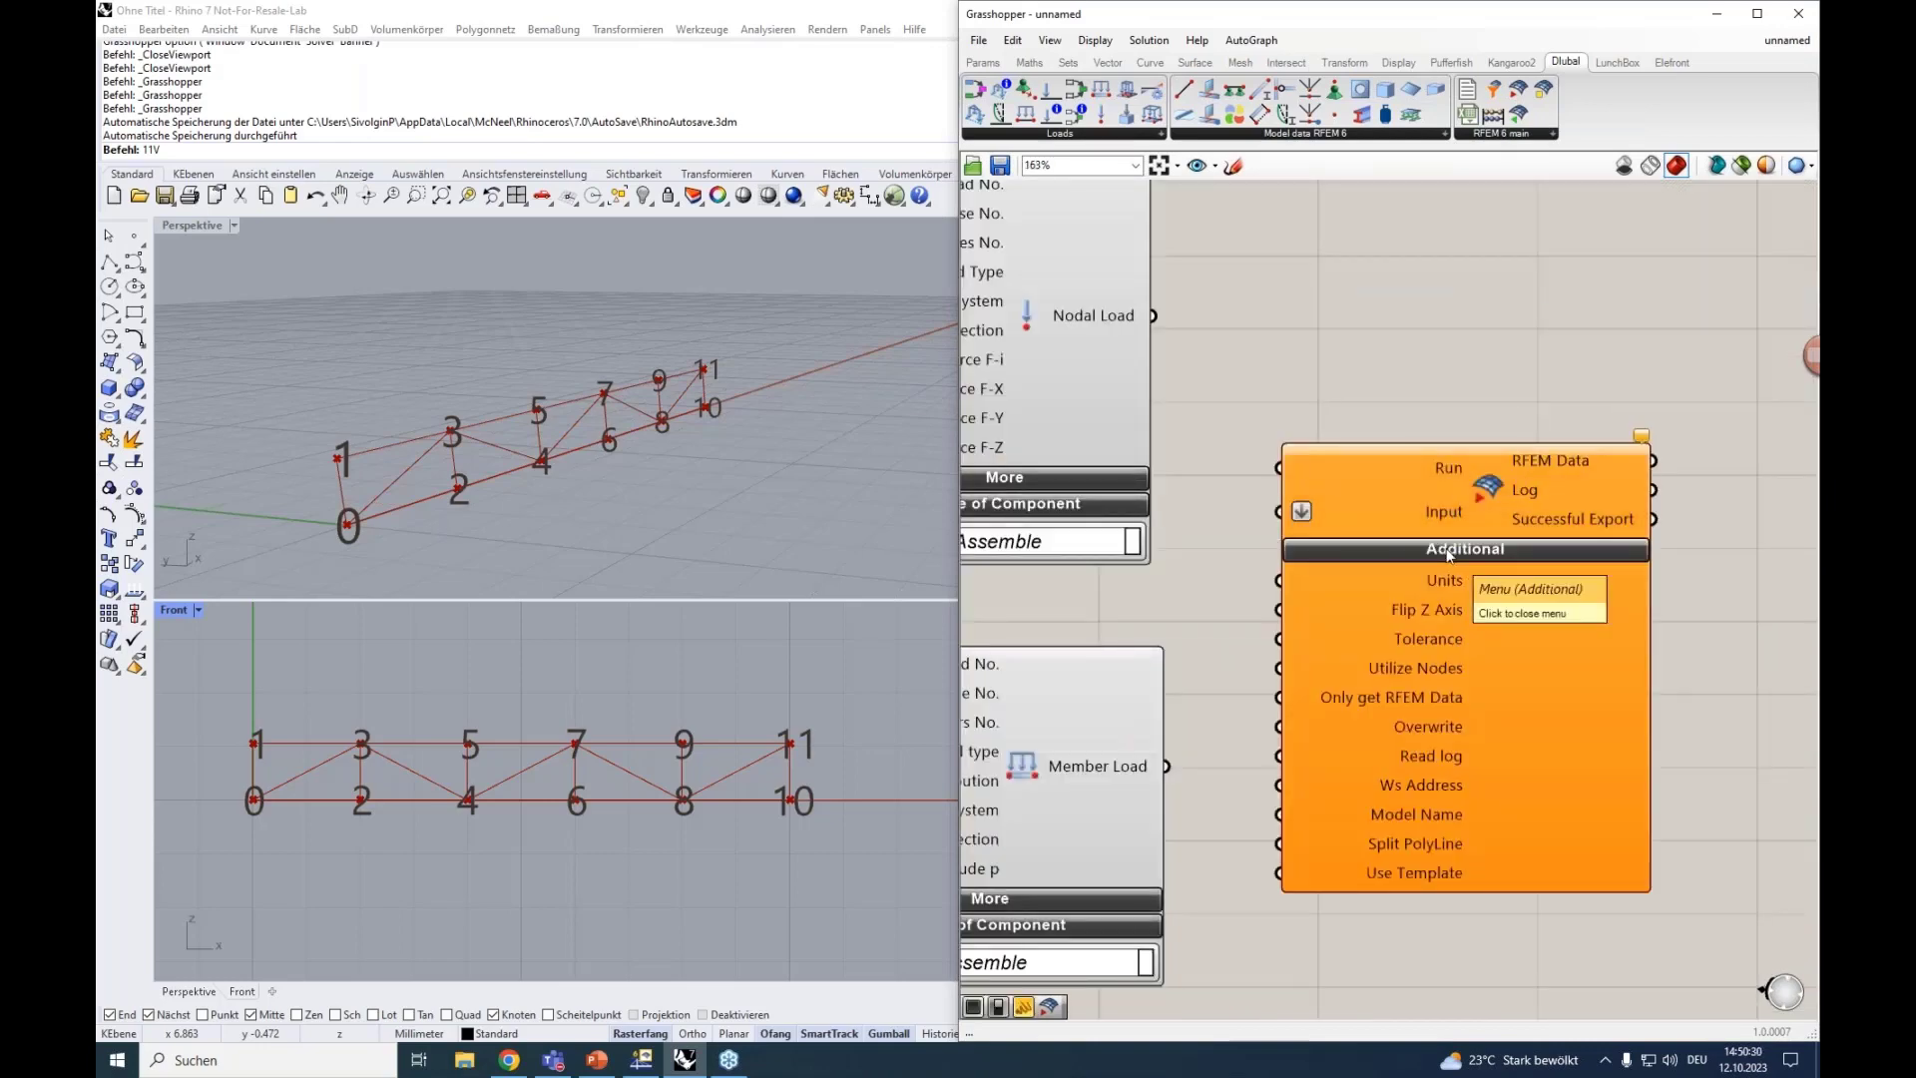
{"action": "scroll", "coordinate": [1467, 359], "scroll_direction": "down", "scroll_amount": 2}
{"action": "left_click", "coordinate": [1548, 395]}
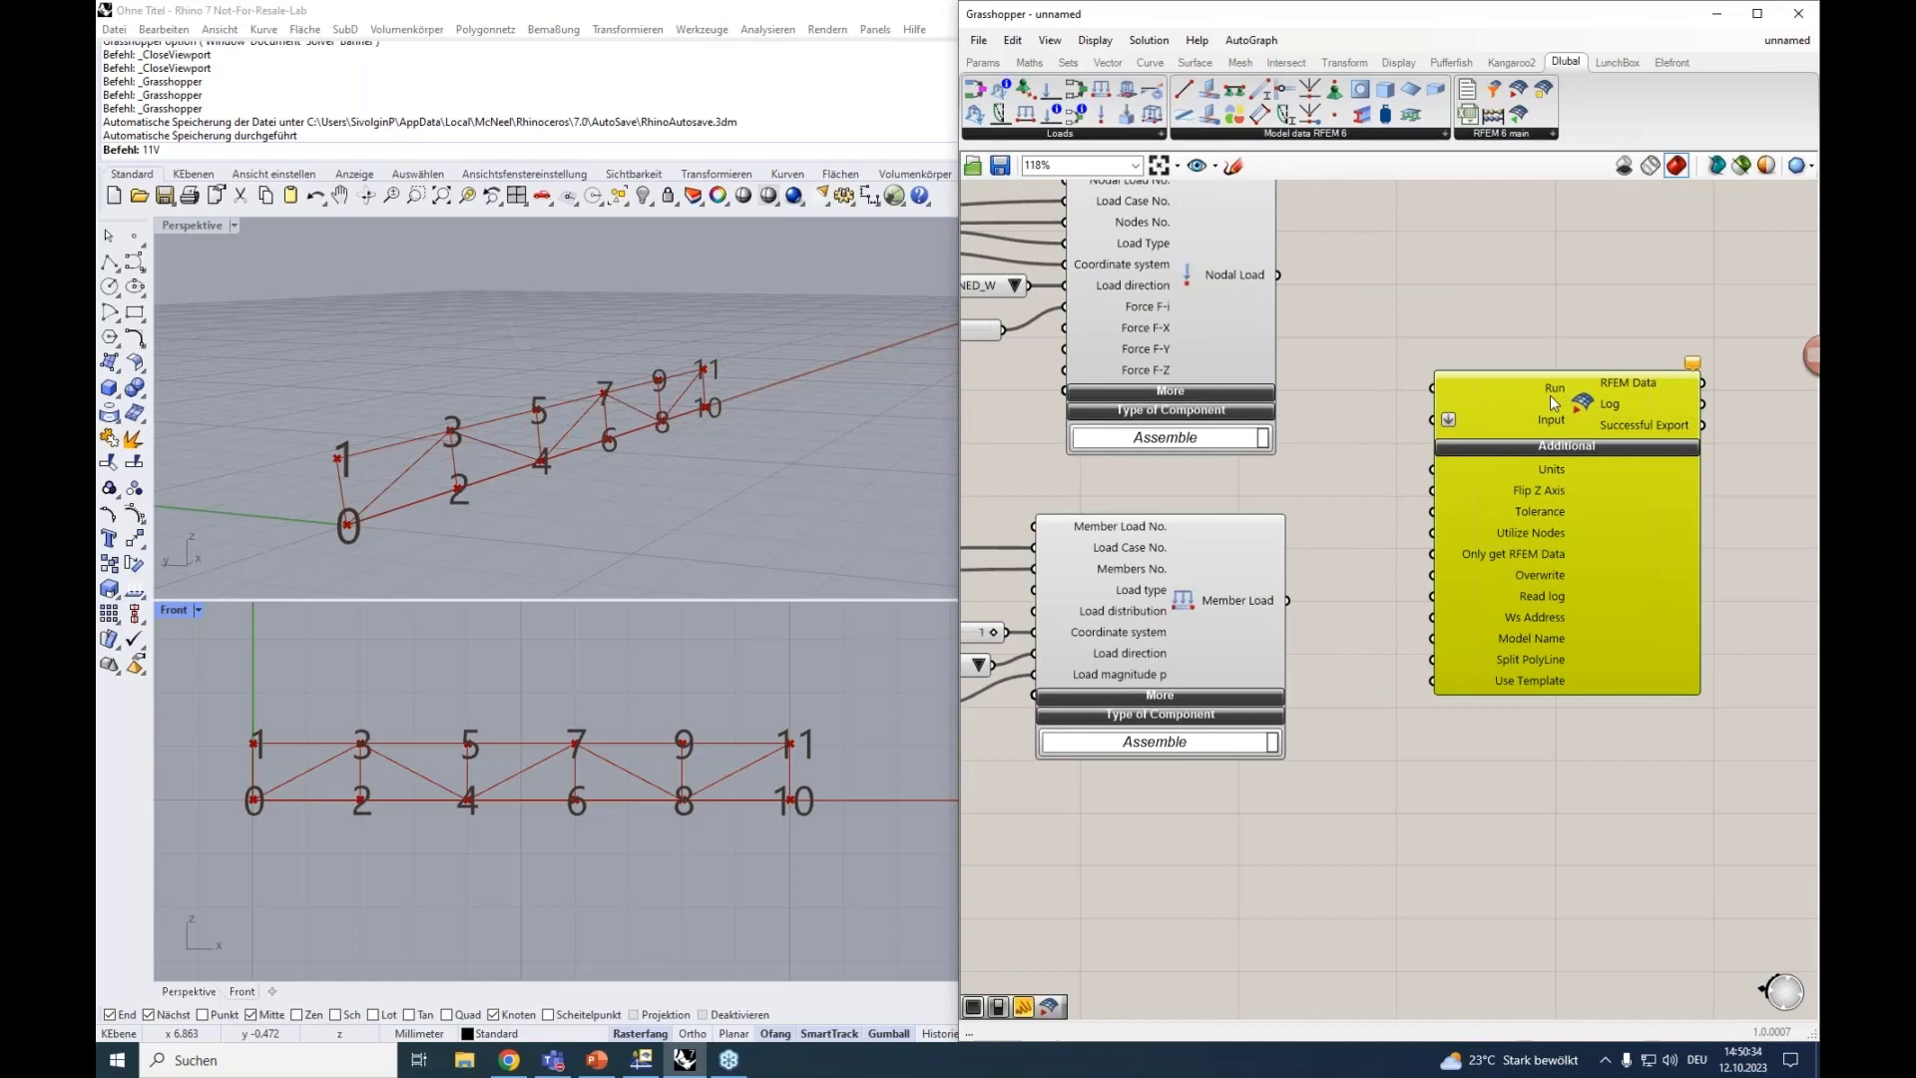
{"action": "left_click_drag", "start_coordinate": [1548, 395], "coordinate": [1571, 423]}
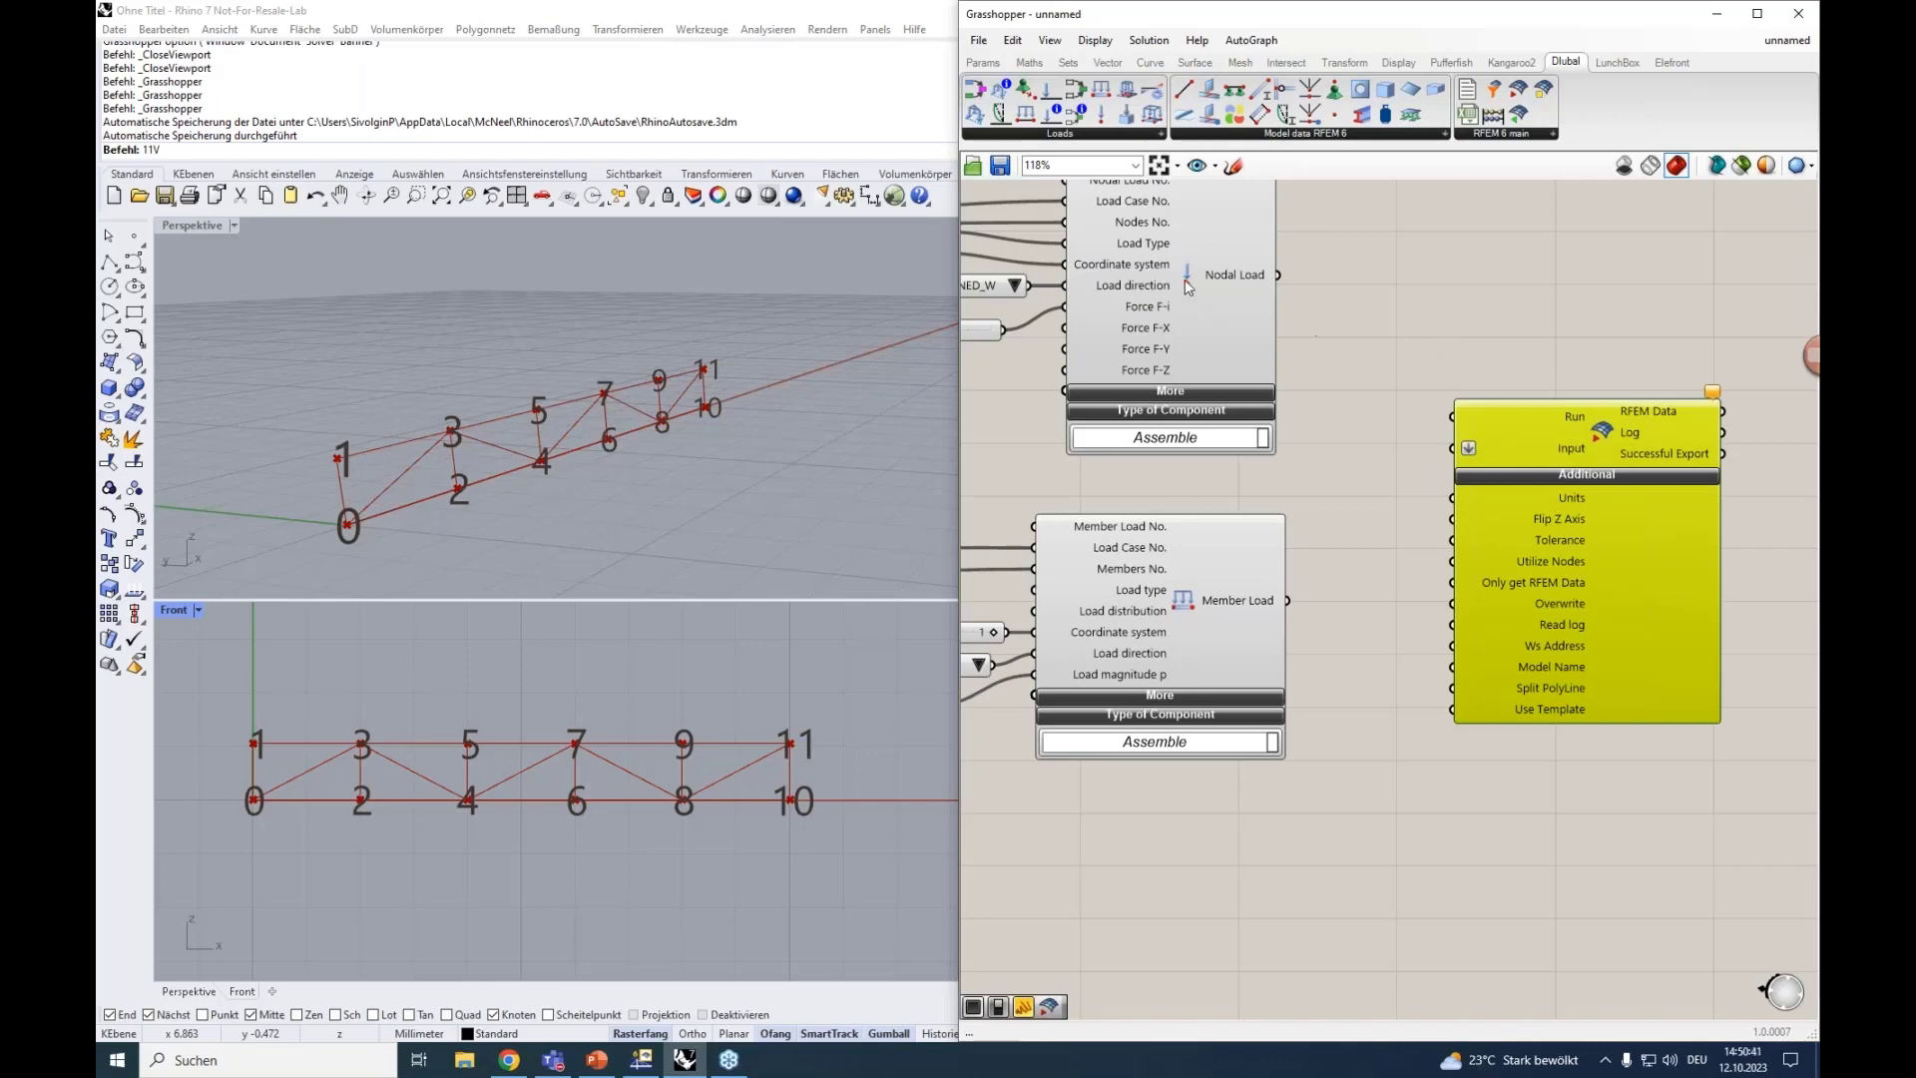
Move the Export component back along the definition to the free space beside the Section components, below the Nodal Support.
{"action": "scroll", "coordinate": [1333, 355], "scroll_direction": "down", "scroll_amount": 3}
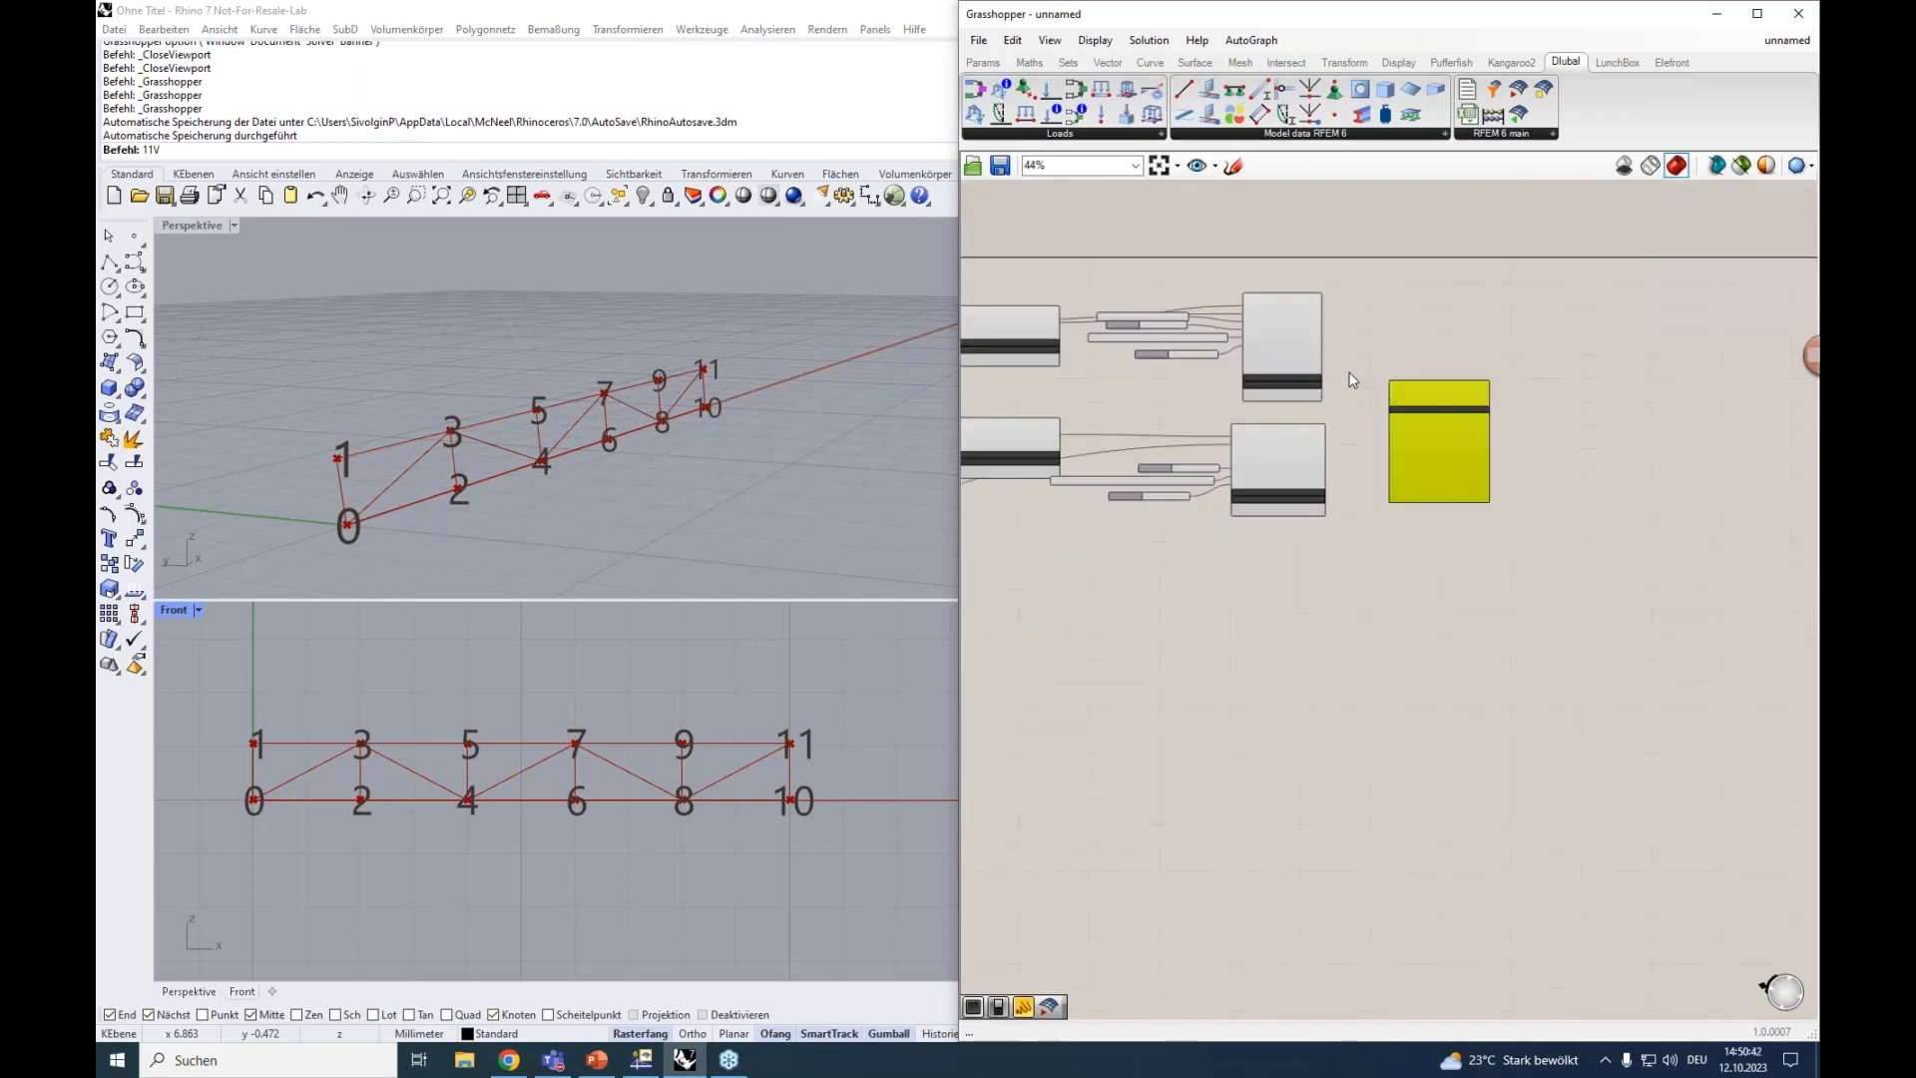
{"action": "right_click_drag", "start_coordinate": [1351, 373], "coordinate": [1514, 367]}
{"action": "left_click_drag", "start_coordinate": [1618, 397], "coordinate": [1072, 747]}
{"action": "right_click_drag", "start_coordinate": [1060, 709], "coordinate": [1627, 647]}
{"action": "scroll", "coordinate": [1434, 644], "scroll_direction": "down", "scroll_amount": 1}
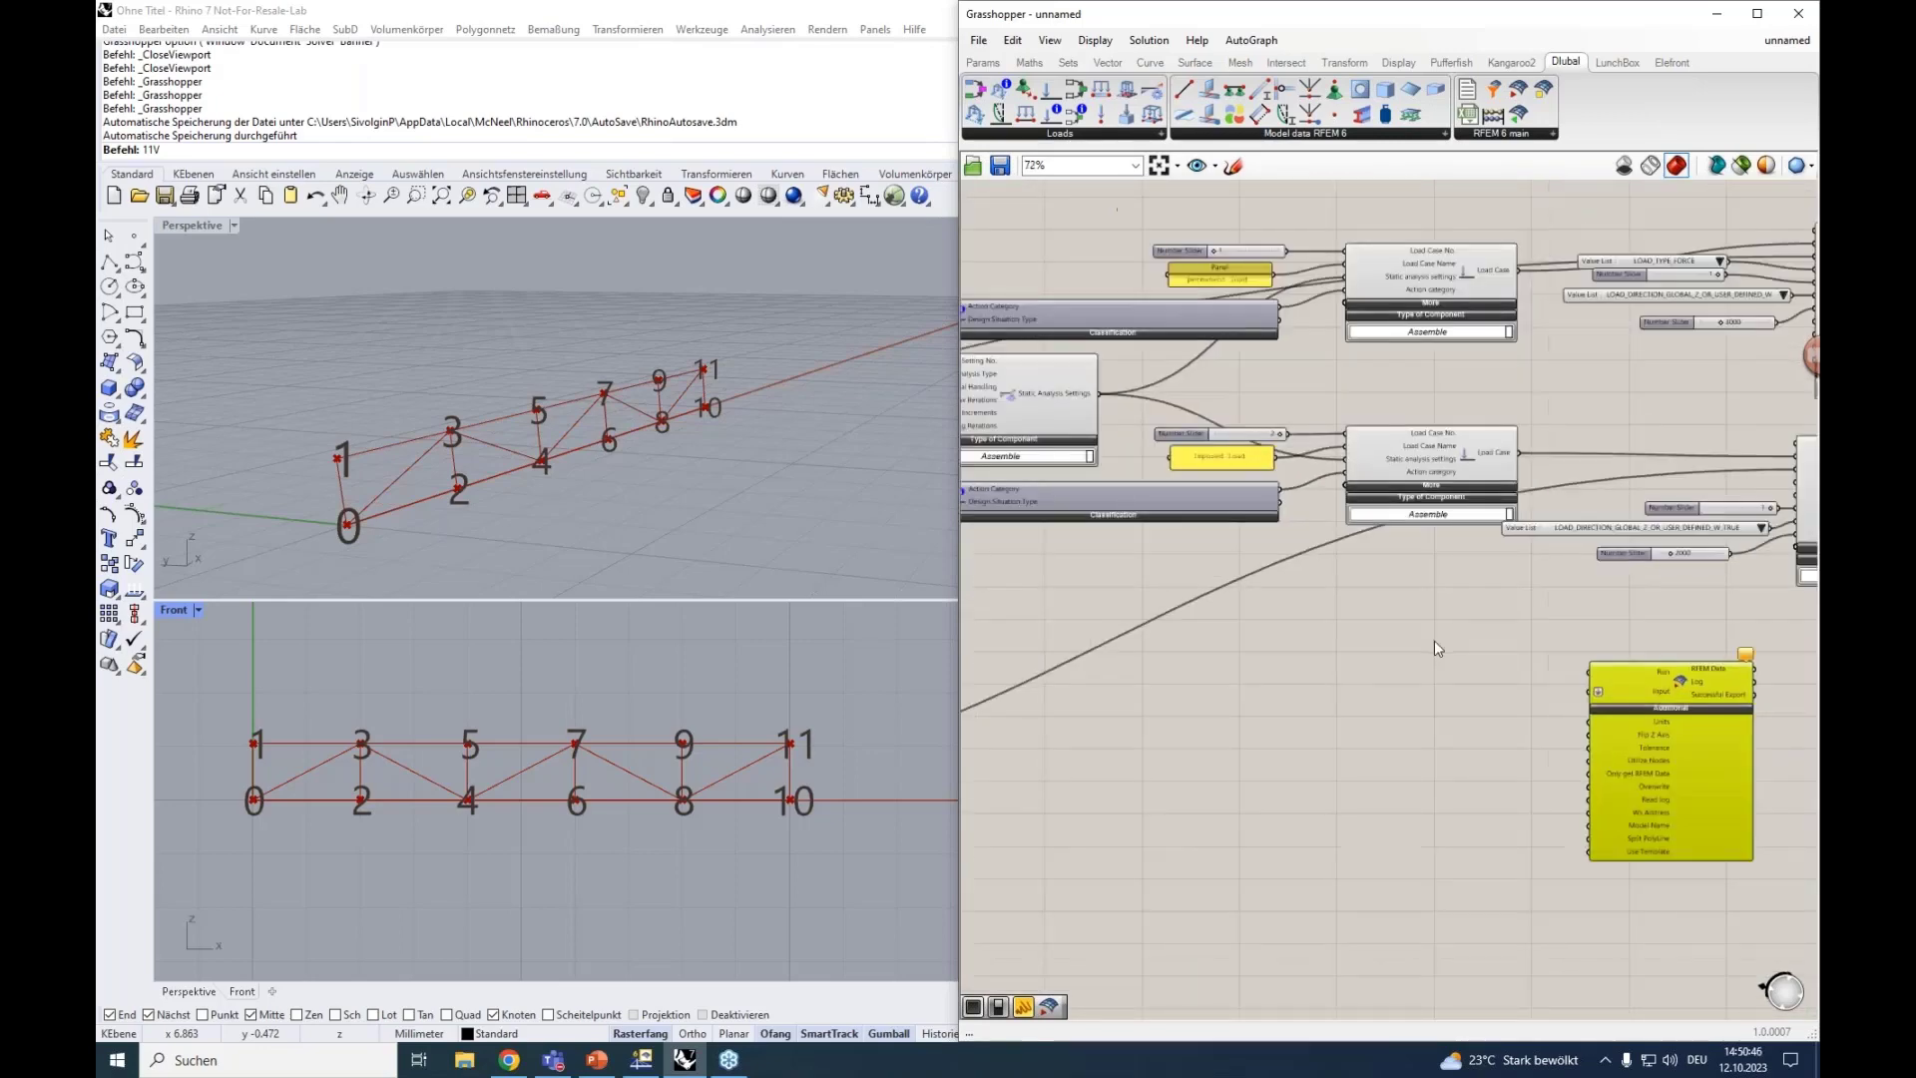
{"action": "right_click_drag", "start_coordinate": [1434, 644], "coordinate": [1367, 642]}
{"action": "left_click_drag", "start_coordinate": [1517, 666], "coordinate": [1144, 613]}
{"action": "right_click_drag", "start_coordinate": [1067, 591], "coordinate": [1435, 578]}
{"action": "scroll", "coordinate": [1435, 578], "scroll_direction": "down", "scroll_amount": 3}
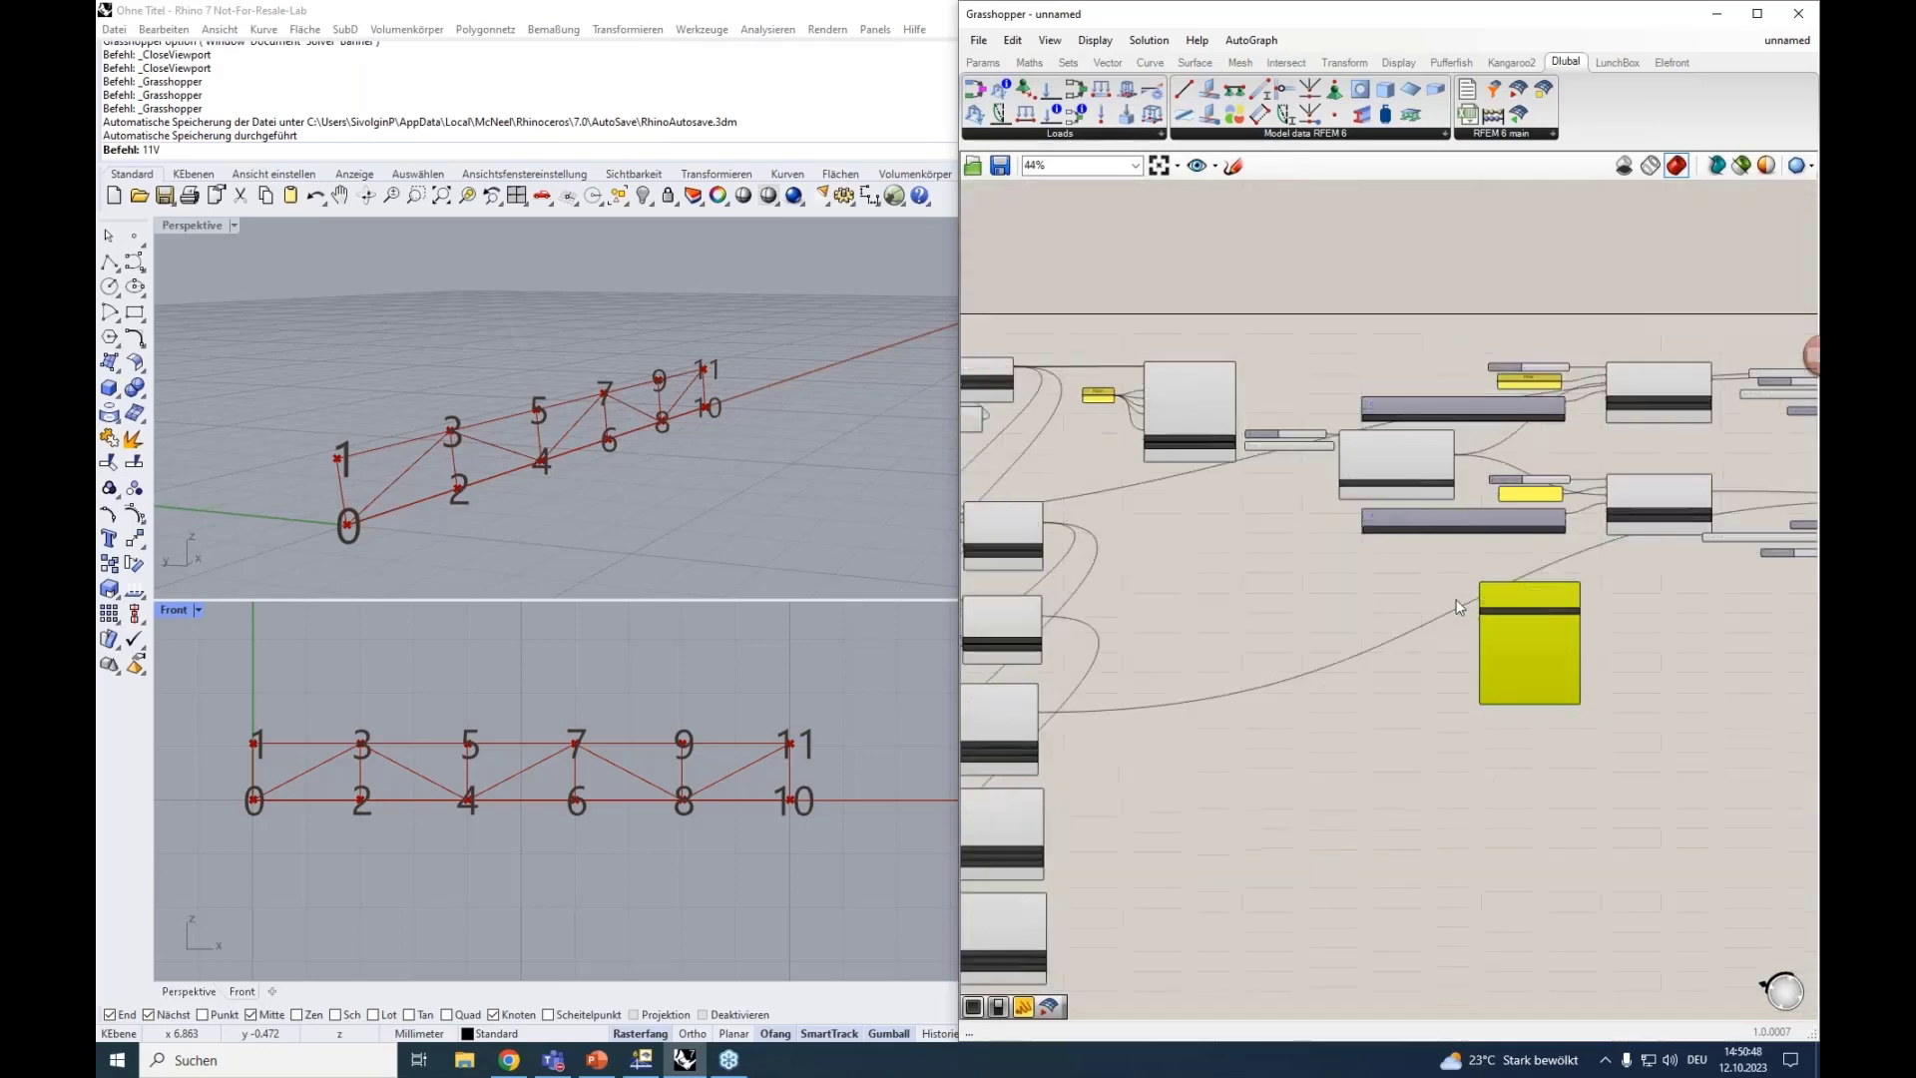
{"action": "left_click_drag", "start_coordinate": [1481, 600], "coordinate": [1143, 555]}
Connect the outputs of the Material component and both Section components to the Export component's Input.
{"action": "scroll", "coordinate": [1117, 517], "scroll_direction": "up", "scroll_amount": 4}
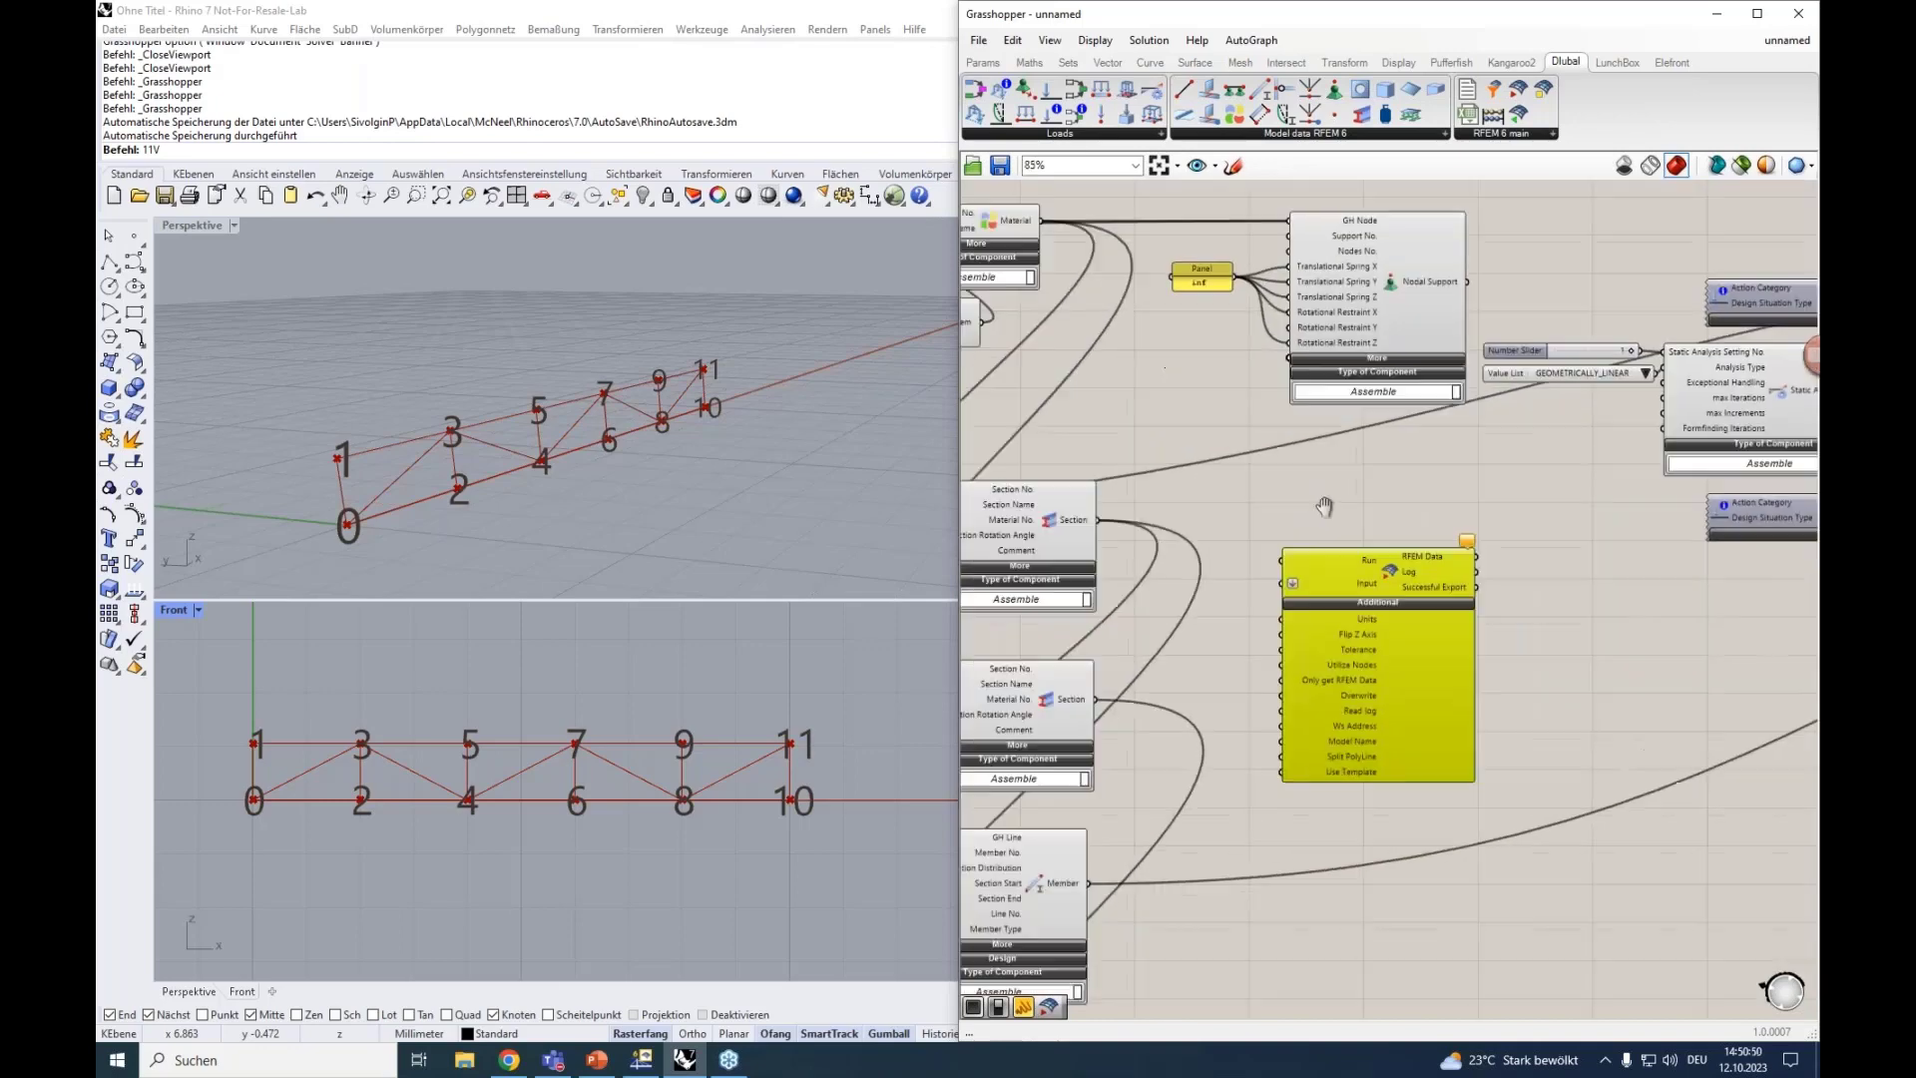
{"action": "right_click_drag", "start_coordinate": [1240, 501], "coordinate": [1381, 499]}
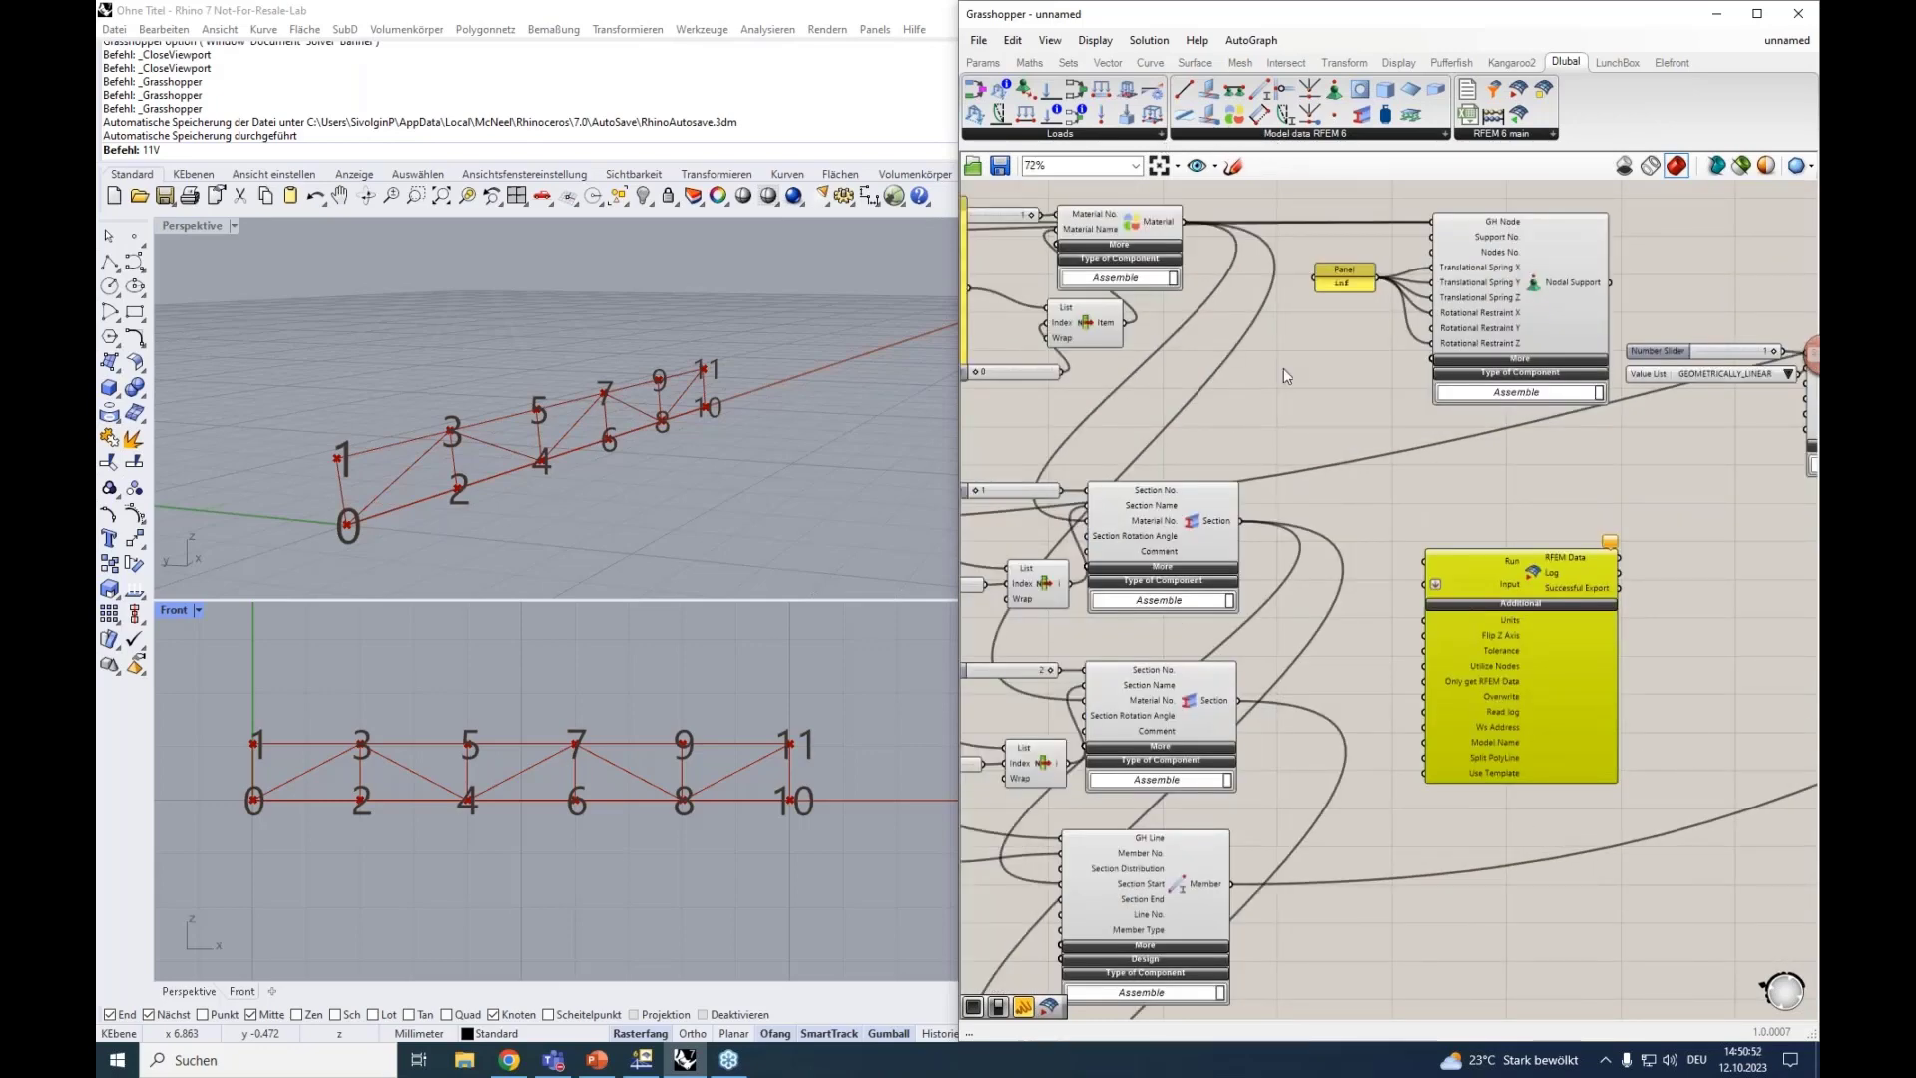
{"action": "scroll", "coordinate": [1283, 368], "scroll_direction": "down", "scroll_amount": 1}
{"action": "right_click_drag", "start_coordinate": [1283, 368], "coordinate": [1391, 395]}
{"action": "left_click_drag", "start_coordinate": [1308, 271], "coordinate": [1520, 579]}
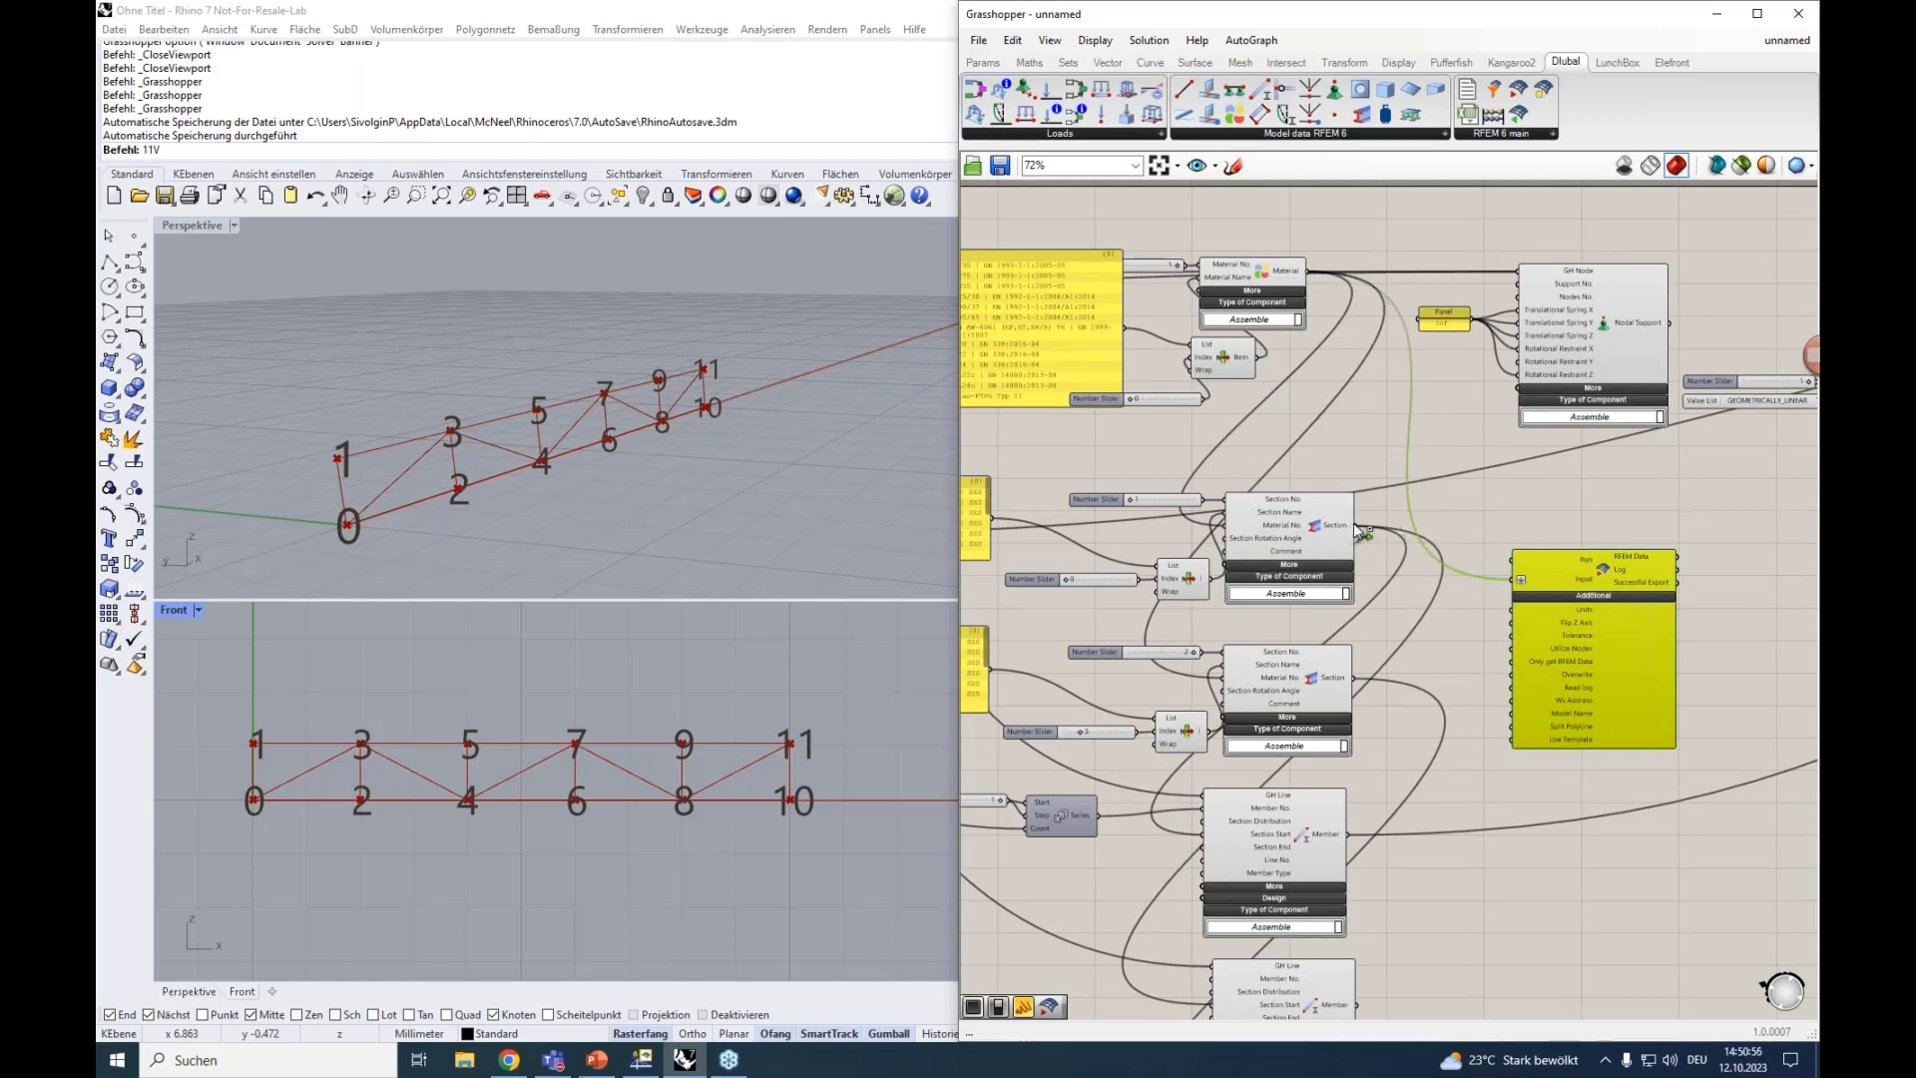
{"action": "left_click_drag", "start_coordinate": [1355, 526], "coordinate": [1508, 578]}
{"action": "left_click_drag", "start_coordinate": [1356, 678], "coordinate": [1511, 579], "text": "shift"}
Connect the outputs of the three Member components to the Export component's Input.
{"action": "right_click_drag", "start_coordinate": [1372, 834], "coordinate": [1273, 653]}
{"action": "left_click_drag", "start_coordinate": [1251, 653], "coordinate": [1422, 399], "text": "shift"}
{"action": "left_click_drag", "start_coordinate": [1259, 825], "coordinate": [1421, 399], "text": "shift"}
{"action": "left_click_drag", "start_coordinate": [1263, 993], "coordinate": [1419, 399], "text": "shift"}
Connect the output of the Node component to the Export component's Input, keeping the existing connections.
{"action": "right_click_drag", "start_coordinate": [1428, 379], "coordinate": [1578, 439]}
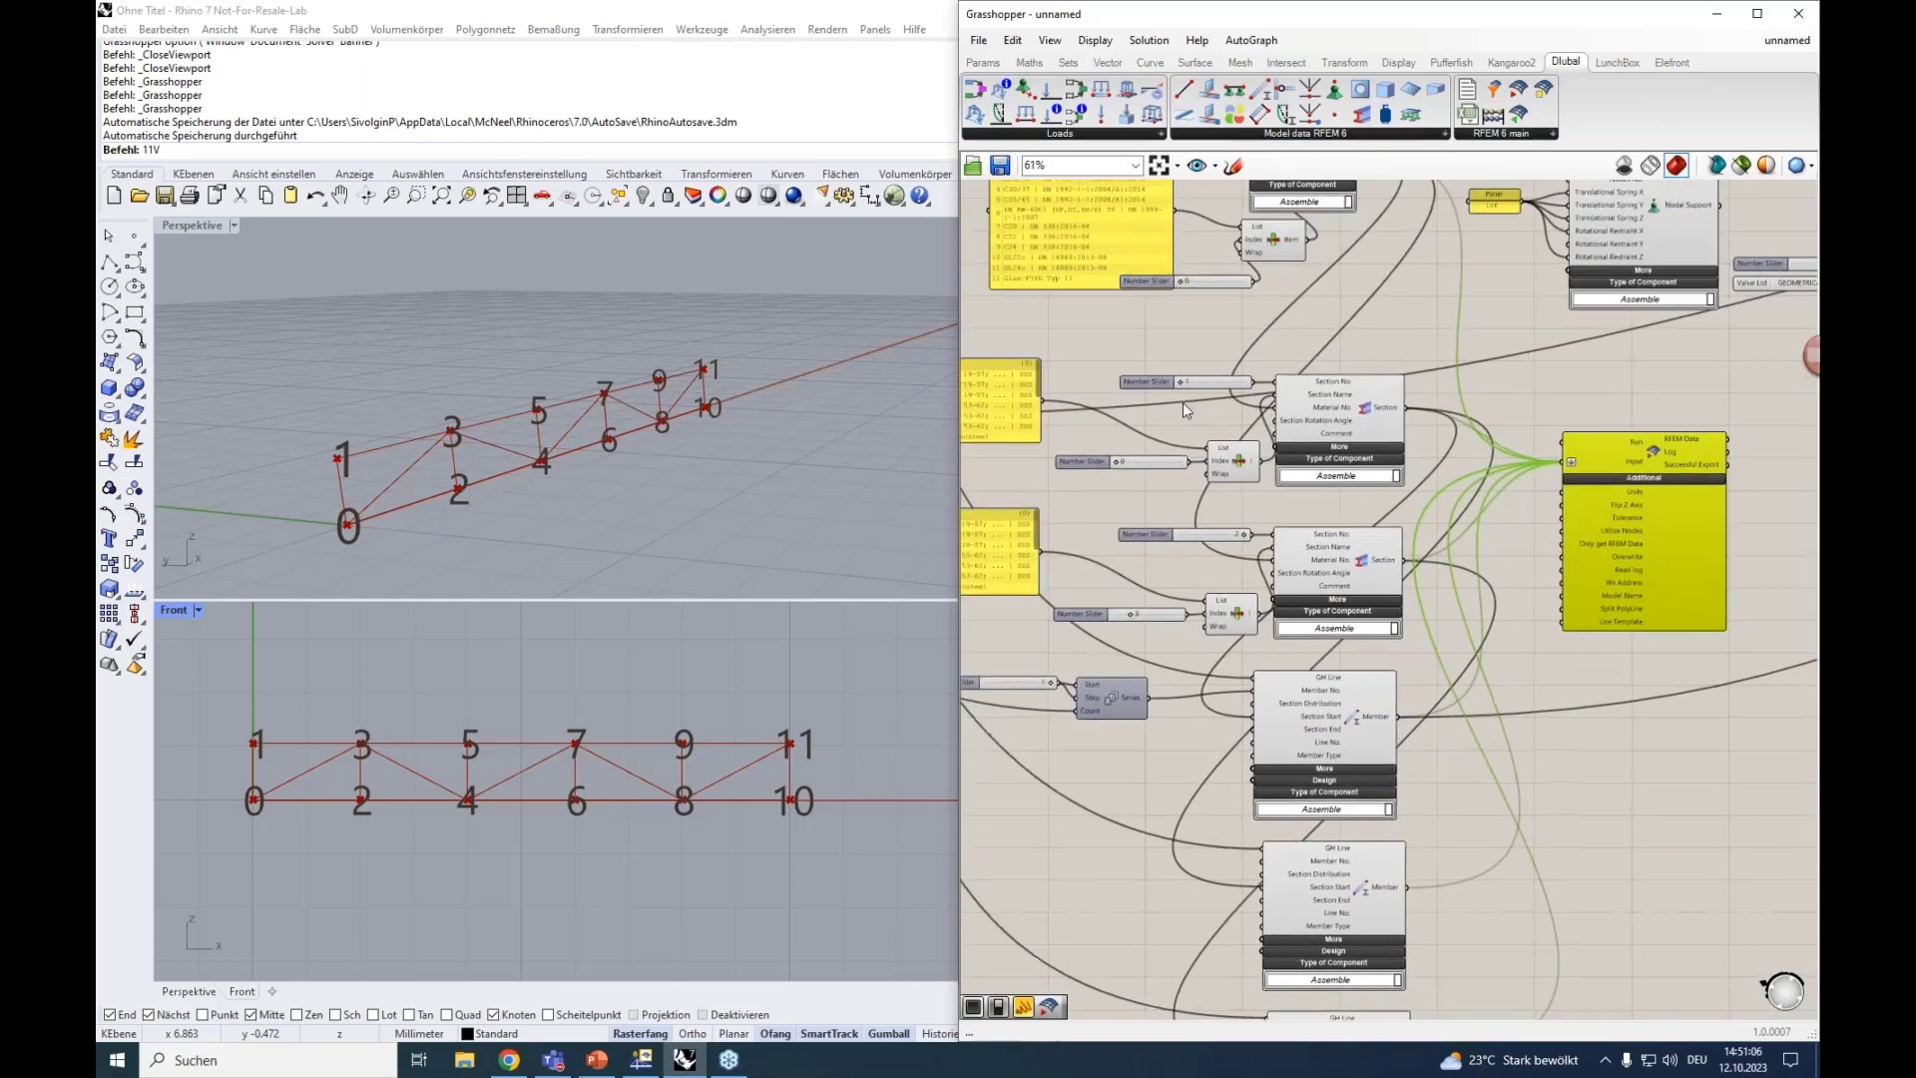
{"action": "scroll", "coordinate": [1183, 403], "scroll_direction": "down", "scroll_amount": 2}
{"action": "left_click_drag", "start_coordinate": [1486, 437], "coordinate": [1451, 442]}
{"action": "scroll", "coordinate": [1033, 465], "scroll_direction": "up", "scroll_amount": 4}
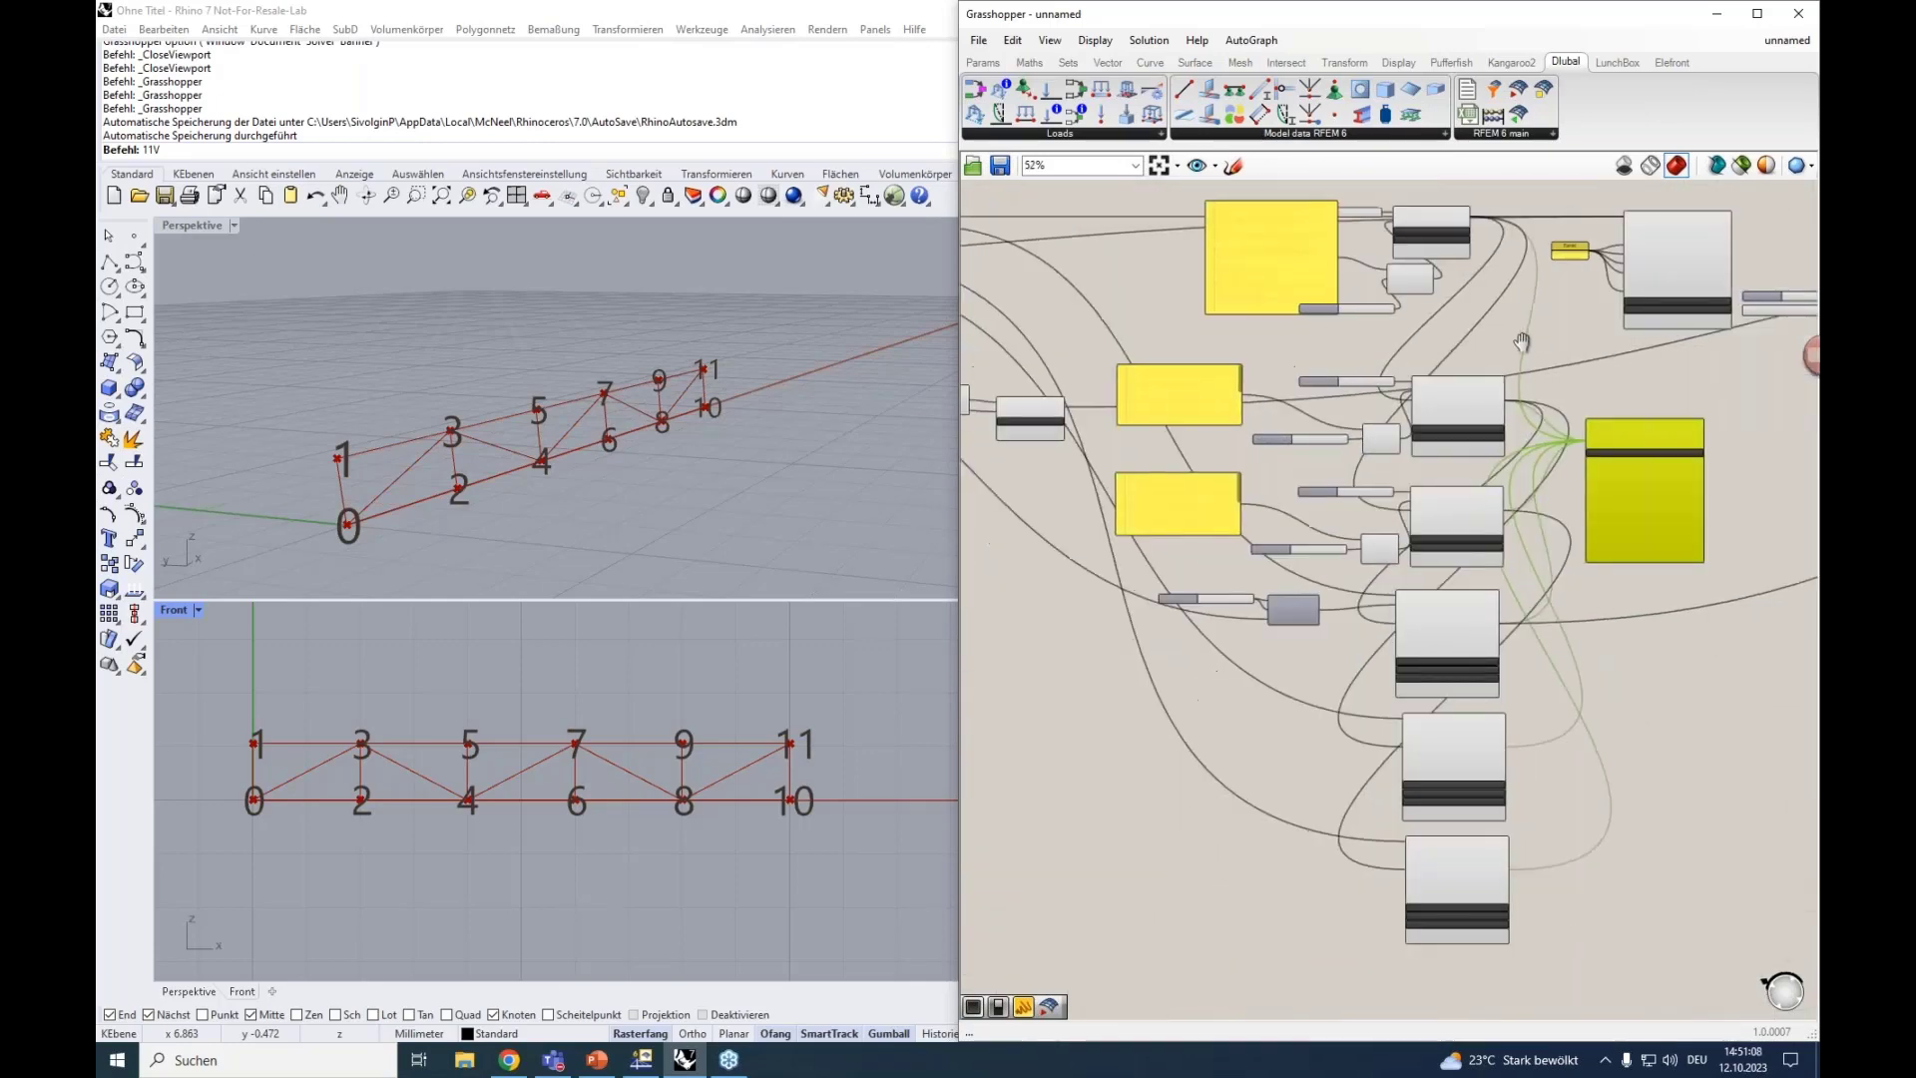
{"action": "left_click_drag", "start_coordinate": [1074, 385], "coordinate": [1755, 436], "text": "shift"}
Move the Export component beneath the Static Analysis Settings and connect the Nodal Support output to its Input.
{"action": "right_click_drag", "start_coordinate": [1719, 368], "coordinate": [1080, 654]}
{"action": "left_click_drag", "start_coordinate": [1353, 427], "coordinate": [1674, 785]}
{"action": "right_click_drag", "start_coordinate": [1732, 548], "coordinate": [1235, 457]}
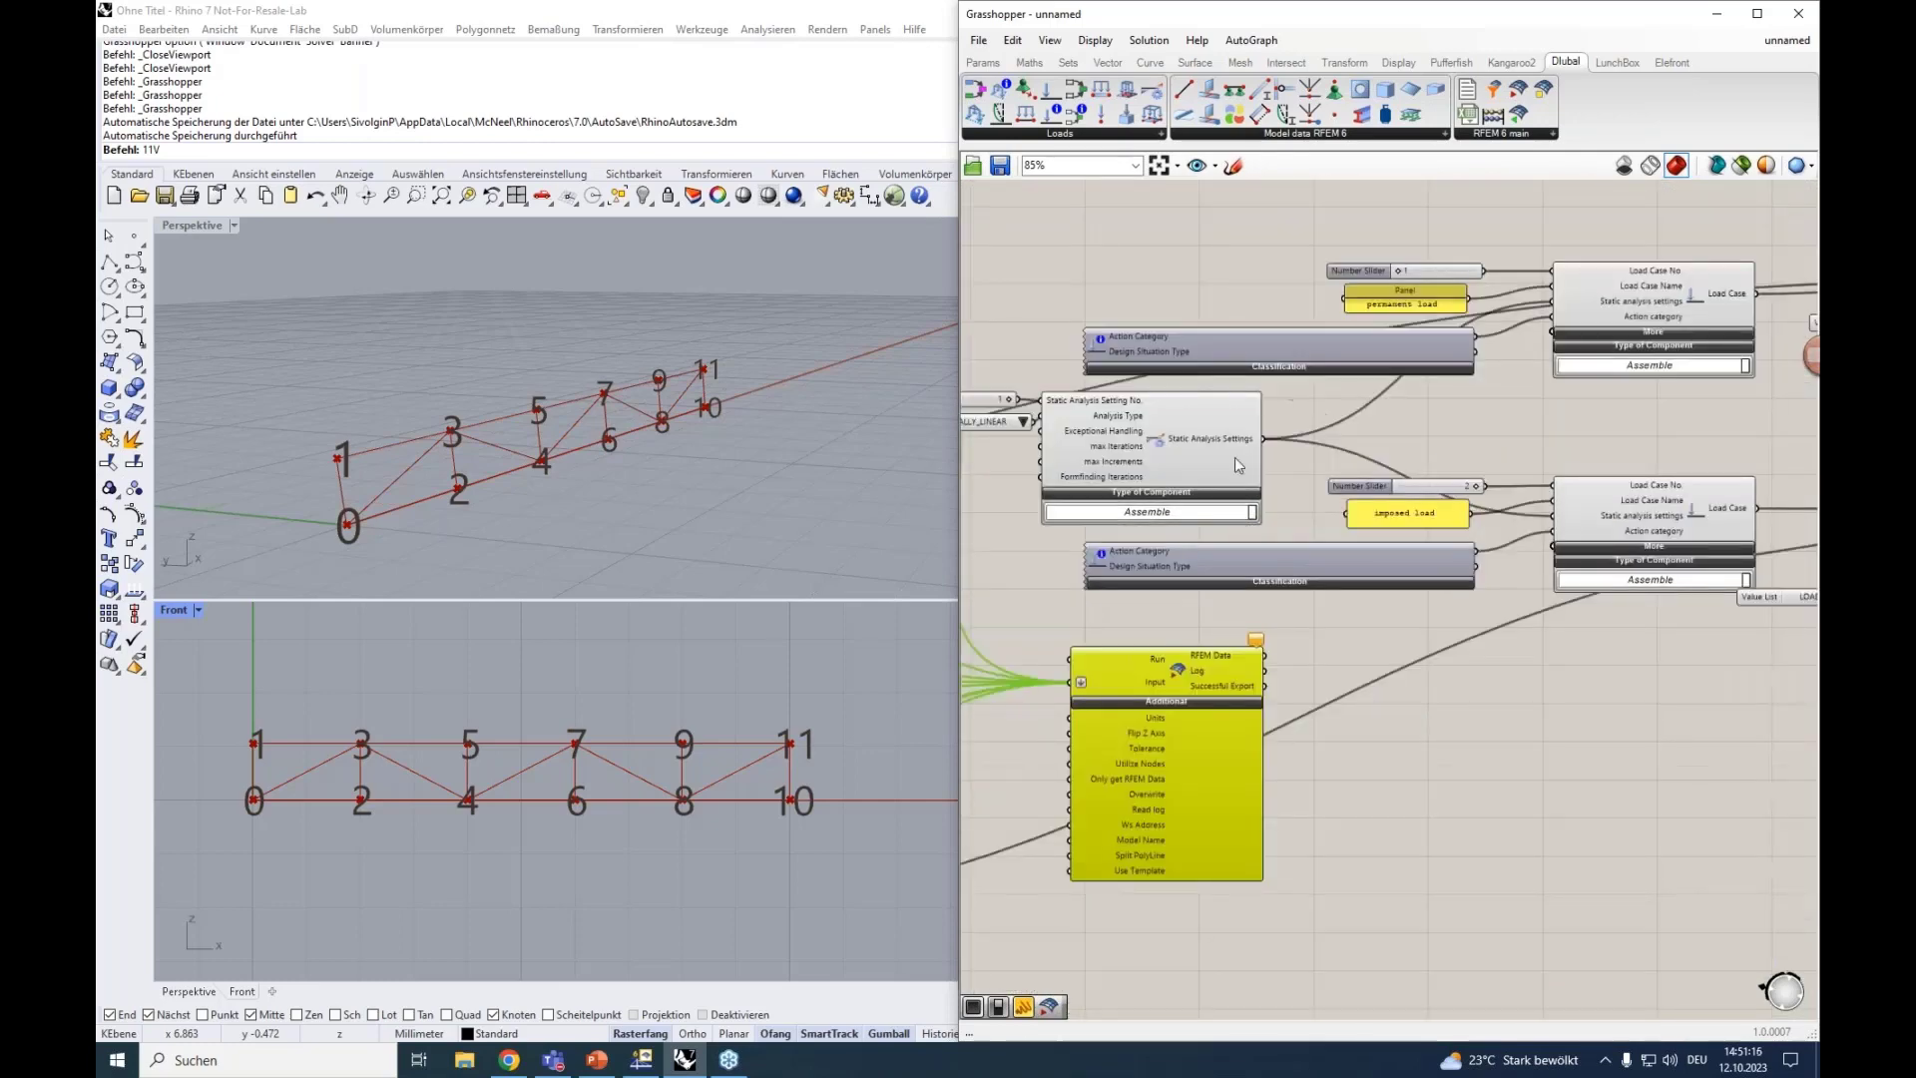
Move the Export component below the Member Load and connect the Static Analysis Settings and both Load Case outputs to its Input.
{"action": "left_click_drag", "start_coordinate": [1144, 687], "coordinate": [1627, 658]}
{"action": "right_click_drag", "start_coordinate": [1484, 404], "coordinate": [1020, 436]}
{"action": "left_click_drag", "start_coordinate": [1290, 327], "coordinate": [1635, 727]}
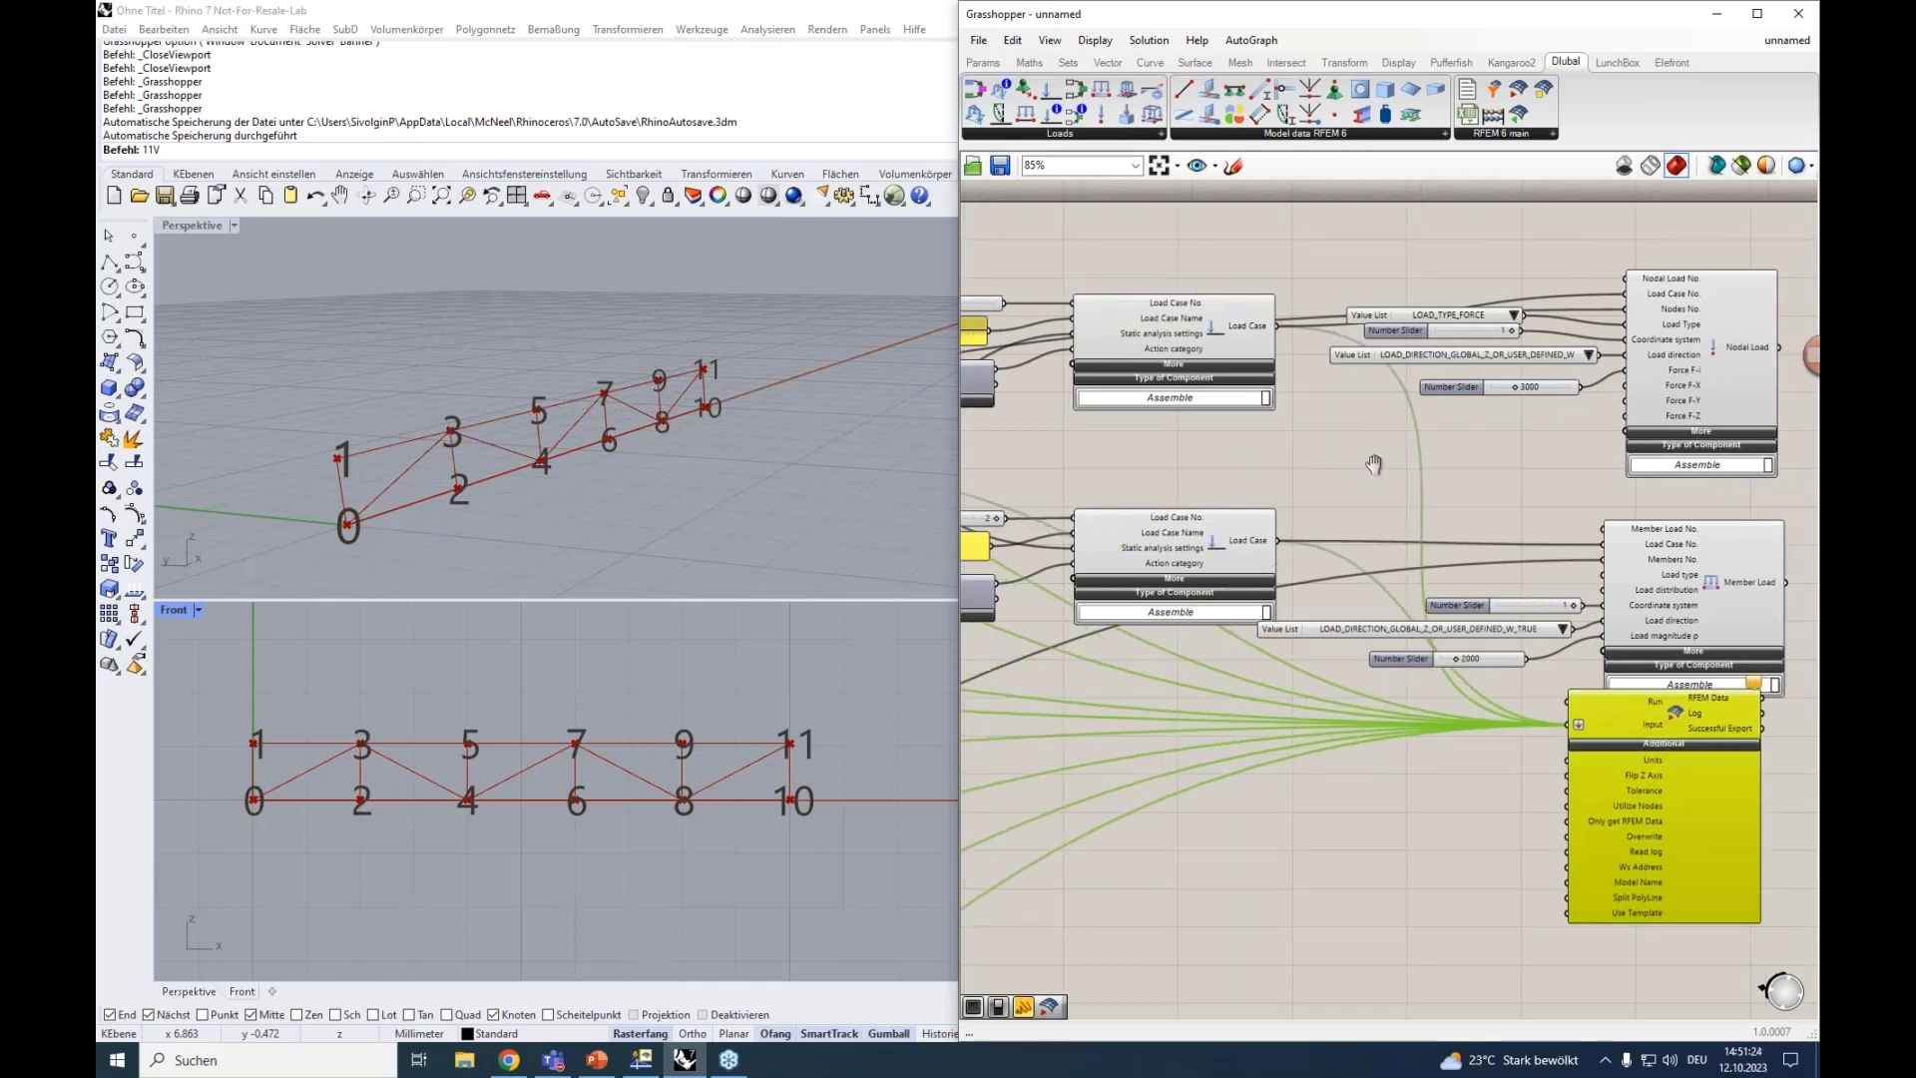
Move the Export component clear of the load components and connect the Nodal Load and Member Load outputs to its Input.
{"action": "right_click_drag", "start_coordinate": [1372, 461], "coordinate": [1027, 459]}
{"action": "left_click_drag", "start_coordinate": [1448, 347], "coordinate": [1243, 726]}
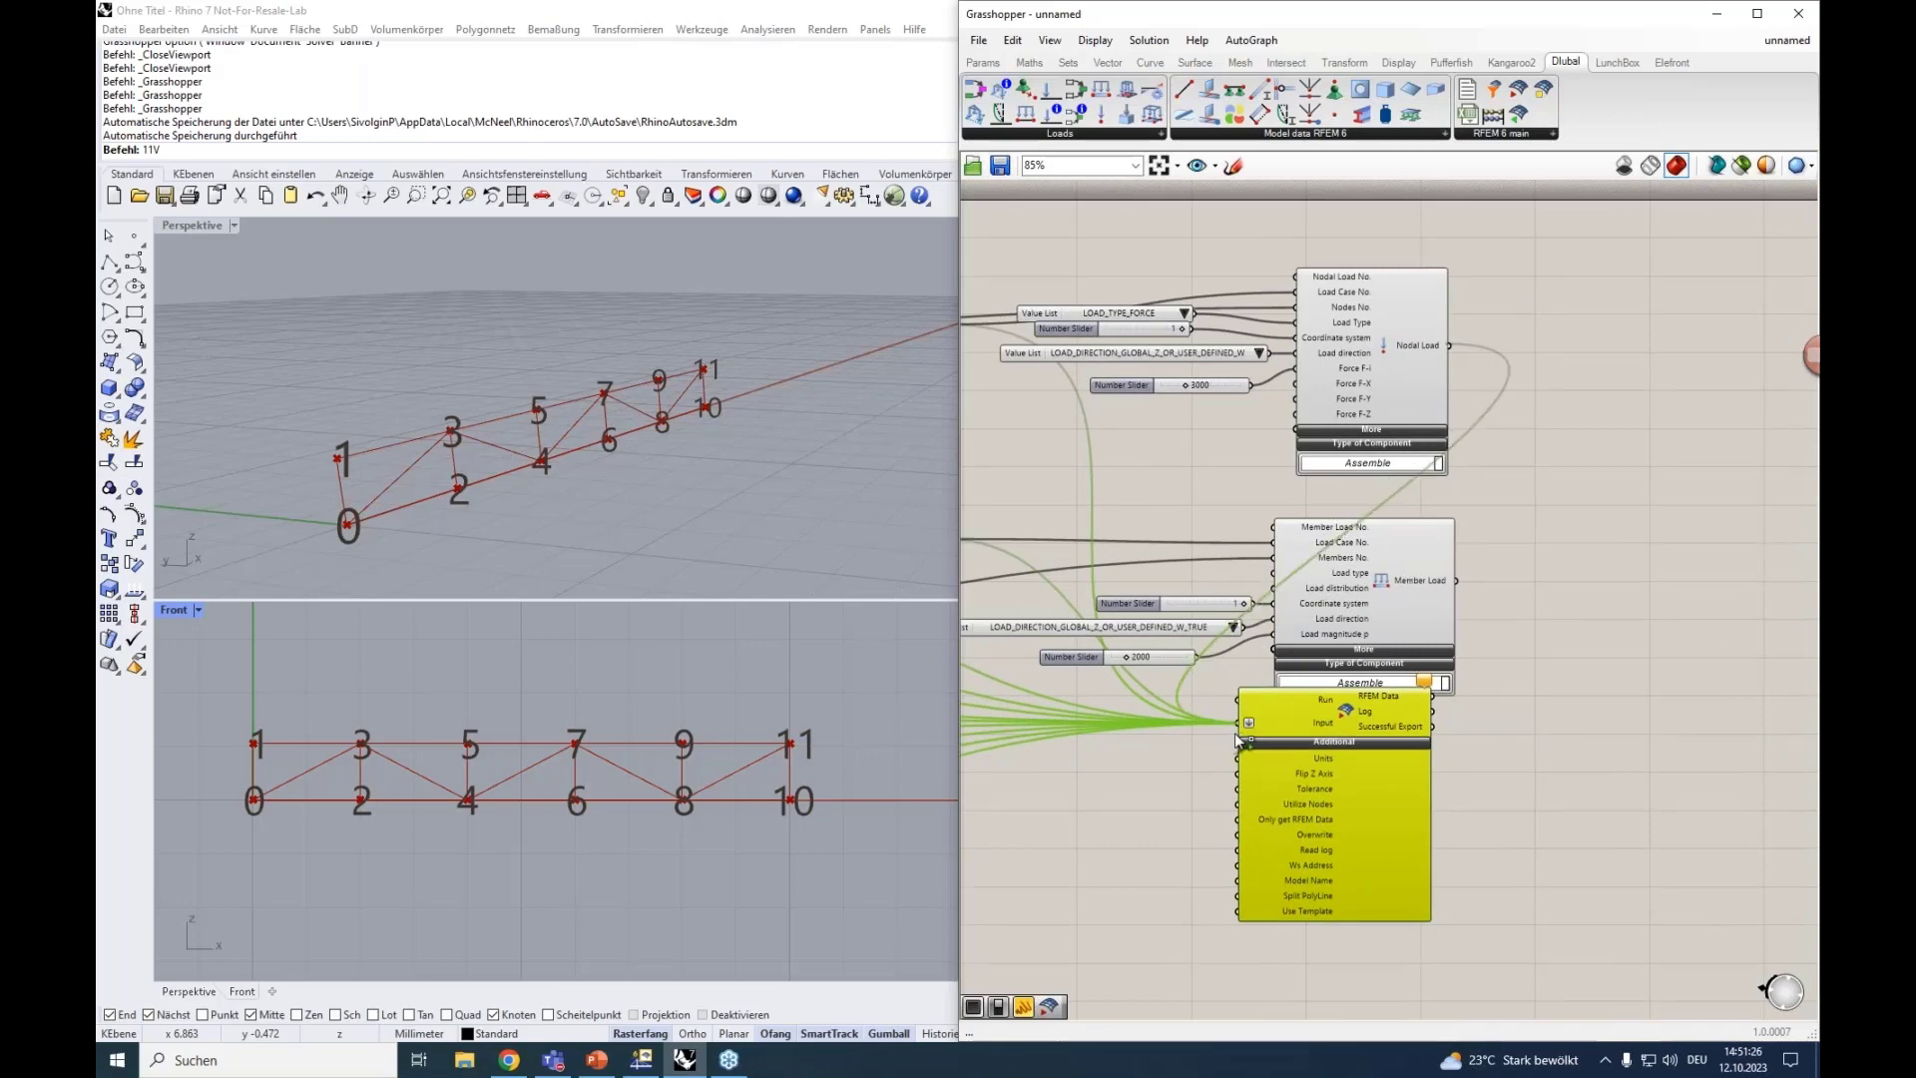
{"action": "left_click_drag", "start_coordinate": [1456, 580], "coordinate": [1648, 483]}
{"action": "scroll", "coordinate": [1680, 449], "scroll_direction": "up", "scroll_amount": 4}
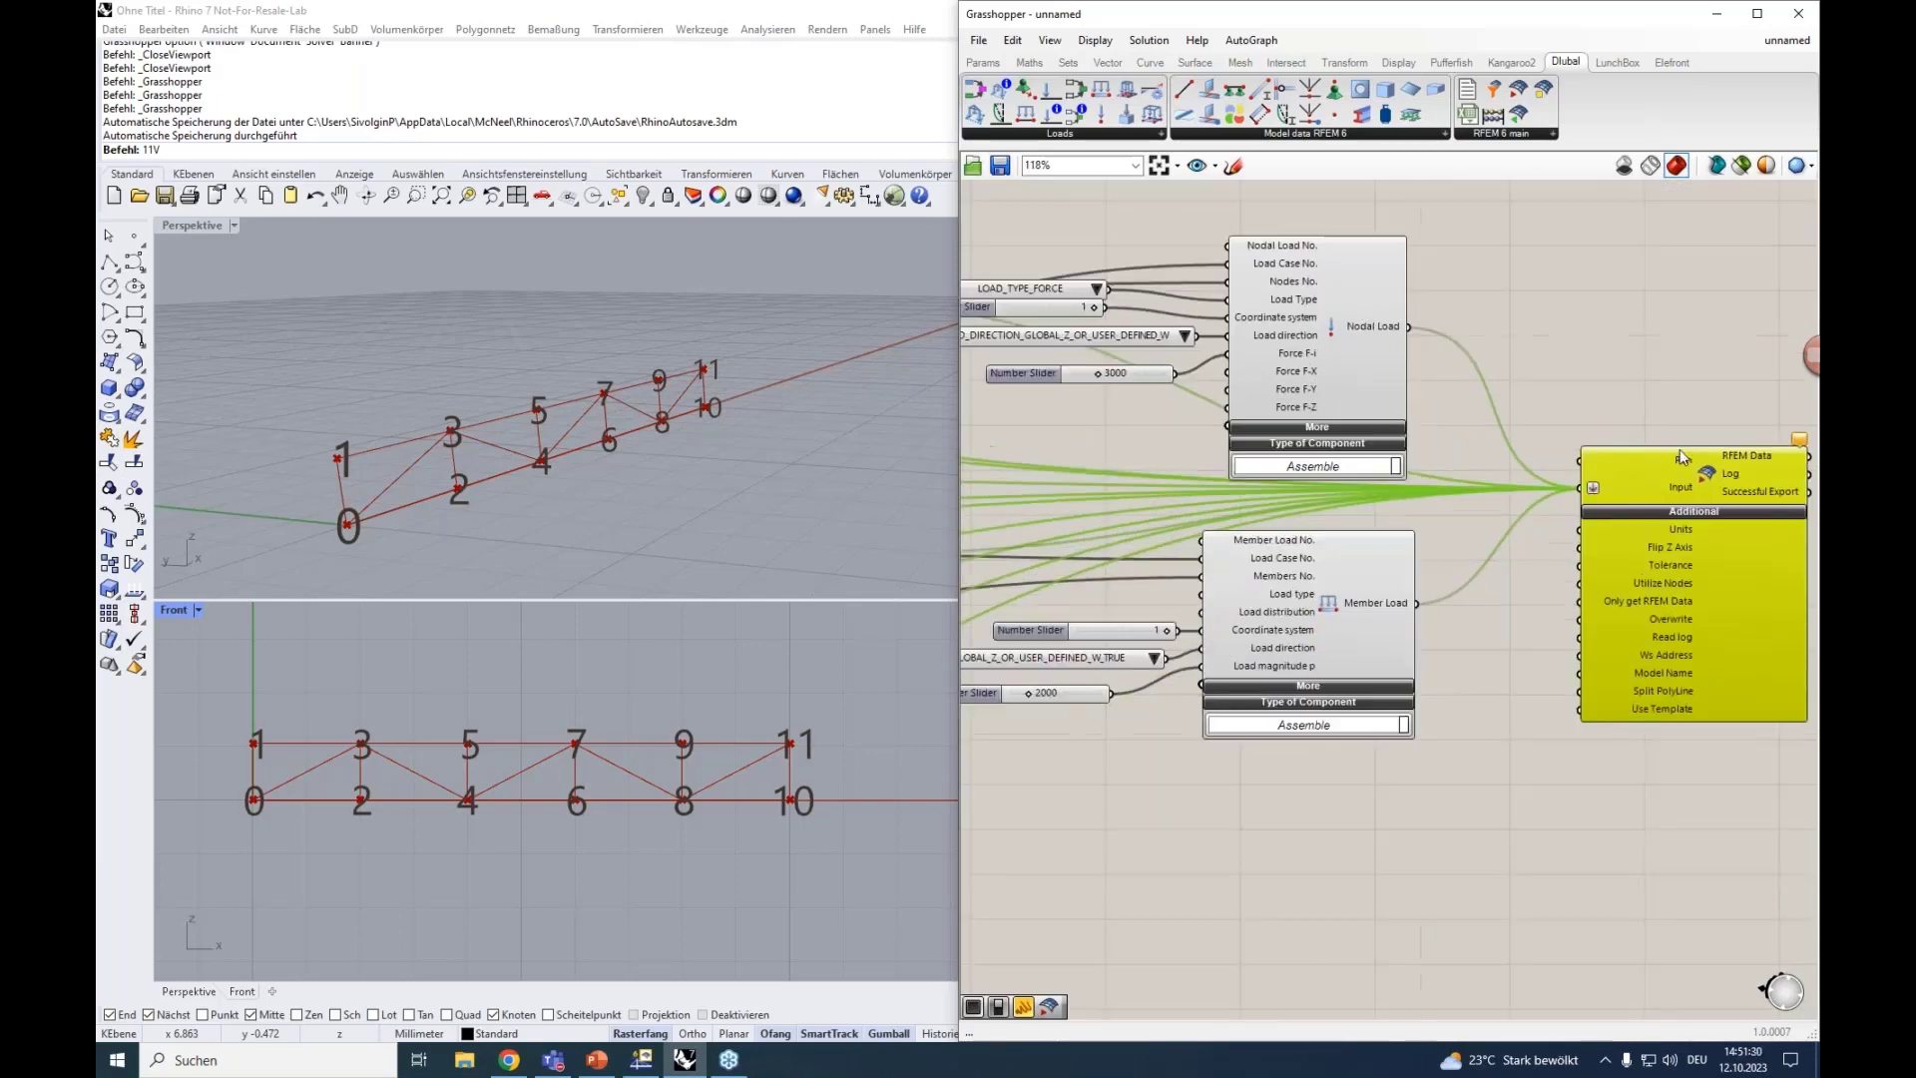
{"action": "left_click_drag", "start_coordinate": [1553, 484], "coordinate": [1668, 486]}
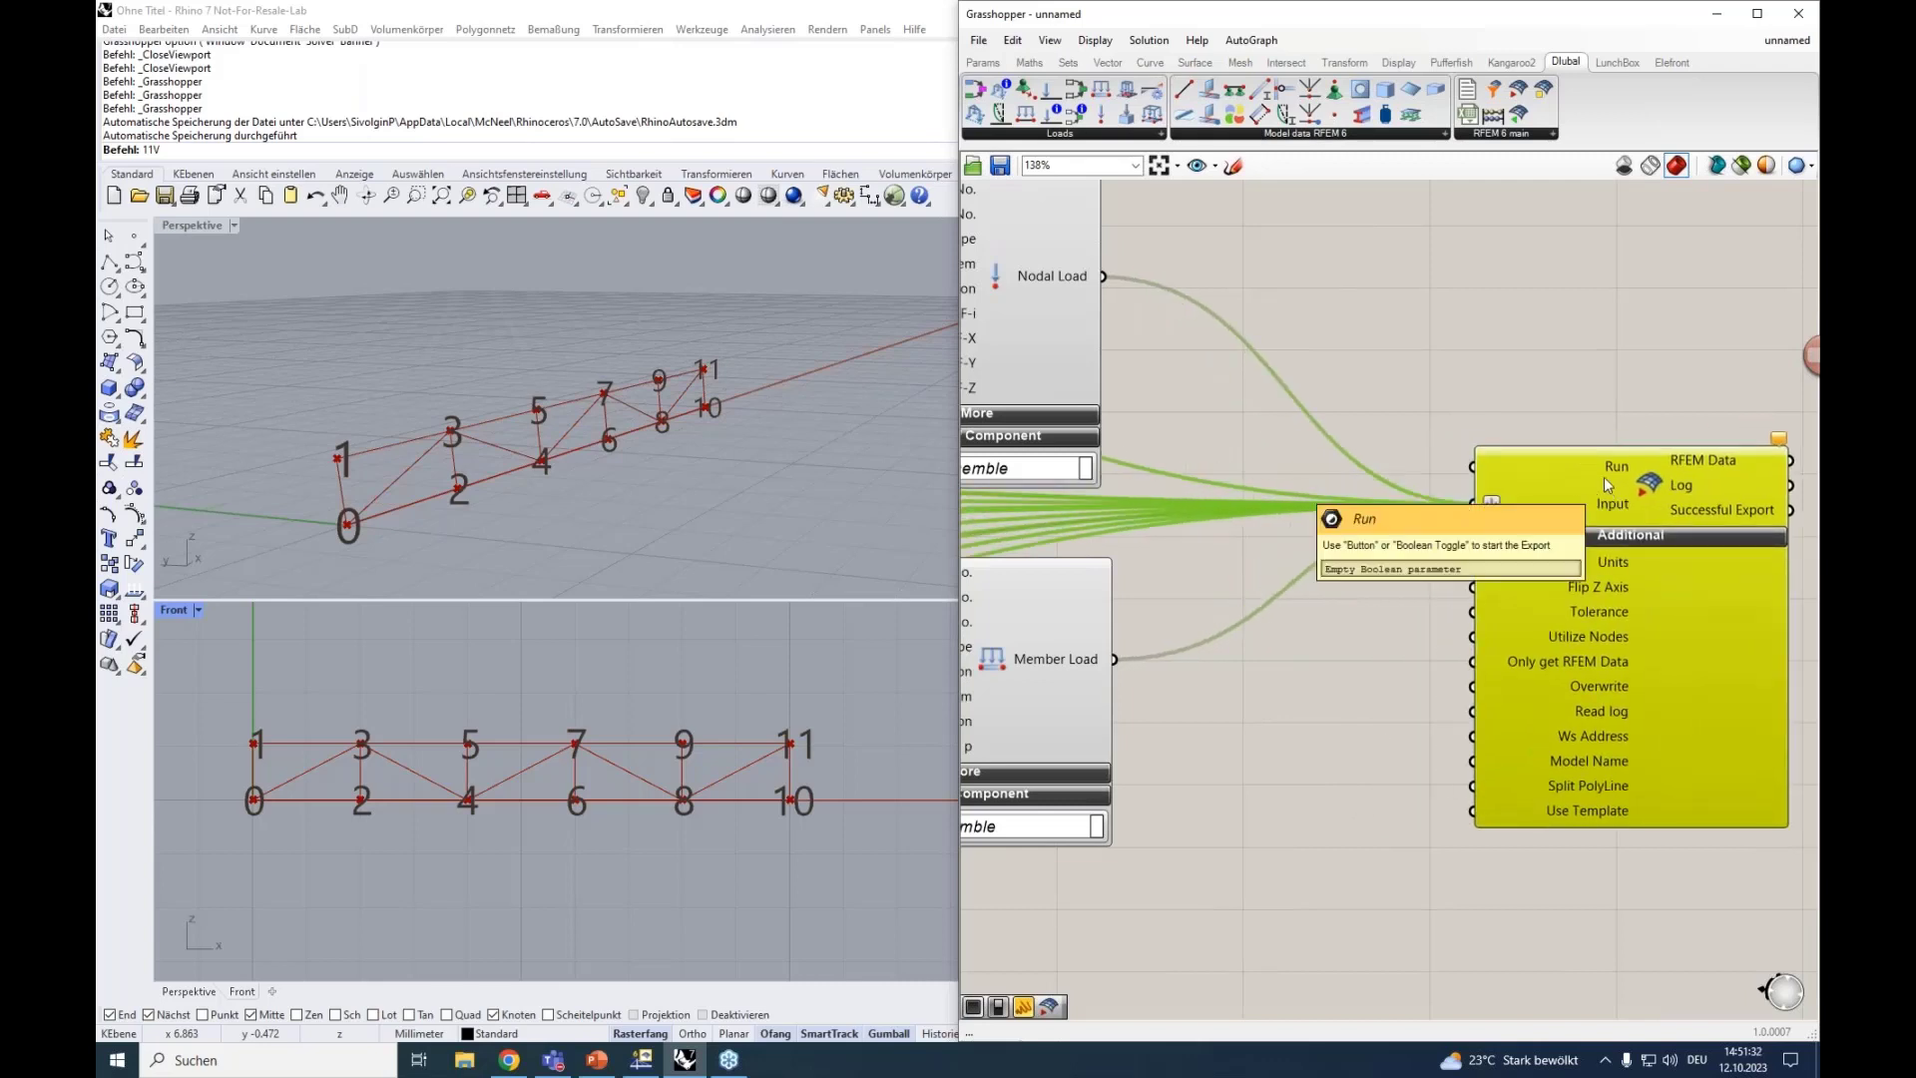
{"action": "right_click_drag", "start_coordinate": [1605, 483], "coordinate": [1552, 504]}
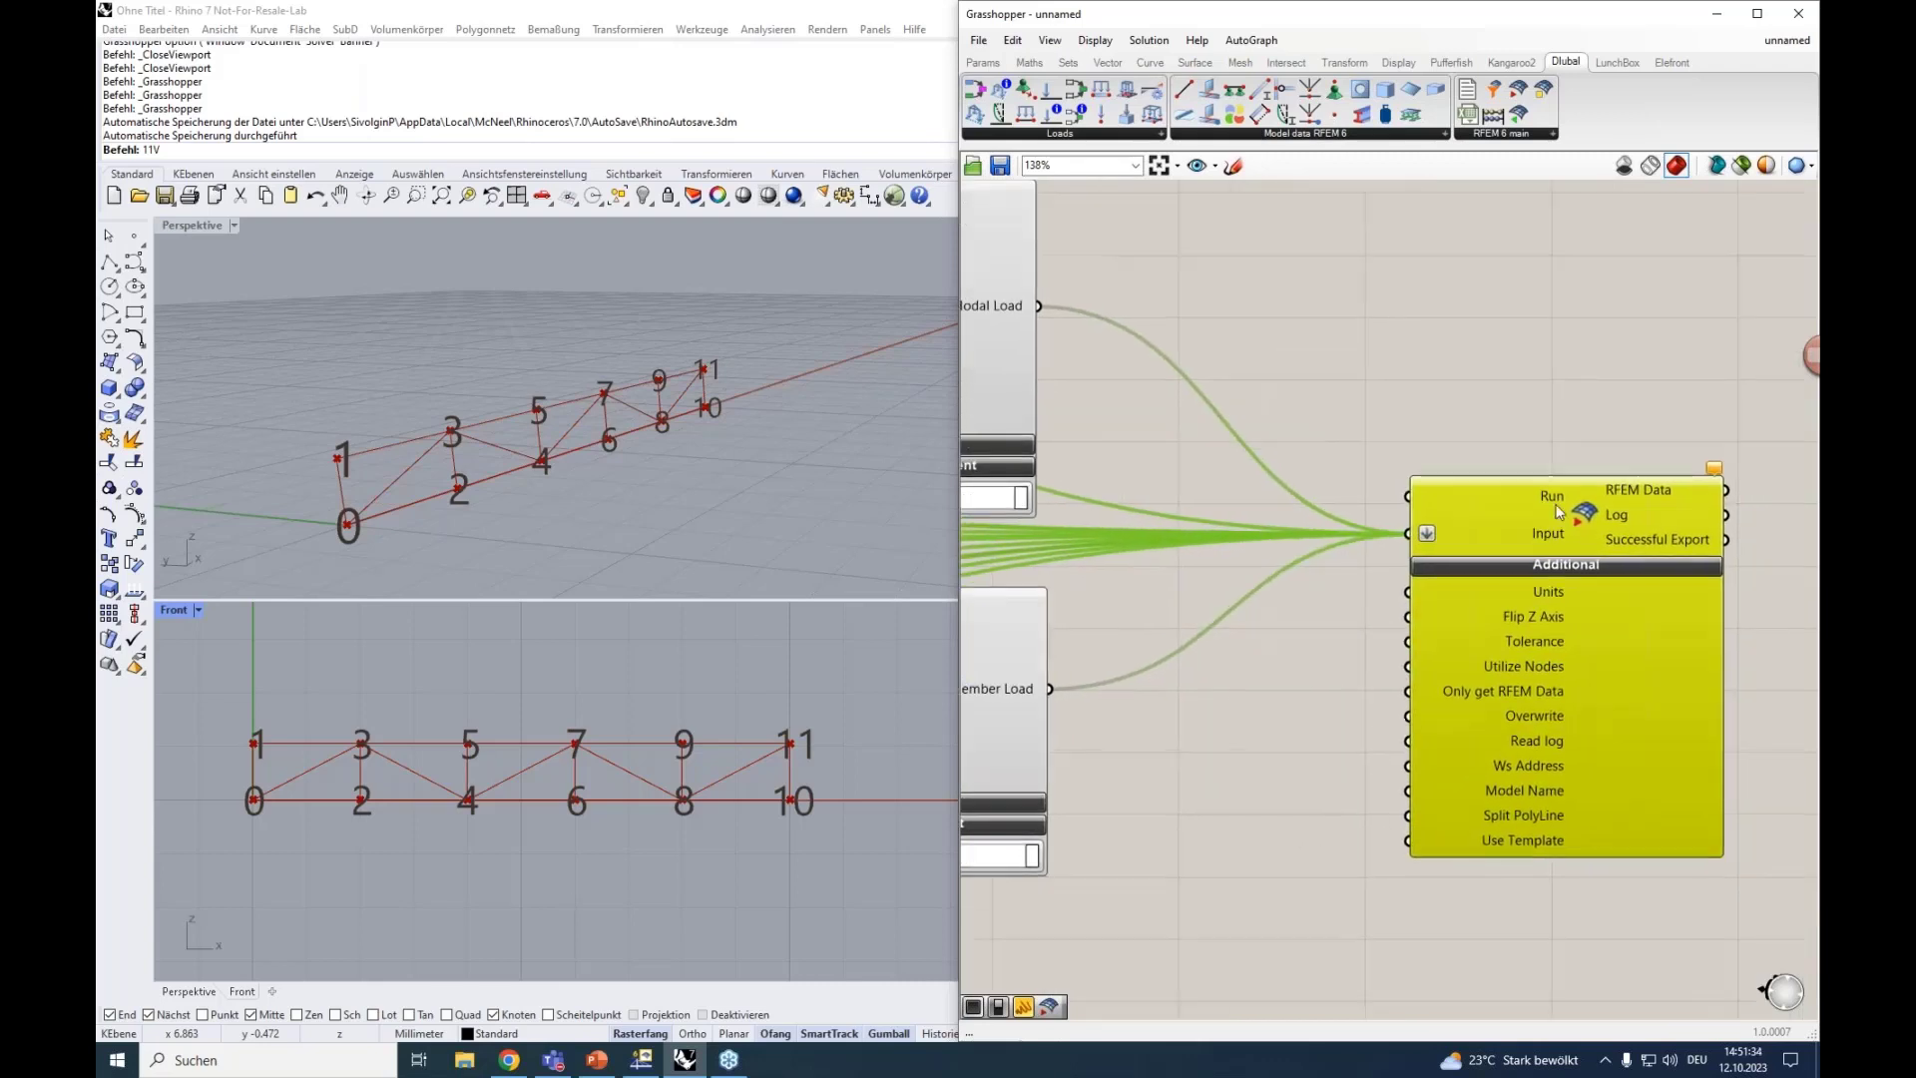
Add a Button component to the canvas above the Export component.
{"action": "double_click", "coordinate": [1425, 363]}
{"action": "type", "text": "bi"}
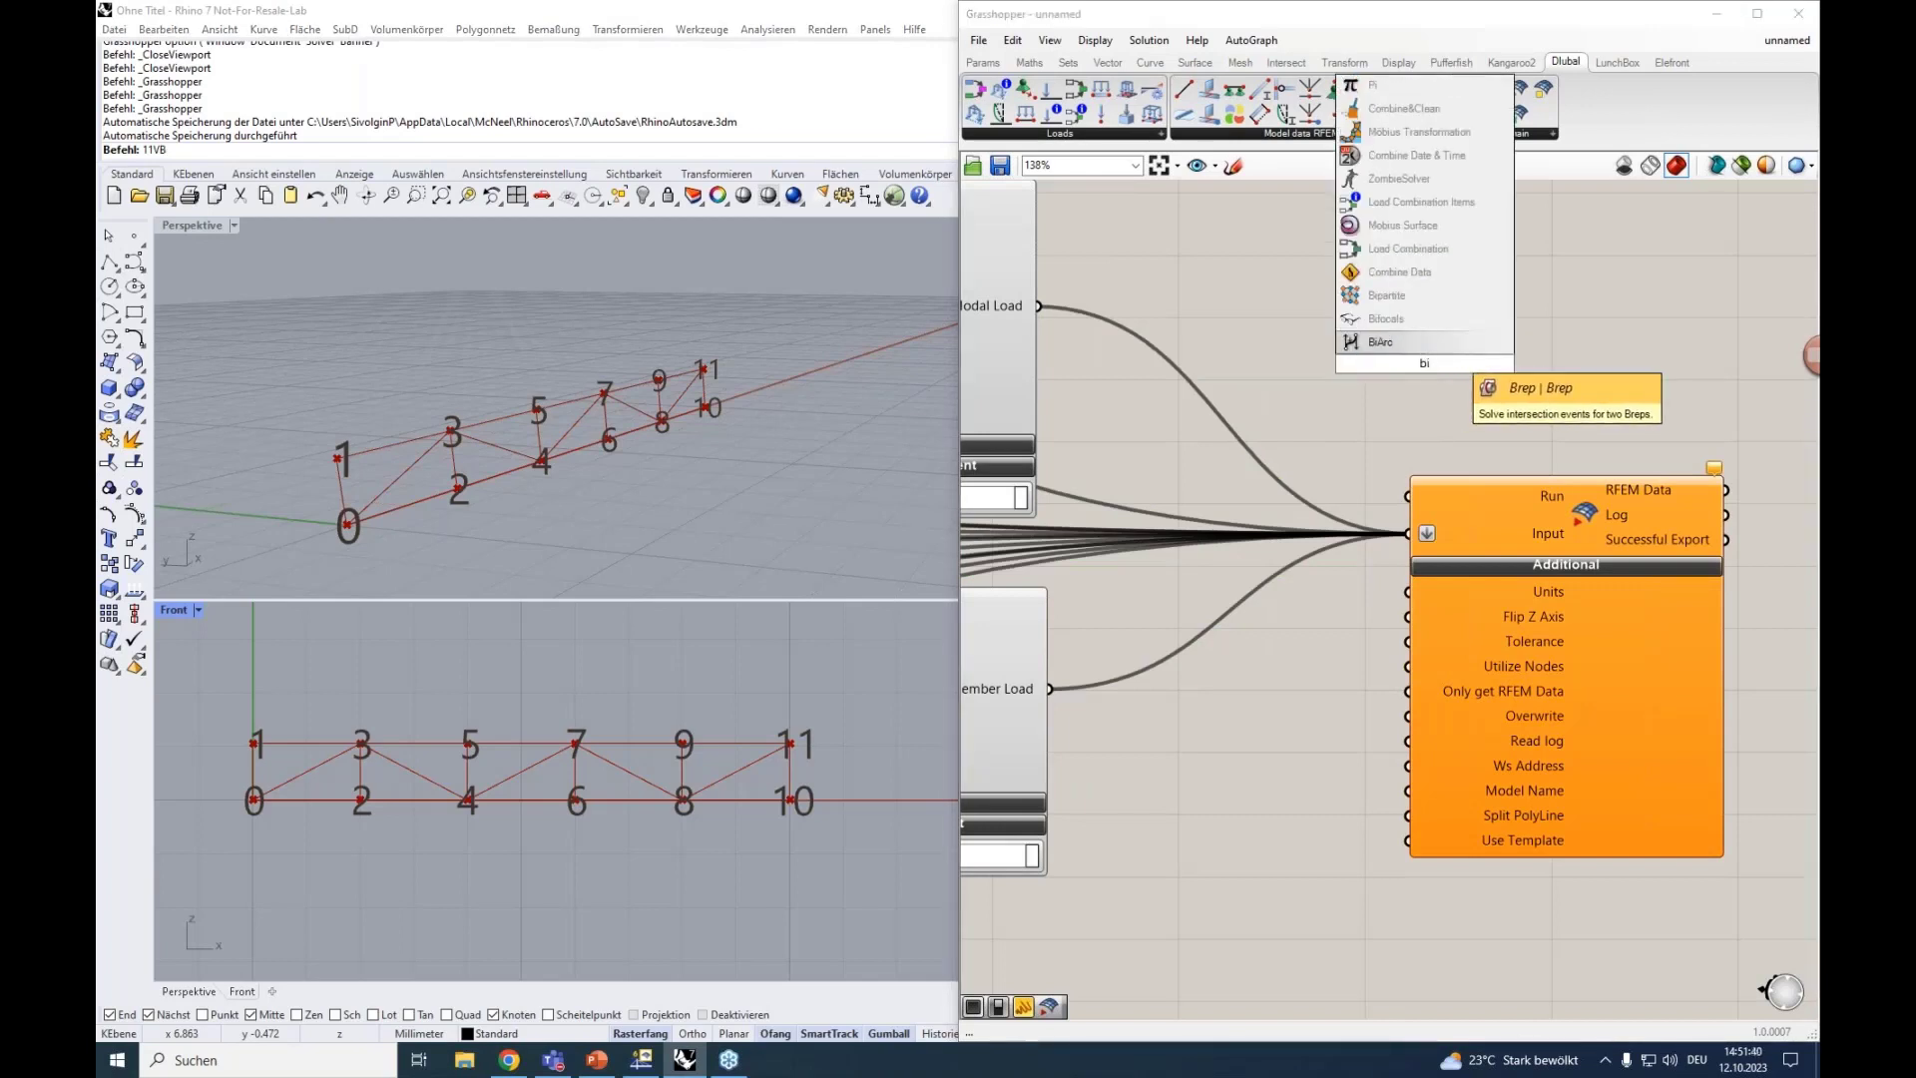
{"action": "key", "text": "BackSpace"}
{"action": "type", "text": "utton"}
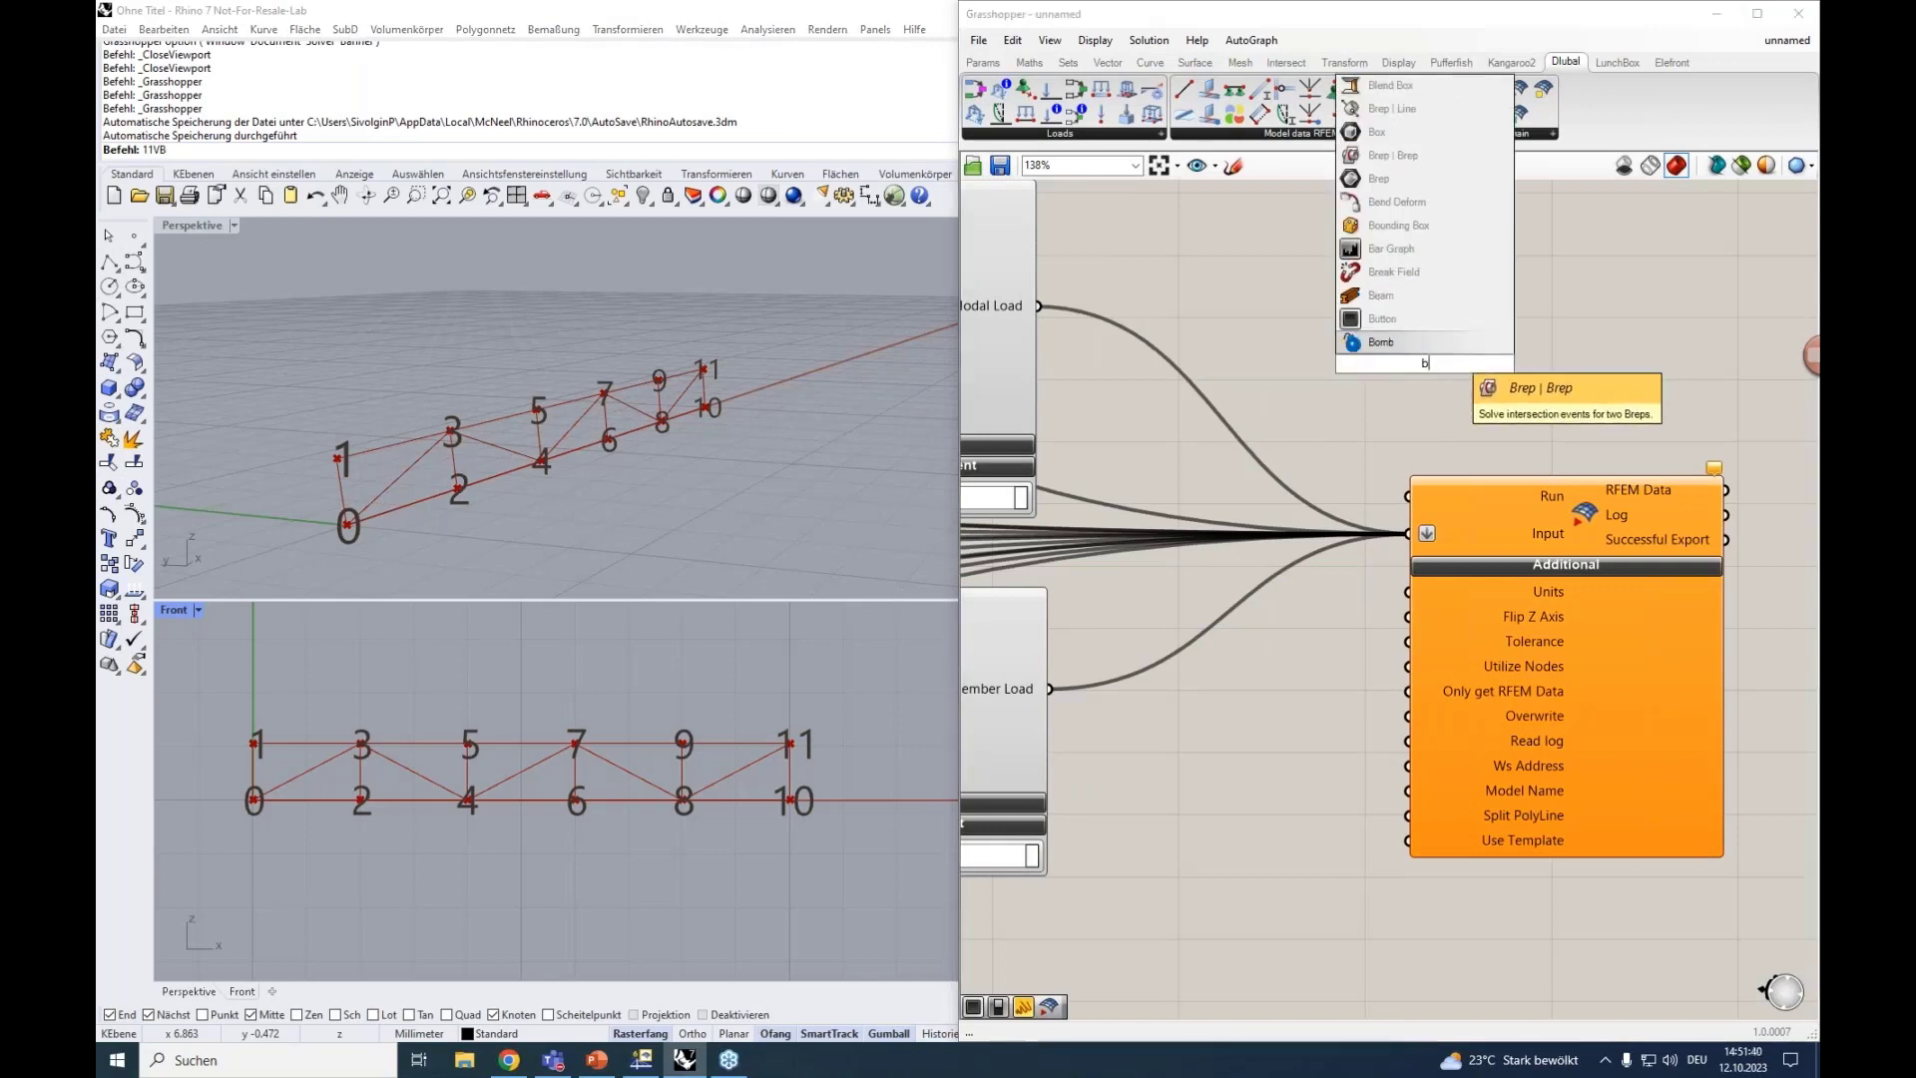
{"action": "key", "text": "Return"}
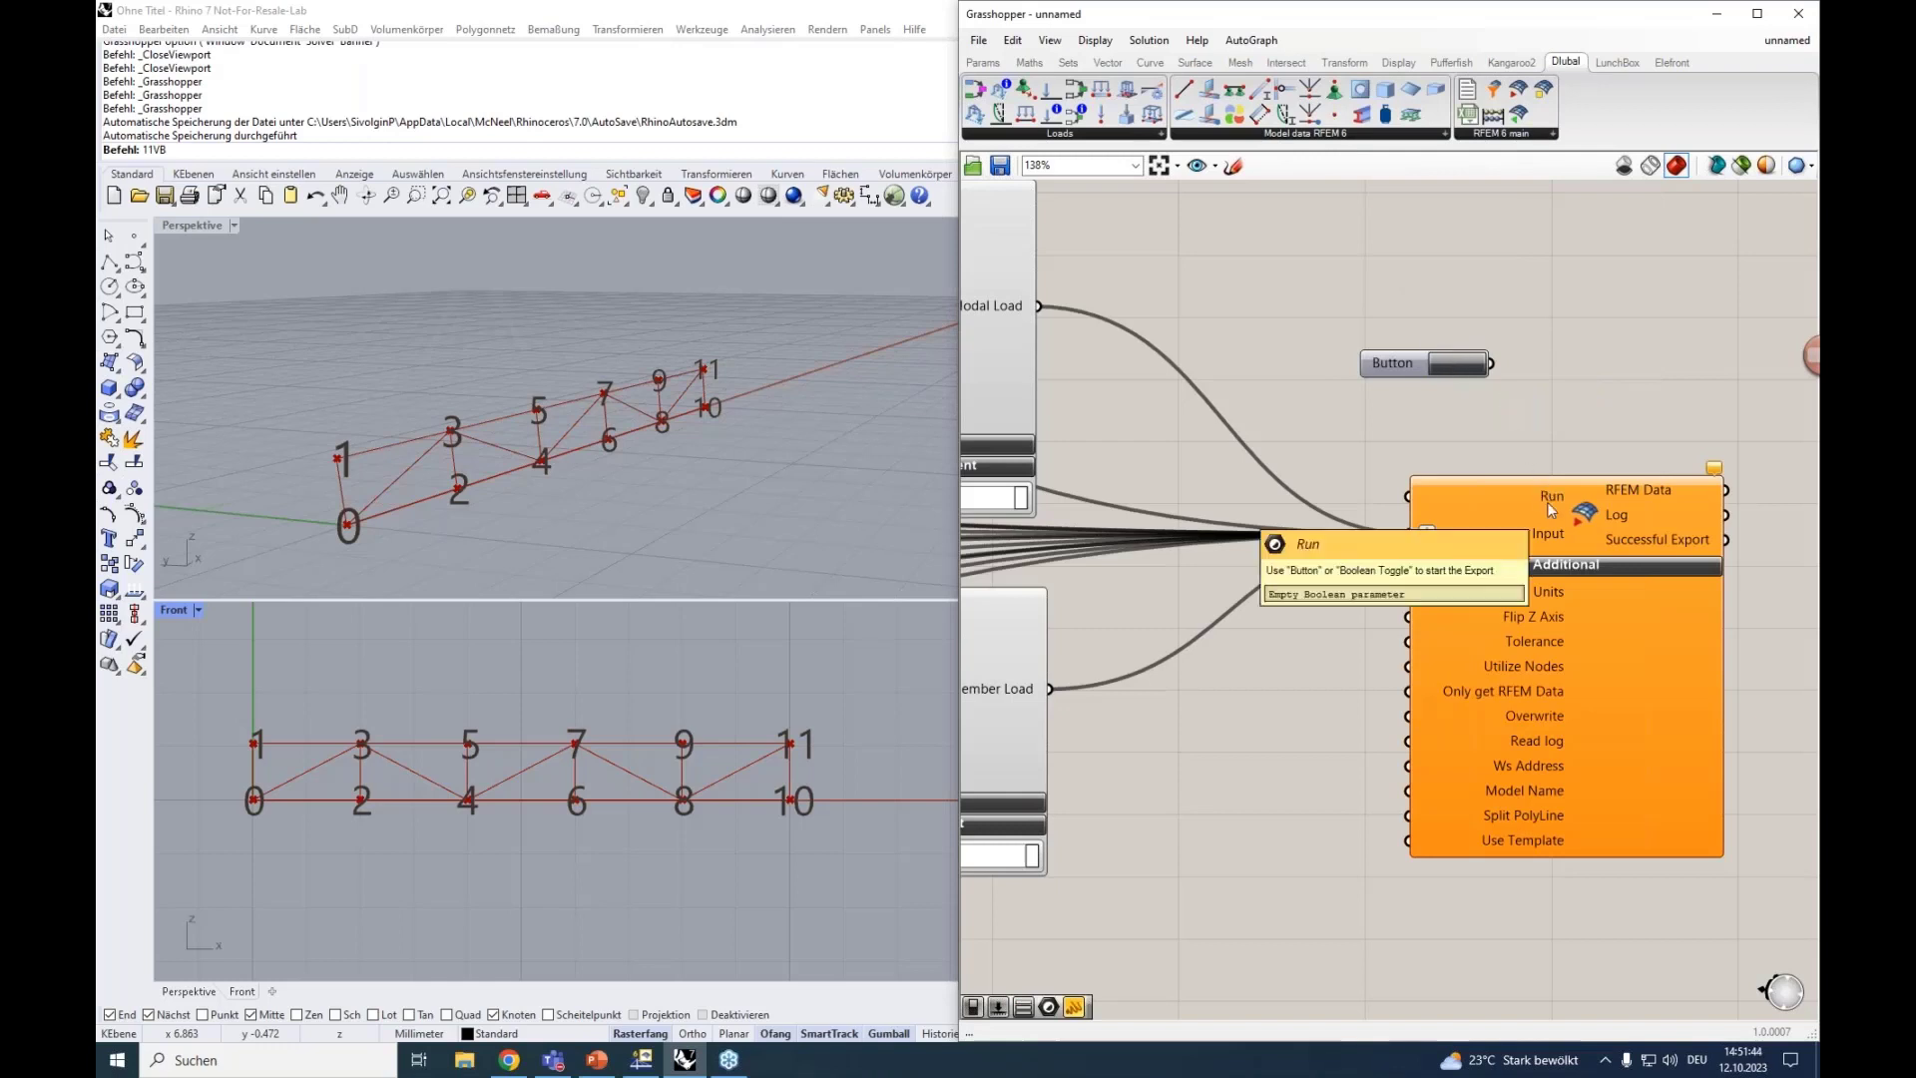
Add a Boolean Toggle component and place it between the Button and the Export component.
{"action": "double_click", "coordinate": [1426, 422]}
{"action": "type", "text": "boolean"}
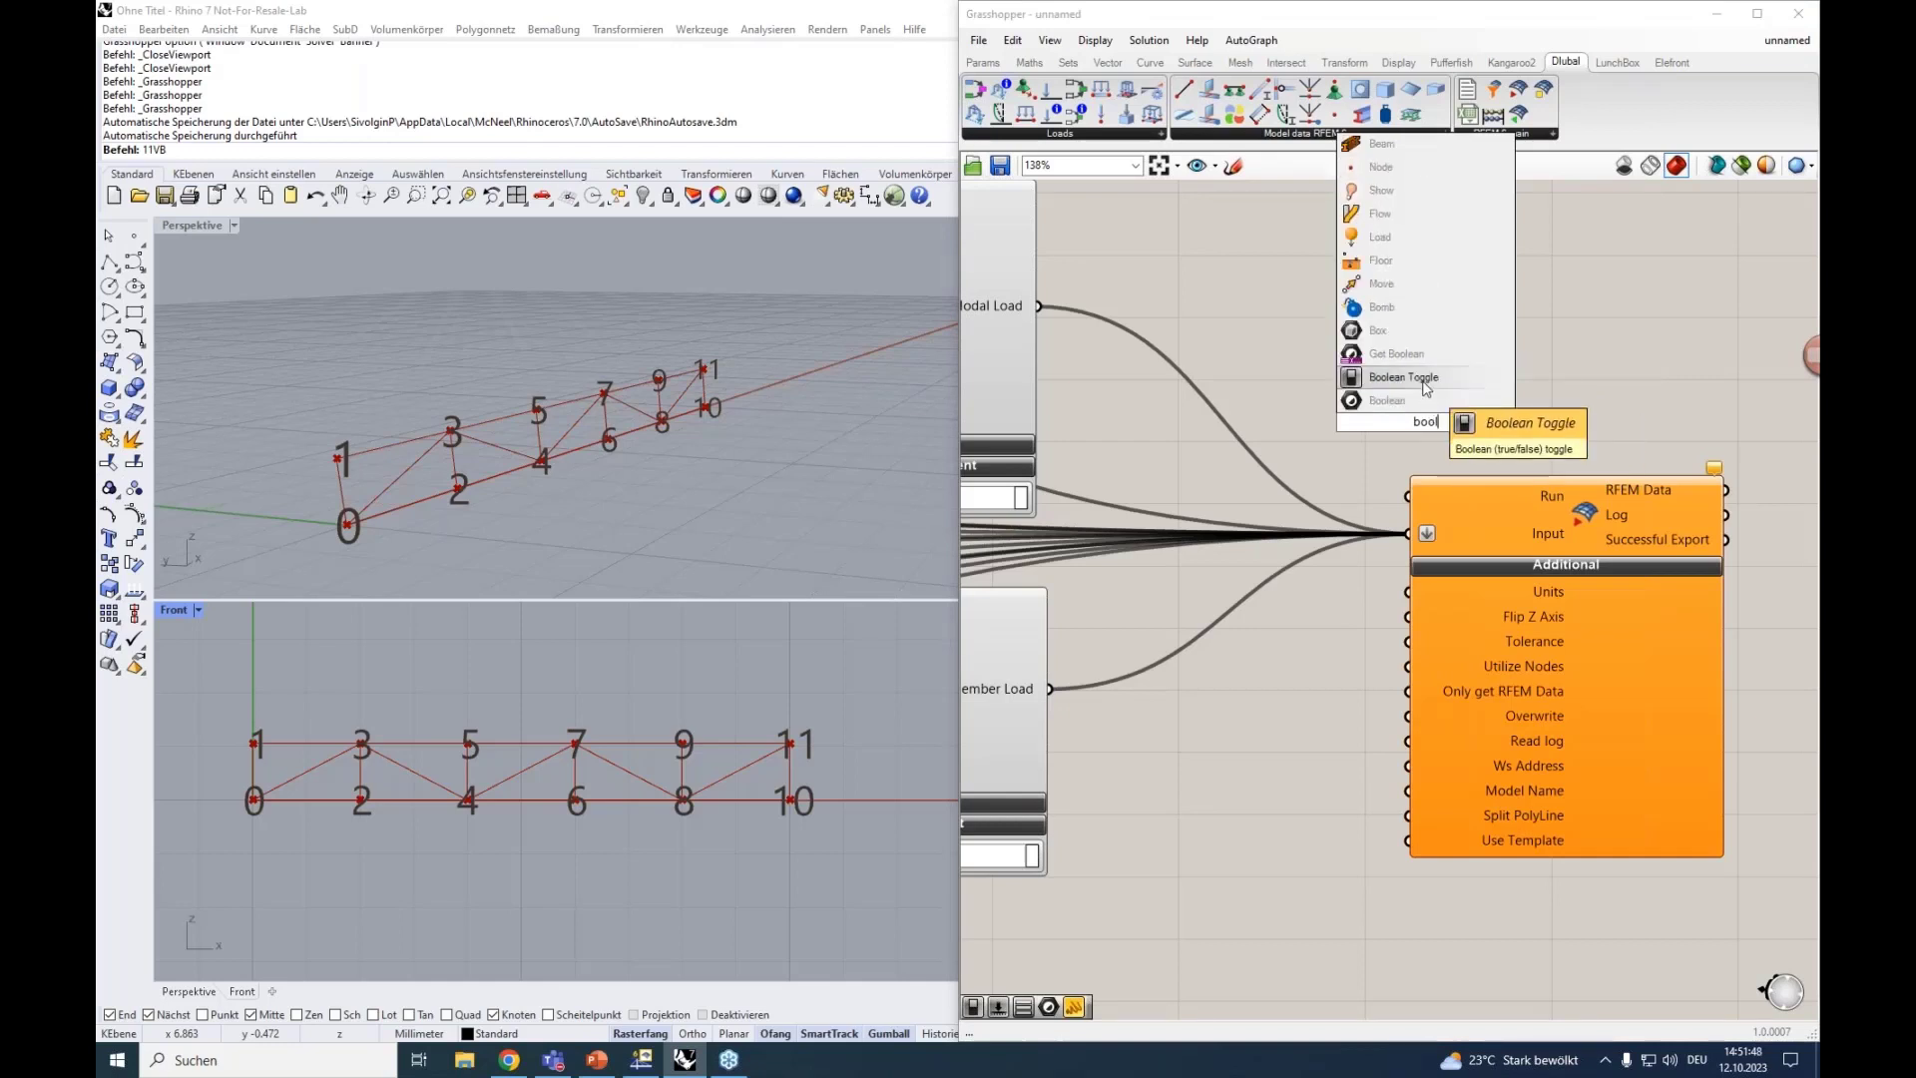
{"action": "key", "text": "Return"}
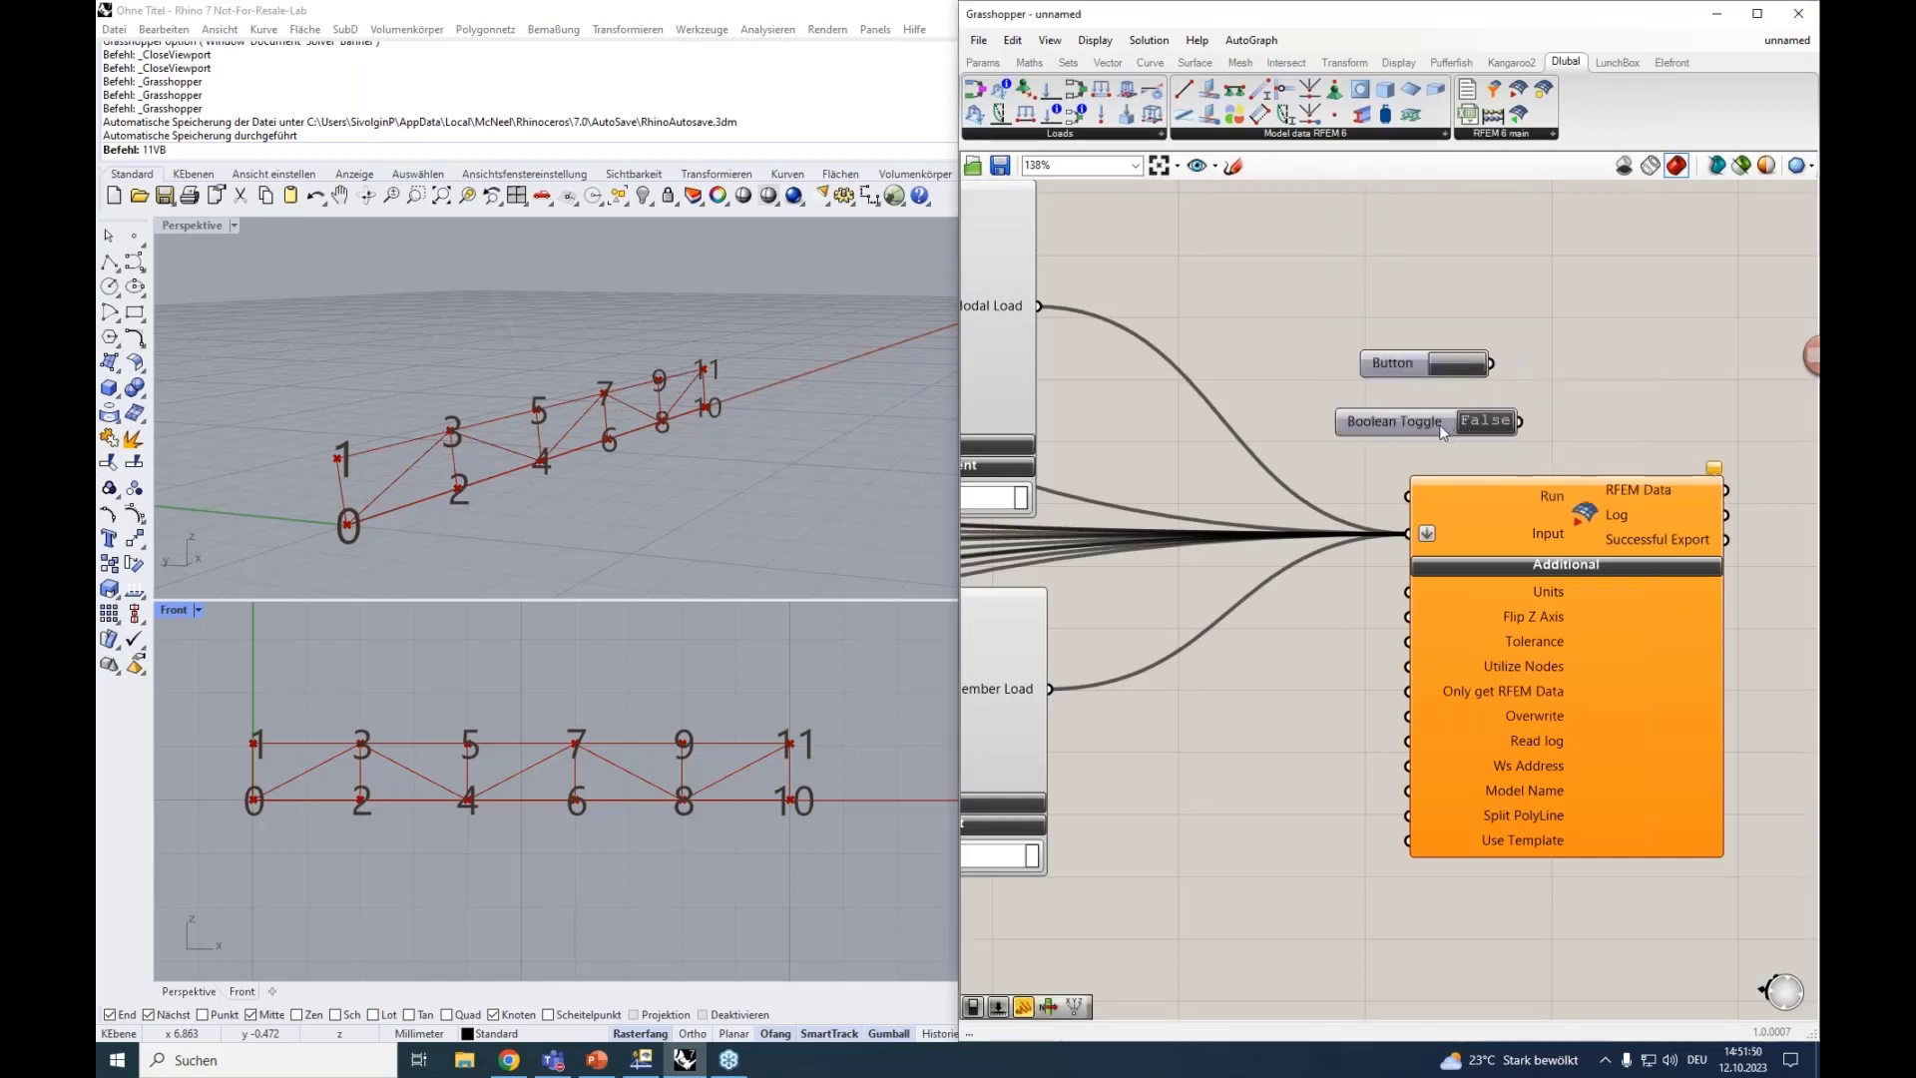
{"action": "left_click_drag", "start_coordinate": [1397, 423], "coordinate": [1331, 430]}
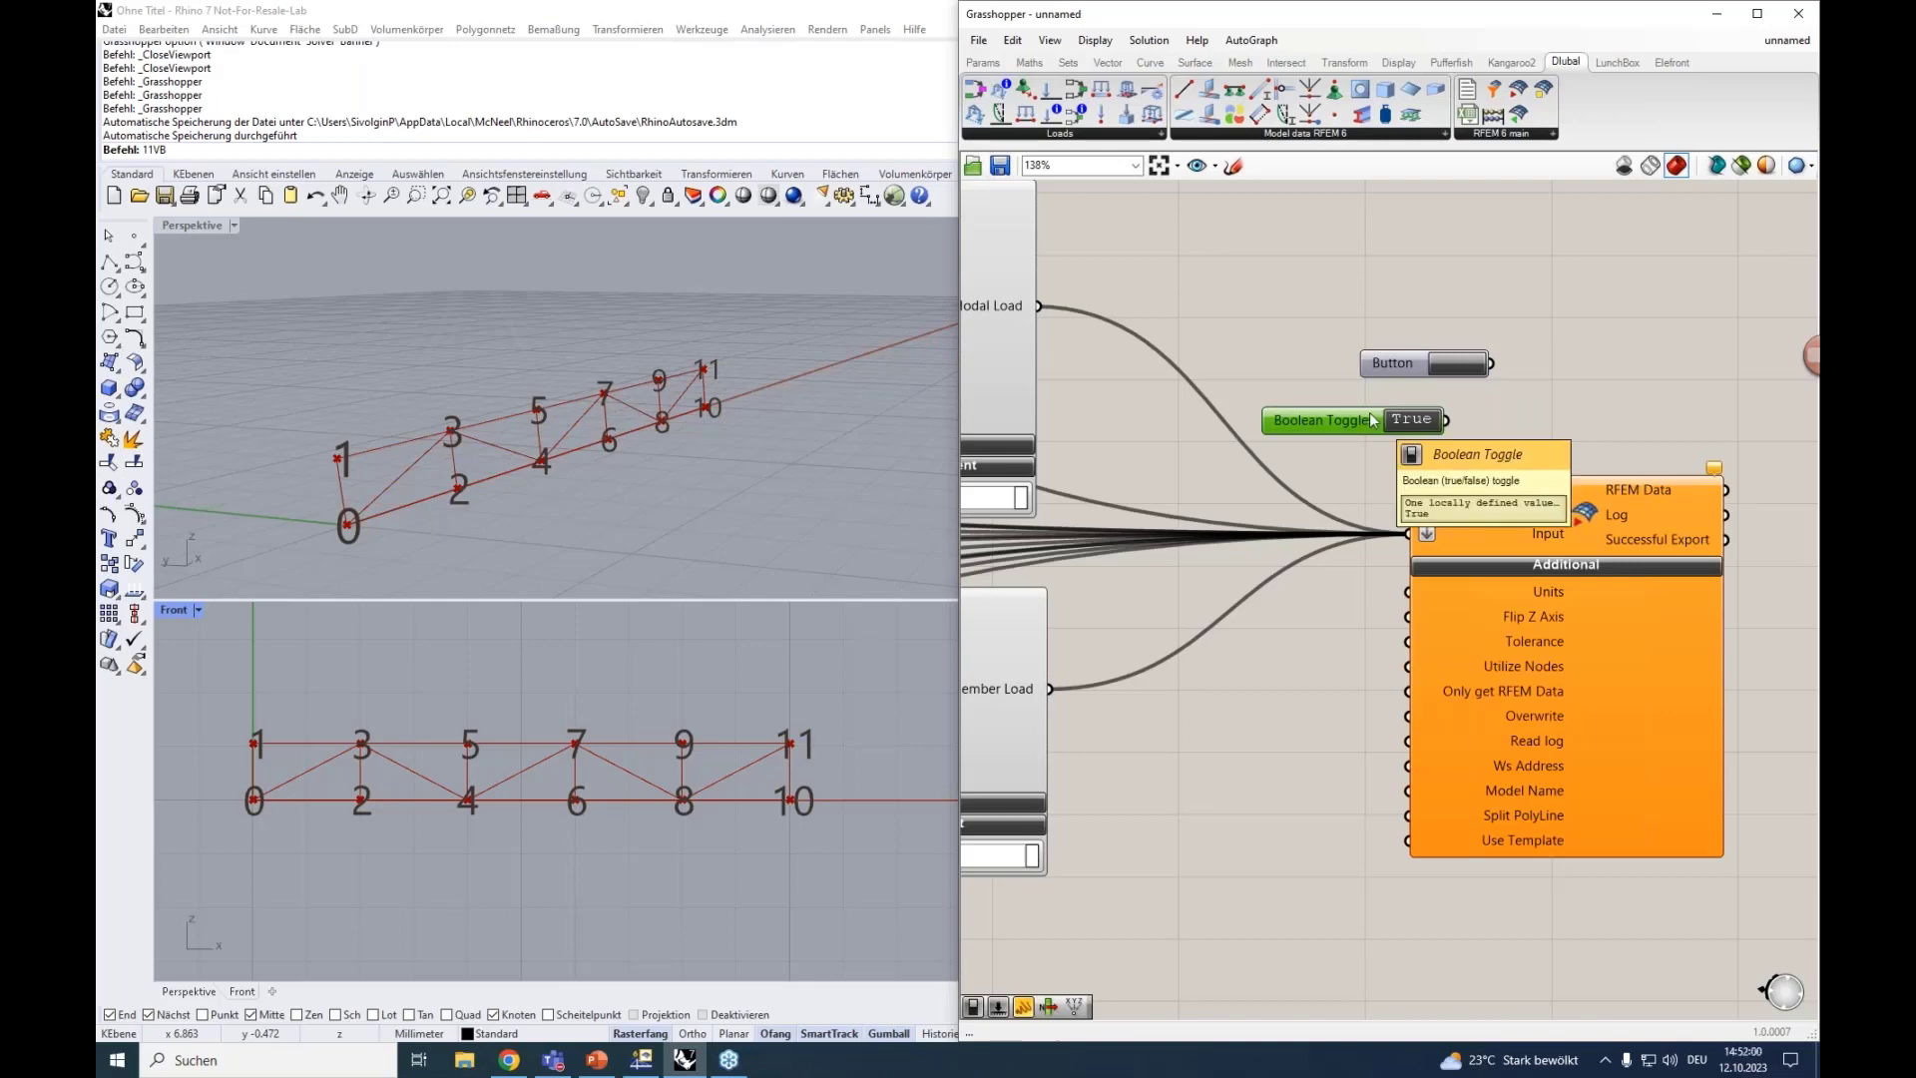
Set the number slider feeding the truss component's Divisions to 4.
{"action": "scroll", "coordinate": [1193, 644], "scroll_direction": "down", "scroll_amount": 6}
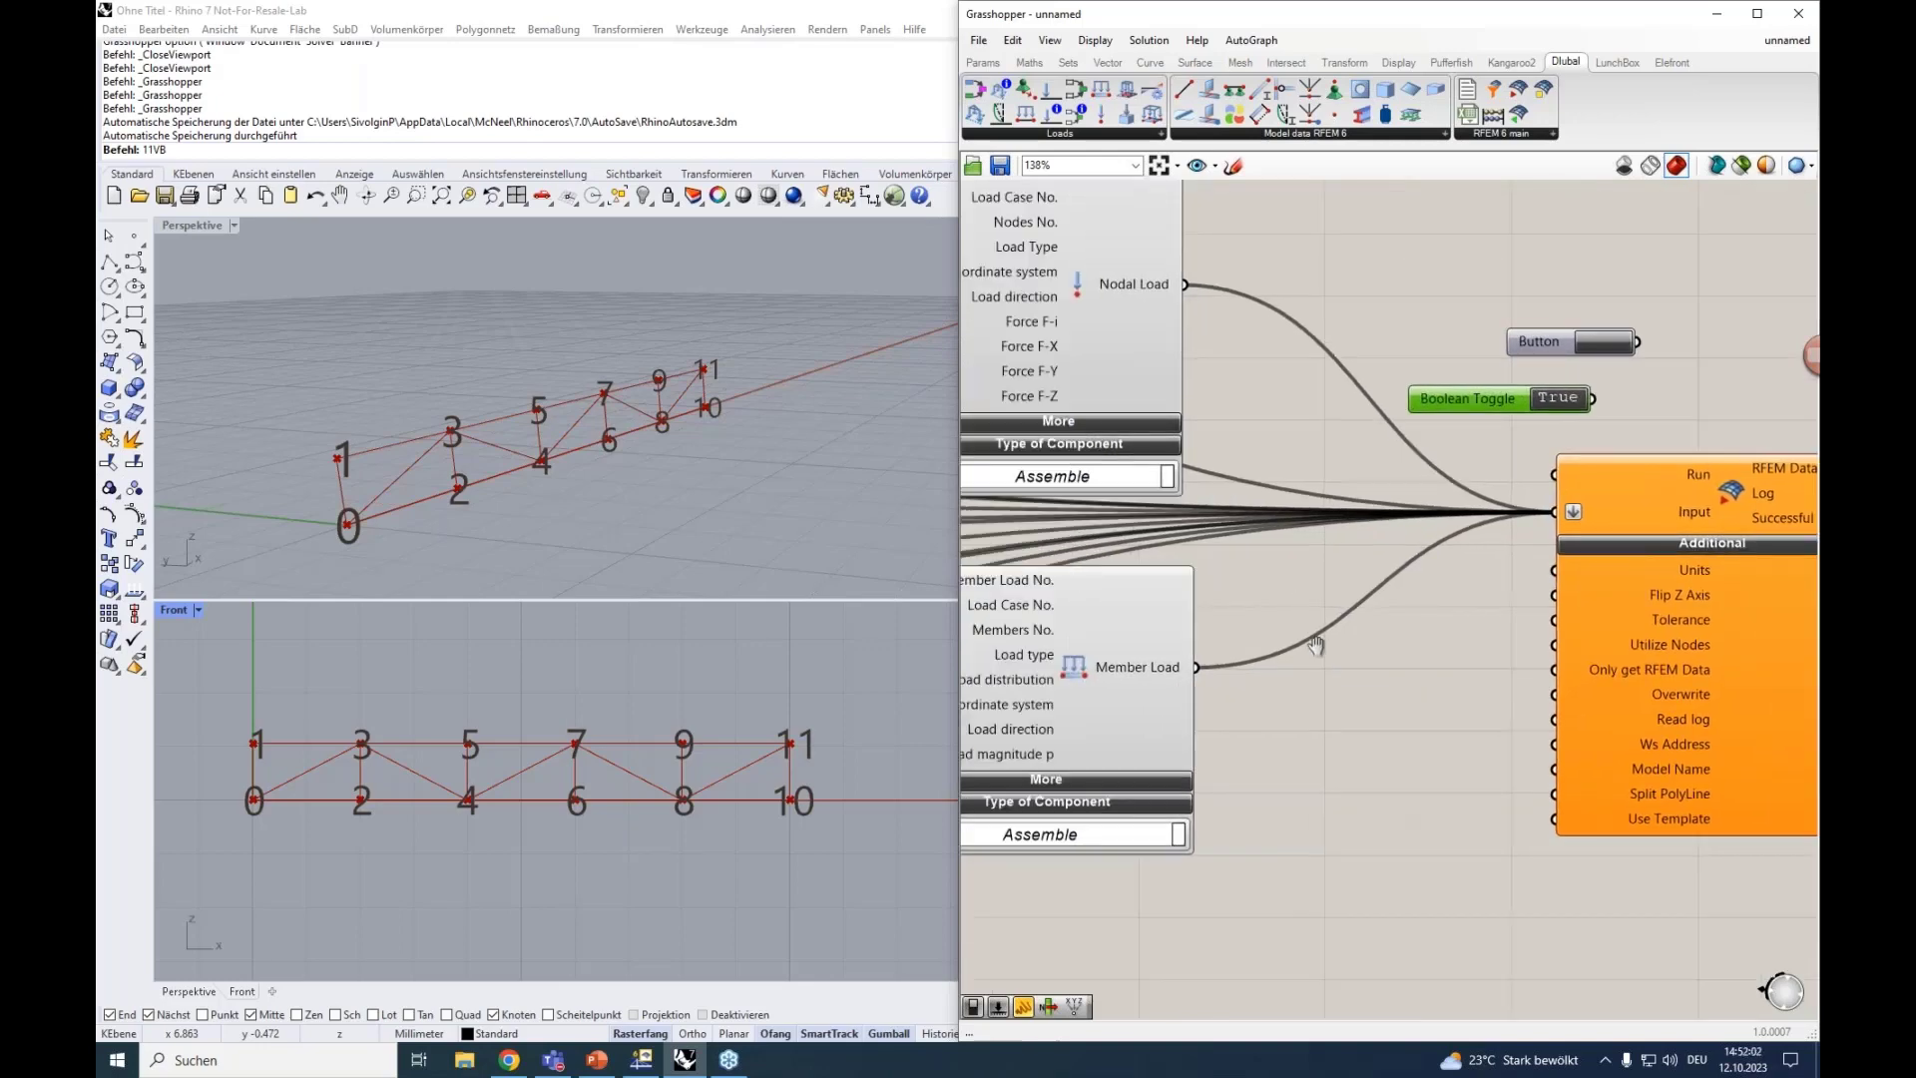
{"action": "scroll", "coordinate": [1197, 687], "scroll_direction": "up", "scroll_amount": 5}
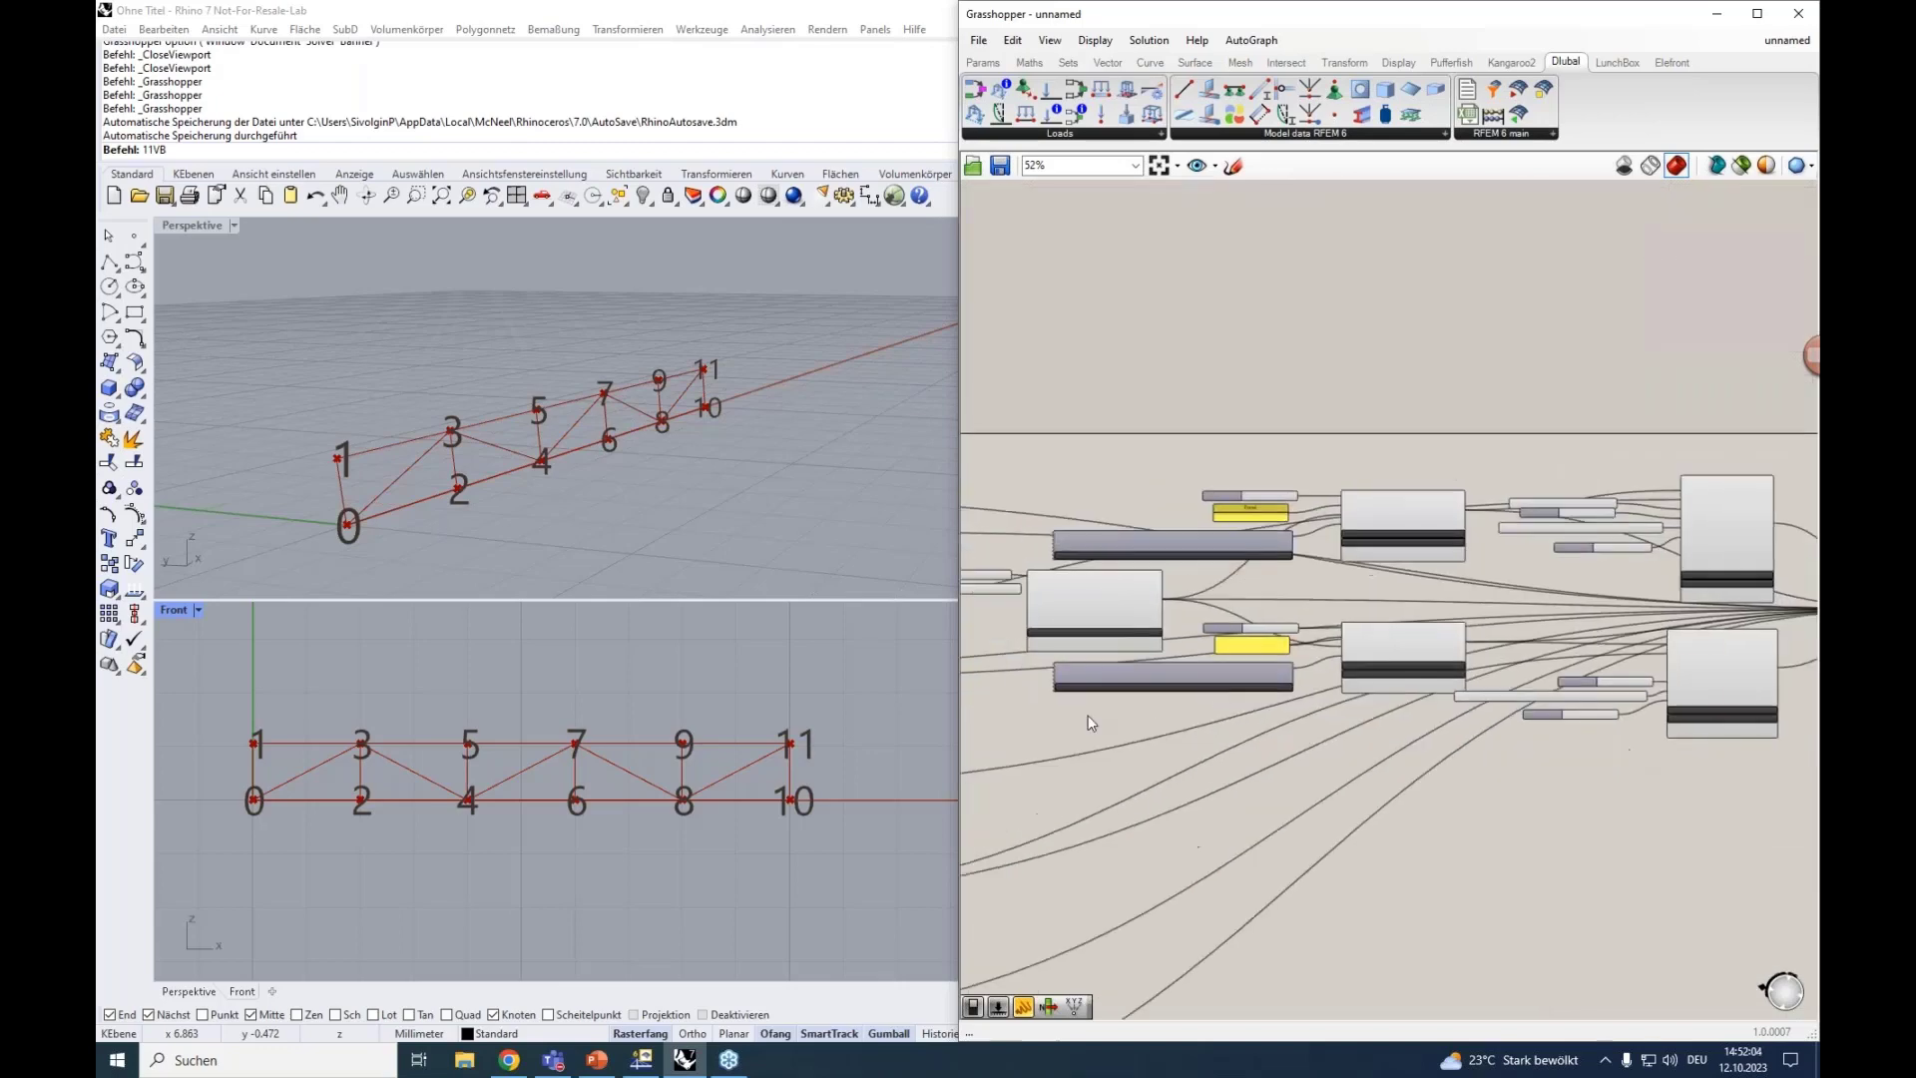
{"action": "scroll", "coordinate": [1163, 625], "scroll_direction": "down", "scroll_amount": 4}
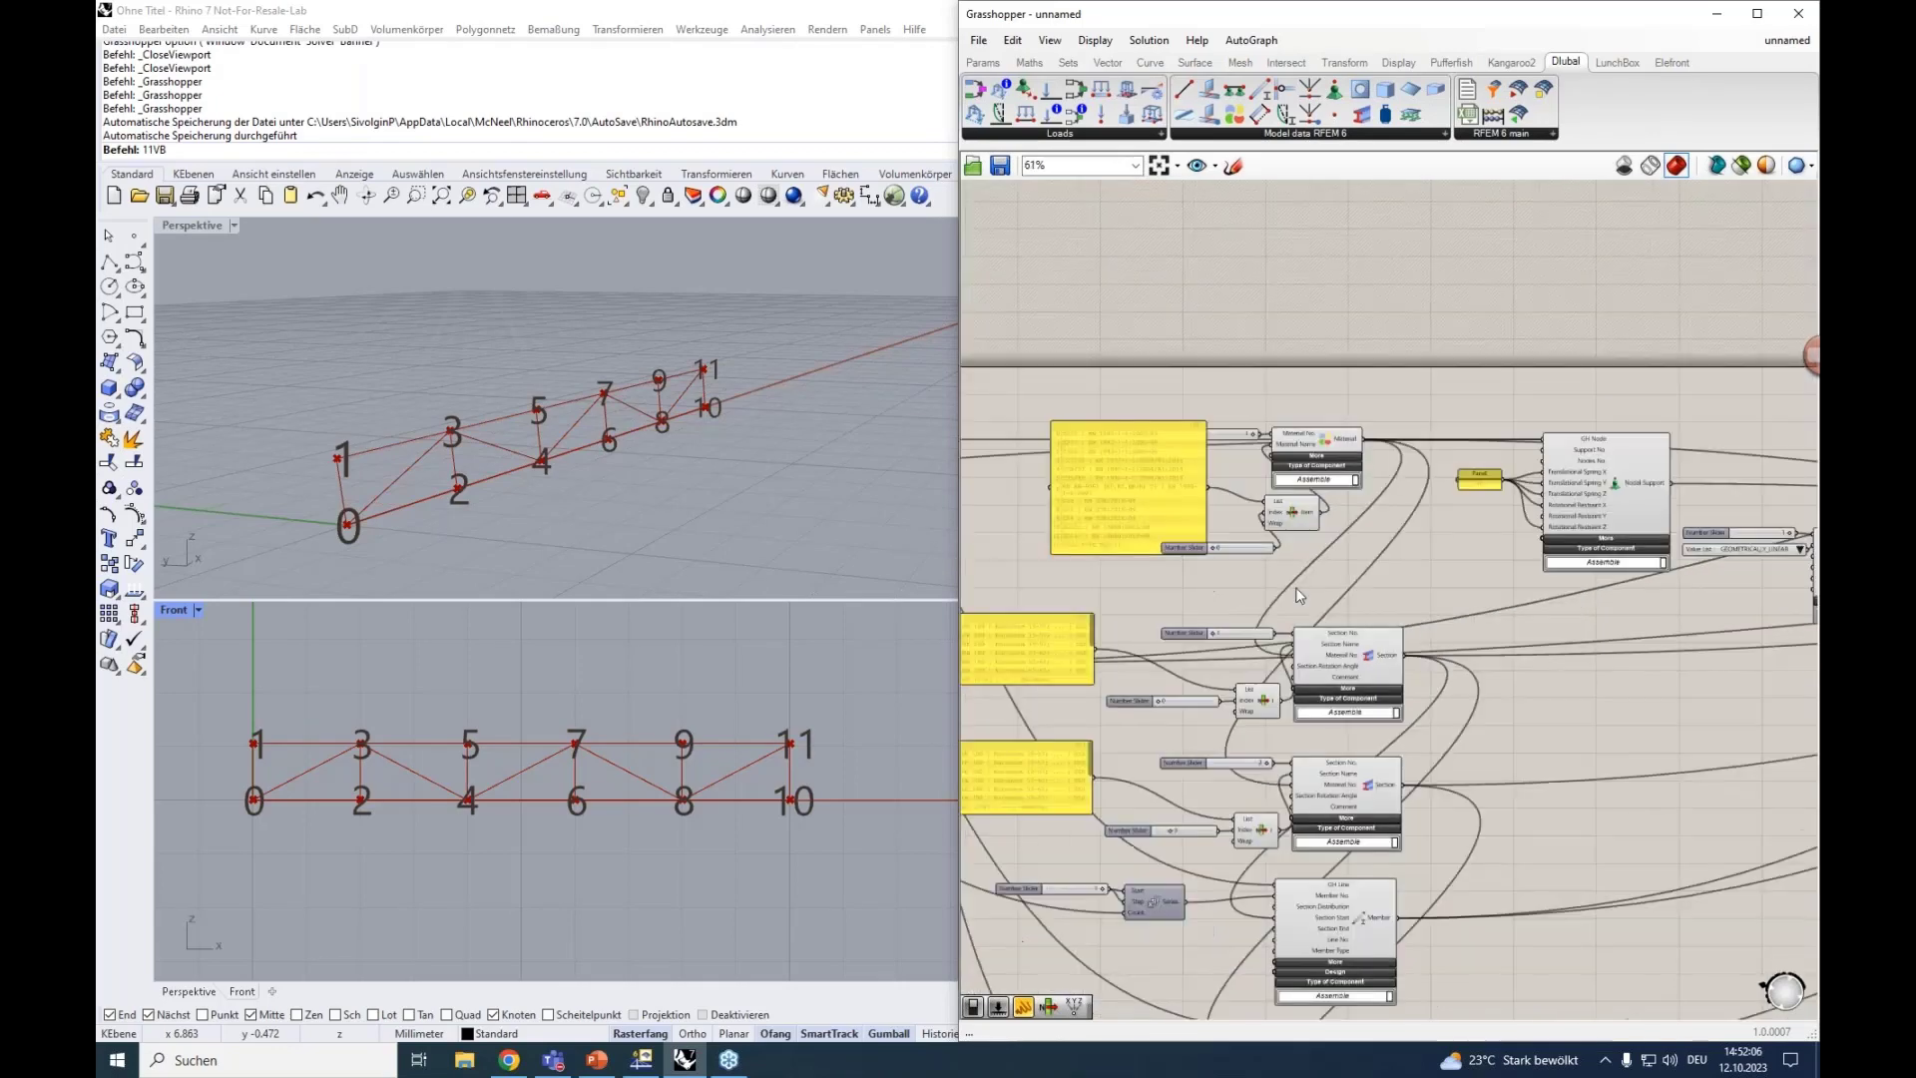
{"action": "scroll", "coordinate": [1104, 591], "scroll_direction": "up", "scroll_amount": 4}
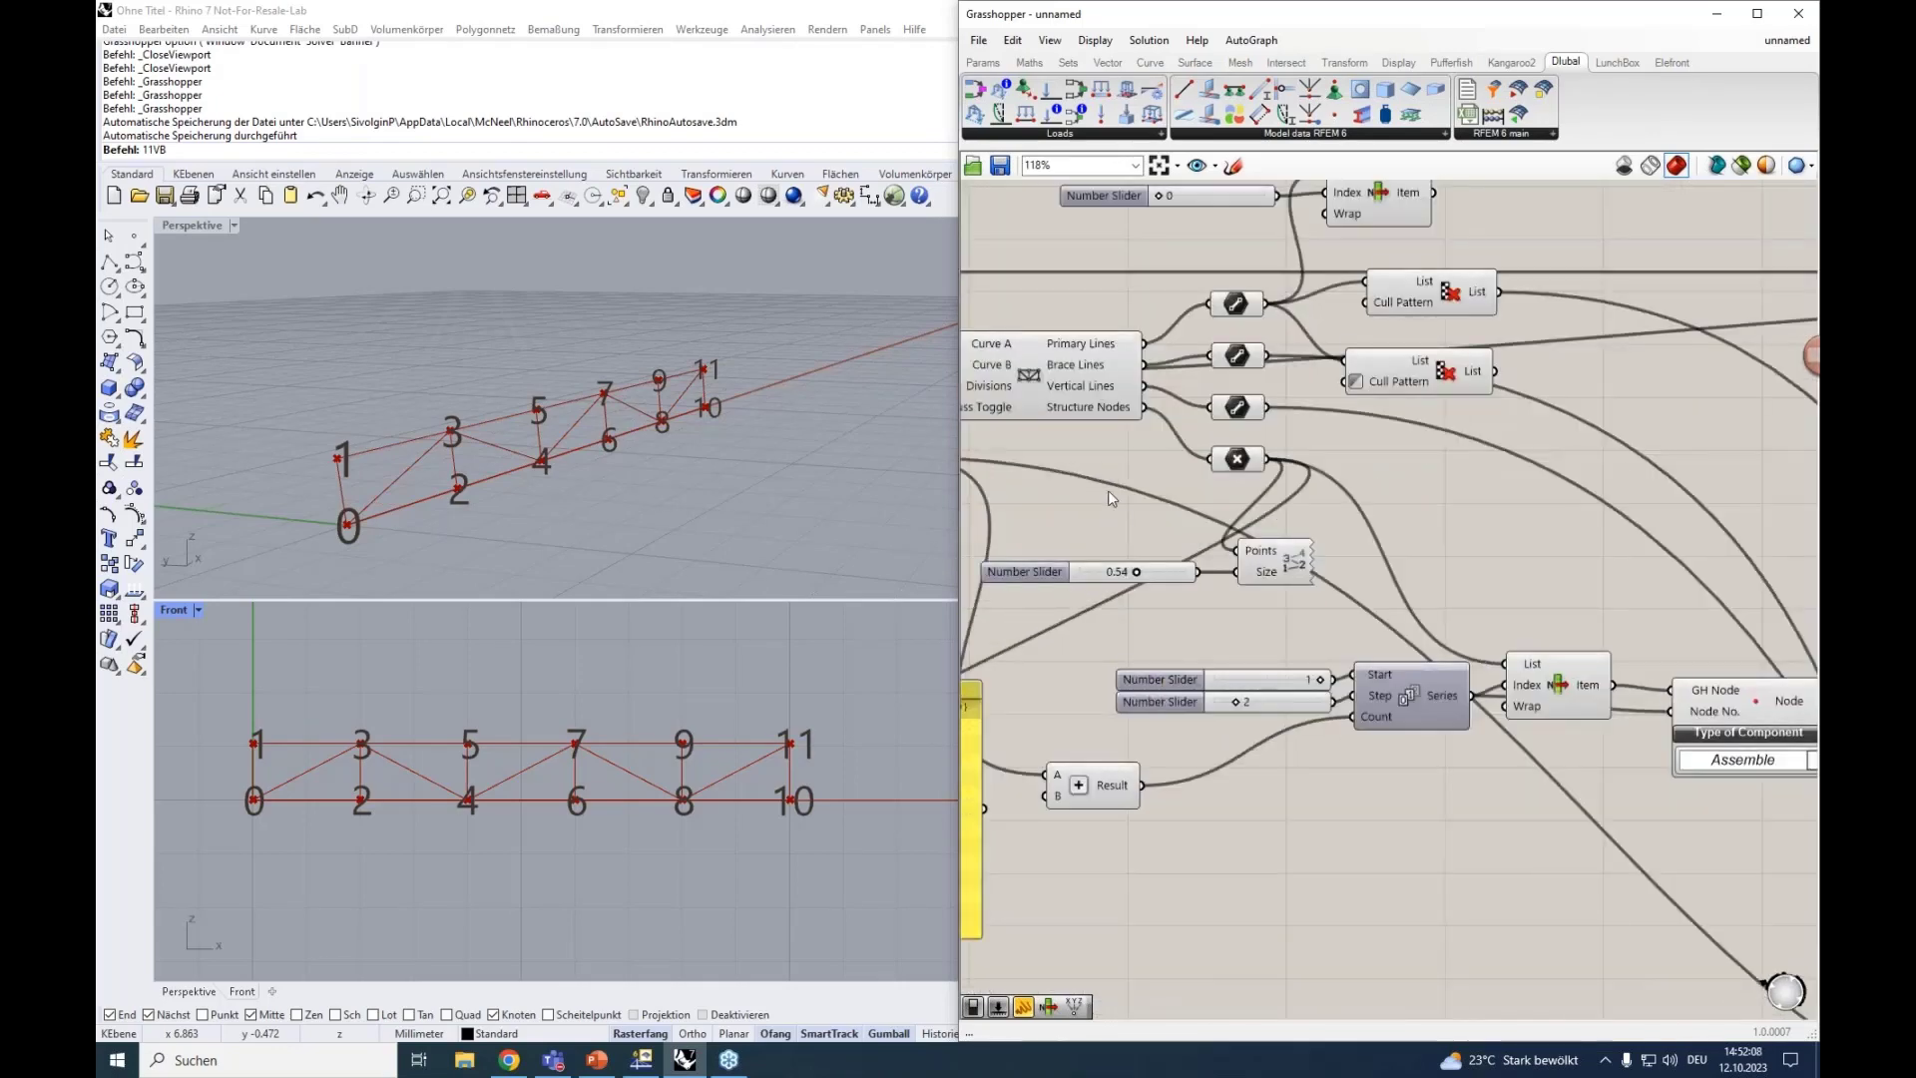
{"action": "left_click_drag", "start_coordinate": [1112, 631], "coordinate": [1101, 633]}
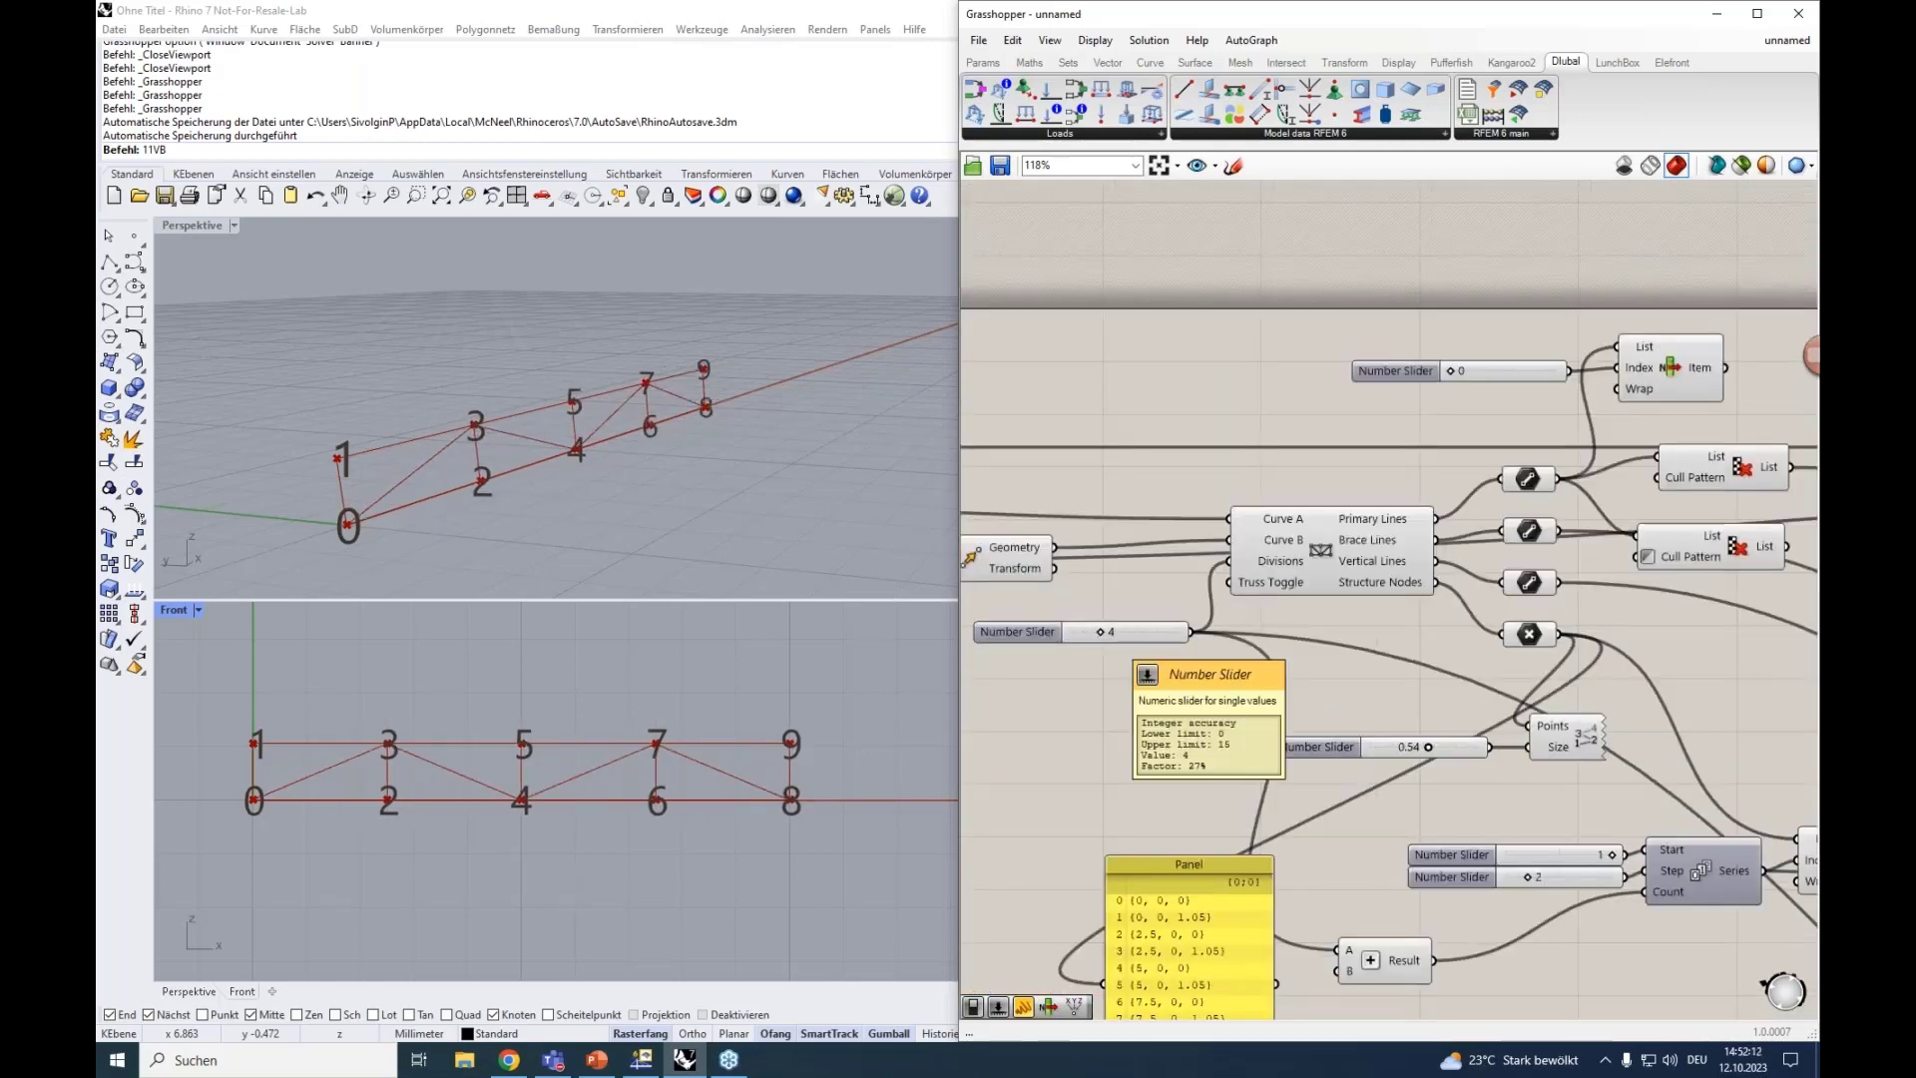
{"action": "scroll", "coordinate": [1243, 633], "scroll_direction": "down", "scroll_amount": 5}
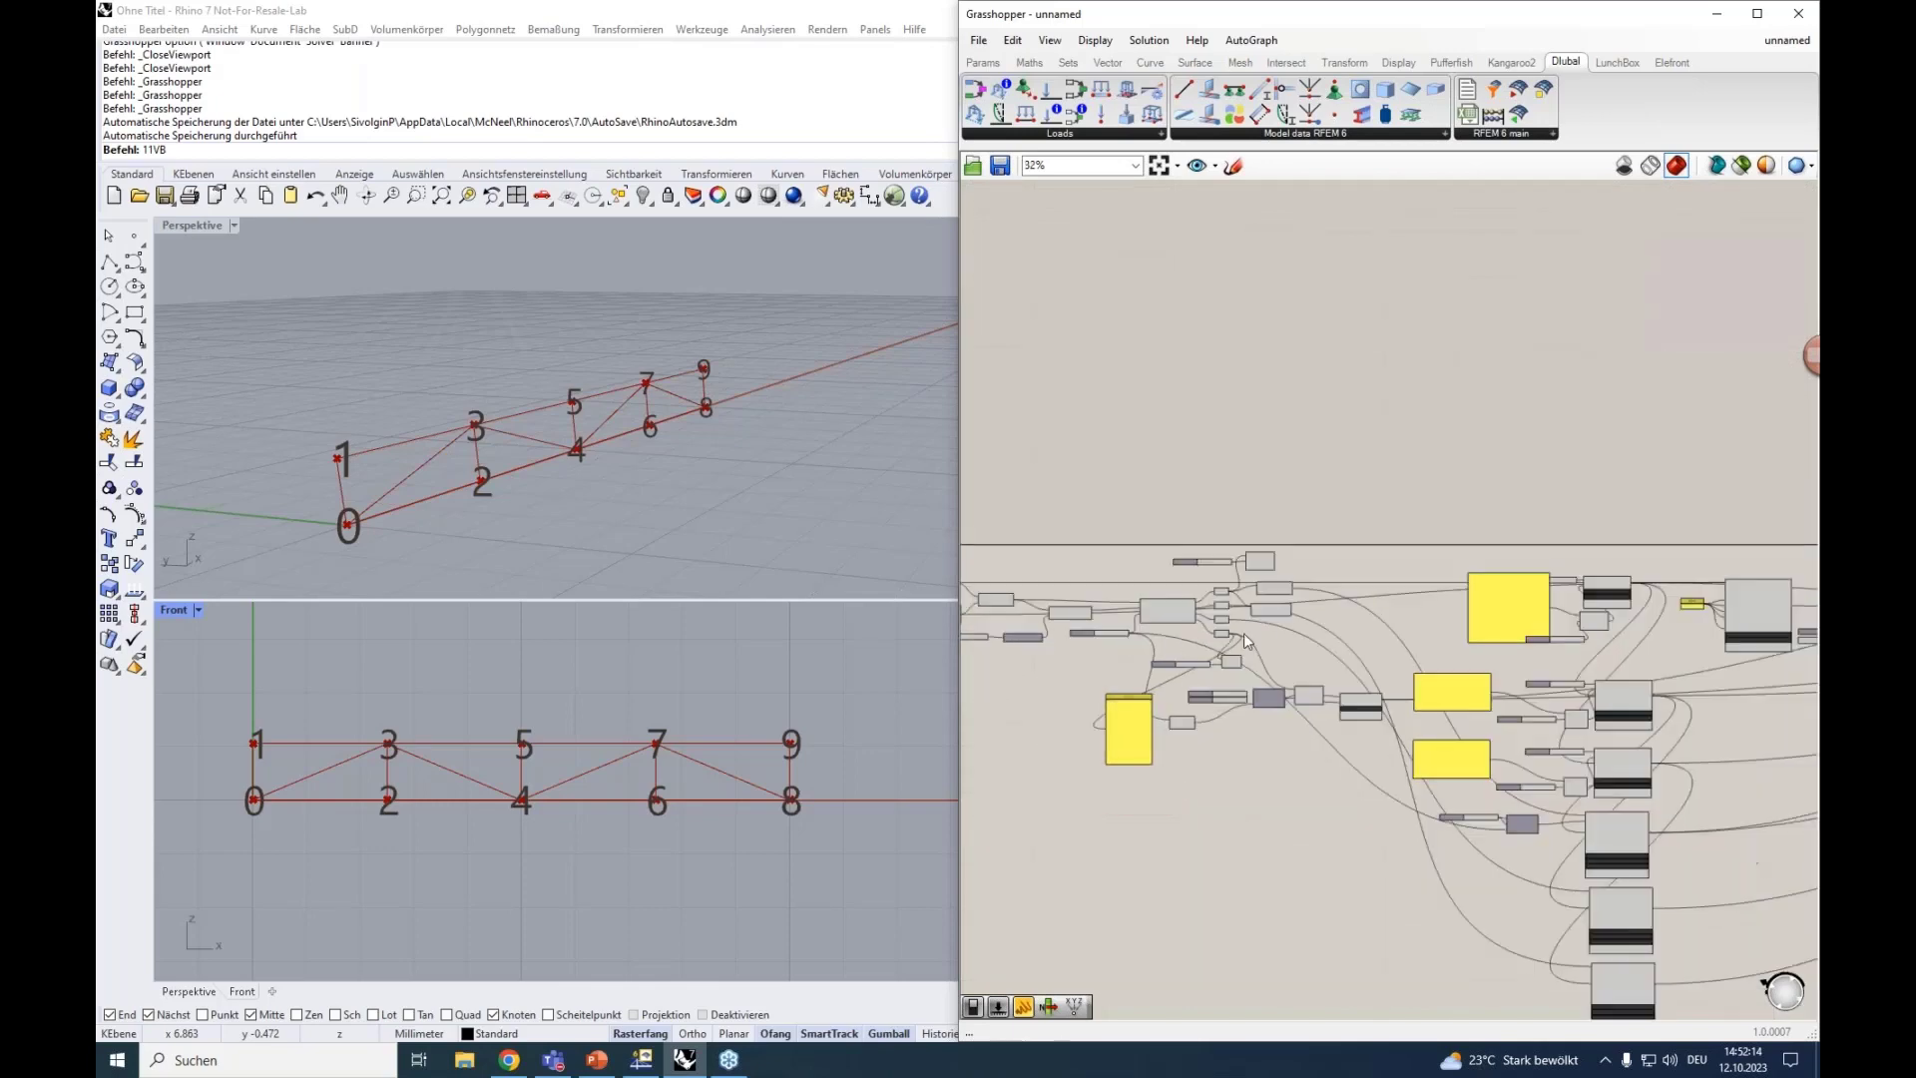
Switch the Boolean Toggle to False, connect it to the Export component's Run input, and shift the Export component away from the toggle.
{"action": "scroll", "coordinate": [1494, 755], "scroll_direction": "up", "scroll_amount": 8}
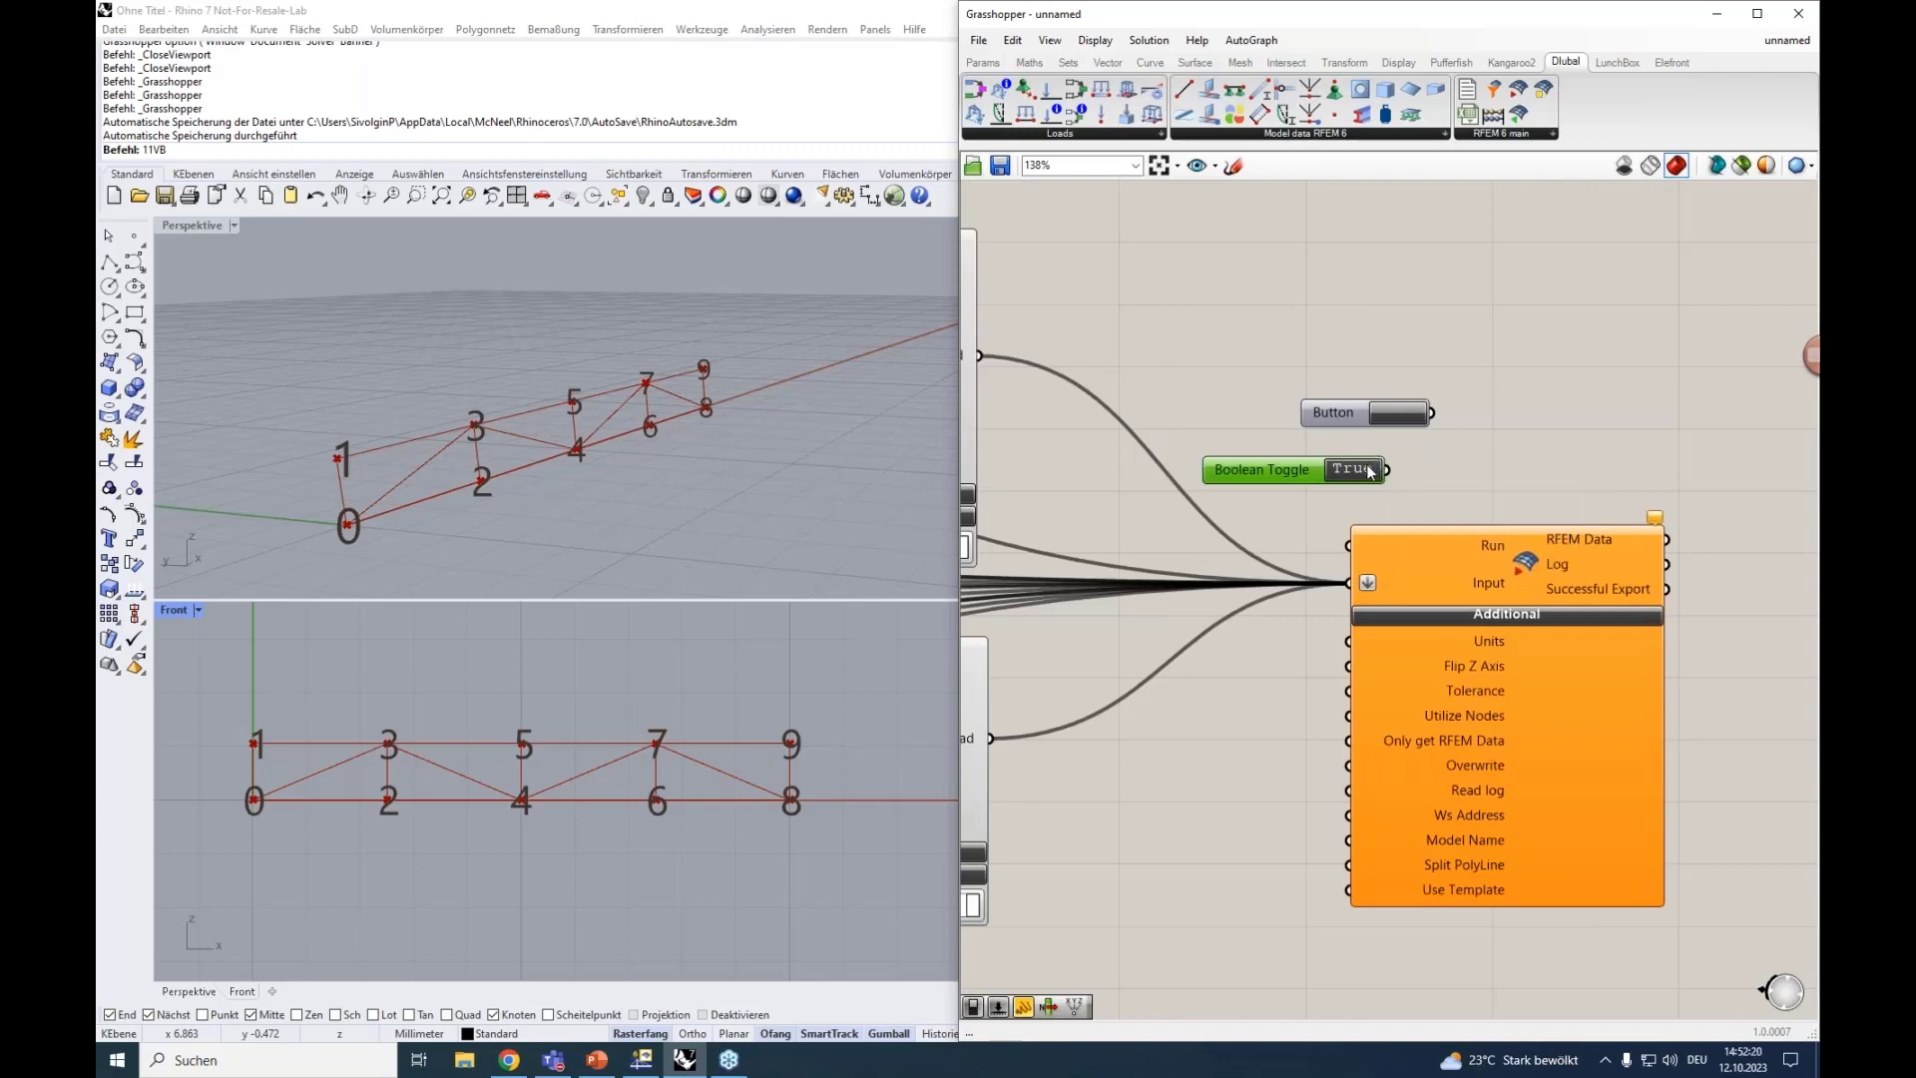
{"action": "double_click", "coordinate": [1355, 468]}
{"action": "left_click_drag", "start_coordinate": [1385, 469], "coordinate": [1357, 545]}
{"action": "left_click_drag", "start_coordinate": [1338, 545], "coordinate": [1347, 545]}
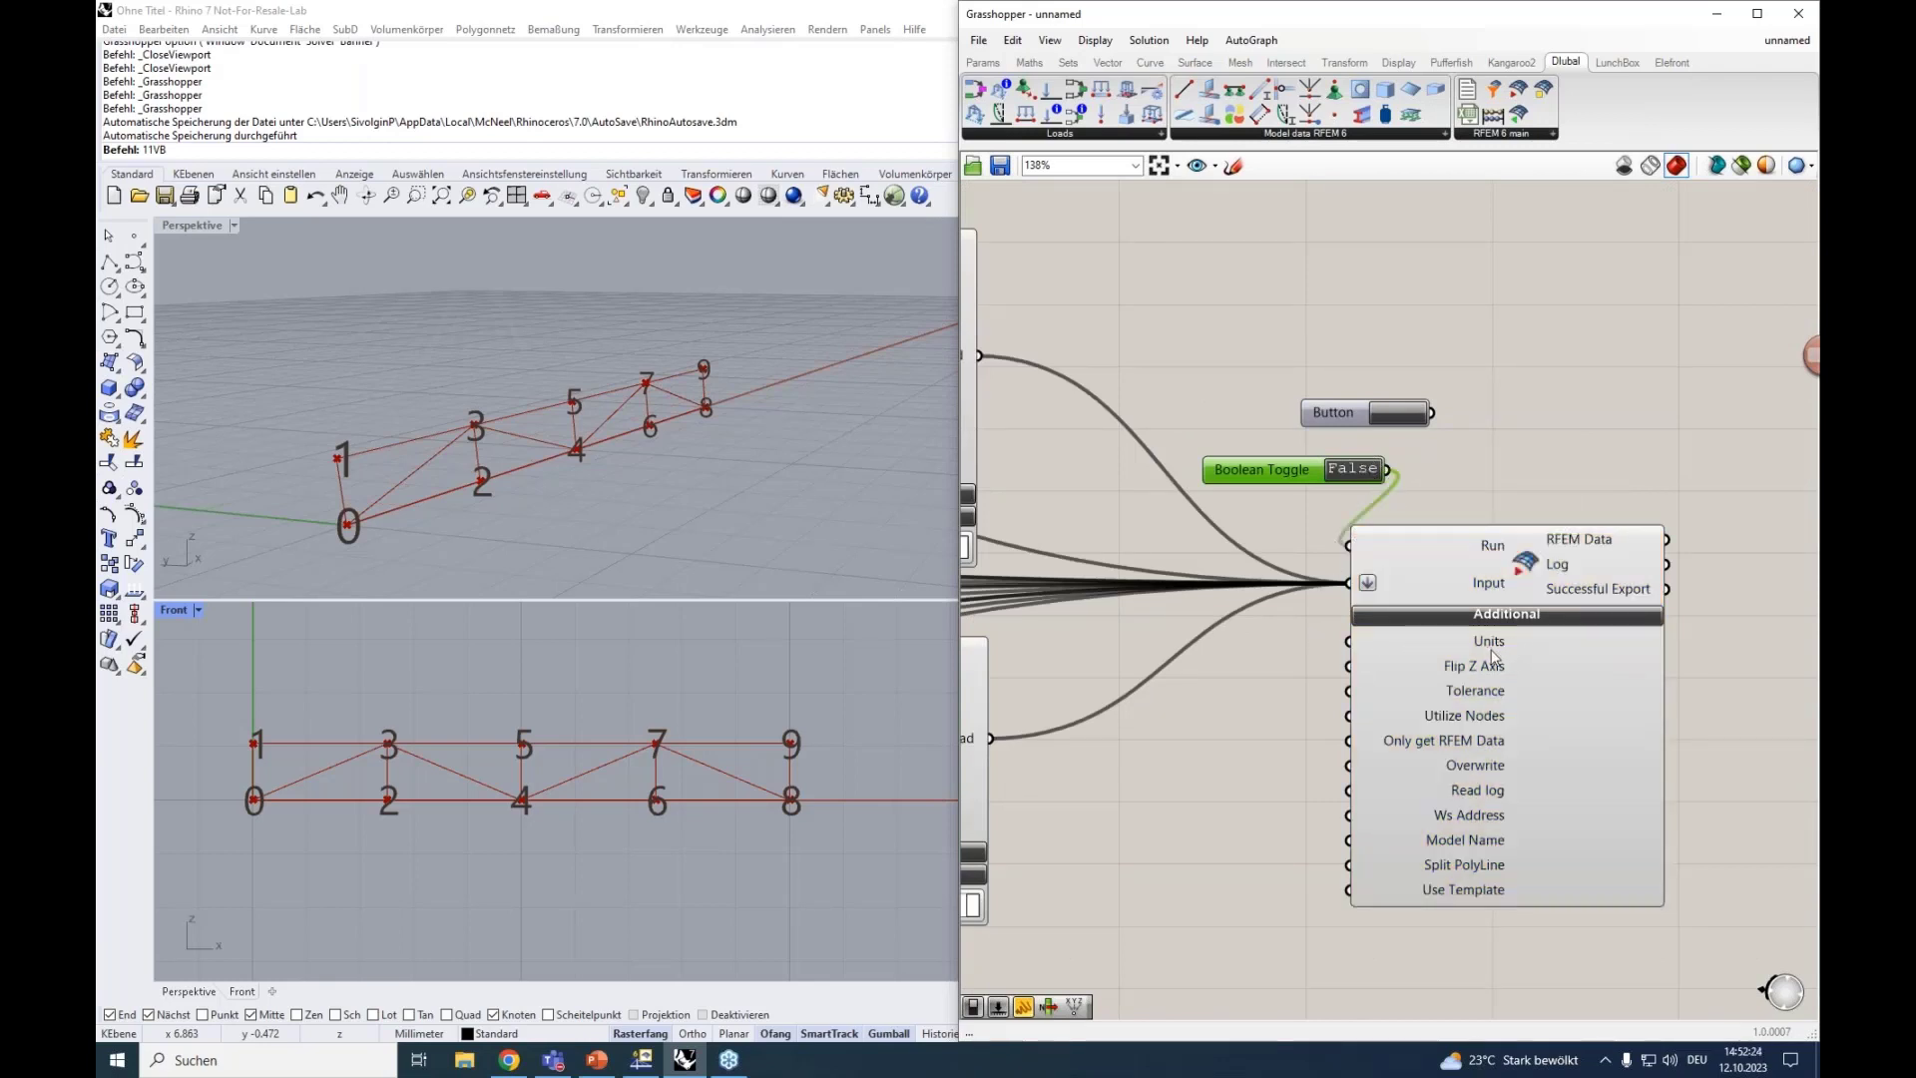
{"action": "left_click_drag", "start_coordinate": [1469, 553], "coordinate": [1567, 518]}
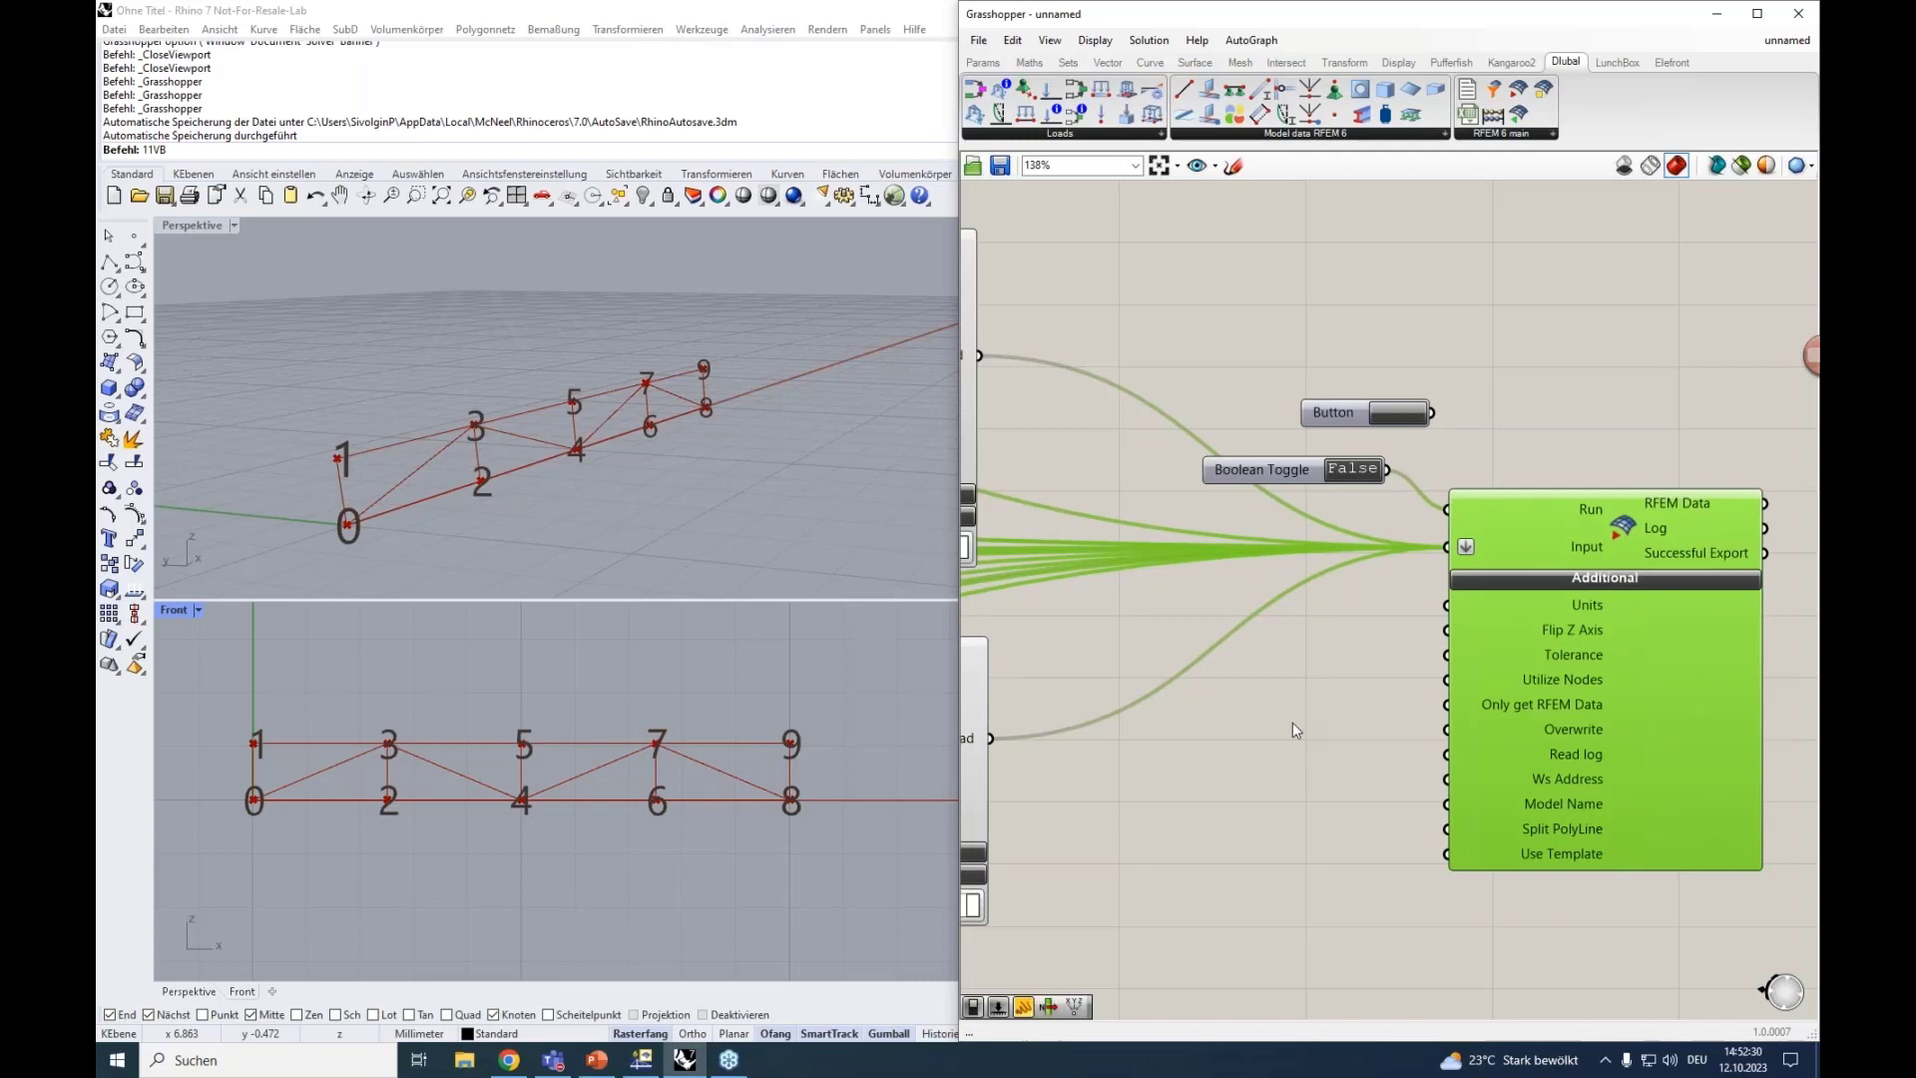
Add a second Boolean Toggle set to True and connect it to the Export component's Overwrite and Flip Z Axis inputs.
{"action": "double_click", "coordinate": [1255, 746]}
{"action": "type", "text": "bool"}
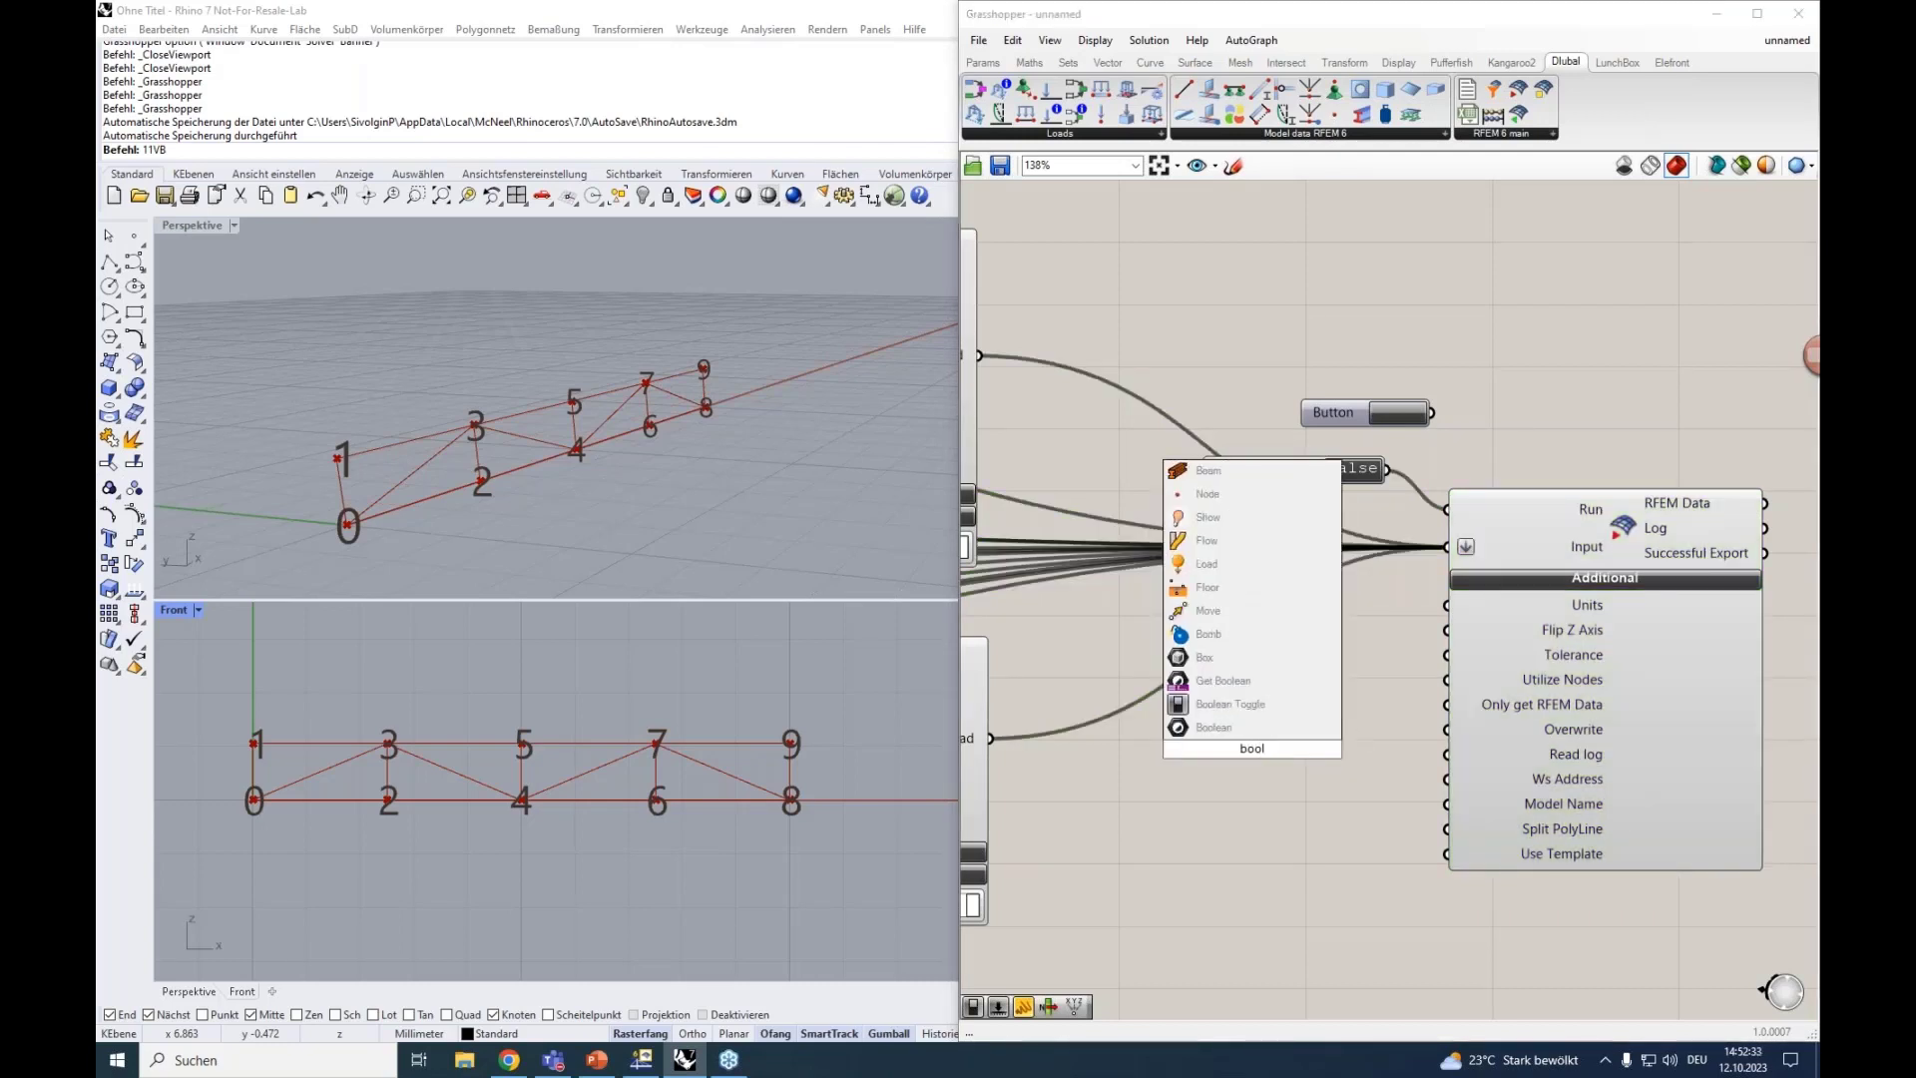
{"action": "left_click", "coordinate": [1302, 704]}
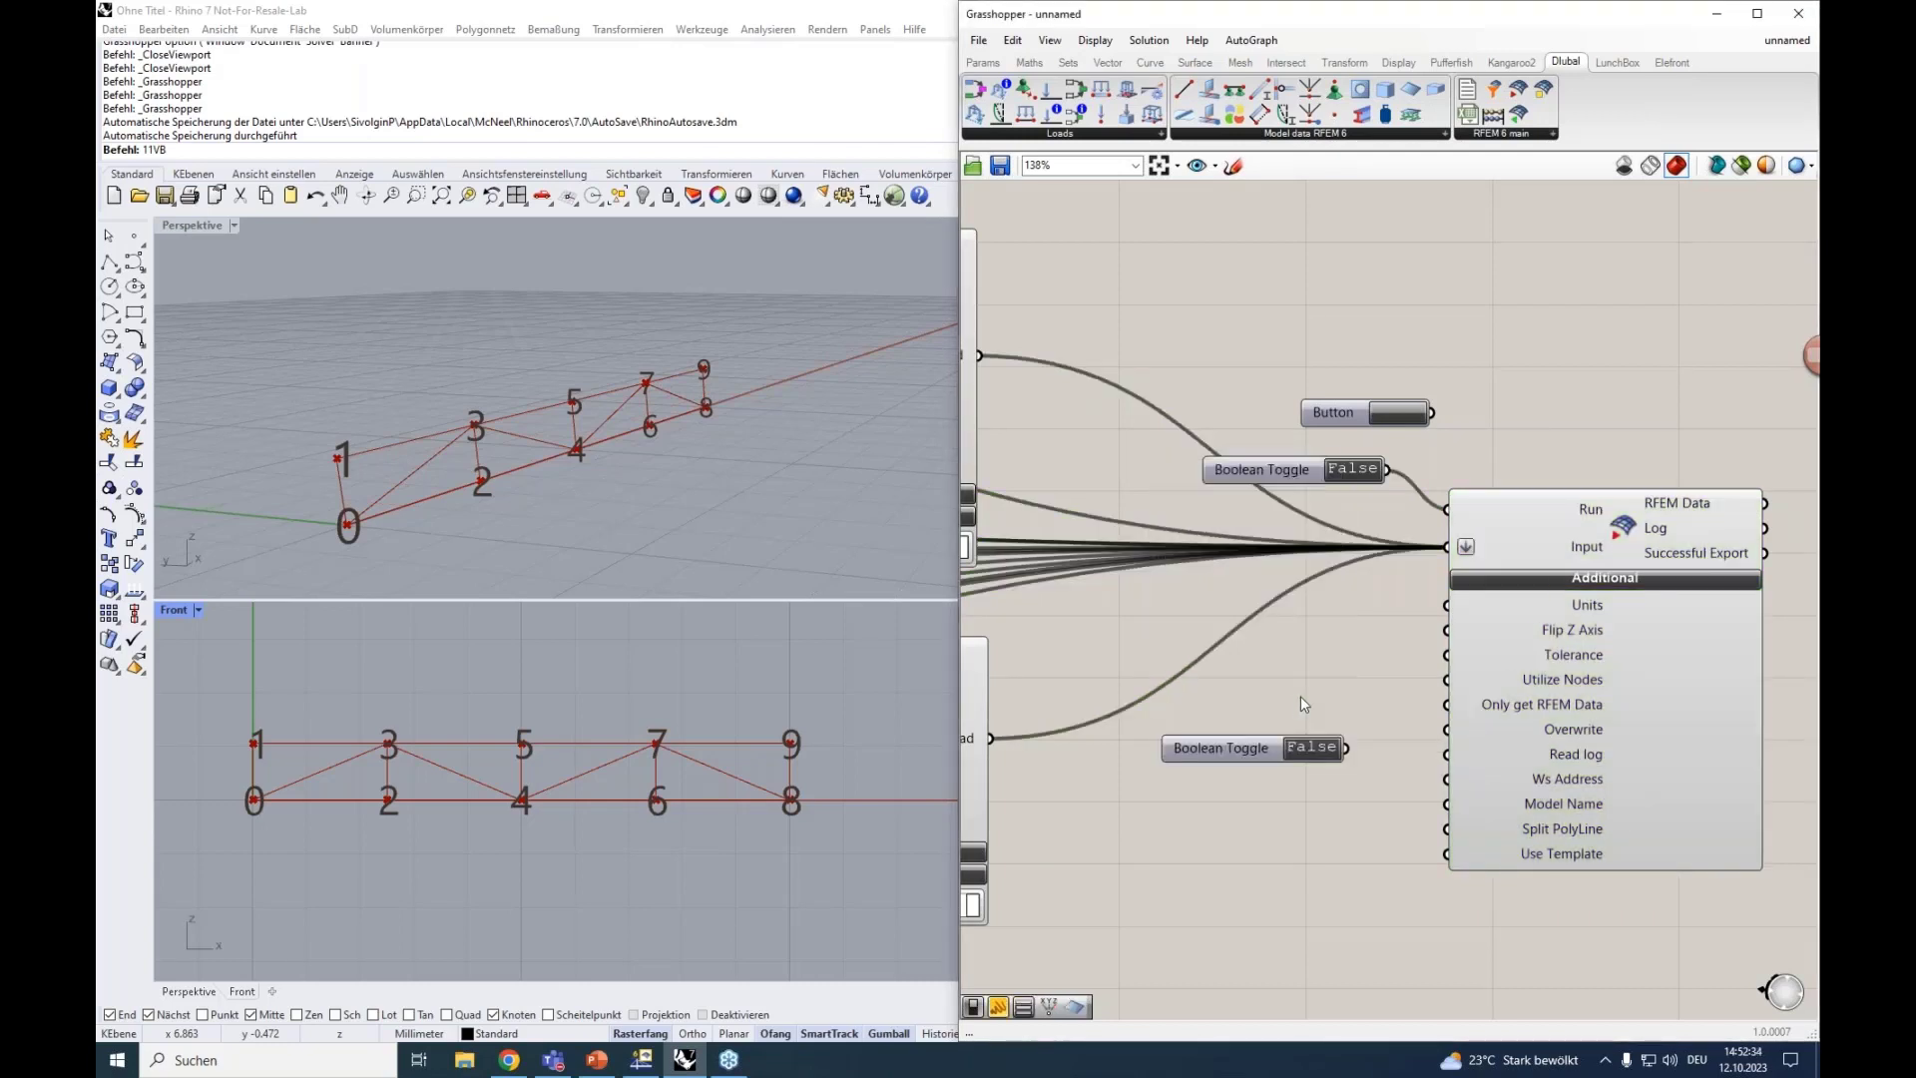
{"action": "double_click", "coordinate": [1325, 751]}
{"action": "left_click_drag", "start_coordinate": [1347, 748], "coordinate": [1441, 634]}
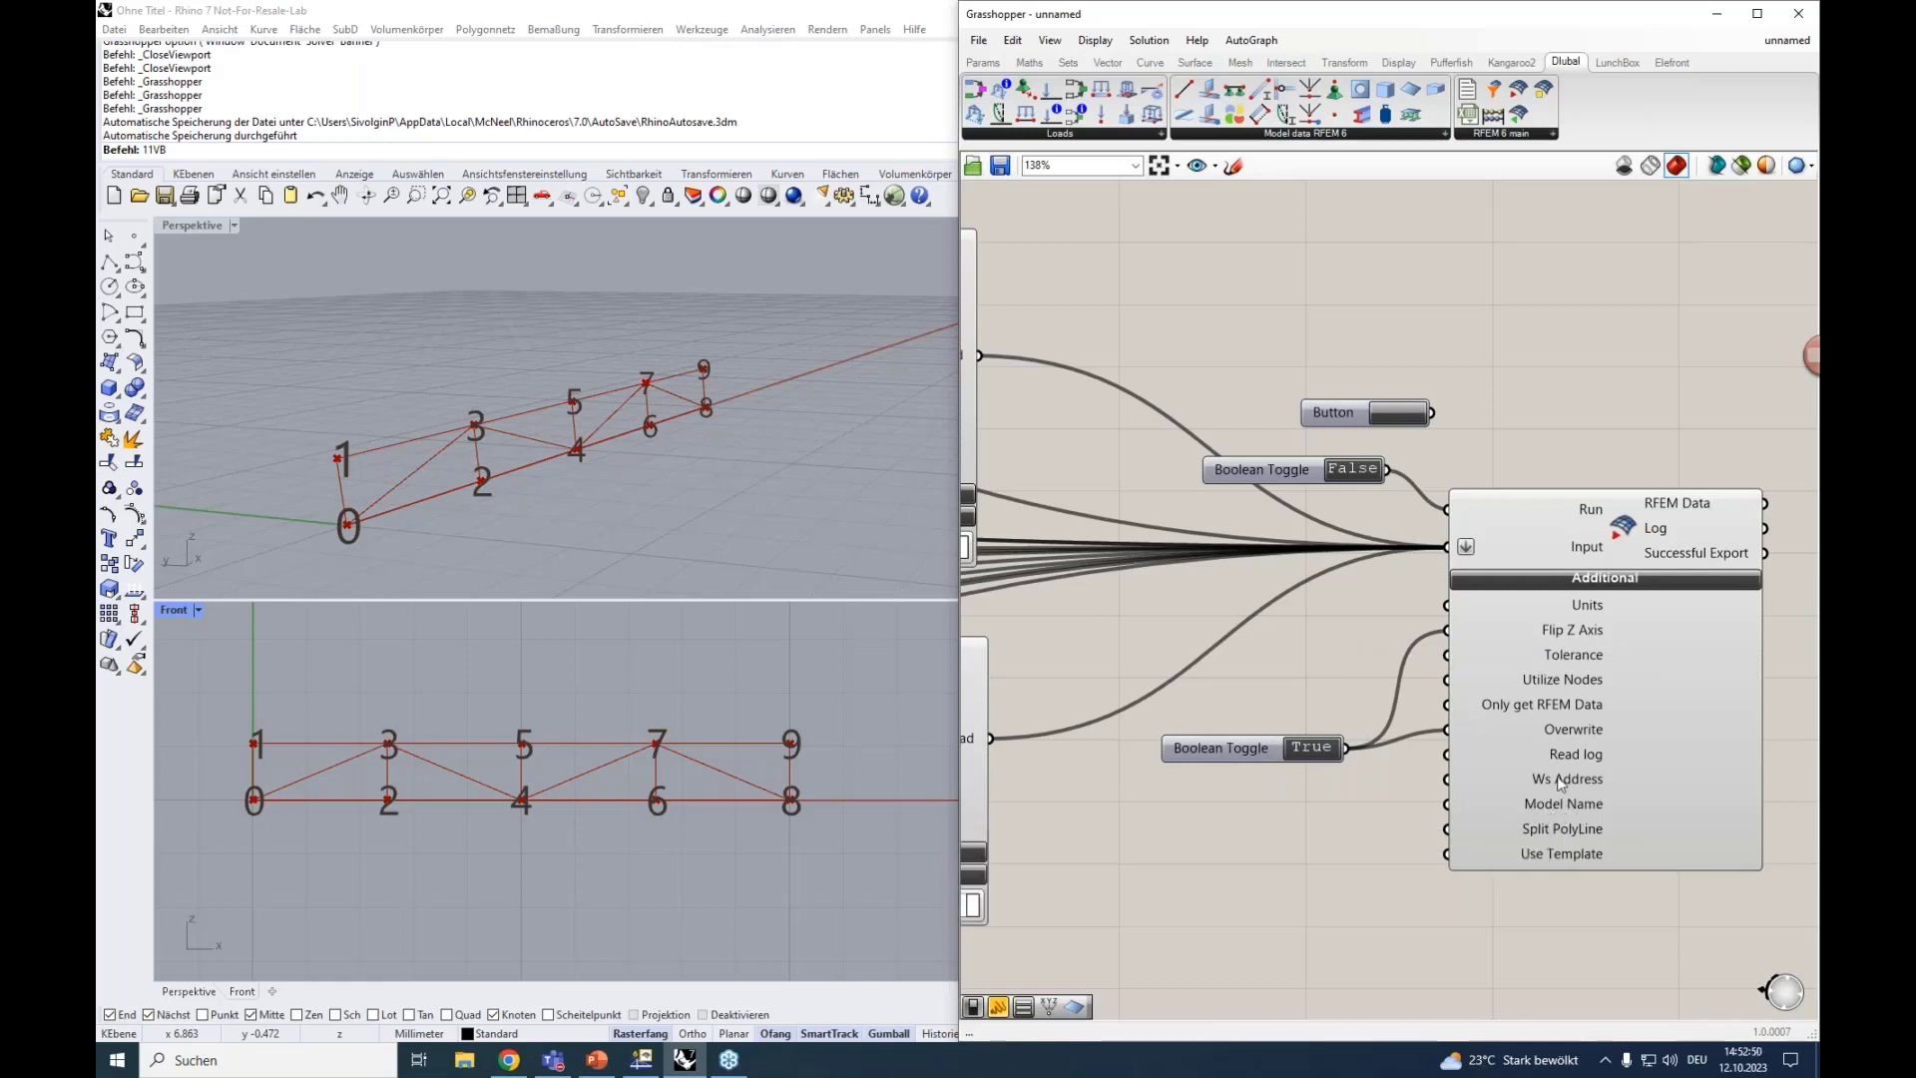
Move the Grasshopper and Rhino windows aside, switch to RFEM 6, and close the New Member Load dialog without creating a load.
{"action": "mouse_move", "coordinate": [1537, 807]}
{"action": "left_click_drag", "start_coordinate": [1214, 28], "coordinate": [985, 211]}
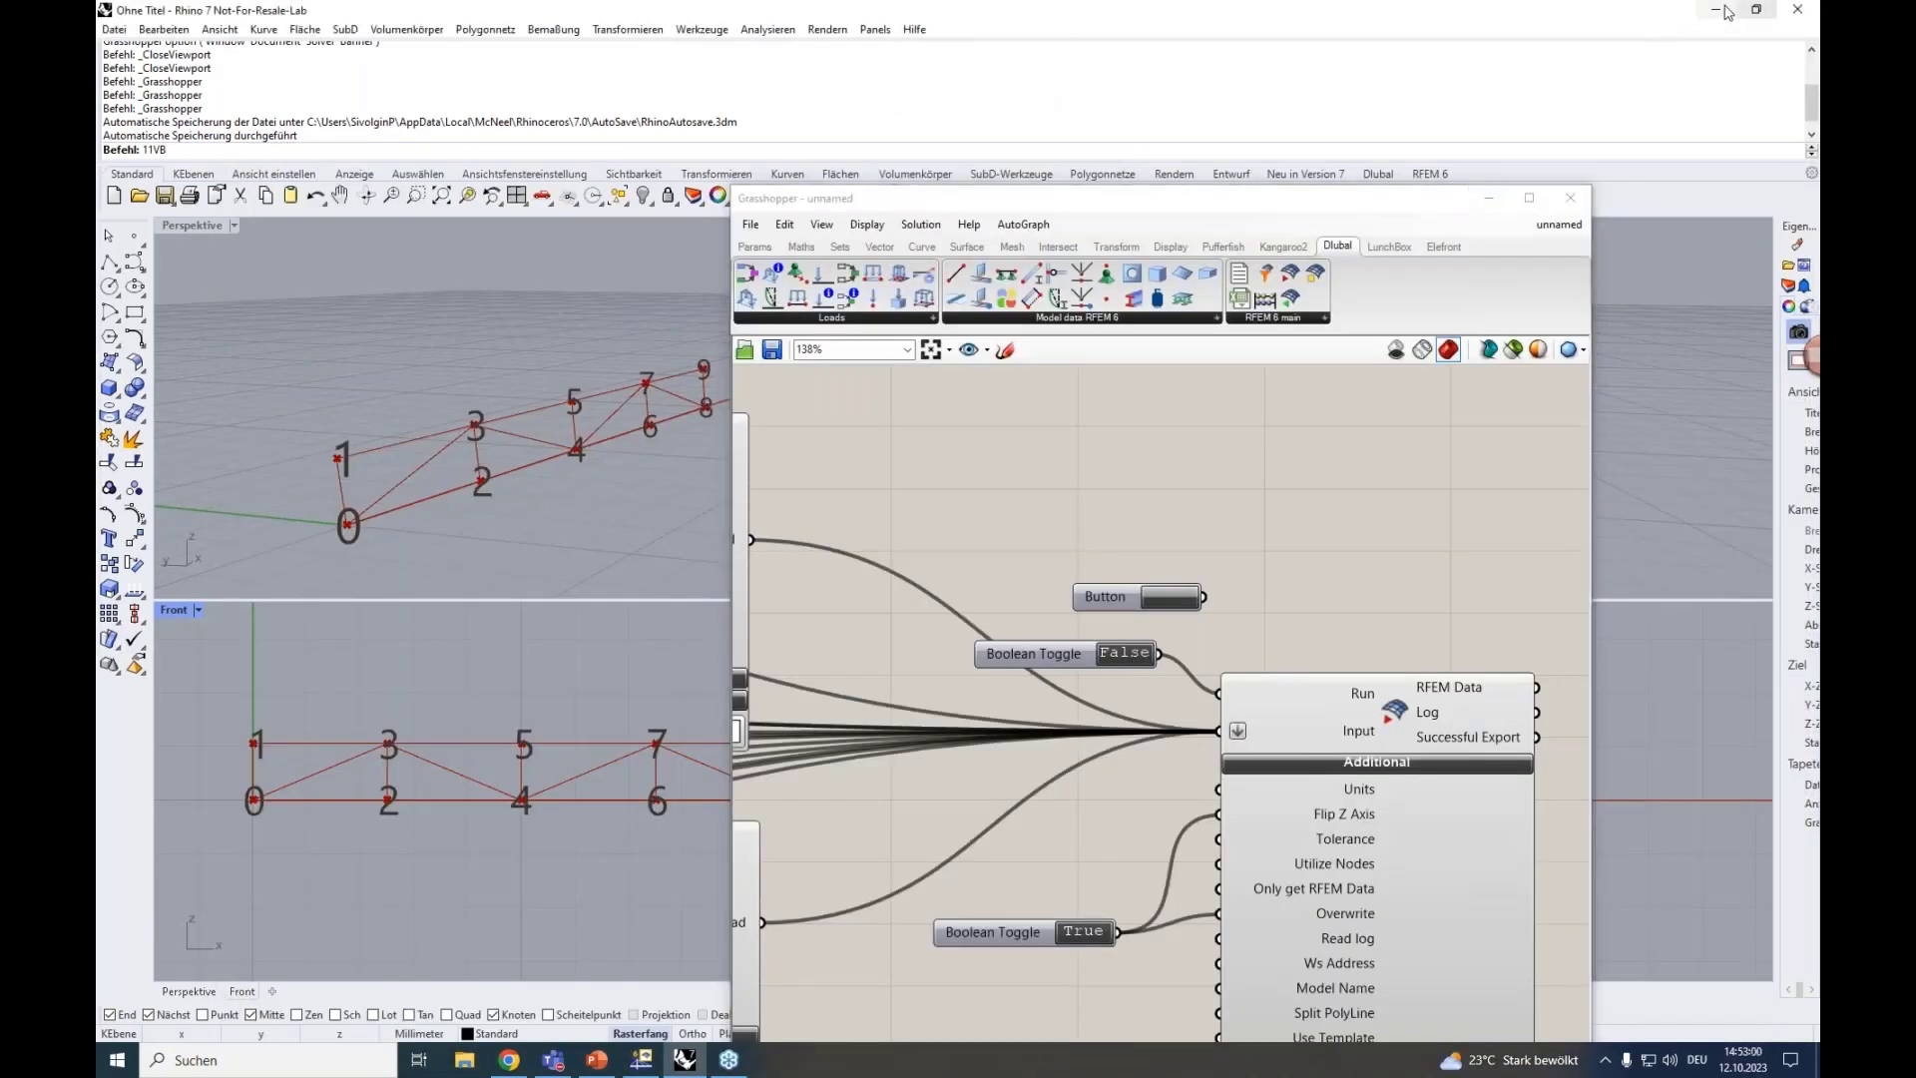
{"action": "left_click_drag", "start_coordinate": [1646, 17], "coordinate": [98, 199]}
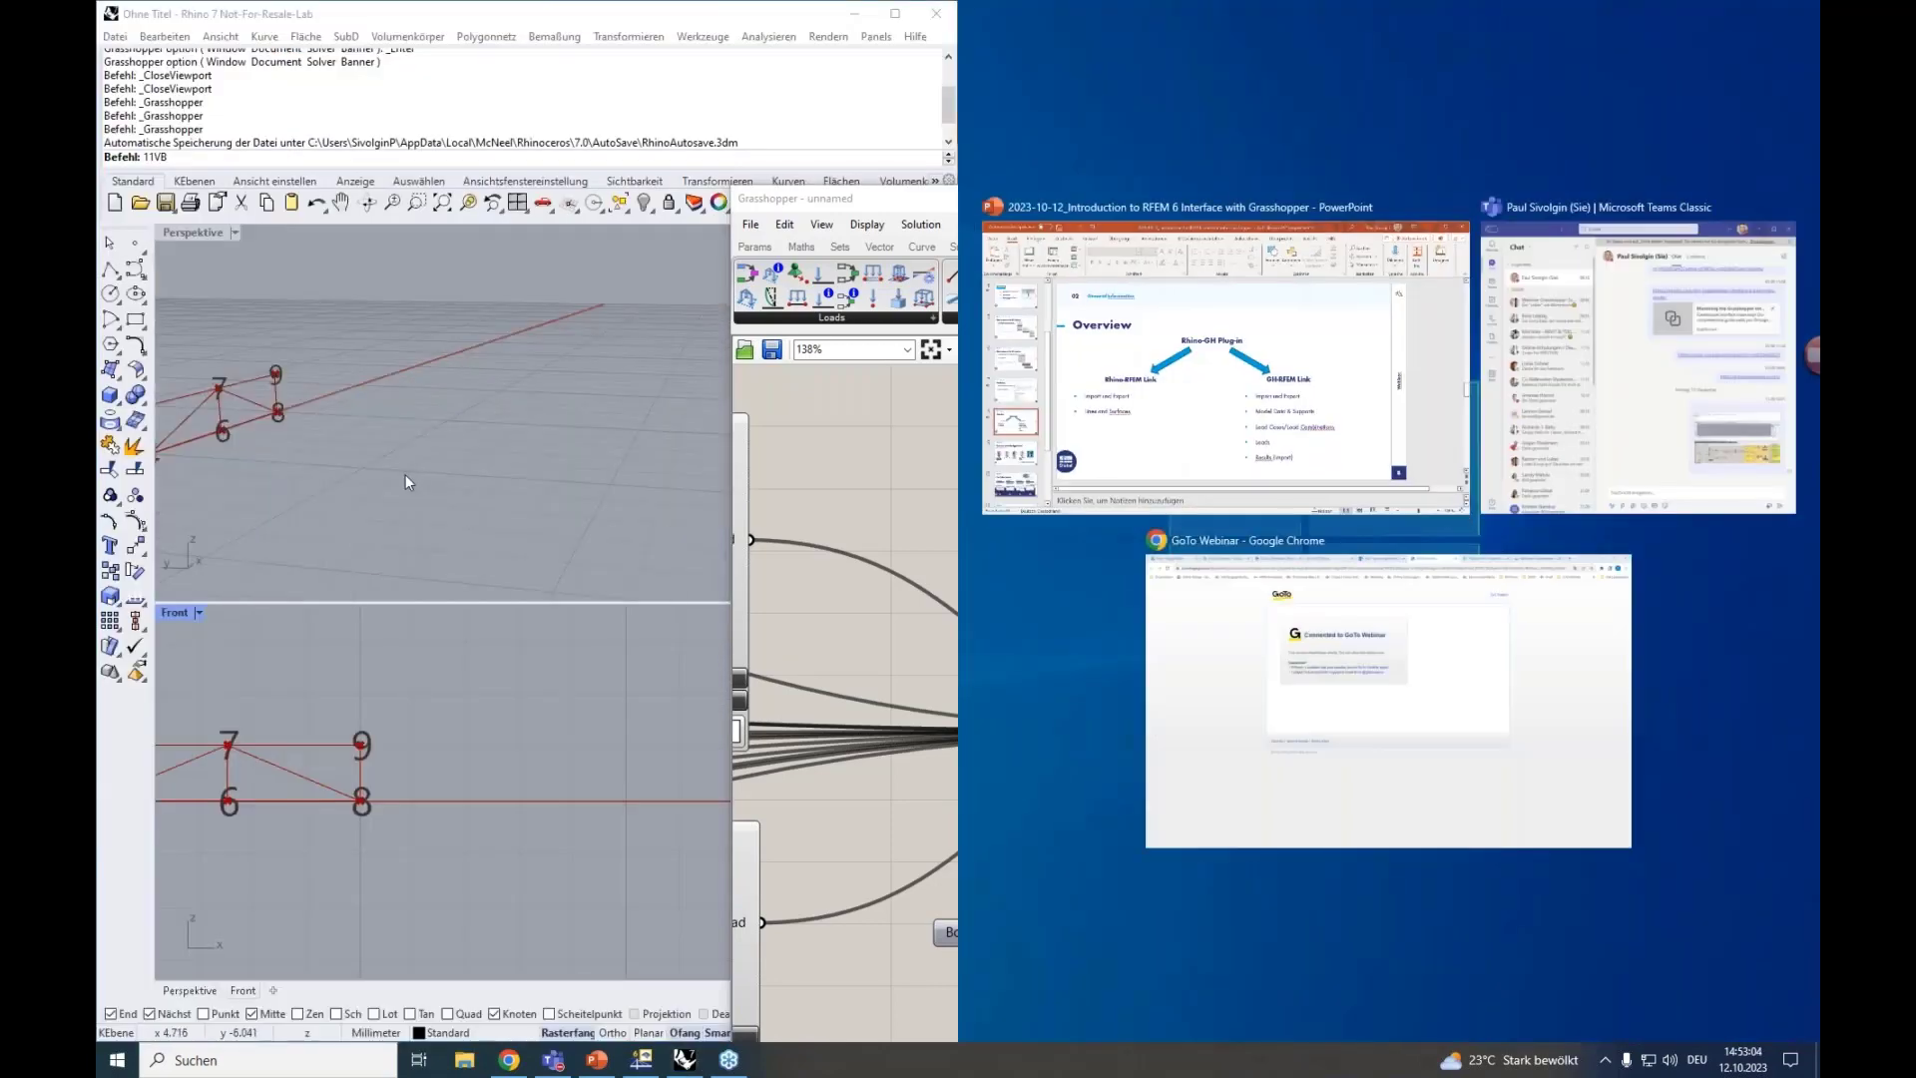
{"action": "left_click", "coordinate": [409, 481]}
{"action": "left_click", "coordinate": [1018, 159]}
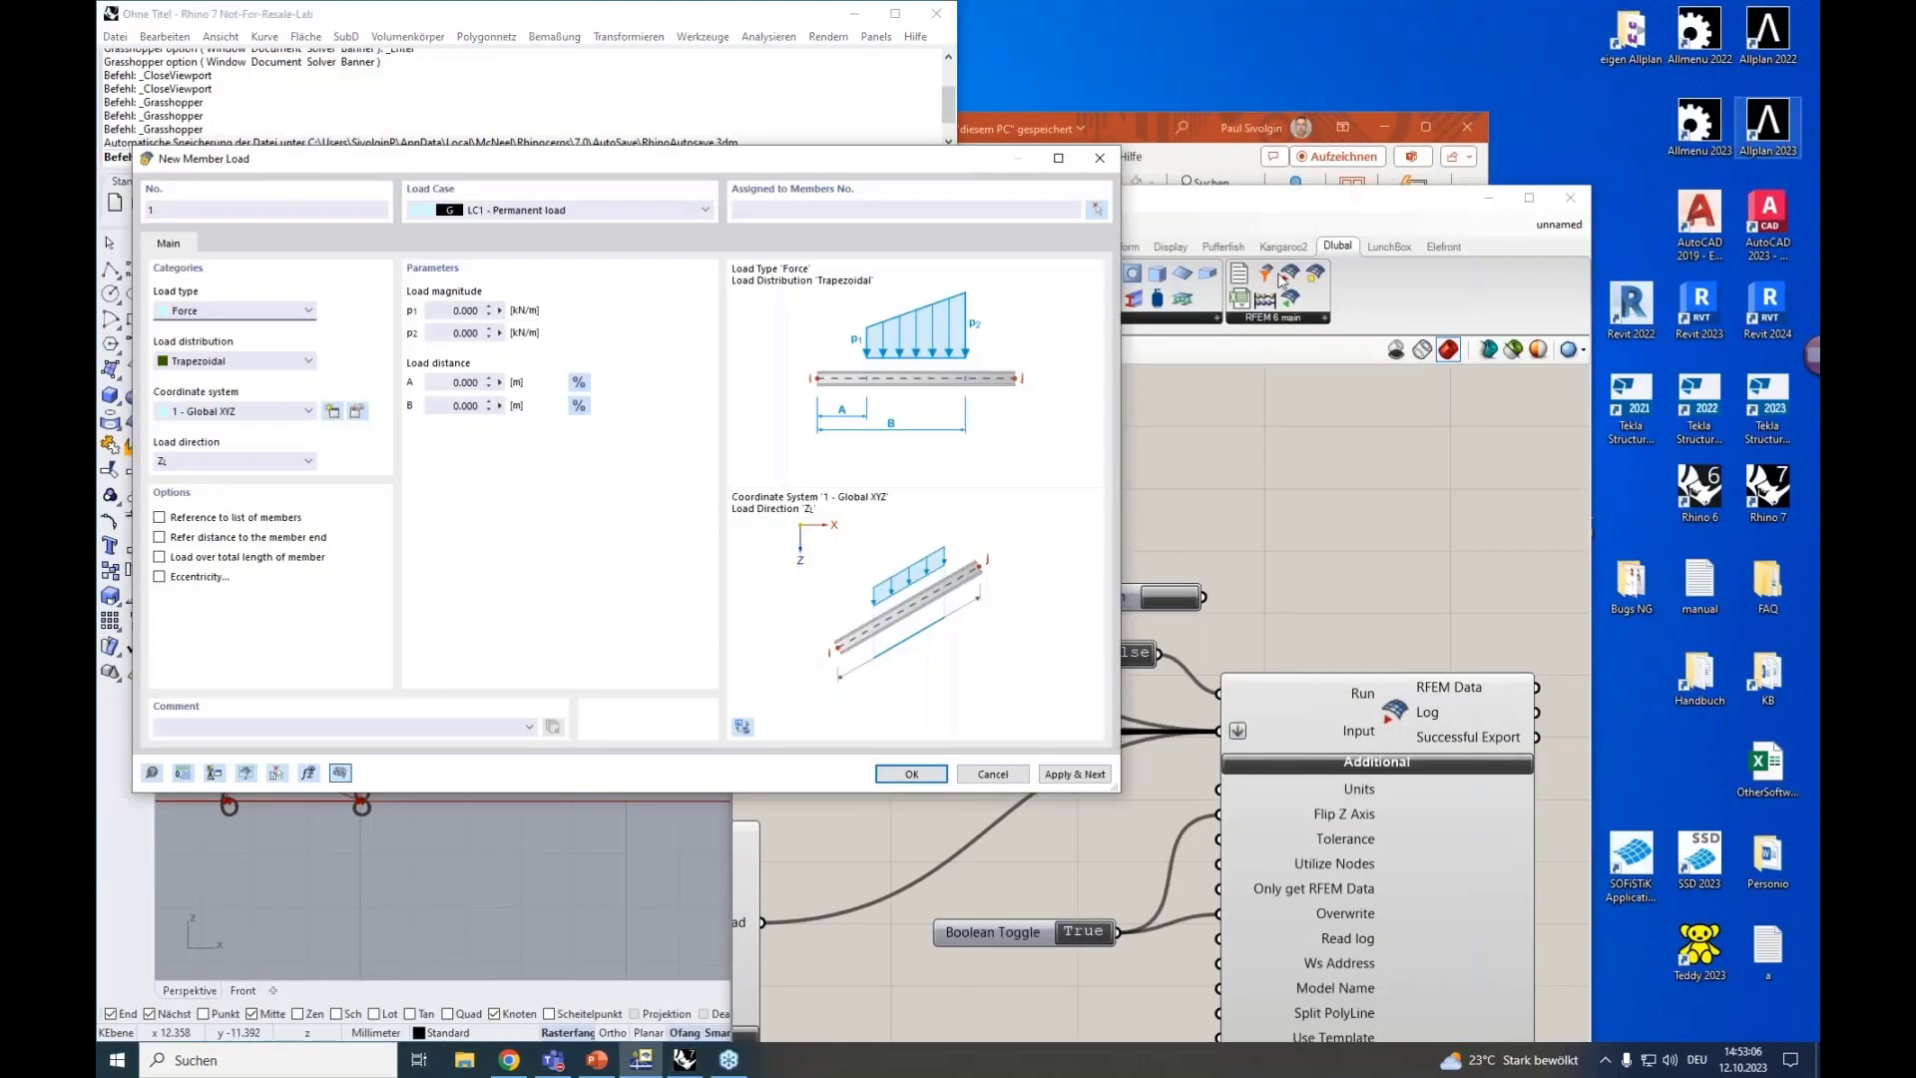
{"action": "left_click", "coordinate": [1099, 158]}
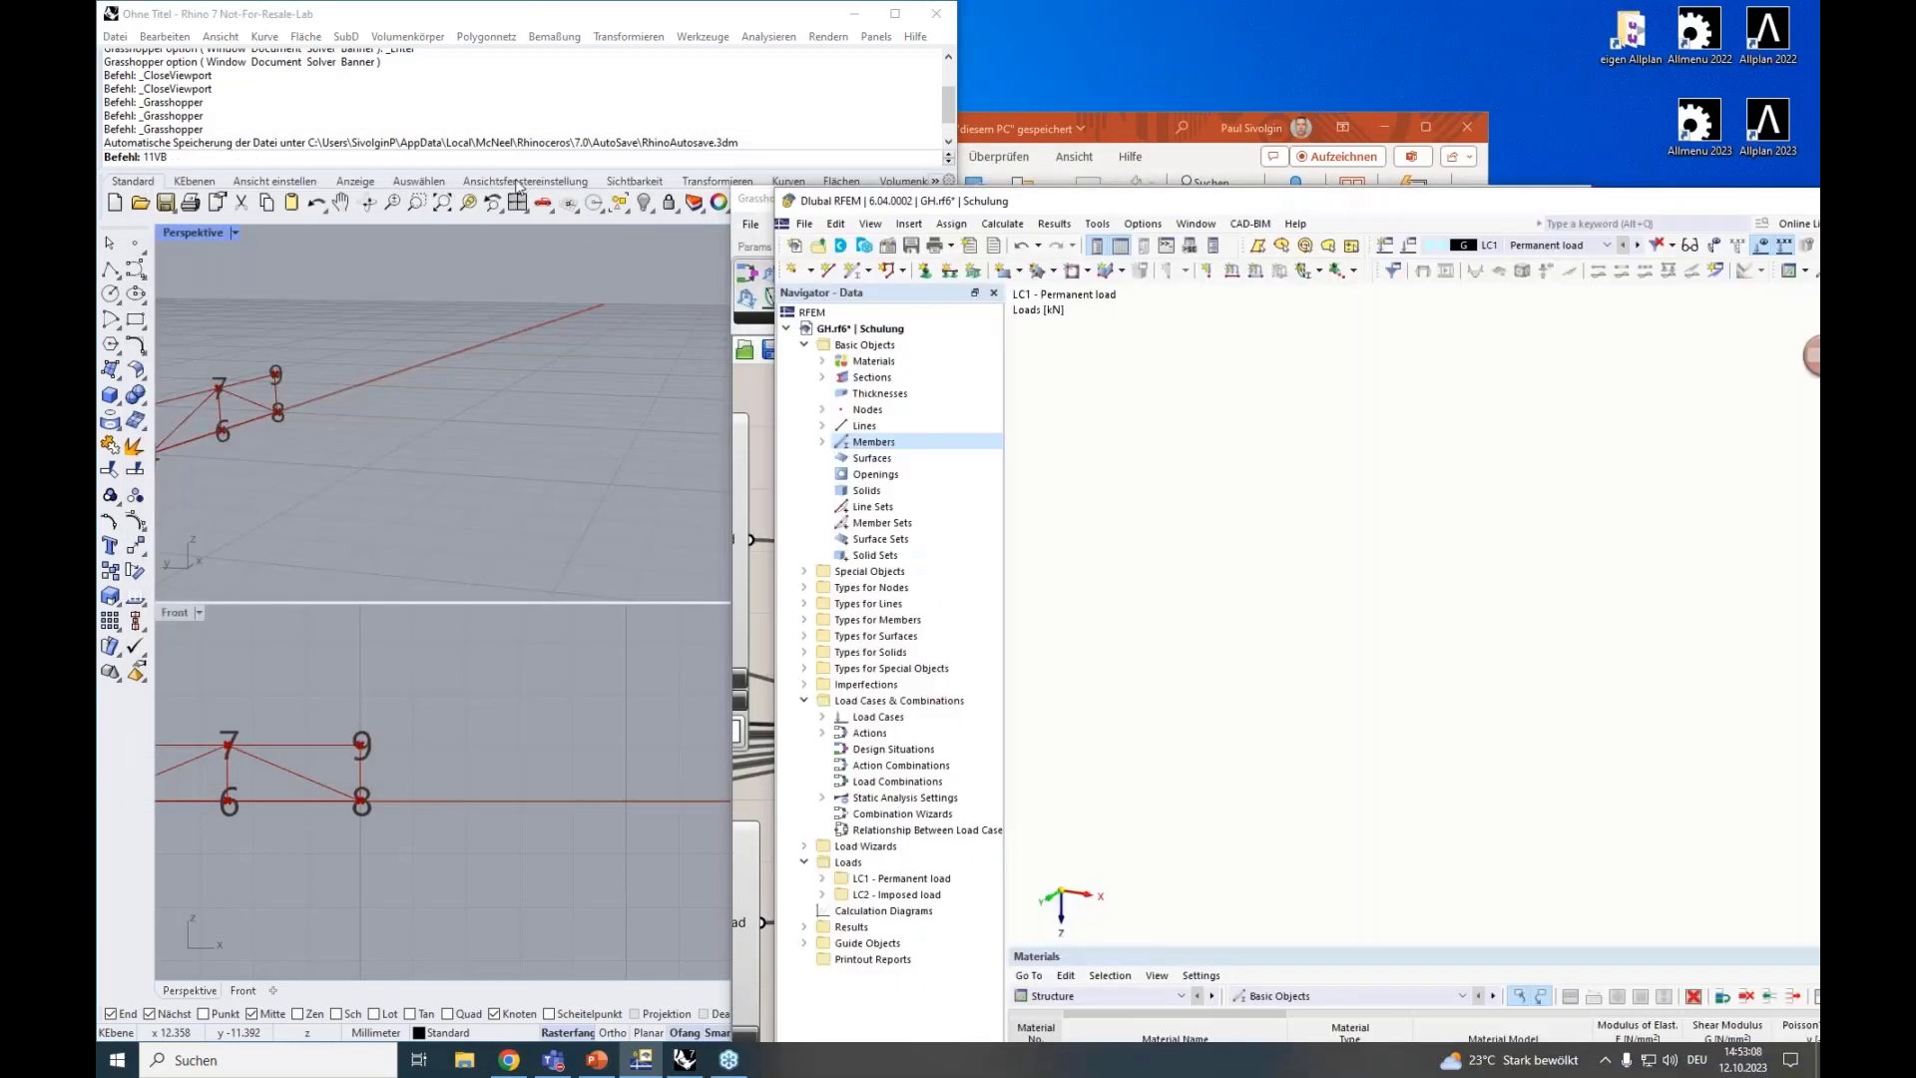
Arrange RFEM 6 and Grasshopper side by side with the Export component in view.
{"action": "key", "text": "super+Right"}
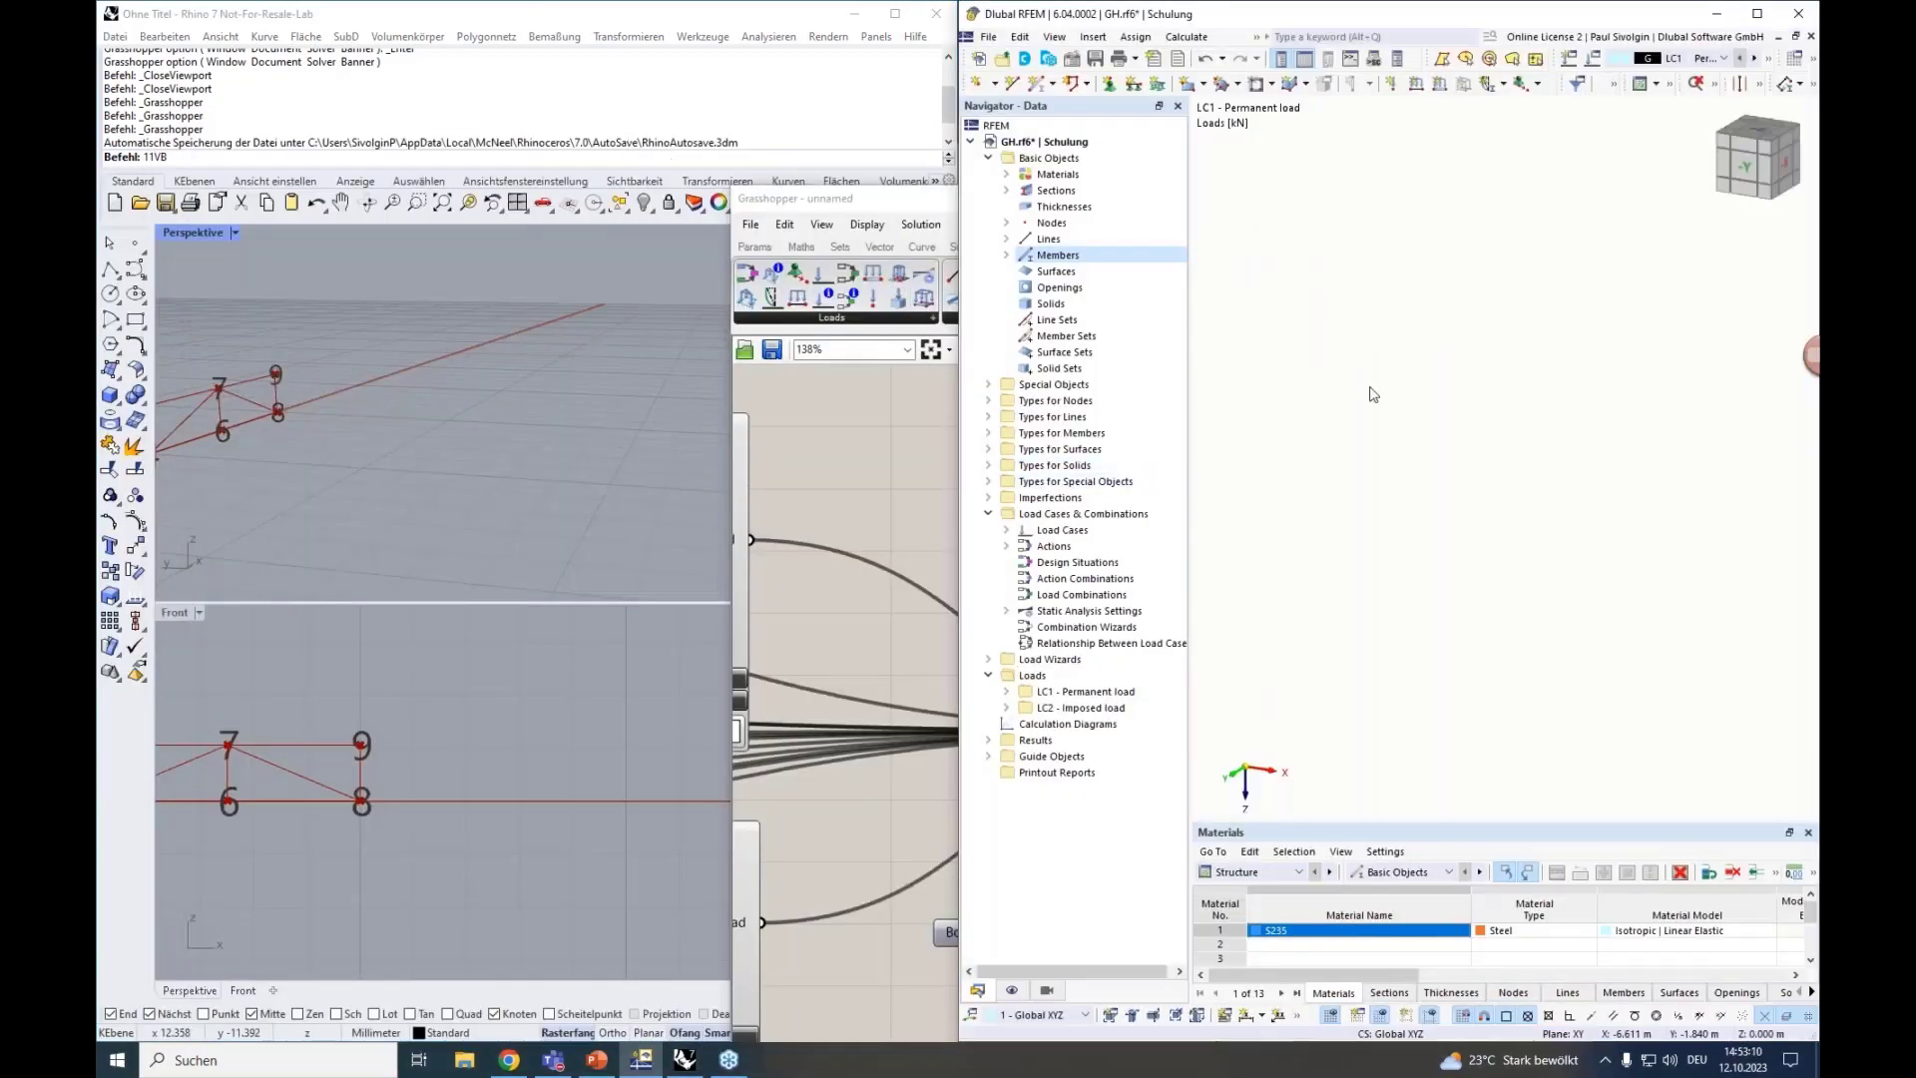
{"action": "left_click_drag", "start_coordinate": [910, 206], "coordinate": [98, 148]}
{"action": "scroll", "coordinate": [654, 357], "scroll_direction": "down", "scroll_amount": 3}
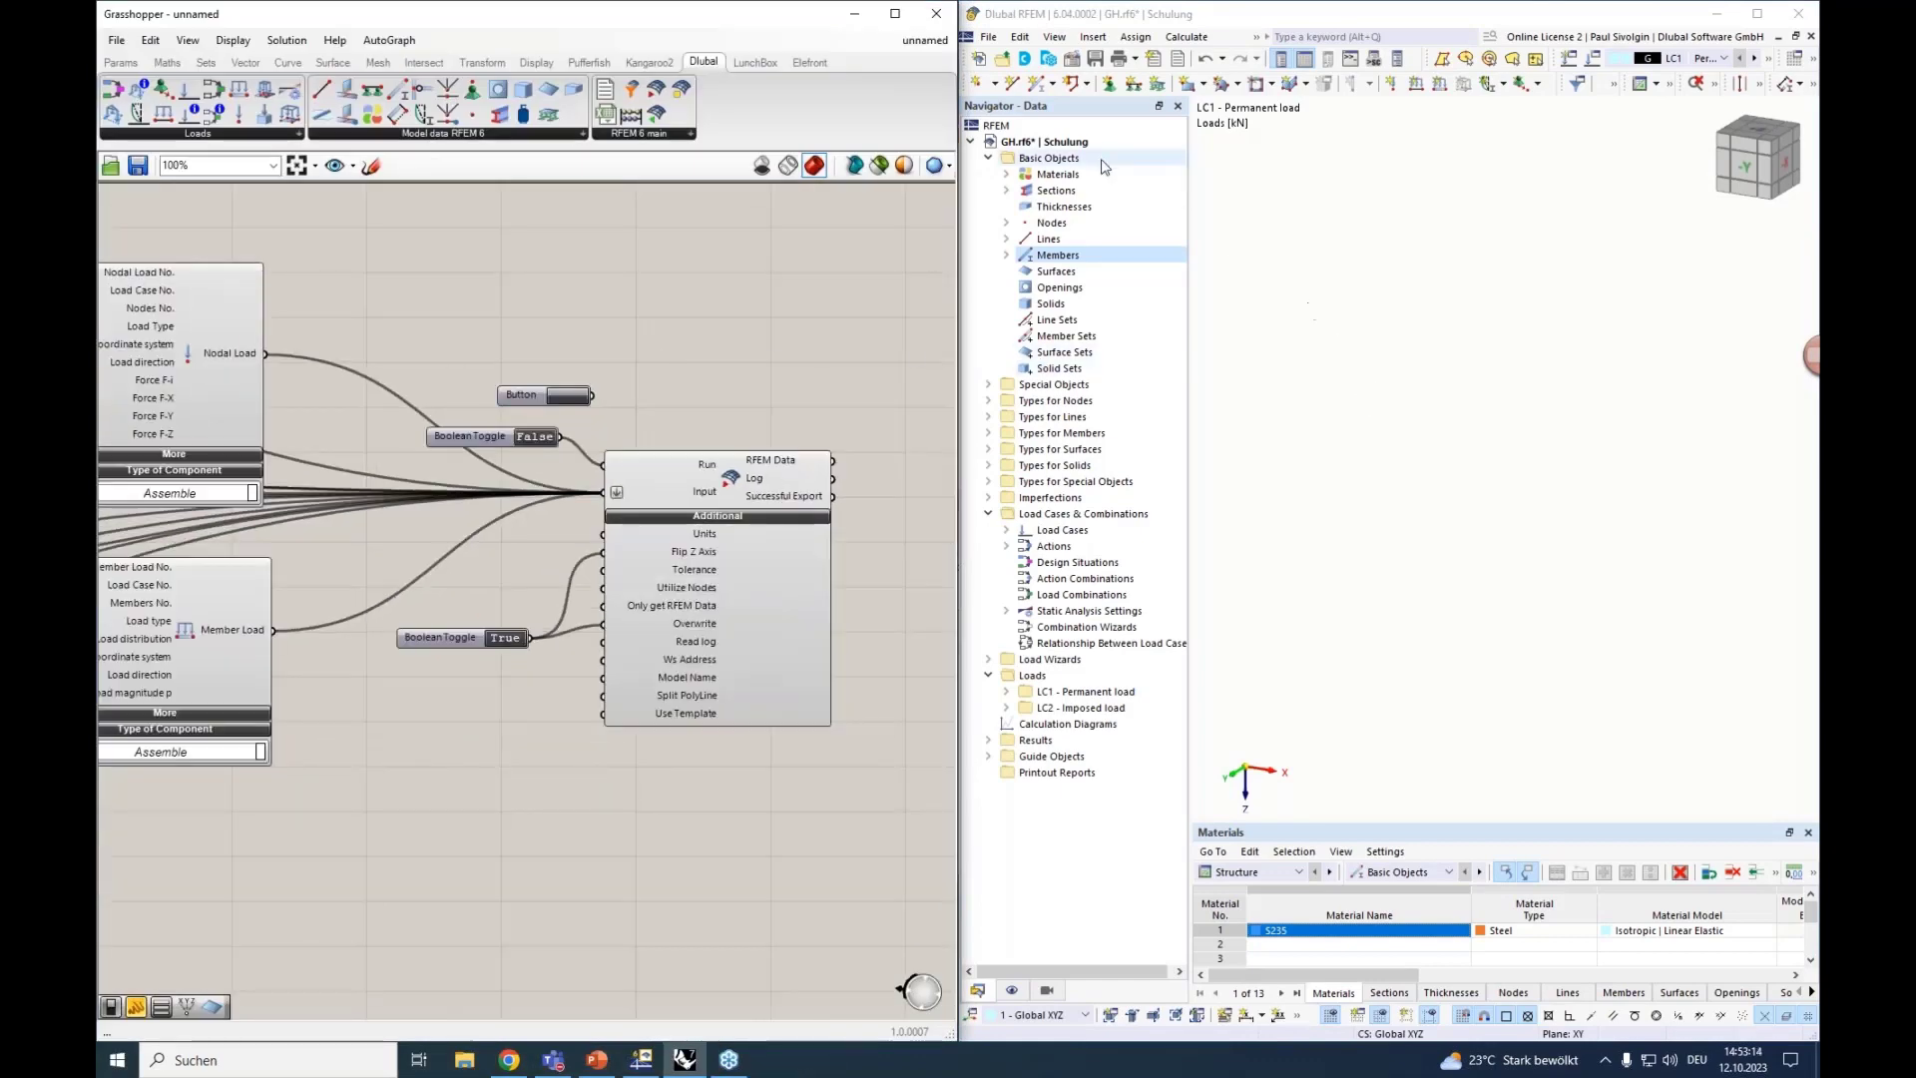
Delete everything from the GH.rf6 model in RFEM 6 and start the Grasshopper export by switching the Run toggle to True.
{"action": "right_click", "coordinate": [1056, 143]}
{"action": "left_click", "coordinate": [1108, 221]}
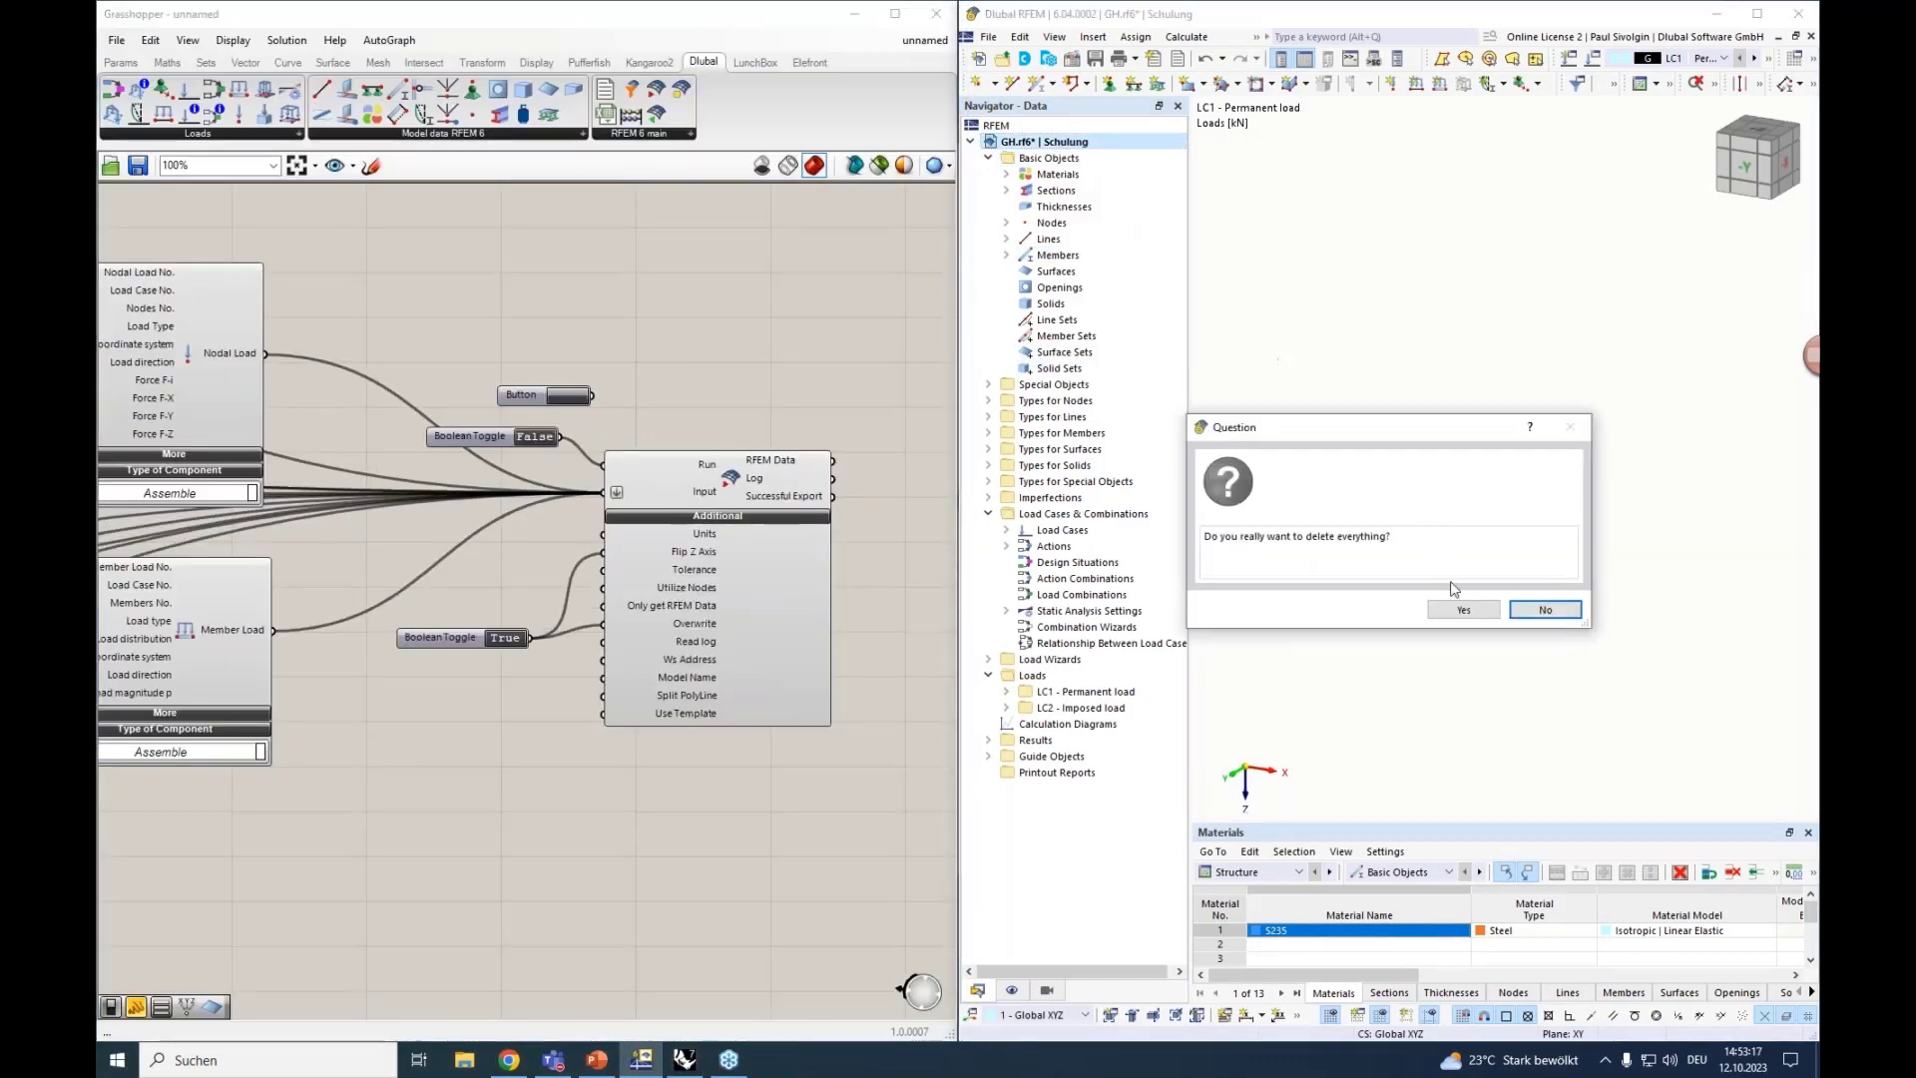
{"action": "left_click", "coordinate": [1462, 613]}
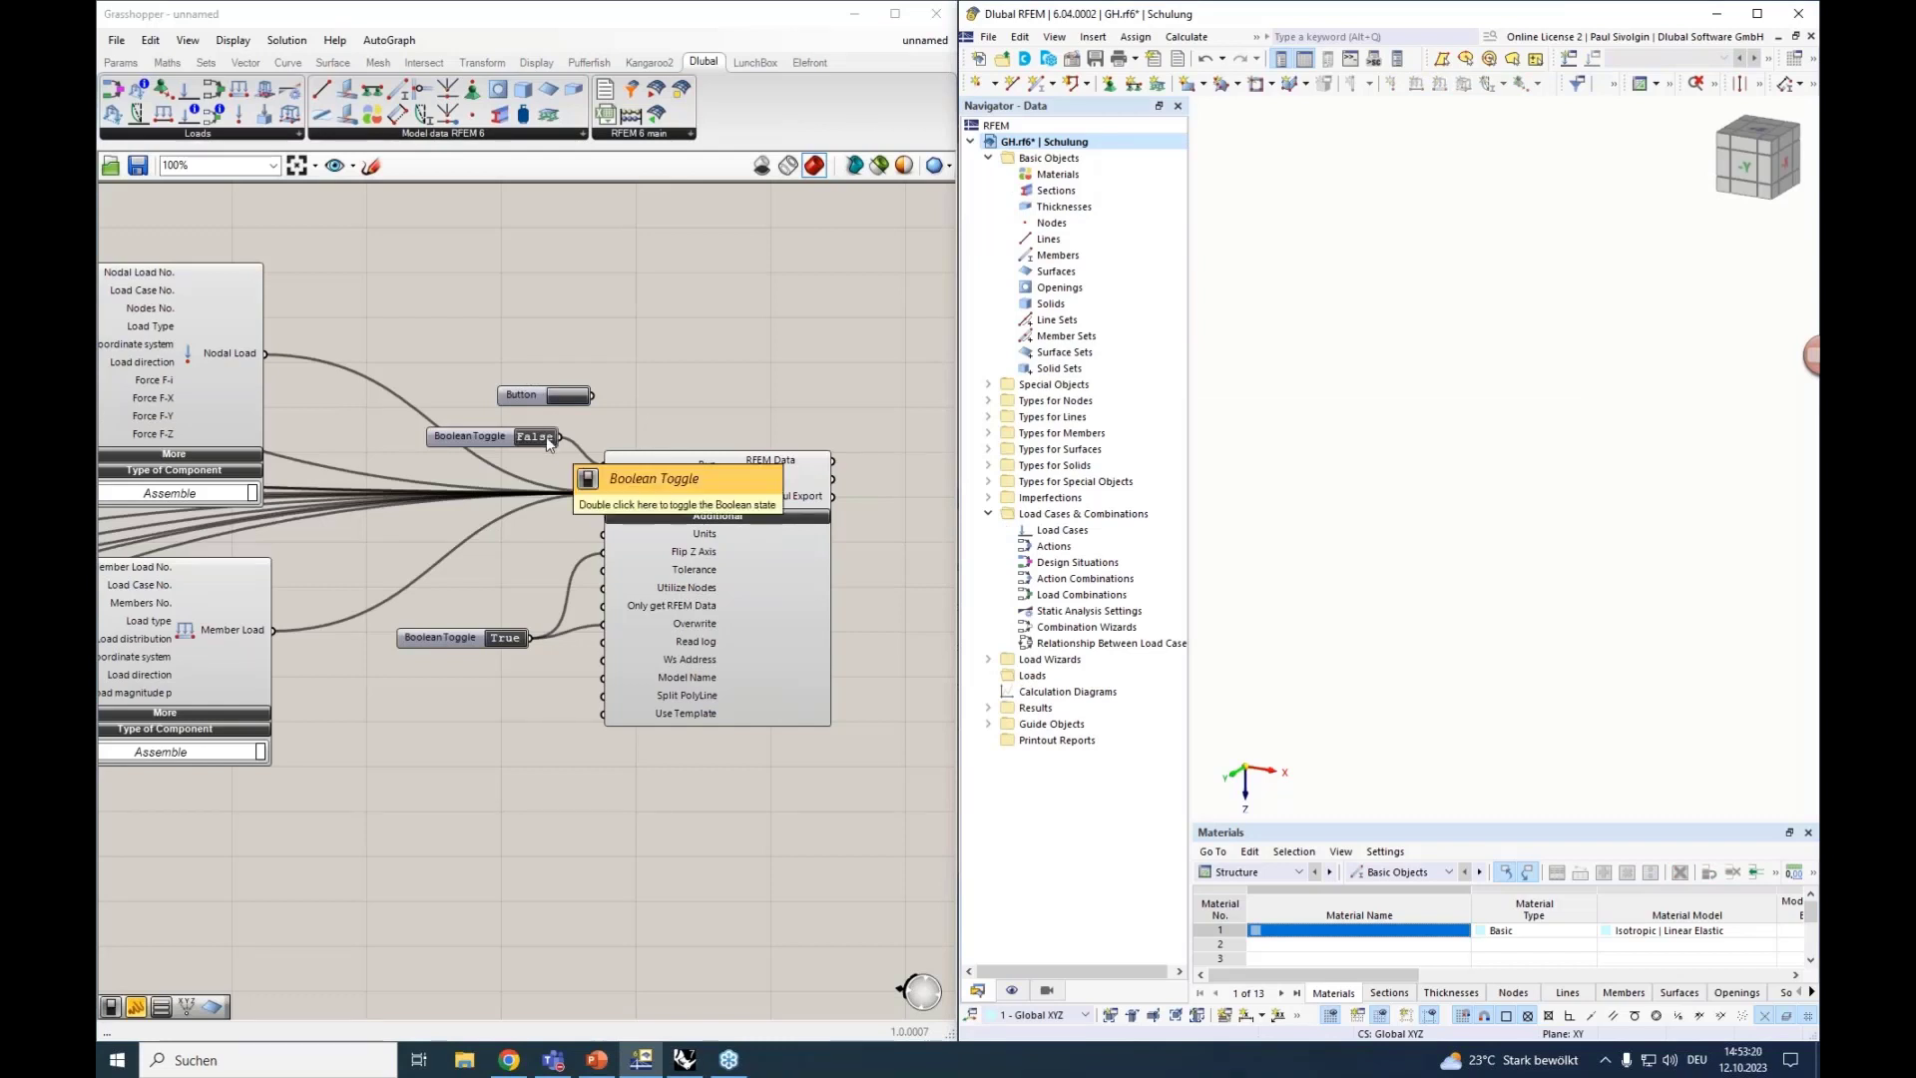
{"action": "left_click", "coordinate": [520, 458]}
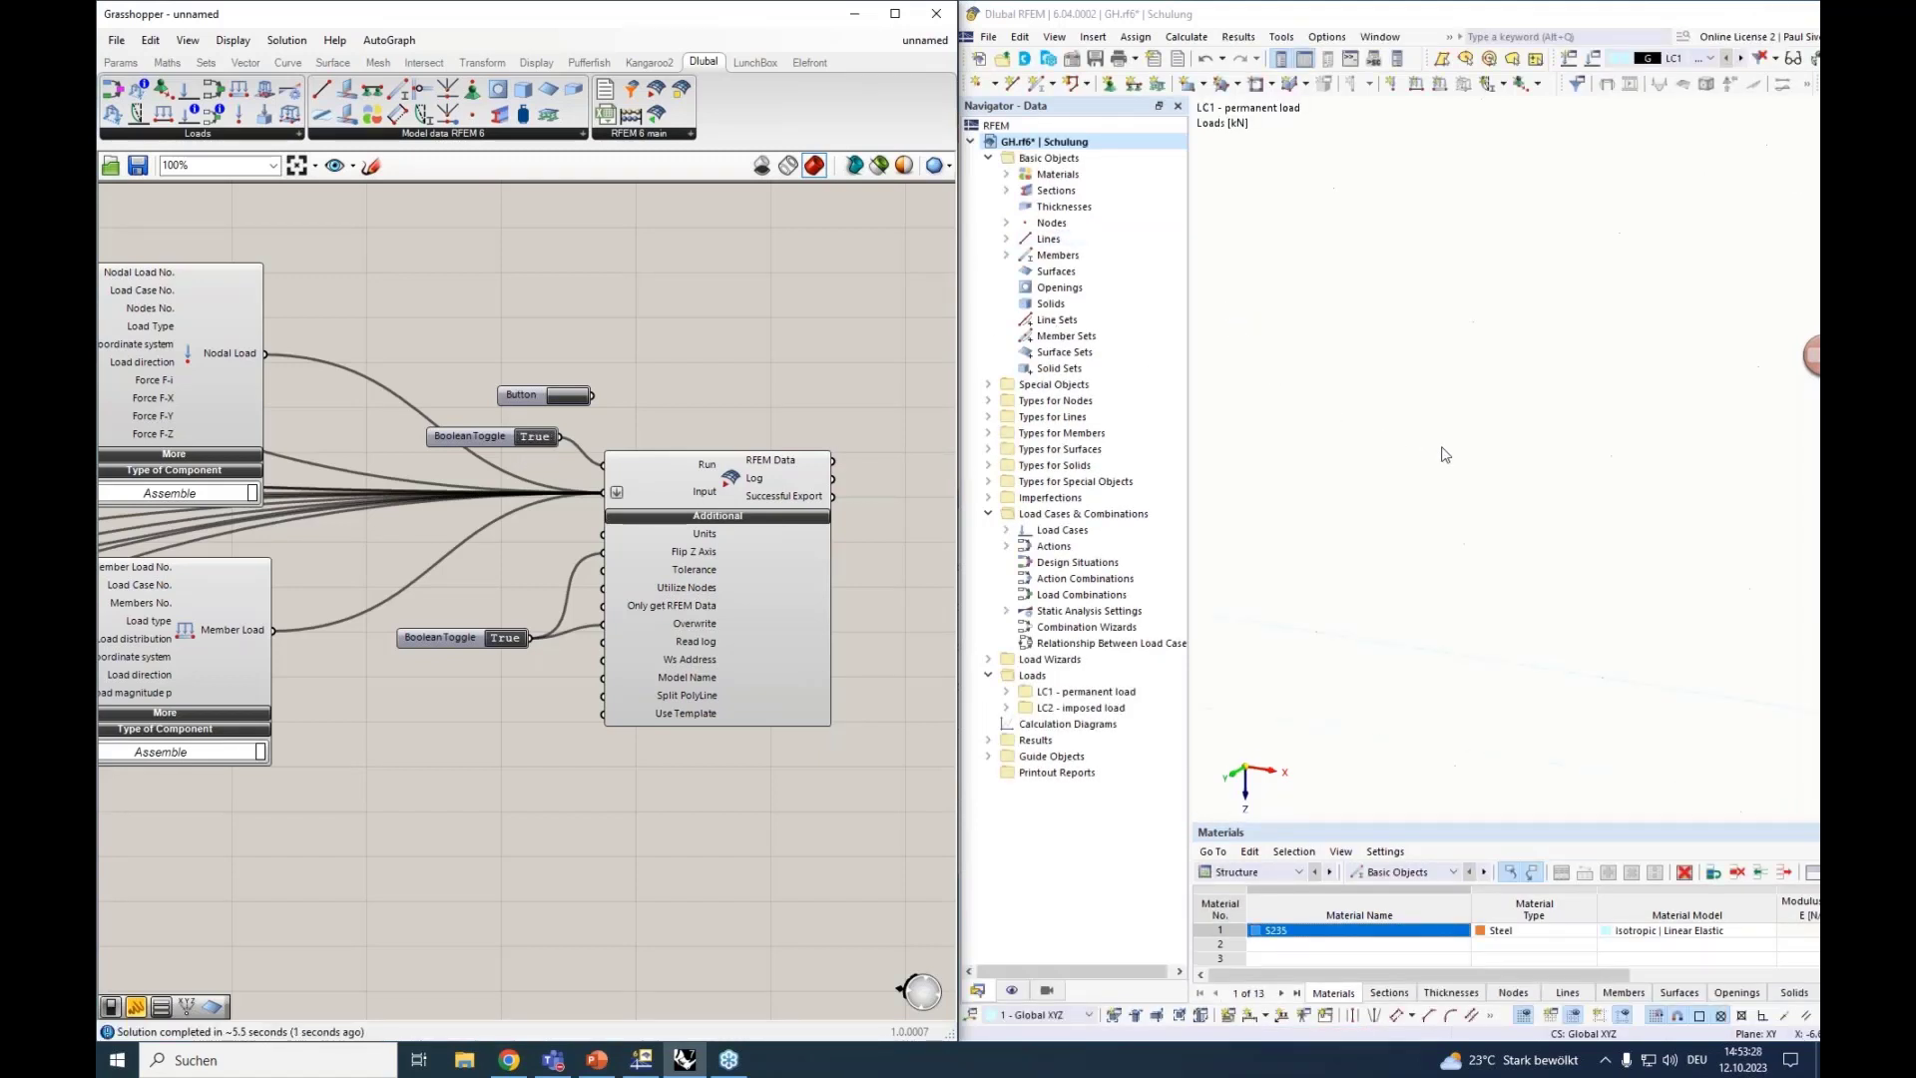
Examine the exported truss with its loads and supports in RFEM 6 and check the model's Materials.
{"action": "scroll", "coordinate": [1648, 492], "scroll_direction": "down", "scroll_amount": 6}
{"action": "scroll", "coordinate": [1648, 493], "scroll_direction": "up", "scroll_amount": 1}
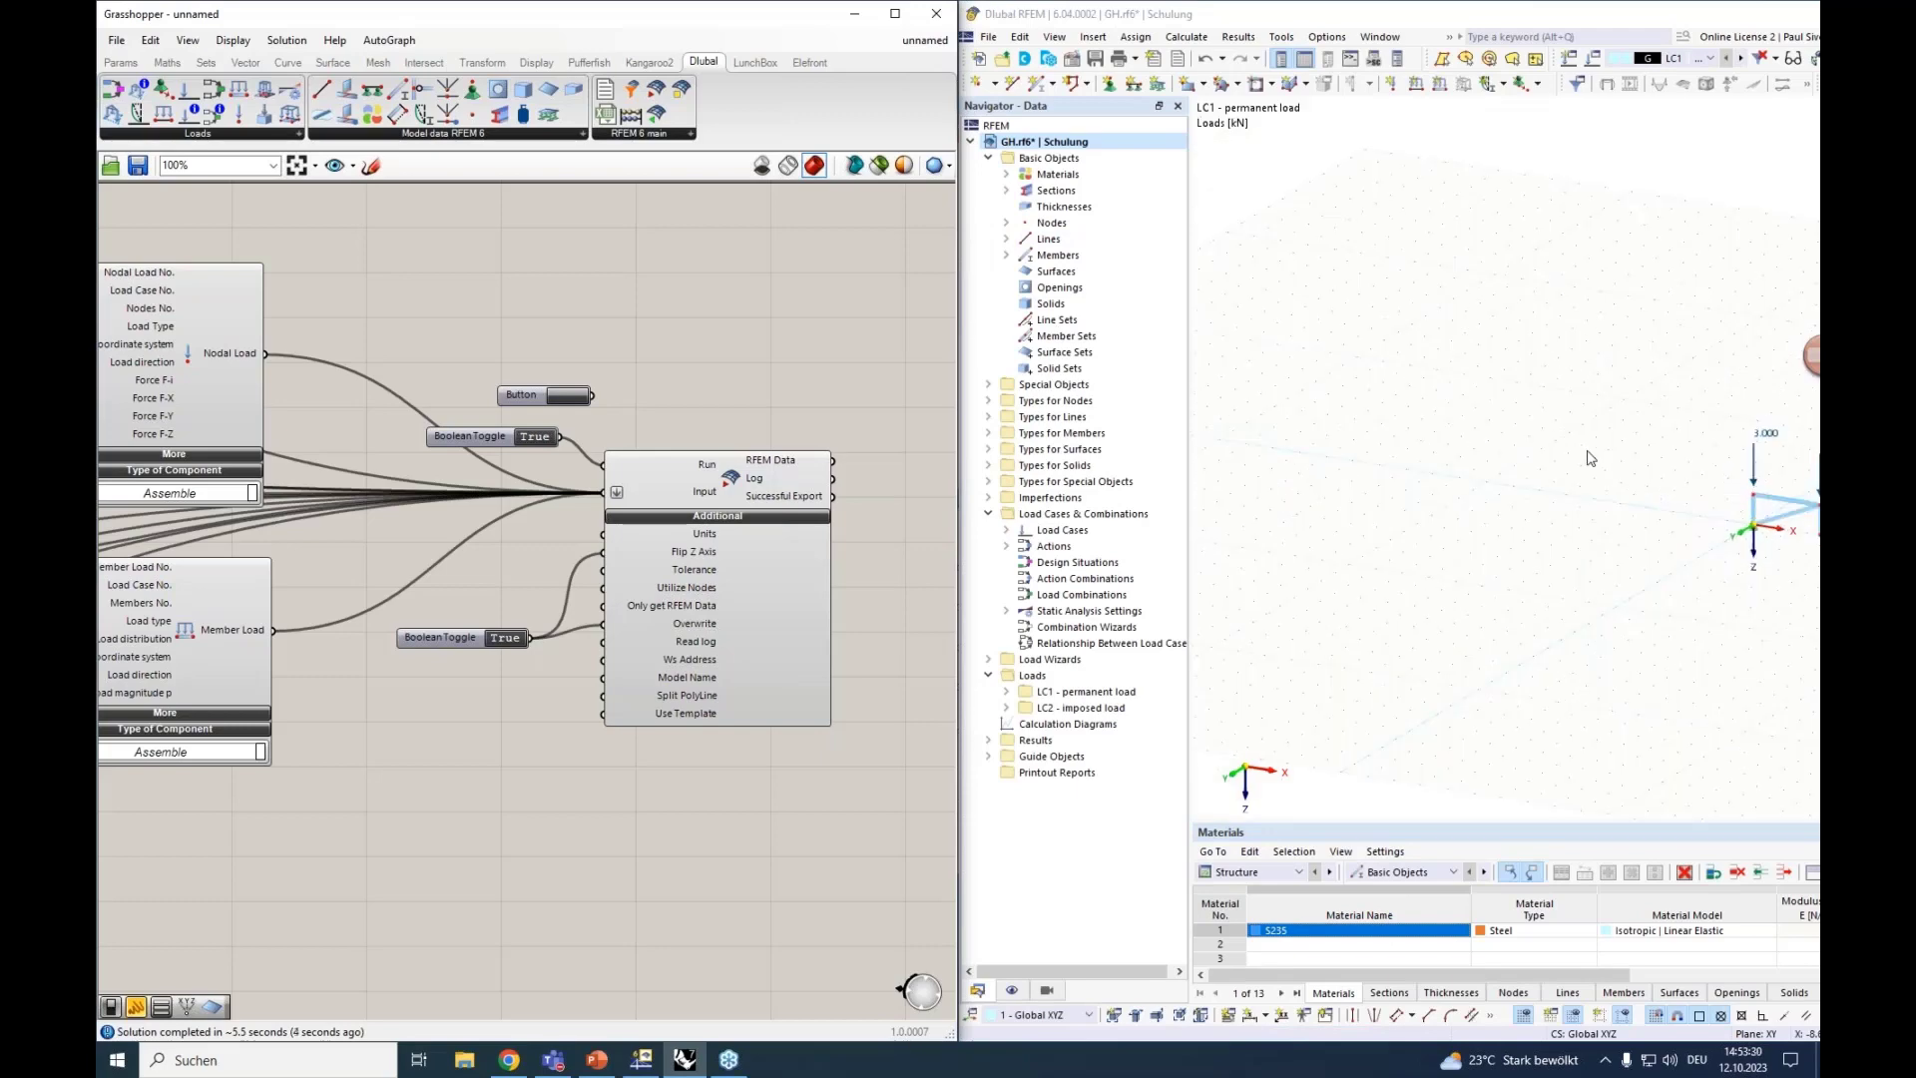
{"action": "middle_click_drag", "start_coordinate": [1588, 457], "coordinate": [1443, 459]}
{"action": "middle_click_drag", "start_coordinate": [1681, 537], "coordinate": [1365, 533]}
{"action": "scroll", "coordinate": [1365, 533], "scroll_direction": "up", "scroll_amount": 4}
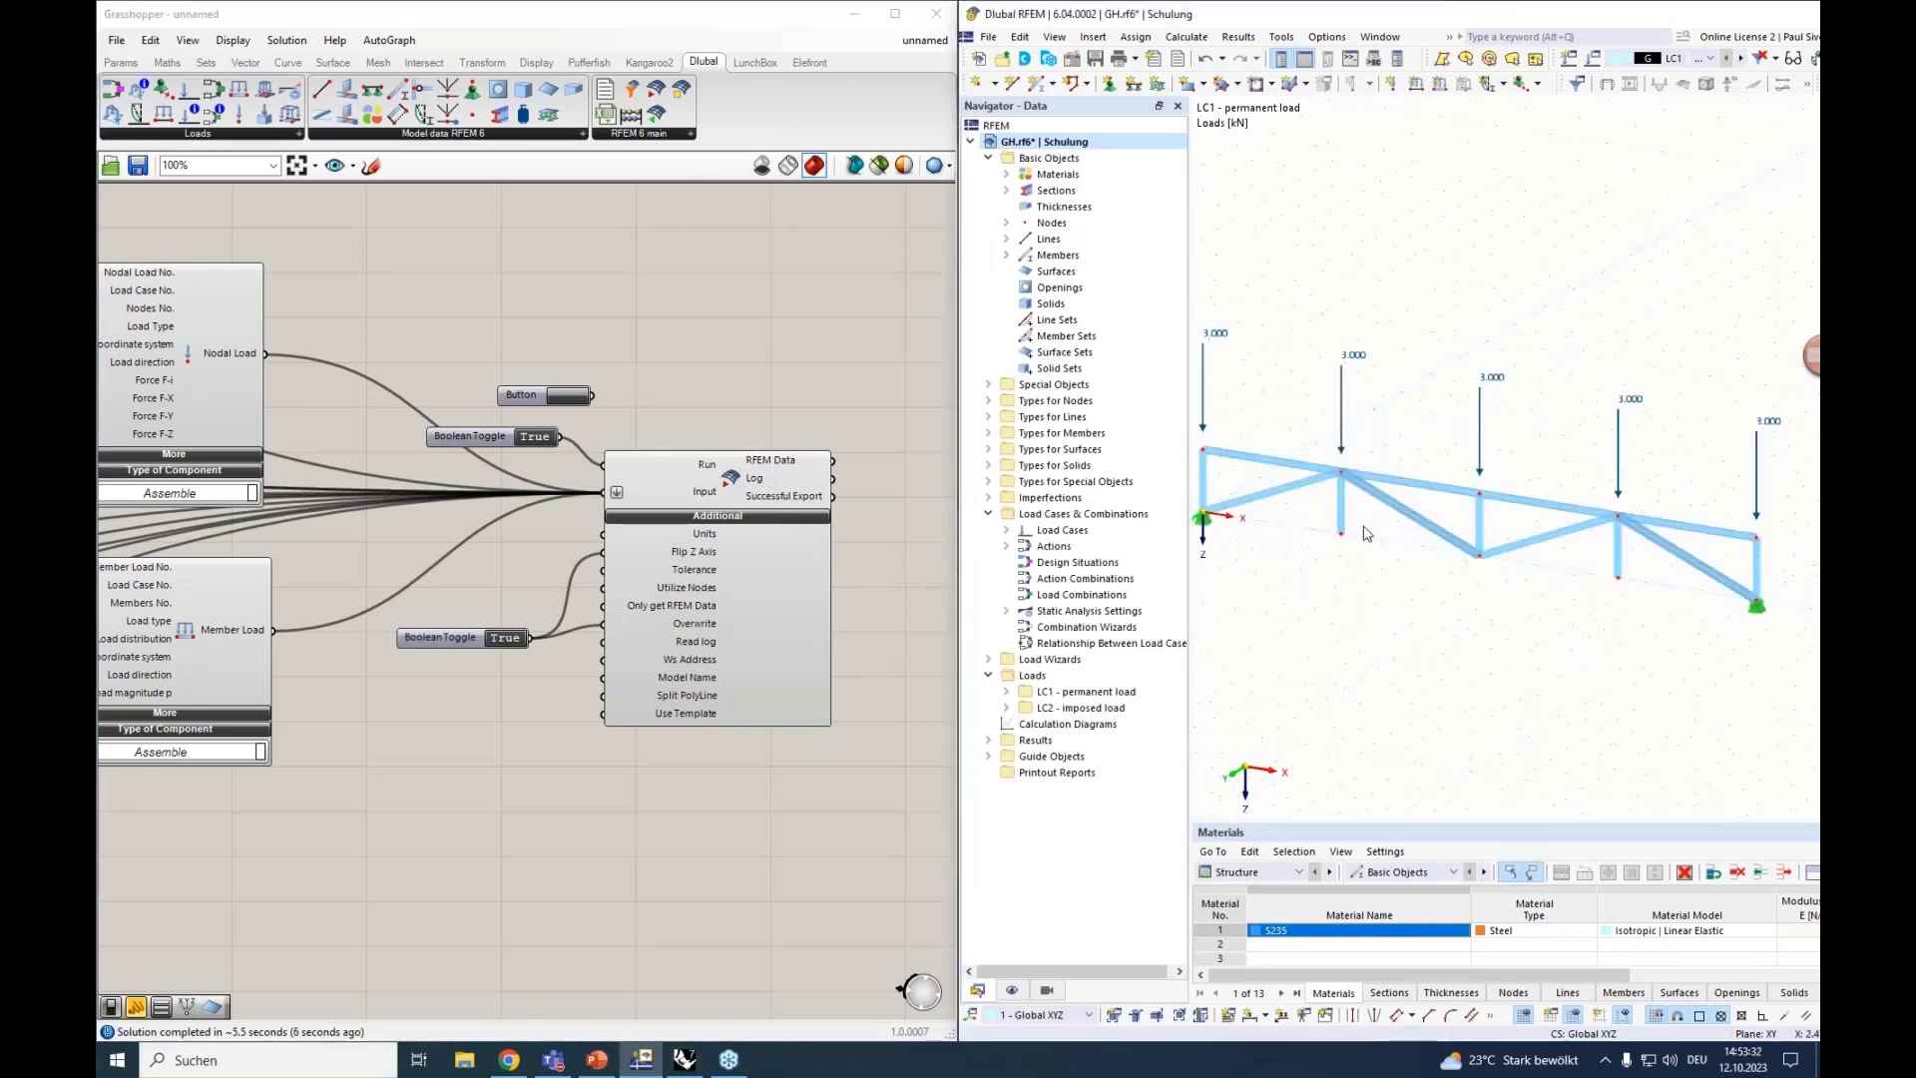
{"action": "scroll", "coordinate": [1363, 538], "scroll_direction": "down", "scroll_amount": 1}
{"action": "left_click", "coordinate": [1007, 175]}
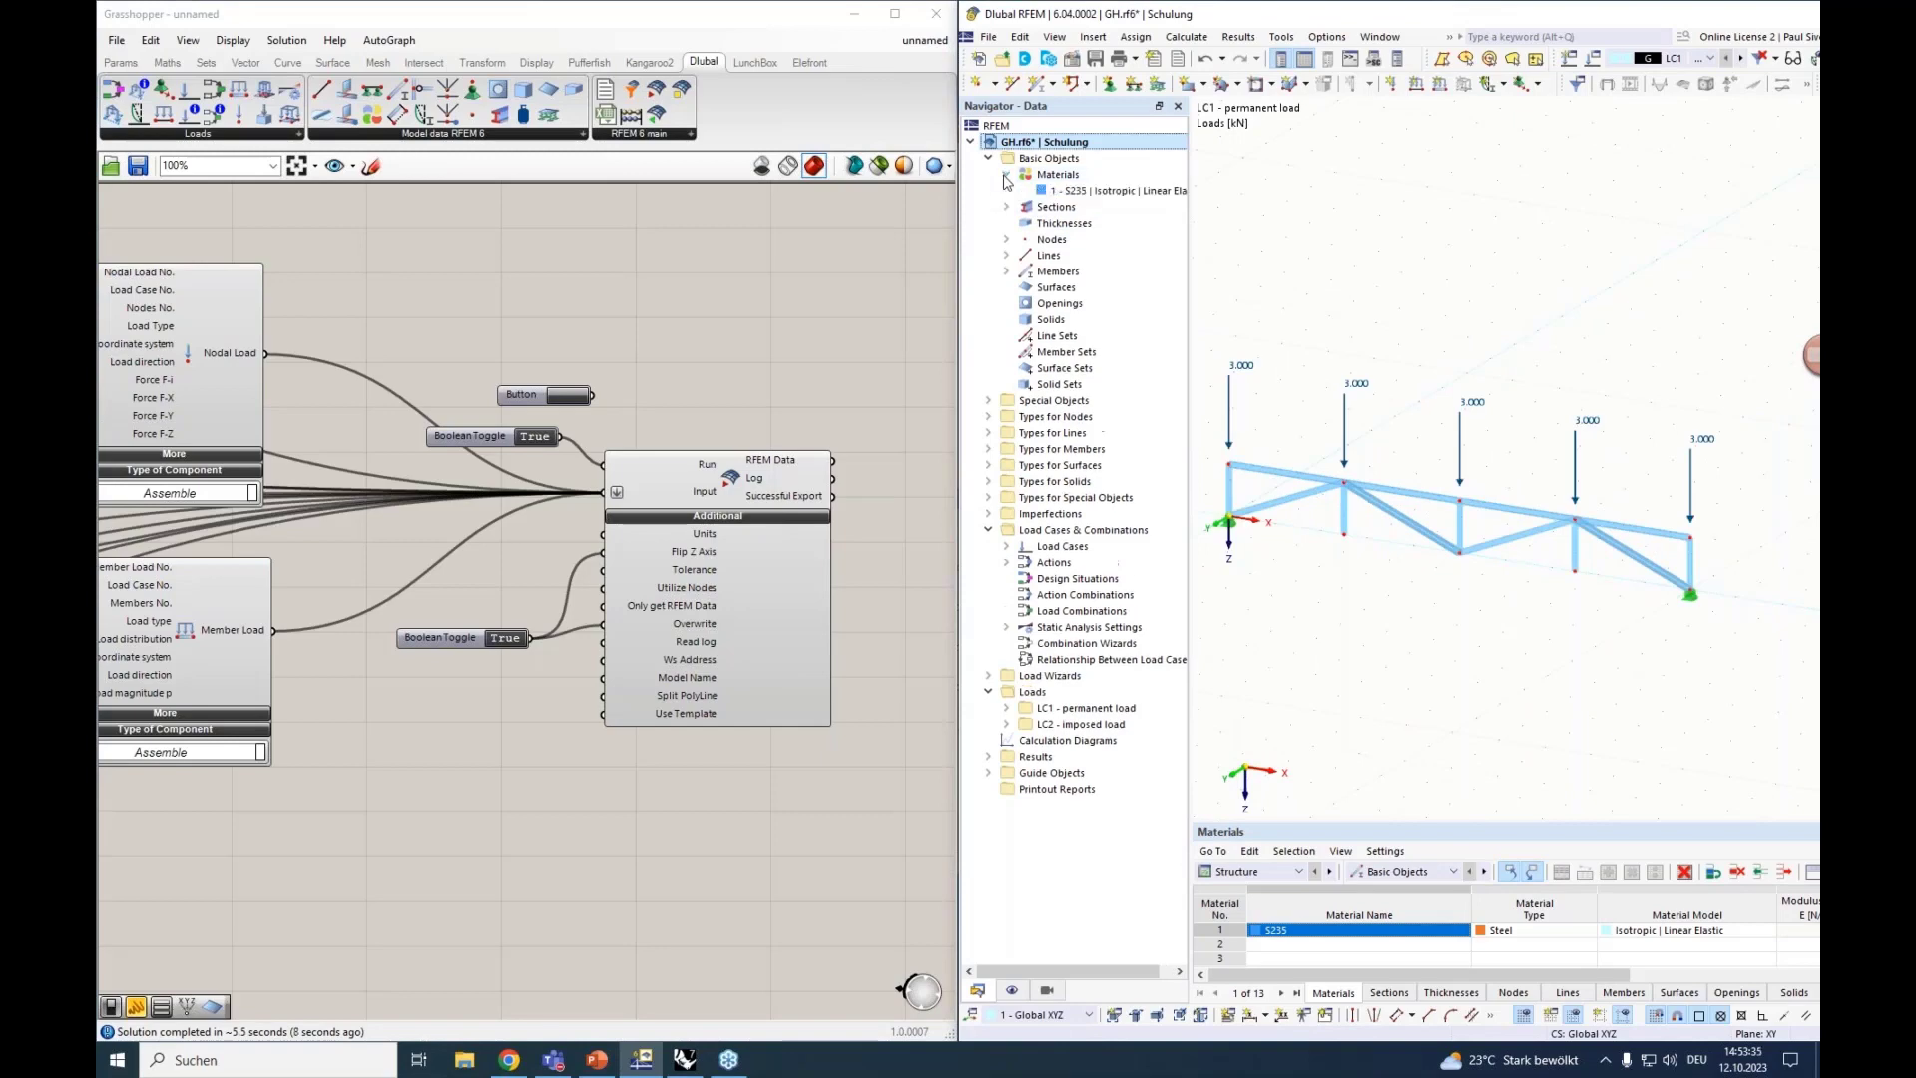
{"action": "left_click", "coordinate": [1007, 174]}
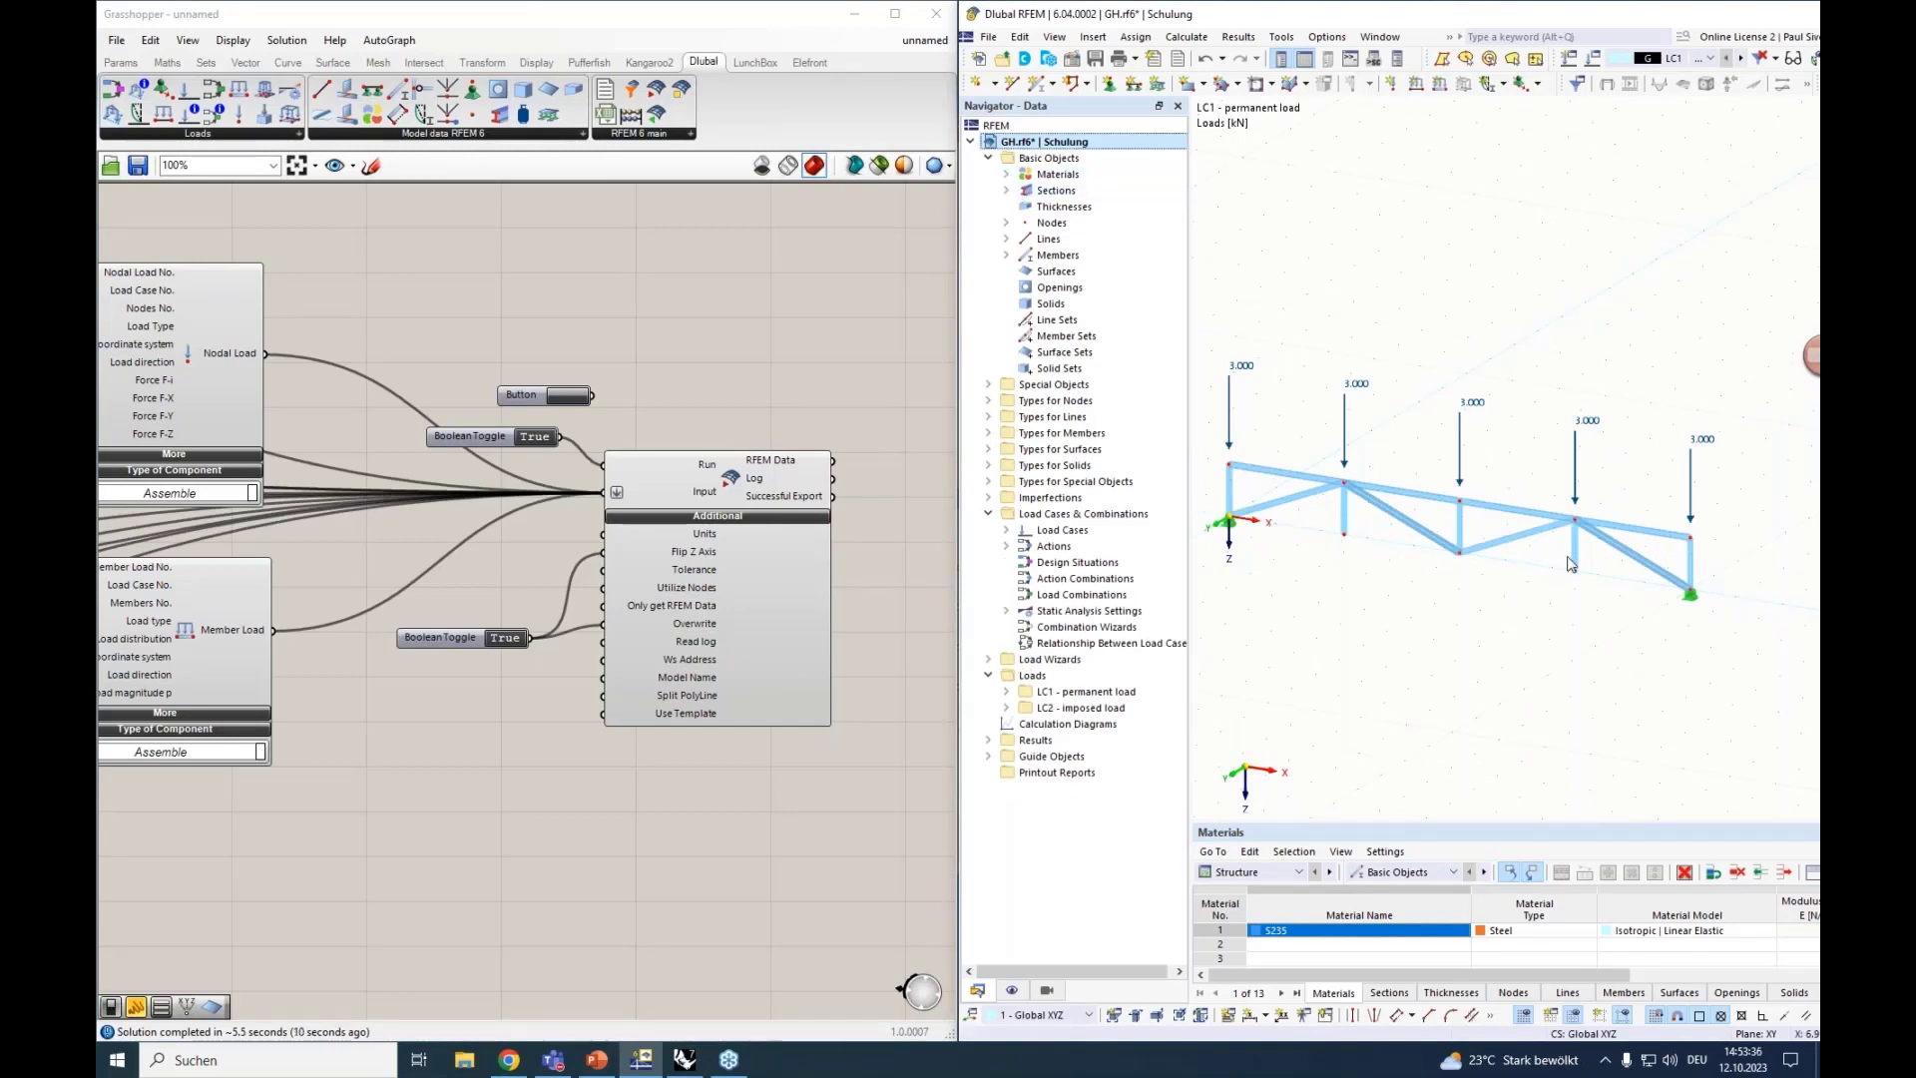
Examine the Grasshopper definition from the Export component back to the Section and Member components to trace which lines feed each member.
{"action": "scroll", "coordinate": [258, 595], "scroll_direction": "down", "scroll_amount": 5}
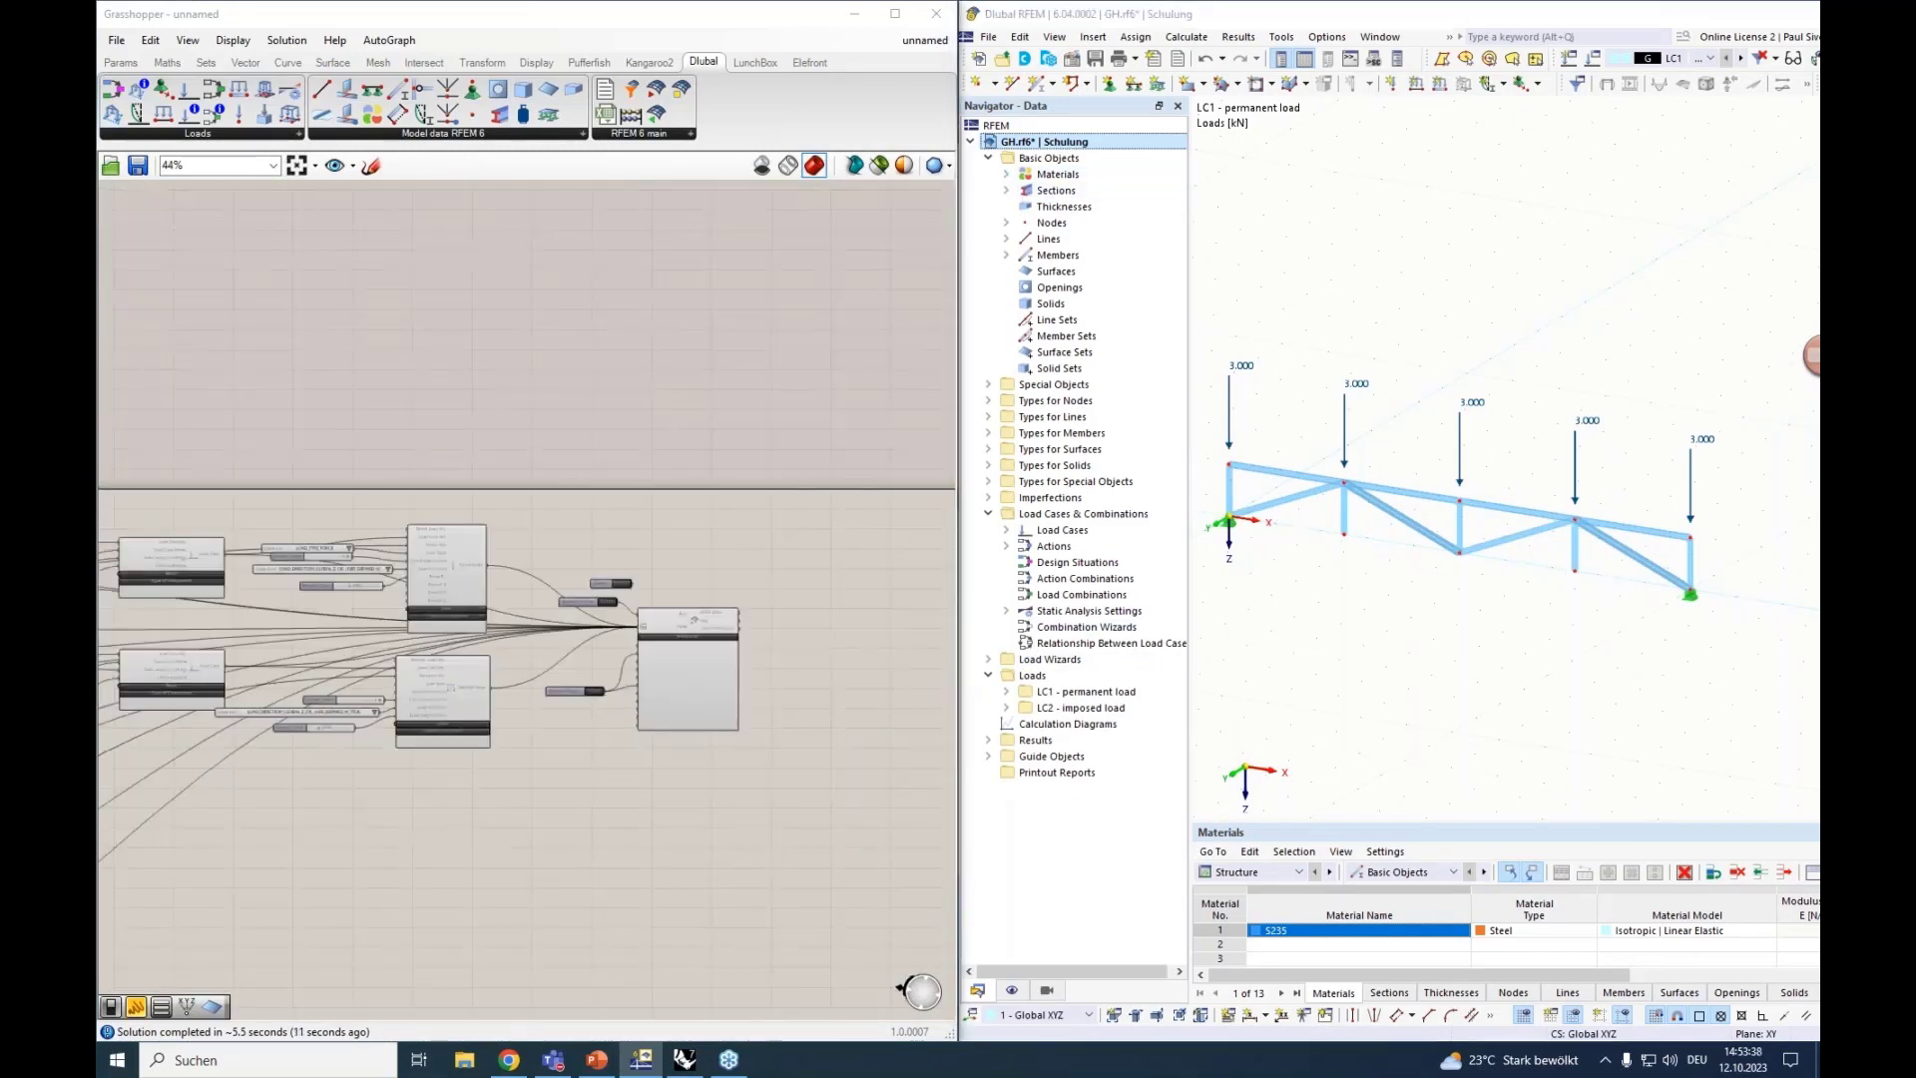
{"action": "scroll", "coordinate": [258, 596], "scroll_direction": "up", "scroll_amount": 3}
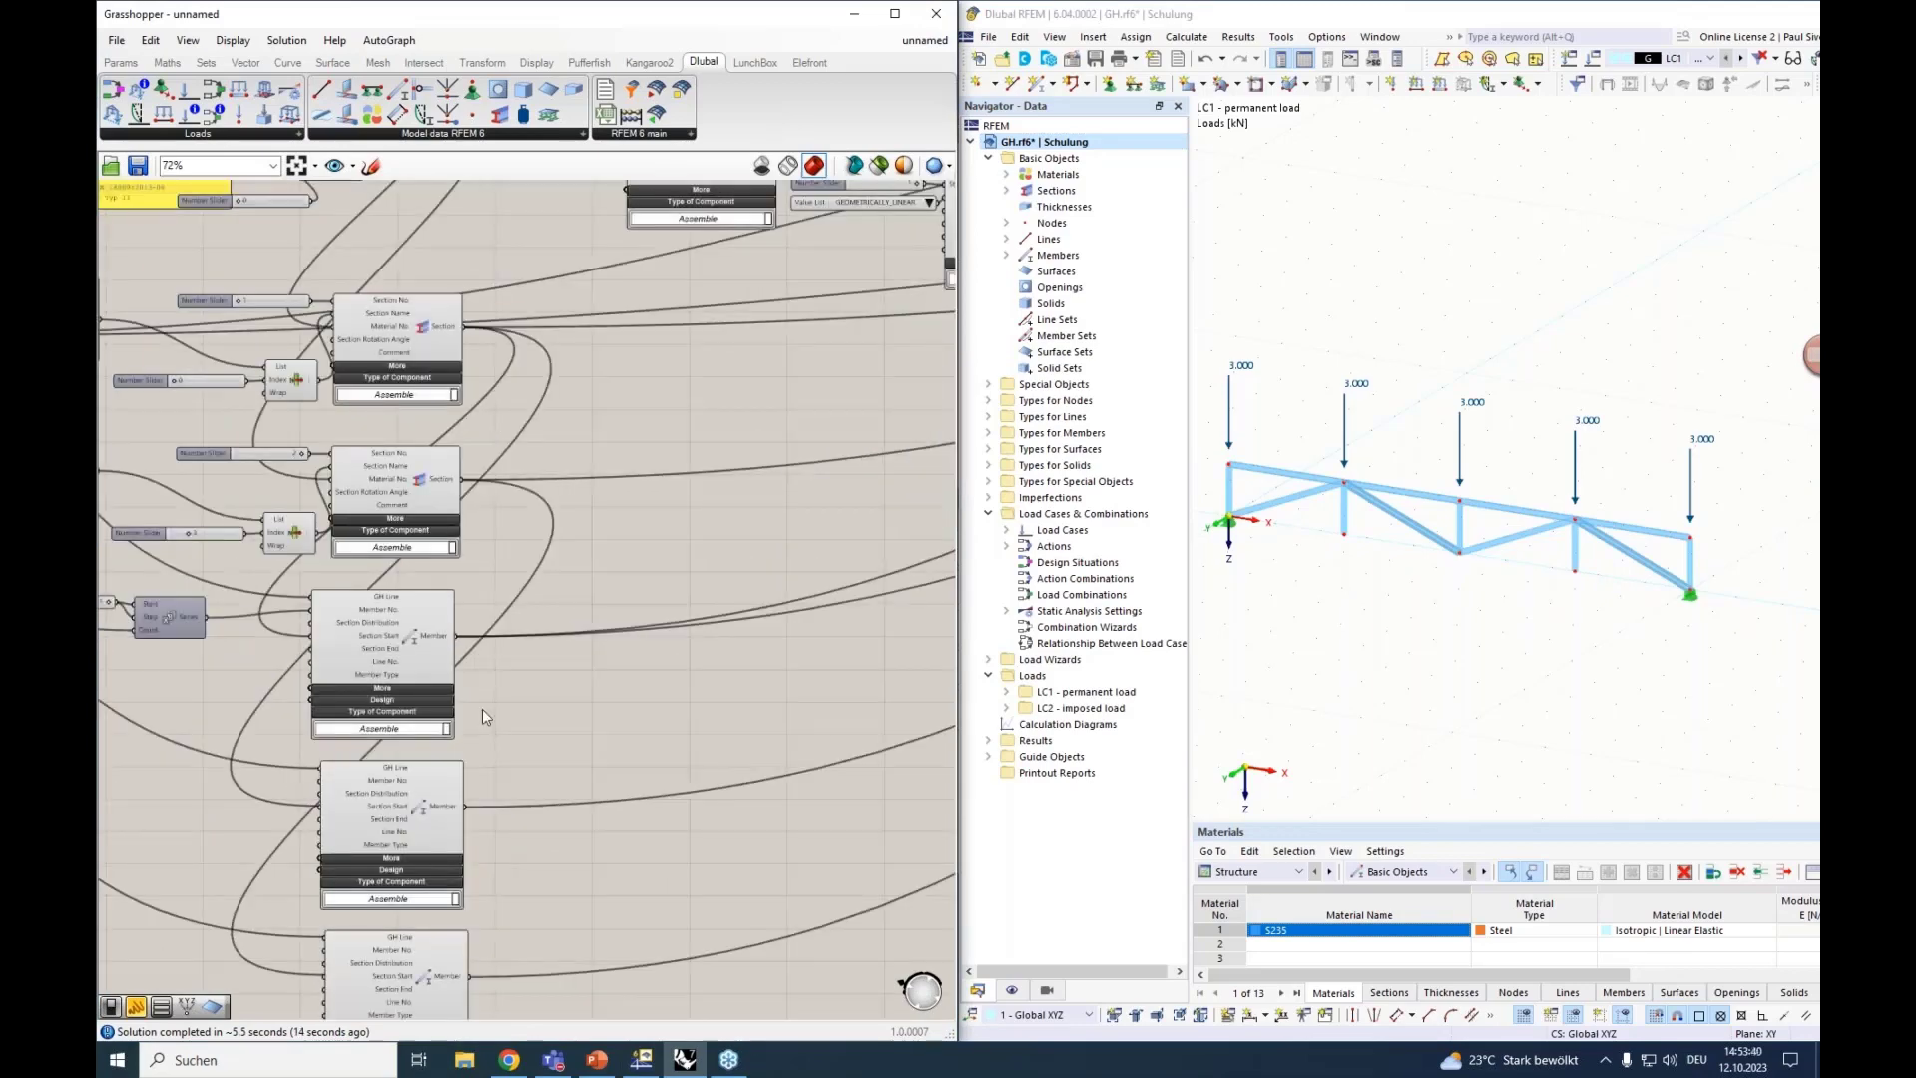
{"action": "right_click_drag", "start_coordinate": [572, 745], "coordinate": [562, 528]}
{"action": "left_click", "coordinate": [432, 640]}
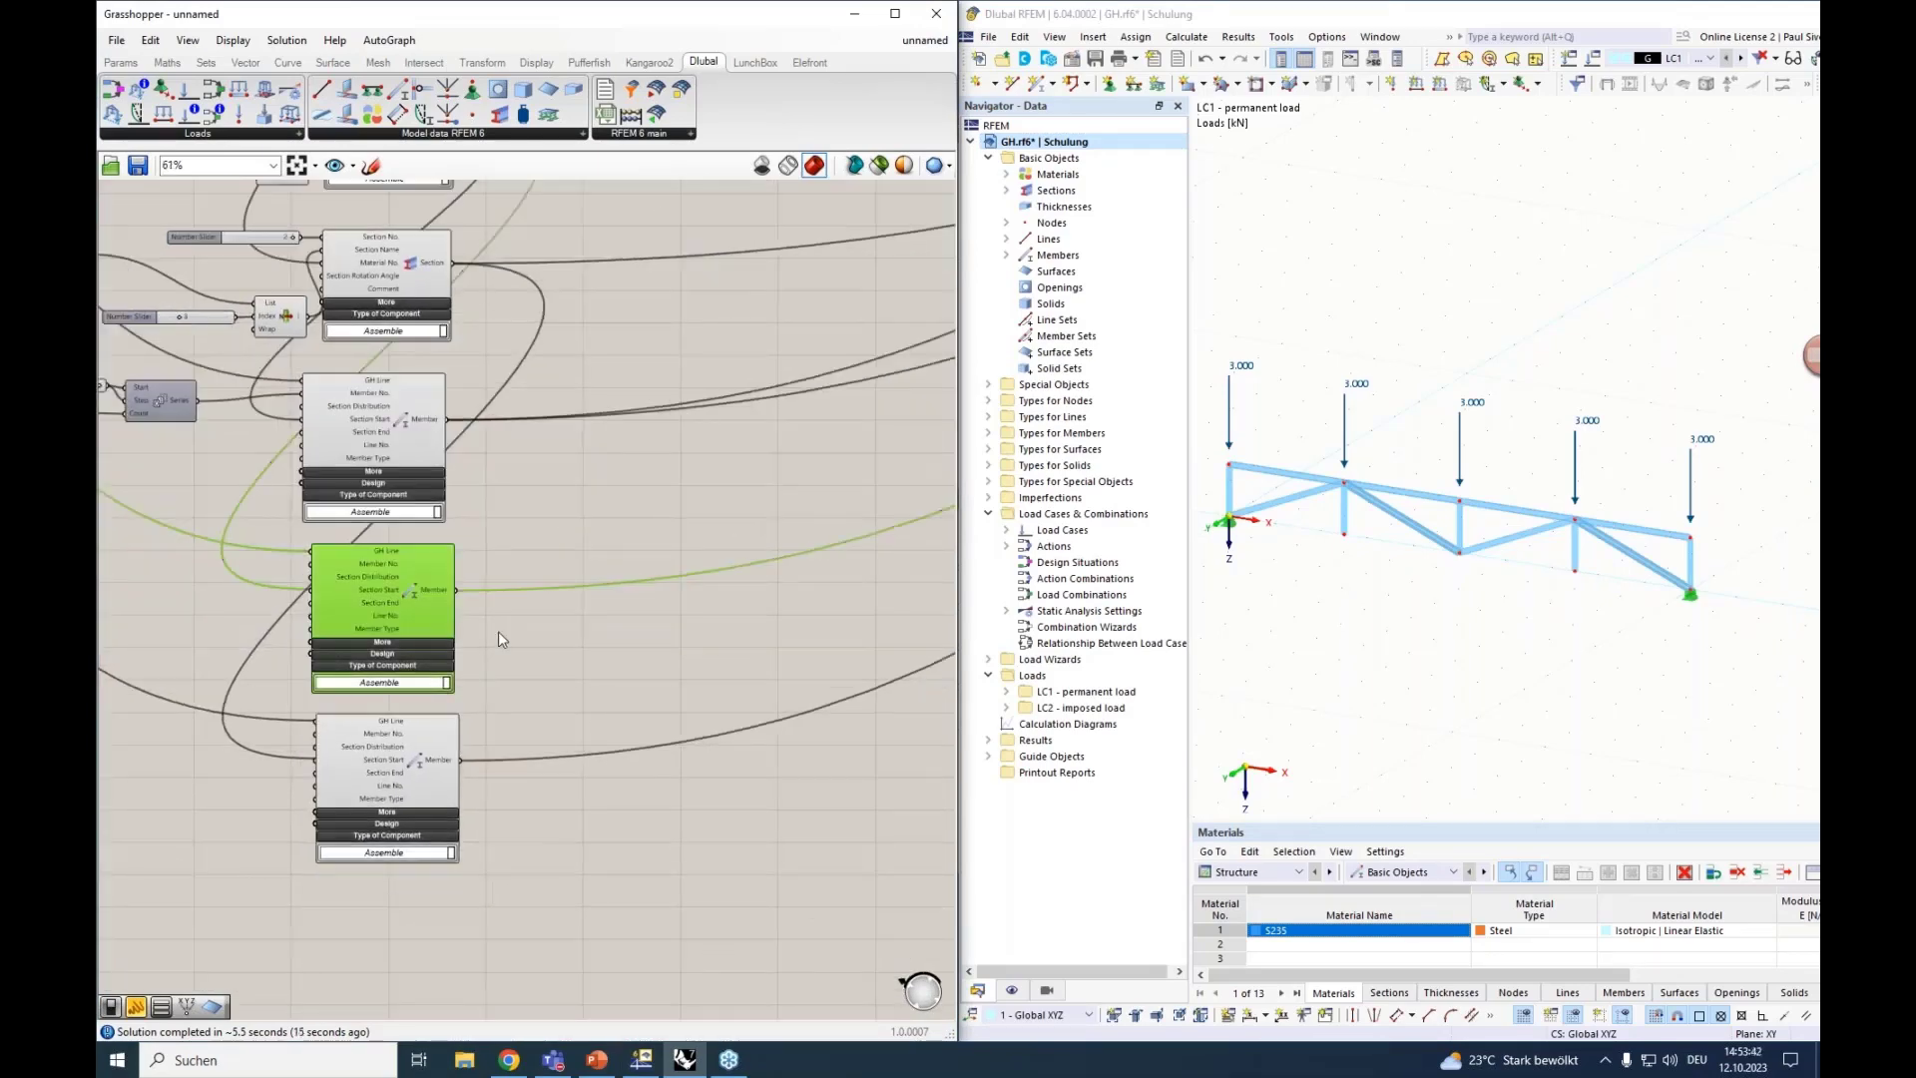
{"action": "scroll", "coordinate": [499, 631], "scroll_direction": "down", "scroll_amount": 2}
{"action": "scroll", "coordinate": [499, 631], "scroll_direction": "down", "scroll_amount": 3}
{"action": "right_click_drag", "start_coordinate": [499, 630], "coordinate": [278, 639]}
{"action": "right_click_drag", "start_coordinate": [829, 584], "coordinate": [572, 602]}
{"action": "left_click", "coordinate": [723, 416]}
{"action": "scroll", "coordinate": [521, 599], "scroll_direction": "up", "scroll_amount": 2}
{"action": "scroll", "coordinate": [539, 618], "scroll_direction": "down", "scroll_amount": 4}
{"action": "middle_click", "coordinate": [361, 665]}
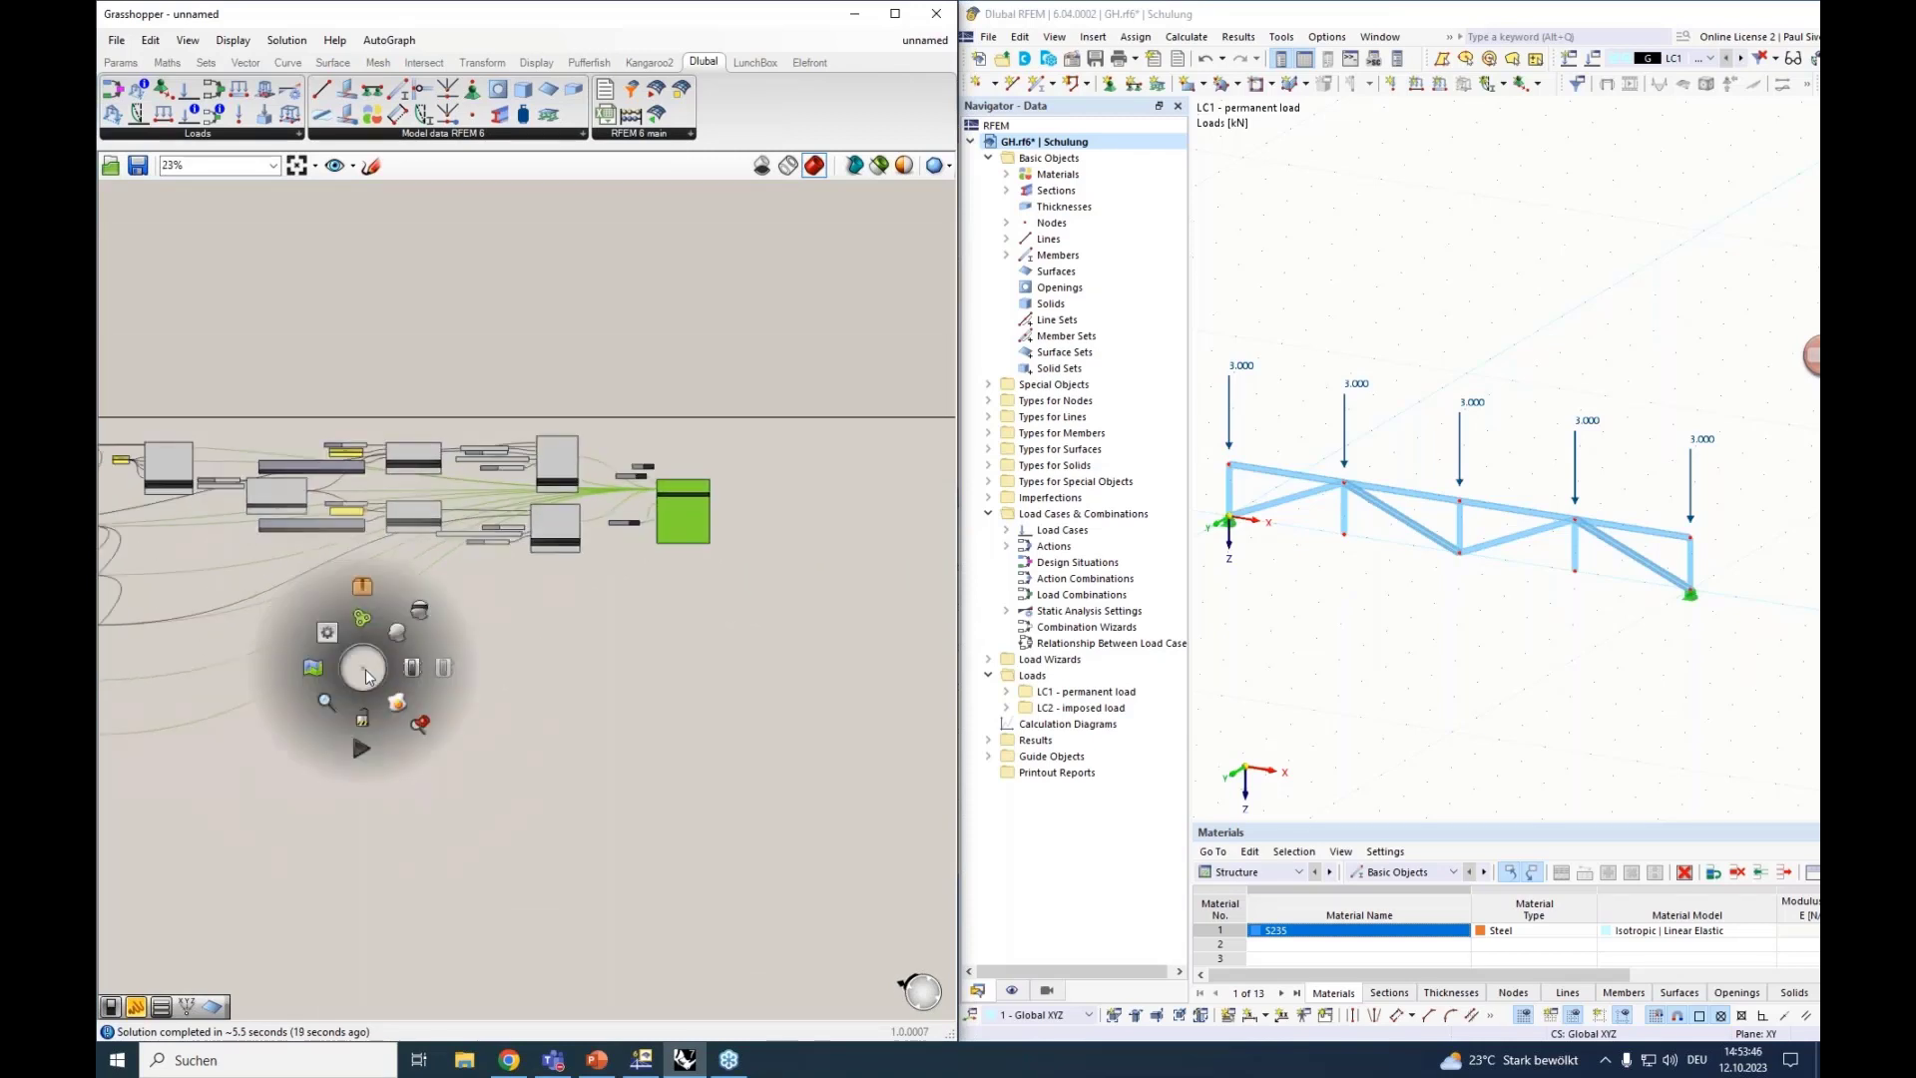
{"action": "right_click_drag", "start_coordinate": [377, 728], "coordinate": [520, 706]}
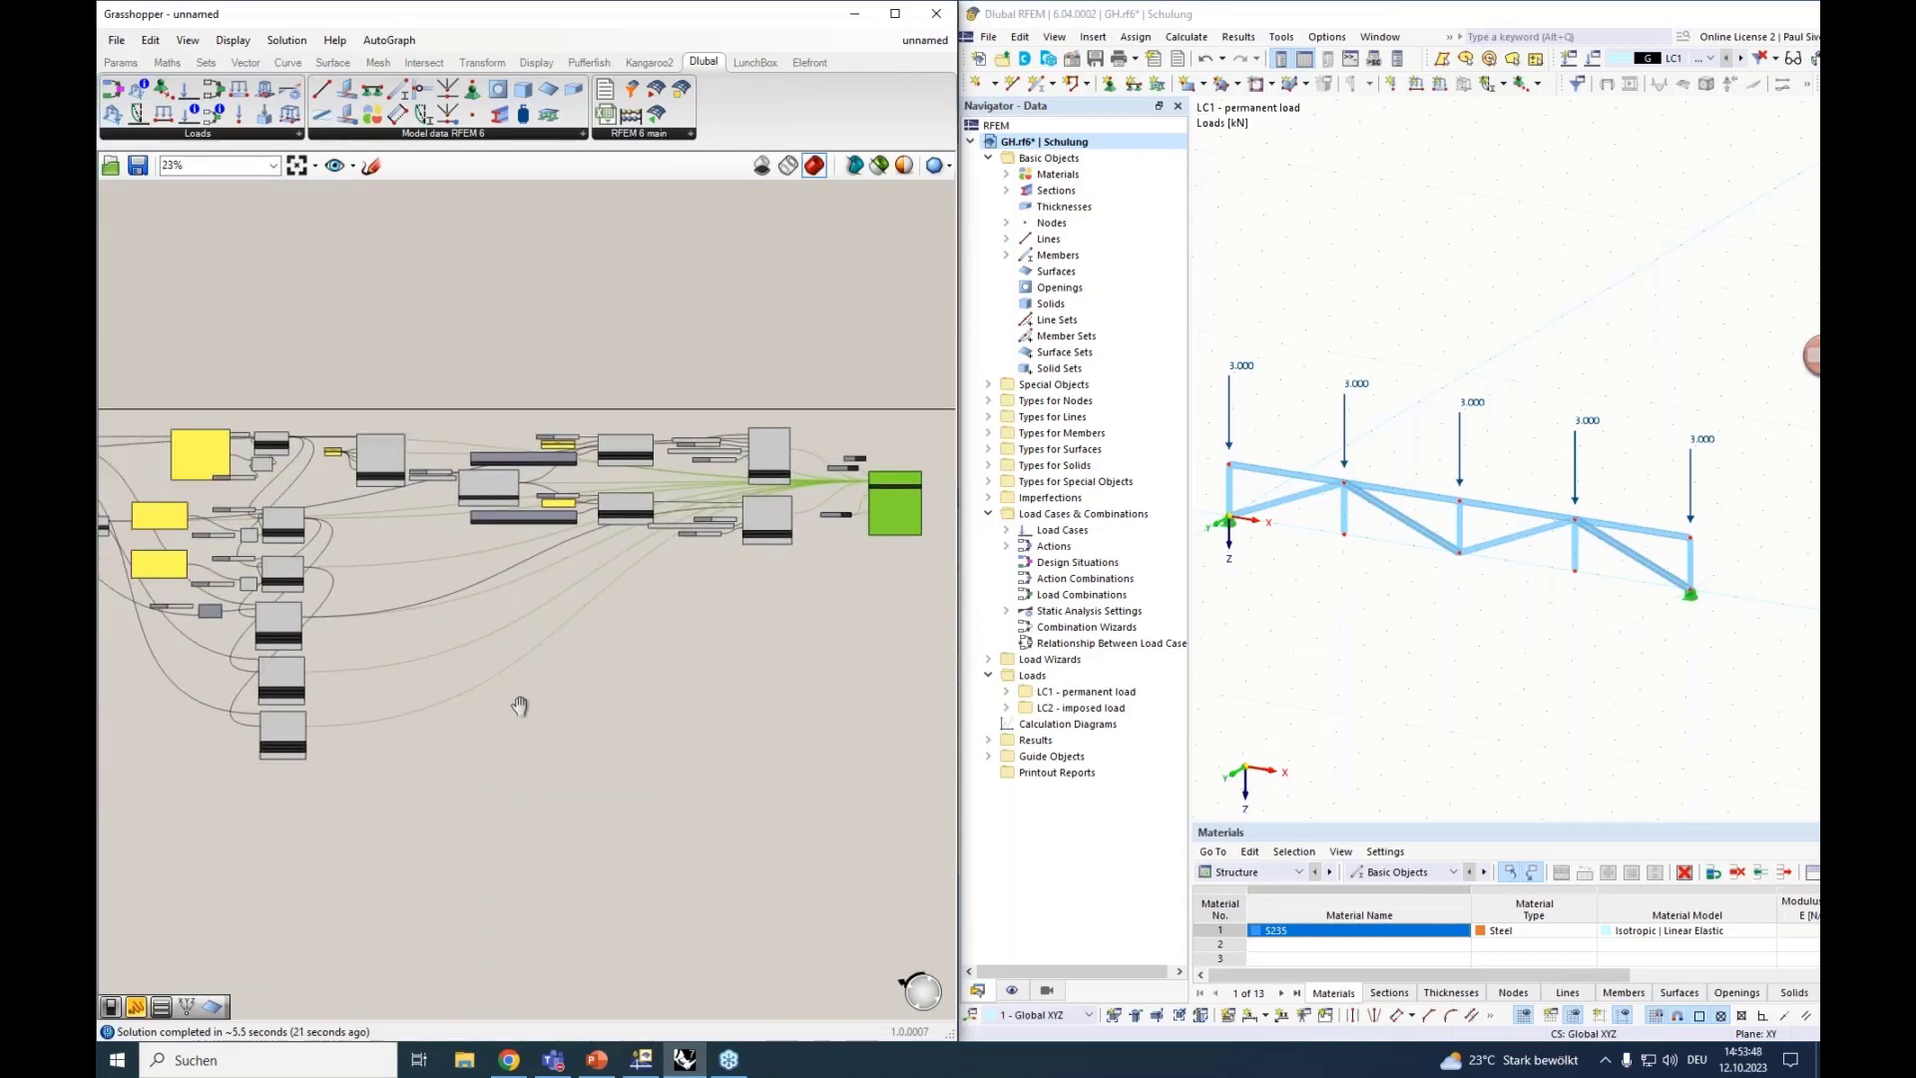
{"action": "key", "text": "ctrl+a"}
{"action": "scroll", "coordinate": [254, 643], "scroll_direction": "up", "scroll_amount": 5}
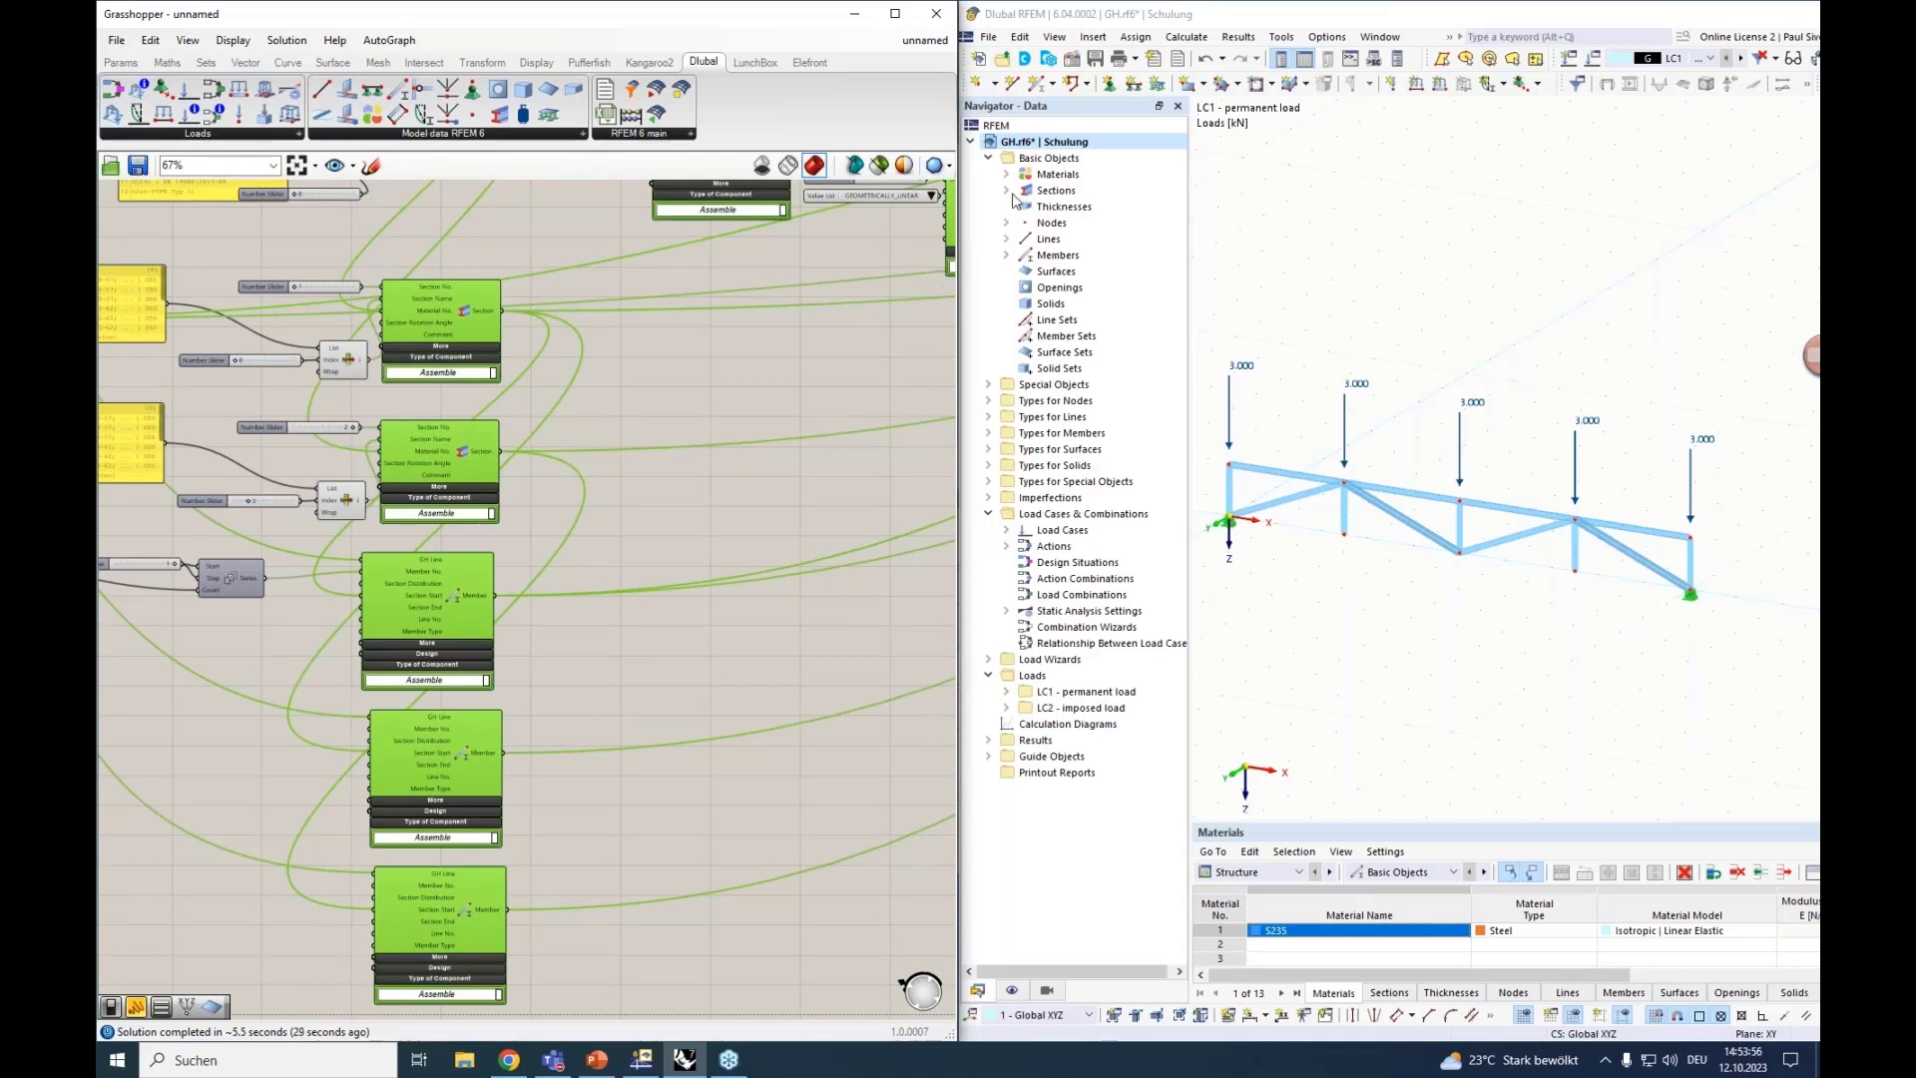
{"action": "right_click_drag", "start_coordinate": [530, 697], "coordinate": [866, 641]}
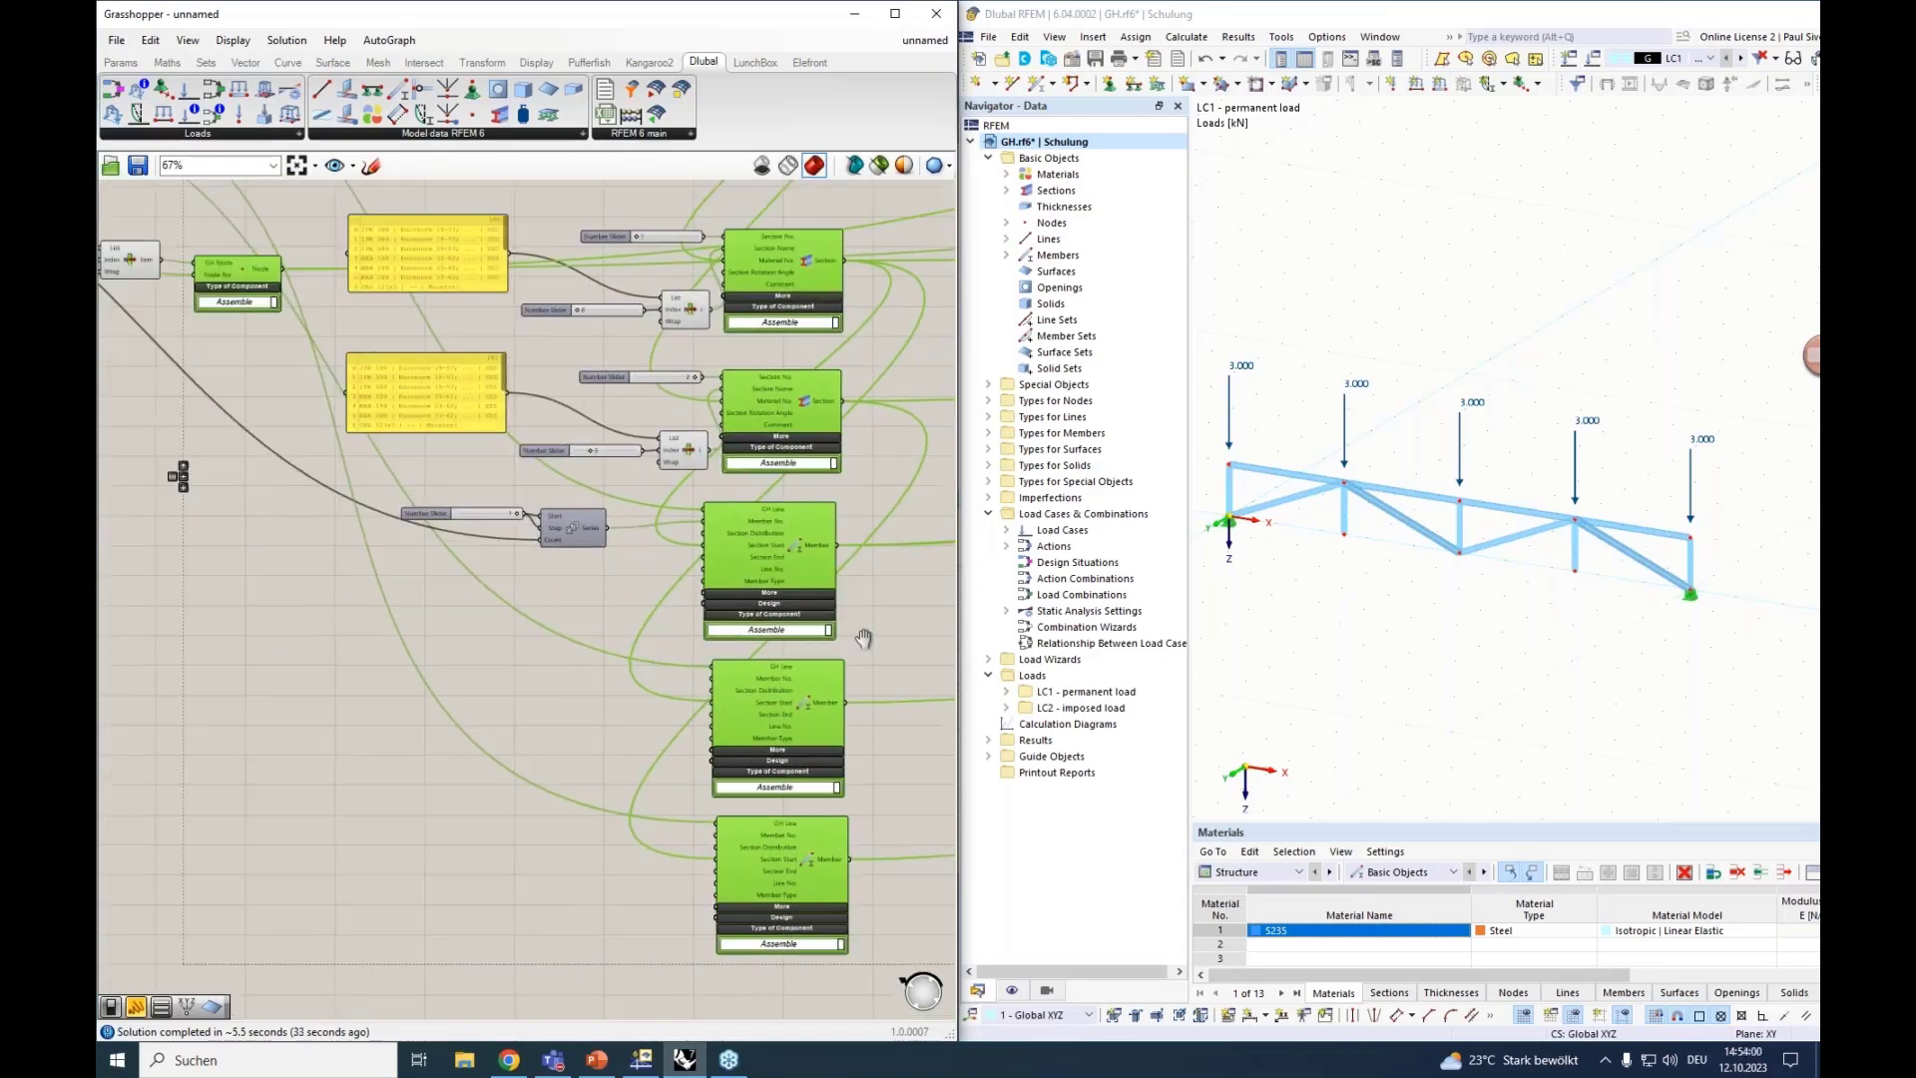
Connect the lower Cull Pattern component's list output to the GH Line input of the second Member component.
{"action": "right_click_drag", "start_coordinate": [165, 363], "coordinate": [449, 432]}
{"action": "right_click_drag", "start_coordinate": [280, 460], "coordinate": [398, 656]}
{"action": "left_click", "coordinate": [459, 353]}
{"action": "left_click_drag", "start_coordinate": [454, 359], "coordinate": [539, 760]}
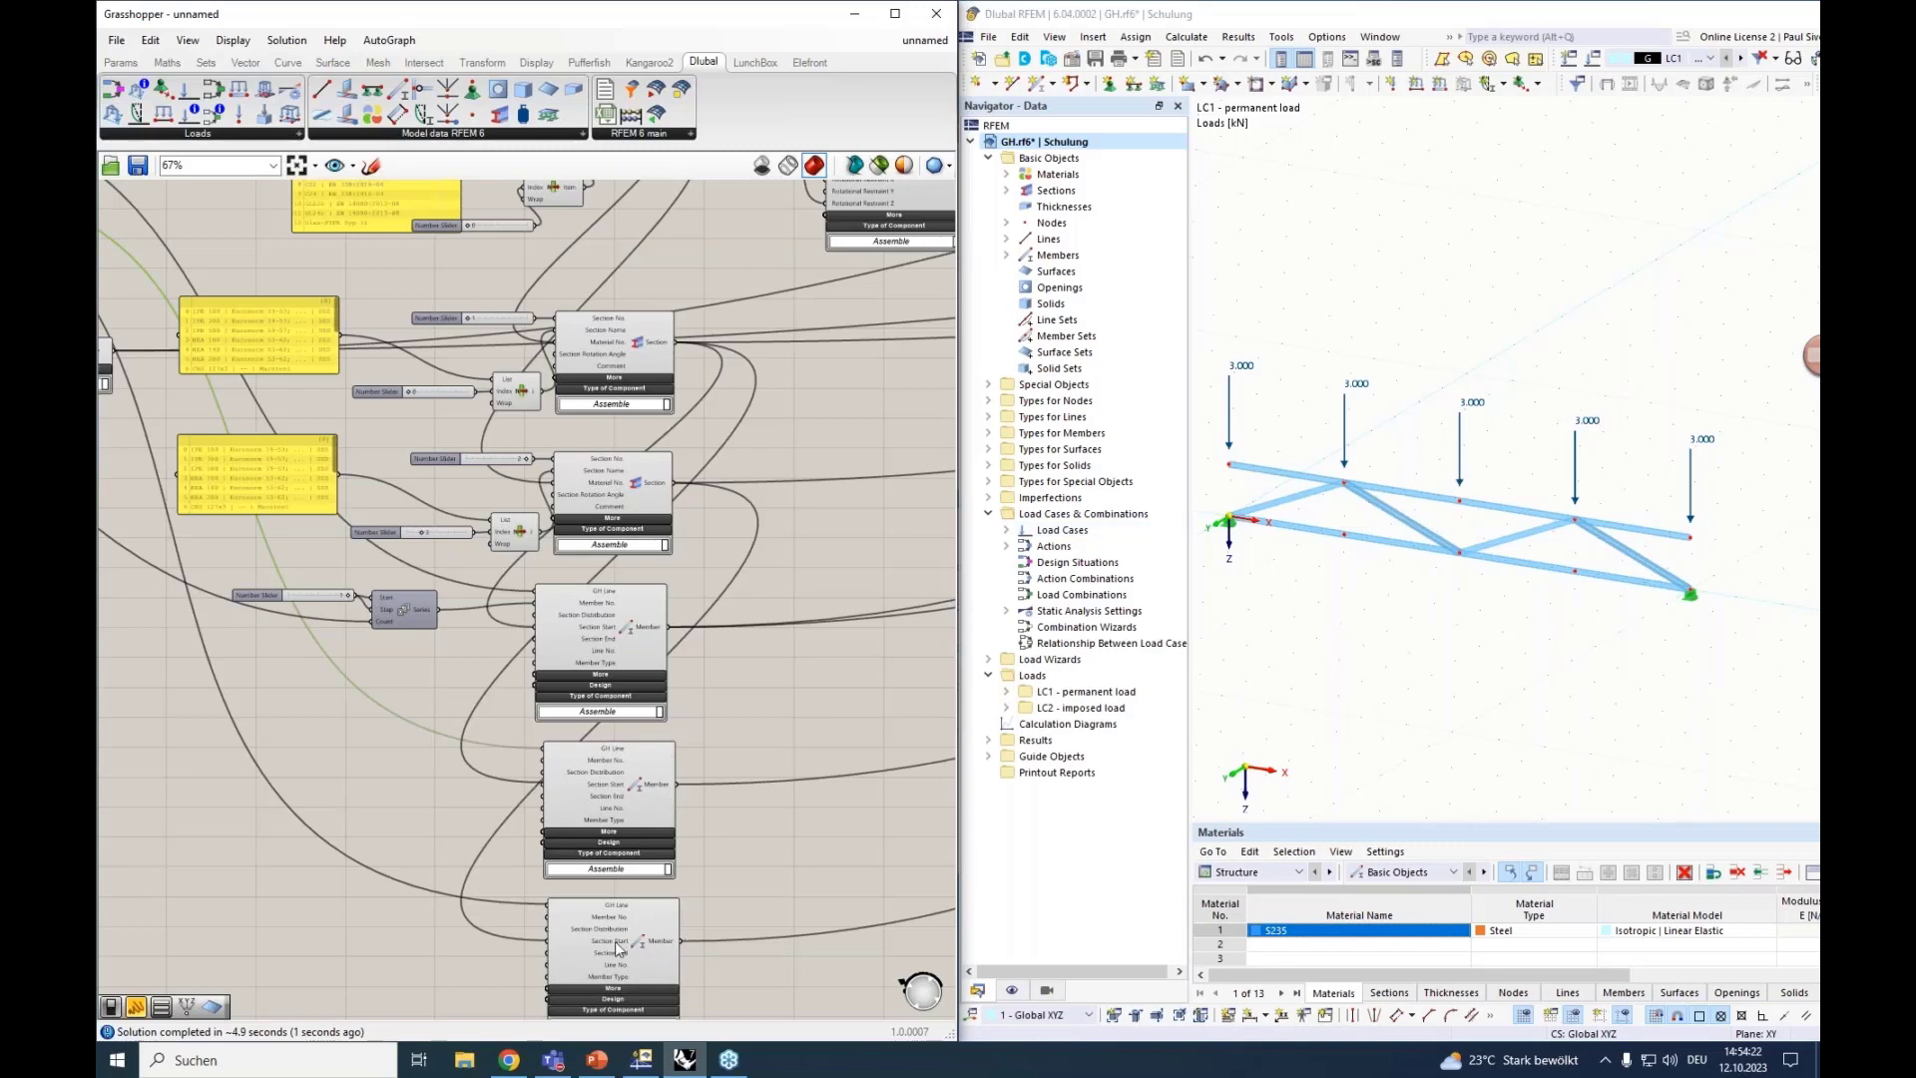
Disconnect the Line source from the GH Line input of the third Member component.
{"action": "right_click_drag", "start_coordinate": [162, 733], "coordinate": [575, 811]}
{"action": "right_click_drag", "start_coordinate": [347, 711], "coordinate": [130, 475]}
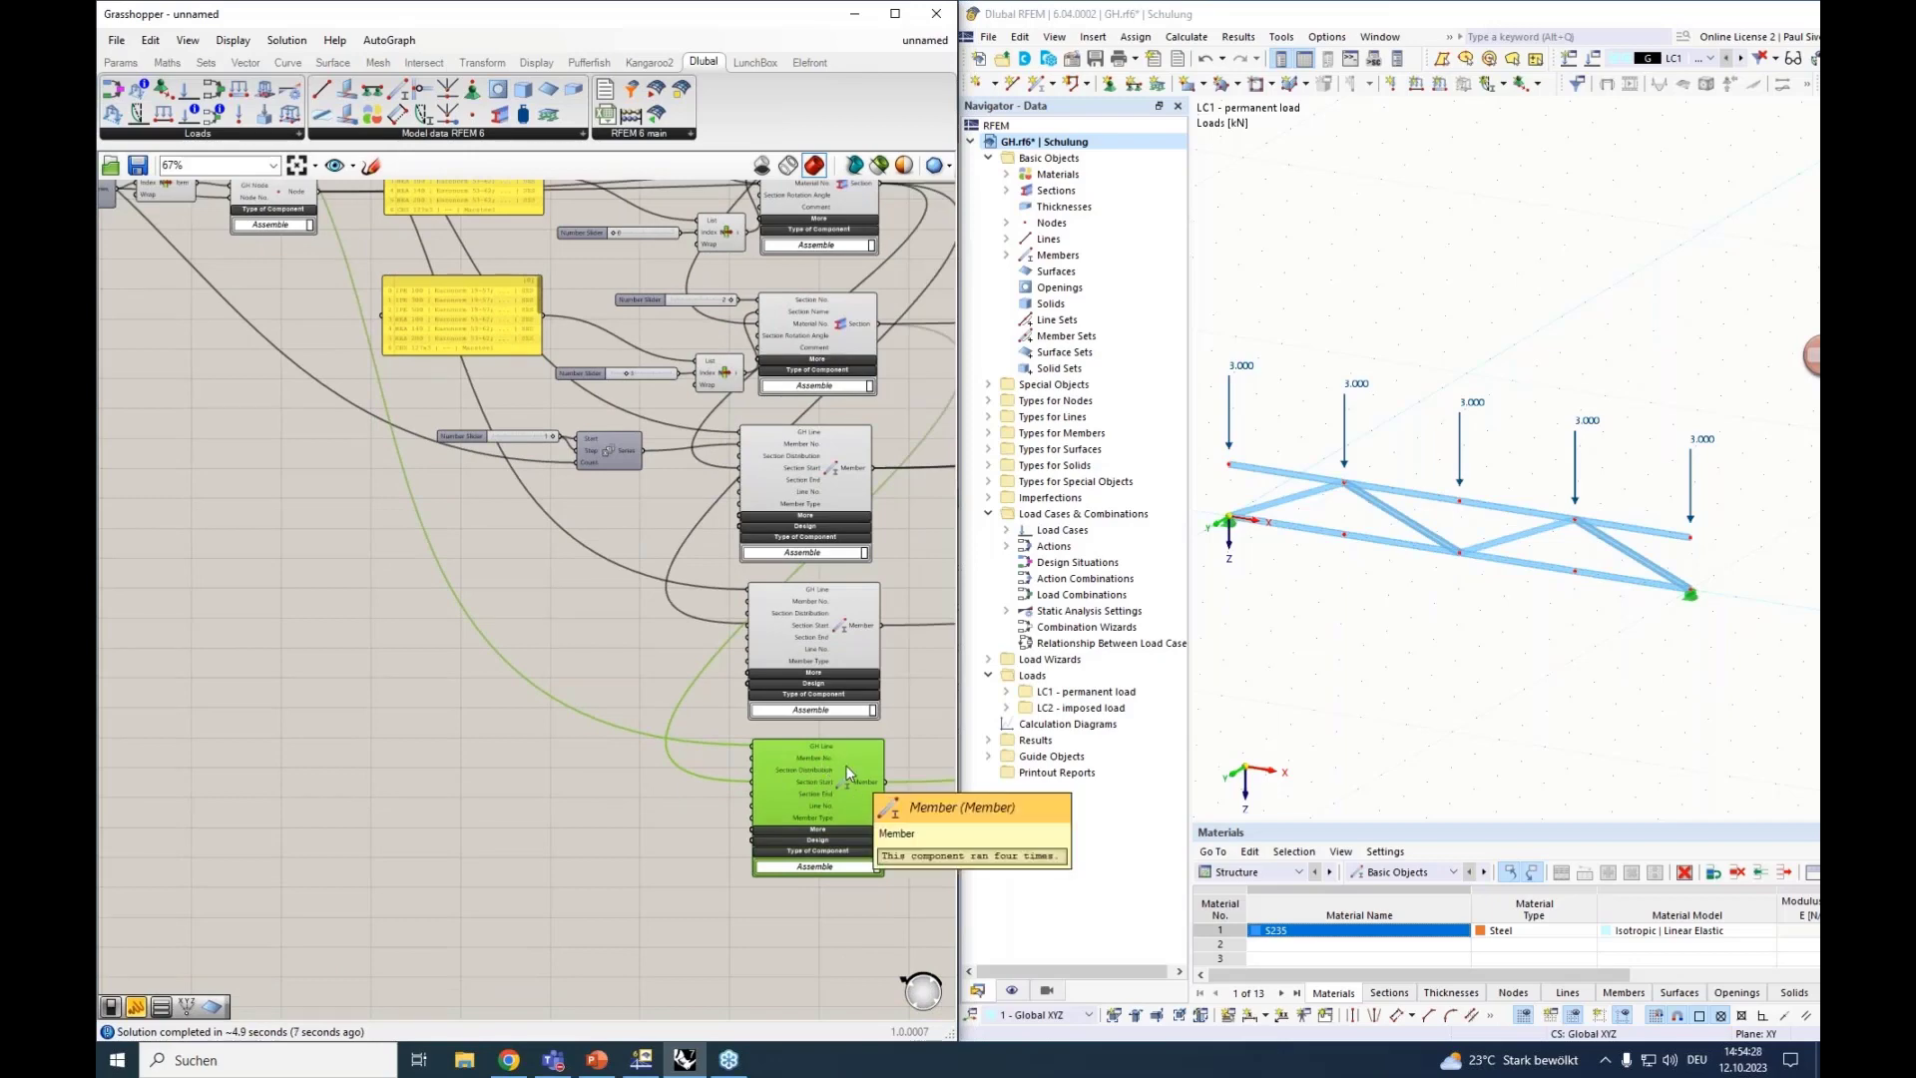
{"action": "right_click_drag", "start_coordinate": [192, 414], "coordinate": [202, 535]}
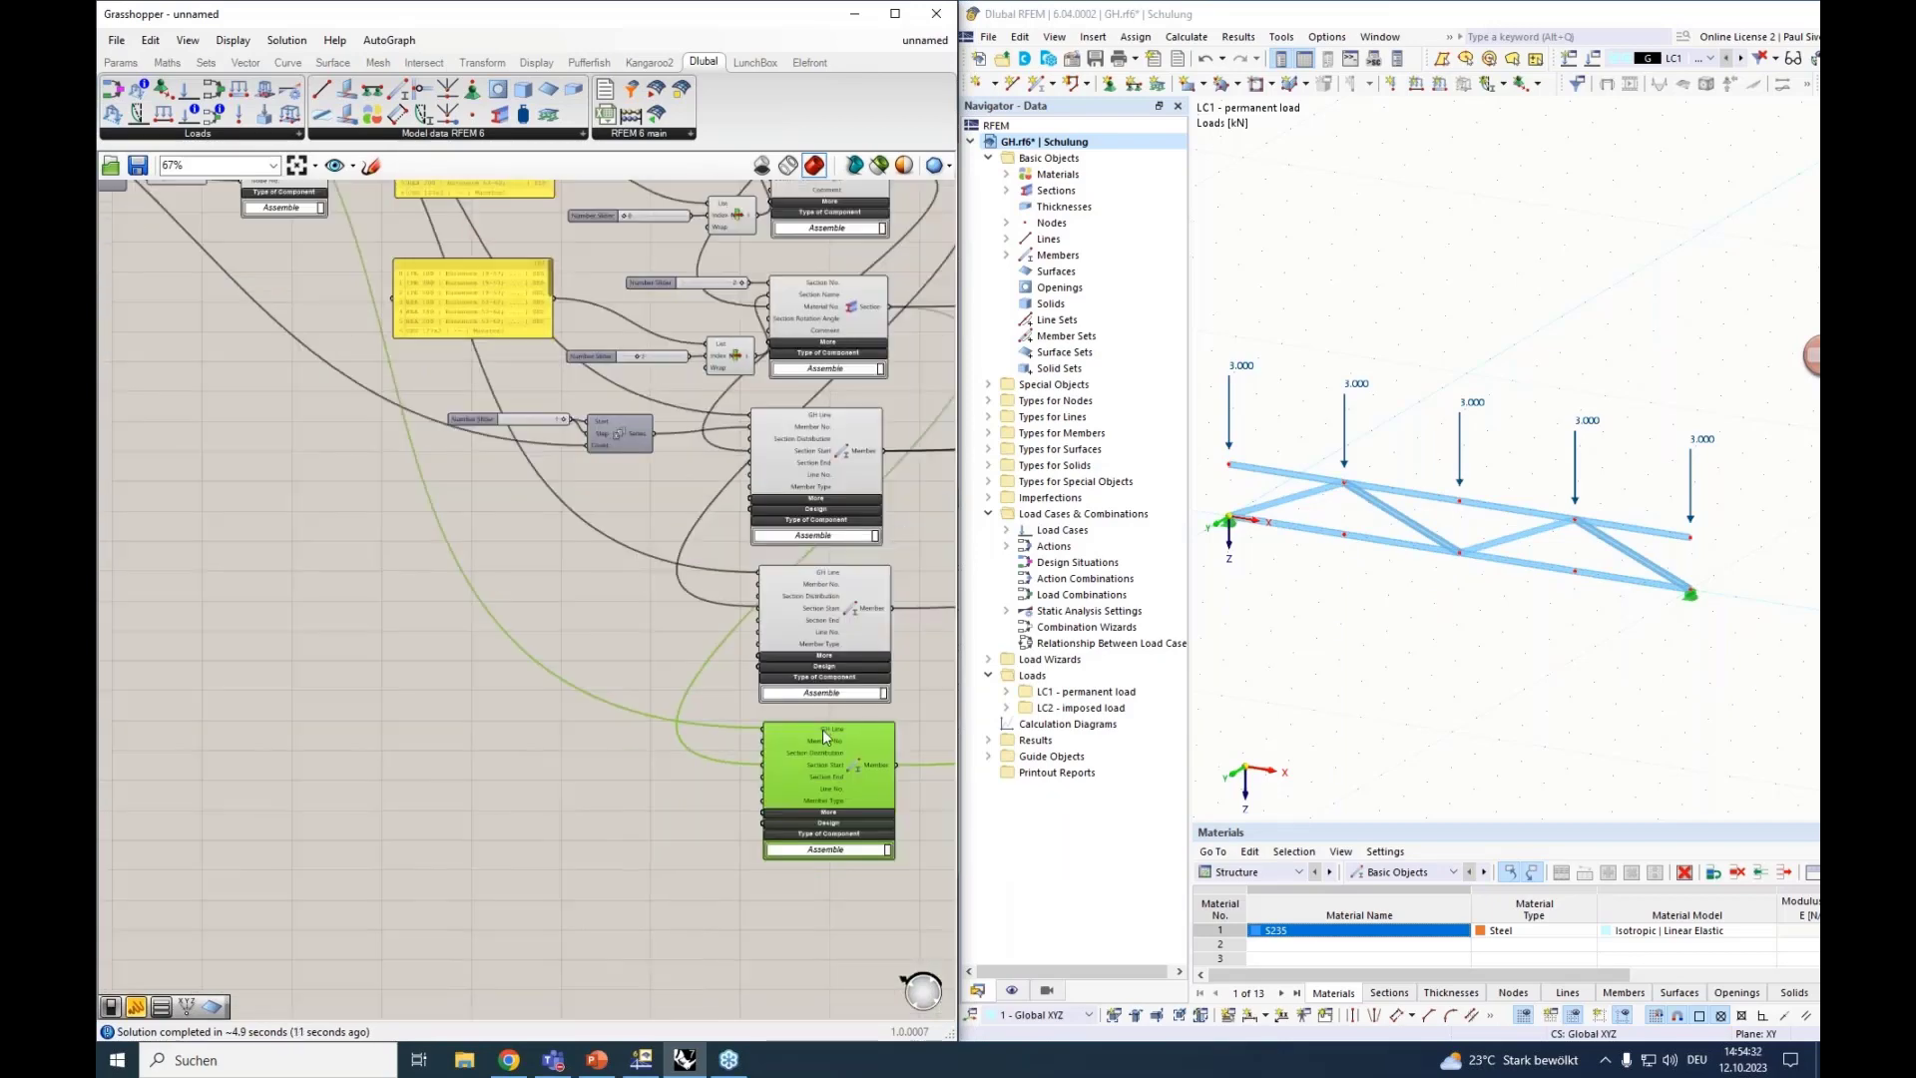
{"action": "right_click", "coordinate": [823, 735]}
{"action": "mouse_move", "coordinate": [938, 752]}
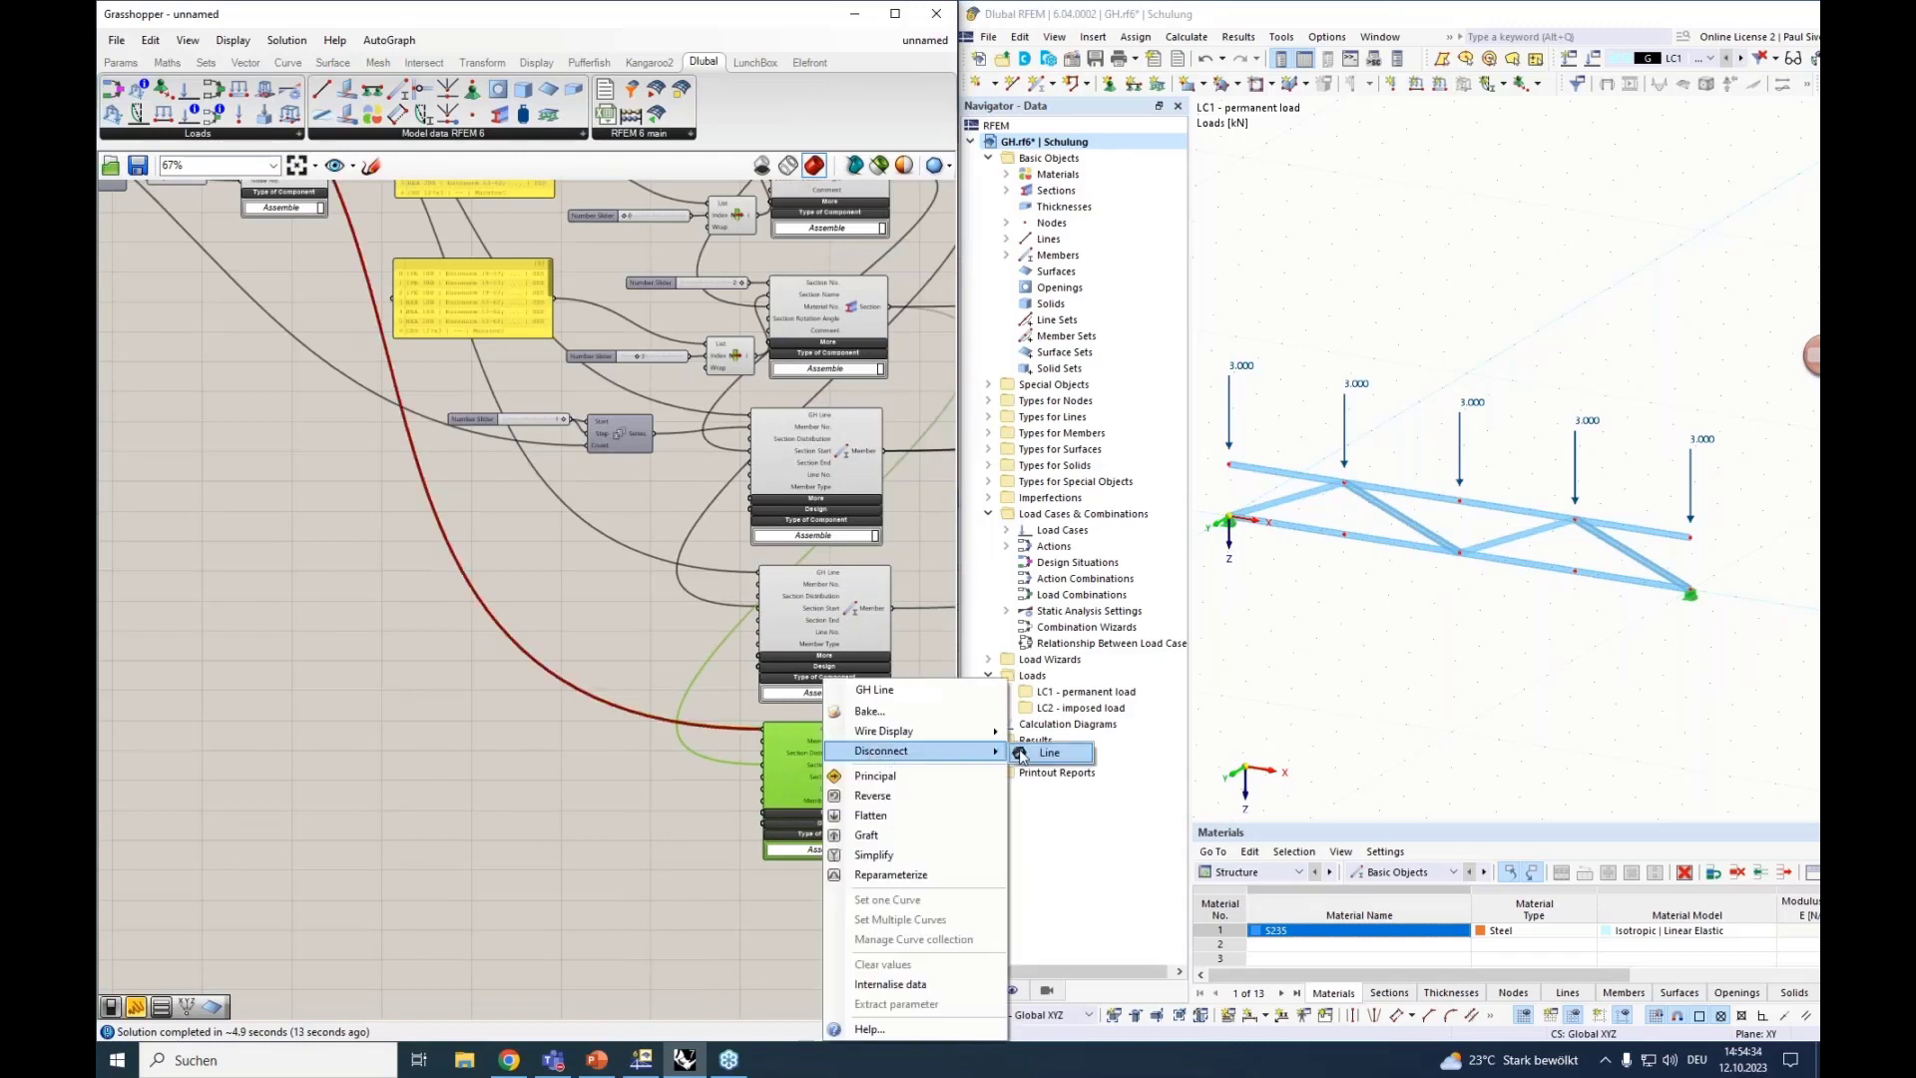
{"action": "left_click", "coordinate": [1030, 753]}
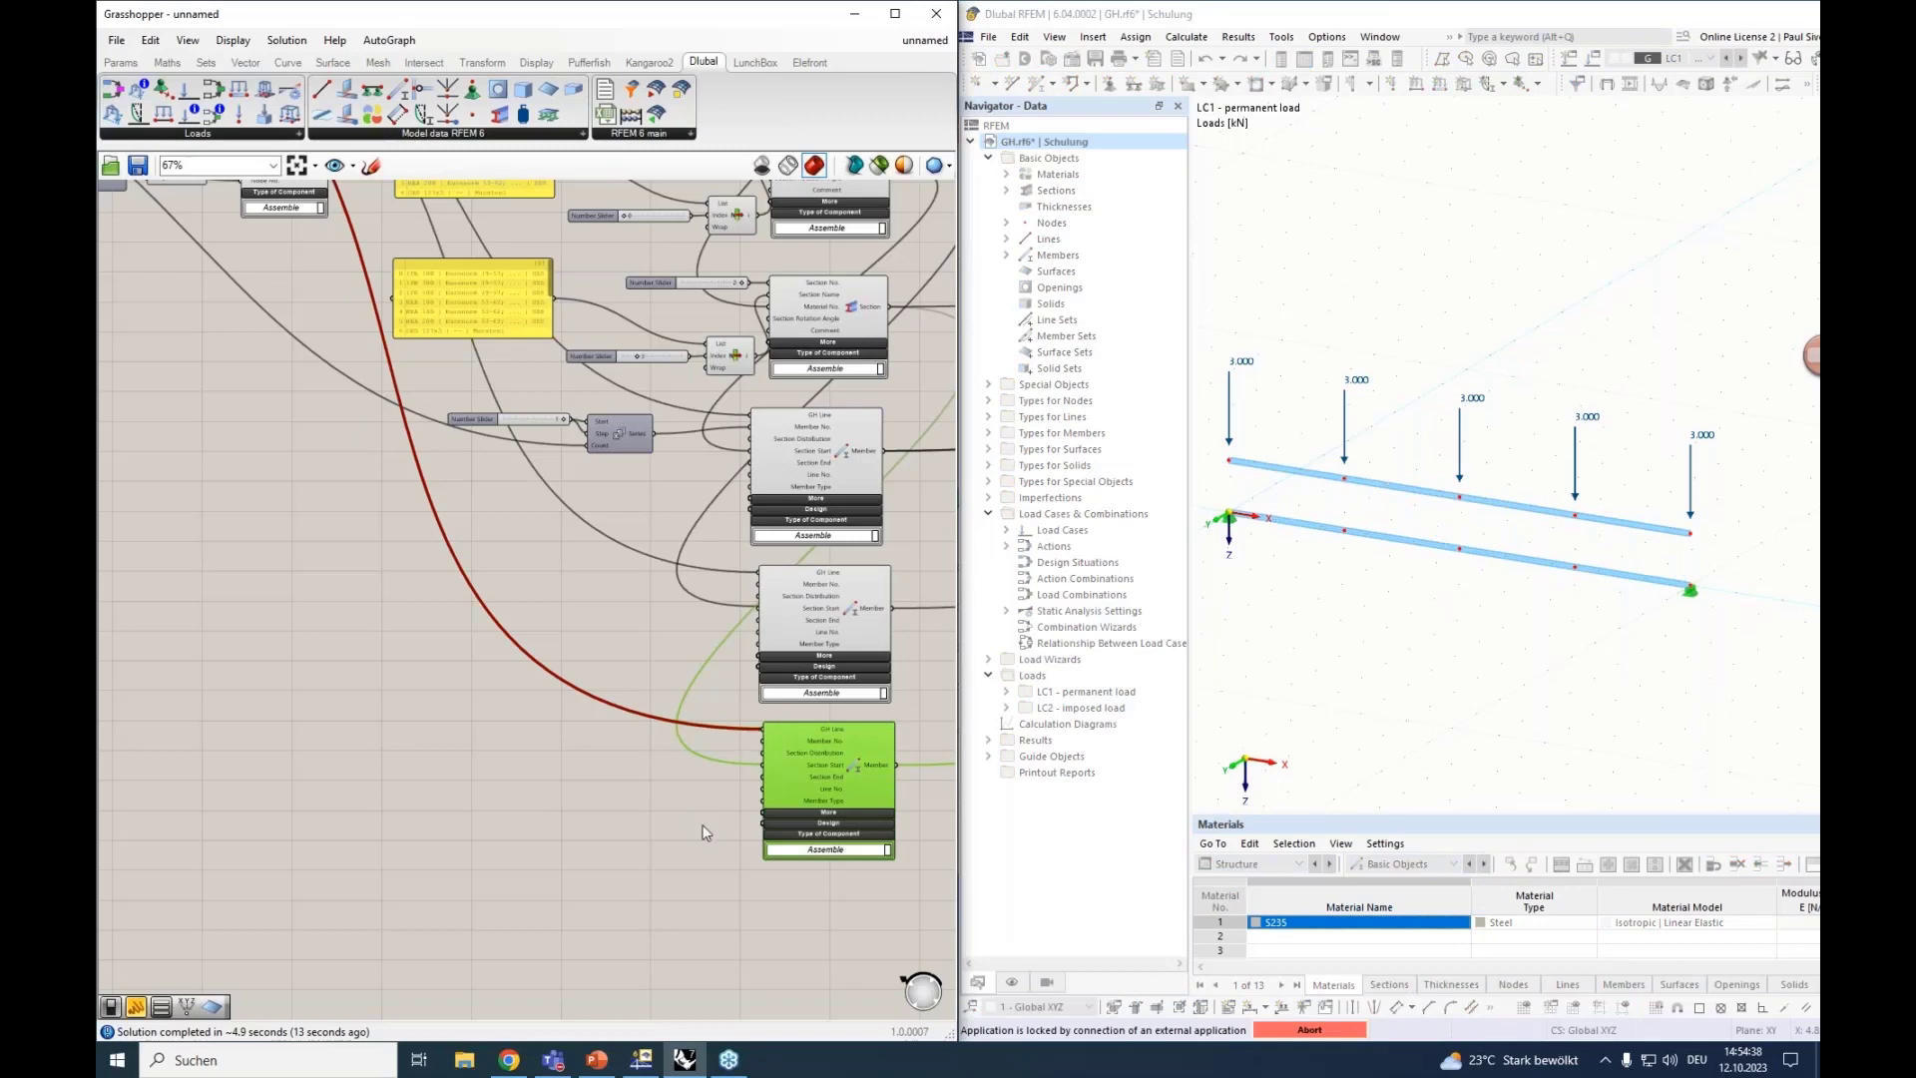
Connect the Line parameter fed by Brace Lines to the GH Line input of the third Member component.
{"action": "scroll", "coordinate": [670, 744], "scroll_direction": "down", "scroll_amount": 3}
{"action": "scroll", "coordinate": [314, 389], "scroll_direction": "up", "scroll_amount": 2}
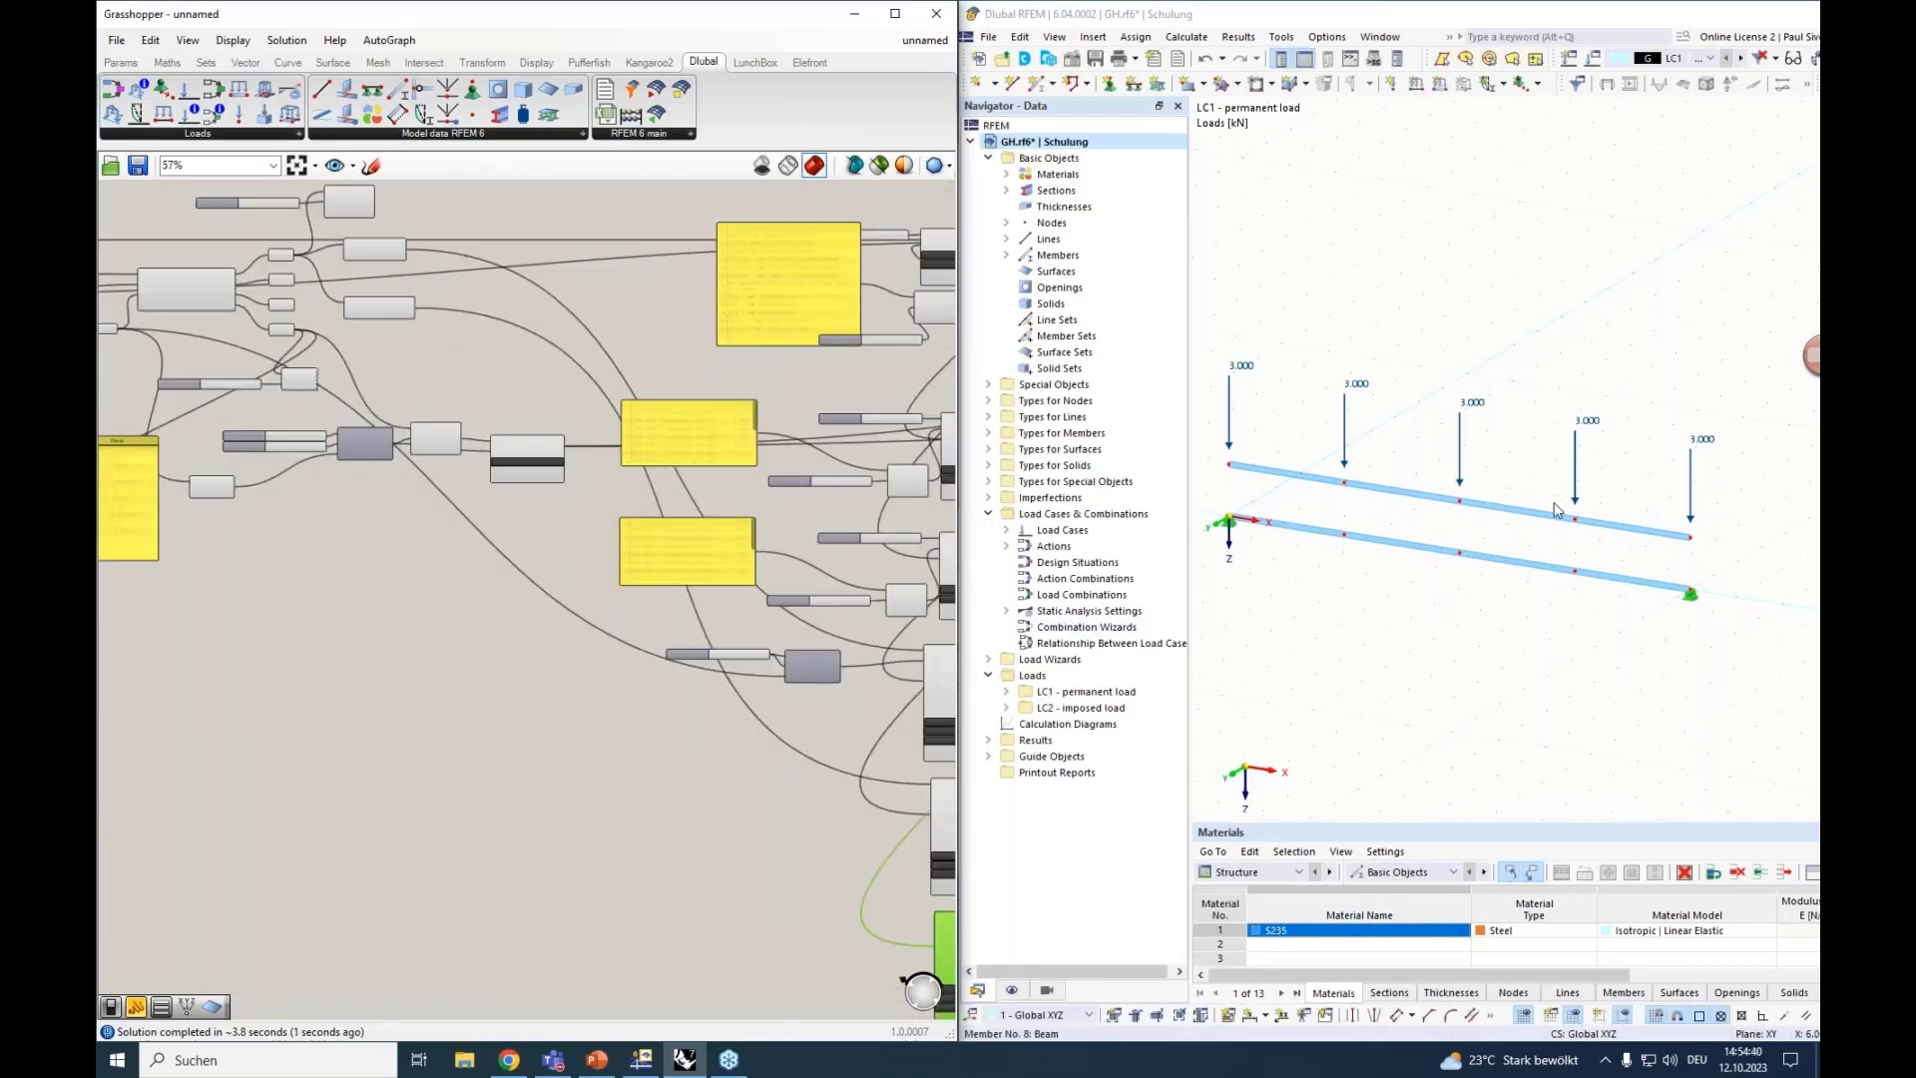
{"action": "scroll", "coordinate": [365, 381], "scroll_direction": "up", "scroll_amount": 3}
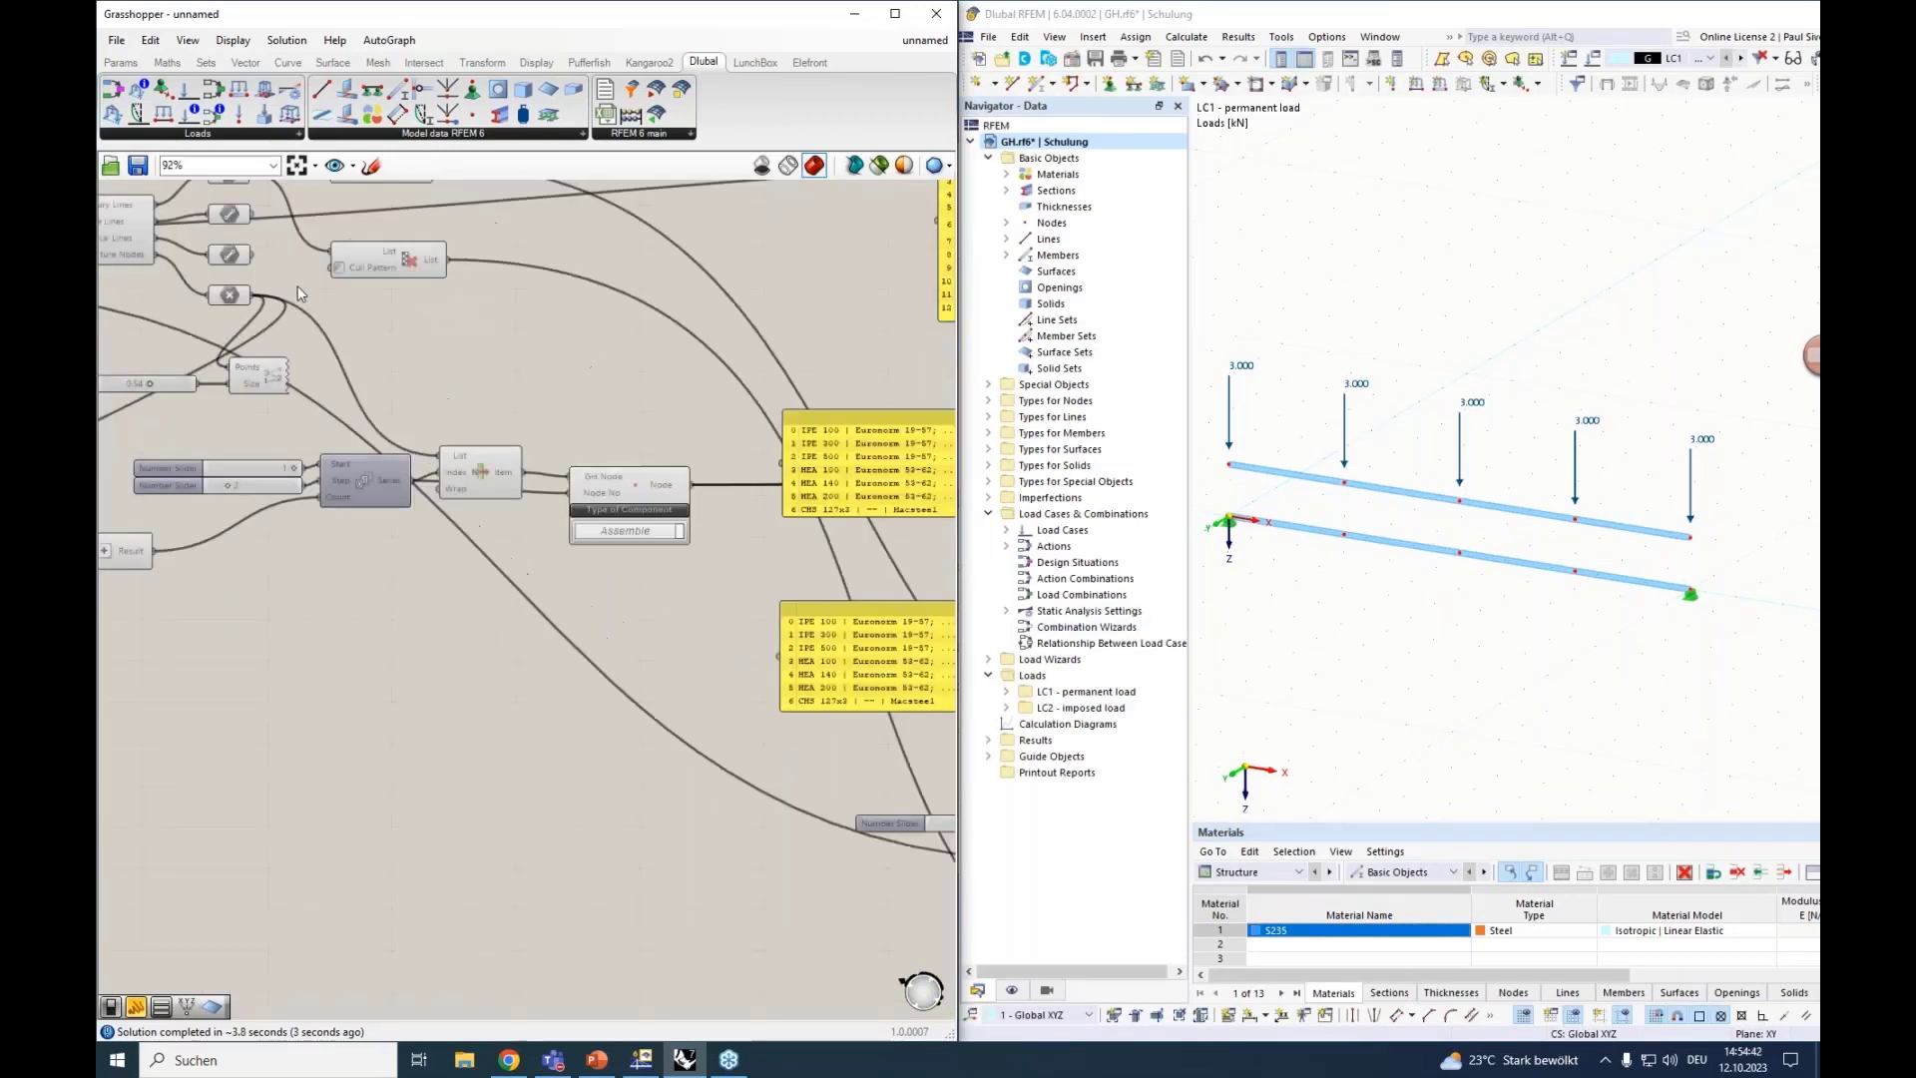
{"action": "left_click", "coordinate": [229, 214]}
{"action": "right_click_drag", "start_coordinate": [249, 240], "coordinate": [291, 233]}
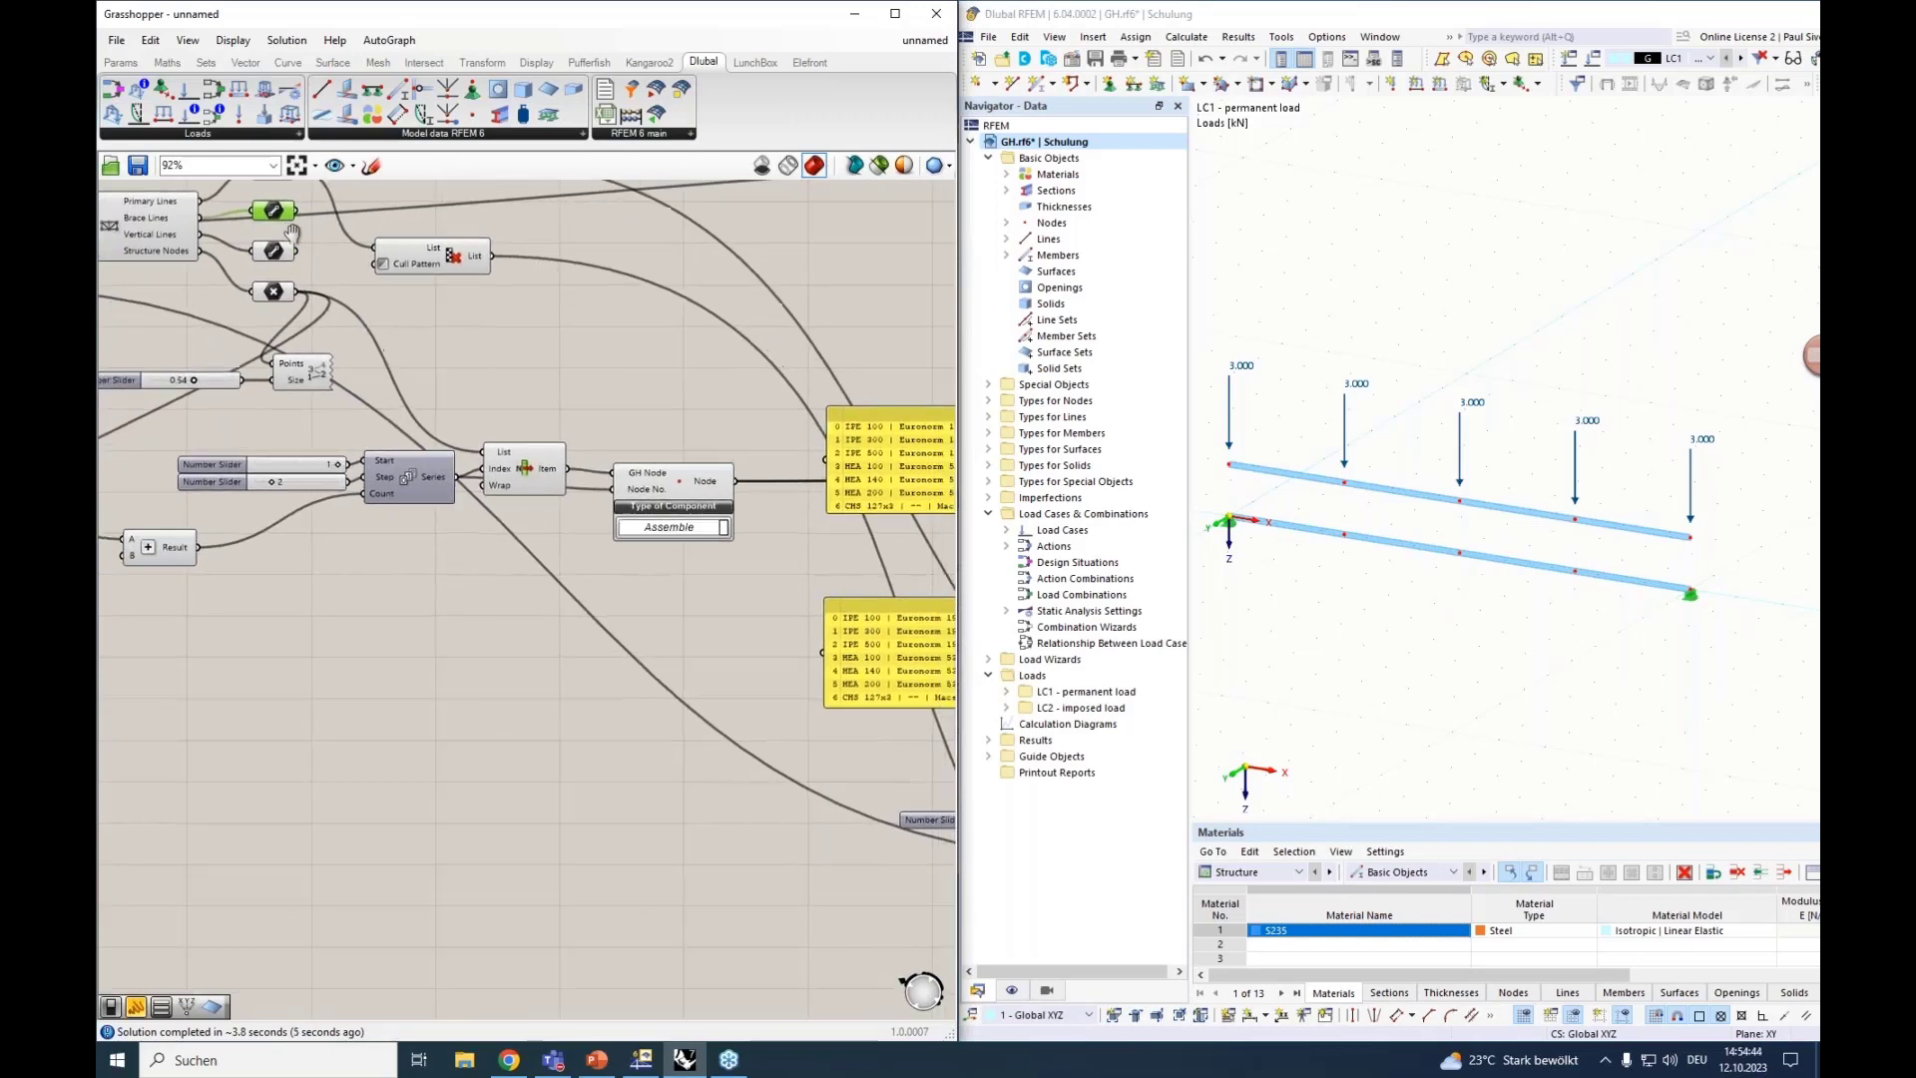
{"action": "left_click_drag", "start_coordinate": [296, 211], "coordinate": [755, 766]}
{"action": "scroll", "coordinate": [745, 848], "scroll_direction": "down", "scroll_amount": 5}
{"action": "scroll", "coordinate": [738, 704], "scroll_direction": "up", "scroll_amount": 6}
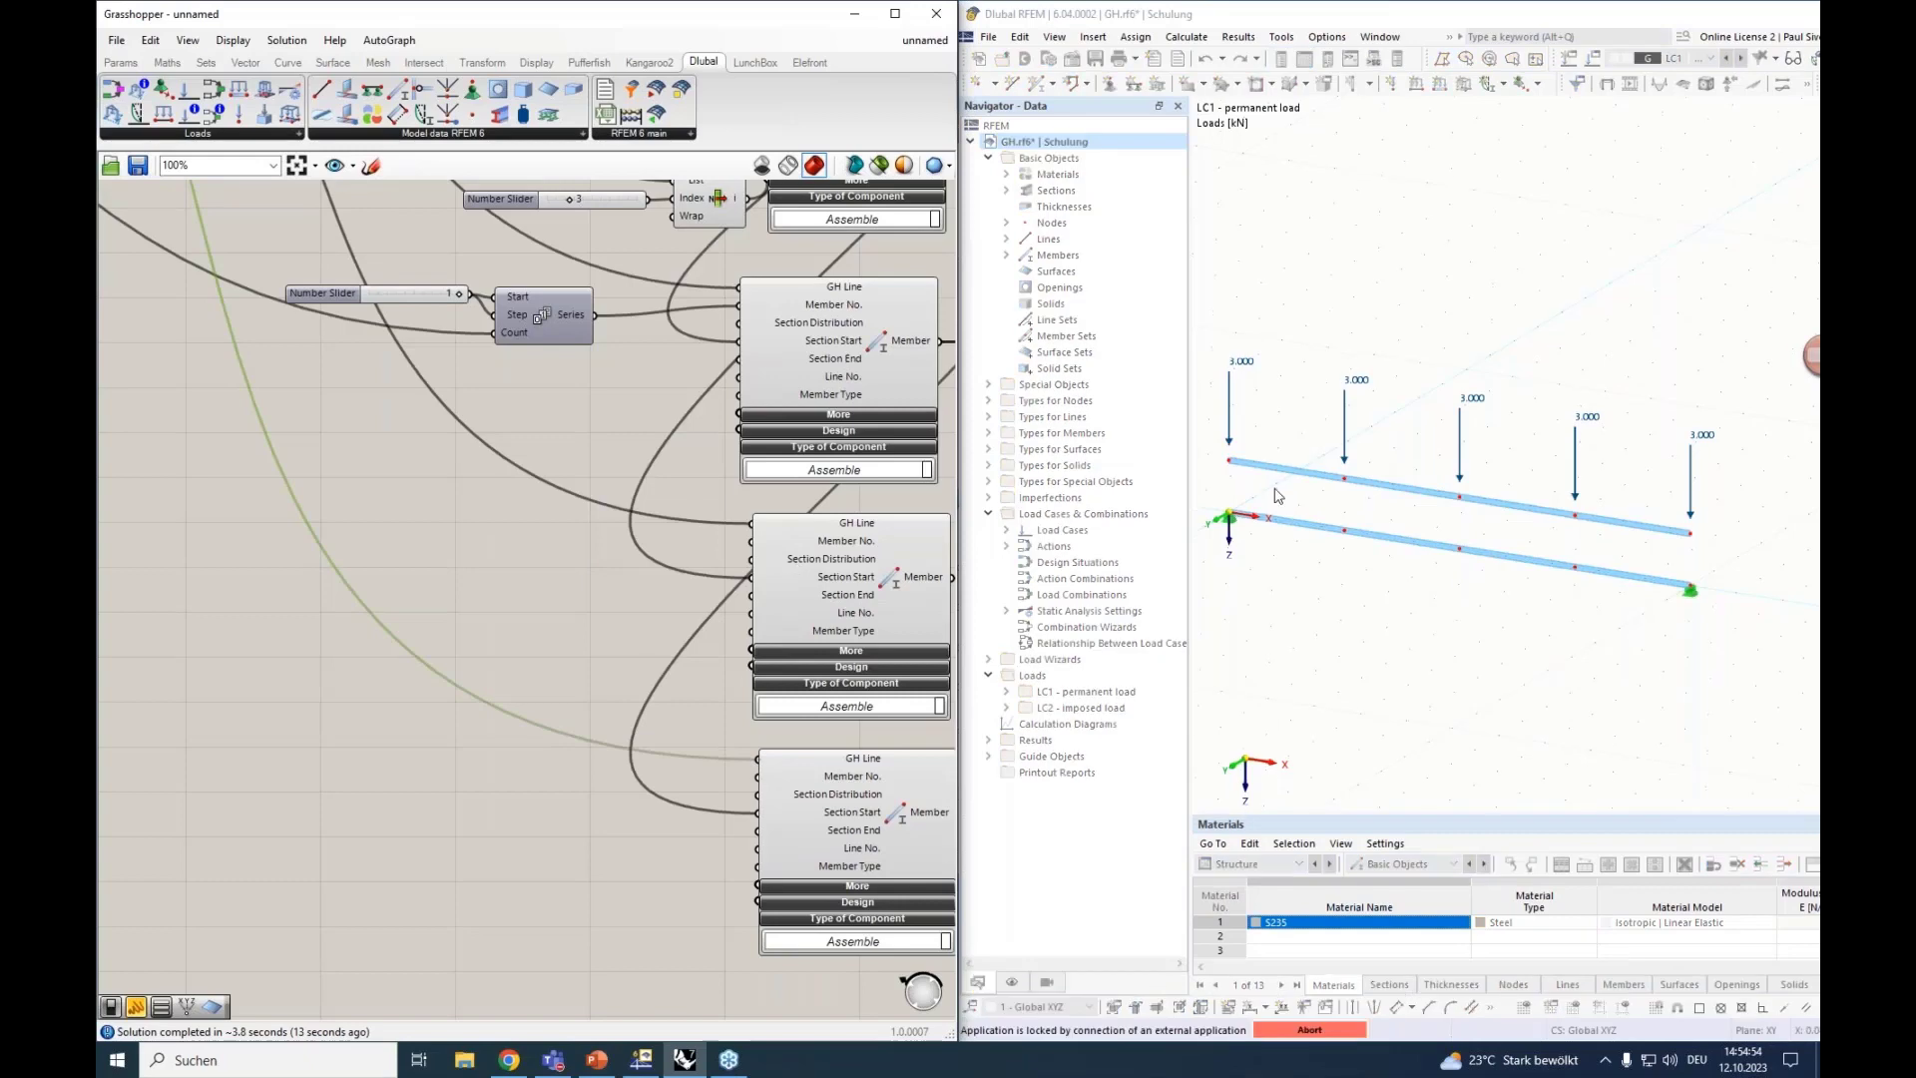
Add the Line parameter fed by Vertical Lines to the third Member's GH Line input, keeping the Brace Lines connected.
{"action": "scroll", "coordinate": [372, 557], "scroll_direction": "down", "scroll_amount": 8}
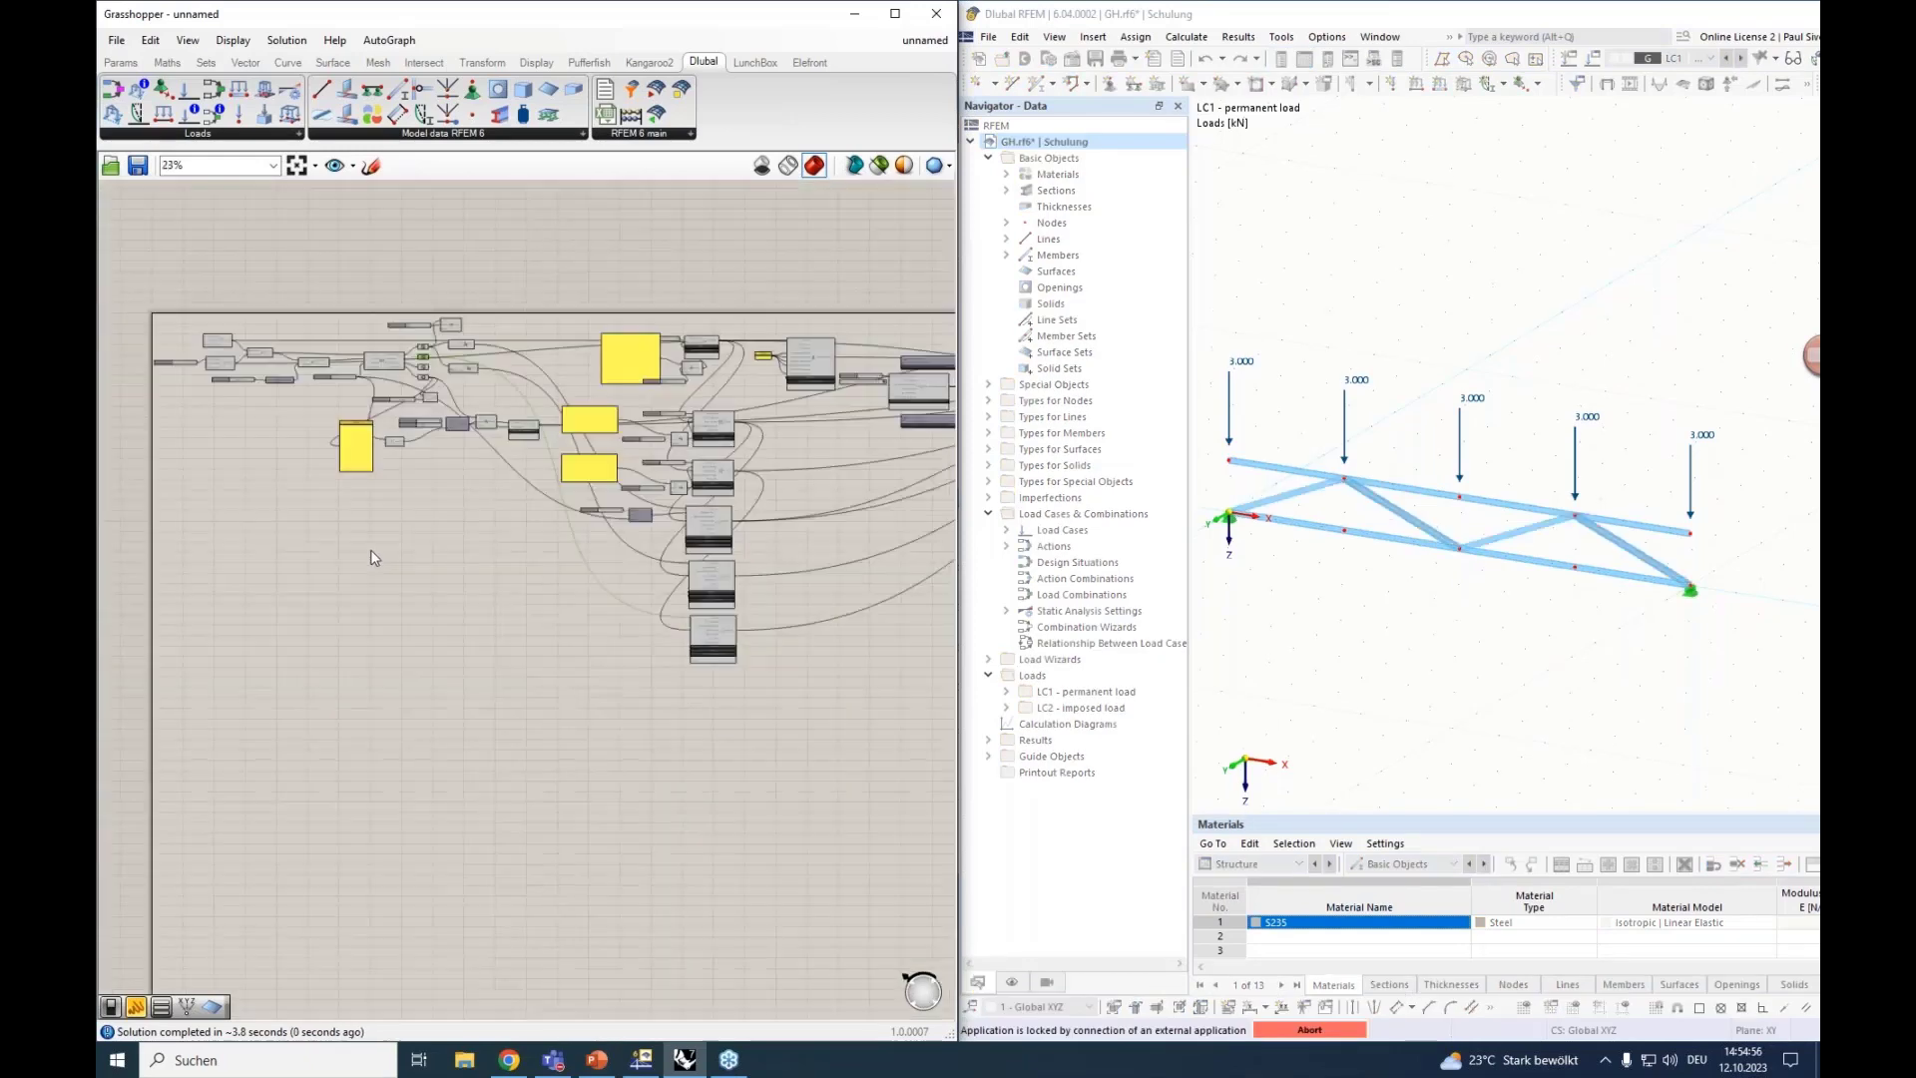
{"action": "scroll", "coordinate": [439, 304], "scroll_direction": "up", "scroll_amount": 7}
{"action": "left_click", "coordinate": [388, 455]}
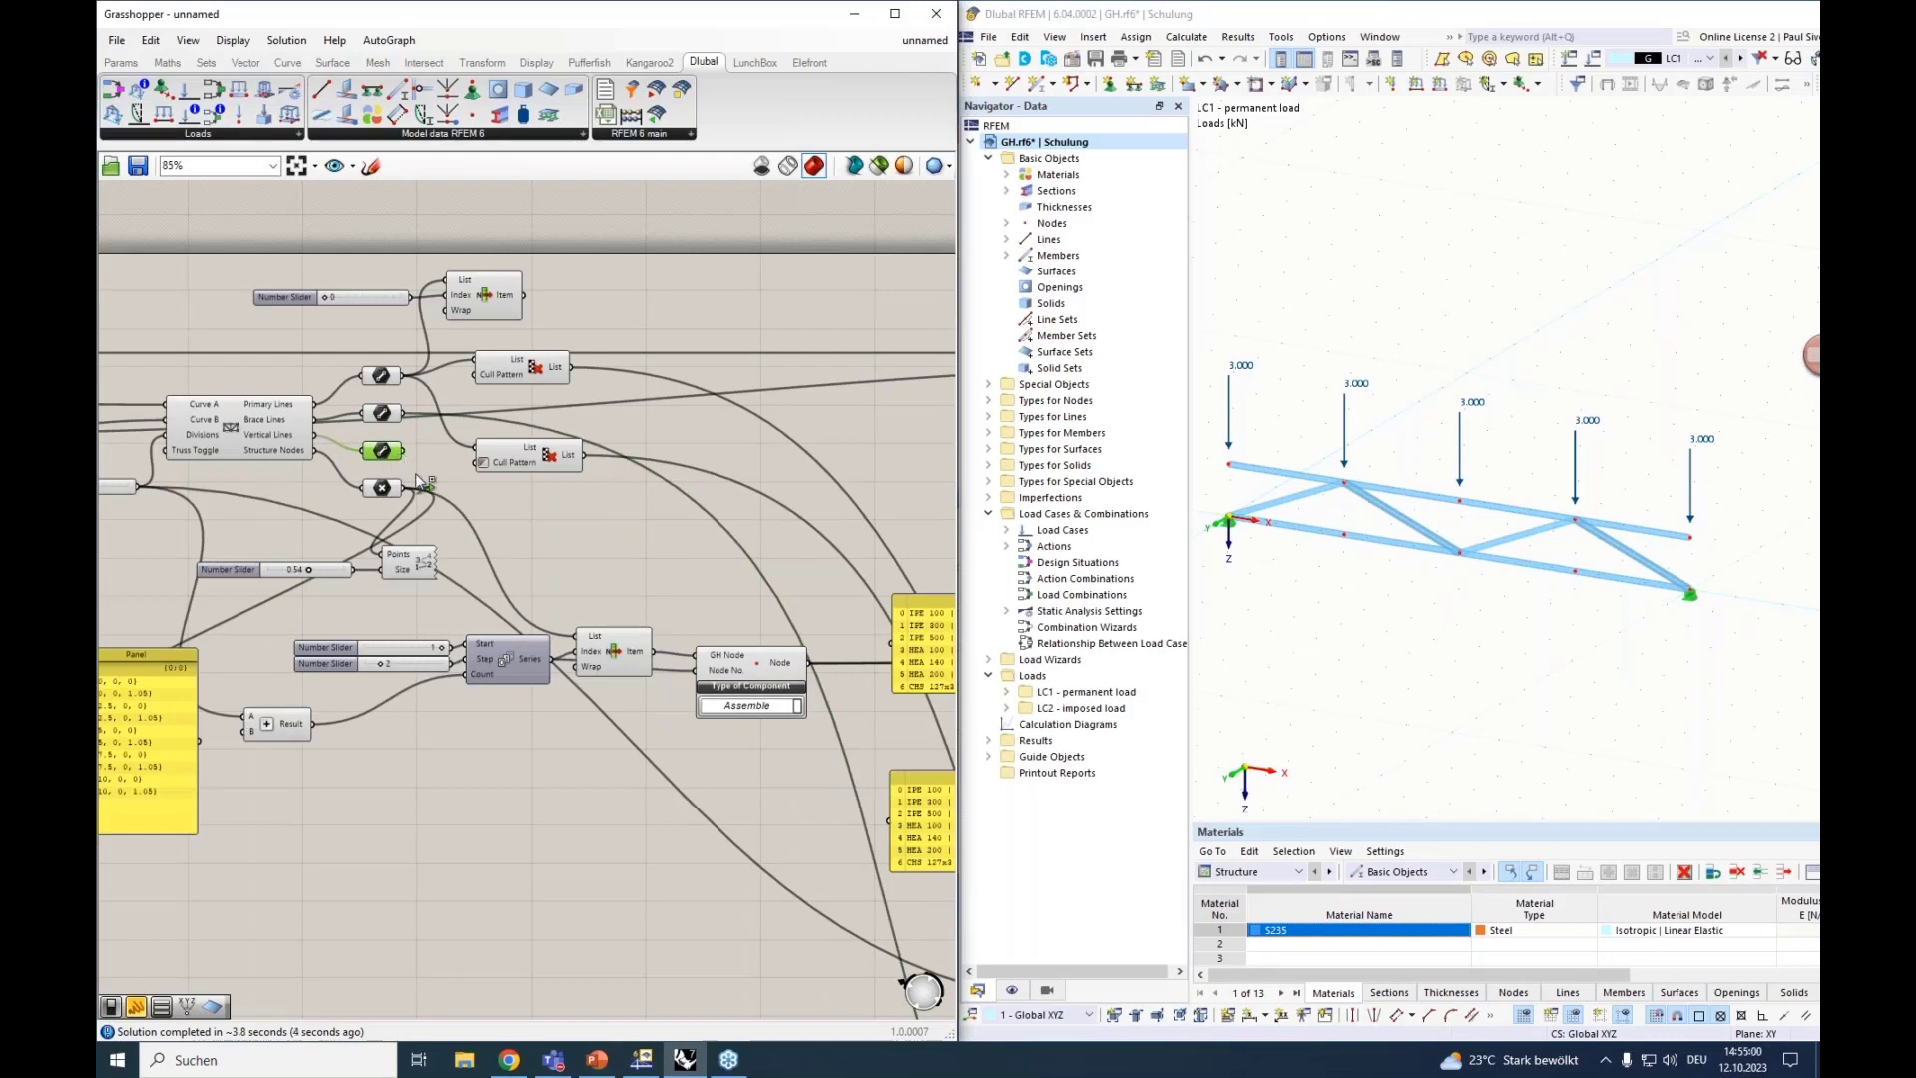
{"action": "left_click_drag", "start_coordinate": [404, 452], "coordinate": [735, 986]}
{"action": "scroll", "coordinate": [836, 780], "scroll_direction": "down", "scroll_amount": 6}
{"action": "scroll", "coordinate": [779, 949], "scroll_direction": "up", "scroll_amount": 6}
{"action": "scroll", "coordinate": [738, 992], "scroll_direction": "up", "scroll_amount": 3}
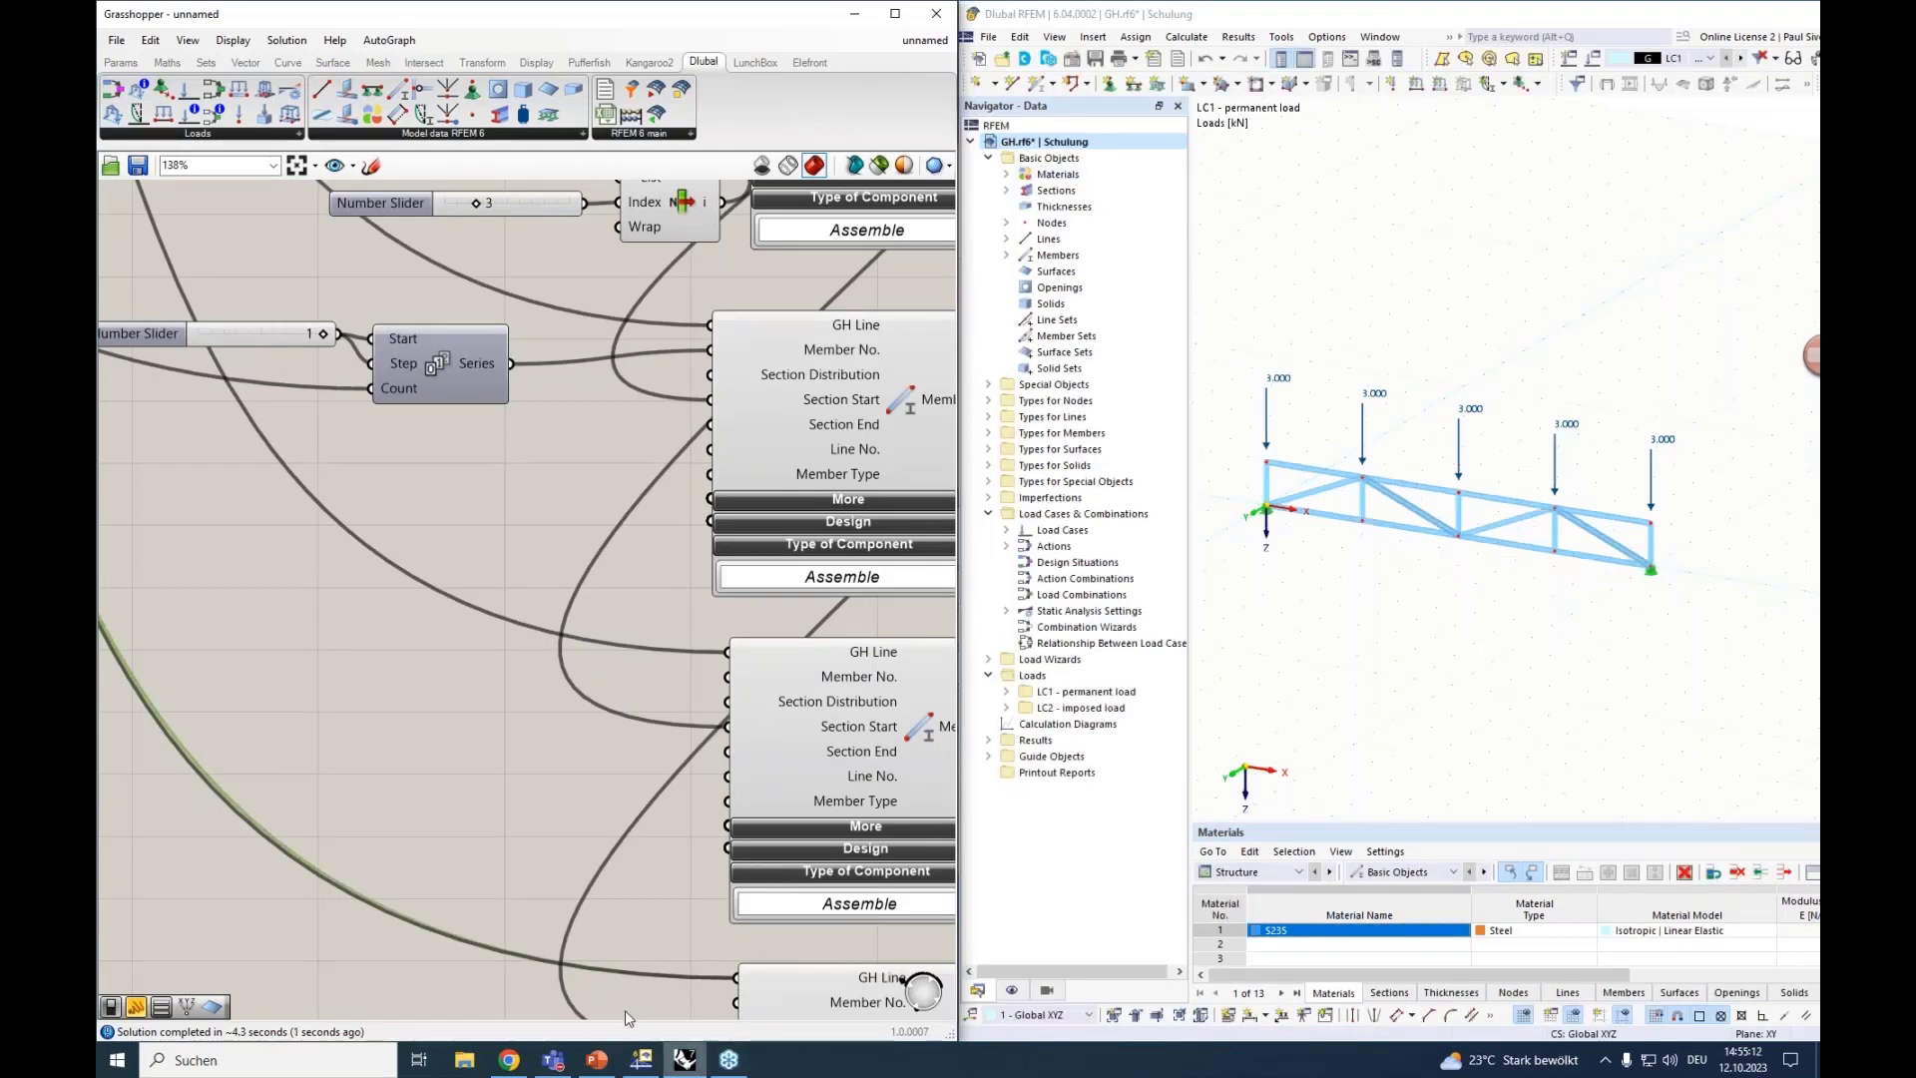
Inspect the updated truss in RFEM 6 and display load case LC2 - imposed load with its member loads.
{"action": "scroll", "coordinate": [1387, 481], "scroll_direction": "down", "scroll_amount": 1}
{"action": "scroll", "coordinate": [1481, 286], "scroll_direction": "up", "scroll_amount": 3}
{"action": "scroll", "coordinate": [1481, 285], "scroll_direction": "down", "scroll_amount": 2}
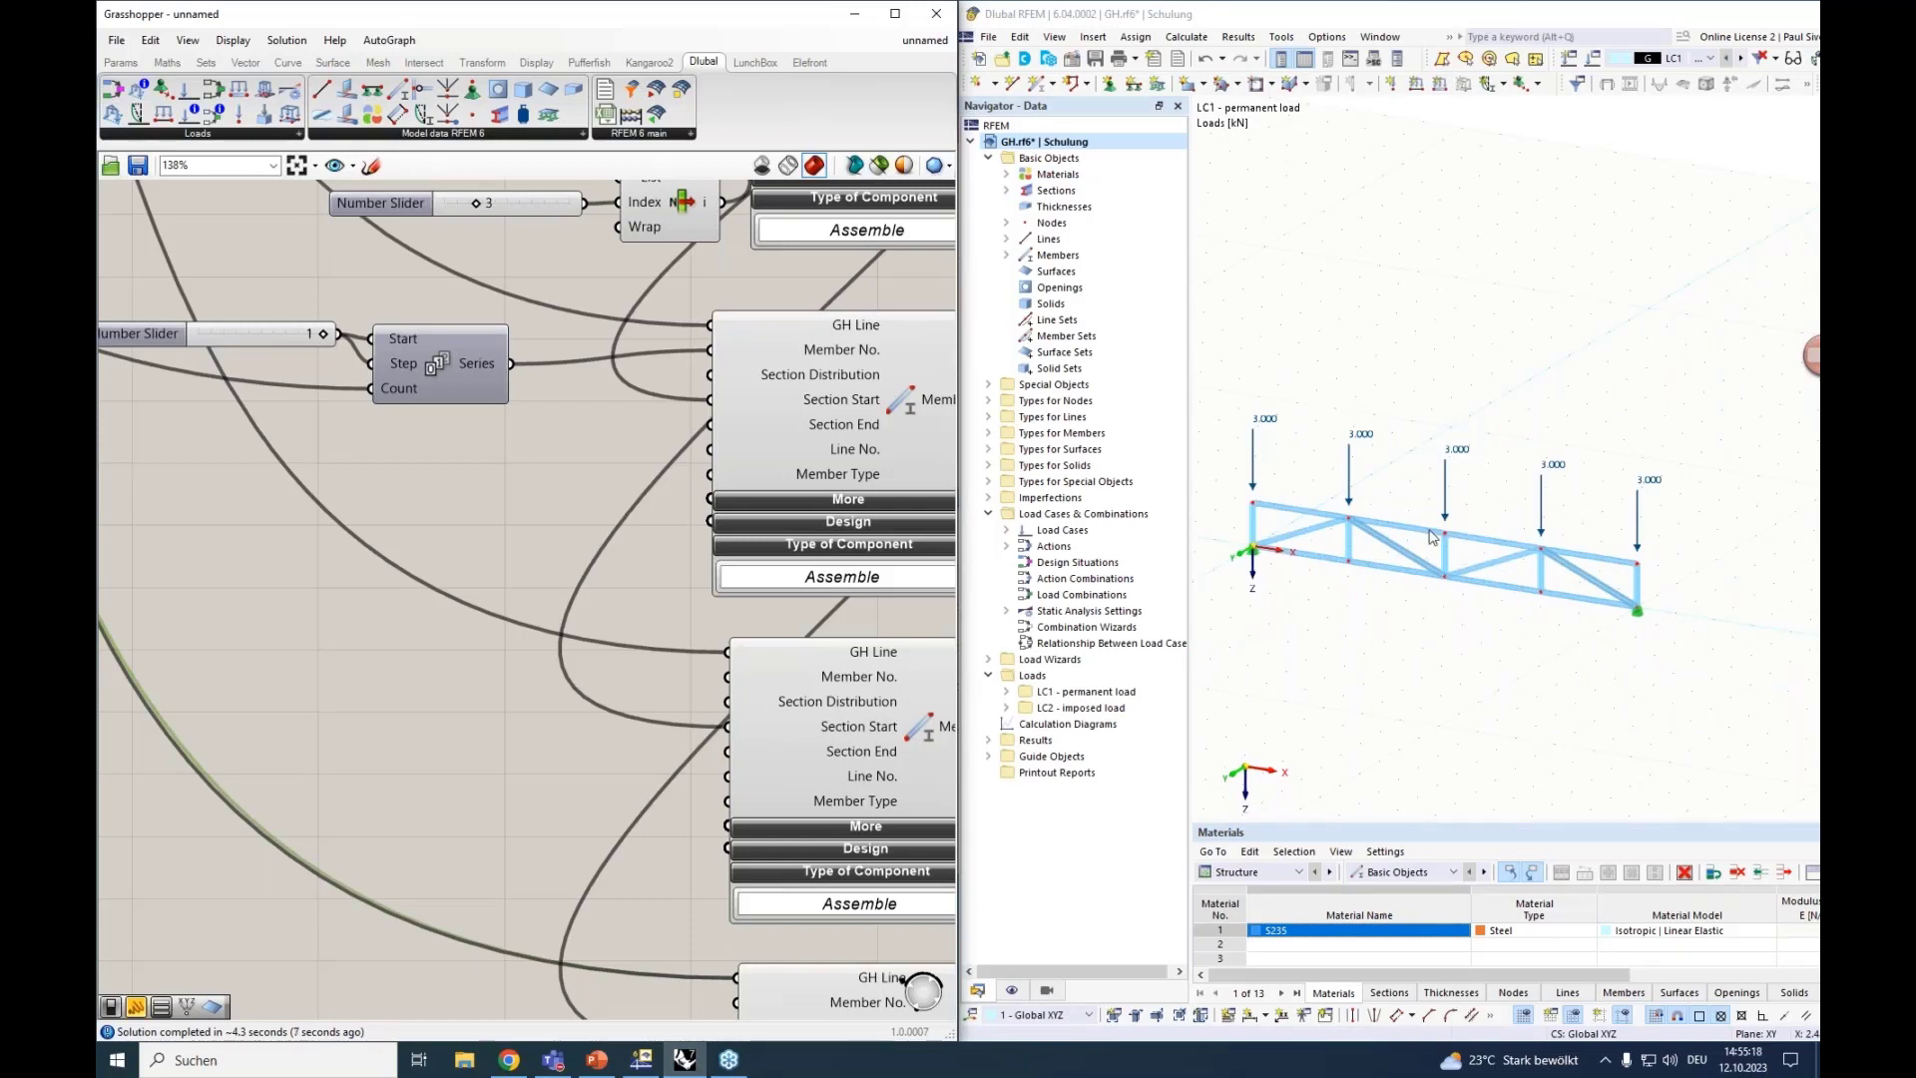
{"action": "scroll", "coordinate": [1294, 546], "scroll_direction": "up", "scroll_amount": 1}
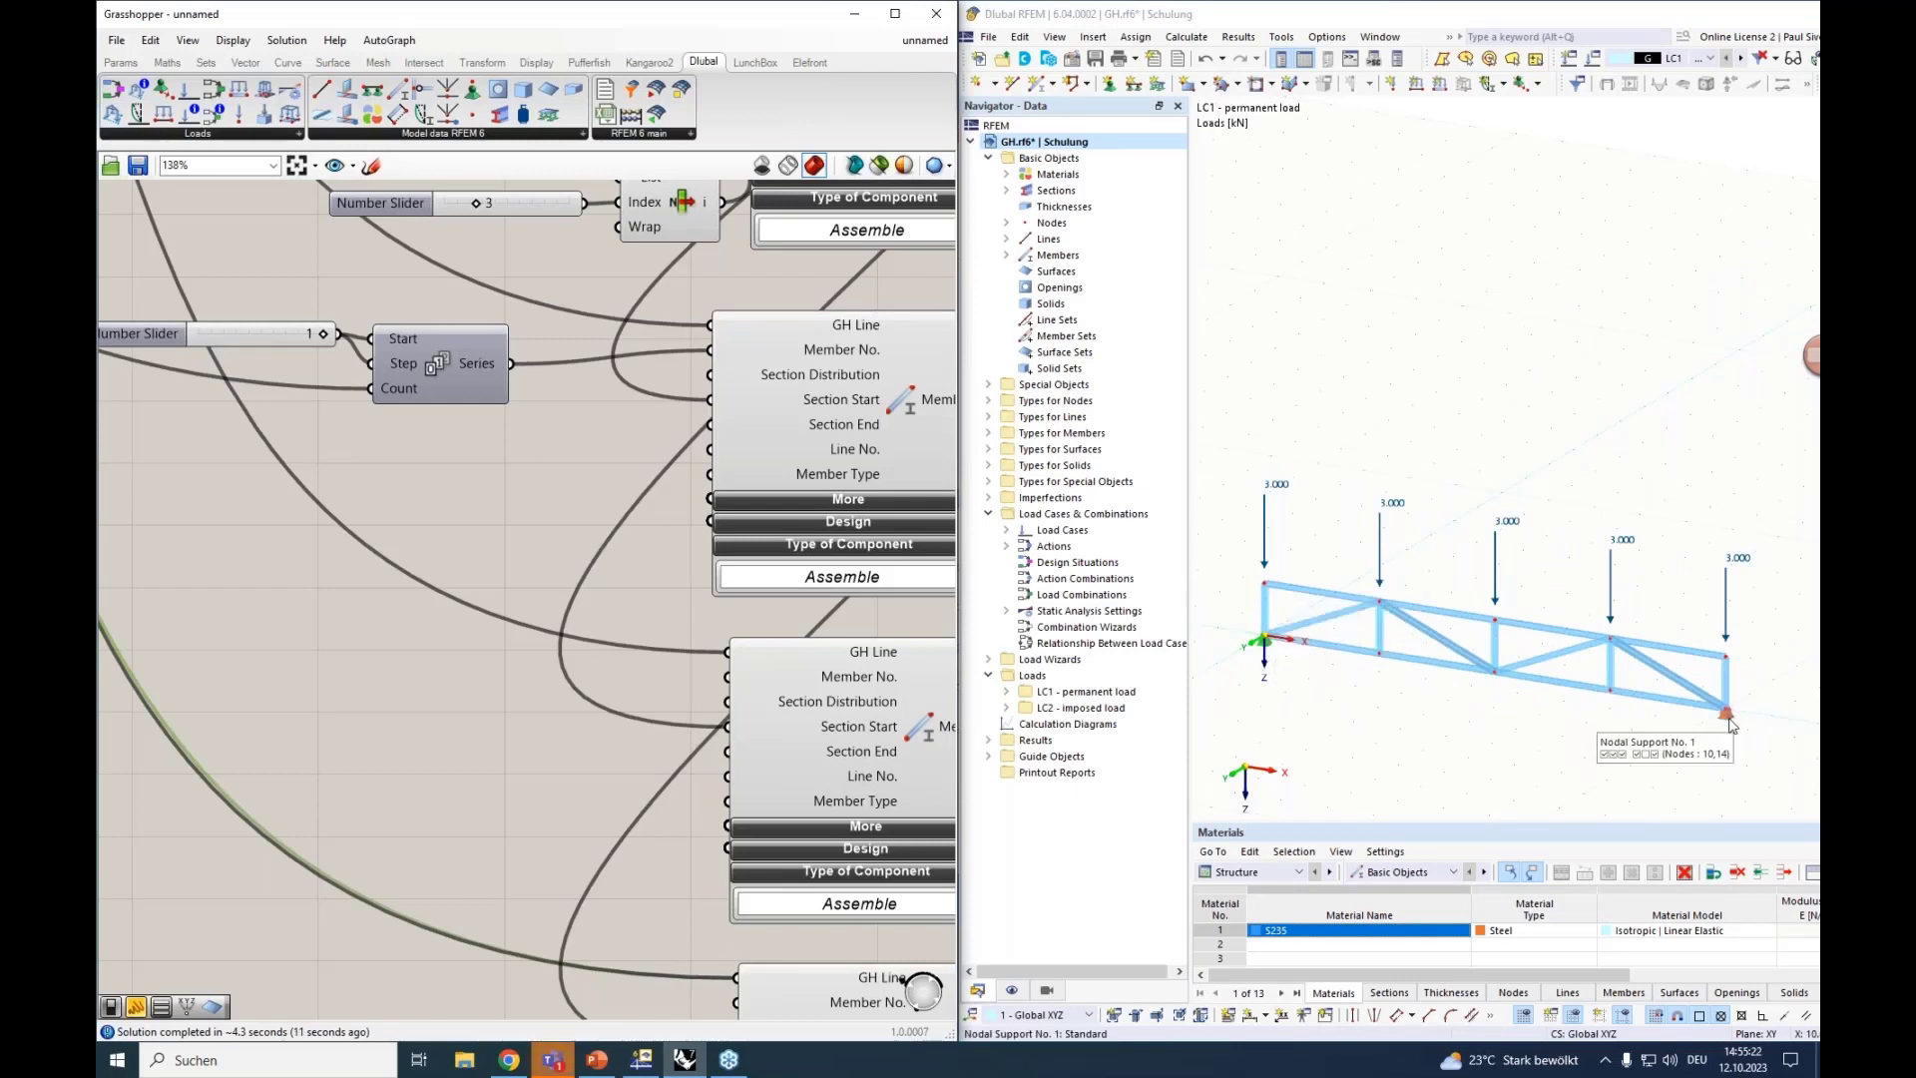
{"action": "left_click", "coordinate": [1712, 60]}
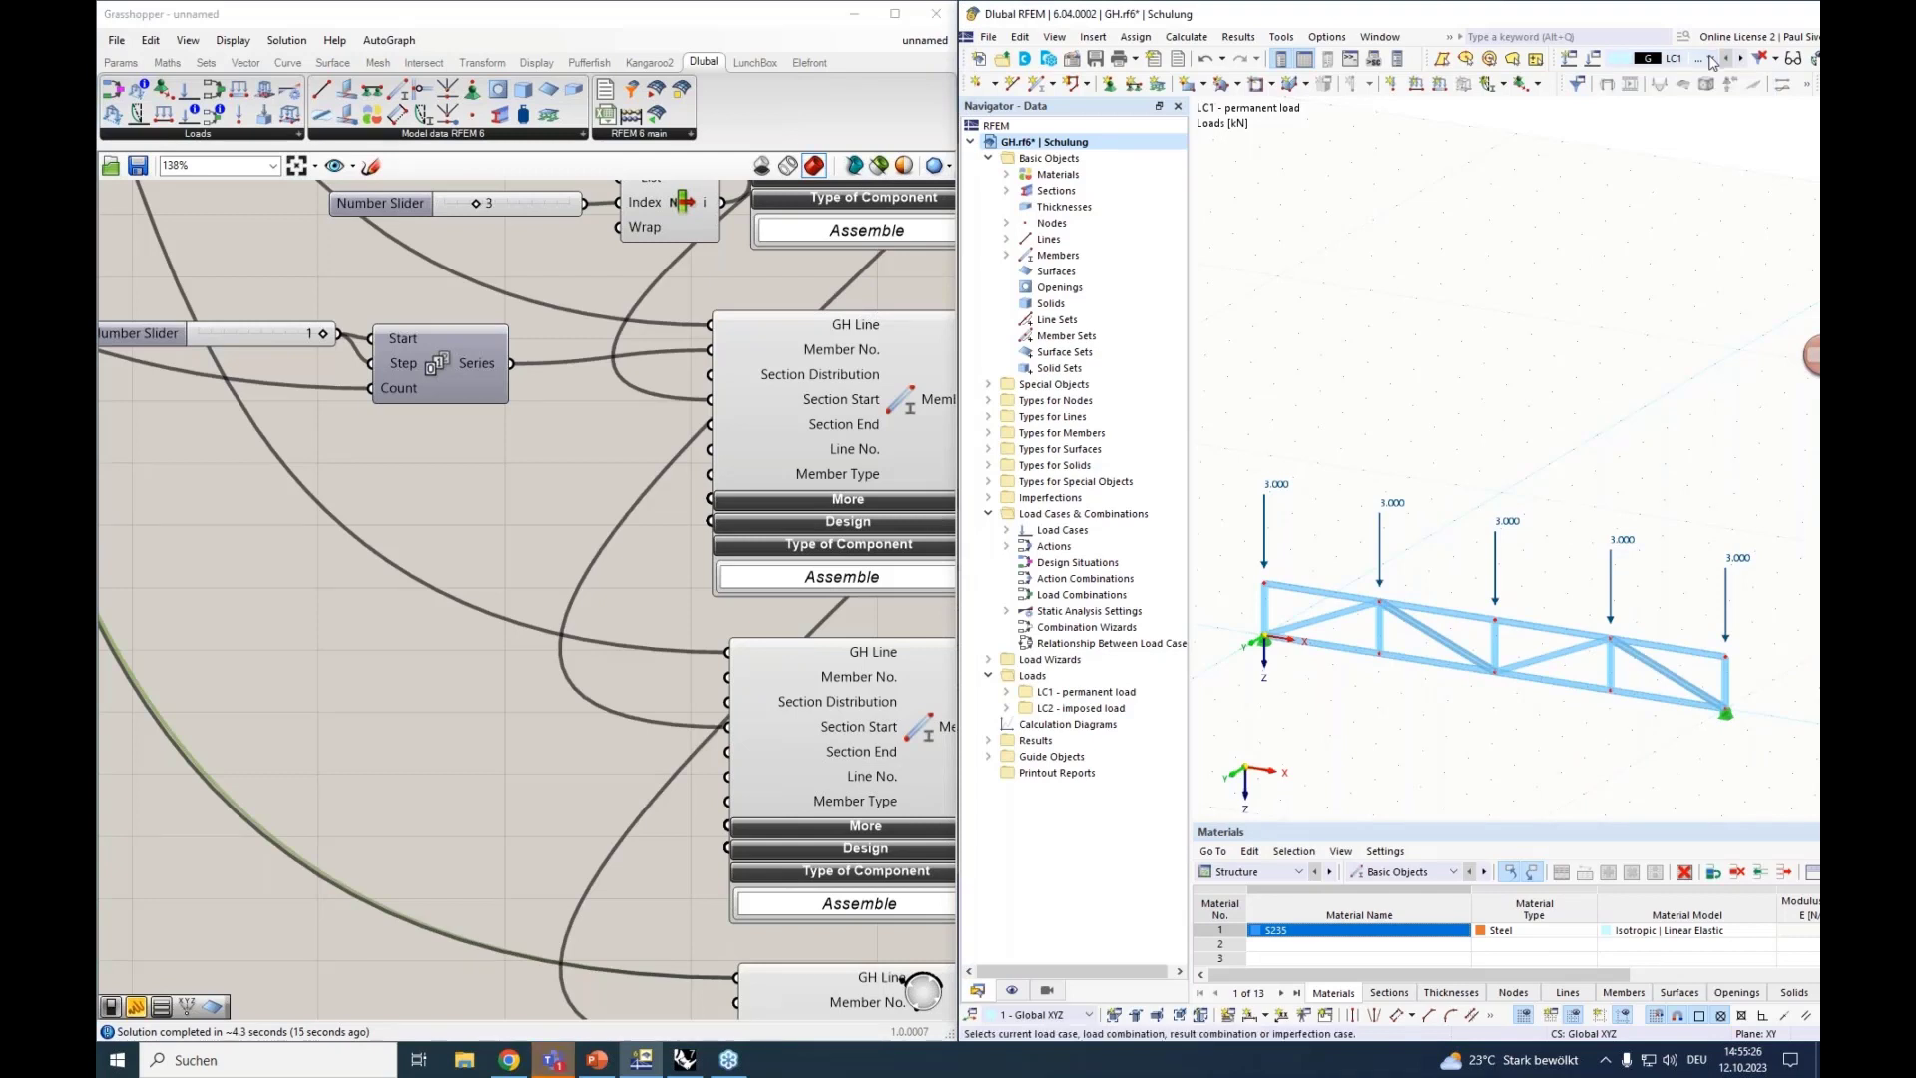
{"action": "left_click", "coordinate": [1703, 90]}
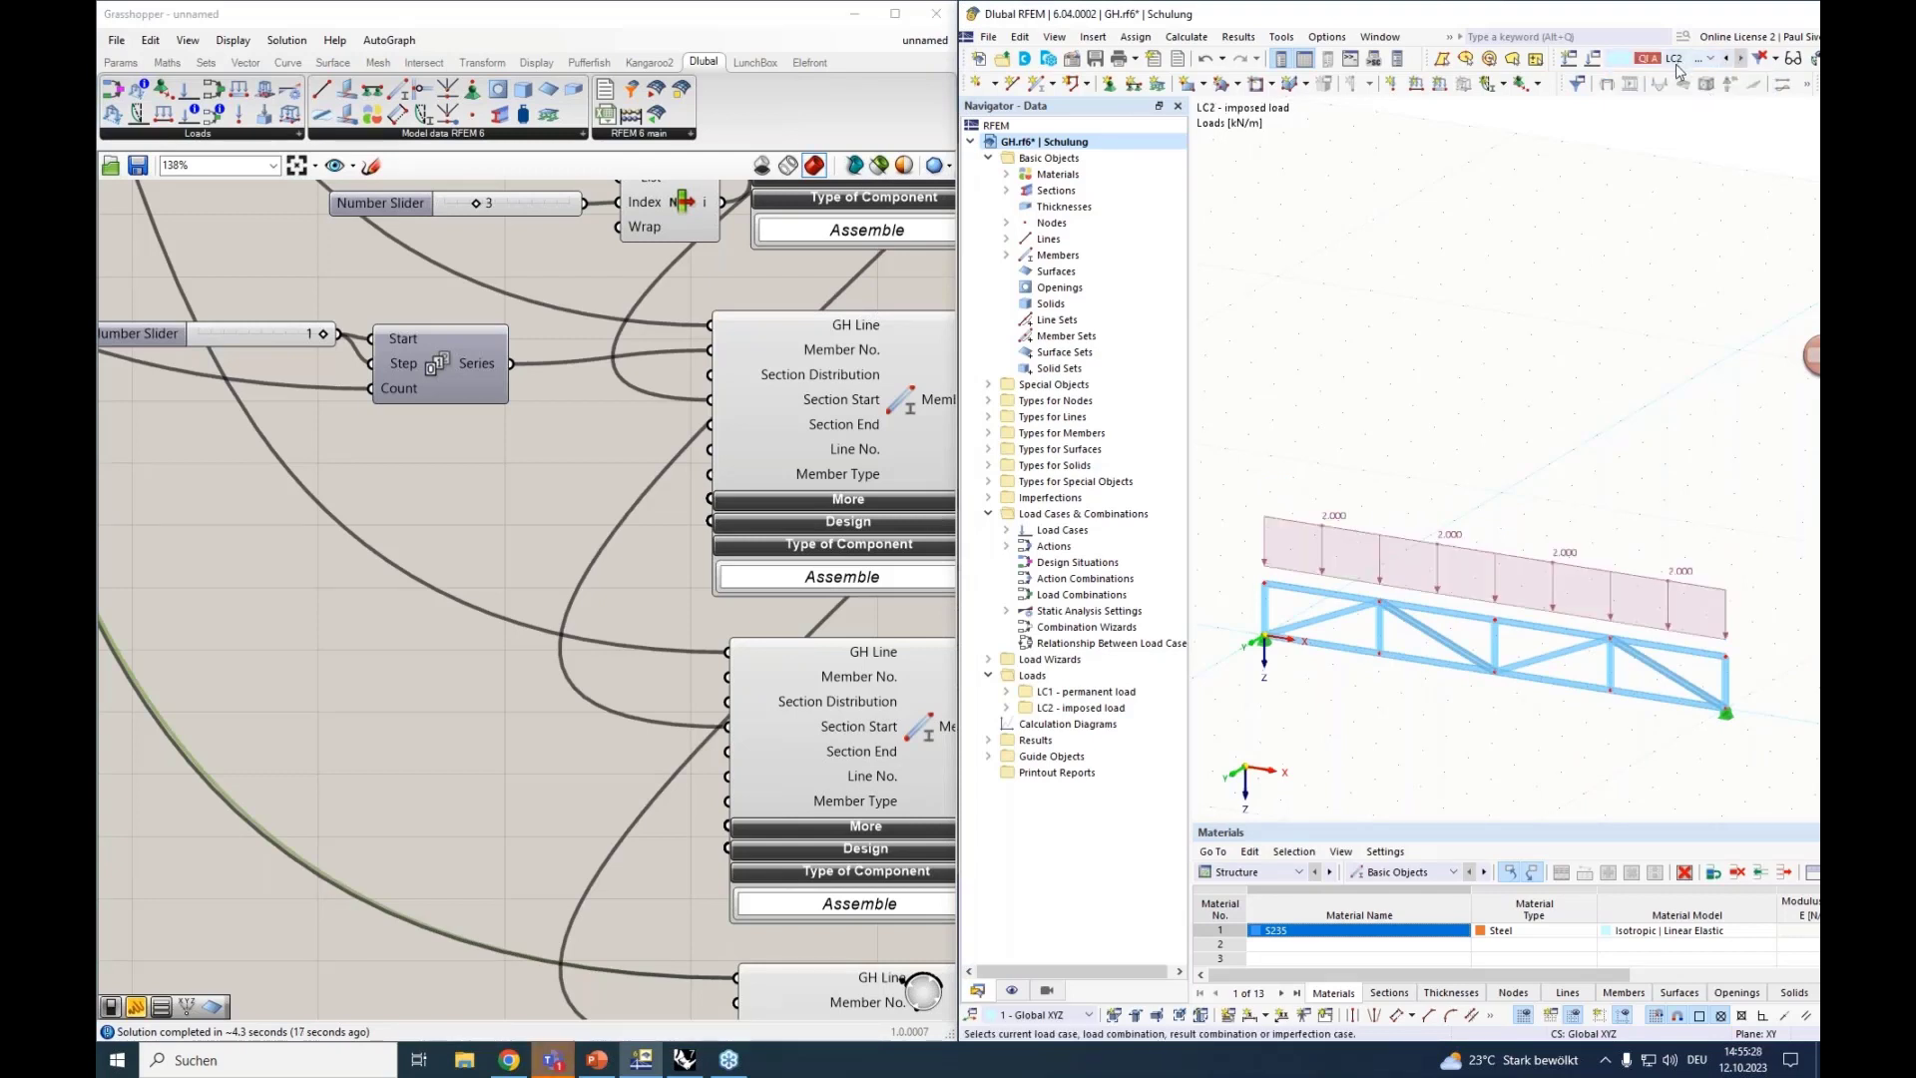
{"action": "mouse_move", "coordinate": [1439, 540]}
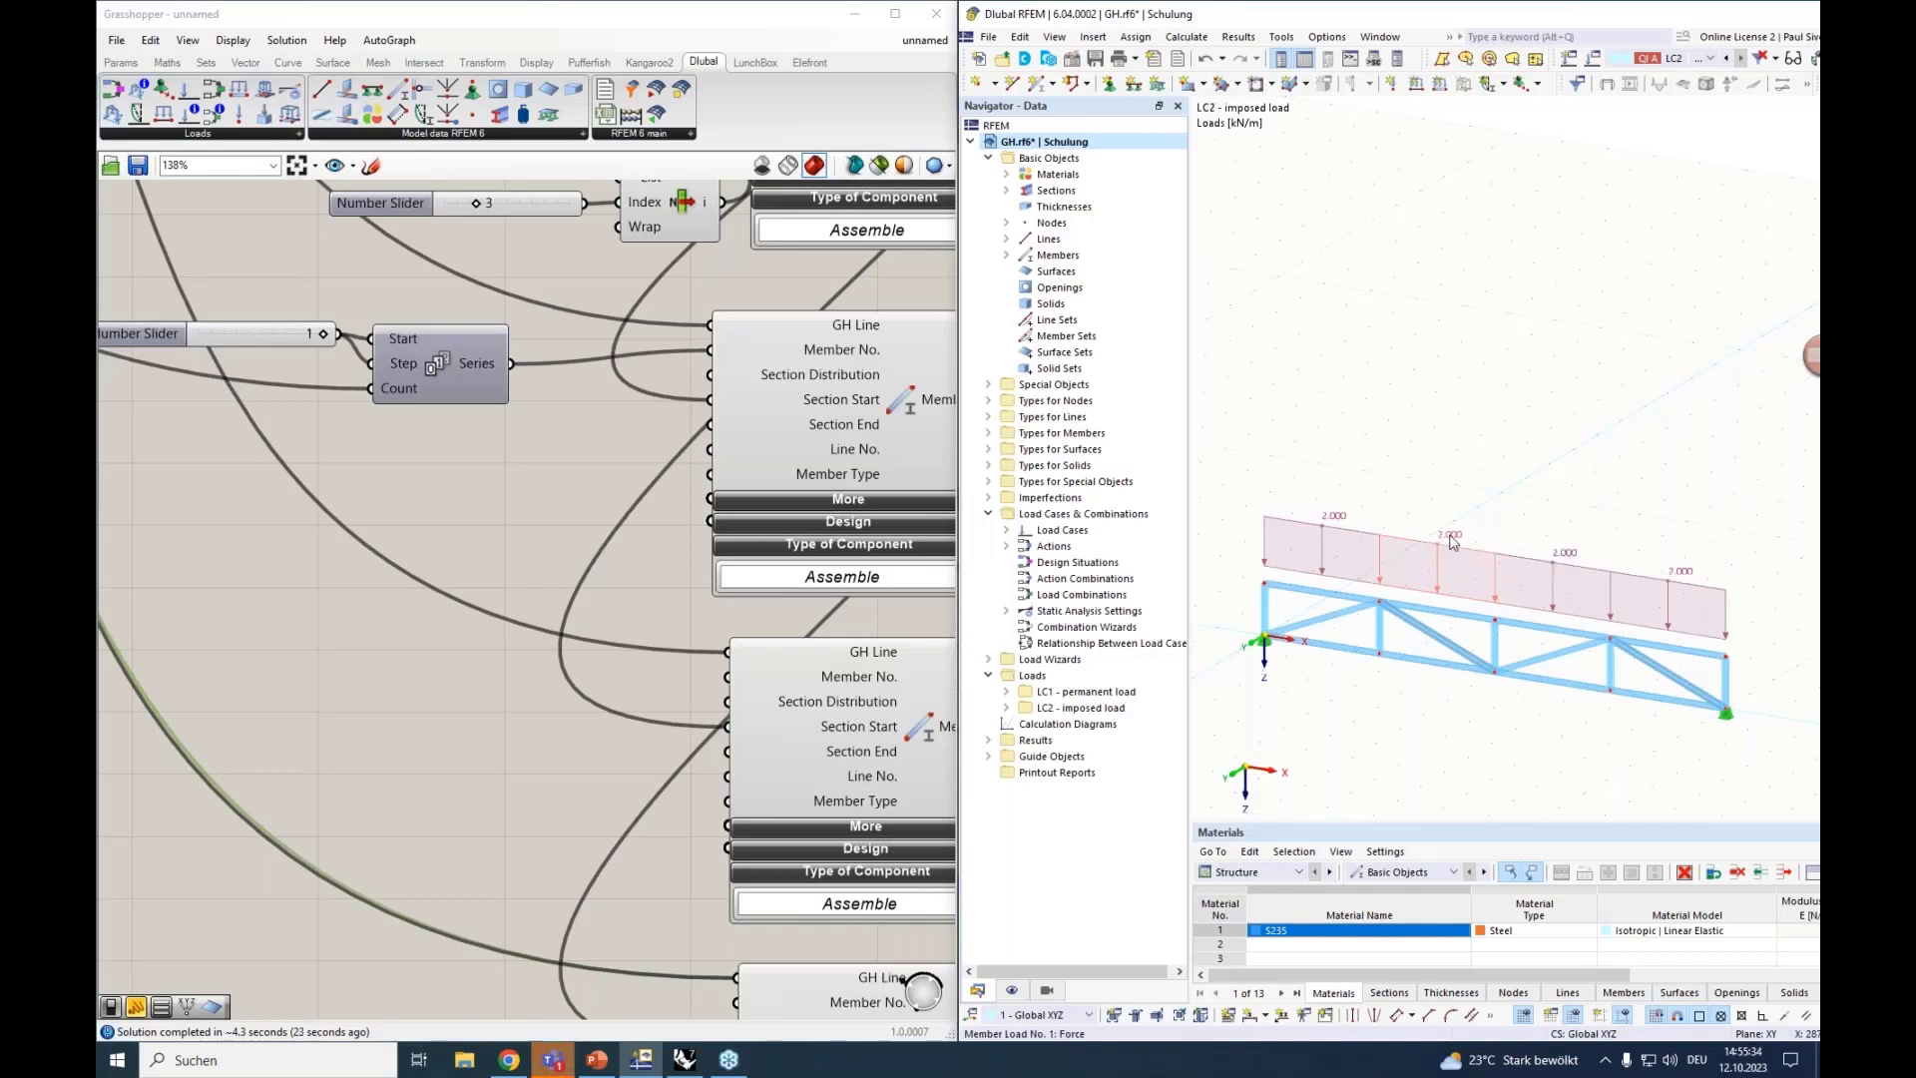
{"action": "left_click", "coordinate": [1452, 542]}
Maximize the RFEM 6 window and show the static analysis deformation results for LC2 - imposed load.
{"action": "left_click_drag", "start_coordinate": [1413, 13], "coordinate": [1197, 62]}
{"action": "left_click", "coordinate": [1793, 62]}
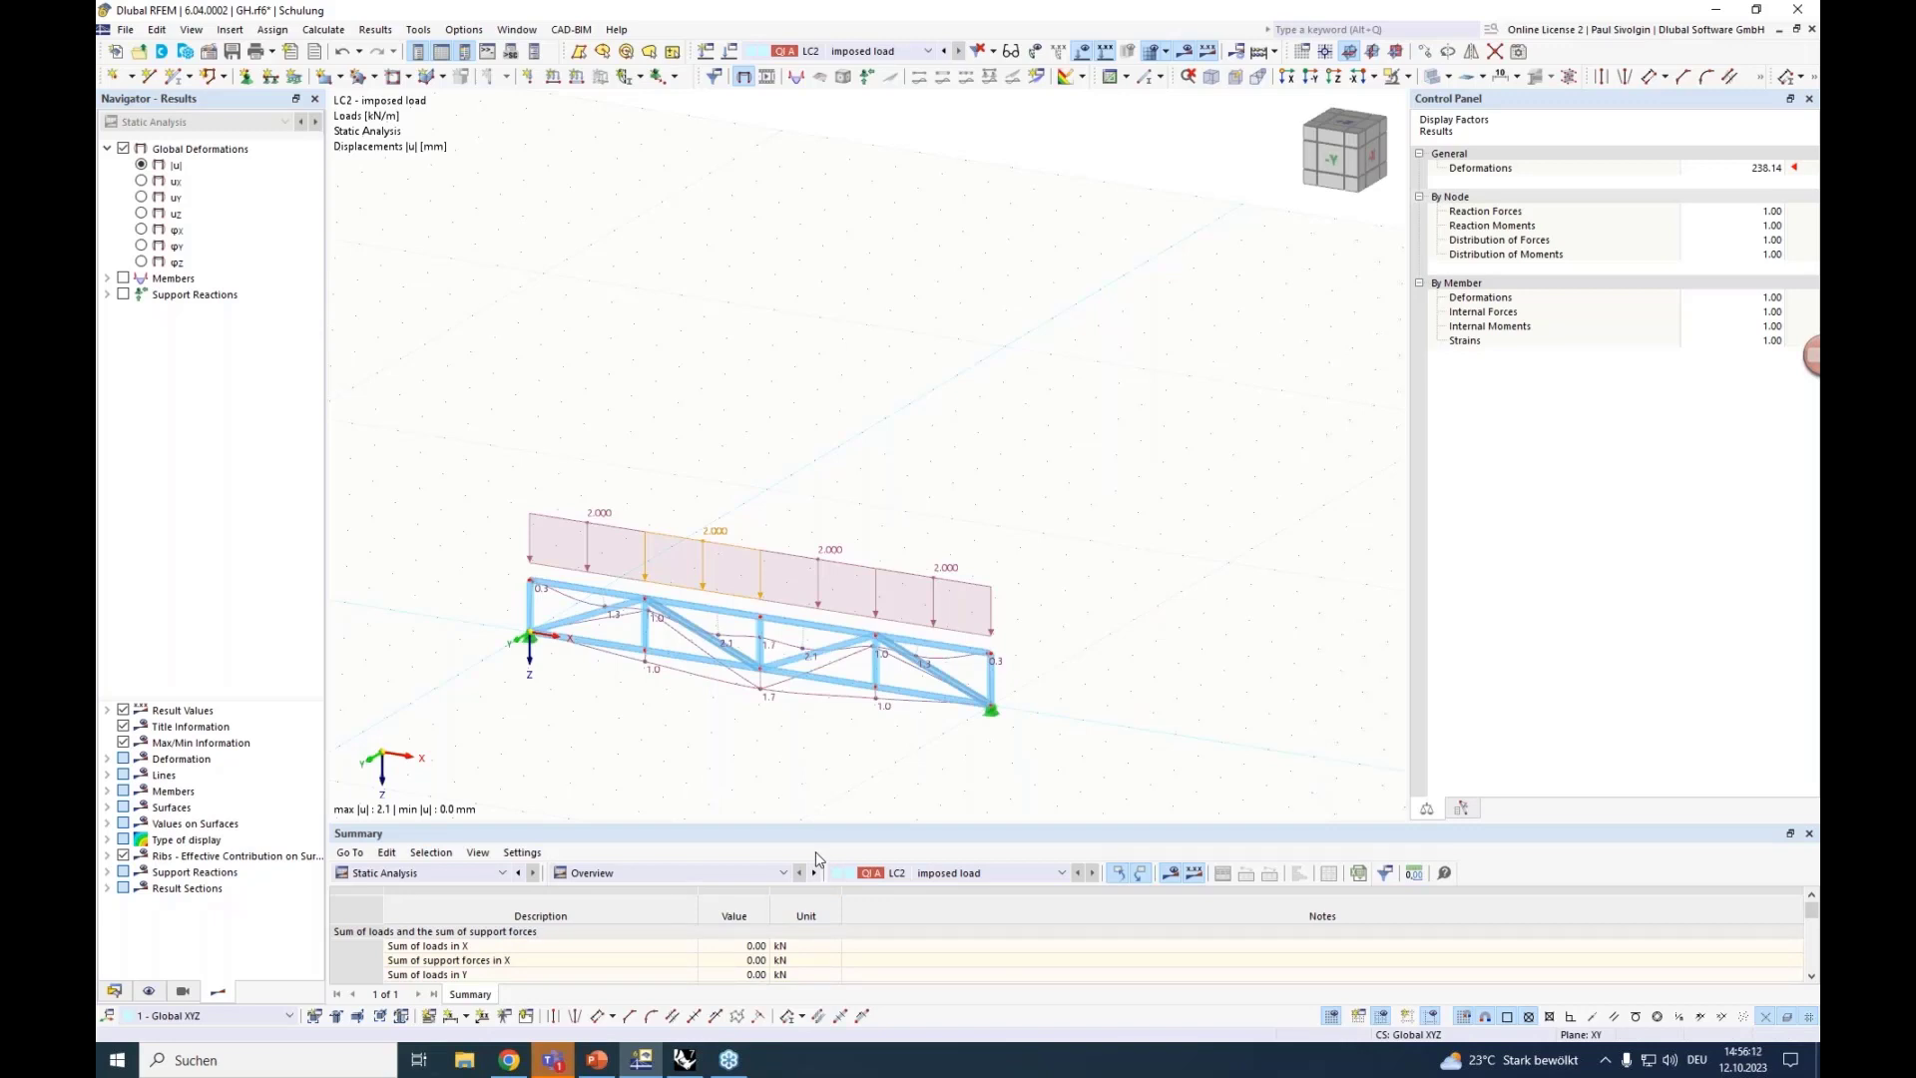
{"action": "left_click", "coordinate": [728, 1060]}
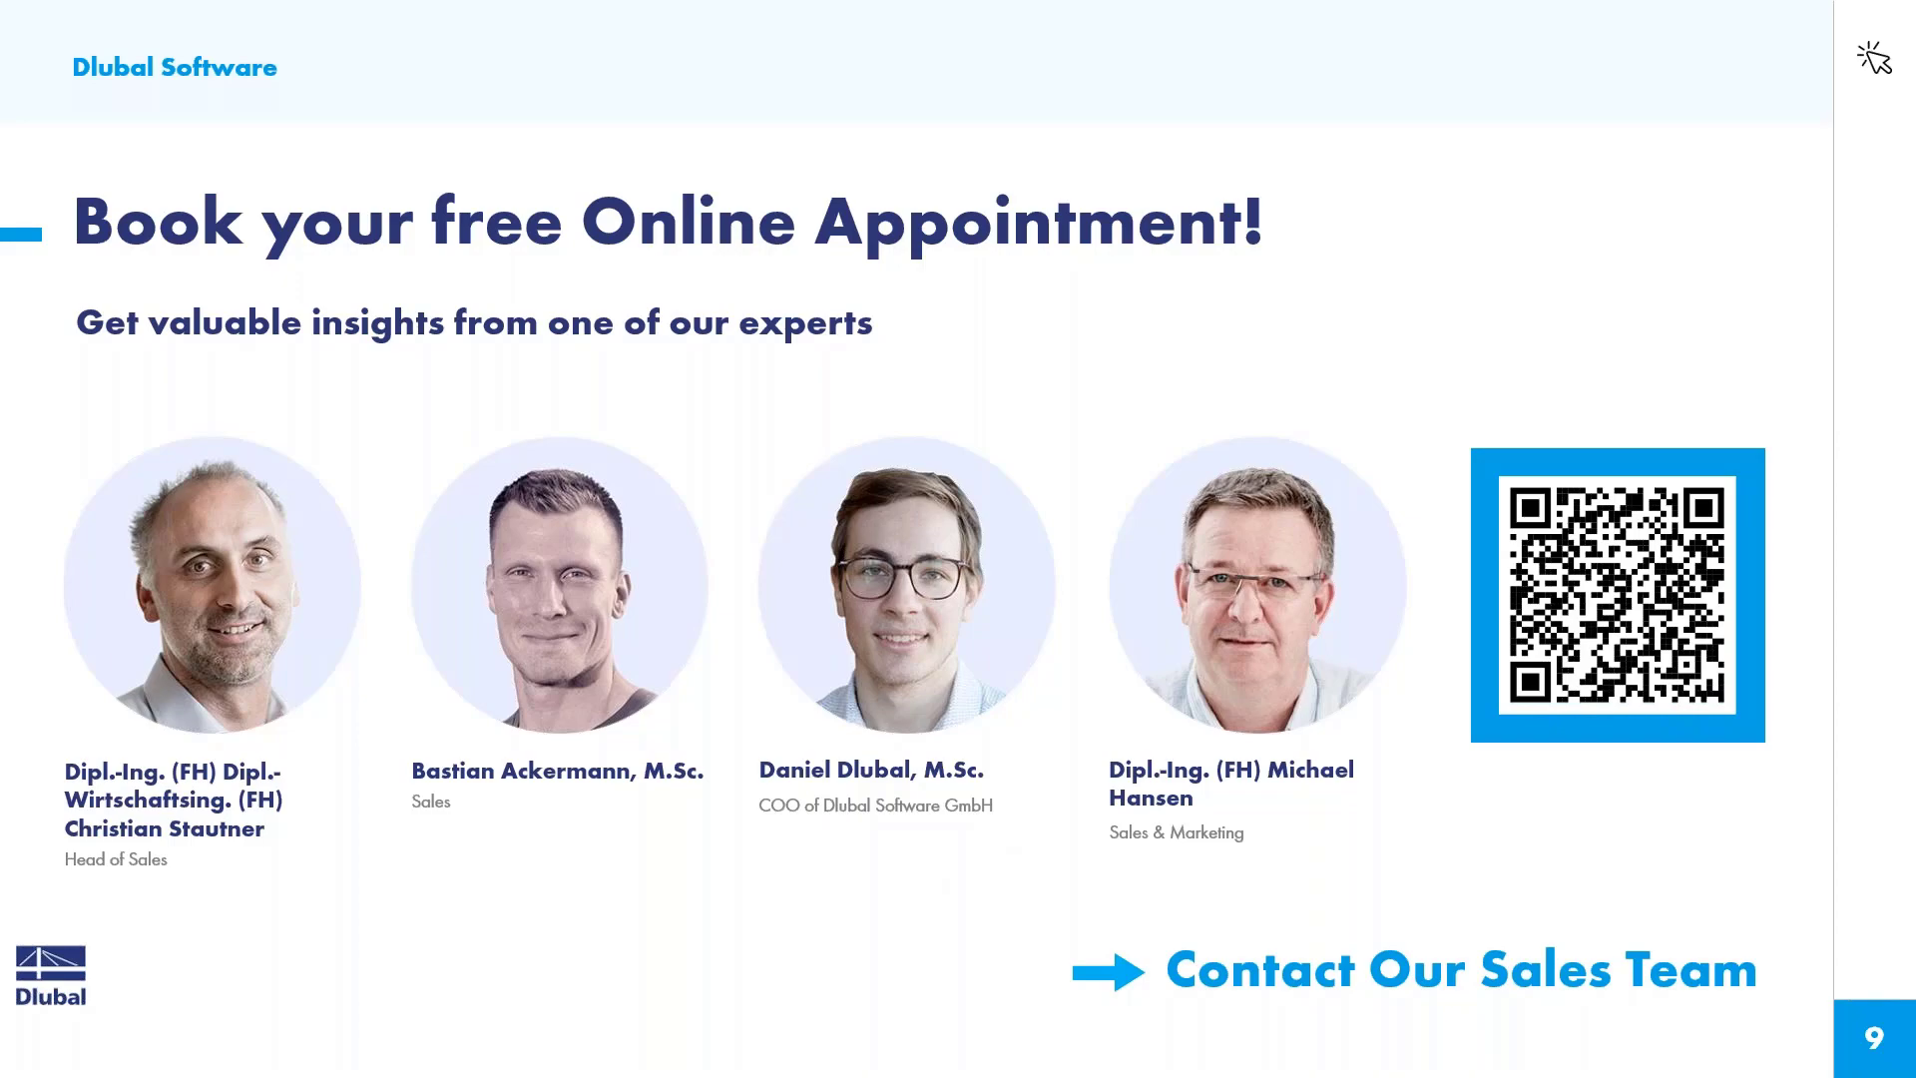
Switch to Chrome with the Dlubal website and open its Webinars page.
{"action": "key", "text": "alt+Tab"}
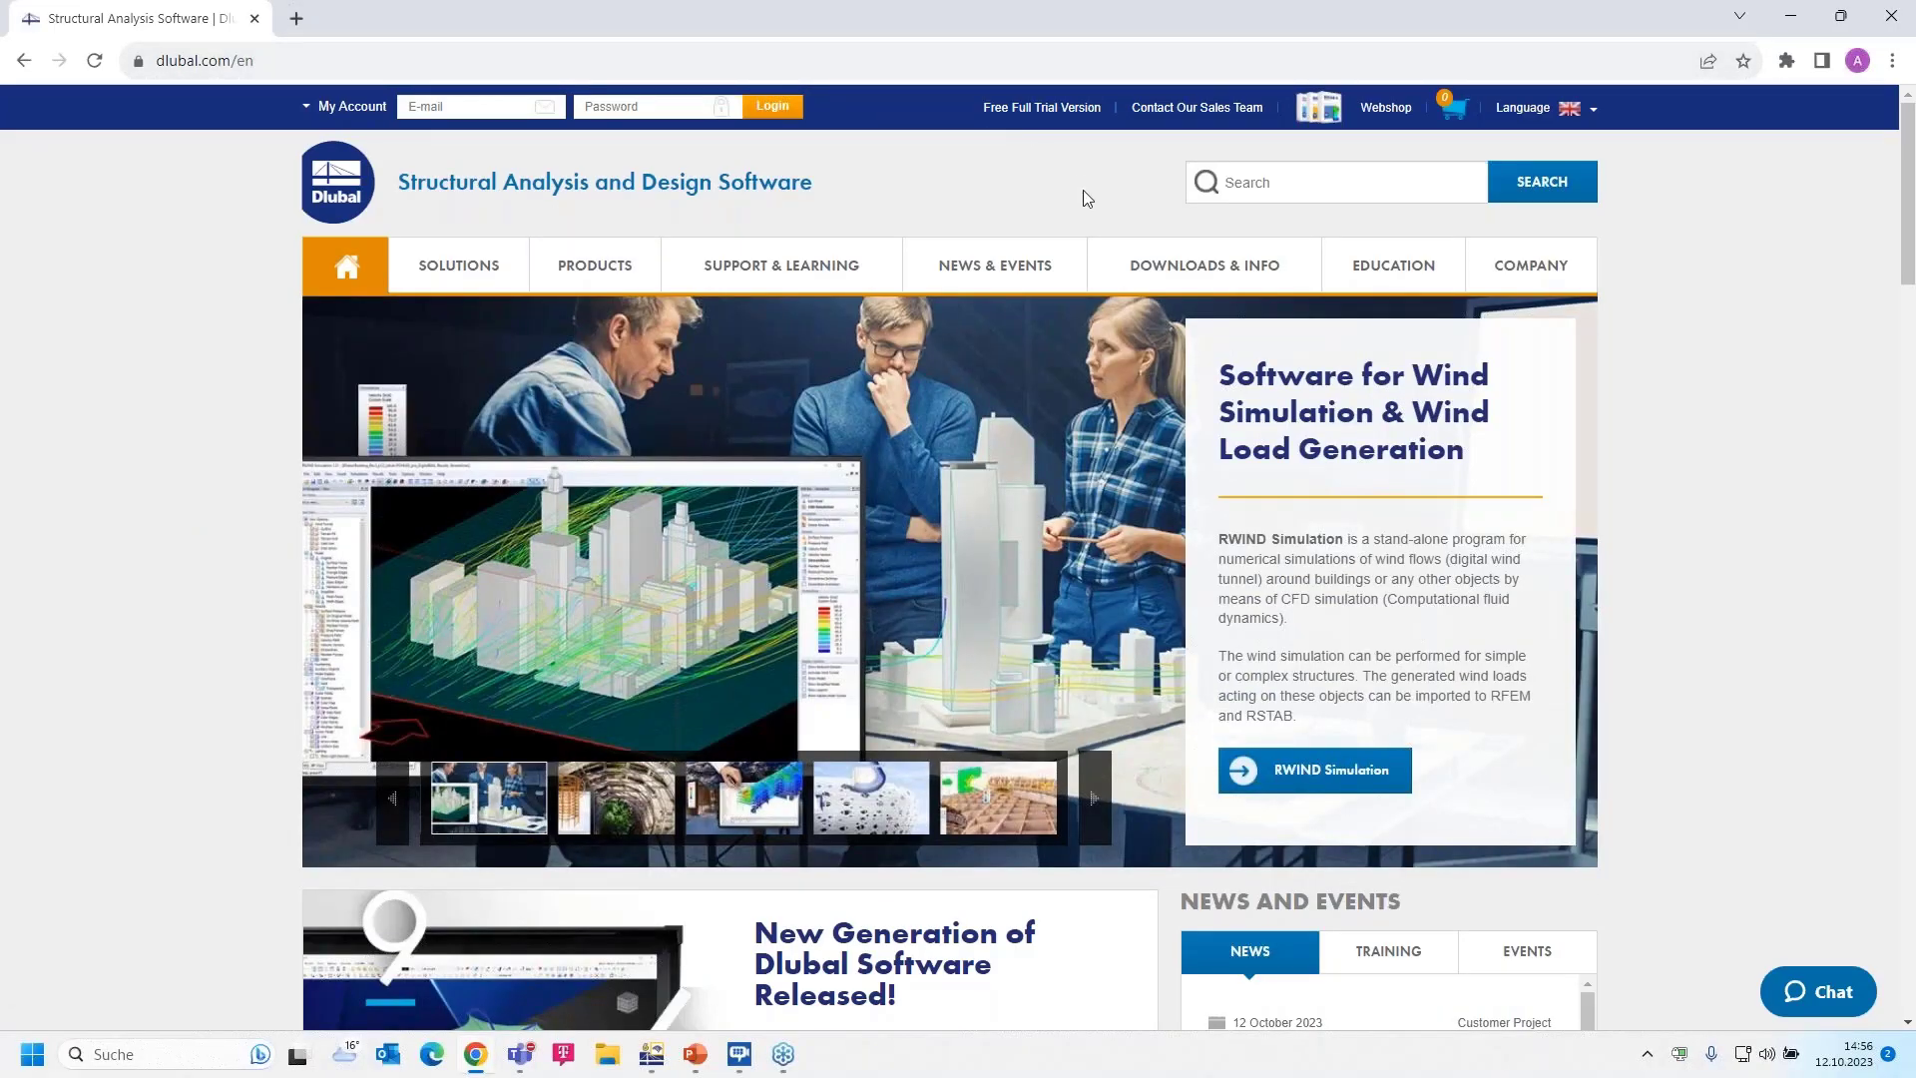
{"action": "mouse_move", "coordinate": [998, 264]}
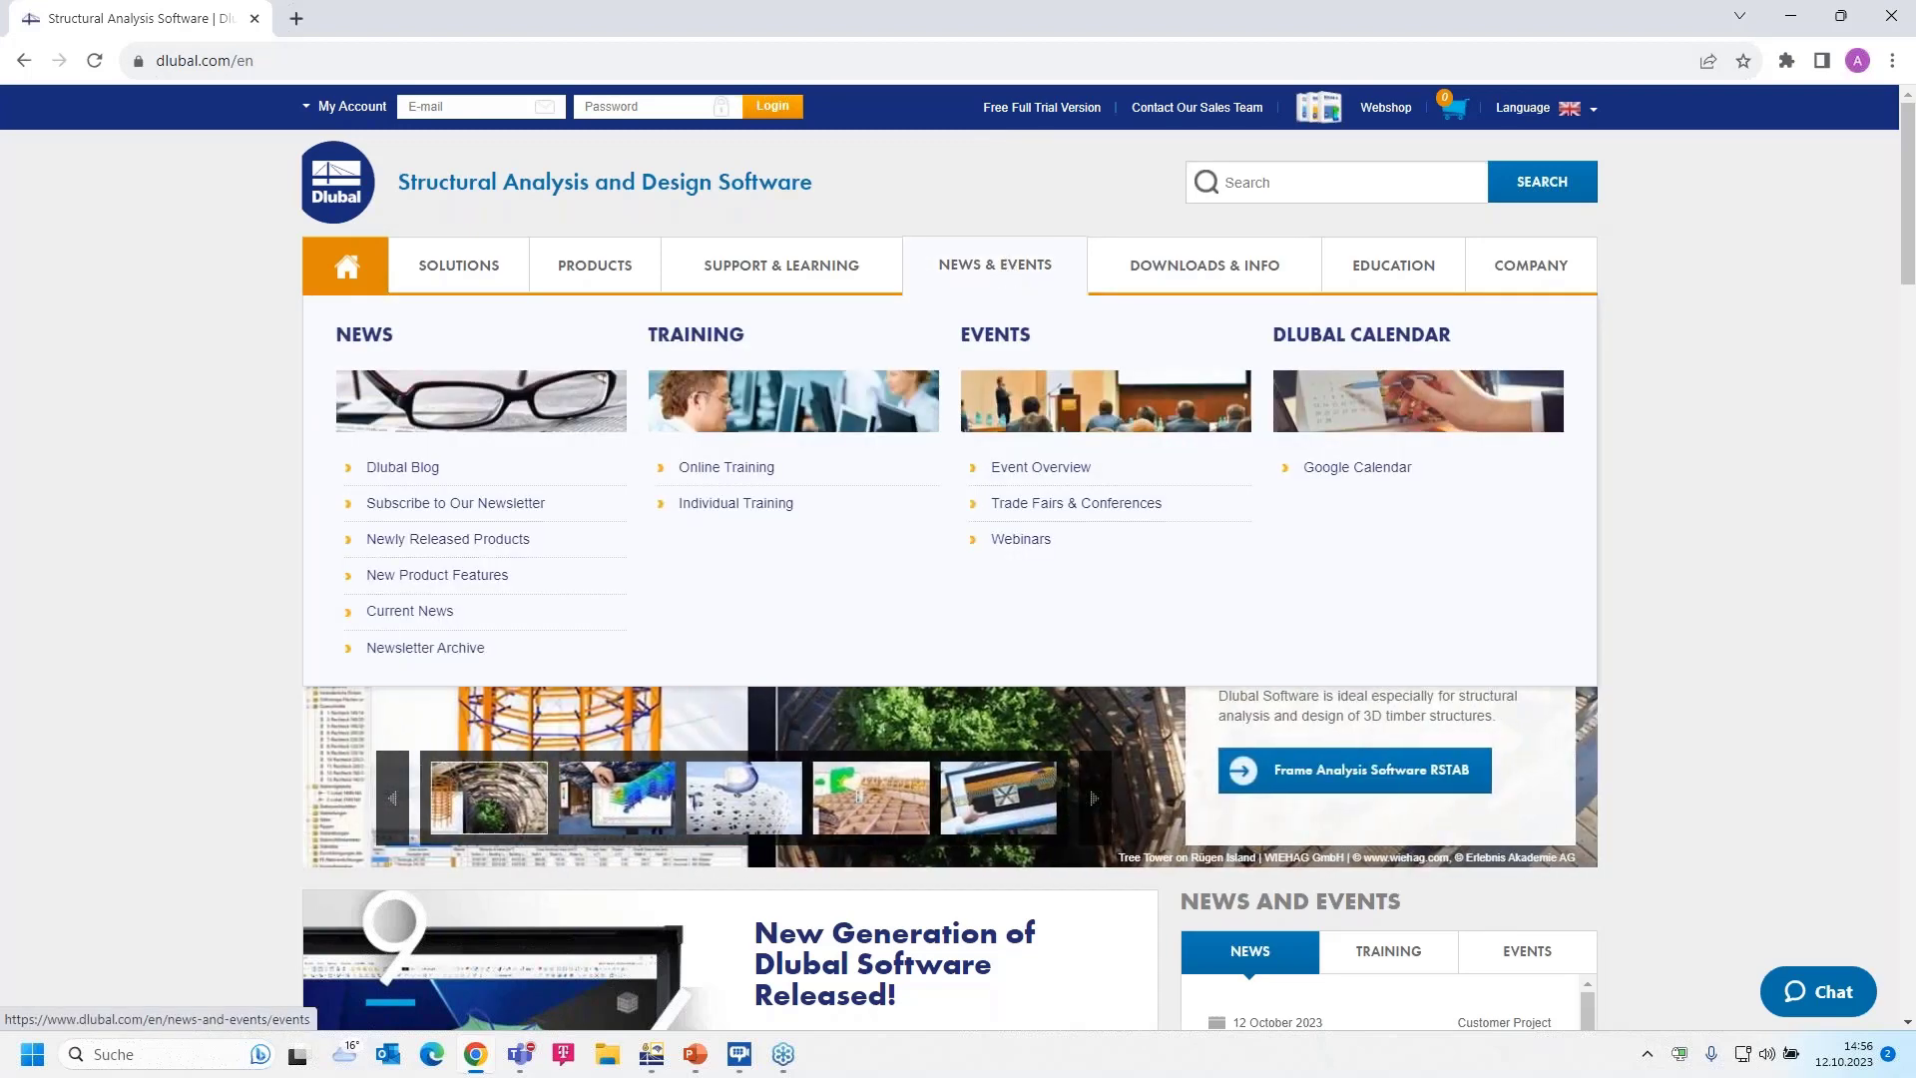
{"action": "left_click", "coordinate": [1019, 542]}
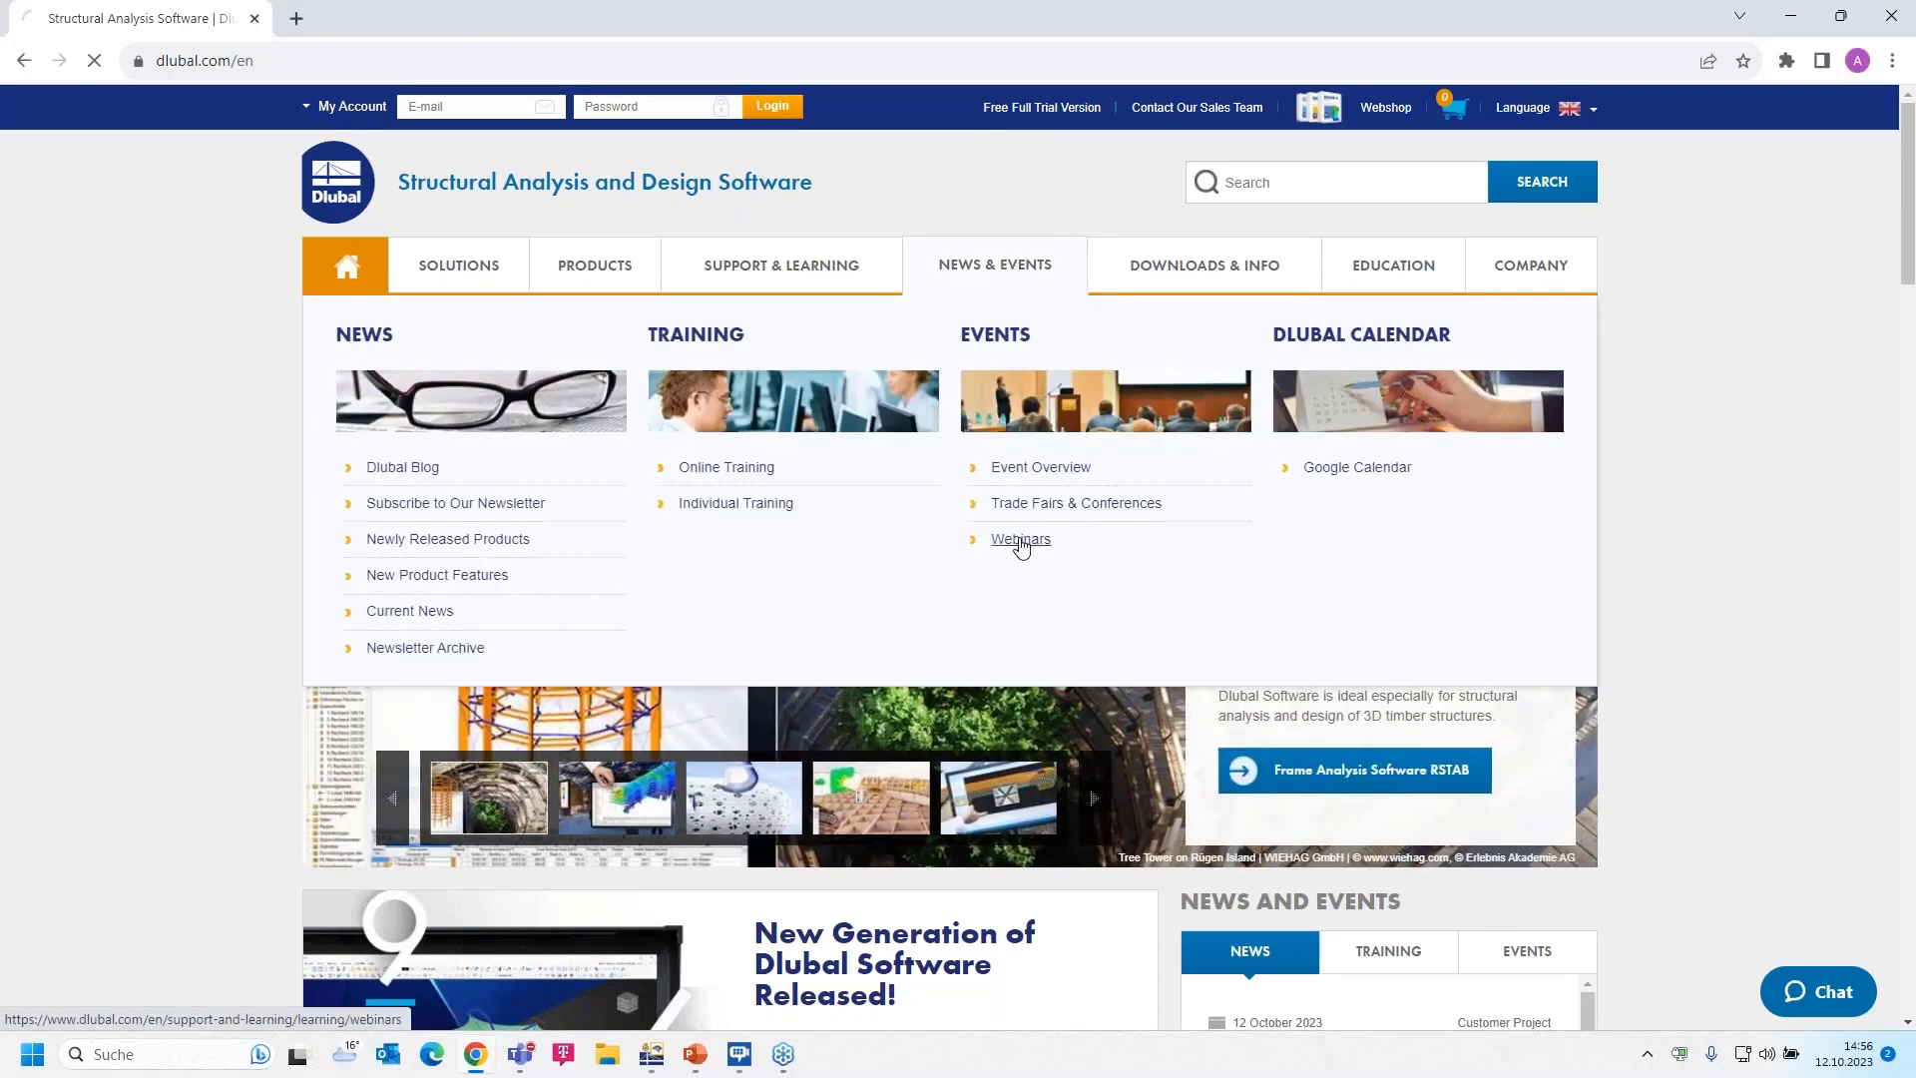
Look through the webinar list for the upcoming RFEM 6 webinars and those about Rhino and Grasshopper.
{"action": "scroll", "coordinate": [967, 448], "scroll_direction": "down", "scroll_amount": 6}
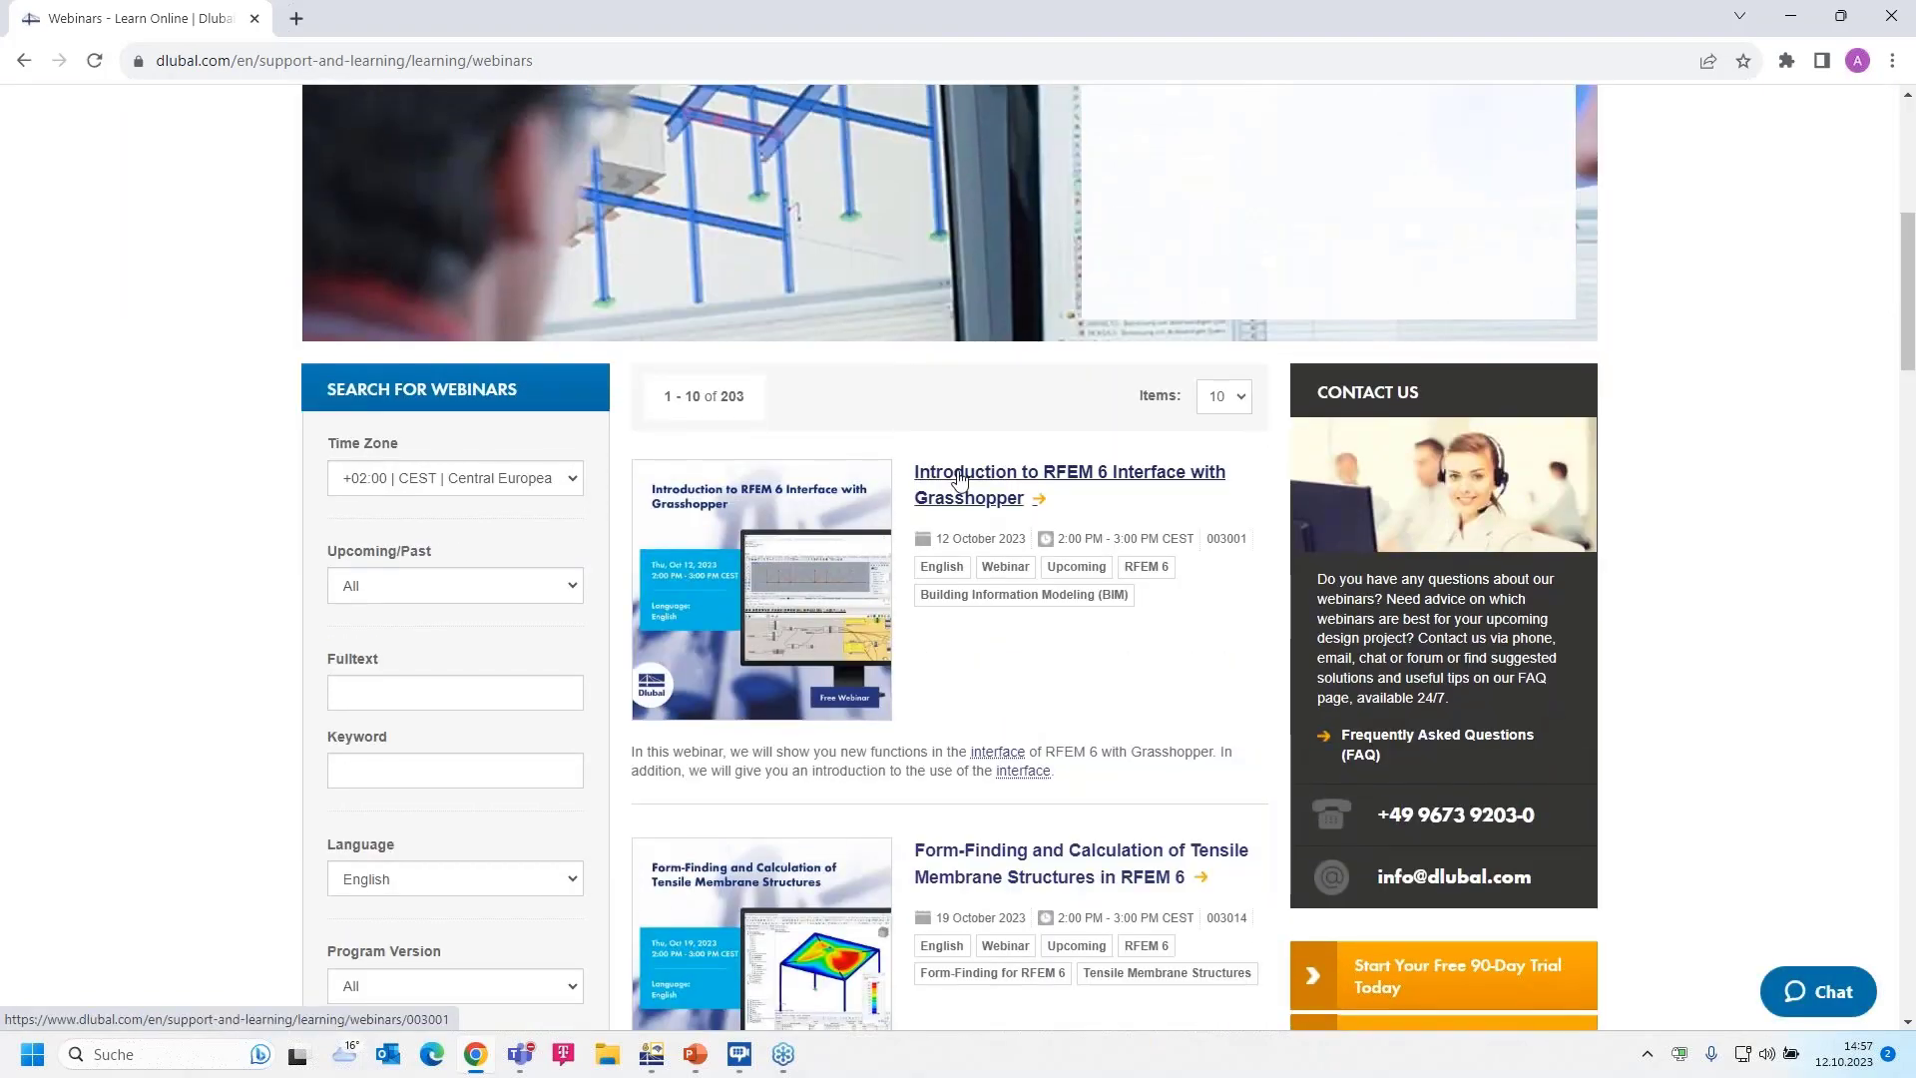
{"action": "scroll", "coordinate": [965, 459], "scroll_direction": "down", "scroll_amount": 4}
{"action": "scroll", "coordinate": [966, 459], "scroll_direction": "up", "scroll_amount": 1}
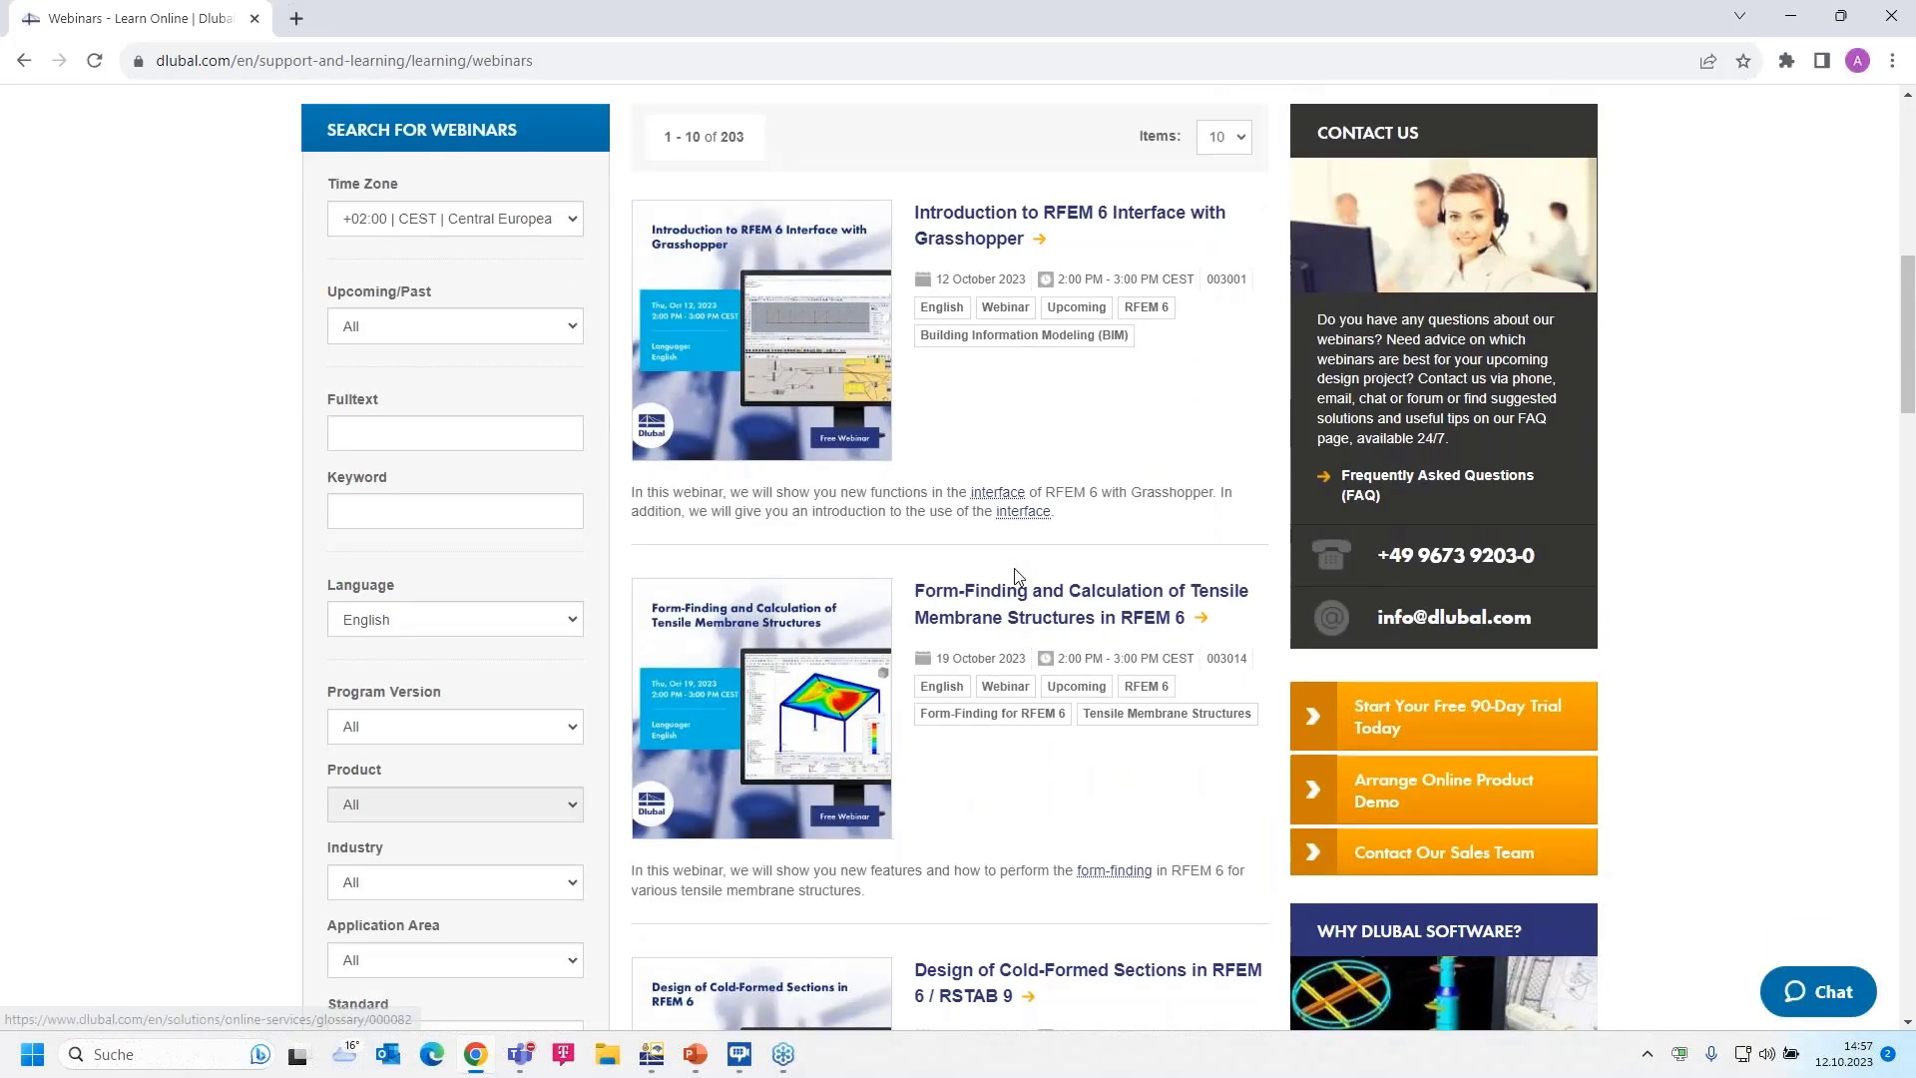
{"action": "scroll", "coordinate": [985, 649], "scroll_direction": "down", "scroll_amount": 2}
{"action": "scroll", "coordinate": [984, 641], "scroll_direction": "down", "scroll_amount": 5}
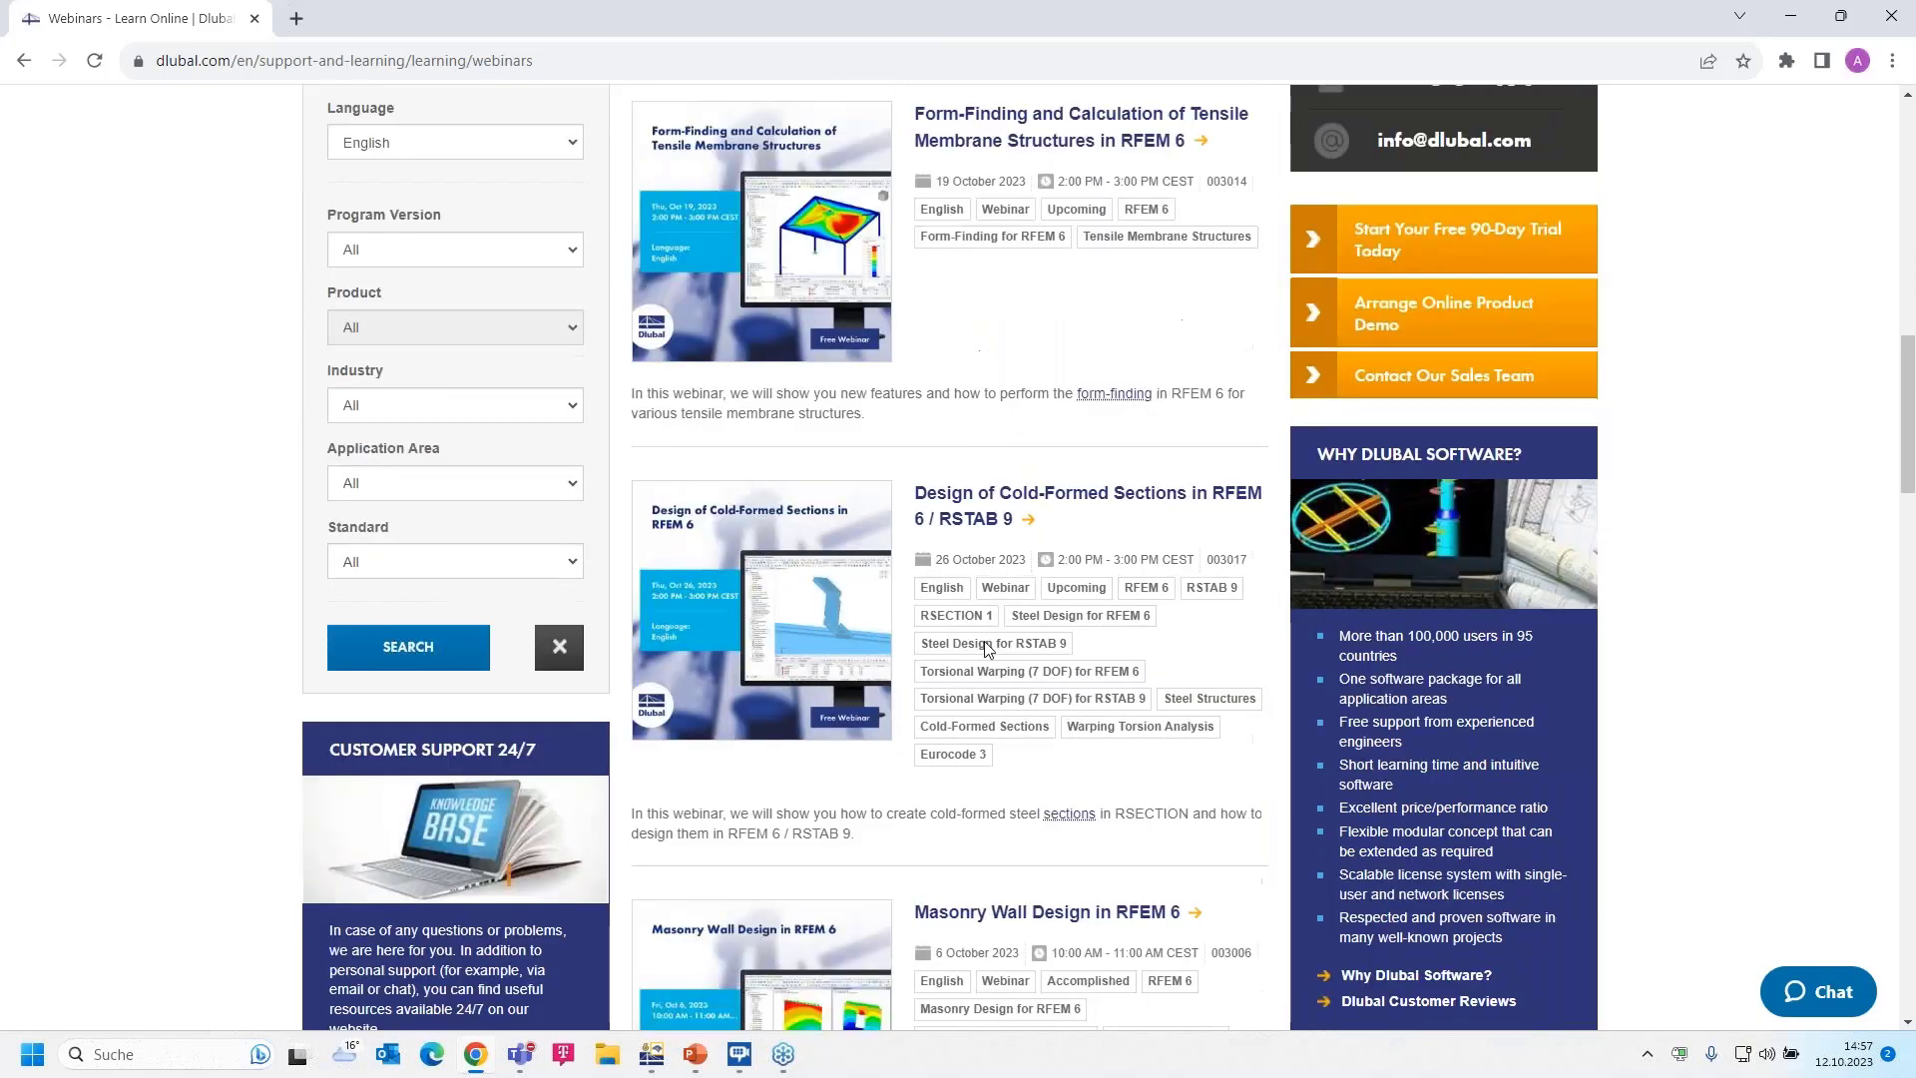
{"action": "scroll", "coordinate": [984, 641], "scroll_direction": "down", "scroll_amount": 2}
{"action": "scroll", "coordinate": [999, 596], "scroll_direction": "down", "scroll_amount": 1}
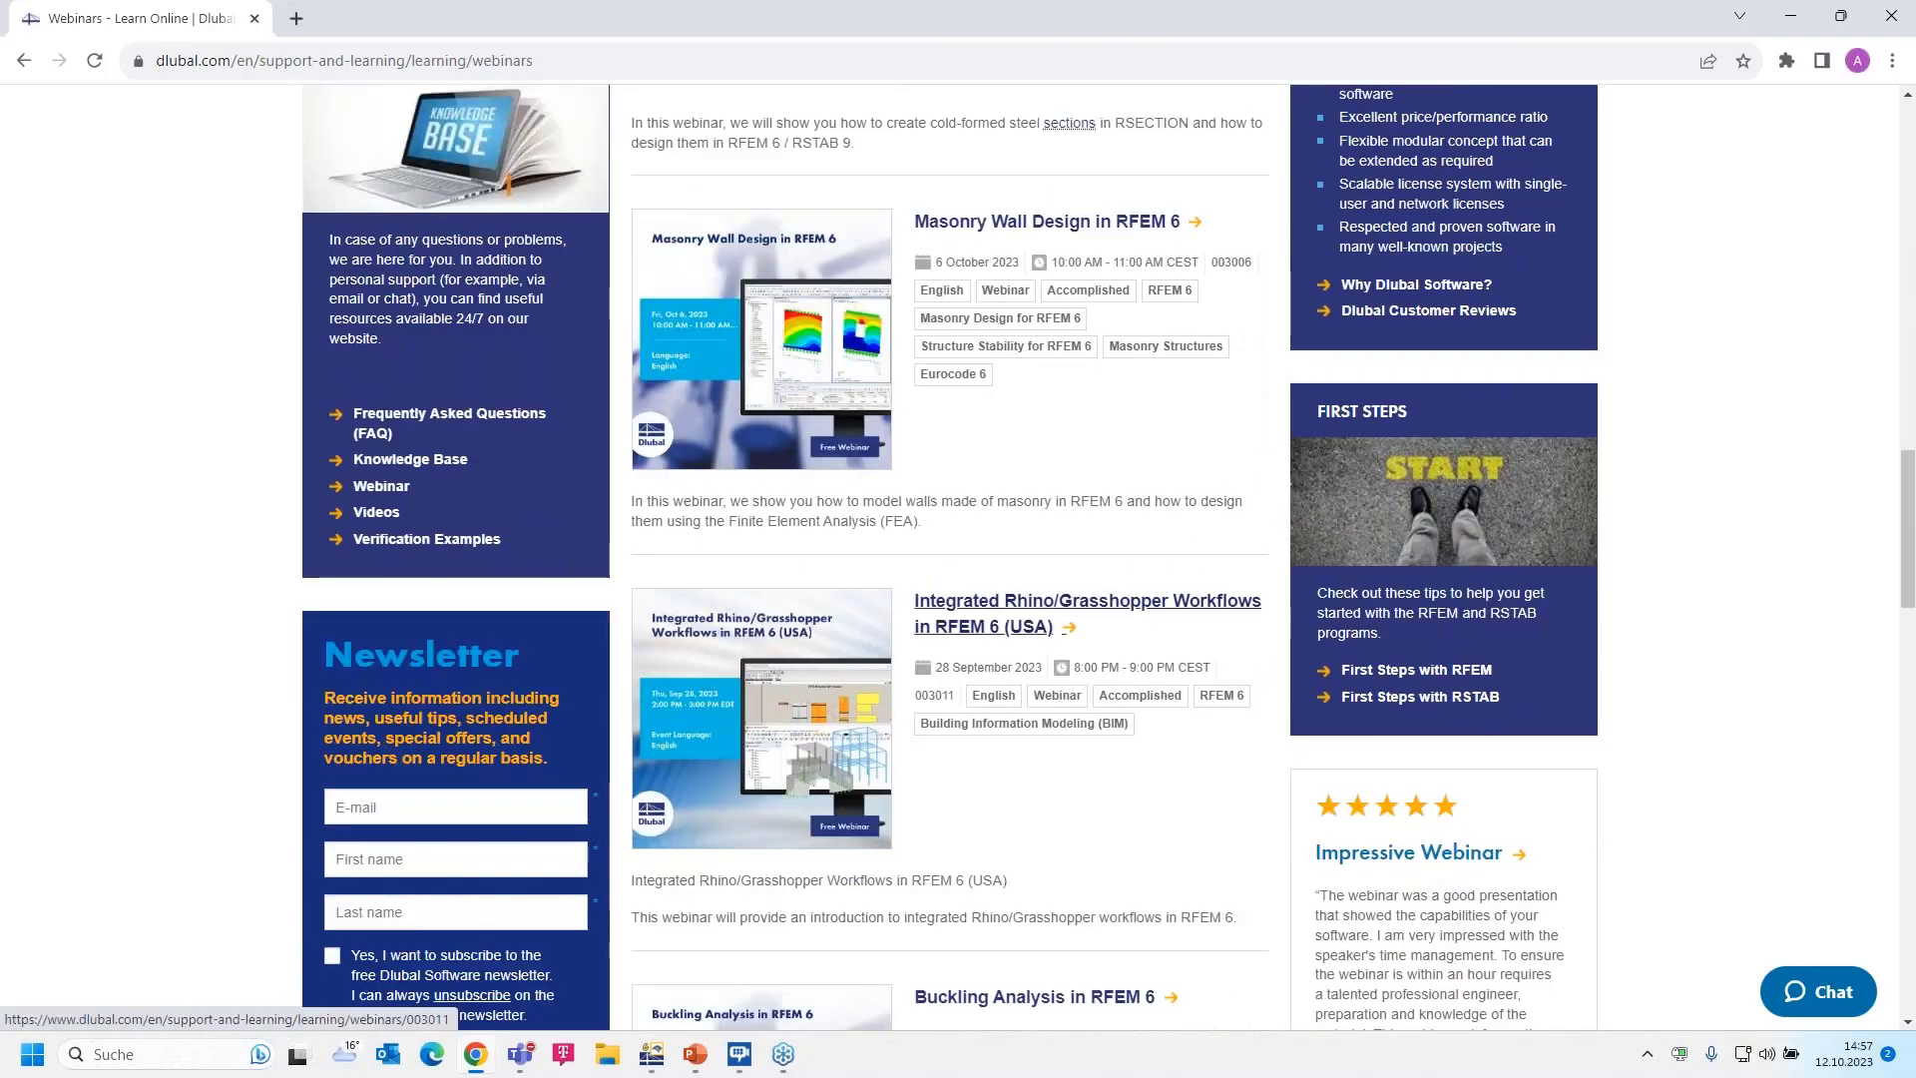
{"action": "scroll", "coordinate": [1000, 597], "scroll_direction": "down", "scroll_amount": 1}
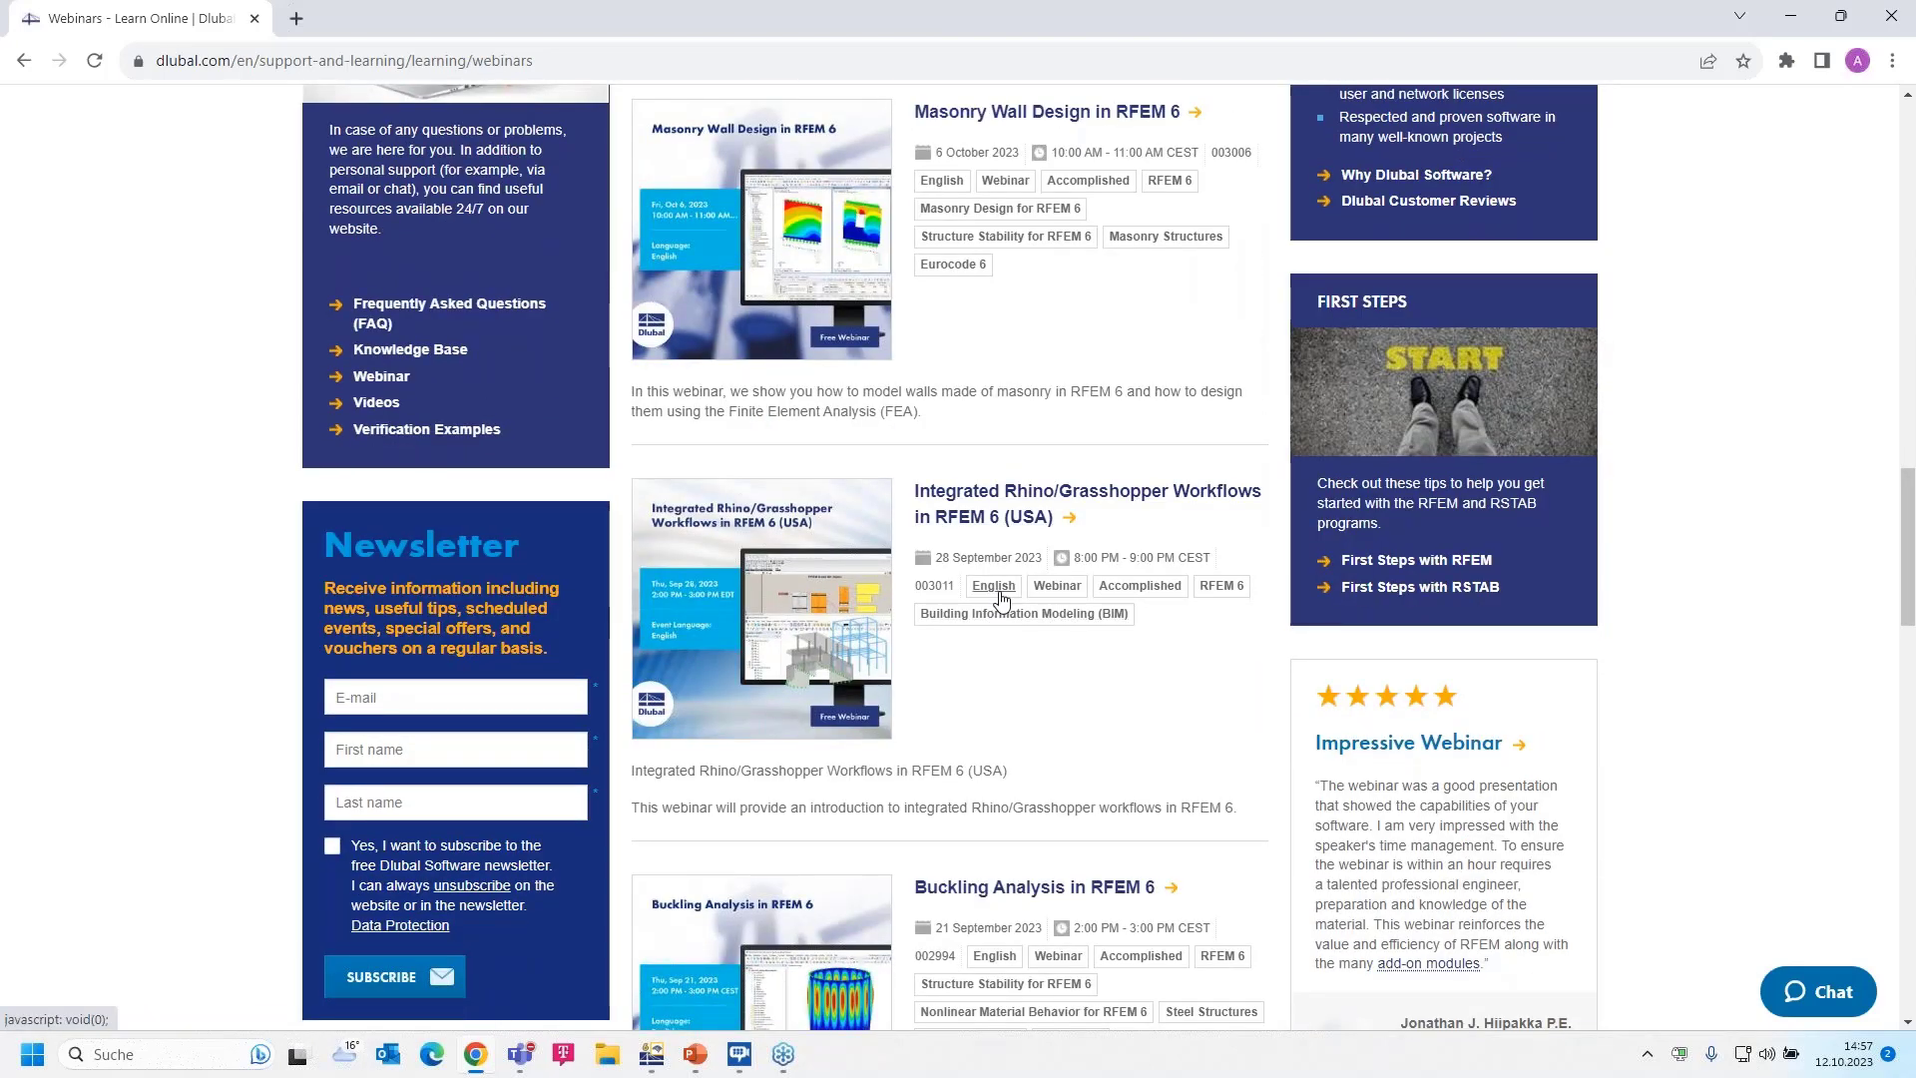
{"action": "scroll", "coordinate": [999, 597], "scroll_direction": "up", "scroll_amount": 8}
{"action": "scroll", "coordinate": [1000, 598], "scroll_direction": "up", "scroll_amount": 6}
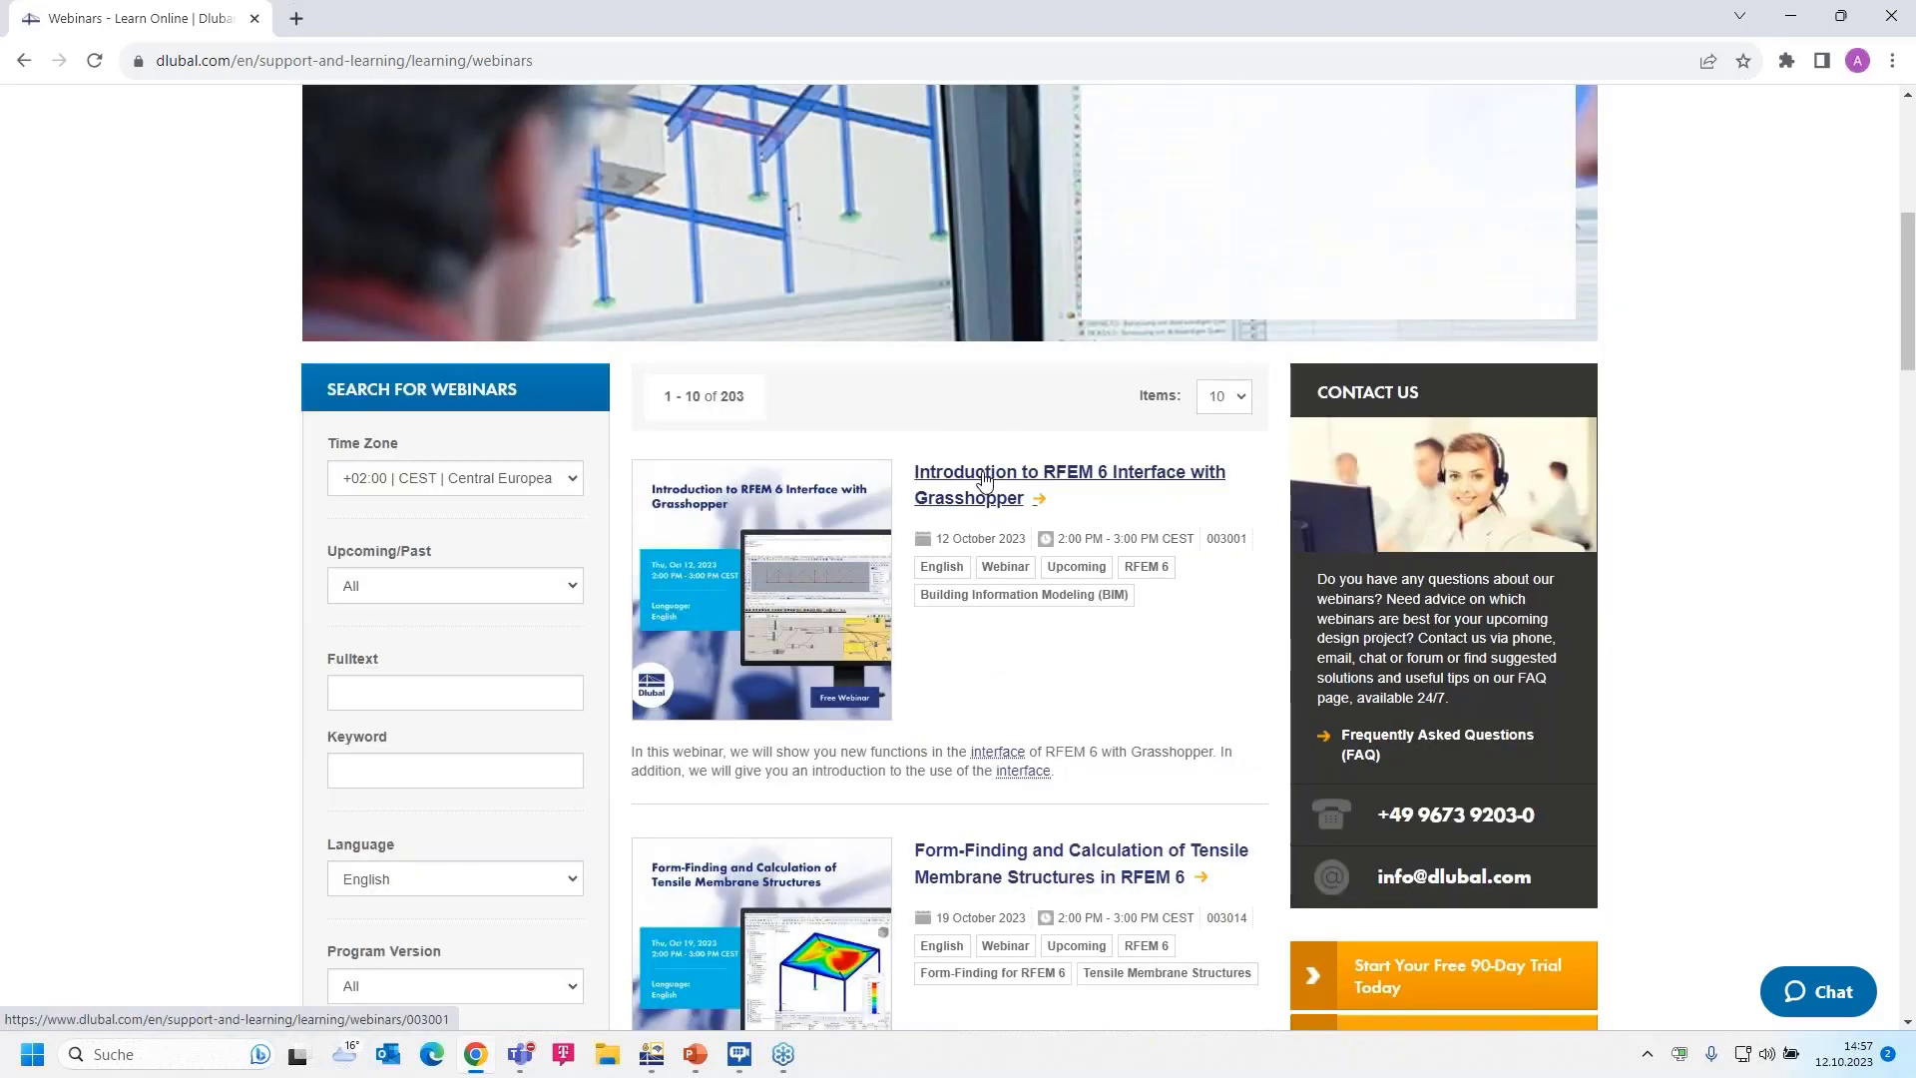
Open the Introduction to RFEM 6 Interface with Grasshopper webinar page and review its recorded webinar section and content description.
{"action": "left_click", "coordinate": [985, 480]}
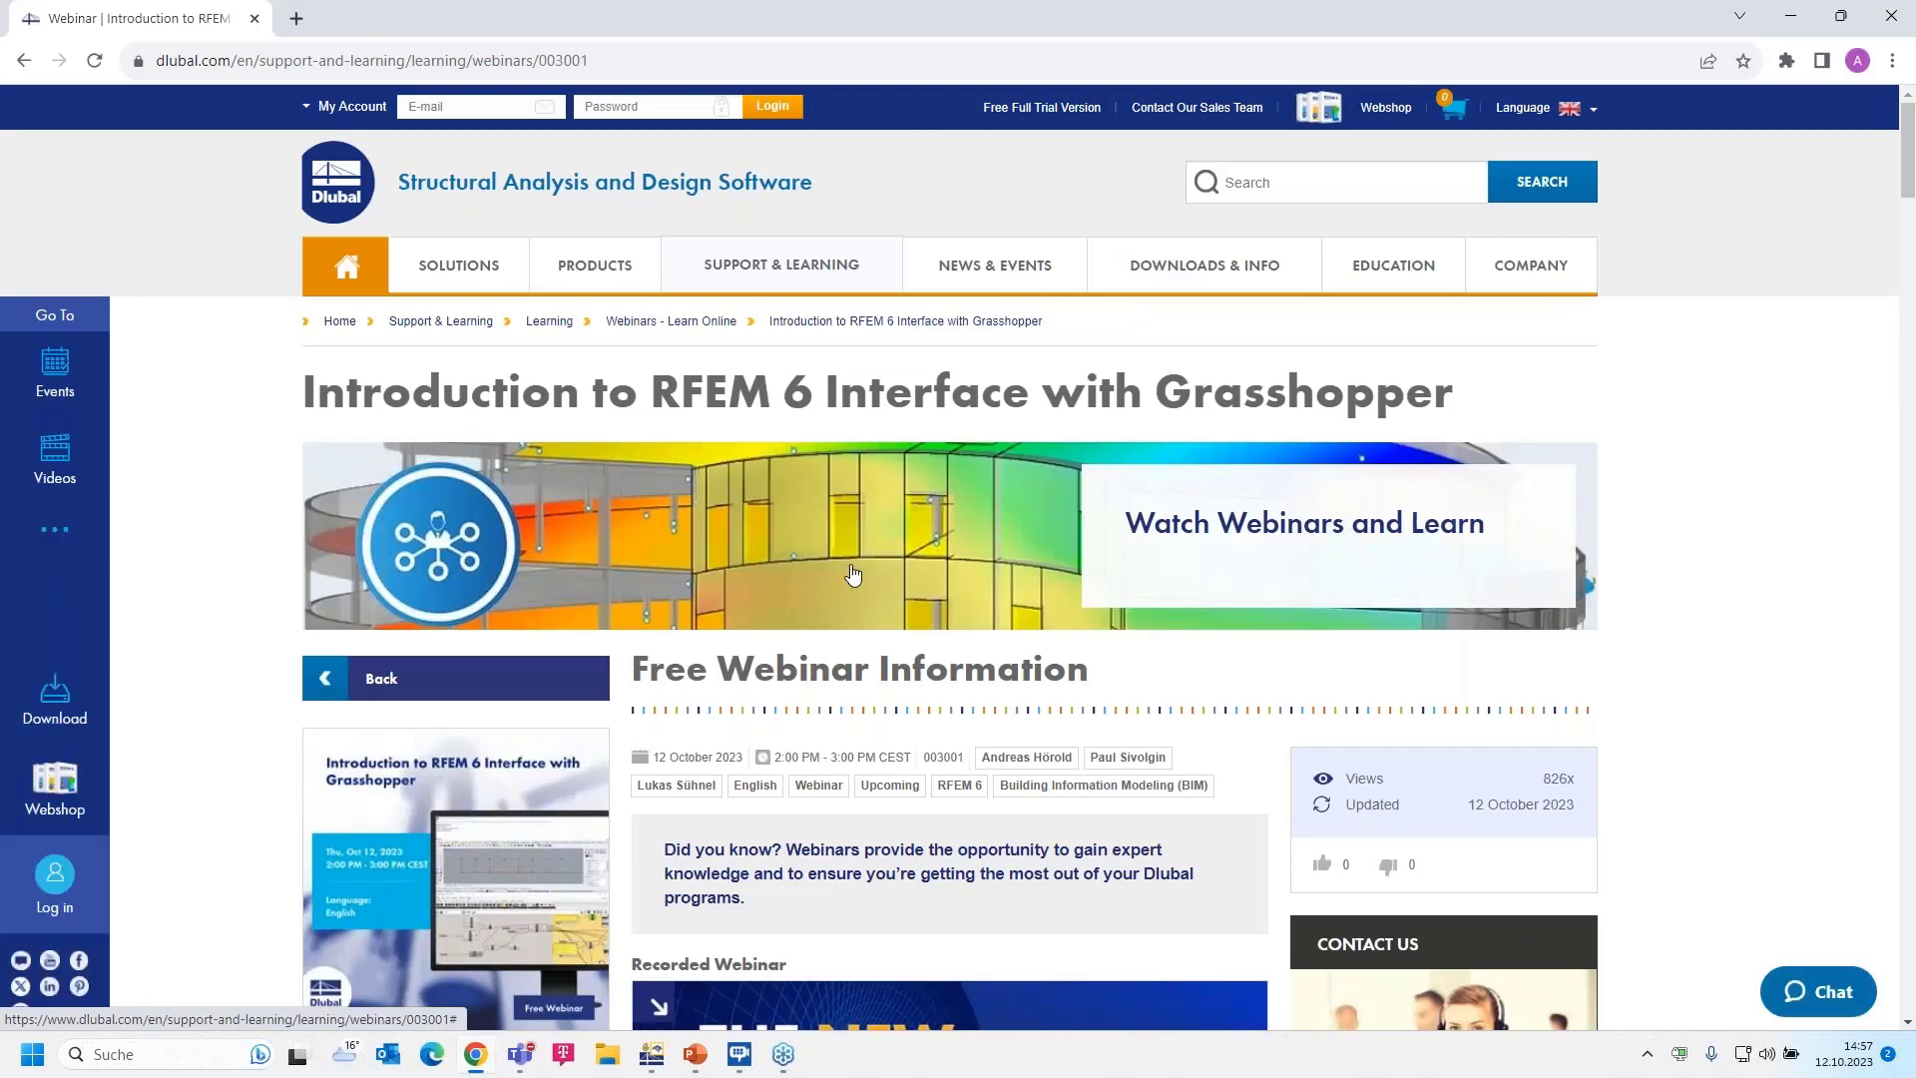
{"action": "scroll", "coordinate": [853, 574], "scroll_direction": "down", "scroll_amount": 4}
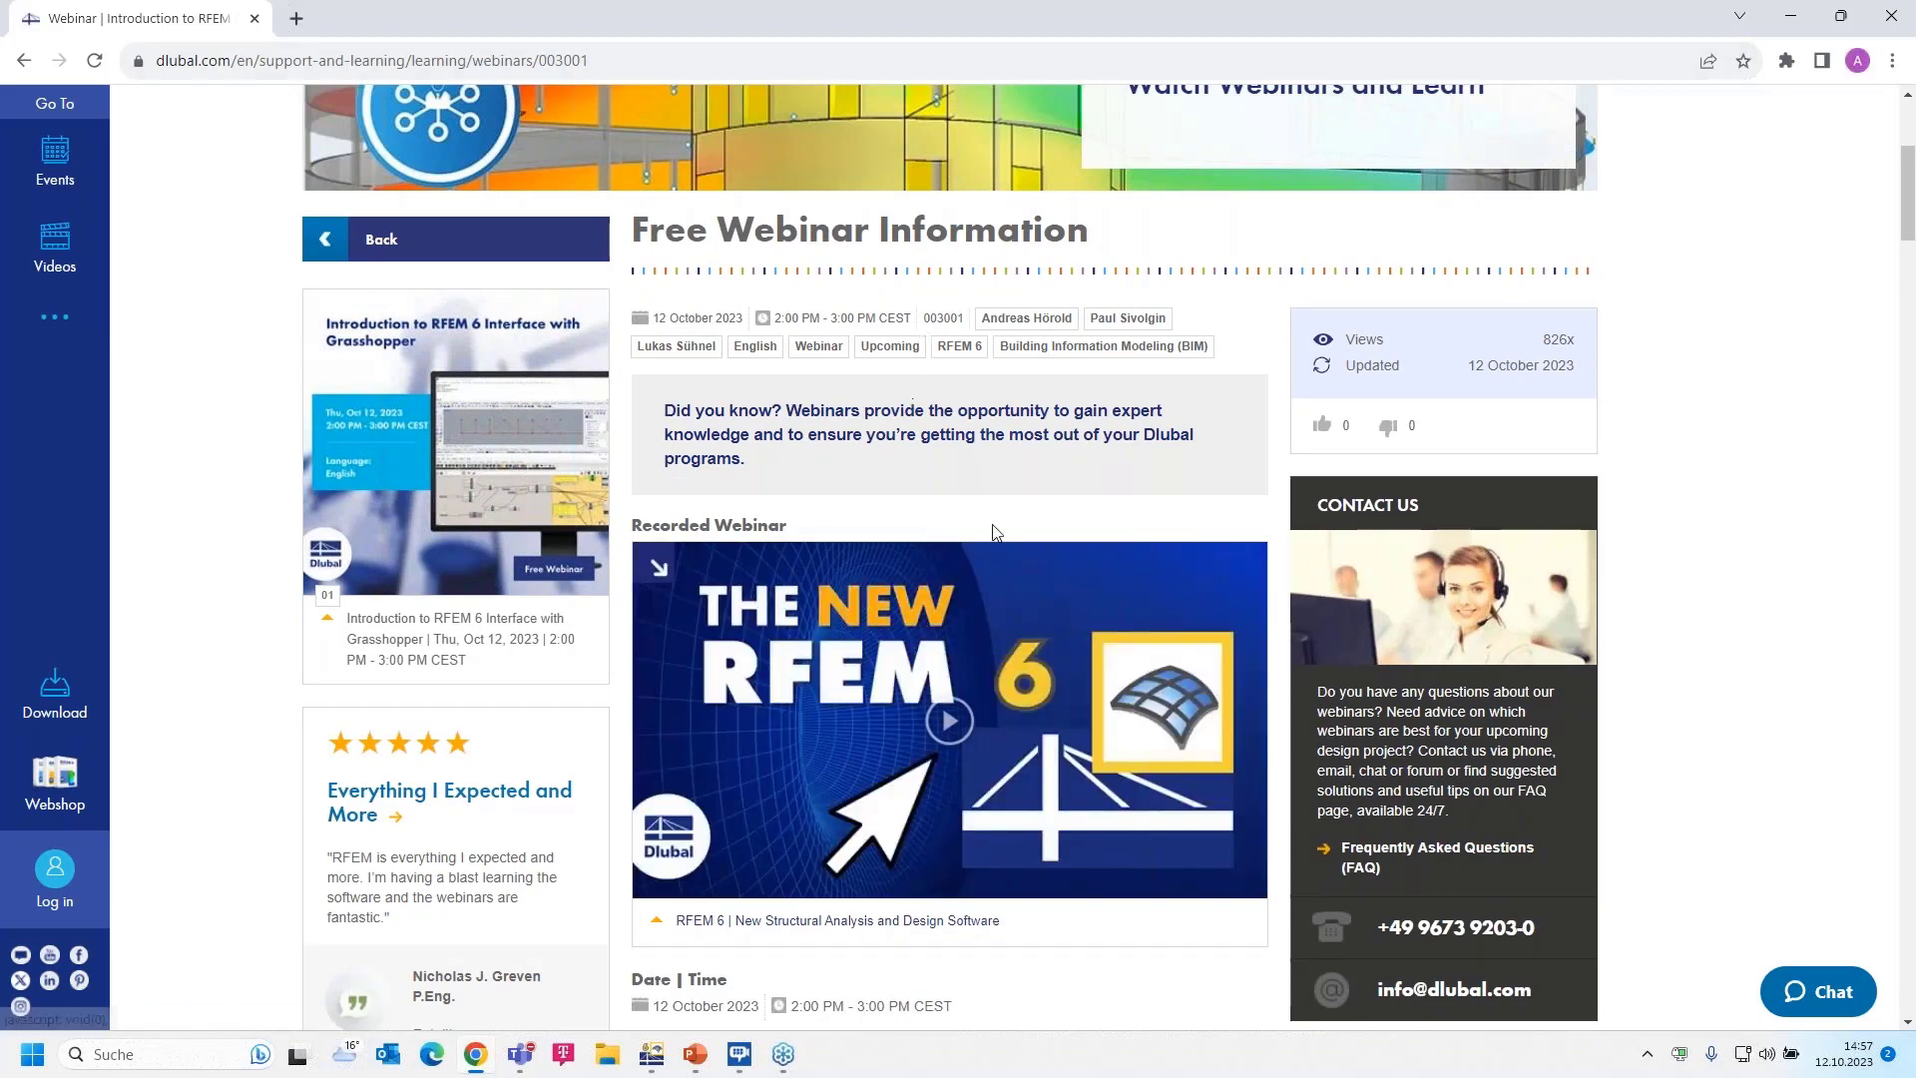
{"action": "scroll", "coordinate": [1002, 712], "scroll_direction": "down", "scroll_amount": 1}
{"action": "scroll", "coordinate": [1001, 714], "scroll_direction": "down", "scroll_amount": 2}
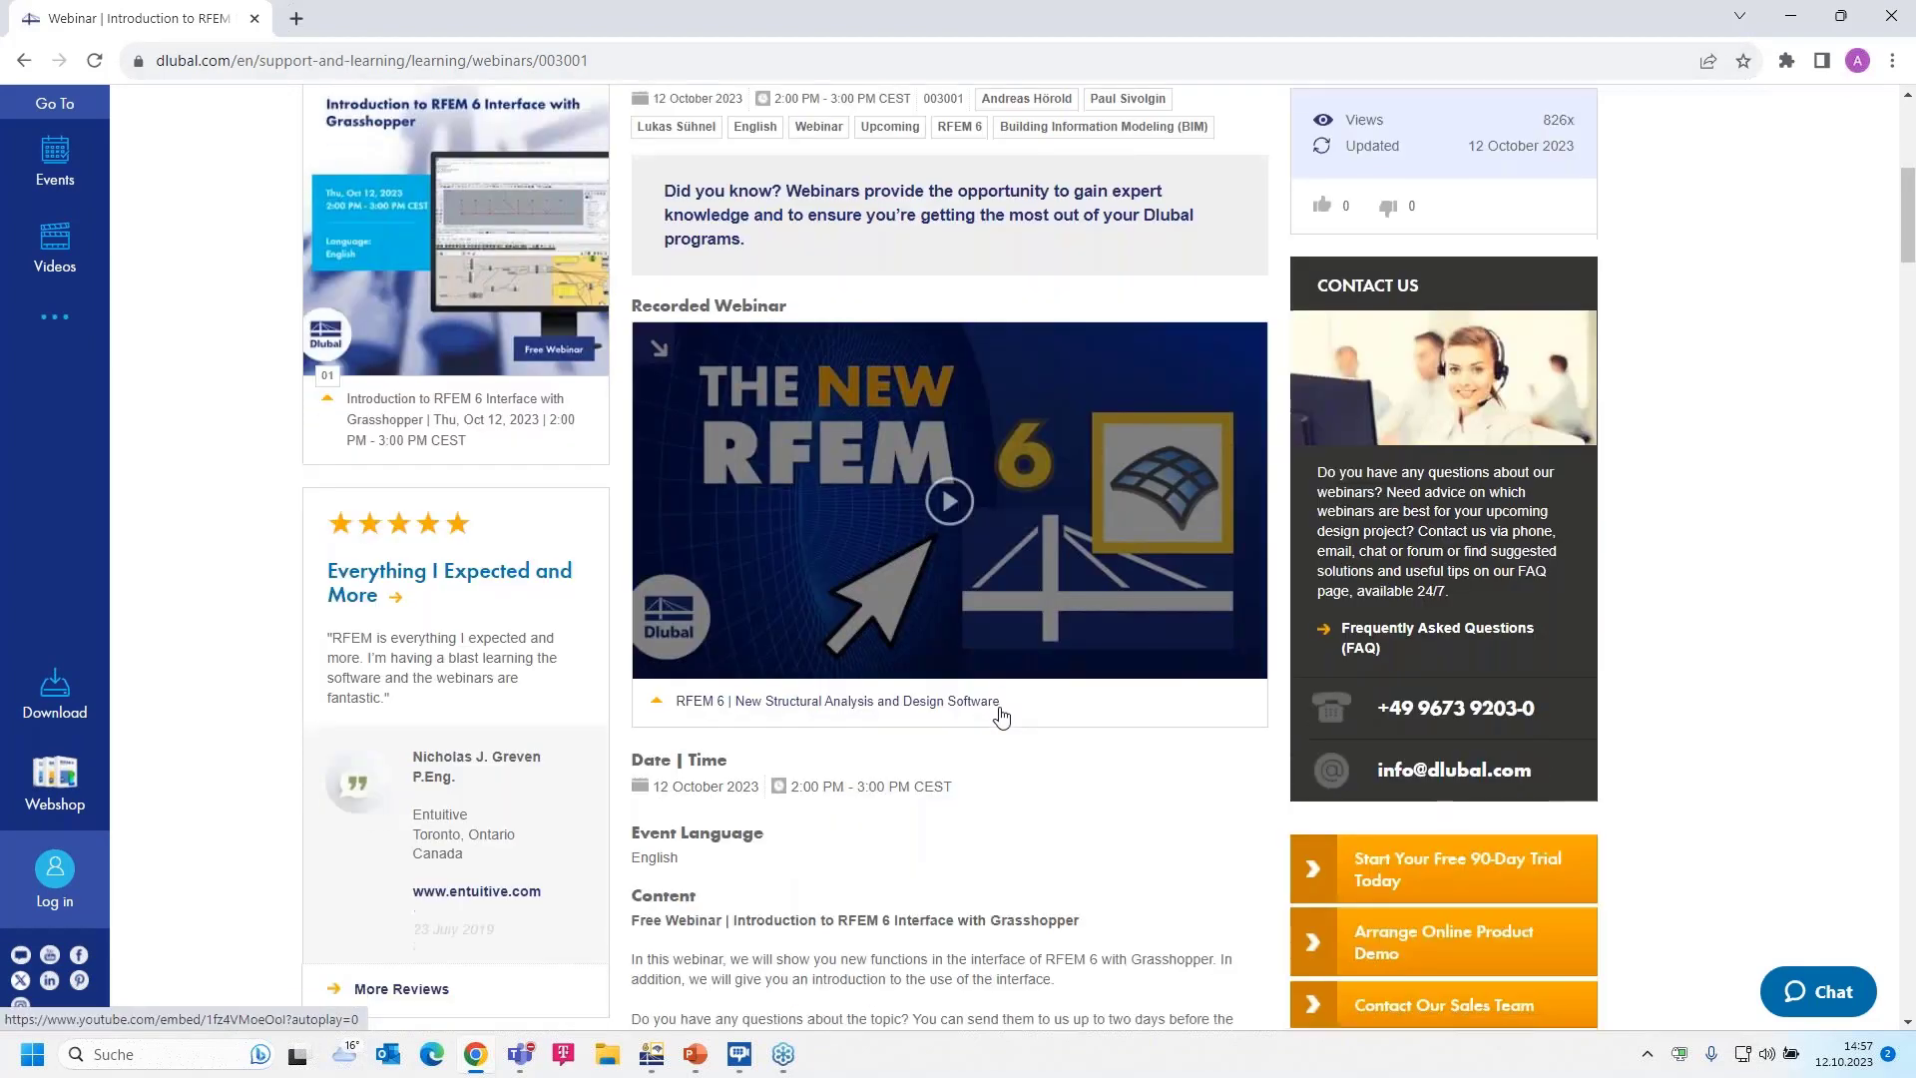
{"action": "scroll", "coordinate": [984, 539], "scroll_direction": "down", "scroll_amount": 3}
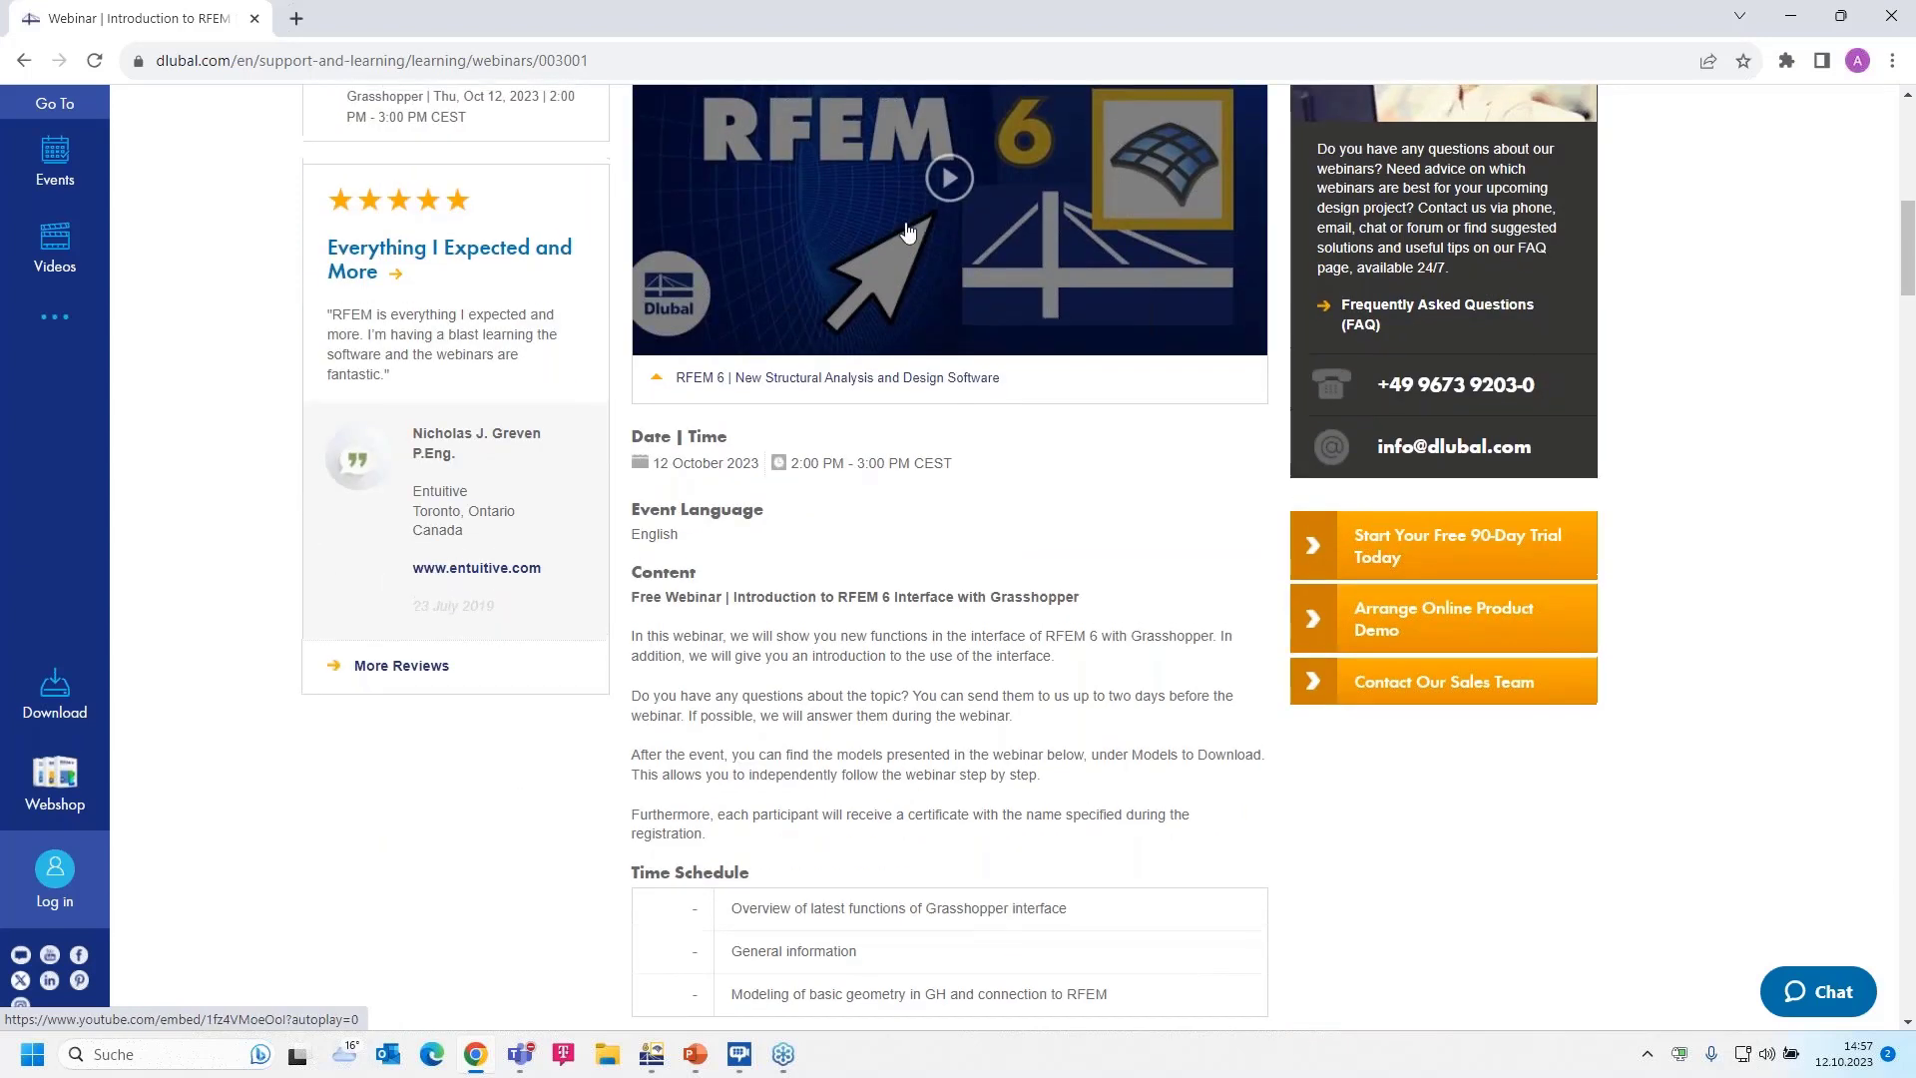
{"action": "scroll", "coordinate": [982, 552], "scroll_direction": "up", "scroll_amount": 2}
Locate the webinar's presentation slides and Grasshopper file under Downloads, and the Truss Girder model under Models to Download.
{"action": "scroll", "coordinate": [982, 552], "scroll_direction": "down", "scroll_amount": 8}
{"action": "scroll", "coordinate": [796, 680], "scroll_direction": "down", "scroll_amount": 5}
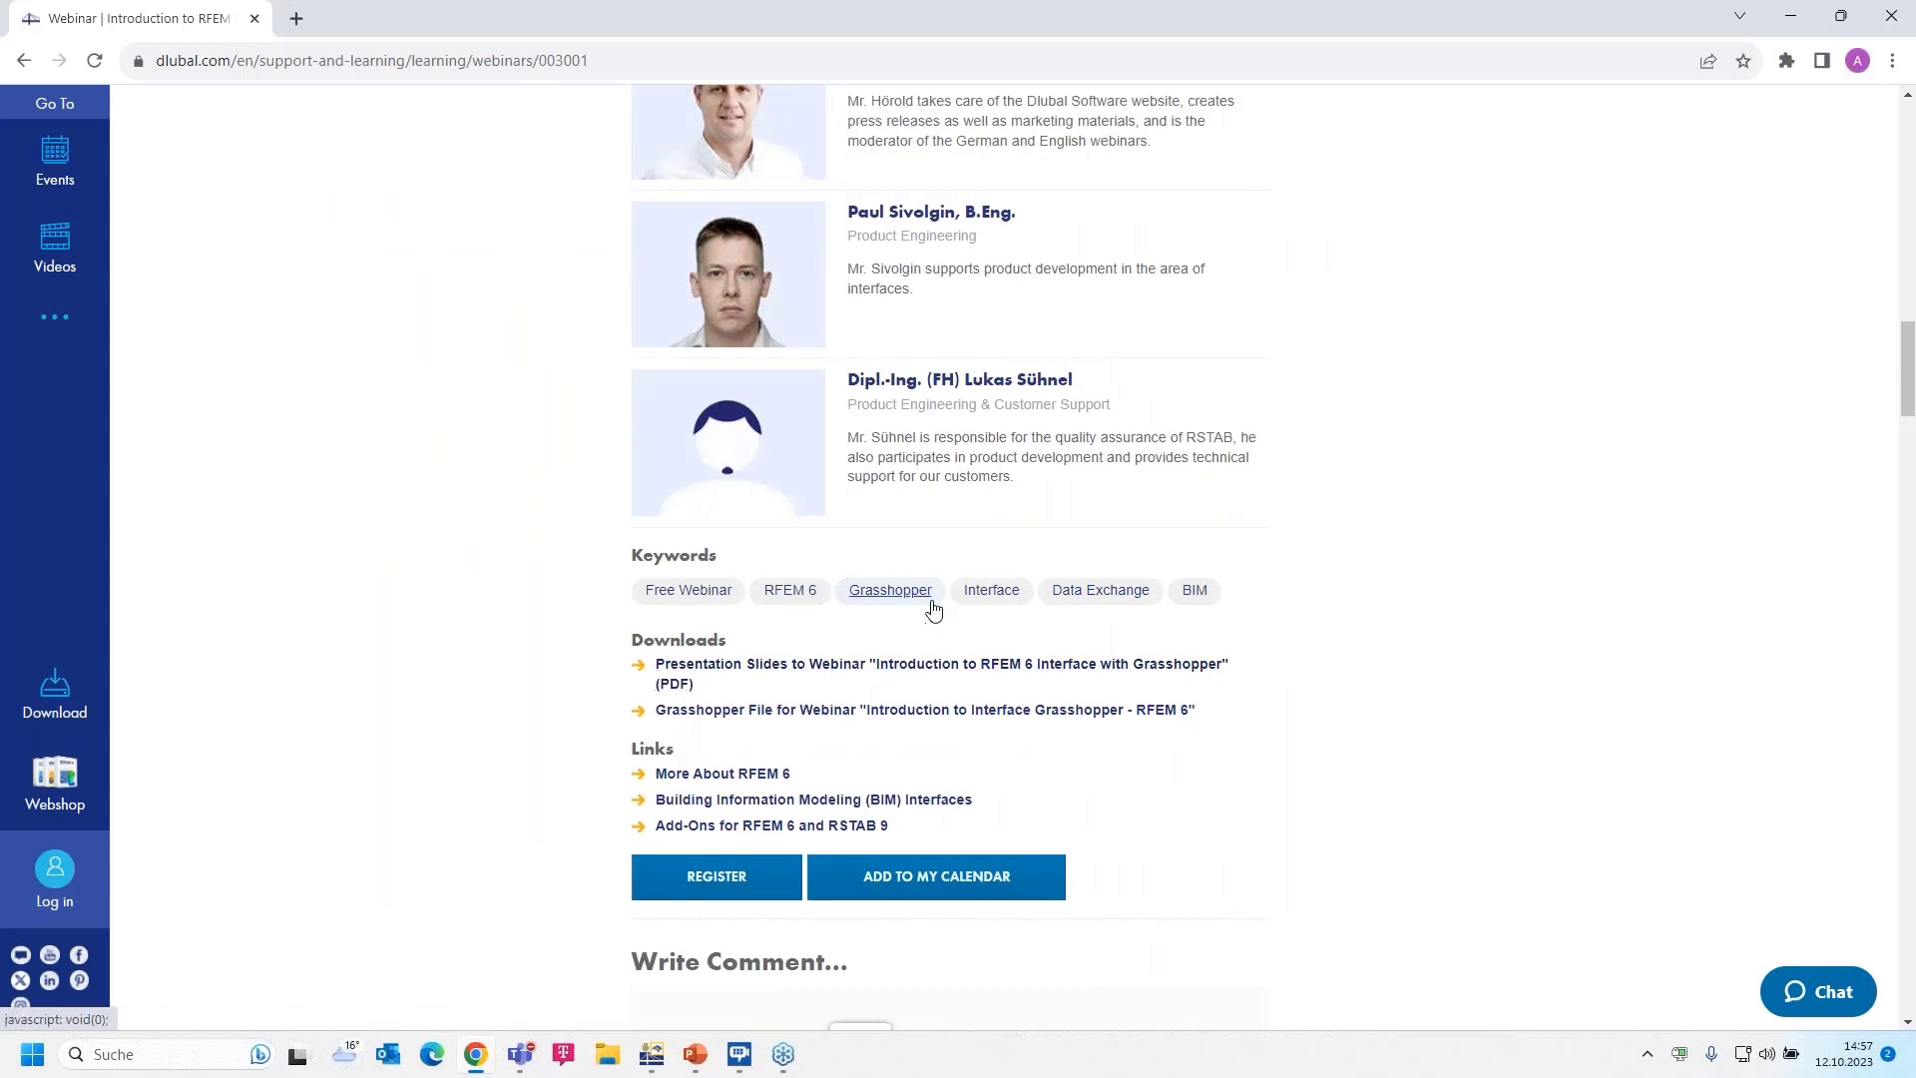
{"action": "scroll", "coordinate": [932, 612], "scroll_direction": "down", "scroll_amount": 2}
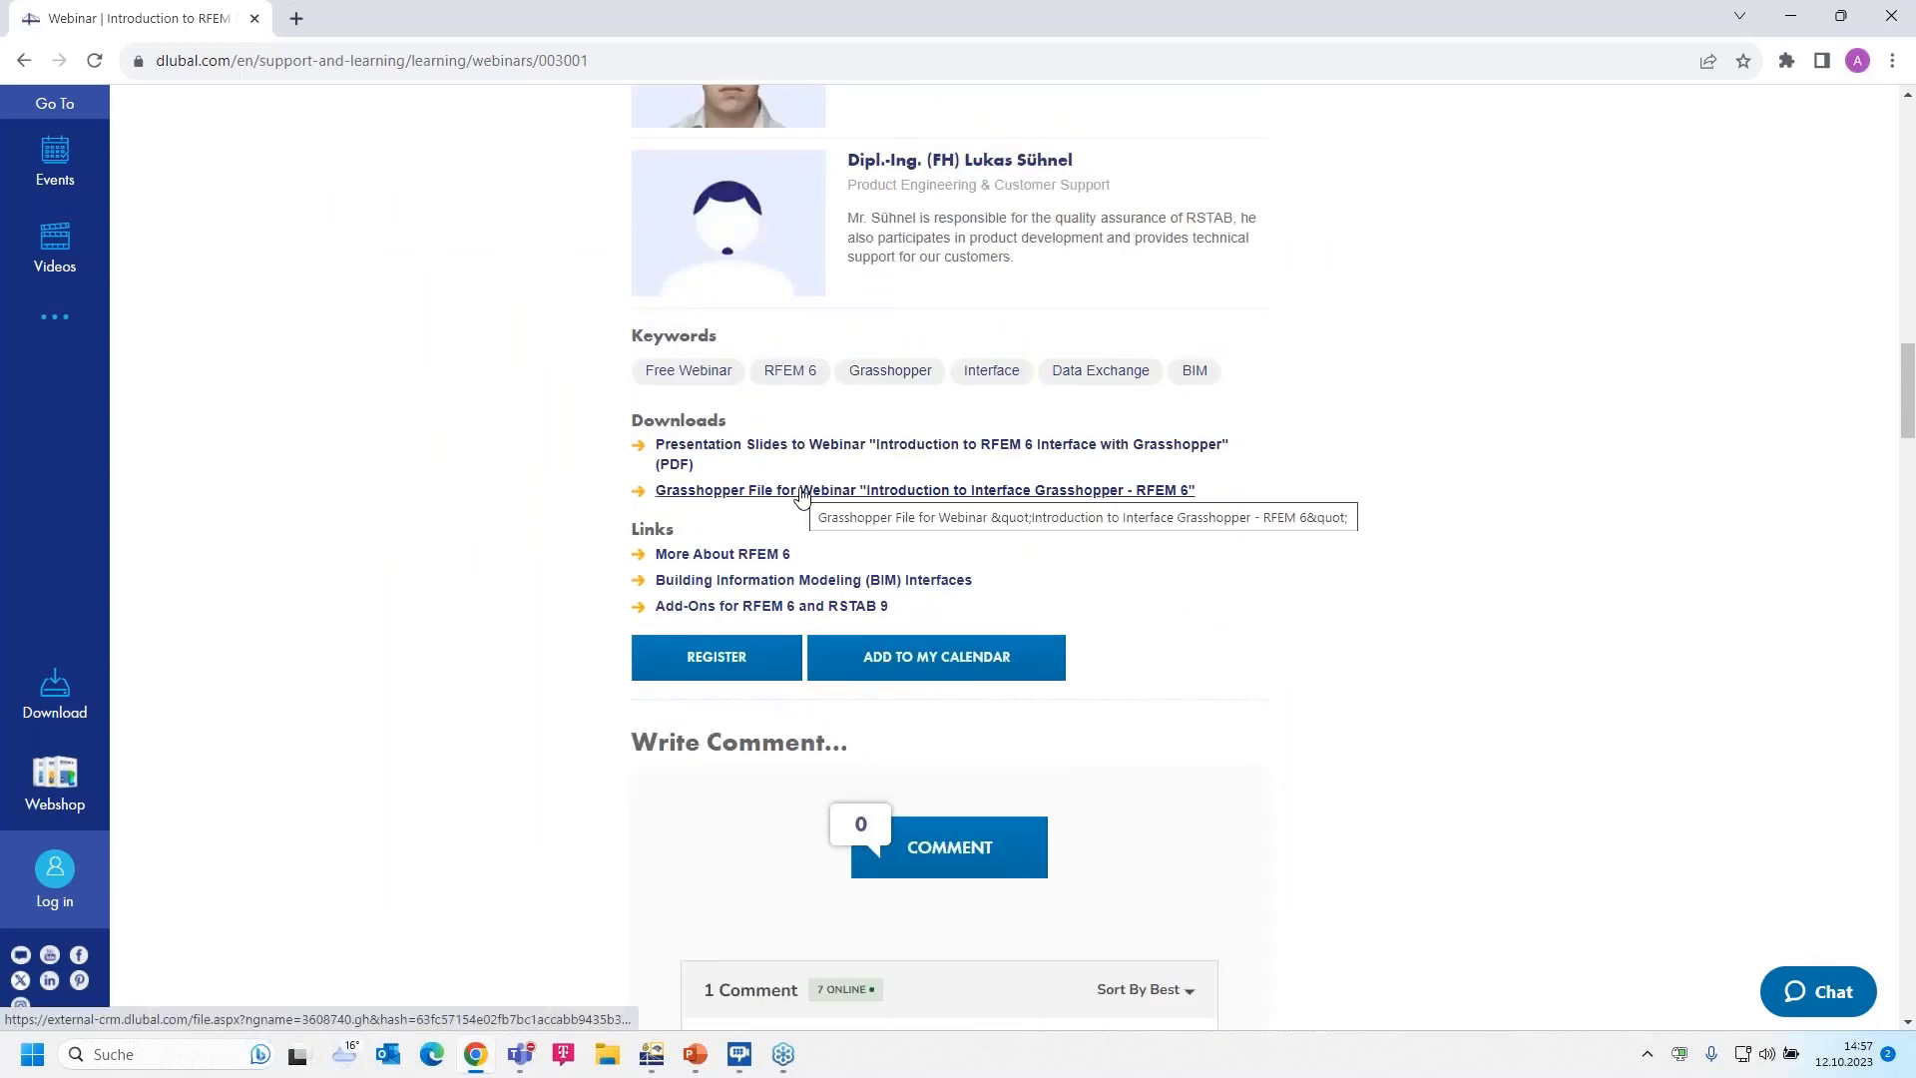
{"action": "scroll", "coordinate": [801, 496], "scroll_direction": "down", "scroll_amount": 6}
{"action": "scroll", "coordinate": [948, 559], "scroll_direction": "down", "scroll_amount": 15}
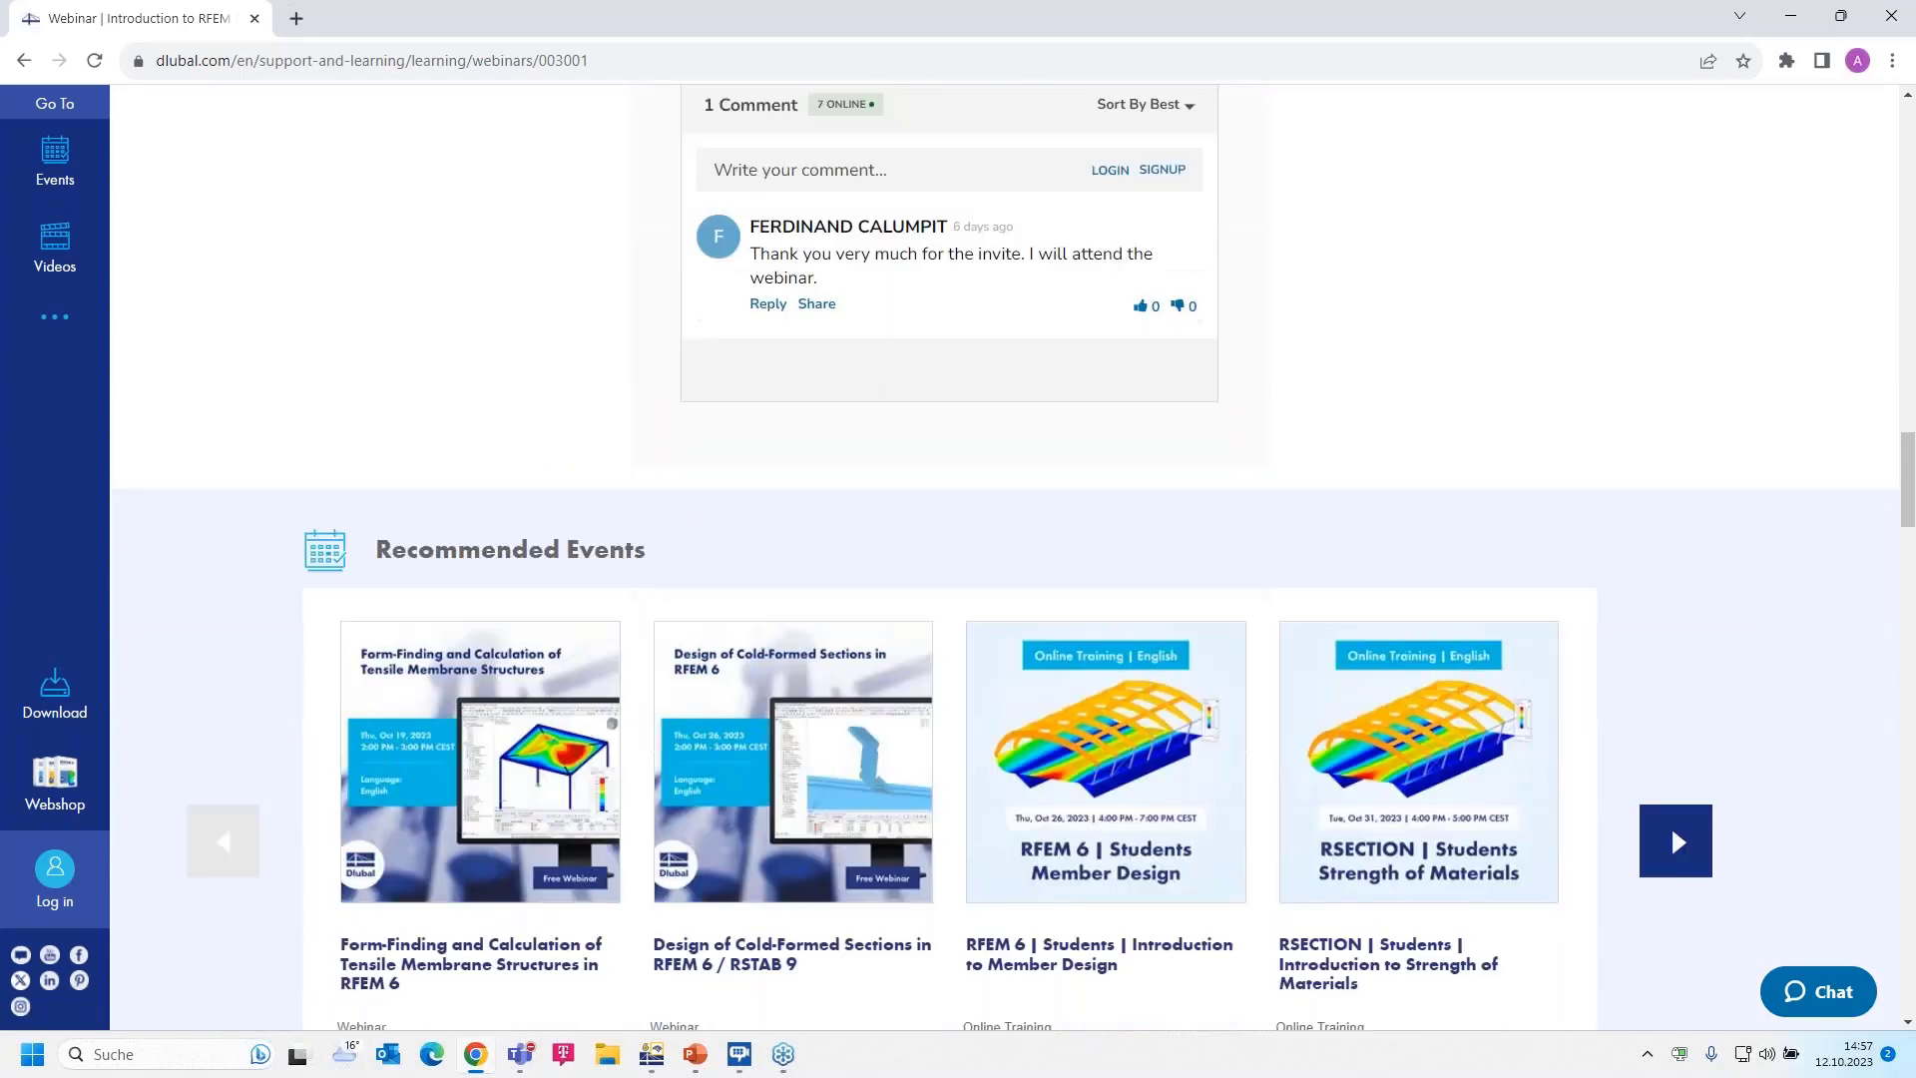
{"action": "scroll", "coordinate": [519, 703], "scroll_direction": "up", "scroll_amount": 1}
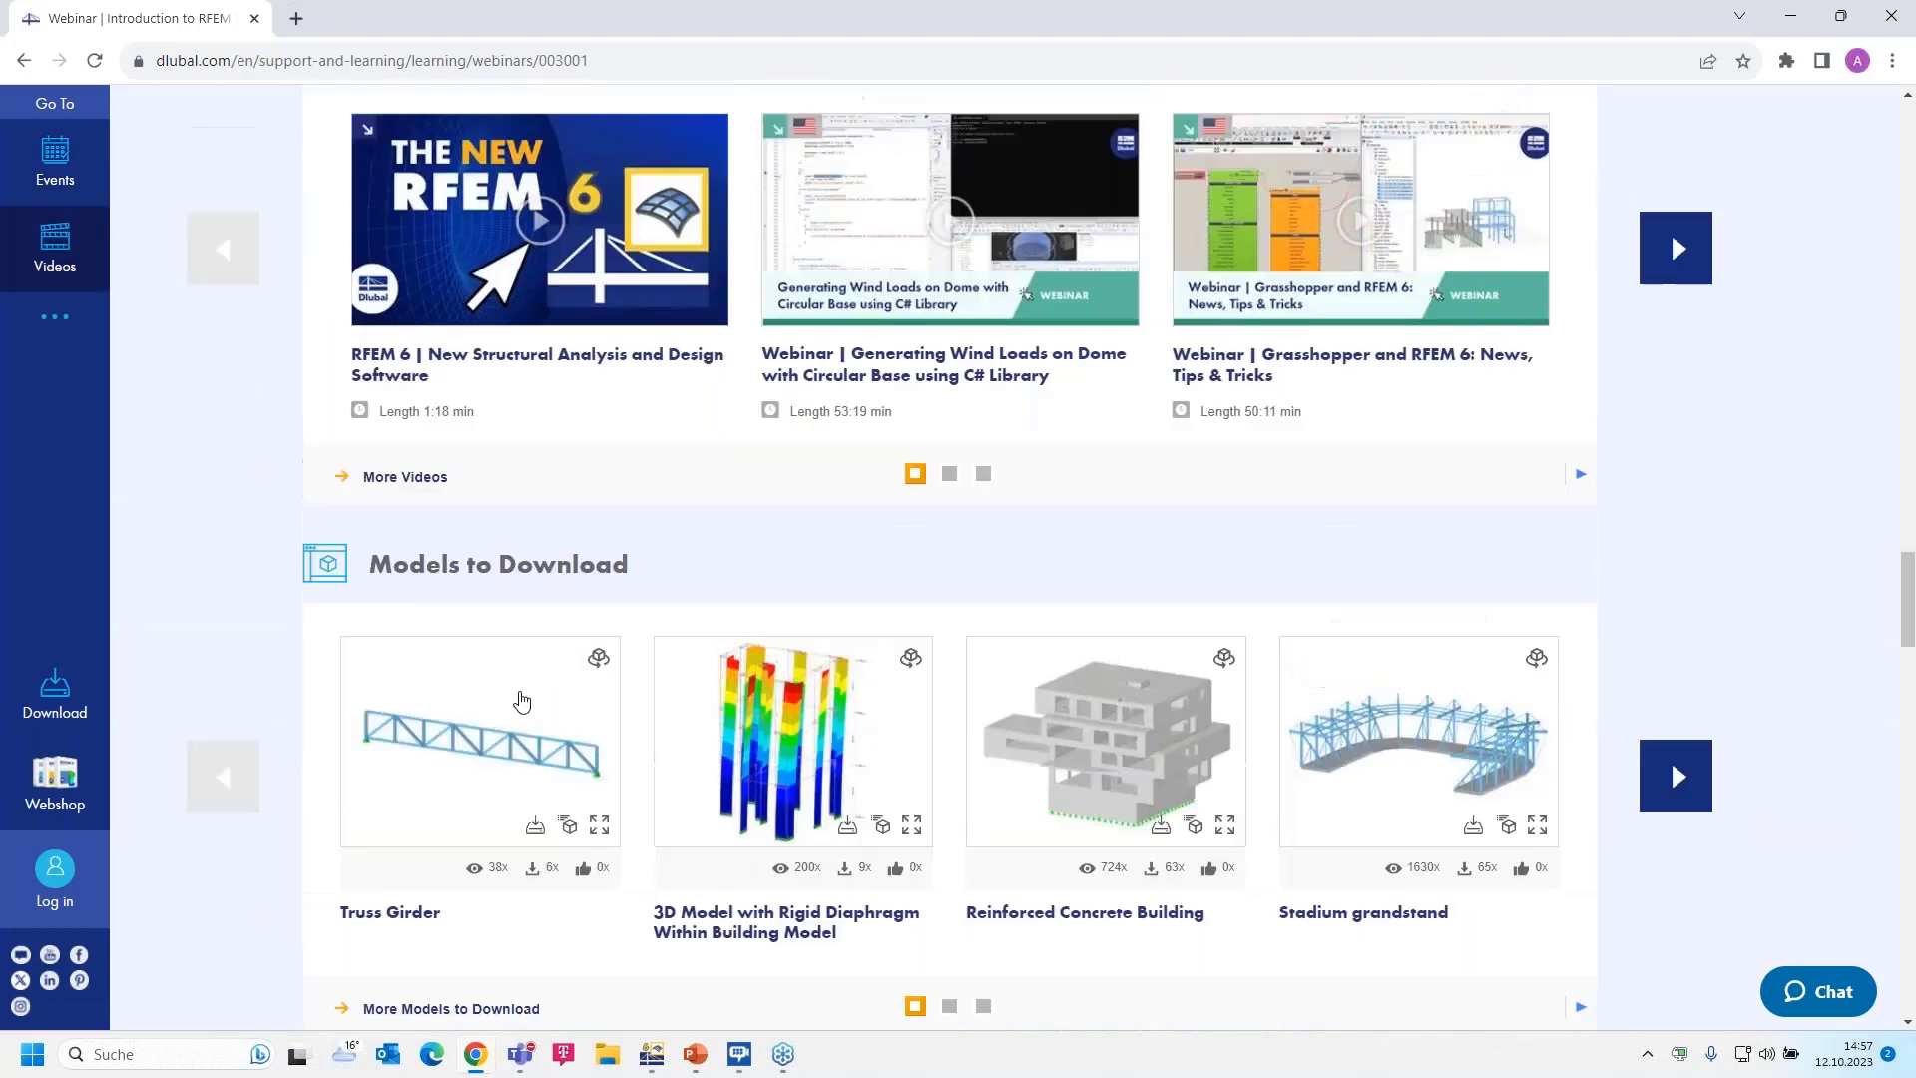